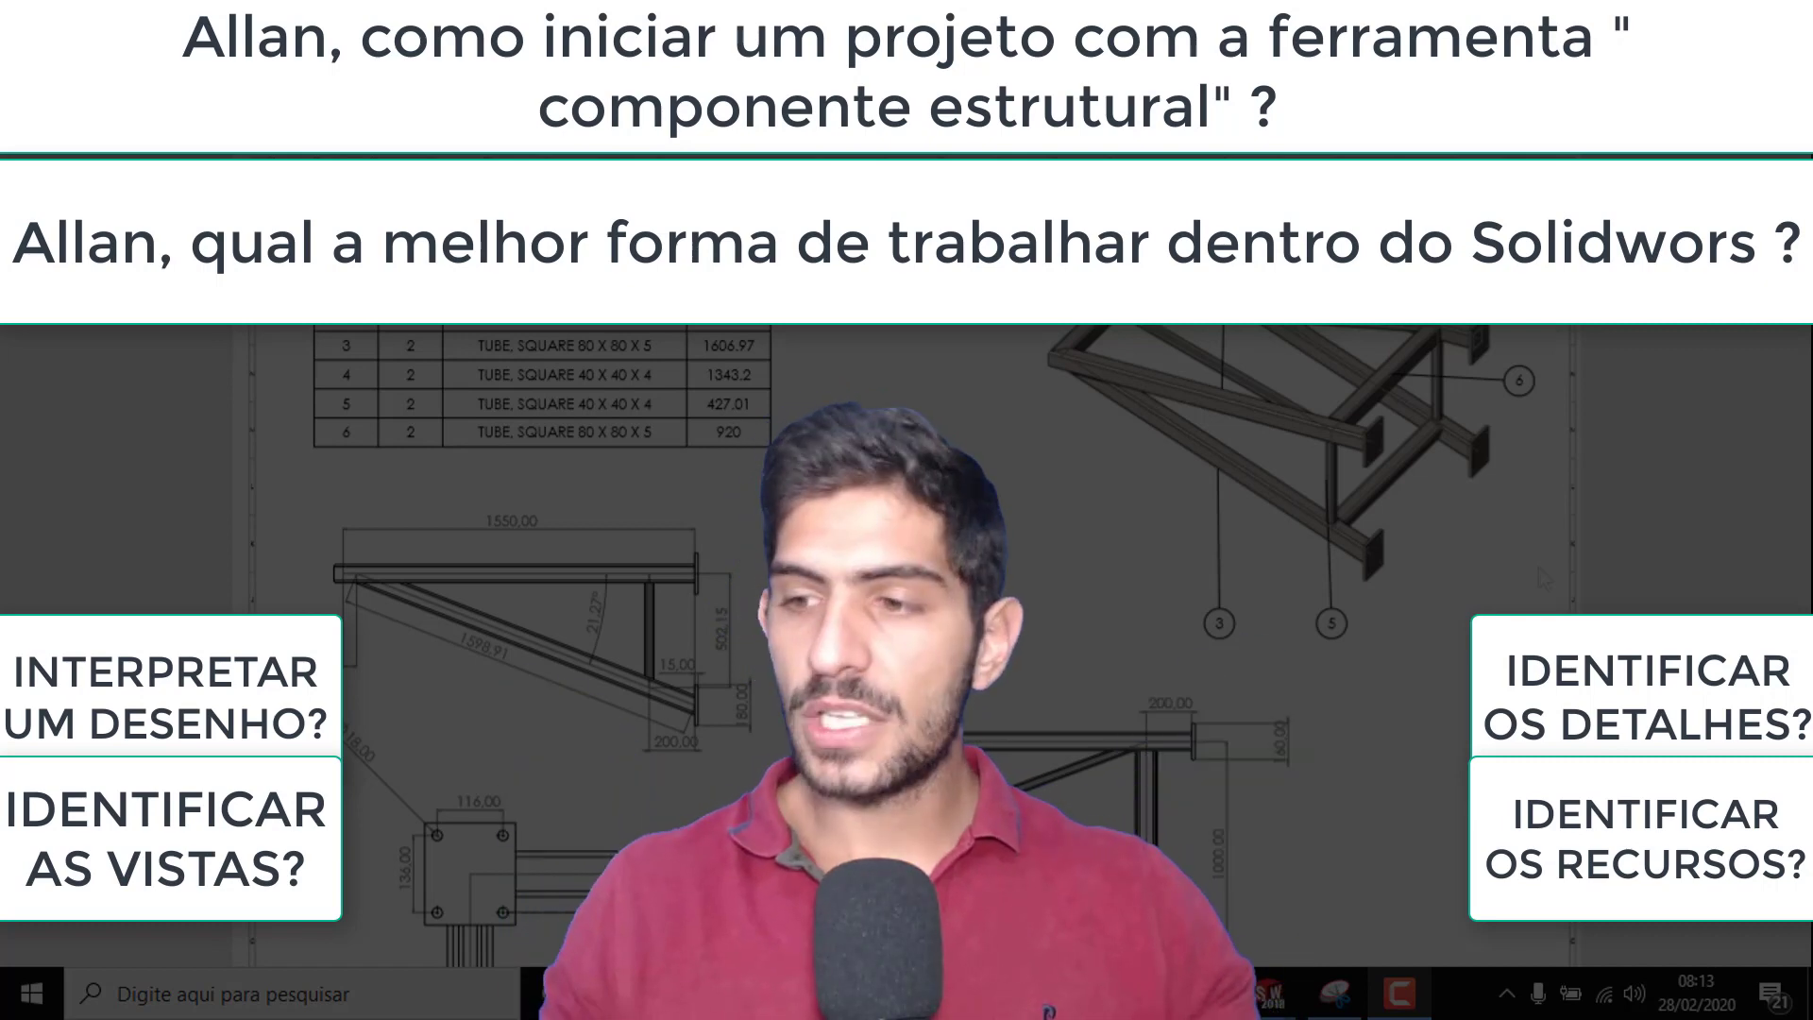
Examine the cut list, isometric view and dimensioned views of the SUPORTE PAREDE drawing
{"action": "scroll", "coordinate": [1544, 578], "scroll_direction": "down", "scroll_amount": 2}
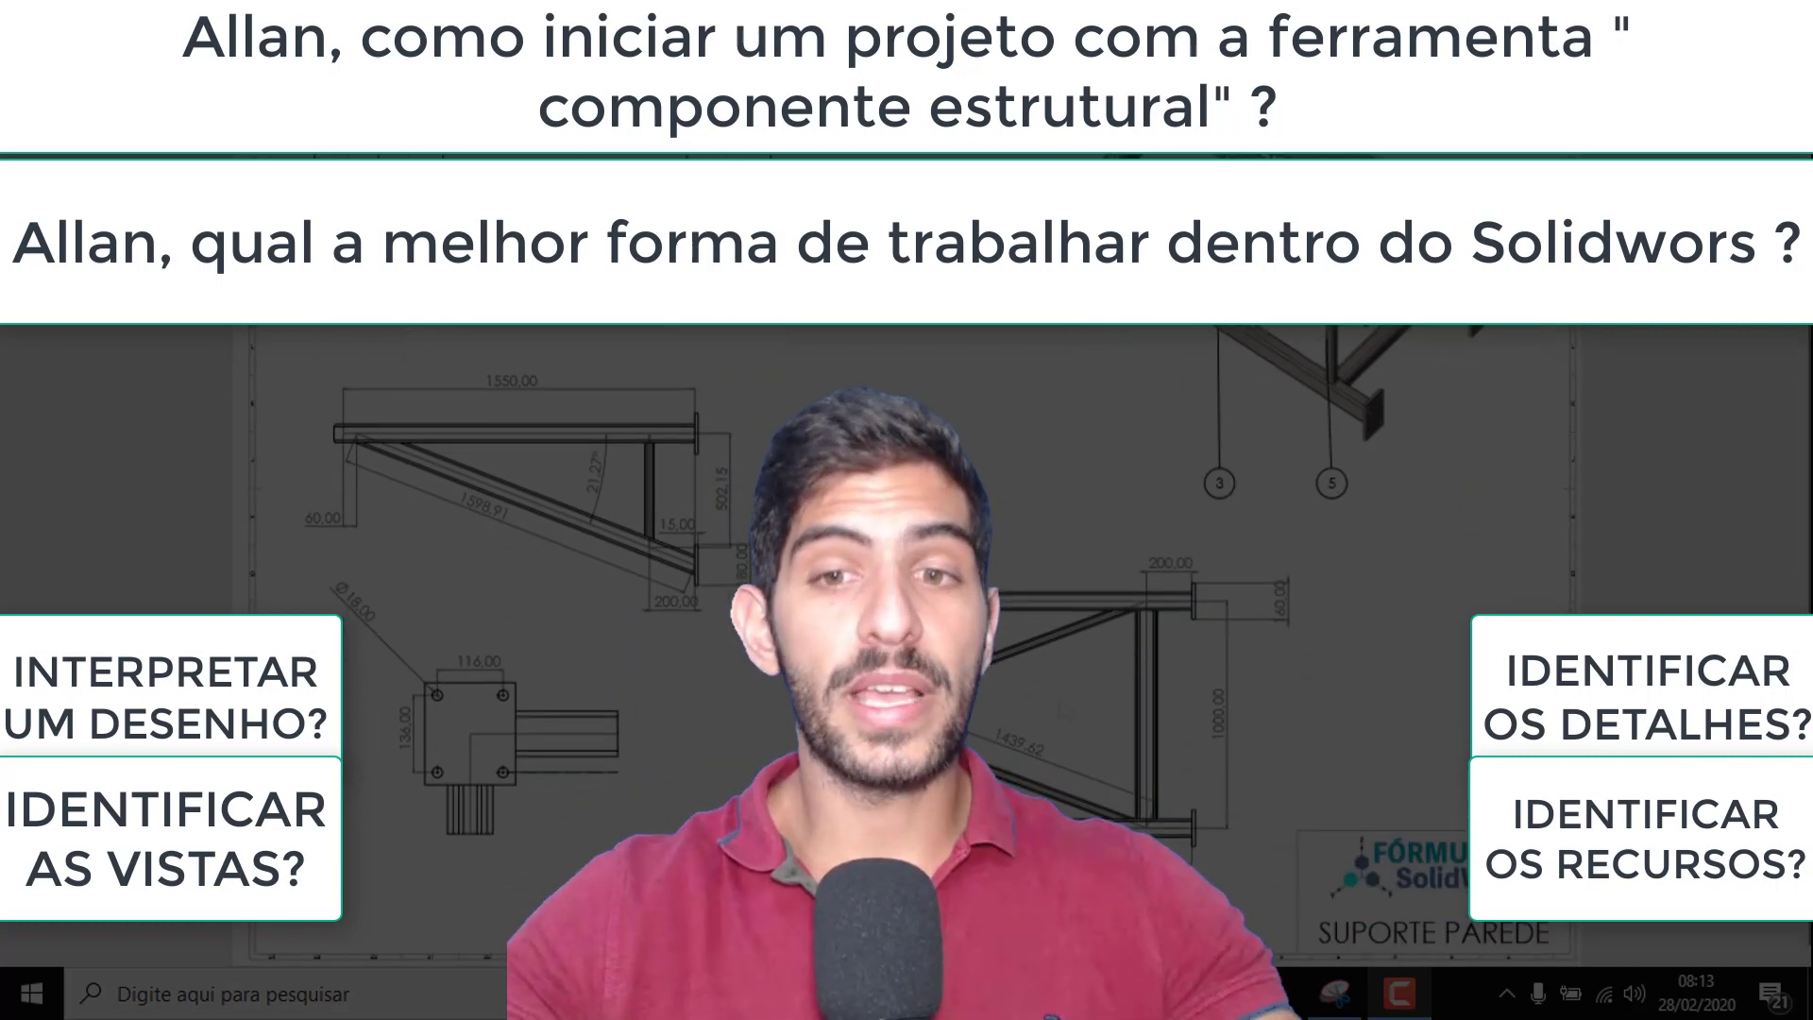
{"action": "scroll", "coordinate": [1544, 578], "scroll_direction": "up", "scroll_amount": 1}
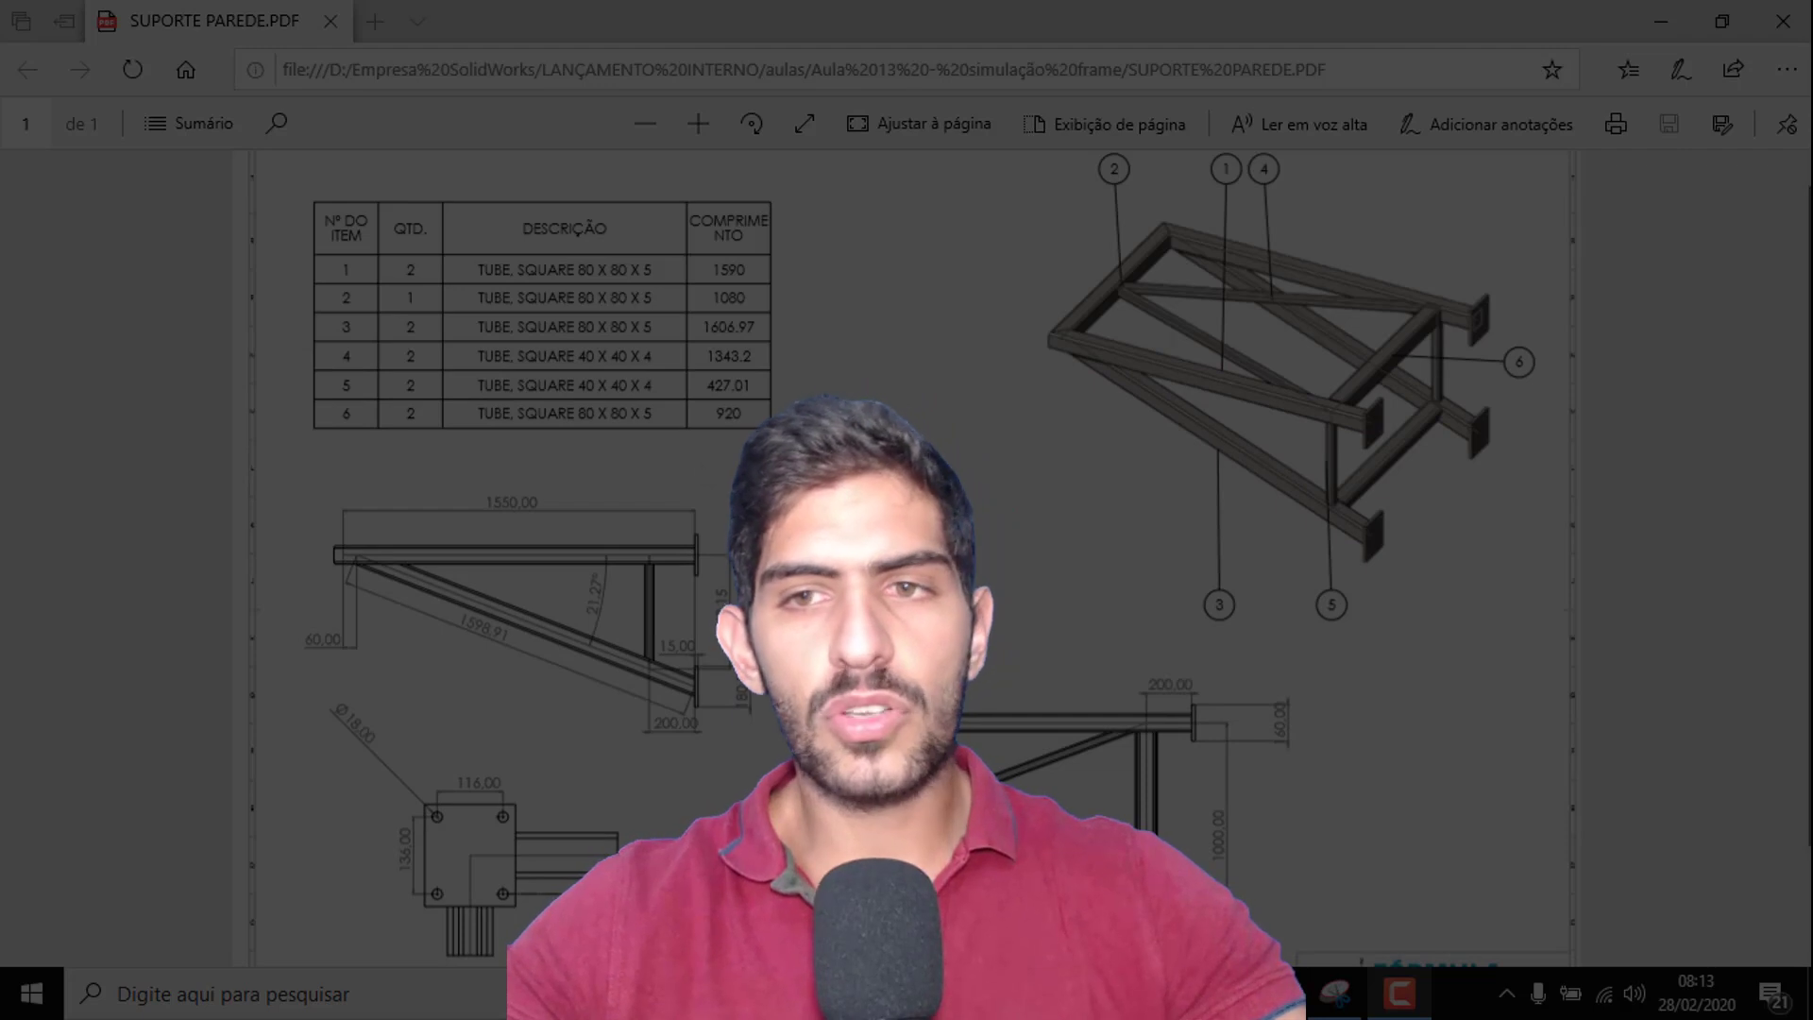
{"action": "mouse_move", "coordinate": [1802, 528]}
{"action": "left_mouse_down"}
{"action": "mouse_move", "coordinate": [1801, 583]}
{"action": "mouse_move", "coordinate": [1802, 513]}
{"action": "left_mouse_up"}
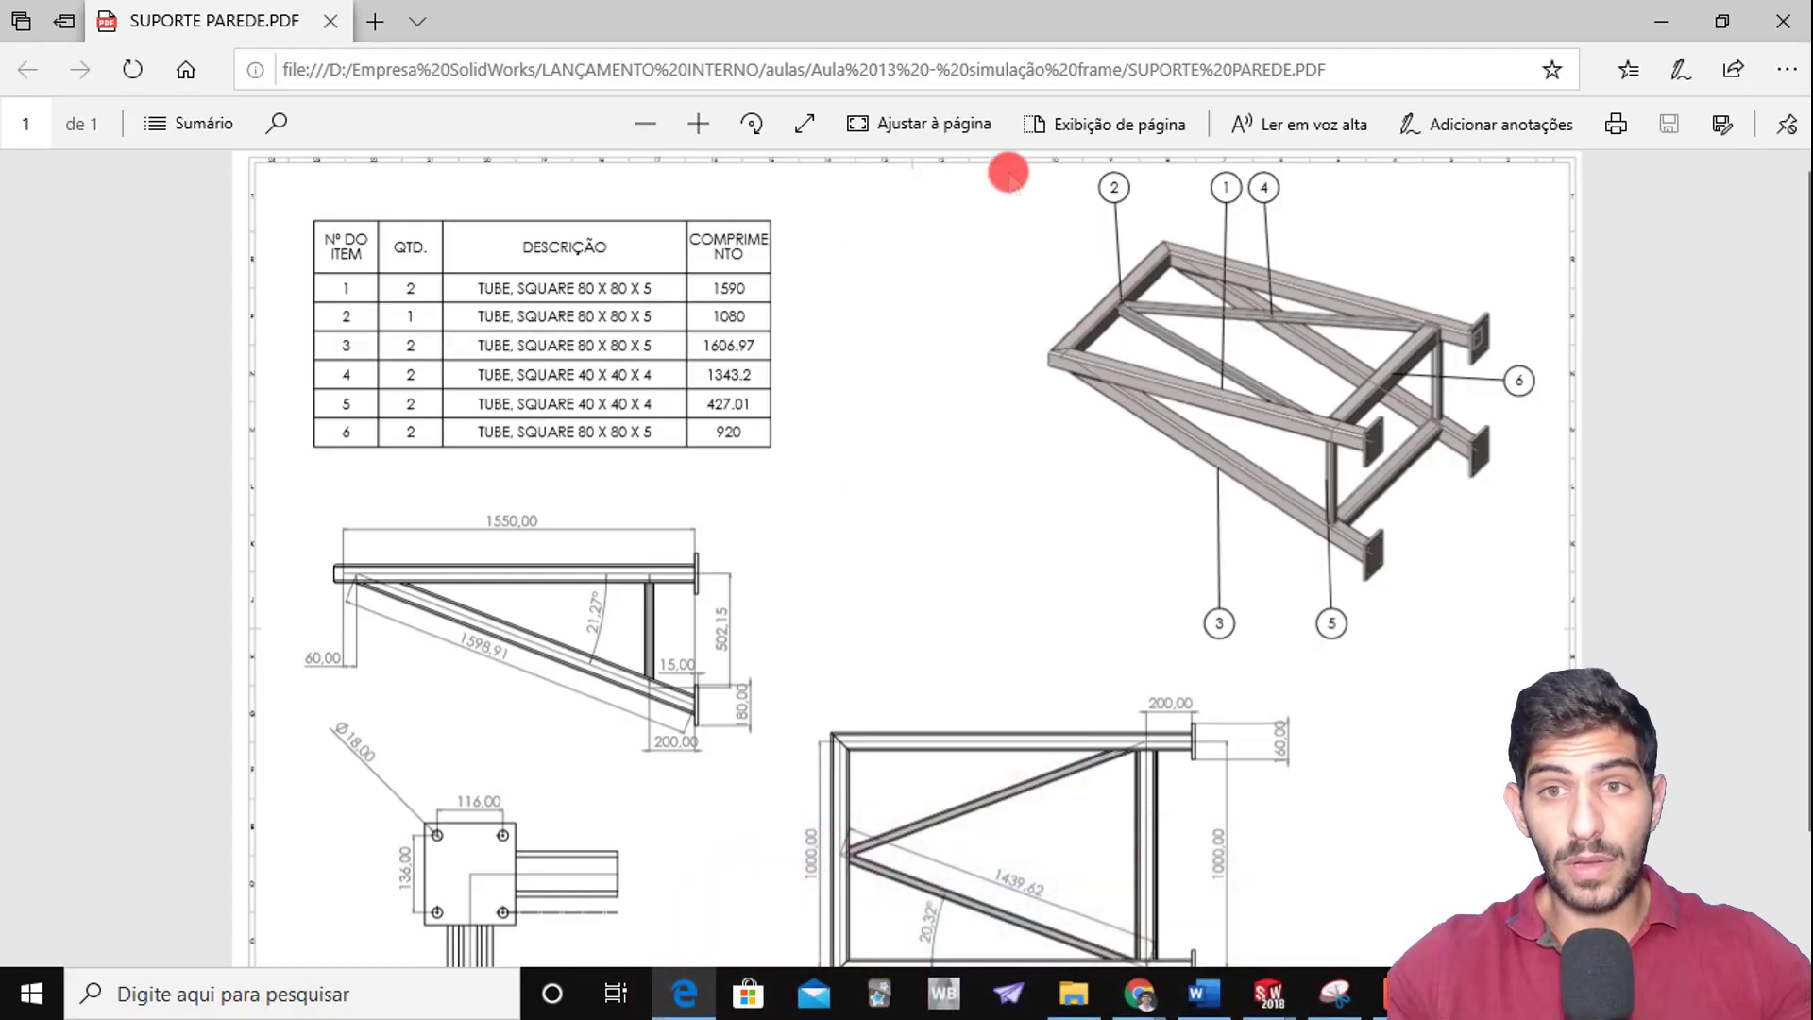
{"action": "scroll", "coordinate": [943, 356], "scroll_direction": "down", "scroll_amount": 2}
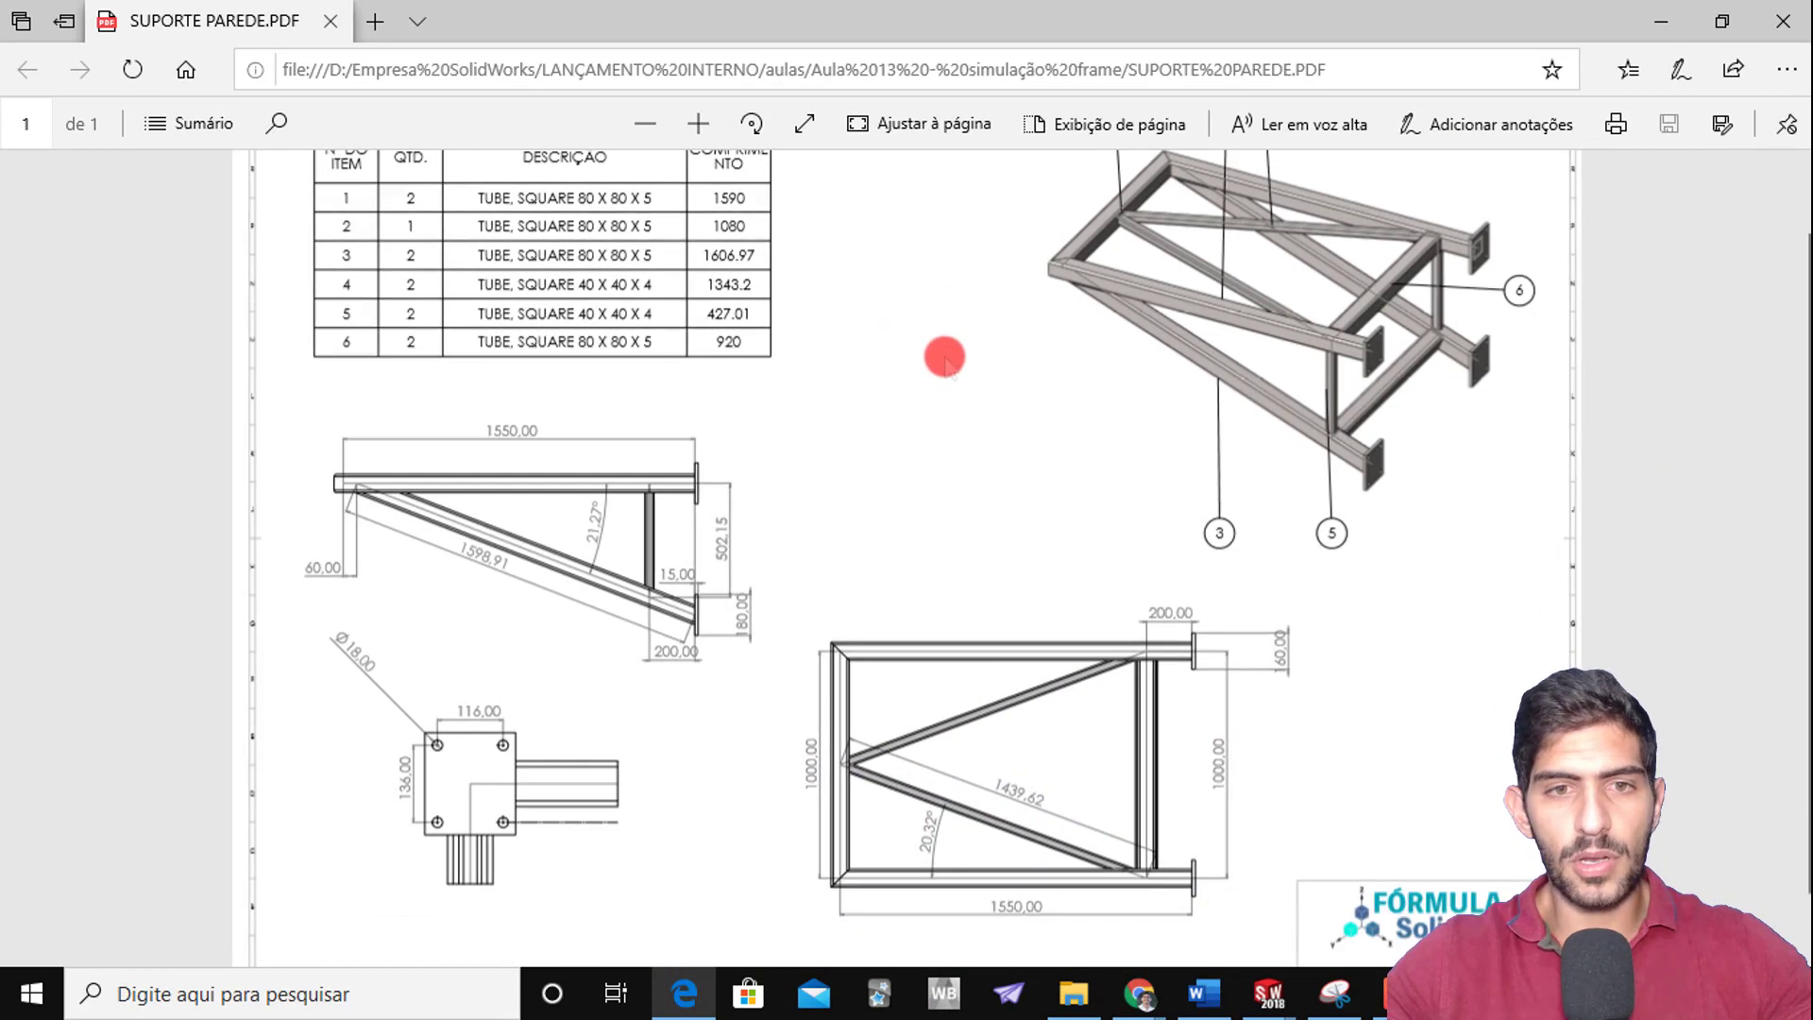
{"action": "scroll", "coordinate": [1193, 451], "scroll_direction": "up", "scroll_amount": 2}
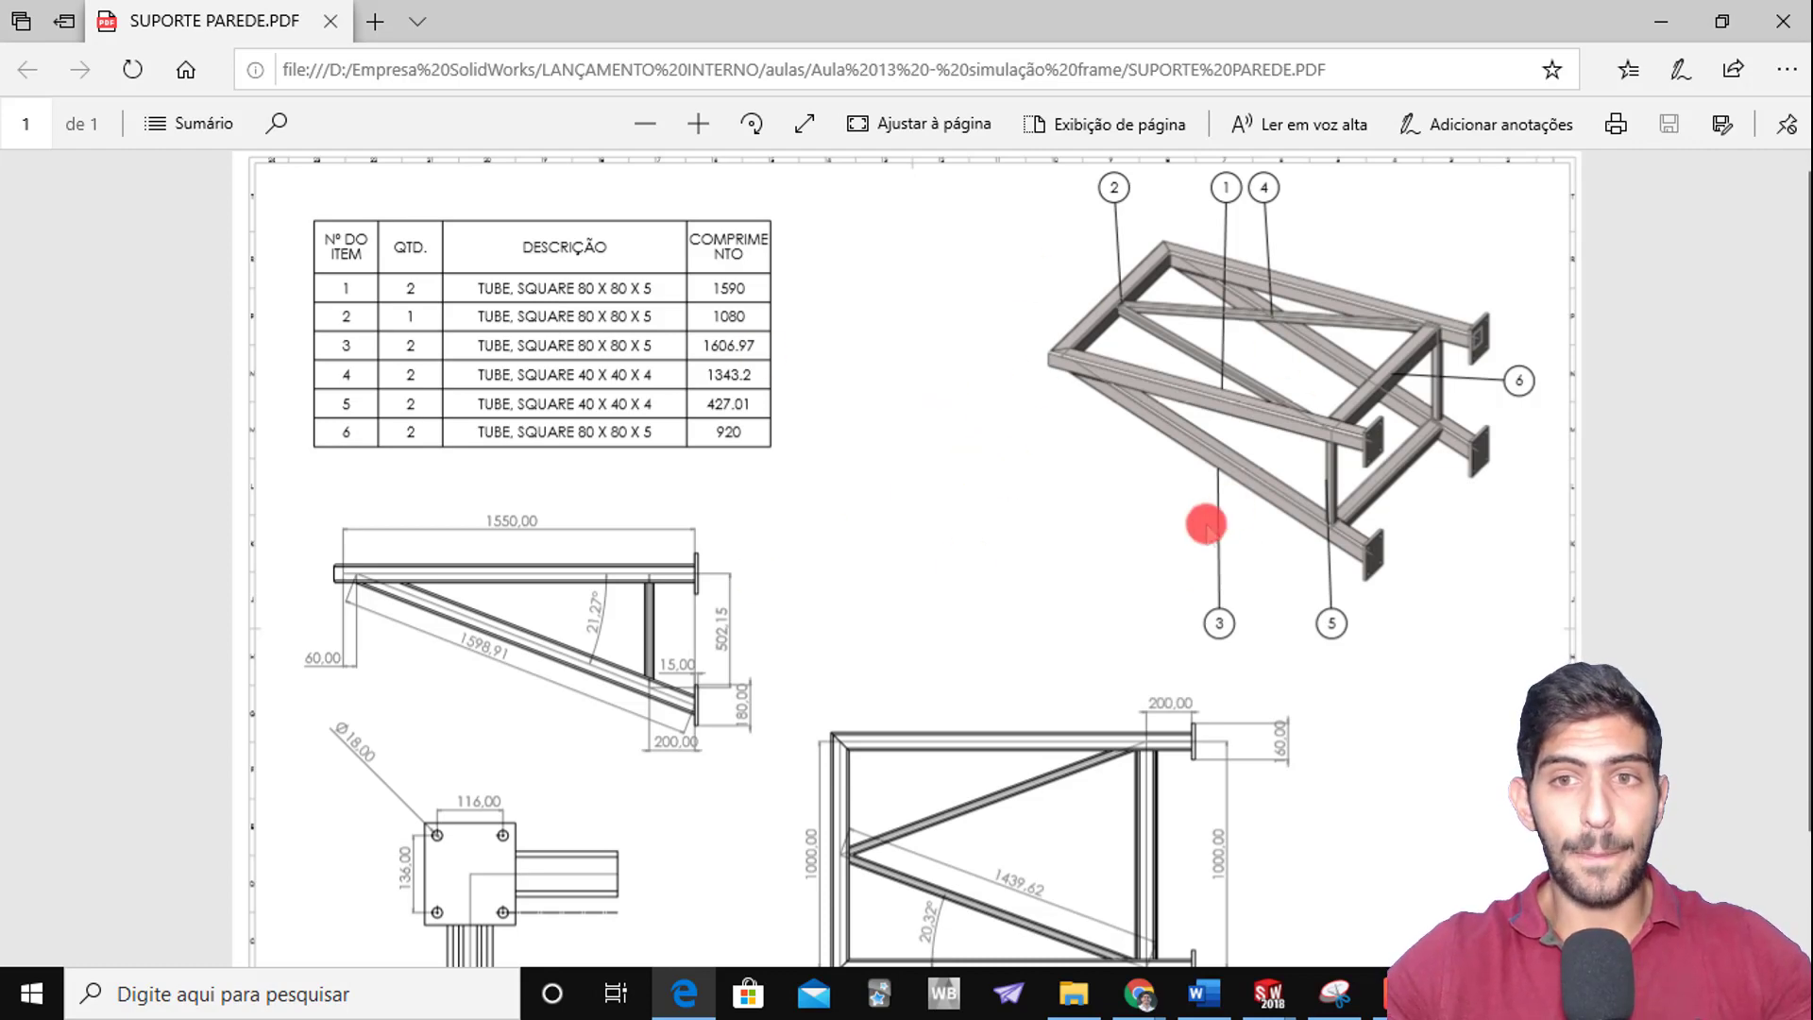
{"action": "scroll", "coordinate": [1133, 522], "scroll_direction": "down", "scroll_amount": 2}
{"action": "scroll", "coordinate": [850, 501], "scroll_direction": "up", "scroll_amount": 2}
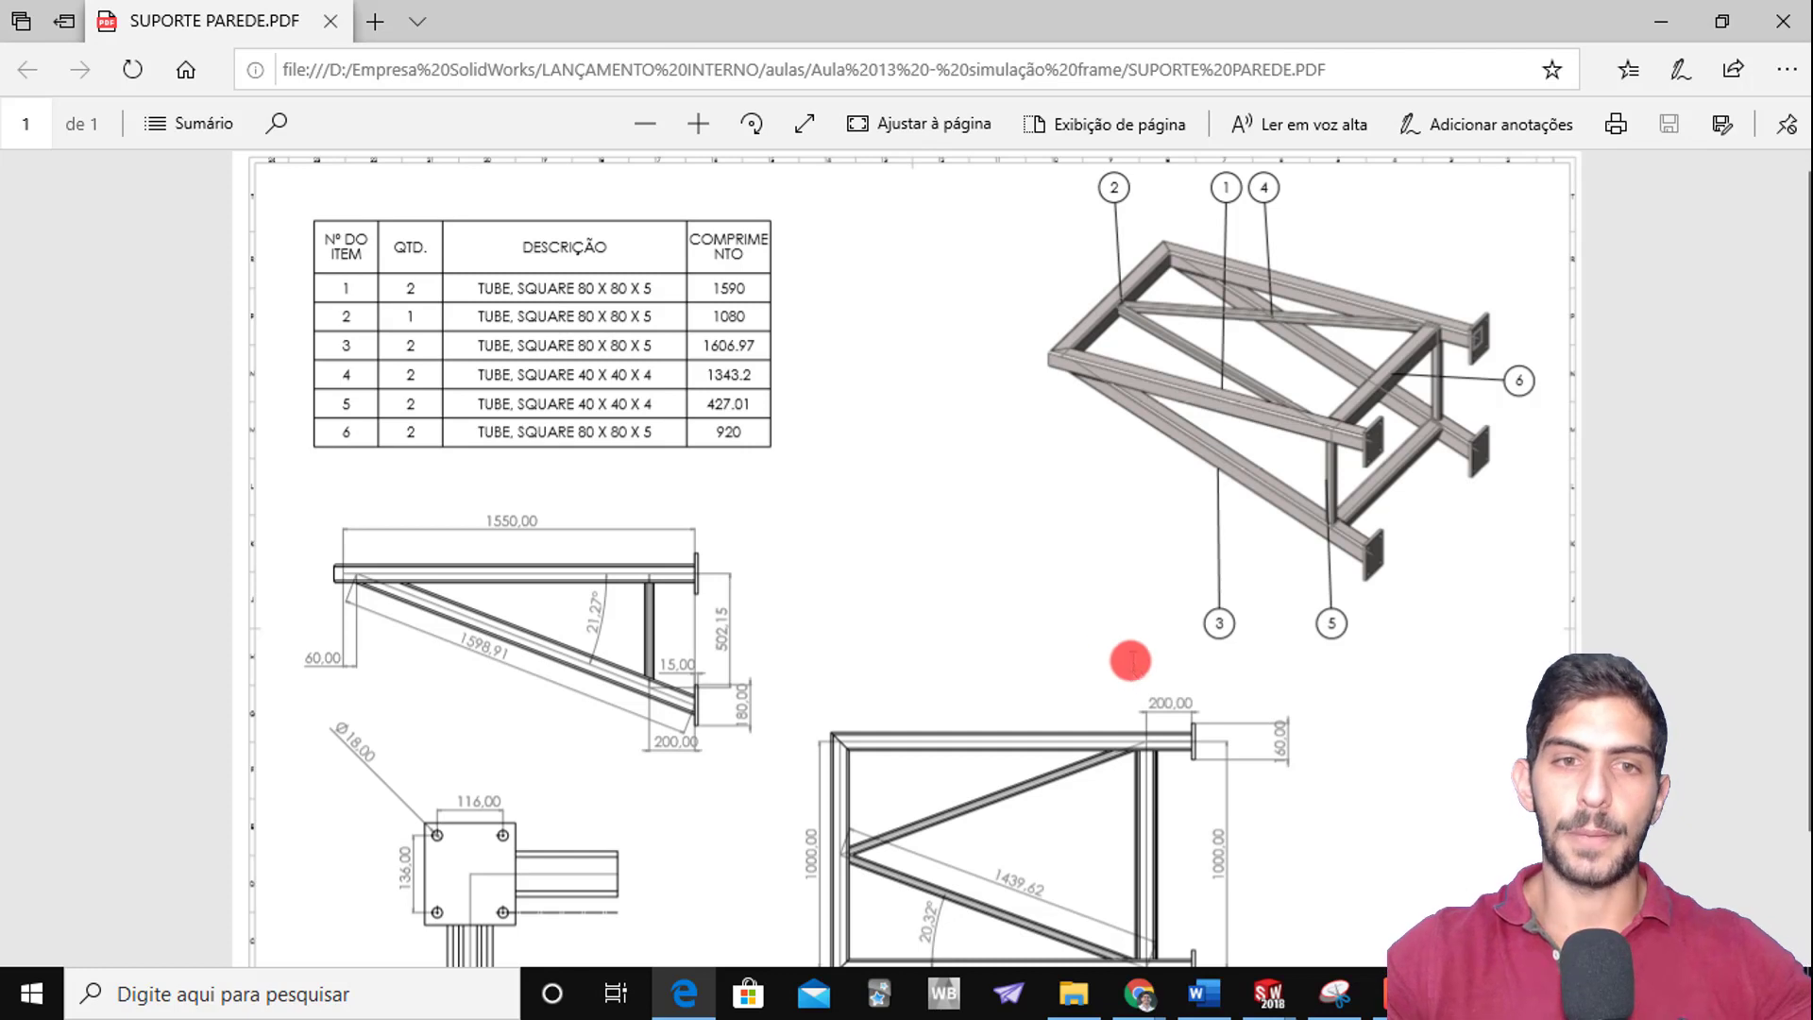
Turn on annotations for the drawing, choose the red pen and increase its stroke thickness
{"action": "left_click", "coordinate": [1411, 123]}
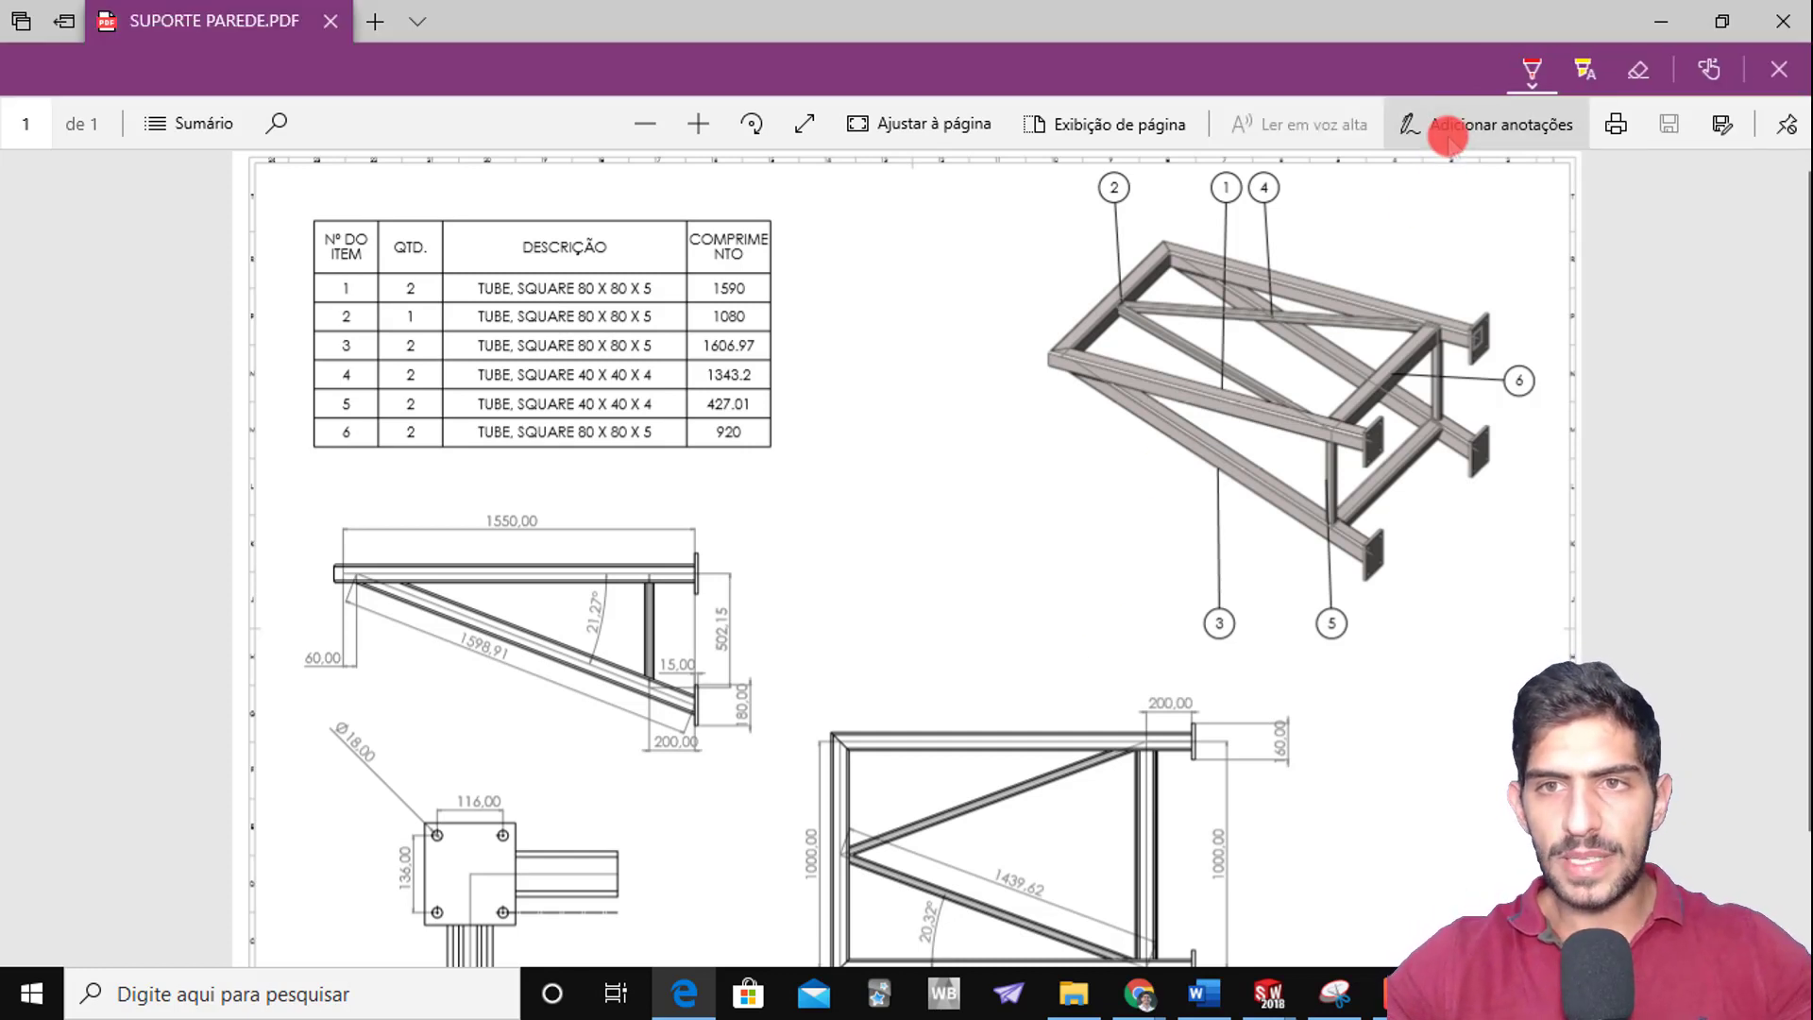
{"action": "left_click", "coordinate": [1540, 70]}
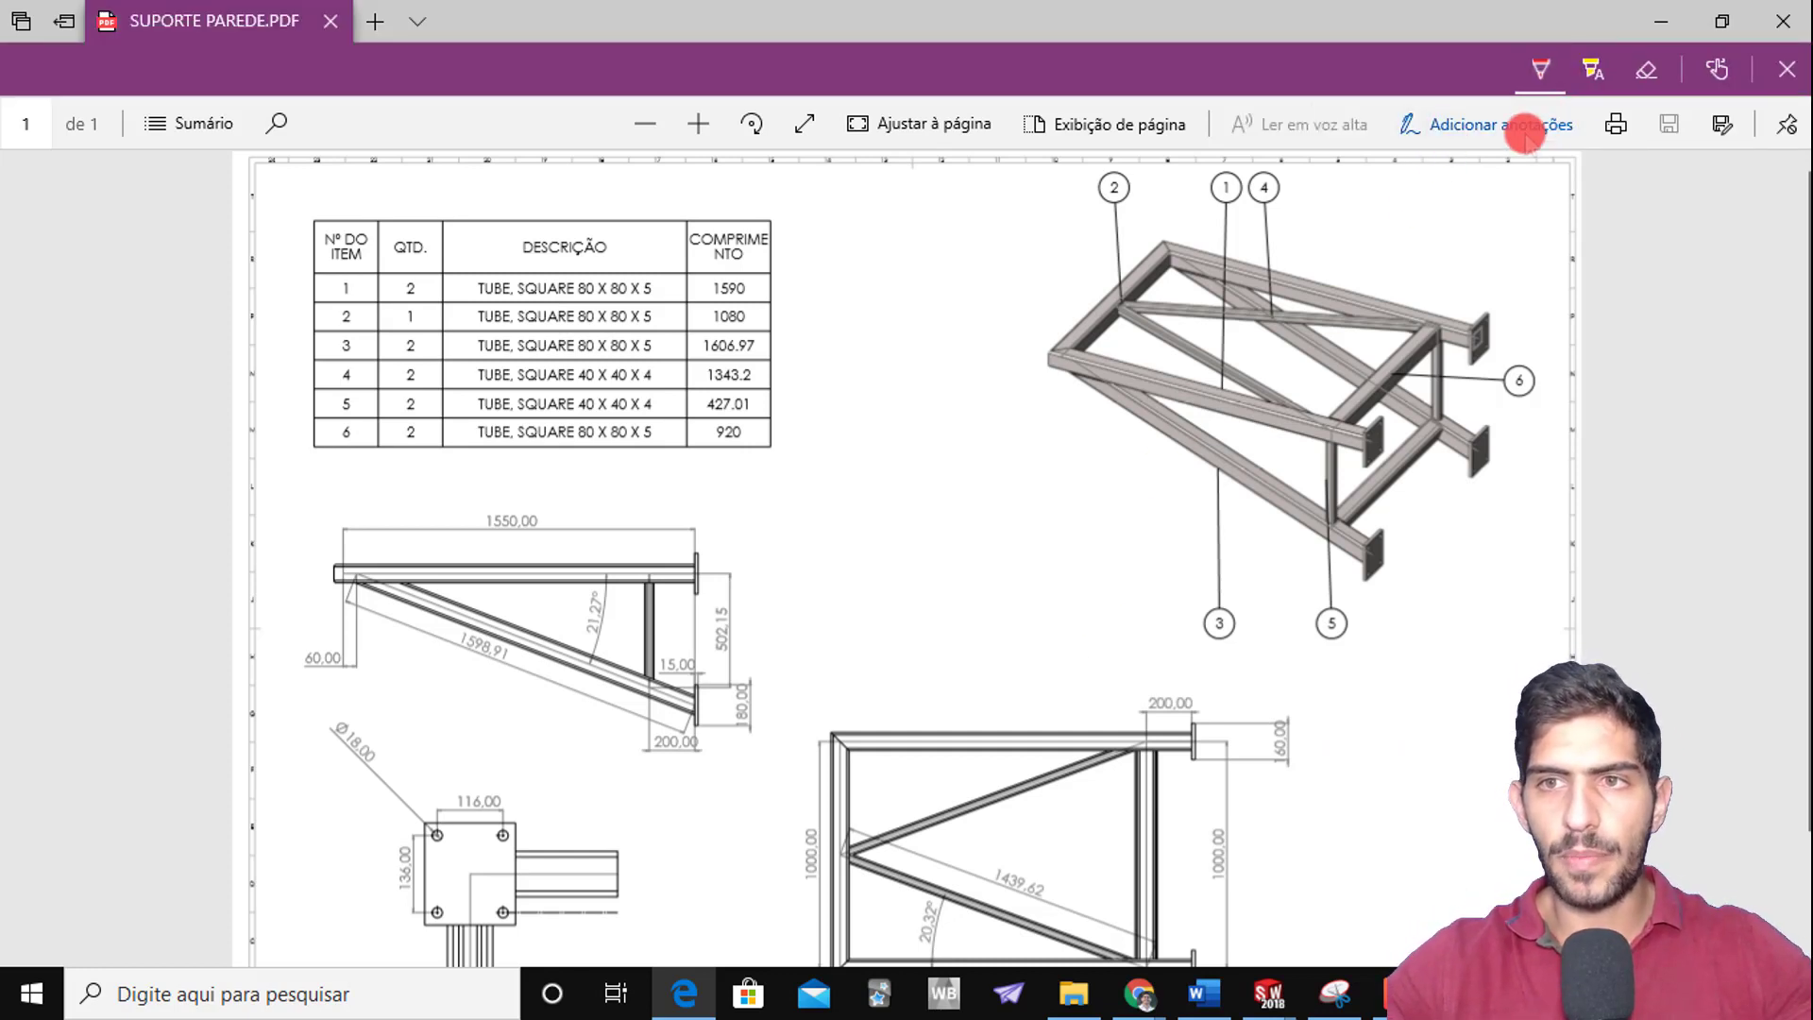
{"action": "left_click", "coordinate": [1436, 272]}
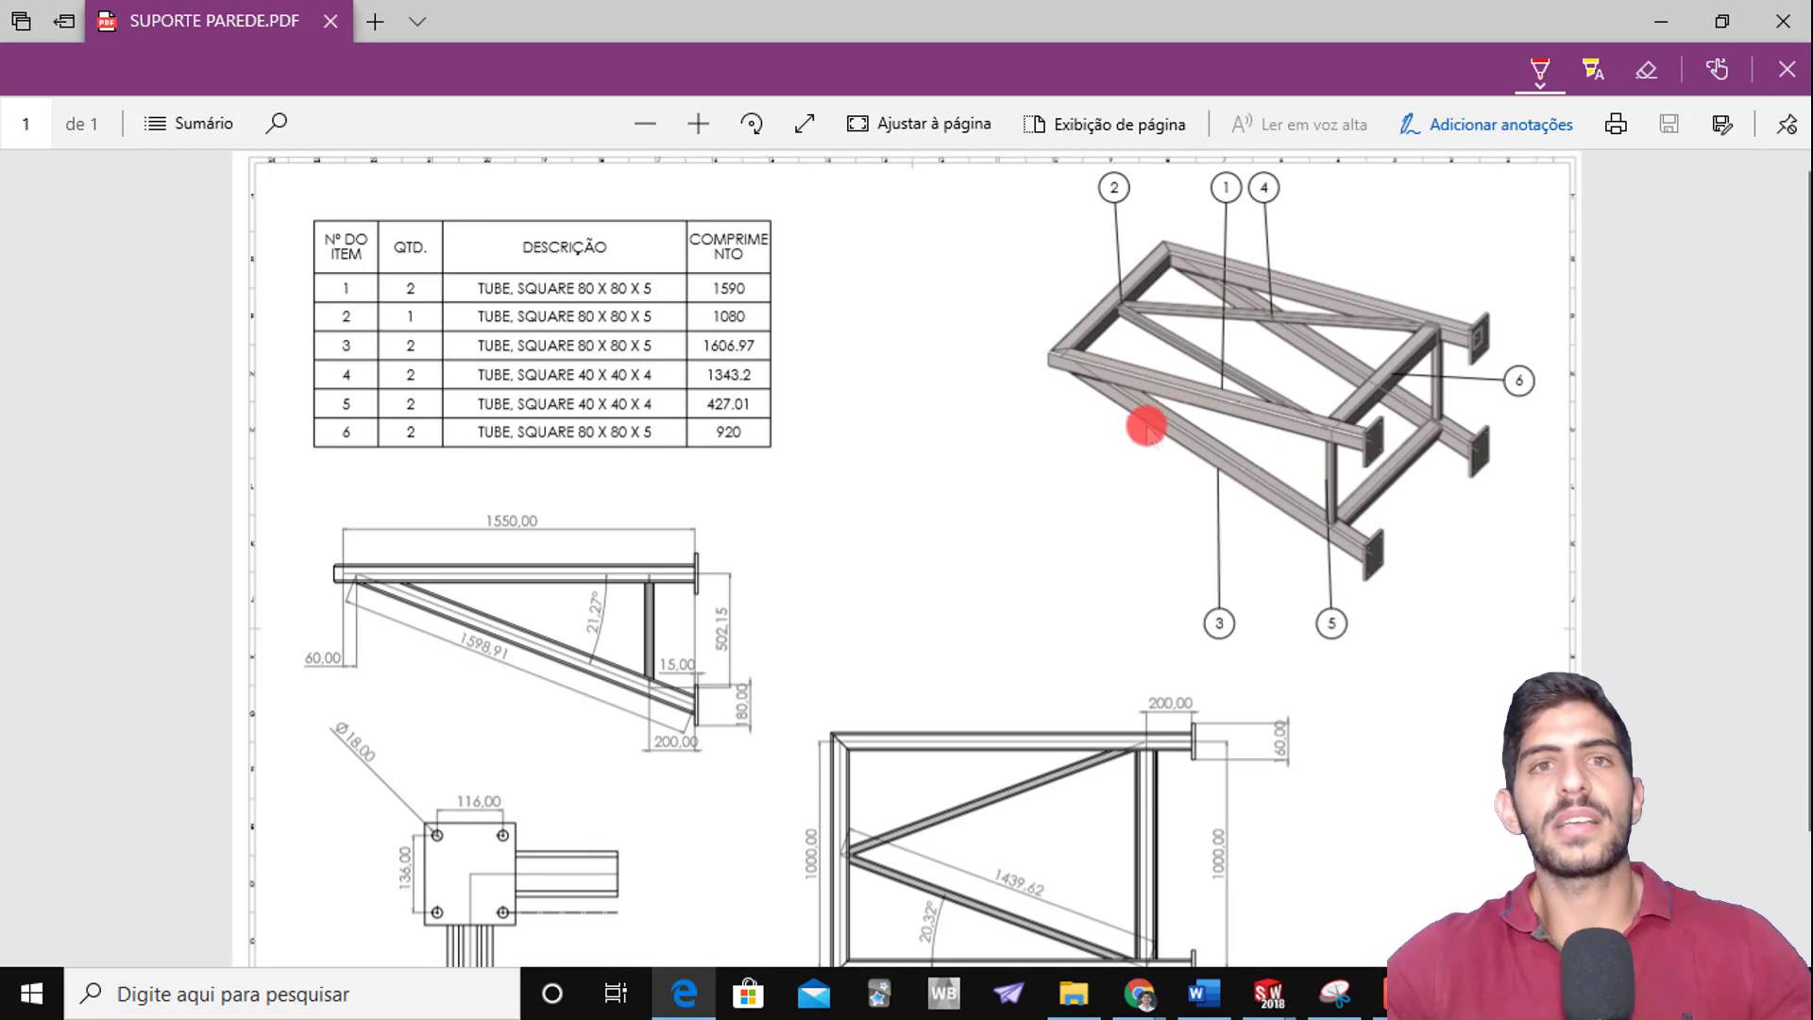
{"action": "scroll", "coordinate": [1045, 425], "scroll_direction": "down", "scroll_amount": 1}
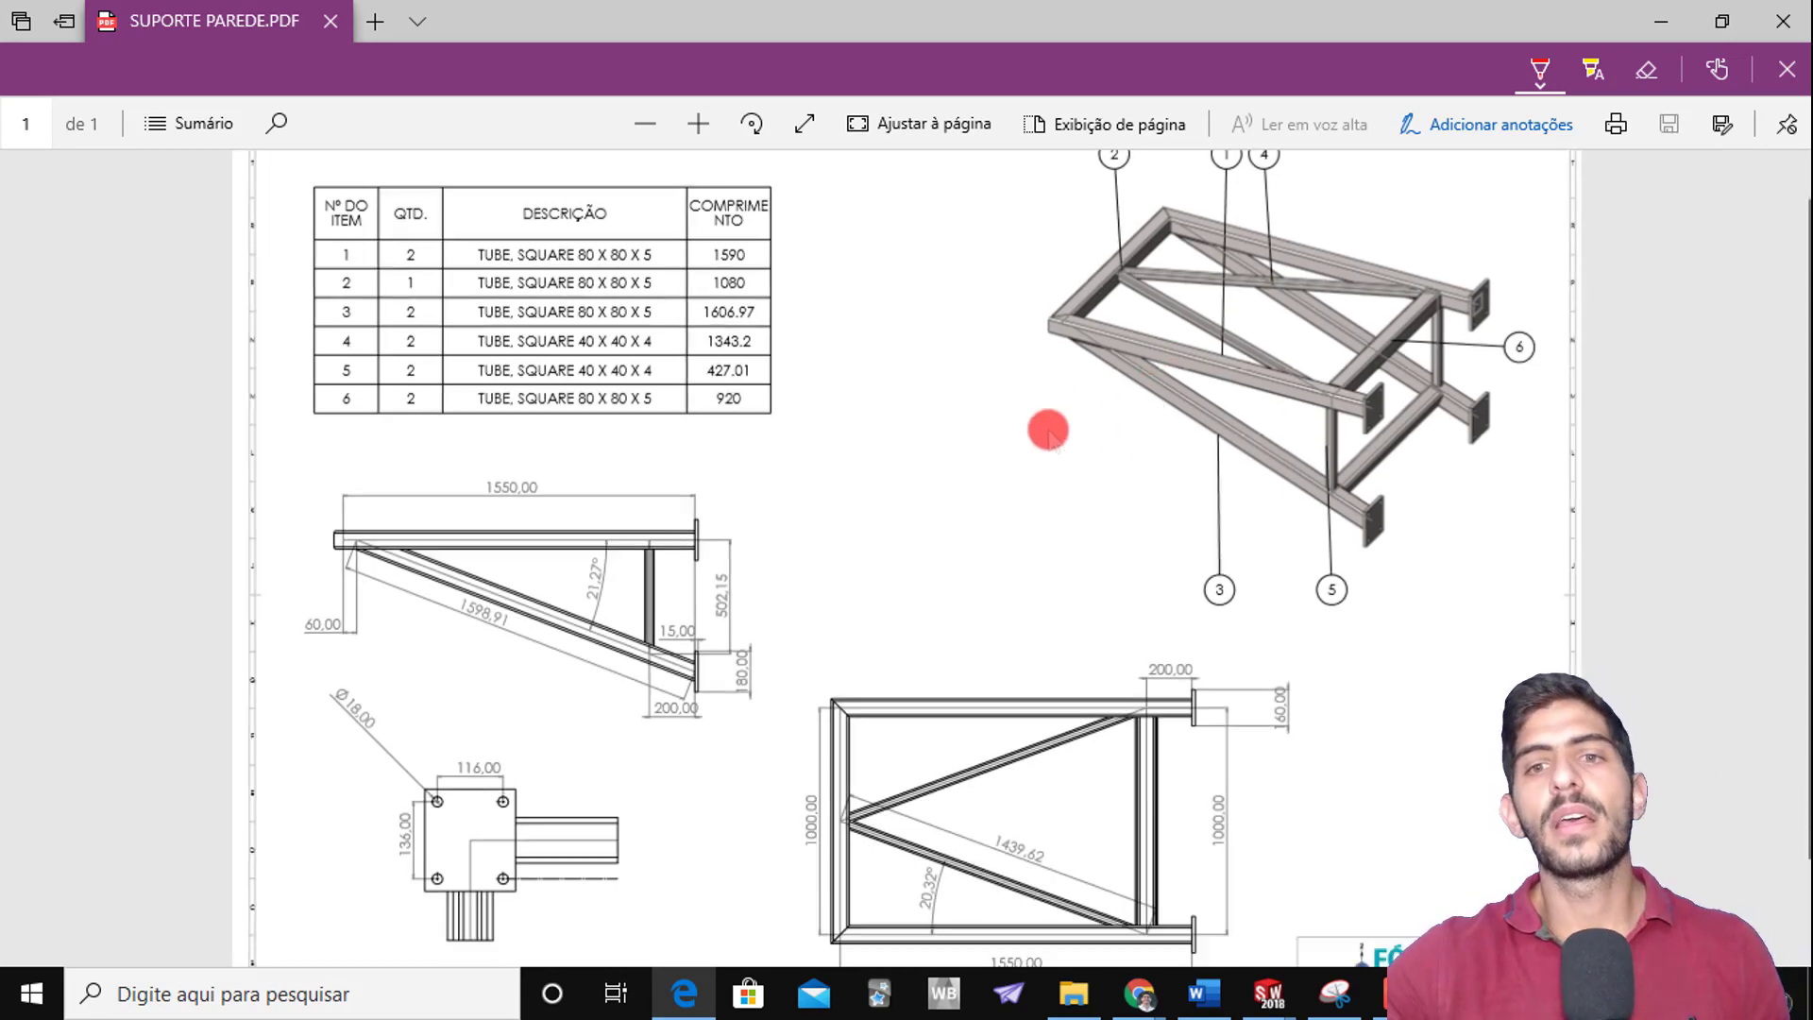
{"action": "scroll", "coordinate": [1044, 425], "scroll_direction": "up", "scroll_amount": 1}
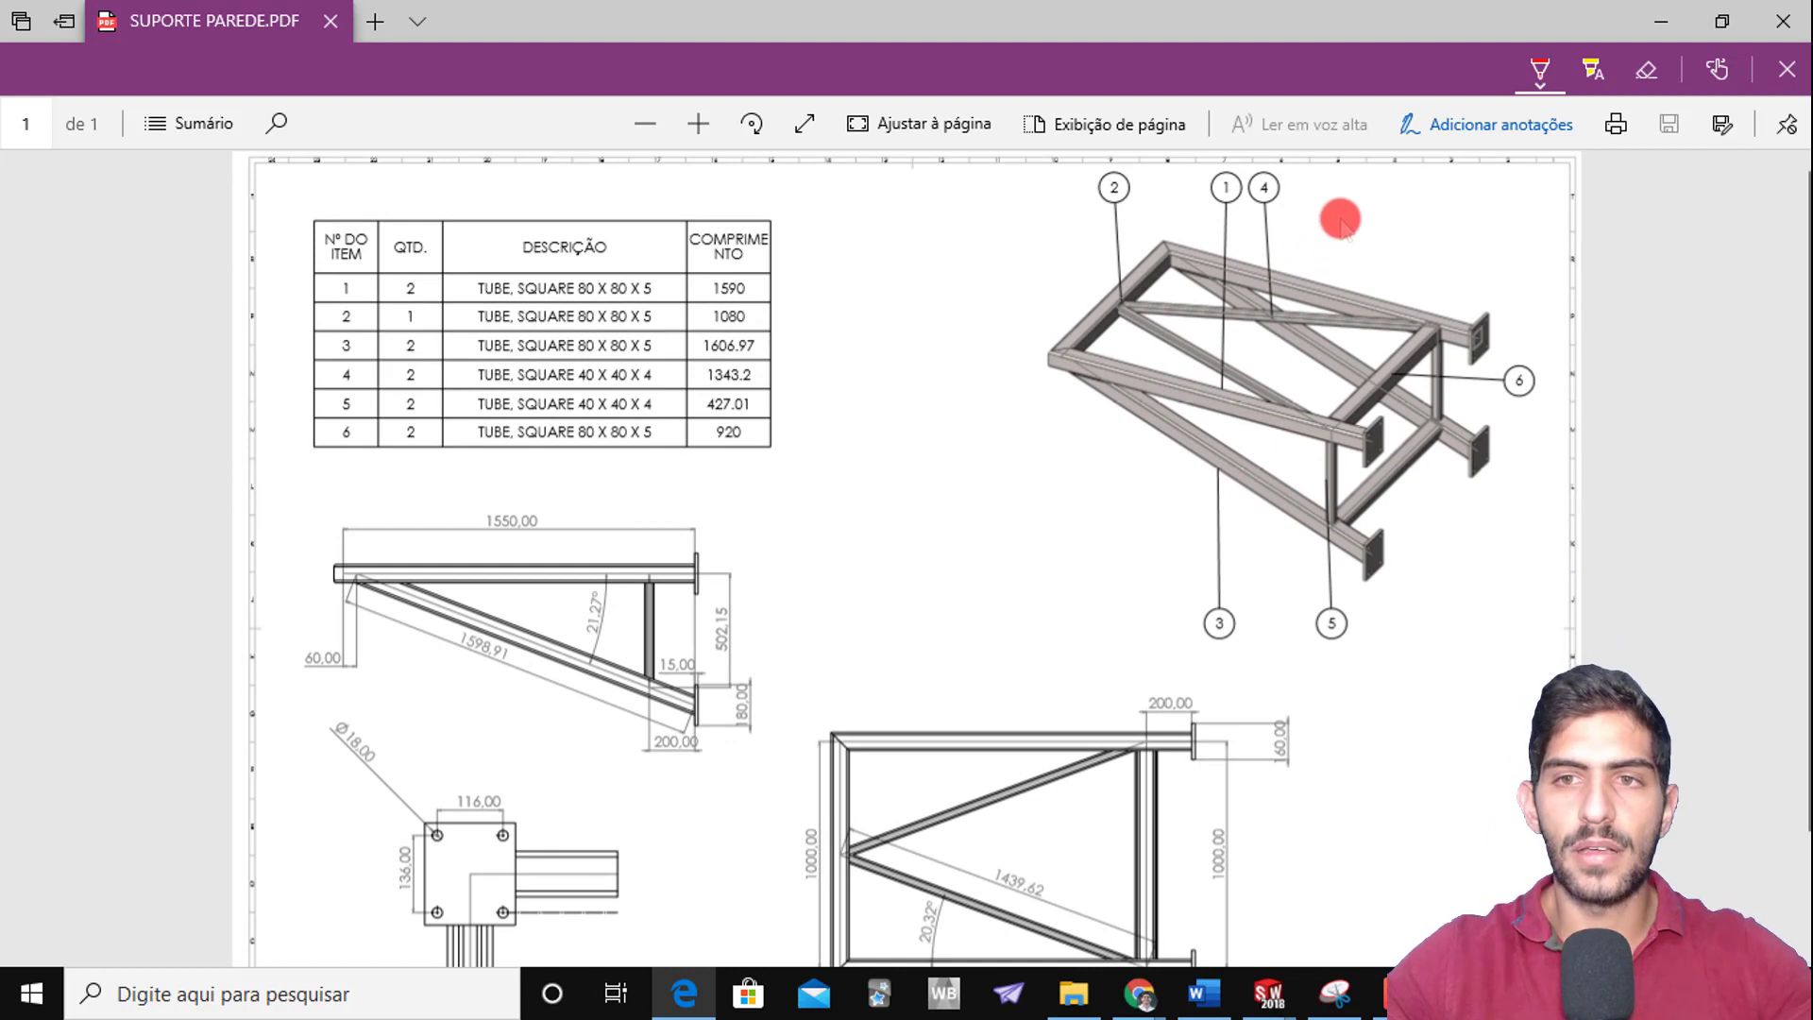
{"action": "mouse_move", "coordinate": [1341, 220]}
{"action": "left_mouse_down"}
{"action": "mouse_move", "coordinate": [1351, 262]}
{"action": "mouse_move", "coordinate": [1386, 230]}
{"action": "left_mouse_up"}
{"action": "left_click", "coordinate": [1551, 87]}
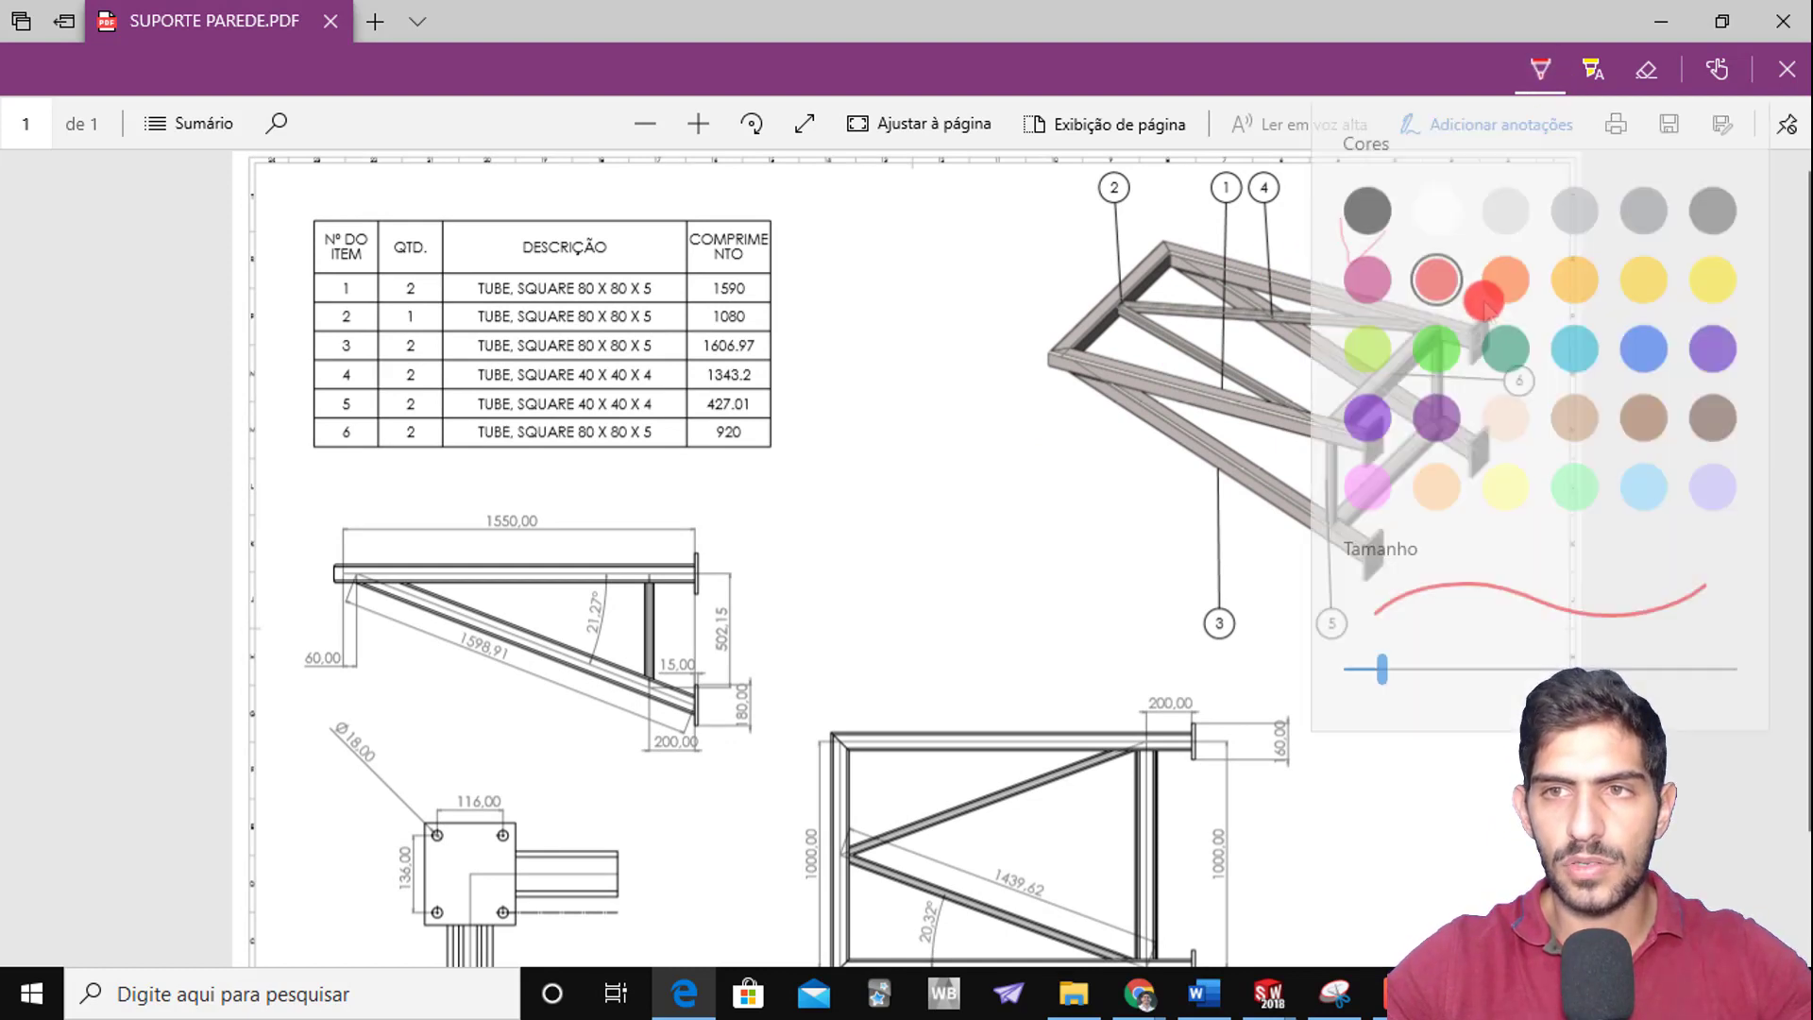
{"action": "left_click_drag", "start_coordinate": [1392, 667], "coordinate": [1470, 669]}
{"action": "left_click", "coordinate": [1224, 567]}
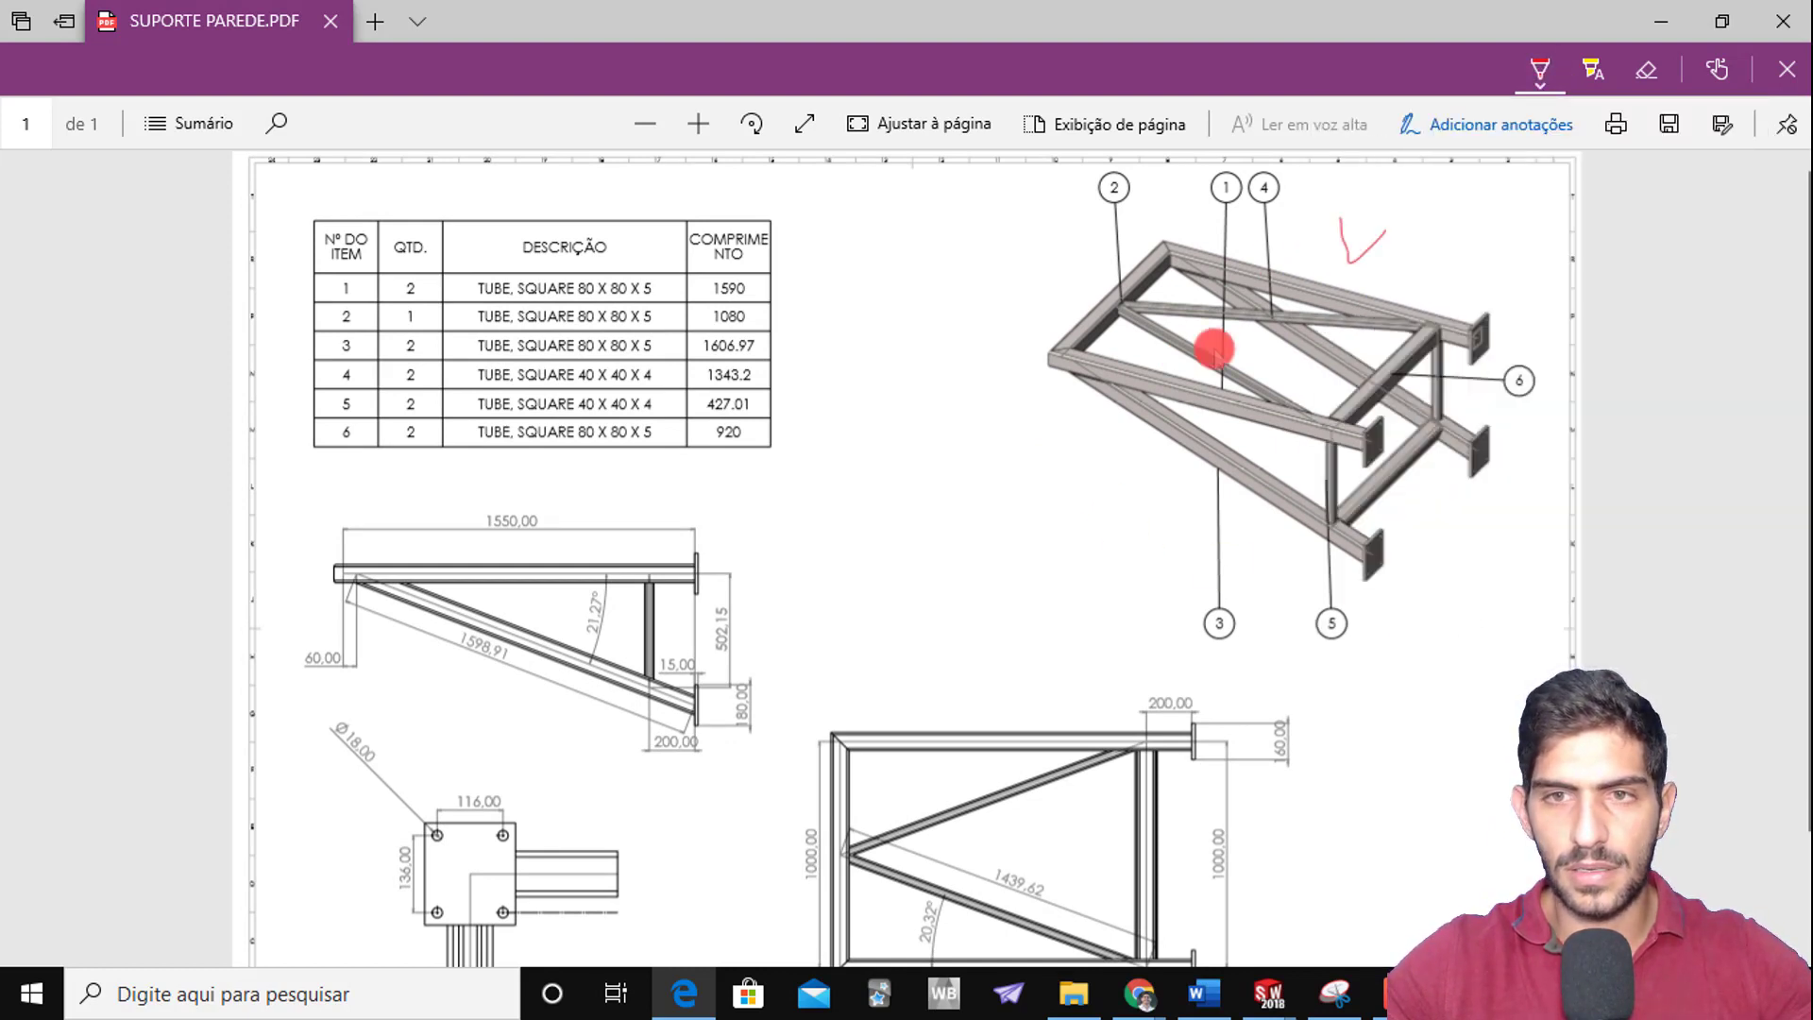
Write "VI" beside the isometric view and draw an arrow labelled "VF" pointing at the frame's front end
{"action": "mouse_move", "coordinate": [1341, 221]}
{"action": "left_mouse_down"}
{"action": "mouse_move", "coordinate": [1353, 261]}
{"action": "mouse_move", "coordinate": [1395, 230]}
{"action": "mouse_move", "coordinate": [1416, 270]}
{"action": "left_mouse_up"}
{"action": "mouse_move", "coordinate": [1395, 210]}
{"action": "left_mouse_down"}
{"action": "mouse_move", "coordinate": [1463, 223]}
{"action": "mouse_move", "coordinate": [1447, 268]}
{"action": "left_mouse_up"}
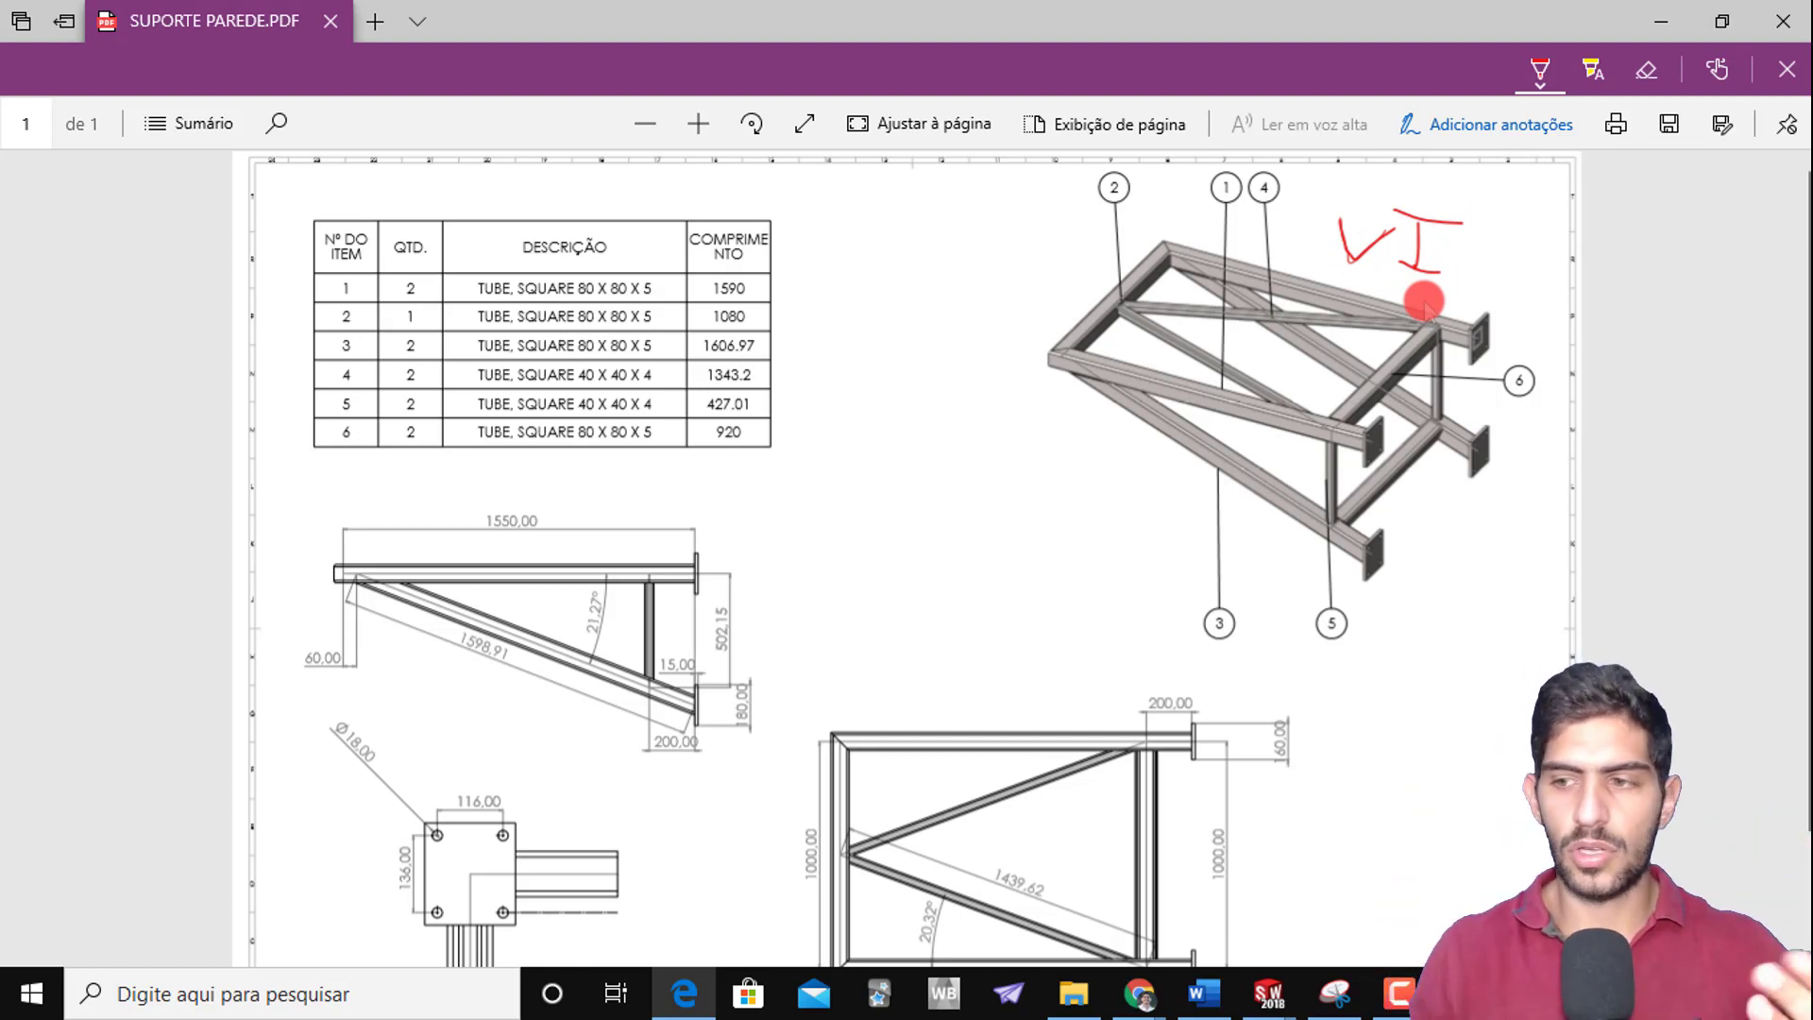
{"action": "scroll", "coordinate": [825, 493], "scroll_direction": "down", "scroll_amount": 2}
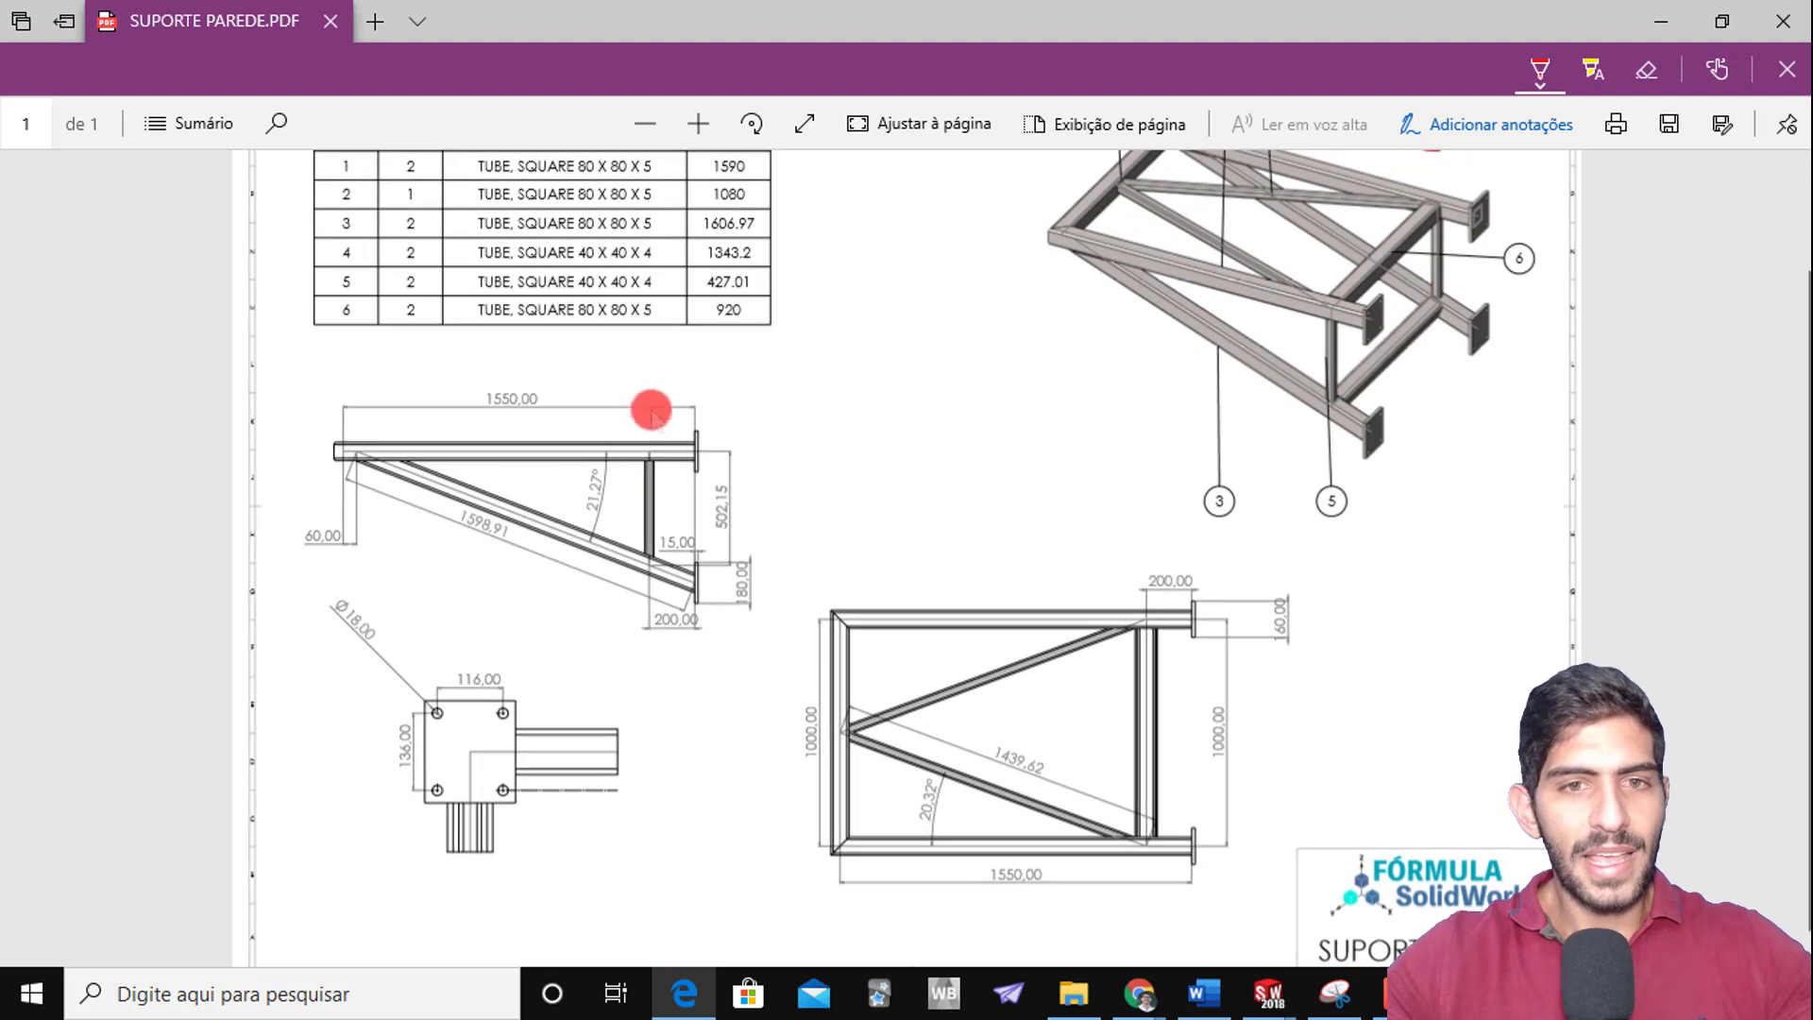
{"action": "scroll", "coordinate": [862, 478], "scroll_direction": "up", "scroll_amount": 2}
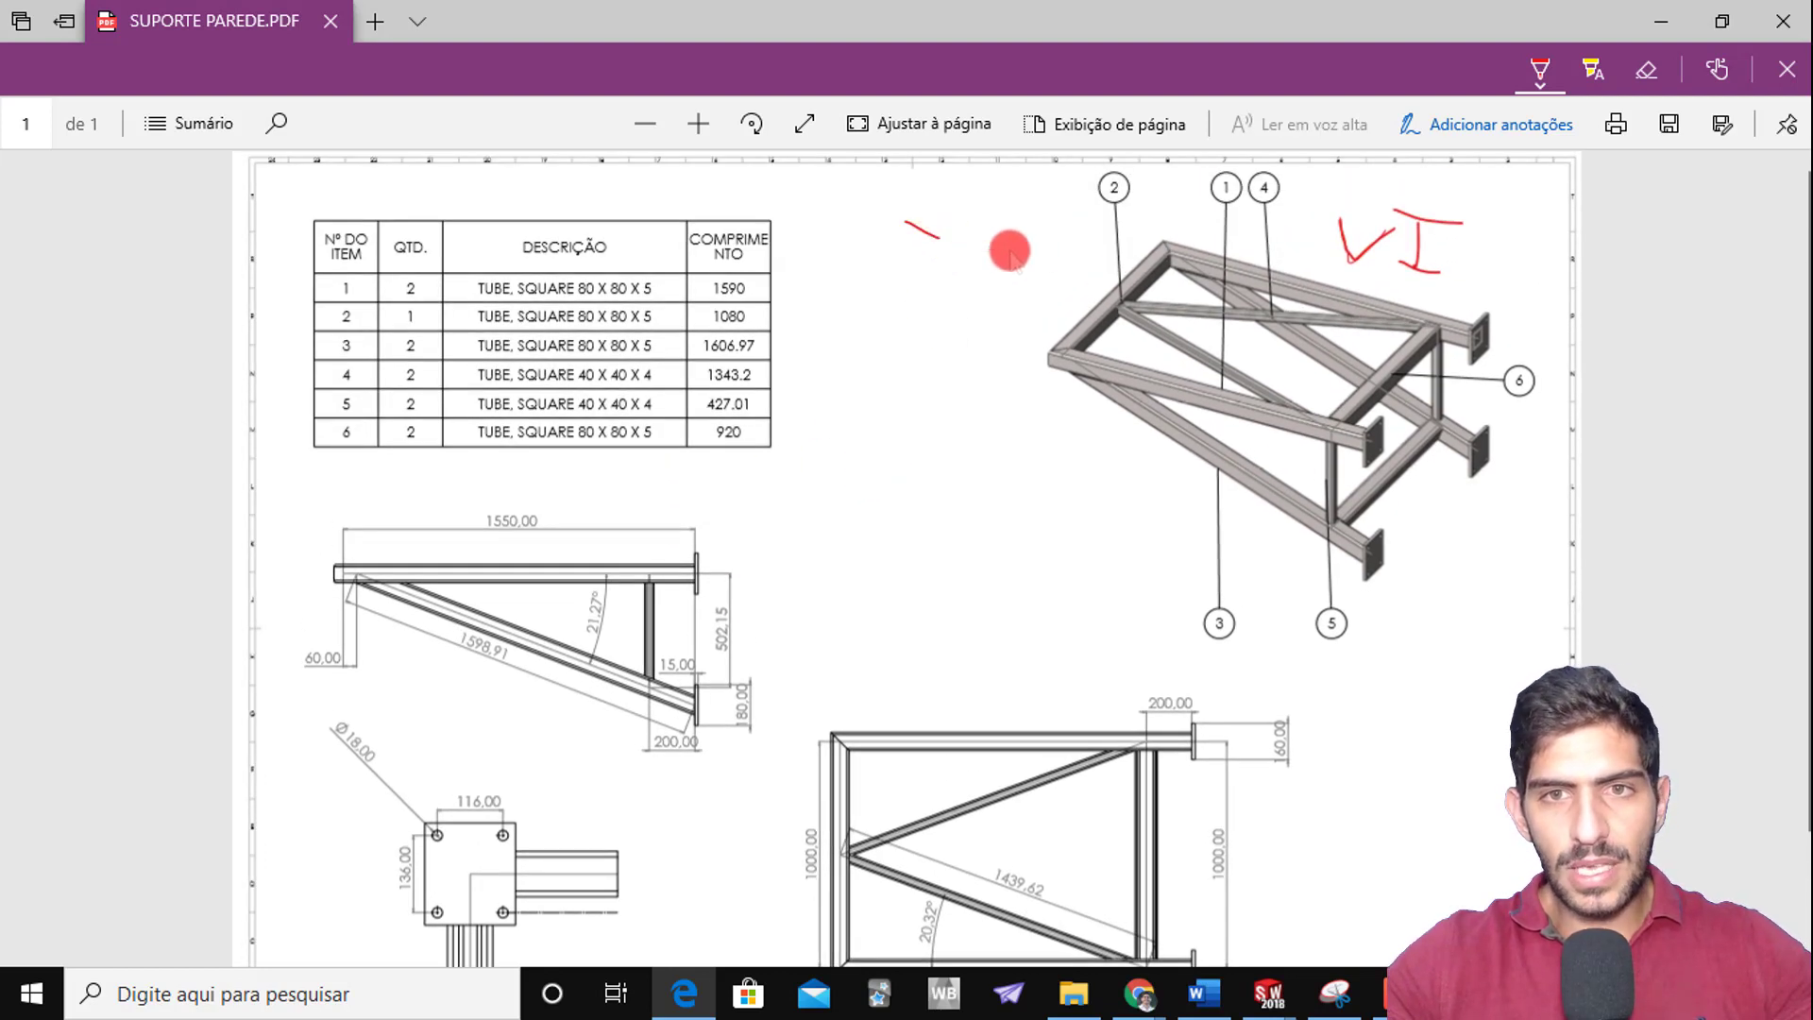
{"action": "mouse_move", "coordinate": [1009, 250]}
{"action": "left_mouse_down"}
{"action": "mouse_move", "coordinate": [1037, 228]}
{"action": "mouse_move", "coordinate": [1051, 265]}
{"action": "mouse_move", "coordinate": [944, 311]}
{"action": "mouse_move", "coordinate": [970, 301]}
{"action": "left_mouse_up"}
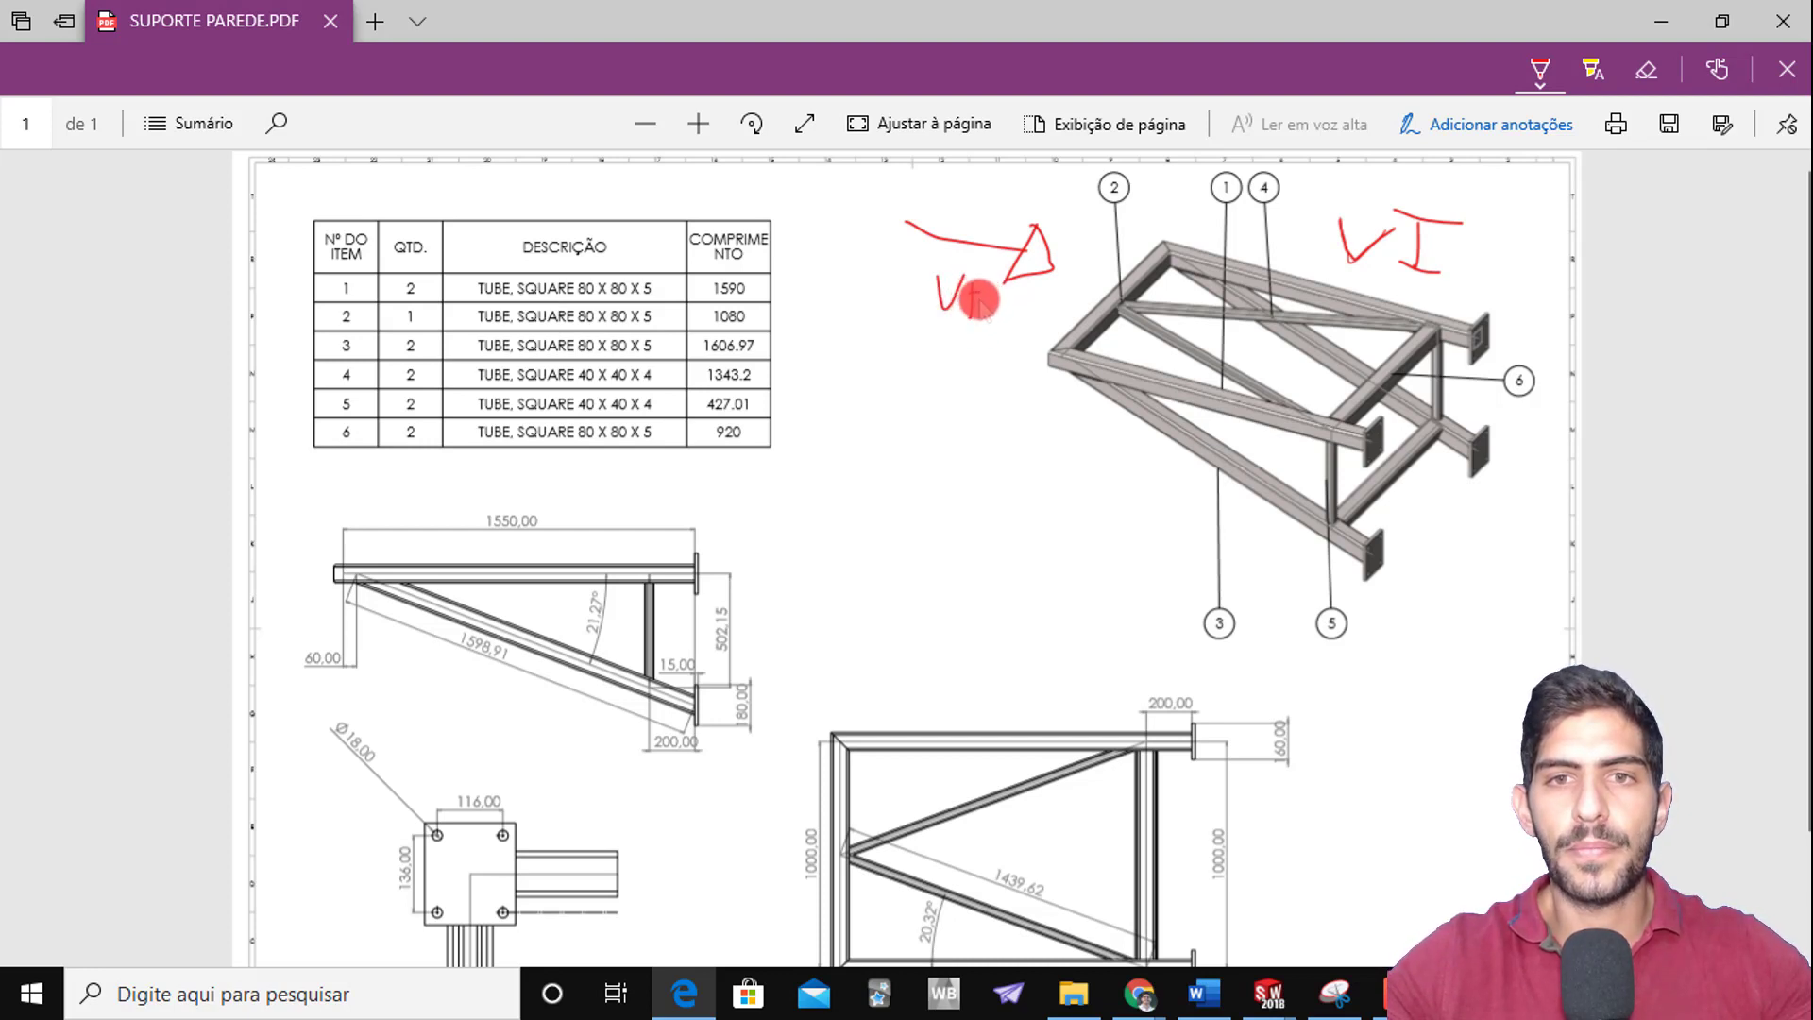
Label the triangular side view "VL" and the rectangular top view "VS" with the red pen
{"action": "scroll", "coordinate": [842, 526], "scroll_direction": "down", "scroll_amount": 2}
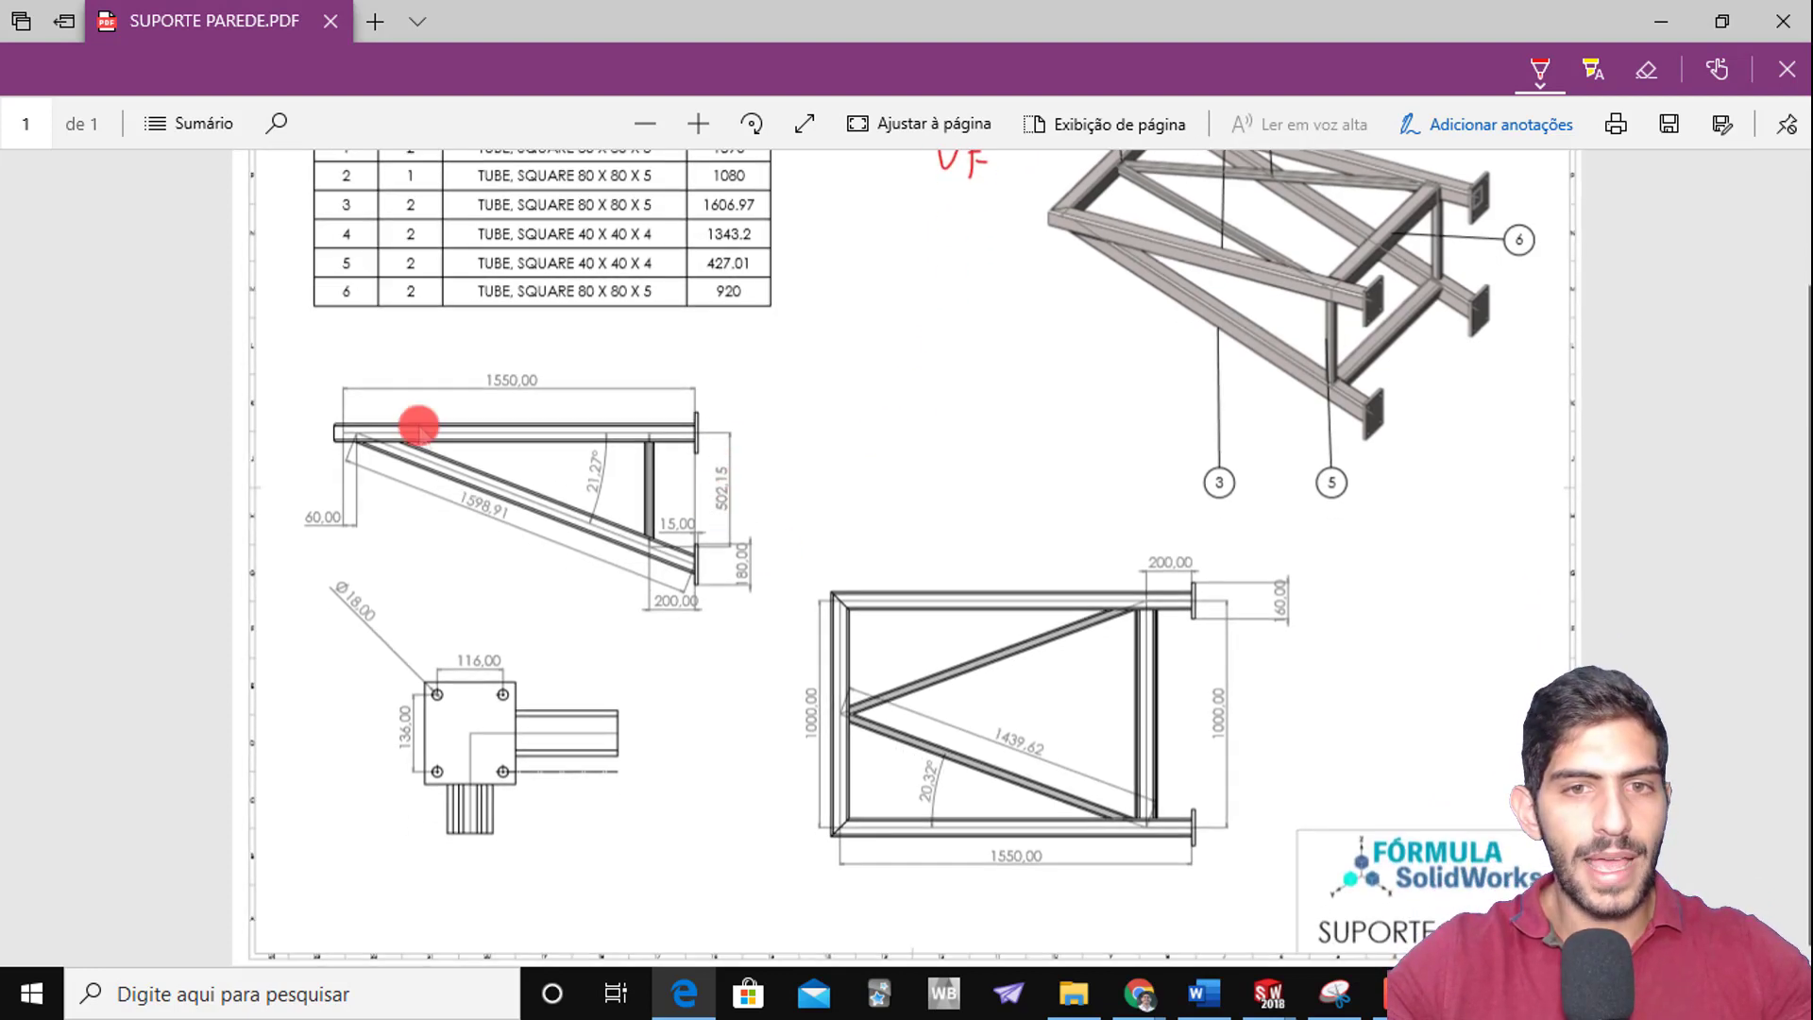
{"action": "mouse_move", "coordinate": [745, 388]}
{"action": "left_mouse_down"}
{"action": "mouse_move", "coordinate": [753, 409]}
{"action": "mouse_move", "coordinate": [777, 389]}
{"action": "mouse_move", "coordinate": [780, 422]}
{"action": "left_mouse_up"}
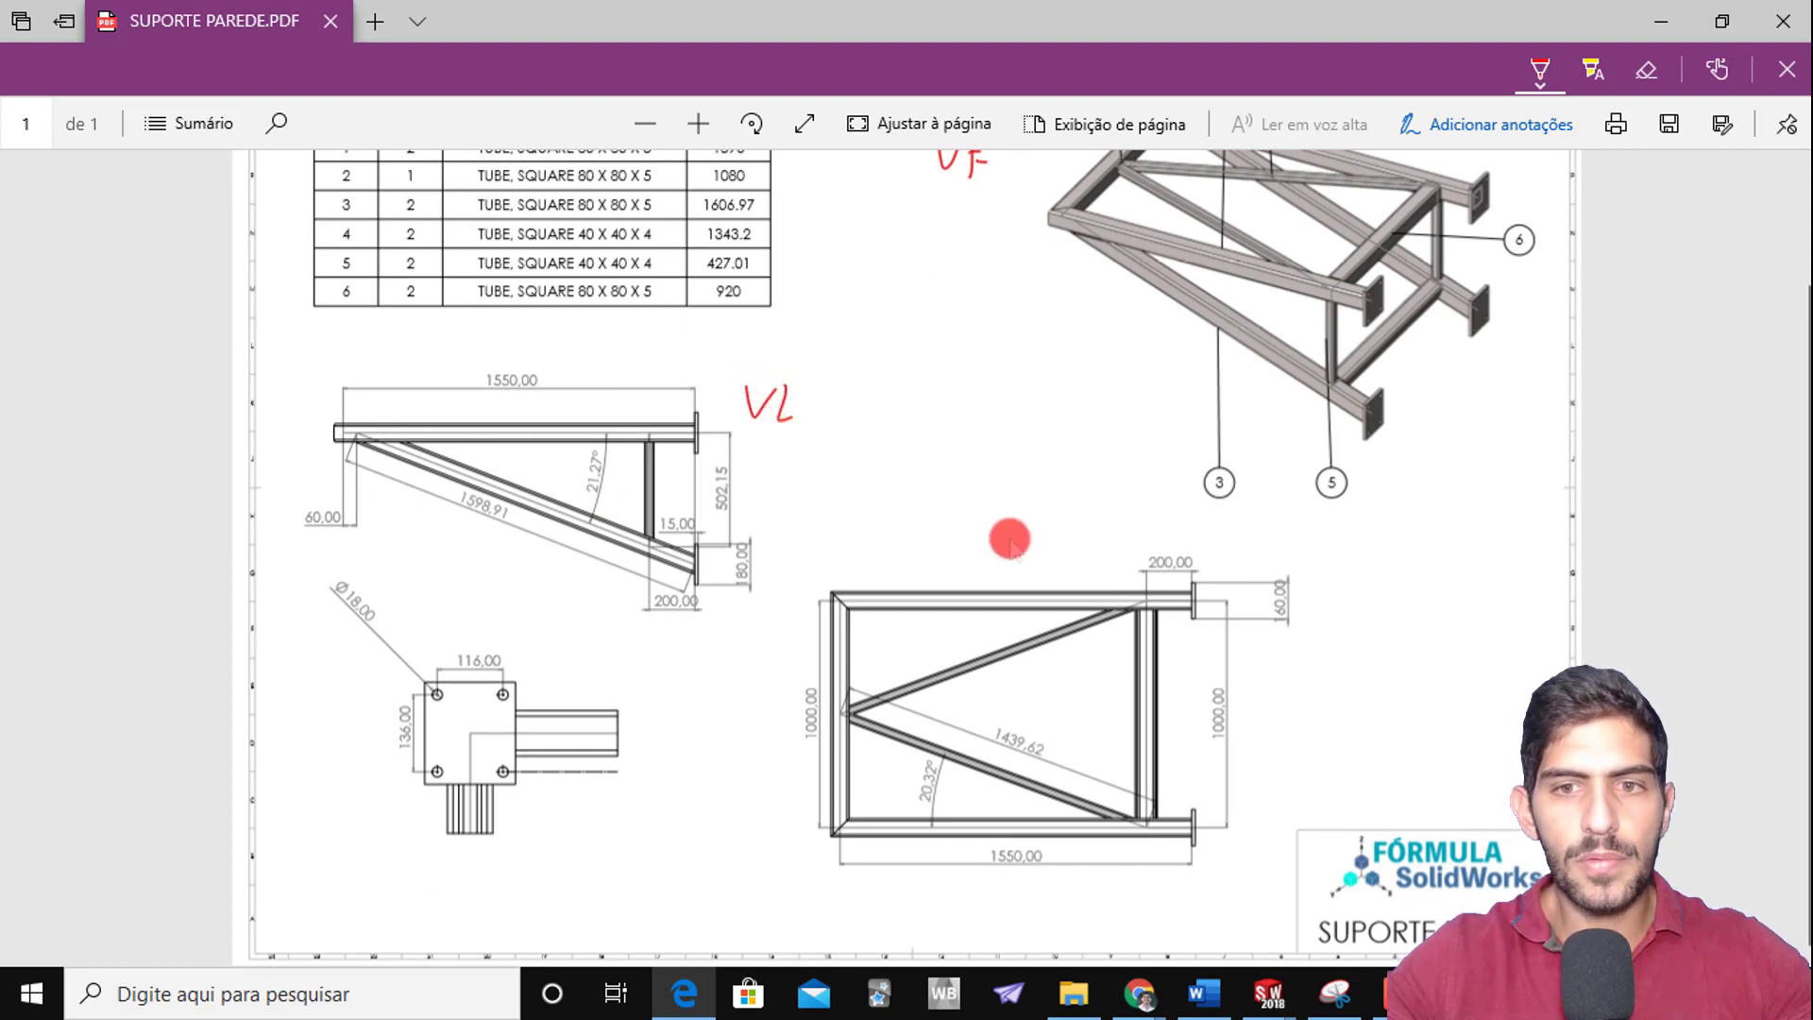
{"action": "scroll", "coordinate": [1039, 543], "scroll_direction": "up", "scroll_amount": 2}
{"action": "scroll", "coordinate": [1086, 463], "scroll_direction": "down", "scroll_amount": 2}
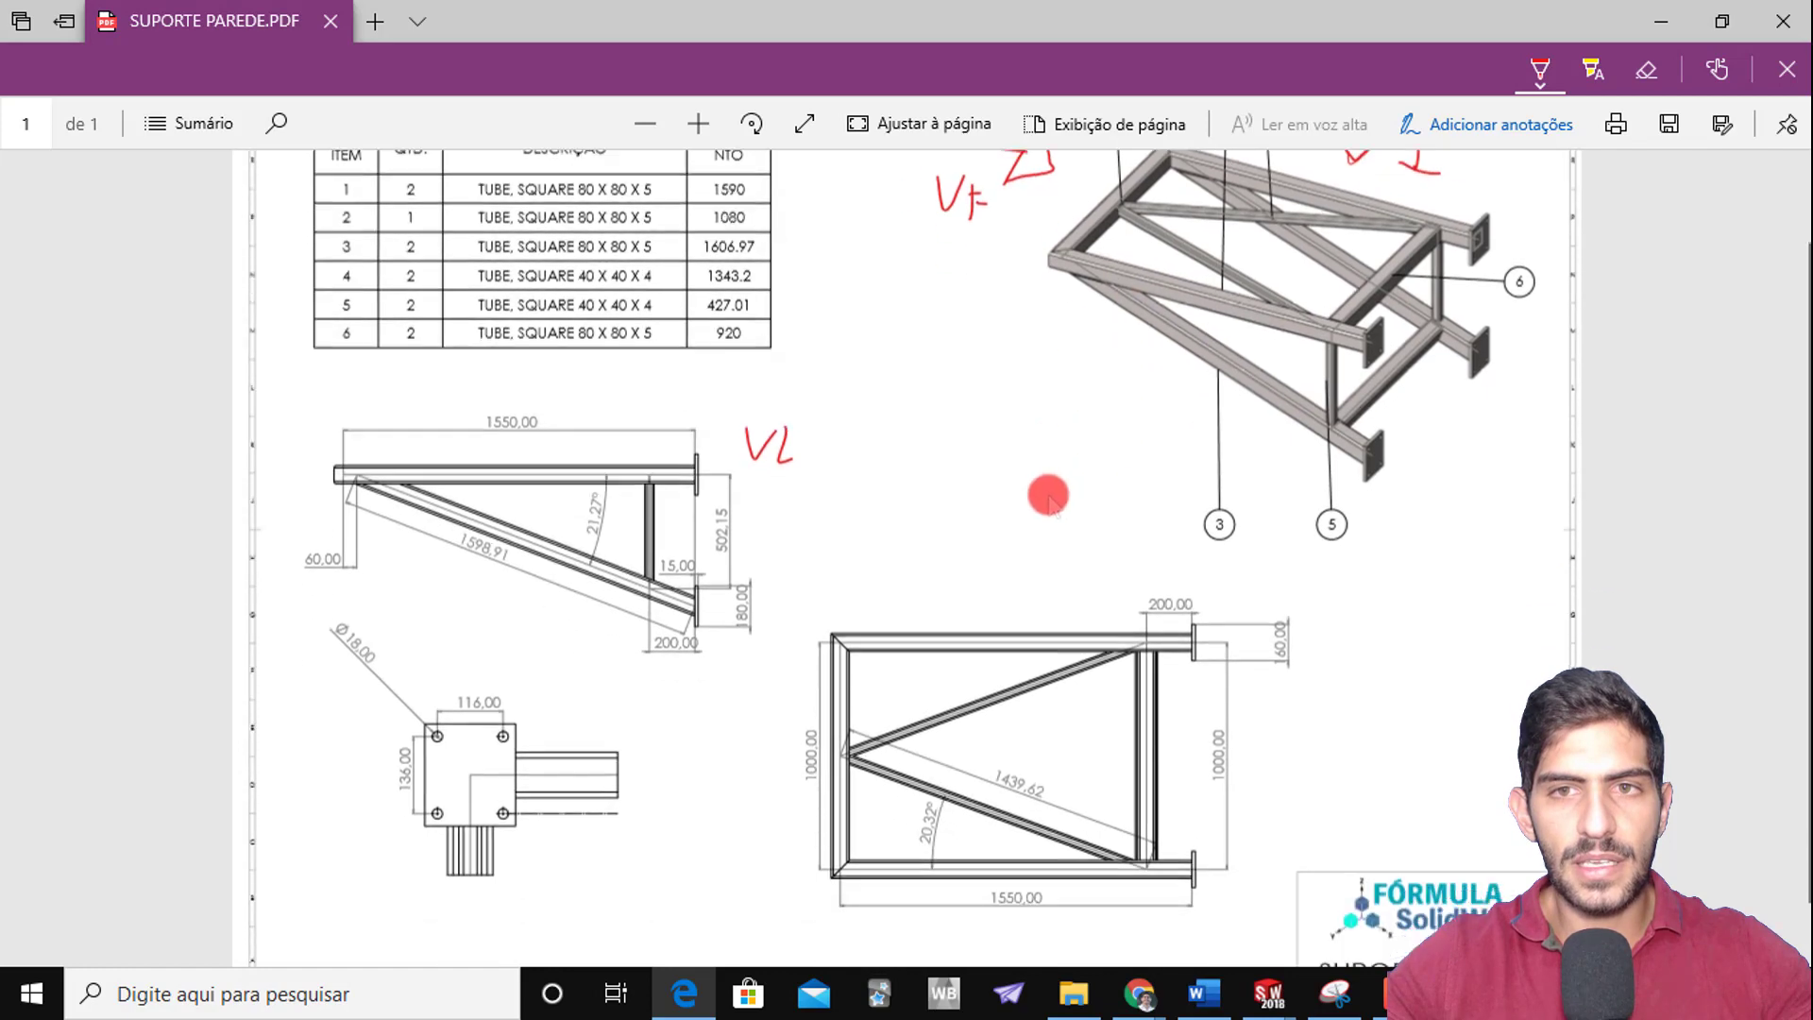
{"action": "mouse_move", "coordinate": [1011, 527]}
{"action": "left_mouse_down"}
{"action": "mouse_move", "coordinate": [1015, 556]}
{"action": "mouse_move", "coordinate": [1050, 526]}
{"action": "left_mouse_up"}
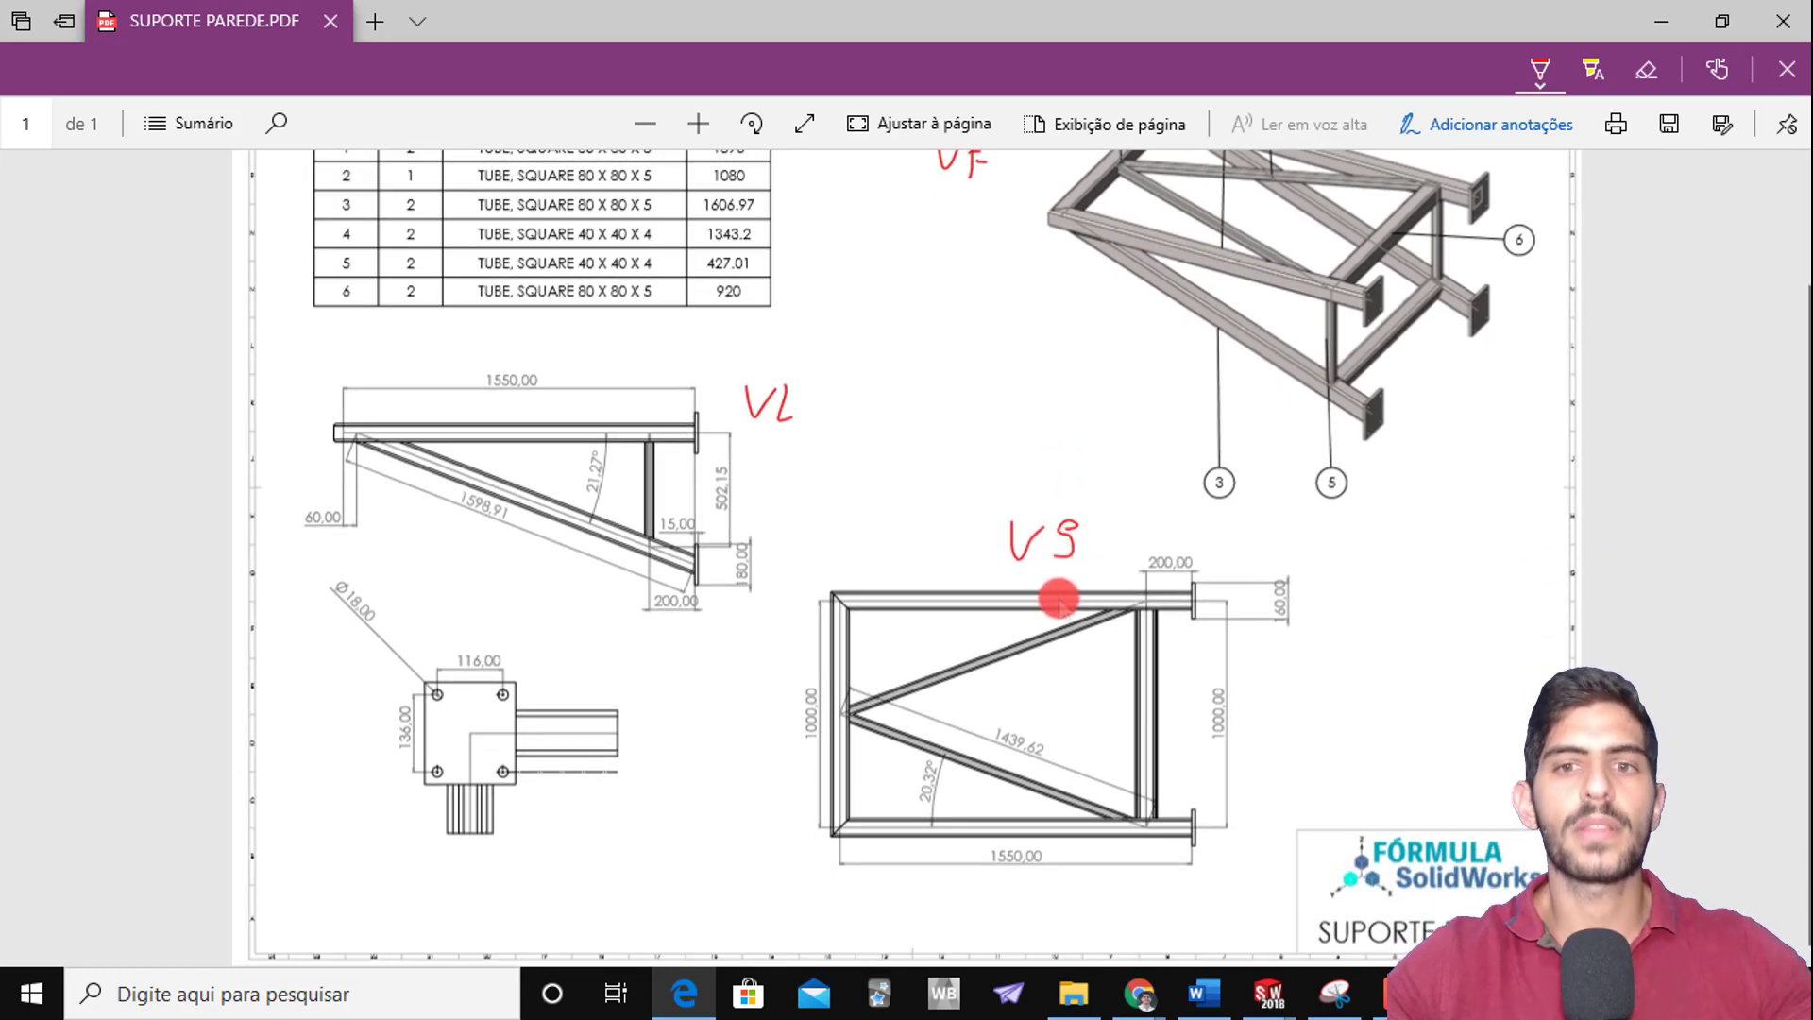
Mark the two upper mounting plates in the isometric view with red crosses
{"action": "scroll", "coordinate": [1062, 590], "scroll_direction": "up", "scroll_amount": 2}
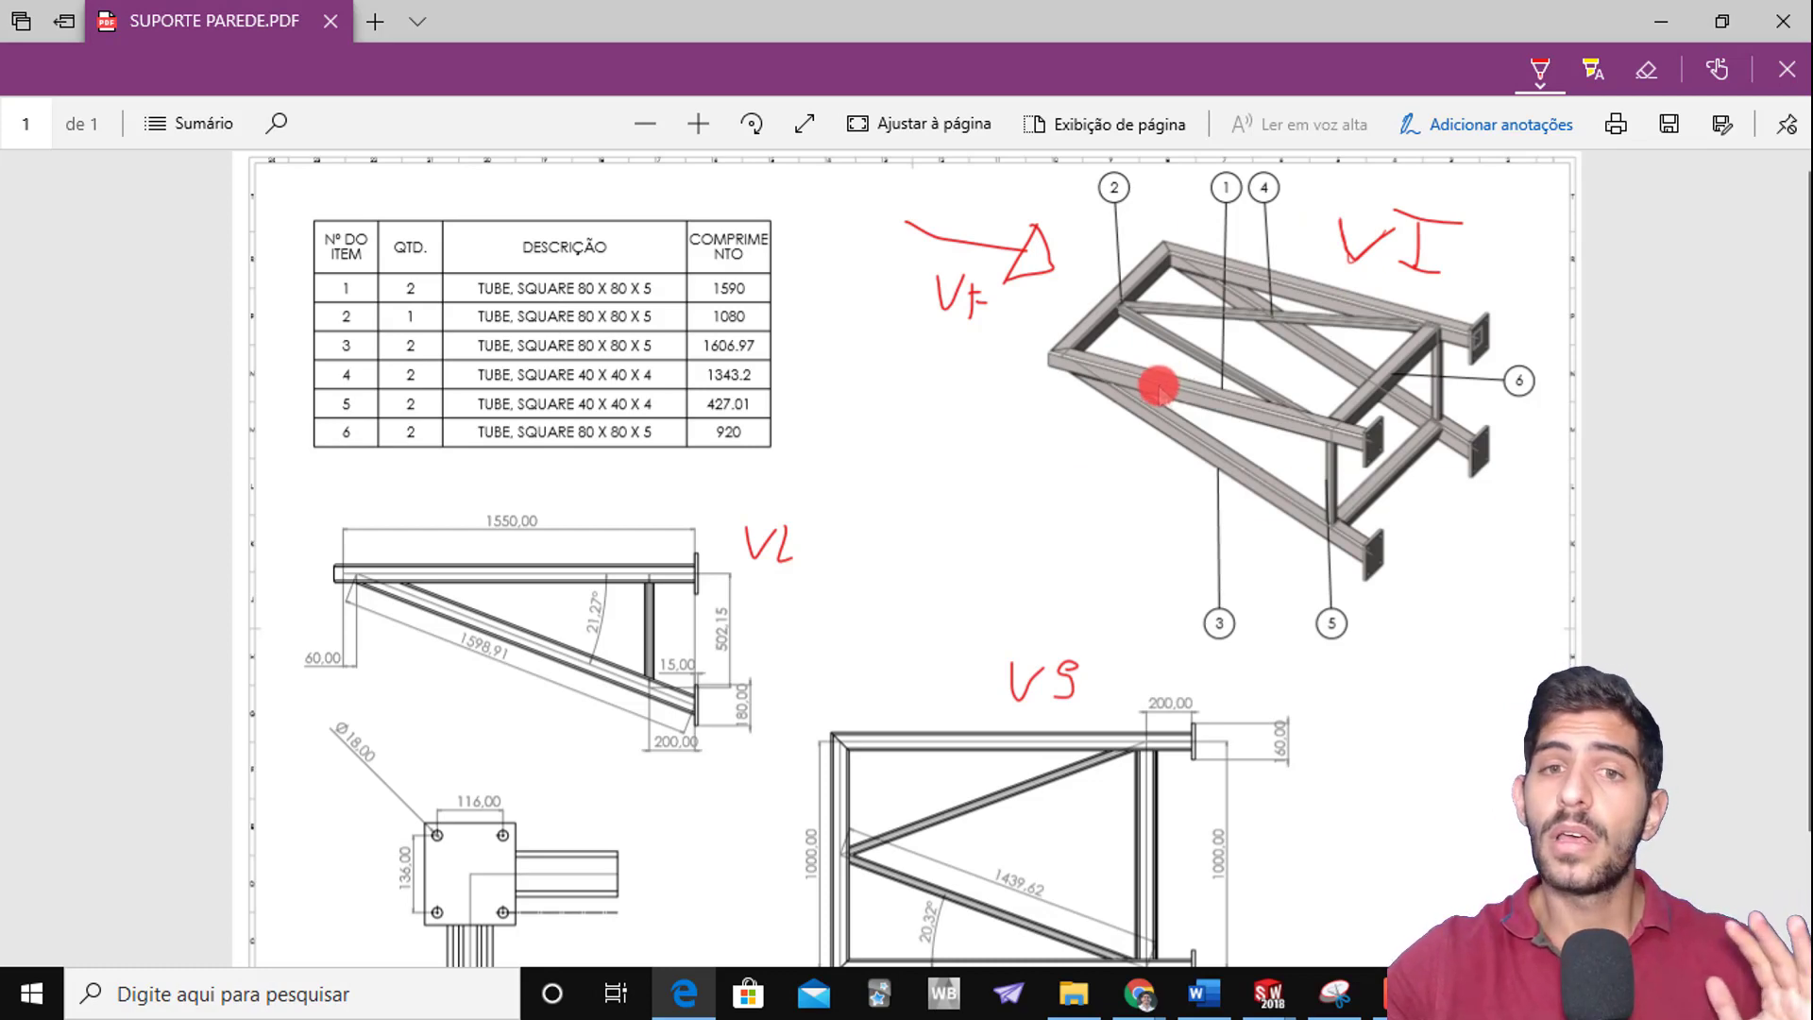
{"action": "scroll", "coordinate": [1117, 486], "scroll_direction": "down", "scroll_amount": 3}
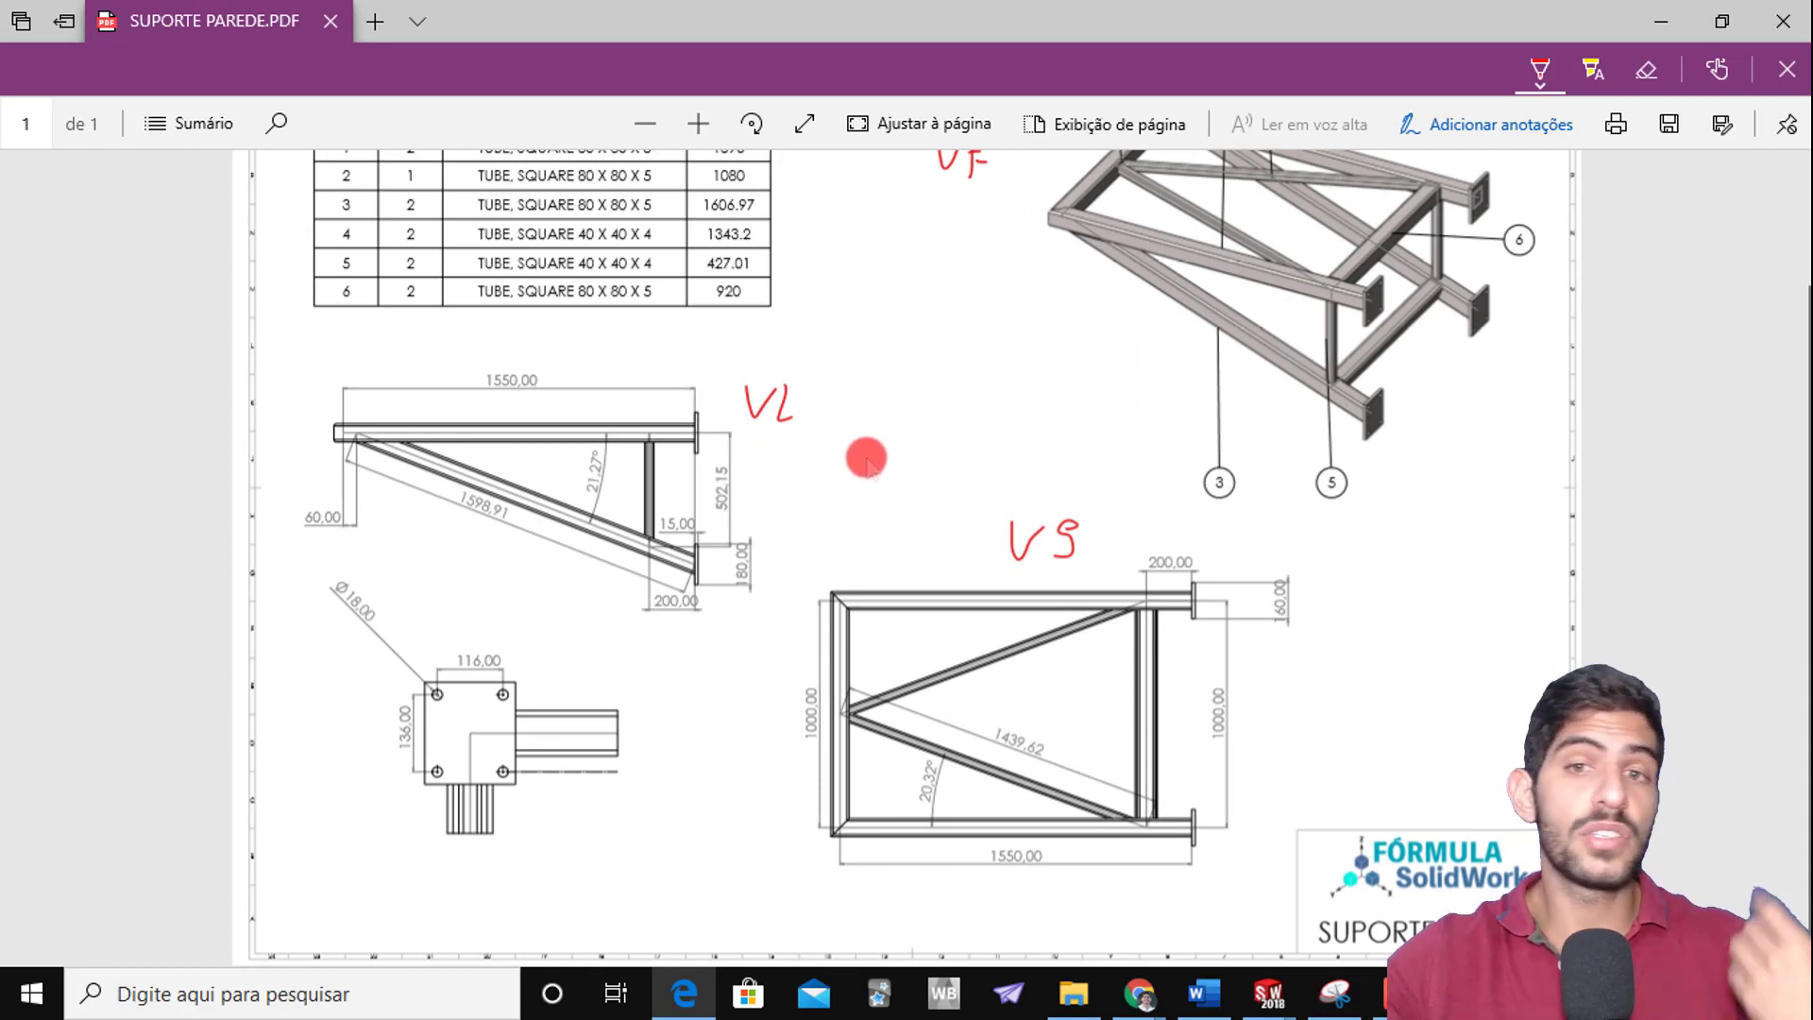
{"action": "scroll", "coordinate": [866, 459], "scroll_direction": "up", "scroll_amount": 3}
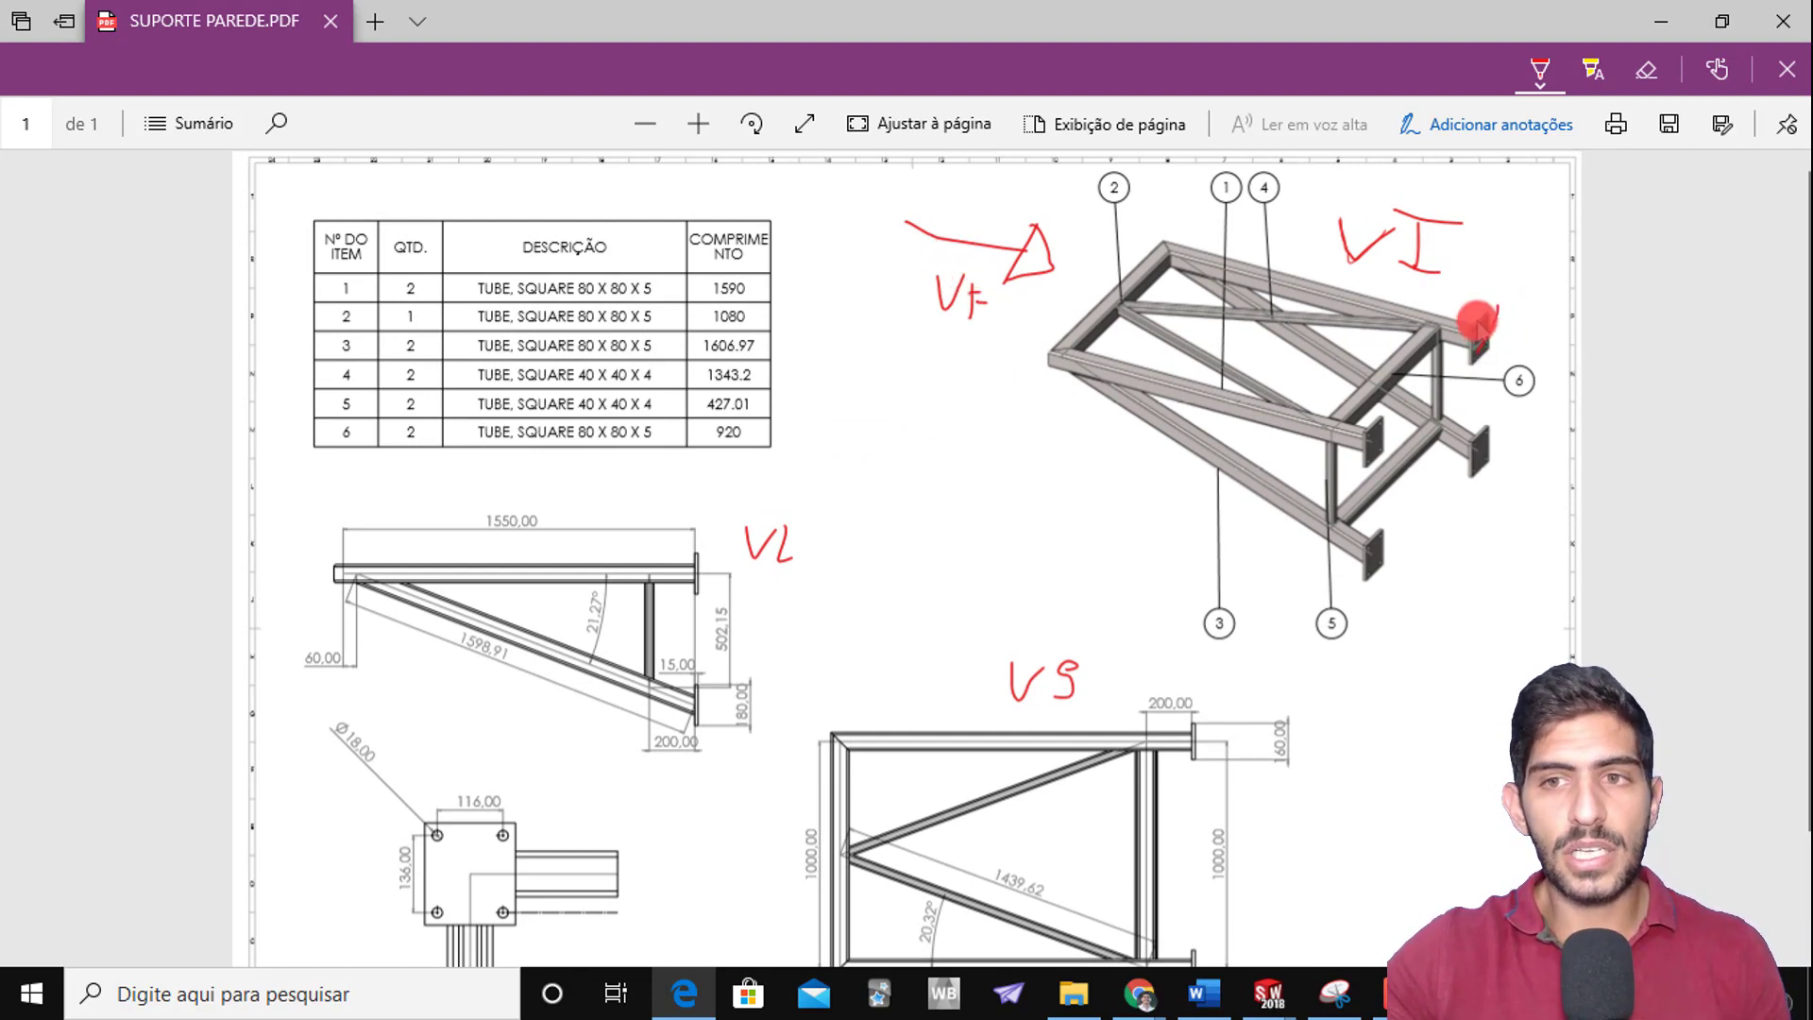
{"action": "left_click_drag", "start_coordinate": [1479, 317], "coordinate": [1515, 344]}
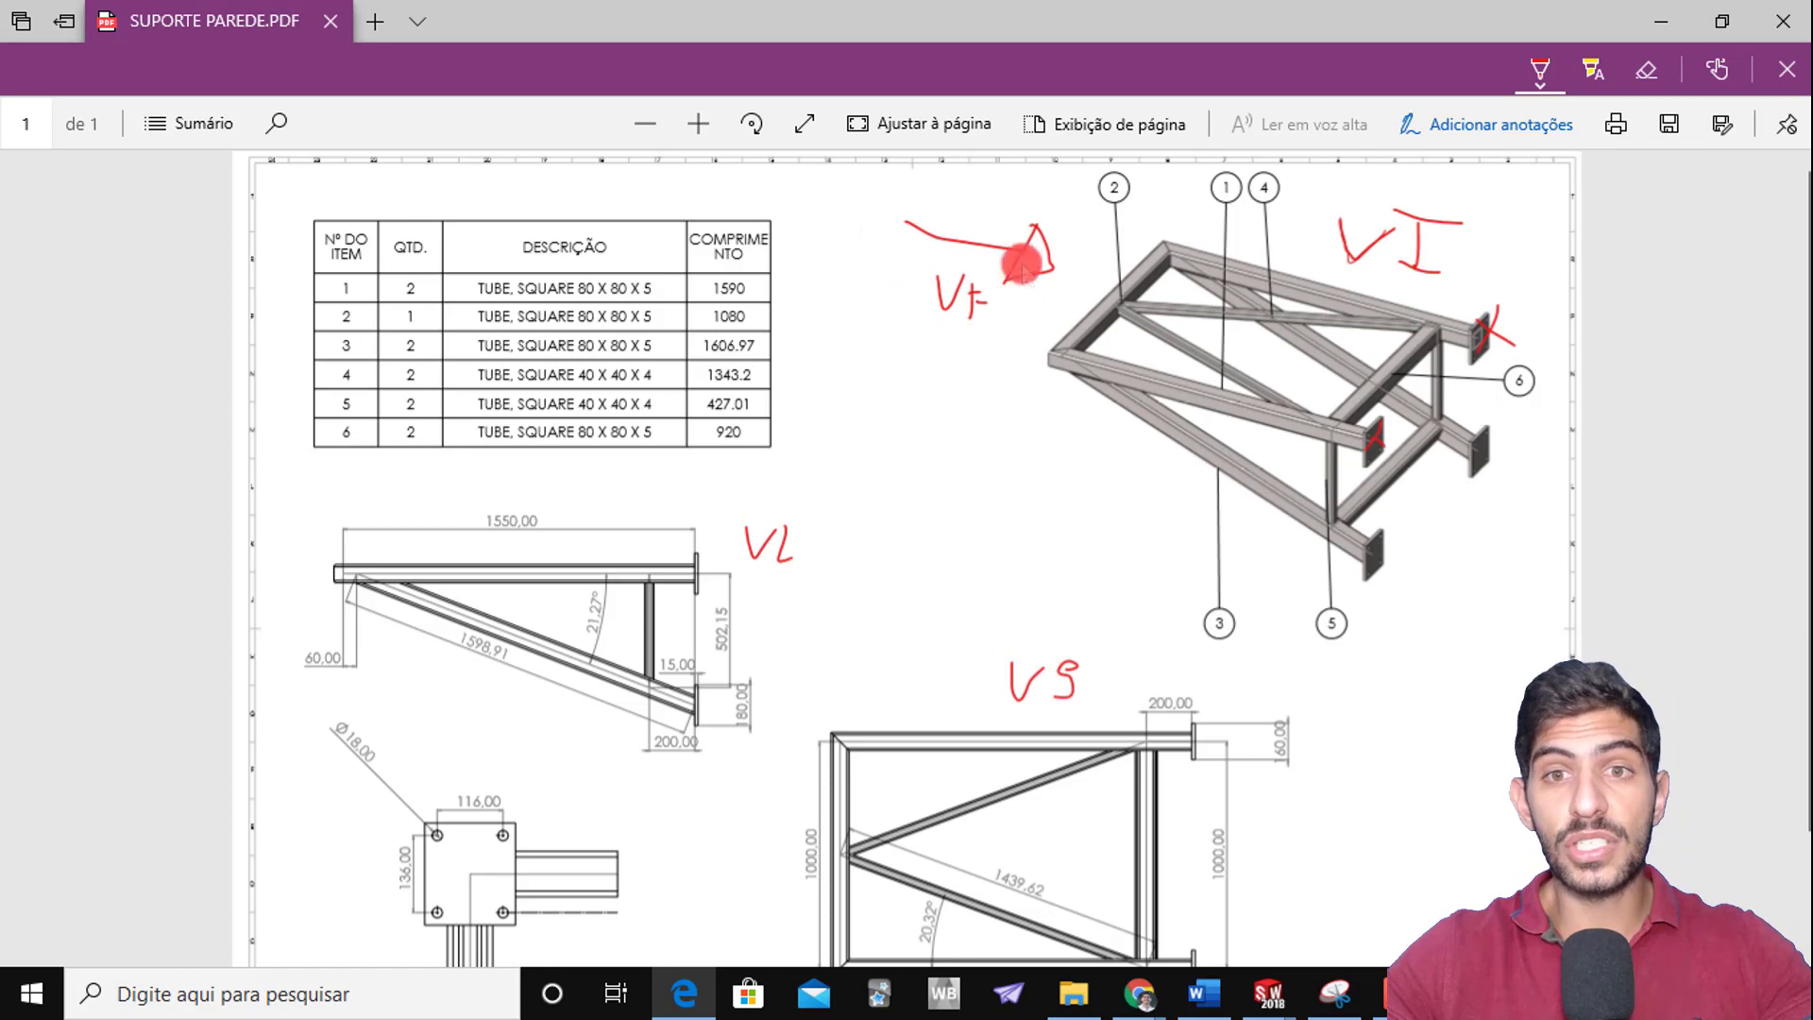
Draw arrows toward the isometric frame's long side and down from above to indicate the side and top viewing directions
{"action": "scroll", "coordinate": [862, 417], "scroll_direction": "down", "scroll_amount": 2}
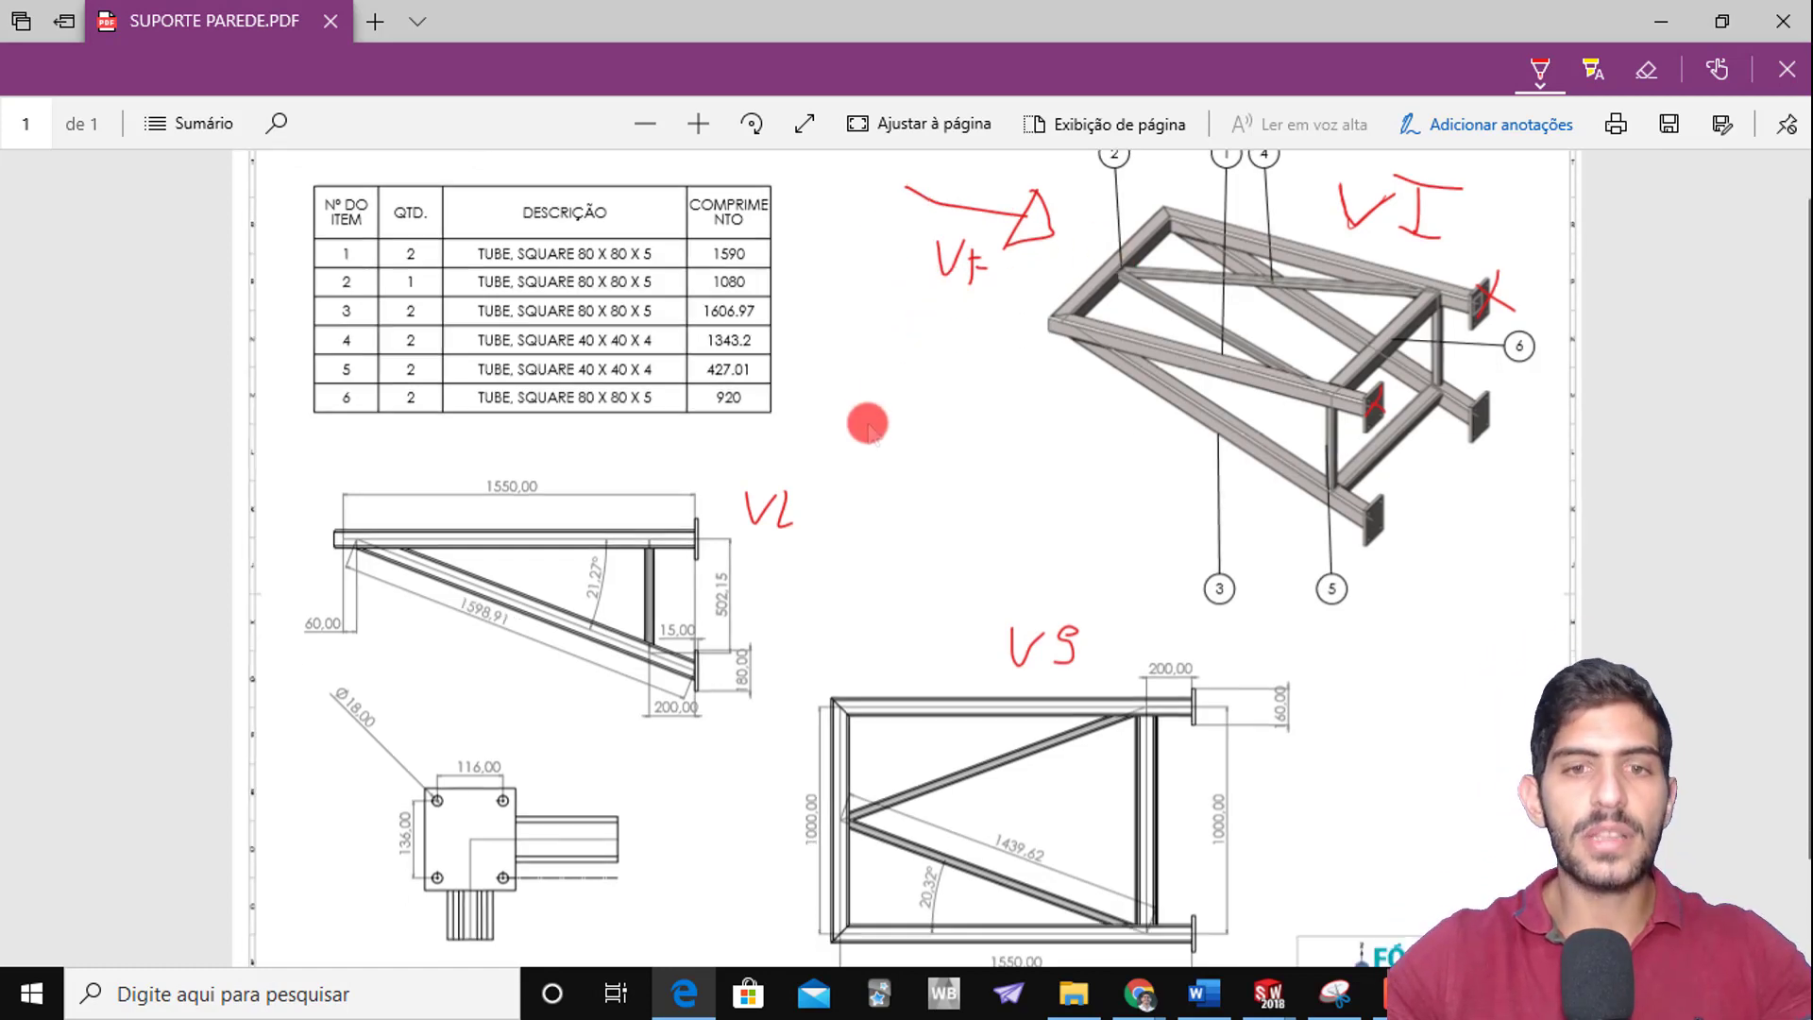
{"action": "scroll", "coordinate": [1036, 421], "scroll_direction": "up", "scroll_amount": 2}
{"action": "mouse_move", "coordinate": [1019, 496]}
{"action": "left_mouse_down"}
{"action": "mouse_move", "coordinate": [1088, 473]}
{"action": "mouse_move", "coordinate": [1073, 445]}
{"action": "mouse_move", "coordinate": [1117, 441]}
{"action": "left_mouse_up"}
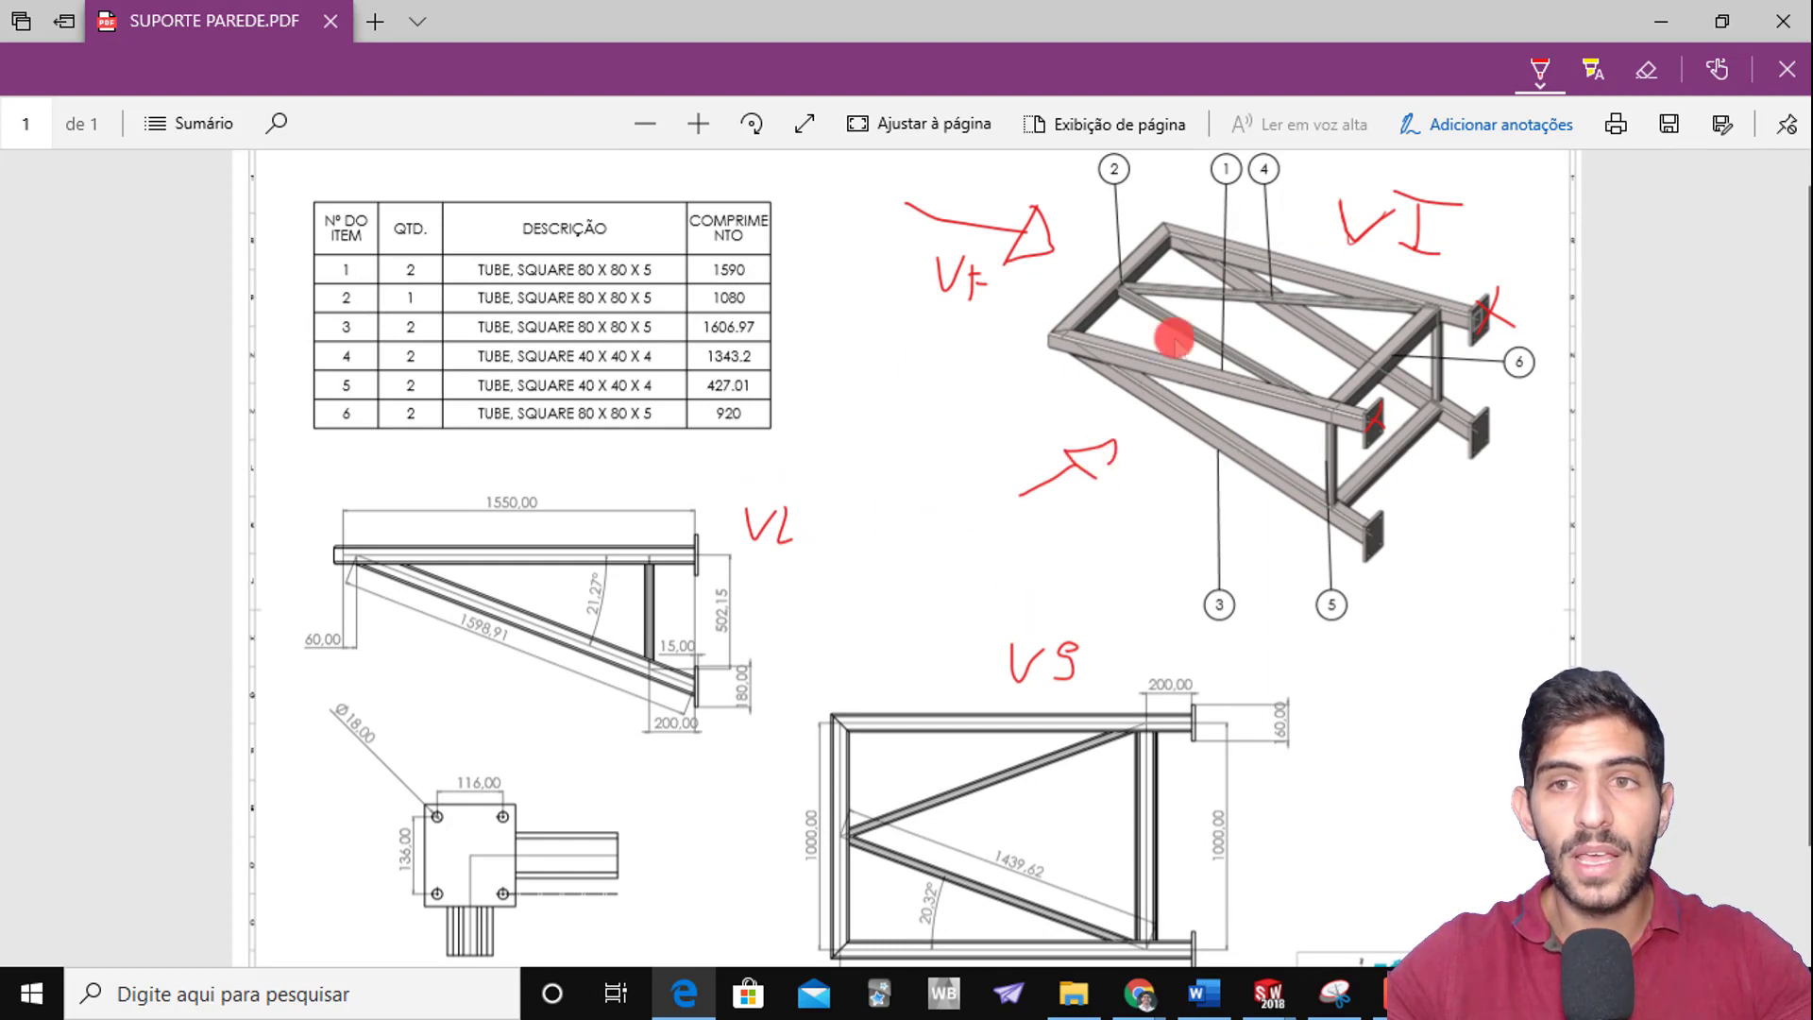
{"action": "scroll", "coordinate": [1218, 298], "scroll_direction": "up", "scroll_amount": 1}
{"action": "left_click_drag", "start_coordinate": [1298, 192], "coordinate": [1296, 224]}
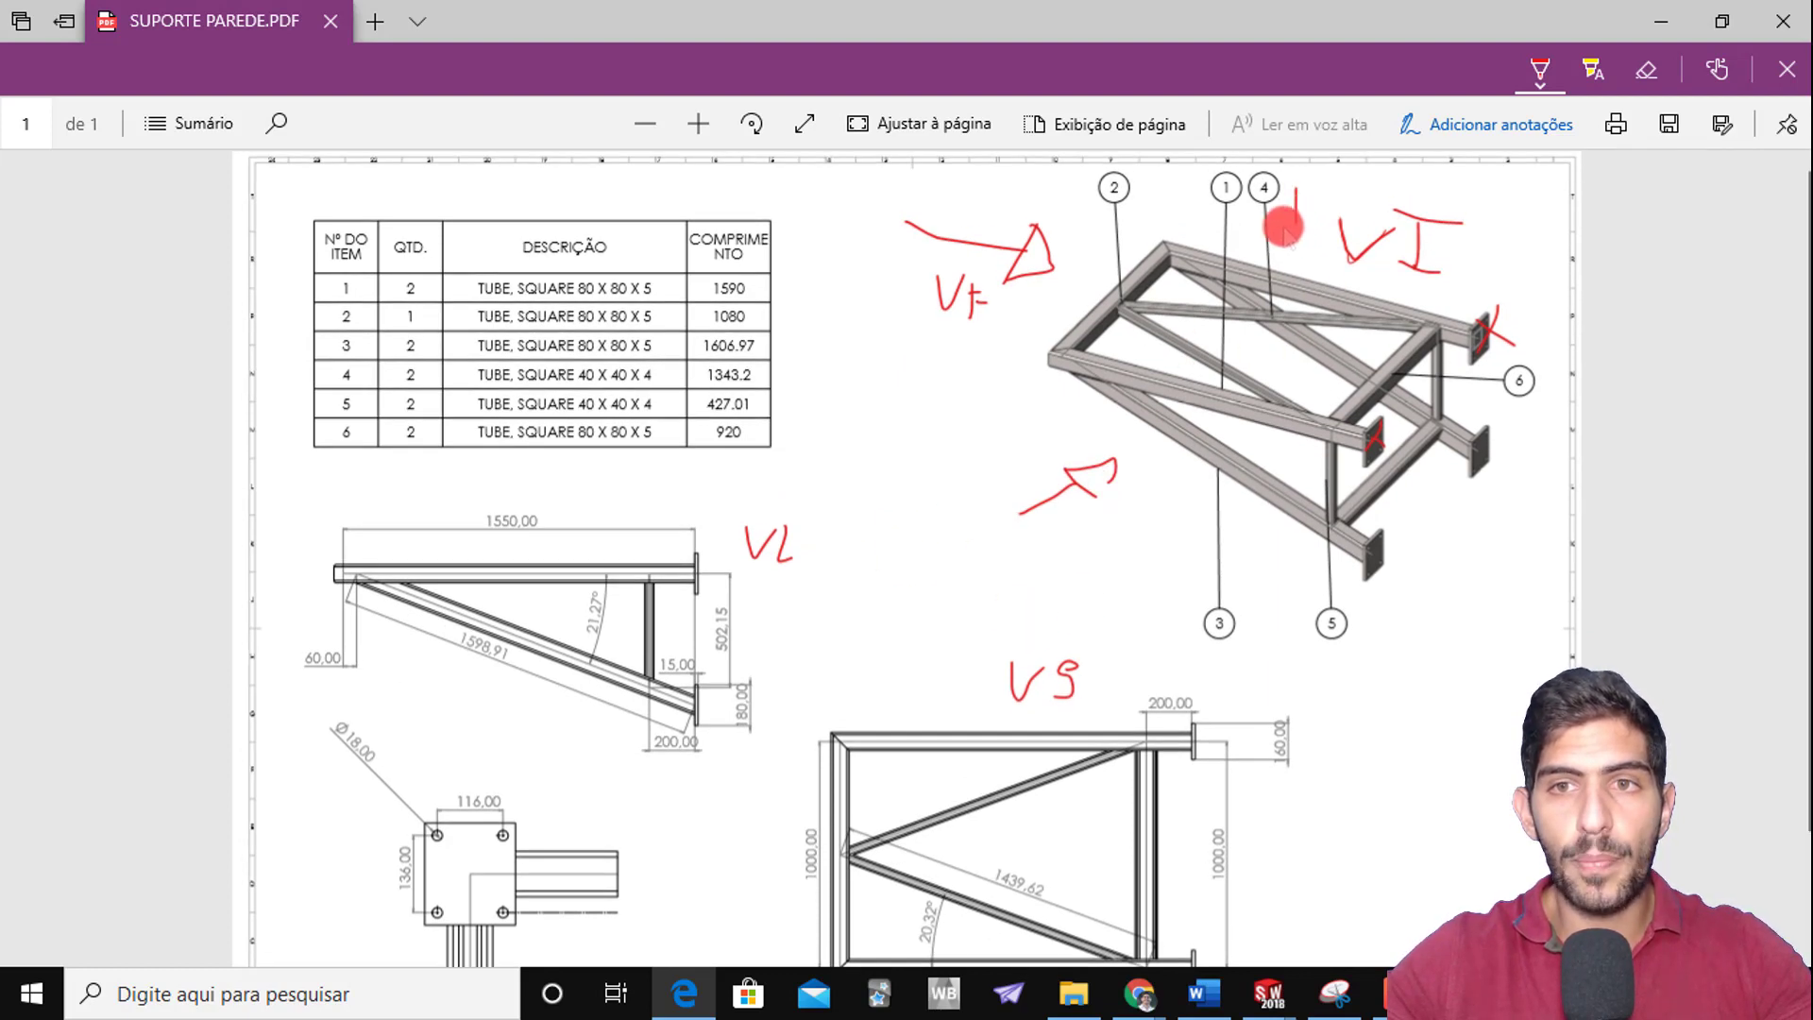
Write "D" beside the mounting plate detail view and circle the lower front mounting plate in the isometric view
{"action": "scroll", "coordinate": [1161, 416], "scroll_direction": "down", "scroll_amount": 3}
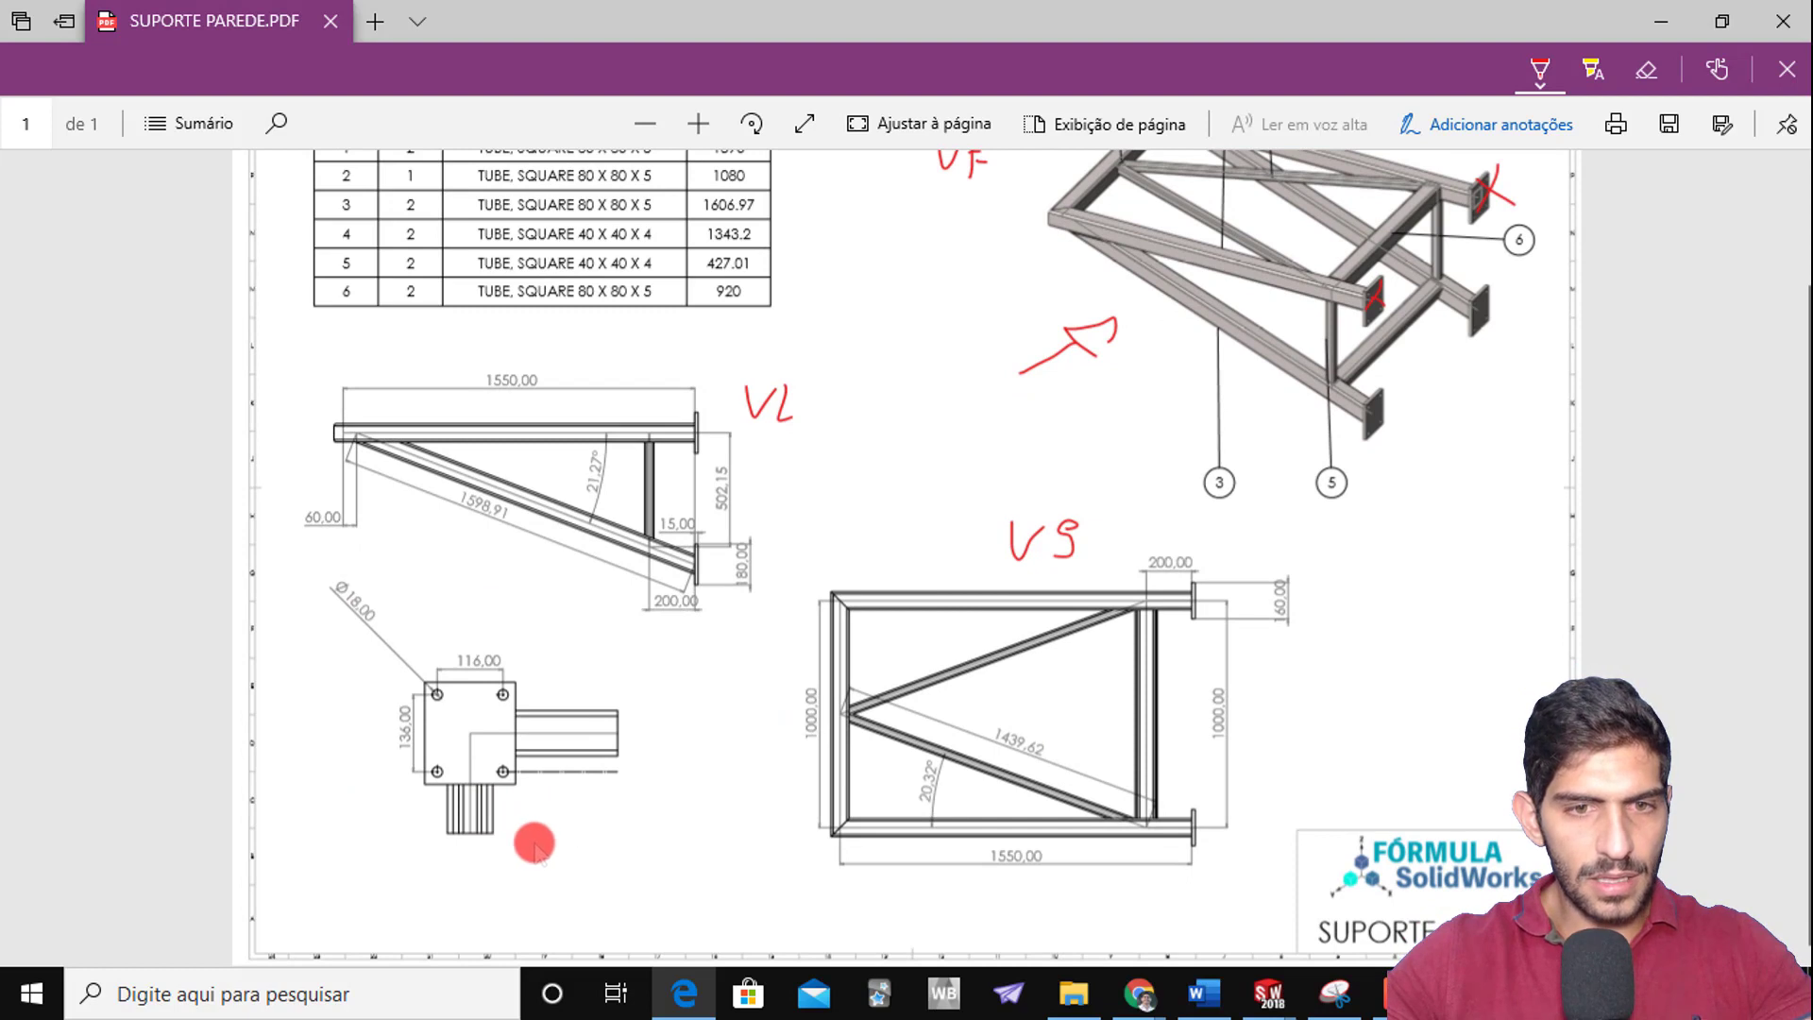
{"action": "mouse_move", "coordinate": [528, 831]}
{"action": "left_mouse_down"}
{"action": "mouse_move", "coordinate": [558, 834]}
{"action": "mouse_move", "coordinate": [543, 869]}
{"action": "left_mouse_up"}
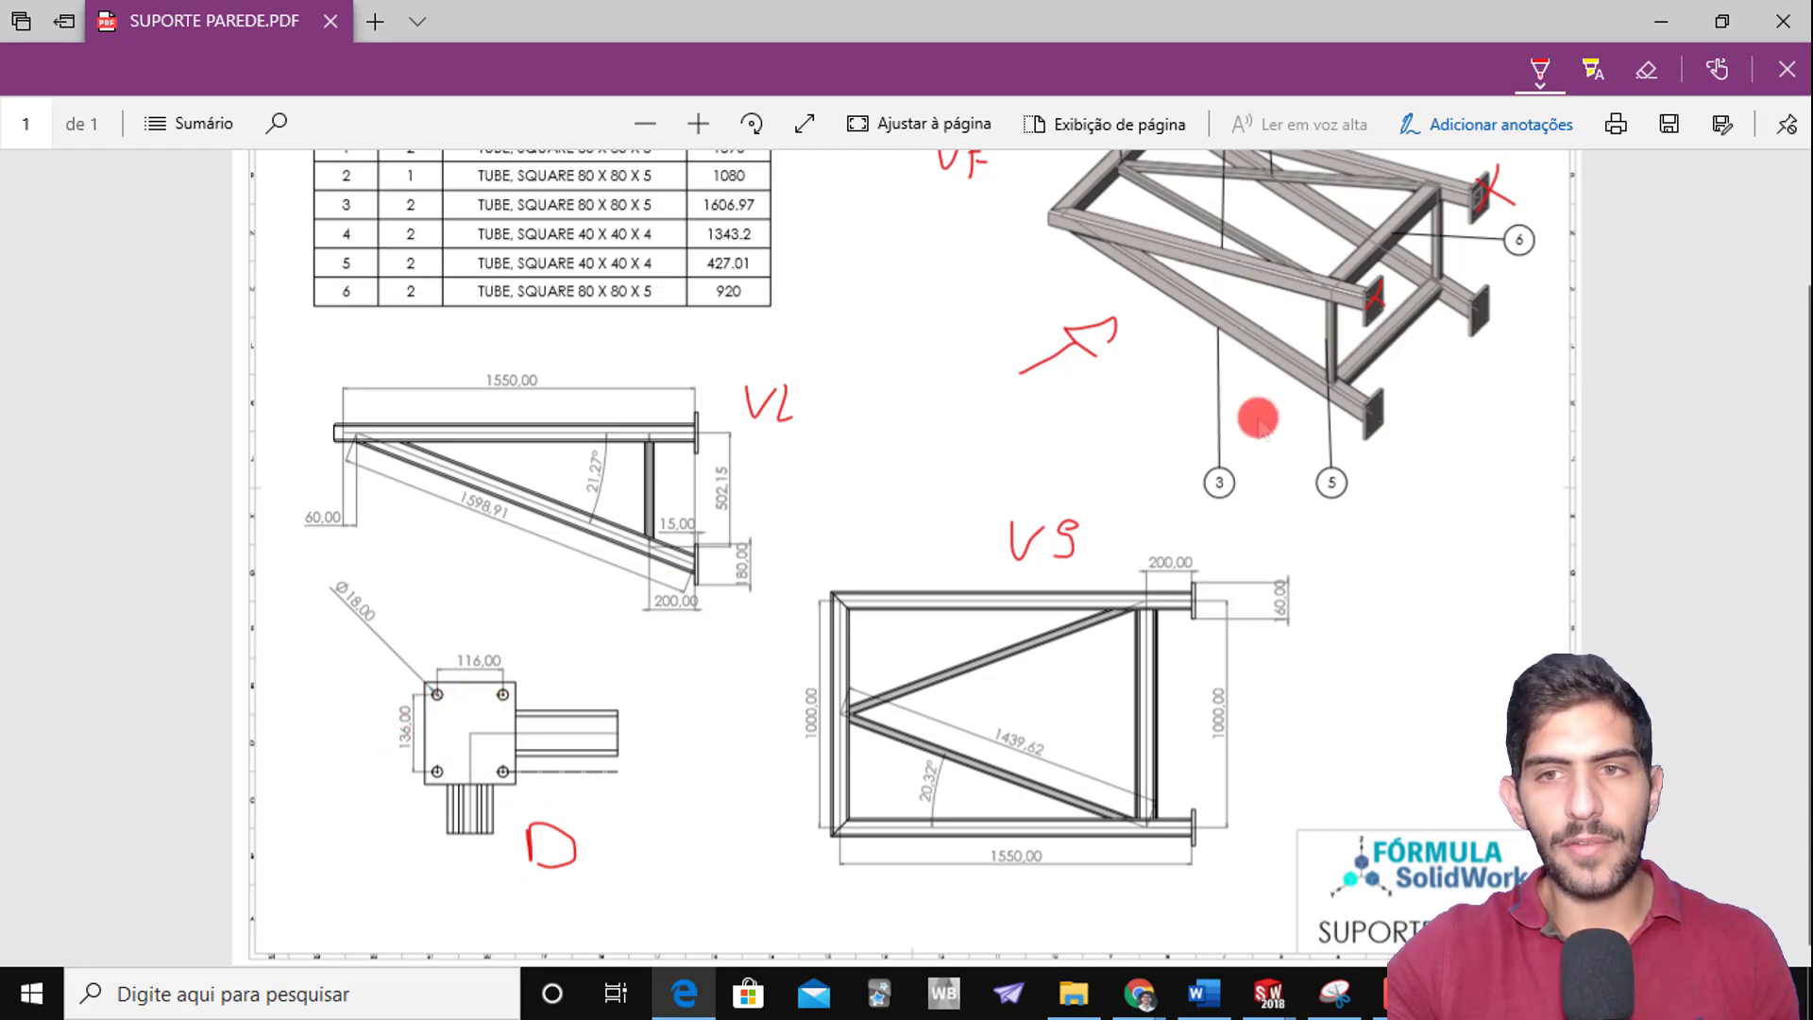
{"action": "scroll", "coordinate": [1398, 443], "scroll_direction": "up", "scroll_amount": 6, "text": "ctrl"}
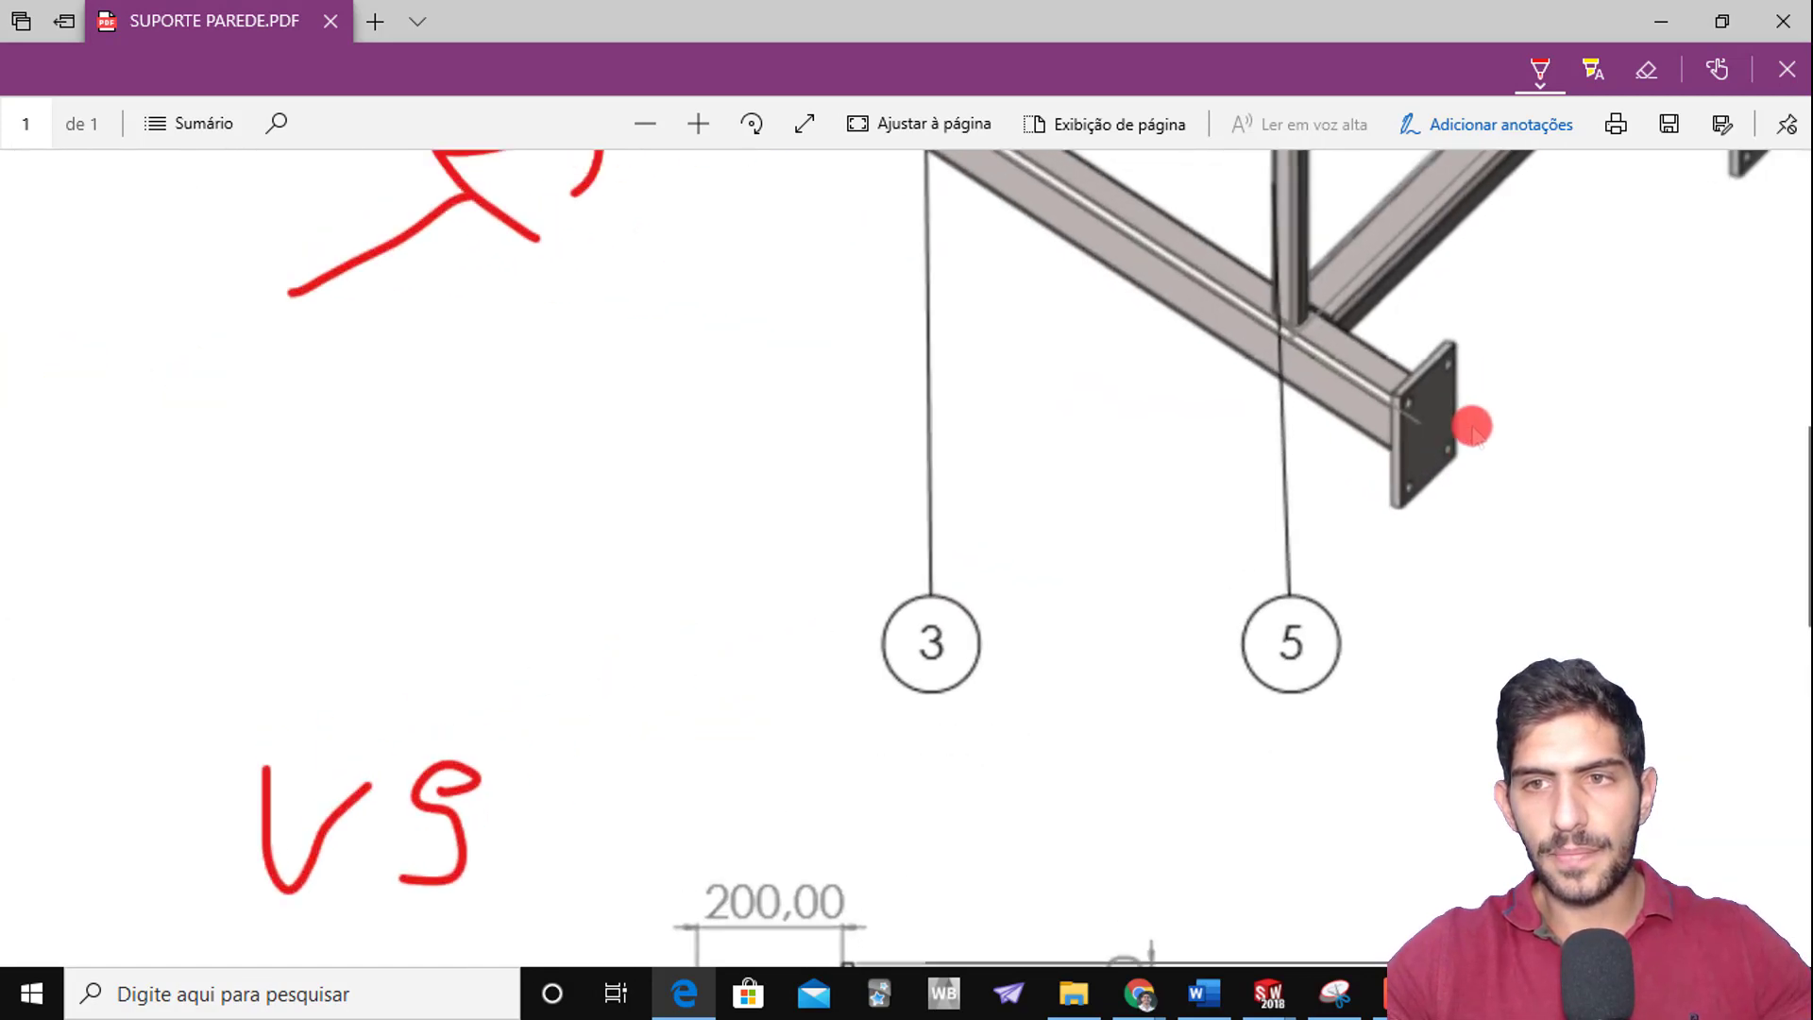
{"action": "scroll", "coordinate": [1474, 463], "scroll_direction": "down", "scroll_amount": 2}
{"action": "scroll", "coordinate": [1480, 653], "scroll_direction": "up", "scroll_amount": 5, "text": "ctrl"}
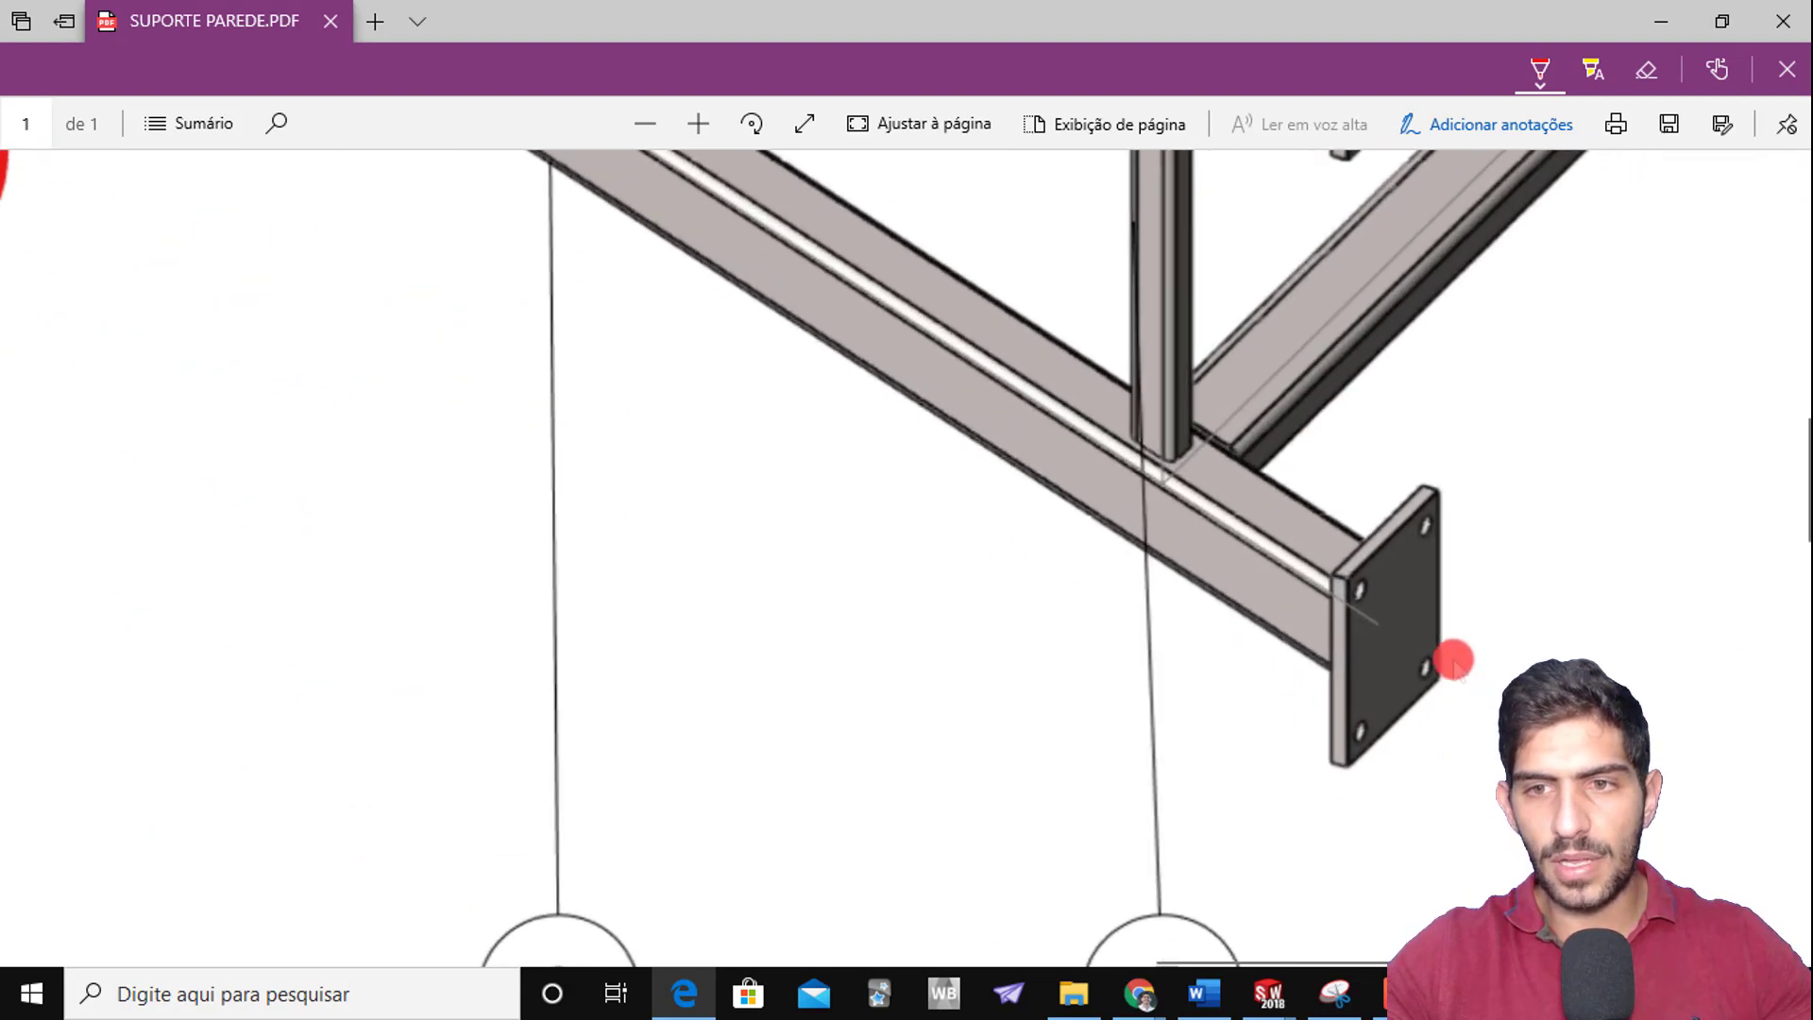
{"action": "mouse_move", "coordinate": [1499, 423]}
{"action": "left_mouse_down"}
{"action": "mouse_move", "coordinate": [1380, 400]}
{"action": "mouse_move", "coordinate": [1243, 639]}
{"action": "mouse_move", "coordinate": [1448, 858]}
{"action": "mouse_move", "coordinate": [1583, 501]}
{"action": "left_mouse_up"}
{"action": "scroll", "coordinate": [1320, 657], "scroll_direction": "down", "scroll_amount": 8, "text": "ctrl"}
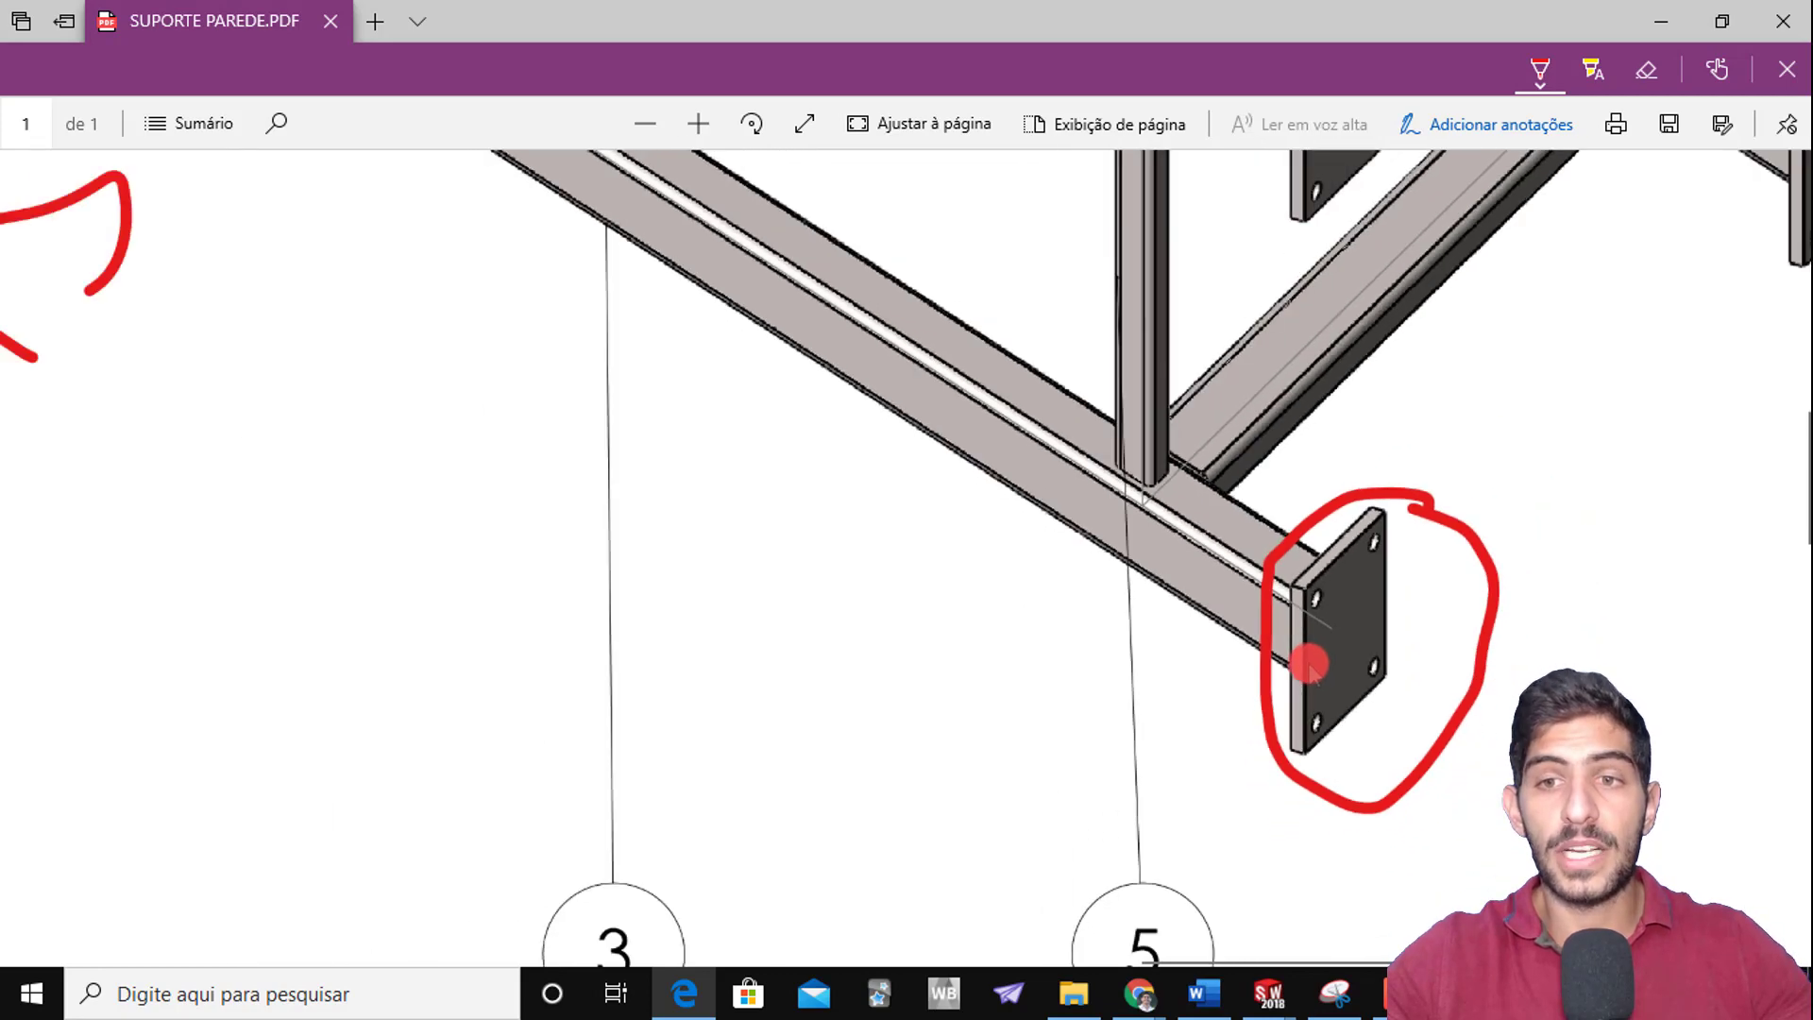
{"action": "scroll", "coordinate": [1288, 685], "scroll_direction": "down", "scroll_amount": 3, "text": "ctrl"}
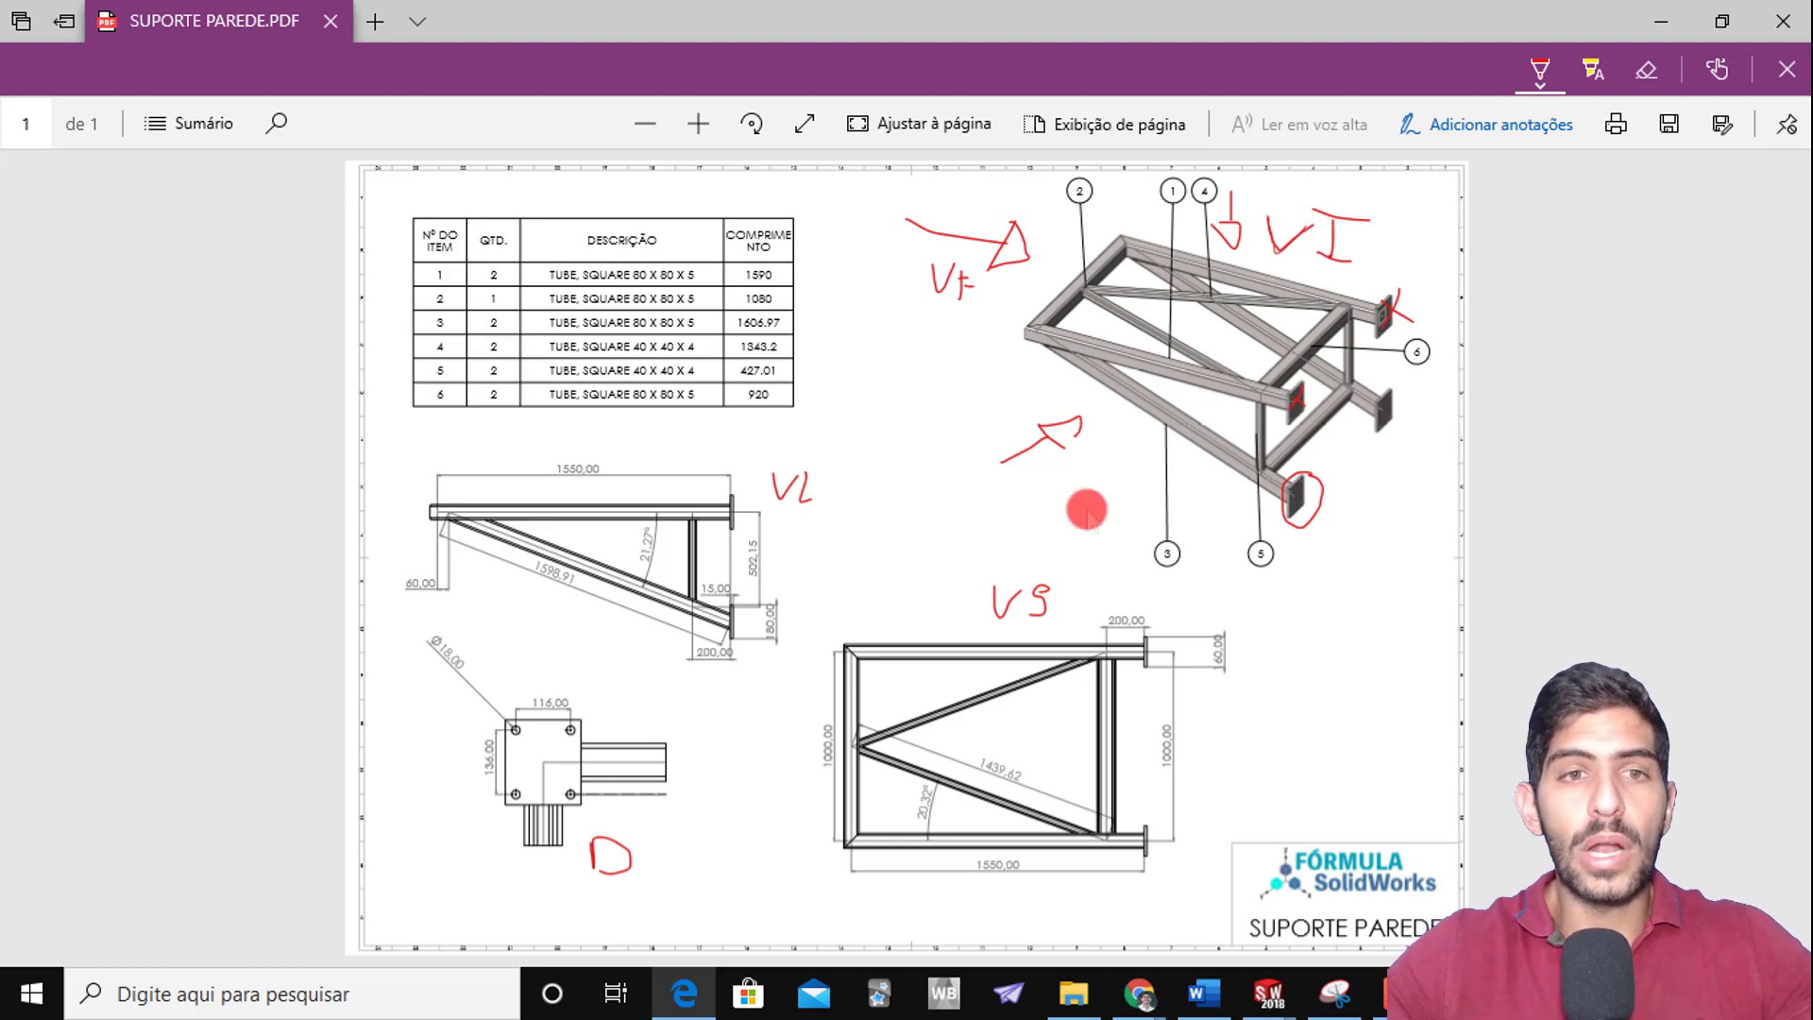
Erase the red markings around the isometric view and draw a dark green arrow from it toward the parts table
{"action": "left_click", "coordinate": [1646, 70]}
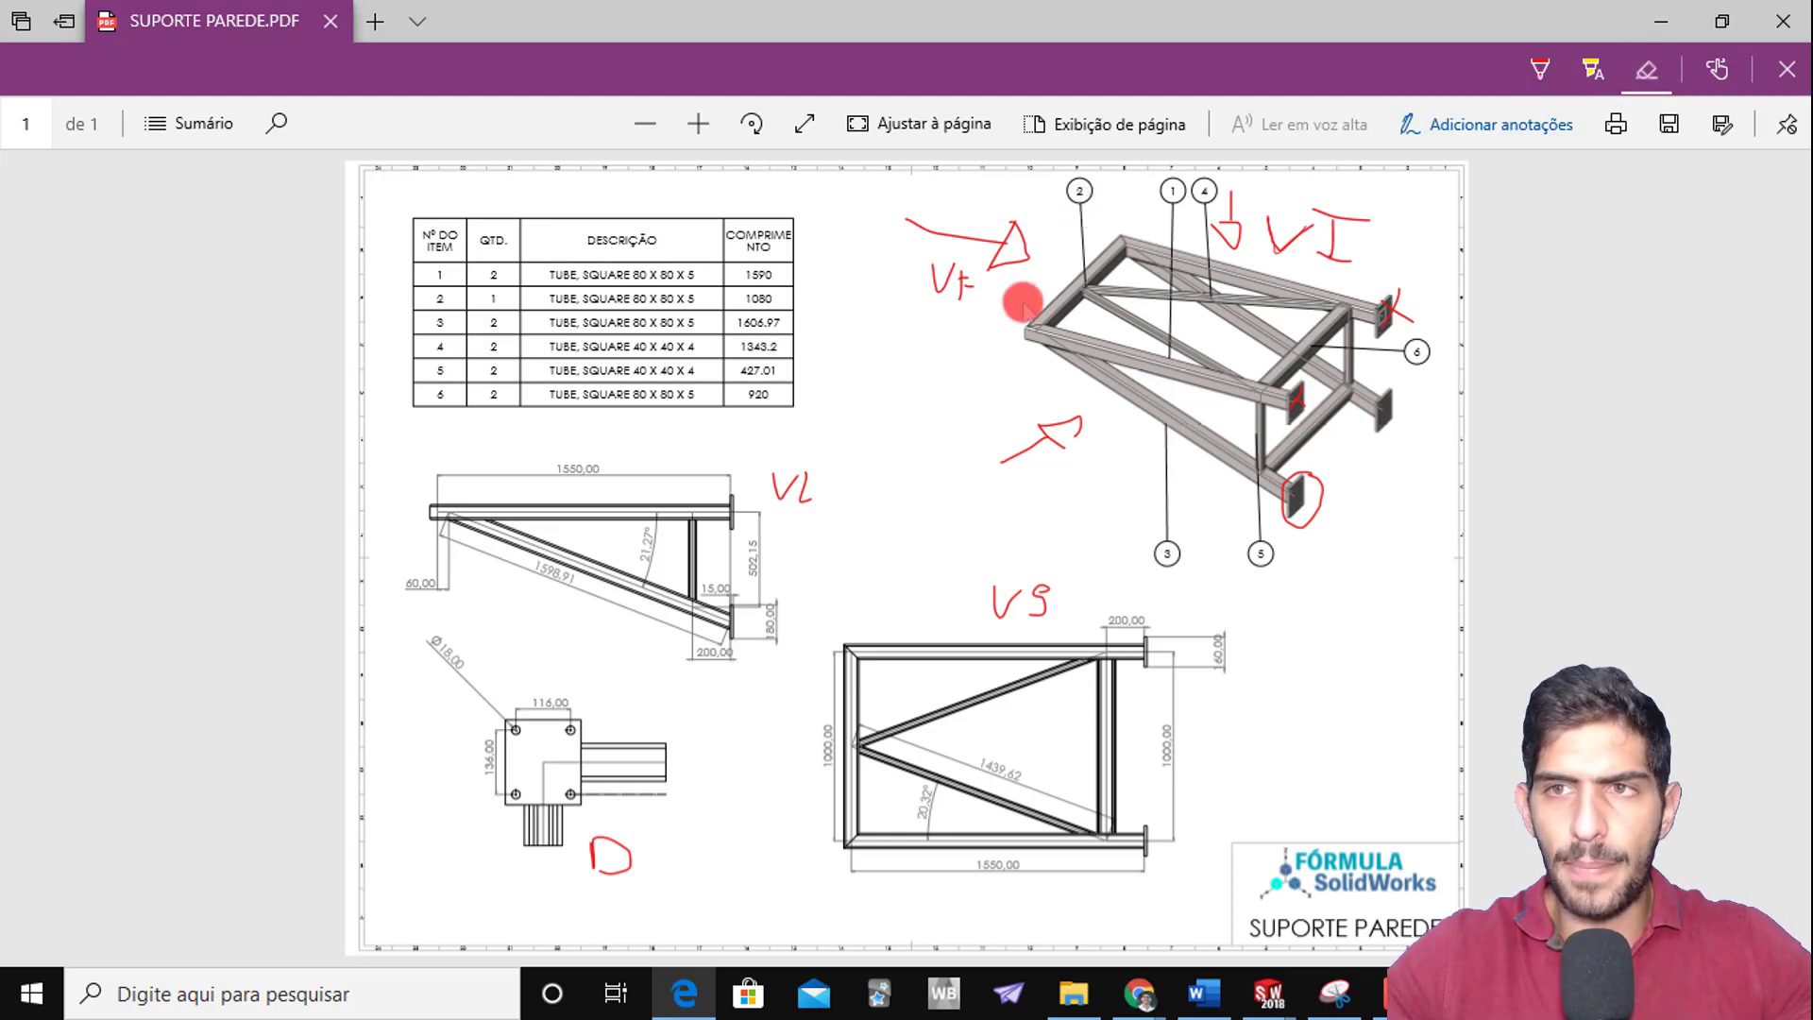
{"action": "mouse_move", "coordinate": [1023, 303]}
{"action": "left_mouse_down"}
{"action": "mouse_move", "coordinate": [971, 267]}
{"action": "mouse_move", "coordinate": [1192, 266]}
{"action": "mouse_move", "coordinate": [1165, 267]}
{"action": "mouse_move", "coordinate": [1347, 230]}
{"action": "mouse_move", "coordinate": [1380, 316]}
{"action": "mouse_move", "coordinate": [1300, 415]}
{"action": "mouse_move", "coordinate": [1332, 409]}
{"action": "mouse_move", "coordinate": [1044, 437]}
{"action": "mouse_move", "coordinate": [1093, 445]}
{"action": "mouse_move", "coordinate": [1078, 376]}
{"action": "left_mouse_up"}
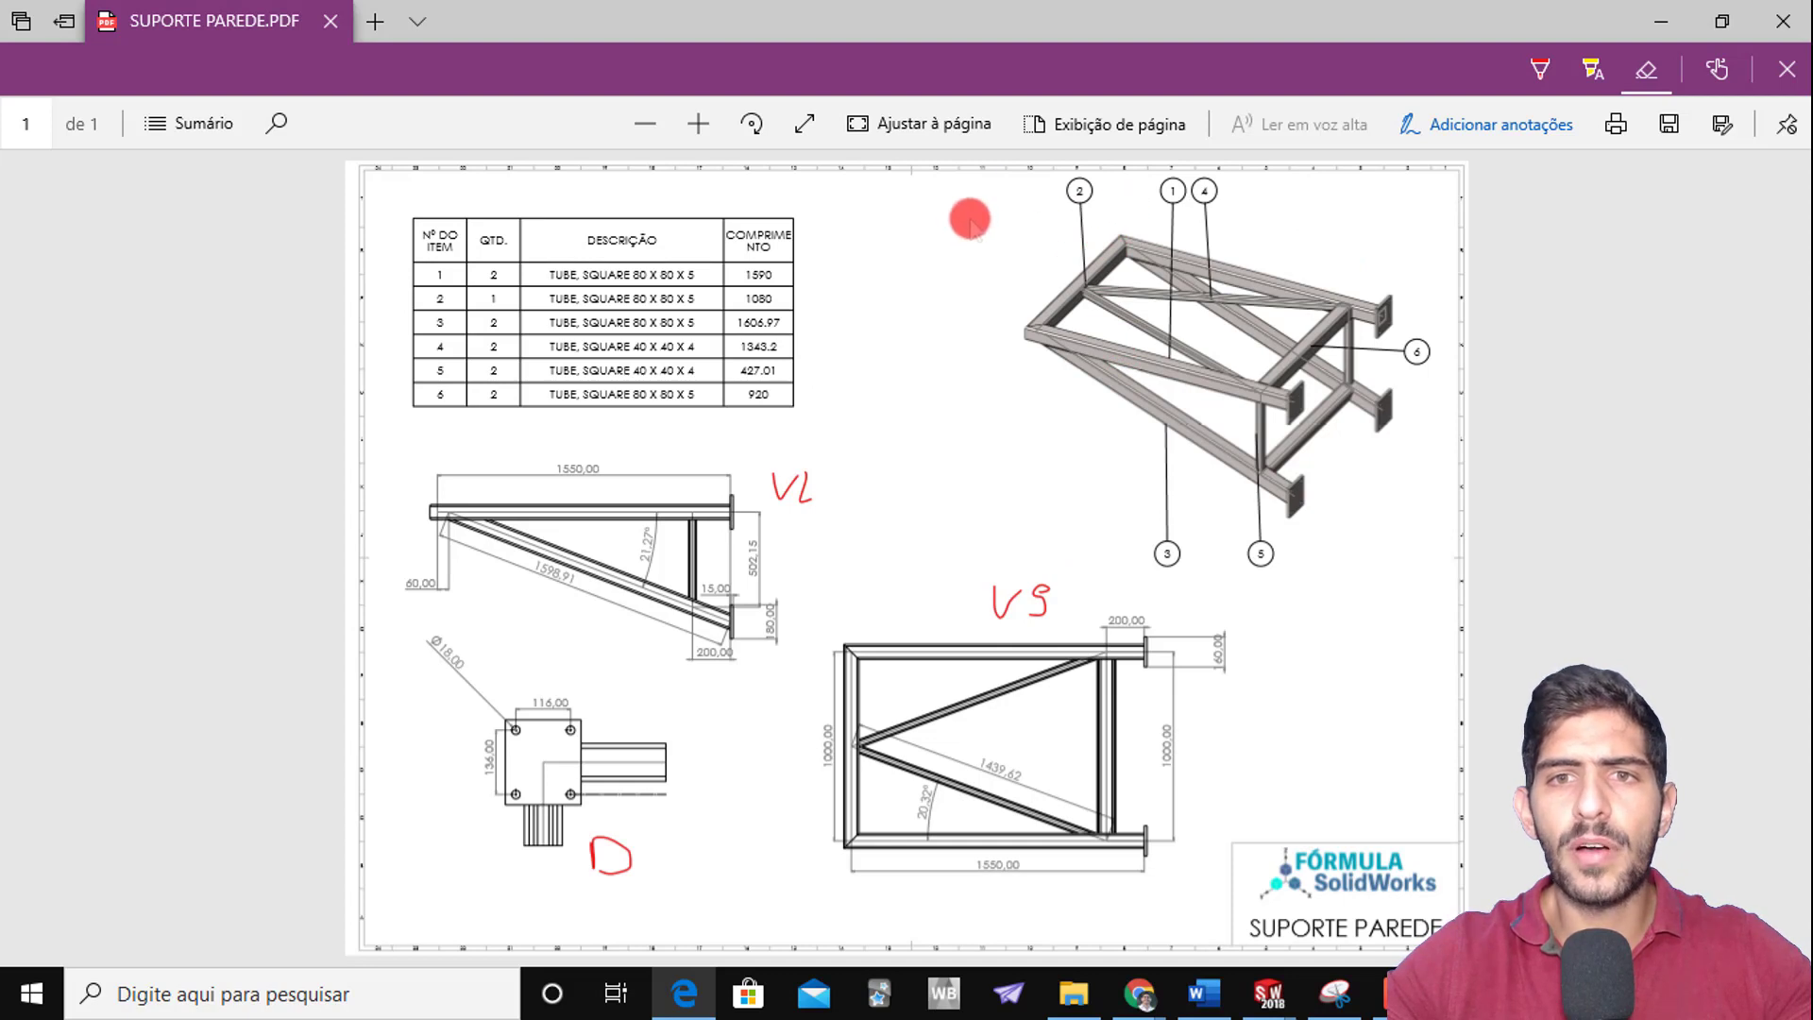
{"action": "left_click", "coordinate": [1540, 68]}
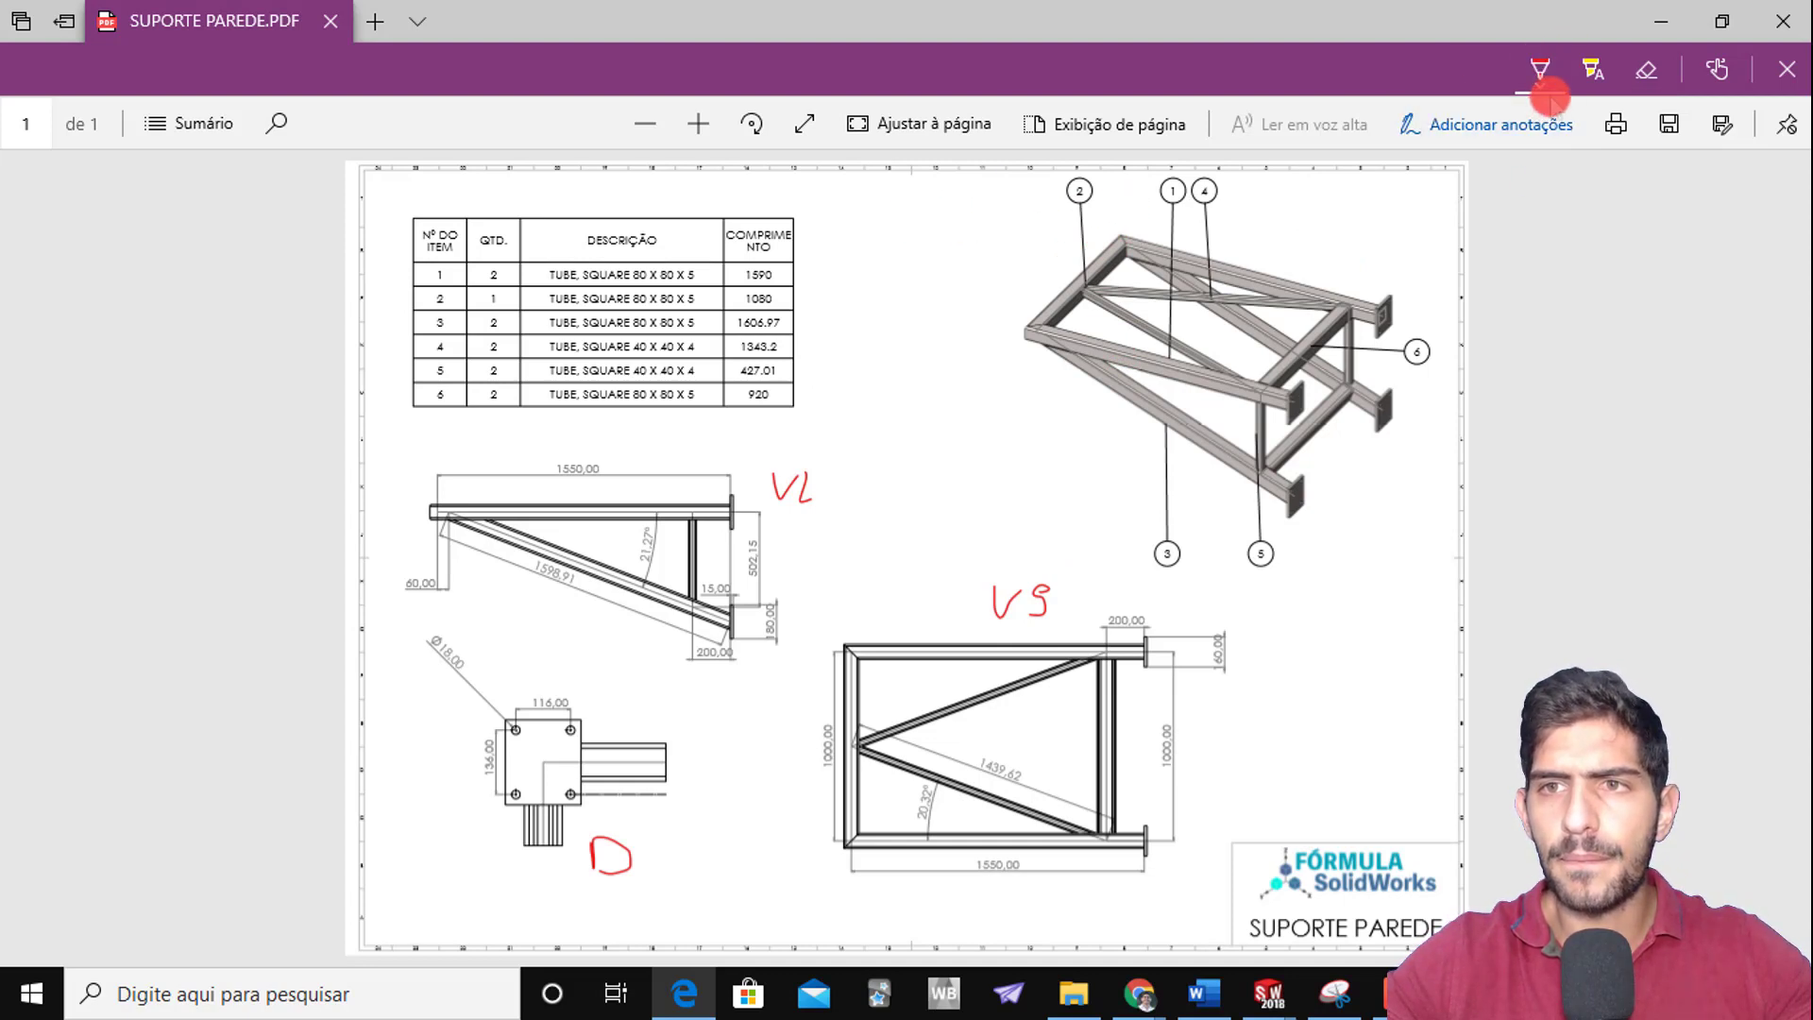
{"action": "left_click", "coordinate": [1540, 69]}
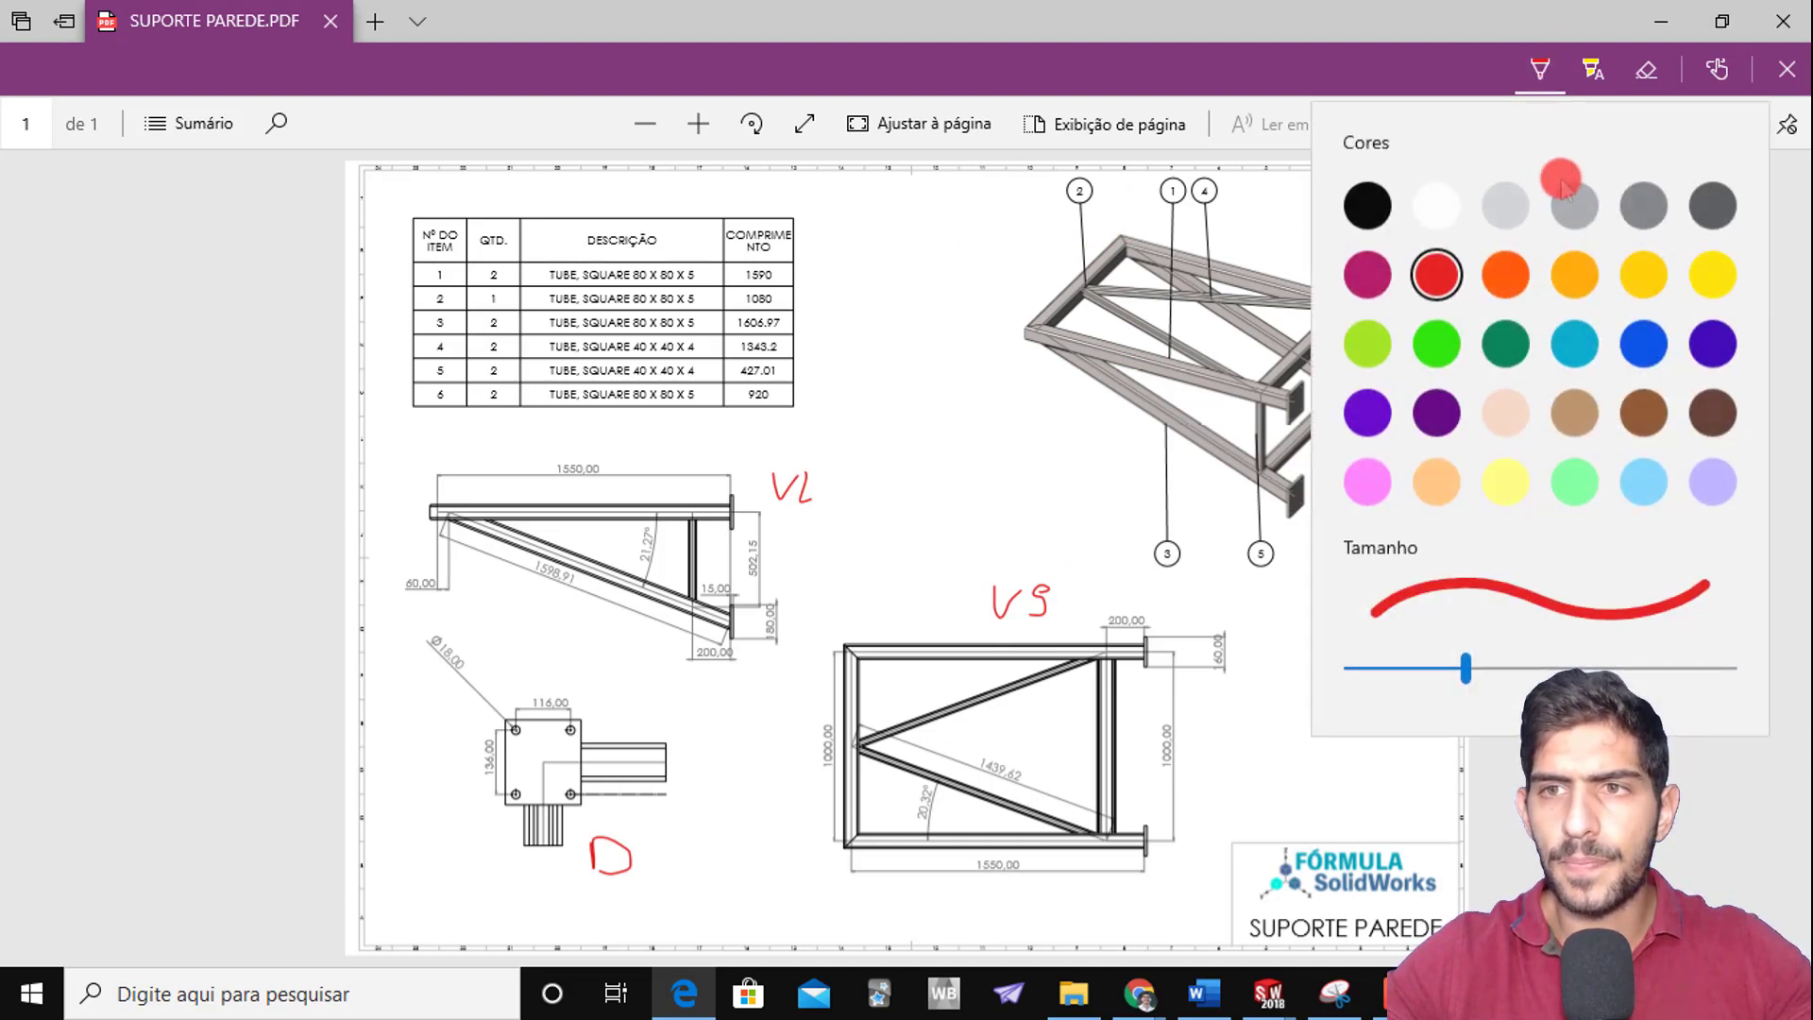
{"action": "left_click", "coordinate": [1505, 338]}
{"action": "mouse_move", "coordinate": [1041, 272]}
{"action": "left_mouse_down"}
{"action": "mouse_move", "coordinate": [837, 251]}
{"action": "mouse_move", "coordinate": [850, 243]}
{"action": "left_mouse_up"}
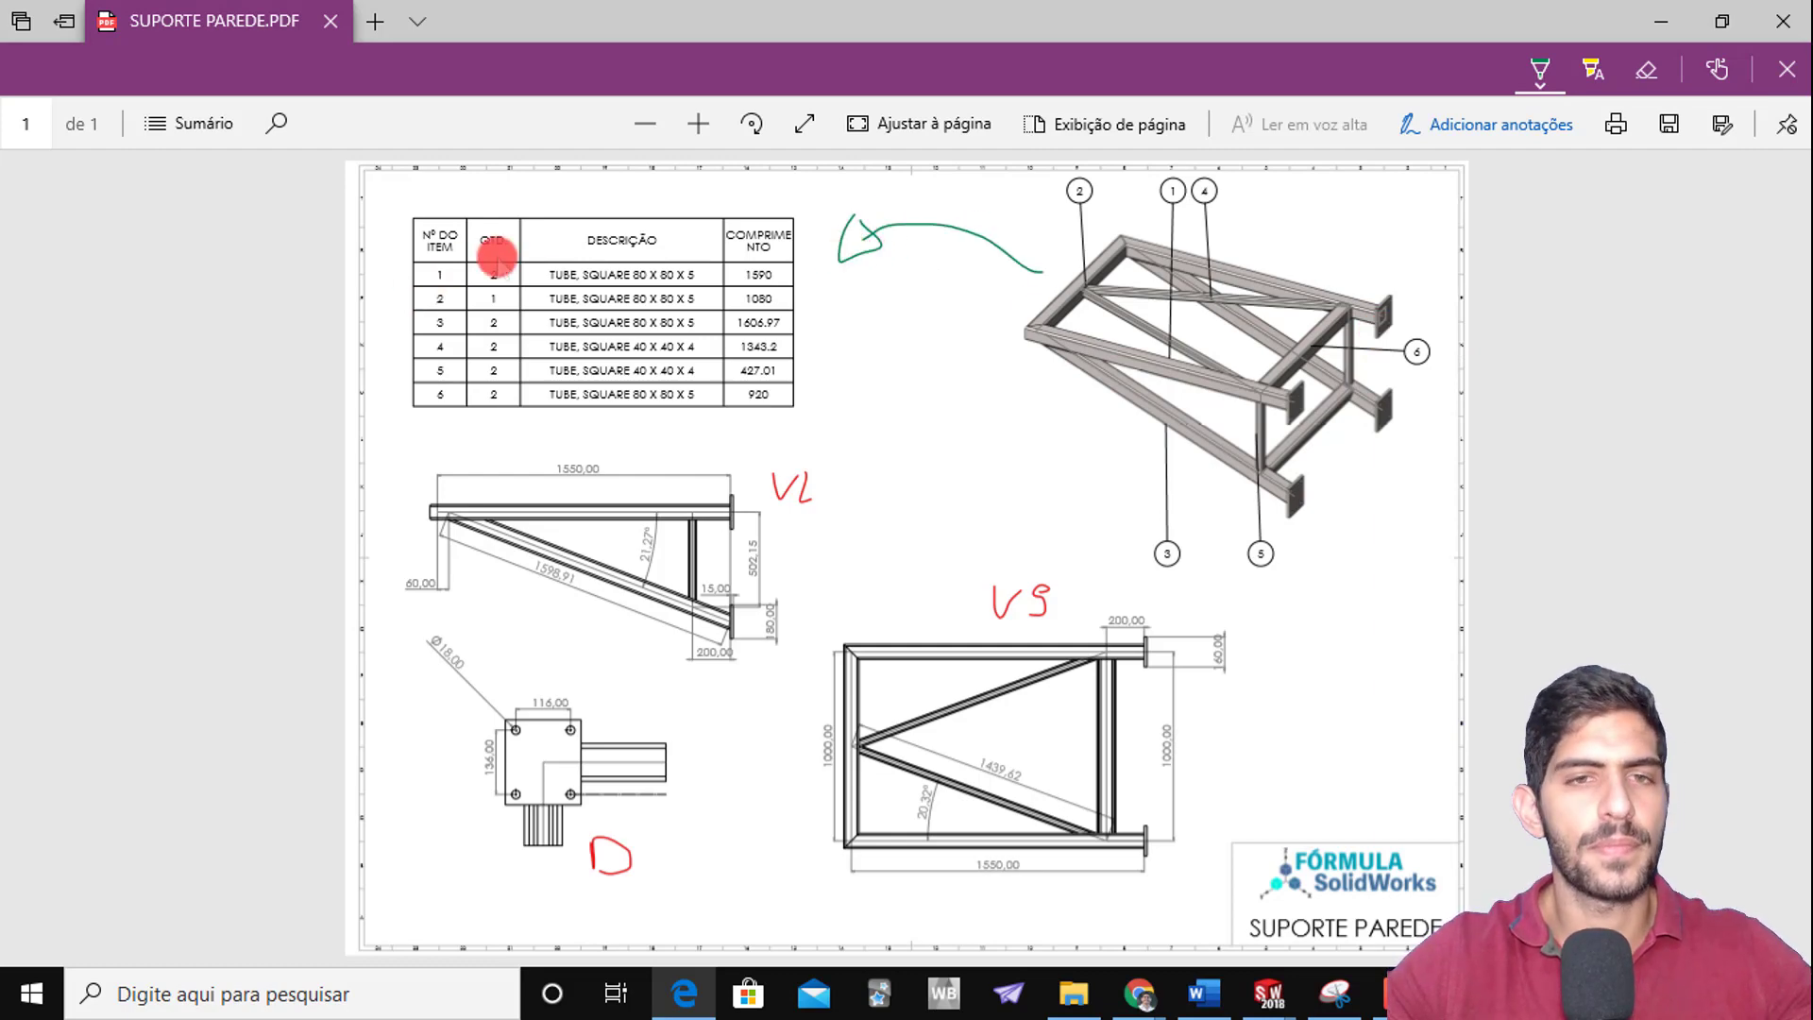
Mark item 3 in green: point to its table row, circle its balloon and quantity, and tick both diagonal tubes in the isometric view
{"action": "scroll", "coordinate": [496, 257], "scroll_direction": "up", "scroll_amount": 3, "text": "ctrl"}
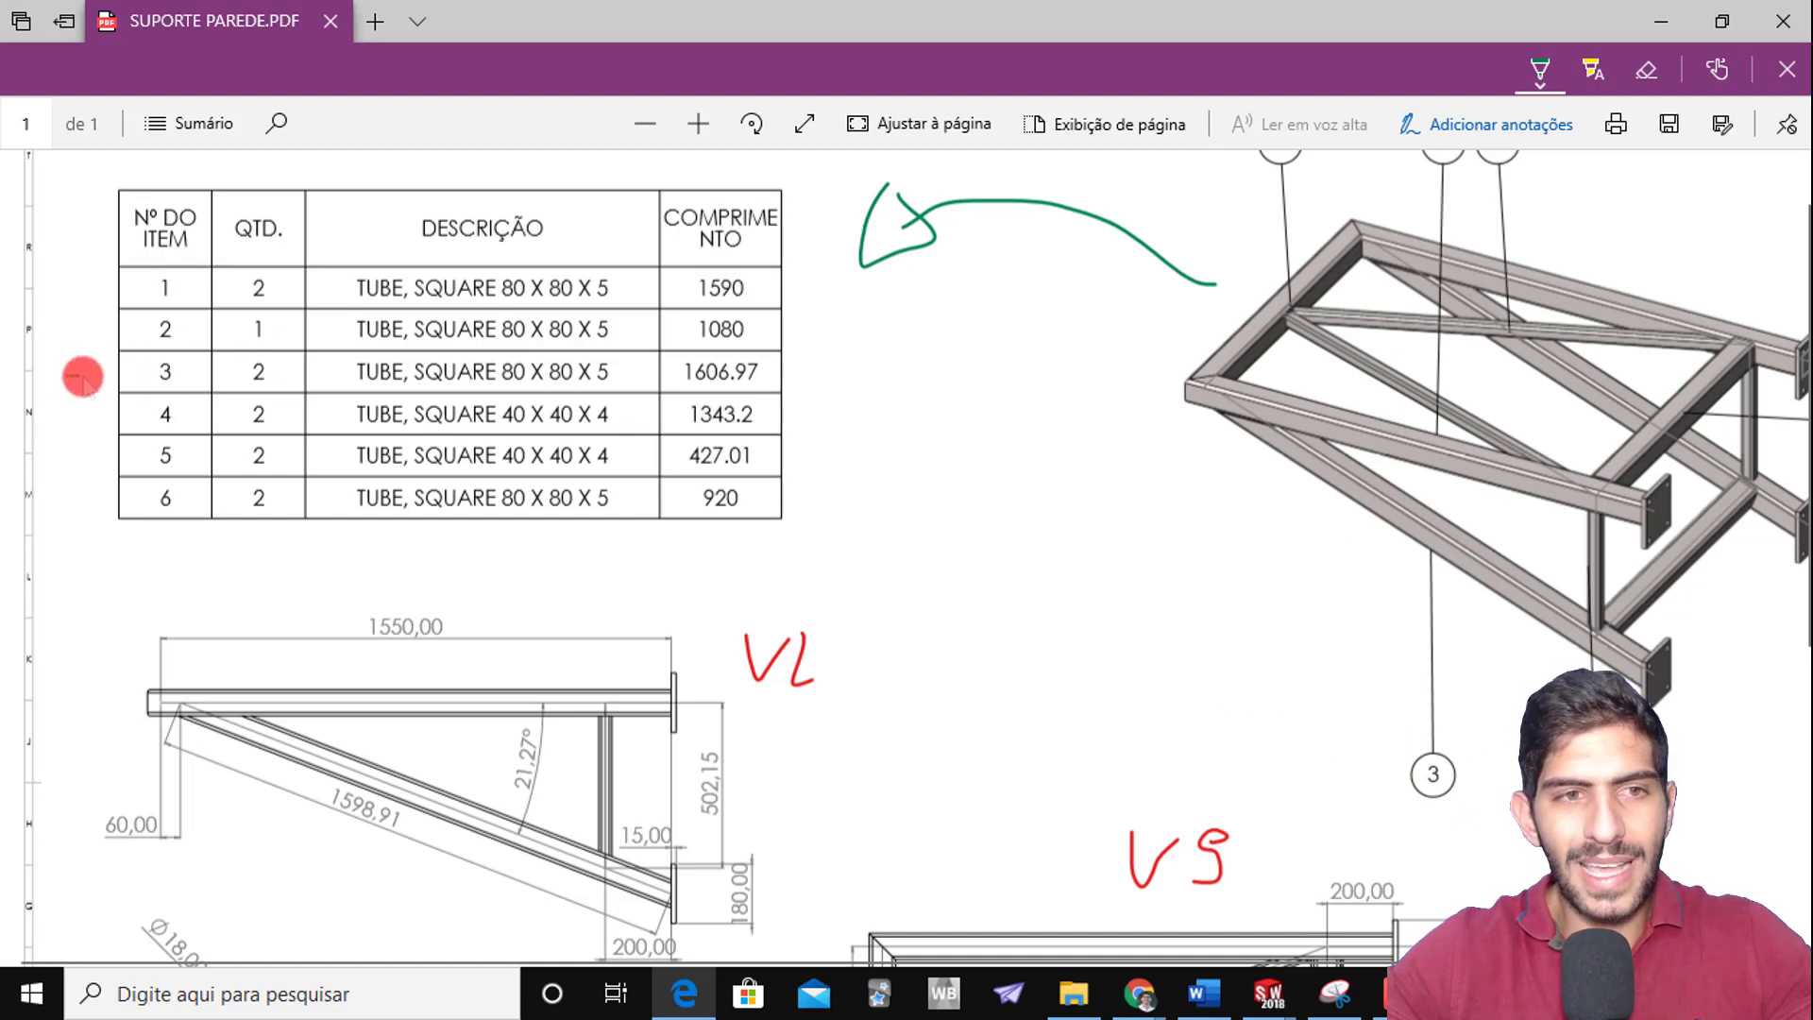
{"action": "left_click_drag", "start_coordinate": [81, 362], "coordinate": [72, 377]}
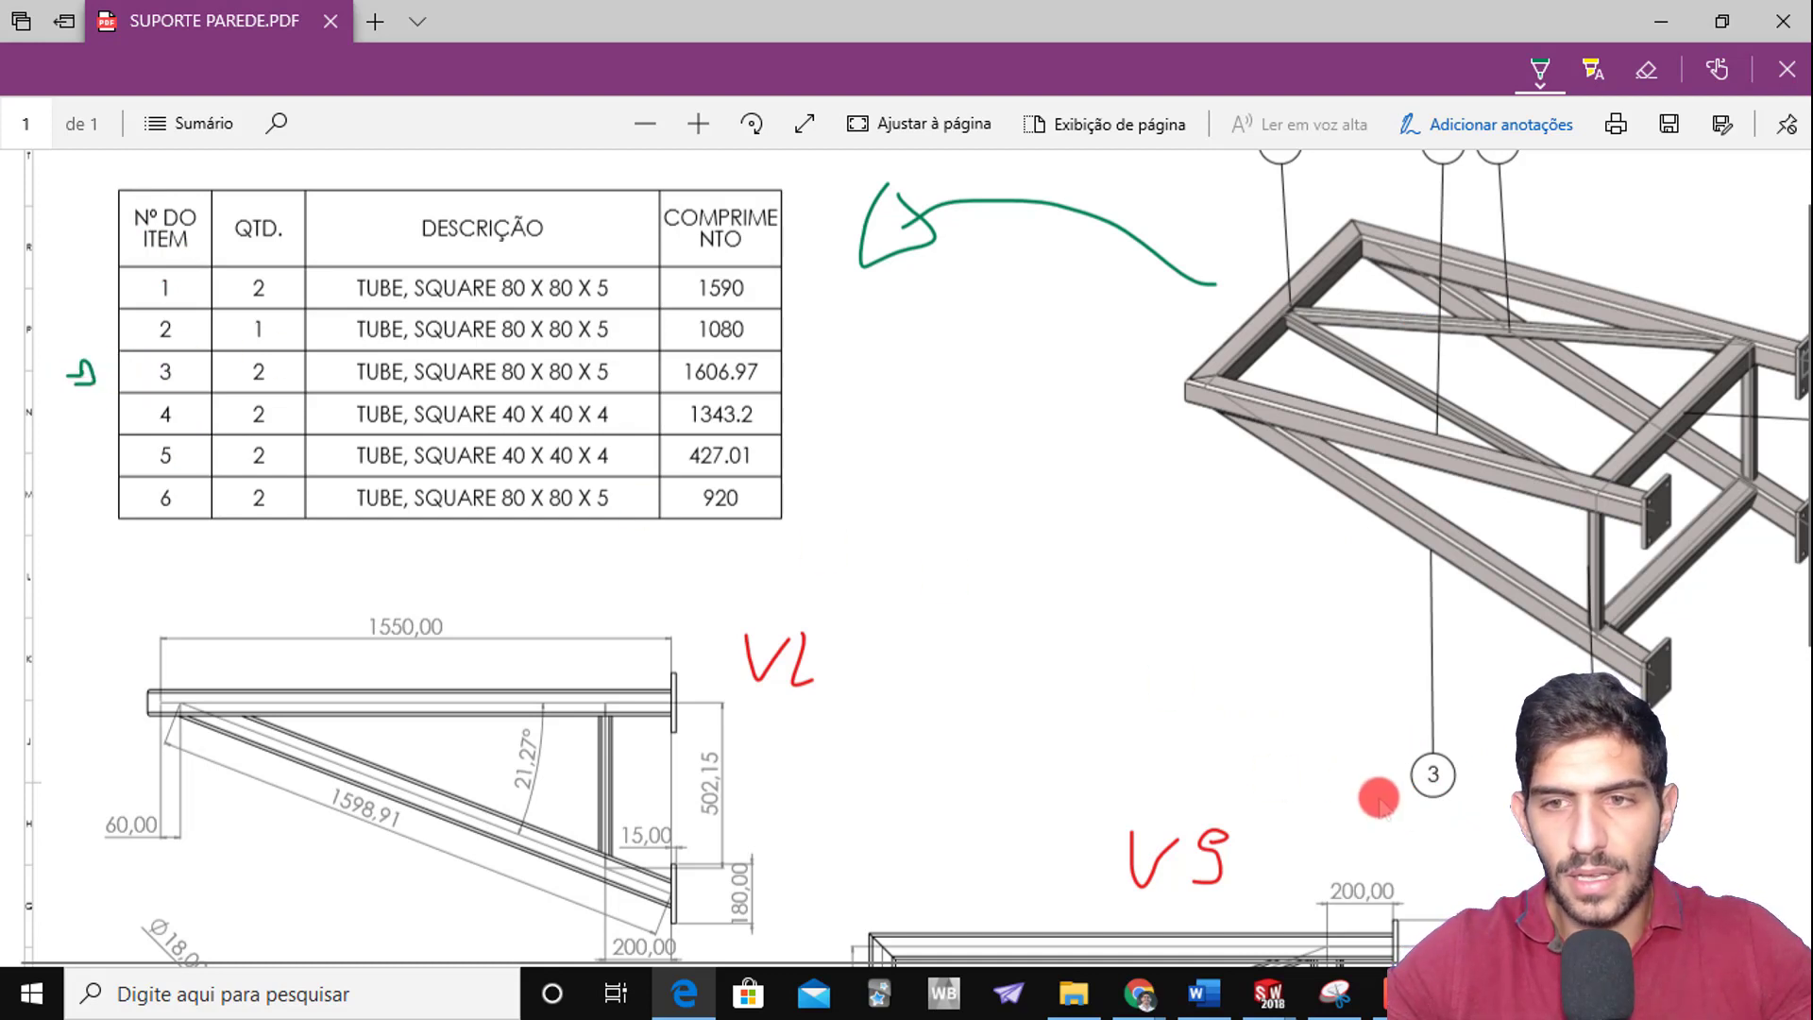
{"action": "mouse_move", "coordinate": [1382, 782]}
{"action": "left_mouse_down"}
{"action": "mouse_move", "coordinate": [1436, 756]}
{"action": "mouse_move", "coordinate": [1369, 802]}
{"action": "left_mouse_up"}
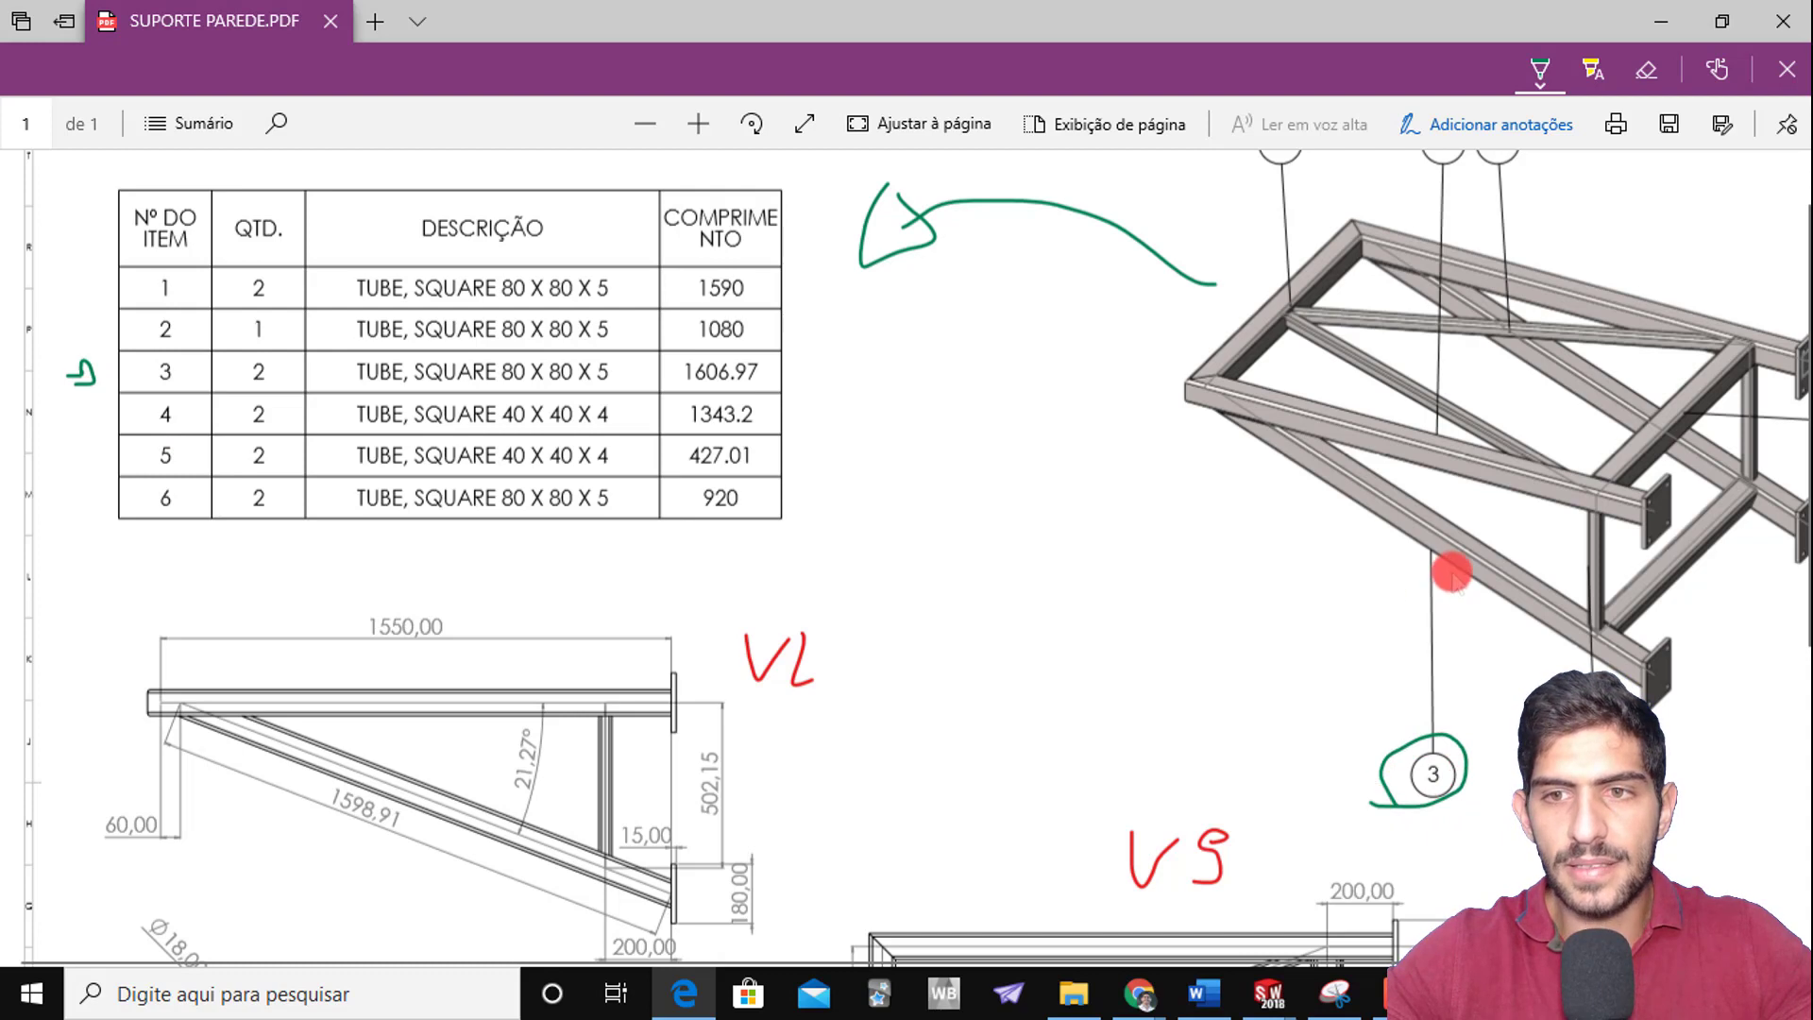
{"action": "mouse_move", "coordinate": [1317, 574]}
{"action": "left_mouse_down"}
{"action": "mouse_move", "coordinate": [1376, 542]}
{"action": "mouse_move", "coordinate": [1379, 563]}
{"action": "left_mouse_up"}
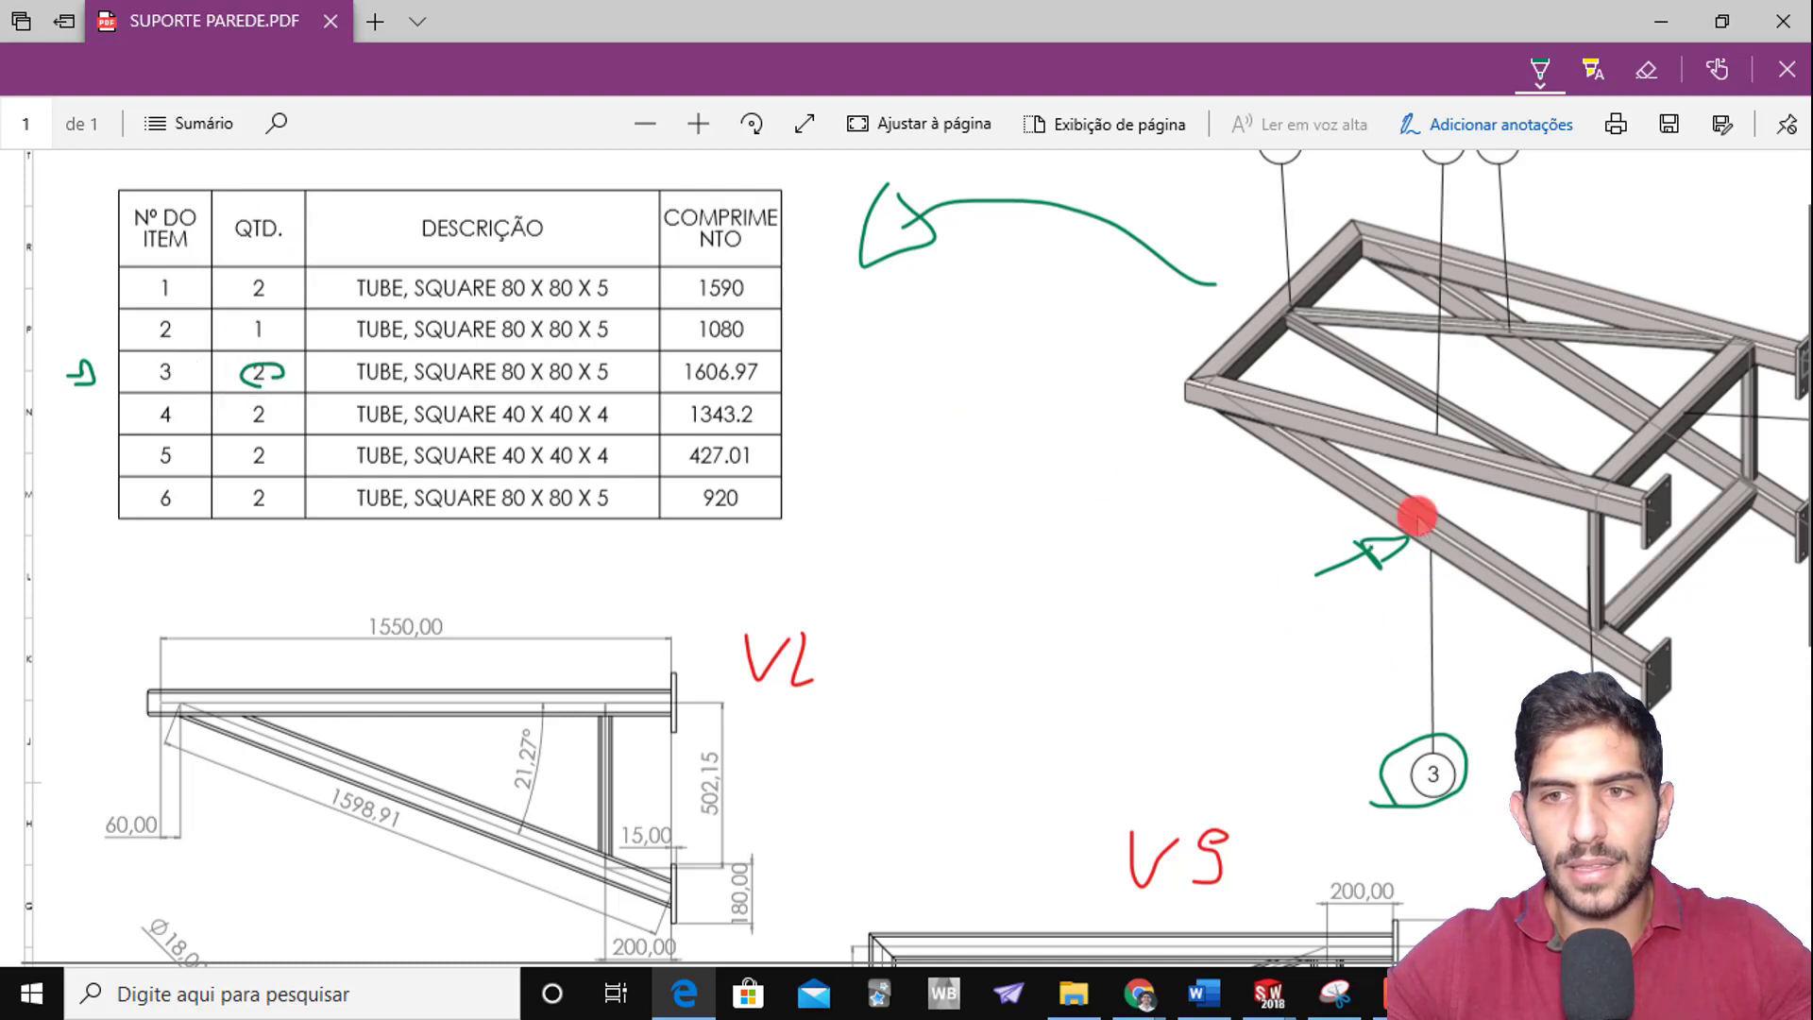
{"action": "left_click_drag", "start_coordinate": [1583, 368], "coordinate": [1586, 382]}
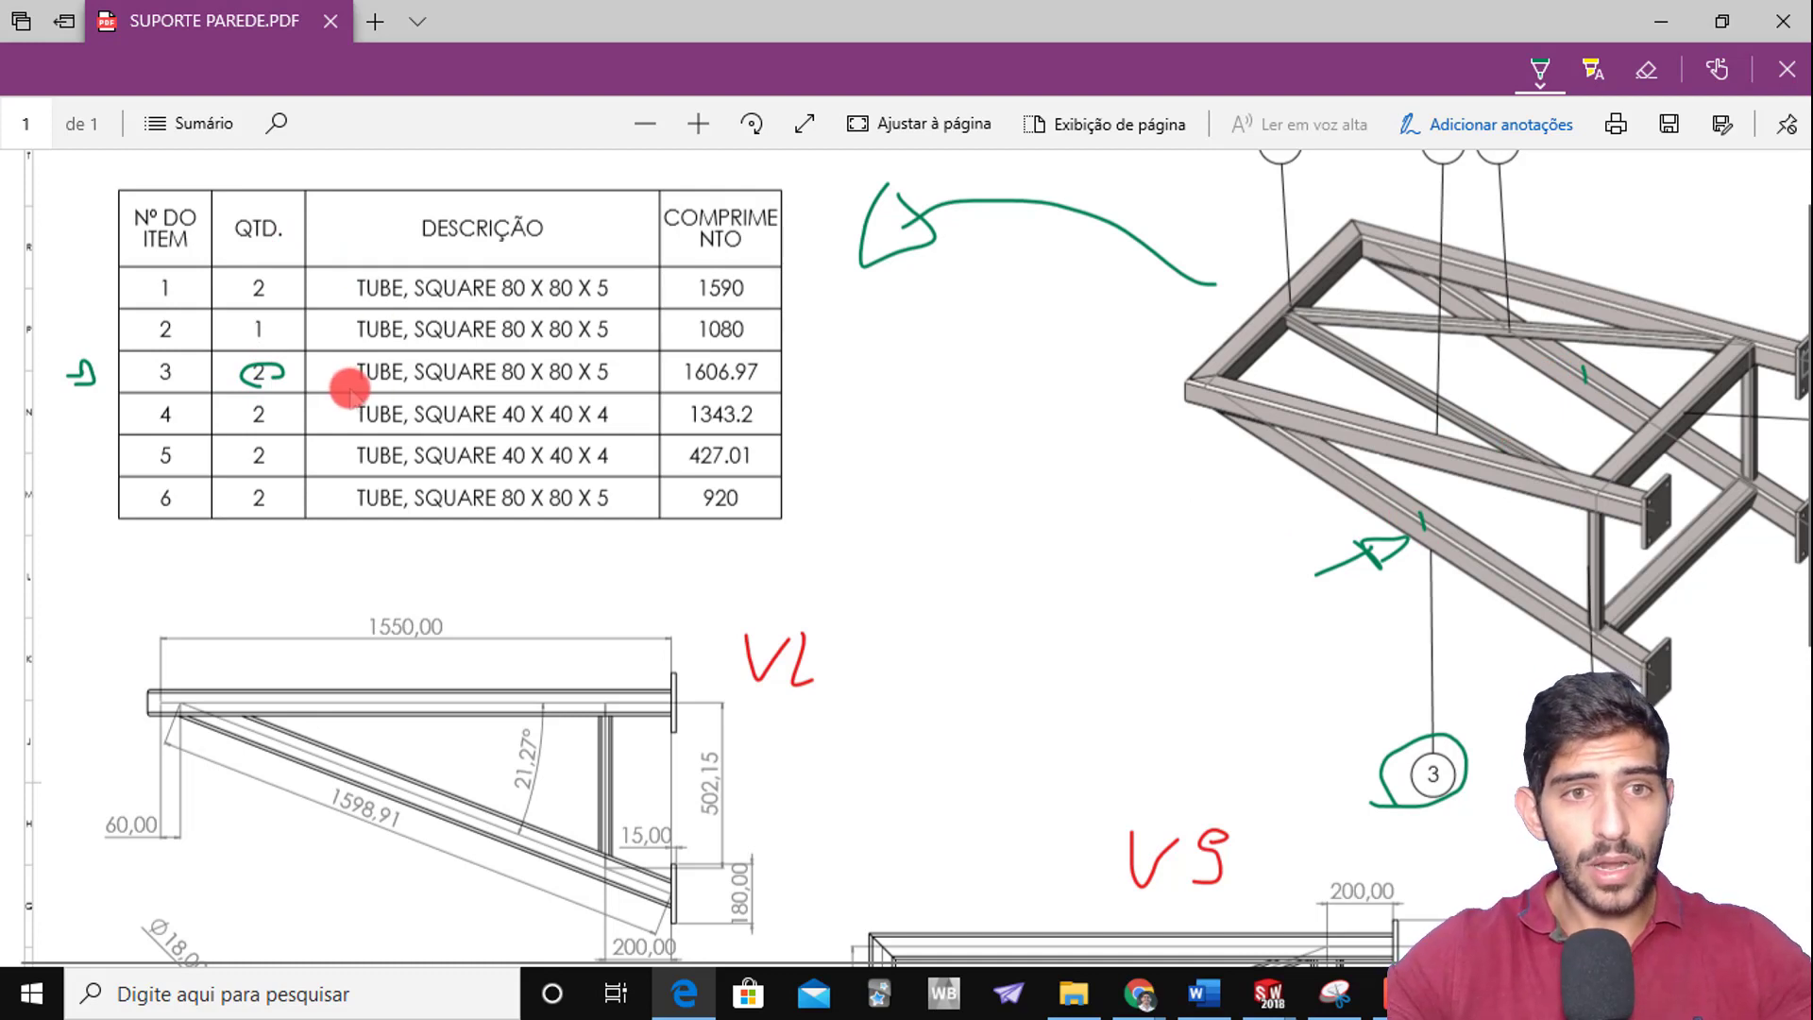
Underline item 3's "TUBE, SQUARE 80 X 80 X 5" description and sketch its hollow section beside the table, labelled 80, 80 and wall thickness 5
{"action": "left_click_drag", "start_coordinate": [349, 388], "coordinate": [464, 387]}
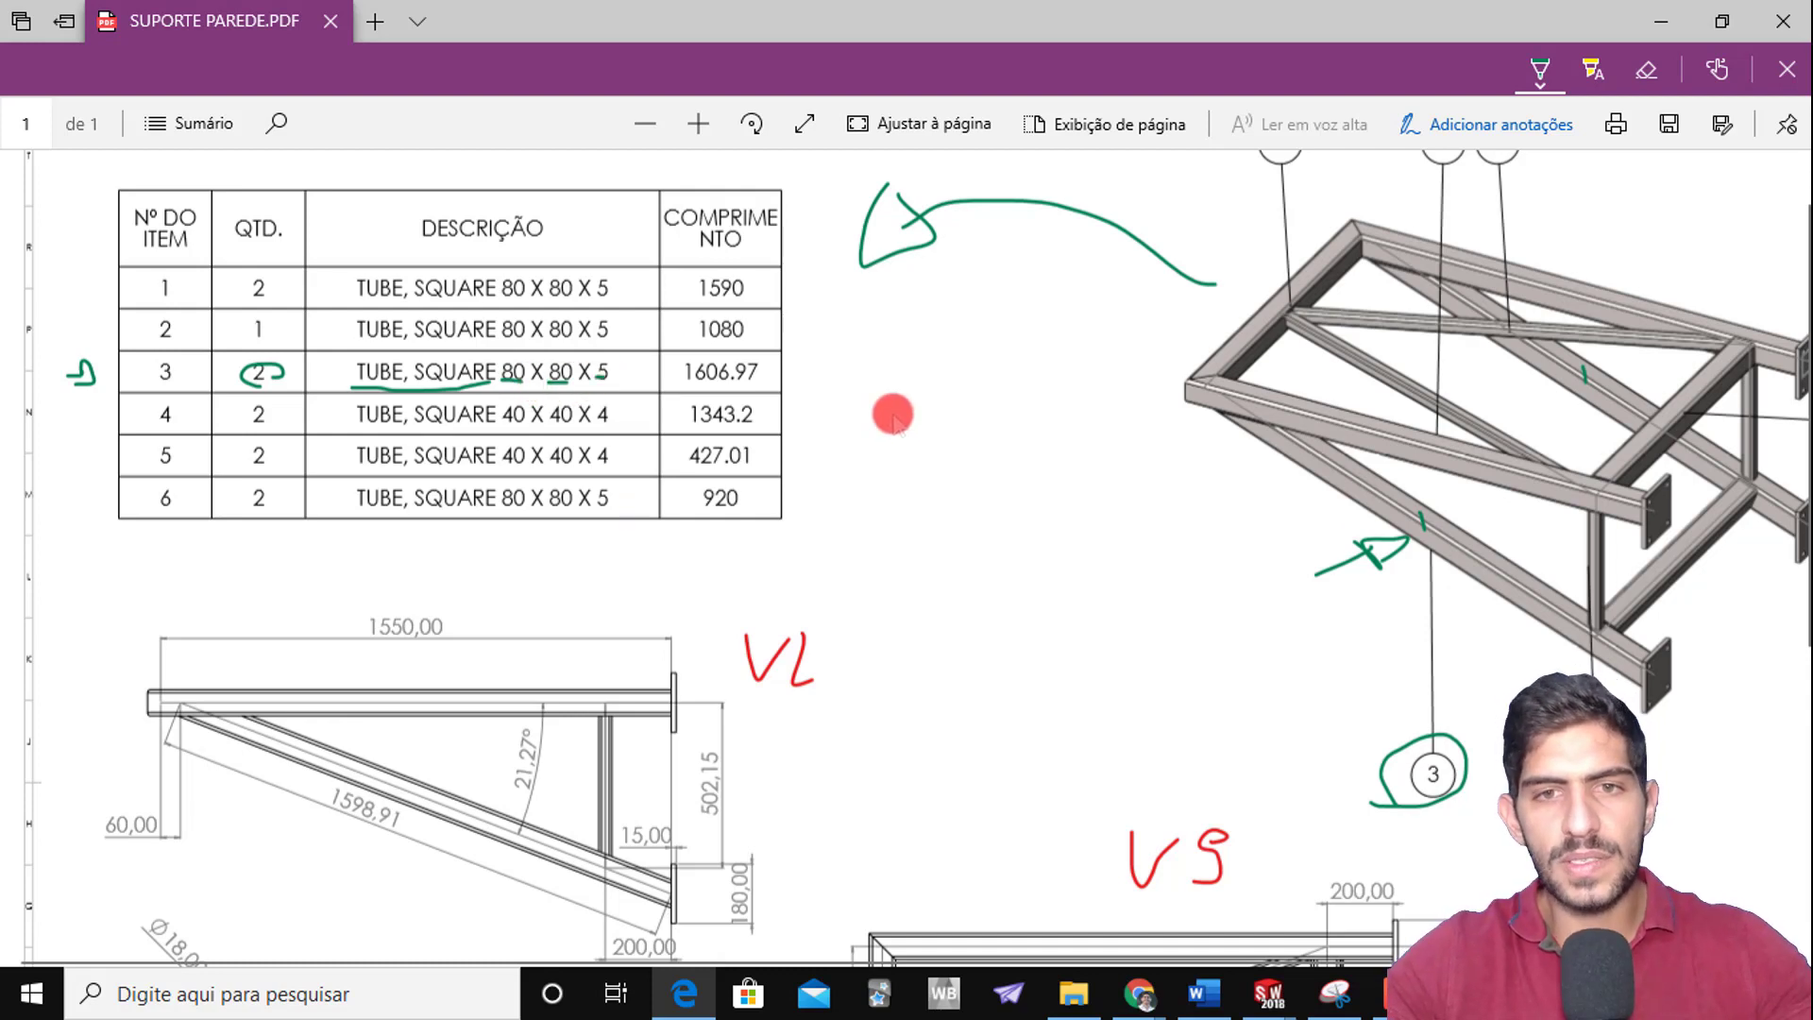
{"action": "left_click_drag", "start_coordinate": [893, 433], "coordinate": [888, 518]}
{"action": "mouse_move", "coordinate": [897, 415]}
{"action": "left_mouse_down"}
{"action": "mouse_move", "coordinate": [1017, 433]}
{"action": "mouse_move", "coordinate": [959, 510]}
{"action": "mouse_move", "coordinate": [887, 517]}
{"action": "left_mouse_up"}
{"action": "mouse_move", "coordinate": [854, 453]}
{"action": "left_mouse_down"}
{"action": "mouse_move", "coordinate": [823, 461]}
{"action": "mouse_move", "coordinate": [853, 469]}
{"action": "left_mouse_up"}
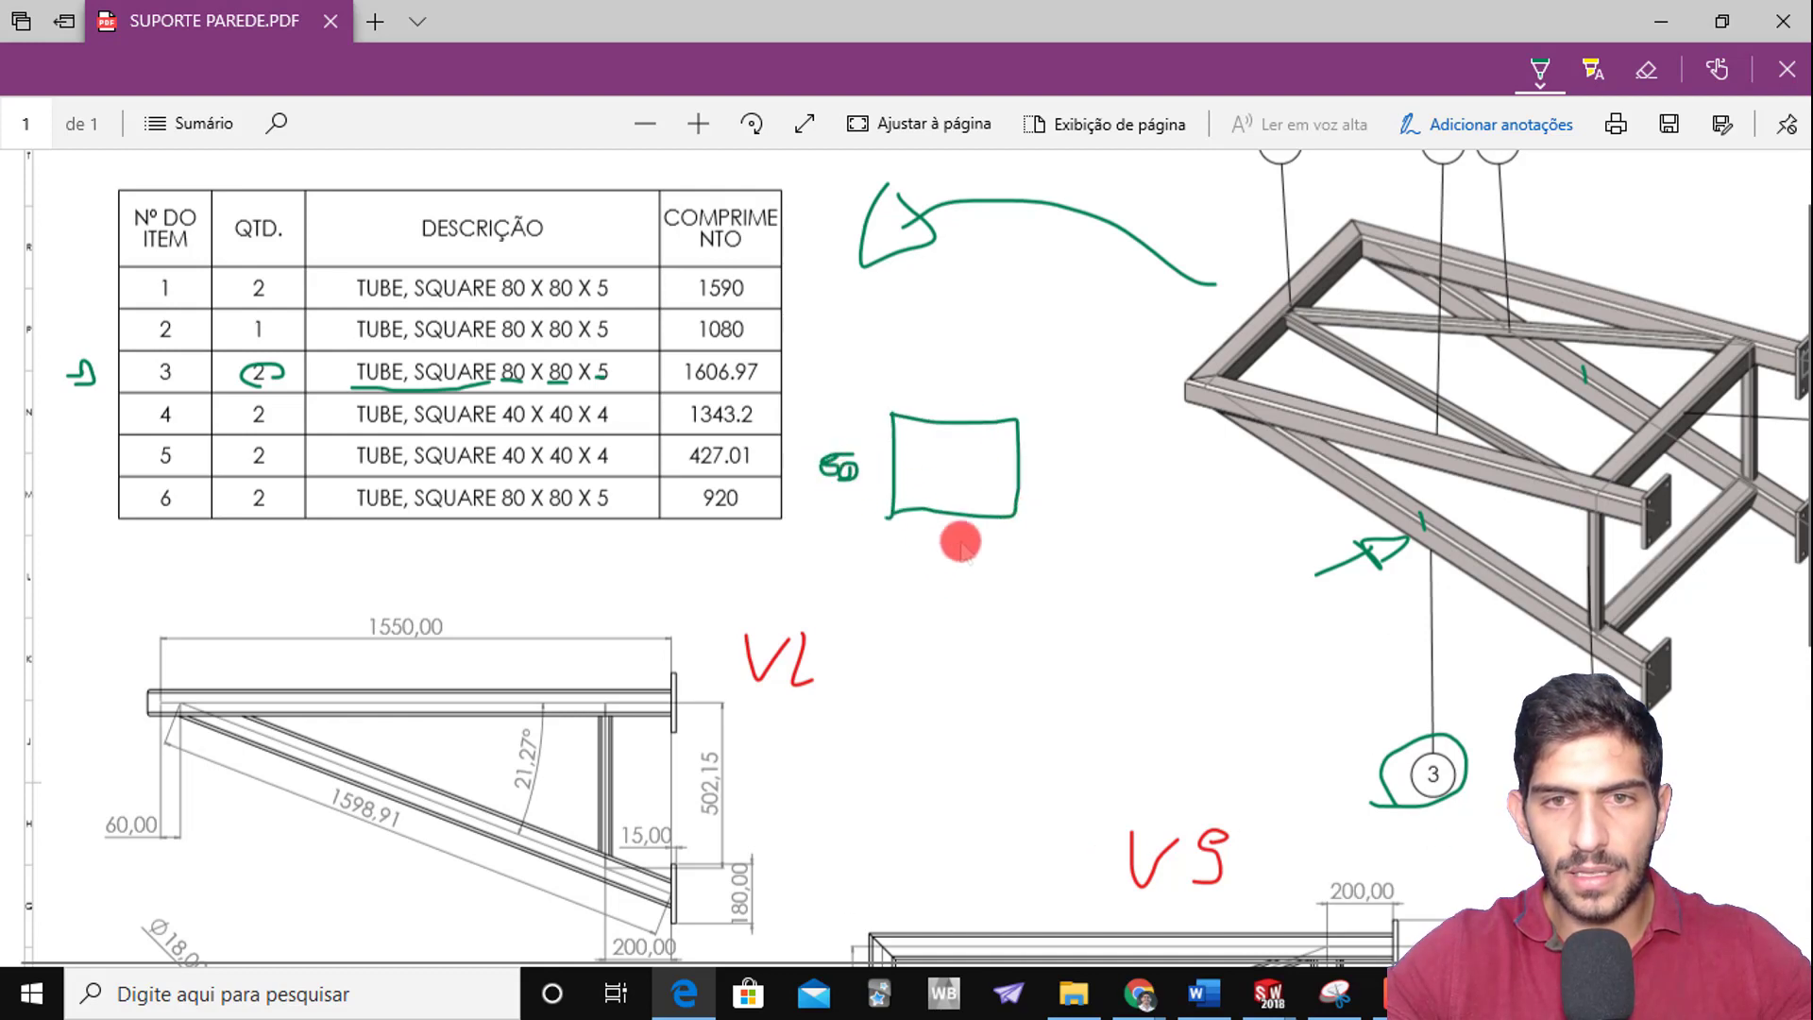
{"action": "mouse_move", "coordinate": [946, 531]}
{"action": "left_mouse_down"}
{"action": "mouse_move", "coordinate": [927, 566]}
{"action": "mouse_move", "coordinate": [944, 531]}
{"action": "mouse_move", "coordinate": [967, 540]}
{"action": "left_mouse_up"}
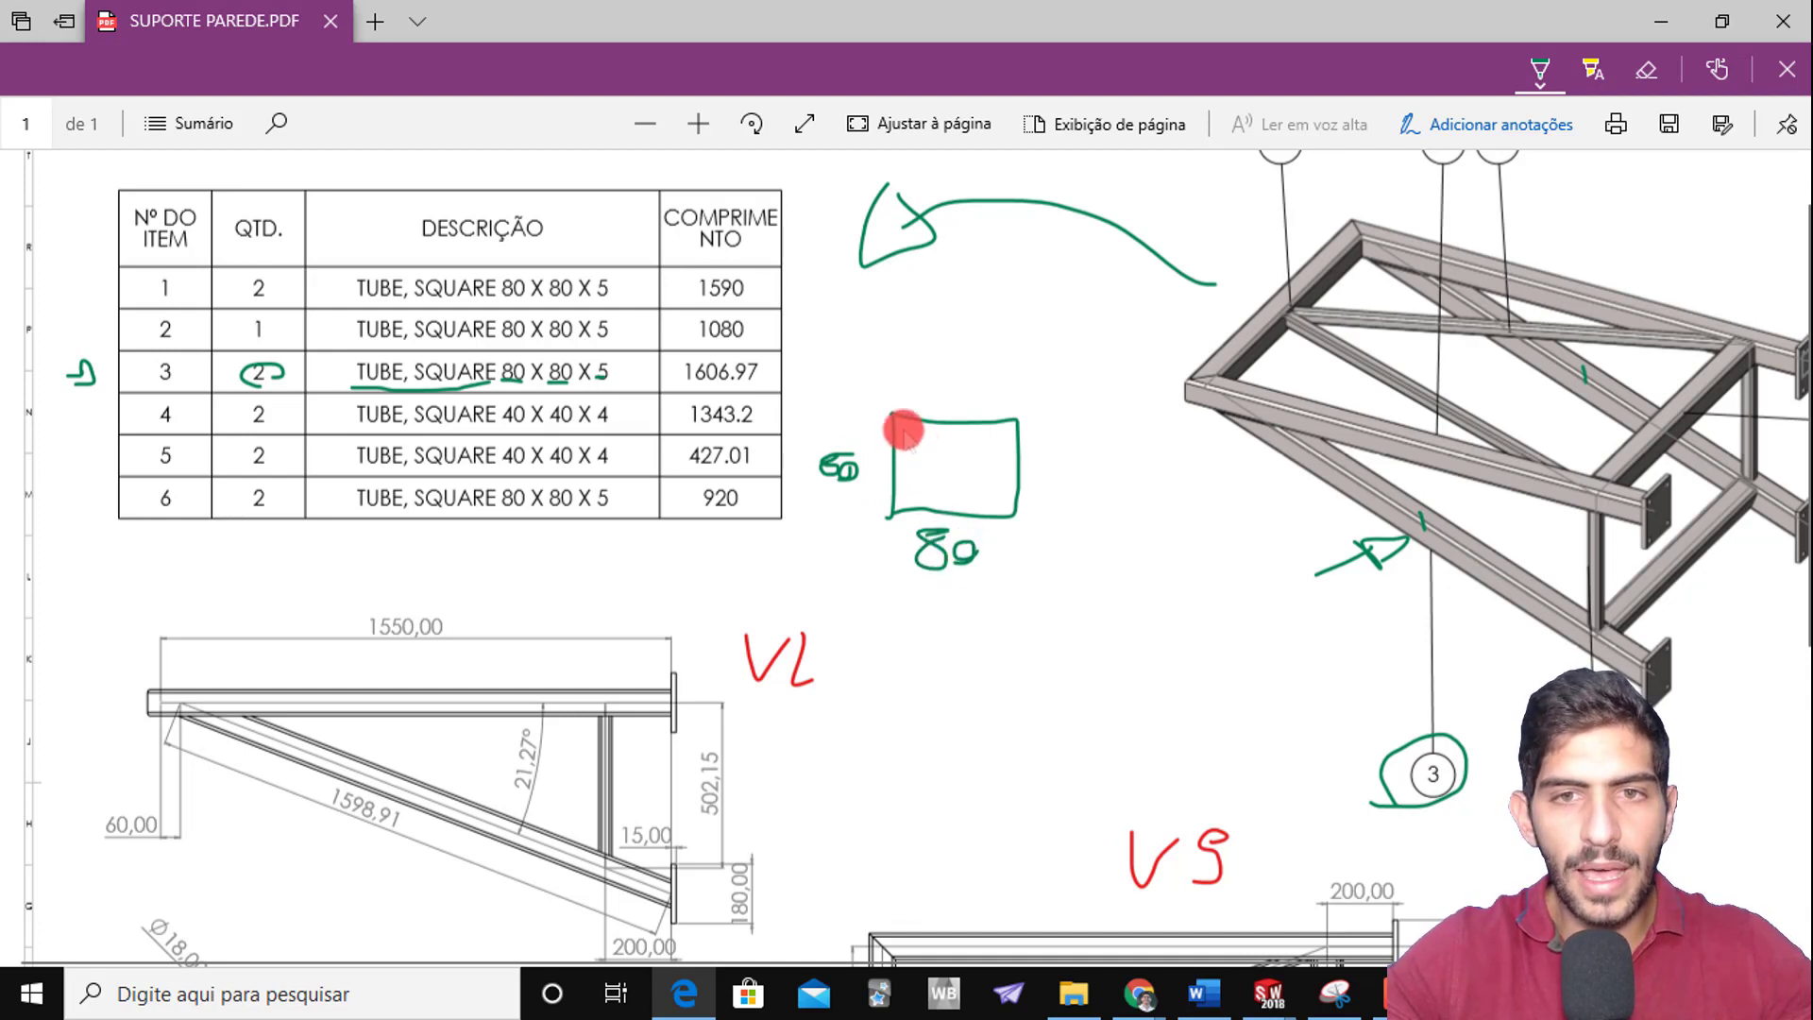
{"action": "mouse_move", "coordinate": [904, 429]}
{"action": "left_mouse_down"}
{"action": "mouse_move", "coordinate": [905, 499]}
{"action": "mouse_move", "coordinate": [982, 501]}
{"action": "mouse_move", "coordinate": [1008, 445]}
{"action": "mouse_move", "coordinate": [902, 436]}
{"action": "left_mouse_up"}
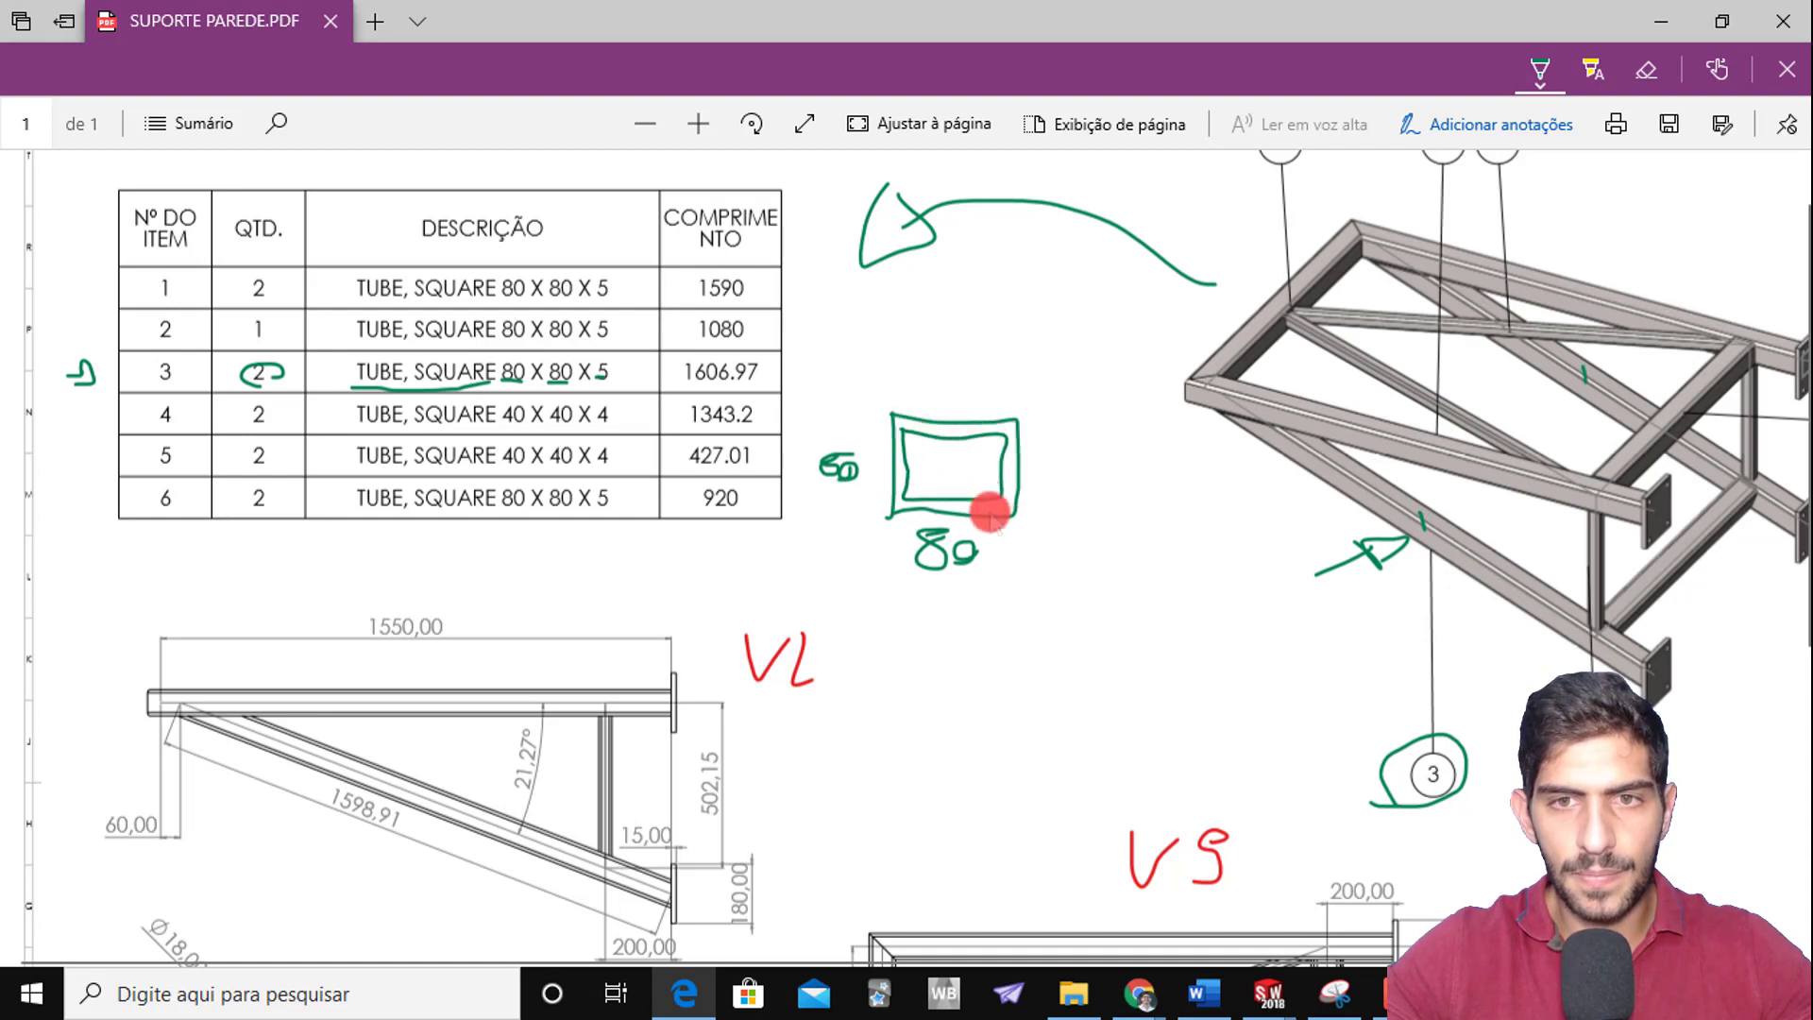
{"action": "left_click", "coordinate": [992, 525]}
{"action": "mouse_move", "coordinate": [991, 546]}
{"action": "left_mouse_down"}
{"action": "mouse_move", "coordinate": [993, 570]}
{"action": "mouse_move", "coordinate": [1017, 553]}
{"action": "left_mouse_up"}
{"action": "left_click", "coordinate": [1016, 531]}
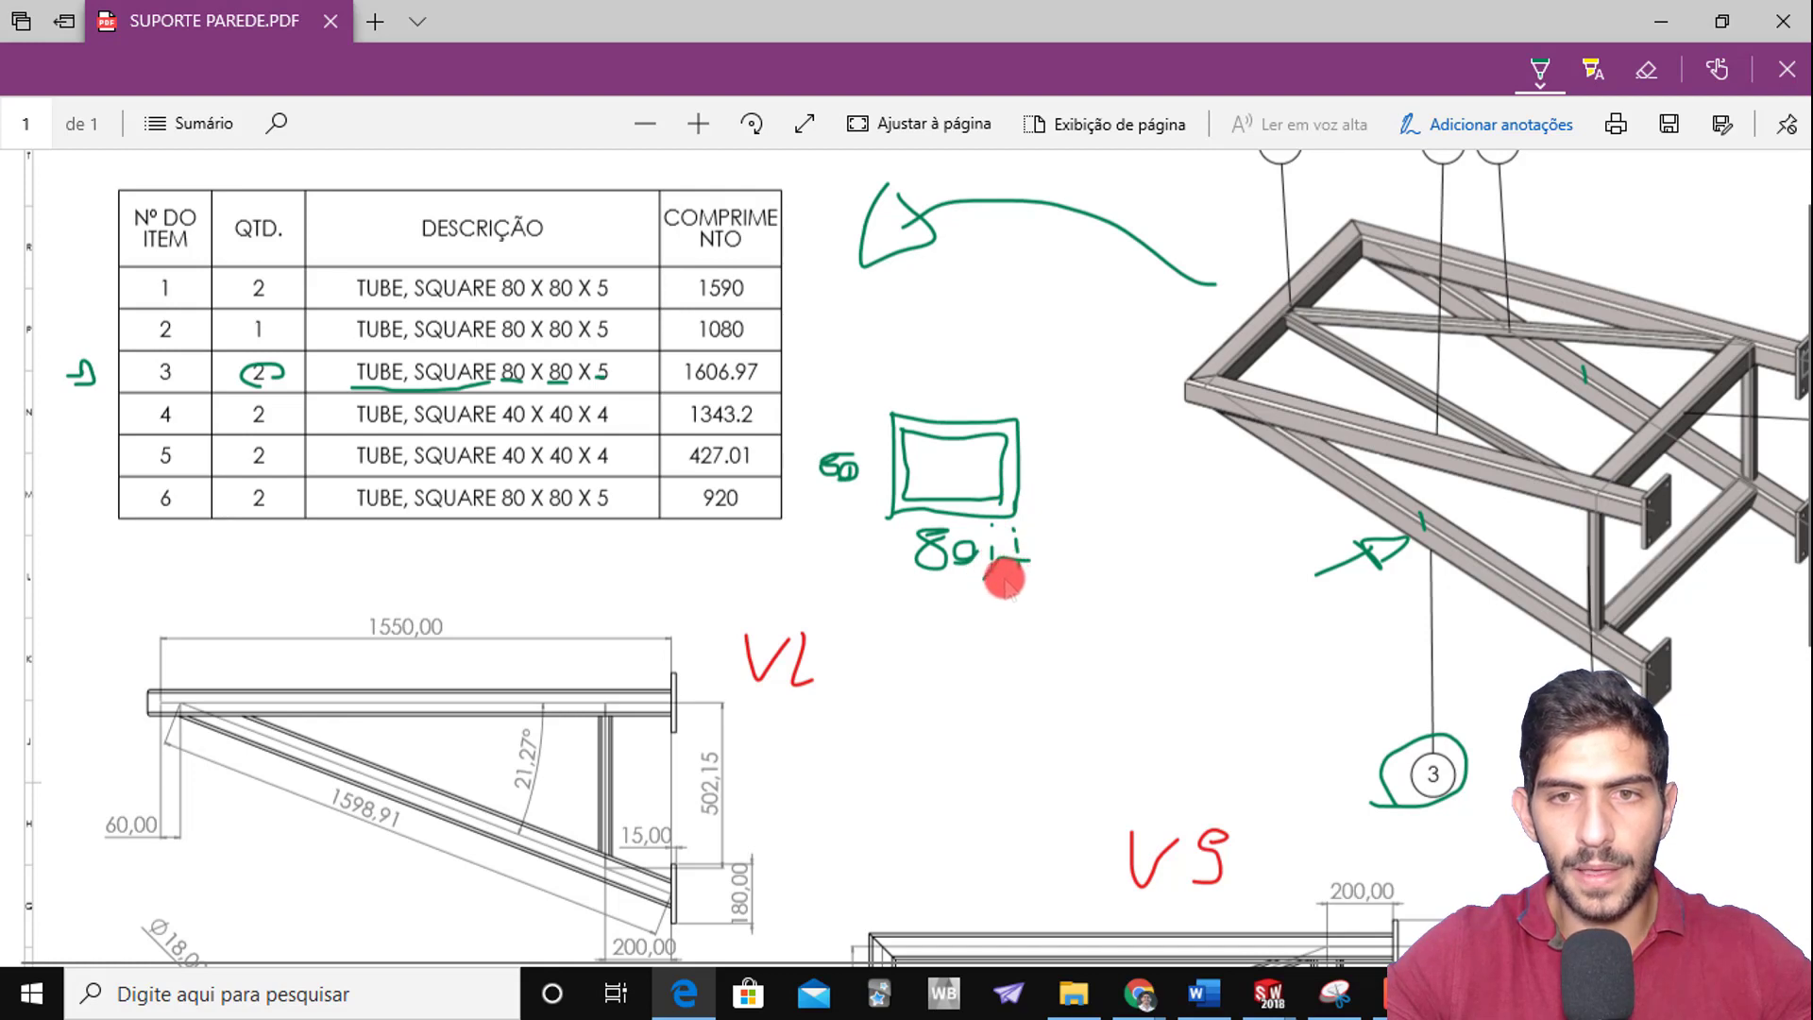
{"action": "left_click_drag", "start_coordinate": [1013, 578], "coordinate": [994, 597]}
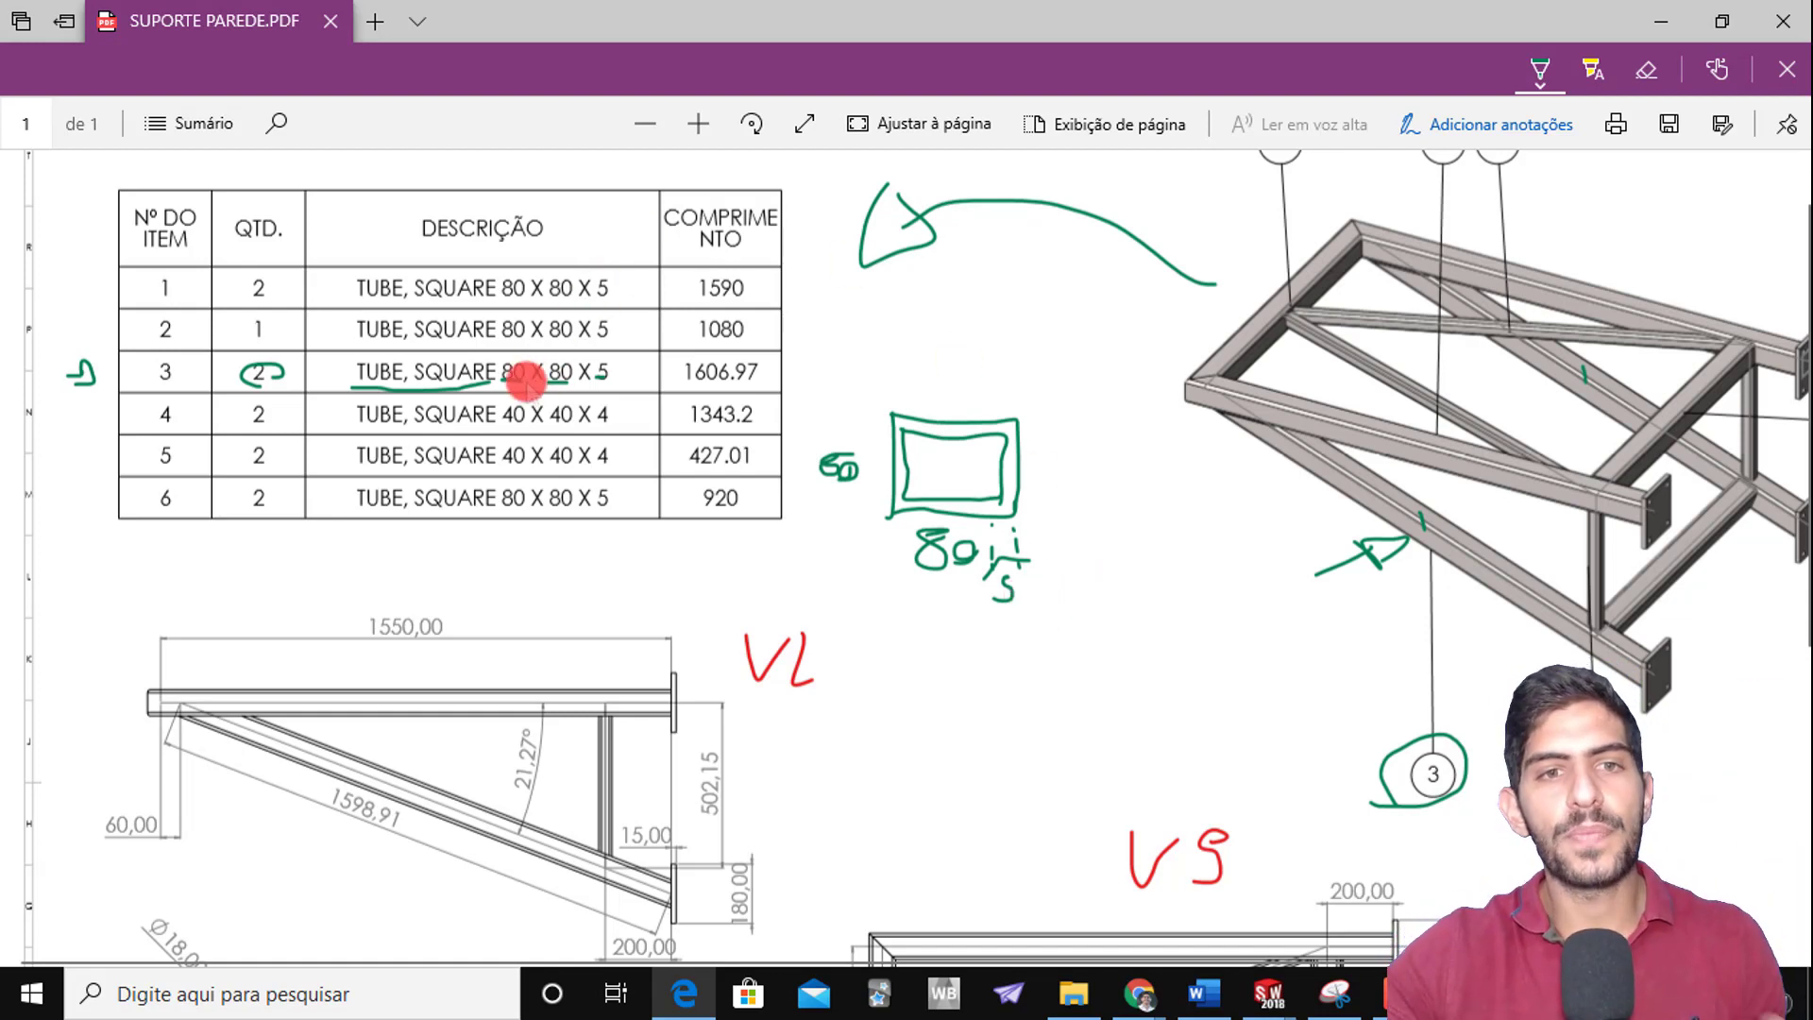
Circle the DESCRIÇÃO header, draw an arrow above the COMPRIMENTO header and underline item 1's 1590 length
{"action": "left_click", "coordinate": [636, 383]}
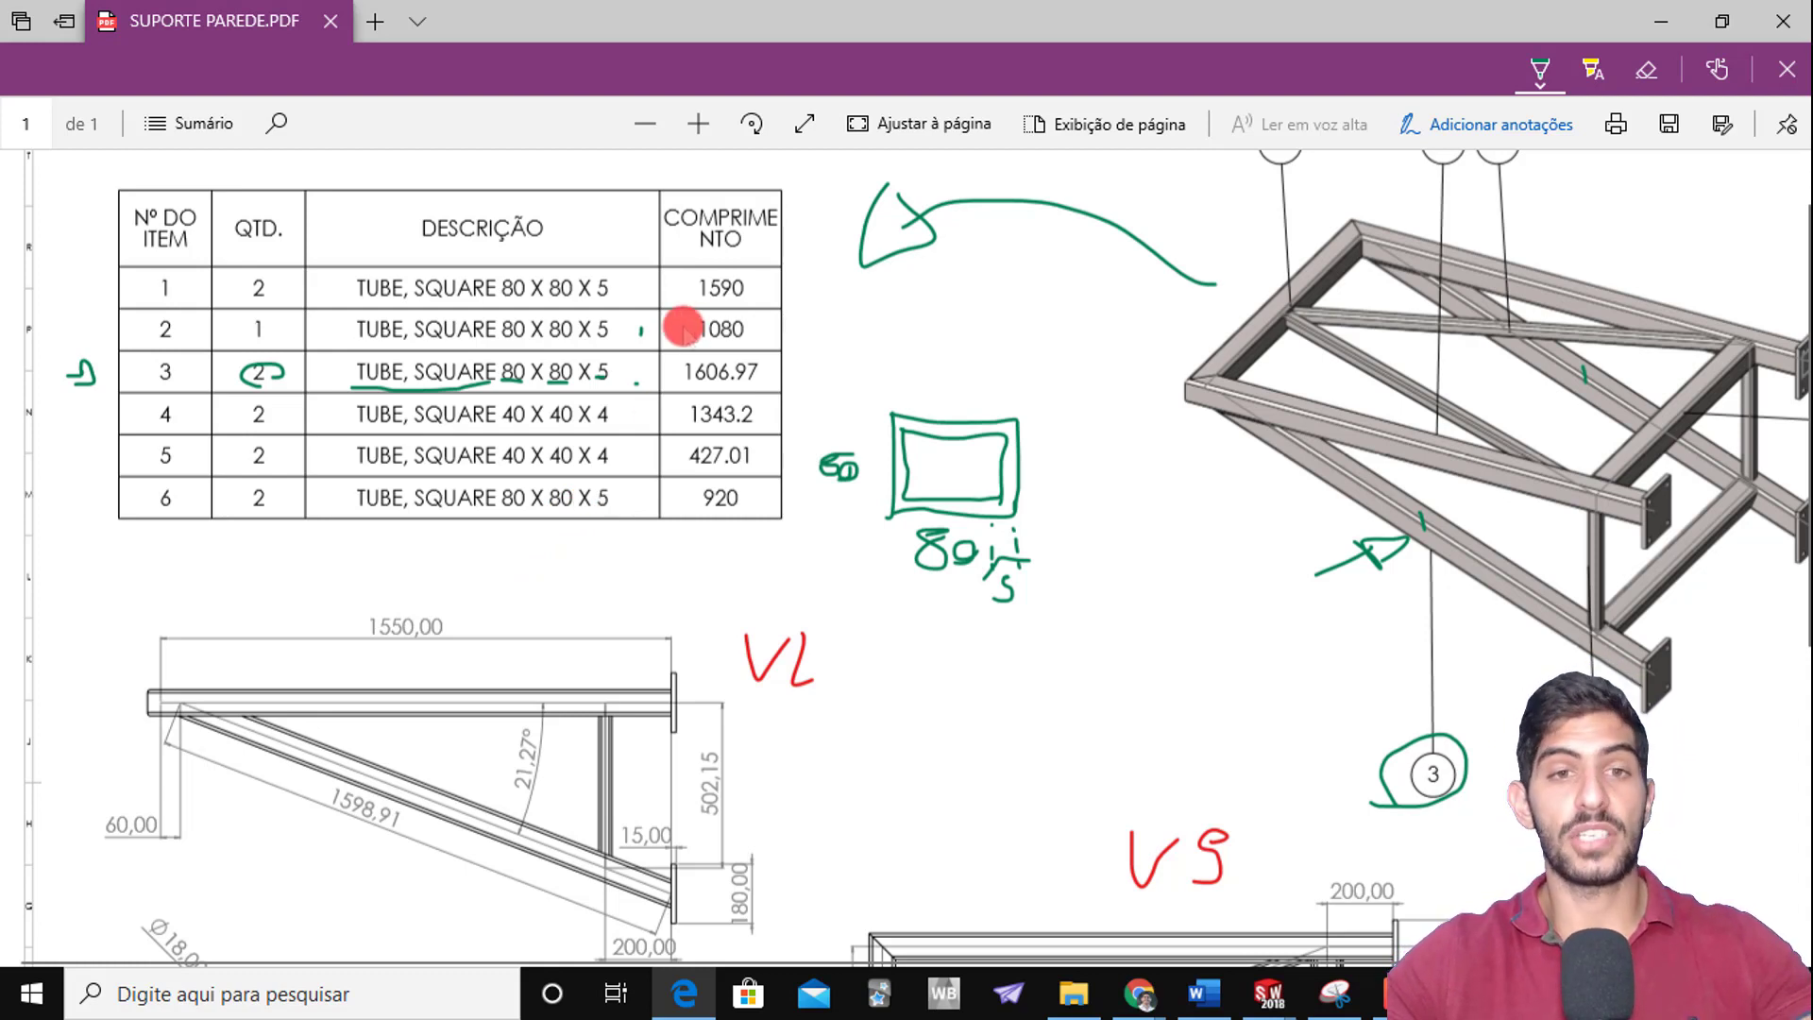
{"action": "mouse_move", "coordinate": [579, 243]}
{"action": "left_mouse_down"}
{"action": "mouse_move", "coordinate": [387, 229]}
{"action": "mouse_move", "coordinate": [574, 252]}
{"action": "left_mouse_up"}
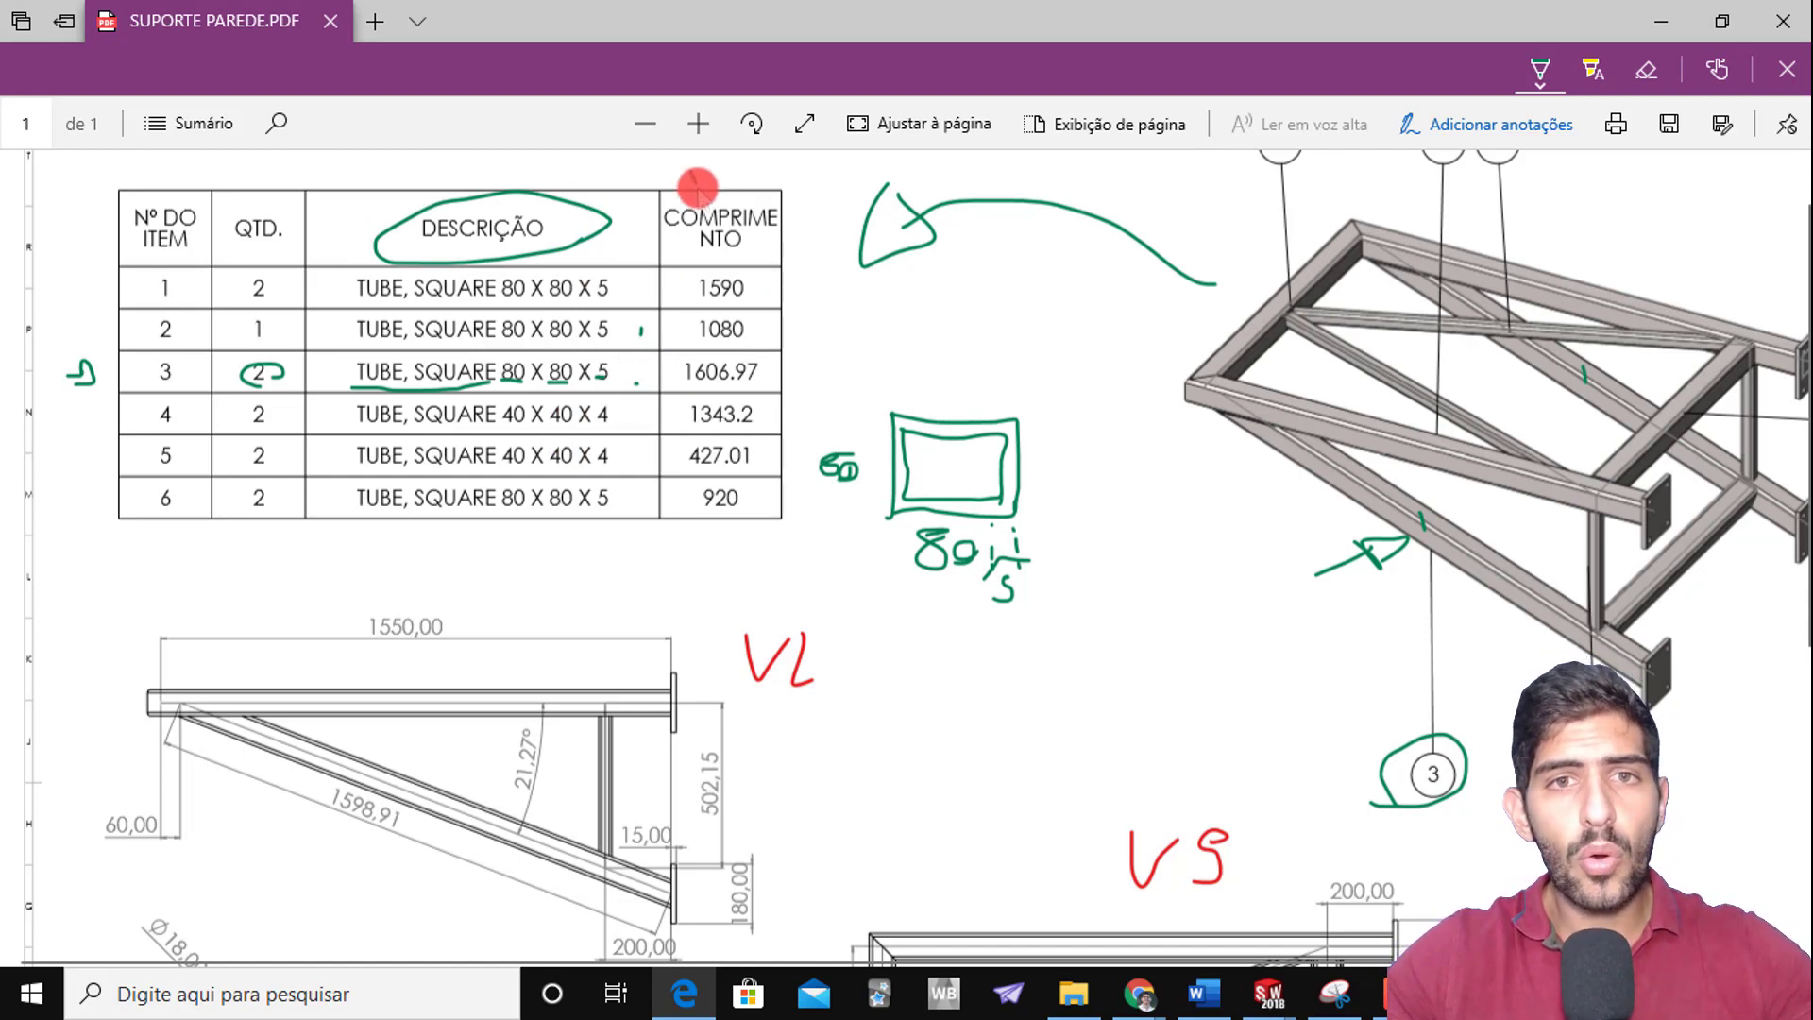
{"action": "left_click_drag", "start_coordinate": [705, 187], "coordinate": [697, 198]}
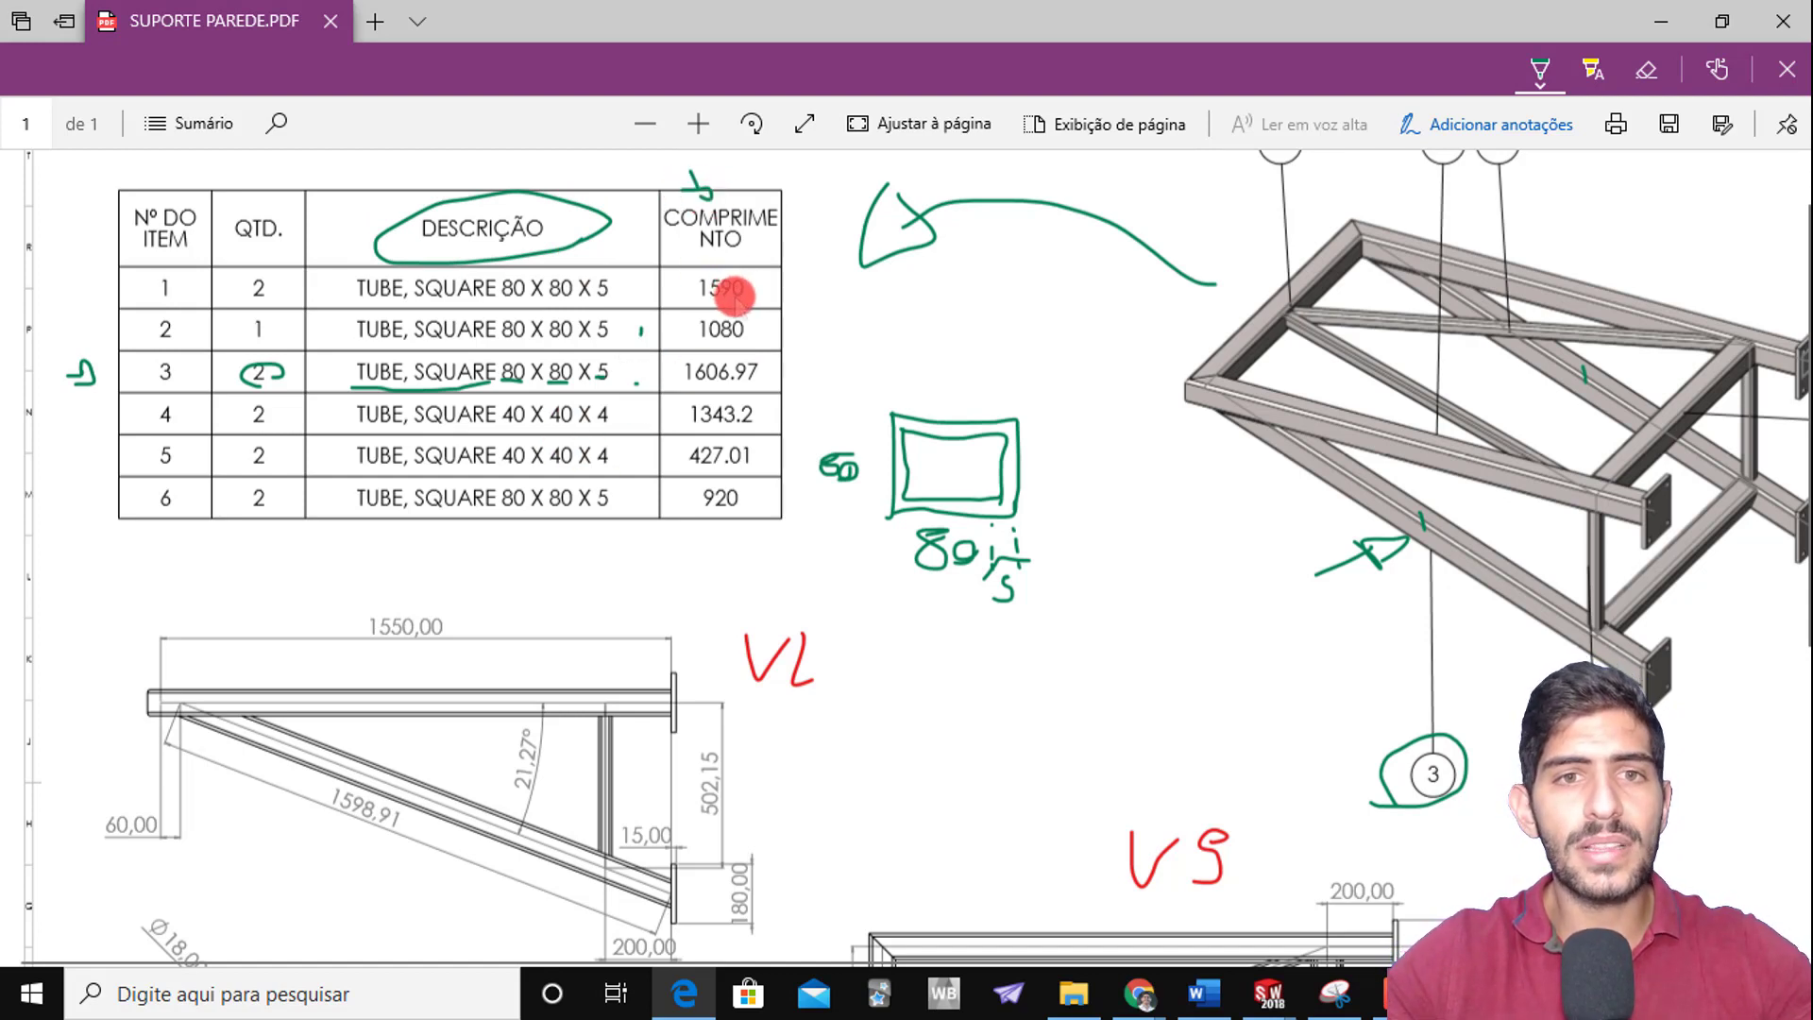
{"action": "left_click_drag", "start_coordinate": [727, 301], "coordinate": [681, 288]}
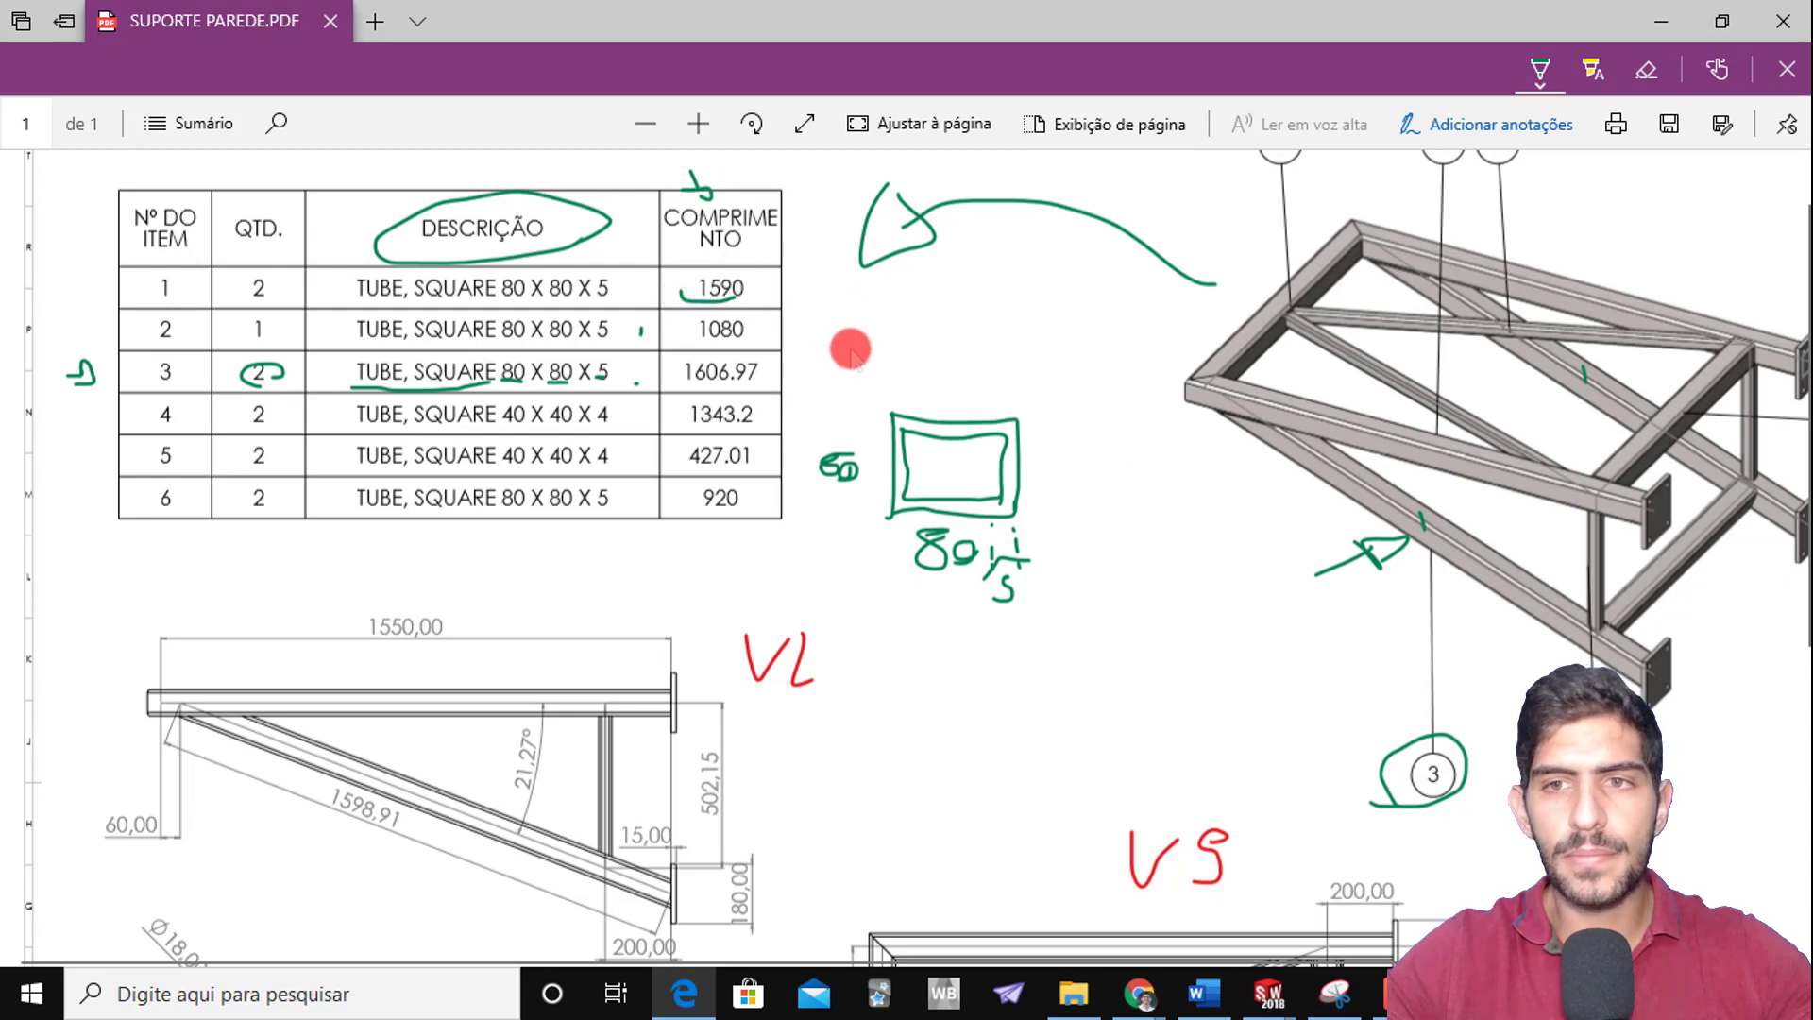
Tick the two long upper tubes of item 1 in the isometric view with the green pen
{"action": "scroll", "coordinate": [992, 647], "scroll_direction": "down", "scroll_amount": 5}
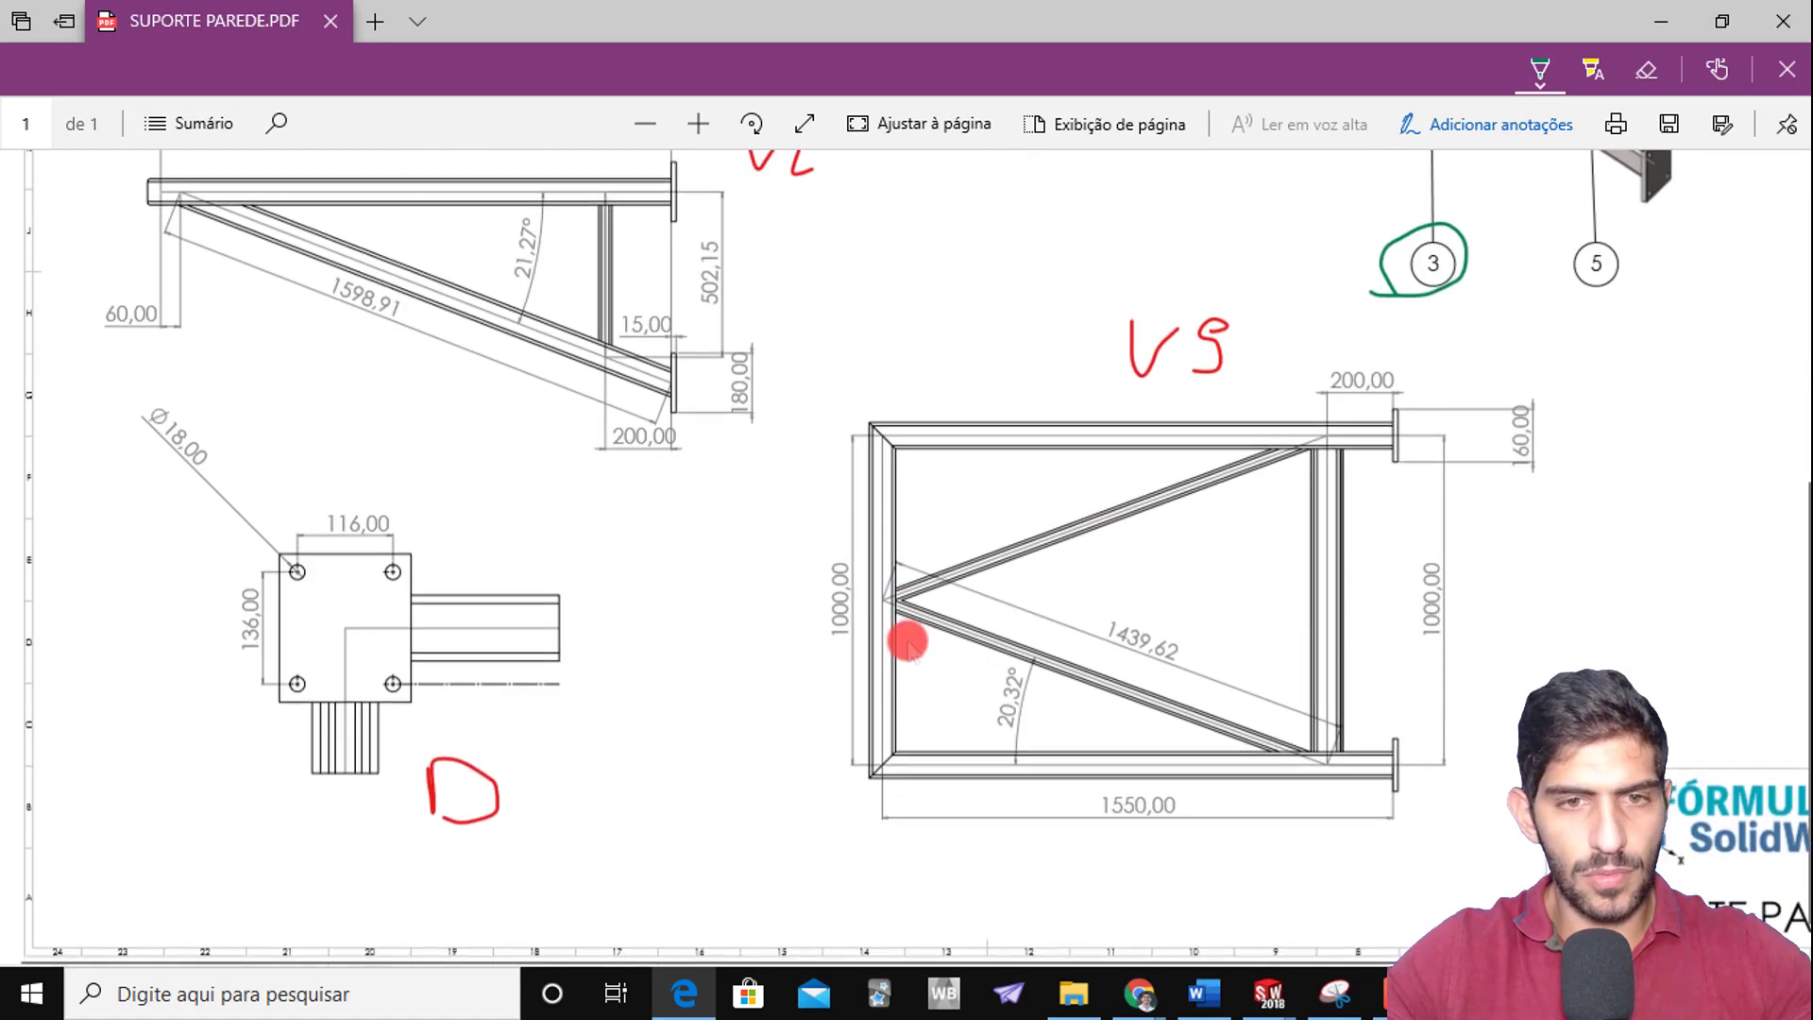
{"action": "scroll", "coordinate": [908, 635], "scroll_direction": "up", "scroll_amount": 6}
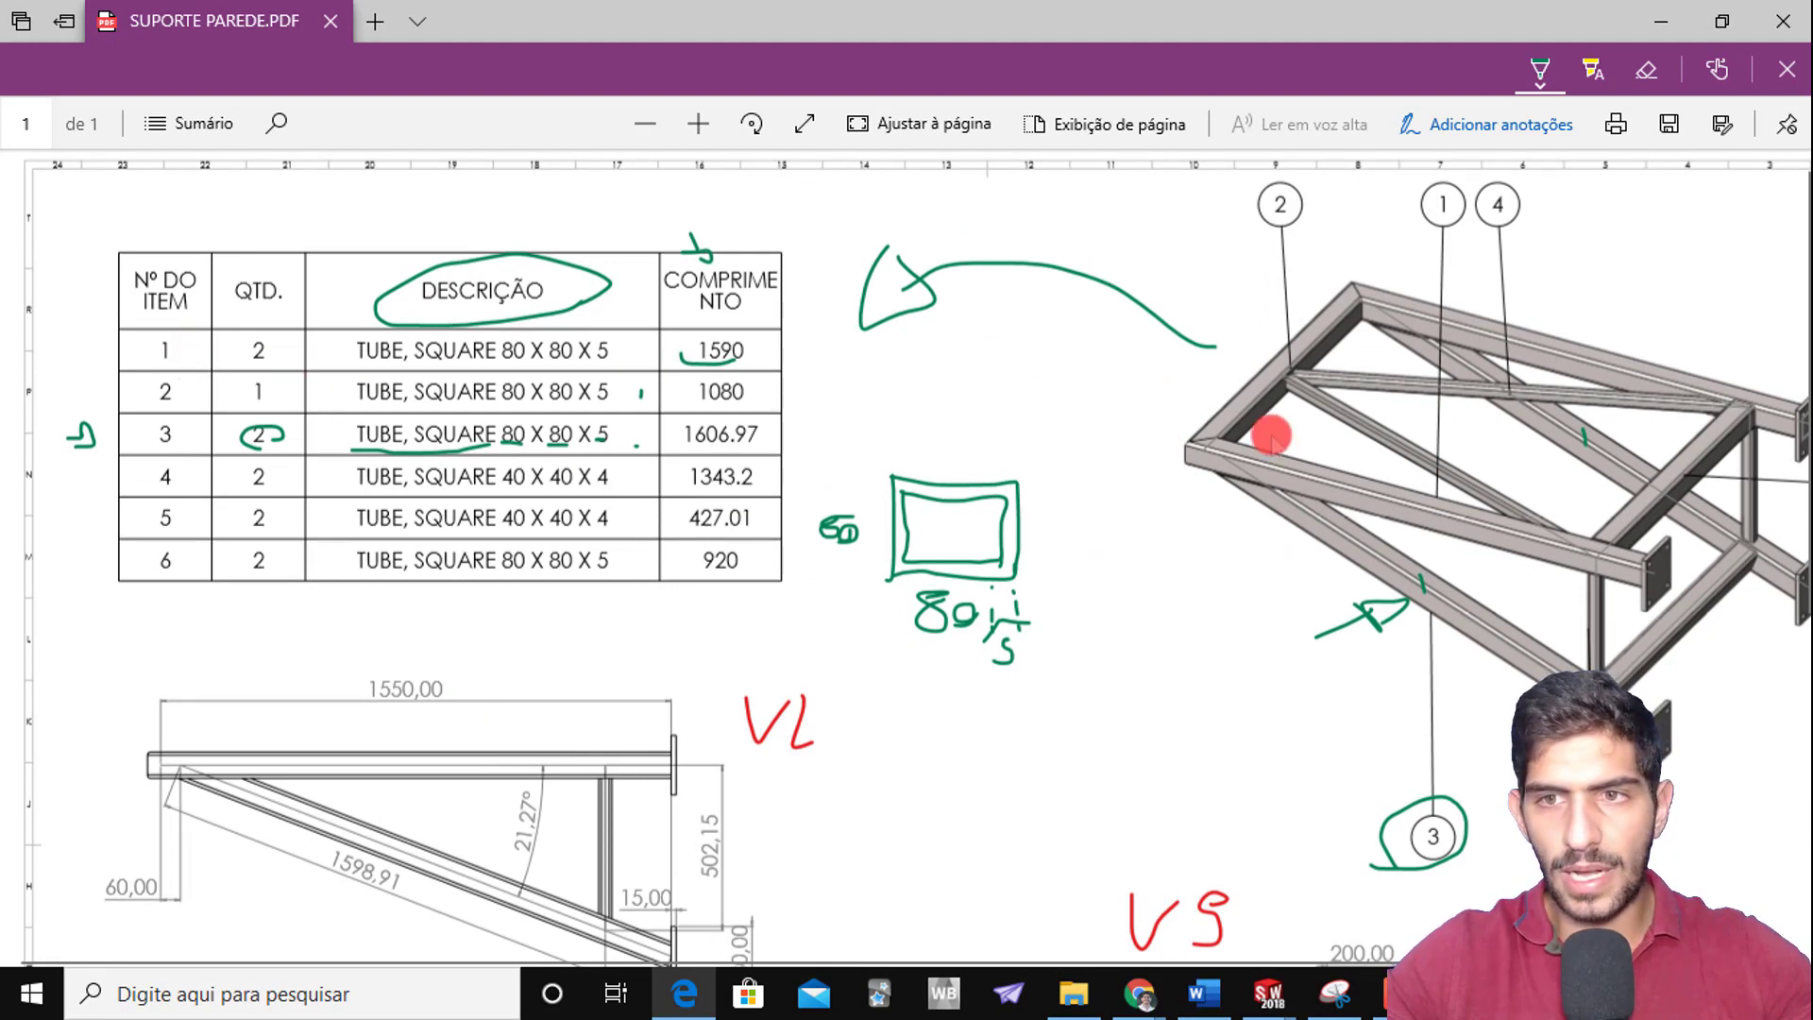
{"action": "left_click_drag", "start_coordinate": [1273, 466], "coordinate": [1286, 450]}
{"action": "left_click_drag", "start_coordinate": [1296, 470], "coordinate": [1318, 454]}
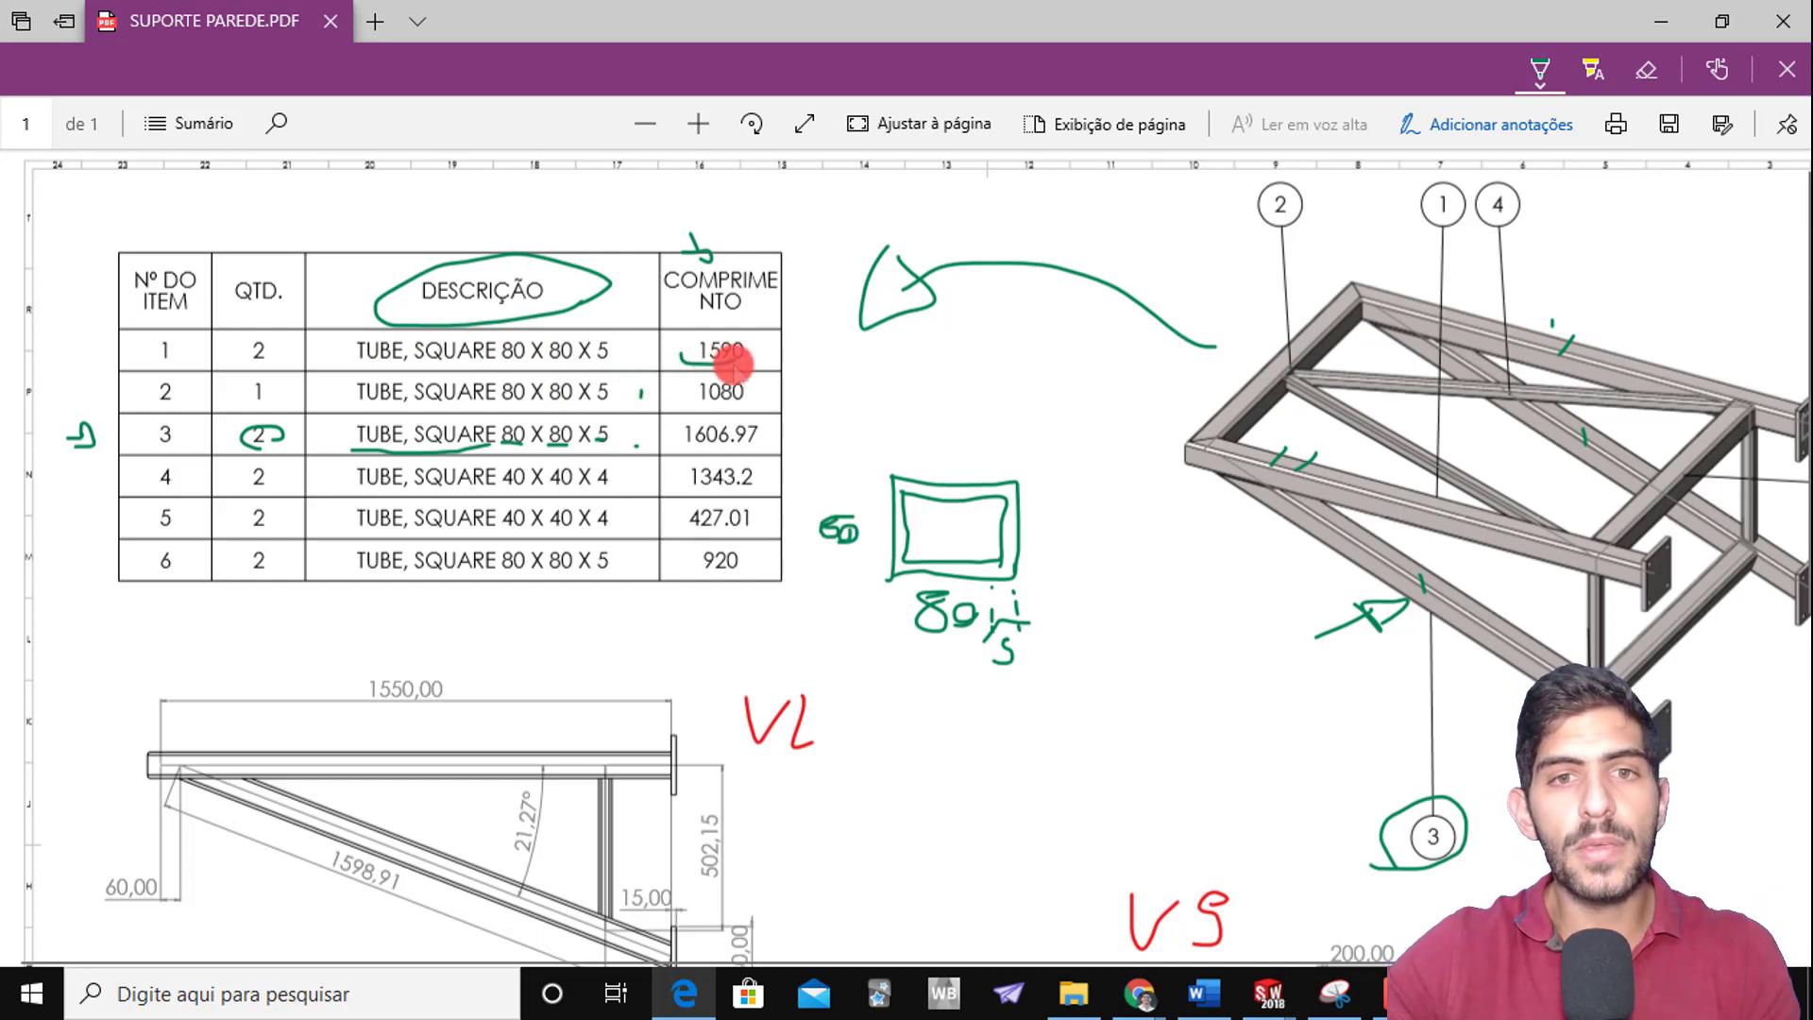
Circle the 1550,00 length dimension above the side view in green
{"action": "scroll", "coordinate": [750, 535], "scroll_direction": "down", "scroll_amount": 3}
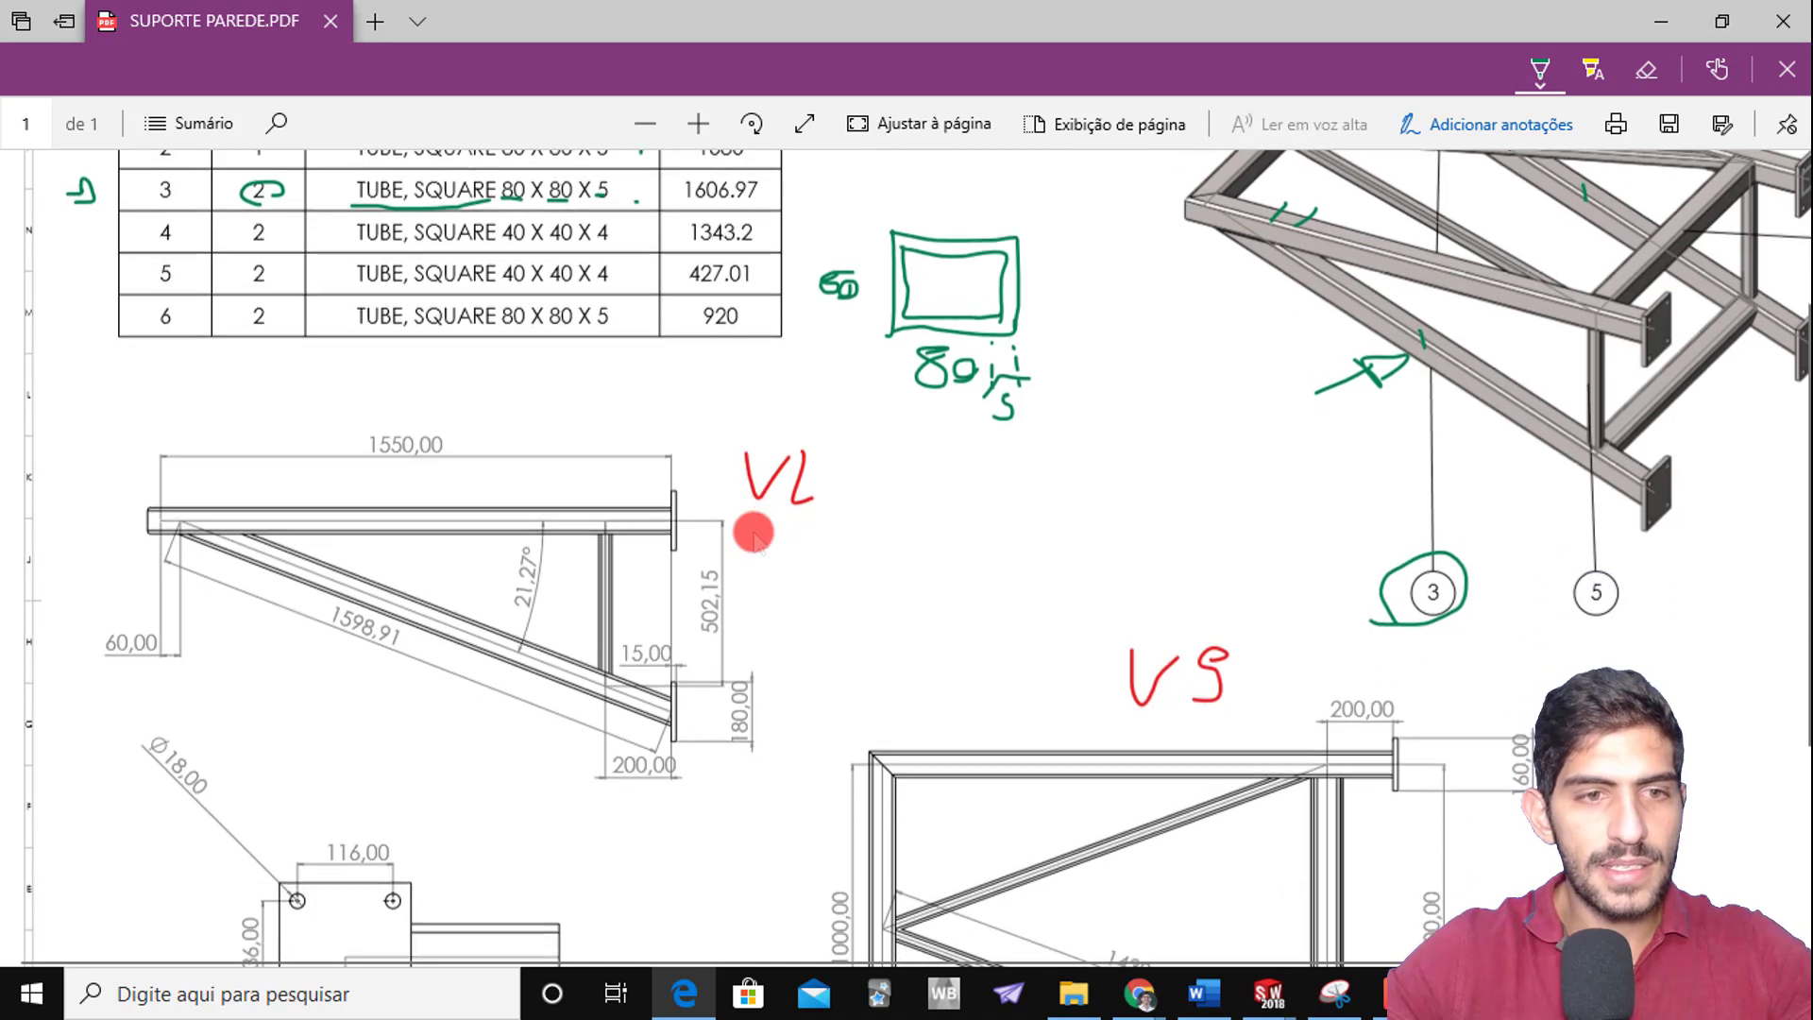
{"action": "scroll", "coordinate": [708, 534], "scroll_direction": "down", "scroll_amount": 2}
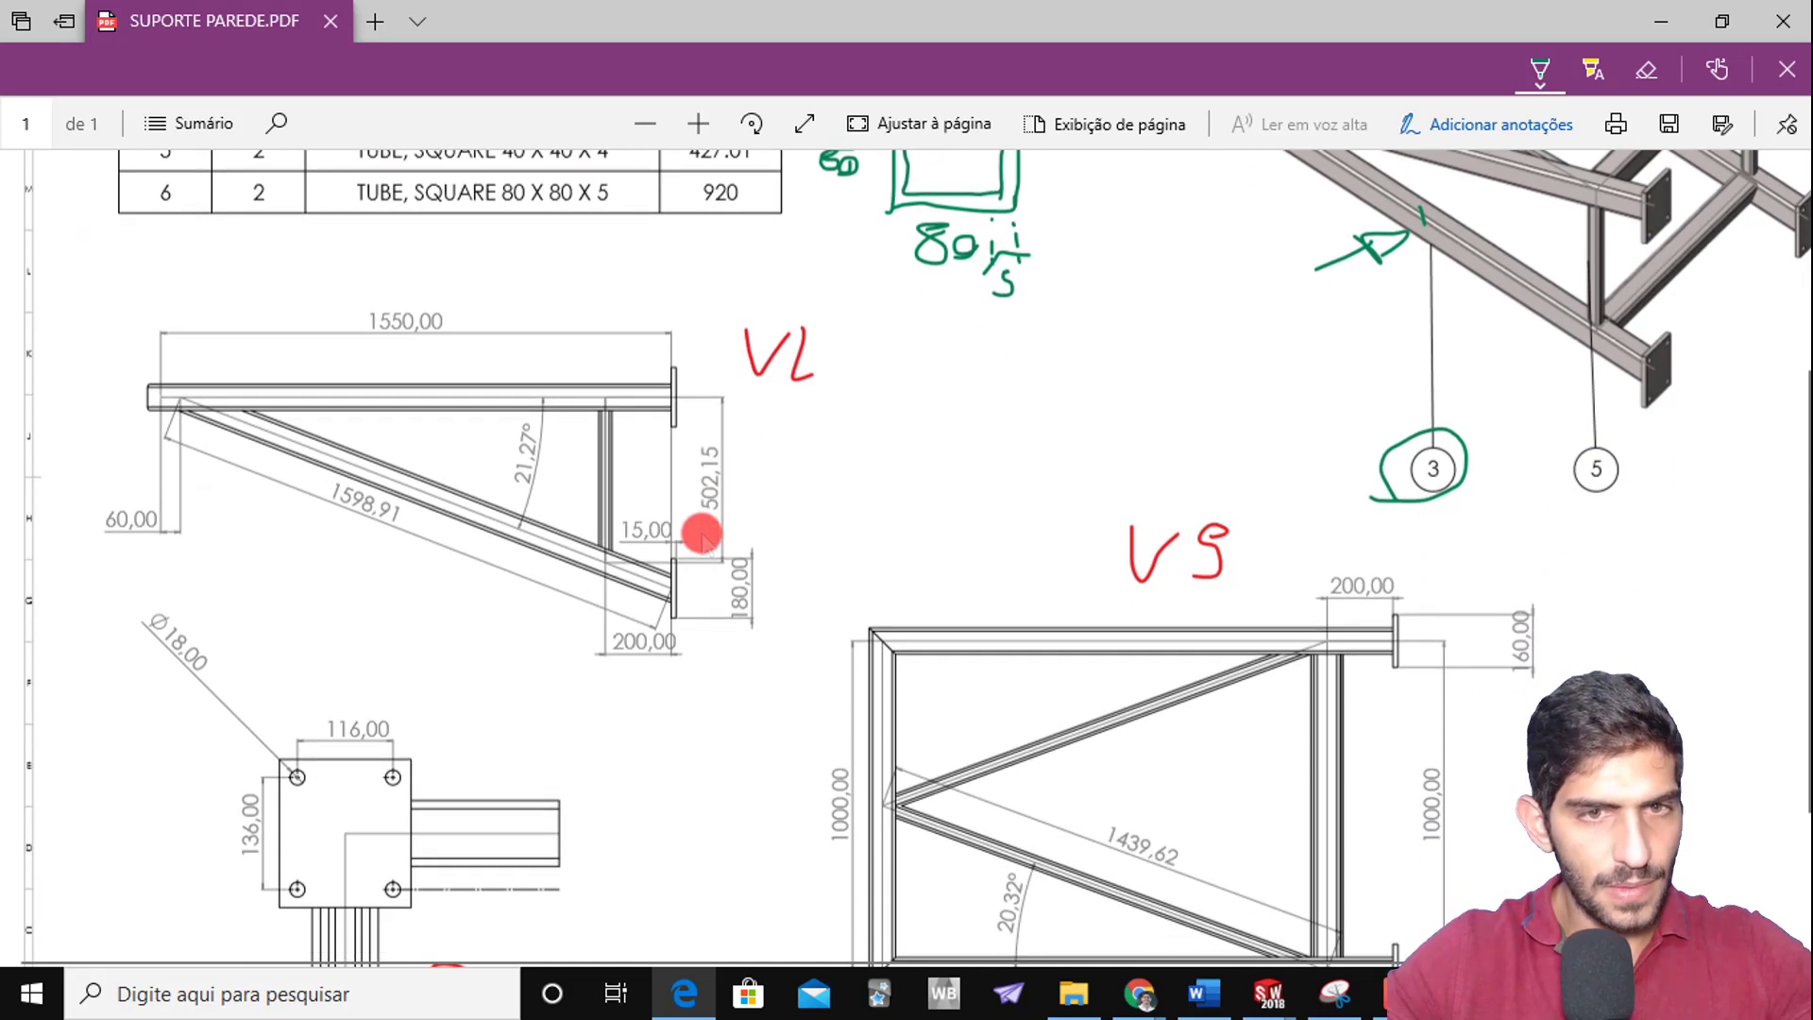
{"action": "scroll", "coordinate": [538, 503], "scroll_direction": "up", "scroll_amount": 2}
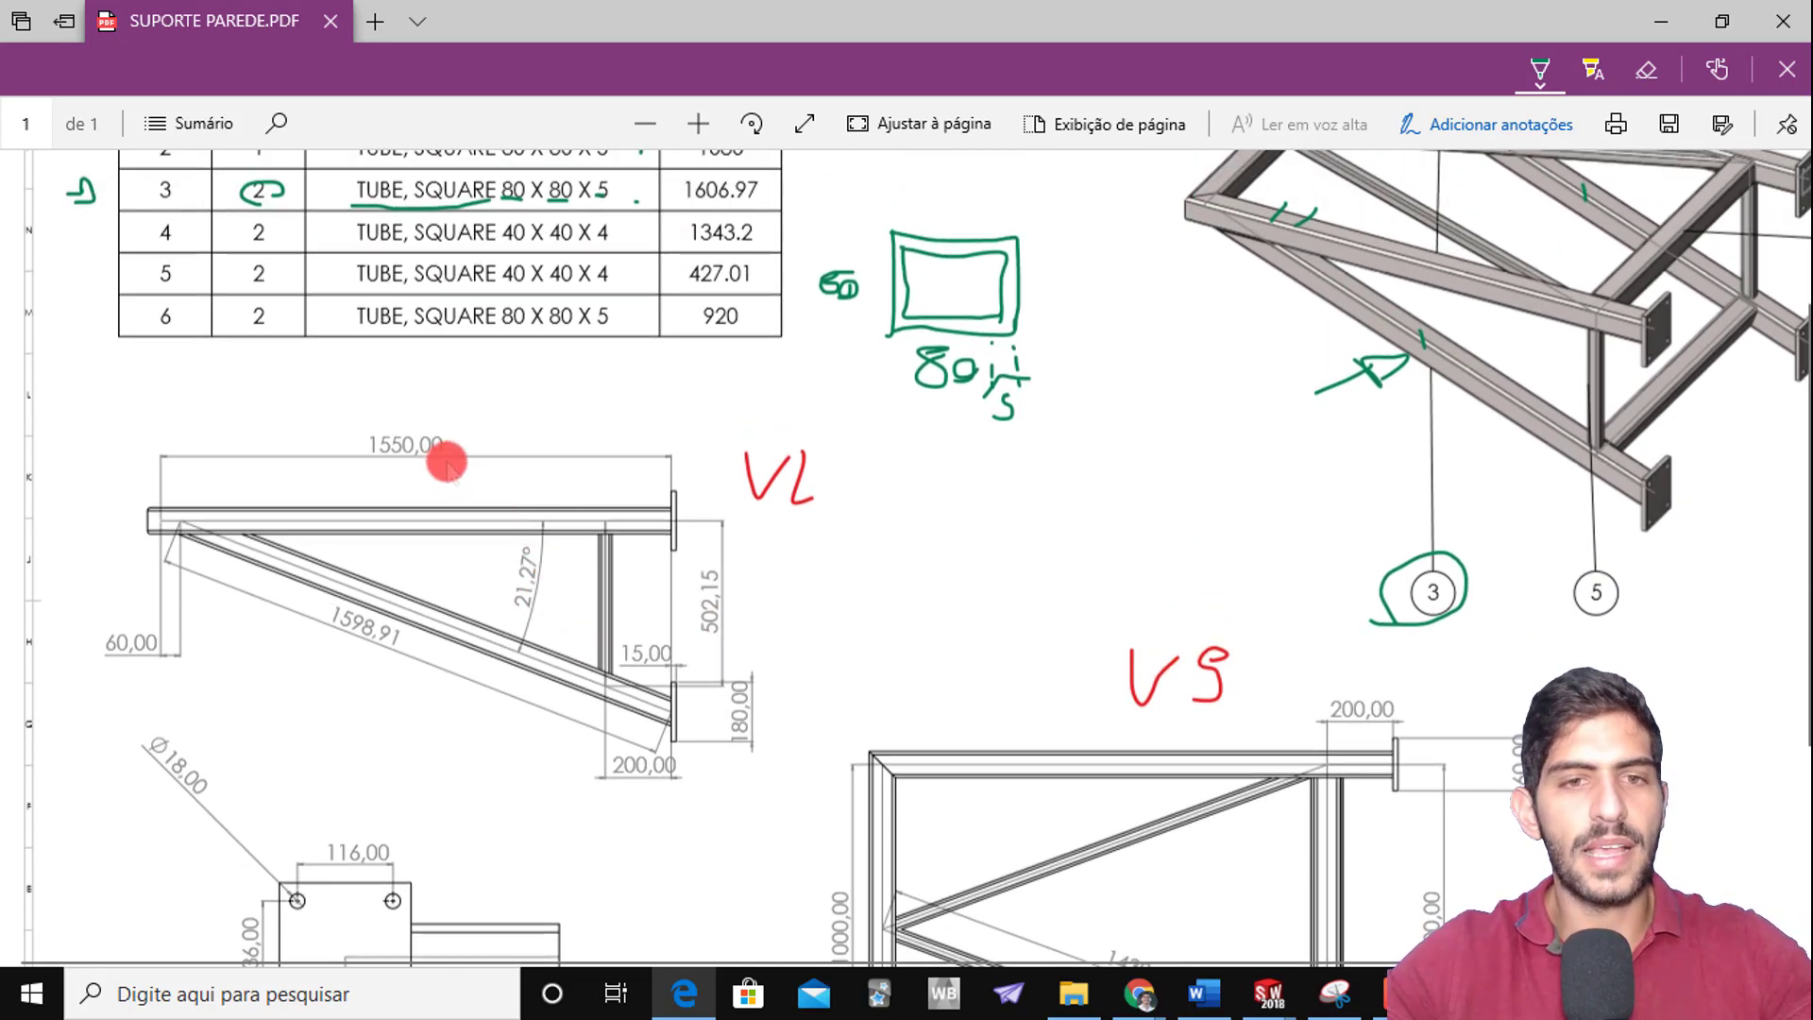
{"action": "mouse_move", "coordinate": [446, 457]}
{"action": "left_mouse_down"}
{"action": "mouse_move", "coordinate": [352, 457]}
{"action": "mouse_move", "coordinate": [444, 409]}
{"action": "mouse_move", "coordinate": [421, 470]}
{"action": "left_mouse_up"}
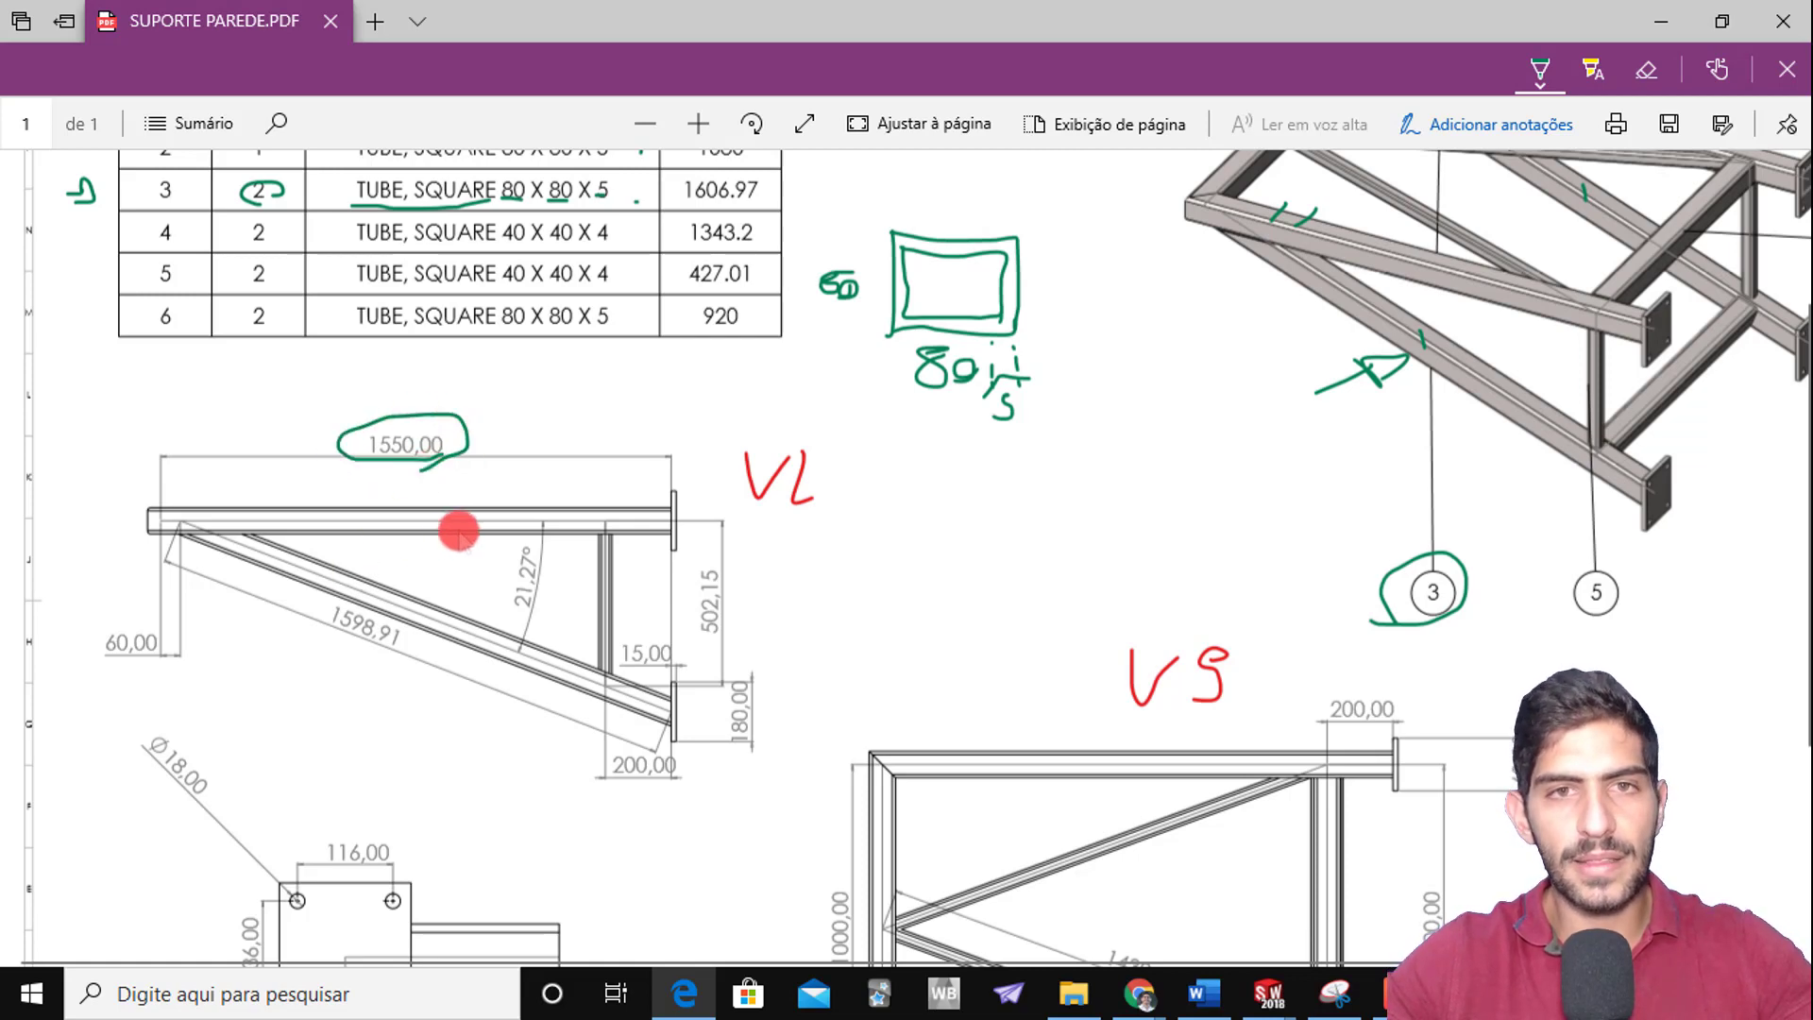
Dot the 1550,00 dimension's start on the upper tube's centreline and annotate the gap to the tube's free end as 40mm
{"action": "scroll", "coordinate": [466, 526], "scroll_direction": "up", "scroll_amount": 4}
{"action": "scroll", "coordinate": [170, 761], "scroll_direction": "down", "scroll_amount": 2}
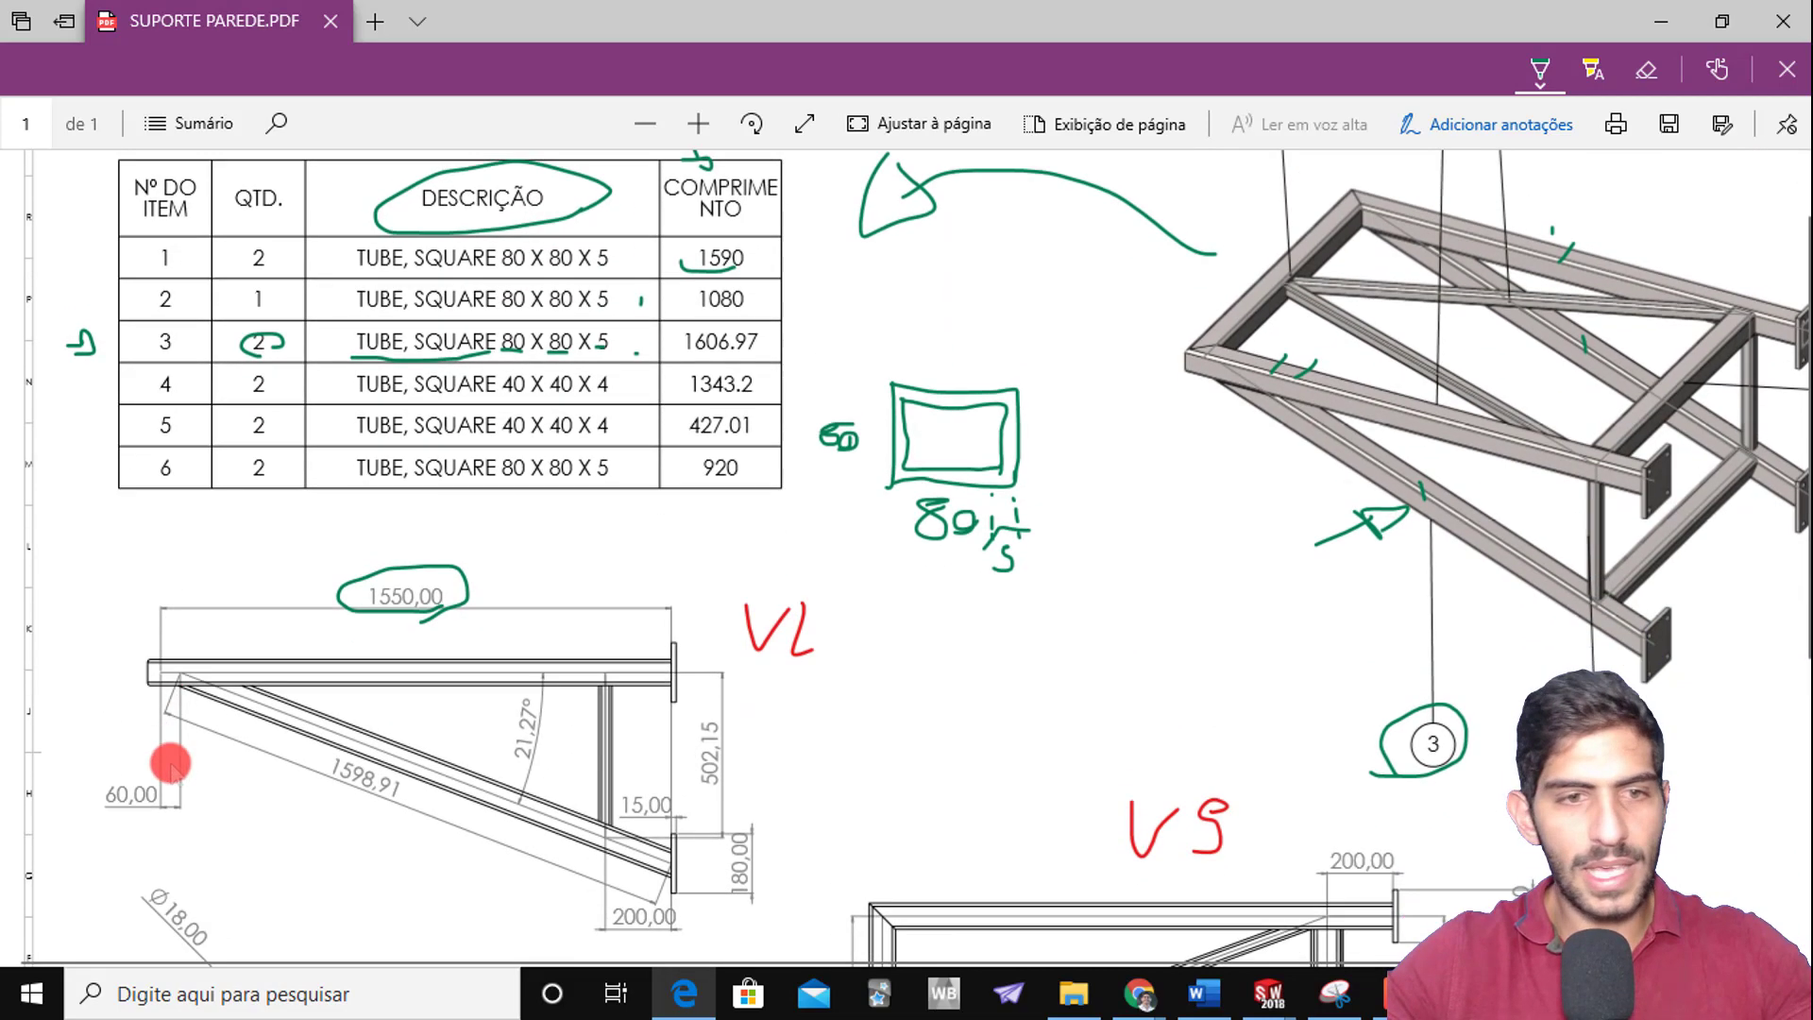
{"action": "scroll", "coordinate": [170, 680], "scroll_direction": "up", "scroll_amount": 4, "text": "ctrl"}
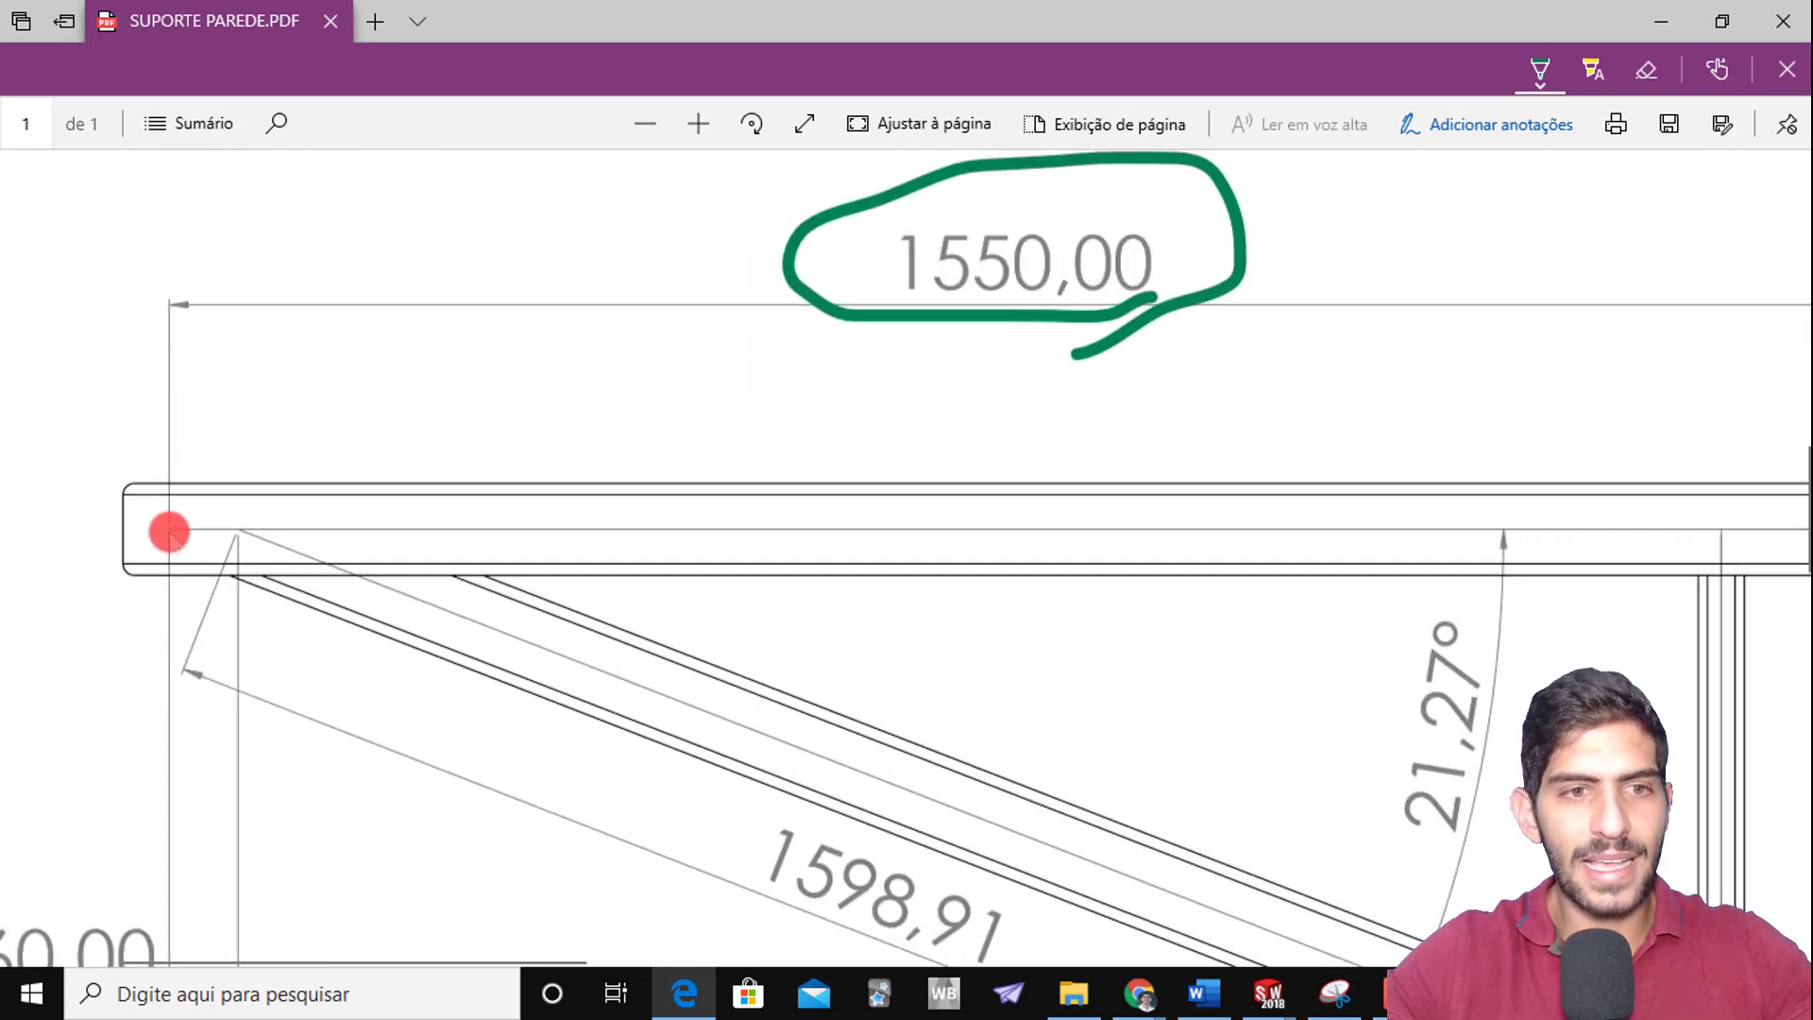
{"action": "left_click", "coordinate": [164, 530]}
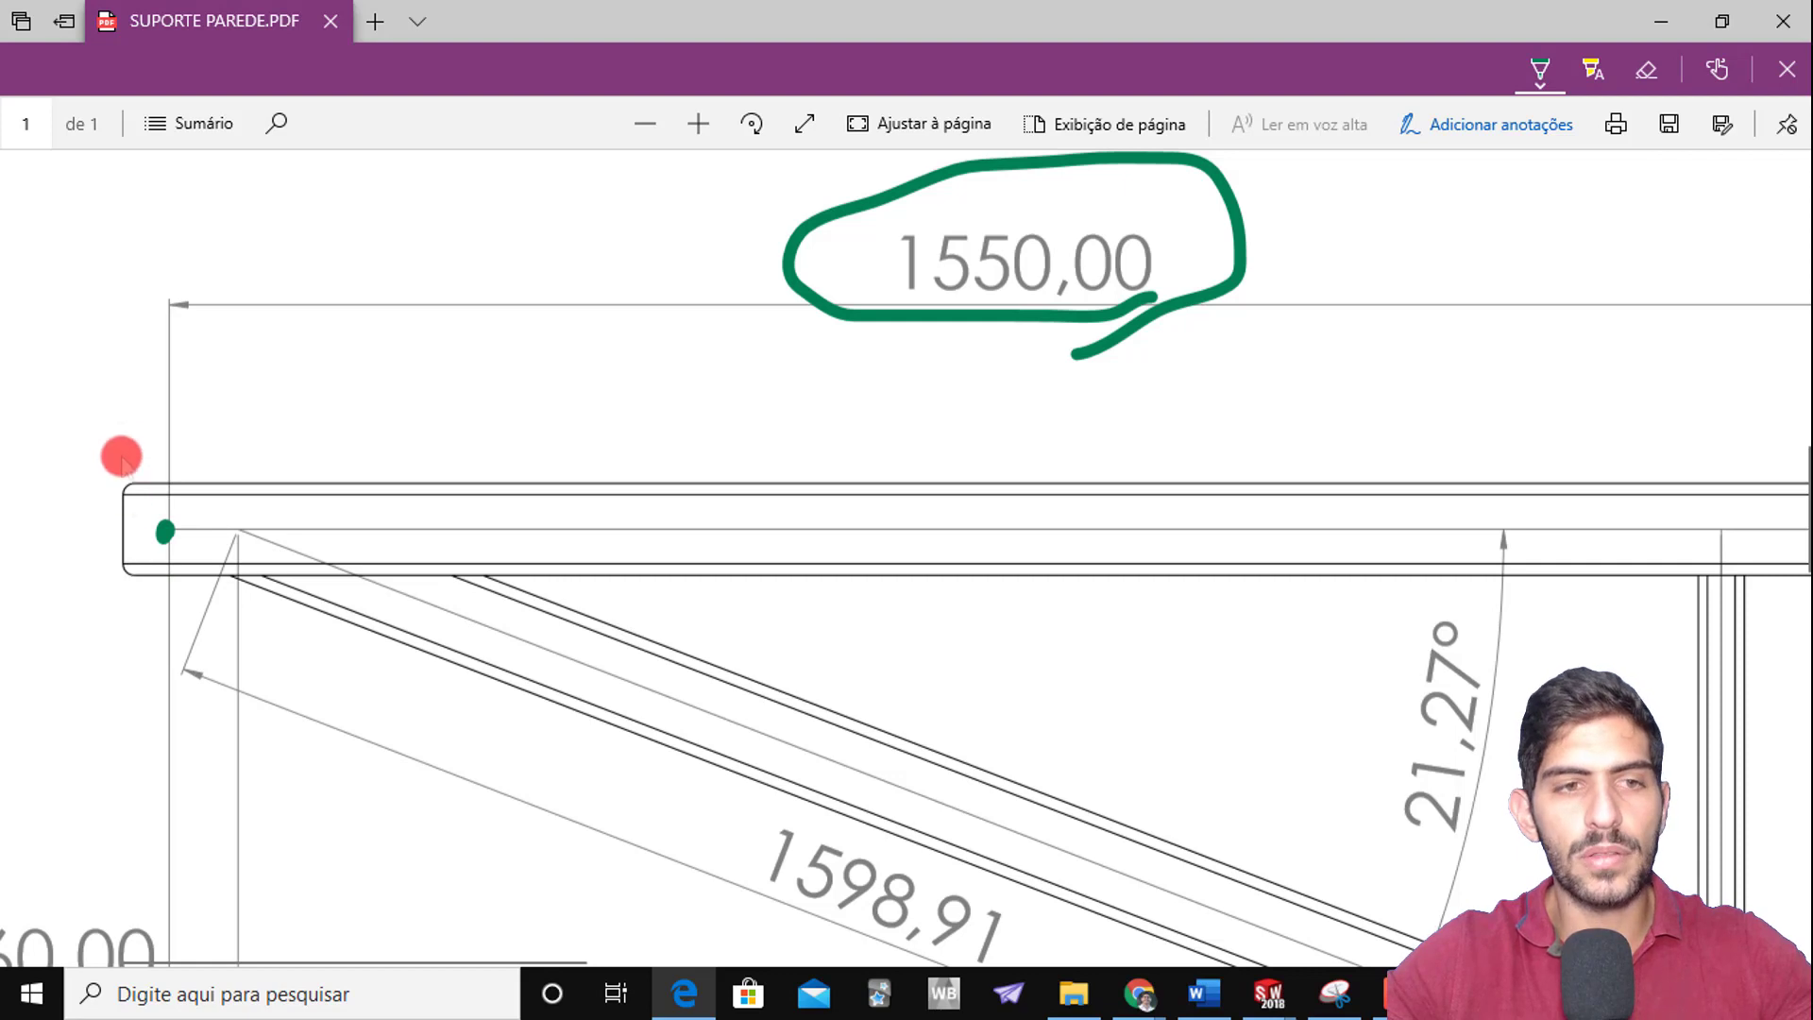
{"action": "mouse_move", "coordinate": [119, 383]}
{"action": "left_mouse_down"}
{"action": "mouse_move", "coordinate": [119, 447]}
{"action": "mouse_move", "coordinate": [171, 416]}
{"action": "left_mouse_up"}
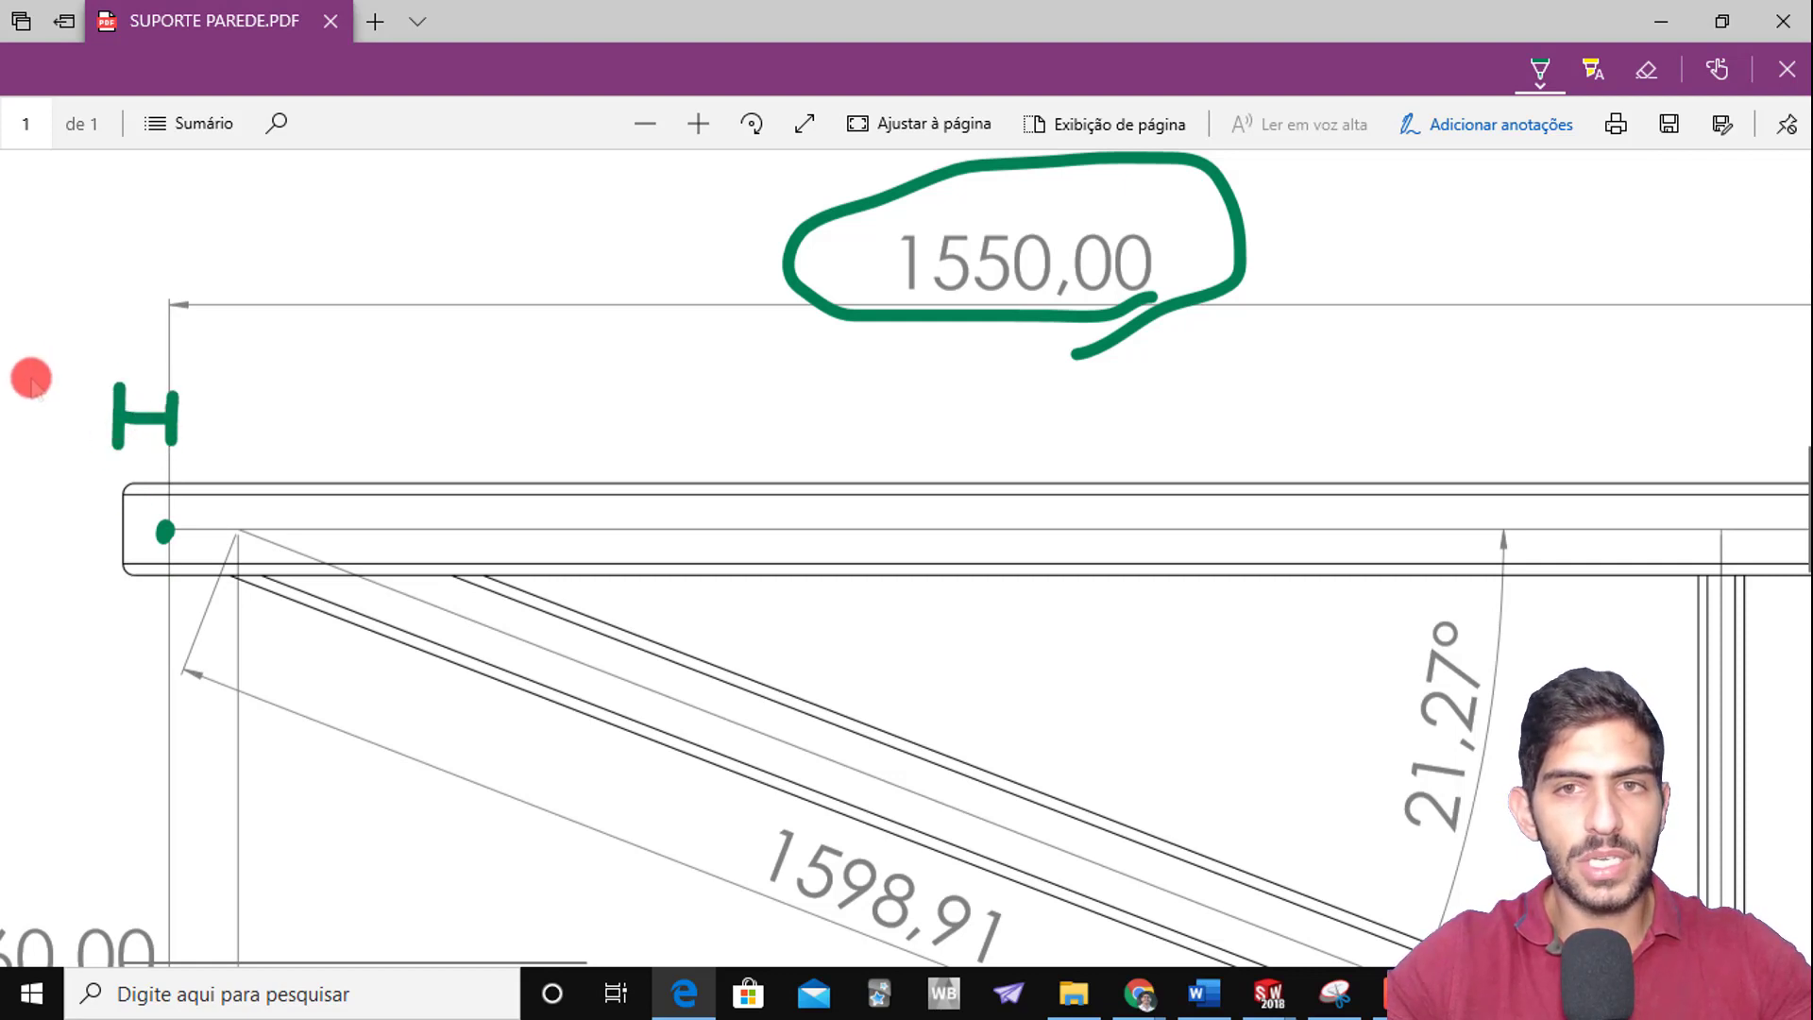
{"action": "left_click_drag", "start_coordinate": [124, 323], "coordinate": [142, 343]}
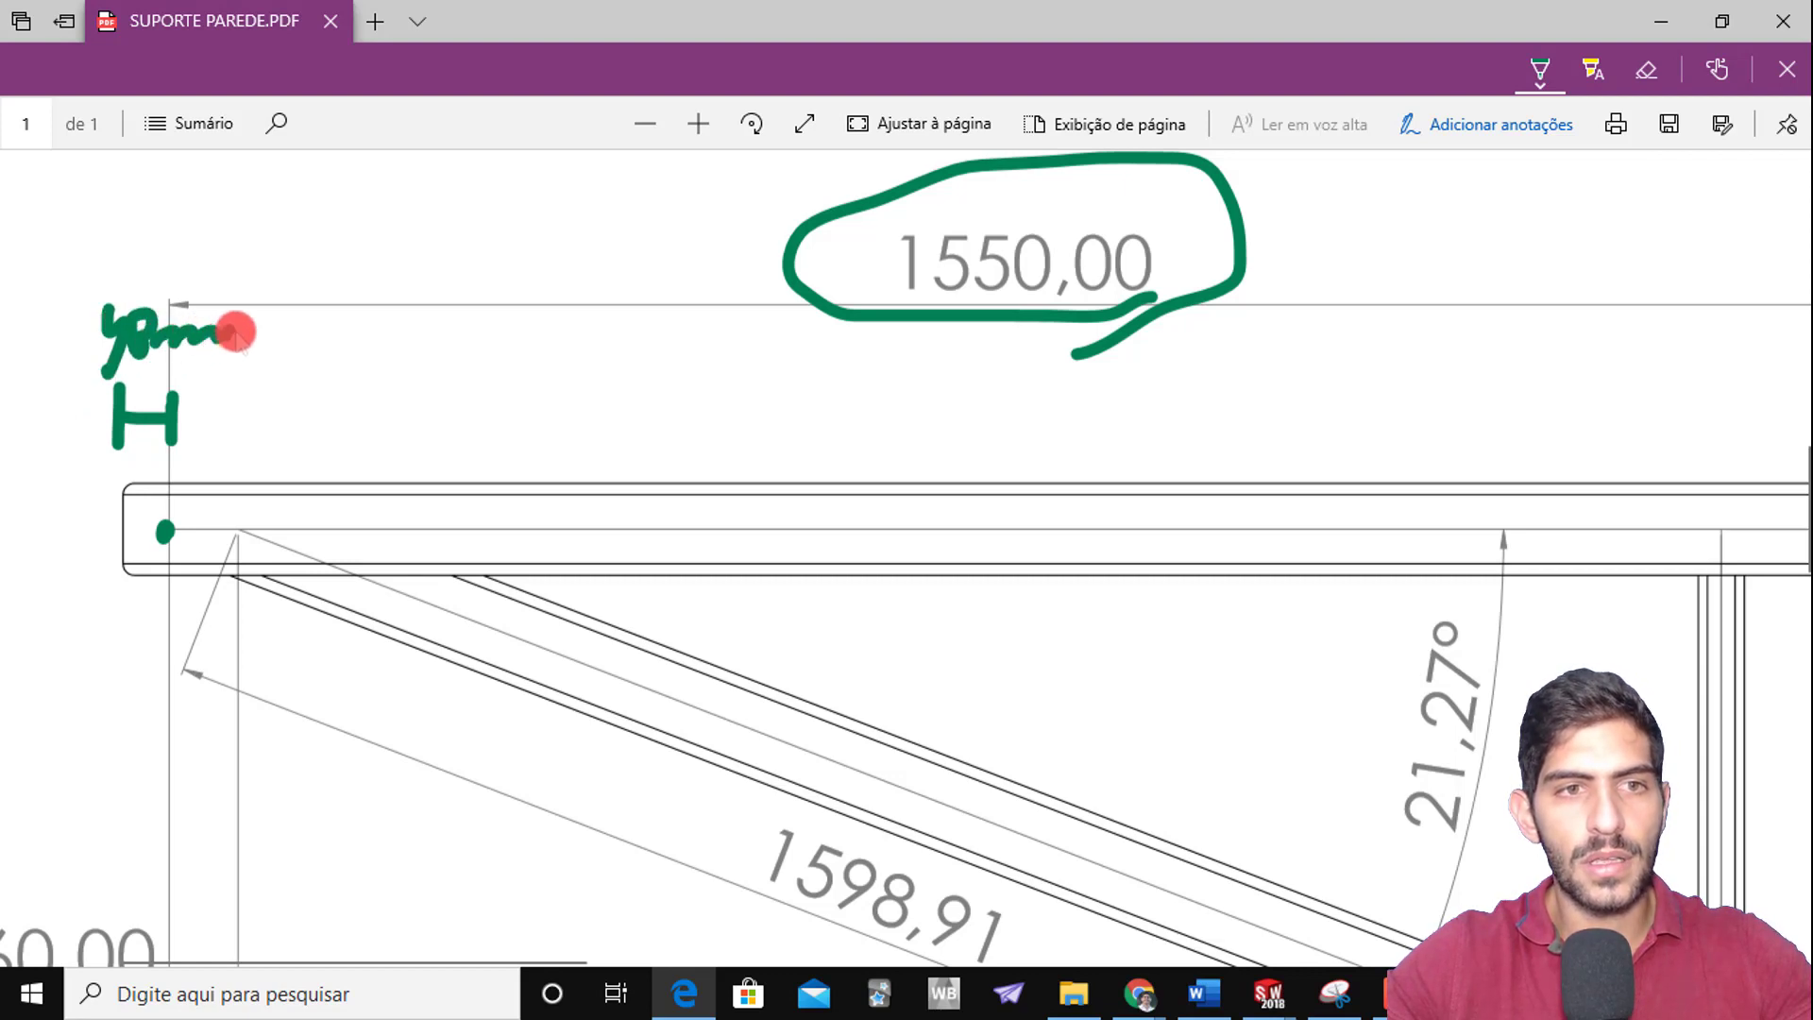
{"action": "scroll", "coordinate": [1125, 595], "scroll_direction": "down", "scroll_amount": 2, "text": "ctrl"}
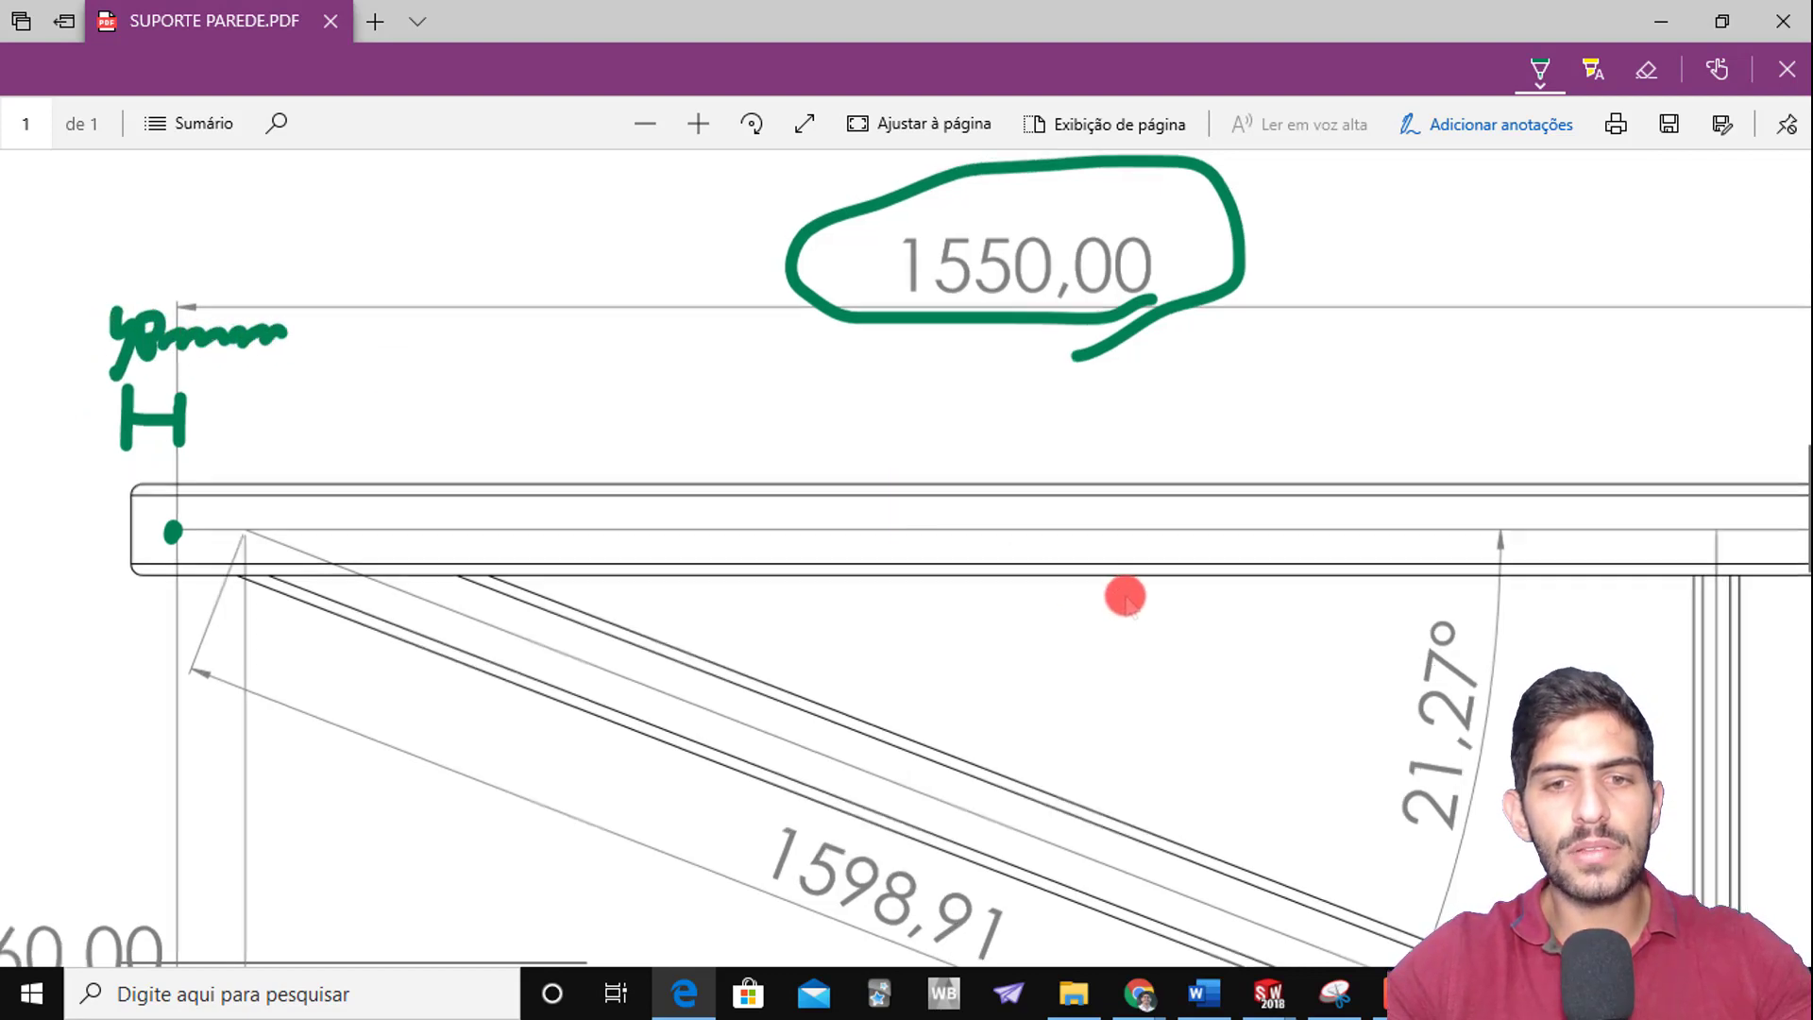
{"action": "scroll", "coordinate": [1176, 613], "scroll_direction": "down", "scroll_amount": 3, "text": "ctrl"}
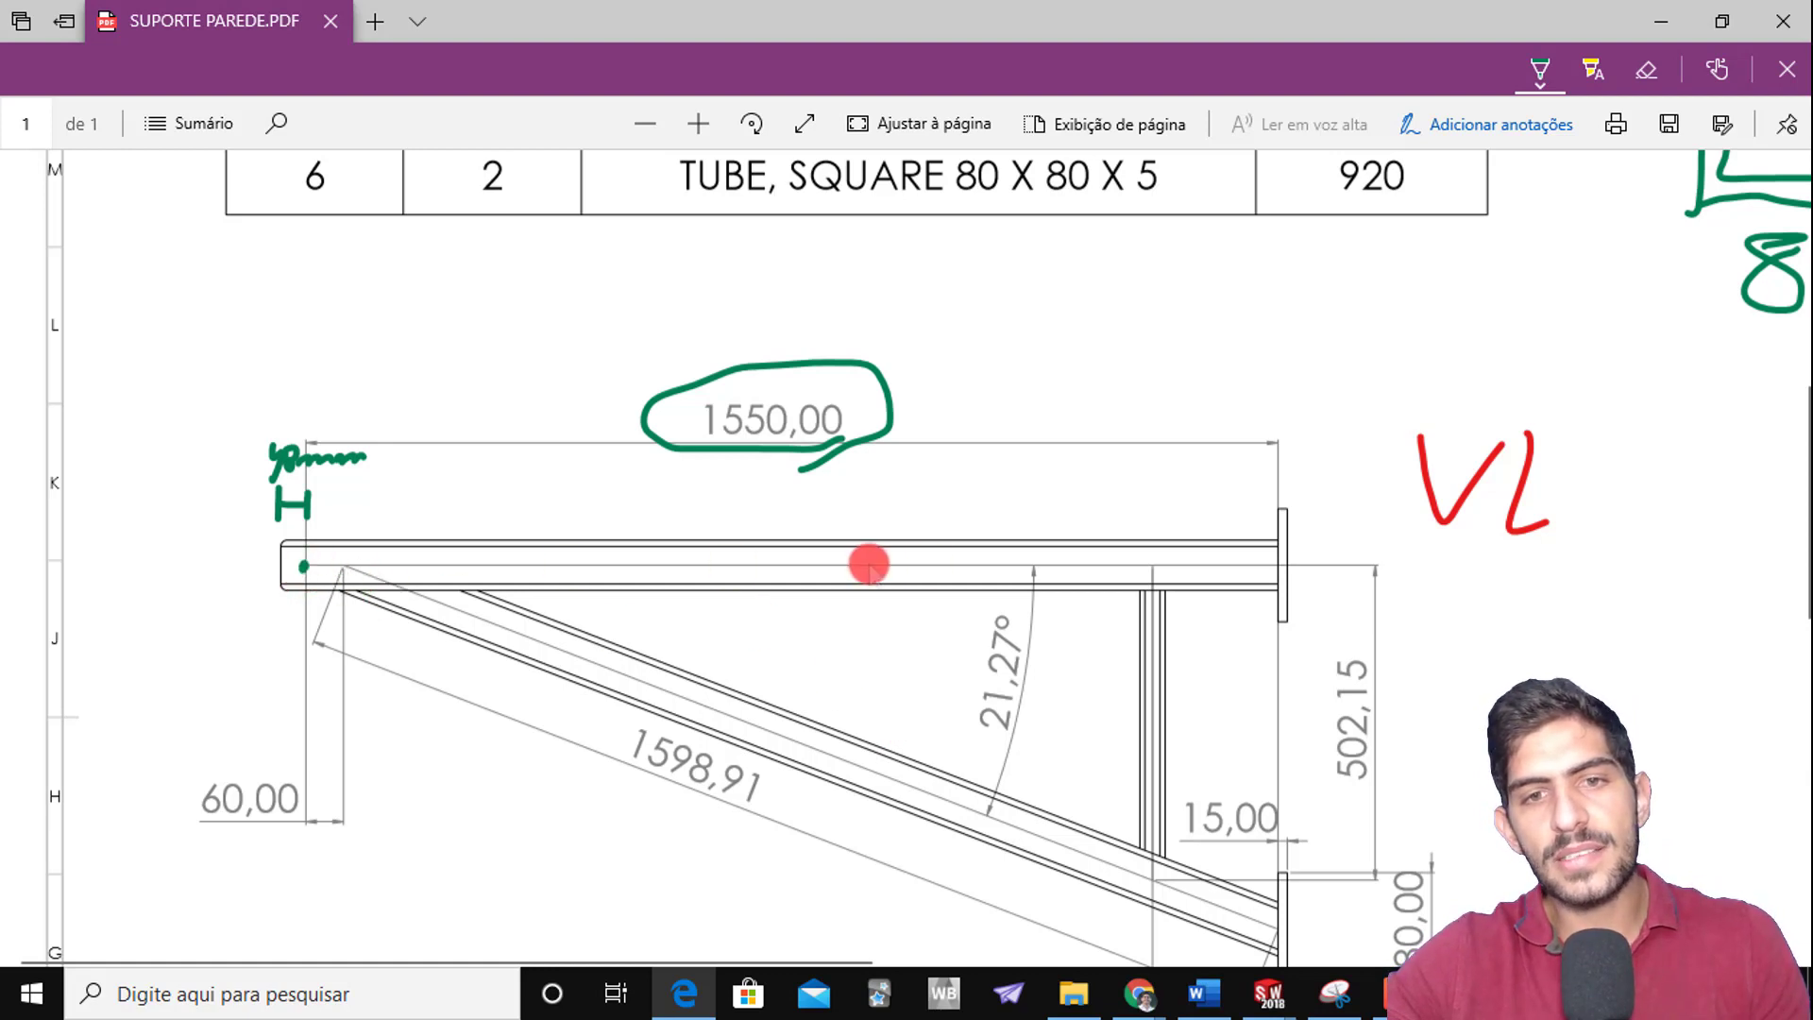
{"action": "left_click", "coordinate": [303, 567]}
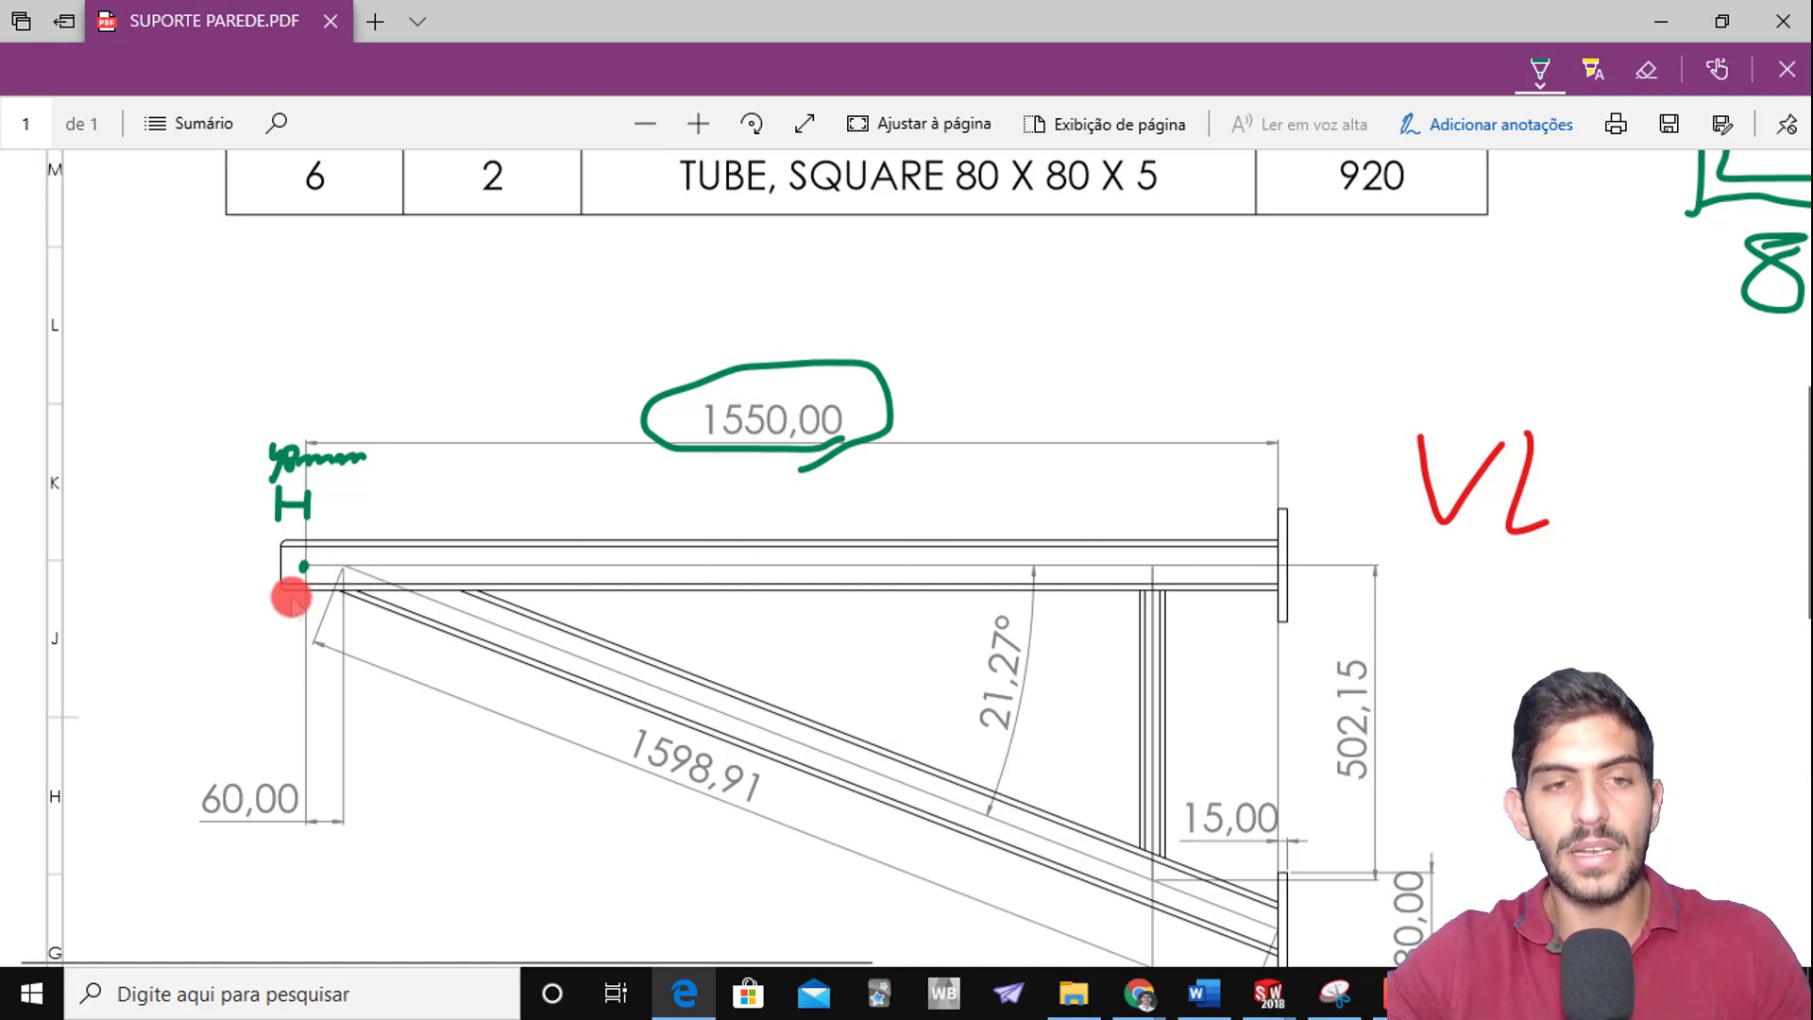
Circle the mitred corner where tubes 1 and 2 meet in the isometric view in green
{"action": "scroll", "coordinate": [1527, 650], "scroll_direction": "down", "scroll_amount": 3, "text": "ctrl"}
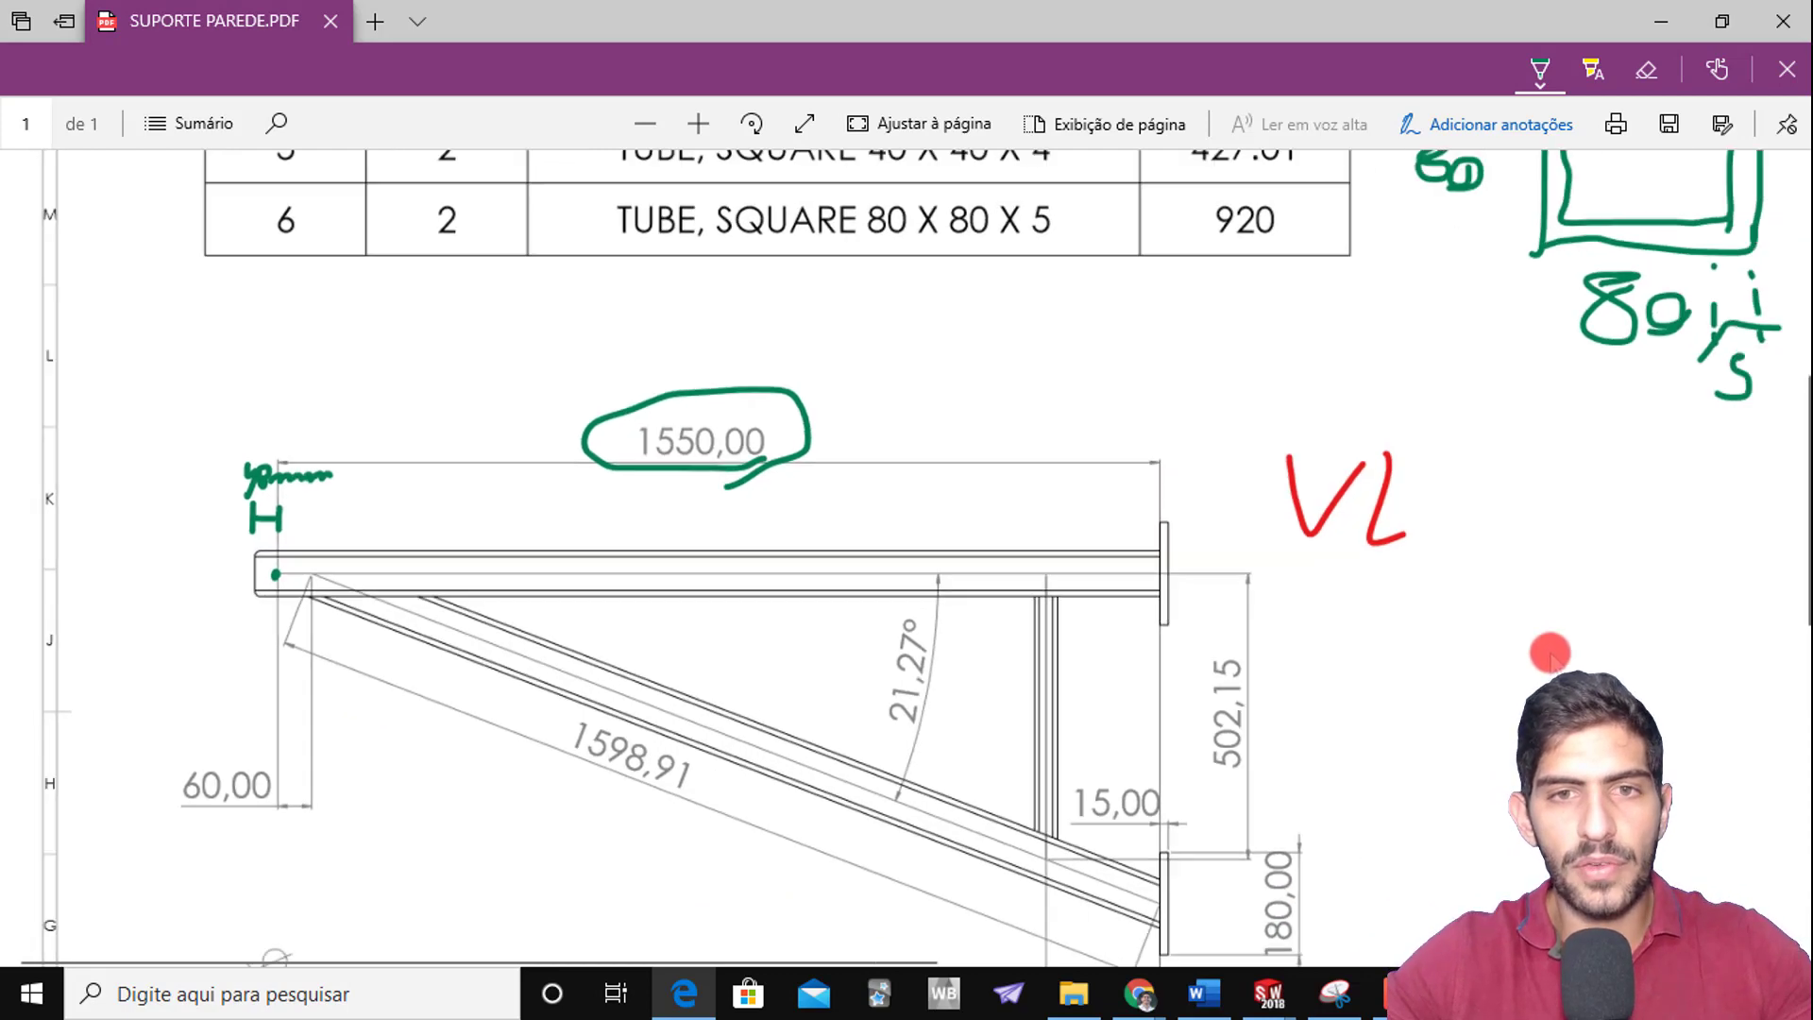
{"action": "scroll", "coordinate": [1542, 235], "scroll_direction": "up", "scroll_amount": 4, "text": "ctrl"}
{"action": "scroll", "coordinate": [1416, 210], "scroll_direction": "up", "scroll_amount": 4}
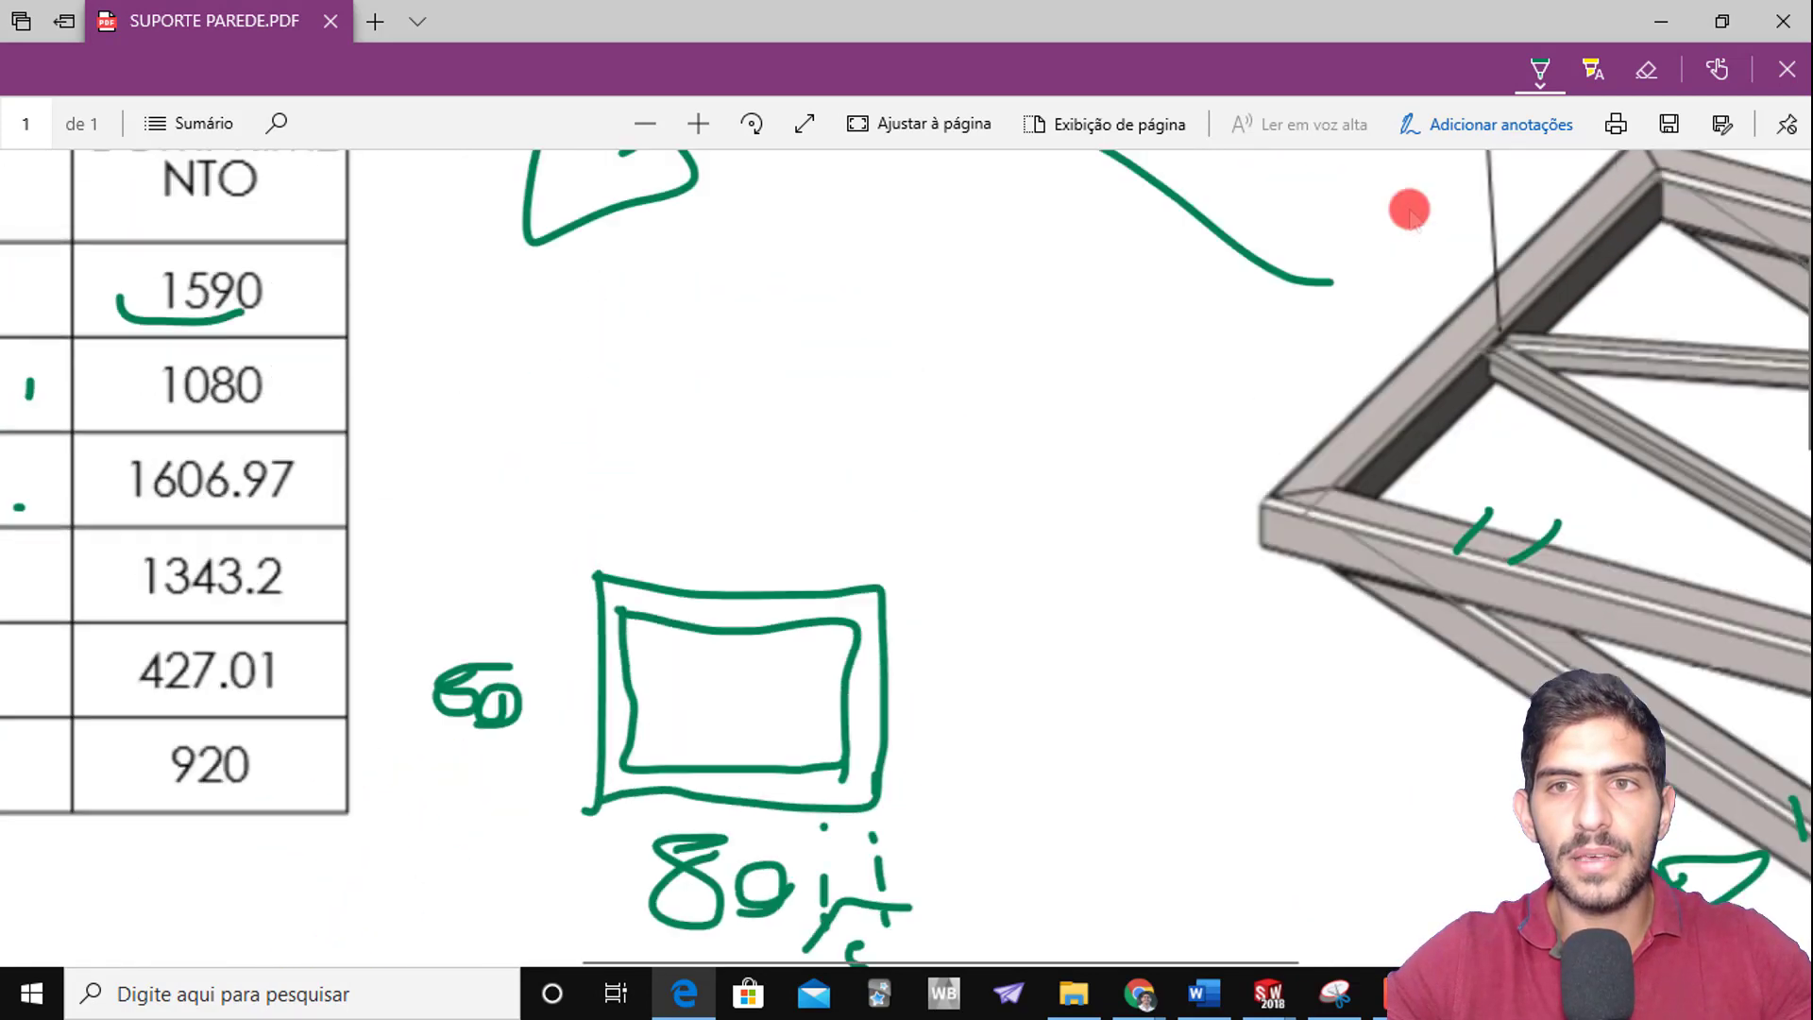
{"action": "mouse_move", "coordinate": [1341, 514]}
{"action": "left_mouse_down"}
{"action": "mouse_move", "coordinate": [1242, 537]}
{"action": "mouse_move", "coordinate": [1289, 633]}
{"action": "mouse_move", "coordinate": [1275, 452]}
{"action": "left_mouse_up"}
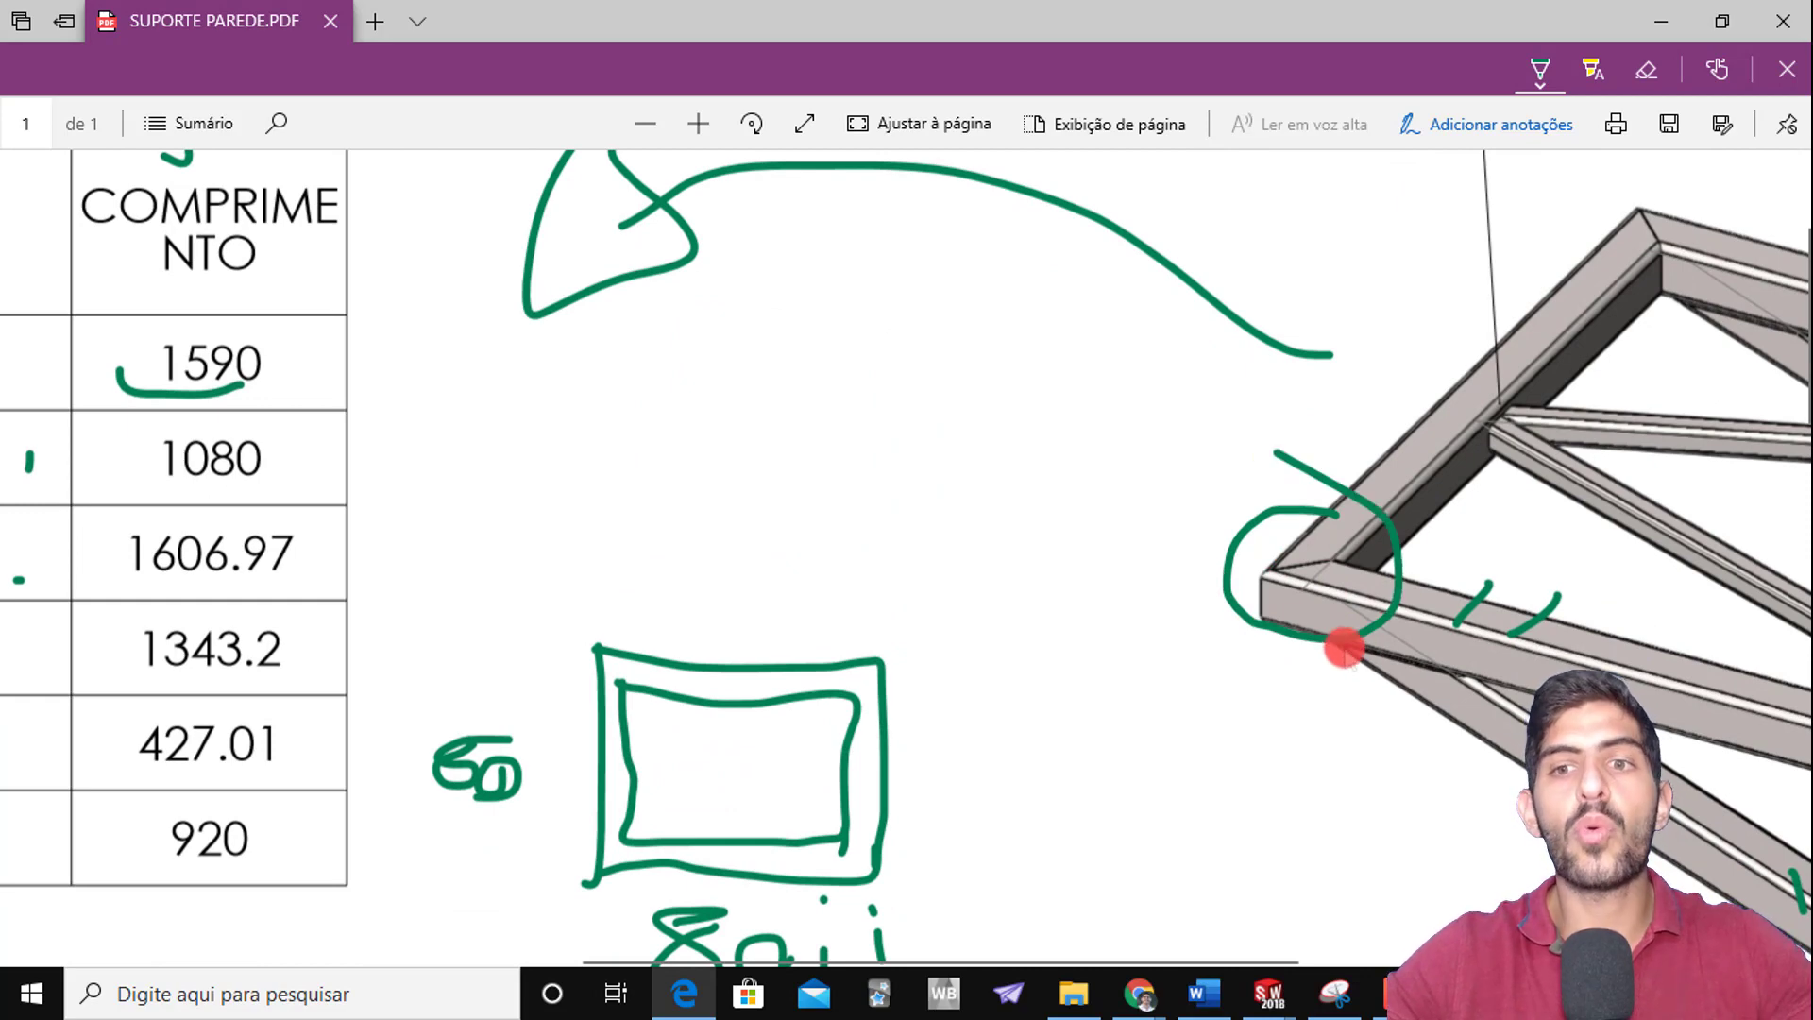
{"action": "scroll", "coordinate": [1285, 595], "scroll_direction": "down", "scroll_amount": 4}
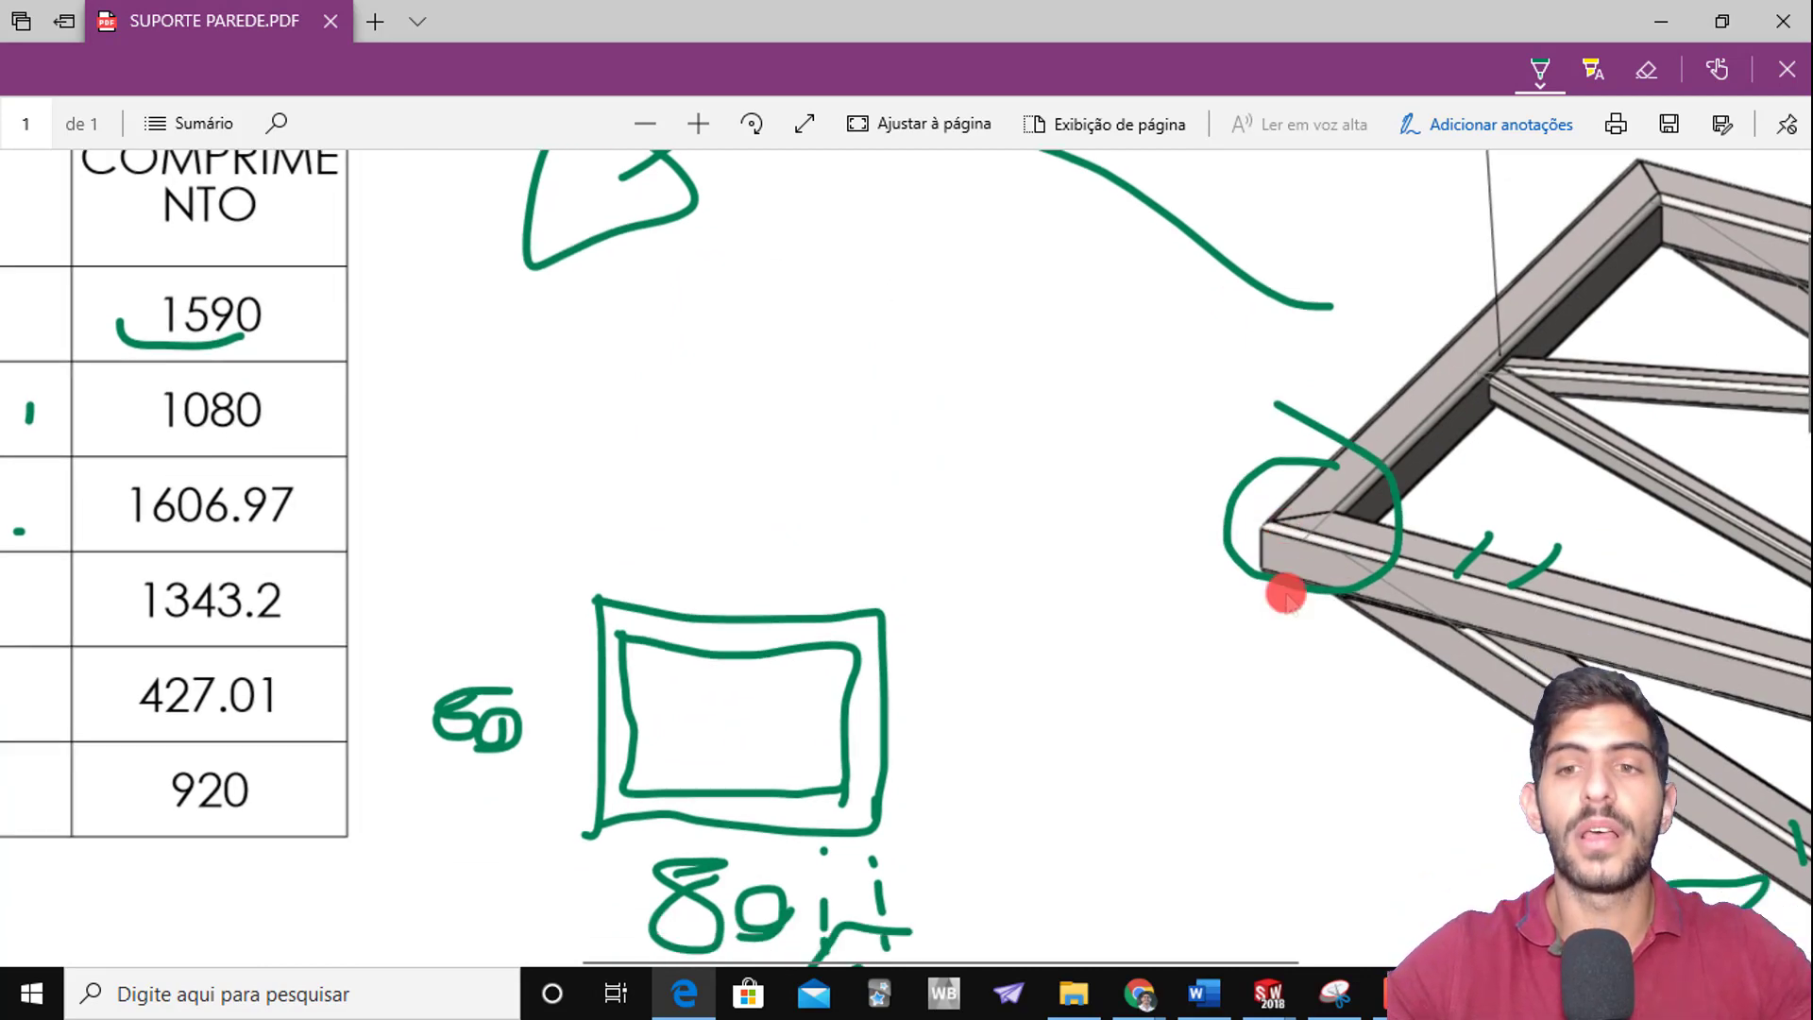
{"action": "scroll", "coordinate": [1369, 496], "scroll_direction": "up", "scroll_amount": 6}
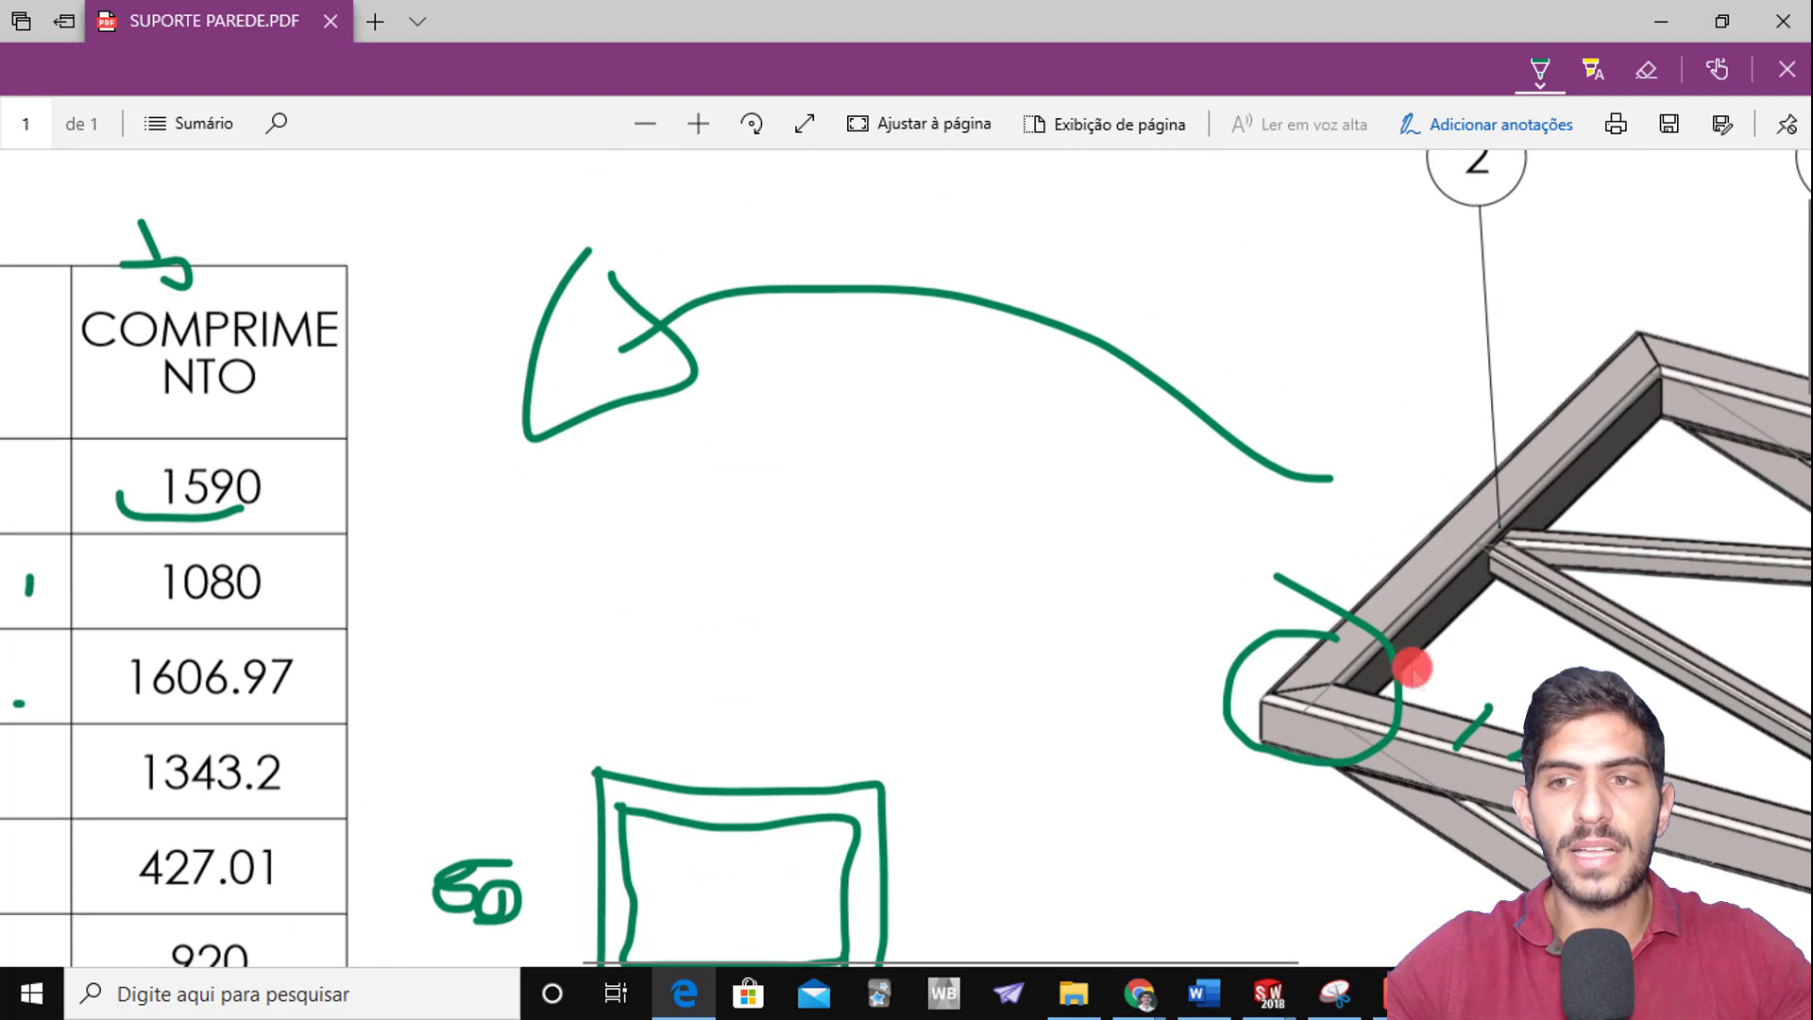
Trace the circled corner's inner tube edges and mitre line, erase the mitre stroke and draw a line along tube 1's edge
{"action": "left_click_drag", "start_coordinate": [1377, 659], "coordinate": [1423, 612]}
{"action": "left_click_drag", "start_coordinate": [1350, 682], "coordinate": [1485, 733]}
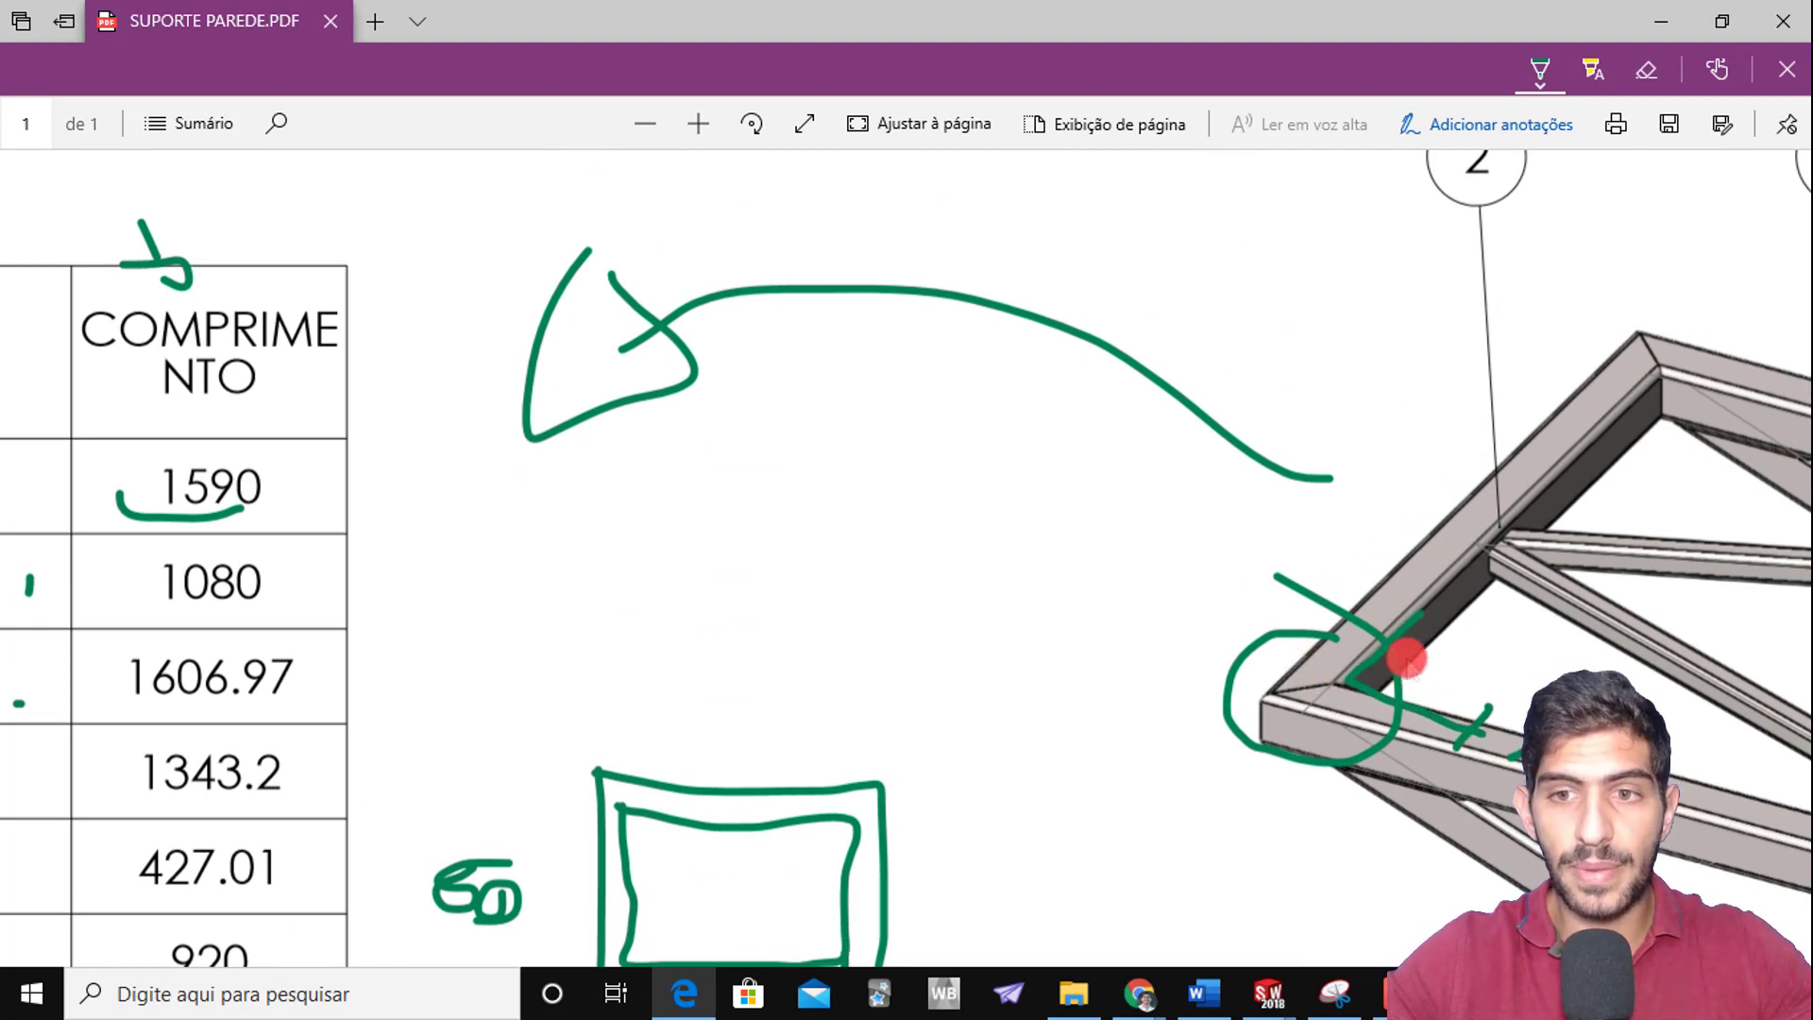
{"action": "left_click_drag", "start_coordinate": [1341, 676], "coordinate": [1216, 720]}
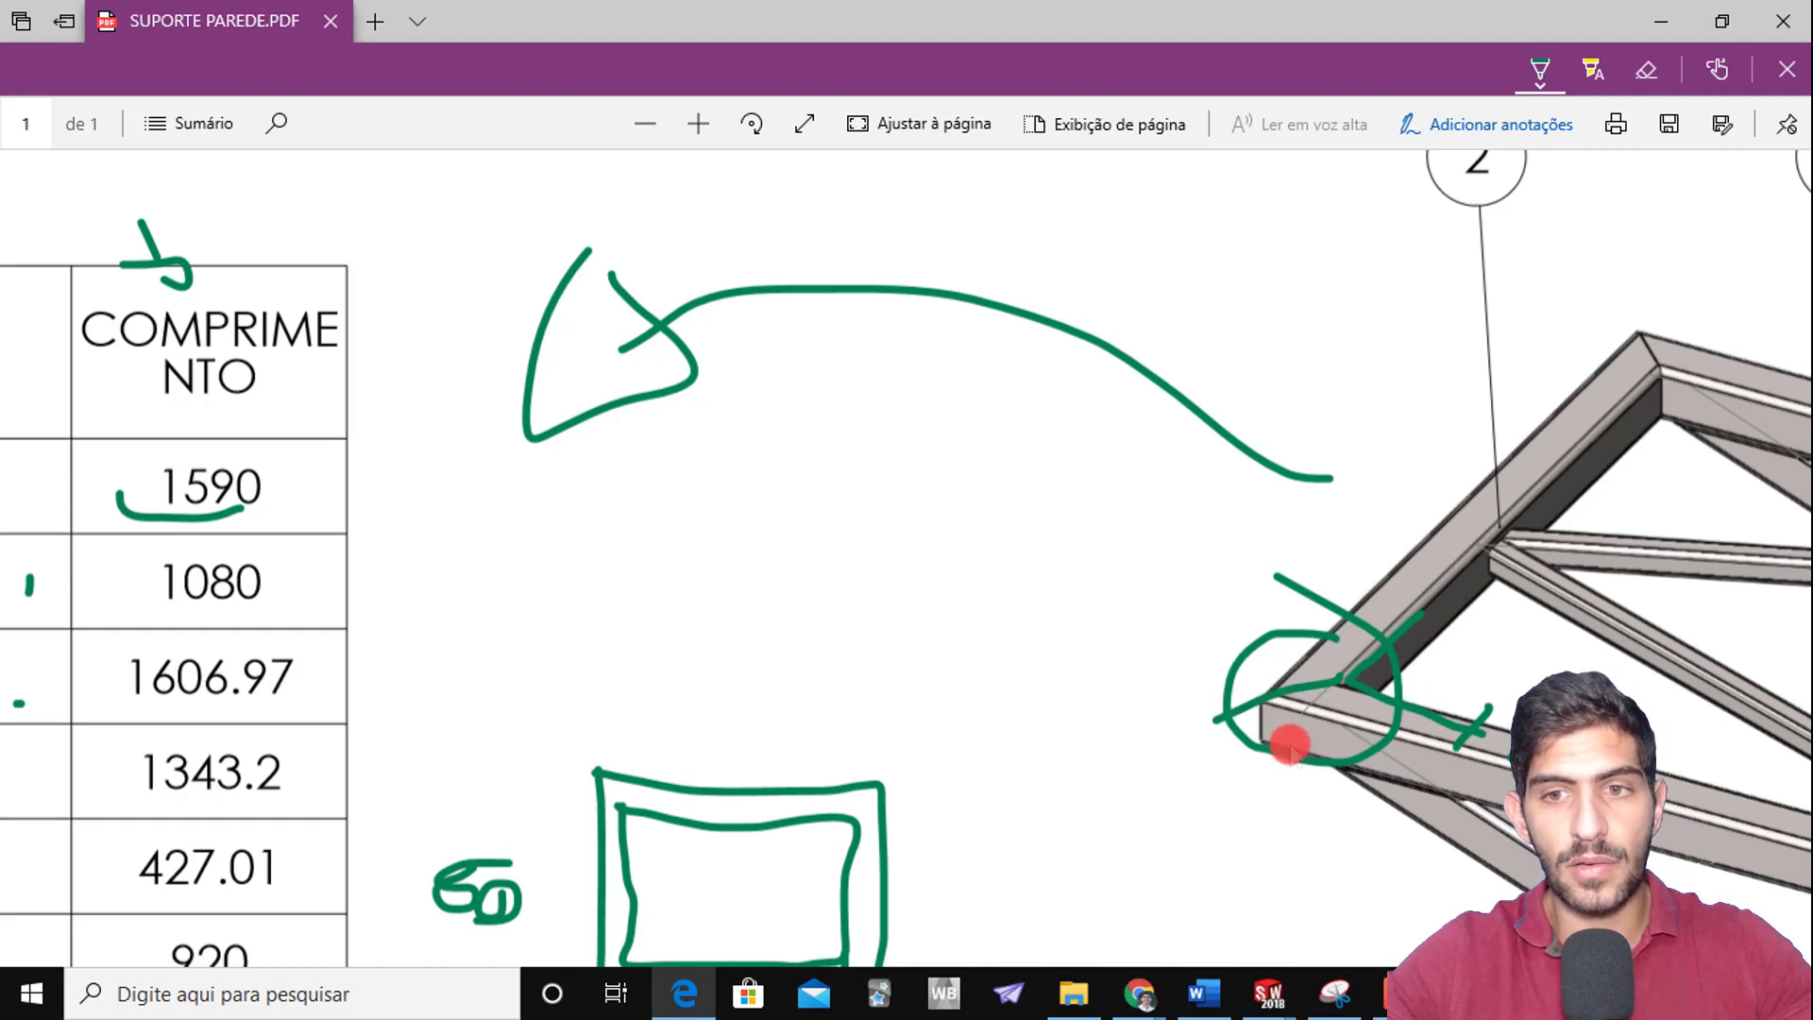
{"action": "left_click", "coordinate": [1646, 70]}
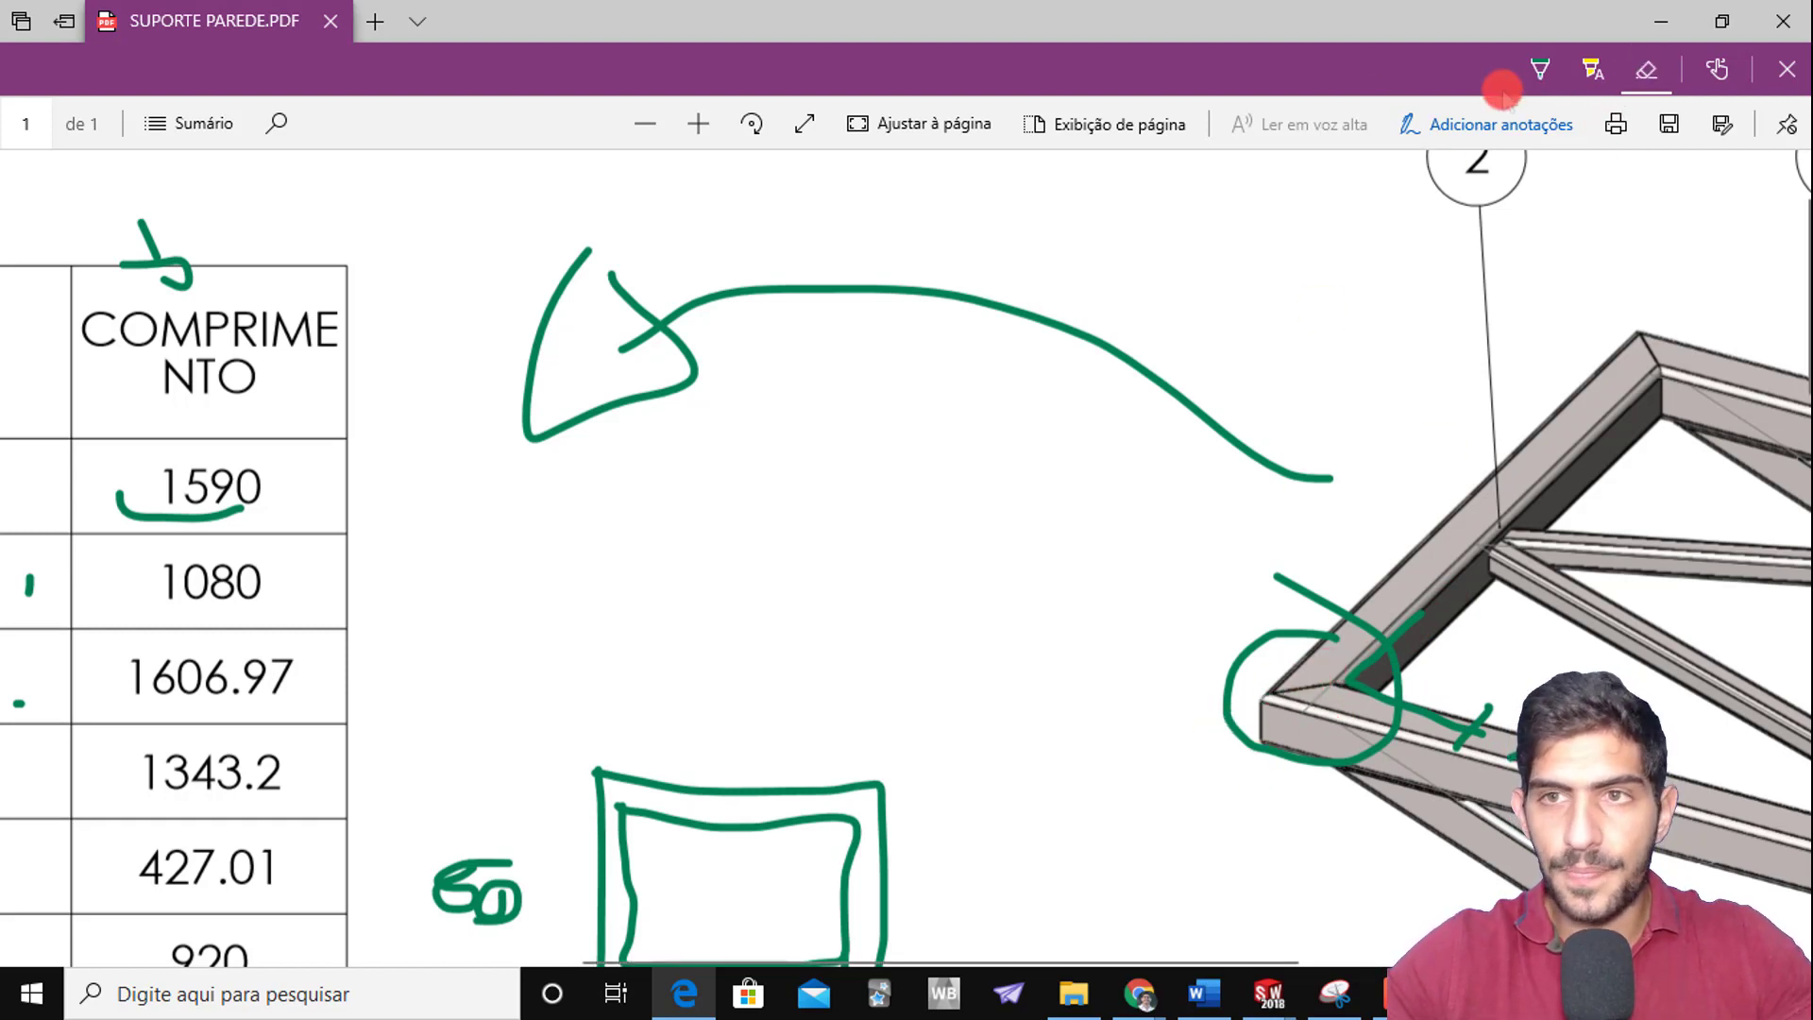
{"action": "left_click", "coordinate": [1540, 70]}
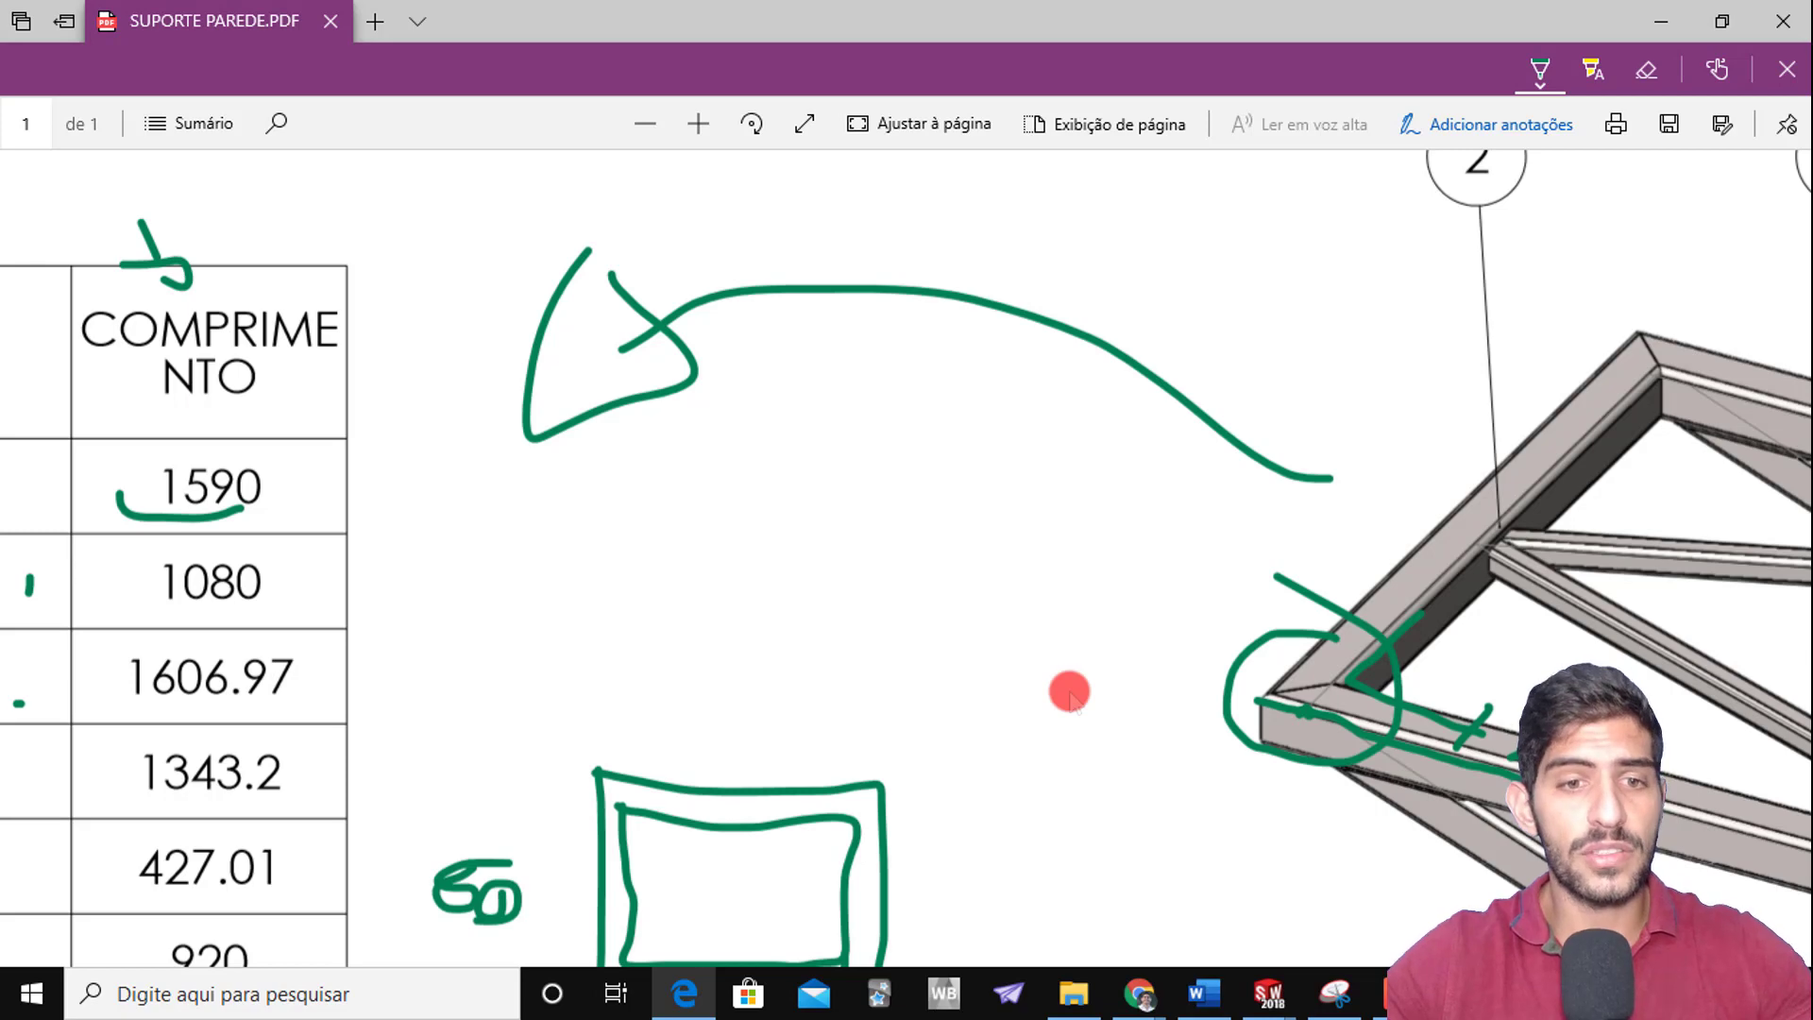
Erase the 1550,00 circle, the 40mm gap annotation and the L of the VL label around the side view
{"action": "scroll", "coordinate": [1070, 693], "scroll_direction": "down", "scroll_amount": 5, "text": "ctrl"}
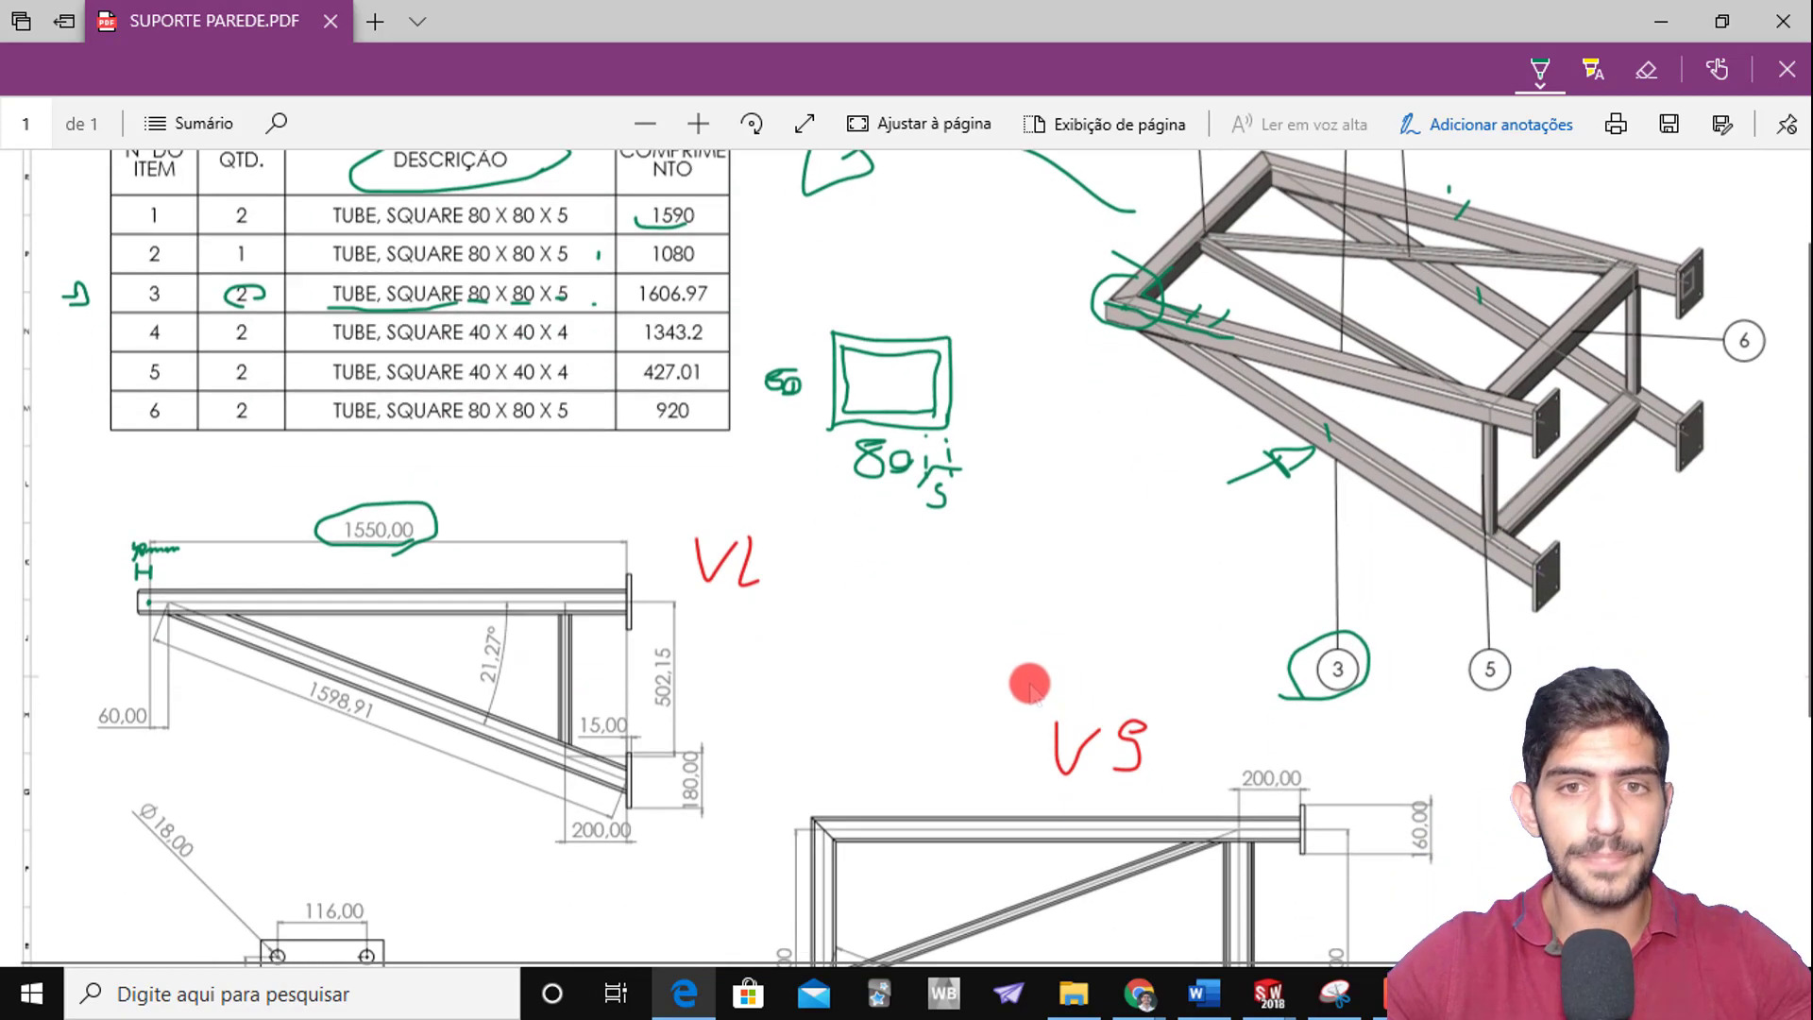
{"action": "scroll", "coordinate": [1056, 514], "scroll_direction": "down", "scroll_amount": 3, "text": "ctrl"}
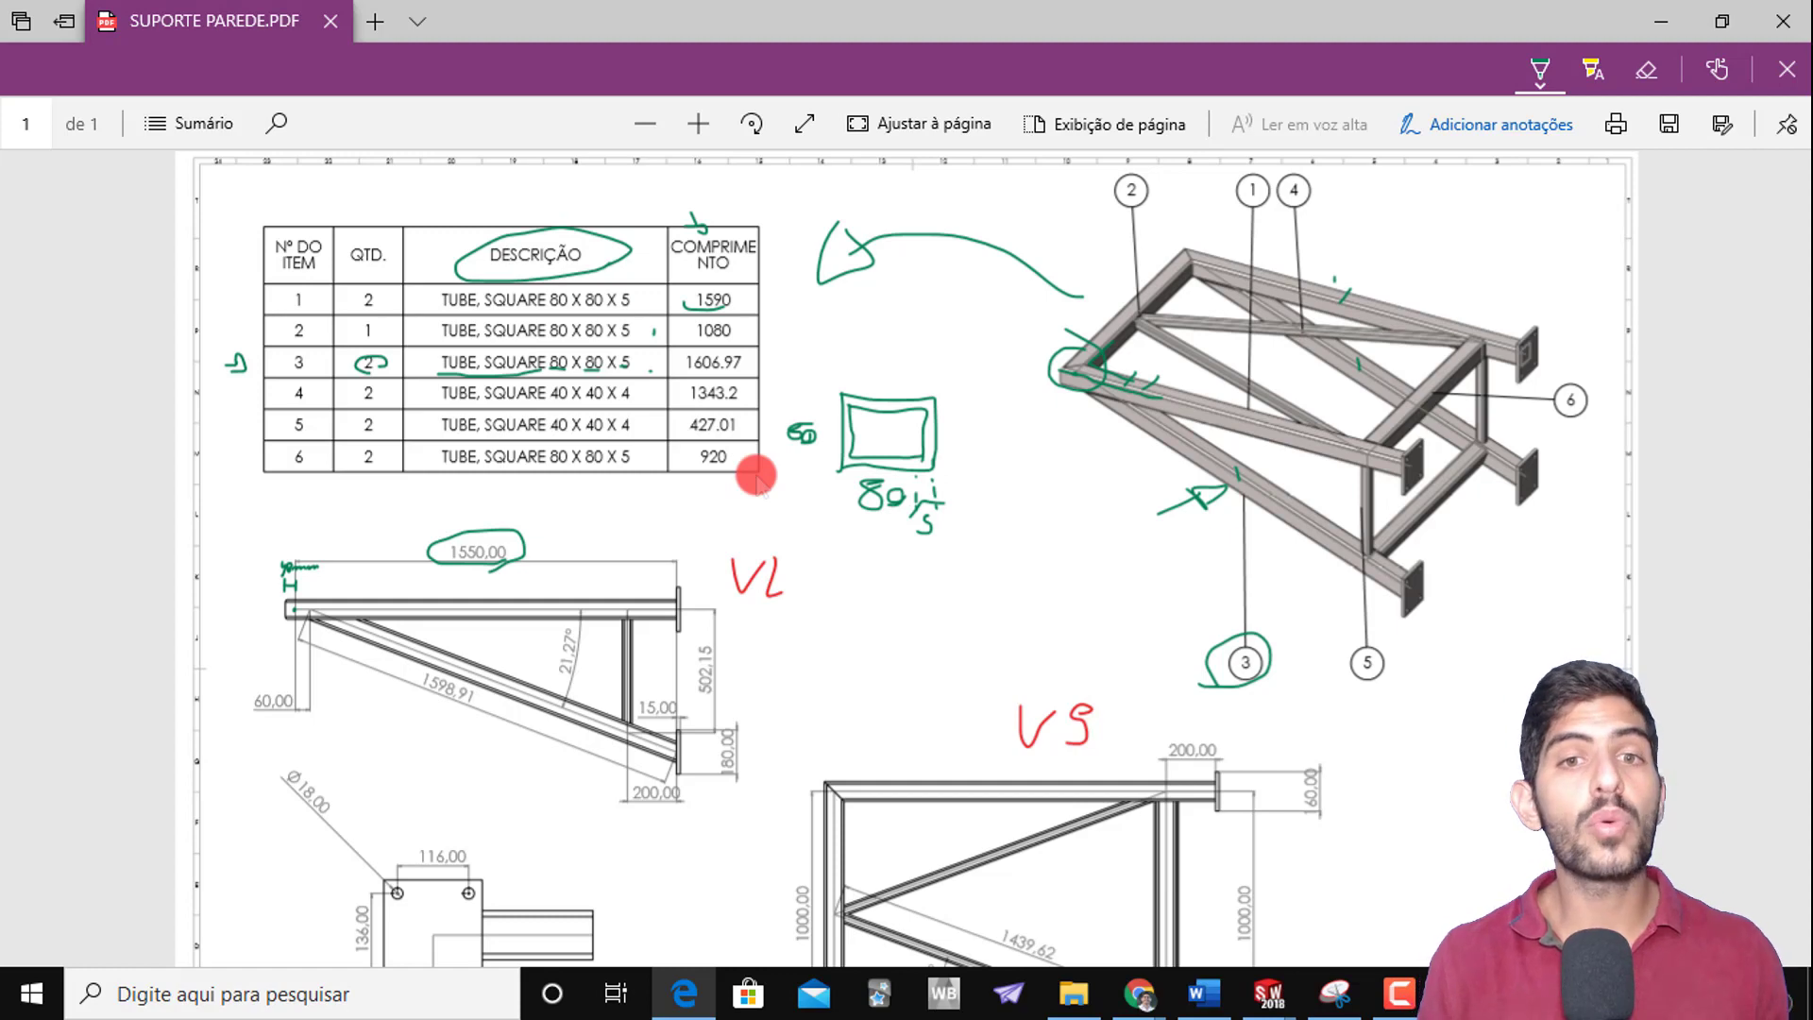
{"action": "left_click_drag", "start_coordinate": [765, 577], "coordinate": [342, 555]}
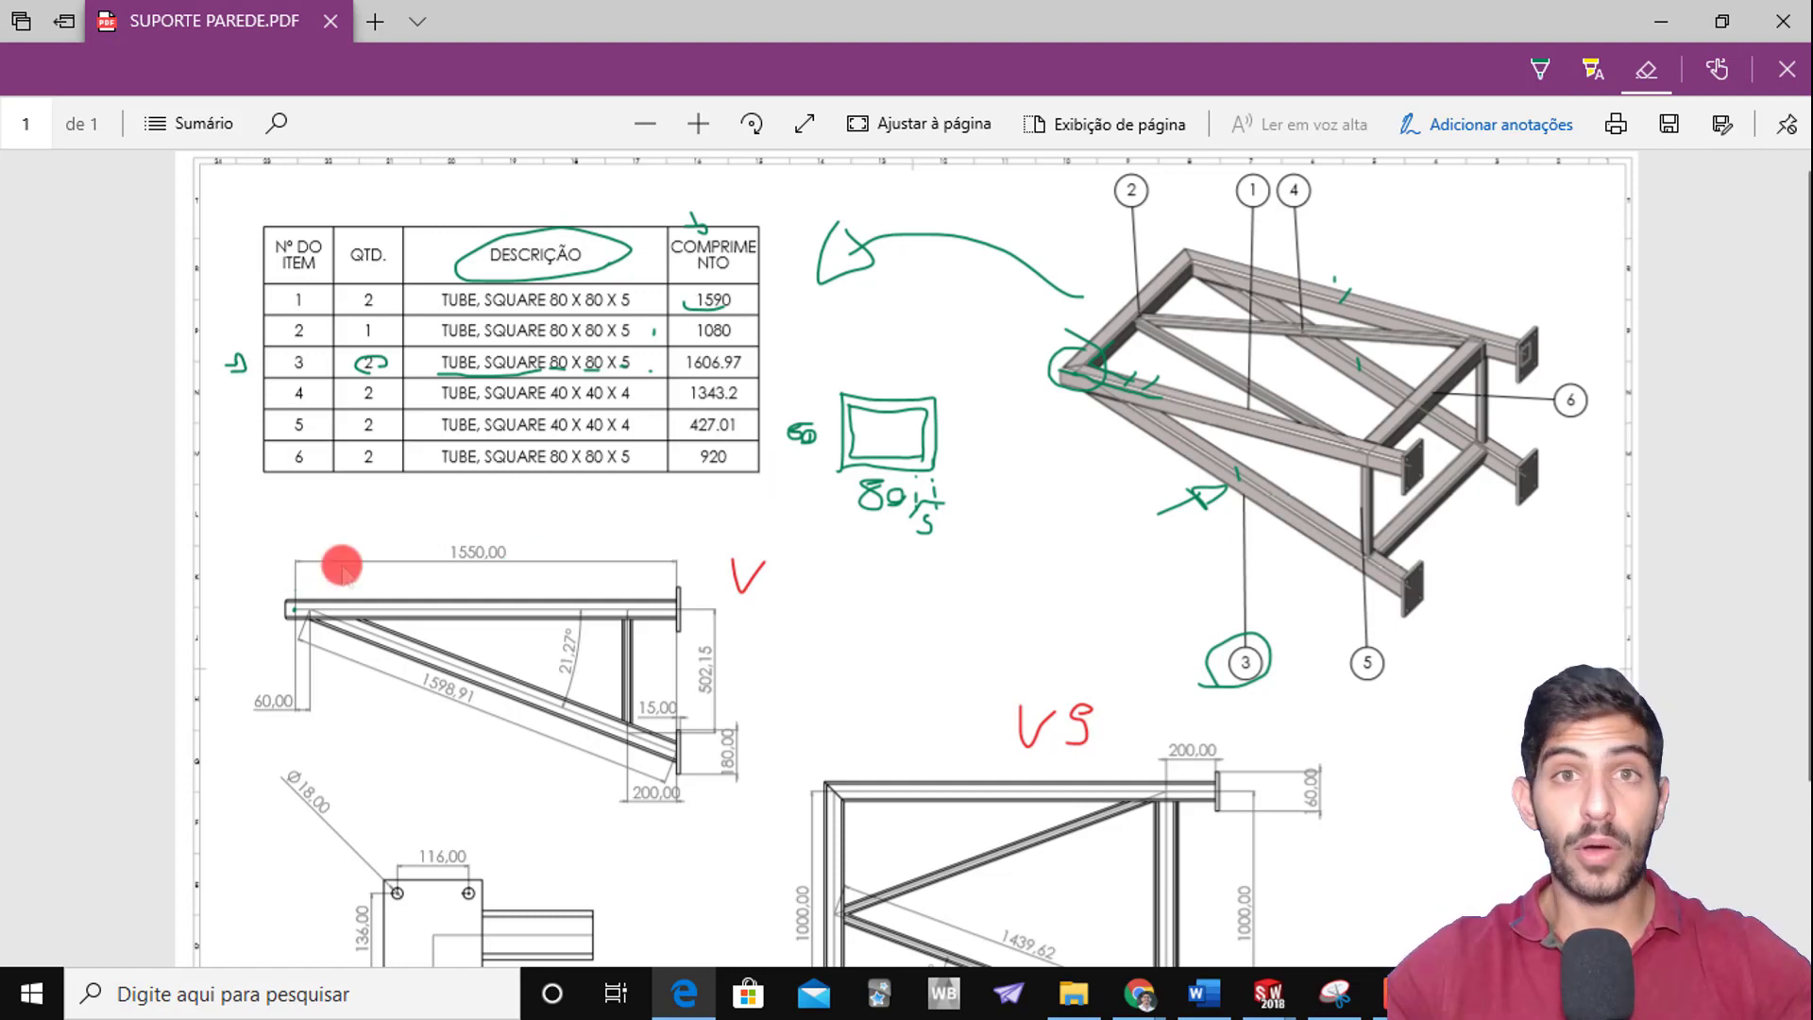
{"action": "scroll", "coordinate": [700, 631], "scroll_direction": "down", "scroll_amount": 2}
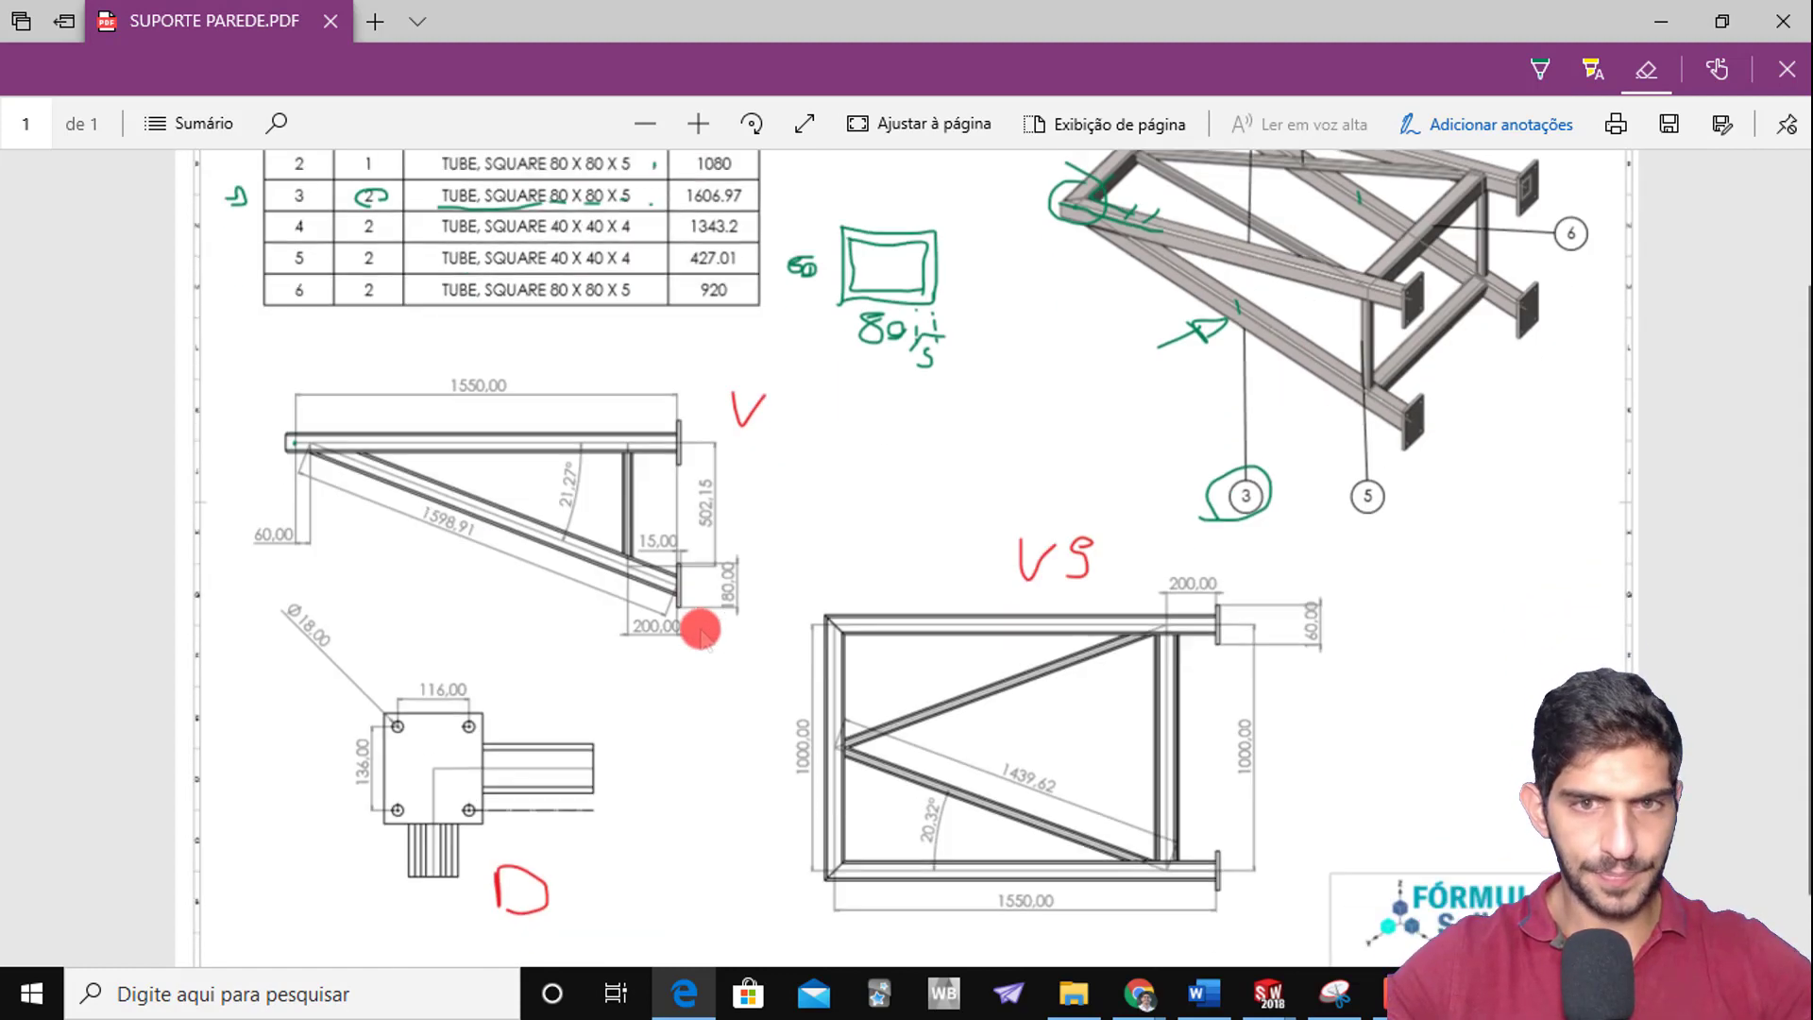
{"action": "scroll", "coordinate": [701, 631], "scroll_direction": "down", "scroll_amount": 1}
{"action": "left_click", "coordinate": [1645, 75]}
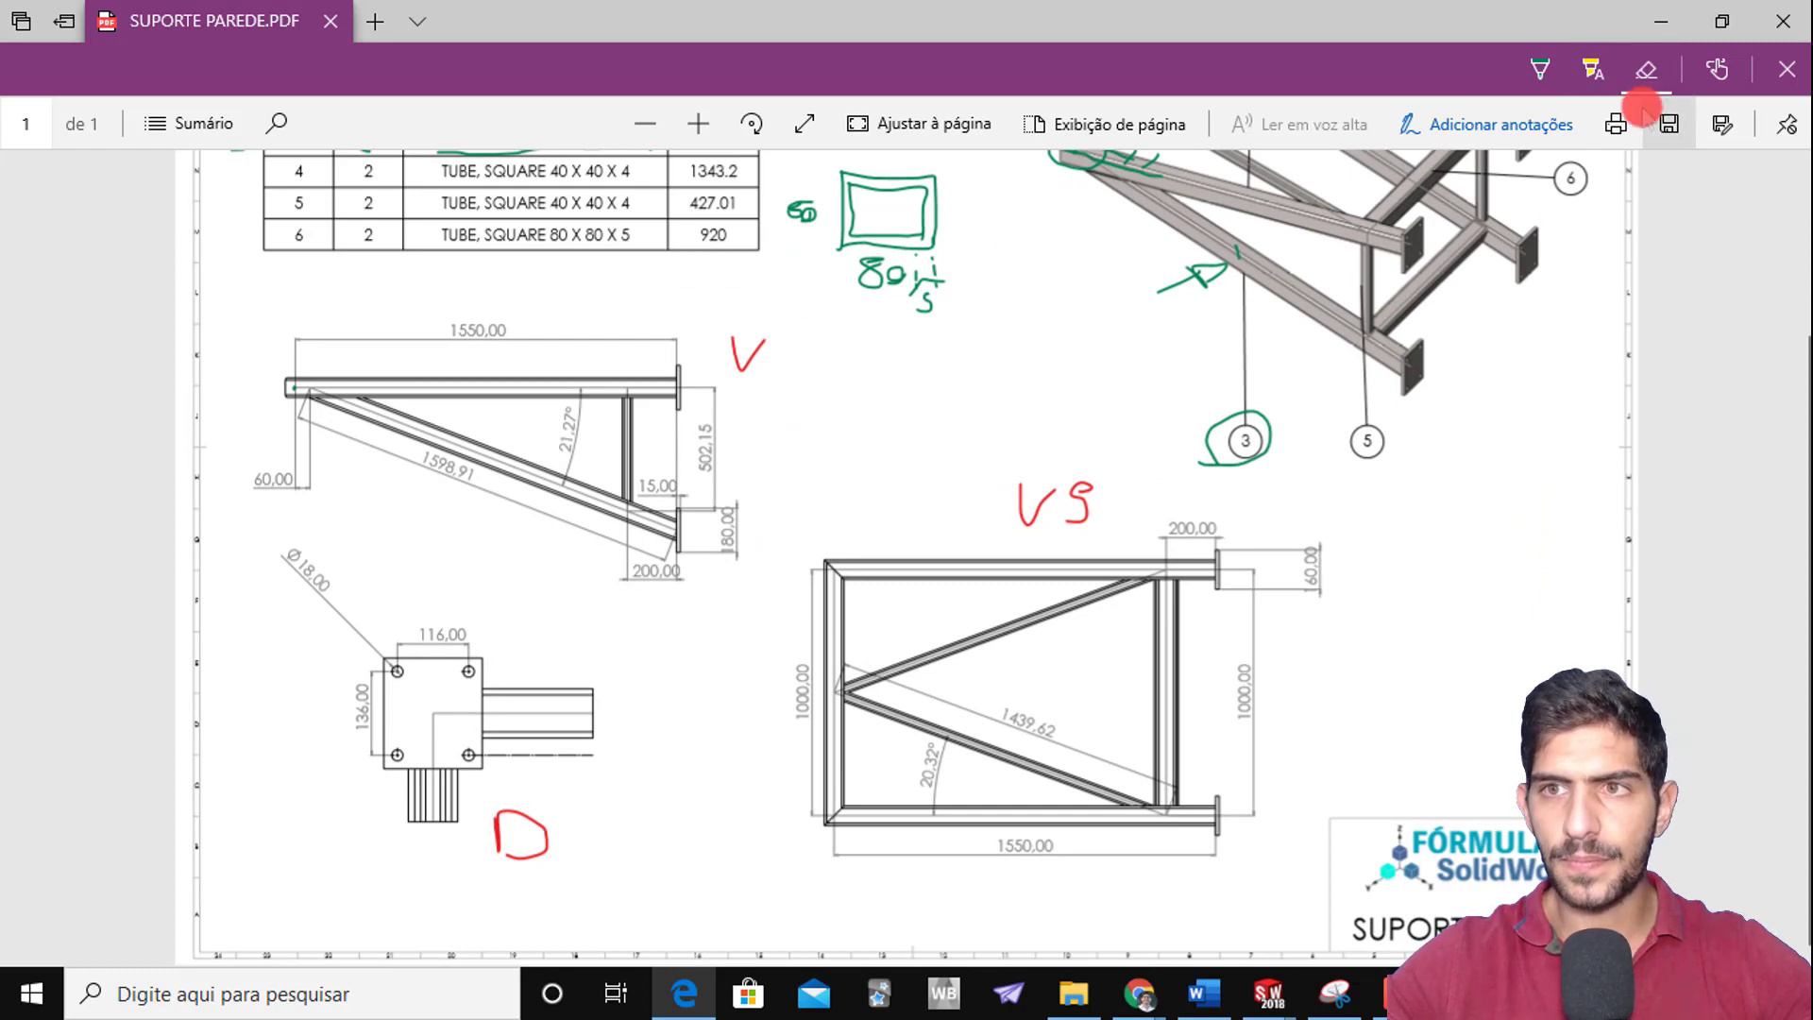
{"action": "left_click", "coordinate": [1543, 76]}
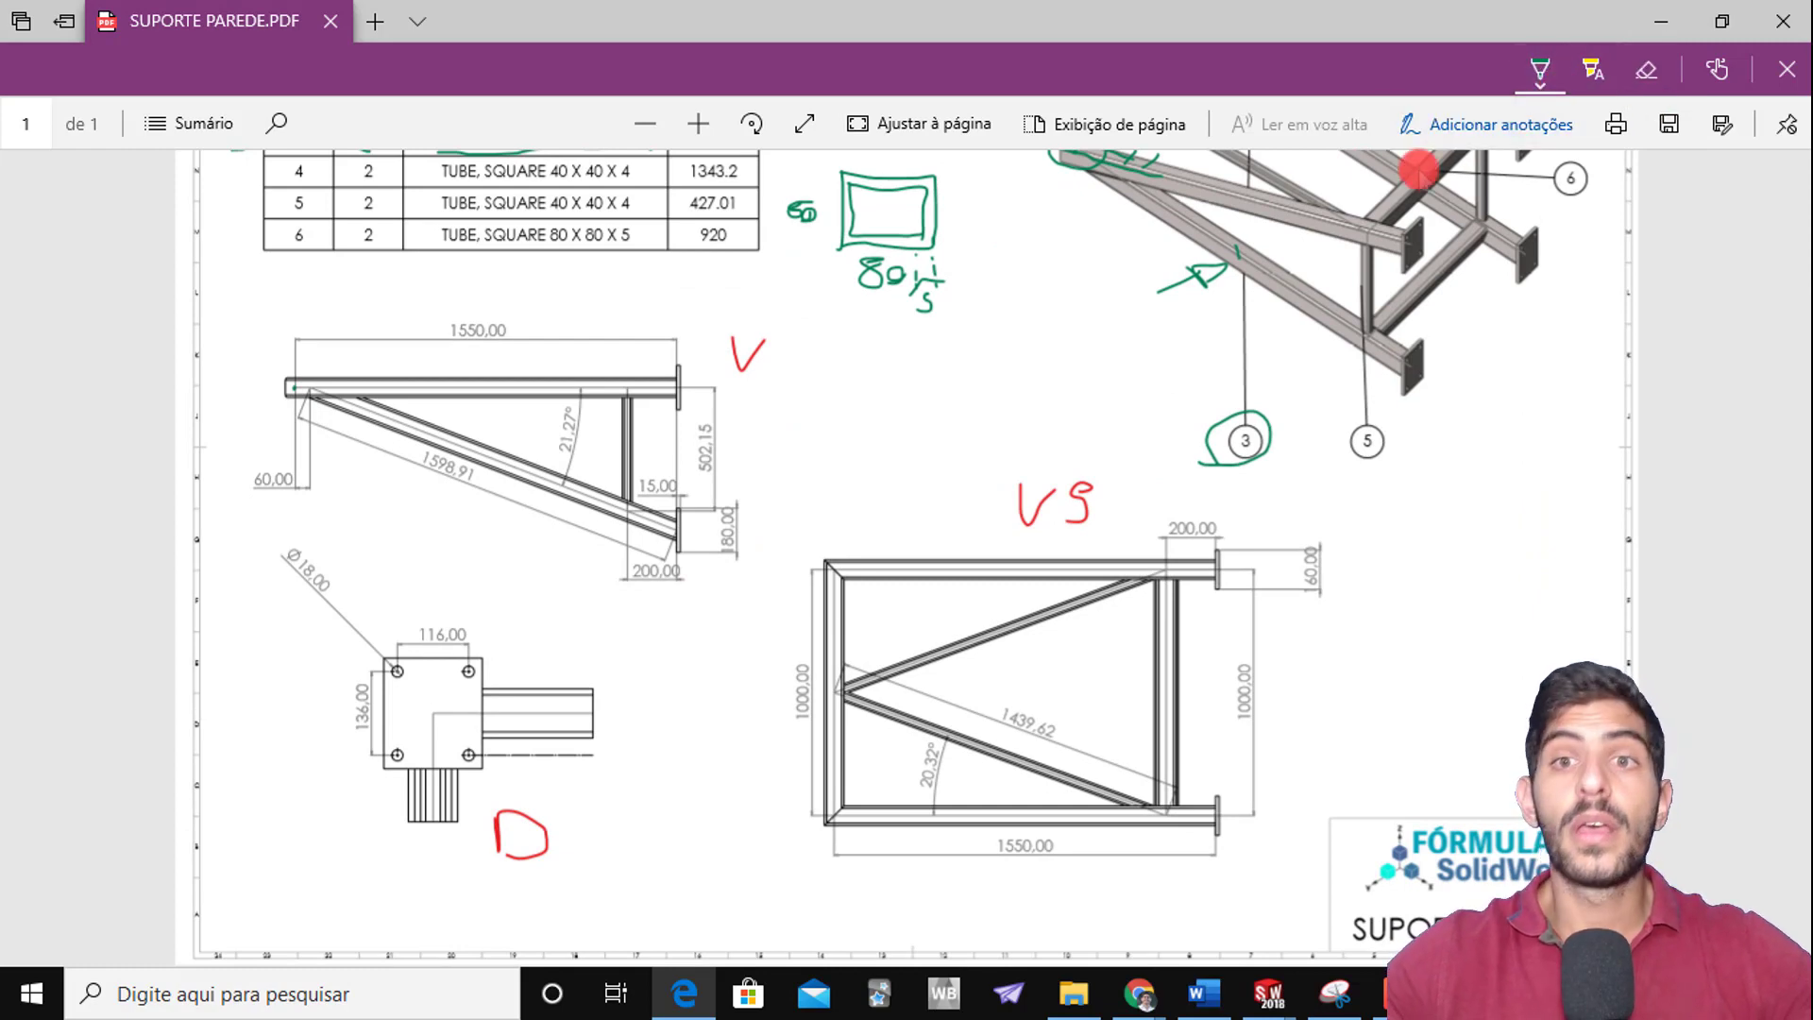
{"action": "scroll", "coordinate": [1324, 255], "scroll_direction": "up", "scroll_amount": 4}
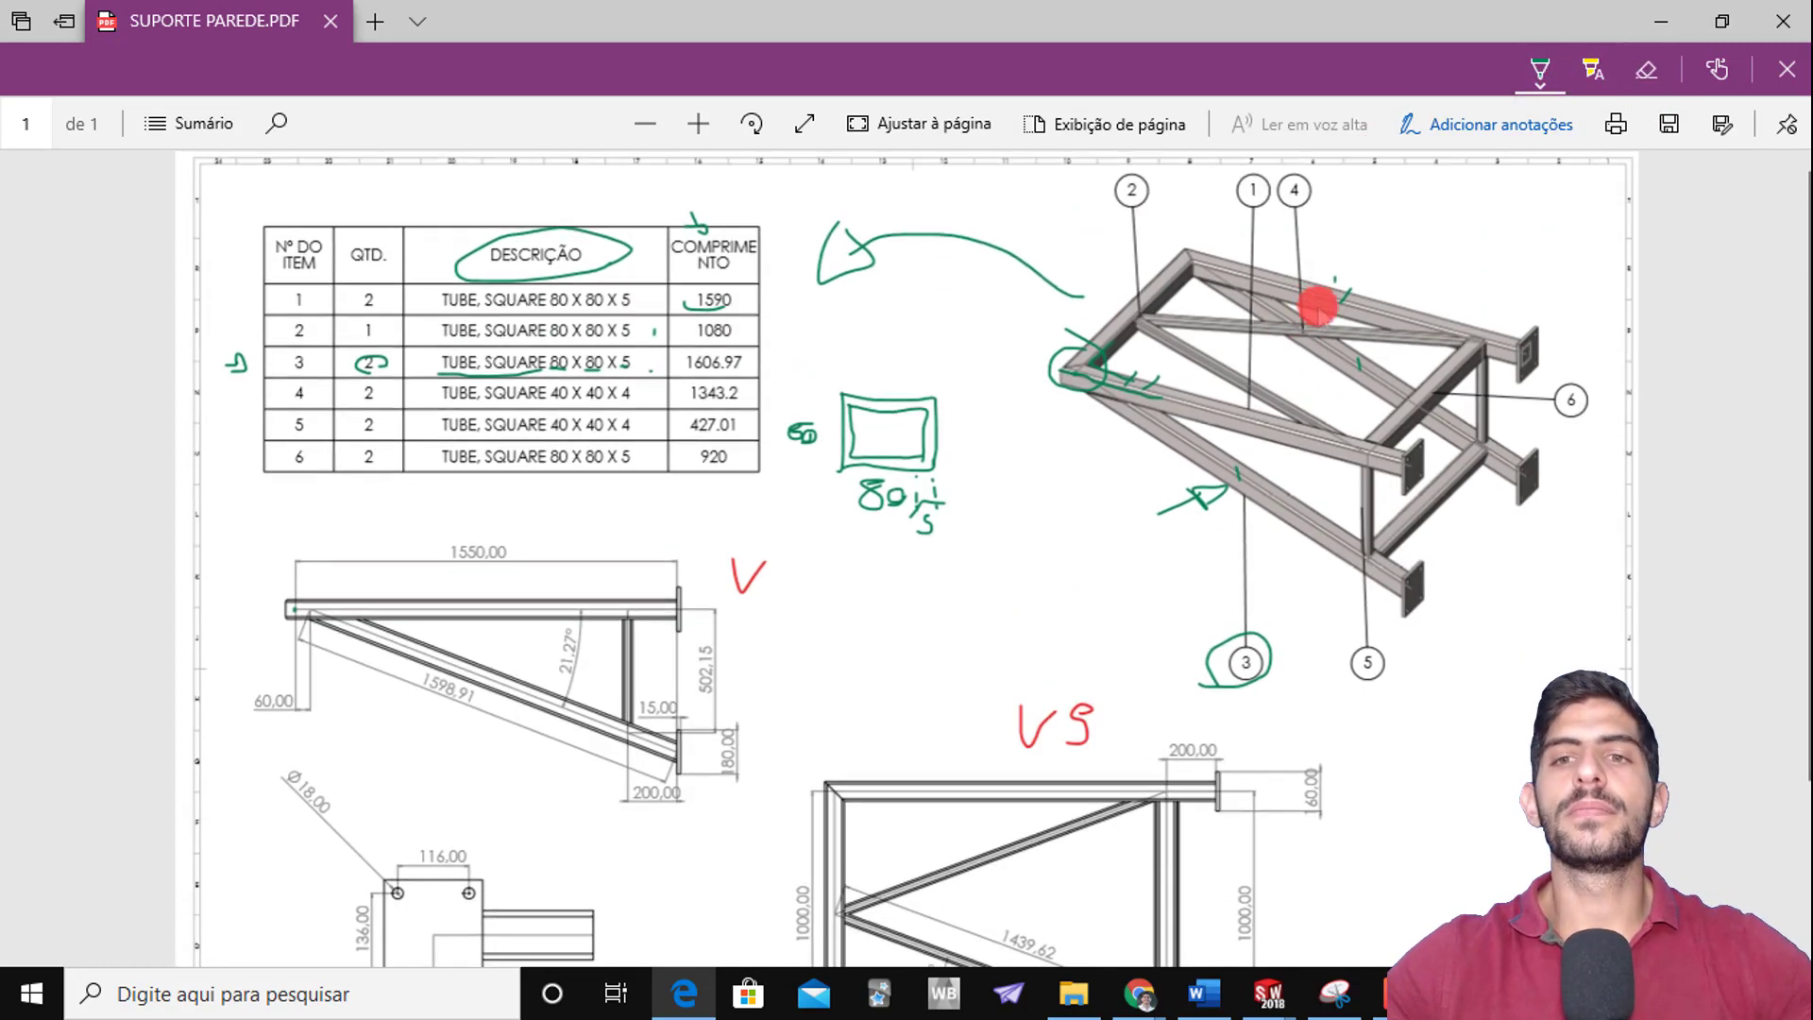
Erase the green corner marks and the arrow and tick on tube 3 in the isometric view
{"action": "left_click", "coordinate": [1643, 72]}
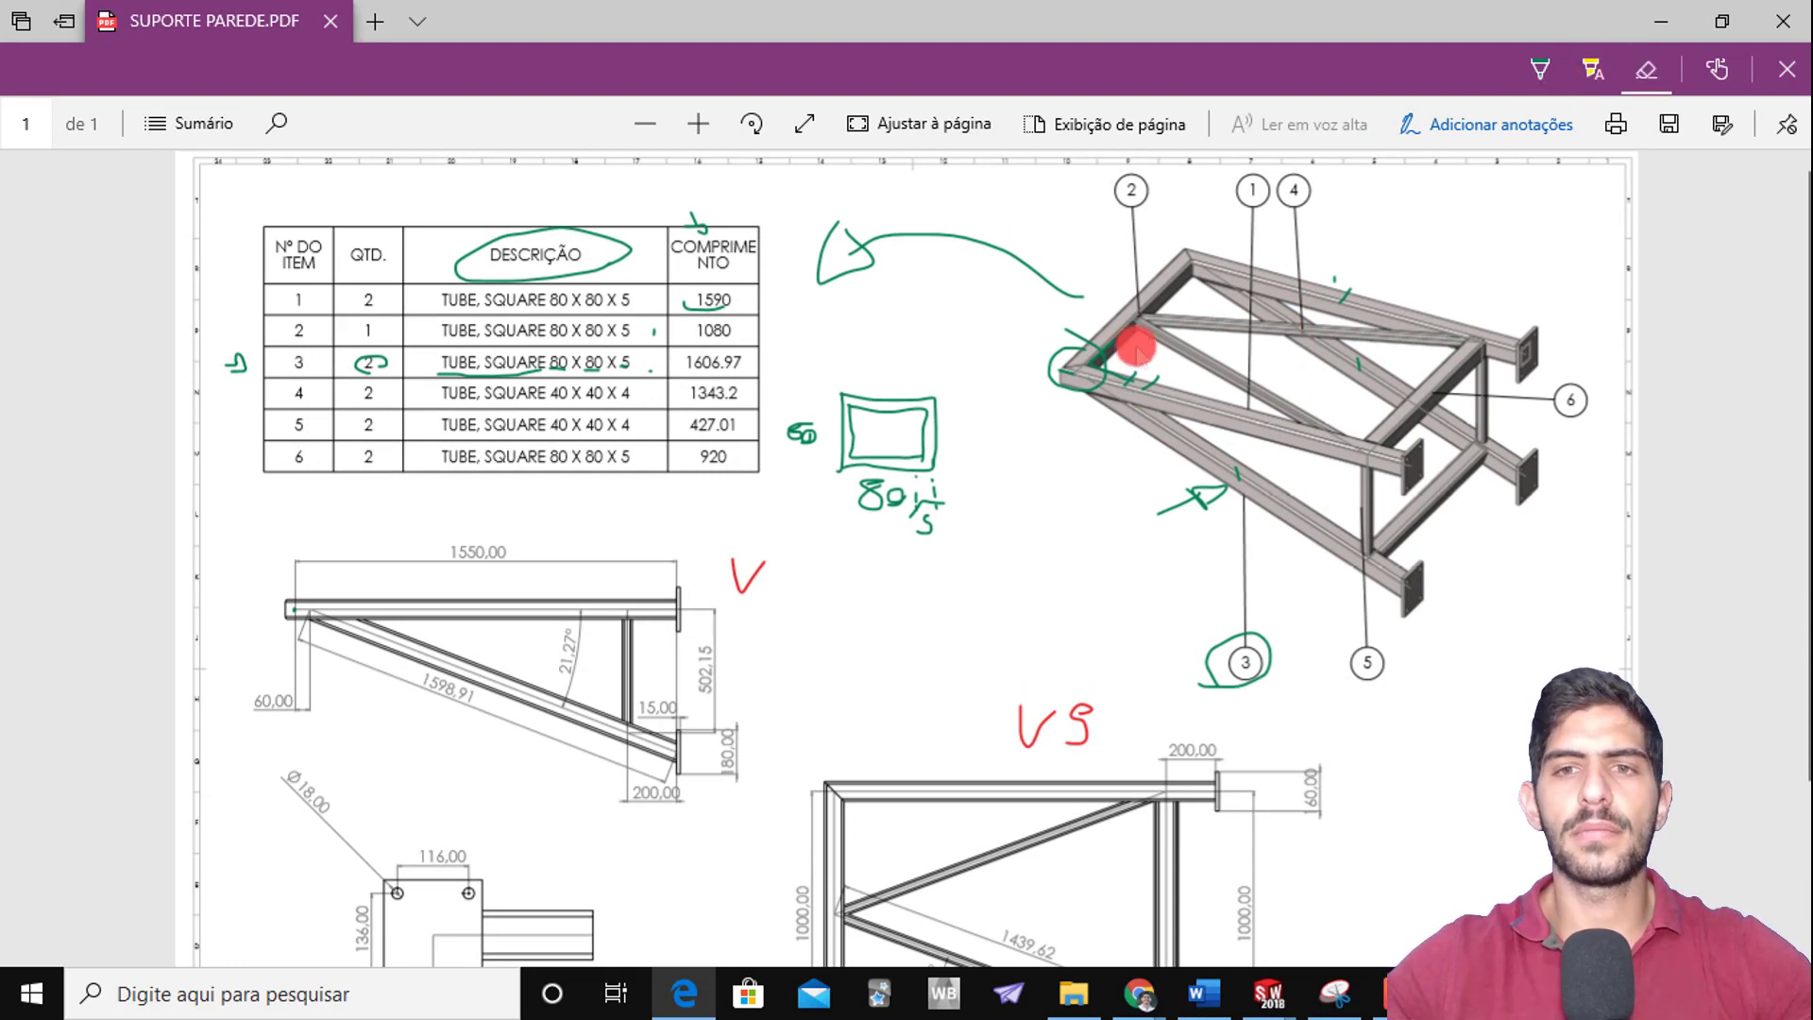
{"action": "left_click_drag", "start_coordinate": [1149, 356], "coordinate": [1084, 358]}
{"action": "left_click_drag", "start_coordinate": [1145, 482], "coordinate": [1255, 454]}
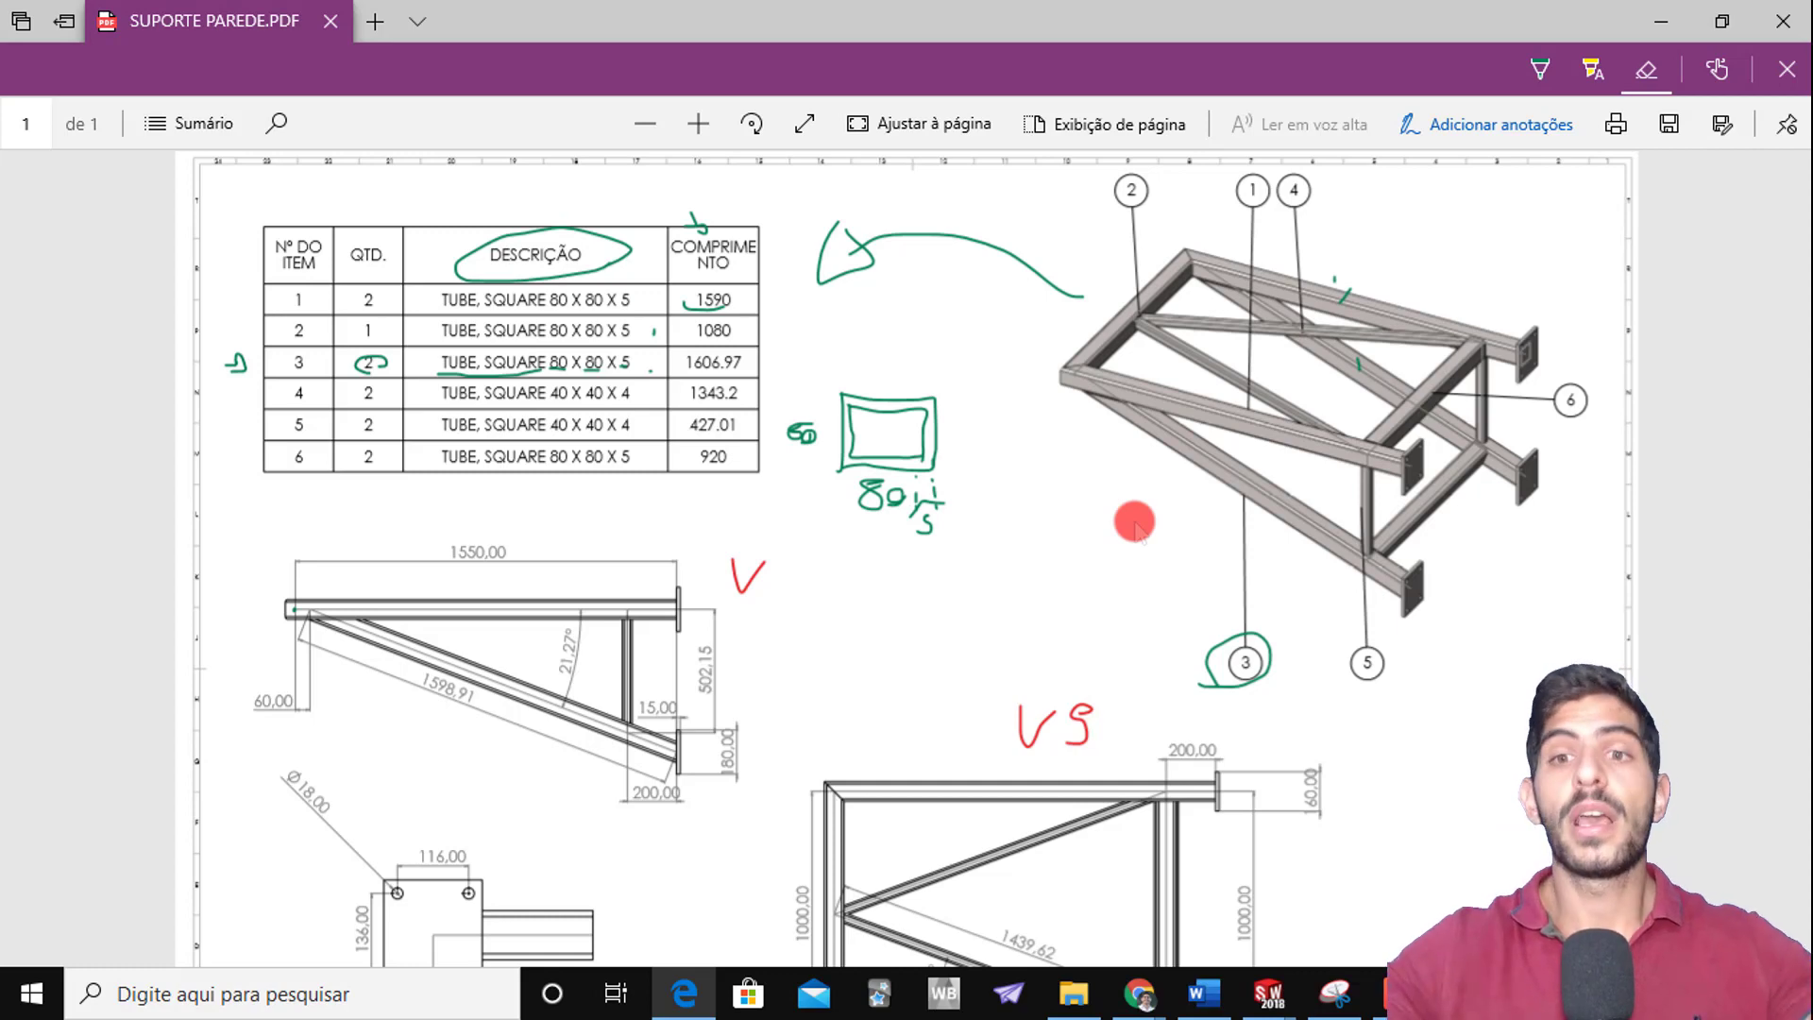
{"action": "scroll", "coordinate": [1197, 388], "scroll_direction": "down", "scroll_amount": 3}
{"action": "scroll", "coordinate": [1197, 331], "scroll_direction": "up", "scroll_amount": 3}
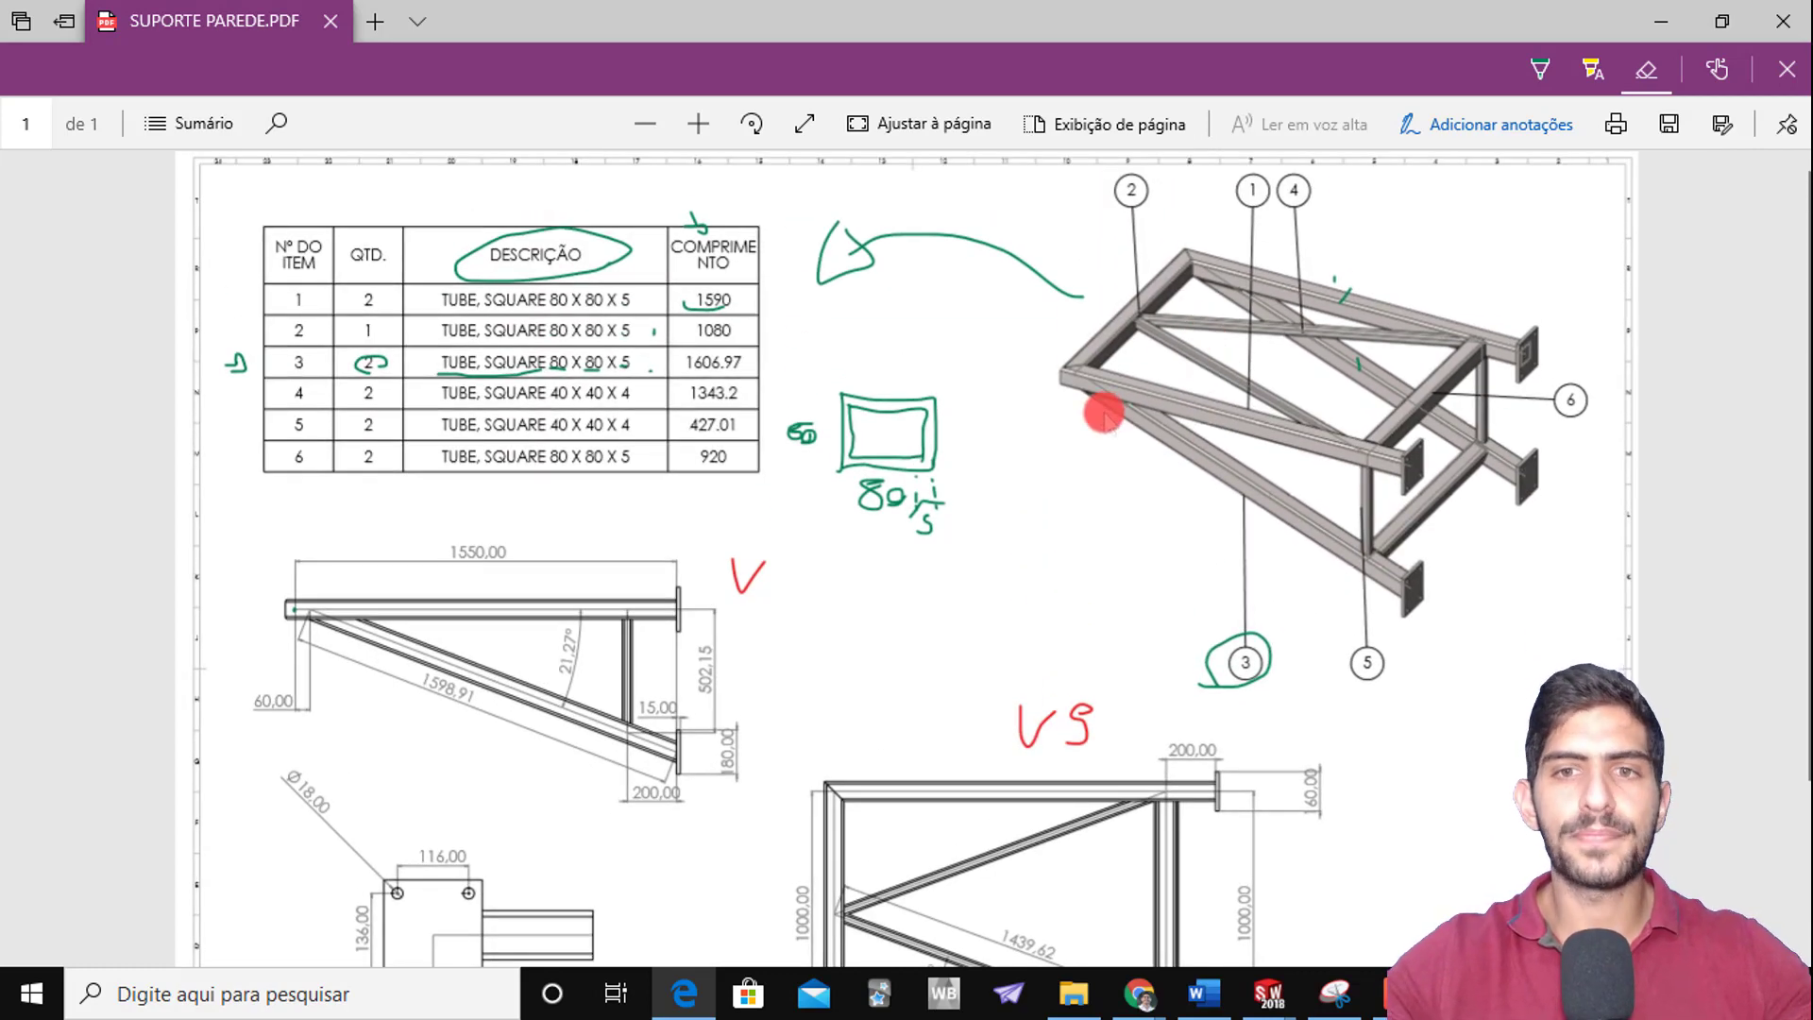
Switch the pen colour to orange and circle the joint where the two diagonal braces meet tube 2
{"action": "scroll", "coordinate": [1105, 415], "scroll_direction": "up", "scroll_amount": 2, "text": "ctrl"}
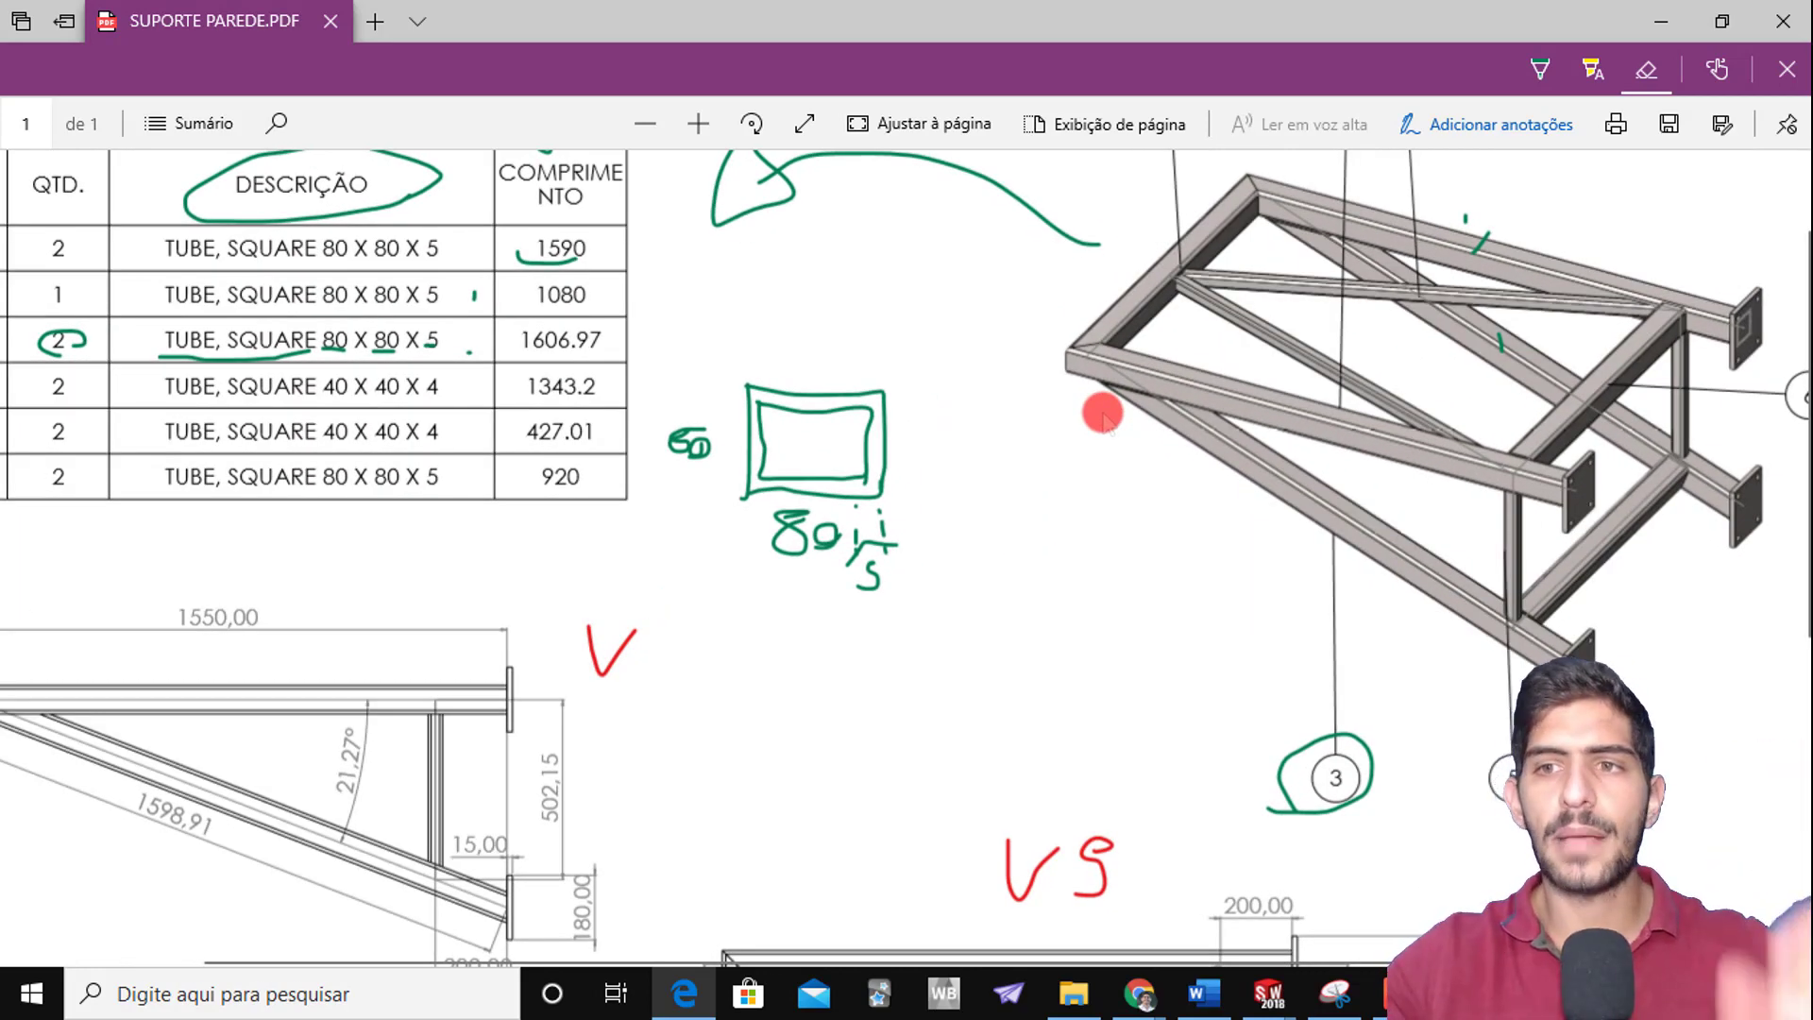
{"action": "scroll", "coordinate": [1103, 415], "scroll_direction": "up", "scroll_amount": 2}
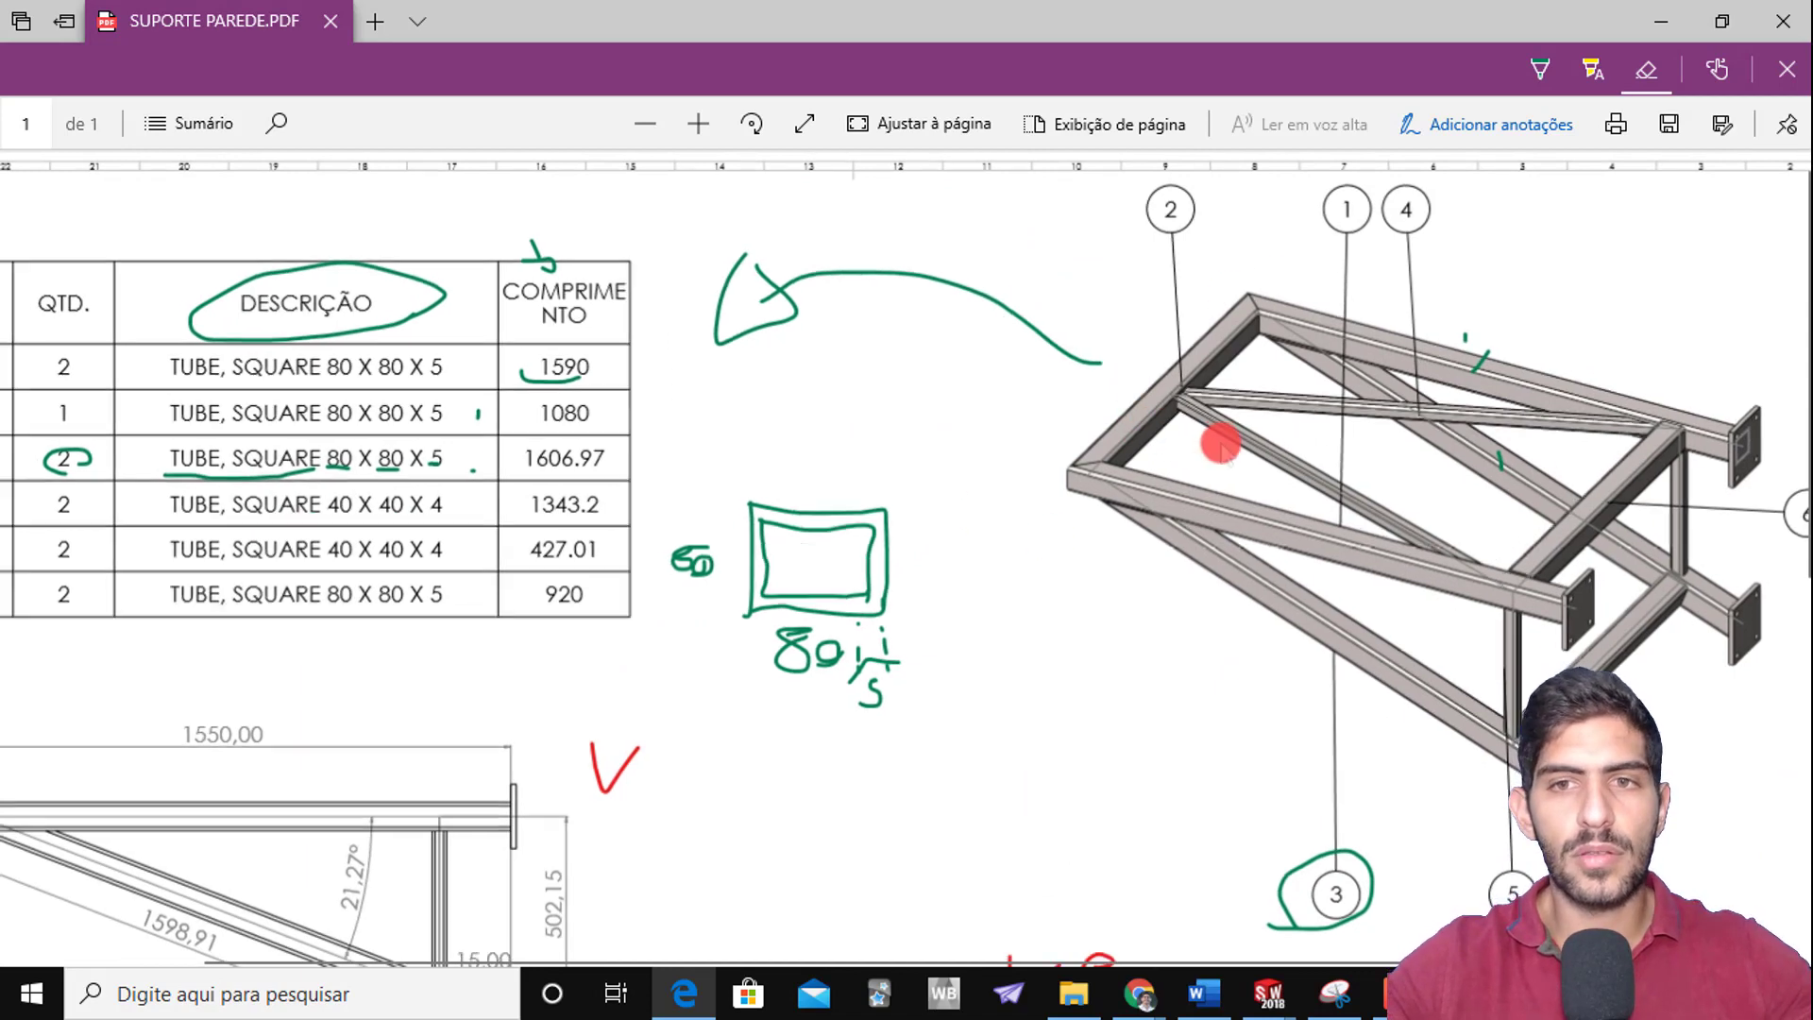
{"action": "scroll", "coordinate": [1220, 444], "scroll_direction": "up", "scroll_amount": 5, "text": "ctrl"}
{"action": "scroll", "coordinate": [1161, 336], "scroll_direction": "up", "scroll_amount": 2}
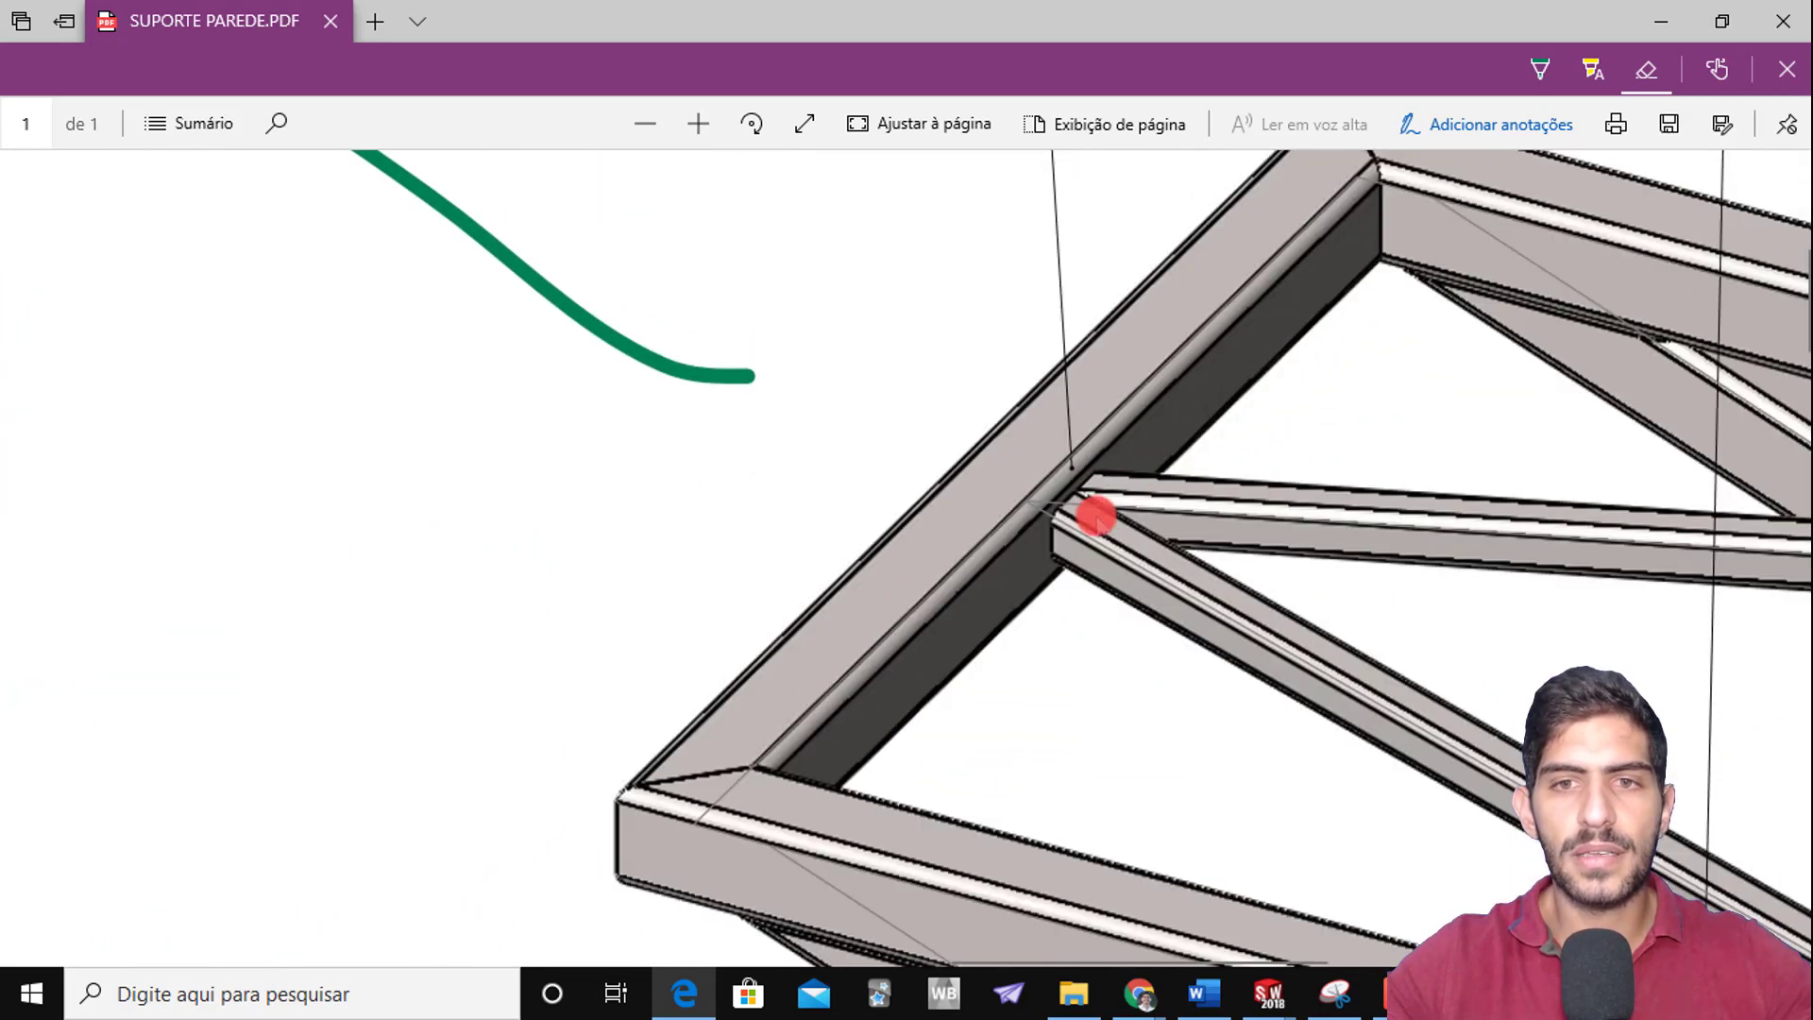
{"action": "left_click", "coordinate": [1543, 79]}
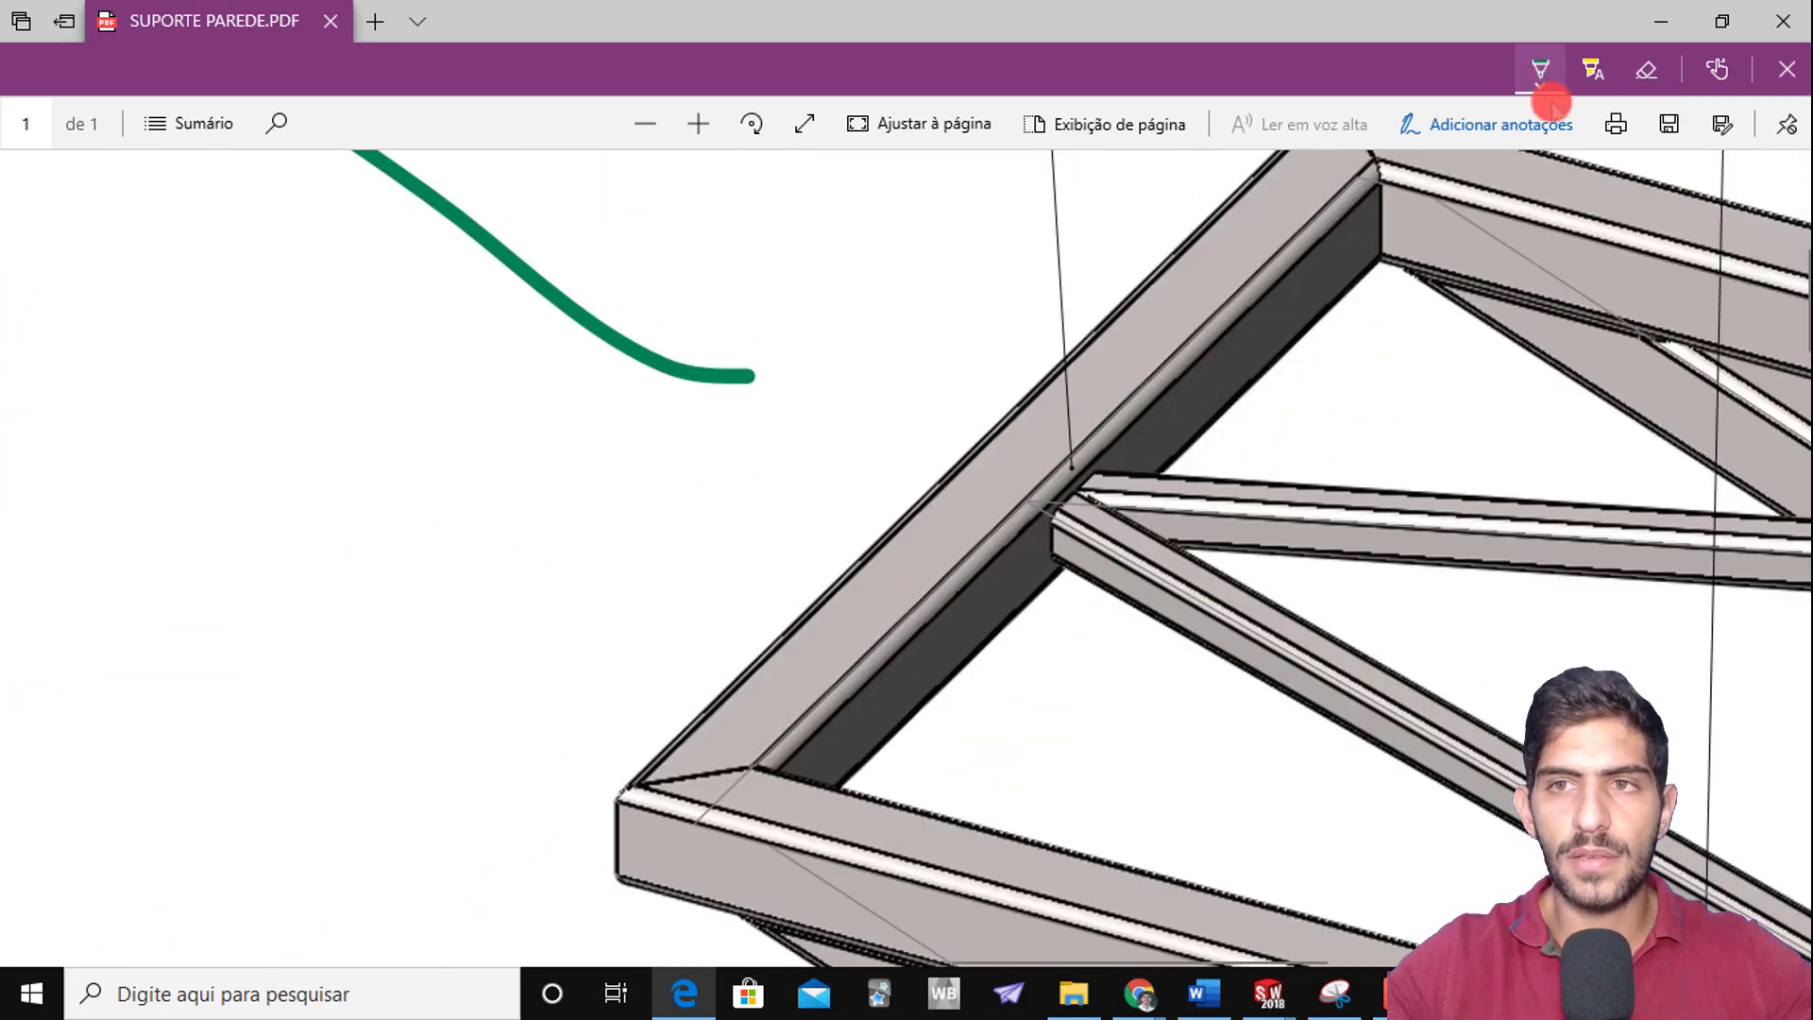
{"action": "left_click", "coordinate": [1542, 83]}
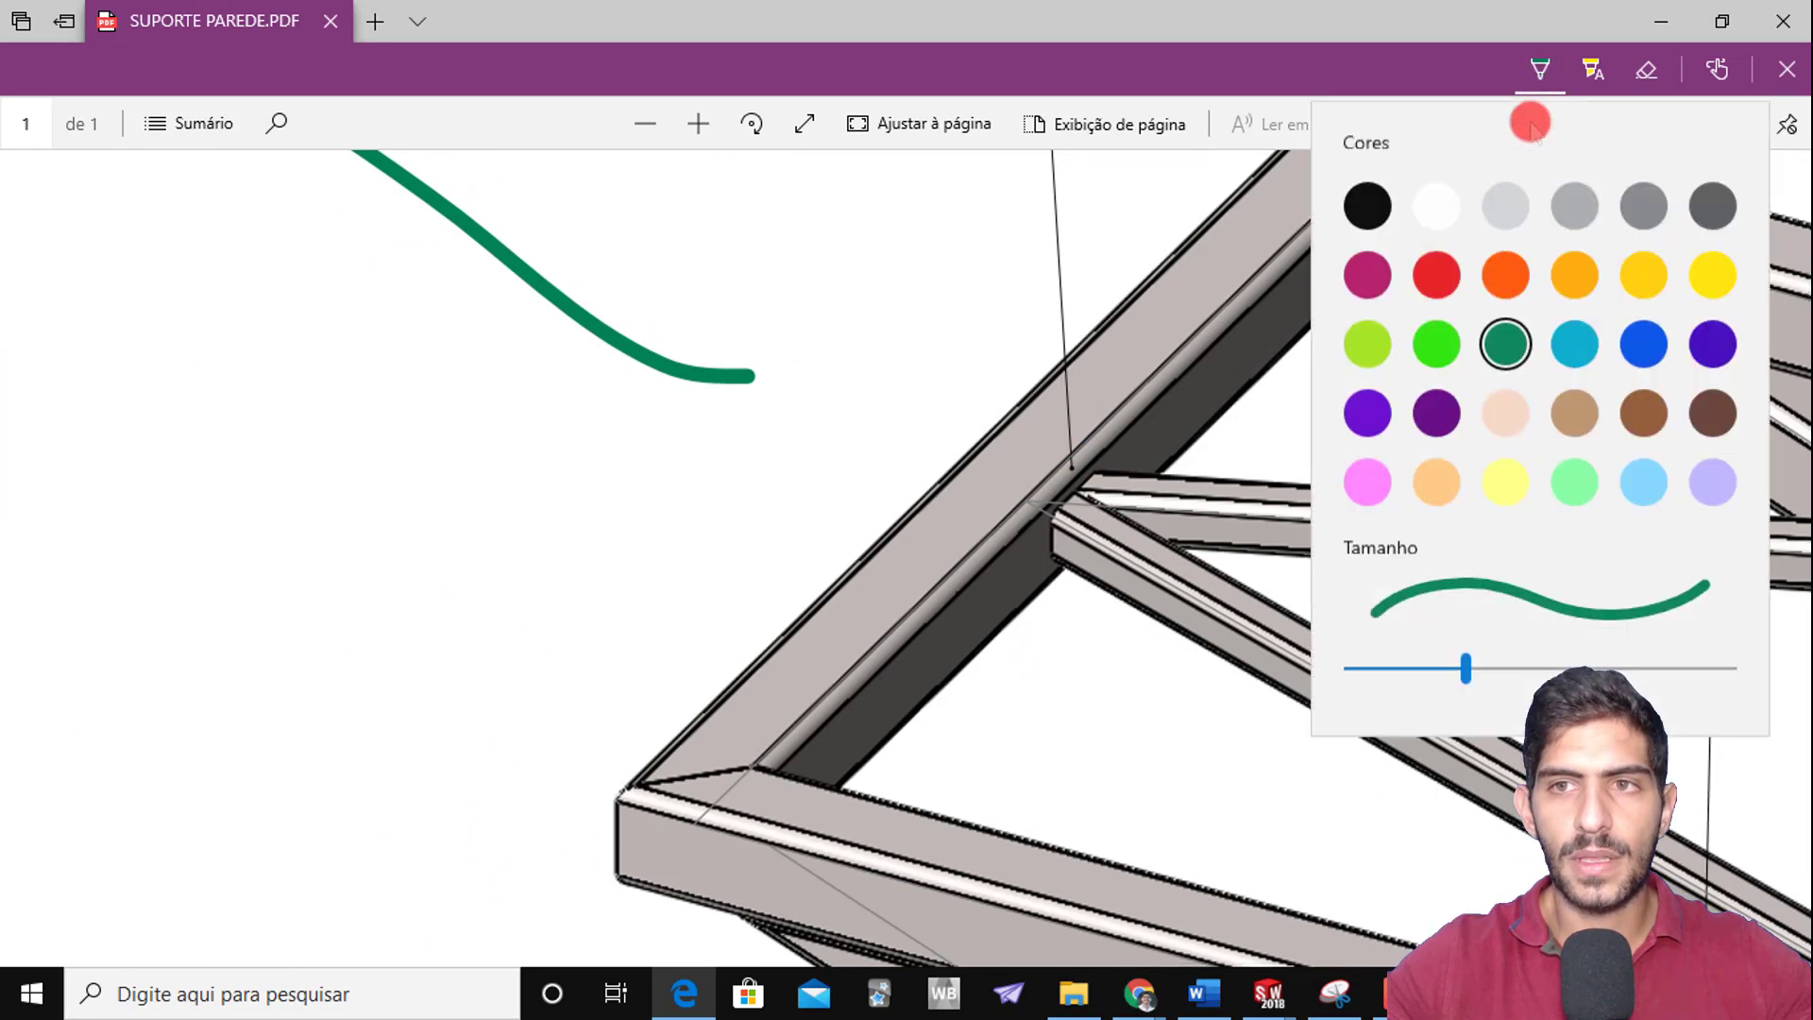
{"action": "left_click", "coordinate": [1505, 274]}
{"action": "mouse_move", "coordinate": [1094, 635]}
{"action": "left_mouse_down"}
{"action": "mouse_move", "coordinate": [1029, 491]}
{"action": "mouse_move", "coordinate": [1153, 627]}
{"action": "mouse_move", "coordinate": [1086, 660]}
{"action": "left_mouse_up"}
Draw an orange arrow at the frame's mitred corner and arc the angles between the adjoining tubes in the isometric view
{"action": "scroll", "coordinate": [1085, 680], "scroll_direction": "down", "scroll_amount": 4}
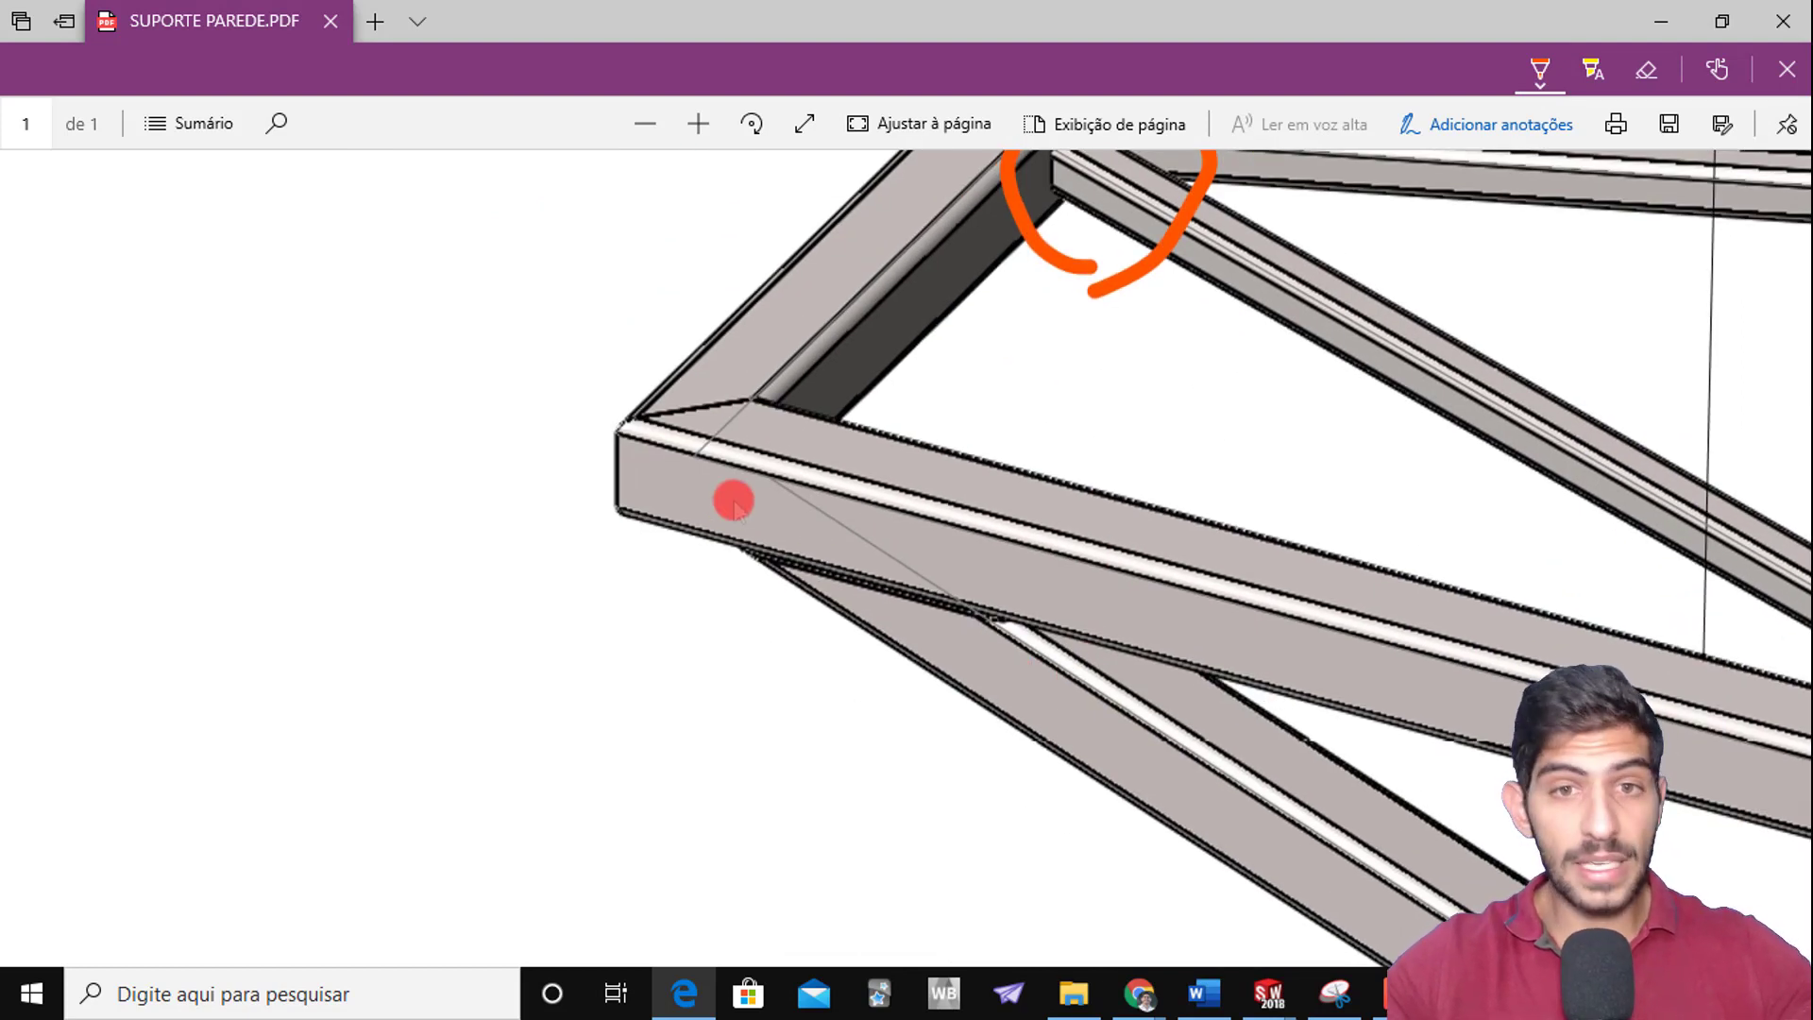
{"action": "mouse_move", "coordinate": [480, 451]}
{"action": "left_mouse_down"}
{"action": "mouse_move", "coordinate": [551, 437]}
{"action": "mouse_move", "coordinate": [522, 457]}
{"action": "left_mouse_up"}
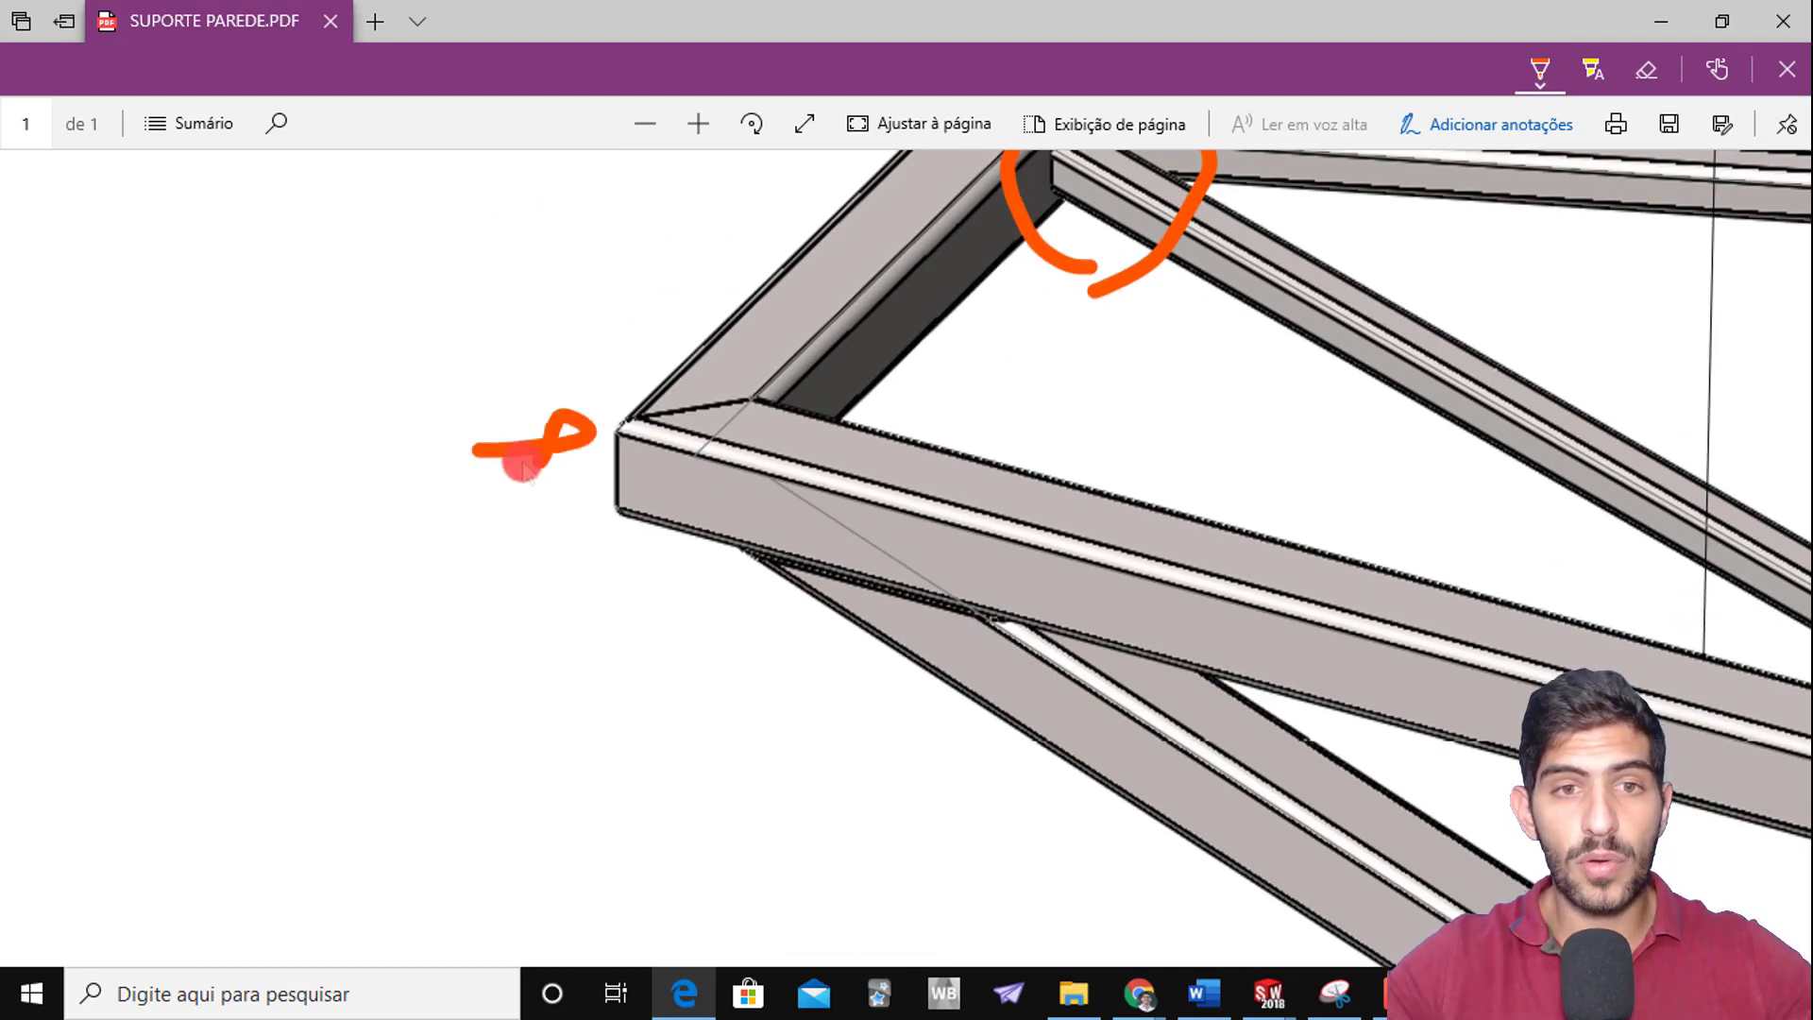
{"action": "scroll", "coordinate": [793, 526], "scroll_direction": "down", "scroll_amount": 1, "text": "ctrl"}
{"action": "scroll", "coordinate": [812, 528], "scroll_direction": "down", "scroll_amount": 5, "text": "ctrl"}
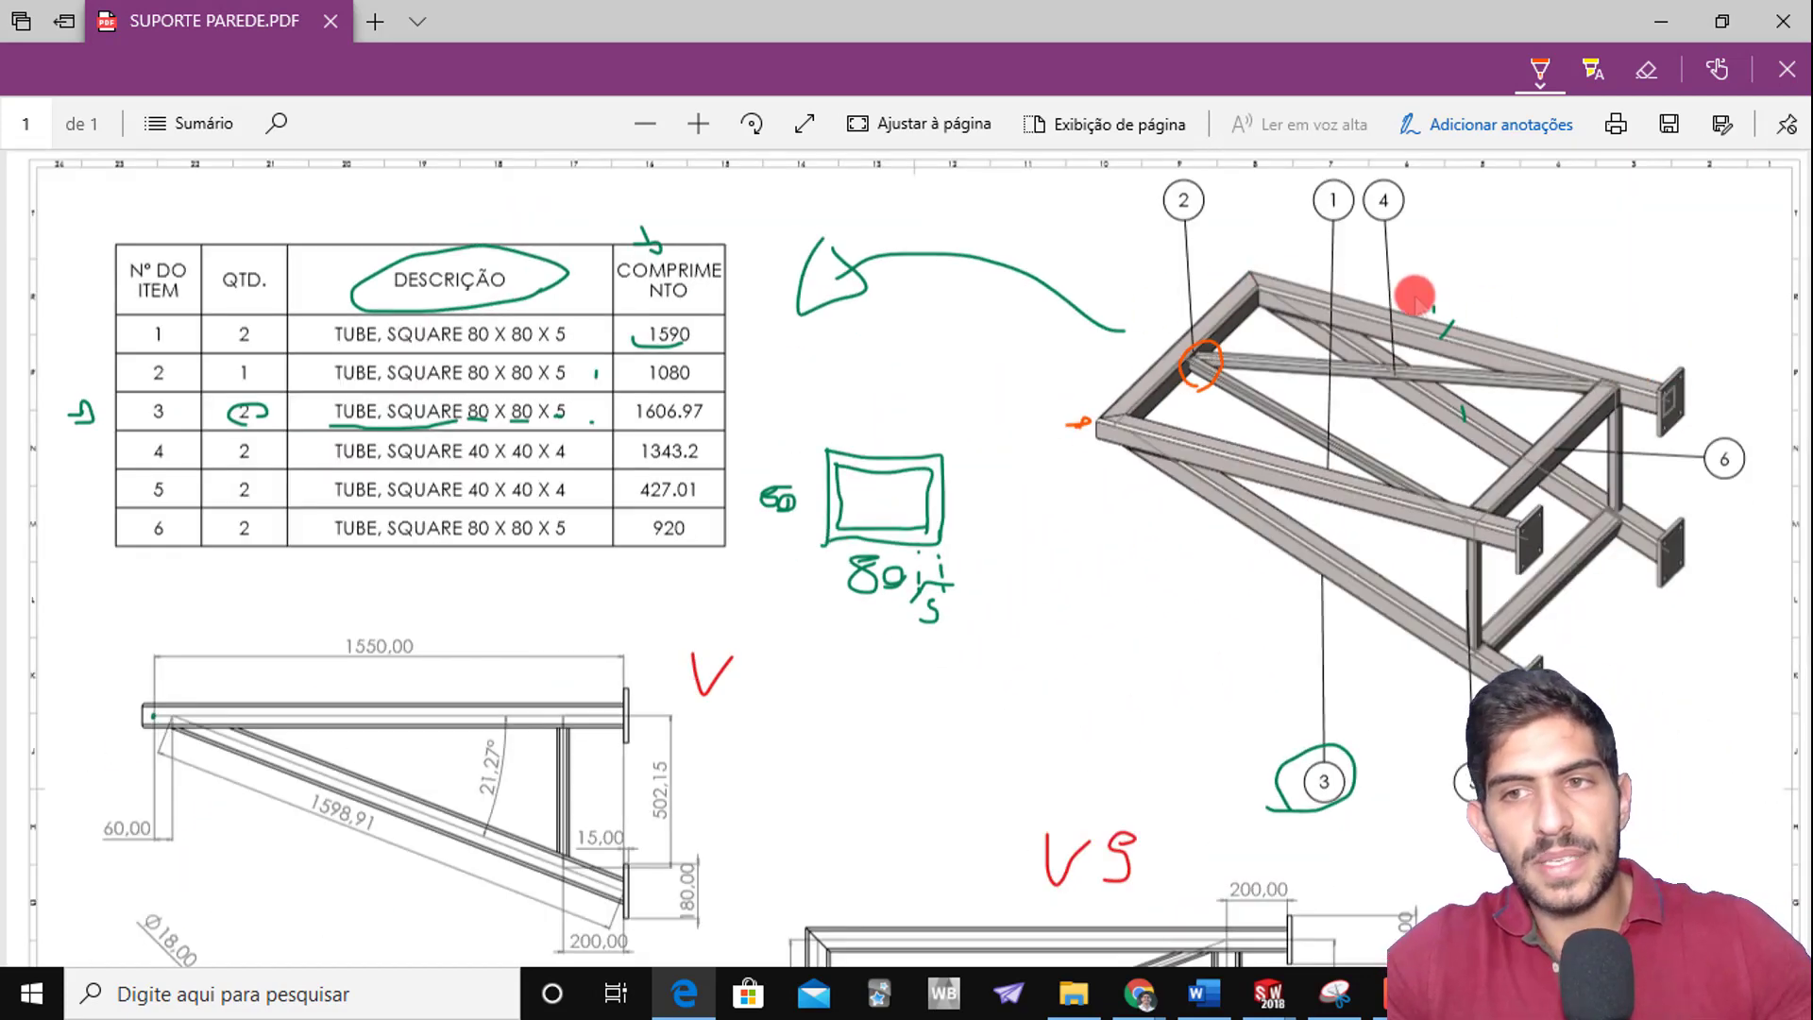
{"action": "left_click_drag", "start_coordinate": [1289, 307], "coordinate": [1232, 338]}
{"action": "left_click_drag", "start_coordinate": [1156, 402], "coordinate": [1148, 448]}
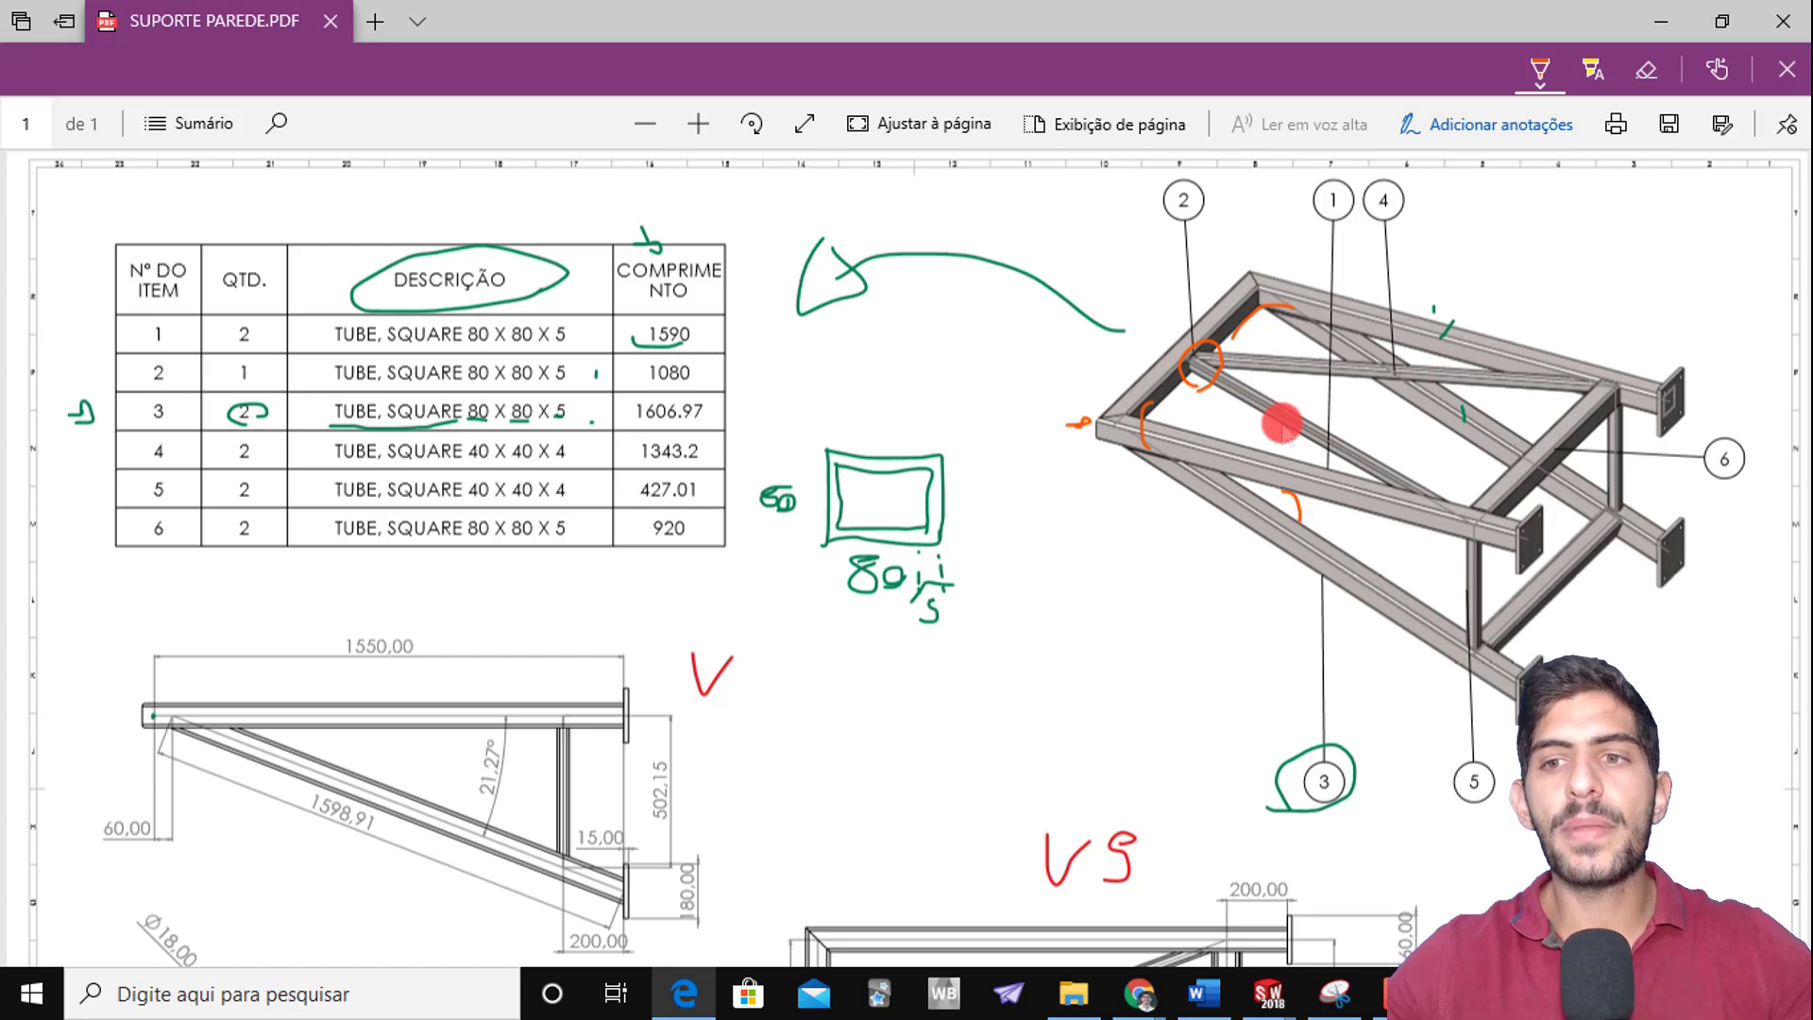
Examine up close how the two diagonal braces meet tube 2 inside the orange circle
{"action": "scroll", "coordinate": [1420, 477], "scroll_direction": "down", "scroll_amount": 4}
{"action": "scroll", "coordinate": [1419, 479], "scroll_direction": "up", "scroll_amount": 4}
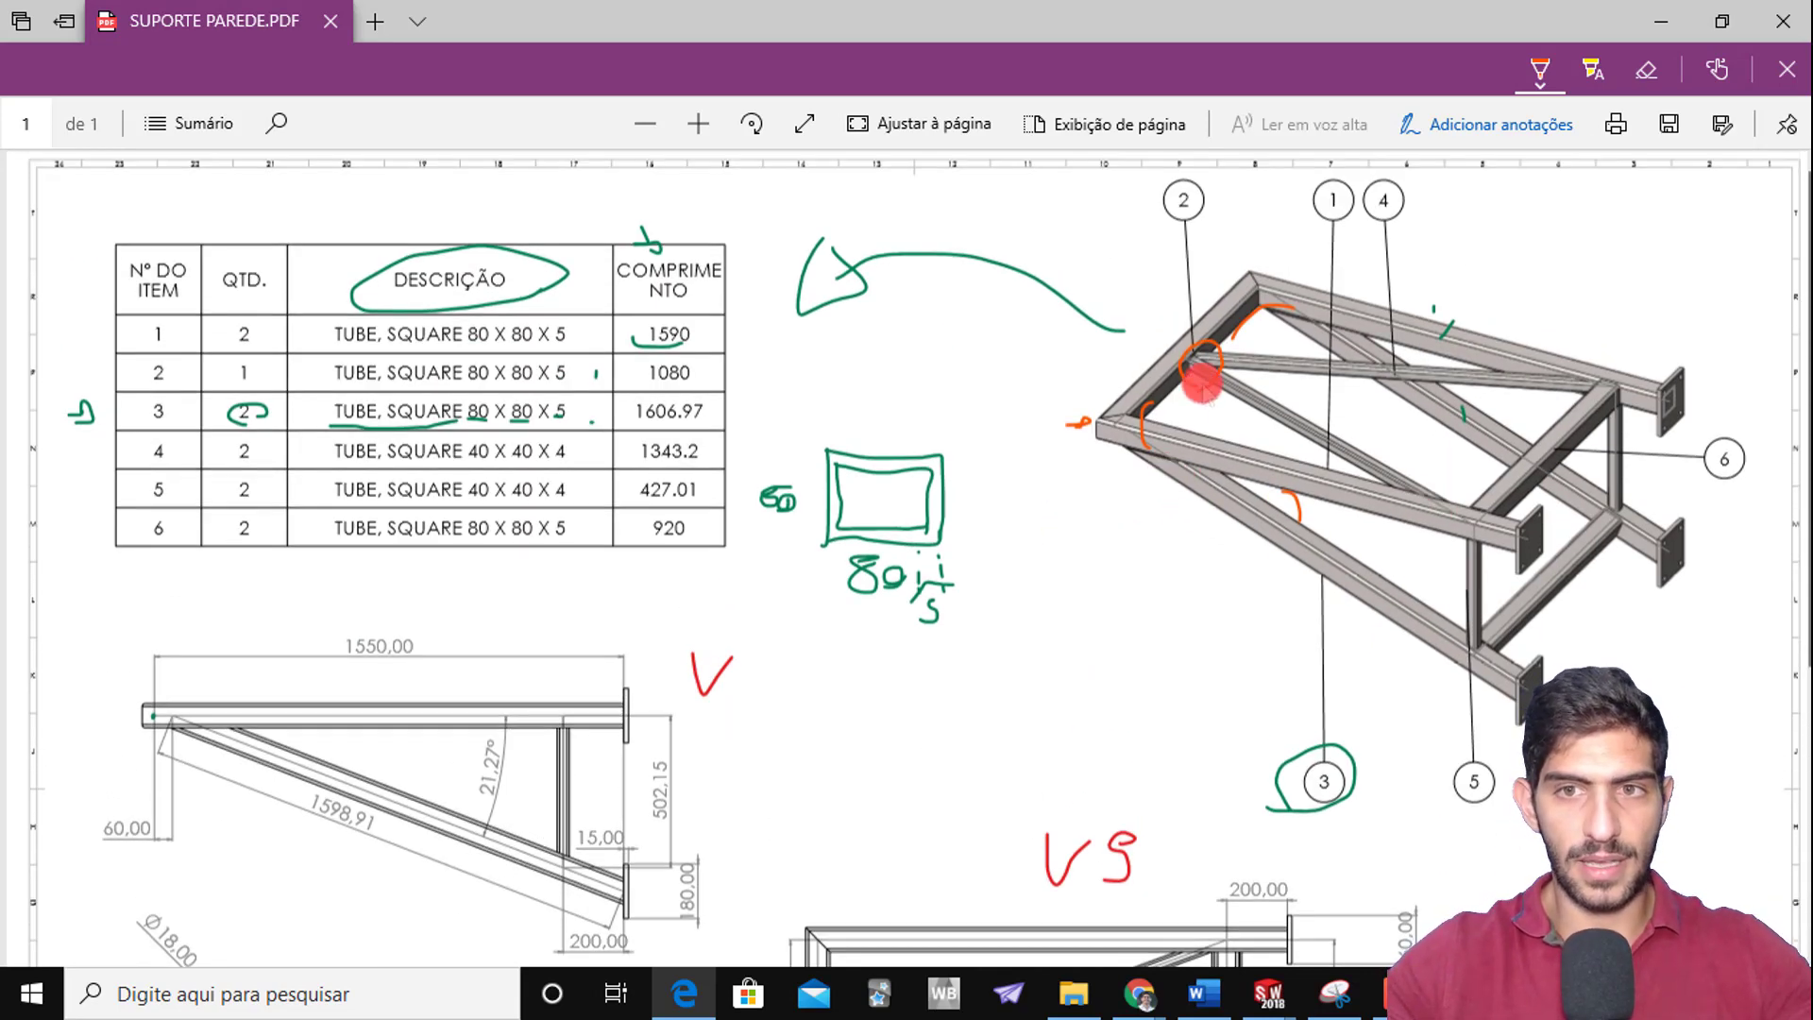
{"action": "scroll", "coordinate": [1162, 416], "scroll_direction": "down", "scroll_amount": 2, "text": "ctrl"}
{"action": "scroll", "coordinate": [1218, 340], "scroll_direction": "up", "scroll_amount": 4, "text": "ctrl"}
{"action": "scroll", "coordinate": [1227, 324], "scroll_direction": "up", "scroll_amount": 5, "text": "ctrl"}
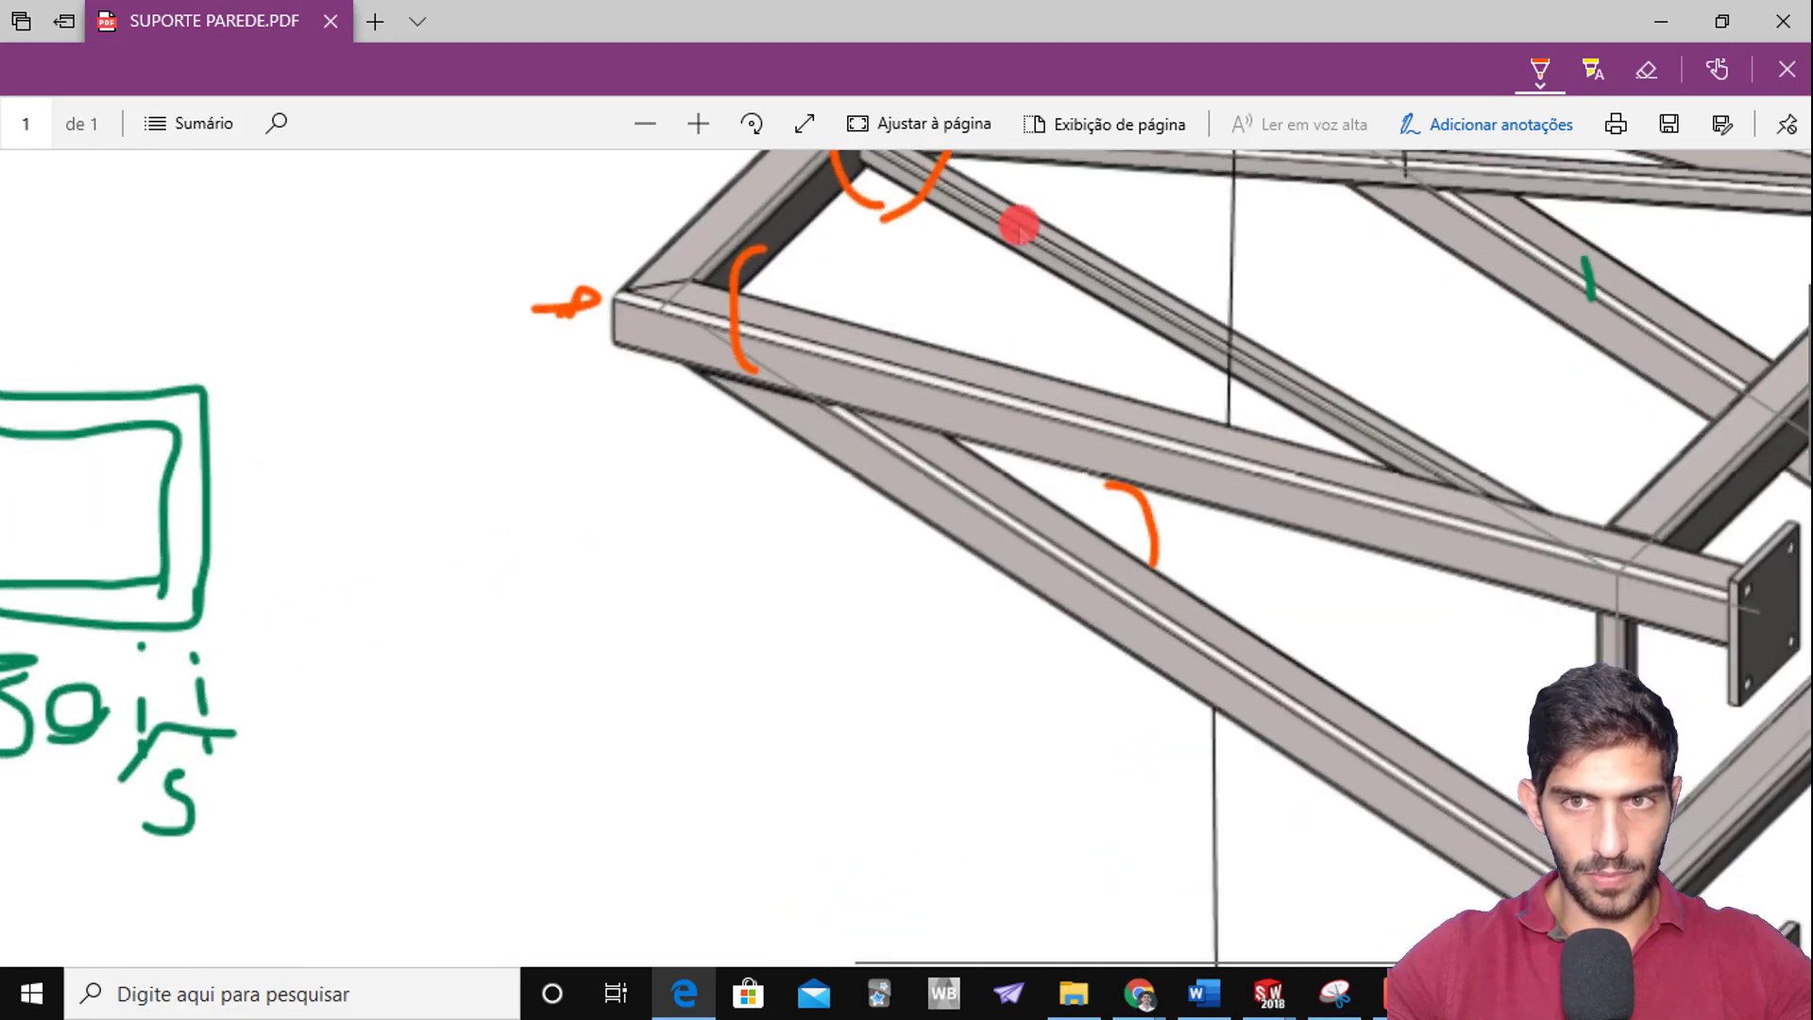
{"action": "scroll", "coordinate": [874, 487], "scroll_direction": "up", "scroll_amount": 1, "text": "ctrl"}
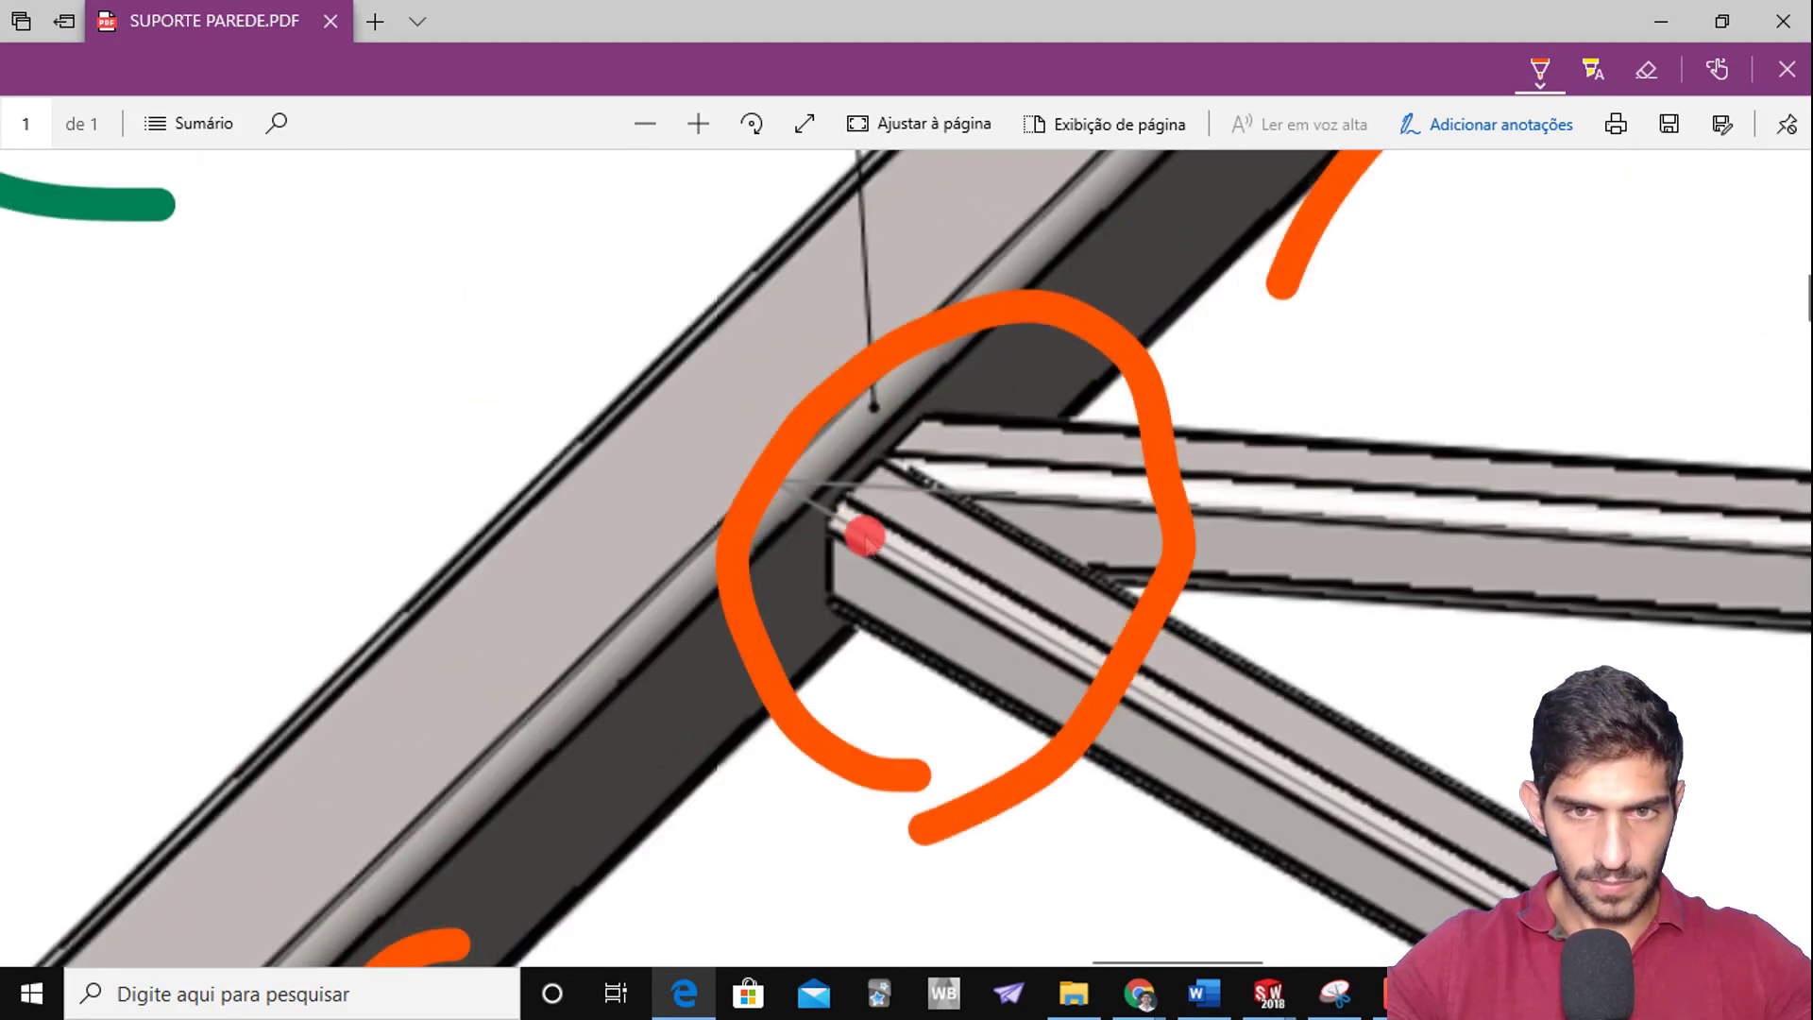
{"action": "mouse_move", "coordinate": [939, 405]}
{"action": "left_mouse_down"}
{"action": "mouse_move", "coordinate": [821, 538]}
{"action": "mouse_move", "coordinate": [834, 650]}
{"action": "left_mouse_up"}
{"action": "scroll", "coordinate": [905, 556], "scroll_direction": "down", "scroll_amount": 5, "text": "ctrl"}
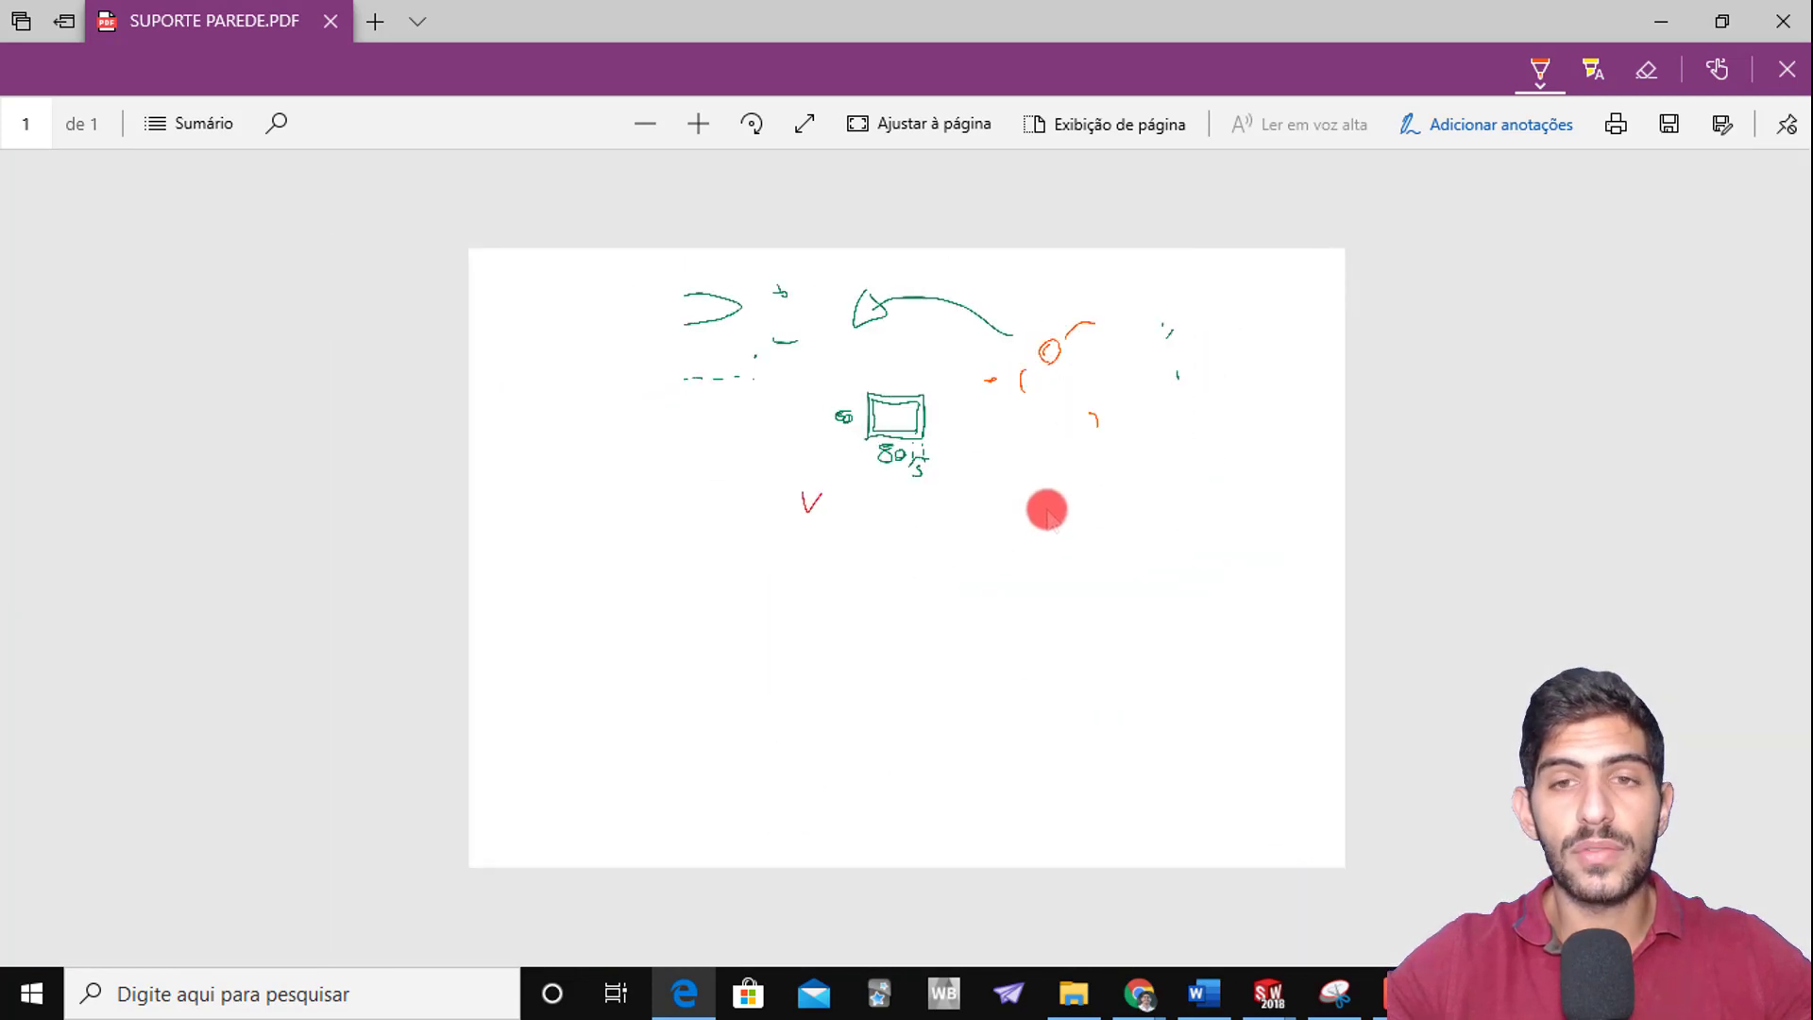
{"action": "scroll", "coordinate": [1048, 510], "scroll_direction": "up", "scroll_amount": 4, "text": "ctrl"}
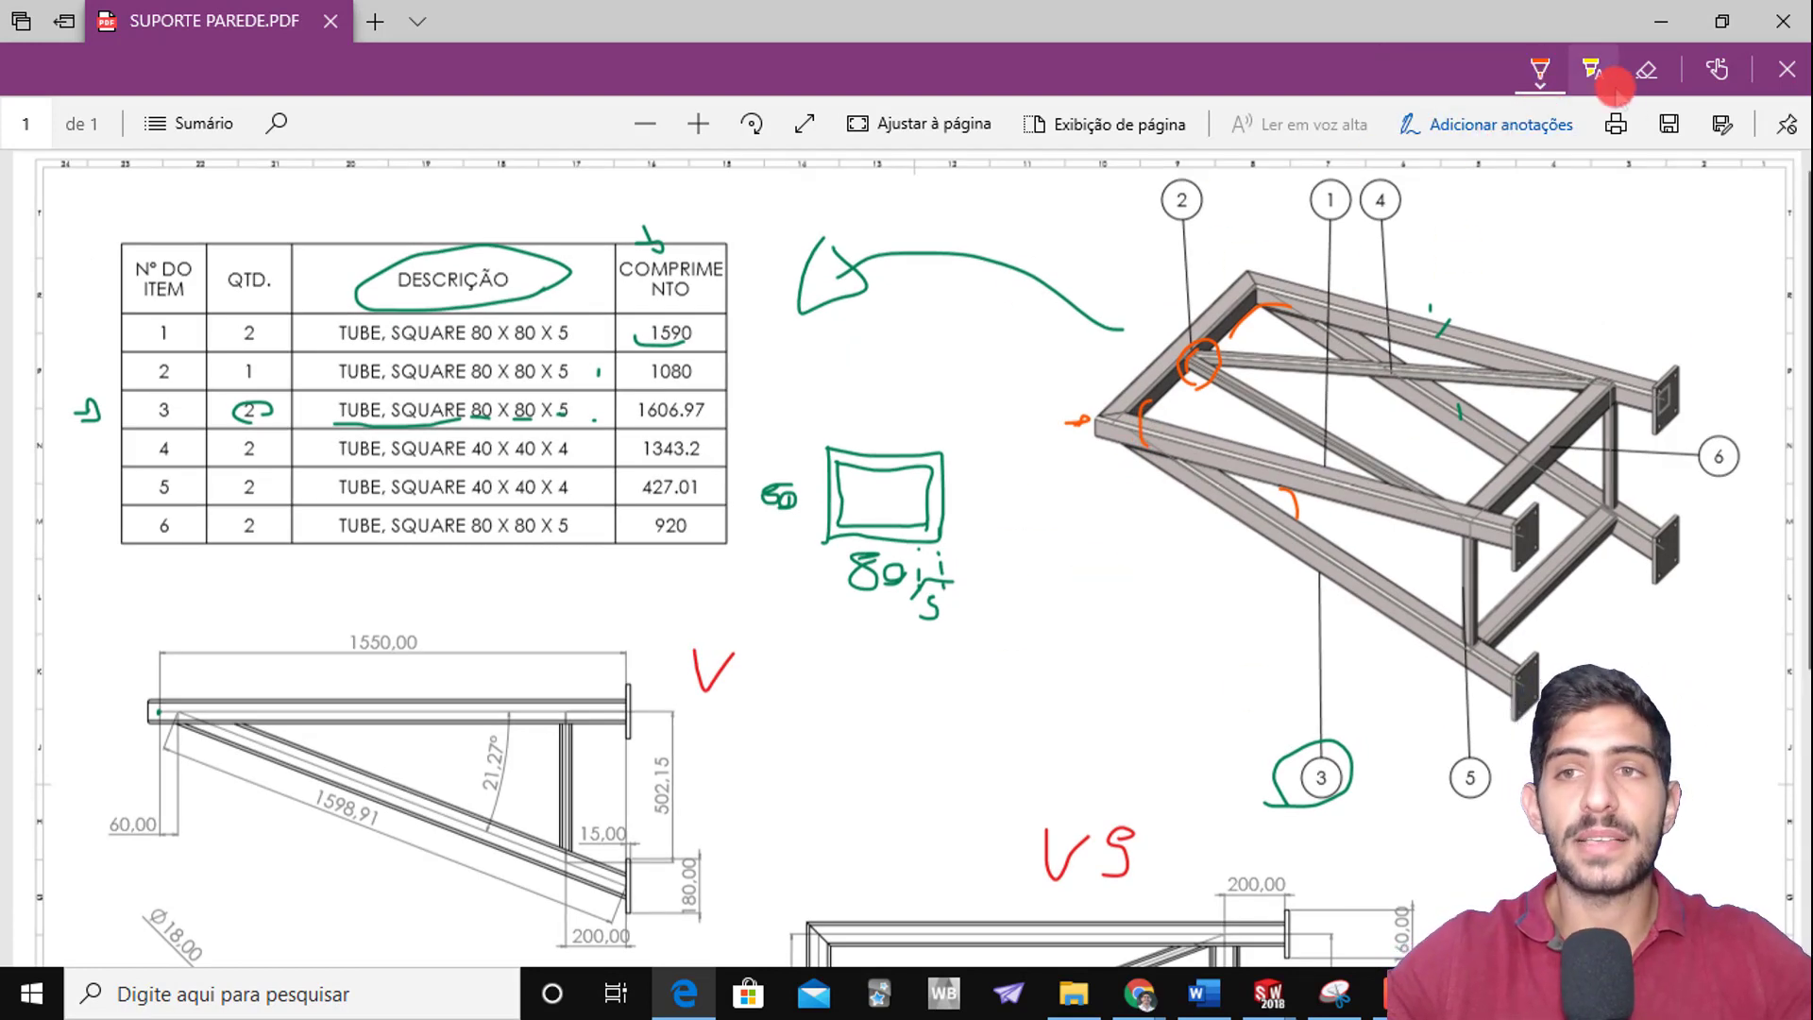
Erase all the orange marks from the isometric view and return to the dimensioned views
{"action": "left_click", "coordinate": [1646, 70]}
{"action": "mouse_move", "coordinate": [1137, 445]}
{"action": "left_mouse_down"}
{"action": "mouse_move", "coordinate": [1199, 324]}
{"action": "mouse_move", "coordinate": [1153, 396]}
{"action": "mouse_move", "coordinate": [1093, 387]}
{"action": "mouse_move", "coordinate": [1064, 437]}
{"action": "mouse_move", "coordinate": [1227, 473]}
{"action": "mouse_move", "coordinate": [1218, 506]}
{"action": "left_mouse_up"}
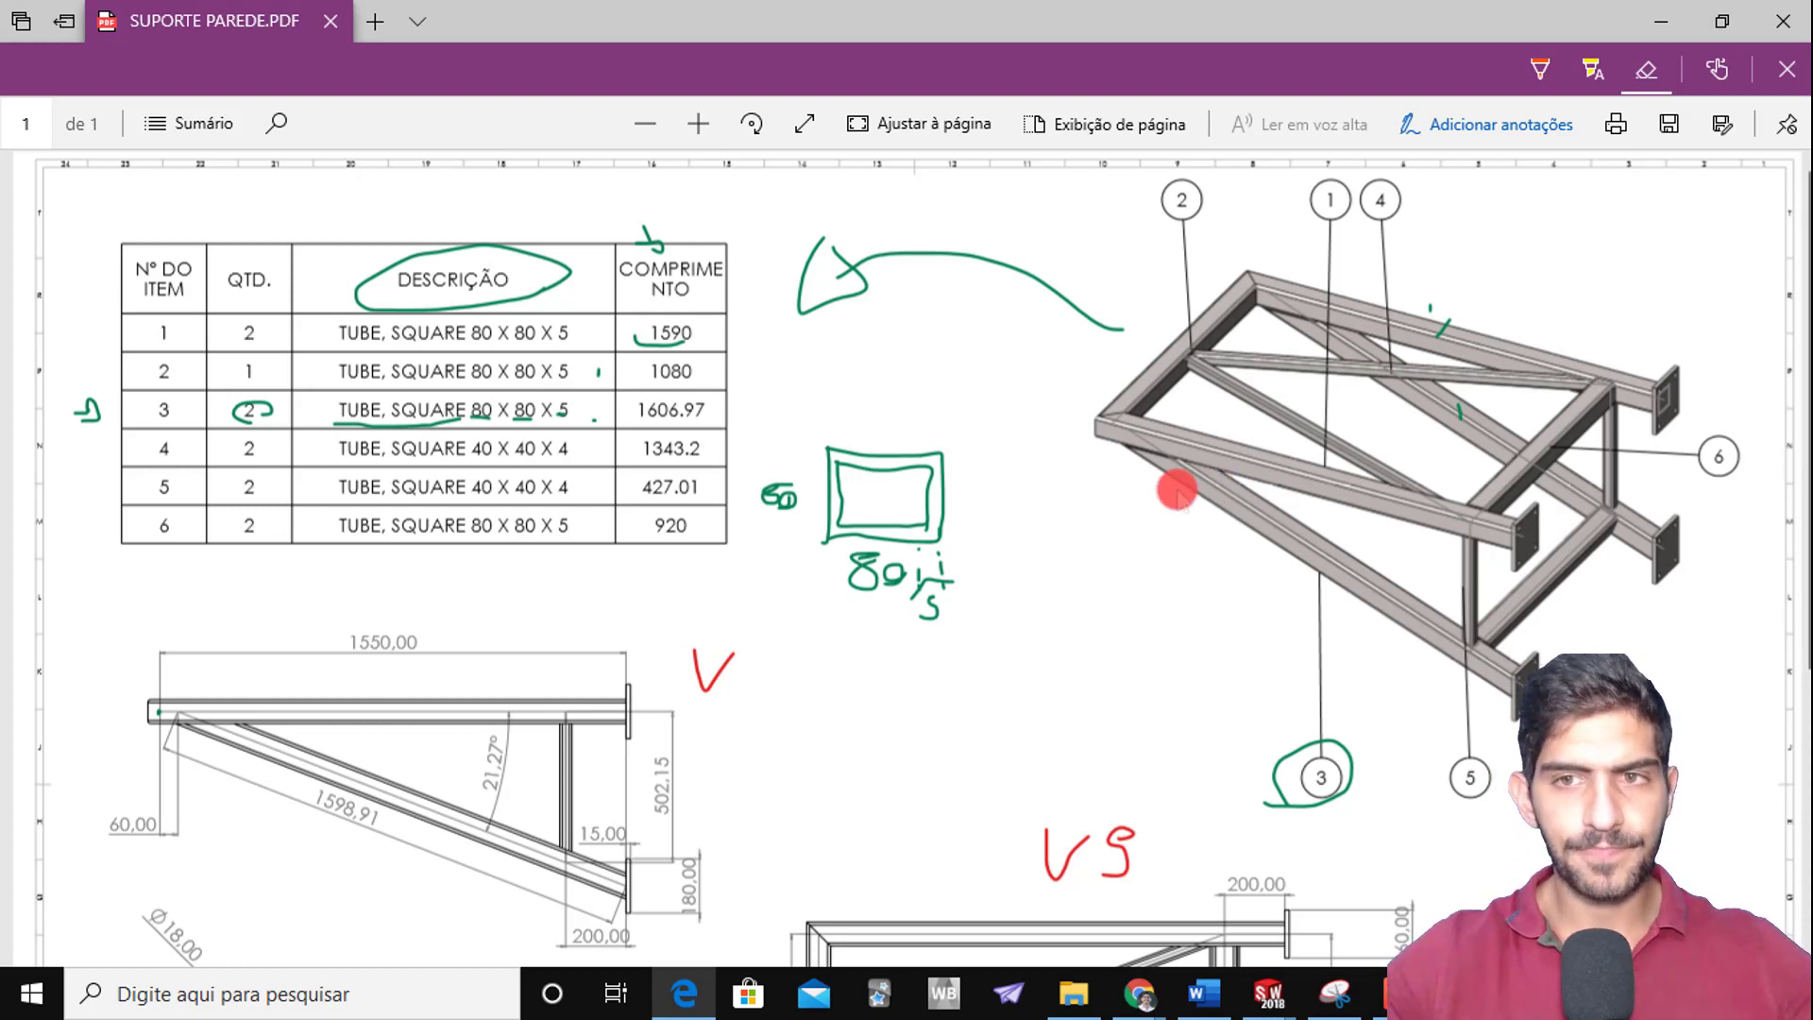
{"action": "scroll", "coordinate": [1133, 515], "scroll_direction": "down", "scroll_amount": 5}
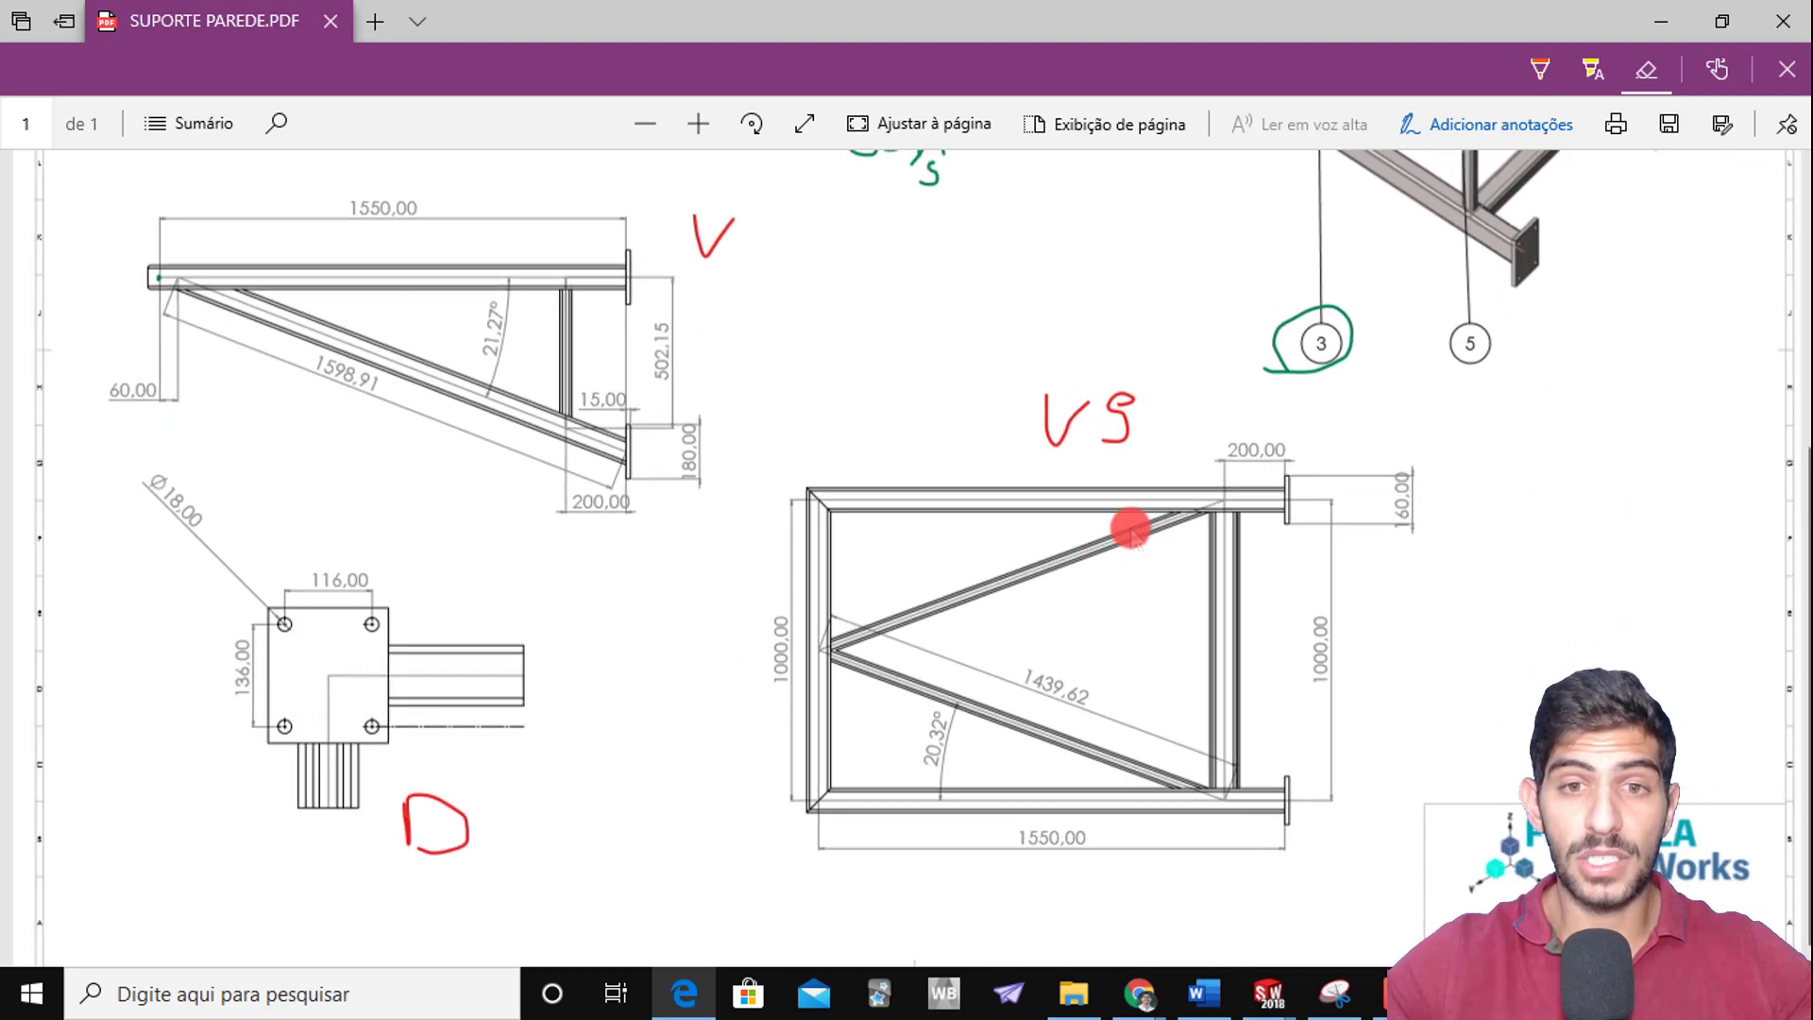
Switch the pen colour to red, draw an open-cornered notes frame beside the top view and write "E 3D" inside it
{"action": "scroll", "coordinate": [1133, 518], "scroll_direction": "up", "scroll_amount": 5}
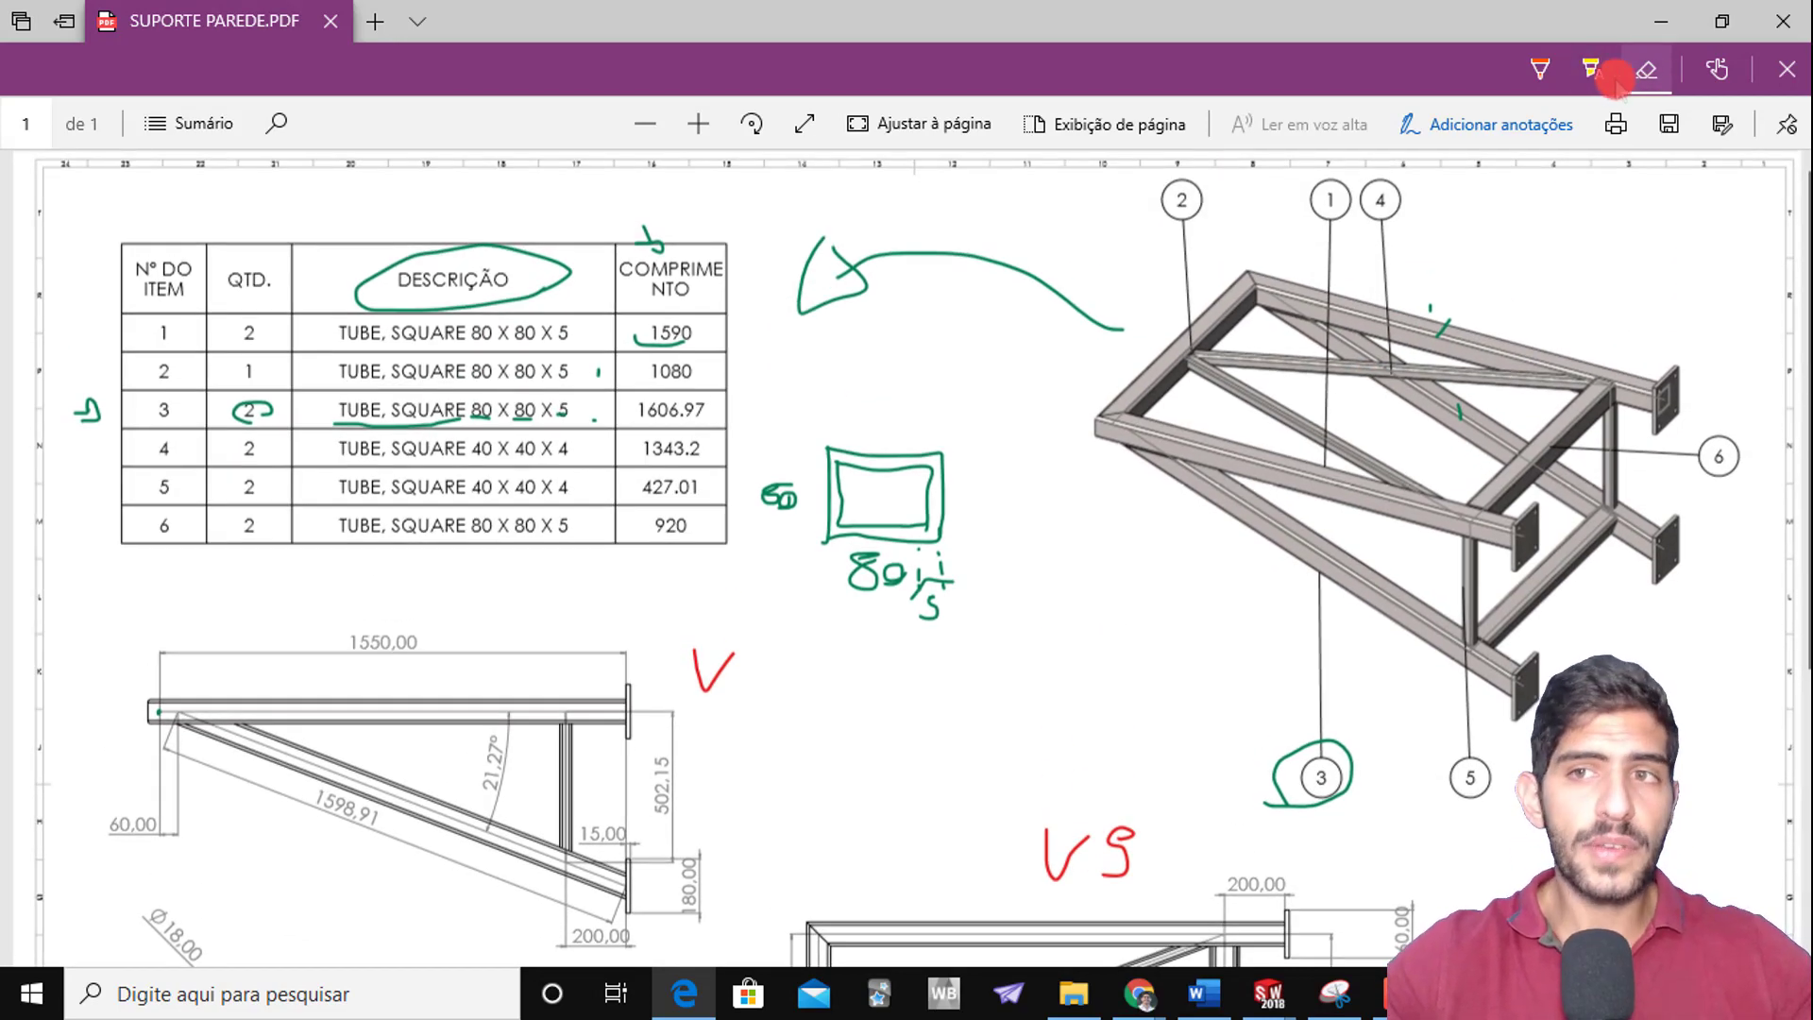
{"action": "left_click", "coordinate": [1540, 69]}
{"action": "left_click", "coordinate": [1541, 69]}
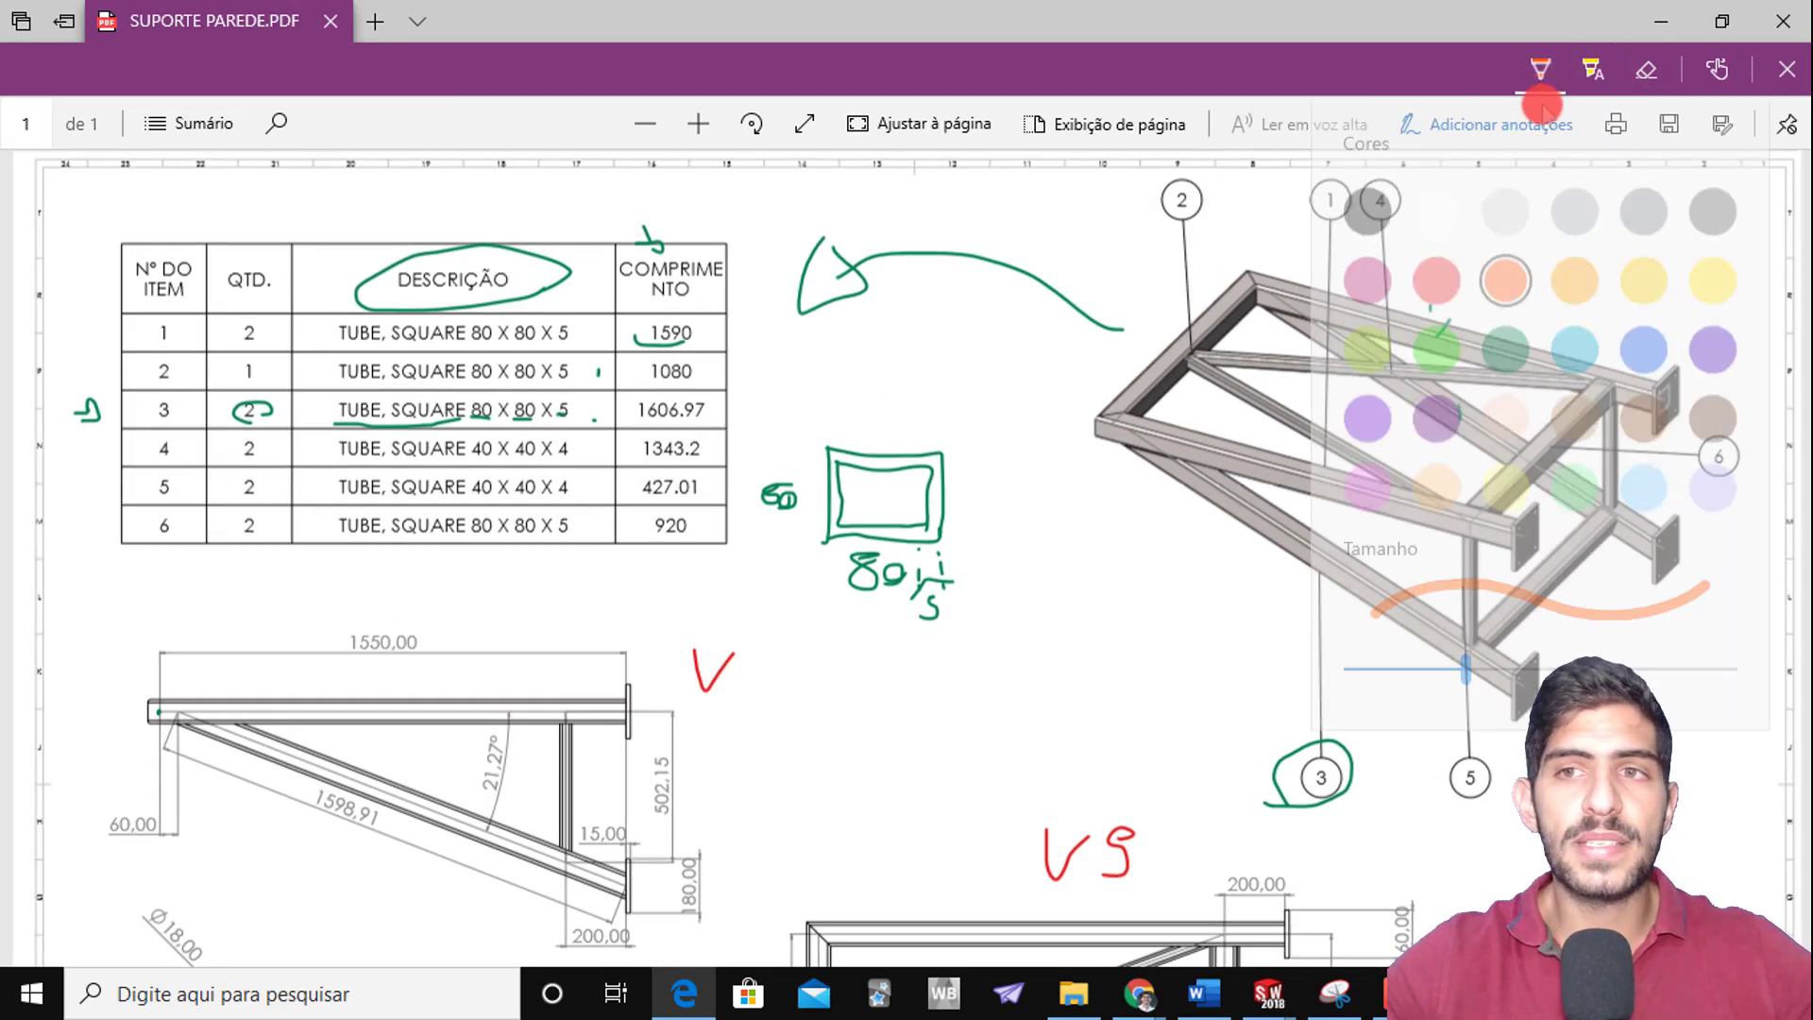
{"action": "left_click", "coordinate": [1439, 272]}
{"action": "scroll", "coordinate": [943, 530], "scroll_direction": "down", "scroll_amount": 5}
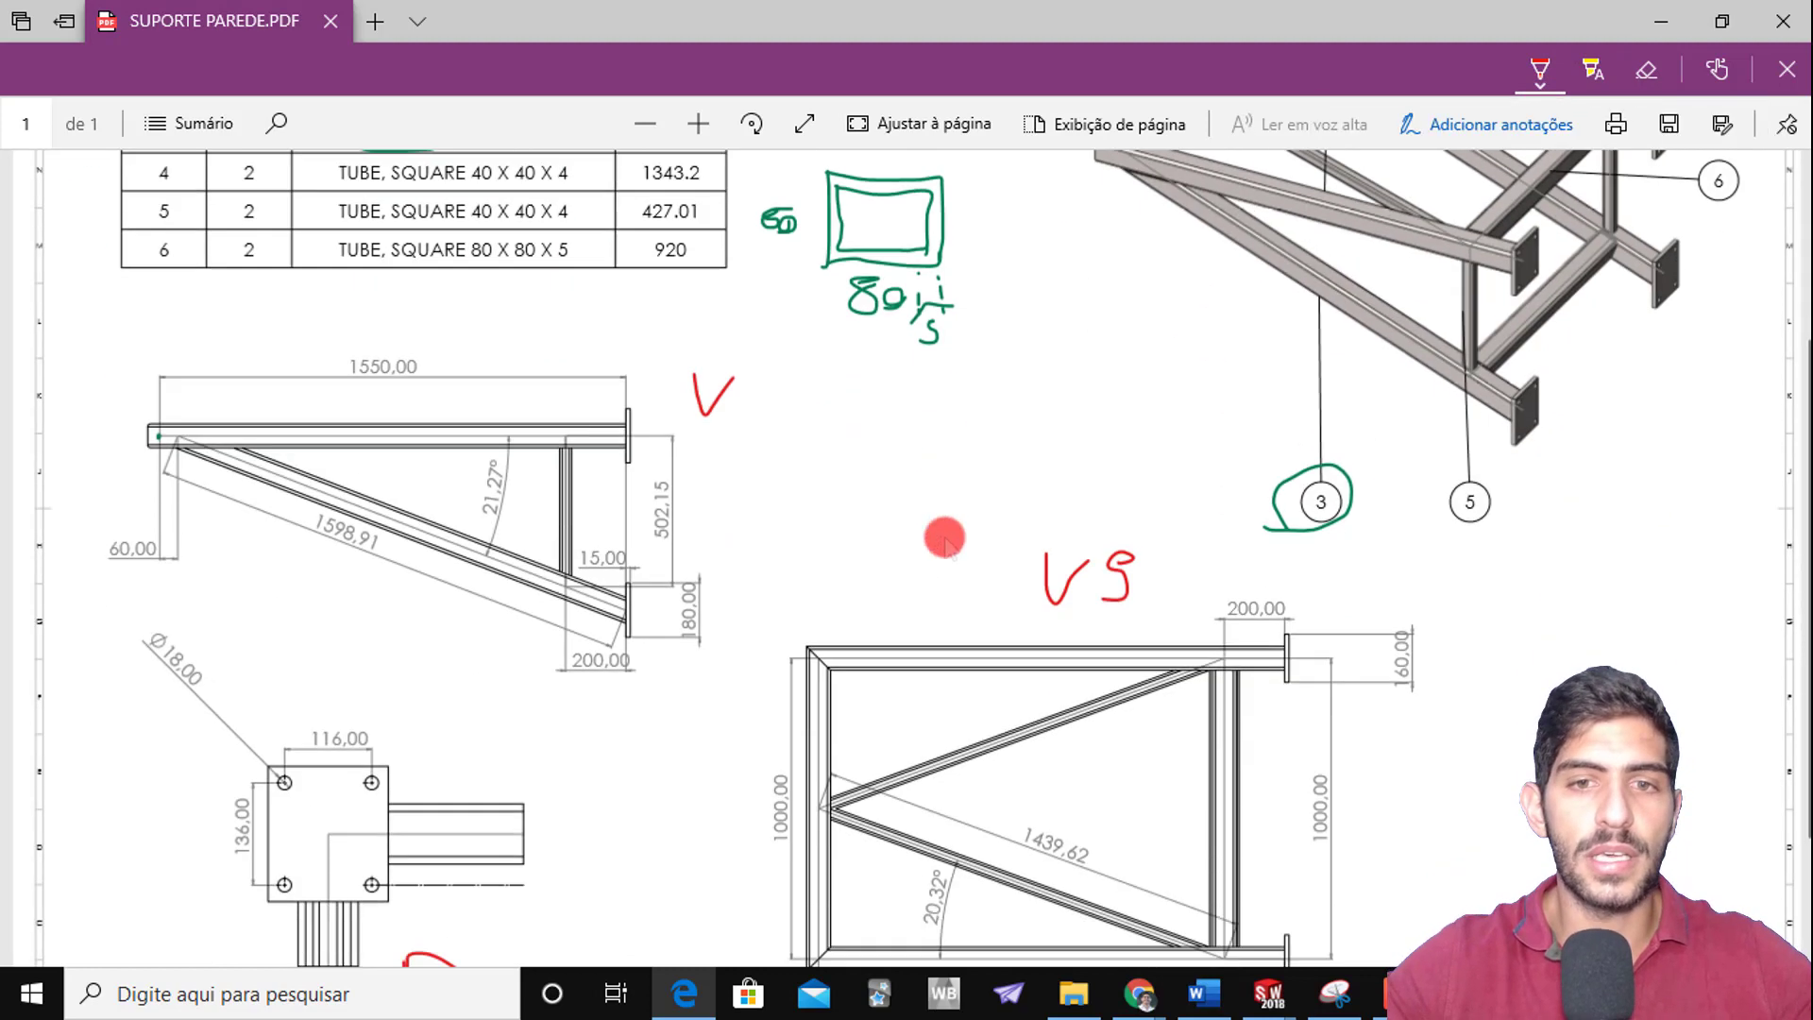
{"action": "mouse_move", "coordinate": [1457, 430]}
{"action": "left_mouse_down"}
{"action": "mouse_move", "coordinate": [1453, 809]}
{"action": "mouse_move", "coordinate": [1592, 420]}
{"action": "mouse_move", "coordinate": [1766, 422]}
{"action": "left_mouse_up"}
{"action": "scroll", "coordinate": [1526, 514], "scroll_direction": "up", "scroll_amount": 4}
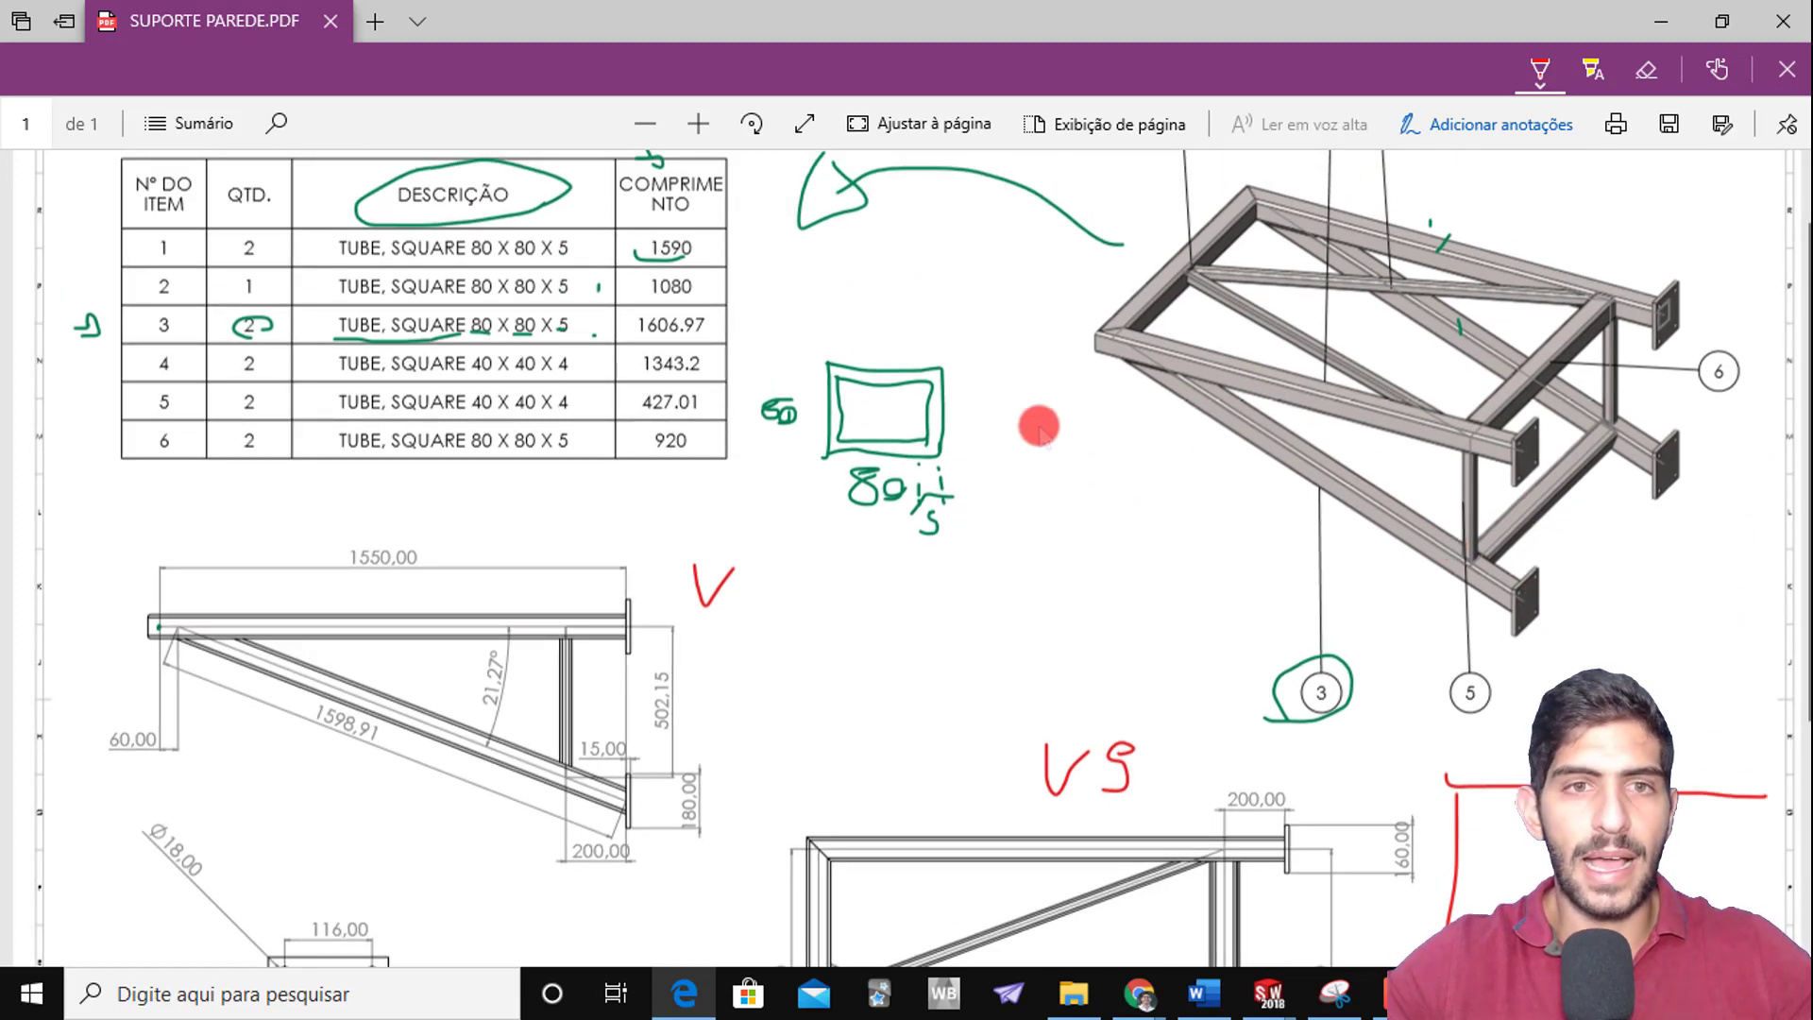
{"action": "scroll", "coordinate": [1352, 689], "scroll_direction": "down", "scroll_amount": 4}
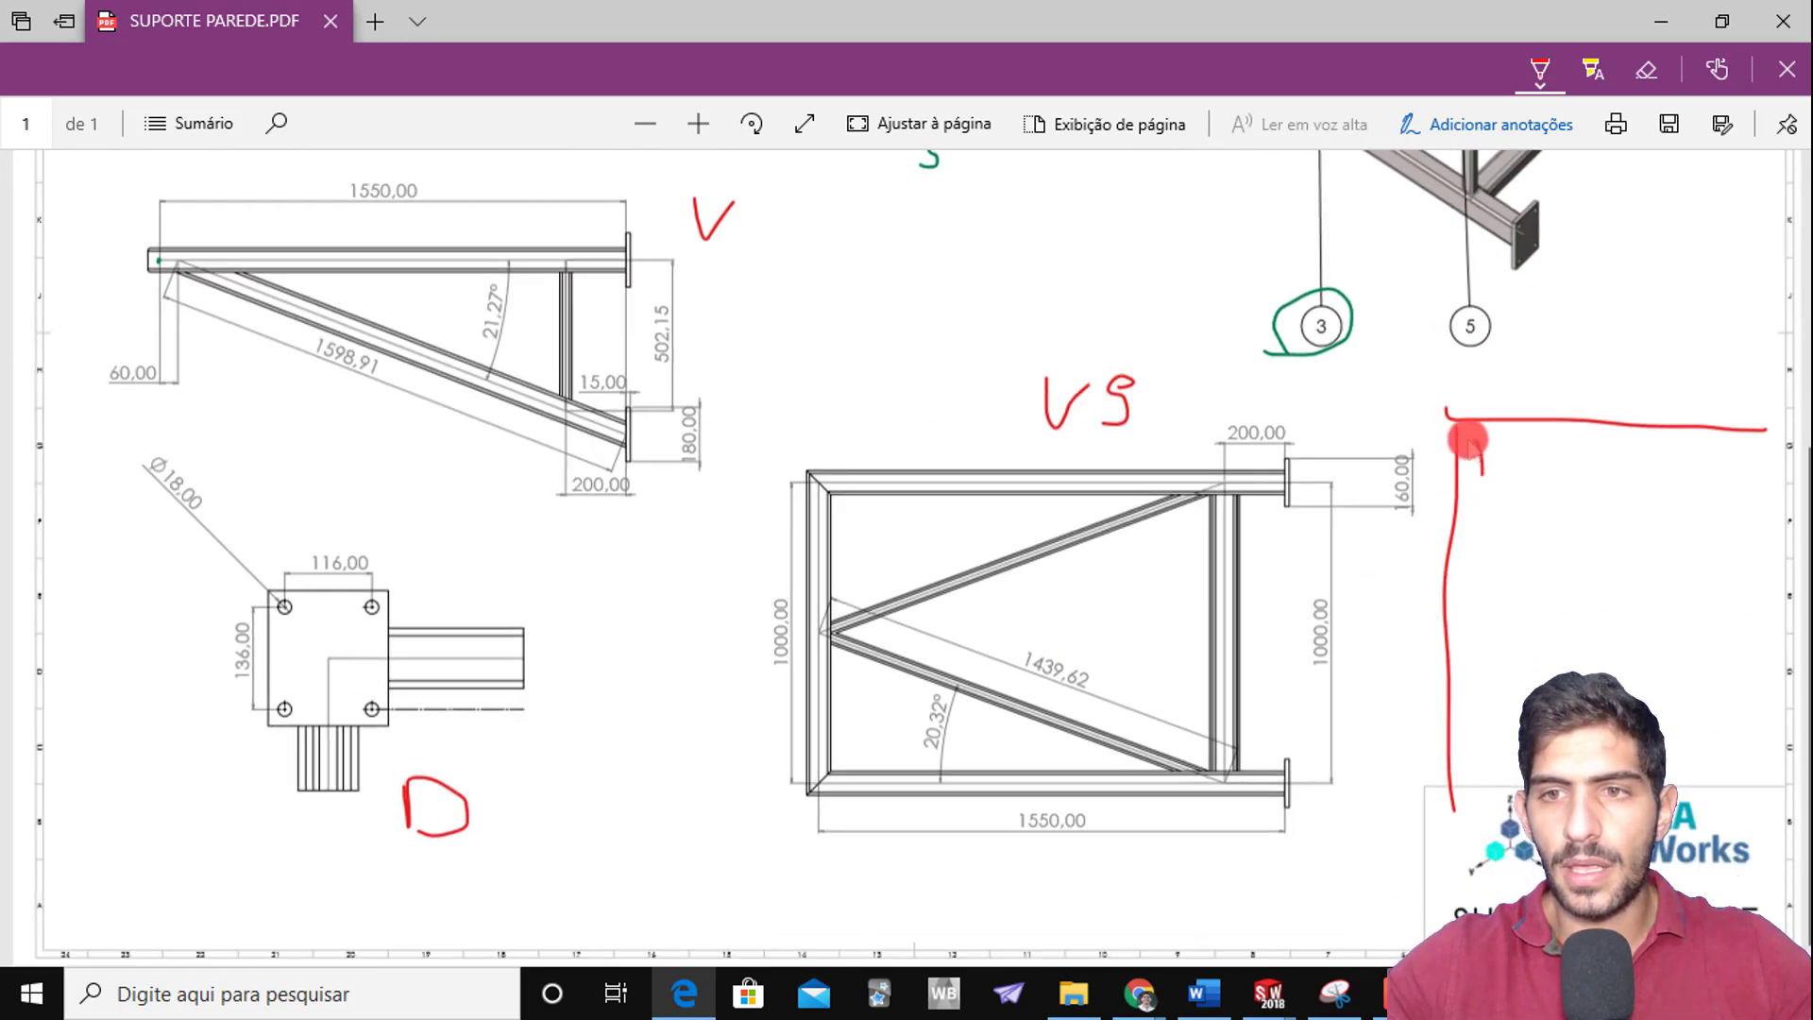
{"action": "mouse_move", "coordinate": [1483, 472]}
{"action": "left_mouse_down"}
{"action": "mouse_move", "coordinate": [1572, 455]}
{"action": "mouse_move", "coordinate": [1564, 481]}
{"action": "mouse_move", "coordinate": [1595, 485]}
{"action": "left_mouse_up"}
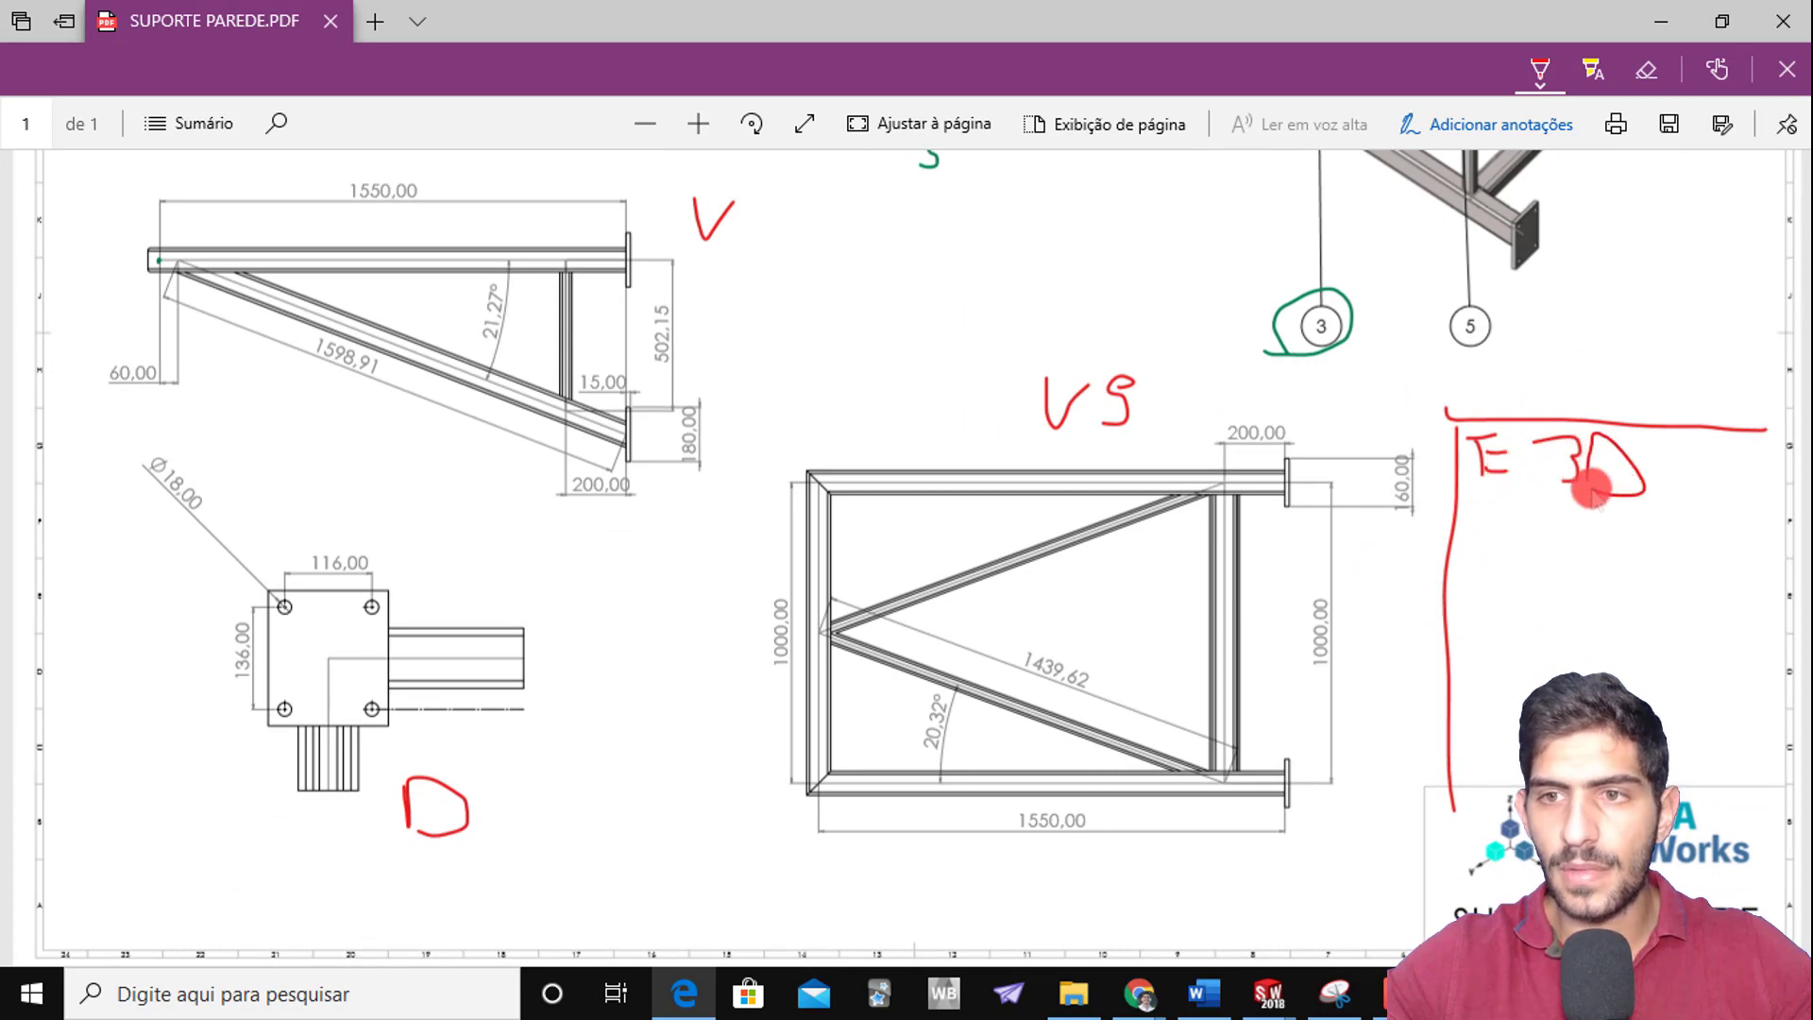
Trace the upper frame, lower diagonal tube, vertical posts and crossbars in red on the isometric view
{"action": "scroll", "coordinate": [1607, 526], "scroll_direction": "up", "scroll_amount": 5}
{"action": "scroll", "coordinate": [1603, 576], "scroll_direction": "down", "scroll_amount": 3}
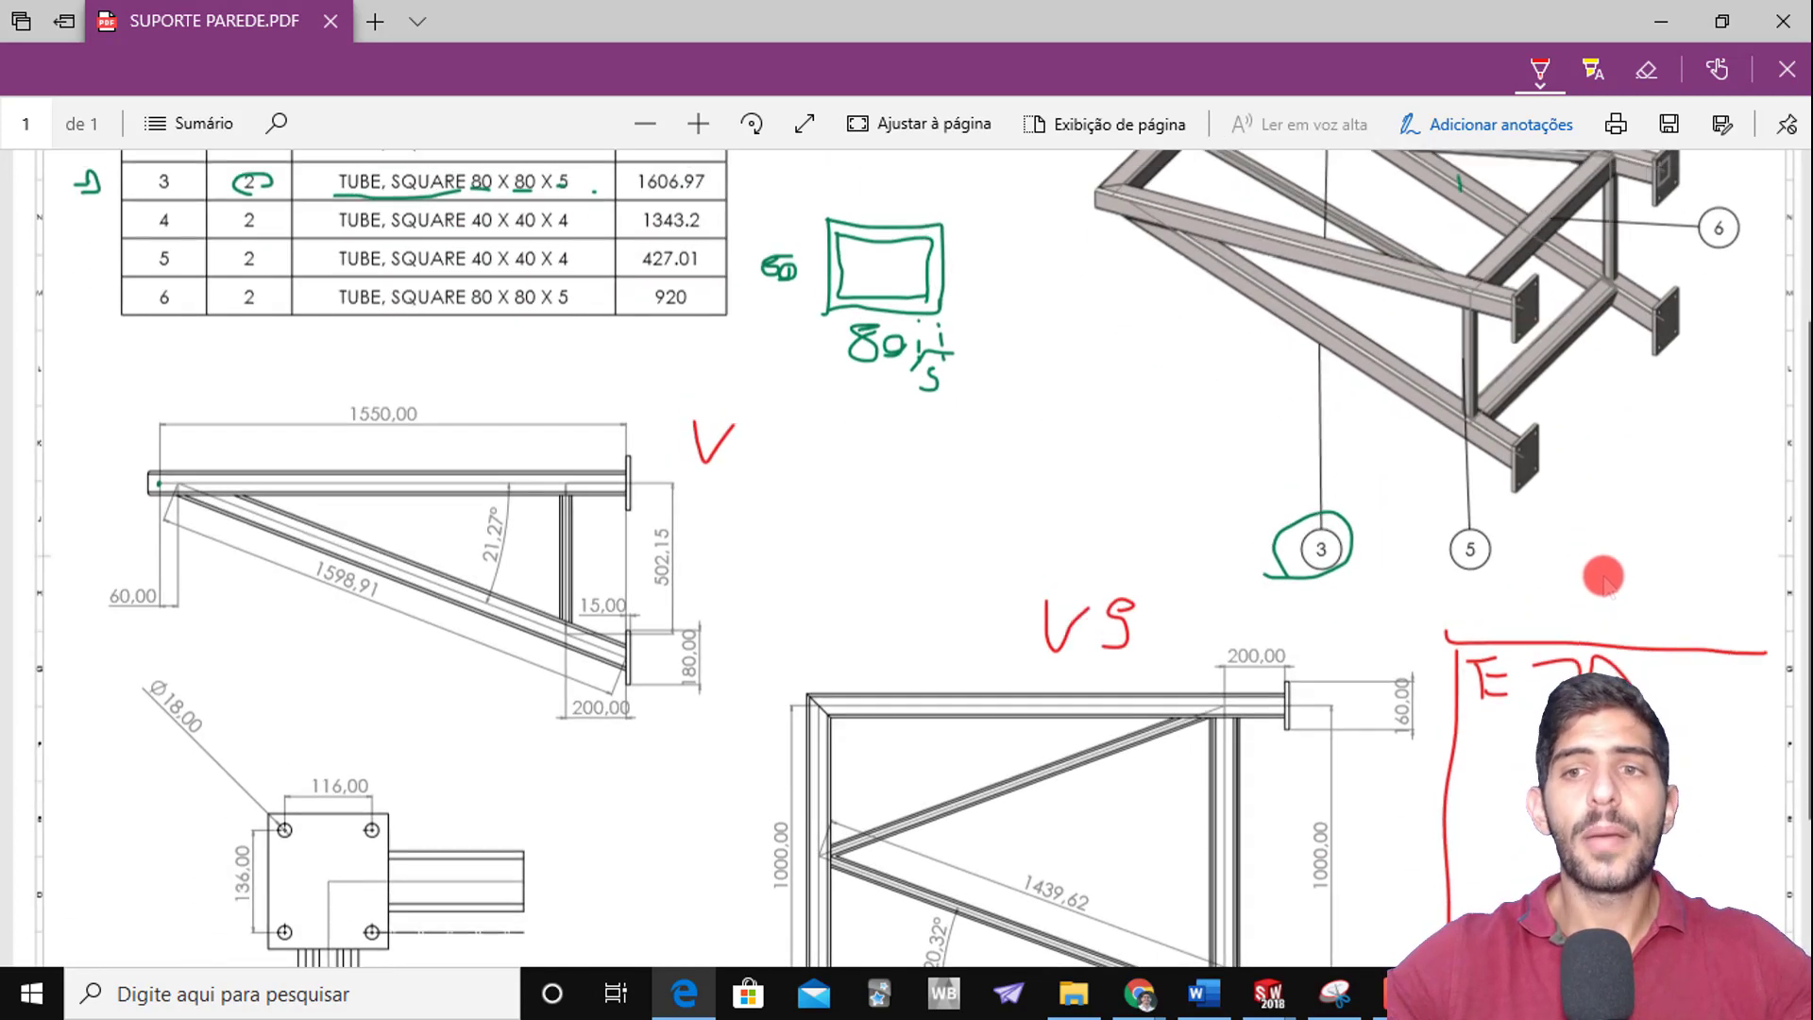
{"action": "scroll", "coordinate": [1490, 542], "scroll_direction": "up", "scroll_amount": 1}
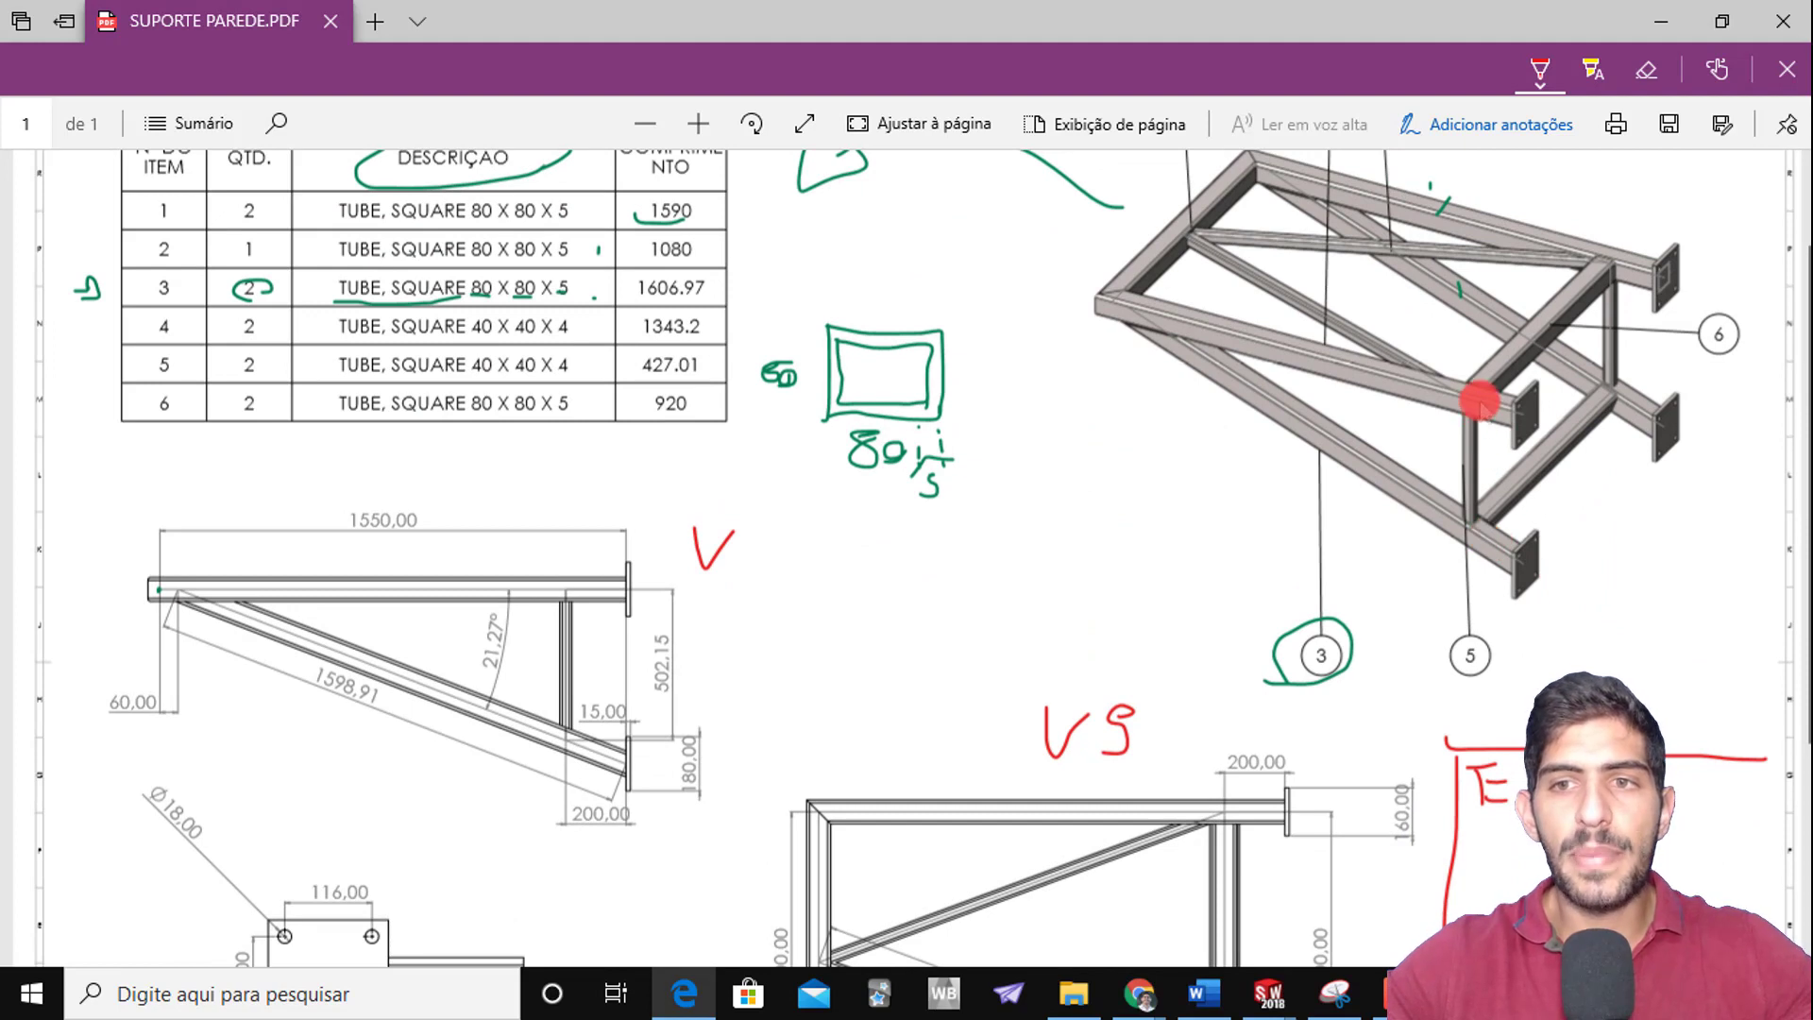
{"action": "mouse_move", "coordinate": [1479, 400]}
{"action": "left_mouse_down"}
{"action": "mouse_move", "coordinate": [1470, 526]}
{"action": "mouse_move", "coordinate": [1158, 327]}
{"action": "left_mouse_up"}
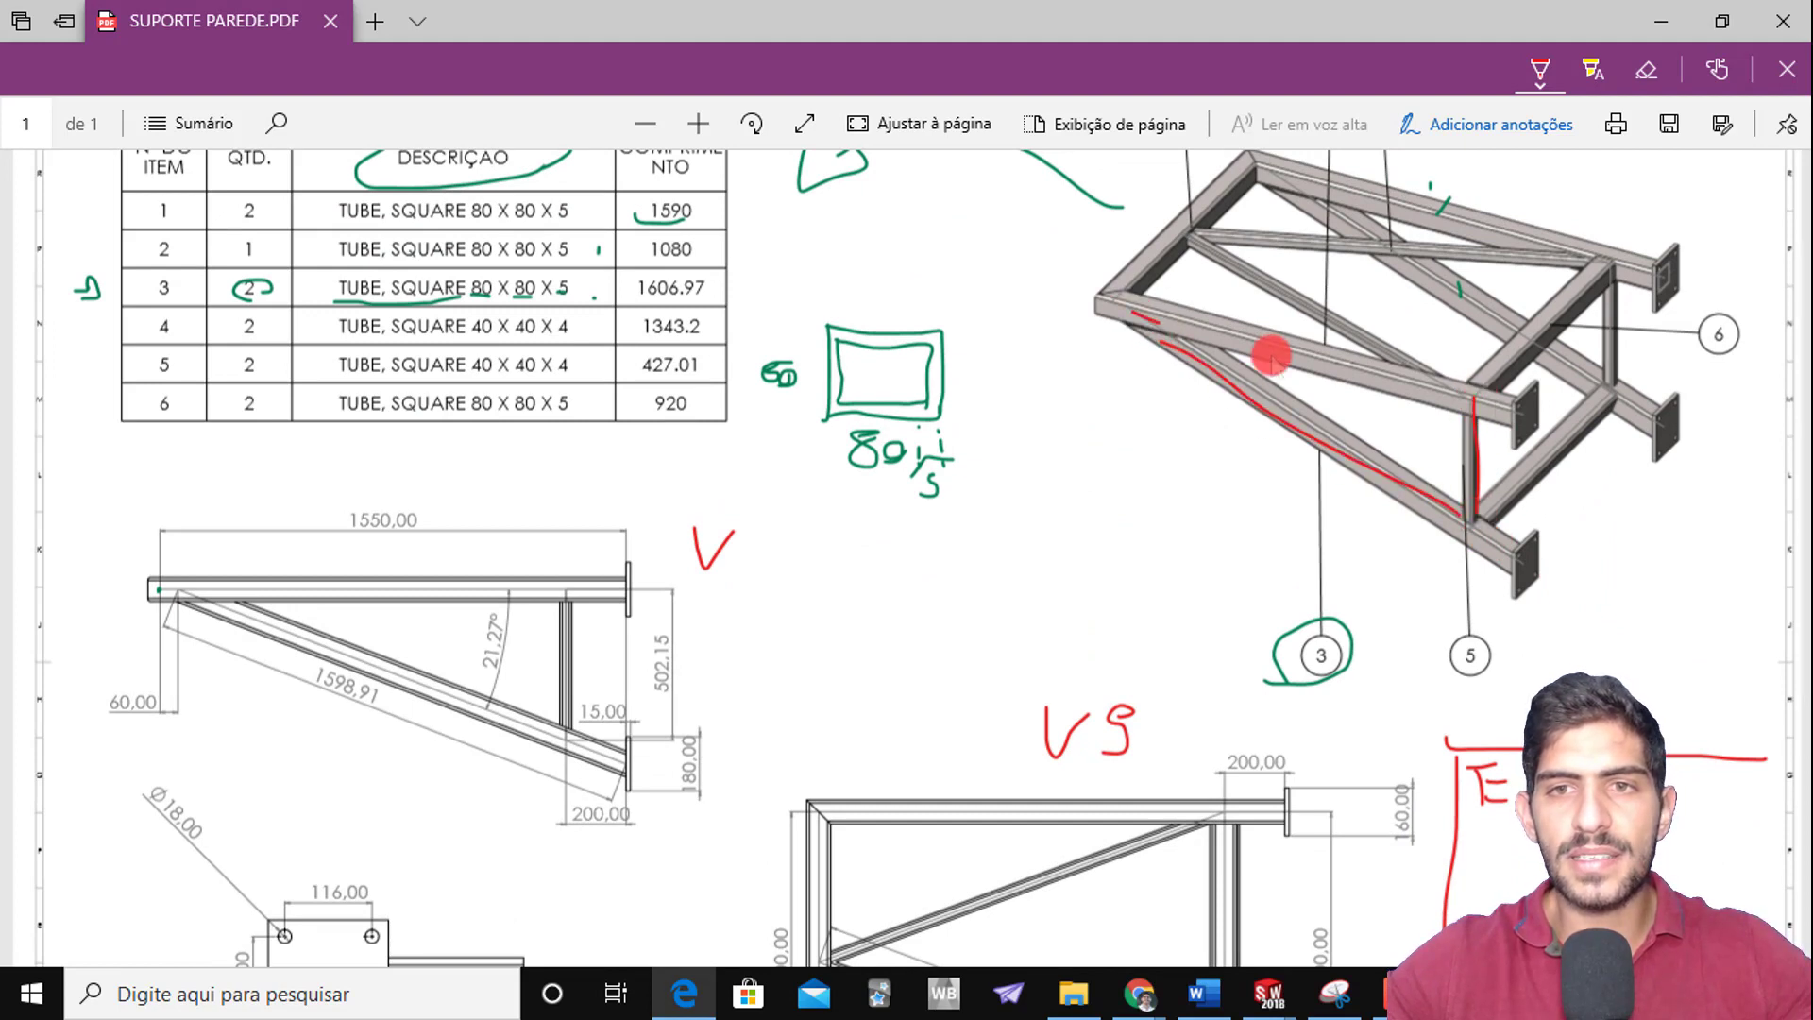
{"action": "mouse_move", "coordinate": [1270, 355]}
{"action": "left_mouse_down"}
{"action": "mouse_move", "coordinate": [1464, 394]}
{"action": "mouse_move", "coordinate": [1590, 251]}
{"action": "mouse_move", "coordinate": [1618, 296]}
{"action": "mouse_move", "coordinate": [1622, 378]}
{"action": "mouse_move", "coordinate": [1509, 503]}
{"action": "left_mouse_up"}
{"action": "mouse_move", "coordinate": [1126, 306]}
{"action": "left_mouse_down"}
{"action": "mouse_move", "coordinate": [1286, 165]}
{"action": "mouse_move", "coordinate": [1659, 263]}
{"action": "left_mouse_up"}
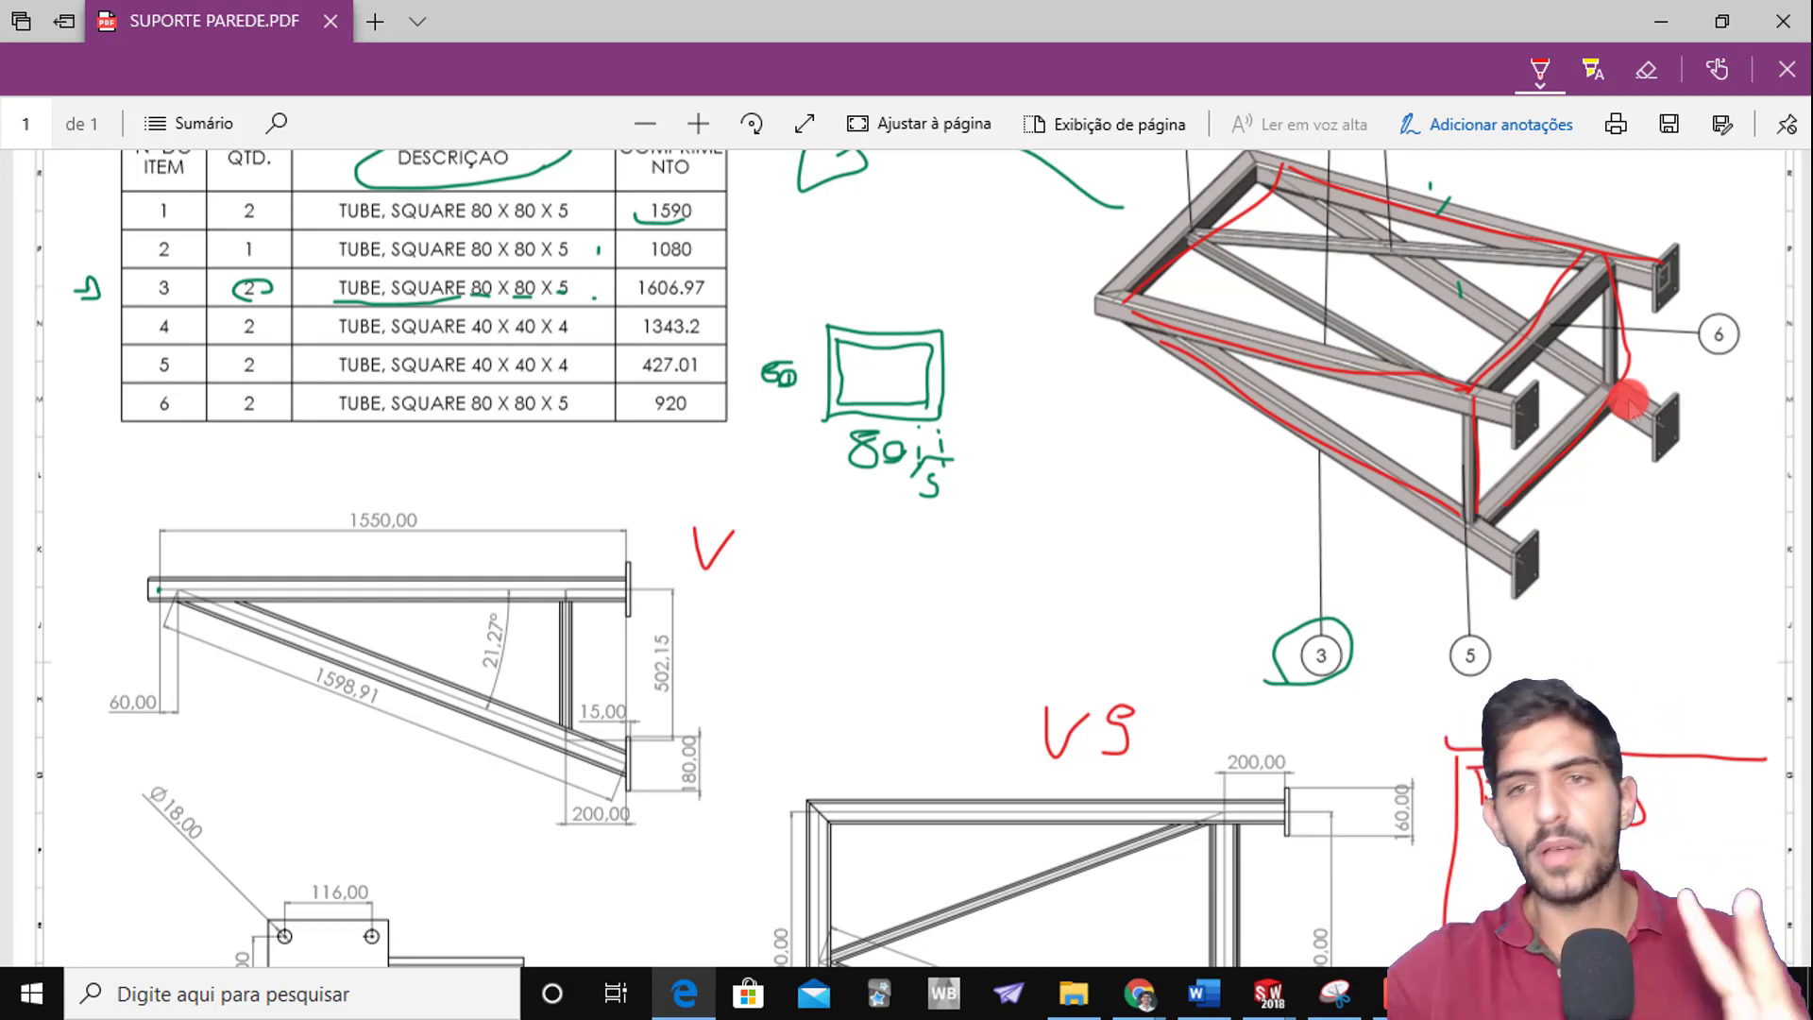
Draw a long red line diagonally across the isometric view, with a curved arrow leading to the far upper tube
{"action": "scroll", "coordinate": [1376, 457], "scroll_direction": "up", "scroll_amount": 1}
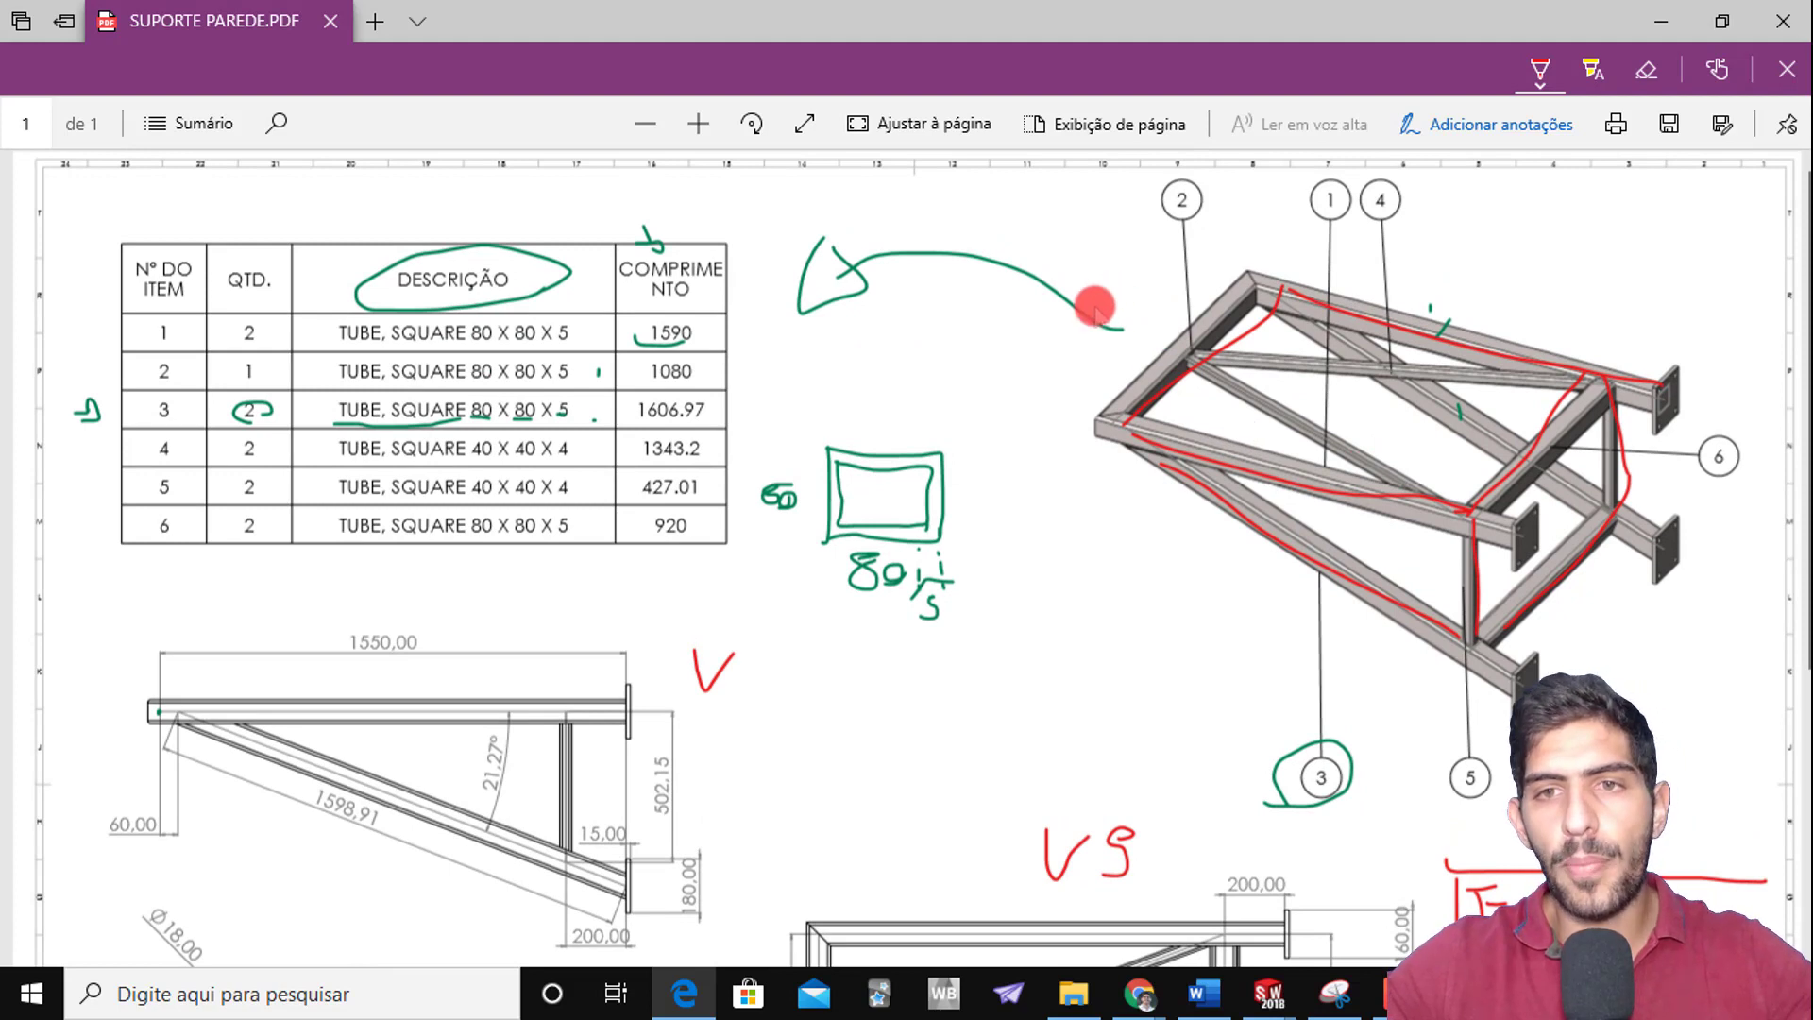
{"action": "left_click_drag", "start_coordinate": [1069, 304], "coordinate": [1755, 621]}
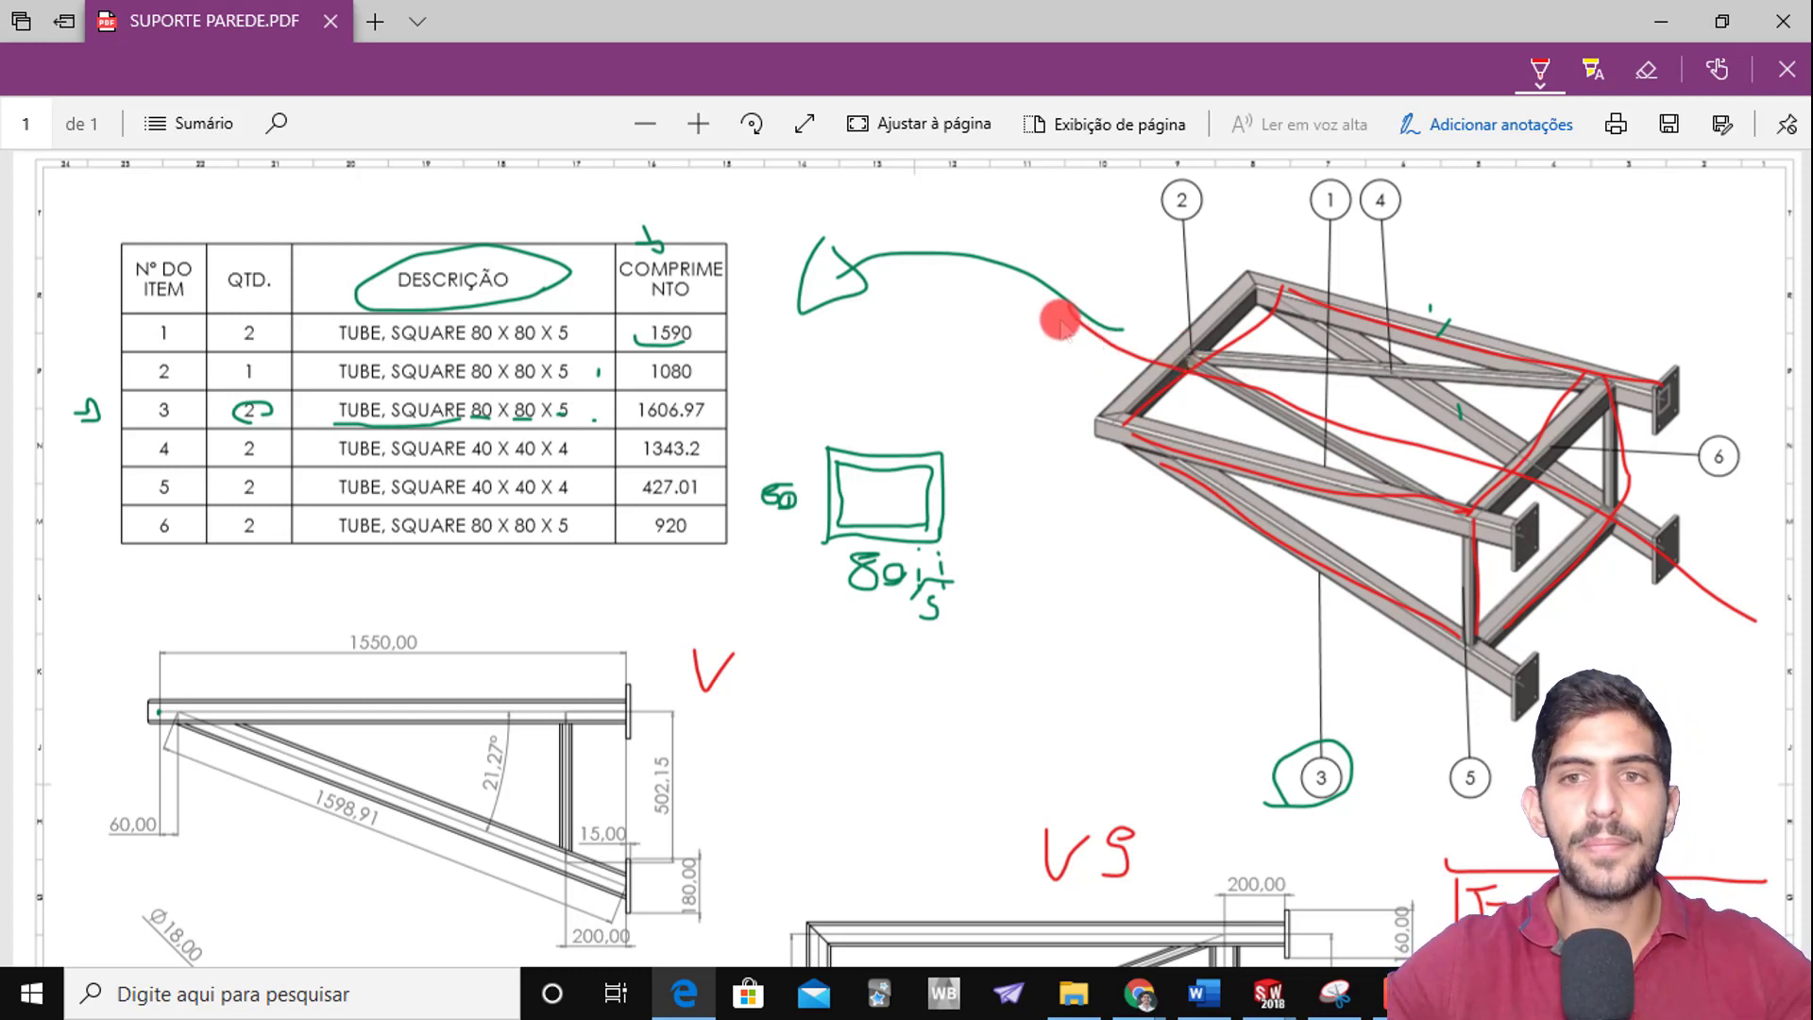
{"action": "mouse_move", "coordinate": [1060, 312]}
{"action": "left_mouse_down"}
{"action": "mouse_move", "coordinate": [1113, 271]}
{"action": "mouse_move", "coordinate": [1149, 303]}
{"action": "mouse_move", "coordinate": [1500, 312]}
{"action": "left_mouse_up"}
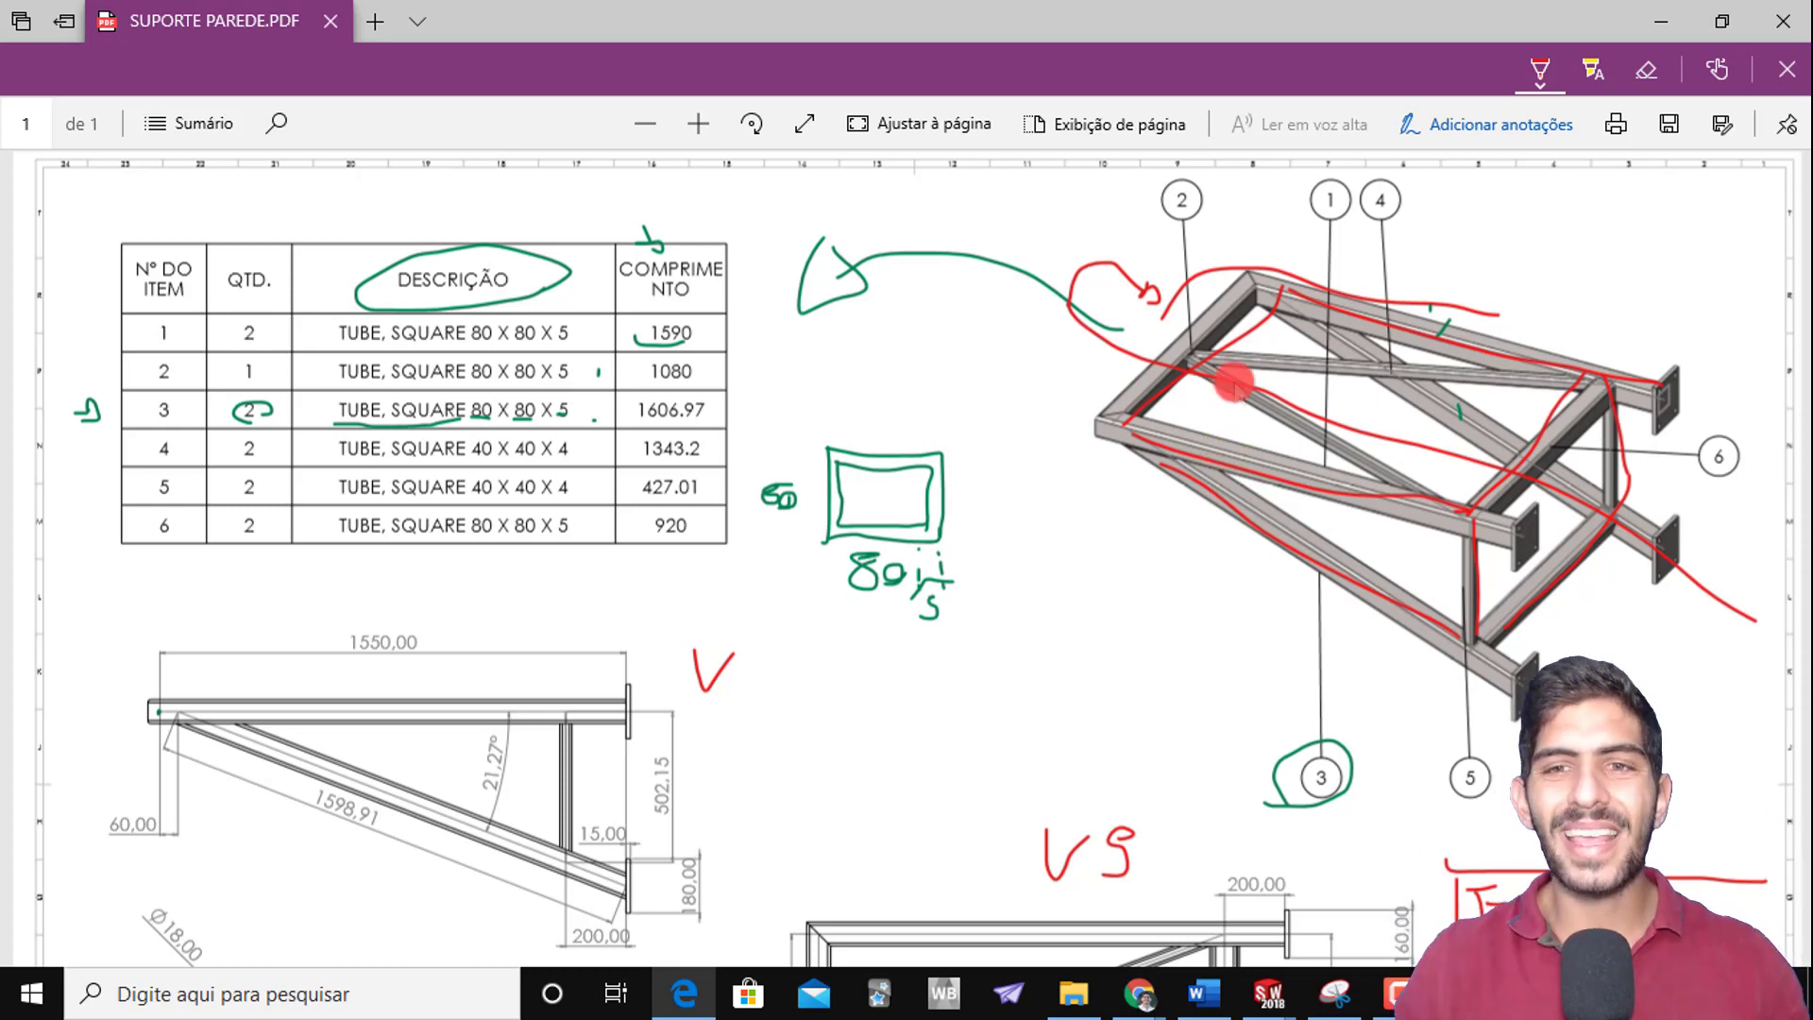
Write "Cp E (Soldagem" in red under "E 3D" in the notes frame
{"action": "scroll", "coordinate": [1306, 385], "scroll_direction": "down", "scroll_amount": 5}
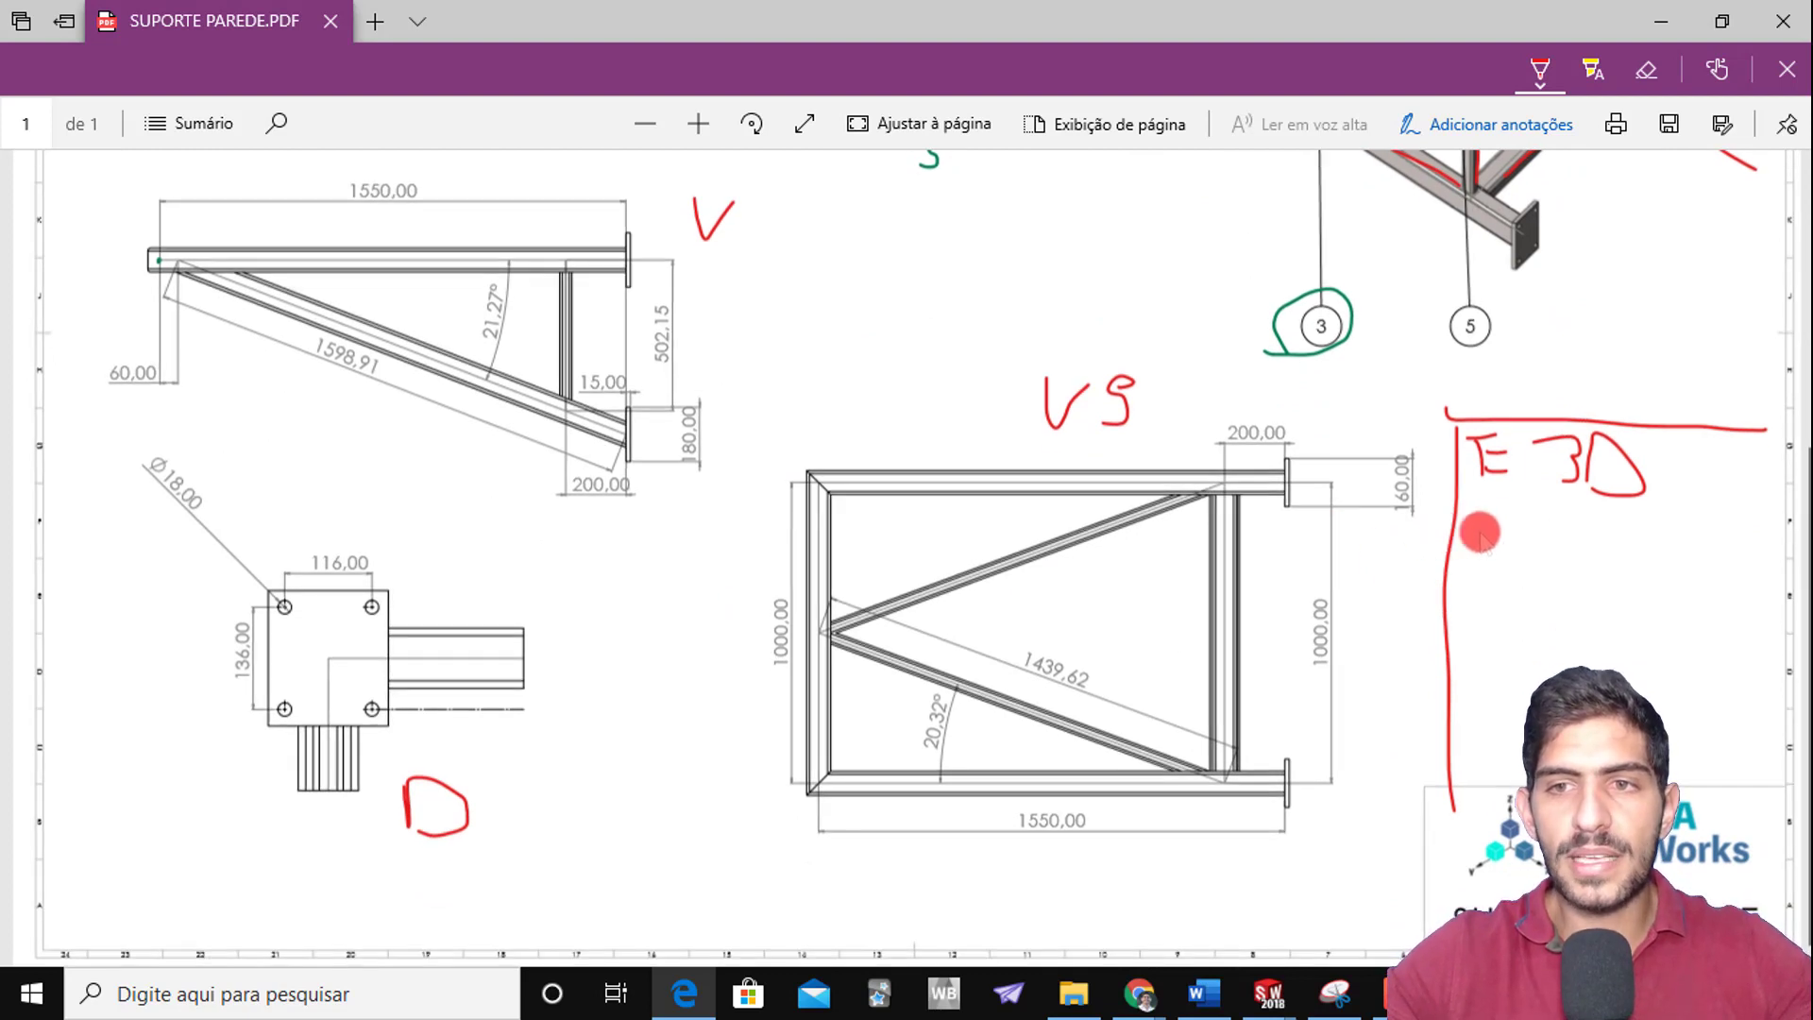
{"action": "mouse_move", "coordinate": [1500, 517]}
{"action": "left_mouse_down"}
{"action": "mouse_move", "coordinate": [1479, 542]}
{"action": "mouse_move", "coordinate": [1588, 524]}
{"action": "mouse_move", "coordinate": [1573, 565]}
{"action": "mouse_move", "coordinate": [1634, 533]}
{"action": "mouse_move", "coordinate": [1625, 546]}
{"action": "mouse_move", "coordinate": [1639, 514]}
{"action": "mouse_move", "coordinate": [1671, 546]}
{"action": "mouse_move", "coordinate": [1759, 510]}
{"action": "mouse_move", "coordinate": [1758, 526]}
{"action": "left_mouse_up"}
{"action": "left_click", "coordinate": [1568, 523]}
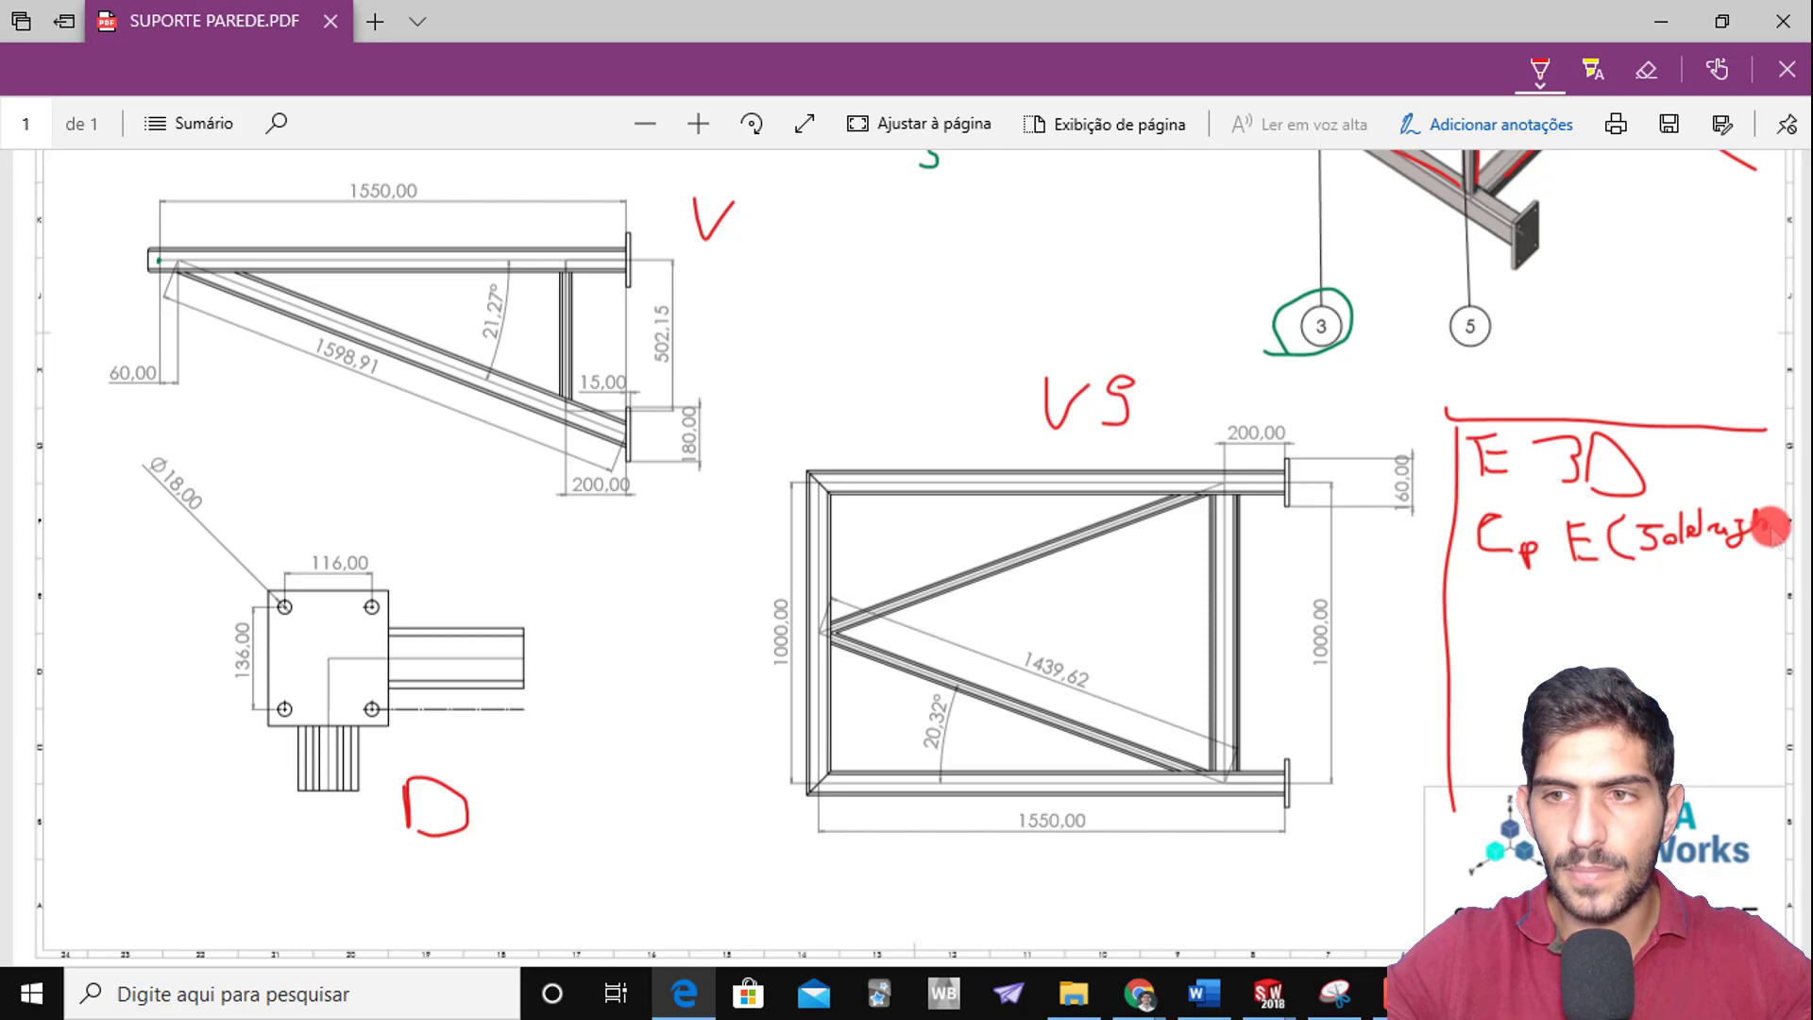
Draw a red arrow pointing at the drilled plate detail and add the entries "Rb" and "A" to the notes frame
{"action": "scroll", "coordinate": [1511, 578], "scroll_direction": "up", "scroll_amount": 3}
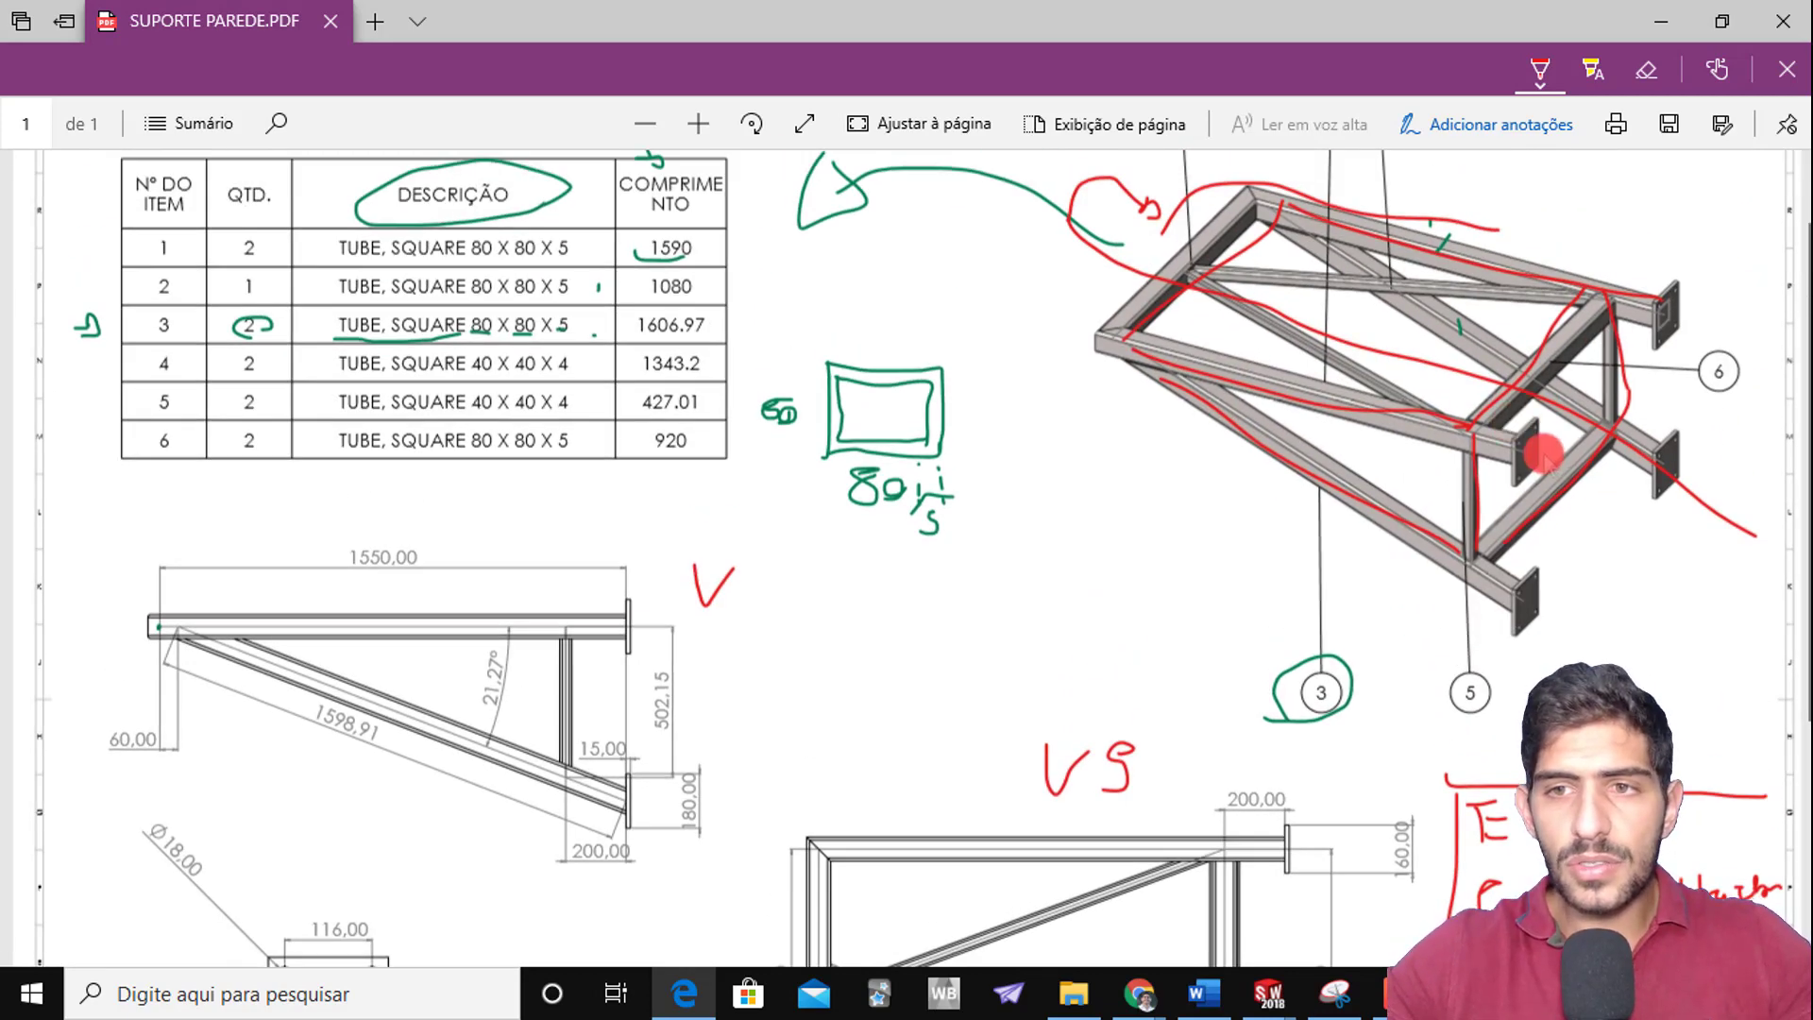
{"action": "scroll", "coordinate": [1538, 393], "scroll_direction": "down", "scroll_amount": 1}
{"action": "scroll", "coordinate": [1549, 404], "scroll_direction": "up", "scroll_amount": 1}
{"action": "scroll", "coordinate": [1096, 620], "scroll_direction": "down", "scroll_amount": 3}
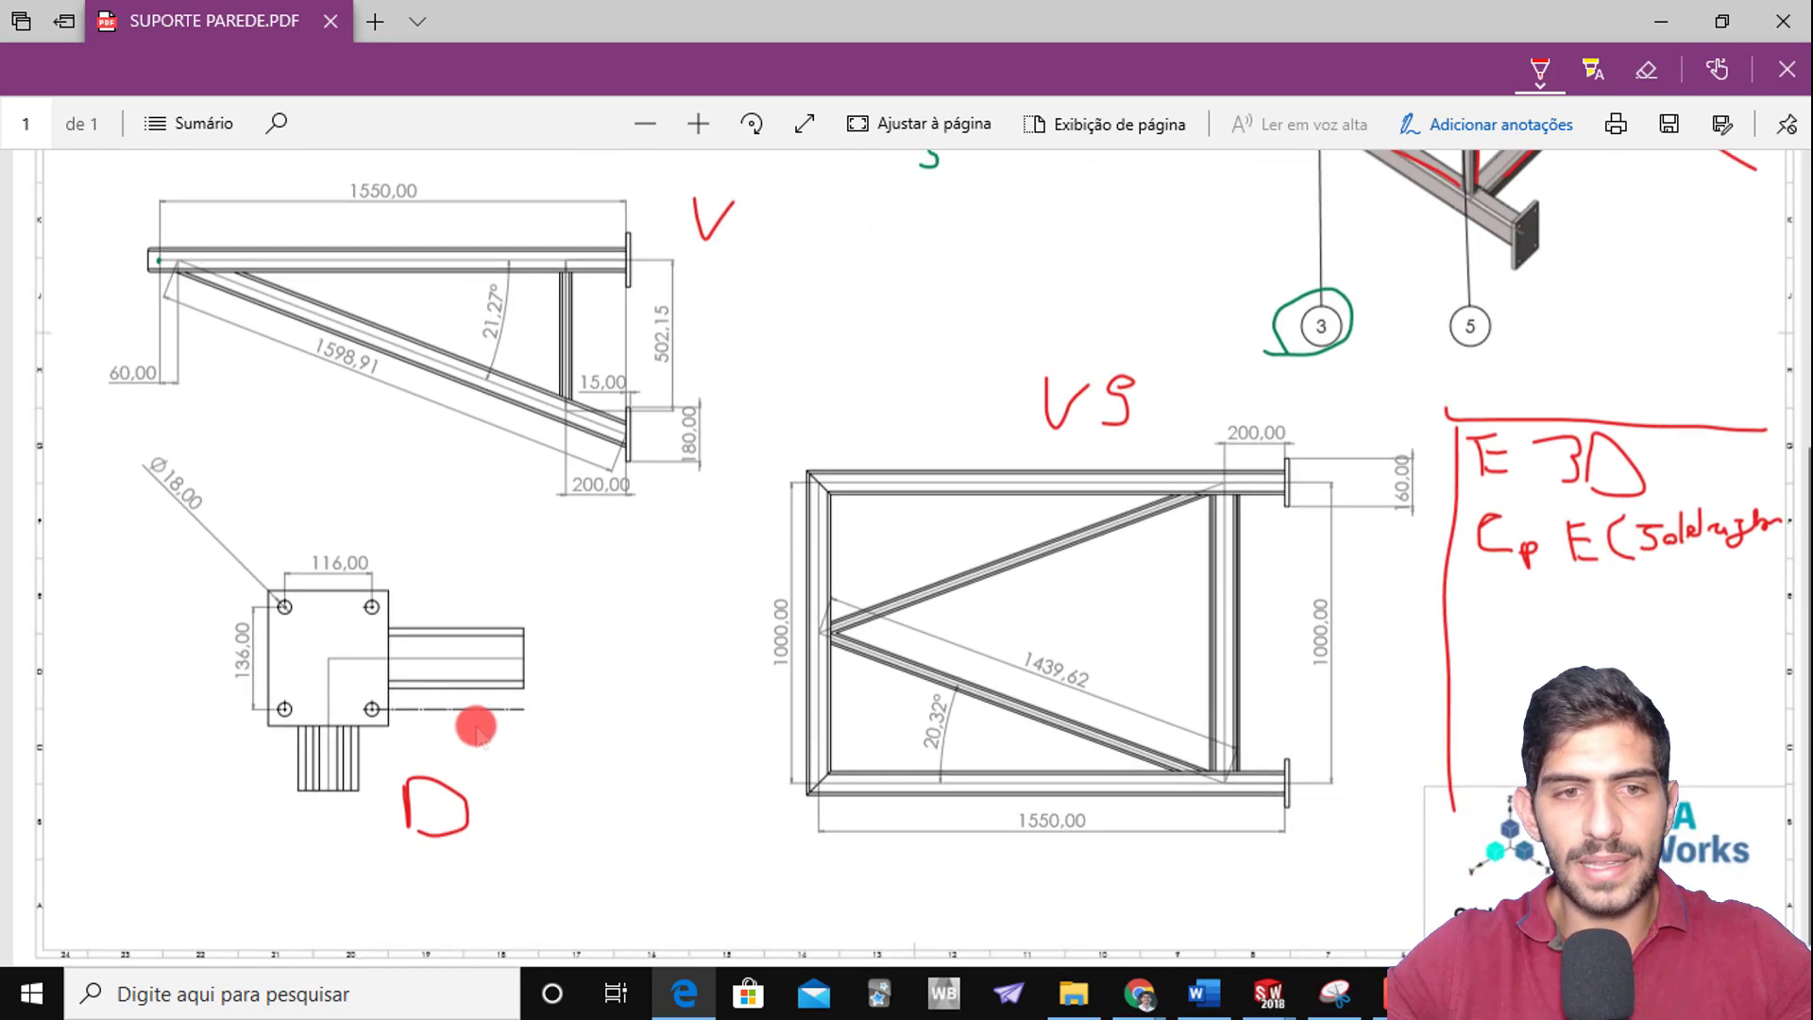
{"action": "mouse_move", "coordinate": [522, 522]}
{"action": "left_mouse_down"}
{"action": "mouse_move", "coordinate": [436, 589]}
{"action": "mouse_move", "coordinate": [451, 555]}
{"action": "left_mouse_up"}
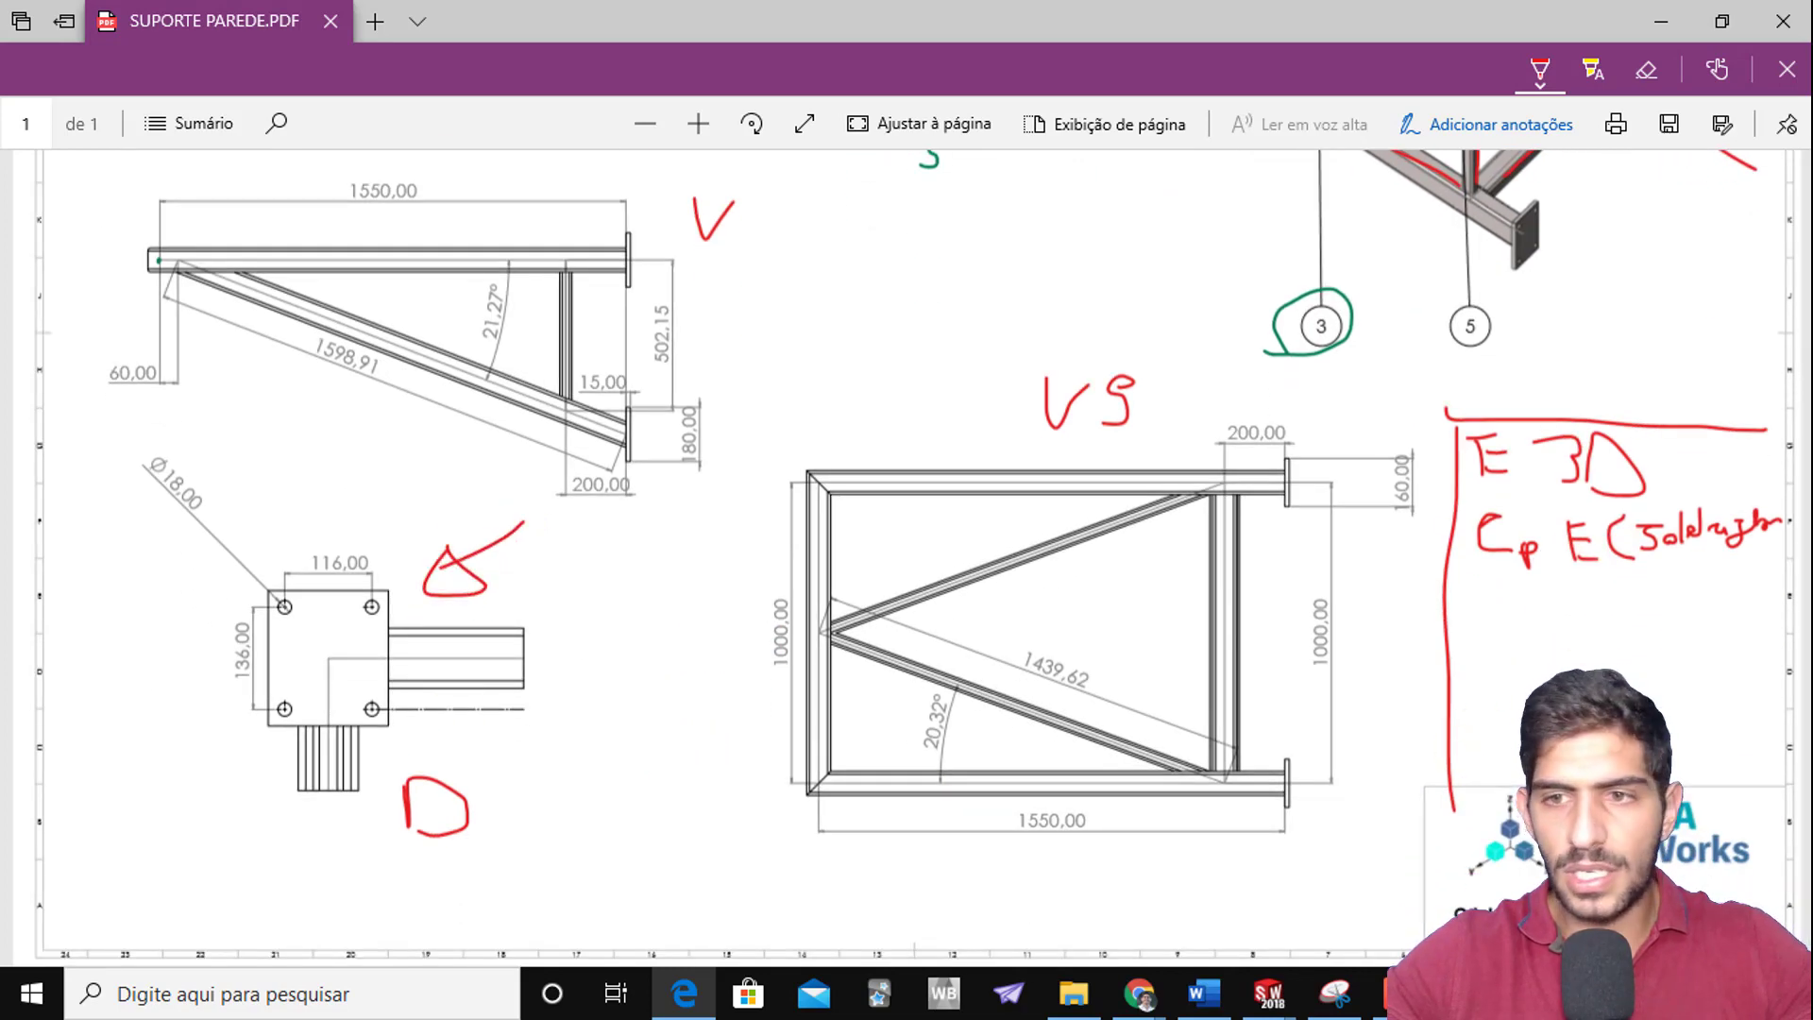
{"action": "left_click_drag", "start_coordinate": [1481, 625], "coordinate": [1504, 597]}
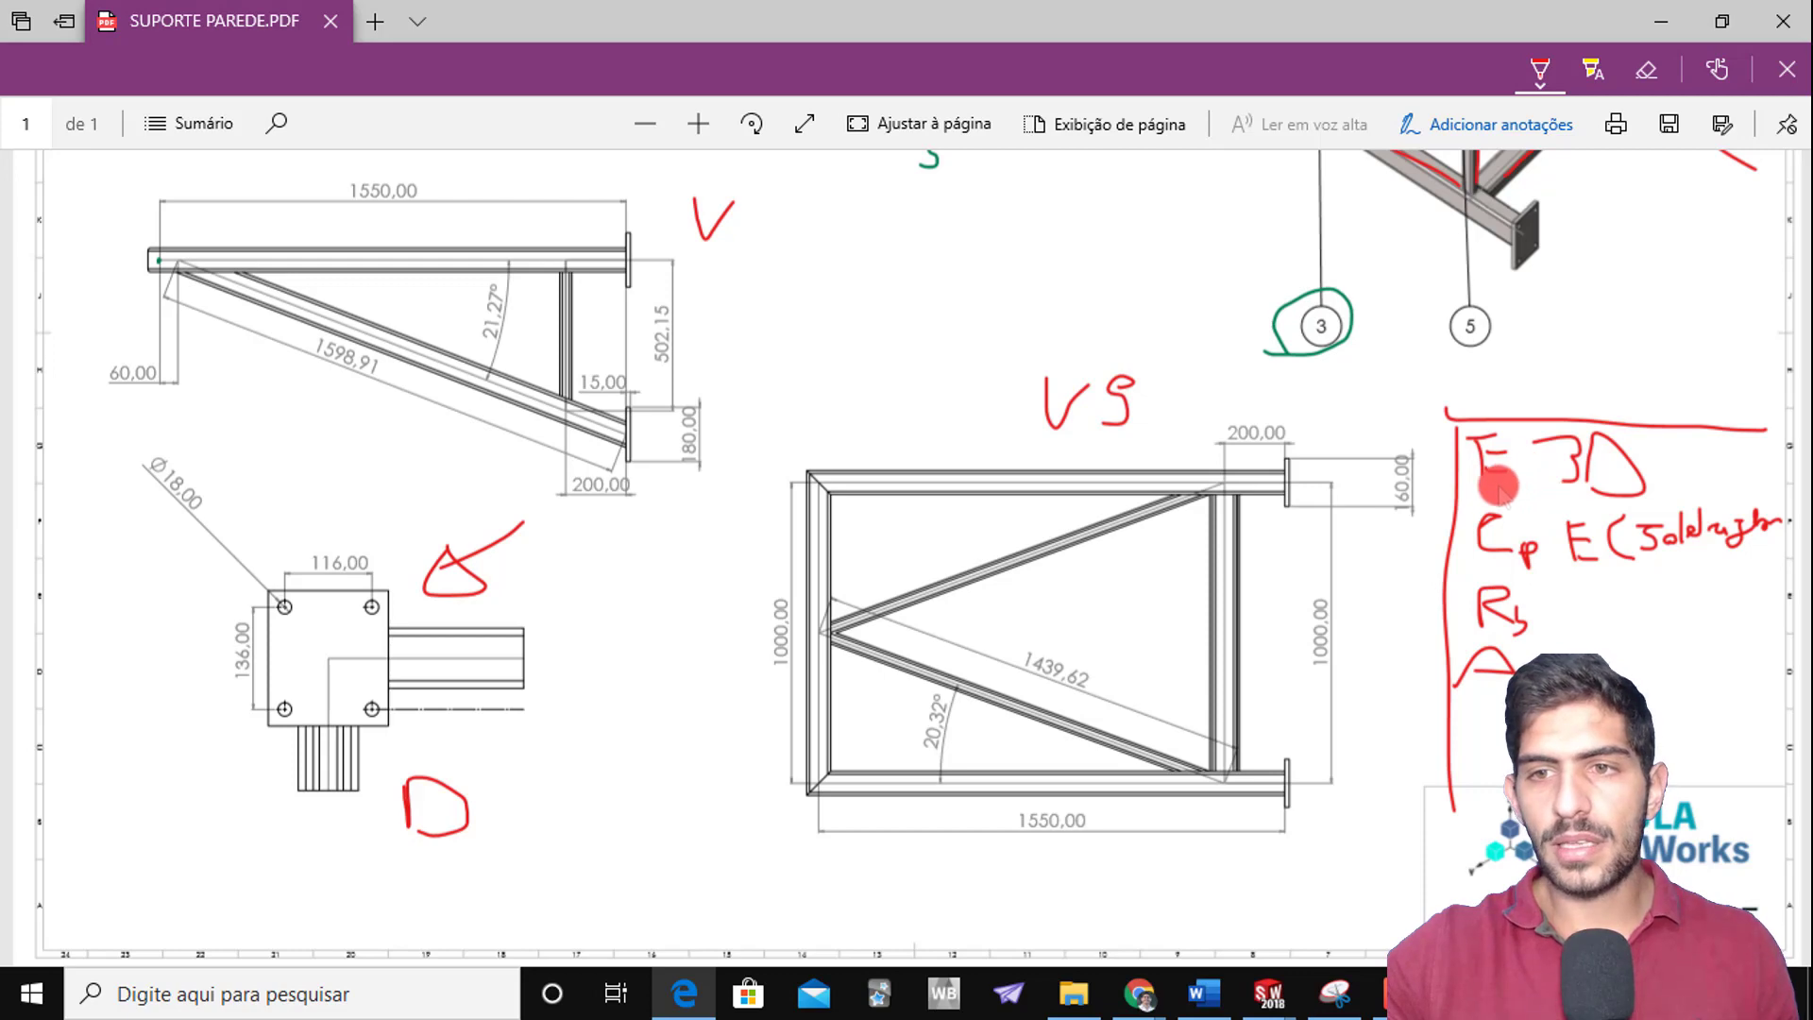
Underline the "E 3D" and "Cp E (Soldagem" notes in red and add a dash after "Rb"
{"action": "left_click_drag", "start_coordinate": [1459, 487], "coordinate": [1643, 488]}
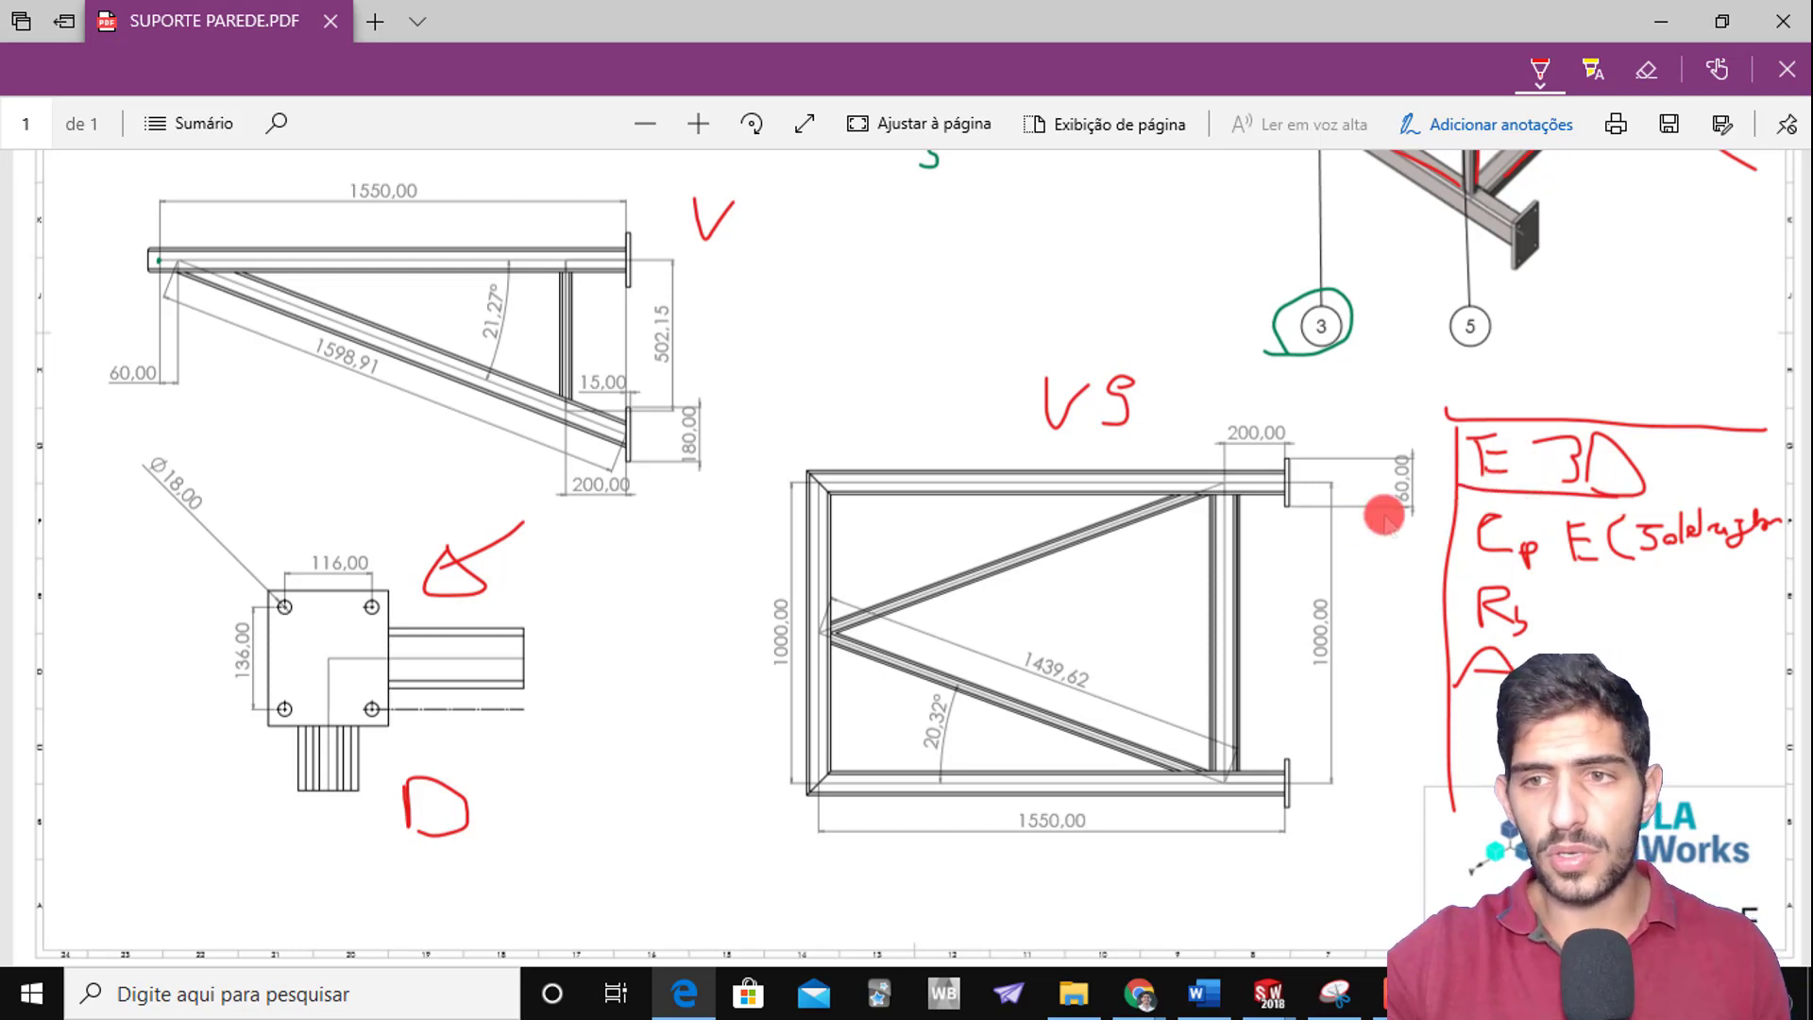
{"action": "scroll", "coordinate": [1227, 482], "scroll_direction": "up", "scroll_amount": 5}
{"action": "scroll", "coordinate": [1396, 494], "scroll_direction": "down", "scroll_amount": 5}
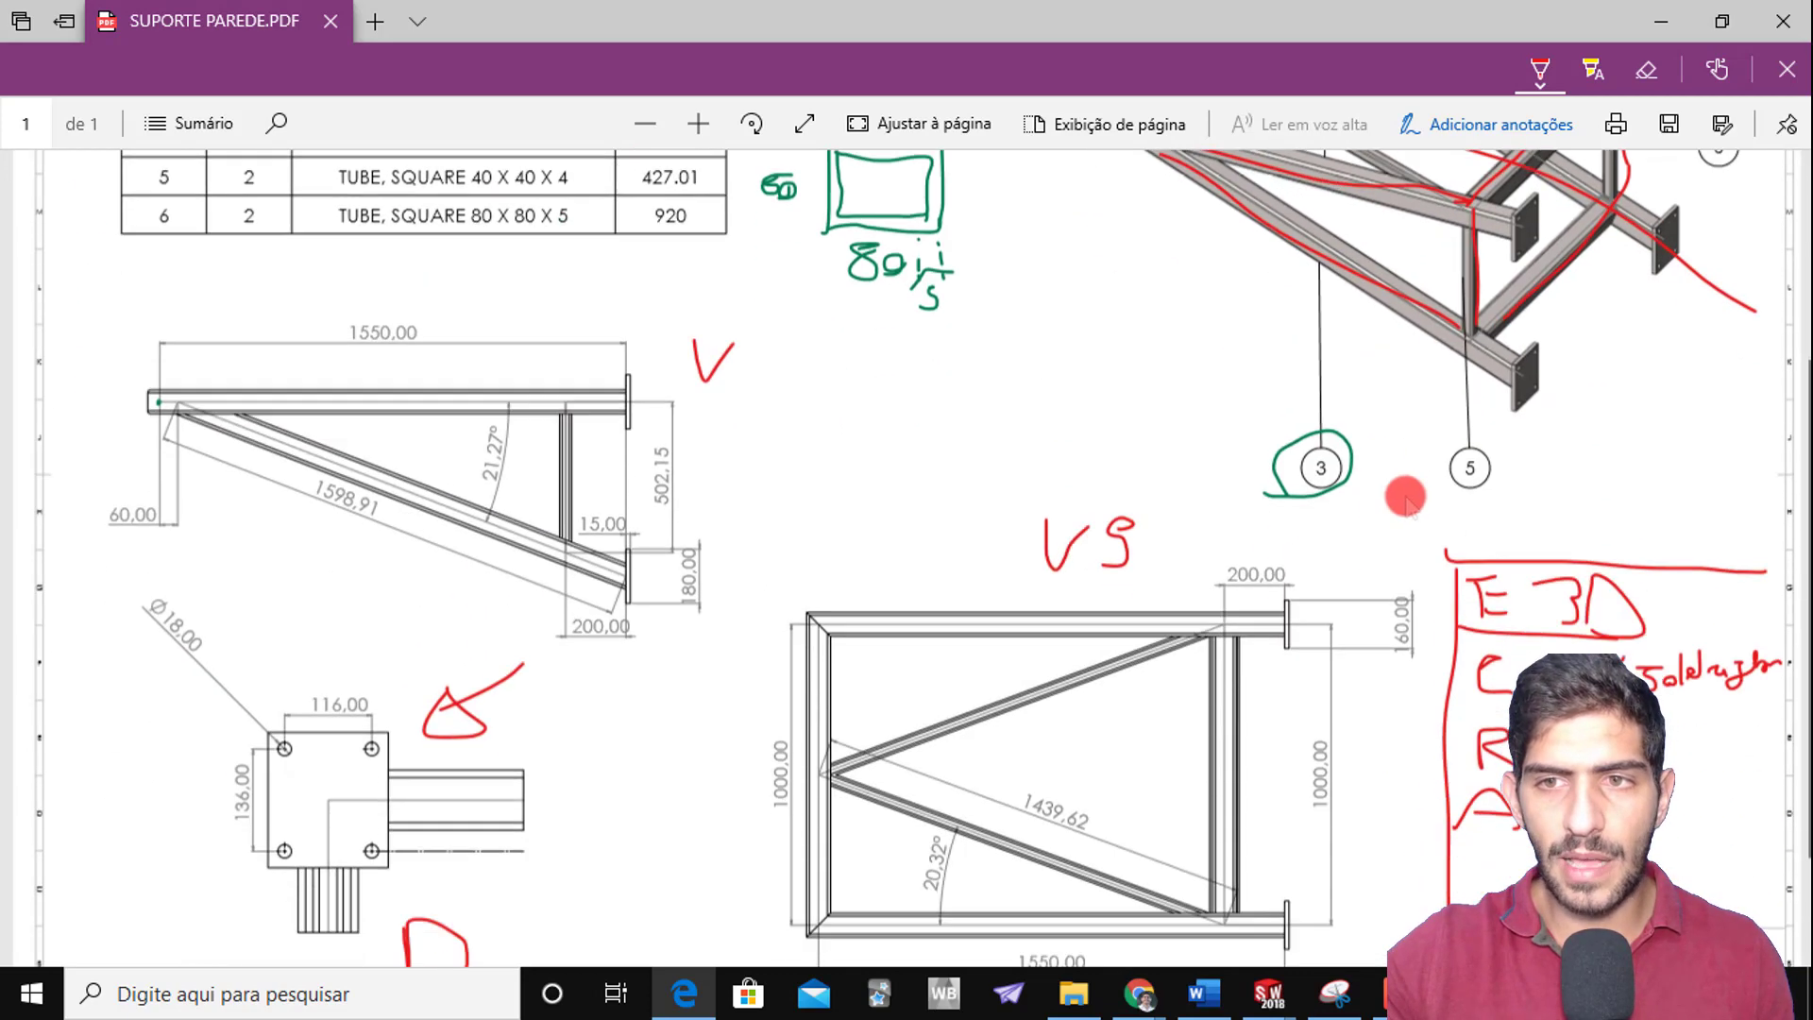
{"action": "left_click_drag", "start_coordinate": [1471, 565], "coordinate": [1726, 564]}
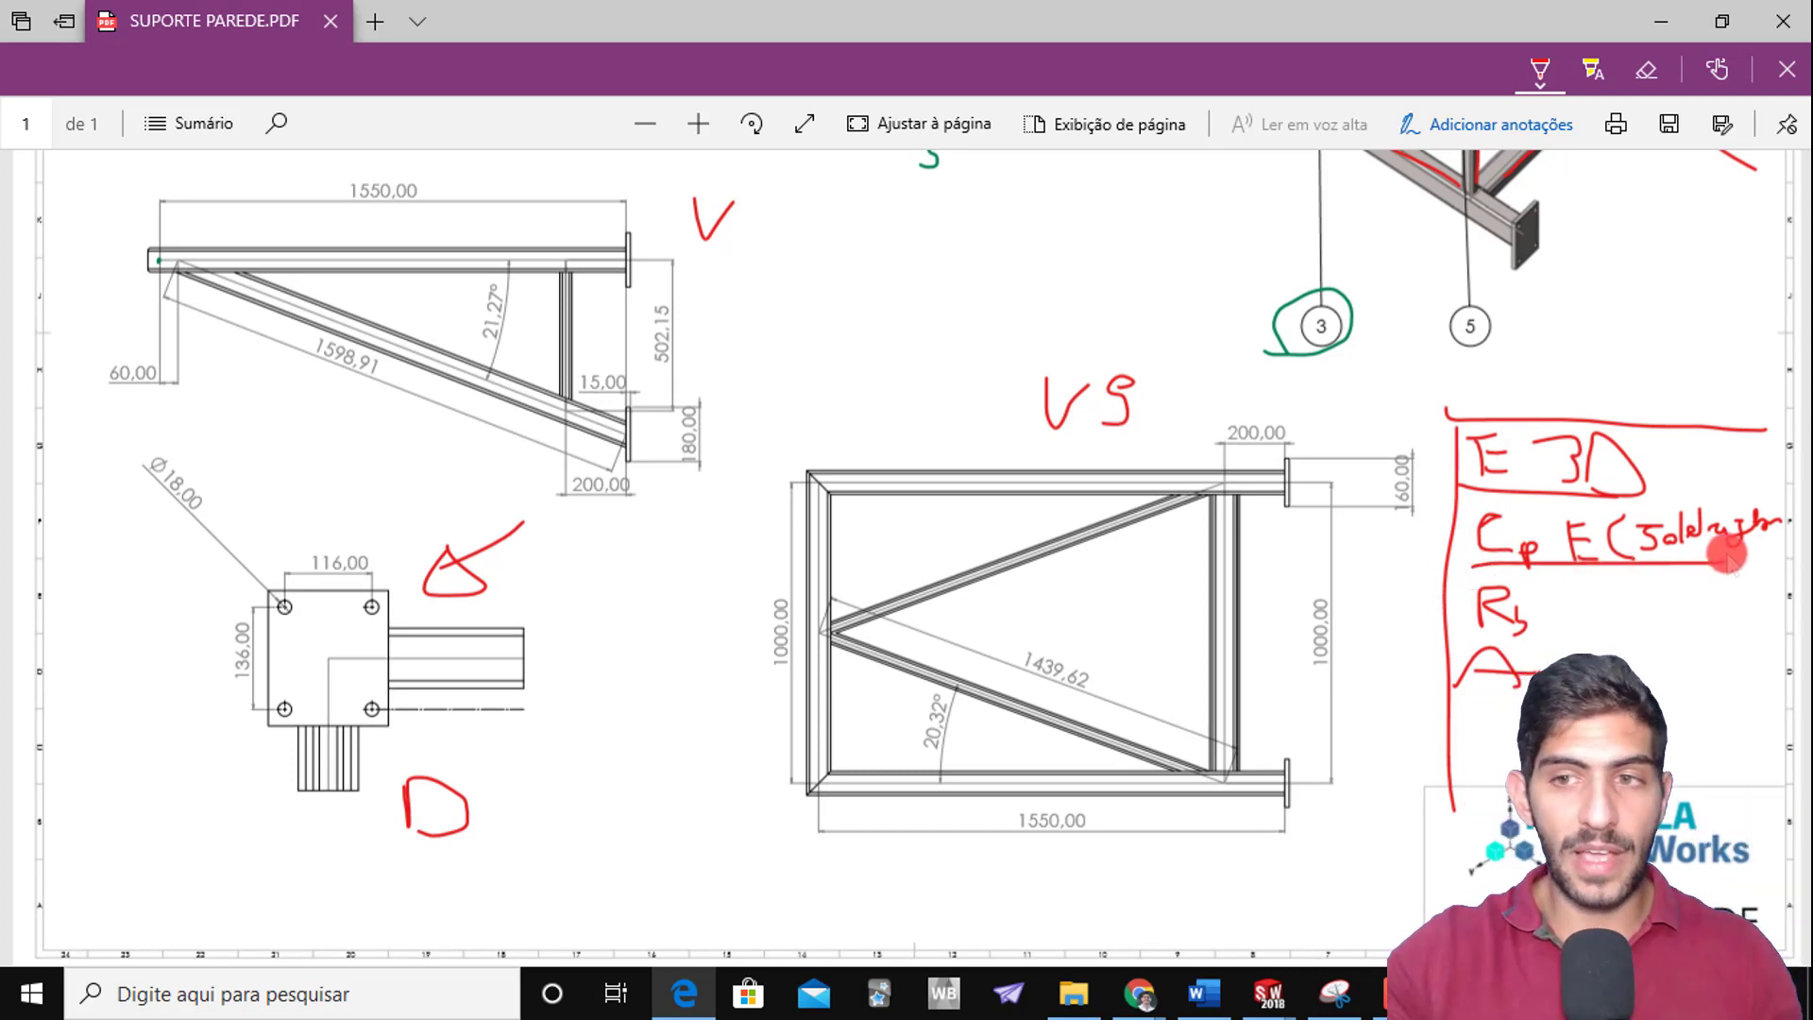
{"action": "scroll", "coordinate": [1595, 587], "scroll_direction": "up", "scroll_amount": 5}
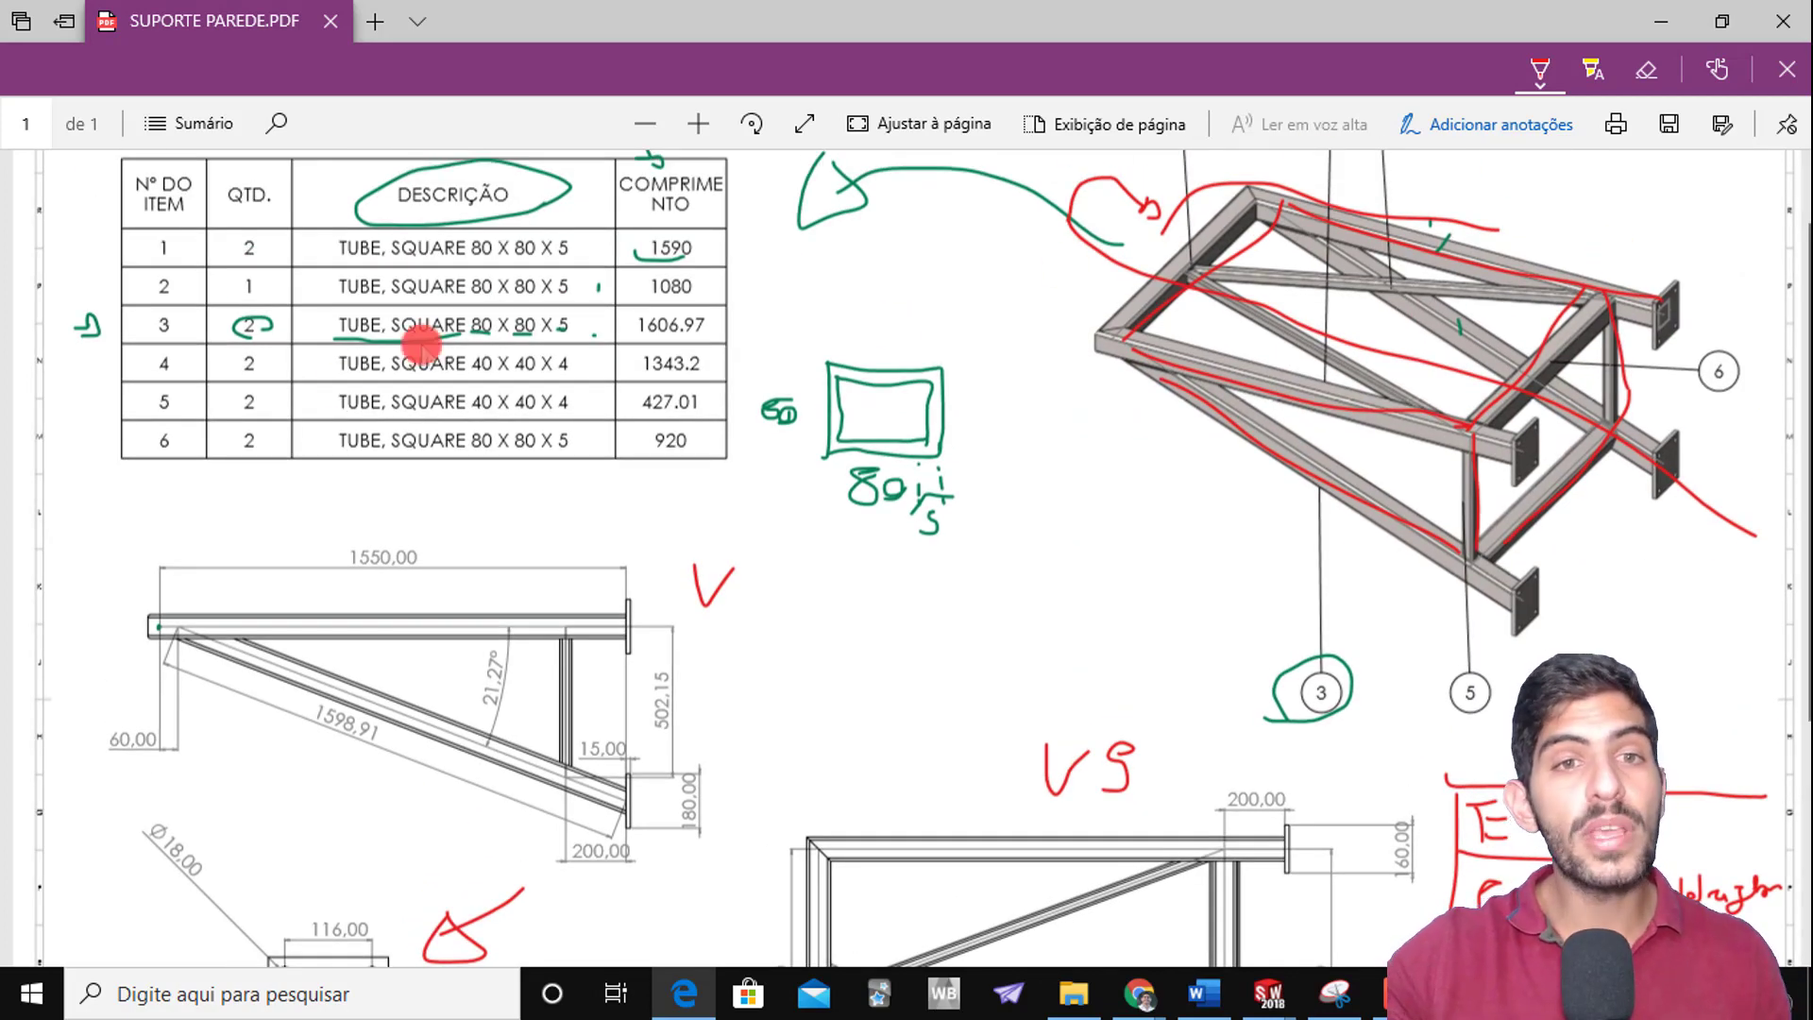
{"action": "scroll", "coordinate": [1213, 432], "scroll_direction": "down", "scroll_amount": 5}
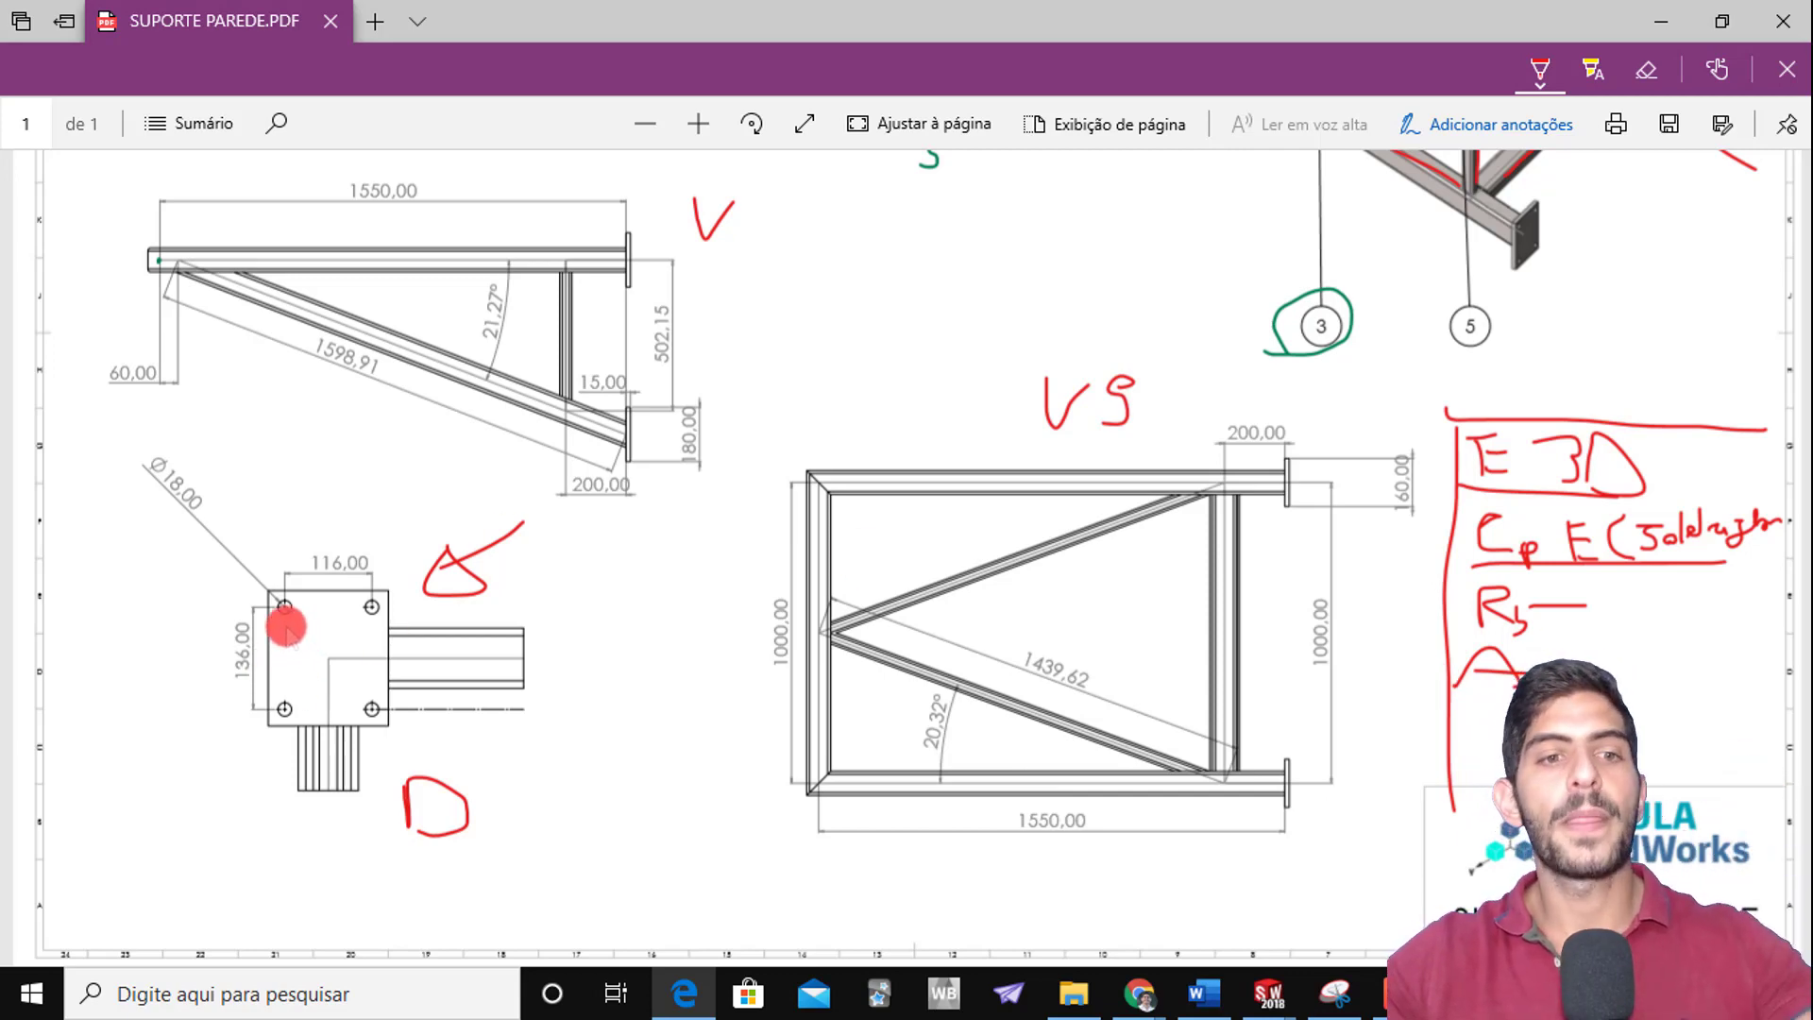
{"action": "scroll", "coordinate": [589, 630], "scroll_direction": "up", "scroll_amount": 4}
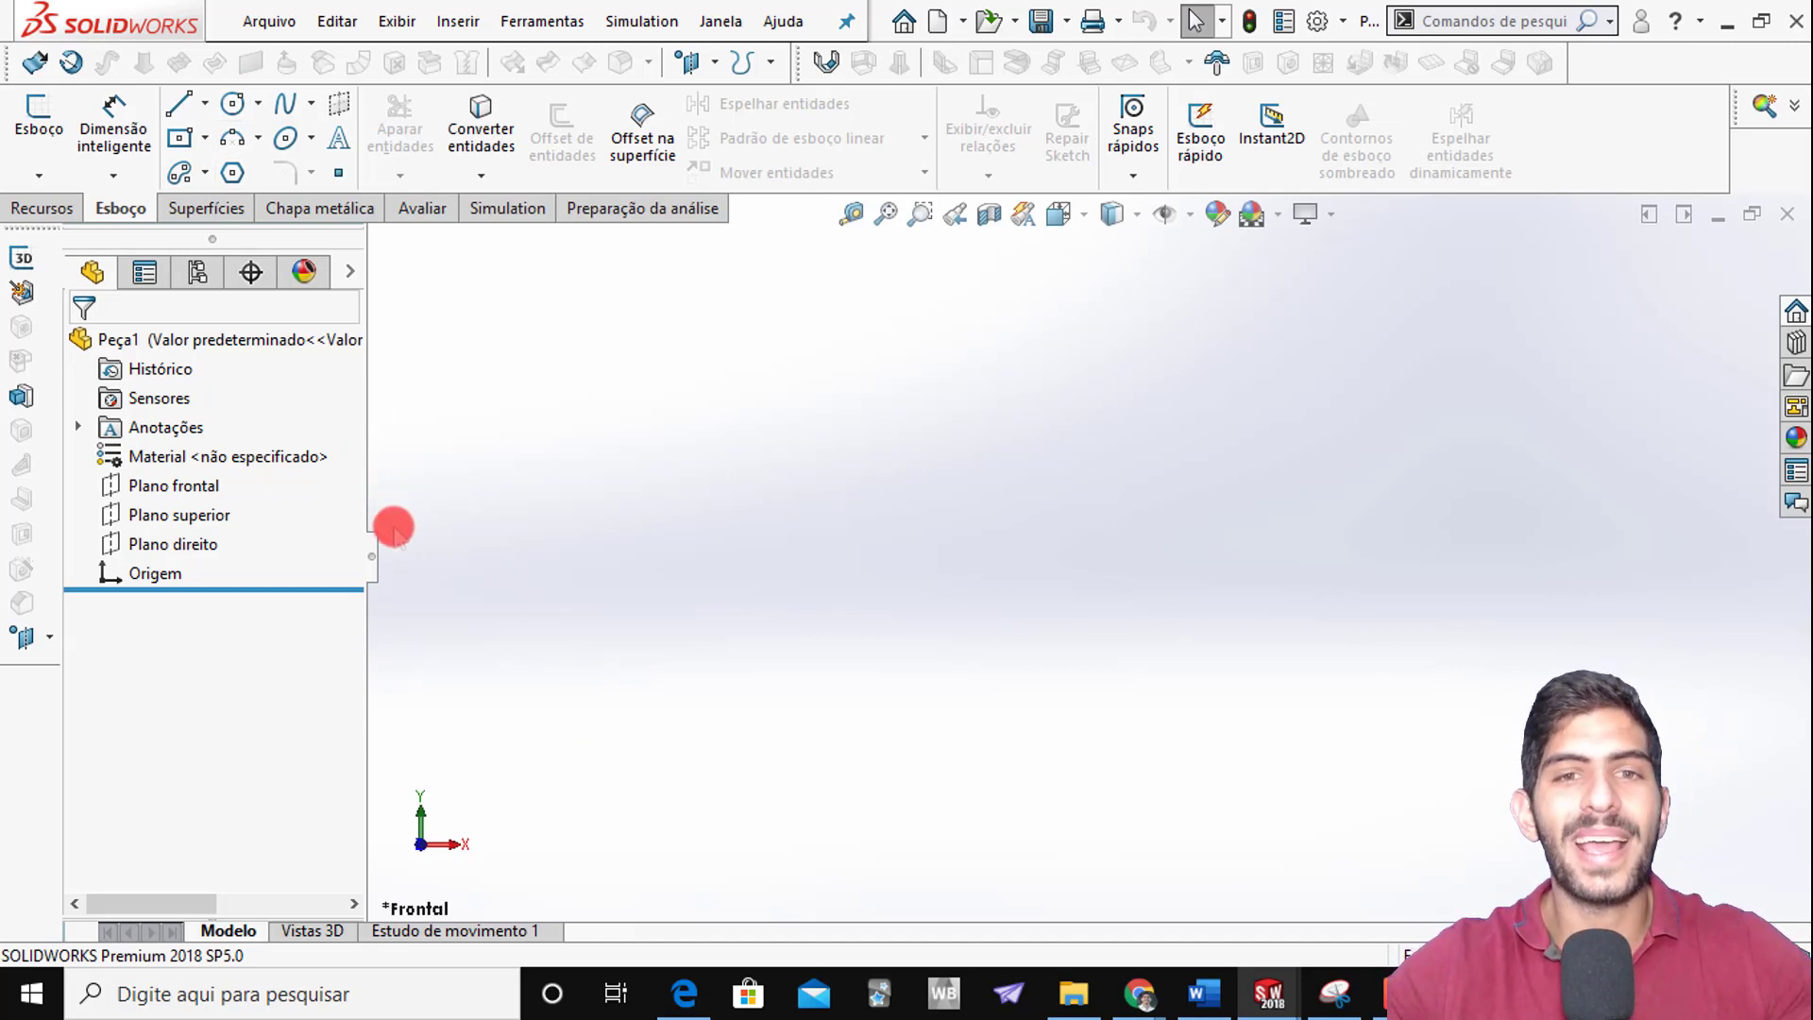
Switch between the empty SolidWorks part and the PDF drawing to review the dimensioned side and top views
{"action": "key", "text": "alt+Tab"}
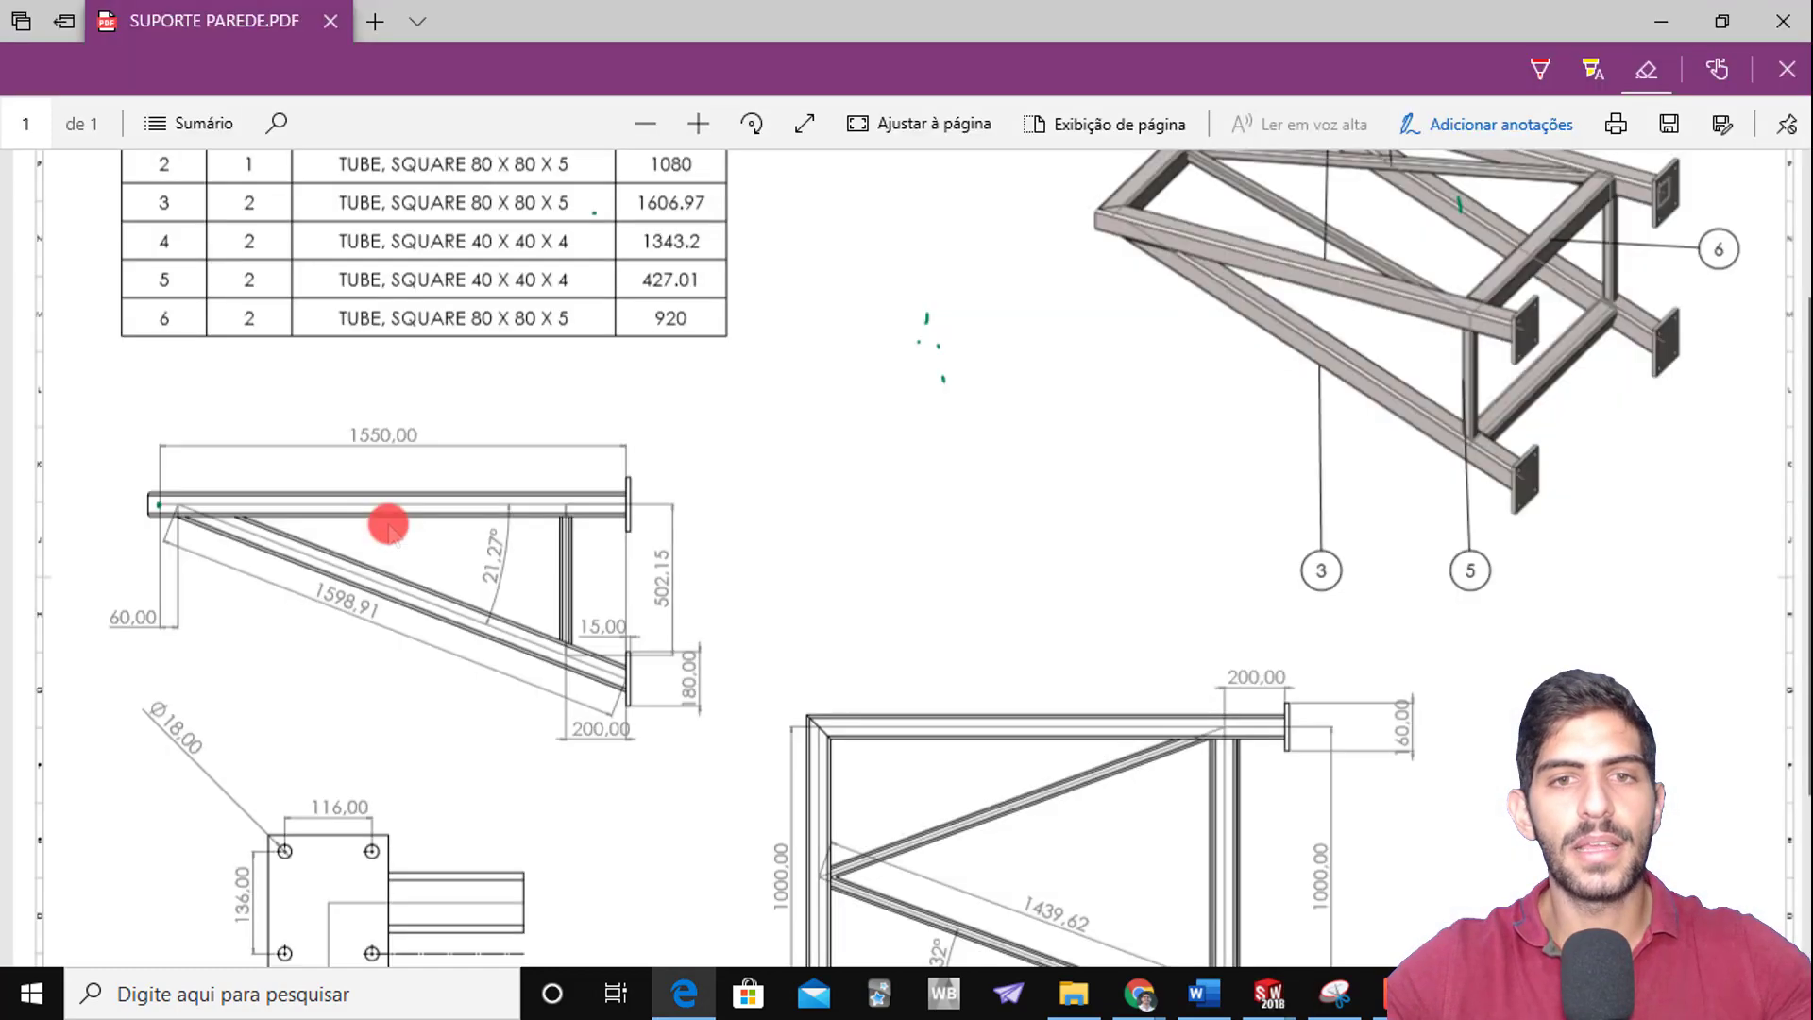
{"action": "scroll", "coordinate": [1028, 472], "scroll_direction": "up", "scroll_amount": 2}
{"action": "scroll", "coordinate": [1025, 477], "scroll_direction": "down", "scroll_amount": 4}
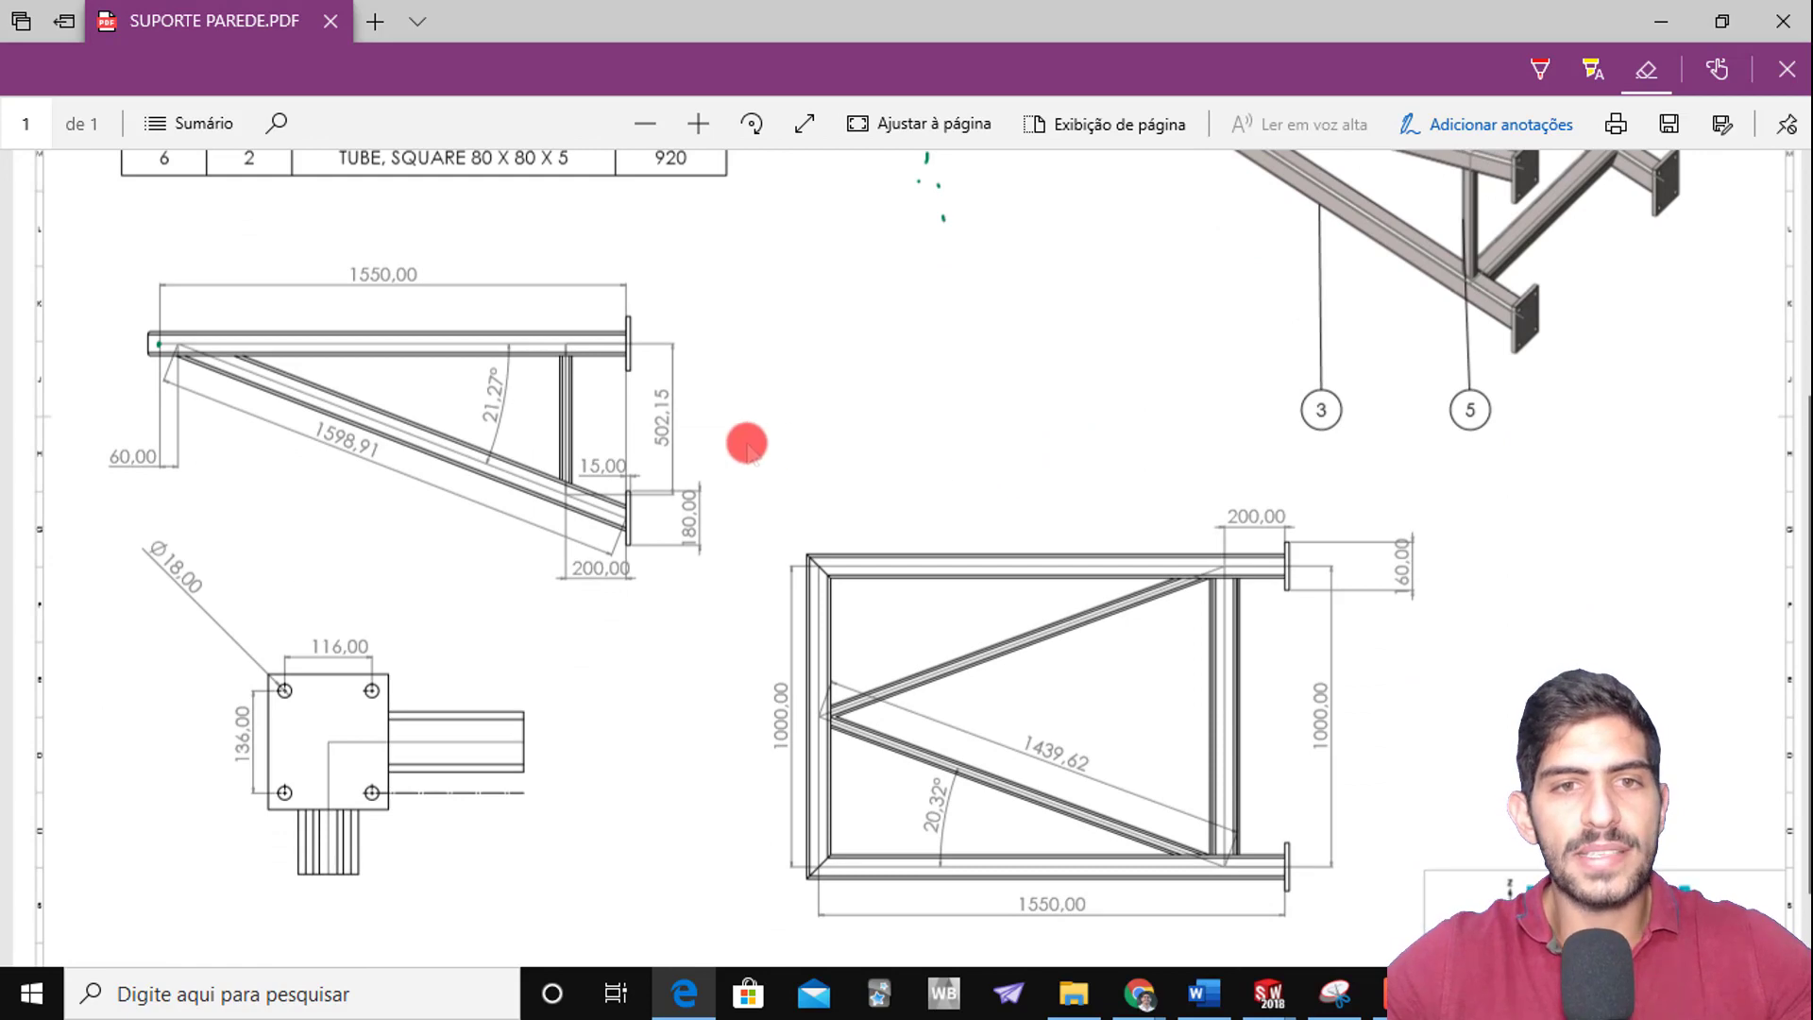
{"action": "key", "text": "alt+Tab"}
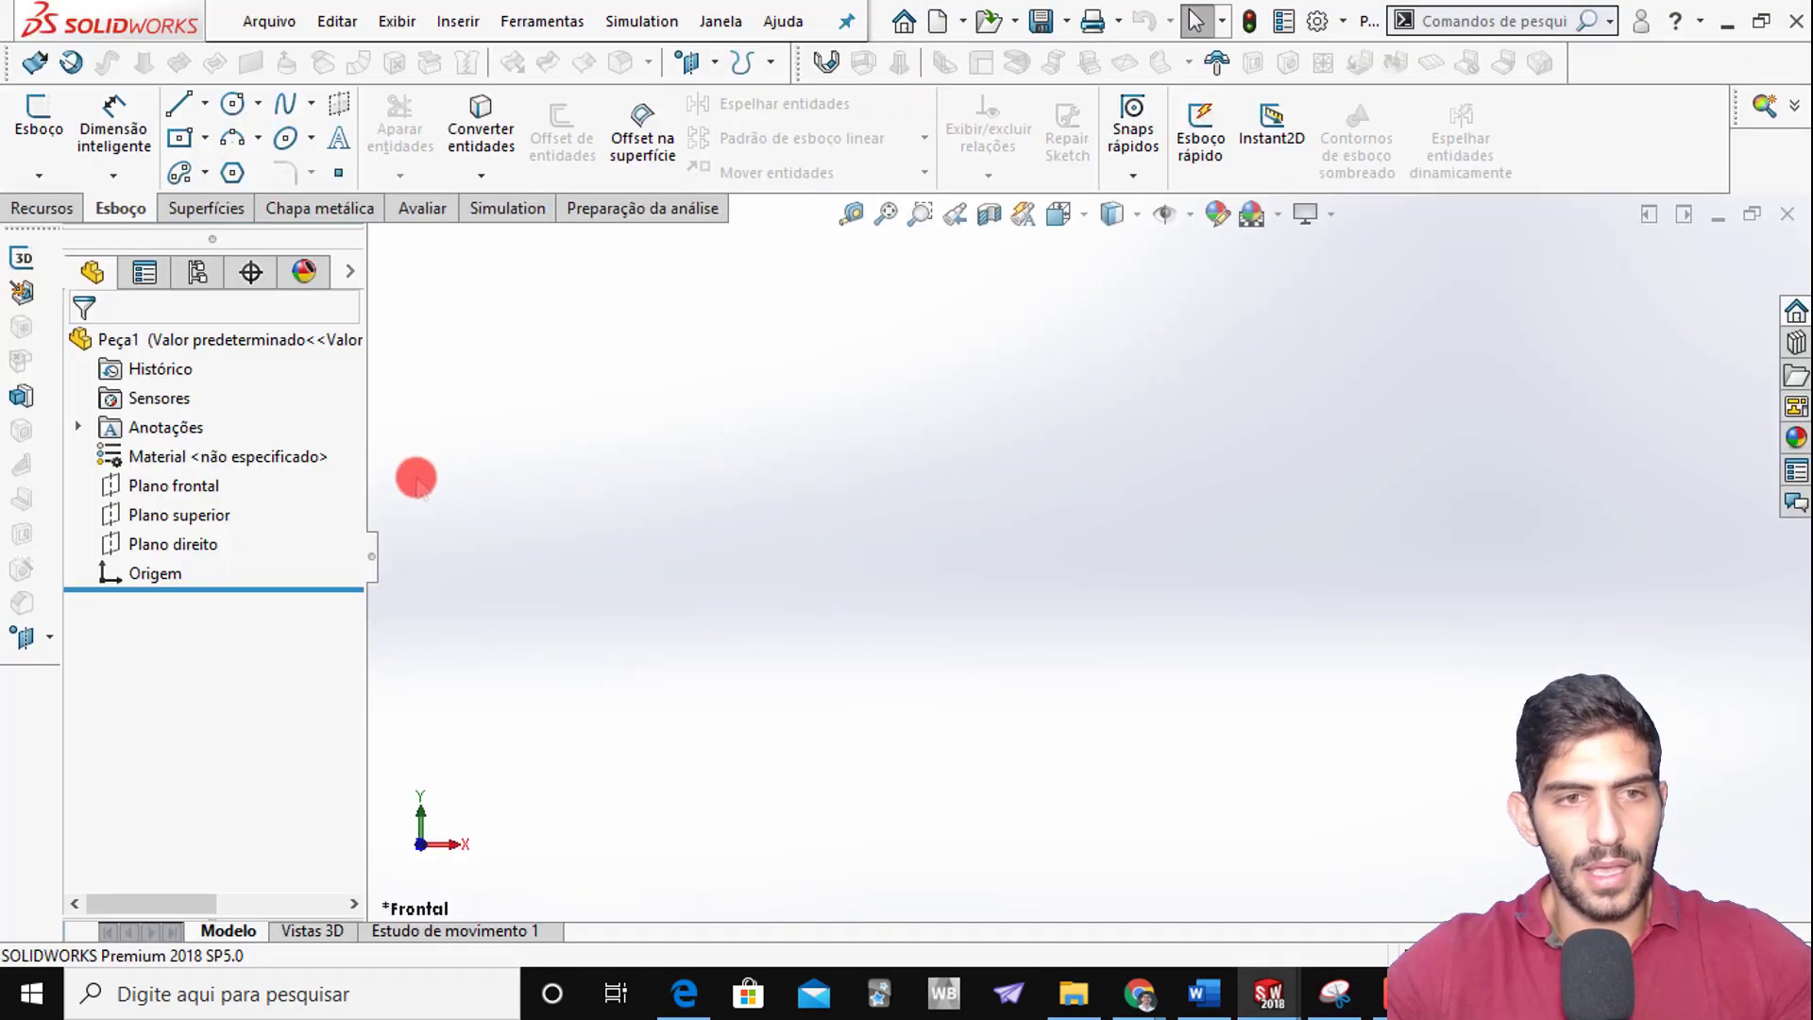
{"action": "key", "text": "alt+Tab"}
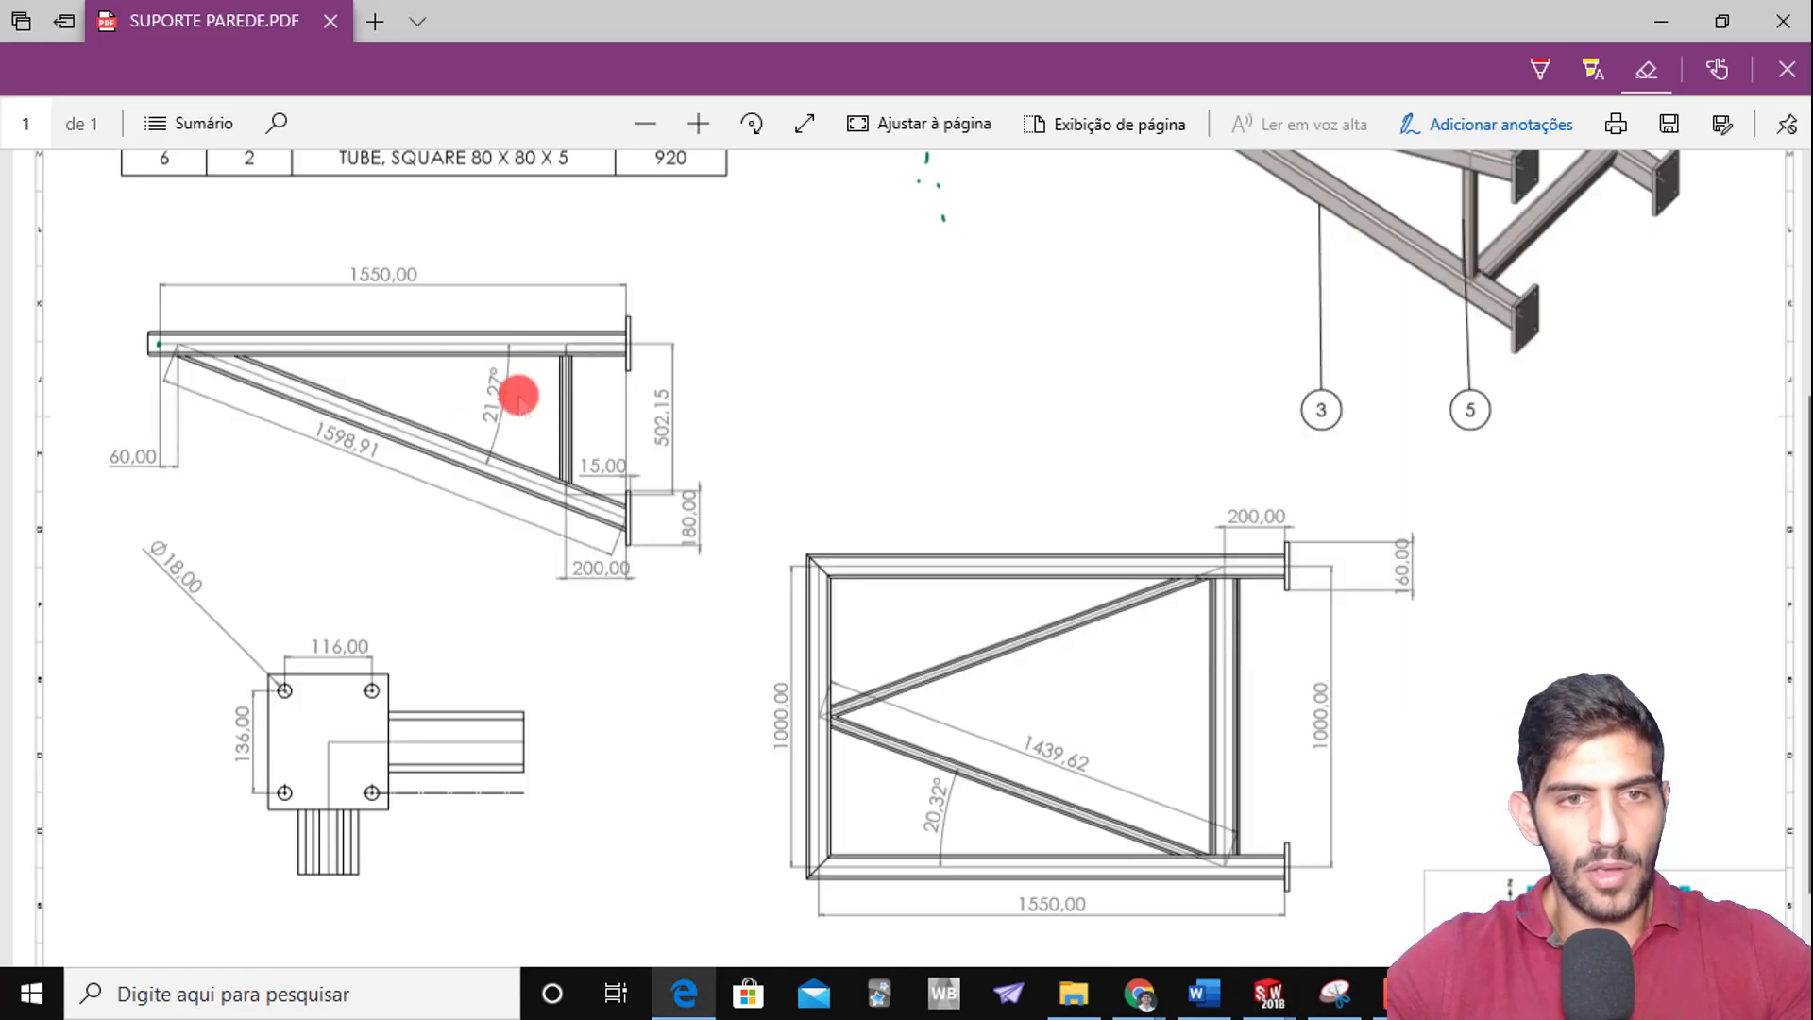
Set the pen colour to orange and draw an arrow pointing at the dimensioned side view
{"action": "left_click", "coordinate": [1539, 71]}
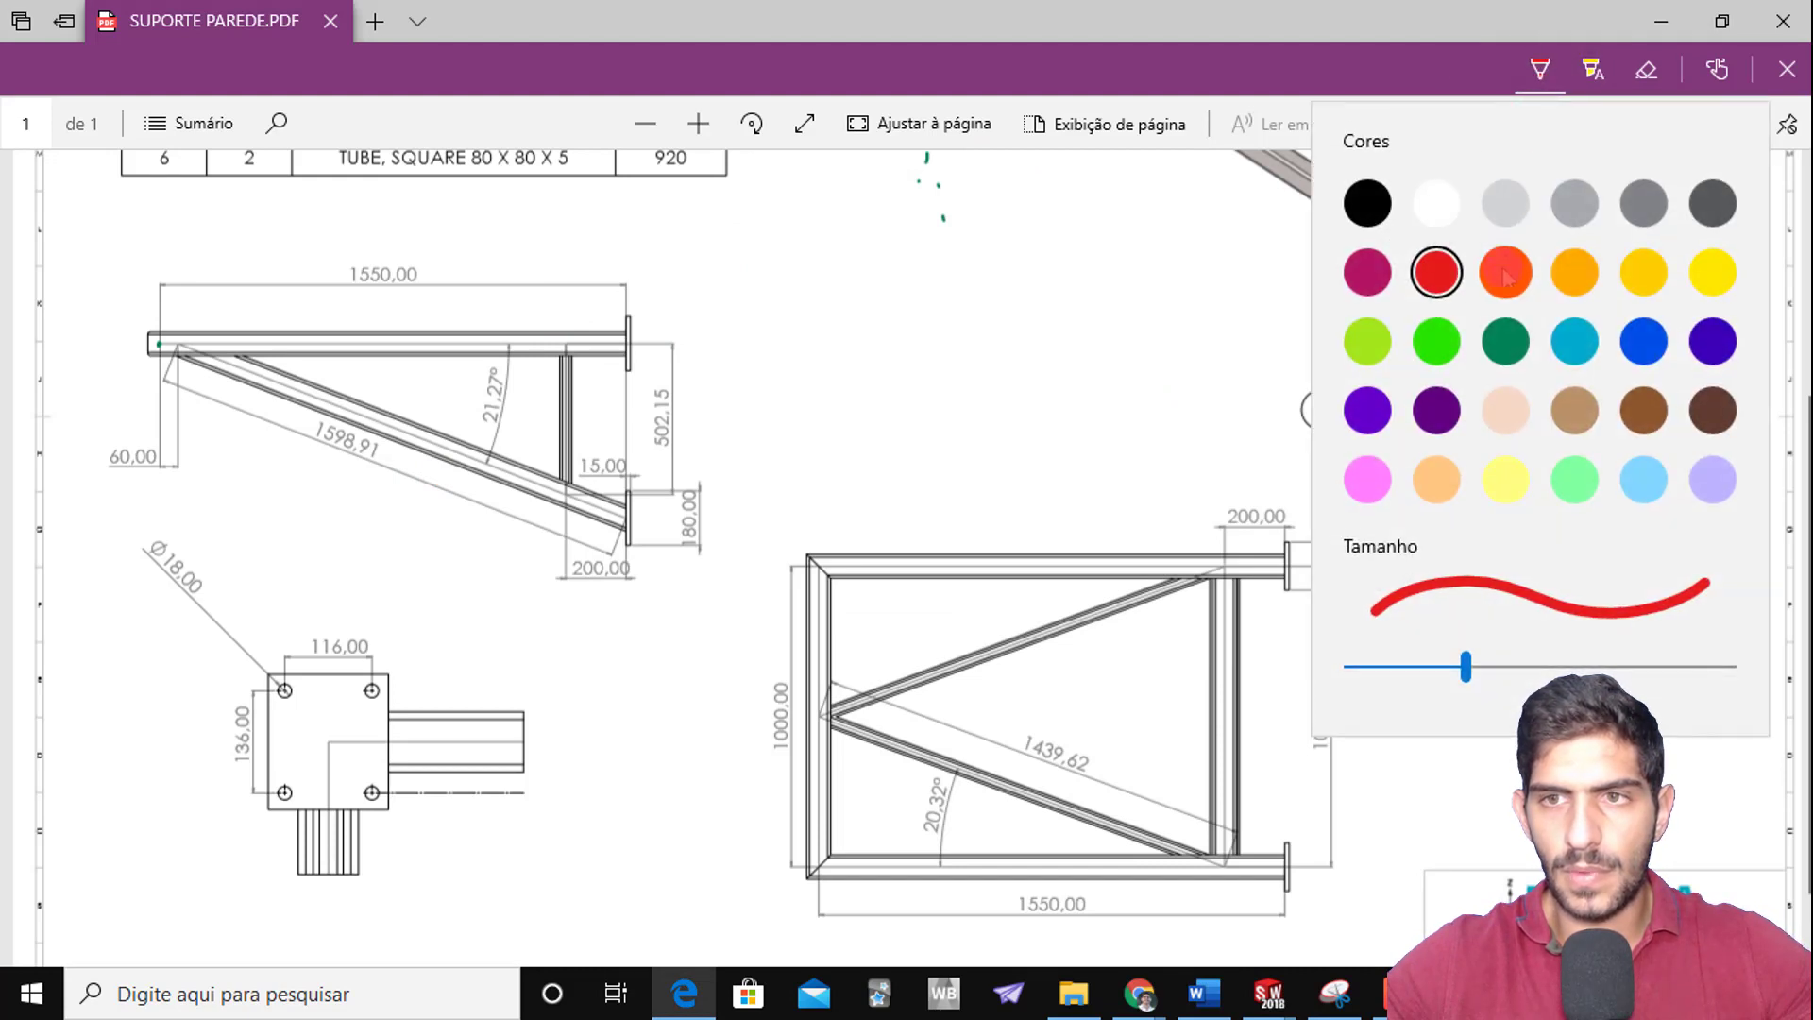
{"action": "left_click", "coordinate": [1505, 273]}
{"action": "mouse_move", "coordinate": [907, 271]}
{"action": "left_mouse_down"}
{"action": "mouse_move", "coordinate": [782, 312]}
{"action": "mouse_move", "coordinate": [767, 269]}
{"action": "left_mouse_up"}
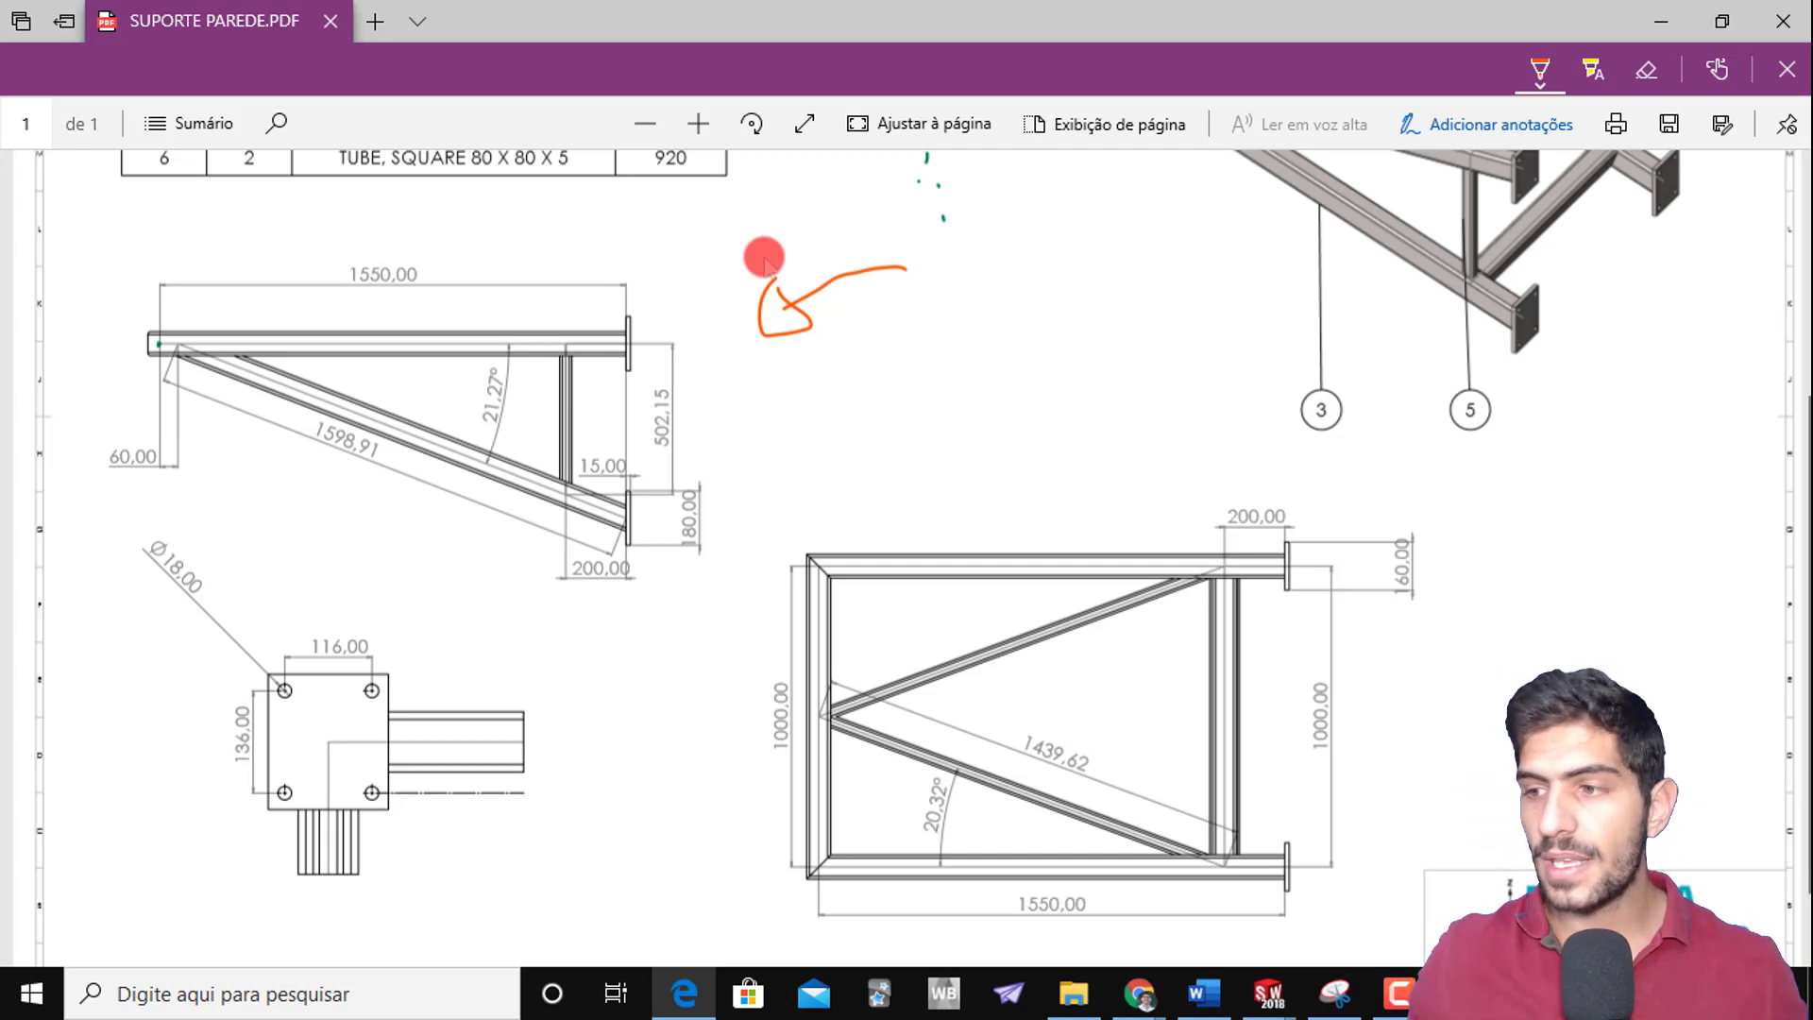
{"action": "scroll", "coordinate": [1363, 207], "scroll_direction": "up", "scroll_amount": 4}
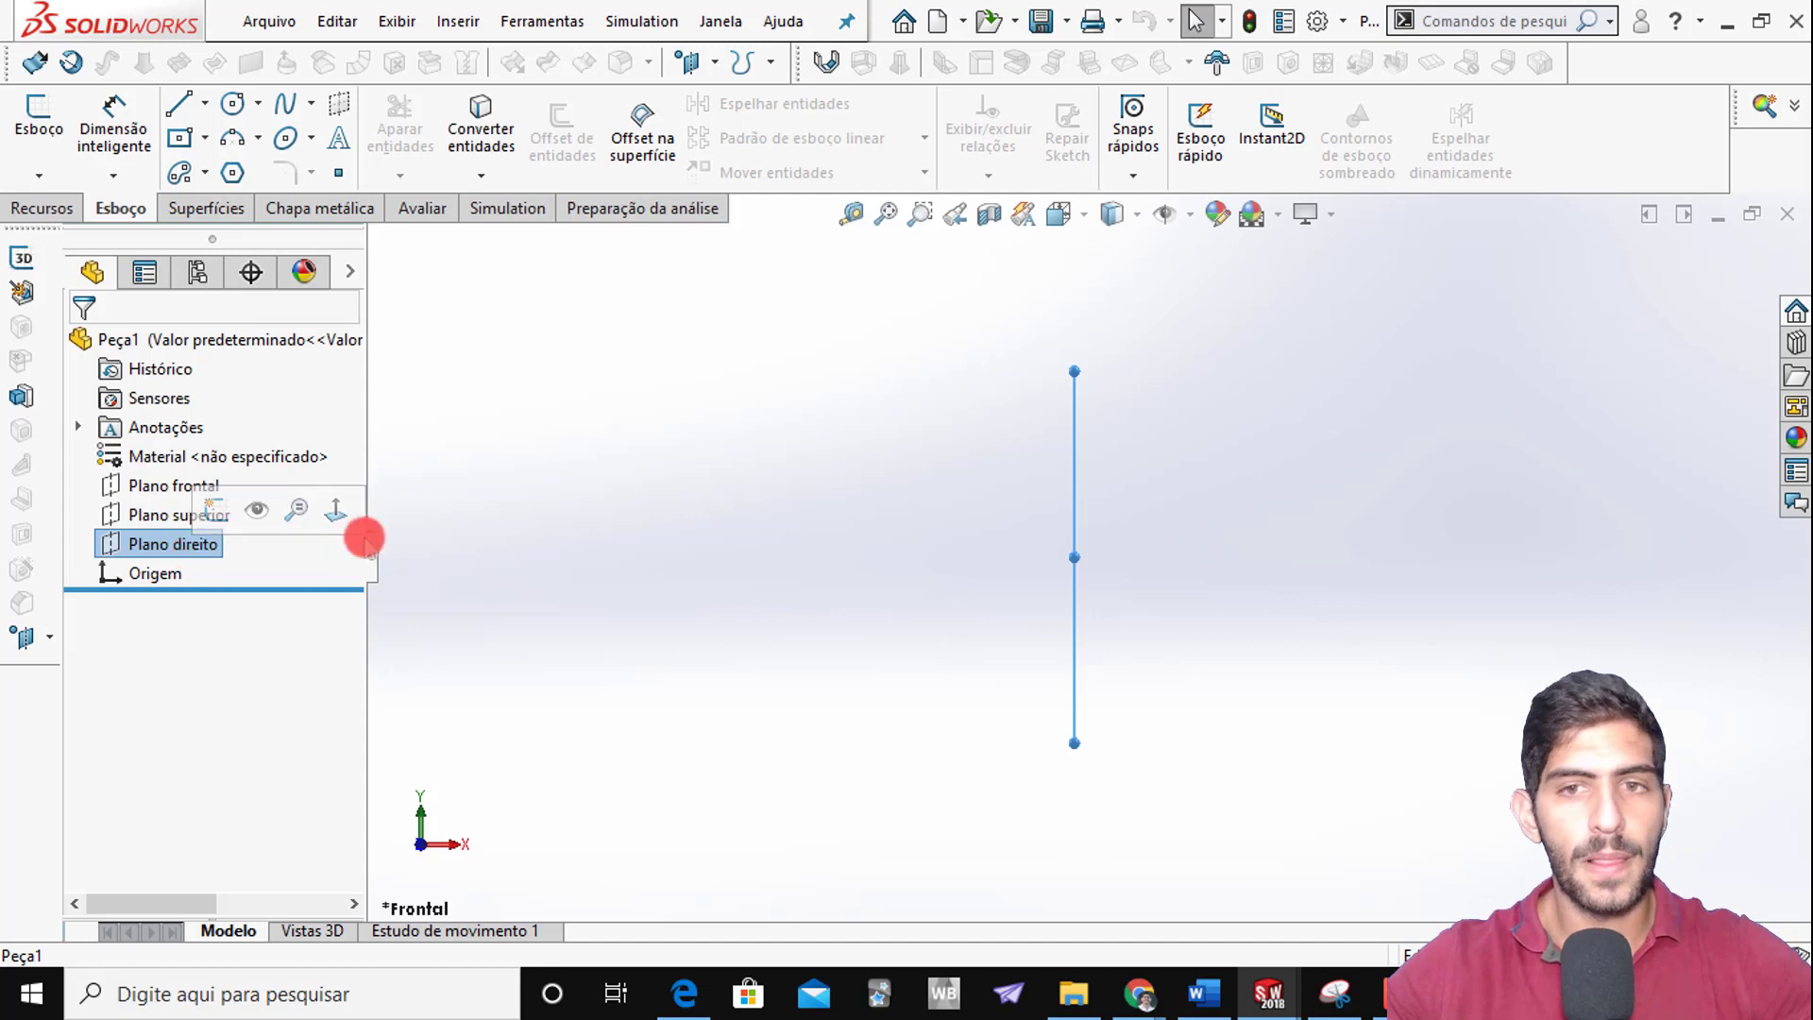
Orient the view to Esquerda and try to start a 3D sketch with Plano direito selected
{"action": "key", "text": "space"}
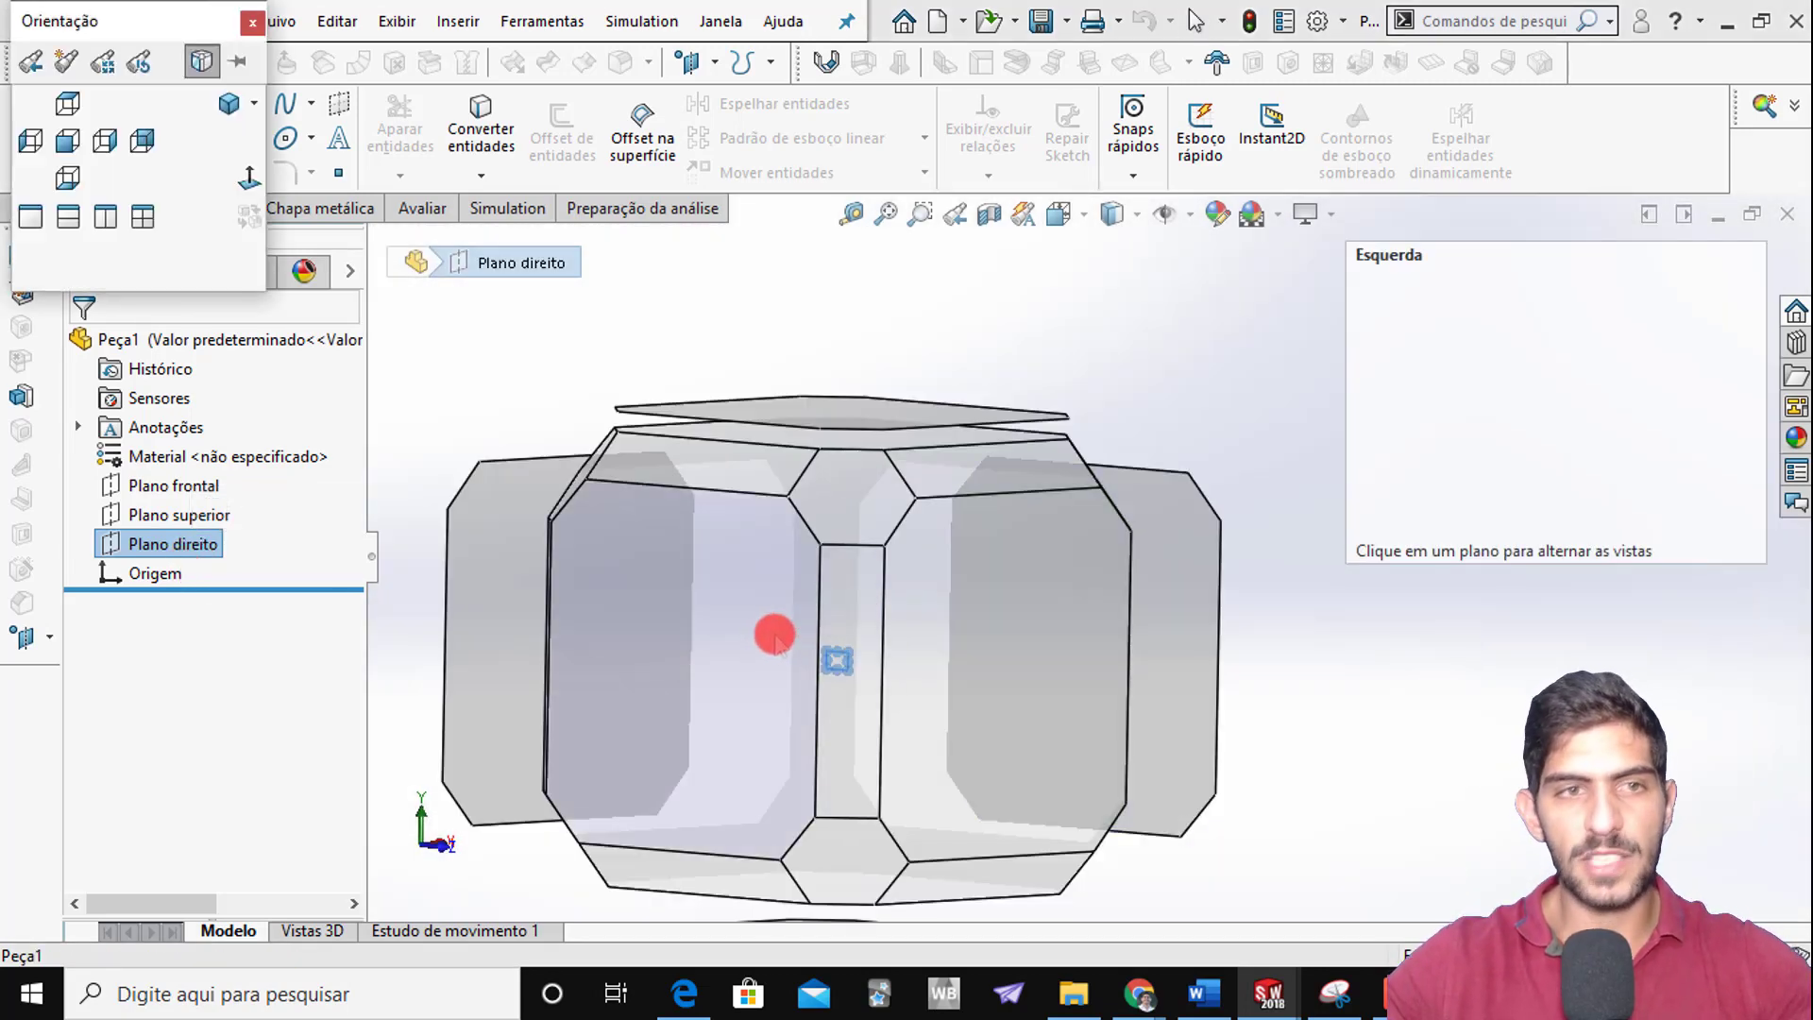
{"action": "left_click", "coordinate": [751, 648]}
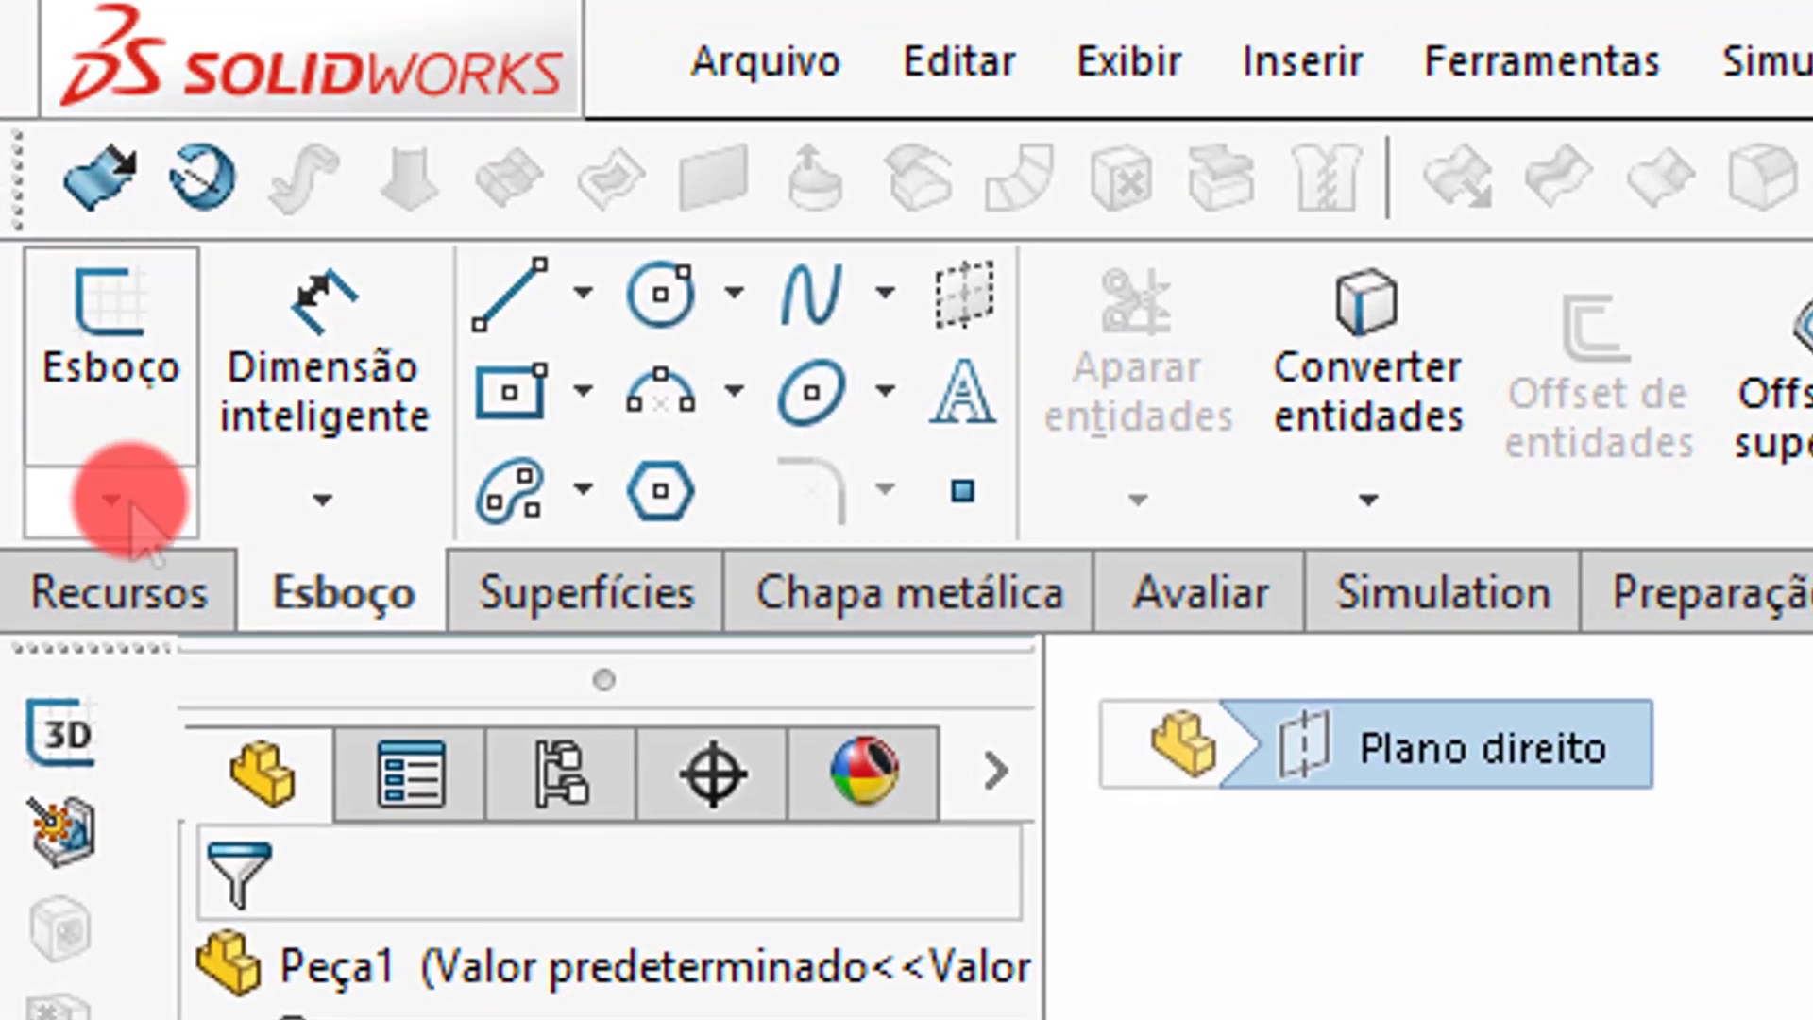
{"action": "left_click", "coordinate": [112, 501]}
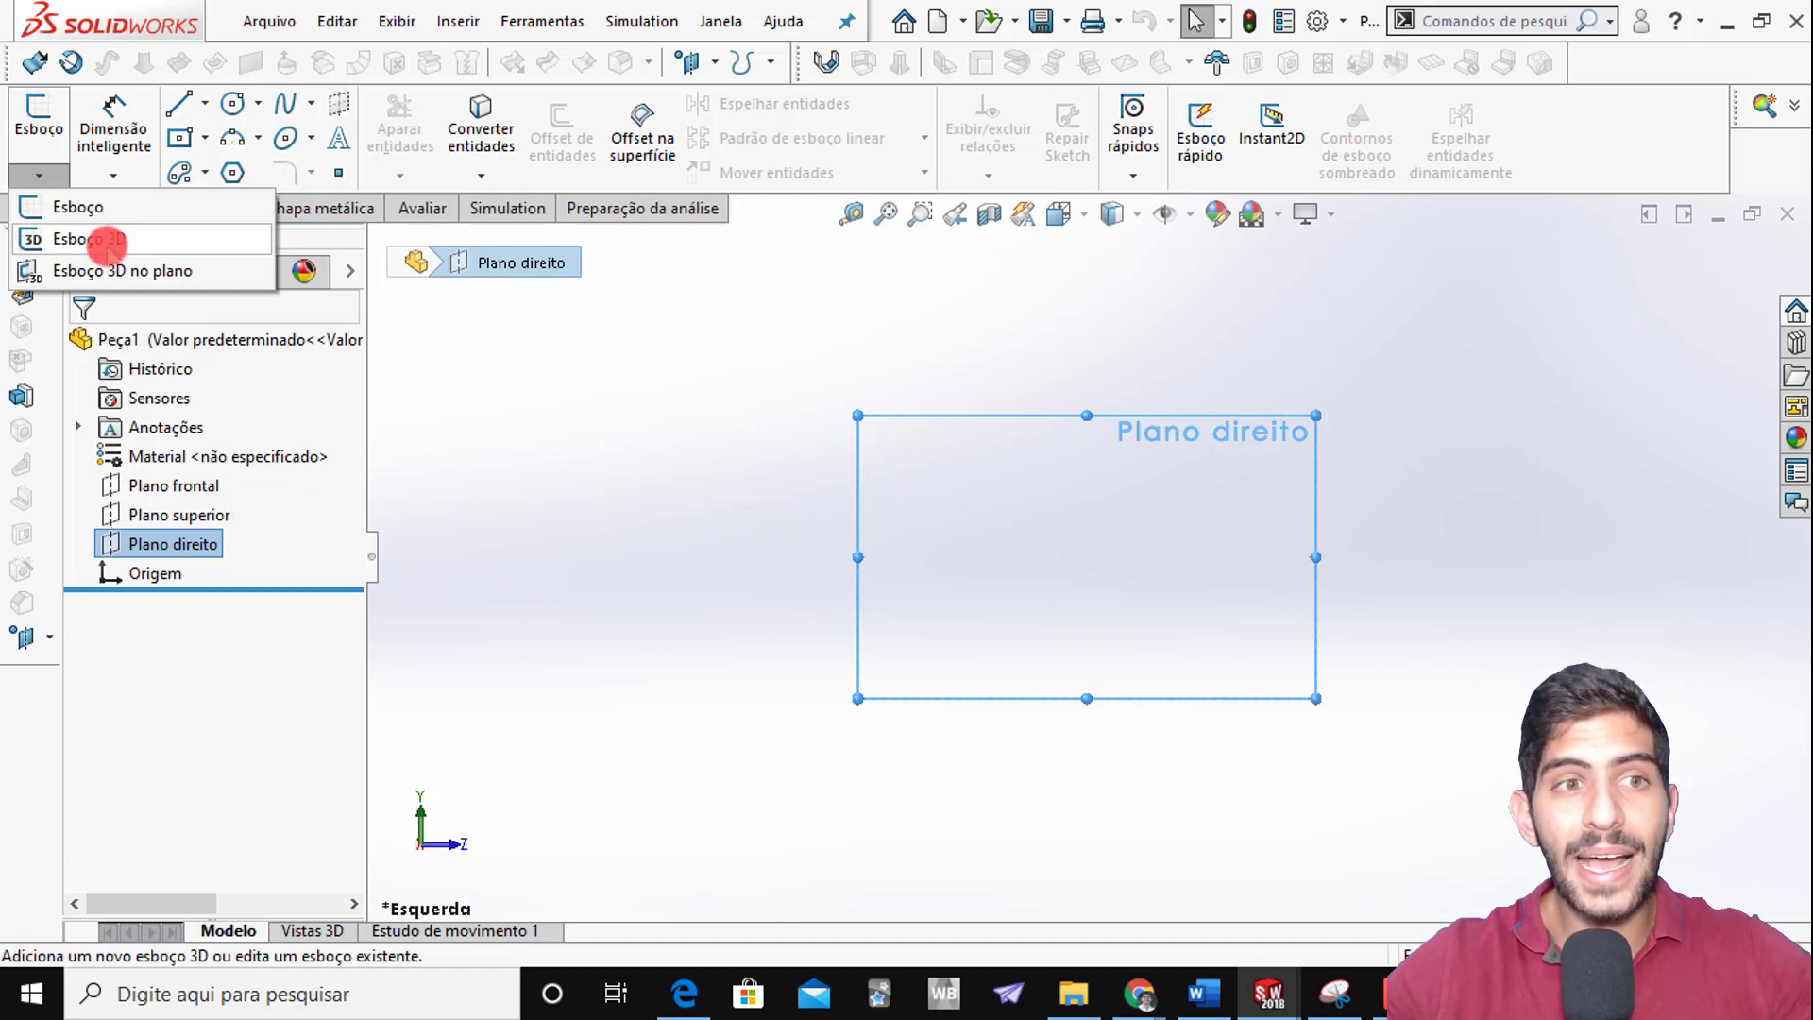
{"action": "left_click", "coordinate": [174, 274]}
Switch to the PDF drawing, circle the isometric view in orange, and erase the circle
{"action": "key", "text": "alt+Tab"}
{"action": "scroll", "coordinate": [825, 492], "scroll_direction": "up", "scroll_amount": 3}
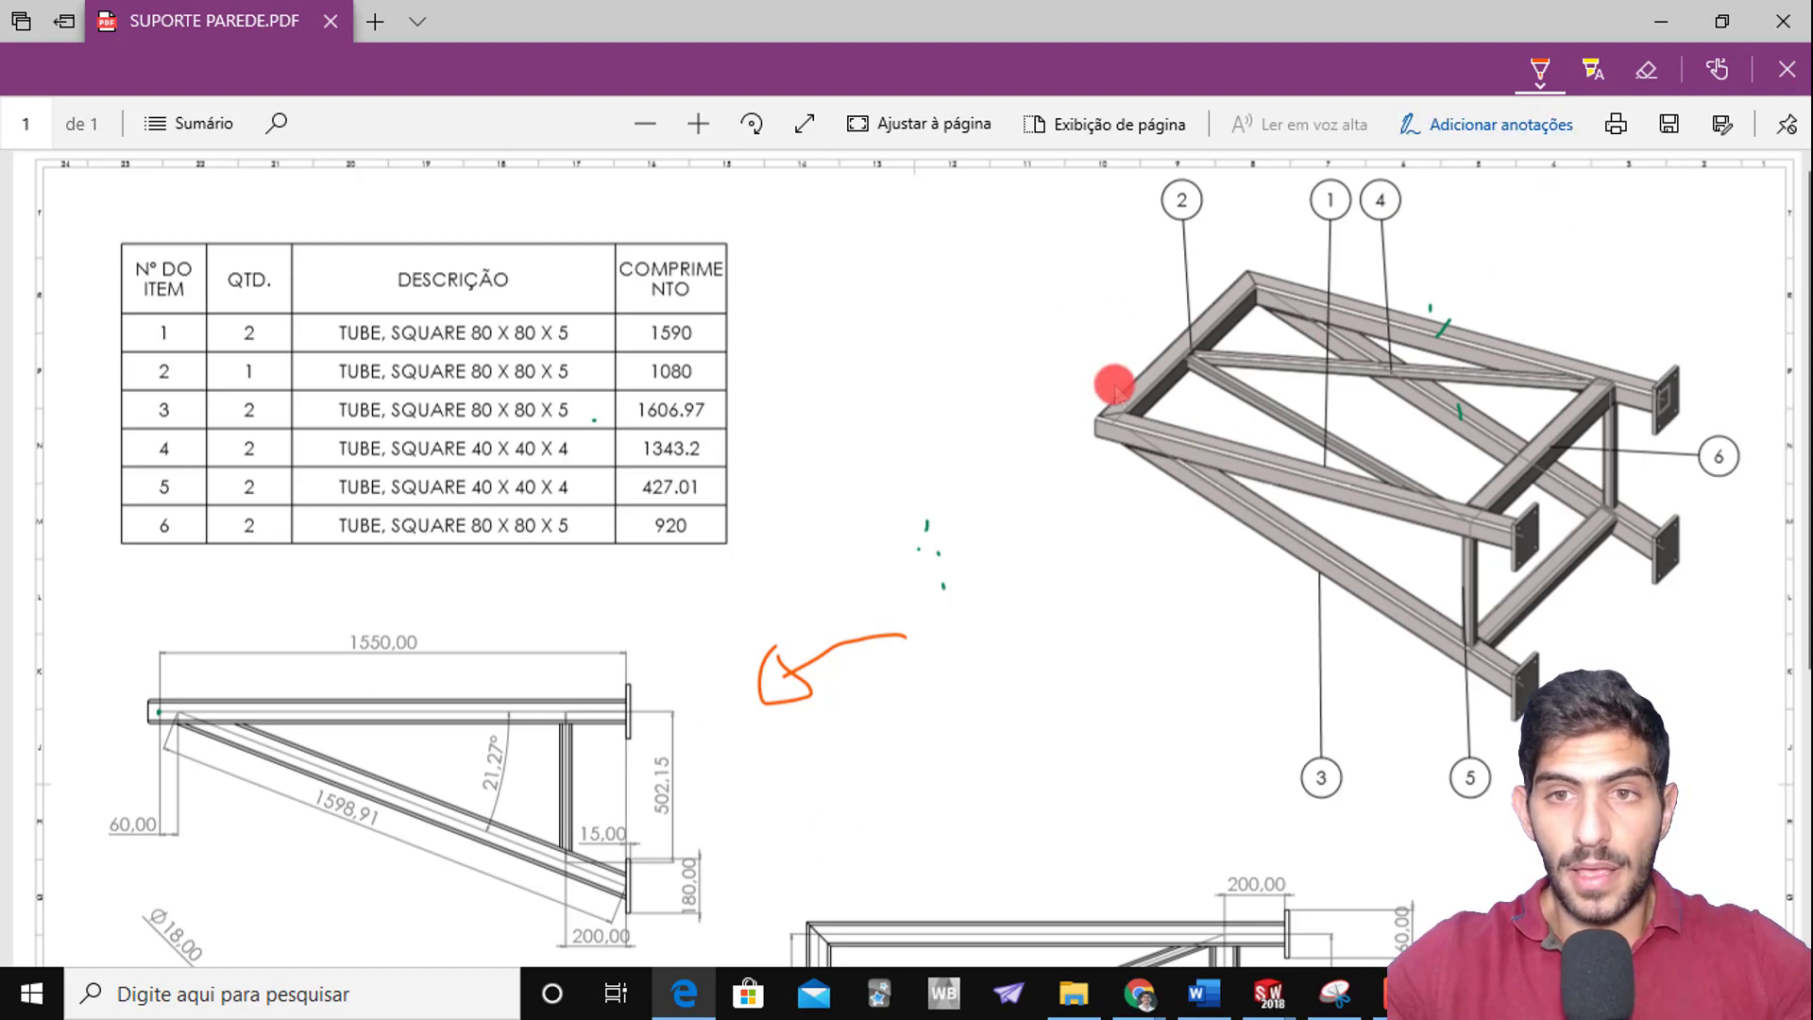
{"action": "mouse_move", "coordinate": [1061, 443]}
{"action": "left_mouse_down"}
{"action": "mouse_move", "coordinate": [1181, 284]}
{"action": "mouse_move", "coordinate": [1620, 338]}
{"action": "mouse_move", "coordinate": [1673, 625]}
{"action": "mouse_move", "coordinate": [1261, 640]}
{"action": "left_mouse_up"}
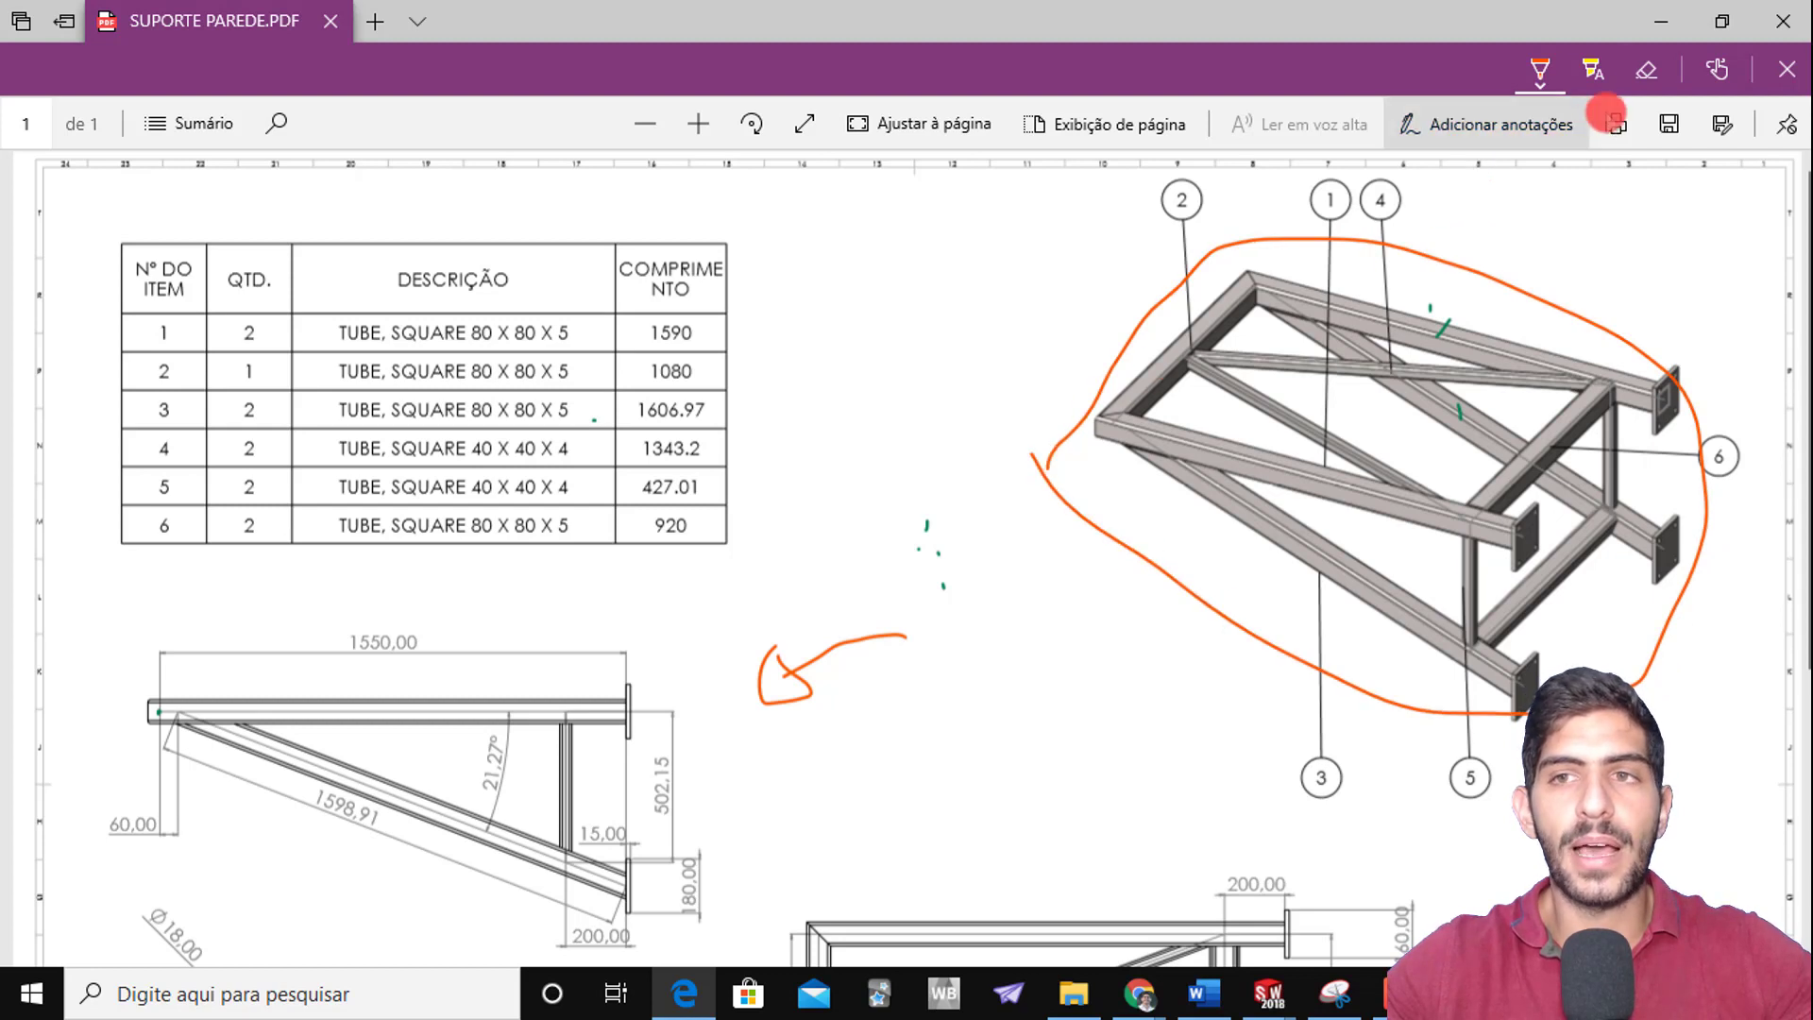
{"action": "left_click", "coordinate": [1646, 69]}
{"action": "left_click", "coordinate": [1316, 238]}
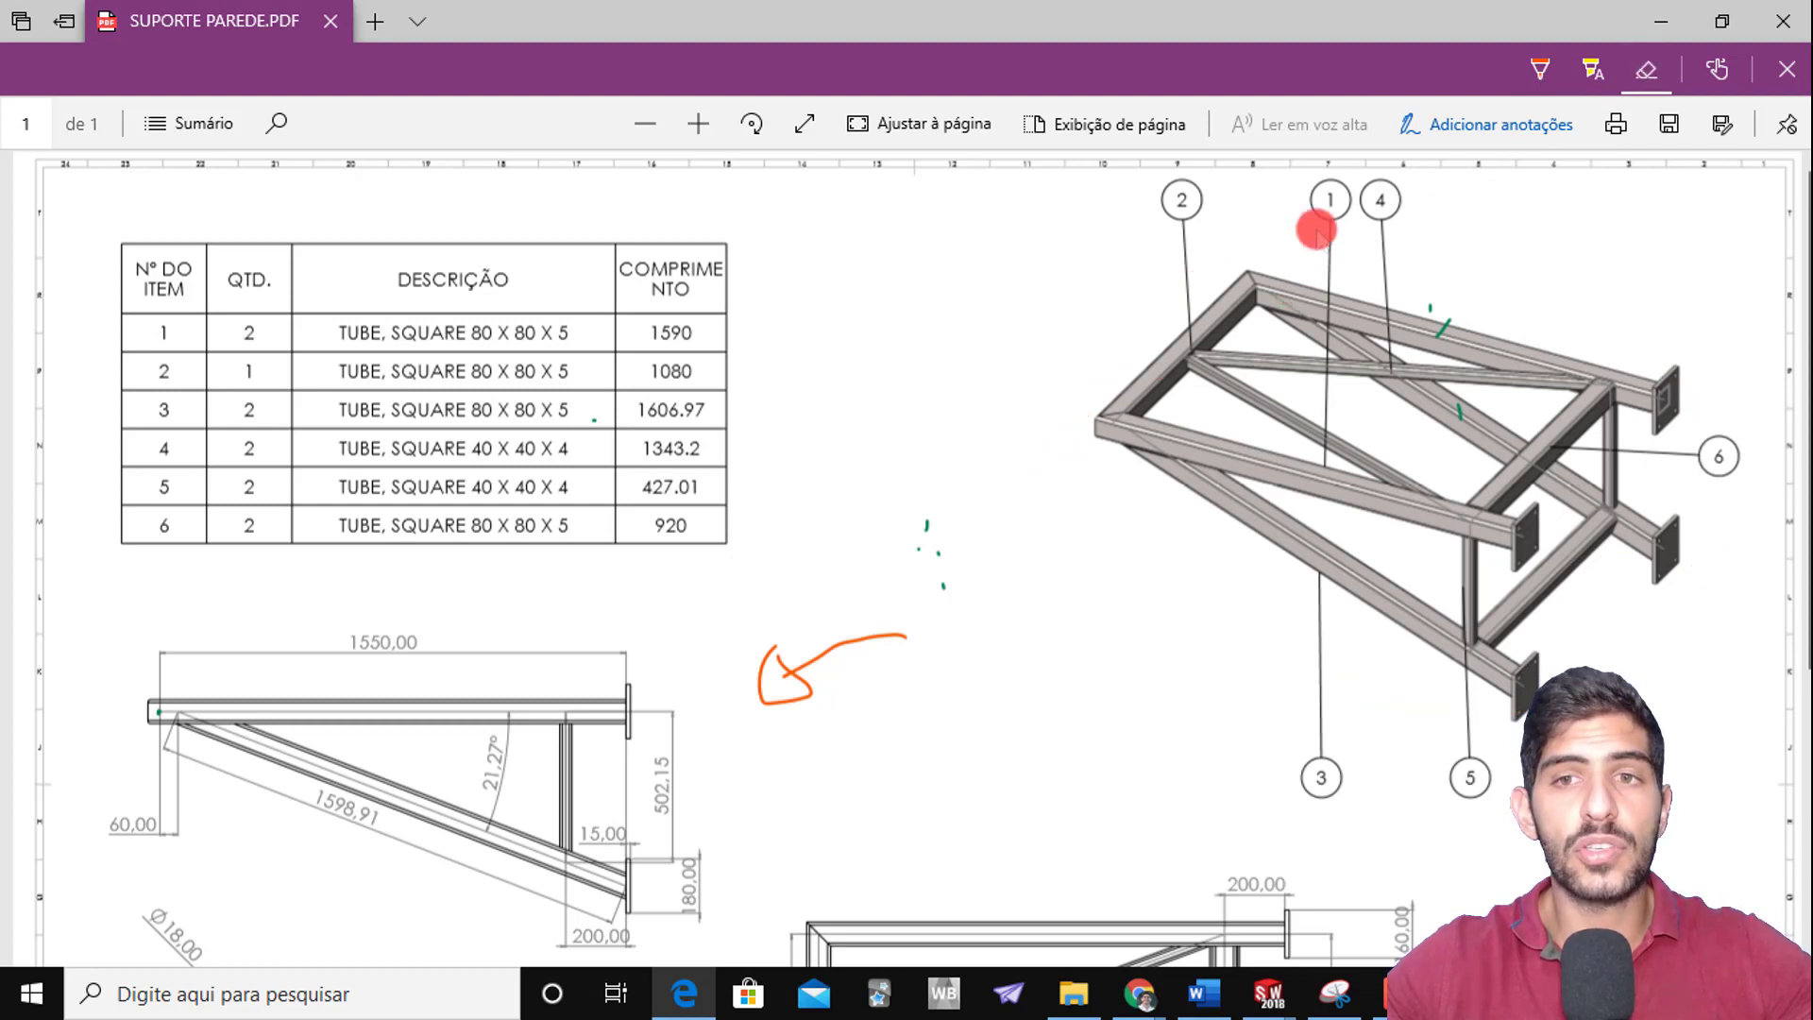
Draw an orange line lengthwise through the middle of the isometric view and trace its top frame and wall-side vertical frame
{"action": "left_click", "coordinate": [1536, 85]}
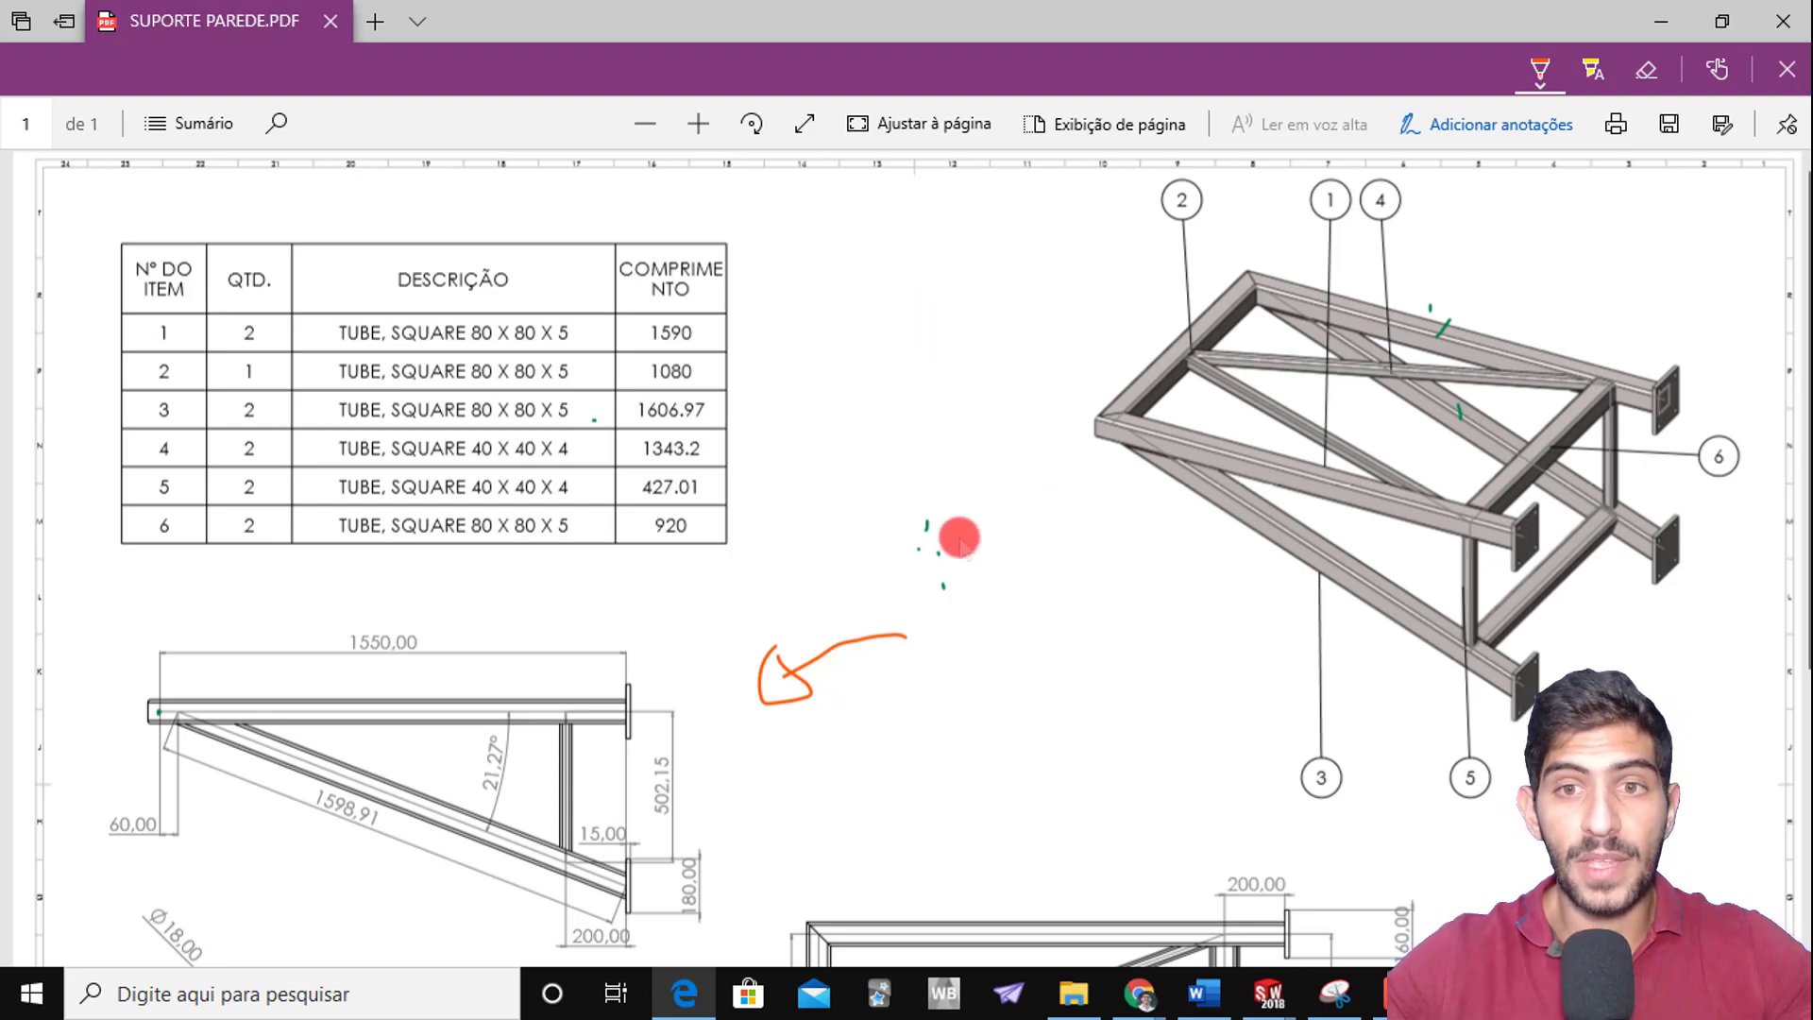
{"action": "scroll", "coordinate": [215, 627], "scroll_direction": "down", "scroll_amount": 3}
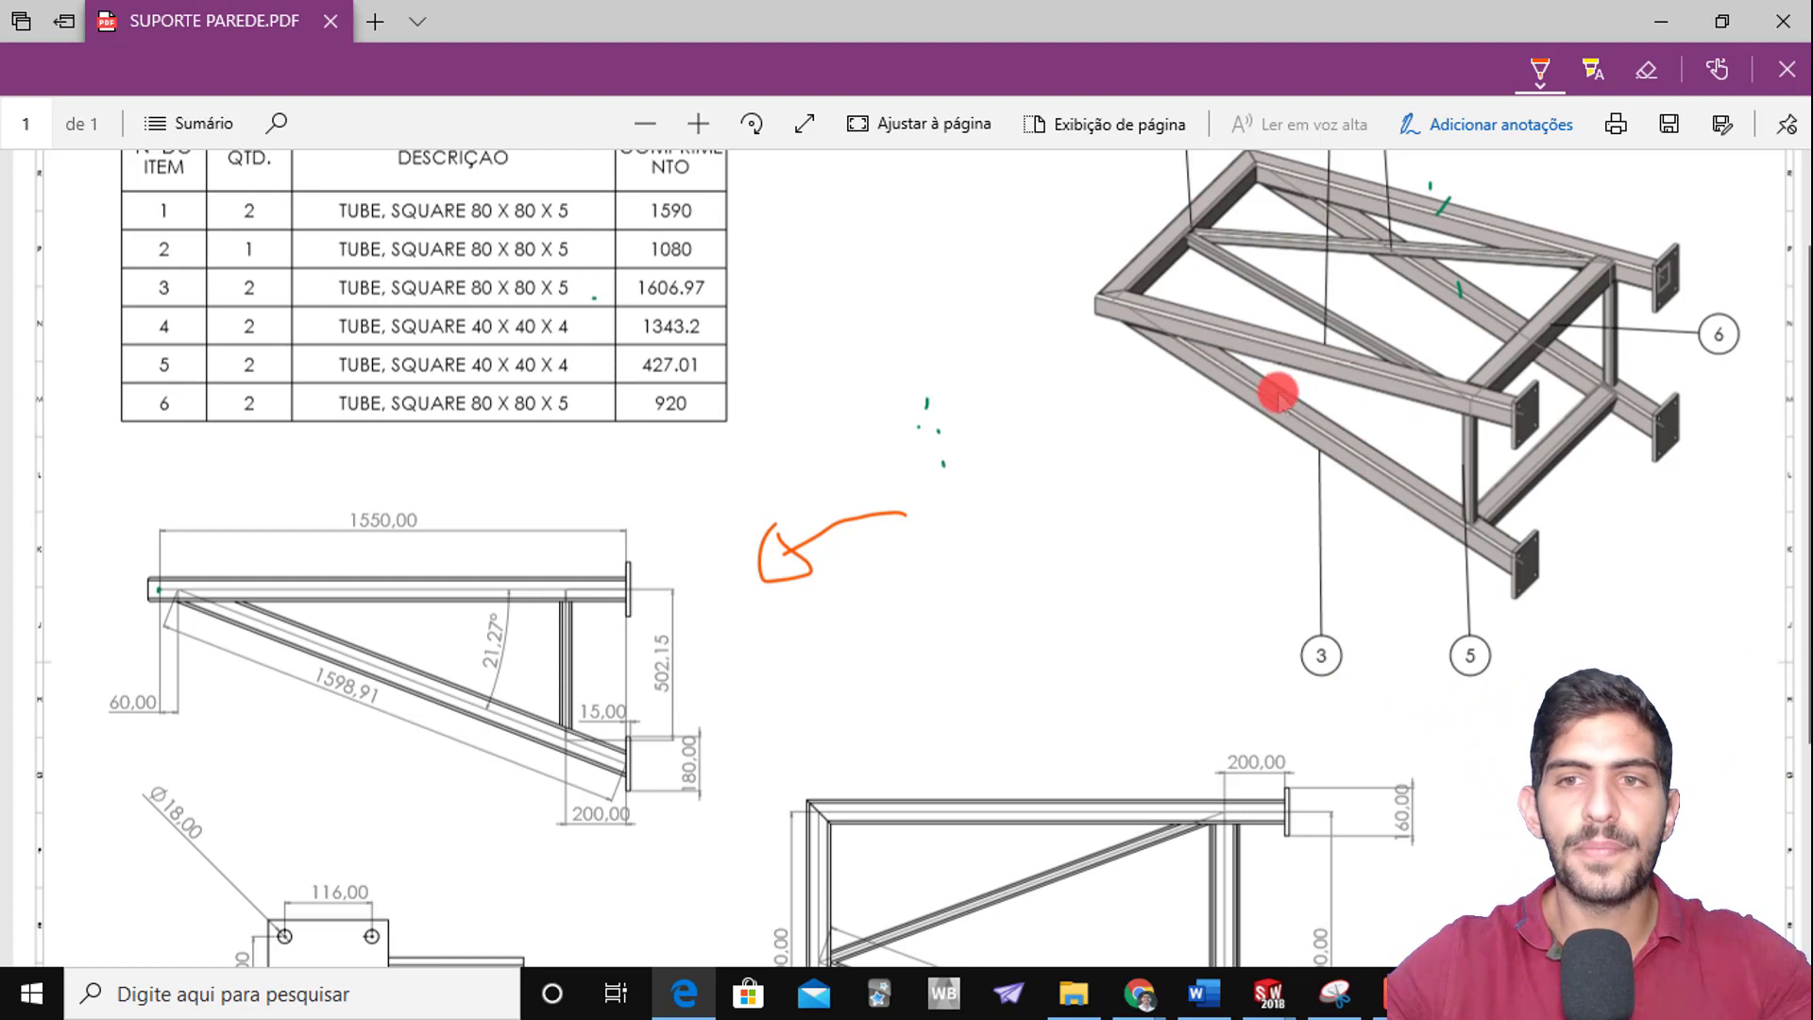
{"action": "left_click_drag", "start_coordinate": [1114, 201], "coordinate": [1634, 439]}
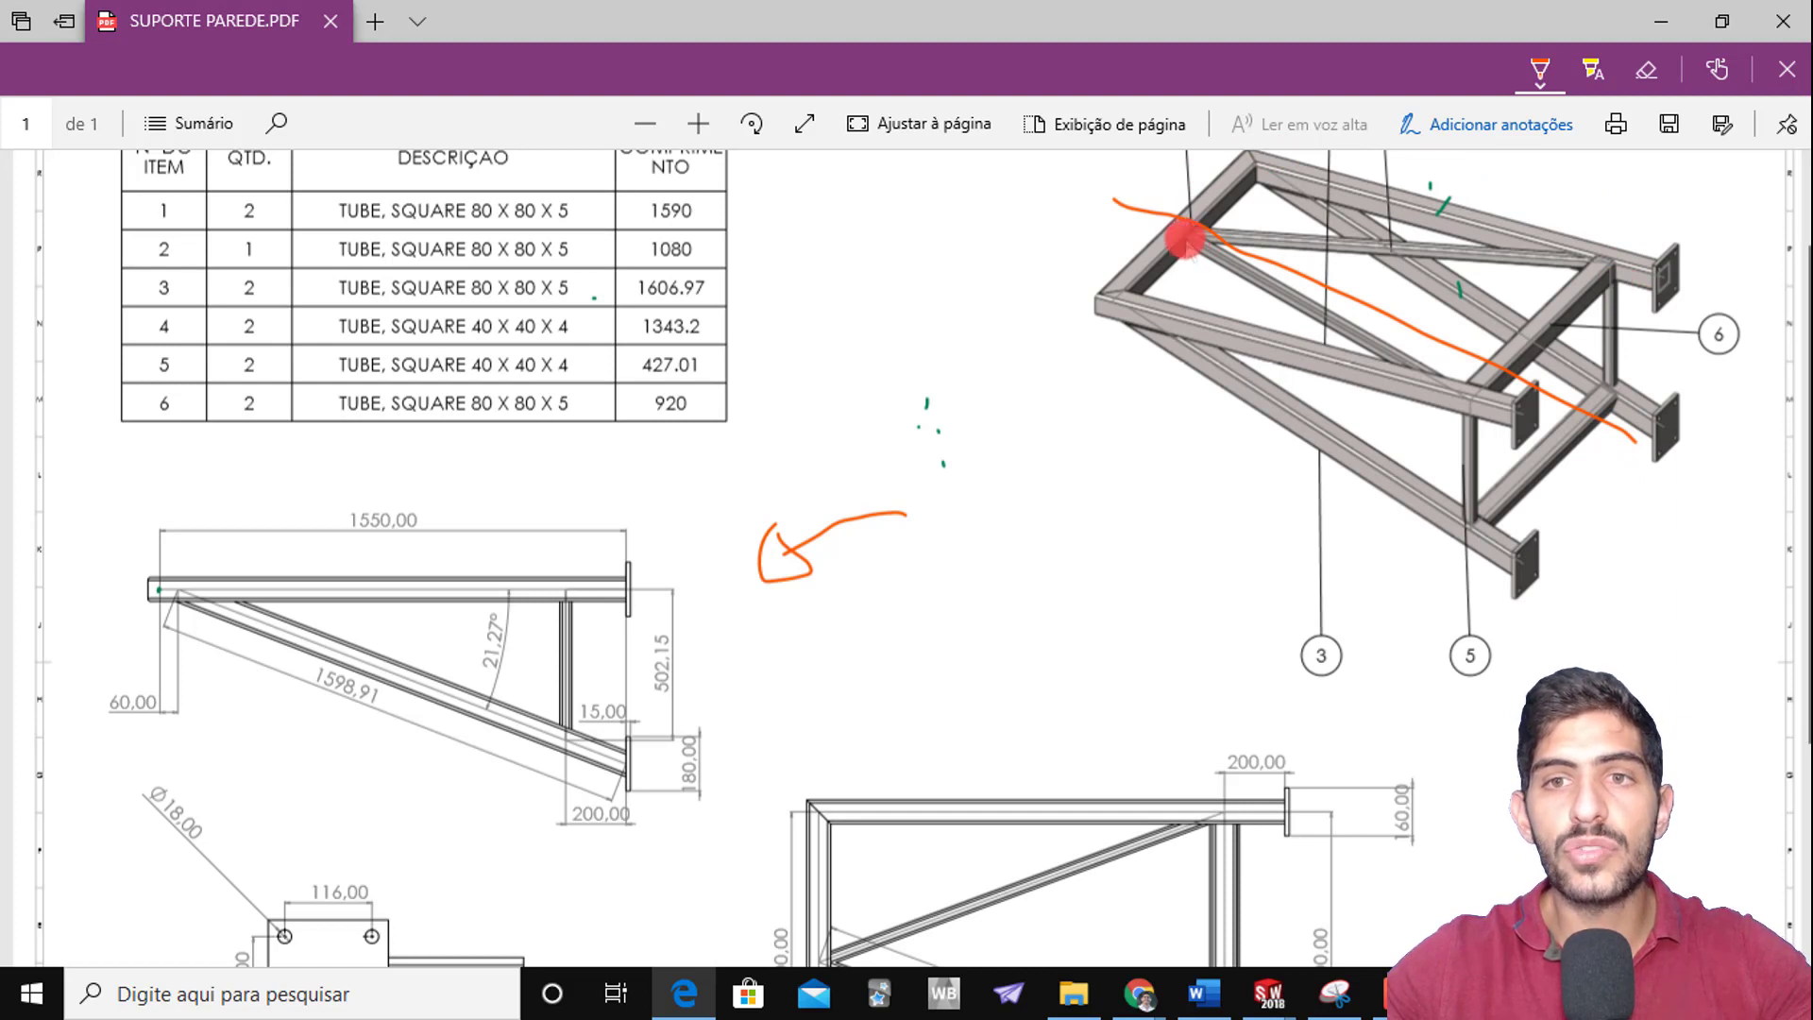
{"action": "mouse_move", "coordinate": [1305, 309]}
{"action": "left_mouse_down"}
{"action": "mouse_move", "coordinate": [1465, 384]}
{"action": "mouse_move", "coordinate": [1567, 283]}
{"action": "mouse_move", "coordinate": [1254, 153]}
{"action": "left_mouse_up"}
{"action": "left_click_drag", "start_coordinate": [1129, 284], "coordinate": [1309, 195]}
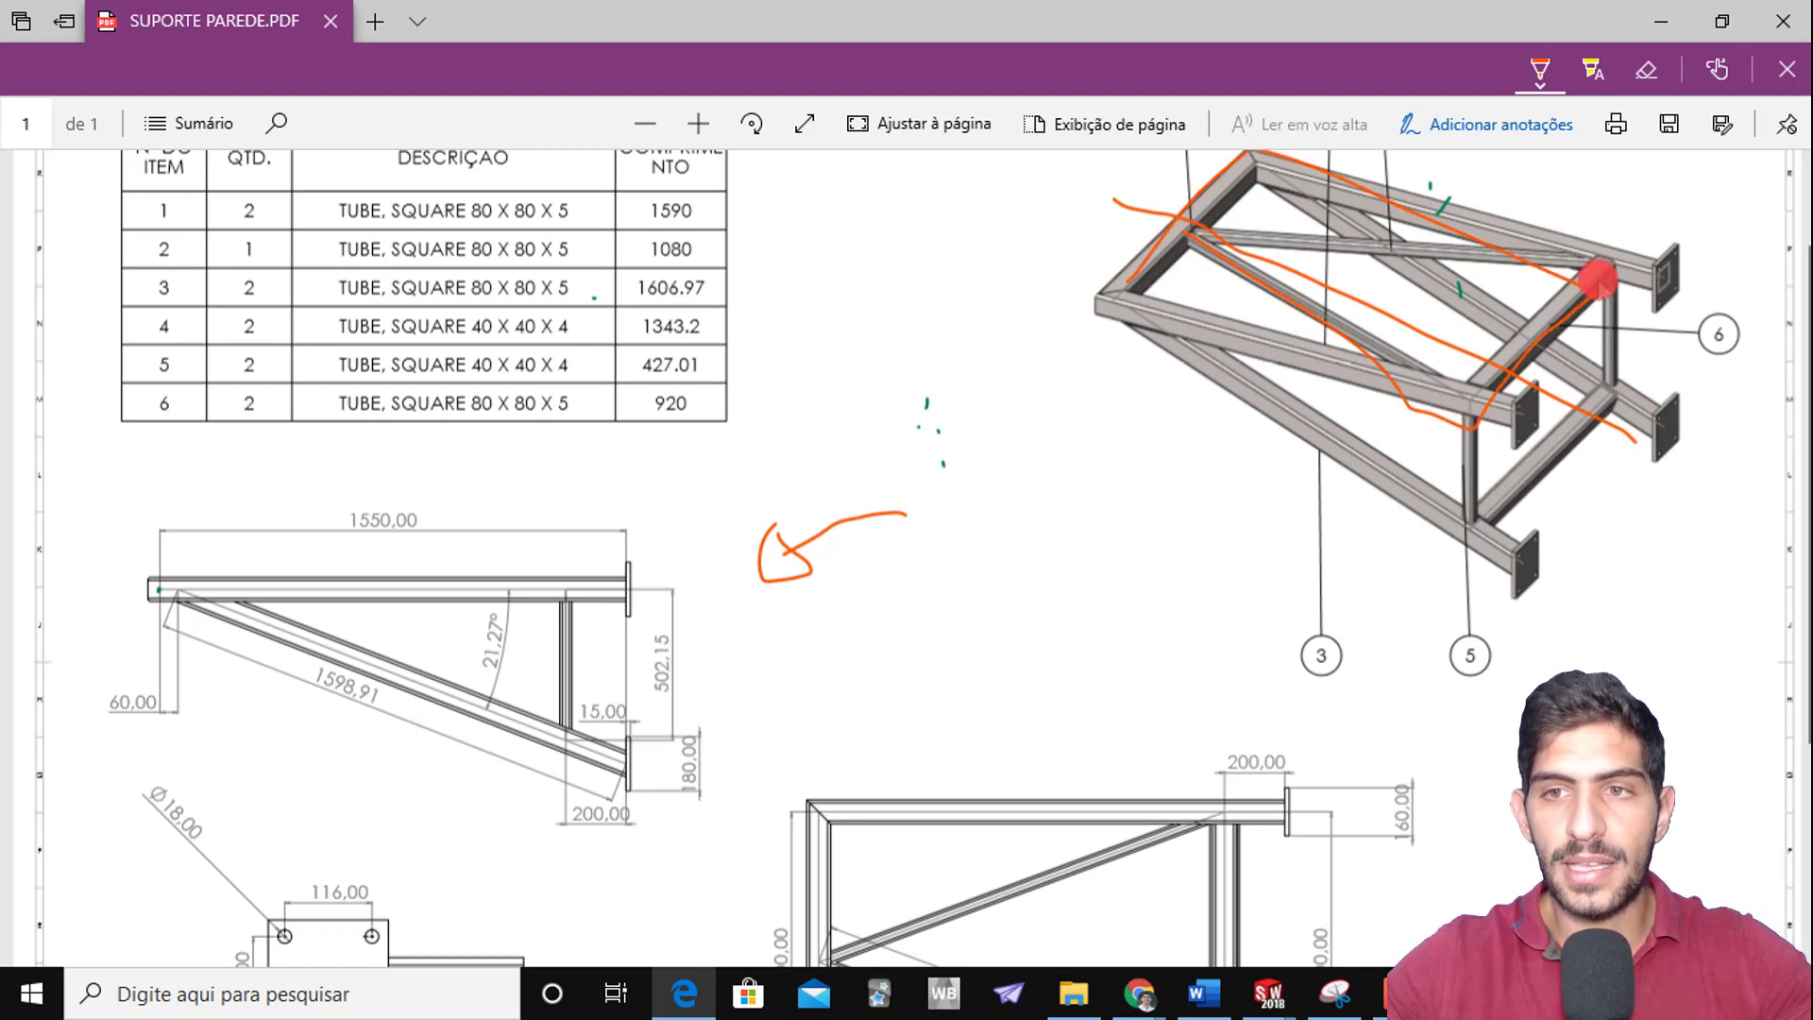
{"action": "mouse_move", "coordinate": [1617, 379]}
{"action": "left_mouse_down"}
{"action": "mouse_move", "coordinate": [1505, 501]}
{"action": "mouse_move", "coordinate": [1482, 352]}
{"action": "mouse_move", "coordinate": [1594, 295]}
{"action": "left_mouse_up"}
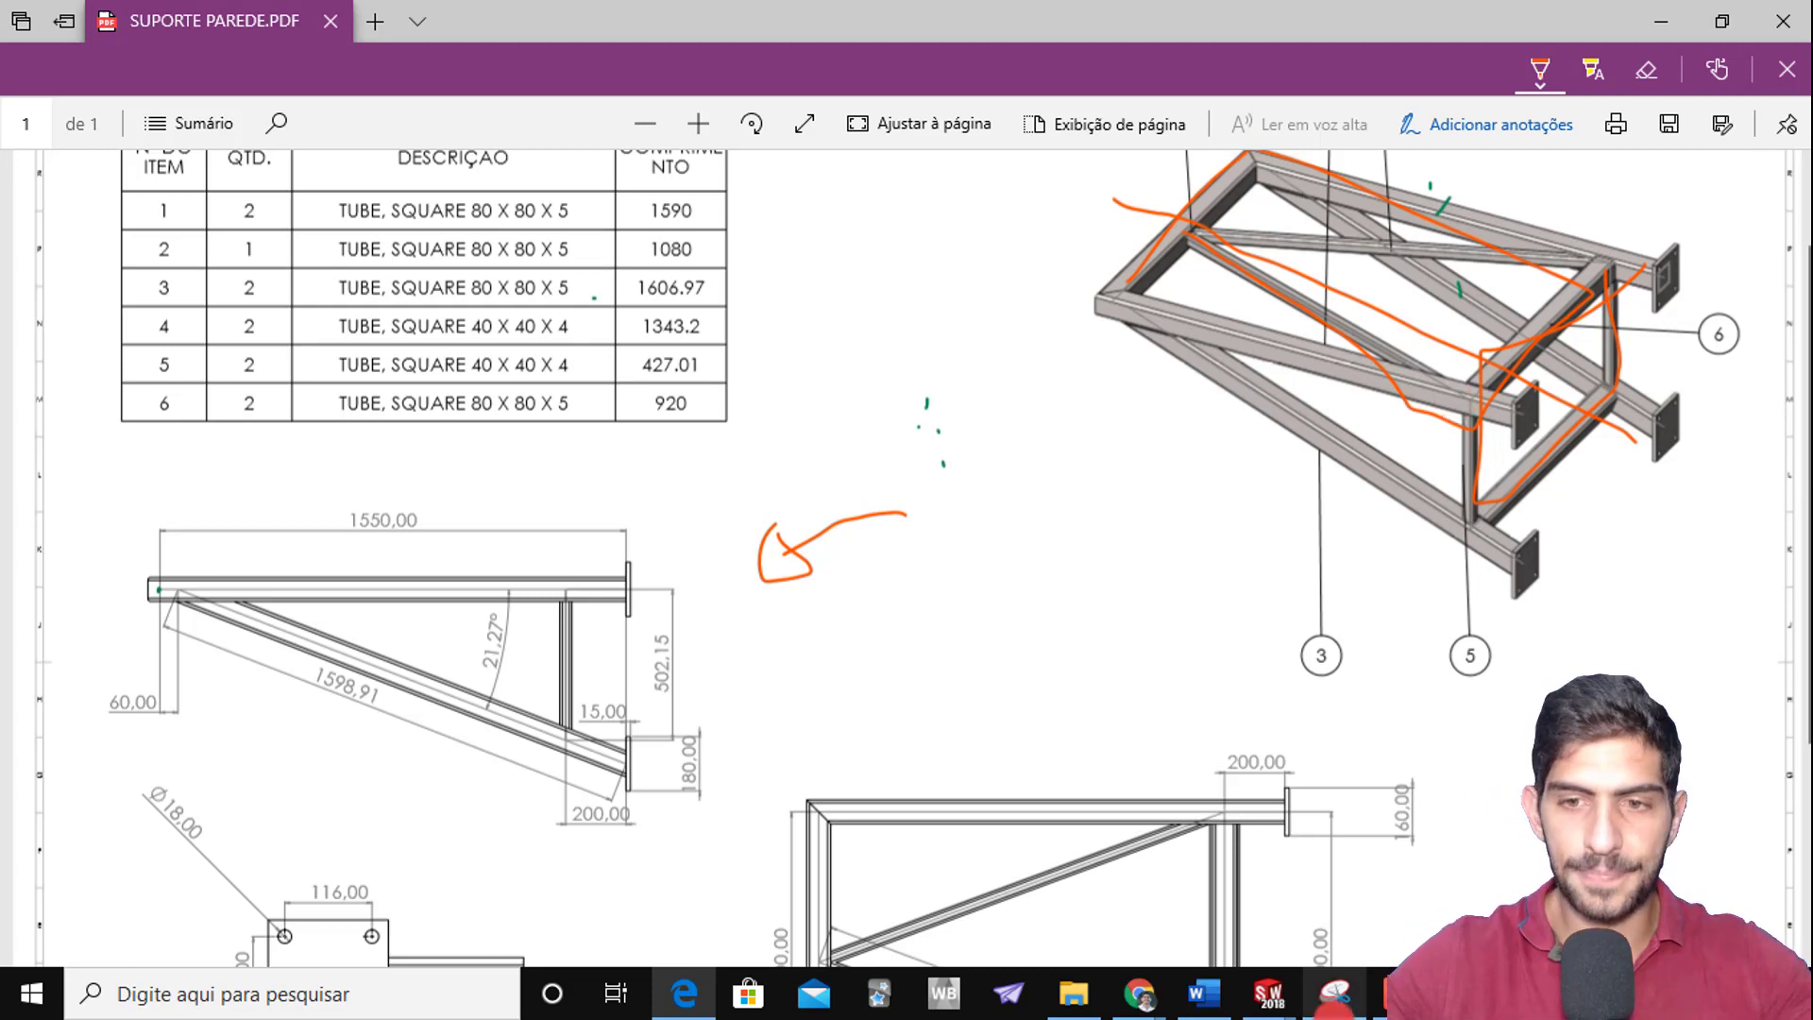
Switch to the SolidWorks part Peça1, select Plano direito and start a 3D sketch
{"action": "mouse_move", "coordinate": [1268, 994]}
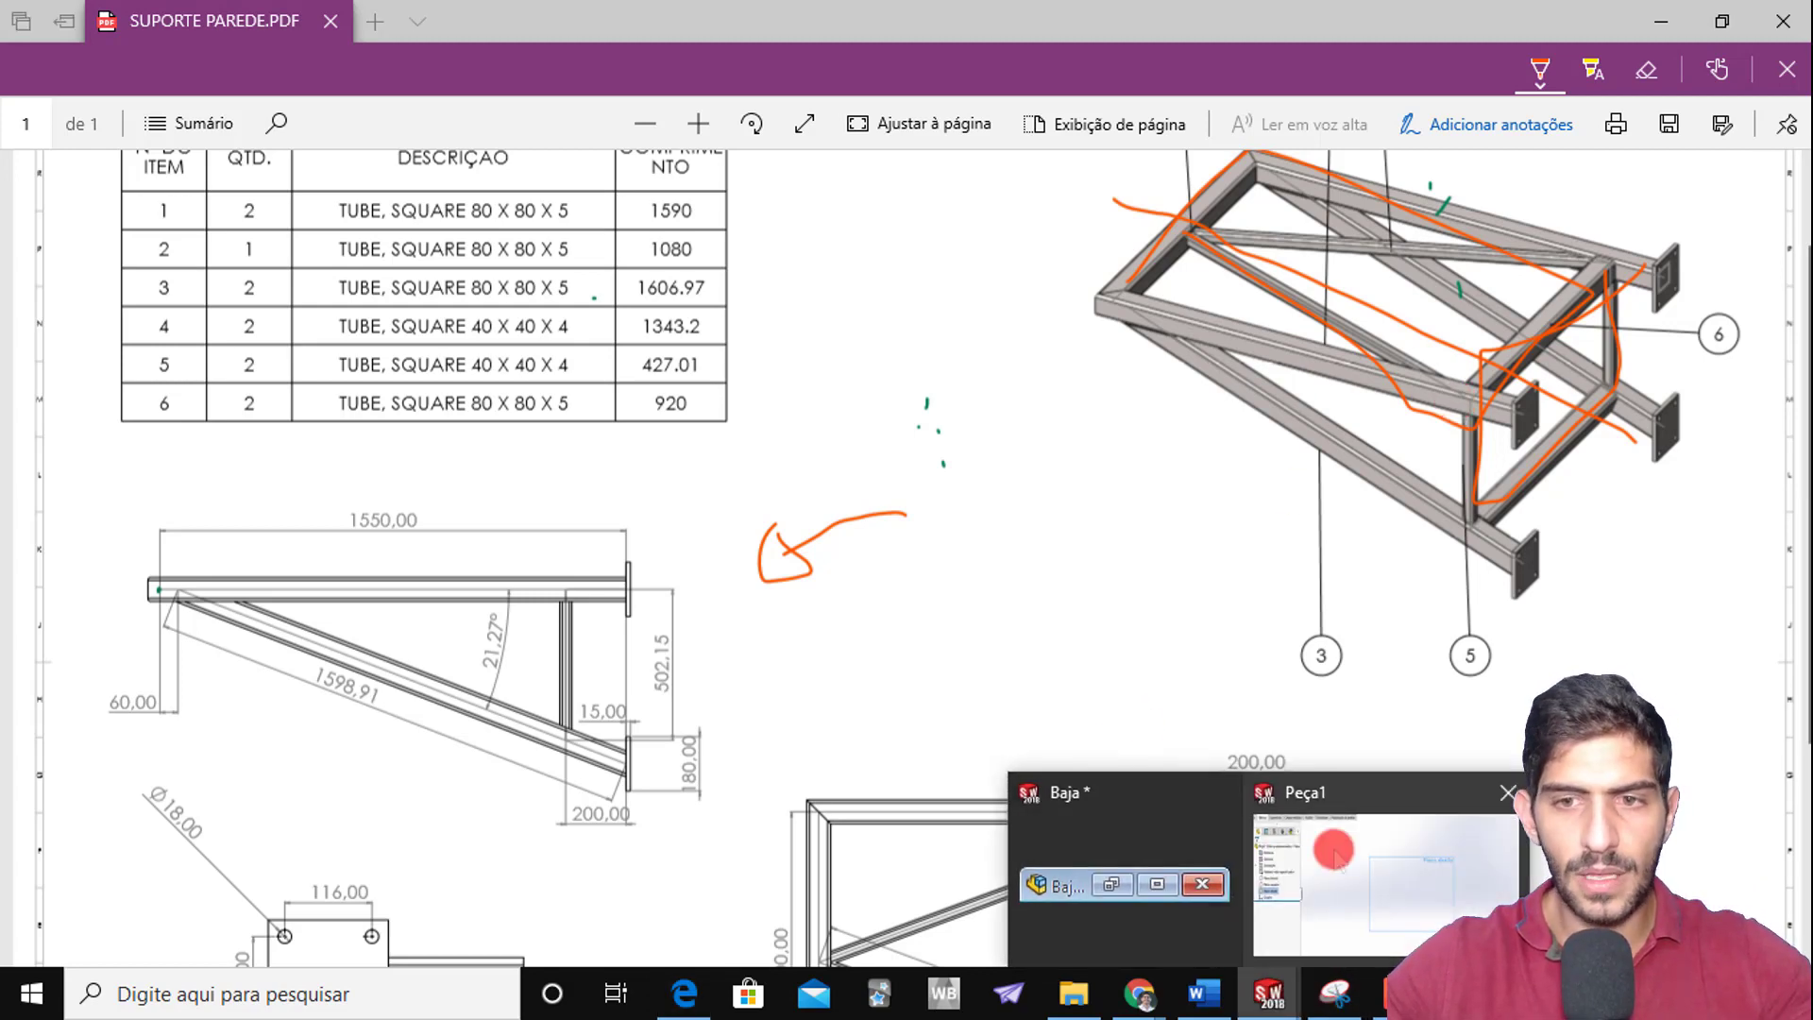
{"action": "left_click", "coordinate": [1334, 855]}
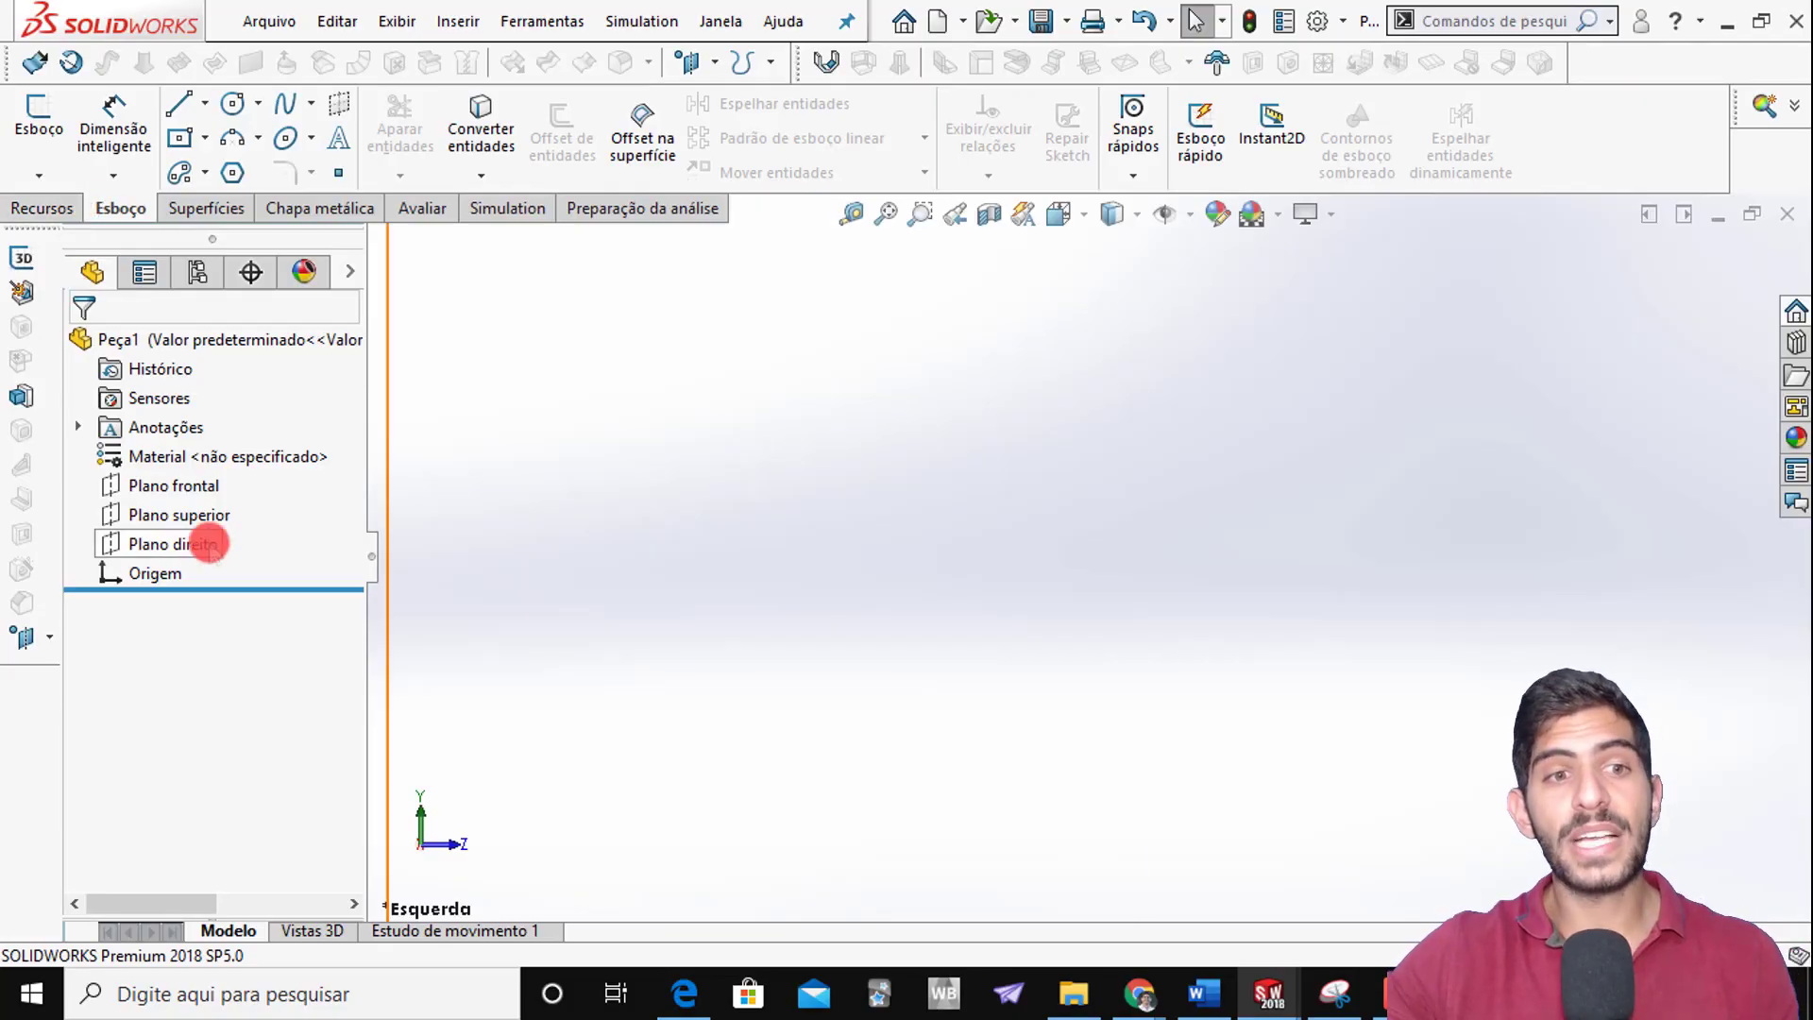
{"action": "left_click", "coordinate": [208, 544]}
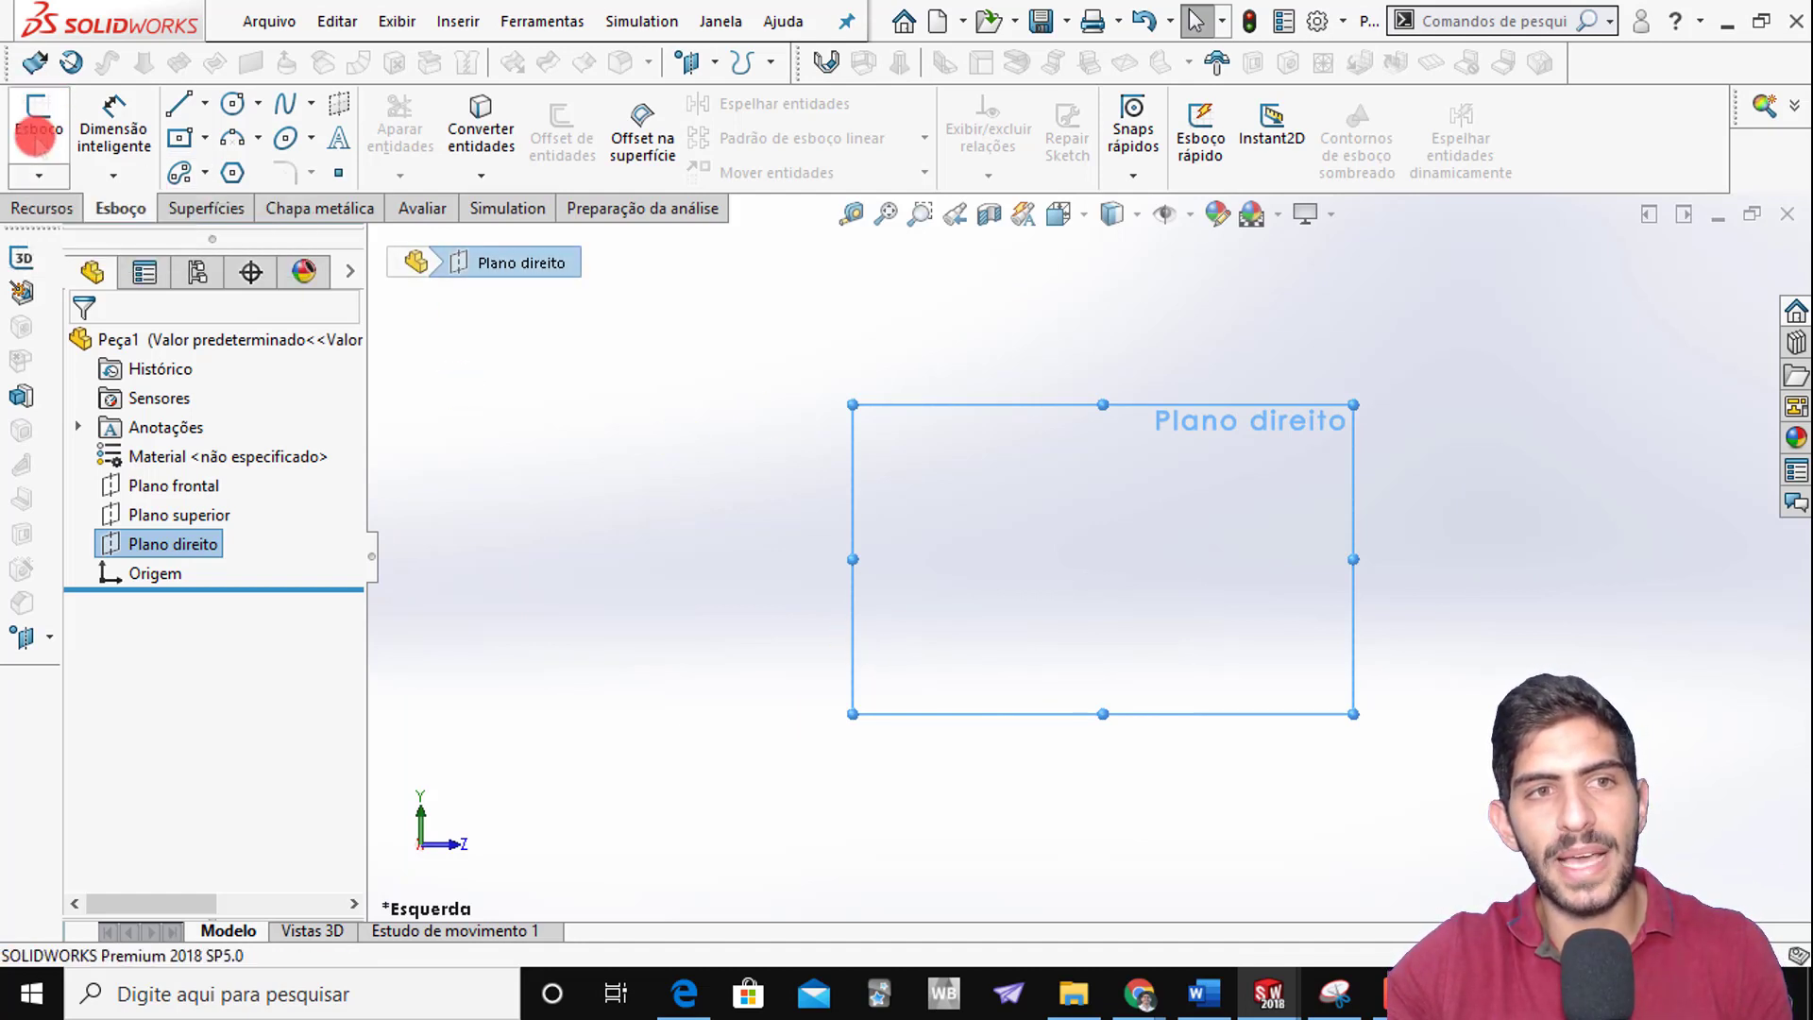
{"action": "left_click", "coordinate": [39, 176]}
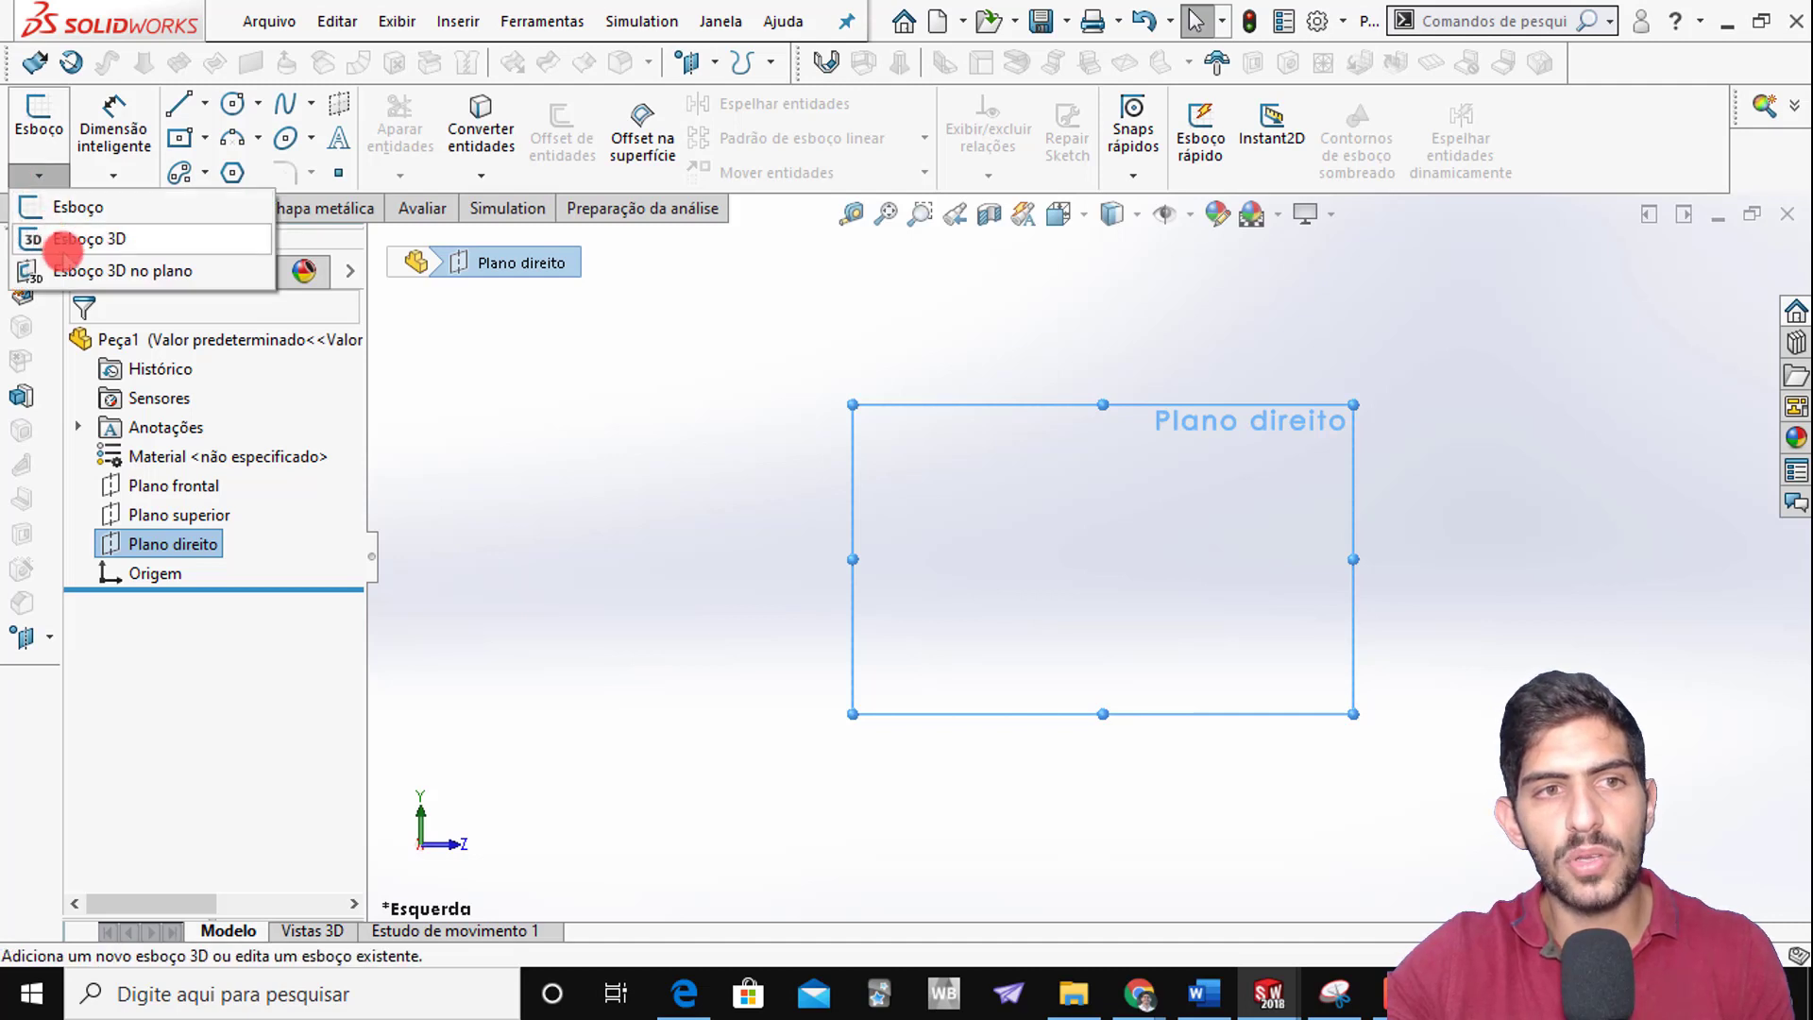
{"action": "left_click", "coordinate": [62, 248]}
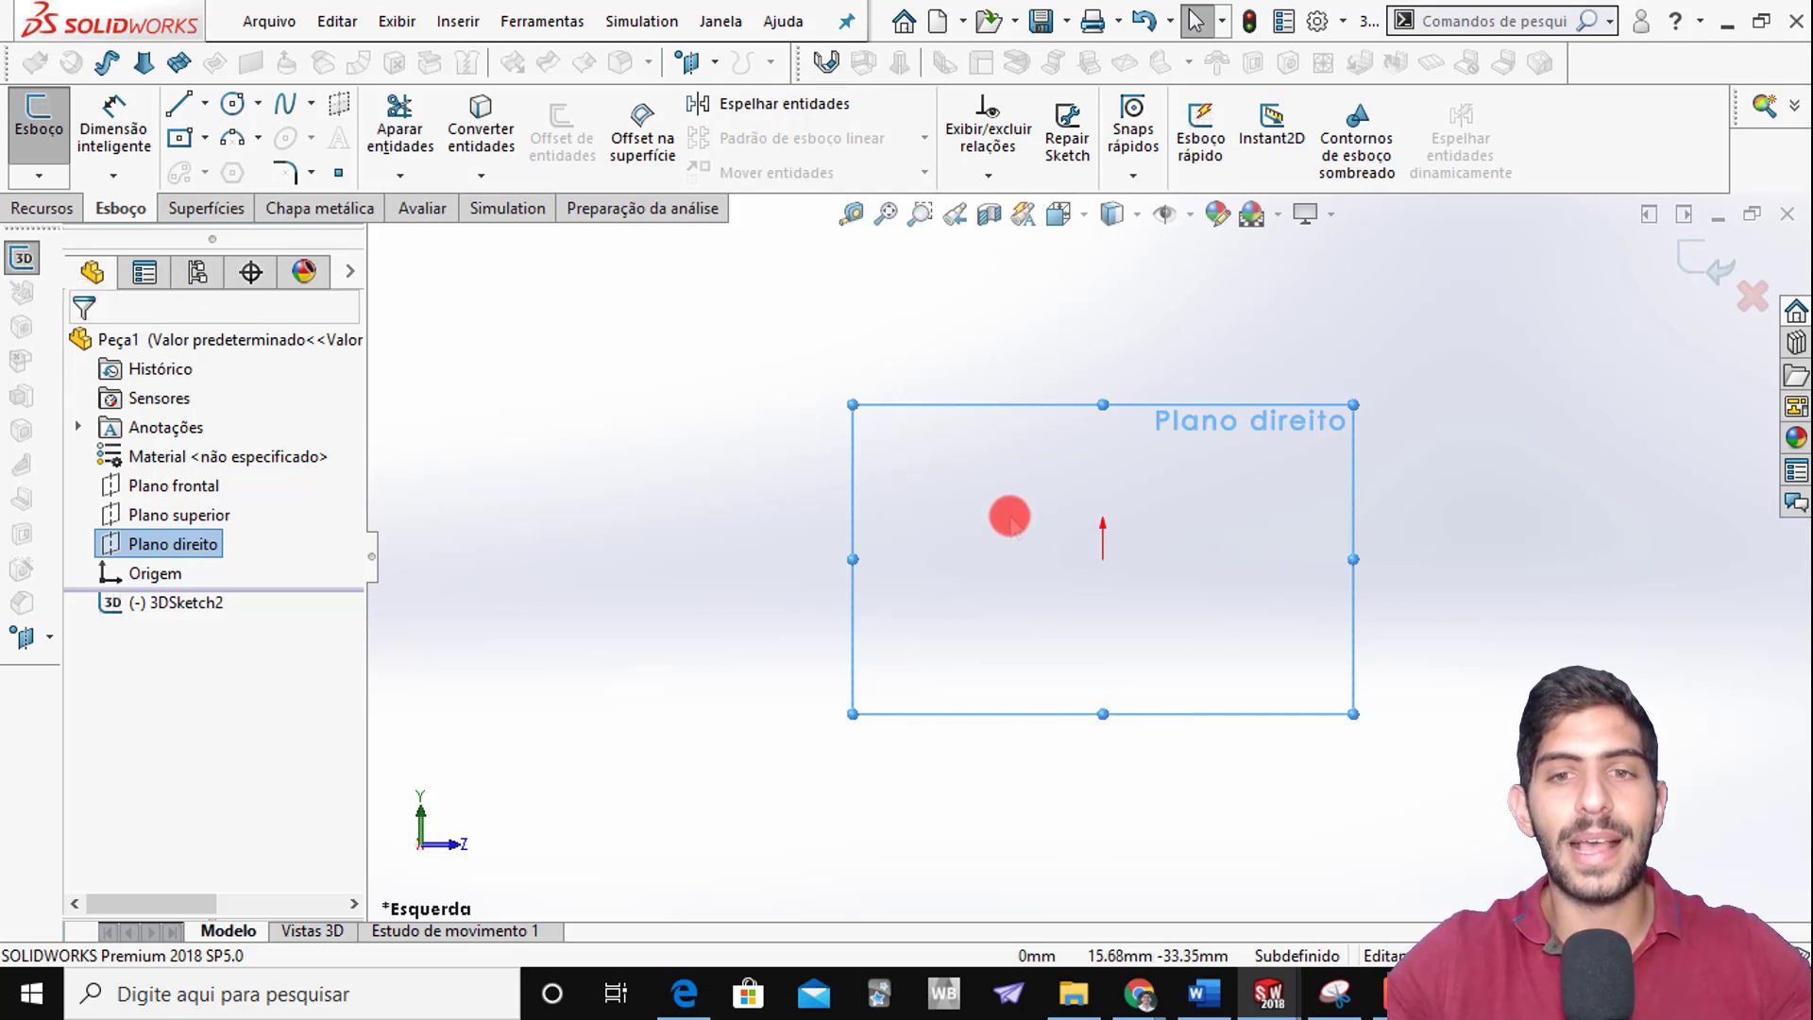
Sketch a horizontal line about 158 mm long from the origin along the Z direction and inspect its relations
{"action": "key", "text": "s"}
{"action": "left_click", "coordinate": [1048, 625]}
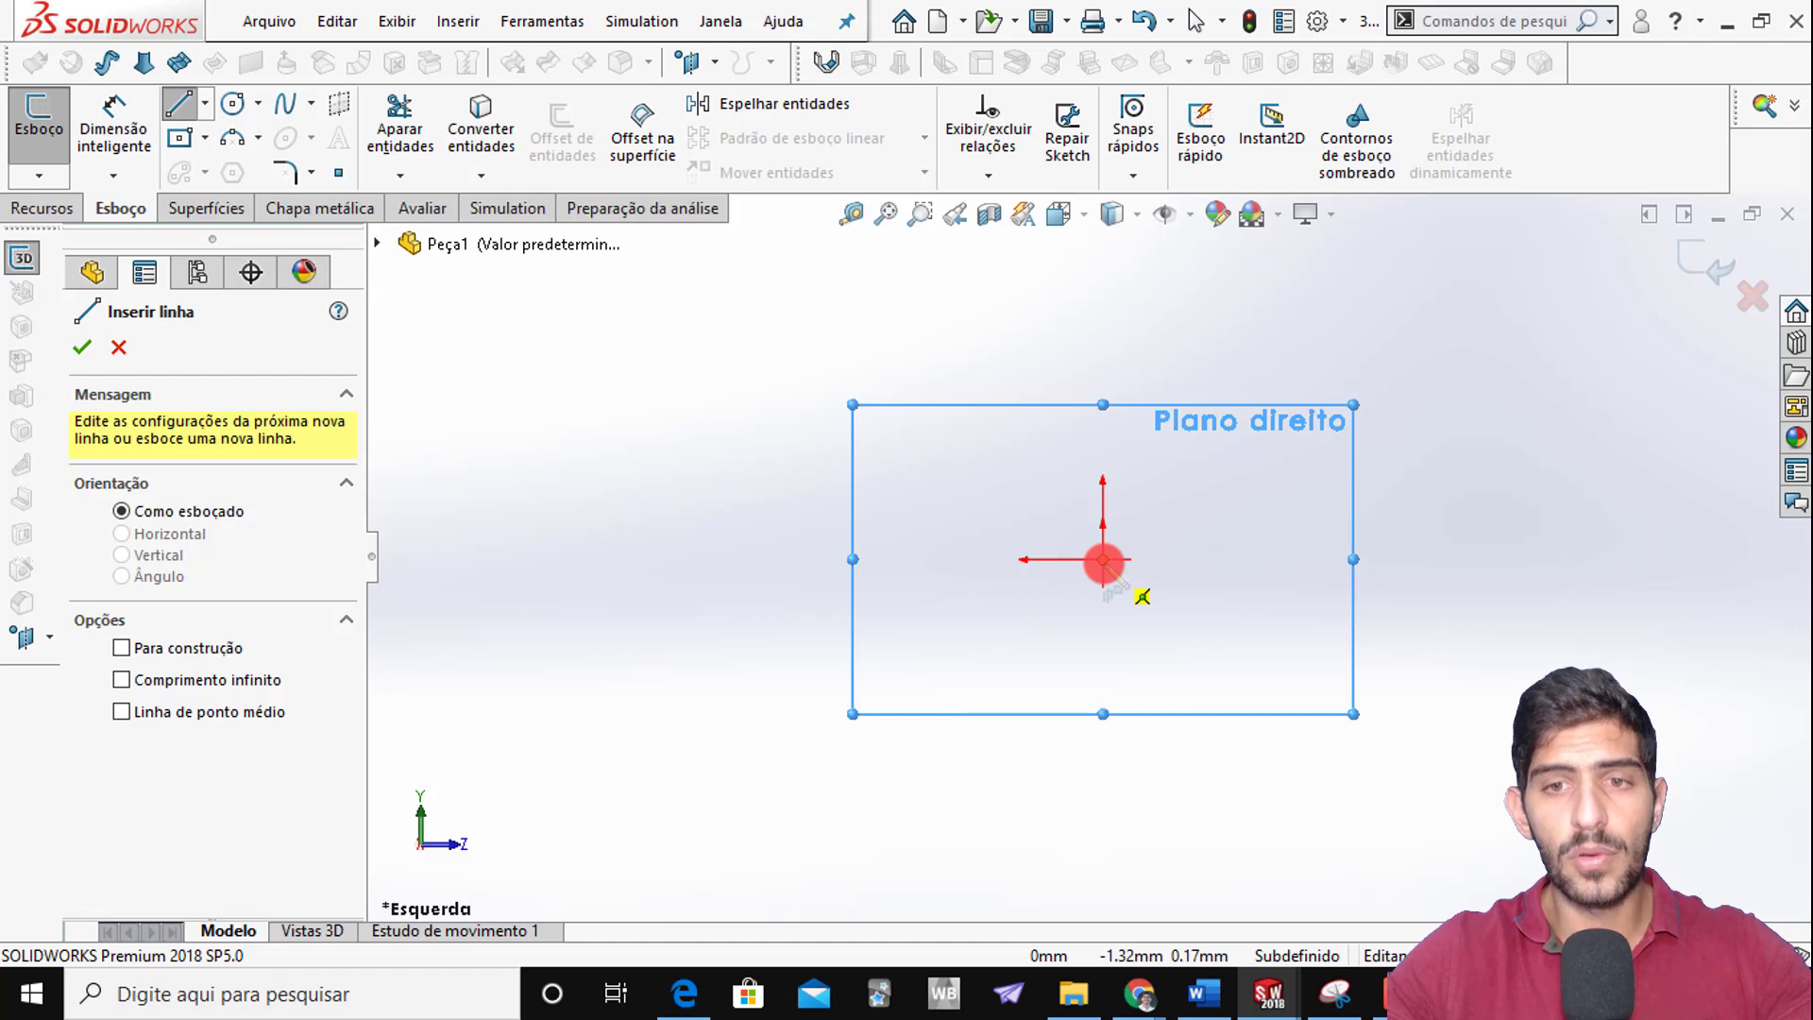
{"action": "left_click_drag", "start_coordinate": [1102, 559], "coordinate": [658, 559]}
{"action": "key", "text": "Escape"}
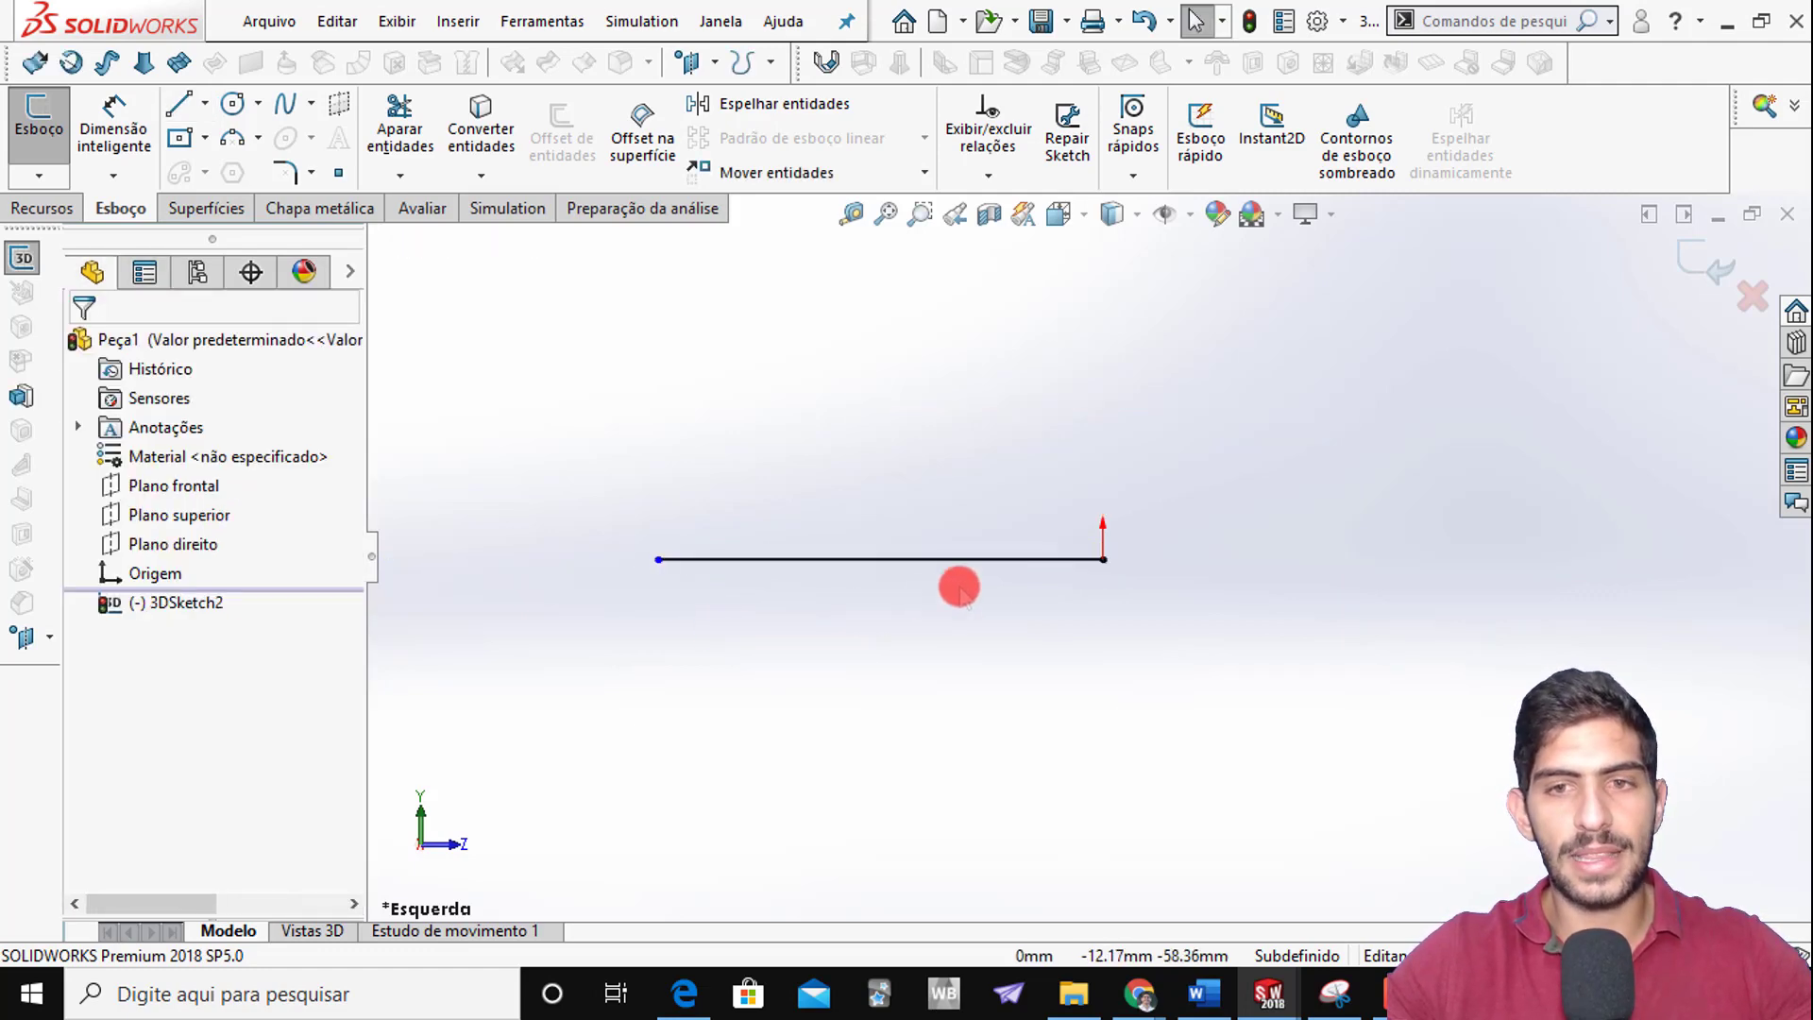
{"action": "left_click", "coordinate": [1005, 558]}
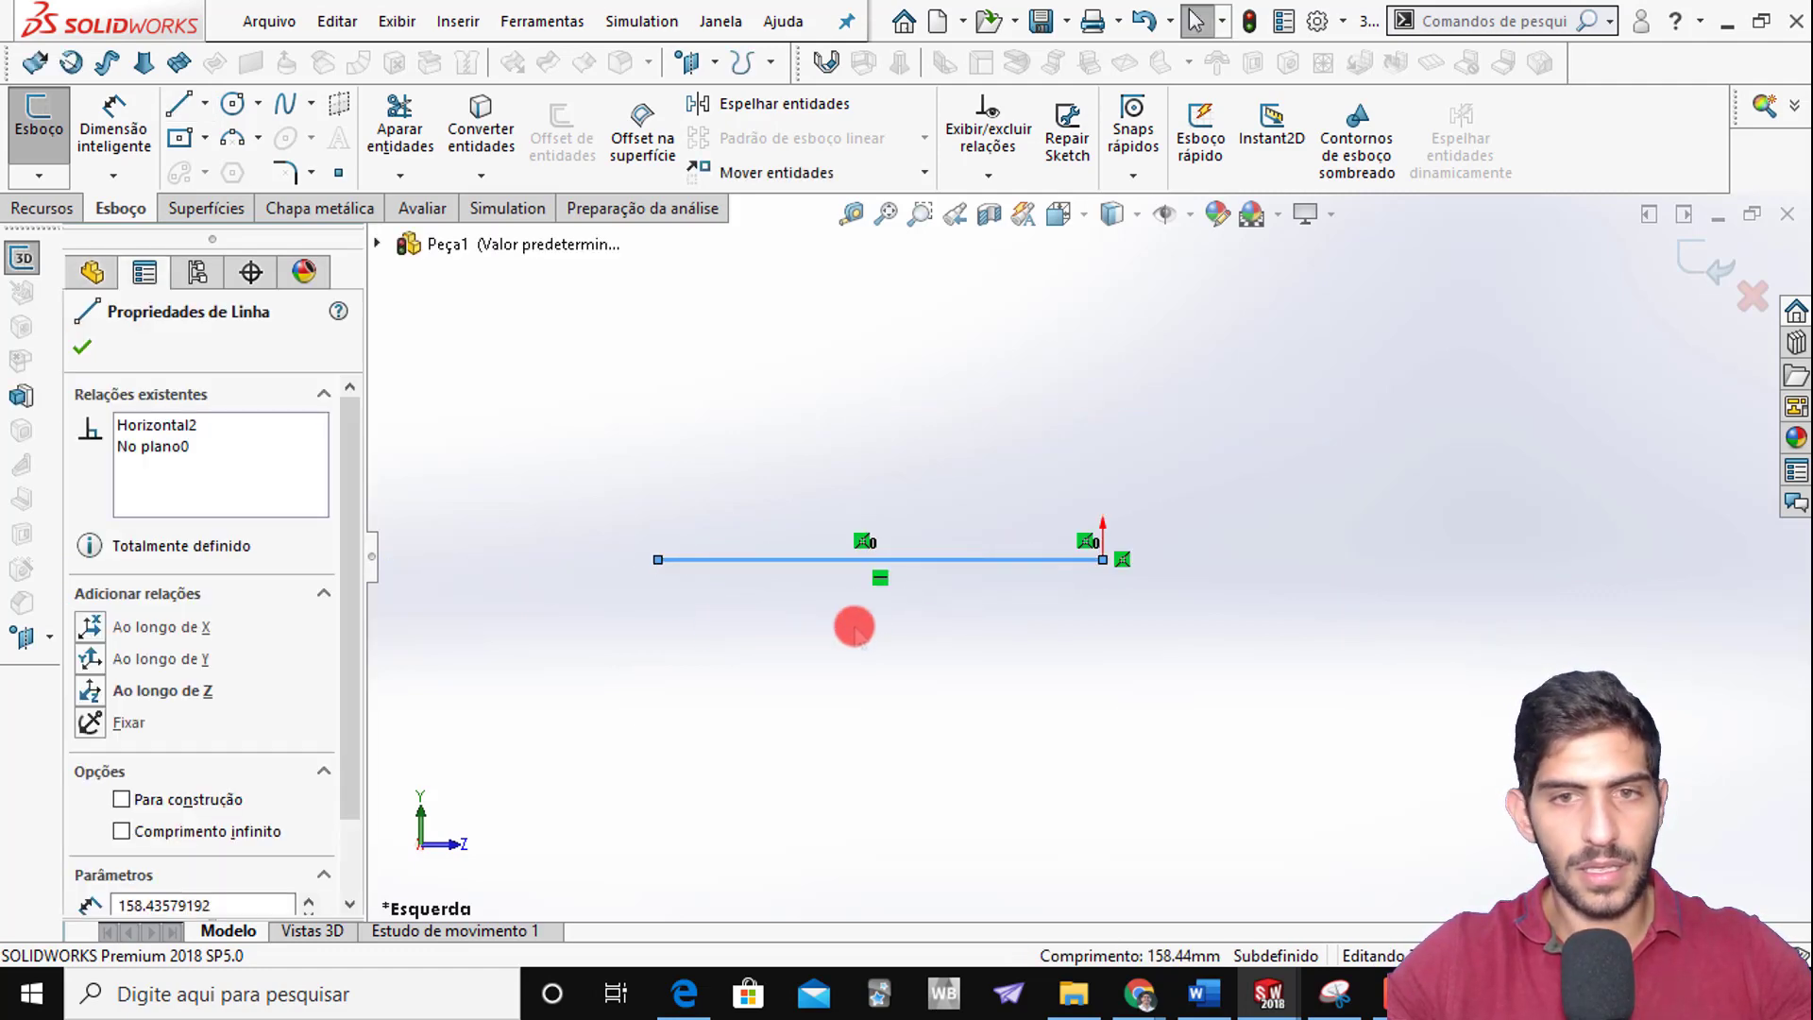
{"action": "left_click", "coordinate": [743, 576]}
Dimension the horizontal line's length to 1550 mm, taking the value from the side view in the PDF drawing
{"action": "key", "text": "s"}
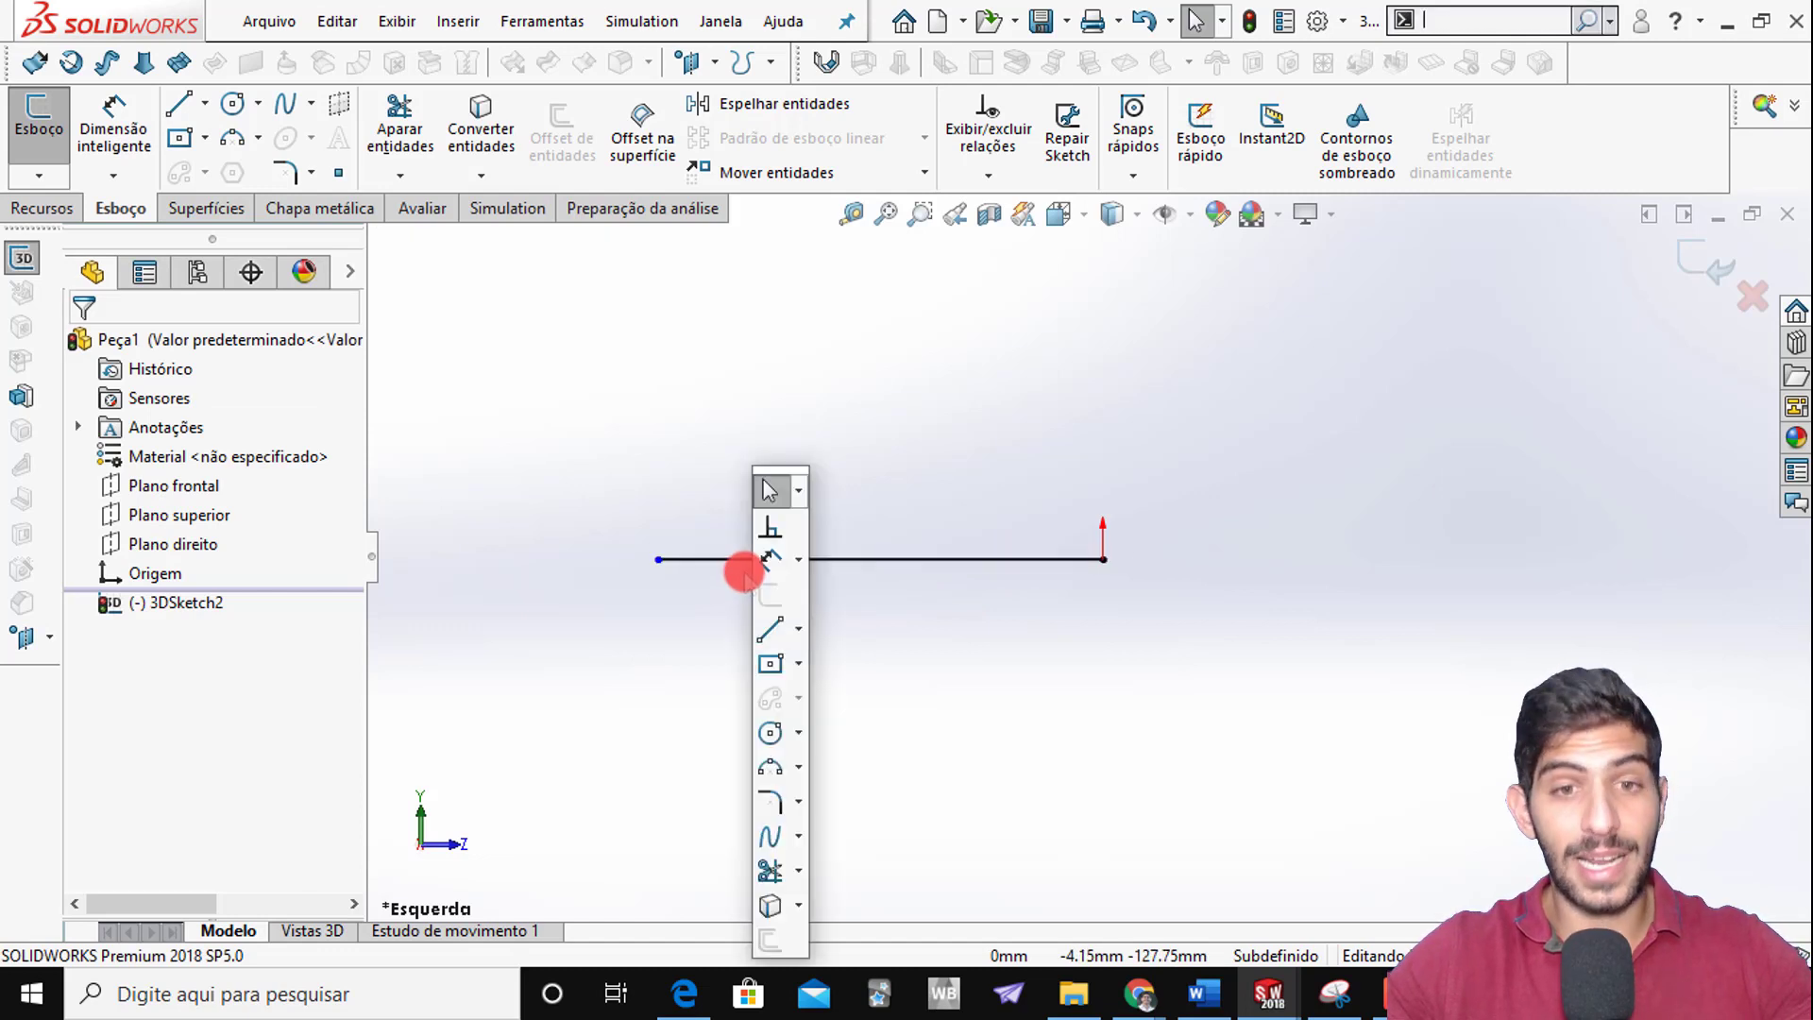
{"action": "left_click", "coordinate": [769, 560]}
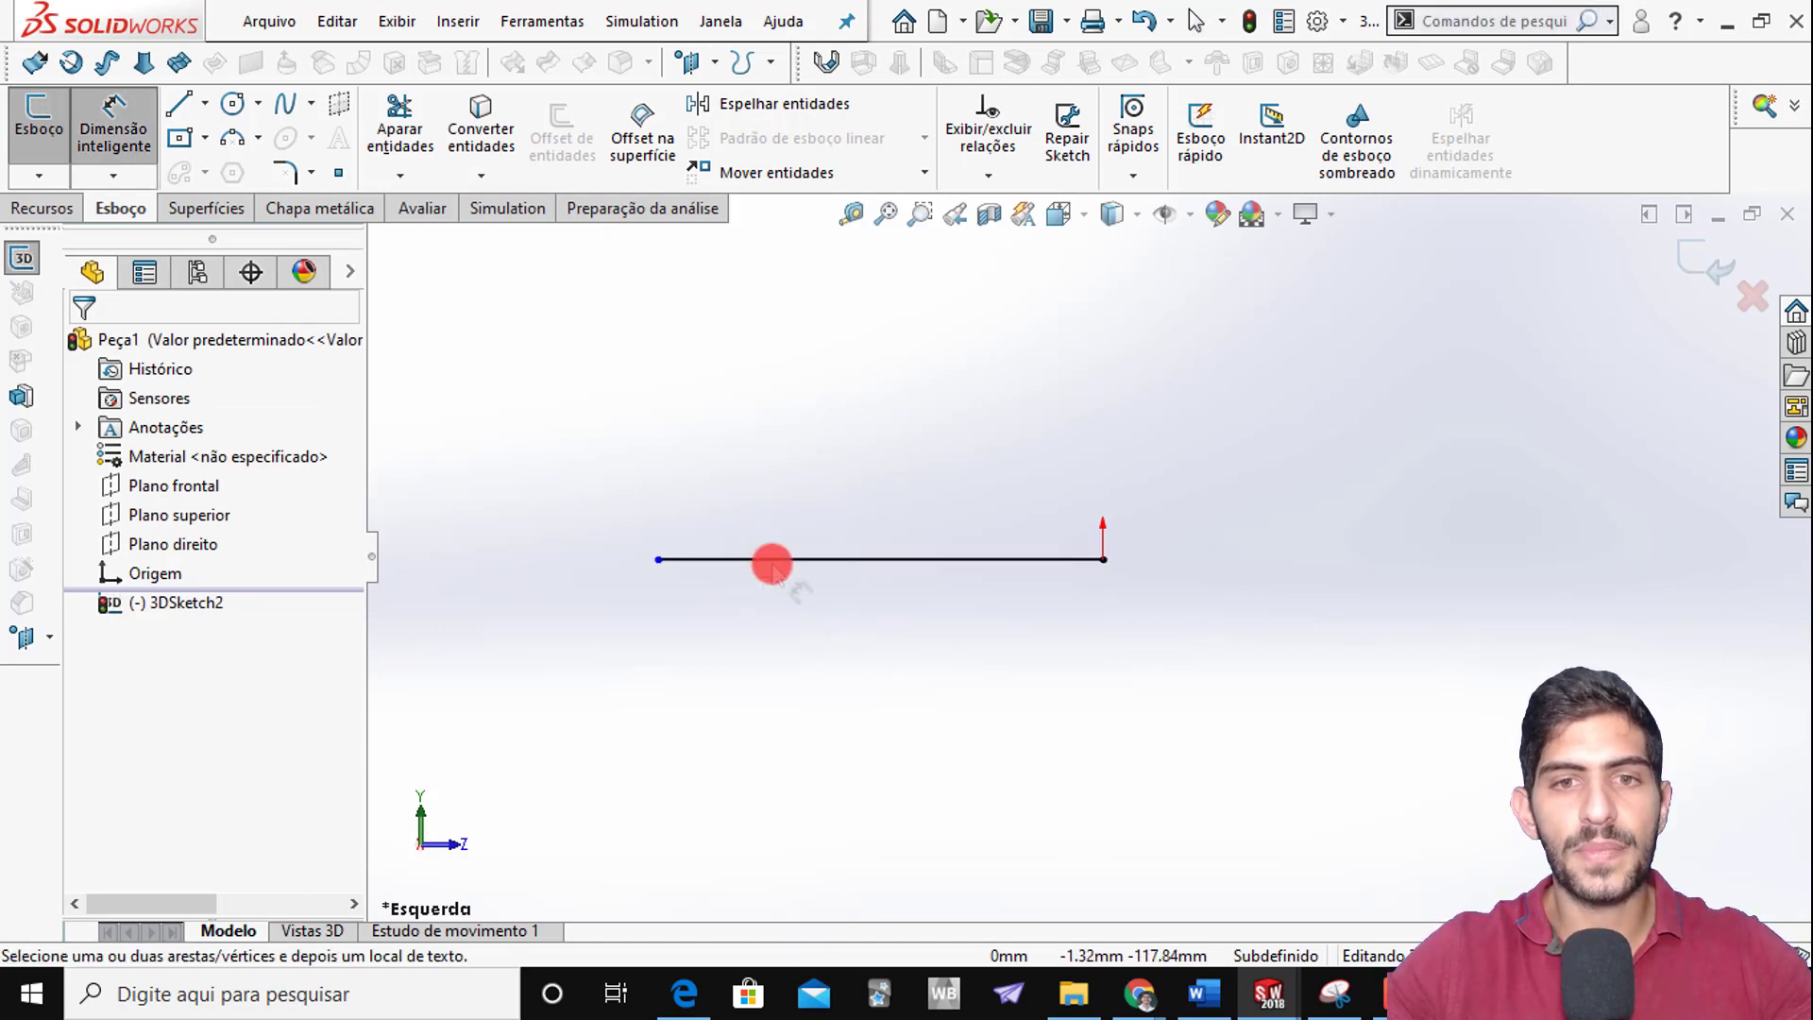
{"action": "left_click", "coordinate": [781, 560]}
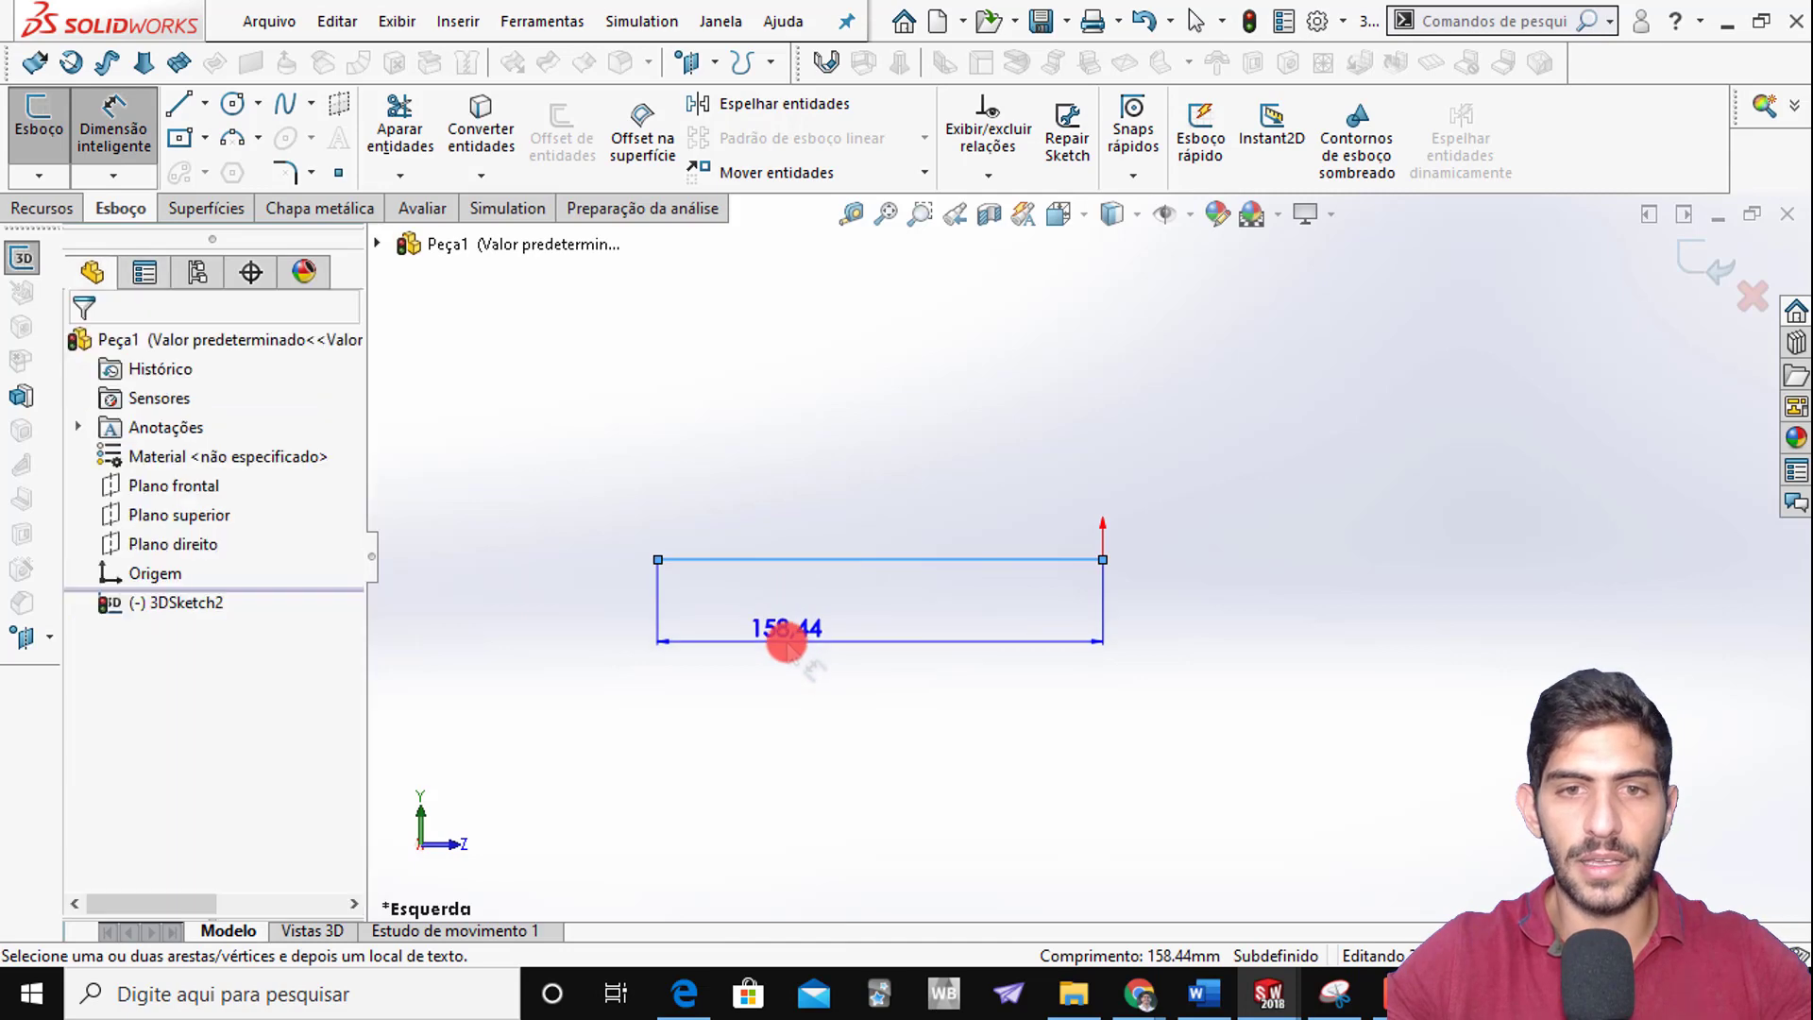
{"action": "left_click", "coordinate": [786, 643]}
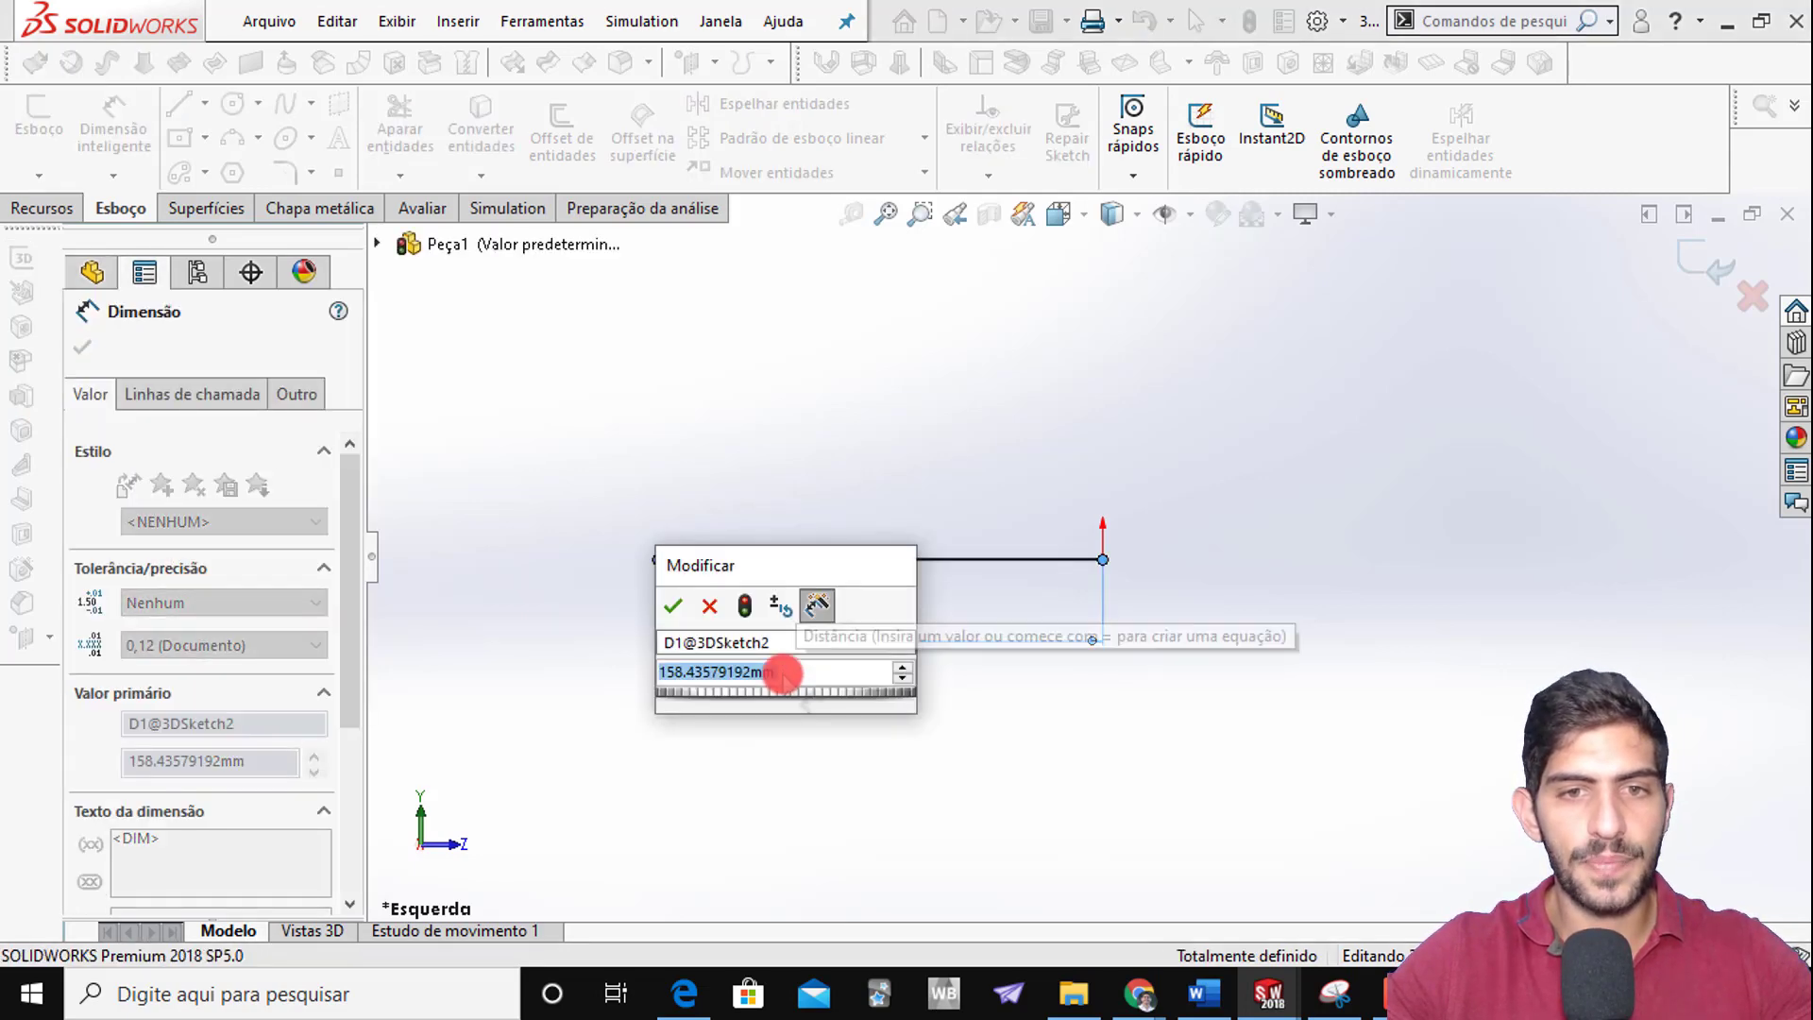
{"action": "key", "text": "alt+Tab"}
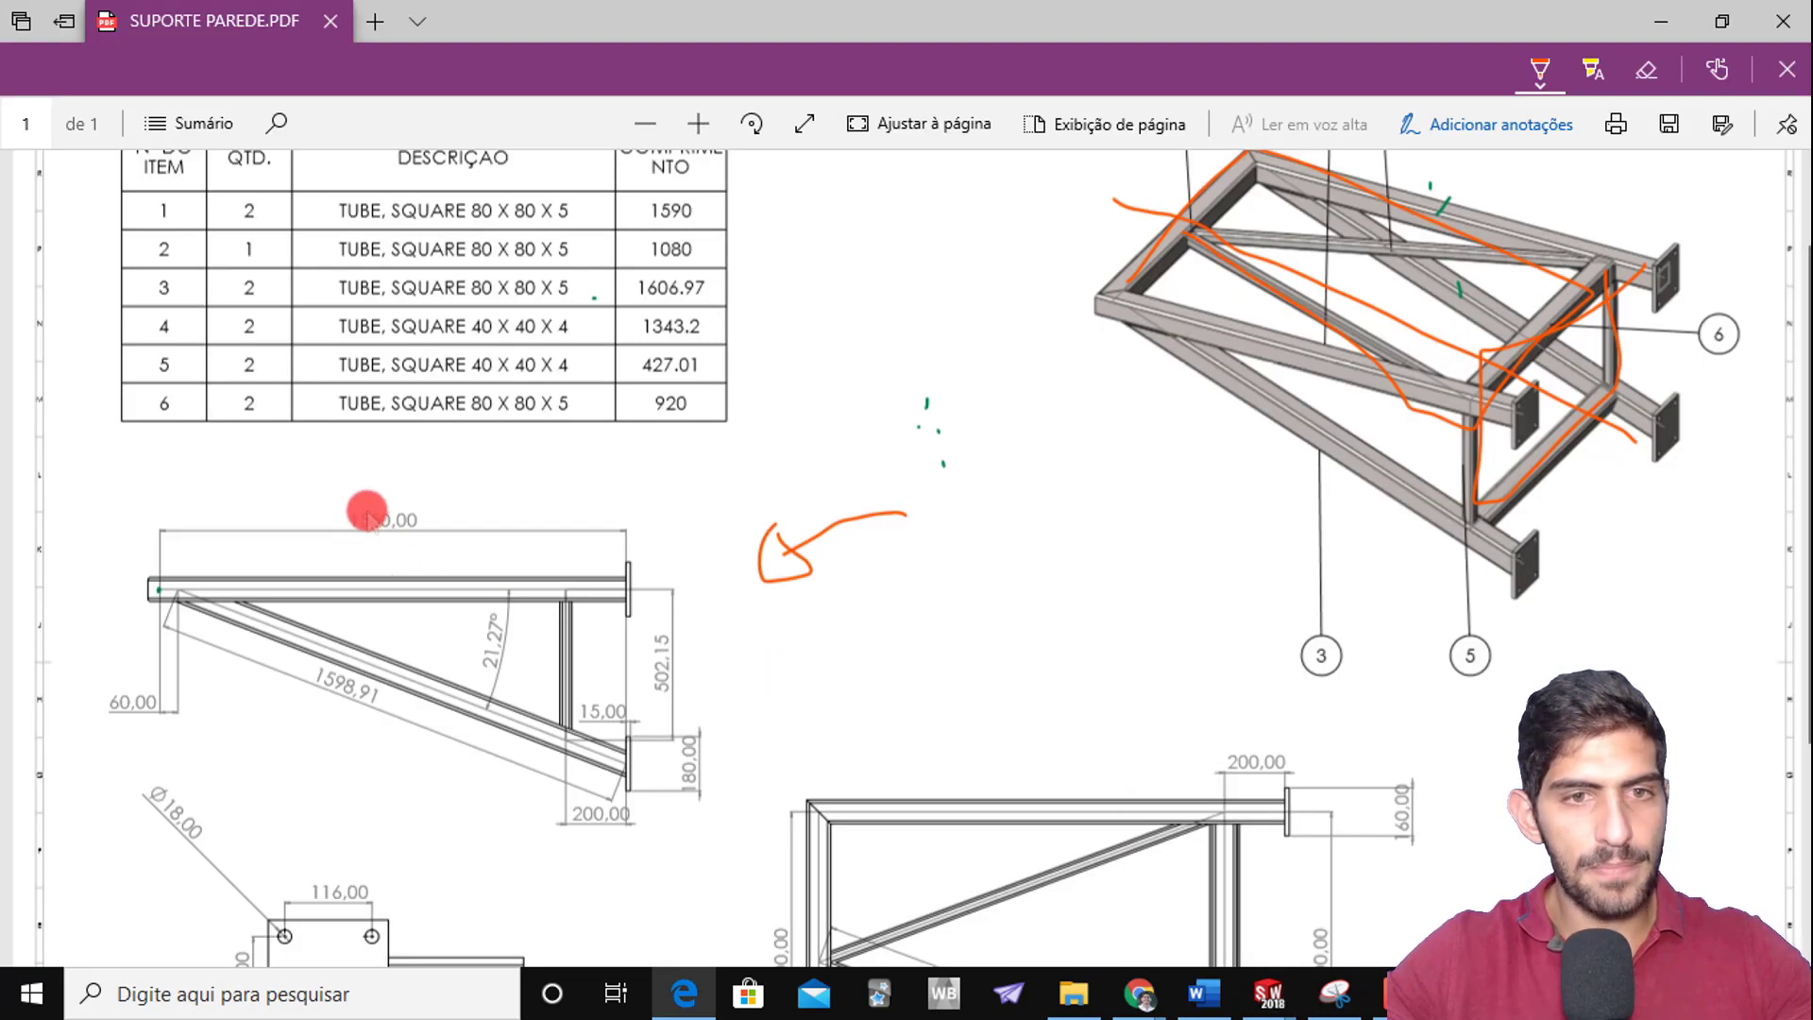
{"action": "key", "text": "alt+Tab"}
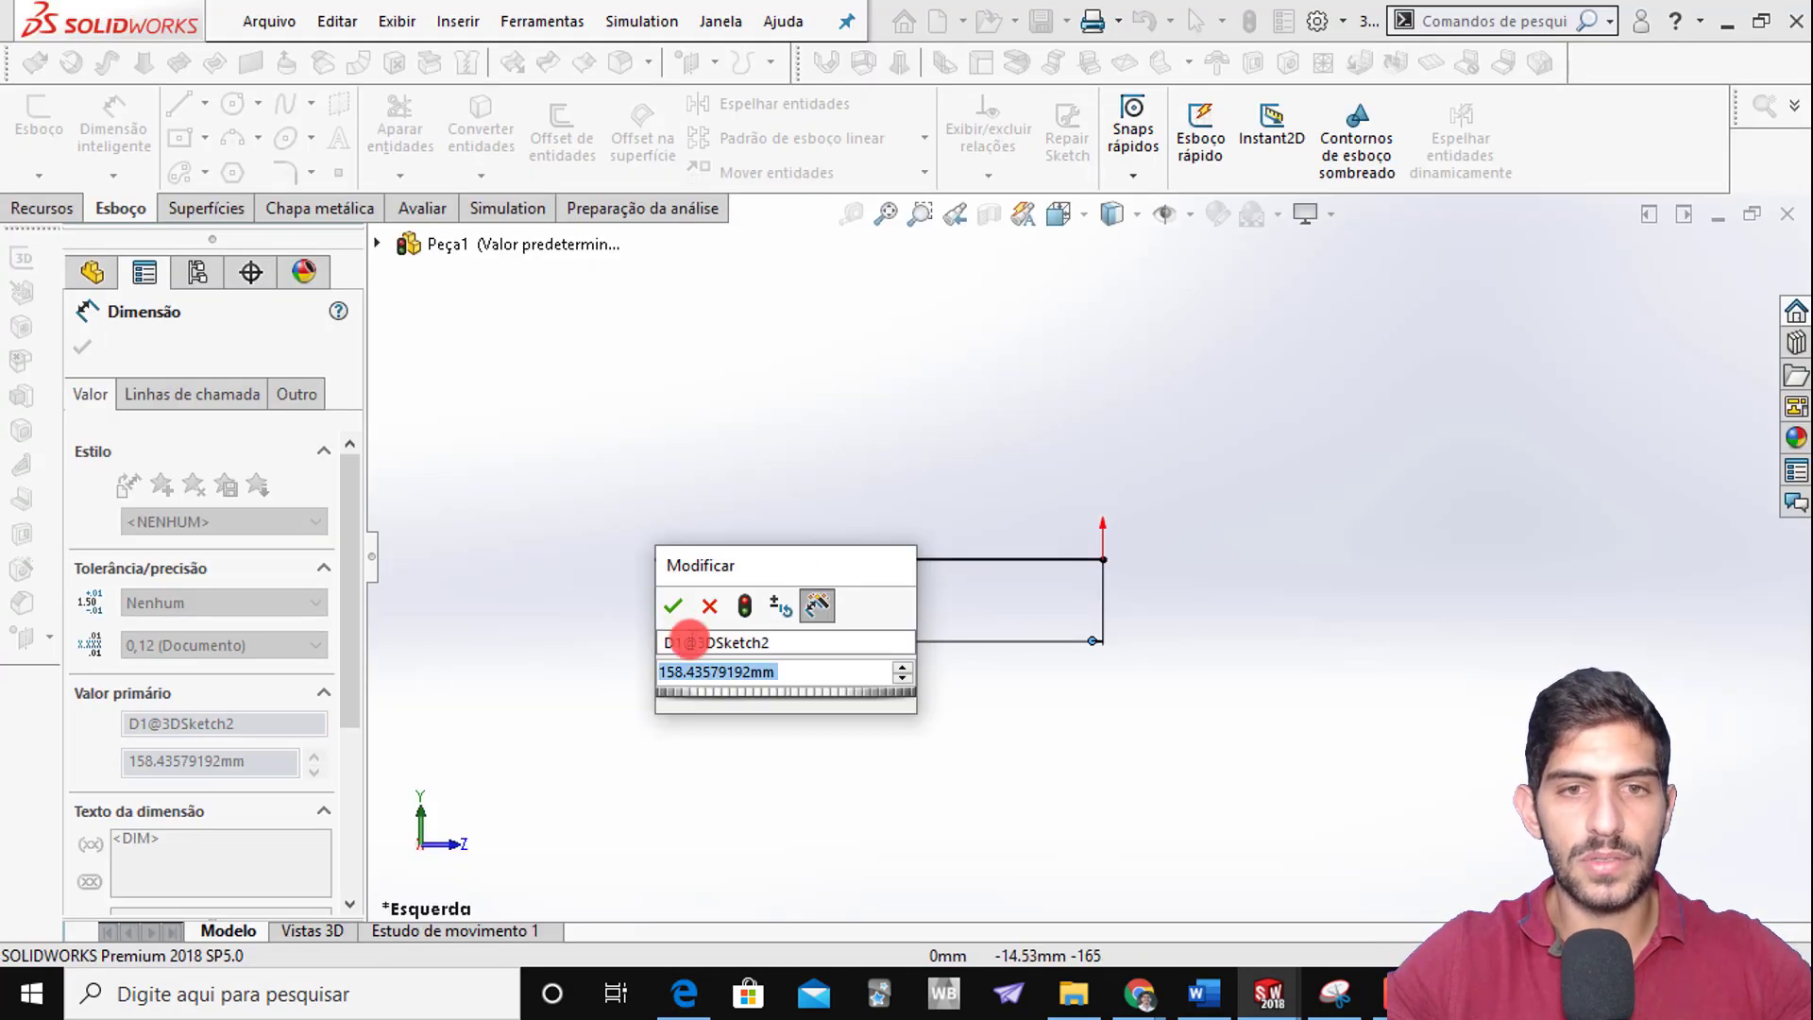
{"action": "type", "text": "1550"}
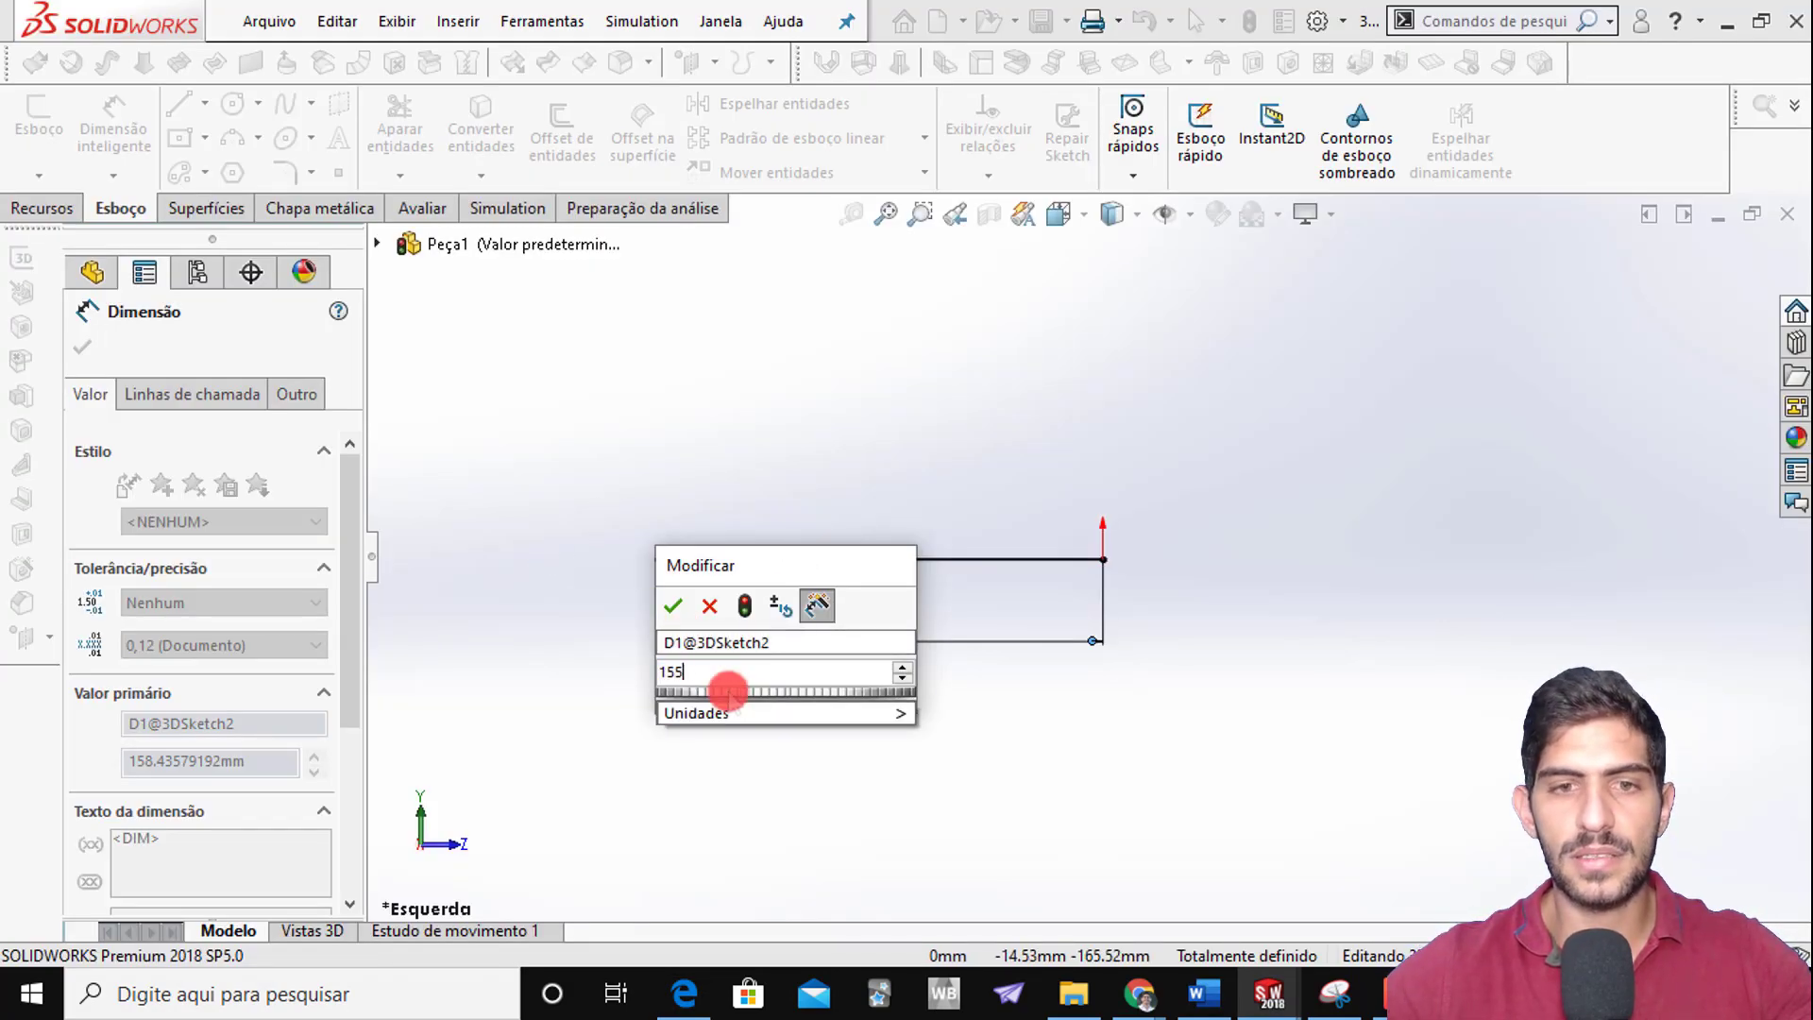
{"action": "key", "text": "Return"}
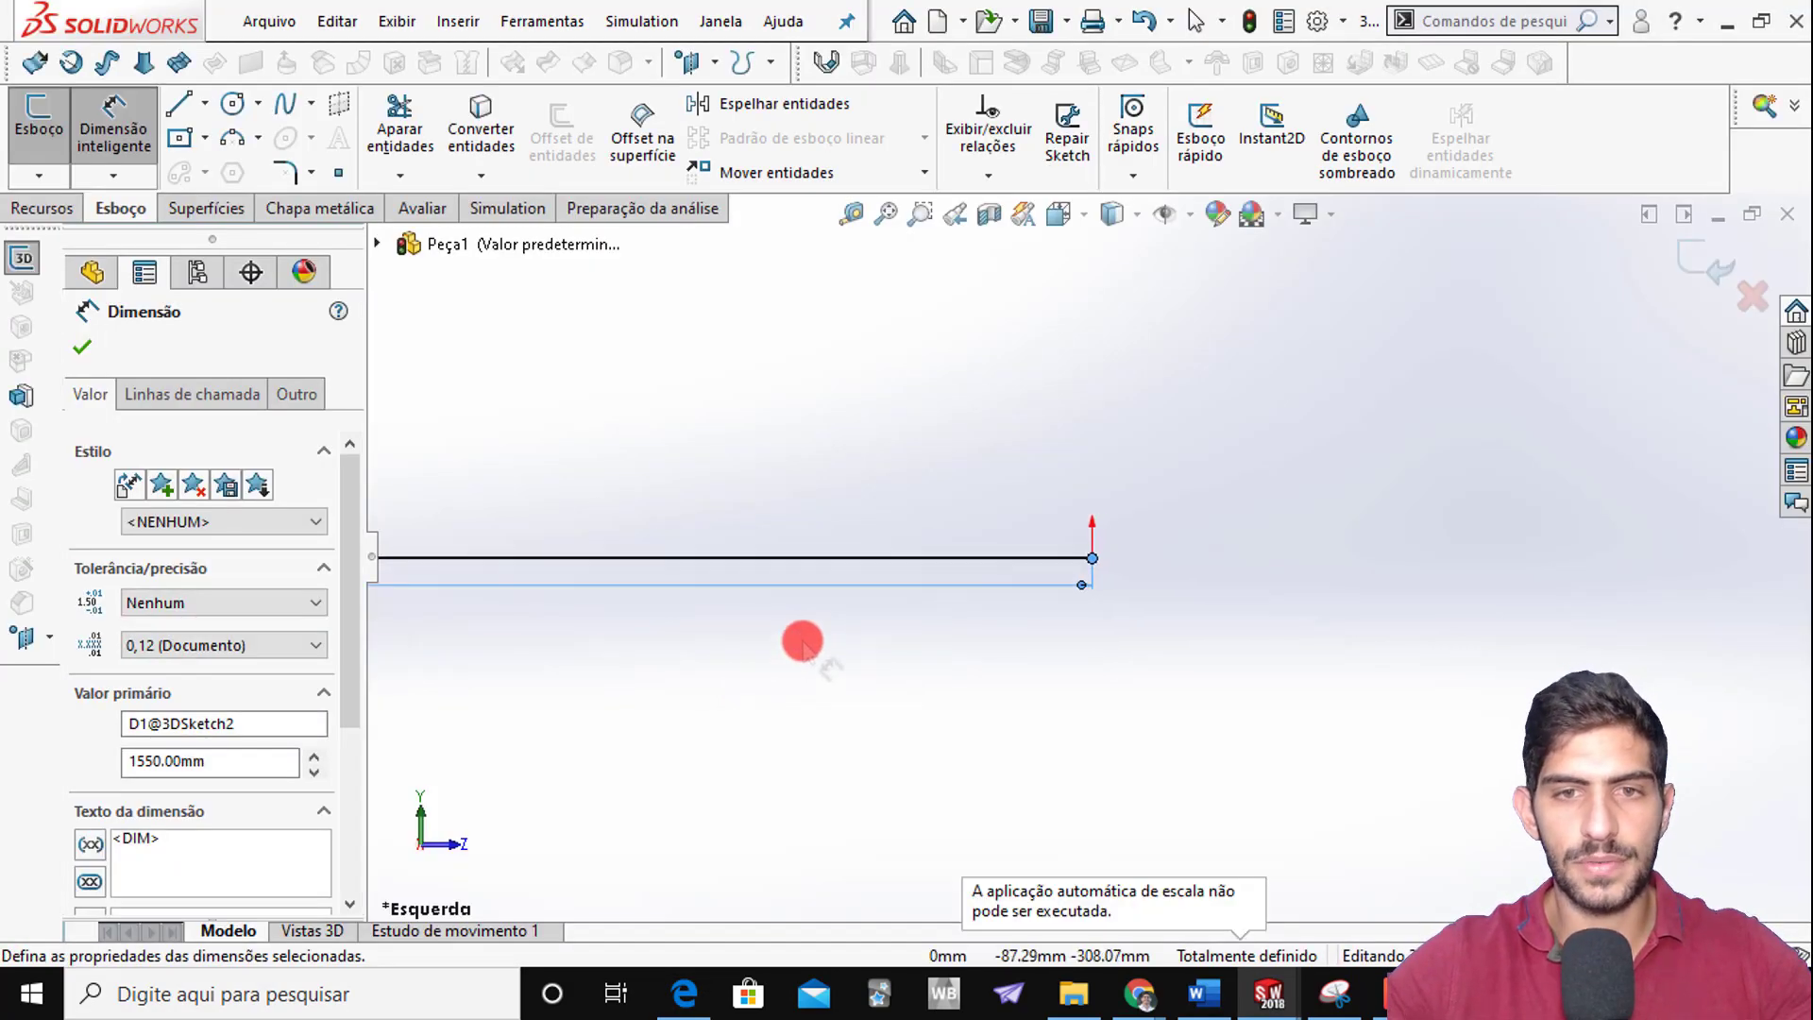
{"action": "scroll", "coordinate": [767, 606], "scroll_direction": "up", "scroll_amount": 2}
{"action": "scroll", "coordinate": [790, 555], "scroll_direction": "down", "scroll_amount": 5}
{"action": "scroll", "coordinate": [878, 581], "scroll_direction": "up", "scroll_amount": 3}
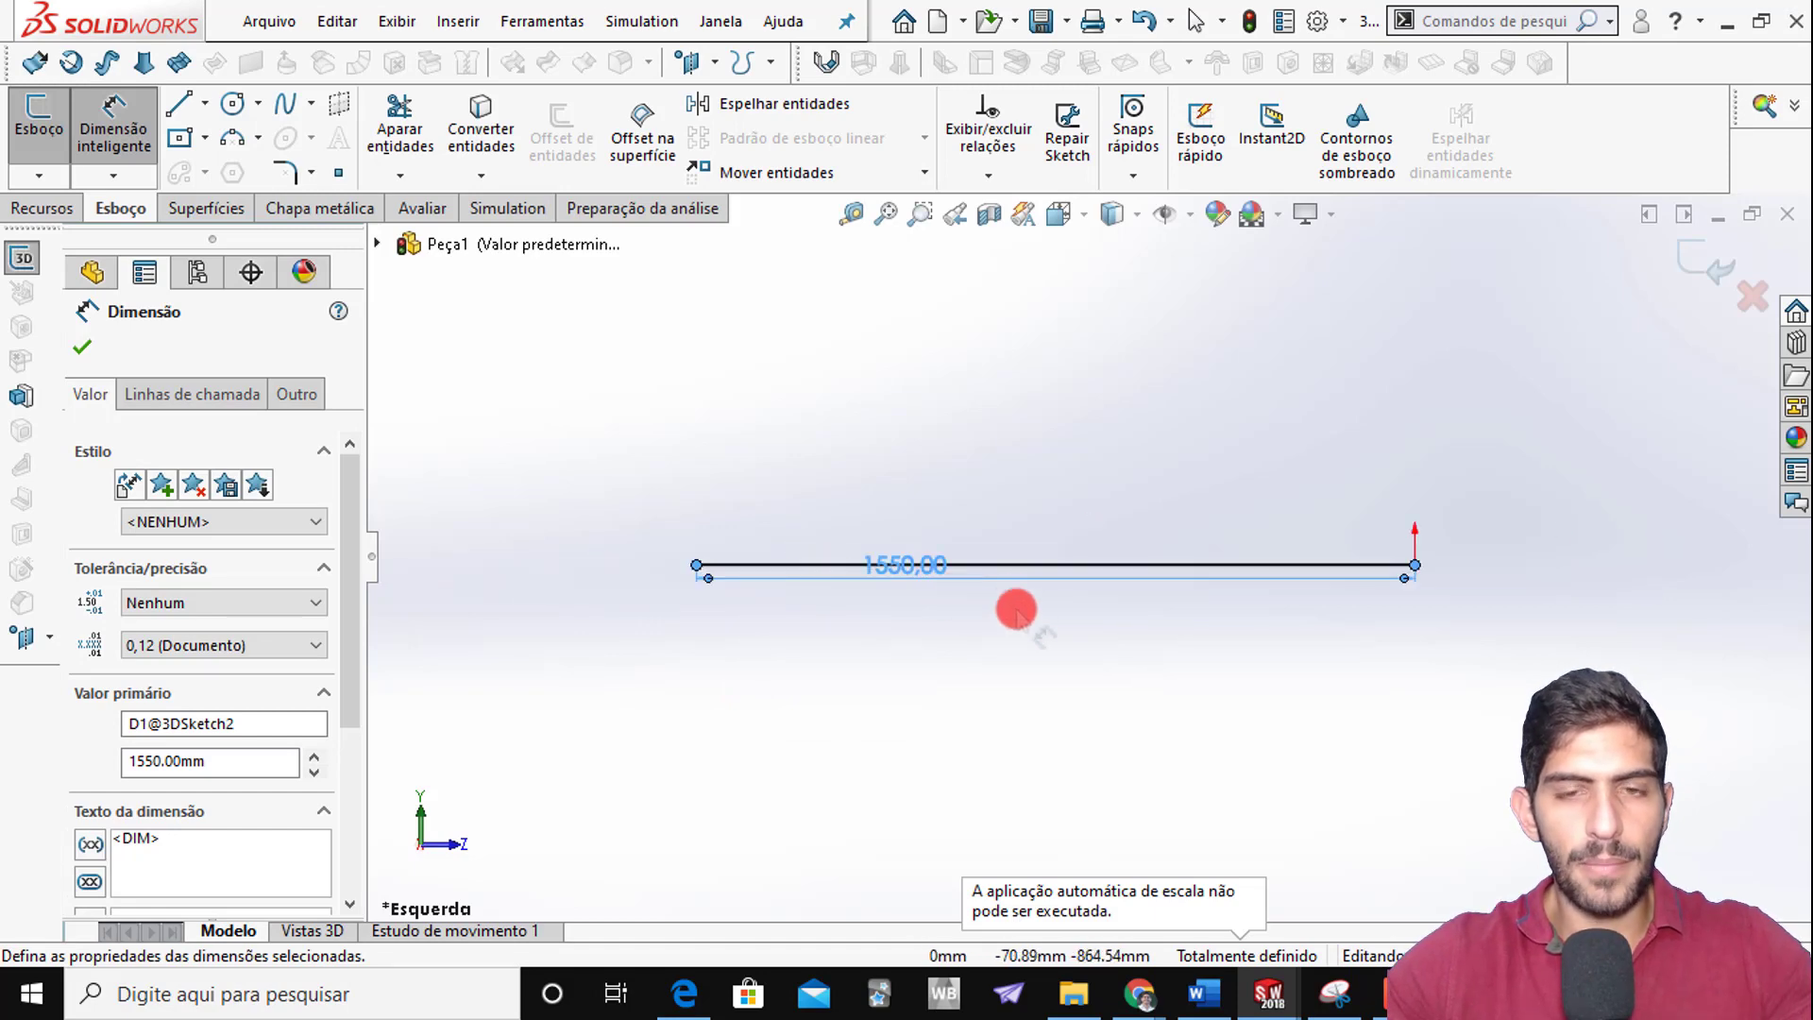
Switch to the PDF drawing, trace the side view's inclined brace in orange and circle its 1598,91 and 21,27° dimensions
{"action": "key", "text": "alt+Tab"}
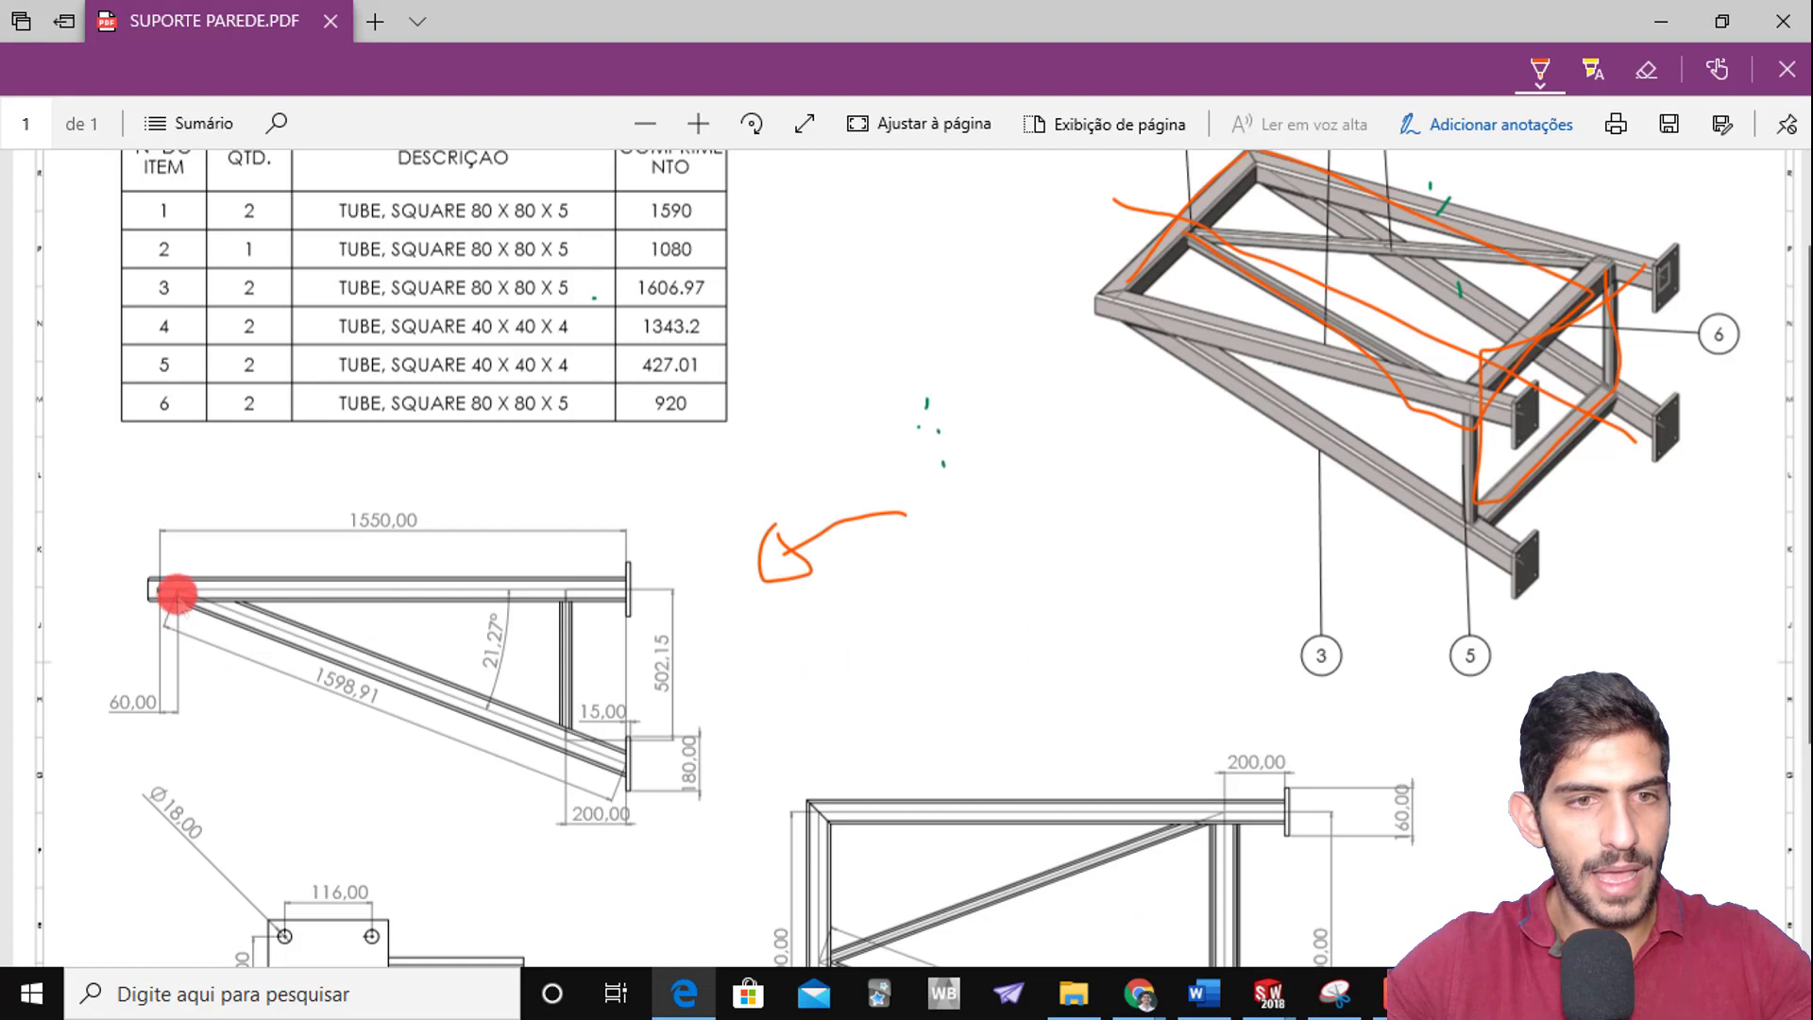
{"action": "mouse_move", "coordinate": [177, 594]}
{"action": "left_mouse_down"}
{"action": "mouse_move", "coordinate": [364, 651]}
{"action": "mouse_move", "coordinate": [600, 759]}
{"action": "left_mouse_up"}
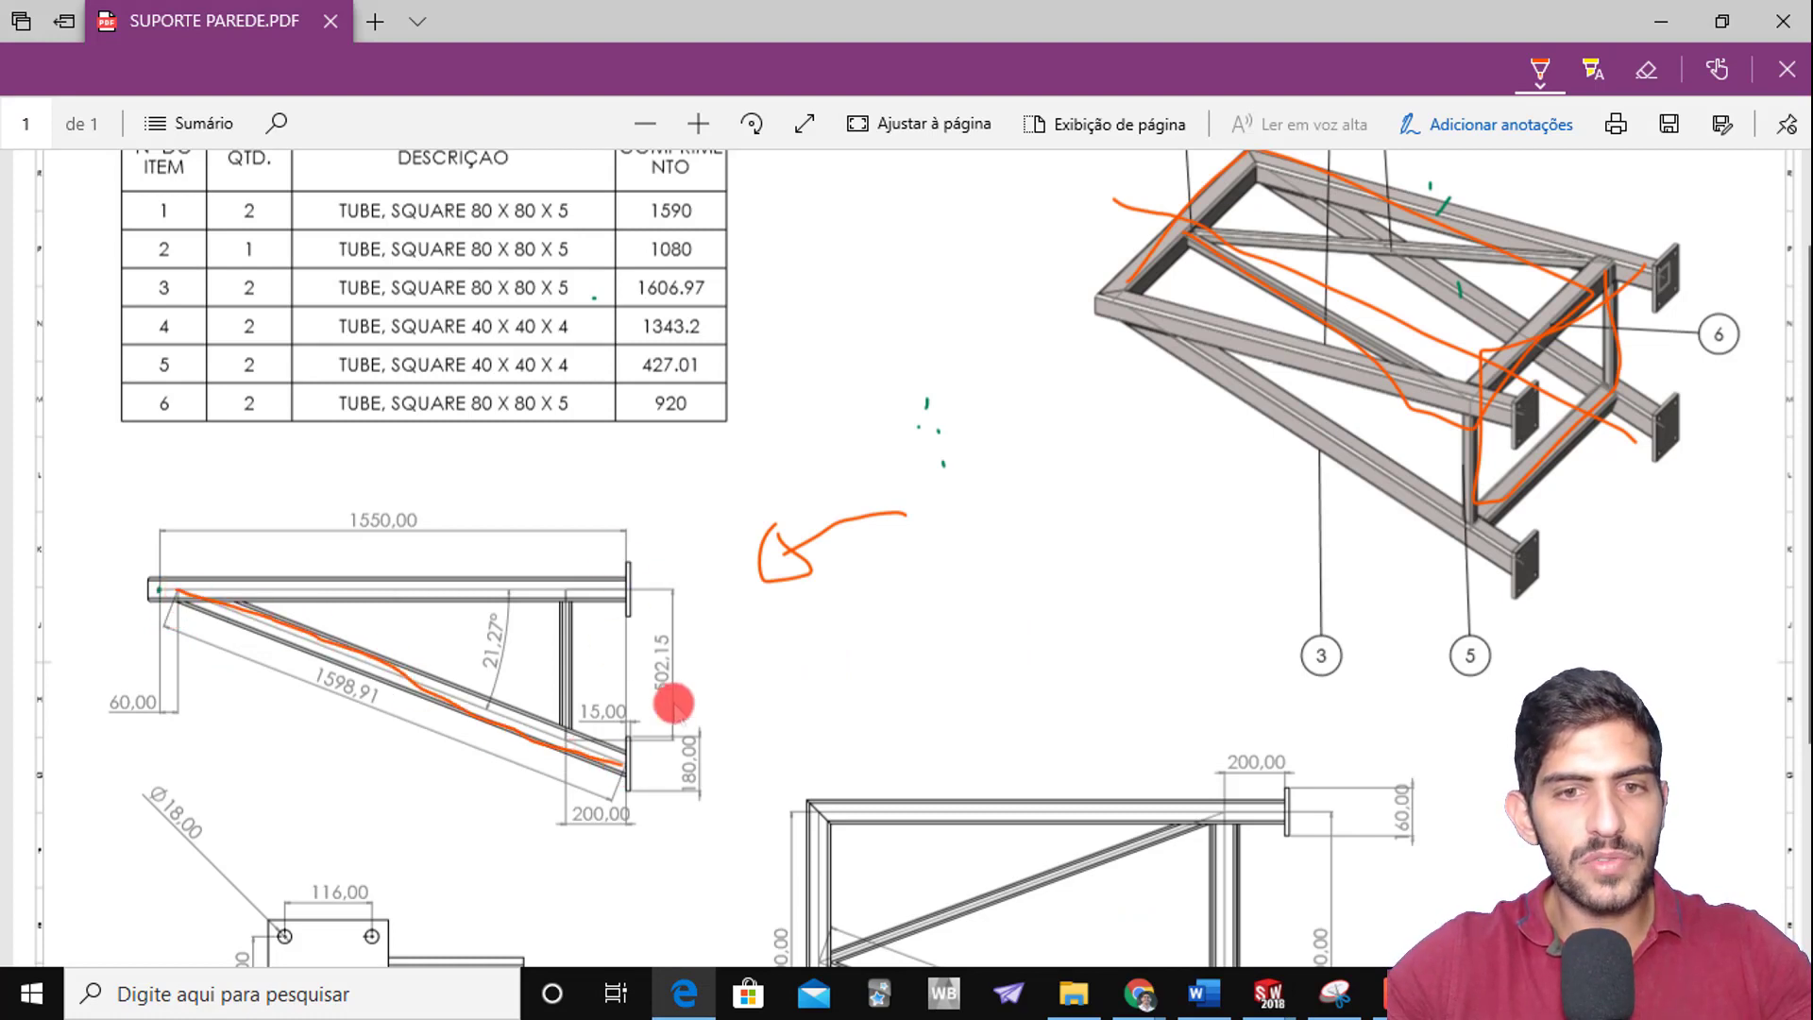
{"action": "mouse_move", "coordinate": [288, 656]}
{"action": "left_mouse_down"}
{"action": "mouse_move", "coordinate": [381, 712]}
{"action": "mouse_move", "coordinate": [308, 688]}
{"action": "mouse_move", "coordinate": [393, 712]}
{"action": "mouse_move", "coordinate": [463, 687]}
{"action": "left_mouse_up"}
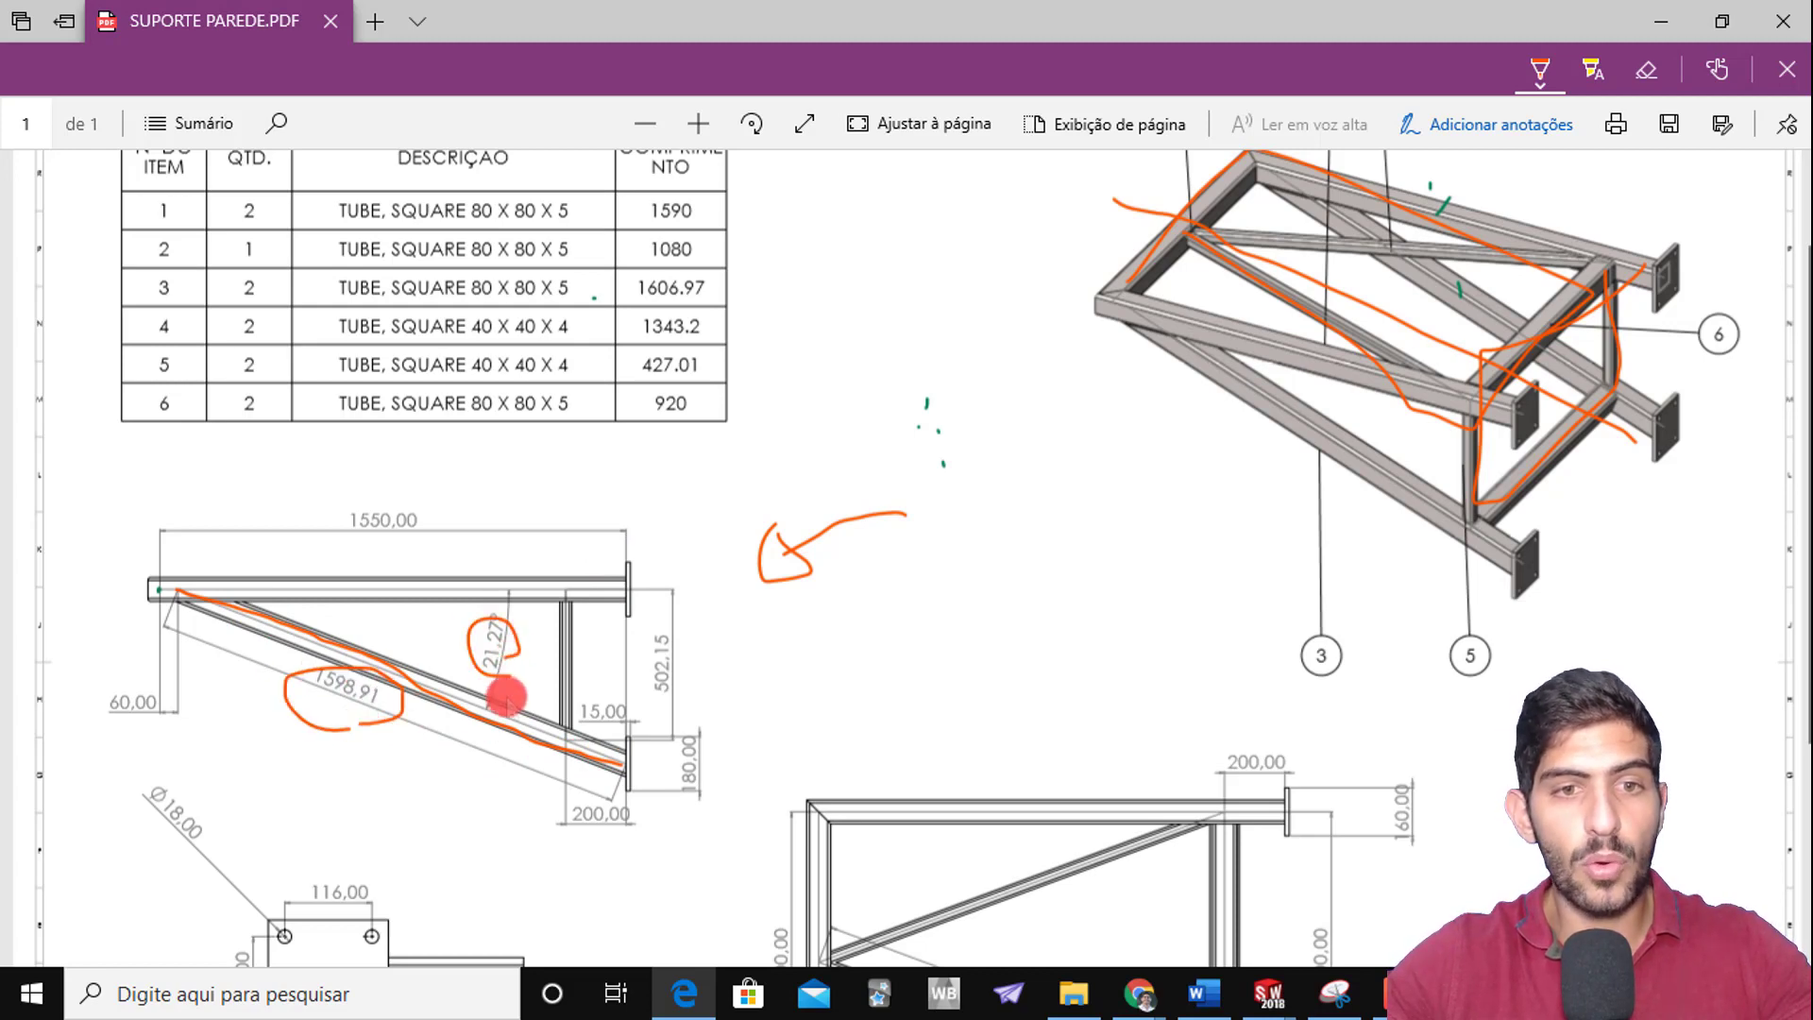
Return to SolidWorks and sketch a sloping line from near the free end of the 1550 mm line to a point below the origin
{"action": "key", "text": "alt+Tab"}
{"action": "key", "text": "s"}
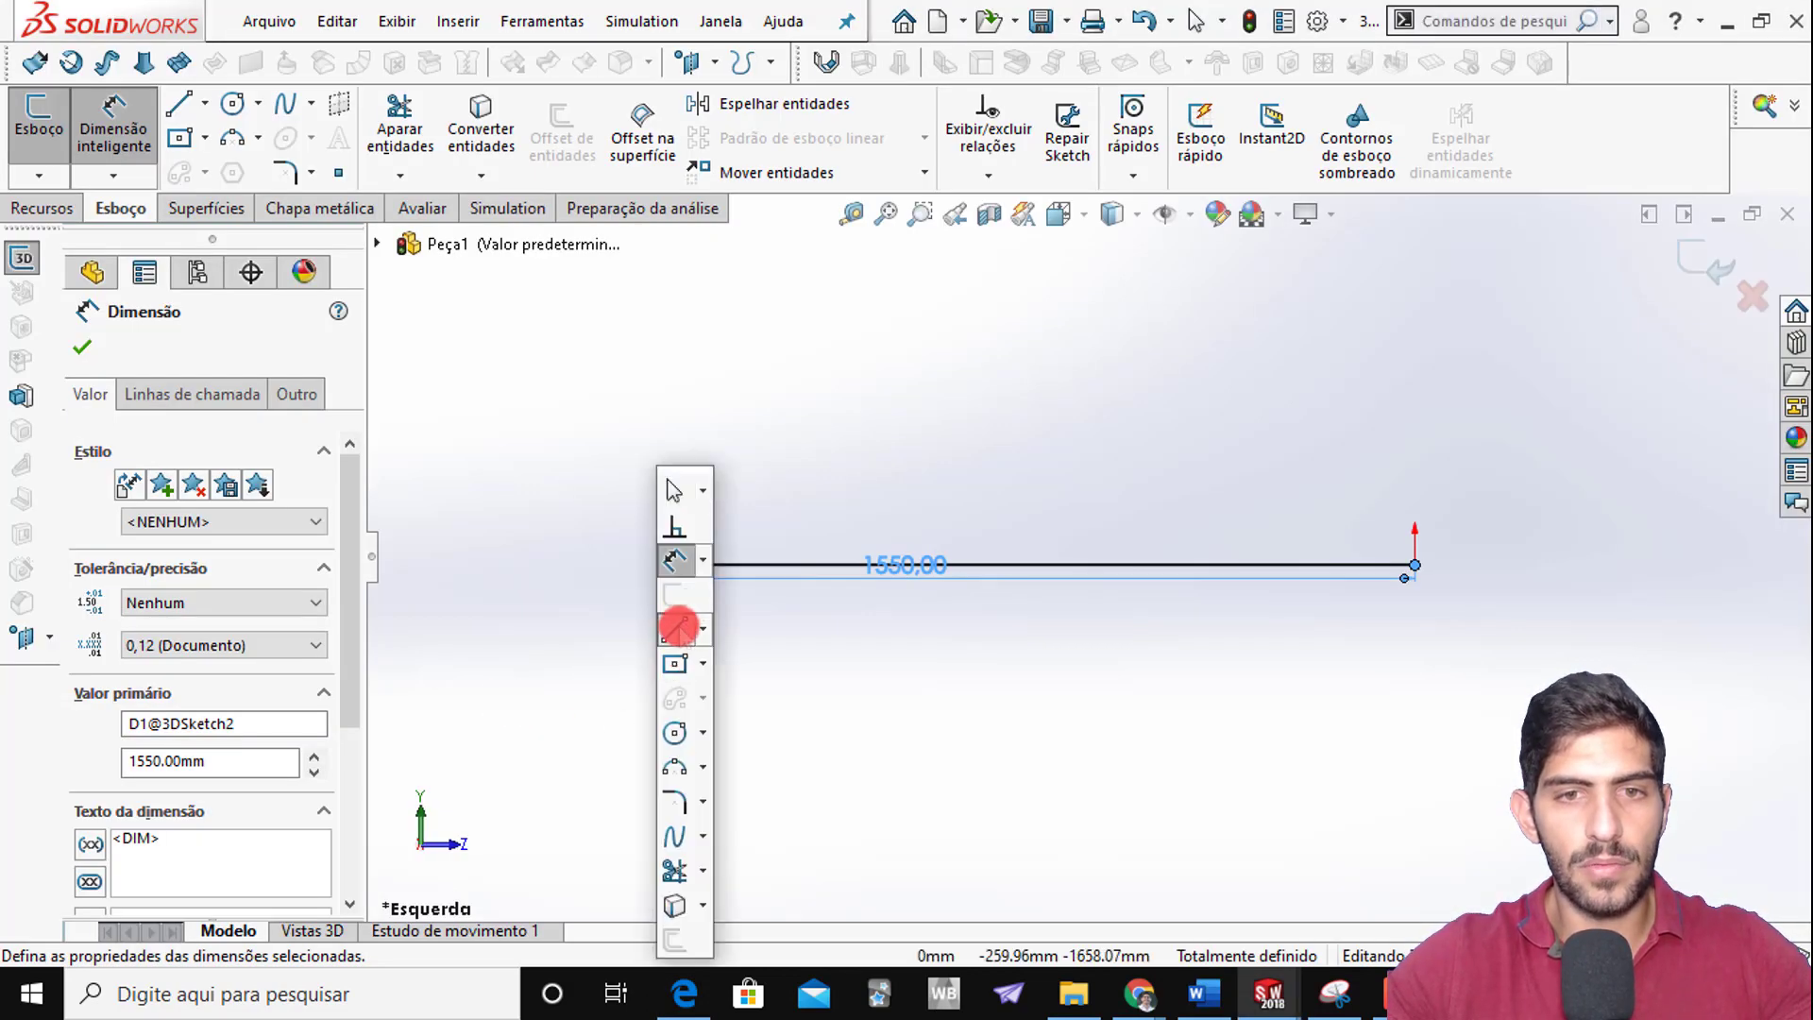
{"action": "left_click", "coordinate": [677, 626]}
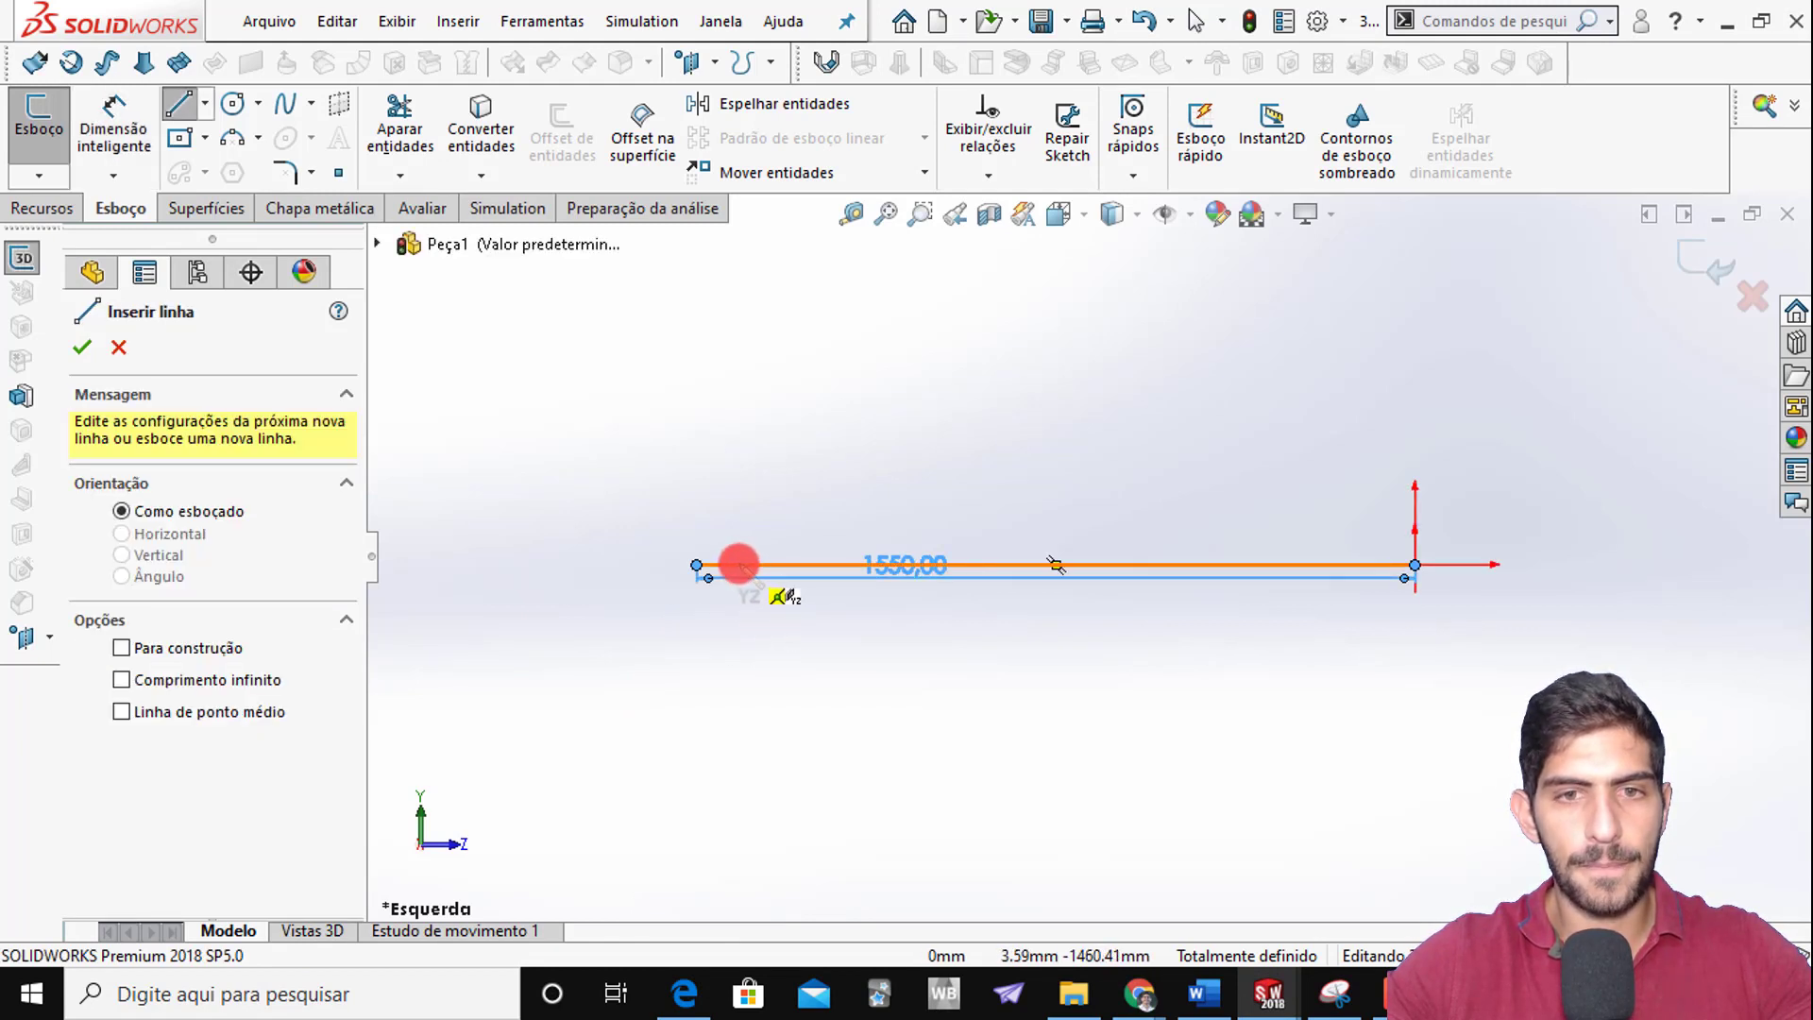
{"action": "left_click", "coordinate": [739, 563]}
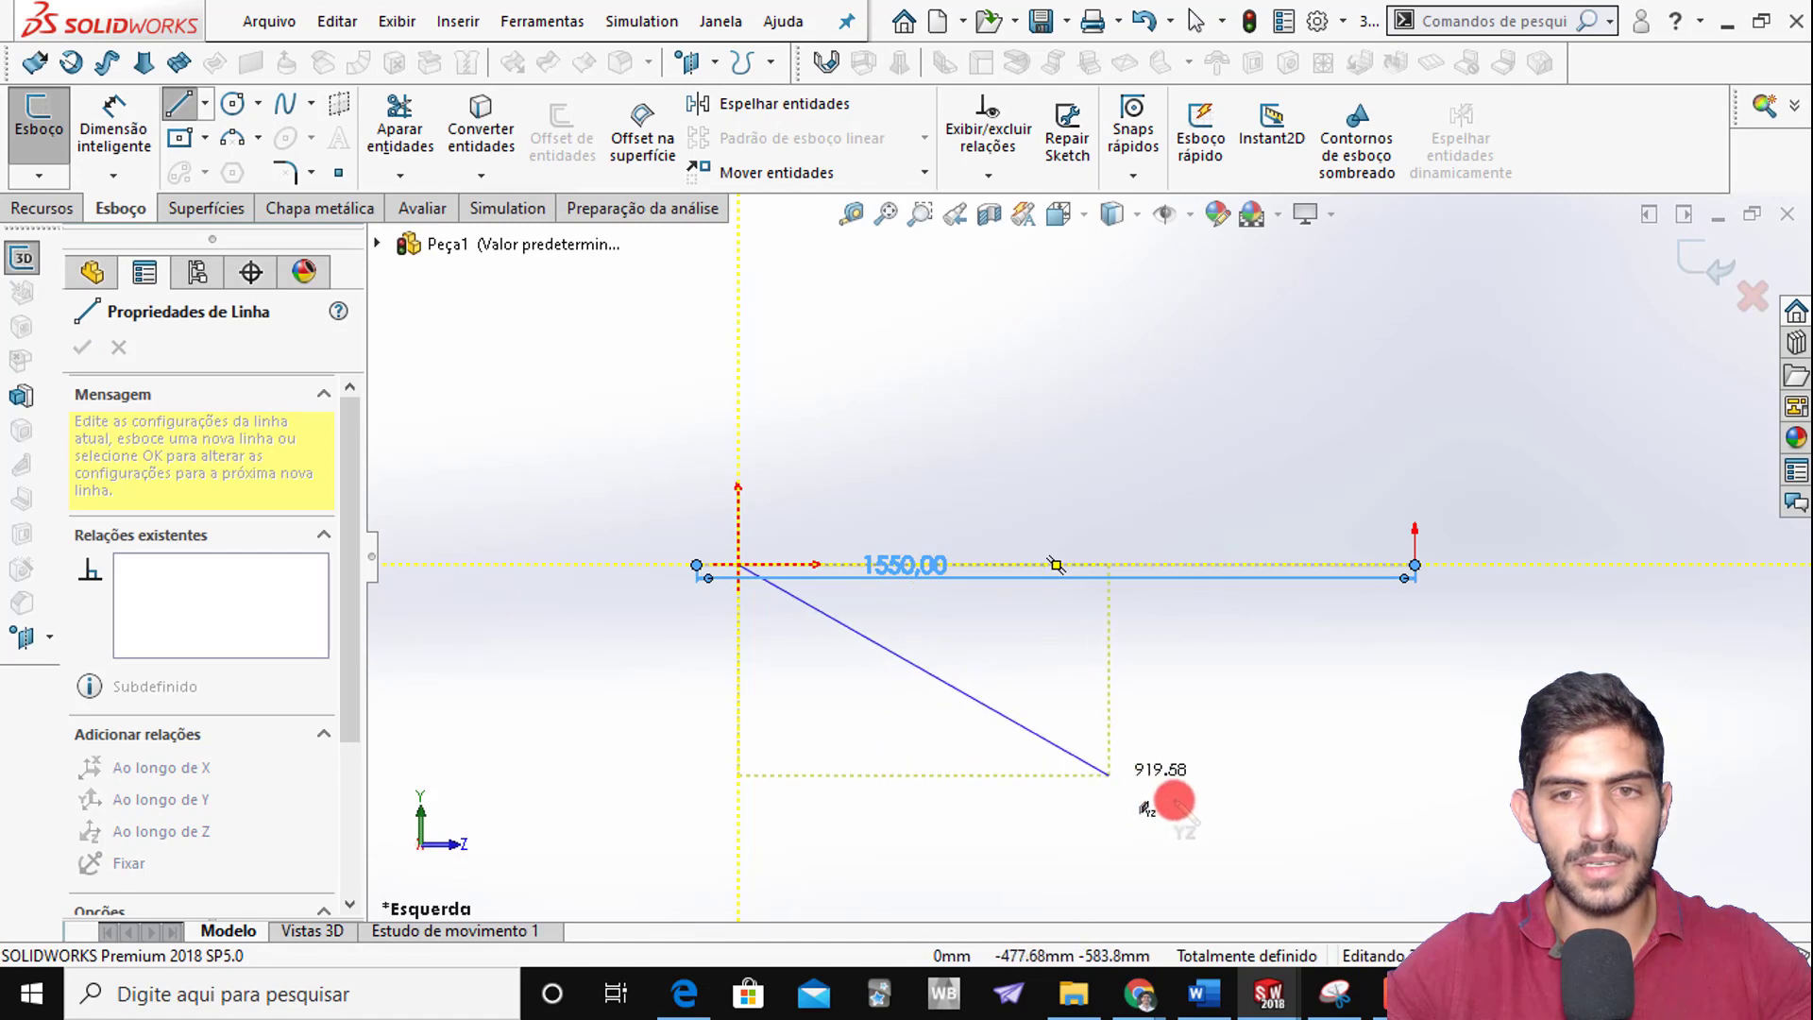
{"action": "left_click", "coordinate": [1414, 866]}
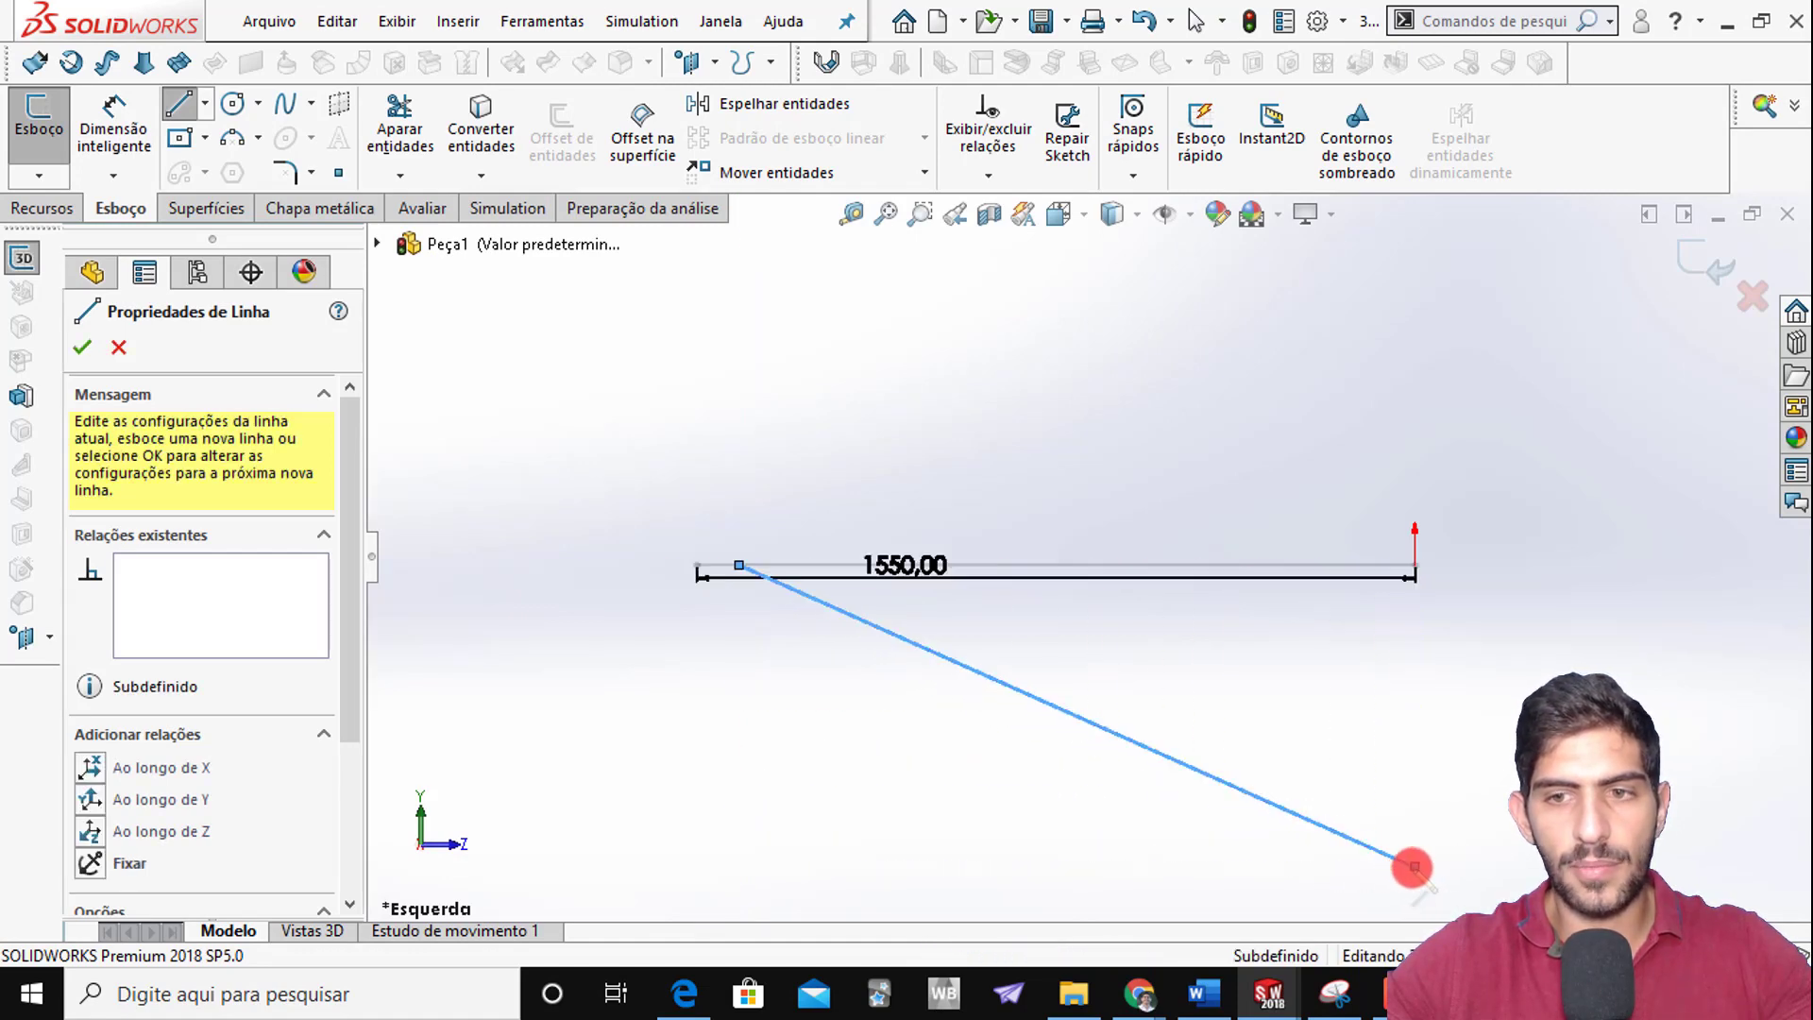
Inspect the new sloping line from the rear view and again from the left side view to check its alignment
{"action": "key", "text": "Escape"}
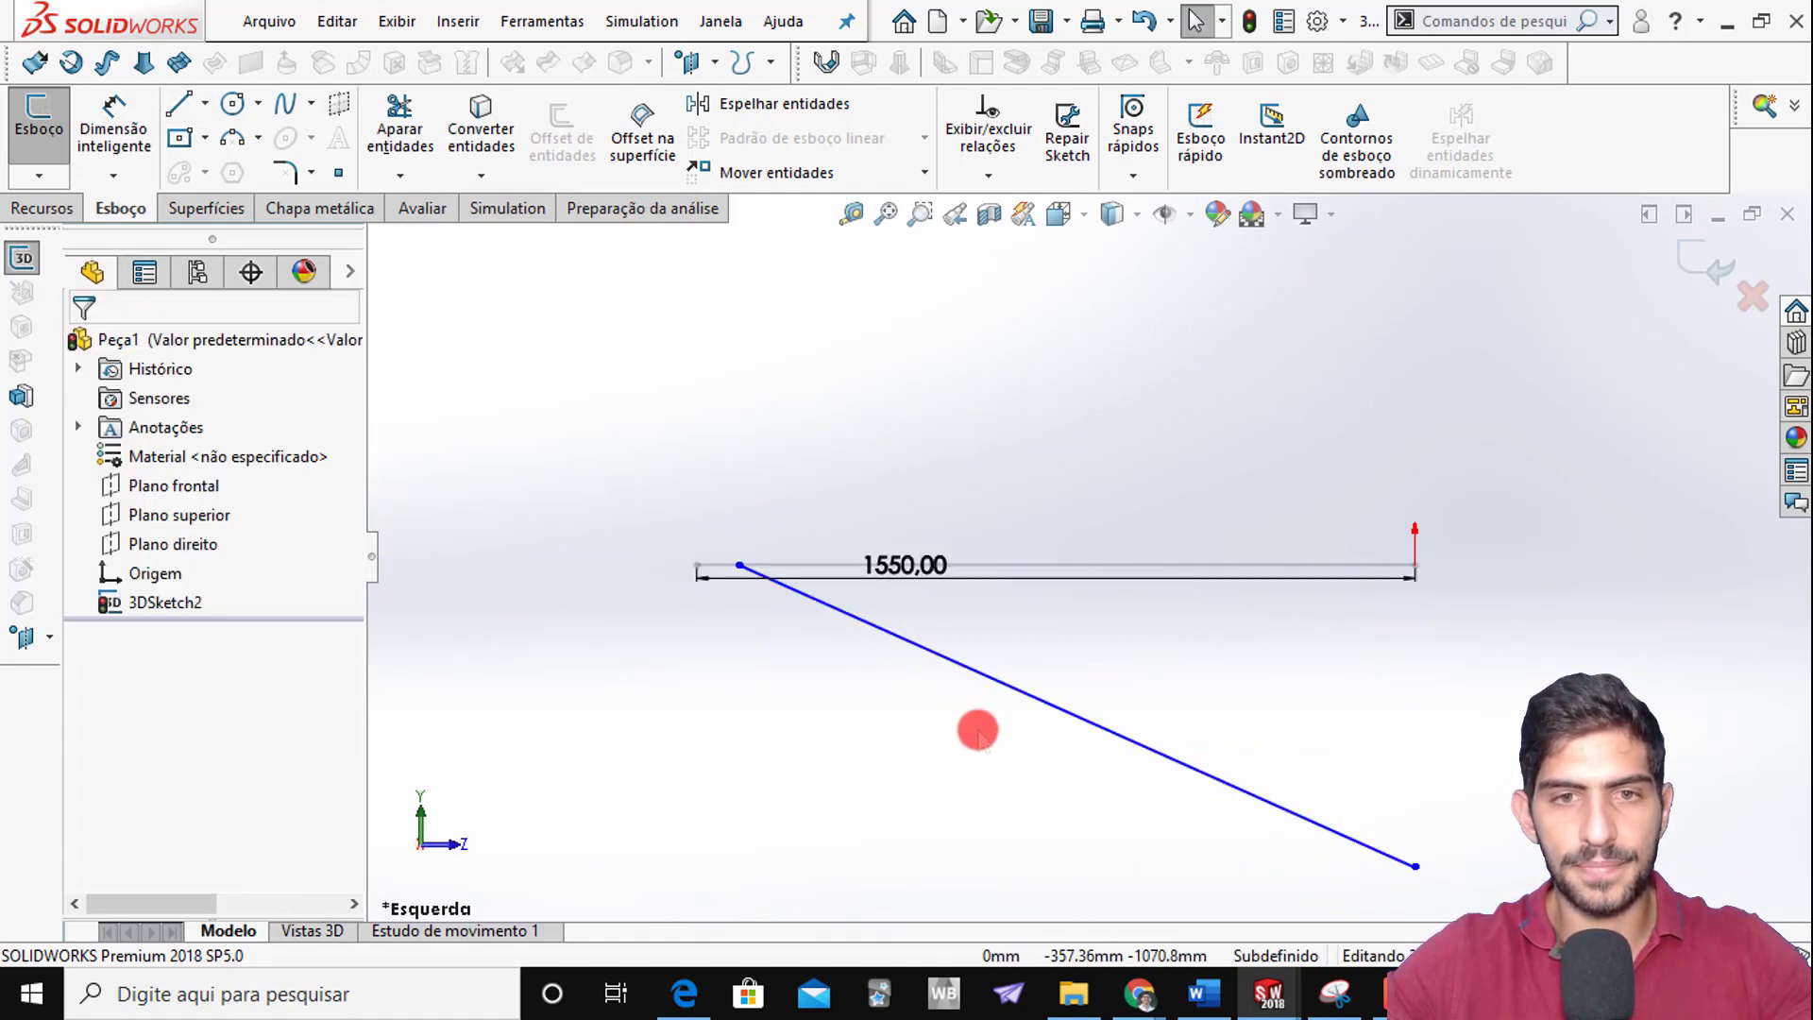
{"action": "scroll", "coordinate": [978, 728], "scroll_direction": "up", "scroll_amount": 2}
{"action": "mouse_move", "coordinate": [1062, 703]}
{"action": "middle_mouse_down"}
{"action": "mouse_move", "coordinate": [1068, 664]}
{"action": "mouse_move", "coordinate": [1246, 705]}
{"action": "middle_mouse_up"}
{"action": "key", "text": "space"}
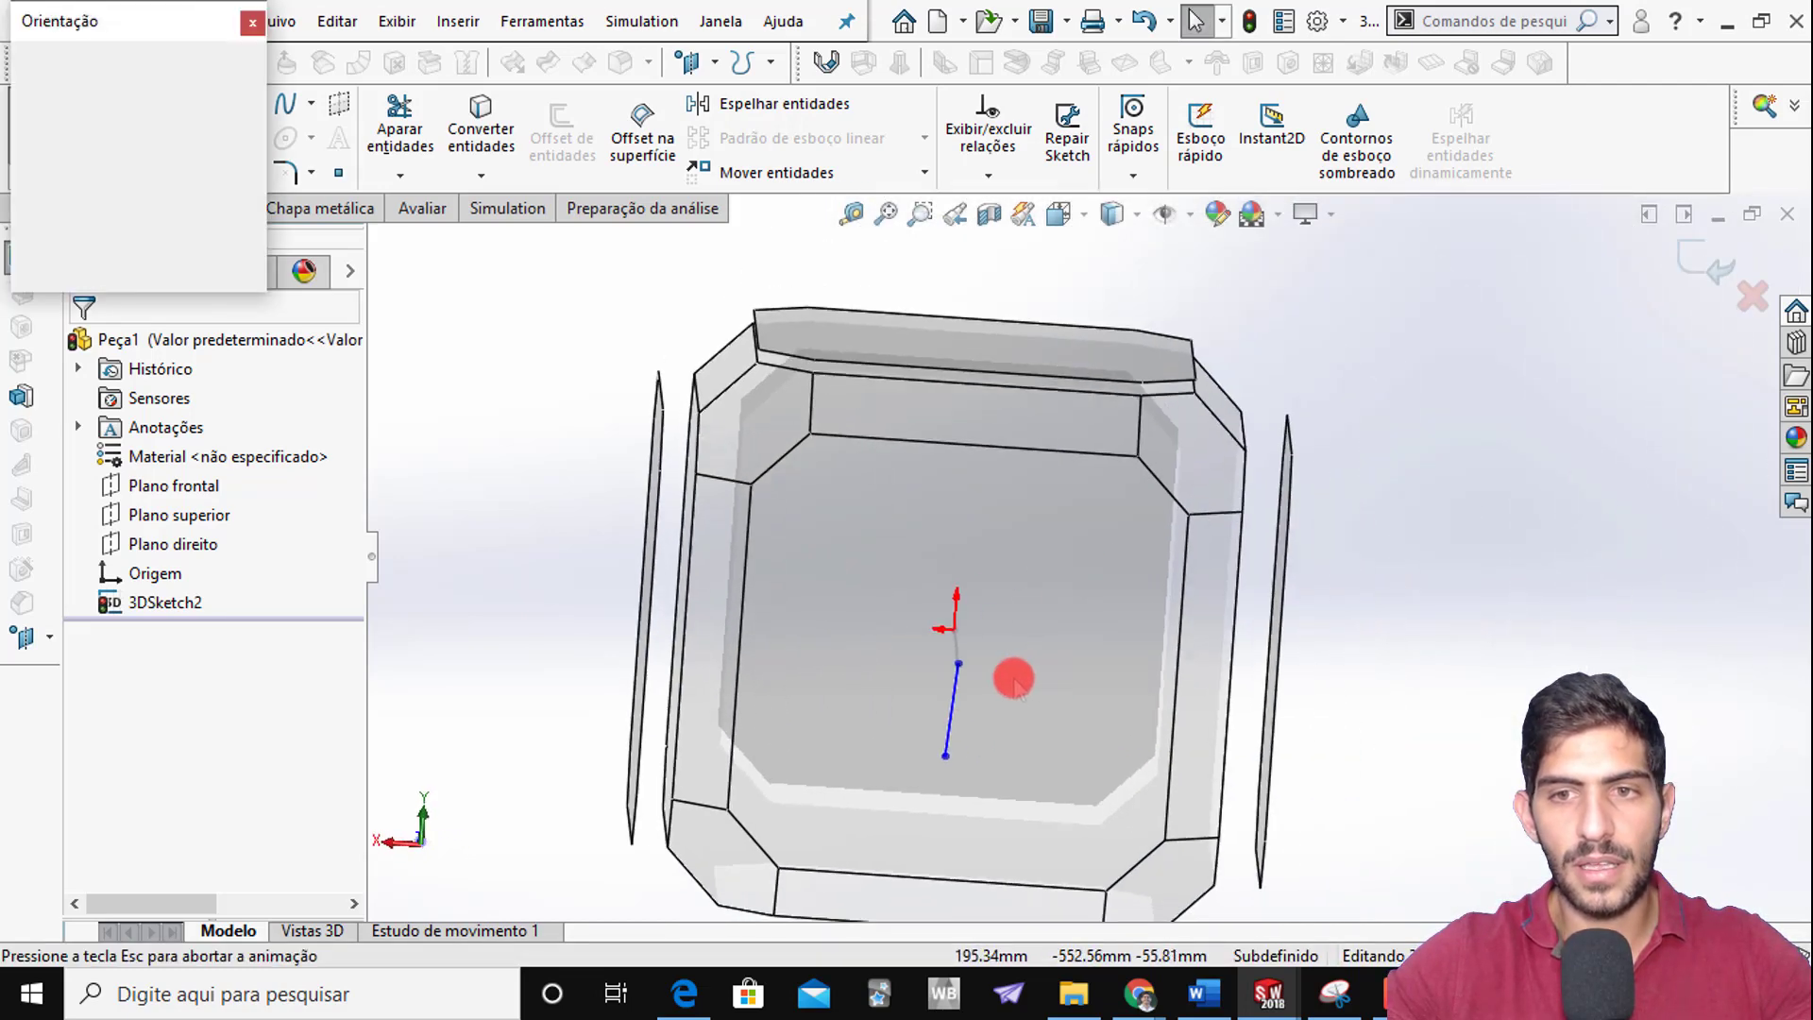
{"action": "left_click", "coordinate": [939, 694]}
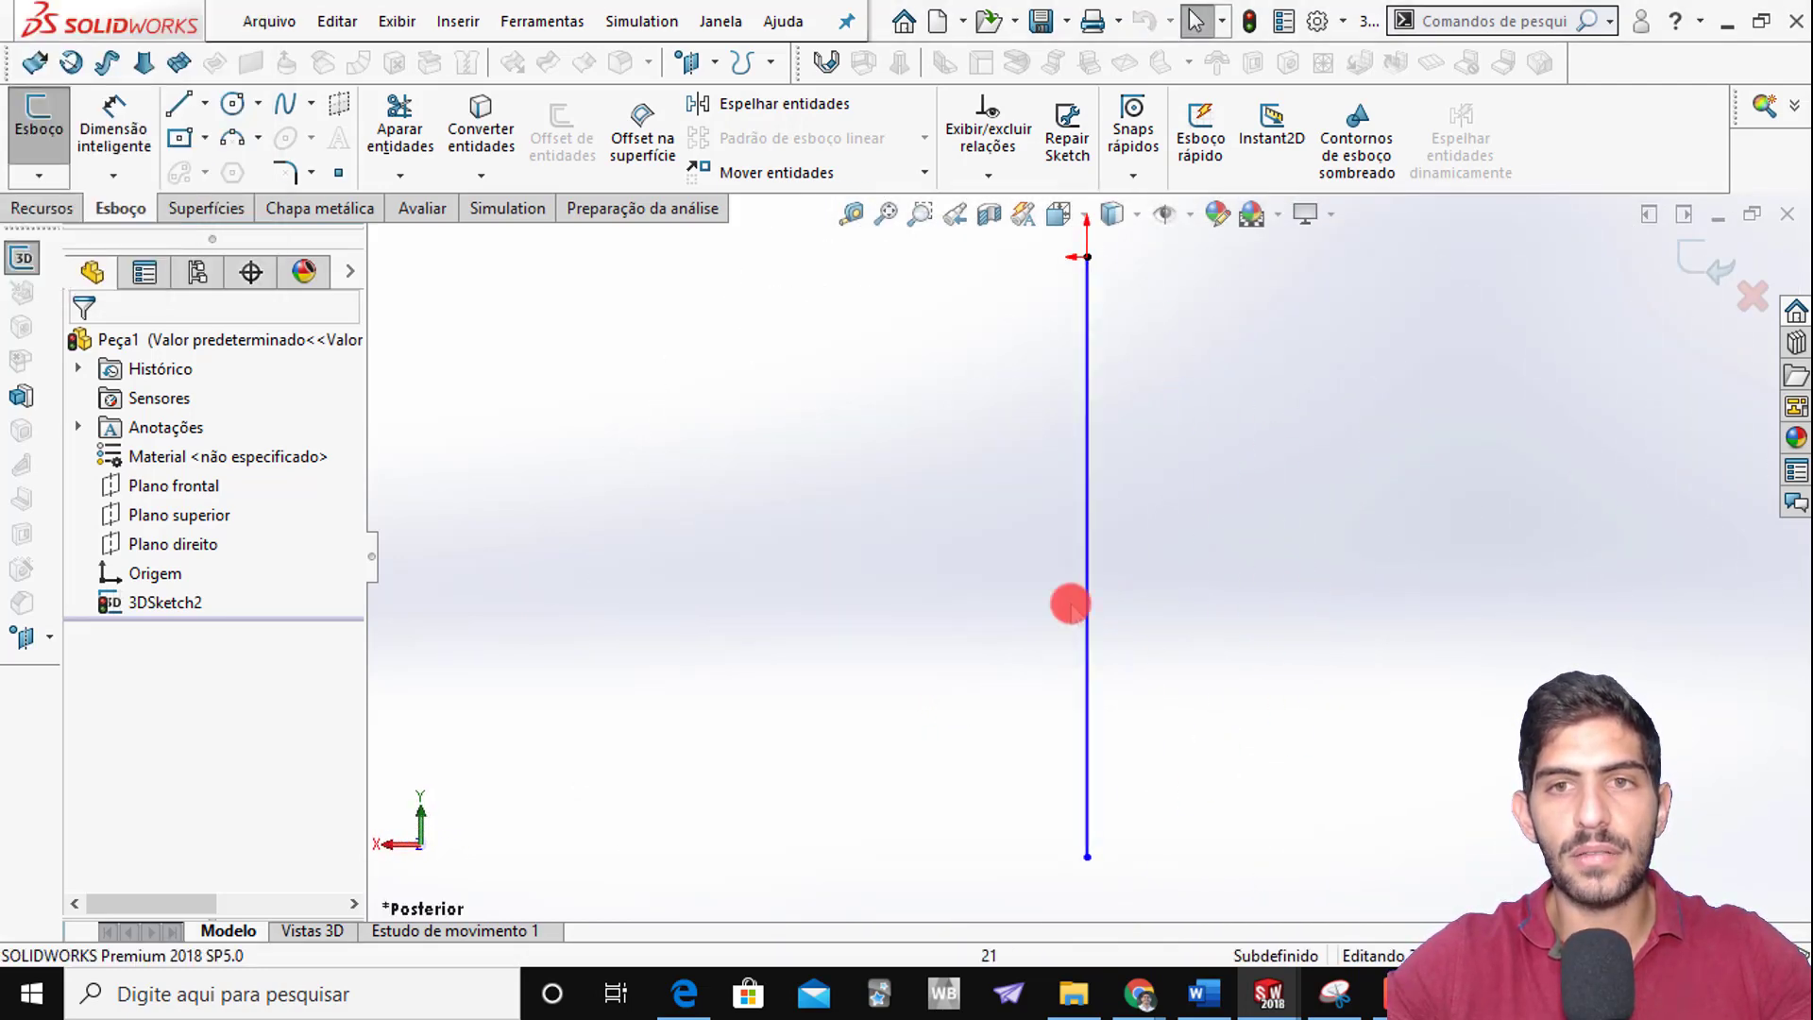
{"action": "scroll", "coordinate": [1070, 603], "scroll_direction": "up", "scroll_amount": 3}
{"action": "key", "text": "space"}
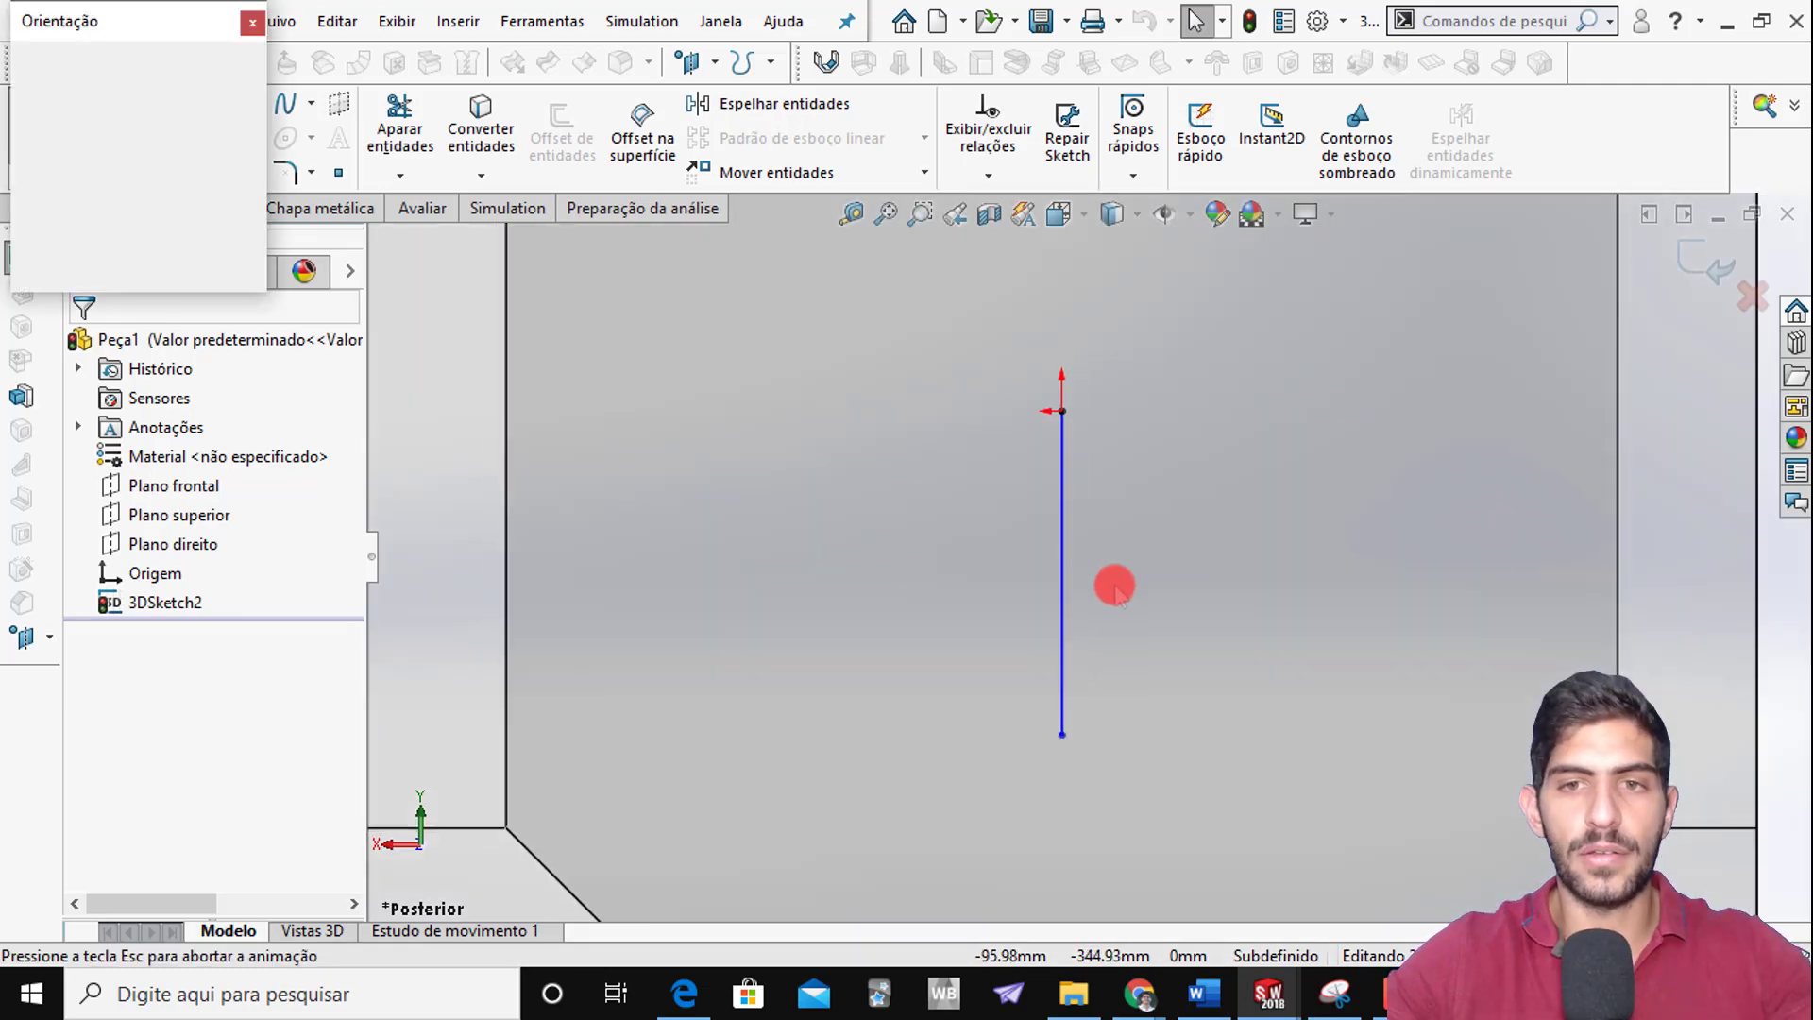
{"action": "left_click", "coordinate": [1117, 643]}
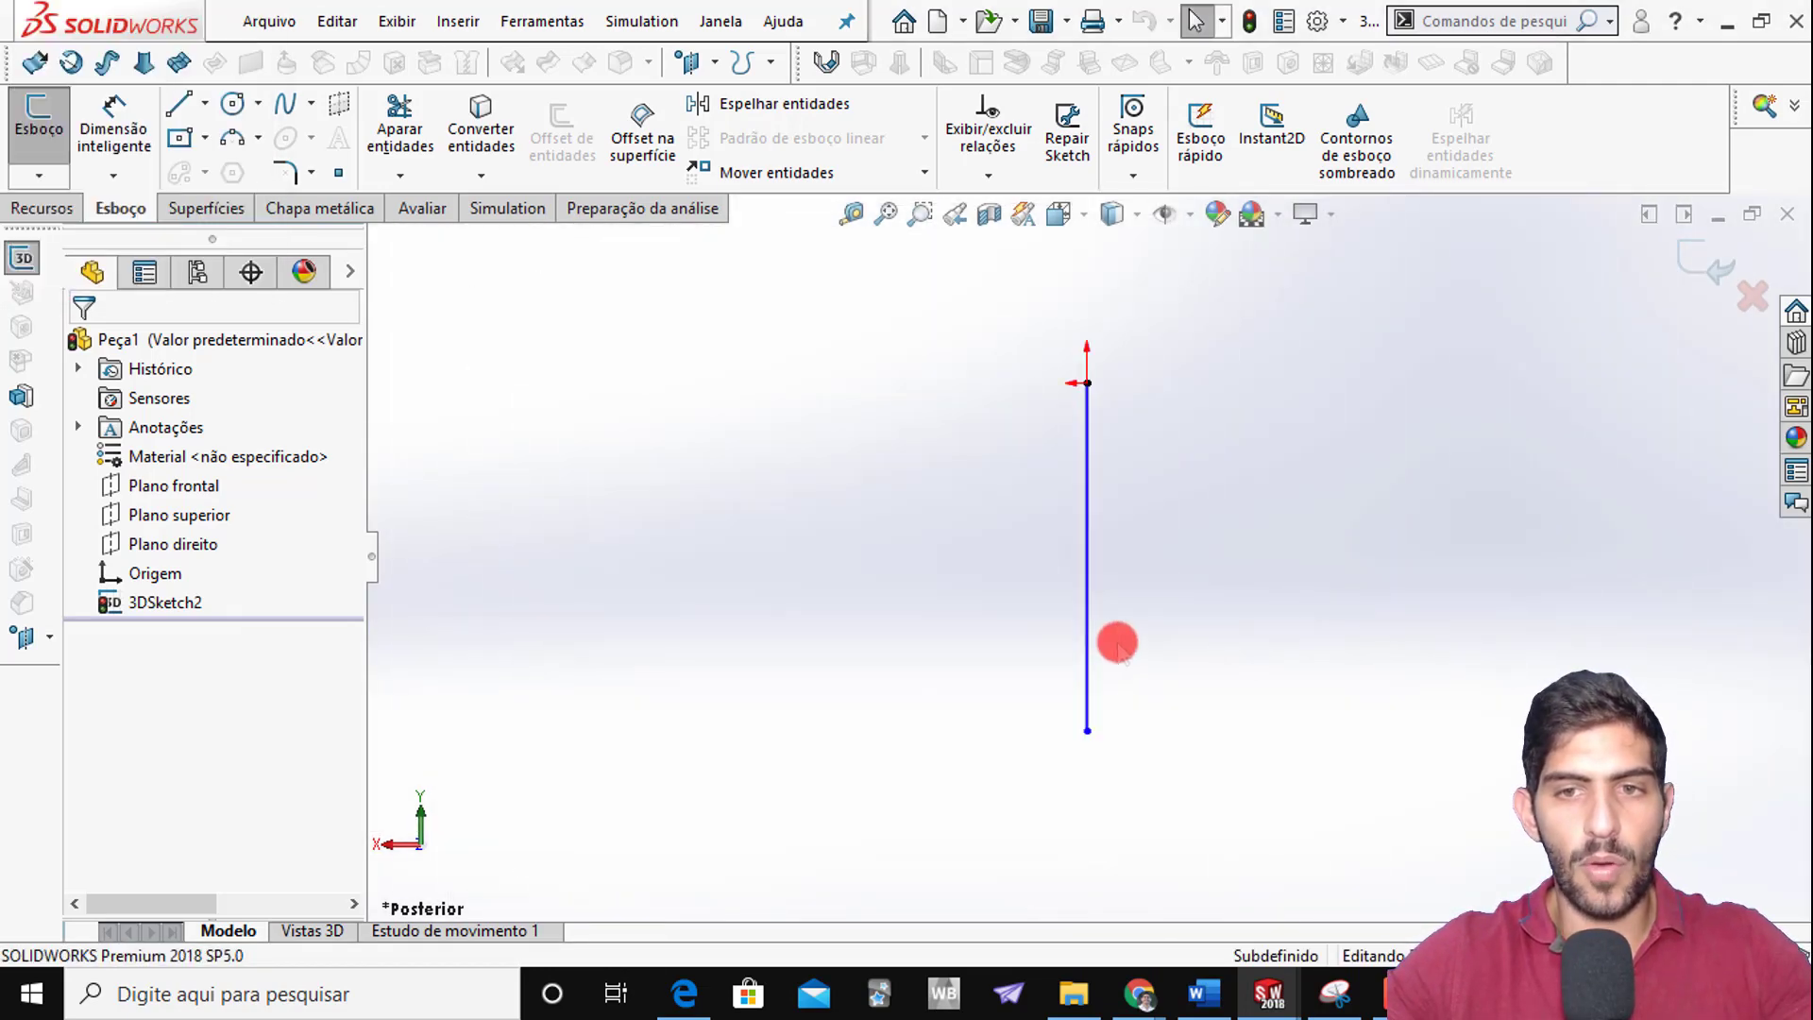
{"action": "middle_click_drag", "start_coordinate": [1117, 643], "coordinate": [1052, 639]}
{"action": "key", "text": "space"}
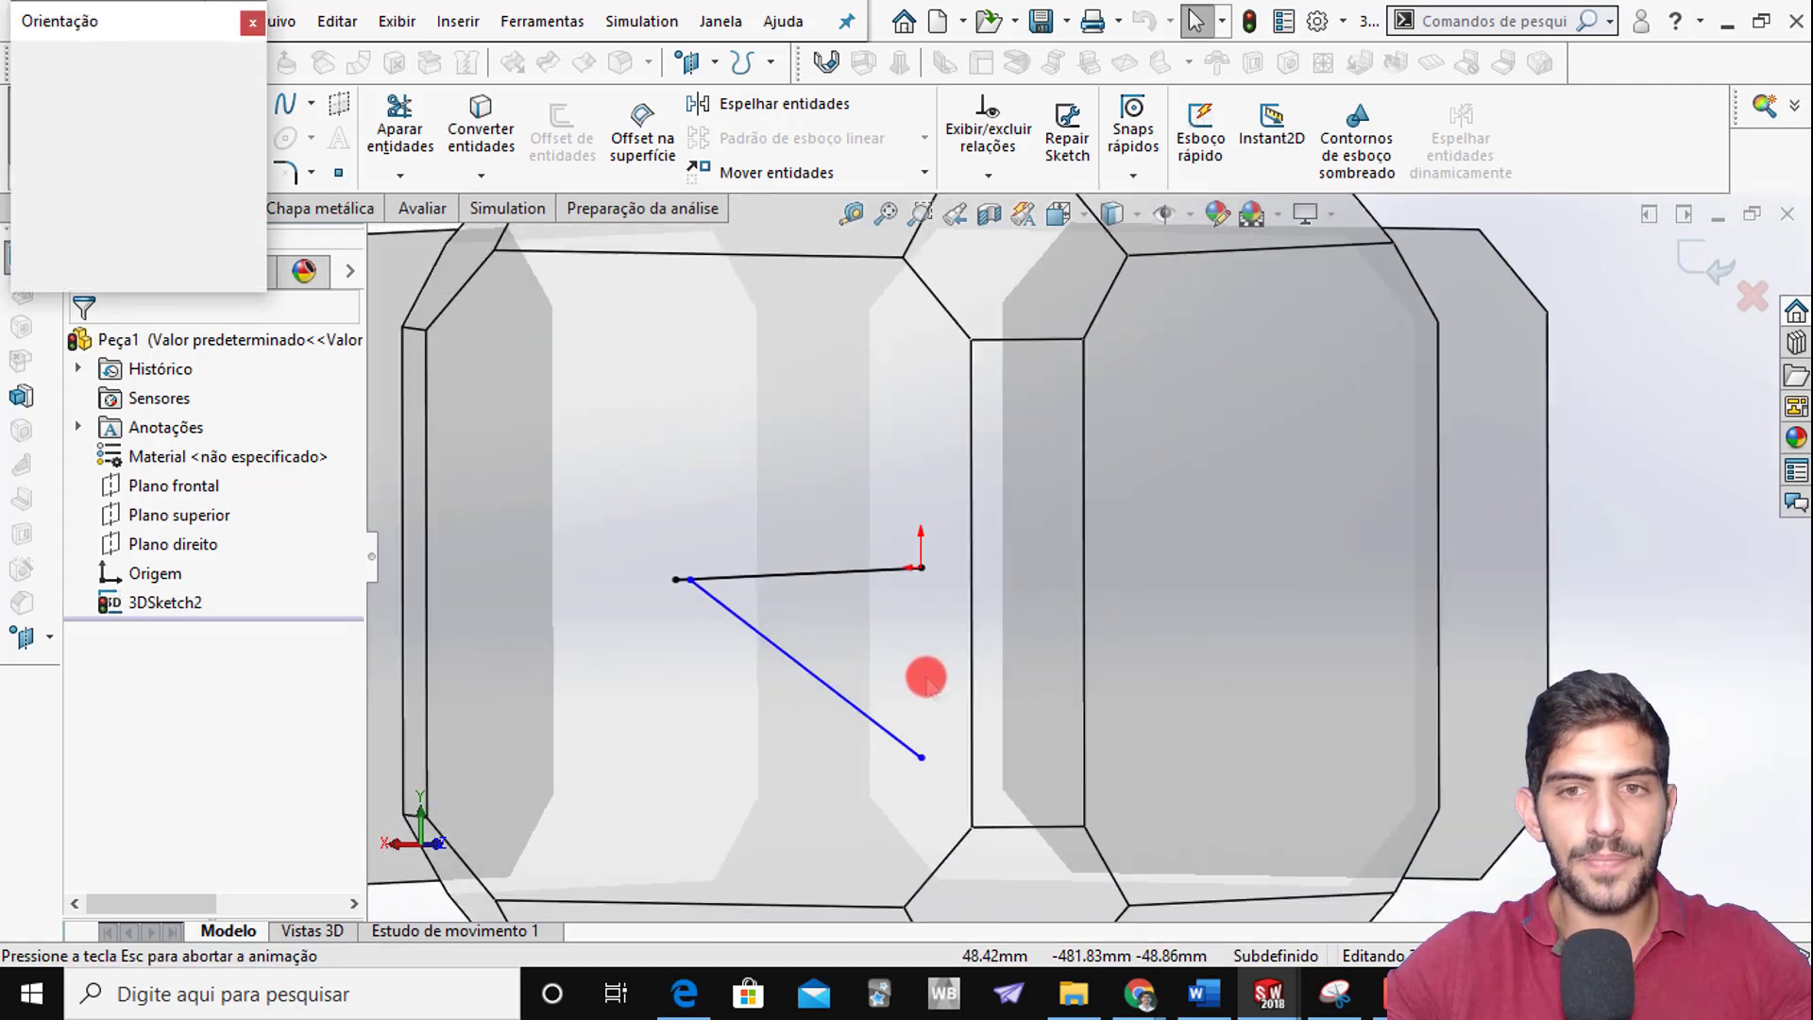
{"action": "left_click", "coordinate": [998, 672]}
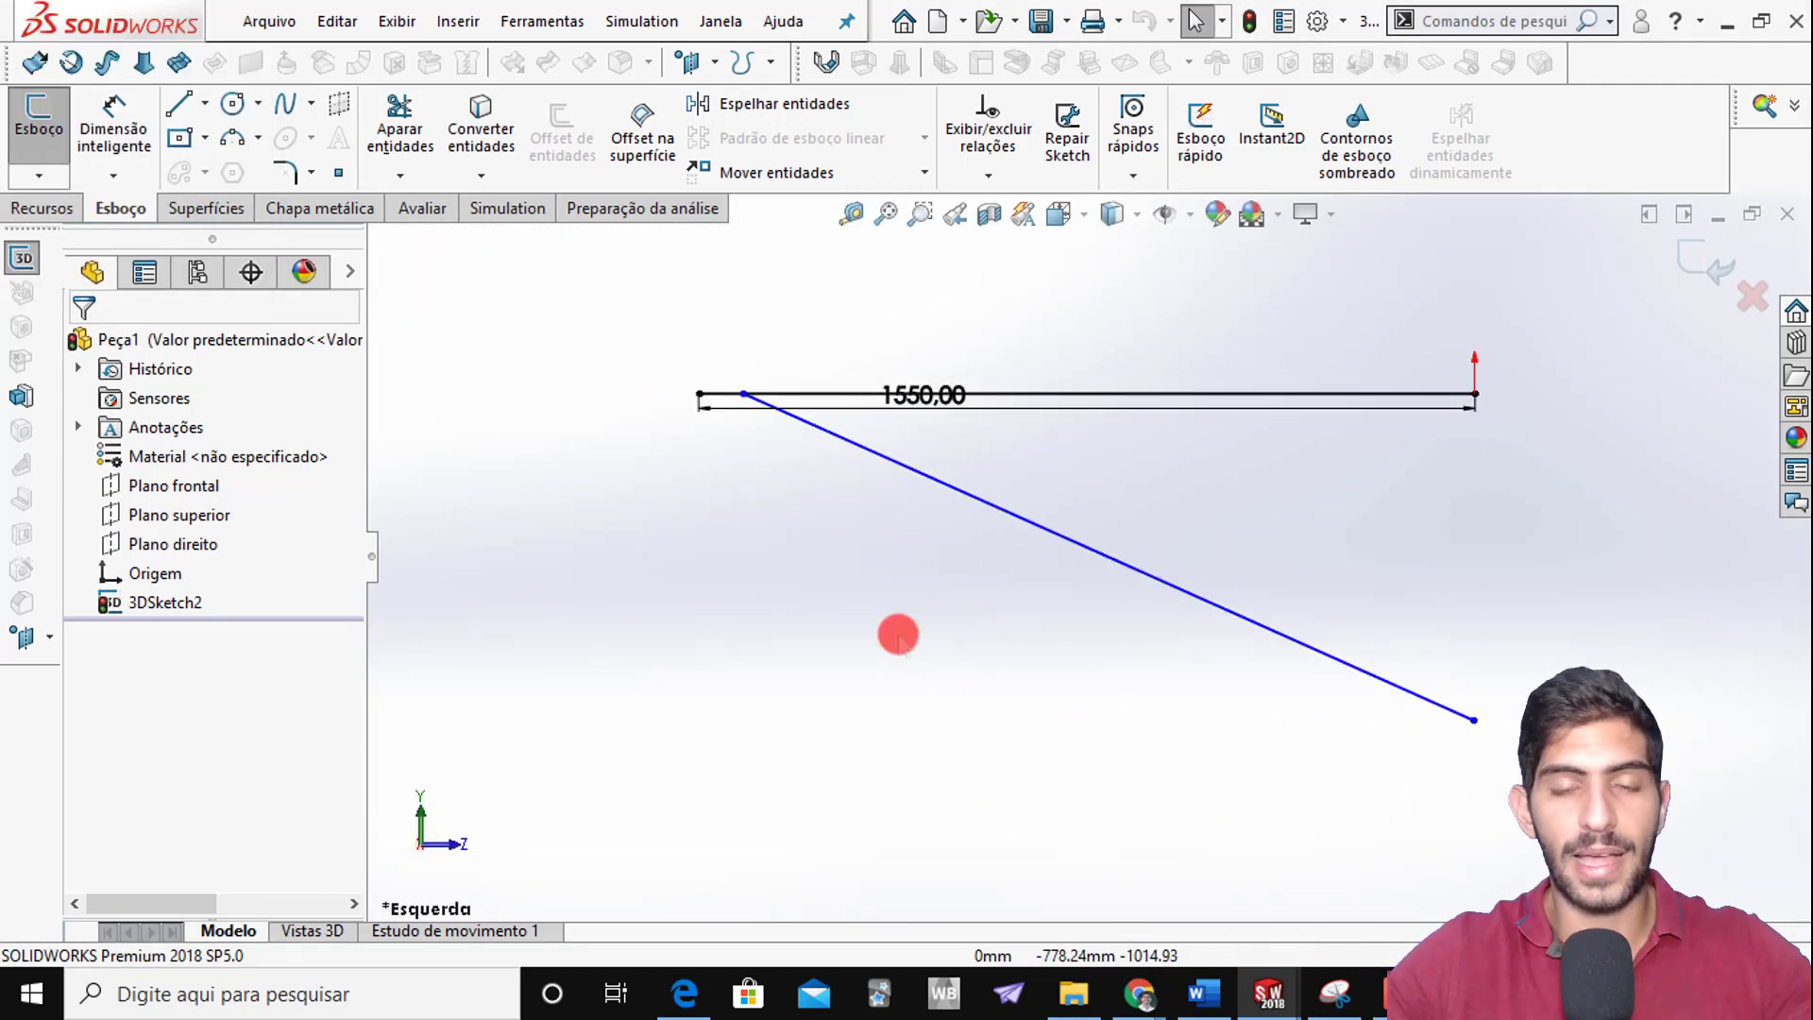
Dimension the angle between the horizontal and sloping lines to 21,27°, checking the value in the PDF drawing
{"action": "right_click", "coordinate": [1133, 462]}
{"action": "left_click", "coordinate": [1138, 552]}
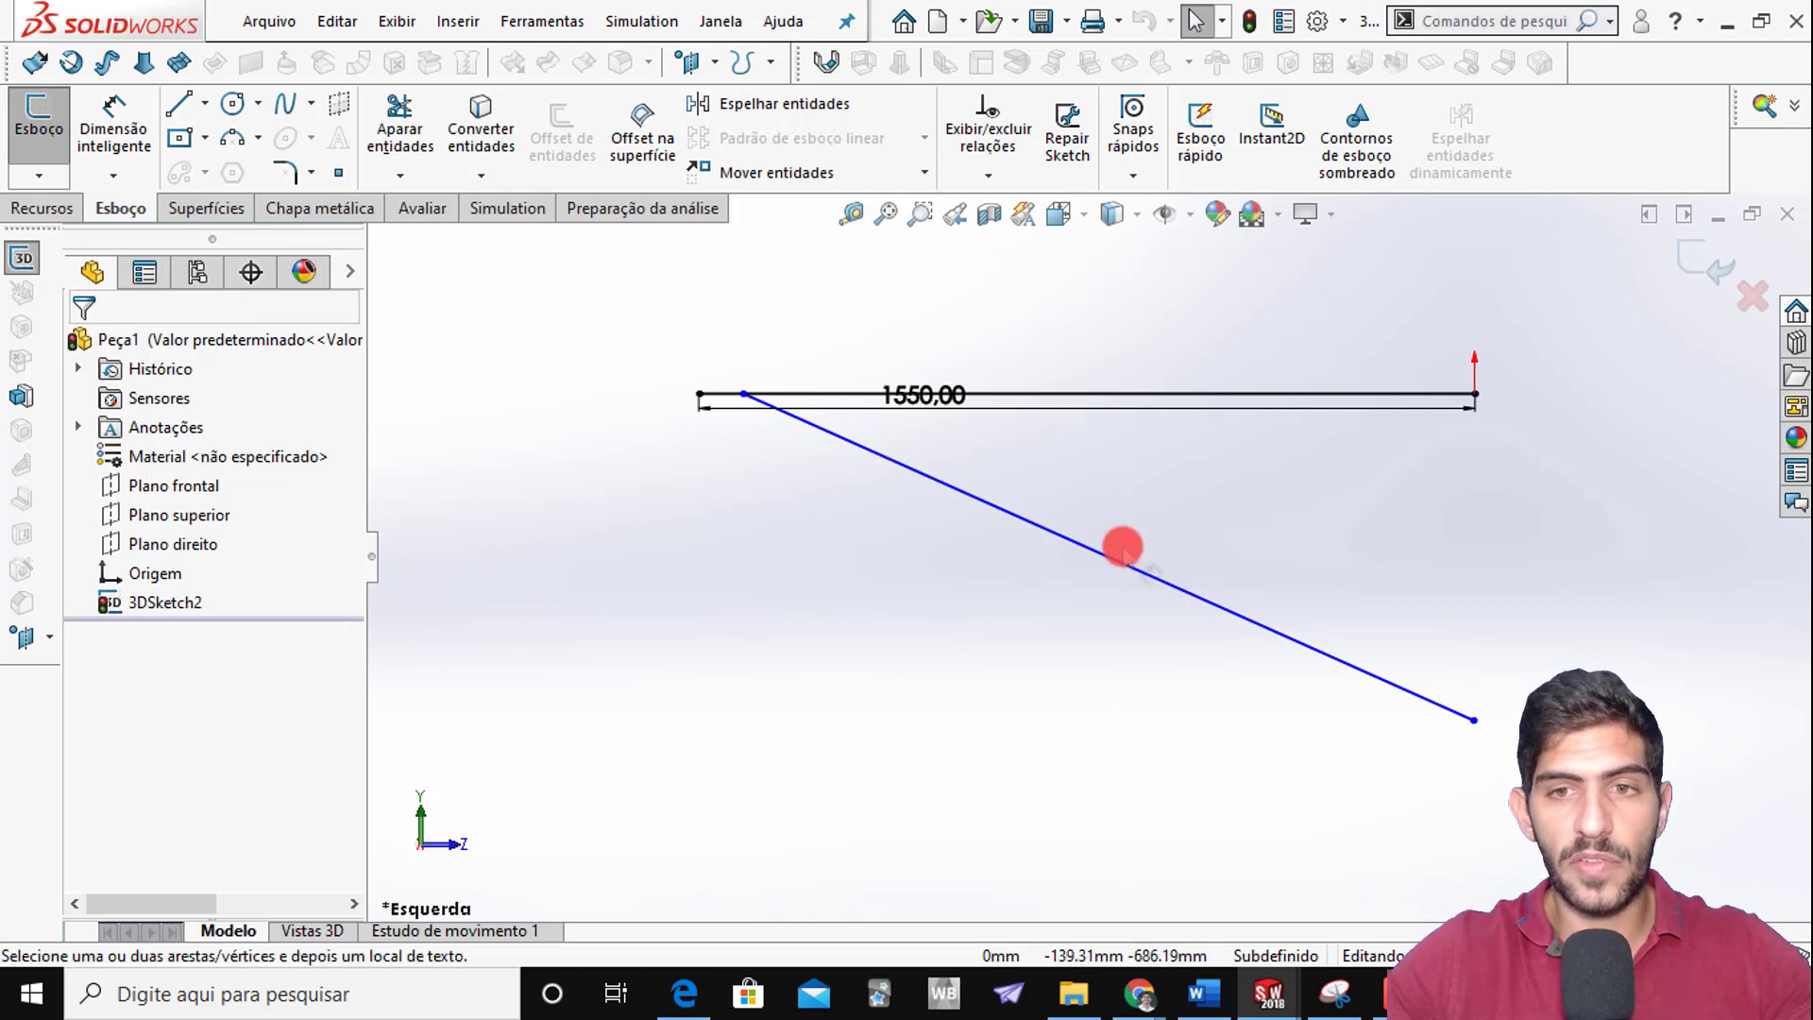
{"action": "left_click", "coordinate": [1049, 395]}
{"action": "left_click", "coordinate": [1029, 519]}
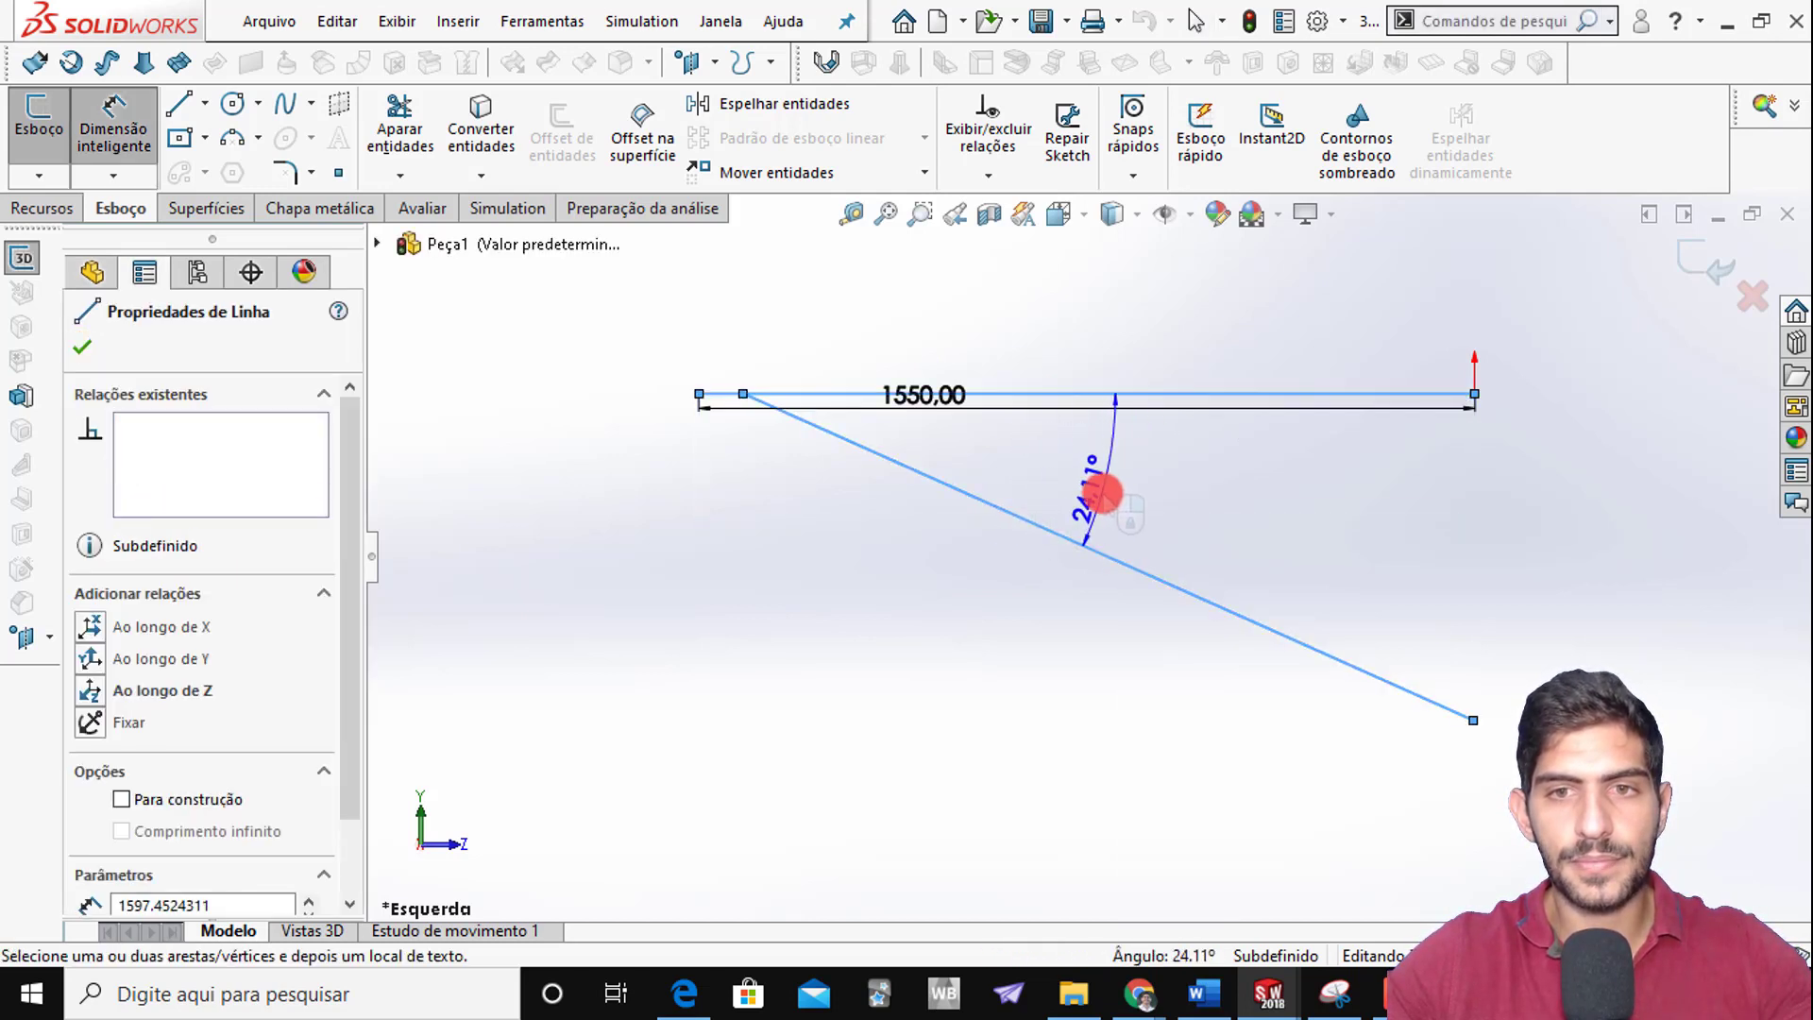
{"action": "left_click", "coordinate": [1096, 489]}
{"action": "key", "text": "alt+Tab"}
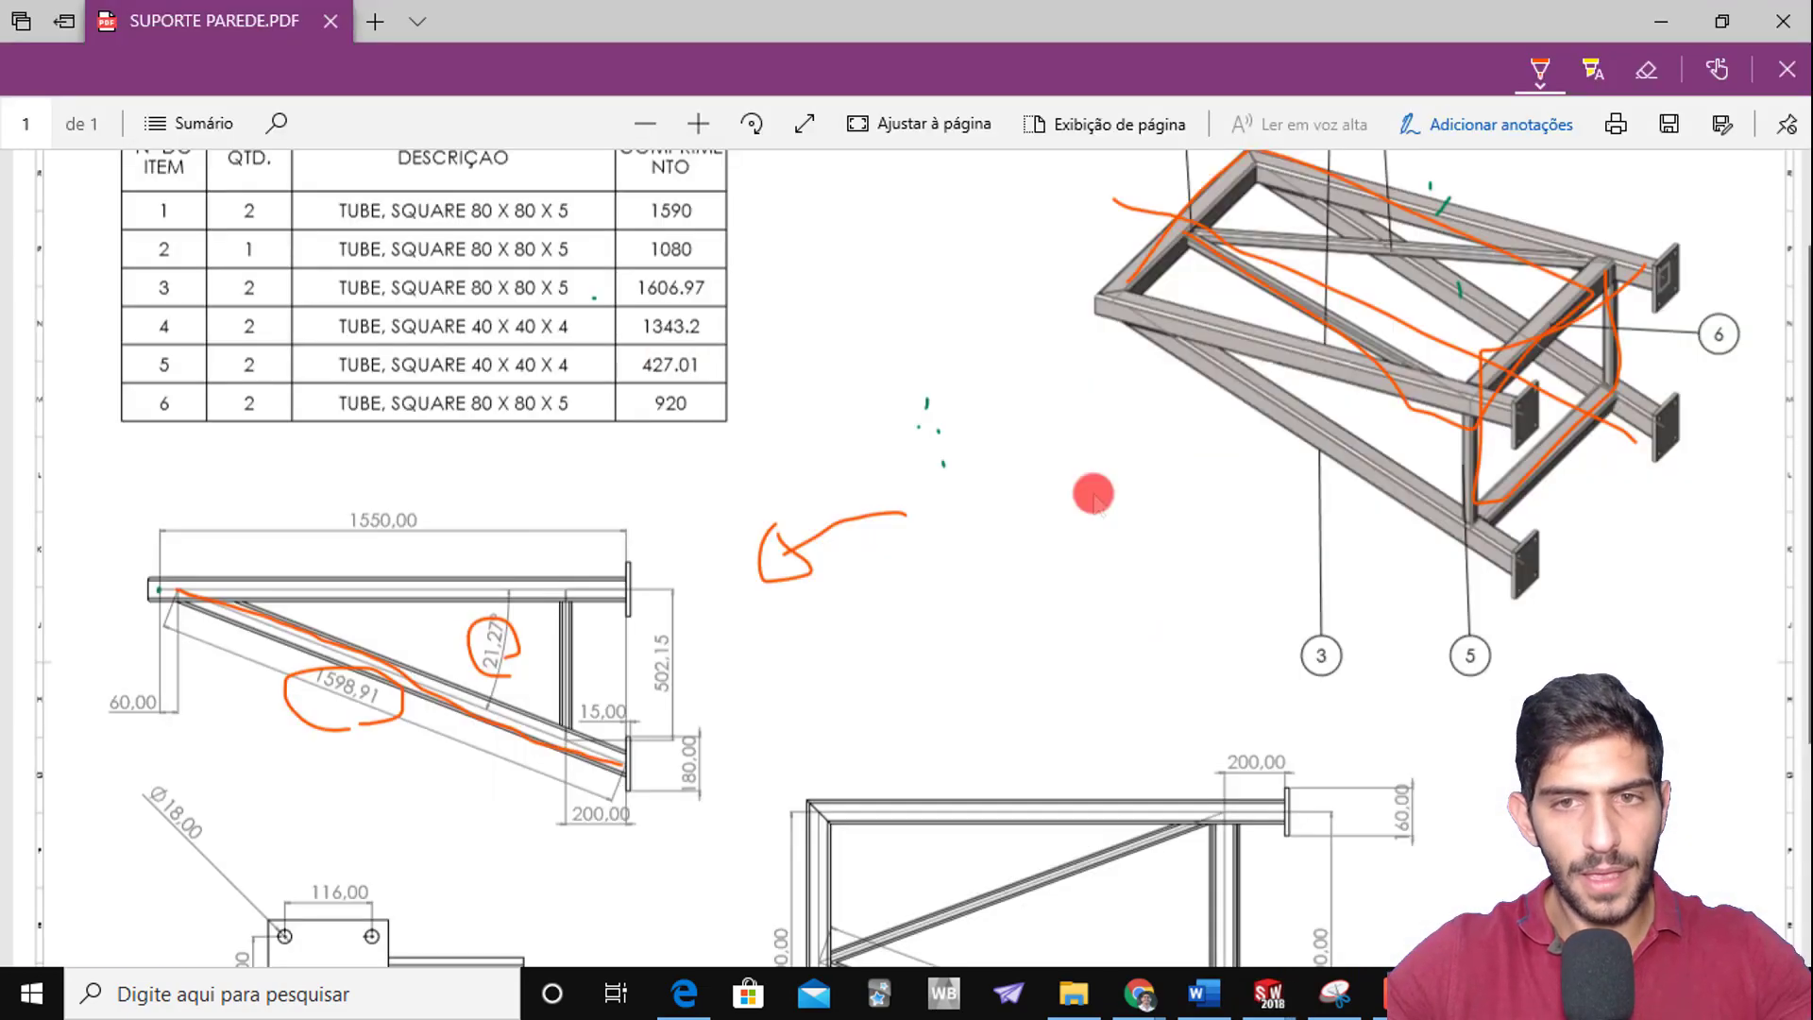
{"action": "key", "text": "alt+Tab"}
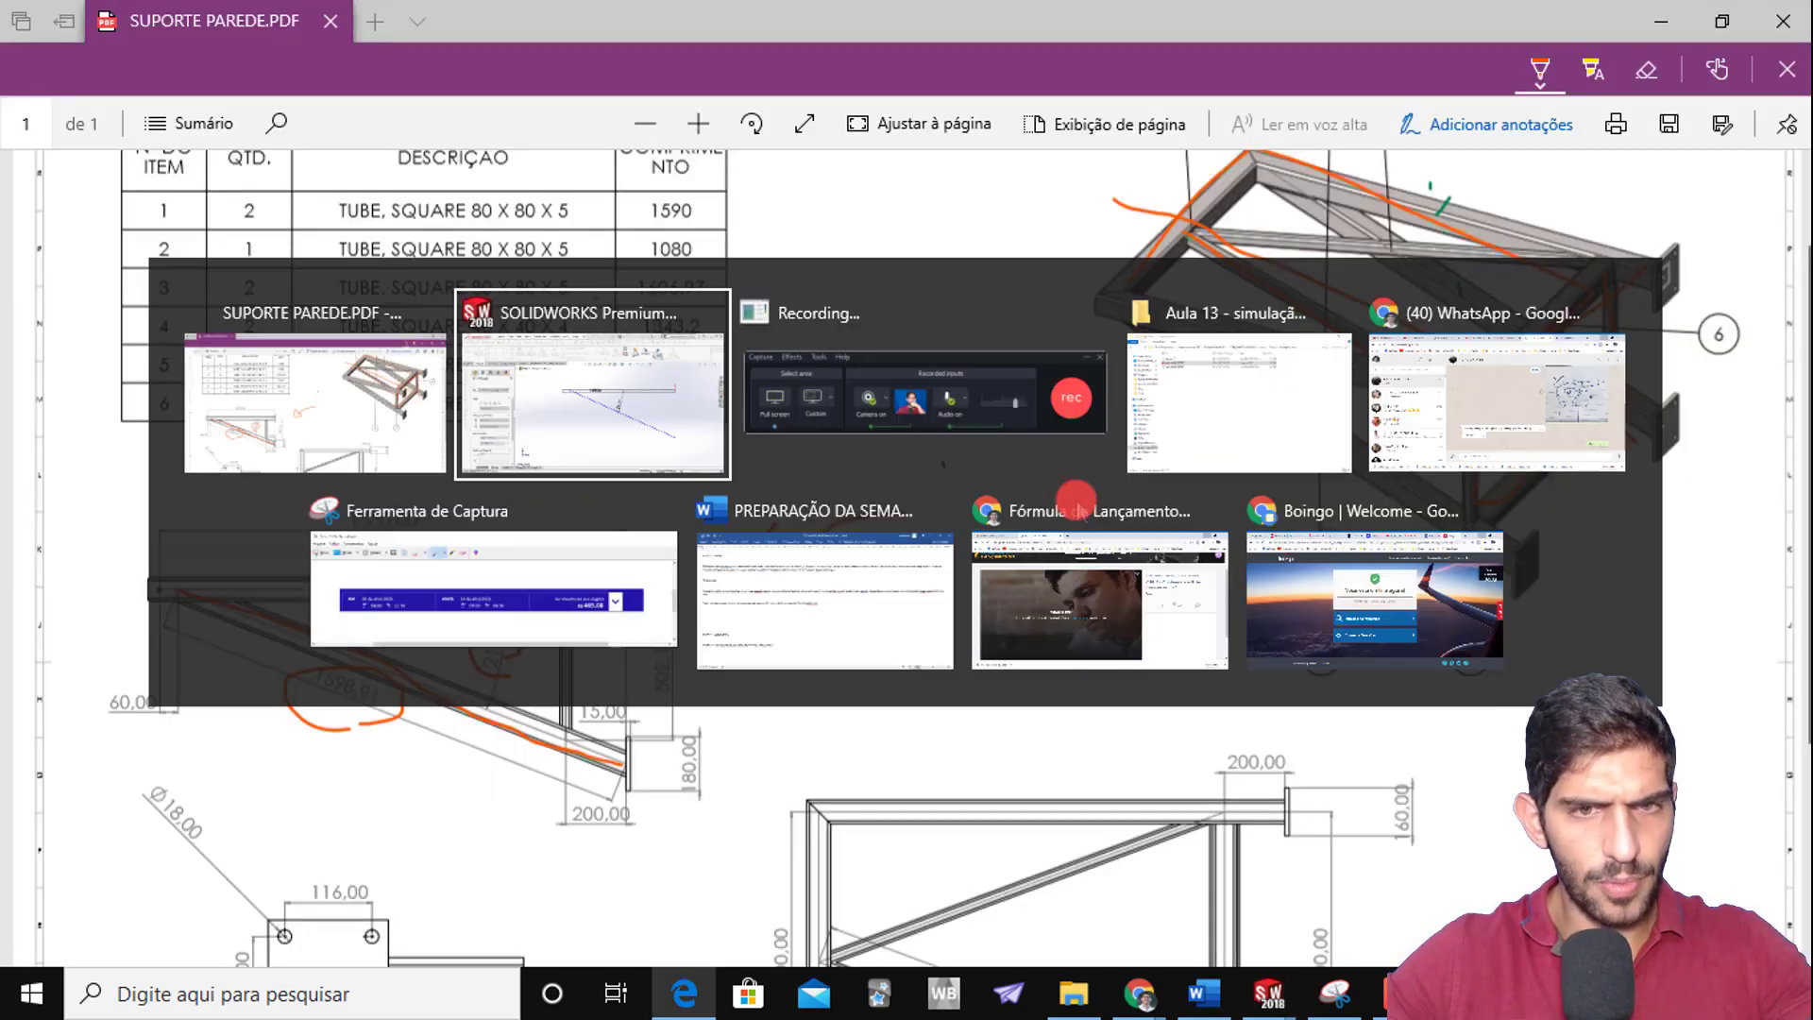
{"action": "type", "text": "24,11"}
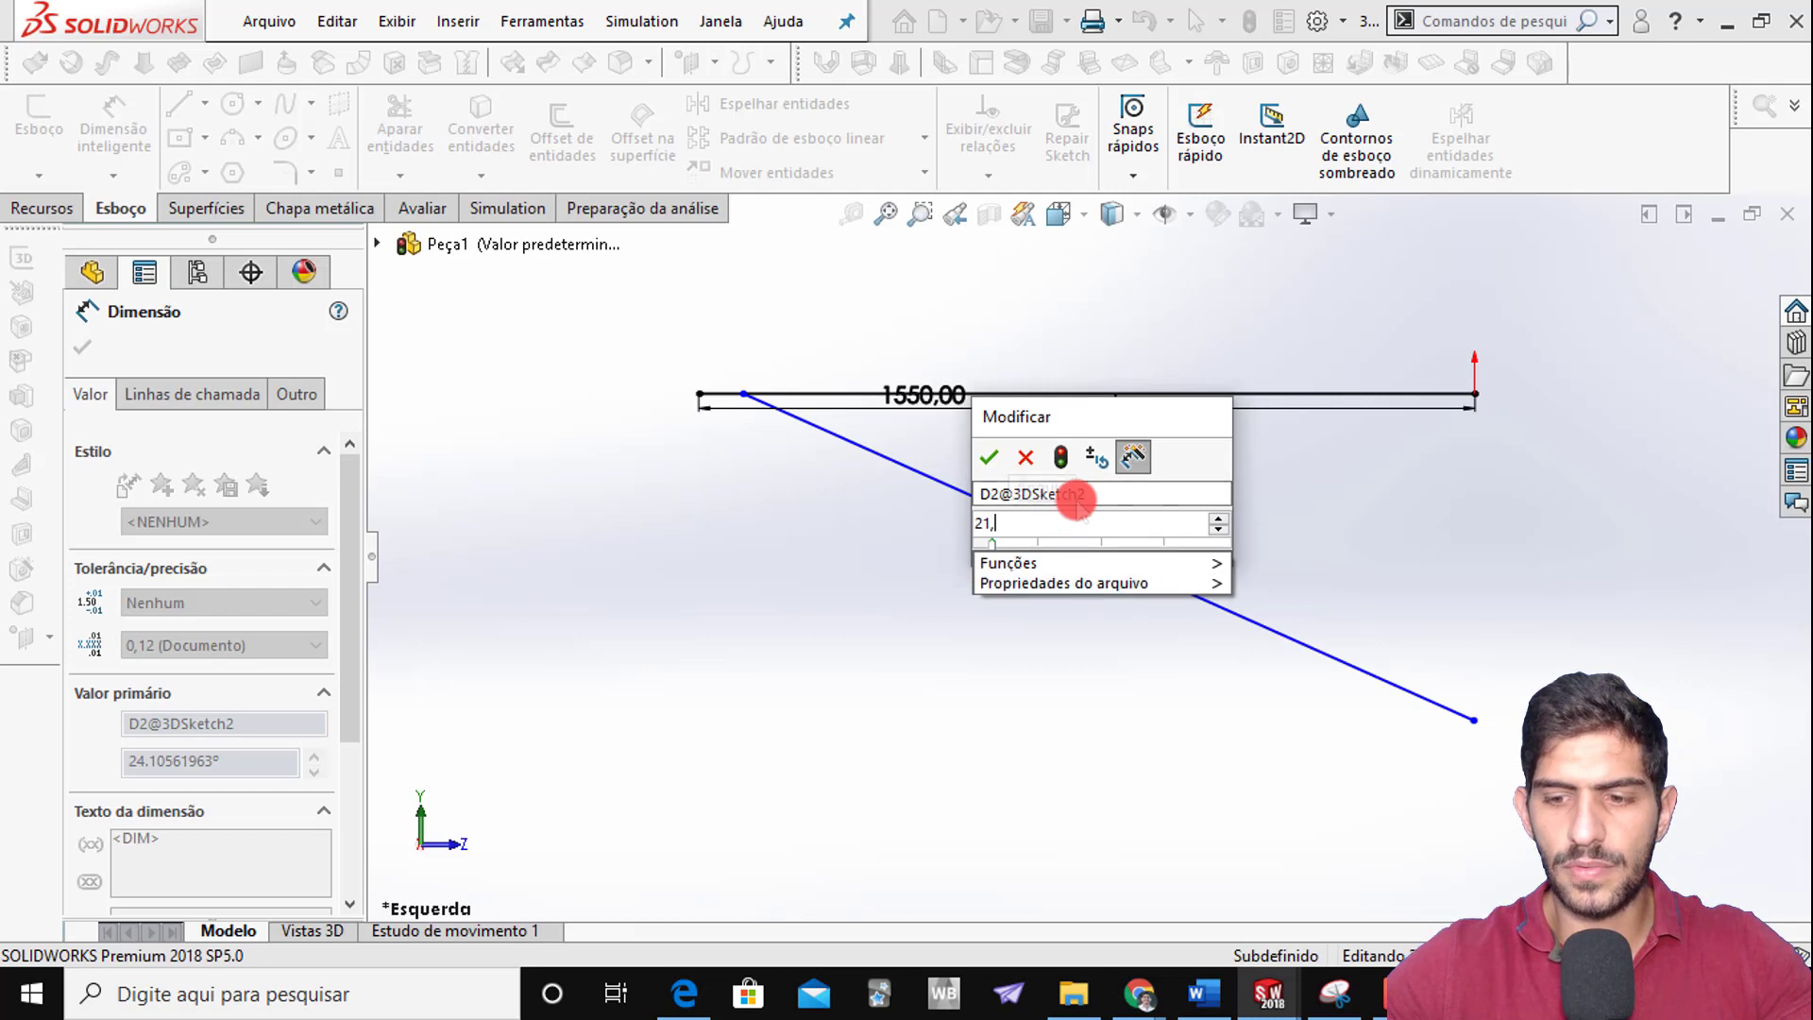
{"action": "key", "text": "Return"}
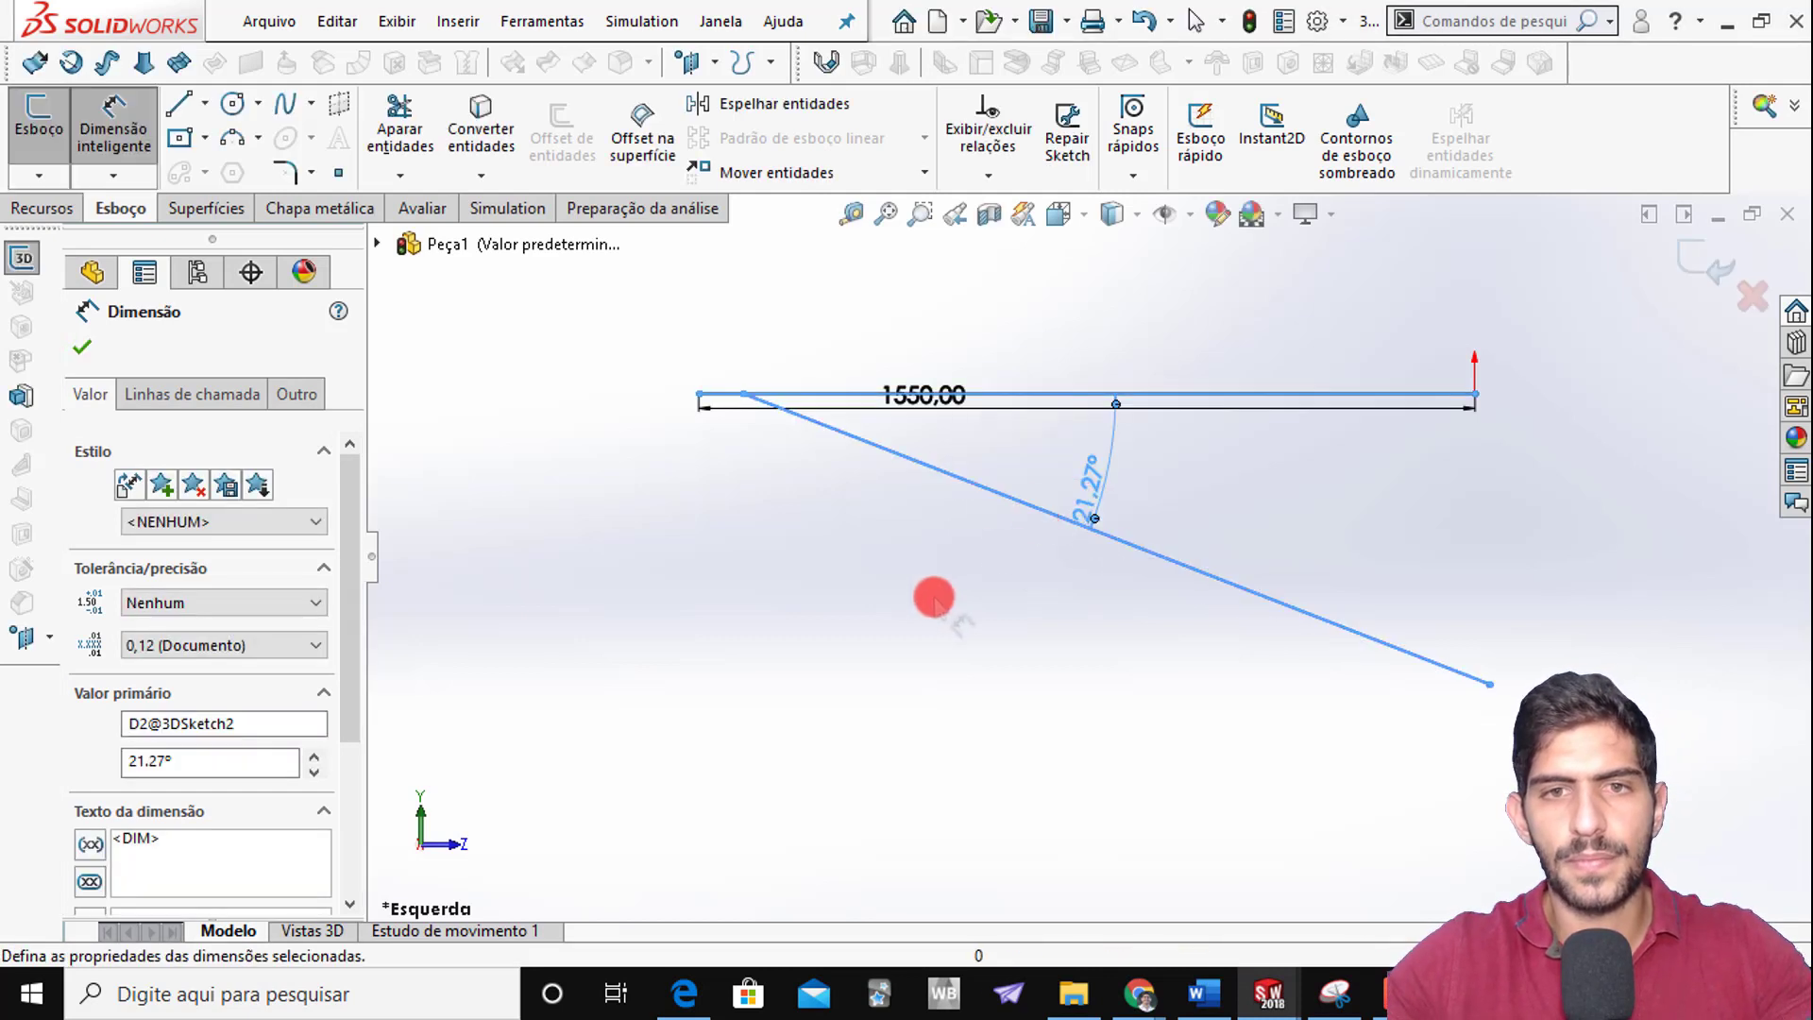
{"action": "key", "text": "Escape"}
Dimension the sloping line's length to 1598,91 mm, checking the value in the PDF drawing
{"action": "key", "text": "s"}
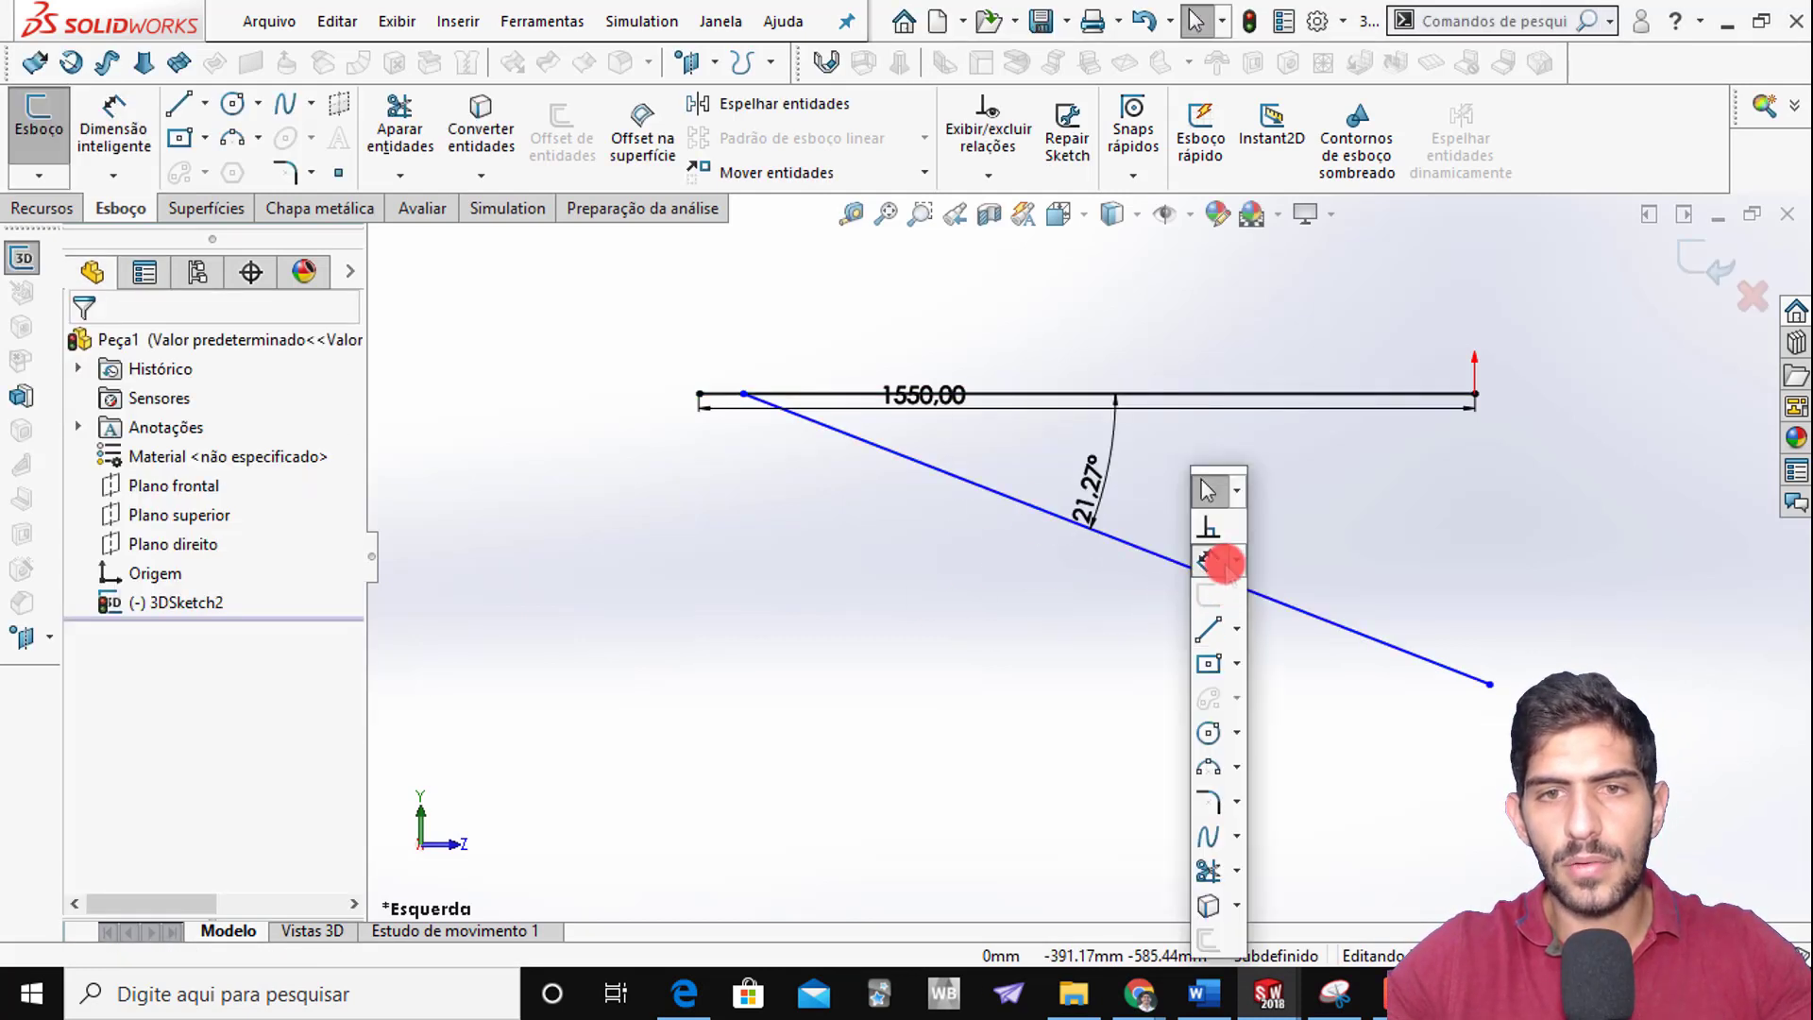
{"action": "left_click", "coordinate": [1212, 561]}
{"action": "left_click", "coordinate": [1186, 595]}
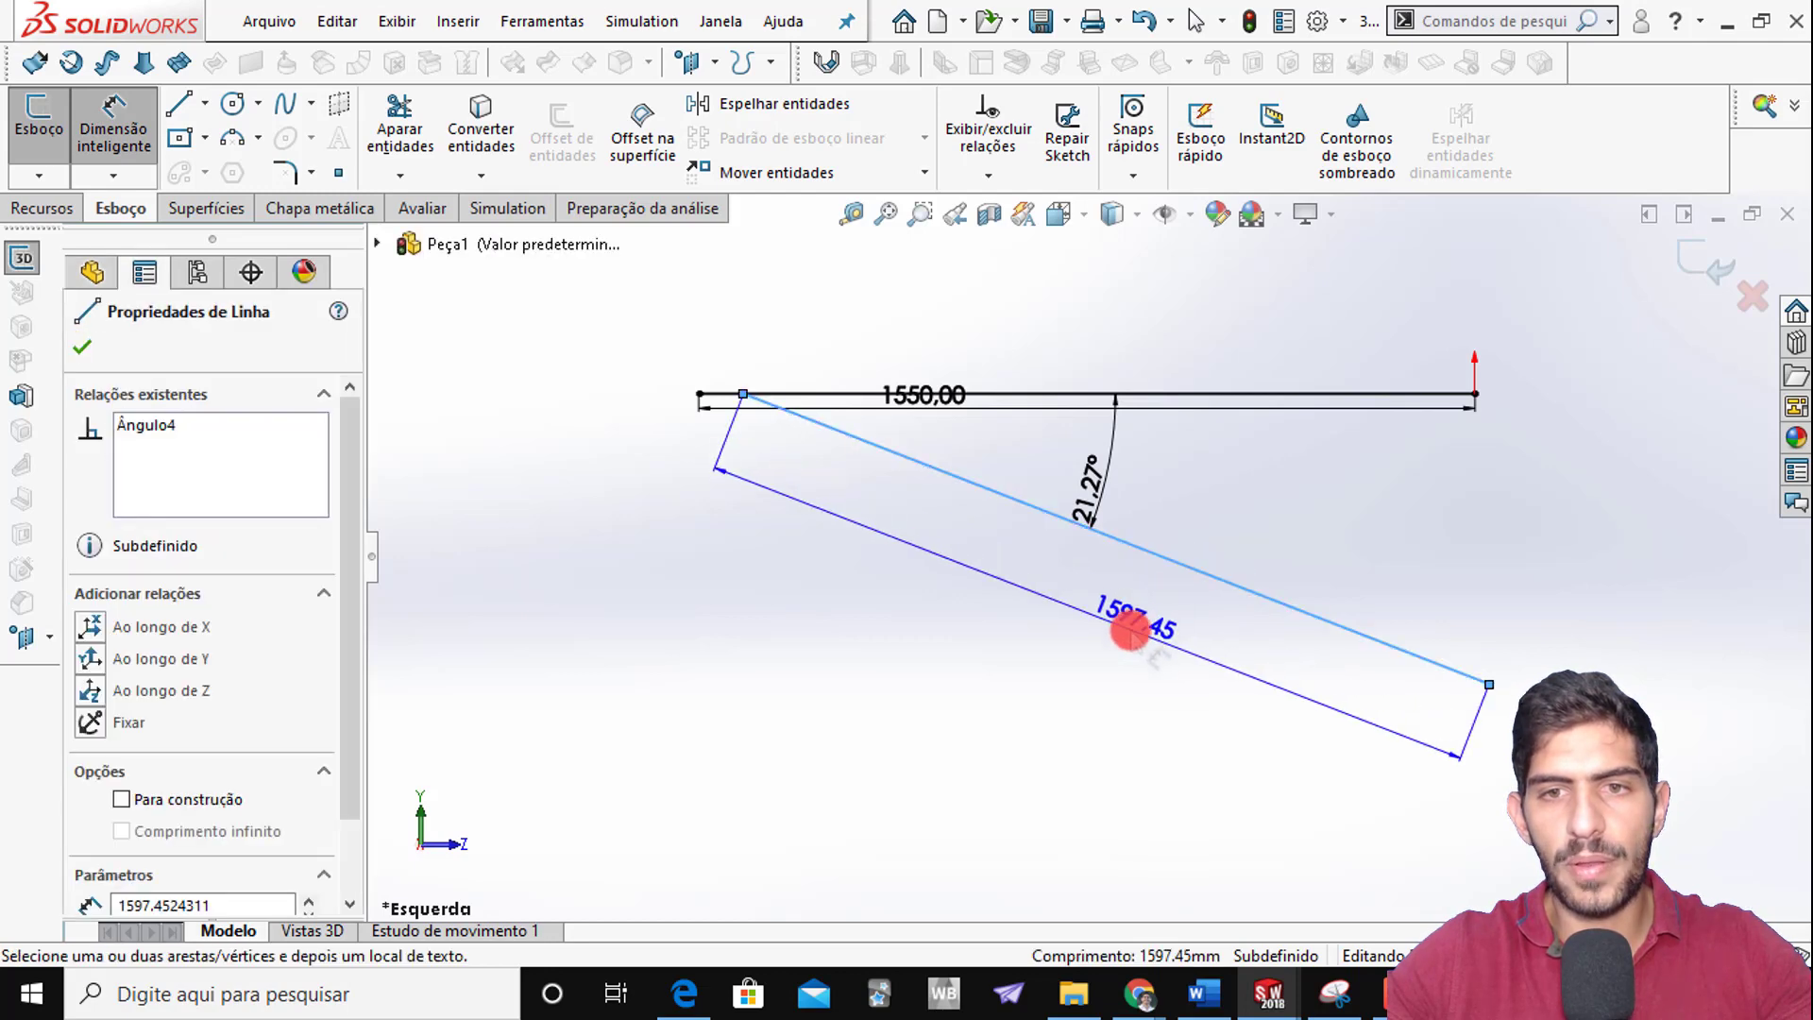
{"action": "left_click", "coordinate": [1130, 630]}
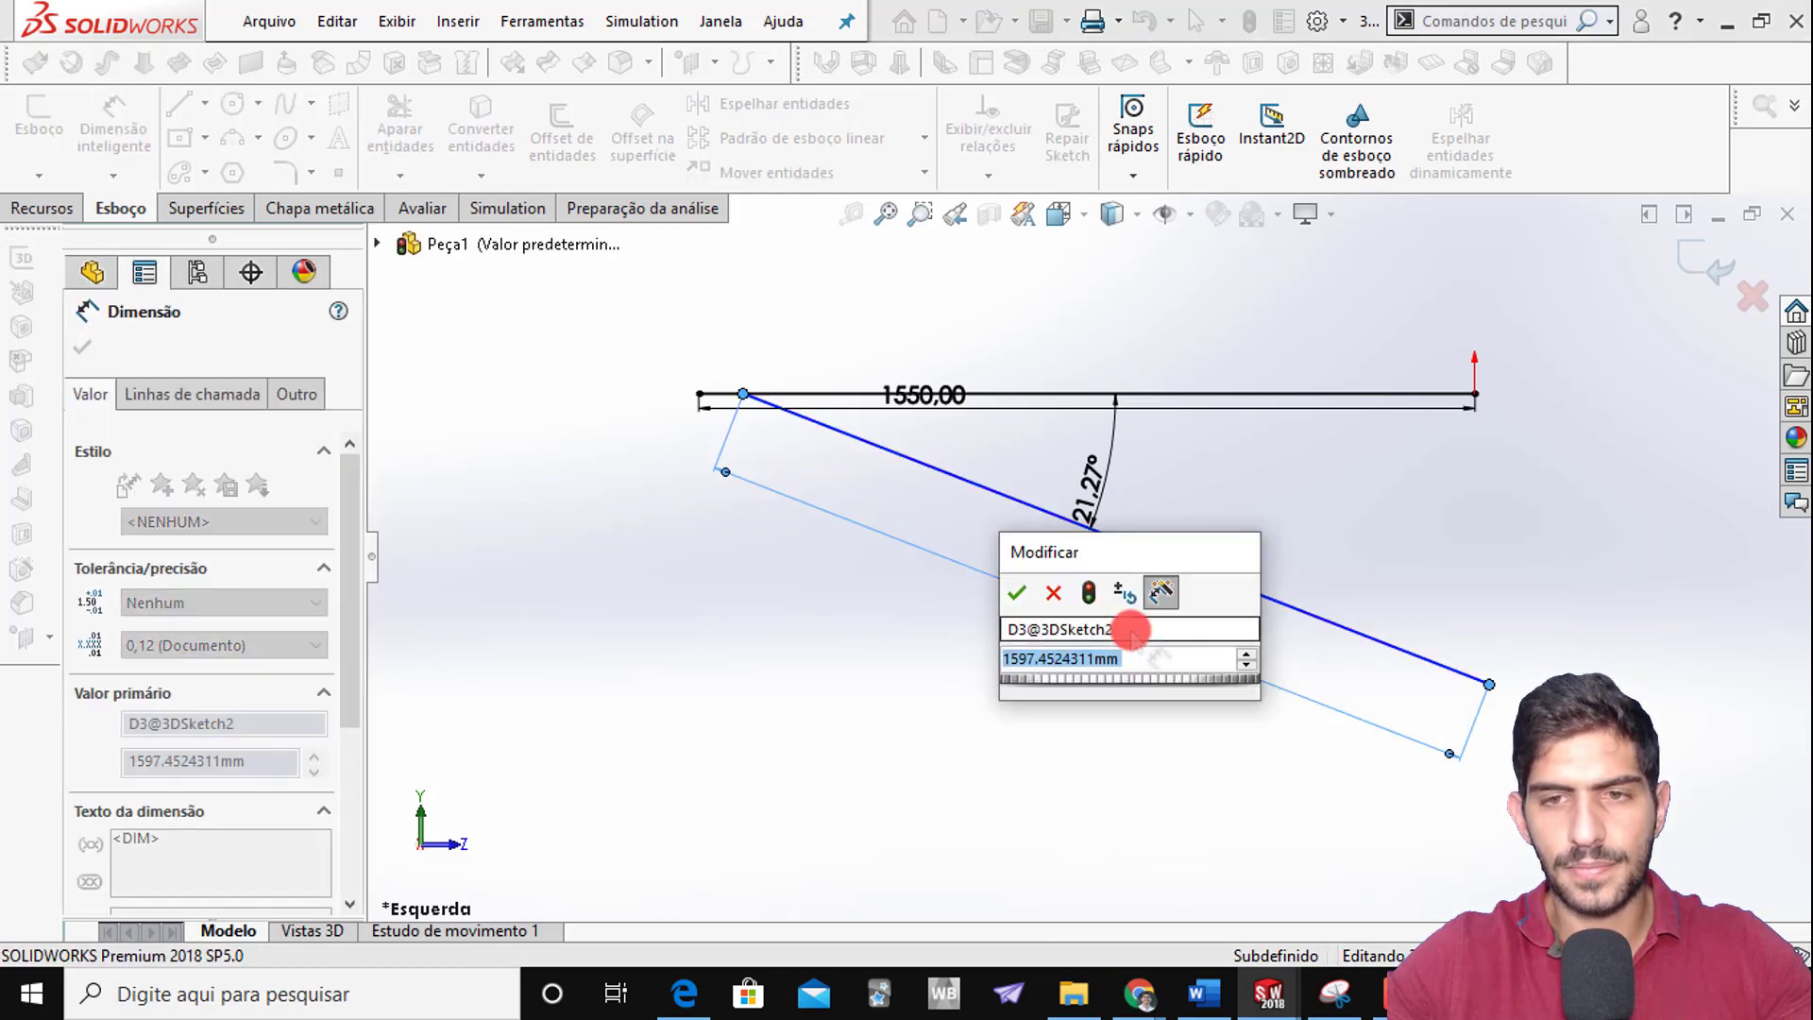
{"action": "key", "text": "alt+Tab"}
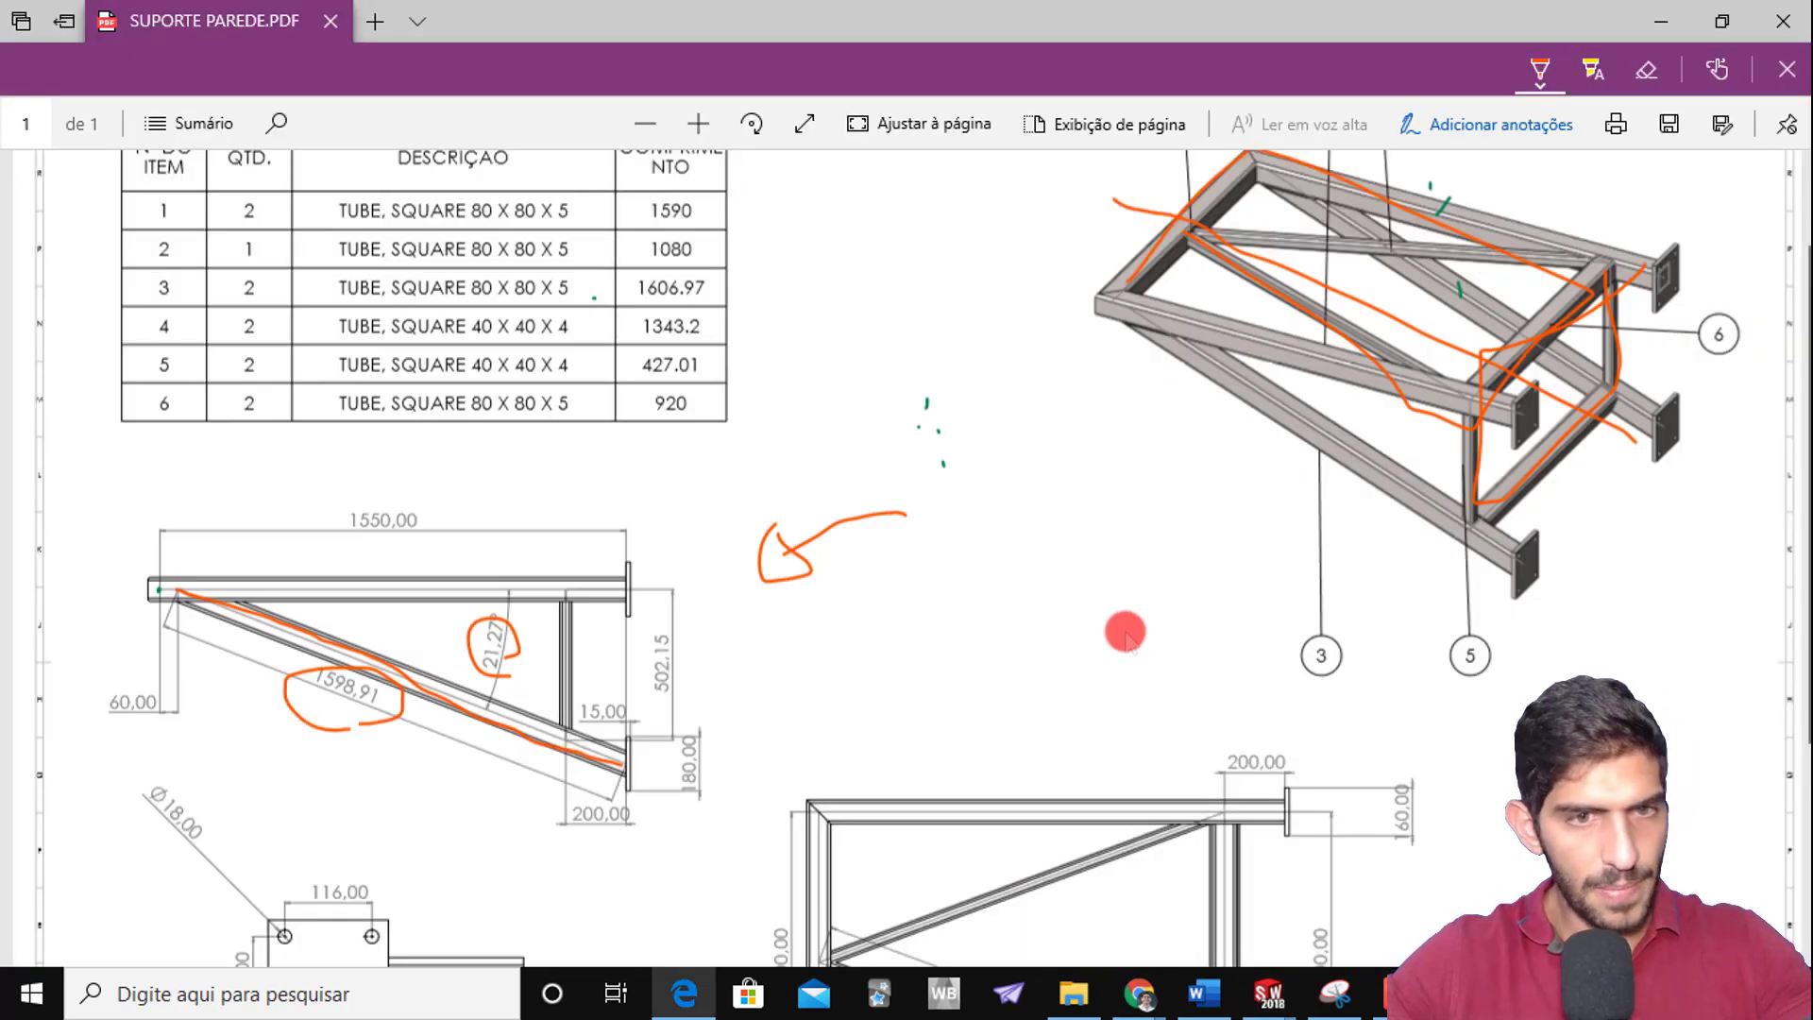
{"action": "key", "text": "alt+Tab"}
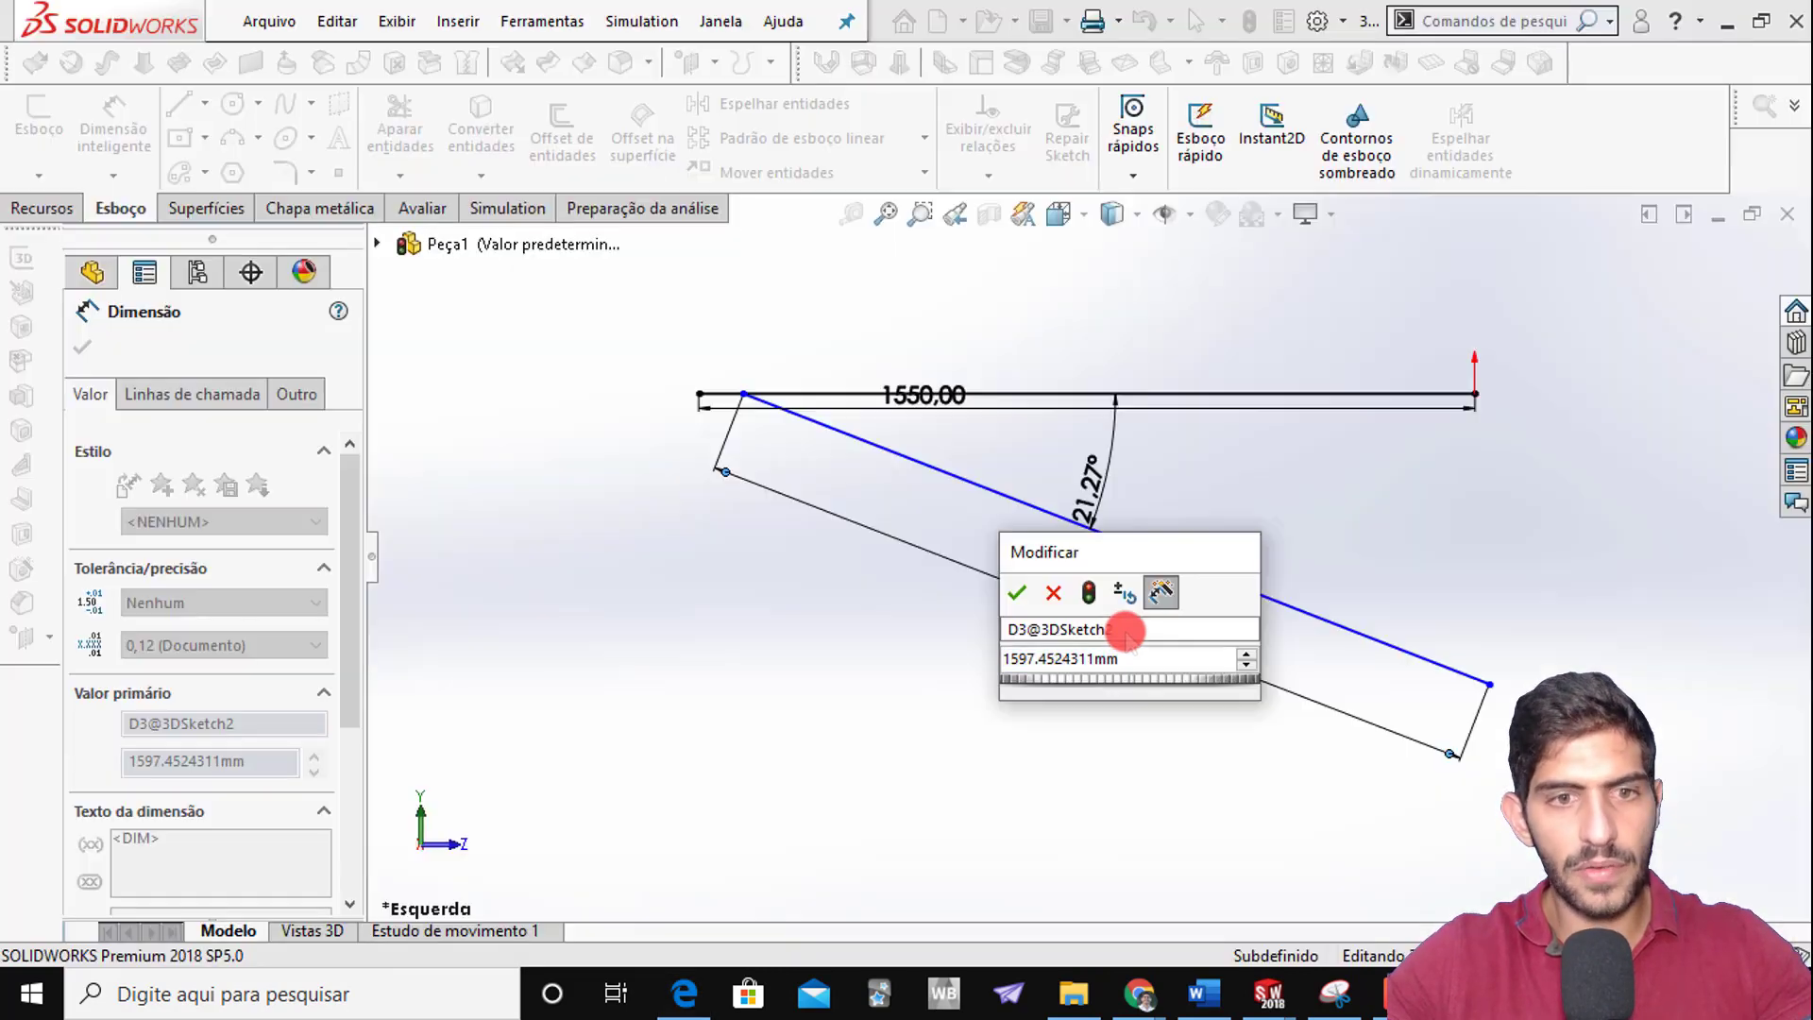
{"action": "type", "text": "1598,91"}
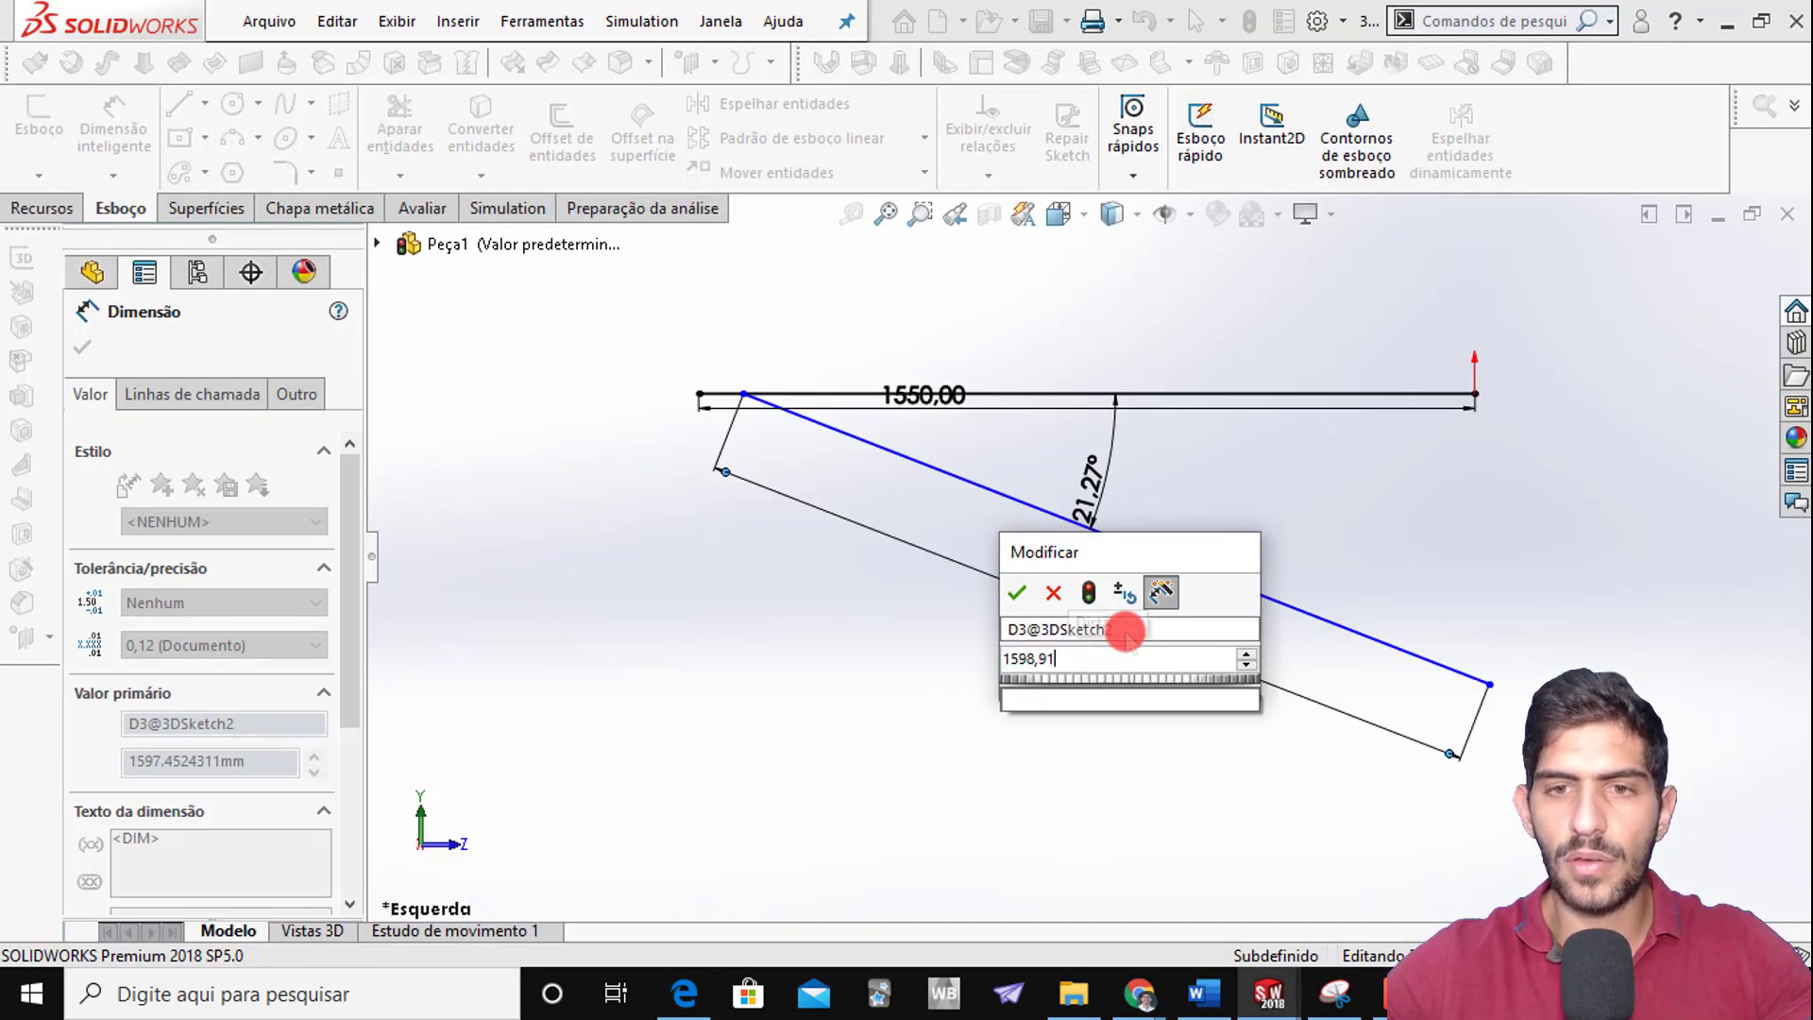
{"action": "key", "text": "Return"}
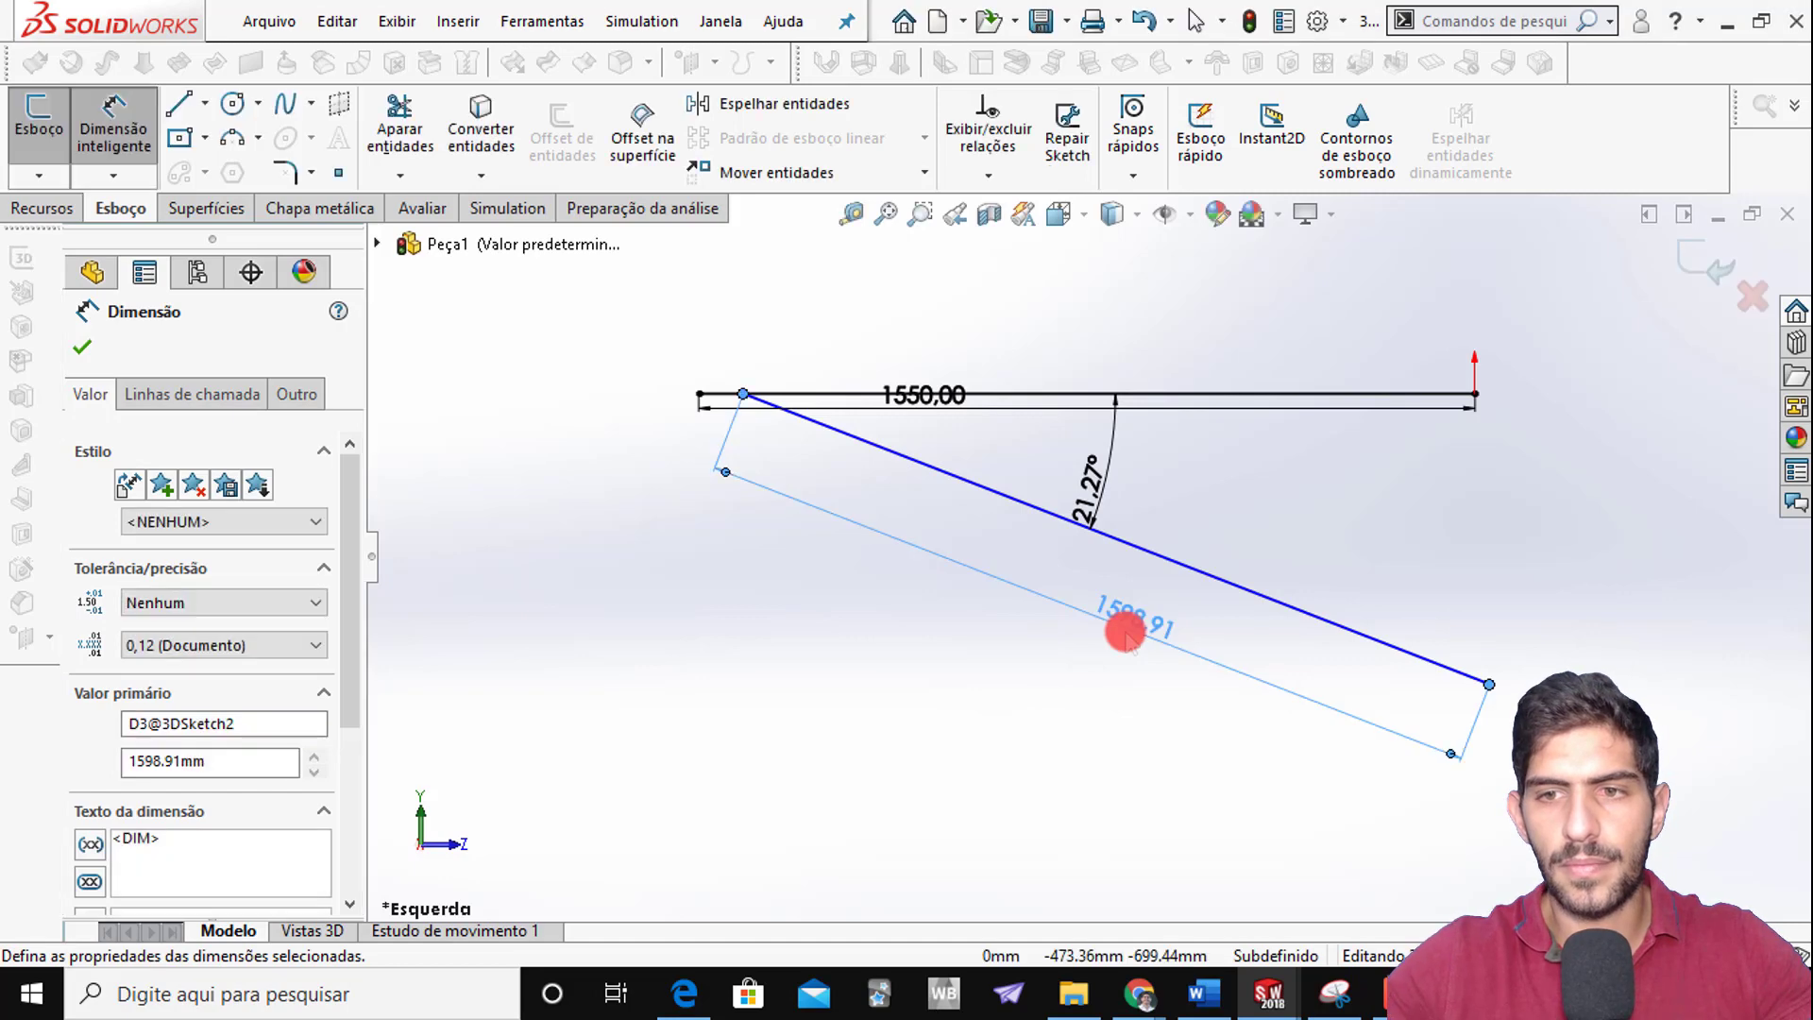
{"action": "scroll", "coordinate": [756, 400], "scroll_direction": "down", "scroll_amount": 3}
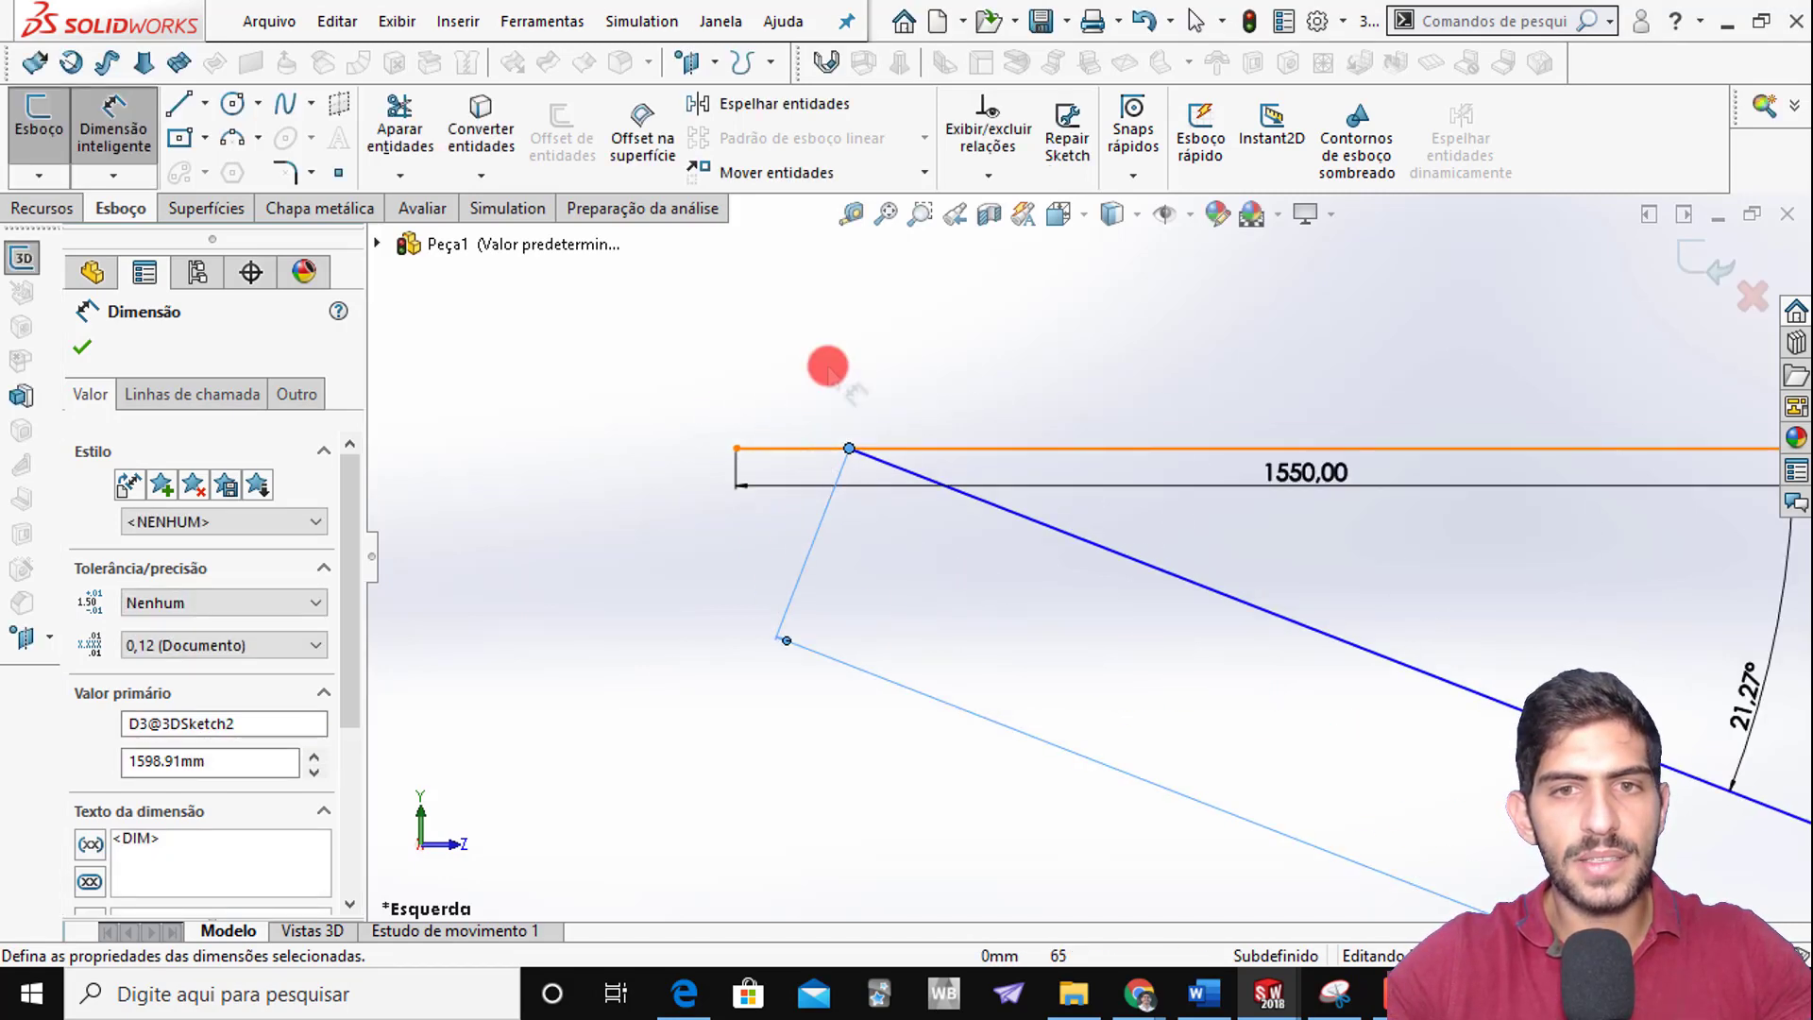
{"action": "key", "text": "Escape"}
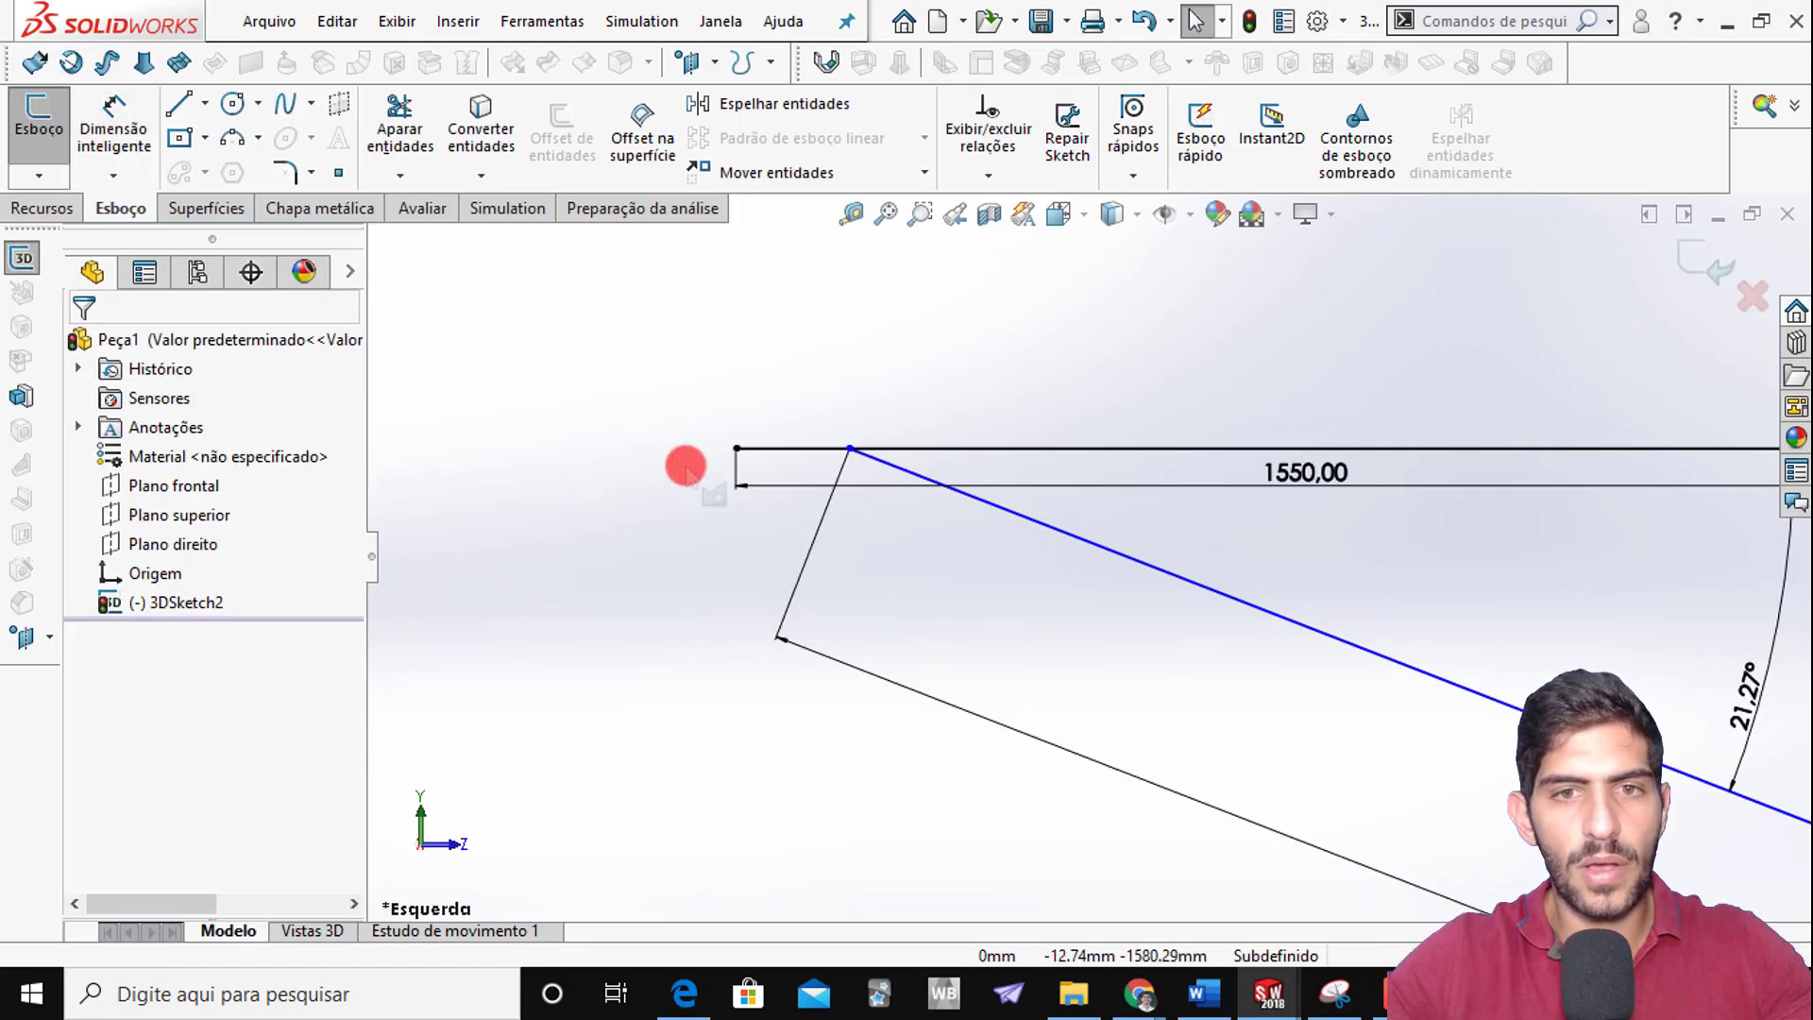
Switch to the PDF drawing and circle the 60,00 dimension at the free end of the side view in orange
{"action": "key", "text": "alt+Tab"}
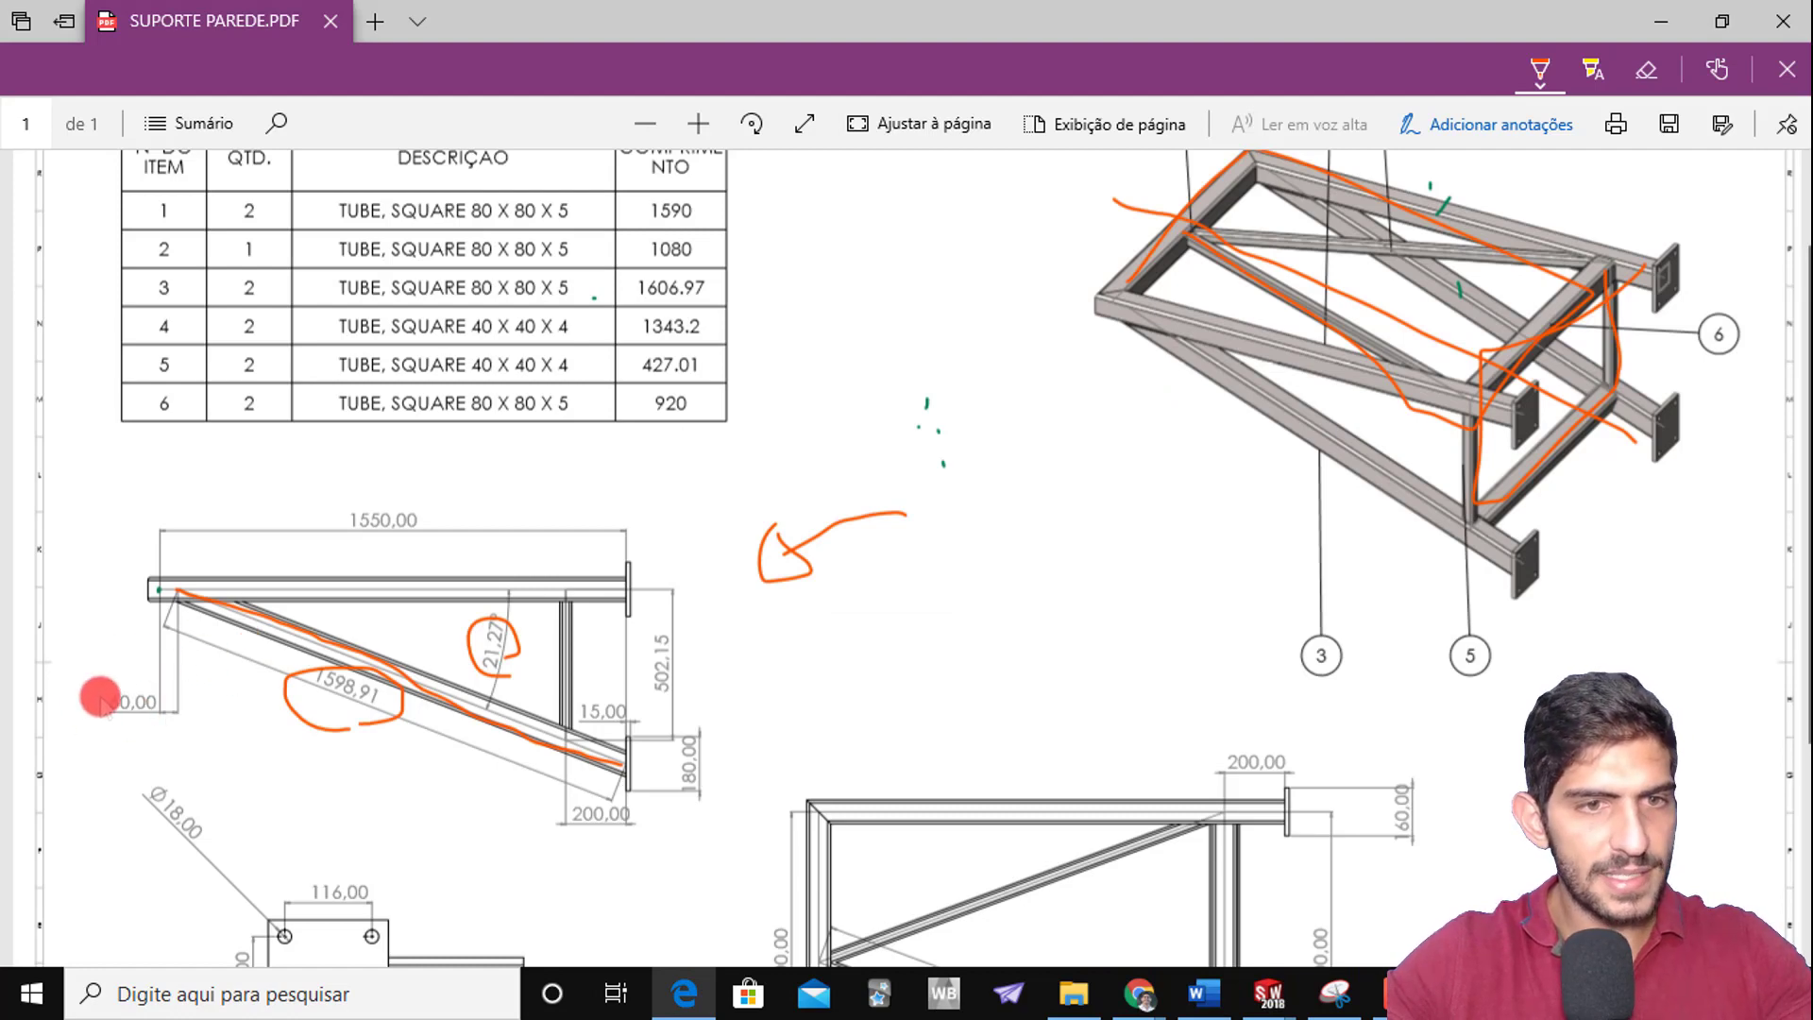
{"action": "key", "text": "alt+Tab"}
{"action": "key", "text": "alt+Tab"}
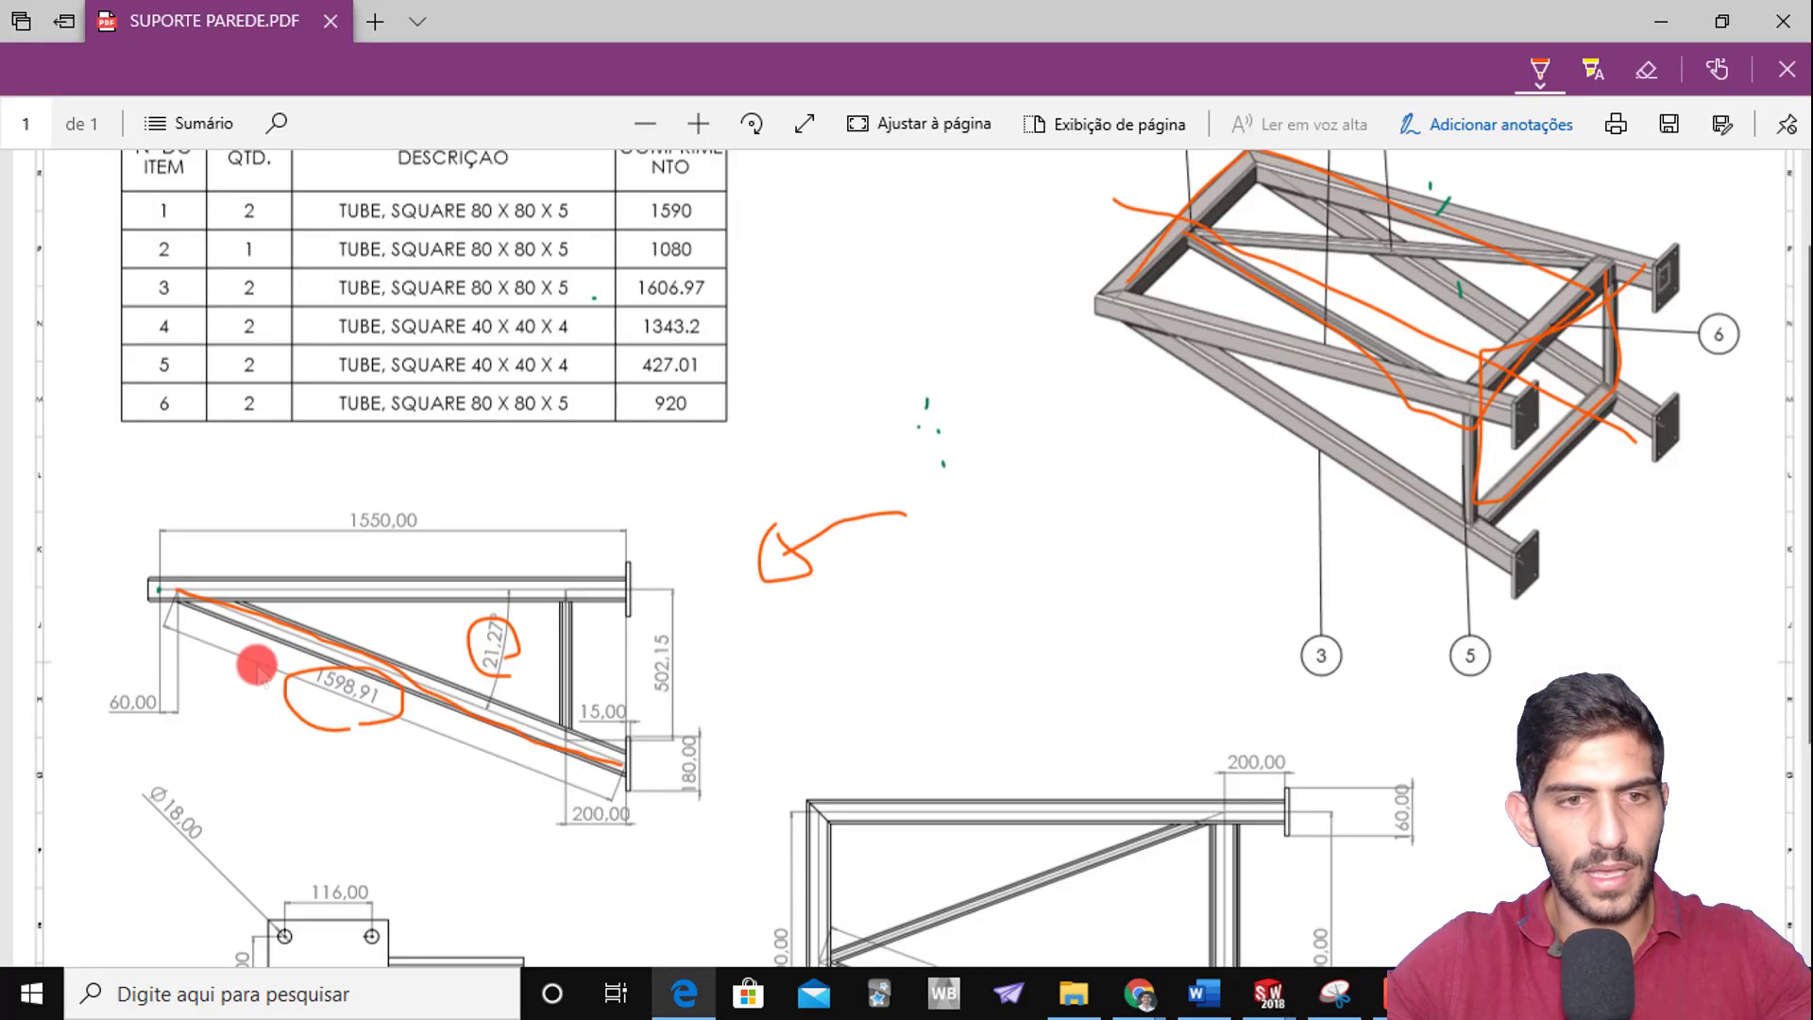
{"action": "mouse_move", "coordinate": [193, 716]}
{"action": "left_mouse_down"}
{"action": "mouse_move", "coordinate": [101, 729]}
{"action": "mouse_move", "coordinate": [194, 661]}
{"action": "left_mouse_up"}
Return to SolidWorks and dimension the distance between the horizontal line's free end and the sloping line's upper endpoint to 60 mm
{"action": "key", "text": "alt+Tab"}
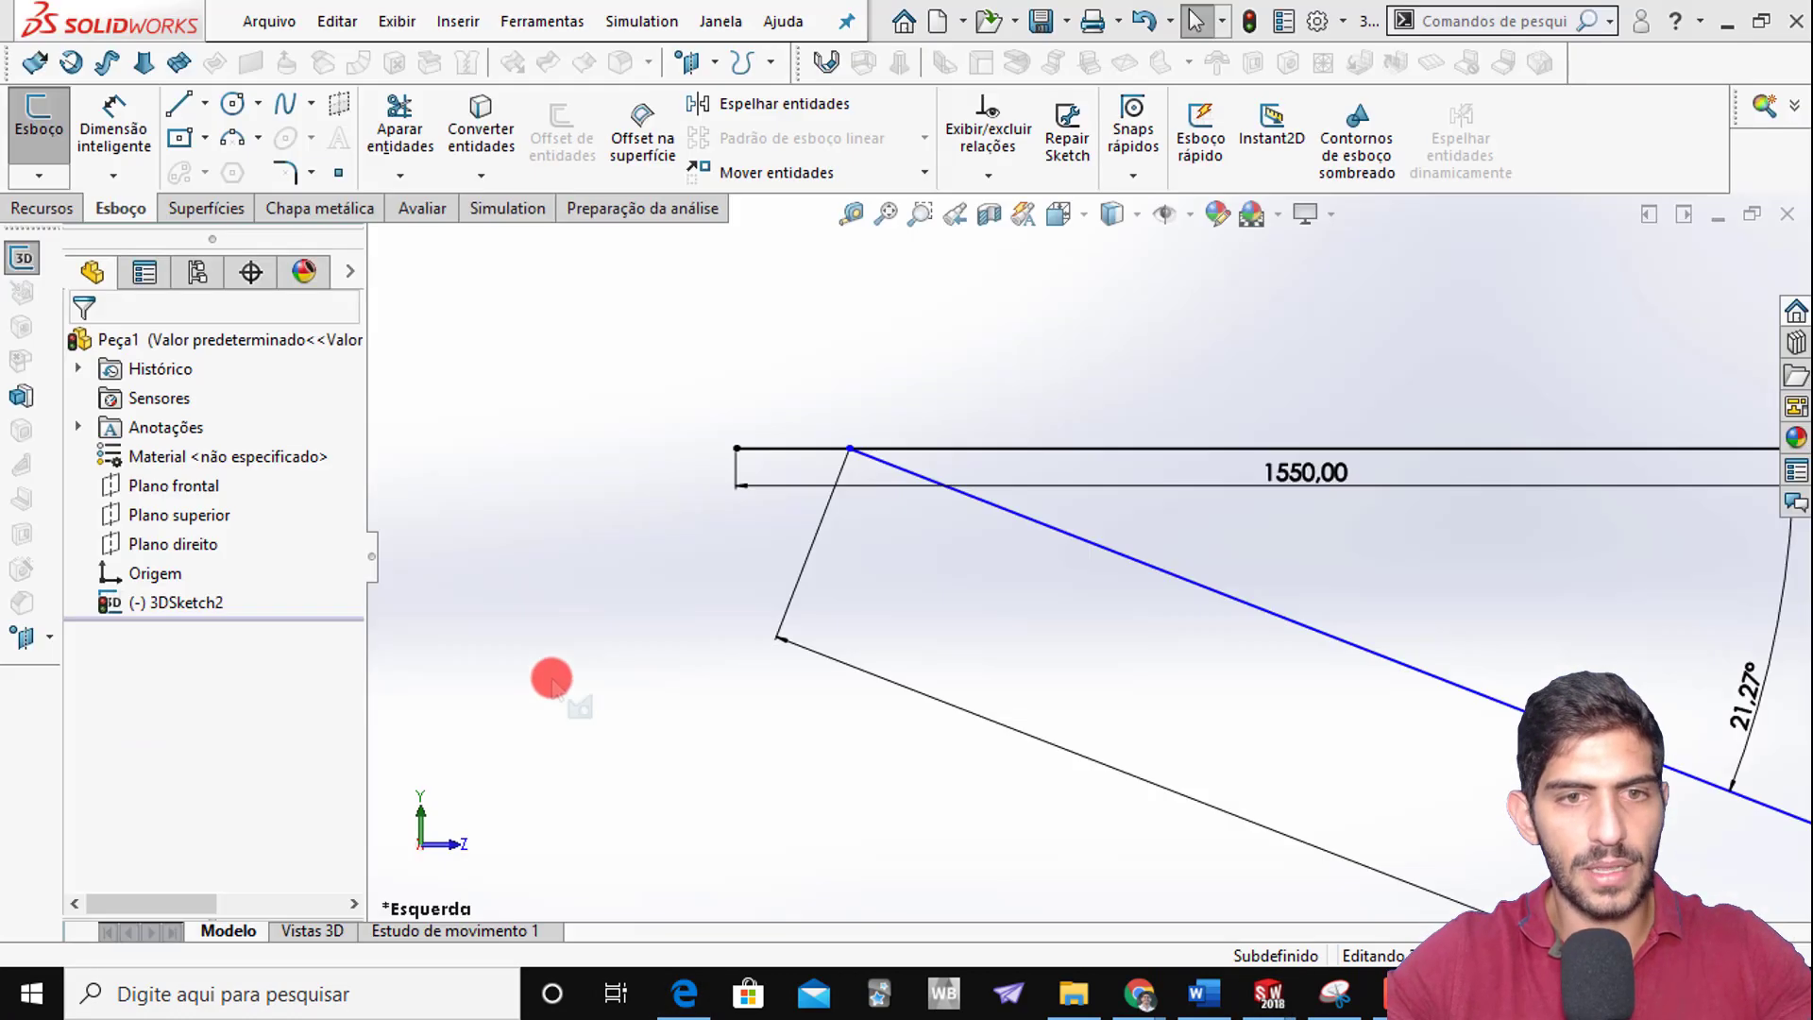
{"action": "key", "text": "s"}
{"action": "left_click", "coordinate": [583, 567]}
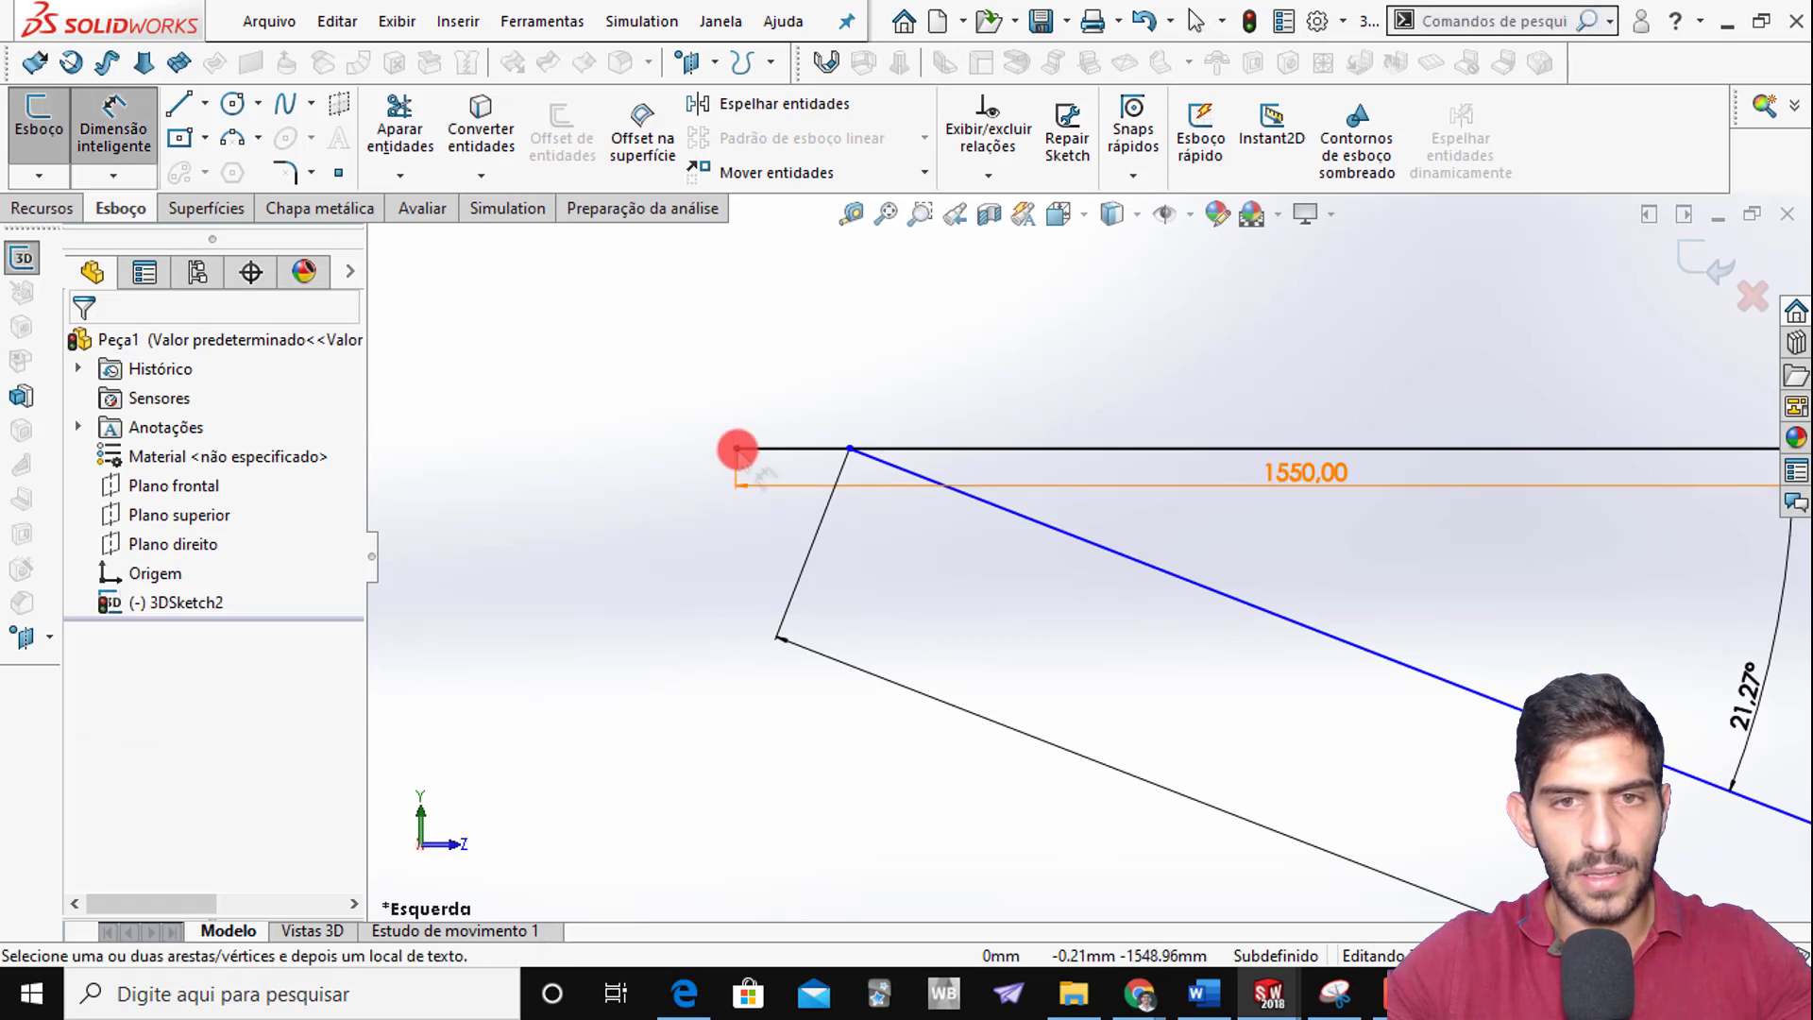
{"action": "left_click", "coordinate": [736, 449]}
{"action": "left_click", "coordinate": [848, 450]}
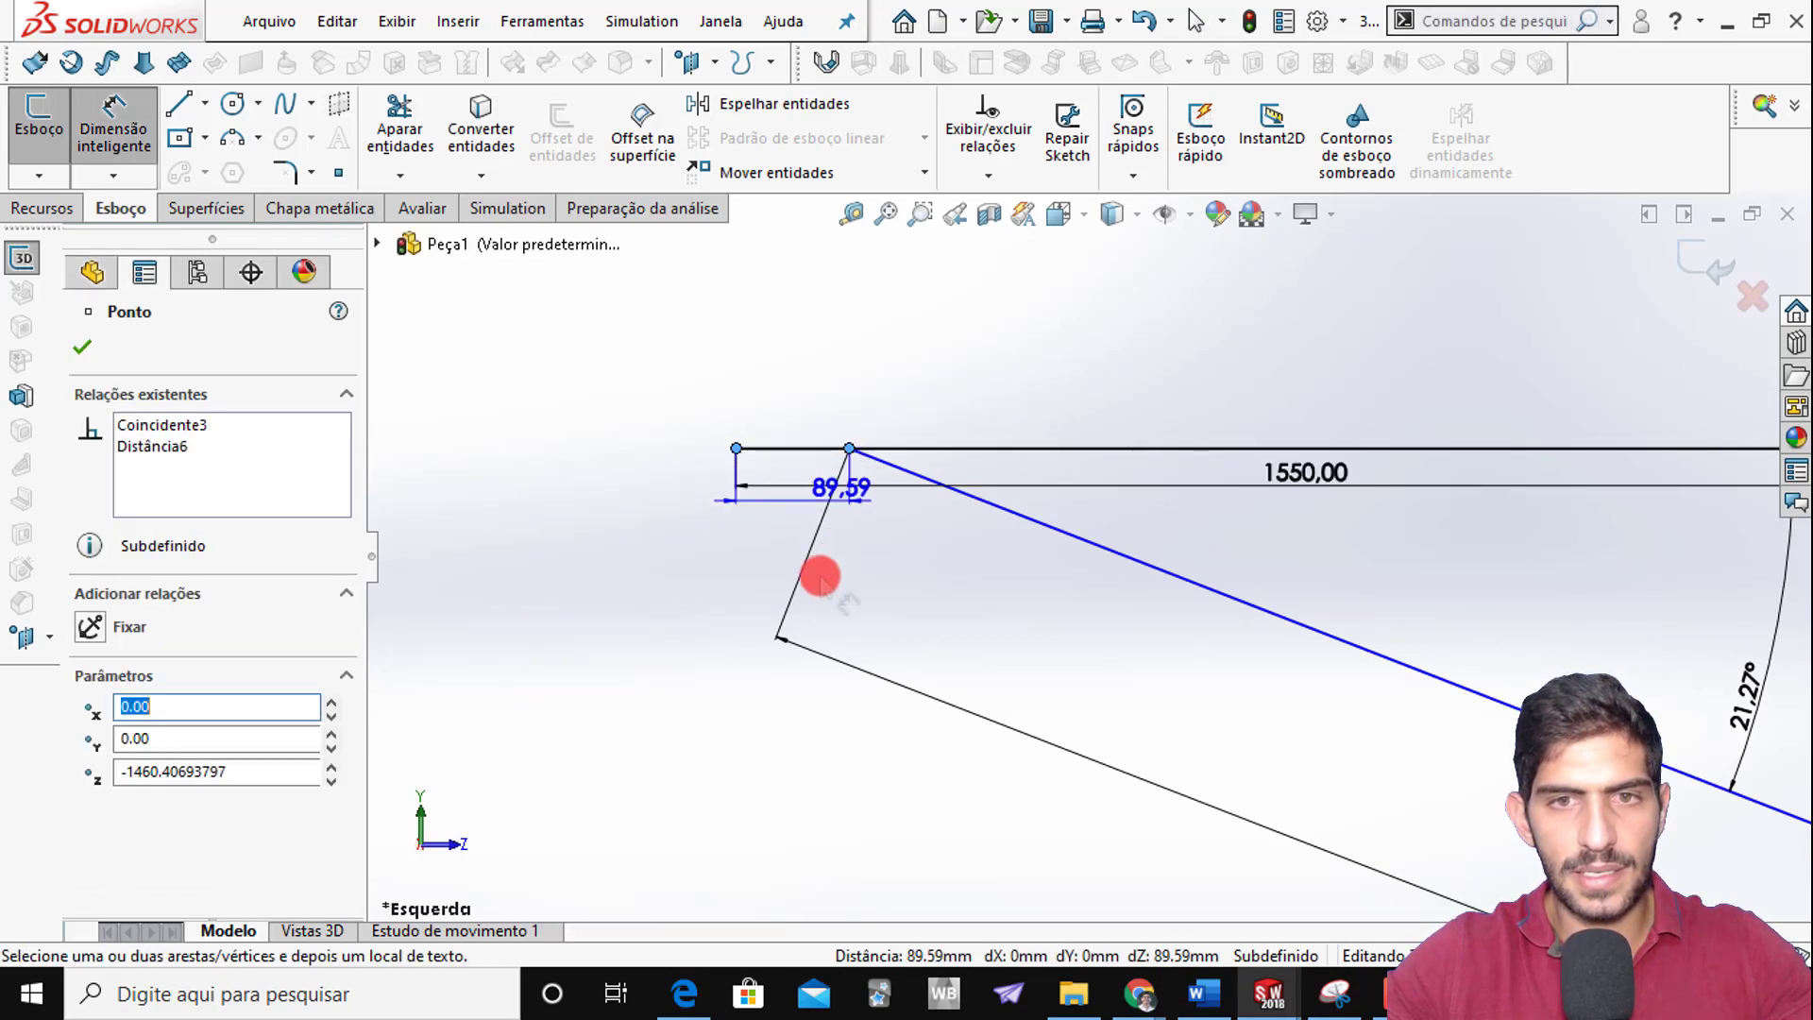
{"action": "left_click", "coordinate": [802, 769]}
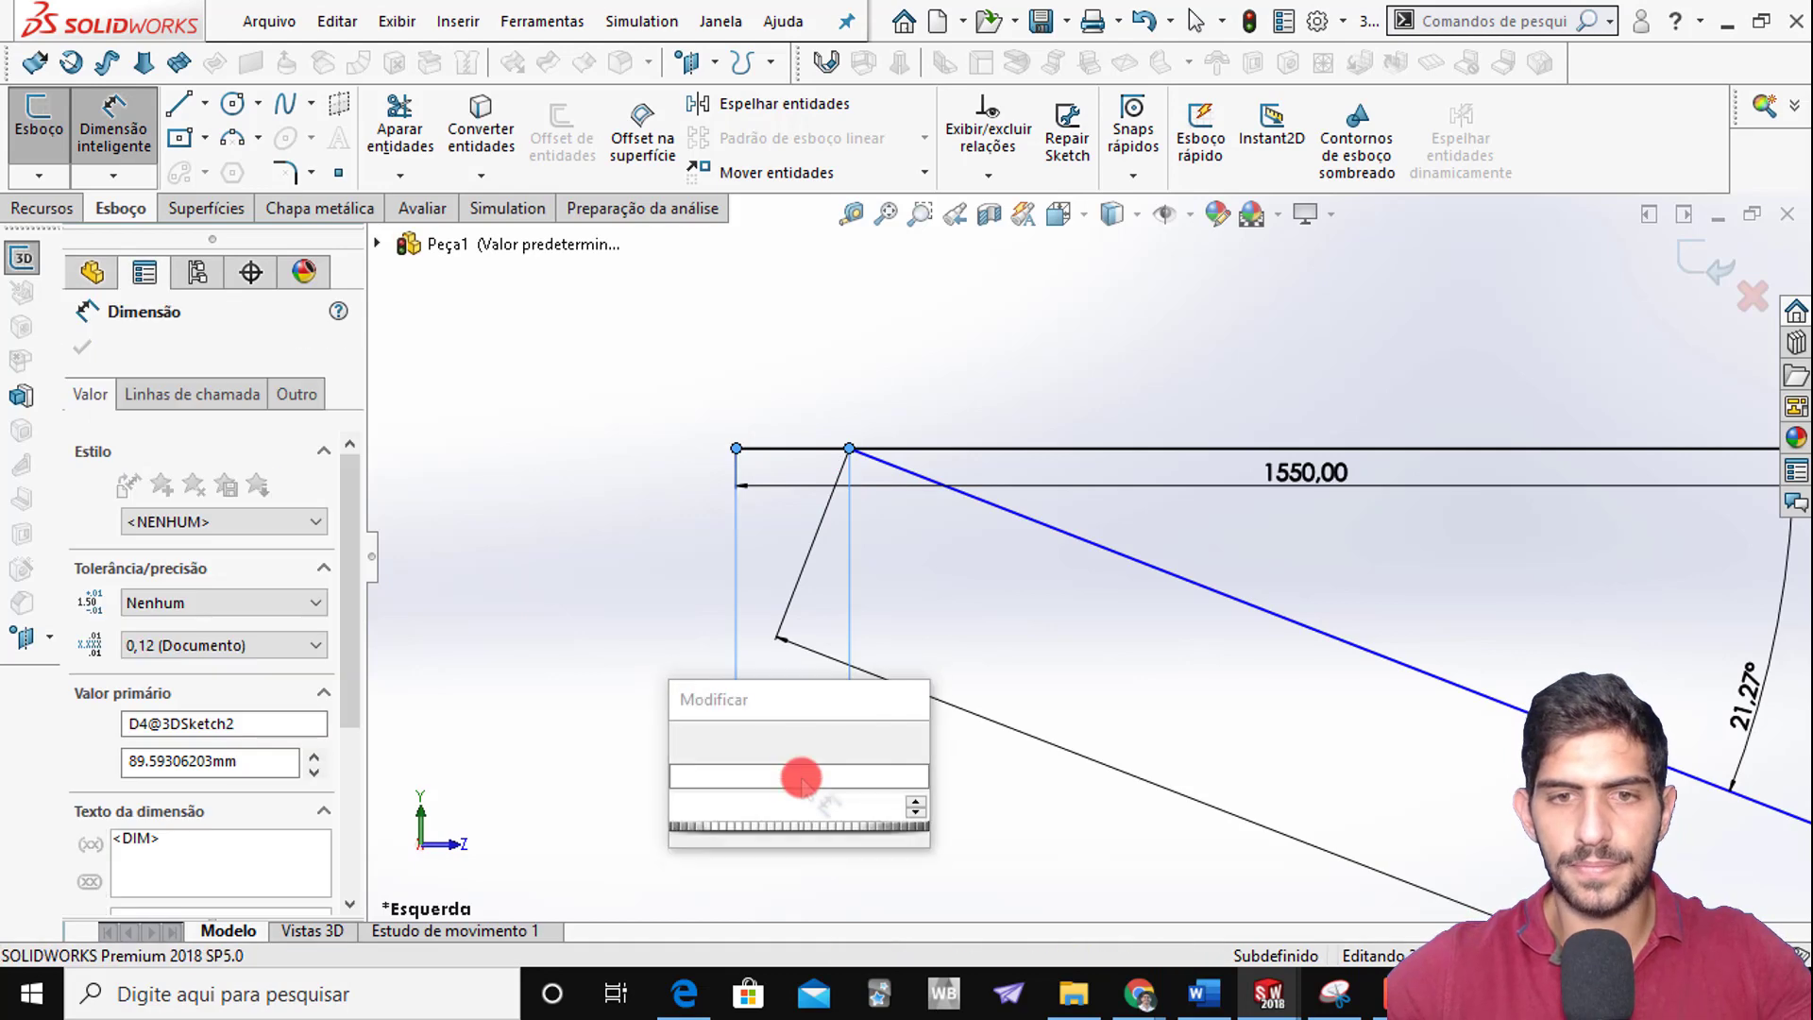
{"action": "type", "text": "60"}
{"action": "key", "text": "Return"}
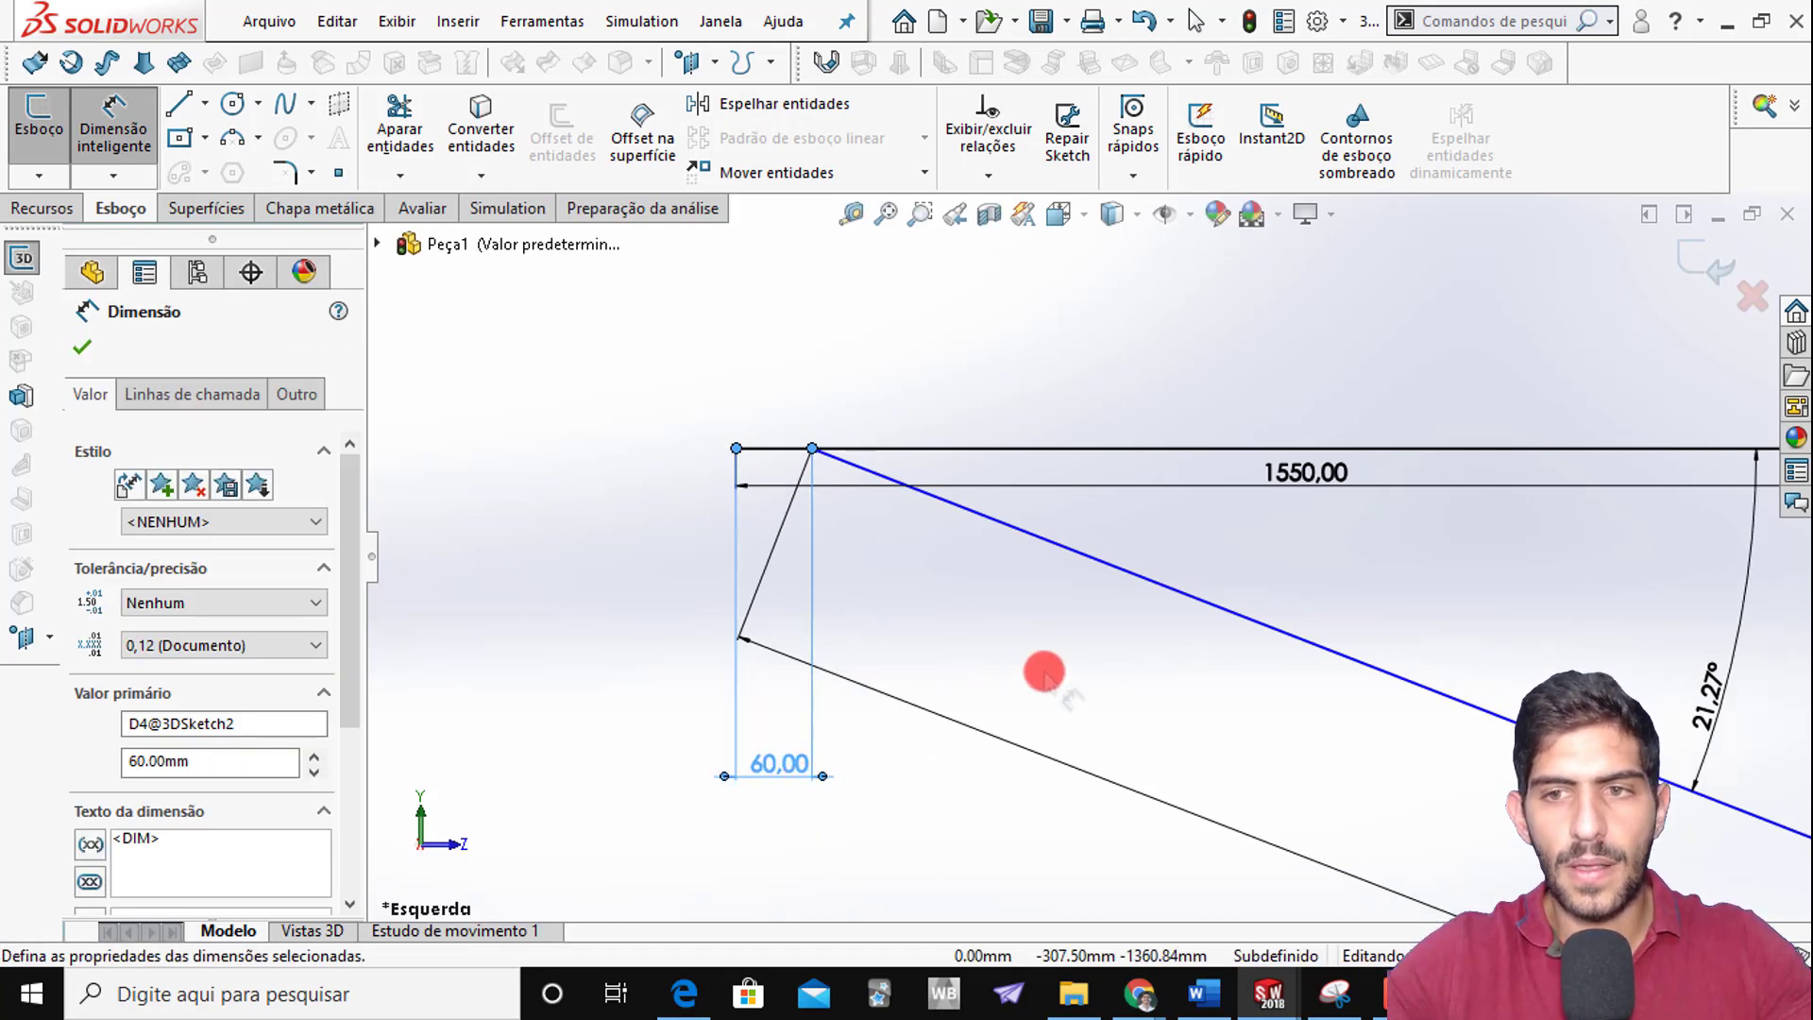
{"action": "key", "text": "f"}
Switch to the PDF drawing and mark the side view's vertical strut and its 200,00 distance from the plate in orange
{"action": "key", "text": "alt+Tab"}
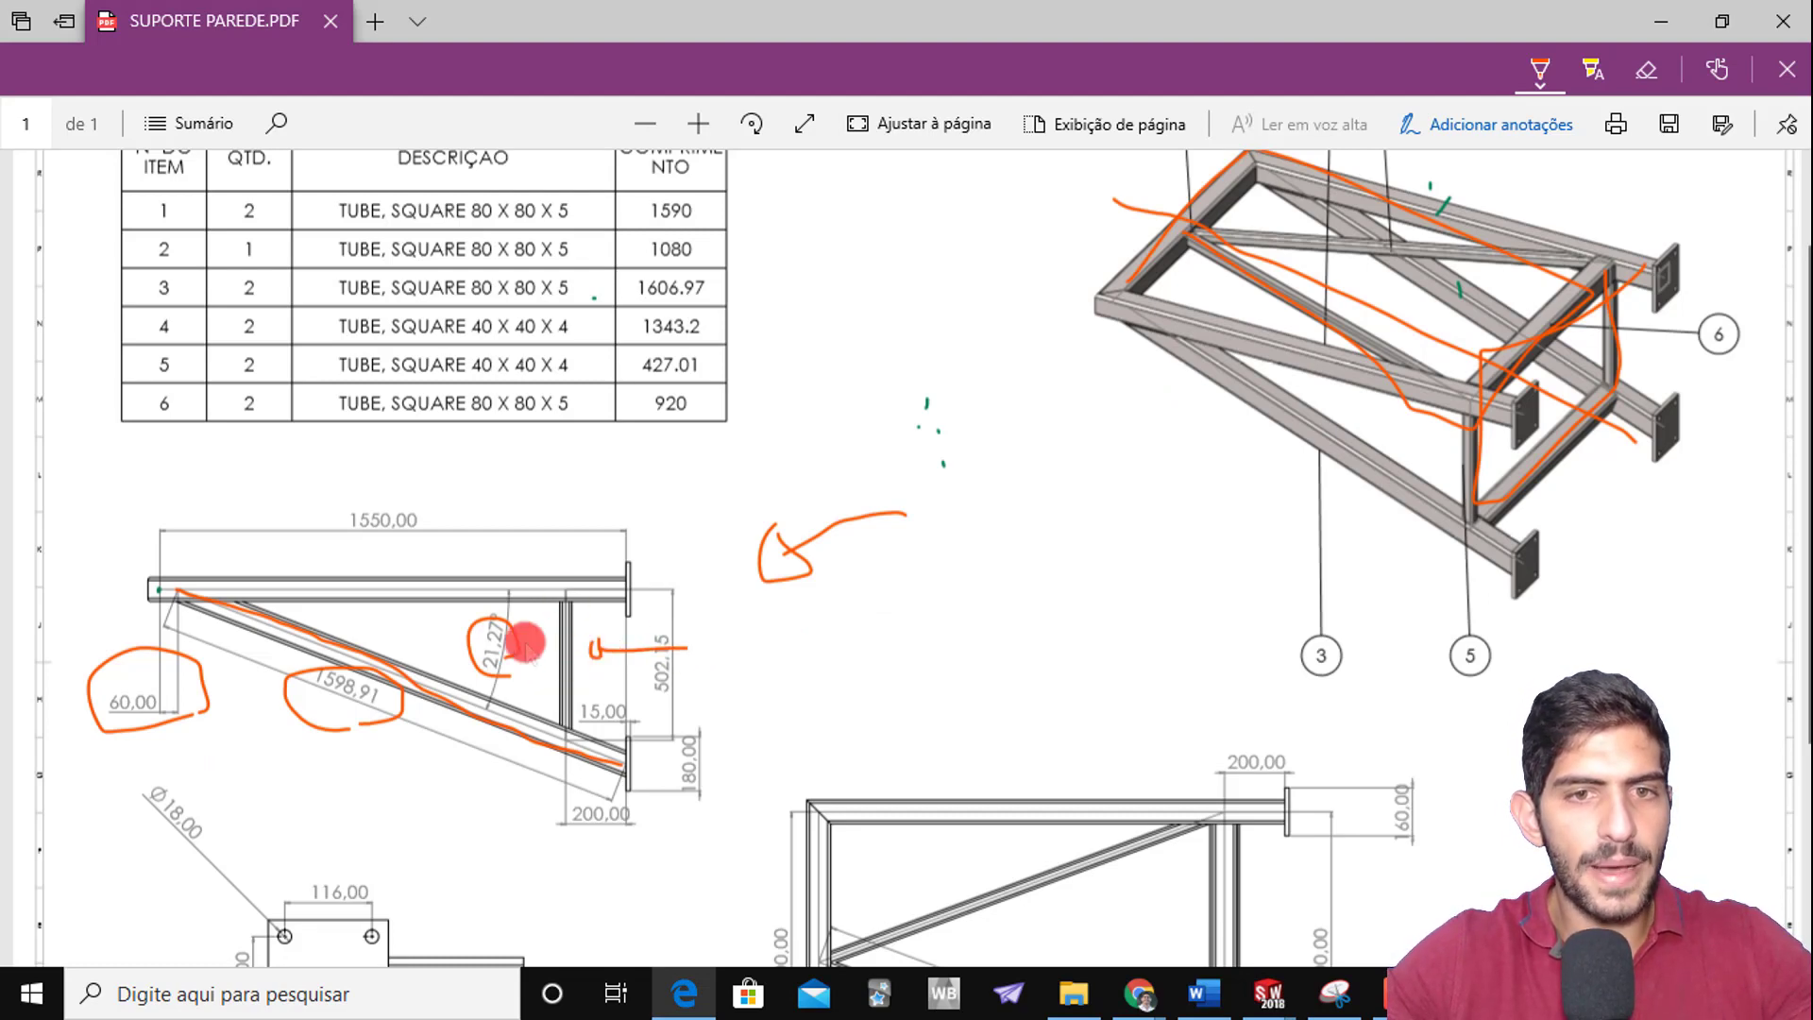
{"action": "scroll", "coordinate": [575, 609], "scroll_direction": "down", "scroll_amount": 1}
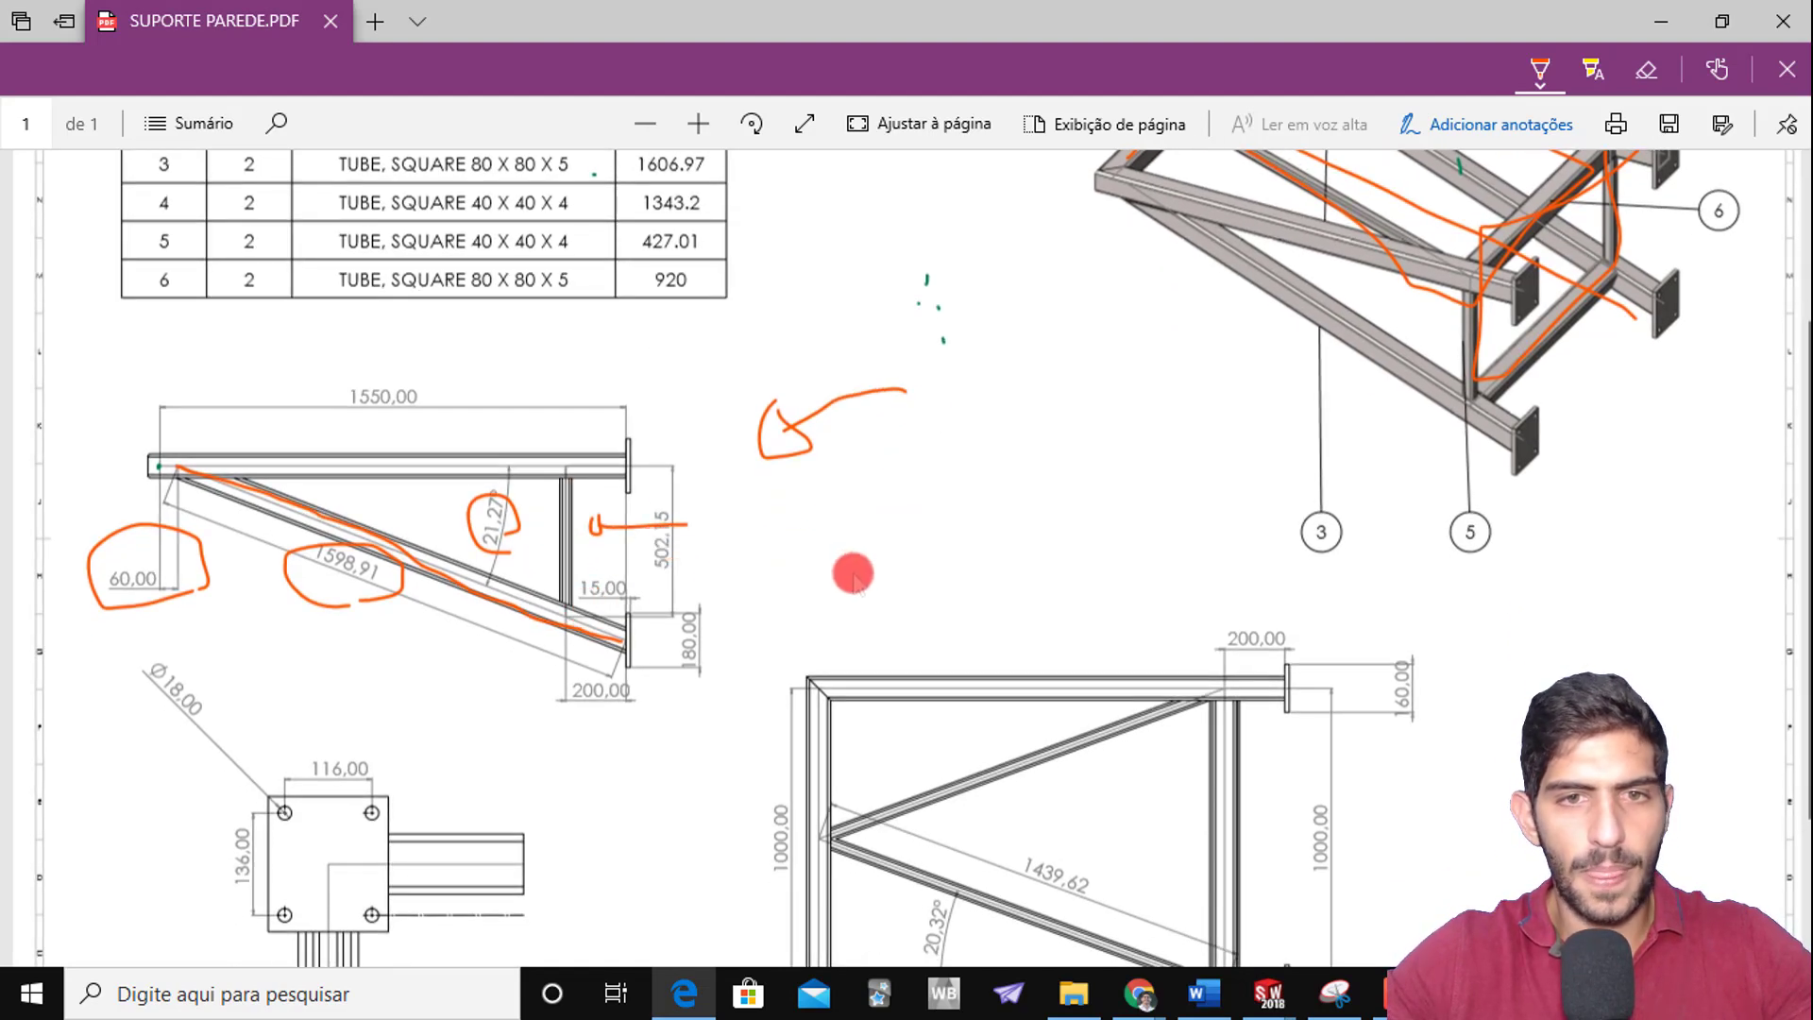
{"action": "scroll", "coordinate": [602, 702], "scroll_direction": "up", "scroll_amount": 2, "text": "ctrl"}
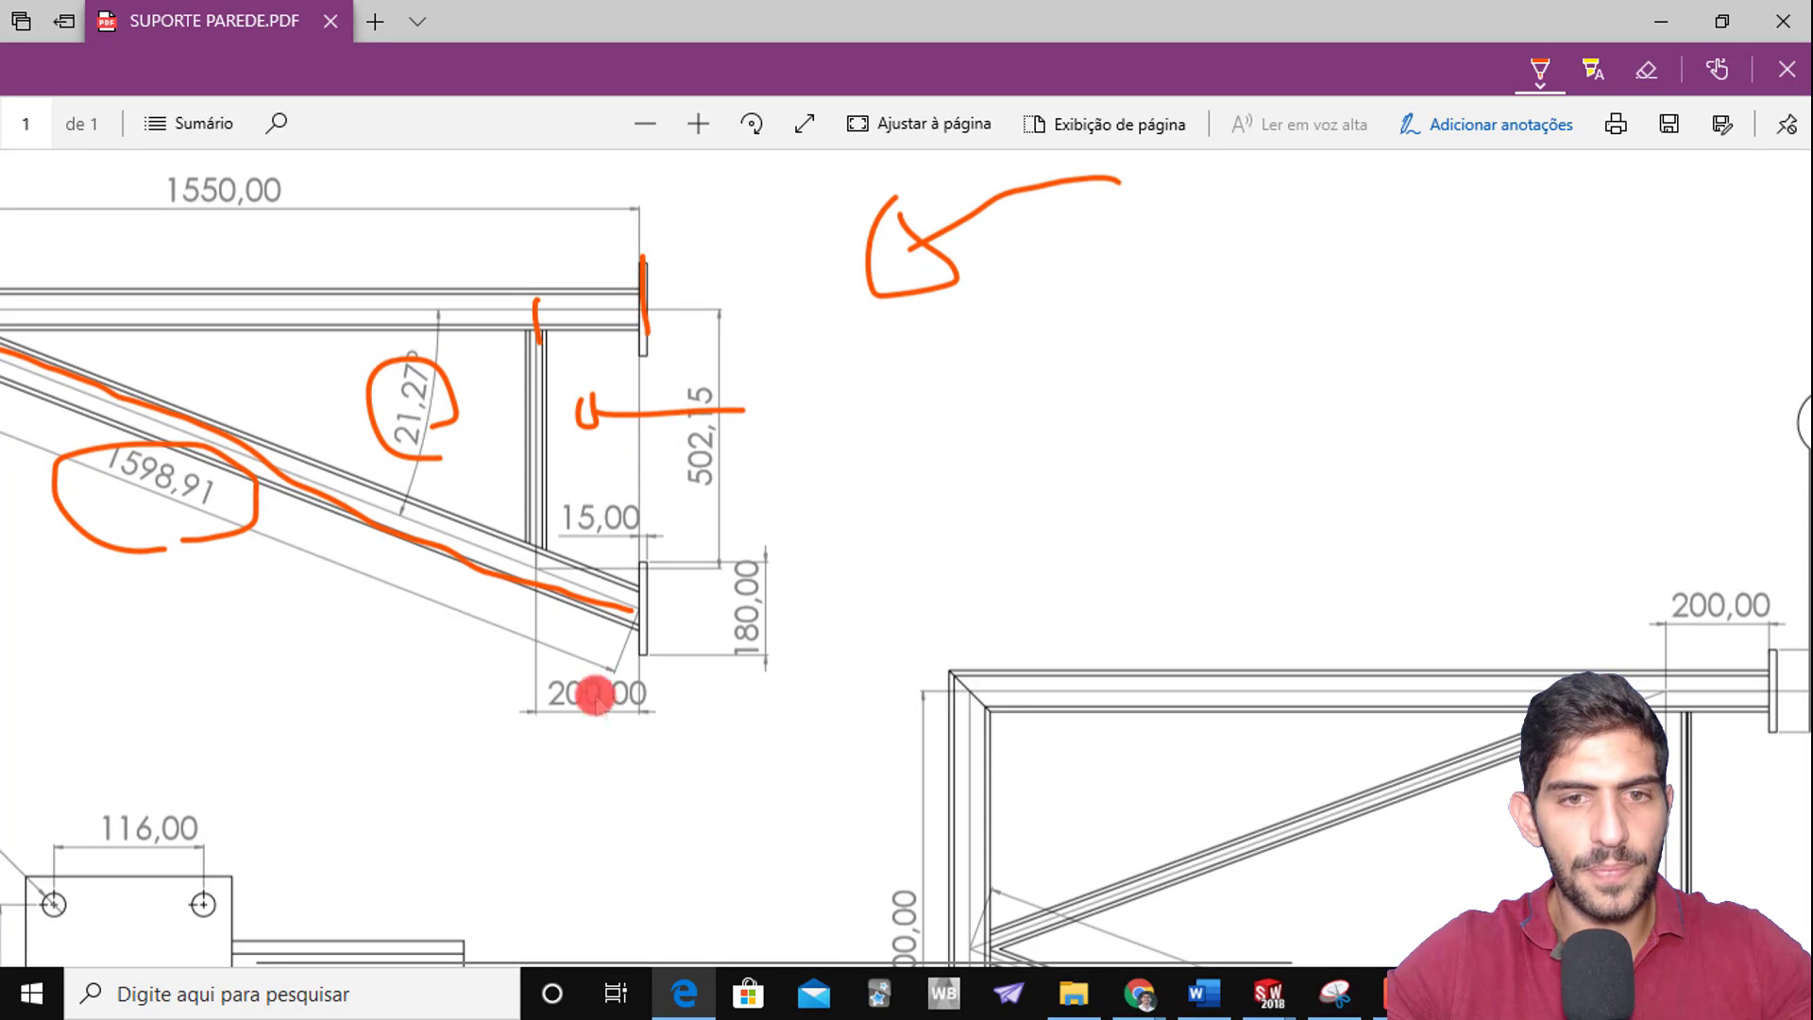
{"action": "mouse_move", "coordinate": [595, 696]}
{"action": "left_mouse_down"}
{"action": "mouse_move", "coordinate": [538, 652]}
{"action": "mouse_move", "coordinate": [614, 718]}
{"action": "left_mouse_up"}
Return to SolidWorks and sketch a vertical line about 500 mm long between the horizontal and sloping lines, about 207 mm from the origin
{"action": "key", "text": "alt+Tab"}
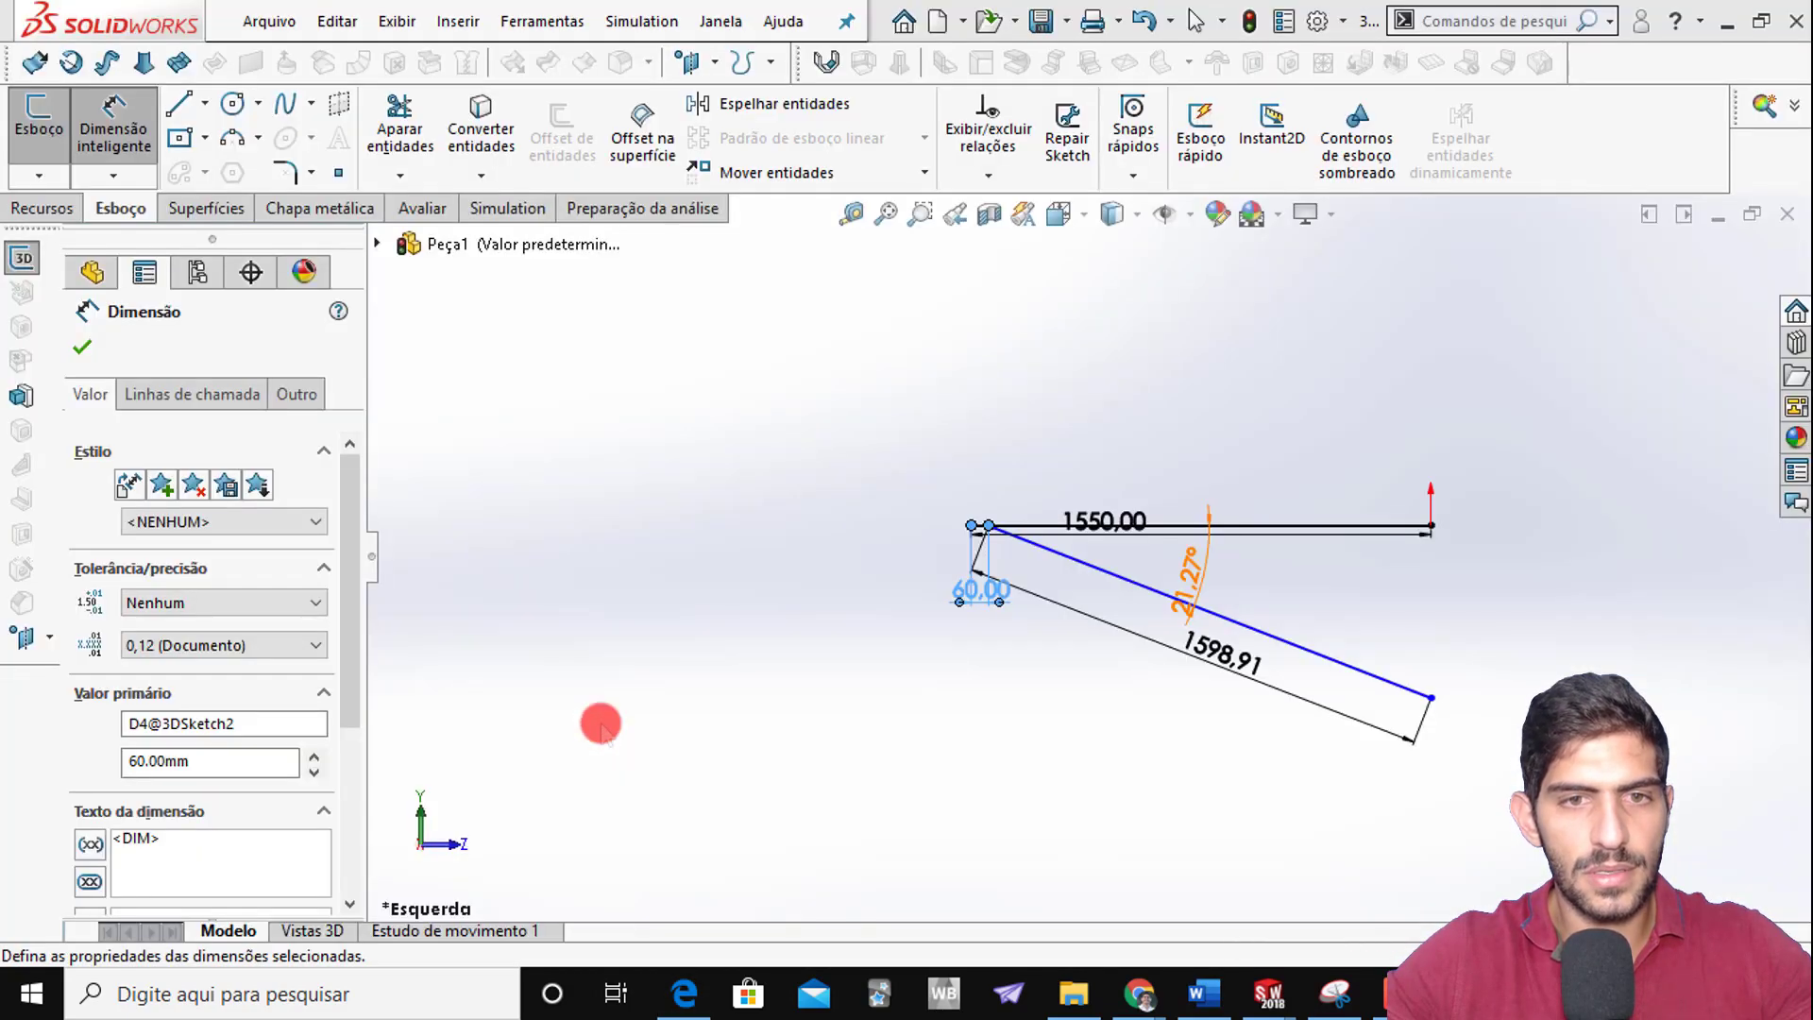
{"action": "scroll", "coordinate": [1419, 567], "scroll_direction": "down", "scroll_amount": 2}
{"action": "key", "text": "s"}
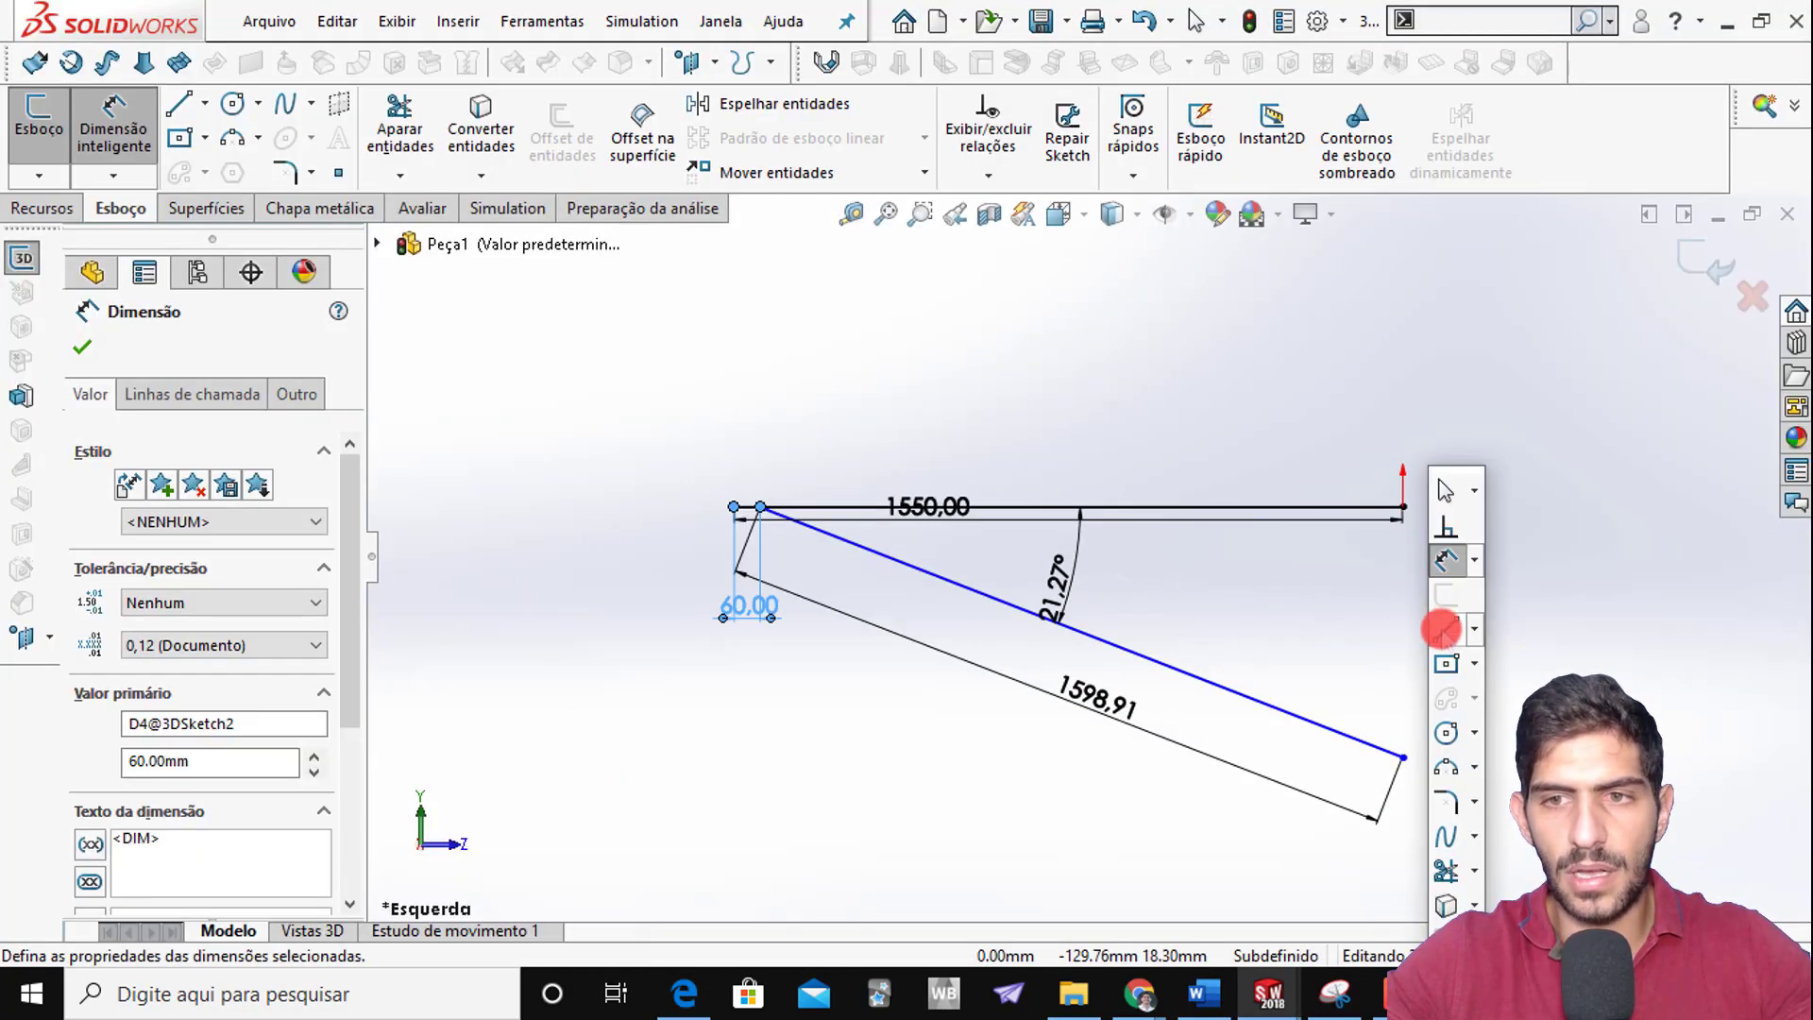
{"action": "key", "text": "Escape"}
{"action": "key", "text": "Escape"}
{"action": "key", "text": "s"}
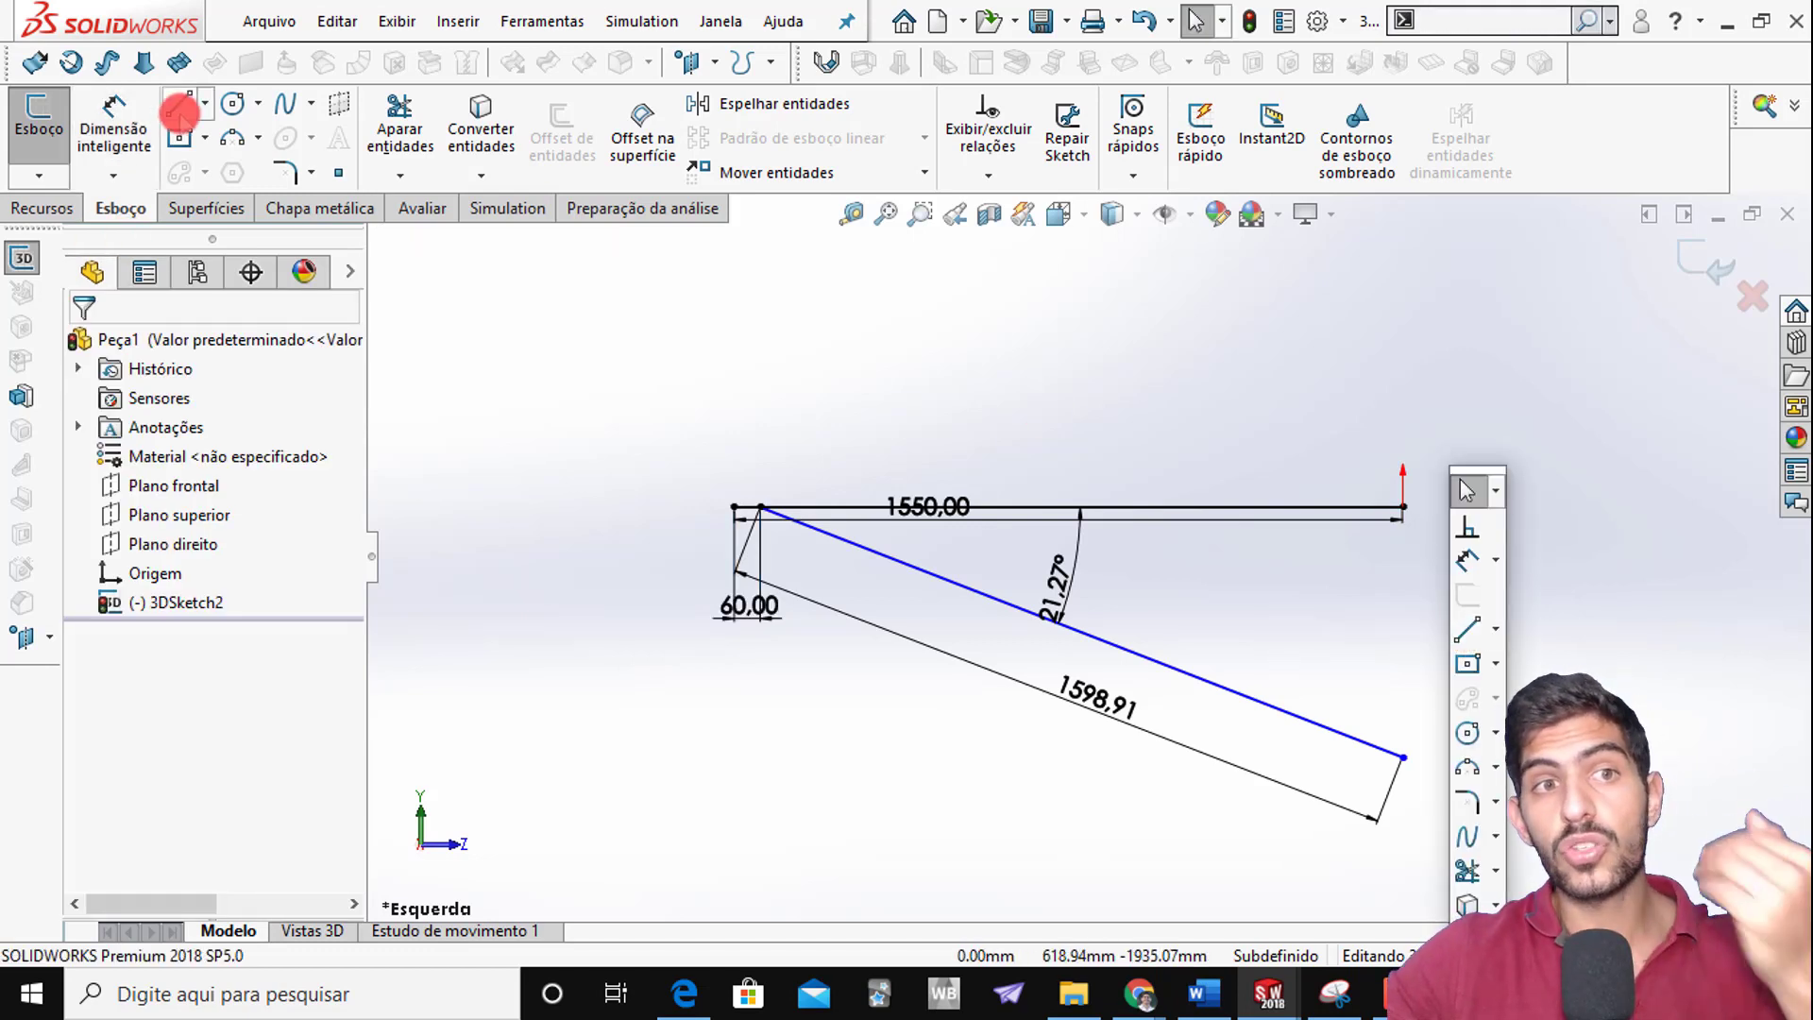
{"action": "left_click", "coordinate": [1468, 628]}
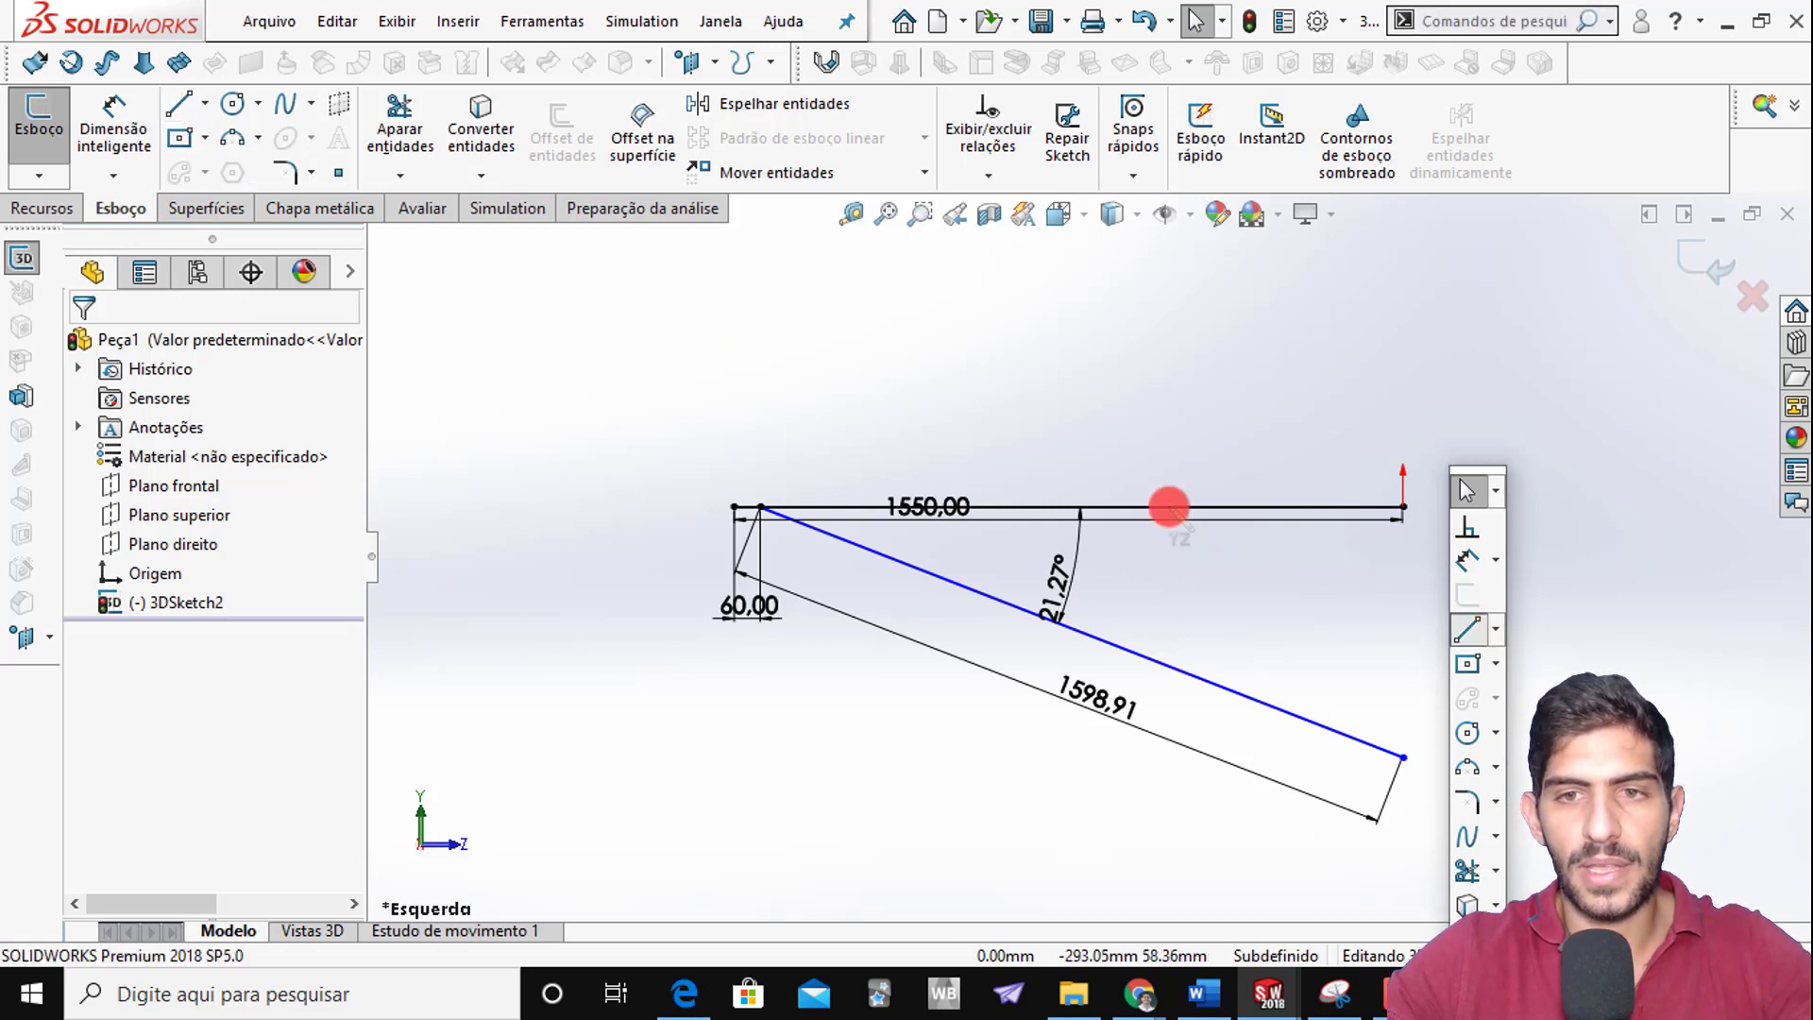
{"action": "left_click", "coordinate": [1314, 507]}
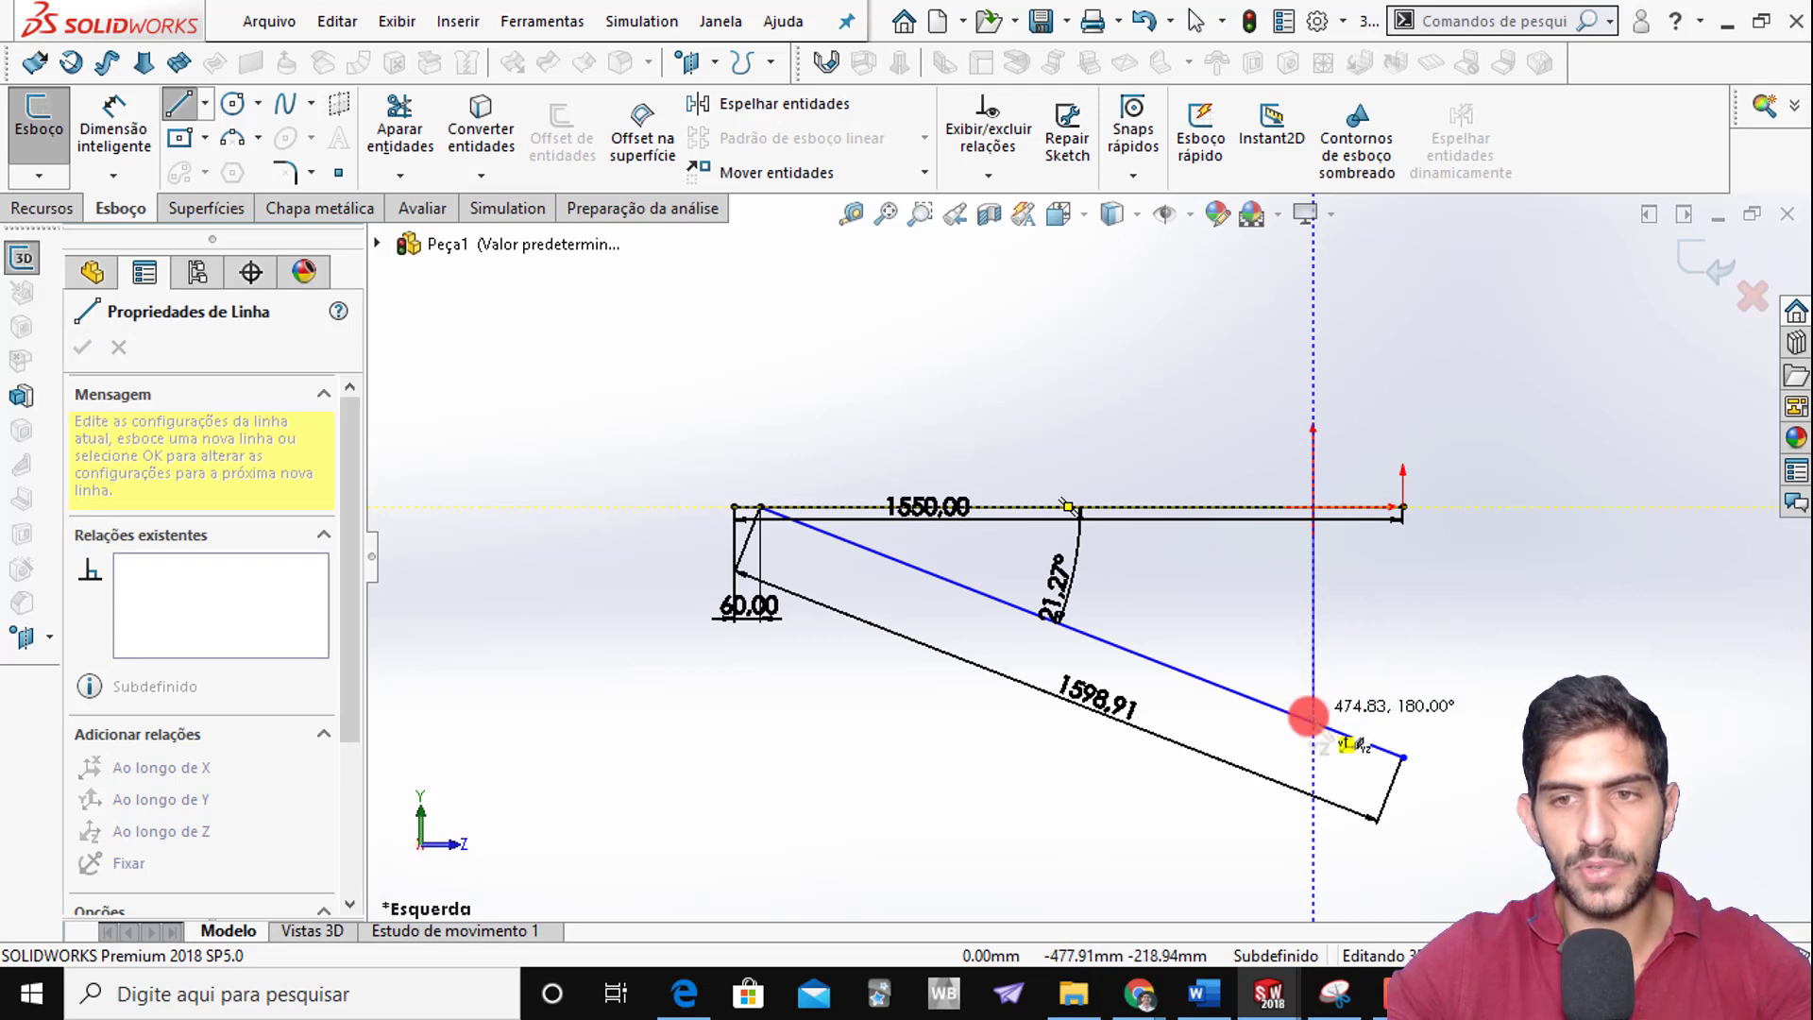
{"action": "left_click", "coordinate": [1310, 721]}
{"action": "key", "text": "Escape"}
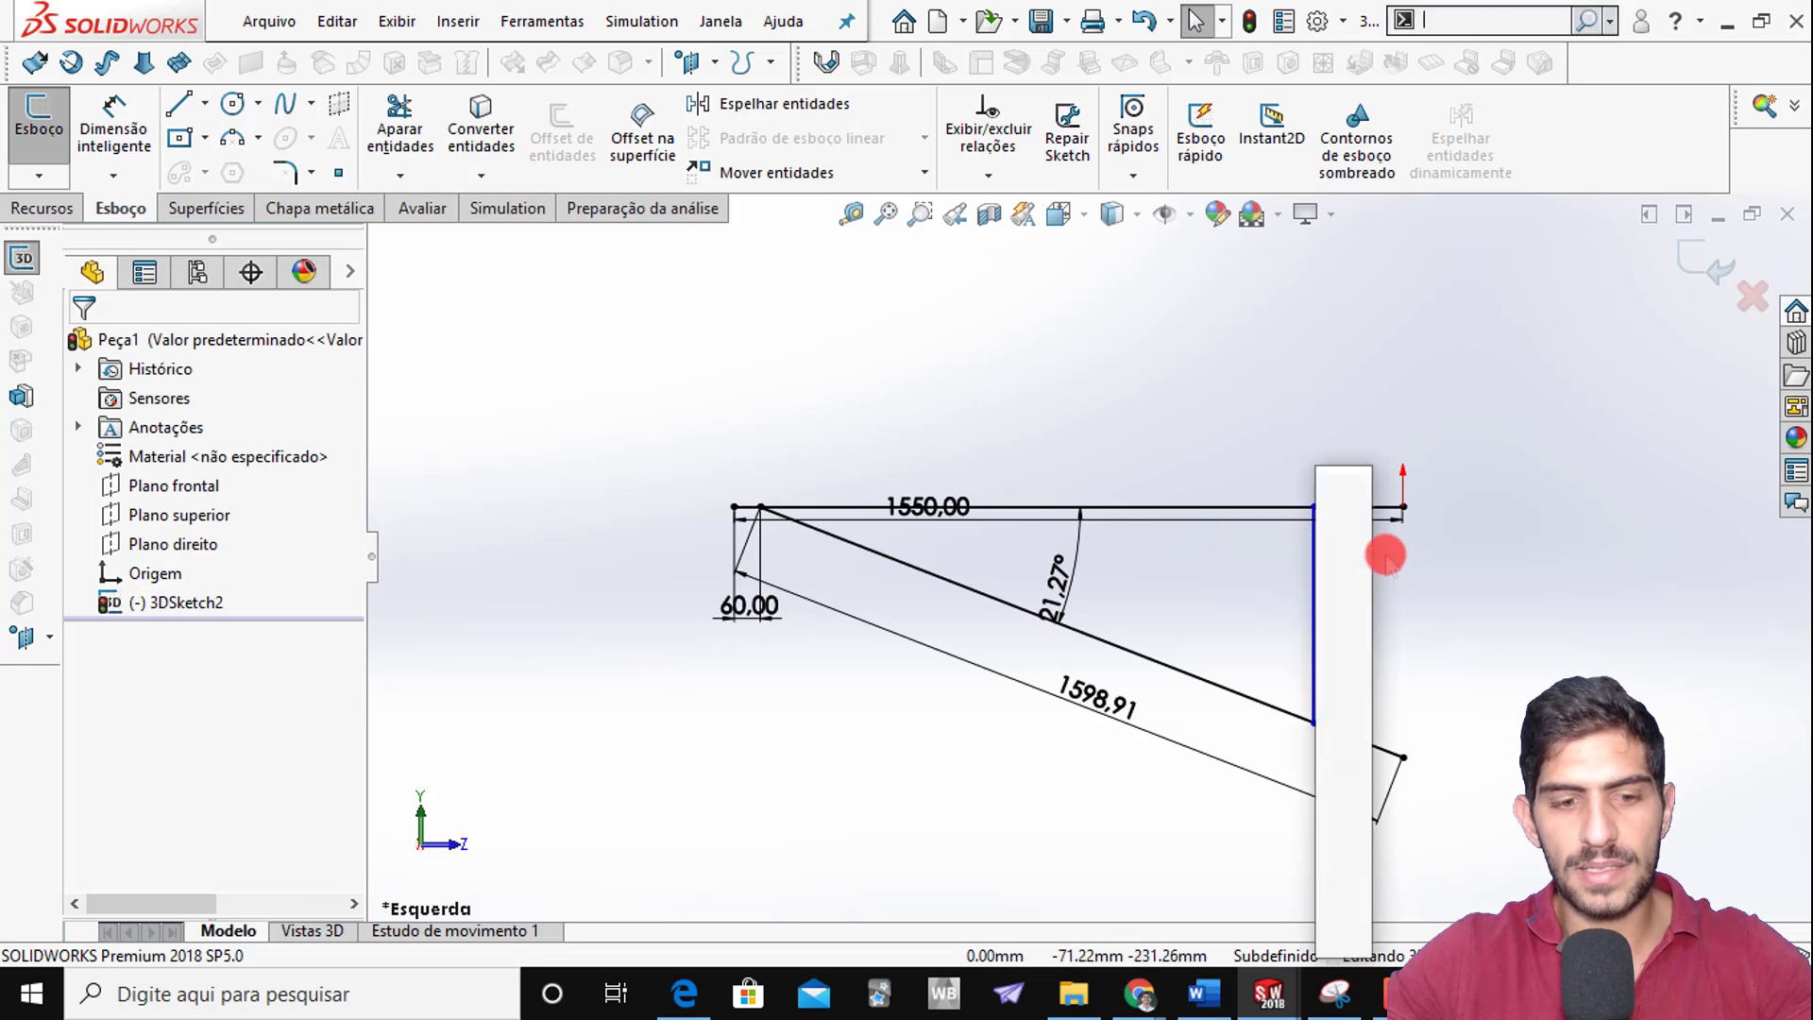
Dimension the distance between the vertical line and the origin to 200 mm
{"action": "key", "text": "s"}
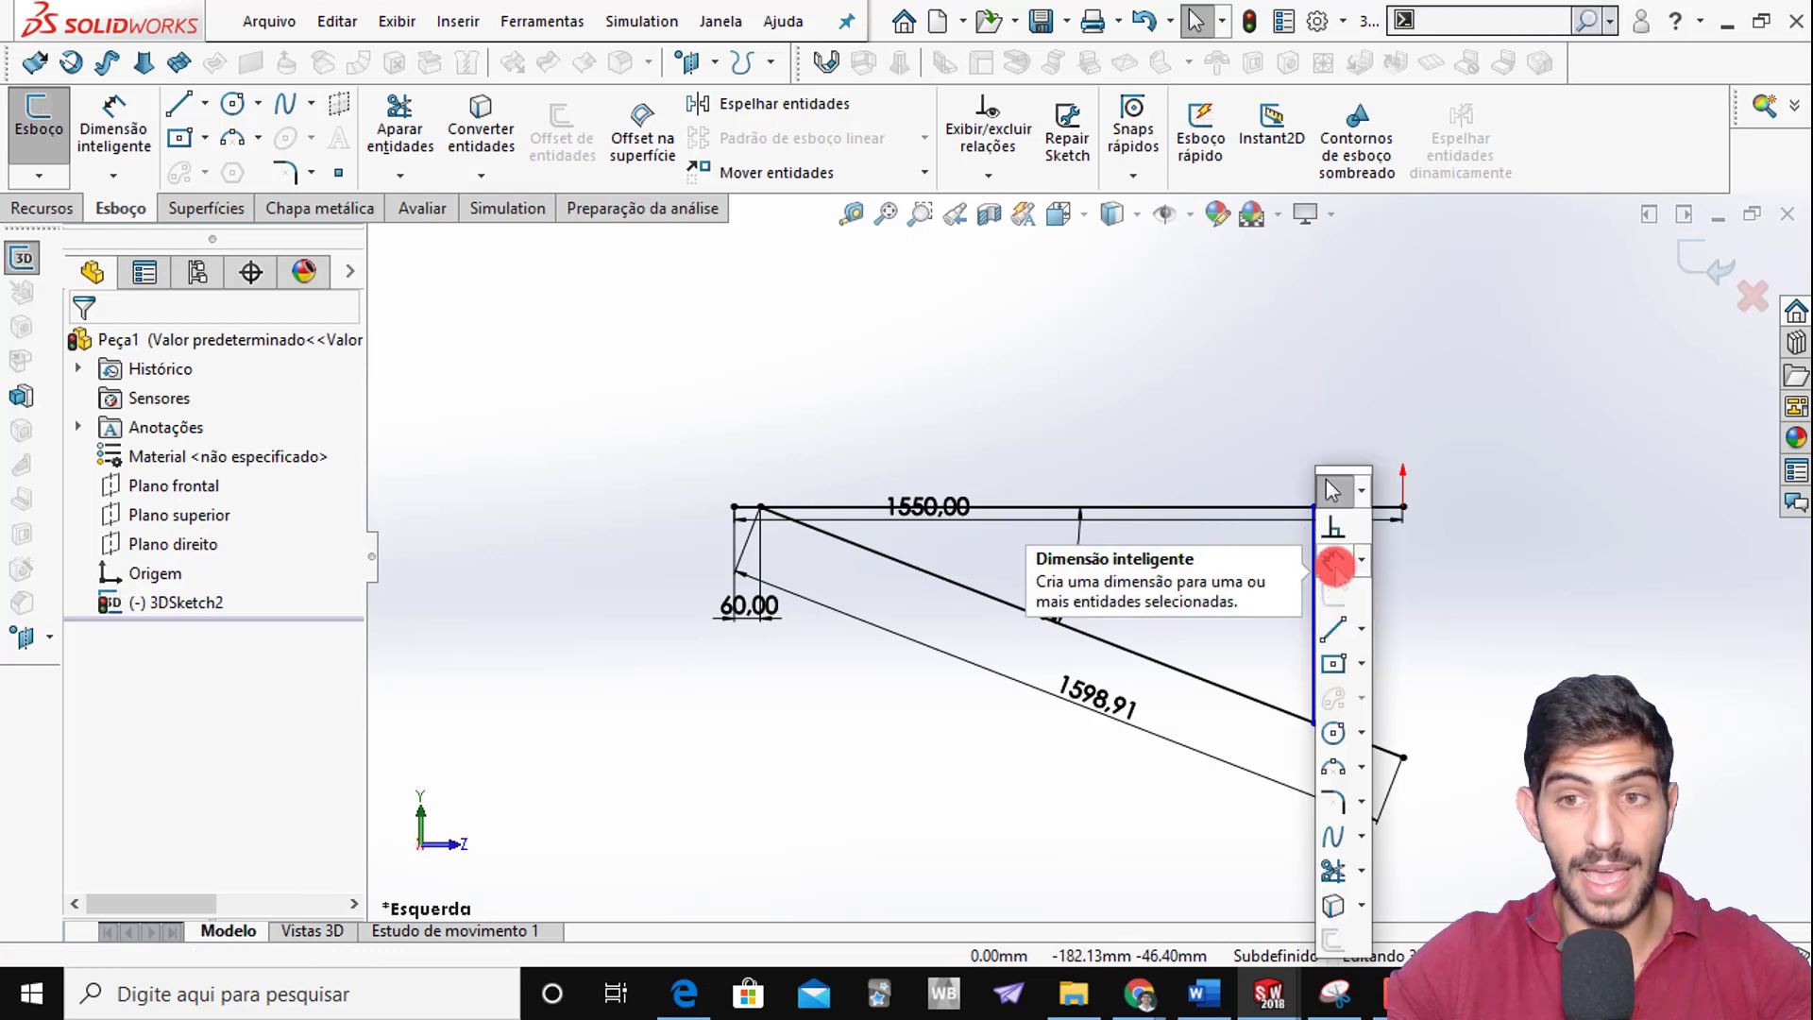
{"action": "left_click", "coordinate": [1333, 564]}
{"action": "left_click", "coordinate": [1315, 585]}
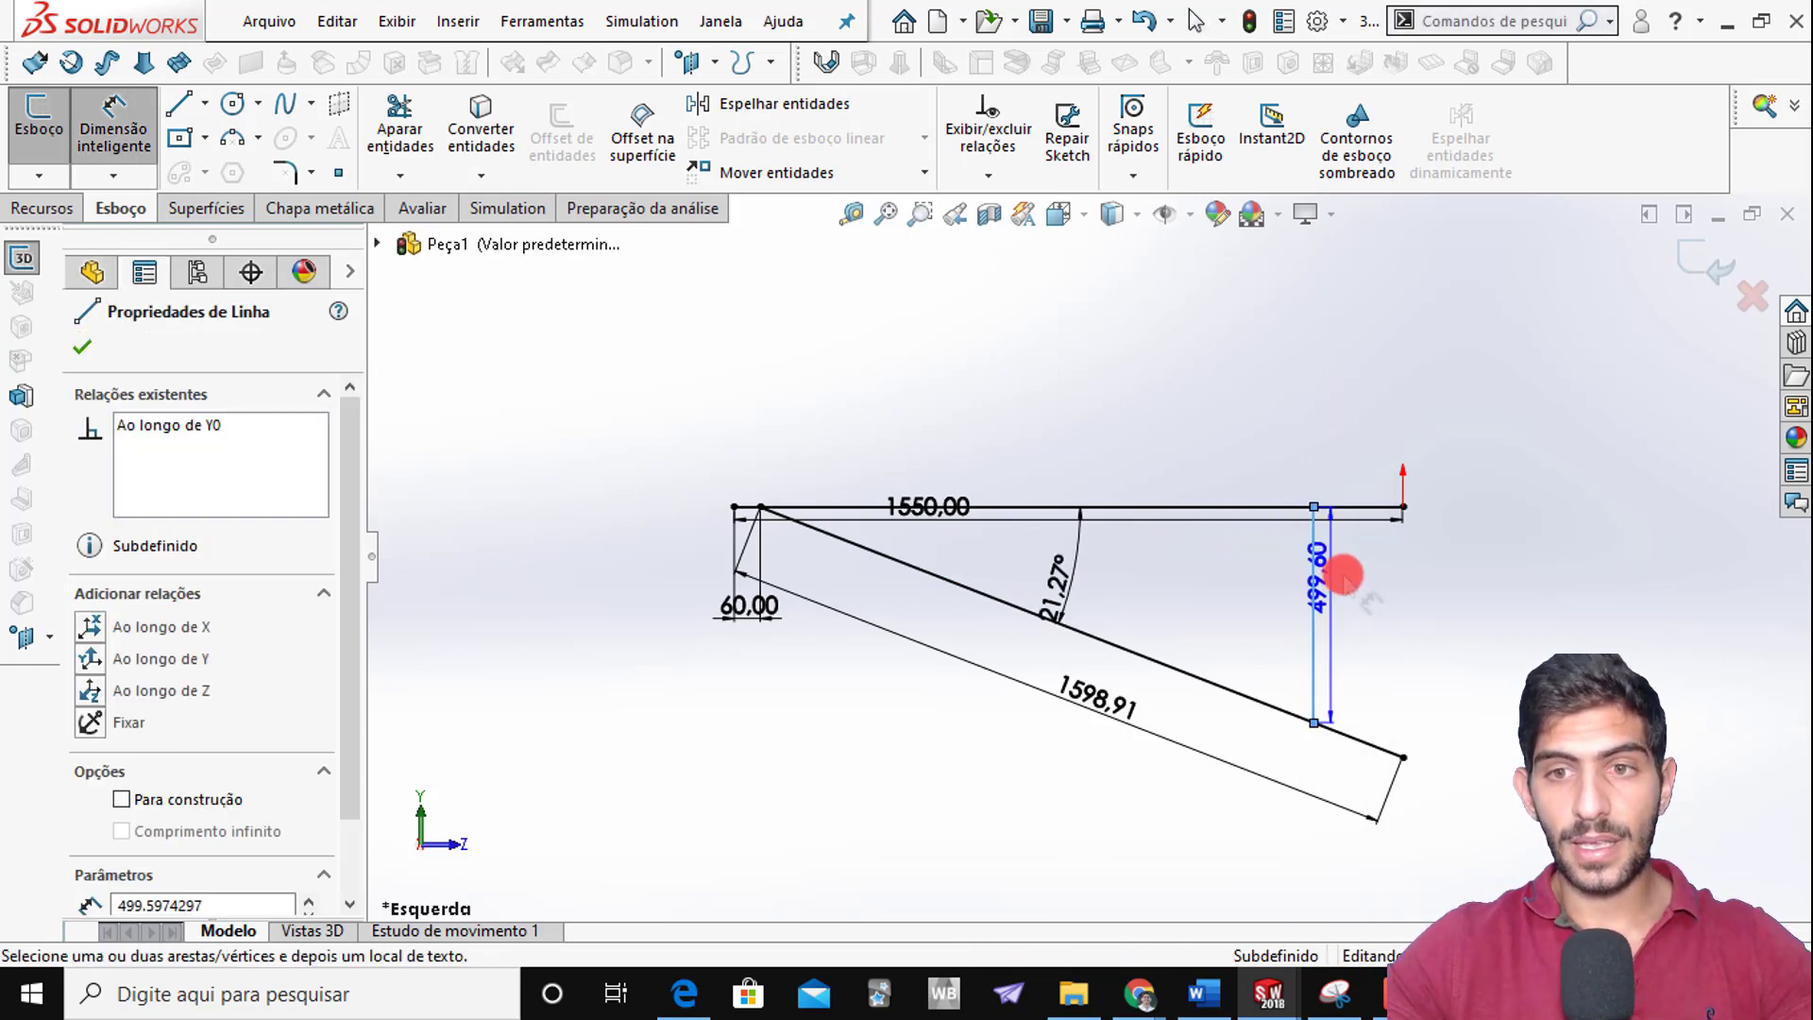
{"action": "left_click", "coordinate": [1402, 507]}
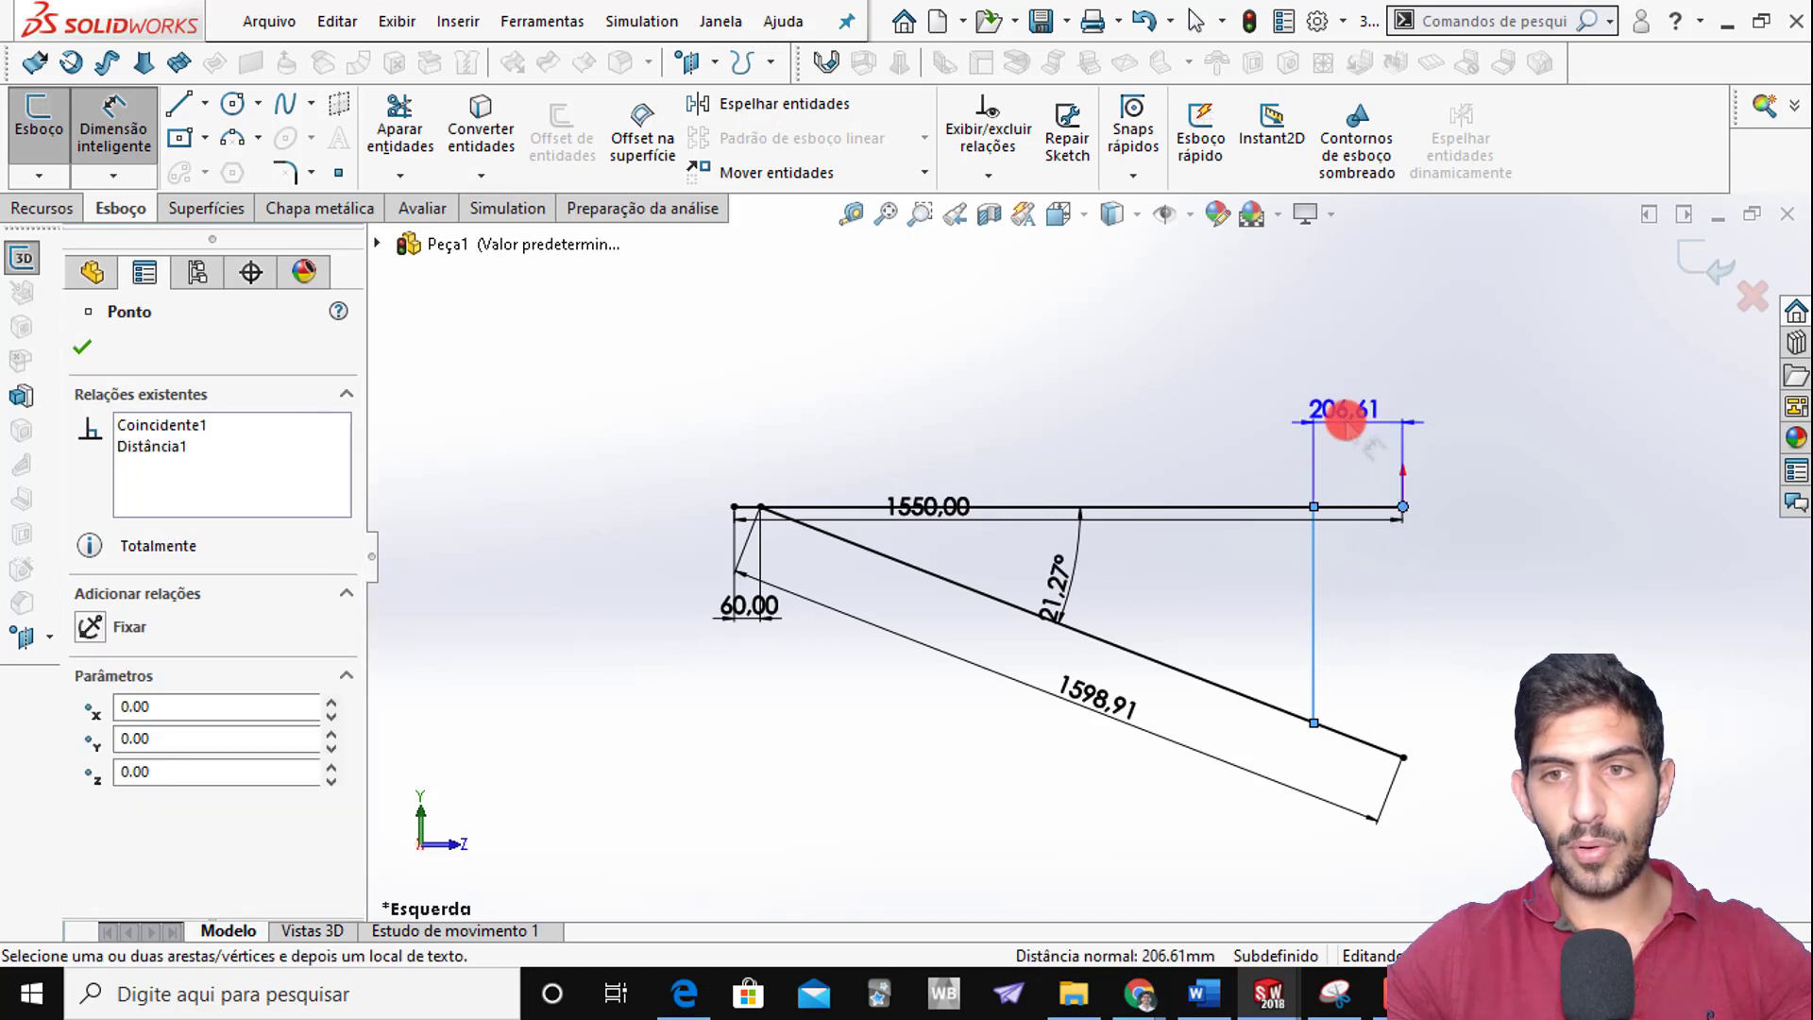
{"action": "left_click", "coordinate": [1346, 418]}
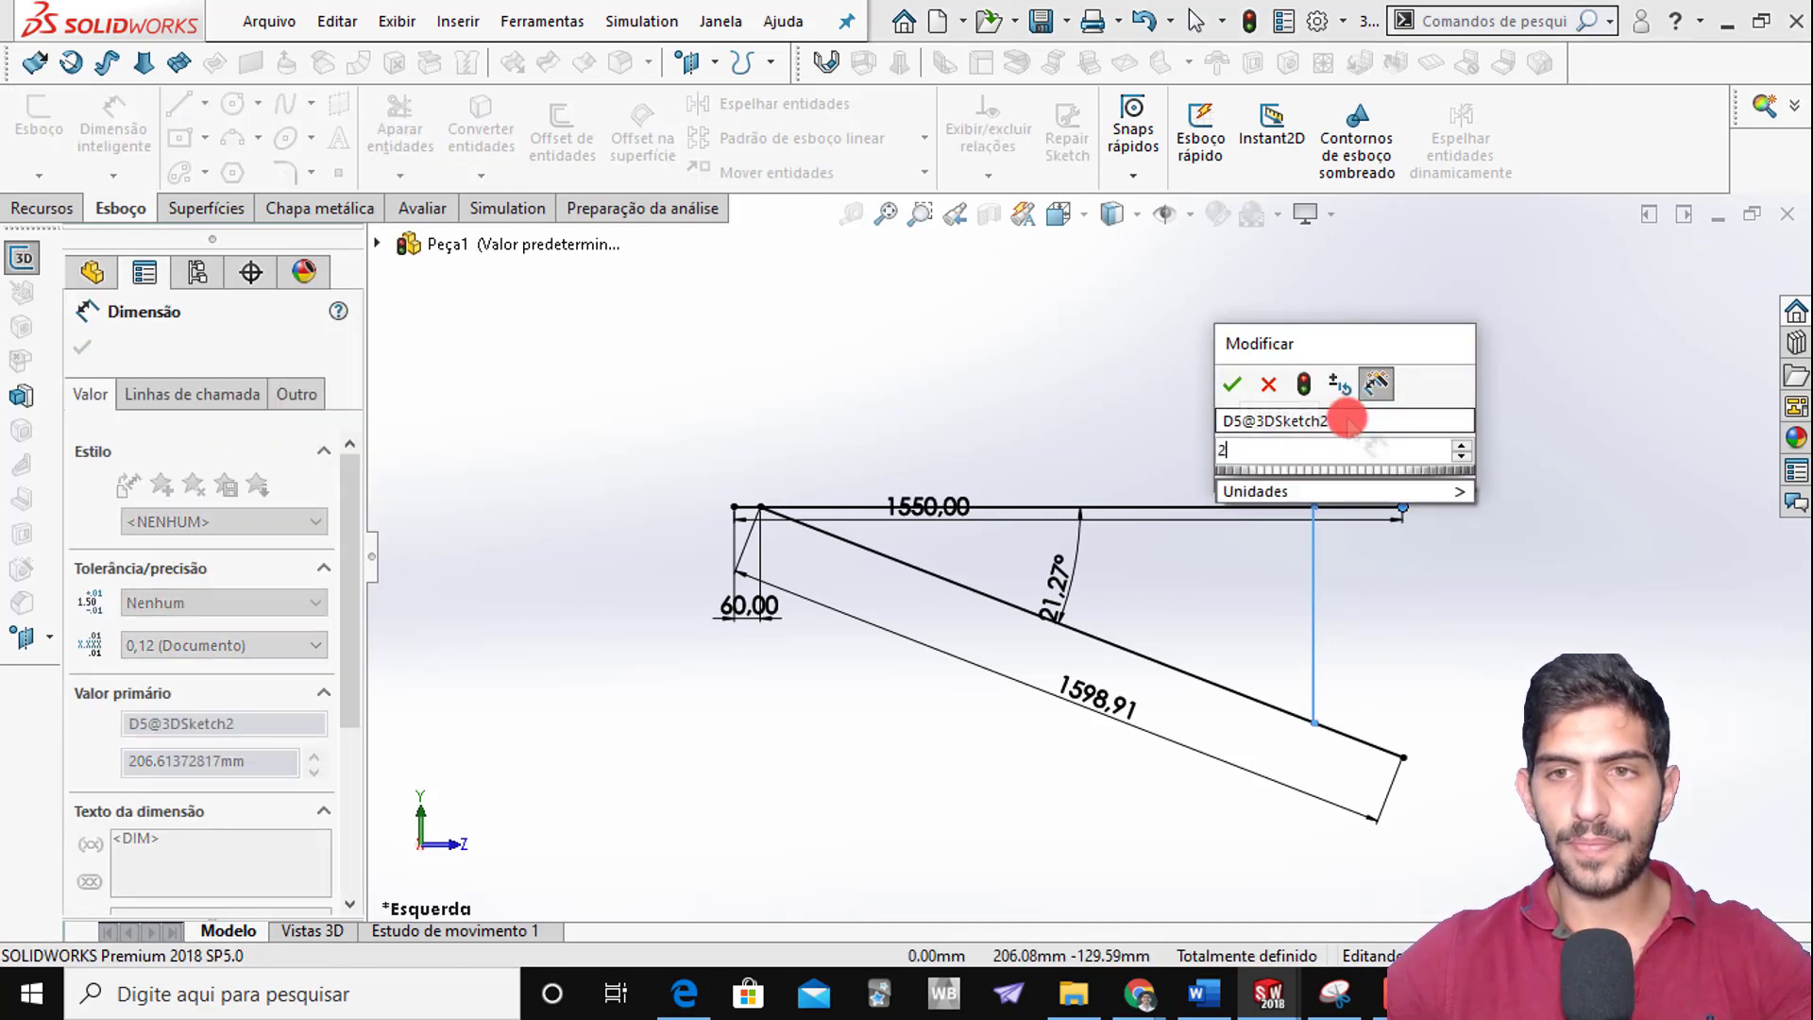
{"action": "key", "text": "Return"}
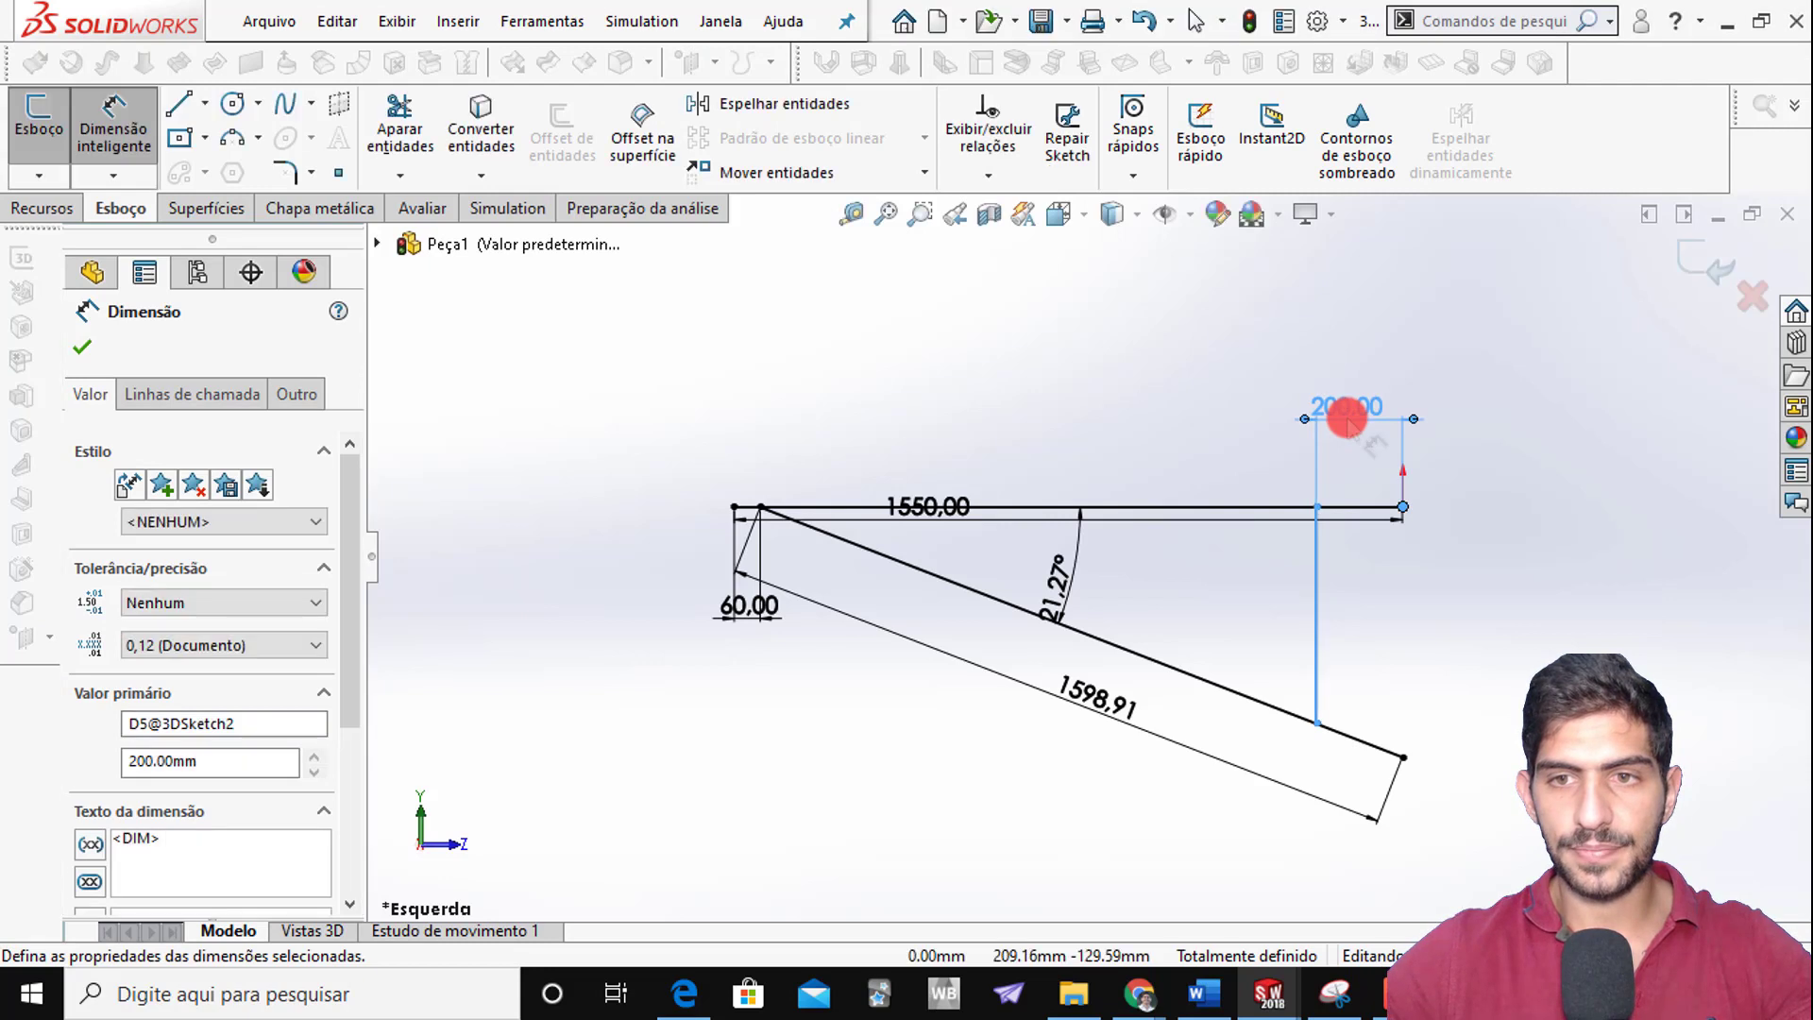
{"action": "scroll", "coordinate": [1294, 727], "scroll_direction": "down", "scroll_amount": 5}
{"action": "scroll", "coordinate": [1166, 797], "scroll_direction": "up", "scroll_amount": 7}
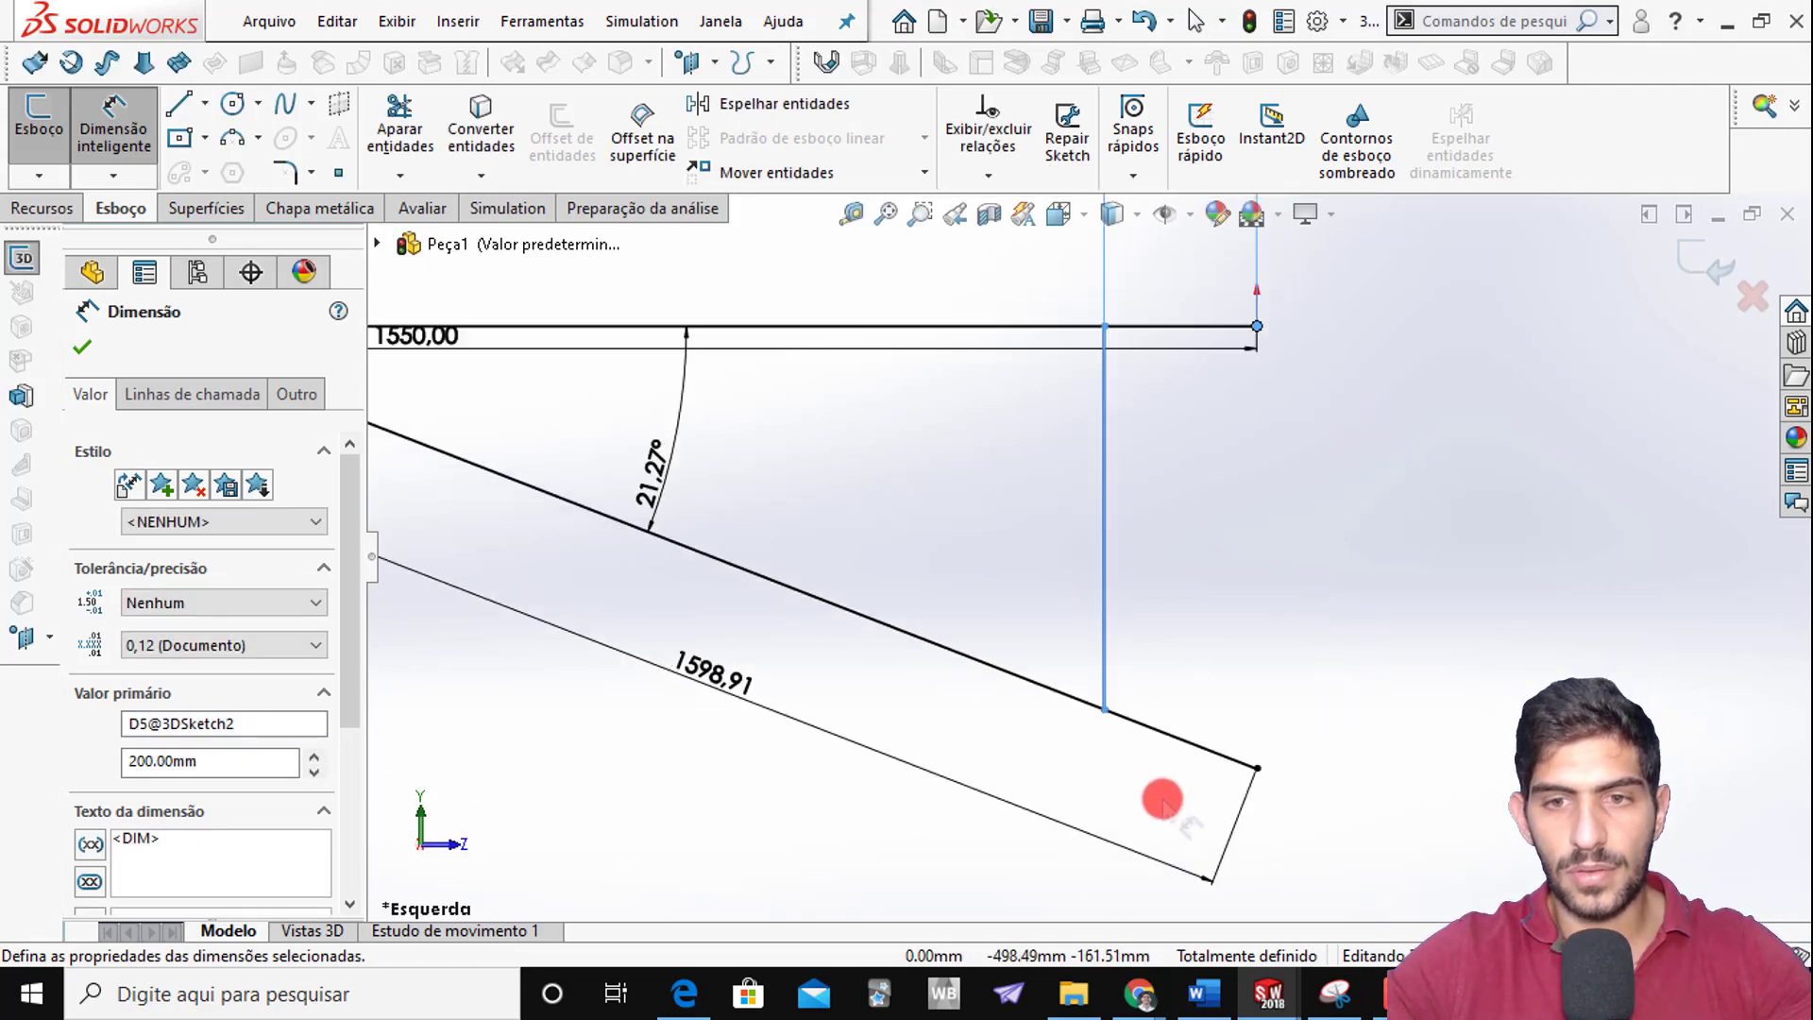
{"action": "key", "text": "Escape"}
{"action": "key", "text": "Escape"}
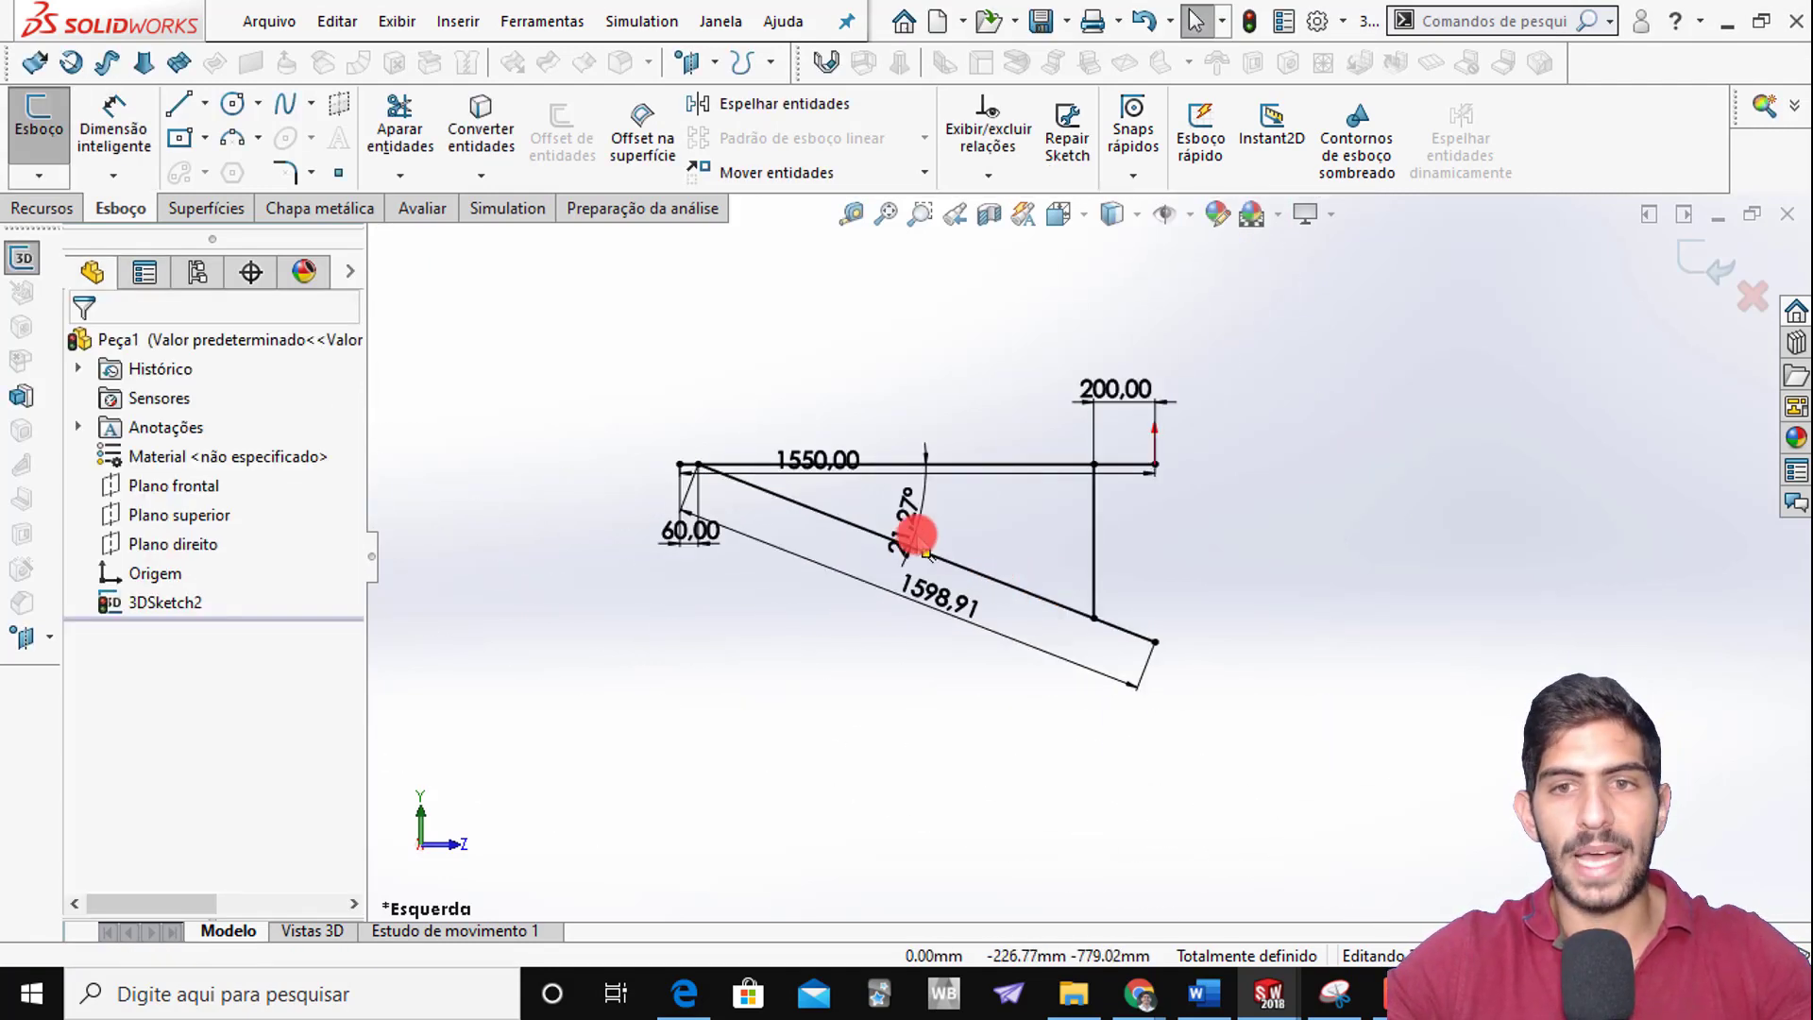
Switch to the PDF drawing and erase the orange pen marks from the isometric and side views, leaving annotation mode
{"action": "key", "text": "alt+Tab"}
{"action": "scroll", "coordinate": [741, 619], "scroll_direction": "up", "scroll_amount": 4}
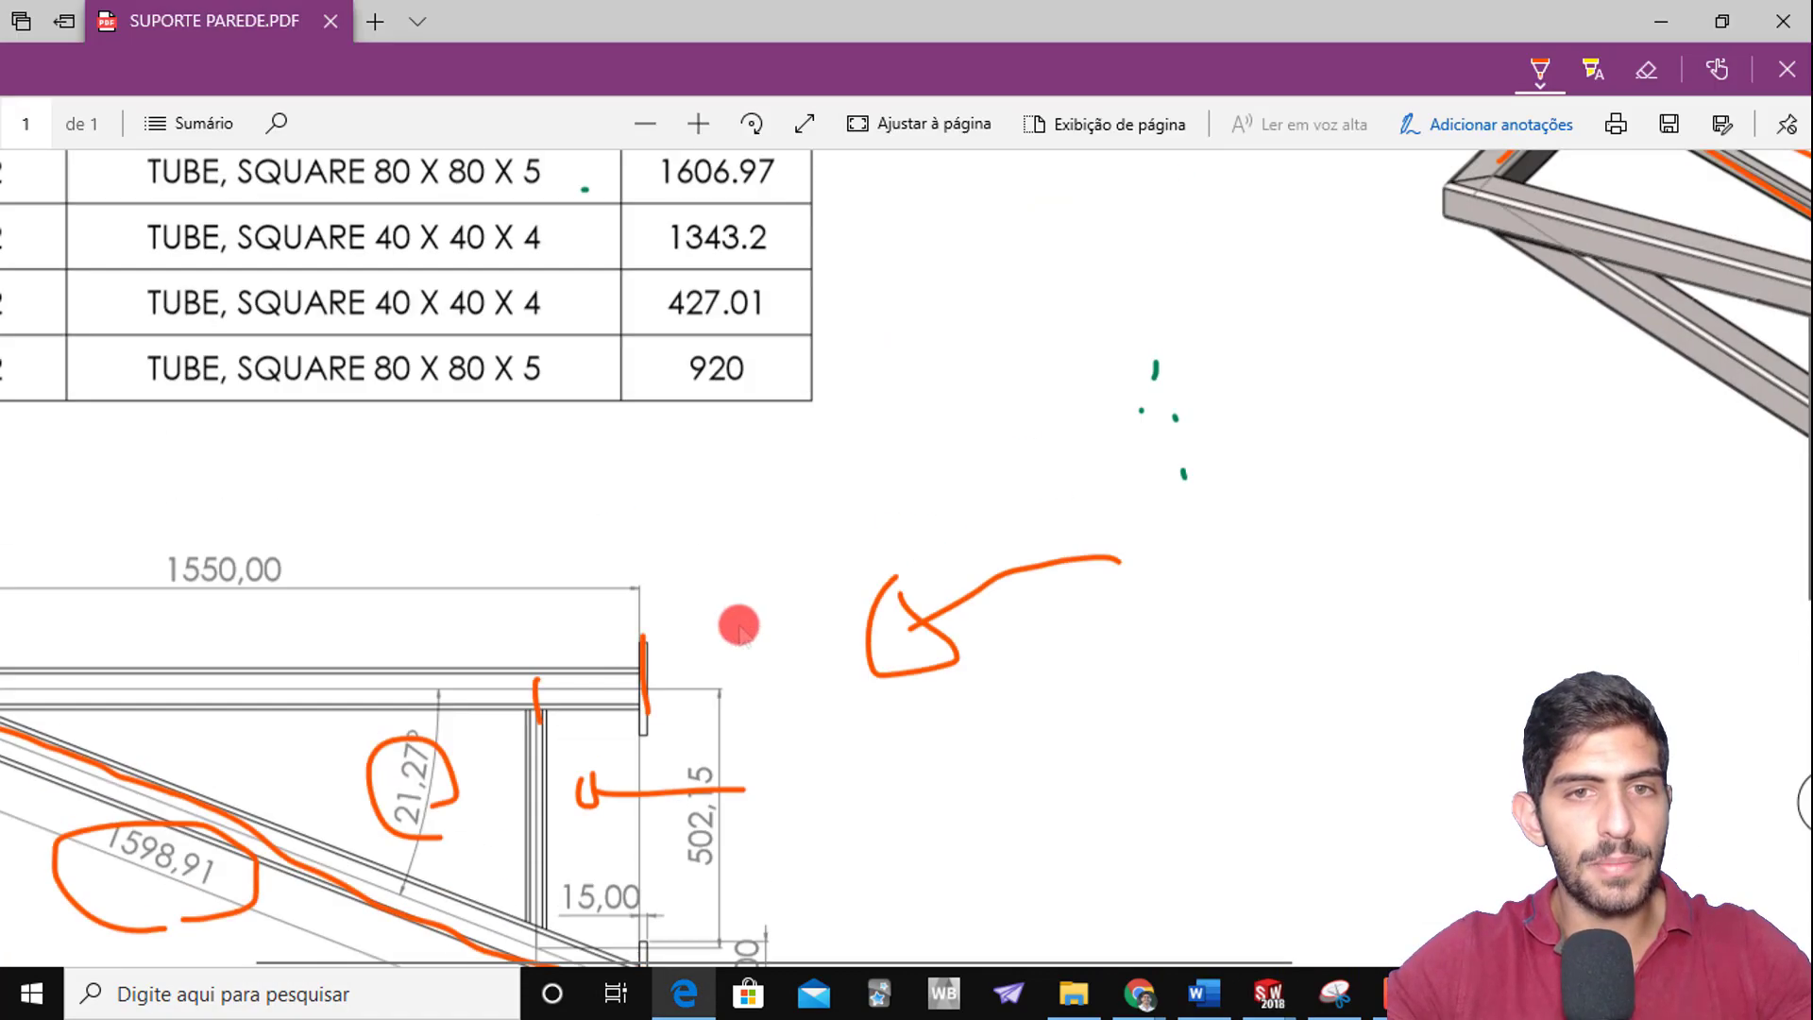
{"action": "scroll", "coordinate": [741, 620], "scroll_direction": "down", "scroll_amount": 3}
{"action": "scroll", "coordinate": [741, 619], "scroll_direction": "down", "scroll_amount": 2, "text": "ctrl"}
{"action": "scroll", "coordinate": [738, 625], "scroll_direction": "down", "scroll_amount": 1, "text": "ctrl"}
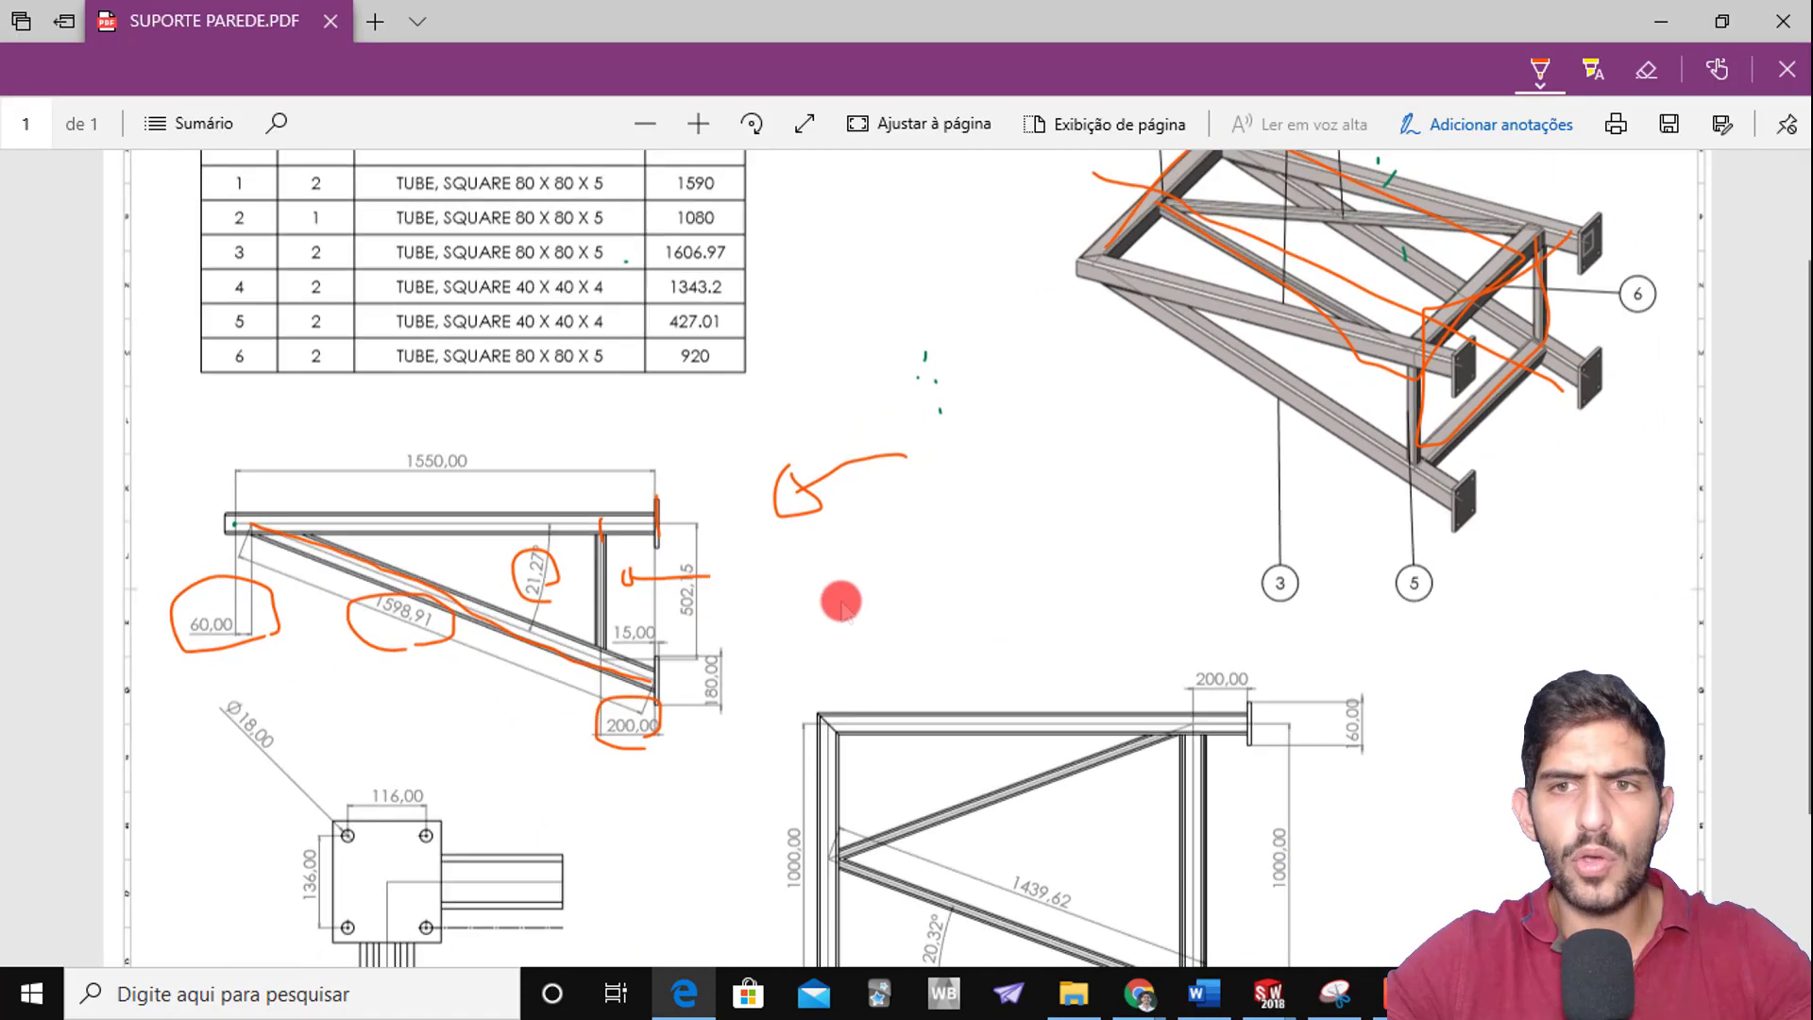
{"action": "scroll", "coordinate": [841, 603], "scroll_direction": "up", "scroll_amount": 3}
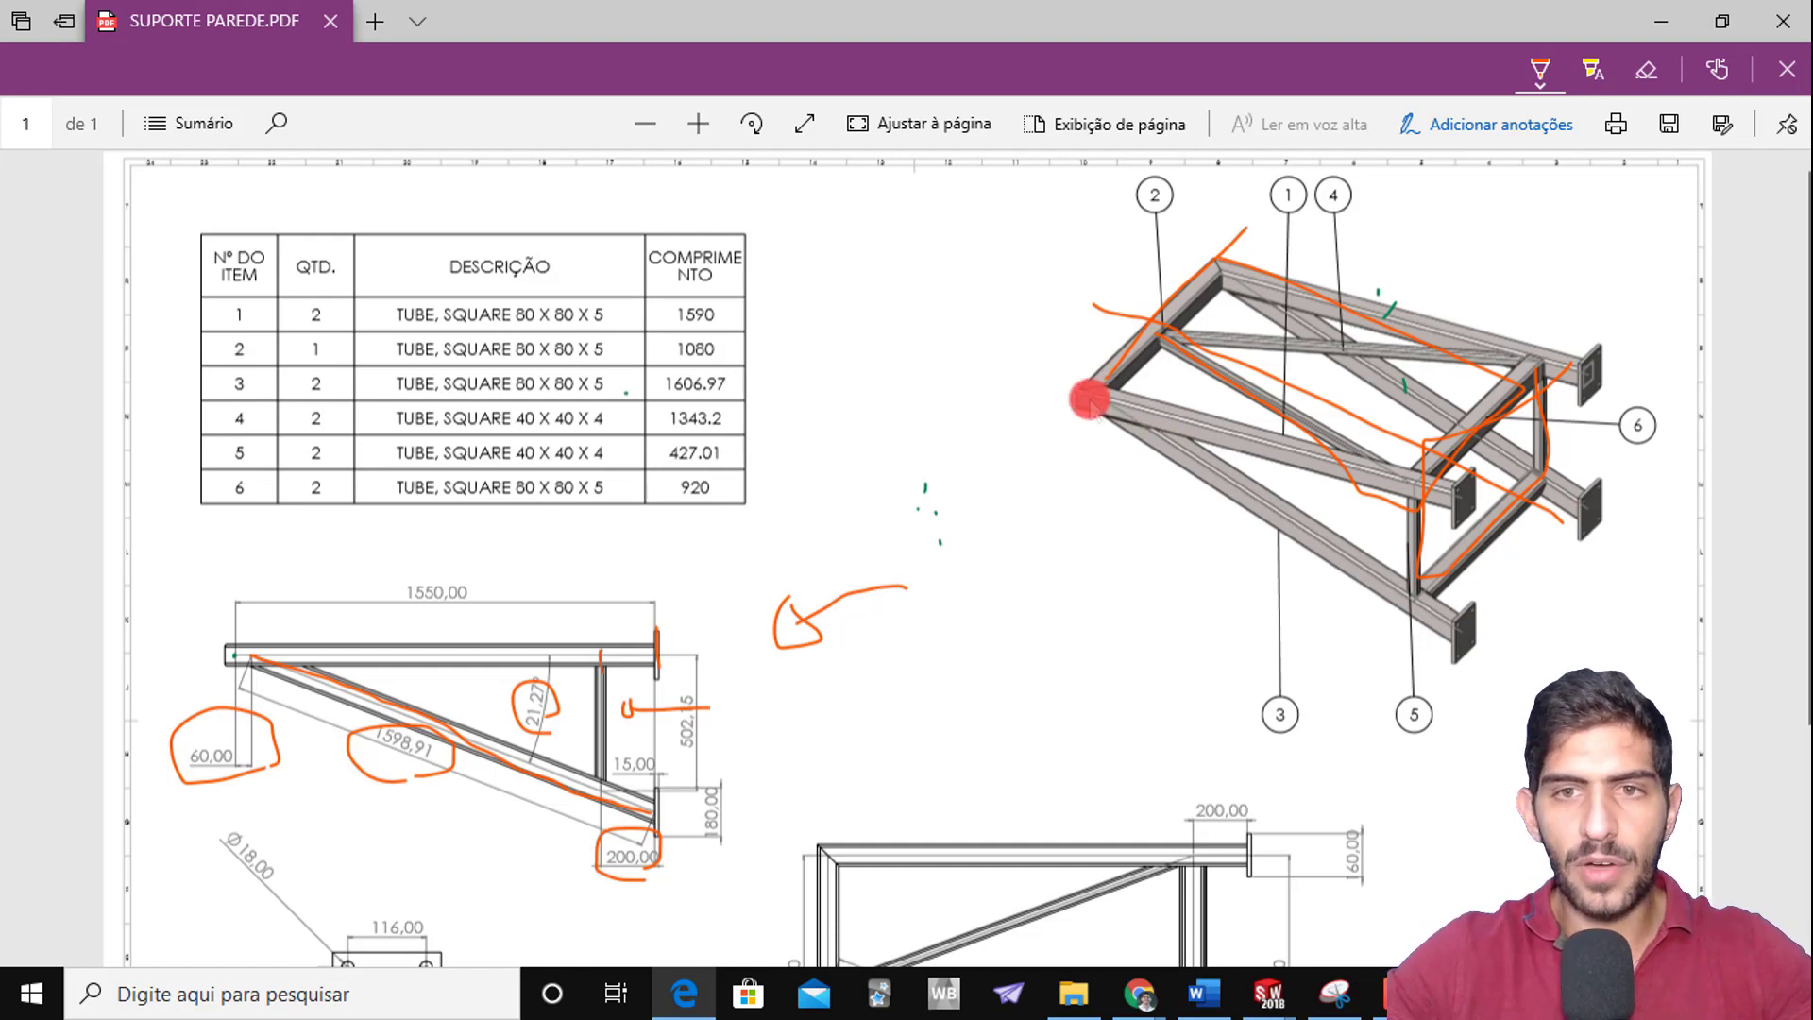
{"action": "left_click", "coordinate": [1646, 68]}
{"action": "left_click_drag", "start_coordinate": [1254, 344], "coordinate": [1091, 378]}
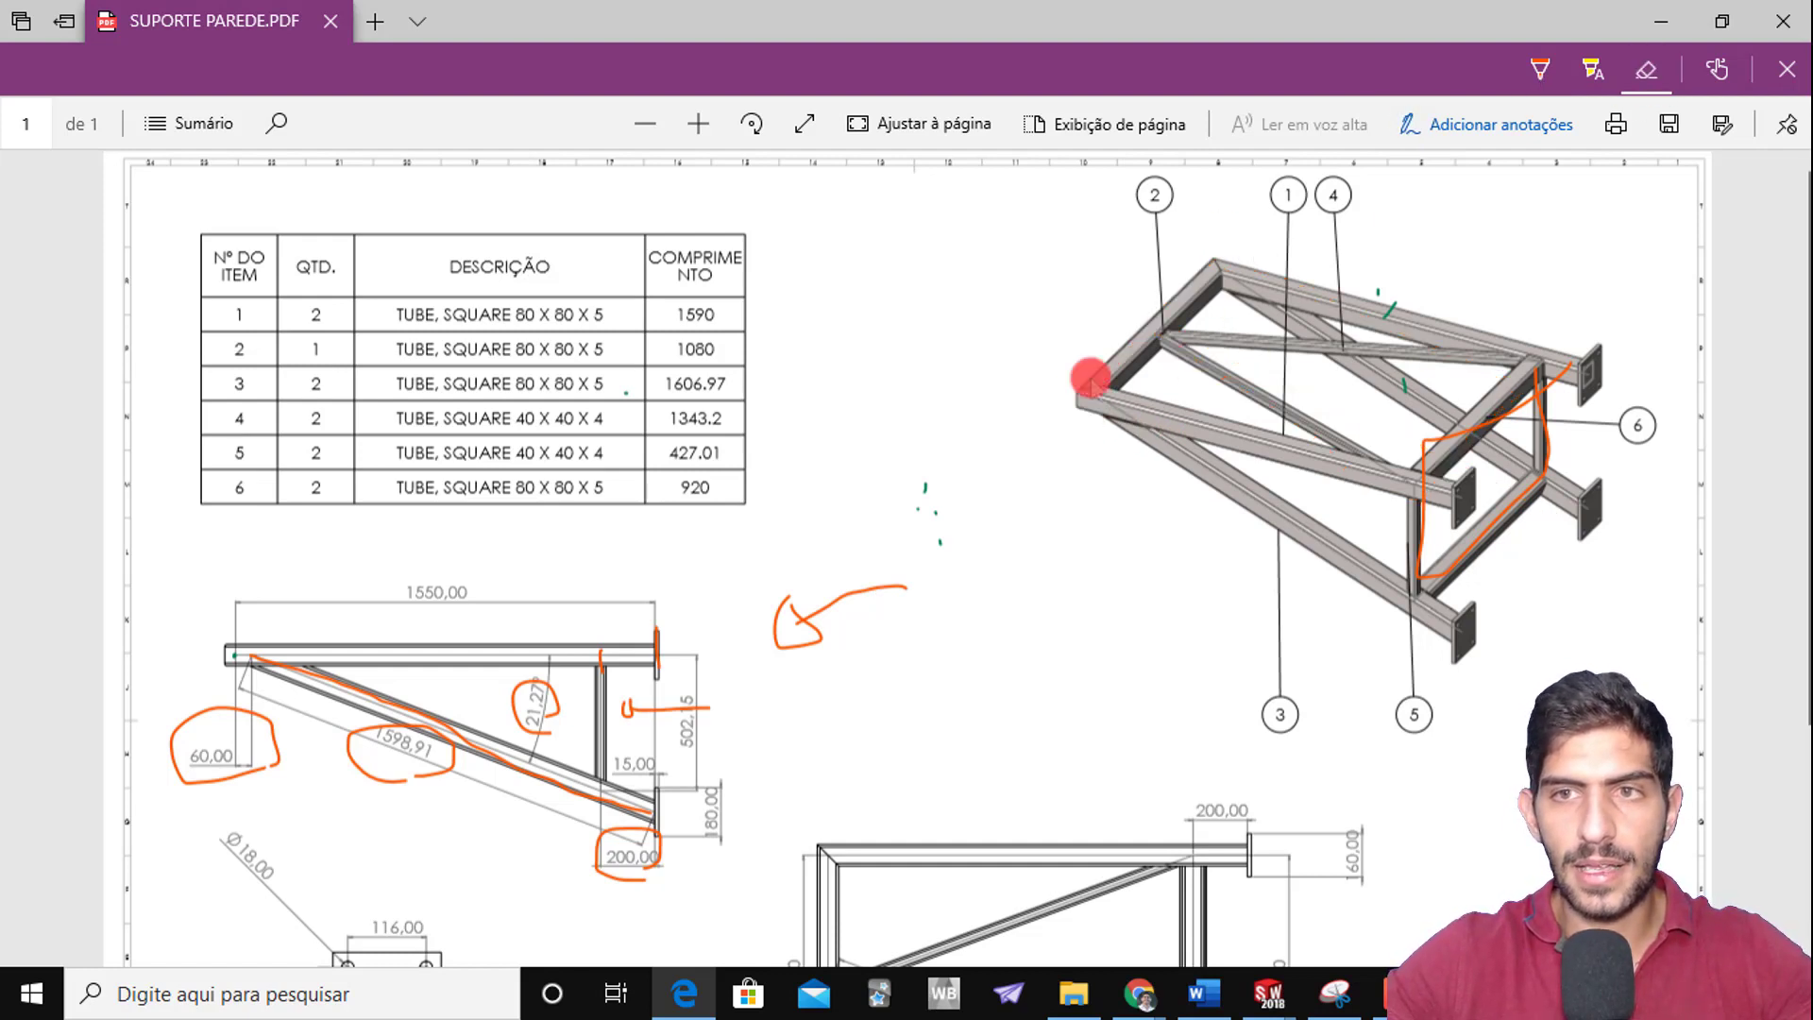
{"action": "left_click_drag", "start_coordinate": [1389, 327], "coordinate": [1458, 515]}
{"action": "mouse_move", "coordinate": [741, 578]}
{"action": "left_mouse_down"}
{"action": "mouse_move", "coordinate": [791, 628]}
{"action": "mouse_move", "coordinate": [352, 797]}
{"action": "mouse_move", "coordinate": [328, 687]}
{"action": "left_mouse_up"}
{"action": "left_click_drag", "start_coordinate": [627, 899], "coordinate": [649, 793]}
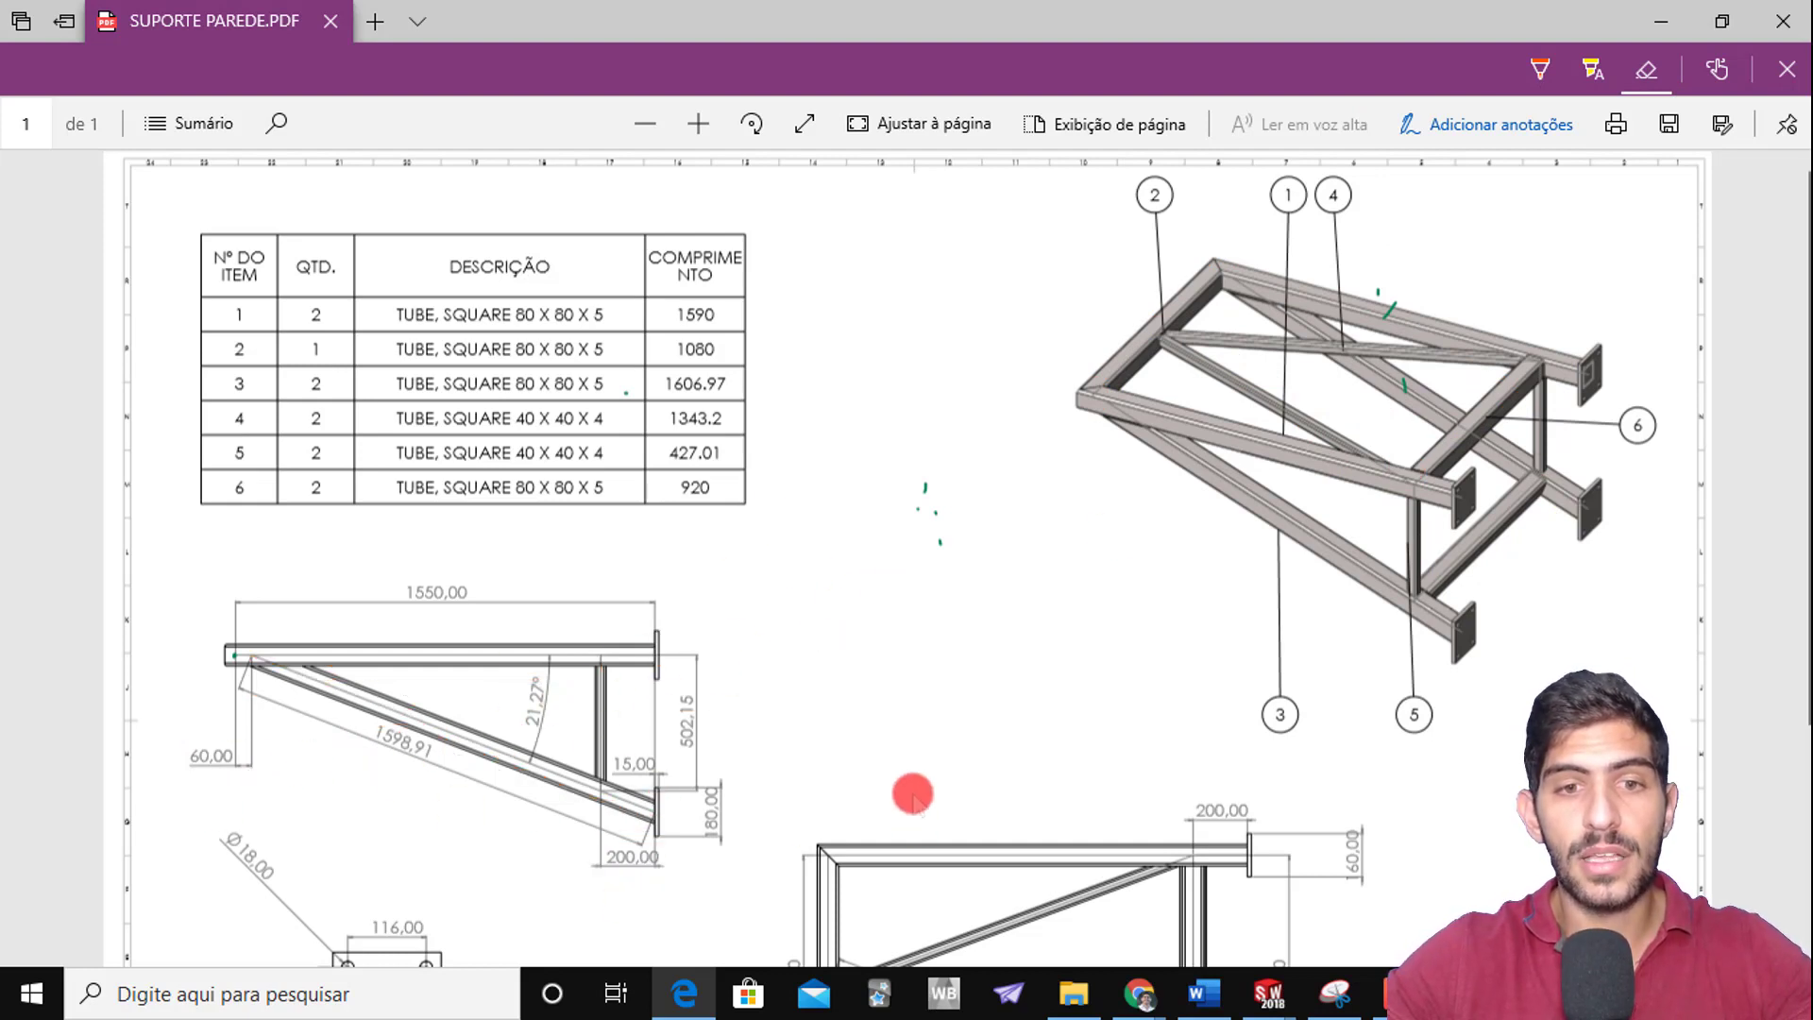
{"action": "scroll", "coordinate": [1122, 561], "scroll_direction": "down", "scroll_amount": 2}
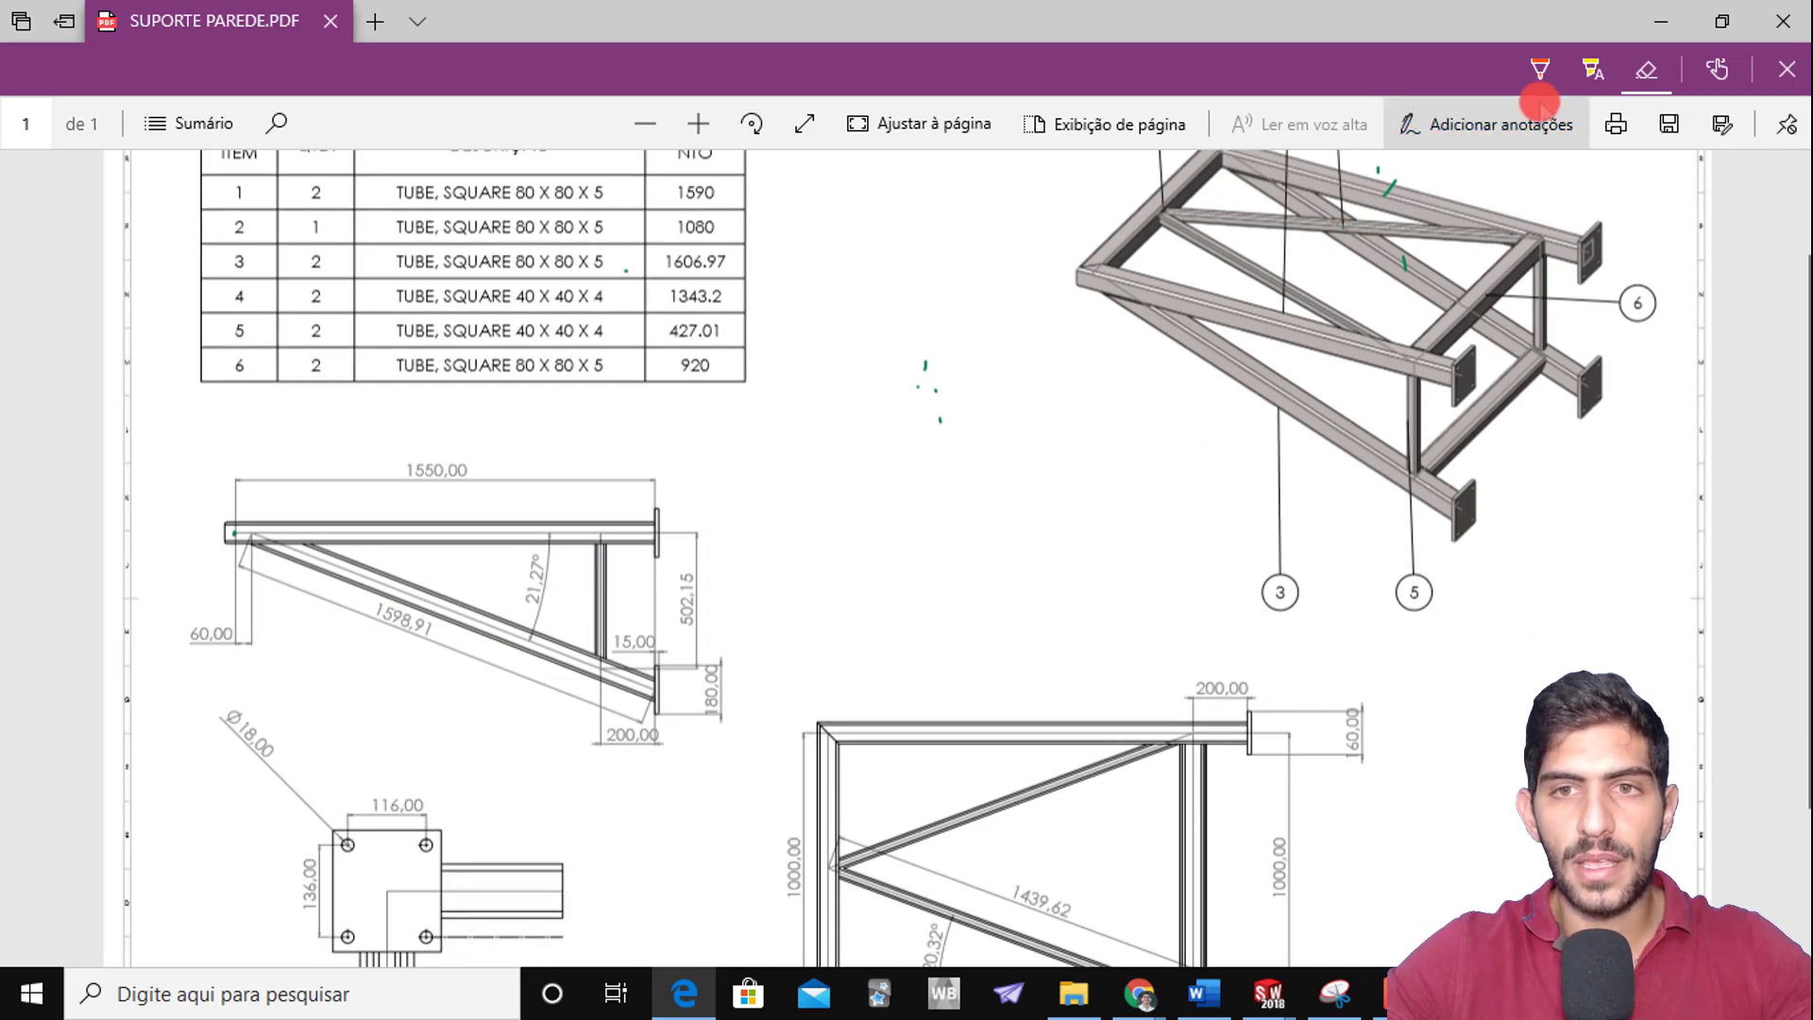
{"action": "key", "text": "Escape"}
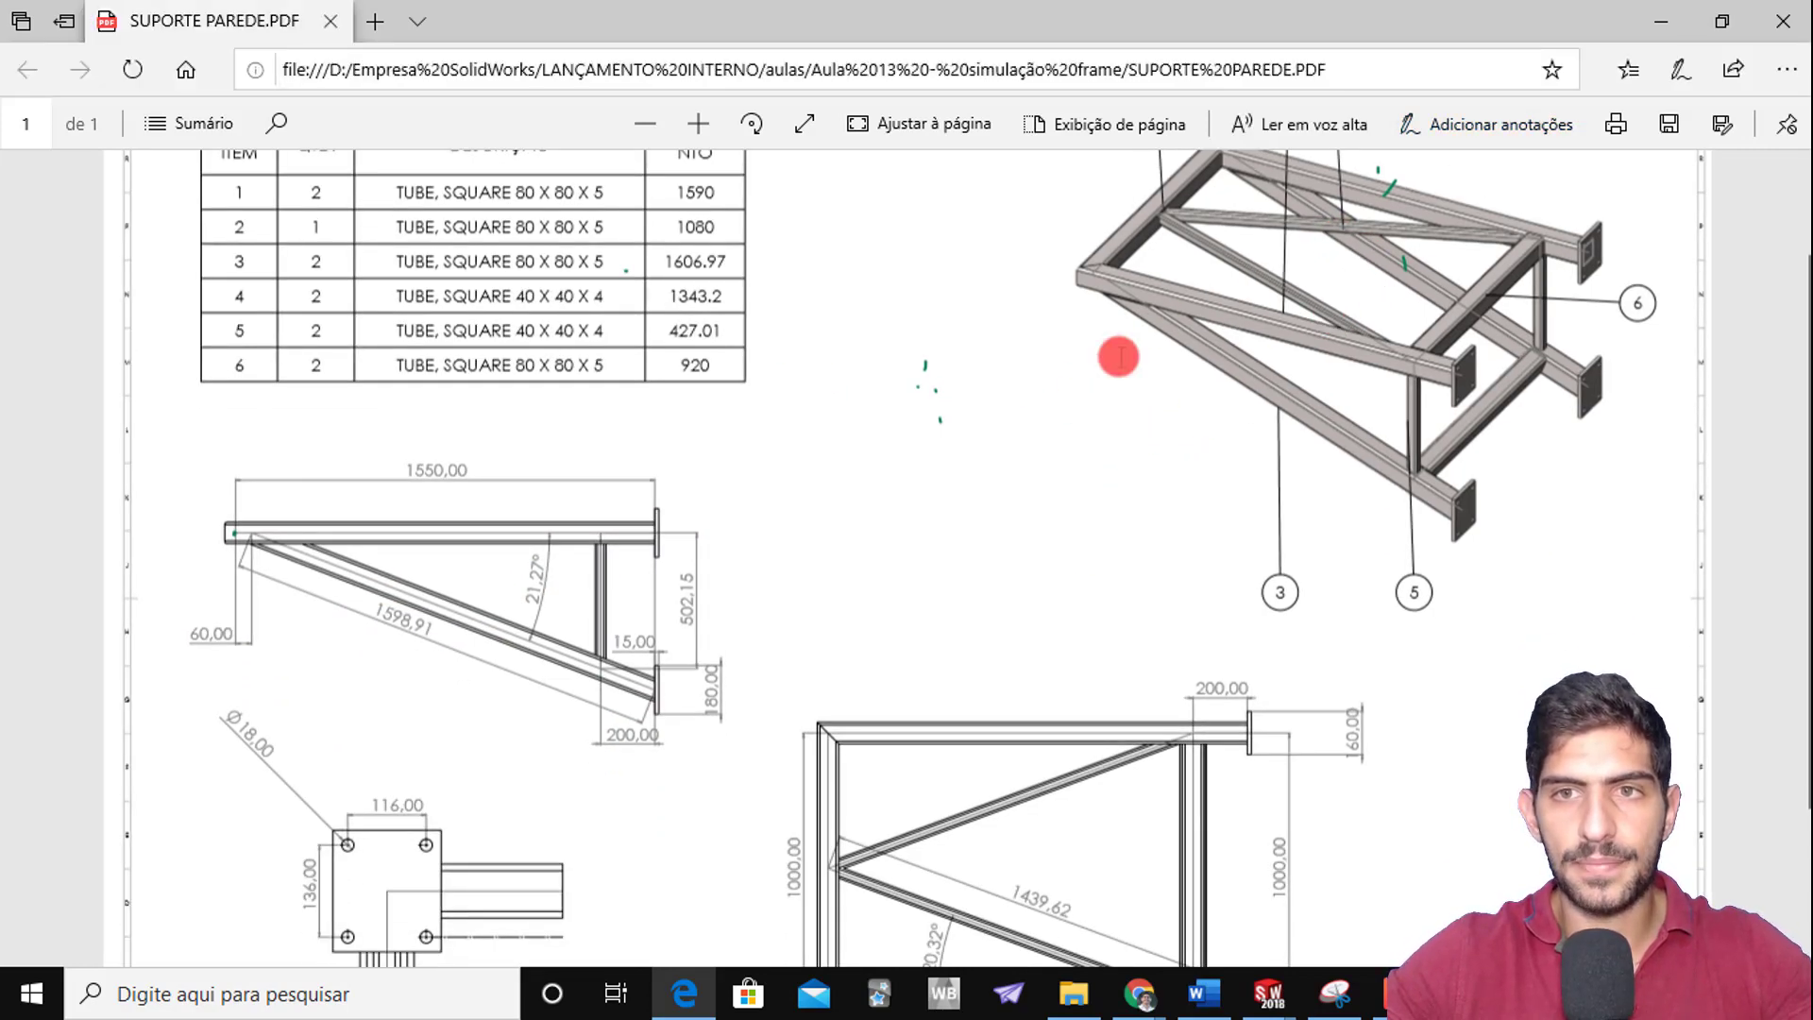
Draw red arrows on the isometric view pointing at the item 2 cross tube and the far upper long tube
{"action": "scroll", "coordinate": [1105, 453], "scroll_direction": "up", "scroll_amount": 2}
{"action": "left_click", "coordinate": [1503, 126]}
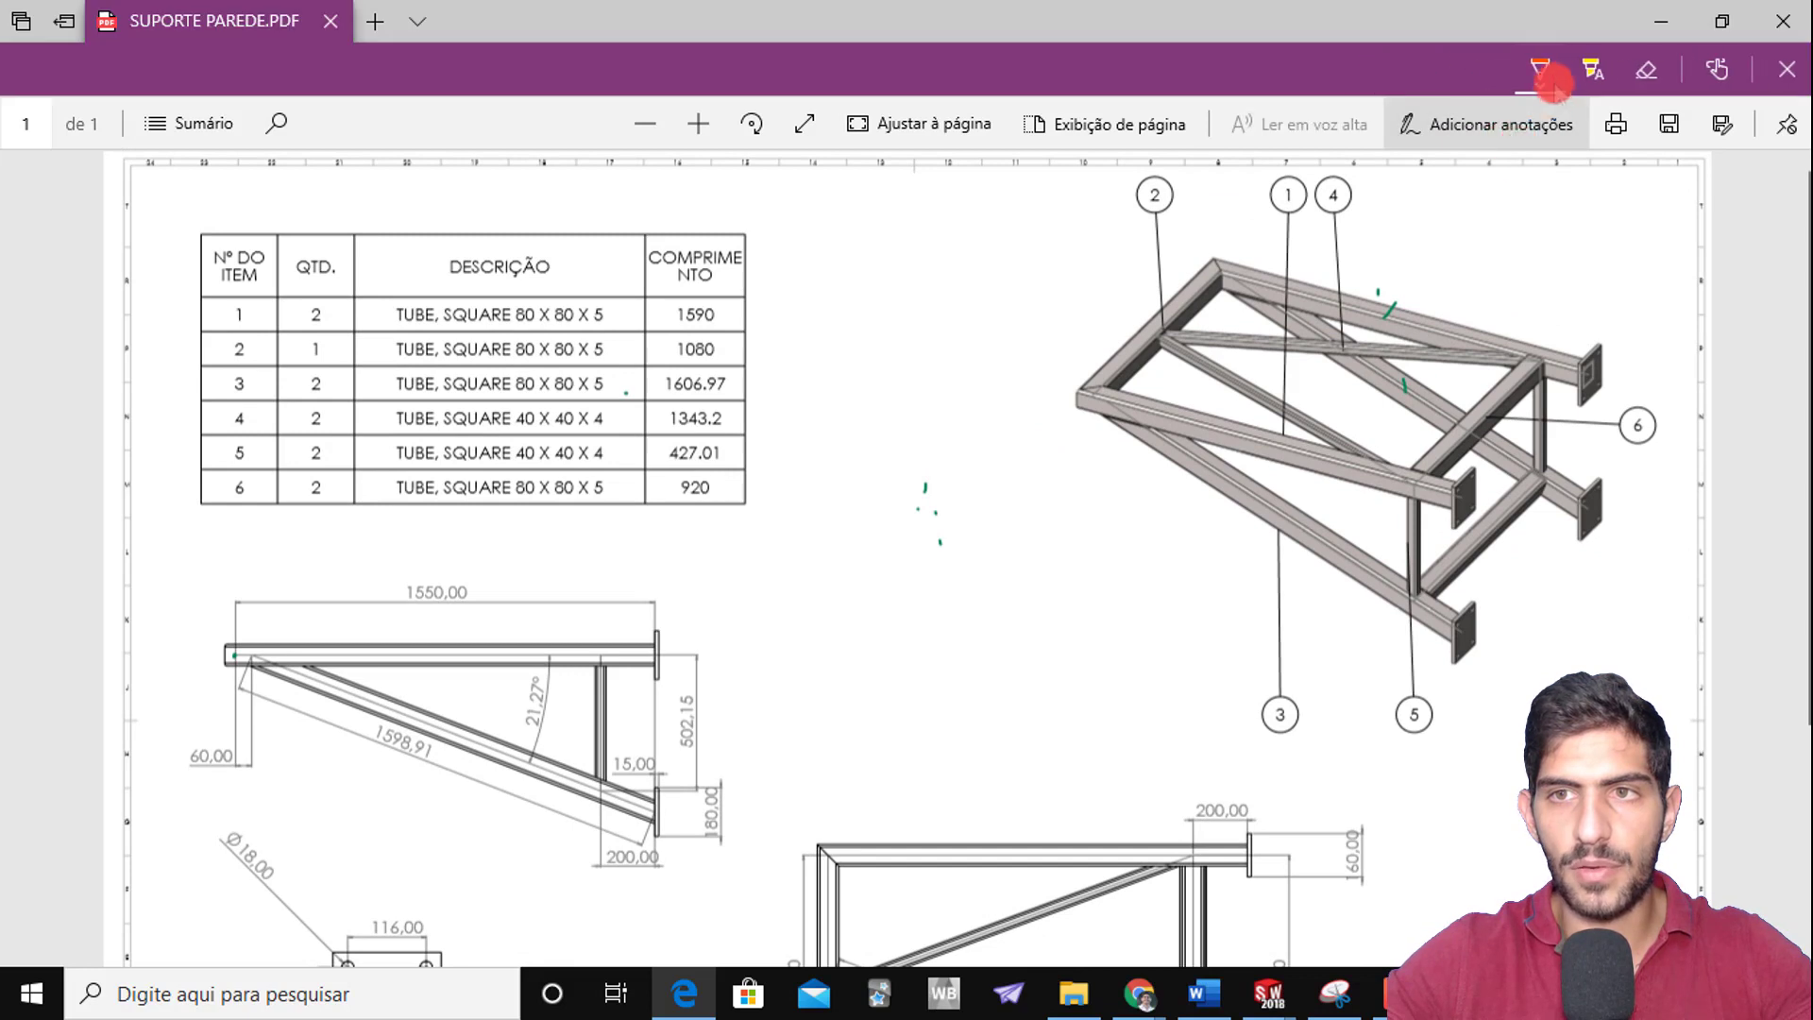
{"action": "left_click", "coordinate": [1540, 69]}
{"action": "left_click", "coordinate": [1436, 273]}
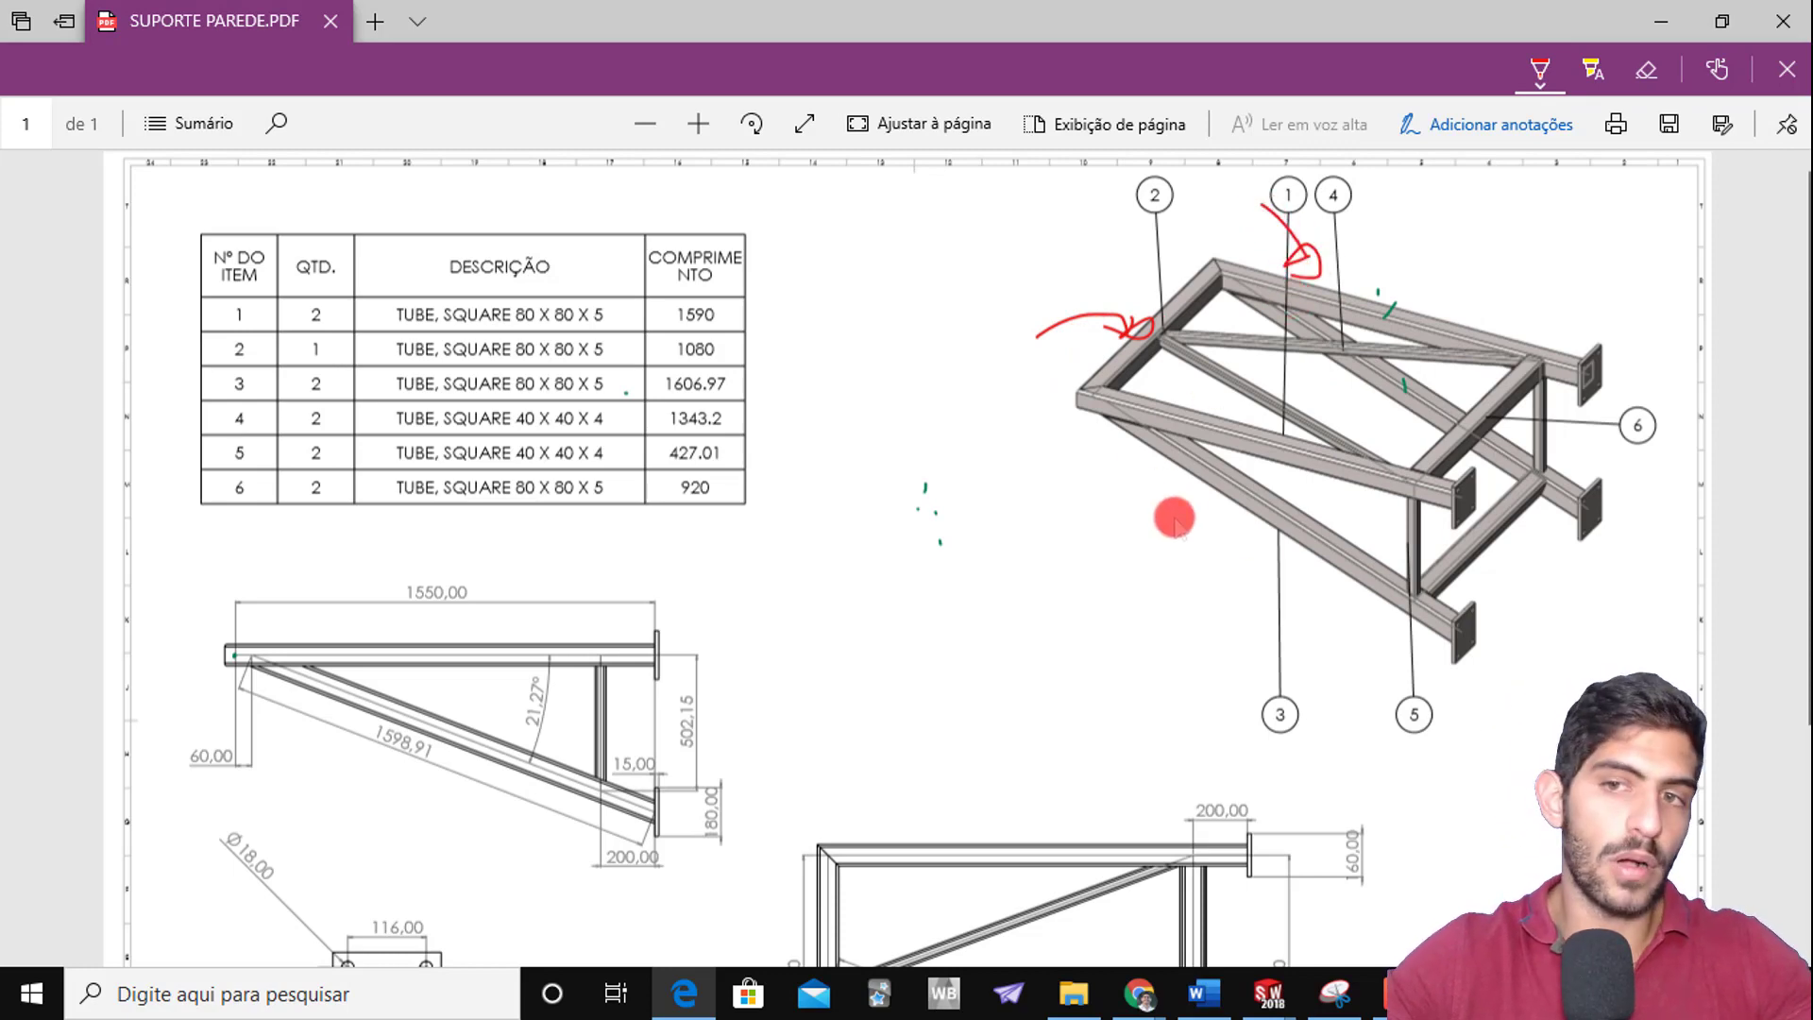
Return to SolidWorks and examine the side-profile sketch from the rear and at an oblique angle
{"action": "key", "text": "alt+Tab"}
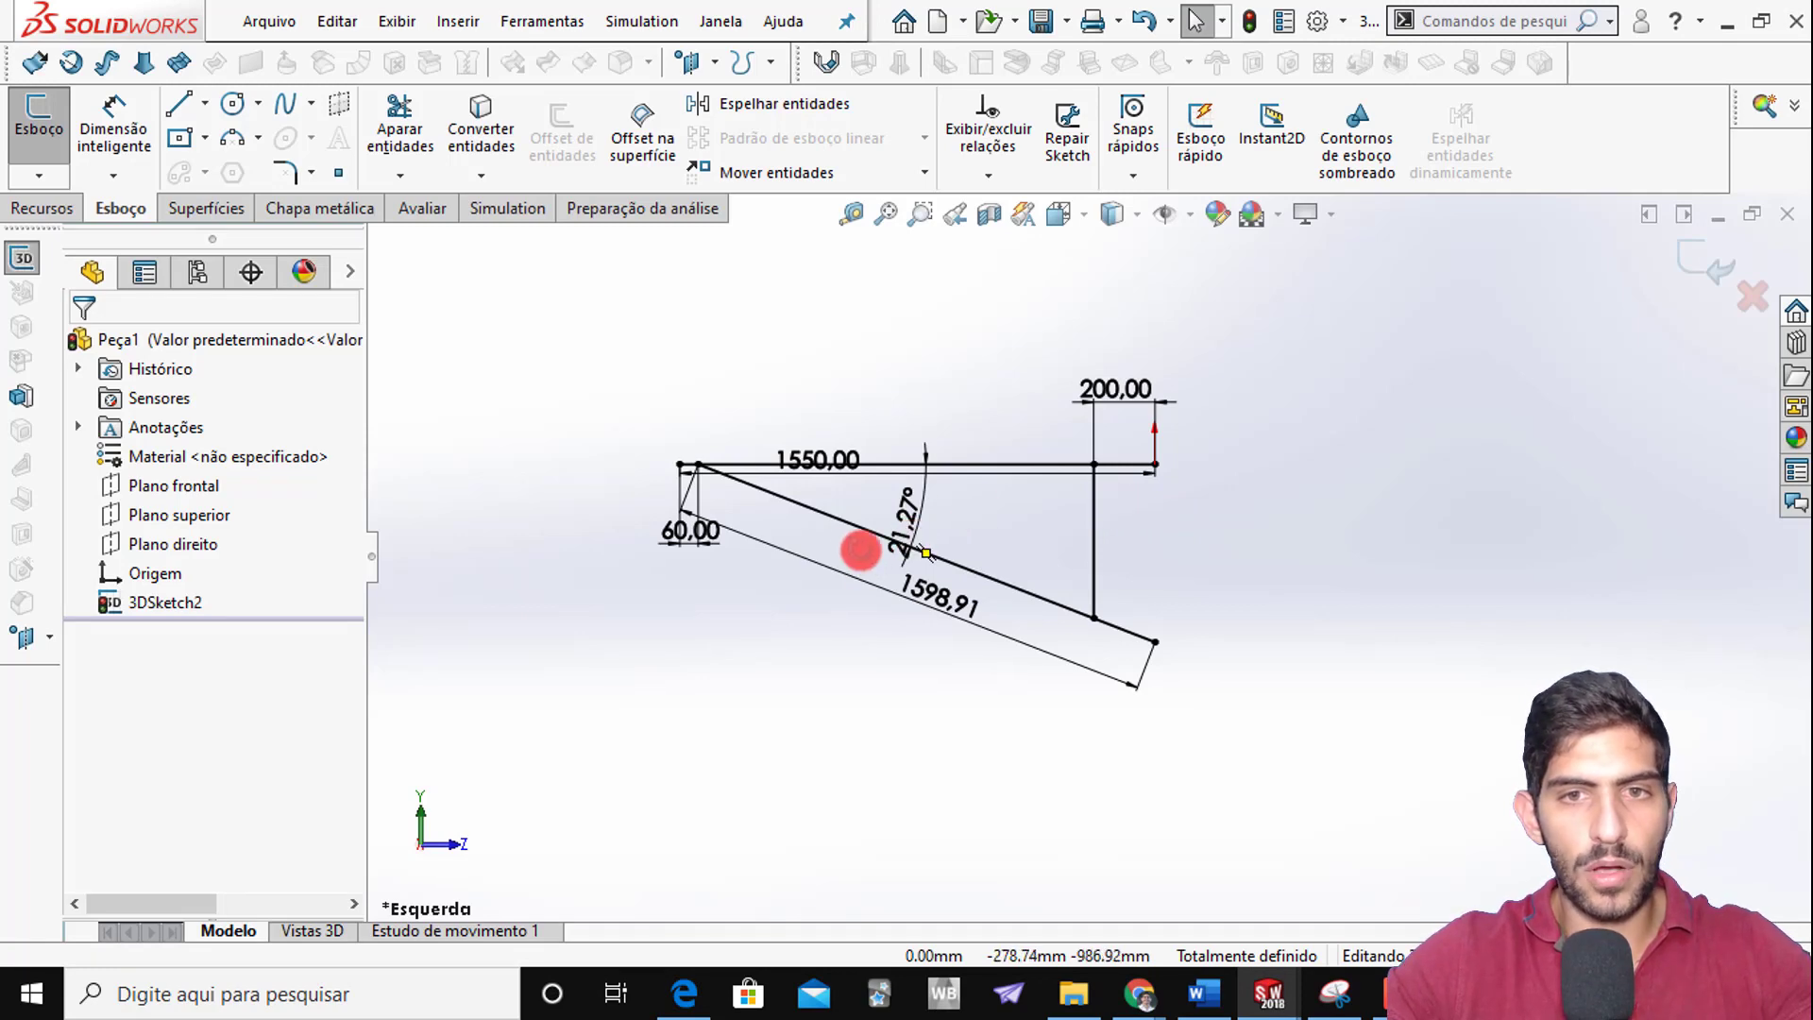
{"action": "middle_click_drag", "start_coordinate": [955, 579], "coordinate": [1024, 603]}
{"action": "key", "text": "space"}
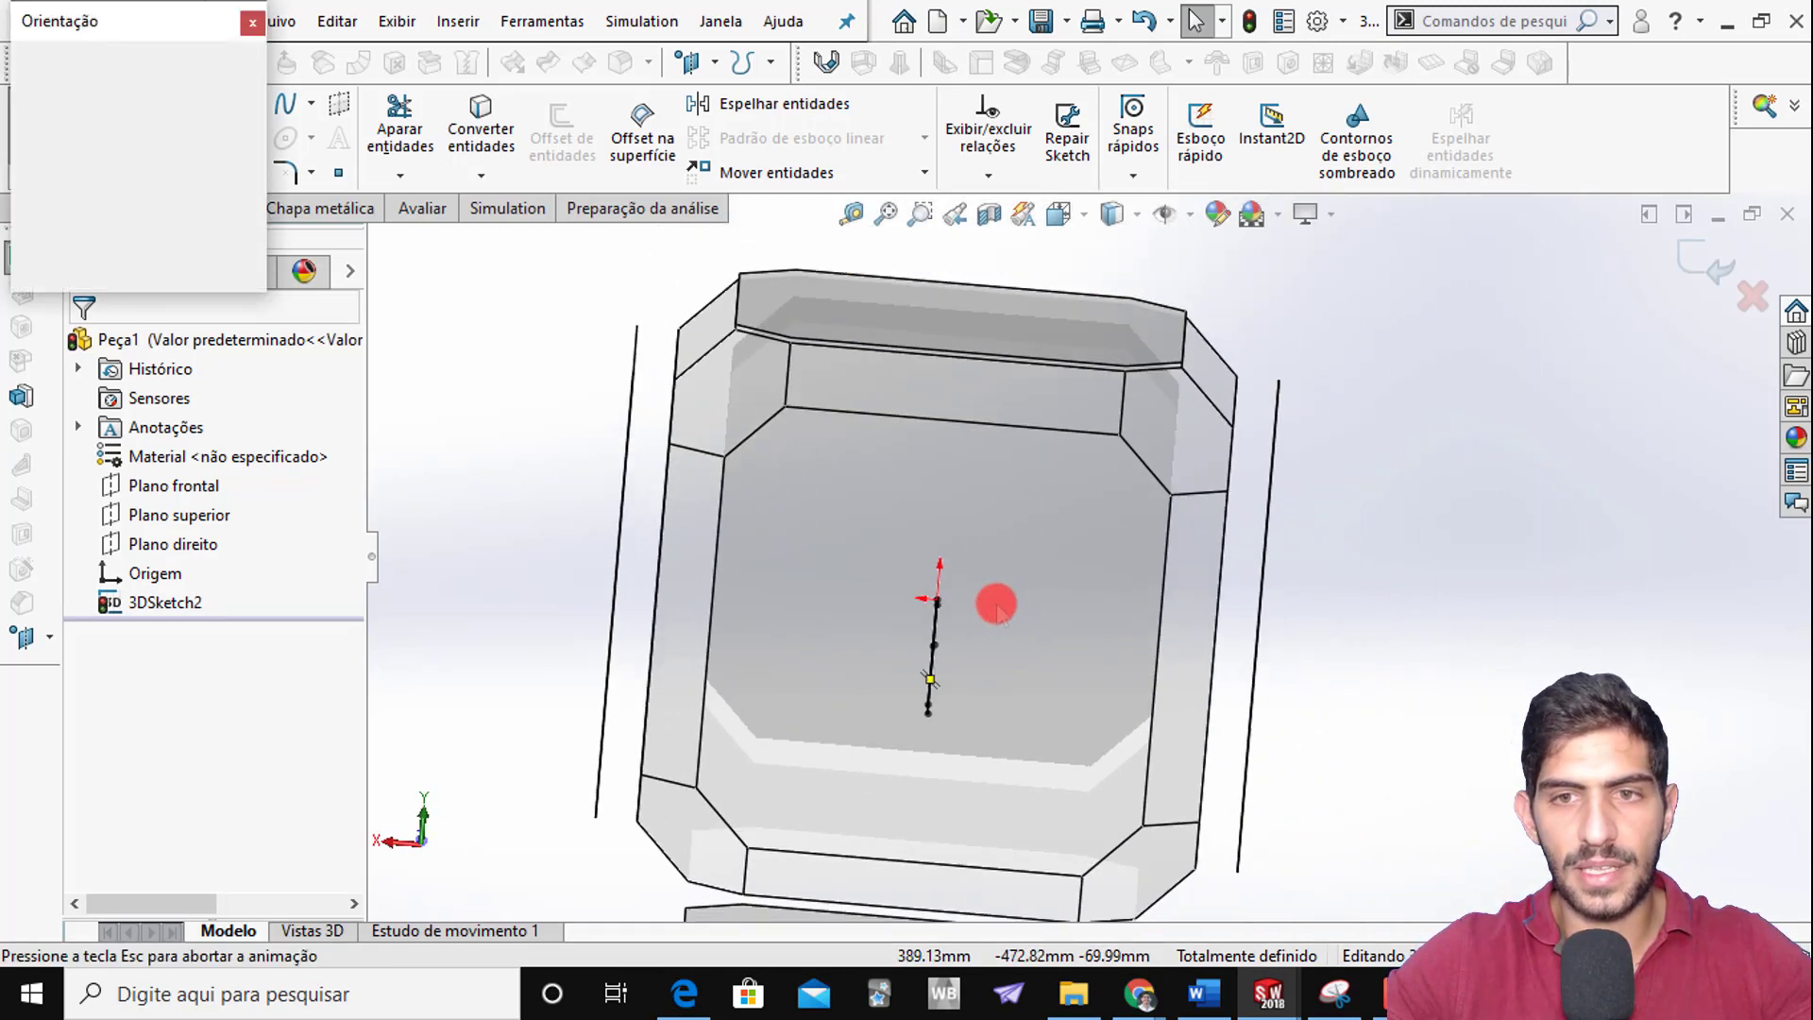
{"action": "left_click", "coordinate": [898, 655]}
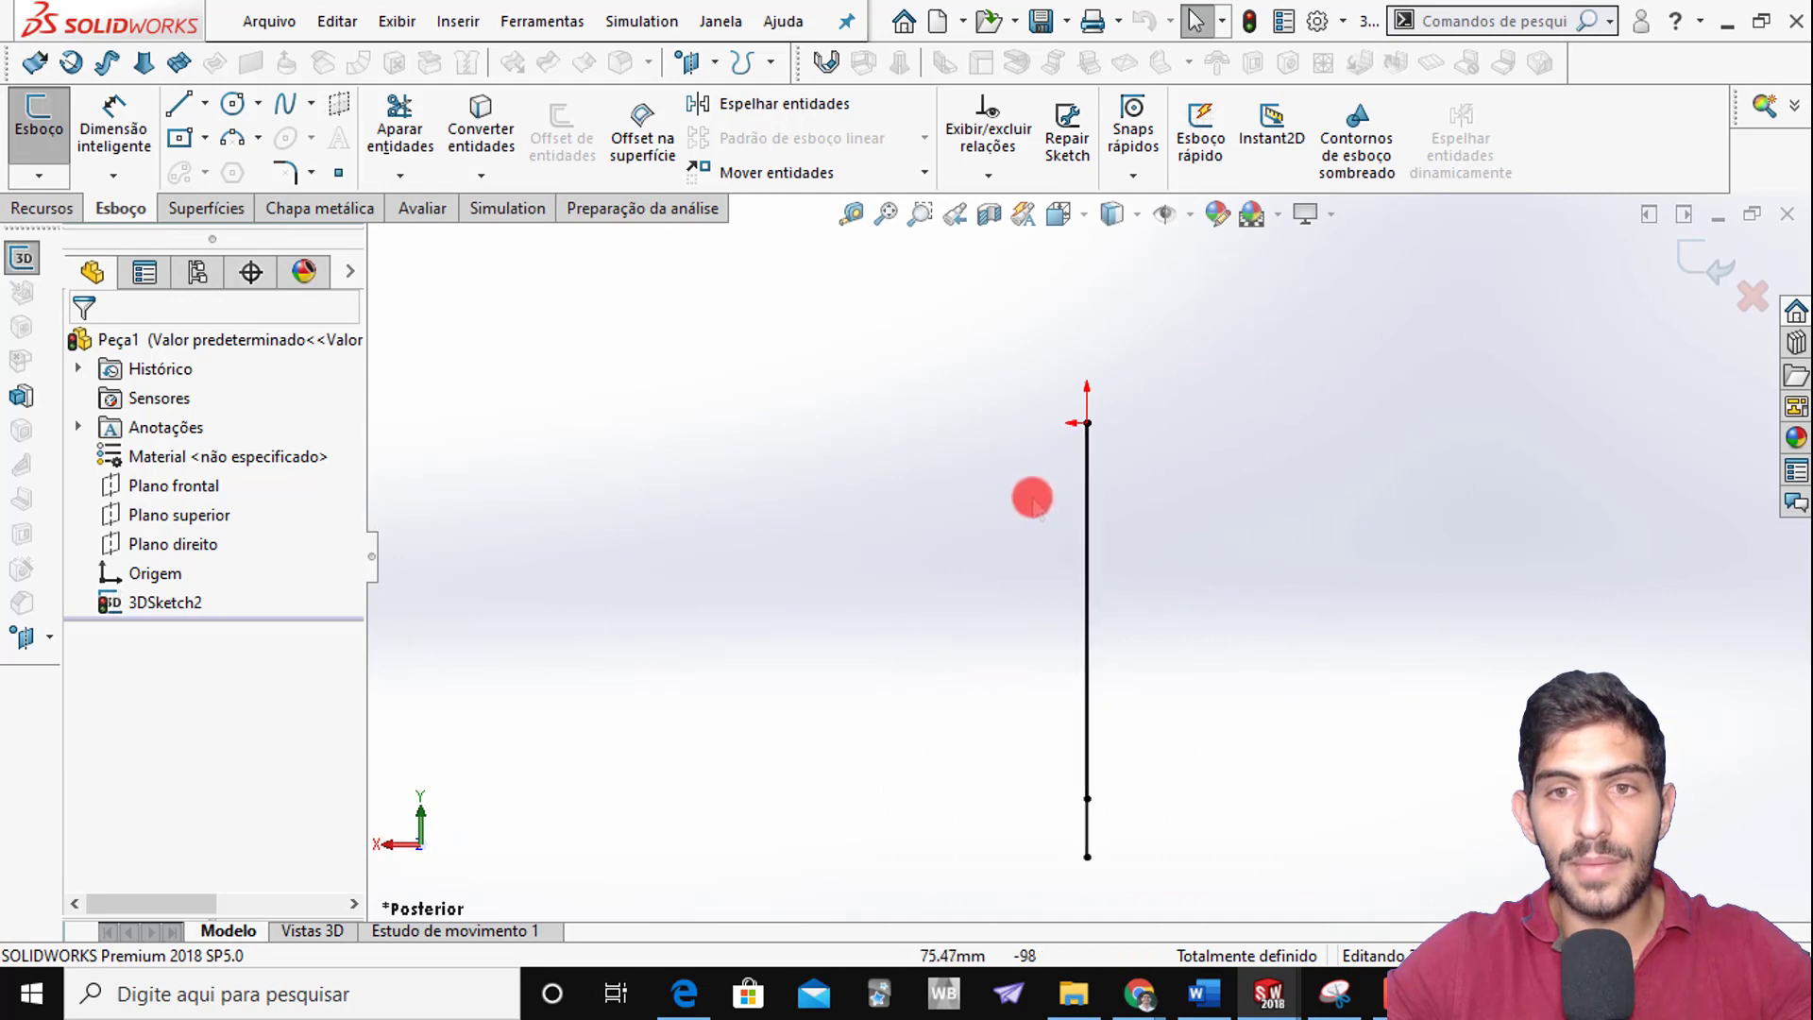
{"action": "middle_click_drag", "start_coordinate": [1035, 503], "coordinate": [1045, 514]}
{"action": "key", "text": "space"}
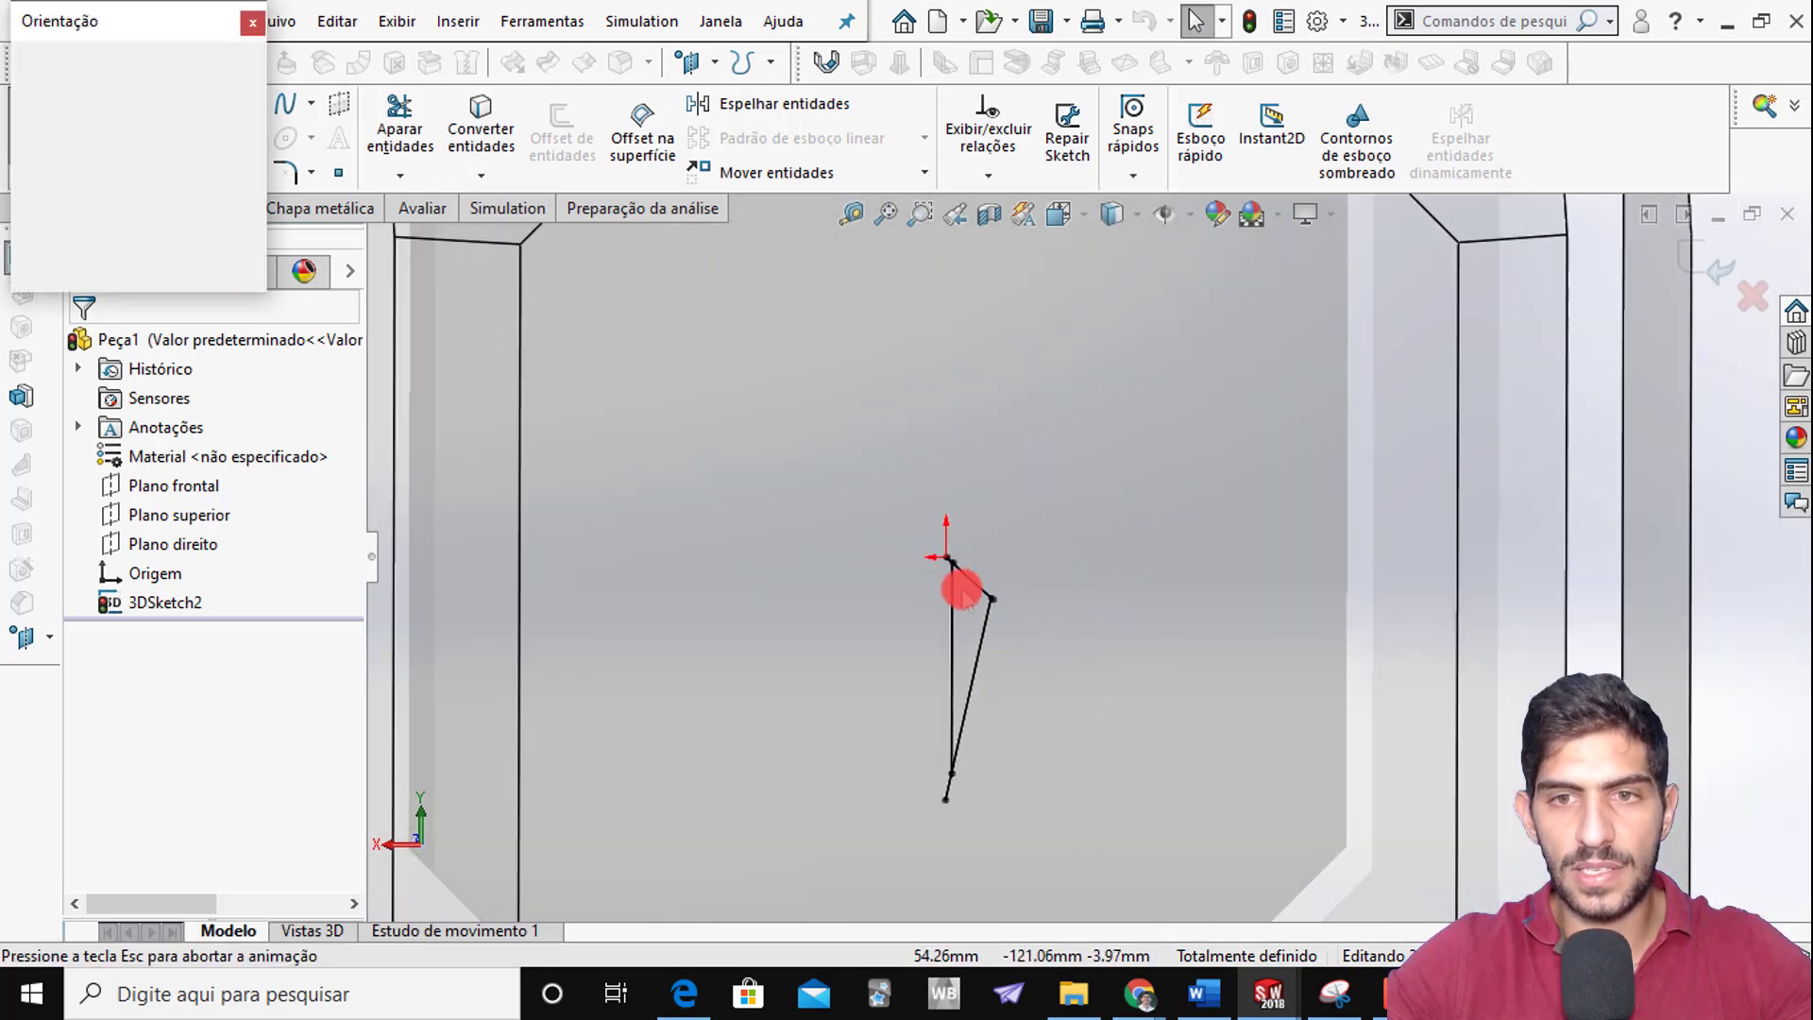
{"action": "left_click", "coordinate": [872, 646]}
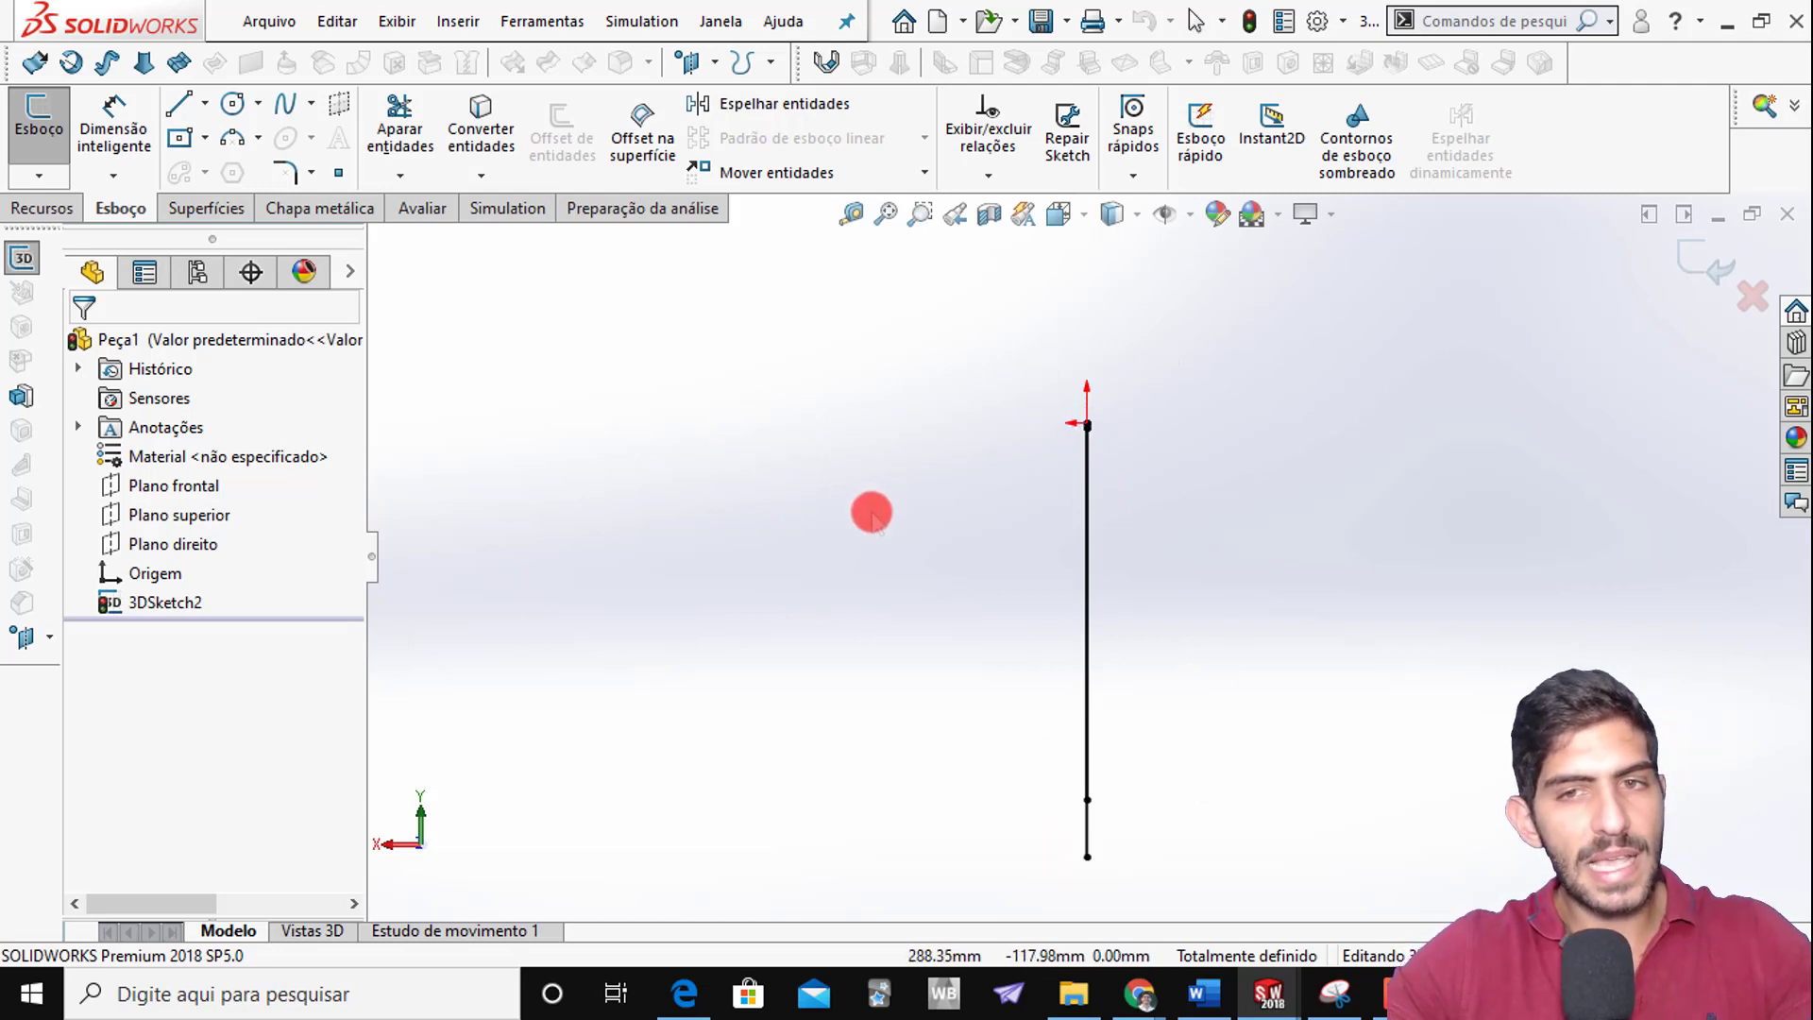
{"action": "middle_click_drag", "start_coordinate": [870, 517], "coordinate": [923, 522]}
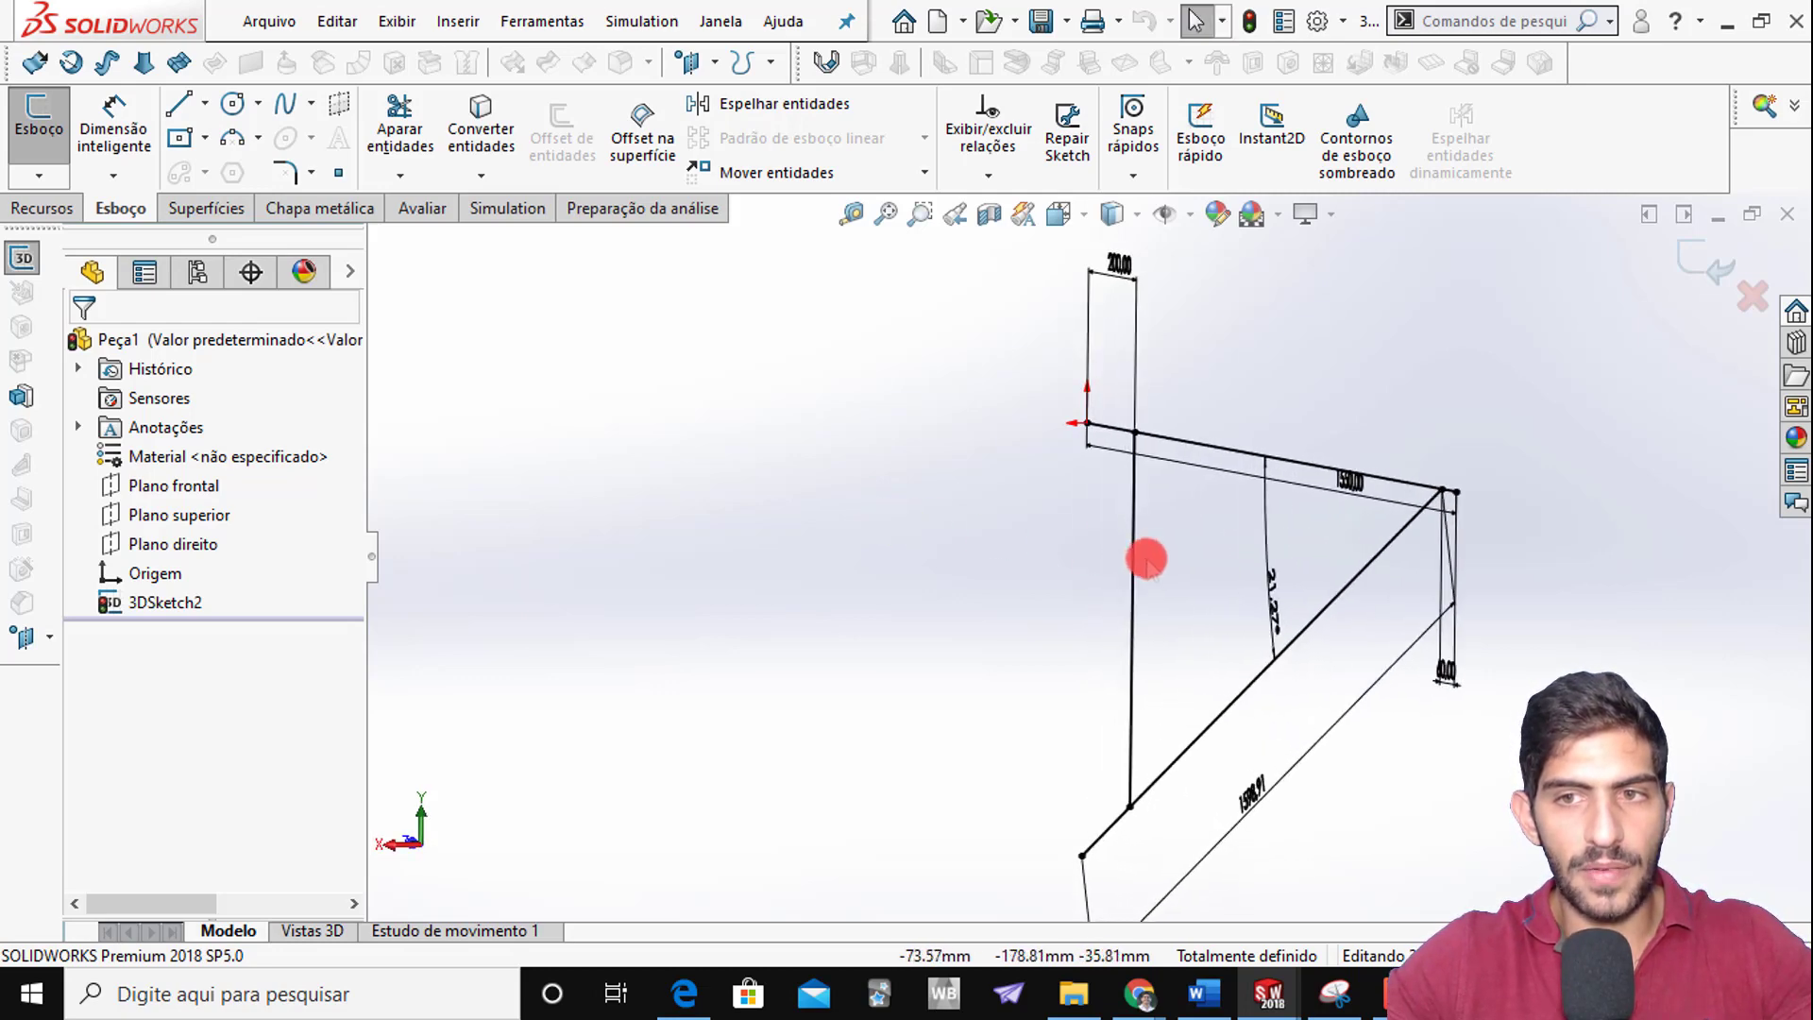
Consult the PDF's isometric view, and sketch a line about 574 mm long along the X axis from the front end of the 1550 mm line
{"action": "key", "text": "alt+Tab"}
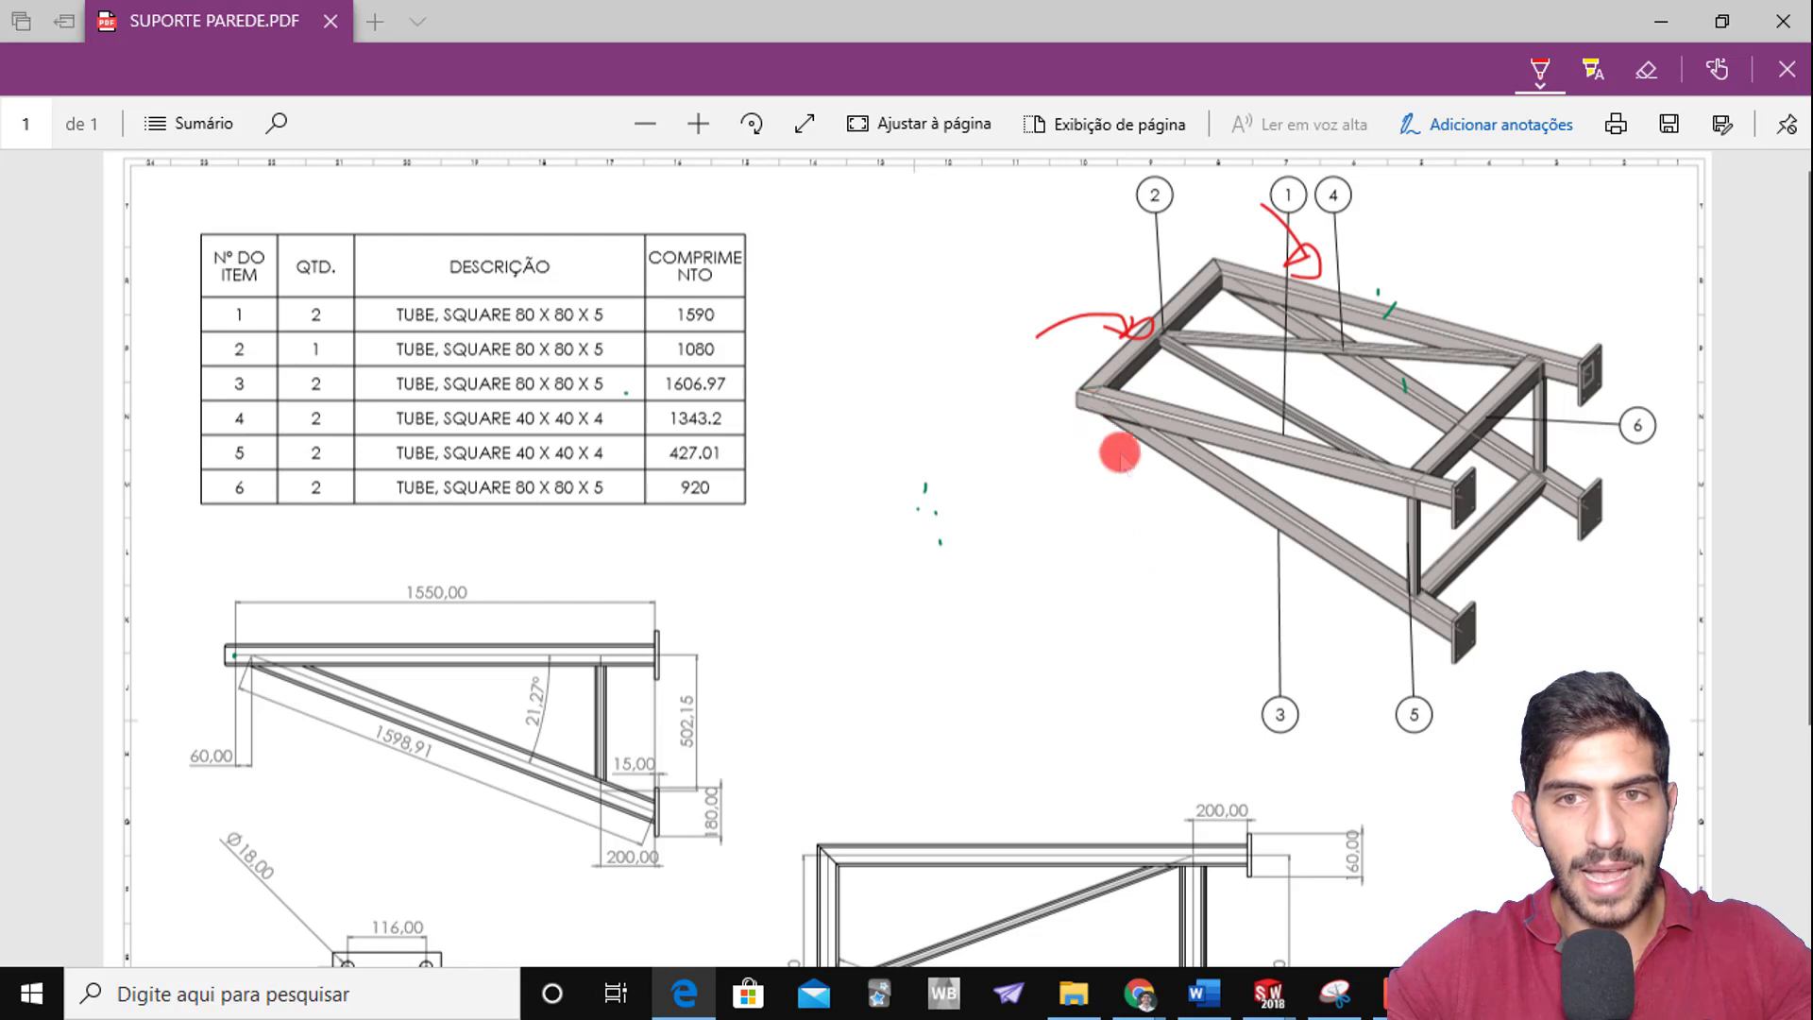
{"action": "key", "text": "alt+Tab"}
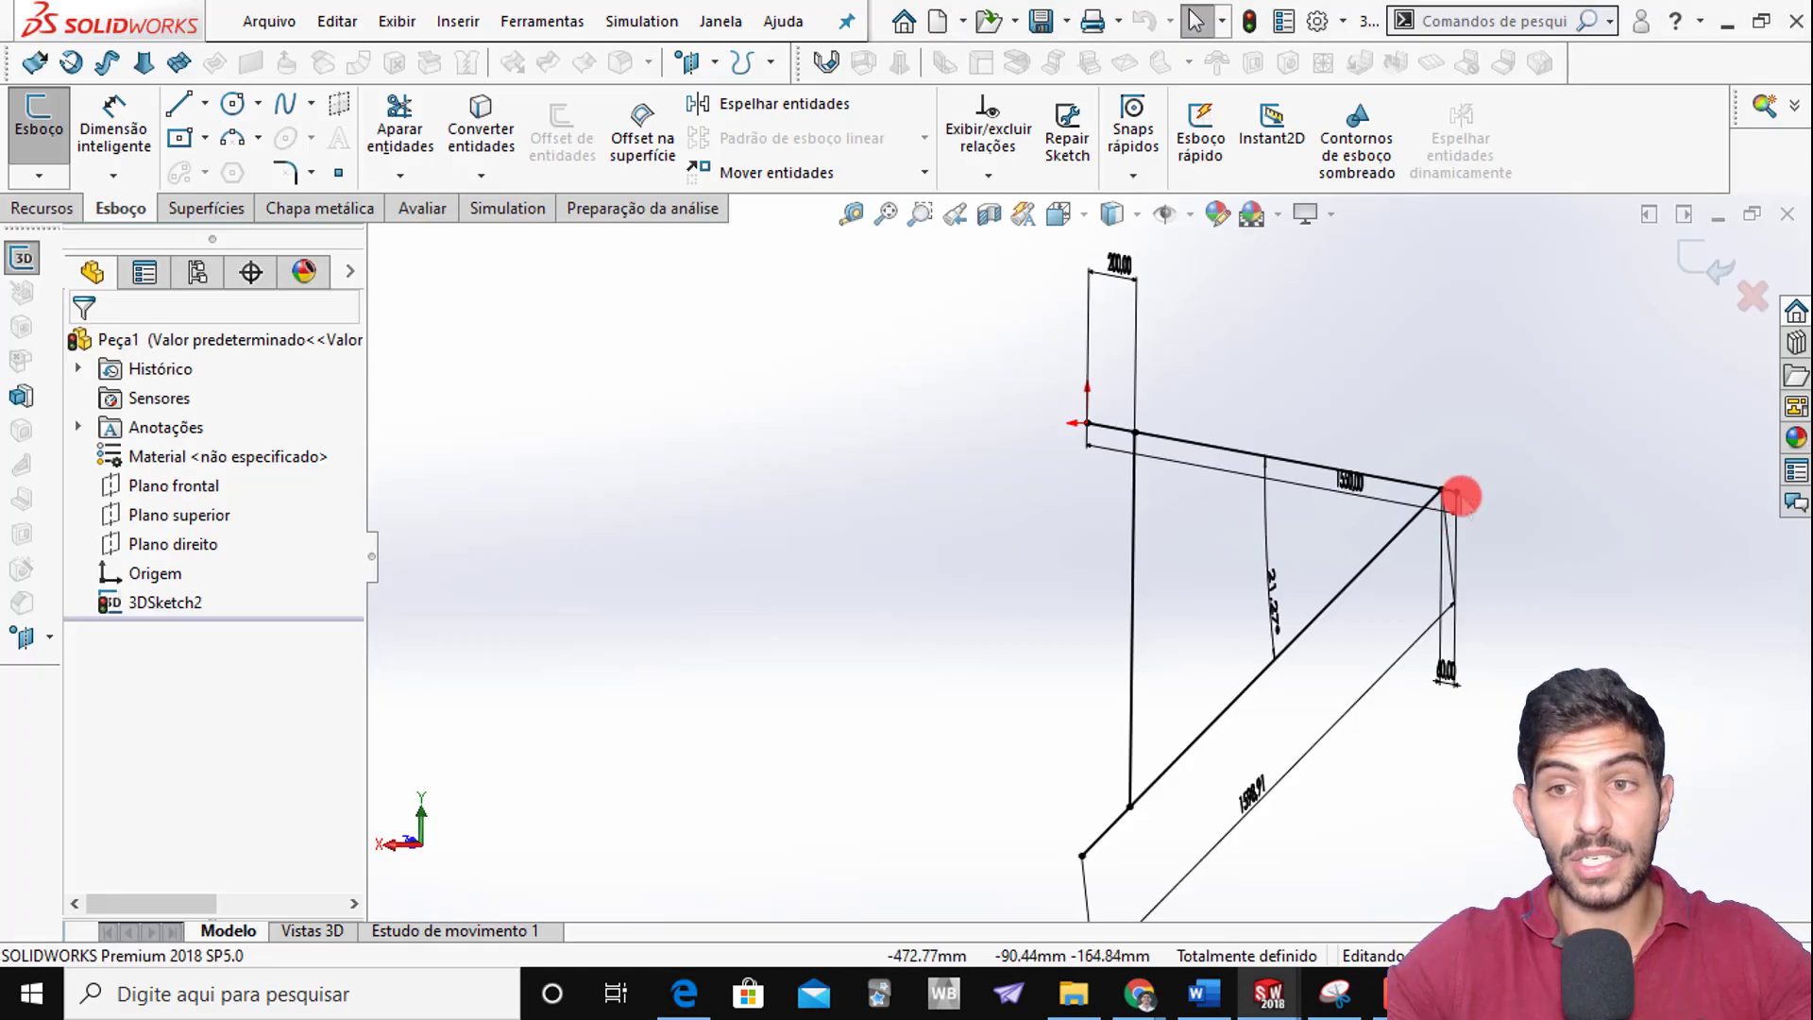
{"action": "left_click", "coordinate": [1457, 493]}
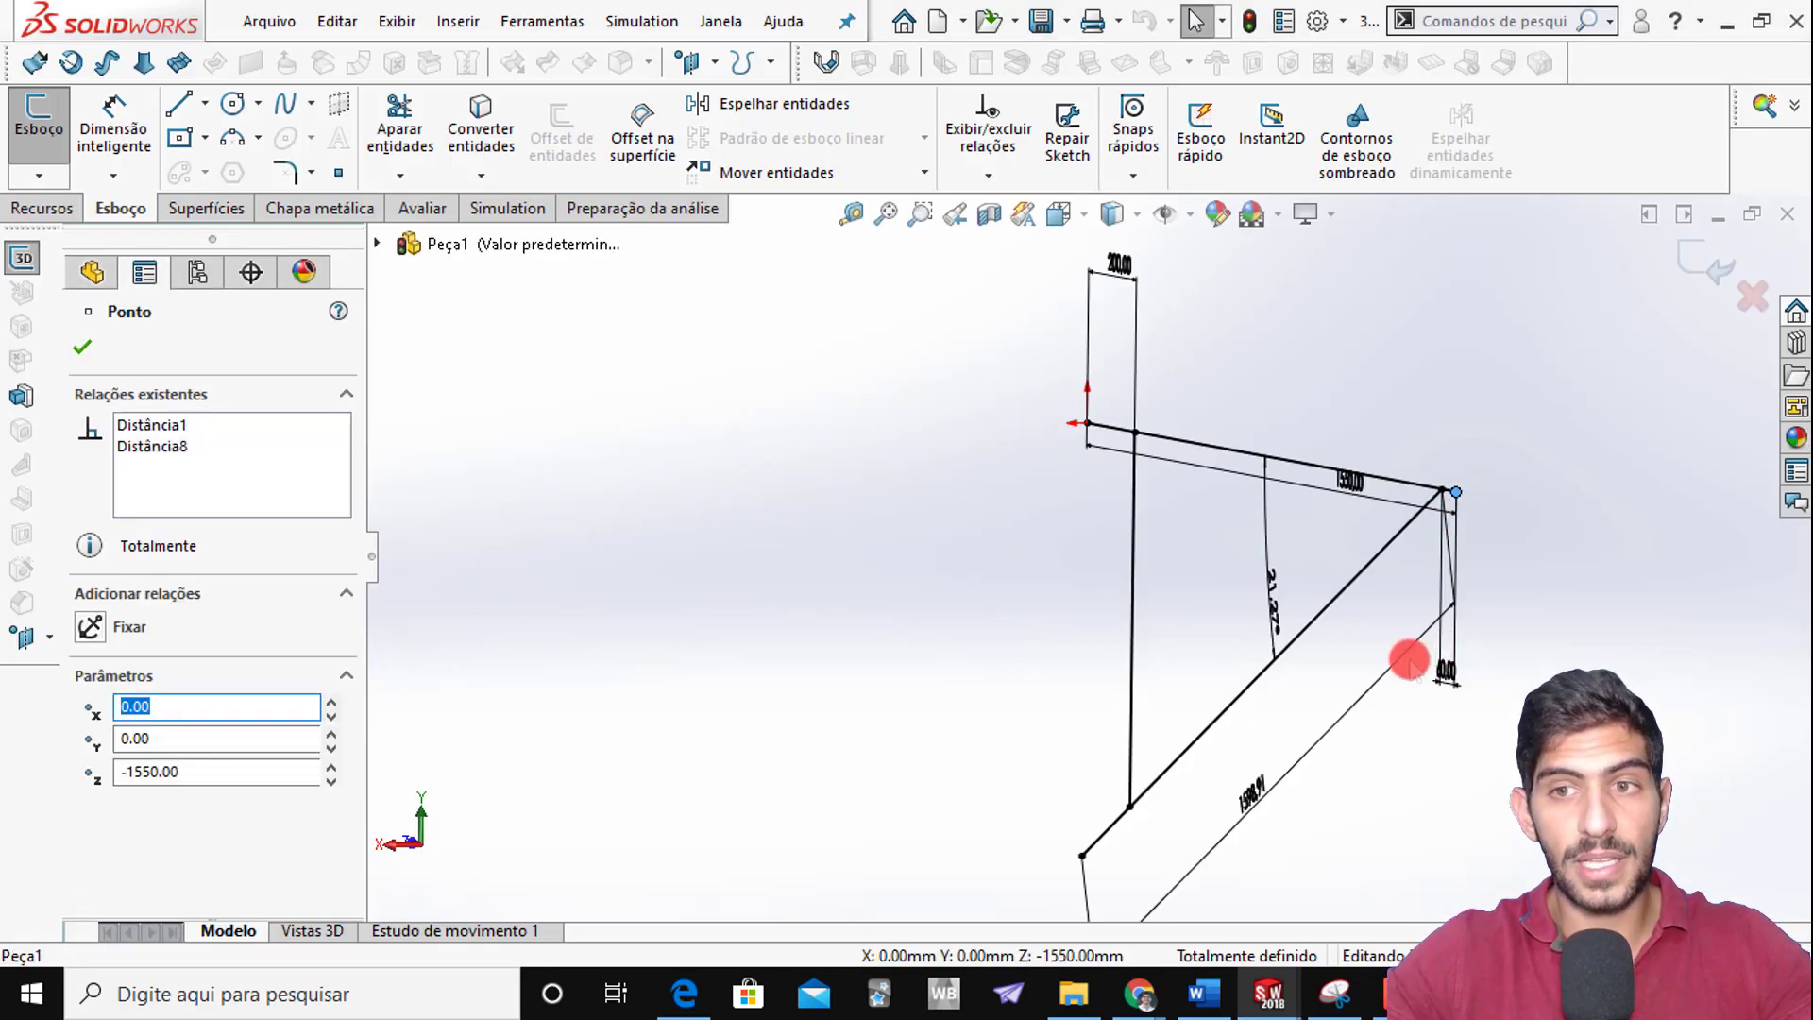
{"action": "left_click", "coordinate": [687, 503]}
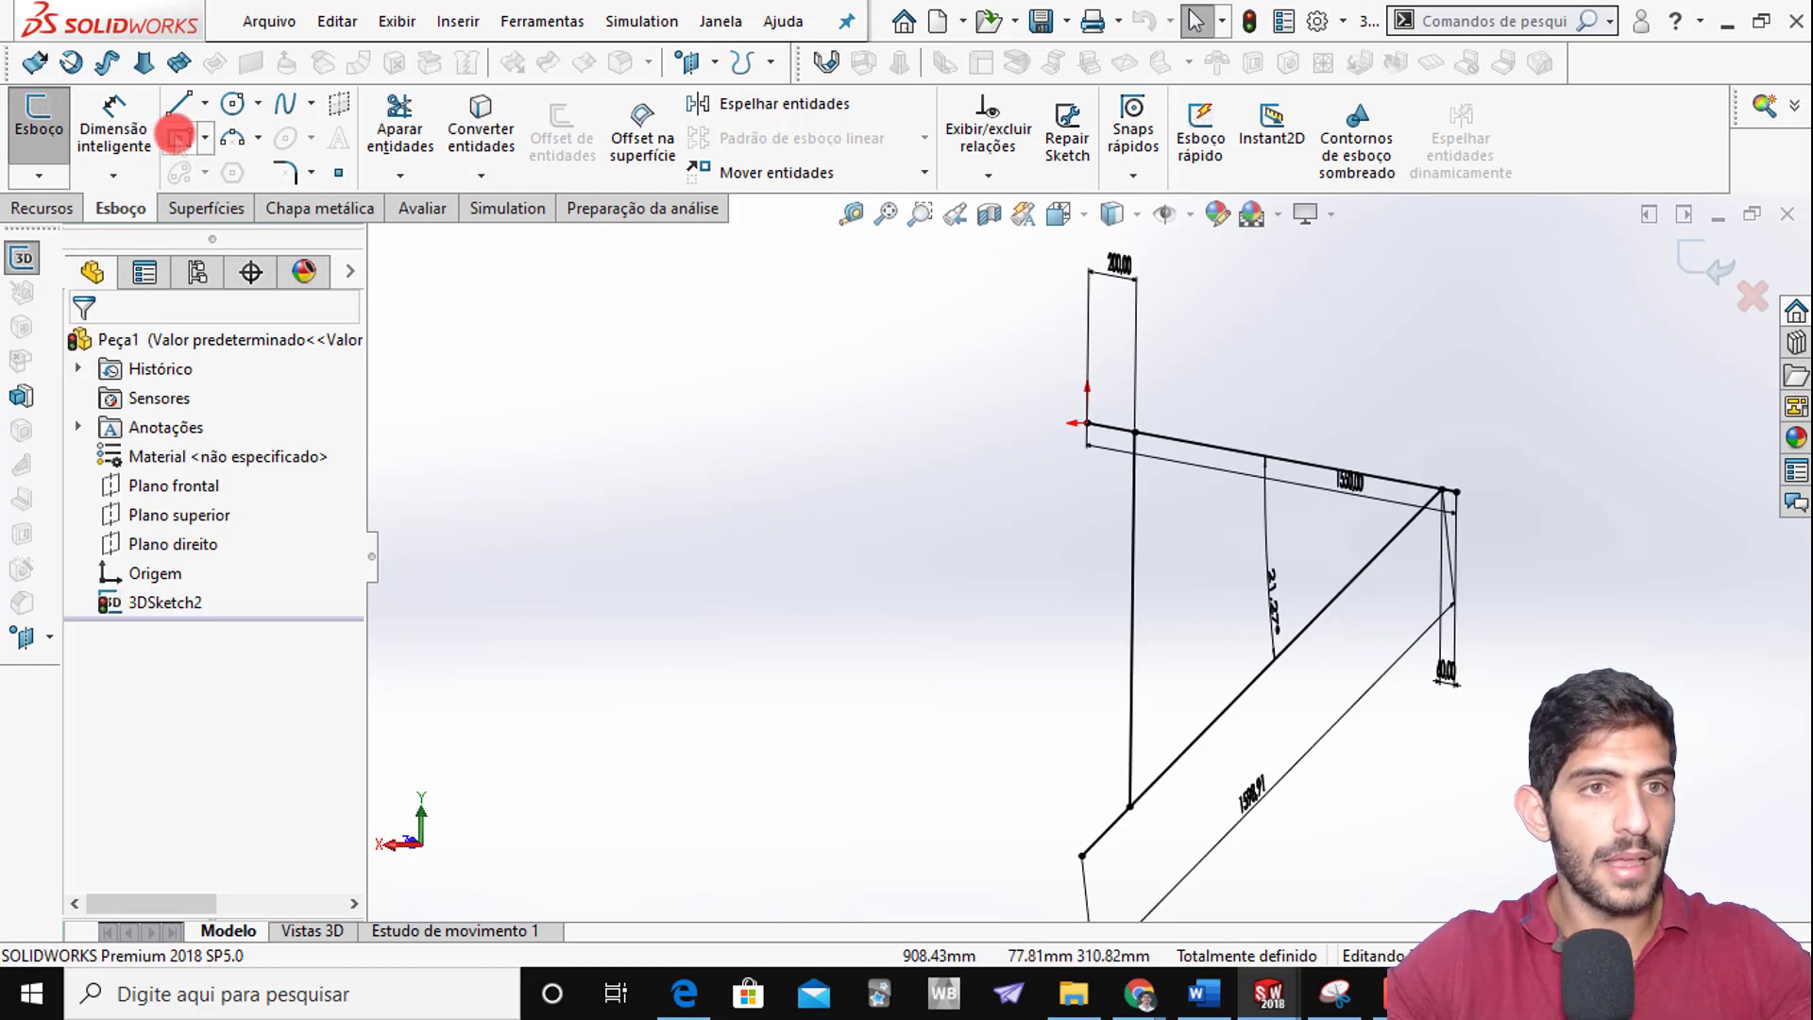
{"action": "left_click", "coordinate": [173, 109]}
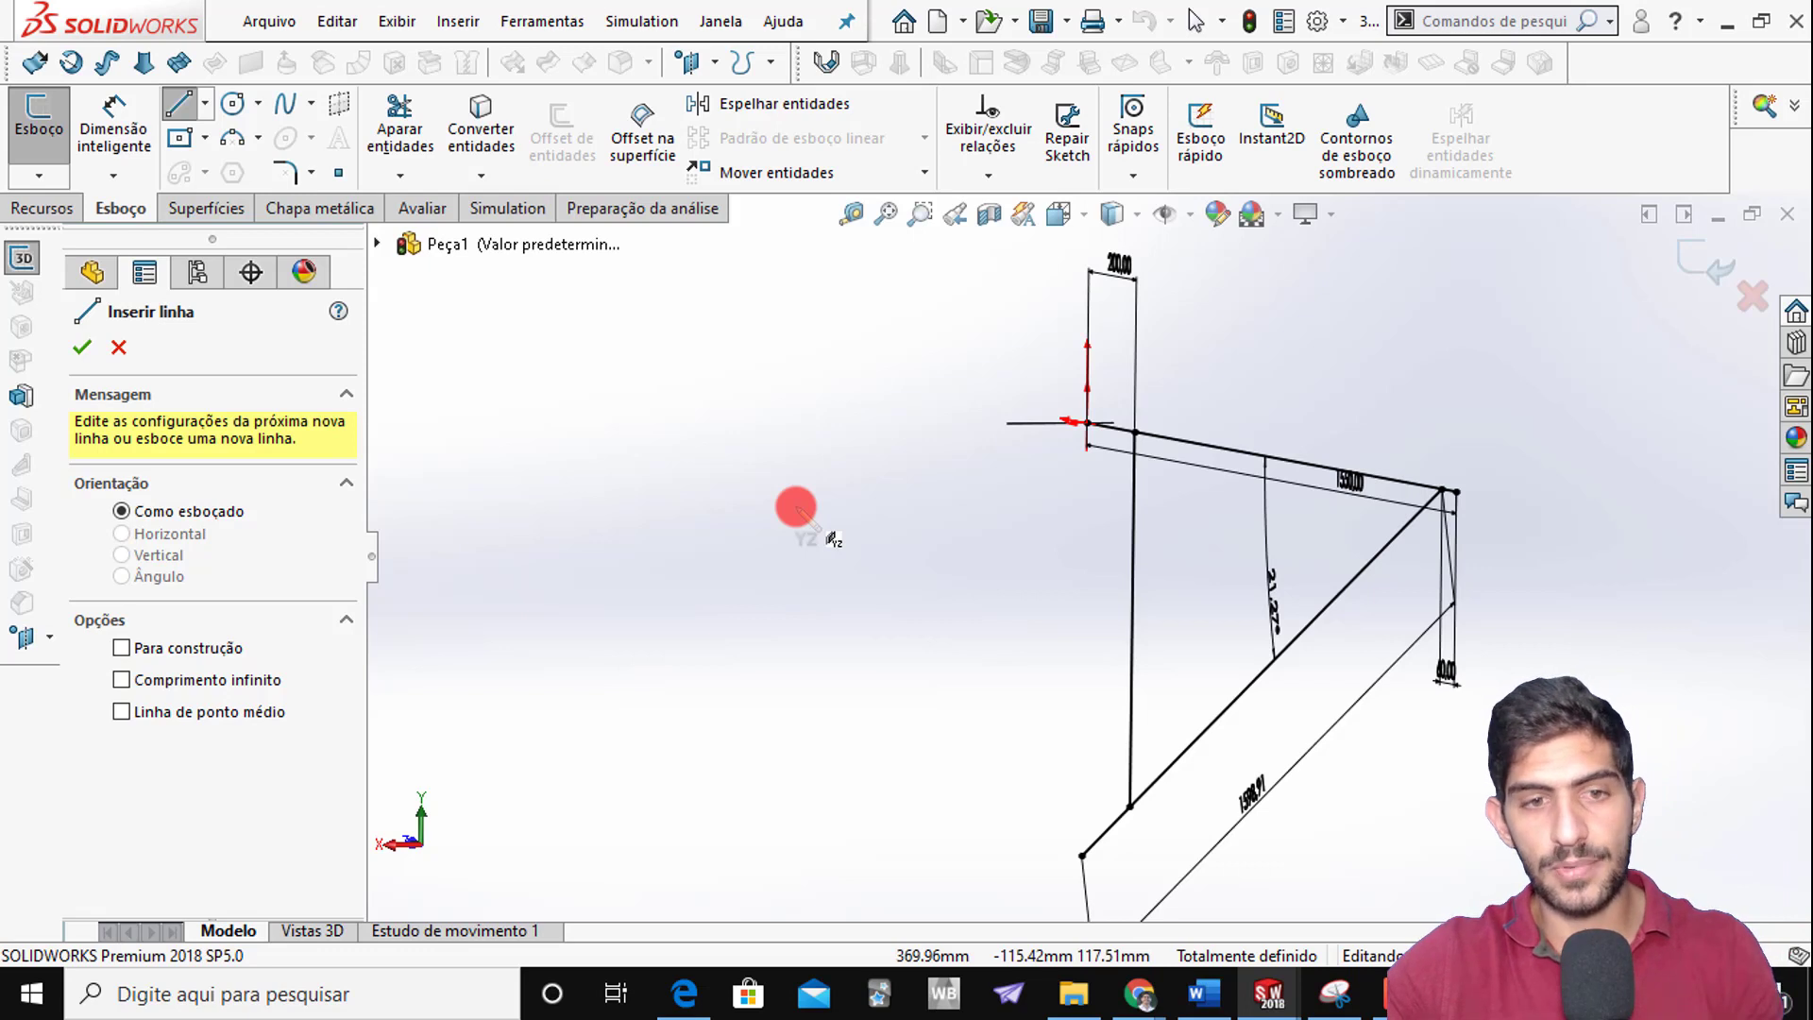
{"action": "mouse_move", "coordinate": [796, 507]}
{"action": "middle_mouse_down"}
{"action": "mouse_move", "coordinate": [825, 522]}
{"action": "mouse_move", "coordinate": [800, 533]}
{"action": "middle_mouse_up"}
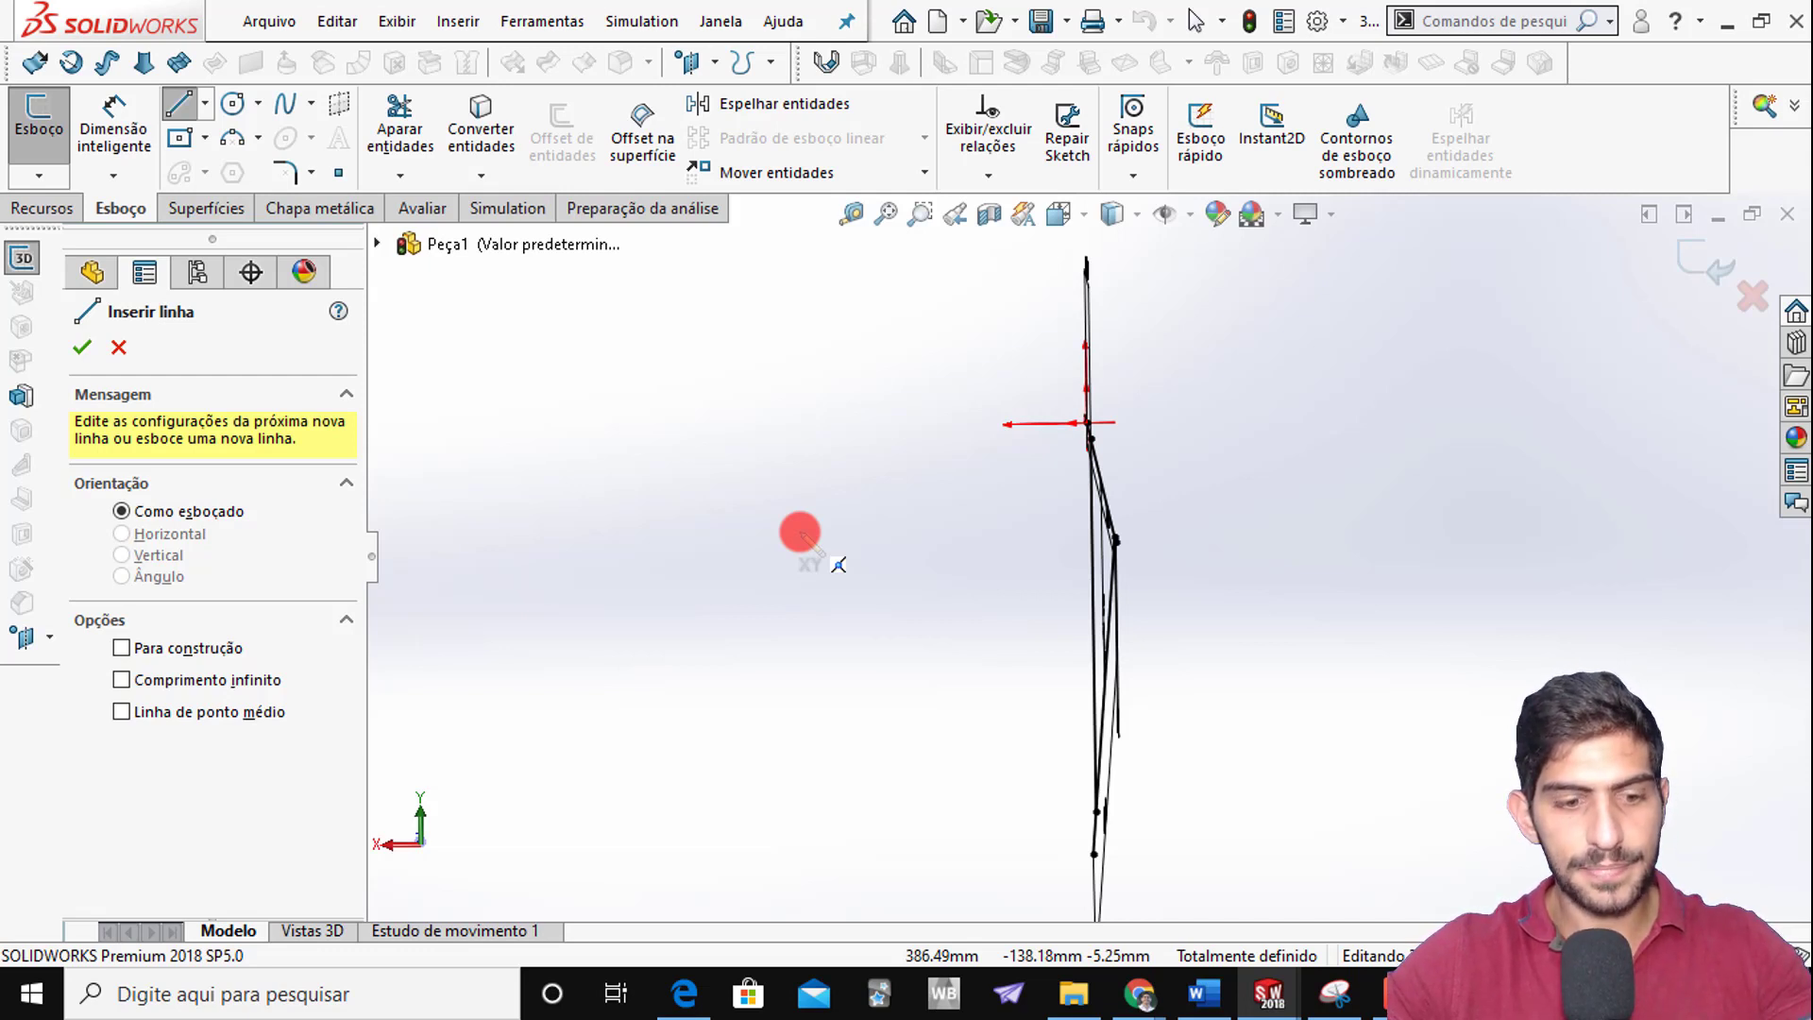
{"action": "mouse_move", "coordinate": [800, 532]}
{"action": "middle_mouse_down"}
{"action": "mouse_move", "coordinate": [983, 567]}
{"action": "mouse_move", "coordinate": [1344, 526]}
{"action": "mouse_move", "coordinate": [1459, 548]}
{"action": "middle_mouse_up"}
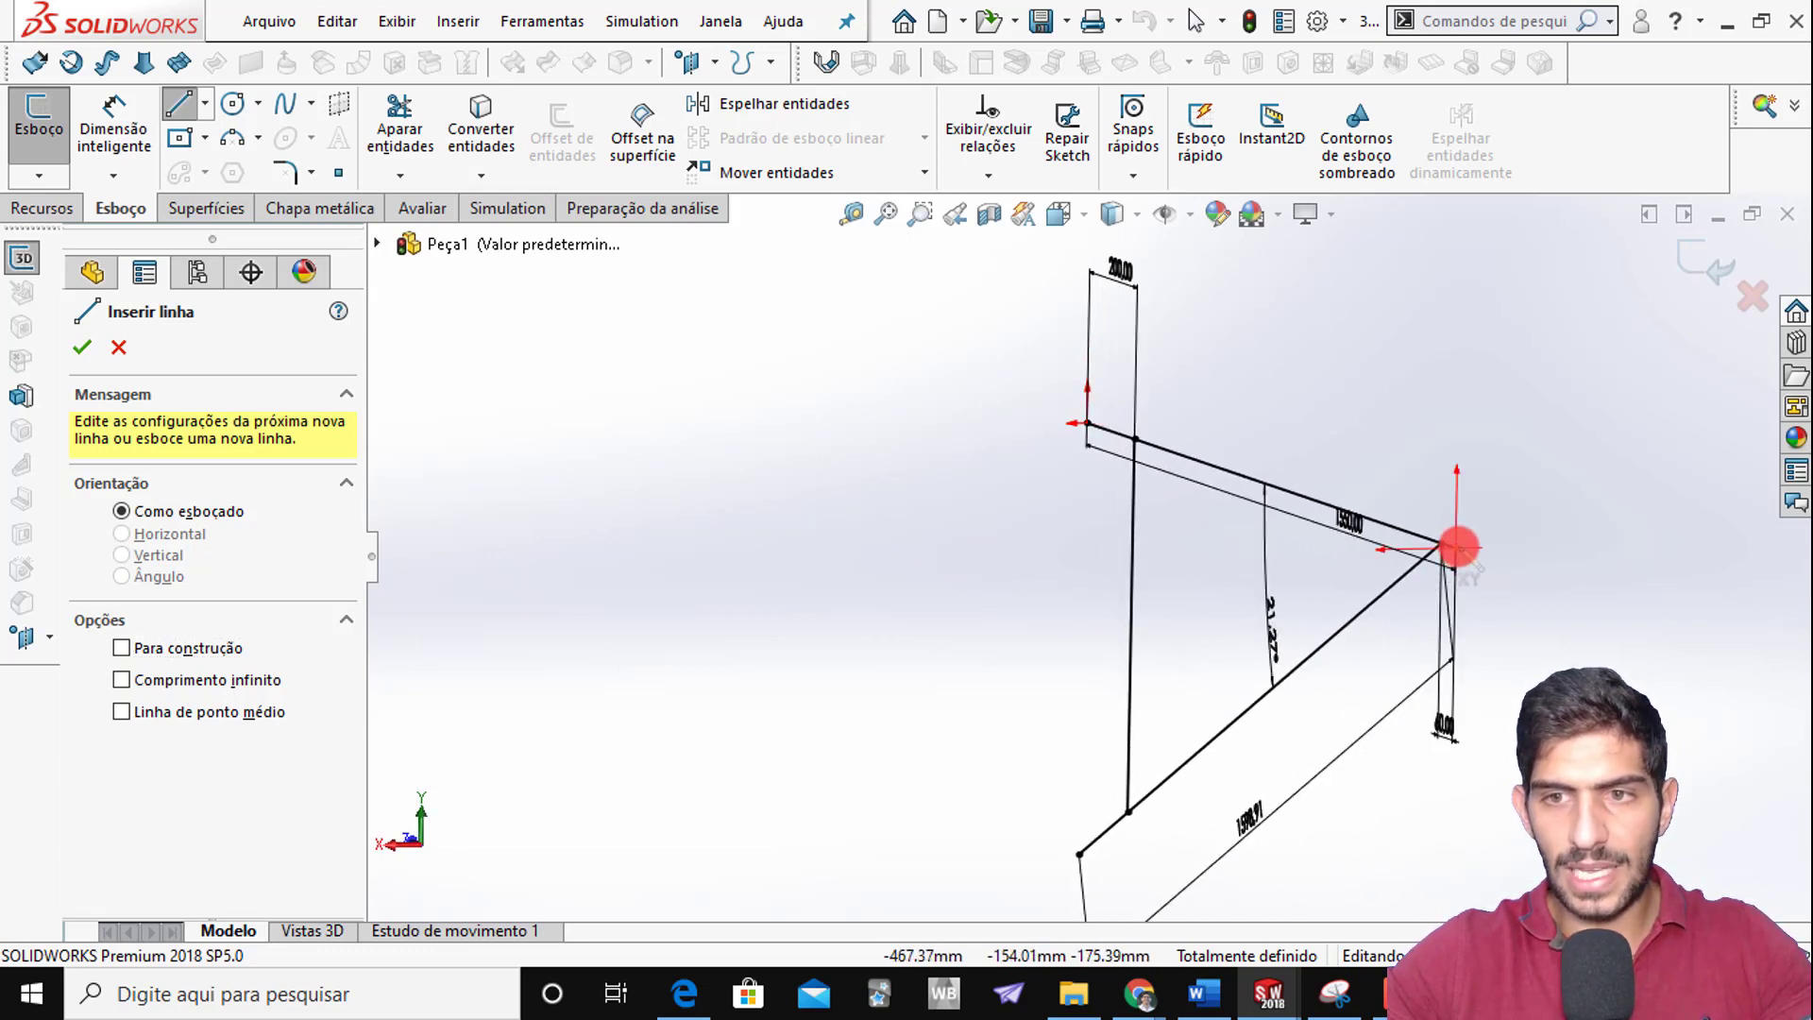
{"action": "left_click_drag", "start_coordinate": [1459, 548], "coordinate": [1295, 549]}
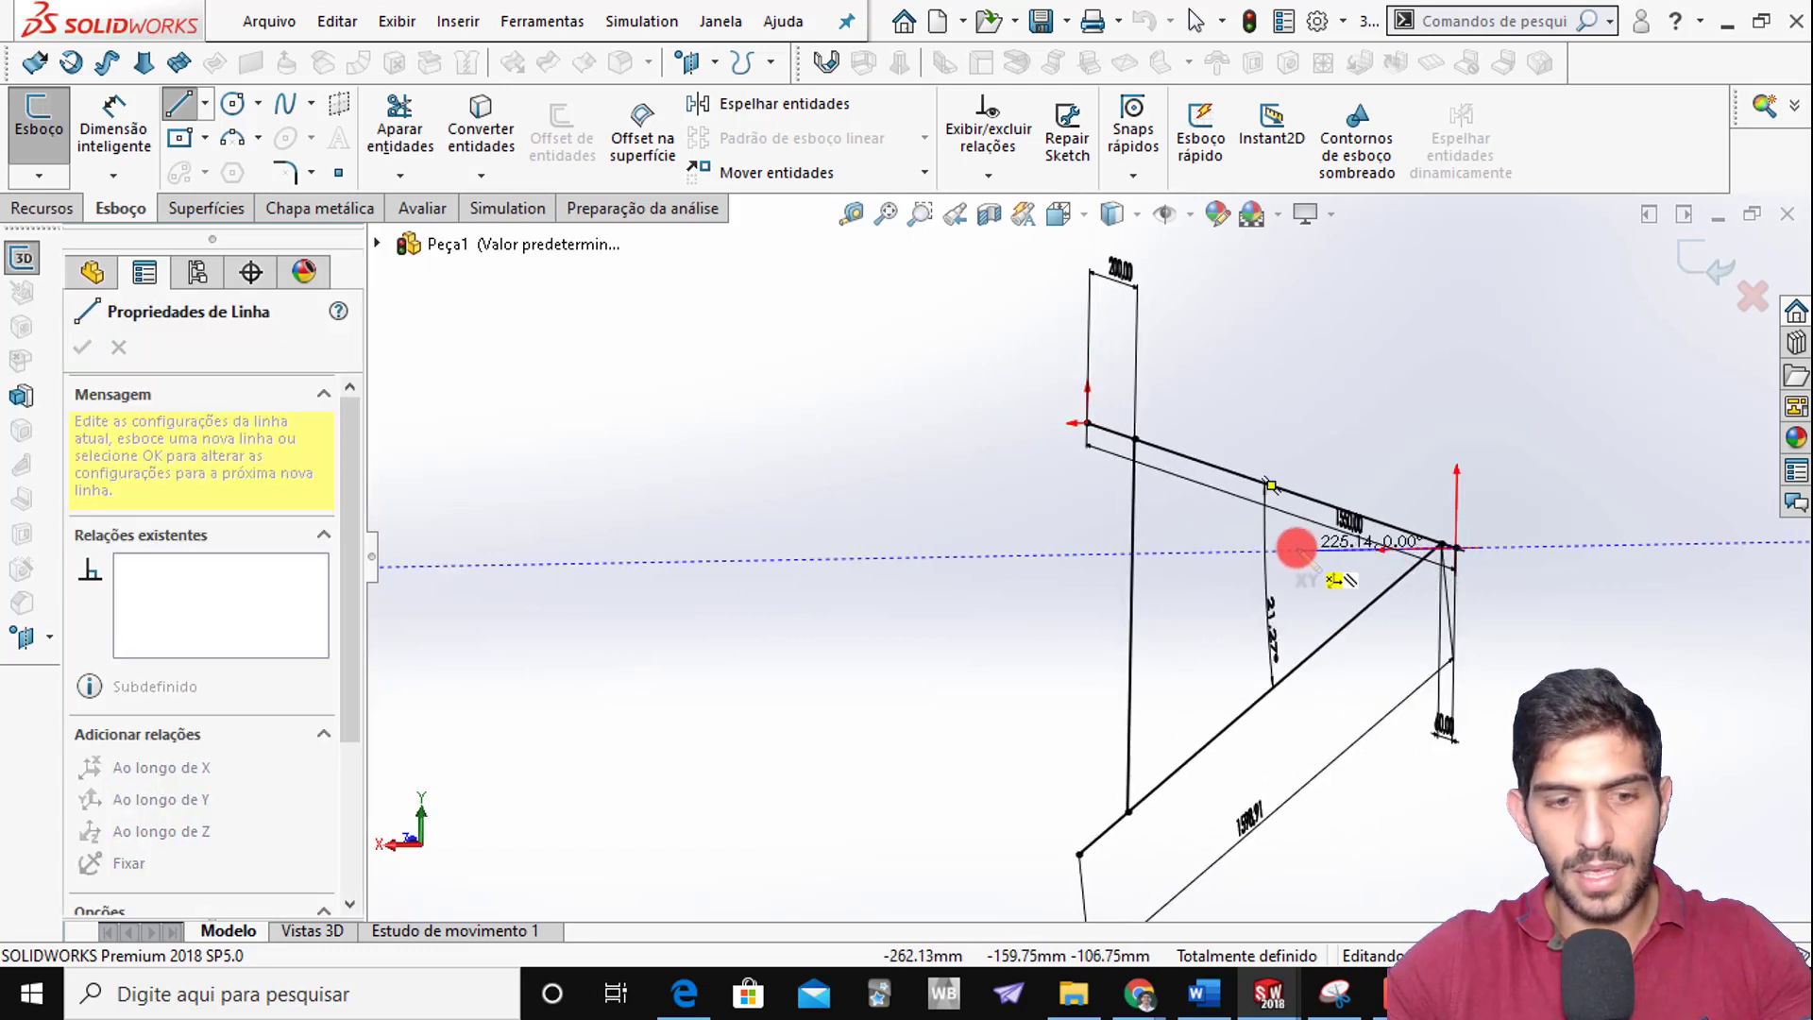
{"action": "key", "text": "Tab"}
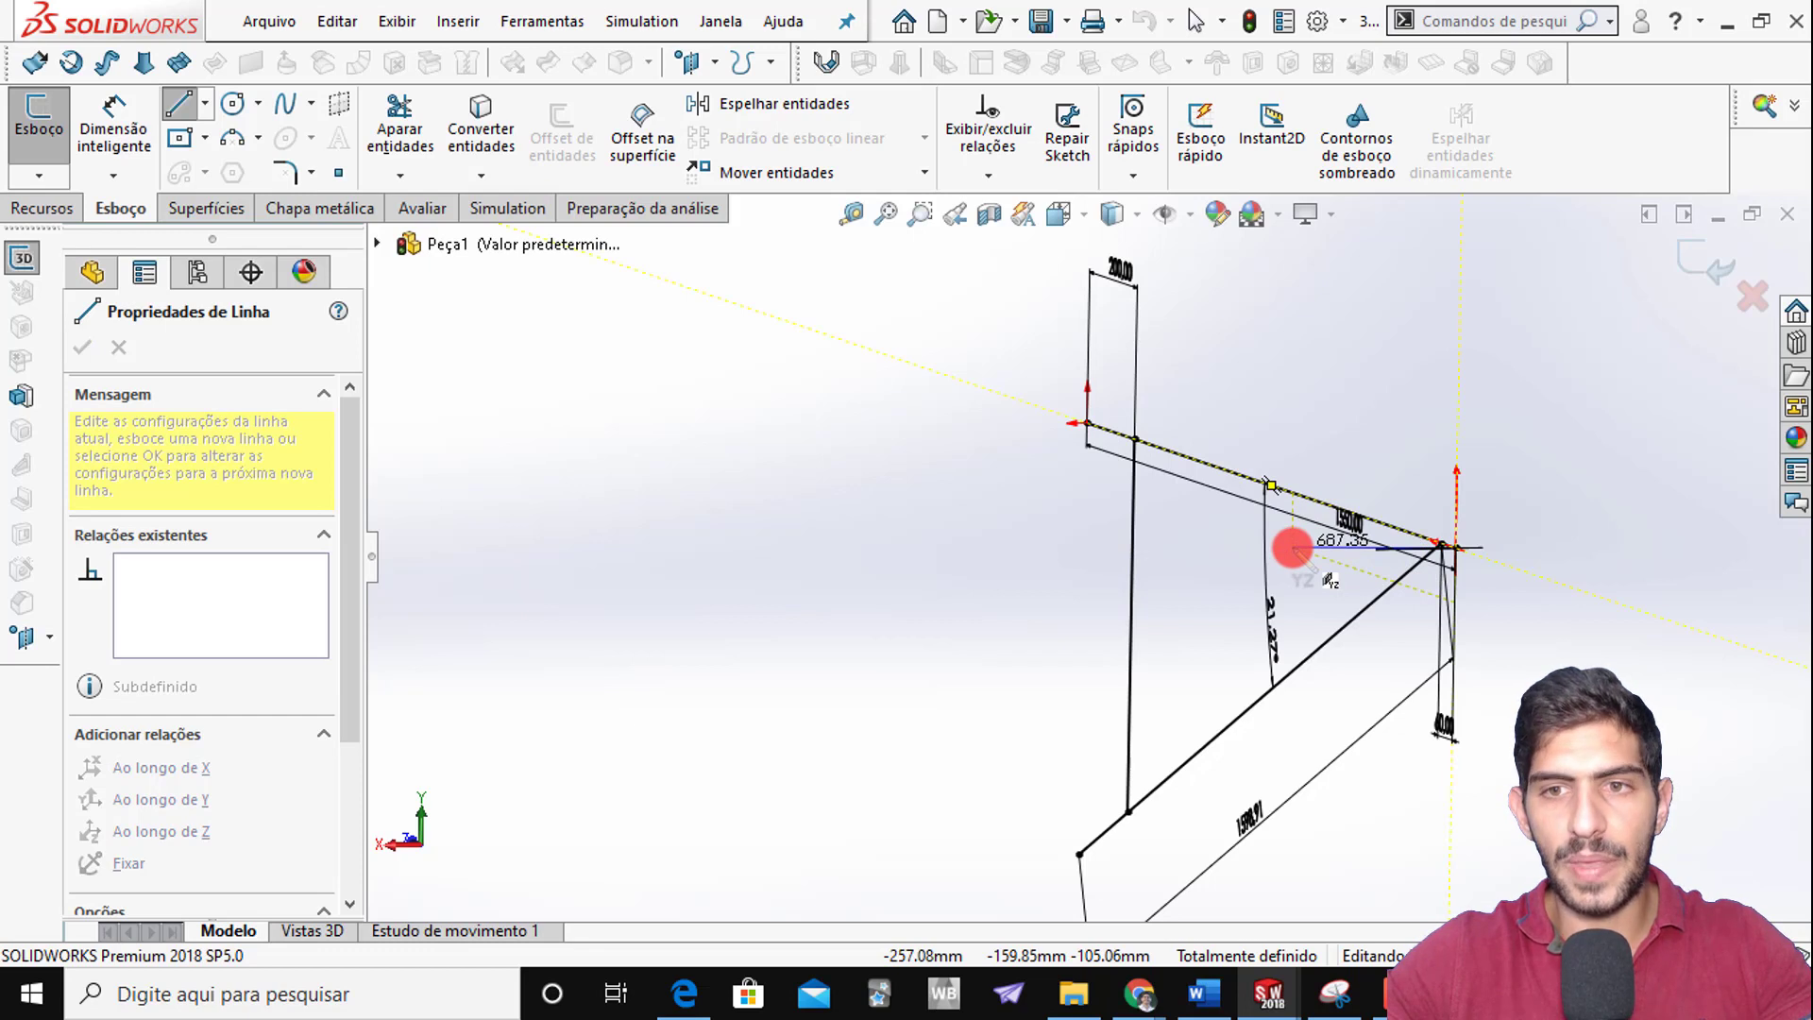
{"action": "left_click_drag", "start_coordinate": [1291, 549], "coordinate": [1194, 555]}
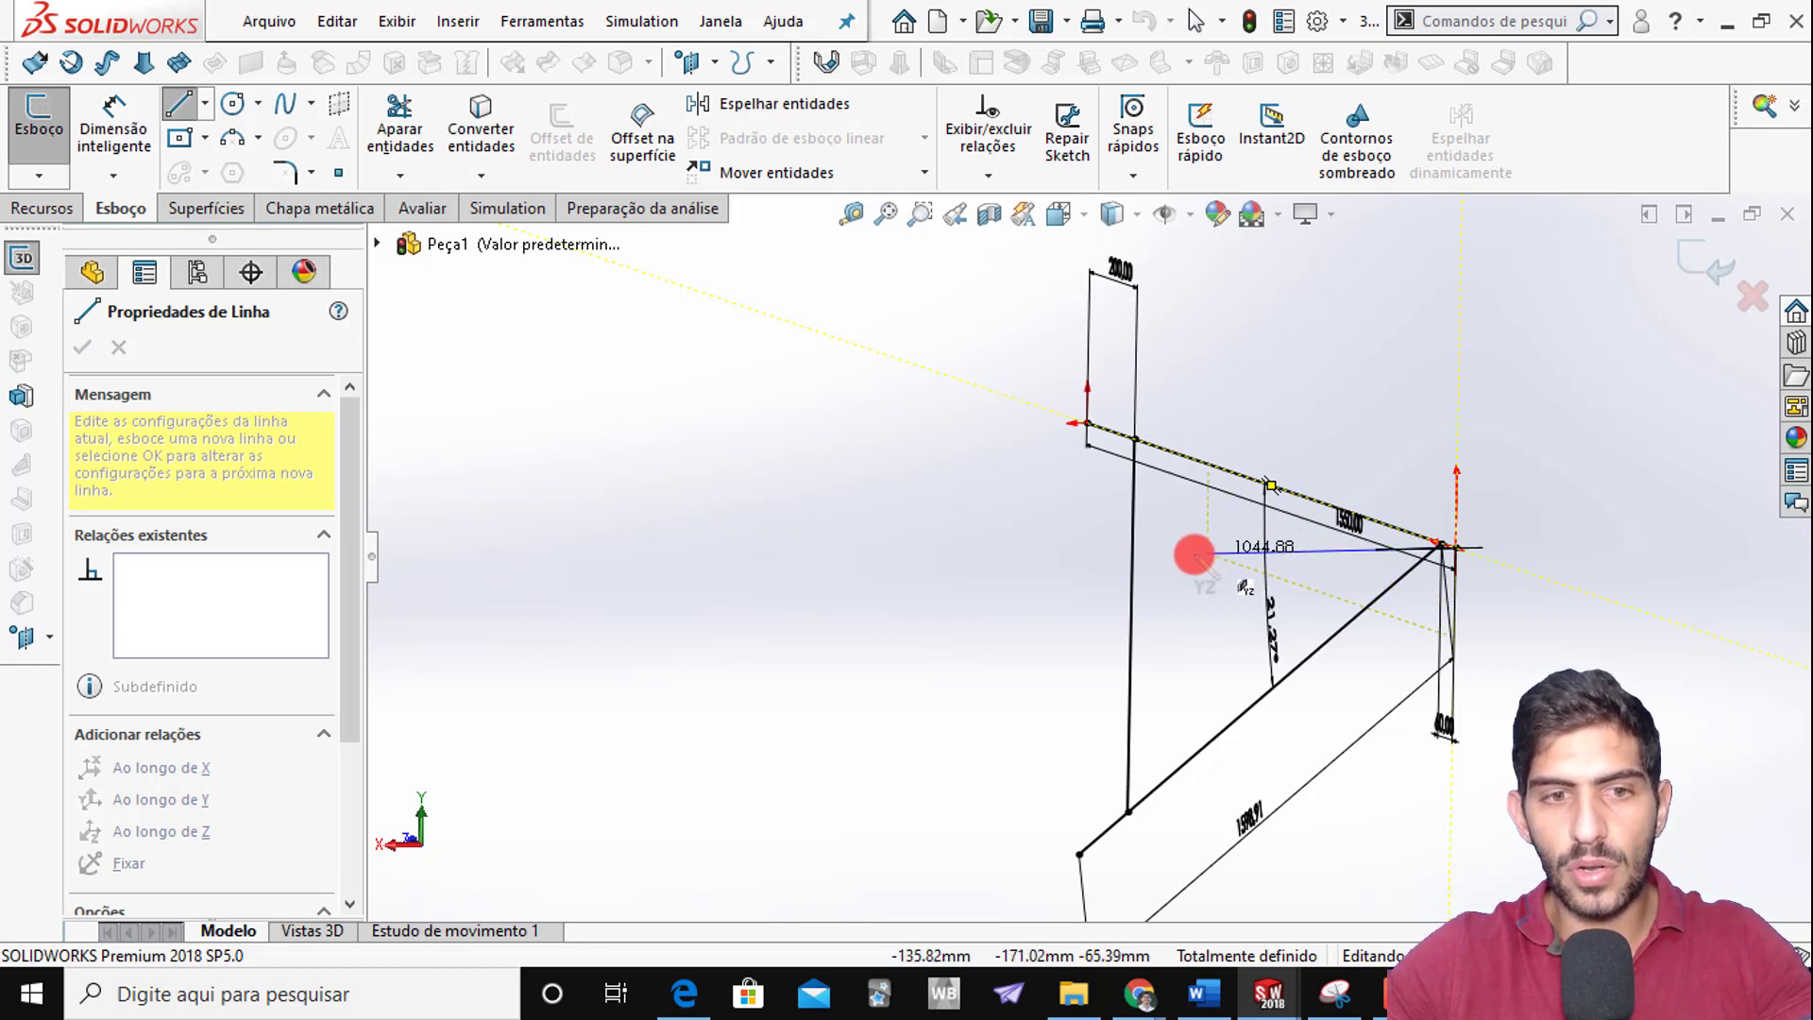
{"action": "key", "text": "Tab"}
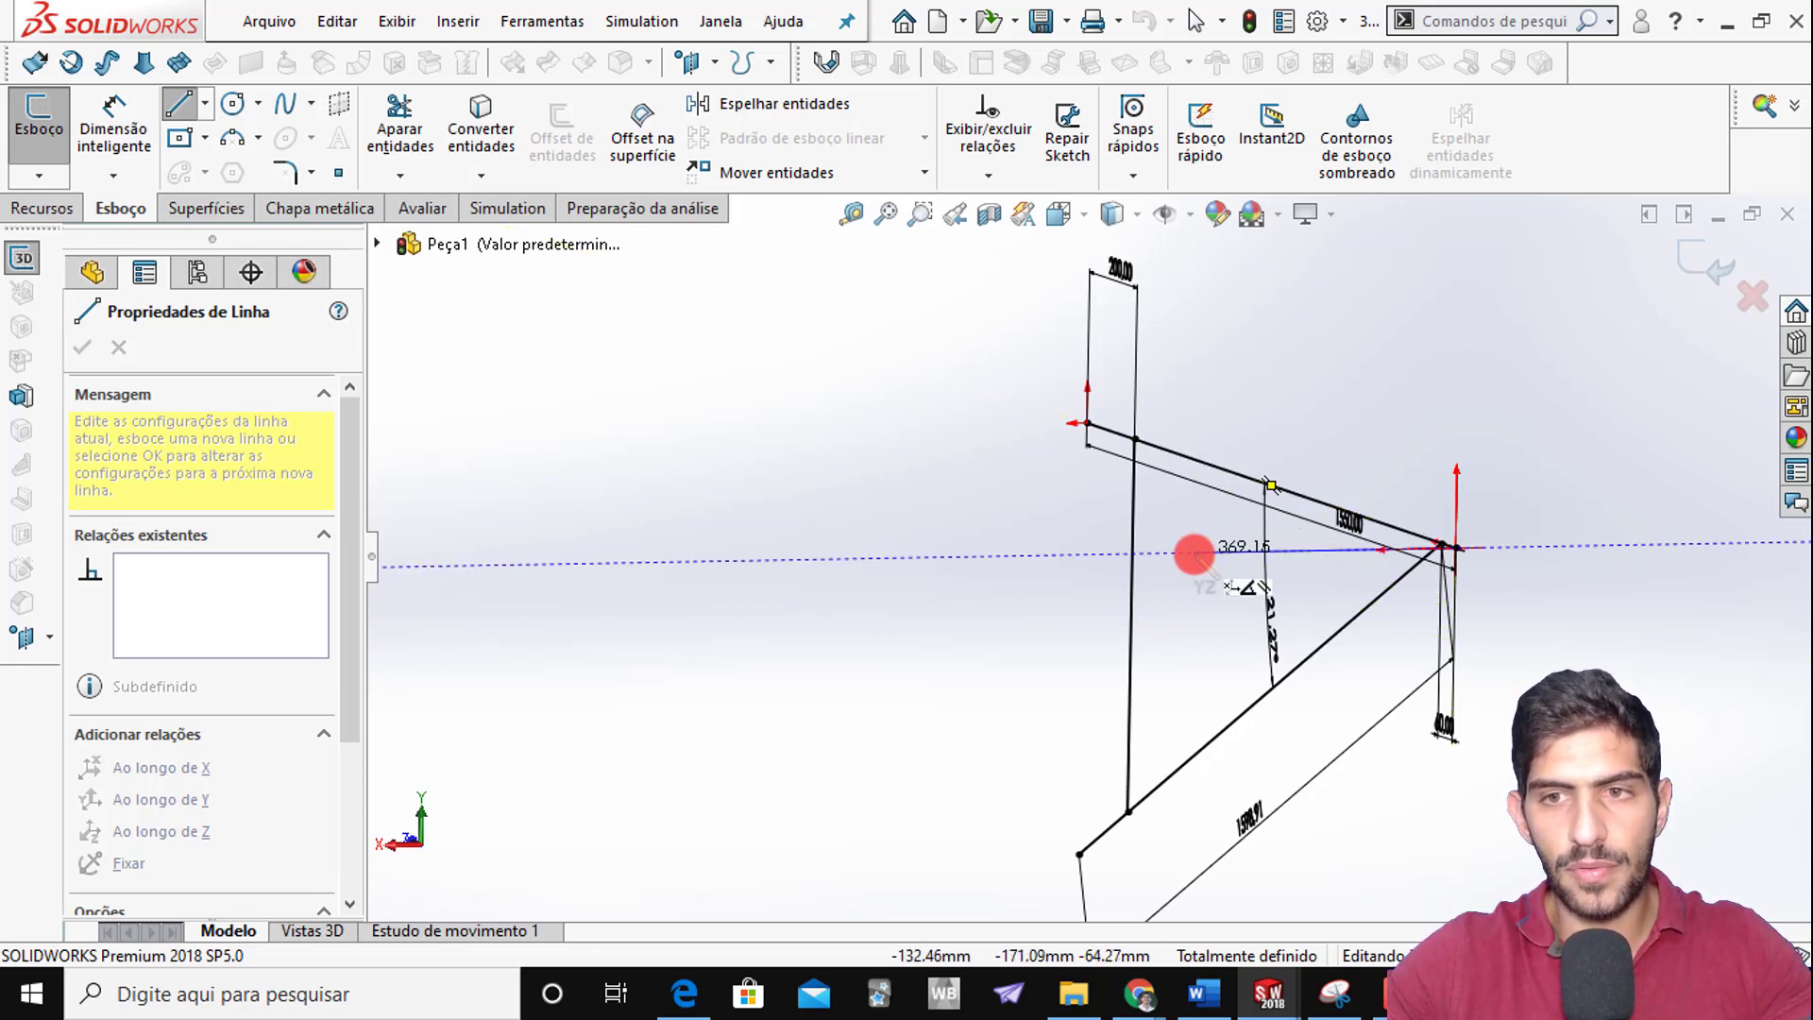
{"action": "middle_click_drag", "start_coordinate": [1195, 555], "coordinate": [1173, 558]}
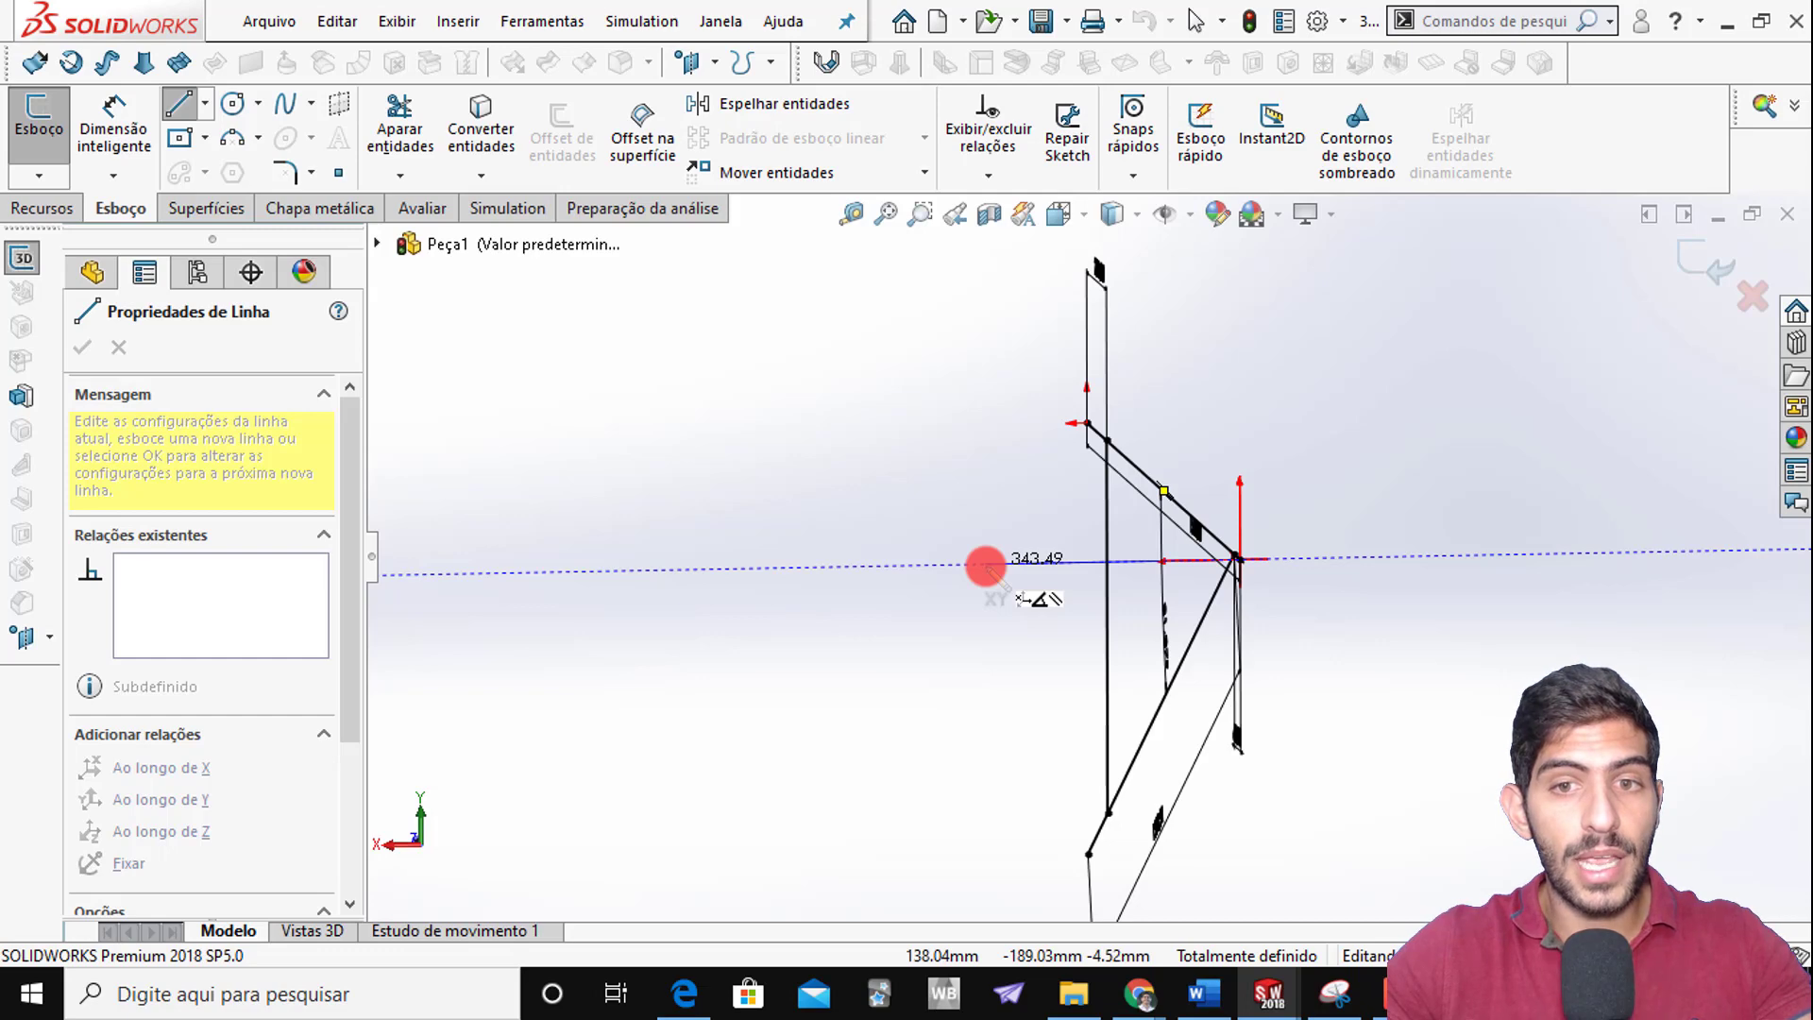
{"action": "mouse_move", "coordinate": [997, 561]}
{"action": "middle_mouse_down"}
{"action": "mouse_move", "coordinate": [1044, 563]}
{"action": "mouse_move", "coordinate": [1055, 601]}
{"action": "middle_mouse_up"}
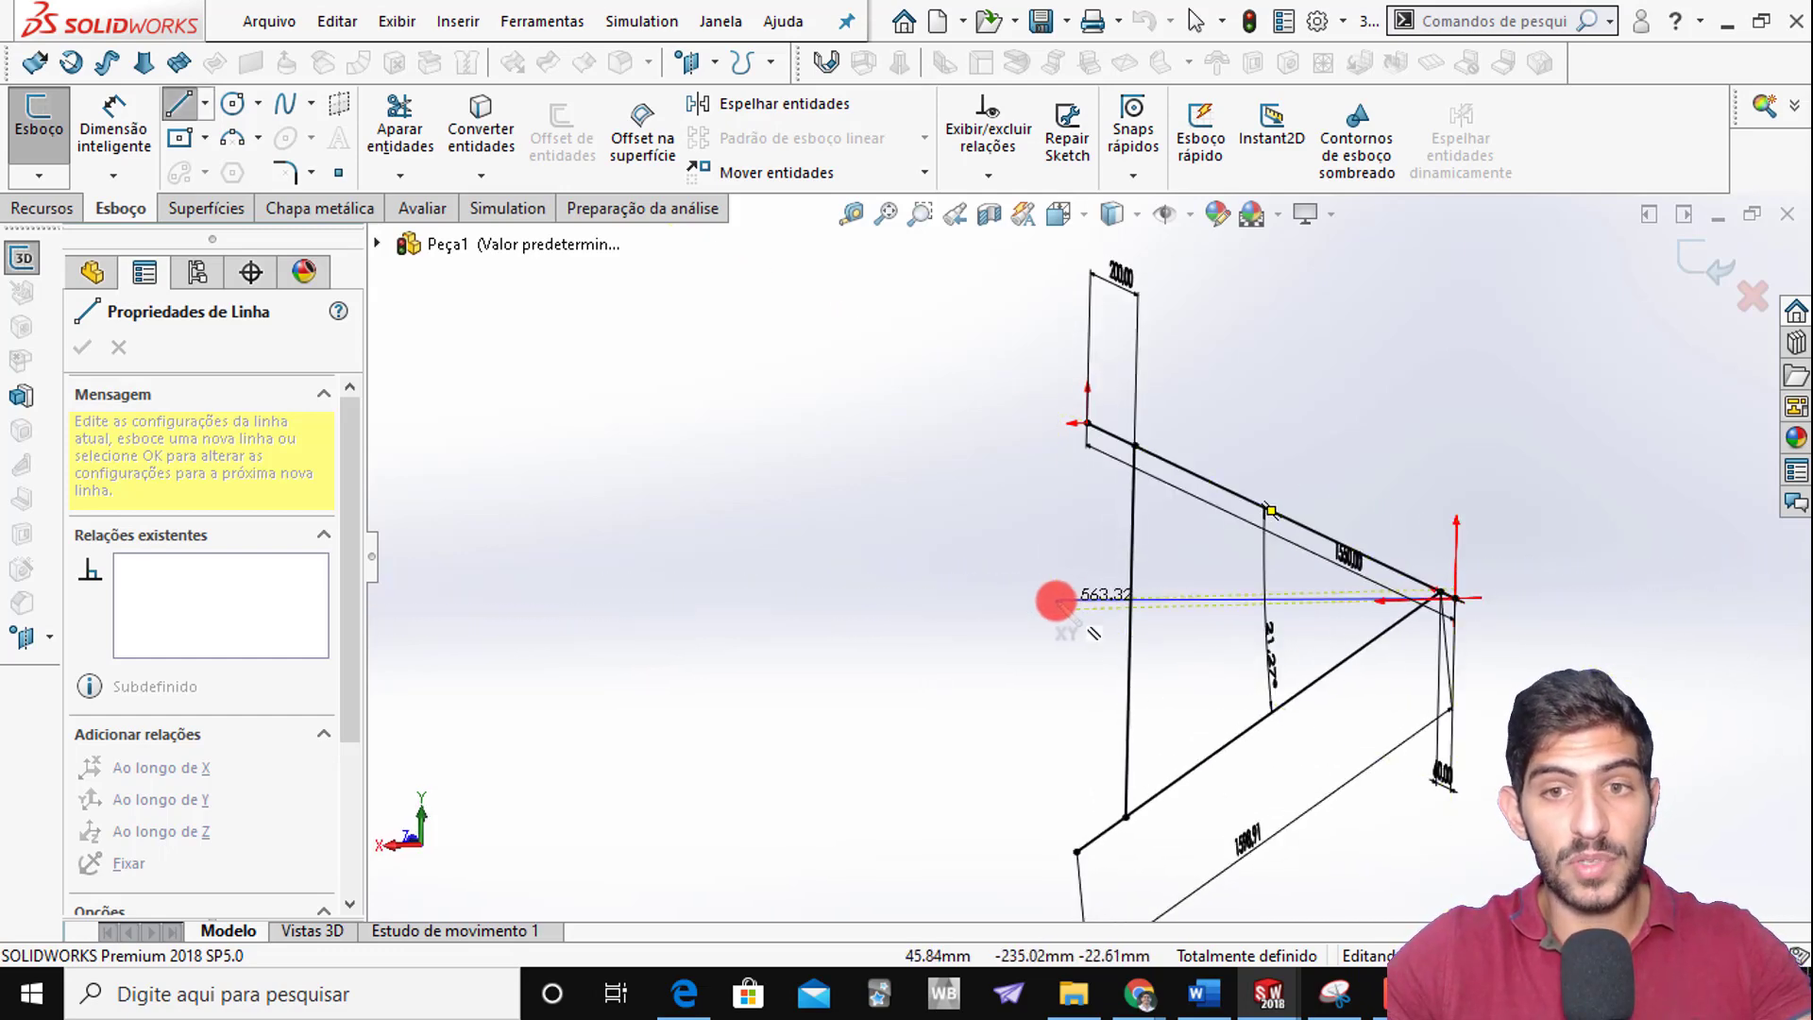
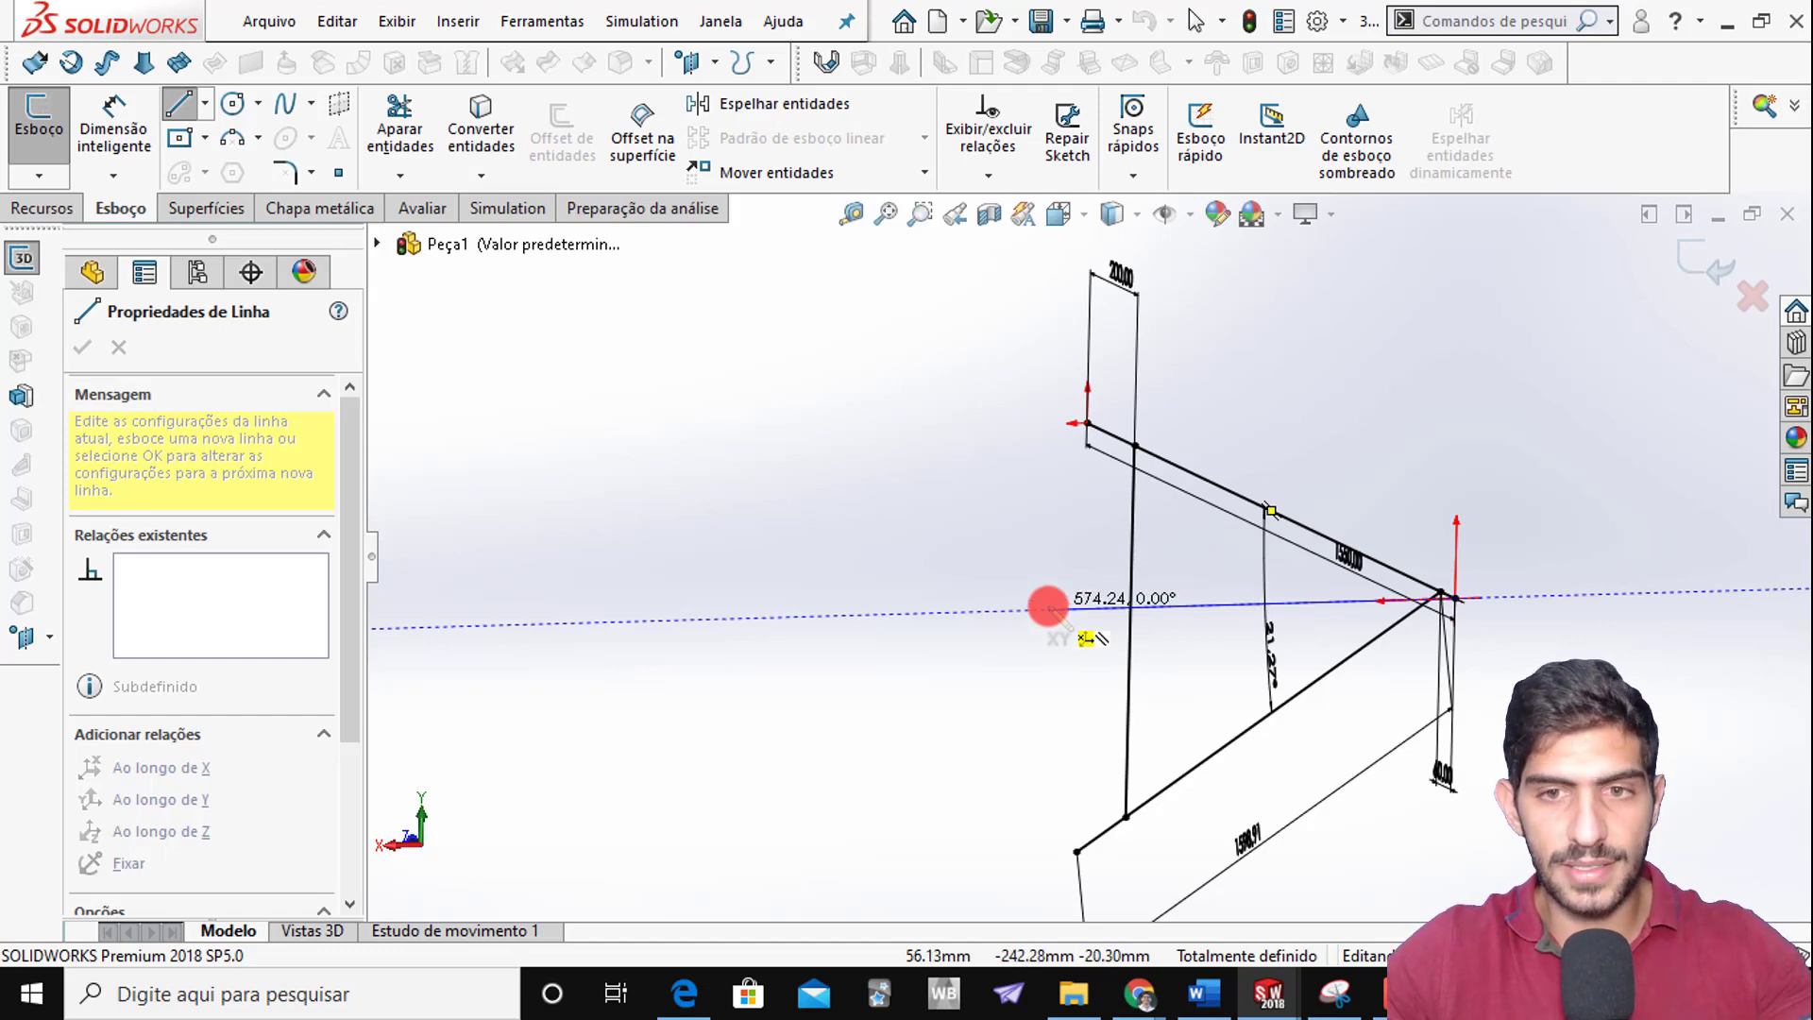
{"action": "left_click", "coordinate": [1048, 612]}
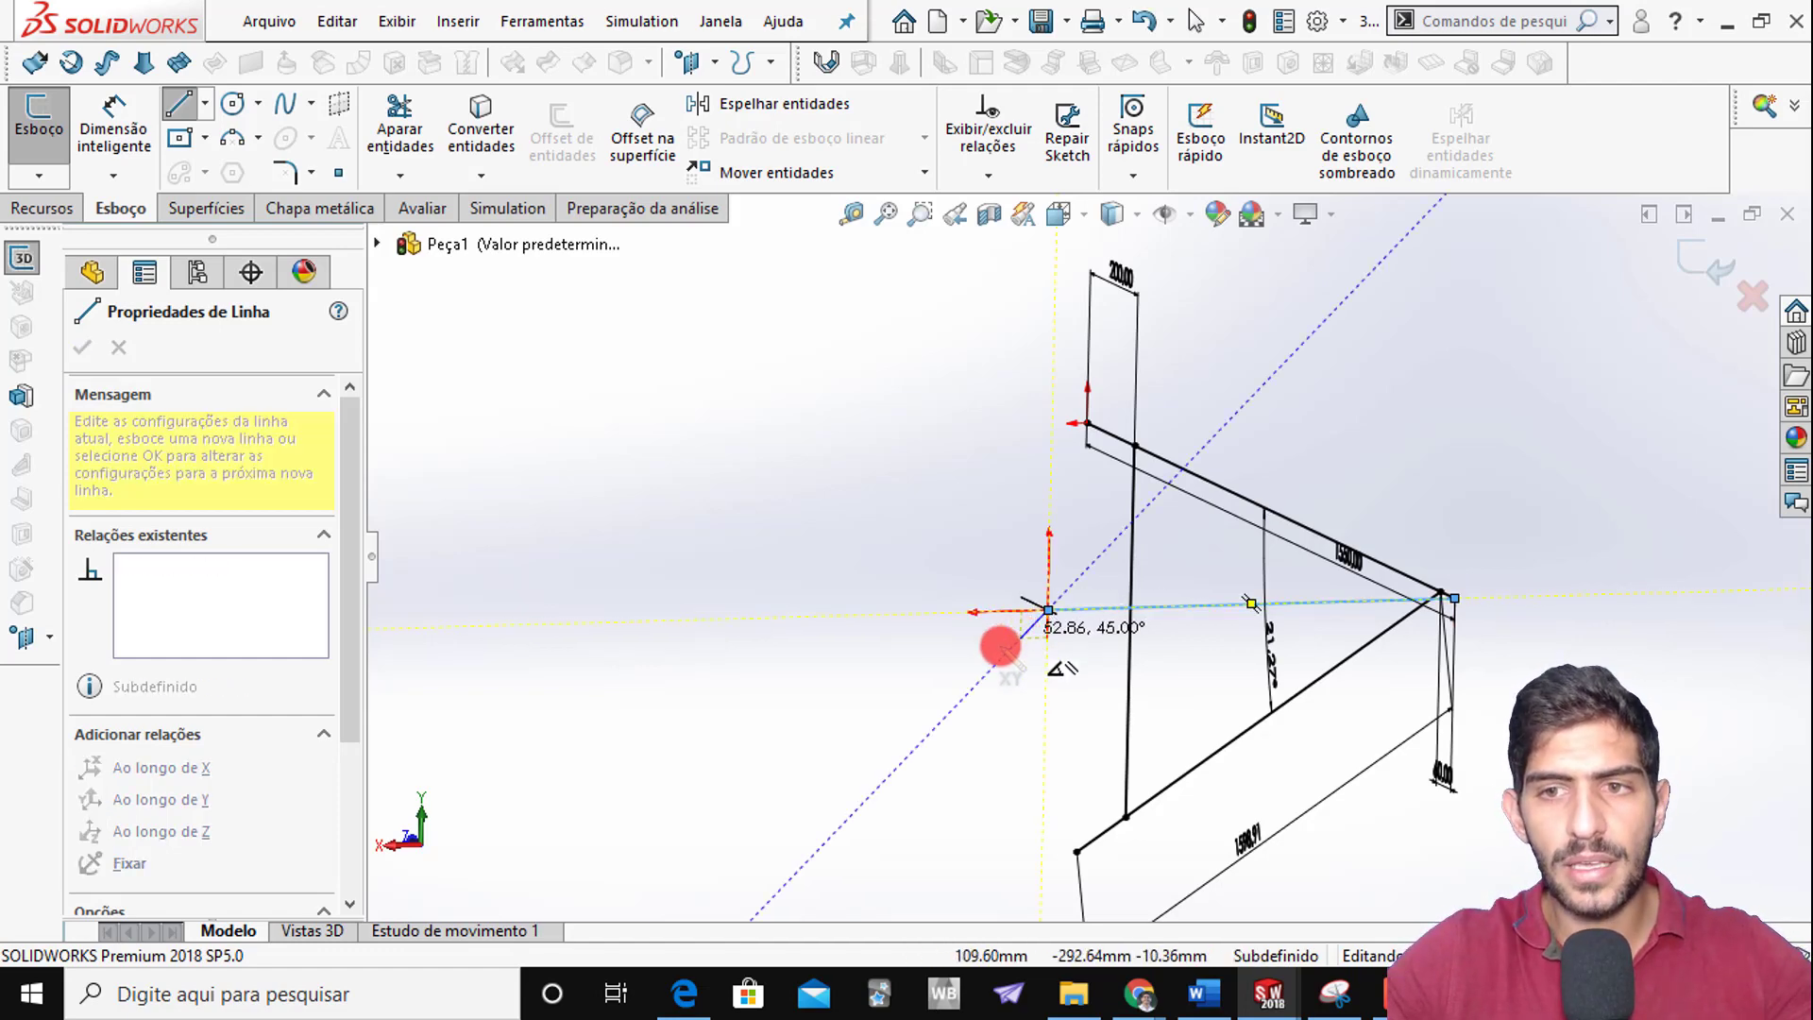
{"action": "key", "text": "Escape"}
Check the width in the PDF drawing's plan view and dimension the front X-direction line to 1000 mm
{"action": "mouse_move", "coordinate": [1086, 650]}
{"action": "middle_mouse_down"}
{"action": "mouse_move", "coordinate": [1108, 653]}
{"action": "mouse_move", "coordinate": [1045, 627]}
{"action": "mouse_move", "coordinate": [910, 639]}
{"action": "mouse_move", "coordinate": [804, 593]}
{"action": "mouse_move", "coordinate": [756, 596]}
{"action": "mouse_move", "coordinate": [779, 612]}
{"action": "mouse_move", "coordinate": [753, 573]}
{"action": "mouse_move", "coordinate": [944, 633]}
{"action": "mouse_move", "coordinate": [951, 668]}
{"action": "mouse_move", "coordinate": [923, 636]}
{"action": "middle_mouse_up"}
{"action": "scroll", "coordinate": [688, 569], "scroll_direction": "up", "scroll_amount": 4}
{"action": "key", "text": "s"}
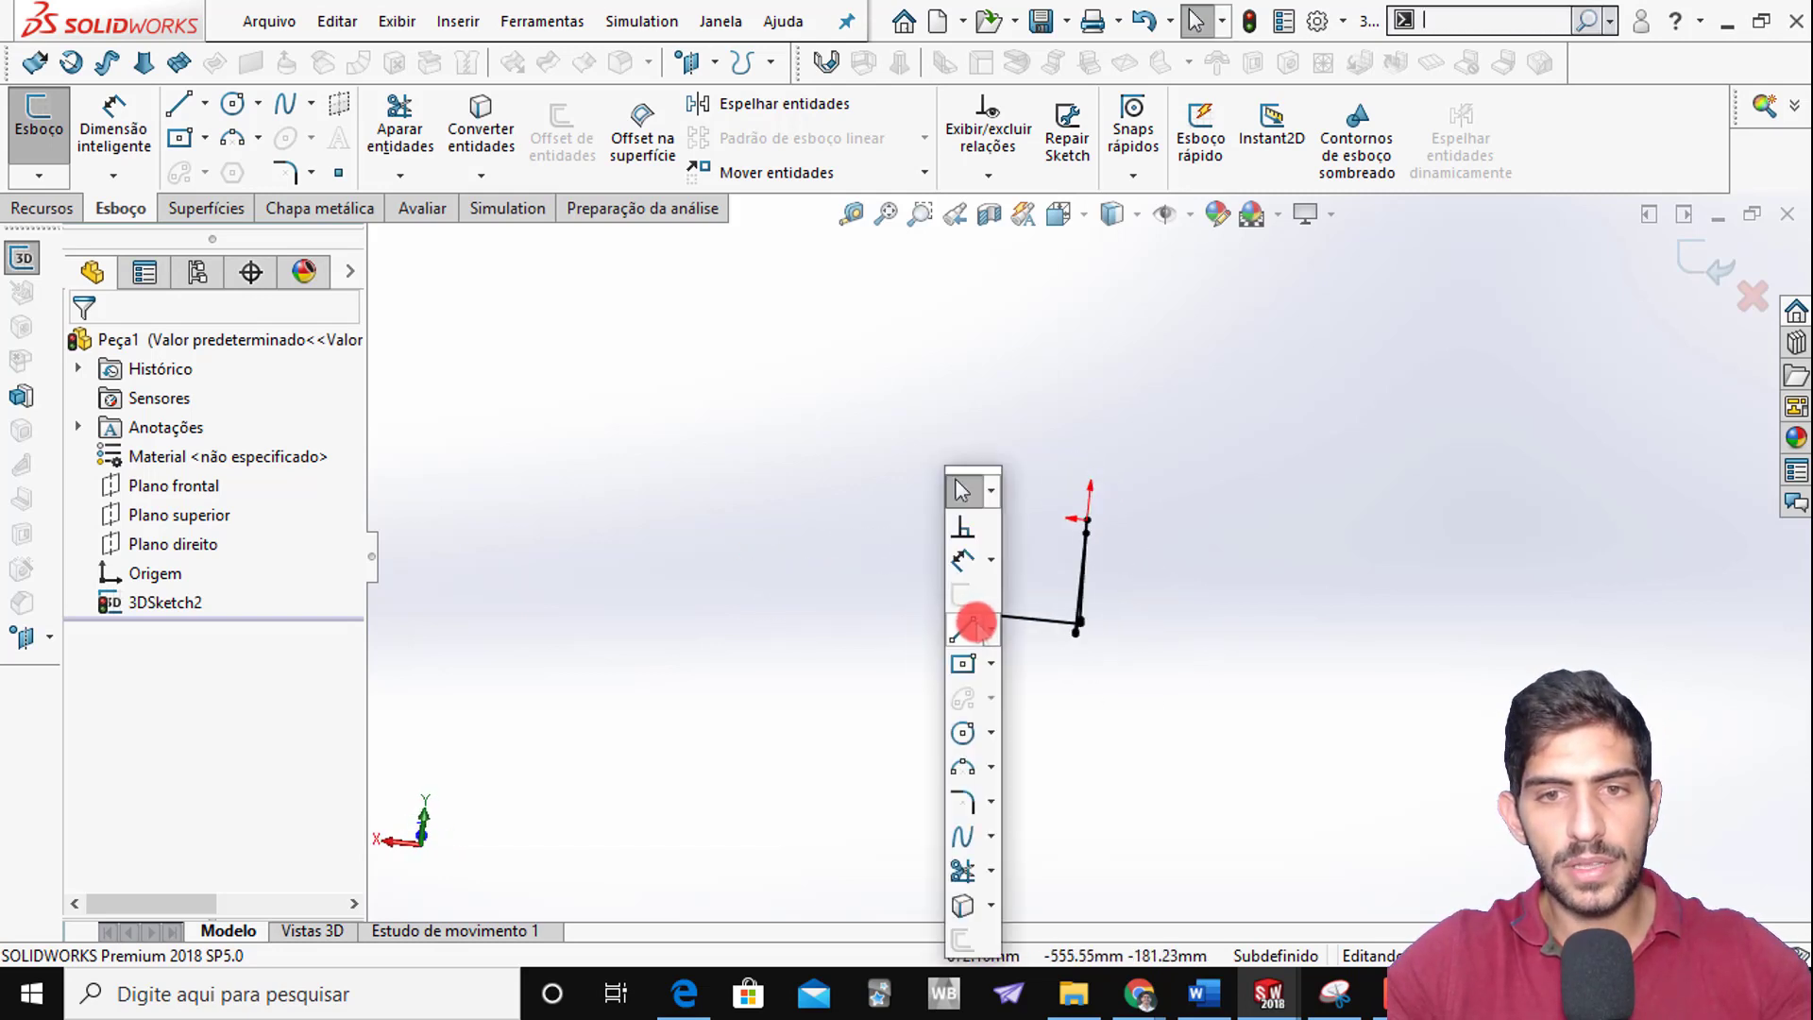
{"action": "left_click", "coordinate": [964, 565]}
{"action": "left_click", "coordinate": [982, 613]}
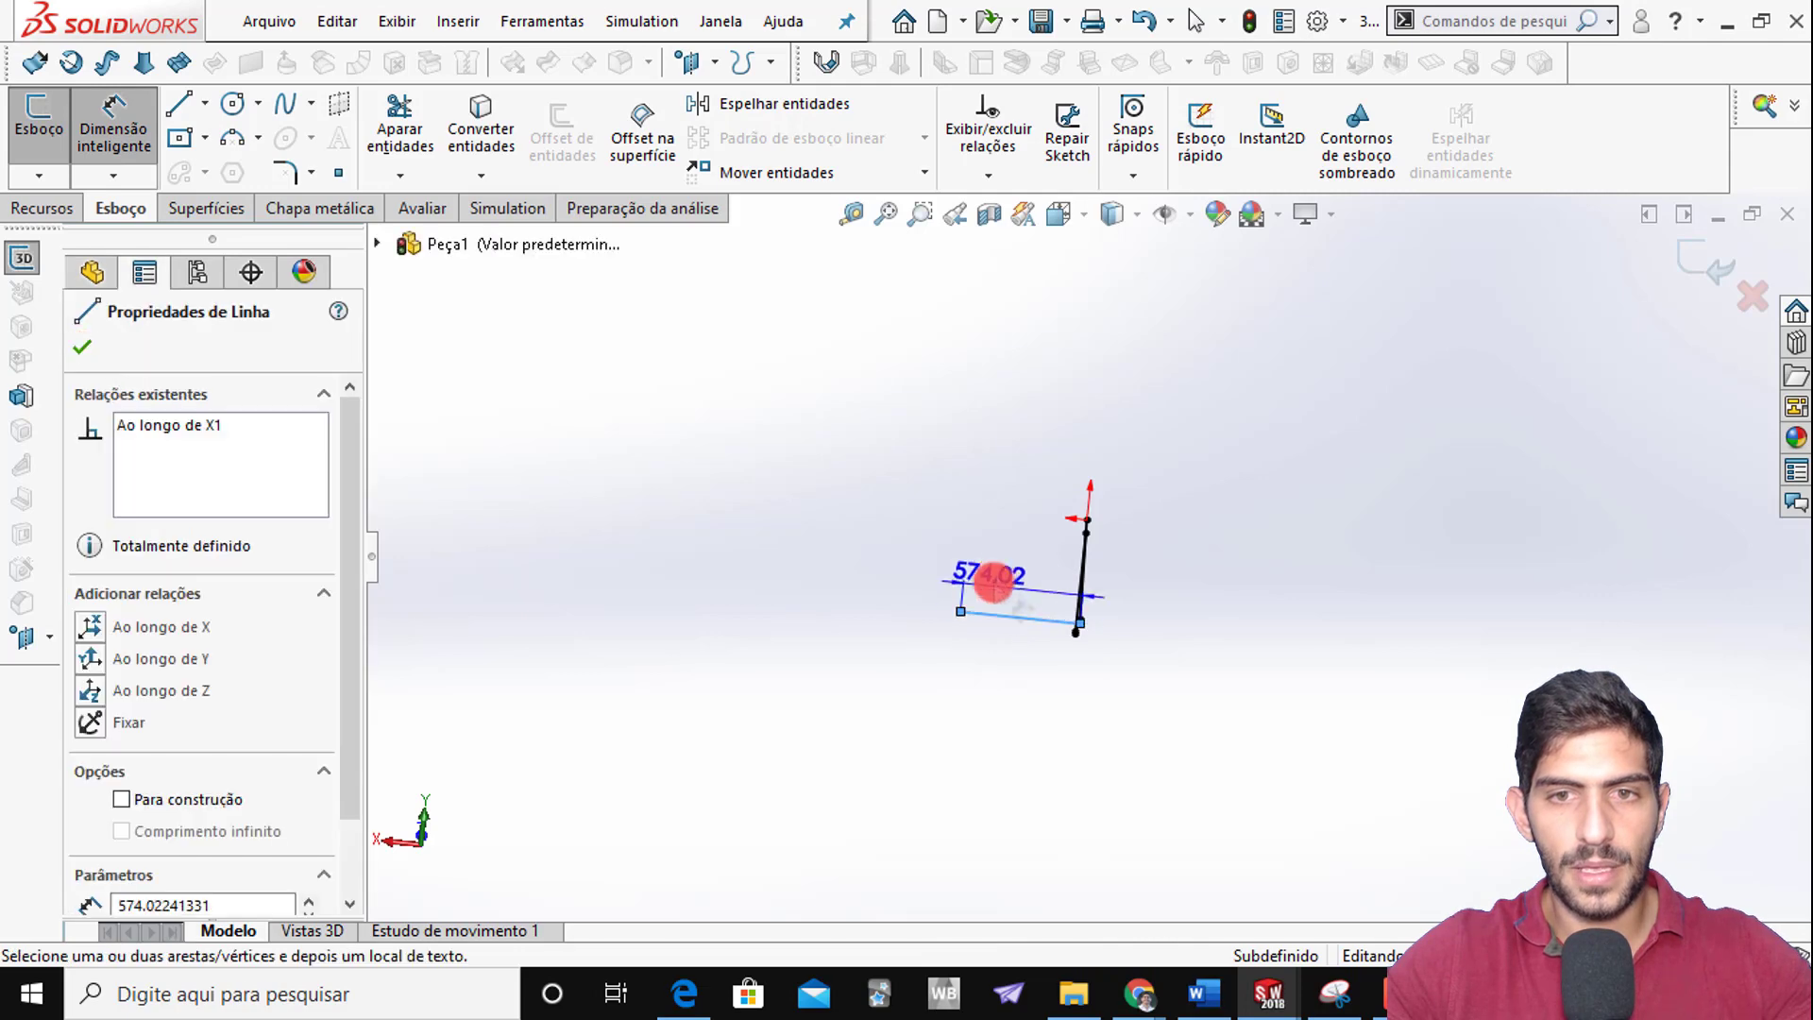
{"action": "left_click", "coordinate": [998, 573]}
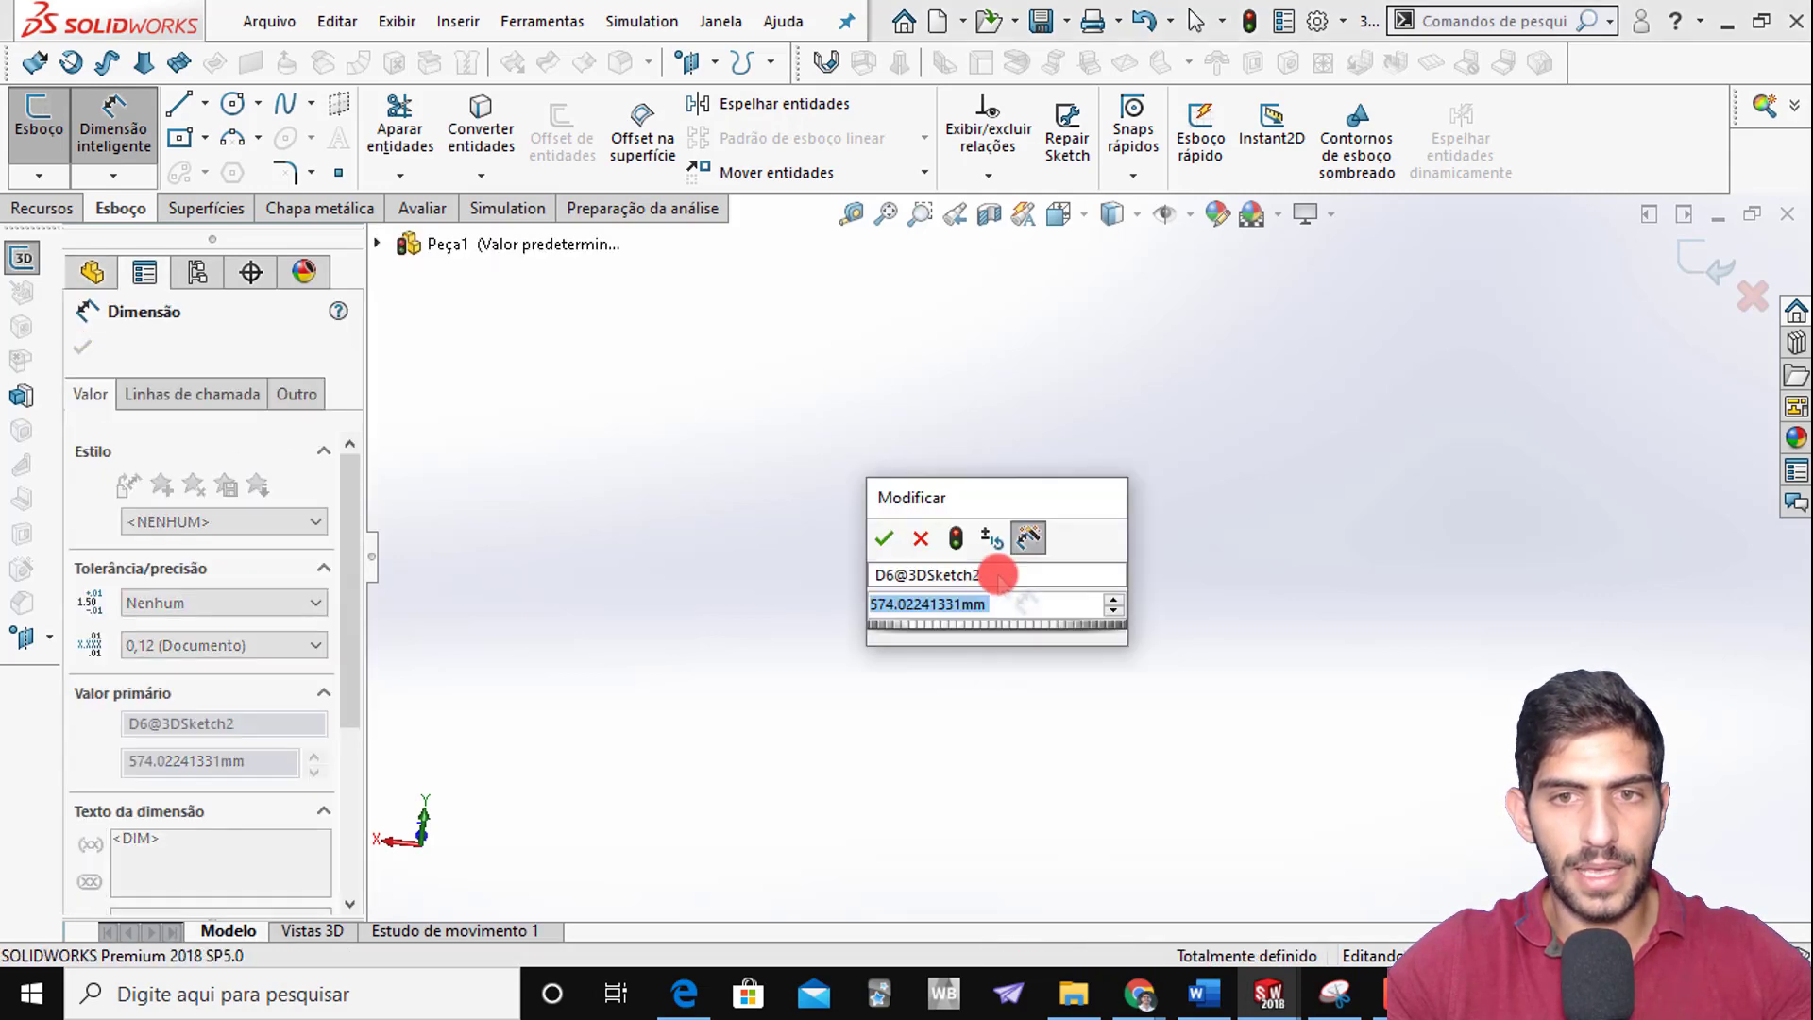
{"action": "key", "text": "alt+Tab"}
{"action": "scroll", "coordinate": [1012, 746], "scroll_direction": "down", "scroll_amount": 3}
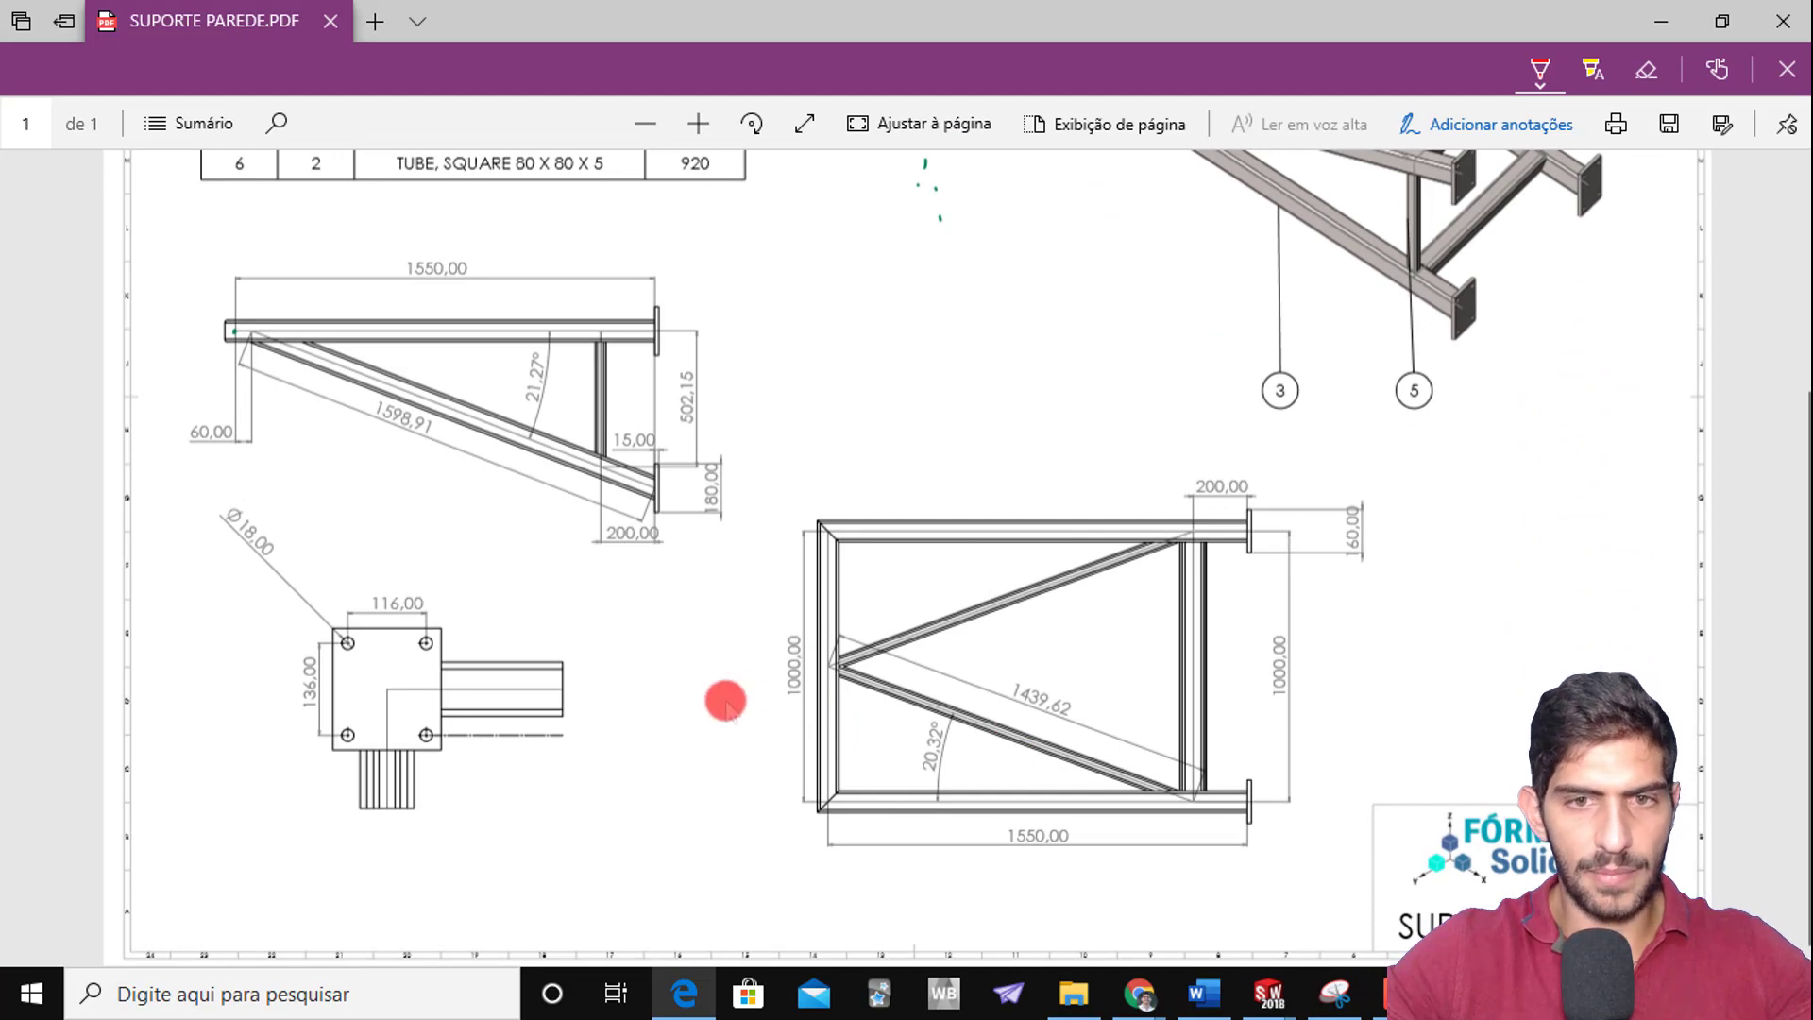
{"action": "key", "text": "alt+Tab"}
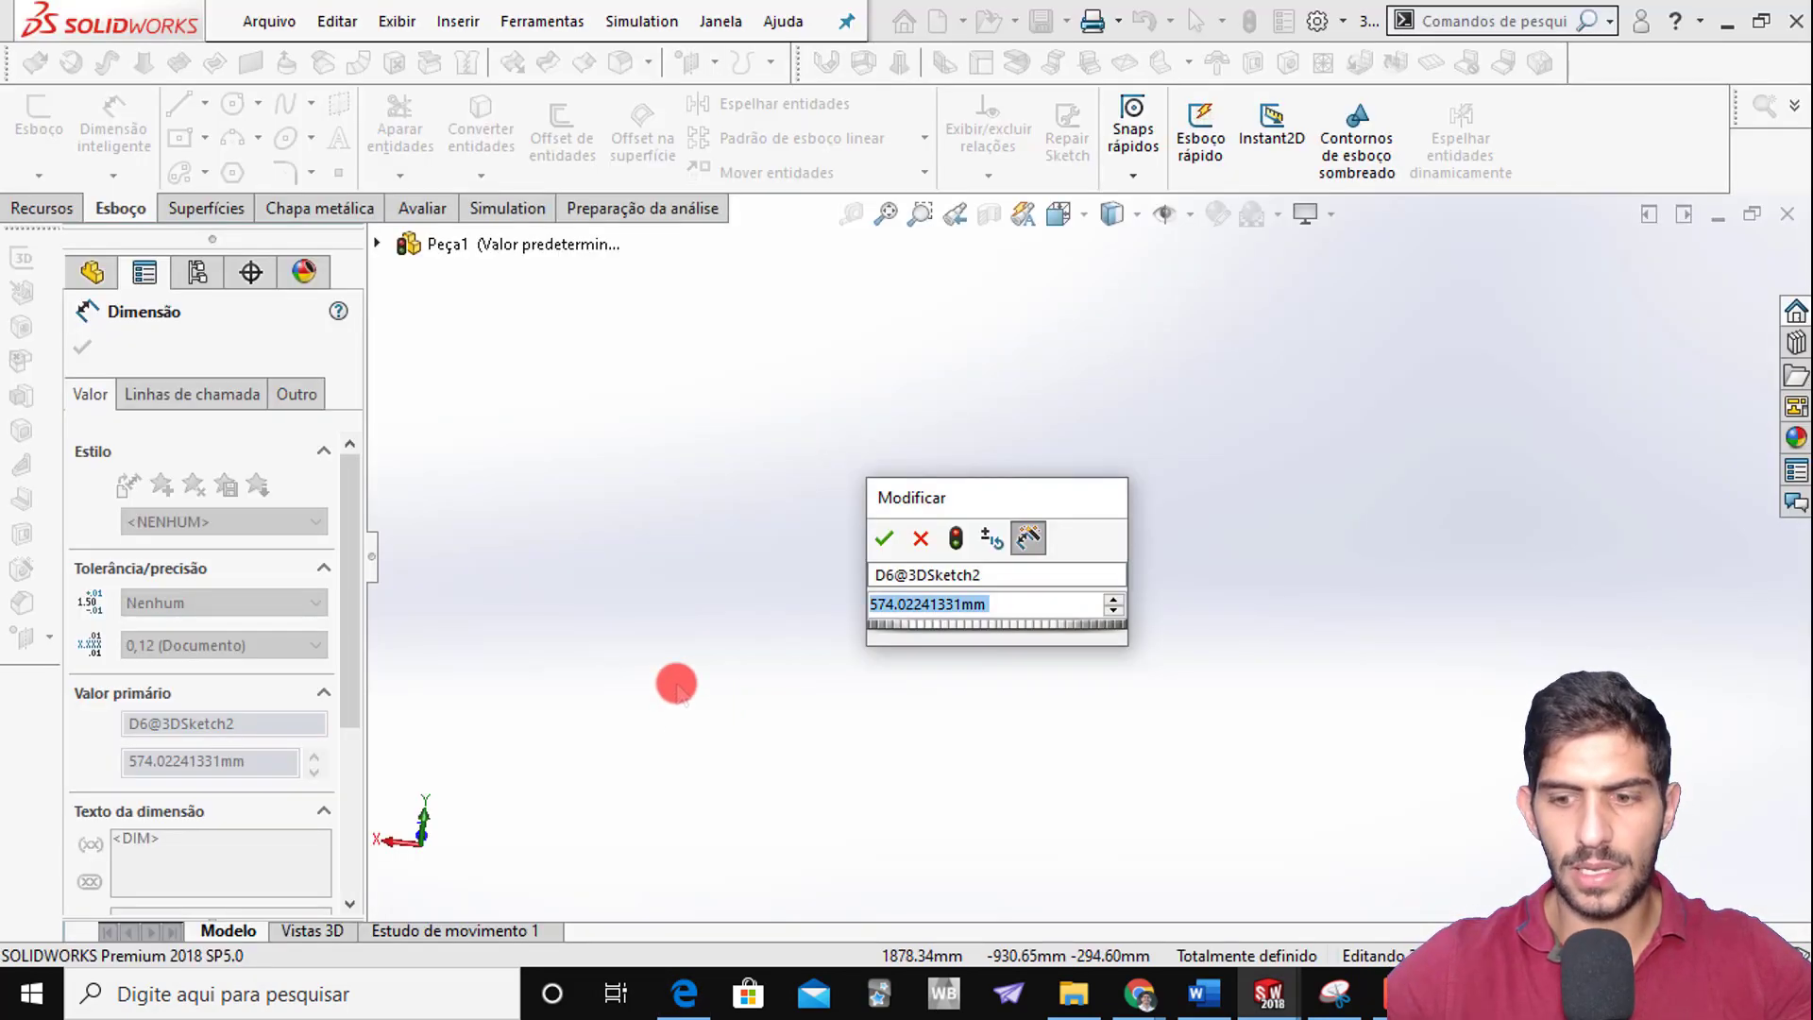
{"action": "type", "text": "600"}
{"action": "key", "text": "Return"}
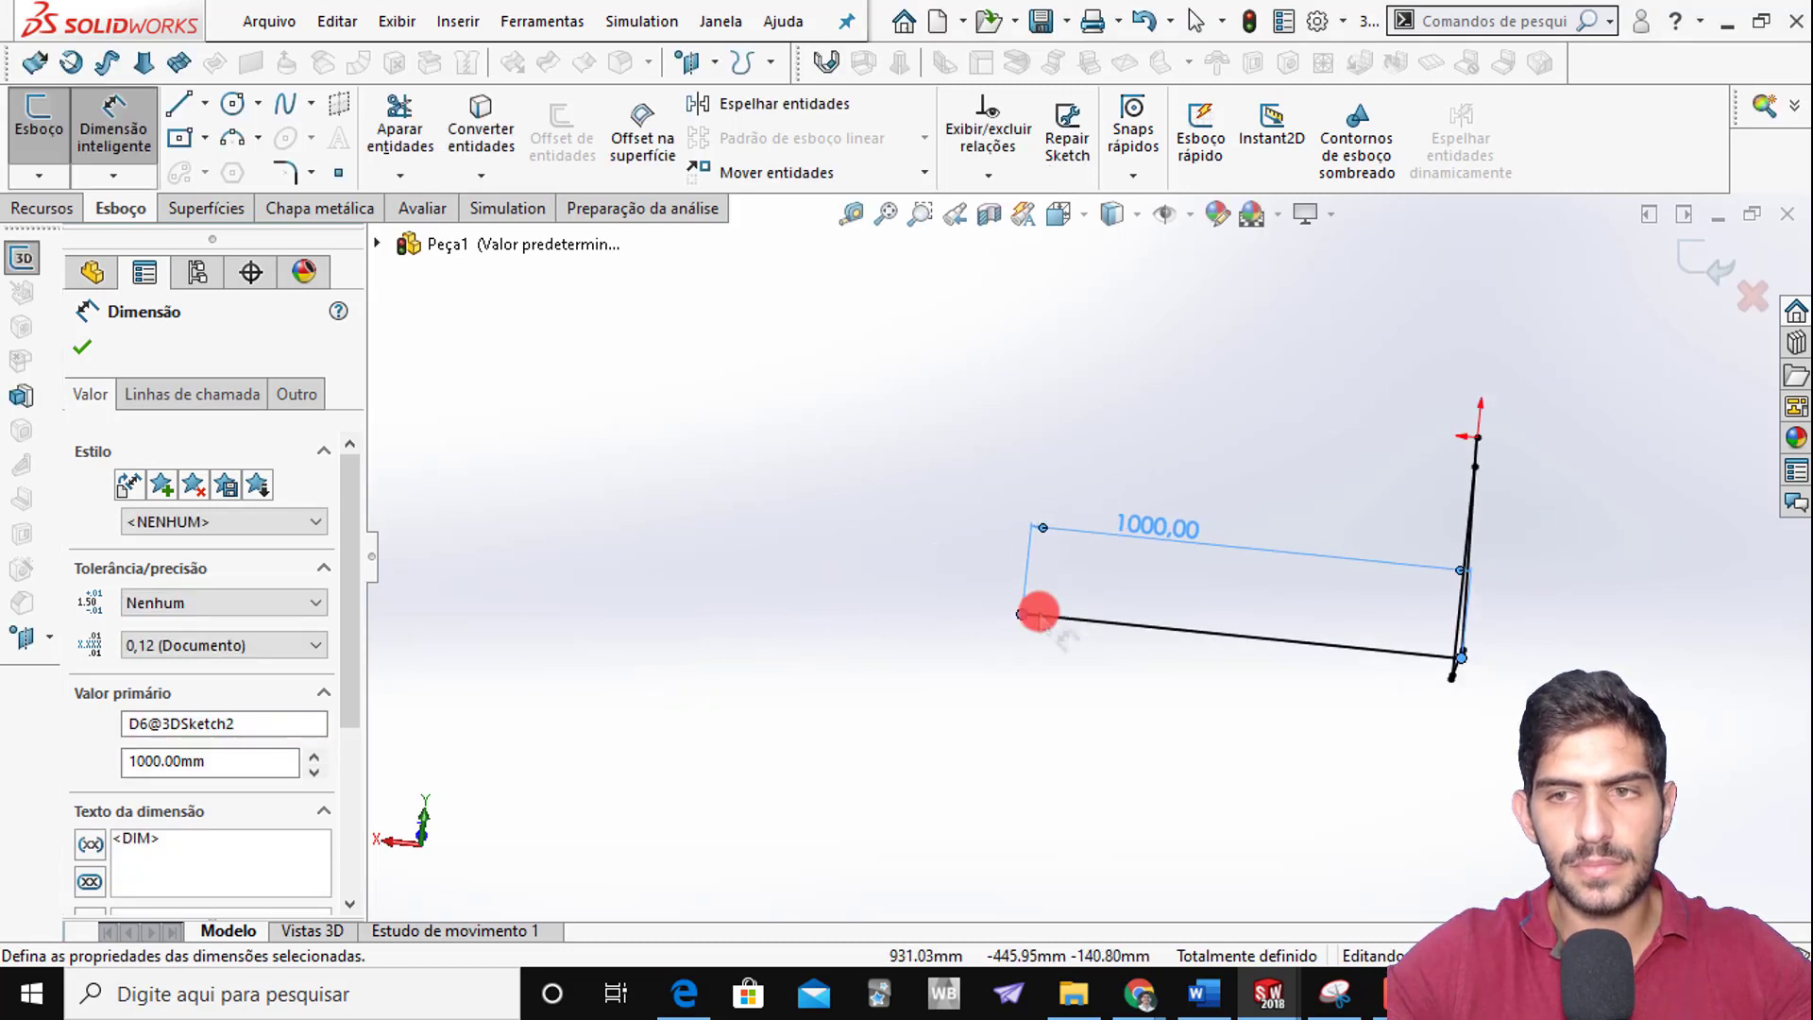
{"action": "left_click", "coordinate": [1003, 427]}
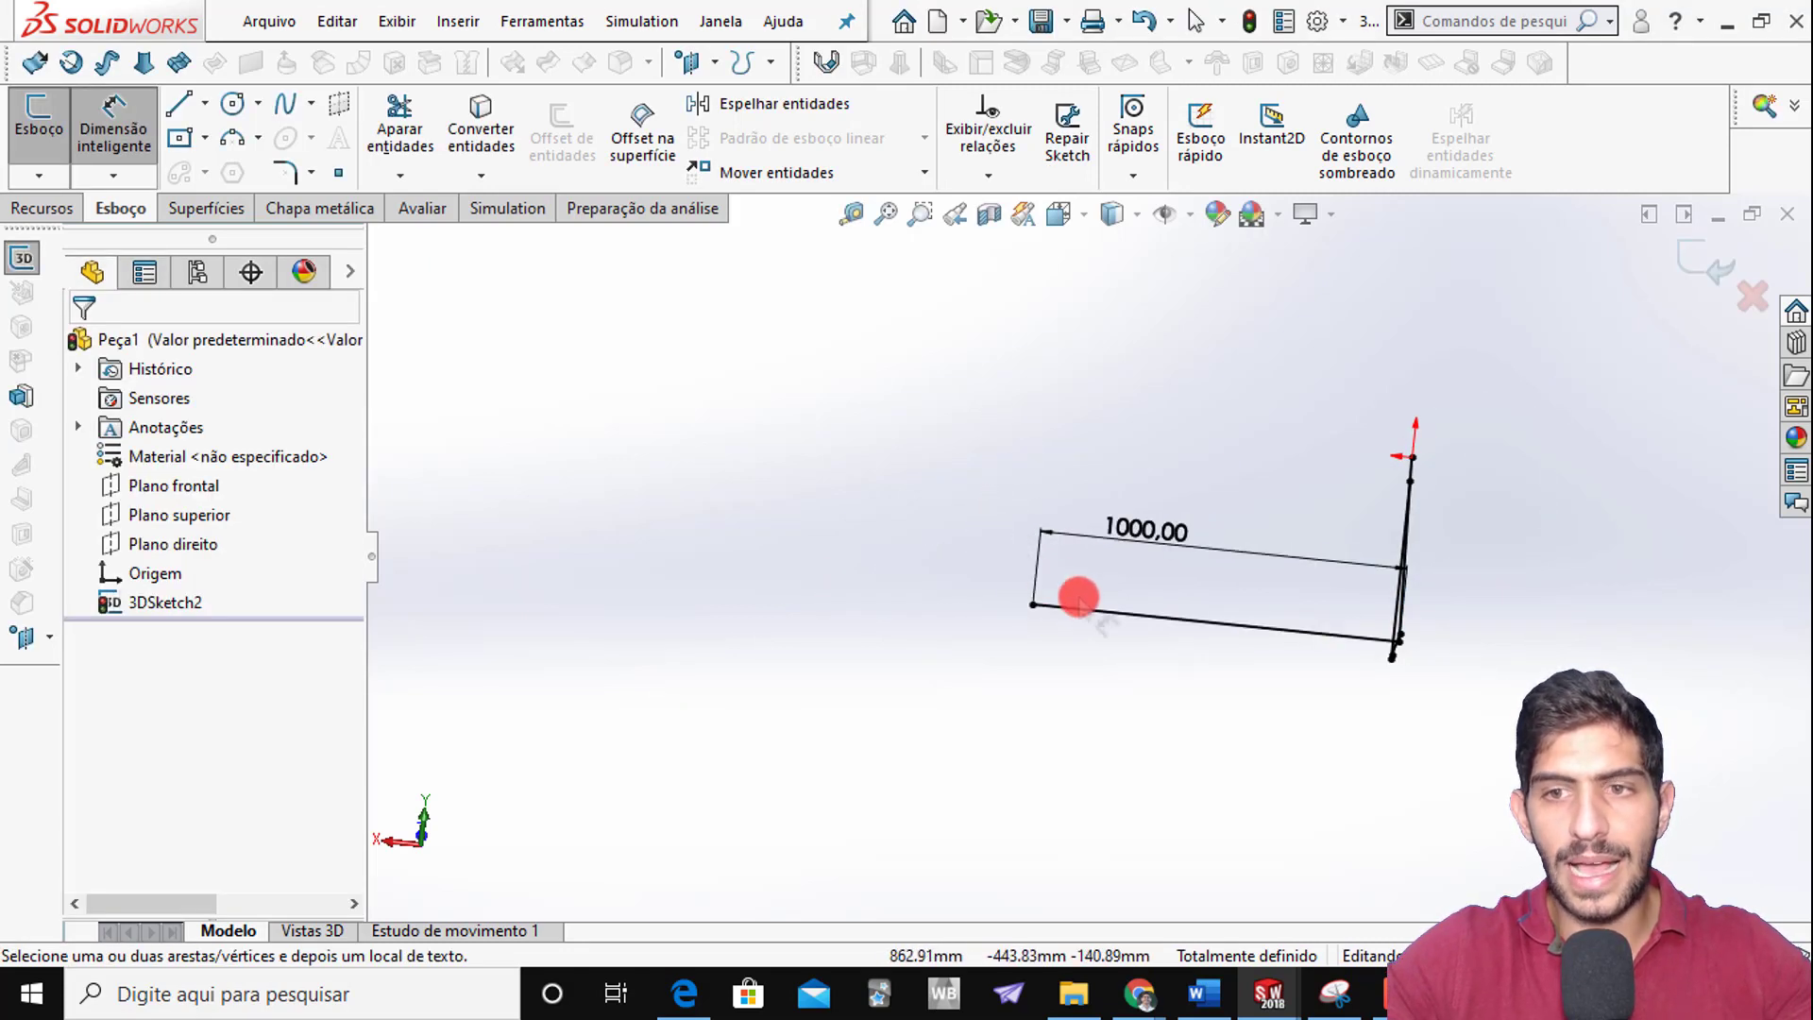
Sketch a line about 1552 mm long along the Z axis from the free end of the 1000 mm line back toward the wall side
{"action": "mouse_move", "coordinate": [1079, 597]}
{"action": "middle_mouse_down"}
{"action": "mouse_move", "coordinate": [1153, 554]}
{"action": "mouse_move", "coordinate": [1228, 572]}
{"action": "middle_mouse_up"}
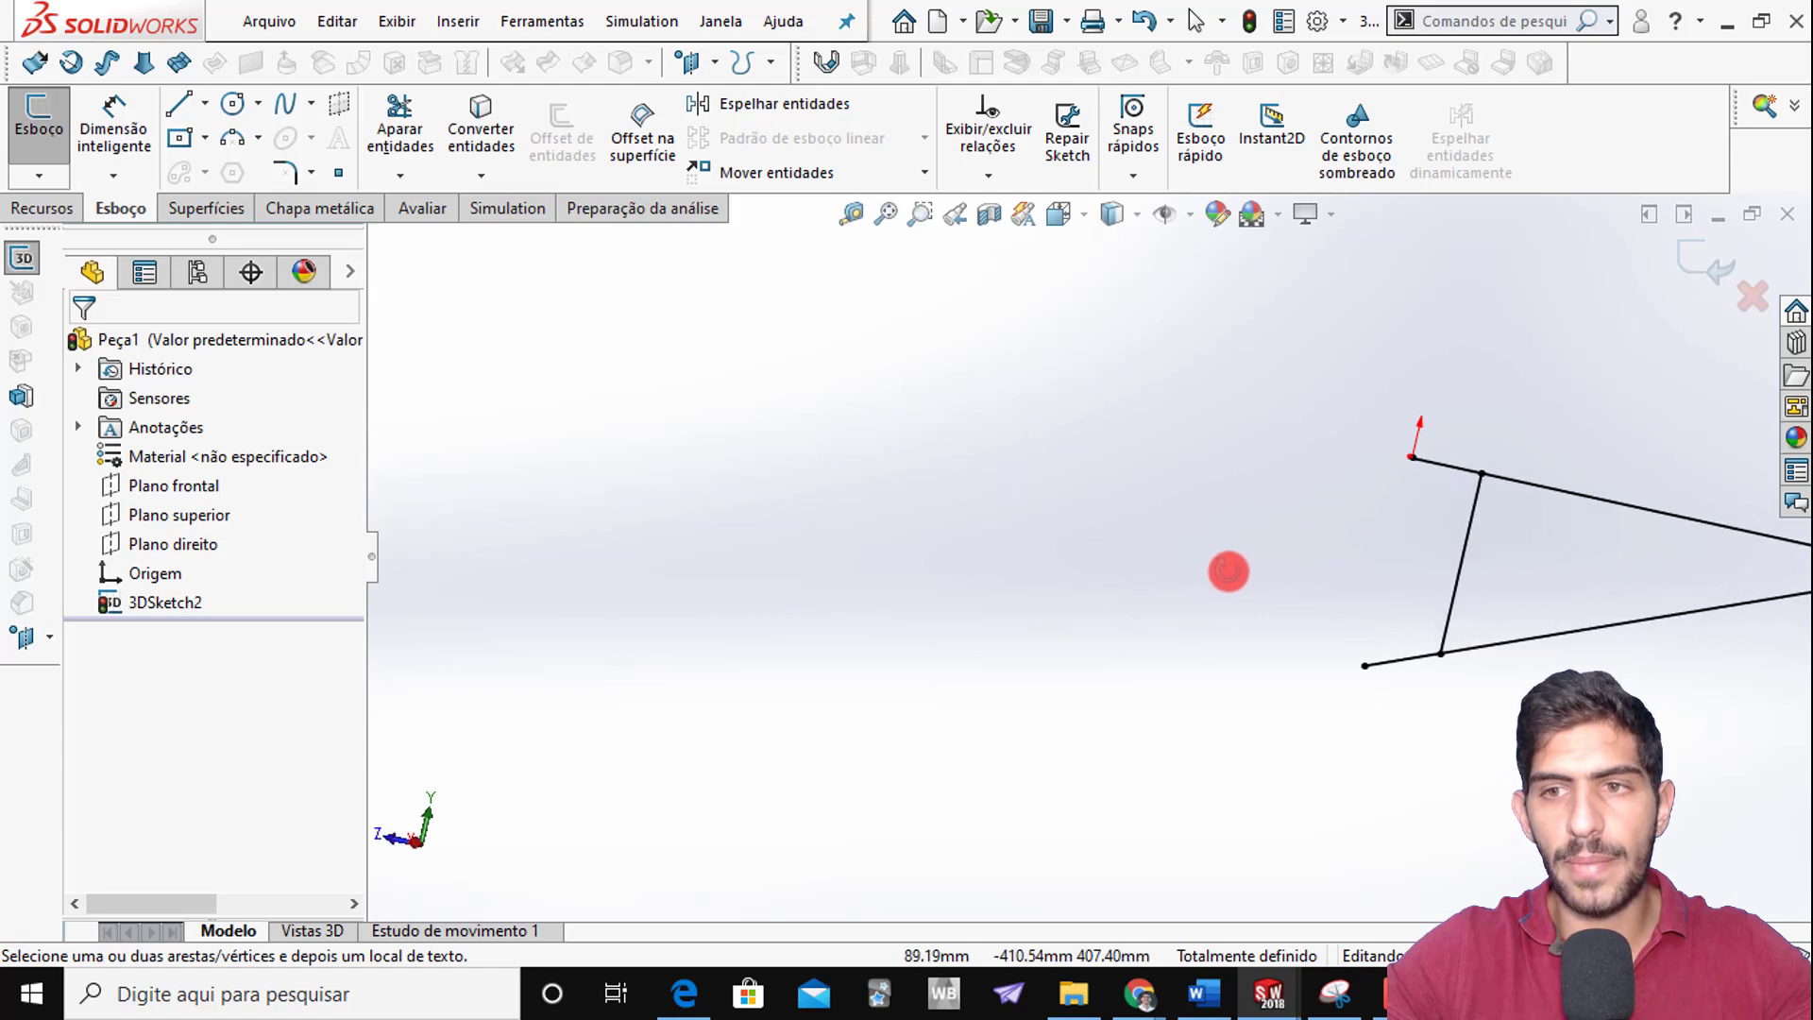
{"action": "scroll", "coordinate": [1379, 611], "scroll_direction": "up", "scroll_amount": 5}
{"action": "key", "text": "space"}
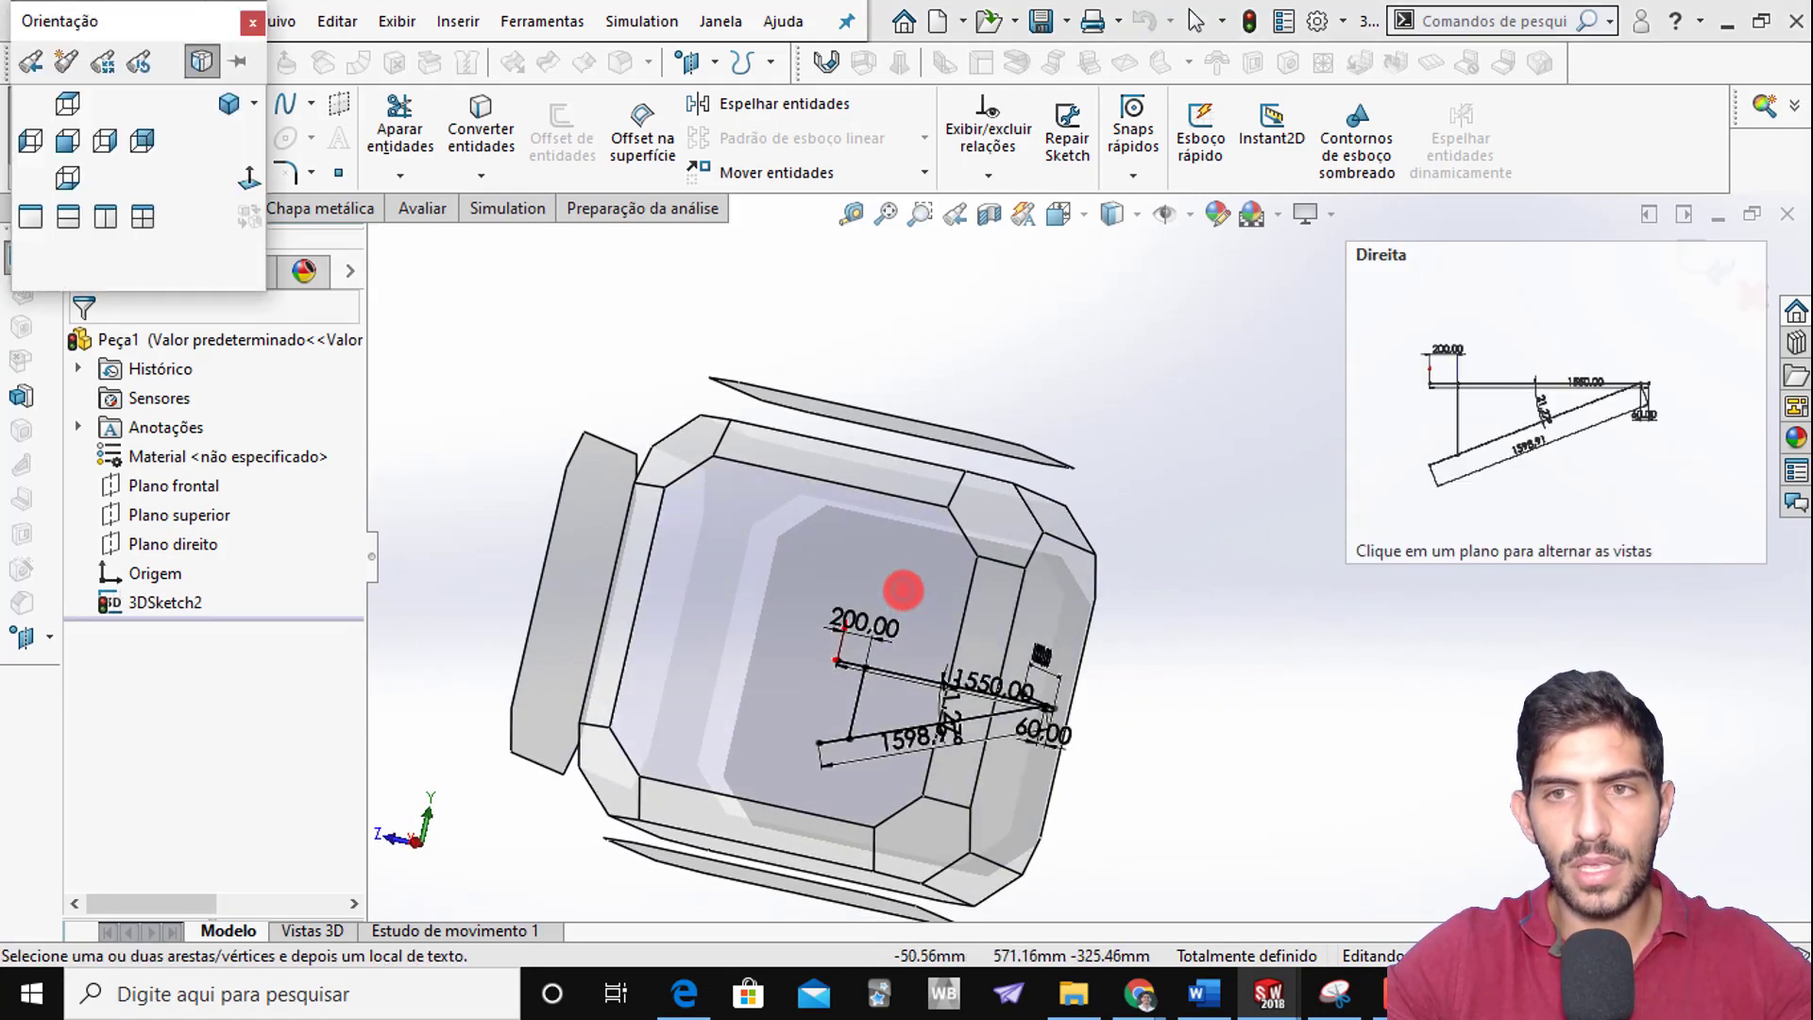
{"action": "left_click", "coordinate": [904, 591]}
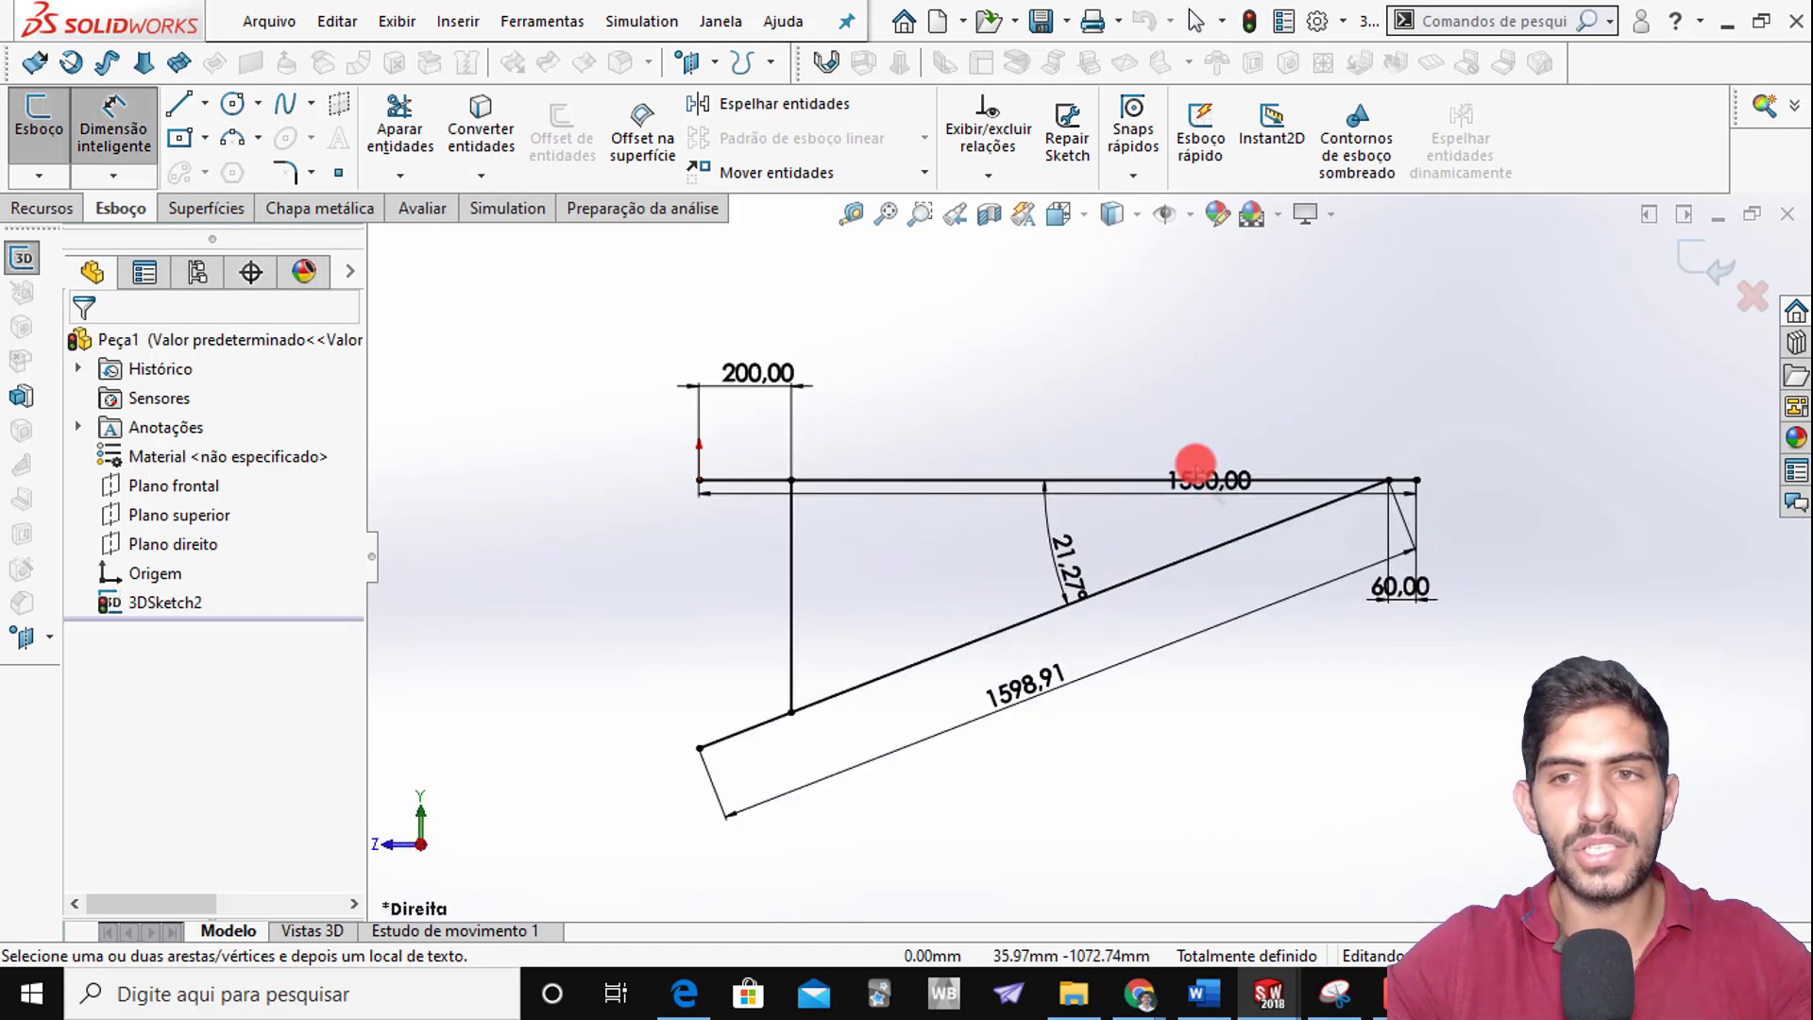
{"action": "left_click", "coordinate": [1197, 474]}
{"action": "left_click", "coordinate": [1433, 496]}
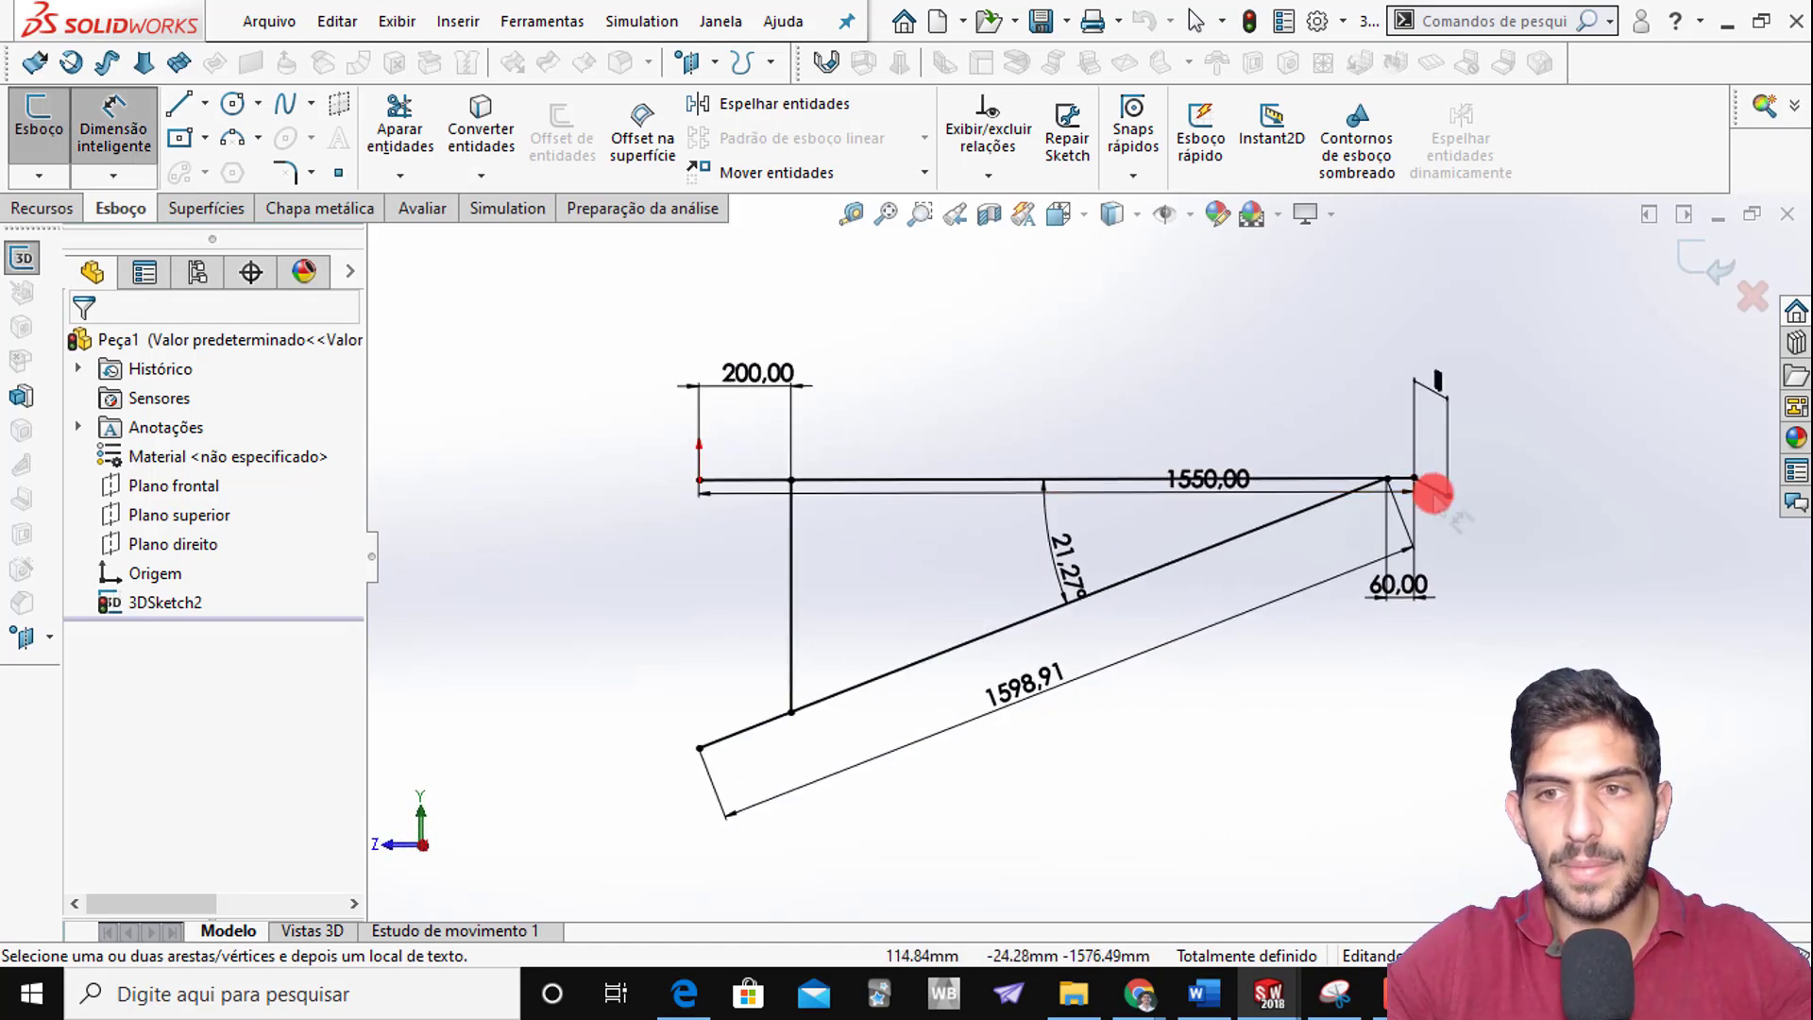
{"action": "key", "text": "Escape"}
{"action": "key", "text": "s"}
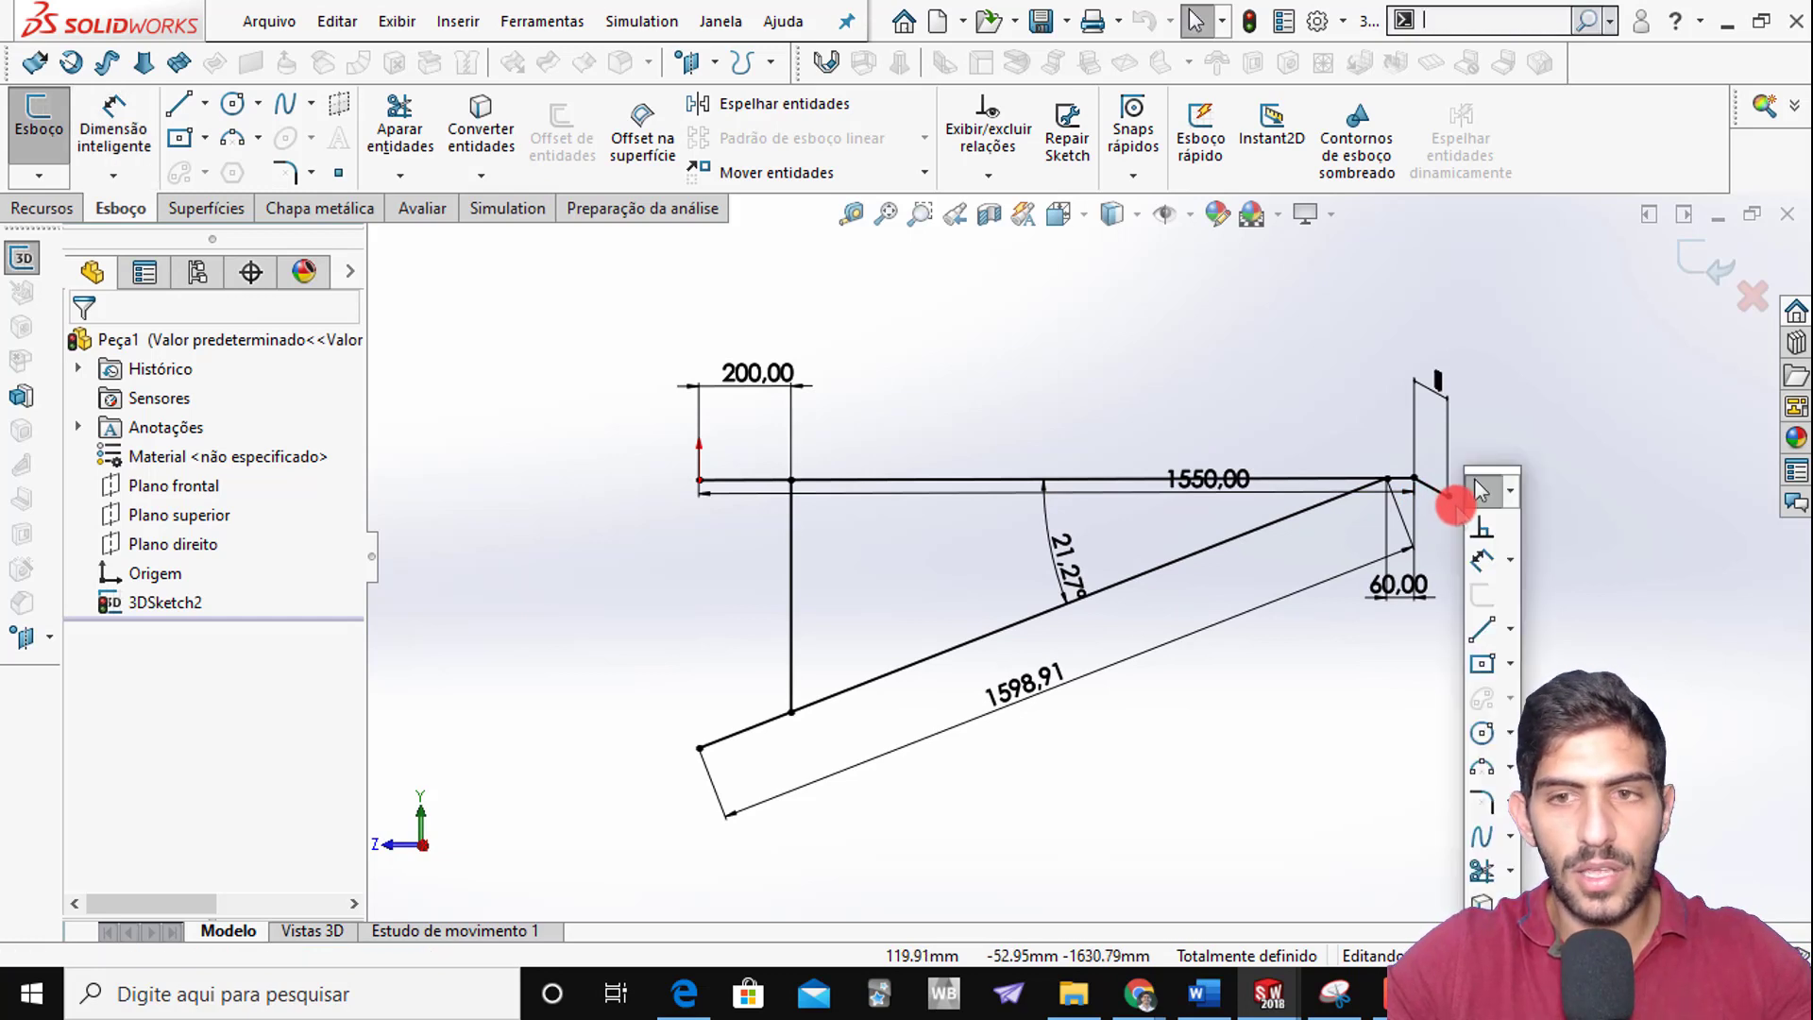
{"action": "left_click", "coordinate": [1483, 627]}
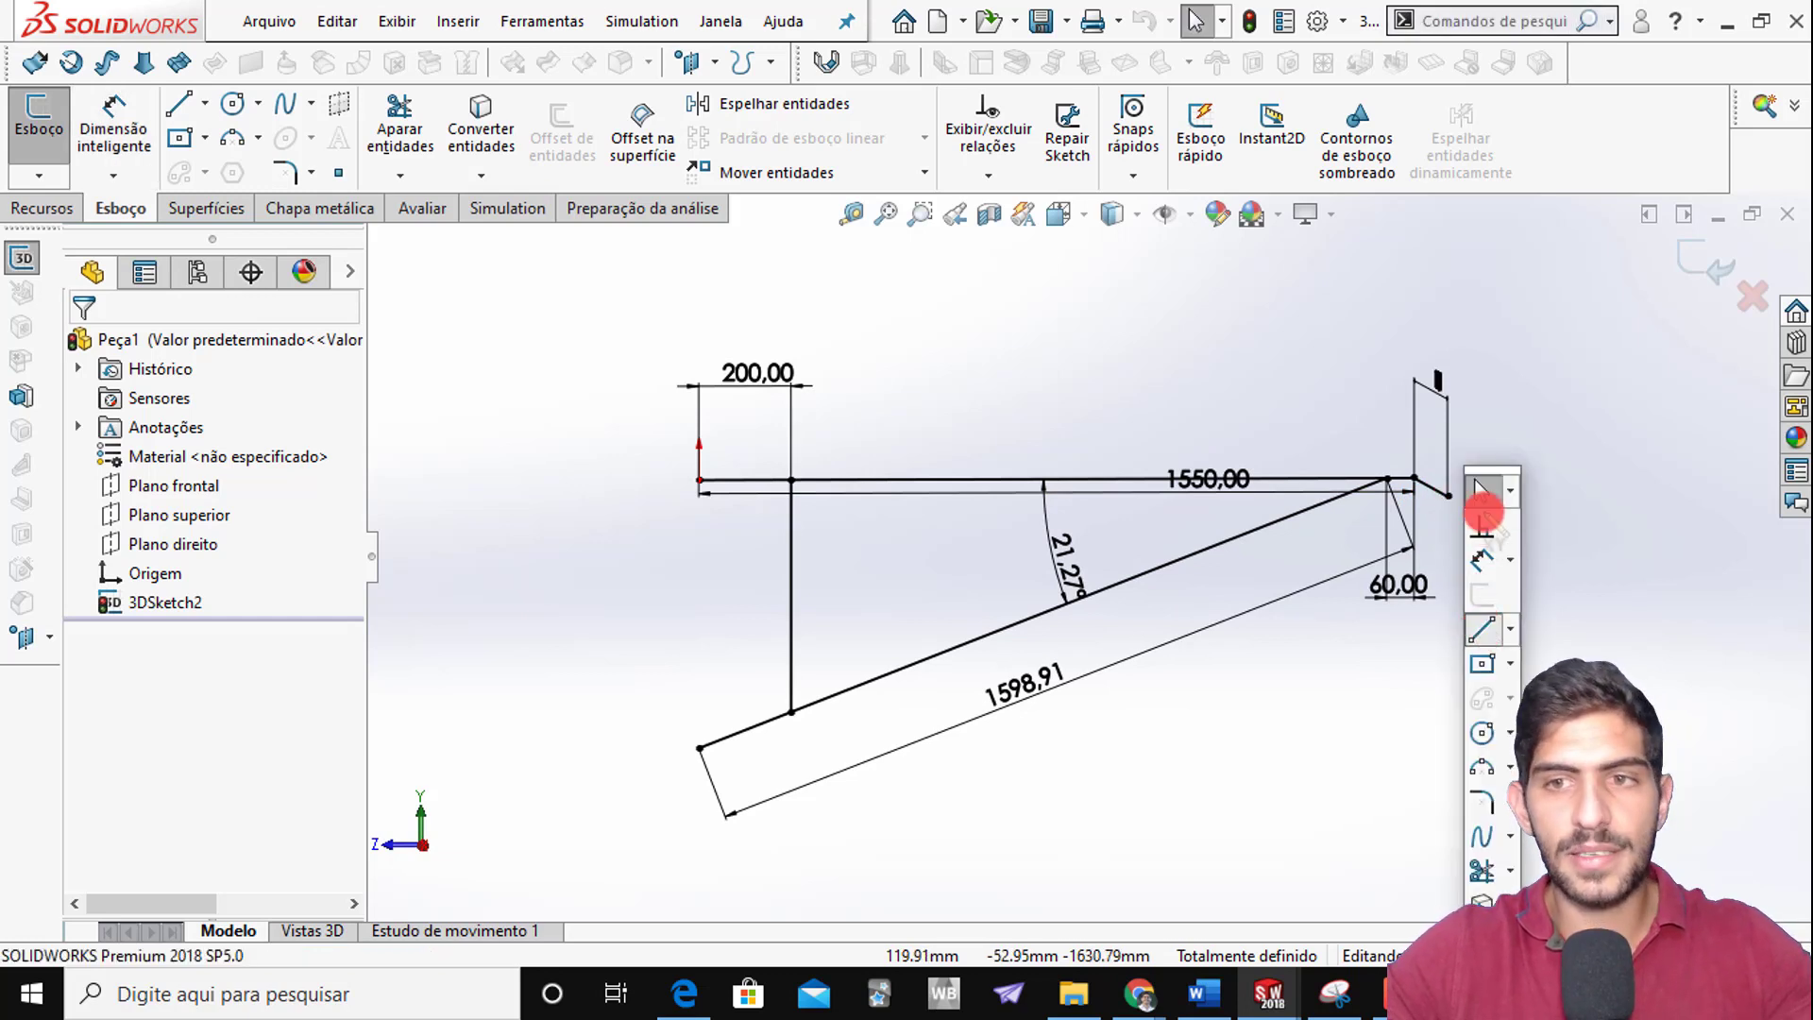
{"action": "left_click_drag", "start_coordinate": [1452, 497], "coordinate": [1282, 505]}
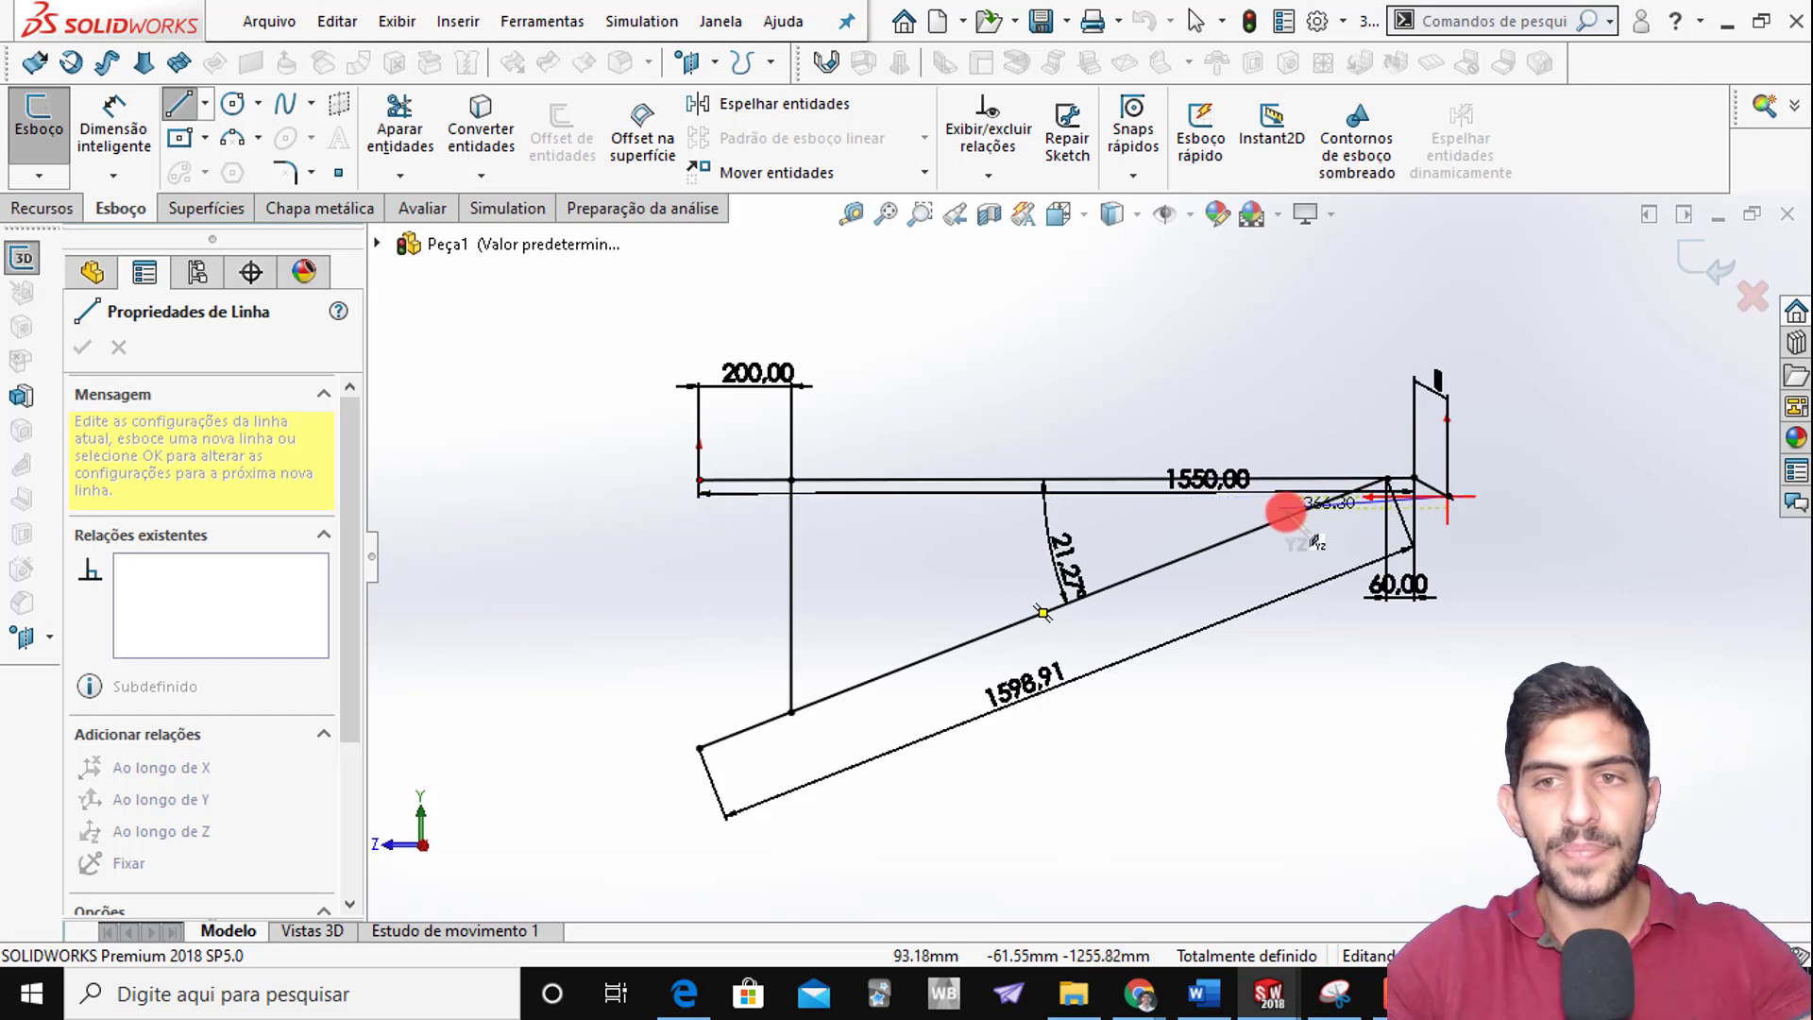
{"action": "middle_click_drag", "start_coordinate": [1287, 513], "coordinate": [1287, 547]}
{"action": "left_click_drag", "start_coordinate": [1278, 547], "coordinate": [770, 566]}
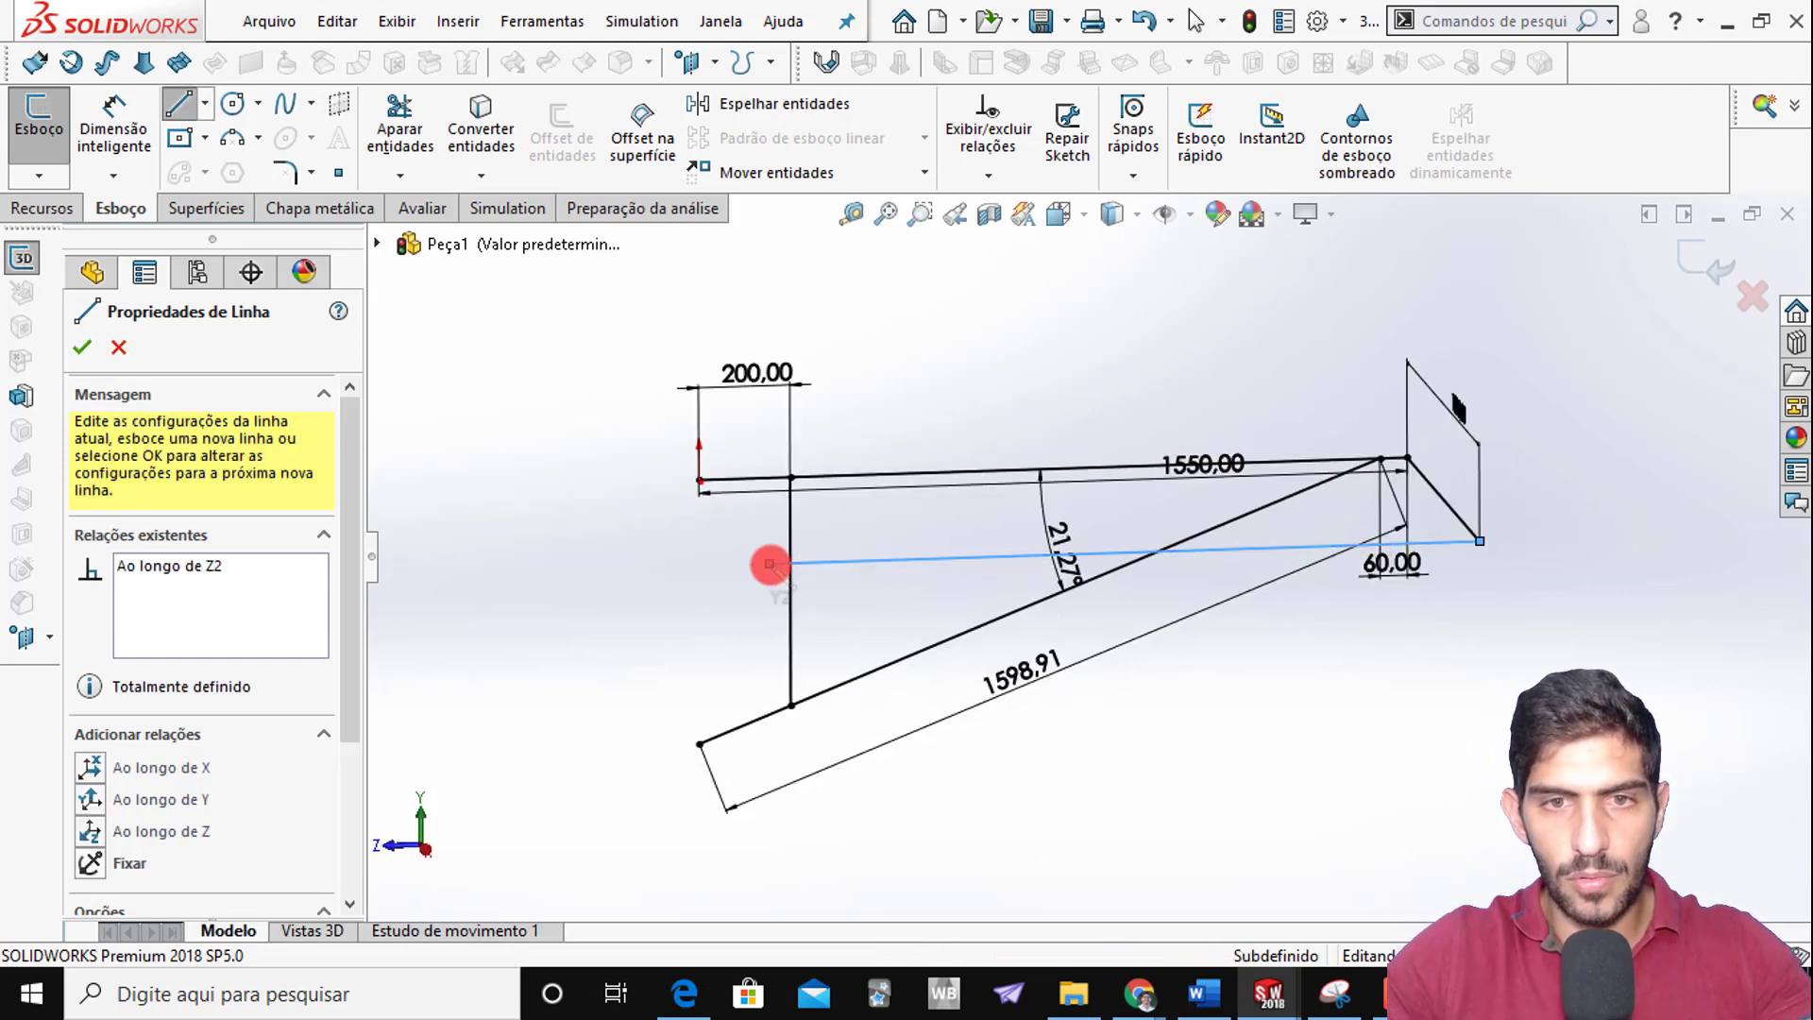
{"action": "key", "text": "Escape"}
Check the side view in the PDF drawing and dimension the second long Z-direction line to 1550 mm
{"action": "key", "text": "alt+Tab"}
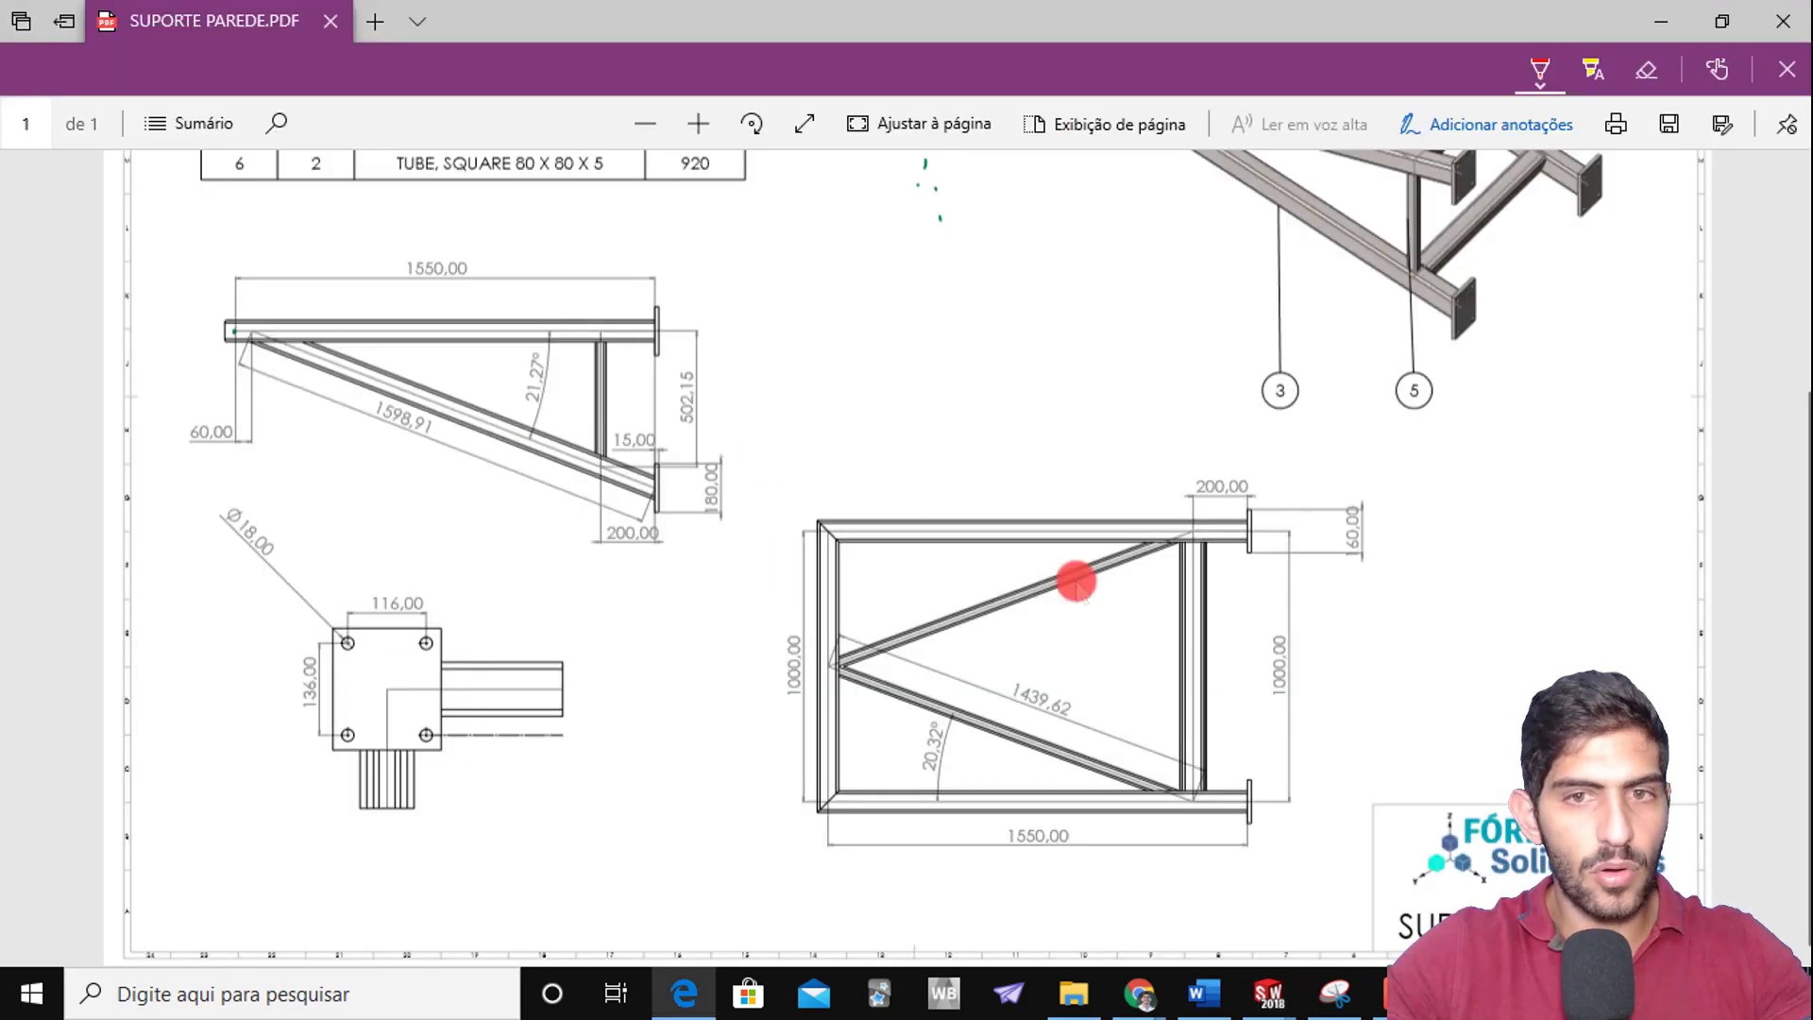
{"action": "scroll", "coordinate": [1218, 496], "scroll_direction": "up", "scroll_amount": 3}
{"action": "scroll", "coordinate": [938, 649], "scroll_direction": "down", "scroll_amount": 3}
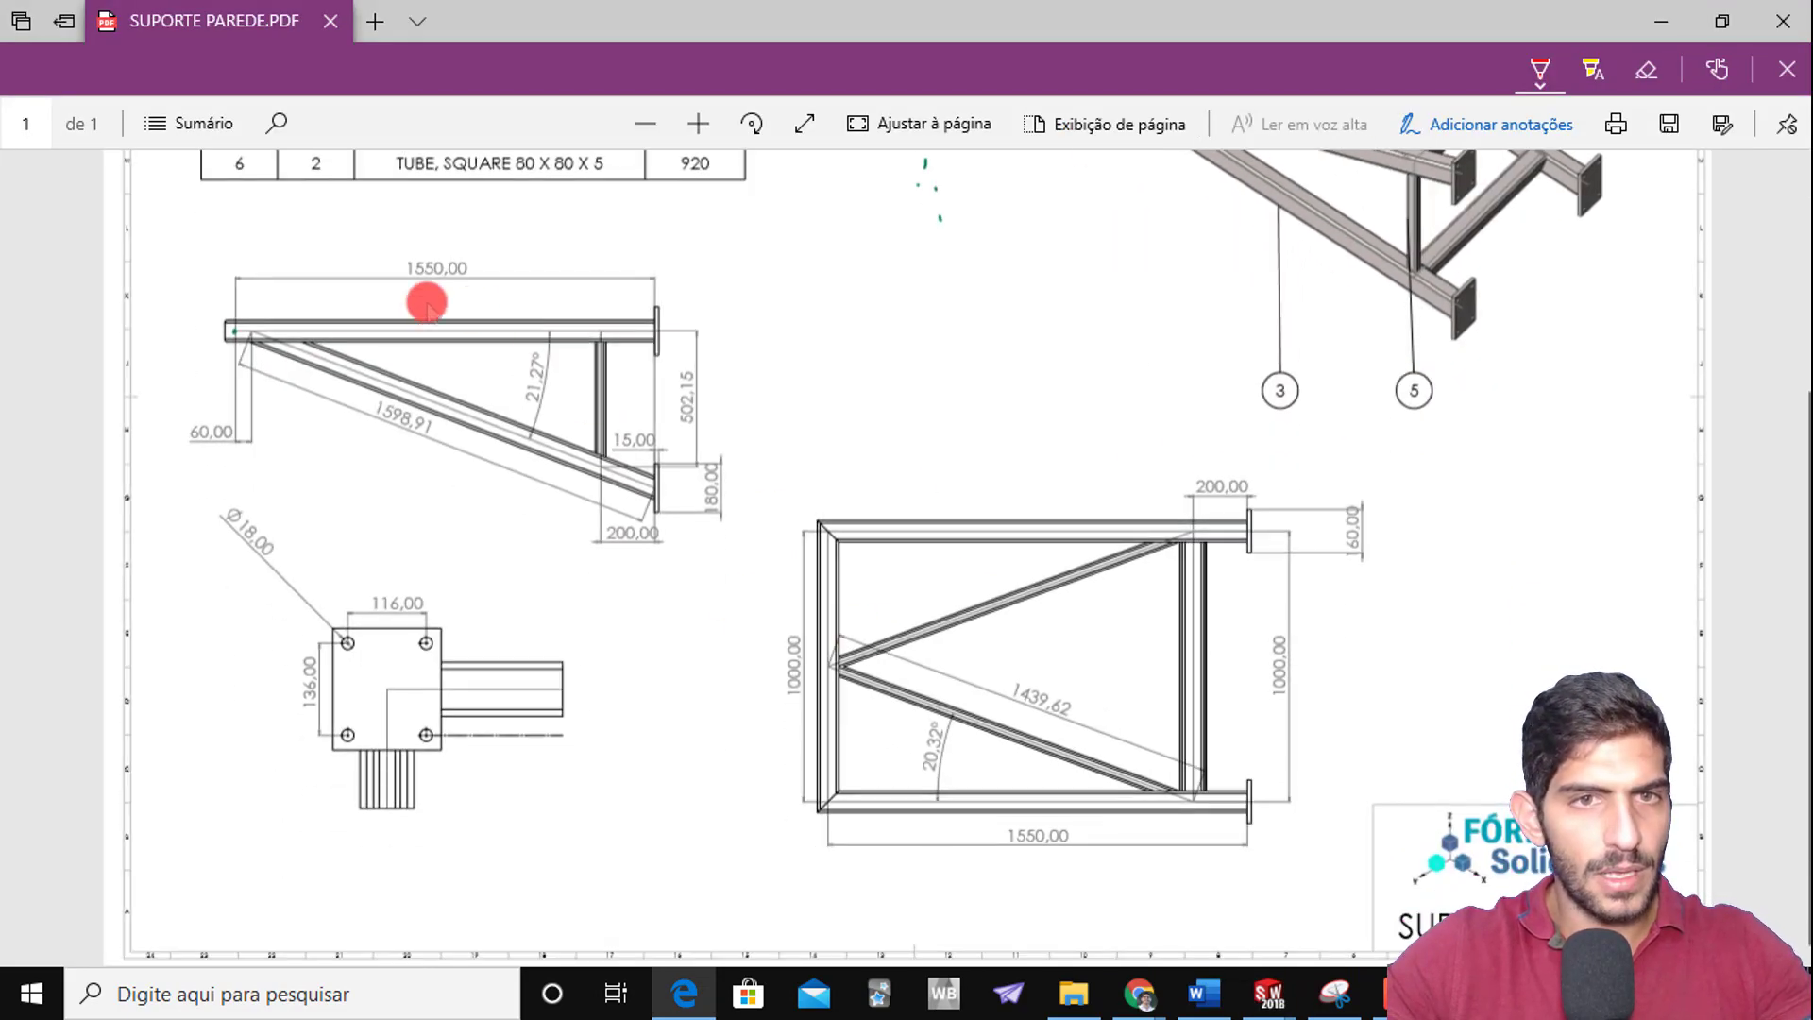
{"action": "key", "text": "alt+Tab"}
{"action": "key", "text": "s"}
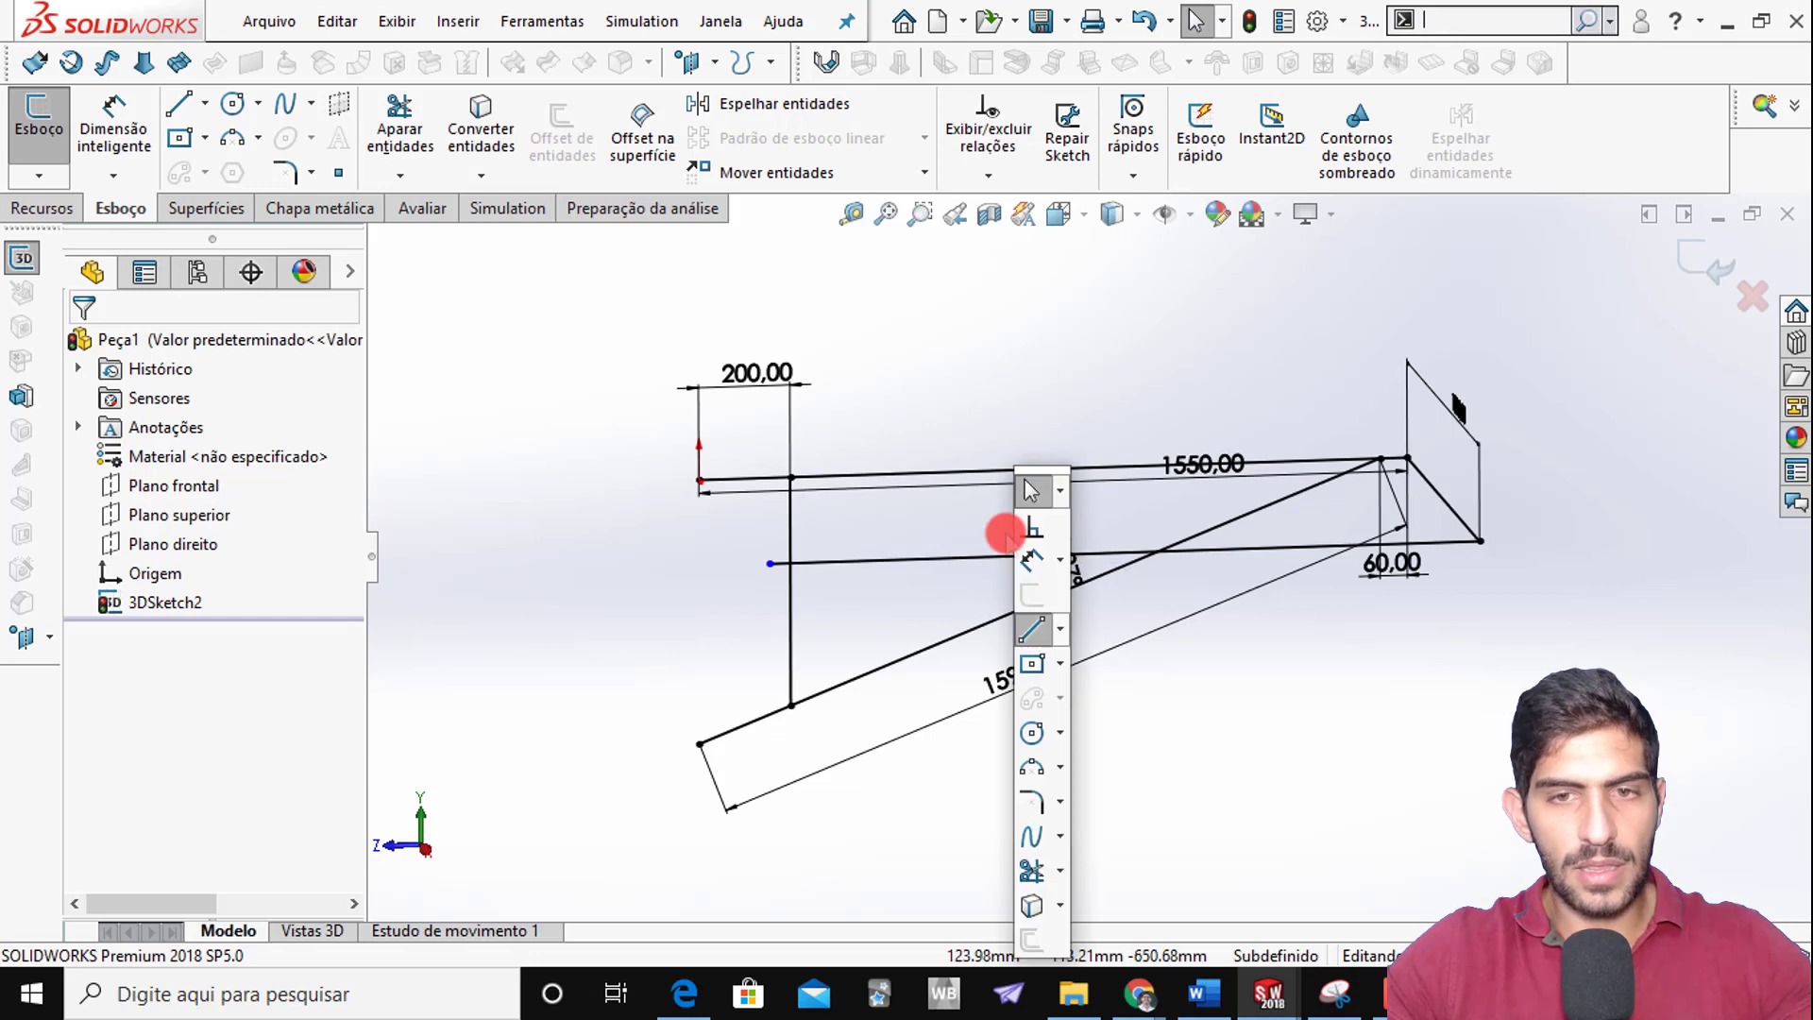
{"action": "left_click", "coordinate": [1034, 569]}
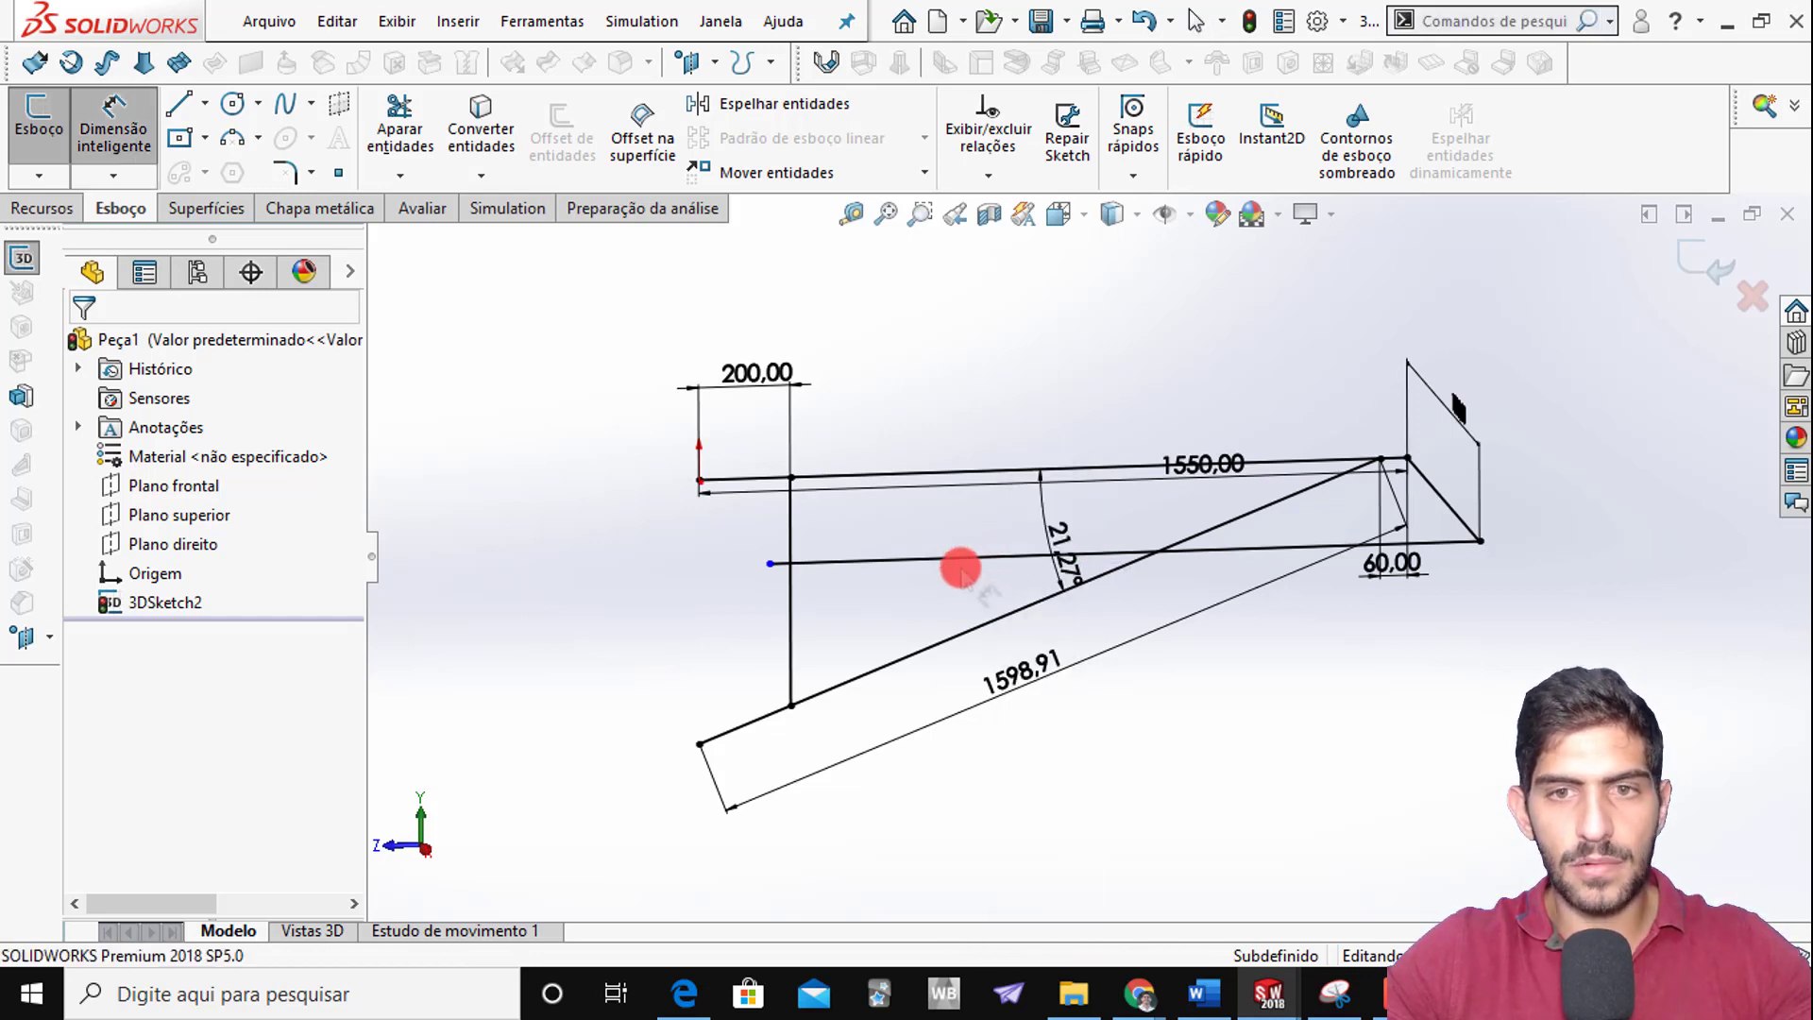
{"action": "left_click", "coordinate": [960, 559]}
{"action": "left_click", "coordinate": [960, 577]}
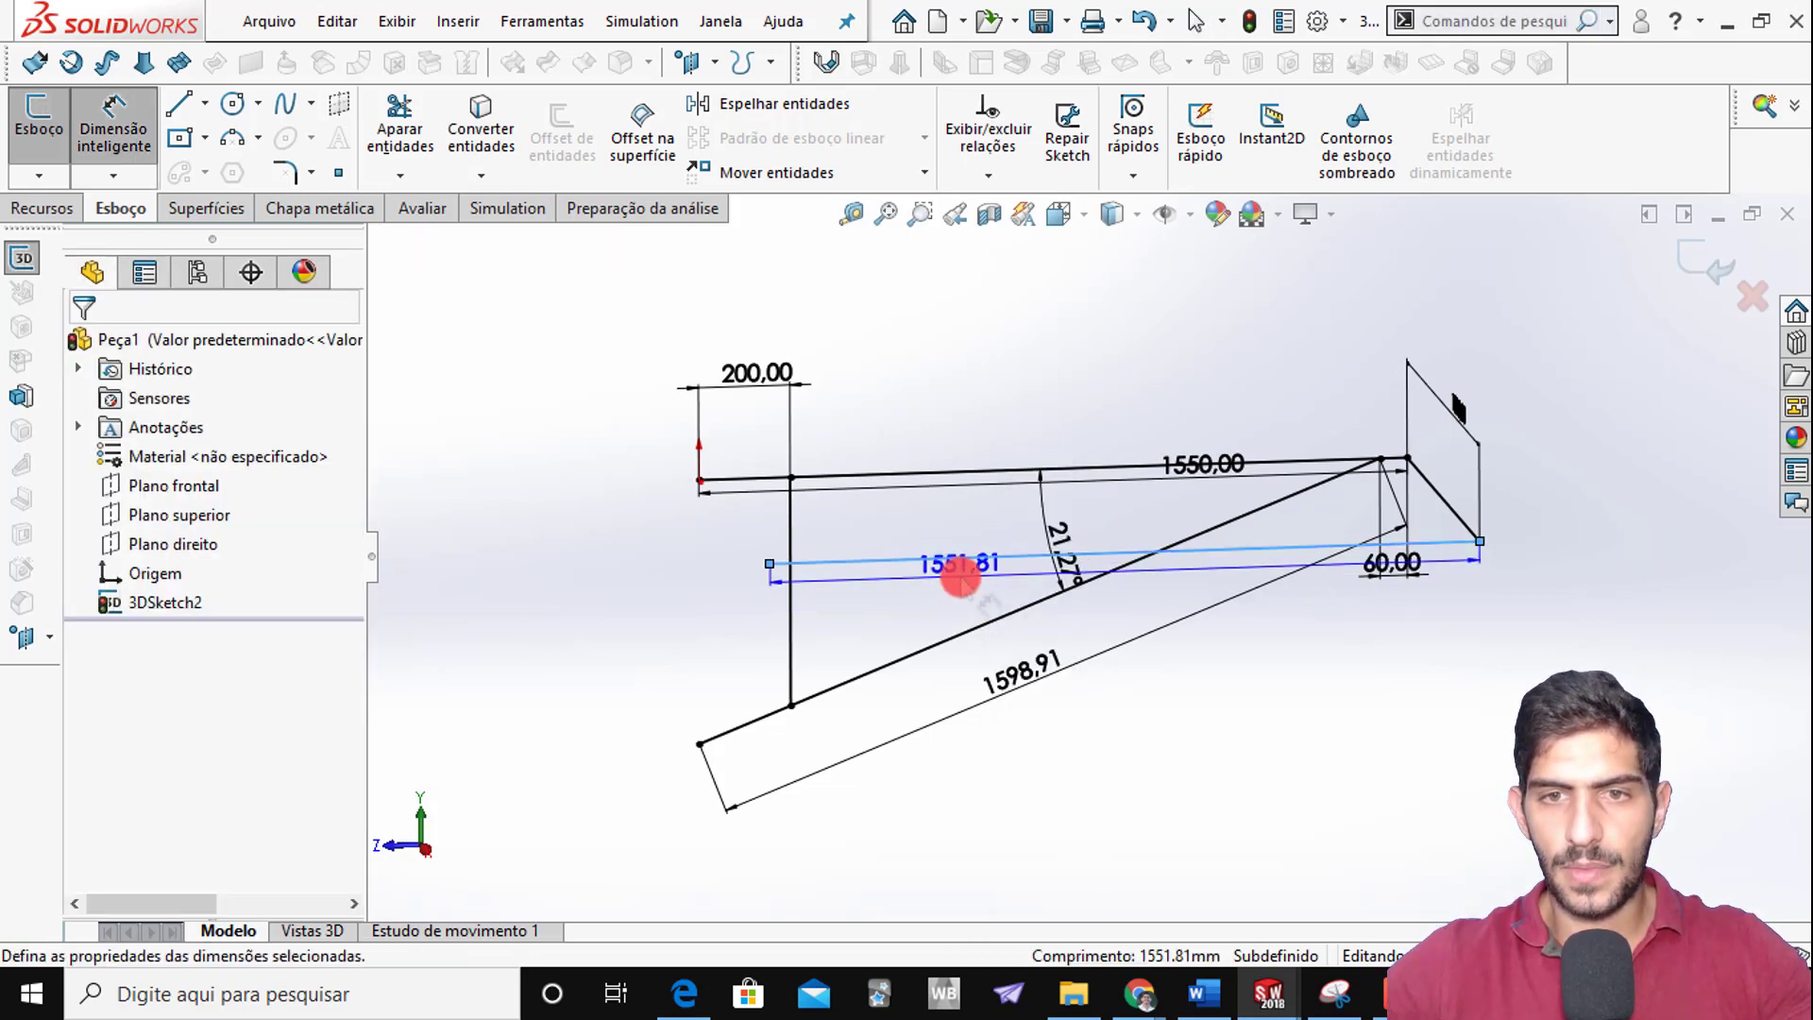
{"action": "type", "text": "1550"}
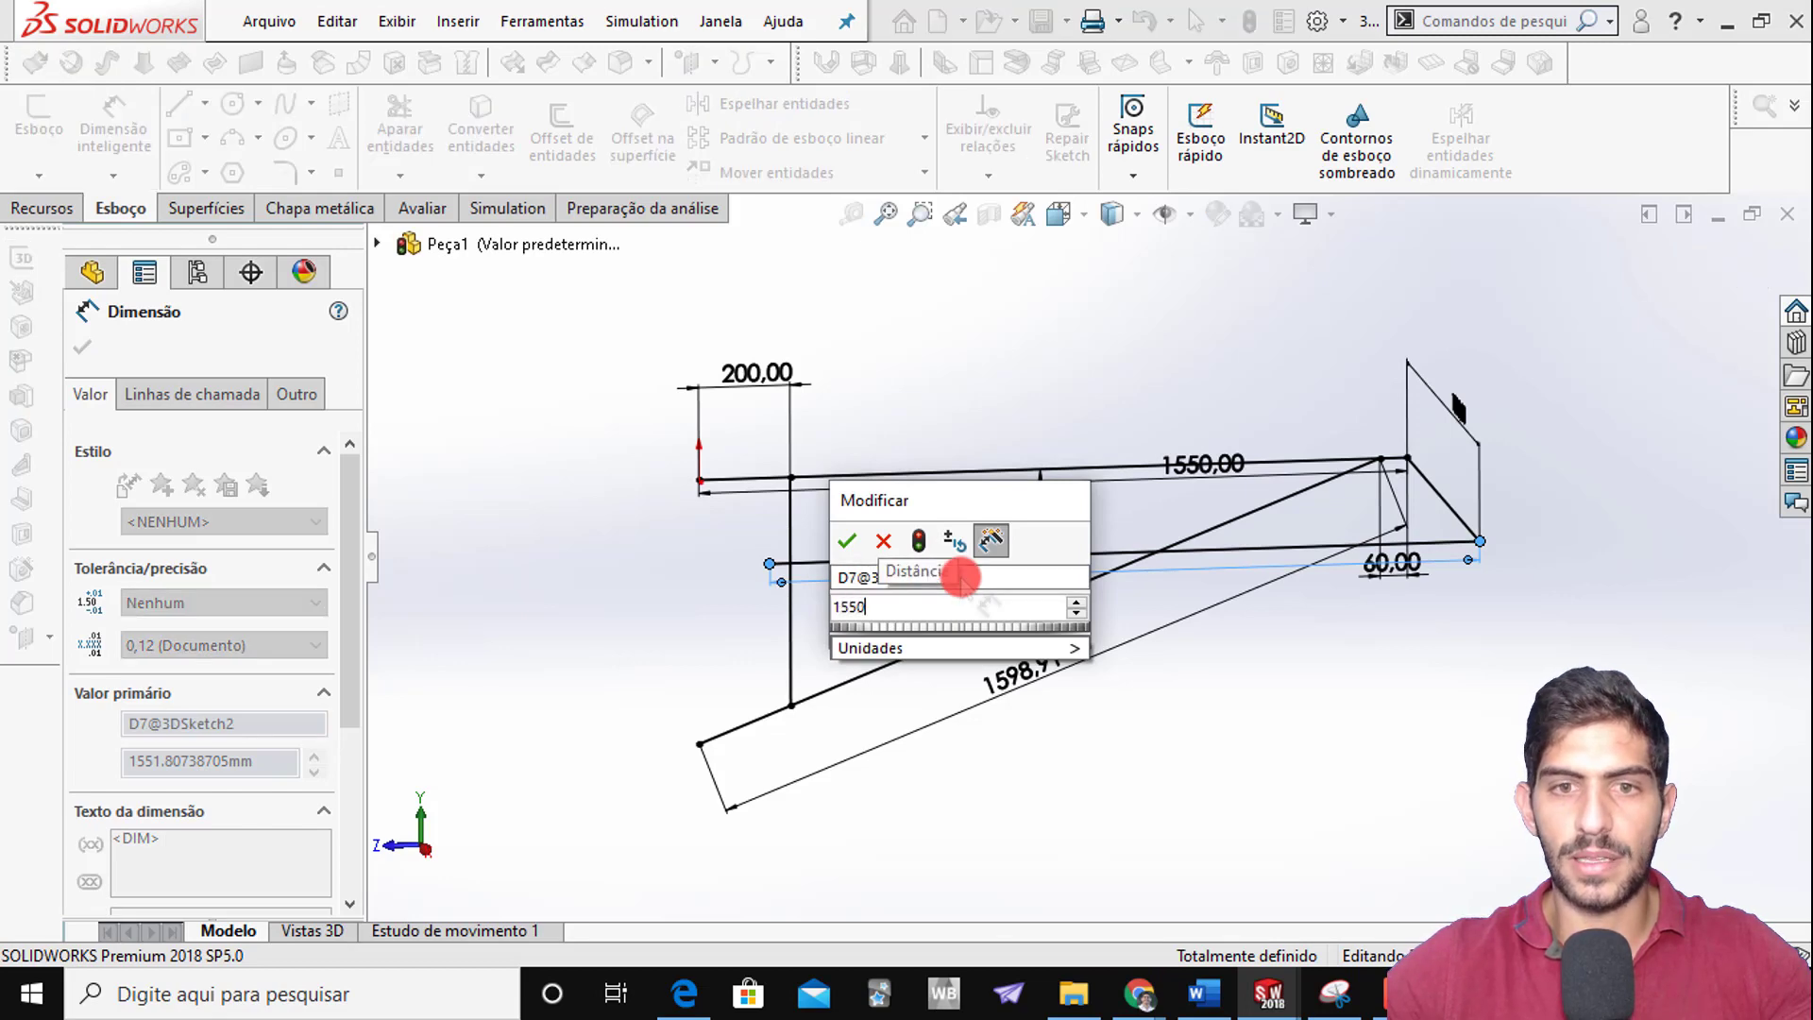
{"action": "key", "text": "Return"}
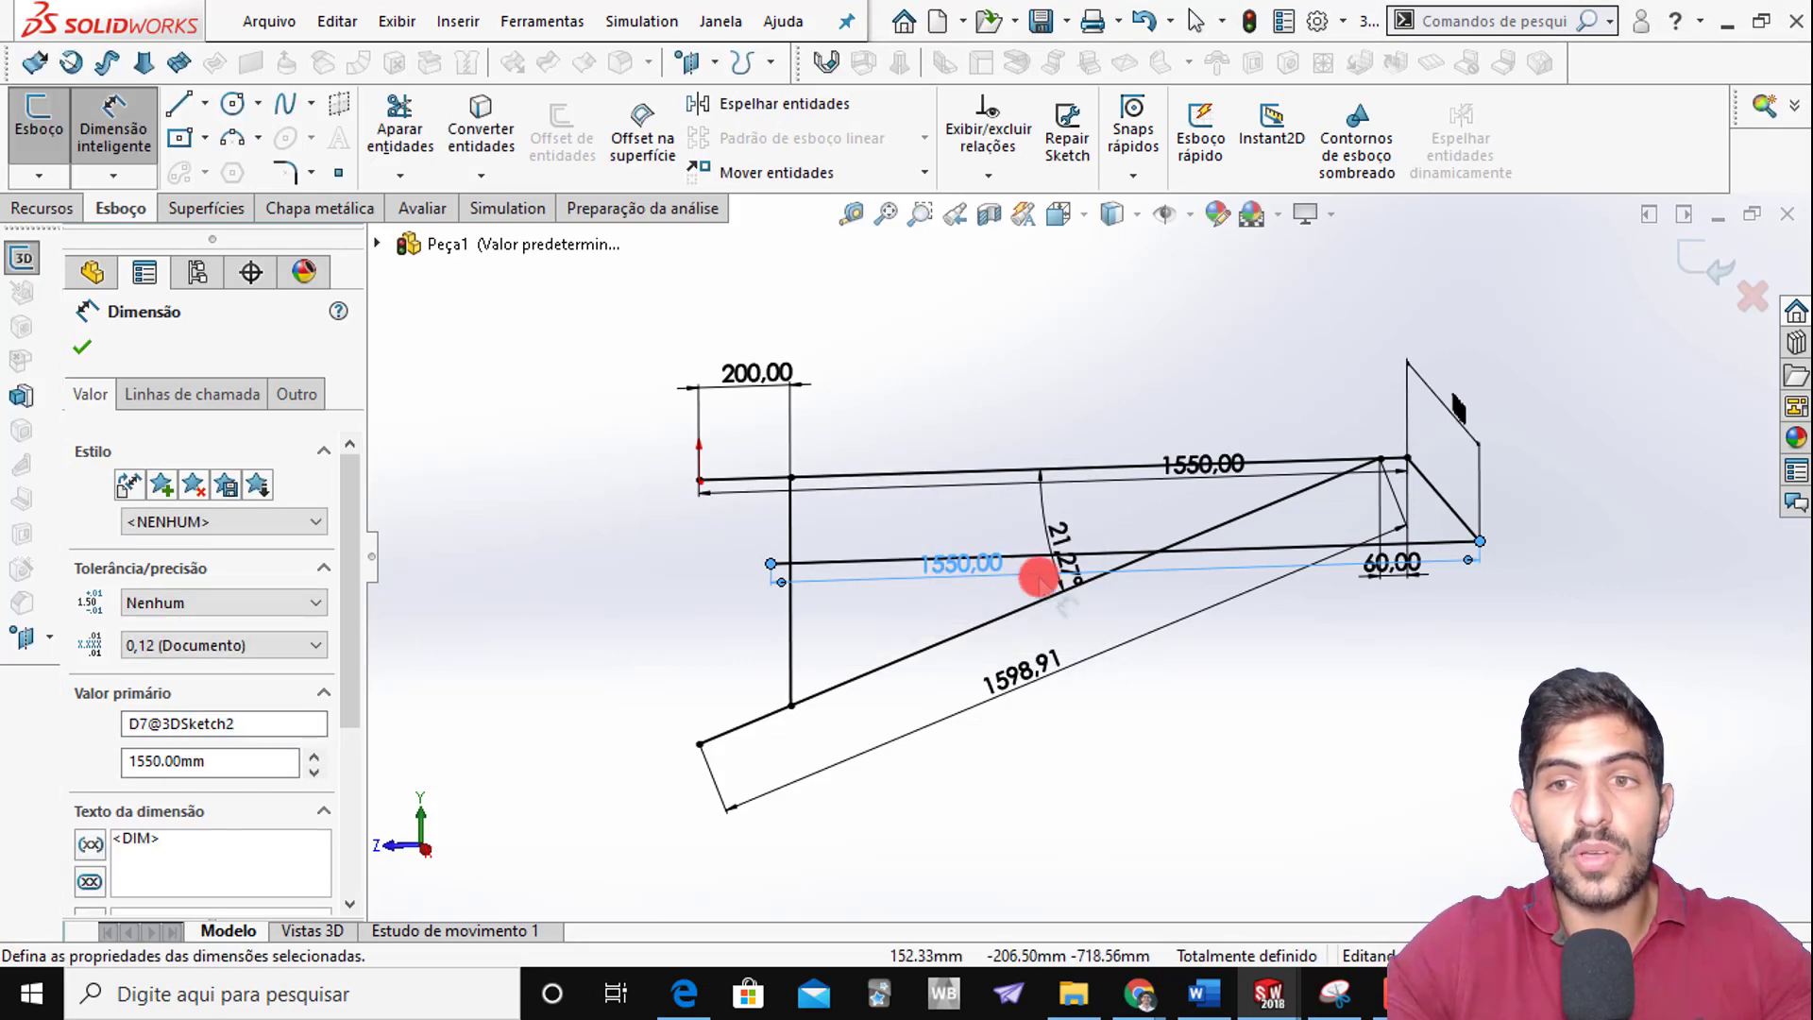
Sketch a diagonal line about 1442 mm long in the YZ plane, descending wallward from the second 1550 mm line, about 182 mm from its front end
{"action": "mouse_move", "coordinate": [1039, 576]}
{"action": "middle_mouse_down"}
{"action": "mouse_move", "coordinate": [980, 551]}
{"action": "mouse_move", "coordinate": [992, 591]}
{"action": "mouse_move", "coordinate": [1133, 569]}
{"action": "mouse_move", "coordinate": [1173, 635]}
{"action": "mouse_move", "coordinate": [1117, 636]}
{"action": "mouse_move", "coordinate": [1086, 612]}
{"action": "middle_mouse_up"}
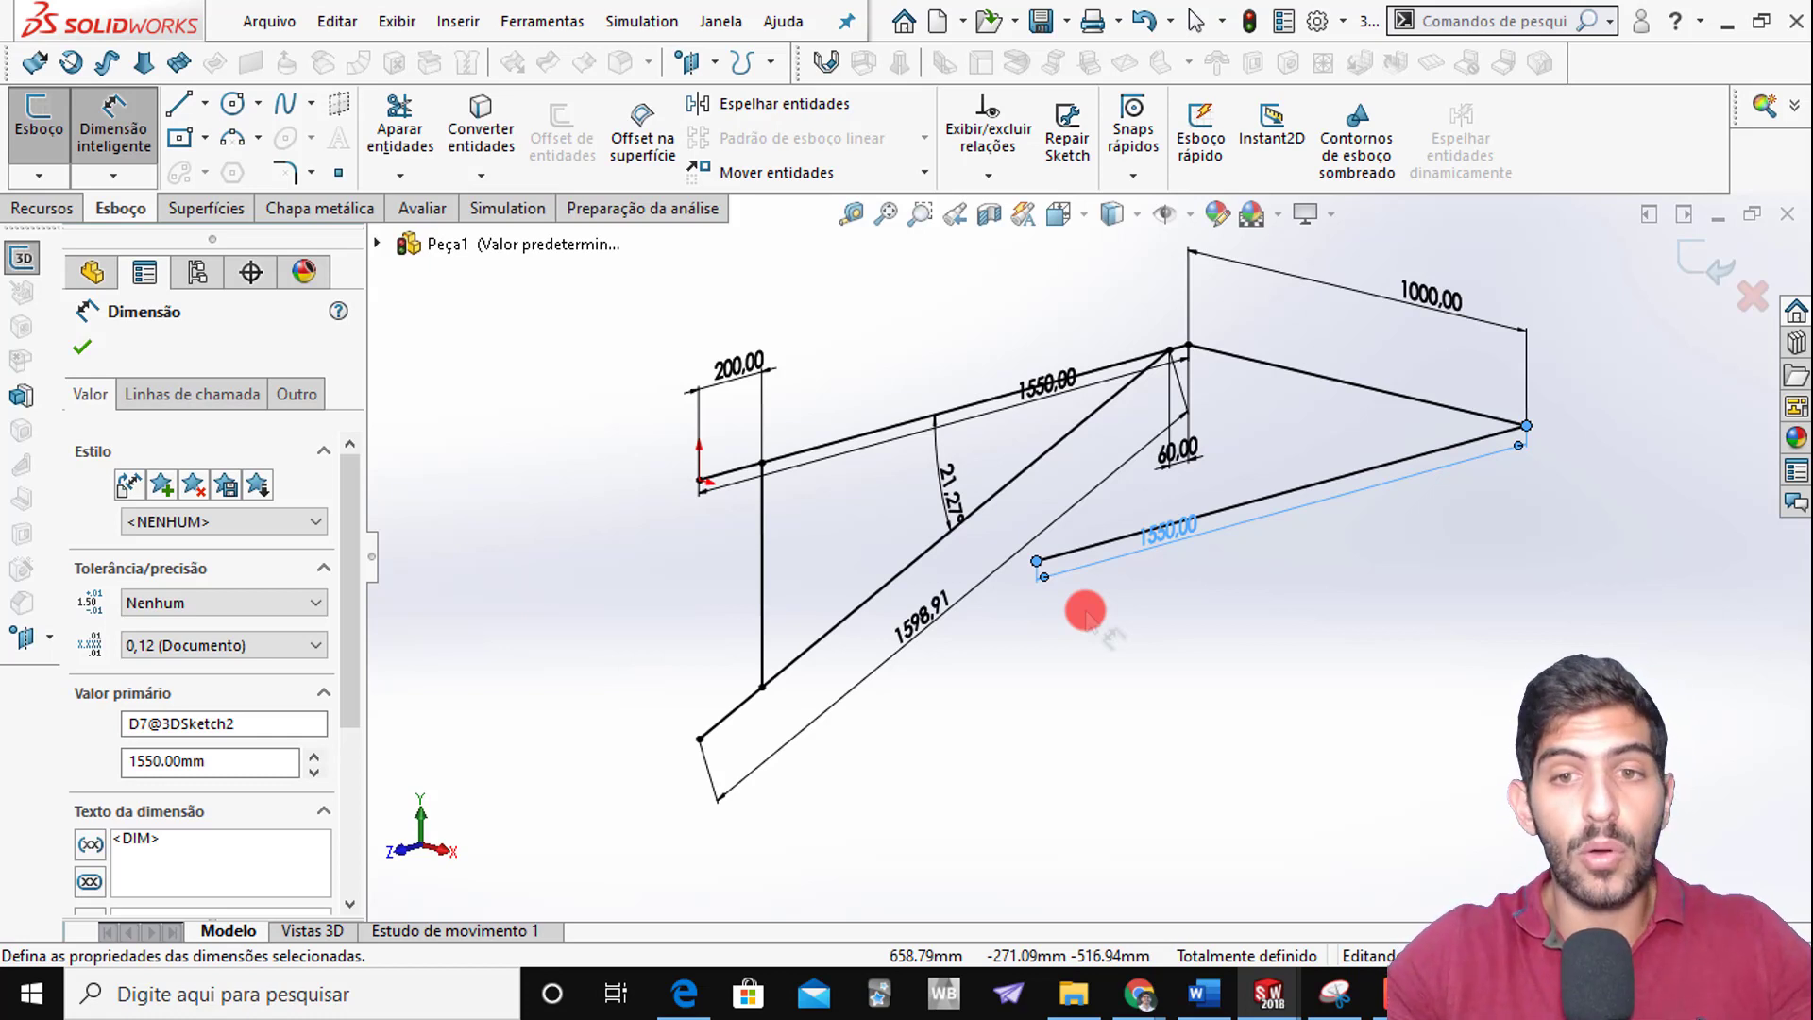
{"action": "mouse_move", "coordinate": [1065, 613]}
{"action": "middle_mouse_down"}
{"action": "mouse_move", "coordinate": [941, 454]}
{"action": "mouse_move", "coordinate": [926, 542]}
{"action": "mouse_move", "coordinate": [959, 558]}
{"action": "mouse_move", "coordinate": [966, 535]}
{"action": "middle_mouse_up"}
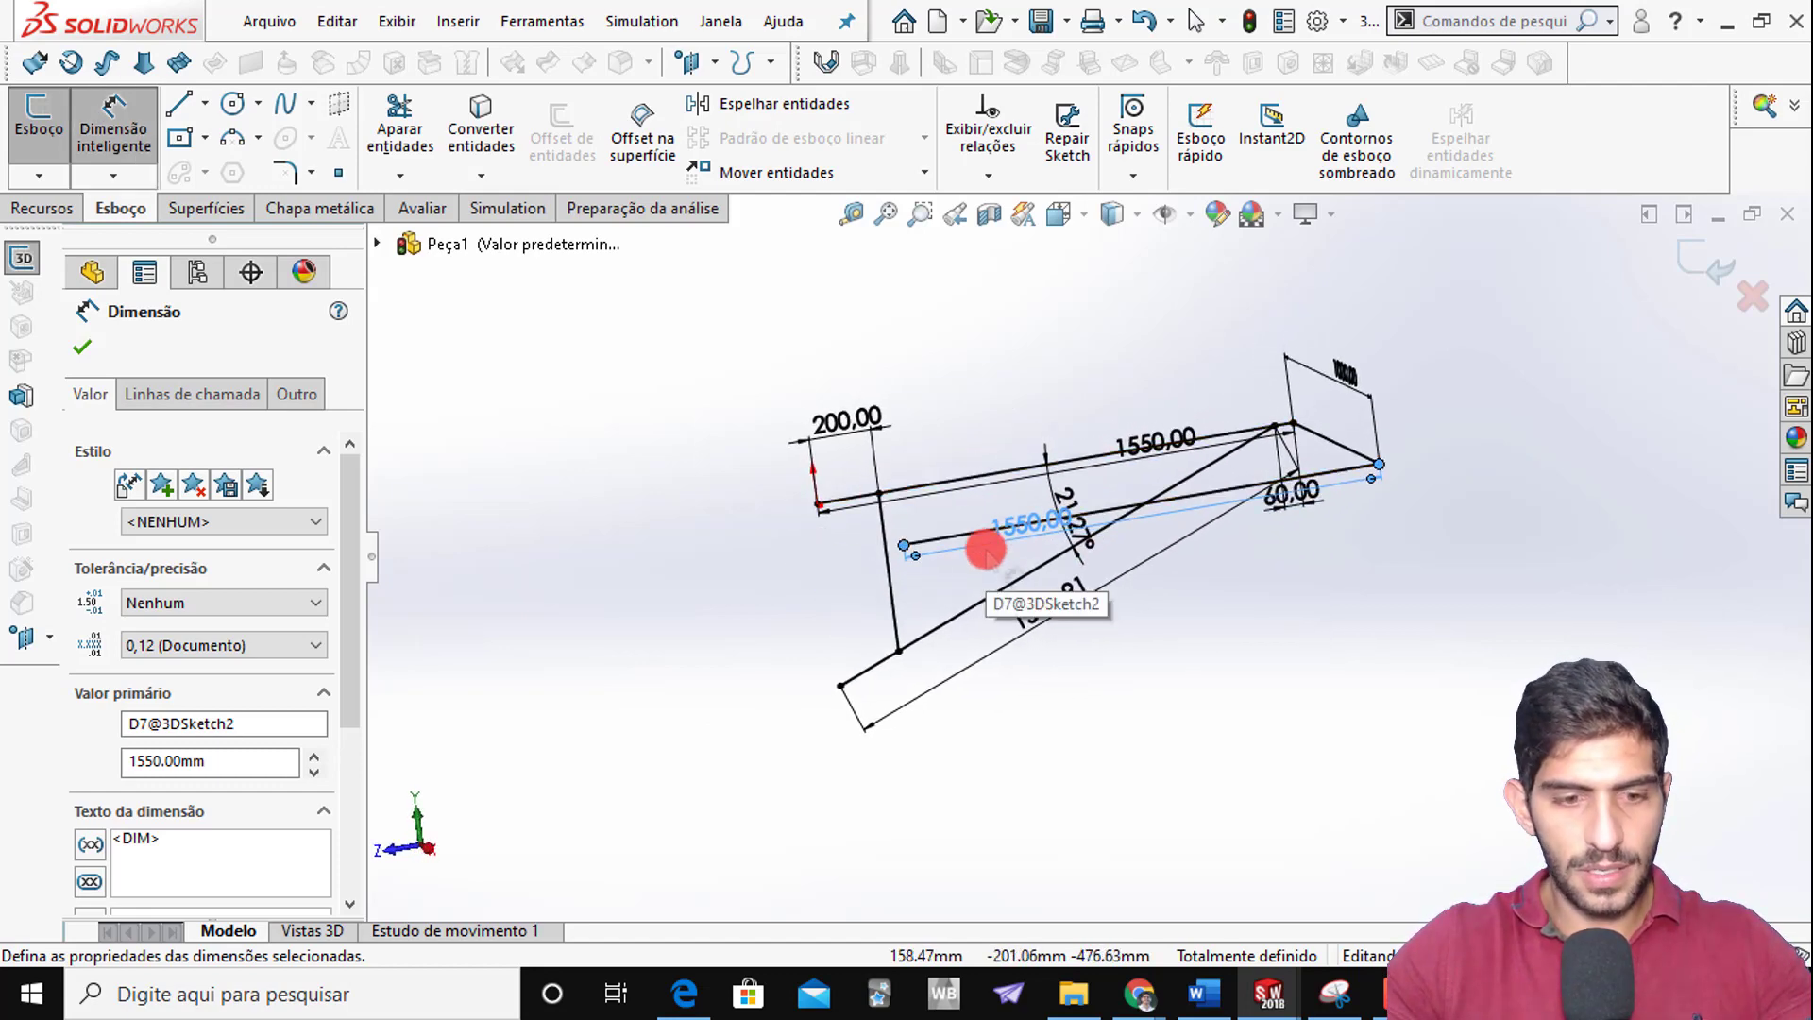
{"action": "key", "text": "s"}
{"action": "key", "text": "Escape"}
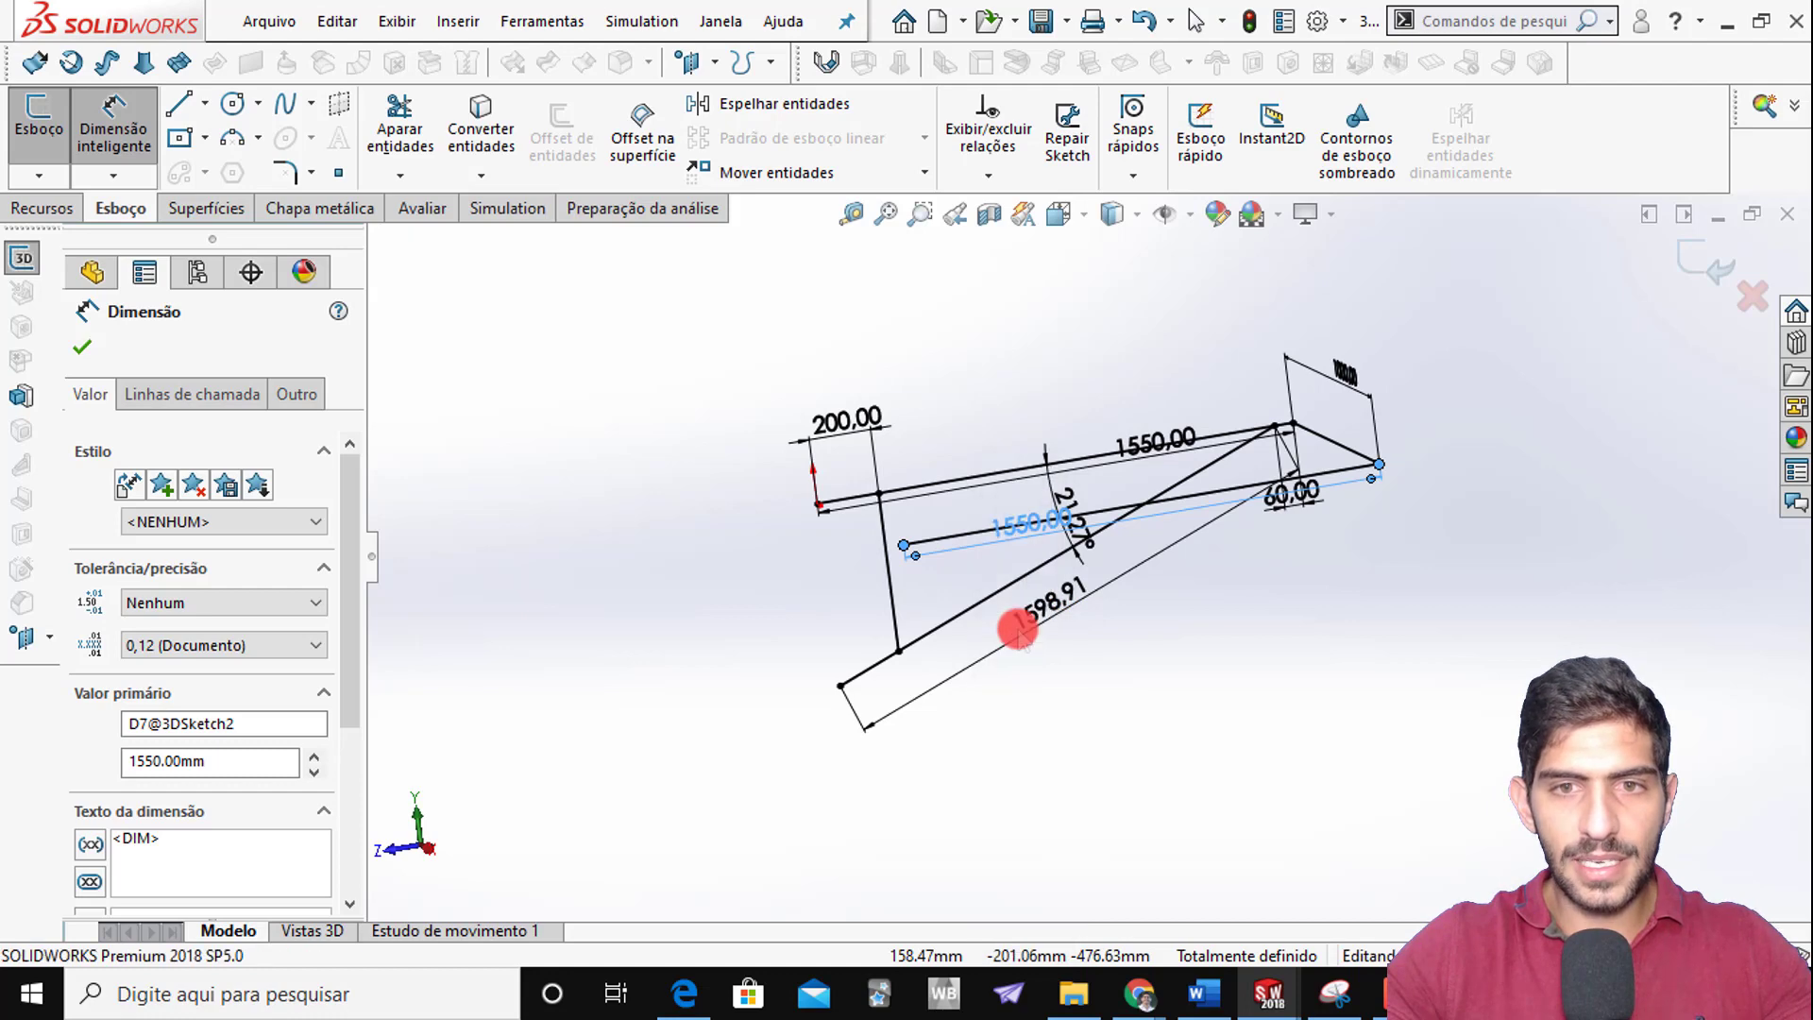
{"action": "key", "text": "l"}
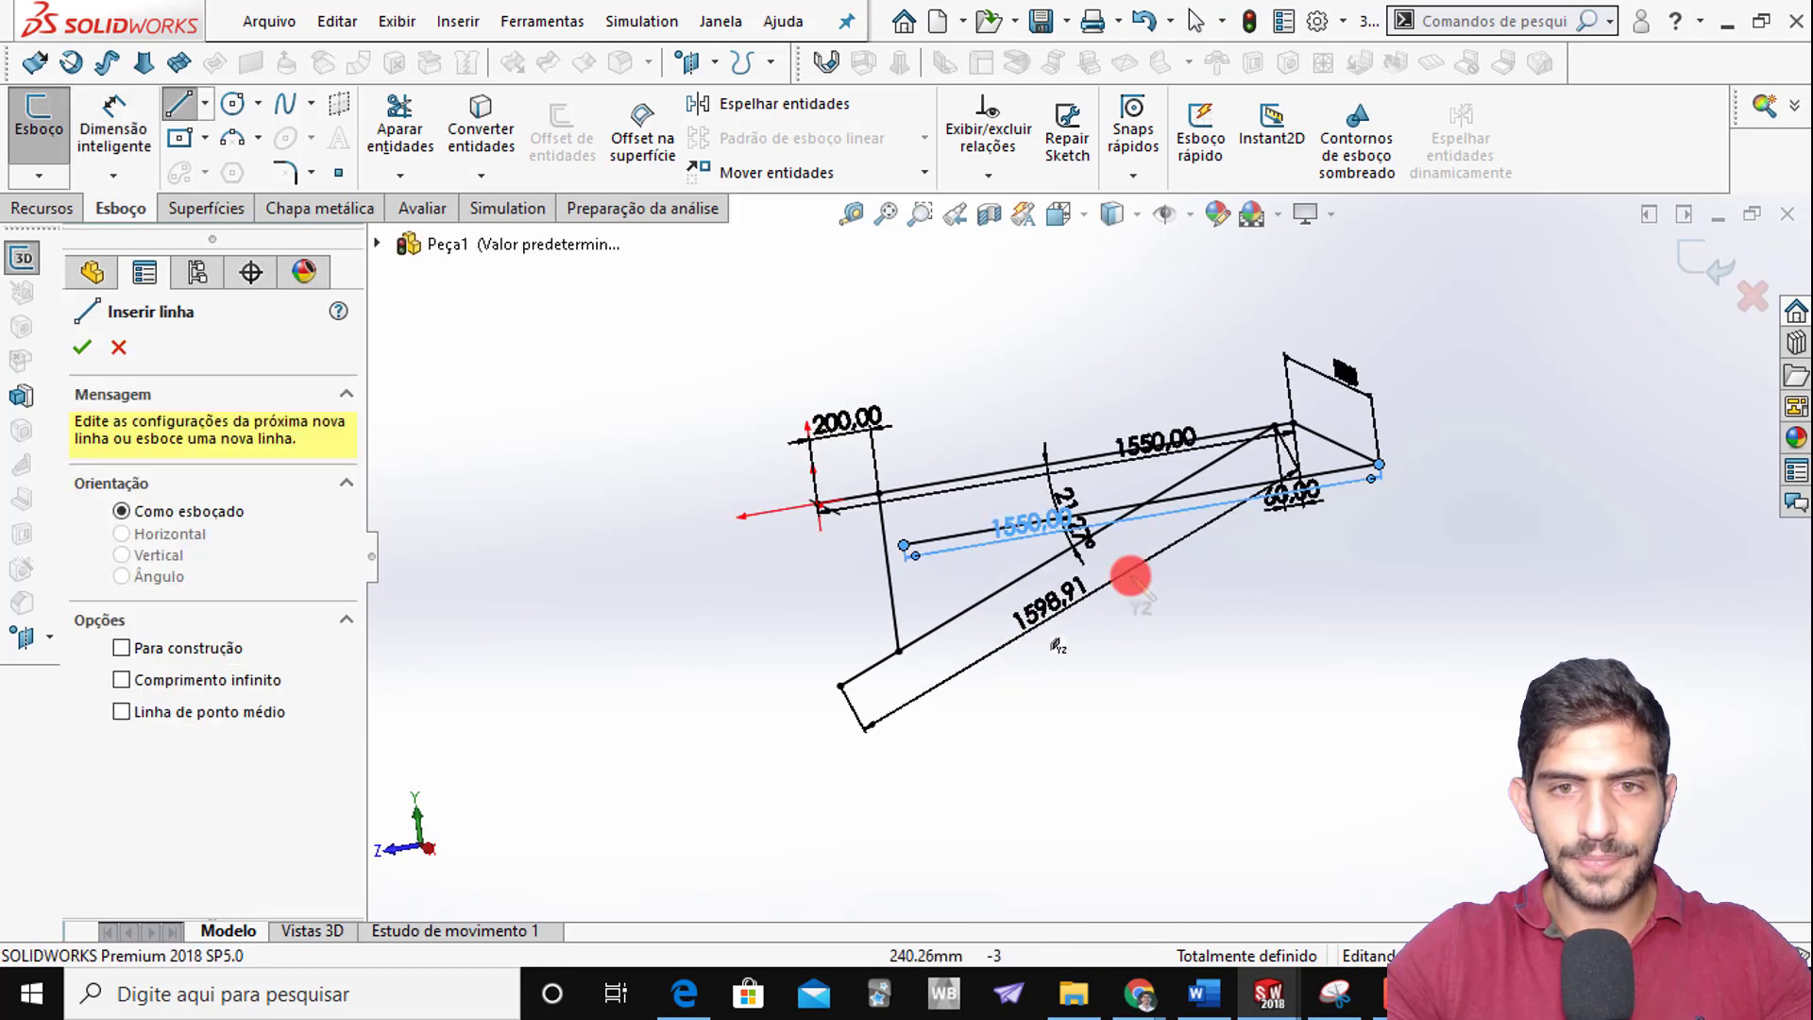
{"action": "left_click", "coordinate": [1325, 472]}
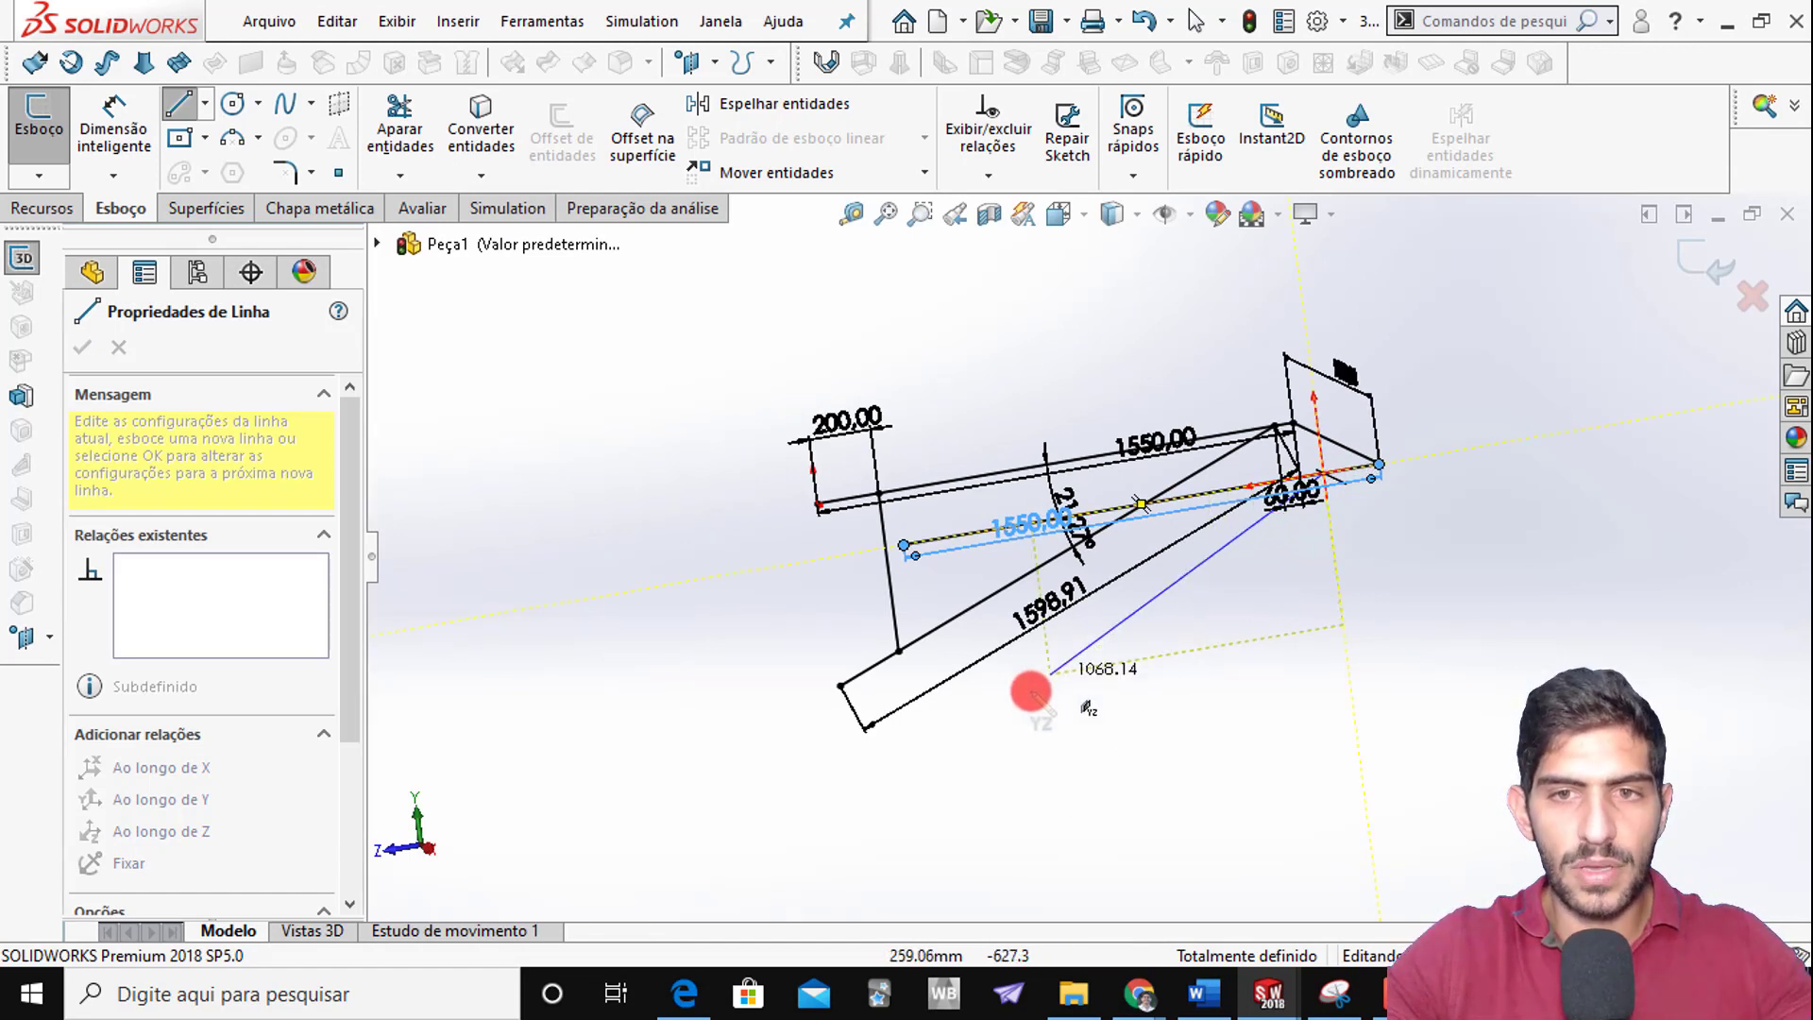
{"action": "left_click", "coordinate": [943, 727]}
{"action": "key", "text": "Escape"}
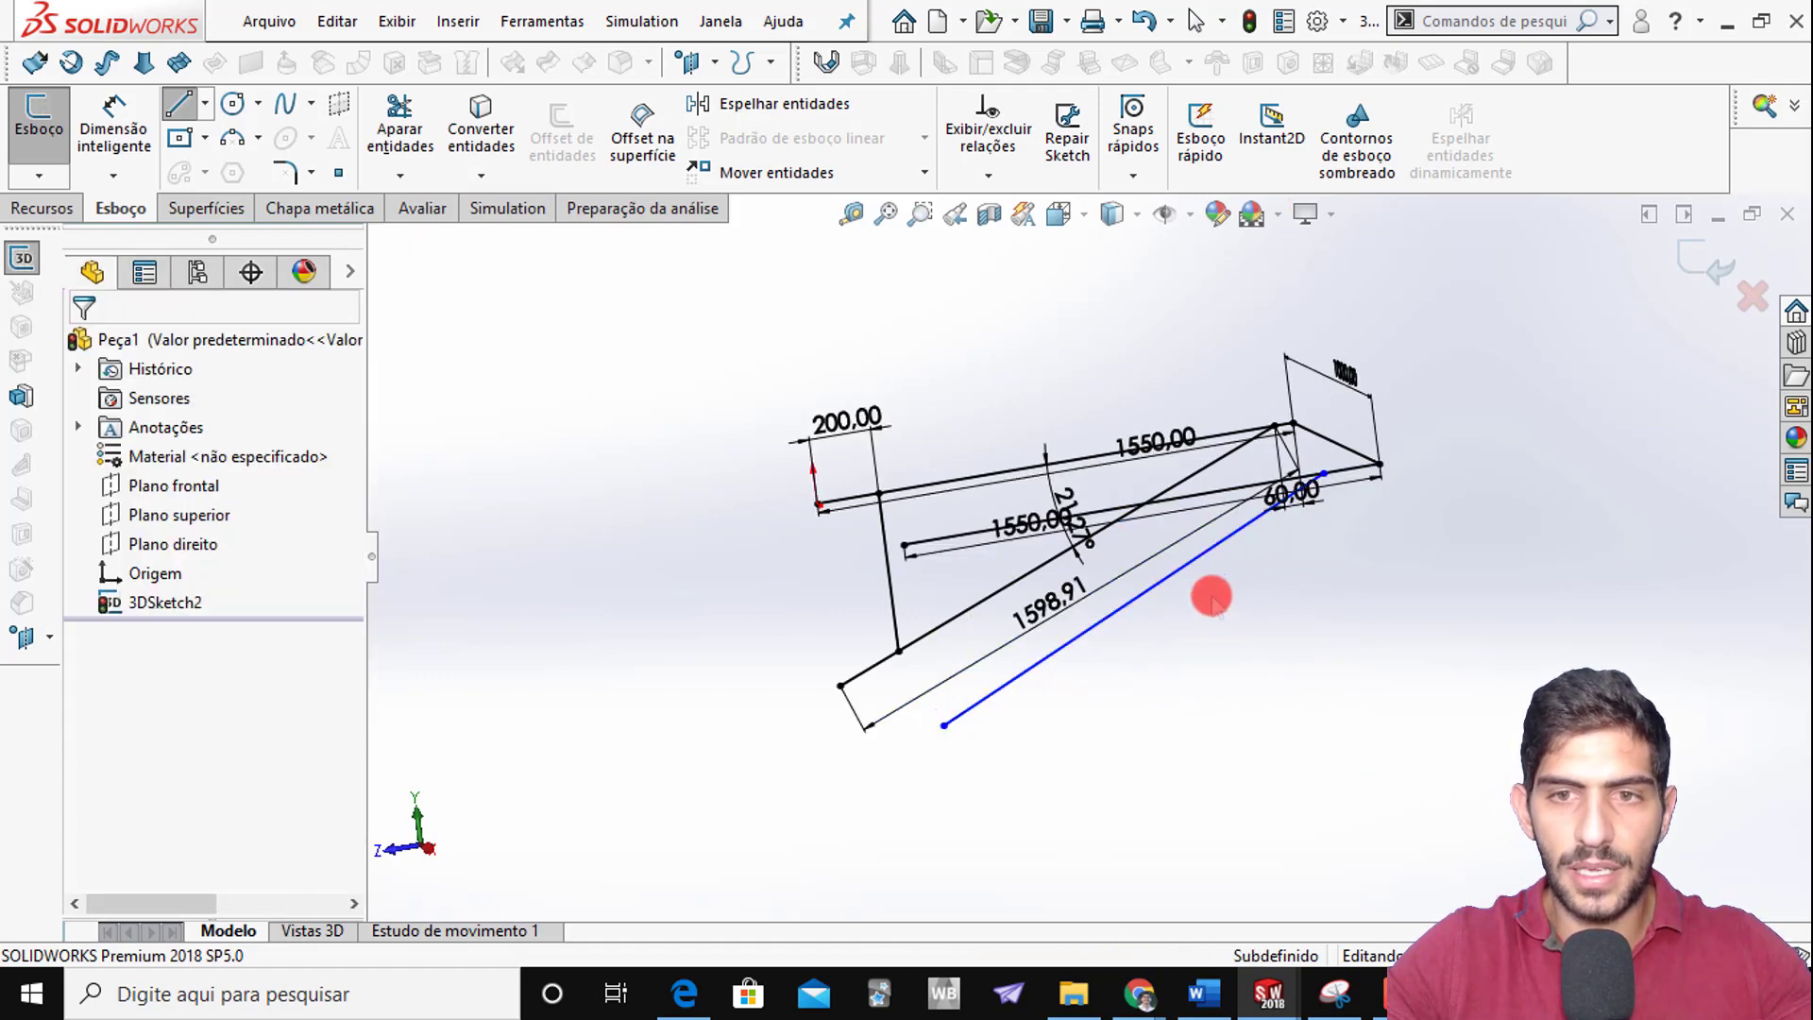
Dimension the angle between the new diagonal line and the second 1550 mm line to 21,27°
{"action": "middle_click_drag", "start_coordinate": [1210, 595], "coordinate": [818, 576]}
{"action": "key", "text": "s"}
{"action": "left_click", "coordinate": [818, 561]}
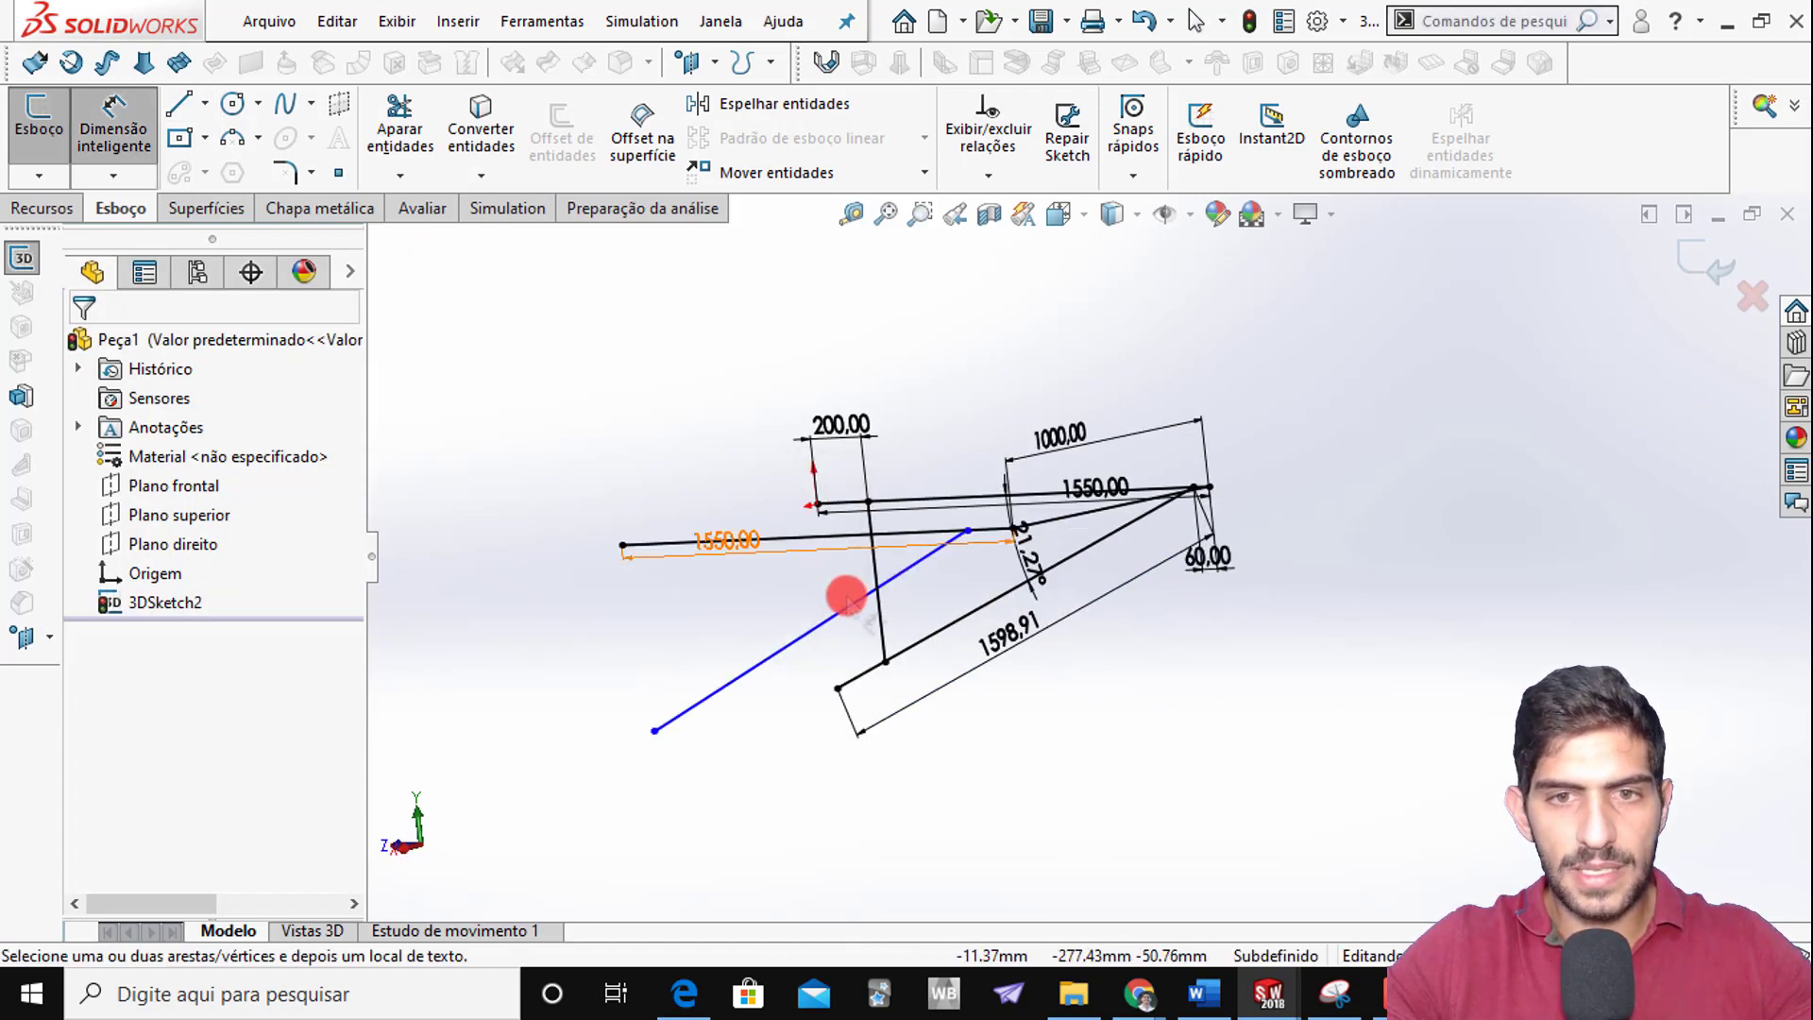
{"action": "left_click", "coordinate": [893, 579]}
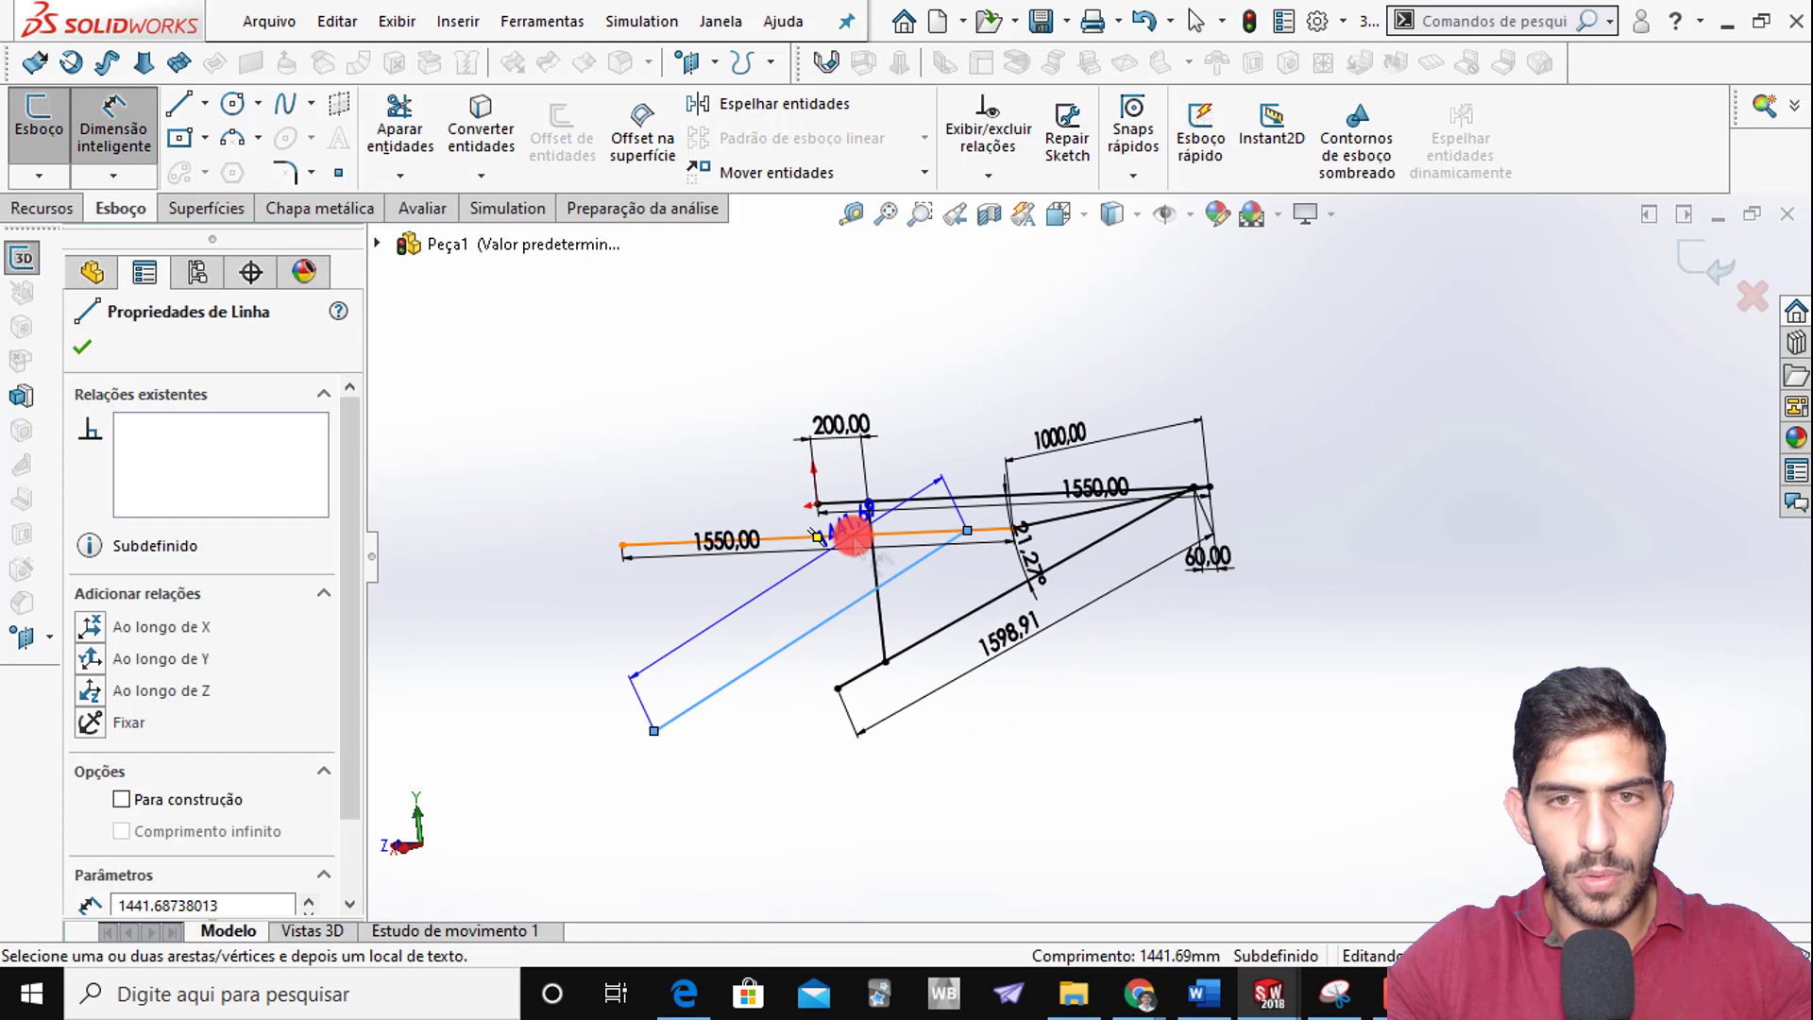
{"action": "left_click", "coordinate": [852, 536]}
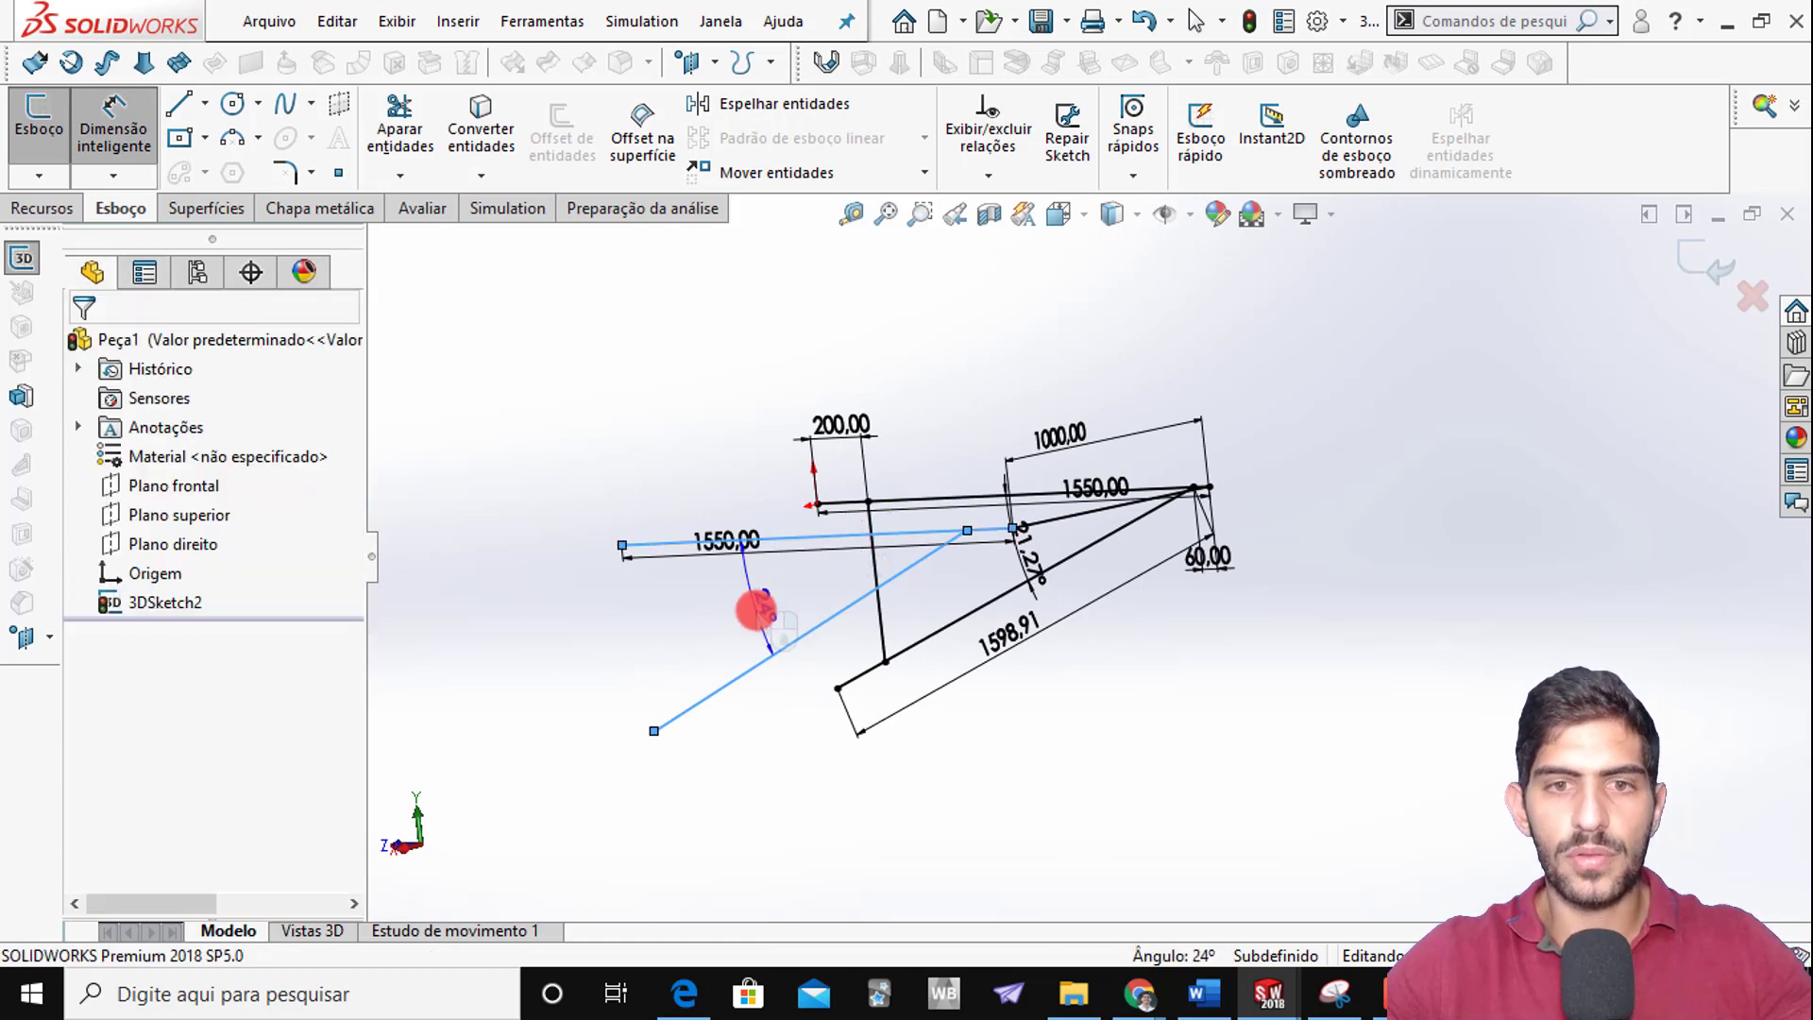
{"action": "left_click", "coordinate": [755, 609]}
{"action": "type", "text": "21,2"}
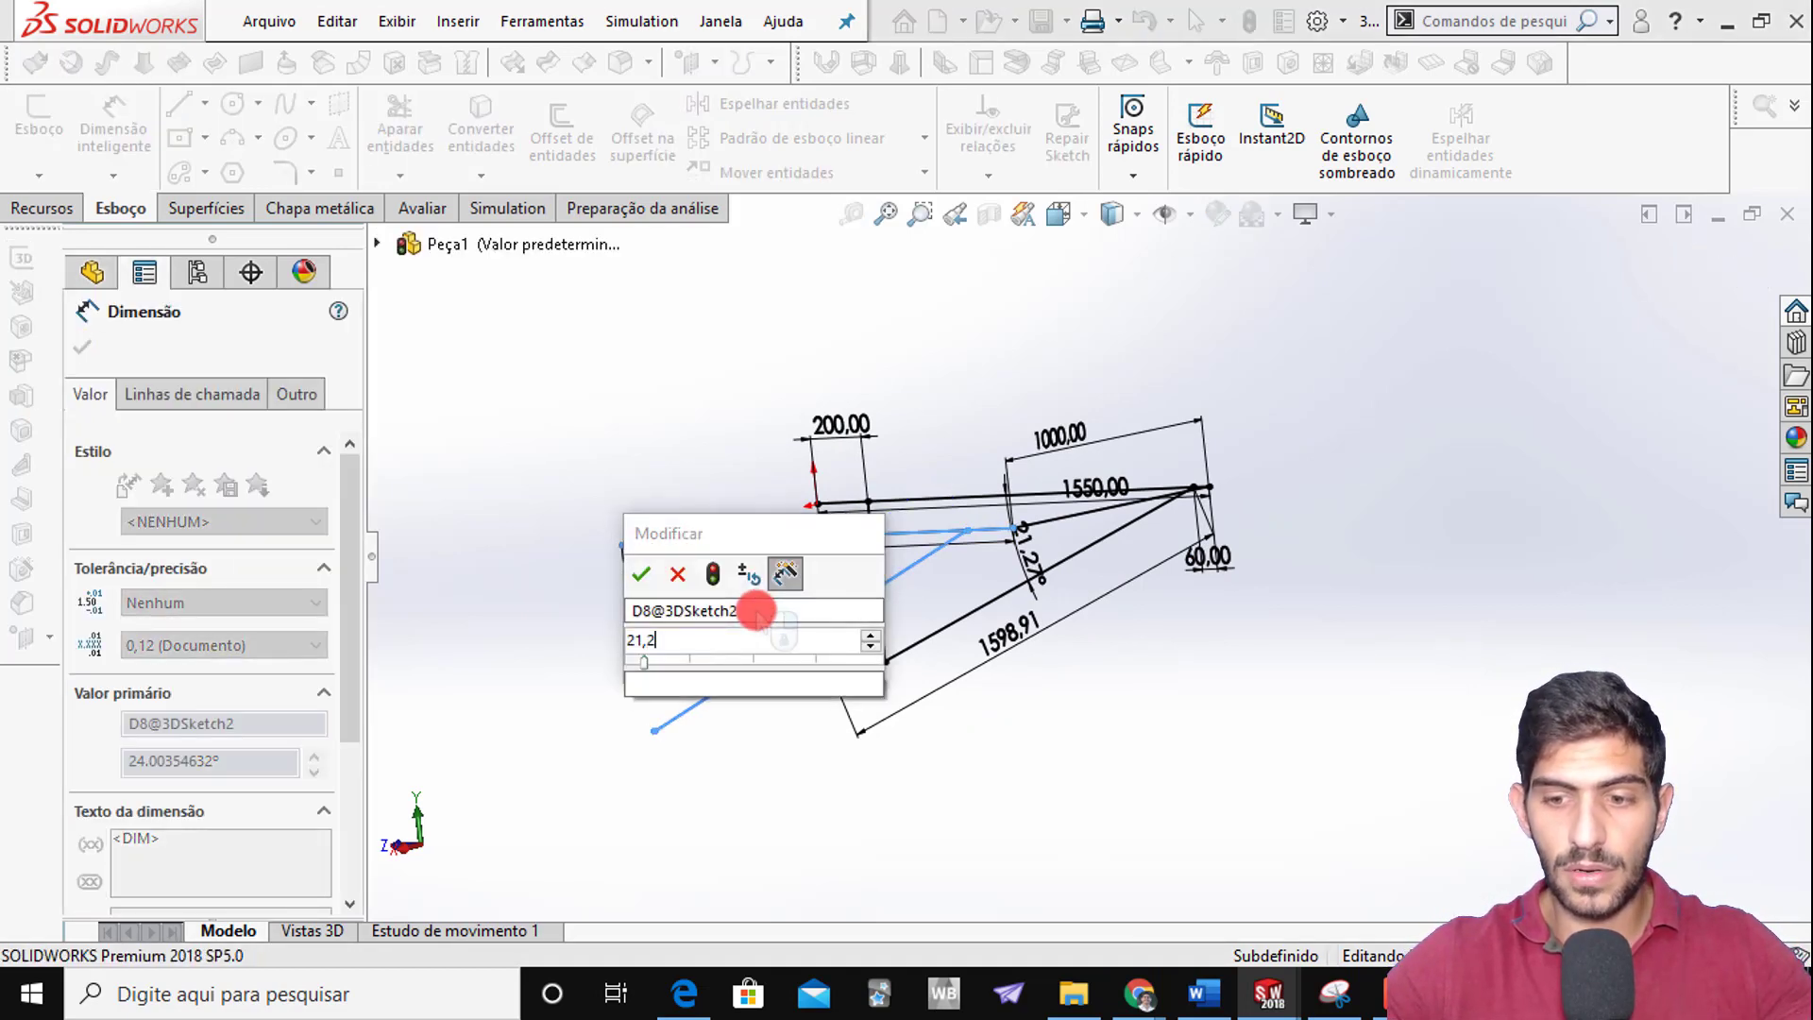
{"action": "type", "text": "7"}
{"action": "key", "text": "Return"}
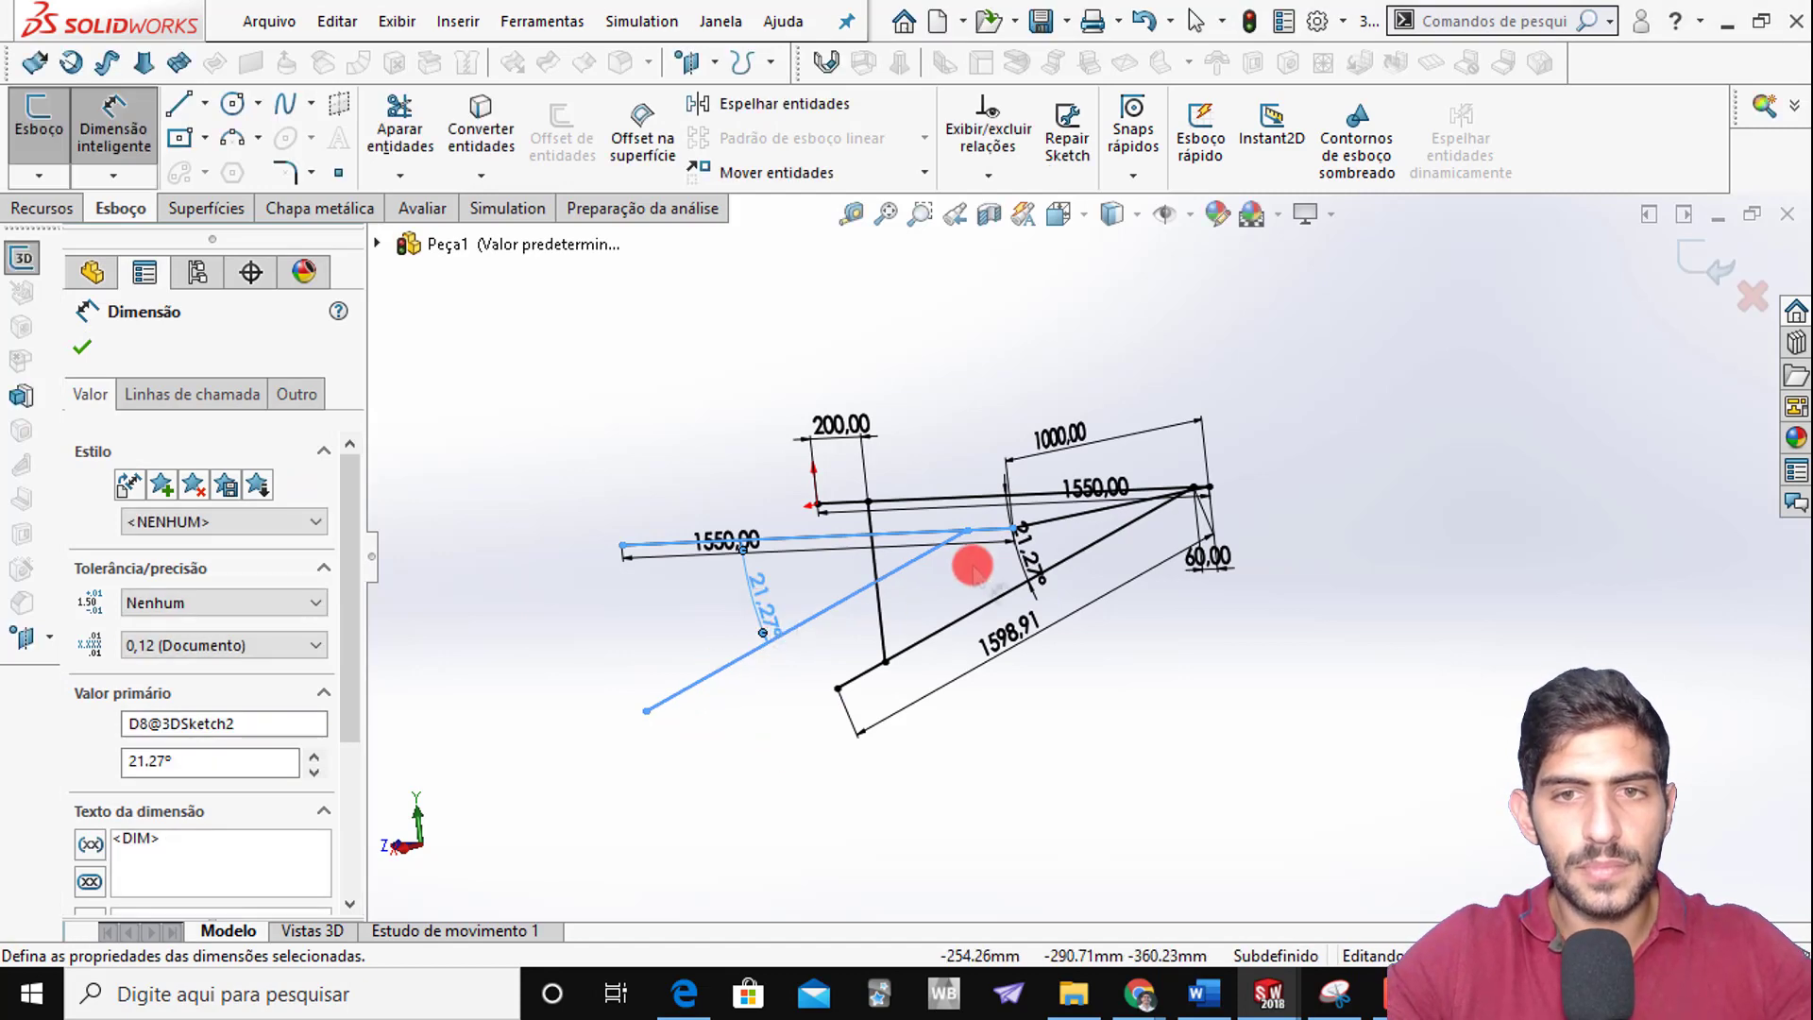
Dimension the distance from the new diagonal's upper endpoint to the front corner of the second long line as 60 mm
{"action": "scroll", "coordinate": [968, 557], "scroll_direction": "down", "scroll_amount": 3}
{"action": "key", "text": "Escape"}
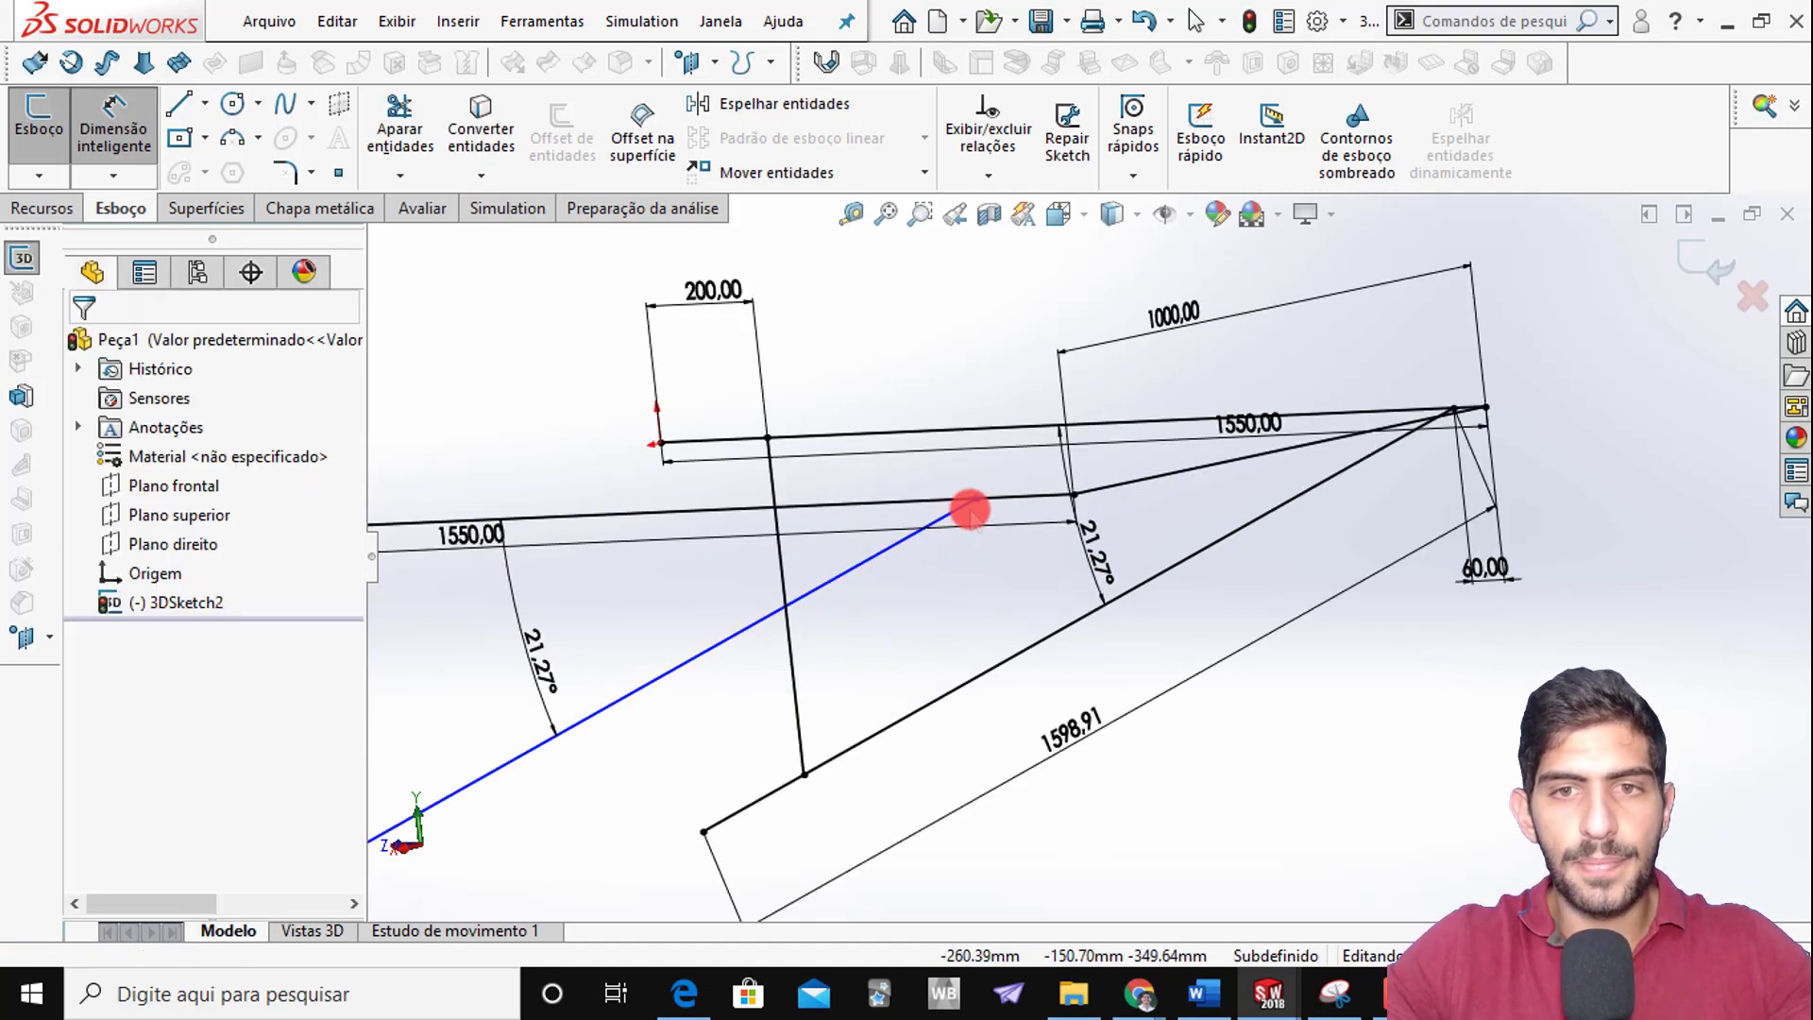
{"action": "right_click_drag", "start_coordinate": [973, 514], "coordinate": [1000, 547]}
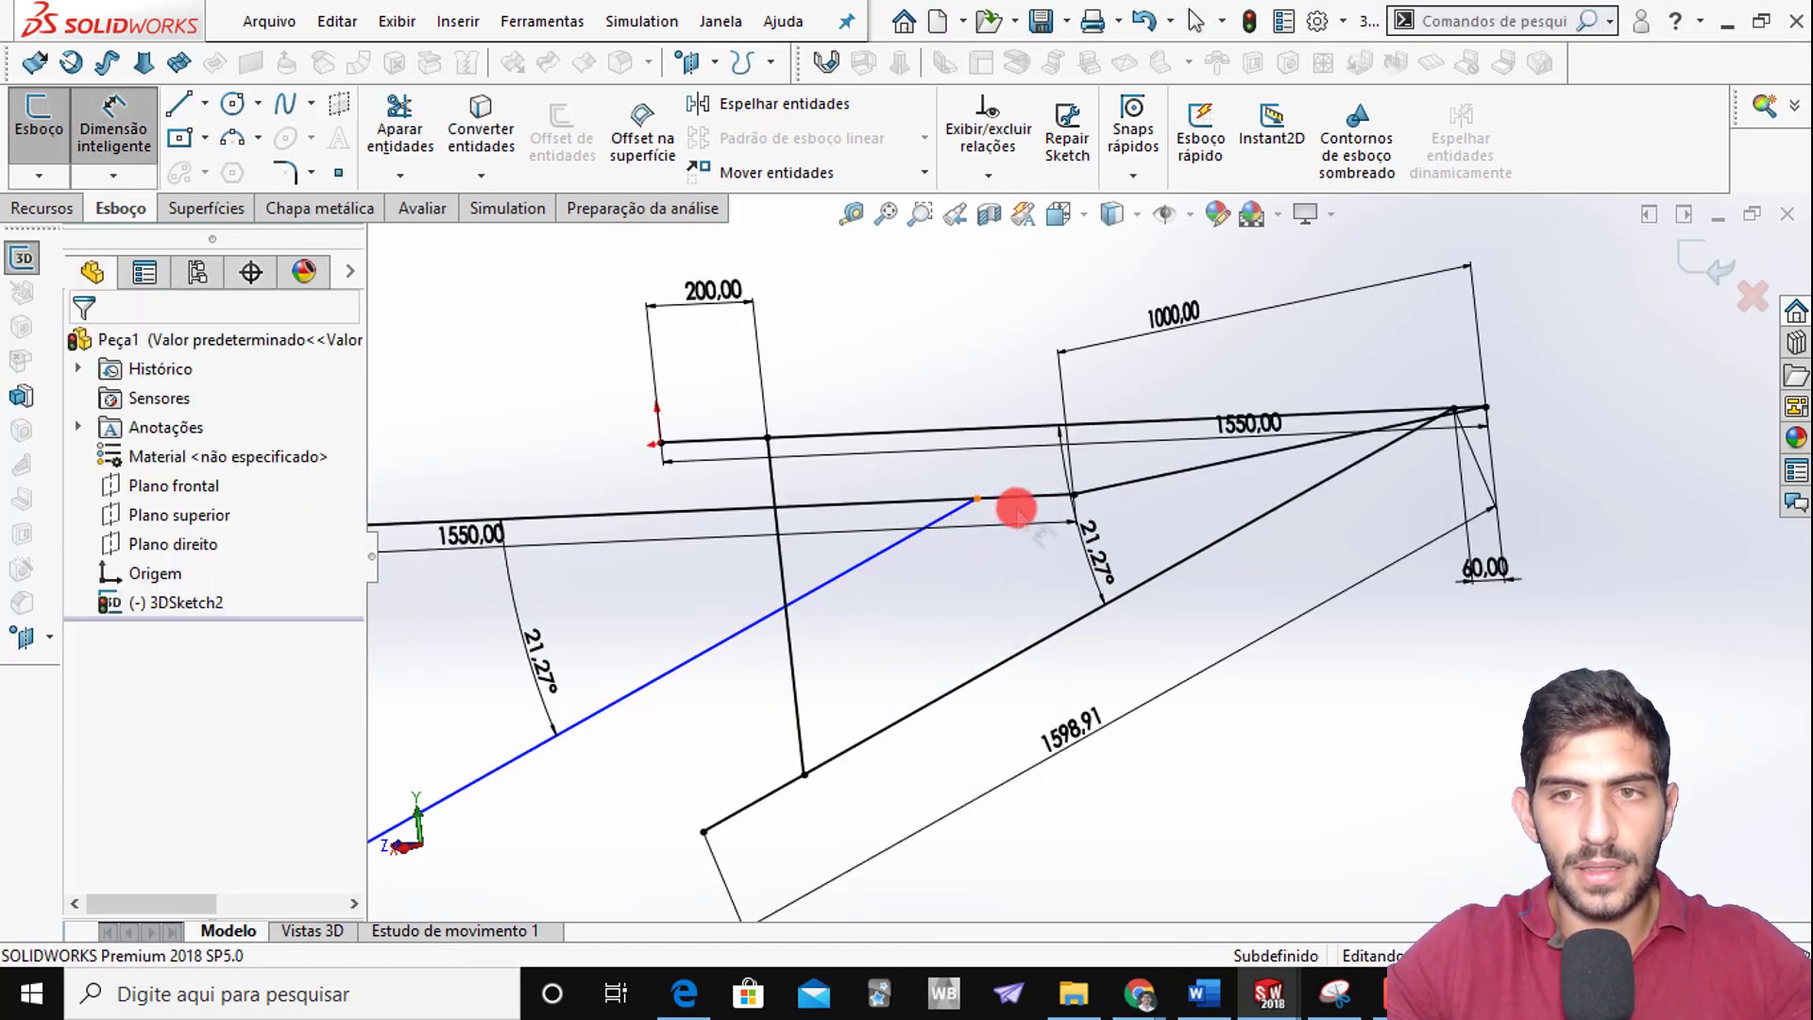
{"action": "left_click", "coordinate": [976, 498]}
{"action": "left_click", "coordinate": [1073, 493]}
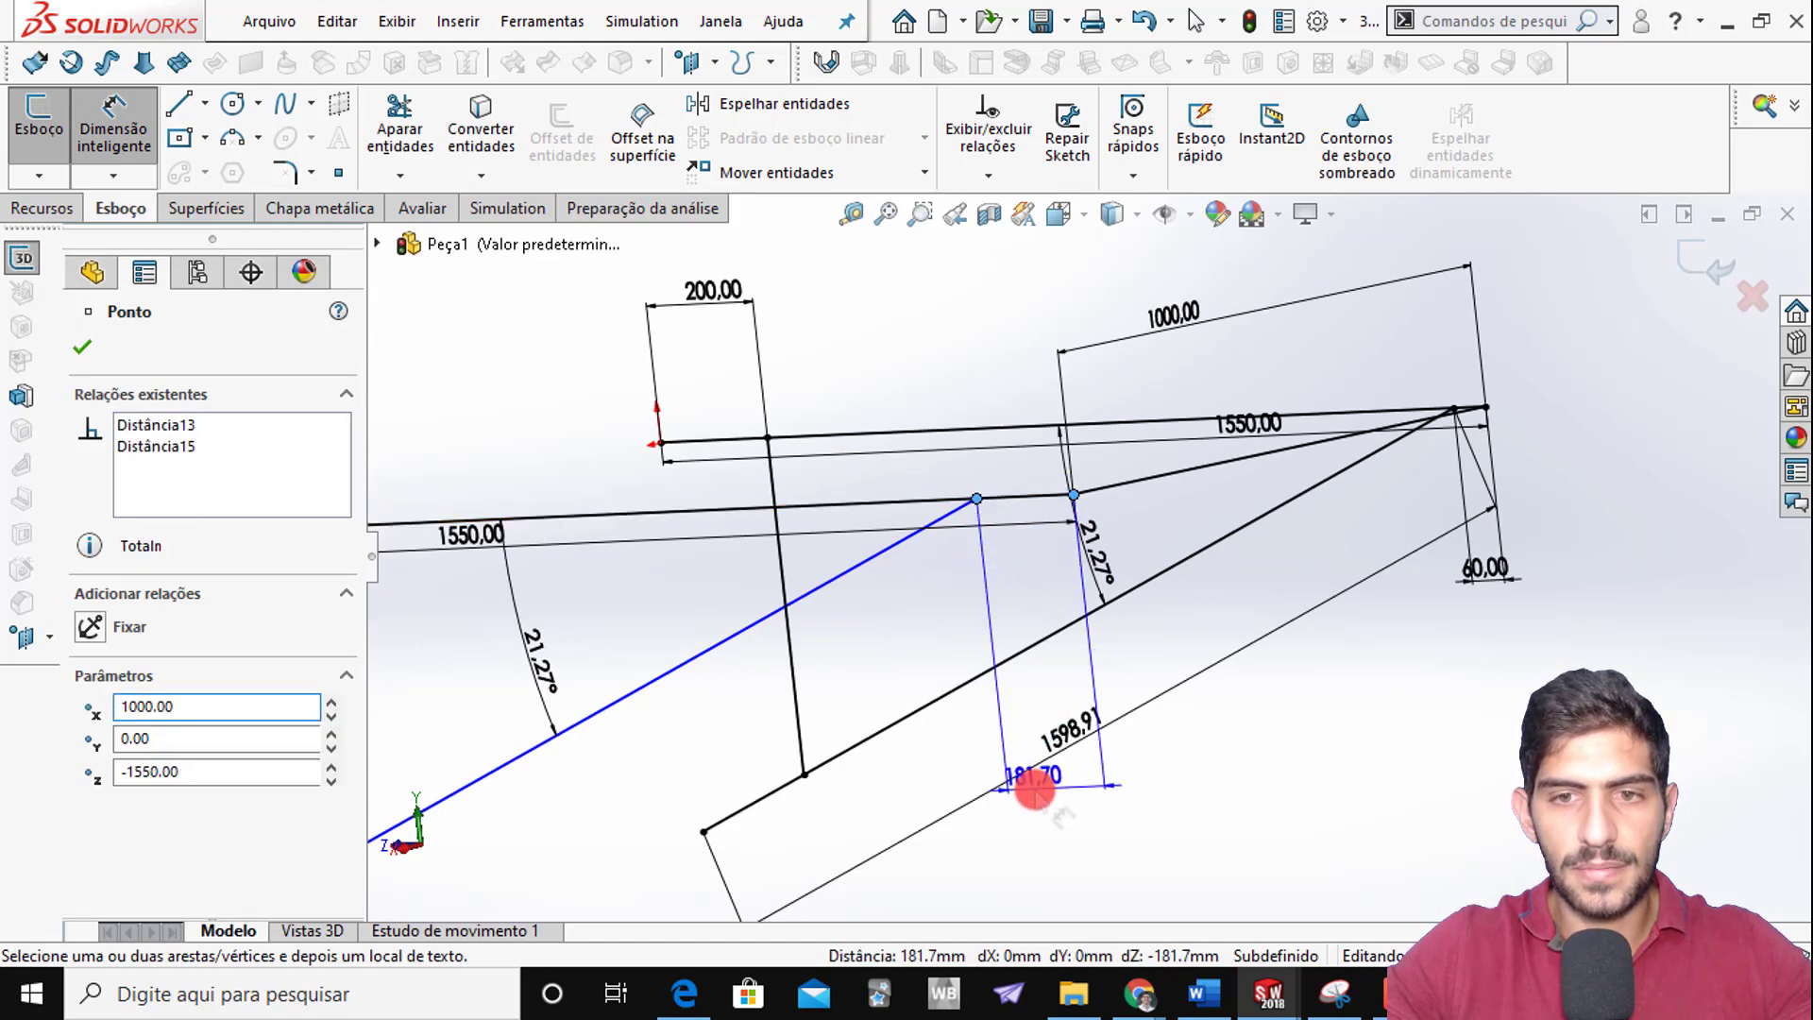
{"action": "left_click", "coordinate": [1034, 791]}
{"action": "type", "text": "60"}
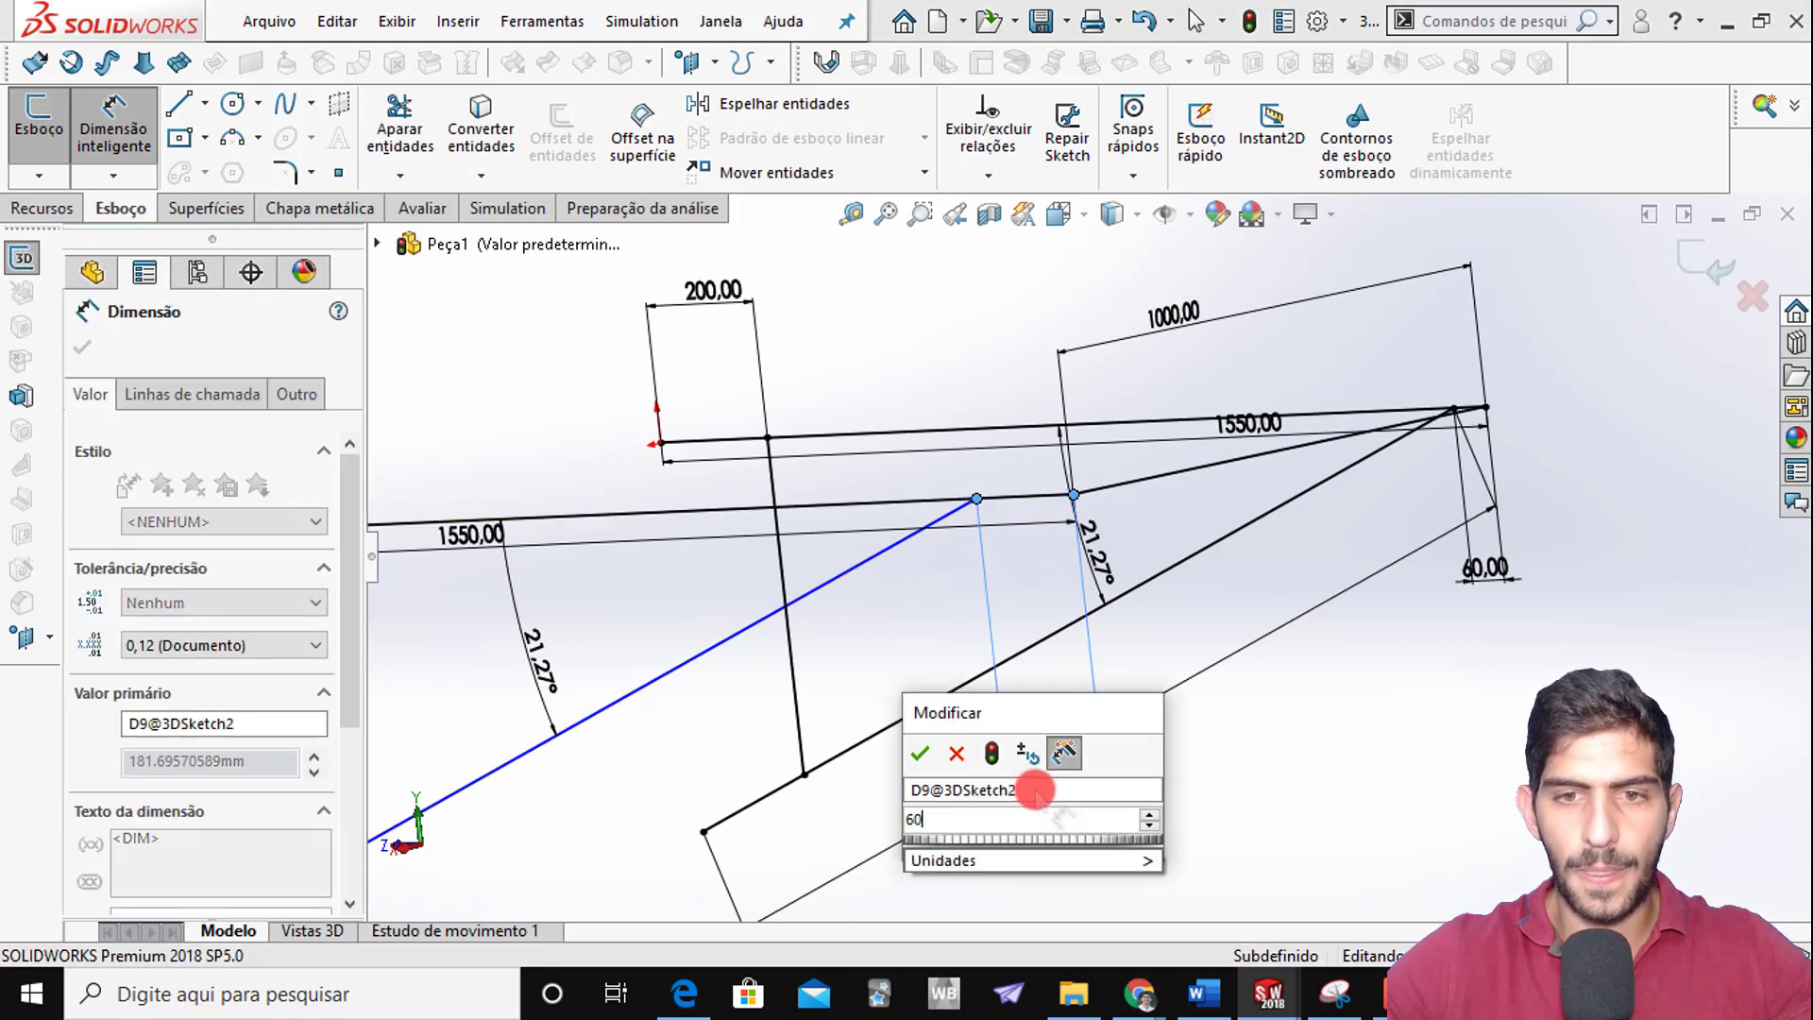
{"action": "key", "text": "Return"}
Set the length of the second diagonal line to 1598,91 mm with a dimension
{"action": "scroll", "coordinate": [875, 732], "scroll_direction": "up", "scroll_amount": 3}
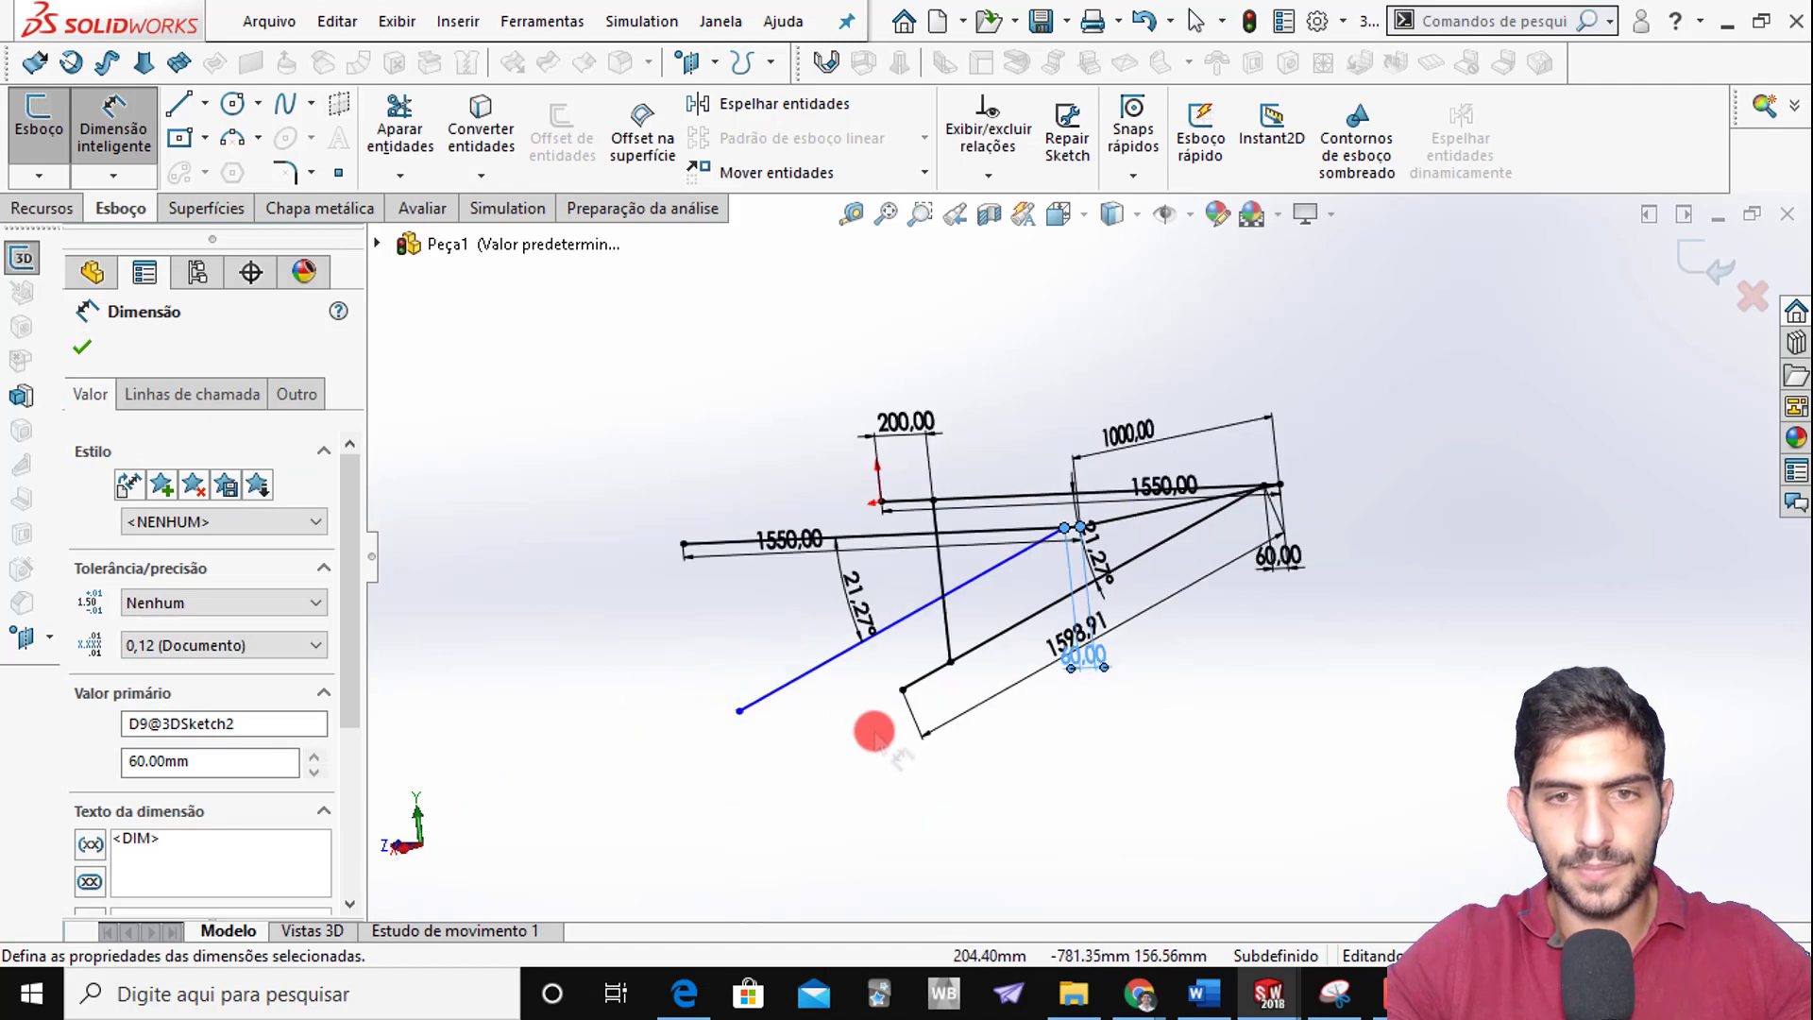
{"action": "left_click", "coordinate": [905, 653]}
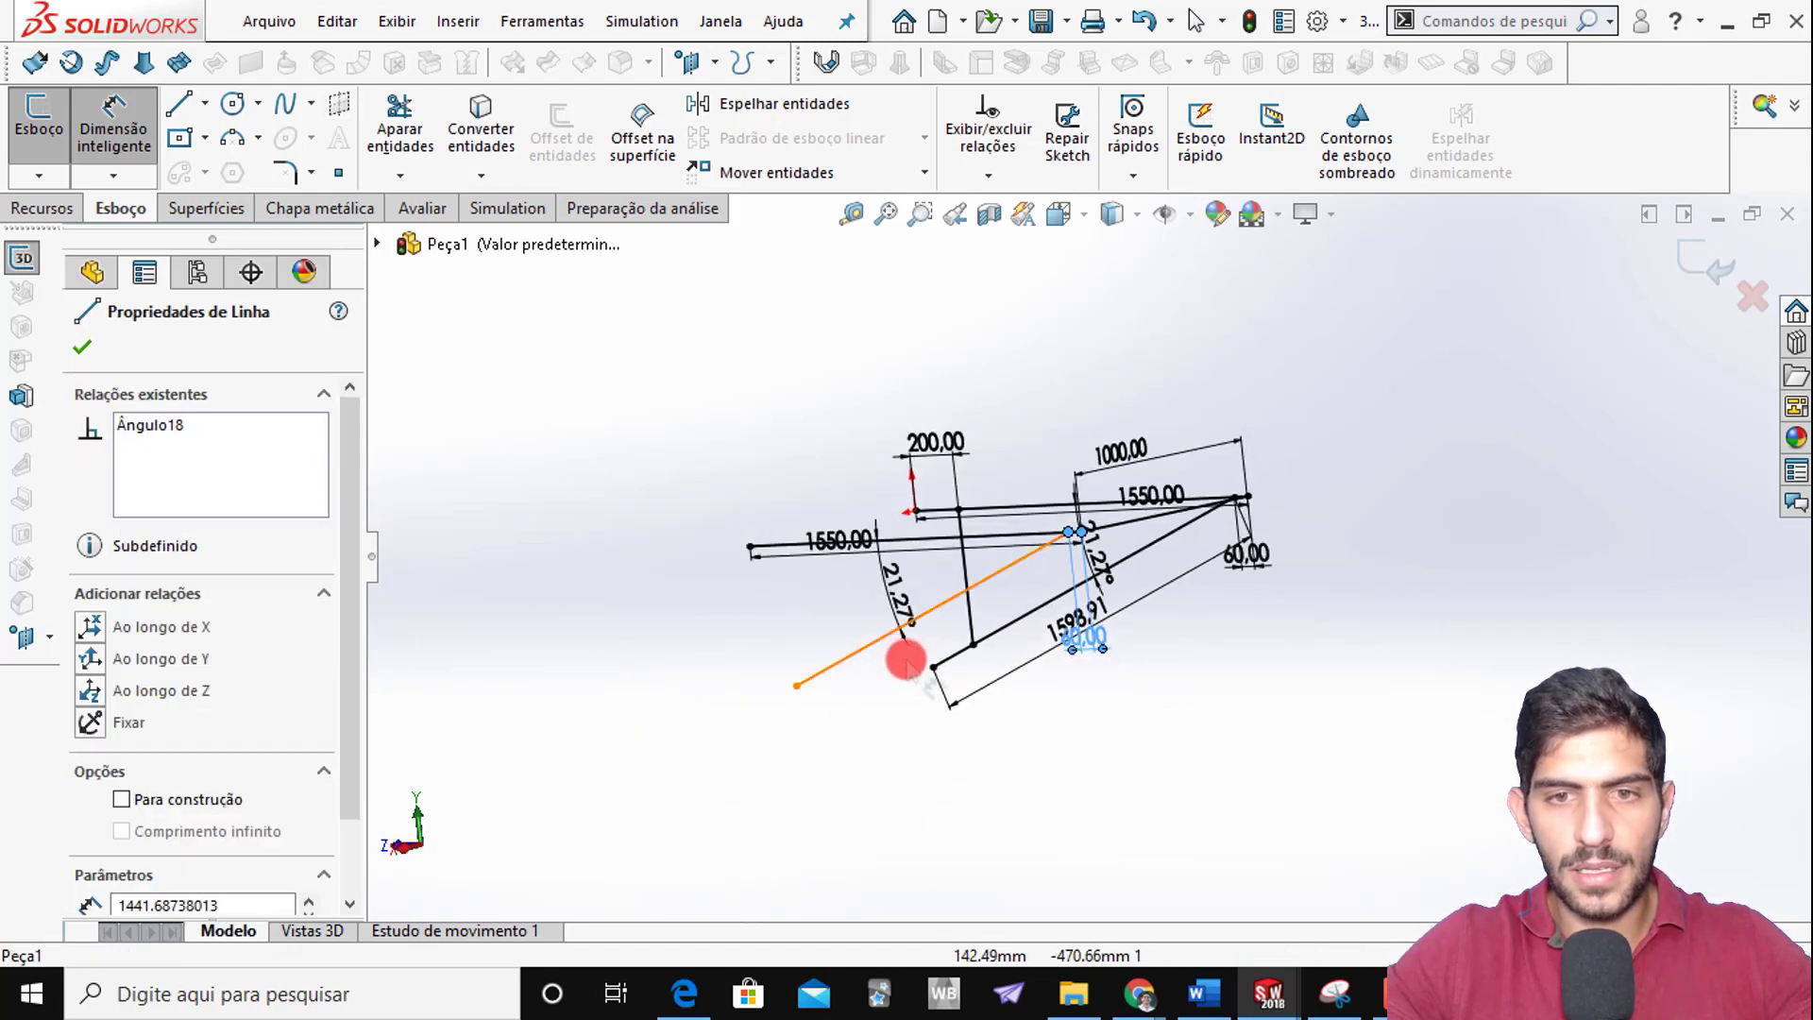
{"action": "left_click", "coordinate": [906, 666]}
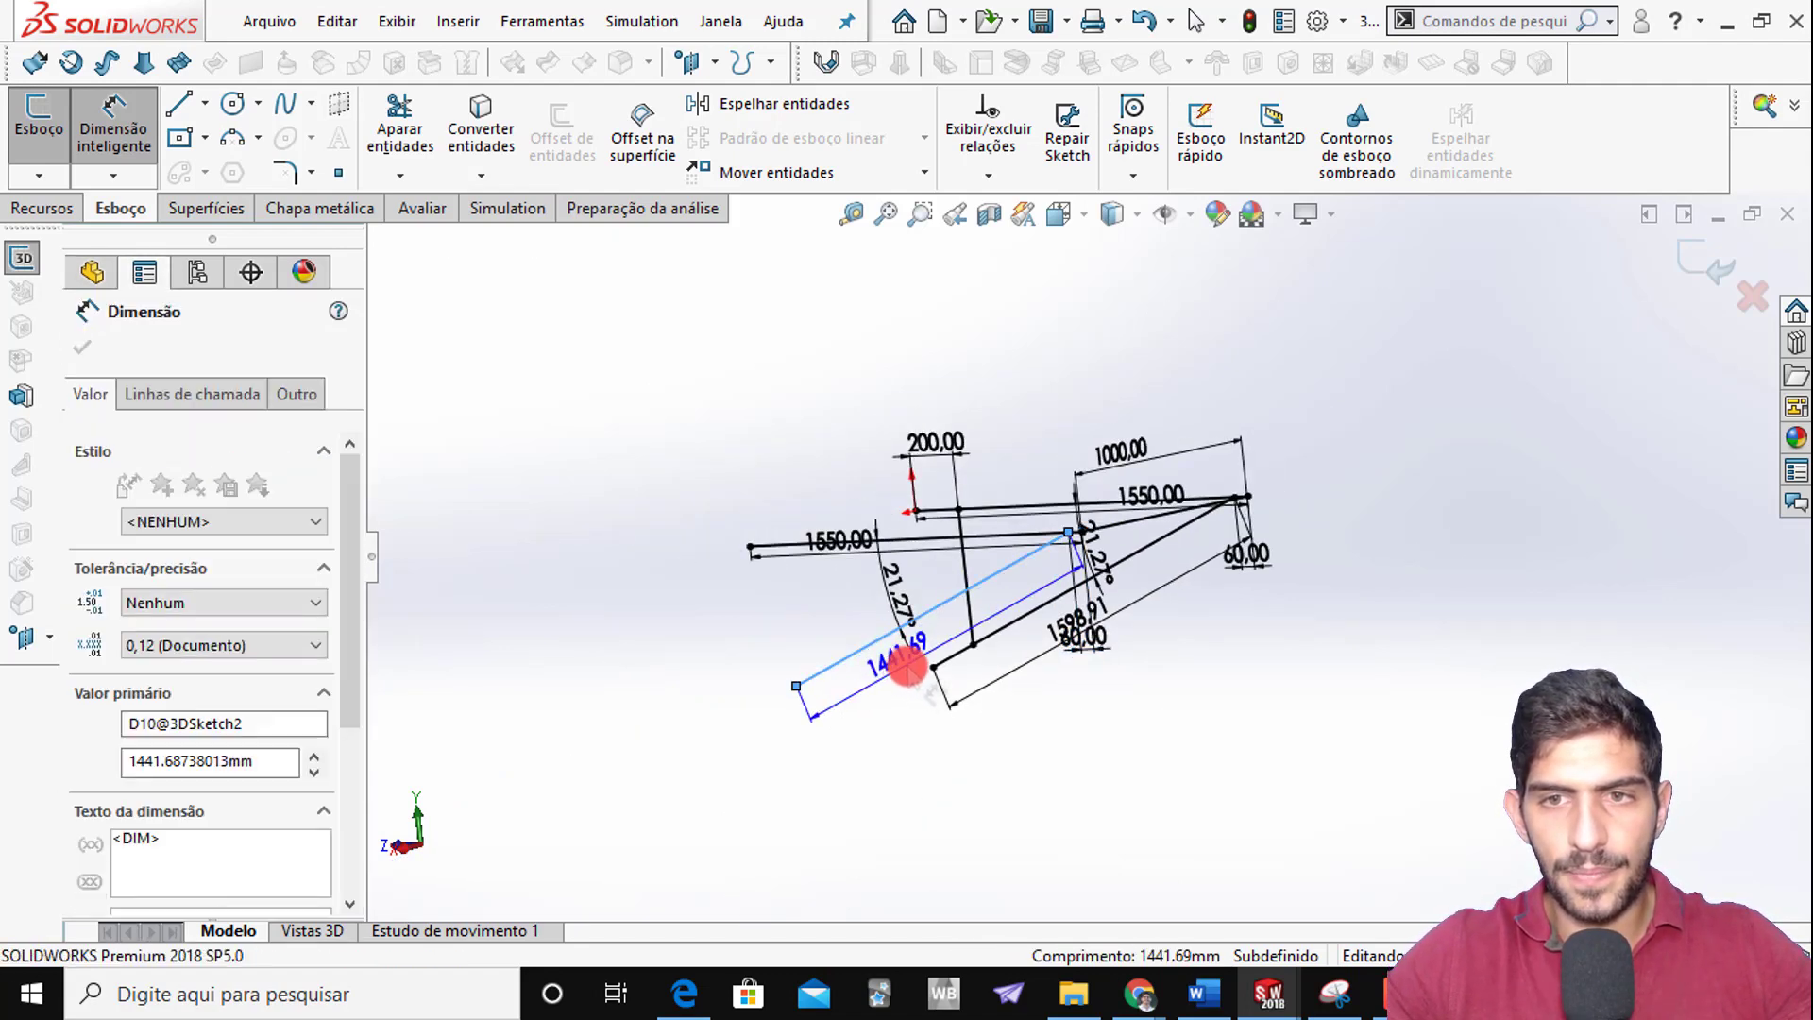
{"action": "type", "text": "1598,91"}
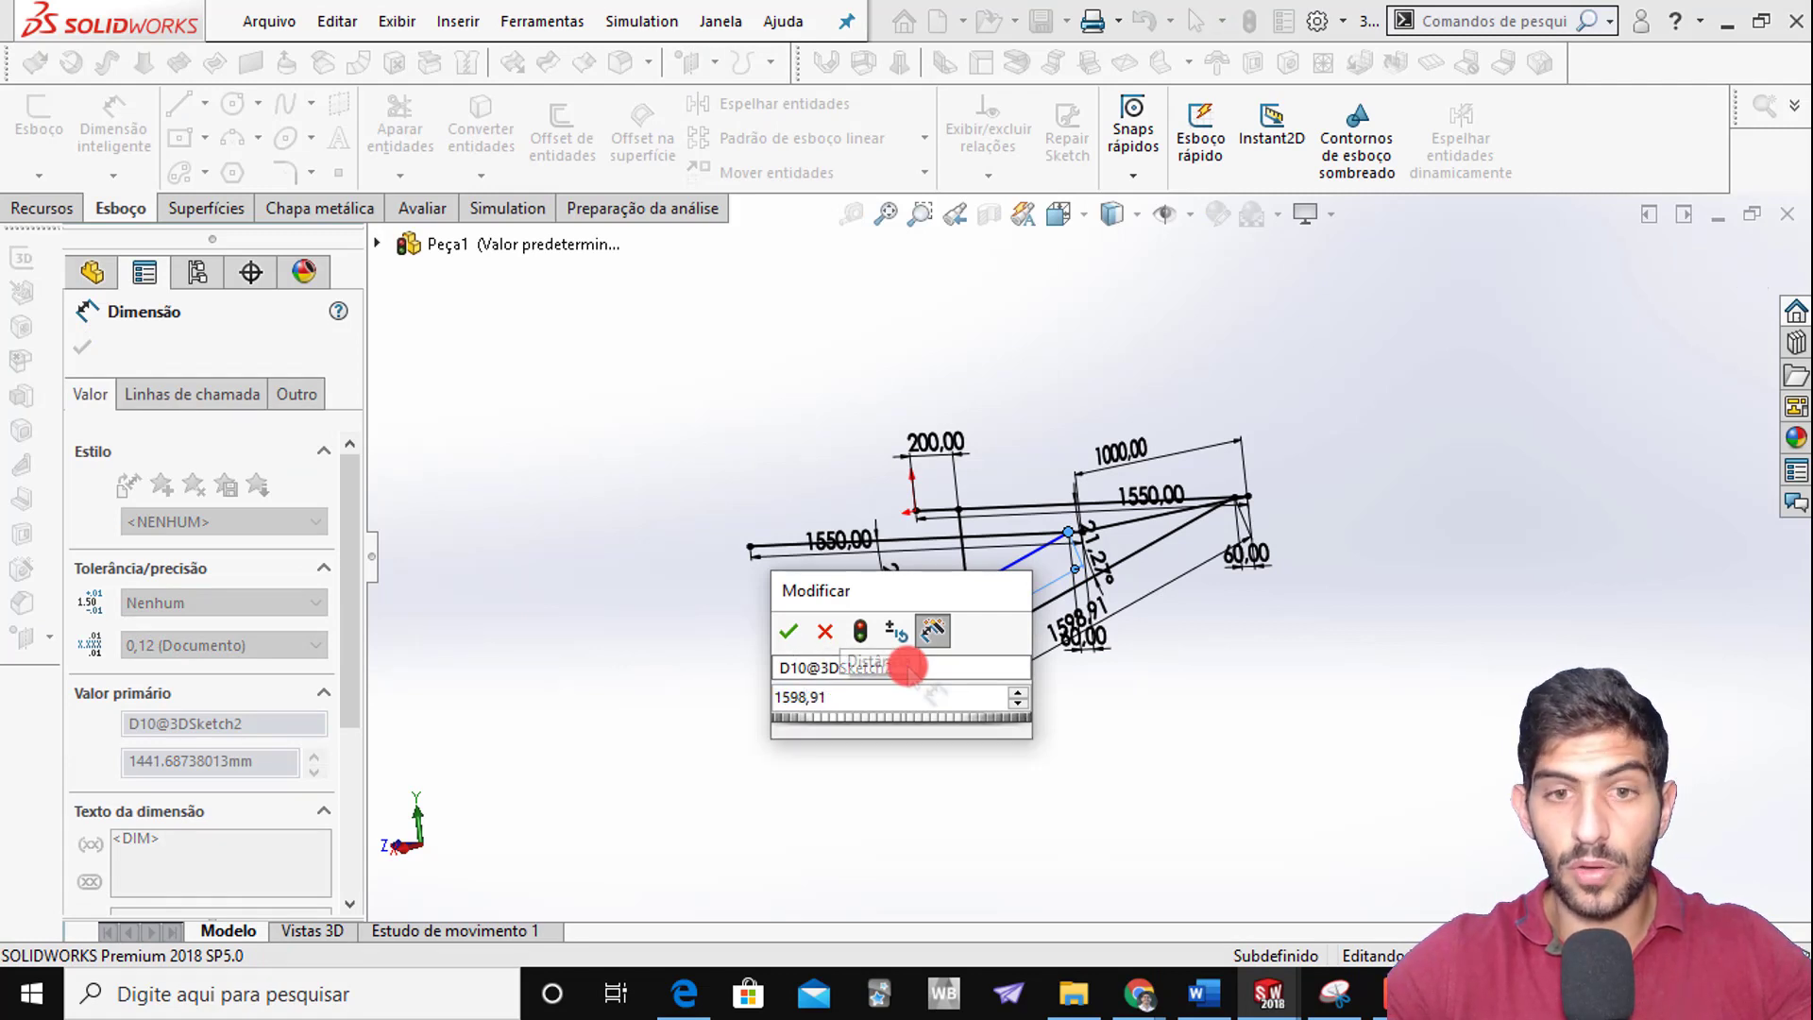
{"action": "key", "text": "Return"}
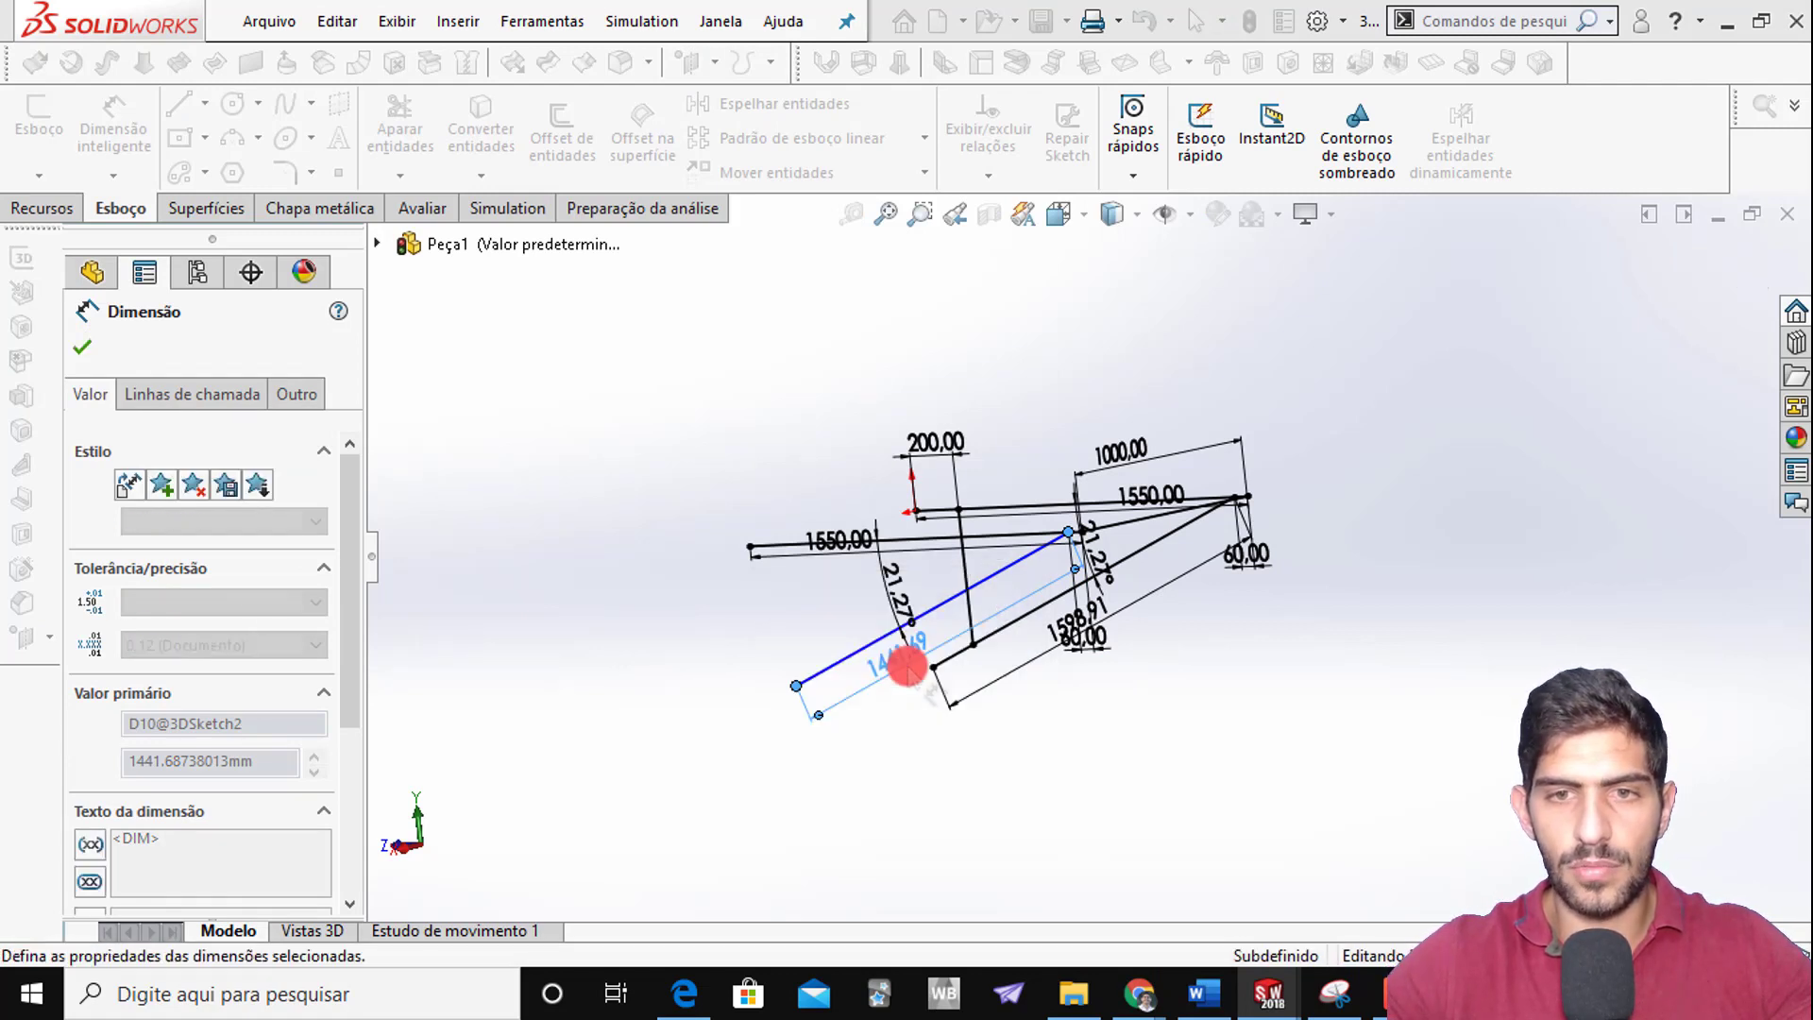
{"action": "middle_click_drag", "start_coordinate": [925, 654], "coordinate": [931, 692]}
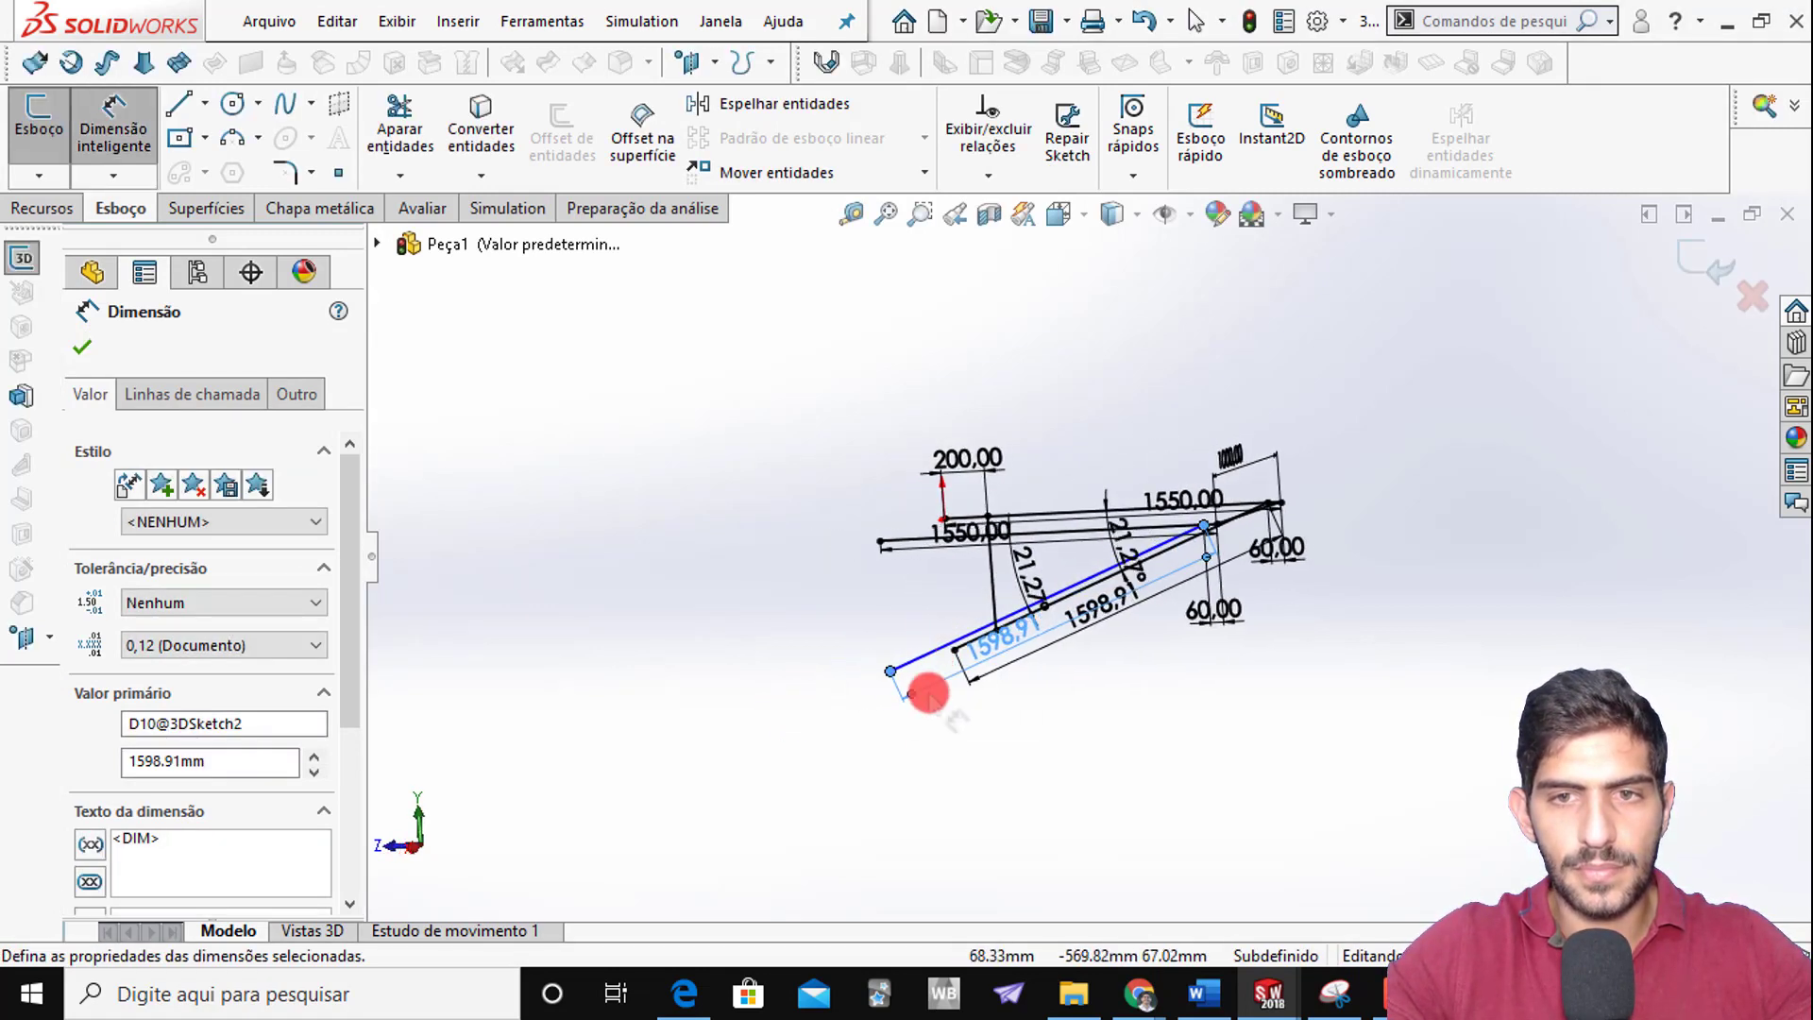
{"action": "key", "text": "Escape"}
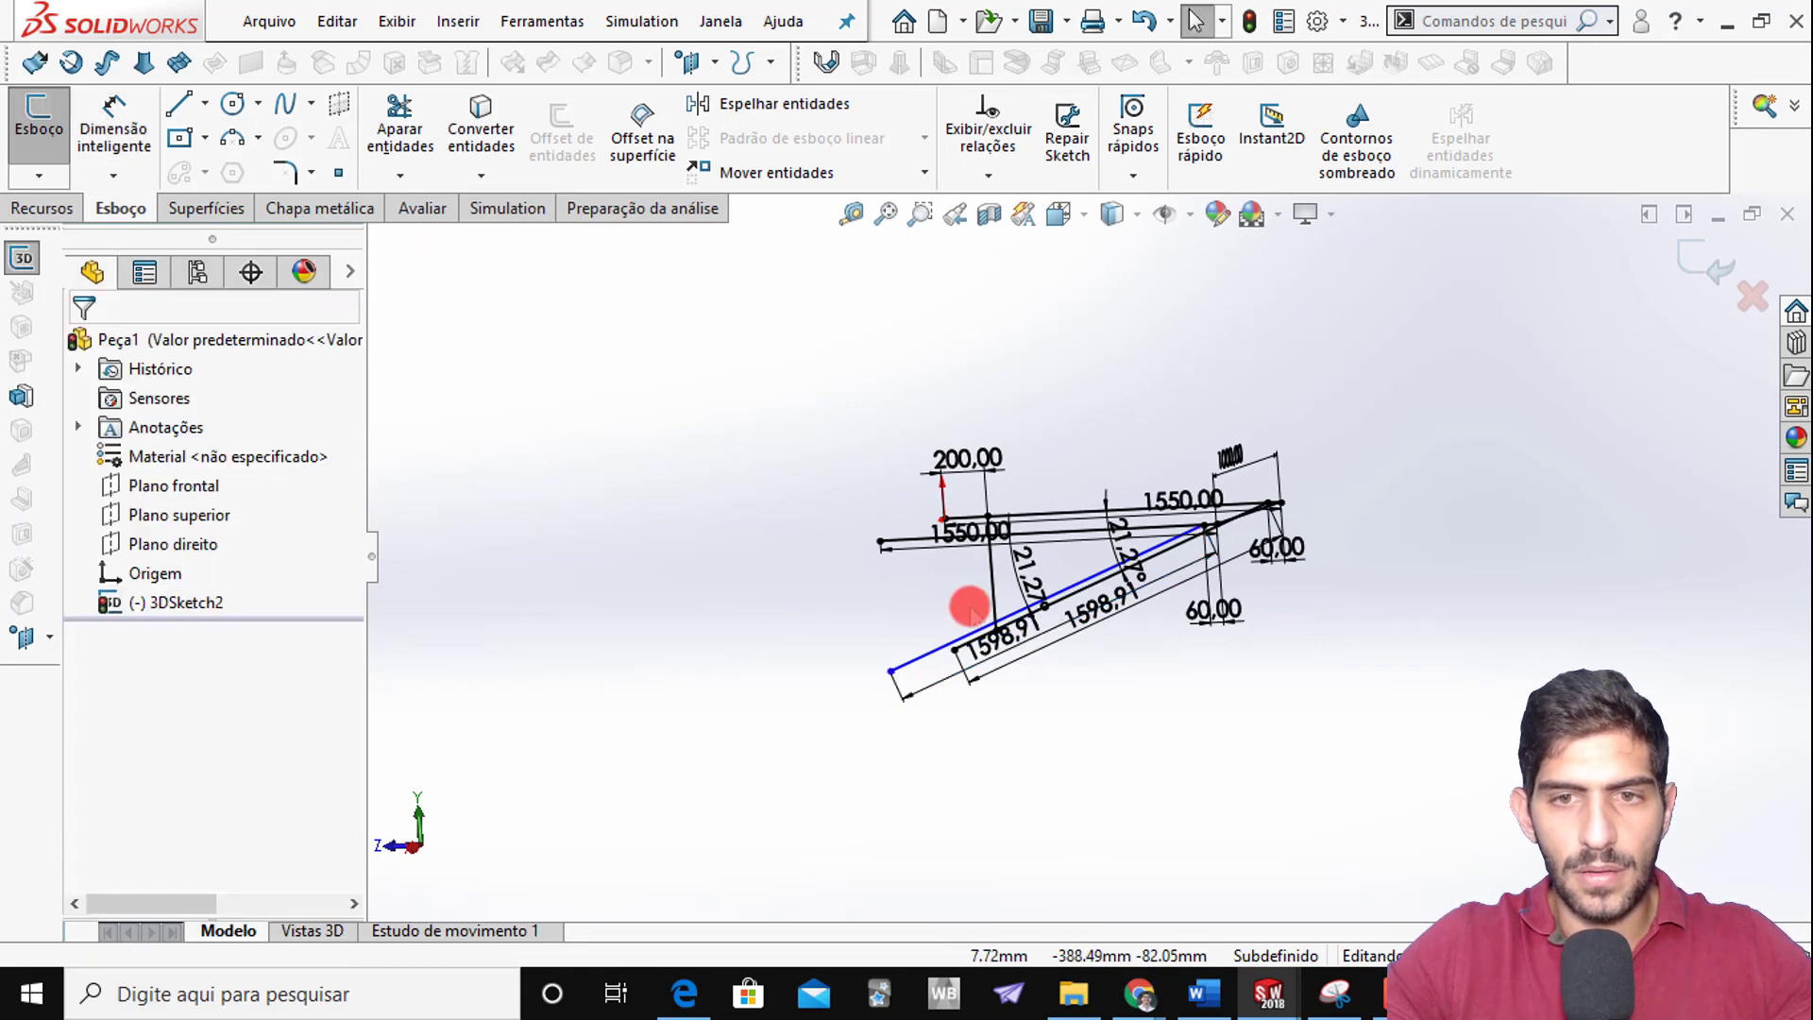
Sketch a vertical line along the Y axis near the wall end, from the second 1550 mm line down to the second diagonal
{"action": "mouse_move", "coordinate": [963, 599]}
{"action": "middle_mouse_down"}
{"action": "mouse_move", "coordinate": [1040, 579]}
{"action": "mouse_move", "coordinate": [1042, 558]}
{"action": "mouse_move", "coordinate": [919, 433]}
{"action": "middle_mouse_up"}
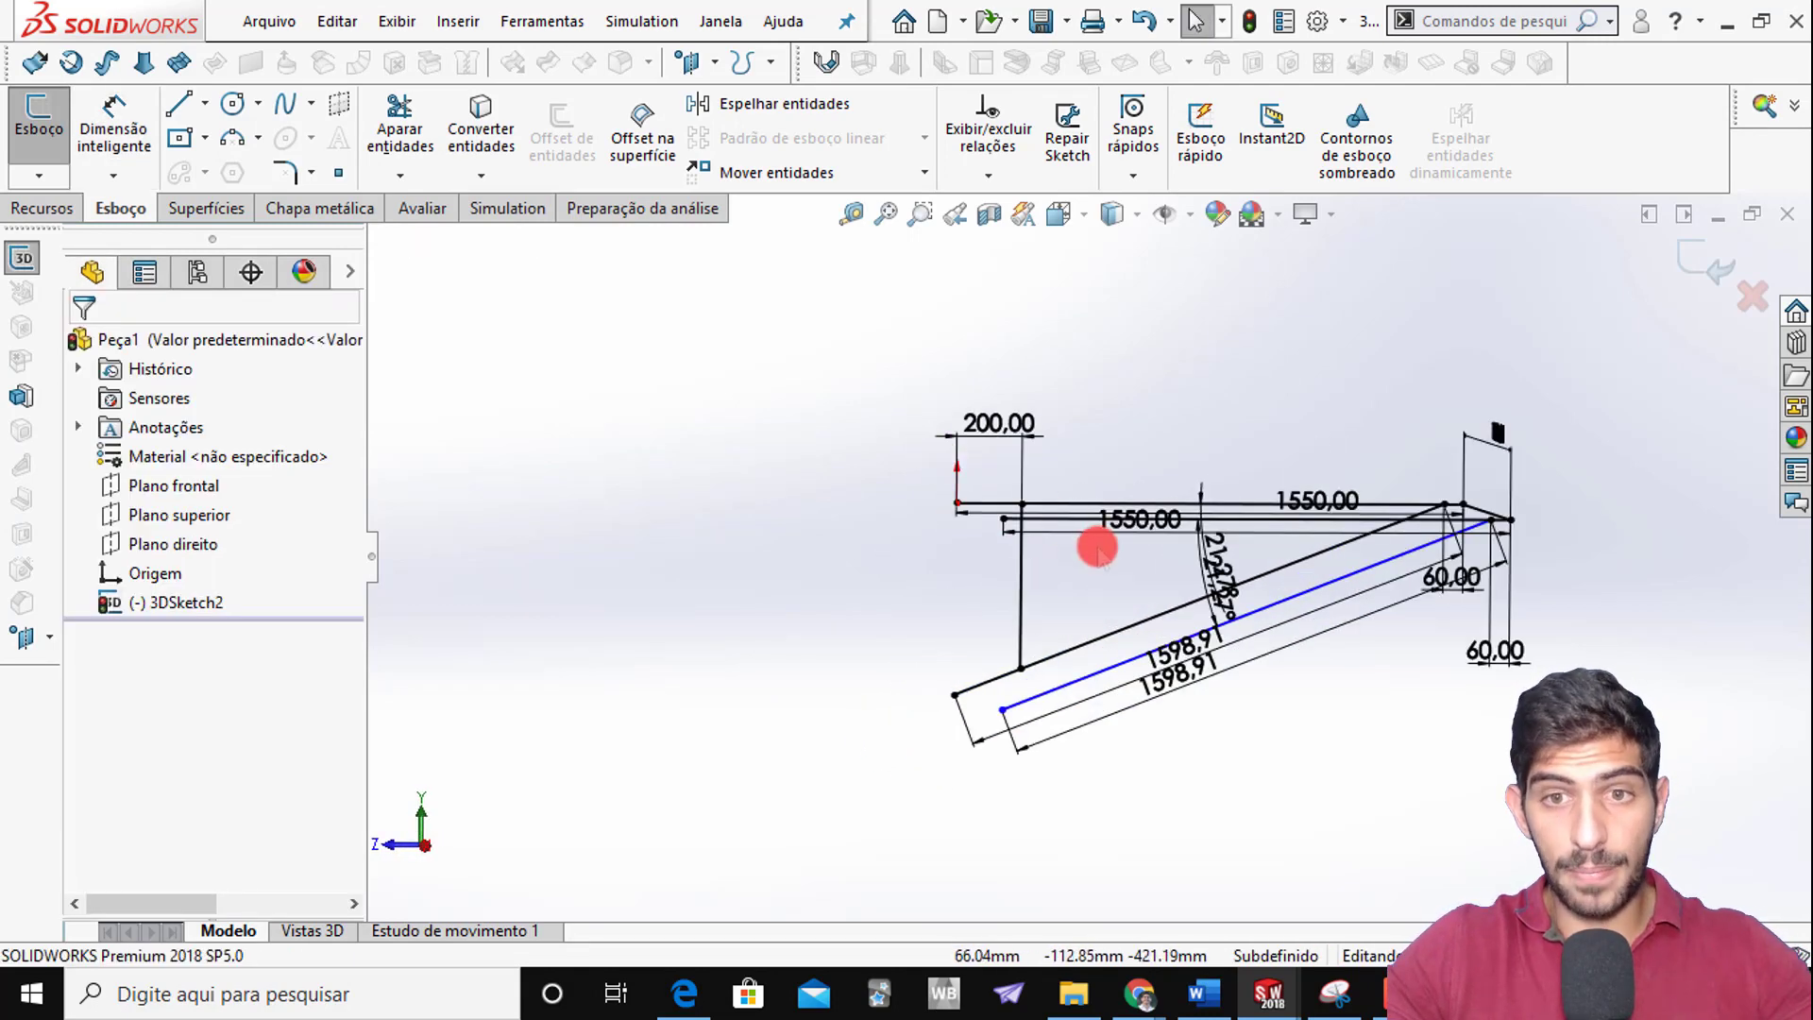
{"action": "middle_click_drag", "start_coordinate": [1085, 541], "coordinate": [1061, 519]}
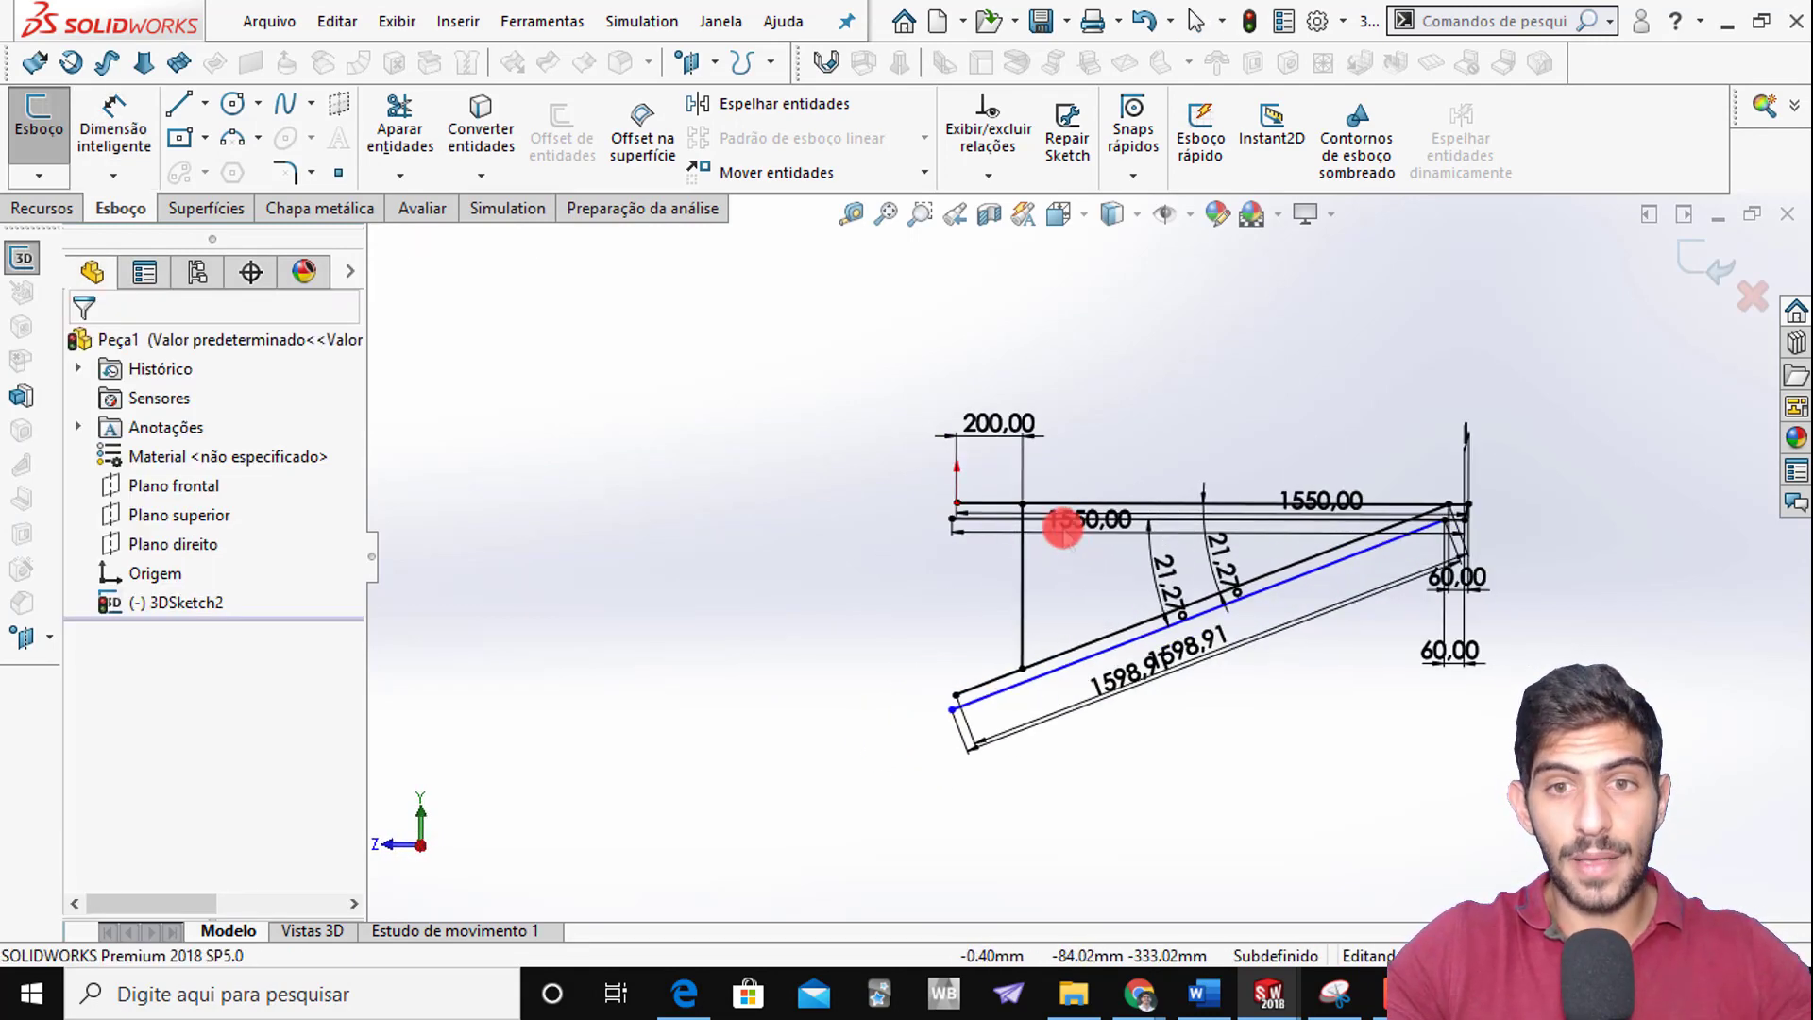
{"action": "right_click", "coordinate": [1017, 574]}
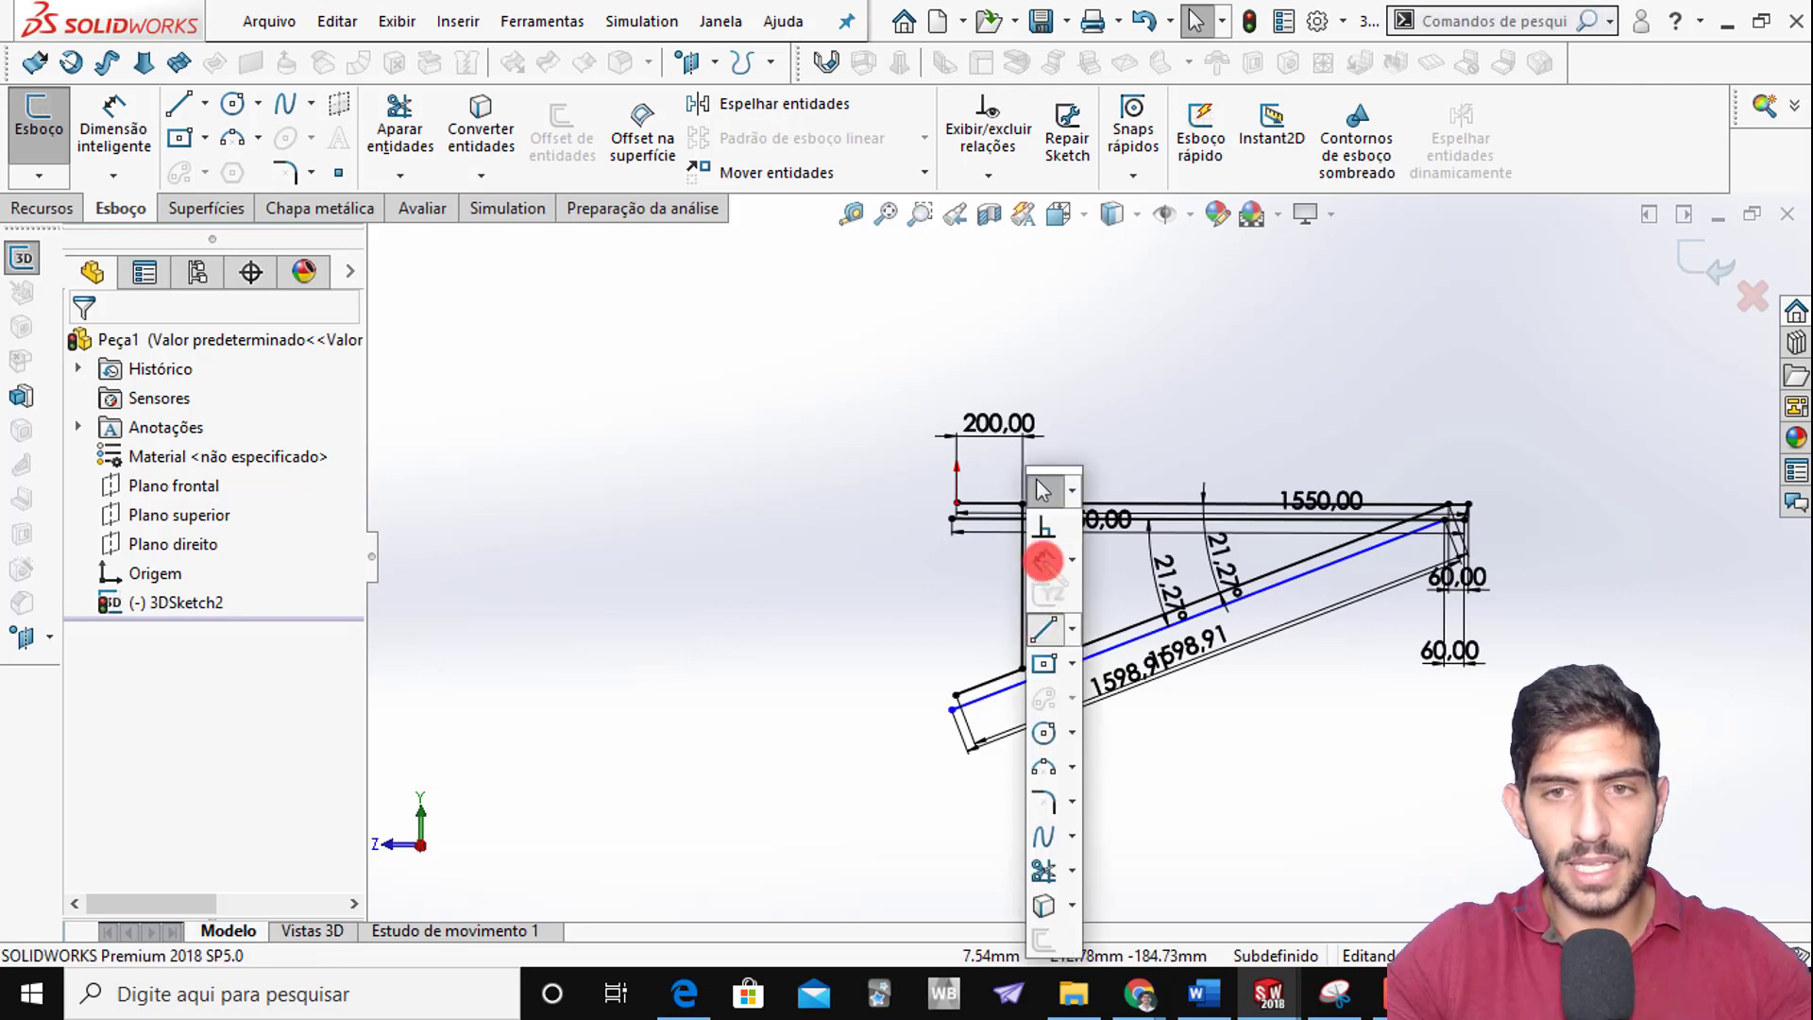
{"action": "left_click", "coordinate": [1045, 557]}
{"action": "middle_click_drag", "start_coordinate": [1070, 542], "coordinate": [1161, 534]}
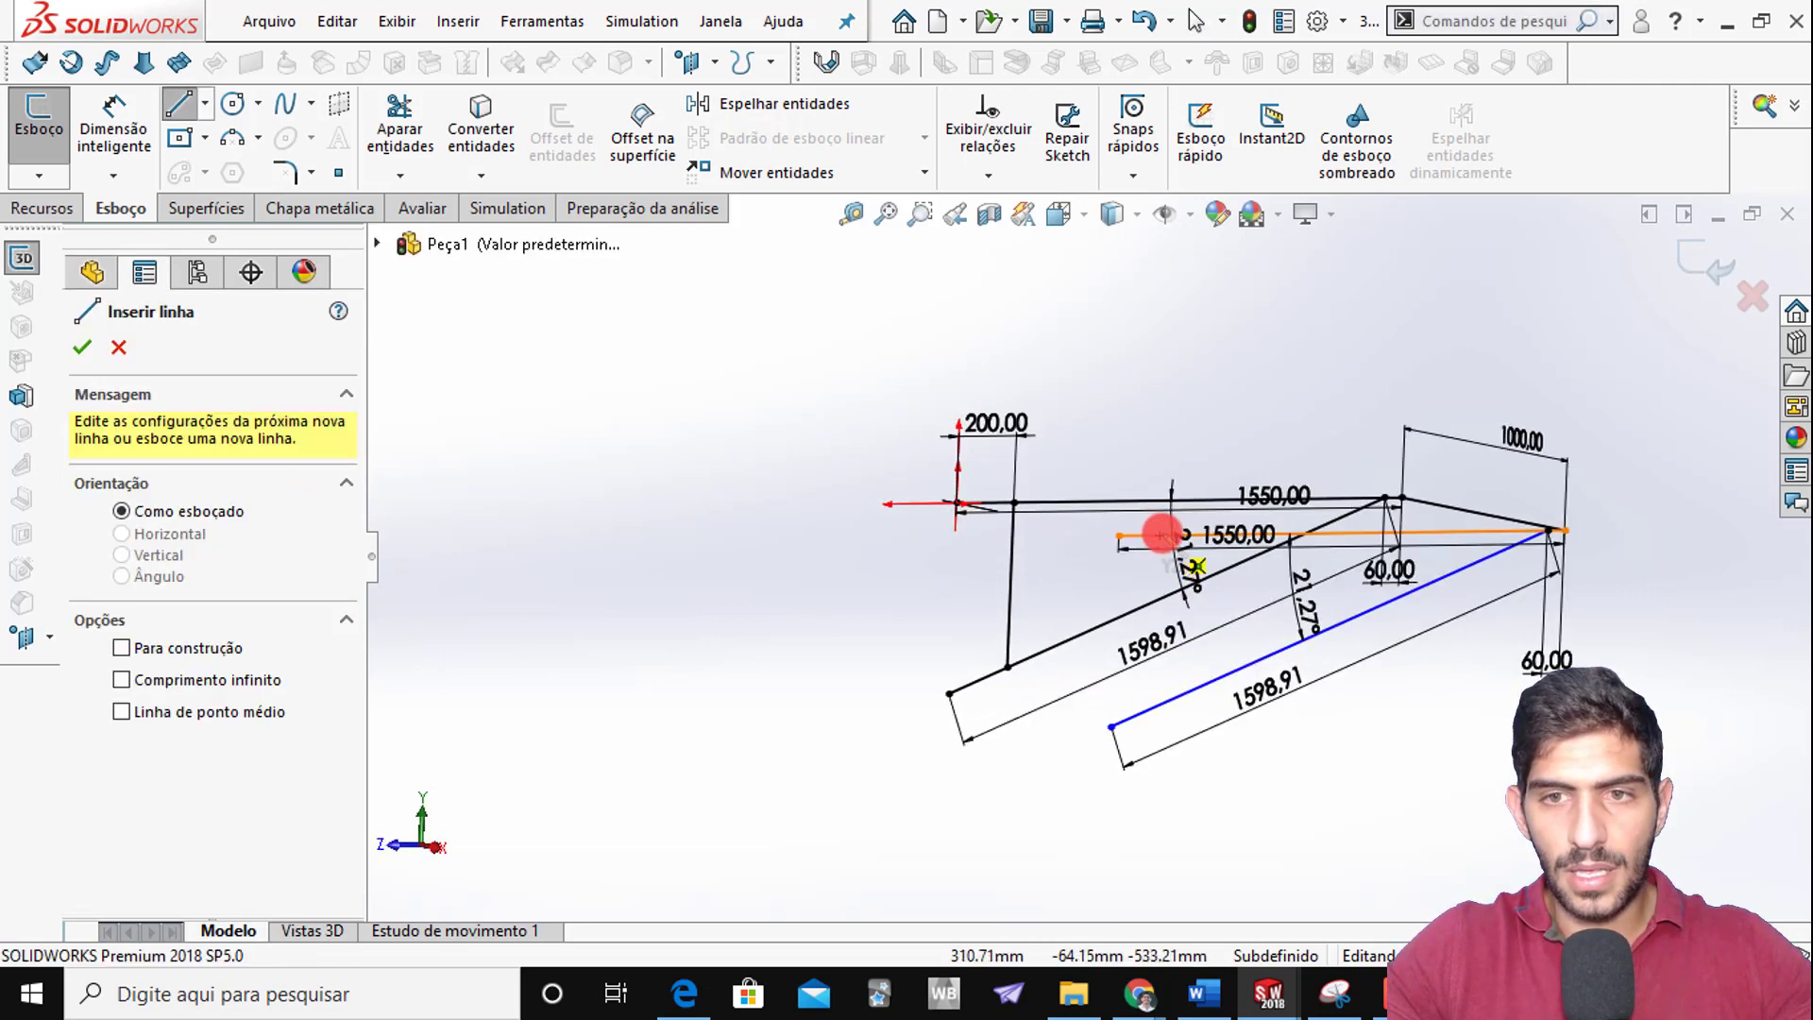
{"action": "left_click", "coordinate": [1167, 534]}
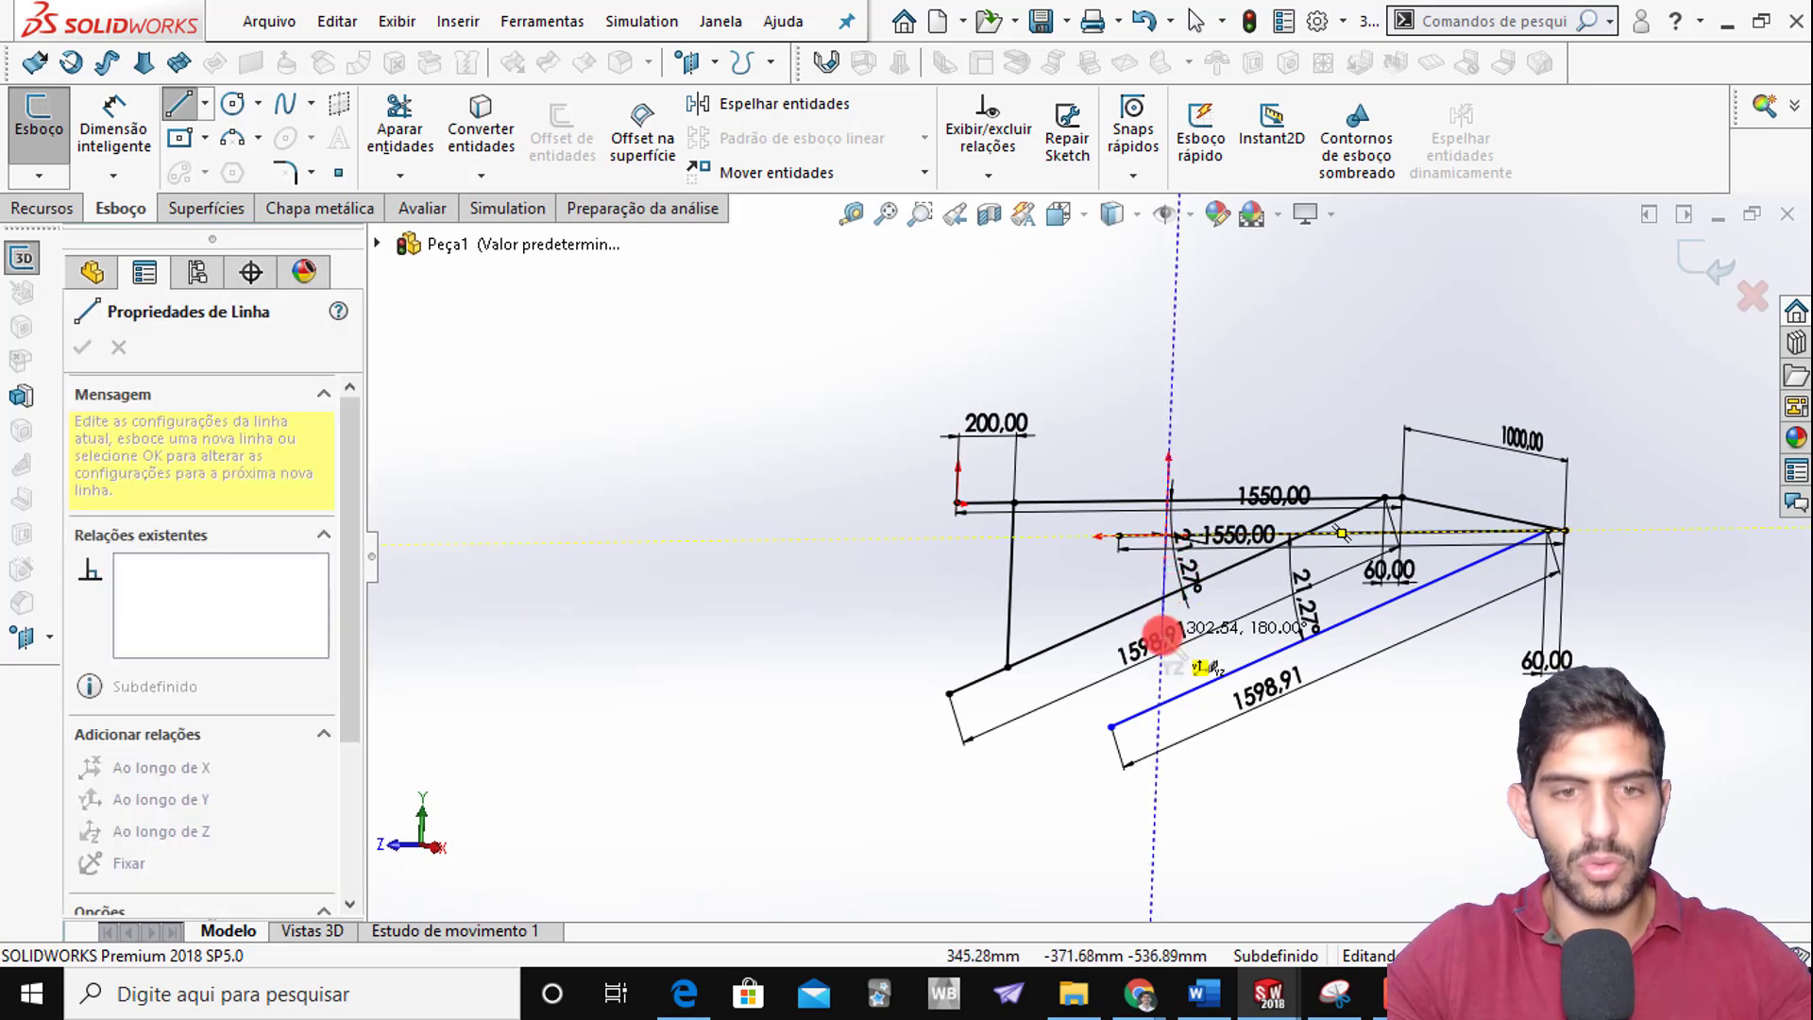
{"action": "left_click_drag", "start_coordinate": [1162, 636], "coordinate": [1158, 701]}
{"action": "key", "text": "Escape"}
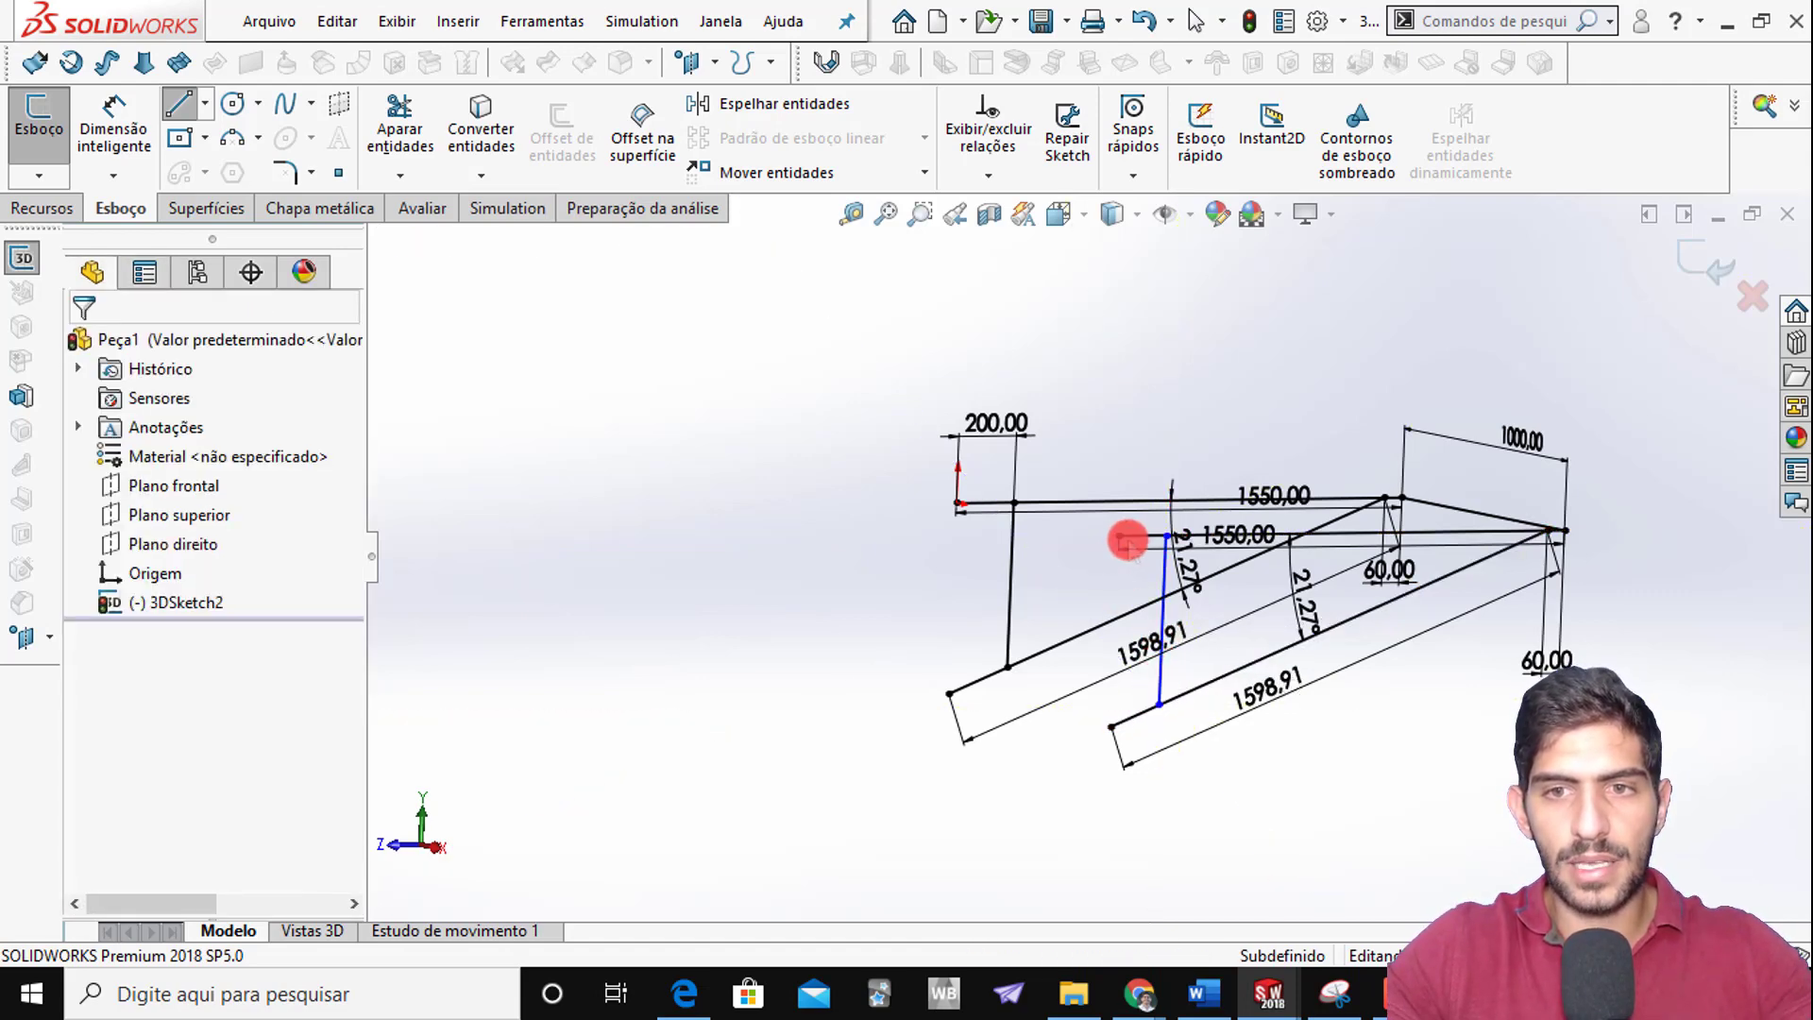
Dimension the distance from the second 1550 mm line's wall end to the top of its vertical line as 200 mm
{"action": "mouse_move", "coordinate": [1125, 535]}
{"action": "middle_mouse_down"}
{"action": "mouse_move", "coordinate": [1093, 551]}
{"action": "mouse_move", "coordinate": [1089, 488]}
{"action": "middle_mouse_up"}
{"action": "key", "text": "s"}
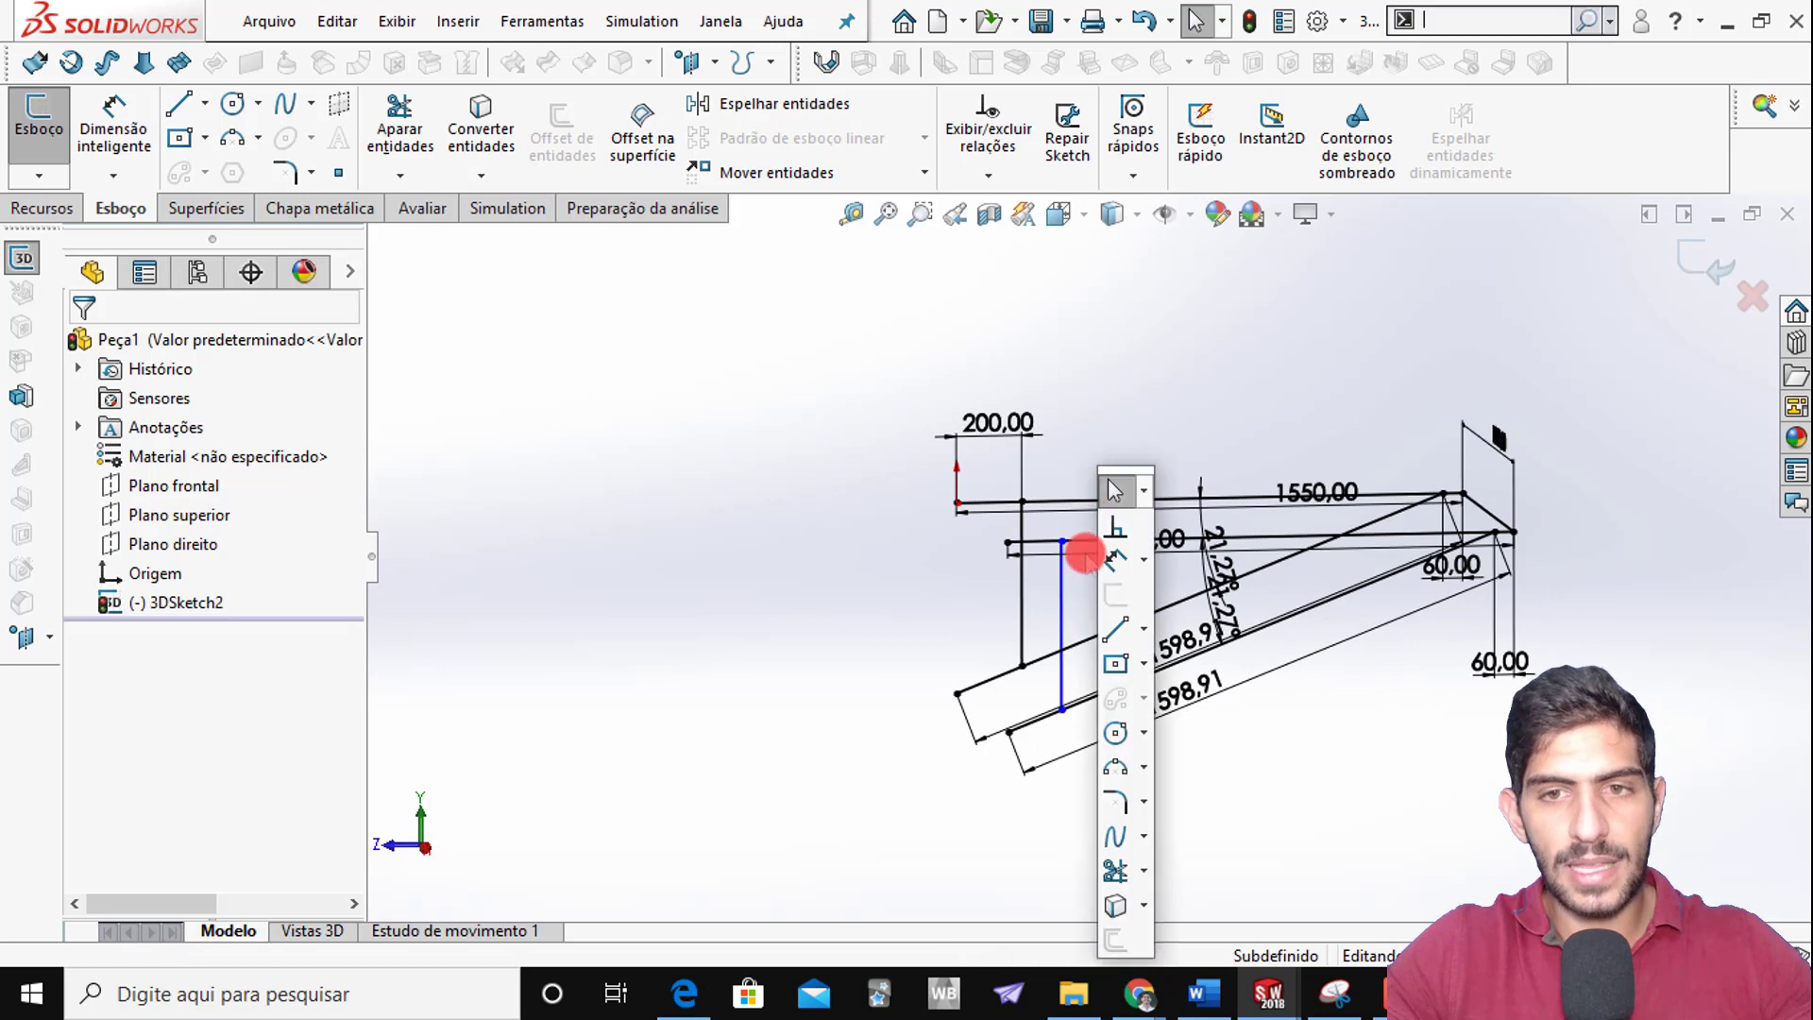
{"action": "left_click", "coordinate": [1106, 562]}
{"action": "left_click", "coordinate": [1006, 543]}
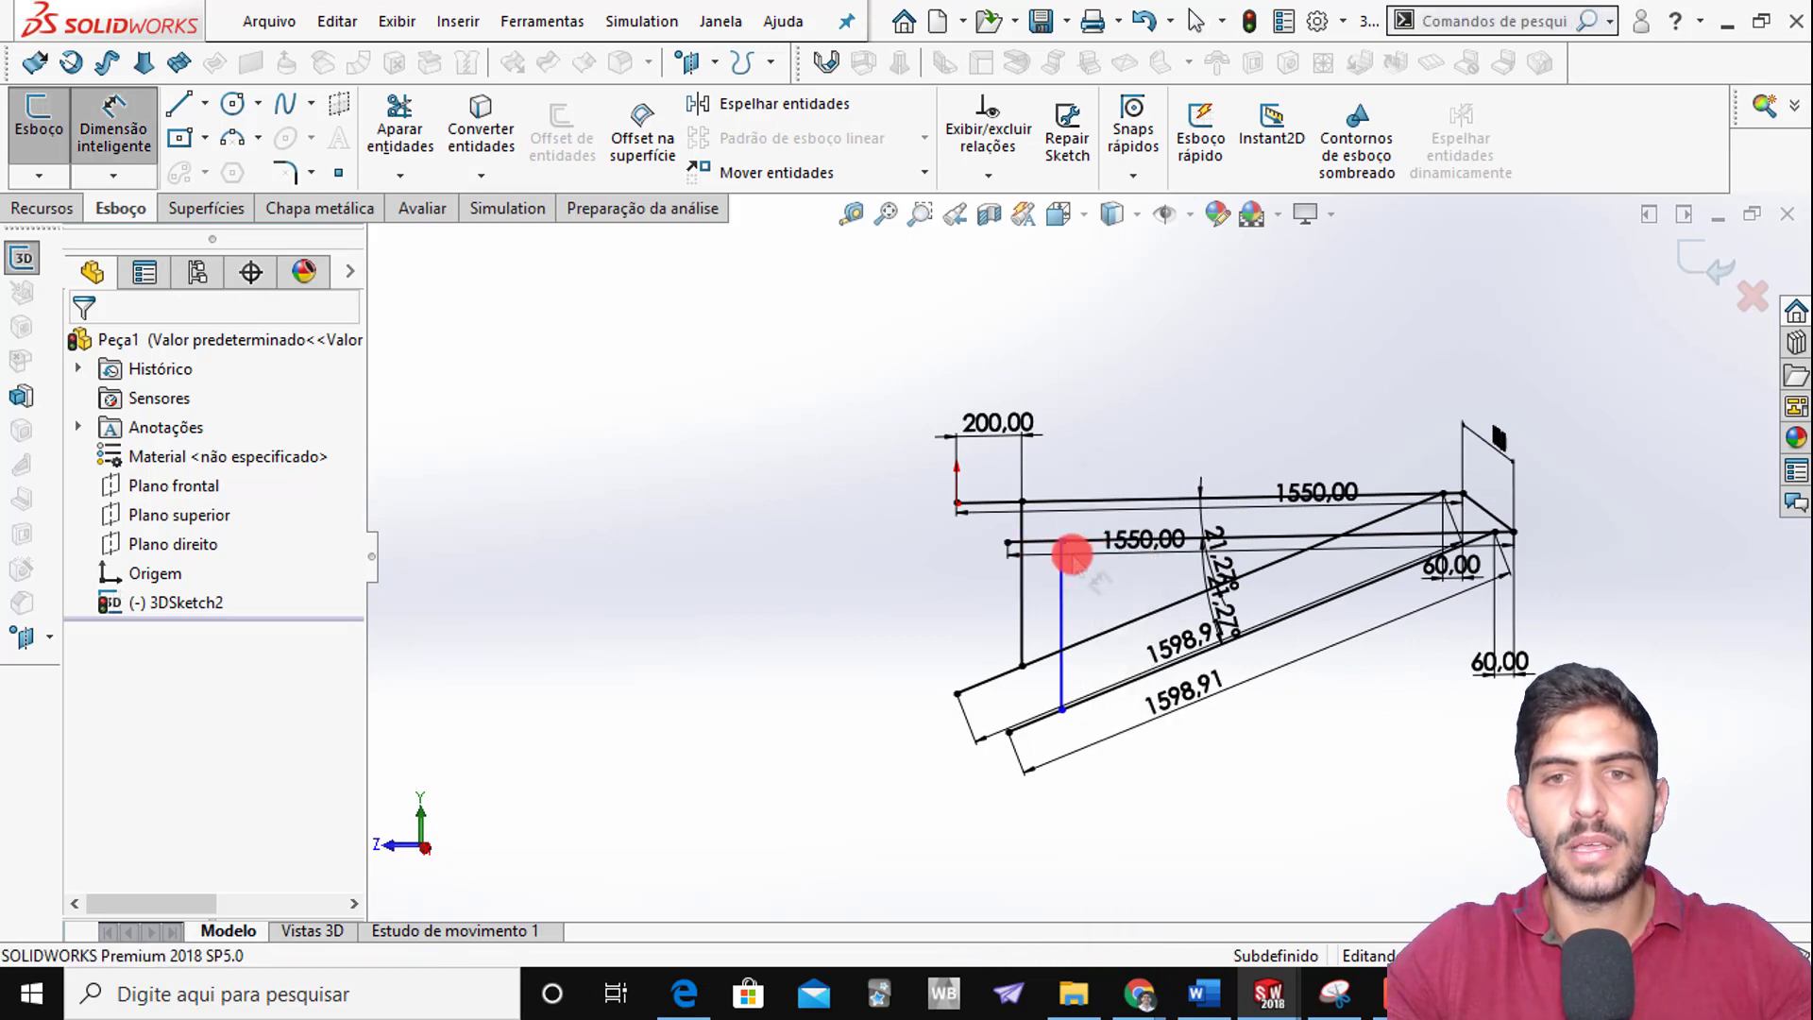
{"action": "left_click", "coordinate": [1062, 541]}
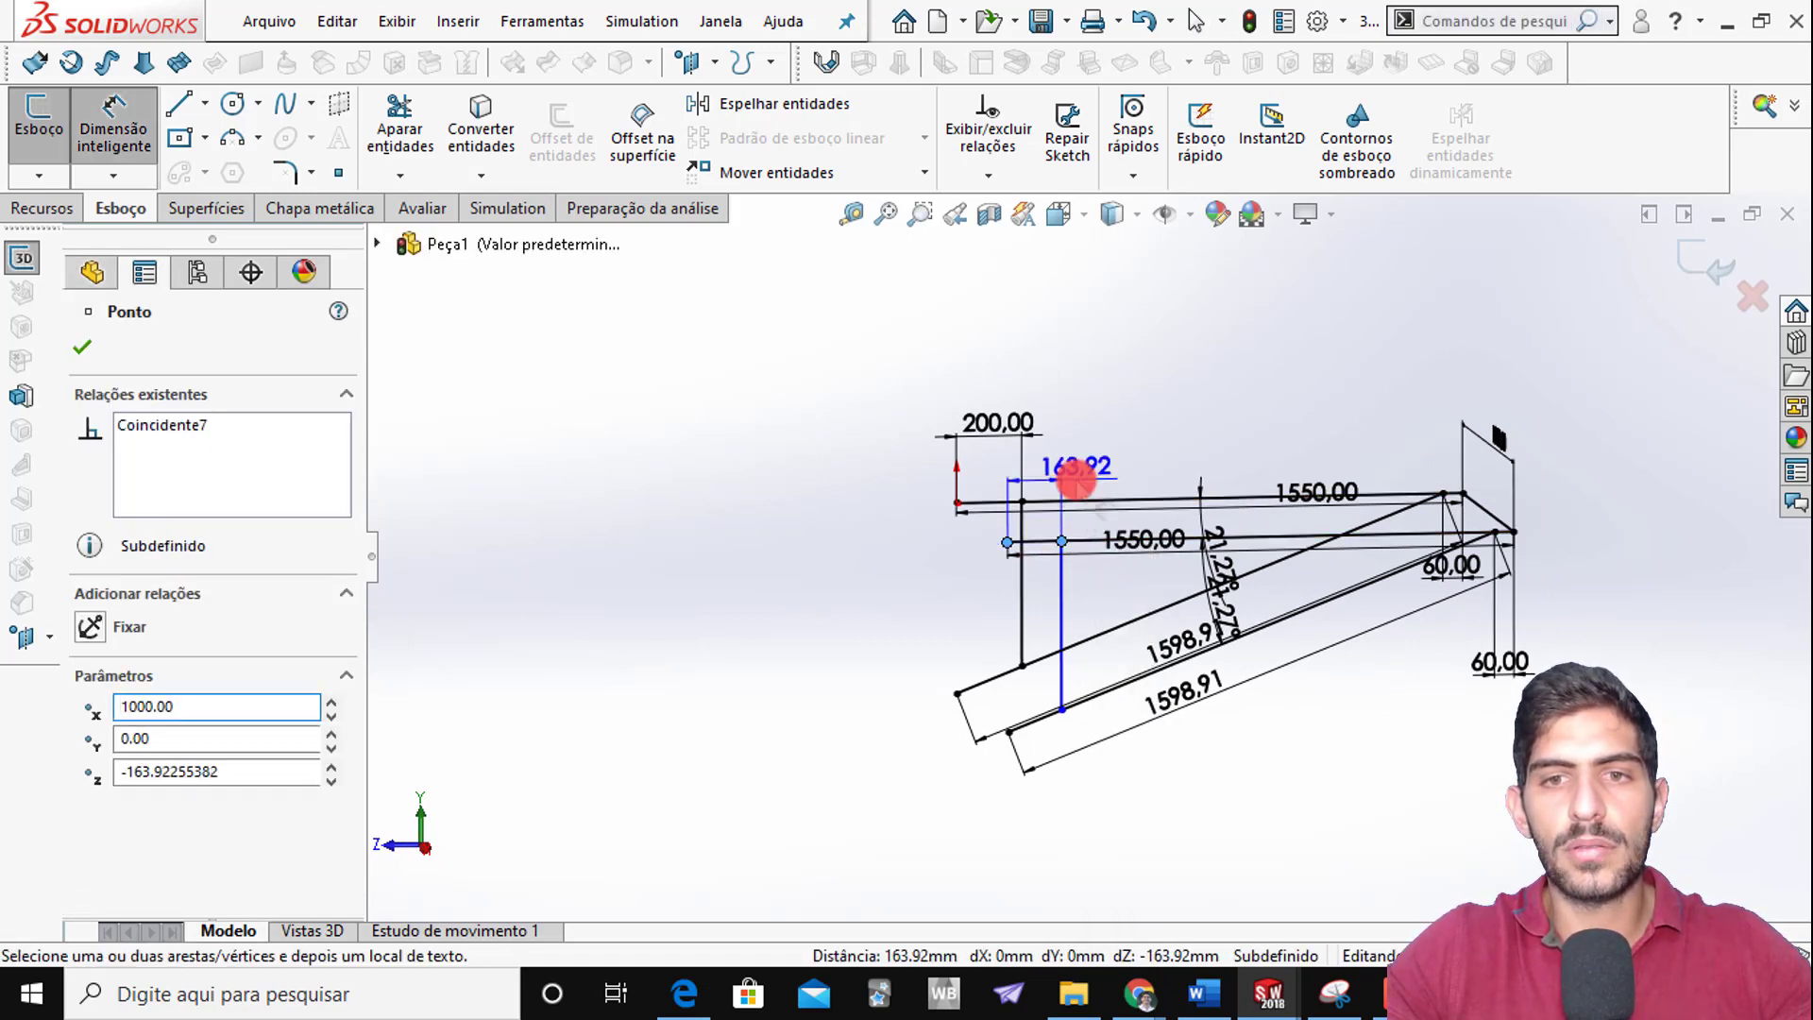
{"action": "left_click", "coordinate": [1075, 485]}
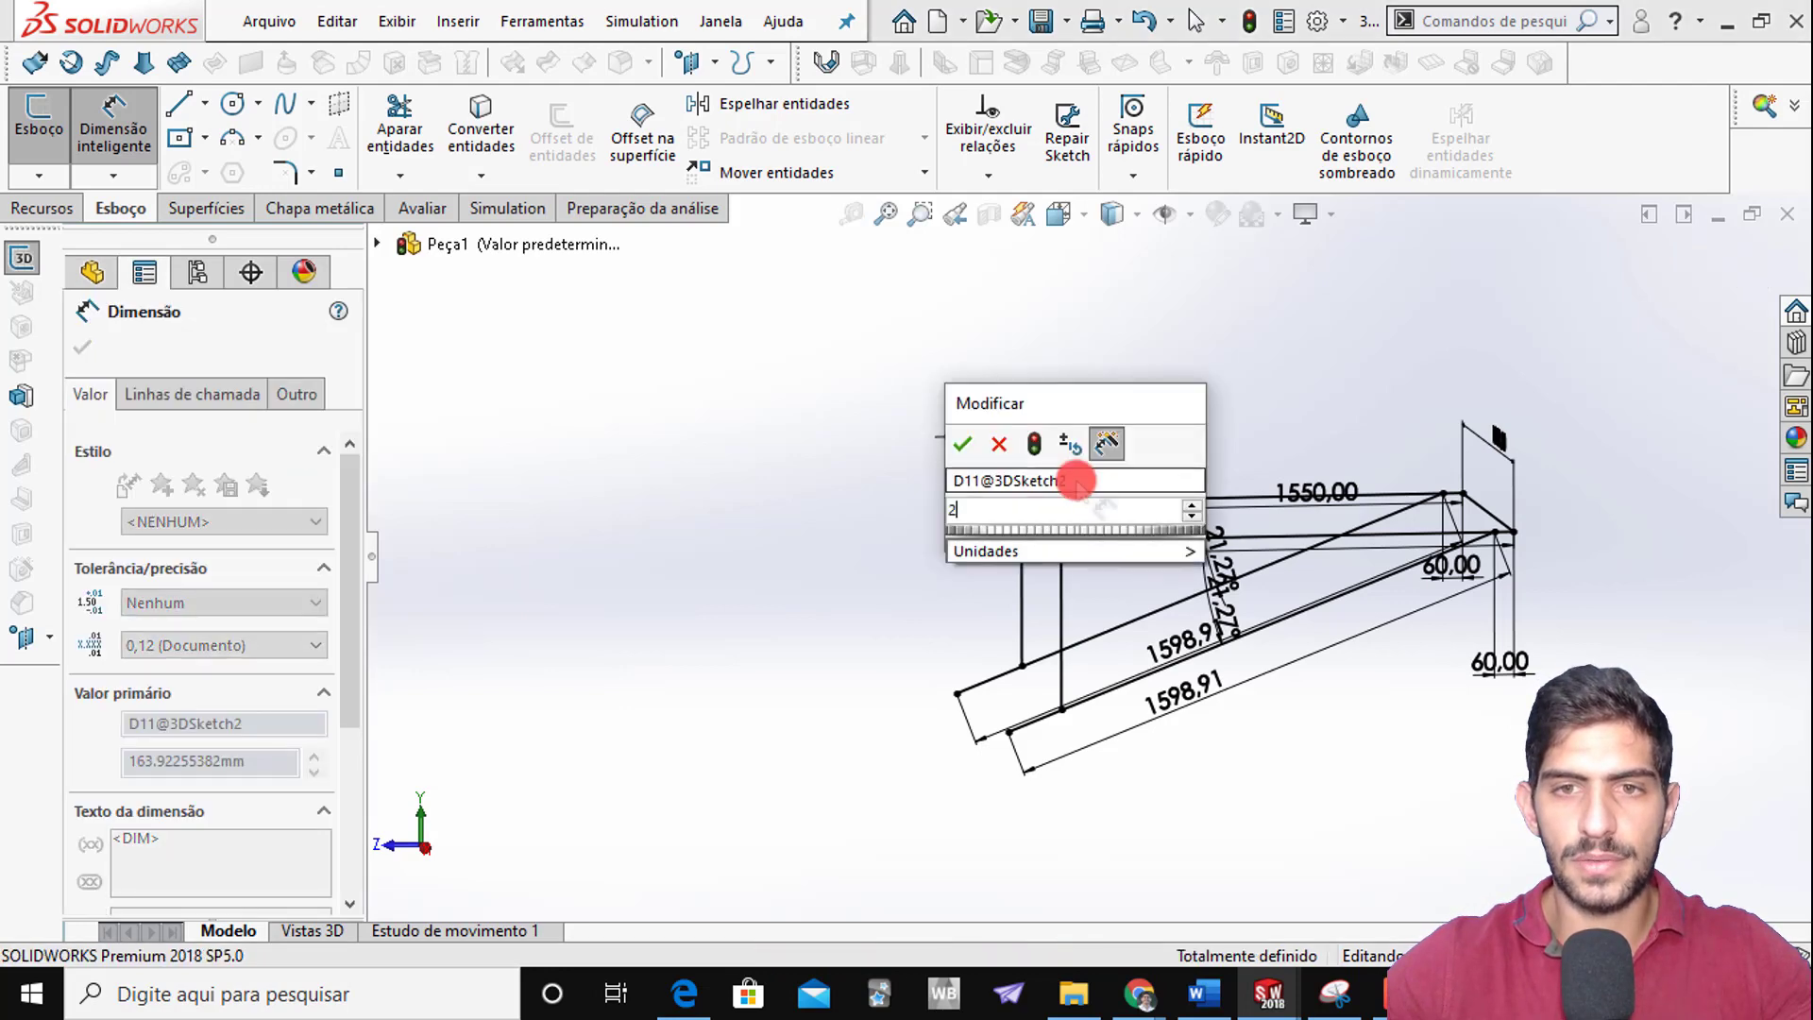
{"action": "type", "text": "200"}
{"action": "key", "text": "Return"}
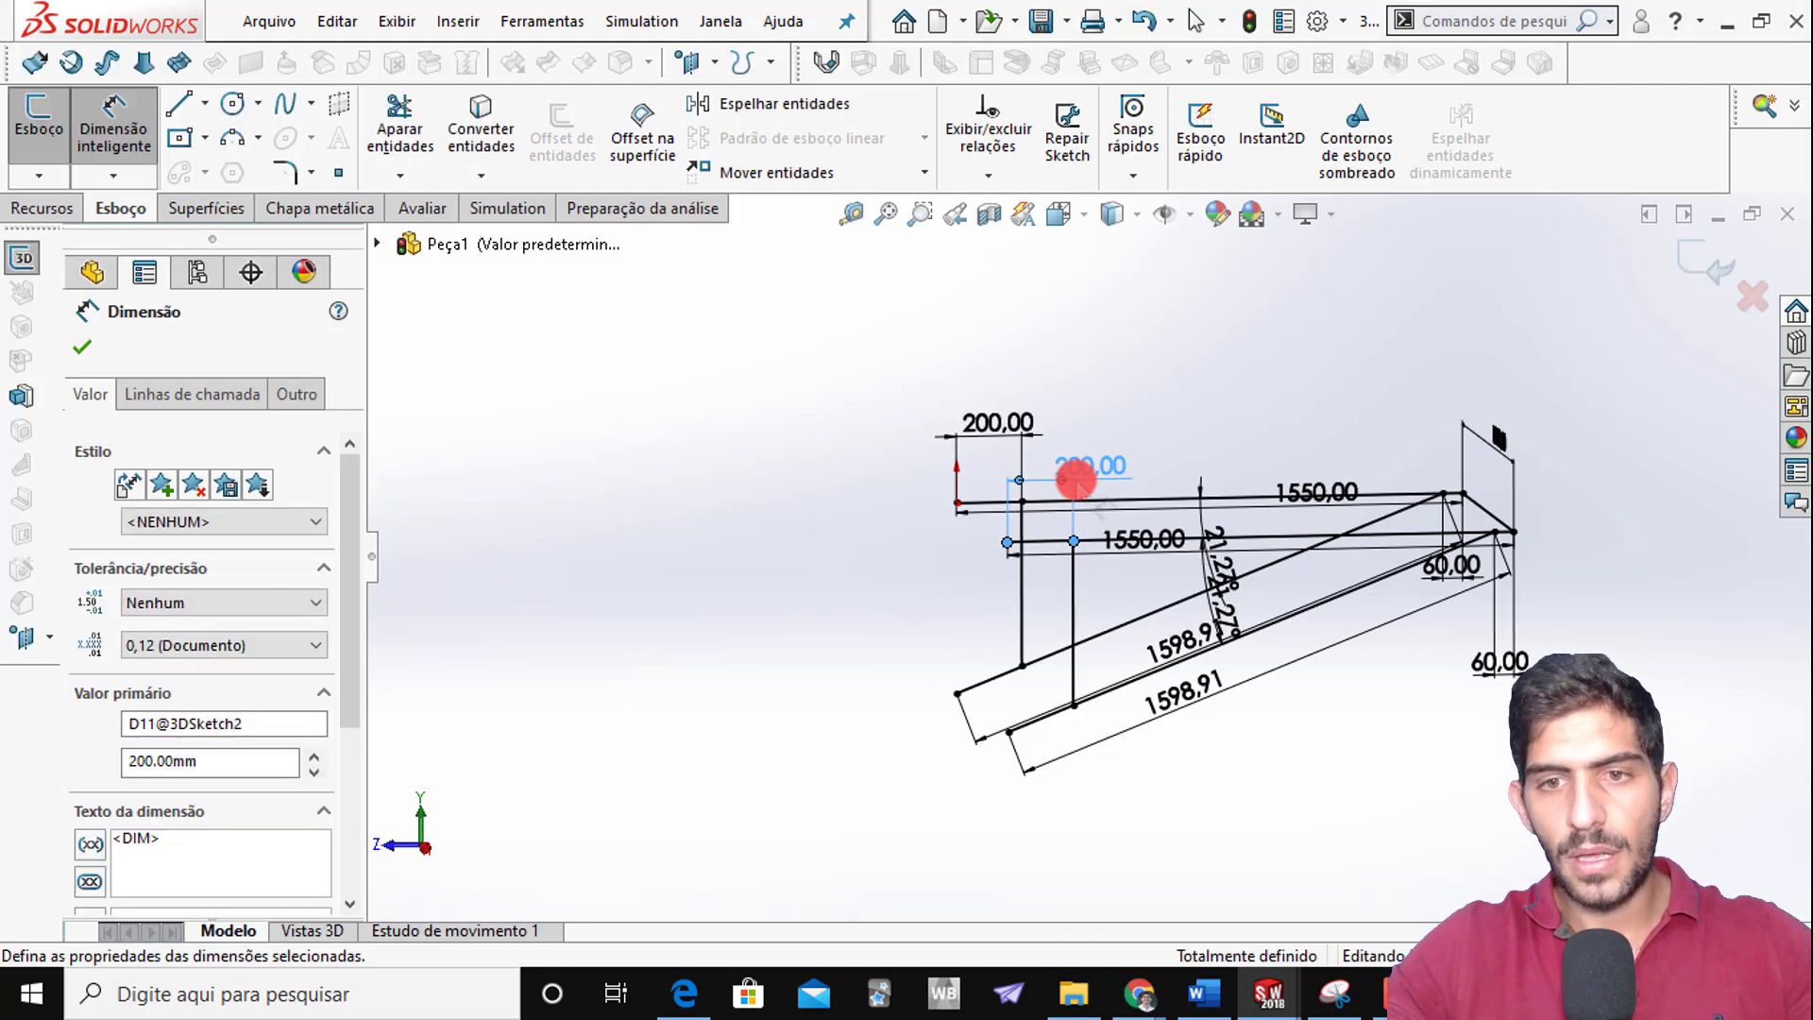
Switch to the SUPORTE PAREDE PDF, circle balloons 6 and 5 in the isometric view, and trace the upper cross member
{"action": "scroll", "coordinate": [1072, 474], "scroll_direction": "up", "scroll_amount": 5}
{"action": "mouse_move", "coordinate": [1057, 551]}
{"action": "middle_mouse_down"}
{"action": "mouse_move", "coordinate": [1098, 515]}
{"action": "mouse_move", "coordinate": [1166, 588]}
{"action": "mouse_move", "coordinate": [1085, 619]}
{"action": "mouse_move", "coordinate": [1016, 607]}
{"action": "mouse_move", "coordinate": [935, 660]}
{"action": "mouse_move", "coordinate": [830, 672]}
{"action": "mouse_move", "coordinate": [699, 793]}
{"action": "mouse_move", "coordinate": [733, 894]}
{"action": "mouse_move", "coordinate": [756, 887]}
{"action": "middle_mouse_up"}
{"action": "key", "text": "alt+Tab"}
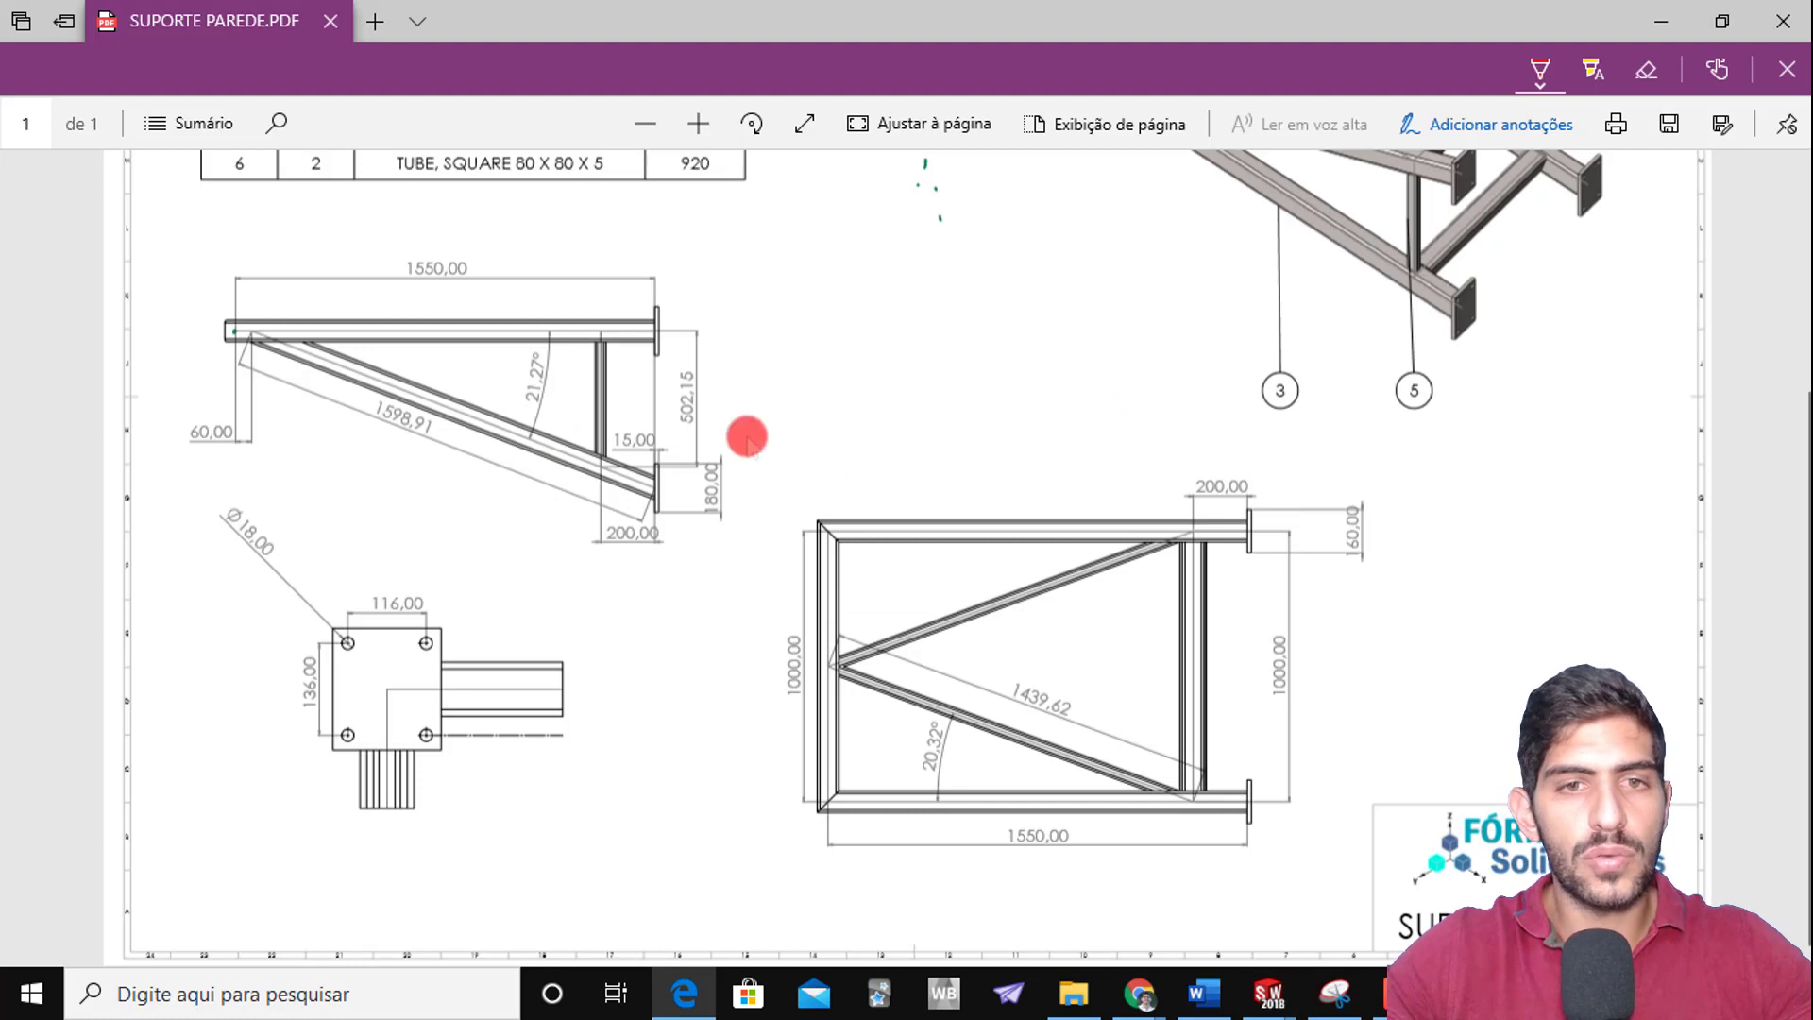
{"action": "scroll", "coordinate": [746, 436], "scroll_direction": "up", "scroll_amount": 3}
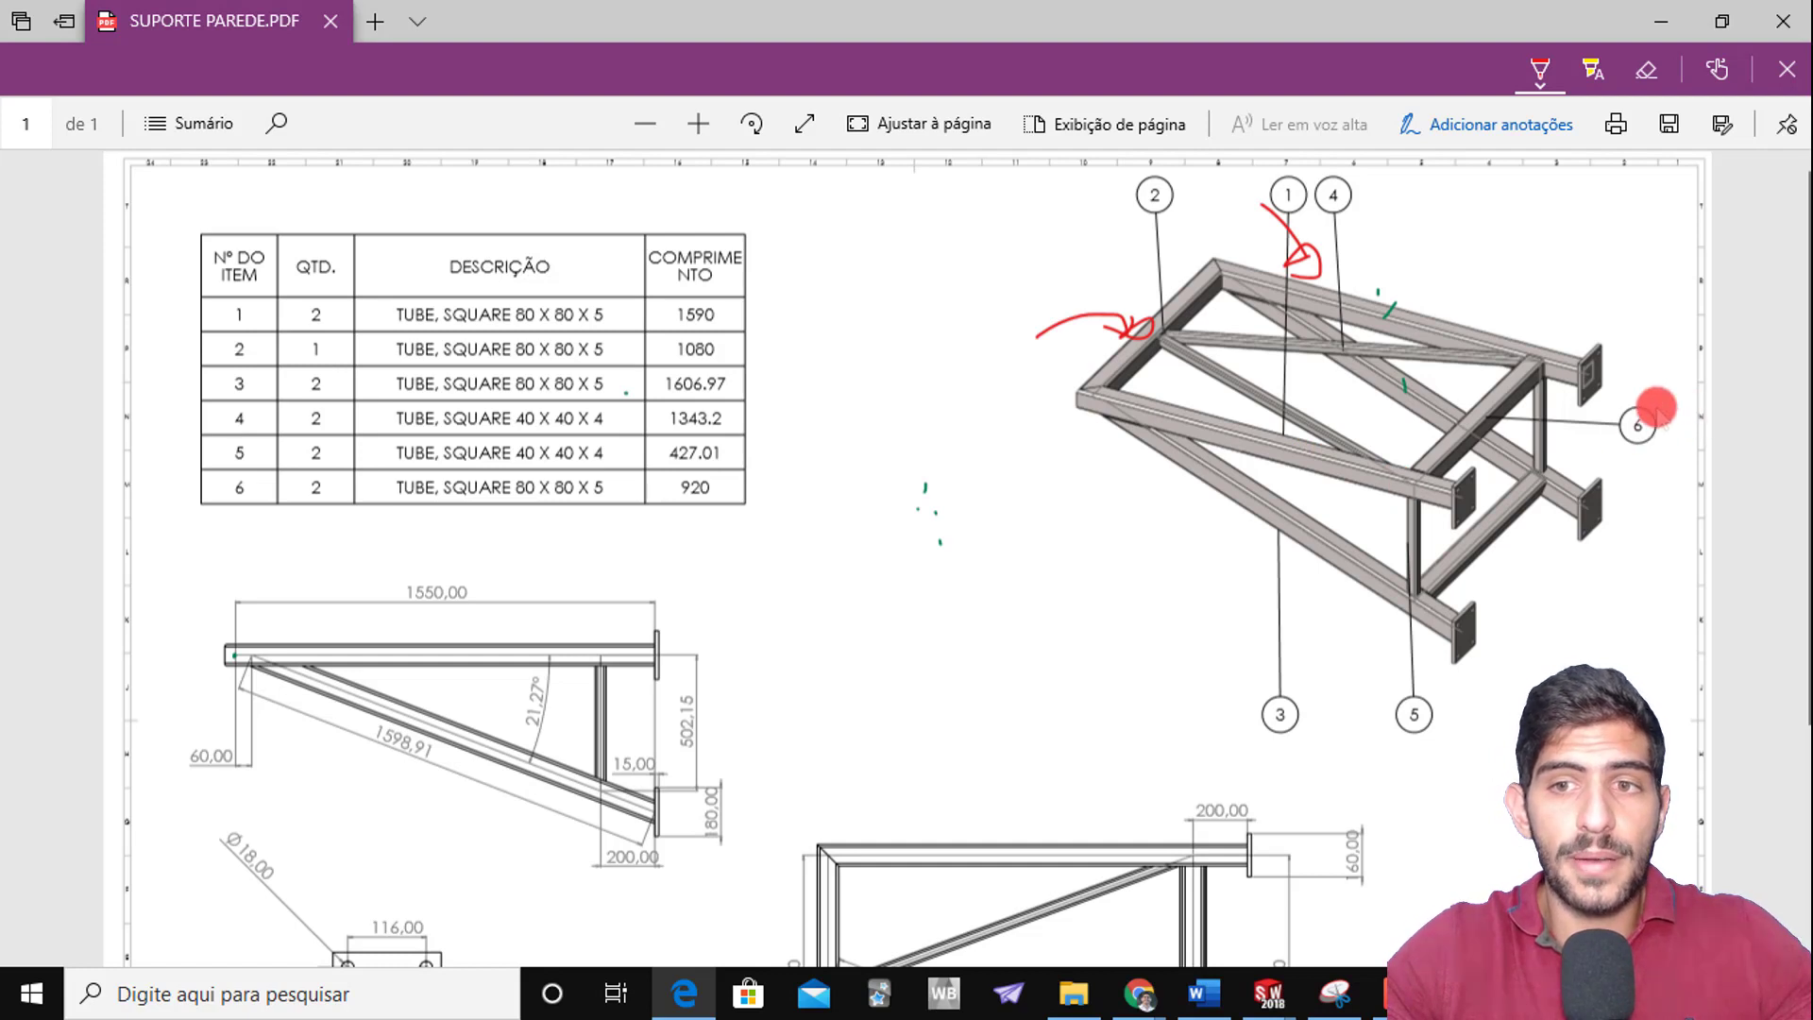
{"action": "mouse_move", "coordinate": [1667, 480]}
{"action": "left_mouse_down"}
{"action": "mouse_move", "coordinate": [1667, 387]}
{"action": "mouse_move", "coordinate": [1654, 463]}
{"action": "left_mouse_up"}
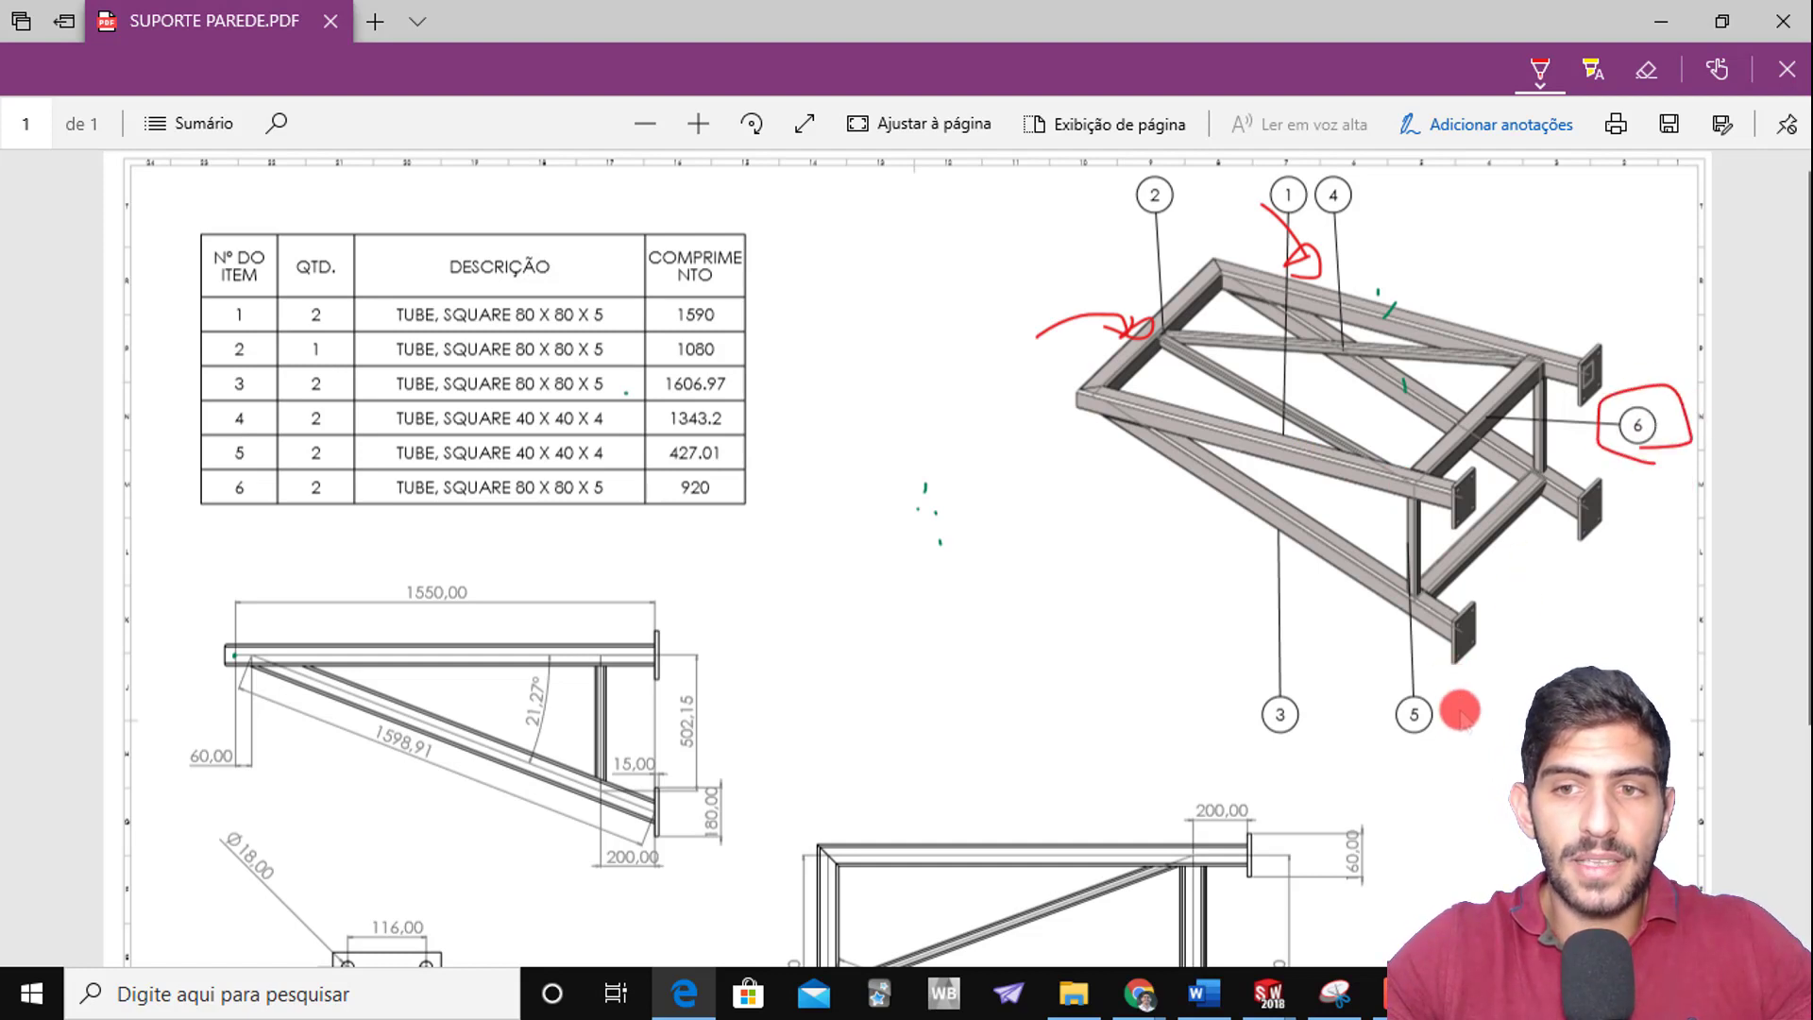
{"action": "left_click_drag", "start_coordinate": [1450, 729], "coordinate": [1433, 688]}
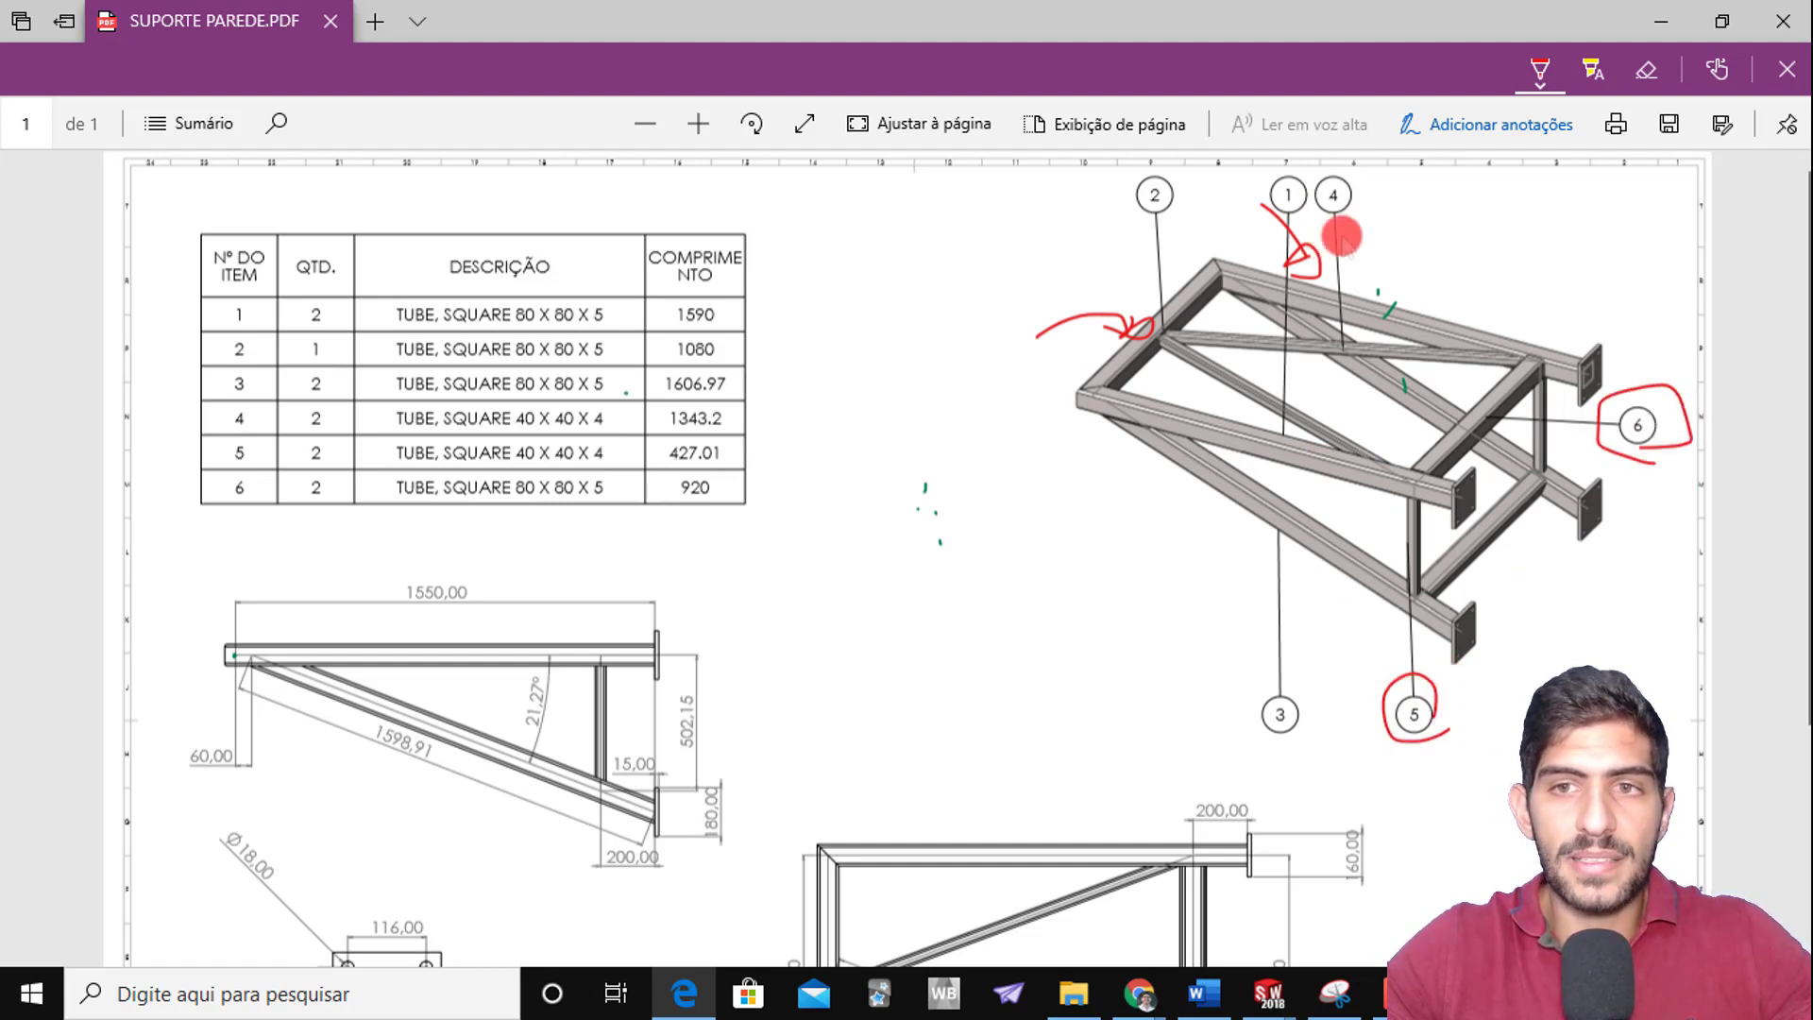
{"action": "key", "text": "alt+Tab"}
{"action": "mouse_move", "coordinate": [1201, 548]}
{"action": "middle_mouse_down"}
{"action": "mouse_move", "coordinate": [1233, 633]}
{"action": "mouse_move", "coordinate": [1199, 528]}
{"action": "middle_mouse_up"}
{"action": "key", "text": "alt+Tab"}
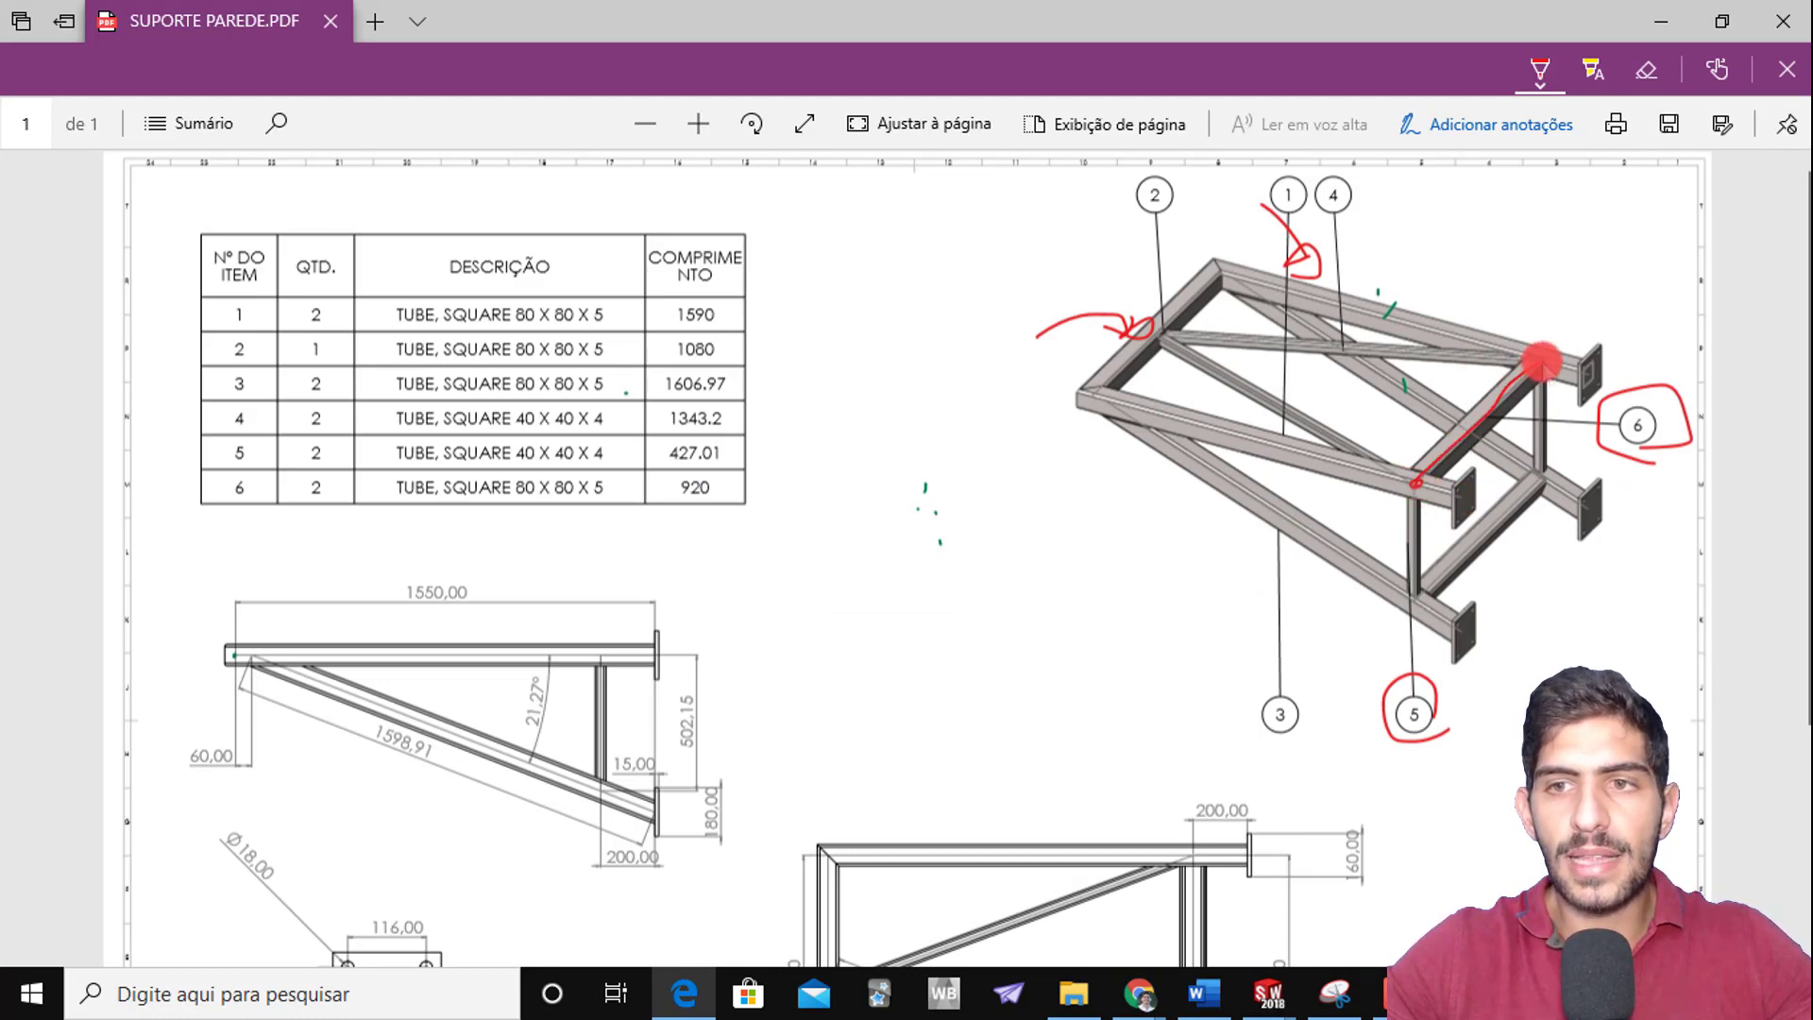
{"action": "key", "text": "alt+Tab"}
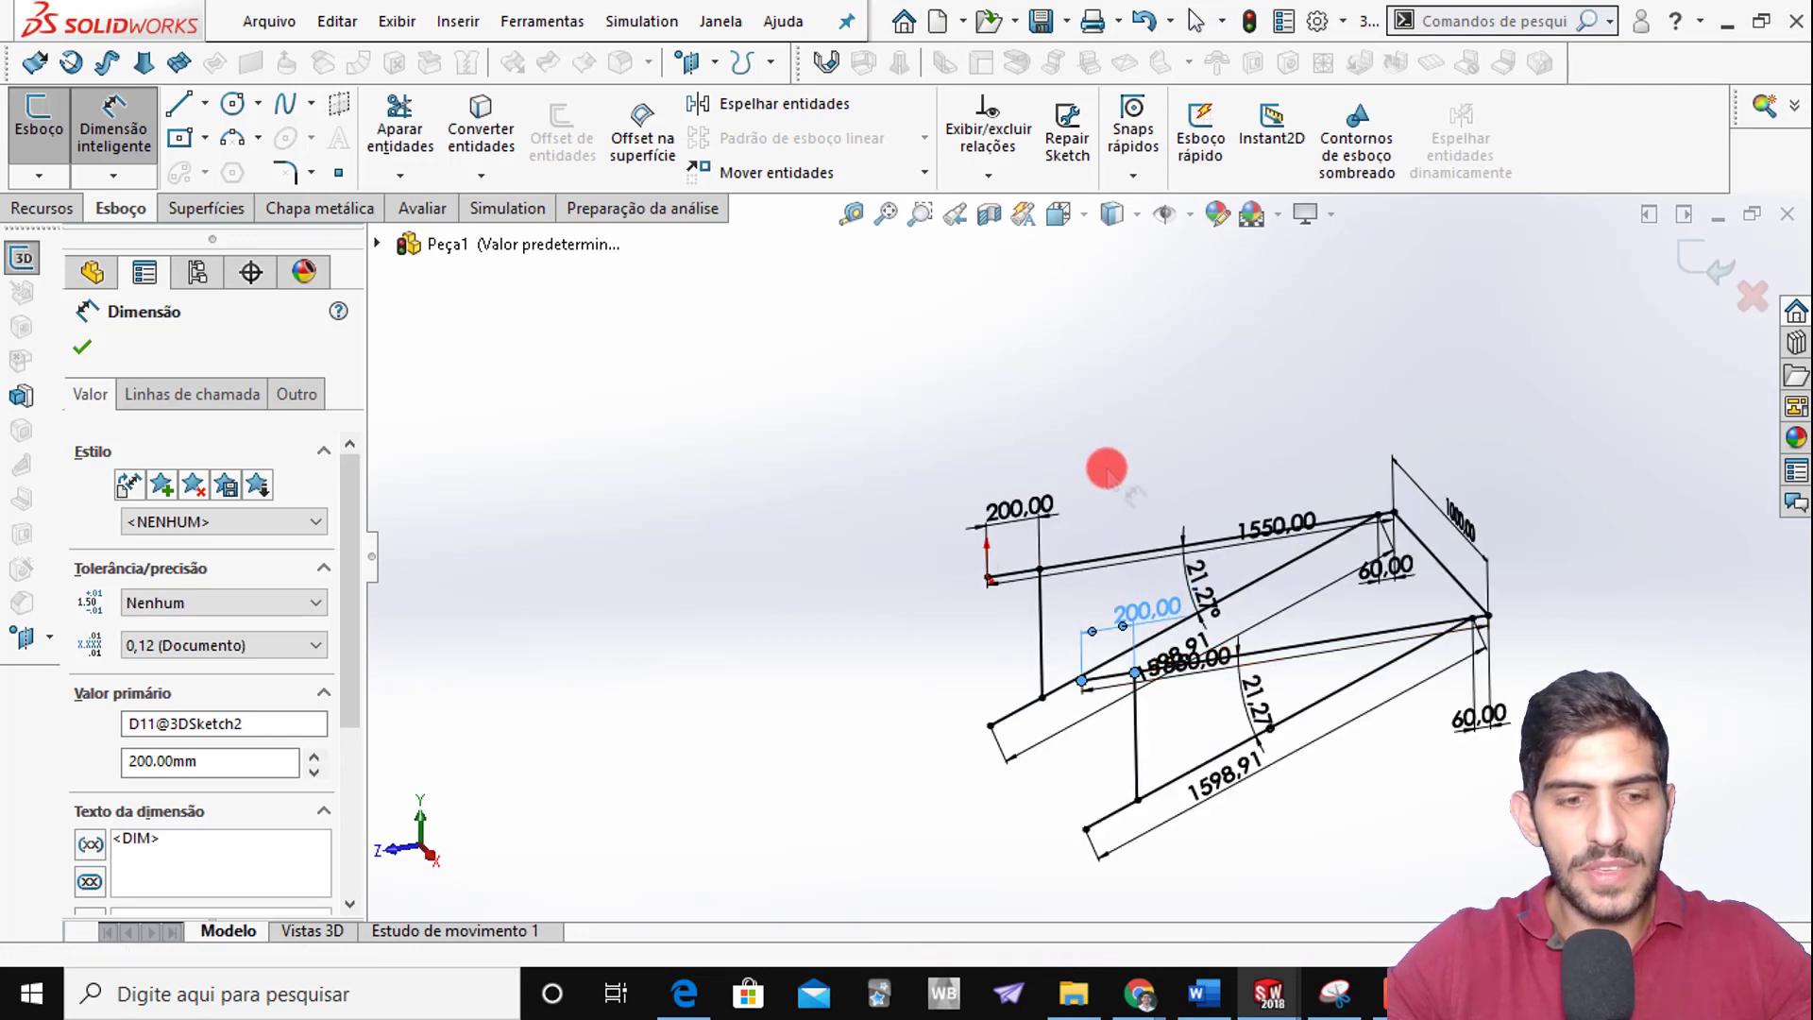
Sketch a cross line joining the upper endpoints of the two vertical lines in the 3D sketch
{"action": "key", "text": "Escape"}
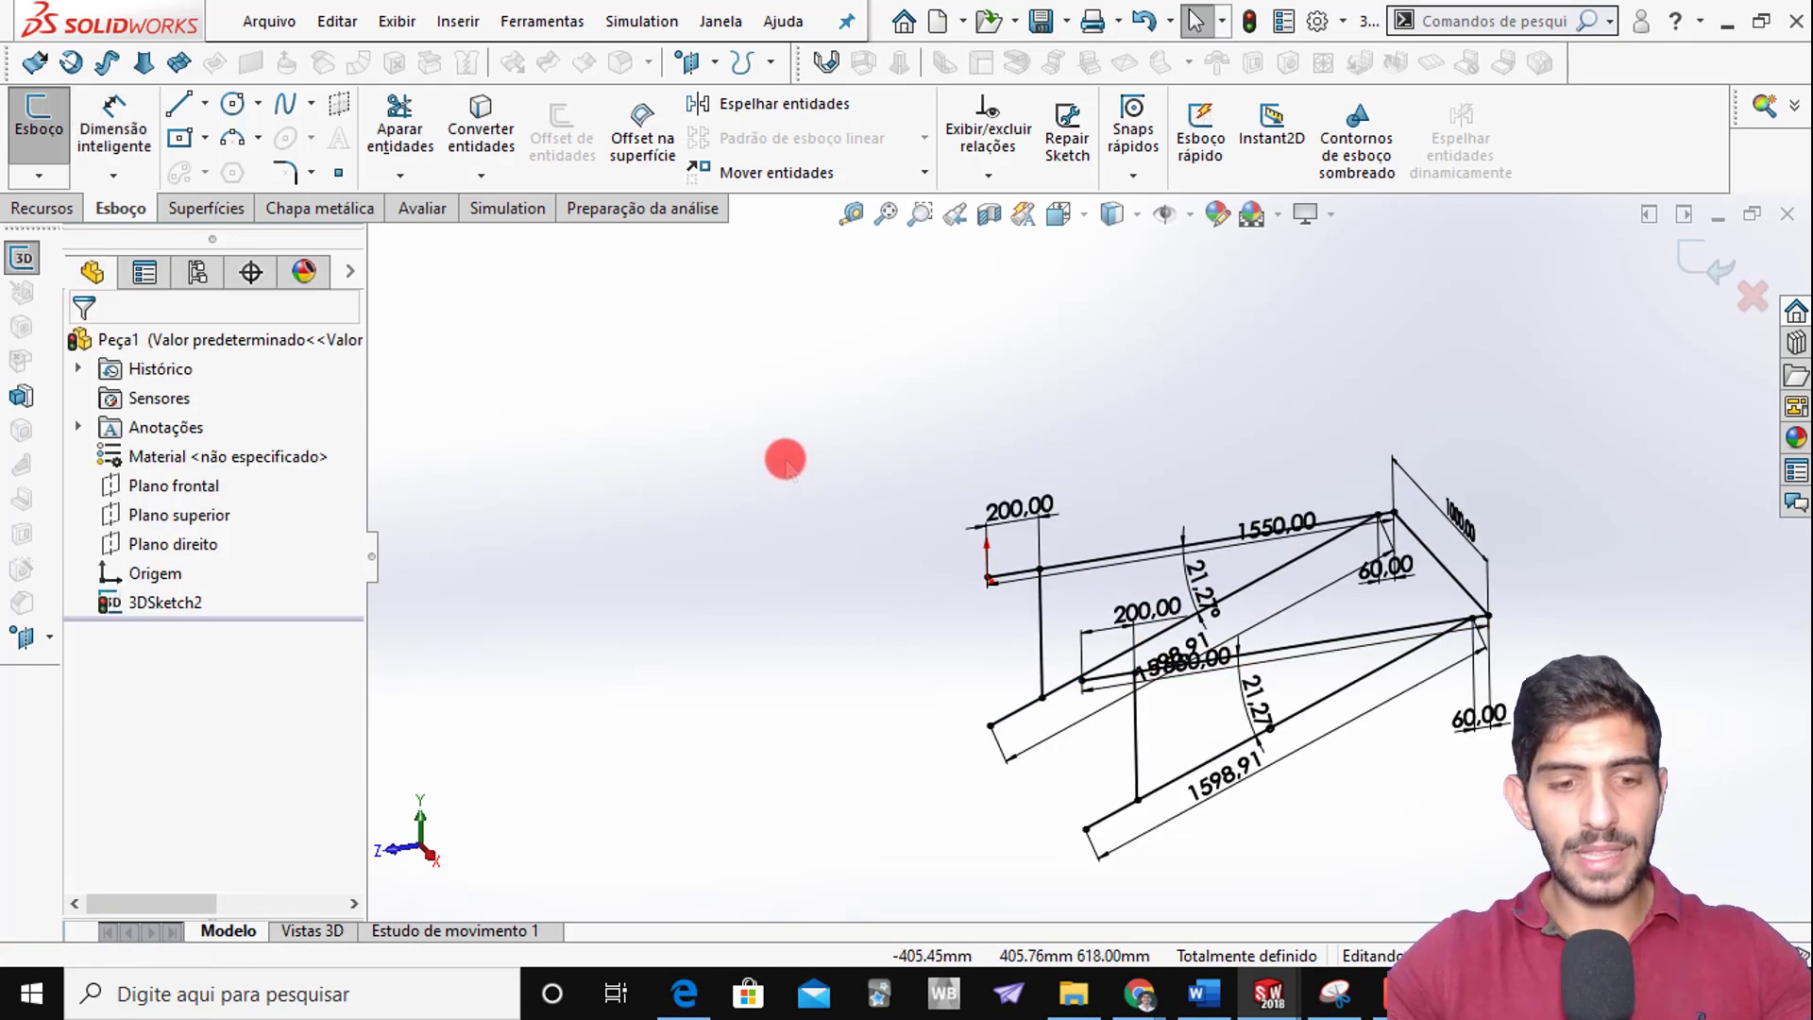
{"action": "key", "text": "s"}
{"action": "left_click", "coordinate": [811, 615]}
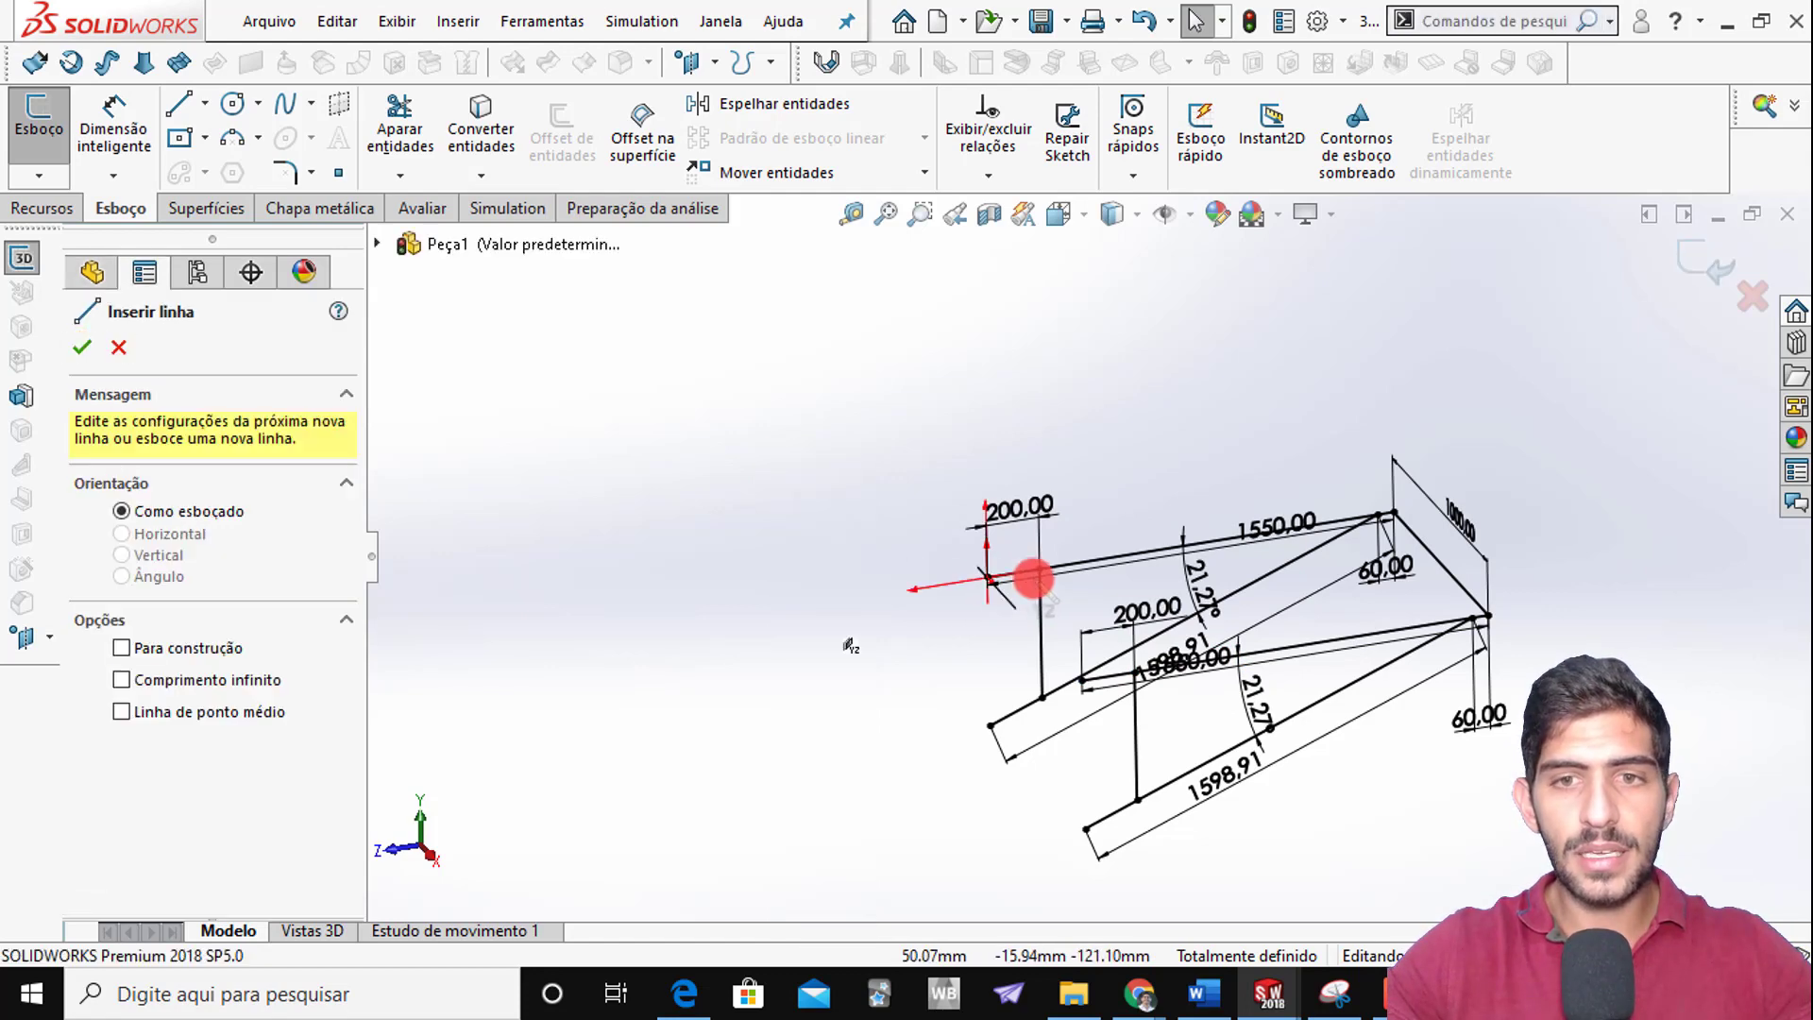
{"action": "left_click", "coordinate": [1040, 570]}
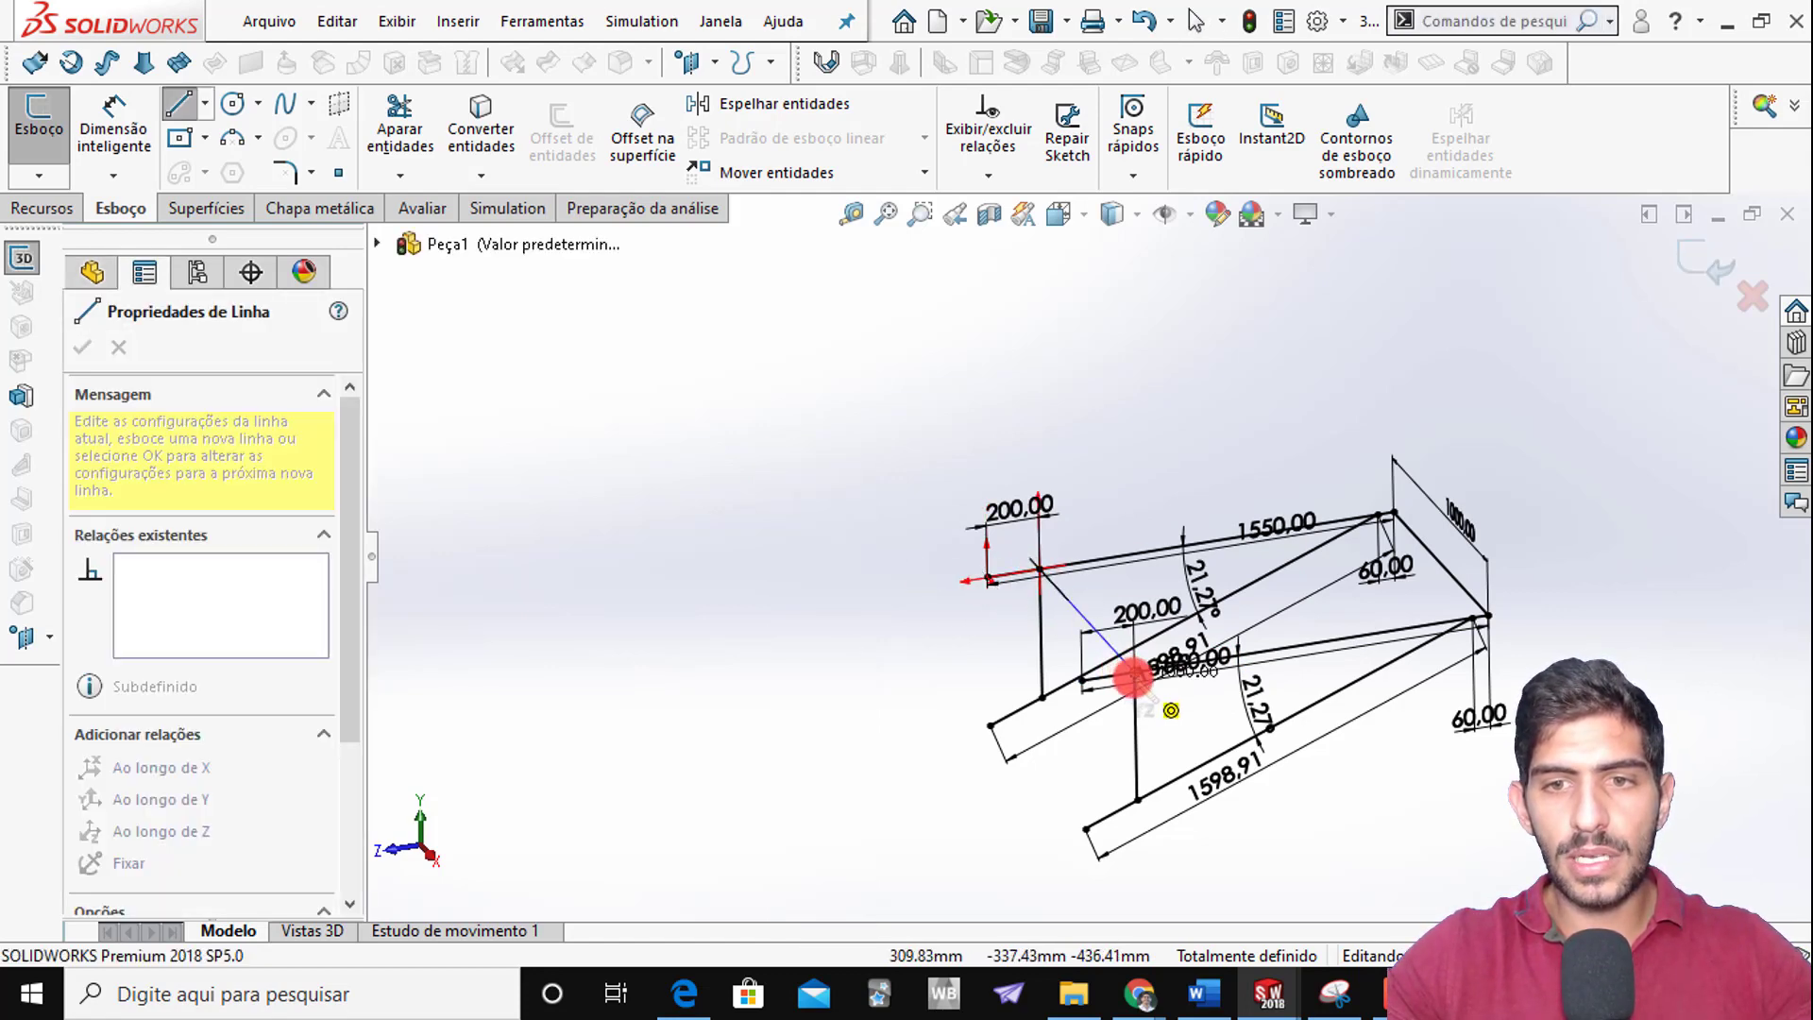
{"action": "left_click", "coordinate": [1133, 677]}
{"action": "key", "text": "Escape"}
{"action": "key", "text": "Escape"}
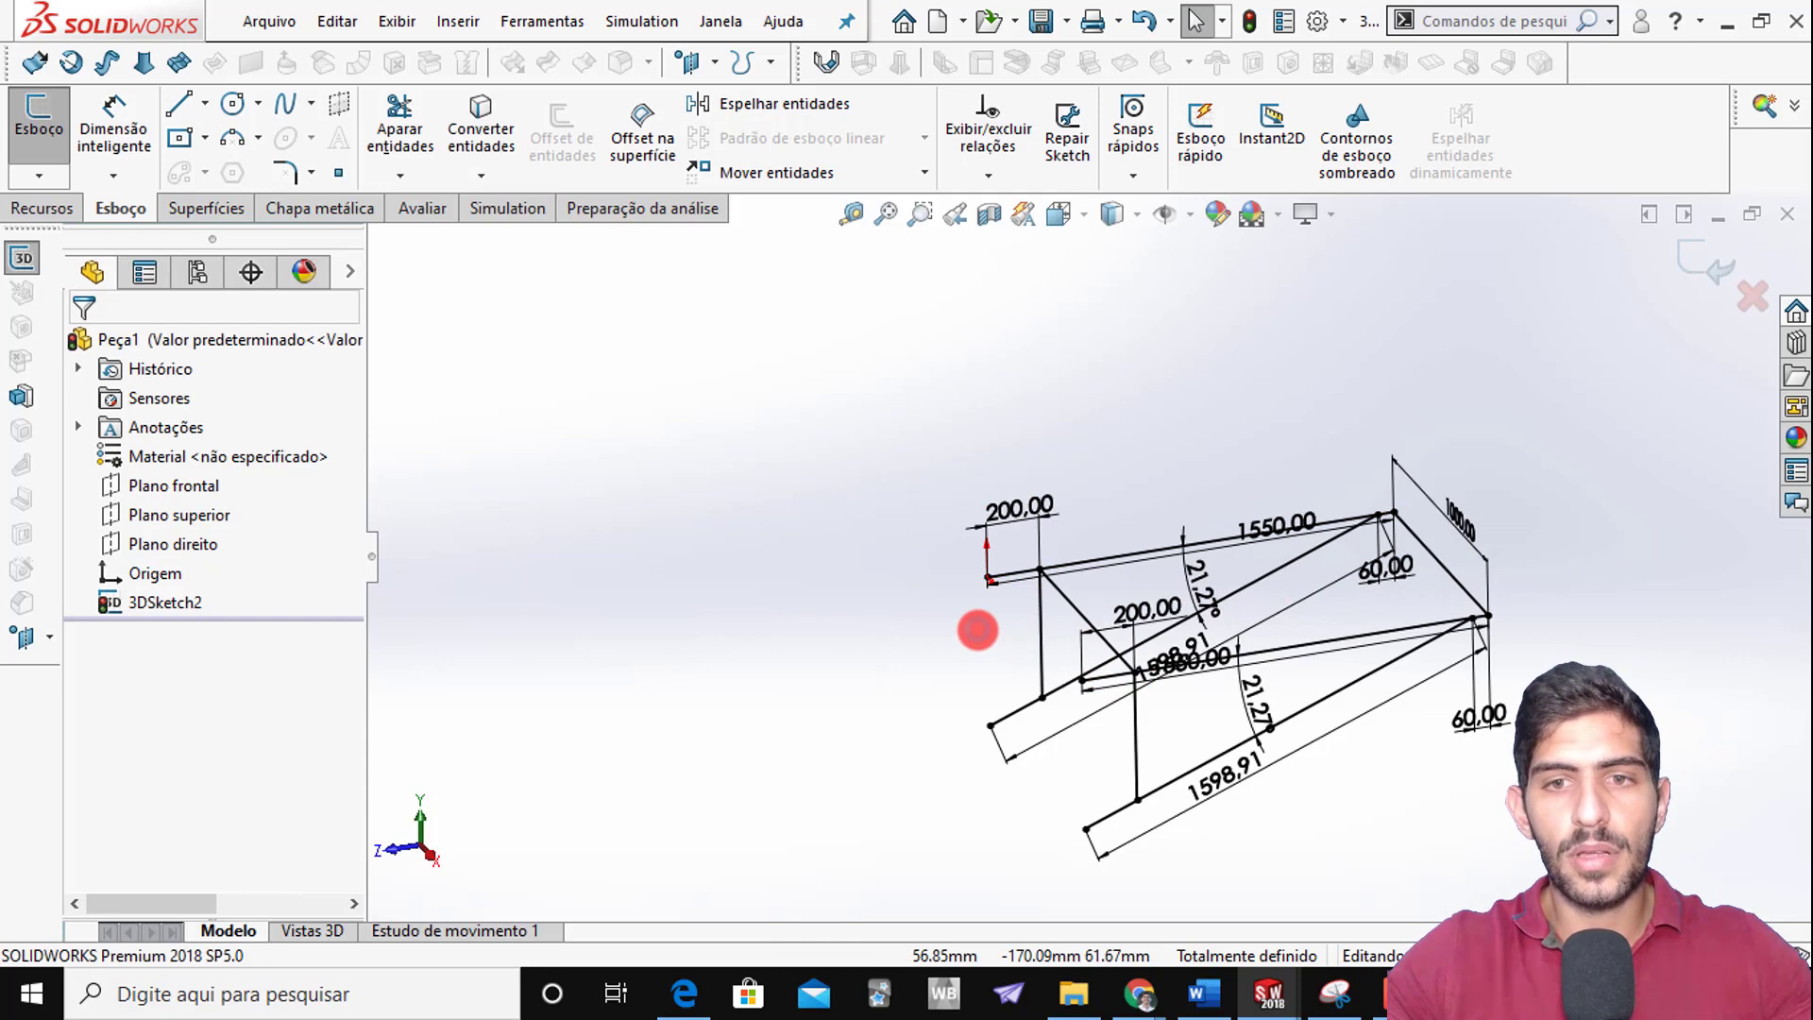
Sketch a lower cross line joining the bottom endpoints of the two vertical lines
{"action": "key", "text": "s"}
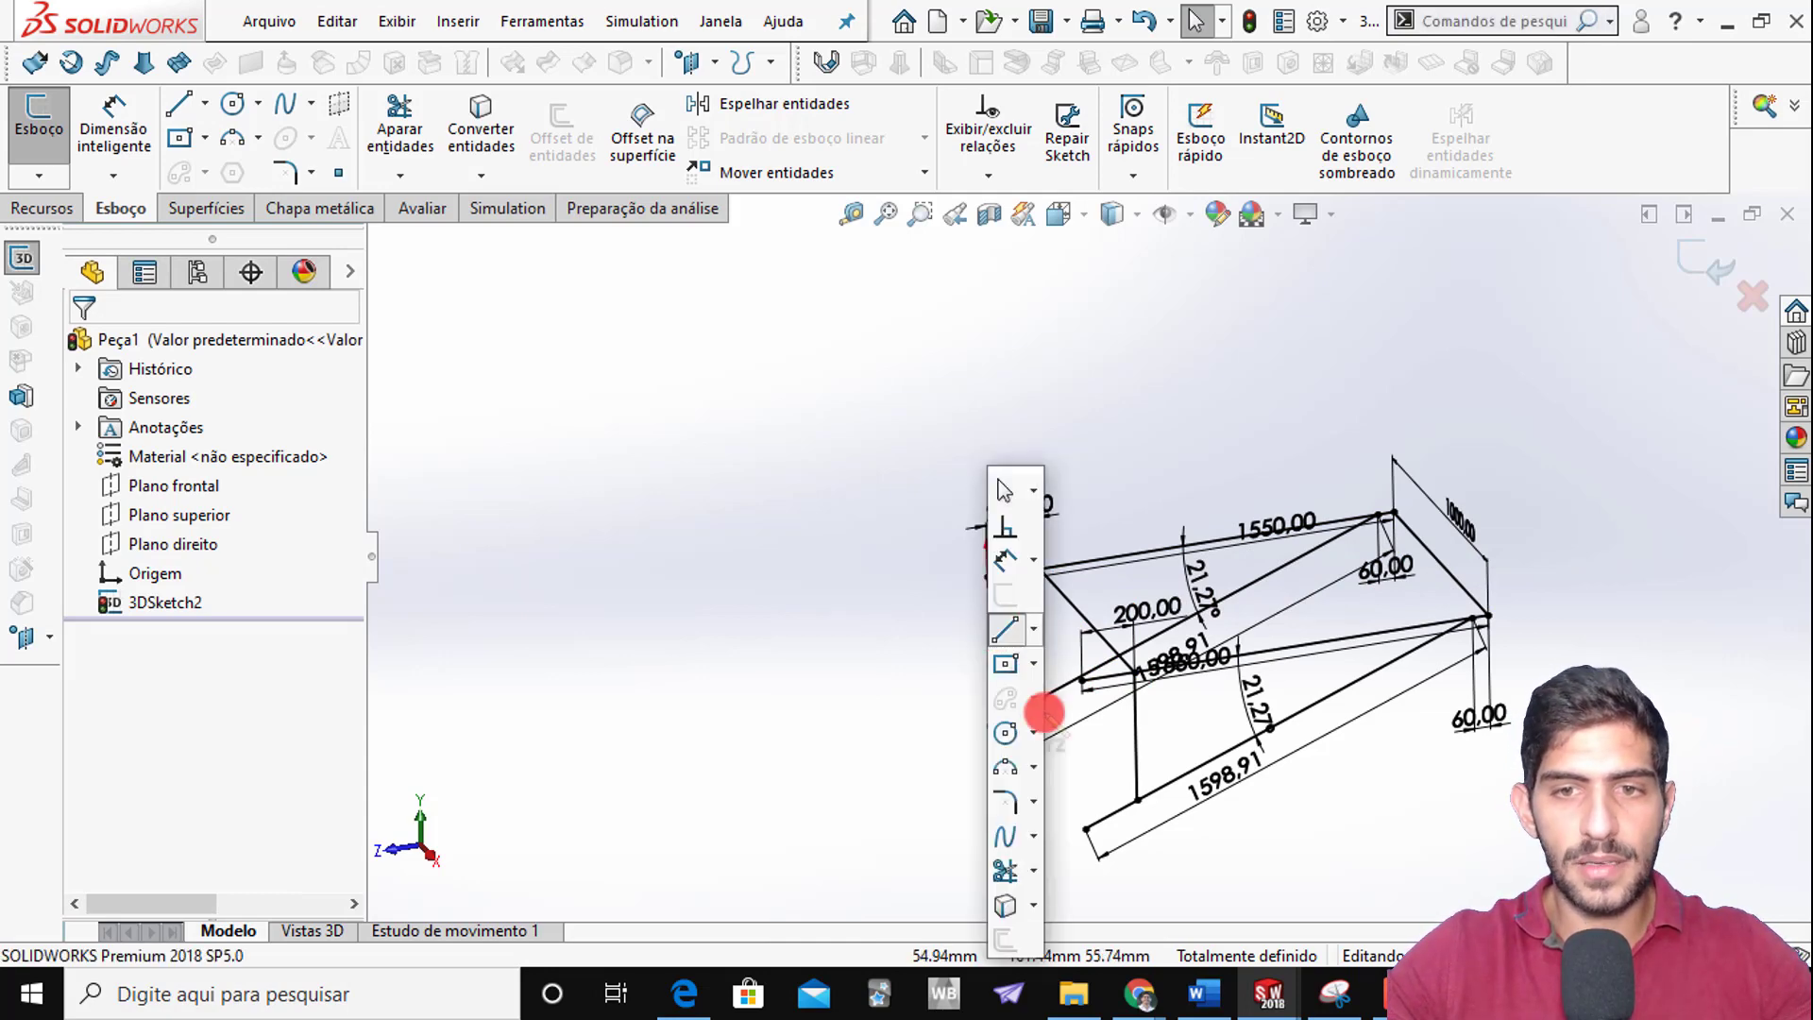
{"action": "left_click", "coordinate": [1042, 709]}
{"action": "mouse_move", "coordinate": [1039, 697]}
{"action": "left_mouse_down"}
{"action": "mouse_move", "coordinate": [1120, 809]}
{"action": "mouse_move", "coordinate": [1086, 830]}
{"action": "mouse_move", "coordinate": [1137, 799]}
{"action": "left_mouse_up"}
{"action": "key", "text": "Escape"}
Compare the sketched frame with the isometric view in the PDF drawing to find the members still missing
{"action": "mouse_move", "coordinate": [992, 619]}
{"action": "middle_mouse_down"}
{"action": "mouse_move", "coordinate": [1061, 563]}
{"action": "mouse_move", "coordinate": [1215, 582]}
{"action": "mouse_move", "coordinate": [1300, 703]}
{"action": "mouse_move", "coordinate": [1222, 737]}
{"action": "mouse_move", "coordinate": [1262, 720]}
{"action": "mouse_move", "coordinate": [1333, 770]}
{"action": "mouse_move", "coordinate": [1275, 826]}
{"action": "mouse_move", "coordinate": [1311, 745]}
{"action": "mouse_move", "coordinate": [1231, 728]}
{"action": "mouse_move", "coordinate": [1245, 723]}
{"action": "middle_mouse_up"}
{"action": "key", "text": "s"}
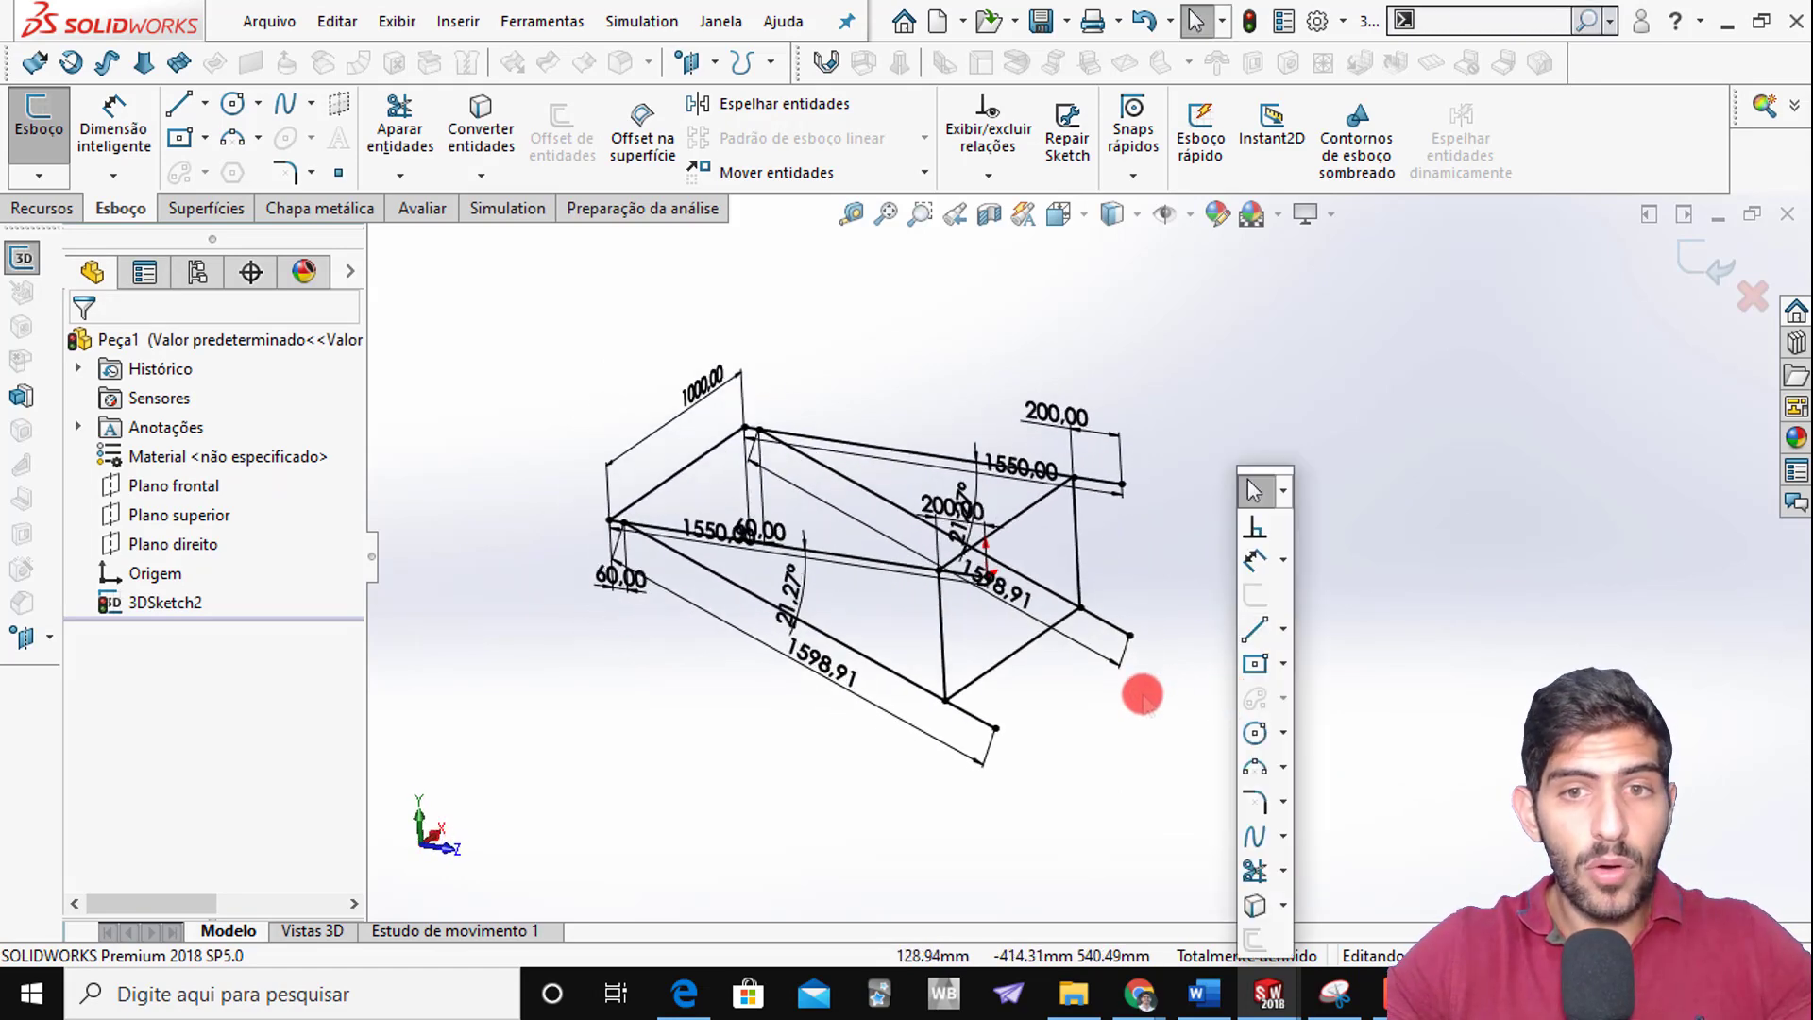
{"action": "key", "text": "alt+Tab"}
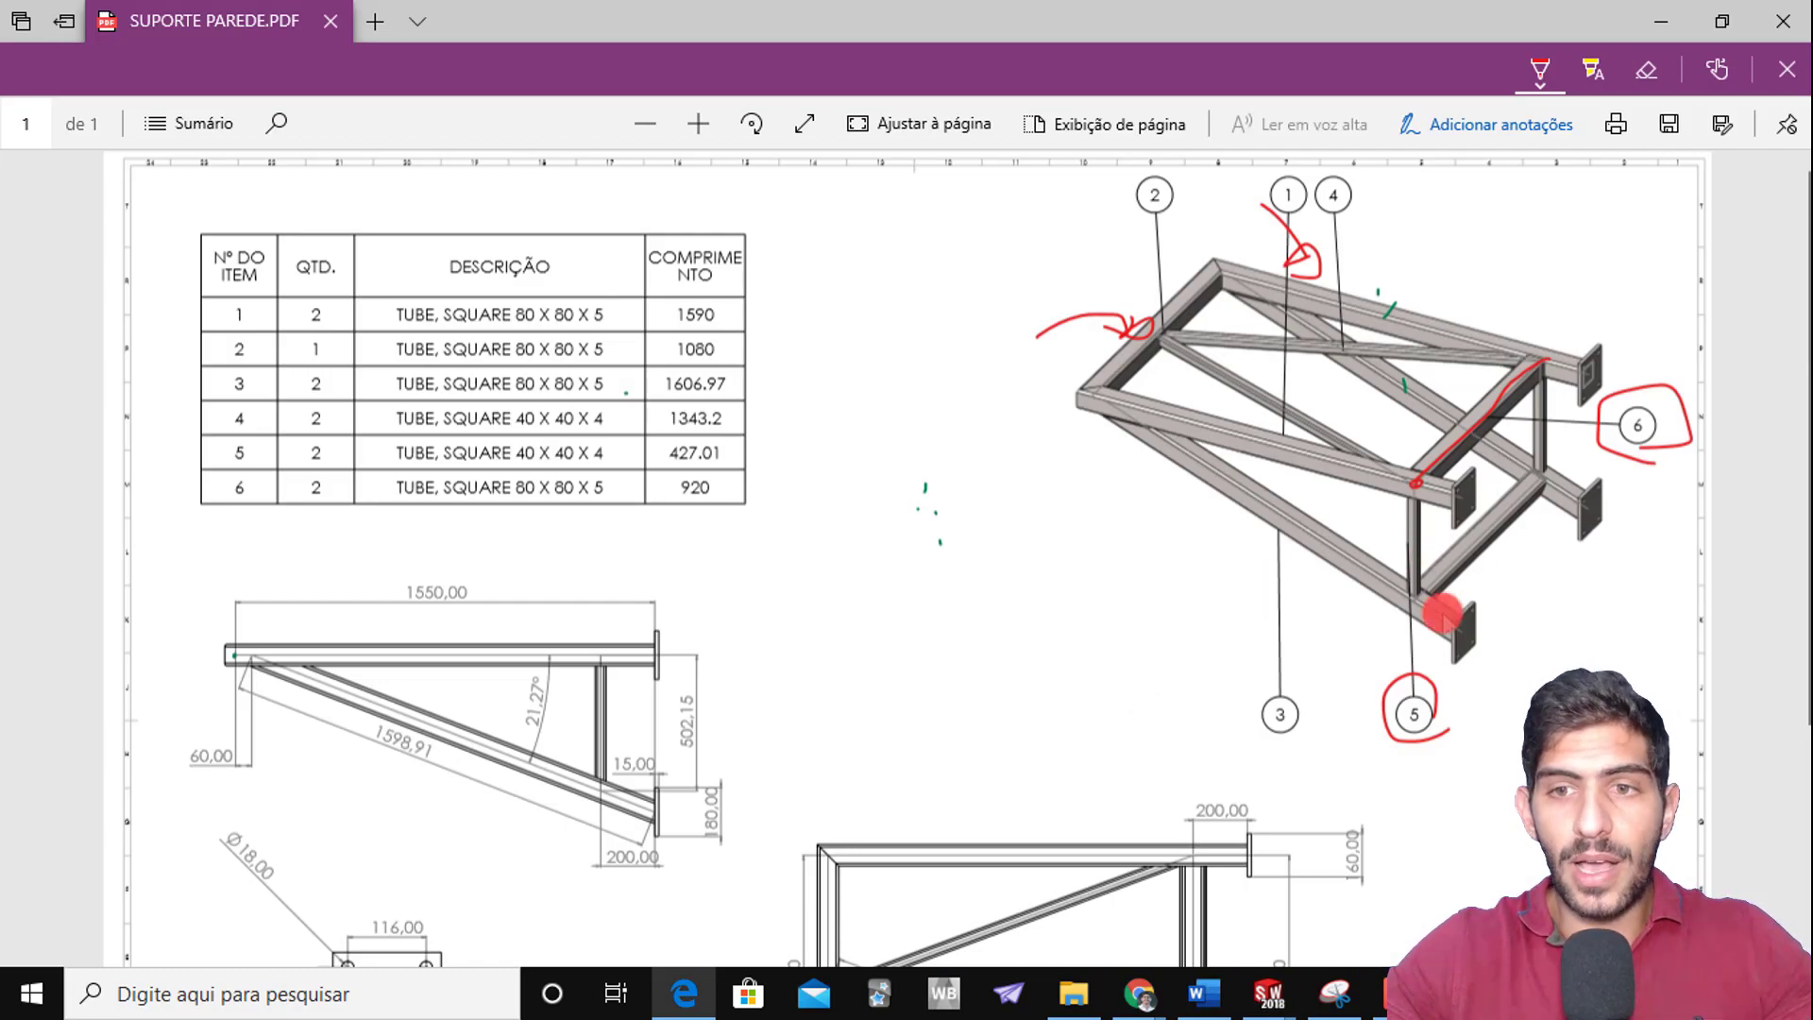
{"action": "key", "text": "alt+Tab"}
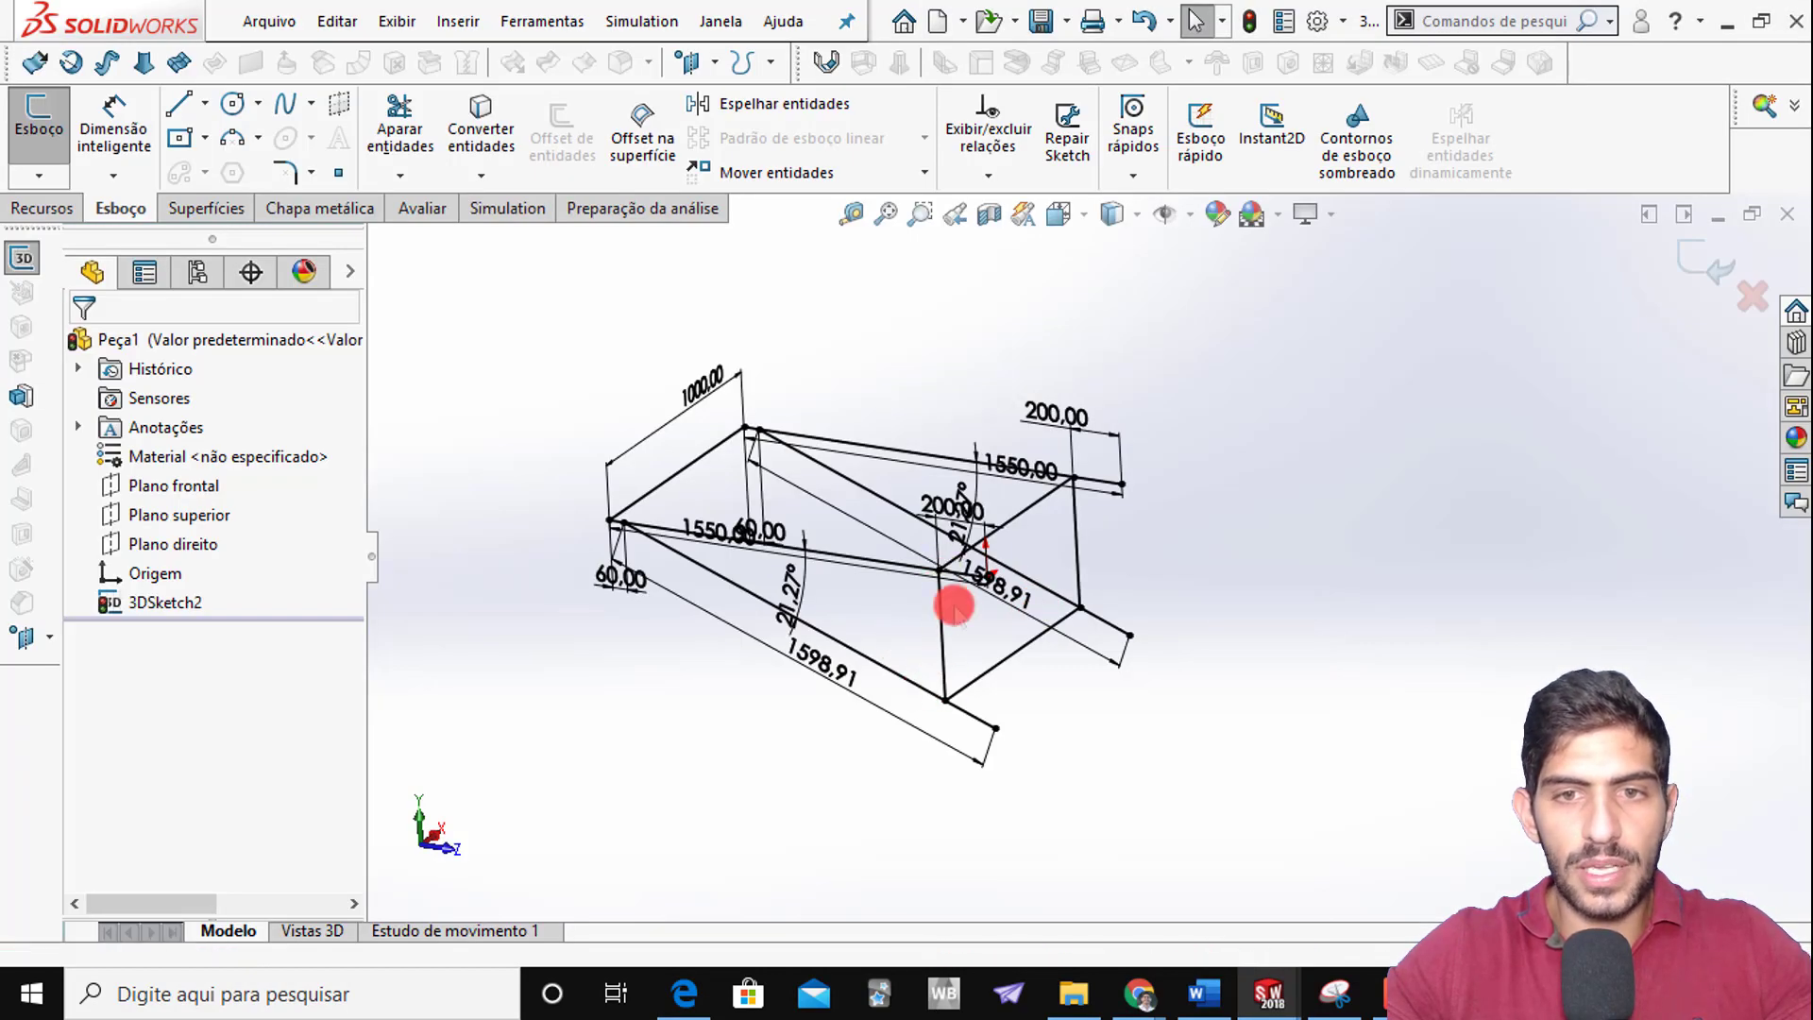
{"action": "key", "text": "alt+Tab"}
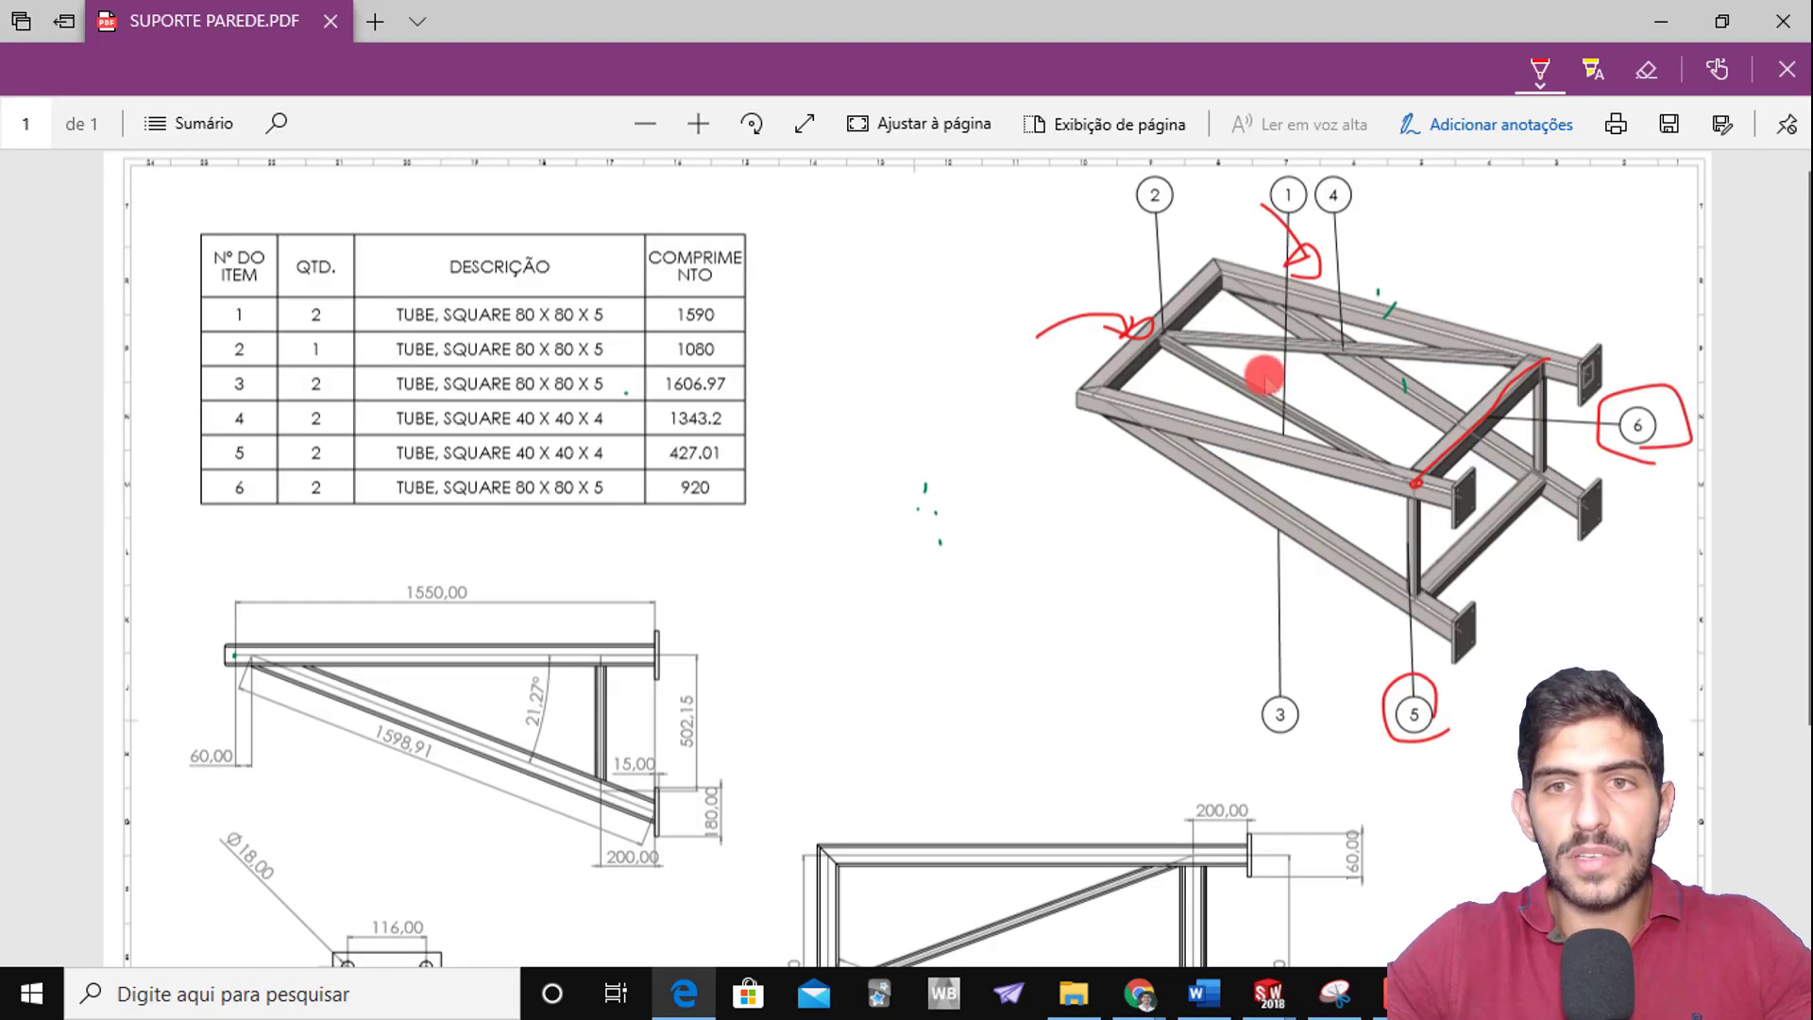
{"action": "key", "text": "alt+Tab"}
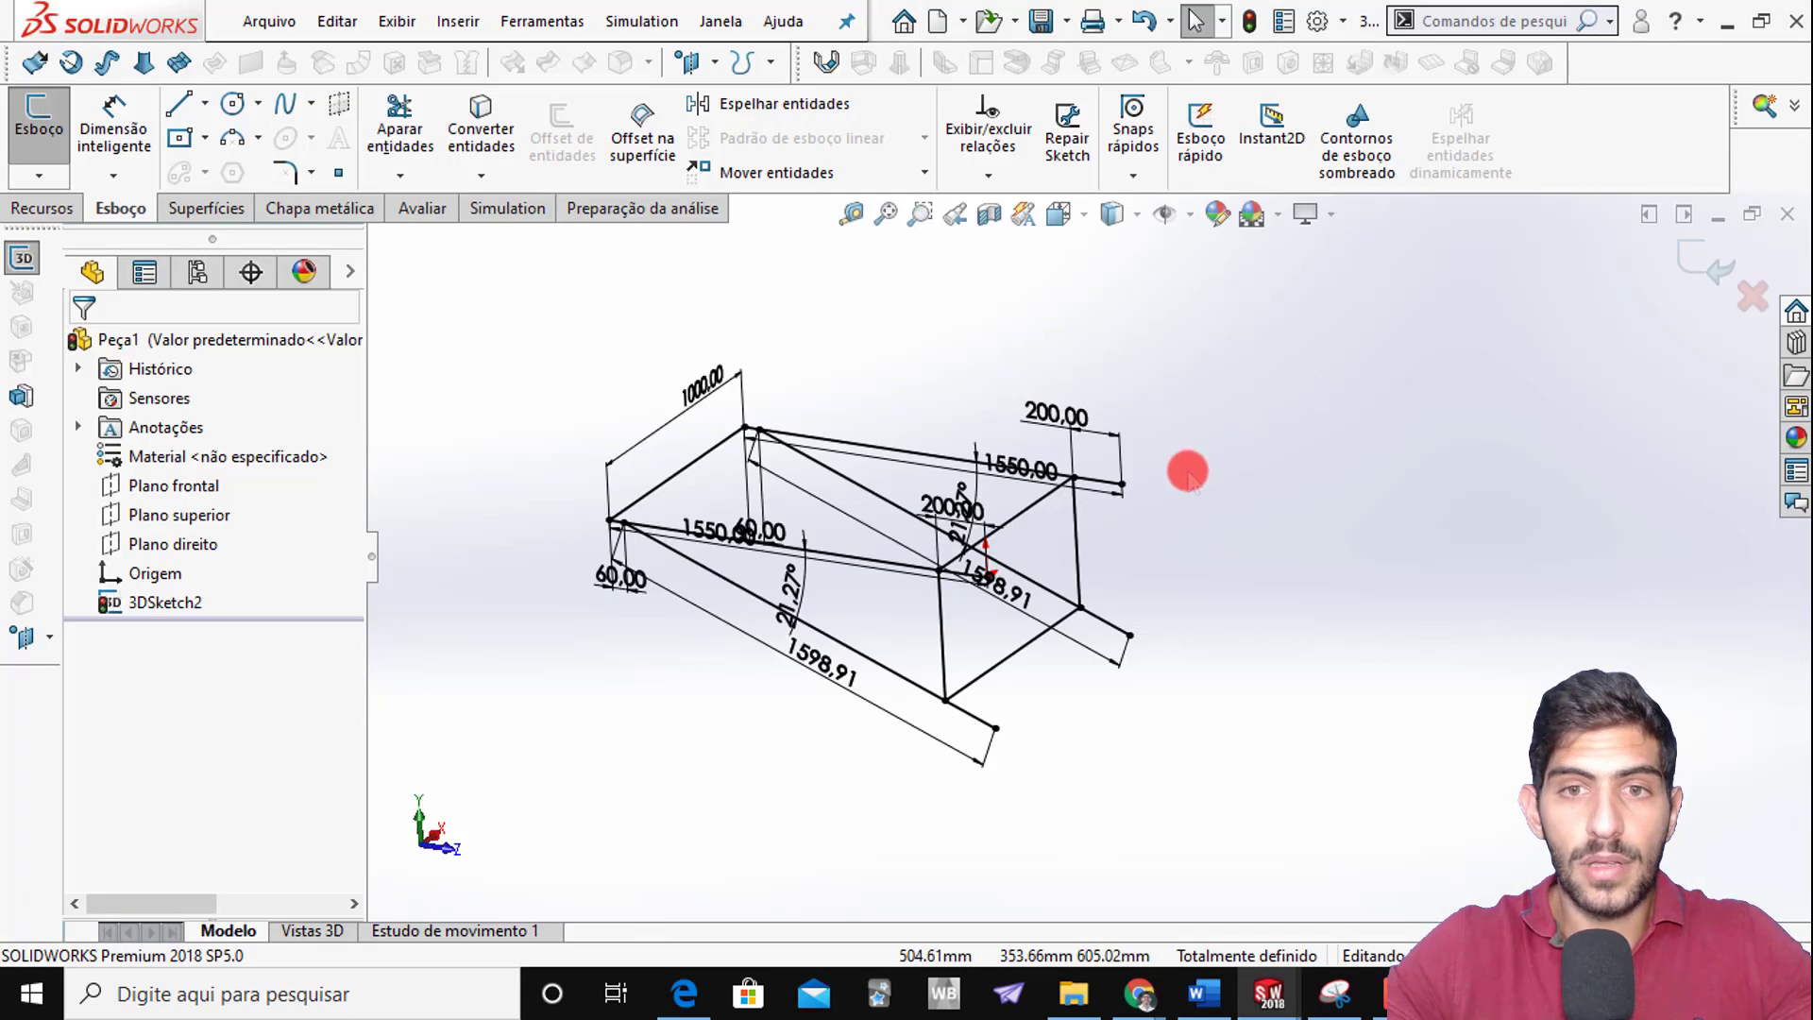
{"action": "mouse_move", "coordinate": [877, 495]}
{"action": "middle_mouse_down"}
{"action": "mouse_move", "coordinate": [891, 458]}
{"action": "mouse_move", "coordinate": [859, 485]}
{"action": "middle_mouse_up"}
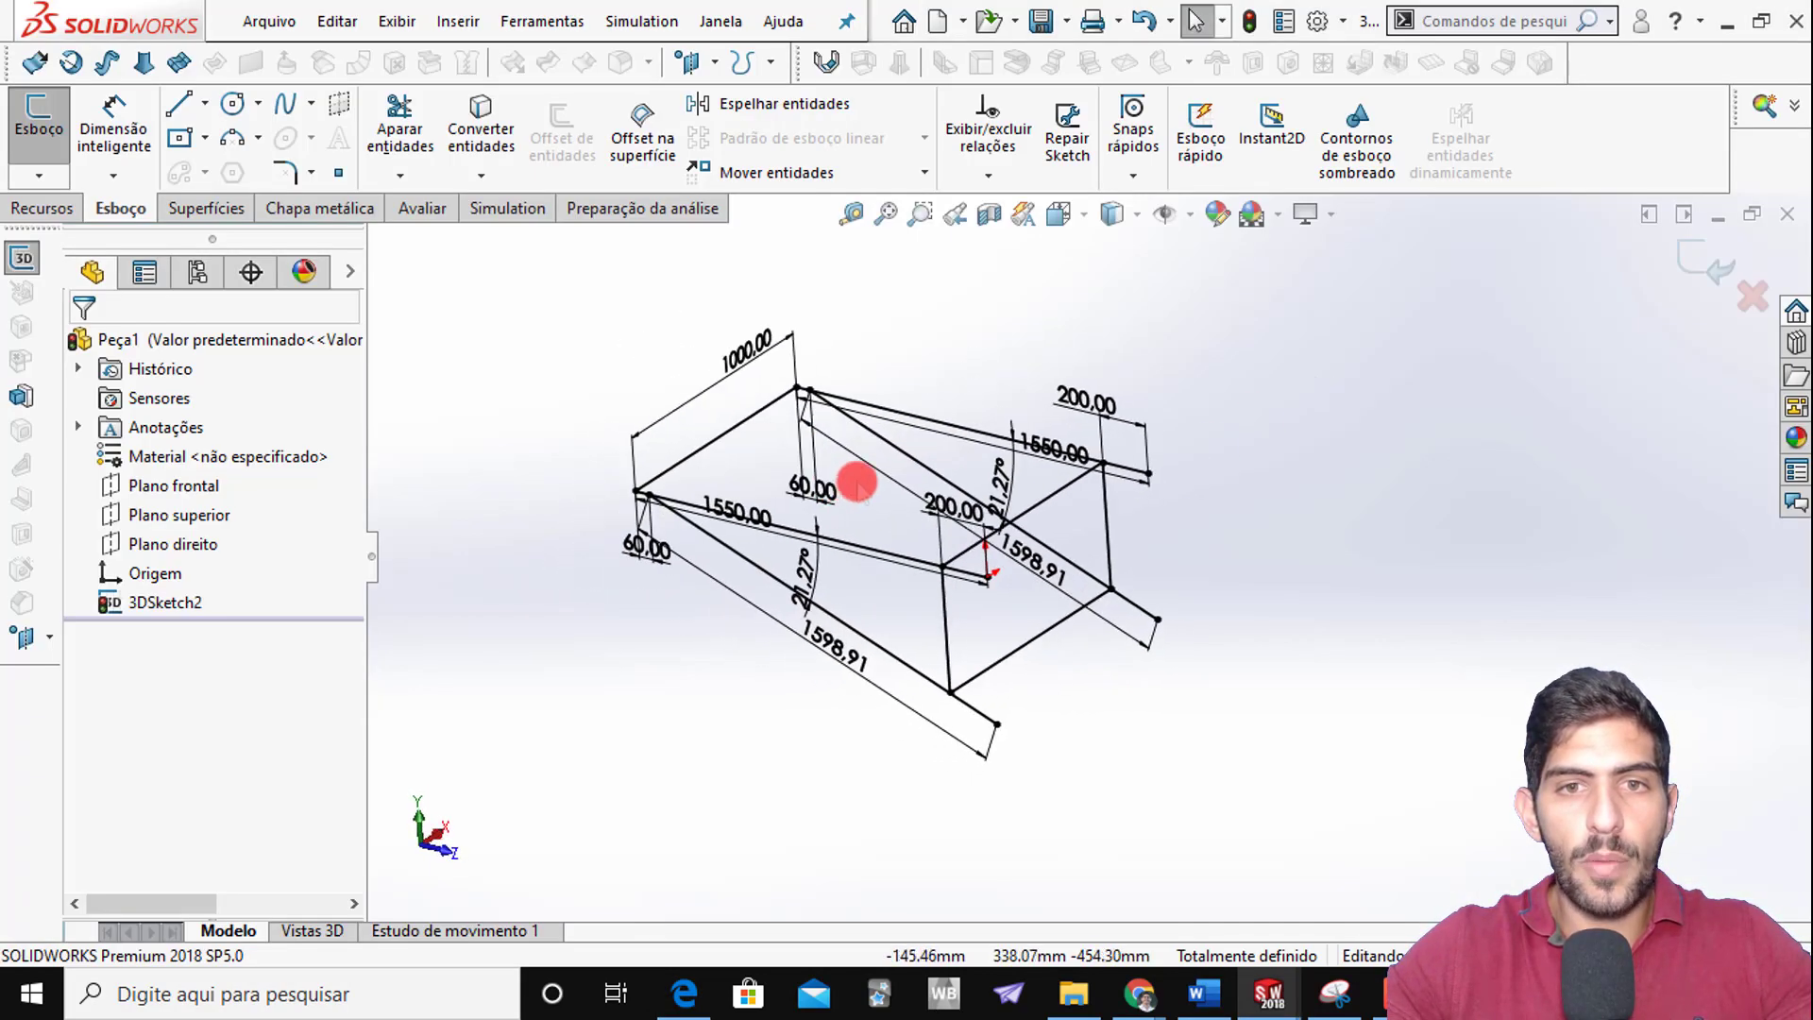
Sketch a construction line along the Z axis from the midpoint of the 1000 mm line to the midpoint of the upper cross line
{"action": "key", "text": "s"}
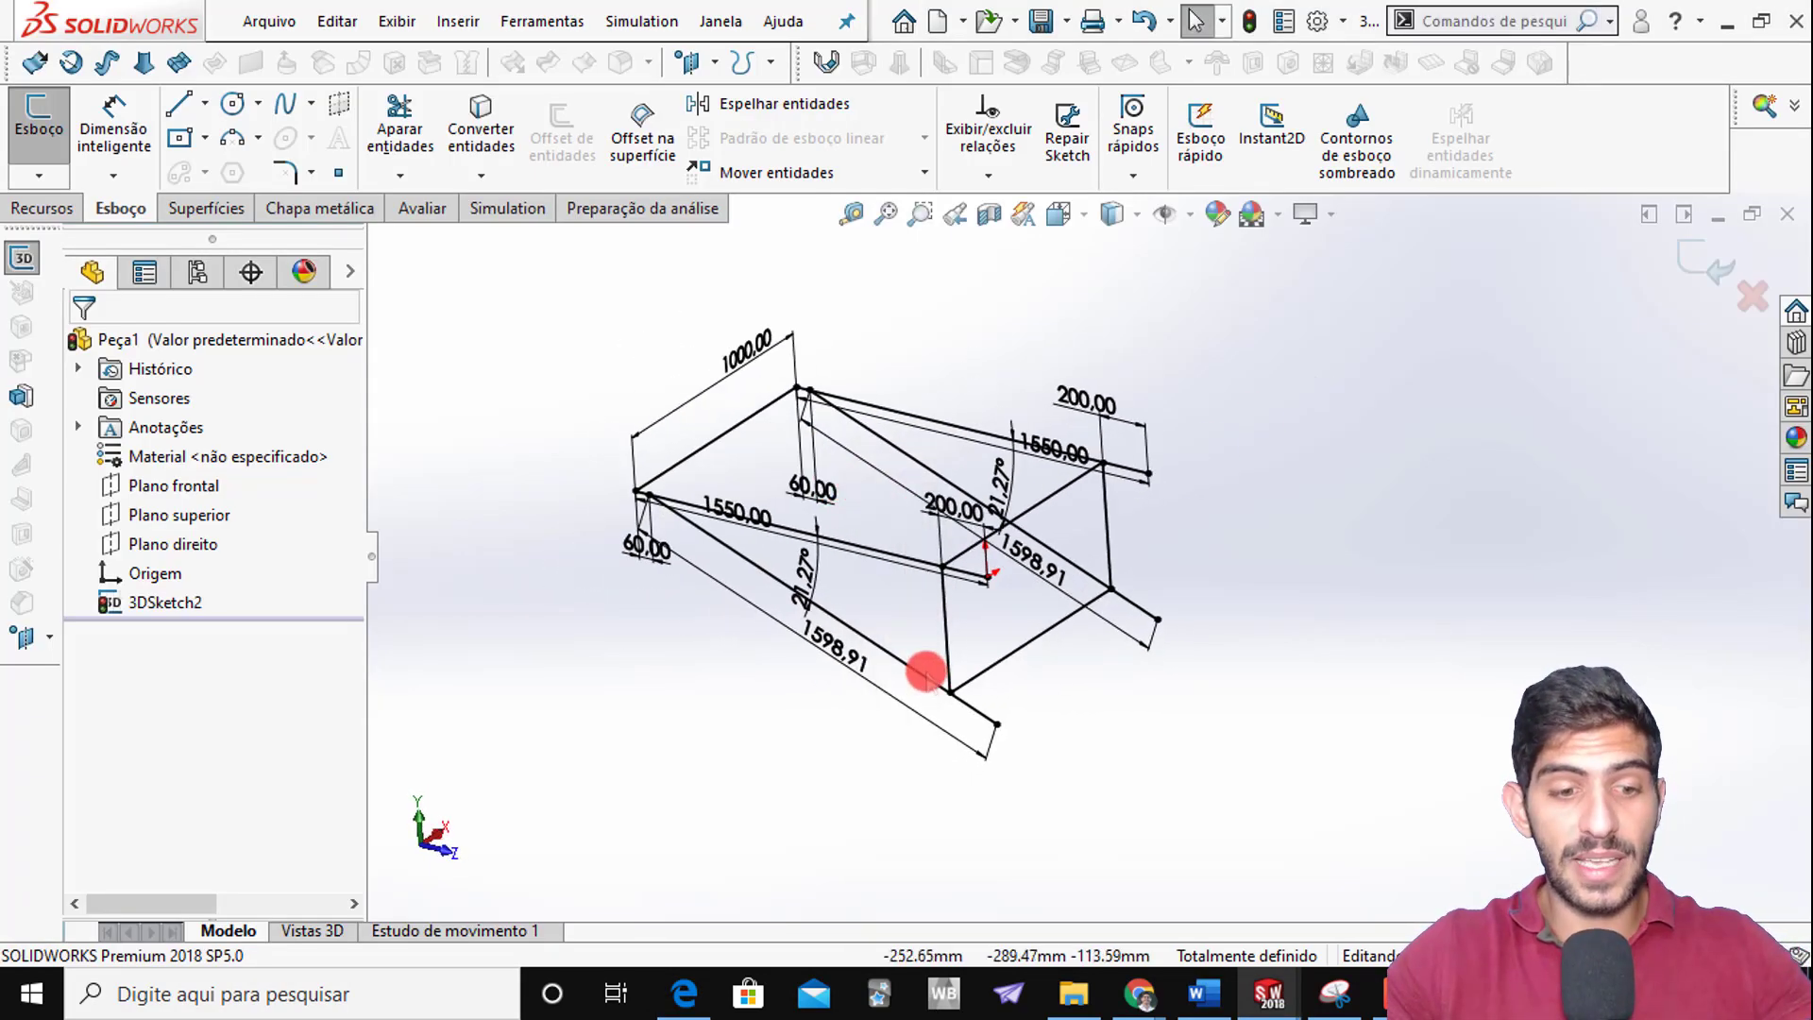
{"action": "key", "text": "s"}
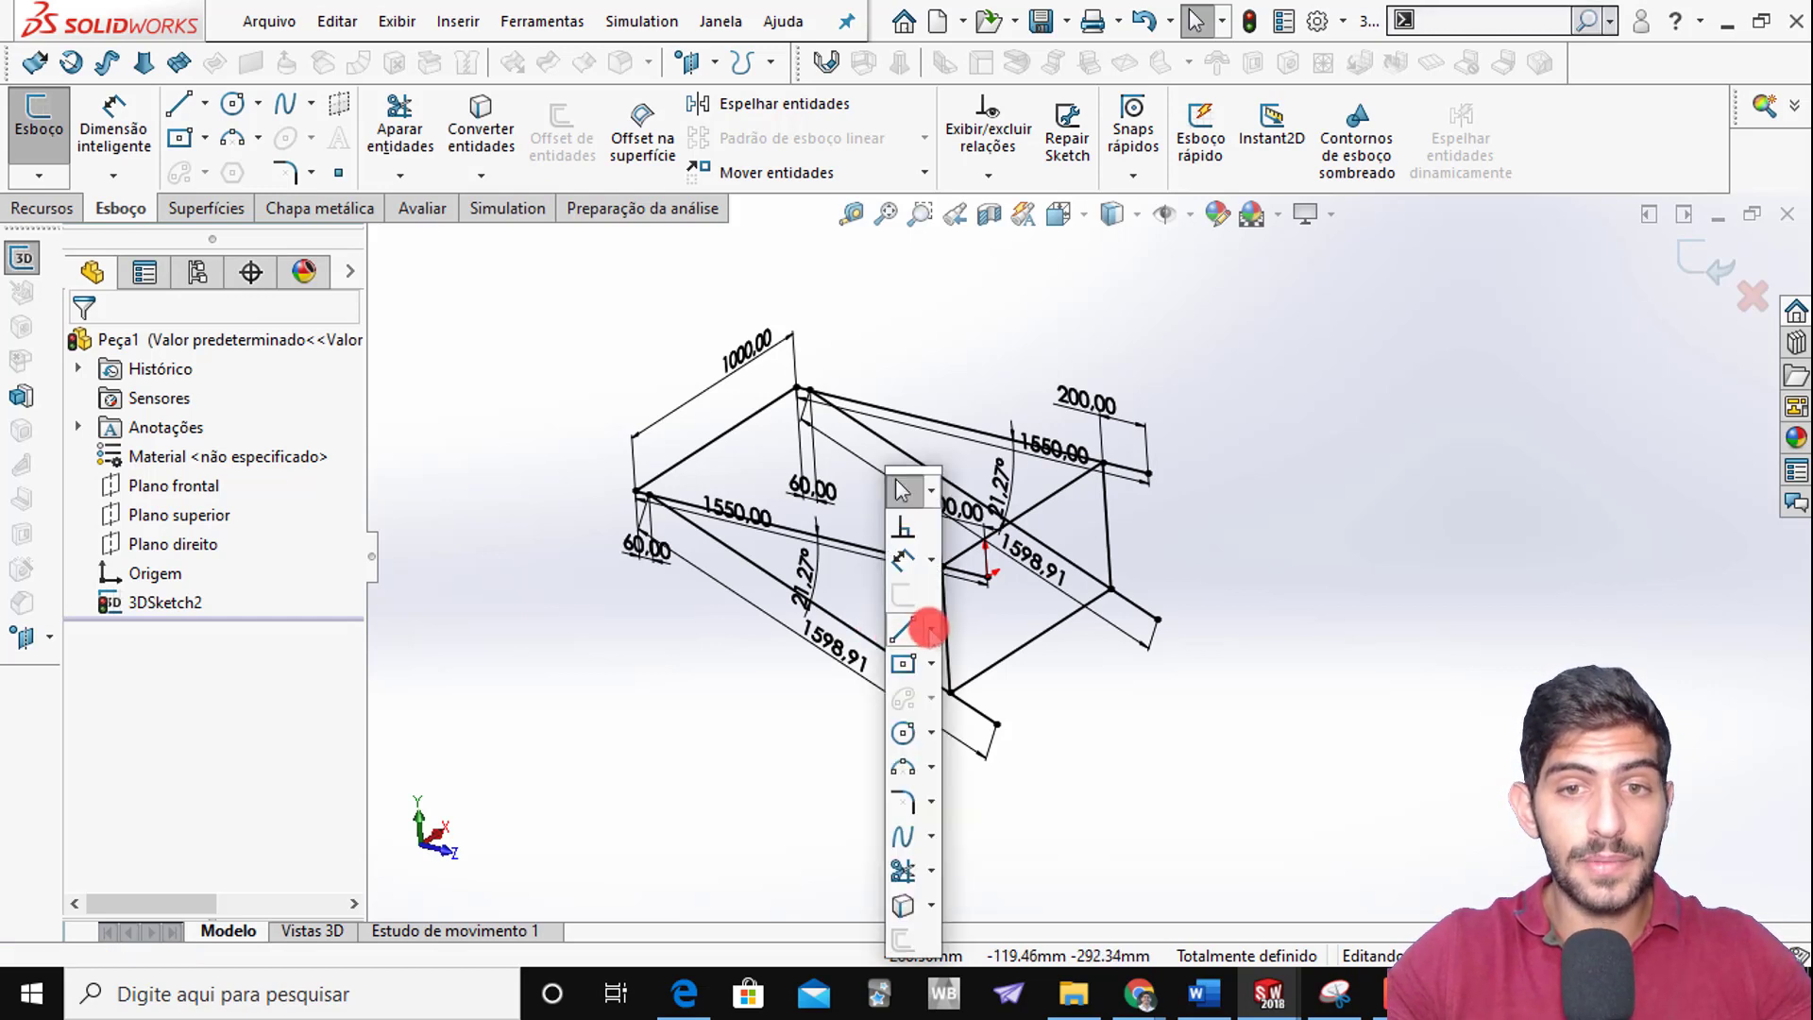
{"action": "left_click", "coordinate": [930, 628]}
{"action": "left_click", "coordinate": [941, 696]}
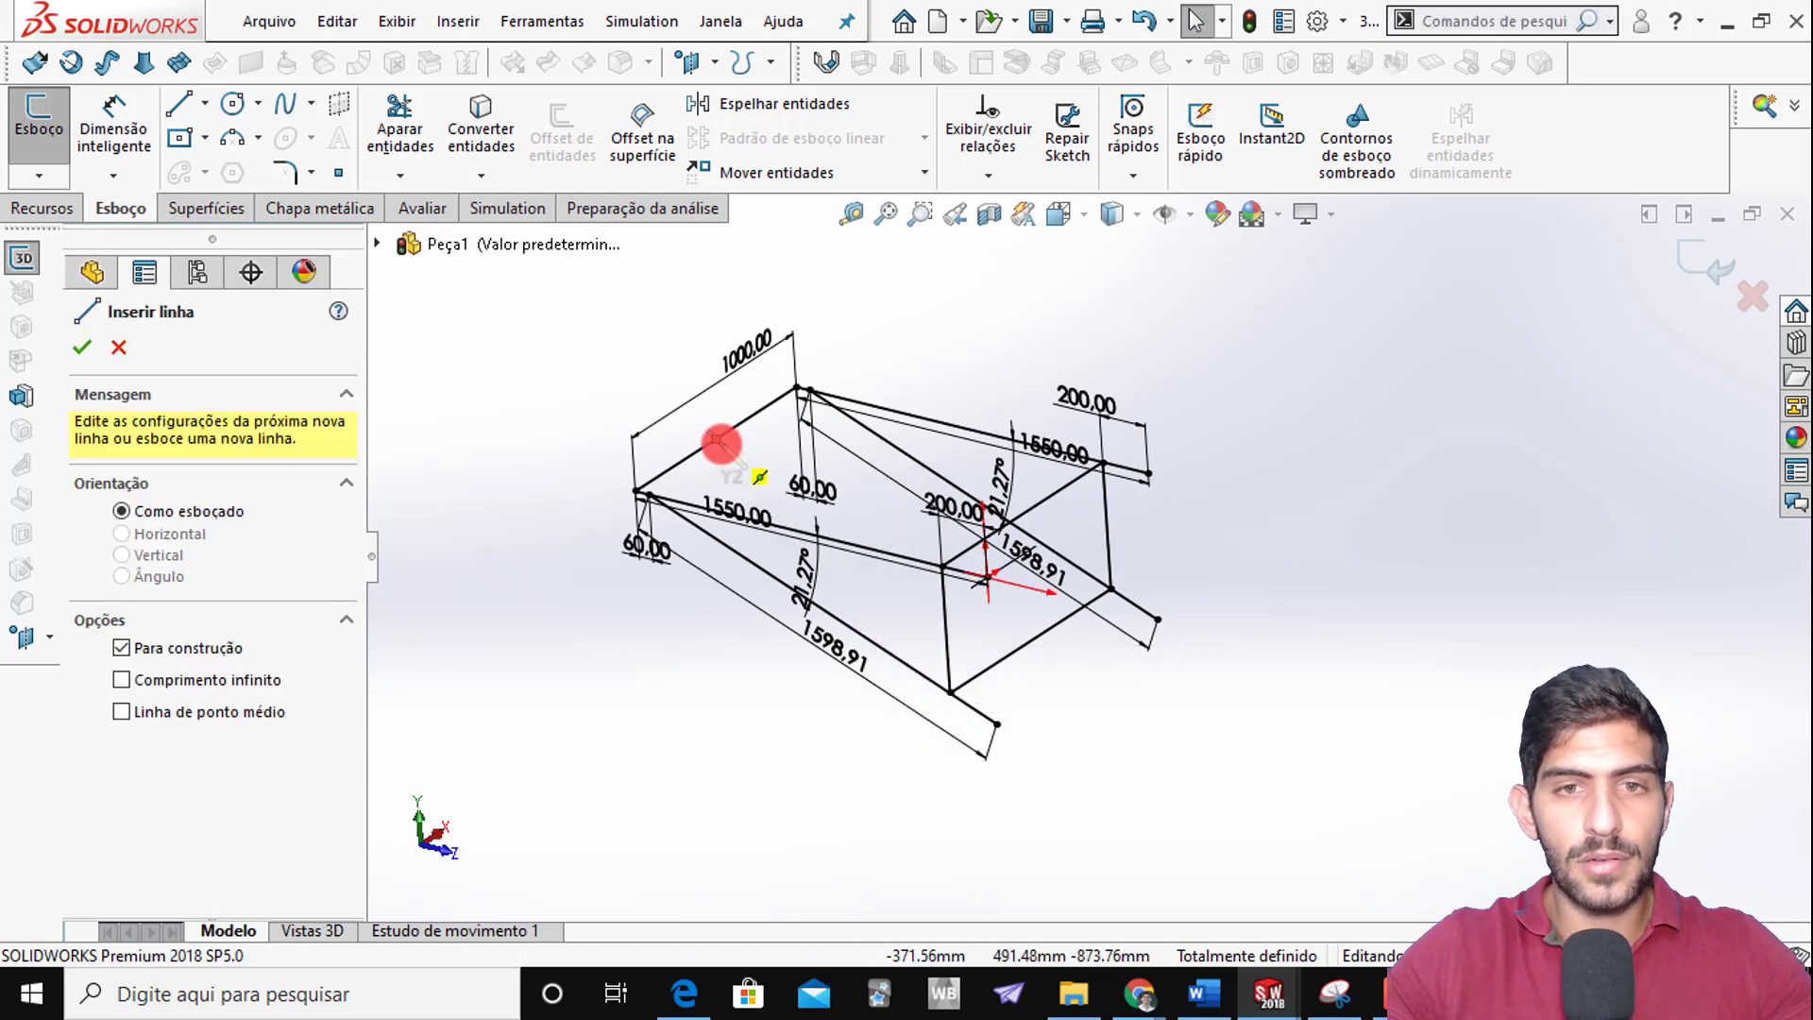
{"action": "left_click_drag", "start_coordinate": [718, 440], "coordinate": [1020, 515]}
{"action": "left_click", "coordinate": [1019, 516]}
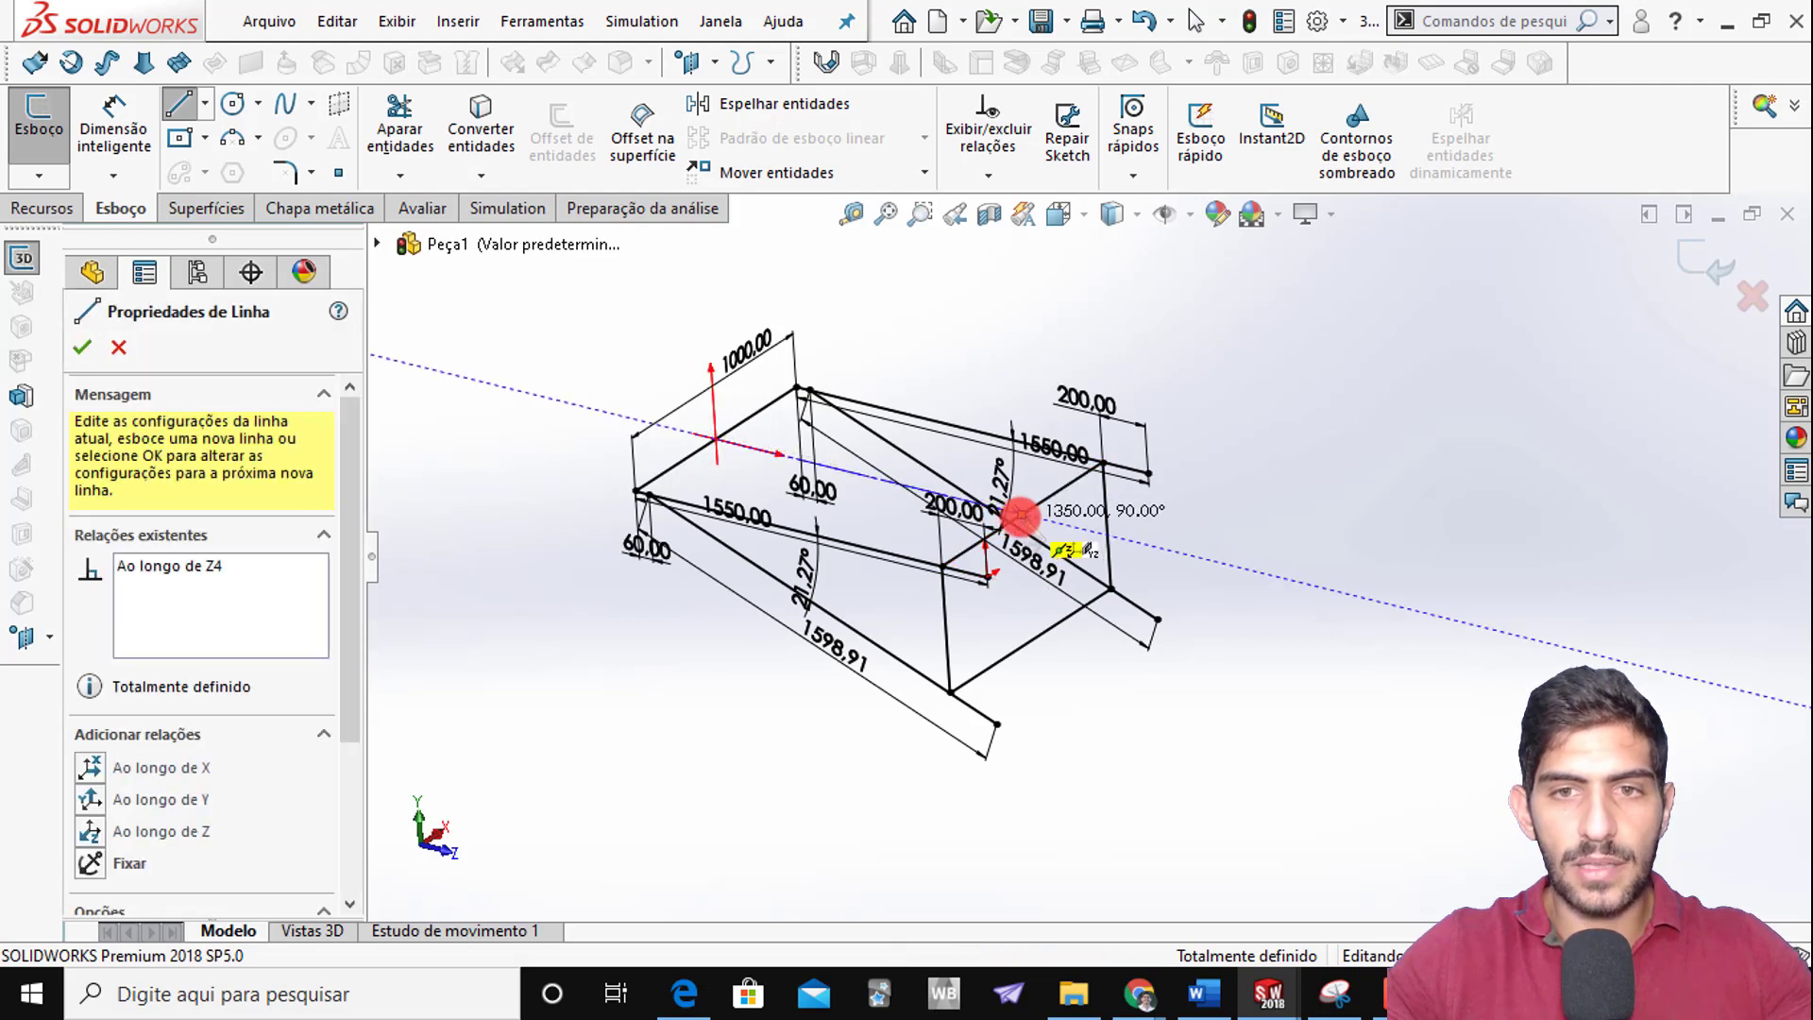
{"action": "key", "text": "Escape"}
Sketch a diagonal line from the midpoint of the 1000 mm line to the upper cross line, near its end on the origin side
{"action": "mouse_move", "coordinate": [814, 504]}
{"action": "middle_mouse_down"}
{"action": "mouse_move", "coordinate": [741, 528]}
{"action": "mouse_move", "coordinate": [854, 676]}
{"action": "mouse_move", "coordinate": [860, 650]}
{"action": "middle_mouse_up"}
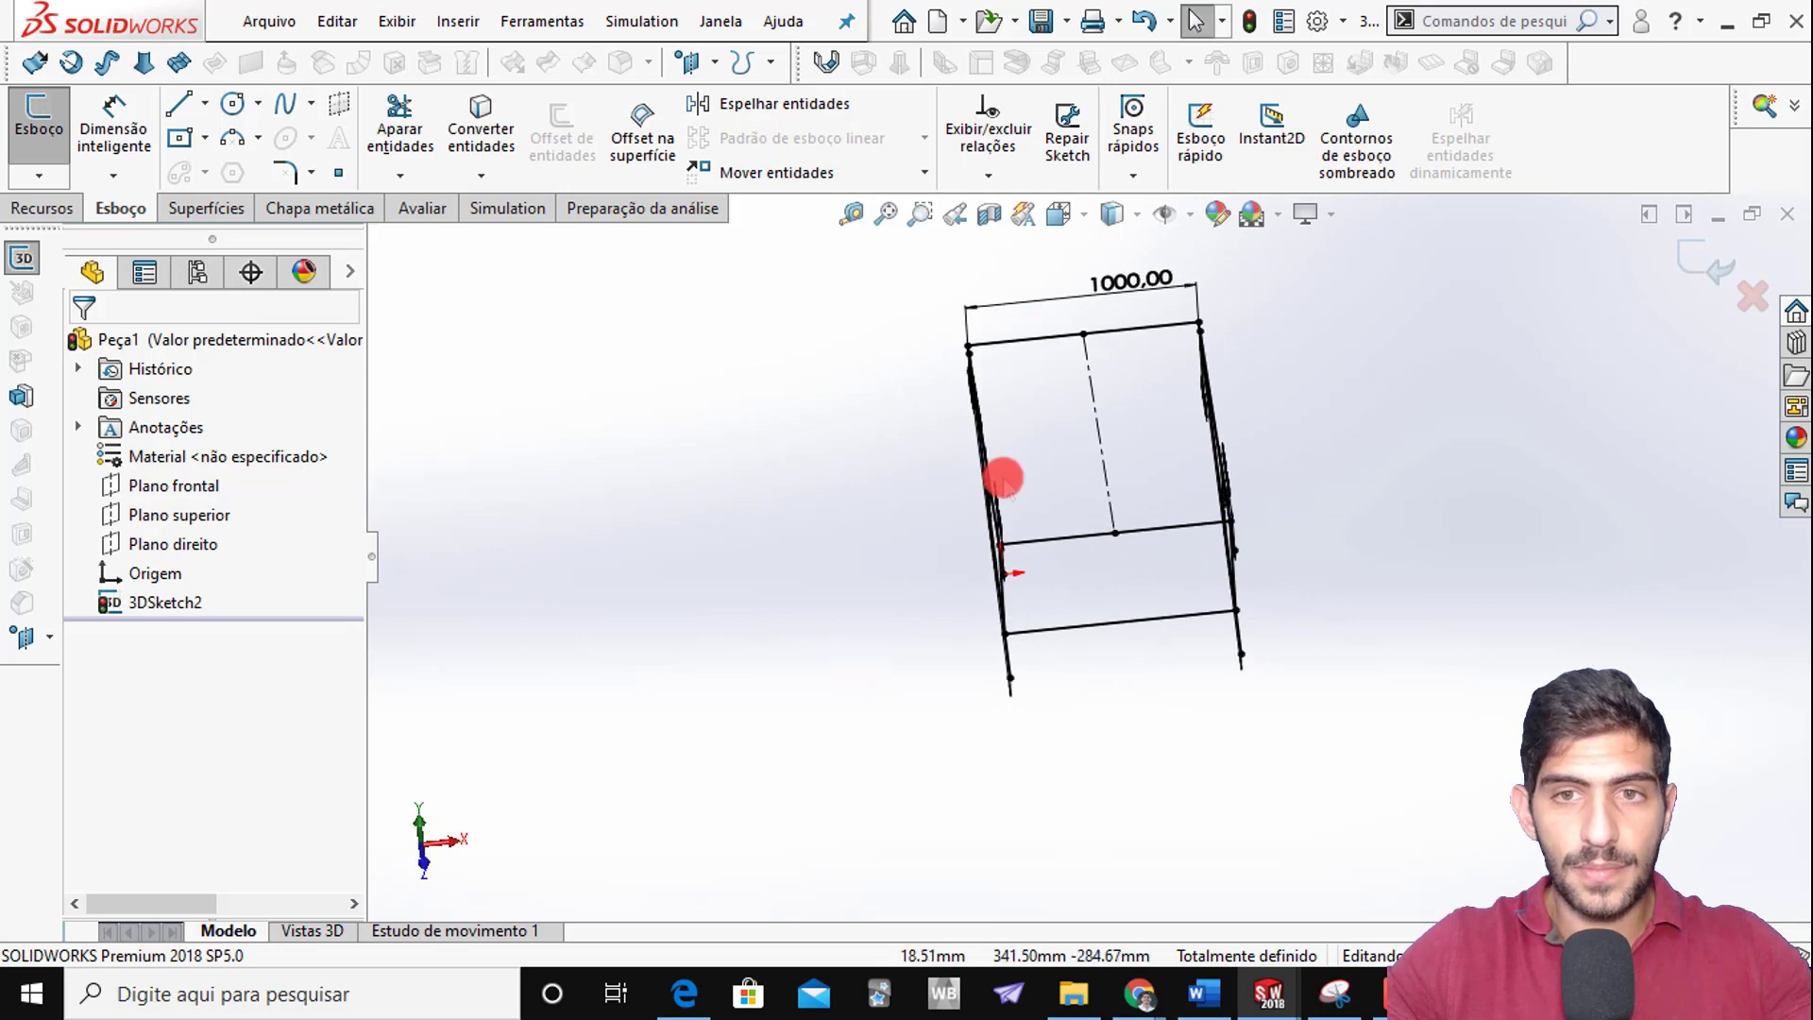
{"action": "mouse_move", "coordinate": [1003, 478]}
{"action": "middle_mouse_down"}
{"action": "mouse_move", "coordinate": [987, 570]}
{"action": "mouse_move", "coordinate": [1064, 530]}
{"action": "mouse_move", "coordinate": [1133, 639]}
{"action": "mouse_move", "coordinate": [1051, 531]}
{"action": "mouse_move", "coordinate": [1157, 445]}
{"action": "mouse_move", "coordinate": [1193, 575]}
{"action": "mouse_move", "coordinate": [1028, 558]}
{"action": "mouse_move", "coordinate": [964, 607]}
{"action": "mouse_move", "coordinate": [1016, 668]}
{"action": "mouse_move", "coordinate": [1141, 619]}
{"action": "mouse_move", "coordinate": [1114, 688]}
{"action": "mouse_move", "coordinate": [1094, 615]}
{"action": "mouse_move", "coordinate": [1045, 615]}
{"action": "mouse_move", "coordinate": [991, 664]}
{"action": "mouse_move", "coordinate": [1011, 696]}
{"action": "middle_mouse_up"}
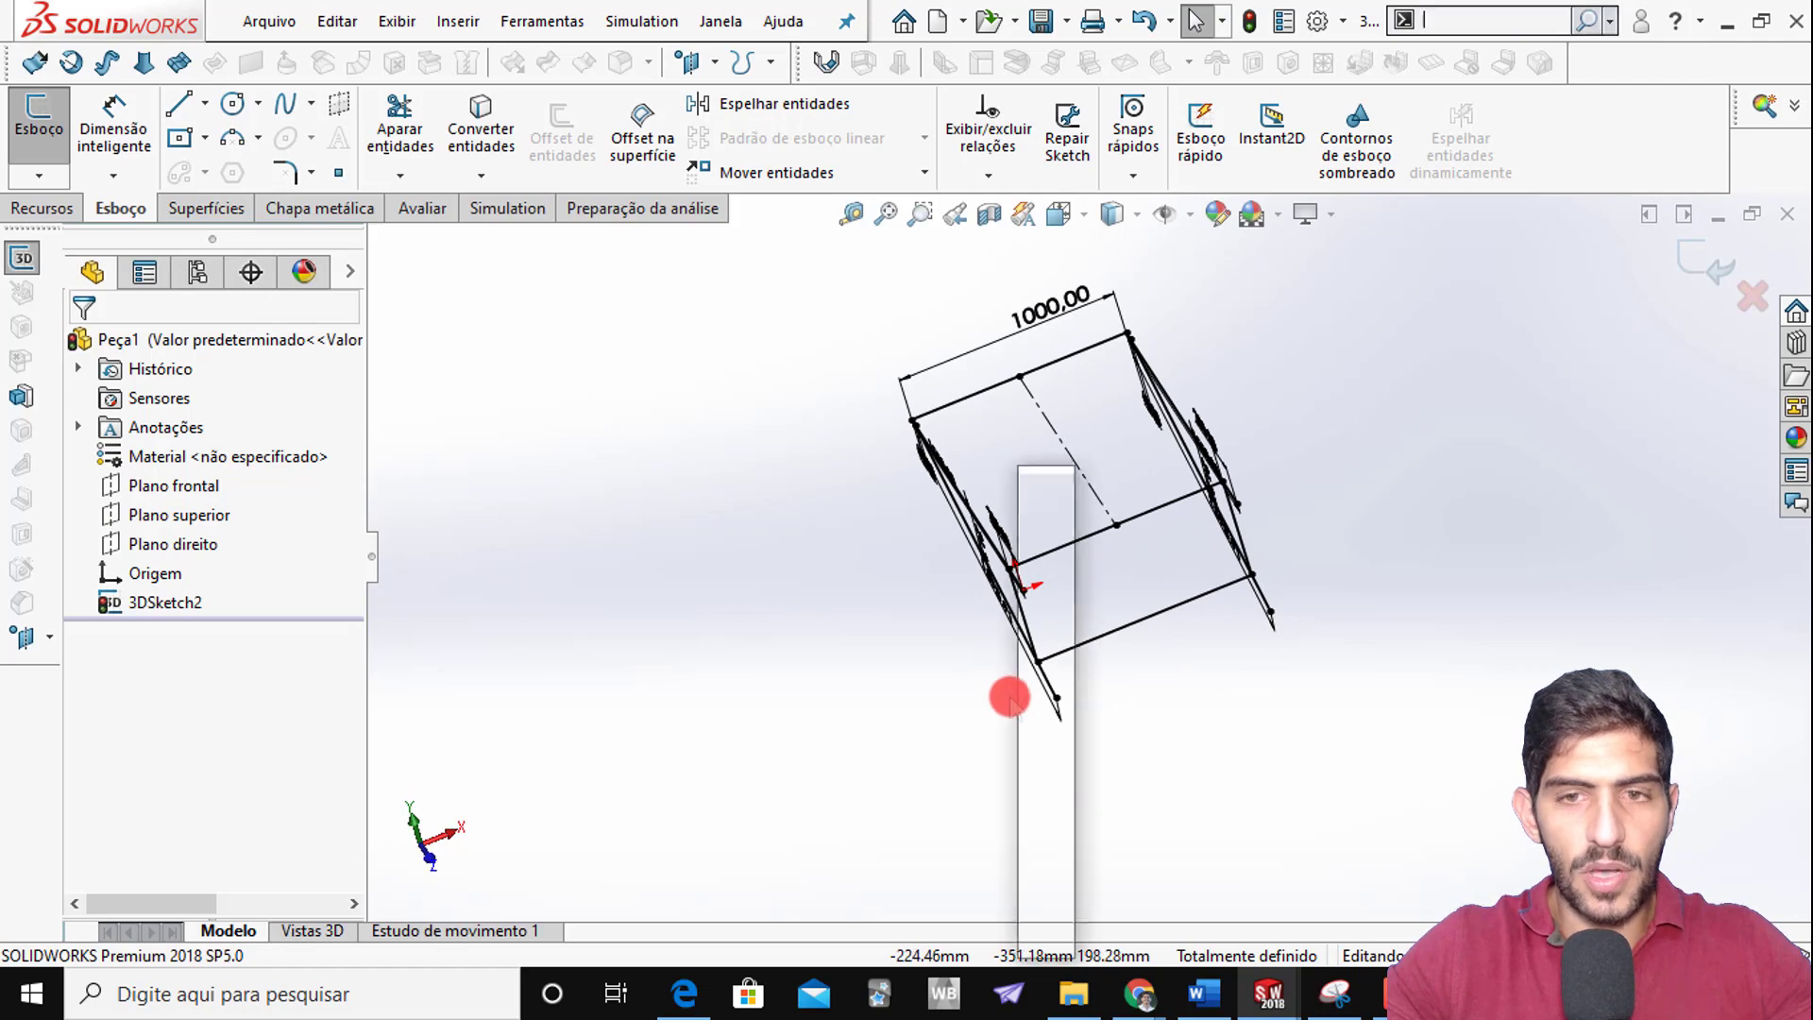
{"action": "left_click", "coordinate": [1032, 630]}
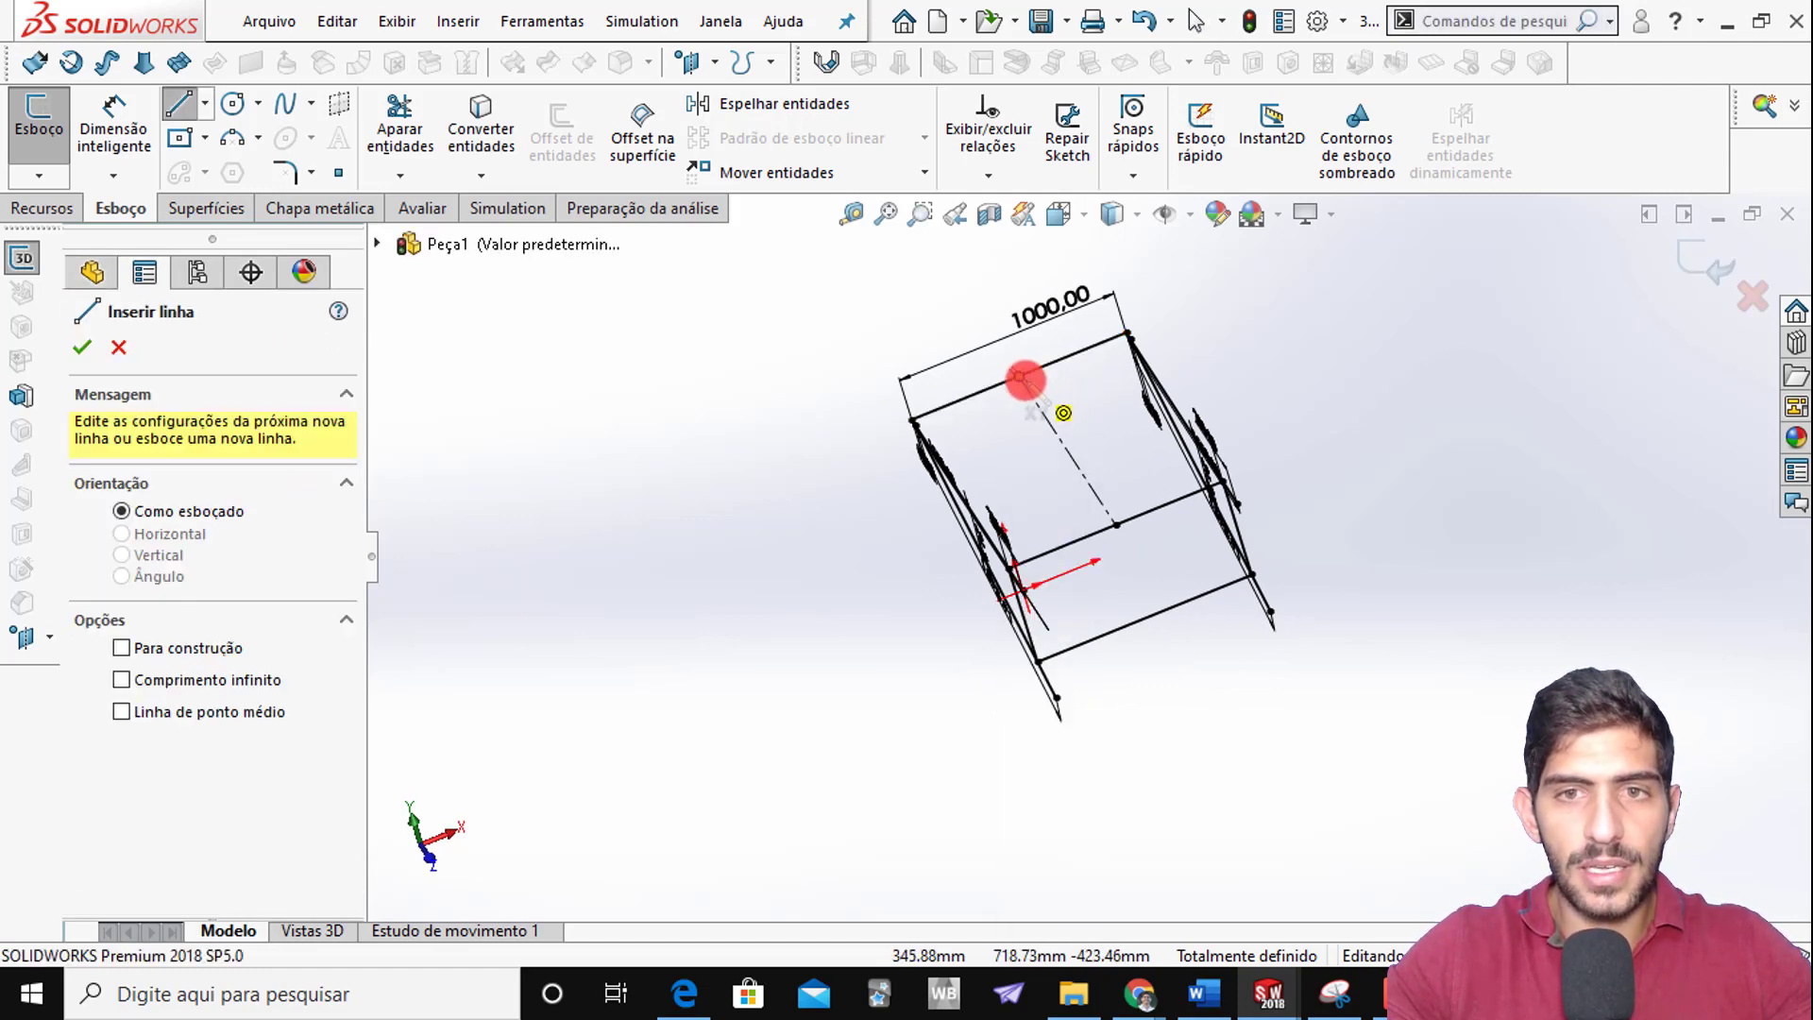
{"action": "left_click_drag", "start_coordinate": [1023, 380], "coordinate": [1051, 547]}
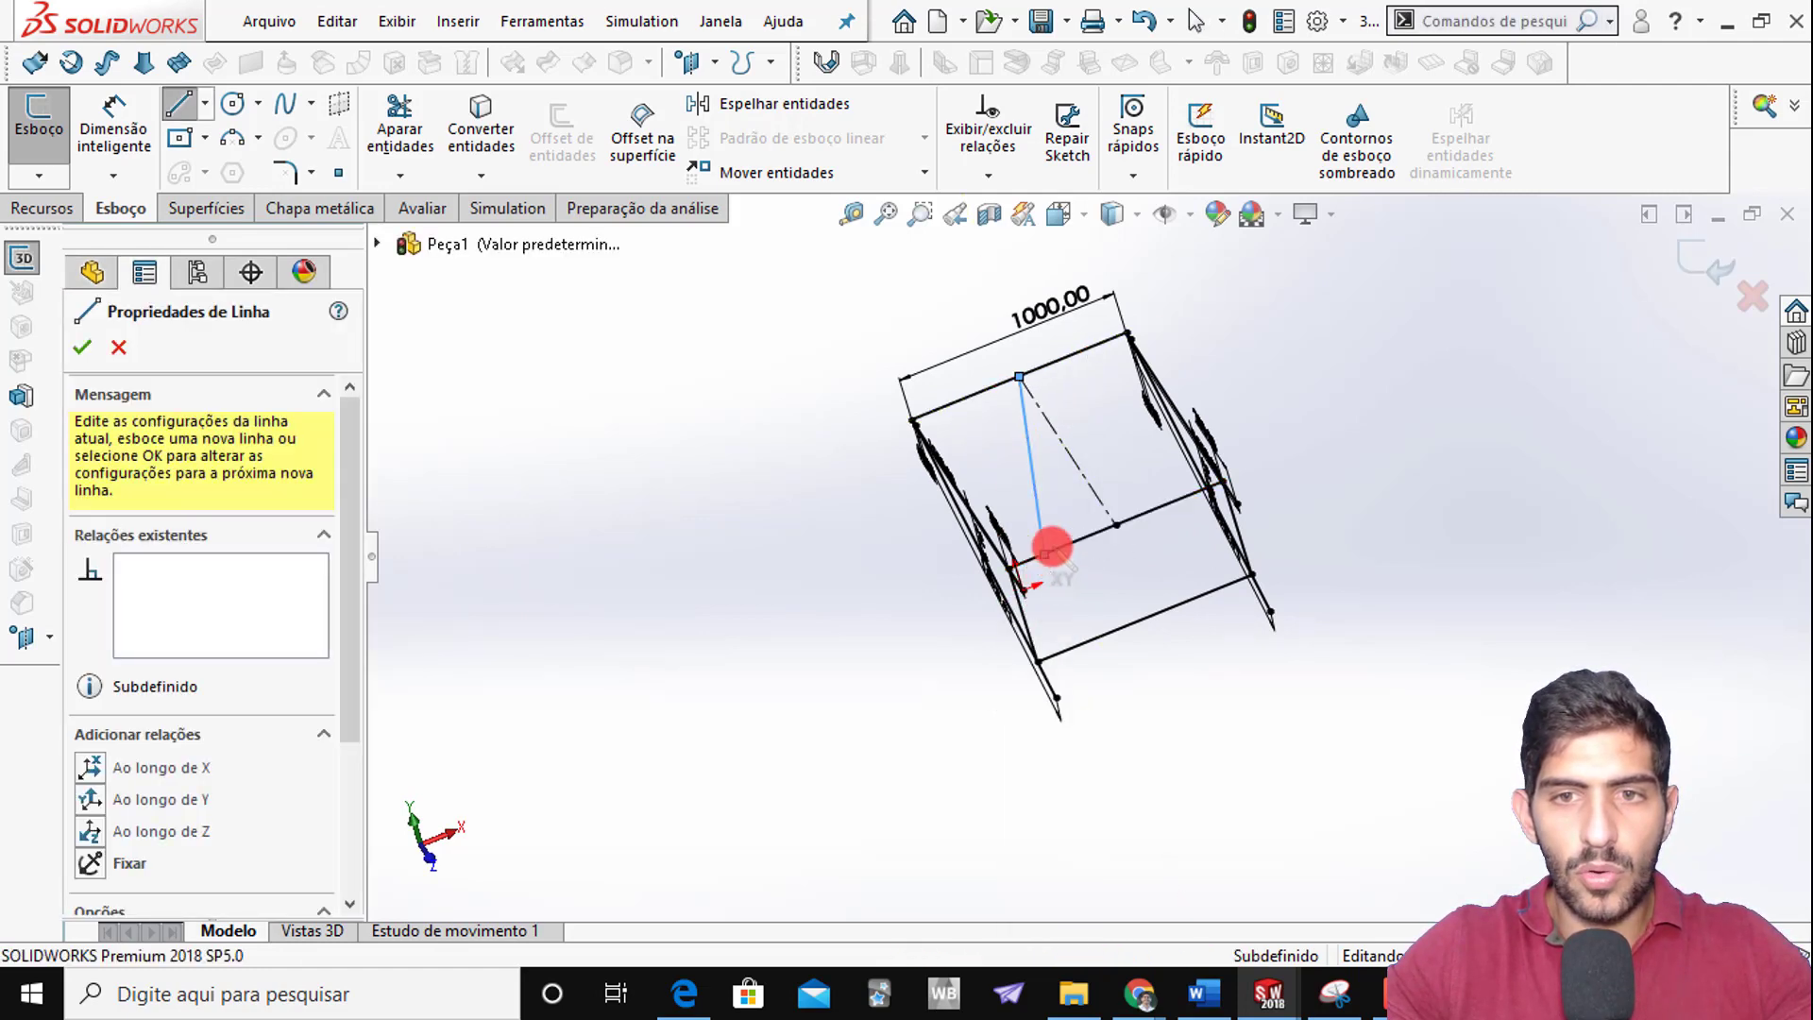
{"action": "key", "text": "Escape"}
{"action": "key", "text": "Escape"}
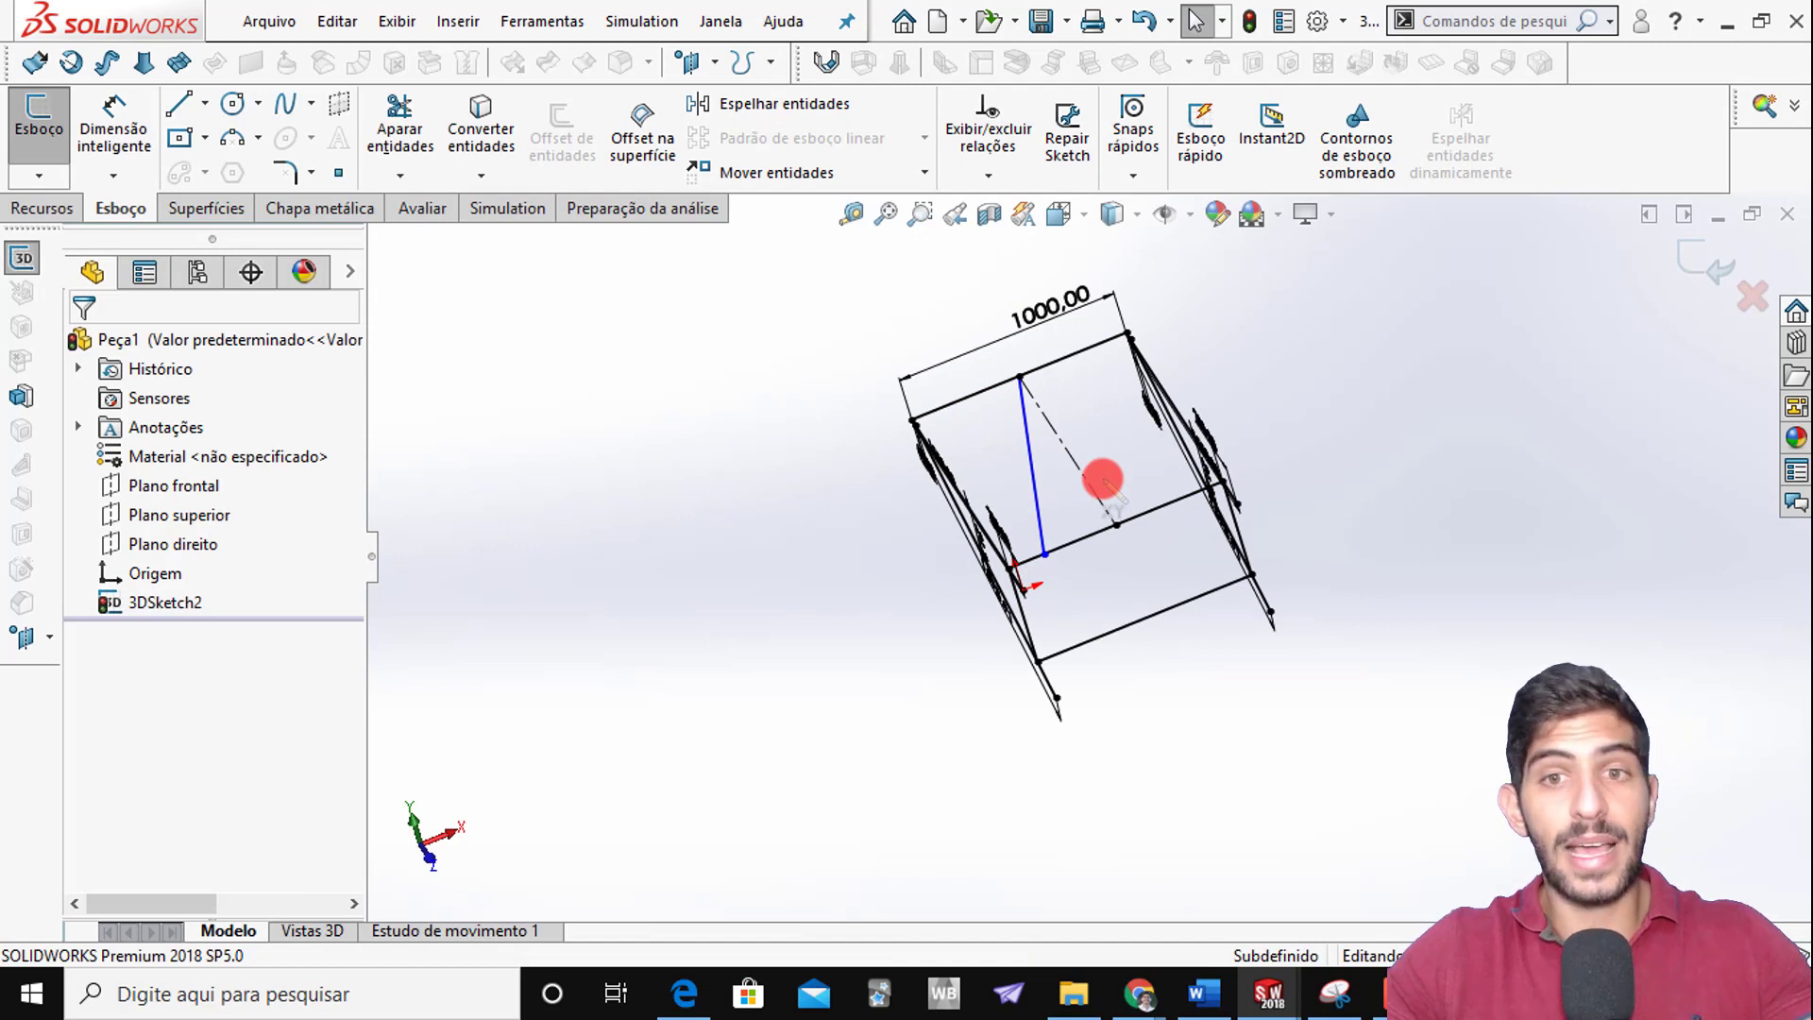
Sketch a second diagonal from the same midpoint to the opposite half of the upper cross line, and check the braces in the PDF's plan view
{"action": "key", "text": "s"}
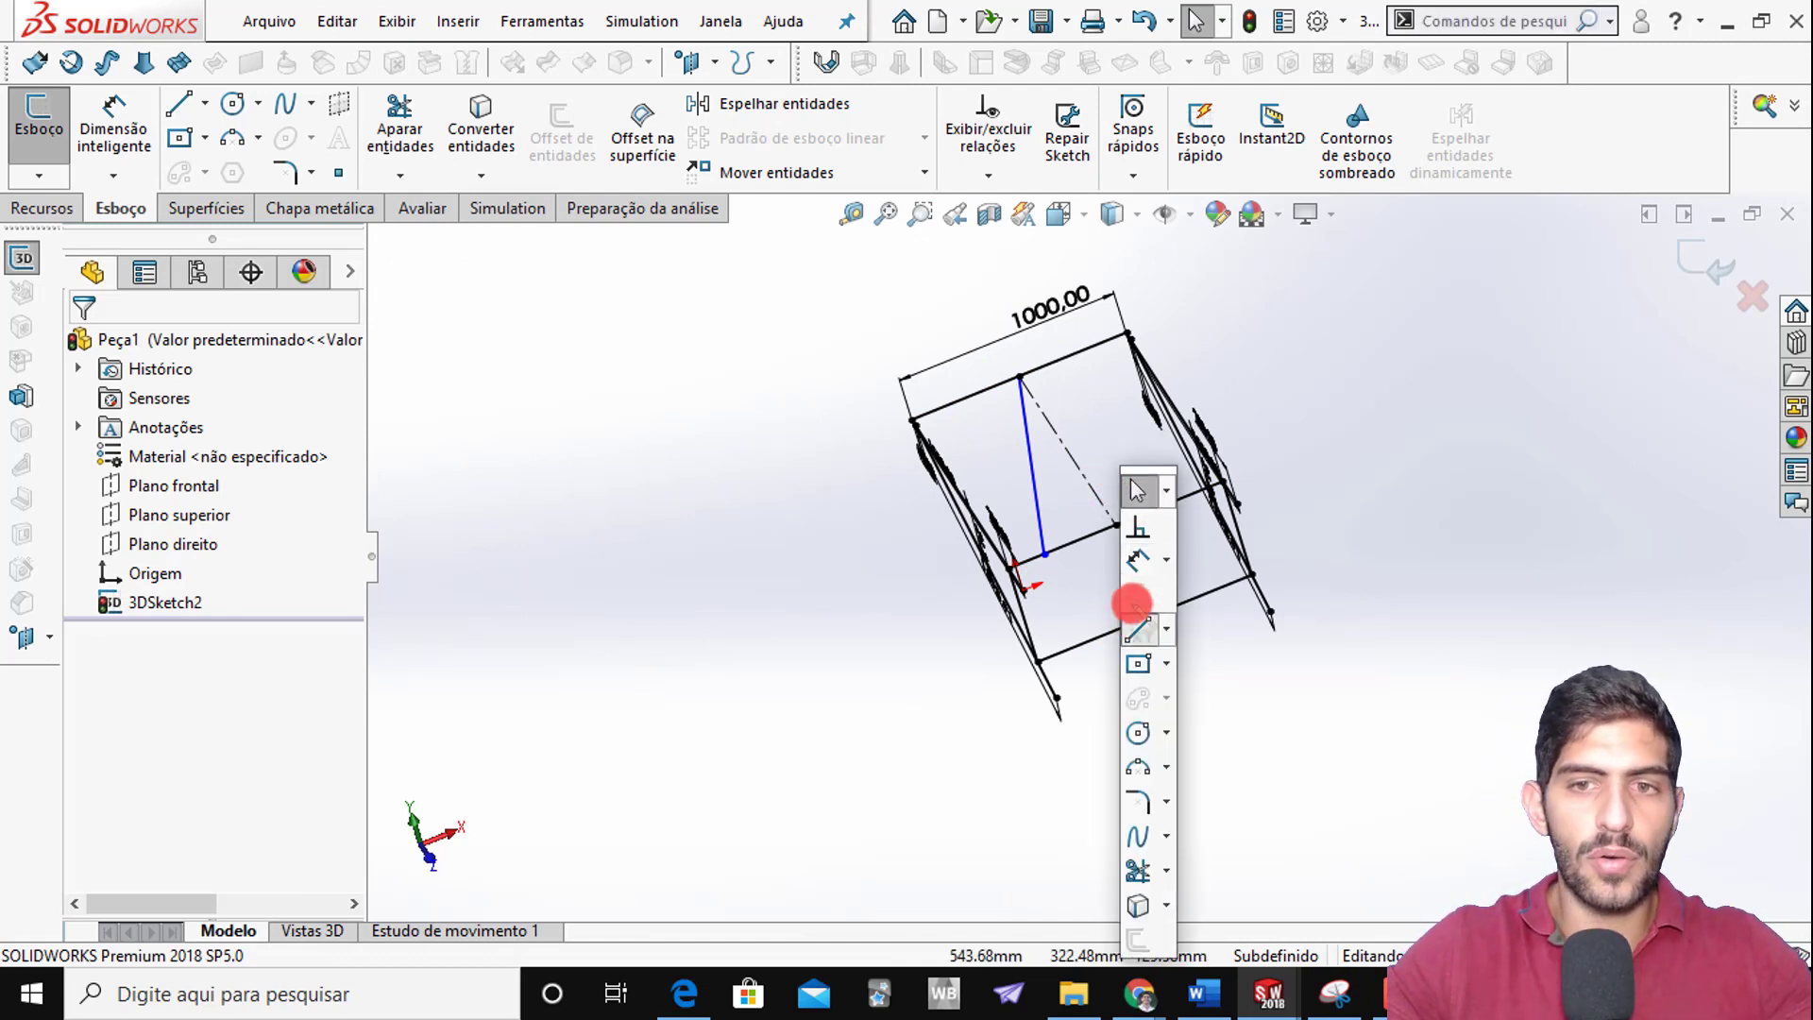
{"action": "left_click", "coordinate": [1138, 628]}
{"action": "left_click", "coordinate": [1168, 505]}
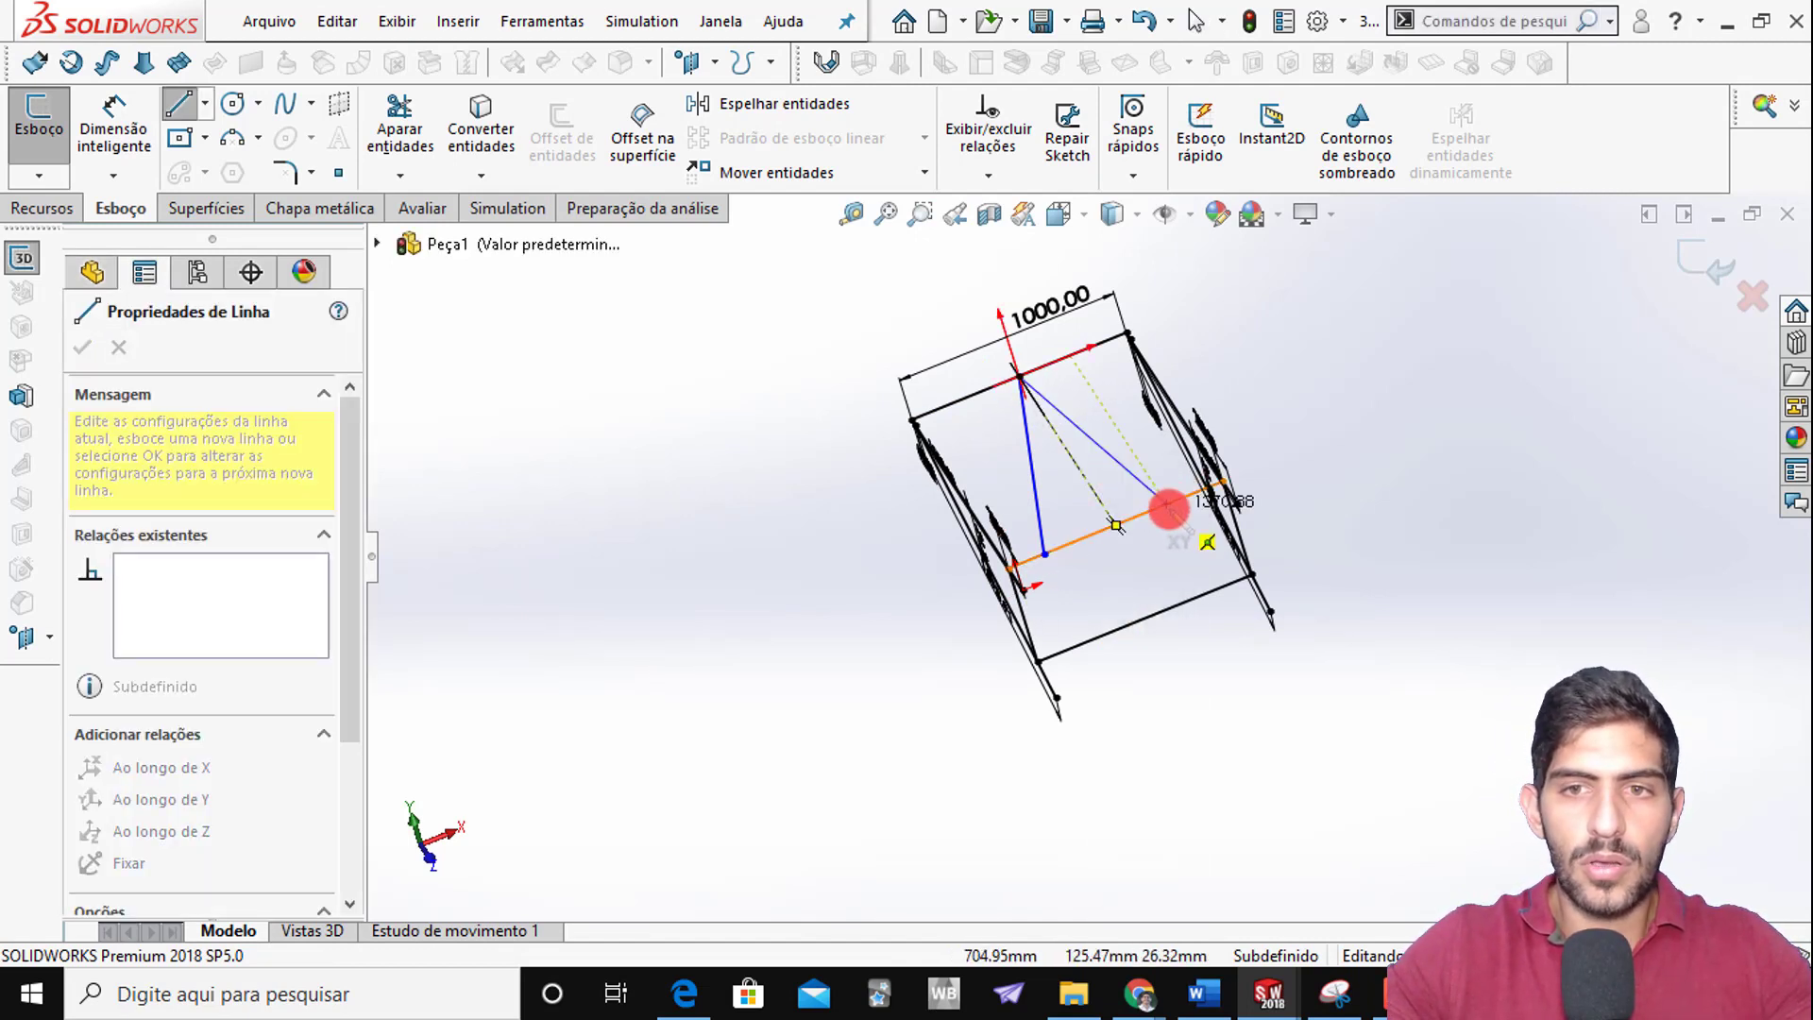
{"action": "key", "text": "Escape"}
{"action": "key", "text": "alt+Tab"}
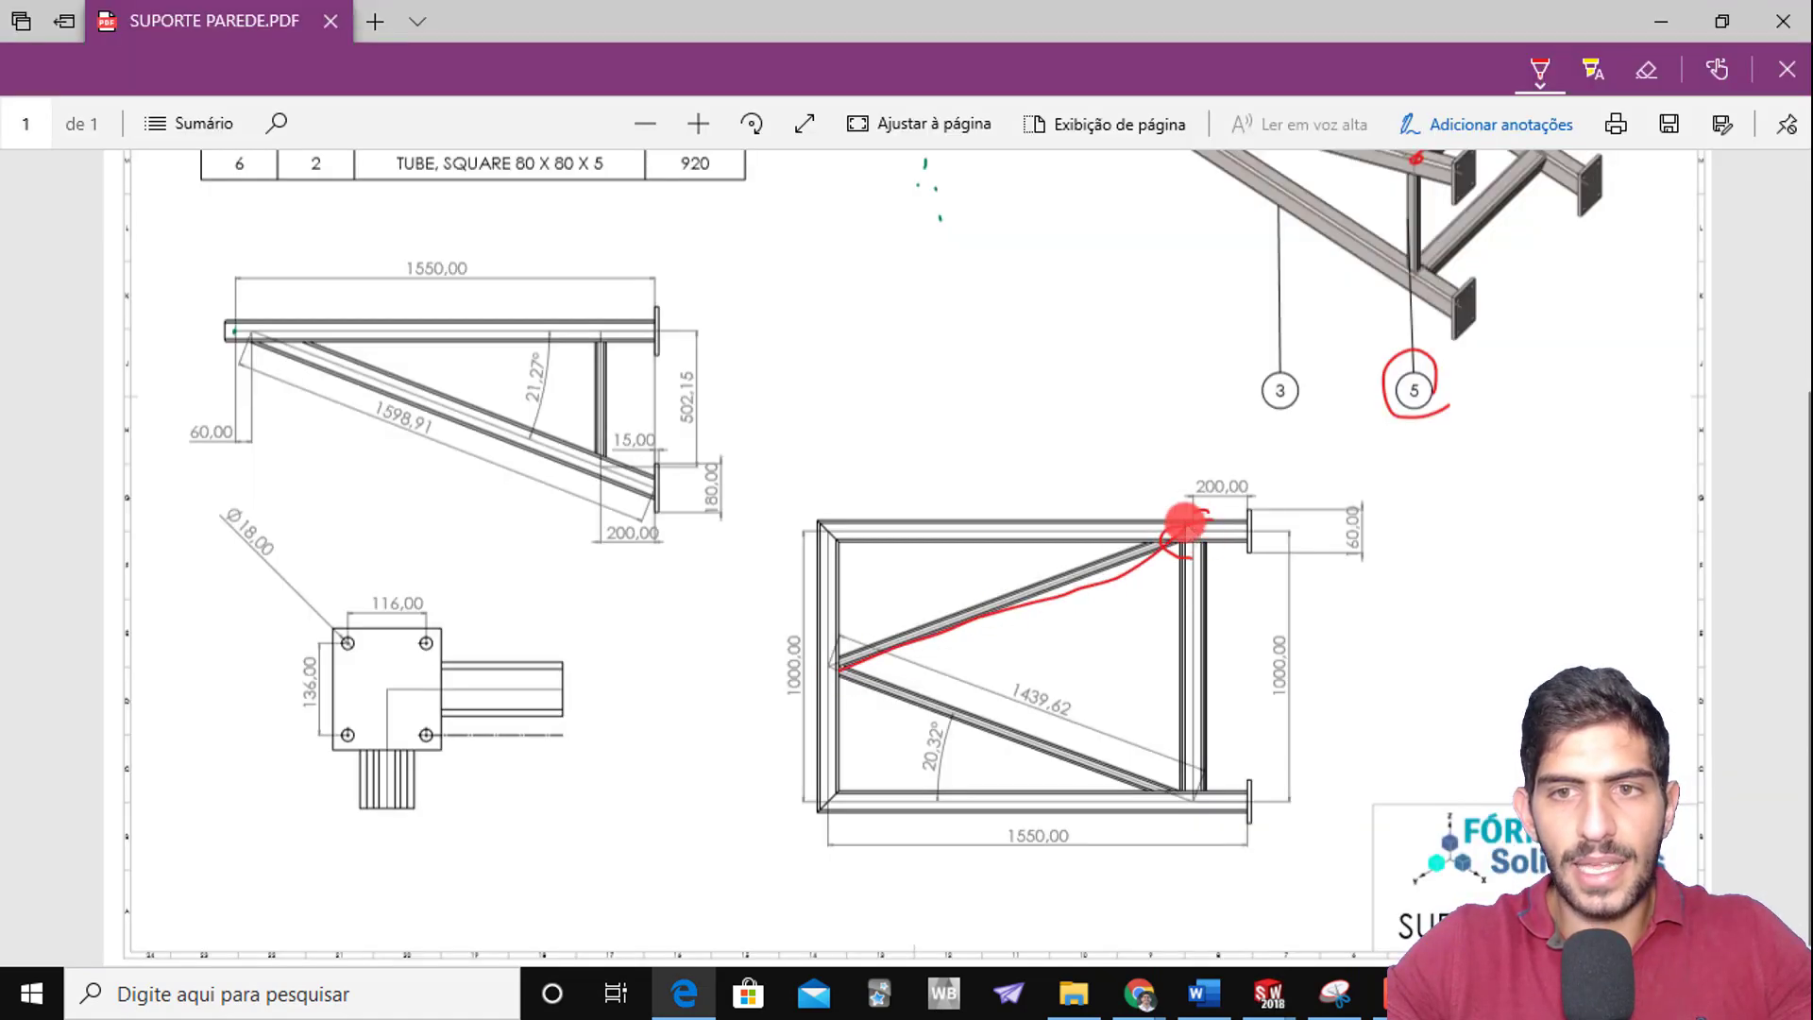
{"action": "key", "text": "alt+Tab"}
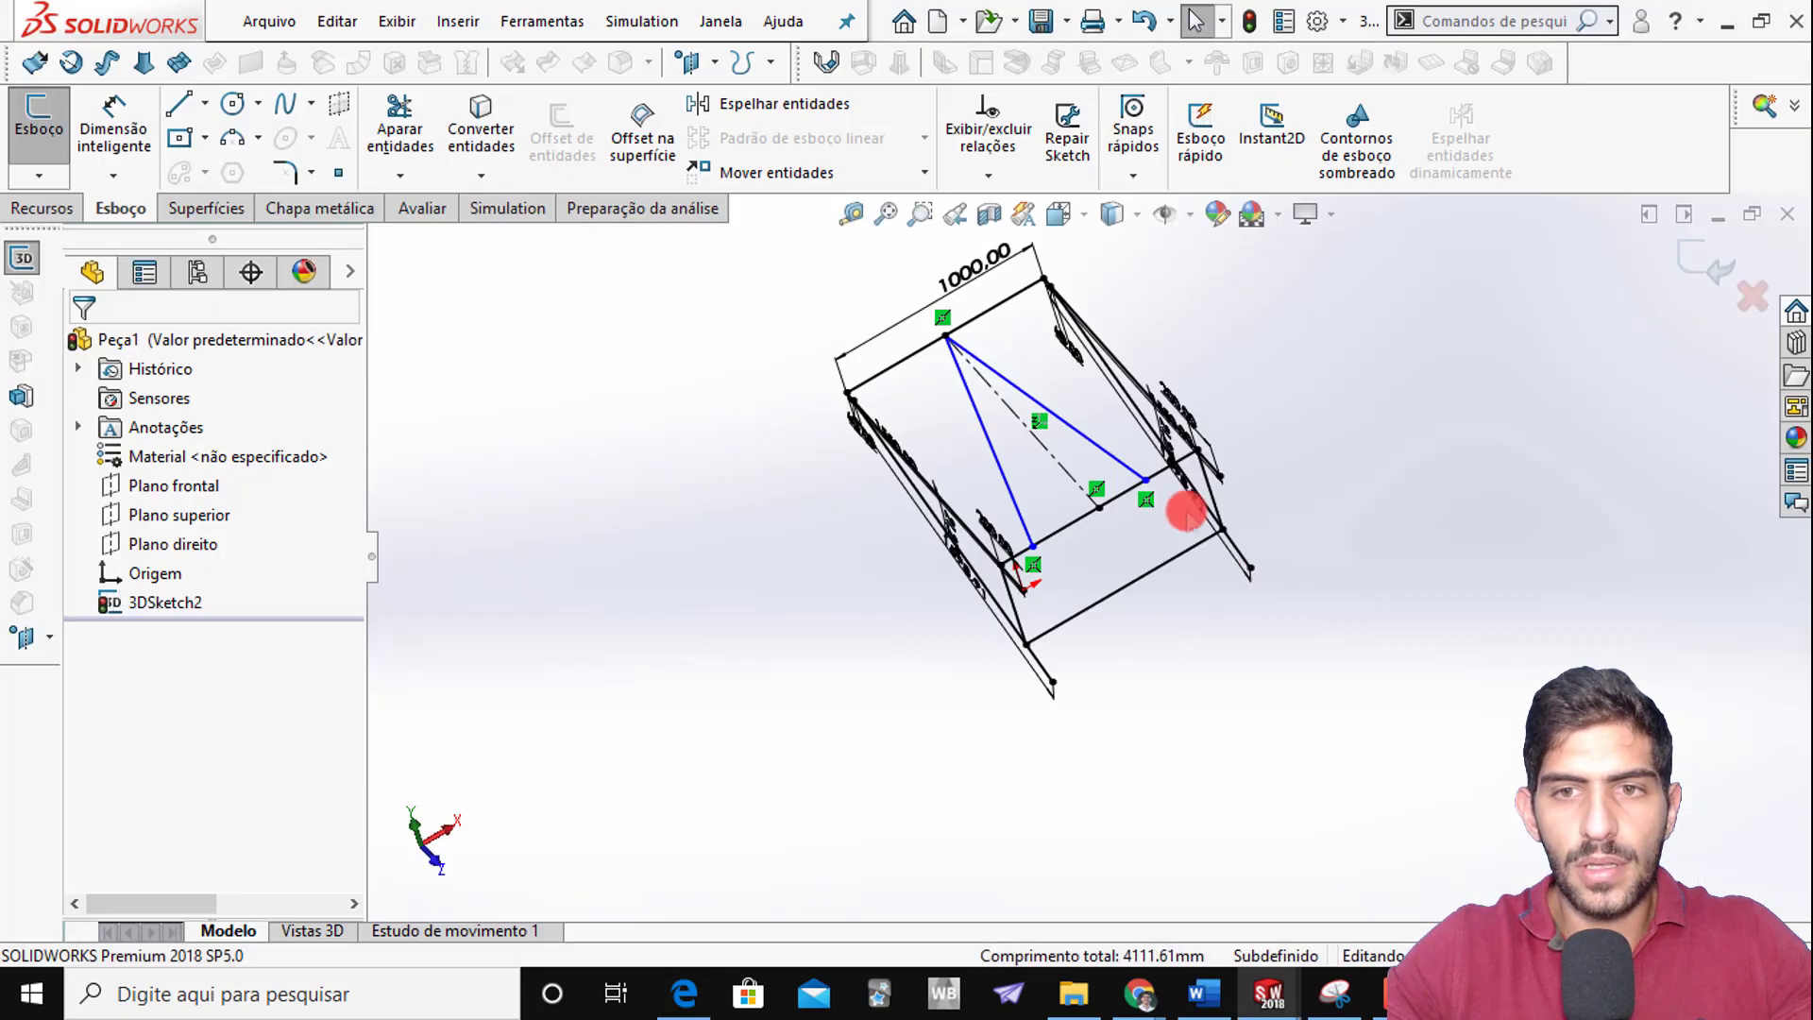
Move the free end of the diagonal farther from the origin onto the far corner of the upper cross line
{"action": "left_click", "coordinate": [1147, 484]}
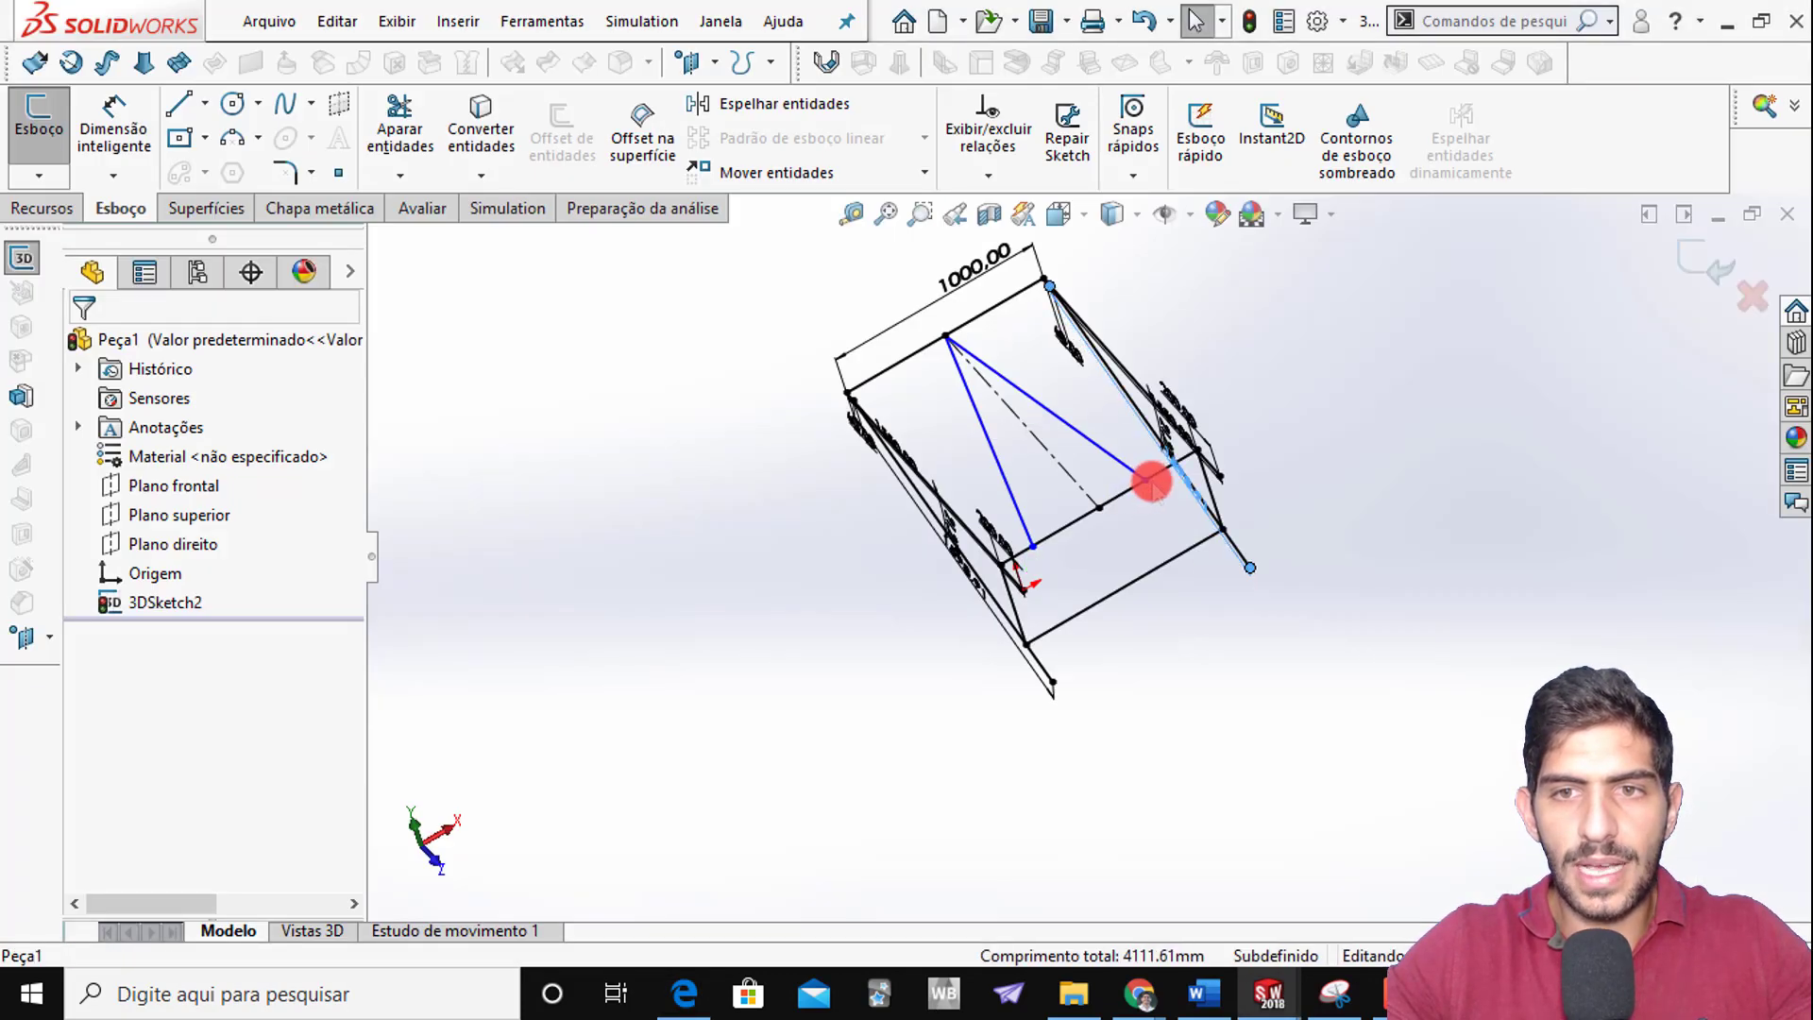
{"action": "left_click", "coordinate": [1171, 501]}
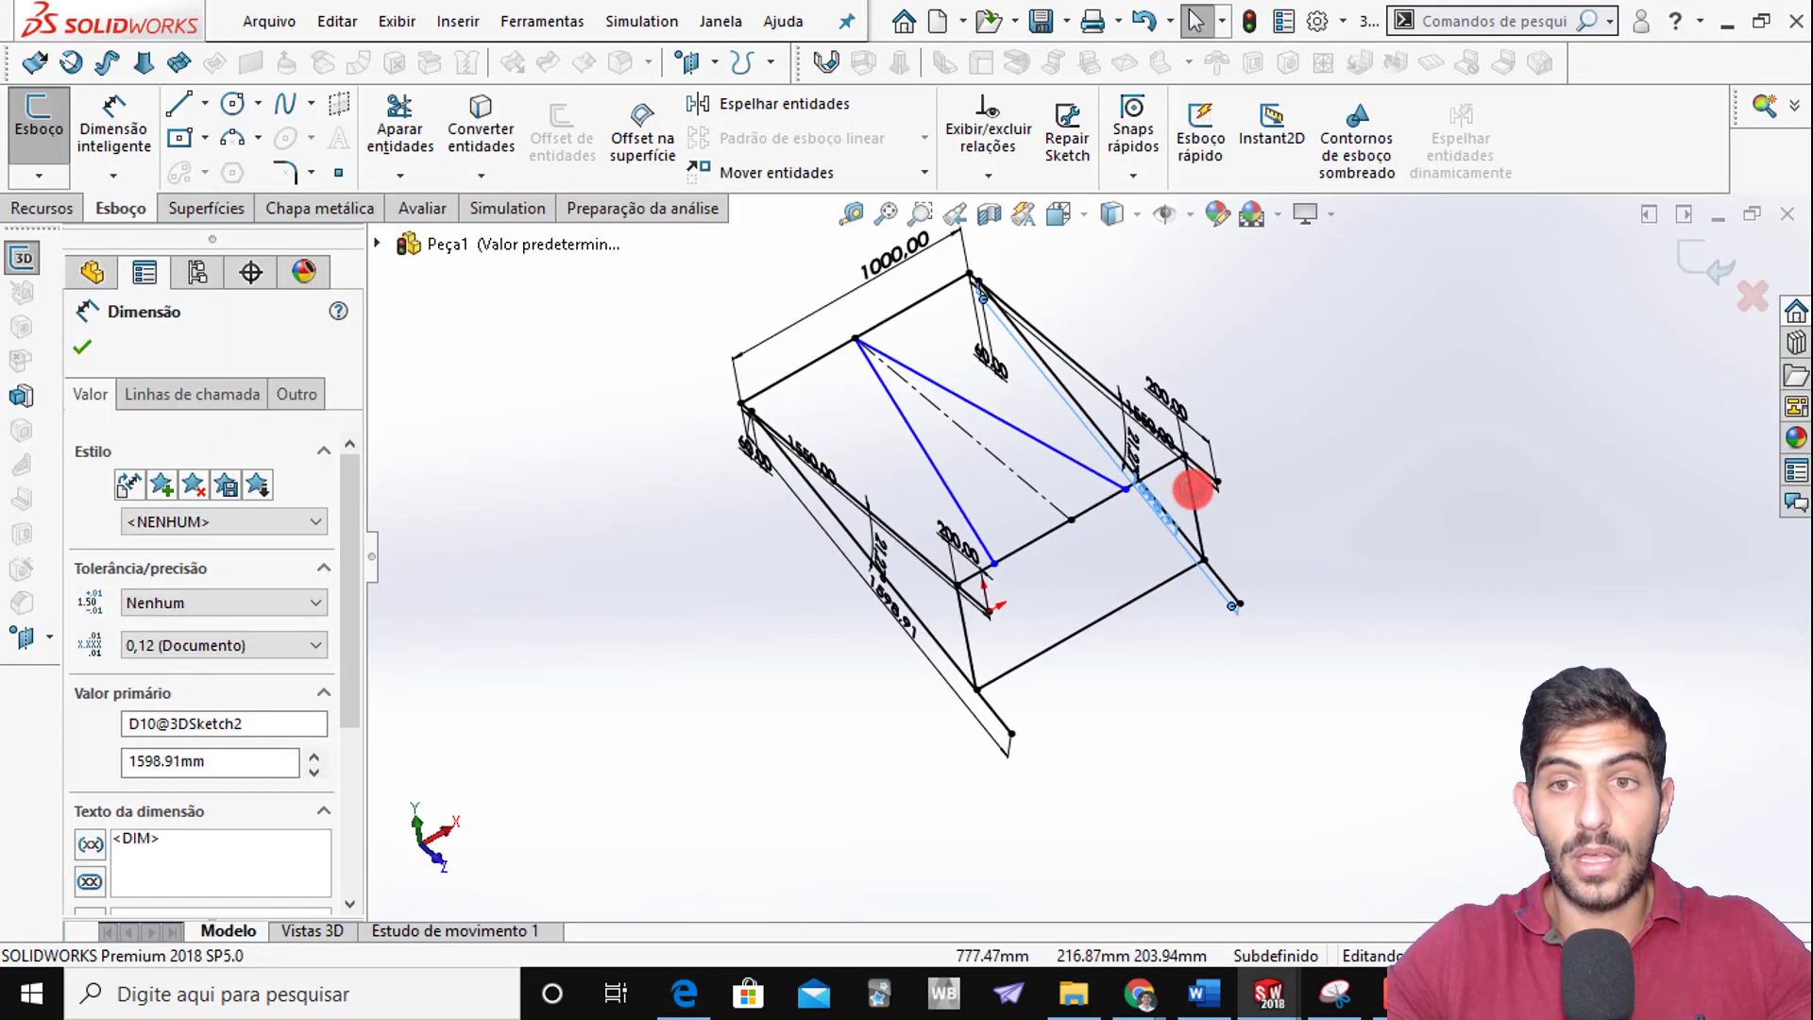
{"action": "key", "text": "Escape"}
{"action": "scroll", "coordinate": [1119, 510], "scroll_direction": "down", "scroll_amount": 5}
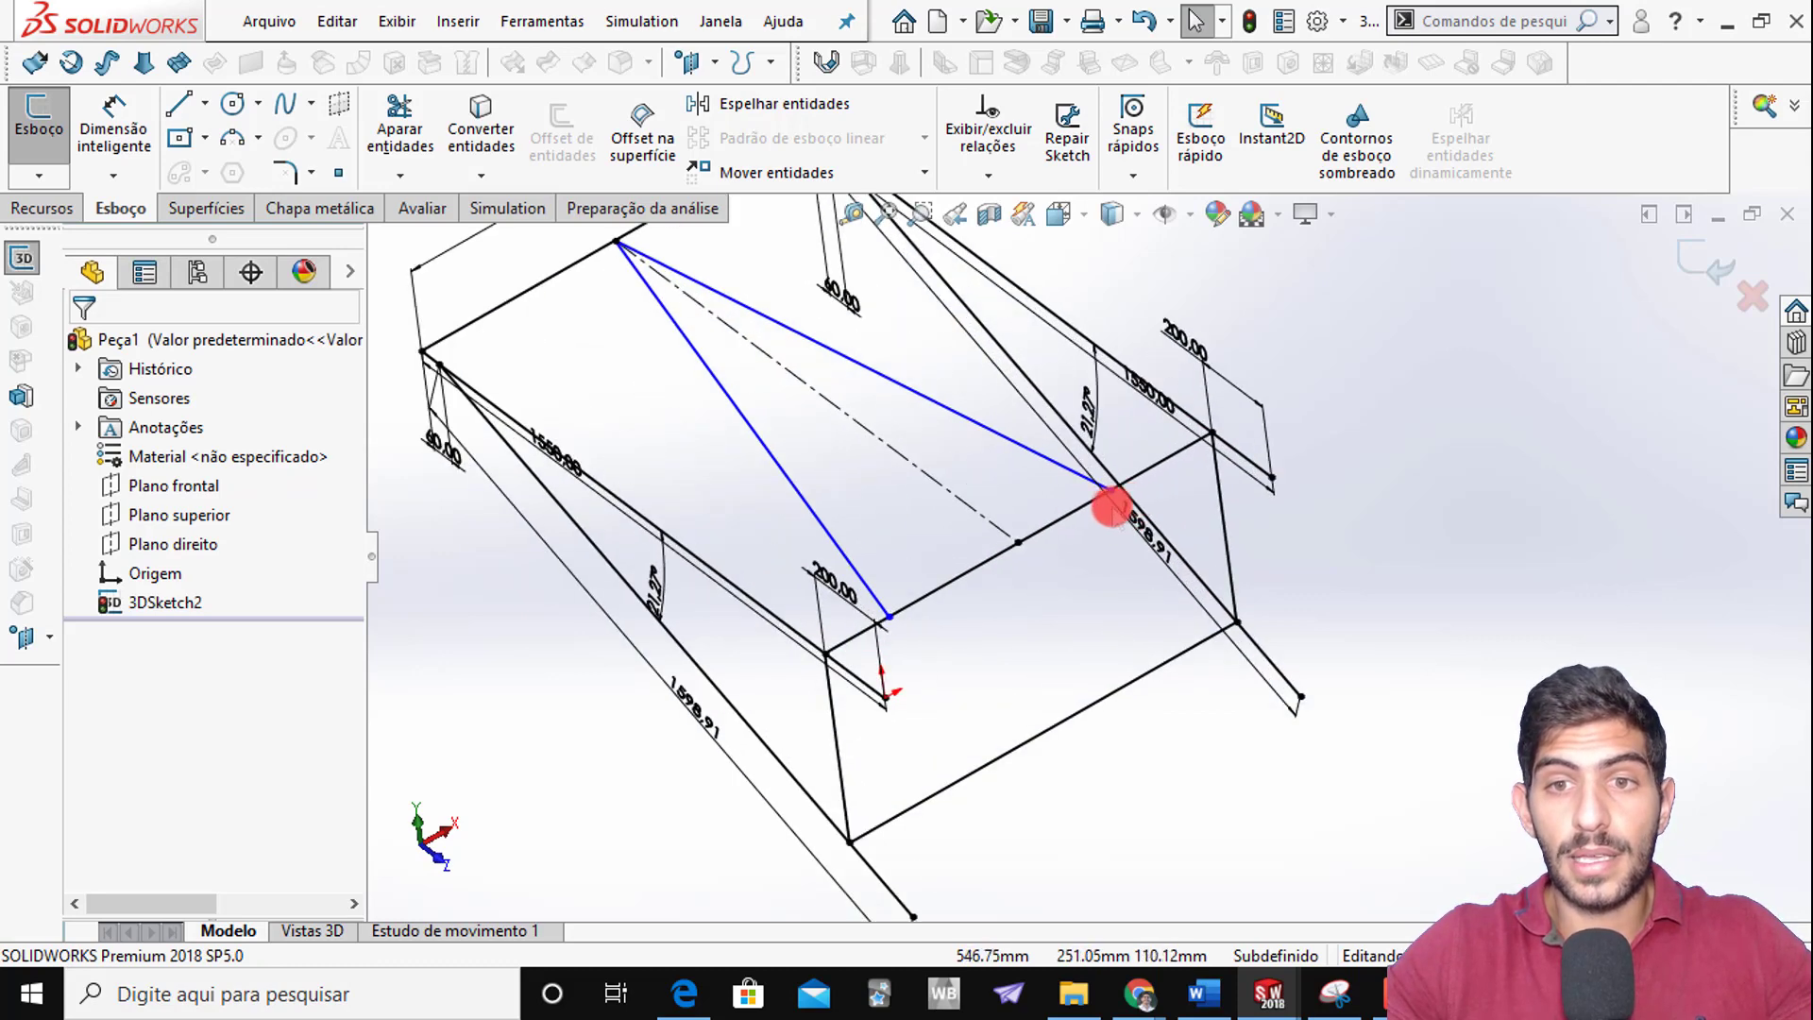
{"action": "left_click", "coordinate": [1113, 493]}
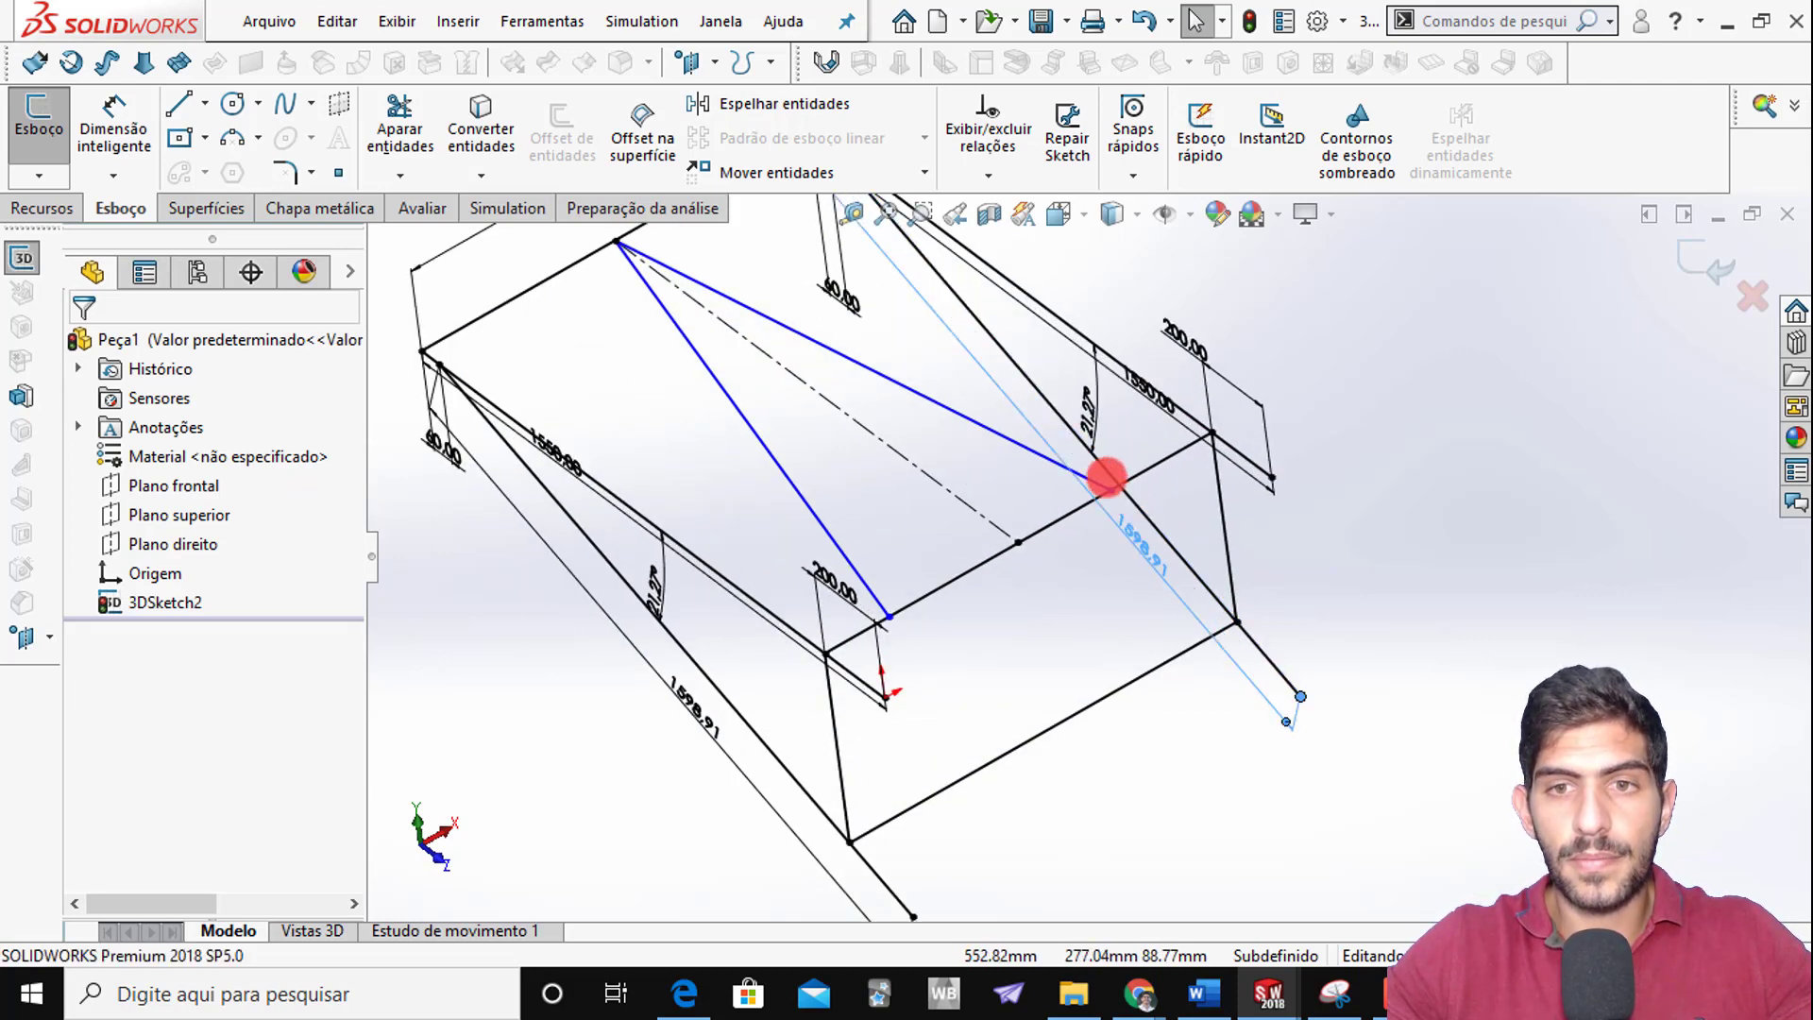
{"action": "left_click", "coordinate": [1107, 477]}
{"action": "key", "text": "Escape"}
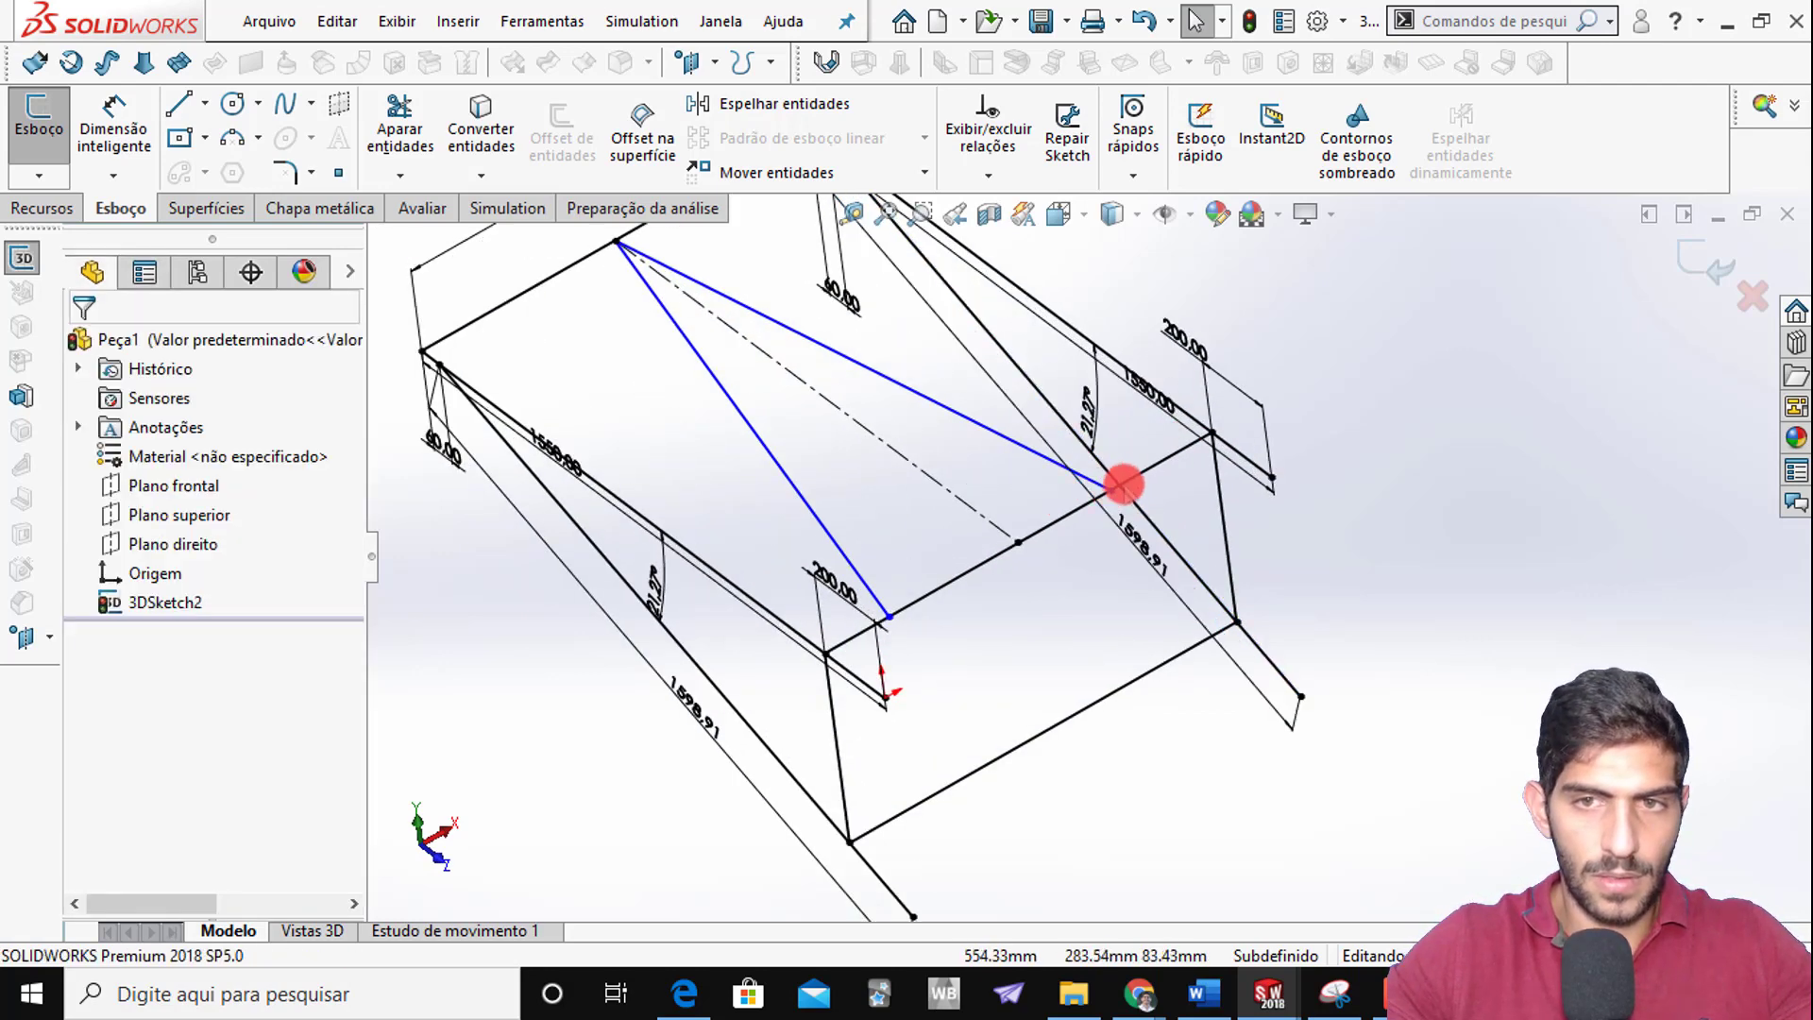
{"action": "left_click_drag", "start_coordinate": [1122, 484], "coordinate": [1212, 433]}
Move the origin-side diagonal's free end onto the near corner of the upper cross line and exit the 3D sketch
{"action": "left_click", "coordinate": [899, 636]}
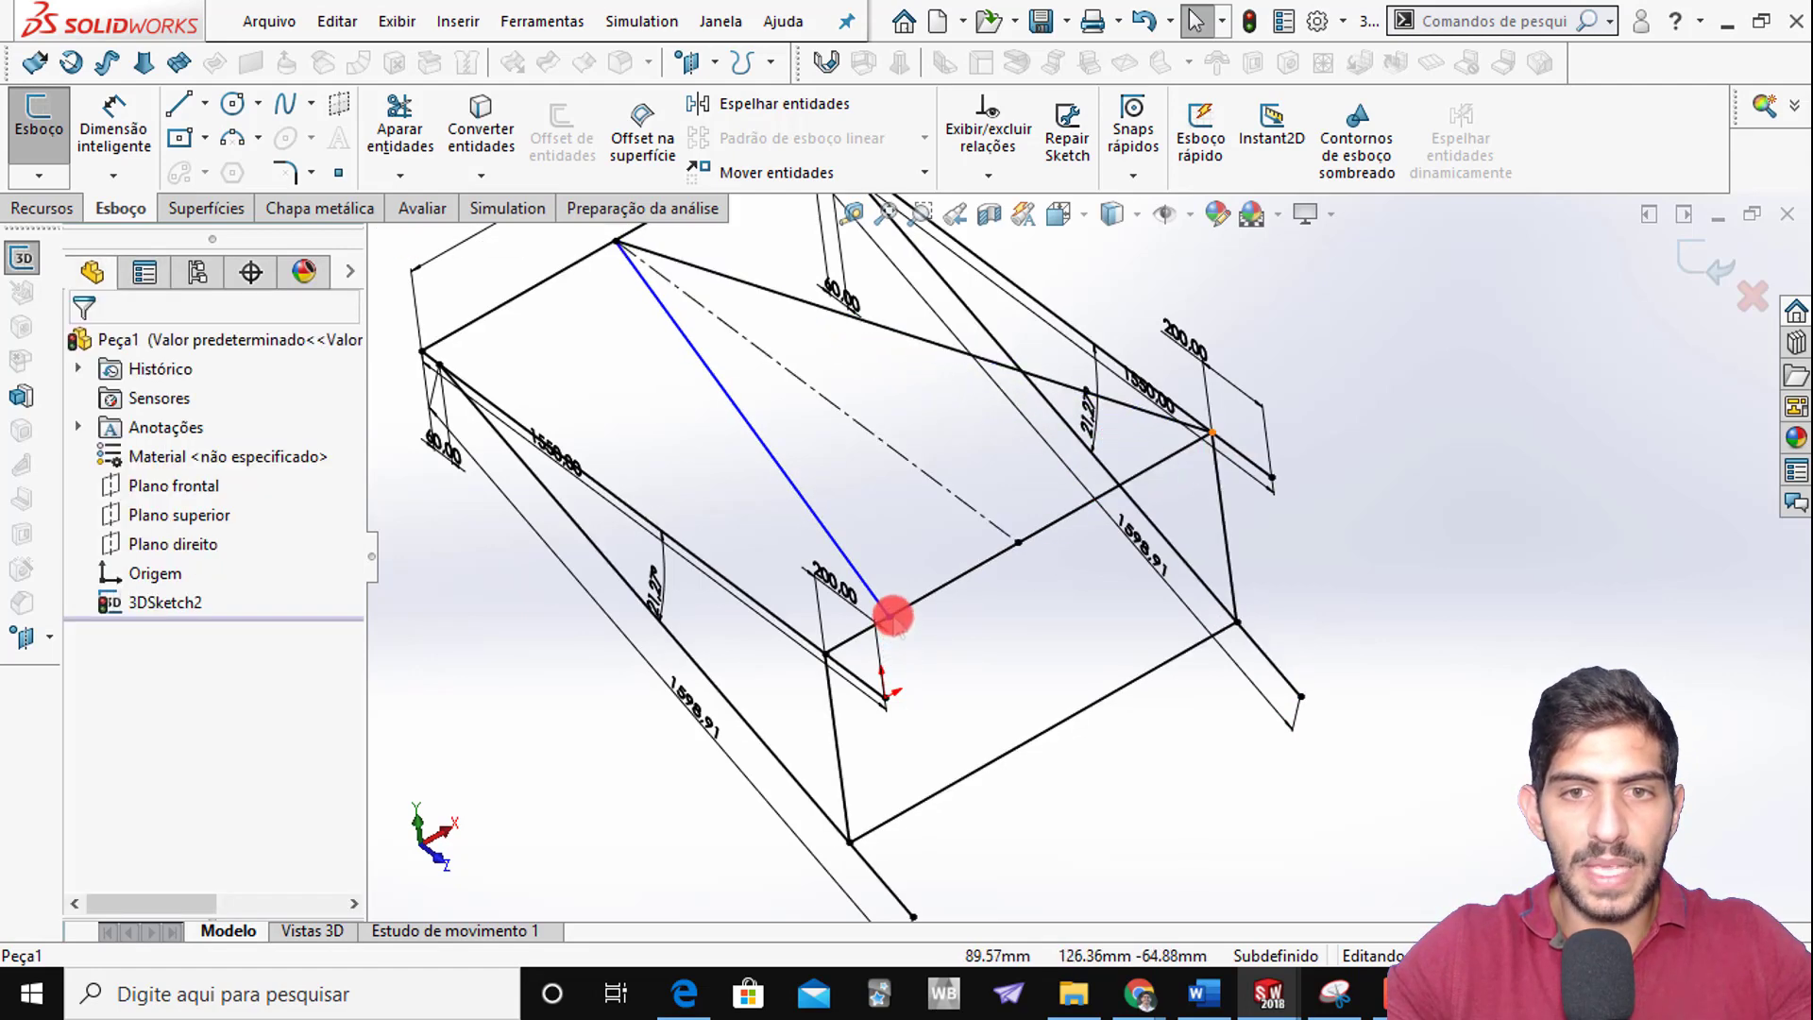
{"action": "mouse_move", "coordinate": [891, 616]}
{"action": "left_mouse_down"}
{"action": "mouse_move", "coordinate": [830, 648]}
{"action": "mouse_move", "coordinate": [849, 647]}
{"action": "left_mouse_up"}
{"action": "key", "text": "f"}
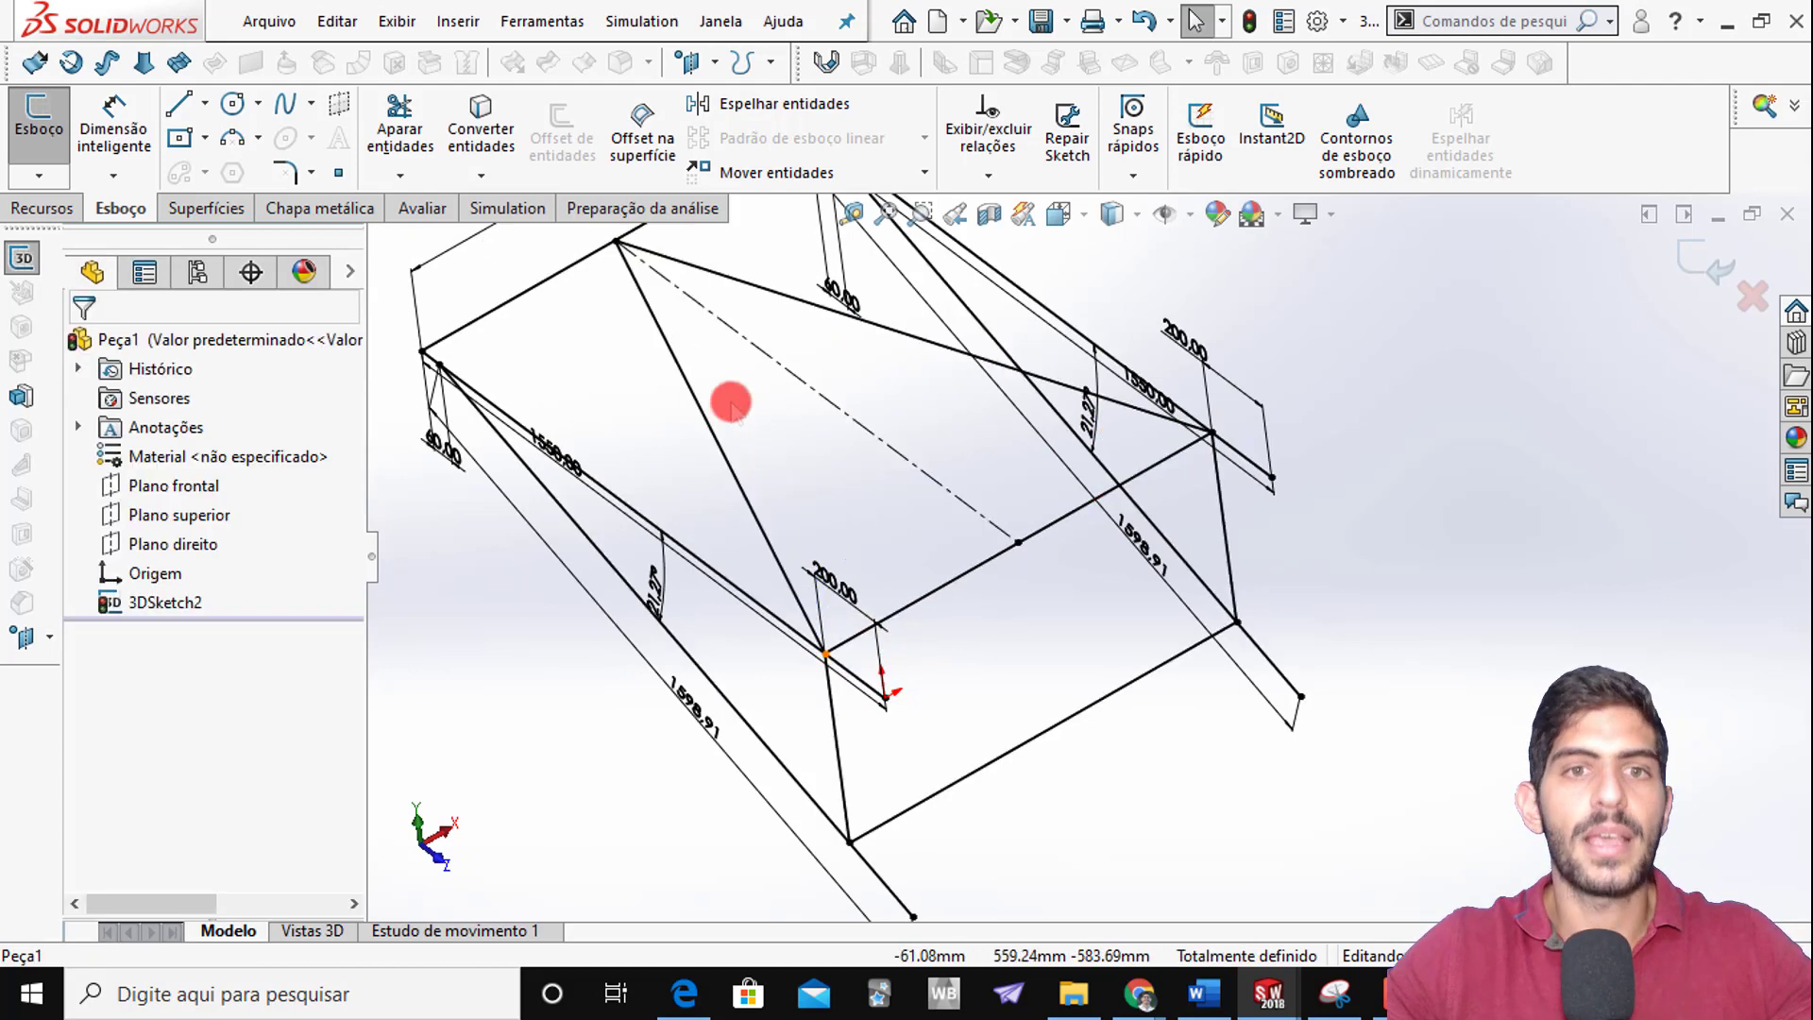
{"action": "mouse_move", "coordinate": [1031, 593]}
{"action": "middle_mouse_down"}
{"action": "mouse_move", "coordinate": [1080, 502]}
{"action": "mouse_move", "coordinate": [1214, 506]}
{"action": "mouse_move", "coordinate": [1172, 581]}
{"action": "mouse_move", "coordinate": [1092, 591]}
{"action": "mouse_move", "coordinate": [1098, 623]}
{"action": "mouse_move", "coordinate": [1041, 593]}
{"action": "middle_mouse_up"}
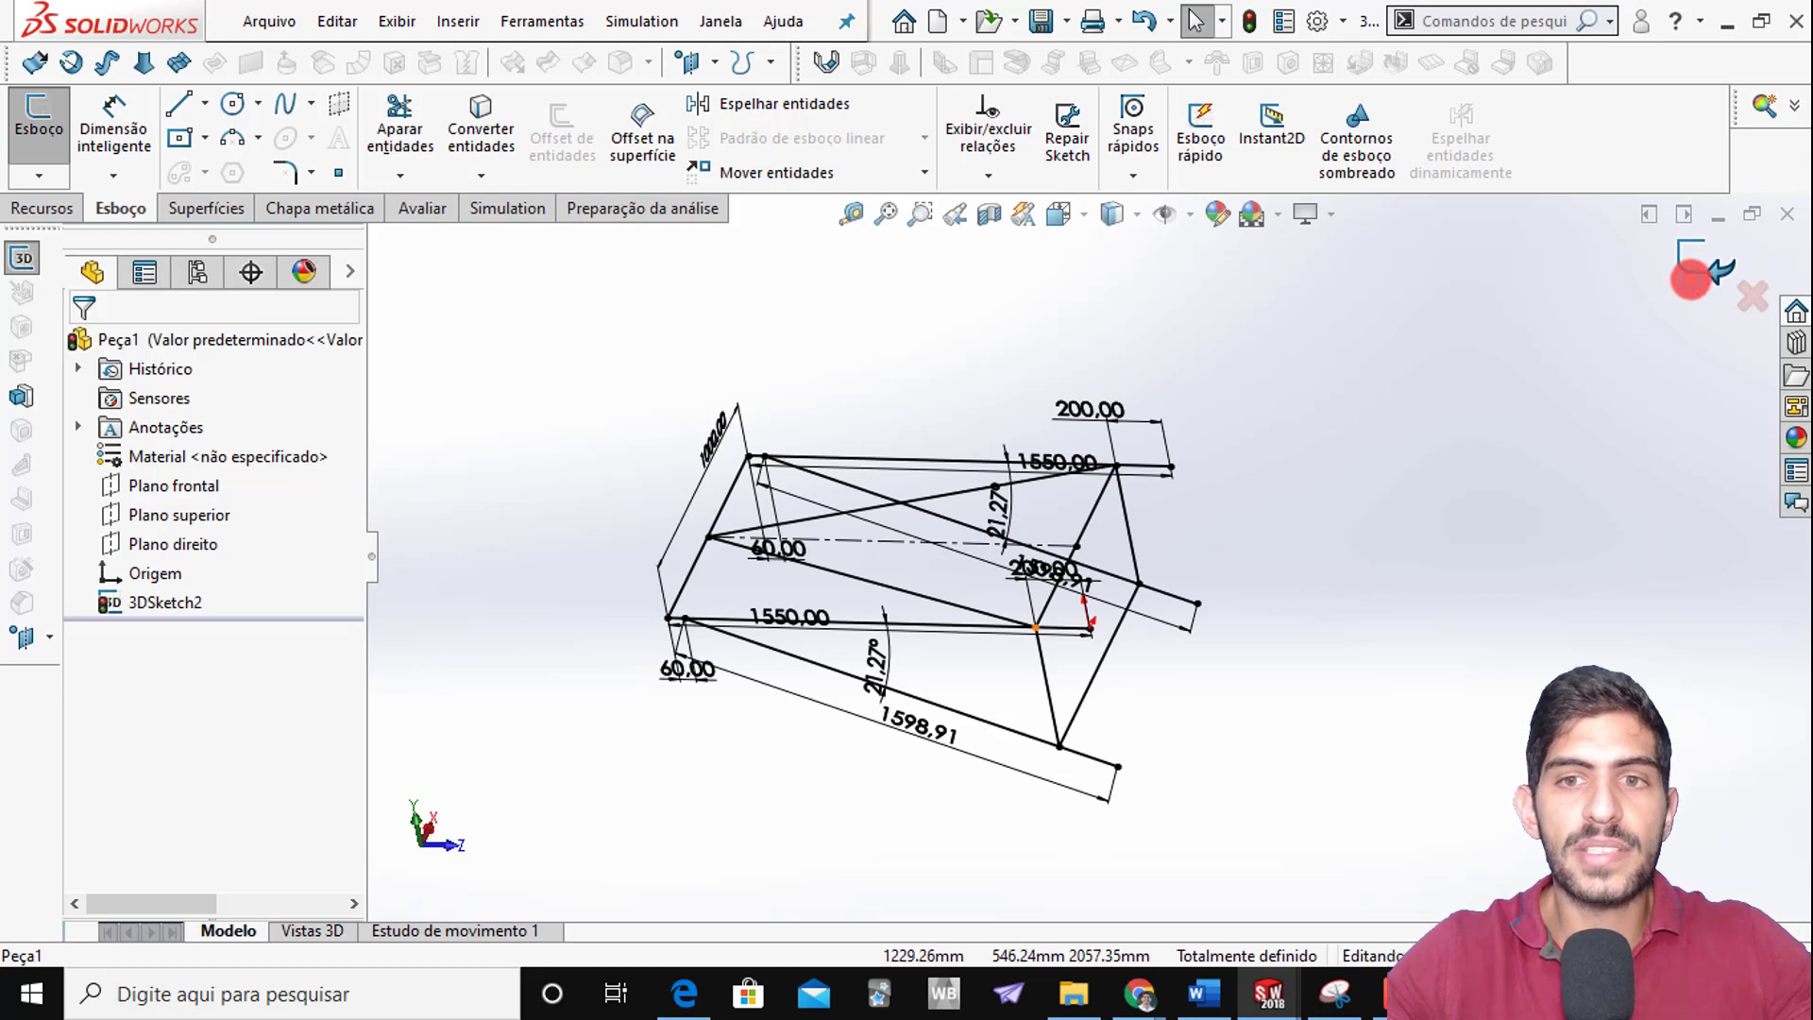
{"action": "left_click", "coordinate": [1690, 278]}
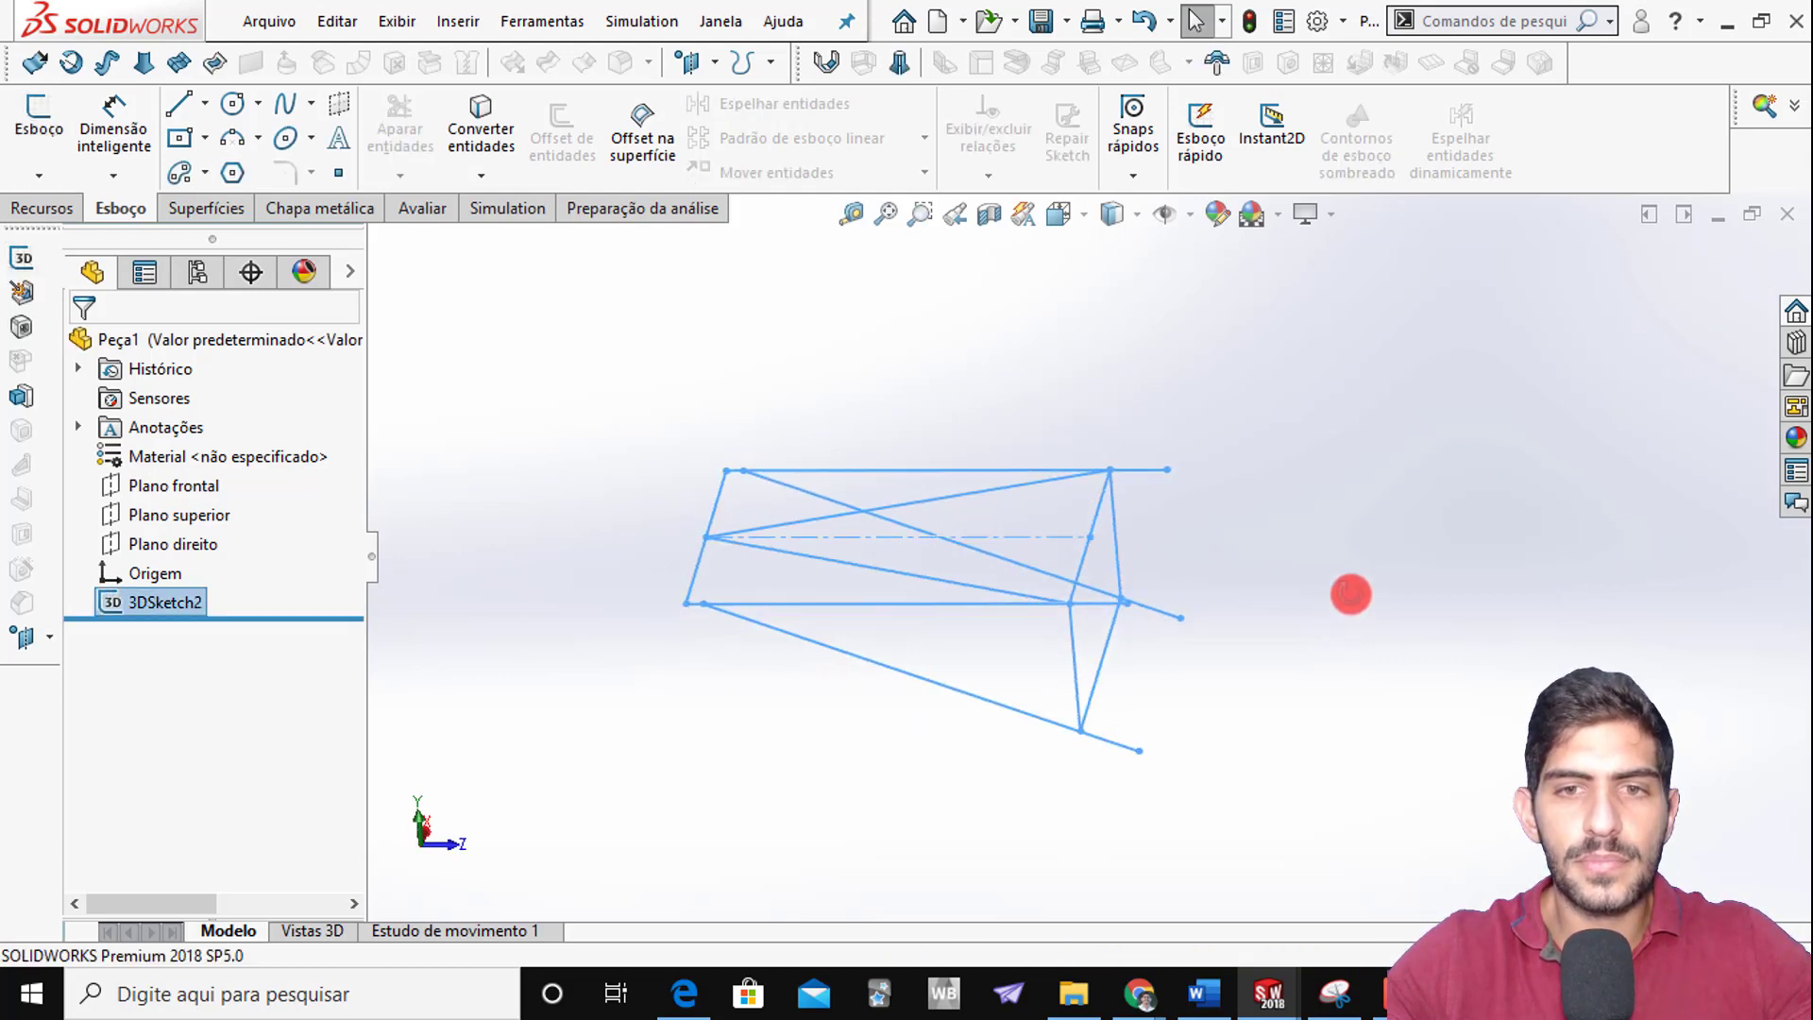
{"action": "mouse_move", "coordinate": [1350, 594]}
{"action": "middle_mouse_down"}
{"action": "mouse_move", "coordinate": [1408, 607]}
{"action": "mouse_move", "coordinate": [1323, 566]}
{"action": "middle_mouse_up"}
{"action": "left_click", "coordinate": [1246, 630]}
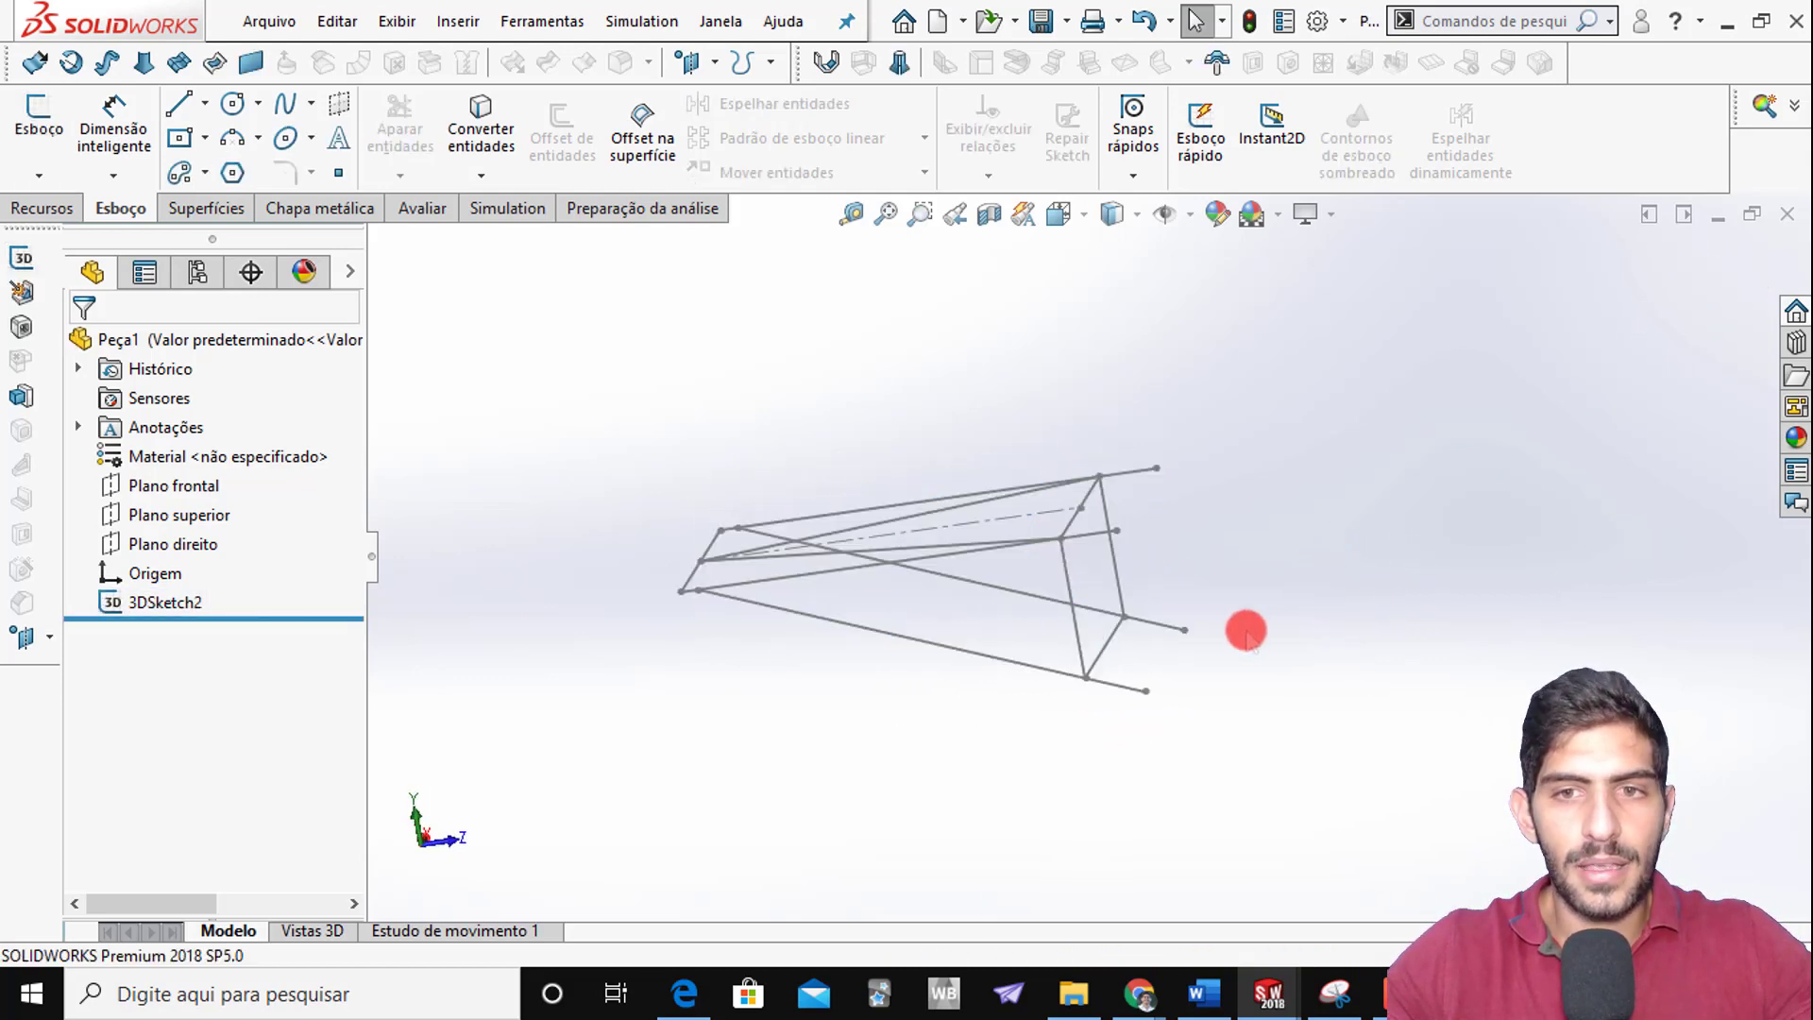
Examine the finished 3D sketch from the side, focusing on the free ends of the upper and lower members
{"action": "key", "text": "space"}
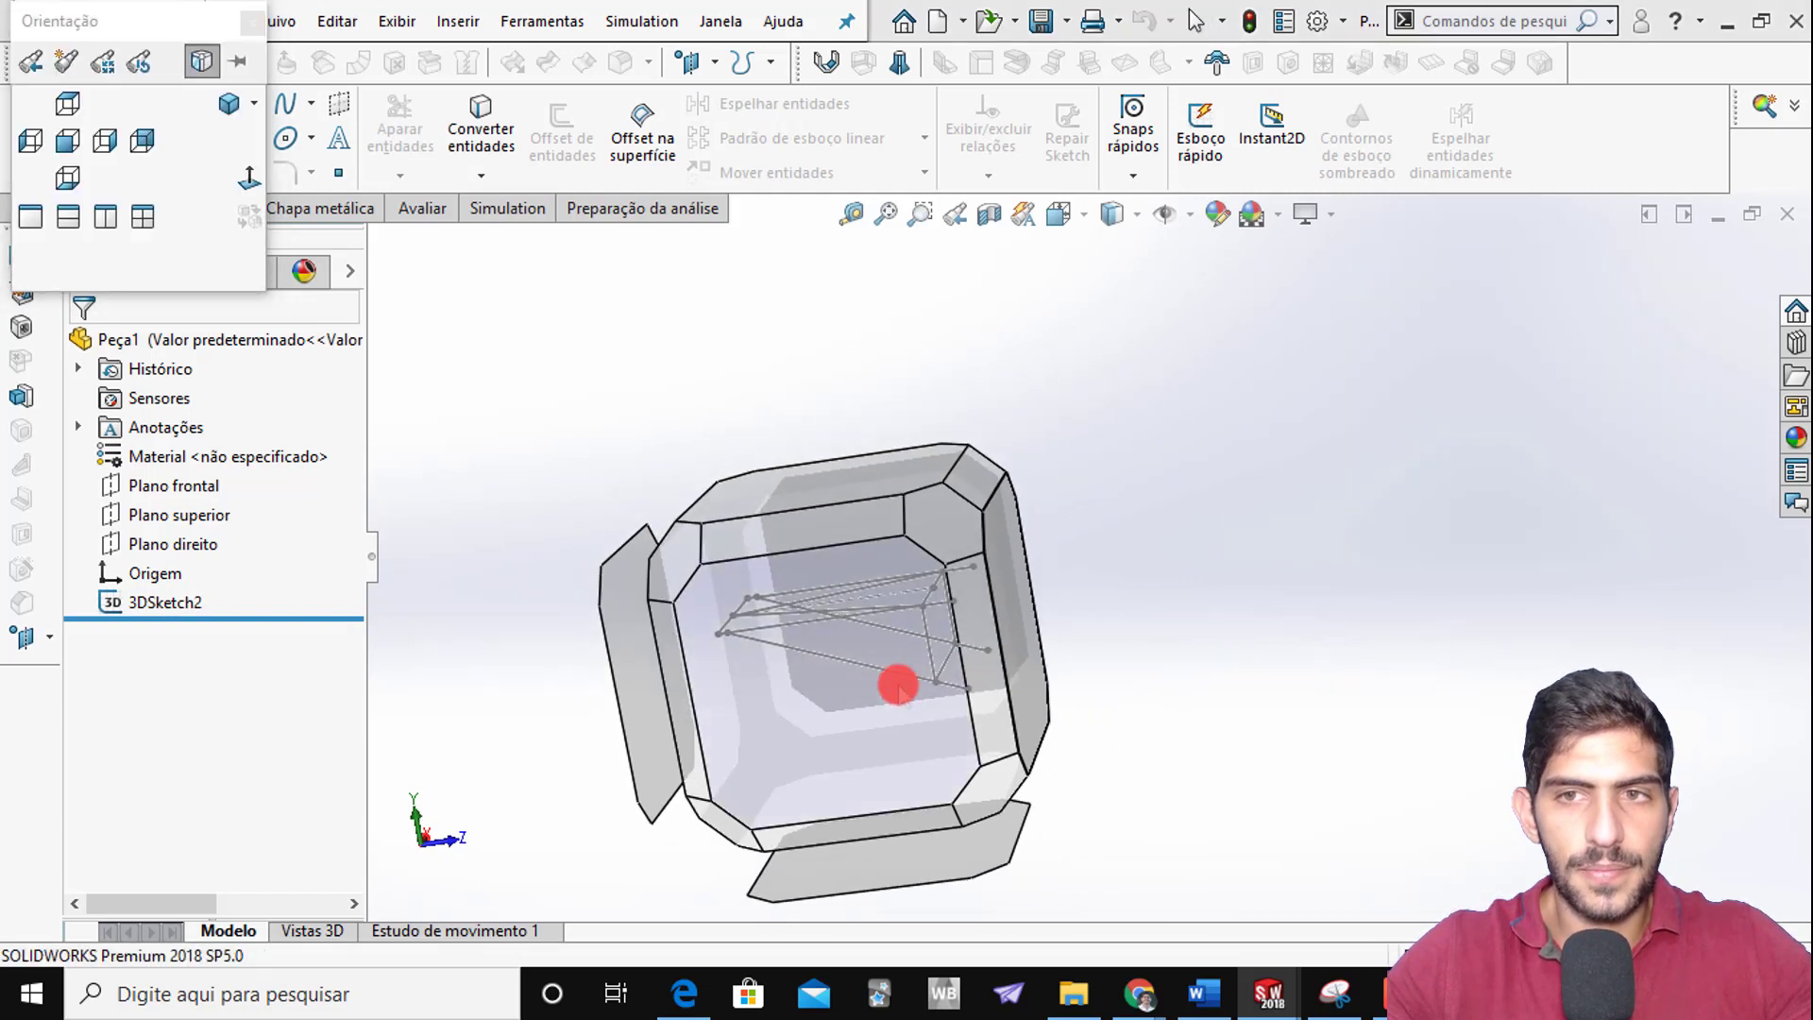
{"action": "left_click", "coordinate": [898, 680]}
{"action": "mouse_move", "coordinate": [1068, 611]}
{"action": "middle_mouse_down"}
{"action": "mouse_move", "coordinate": [1262, 506]}
{"action": "mouse_move", "coordinate": [1449, 441]}
{"action": "mouse_move", "coordinate": [1425, 401]}
{"action": "mouse_move", "coordinate": [1379, 421]}
{"action": "middle_mouse_up"}
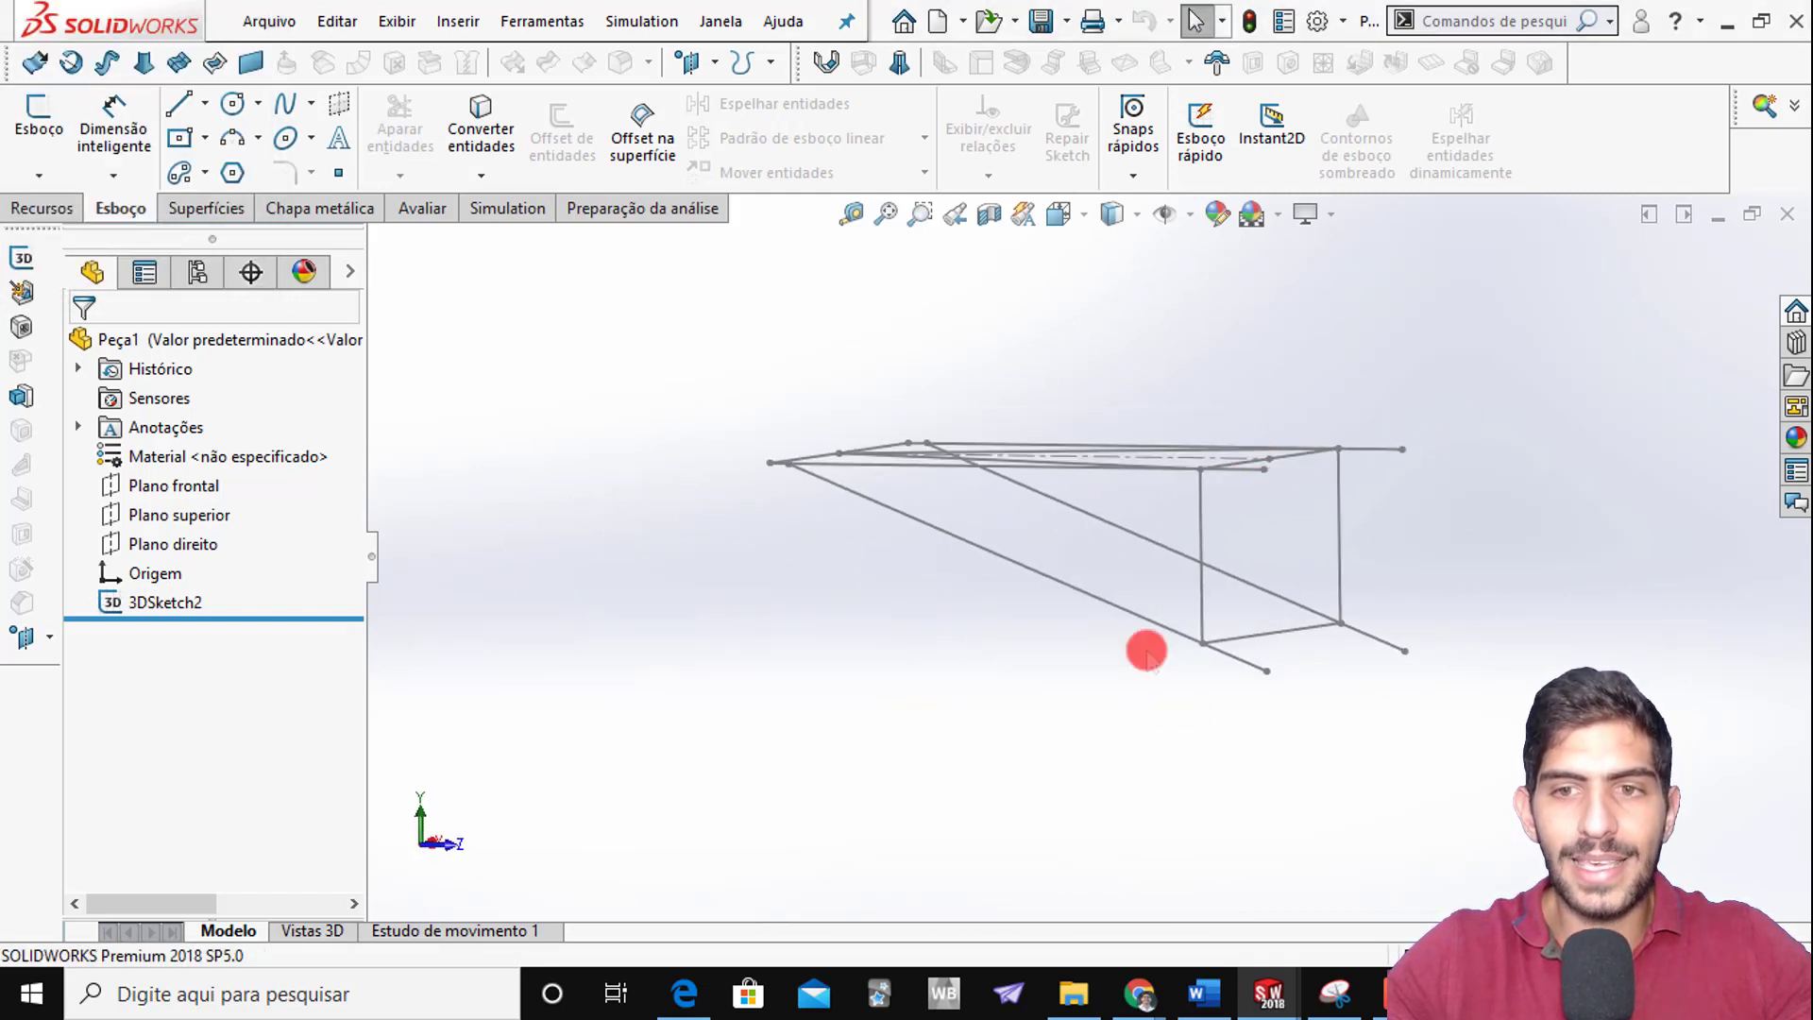
{"action": "left_click", "coordinate": [1404, 650]}
{"action": "left_click", "coordinate": [1272, 680]}
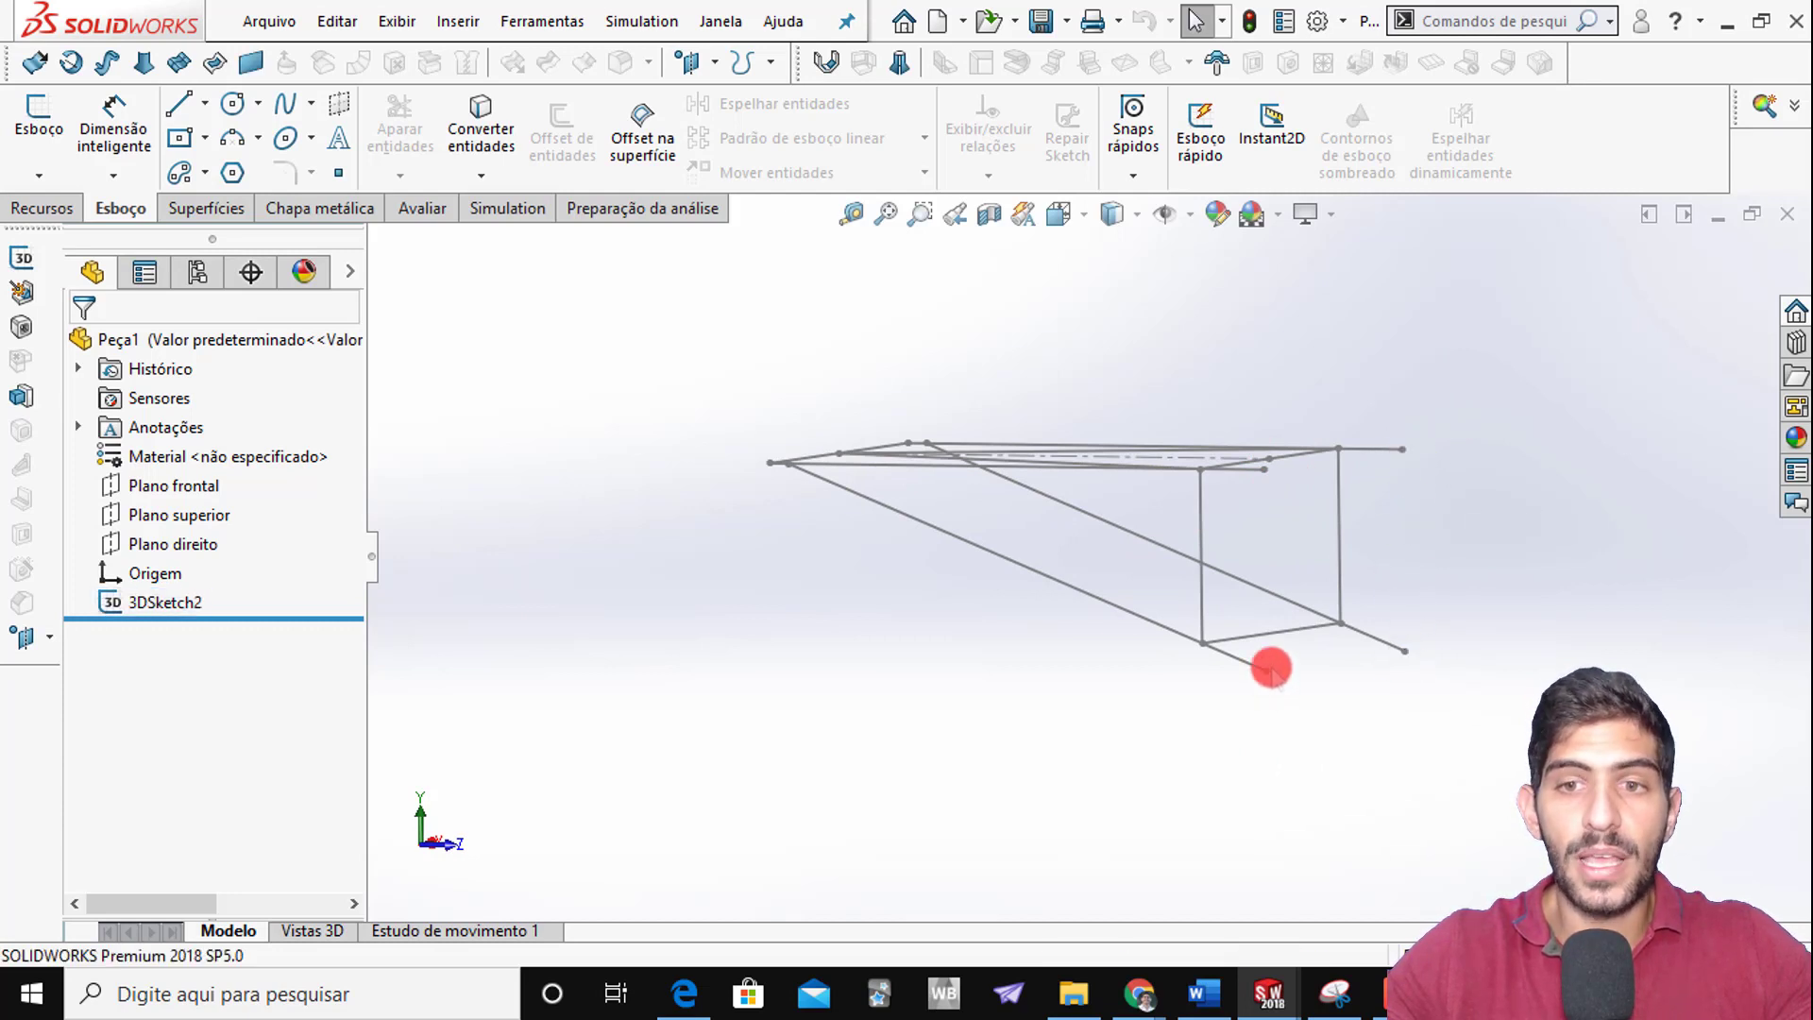
{"action": "left_click", "coordinate": [1271, 472]}
{"action": "left_click", "coordinate": [899, 708]}
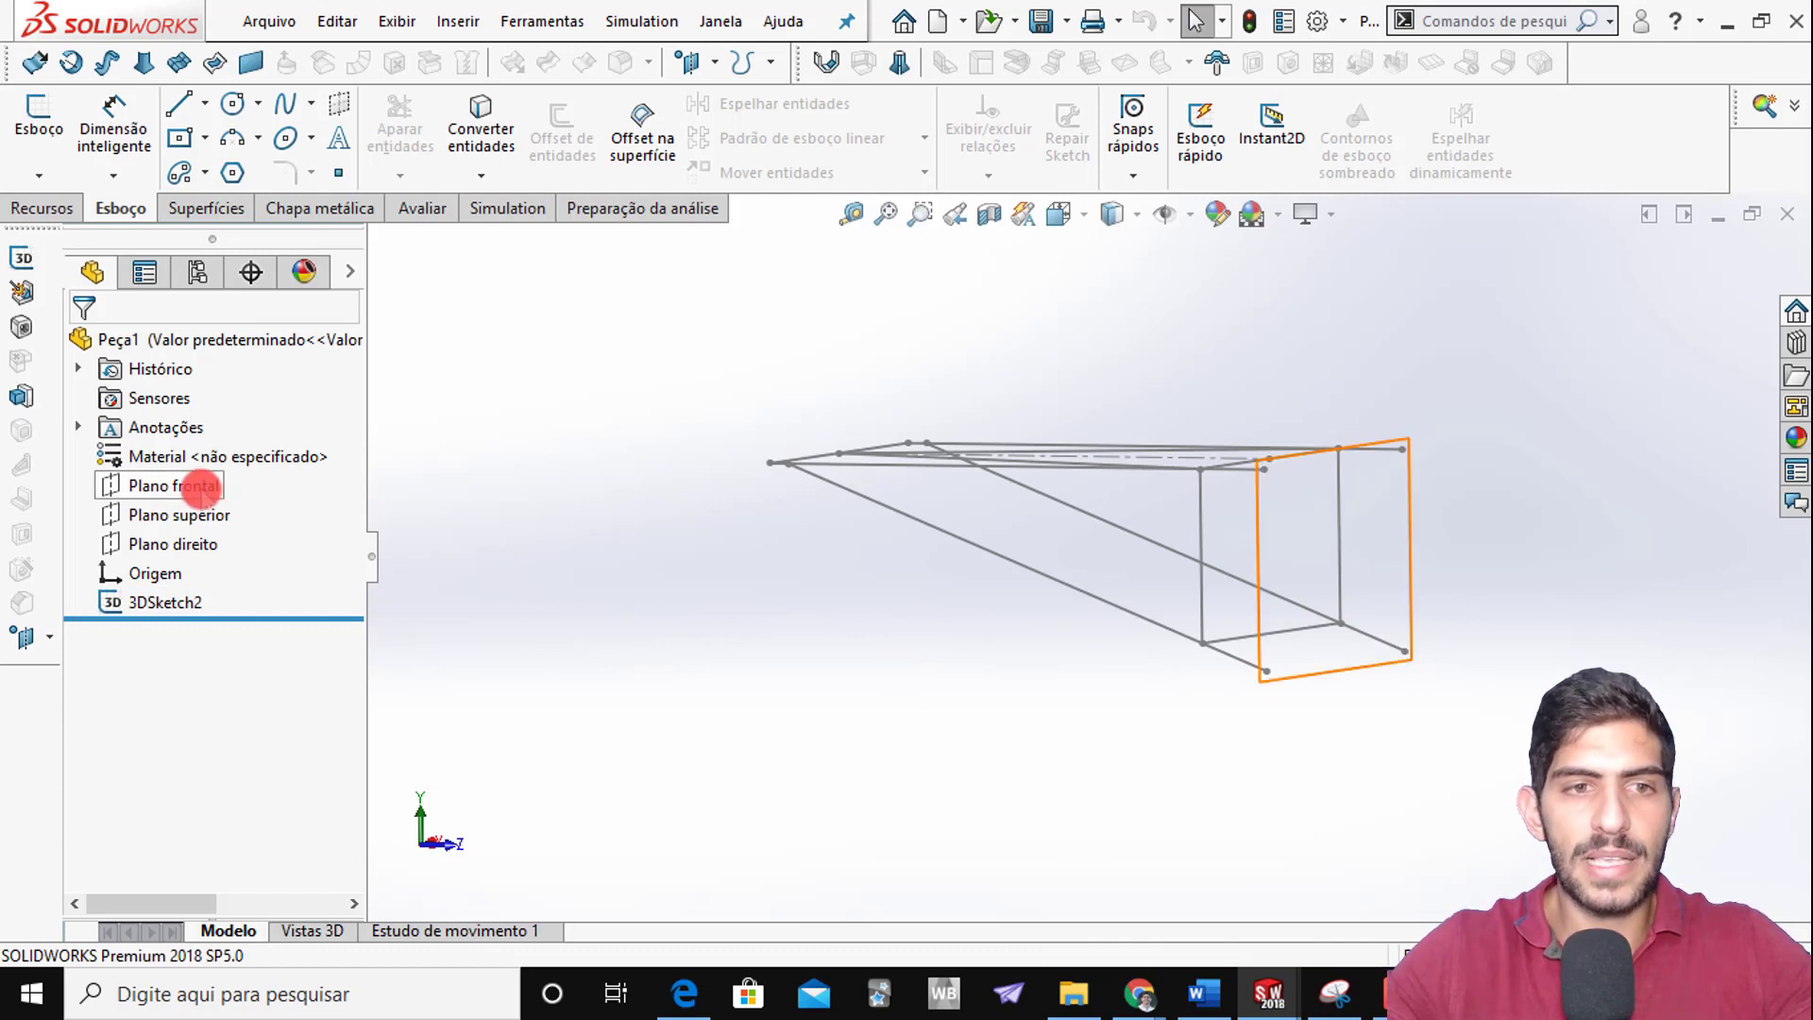
Examine in the left view how the front plane and the origin line up with the wall-side ends of the frame
{"action": "left_click", "coordinate": [200, 485]}
{"action": "key", "text": "ctrl+8"}
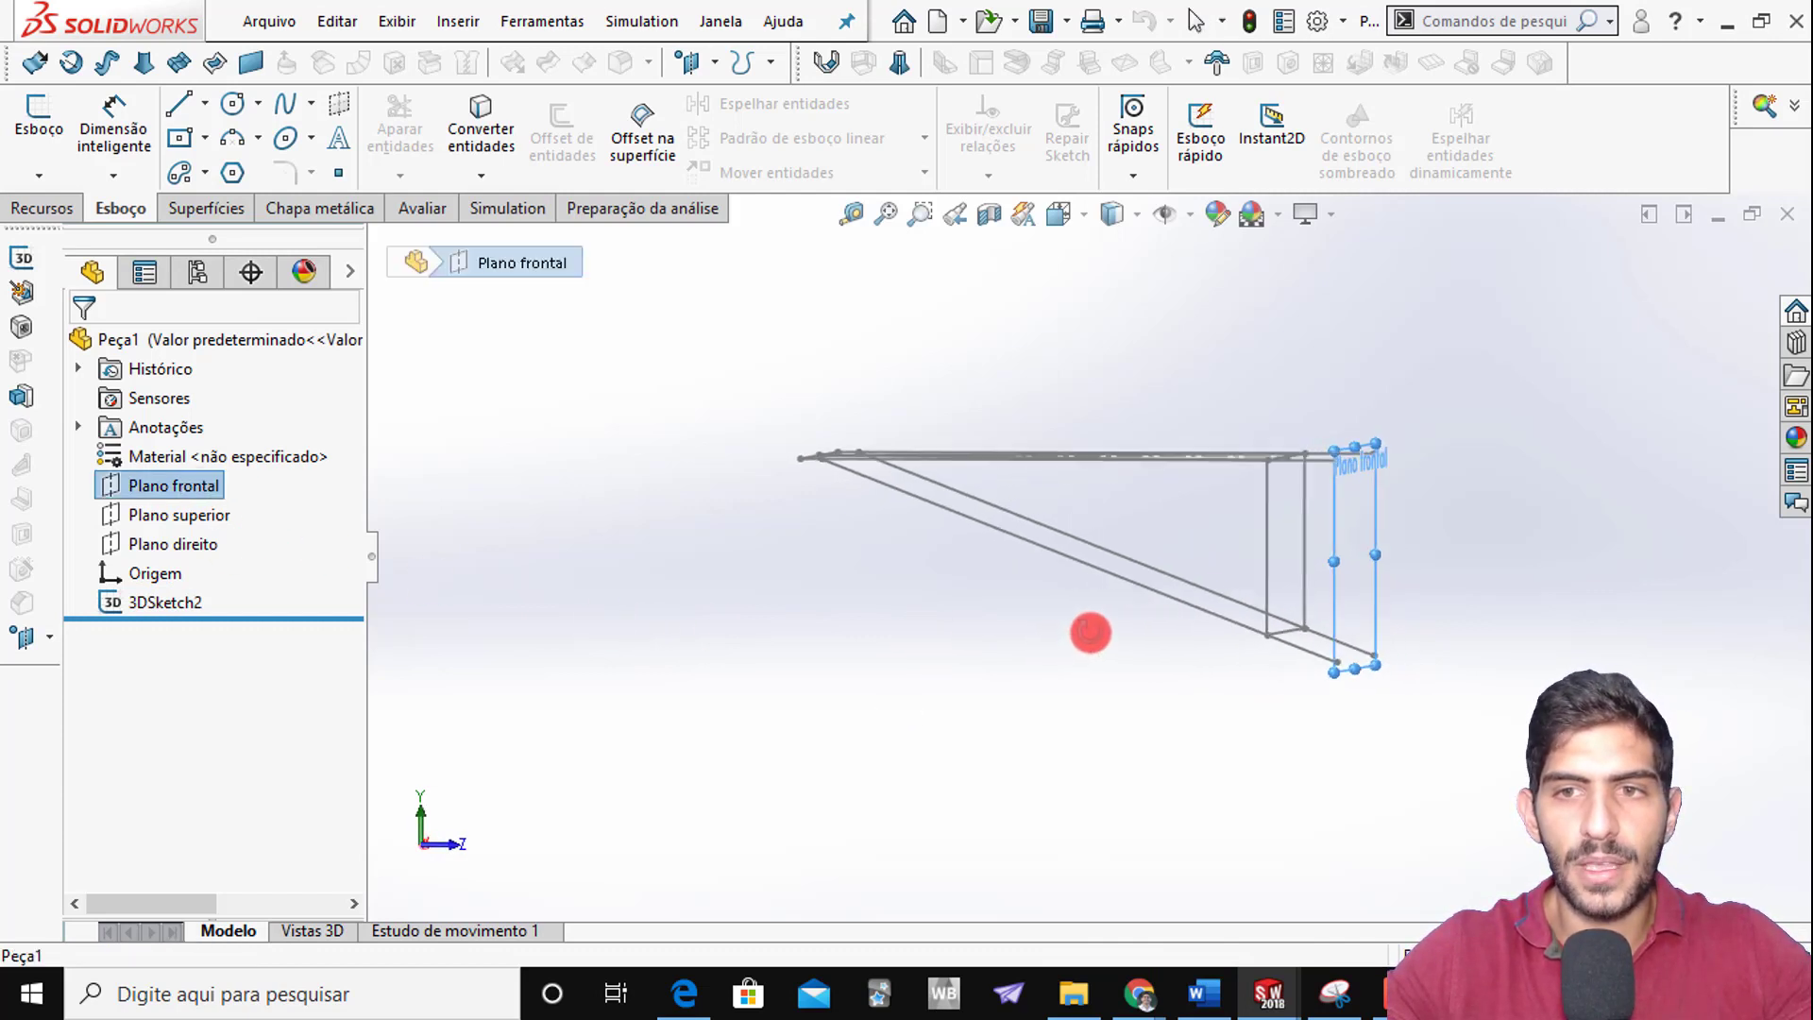
{"action": "key", "text": "space"}
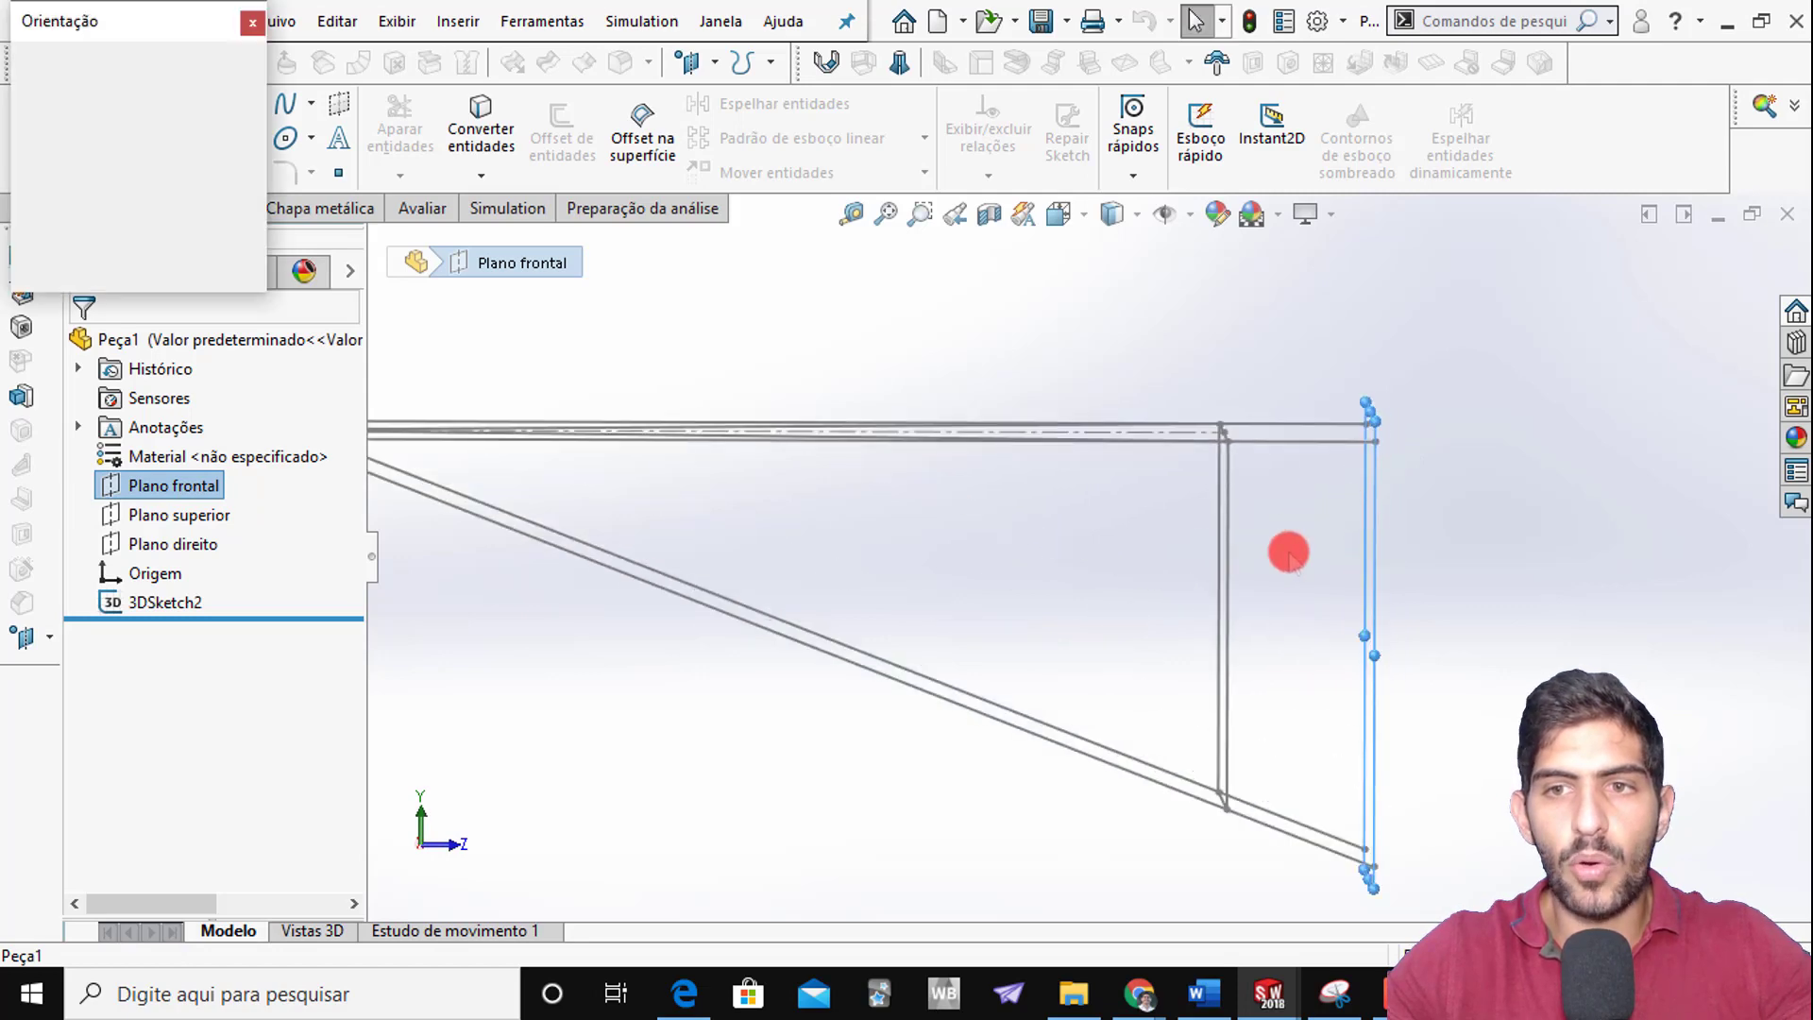
{"action": "left_click", "coordinate": [1020, 715]}
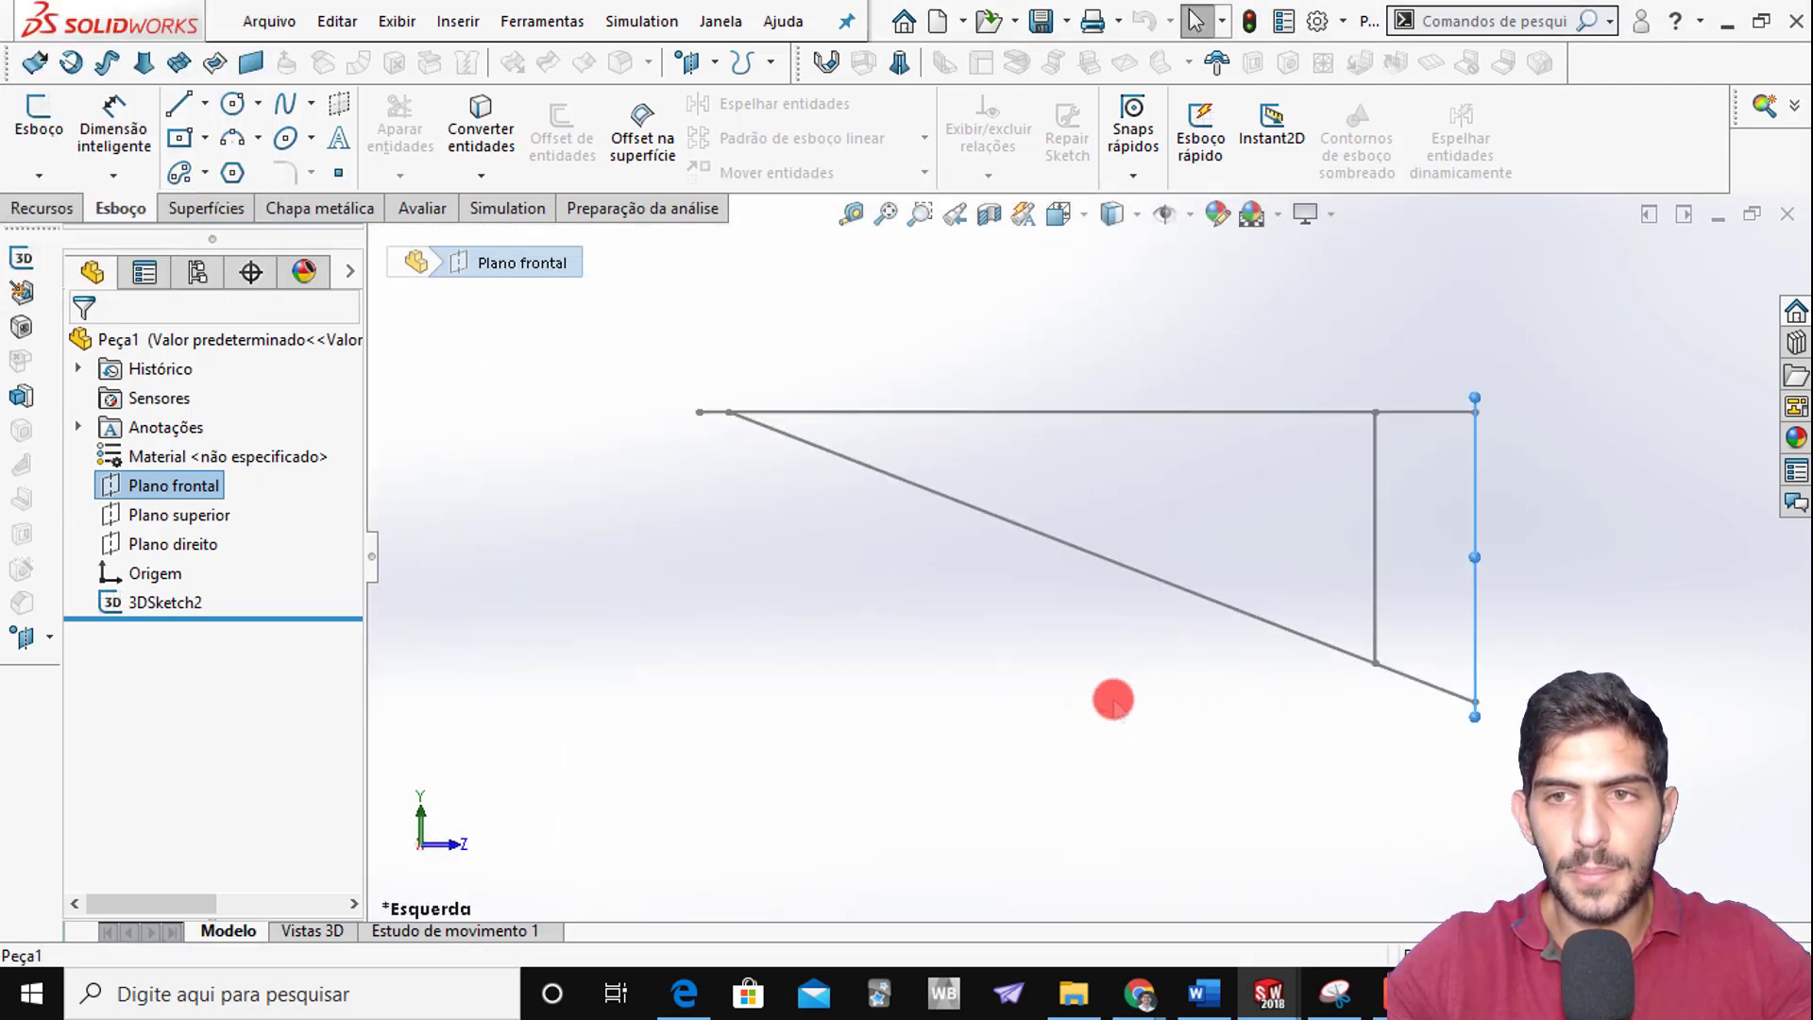
{"action": "scroll", "coordinate": [1515, 405], "scroll_direction": "down", "scroll_amount": 4}
{"action": "scroll", "coordinate": [1307, 627], "scroll_direction": "up", "scroll_amount": 5}
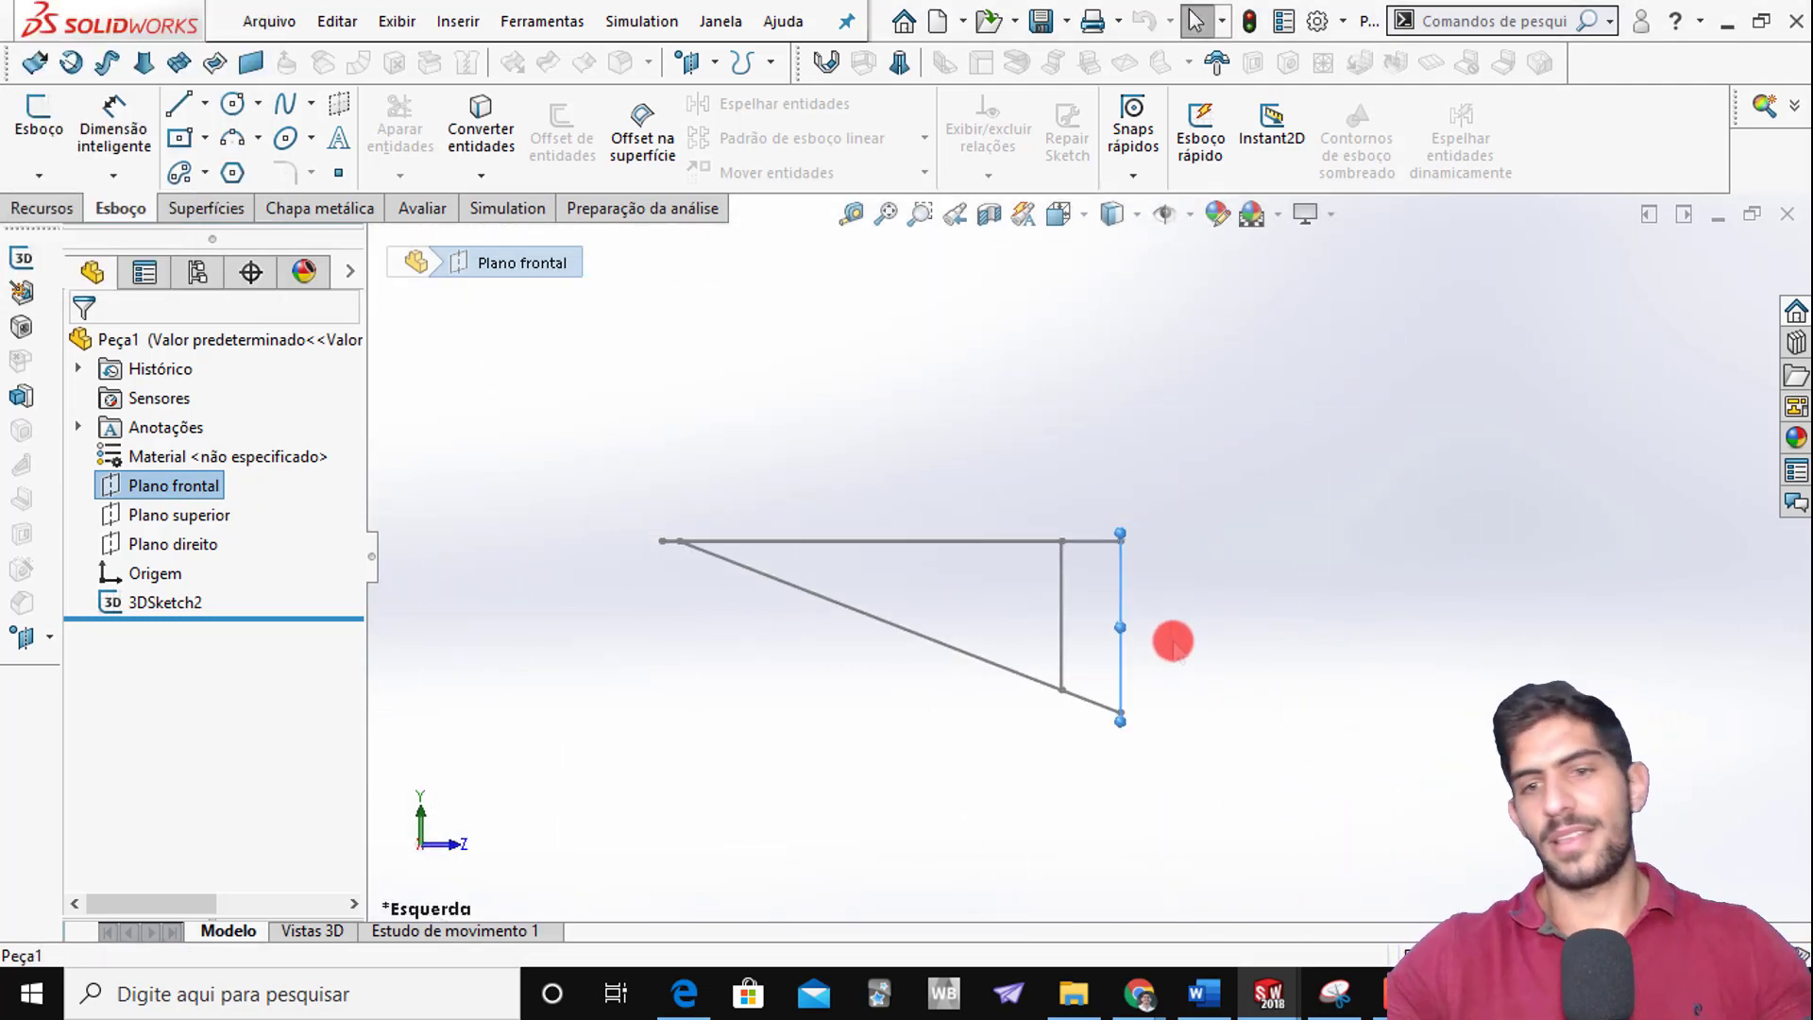
{"action": "scroll", "coordinate": [1163, 643], "scroll_direction": "down", "scroll_amount": 2}
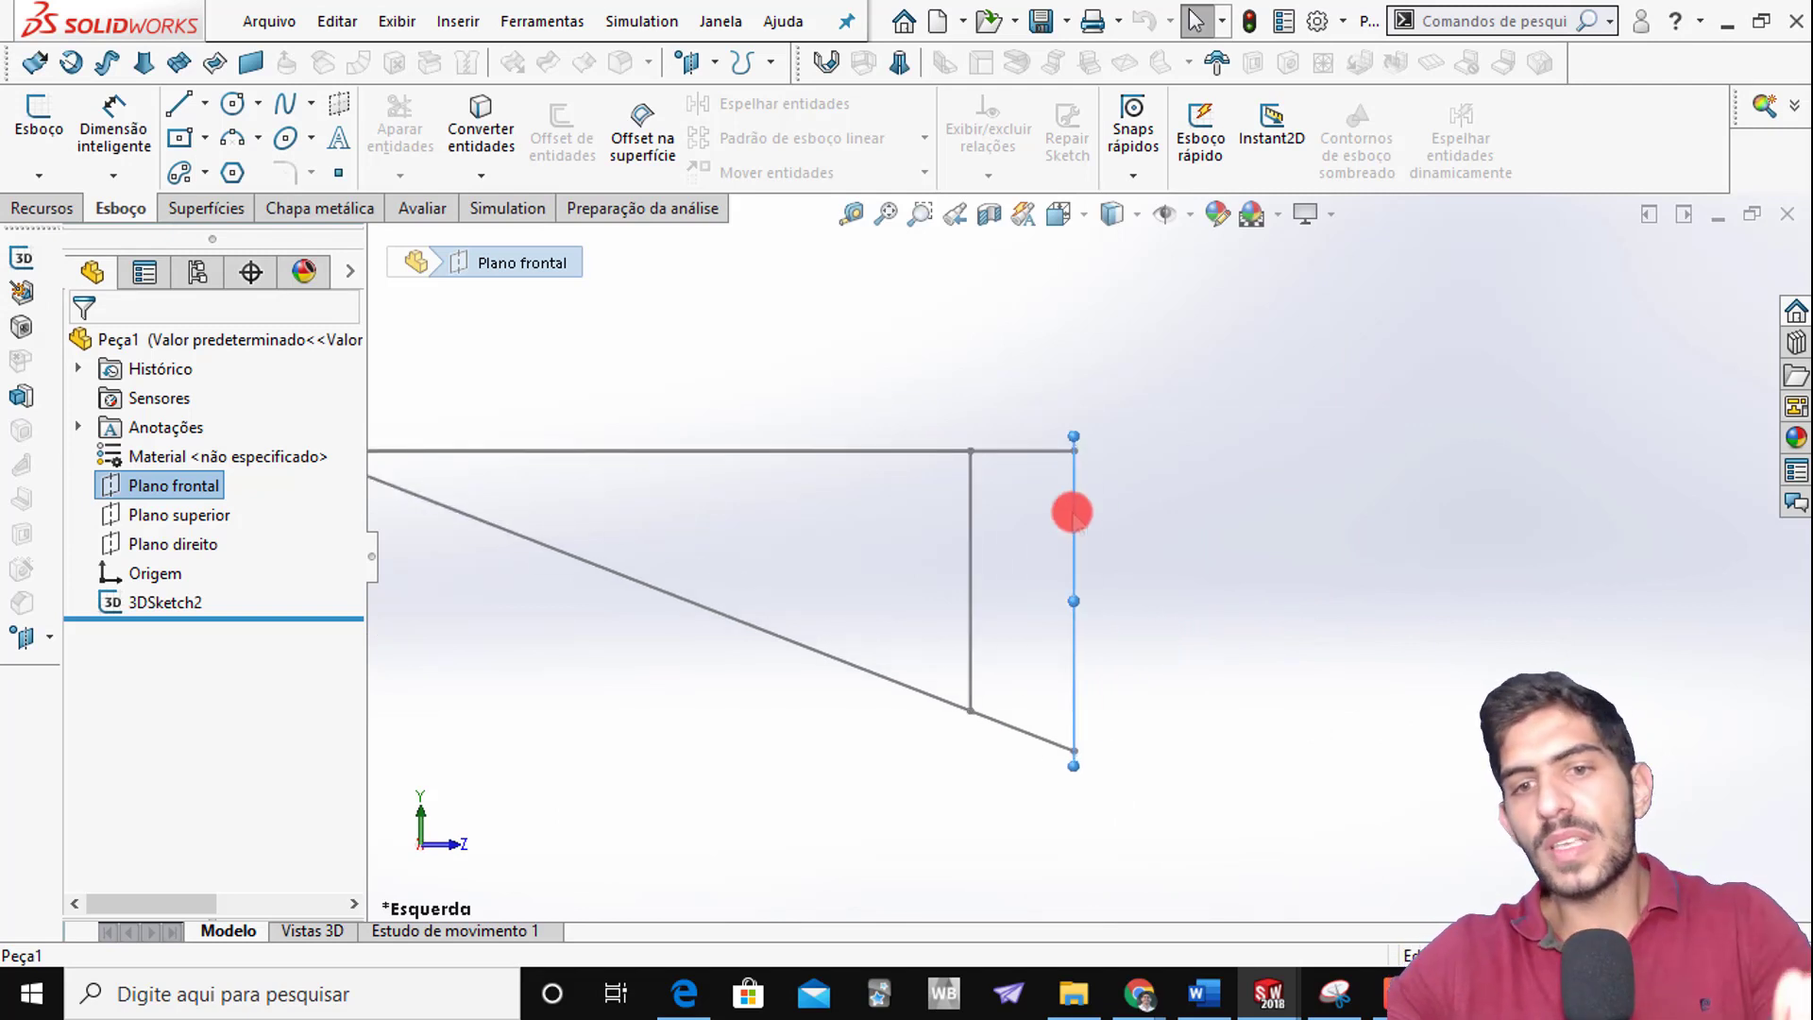
{"action": "scroll", "coordinate": [1072, 513], "scroll_direction": "down", "scroll_amount": 1}
{"action": "scroll", "coordinate": [1076, 454], "scroll_direction": "down", "scroll_amount": 4}
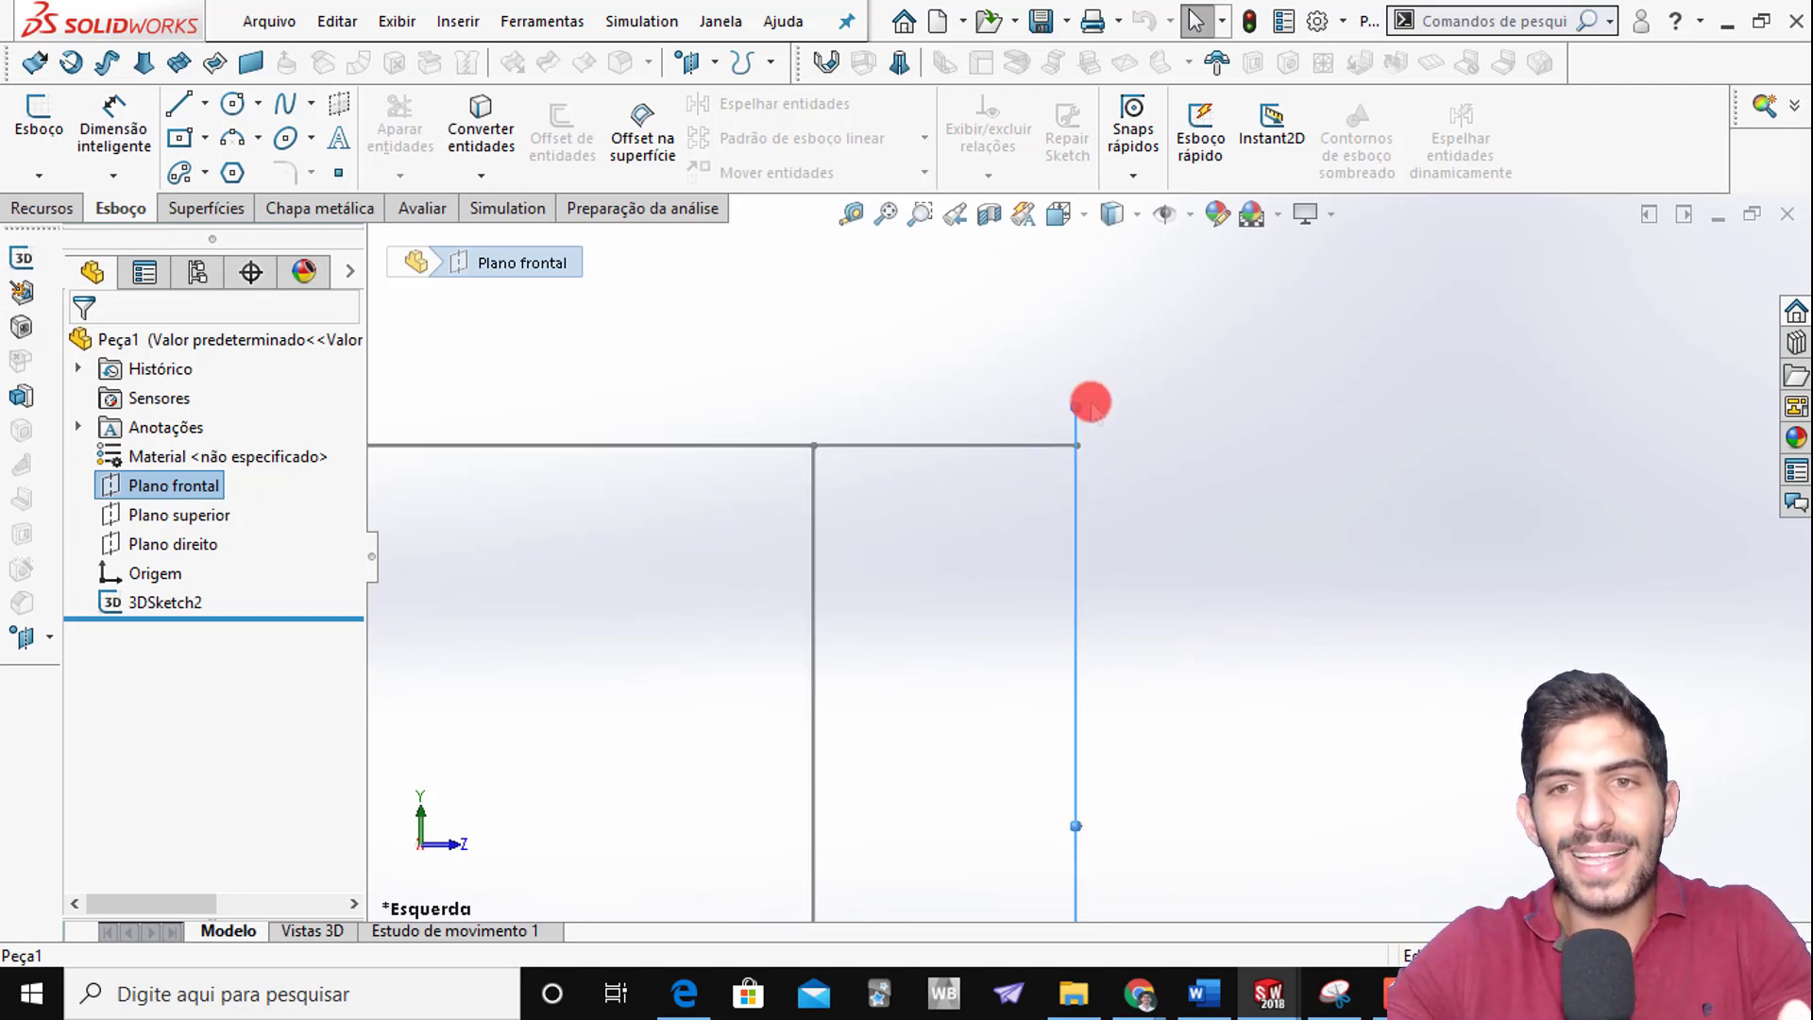
{"action": "scroll", "coordinate": [1091, 403], "scroll_direction": "down", "scroll_amount": 3}
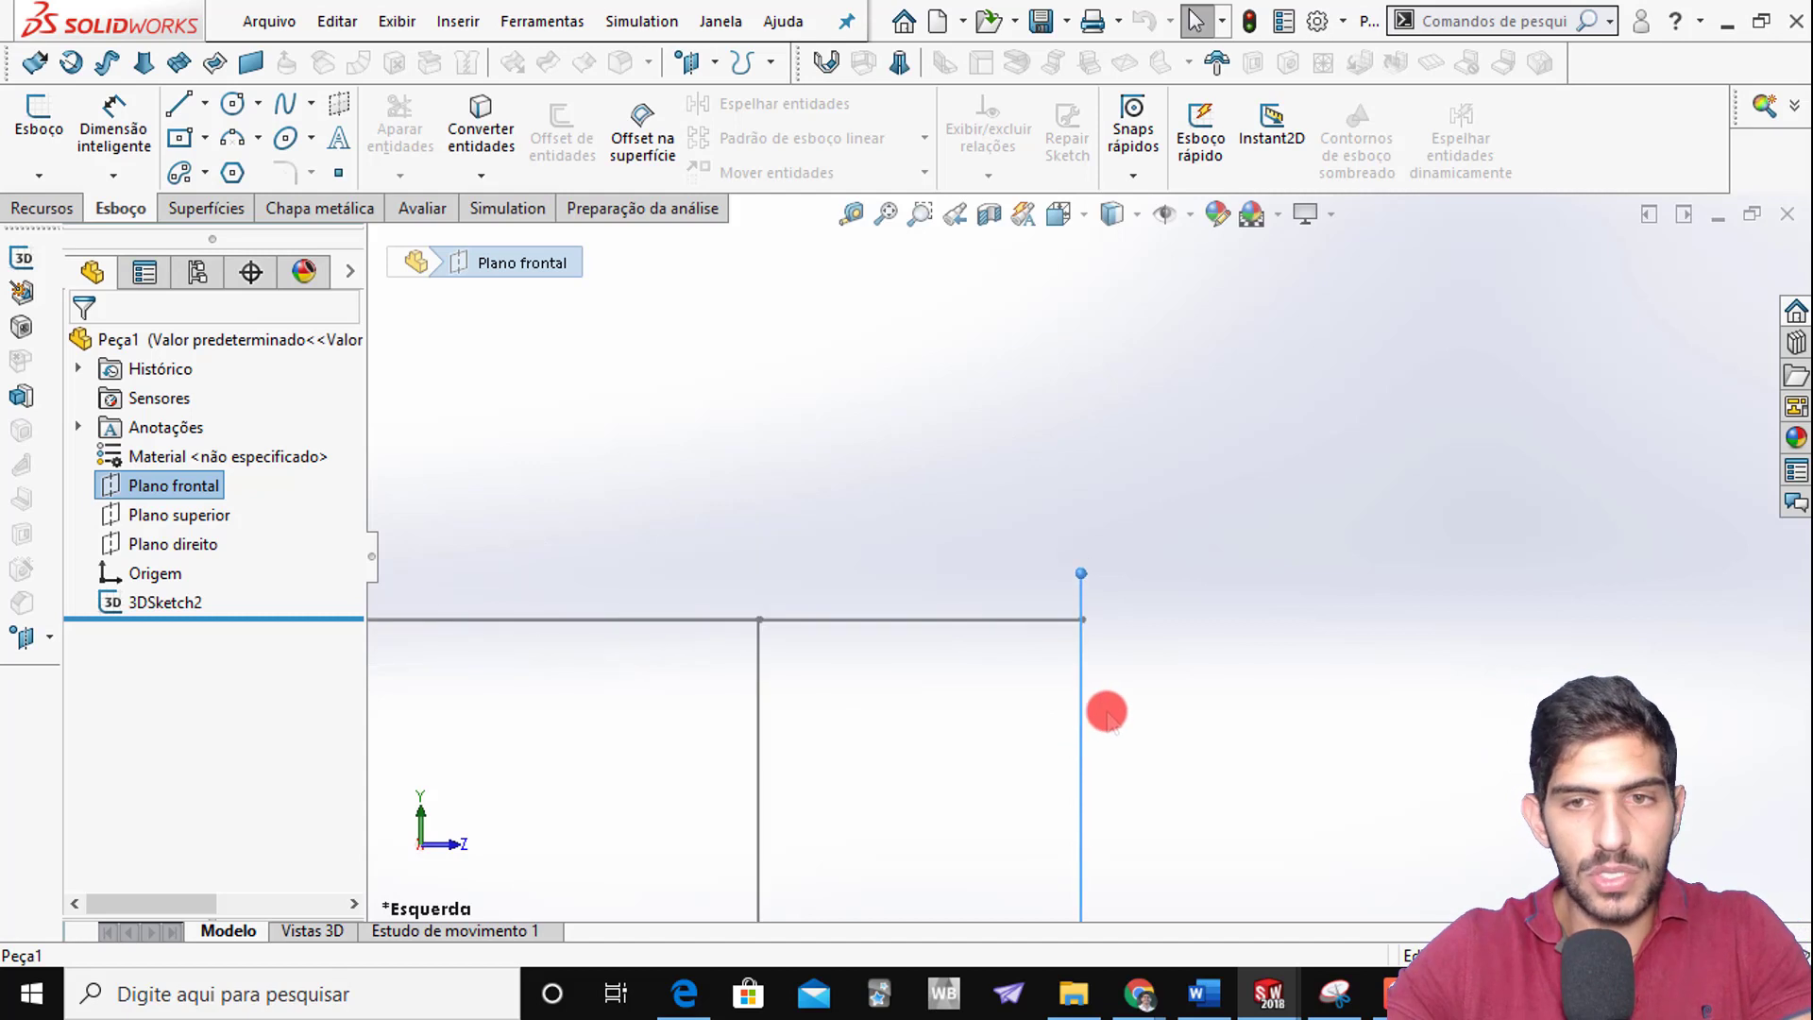
{"action": "scroll", "coordinate": [1105, 699], "scroll_direction": "up", "scroll_amount": 3}
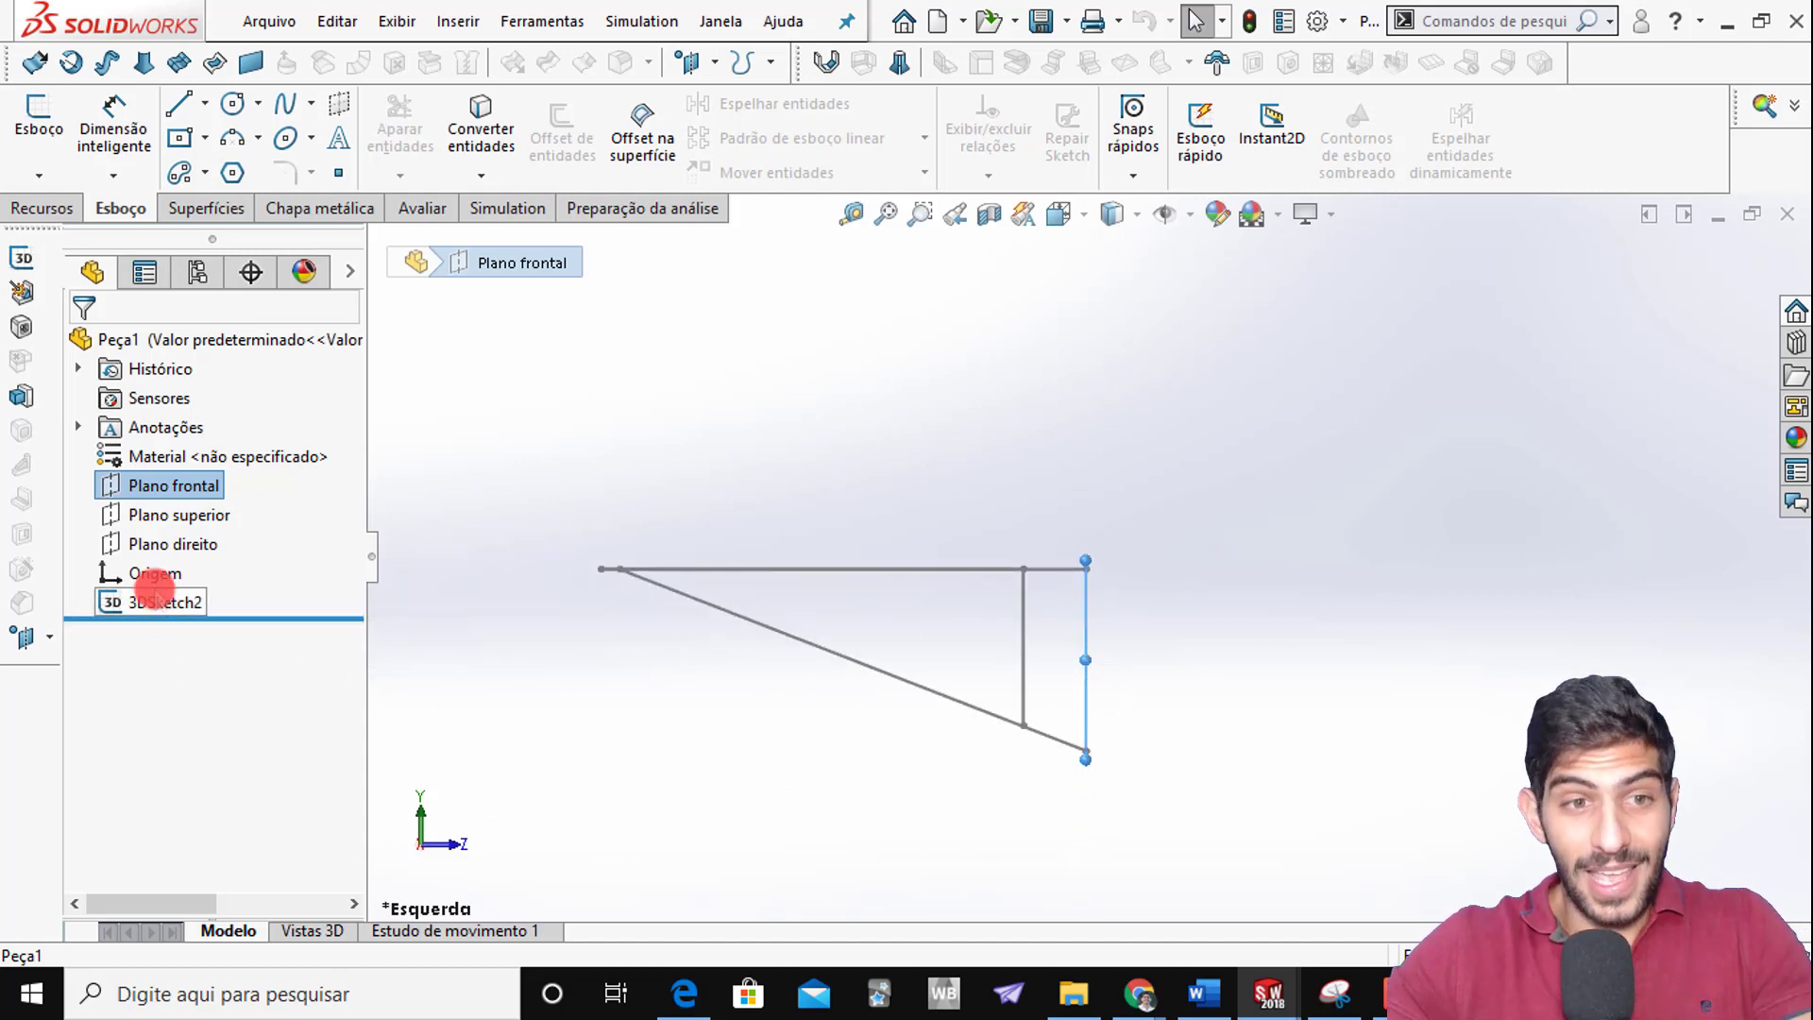
{"action": "left_click", "coordinate": [153, 580]}
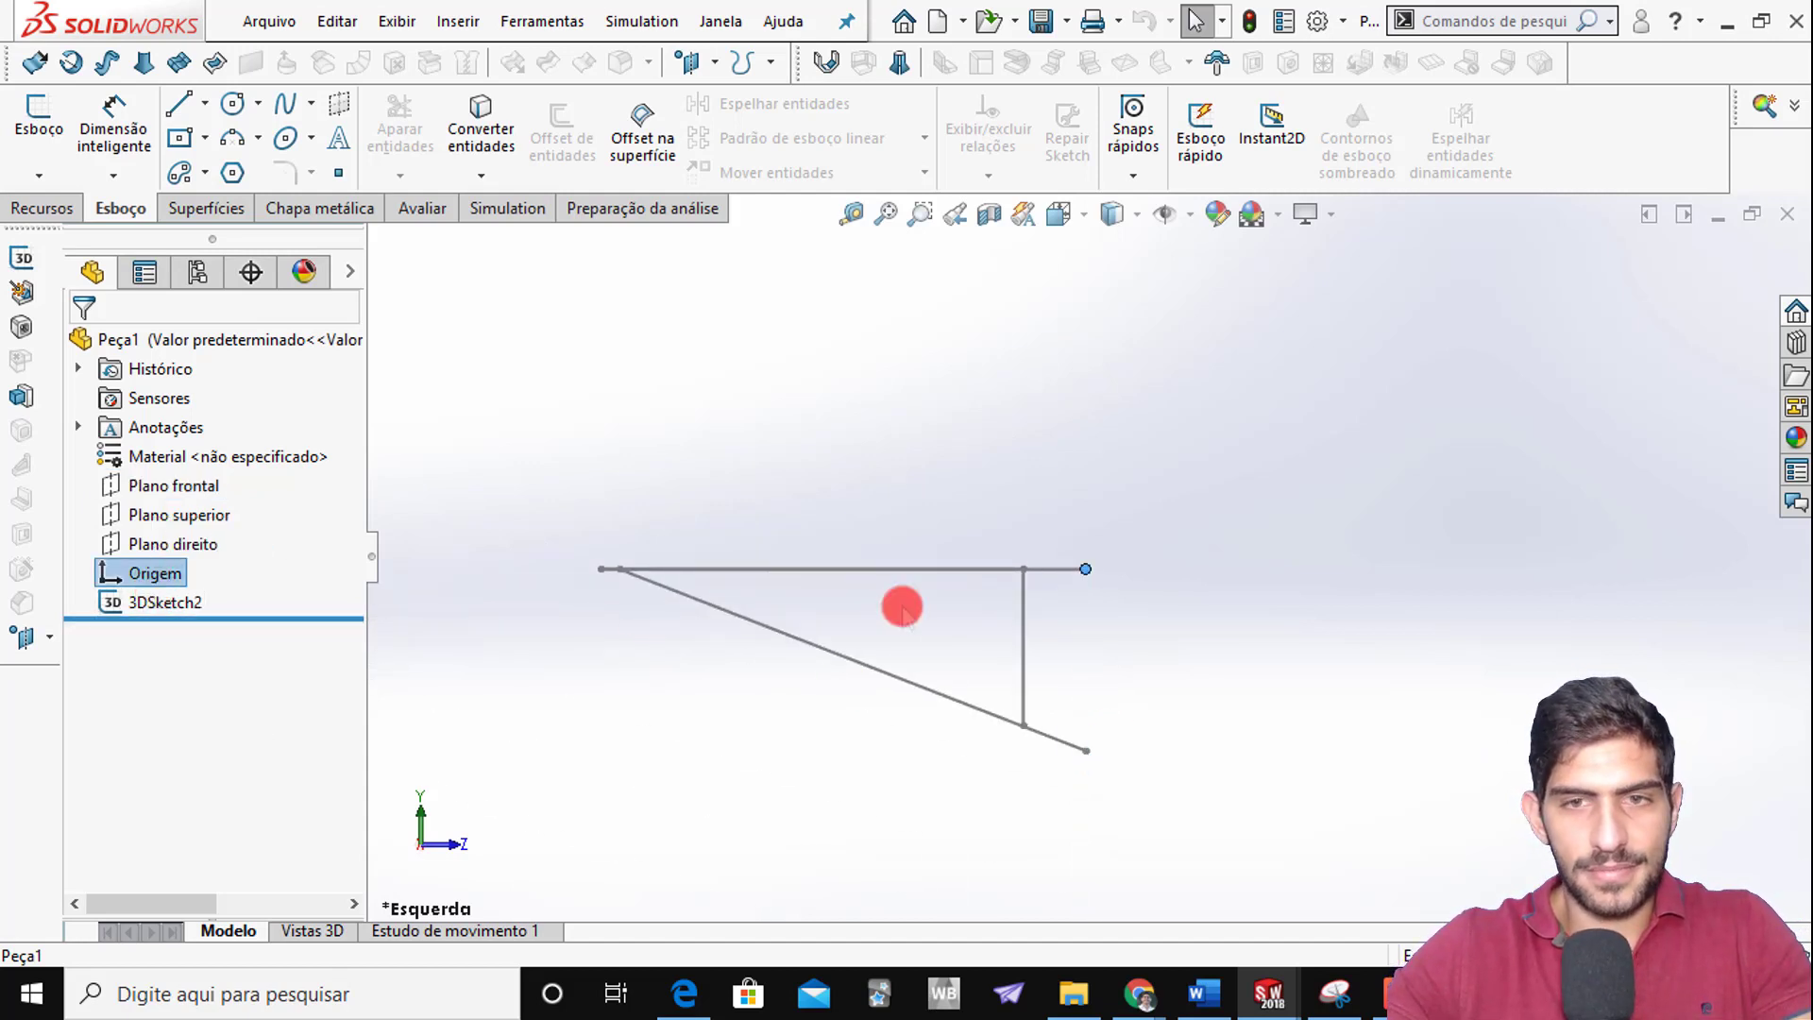
{"action": "mouse_move", "coordinate": [898, 633]}
{"action": "middle_mouse_down"}
{"action": "mouse_move", "coordinate": [889, 618]}
{"action": "mouse_move", "coordinate": [935, 606]}
{"action": "middle_mouse_up"}
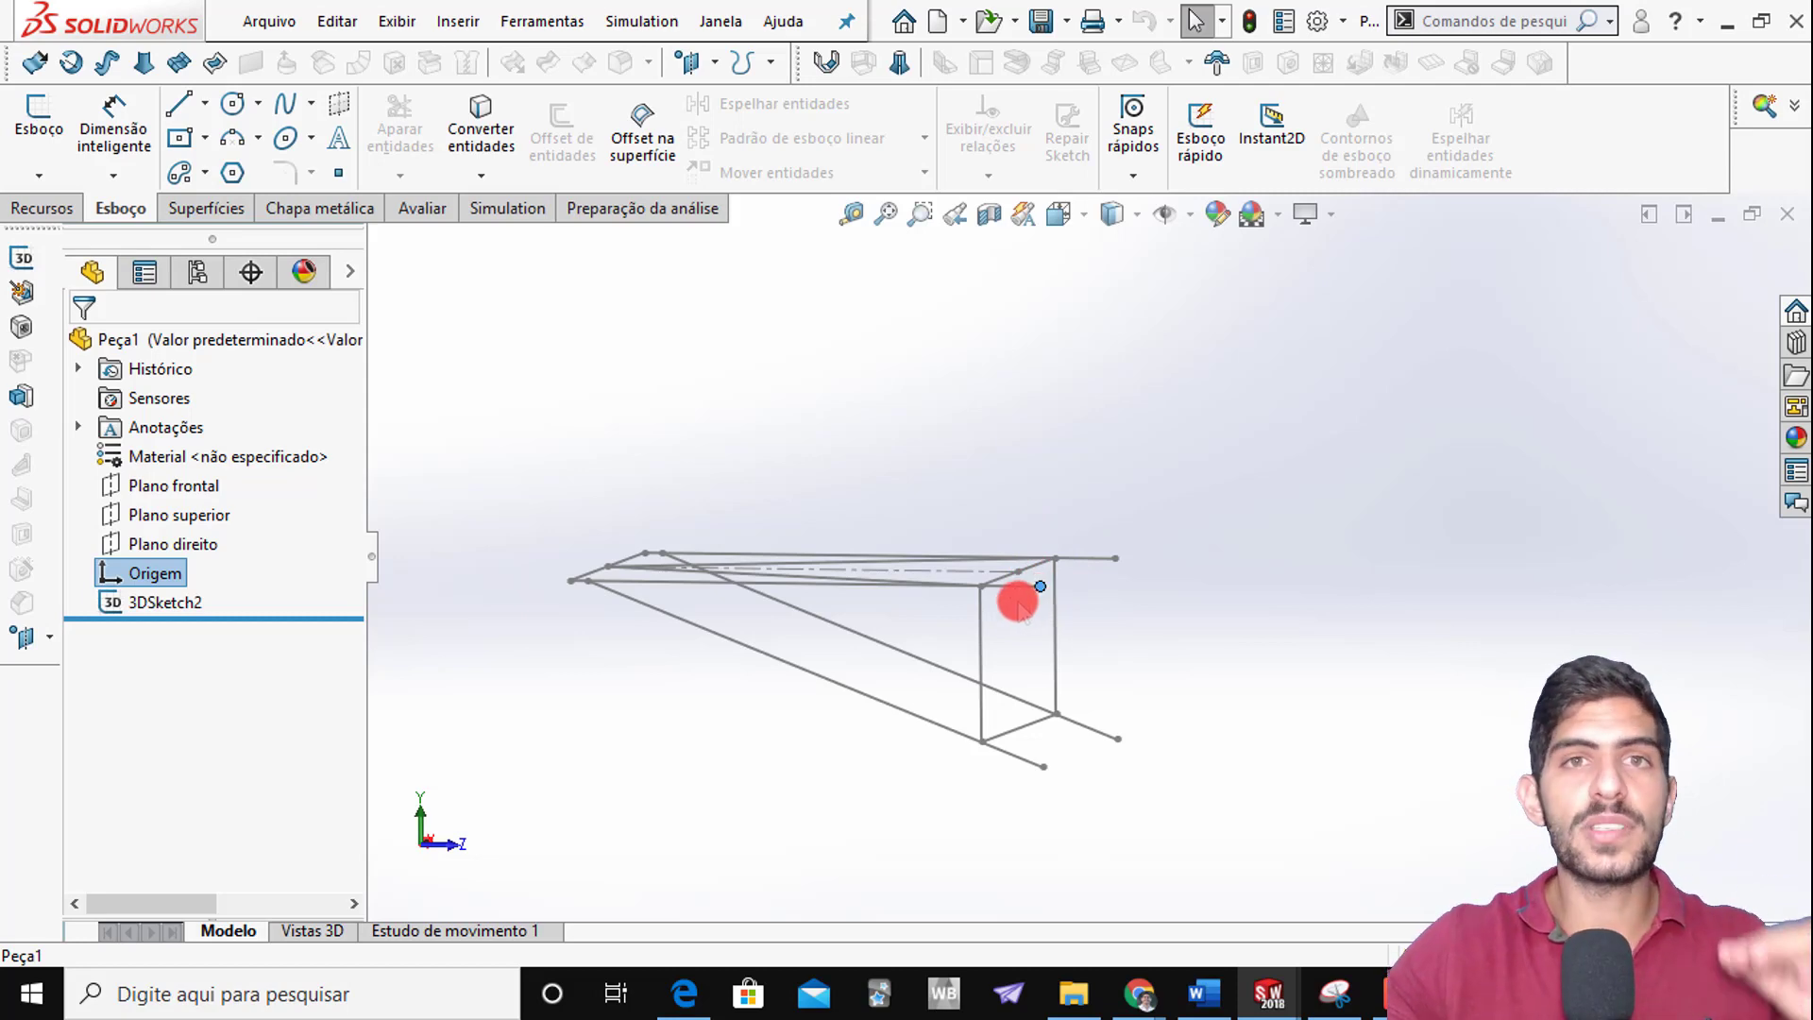
Switch to the PDF drawing, review the wall plates in the isometric view, and mark the upper side tube in red
{"action": "key", "text": "alt+Tab"}
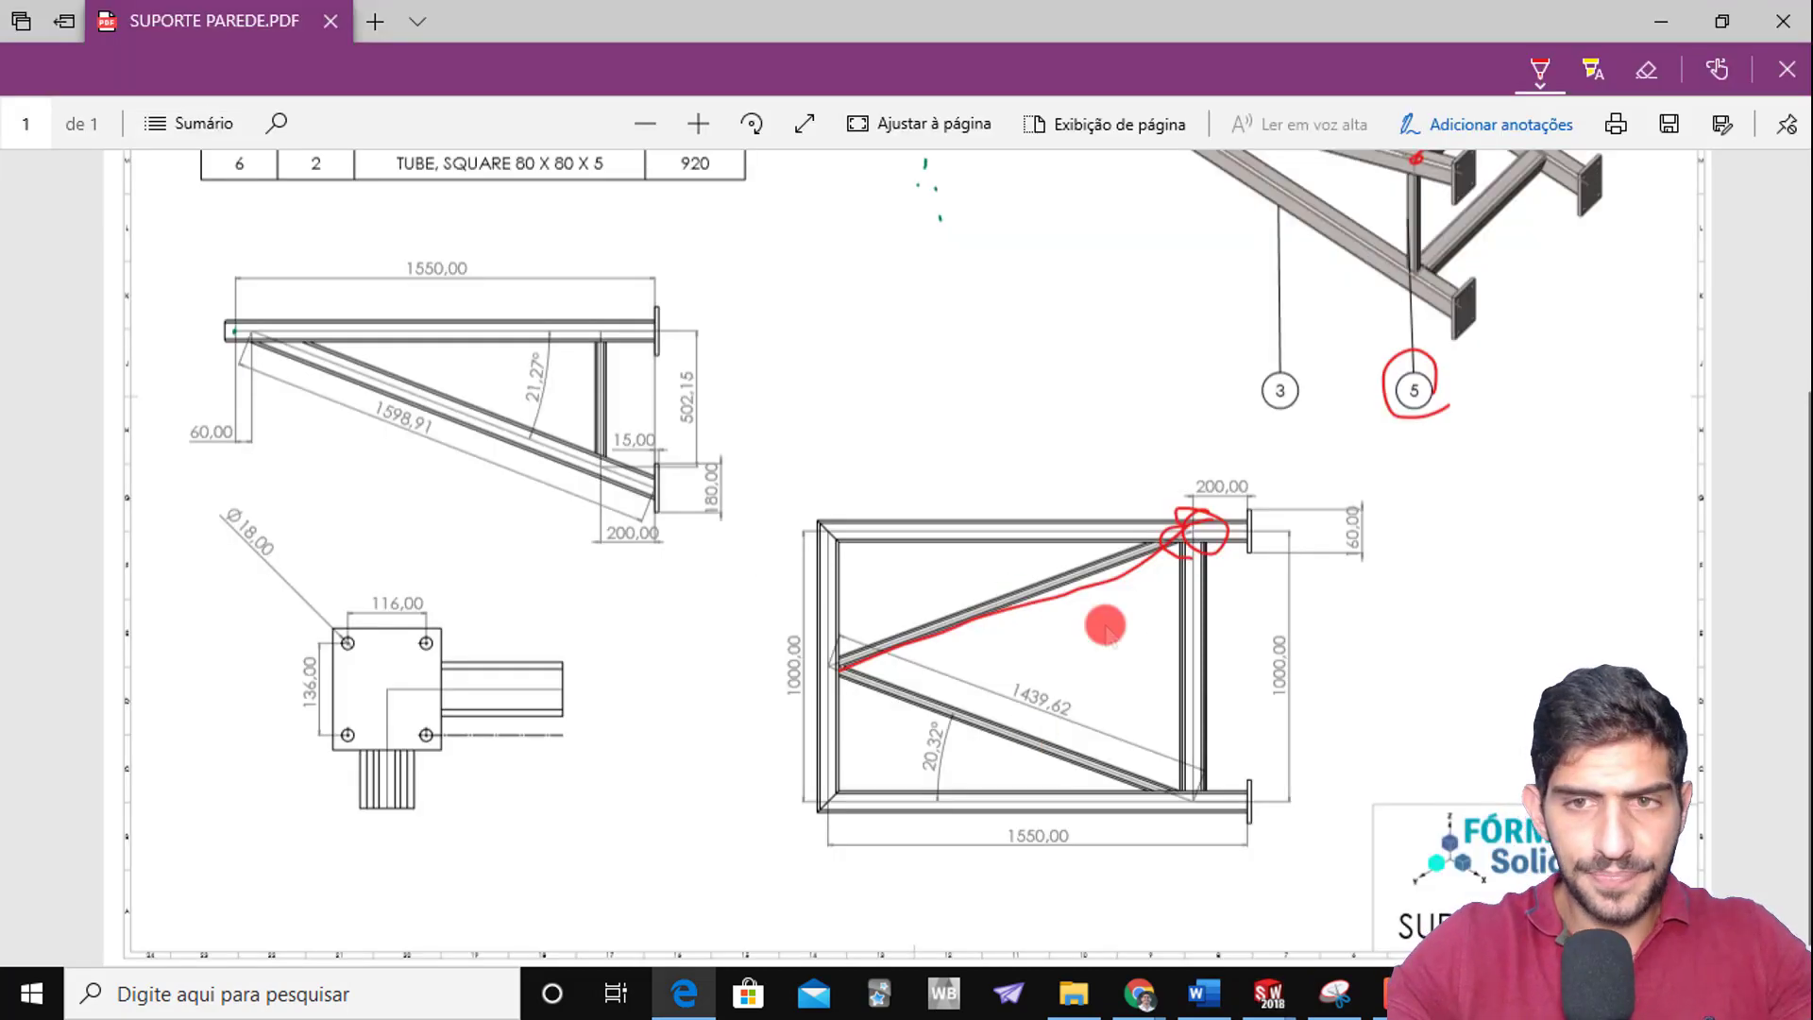
{"action": "scroll", "coordinate": [1106, 627], "scroll_direction": "up", "scroll_amount": 3}
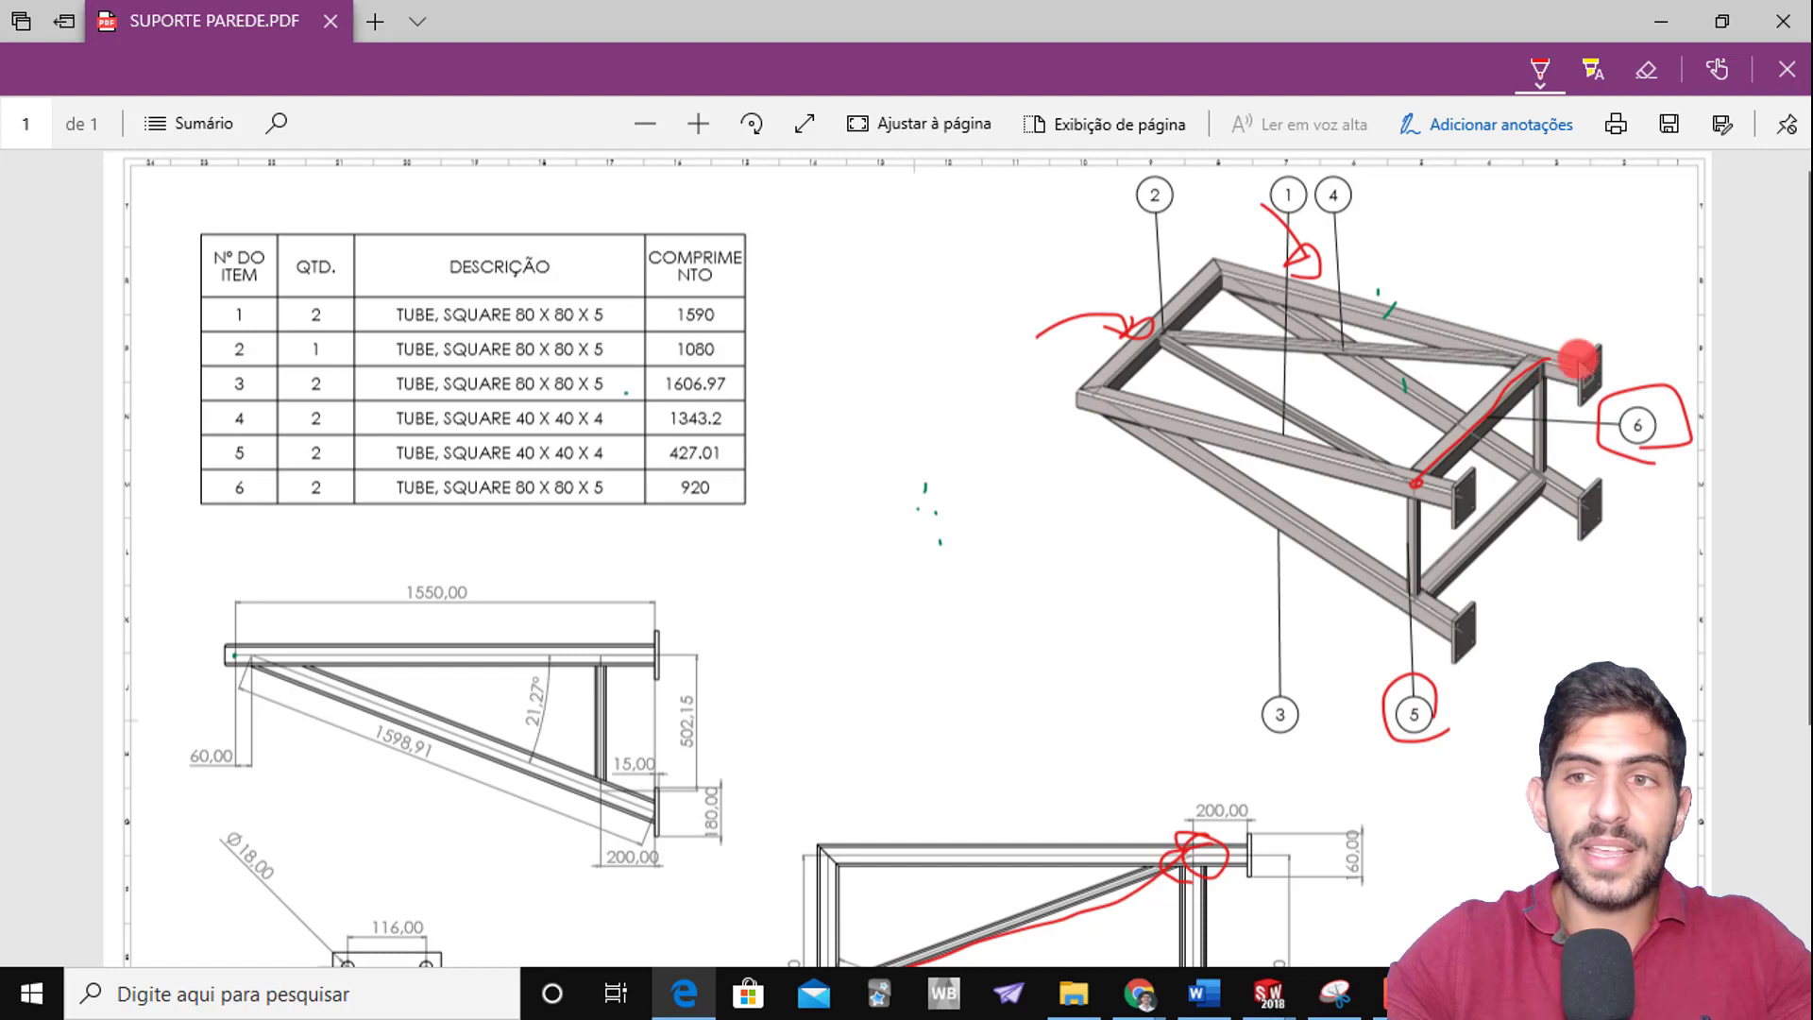
{"action": "left_click_drag", "start_coordinate": [1651, 273], "coordinate": [1654, 258]}
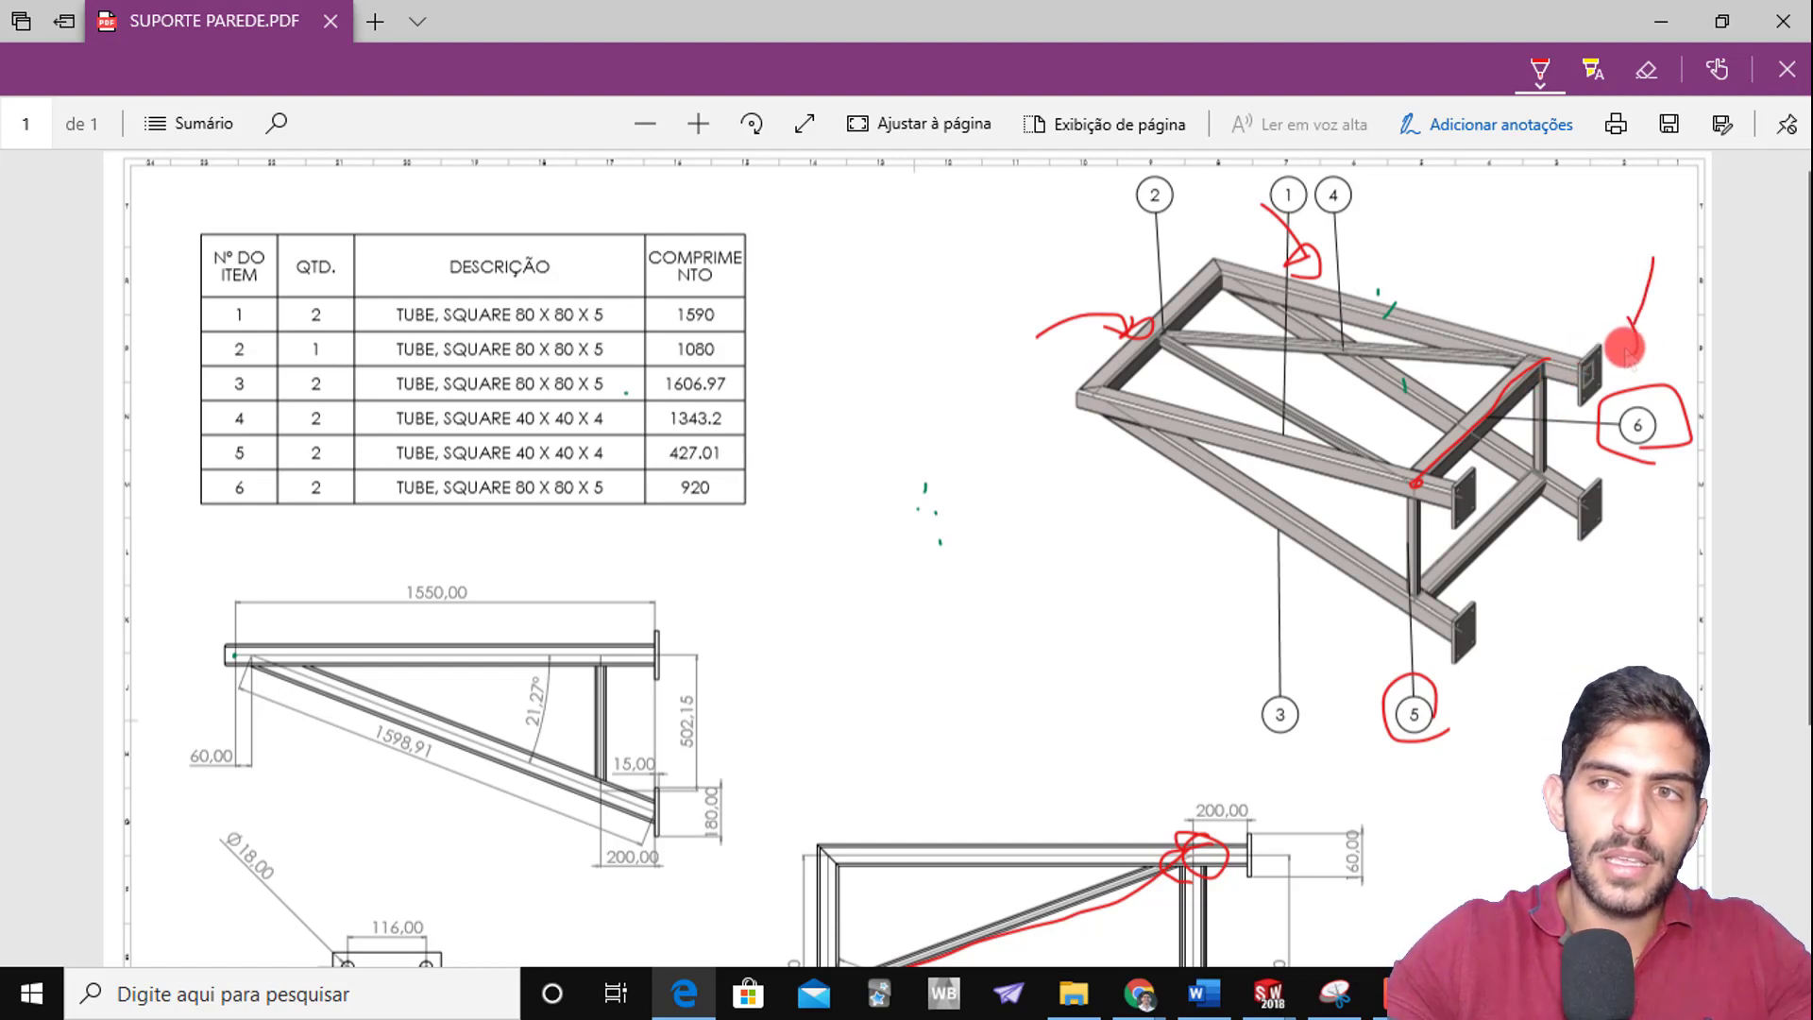
{"action": "left_click_drag", "start_coordinate": [1625, 347], "coordinate": [1611, 364]}
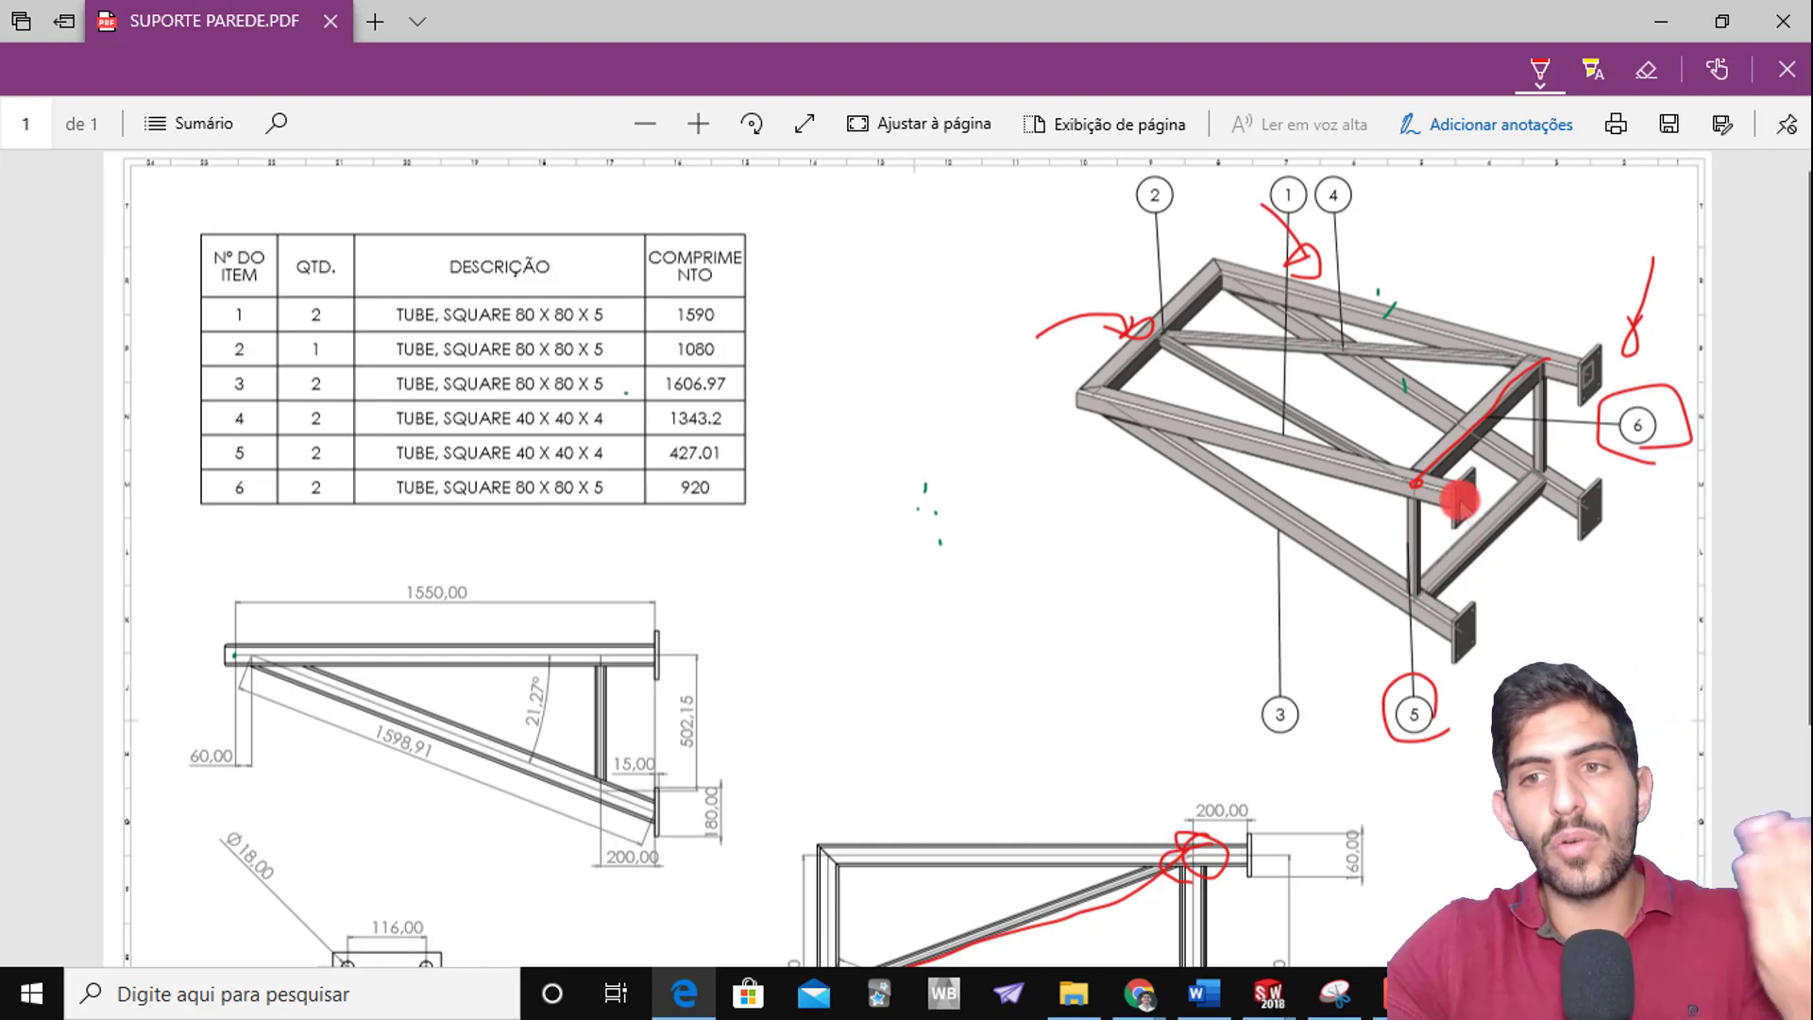
{"action": "left_click_drag", "start_coordinate": [1454, 499], "coordinate": [1167, 427]}
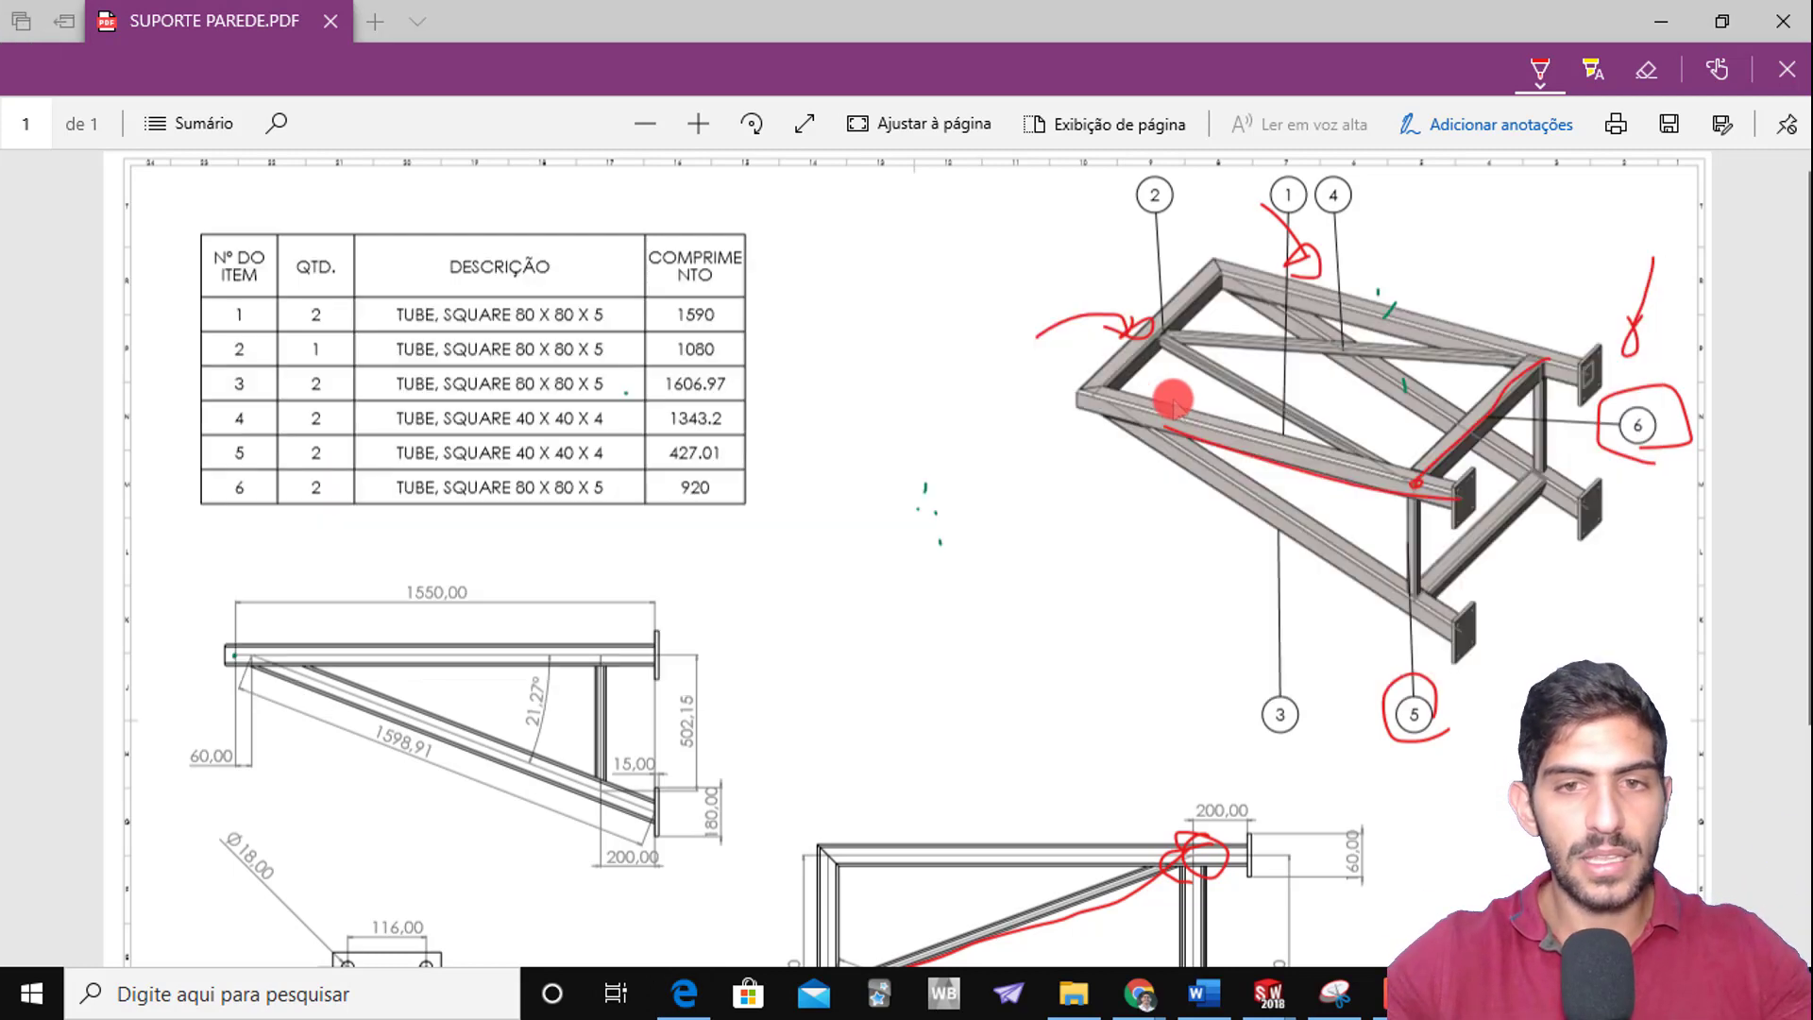
{"action": "key", "text": "alt+Tab"}
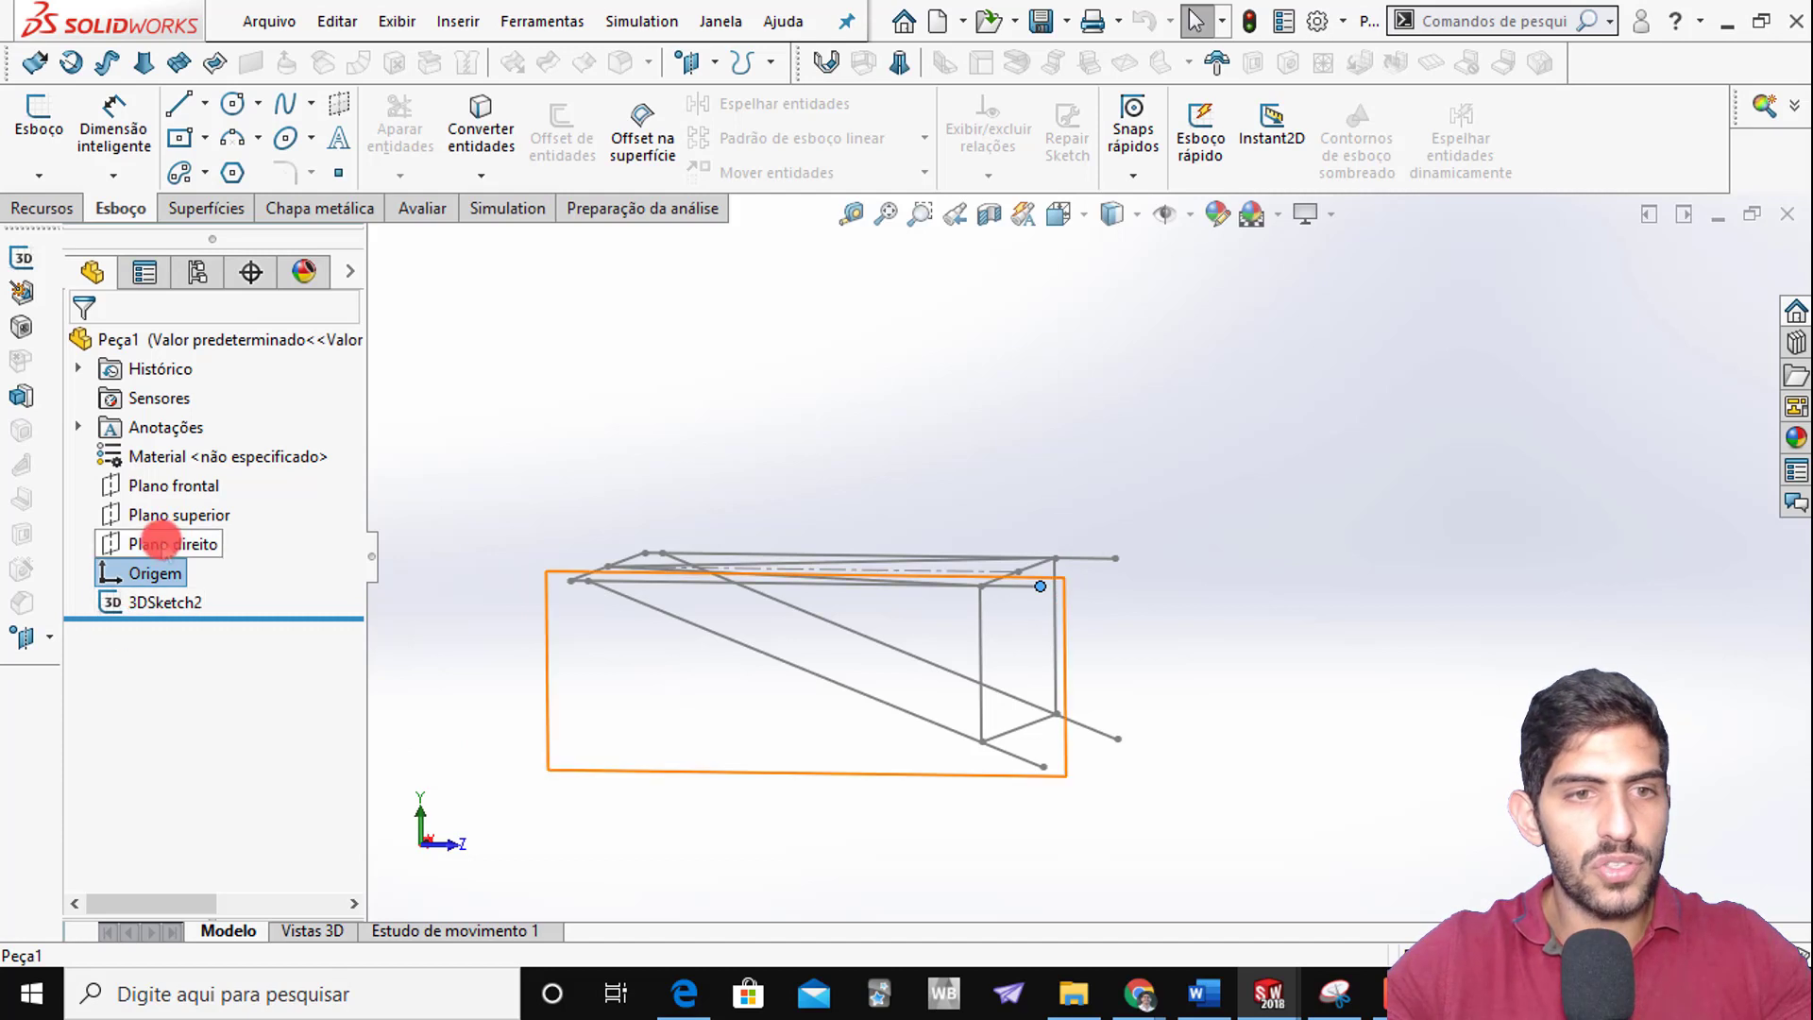
{"action": "left_click", "coordinate": [163, 485]}
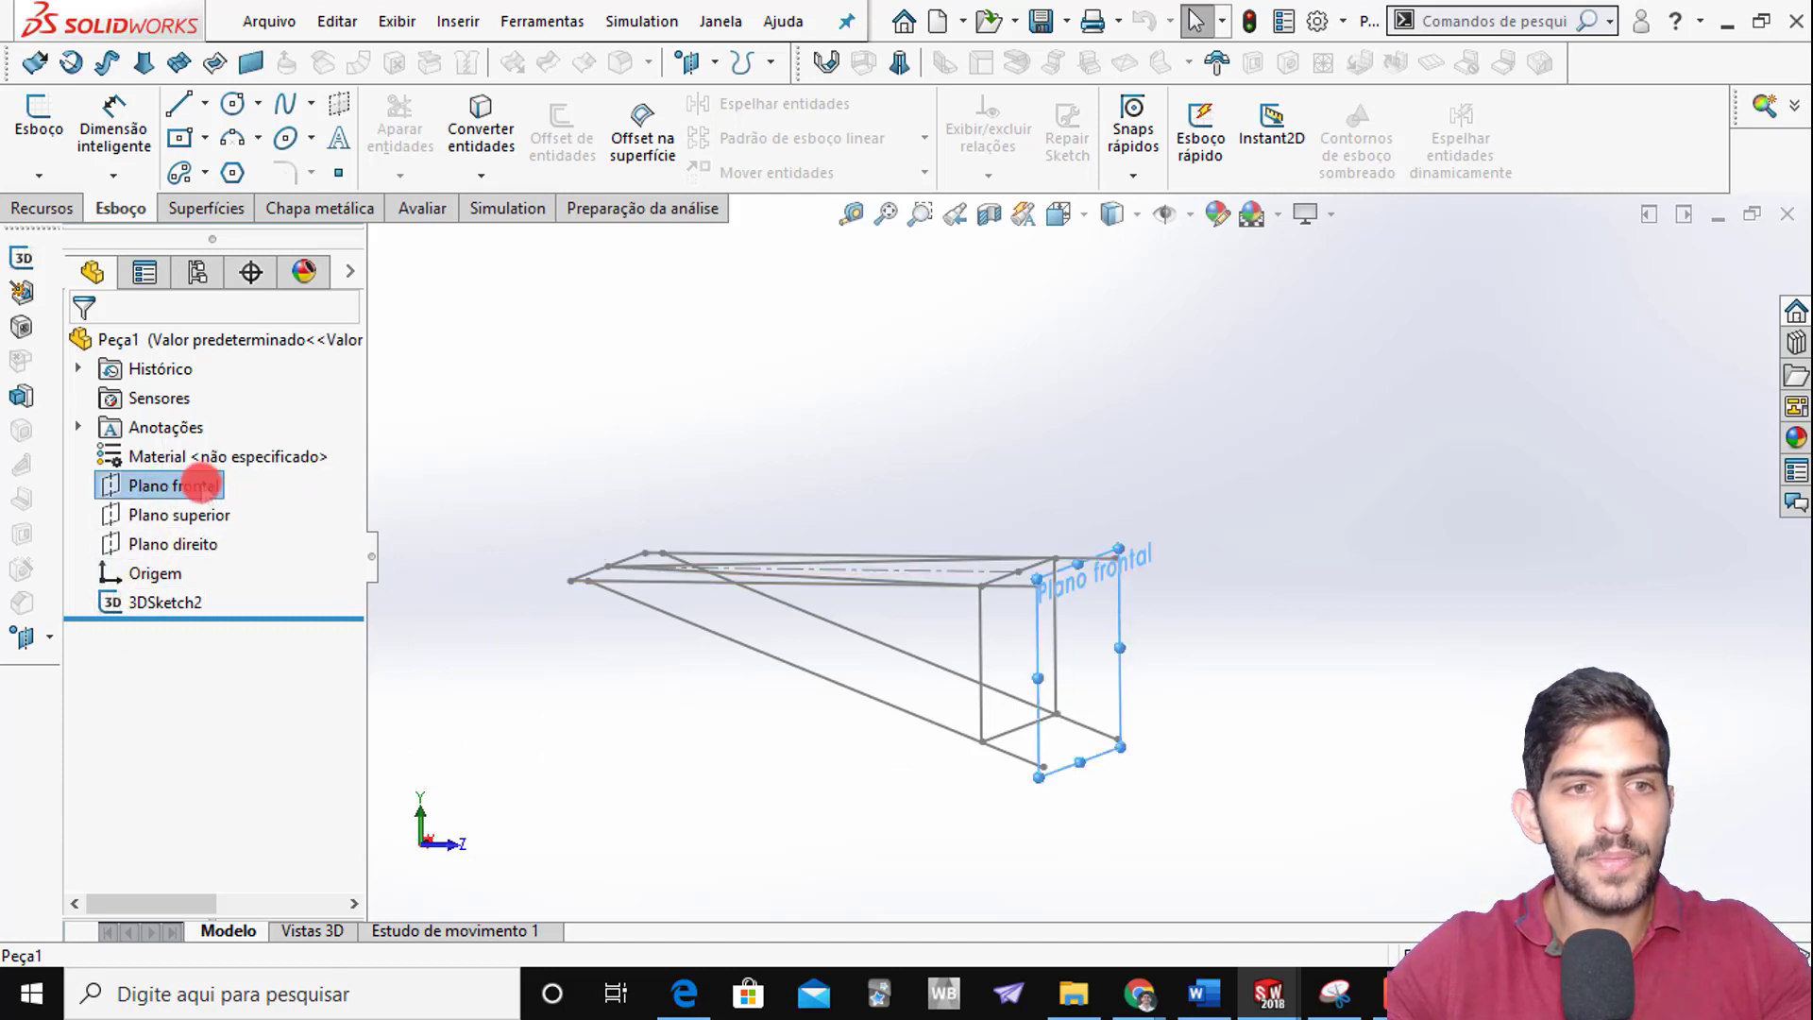
{"action": "left_click", "coordinate": [204, 138]}
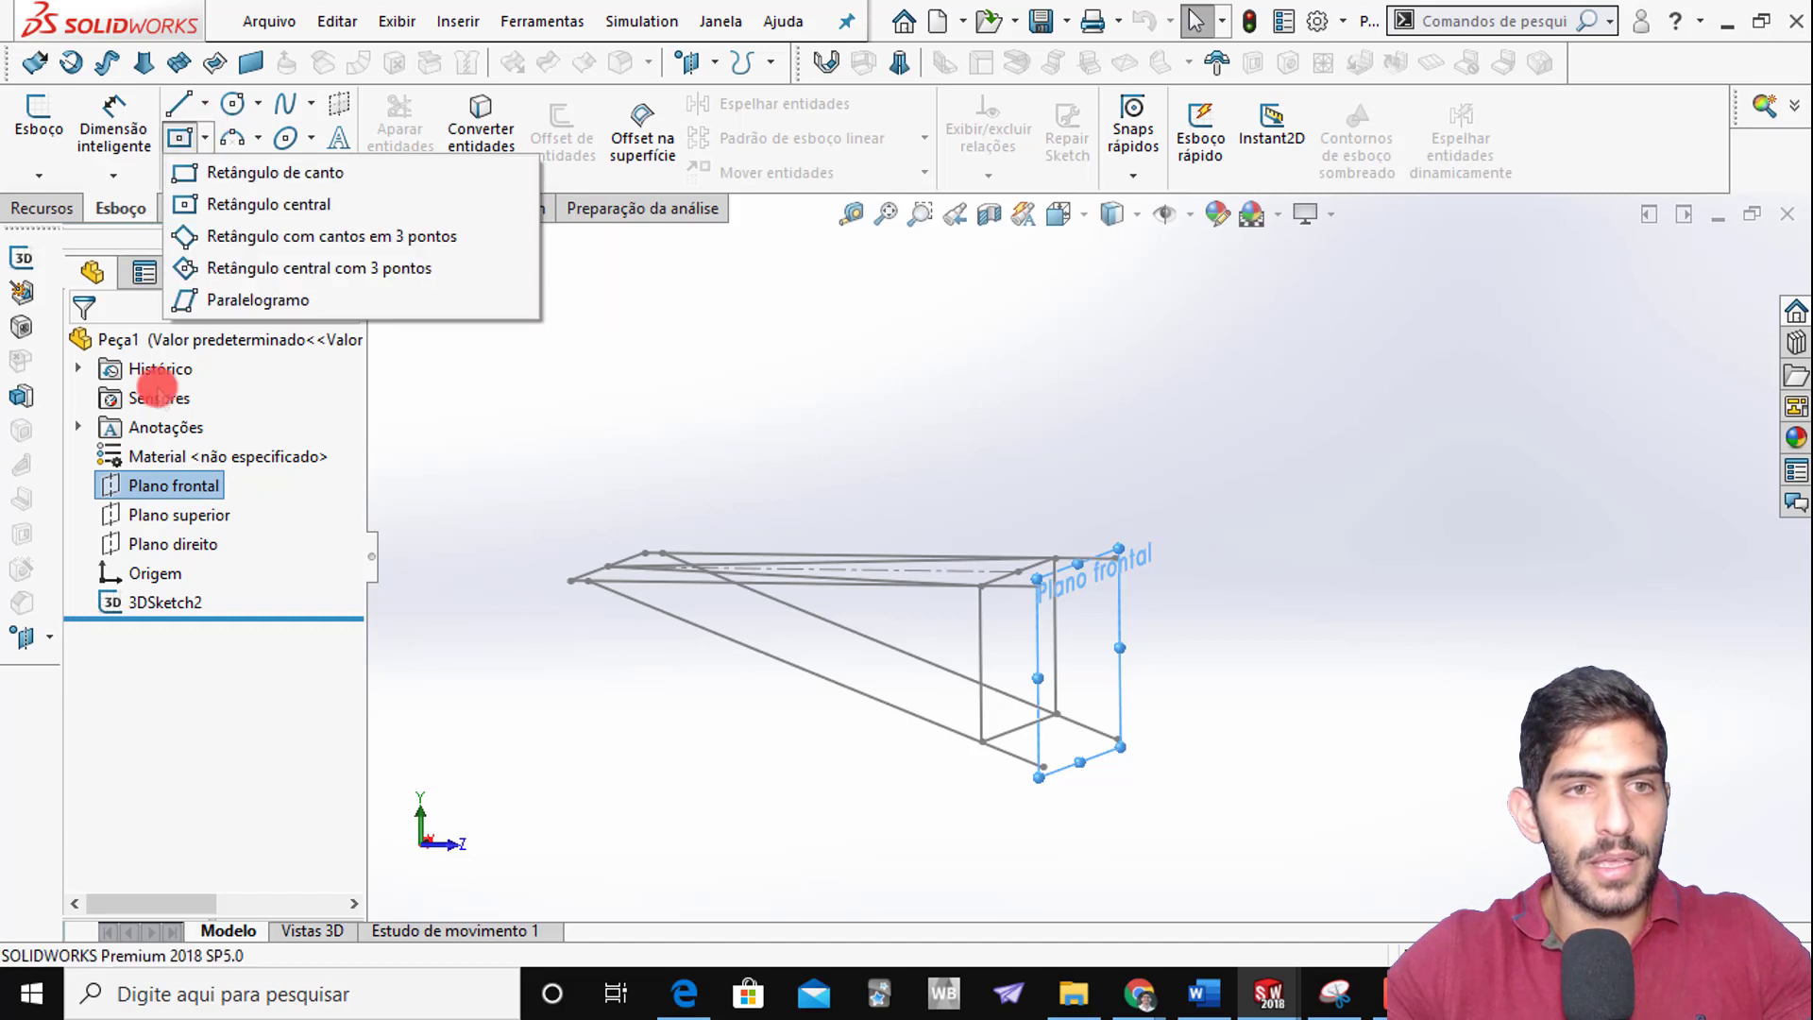
{"action": "left_click", "coordinate": [519, 510]}
{"action": "left_click", "coordinate": [521, 511]}
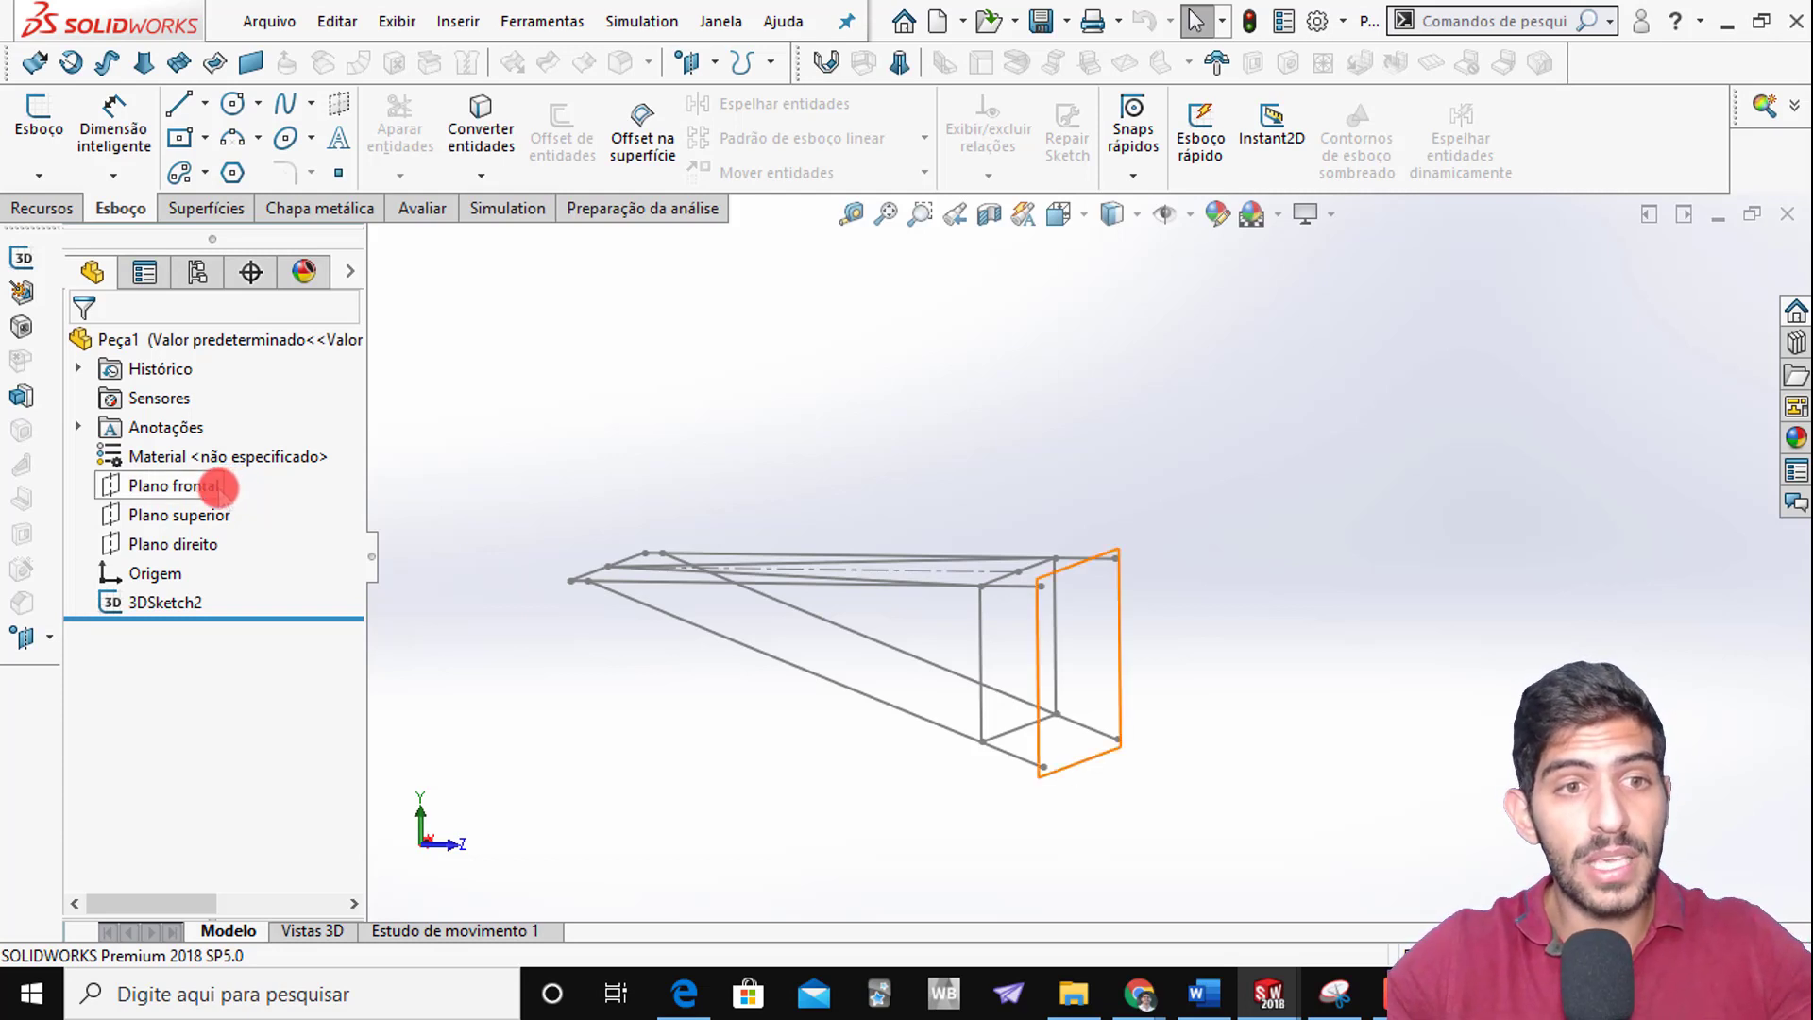
Start a new sketch on the front plane and orient the model to the front view near the origin
{"action": "left_click", "coordinate": [206, 486]}
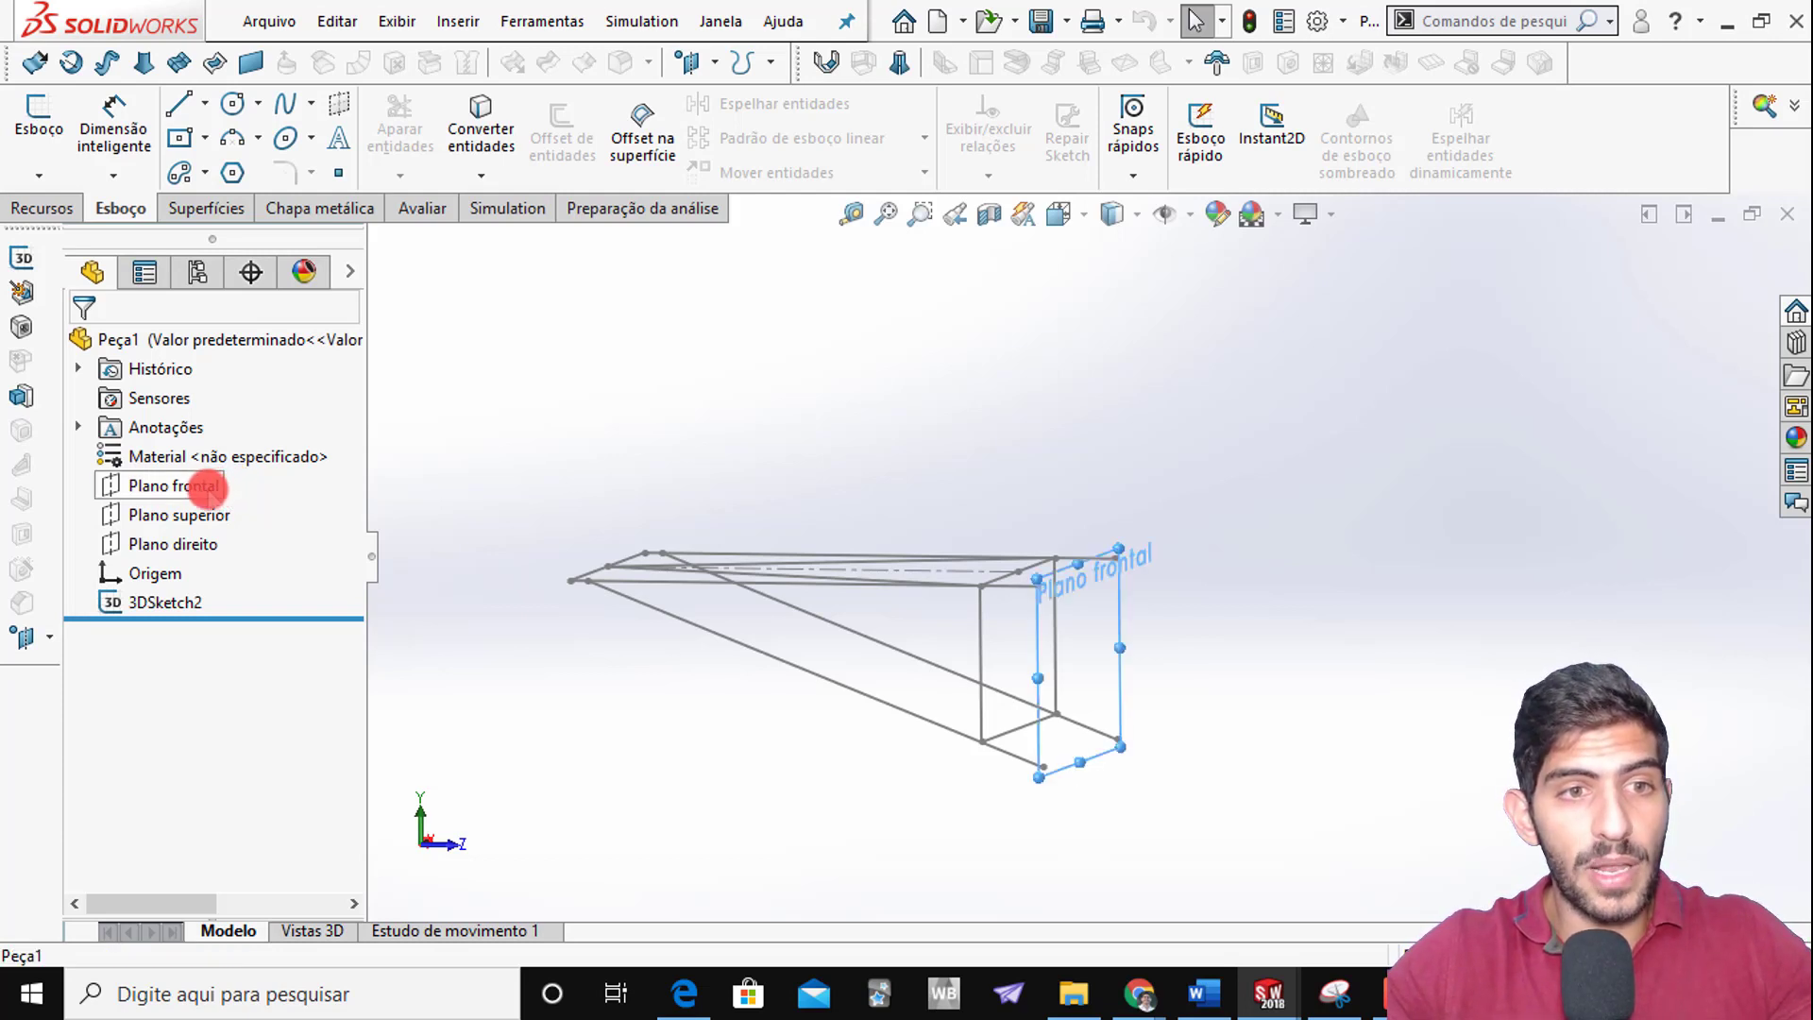
{"action": "left_click", "coordinate": [21, 208]}
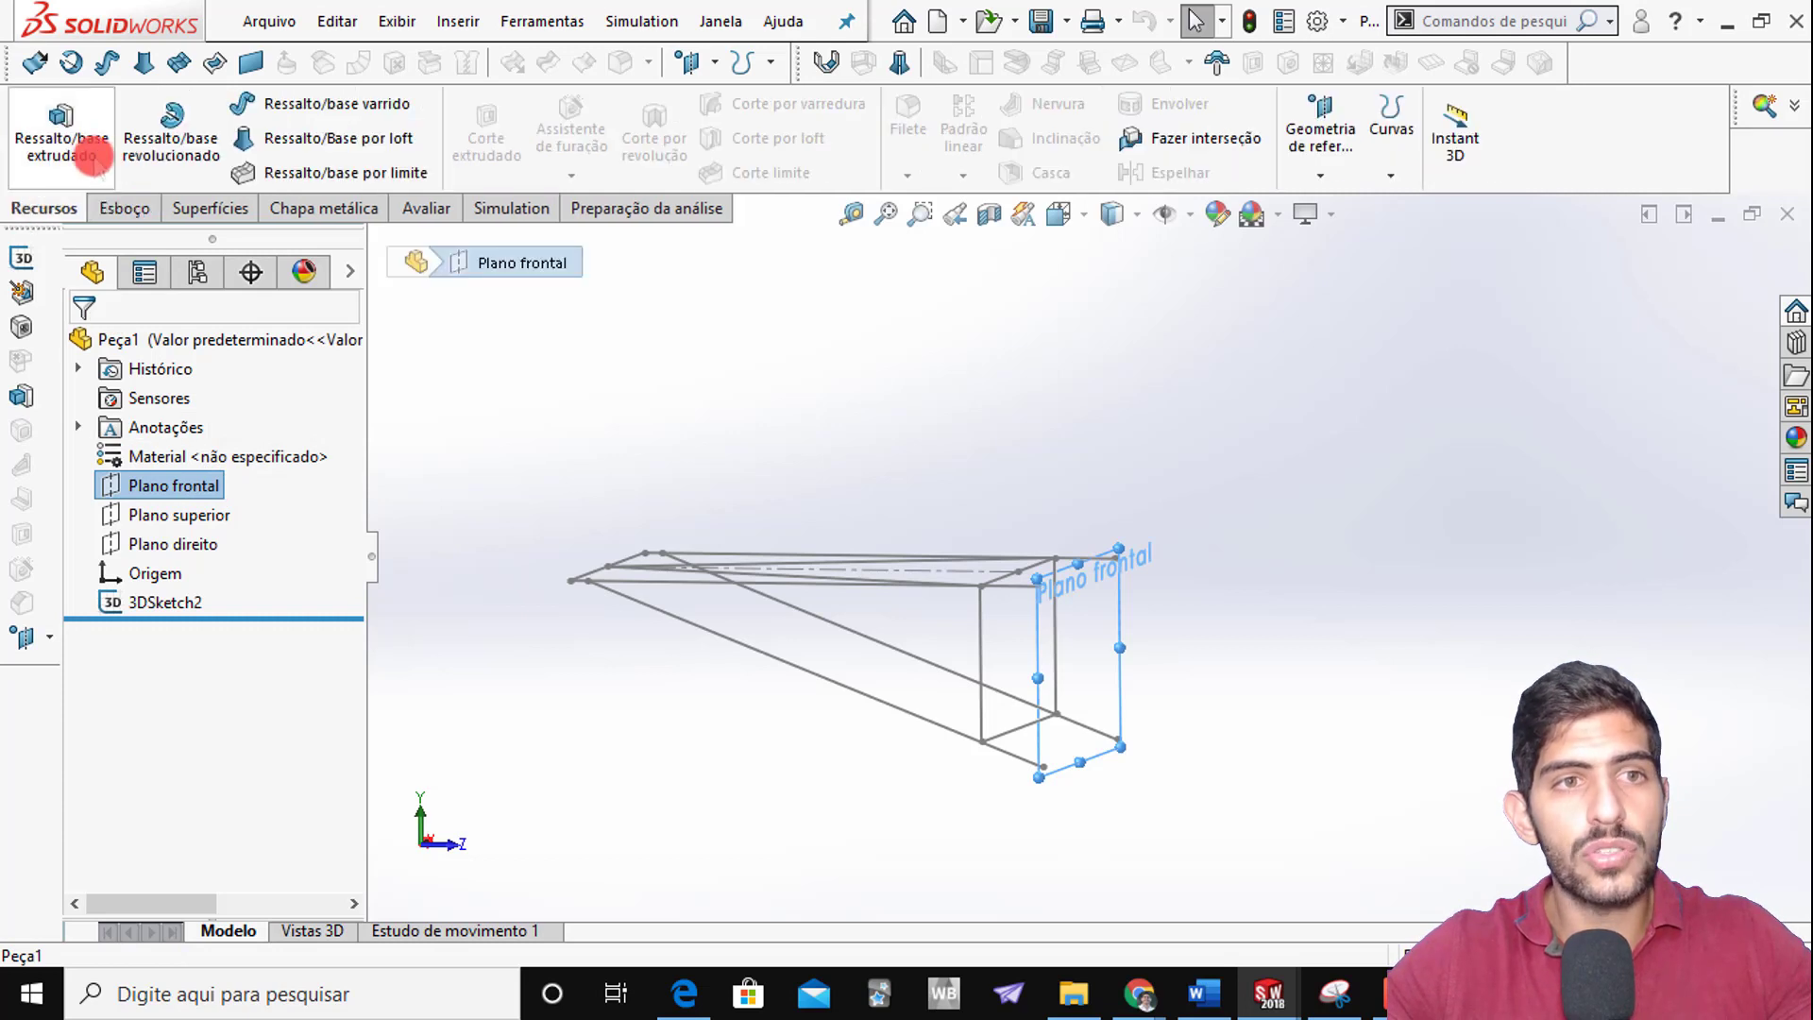
{"action": "left_click", "coordinate": [36, 147]}
{"action": "middle_click_drag", "start_coordinate": [1278, 672], "coordinate": [870, 587]}
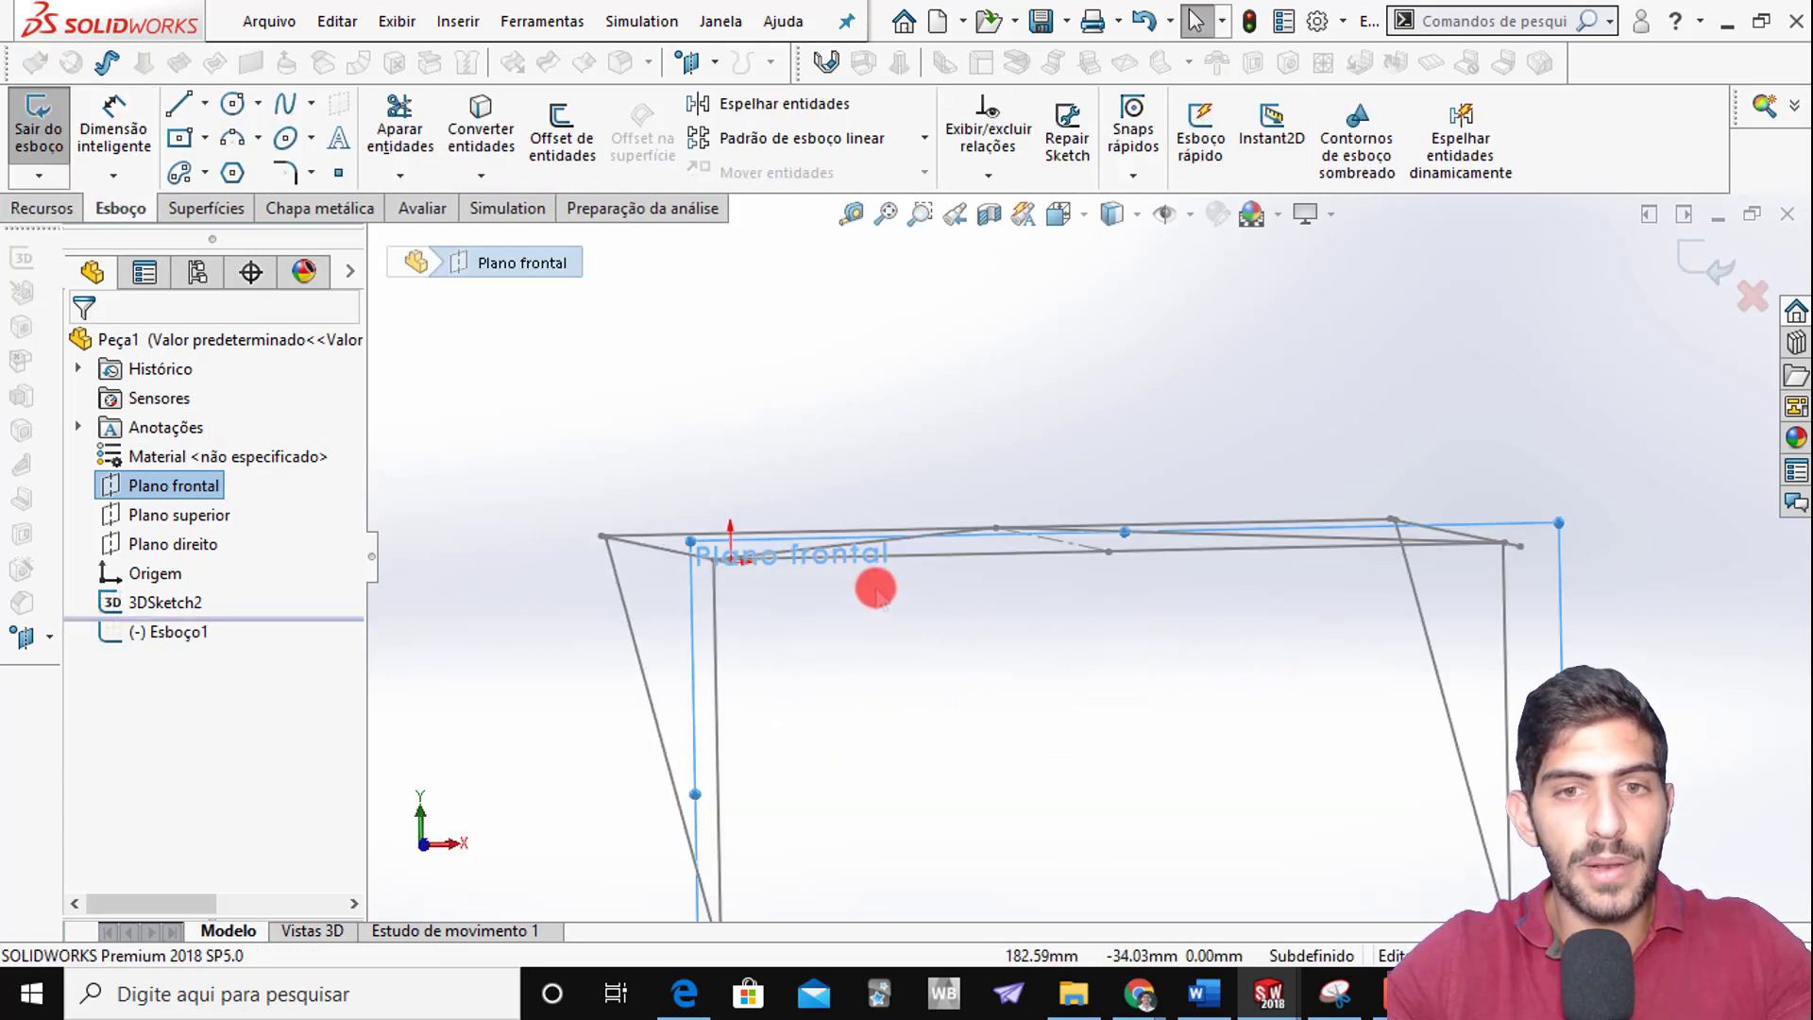
{"action": "key", "text": "space"}
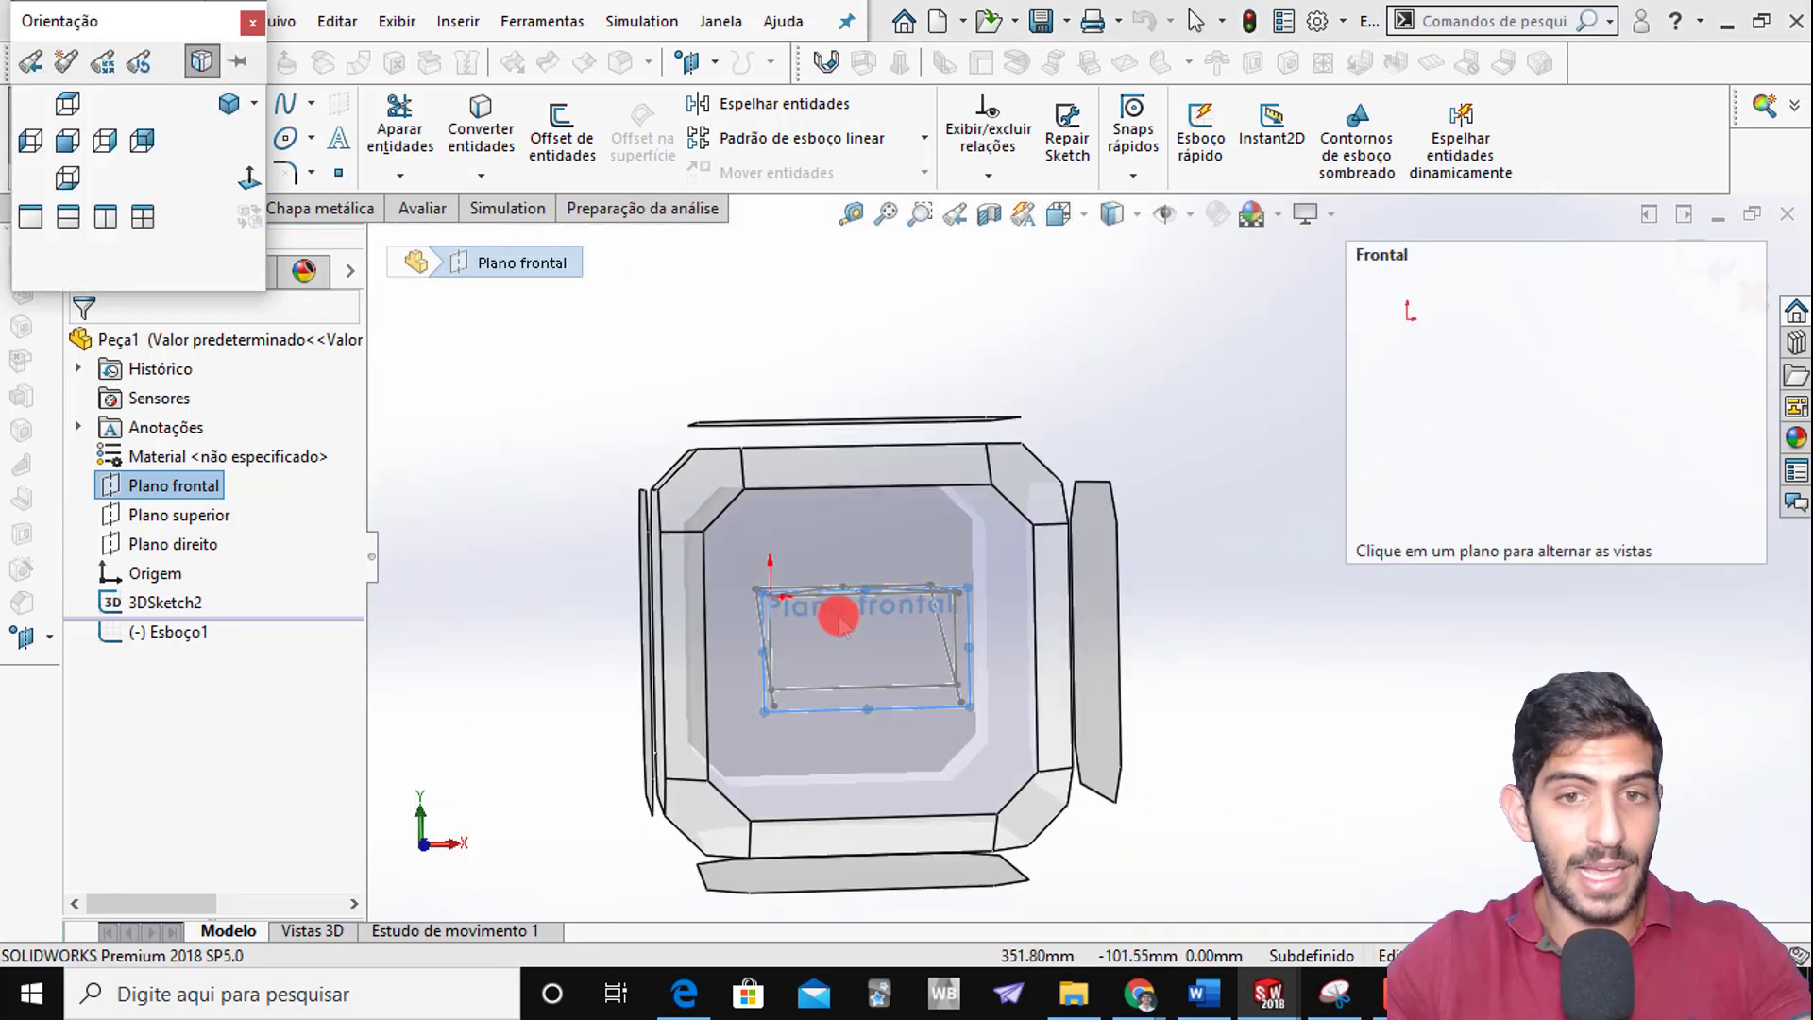
{"action": "left_click", "coordinate": [841, 615]}
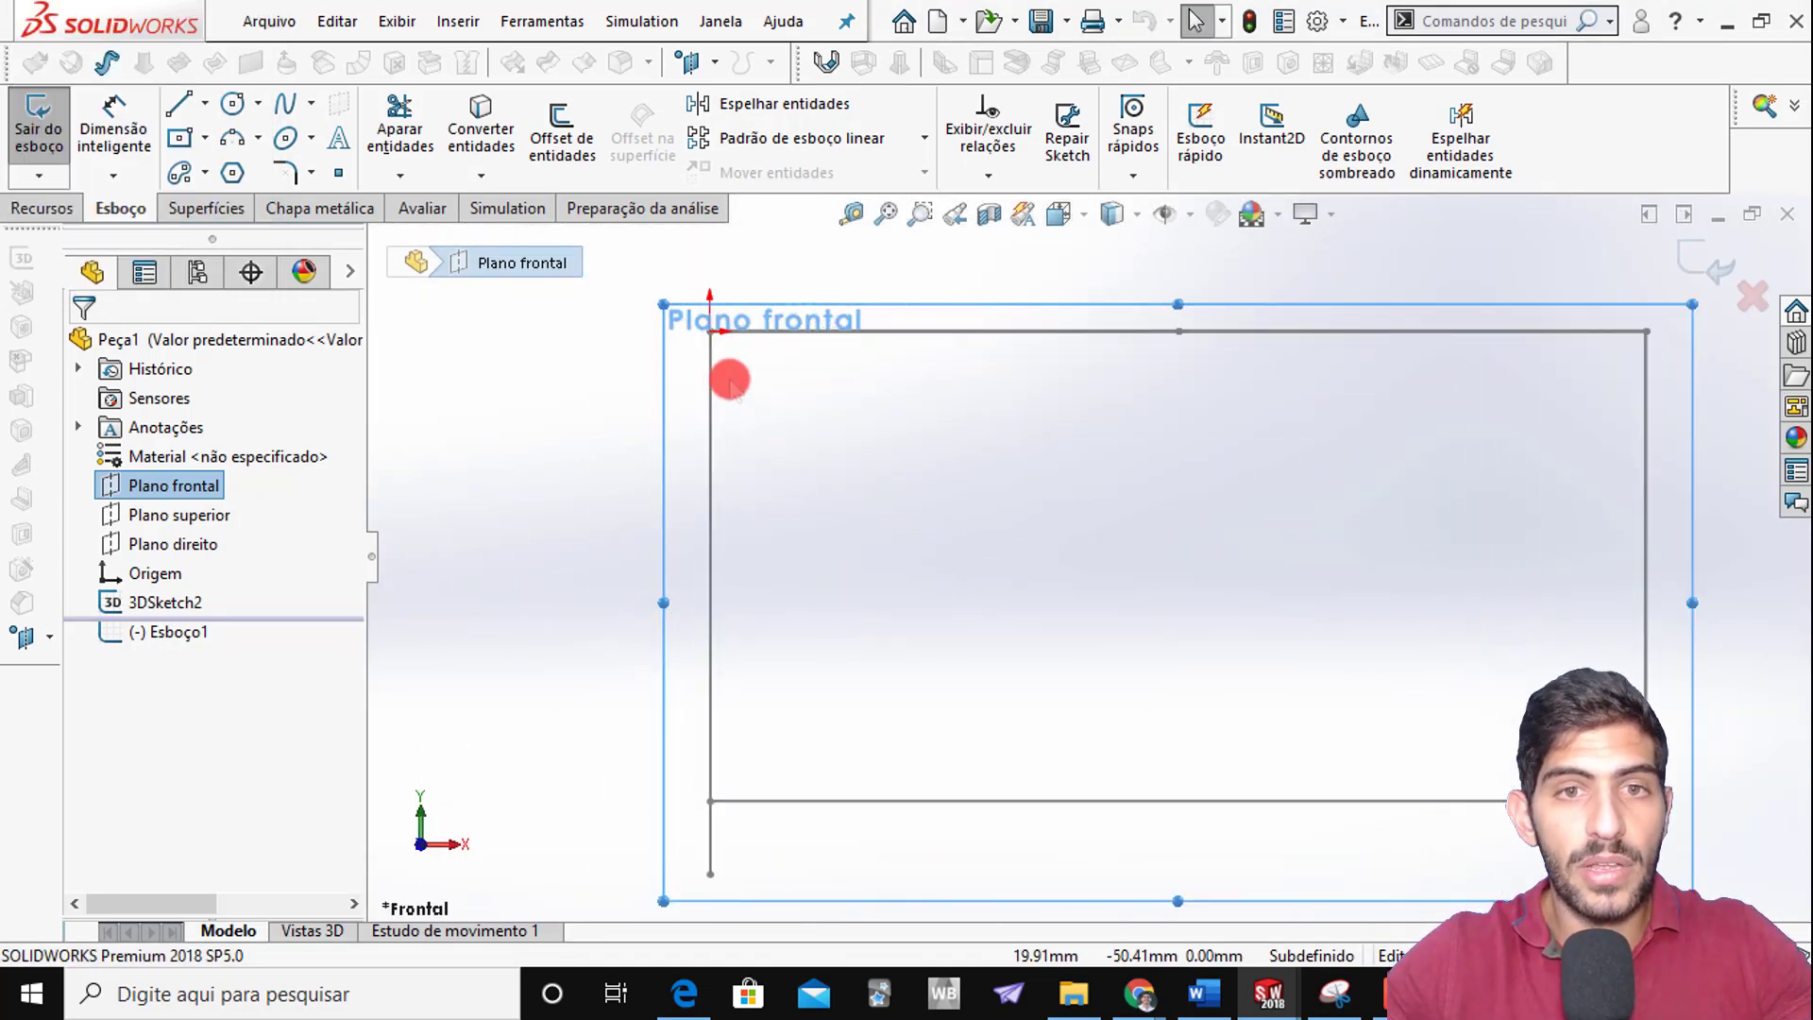
{"action": "scroll", "coordinate": [736, 382], "scroll_direction": "down", "scroll_amount": 2}
{"action": "scroll", "coordinate": [791, 388], "scroll_direction": "down", "scroll_amount": 1}
{"action": "scroll", "coordinate": [791, 388], "scroll_direction": "up", "scroll_amount": 2}
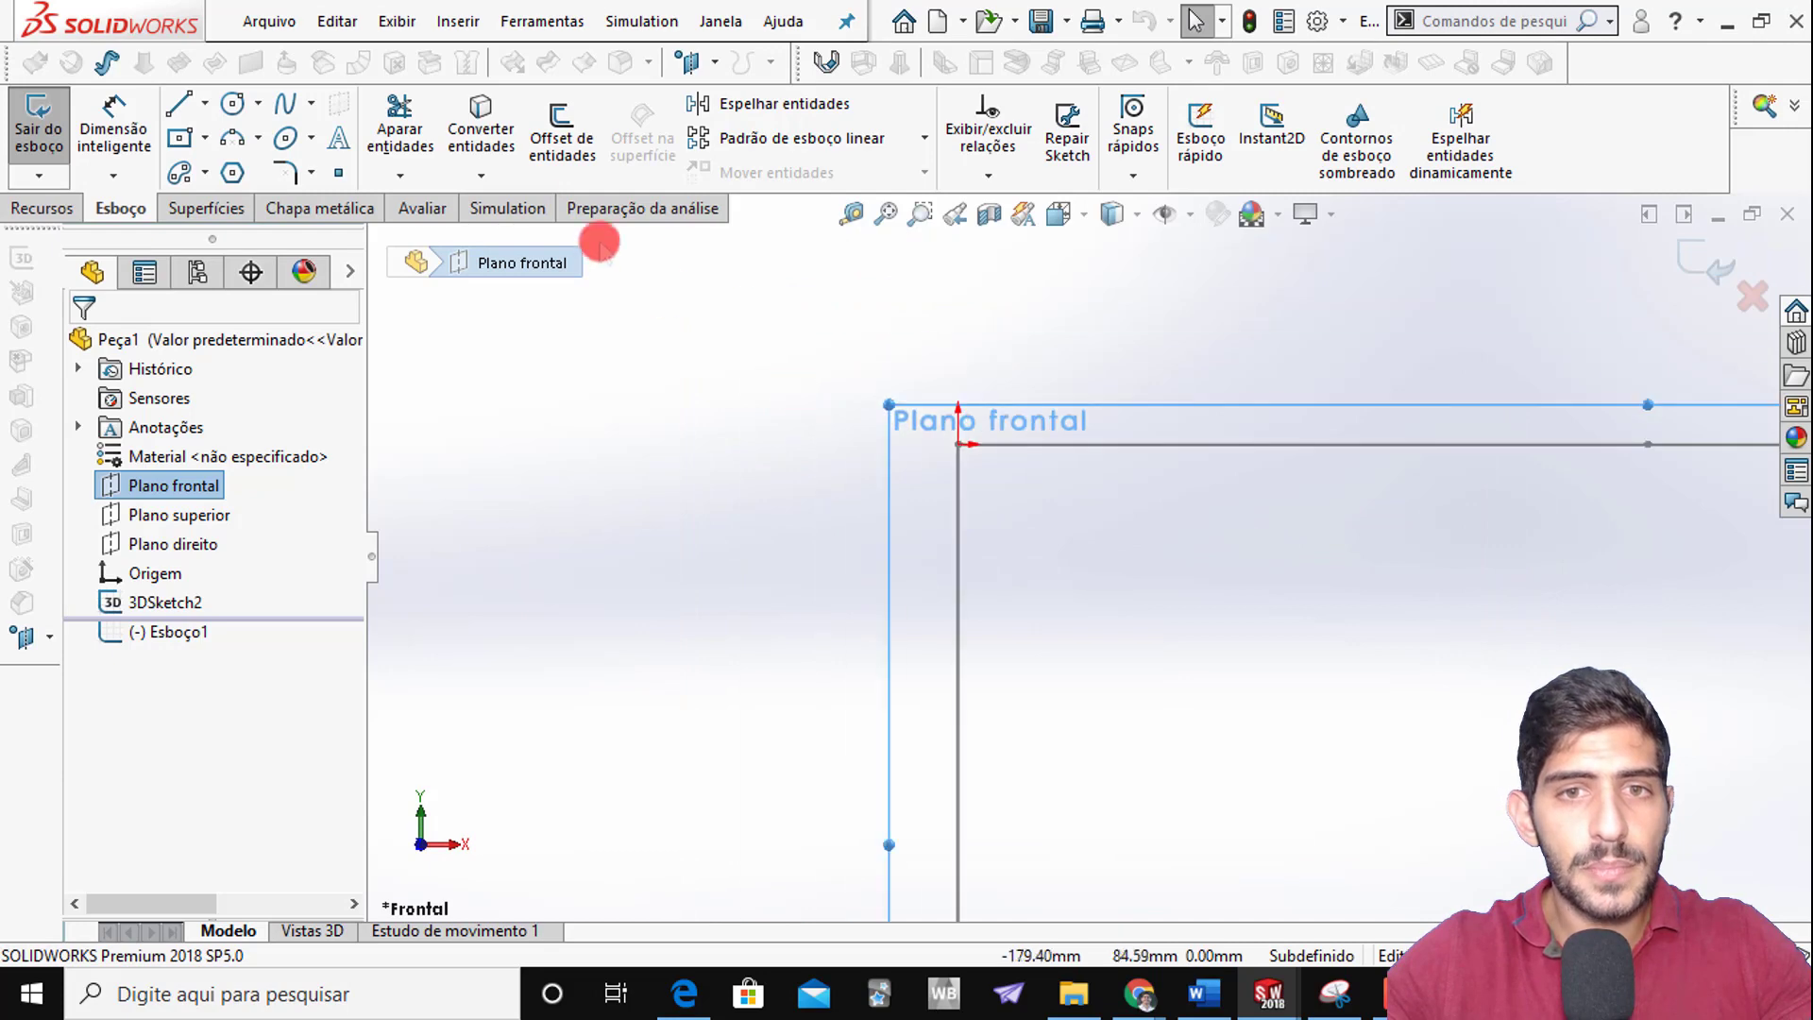
{"action": "left_click", "coordinate": [205, 138]}
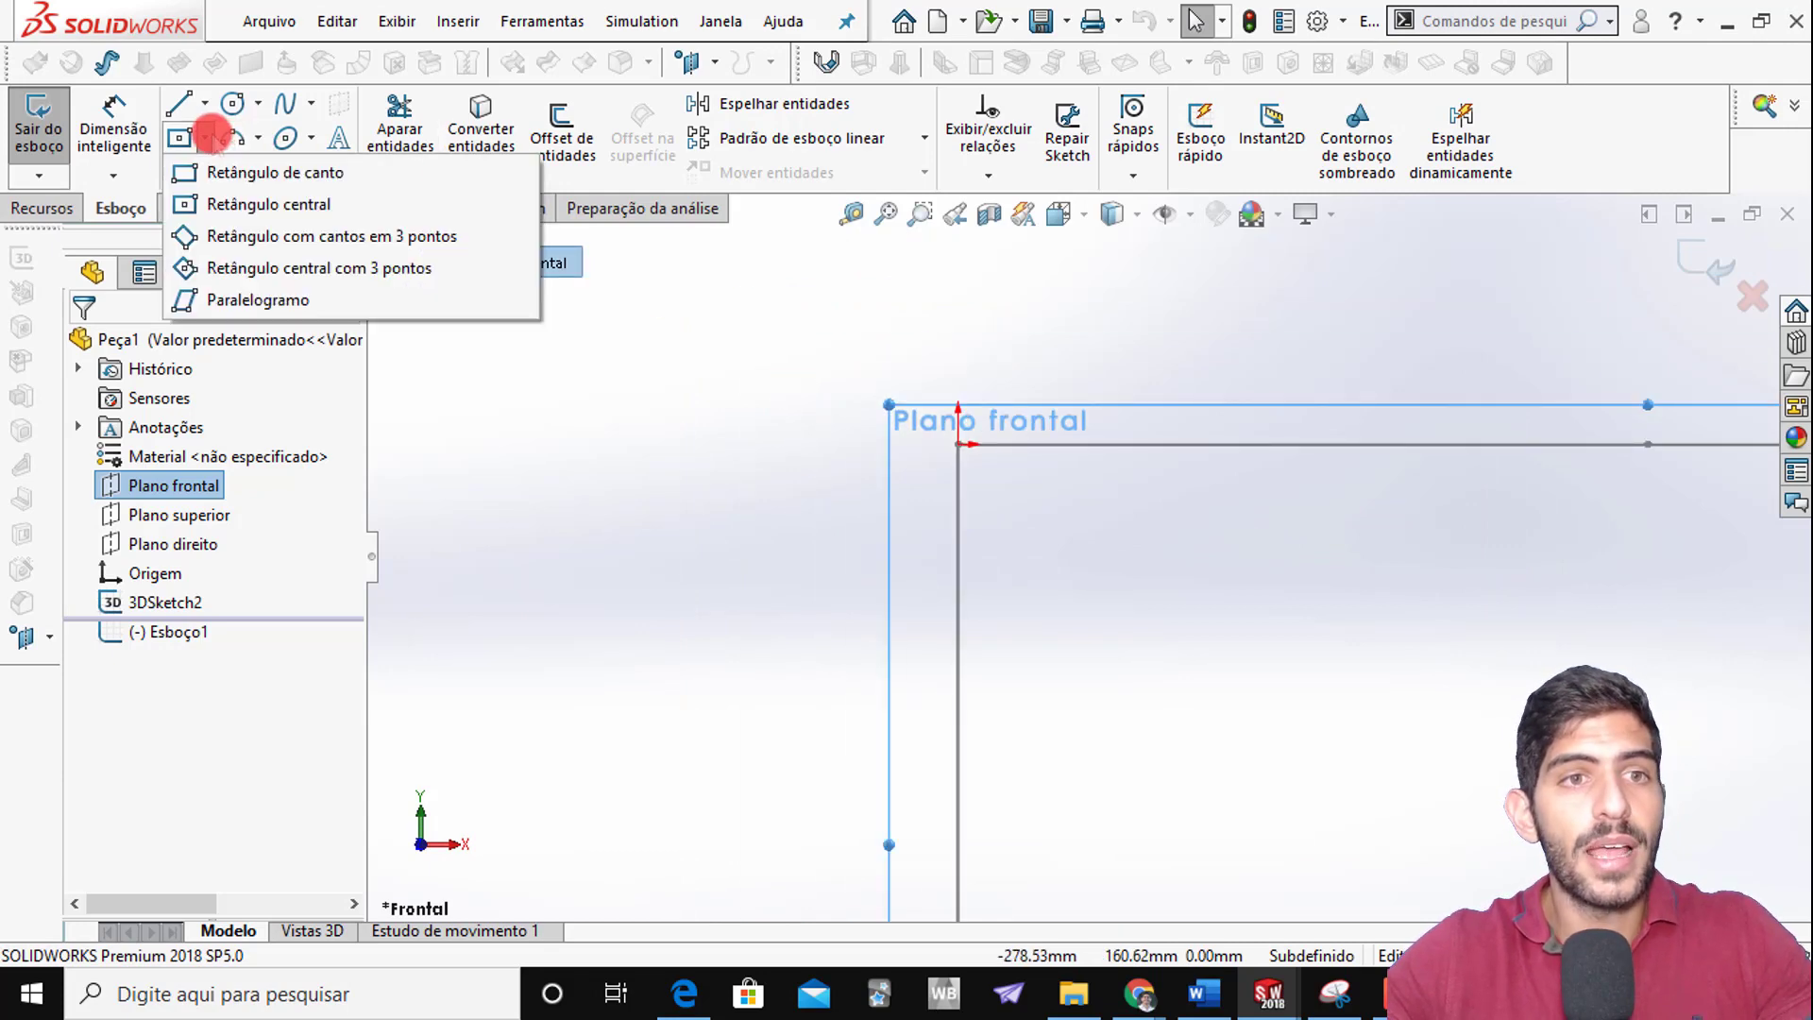
{"action": "left_click", "coordinate": [258, 137]}
Switch to the PDF drawing and circle the wall plate's 180 mm height dimension in red in the side view
{"action": "key", "text": "alt+Tab"}
{"action": "scroll", "coordinate": [519, 608], "scroll_direction": "down", "scroll_amount": 3}
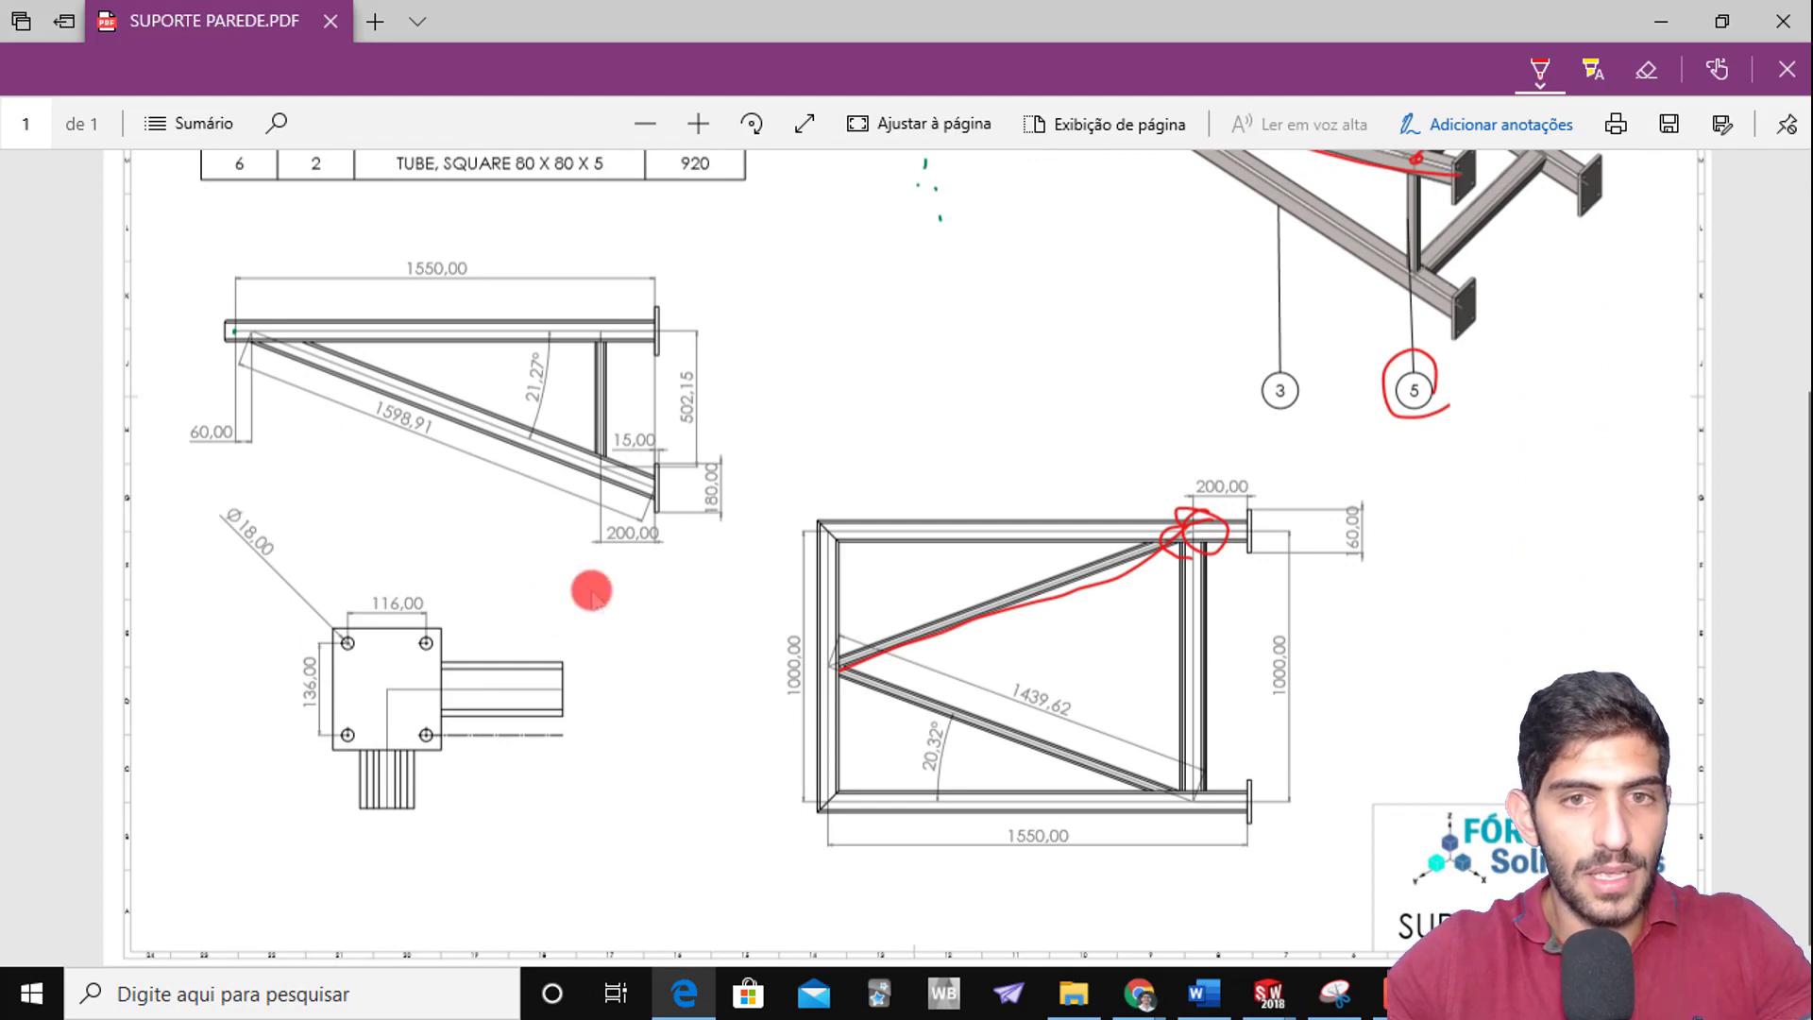
{"action": "scroll", "coordinate": [704, 510], "scroll_direction": "up", "scroll_amount": 5, "text": "ctrl"}
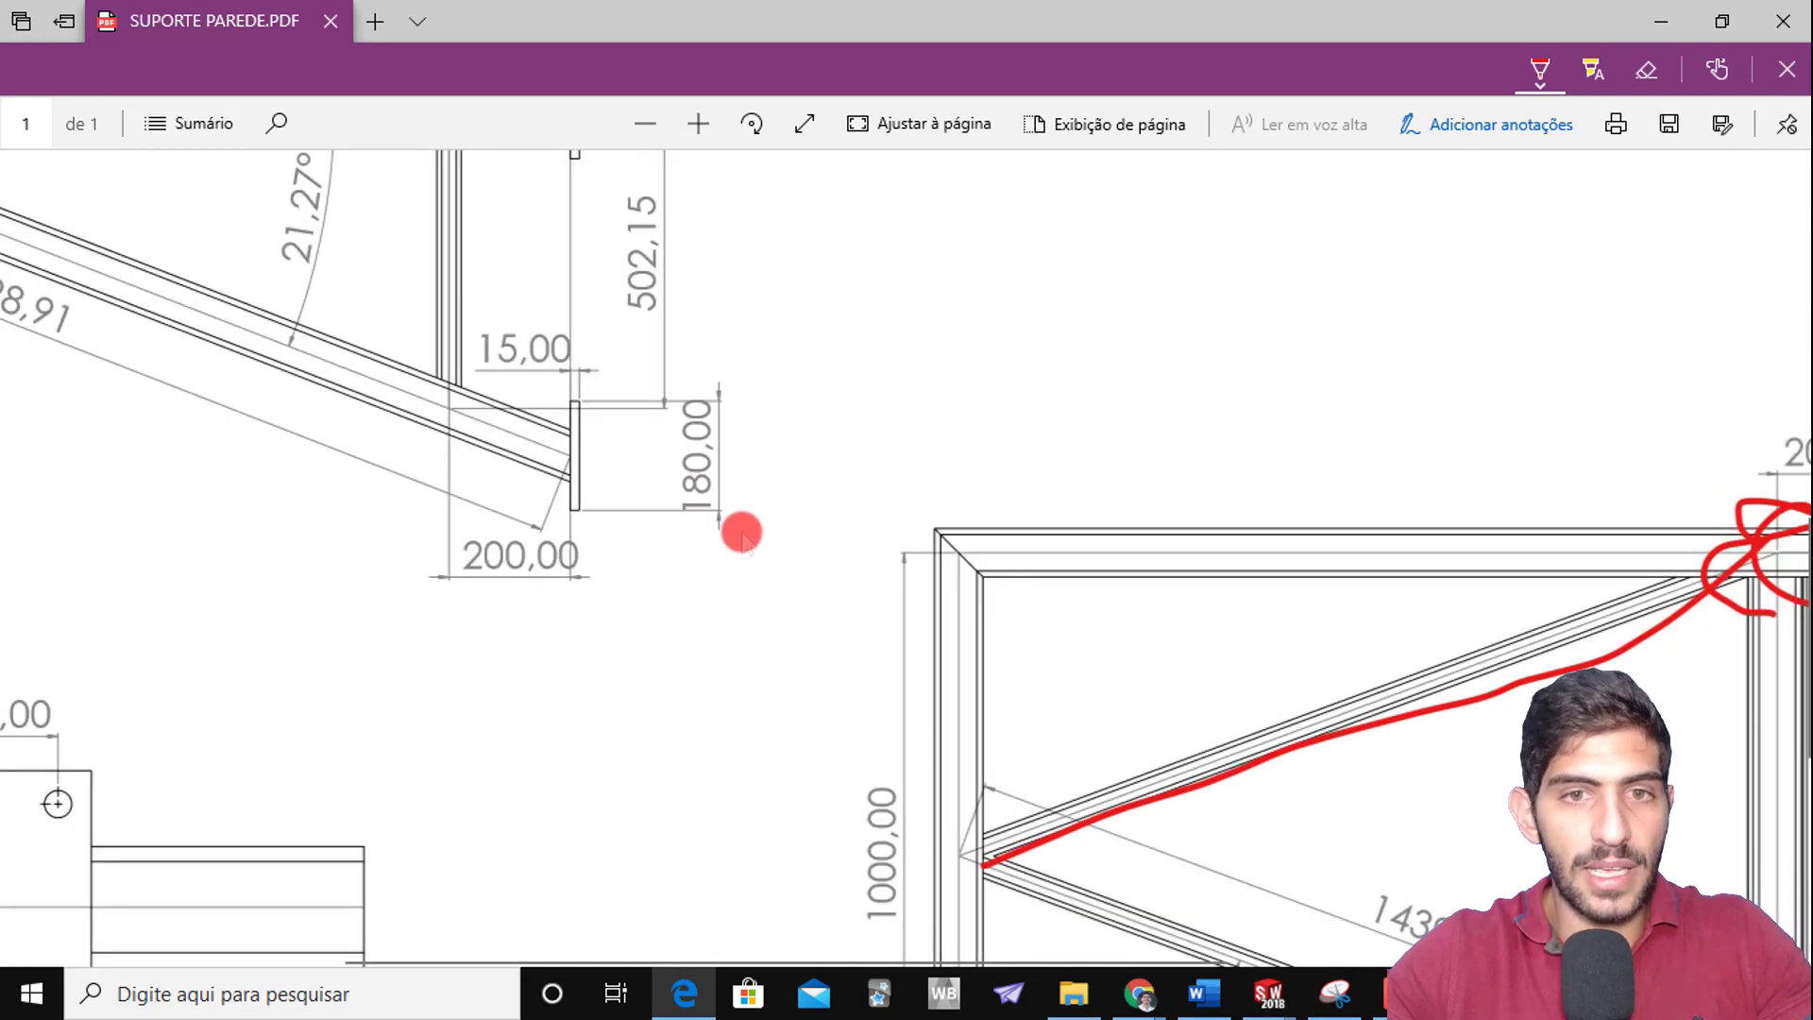
{"action": "mouse_move", "coordinate": [741, 526]}
{"action": "left_mouse_down"}
{"action": "mouse_move", "coordinate": [672, 524]}
{"action": "mouse_move", "coordinate": [756, 445]}
{"action": "mouse_move", "coordinate": [751, 519]}
{"action": "left_mouse_up"}
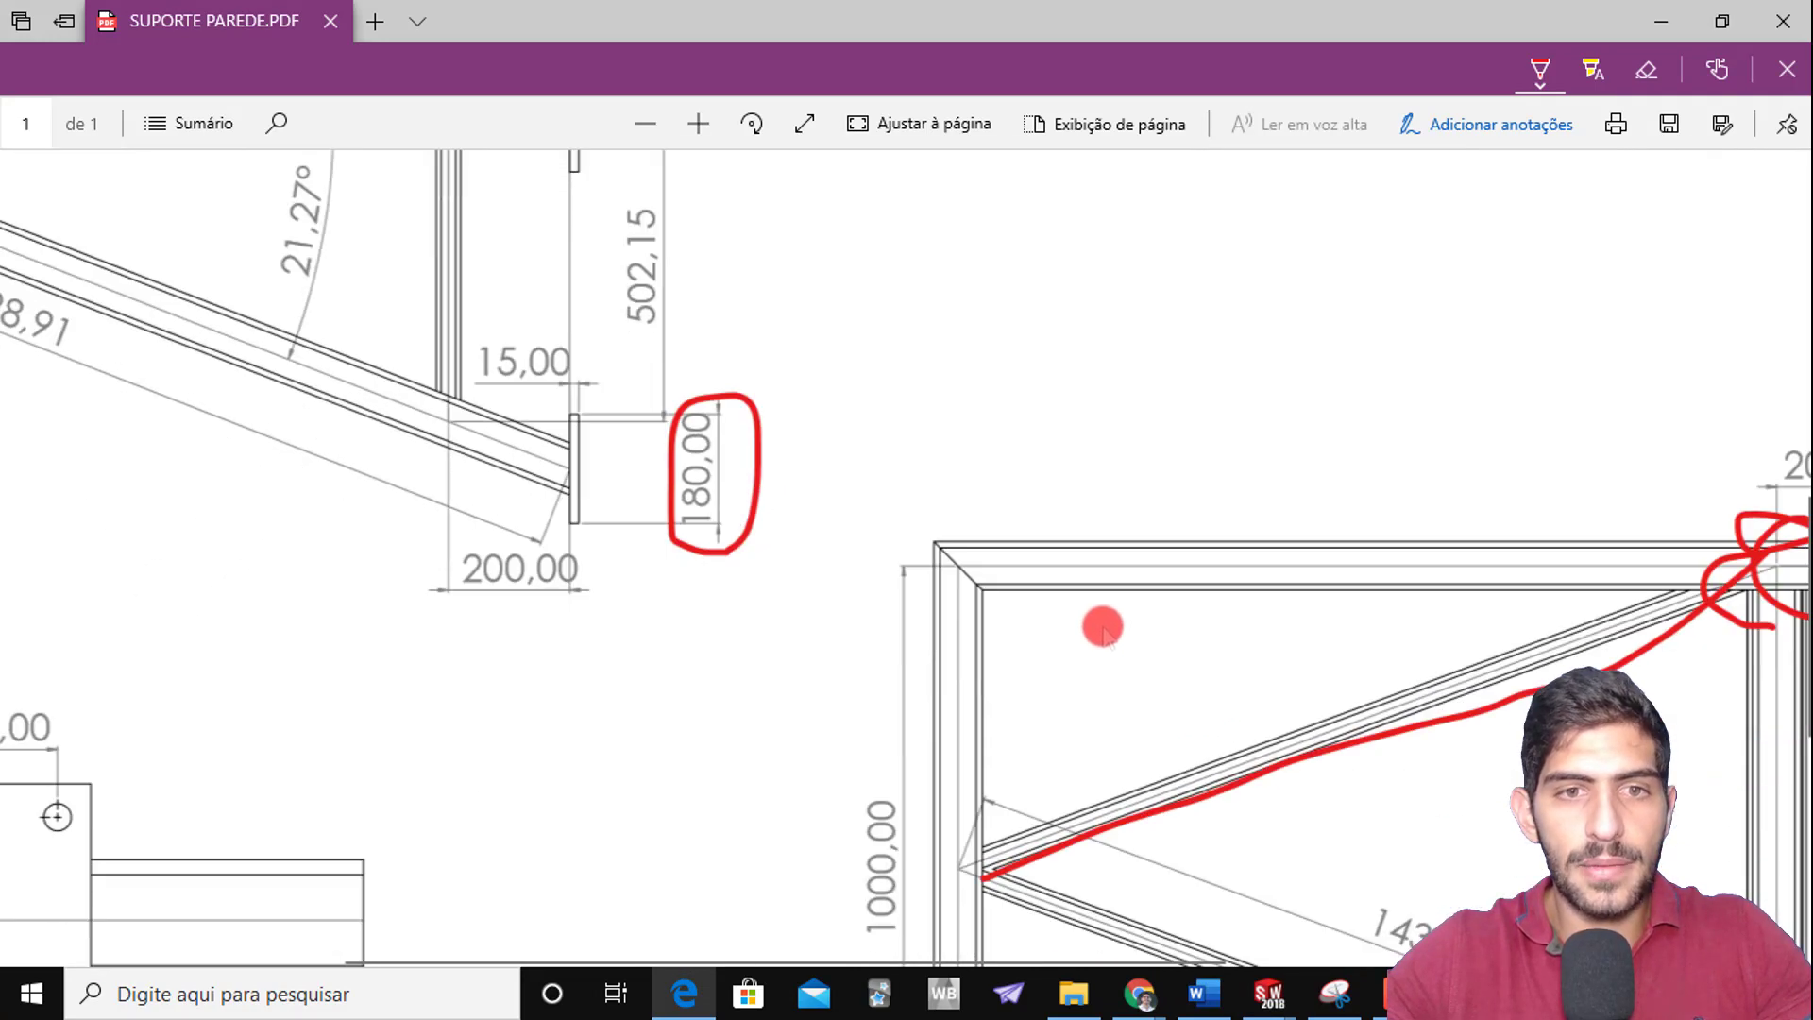
Mark the wall plate's 160 mm width dimension and its outer edge in red in the top view
{"action": "scroll", "coordinate": [963, 916], "scroll_direction": "down", "scroll_amount": 2}
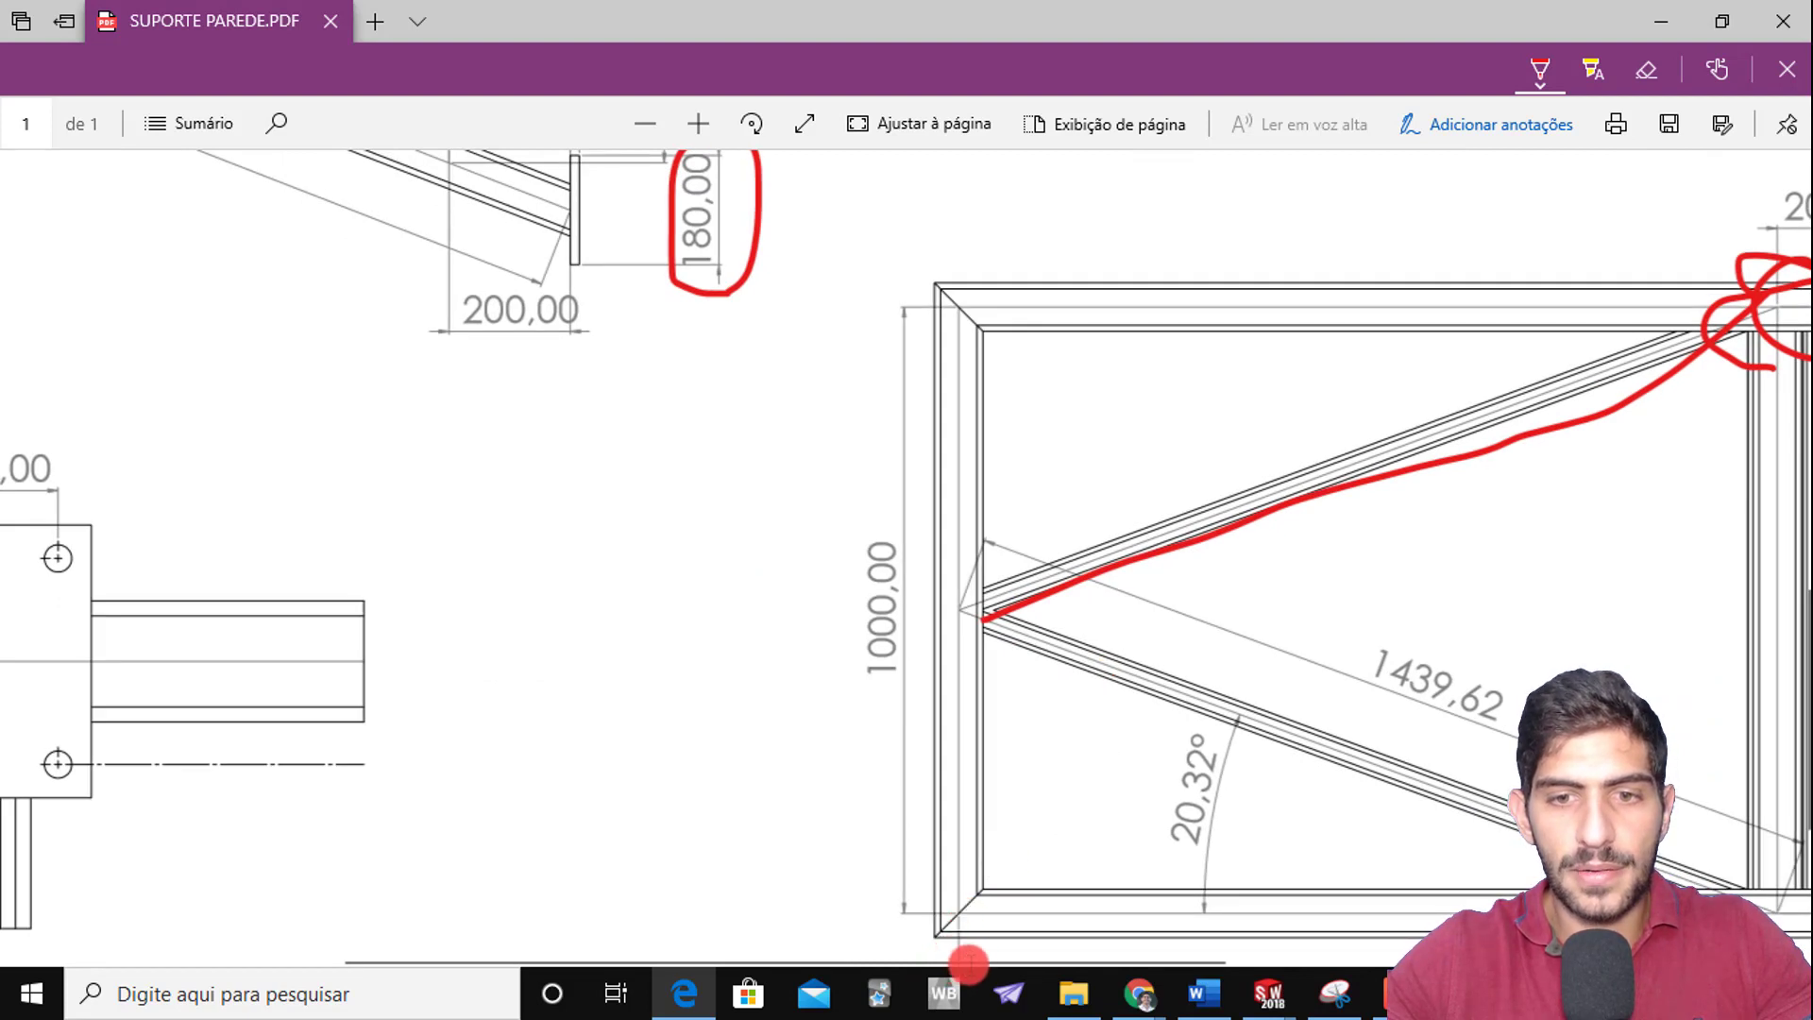
{"action": "left_click_drag", "start_coordinate": [1003, 951], "coordinate": [1245, 927]}
{"action": "mouse_move", "coordinate": [1679, 388]}
{"action": "left_mouse_down"}
{"action": "mouse_move", "coordinate": [1639, 288]}
{"action": "mouse_move", "coordinate": [1794, 352]}
{"action": "left_mouse_up"}
{"action": "scroll", "coordinate": [1626, 480], "scroll_direction": "up", "scroll_amount": 1}
{"action": "scroll", "coordinate": [1626, 480], "scroll_direction": "up", "scroll_amount": 2}
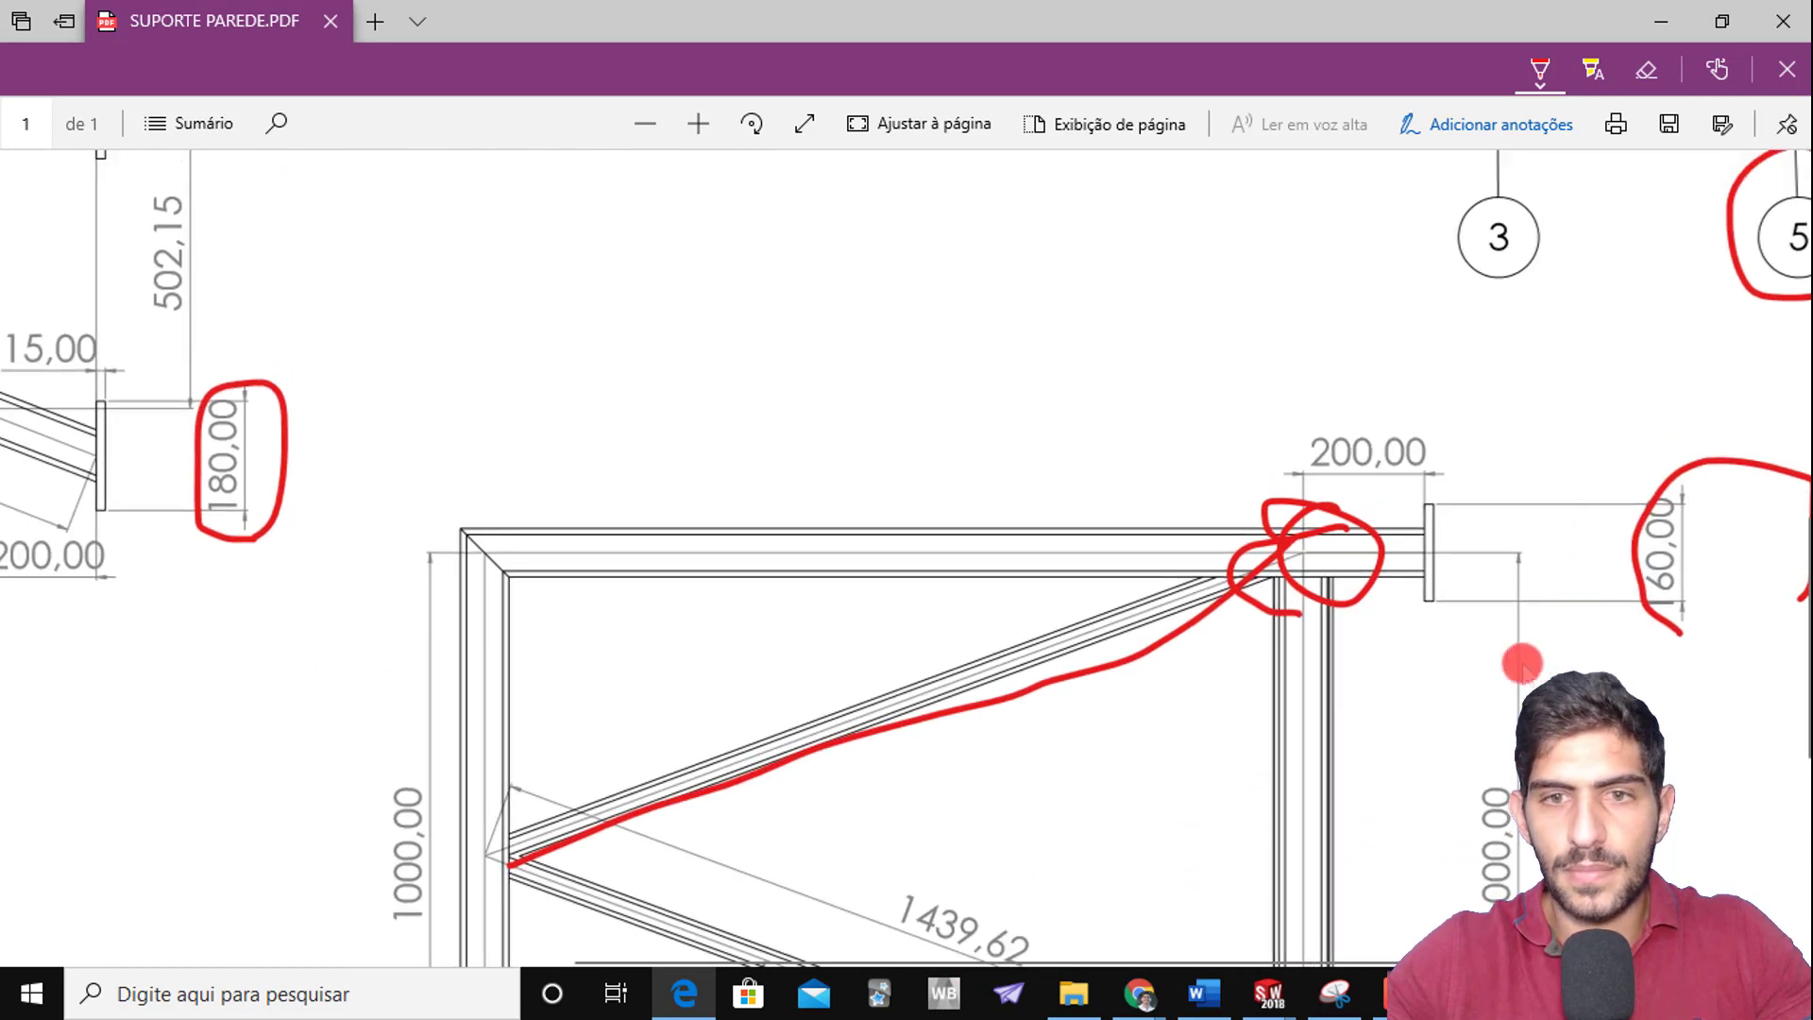
{"action": "scroll", "coordinate": [1521, 661], "scroll_direction": "down", "scroll_amount": 4}
{"action": "scroll", "coordinate": [1522, 660], "scroll_direction": "up", "scroll_amount": 4}
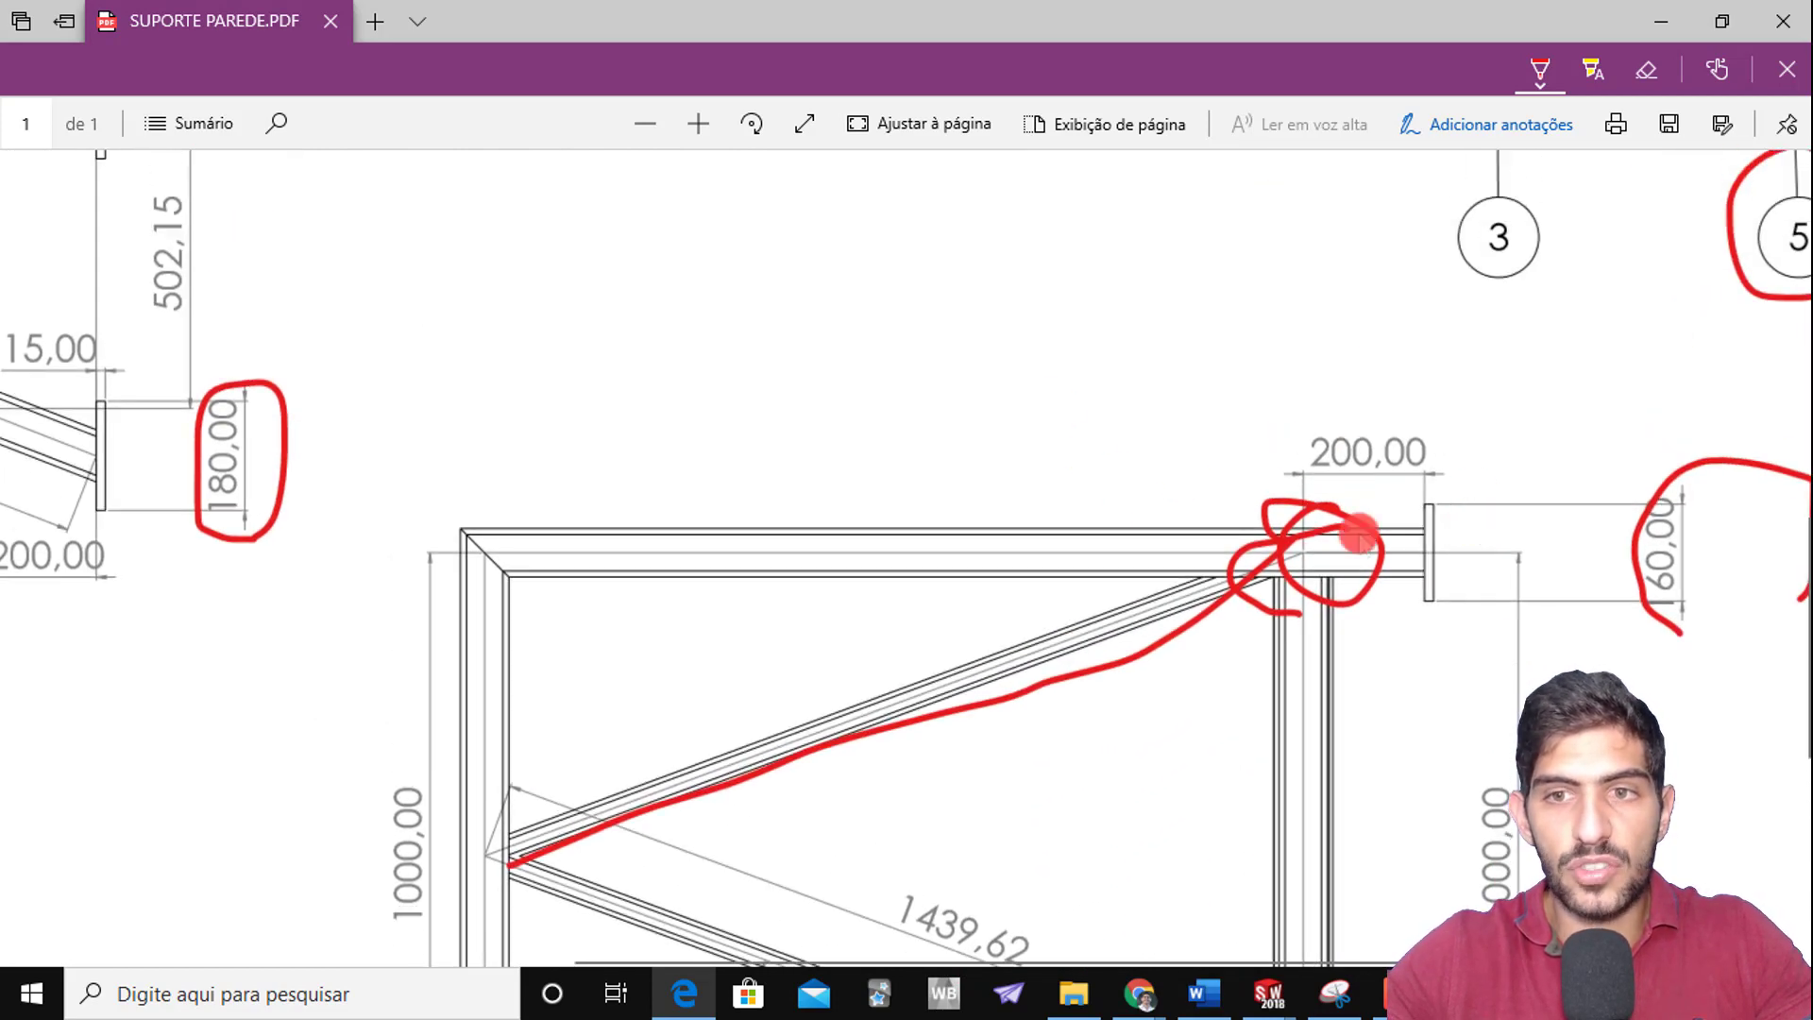
{"action": "left_click_drag", "start_coordinate": [1438, 484], "coordinate": [1489, 616]}
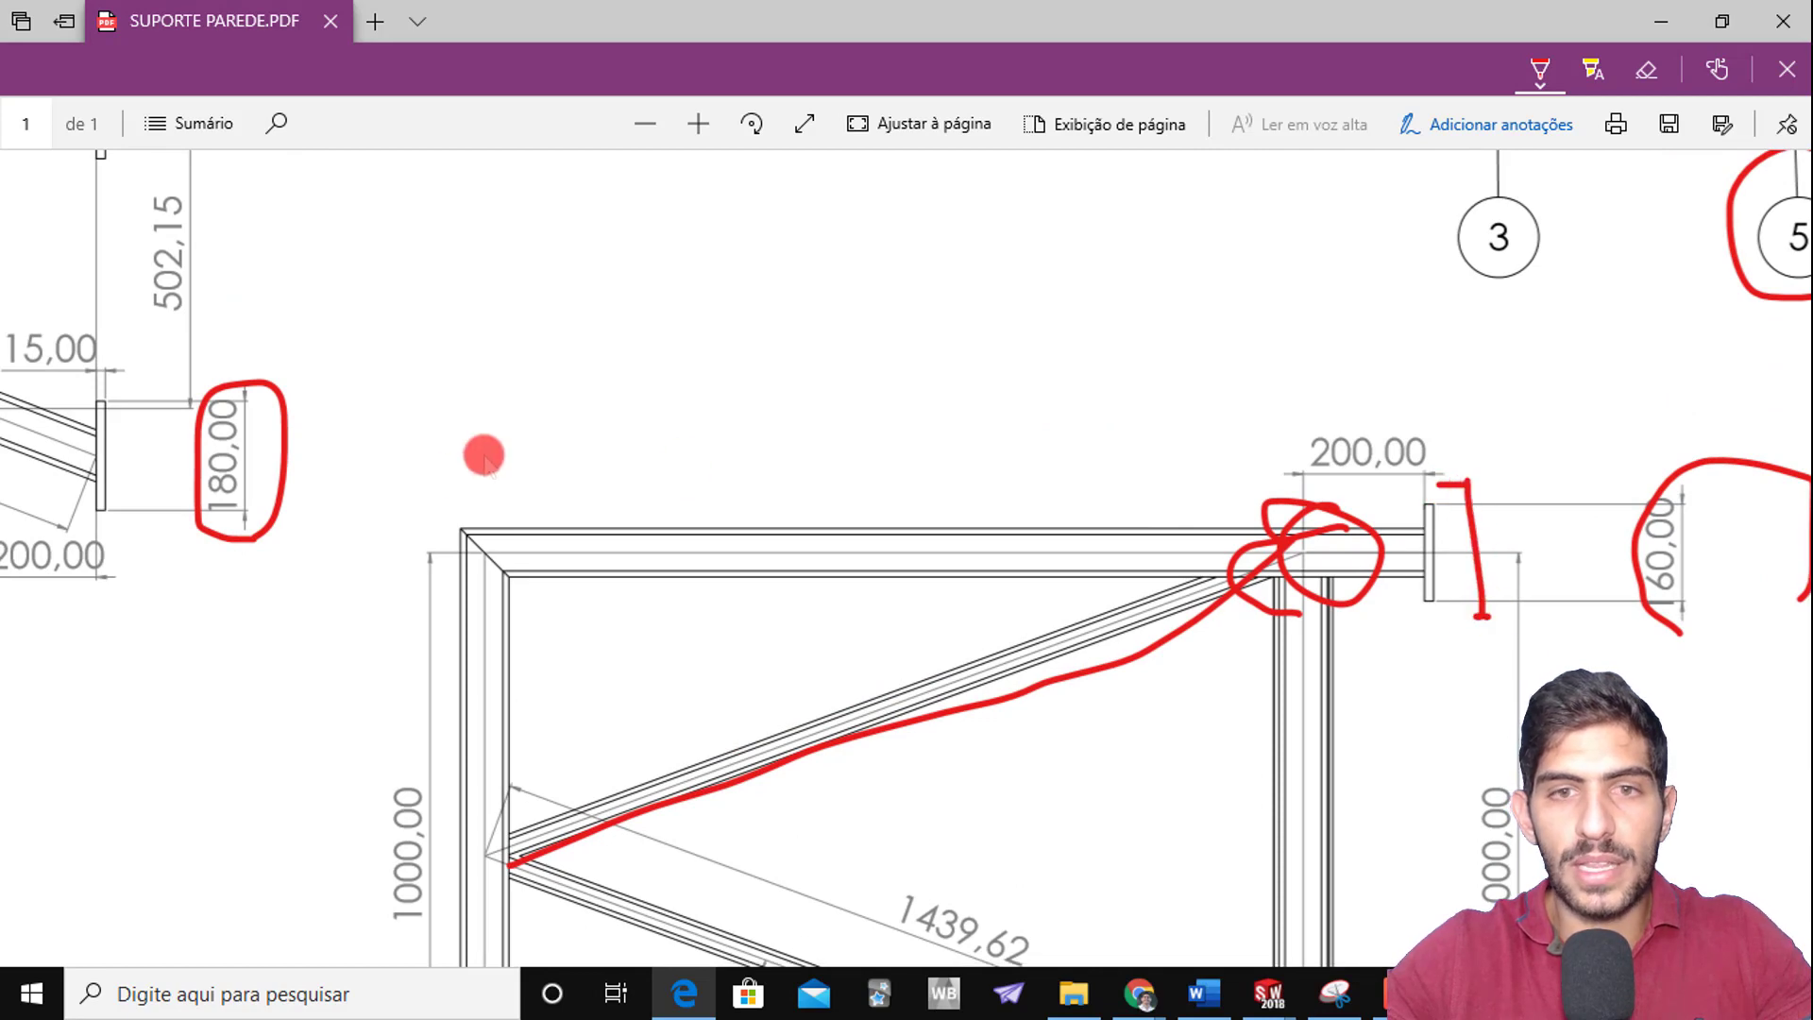
Switch back to SolidWorks and sketch a center rectangle about 101 by 91 mm centered on the origin
{"action": "key", "text": "alt+Tab"}
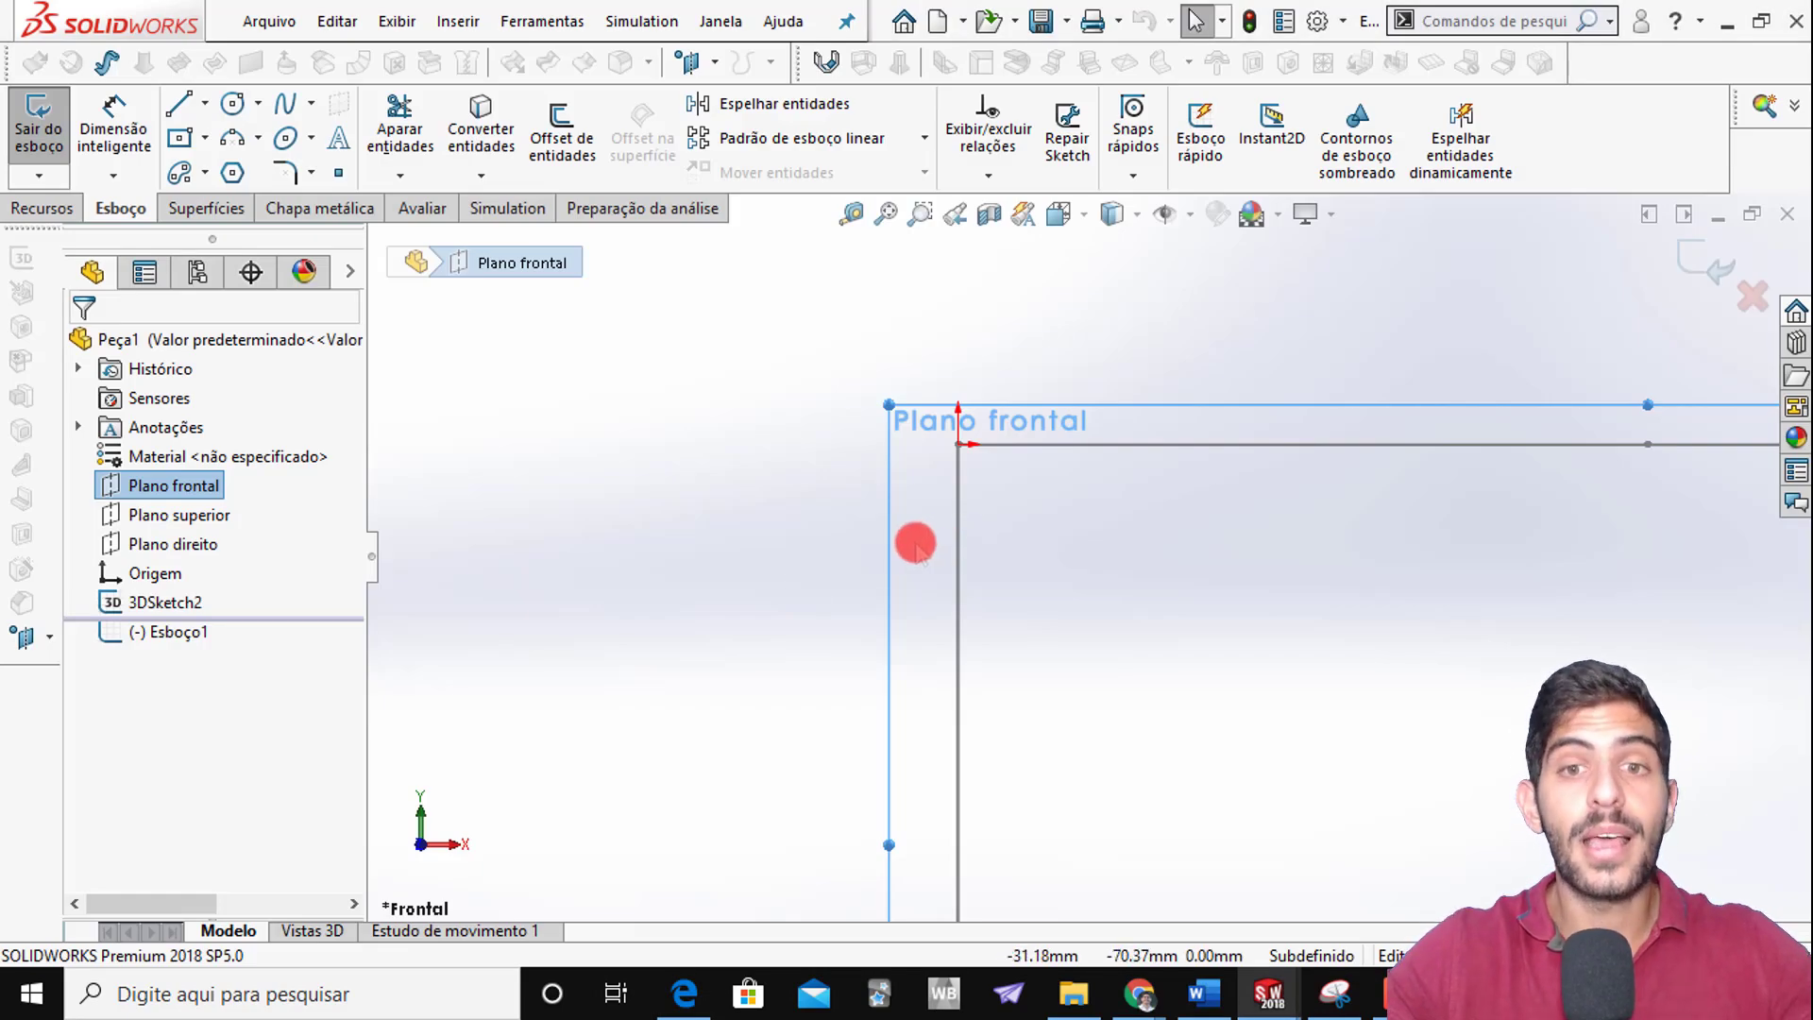
{"action": "key", "text": "s"}
{"action": "left_click", "coordinate": [970, 664]}
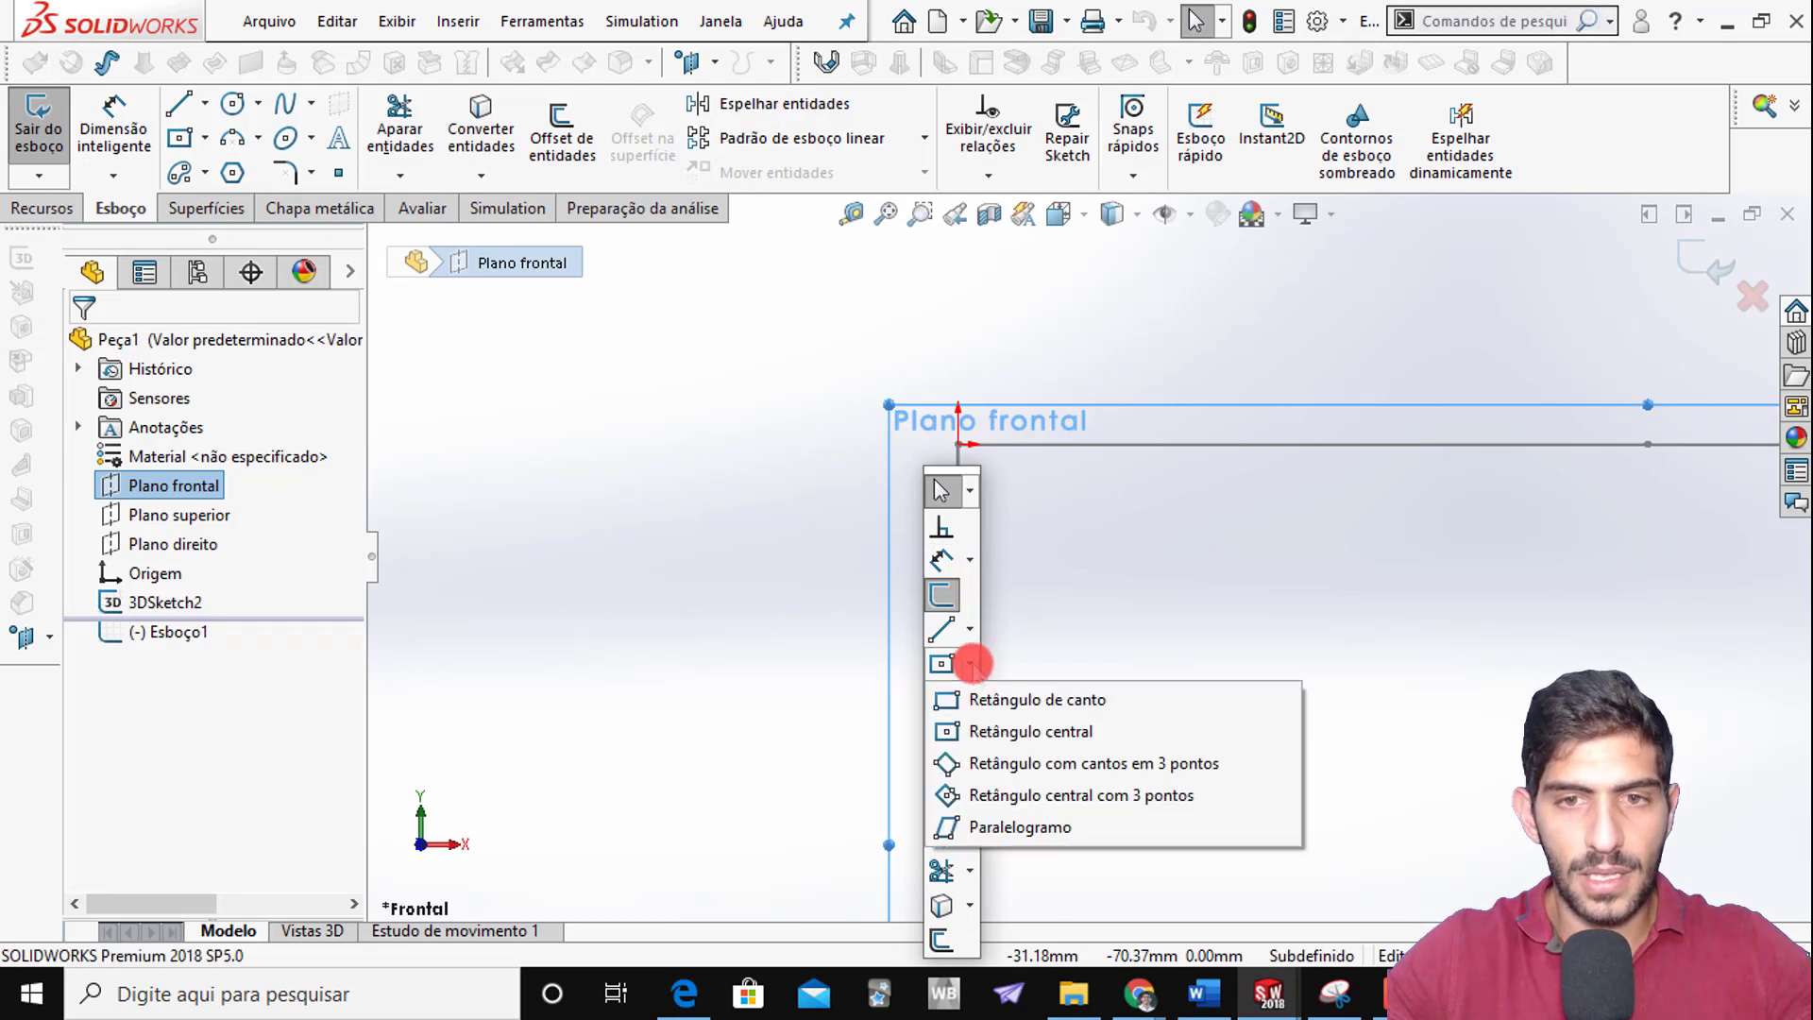
{"action": "left_click", "coordinate": [991, 729]}
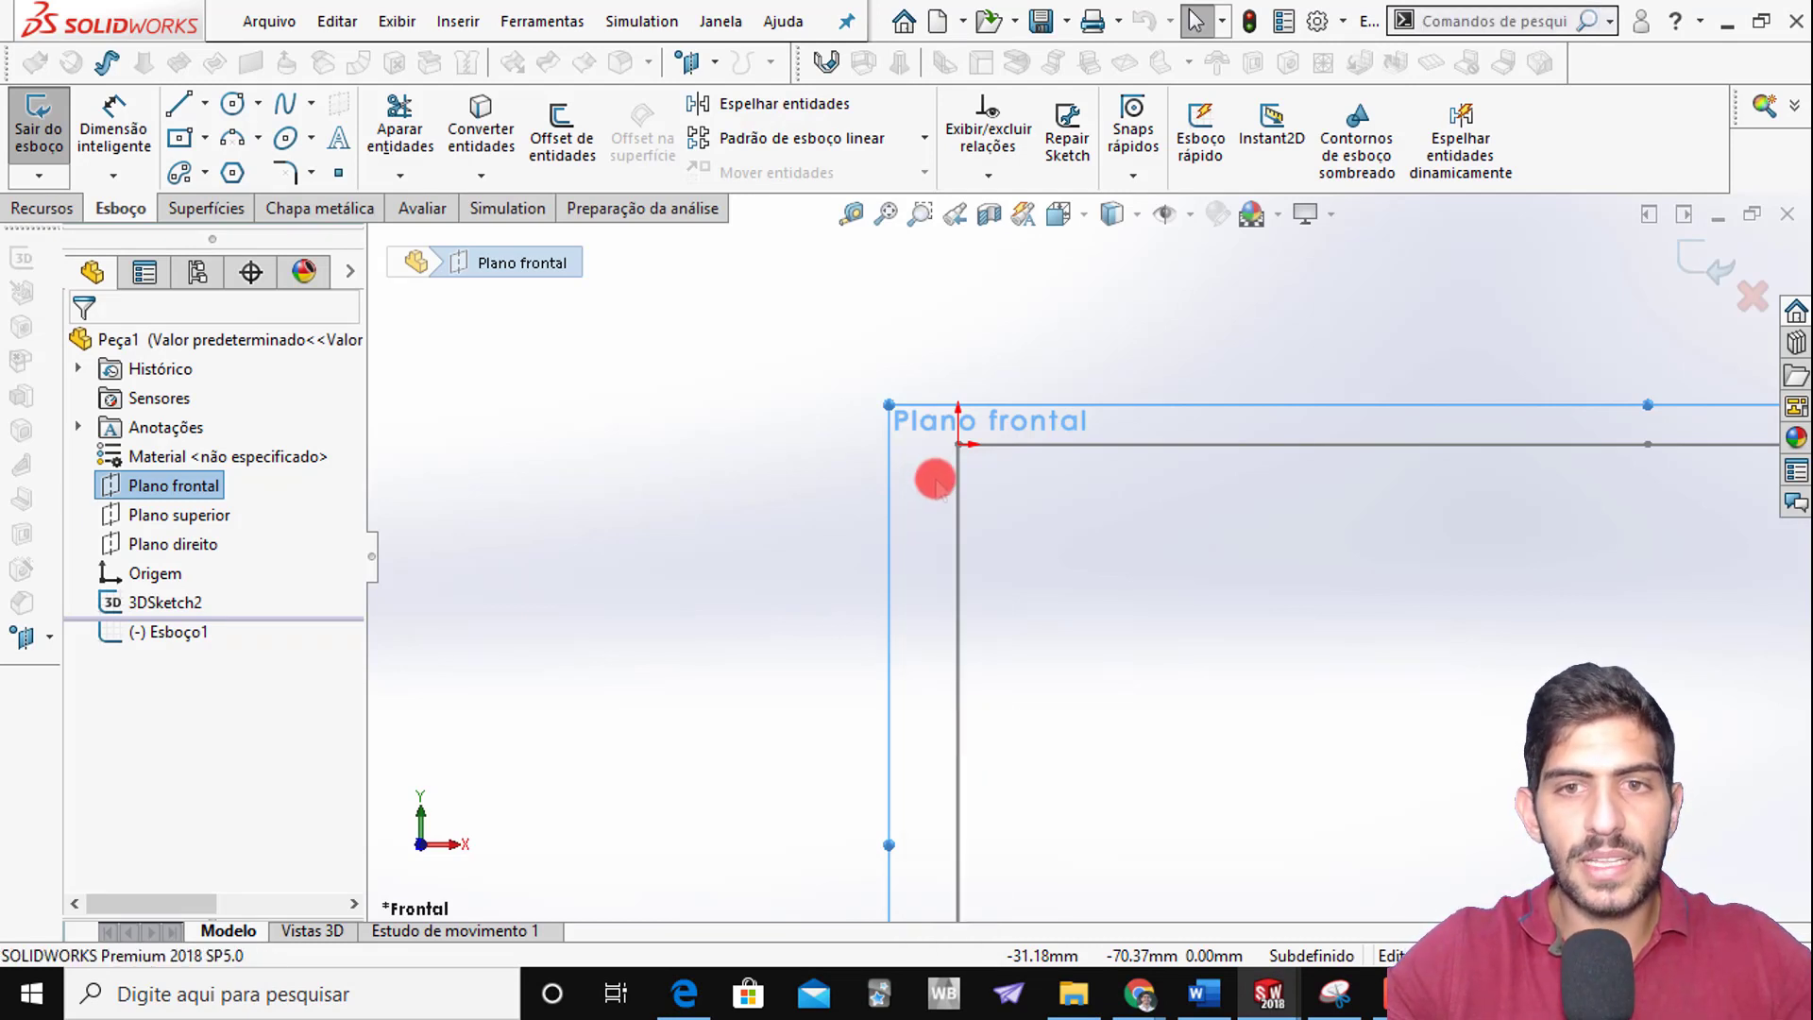
{"action": "left_click", "coordinate": [959, 444]}
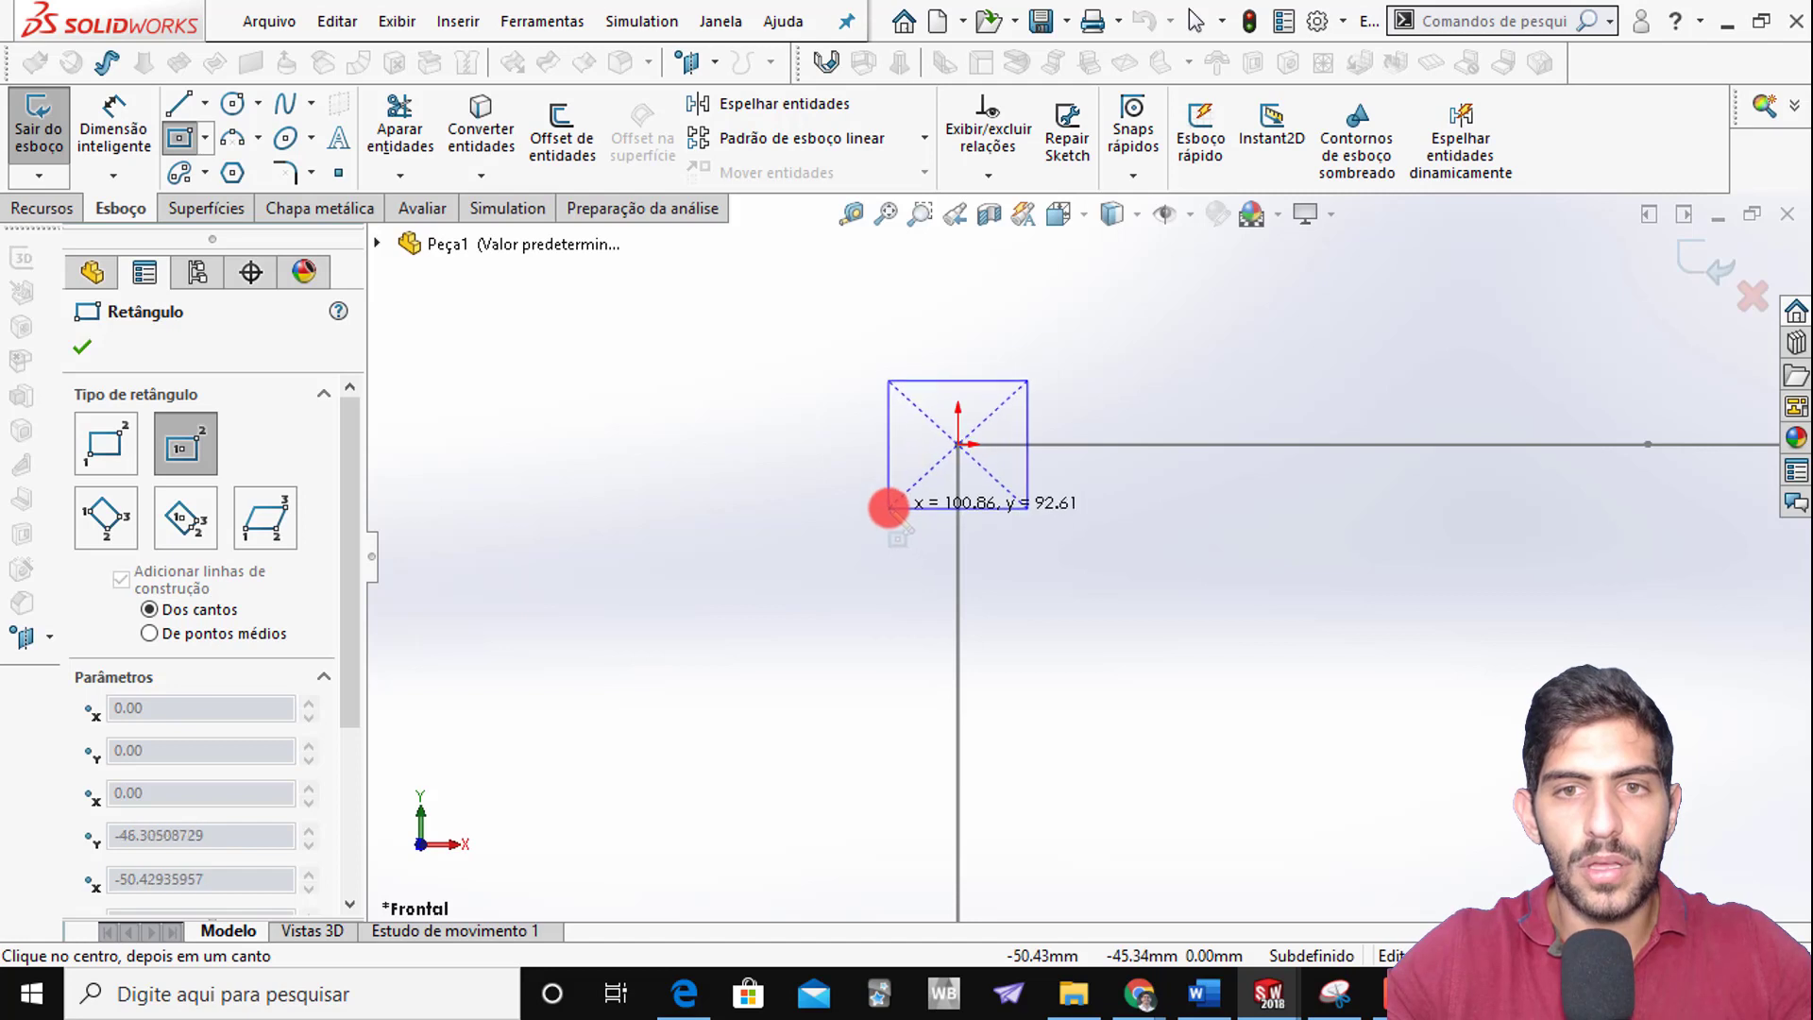
{"action": "left_click", "coordinate": [887, 508]}
{"action": "key", "text": "Escape"}
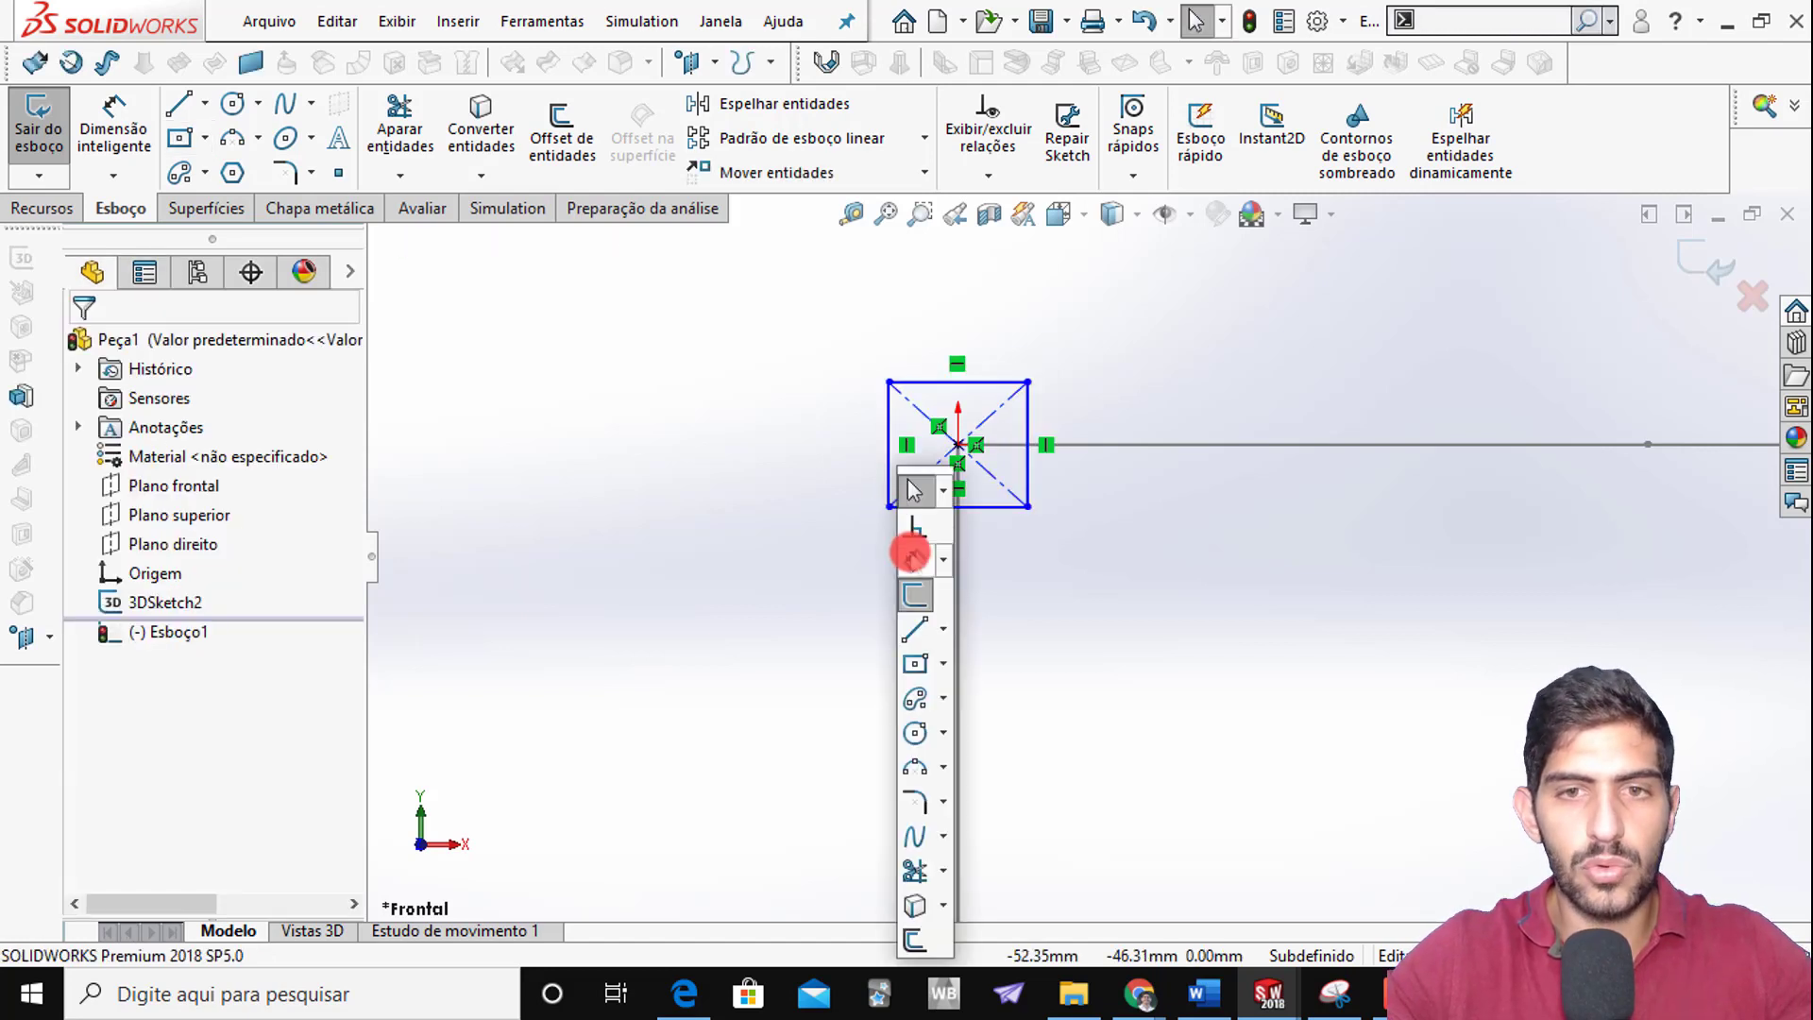
Dimension the rectangle 180 mm high and 160 mm wide
{"action": "left_click", "coordinate": [911, 557]}
{"action": "left_click", "coordinate": [876, 456]}
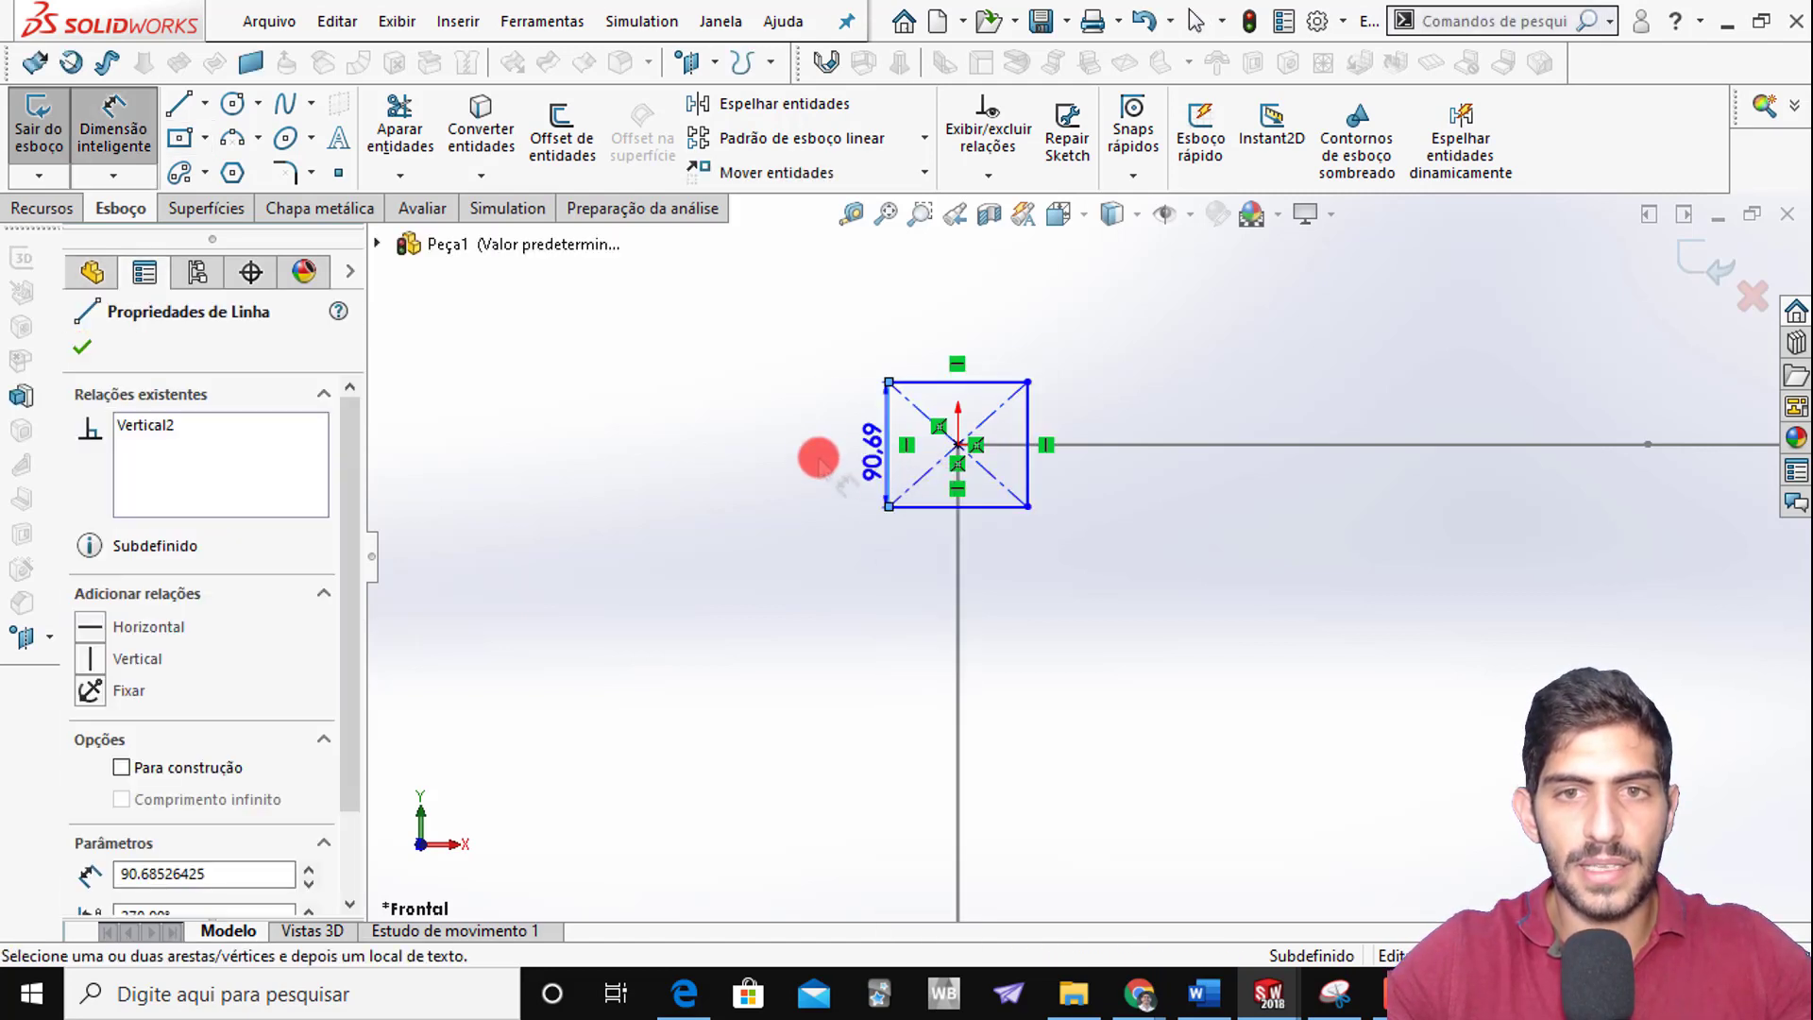
{"action": "left_click", "coordinate": [818, 458]}
{"action": "type", "text": "180"}
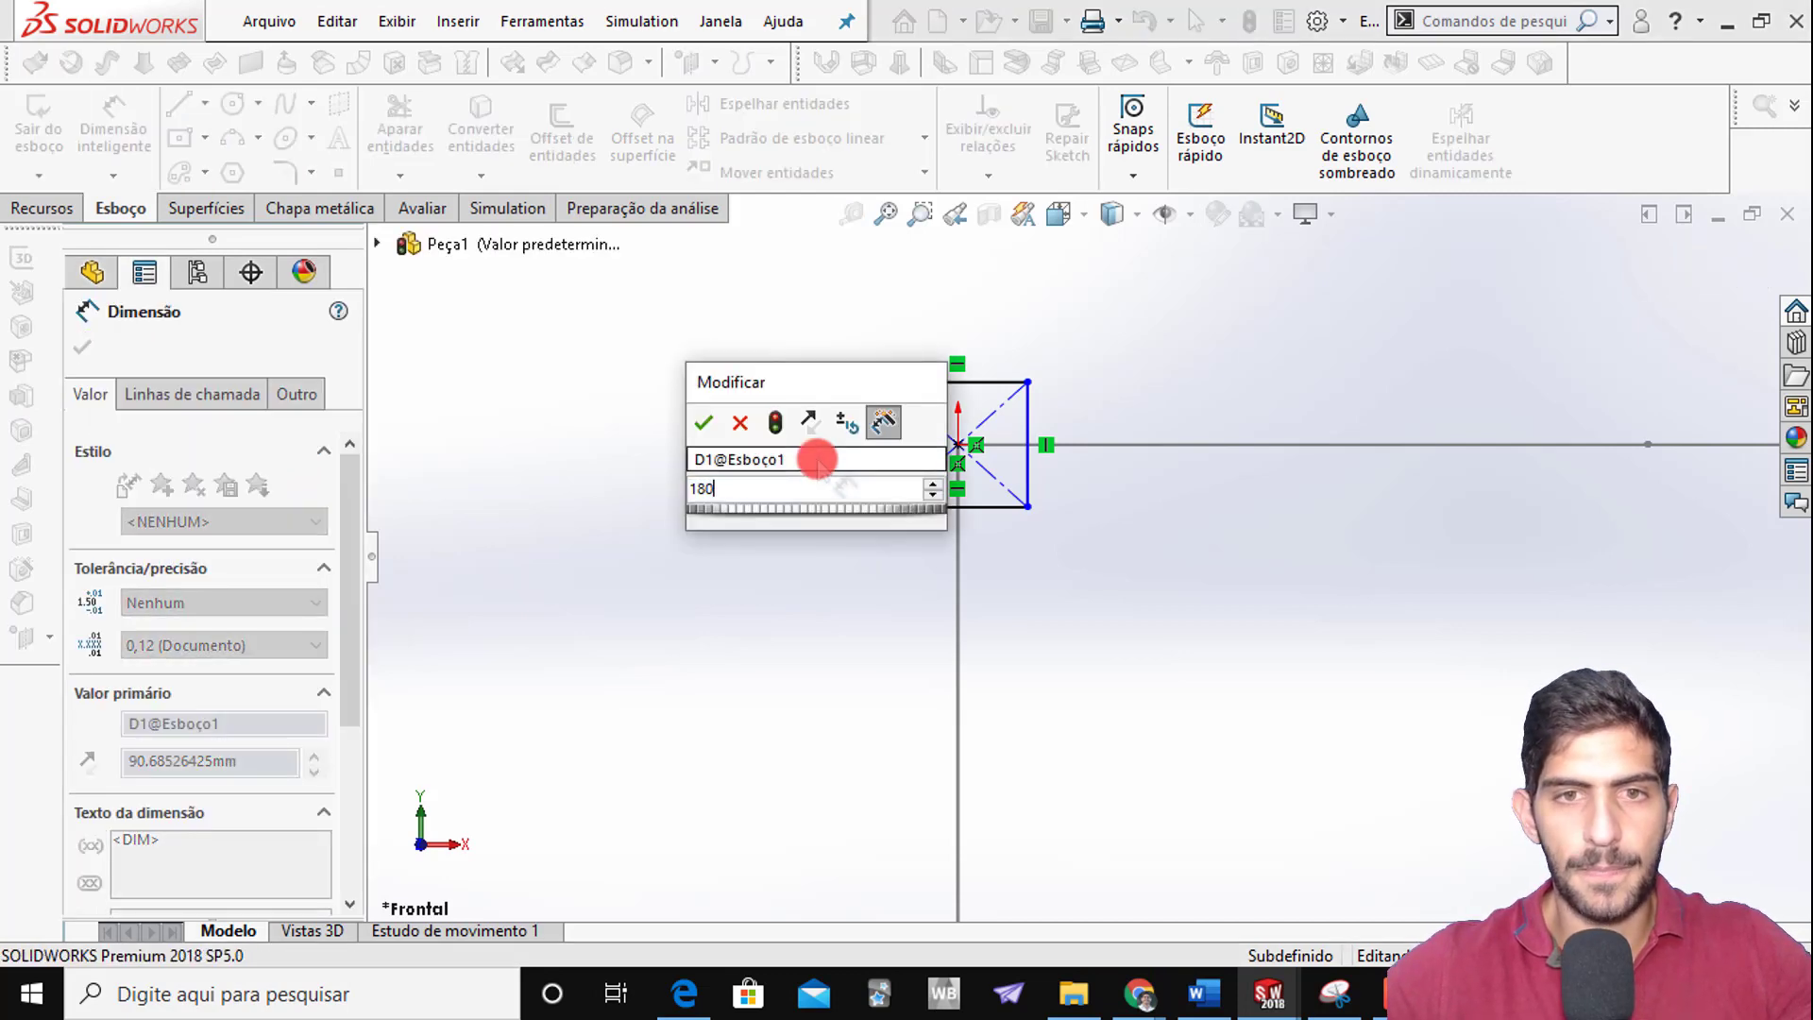
{"action": "key", "text": "Return"}
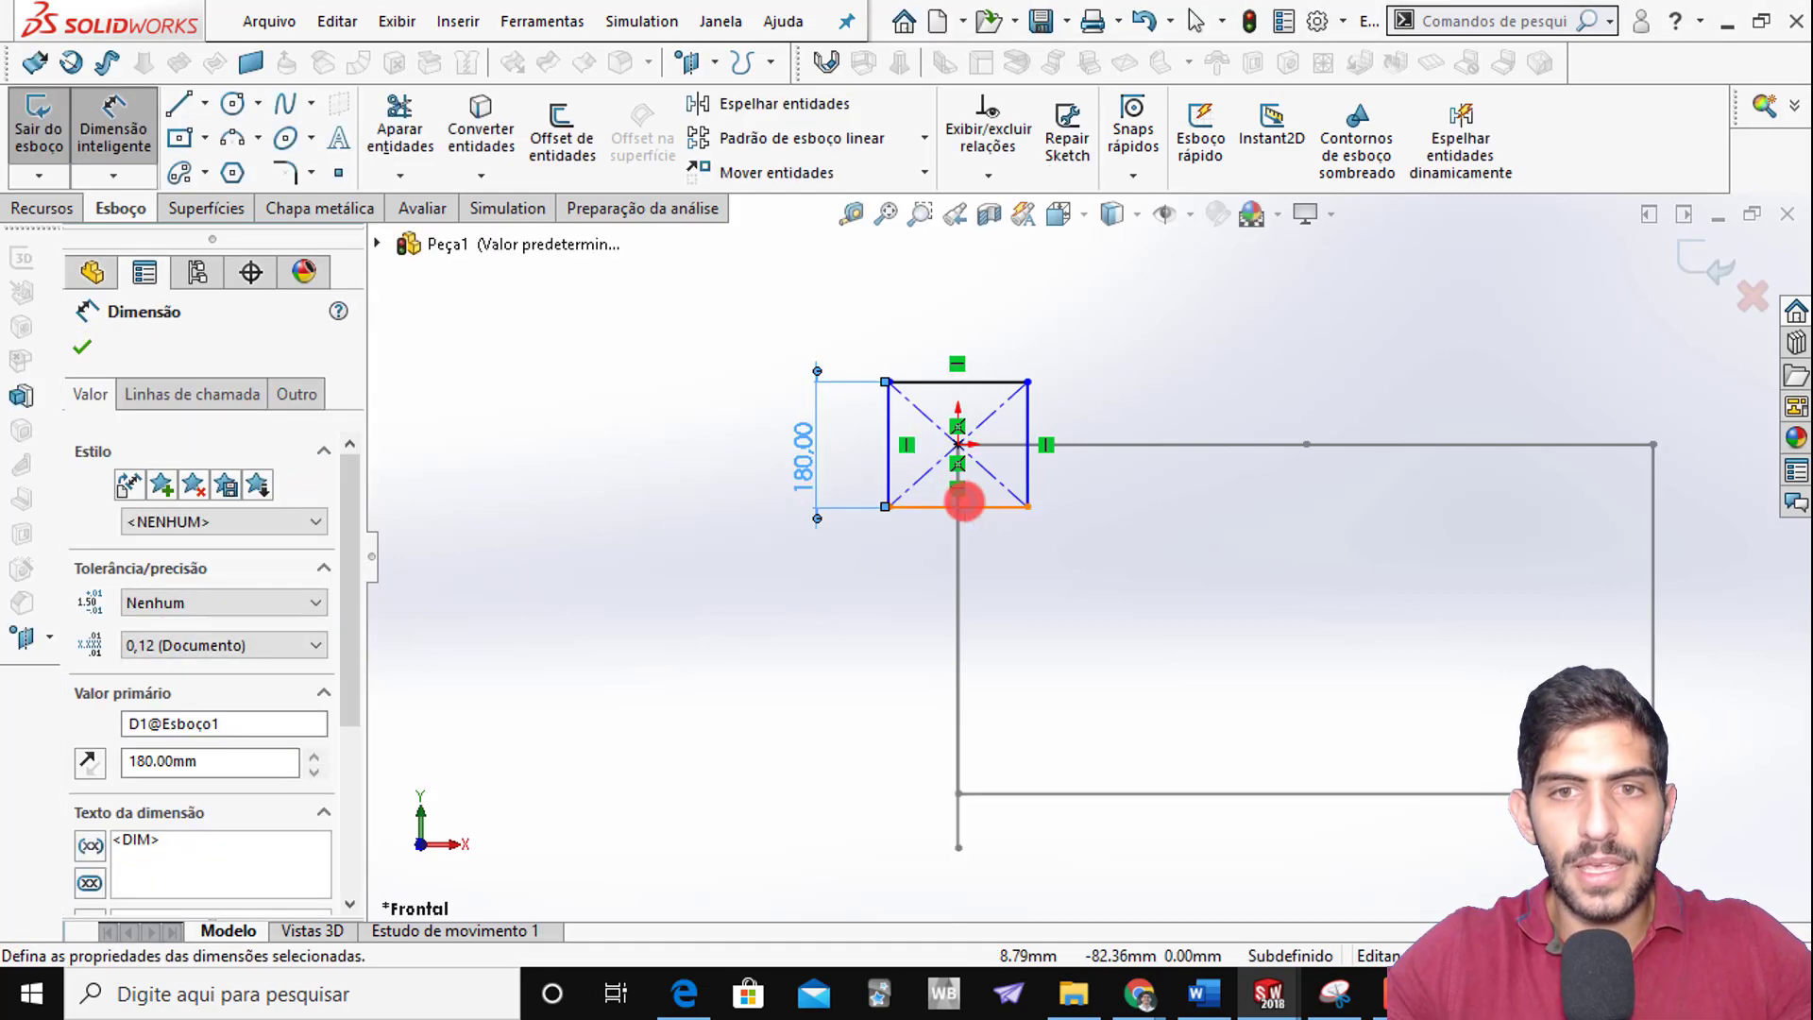
{"action": "left_click", "coordinate": [964, 505]}
{"action": "left_click", "coordinate": [987, 555]}
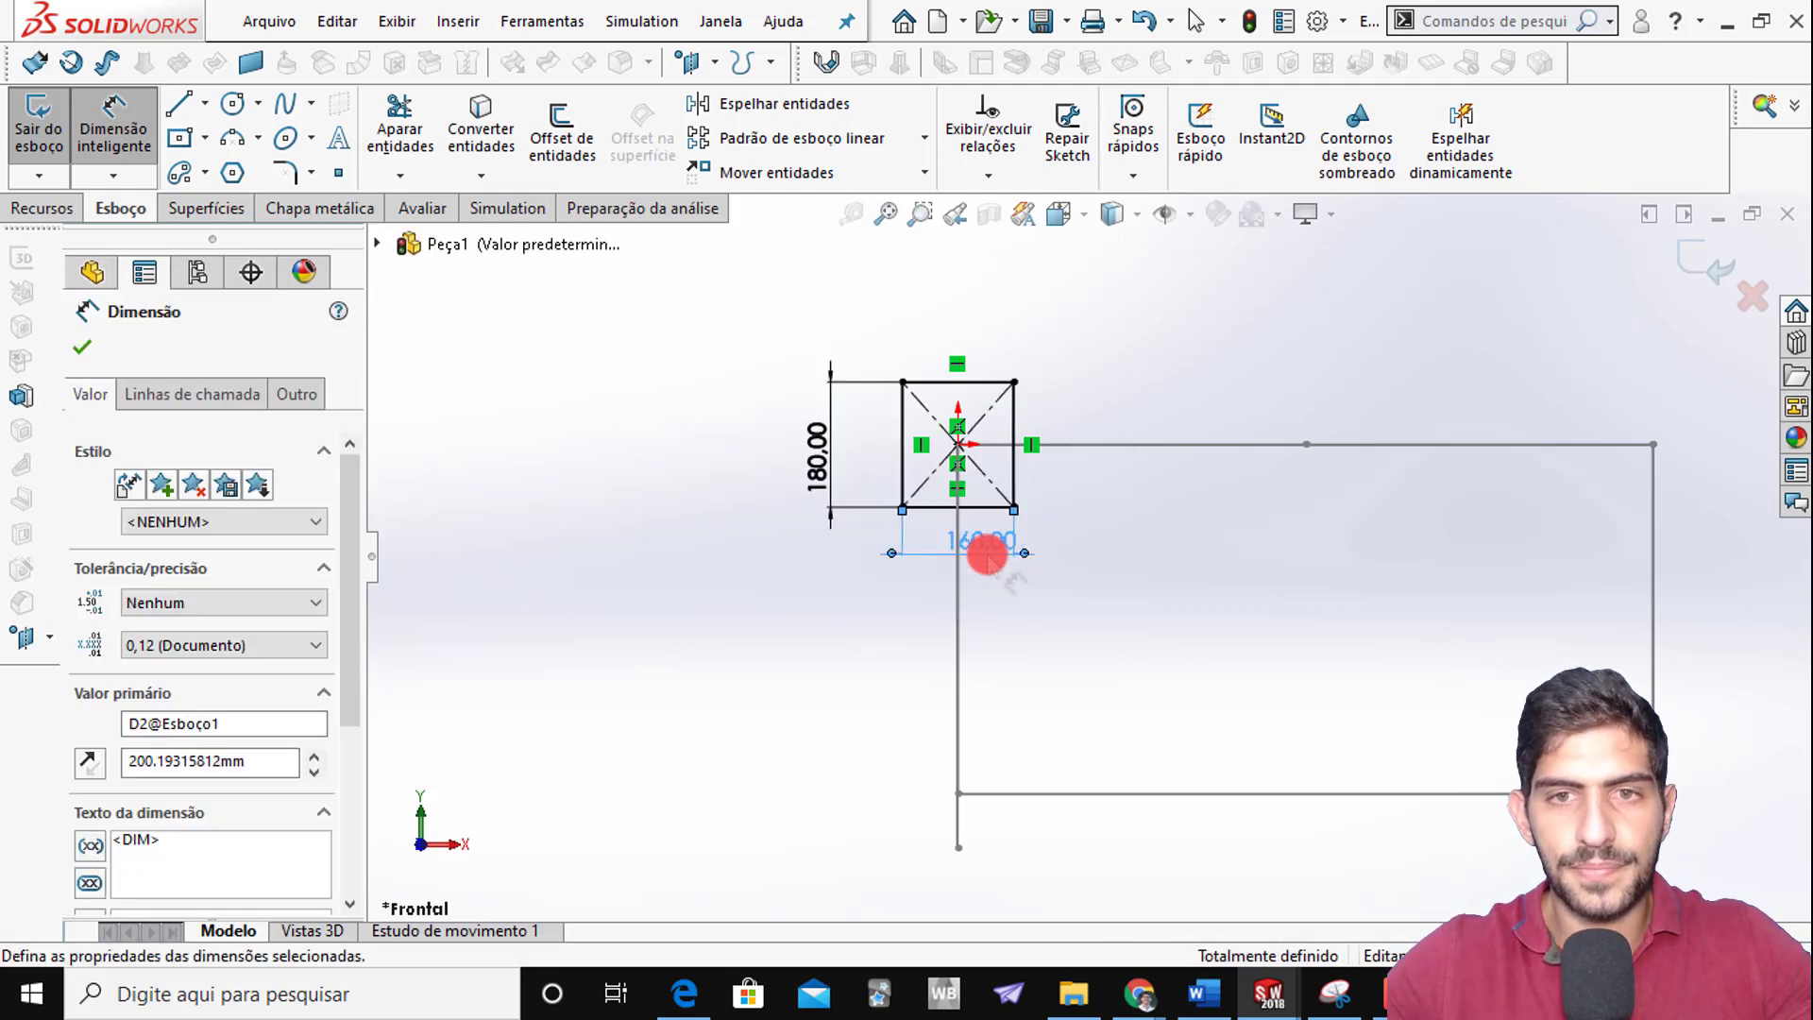
Set the rectangle's width to 160 mm, and check the plate layout in the SUPORTE PAREDE PDF drawing
{"action": "type", "text": "160"}
{"action": "key", "text": "Return"}
{"action": "key", "text": "alt+Tab"}
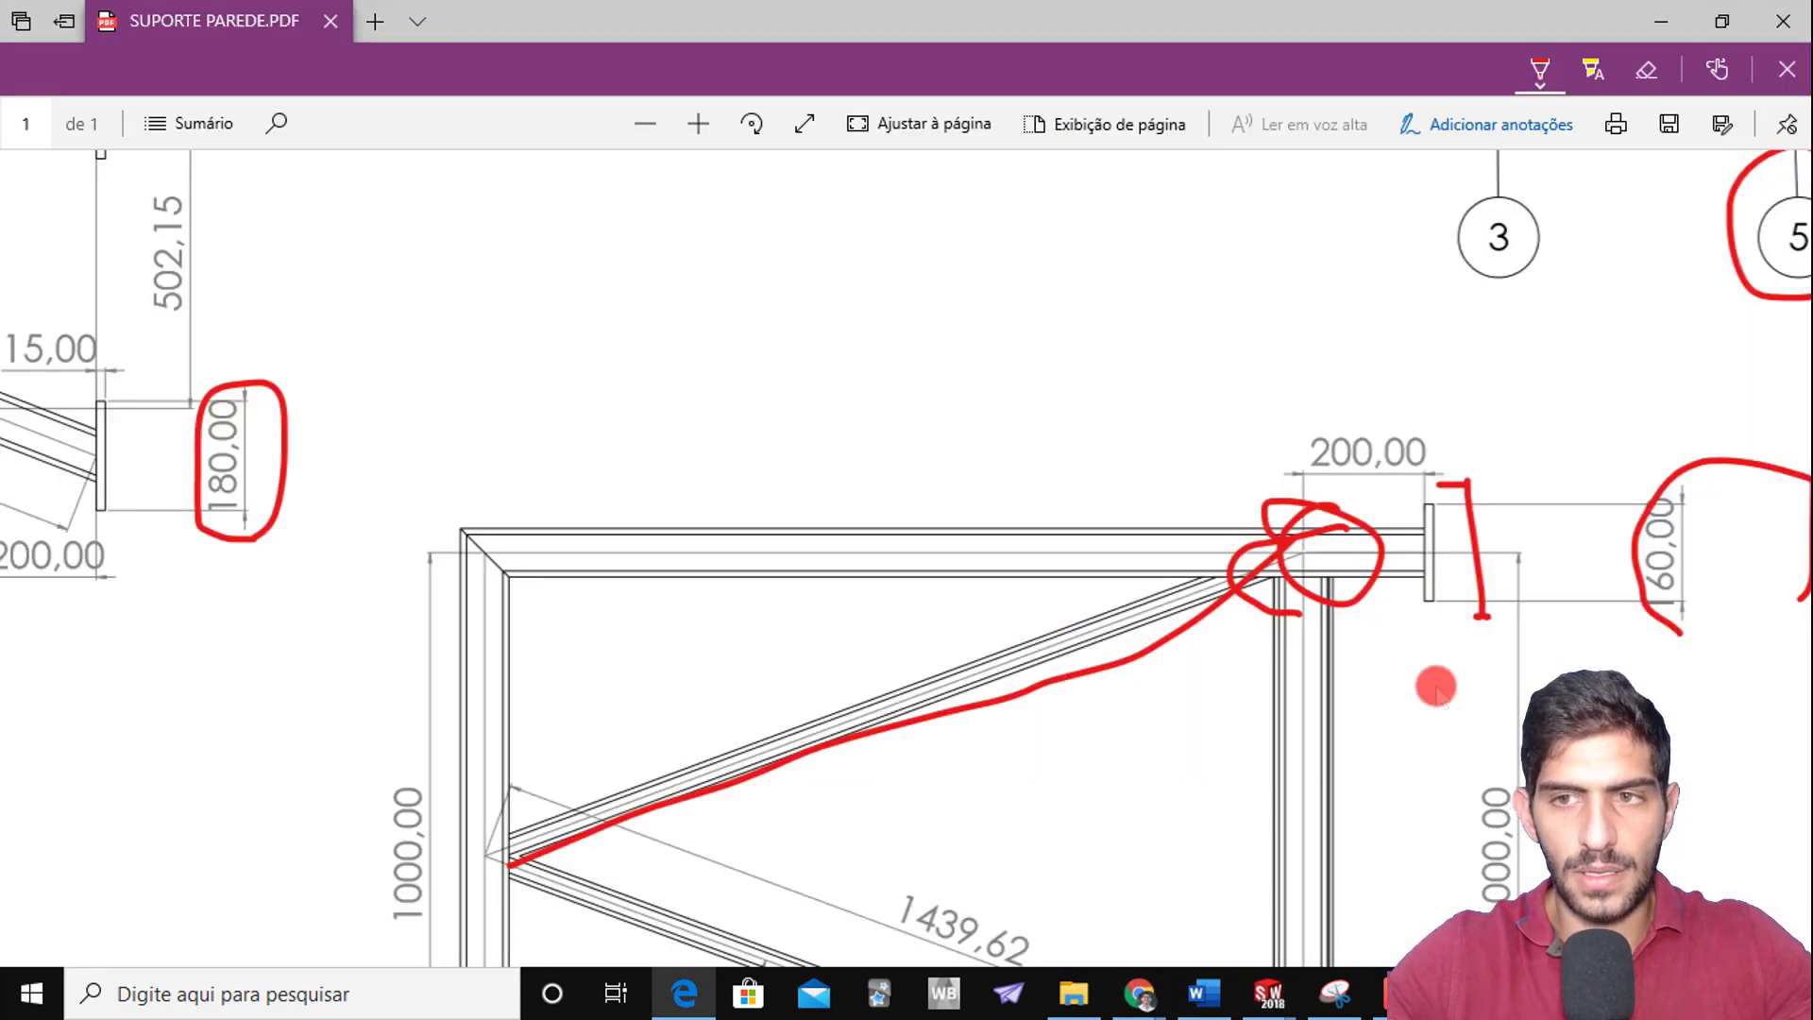
{"action": "scroll", "coordinate": [1605, 604], "scroll_direction": "down", "scroll_amount": 4}
{"action": "scroll", "coordinate": [1606, 604], "scroll_direction": "up", "scroll_amount": 1}
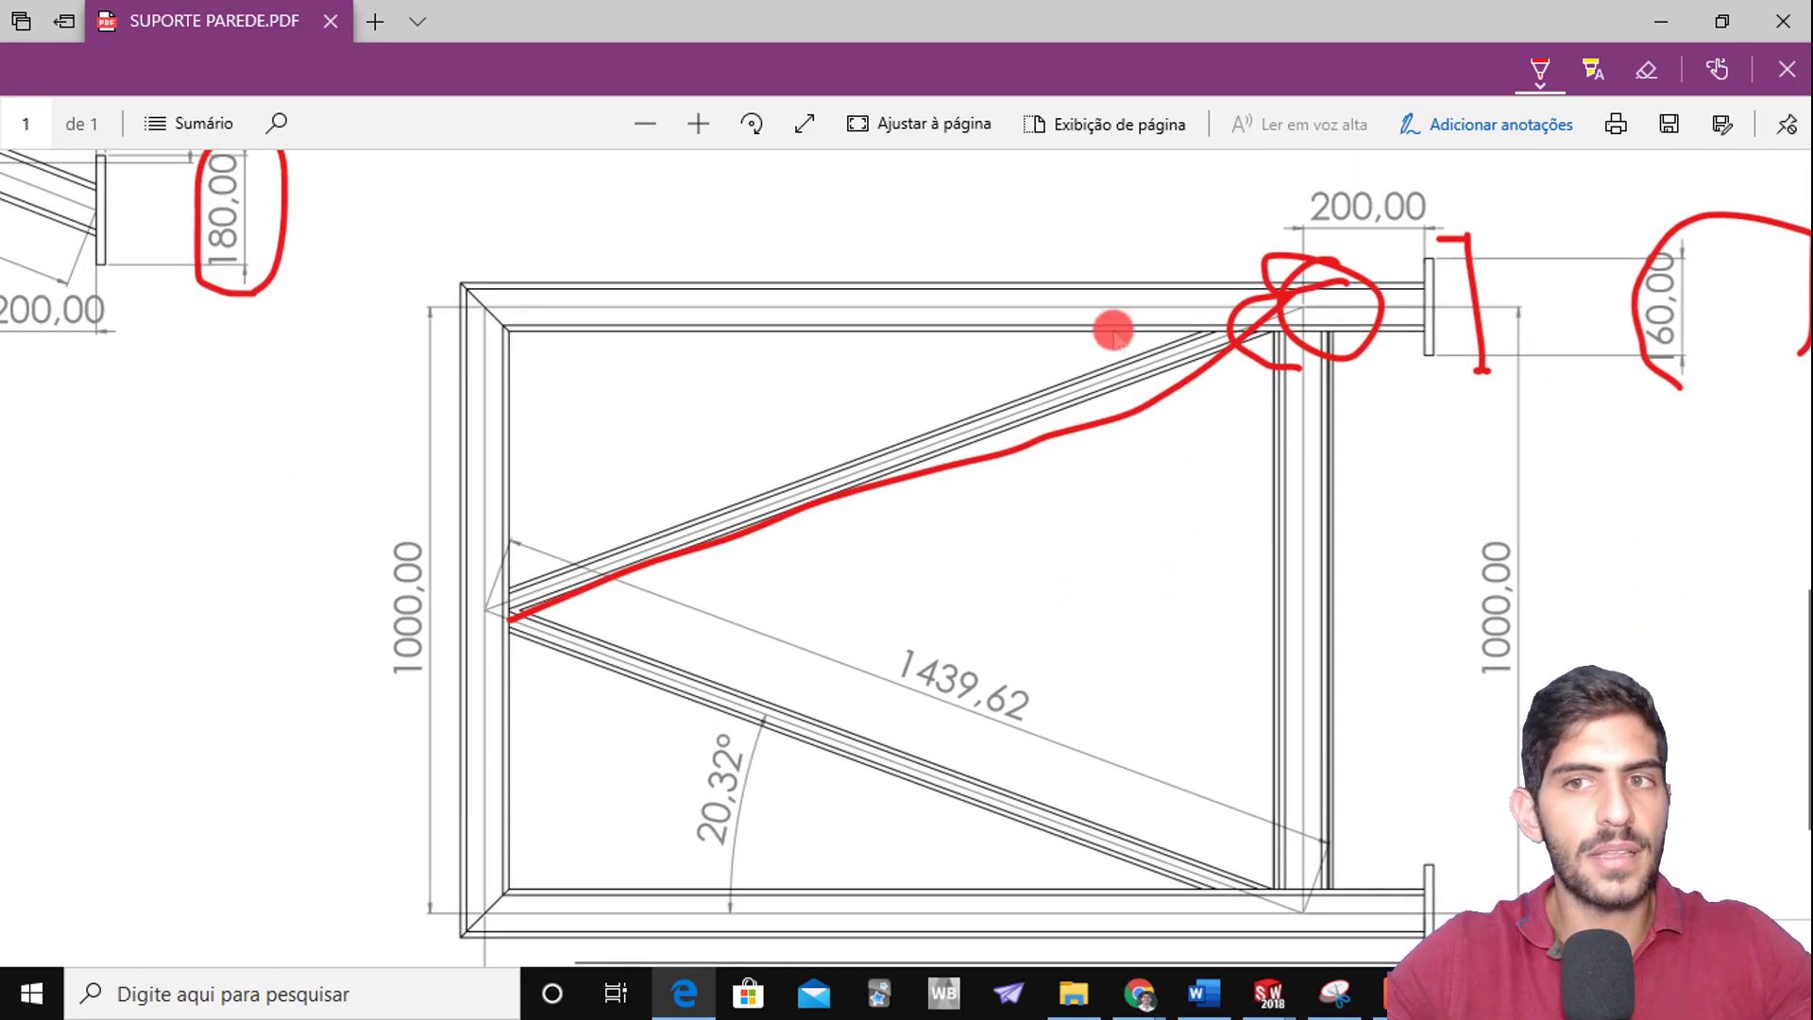
{"action": "scroll", "coordinate": [393, 373], "scroll_direction": "up", "scroll_amount": 1}
{"action": "key", "text": "alt+Tab"}
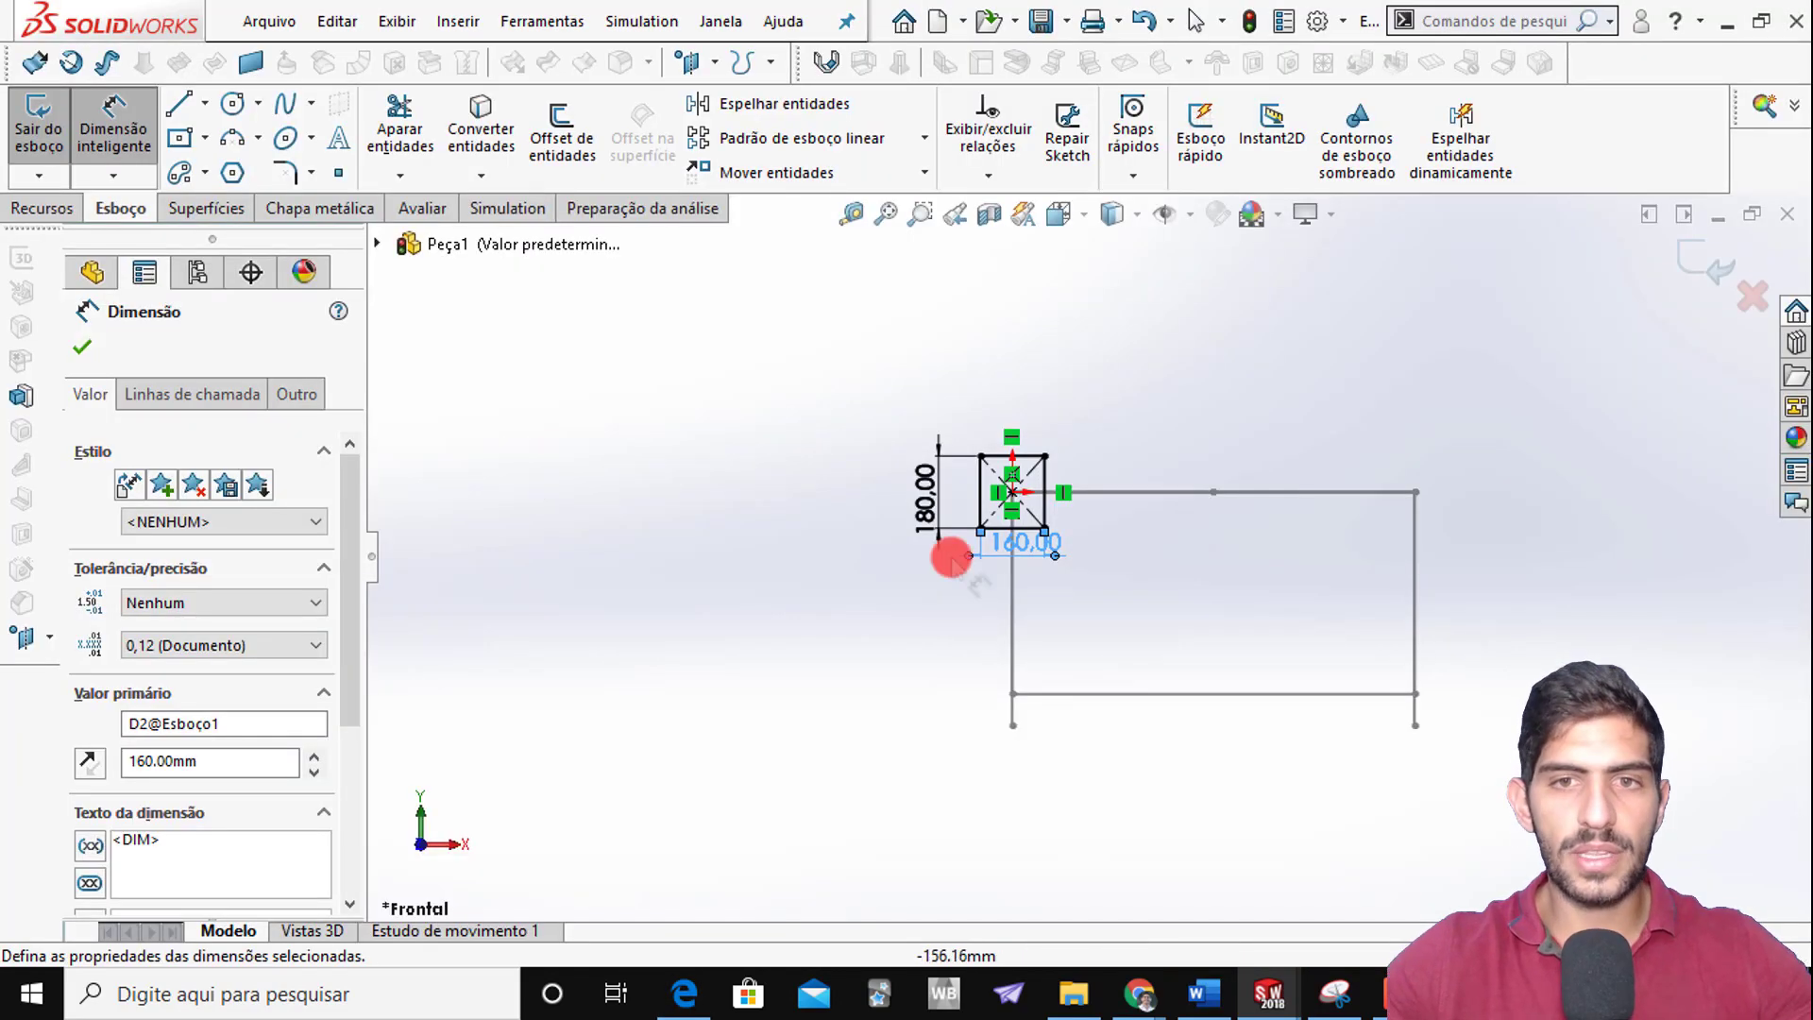
{"action": "scroll", "coordinate": [1015, 583], "scroll_direction": "down", "scroll_amount": 1}
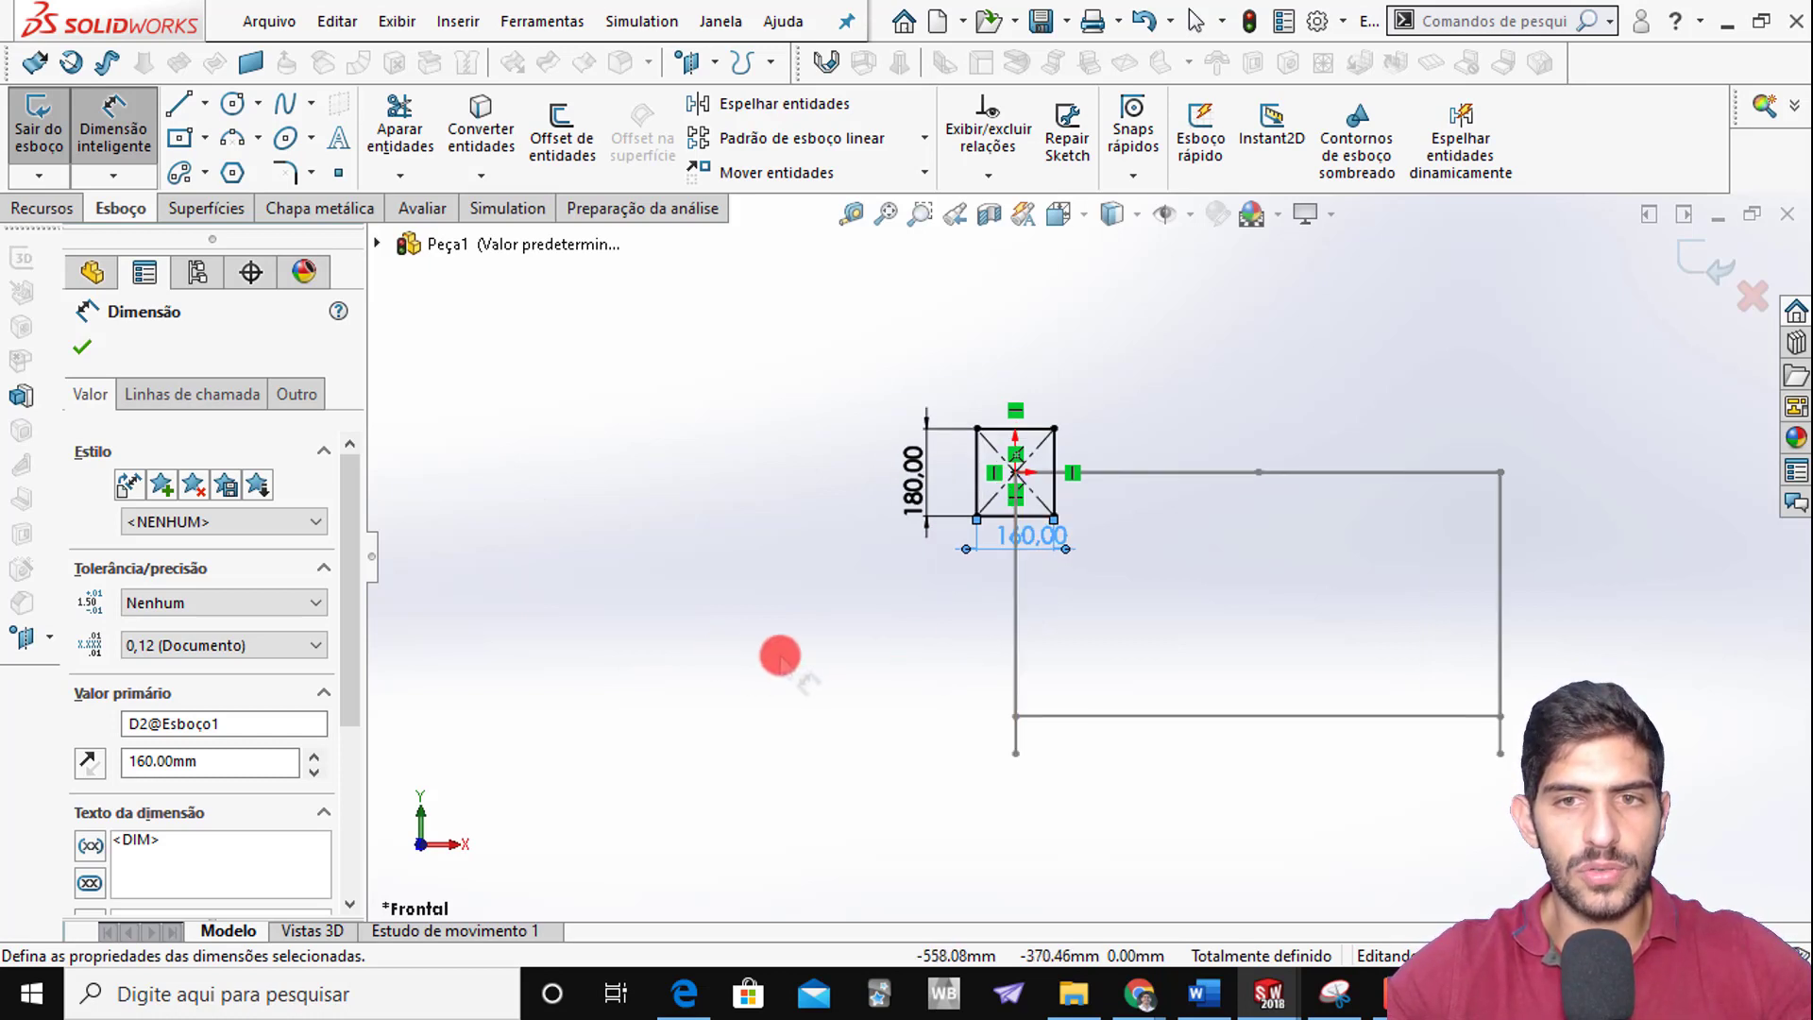
{"action": "key", "text": "Escape"}
Draw a horizontal centerline across the frame between its two vertical side lines, below the rectangle
{"action": "key", "text": "s"}
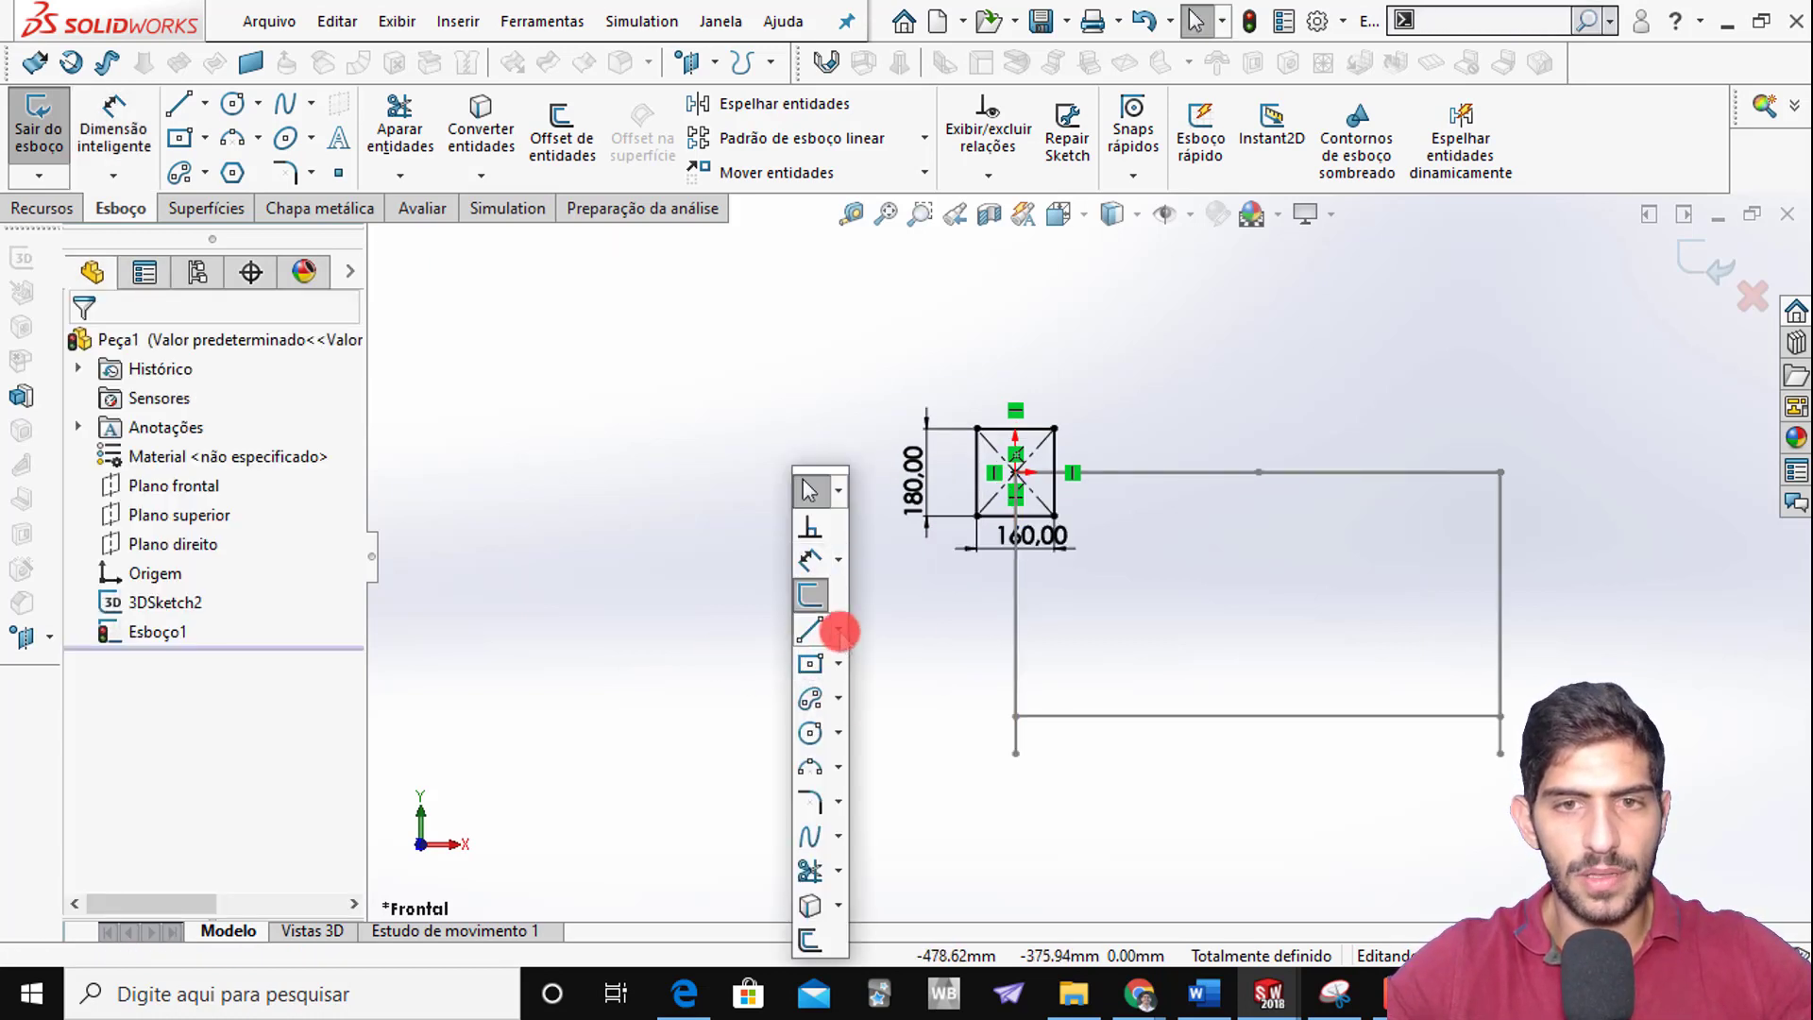
{"action": "left_click", "coordinate": [838, 629]}
{"action": "left_click", "coordinate": [855, 674]}
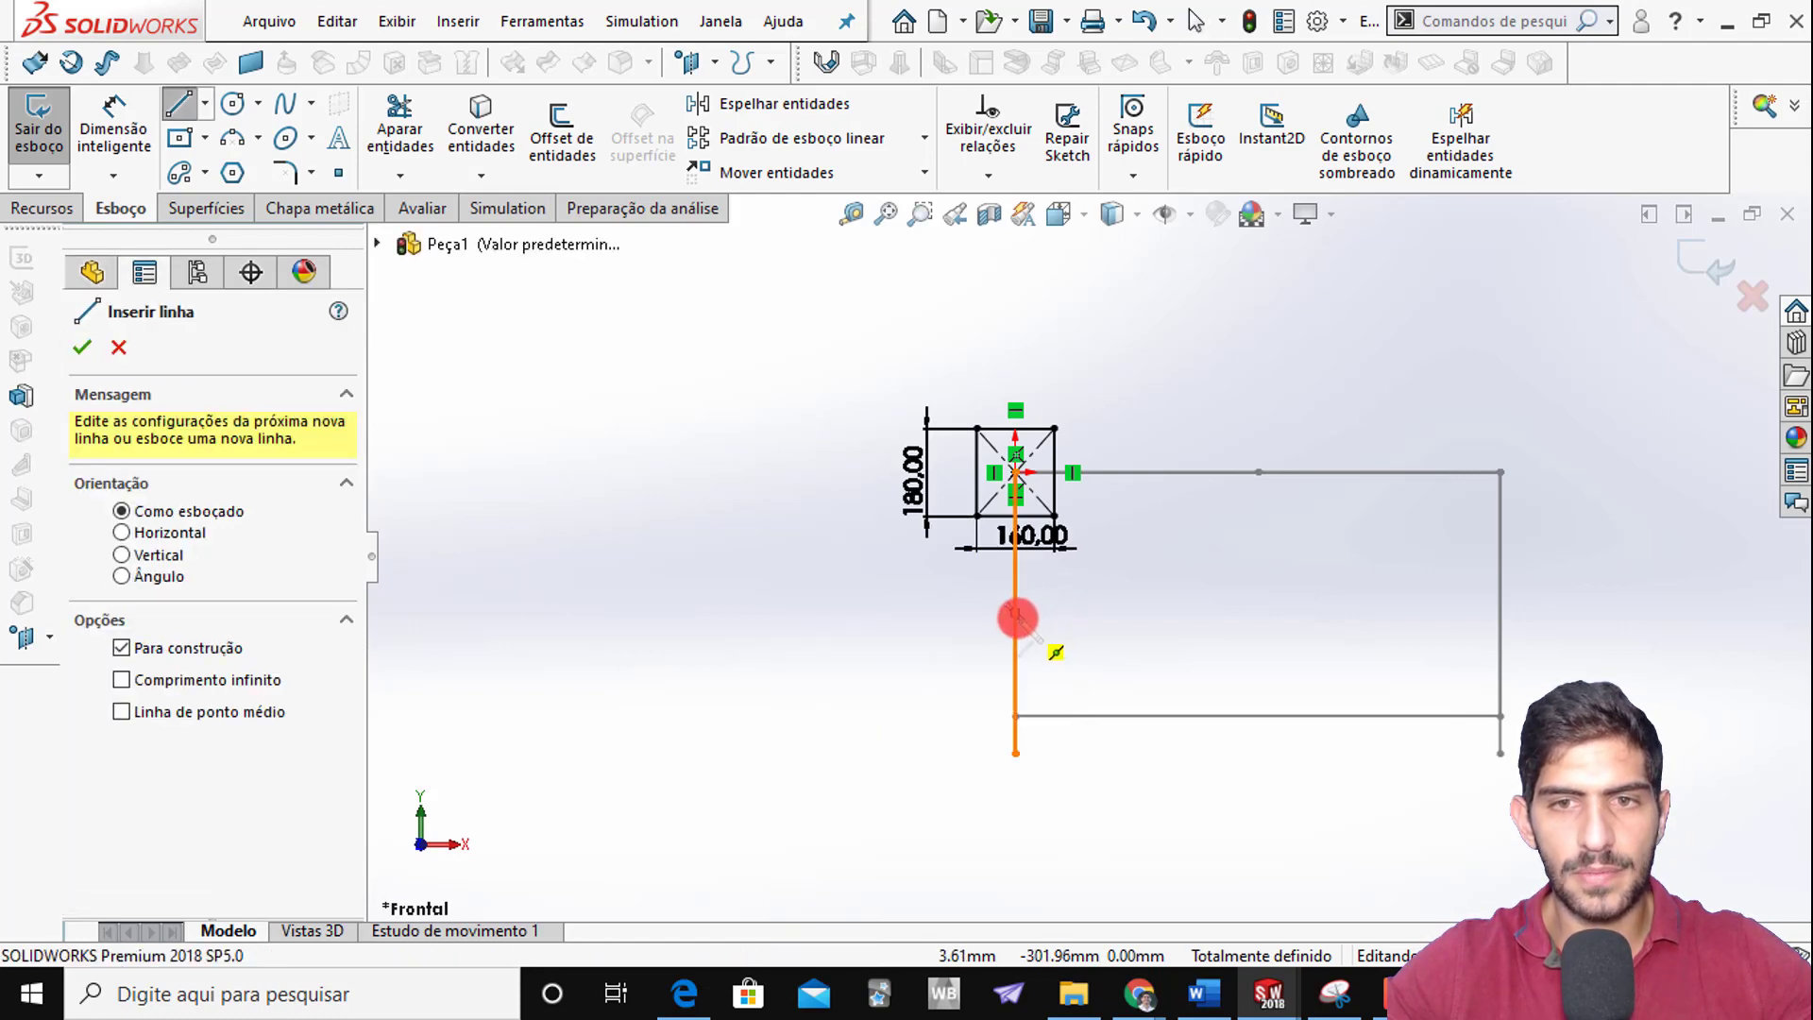
{"action": "left_click_drag", "start_coordinate": [1015, 612], "coordinate": [1493, 612]}
{"action": "key", "text": "Escape"}
Draw a vertical centerline from the midpoint of the frame's upper line down to its lower horizontal line
{"action": "key", "text": "s"}
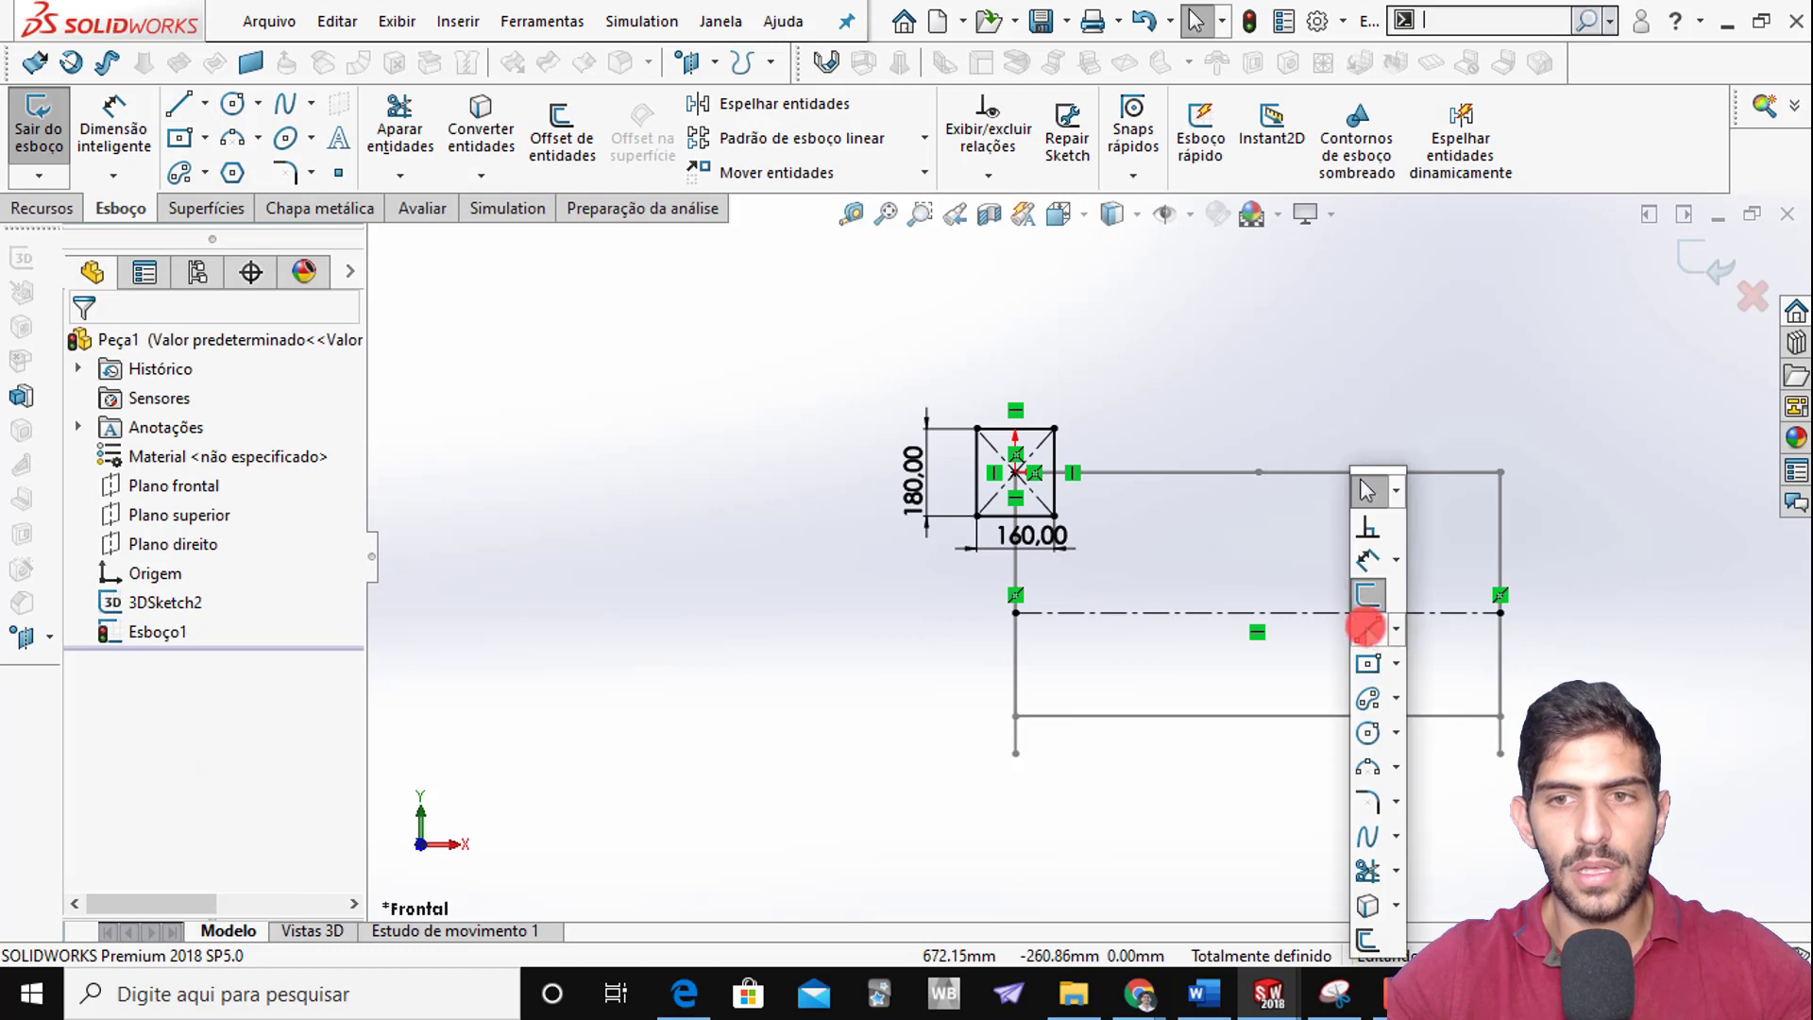
{"action": "left_click", "coordinate": [1398, 631]}
{"action": "left_click", "coordinate": [1396, 690]}
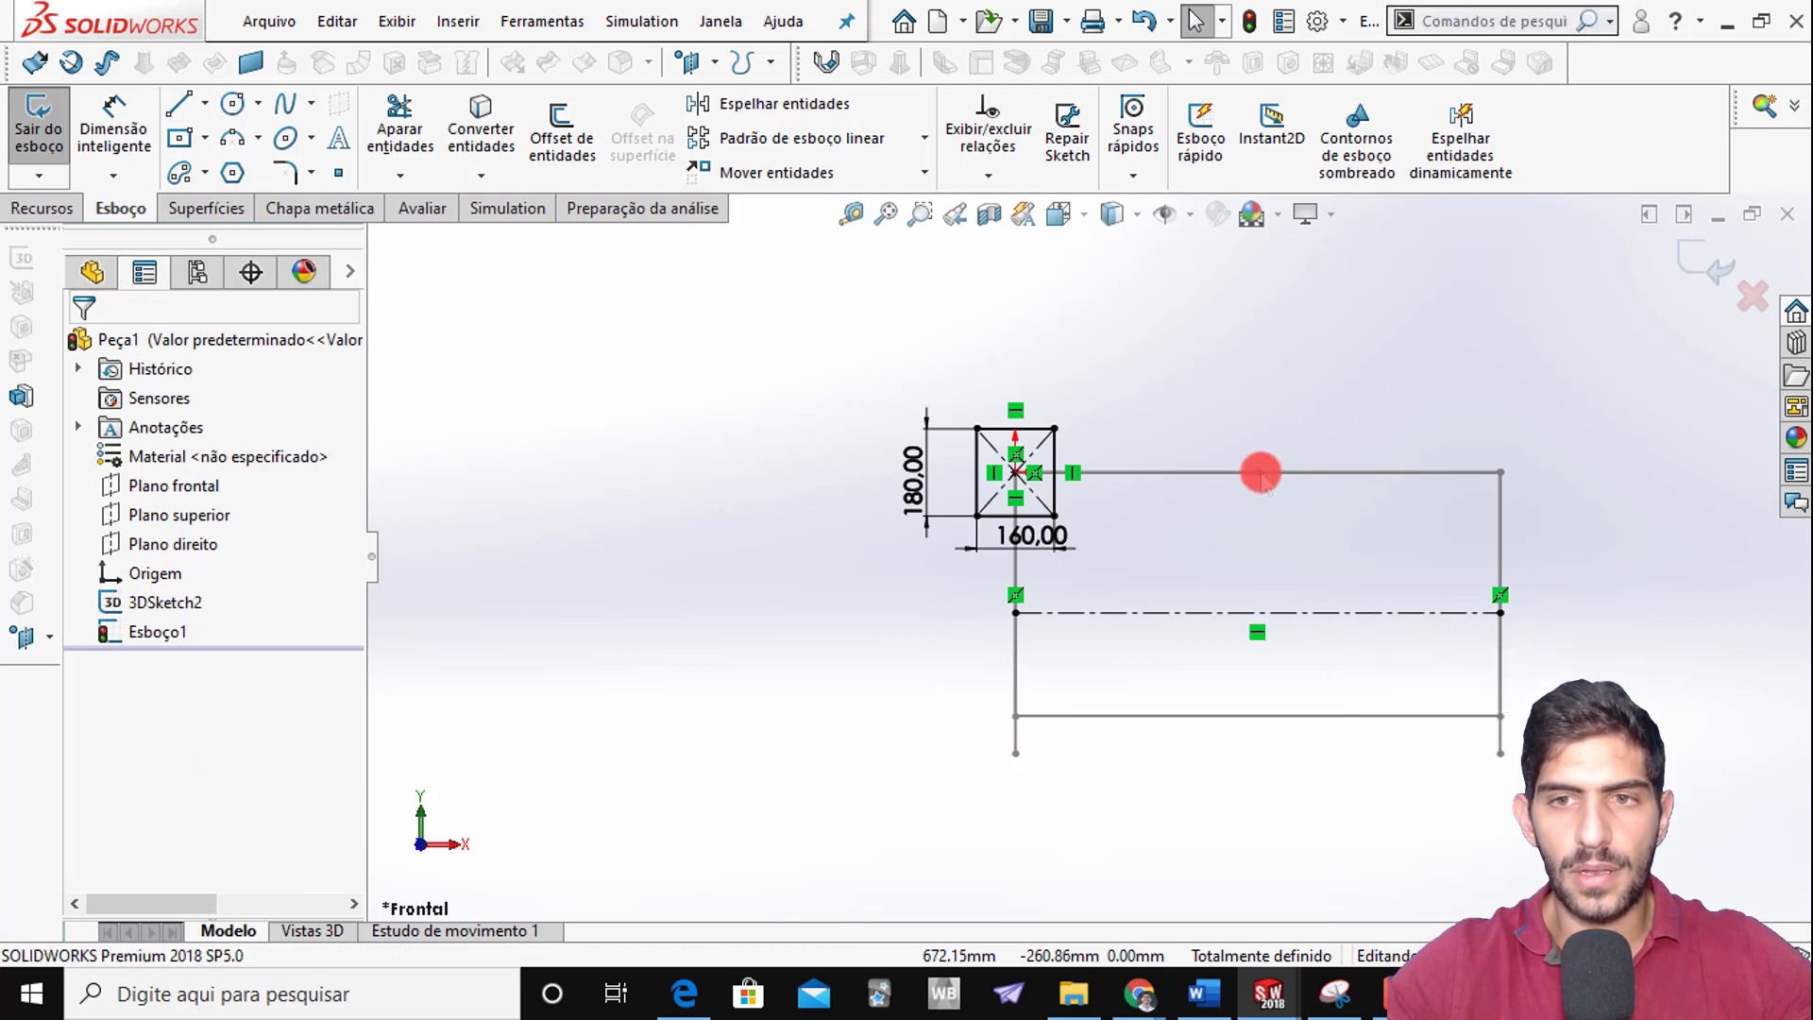
{"action": "left_click_drag", "start_coordinate": [1259, 474], "coordinate": [1262, 717]}
{"action": "key", "text": "Escape"}
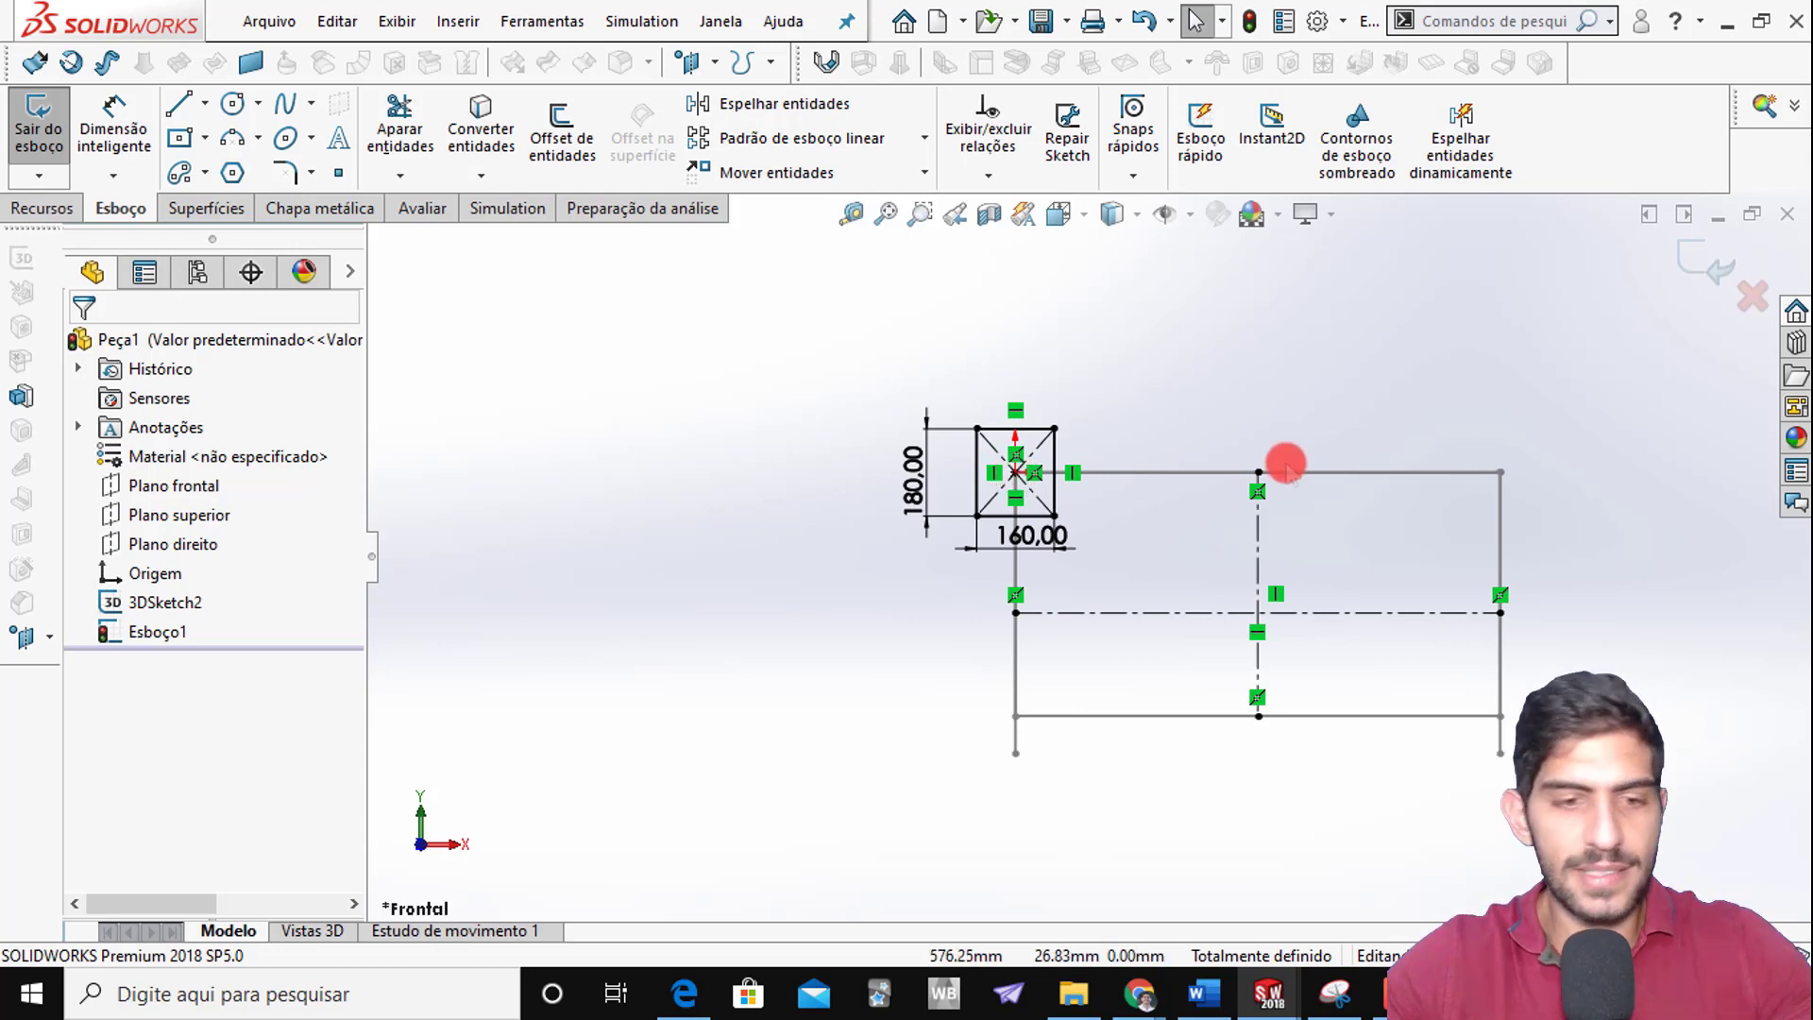
Measure the distance between the rectangle's center point and the lower free end point of the 3D sketch frame
{"action": "left_click", "coordinate": [1218, 474]}
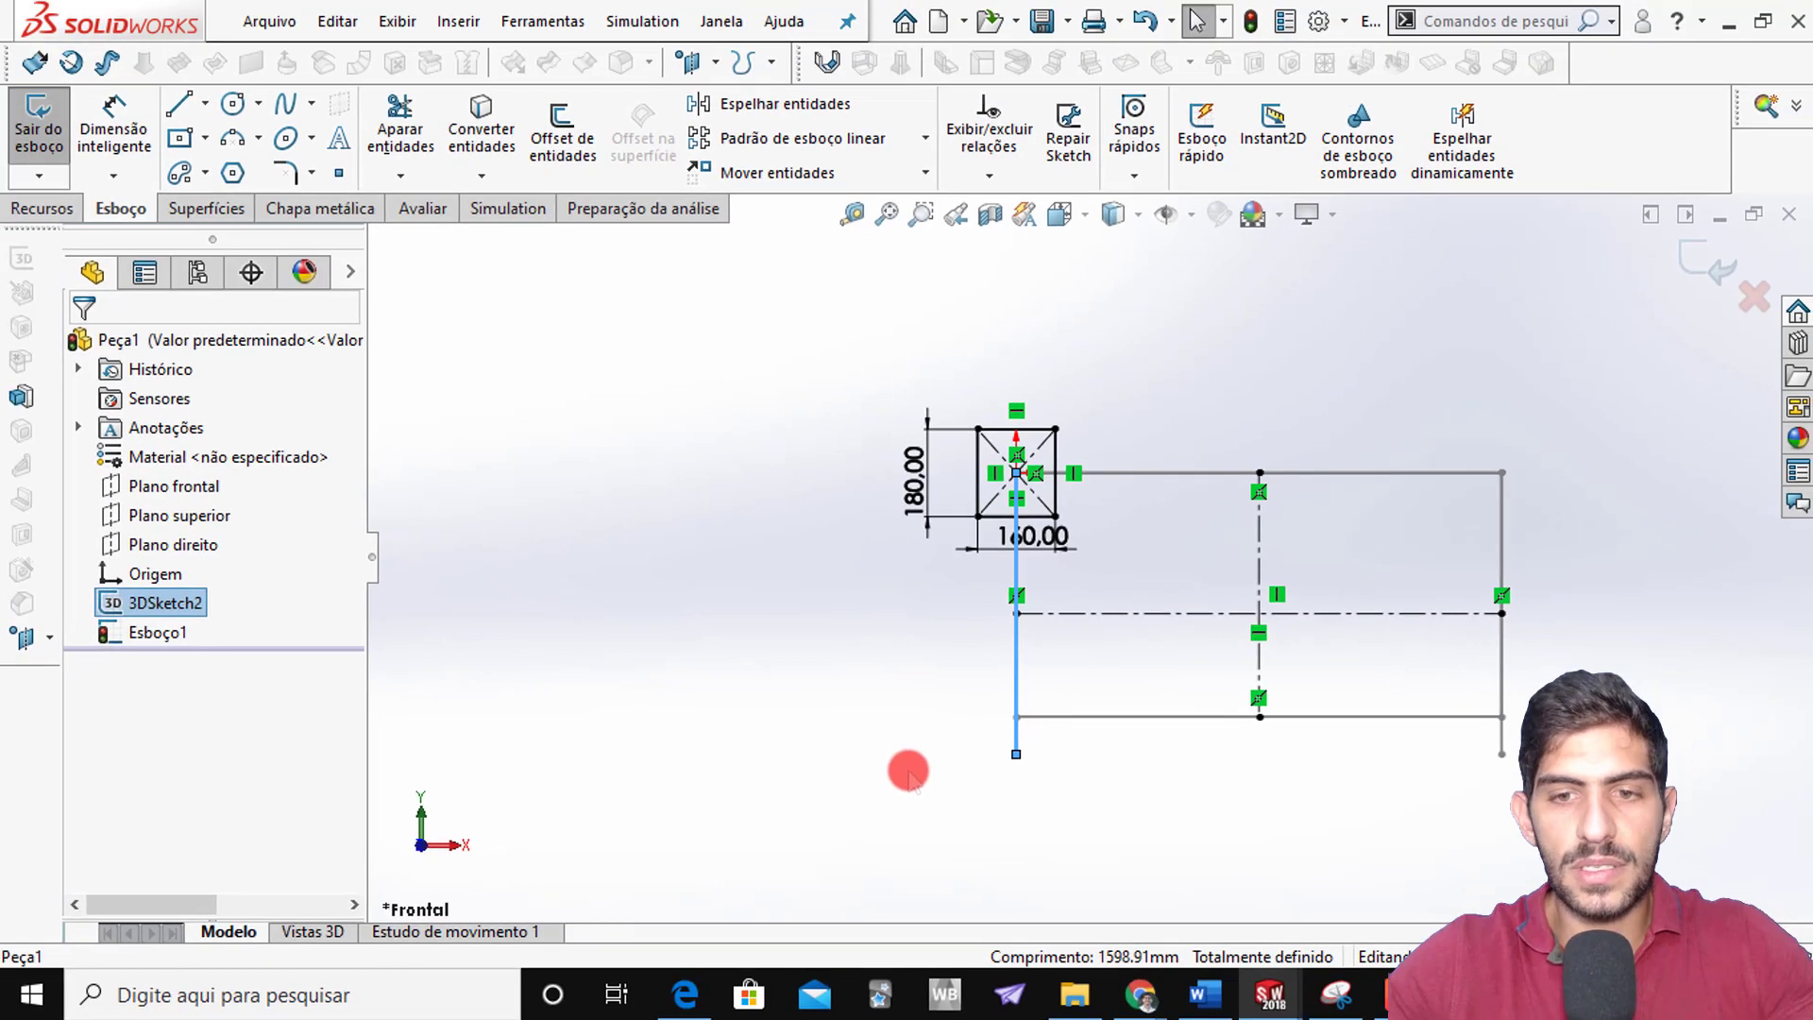
{"action": "middle_click_drag", "start_coordinate": [910, 765], "coordinate": [902, 524]}
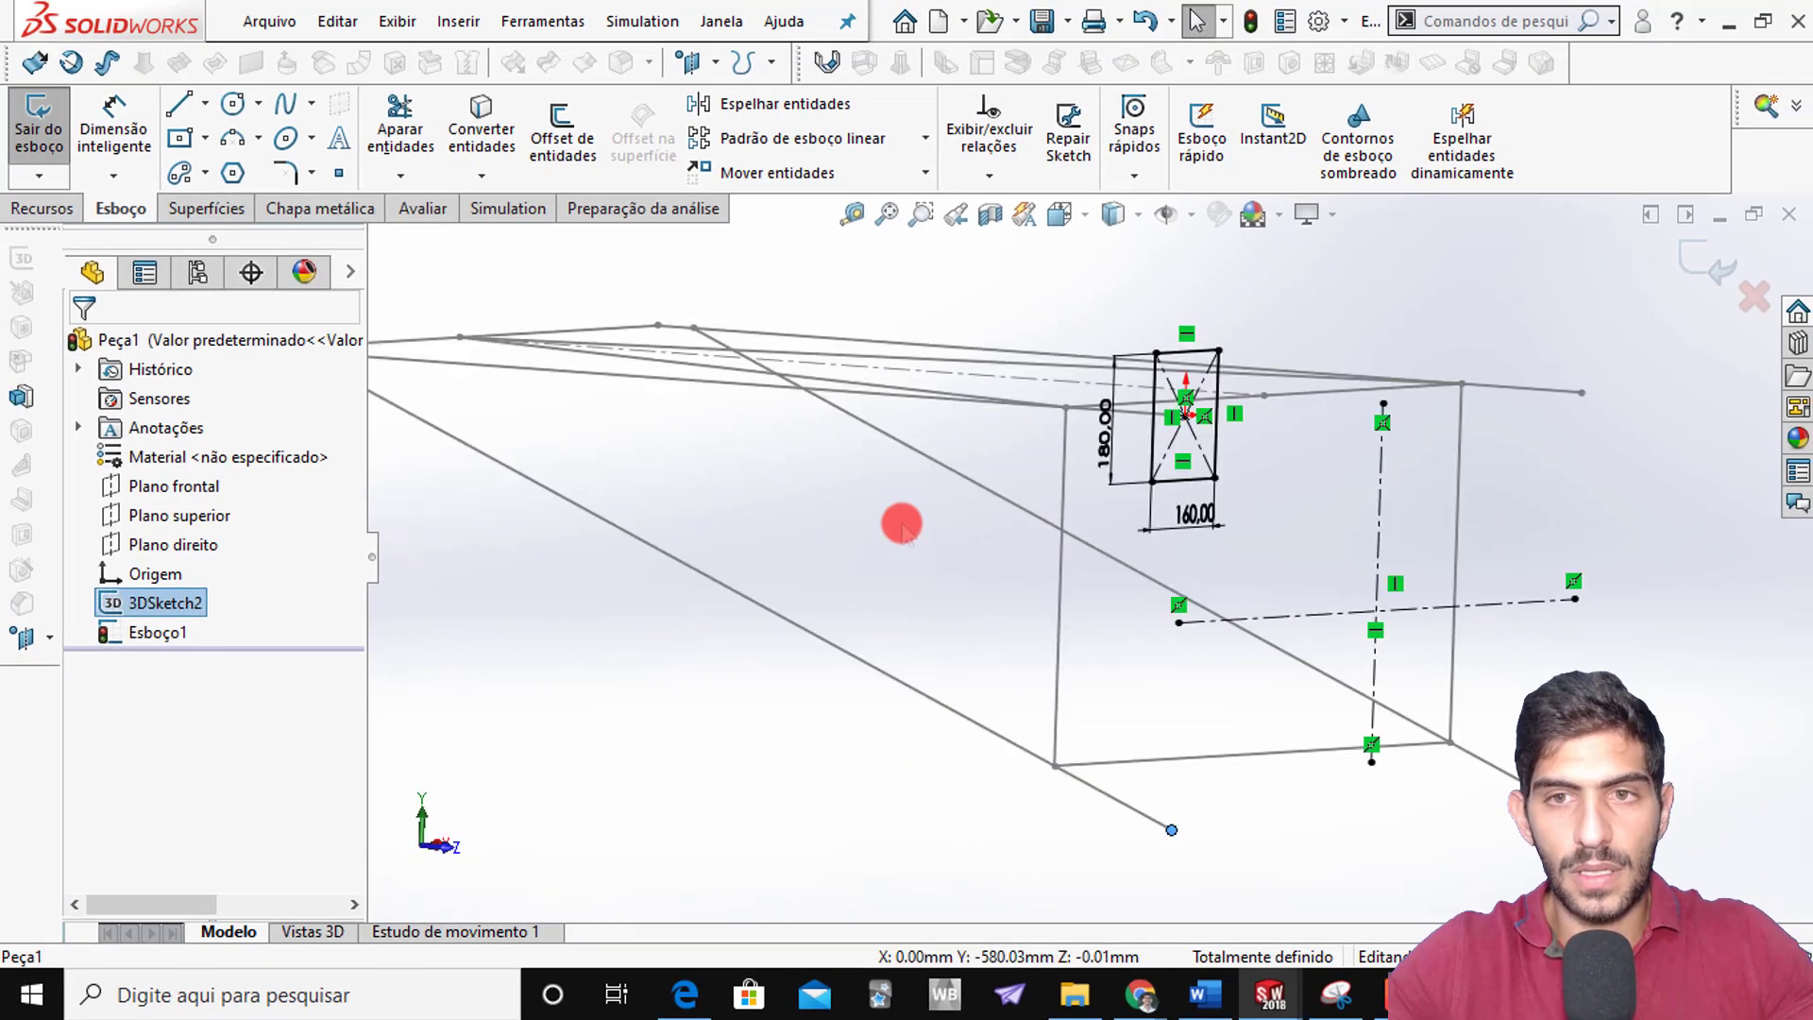
{"action": "left_click", "coordinate": [893, 518]}
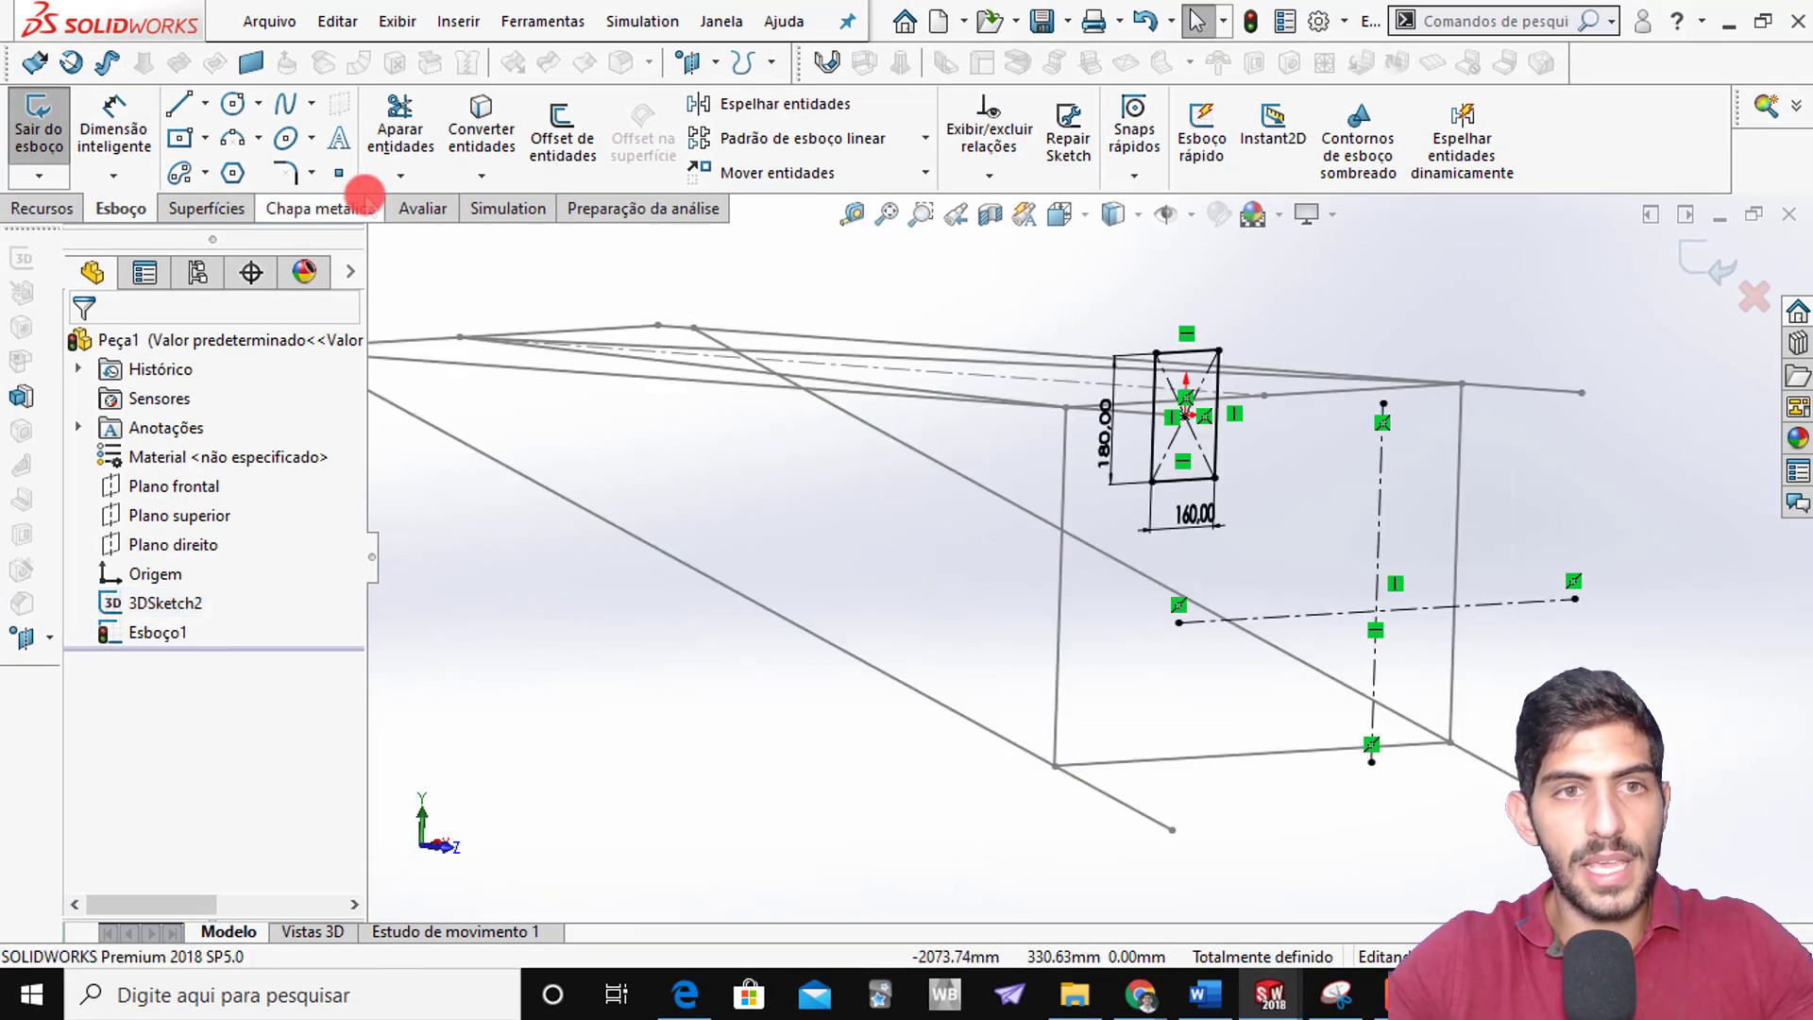
{"action": "left_click", "coordinate": [422, 210]}
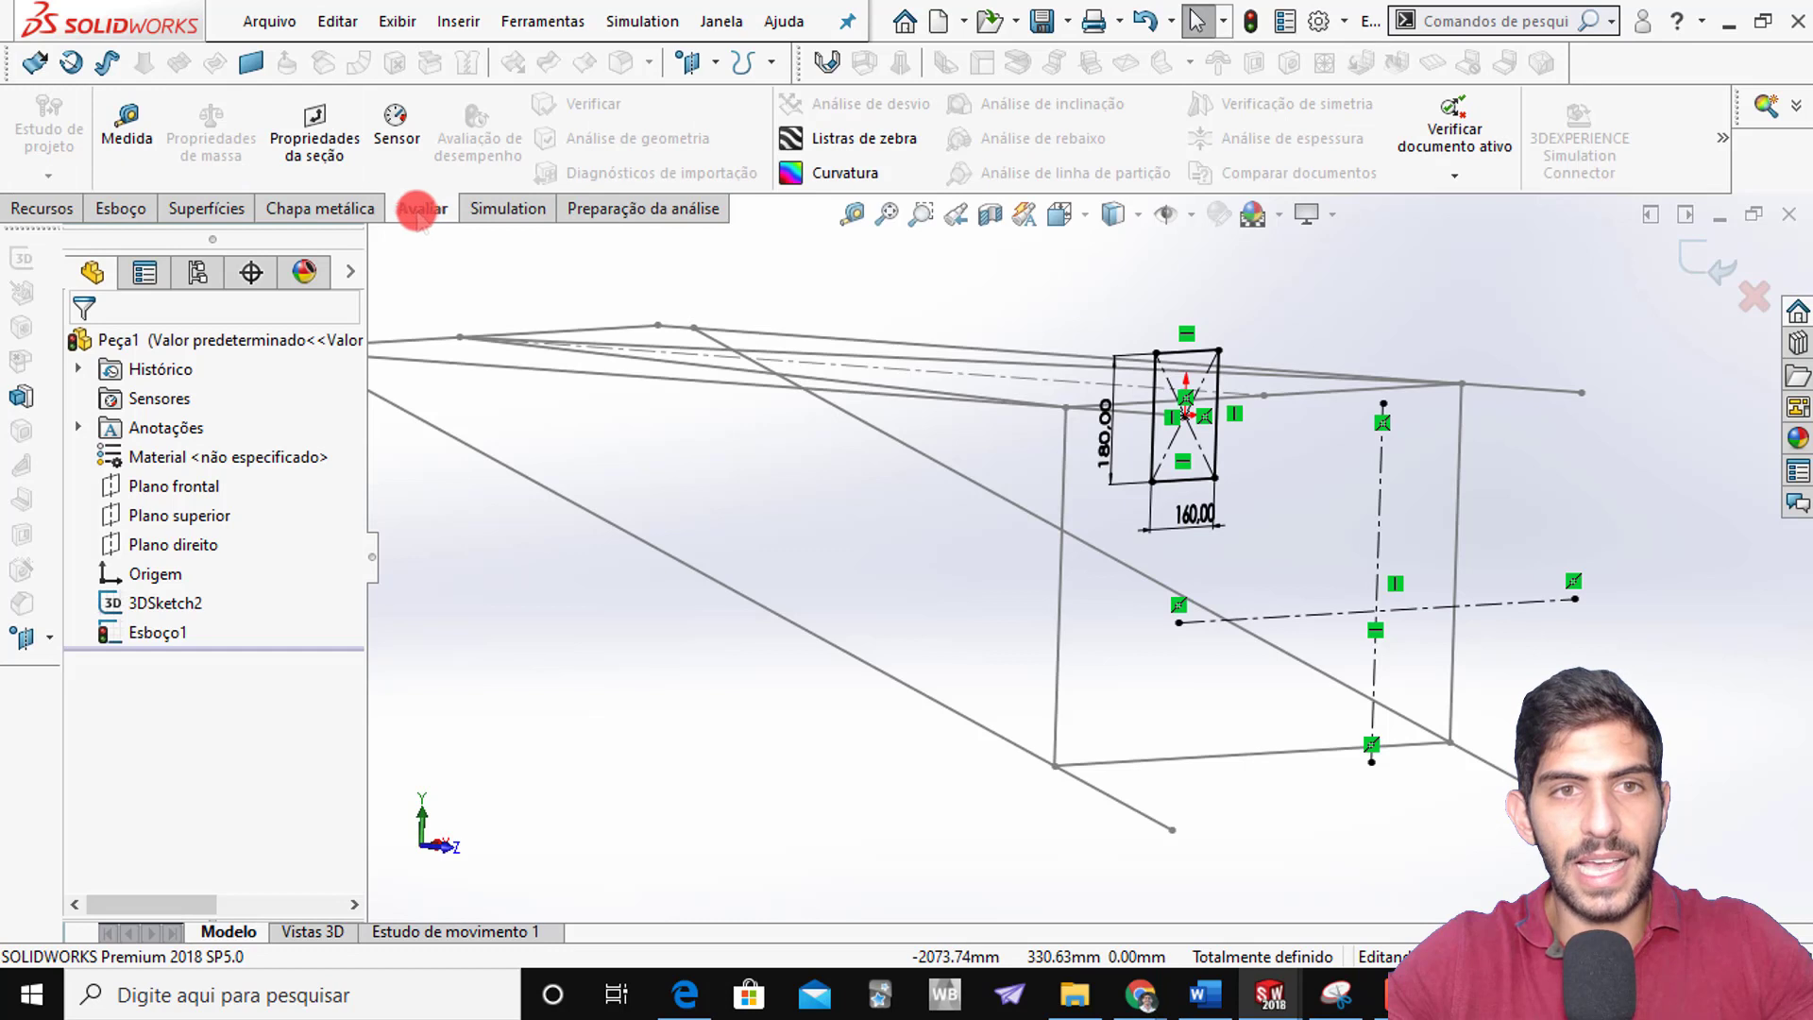
{"action": "left_click", "coordinate": [129, 143]}
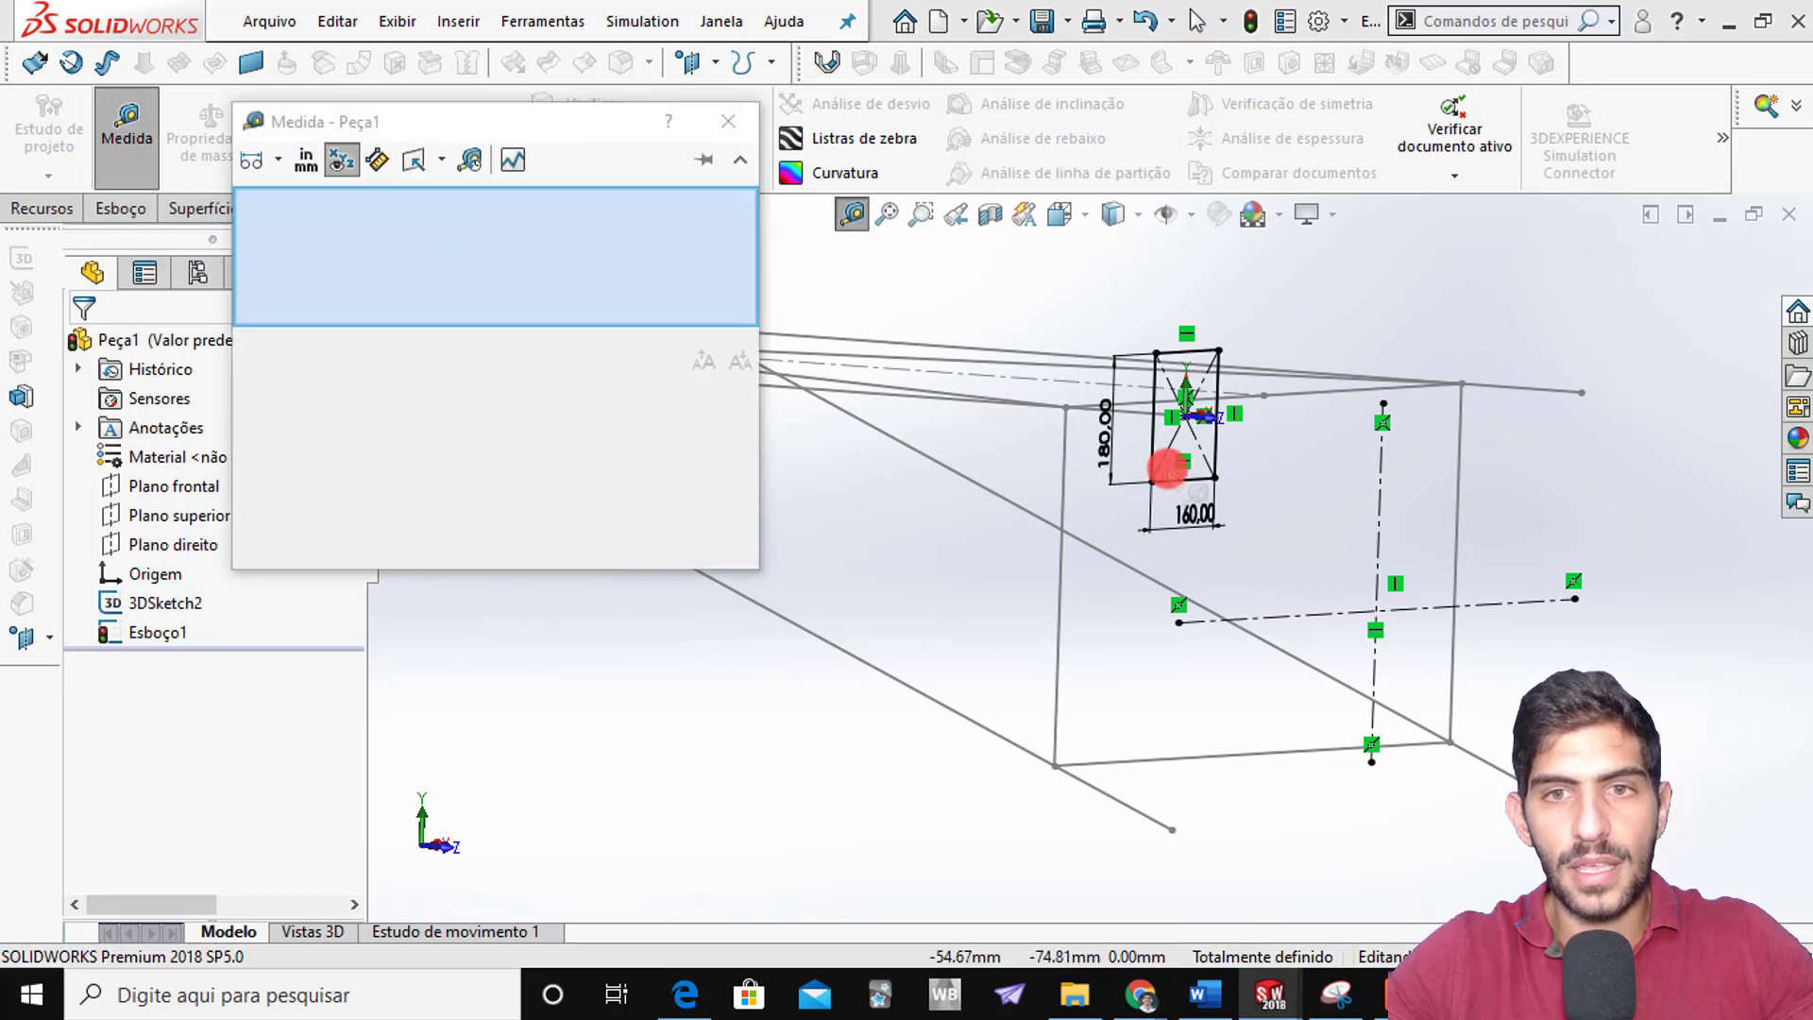
{"action": "left_click", "coordinate": [1186, 416]}
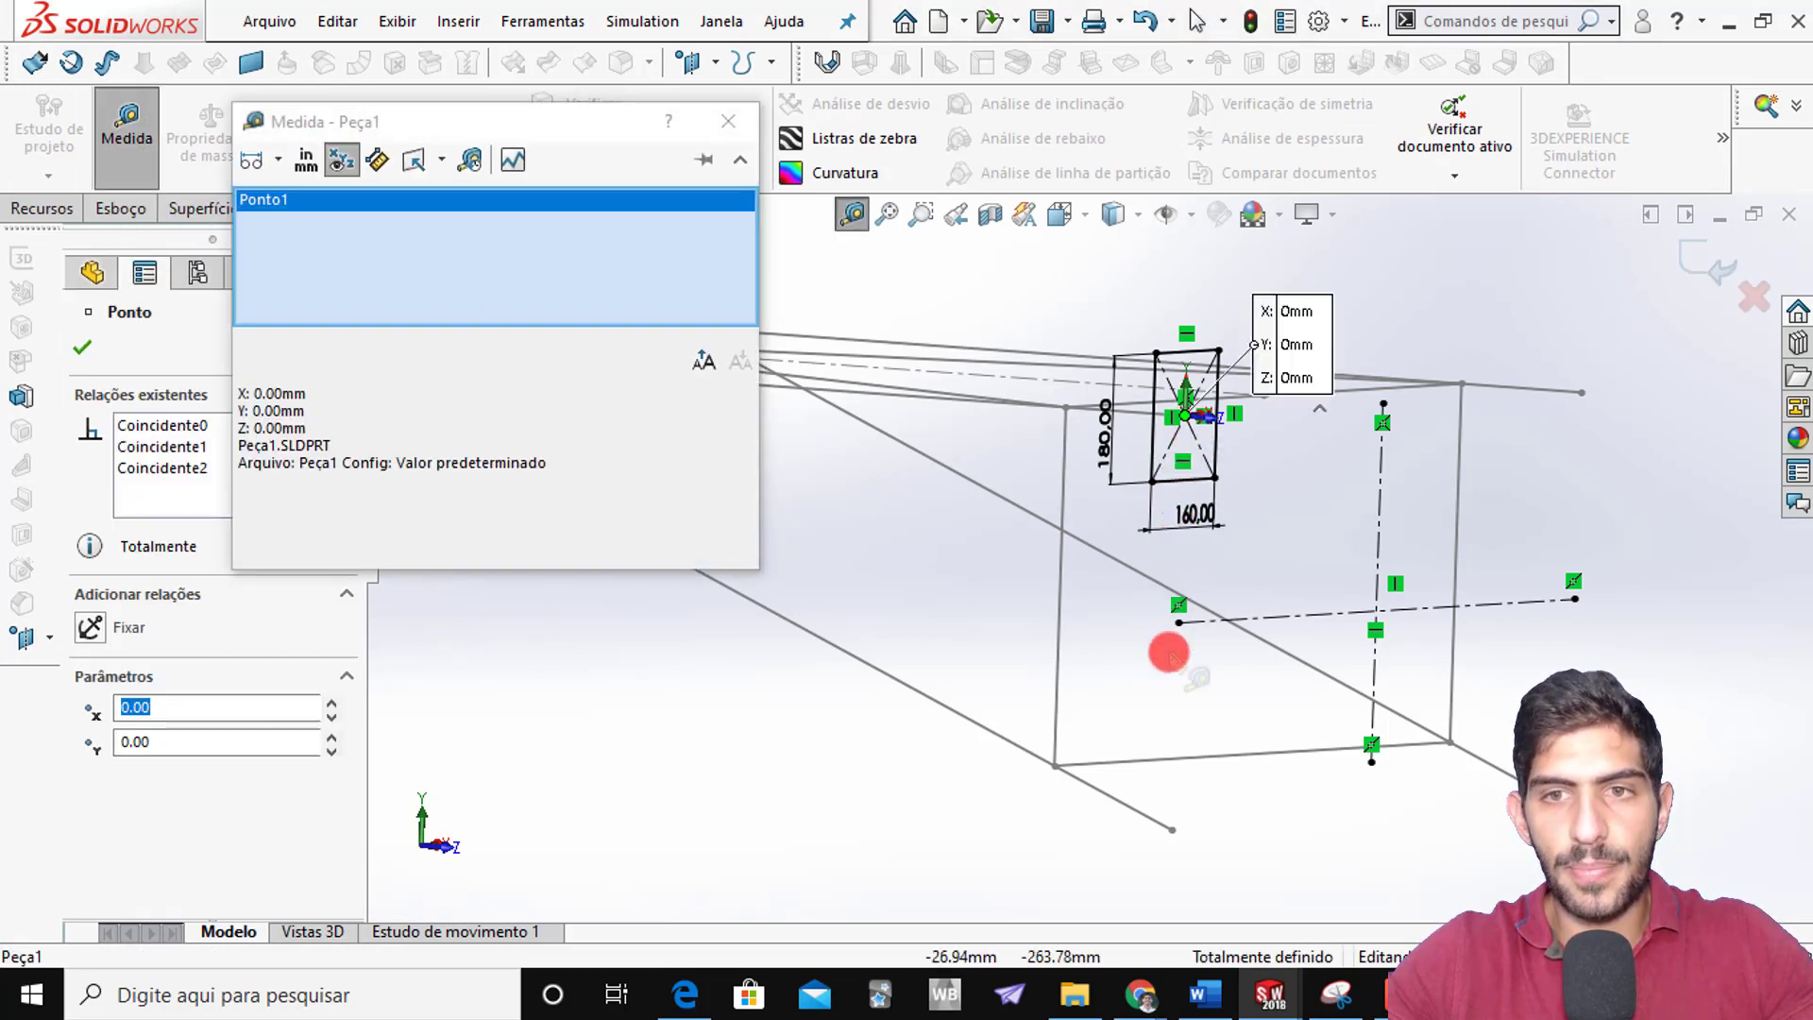
{"action": "left_click", "coordinate": [1176, 834]}
{"action": "mouse_move", "coordinate": [1176, 834]}
{"action": "middle_mouse_down"}
{"action": "mouse_move", "coordinate": [1186, 736]}
{"action": "mouse_move", "coordinate": [1134, 731]}
{"action": "mouse_move", "coordinate": [1158, 741]}
{"action": "middle_mouse_up"}
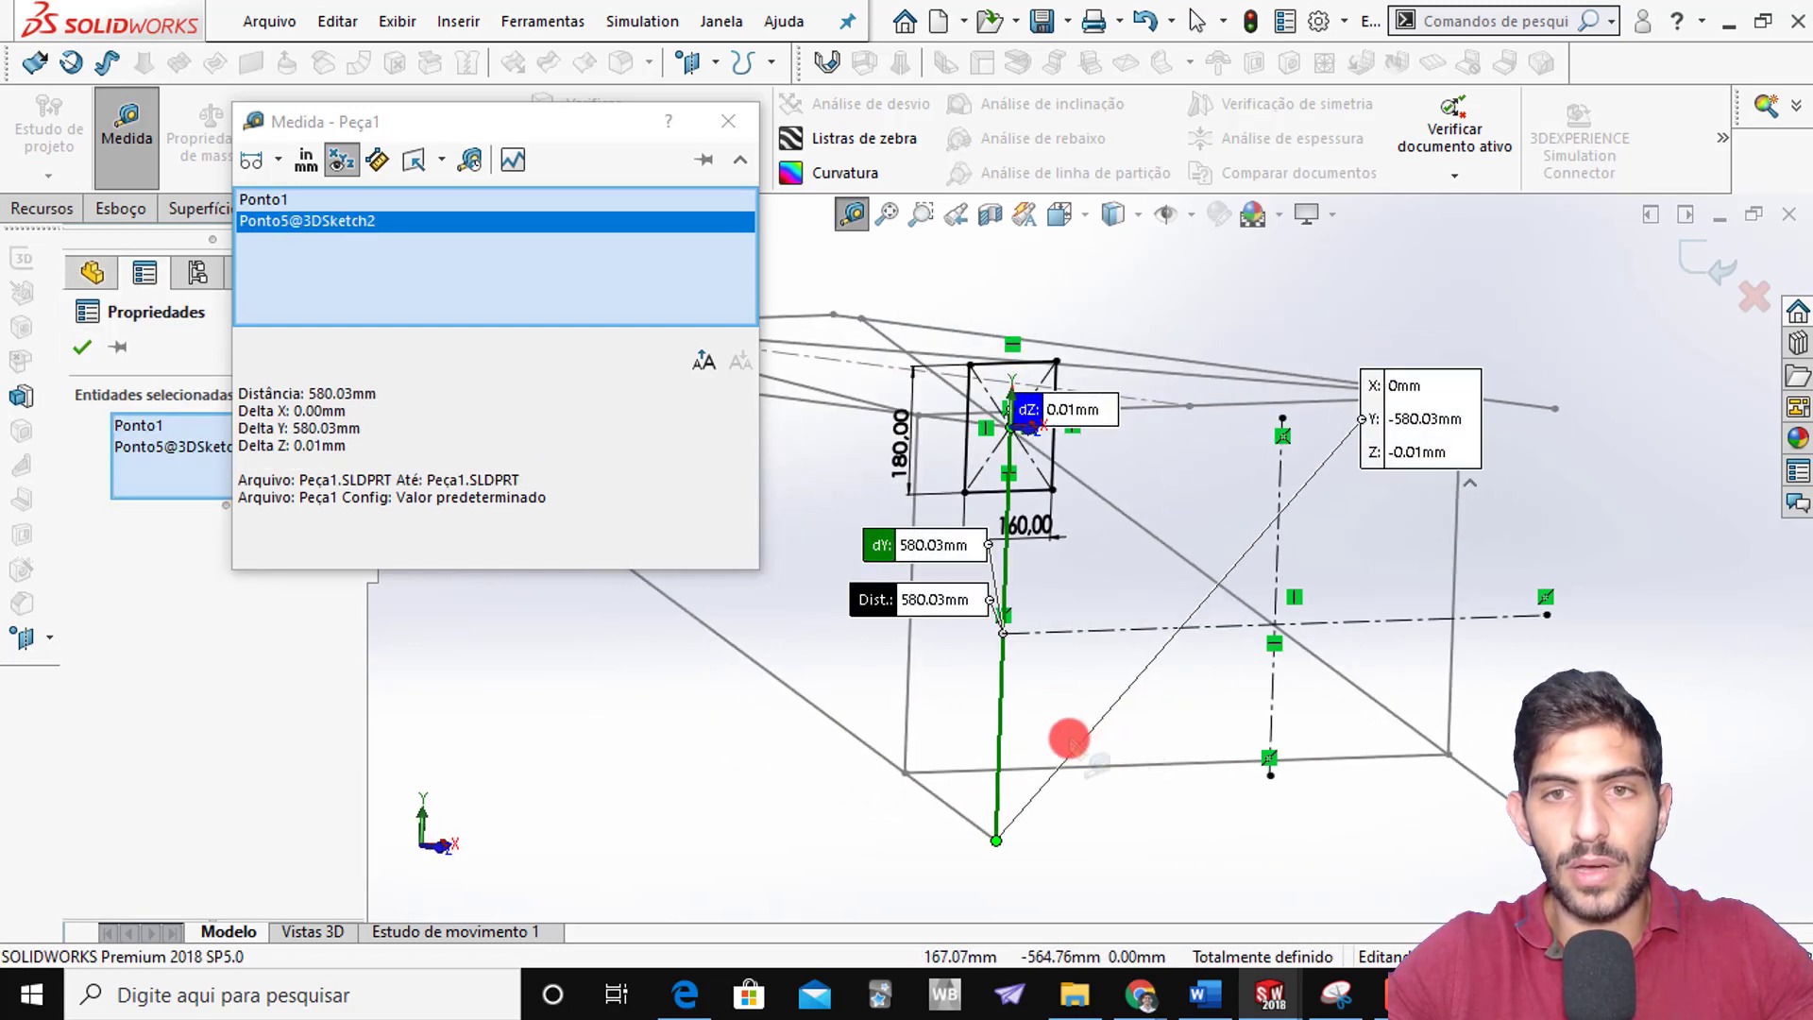
{"action": "scroll", "coordinate": [975, 627], "scroll_direction": "up", "scroll_amount": 1}
{"action": "scroll", "coordinate": [978, 626], "scroll_direction": "down", "scroll_amount": 1}
{"action": "scroll", "coordinate": [1055, 666], "scroll_direction": "down", "scroll_amount": 1}
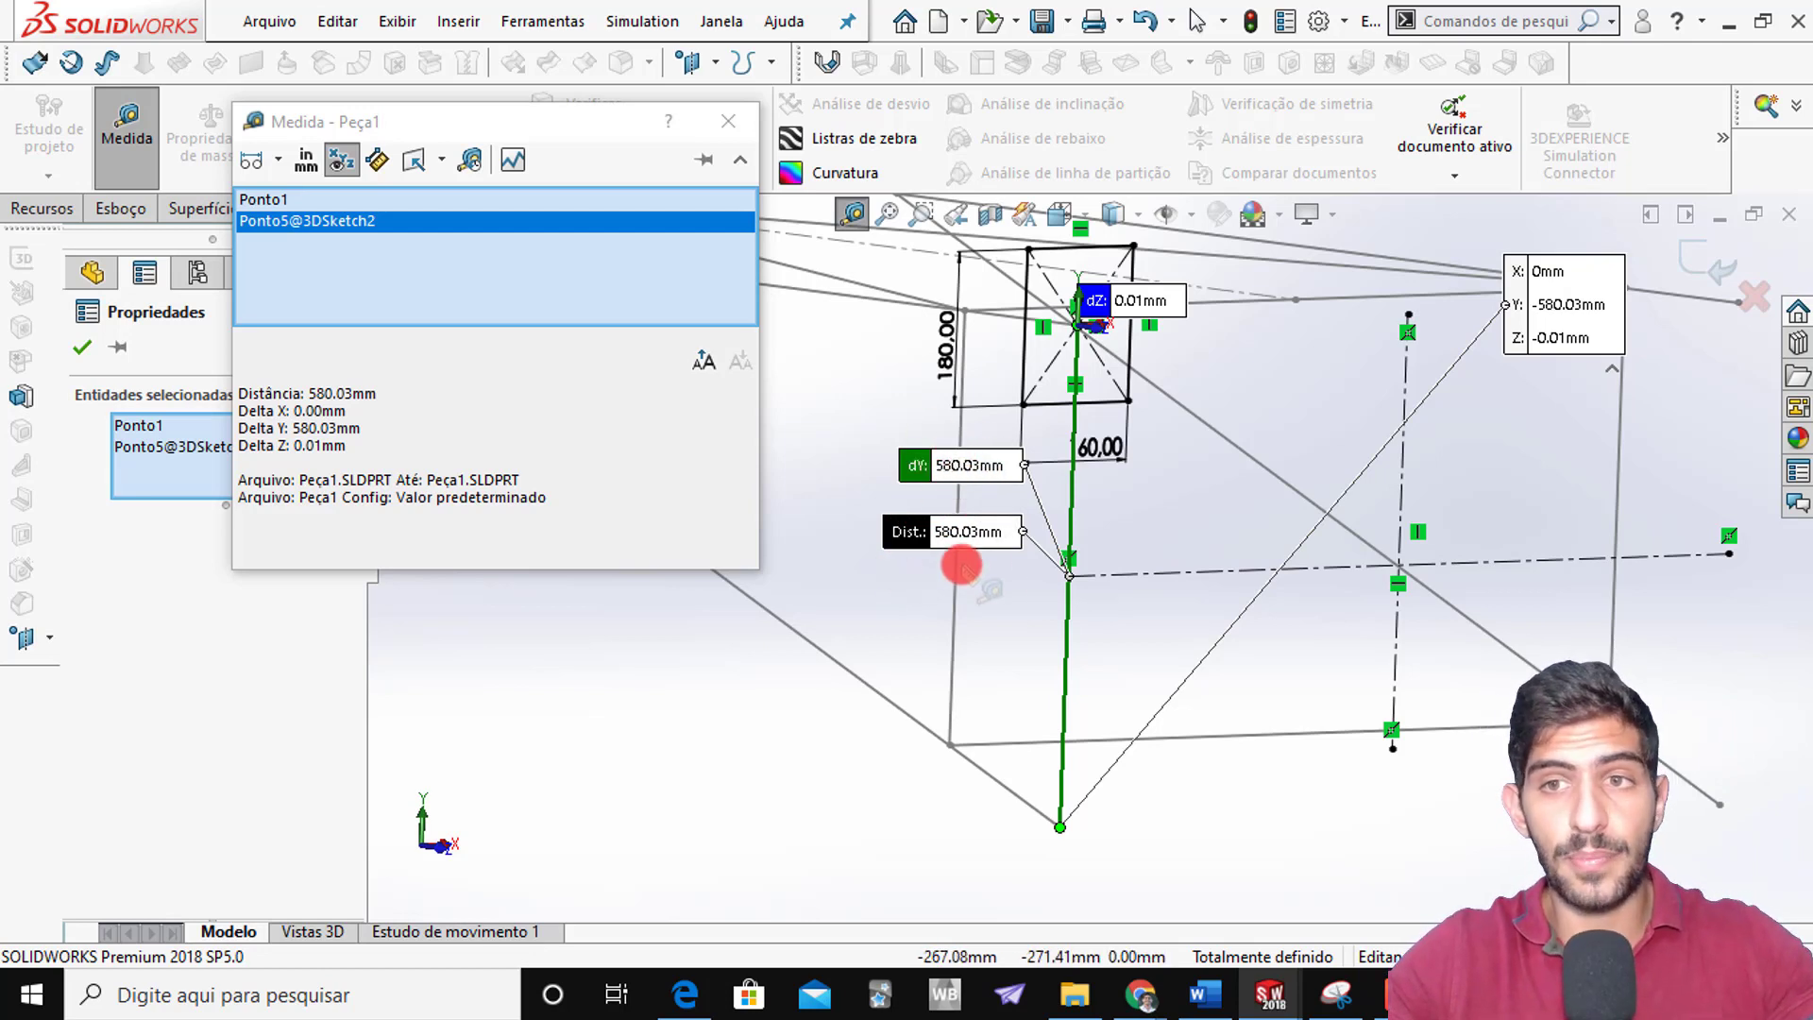
{"action": "key", "text": "Escape"}
{"action": "scroll", "coordinate": [1090, 577], "scroll_direction": "up", "scroll_amount": 4}
{"action": "middle_click_drag", "start_coordinate": [1092, 578], "coordinate": [1007, 565]}
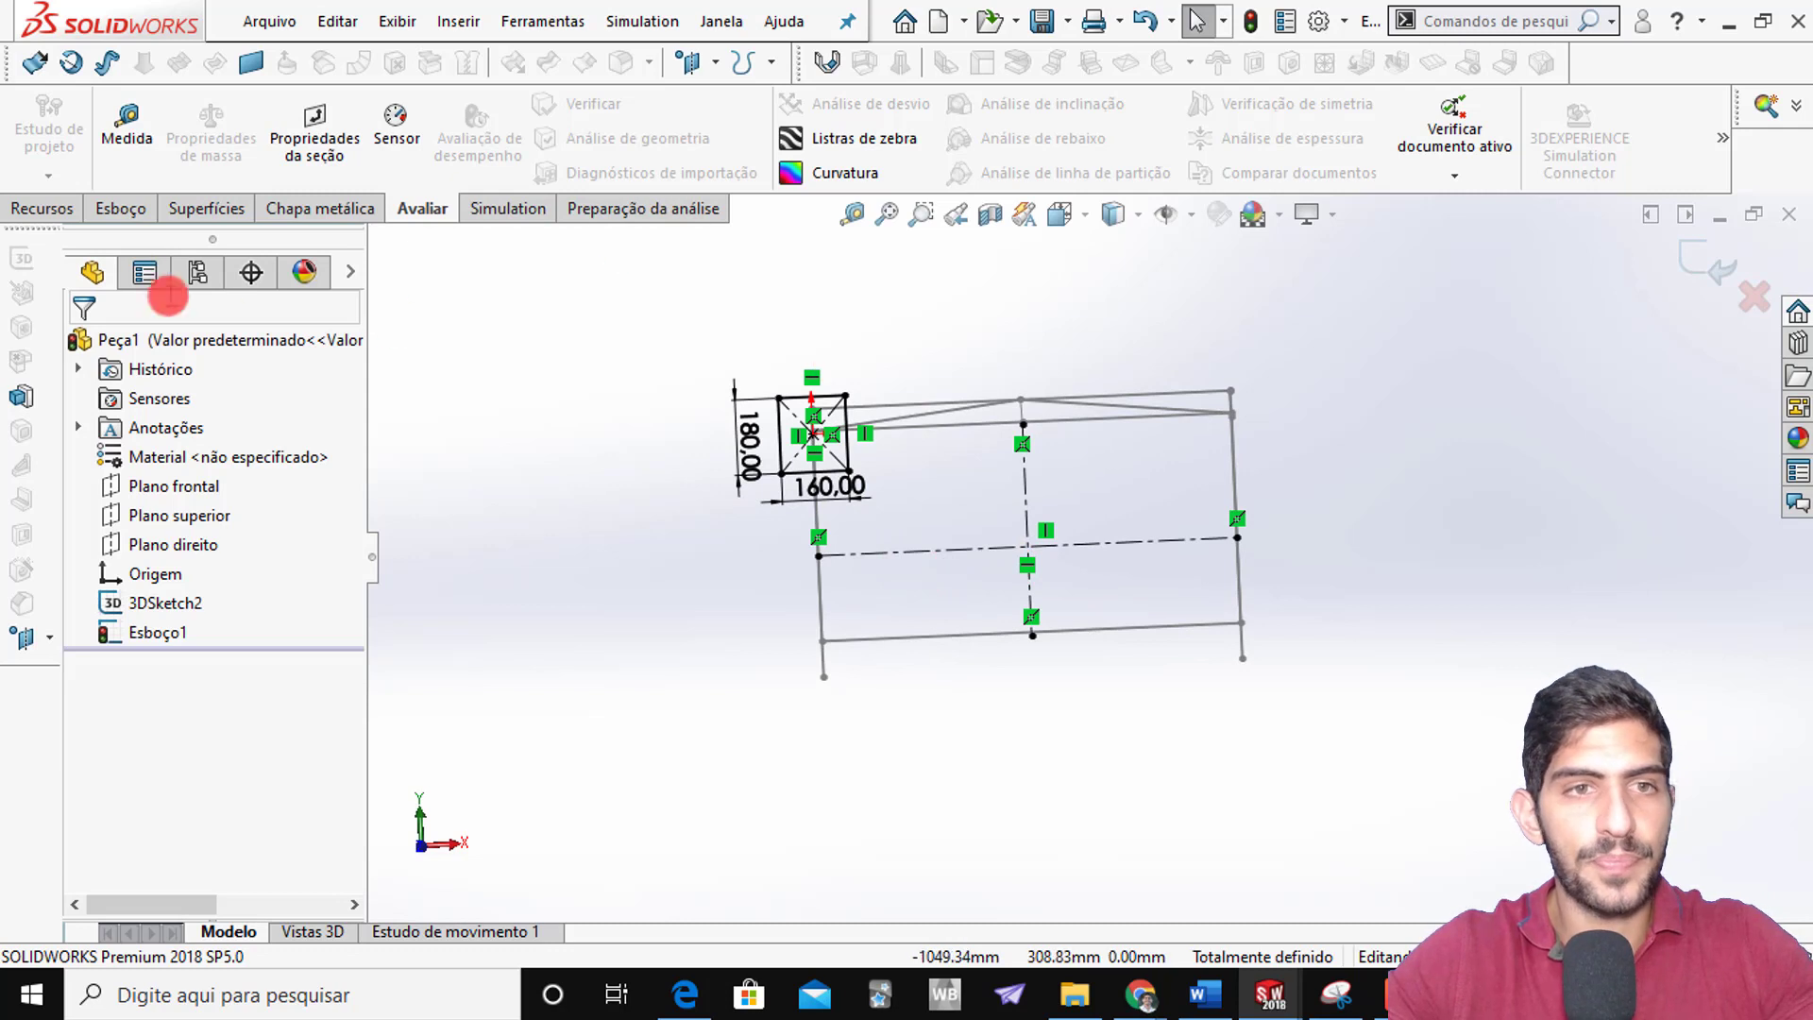
Mirror the four sides of the 160 x 180 mm rectangle about the vertical centerline, keeping the original
{"action": "left_click", "coordinate": [74, 210]}
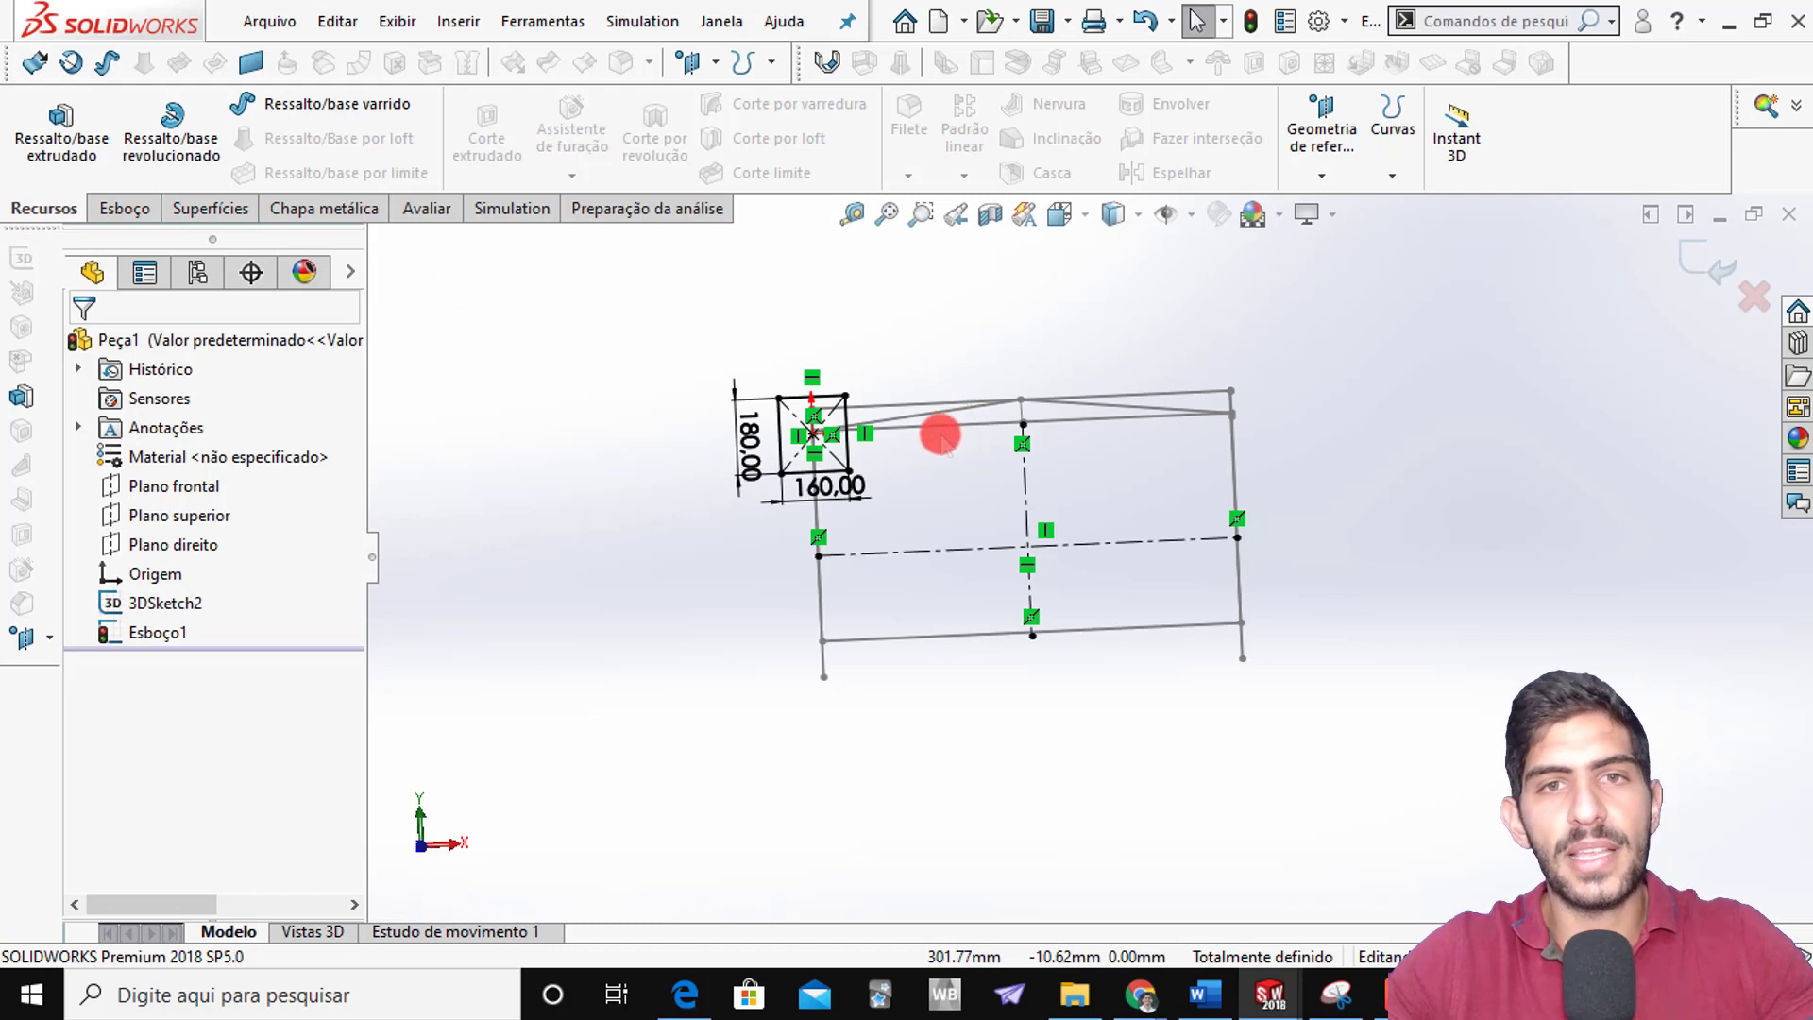
{"action": "left_click", "coordinate": [157, 213]}
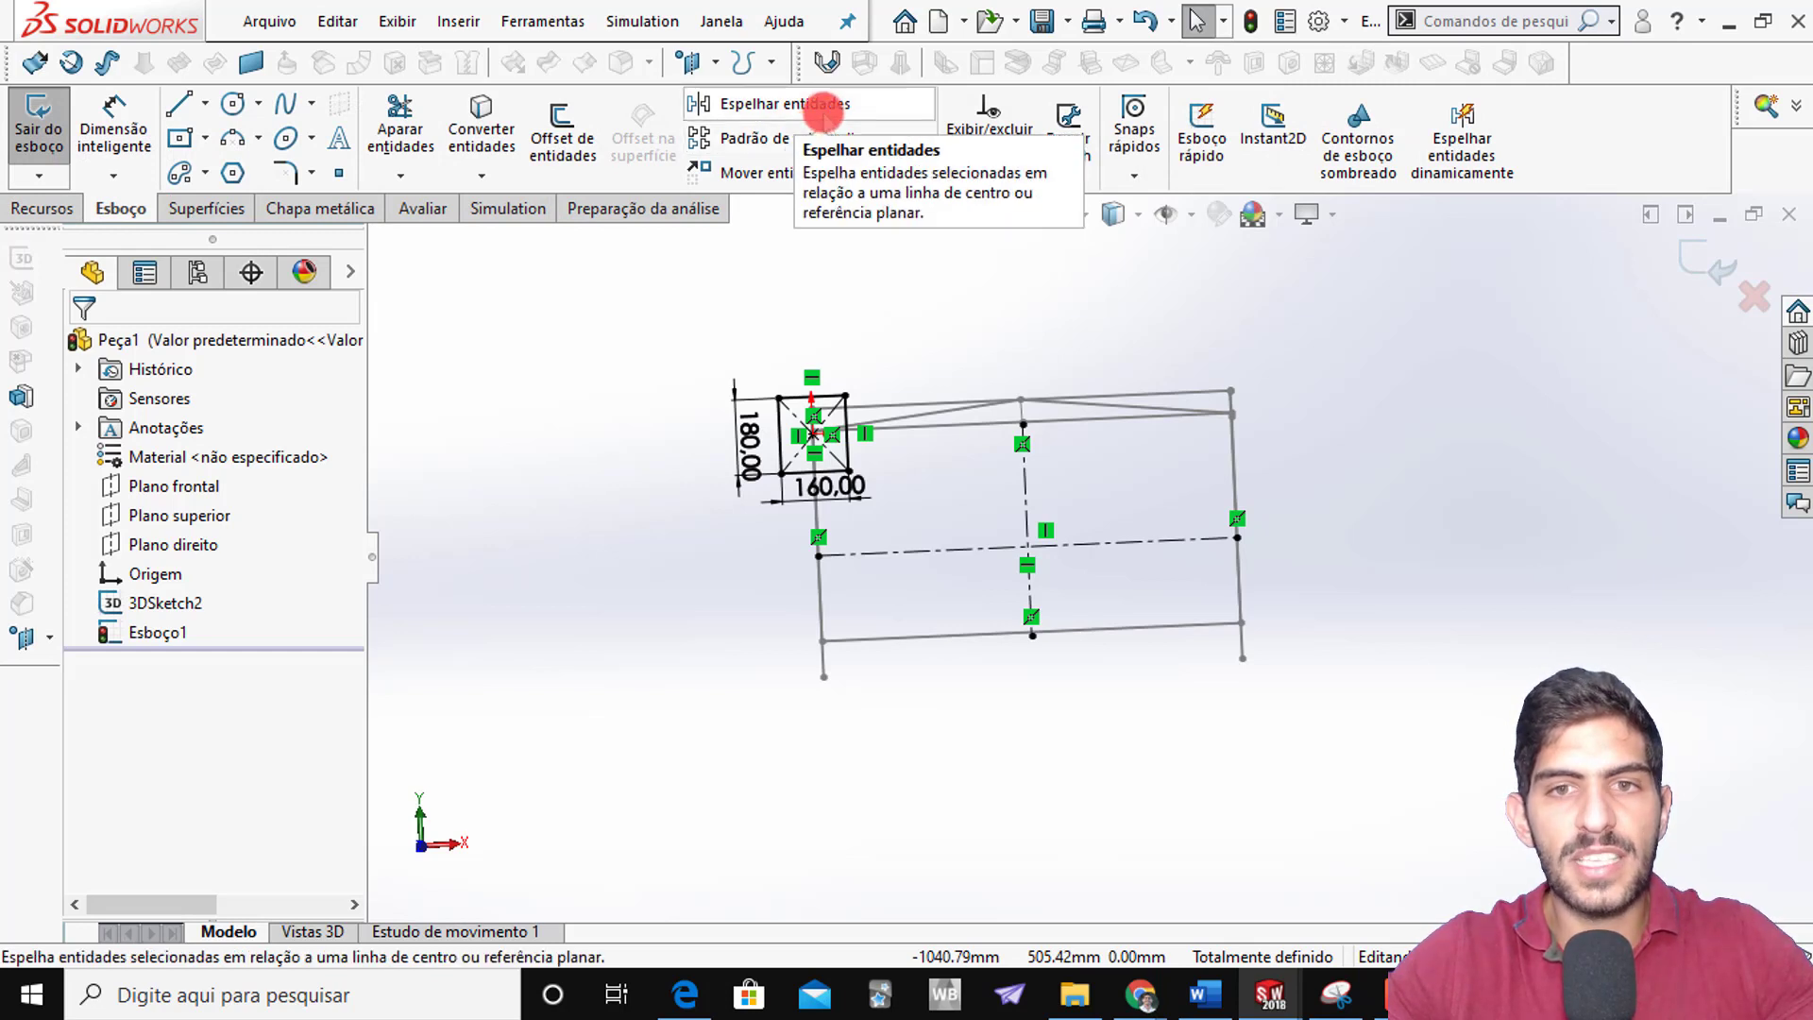
{"action": "left_click", "coordinate": [822, 106]}
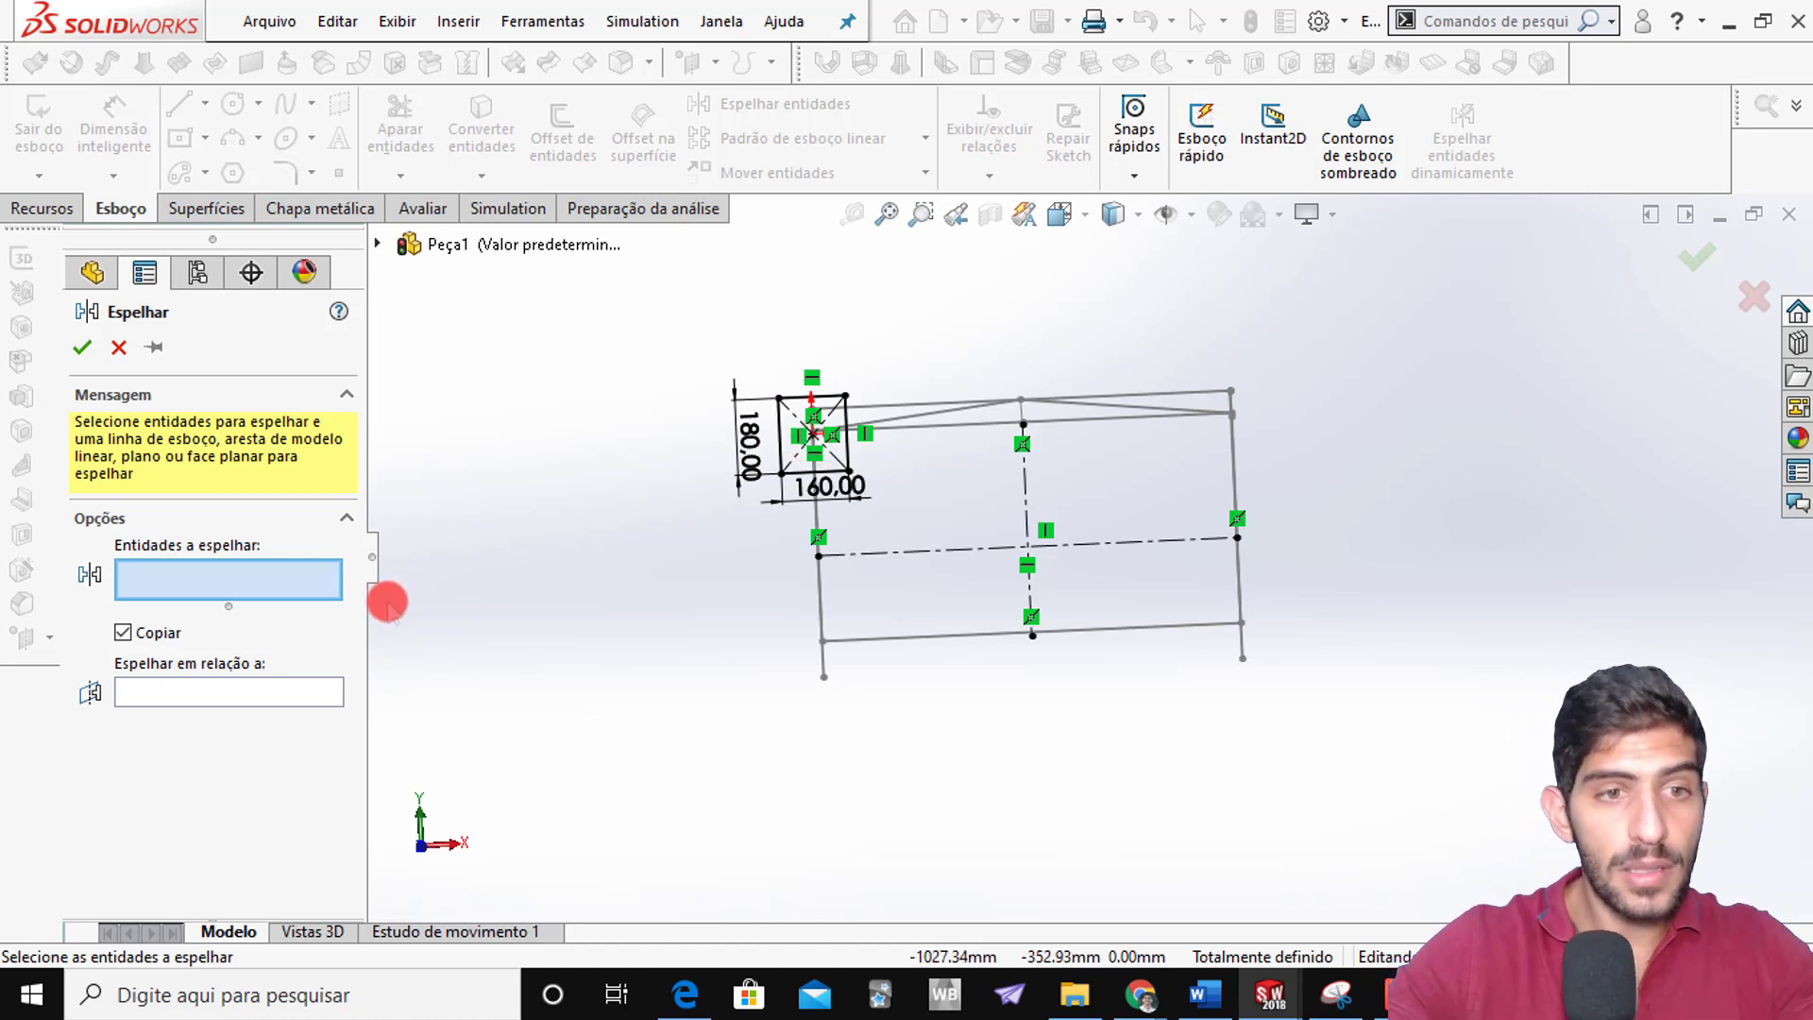
{"action": "scroll", "coordinate": [801, 415], "scroll_direction": "down", "scroll_amount": 2}
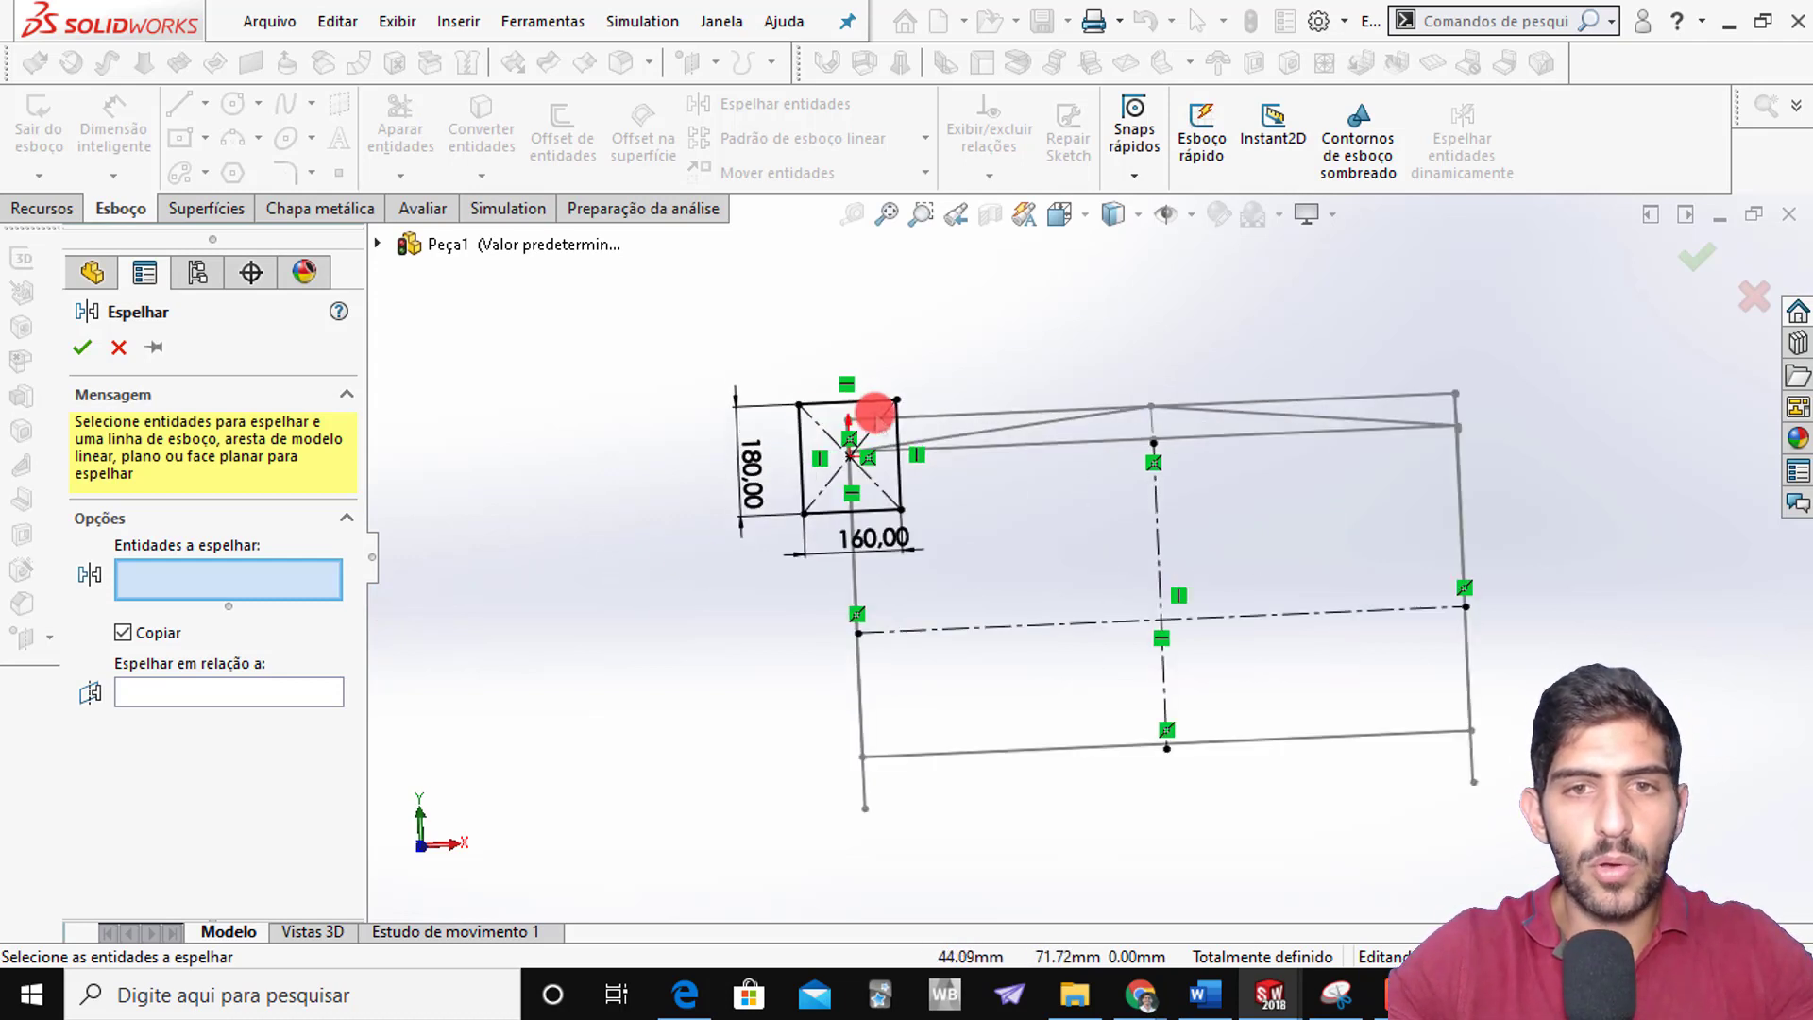
{"action": "left_click", "coordinate": [873, 404]}
{"action": "left_click", "coordinate": [805, 468]}
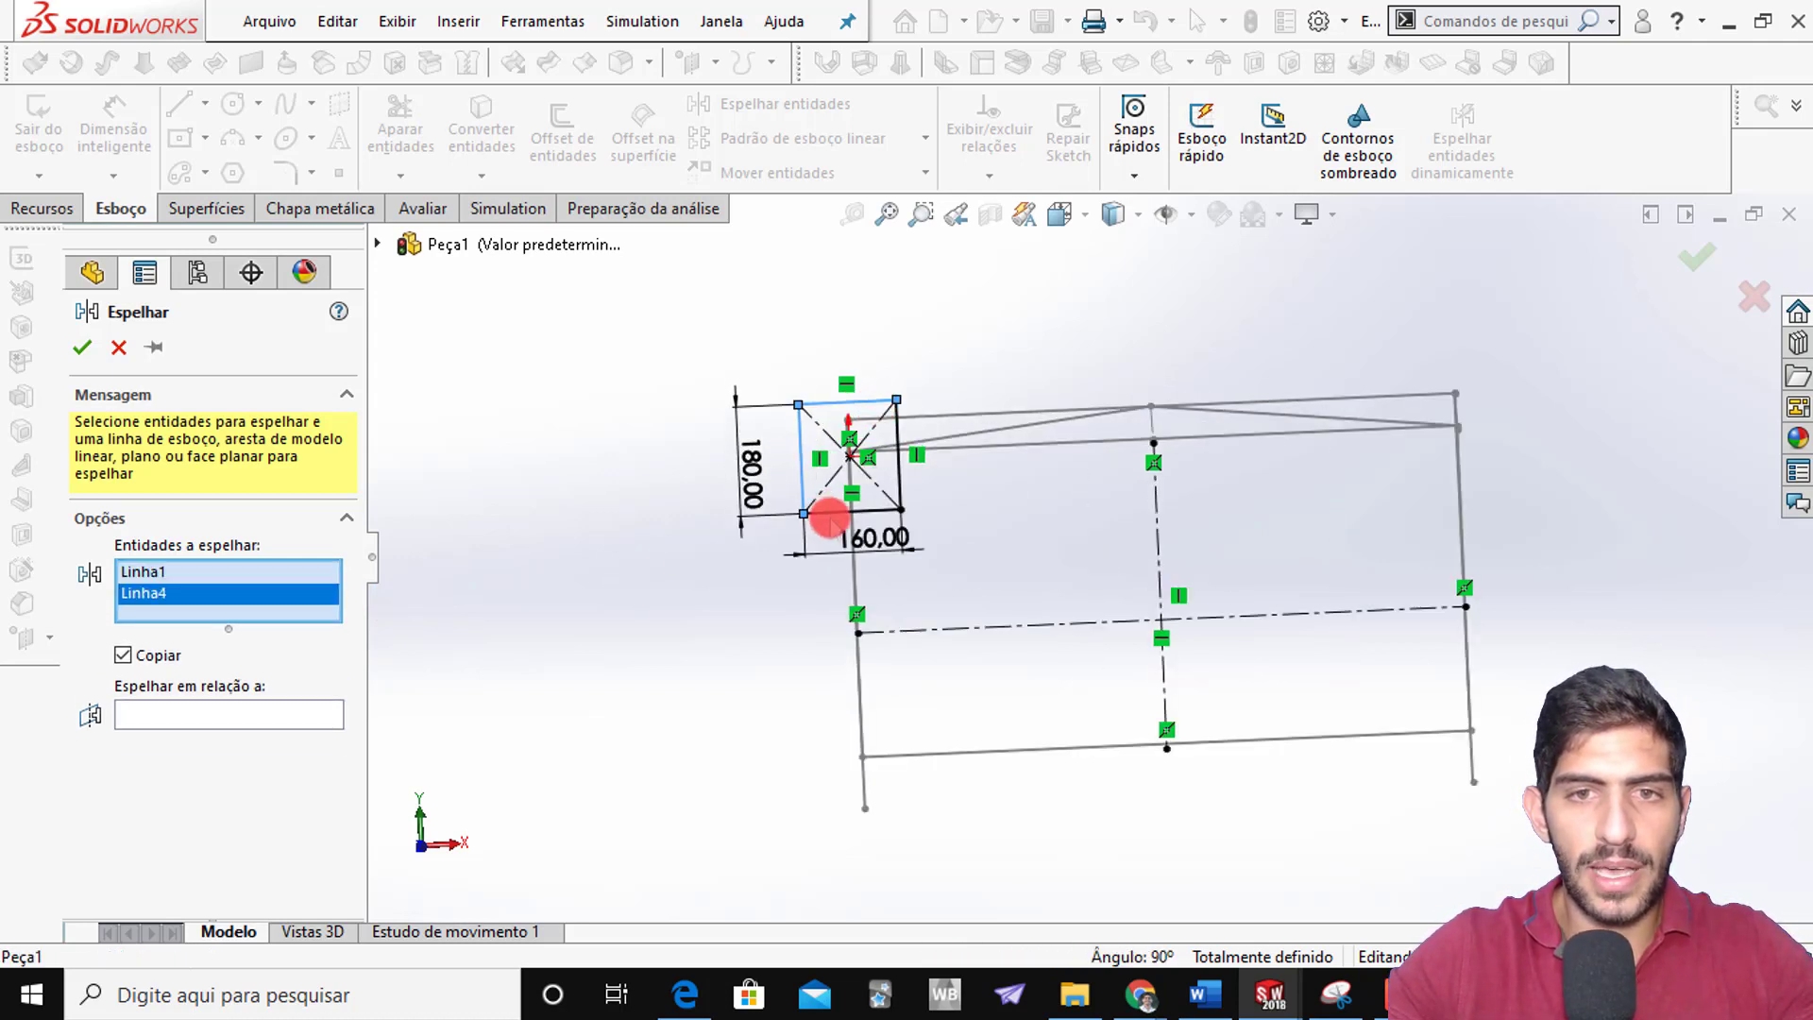
{"action": "left_click", "coordinate": [836, 511]}
{"action": "left_click", "coordinate": [898, 483]}
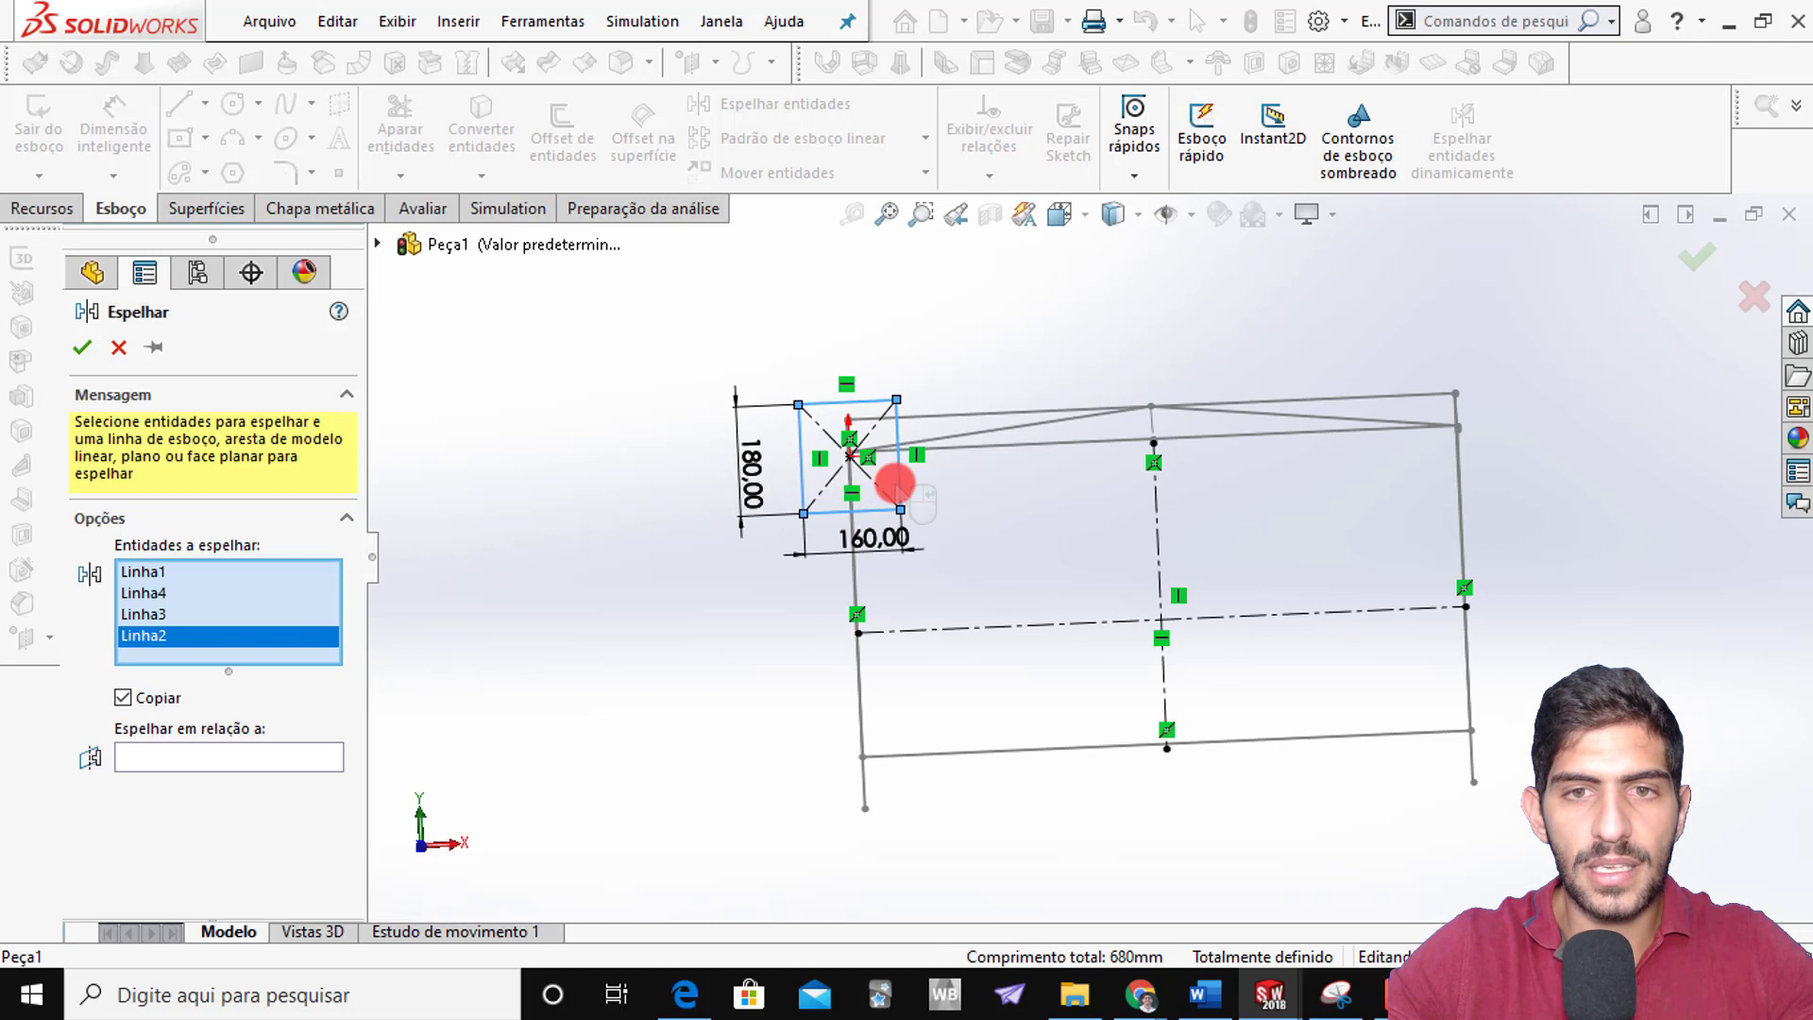
{"action": "left_click", "coordinate": [314, 755]}
{"action": "left_click", "coordinate": [1156, 536]}
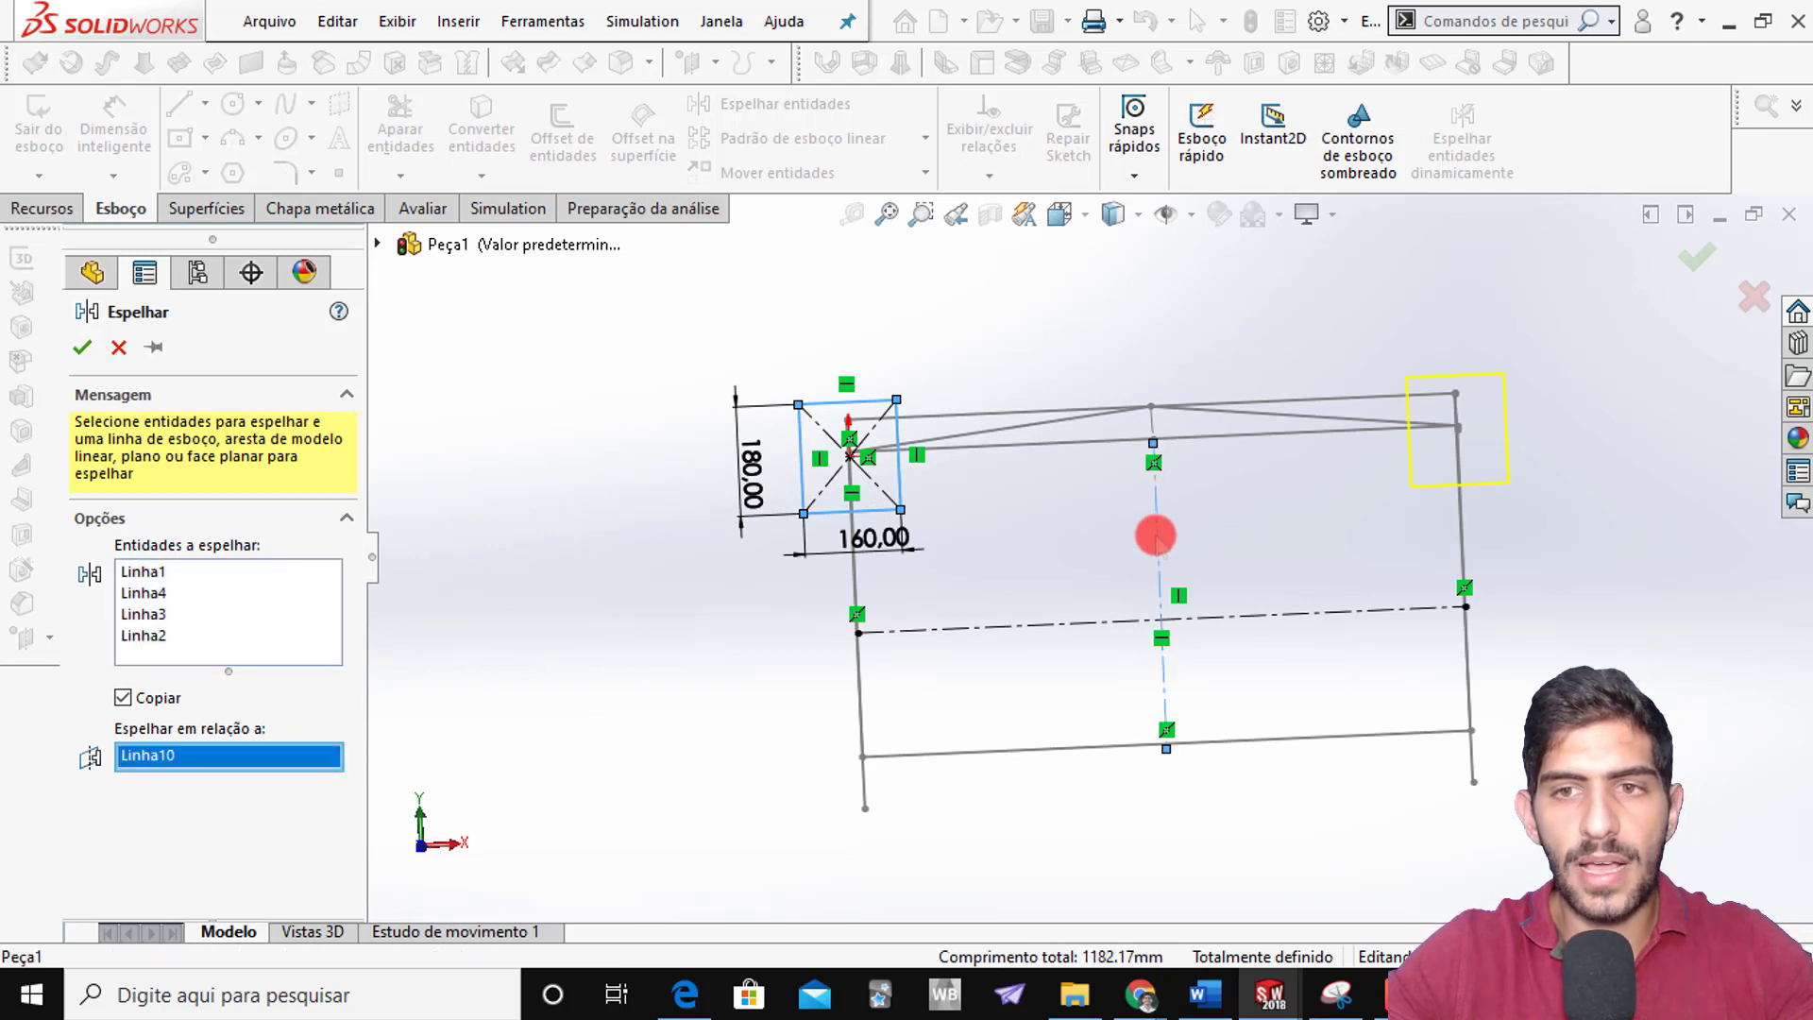
{"action": "left_click", "coordinate": [80, 347]}
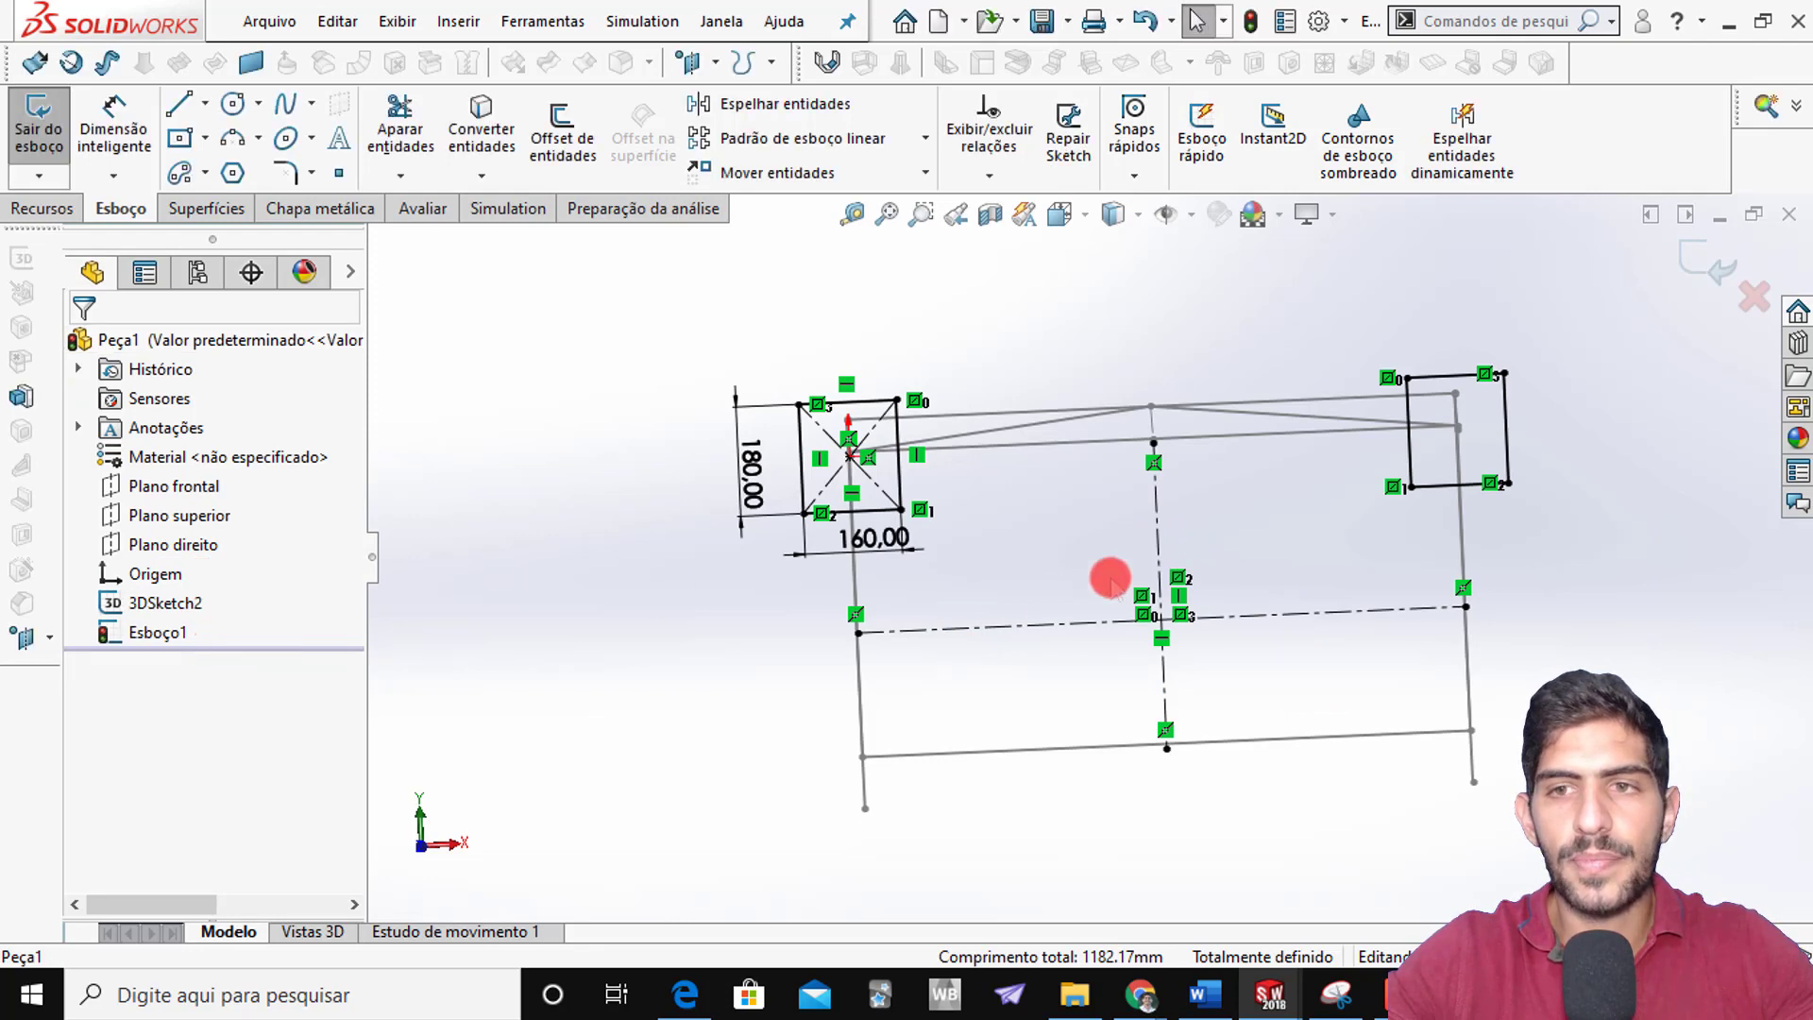
Start a linear sketch pattern with the four sides of both the original 160 x 180 mm rectangle and its mirrored copy as entities
{"action": "mouse_move", "coordinate": [1098, 577]}
{"action": "middle_mouse_down"}
{"action": "mouse_move", "coordinate": [1093, 611]}
{"action": "mouse_move", "coordinate": [1137, 579]}
{"action": "mouse_move", "coordinate": [1104, 563]}
{"action": "mouse_move", "coordinate": [1205, 566]}
{"action": "mouse_move", "coordinate": [1128, 570]}
{"action": "middle_mouse_up"}
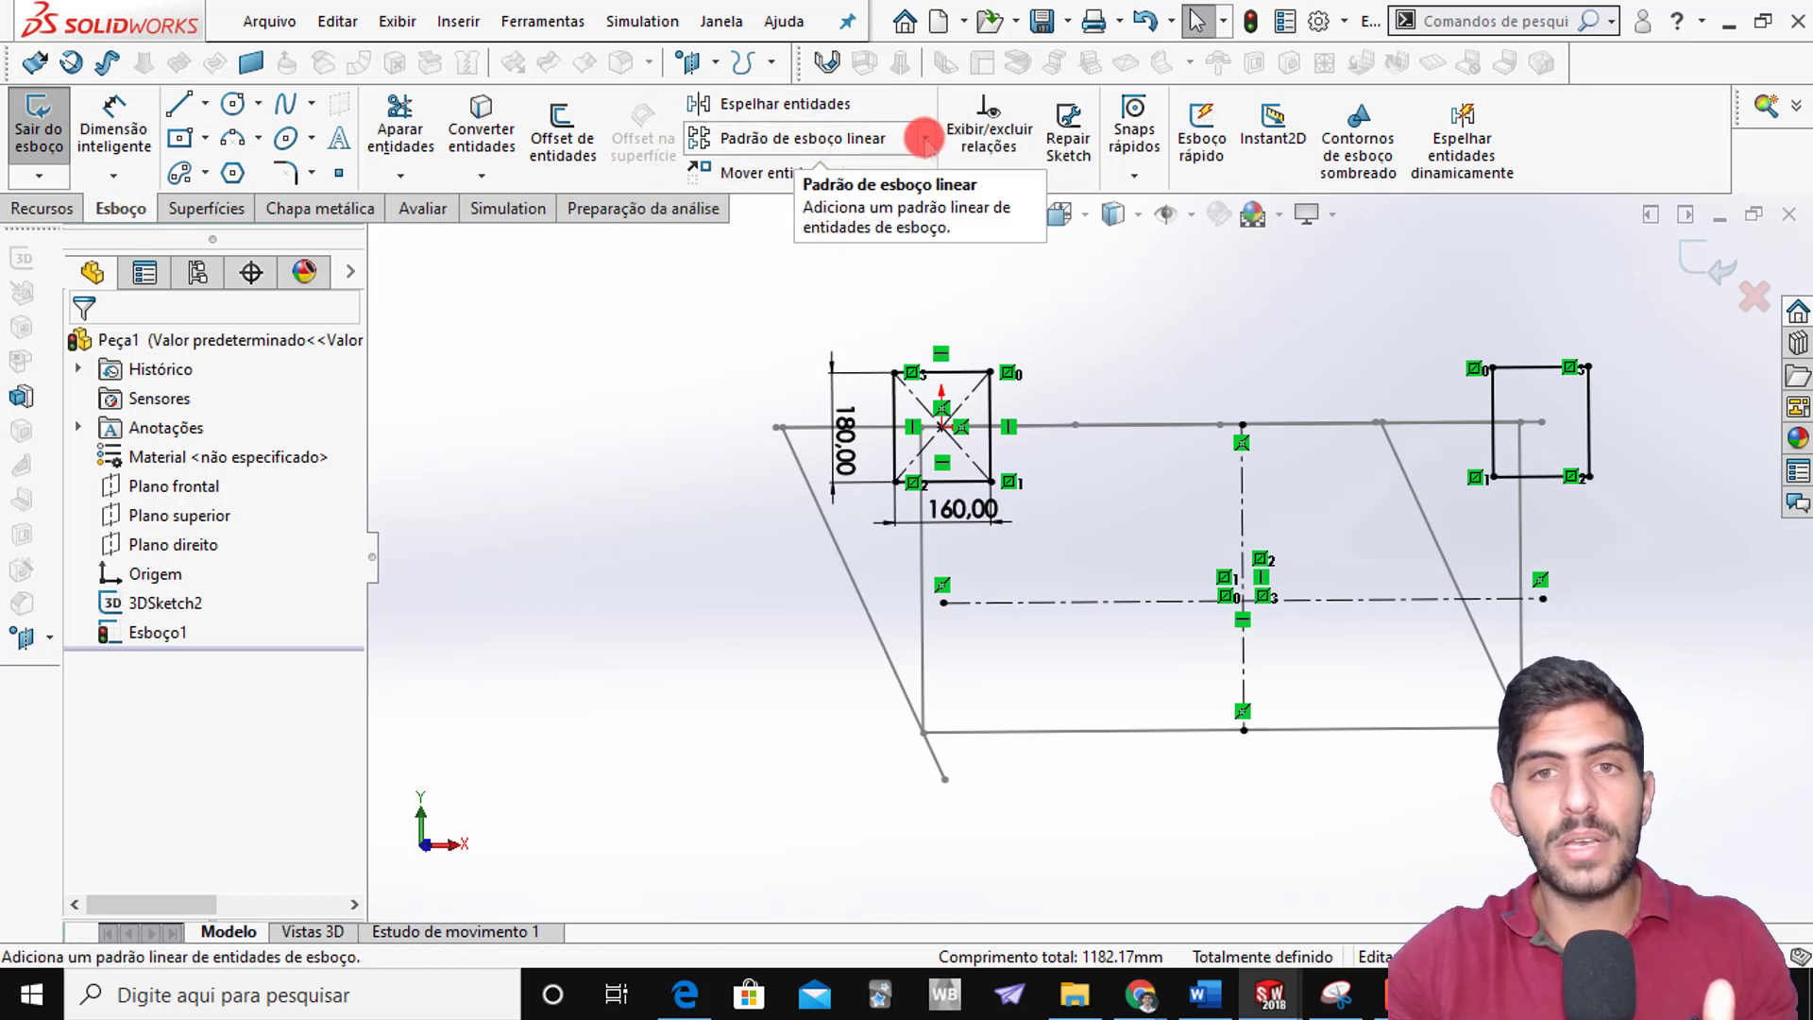
{"action": "left_click", "coordinate": [925, 138]}
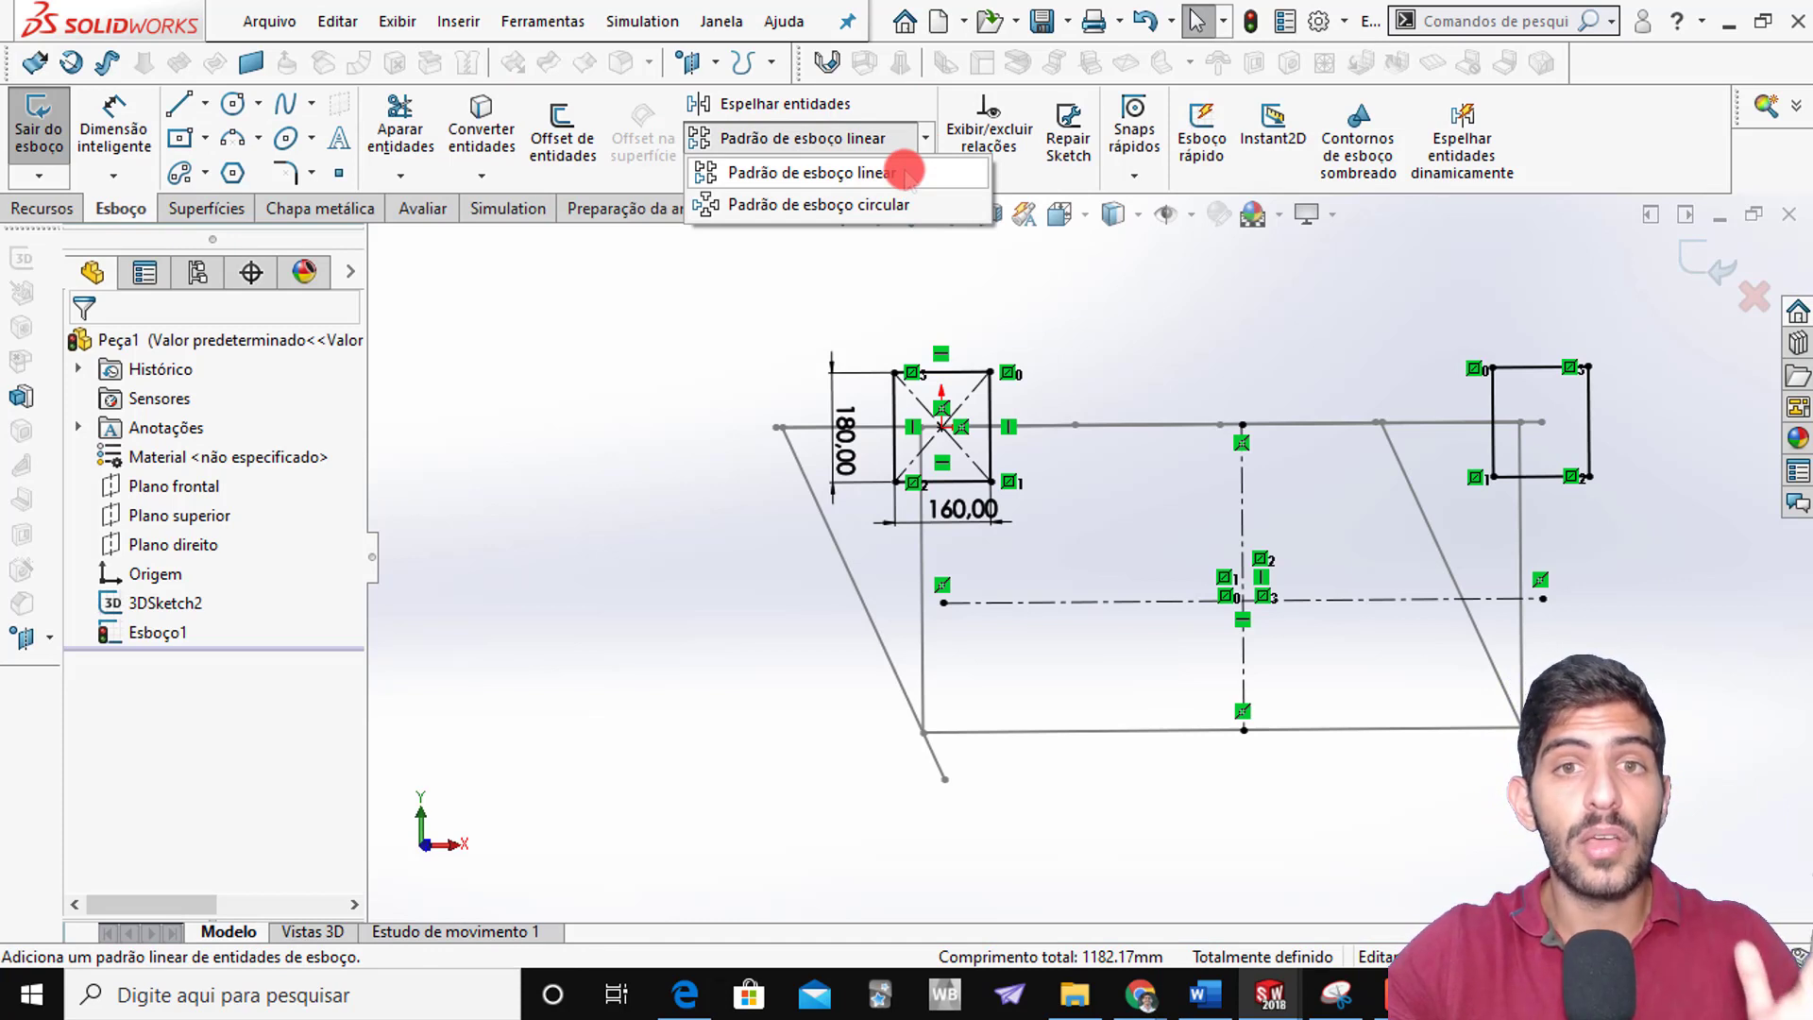
{"action": "left_click", "coordinate": [905, 173]}
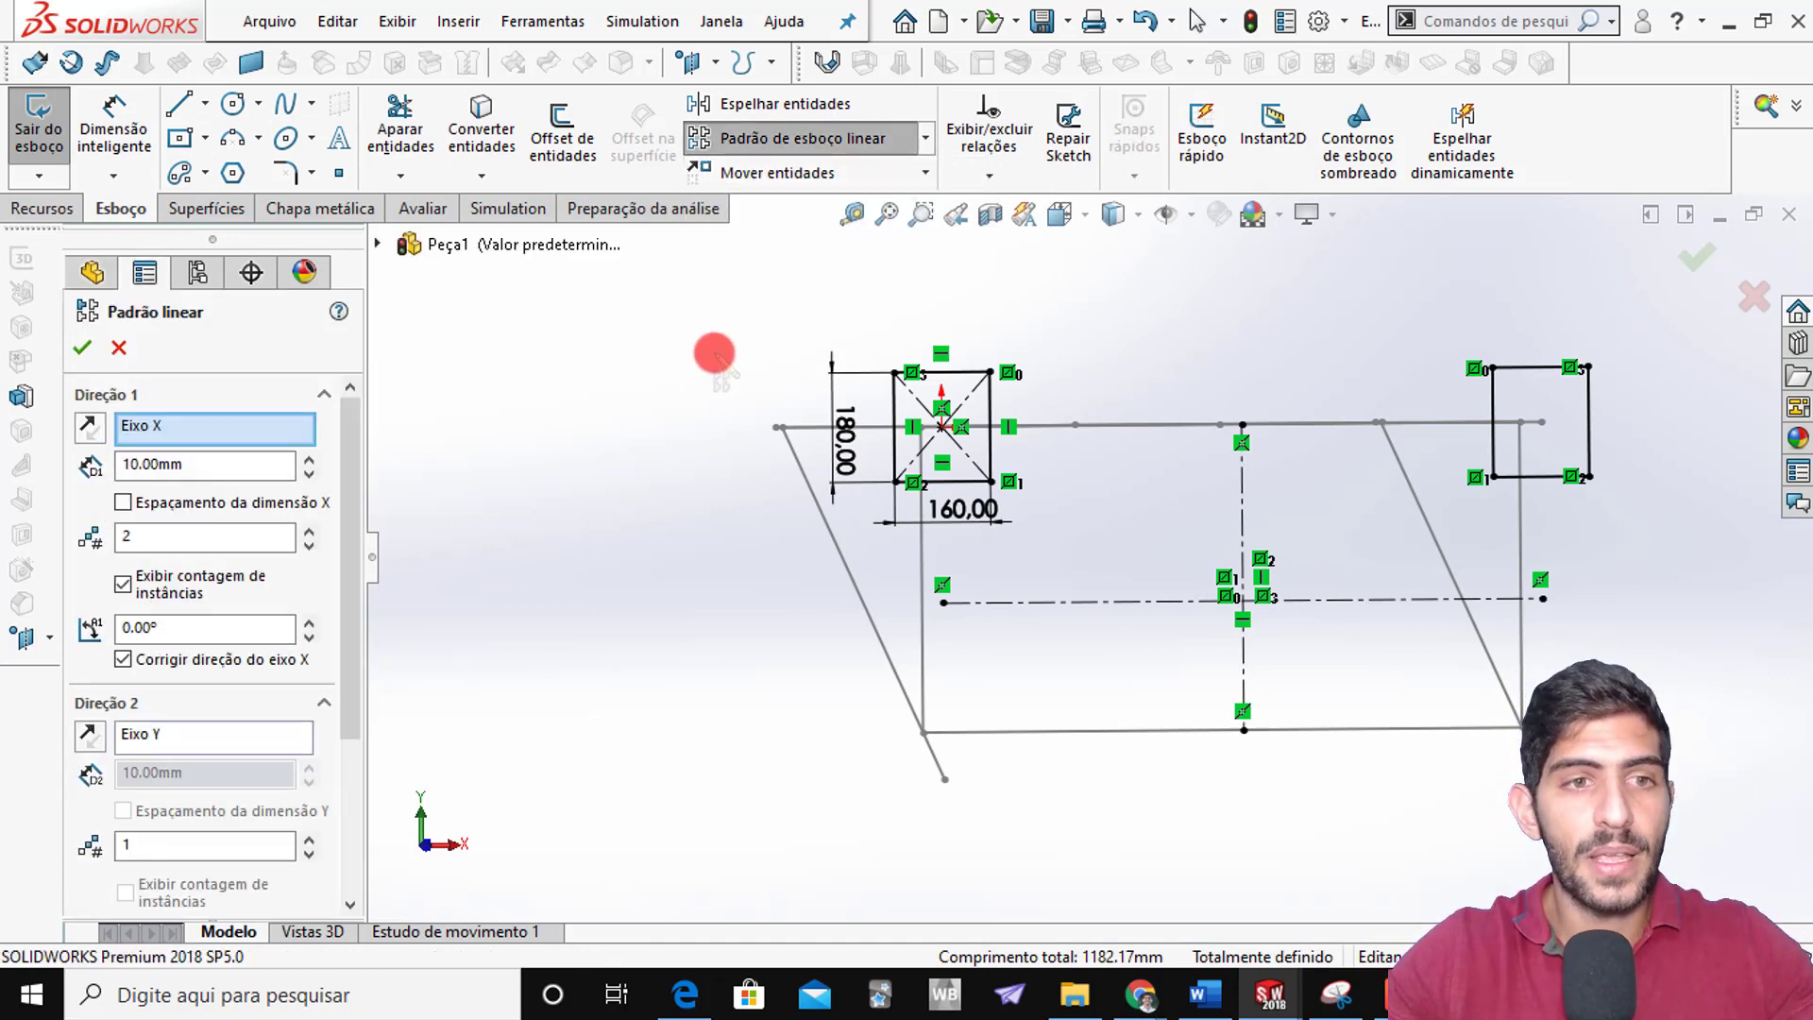
{"action": "left_click_drag", "start_coordinate": [356, 448], "coordinate": [348, 615]}
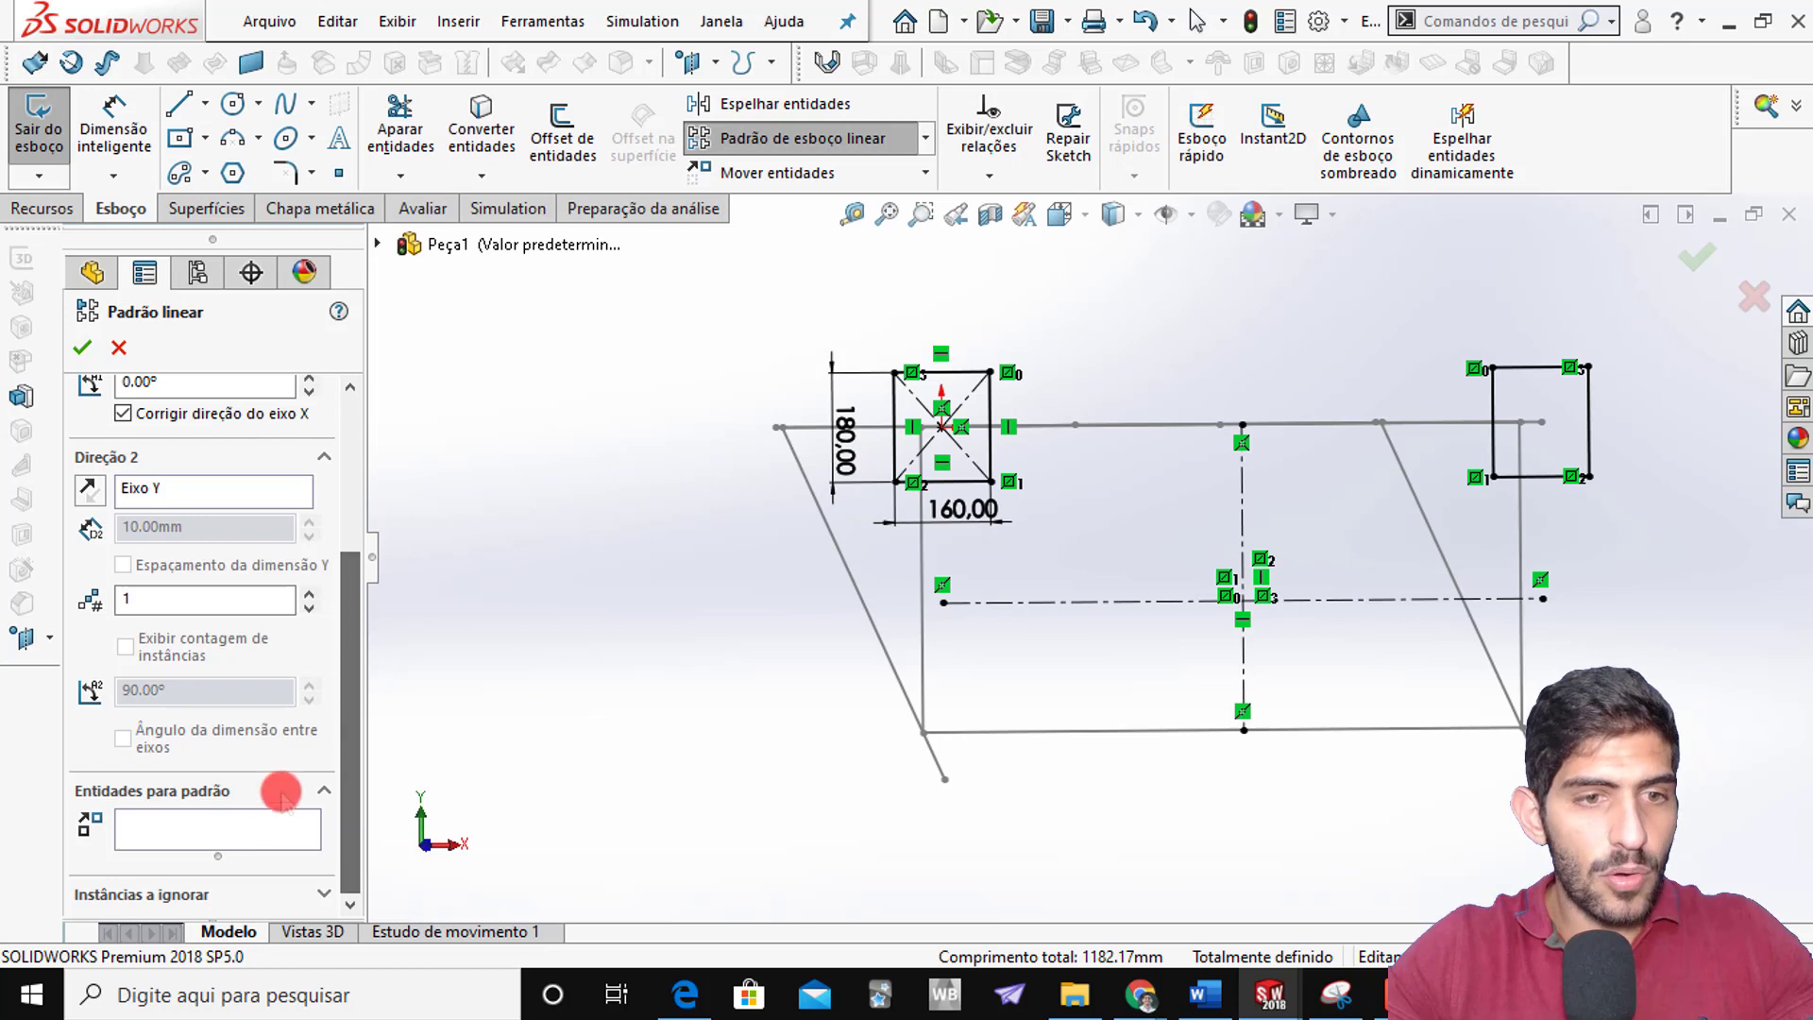
{"action": "left_click", "coordinate": [193, 827]}
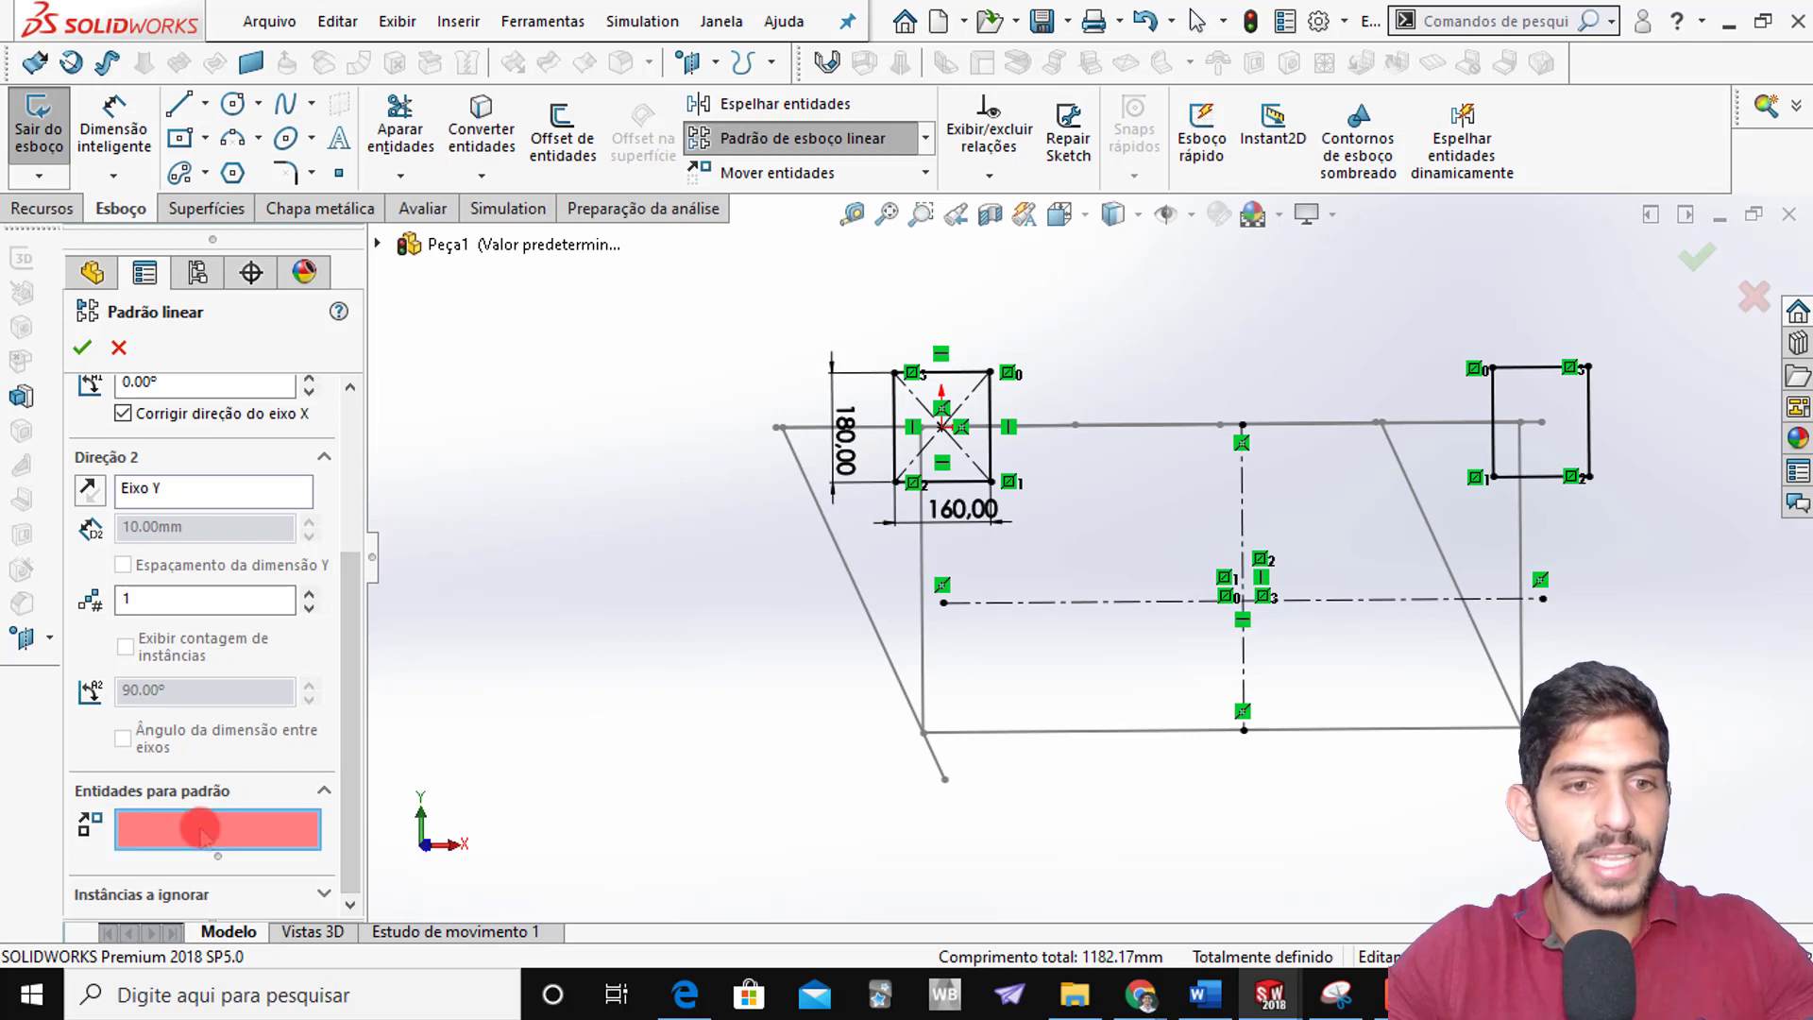
{"action": "left_click", "coordinate": [945, 374]}
{"action": "left_click", "coordinate": [897, 379]}
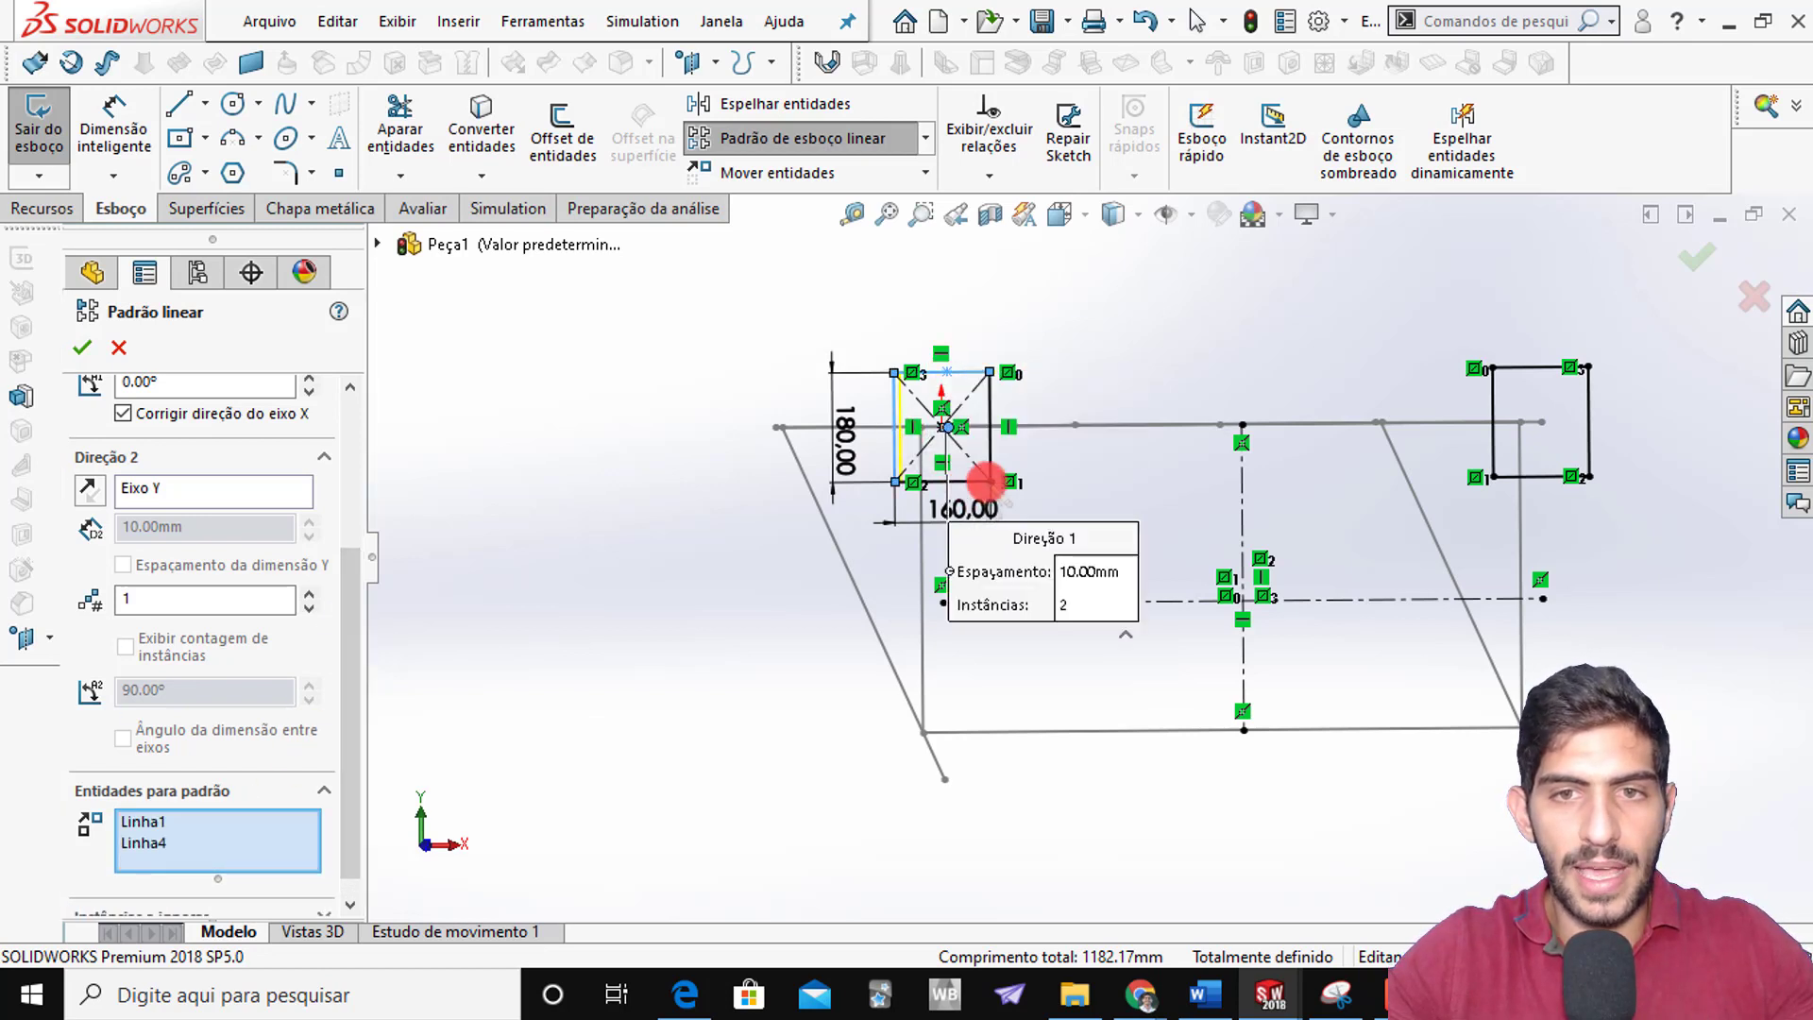
{"action": "left_click", "coordinate": [971, 482]}
{"action": "left_click", "coordinate": [991, 444]}
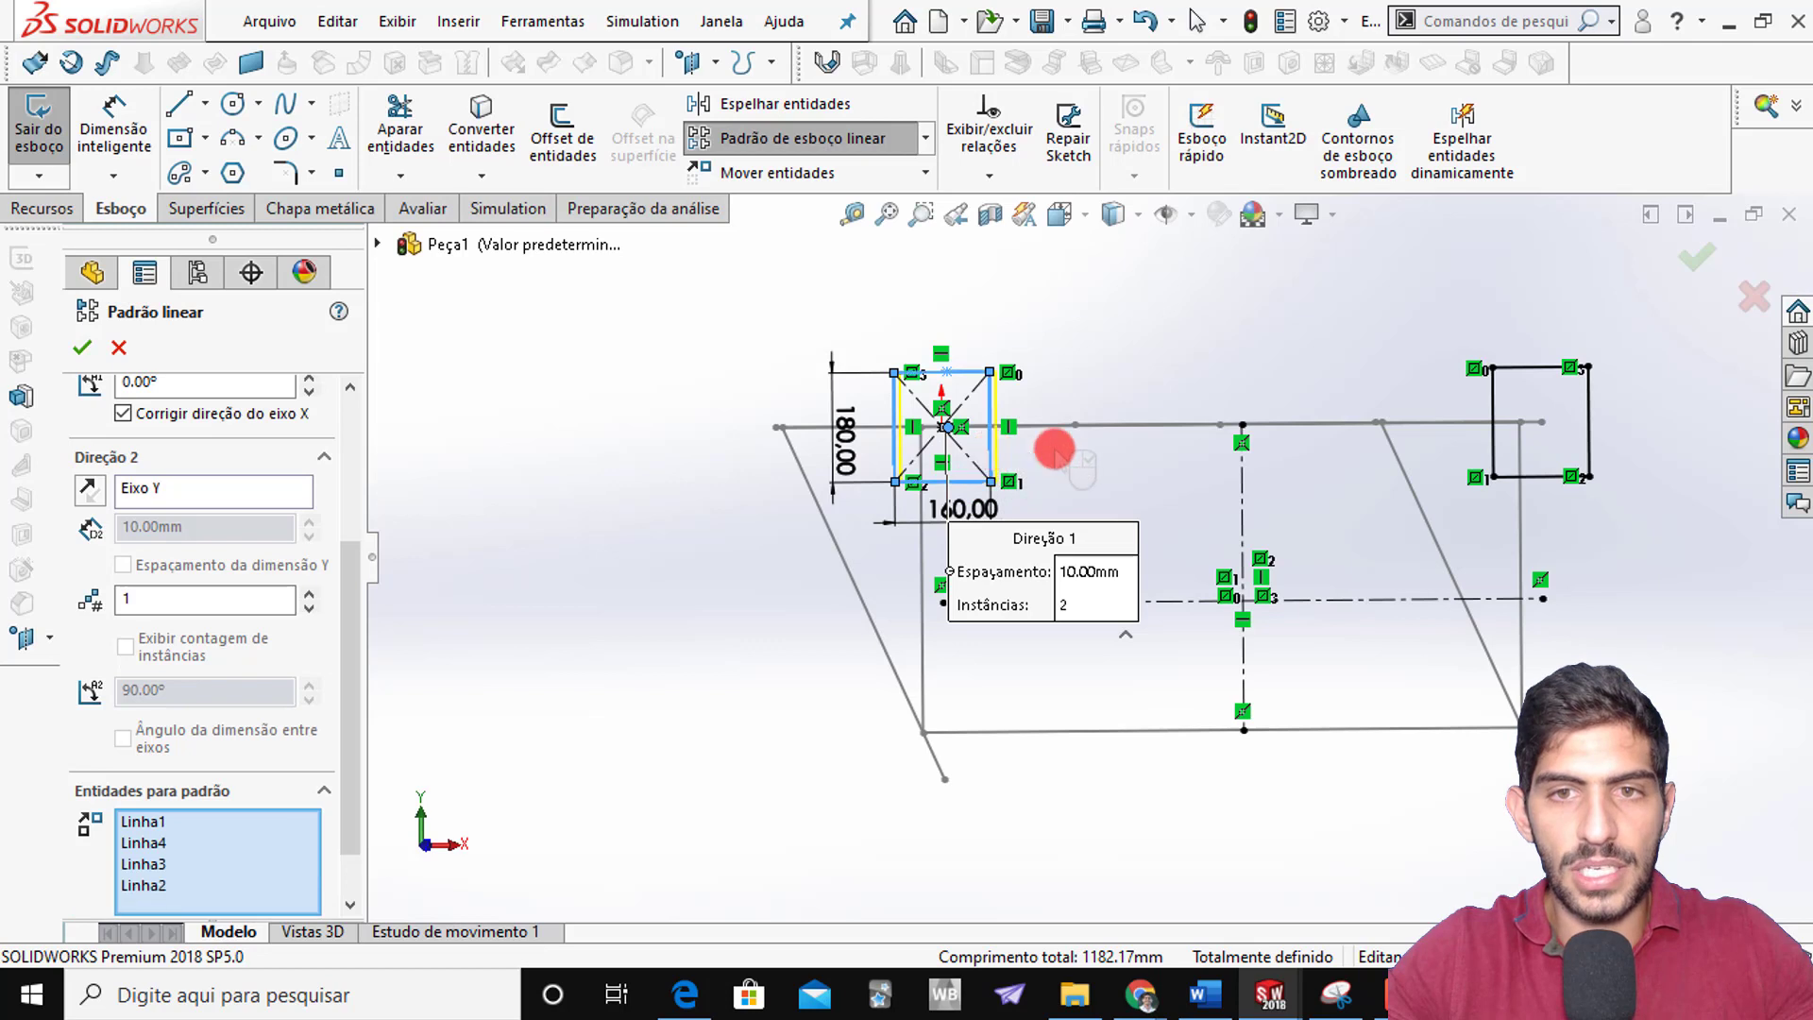
{"action": "left_click", "coordinate": [1493, 401]}
{"action": "left_click", "coordinate": [1511, 367]}
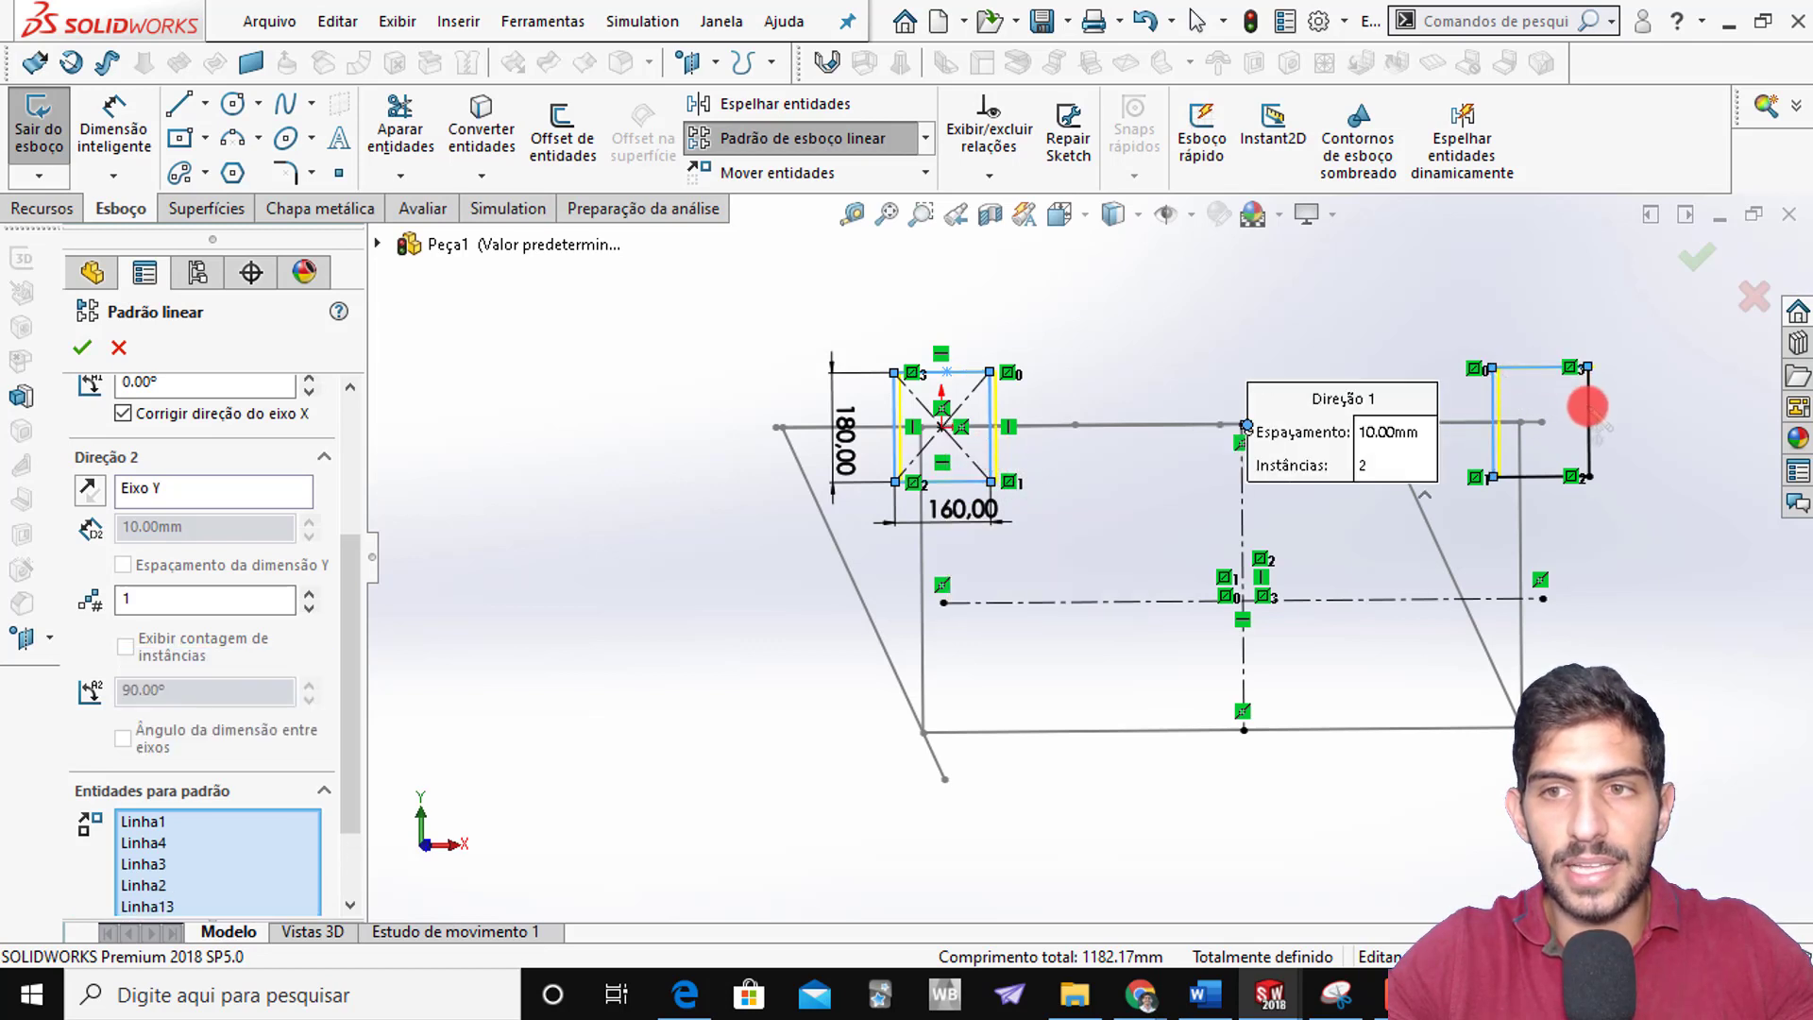
{"action": "left_click", "coordinate": [1588, 405]}
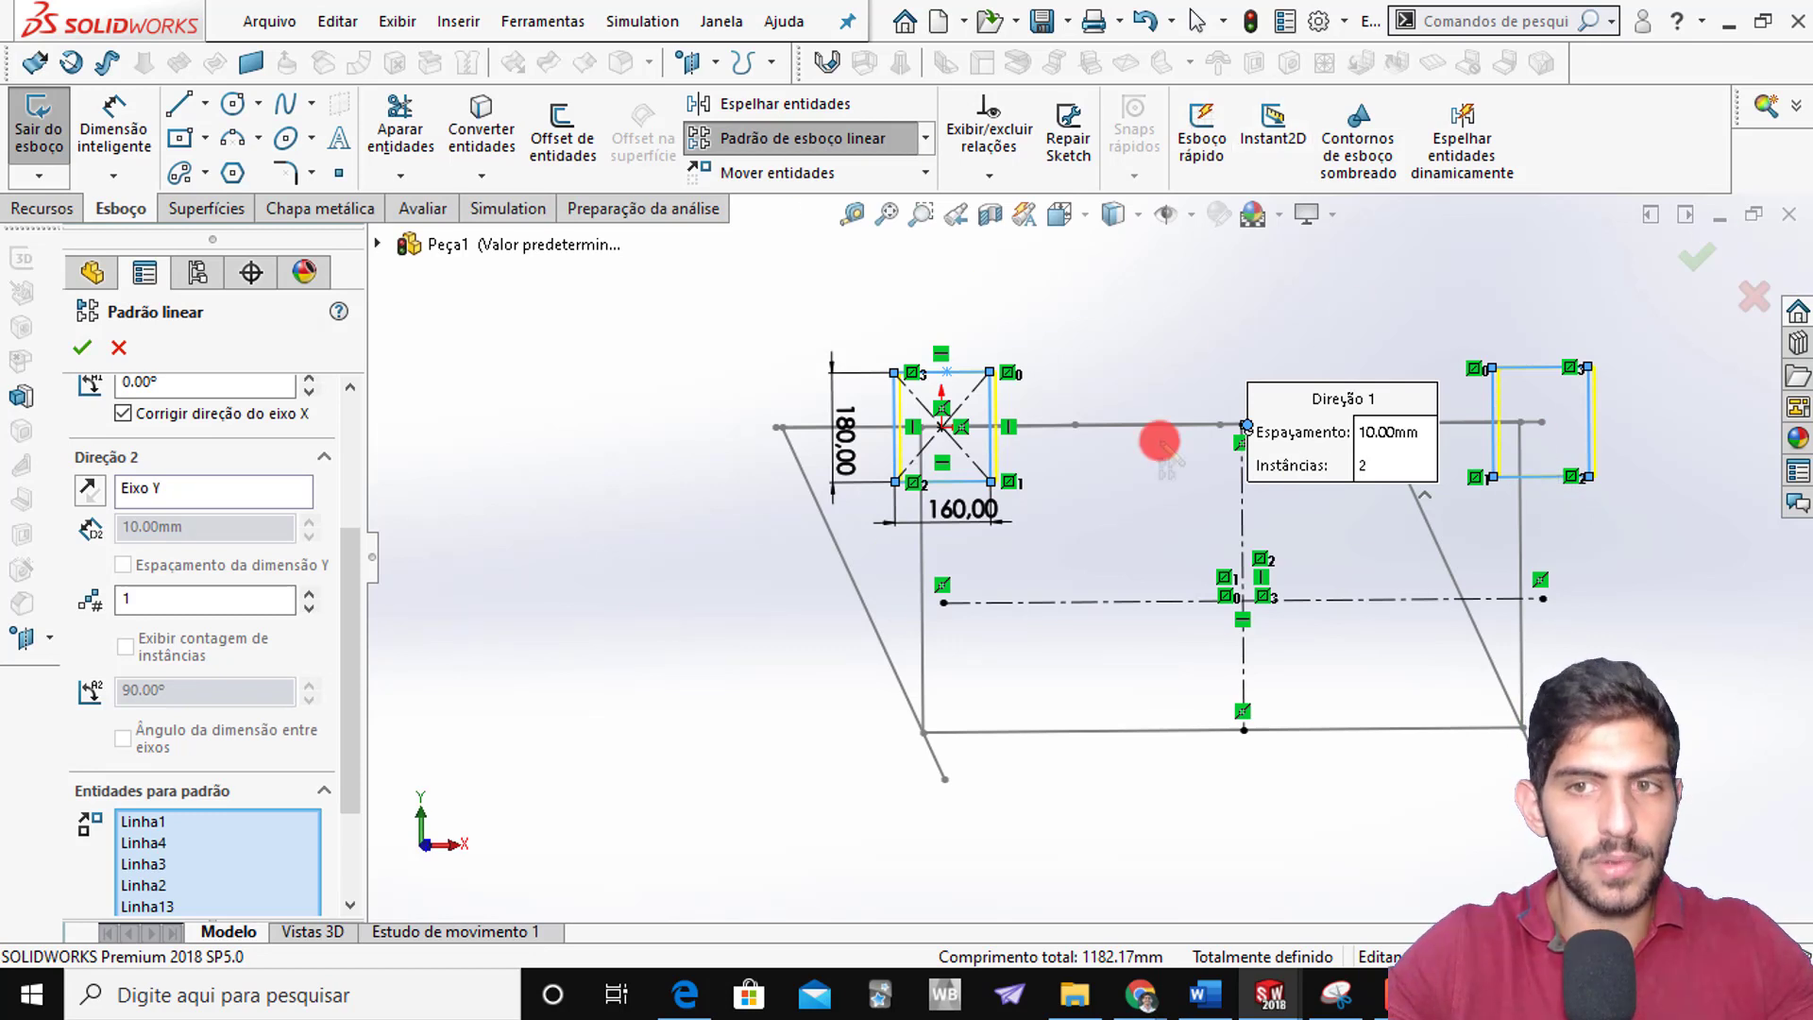
Set the pattern's first direction along the frame's vertical side line, with a spacing of 580.03 mm
{"action": "scroll", "coordinate": [227, 595], "scroll_direction": "up", "scroll_amount": 3}
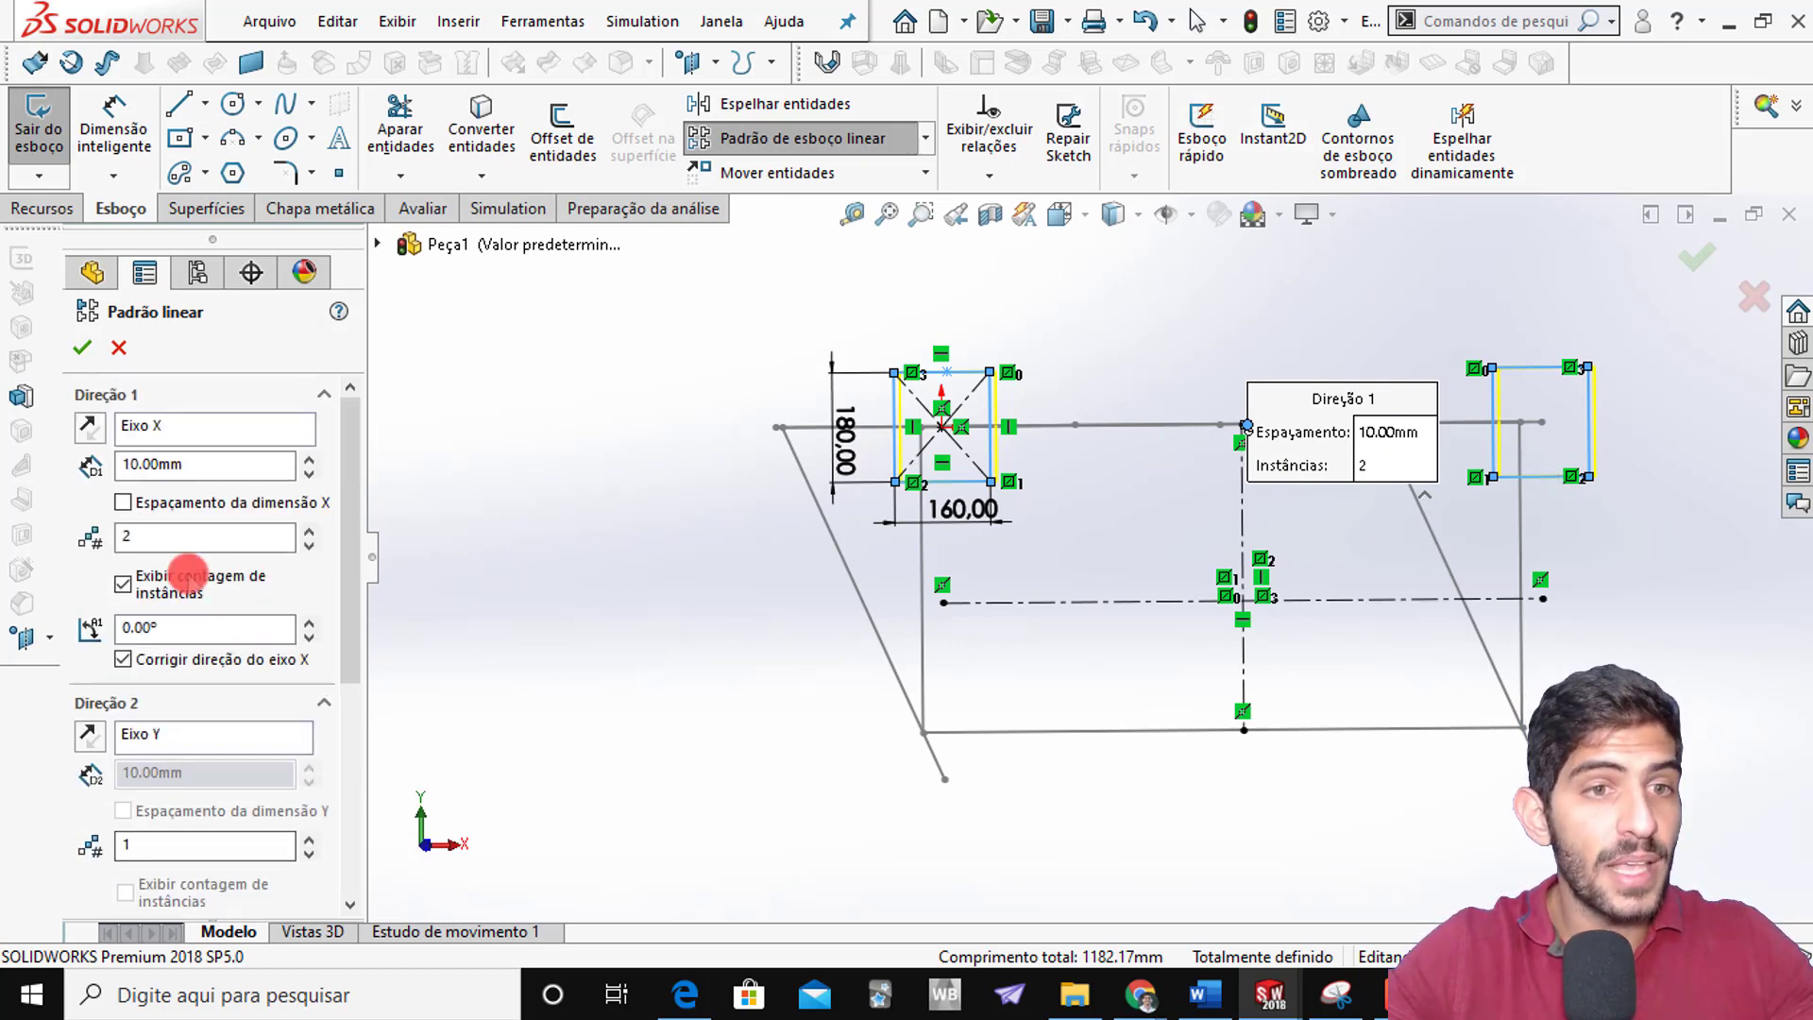
{"action": "left_click", "coordinate": [173, 433]}
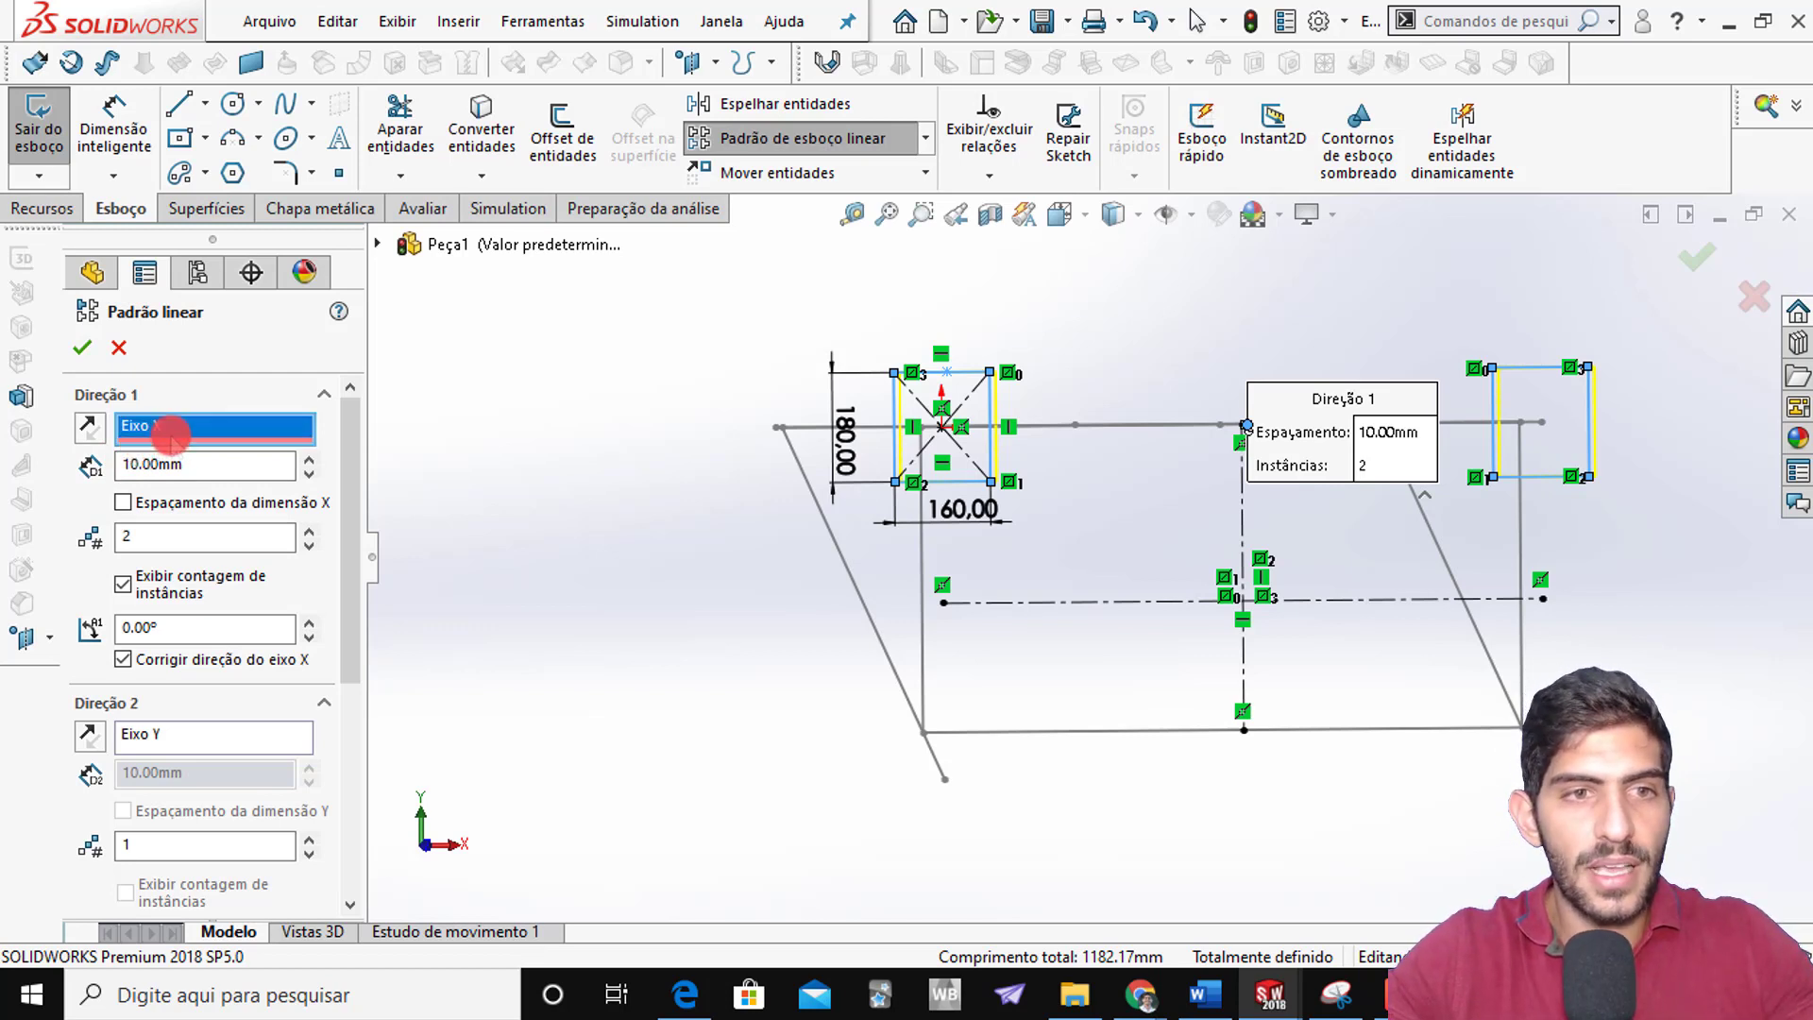
{"action": "key", "text": "ctrl+Left"}
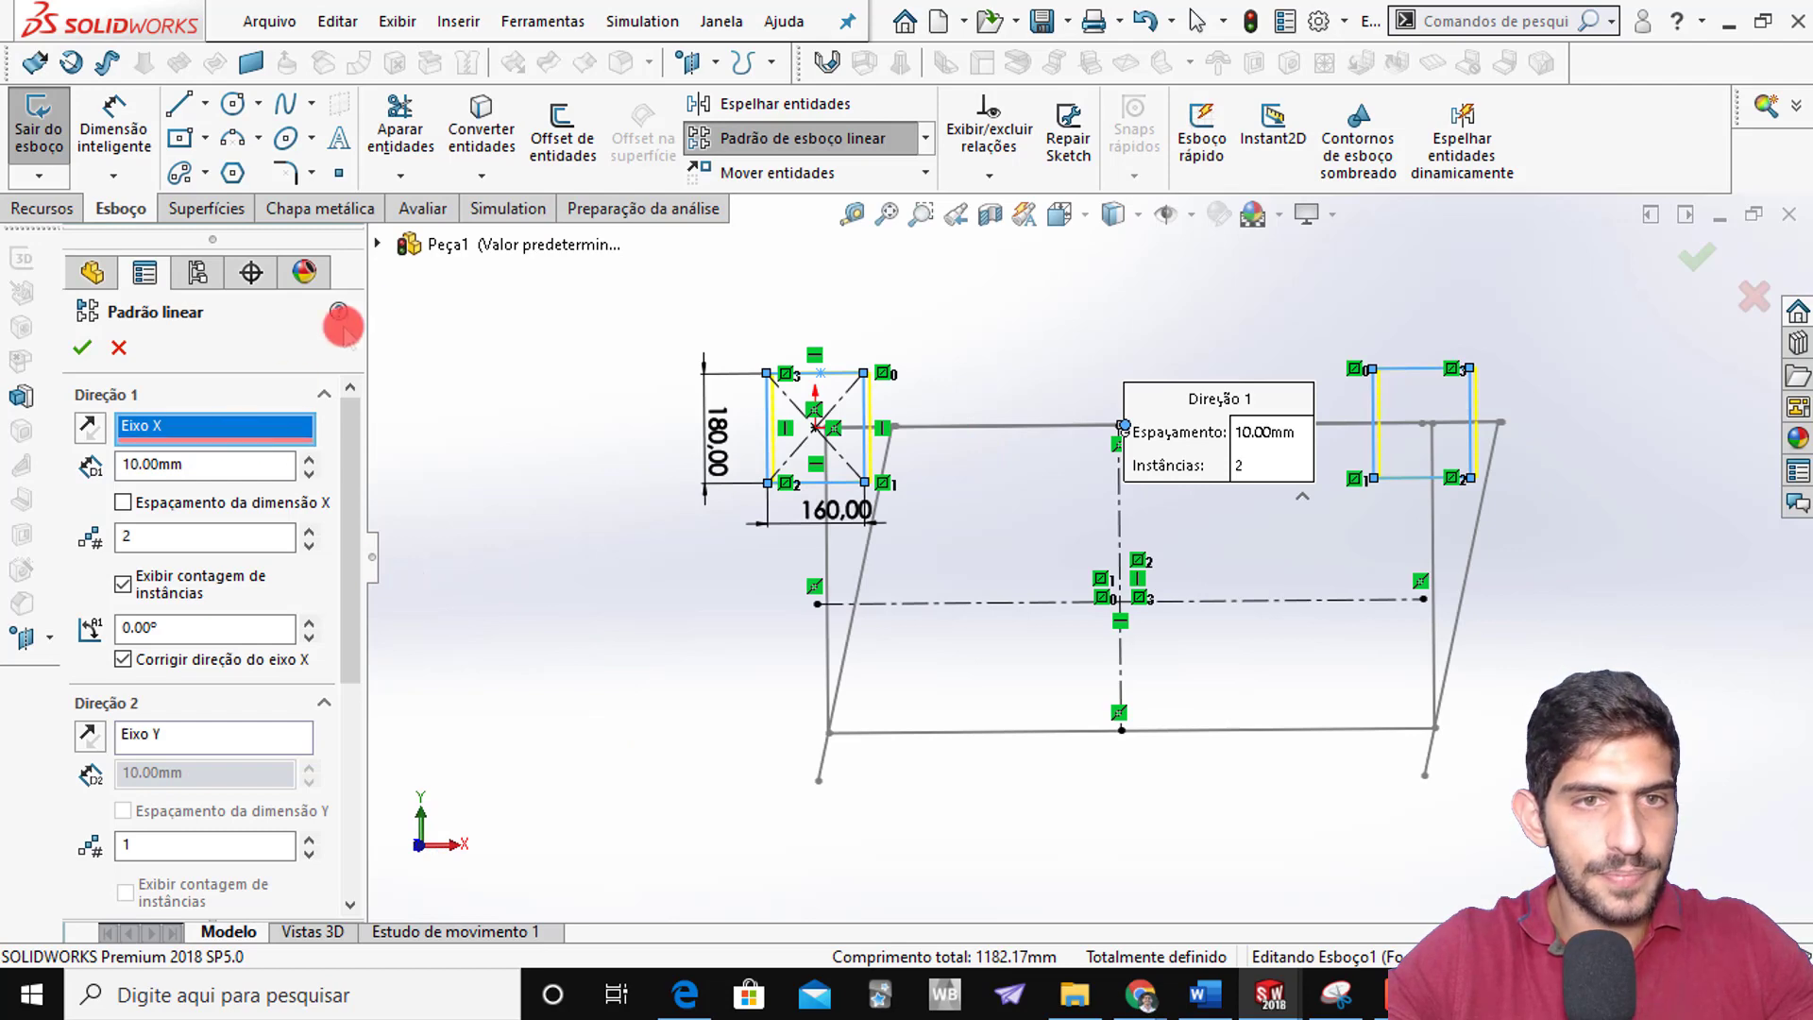
{"action": "middle_click_drag", "start_coordinate": [886, 619], "coordinate": [994, 598]}
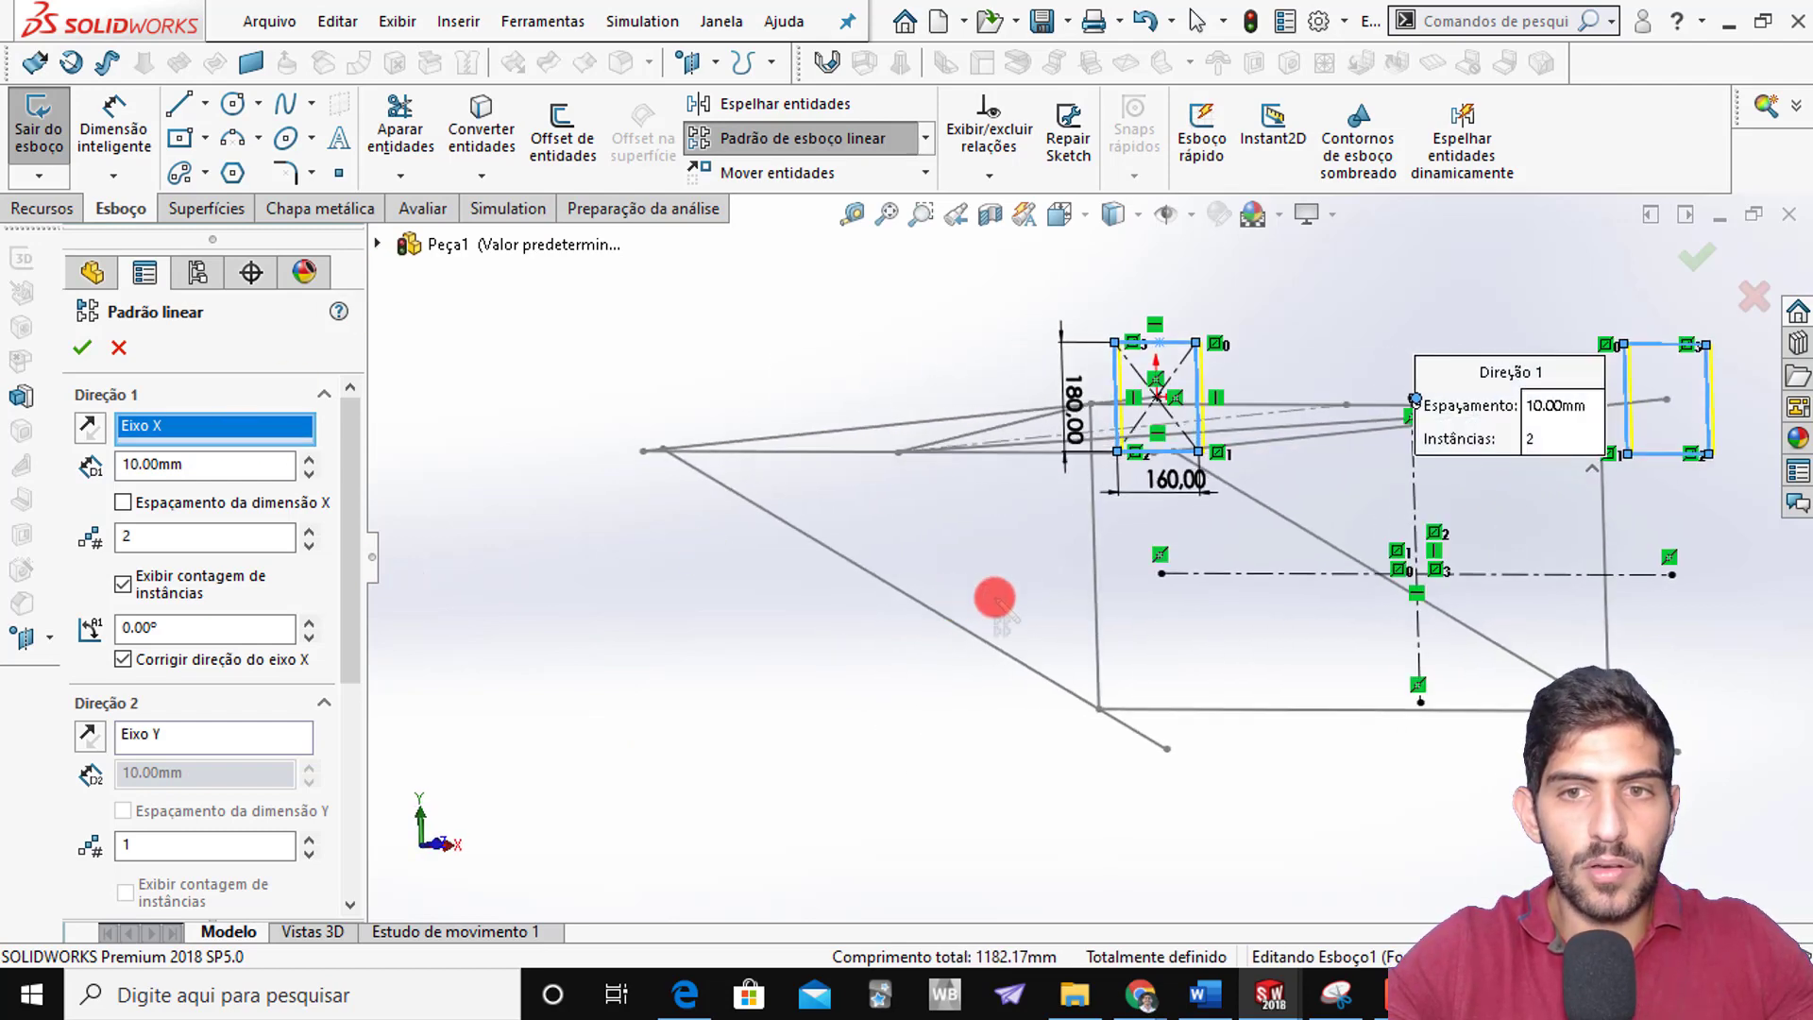
{"action": "left_click", "coordinate": [1096, 549]}
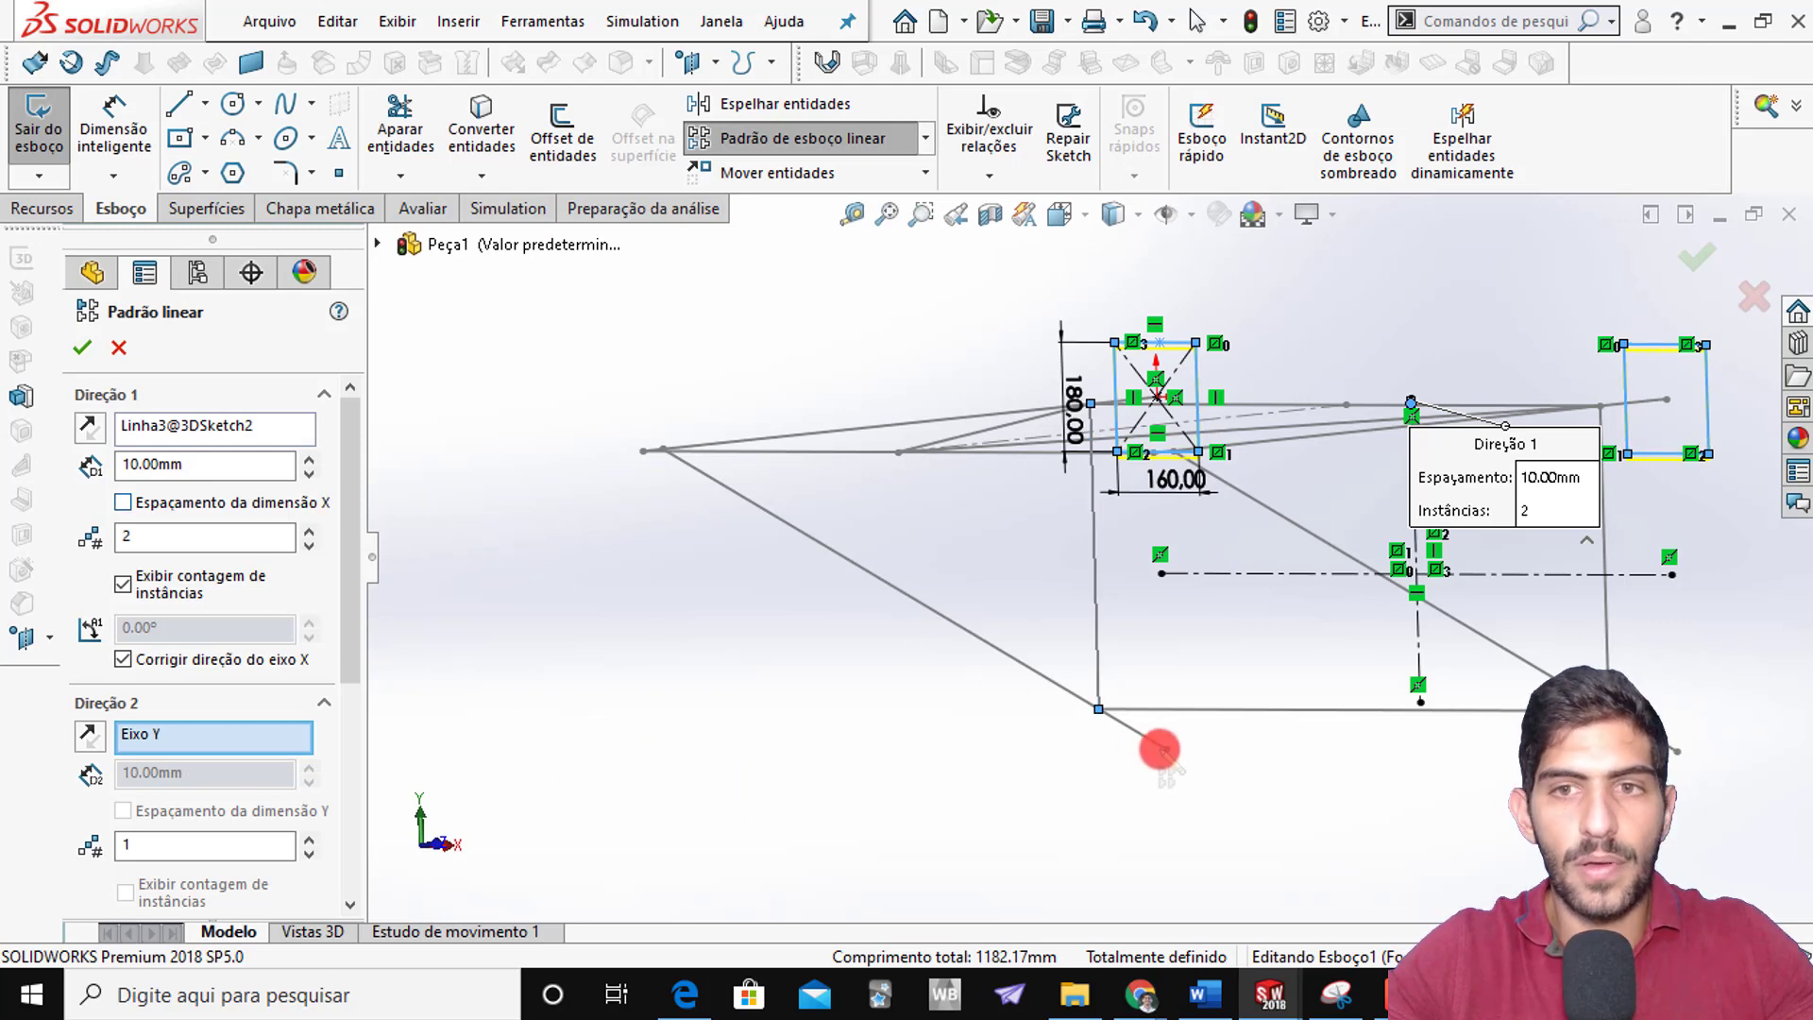
{"action": "mouse_move", "coordinate": [1172, 732]}
{"action": "middle_mouse_down"}
{"action": "mouse_move", "coordinate": [1161, 689]}
{"action": "mouse_move", "coordinate": [988, 717]}
{"action": "middle_mouse_up"}
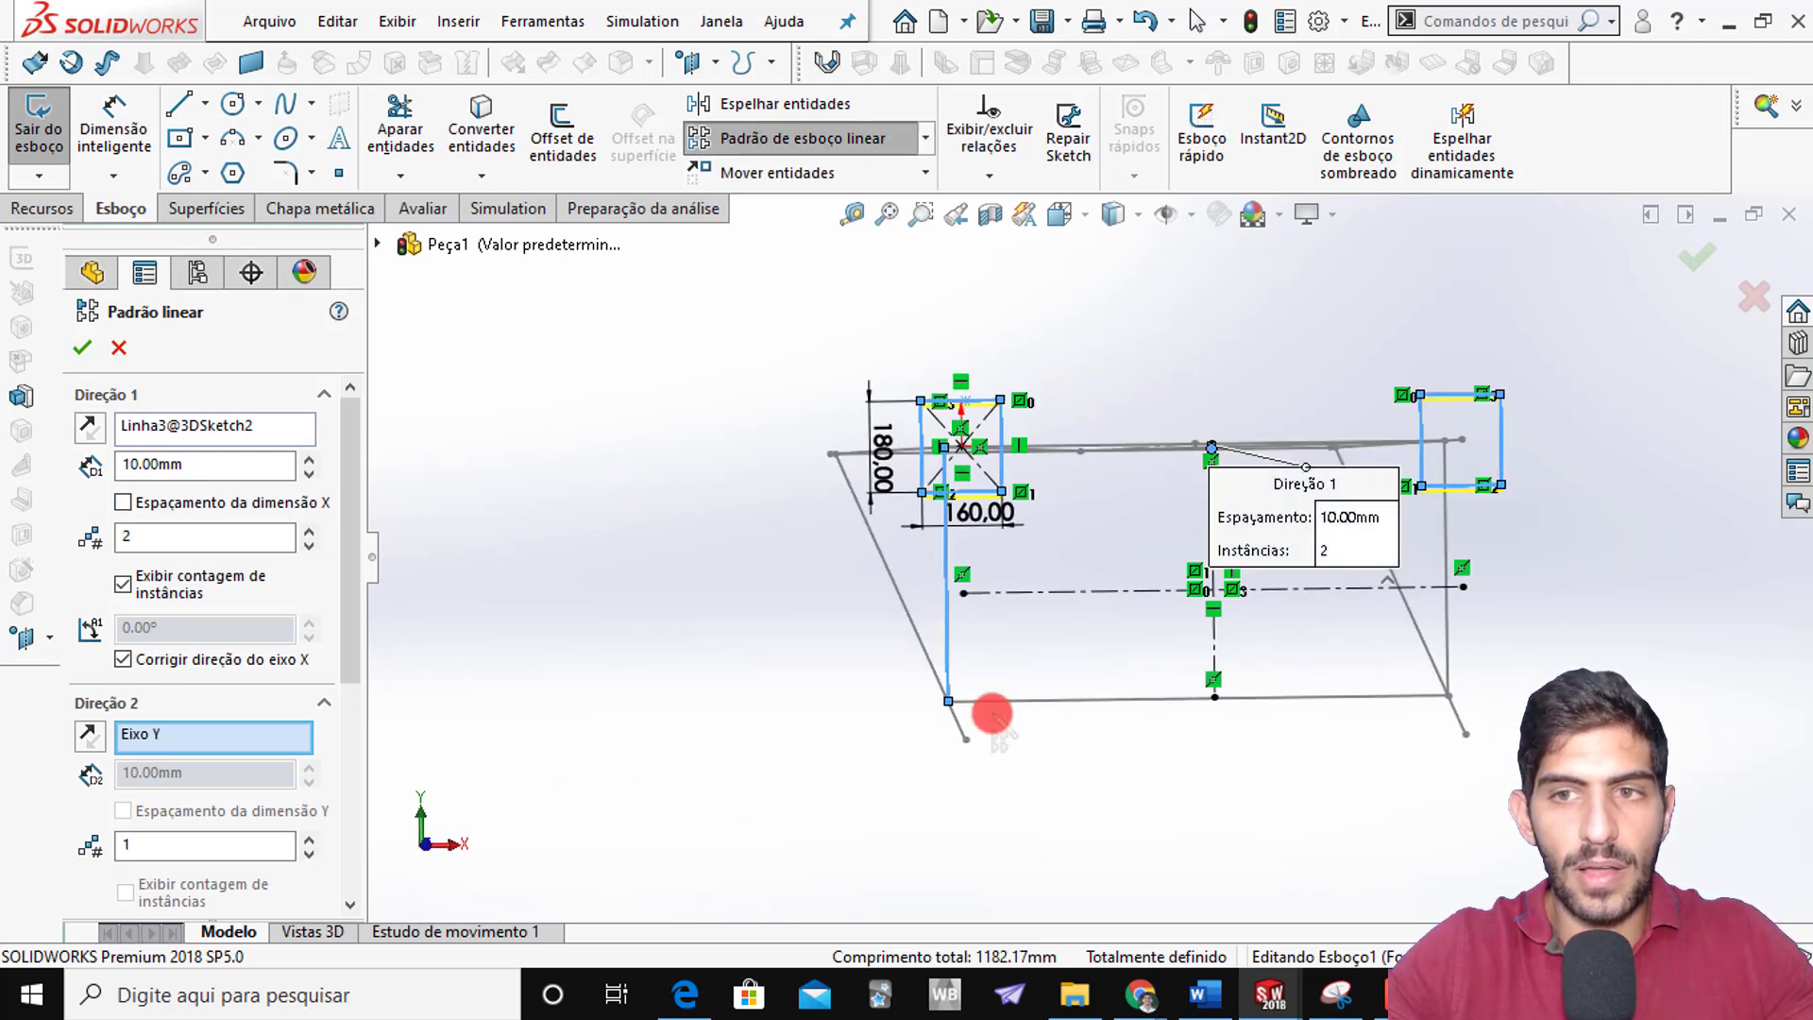
{"action": "middle_click_drag", "start_coordinate": [578, 651], "coordinate": [552, 647]}
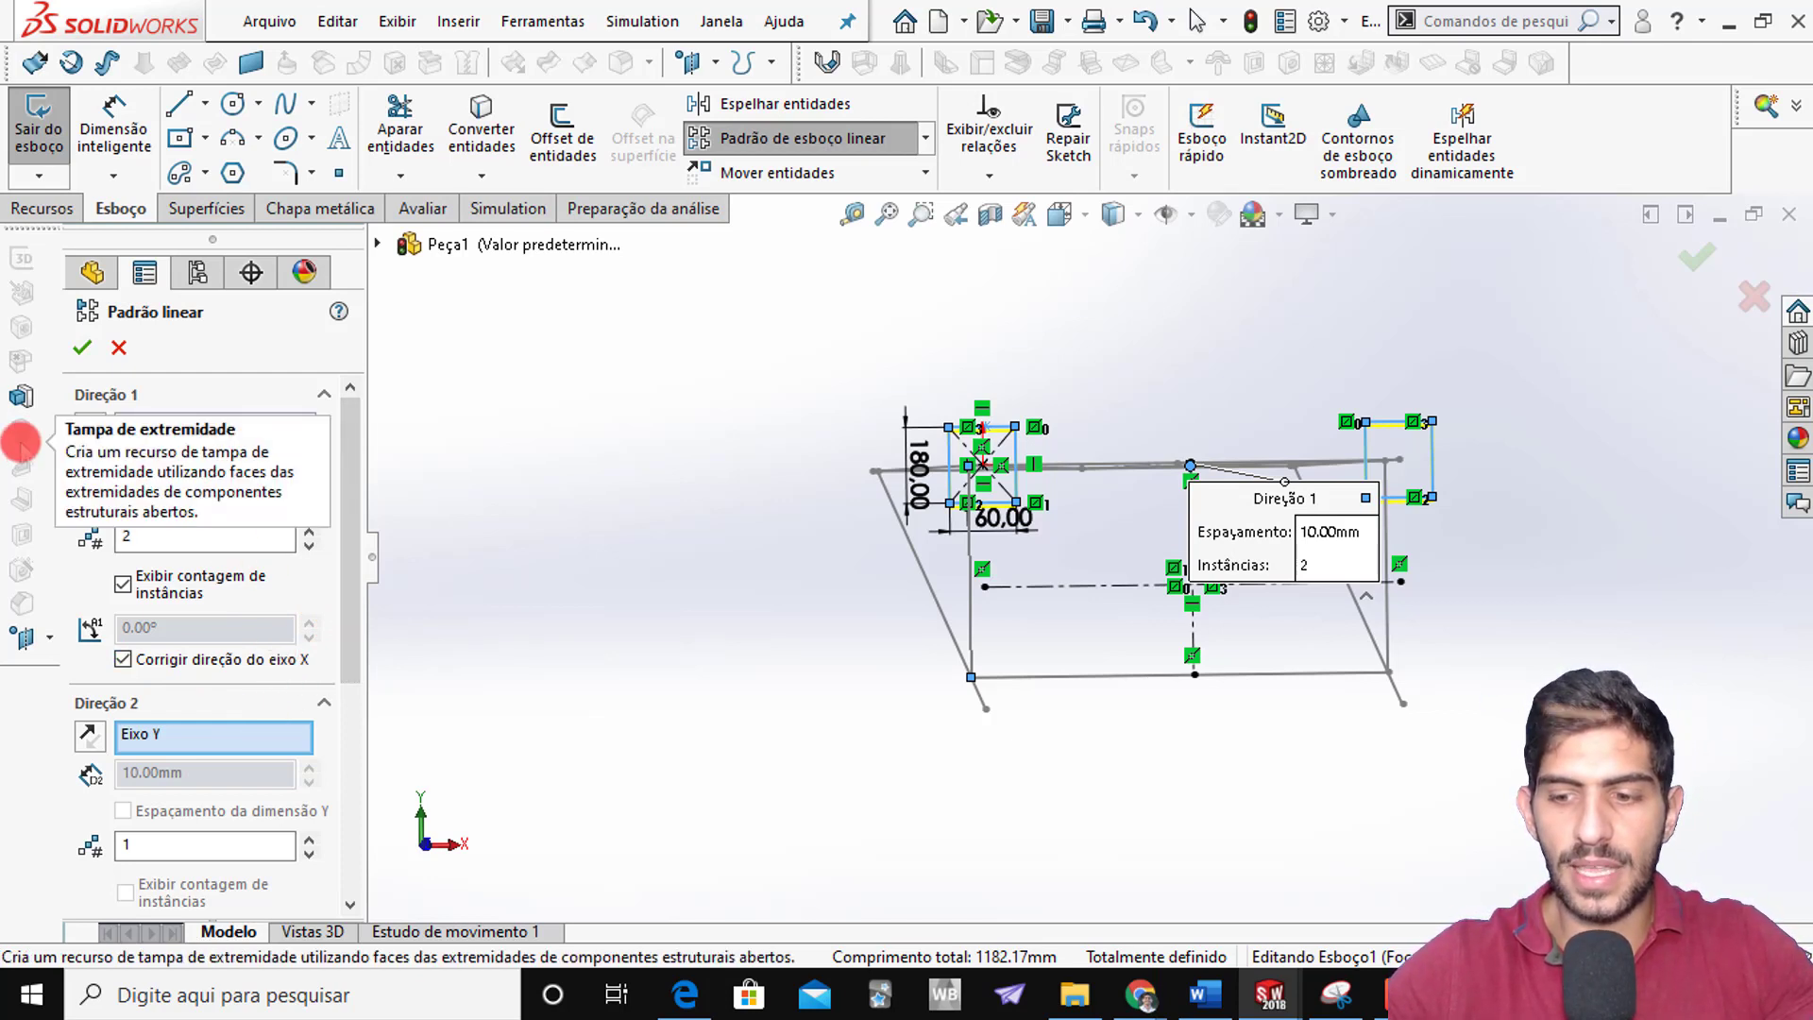
{"action": "key", "text": "Return"}
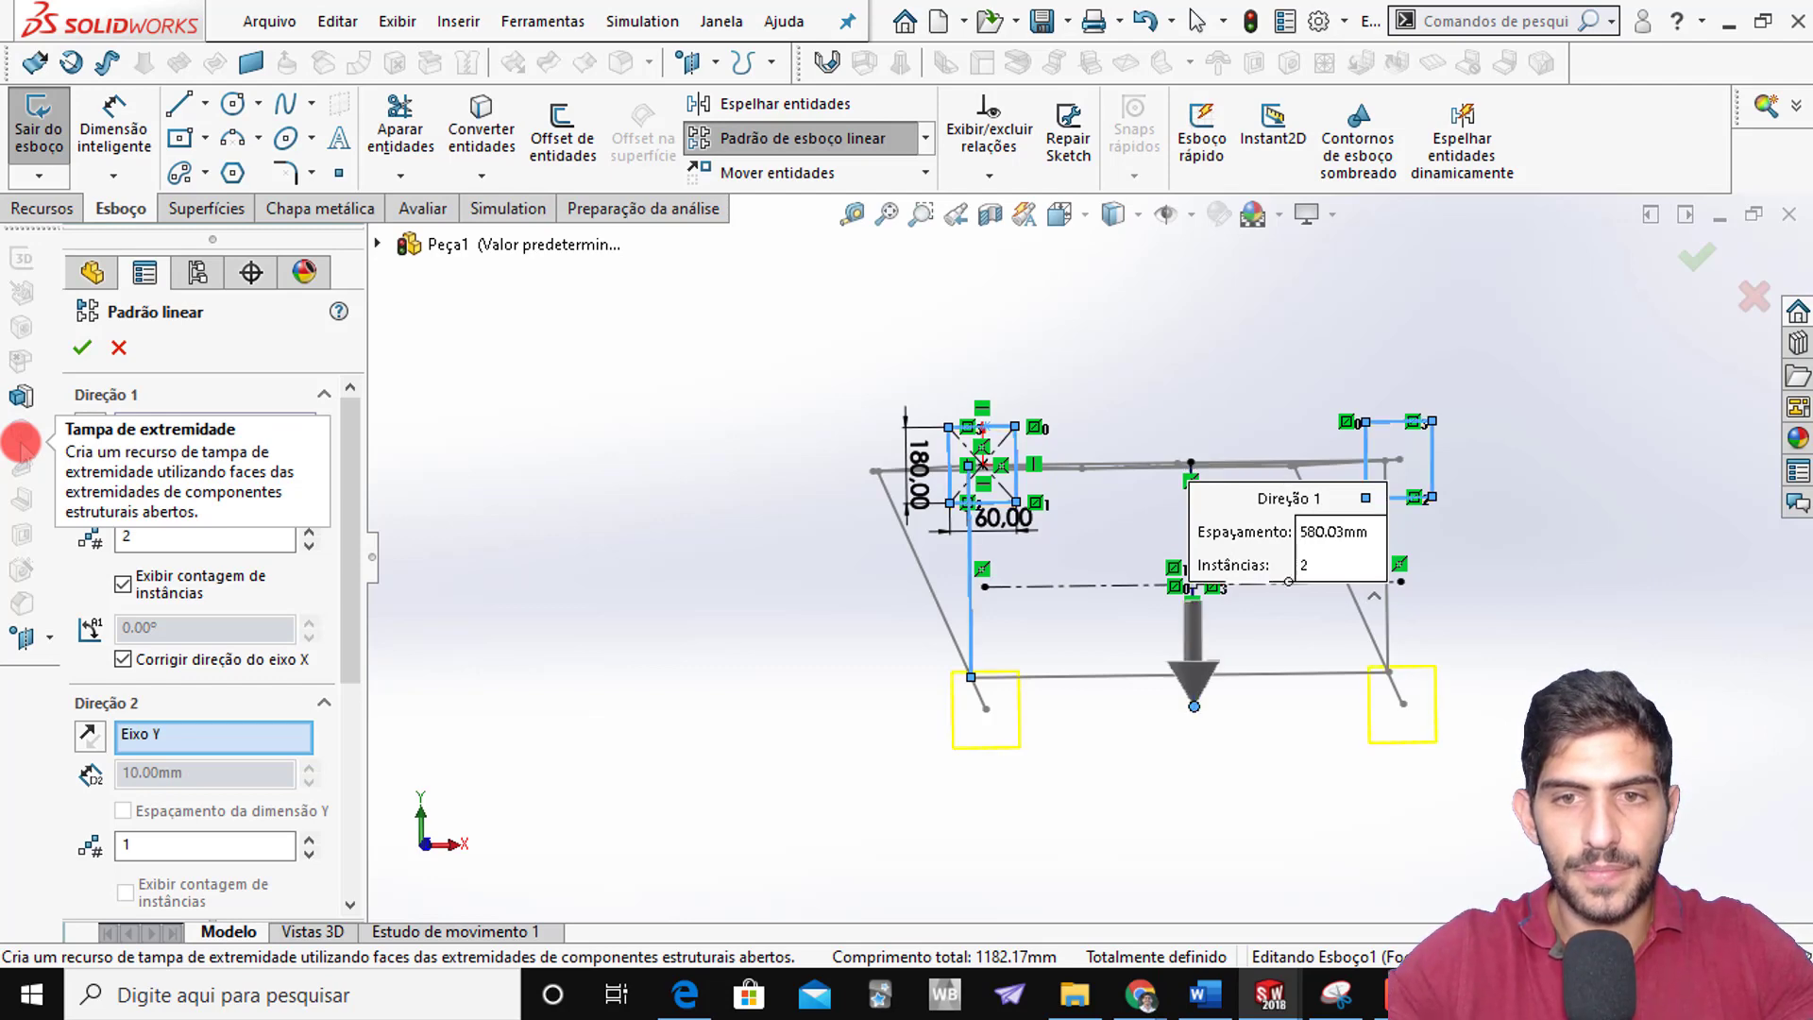
Try three instances in the pattern's first direction and return the count to two
{"action": "mouse_move", "coordinate": [878, 676]}
{"action": "middle_mouse_down"}
{"action": "mouse_move", "coordinate": [1040, 693]}
{"action": "mouse_move", "coordinate": [862, 676]}
{"action": "mouse_move", "coordinate": [862, 632]}
{"action": "mouse_move", "coordinate": [834, 599]}
{"action": "mouse_move", "coordinate": [810, 606]}
{"action": "mouse_move", "coordinate": [830, 648]}
{"action": "mouse_move", "coordinate": [688, 655]}
{"action": "middle_mouse_up"}
{"action": "left_click", "coordinate": [186, 538]}
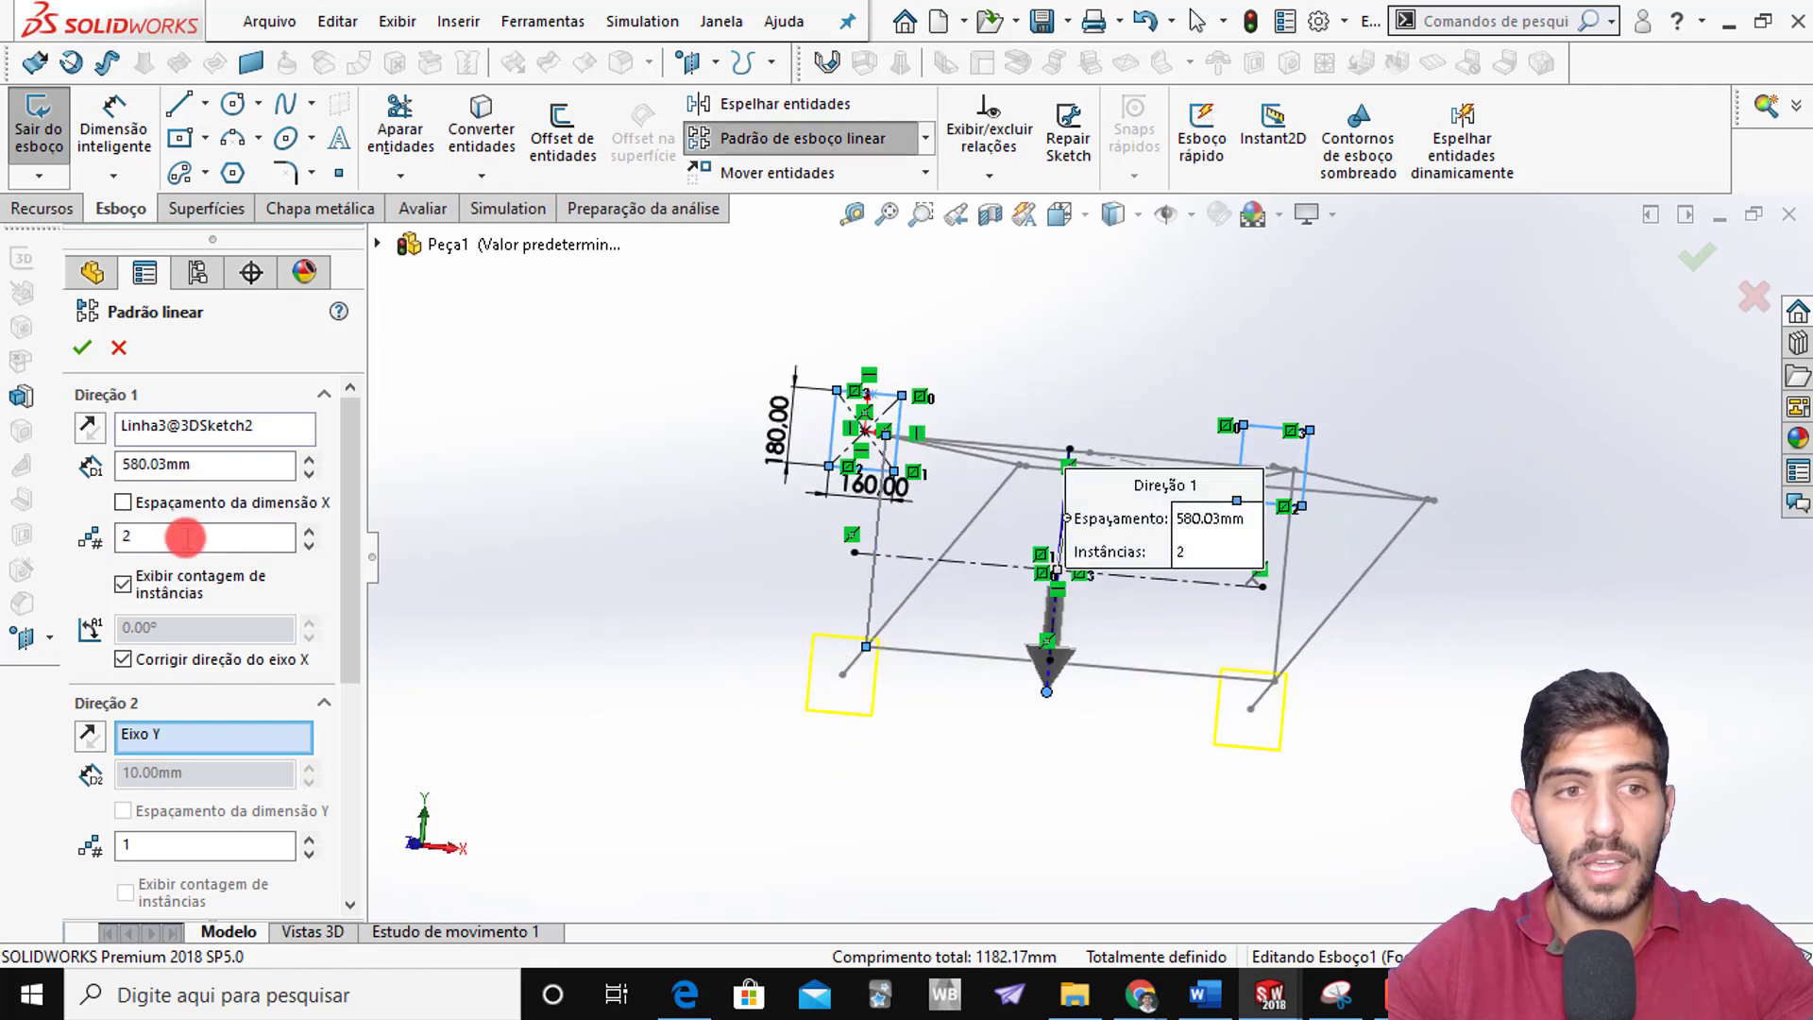
{"action": "left_click", "coordinate": [309, 531]}
{"action": "middle_click_drag", "start_coordinate": [834, 689], "coordinate": [871, 706]}
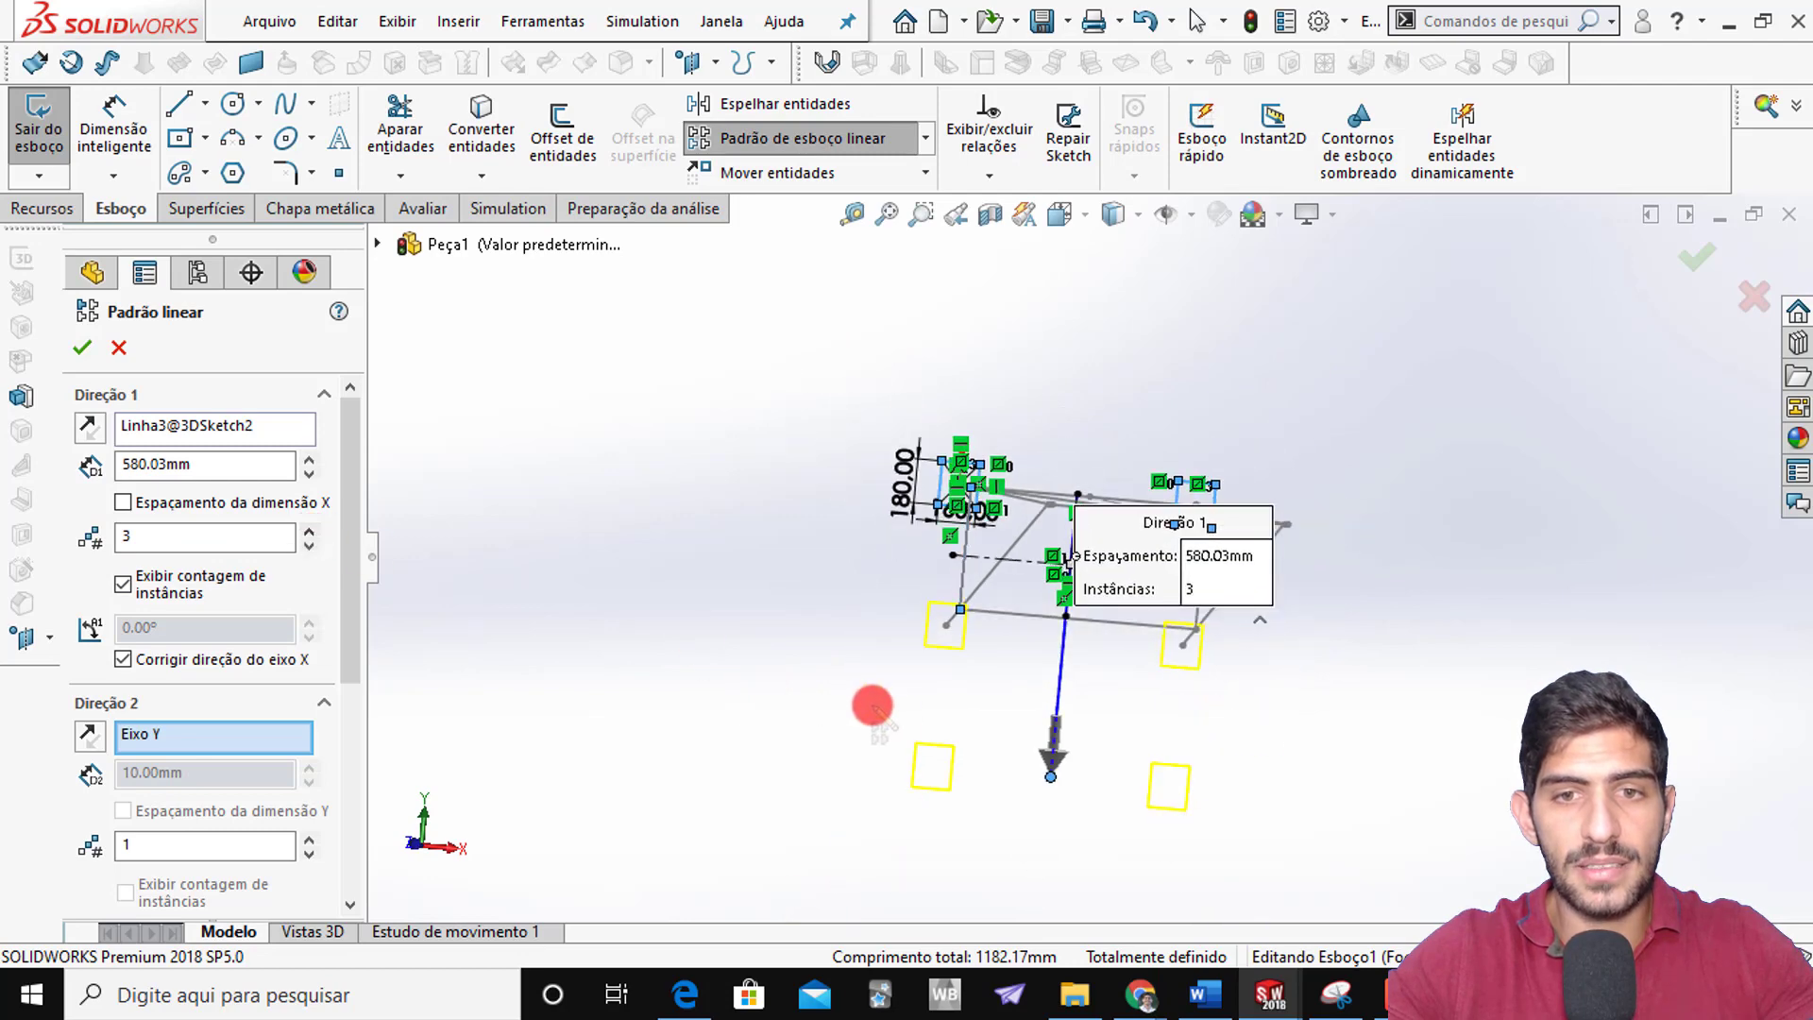
{"action": "left_click", "coordinate": [287, 555]}
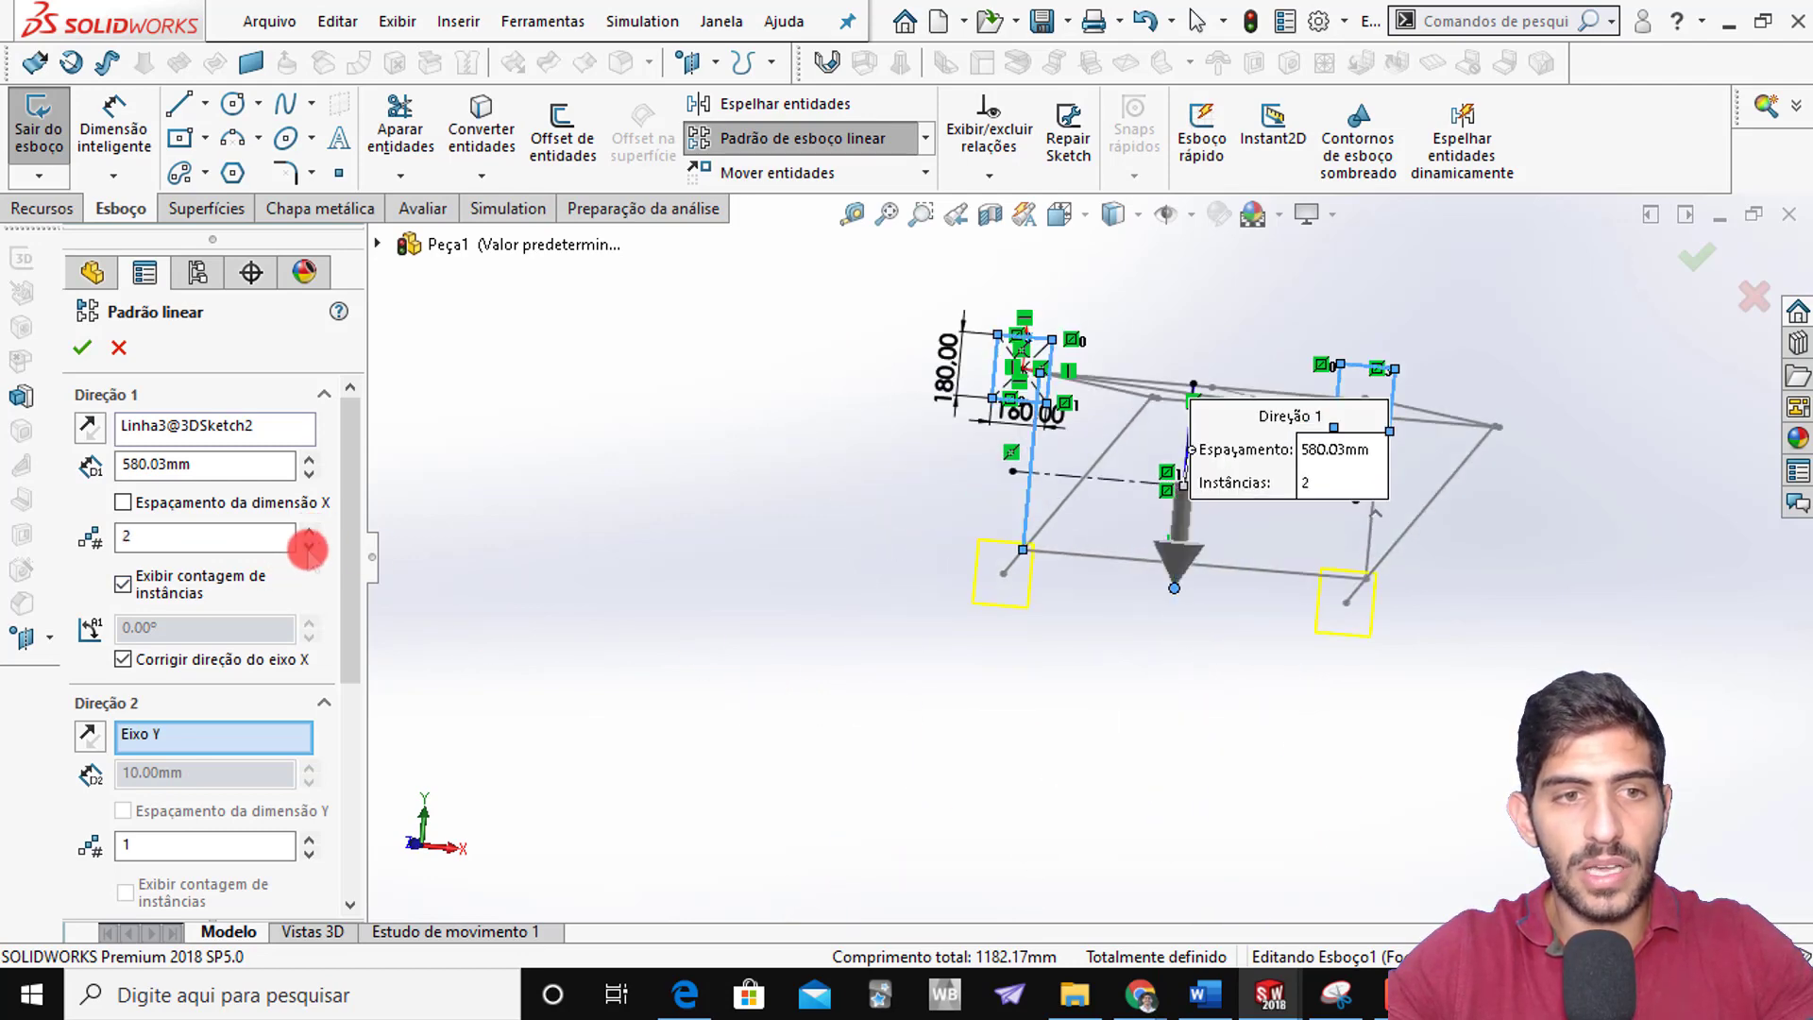
Apply the linear pattern to place two copied rectangles at the frame's lower free ends
{"action": "left_click_drag", "start_coordinate": [352, 636], "coordinate": [352, 680]}
{"action": "left_click", "coordinate": [127, 759]}
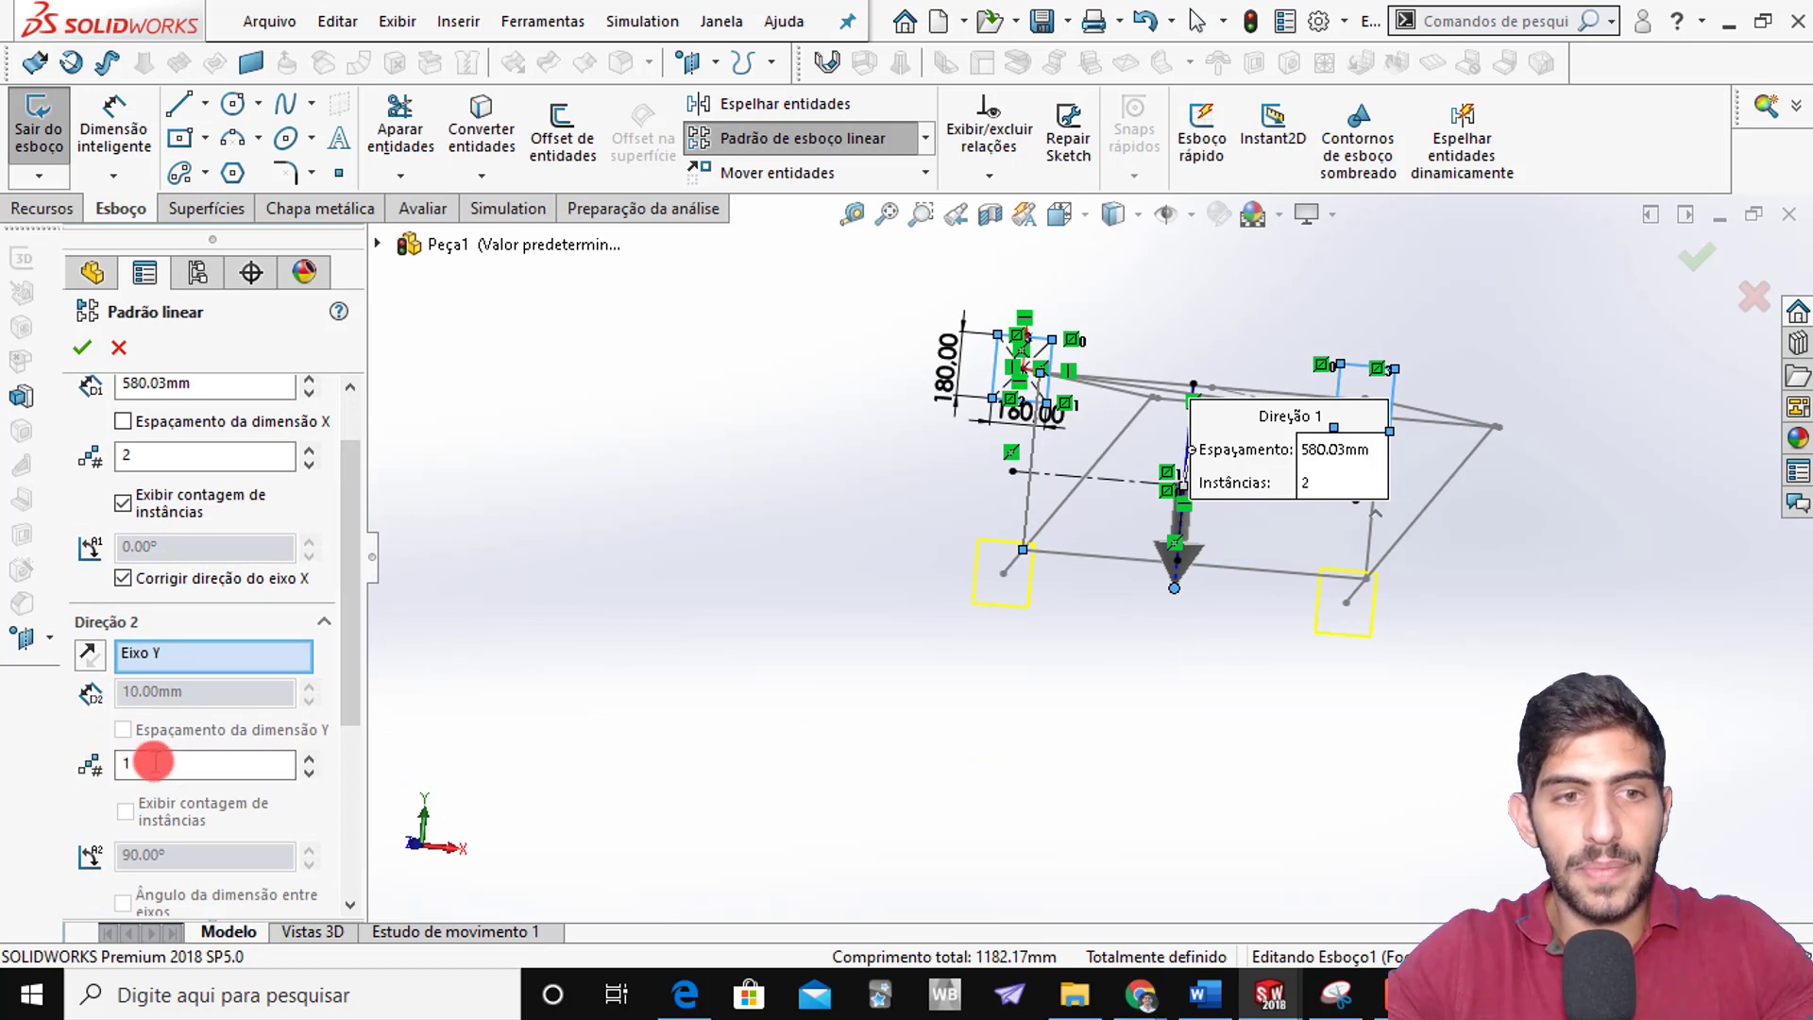
{"action": "left_click", "coordinate": [151, 652]}
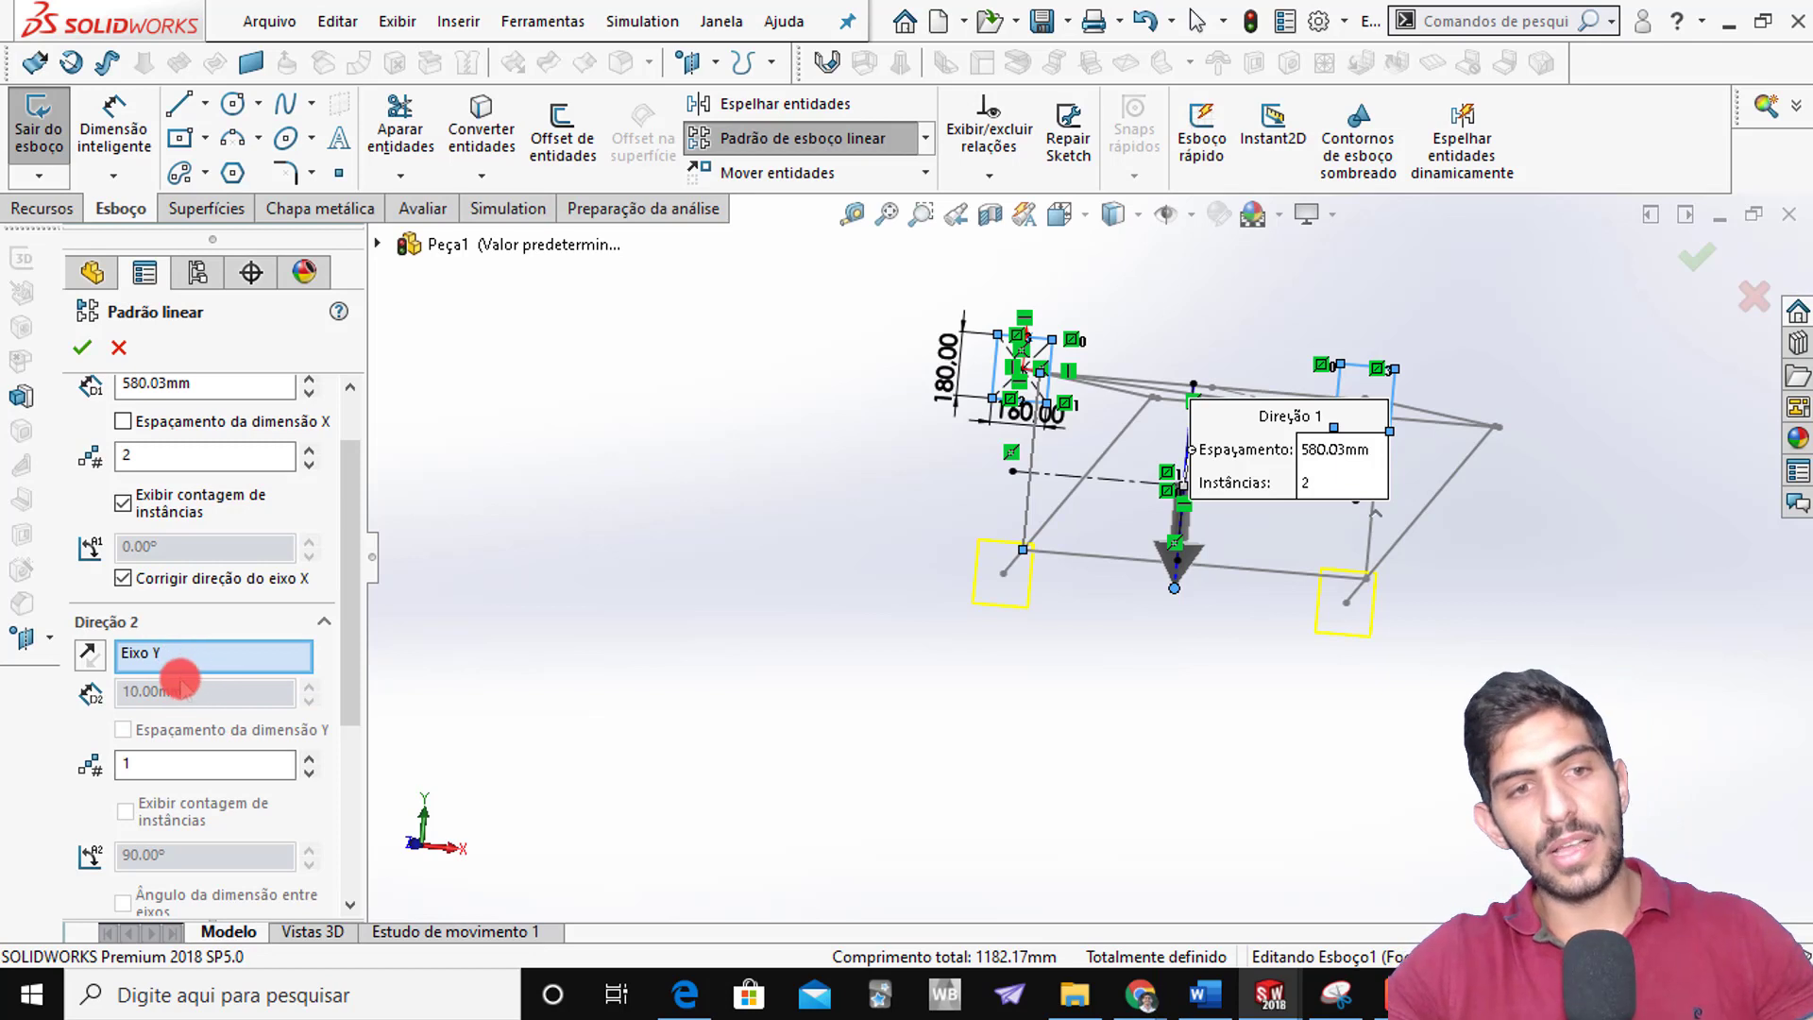
{"action": "scroll", "coordinate": [106, 640], "scroll_direction": "up", "scroll_amount": 1}
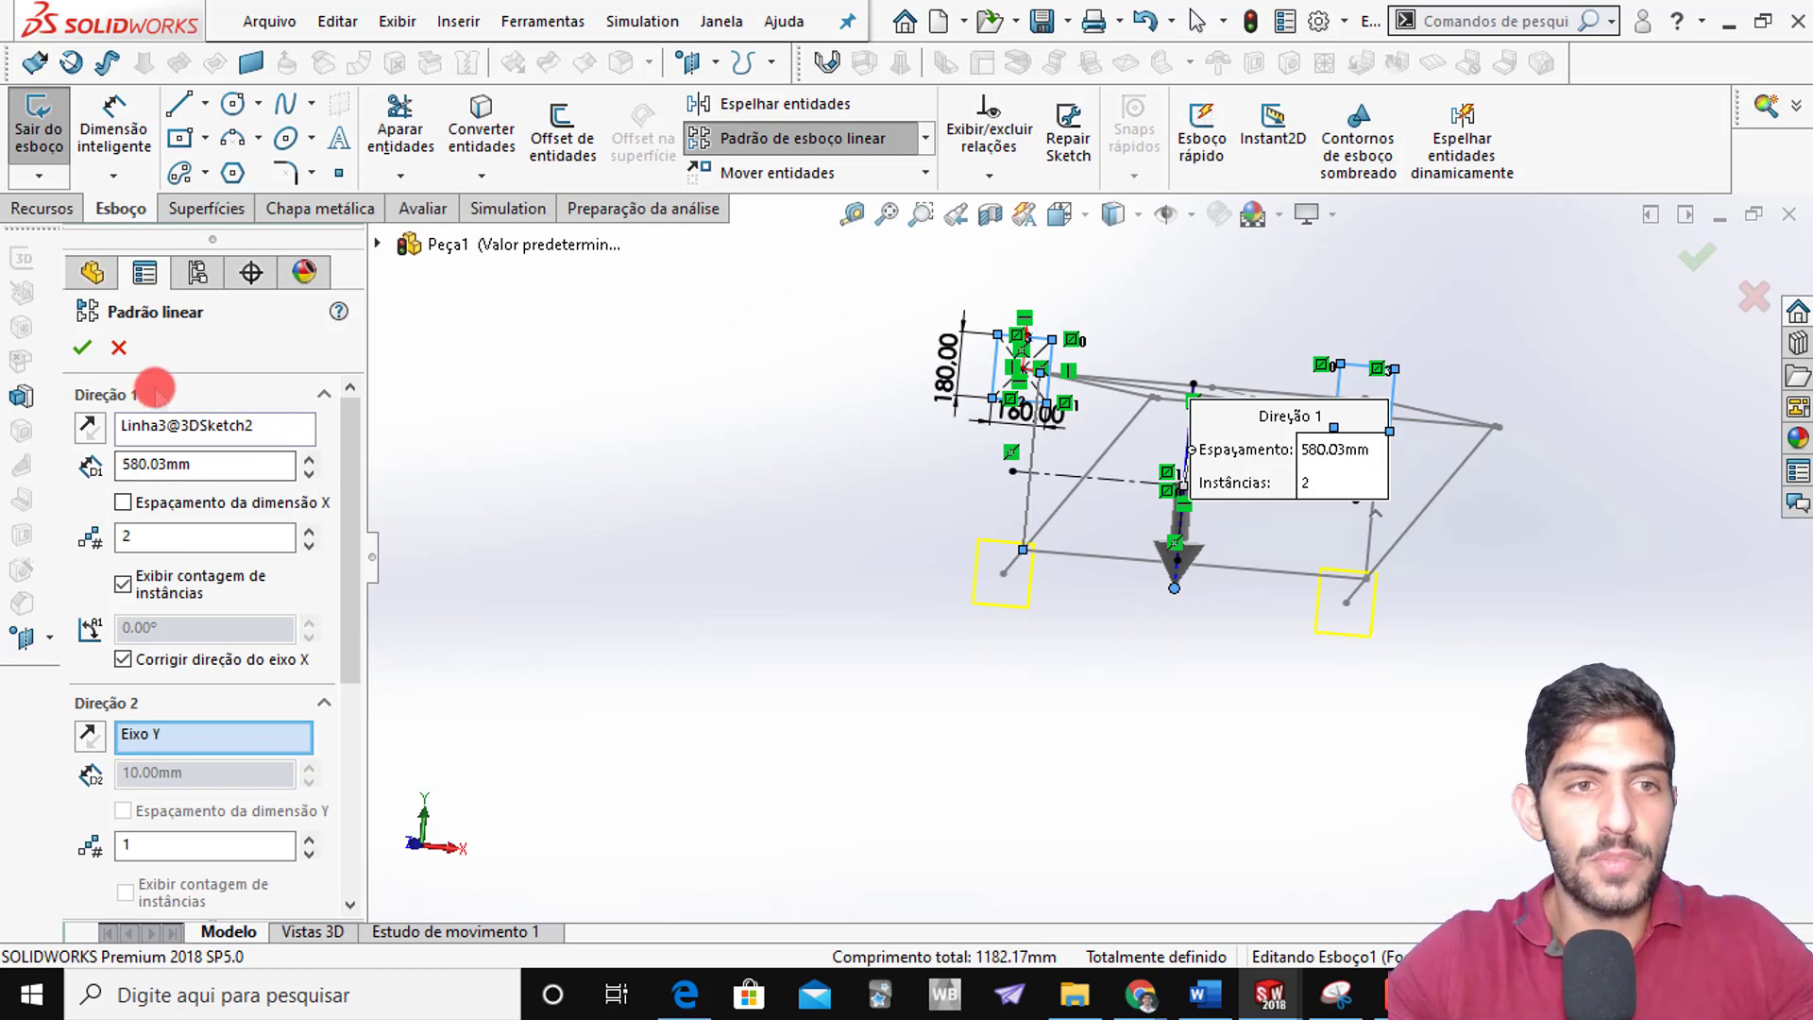
{"action": "double_click", "coordinate": [149, 462]}
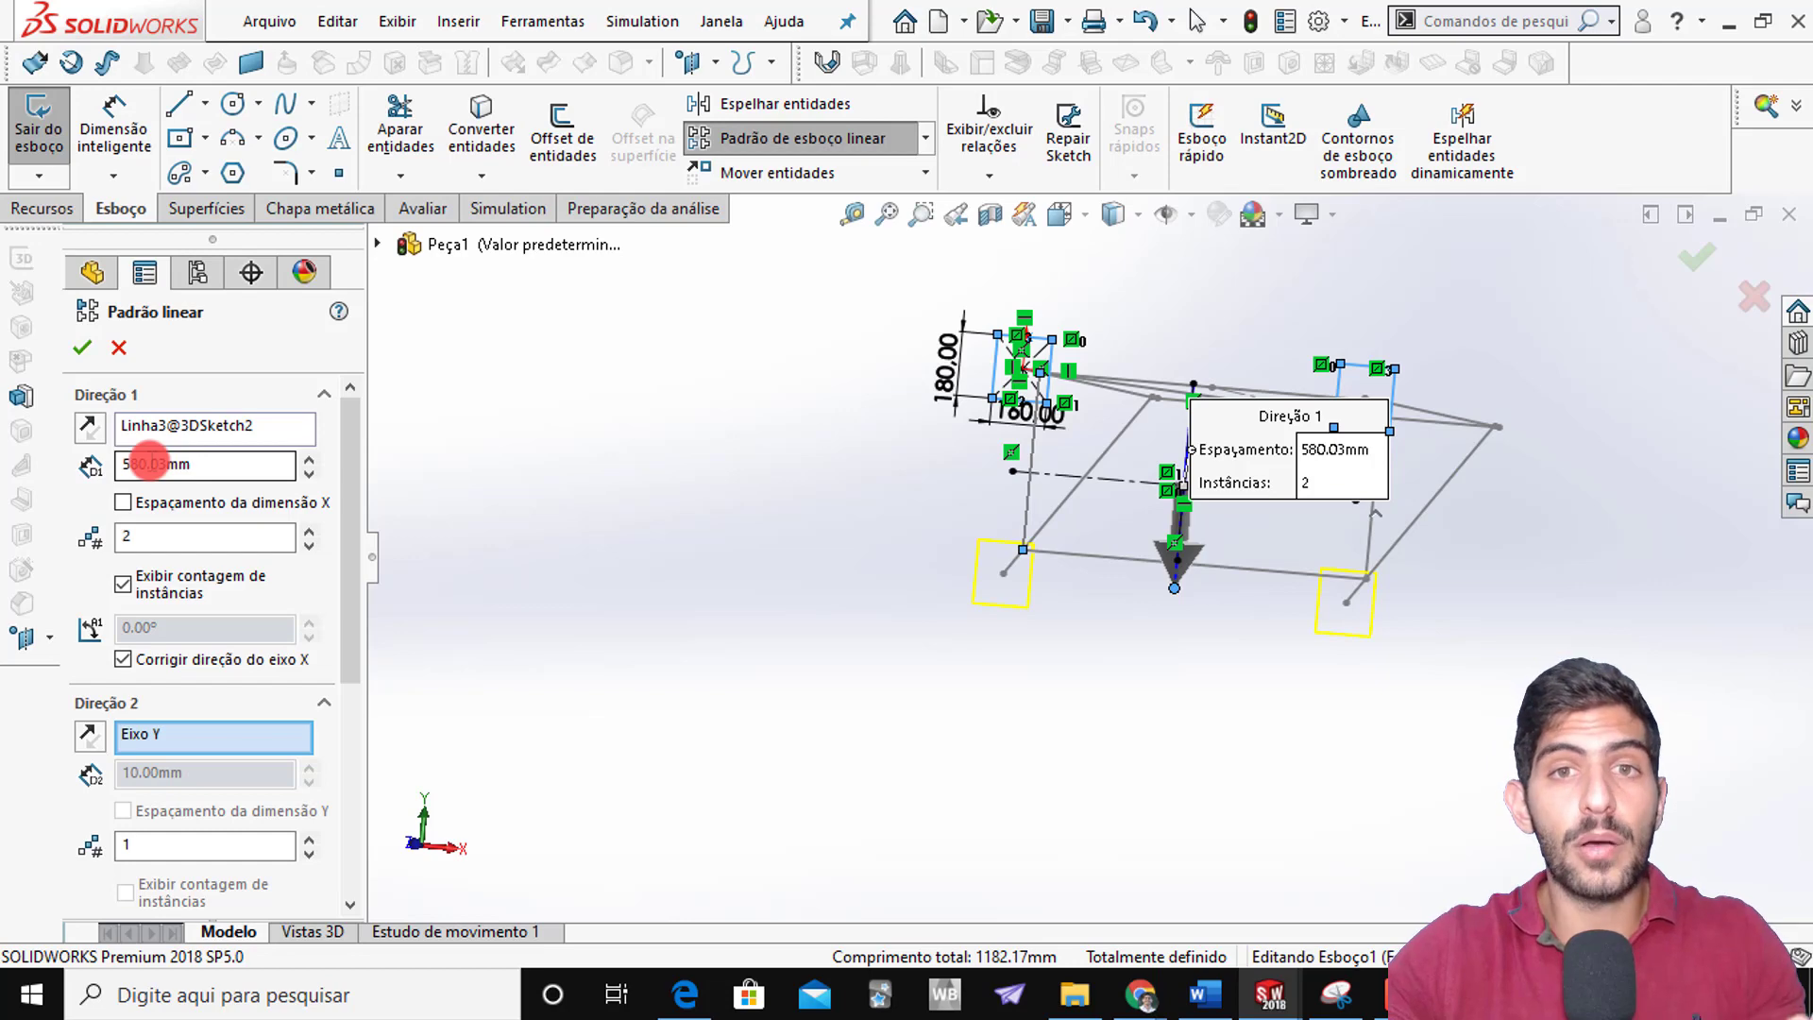
{"action": "left_click", "coordinate": [82, 347]}
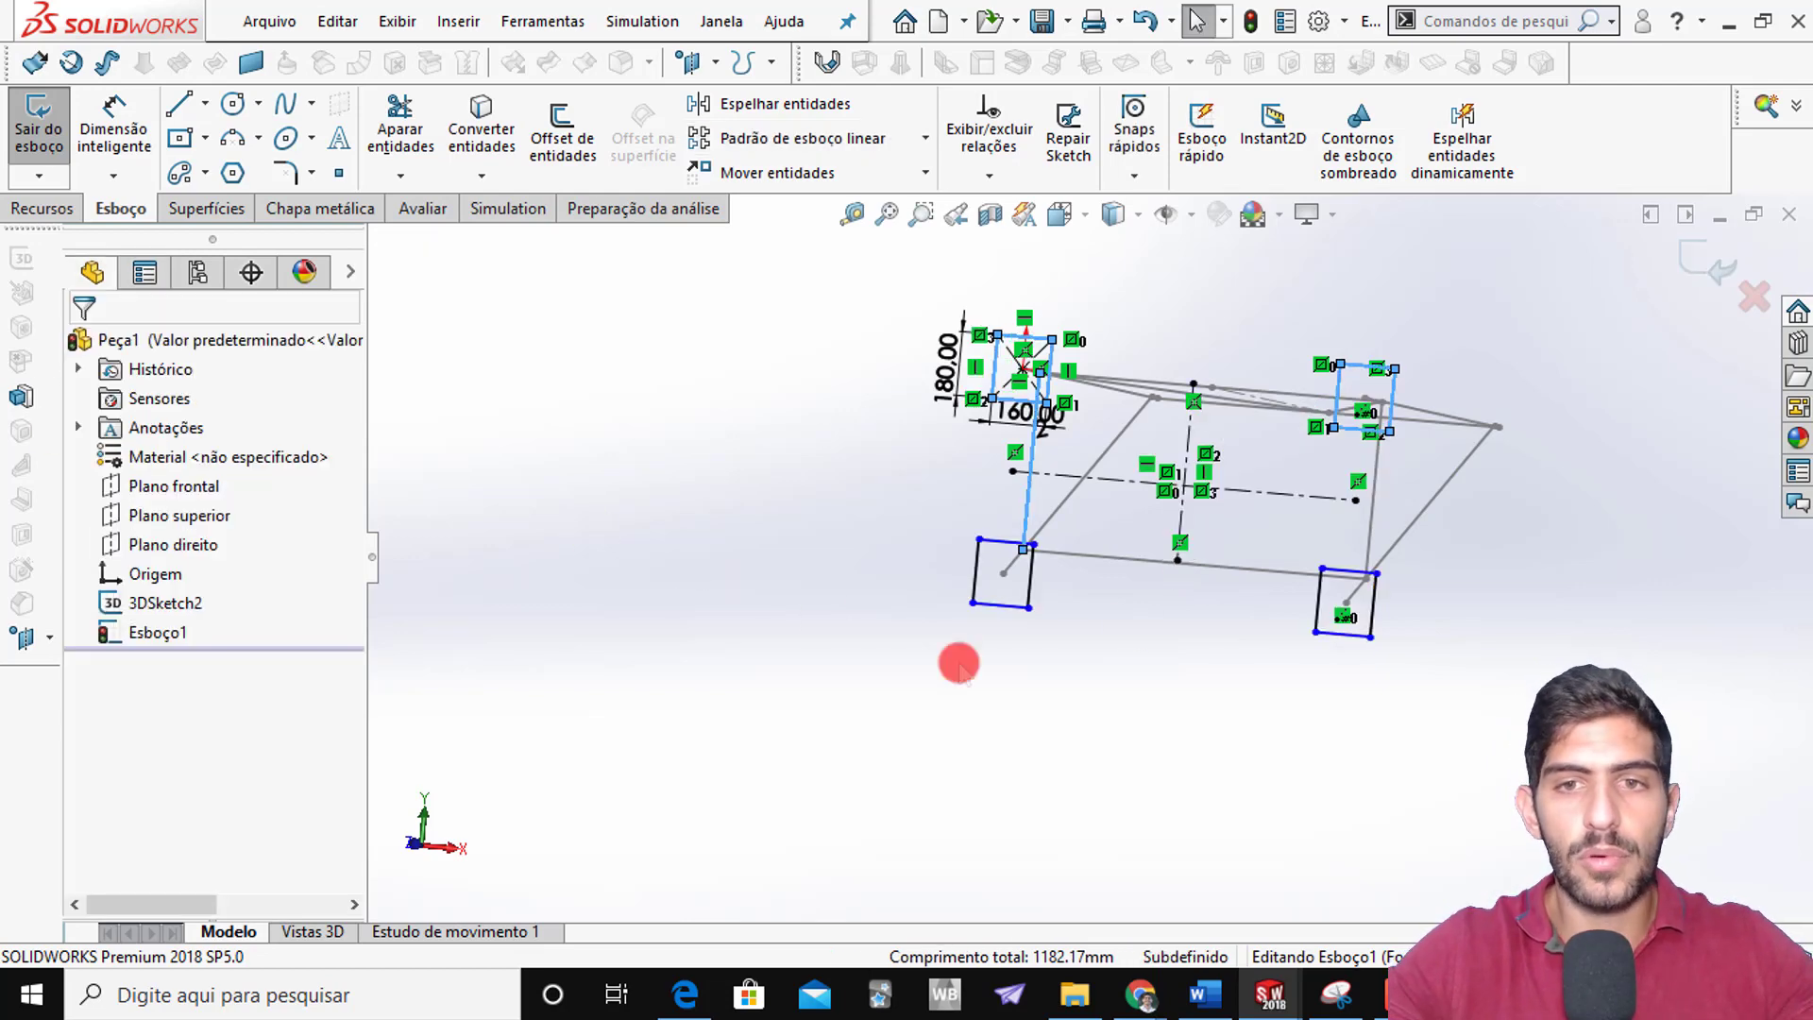
Exit the plate sketch to start a blind Boss-Extrude of the four rectangles and check the extrusion direction in the preview
{"action": "mouse_move", "coordinate": [1157, 589]}
{"action": "middle_mouse_down"}
{"action": "mouse_move", "coordinate": [1238, 574]}
{"action": "mouse_move", "coordinate": [1227, 615]}
{"action": "mouse_move", "coordinate": [1183, 619]}
{"action": "middle_mouse_up"}
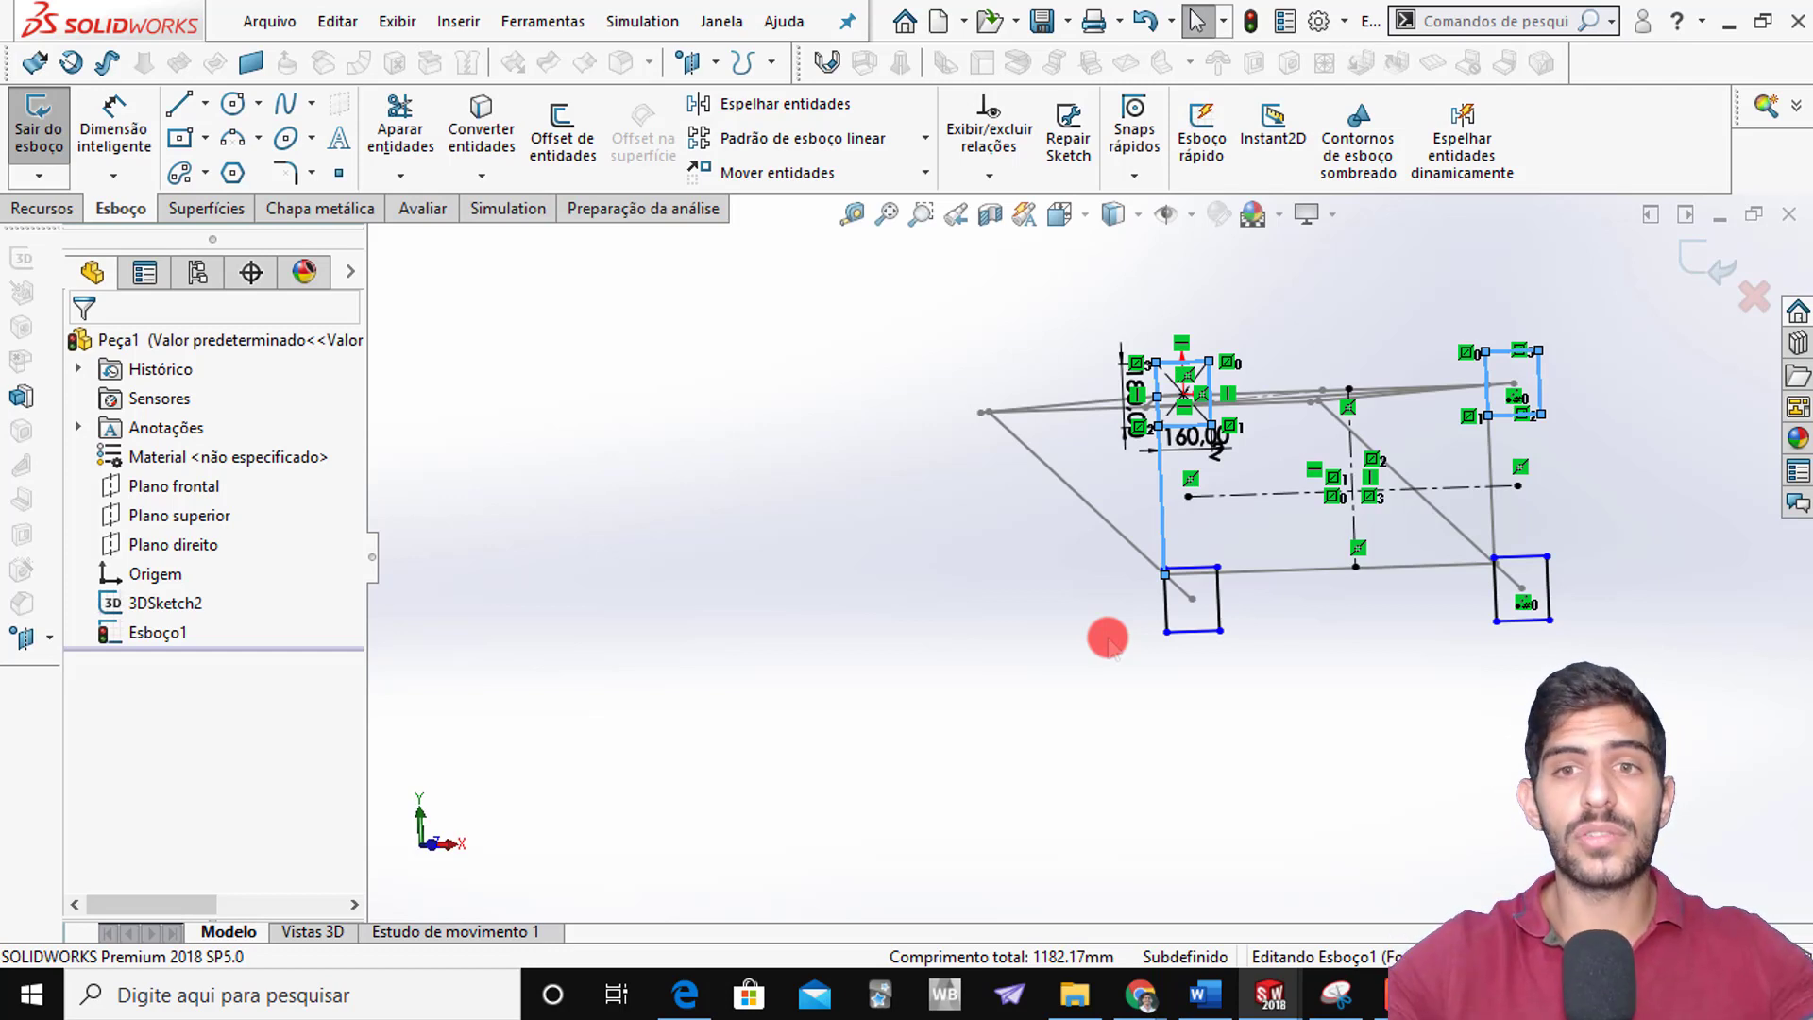
{"action": "left_click", "coordinate": [1691, 255]}
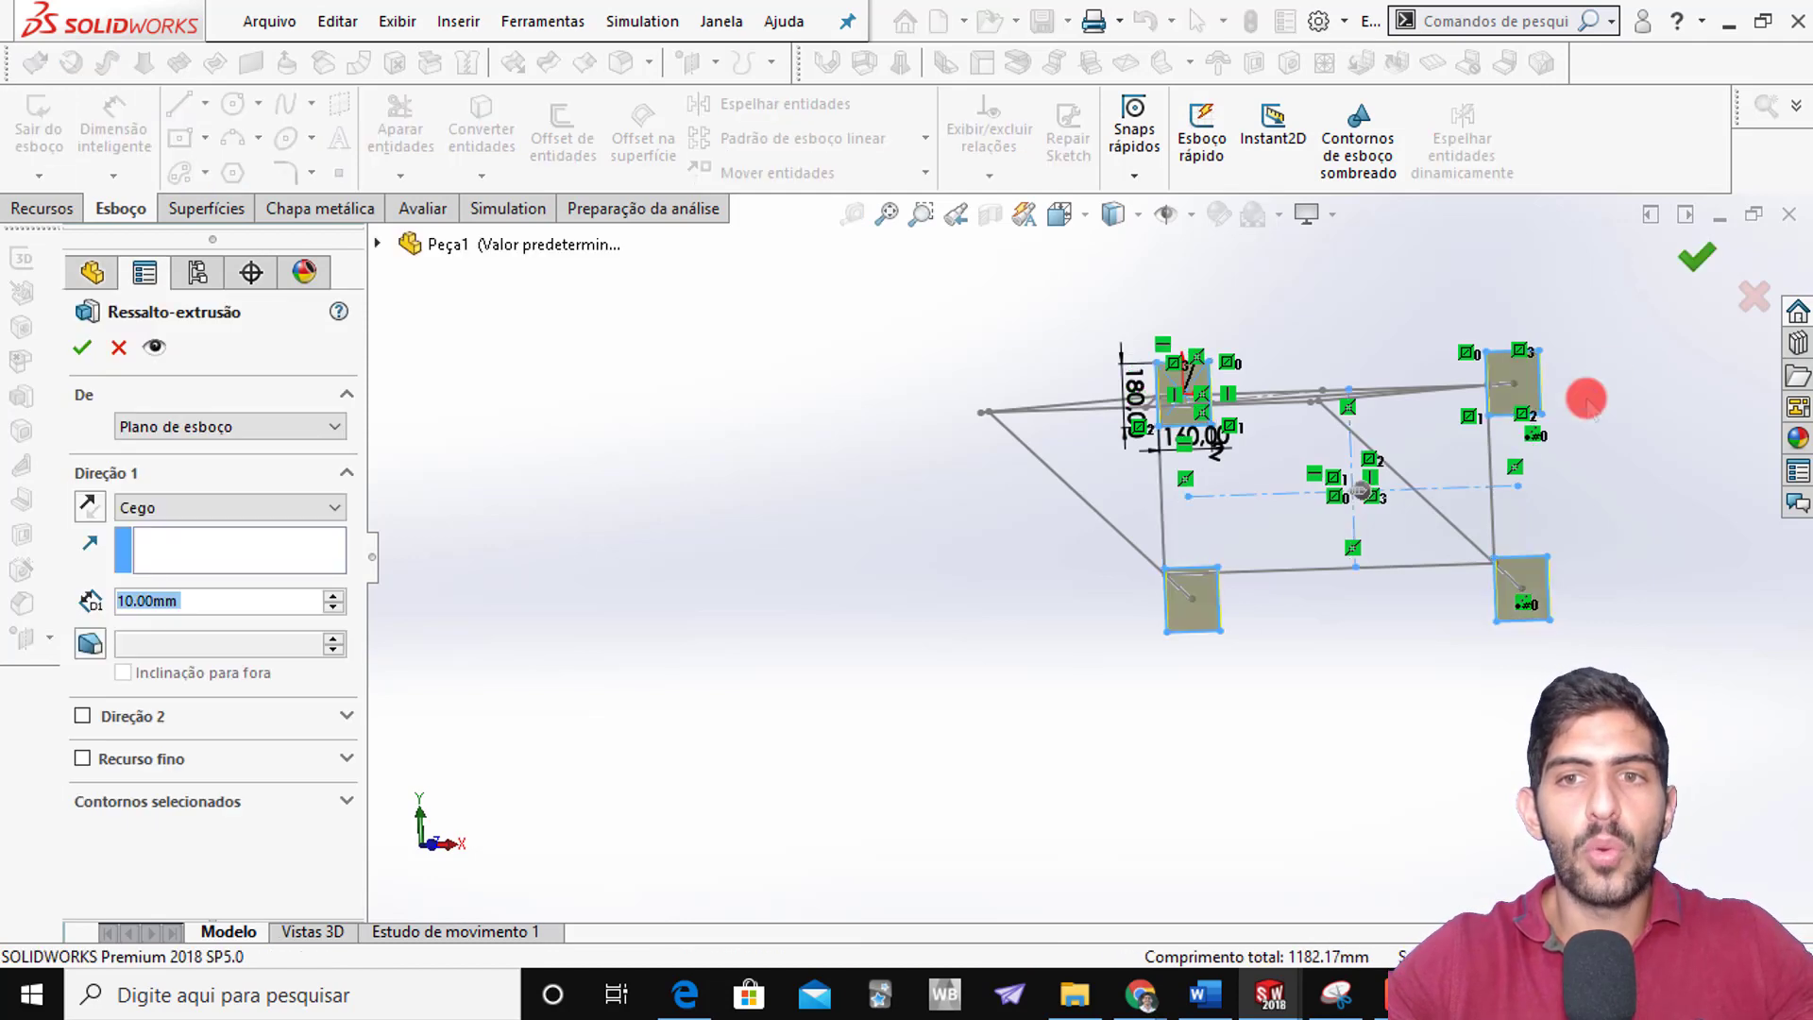
{"action": "mouse_move", "coordinate": [1627, 485]}
{"action": "middle_mouse_down"}
{"action": "mouse_move", "coordinate": [1643, 485]}
{"action": "mouse_move", "coordinate": [1611, 477]}
{"action": "middle_mouse_up"}
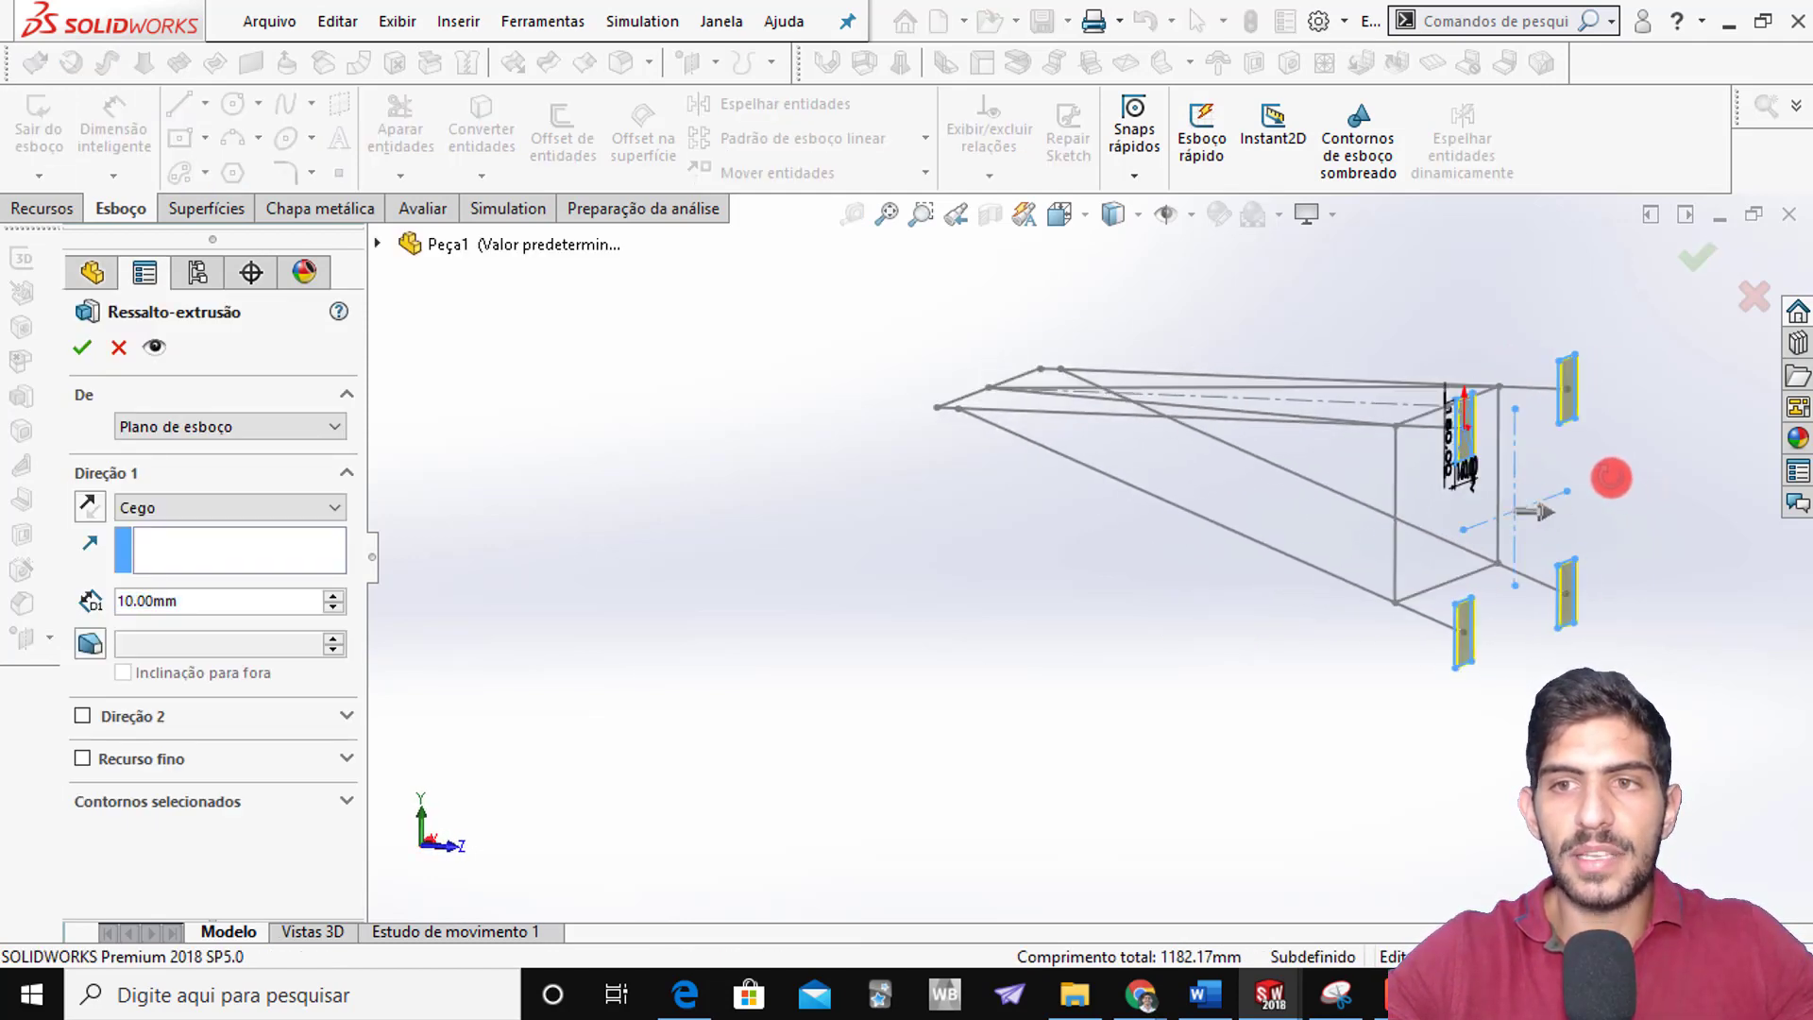
{"action": "scroll", "coordinate": [1417, 424], "scroll_direction": "down", "scroll_amount": 3}
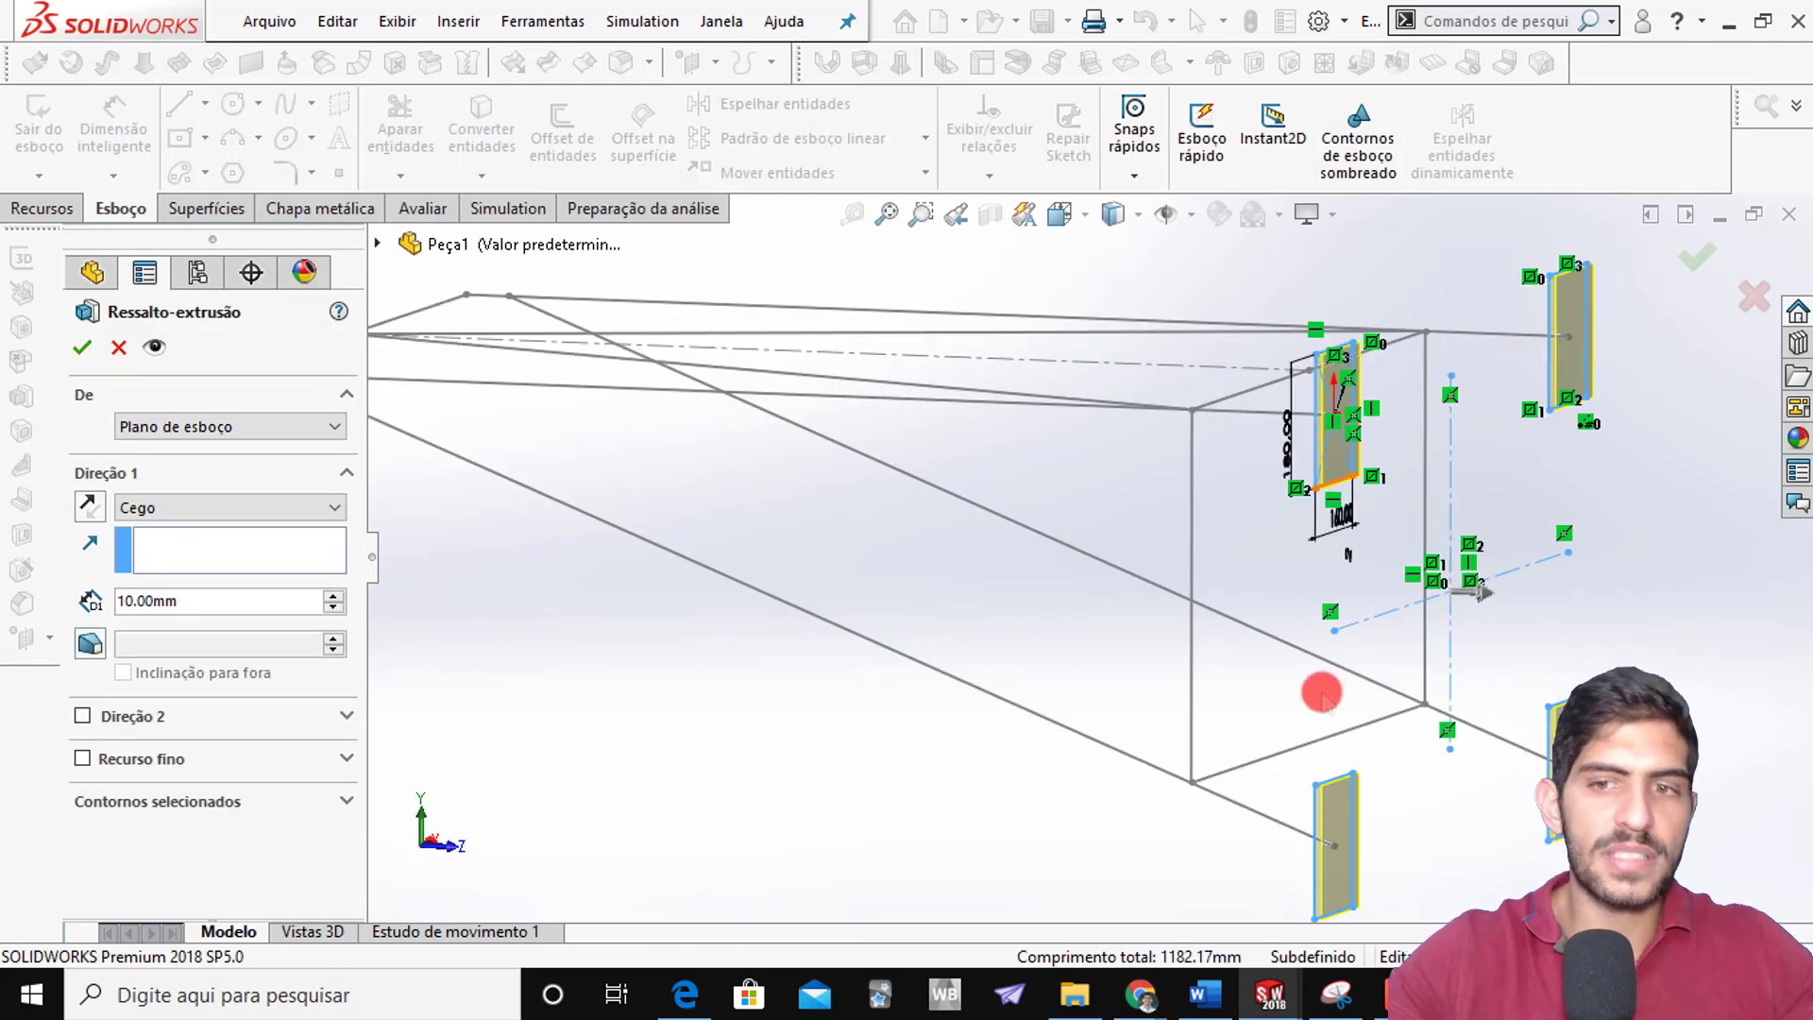
{"action": "scroll", "coordinate": [1315, 689], "scroll_direction": "up", "scroll_amount": 3}
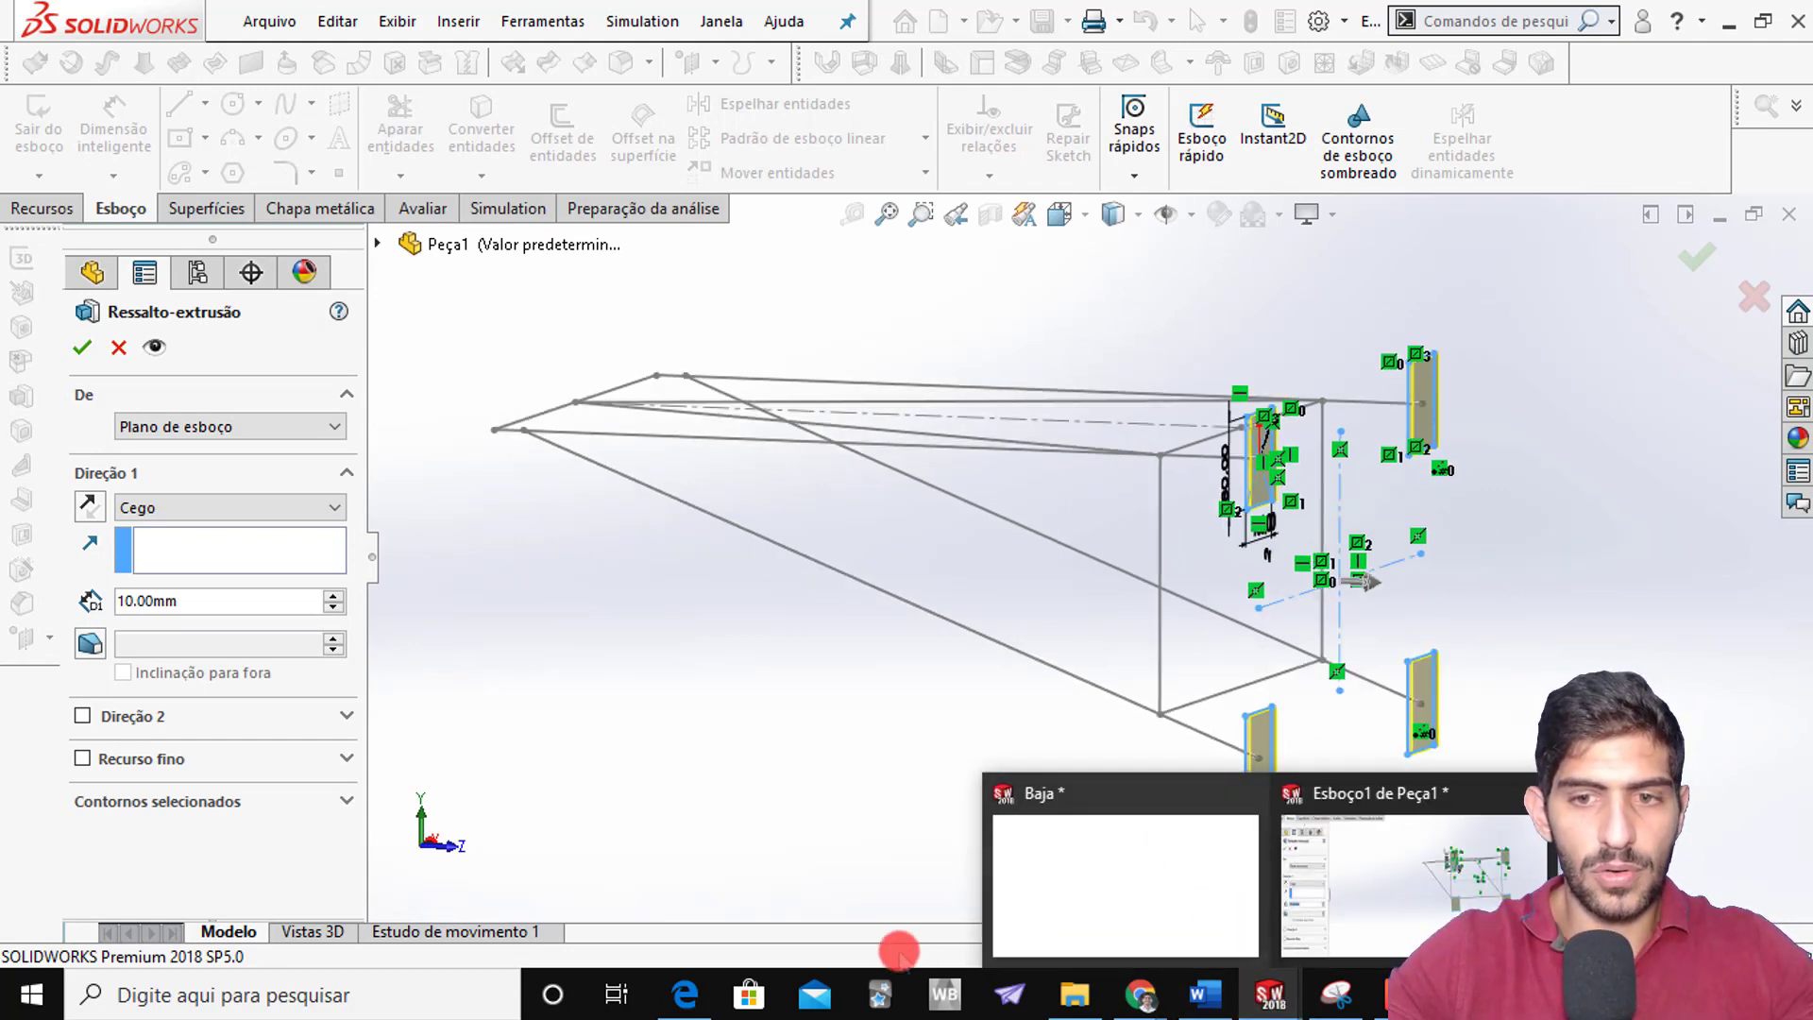
Switch to SUPORTE PAREDE.PDF in Edge, look up the base plate's thickness in the side view and circle that dimension in red
{"action": "left_click", "coordinate": [685, 995]}
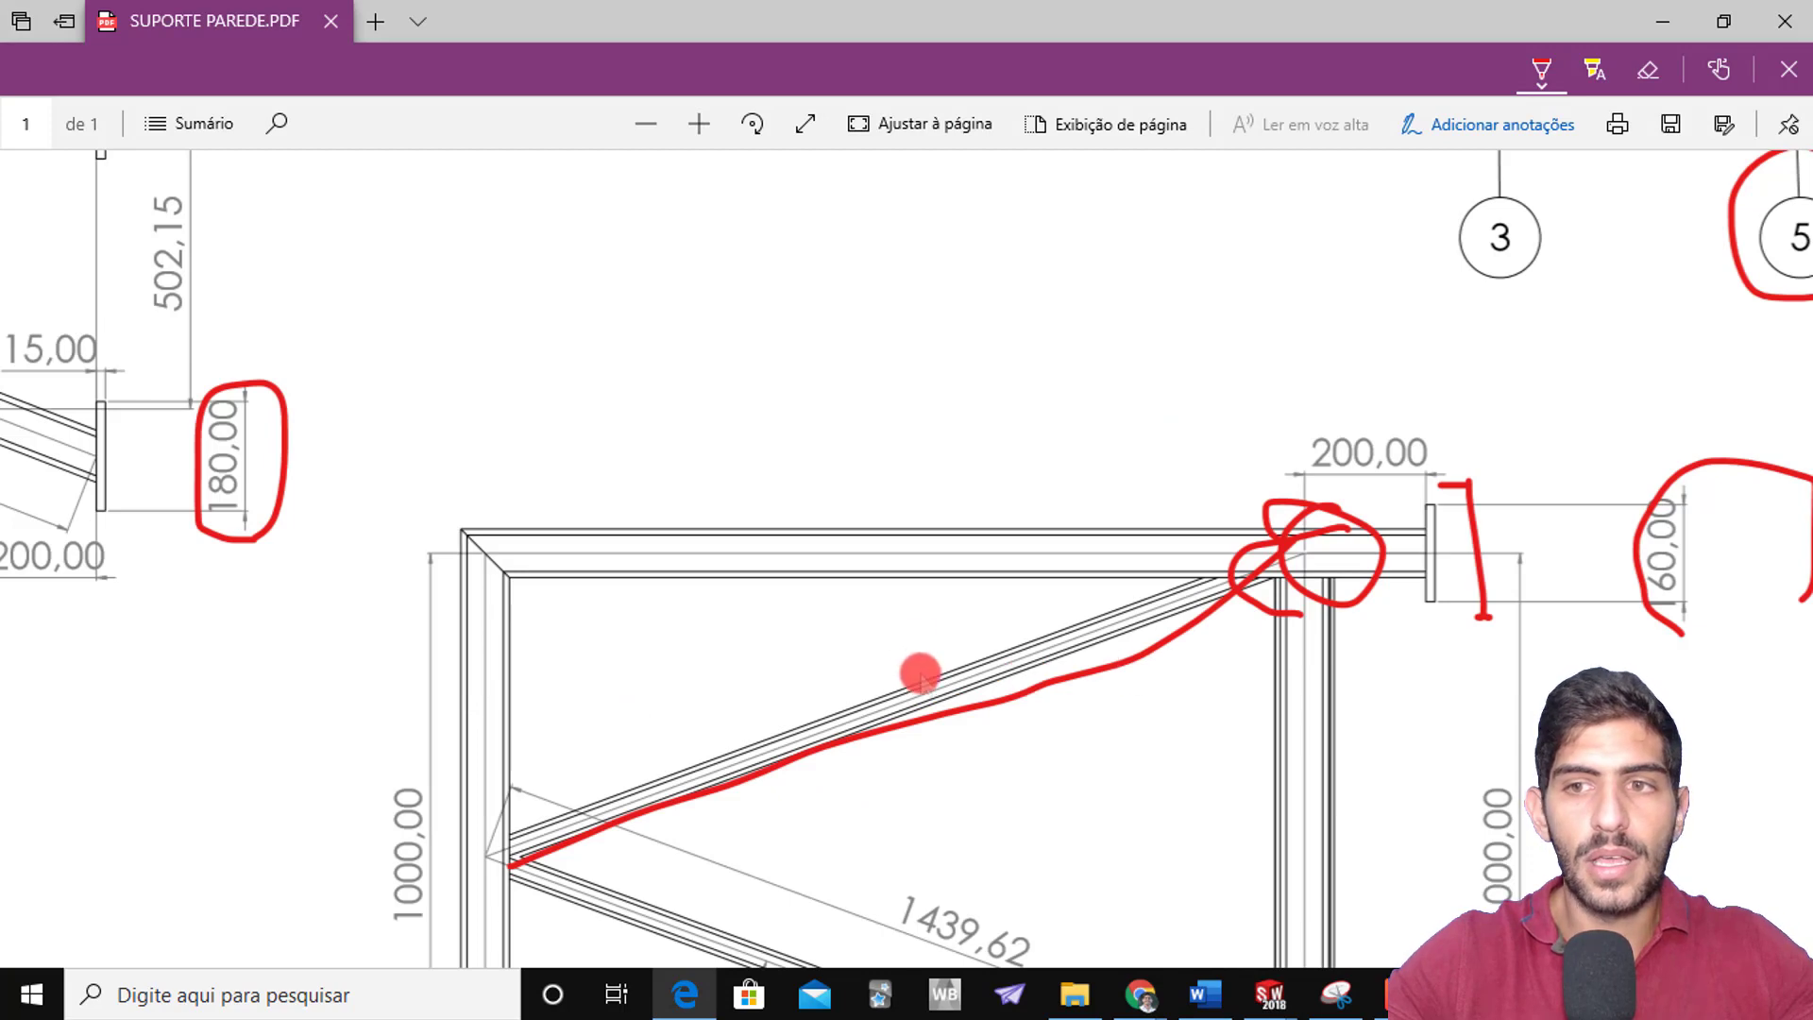
{"action": "scroll", "coordinate": [388, 554], "scroll_direction": "down", "scroll_amount": 5}
{"action": "scroll", "coordinate": [283, 587], "scroll_direction": "up", "scroll_amount": 7}
{"action": "scroll", "coordinate": [151, 574], "scroll_direction": "down", "scroll_amount": 3}
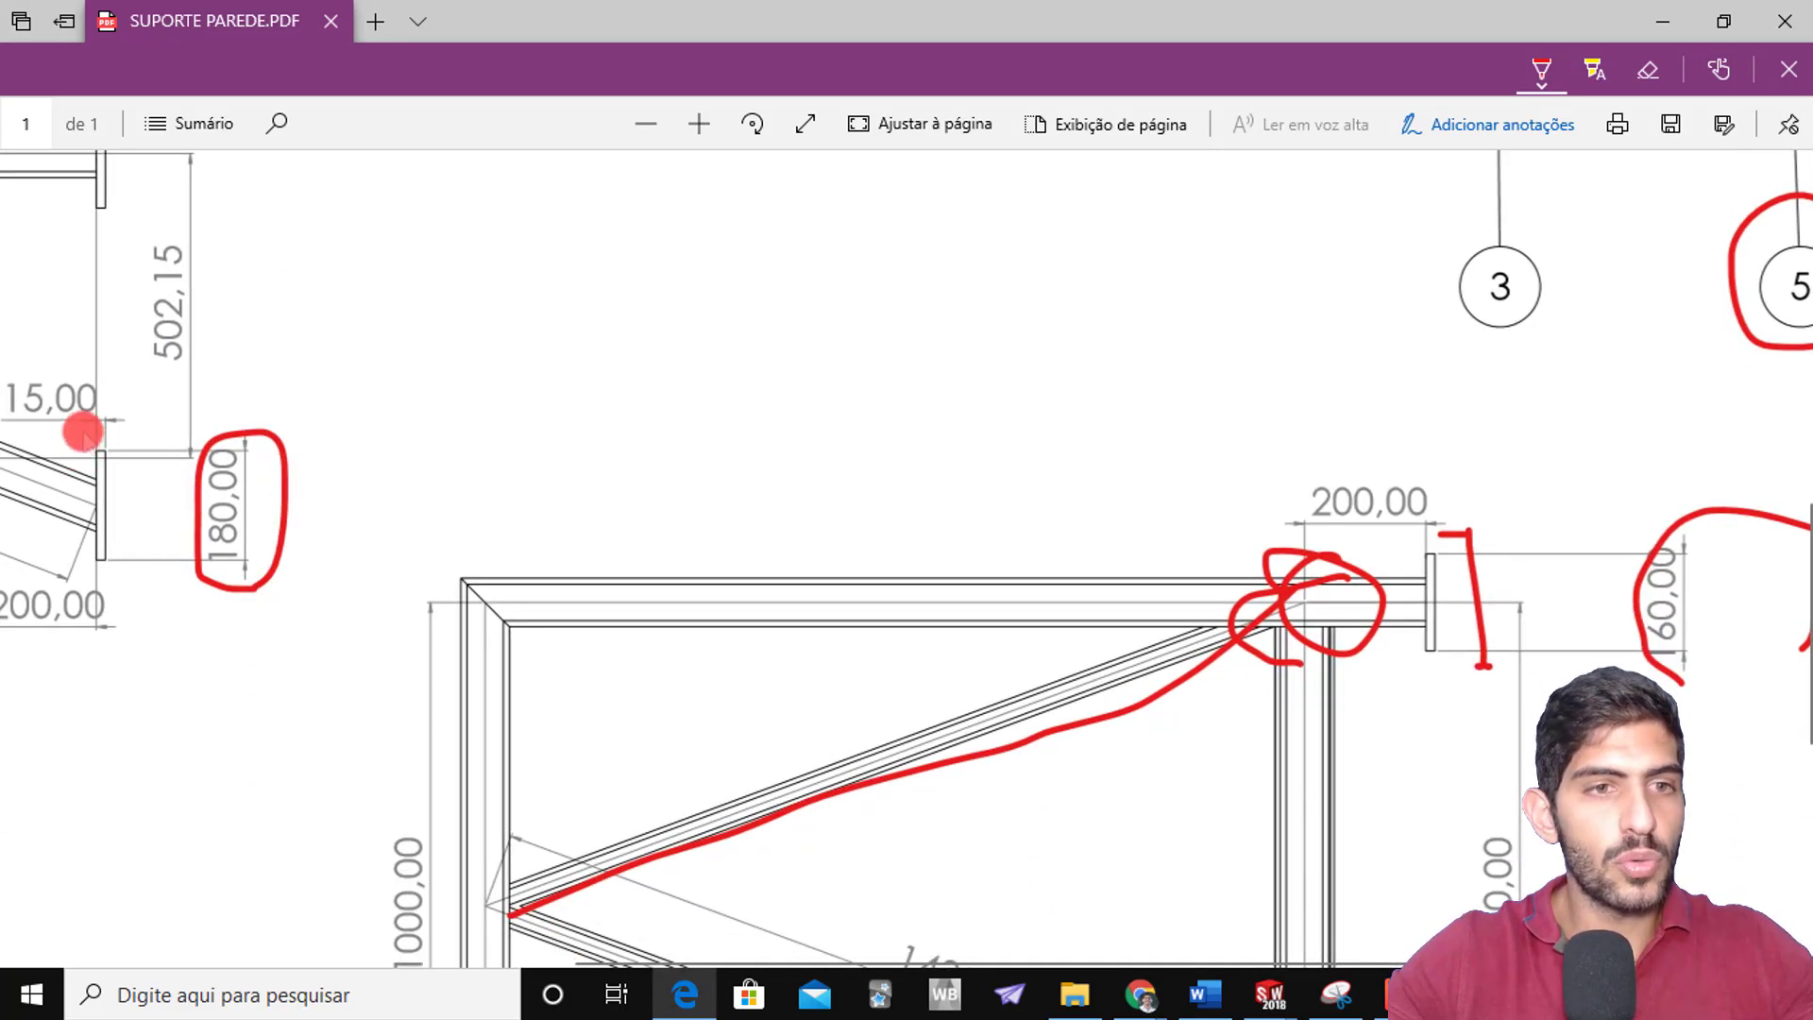
{"action": "left_click_drag", "start_coordinate": [52, 359], "coordinate": [88, 411]}
{"action": "scroll", "coordinate": [441, 671], "scroll_direction": "down", "scroll_amount": 1, "text": "ctrl"}
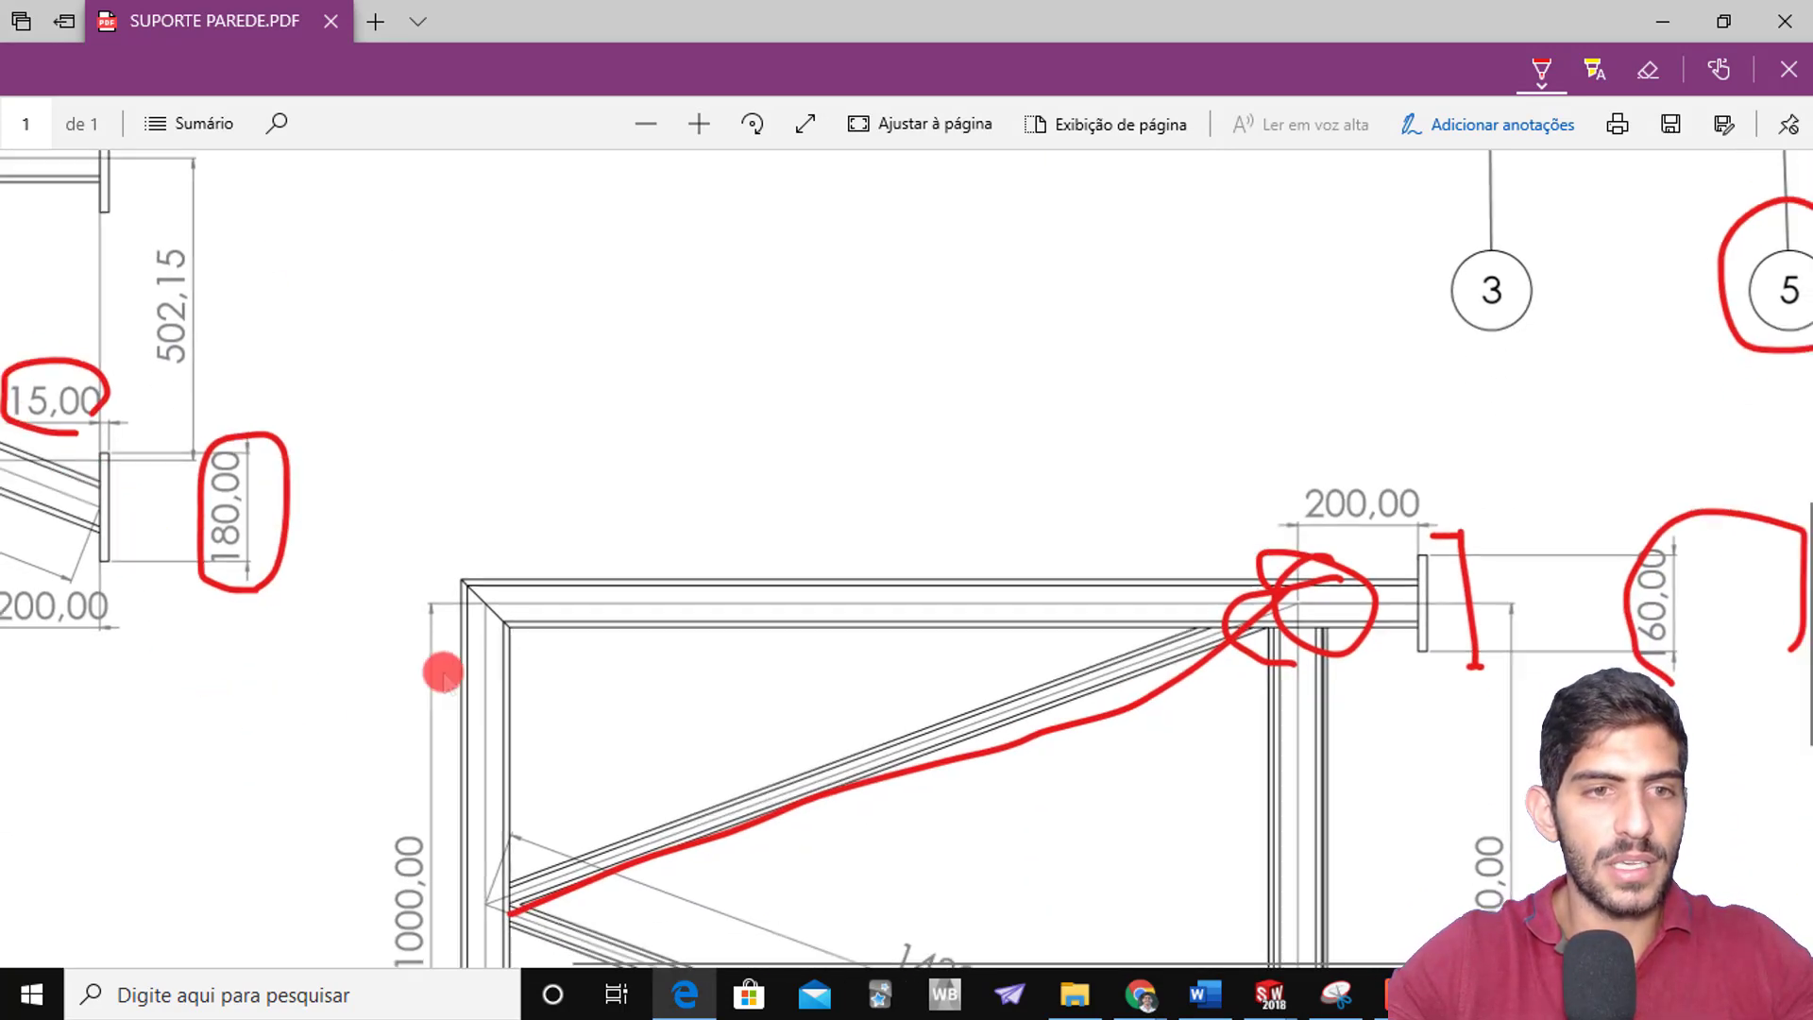
{"action": "left_click_drag", "start_coordinate": [478, 701], "coordinate": [215, 685]}
{"action": "scroll", "coordinate": [215, 684], "scroll_direction": "down", "scroll_amount": 5}
{"action": "scroll", "coordinate": [202, 591], "scroll_direction": "up", "scroll_amount": 10, "text": "ctrl"}
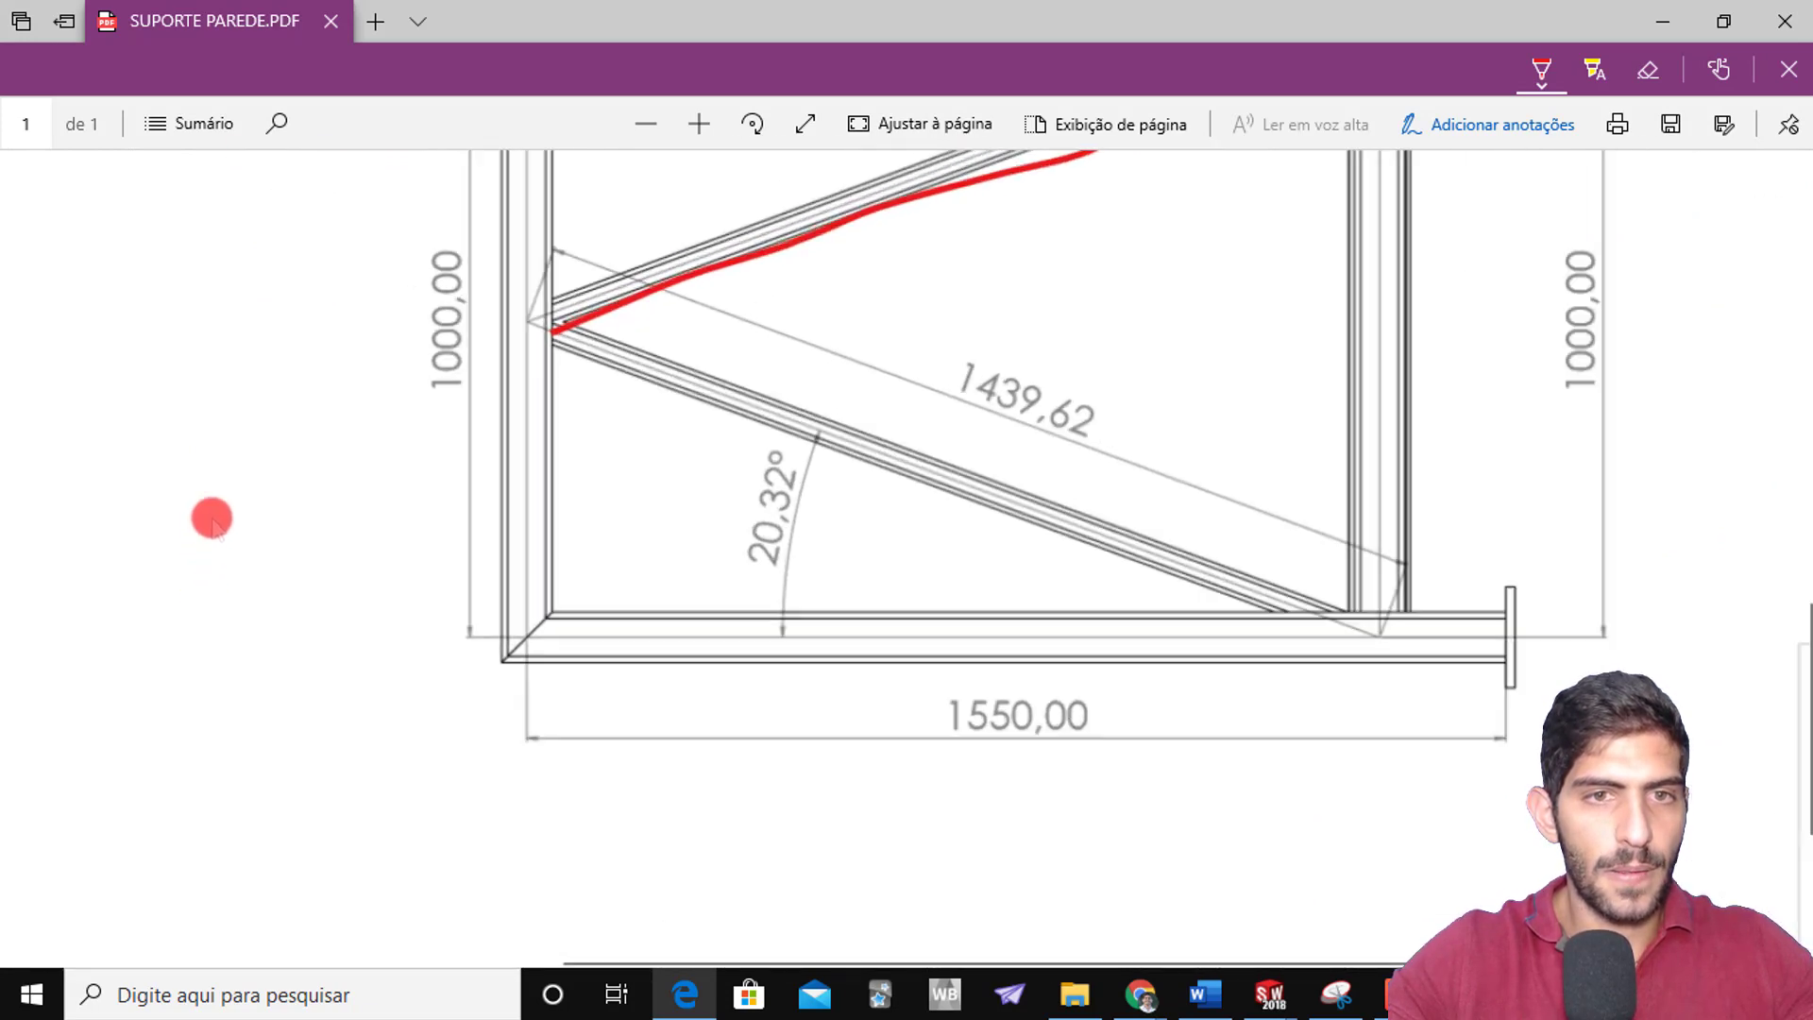
{"action": "scroll", "coordinate": [217, 477], "scroll_direction": "down", "scroll_amount": 10, "text": "ctrl"}
{"action": "scroll", "coordinate": [712, 640], "scroll_direction": "up", "scroll_amount": 6, "text": "ctrl"}
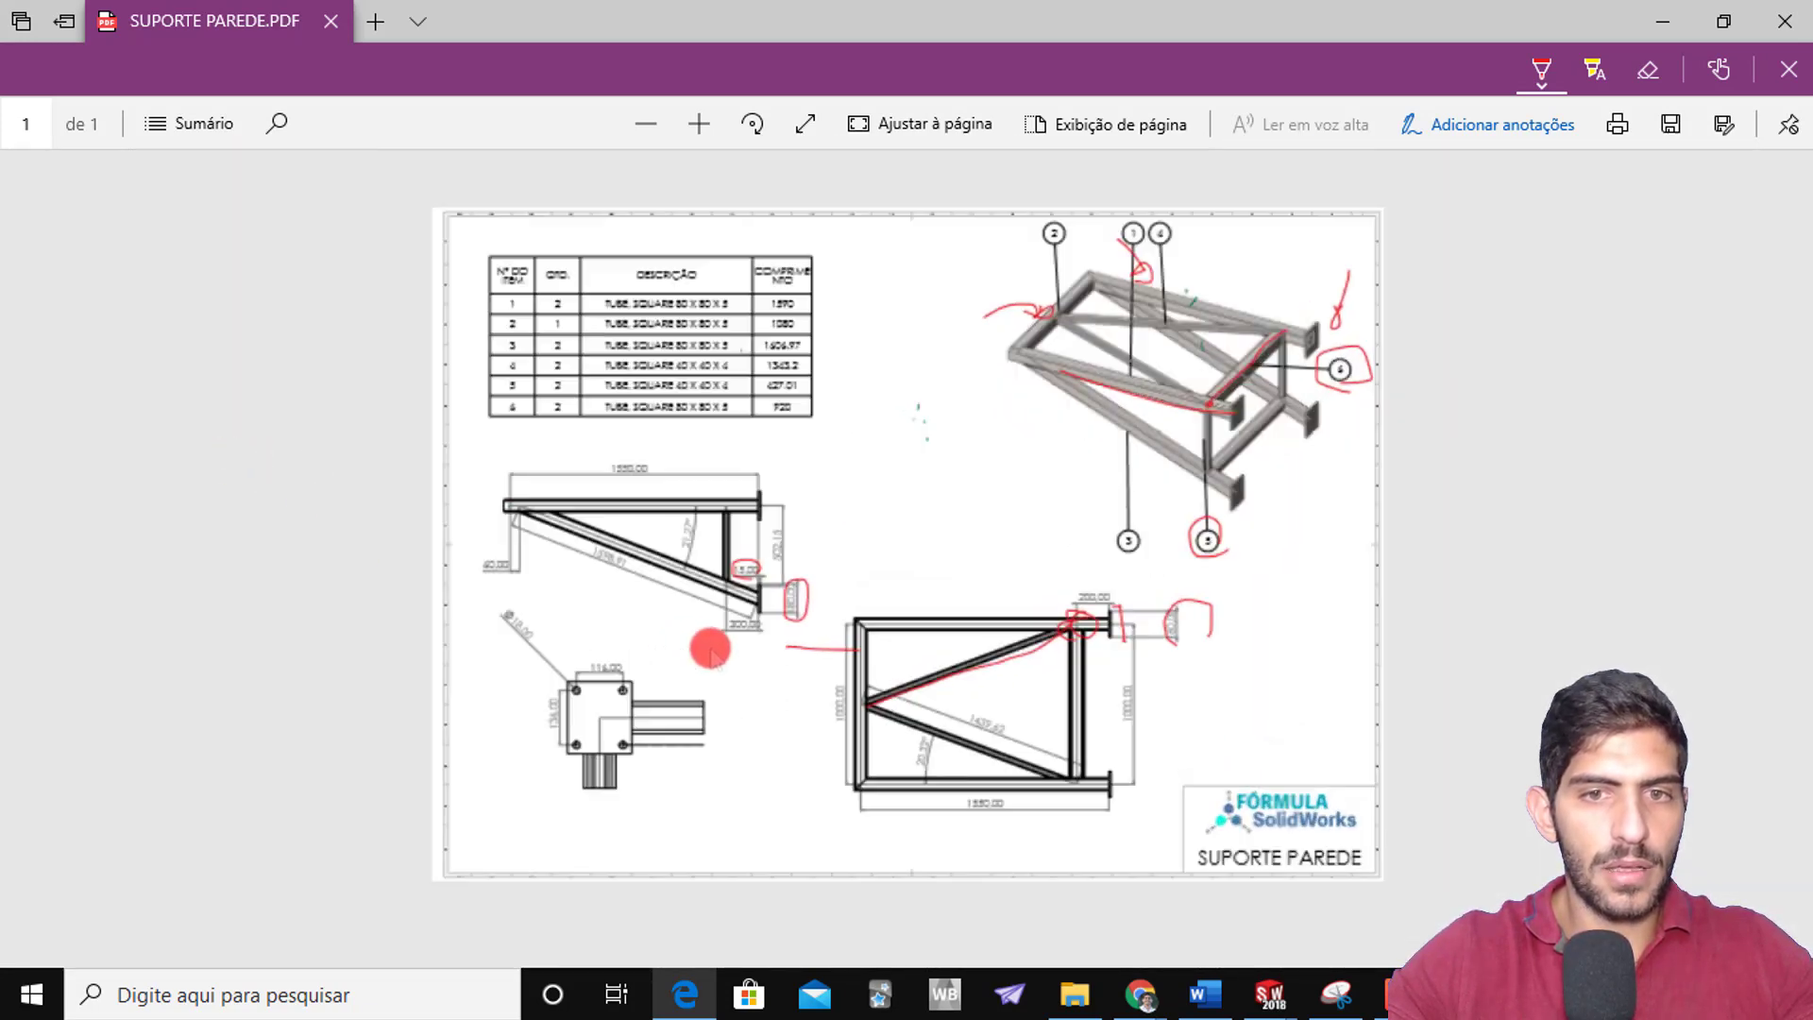
Mark the 15,00 plate thickness in the drawing's side view and extrude the four base plate rectangles 15 mm
{"action": "scroll", "coordinate": [641, 631], "scroll_direction": "up", "scroll_amount": 4, "text": "ctrl"}
{"action": "left_click_drag", "start_coordinate": [728, 424], "coordinate": [774, 418]}
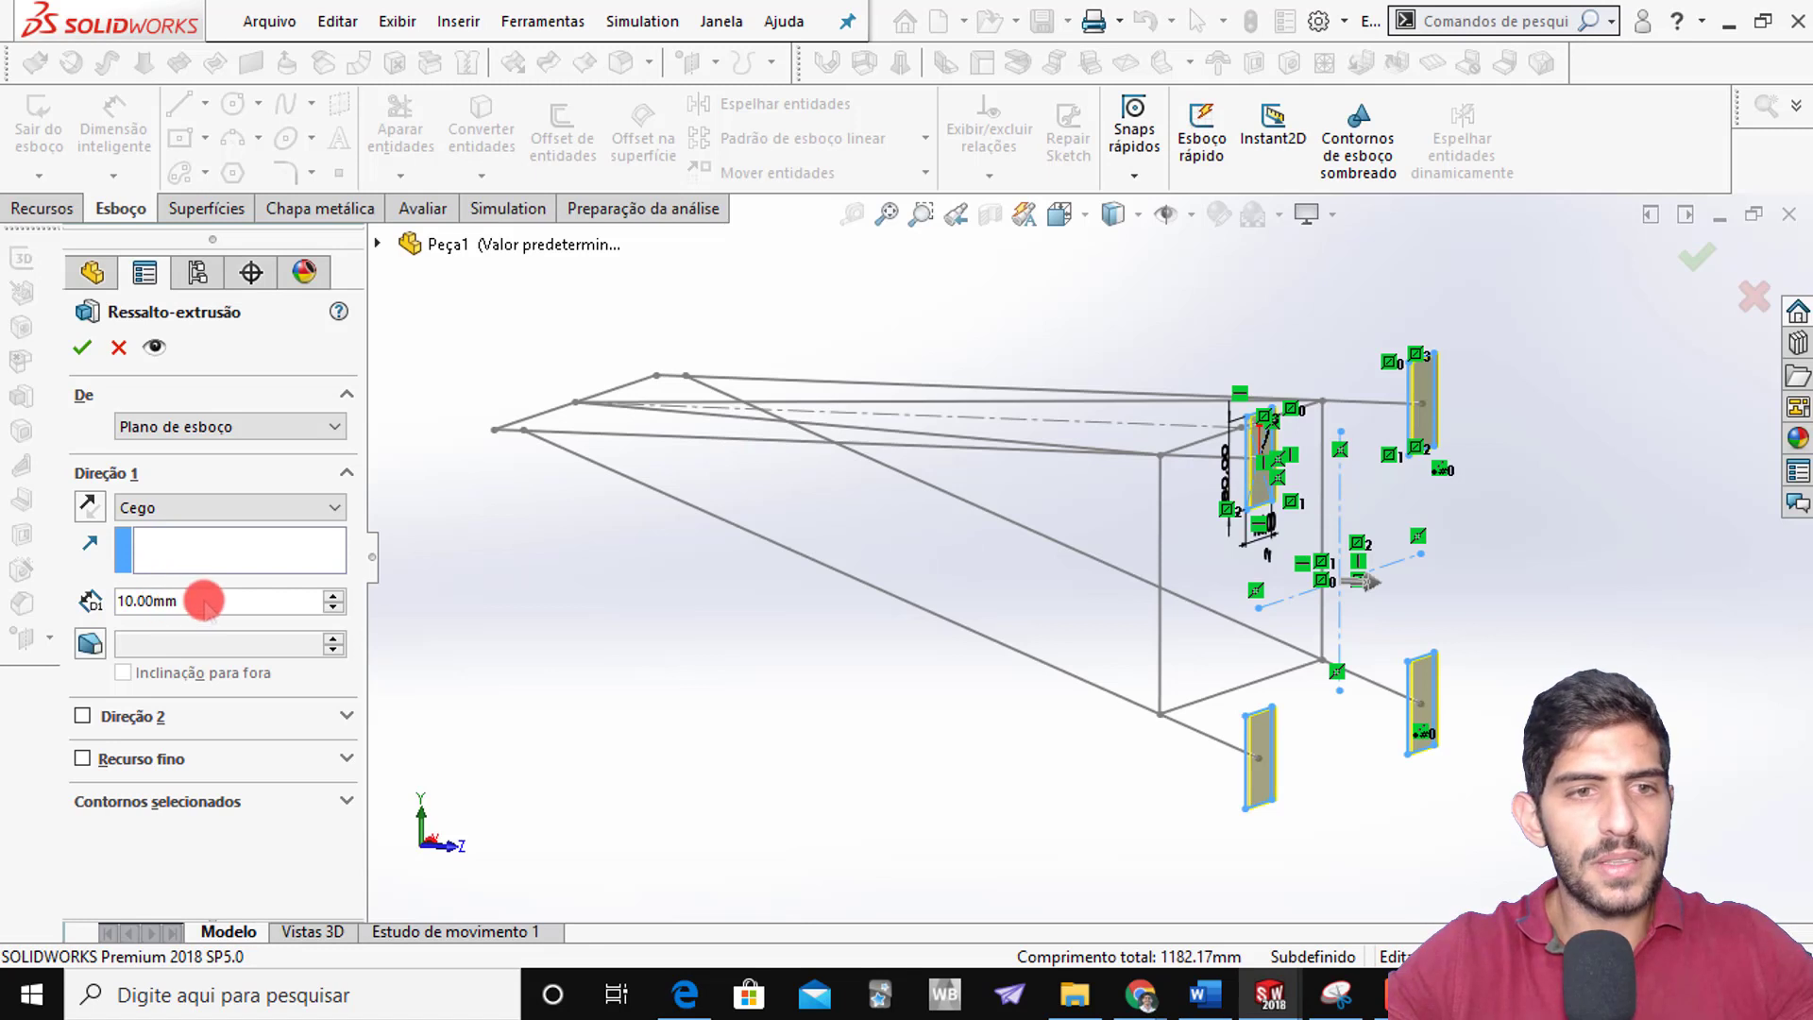
{"action": "type", "text": "15"}
{"action": "key", "text": "Return"}
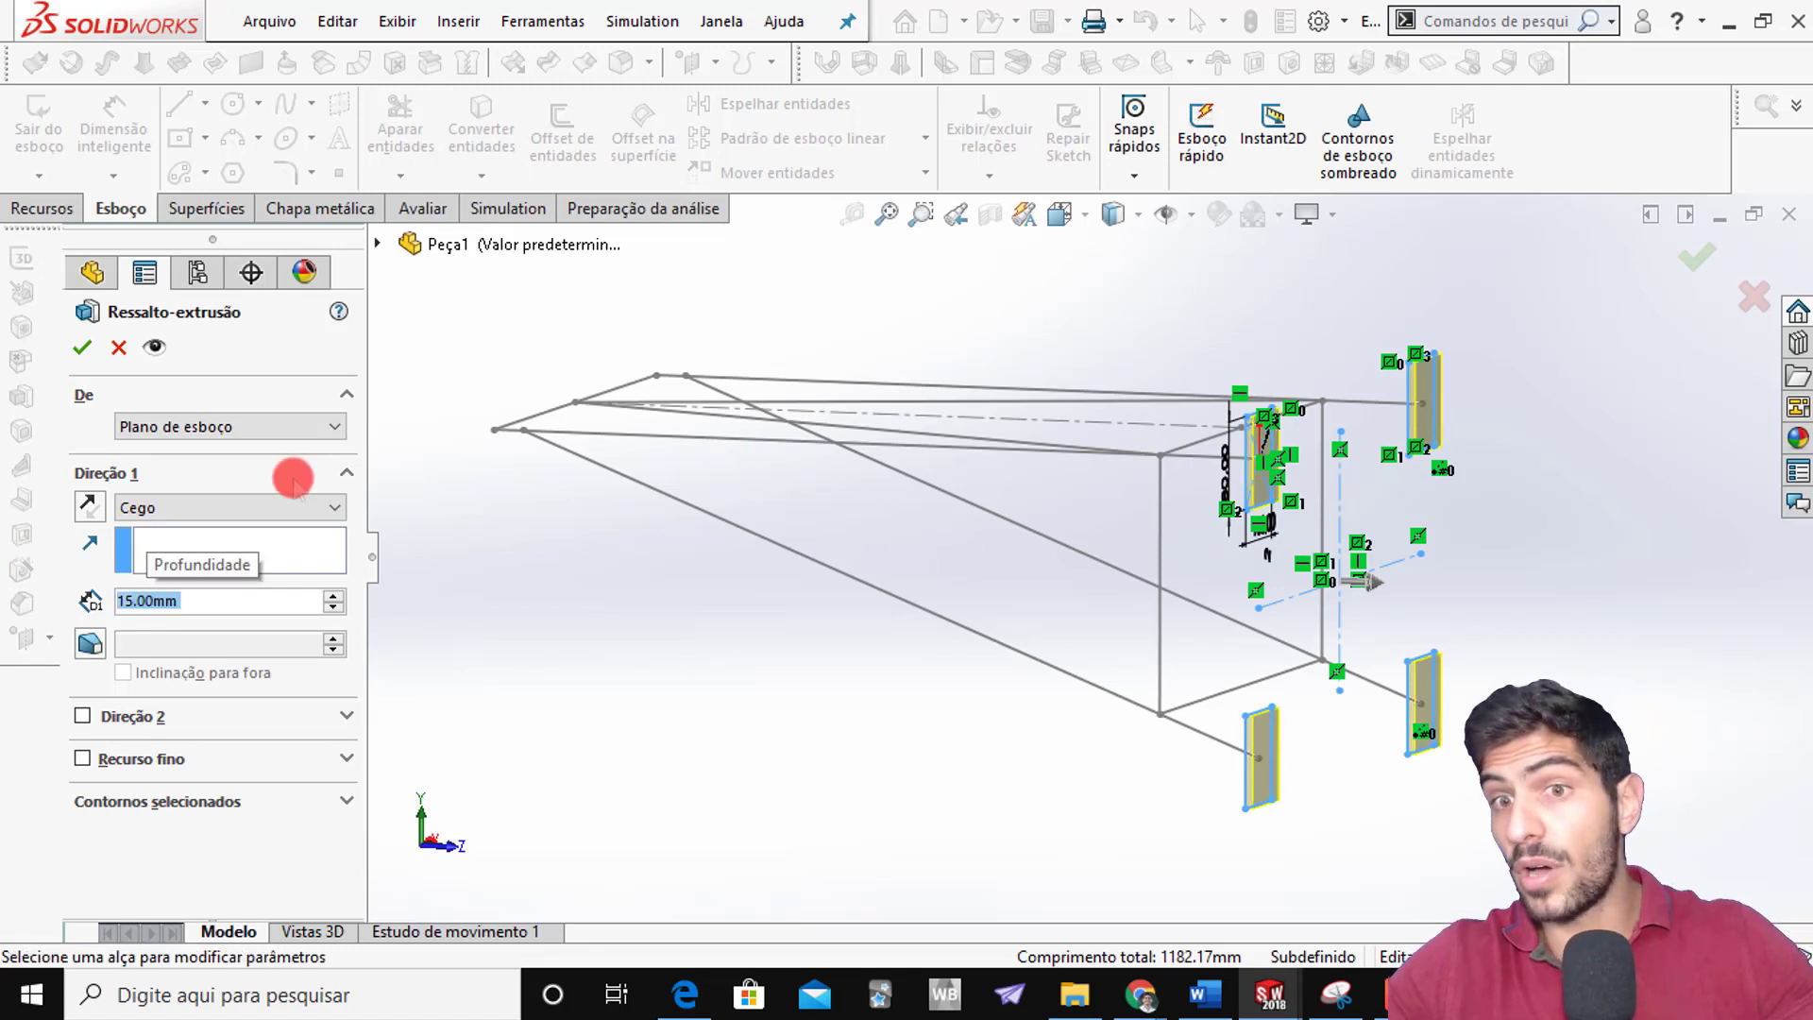
{"action": "middle_click_drag", "start_coordinate": [1271, 496], "coordinate": [1344, 478]}
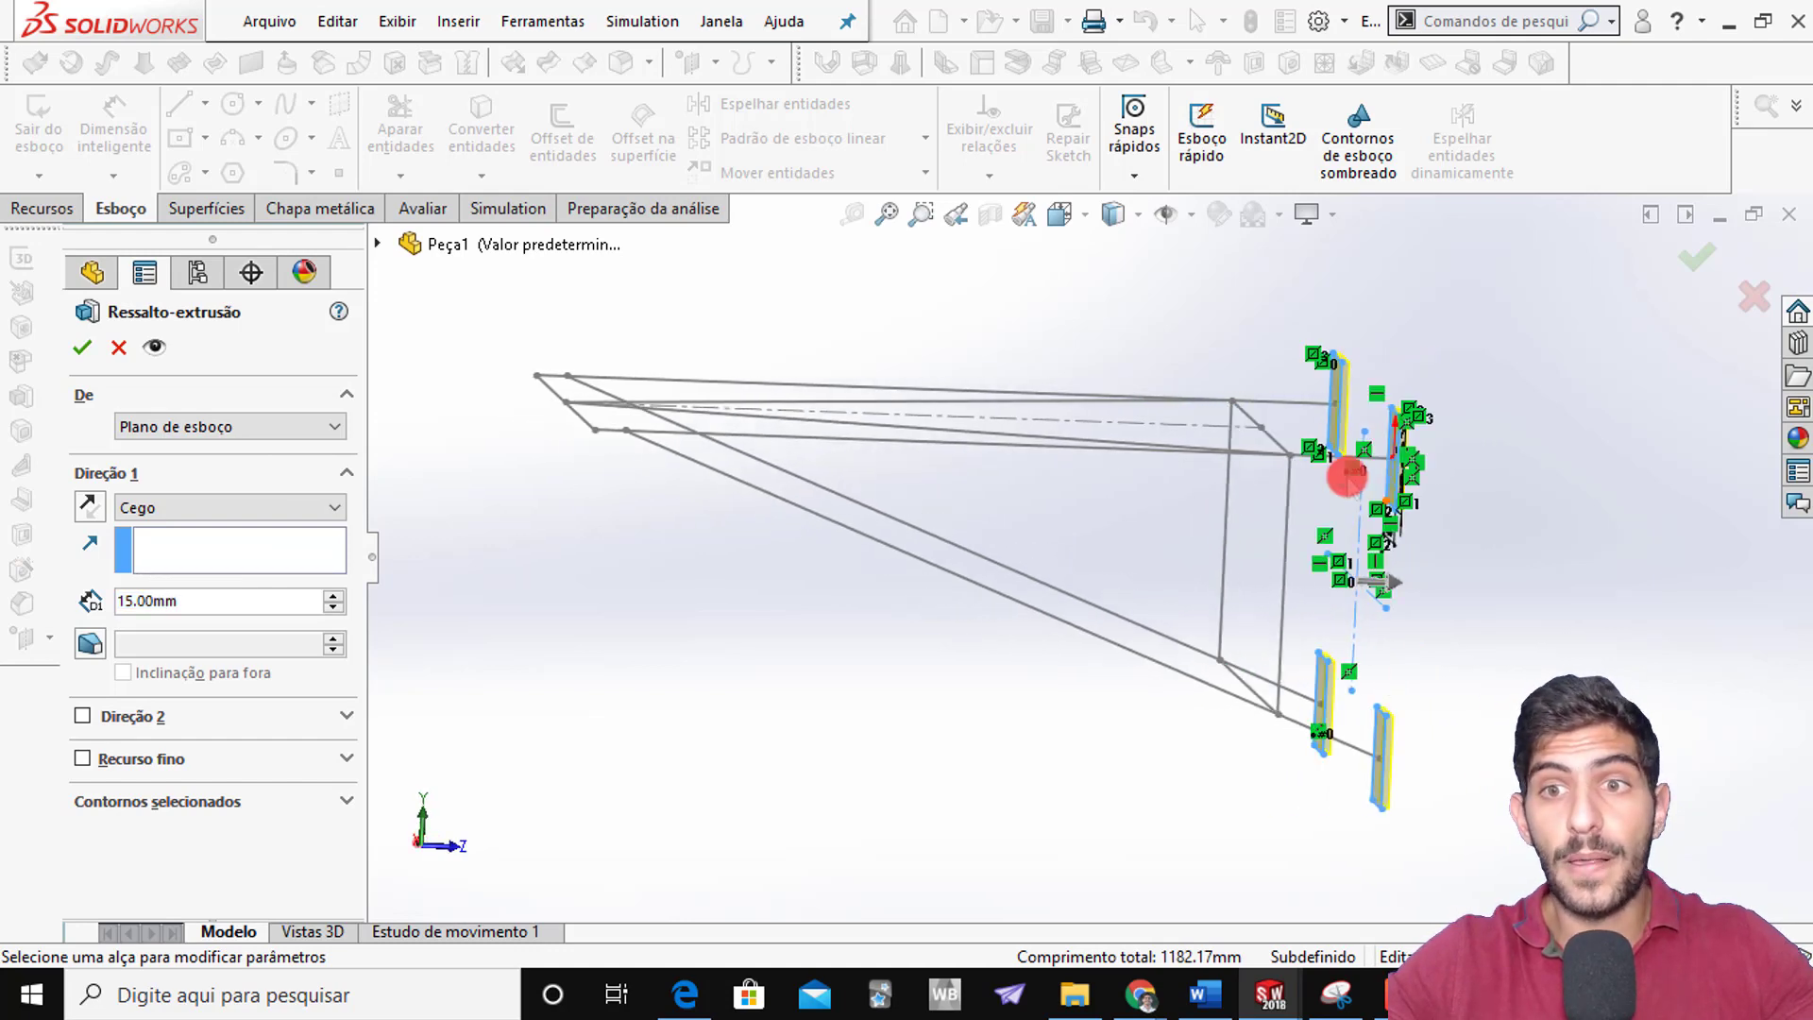
{"action": "scroll", "coordinate": [1358, 461], "scroll_direction": "down", "scroll_amount": 10}
{"action": "scroll", "coordinate": [1266, 359], "scroll_direction": "up", "scroll_amount": 5}
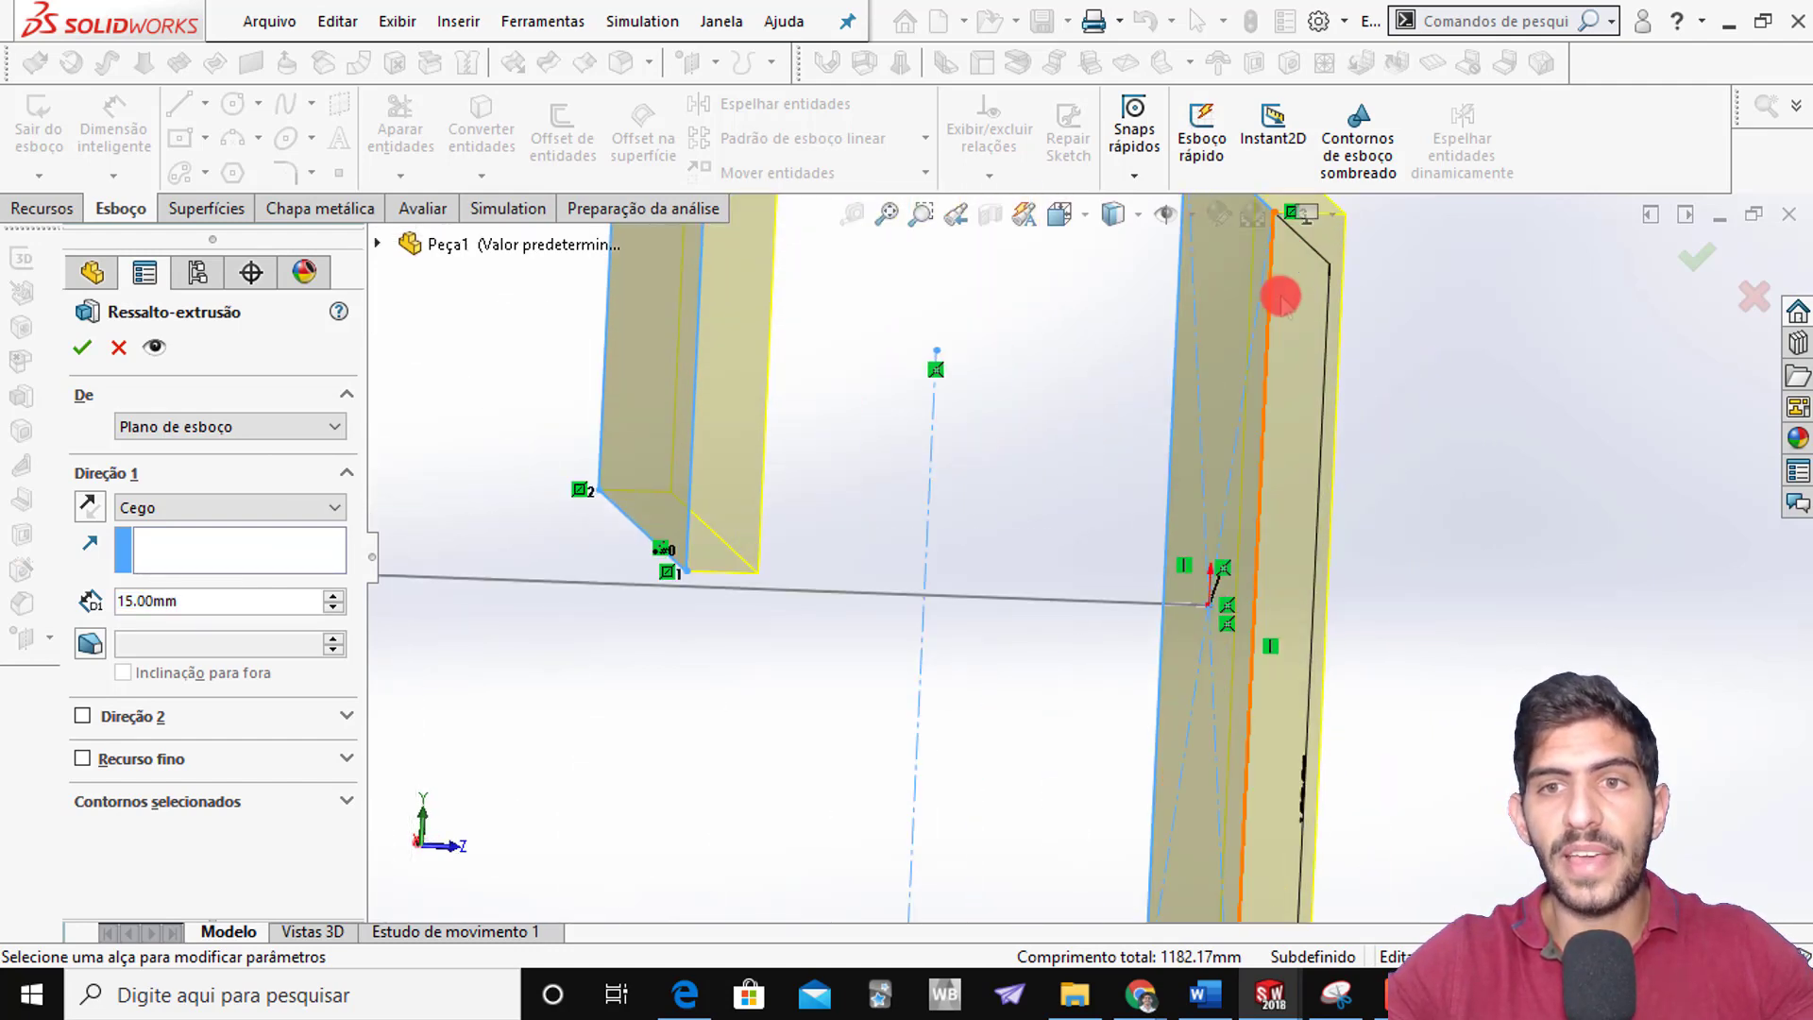
{"action": "scroll", "coordinate": [1231, 500], "scroll_direction": "up", "scroll_amount": 3}
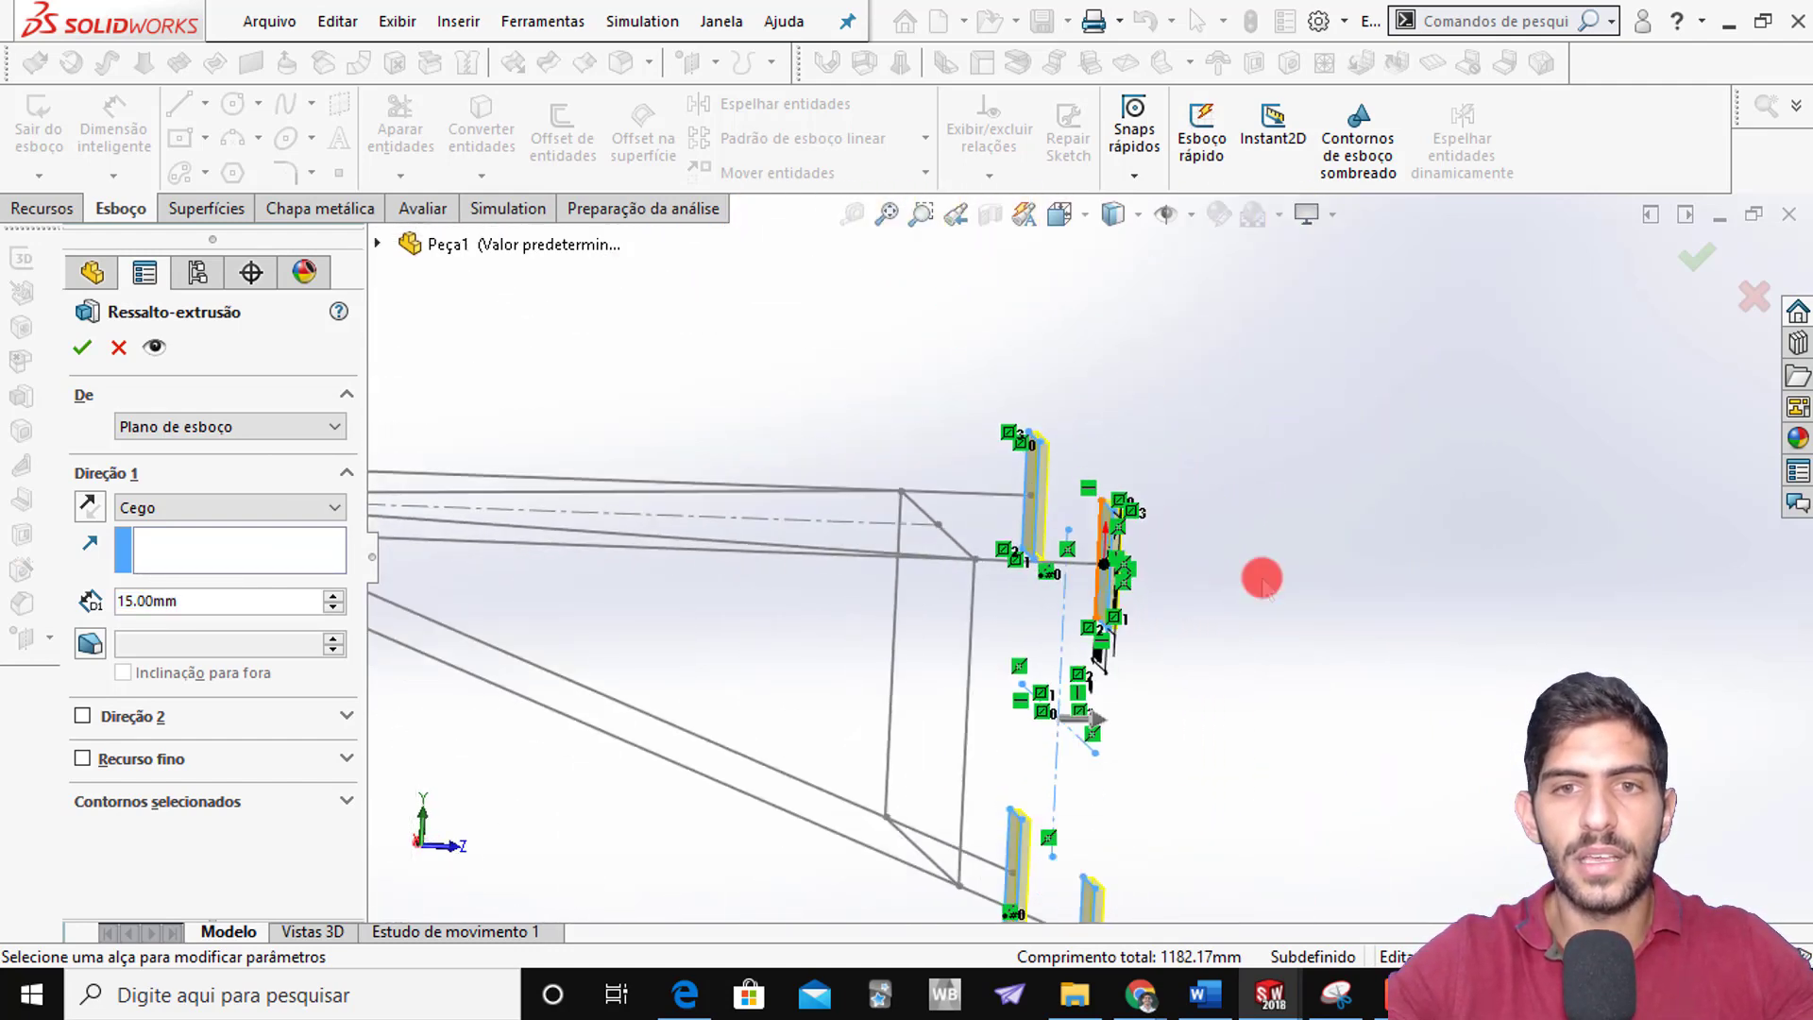
{"action": "left_click", "coordinate": [1674, 268]}
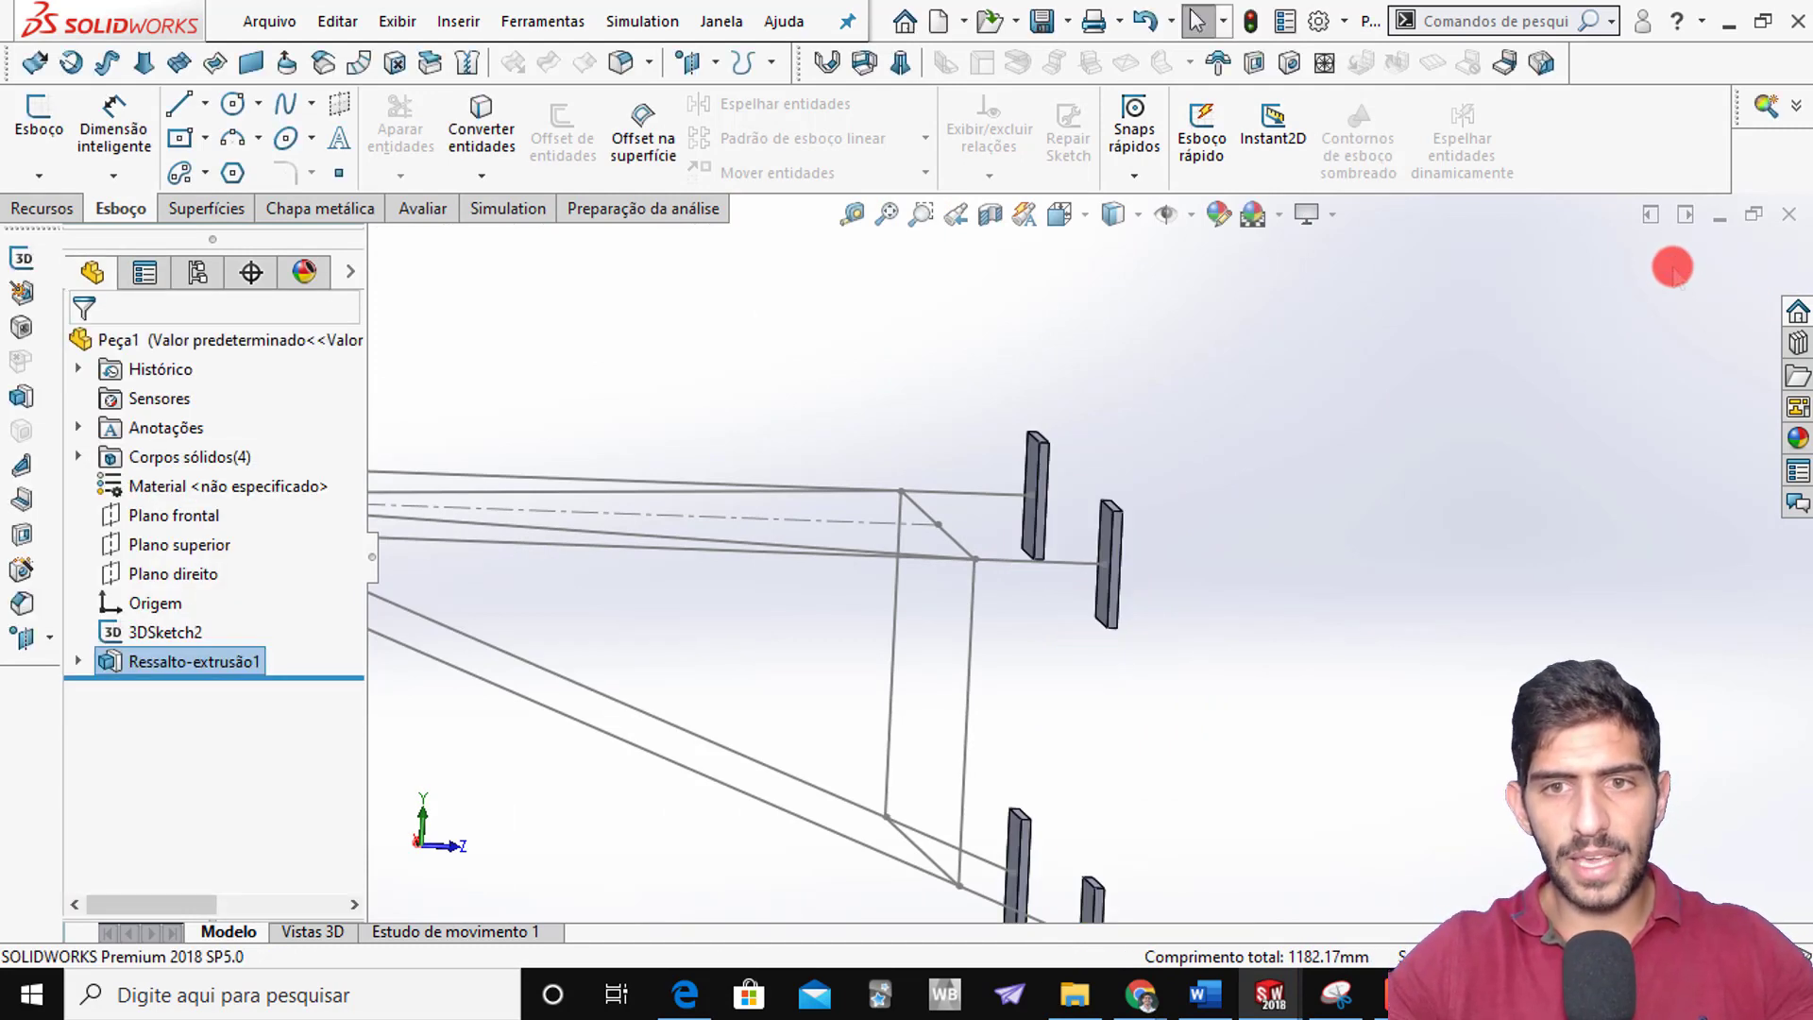
Inspect the extruded plates from several angles, then examine the parts table and isometric view in SUPORTE PAREDE.PDF in Edge
{"action": "scroll", "coordinate": [1117, 687], "scroll_direction": "up", "scroll_amount": 3}
{"action": "mouse_move", "coordinate": [1117, 688]}
{"action": "middle_mouse_down"}
{"action": "mouse_move", "coordinate": [967, 660]}
{"action": "mouse_move", "coordinate": [1091, 663]}
{"action": "middle_mouse_up"}
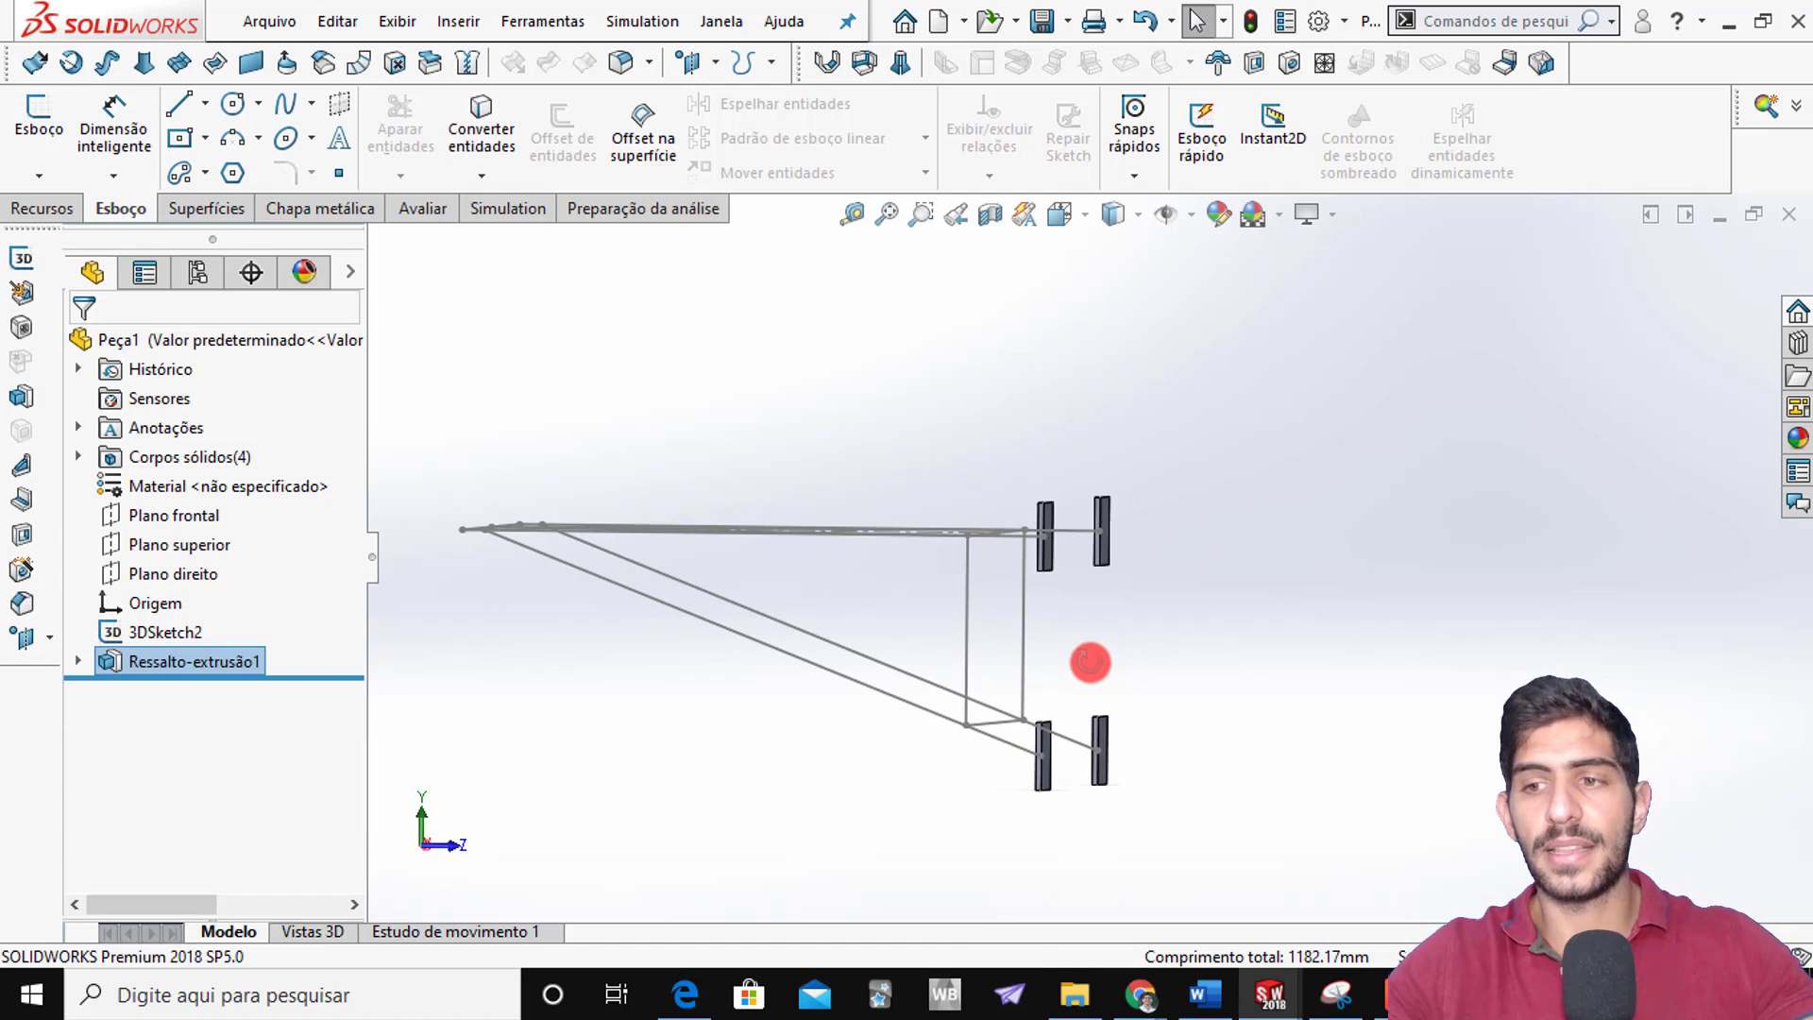
{"action": "mouse_move", "coordinate": [1091, 664]}
{"action": "middle_mouse_down"}
{"action": "mouse_move", "coordinate": [752, 595]}
{"action": "mouse_move", "coordinate": [696, 676]}
{"action": "middle_mouse_up"}
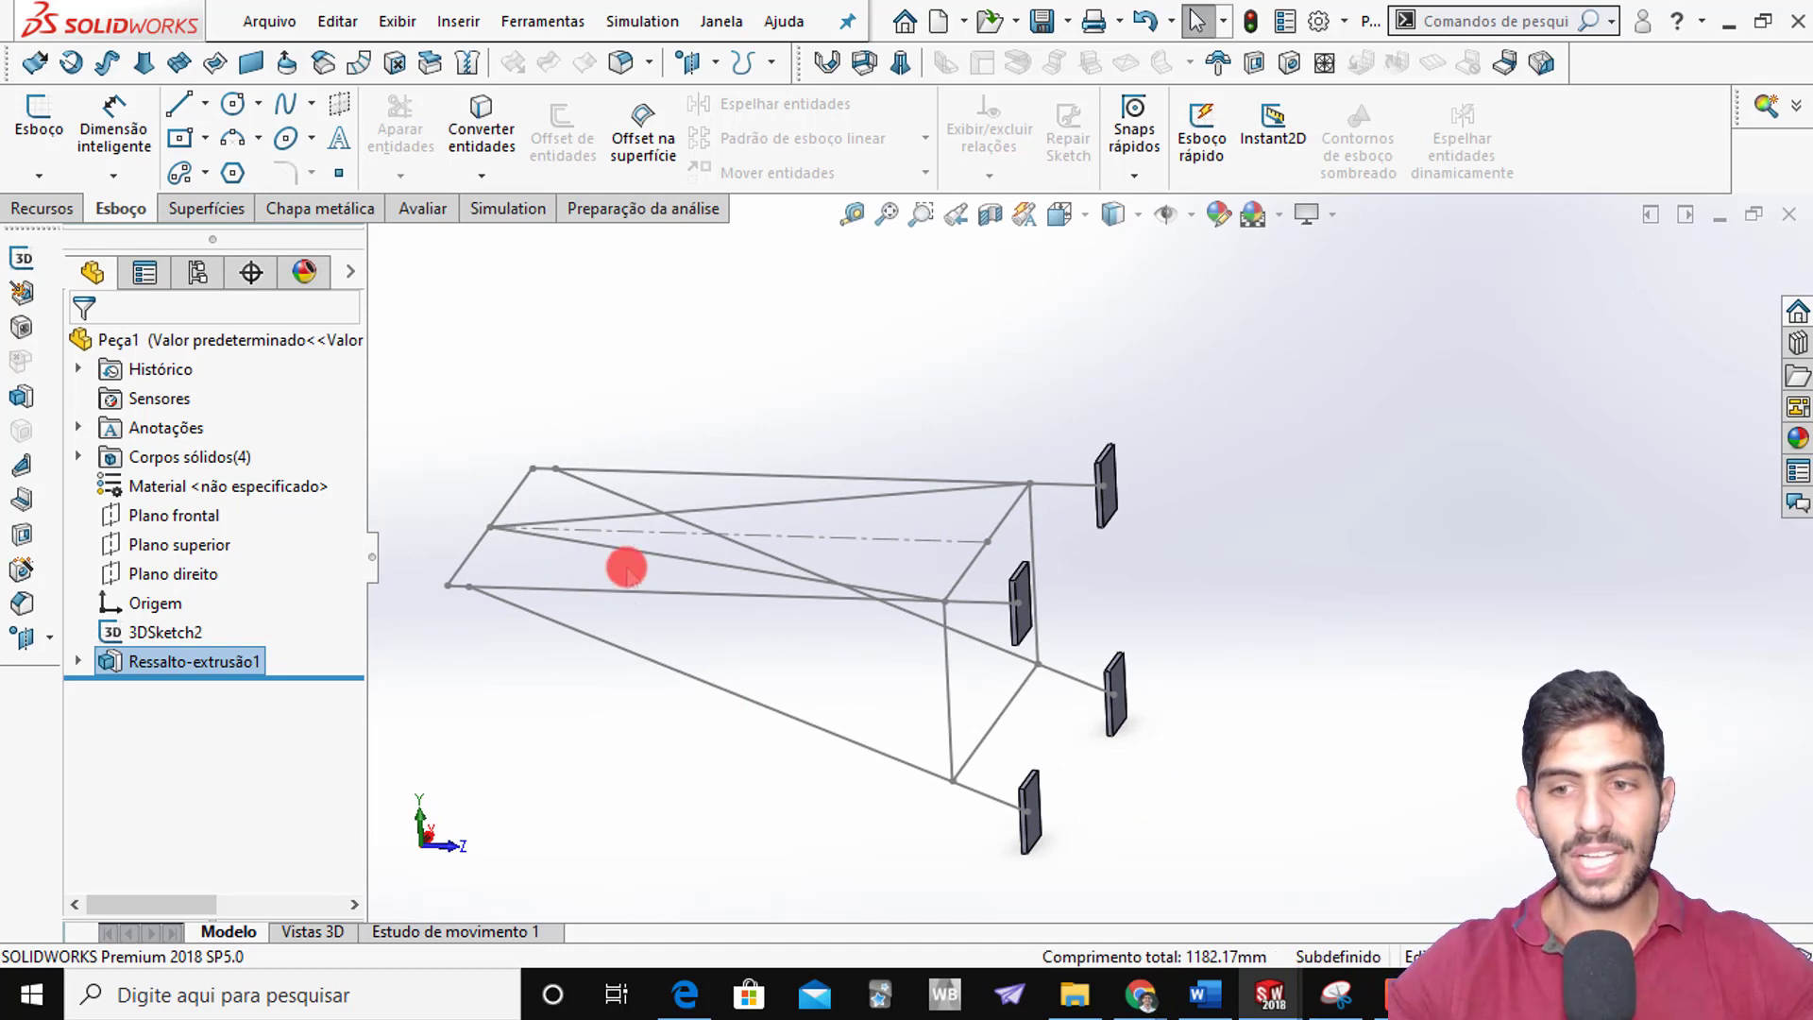
{"action": "middle_click_drag", "start_coordinate": [603, 627], "coordinate": [607, 639]}
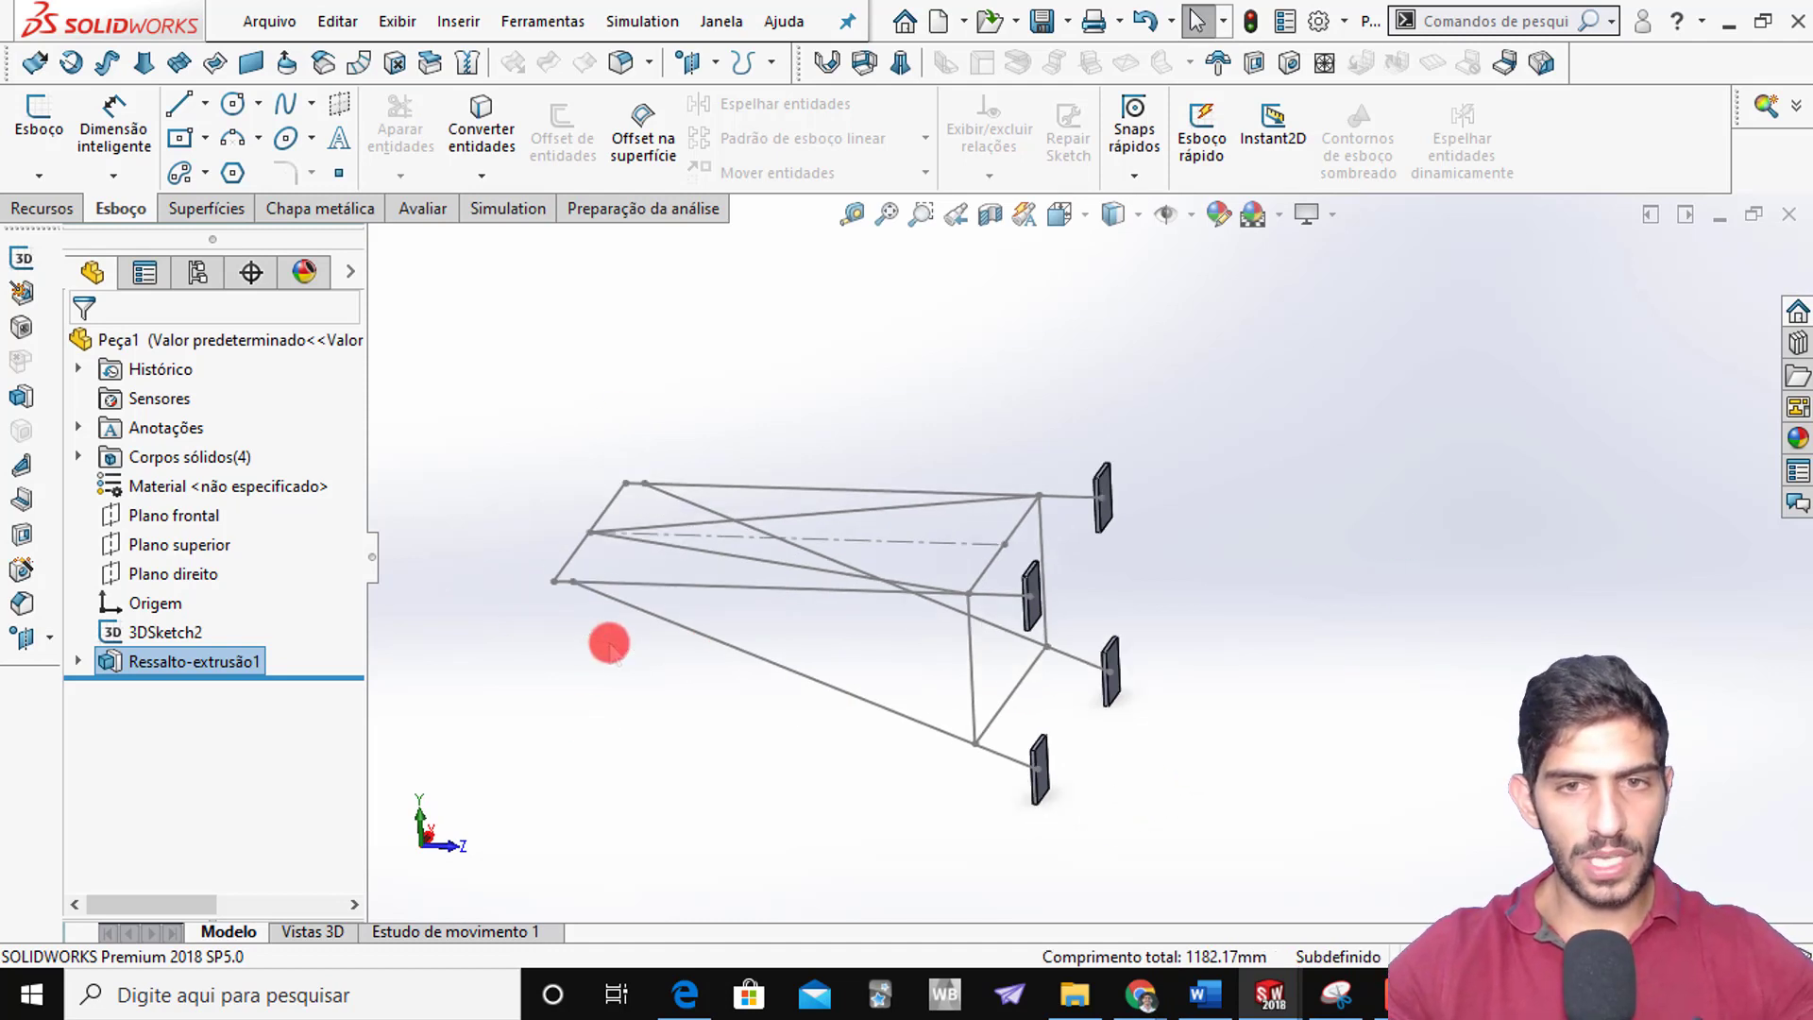
{"action": "left_click", "coordinate": [684, 990]}
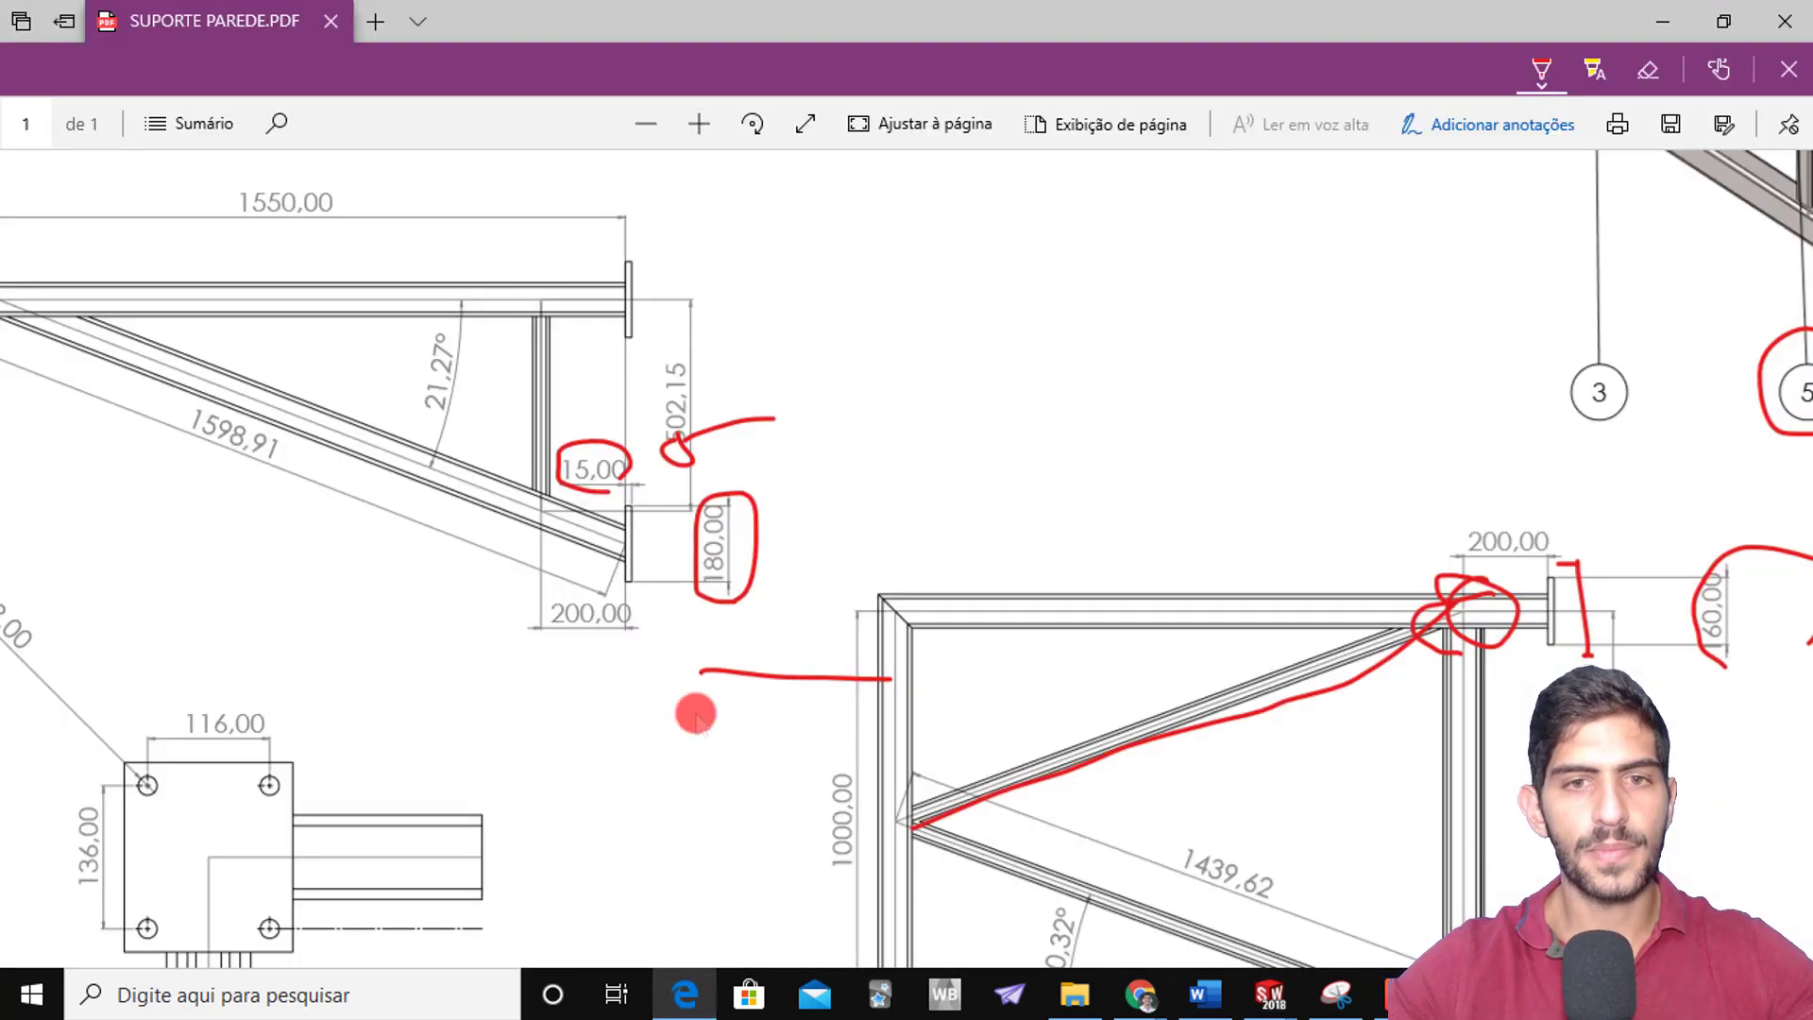
{"action": "scroll", "coordinate": [709, 623], "scroll_direction": "down", "scroll_amount": 2, "text": "ctrl"}
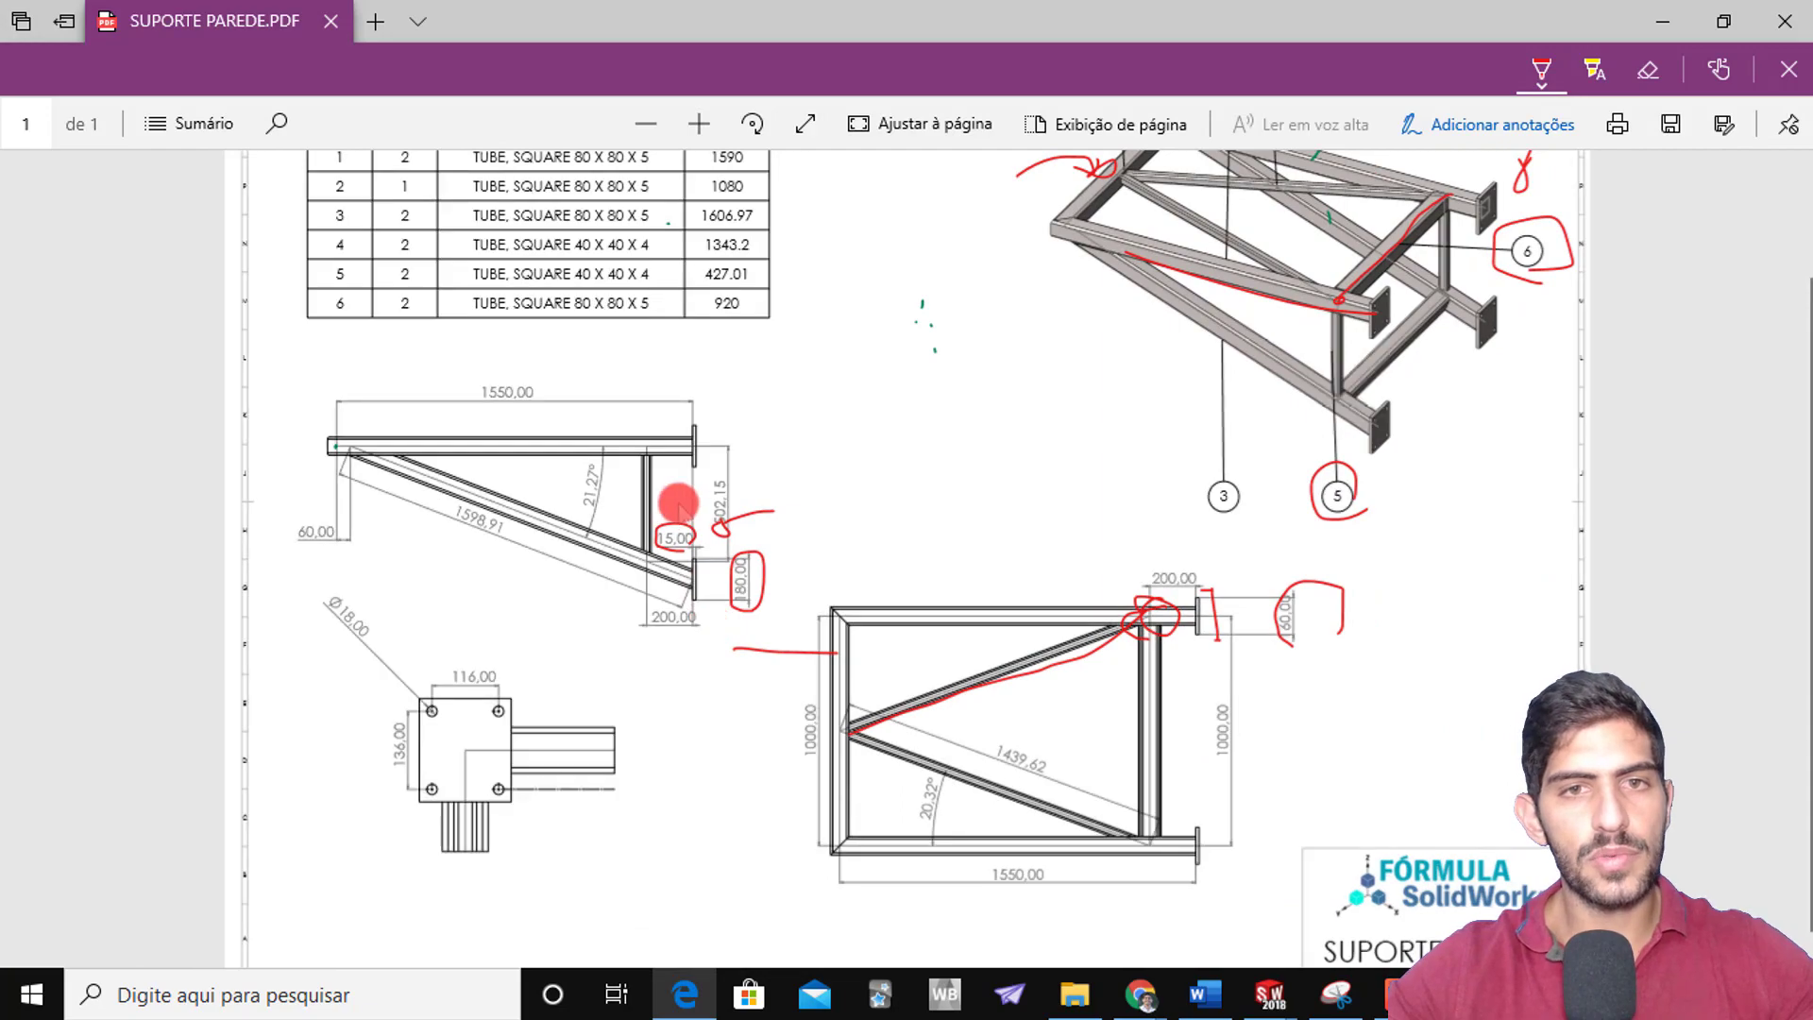
{"action": "scroll", "coordinate": [700, 364], "scroll_direction": "up", "scroll_amount": 2}
{"action": "scroll", "coordinate": [788, 366], "scroll_direction": "up", "scroll_amount": 3, "text": "ctrl"}
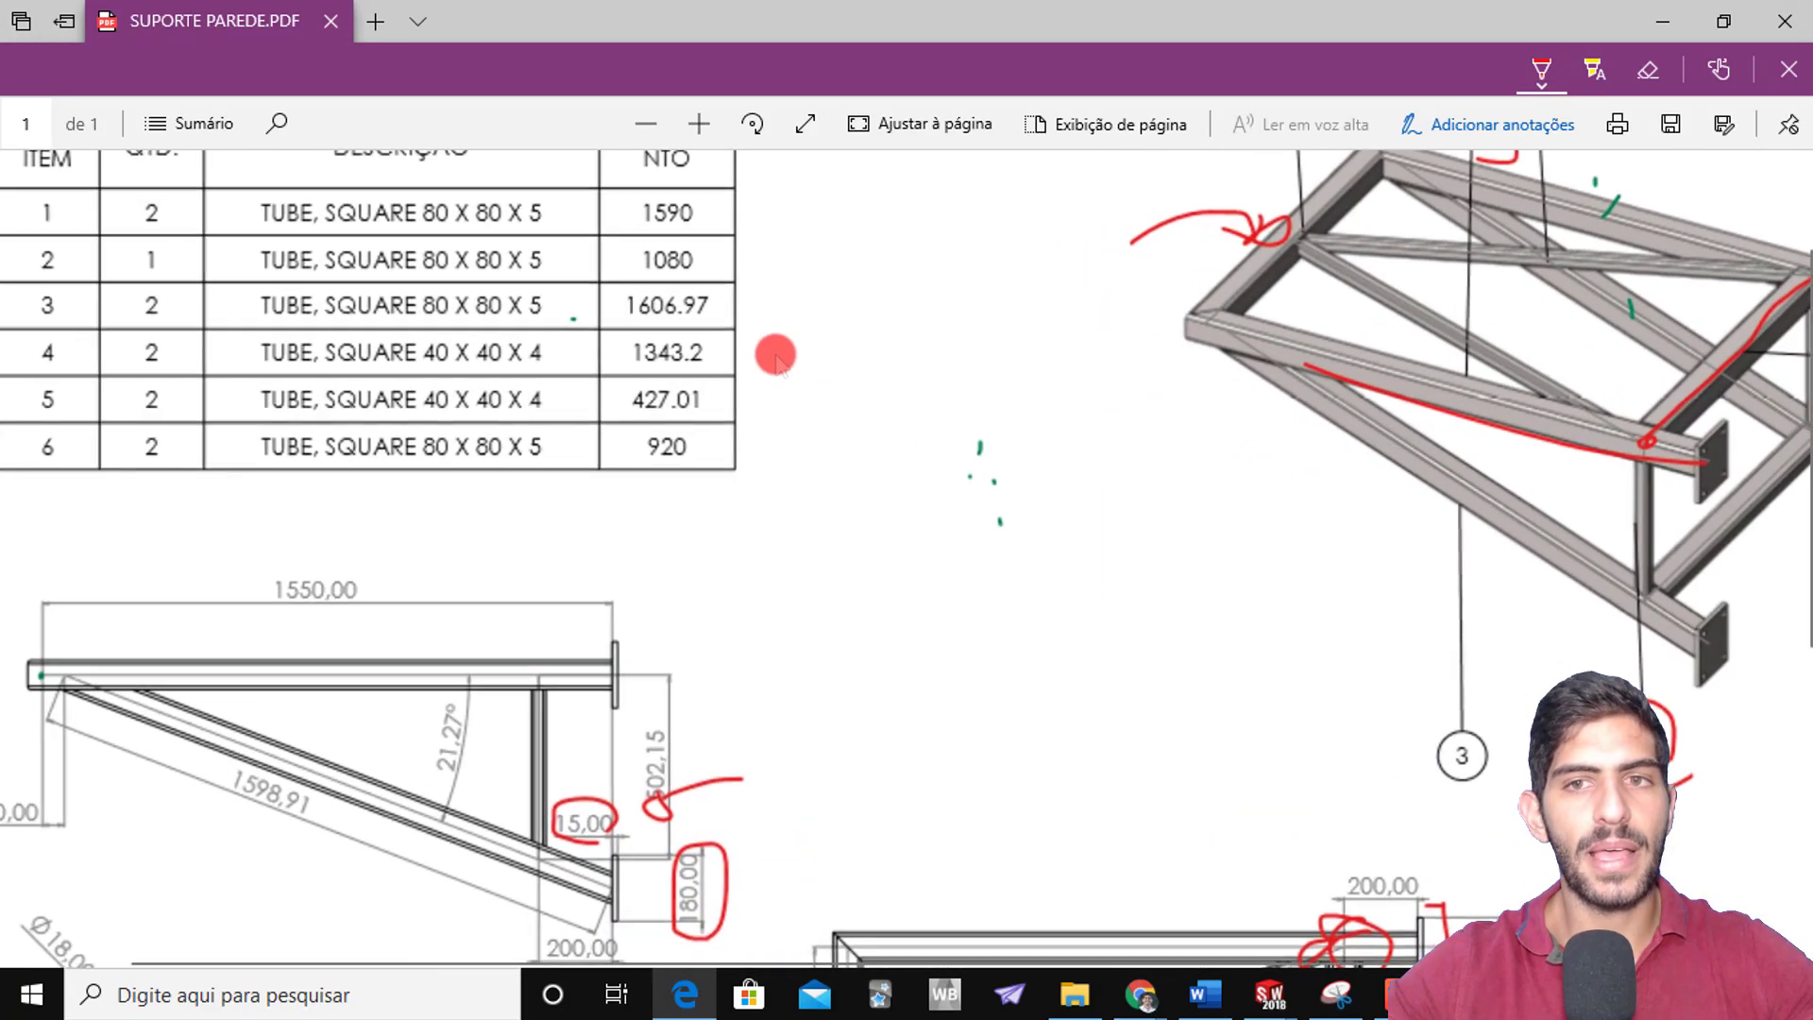
{"action": "scroll", "coordinate": [1473, 421], "scroll_direction": "down", "scroll_amount": 1}
{"action": "scroll", "coordinate": [1715, 644], "scroll_direction": "up", "scroll_amount": 3}
{"action": "scroll", "coordinate": [1635, 457], "scroll_direction": "down", "scroll_amount": 2, "text": "ctrl"}
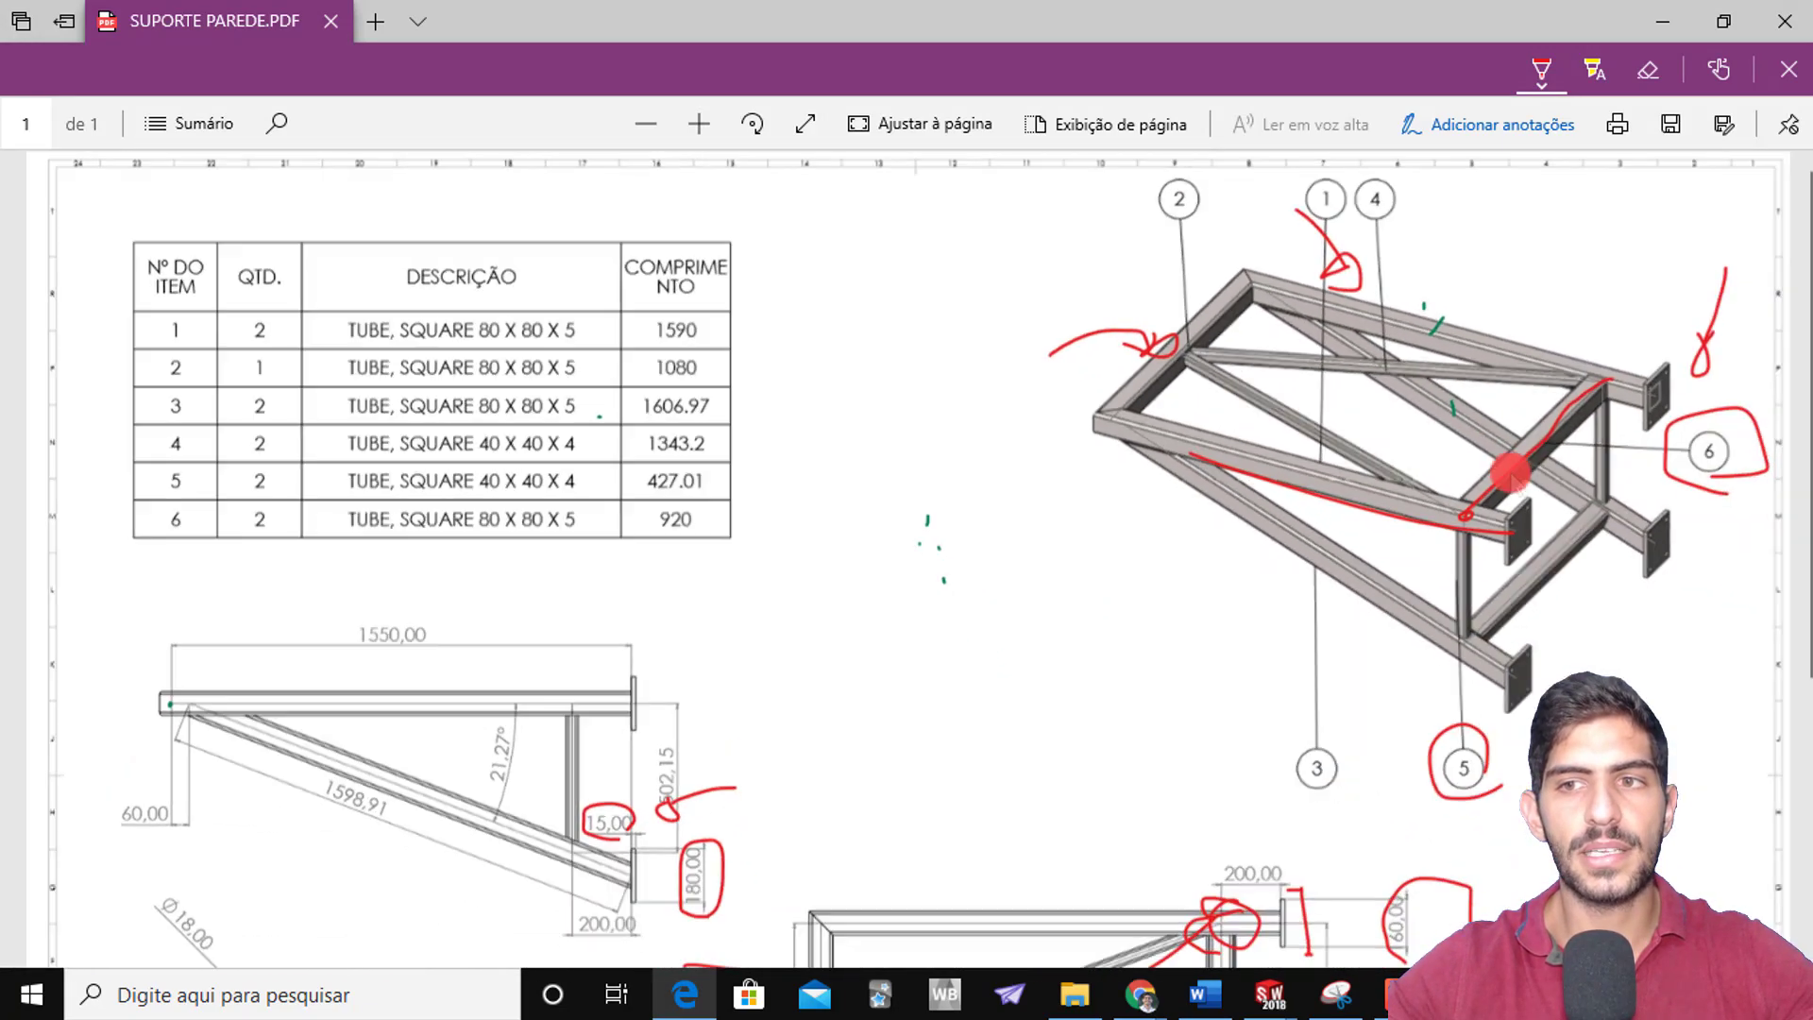
Erase the red pen marks from the isometric view and the dimensioned side and plan views
{"action": "left_click", "coordinate": [1646, 71]}
{"action": "mouse_move", "coordinate": [1469, 223]}
{"action": "left_mouse_down"}
{"action": "mouse_move", "coordinate": [1193, 303]}
{"action": "mouse_move", "coordinate": [1397, 324]}
{"action": "mouse_move", "coordinate": [1639, 477]}
{"action": "mouse_move", "coordinate": [1794, 255]}
{"action": "mouse_move", "coordinate": [1382, 756]}
{"action": "mouse_move", "coordinate": [1222, 576]}
{"action": "left_mouse_up"}
{"action": "mouse_move", "coordinate": [1504, 541]}
{"action": "left_mouse_down"}
{"action": "mouse_move", "coordinate": [1425, 538]}
{"action": "mouse_move", "coordinate": [704, 862]}
{"action": "mouse_move", "coordinate": [1282, 903]}
{"action": "mouse_move", "coordinate": [1206, 898]}
{"action": "left_mouse_up"}
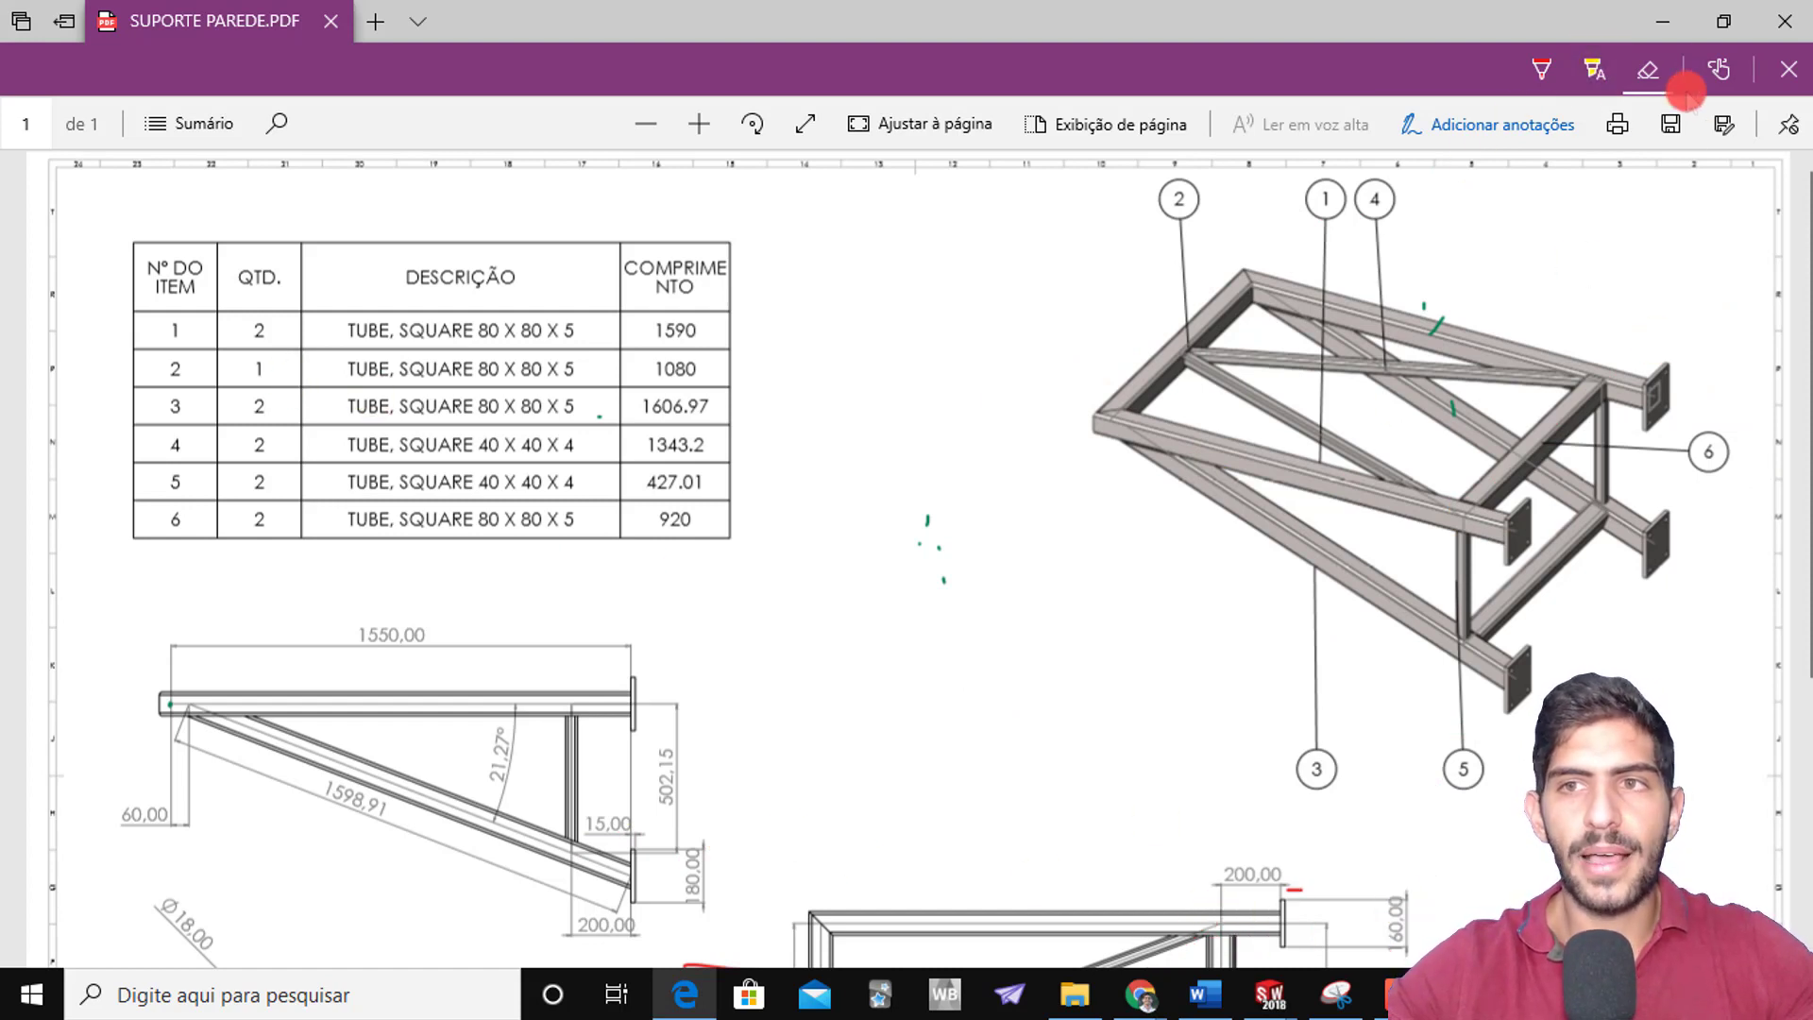
Mark the lower sloping beam, vertical post, inner diagonal braces and upper frame in red on the isometric view
{"action": "left_click", "coordinate": [1542, 74]}
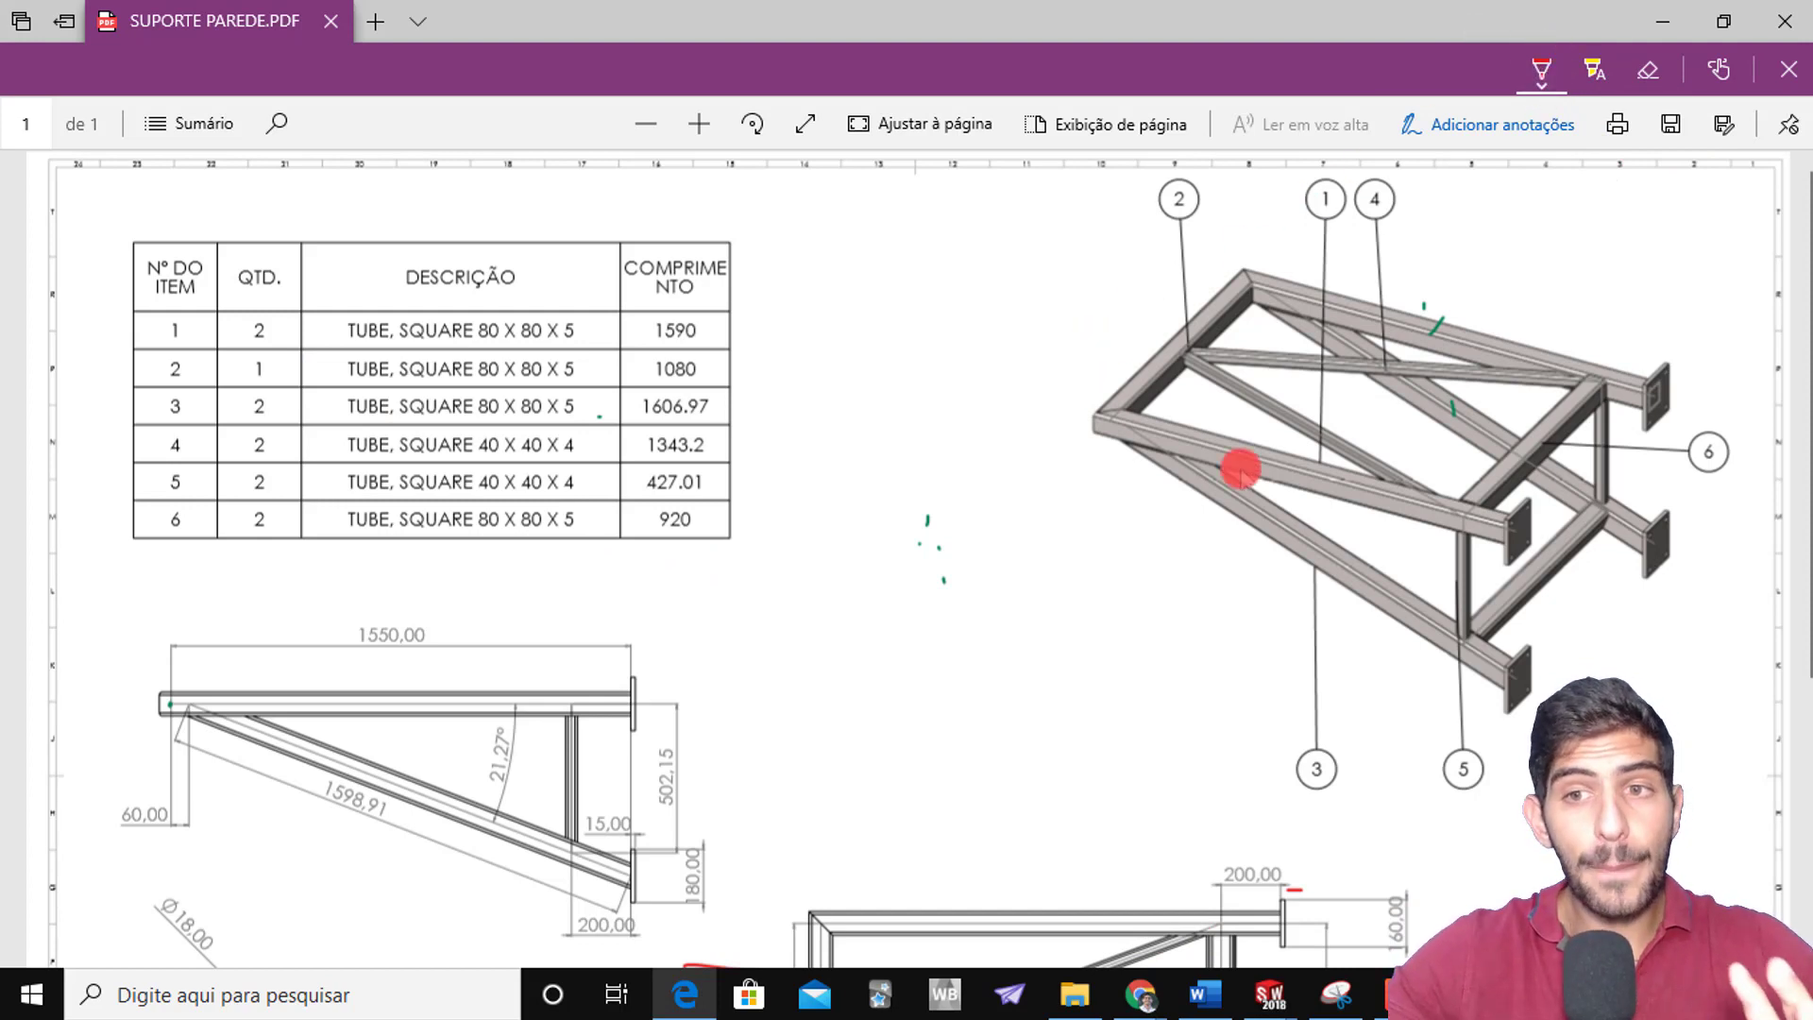
{"action": "mouse_move", "coordinate": [1209, 602]}
{"action": "left_mouse_down"}
{"action": "mouse_move", "coordinate": [1245, 549]}
{"action": "mouse_move", "coordinate": [1263, 567]}
{"action": "left_mouse_up"}
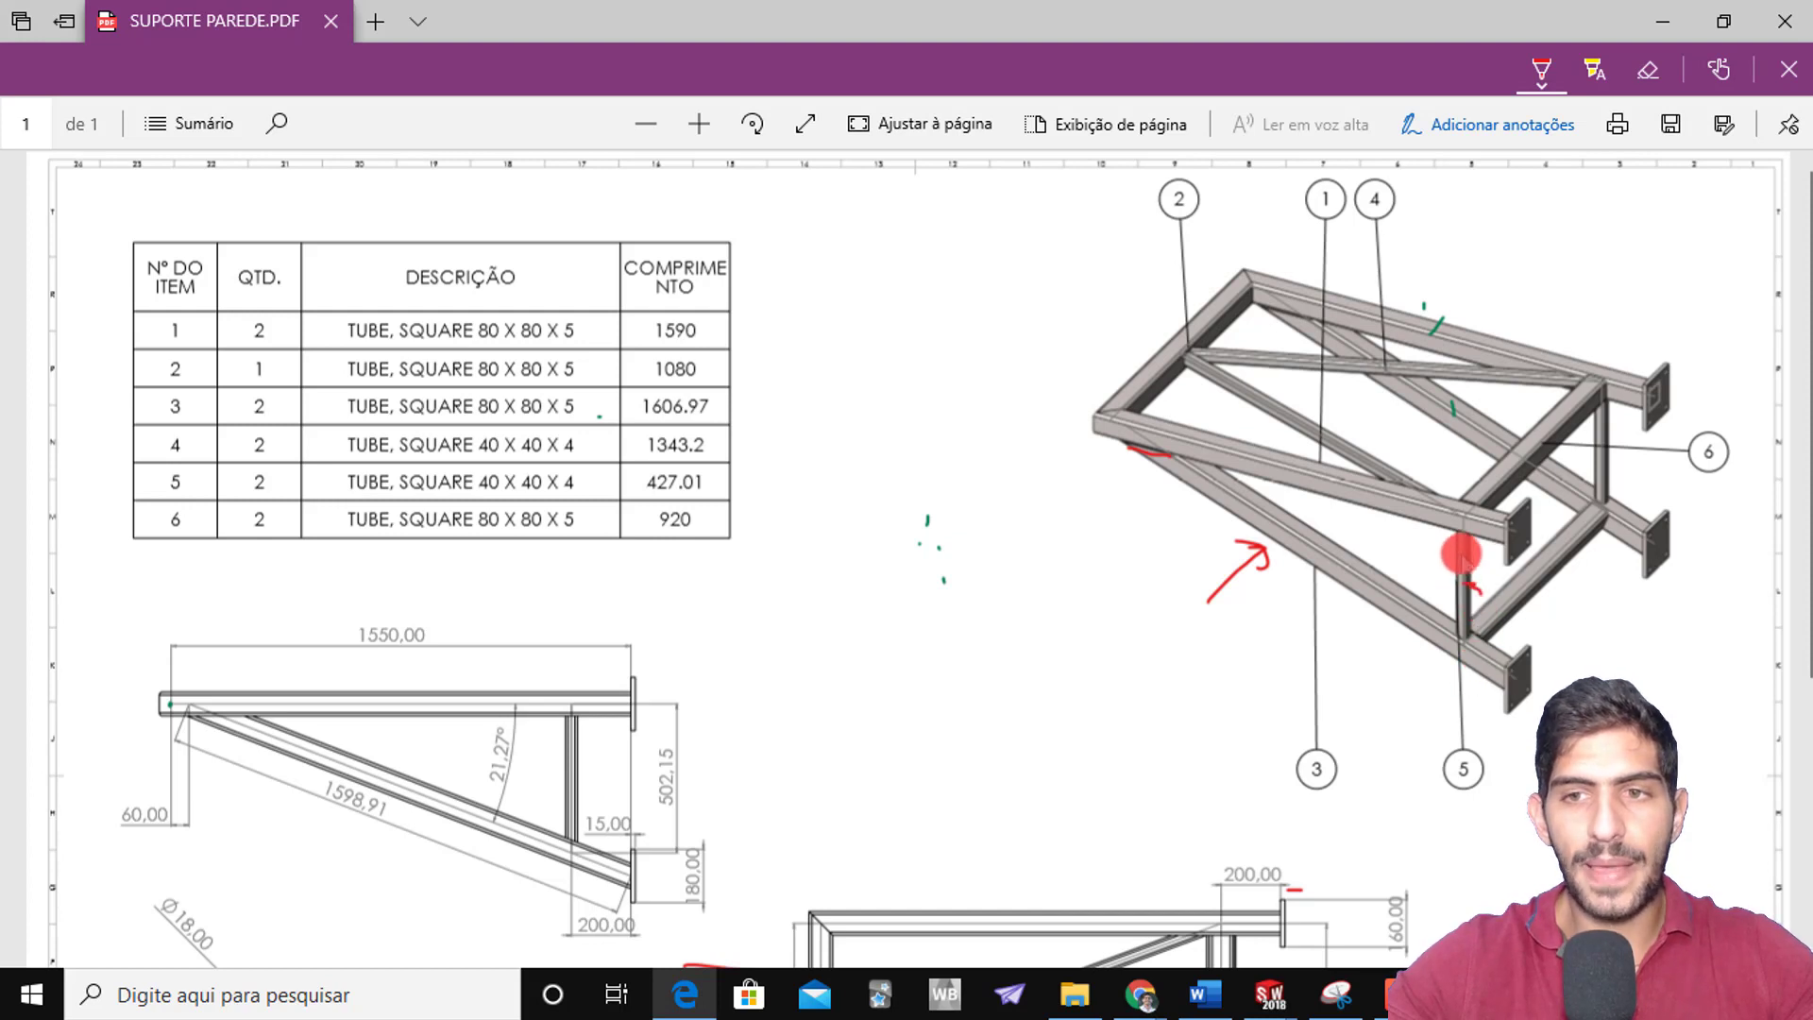
{"action": "left_click_drag", "start_coordinate": [1457, 532], "coordinate": [1459, 601]}
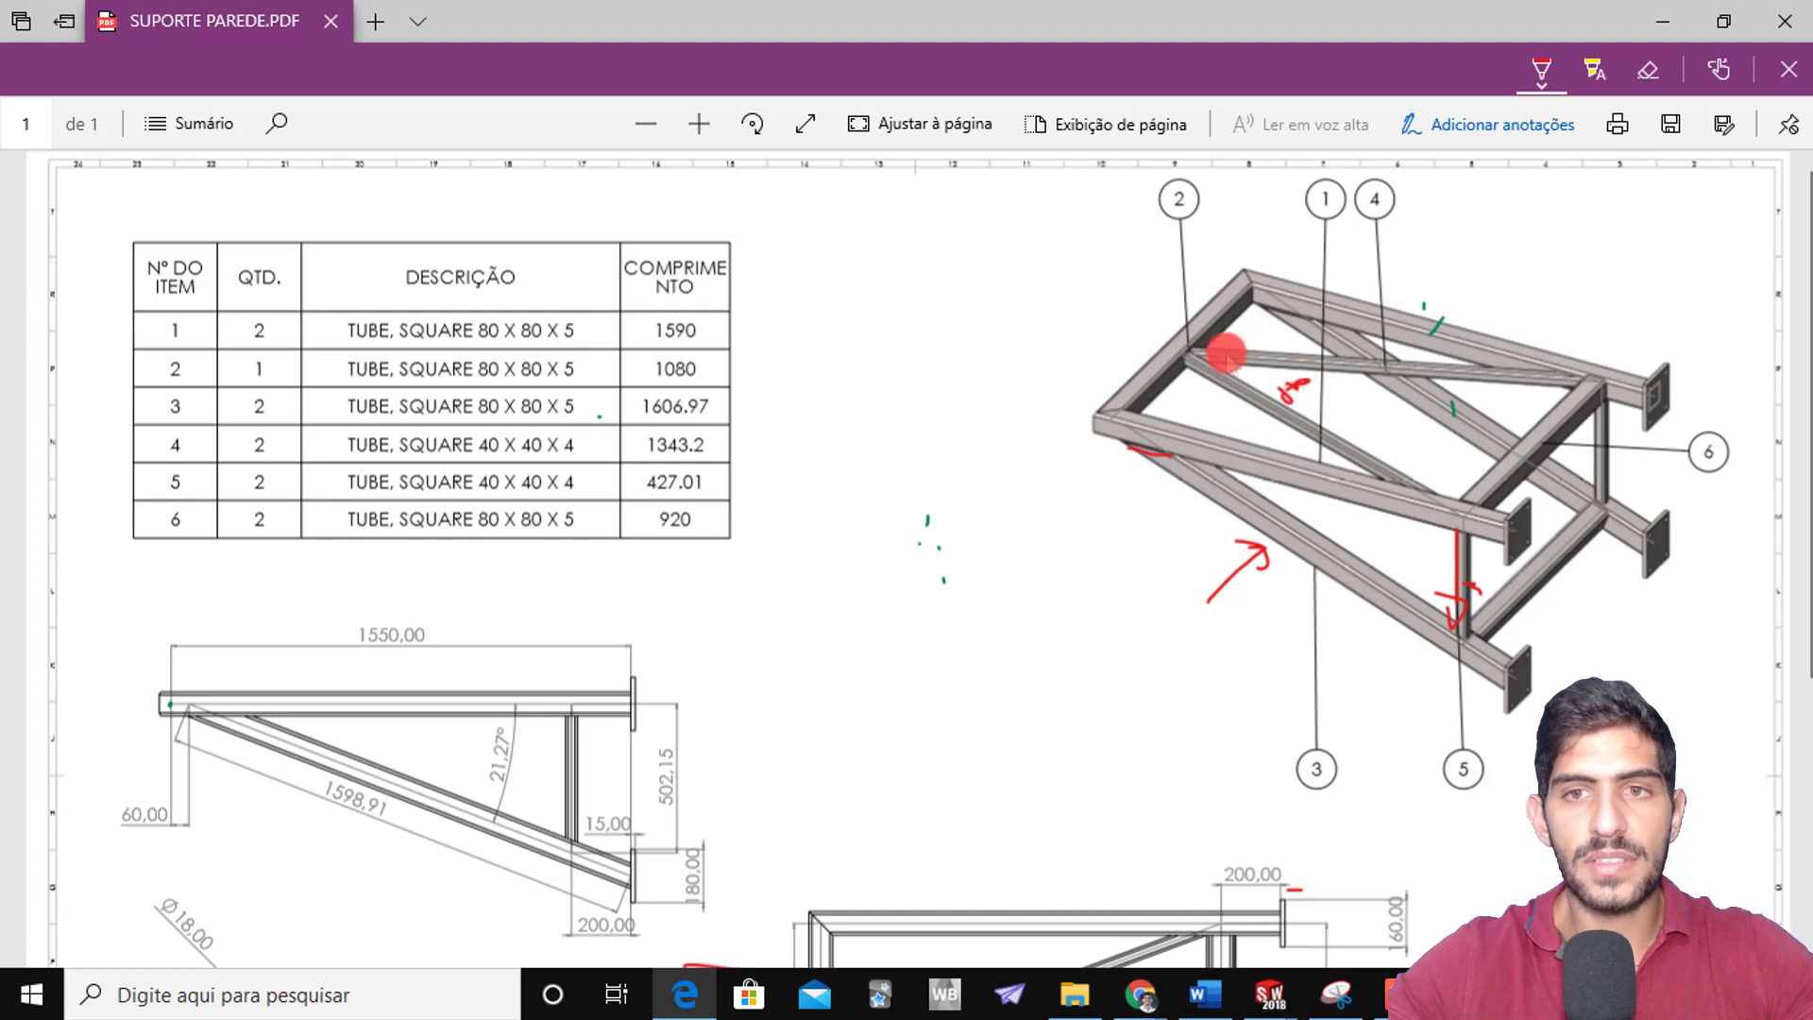
{"action": "mouse_move", "coordinate": [1192, 355]}
{"action": "left_mouse_down"}
{"action": "mouse_move", "coordinate": [1277, 406]}
{"action": "mouse_move", "coordinate": [1402, 374]}
{"action": "left_mouse_up"}
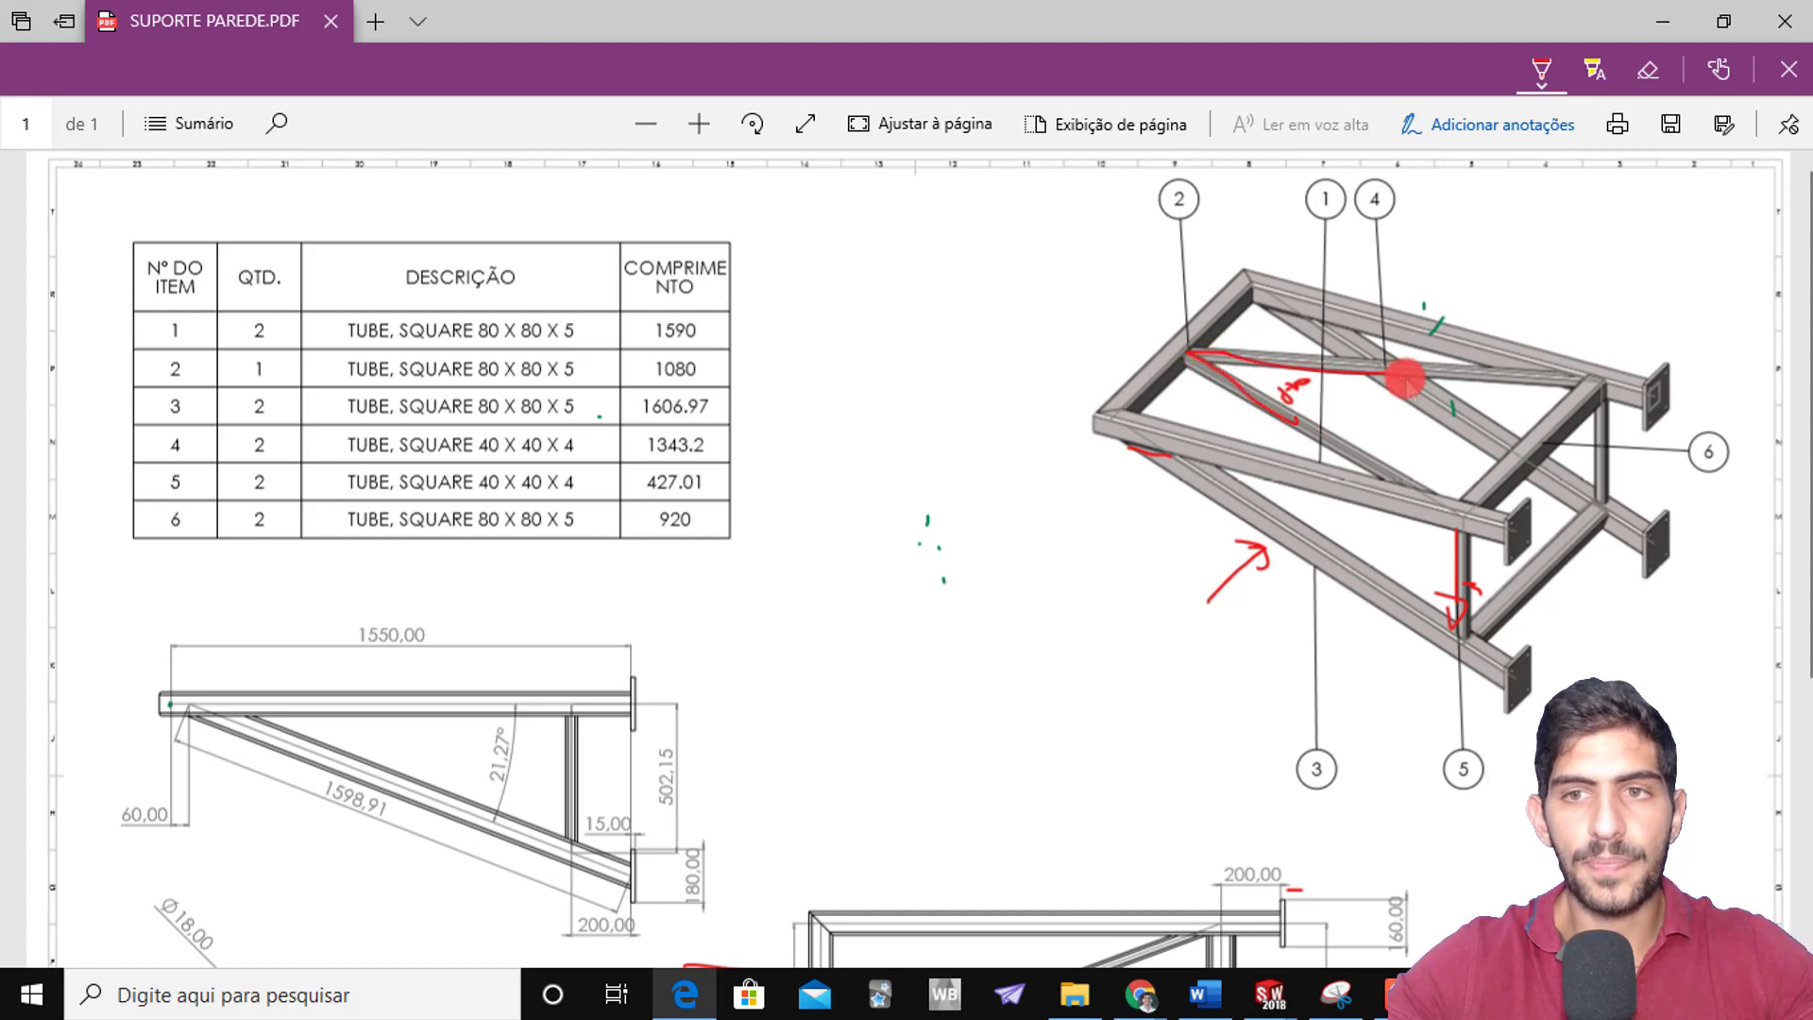
{"action": "mouse_move", "coordinate": [1500, 526]}
{"action": "left_mouse_down"}
{"action": "mouse_move", "coordinate": [1145, 405]}
{"action": "mouse_move", "coordinate": [1170, 324]}
{"action": "mouse_move", "coordinate": [1245, 275]}
{"action": "mouse_move", "coordinate": [1611, 369]}
{"action": "mouse_move", "coordinate": [1463, 488]}
{"action": "left_mouse_up"}
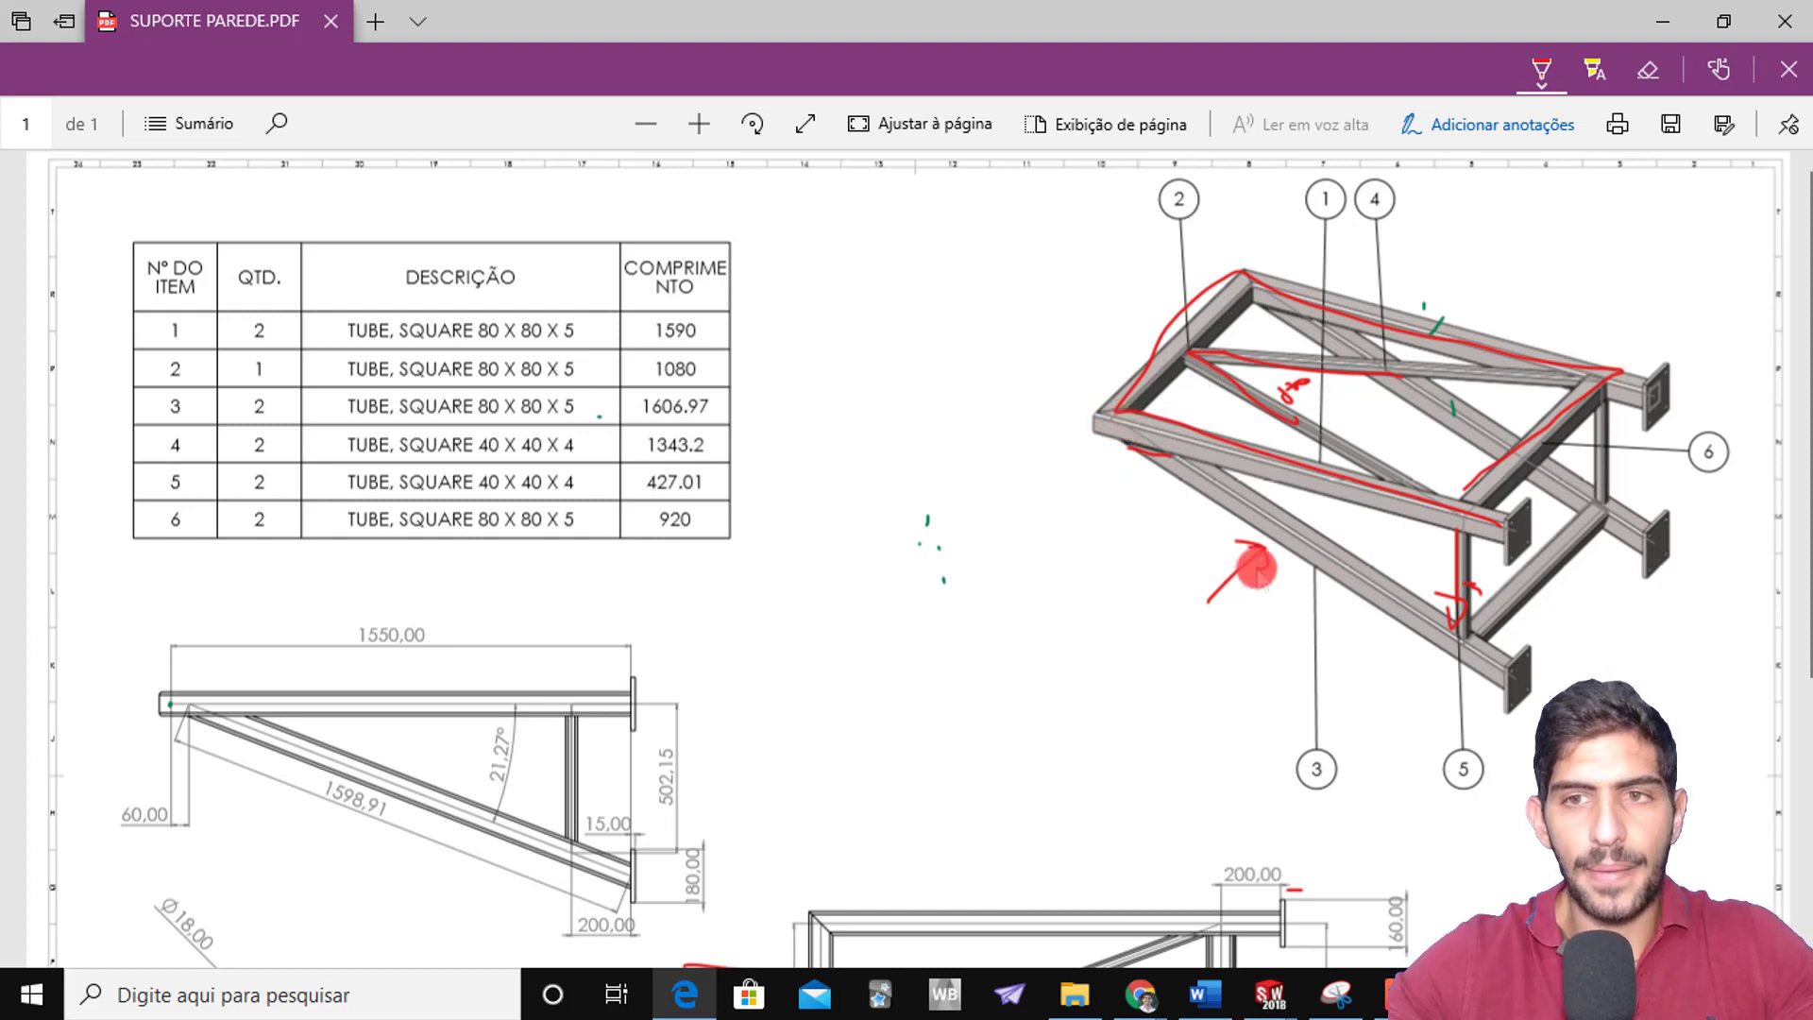
Circle item 1, point out both long upper beams, underline 80 X 80 X 5 for items 1 and 6, and return to SOLIDWORKS
{"action": "mouse_move", "coordinate": [1354, 225]}
{"action": "left_mouse_down"}
{"action": "mouse_move", "coordinate": [1307, 189]}
{"action": "mouse_move", "coordinate": [1337, 189]}
{"action": "mouse_move", "coordinate": [1341, 215]}
{"action": "left_mouse_up"}
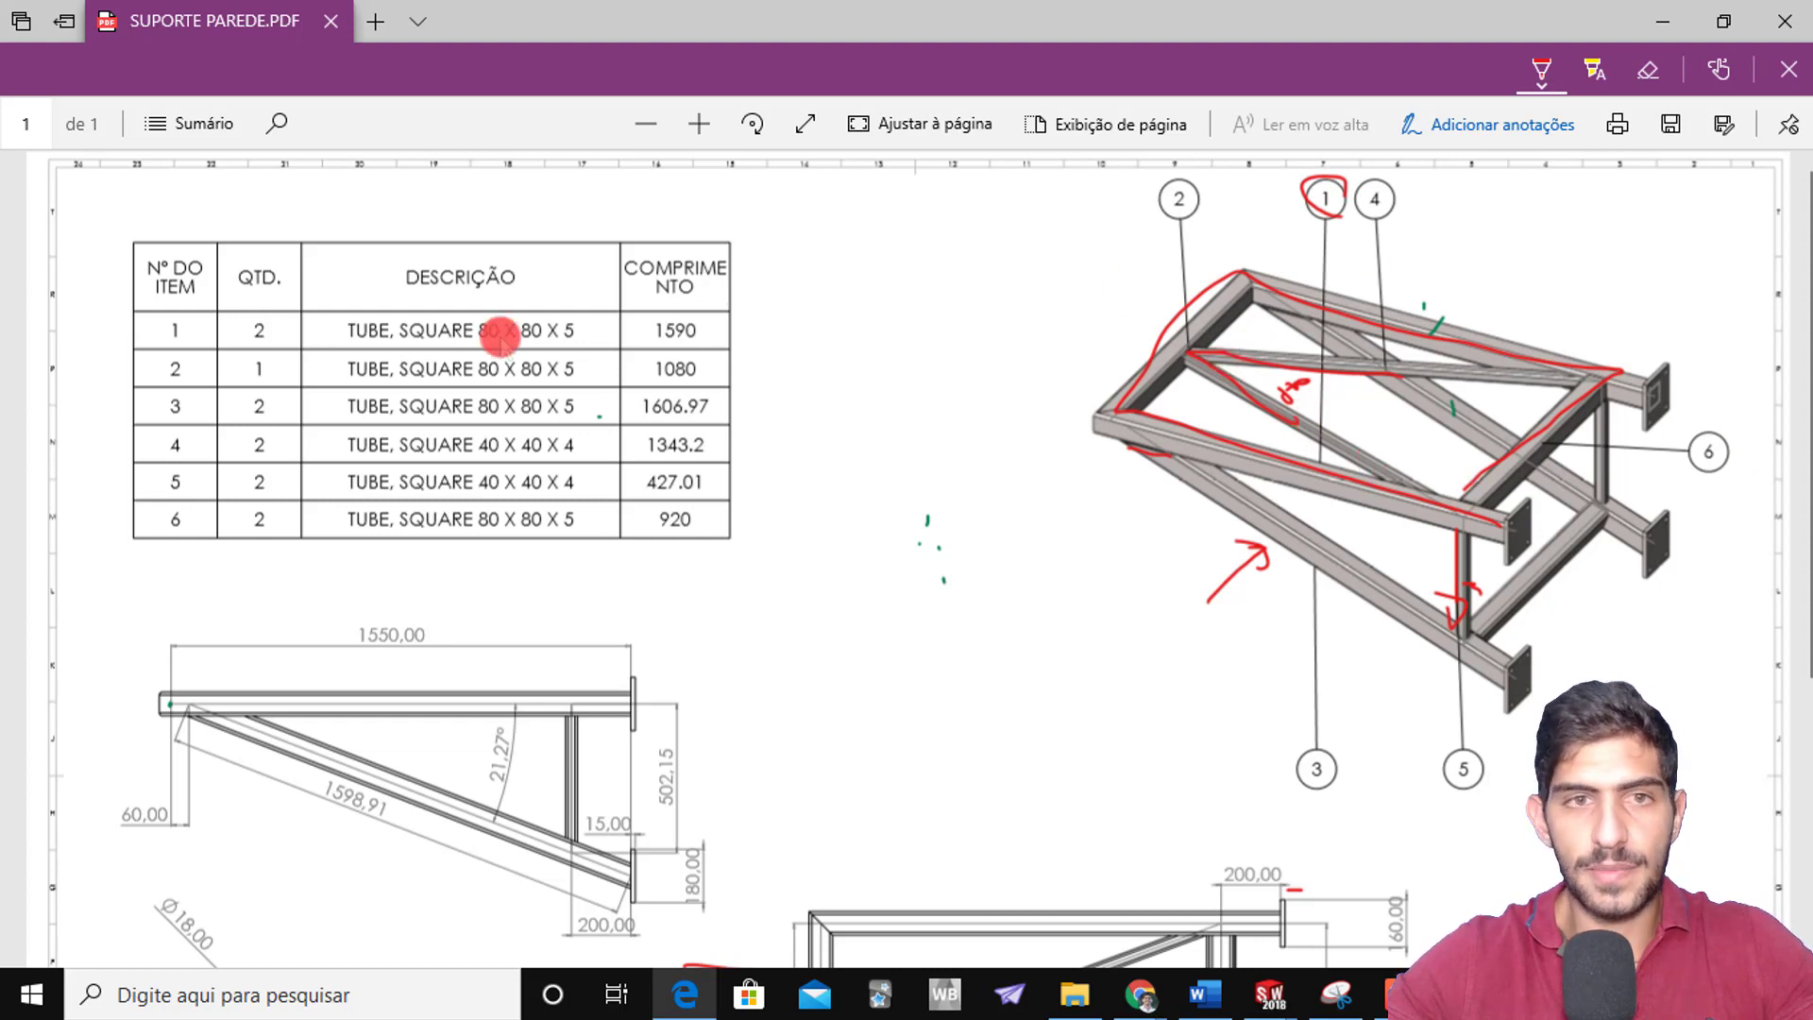
{"action": "left_click_drag", "start_coordinate": [1525, 274], "coordinate": [1565, 253]}
{"action": "mouse_move", "coordinate": [1492, 299]}
{"action": "left_mouse_down"}
{"action": "mouse_move", "coordinate": [1457, 331]}
{"action": "mouse_move", "coordinate": [1506, 304]}
{"action": "left_mouse_up"}
{"action": "left_click_drag", "start_coordinate": [1109, 524], "coordinate": [1211, 463]}
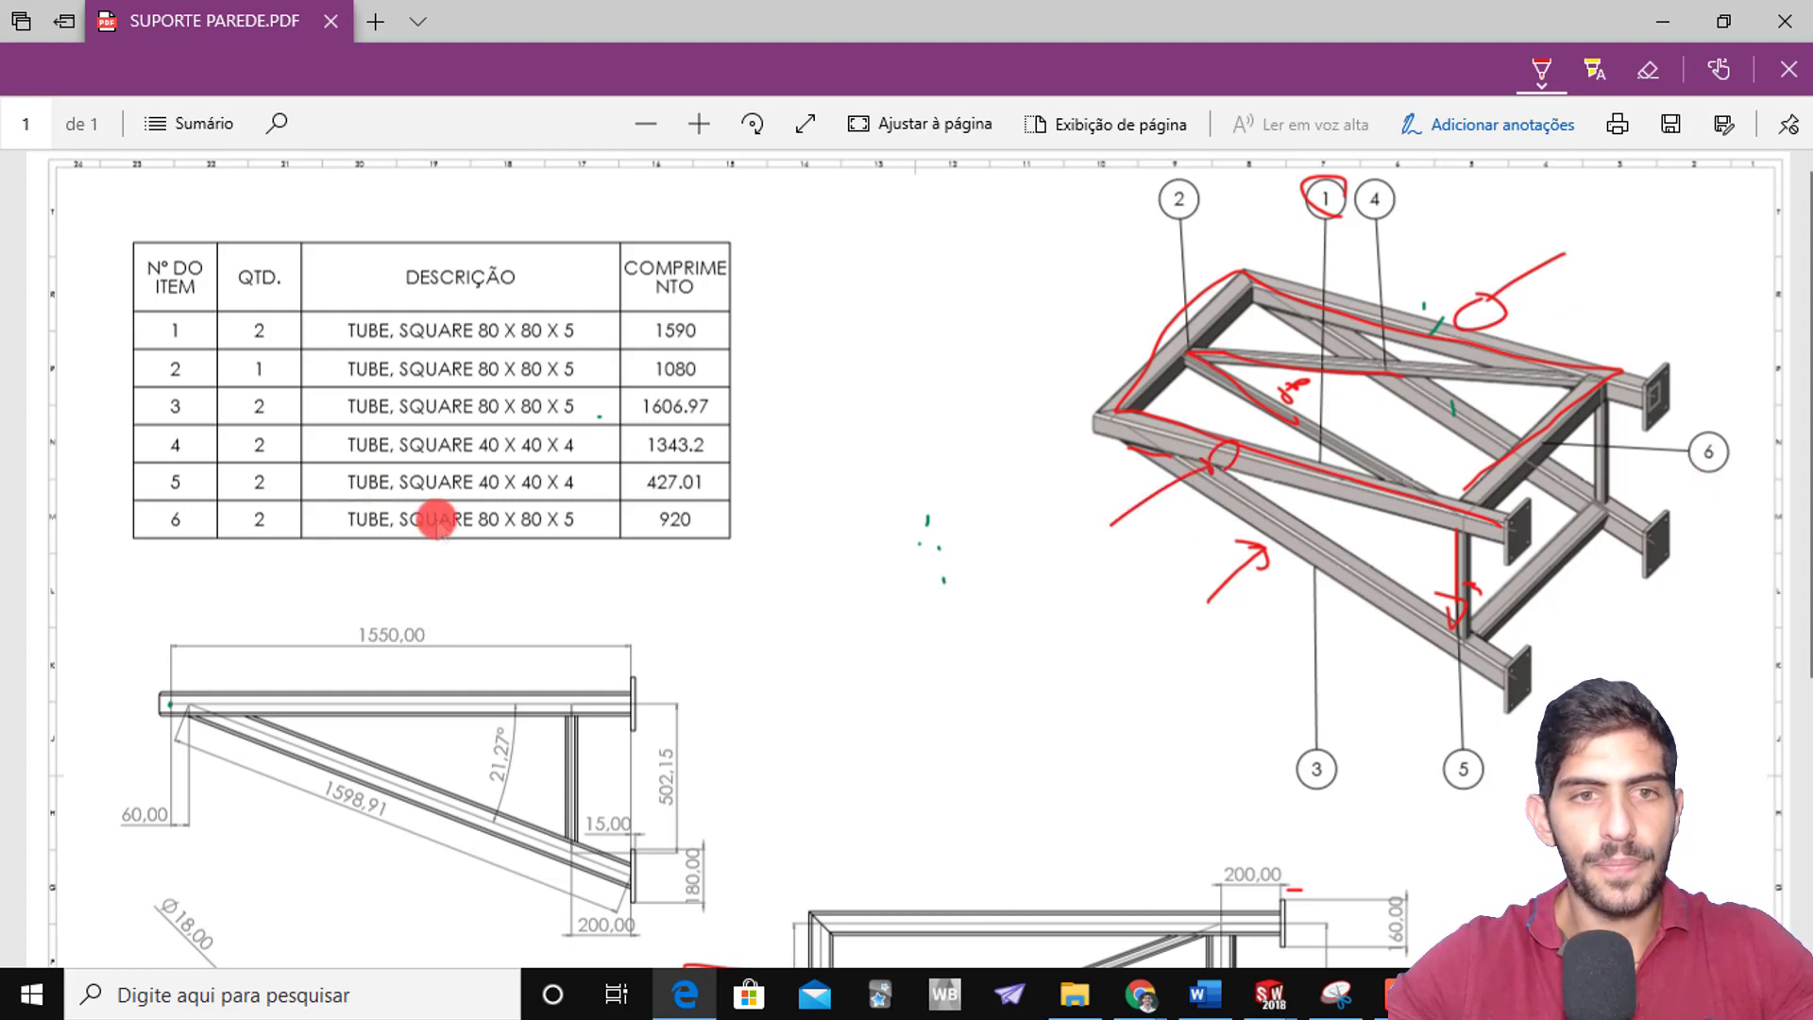
{"action": "left_click_drag", "start_coordinate": [487, 530], "coordinate": [569, 526]}
{"action": "left_click_drag", "start_coordinate": [483, 349], "coordinate": [566, 352]}
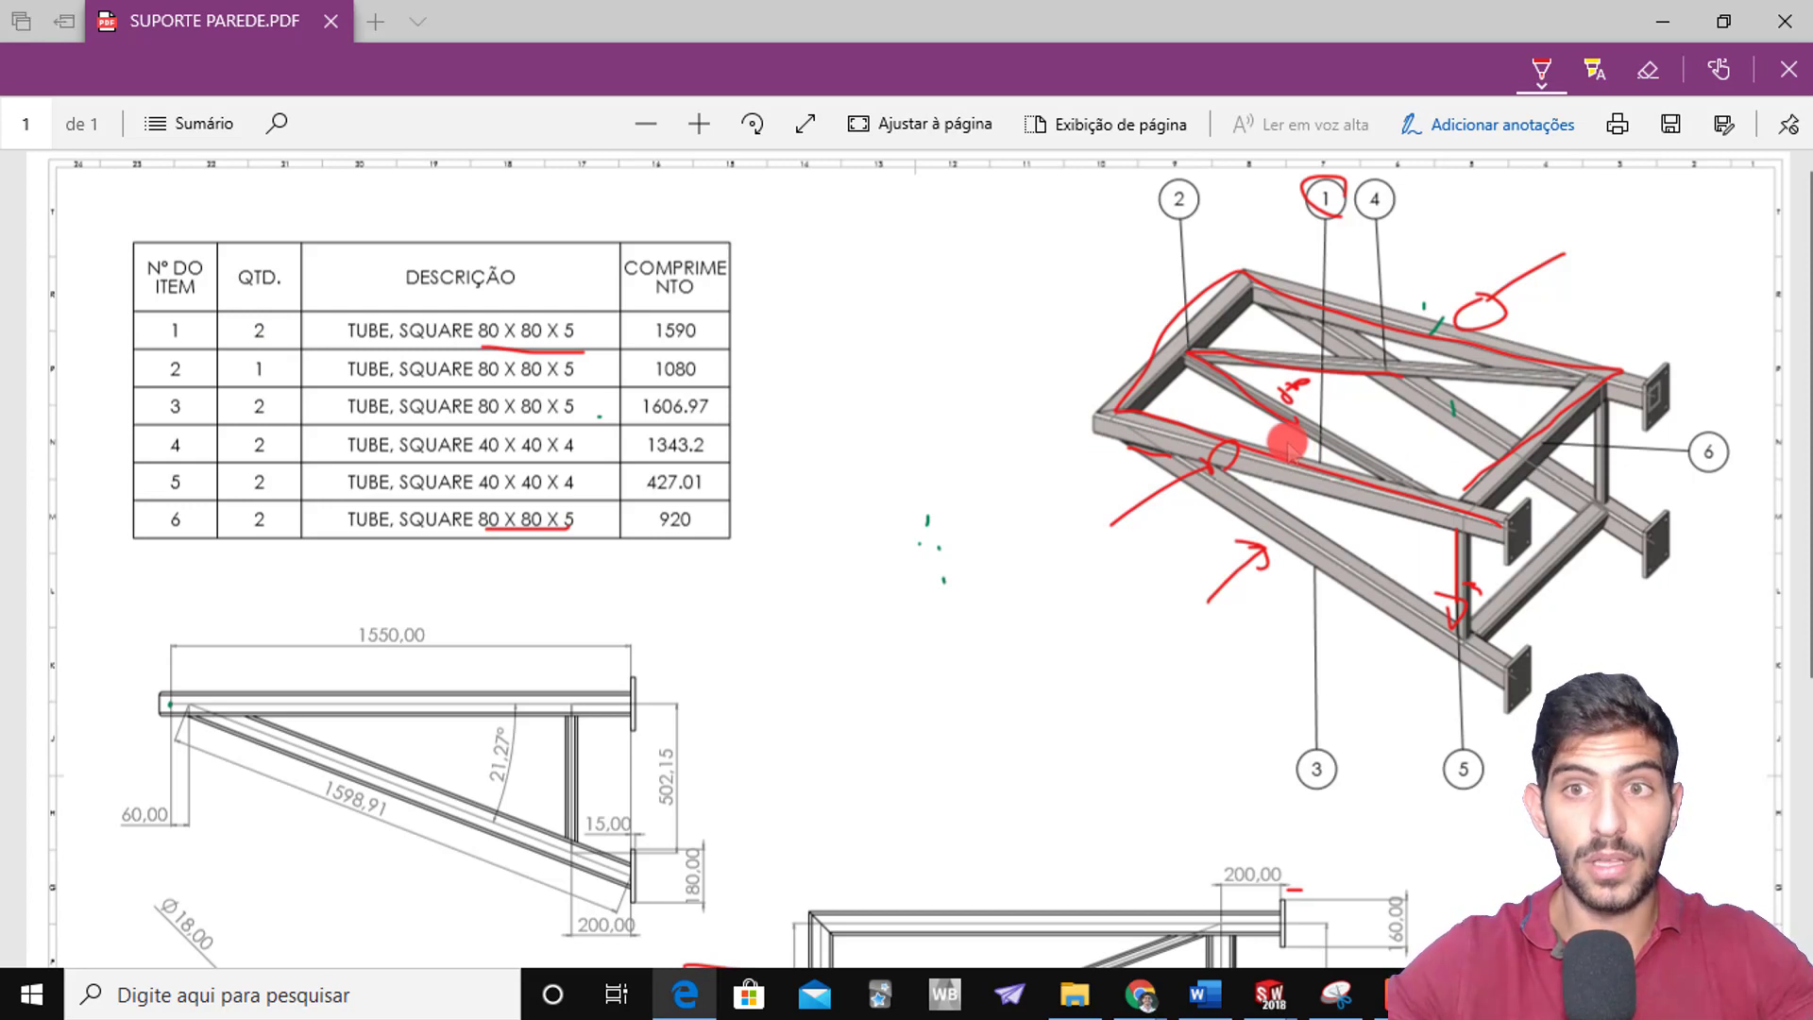
{"action": "key", "text": "alt+Tab"}
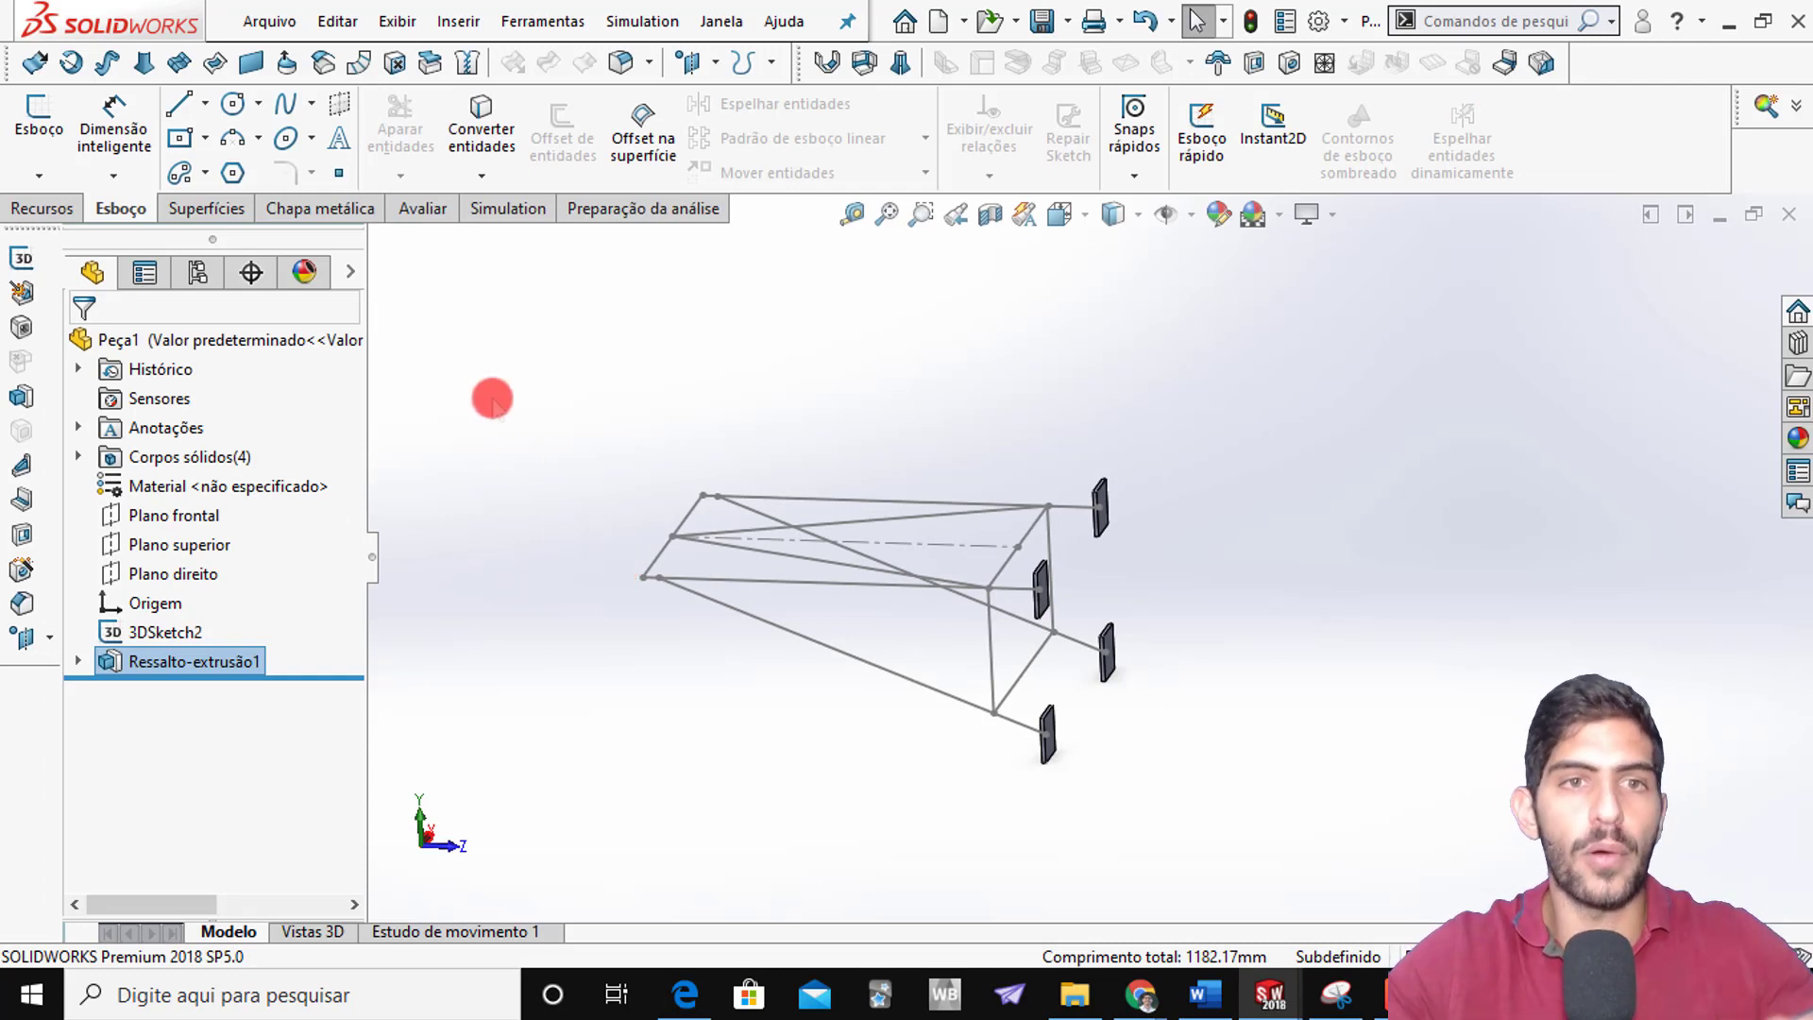
{"action": "left_click", "coordinate": [448, 25]}
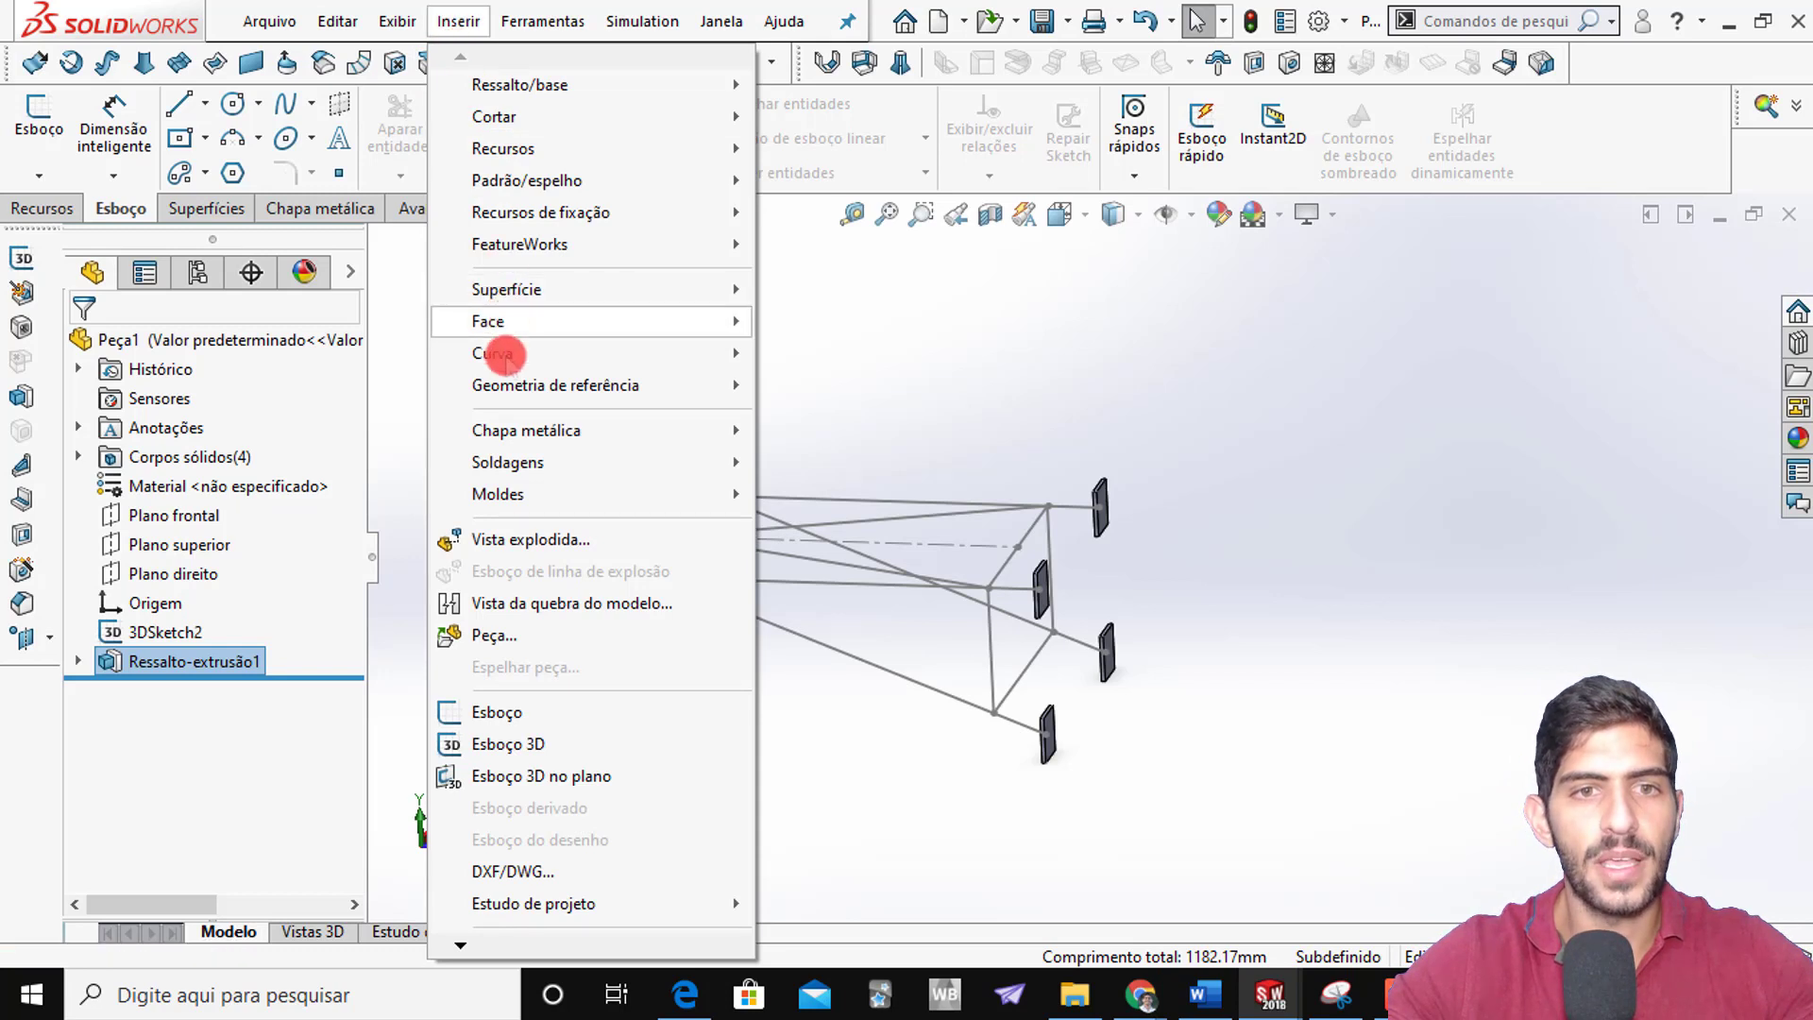
{"action": "mouse_move", "coordinate": [510, 470]}
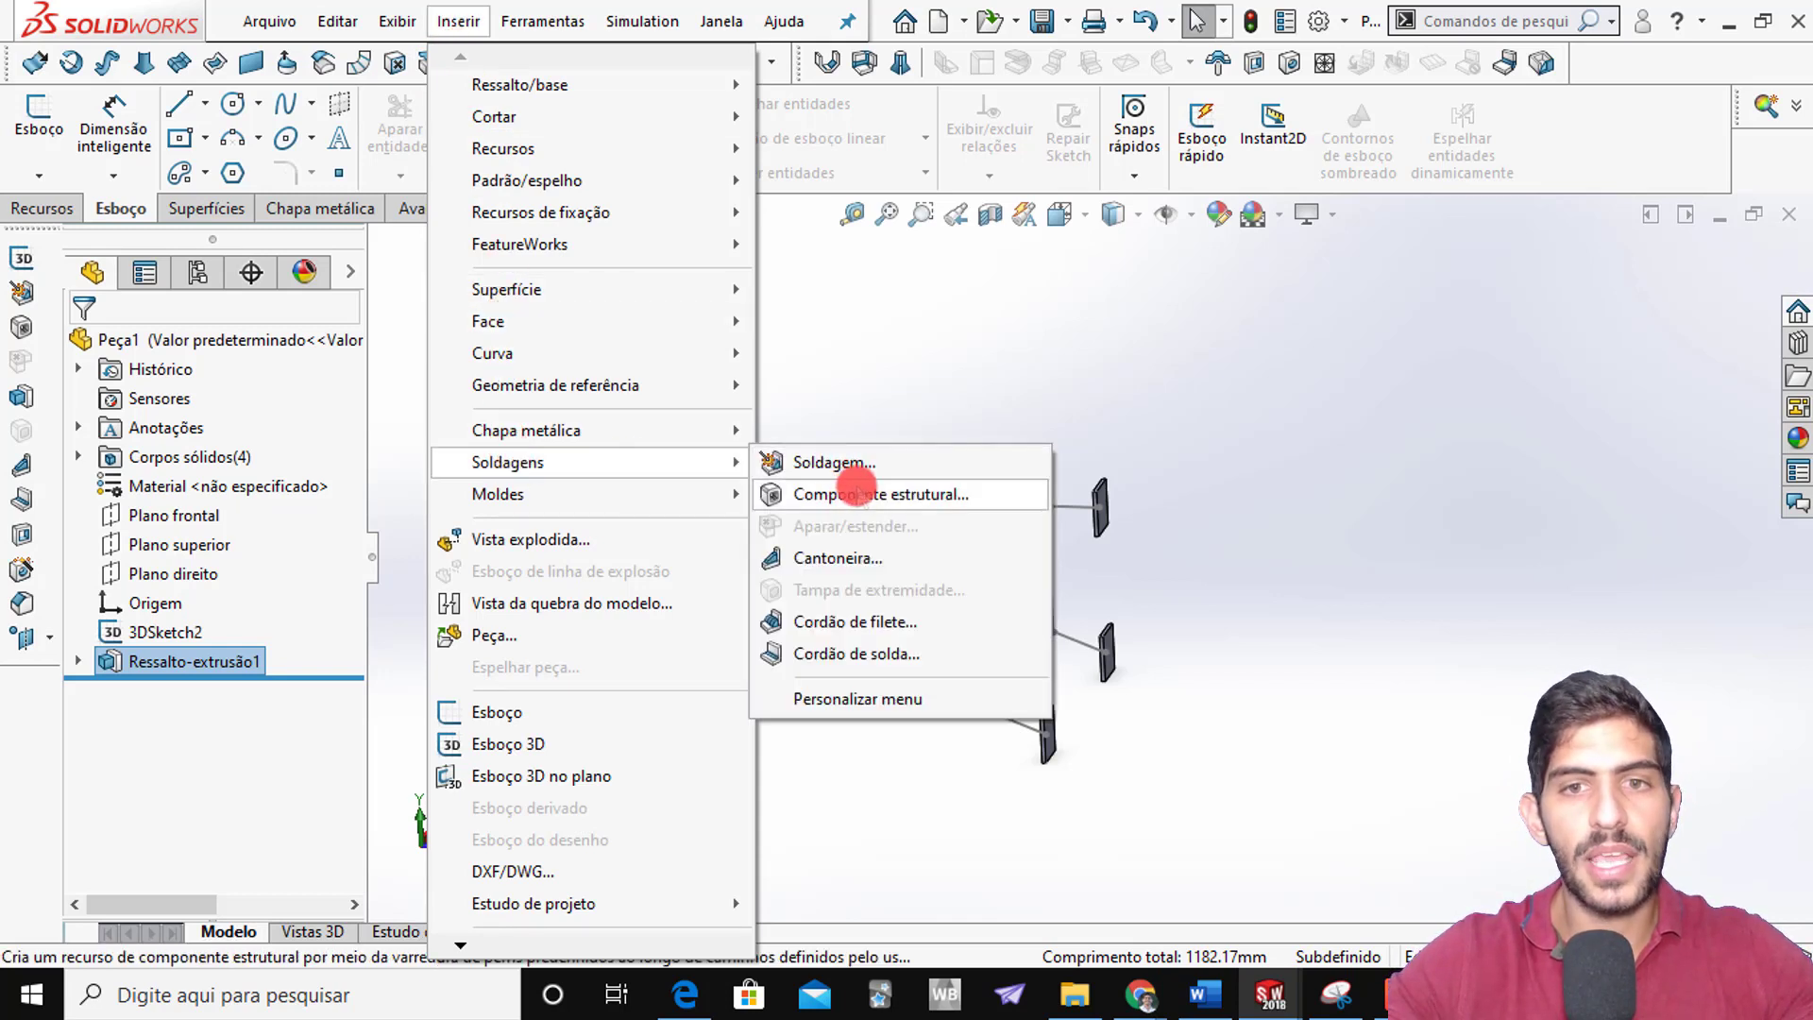
{"action": "left_click", "coordinate": [1001, 327]}
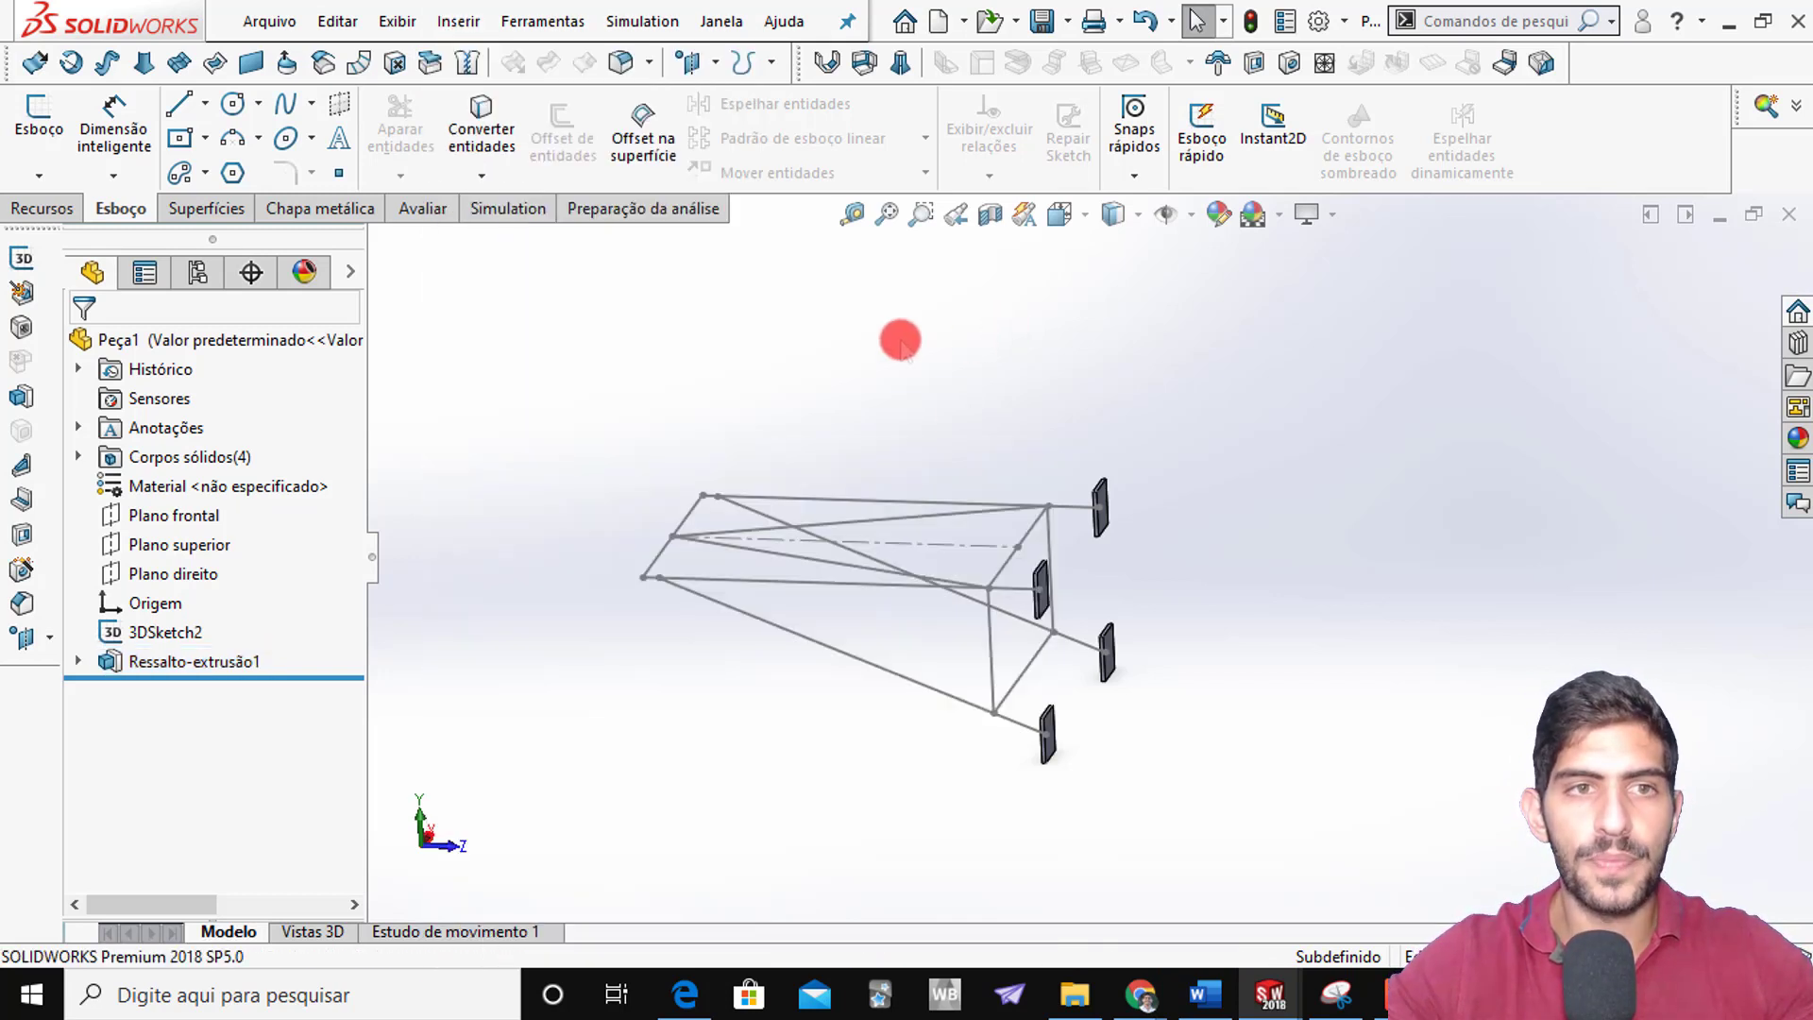
Add the Soldagens (weldments) command set to the CommandManager and show its tools
{"action": "right_click", "coordinate": [643, 220]}
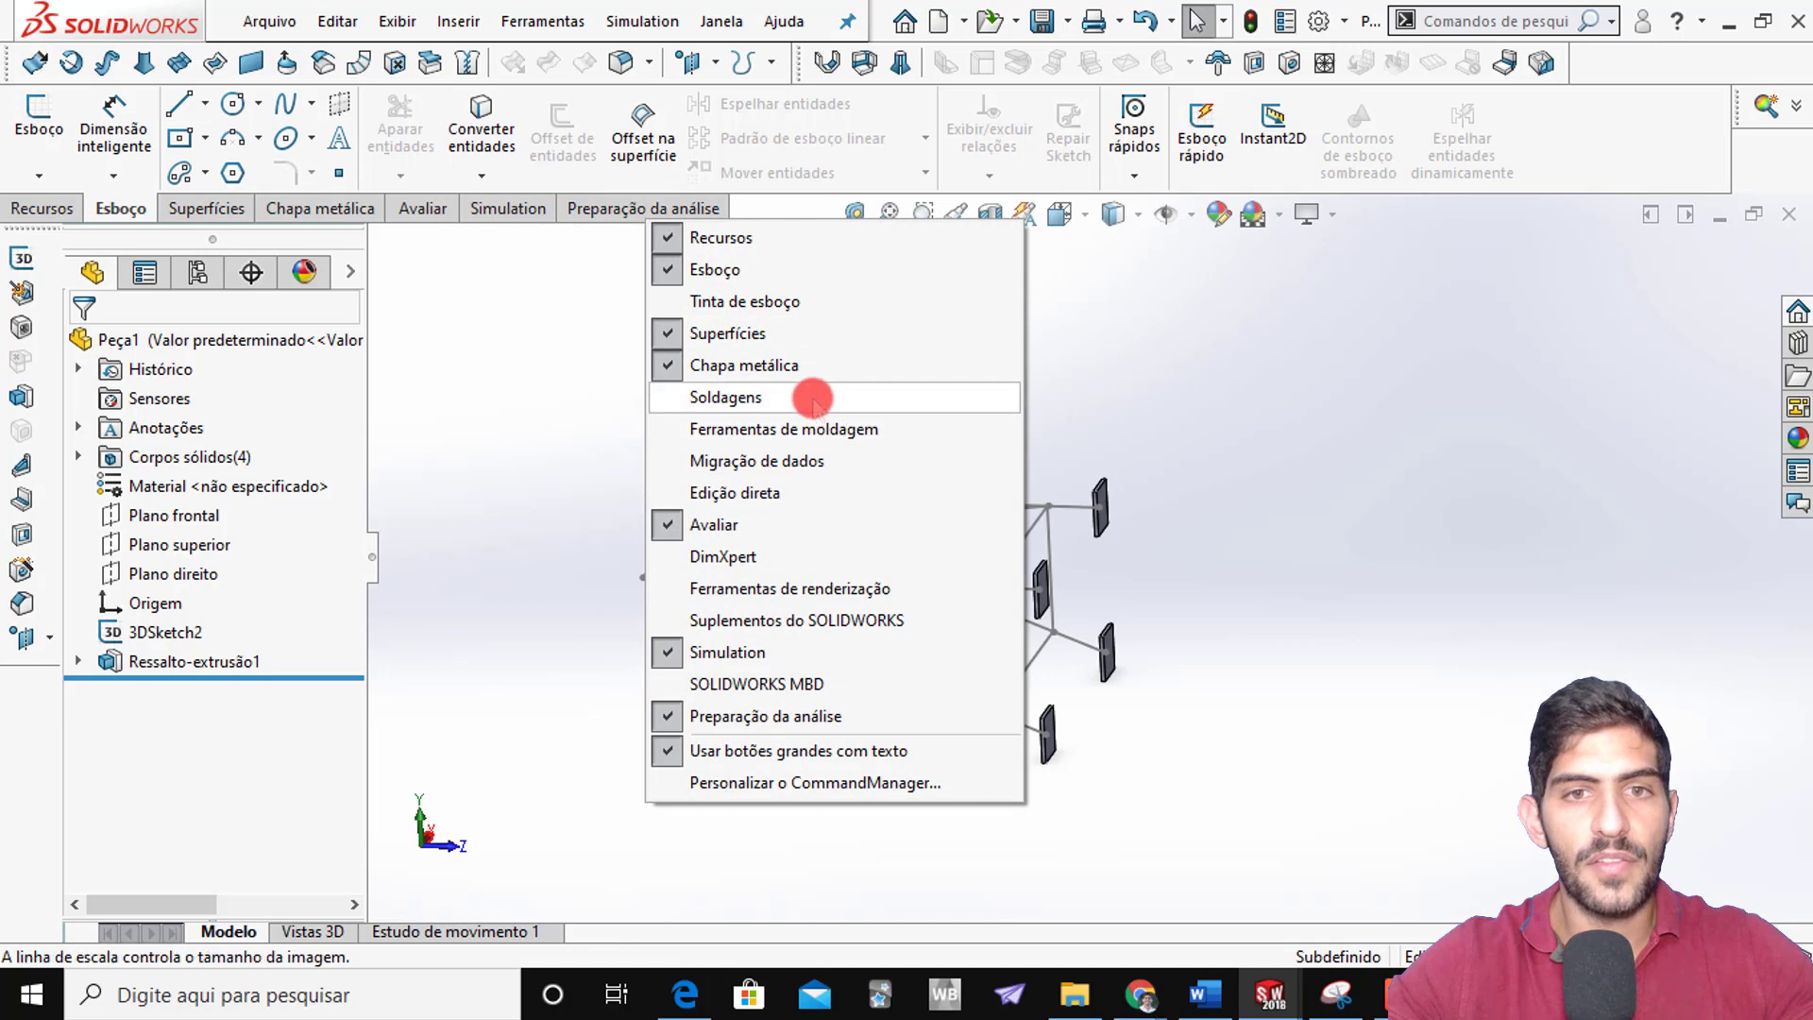
{"action": "left_click", "coordinate": [725, 397]}
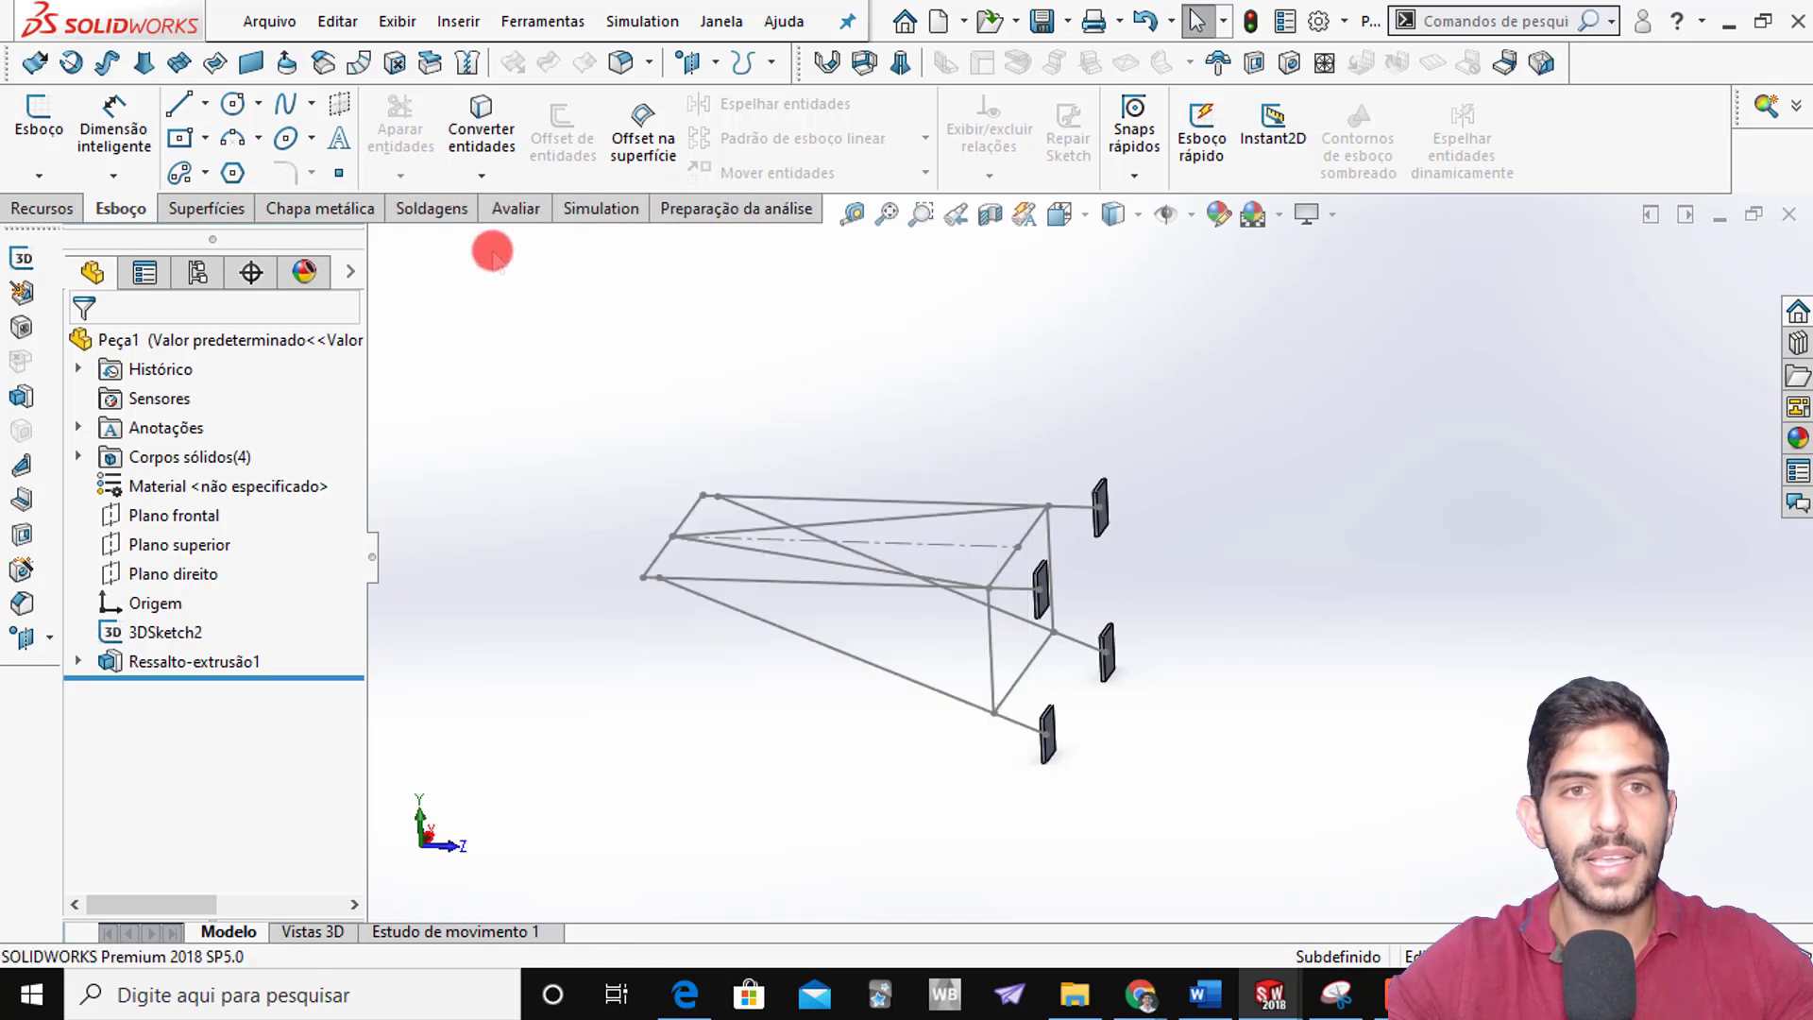
{"action": "left_click", "coordinate": [425, 206]}
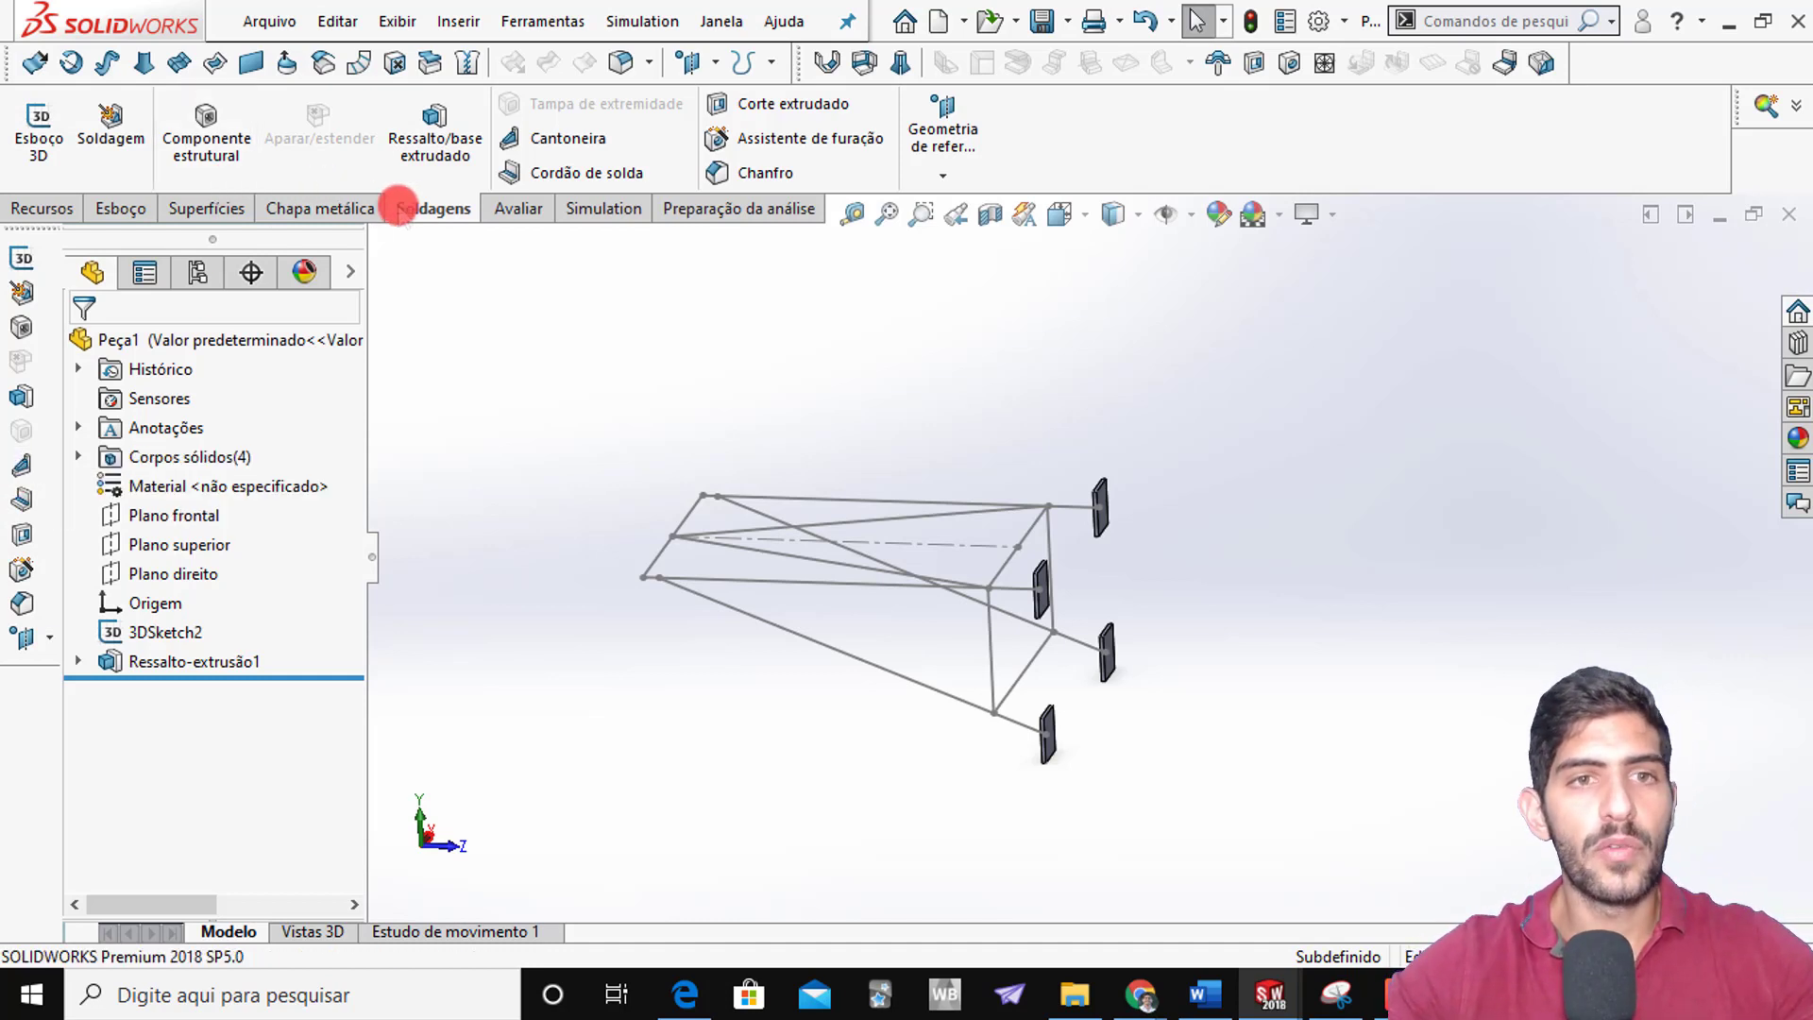
Start a structural member with the iso standard, tubo quadrado type and 80 x 80 x 5 size, ready for selecting its path group
{"action": "left_click", "coordinate": [235, 138]}
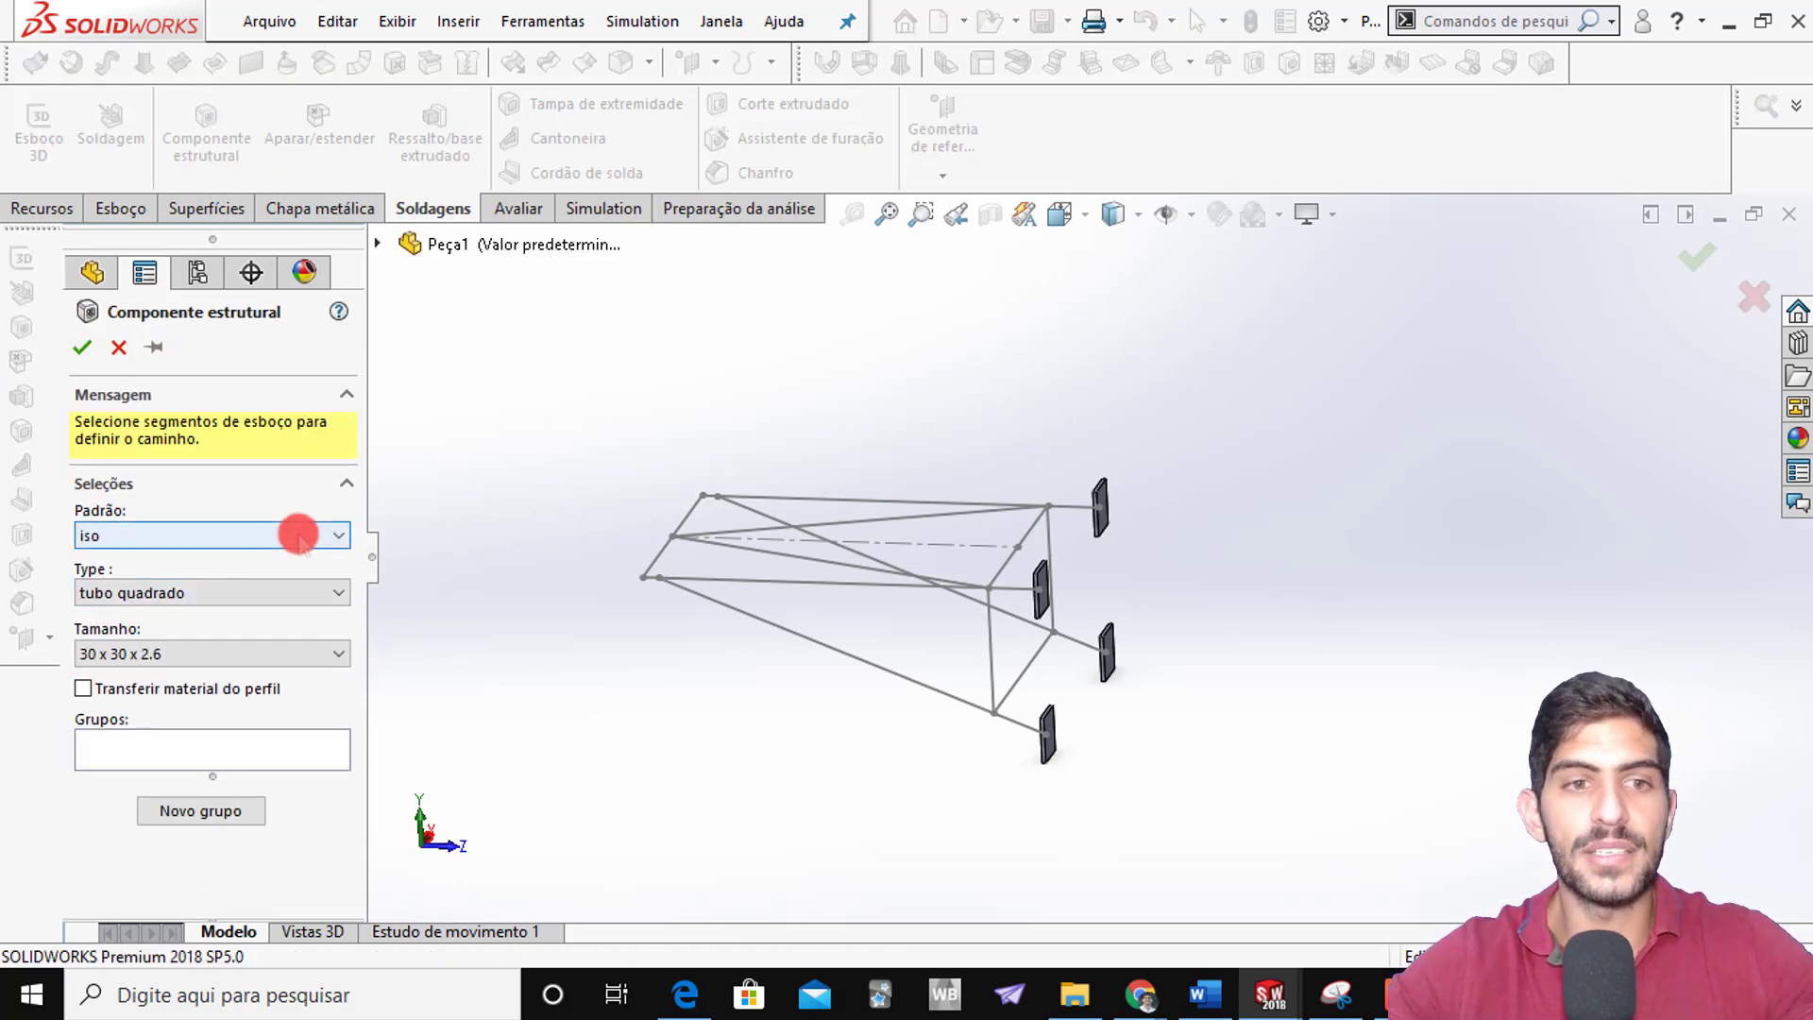
{"action": "left_click", "coordinate": [298, 535]}
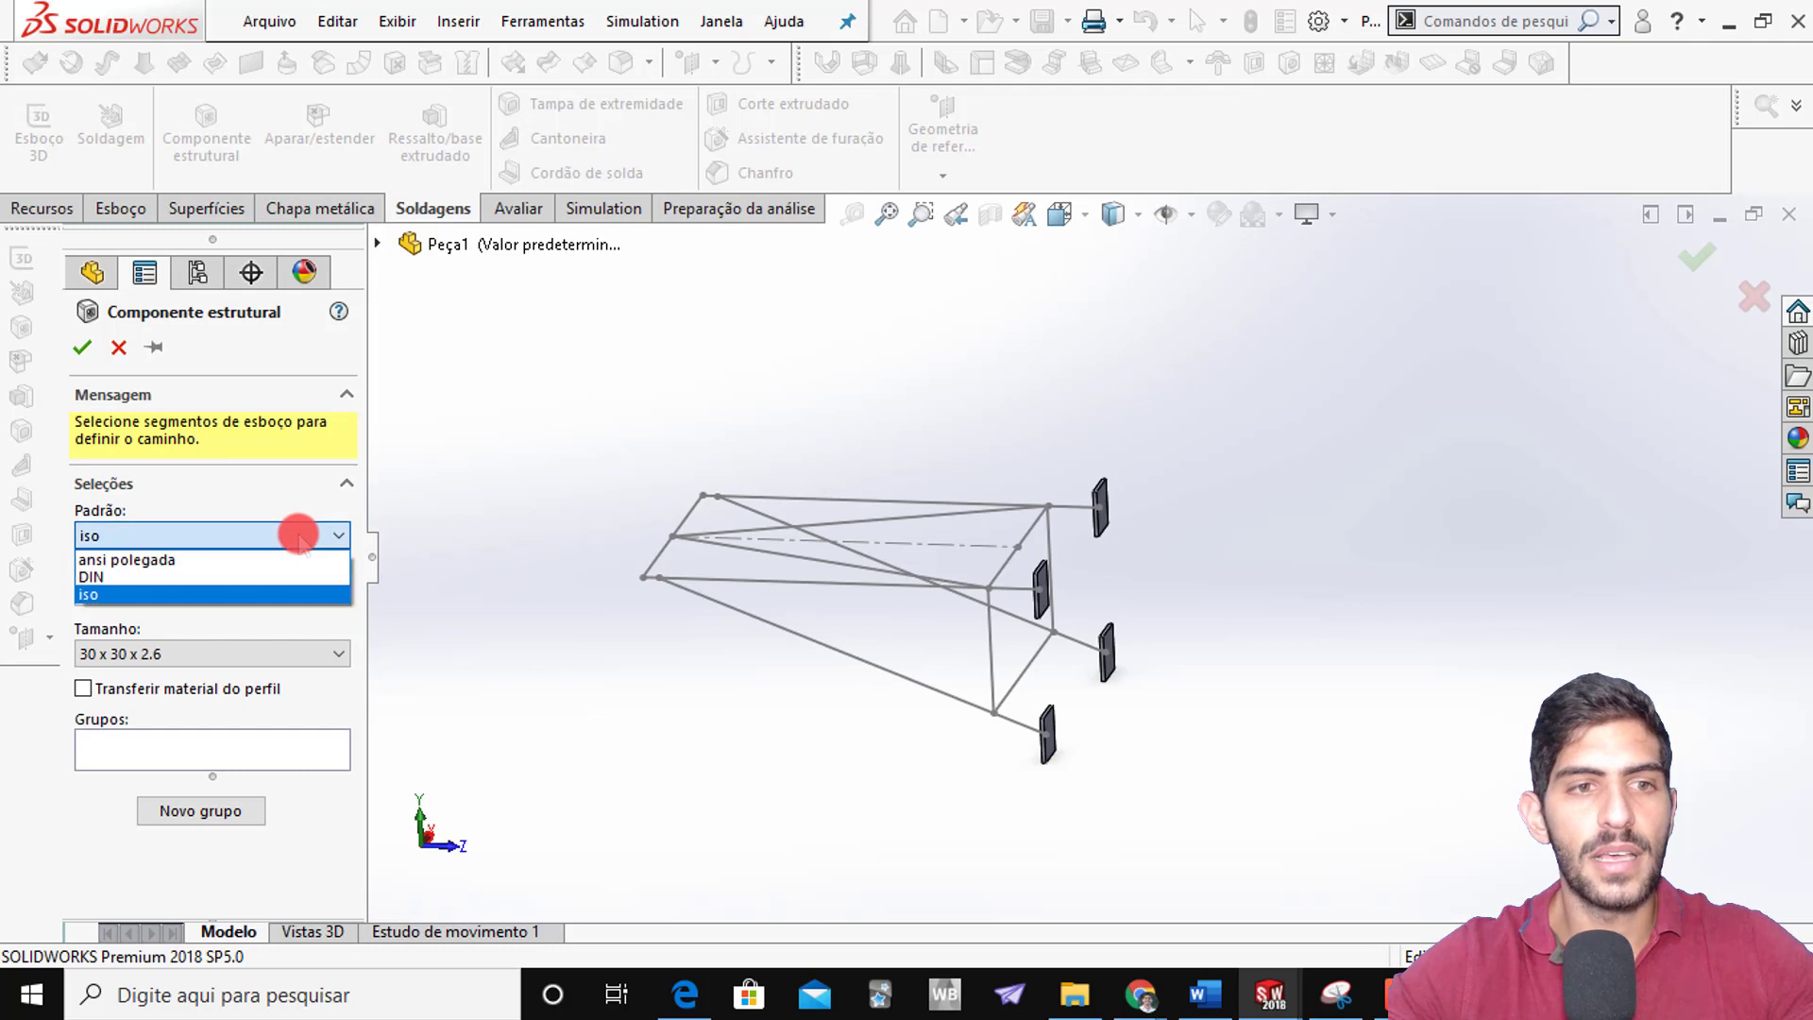
{"action": "left_click", "coordinate": [250, 595]}
{"action": "left_click", "coordinate": [253, 592]}
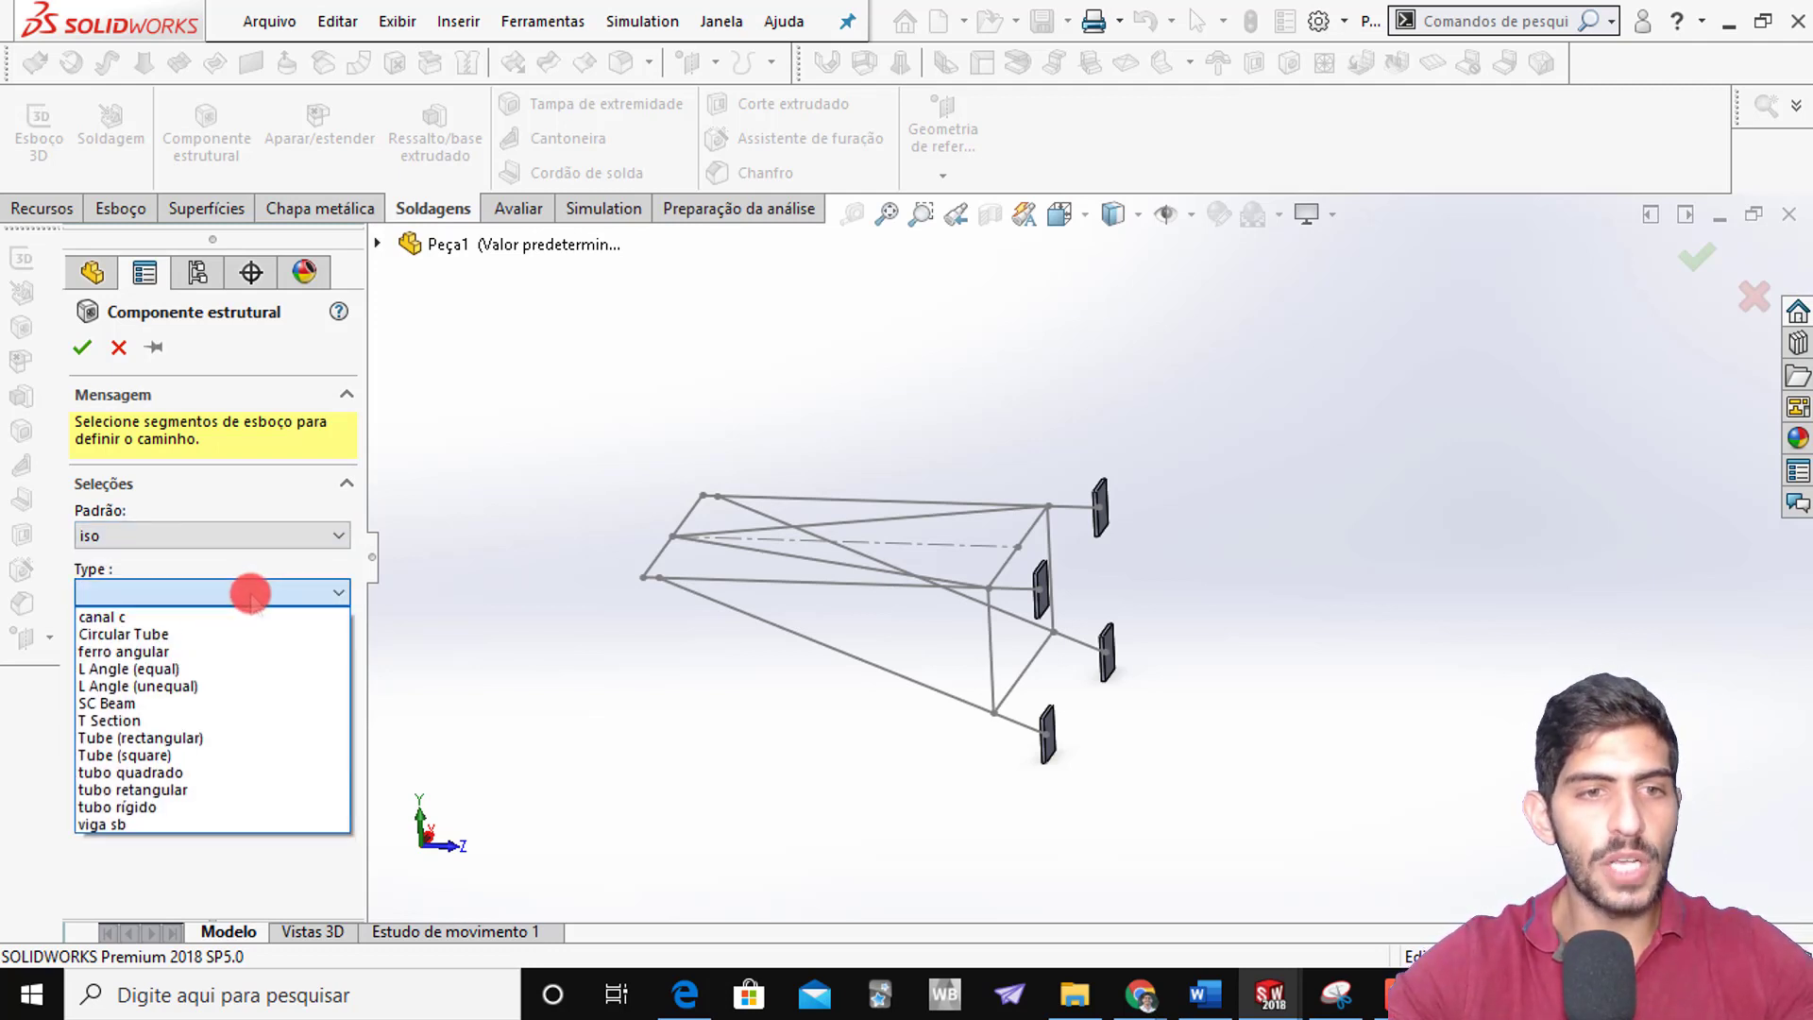
{"action": "left_click", "coordinate": [225, 773]}
{"action": "left_click", "coordinate": [228, 654]}
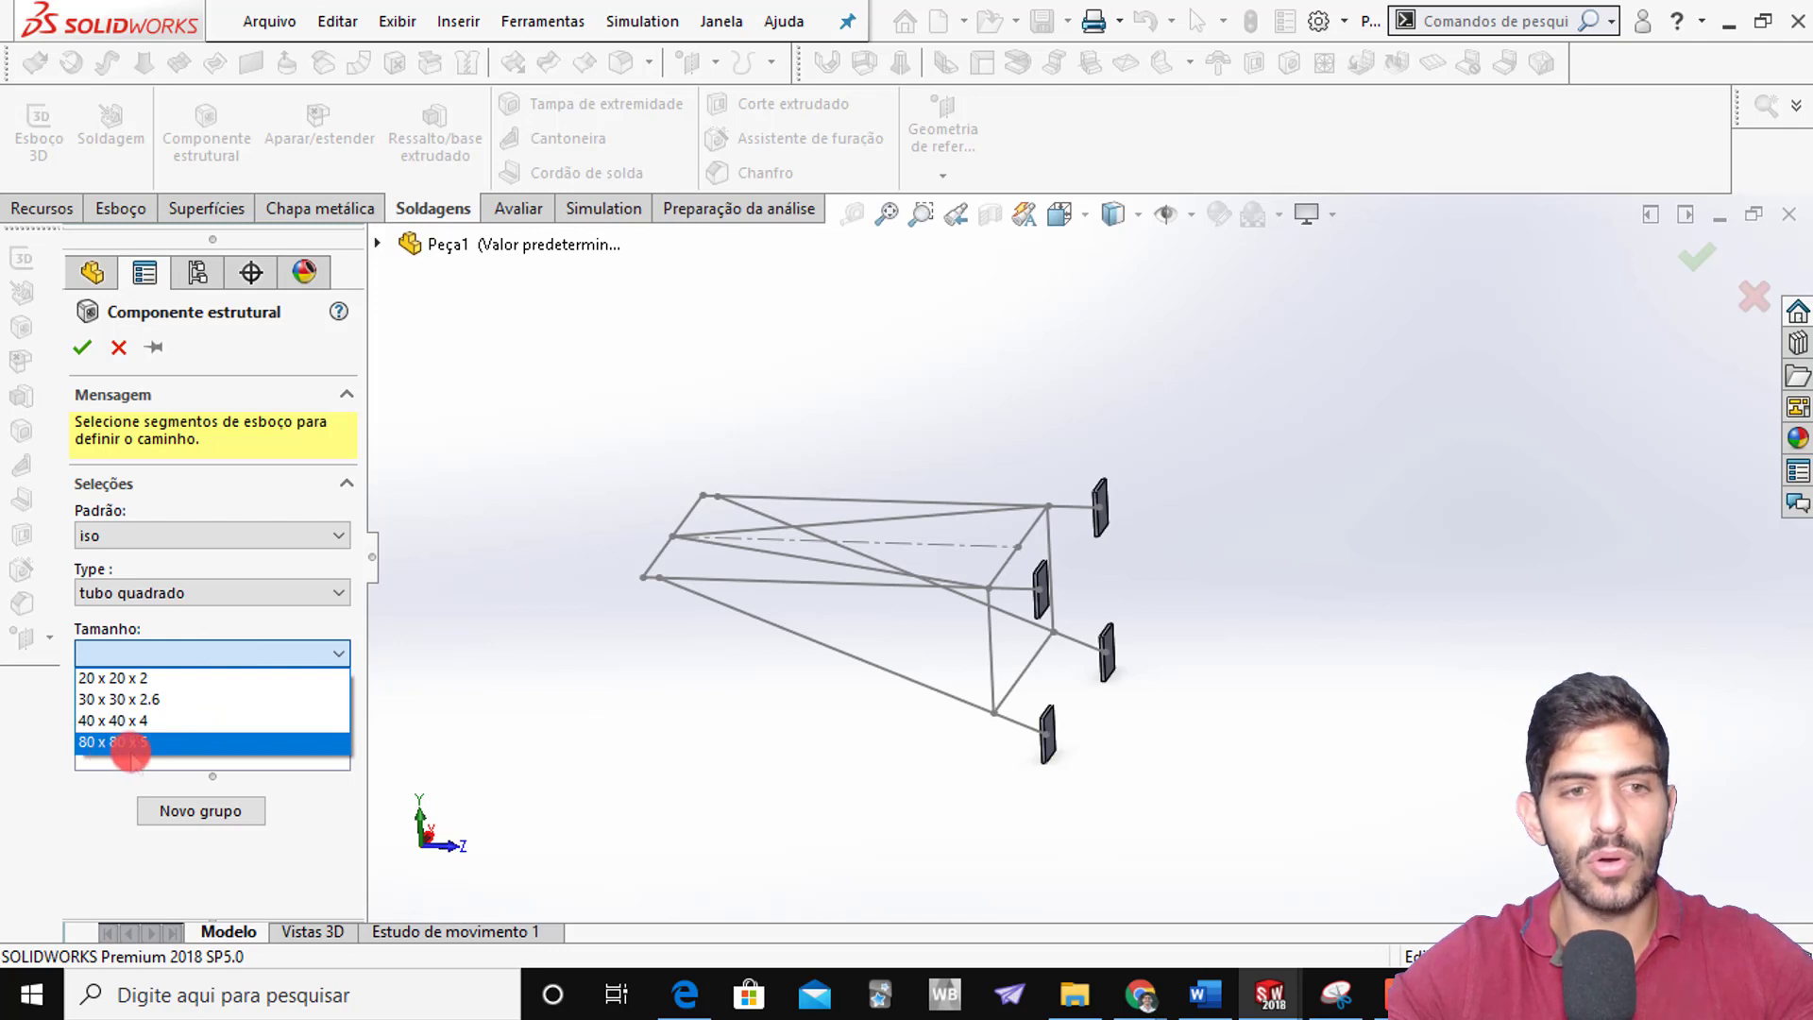
{"action": "left_click", "coordinate": [130, 743]}
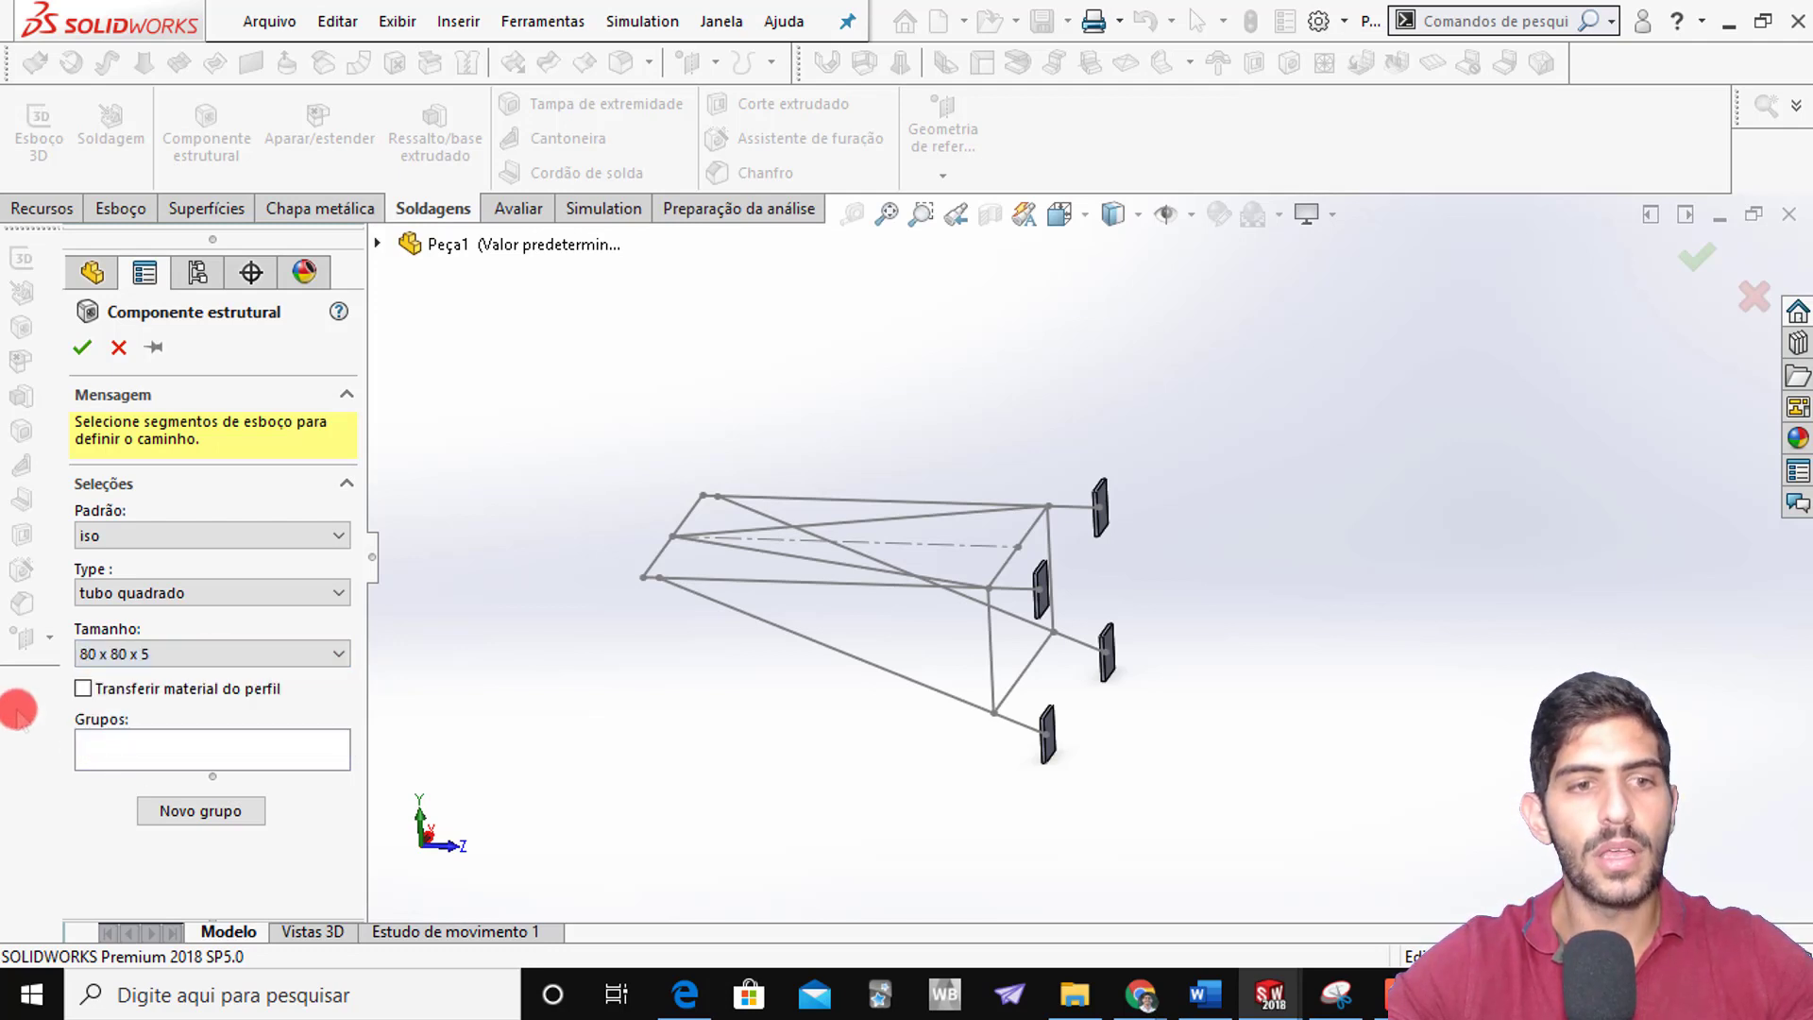
{"action": "left_click", "coordinate": [200, 755]}
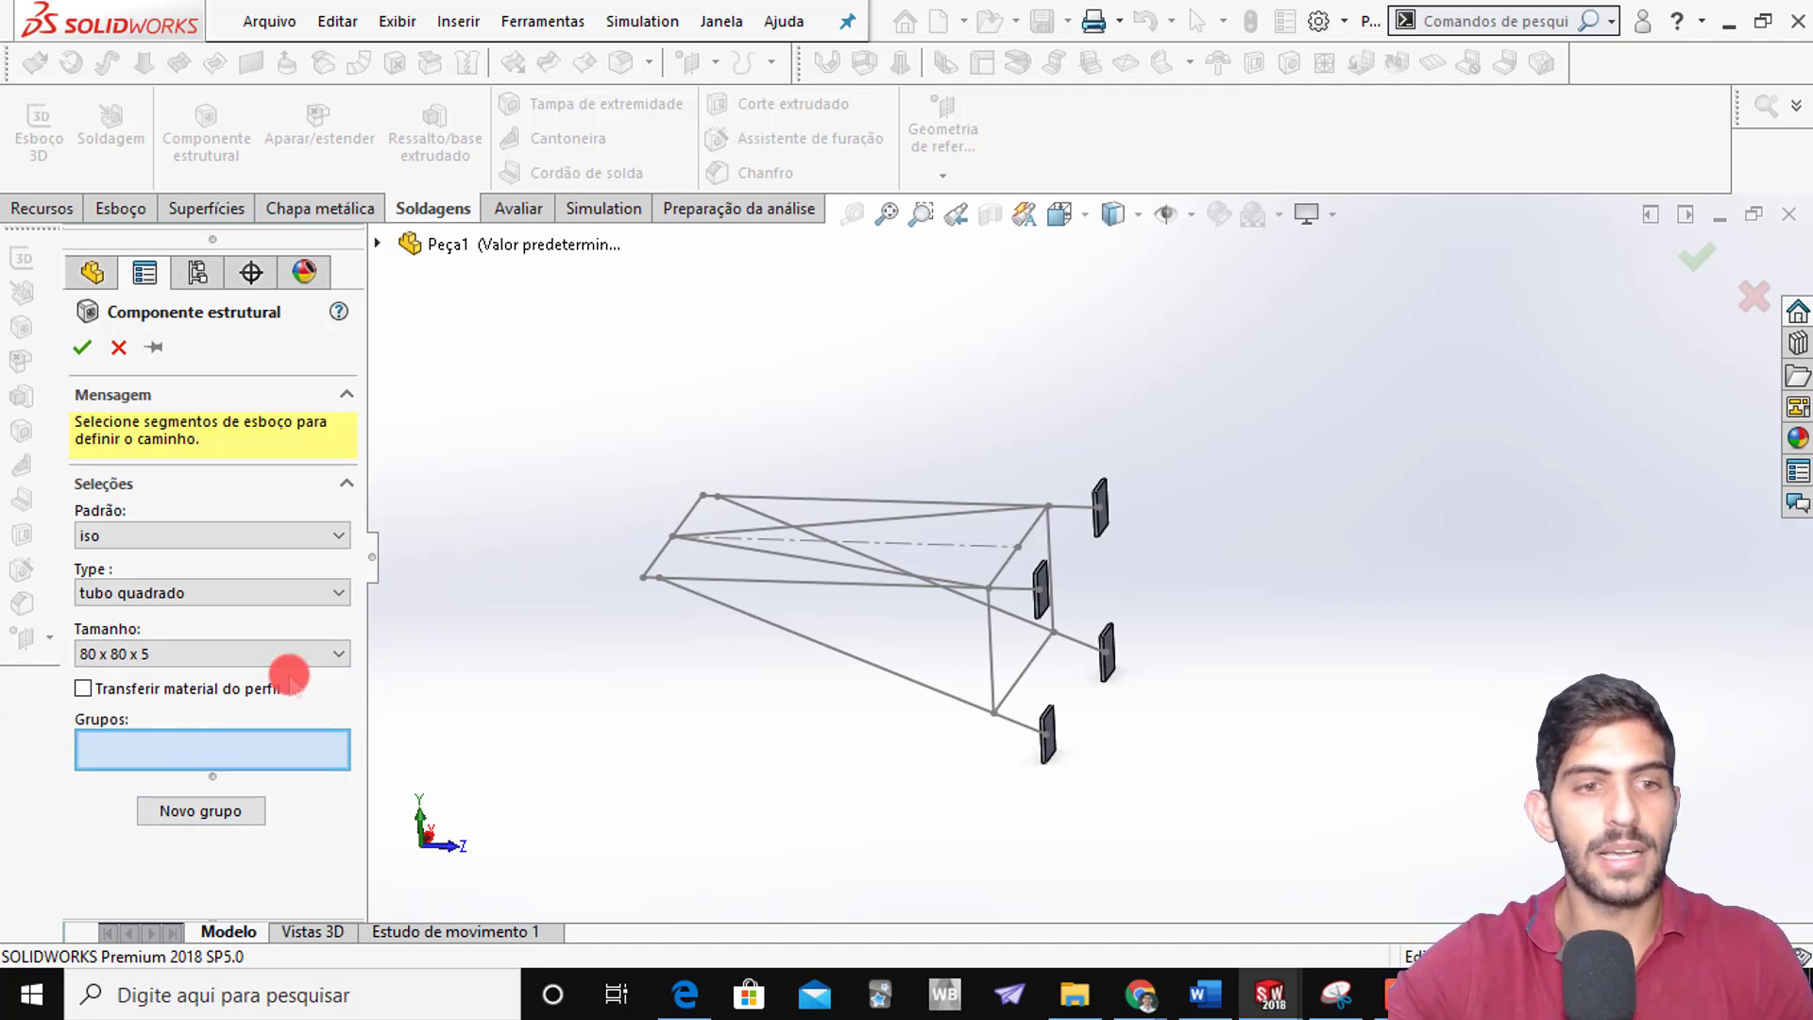
Select both upper long beam lines and the front cross line connecting them as the structural member's first path group
{"action": "mouse_move", "coordinate": [795, 763]}
{"action": "middle_mouse_down"}
{"action": "mouse_move", "coordinate": [768, 761]}
{"action": "mouse_move", "coordinate": [834, 677]}
{"action": "mouse_move", "coordinate": [815, 598]}
{"action": "middle_mouse_up"}
{"action": "left_click", "coordinate": [814, 599]}
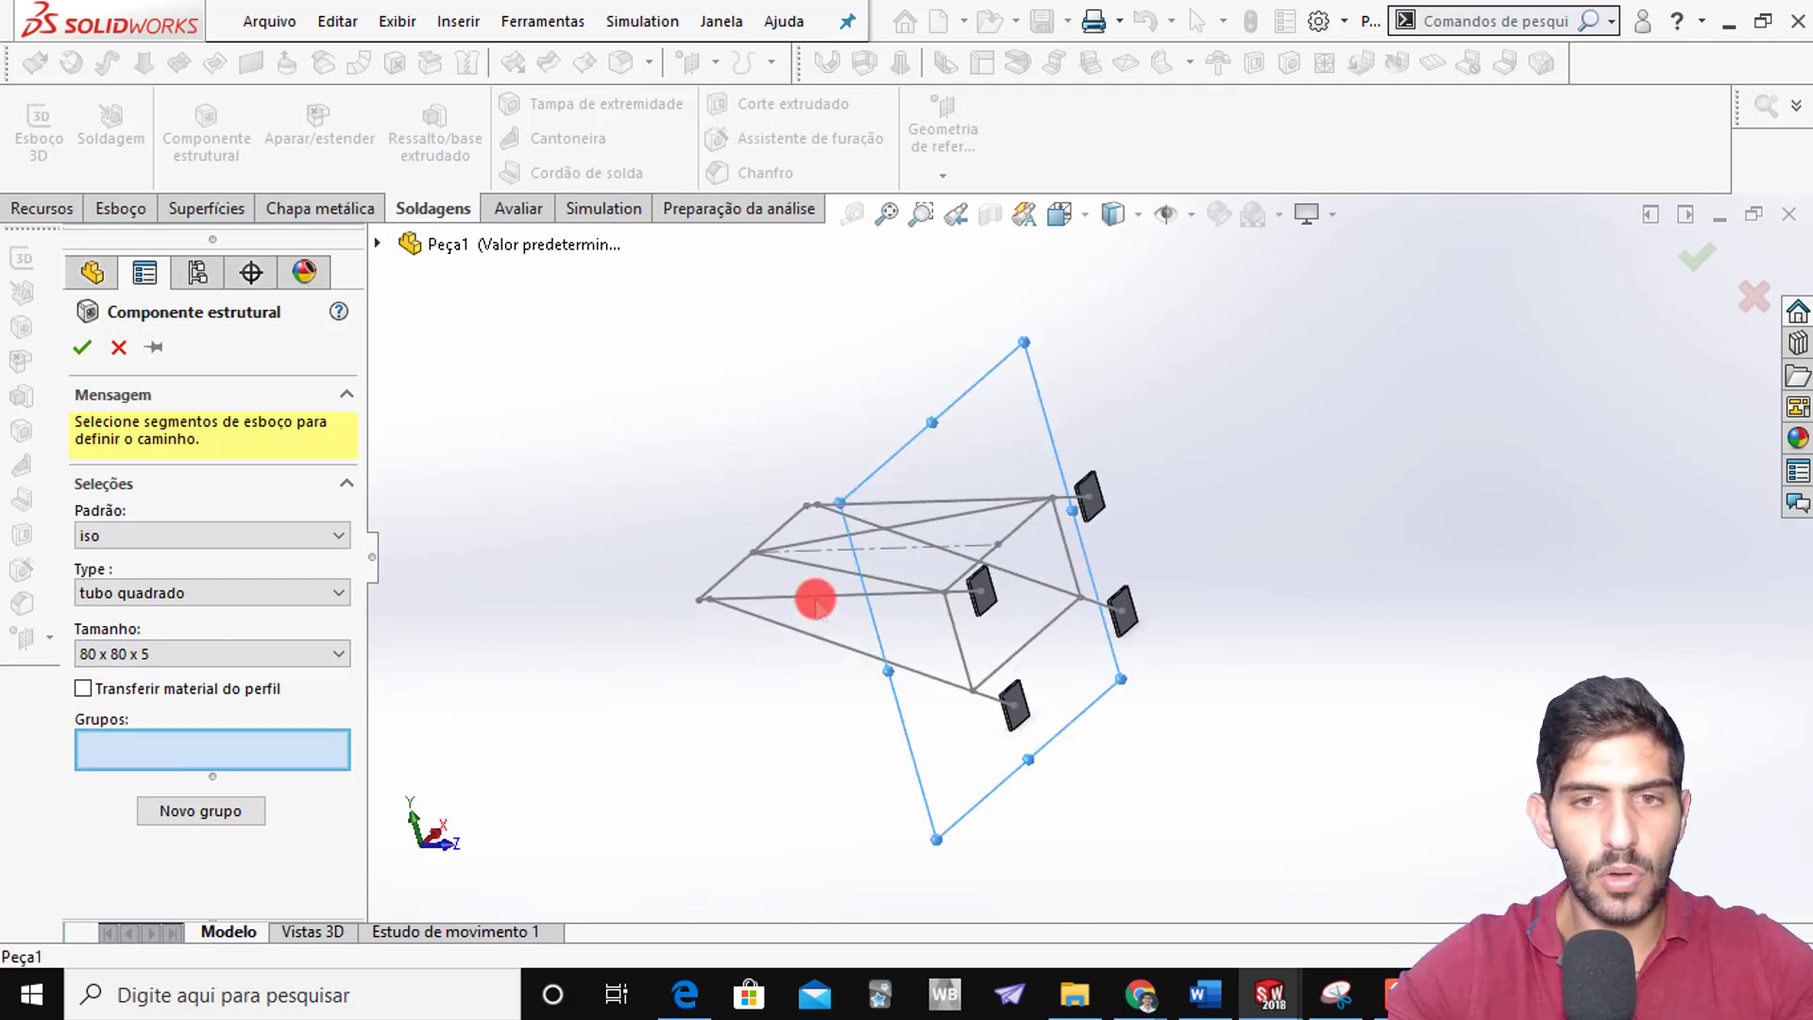
{"action": "left_click", "coordinate": [772, 623]}
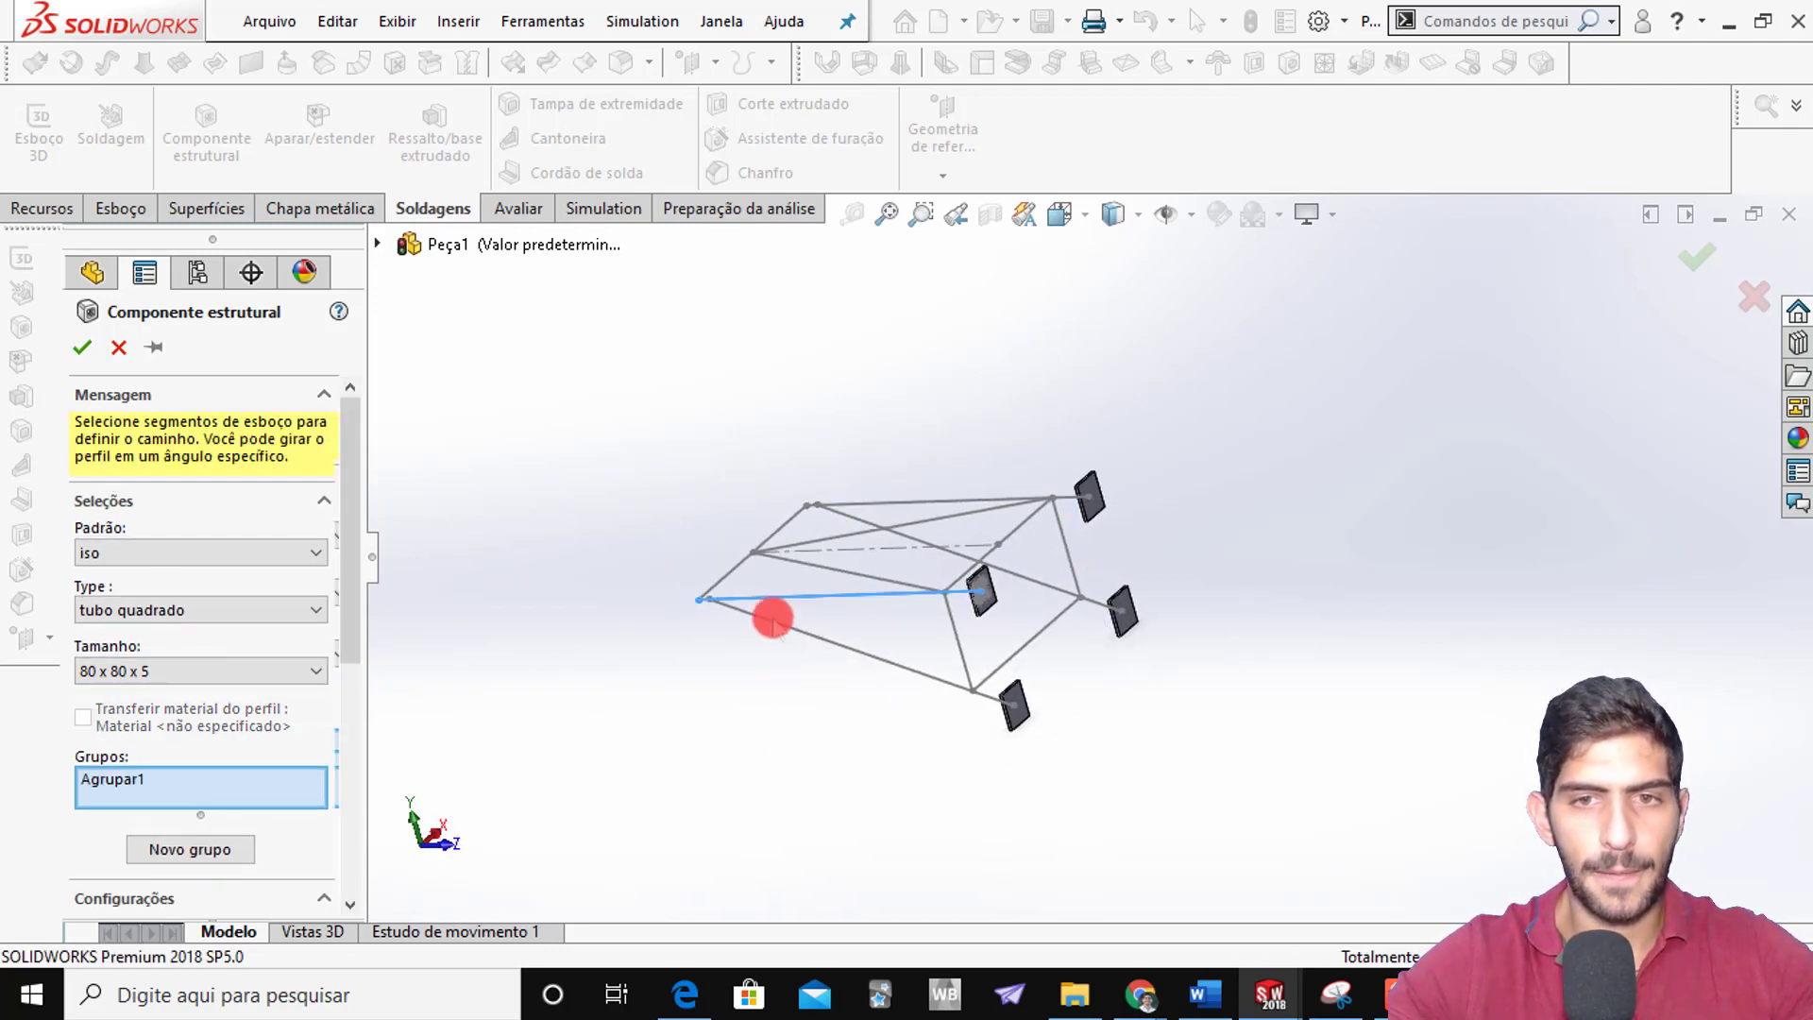
{"action": "middle_click_drag", "start_coordinate": [802, 632], "coordinate": [818, 648]}
{"action": "scroll", "coordinate": [775, 604], "scroll_direction": "down", "scroll_amount": 5}
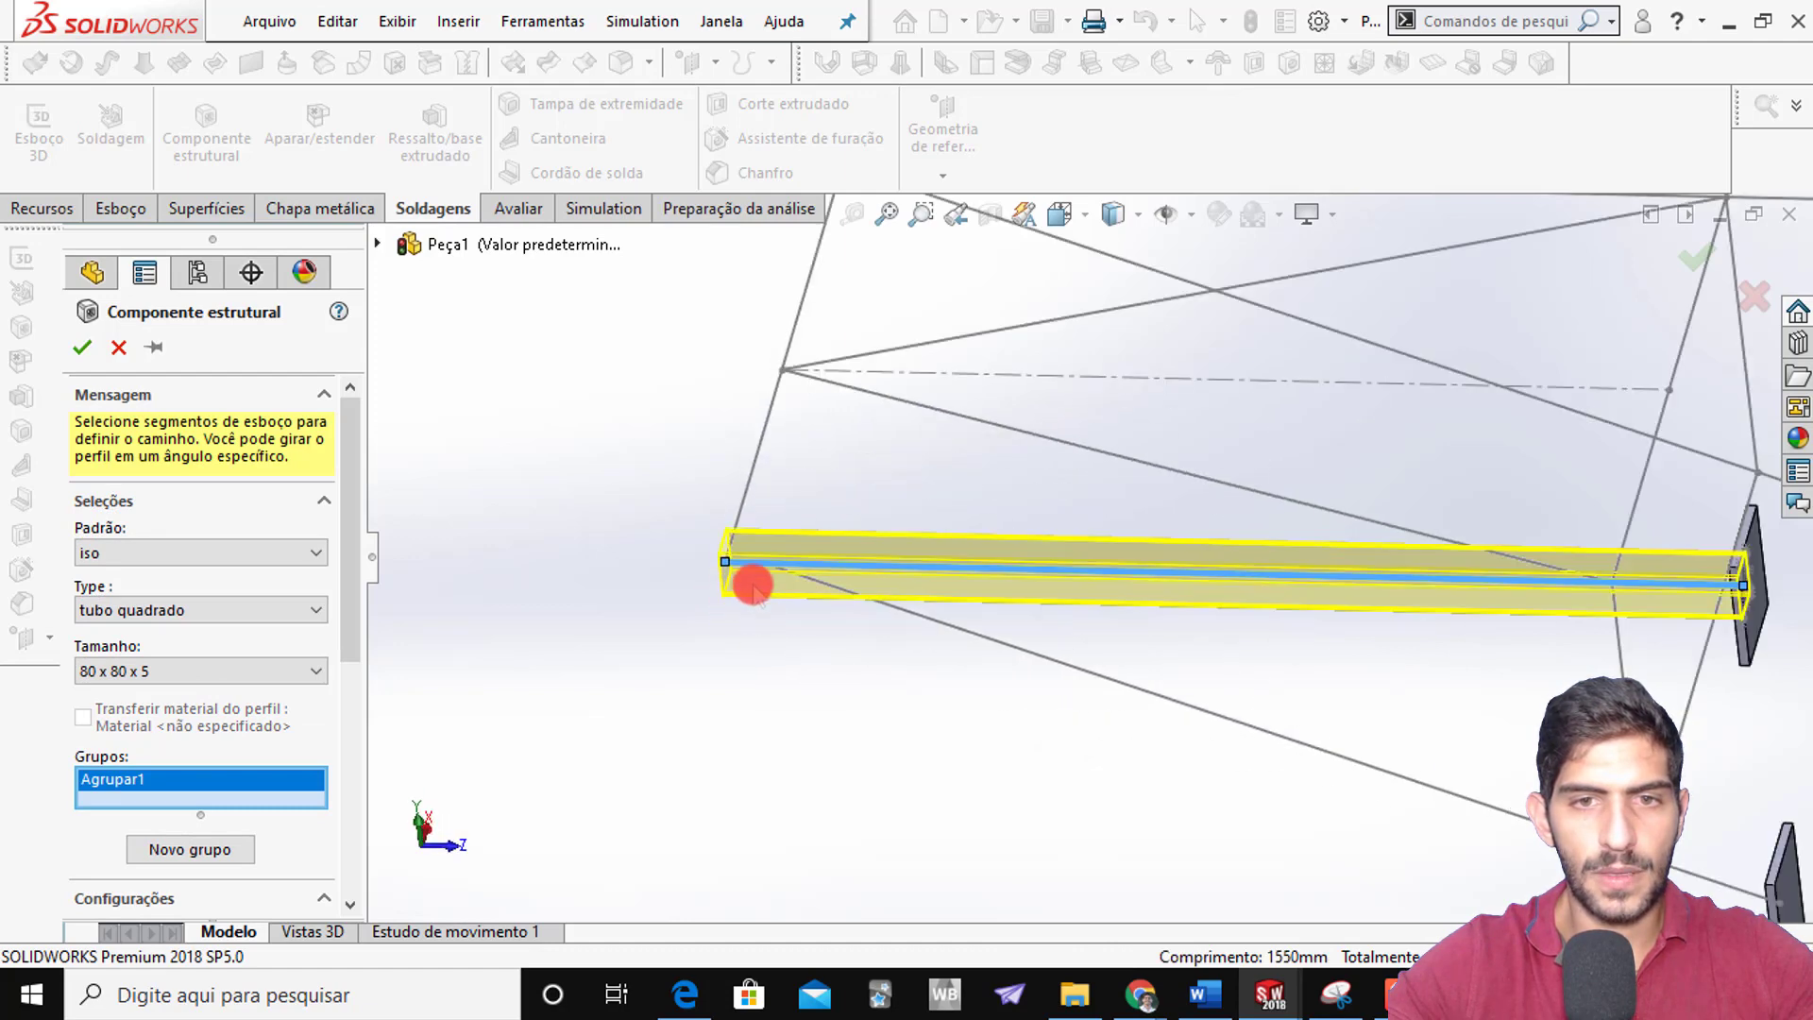
{"action": "left_click", "coordinate": [746, 511]}
{"action": "scroll", "coordinate": [840, 453], "scroll_direction": "up", "scroll_amount": 3}
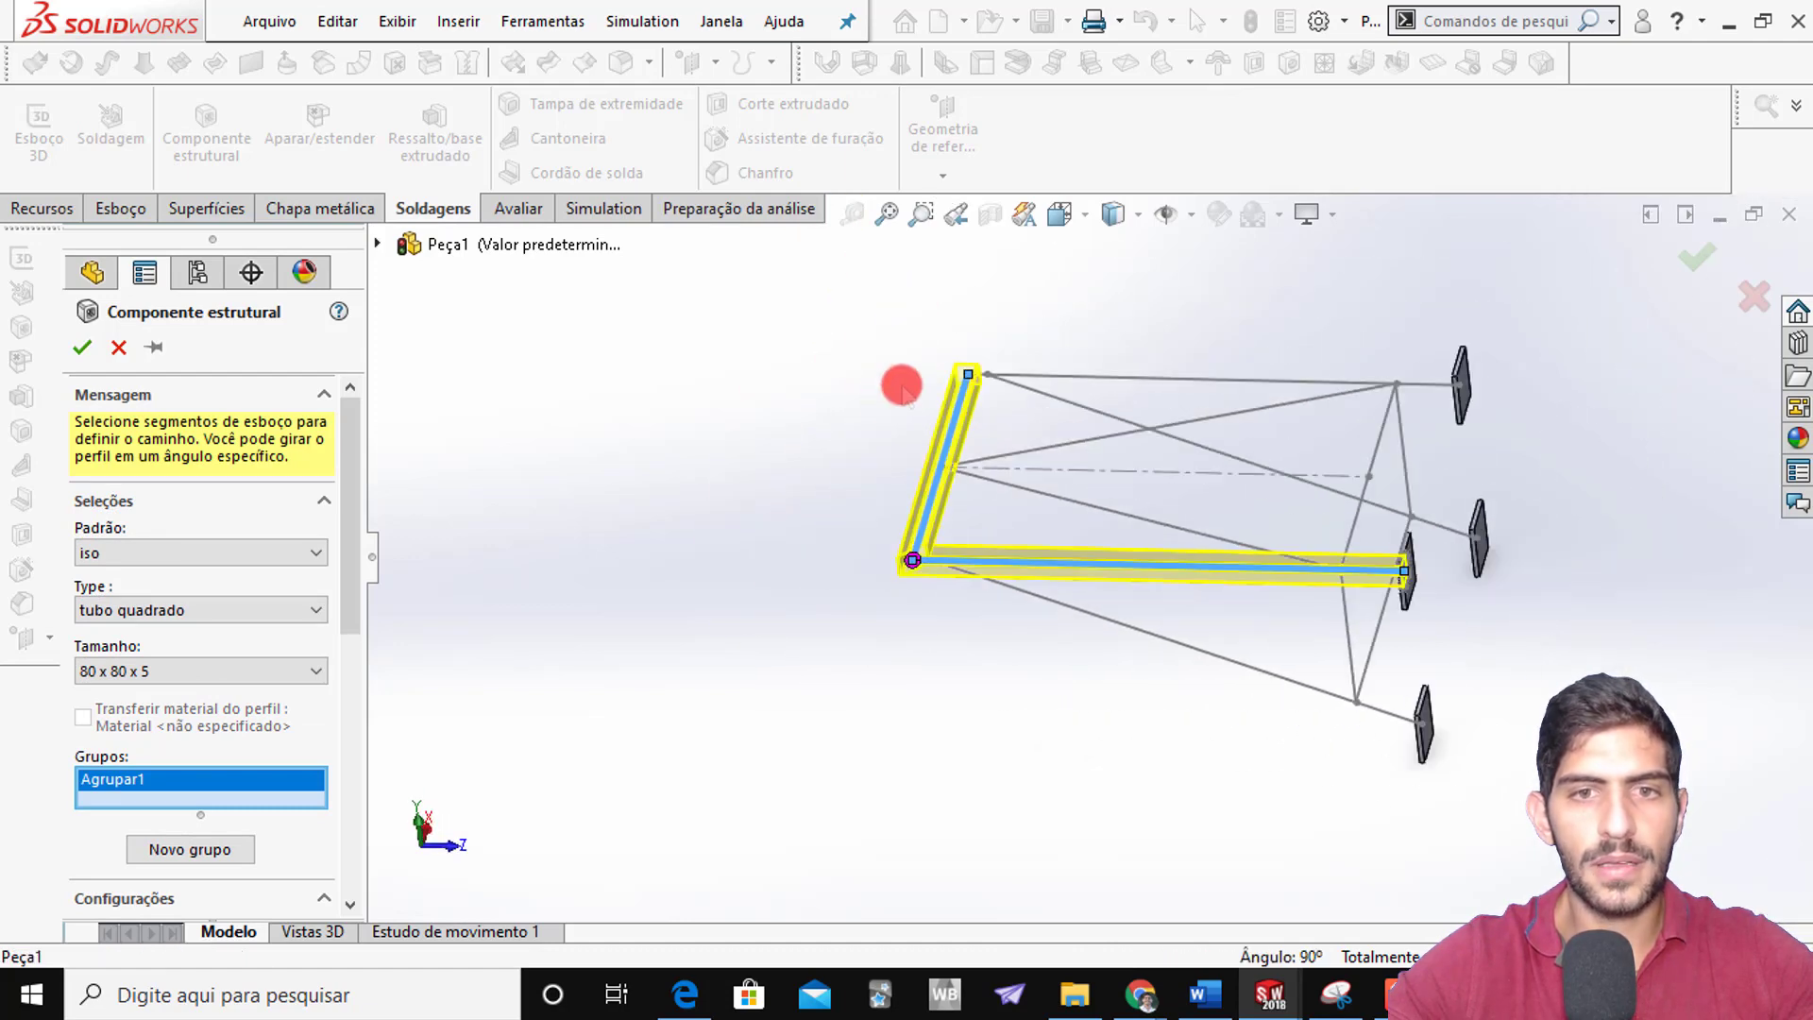
{"action": "left_click", "coordinate": [1038, 379]}
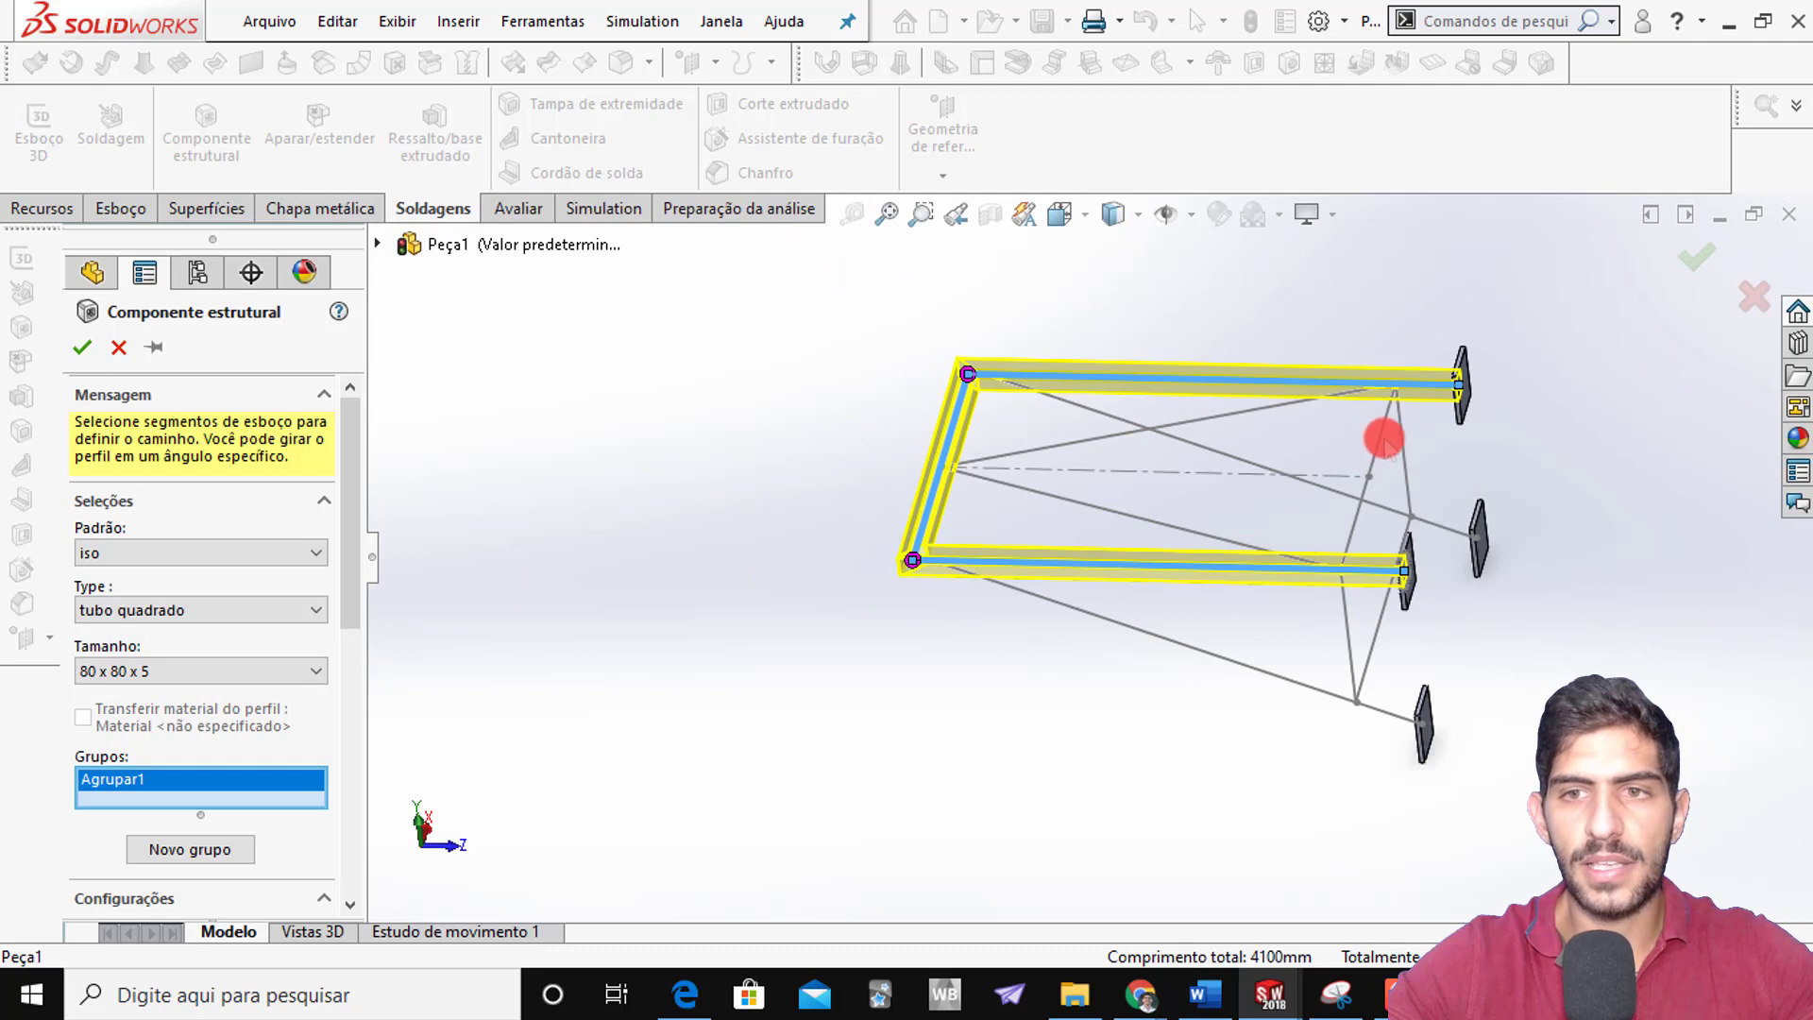
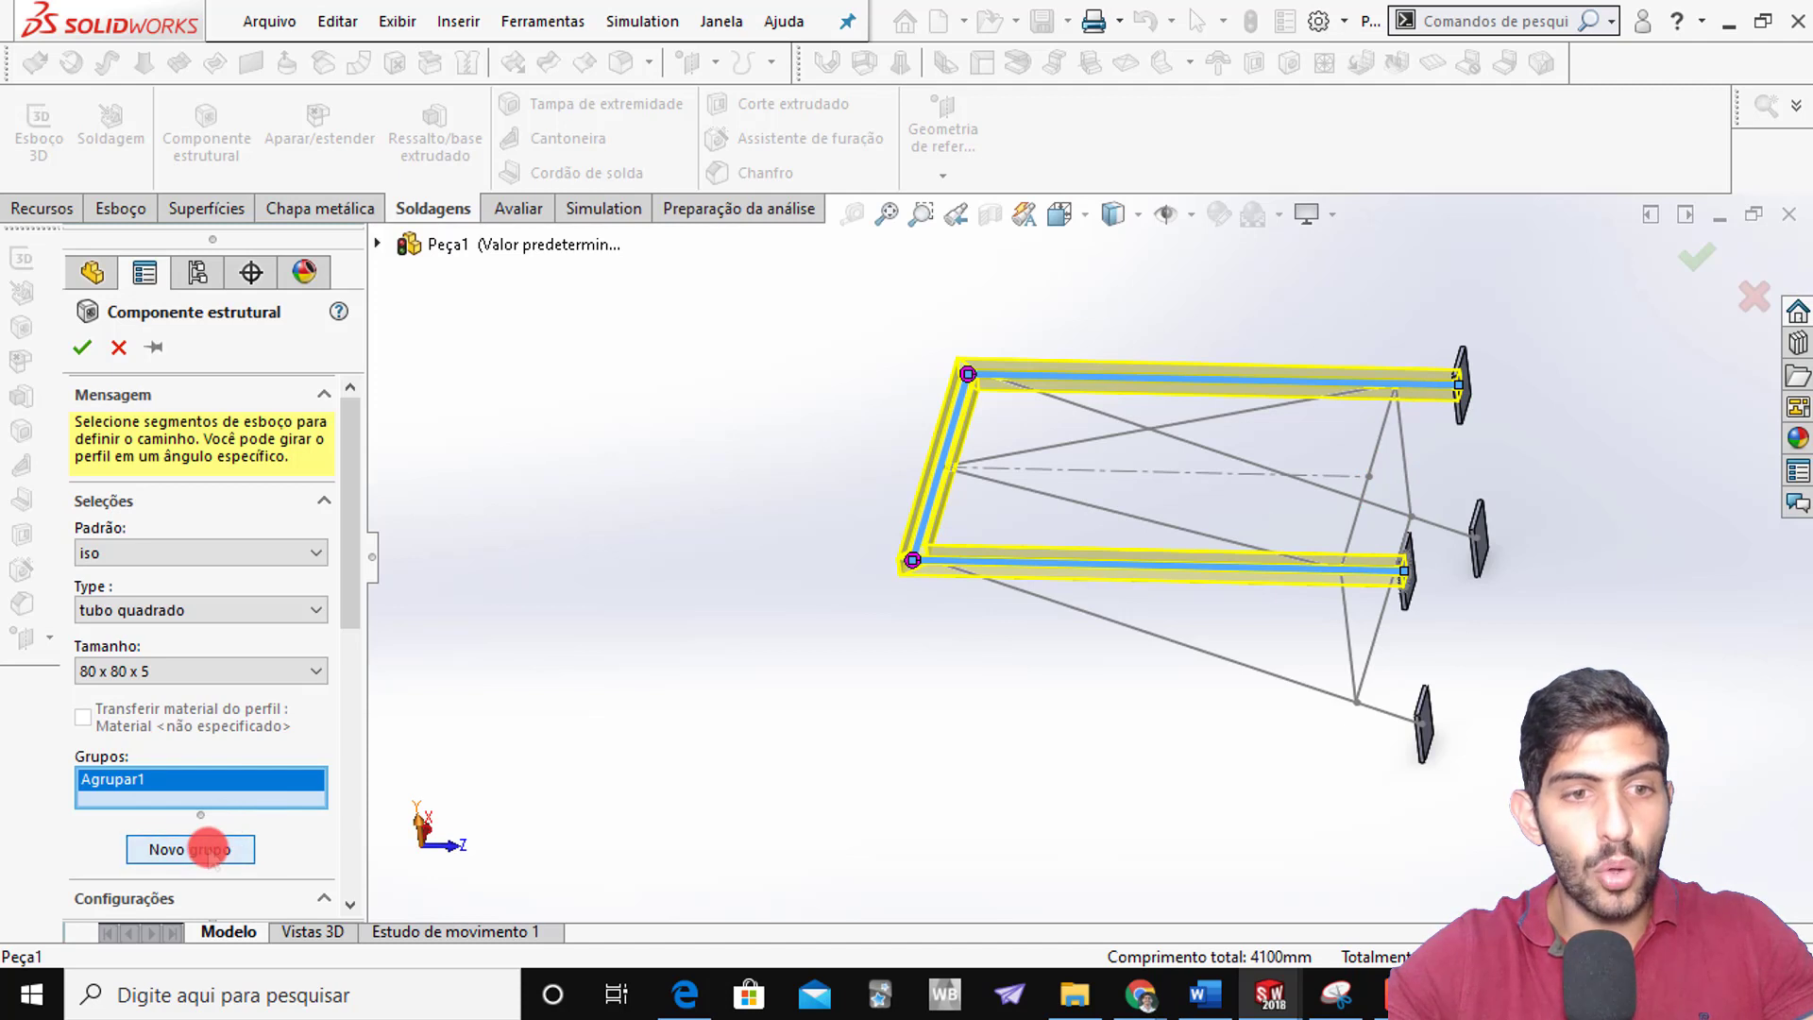
Add the upper rear cross line near the base plates as a second path group and create the structural member
{"action": "left_click", "coordinate": [208, 847]}
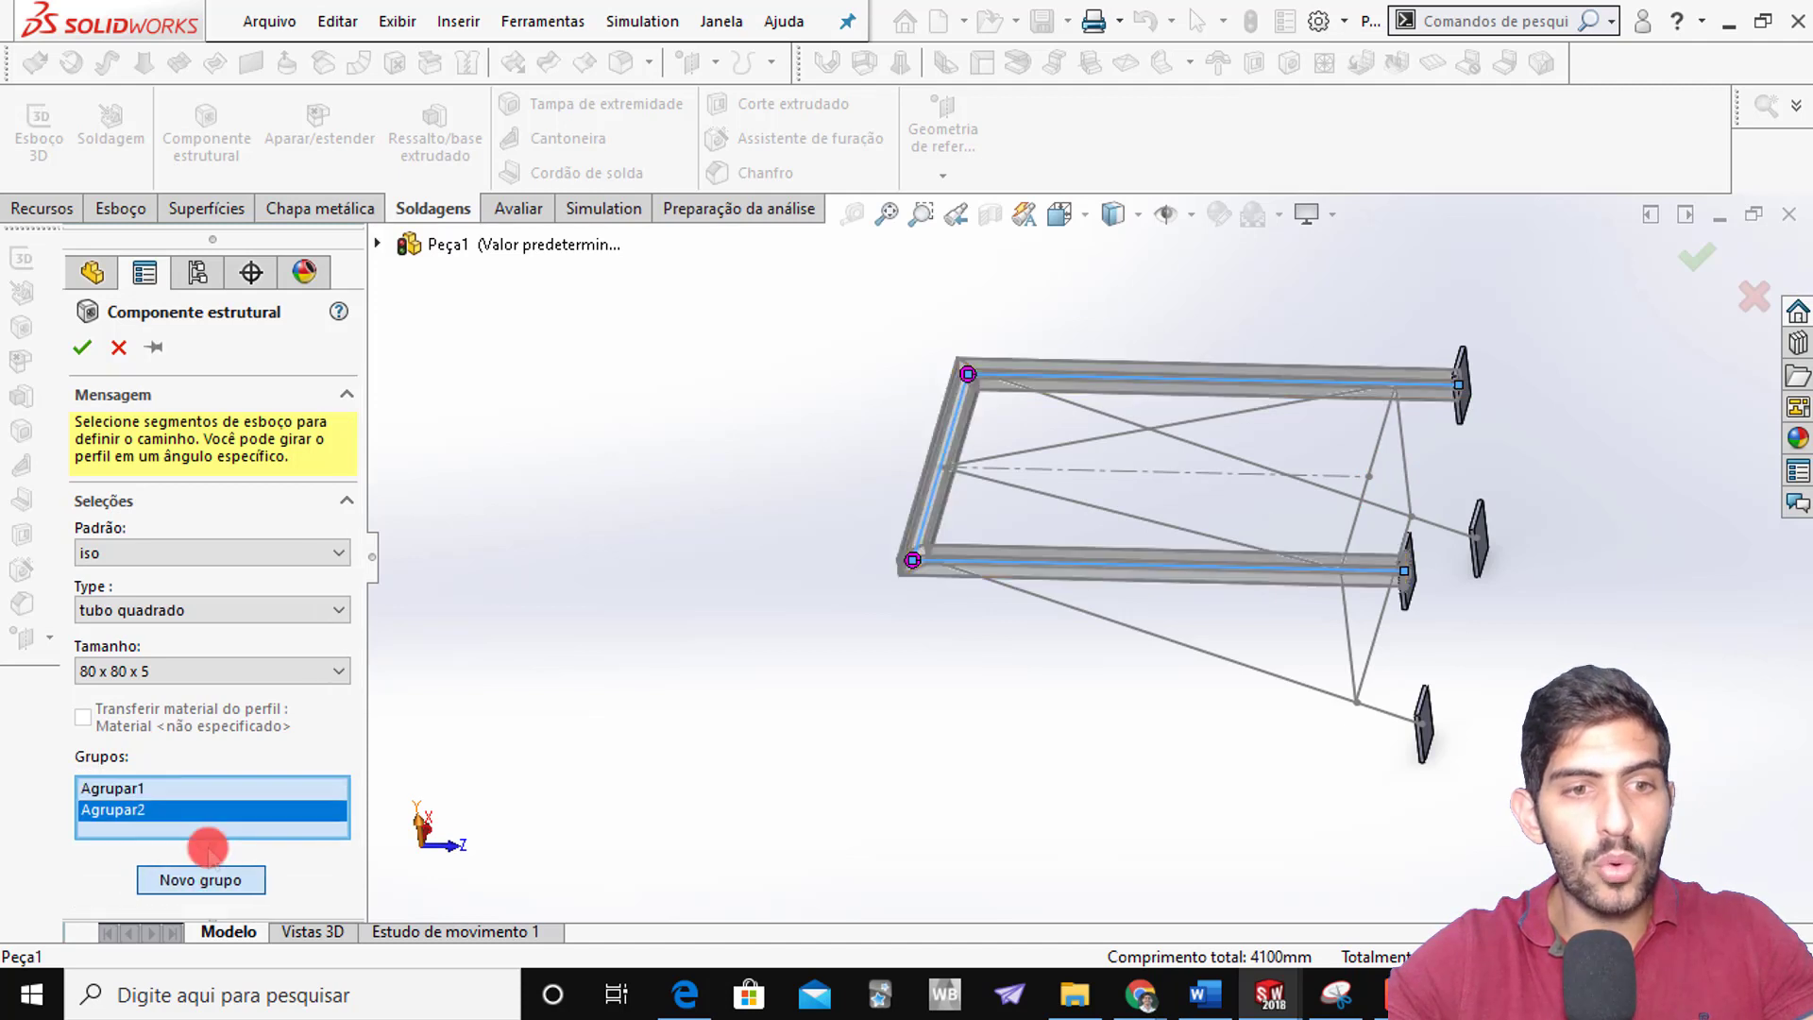
{"action": "left_click", "coordinate": [1381, 441]}
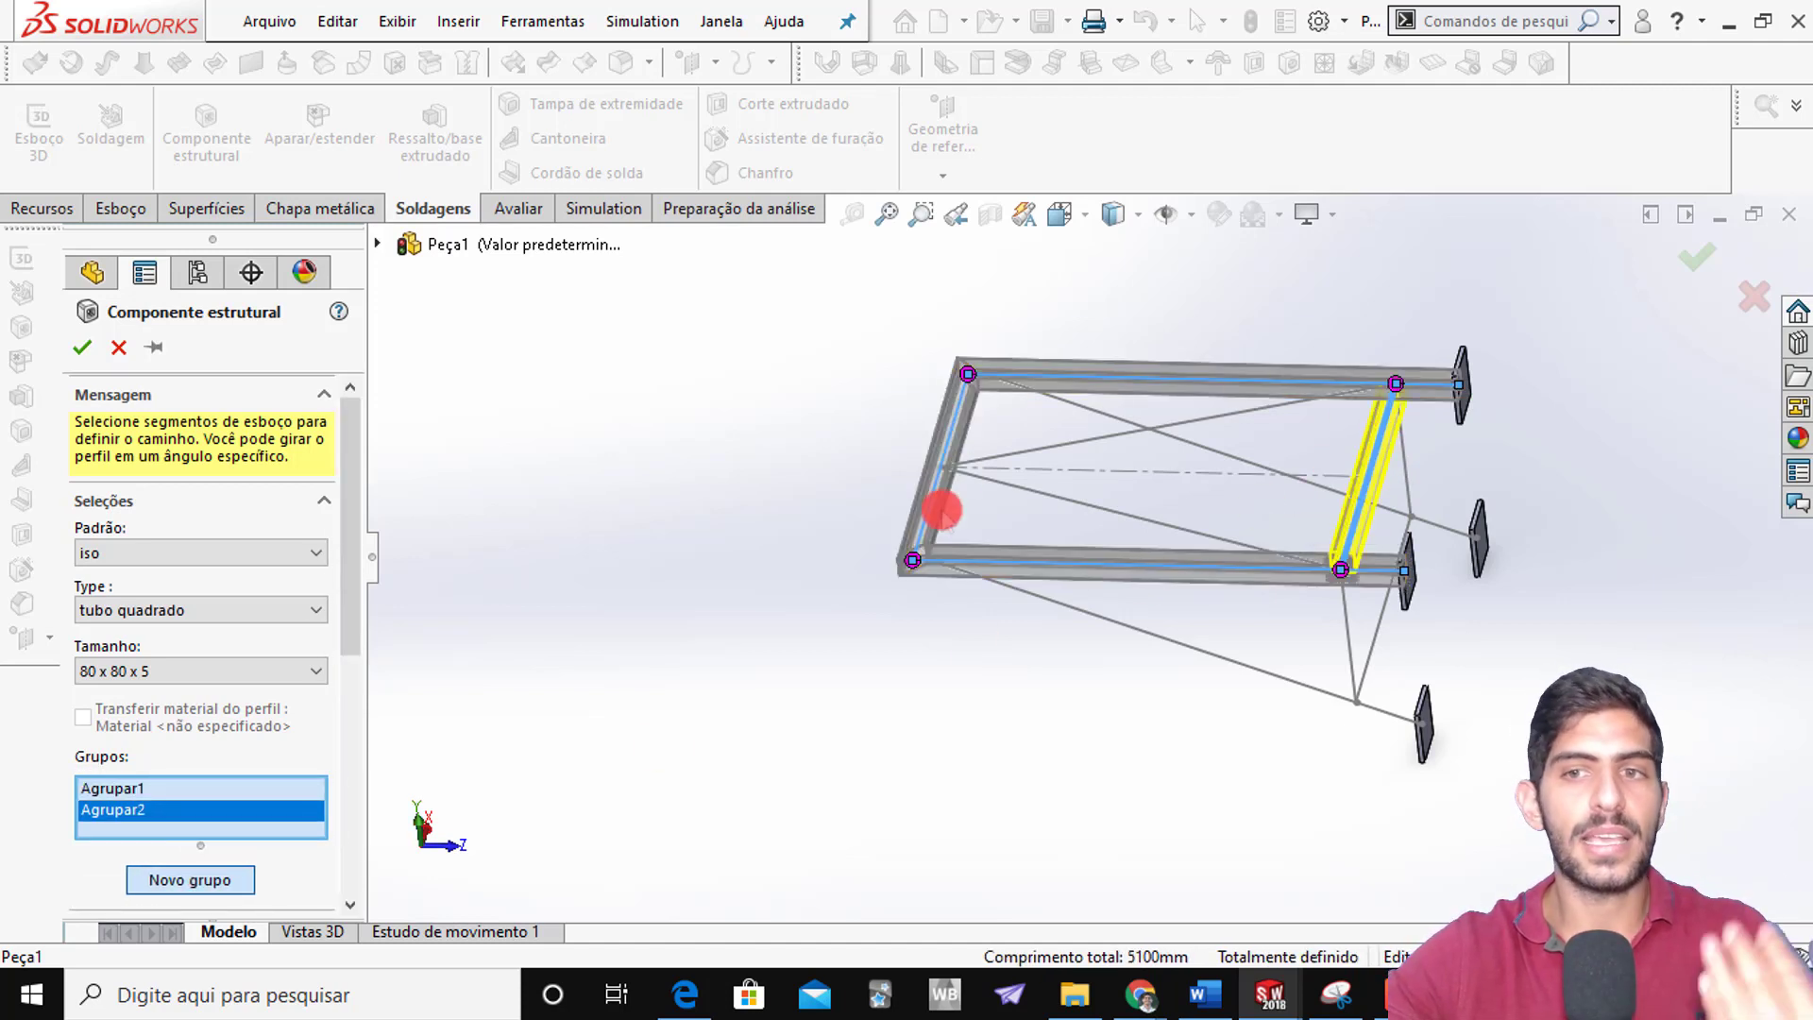
{"action": "mouse_move", "coordinate": [862, 539]}
{"action": "middle_mouse_down"}
{"action": "mouse_move", "coordinate": [882, 506]}
{"action": "mouse_move", "coordinate": [780, 564]}
{"action": "mouse_move", "coordinate": [870, 624]}
{"action": "mouse_move", "coordinate": [965, 581]}
{"action": "middle_mouse_up"}
{"action": "middle_click_drag", "start_coordinate": [941, 690], "coordinate": [947, 623]}
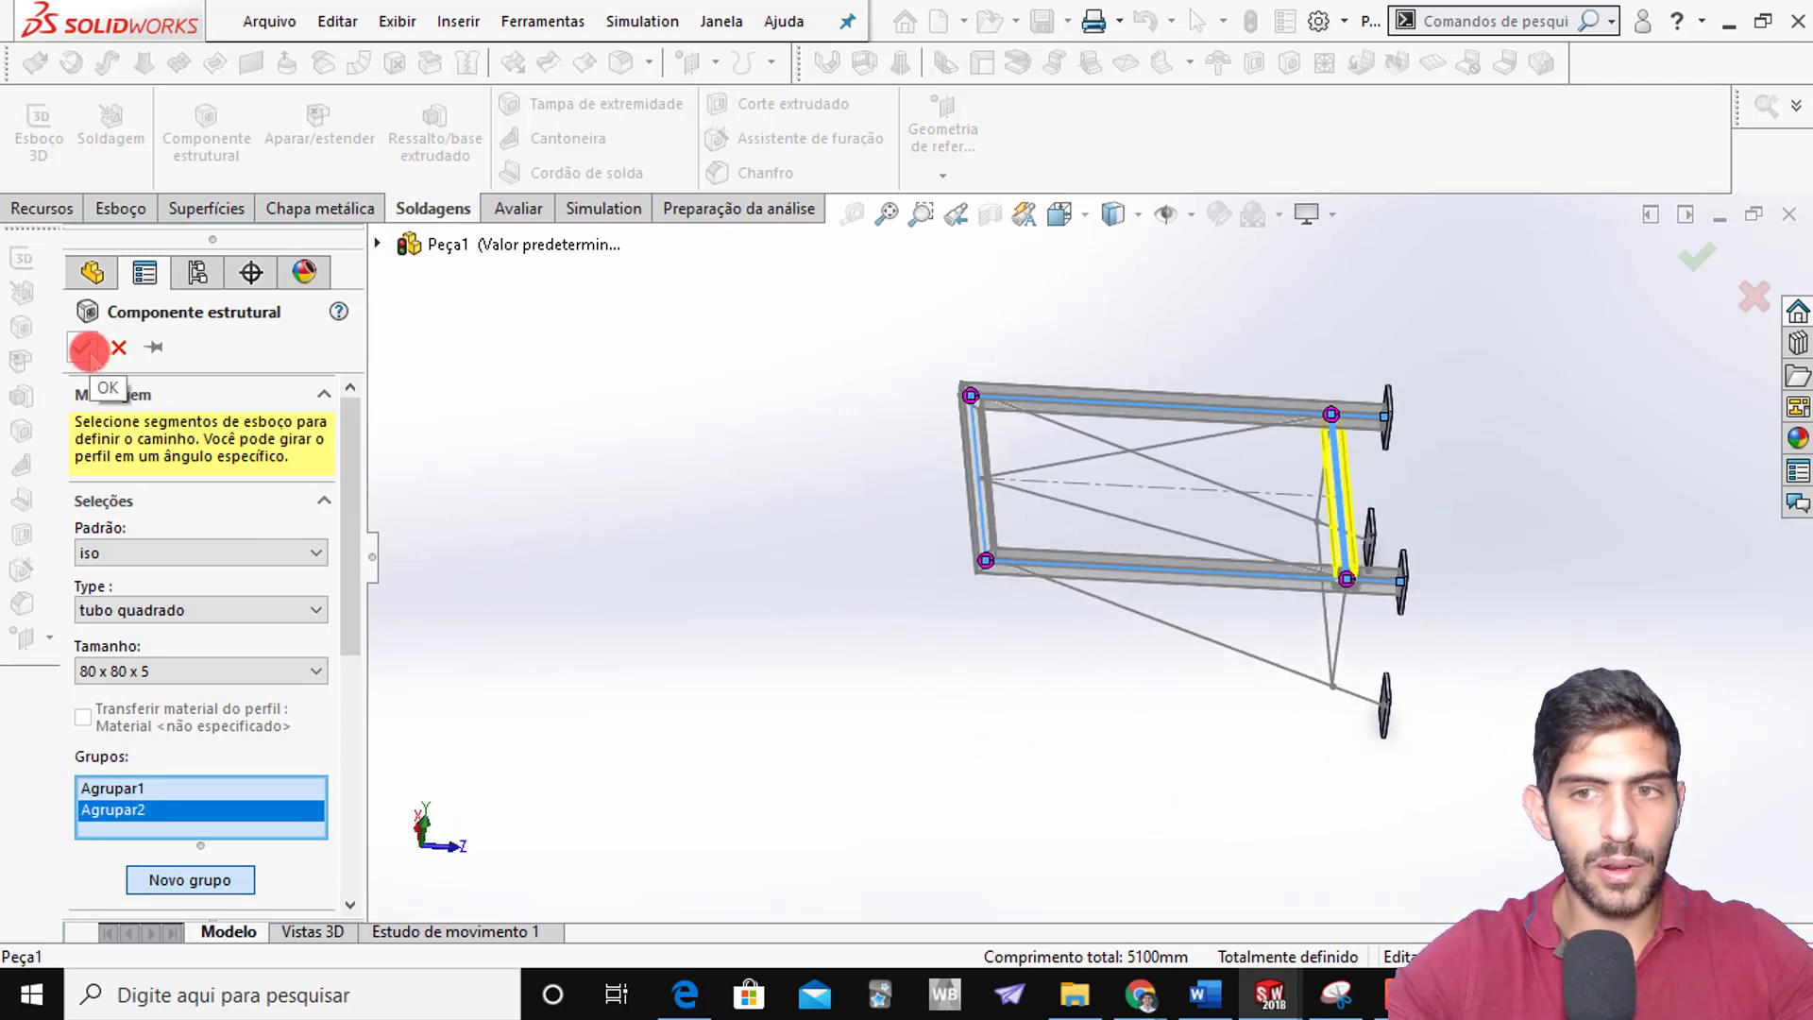
{"action": "left_click", "coordinate": [88, 349]}
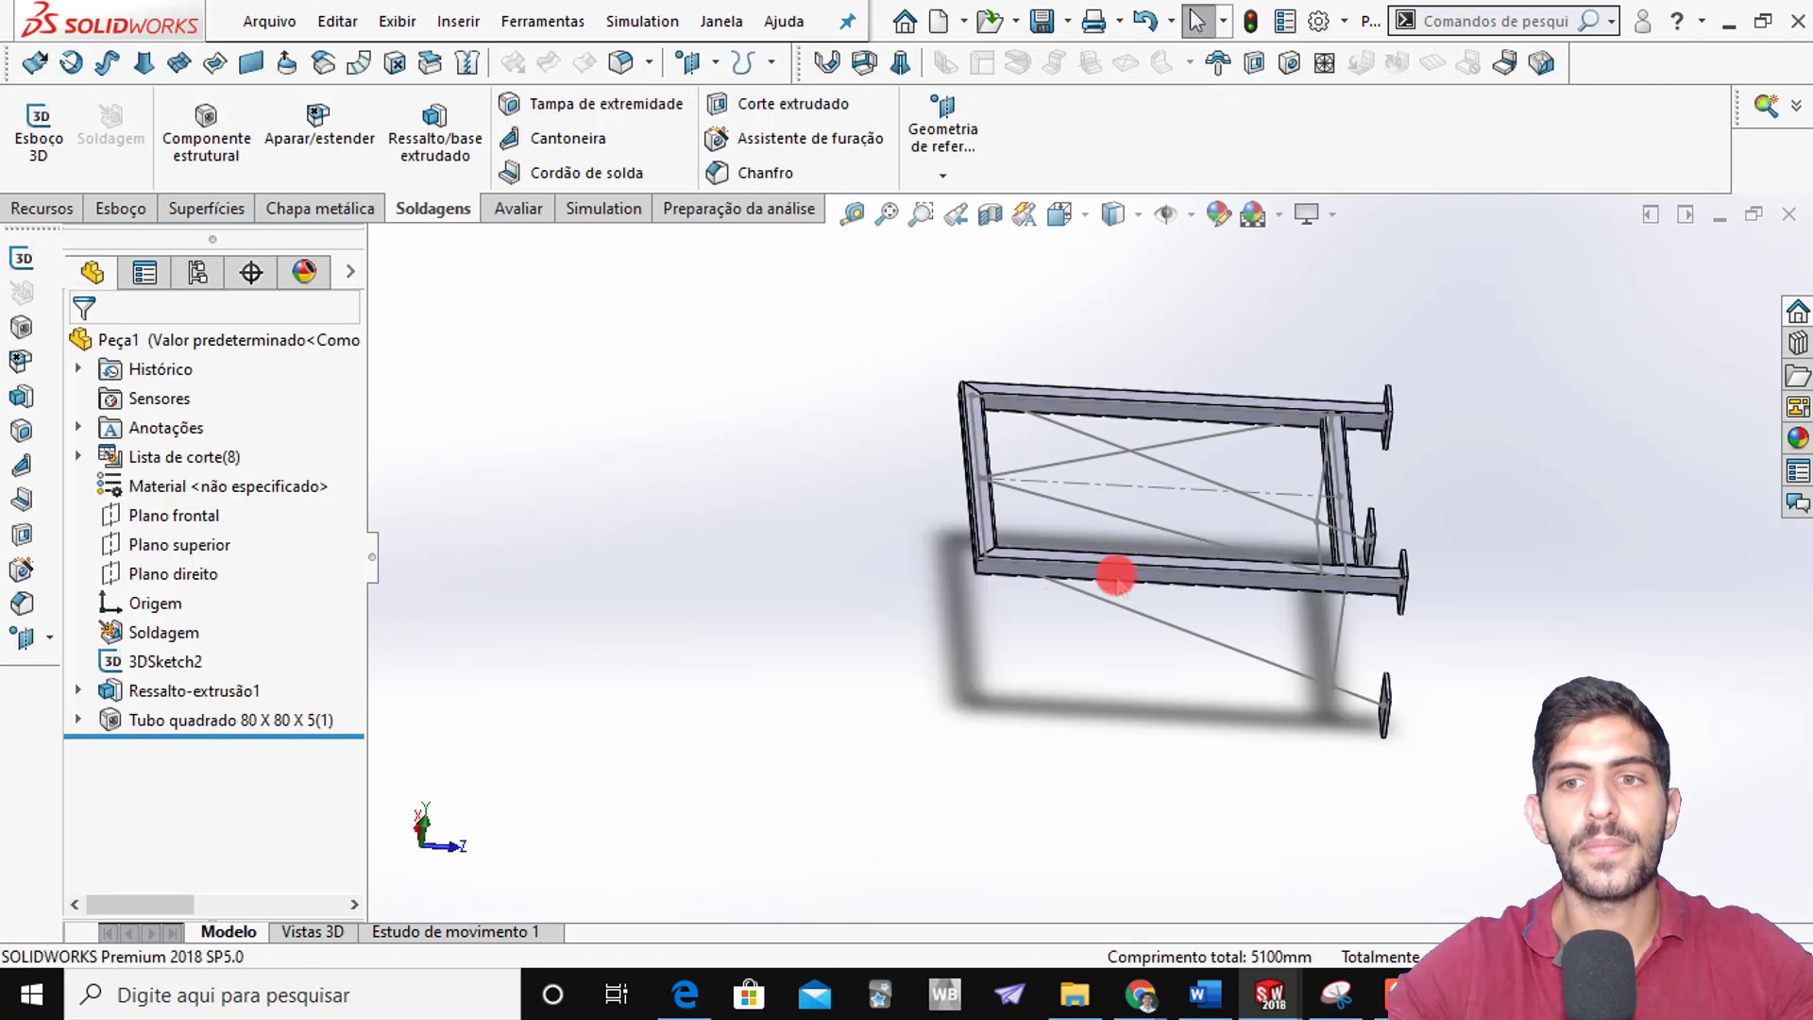
Examine both ends of the upper rear cross tube where it meets the long side beams
{"action": "mouse_move", "coordinate": [1115, 574]}
{"action": "middle_mouse_down"}
{"action": "mouse_move", "coordinate": [1084, 531]}
{"action": "mouse_move", "coordinate": [1093, 497]}
{"action": "mouse_move", "coordinate": [1016, 578]}
{"action": "mouse_move", "coordinate": [1075, 637]}
{"action": "middle_mouse_up"}
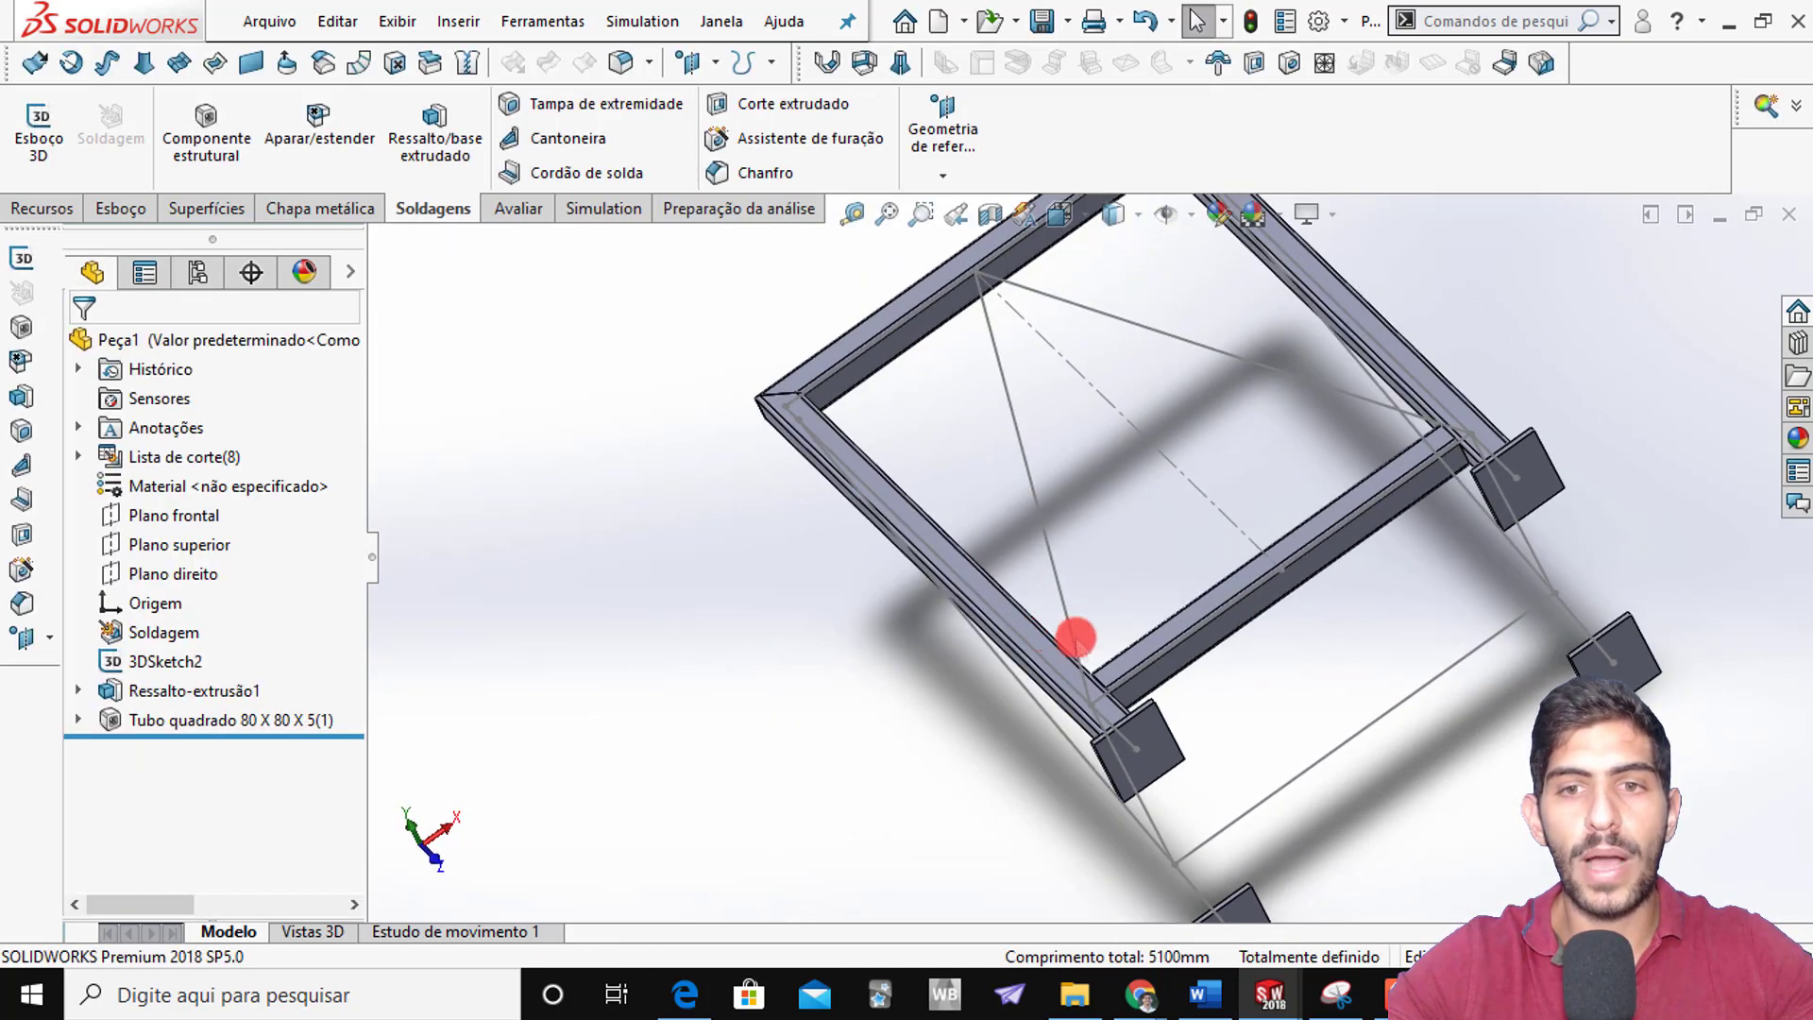
{"action": "scroll", "coordinate": [1075, 638], "scroll_direction": "down", "scroll_amount": 5}
{"action": "left_click", "coordinate": [1167, 682]}
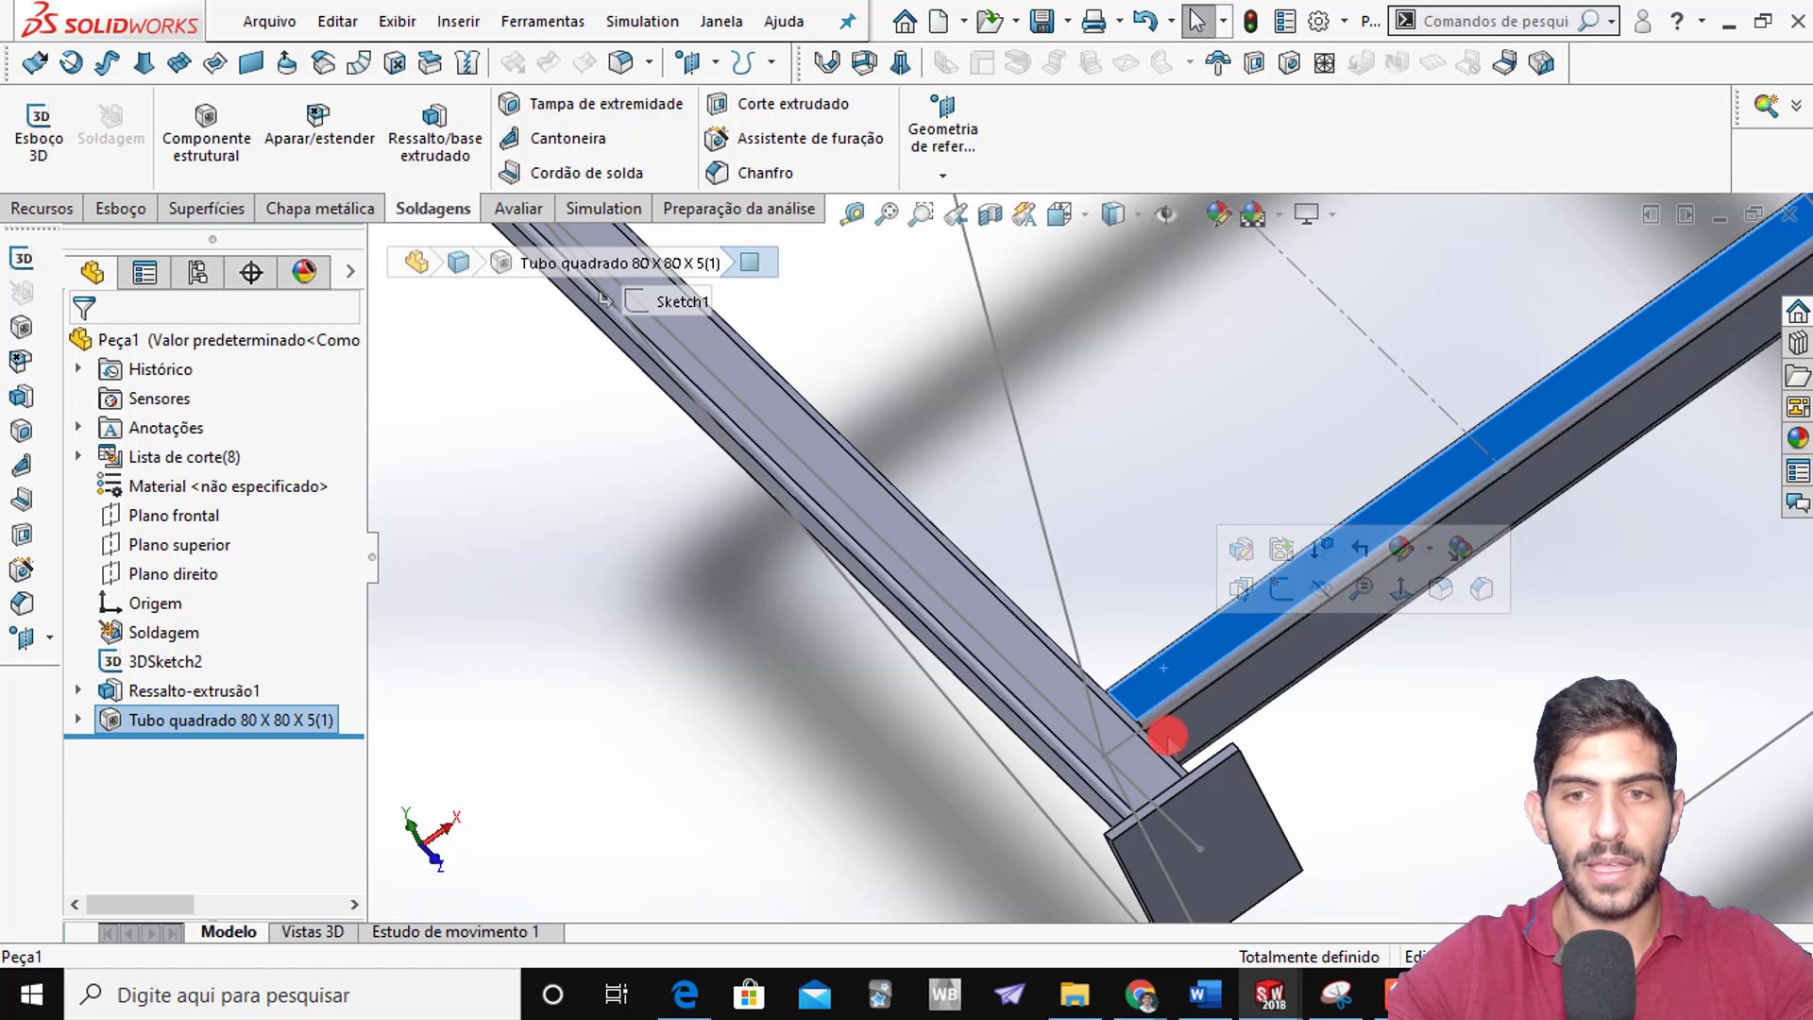
{"action": "scroll", "coordinate": [1168, 735], "scroll_direction": "up", "scroll_amount": 5}
{"action": "scroll", "coordinate": [1447, 406], "scroll_direction": "down", "scroll_amount": 5}
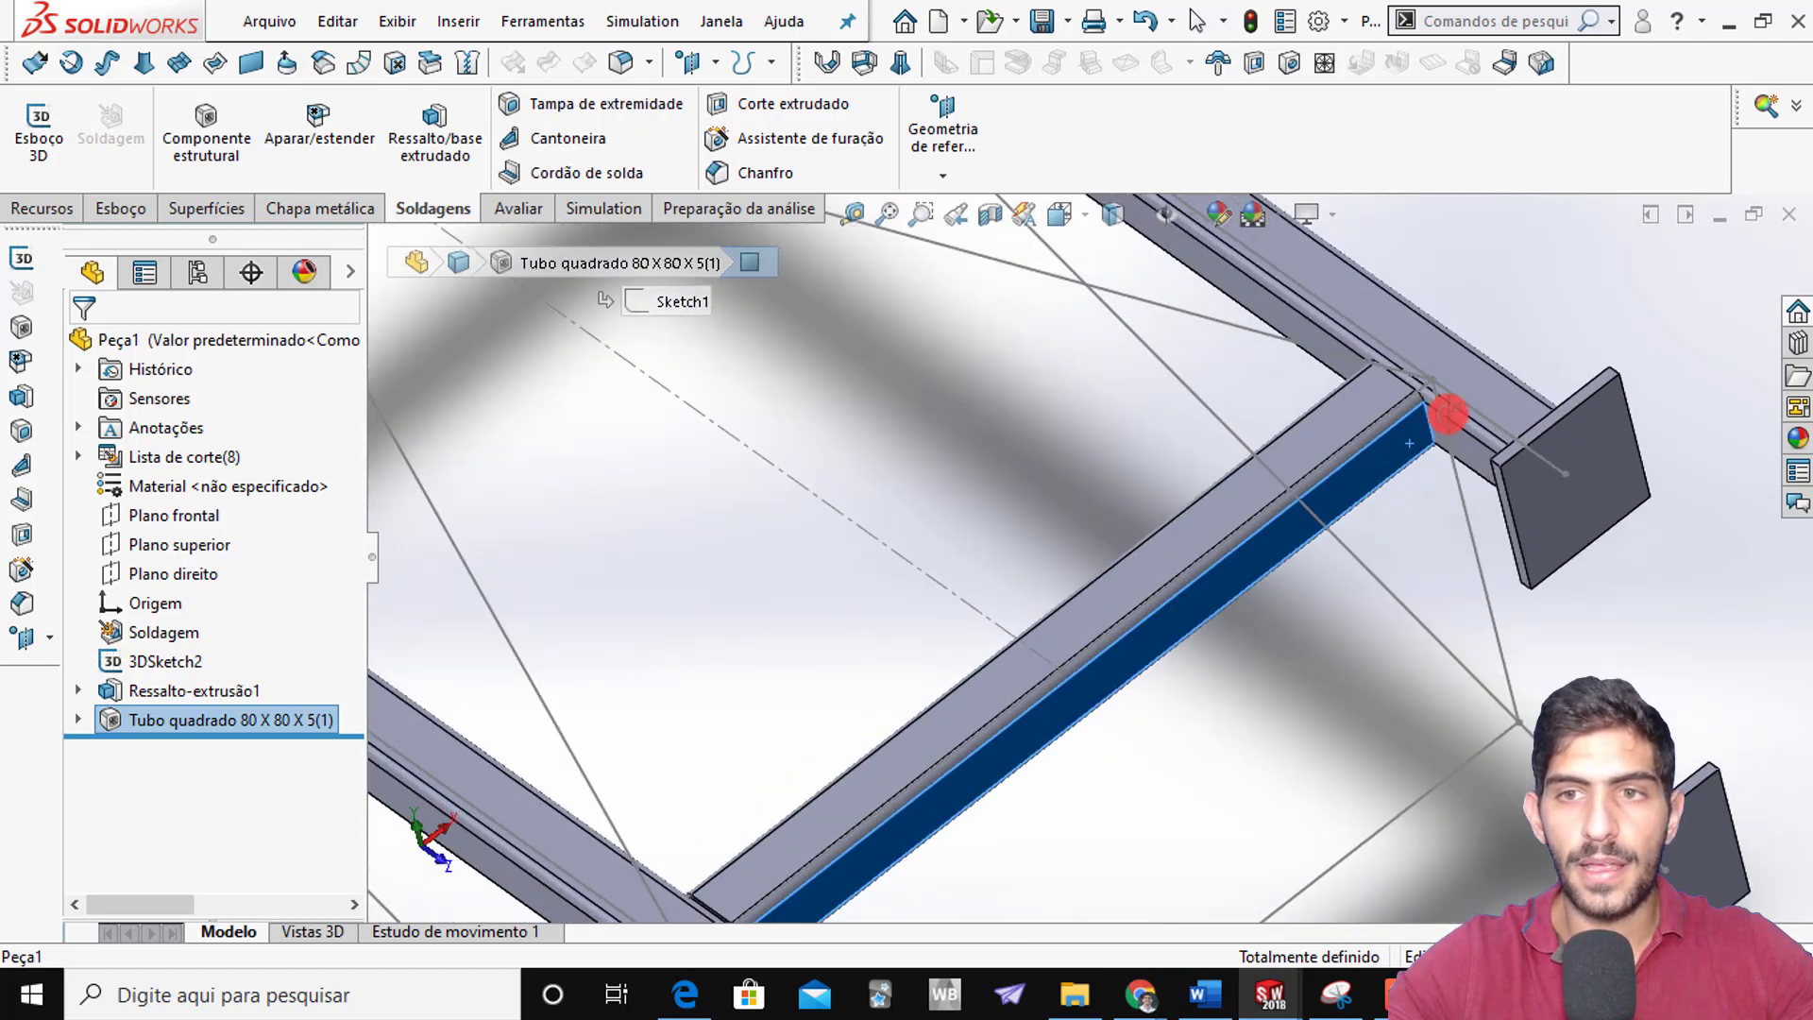
{"action": "scroll", "coordinate": [1448, 413], "scroll_direction": "up", "scroll_amount": 5}
{"action": "middle_click_drag", "start_coordinate": [1331, 303], "coordinate": [1159, 578]}
{"action": "scroll", "coordinate": [1464, 404], "scroll_direction": "down", "scroll_amount": 3}
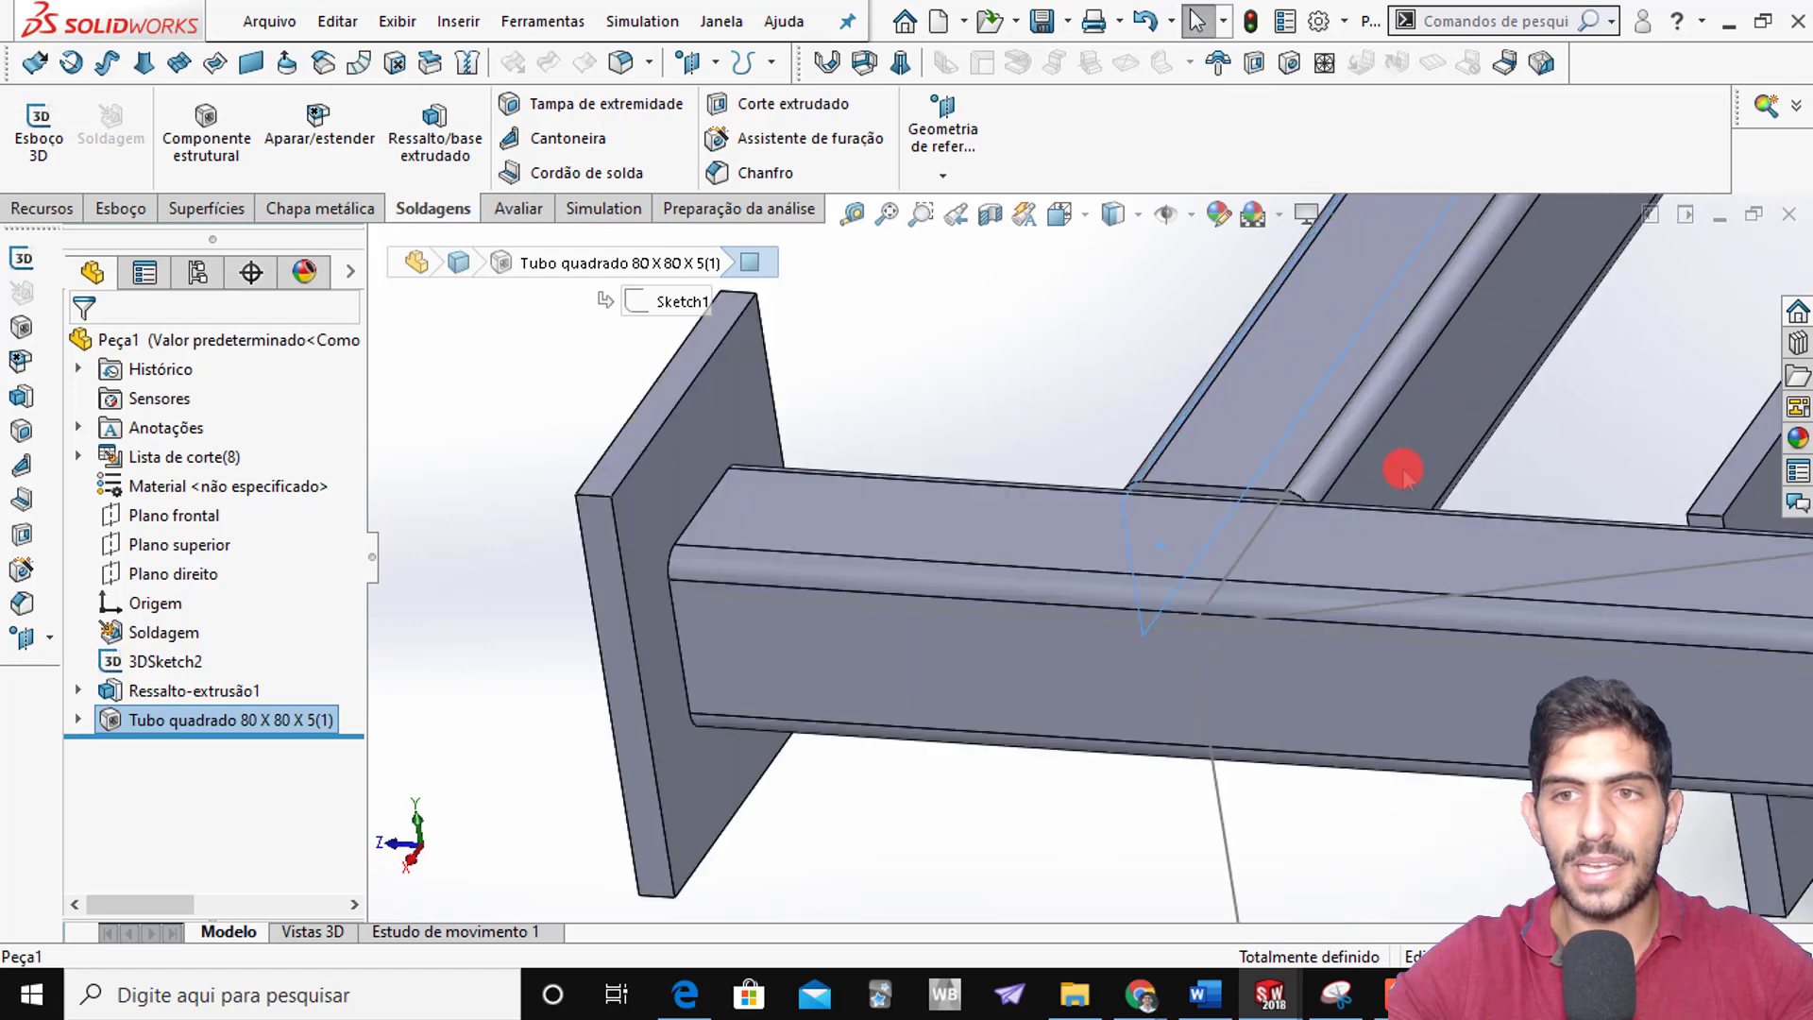
{"action": "middle_click_drag", "start_coordinate": [1284, 431], "coordinate": [1159, 505]}
{"action": "scroll", "coordinate": [1160, 504], "scroll_direction": "down", "scroll_amount": 3}
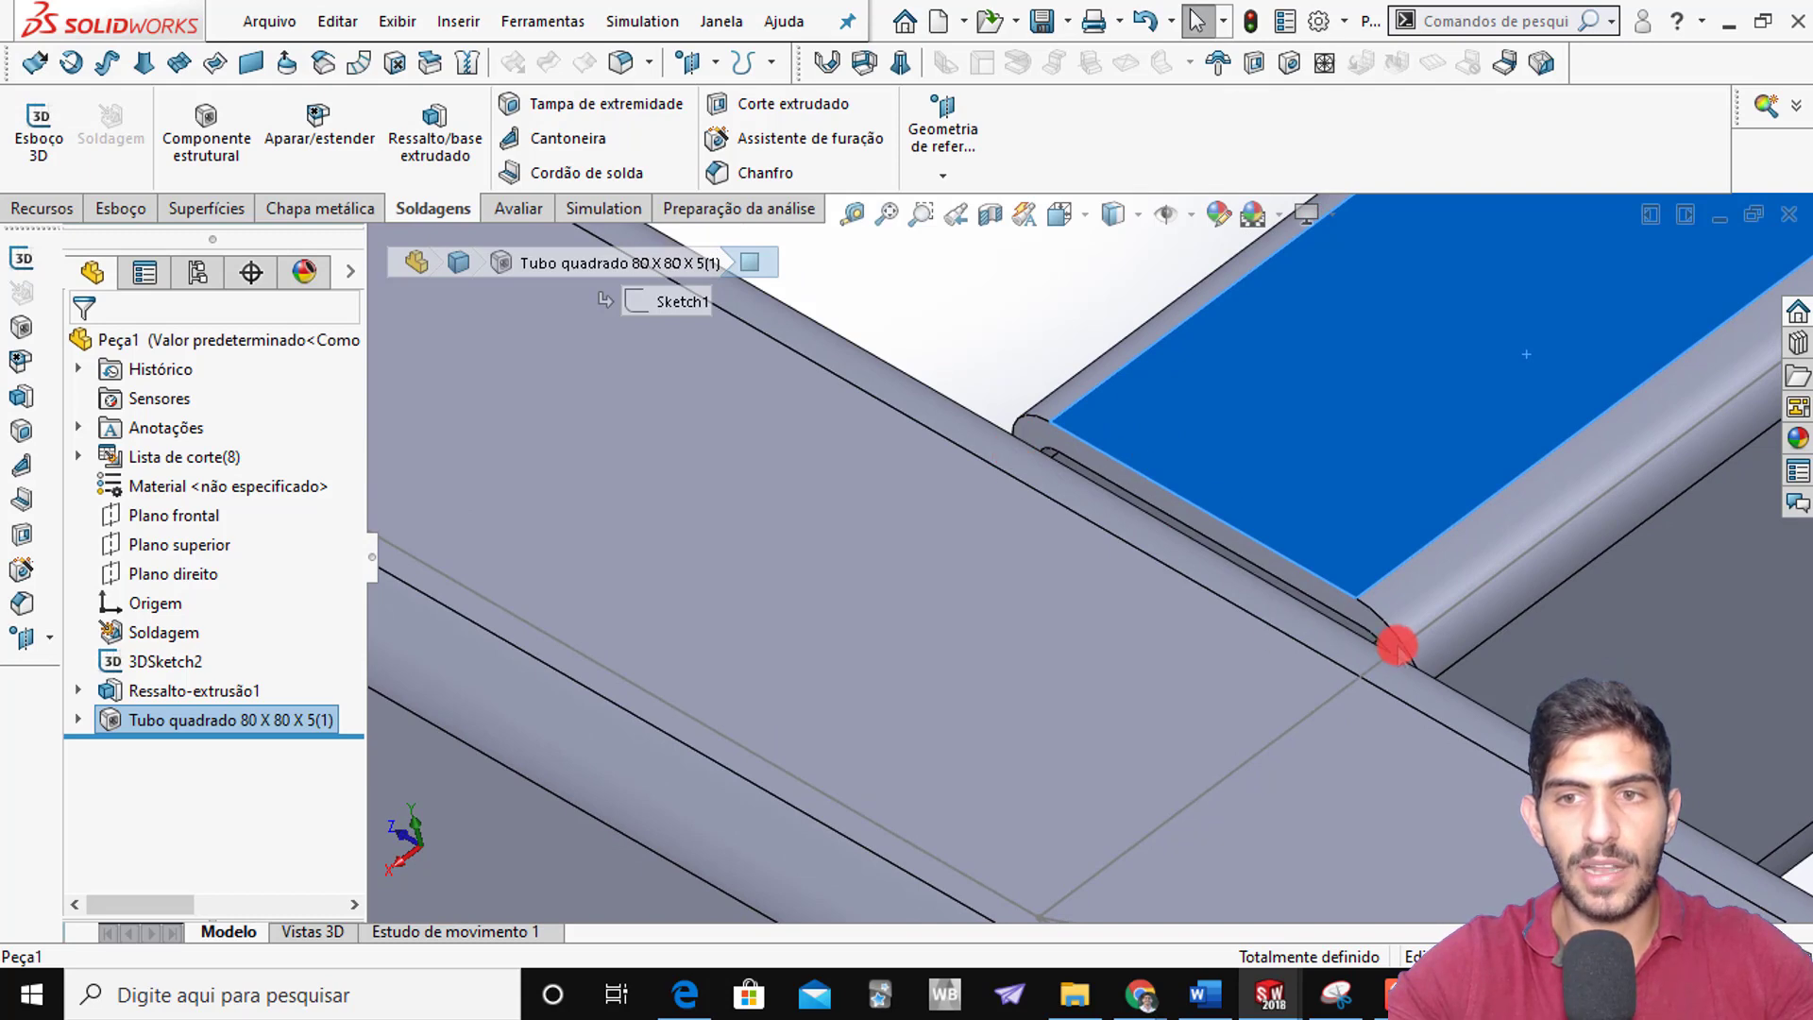
{"action": "scroll", "coordinate": [1397, 646], "scroll_direction": "up", "scroll_amount": 5}
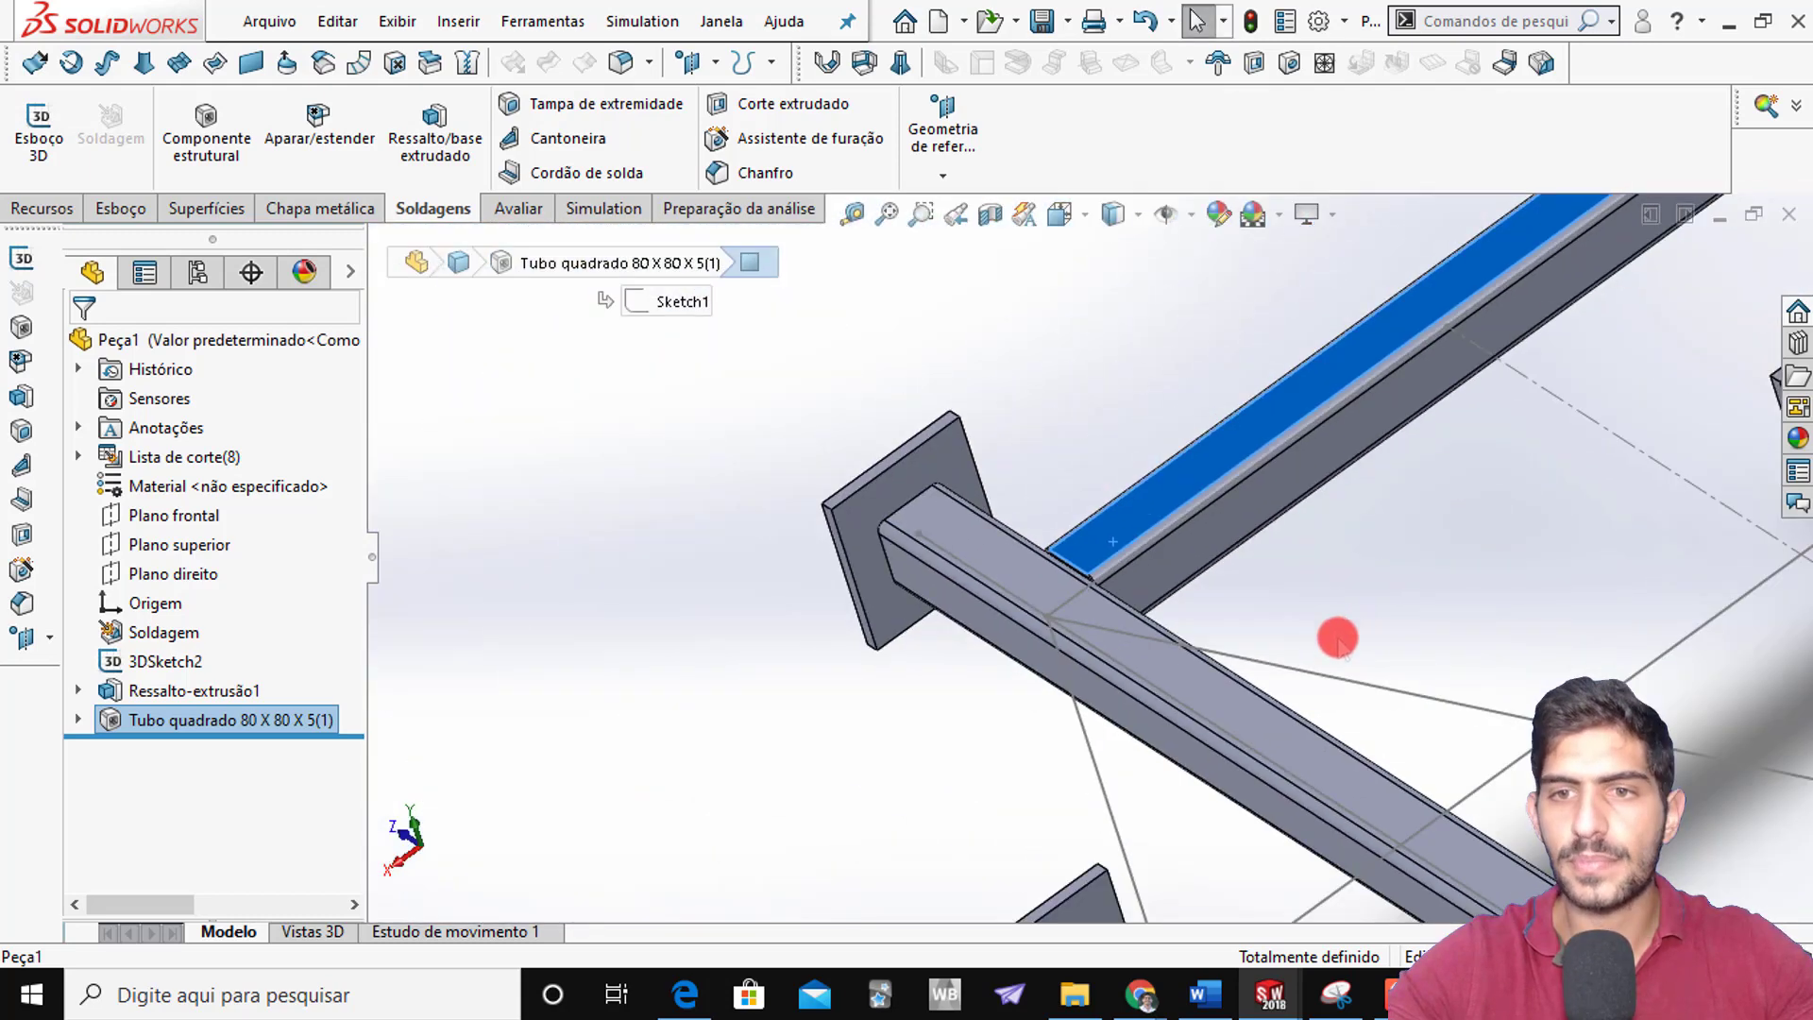
Examine the front corner joint of the upper frame and the sketch line running inside the long beam
{"action": "scroll", "coordinate": [1339, 640], "scroll_direction": "up", "scroll_amount": 5}
{"action": "middle_click_drag", "start_coordinate": [1356, 591], "coordinate": [1408, 757]}
{"action": "scroll", "coordinate": [1089, 526], "scroll_direction": "down", "scroll_amount": 6}
{"action": "left_click", "coordinate": [827, 411]}
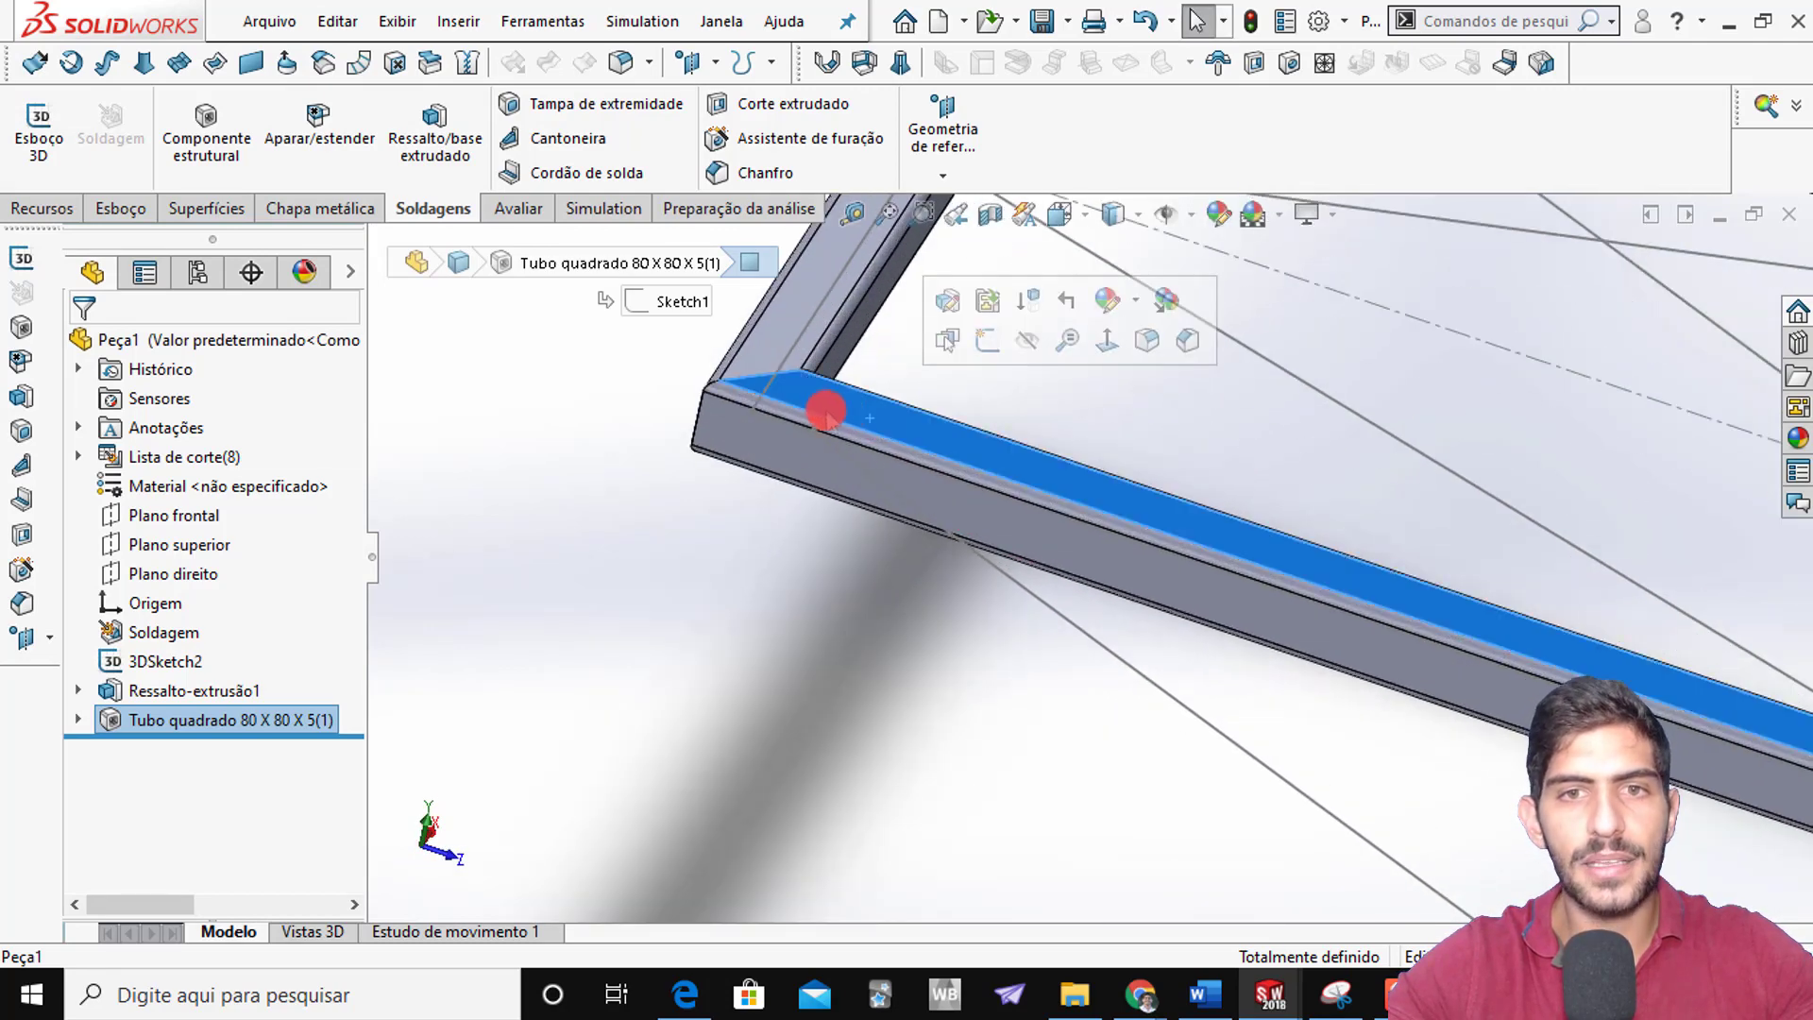
{"action": "scroll", "coordinate": [784, 413], "scroll_direction": "down", "scroll_amount": 5}
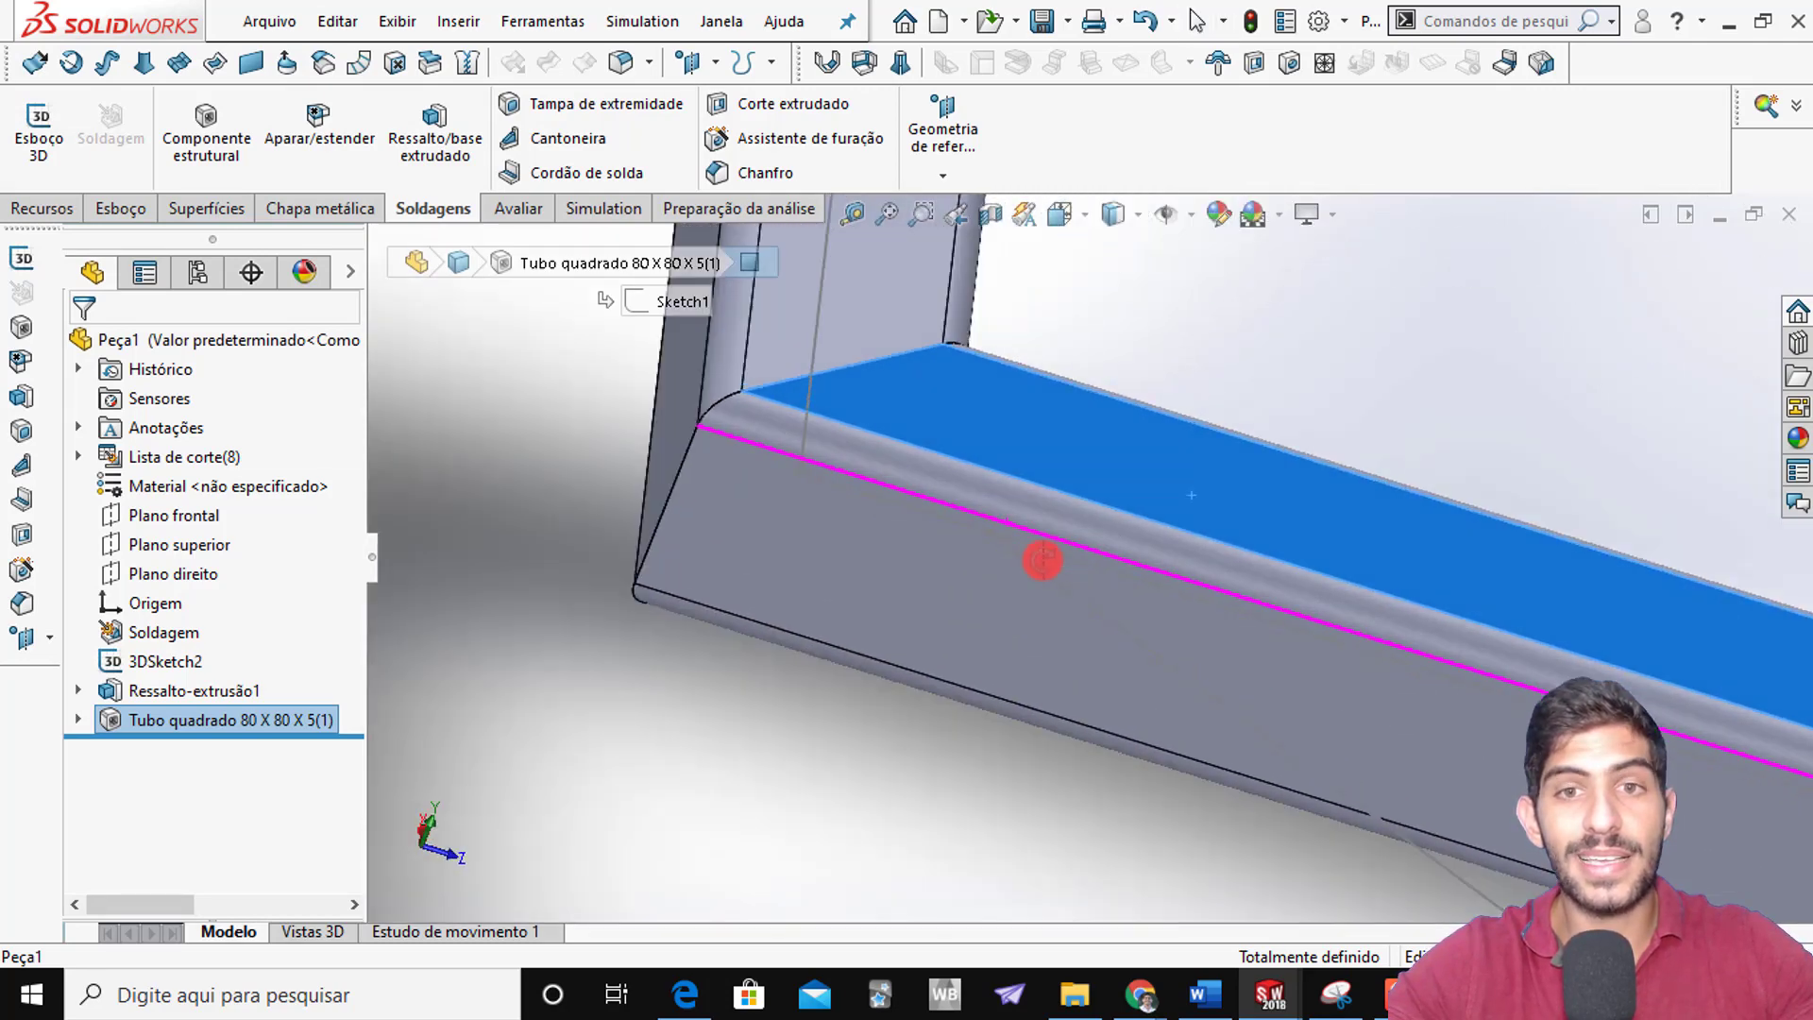
{"action": "scroll", "coordinate": [982, 543], "scroll_direction": "up", "scroll_amount": 4}
{"action": "middle_click_drag", "start_coordinate": [1000, 534], "coordinate": [963, 559]}
{"action": "left_click", "coordinate": [967, 555]}
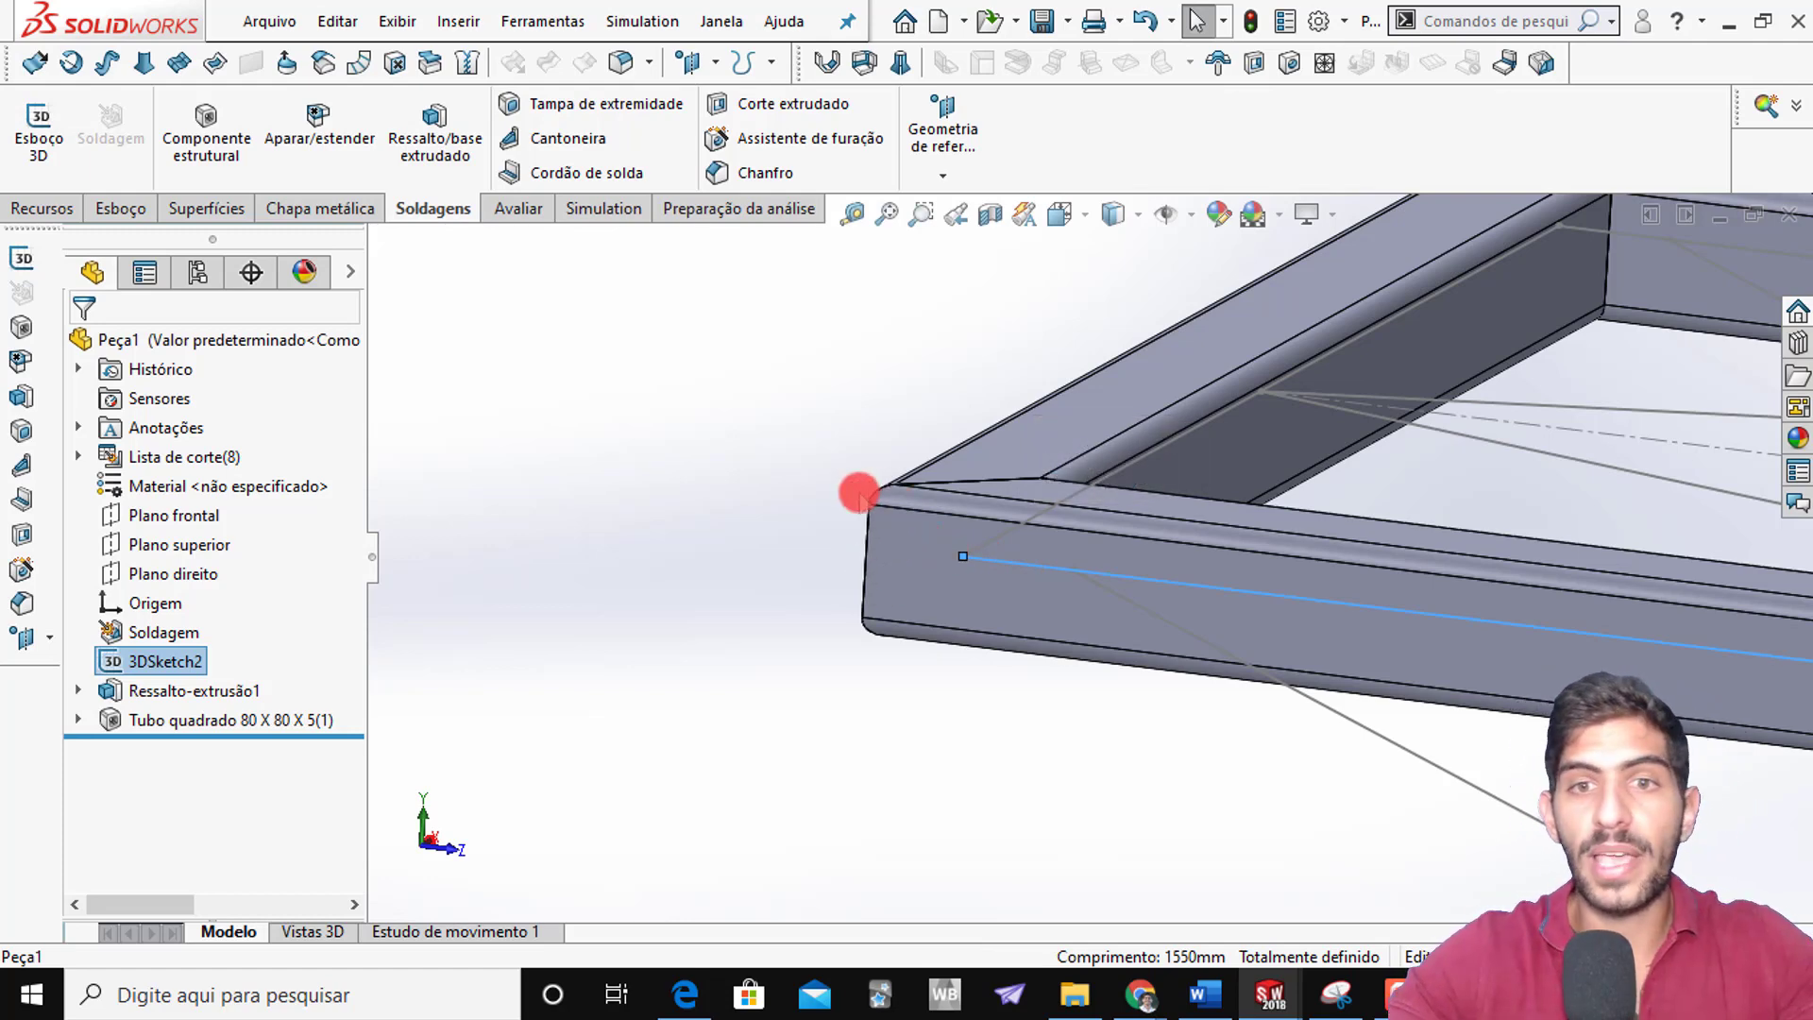
{"action": "middle_click_drag", "start_coordinate": [1059, 479], "coordinate": [1210, 463]}
{"action": "middle_click_drag", "start_coordinate": [1257, 586], "coordinate": [1314, 647]}
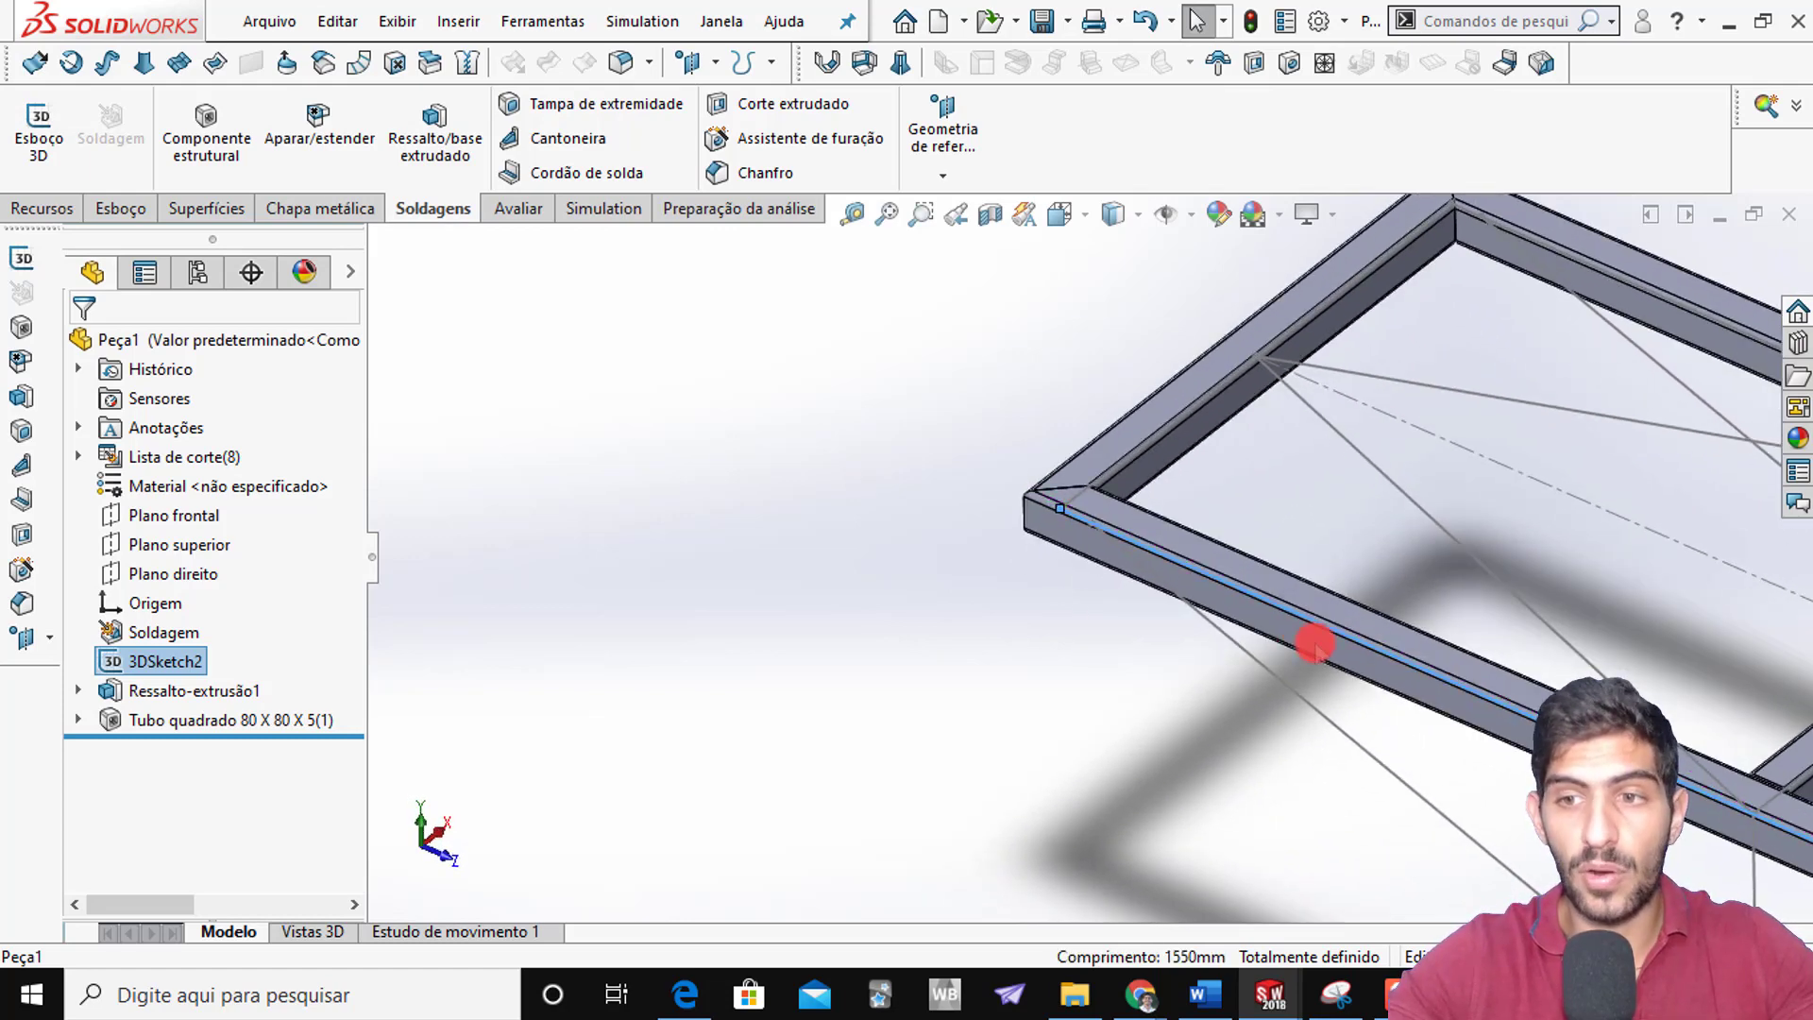
{"action": "scroll", "coordinate": [1319, 656], "scroll_direction": "up", "scroll_amount": 3}
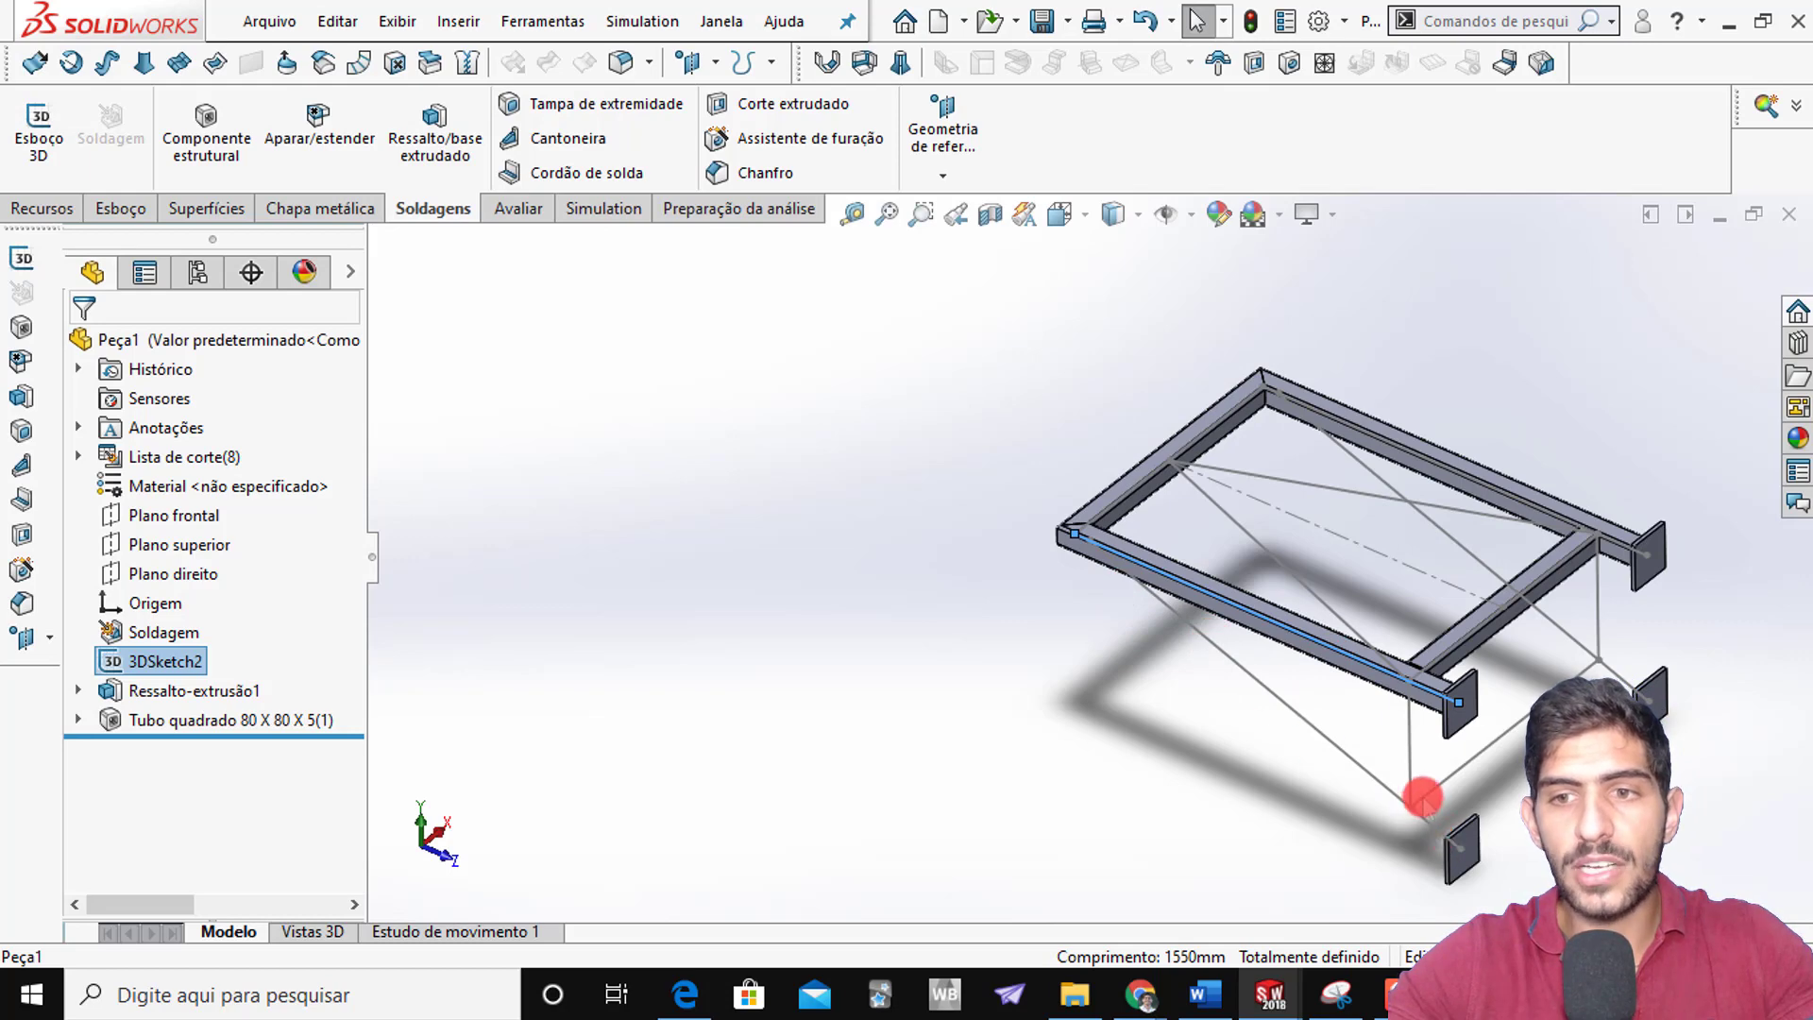
Pick the lower cross line, circle item 3 and underline its 80 X 80 X 5 size in the PDF drawing, and return to SOLIDWORKS
{"action": "left_click", "coordinate": [1443, 780]}
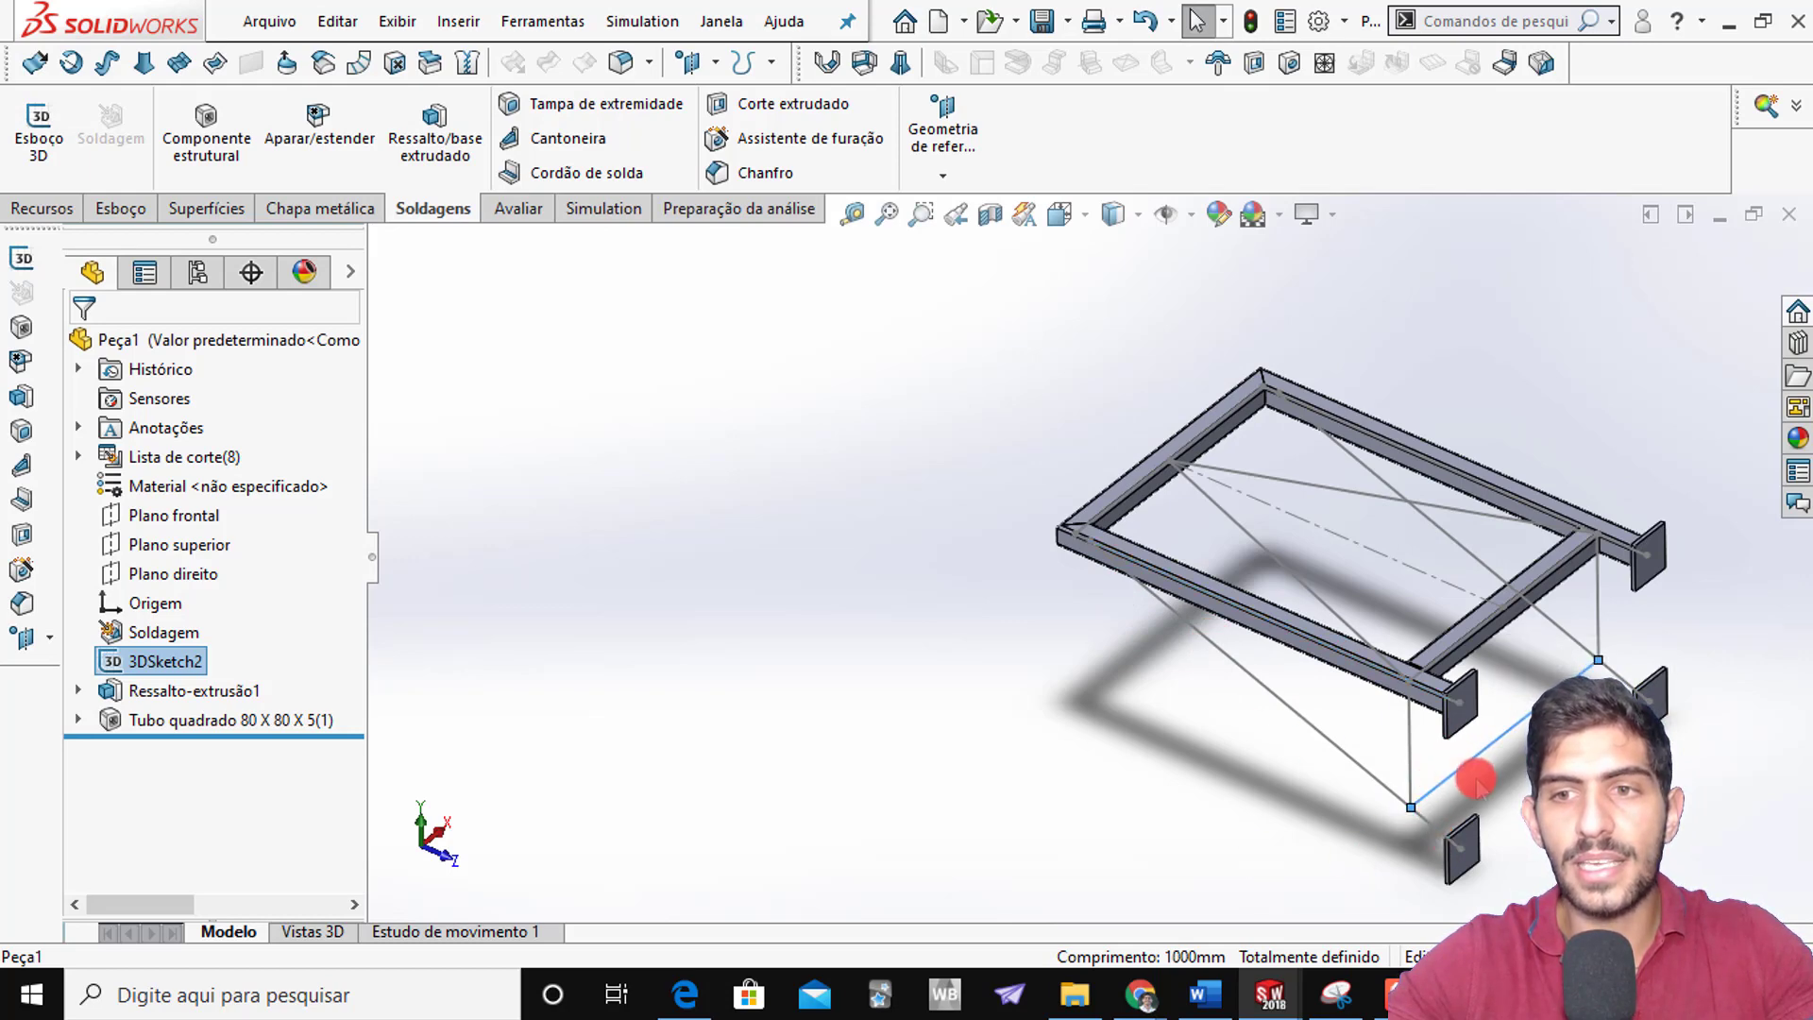
{"action": "key", "text": "alt+Tab"}
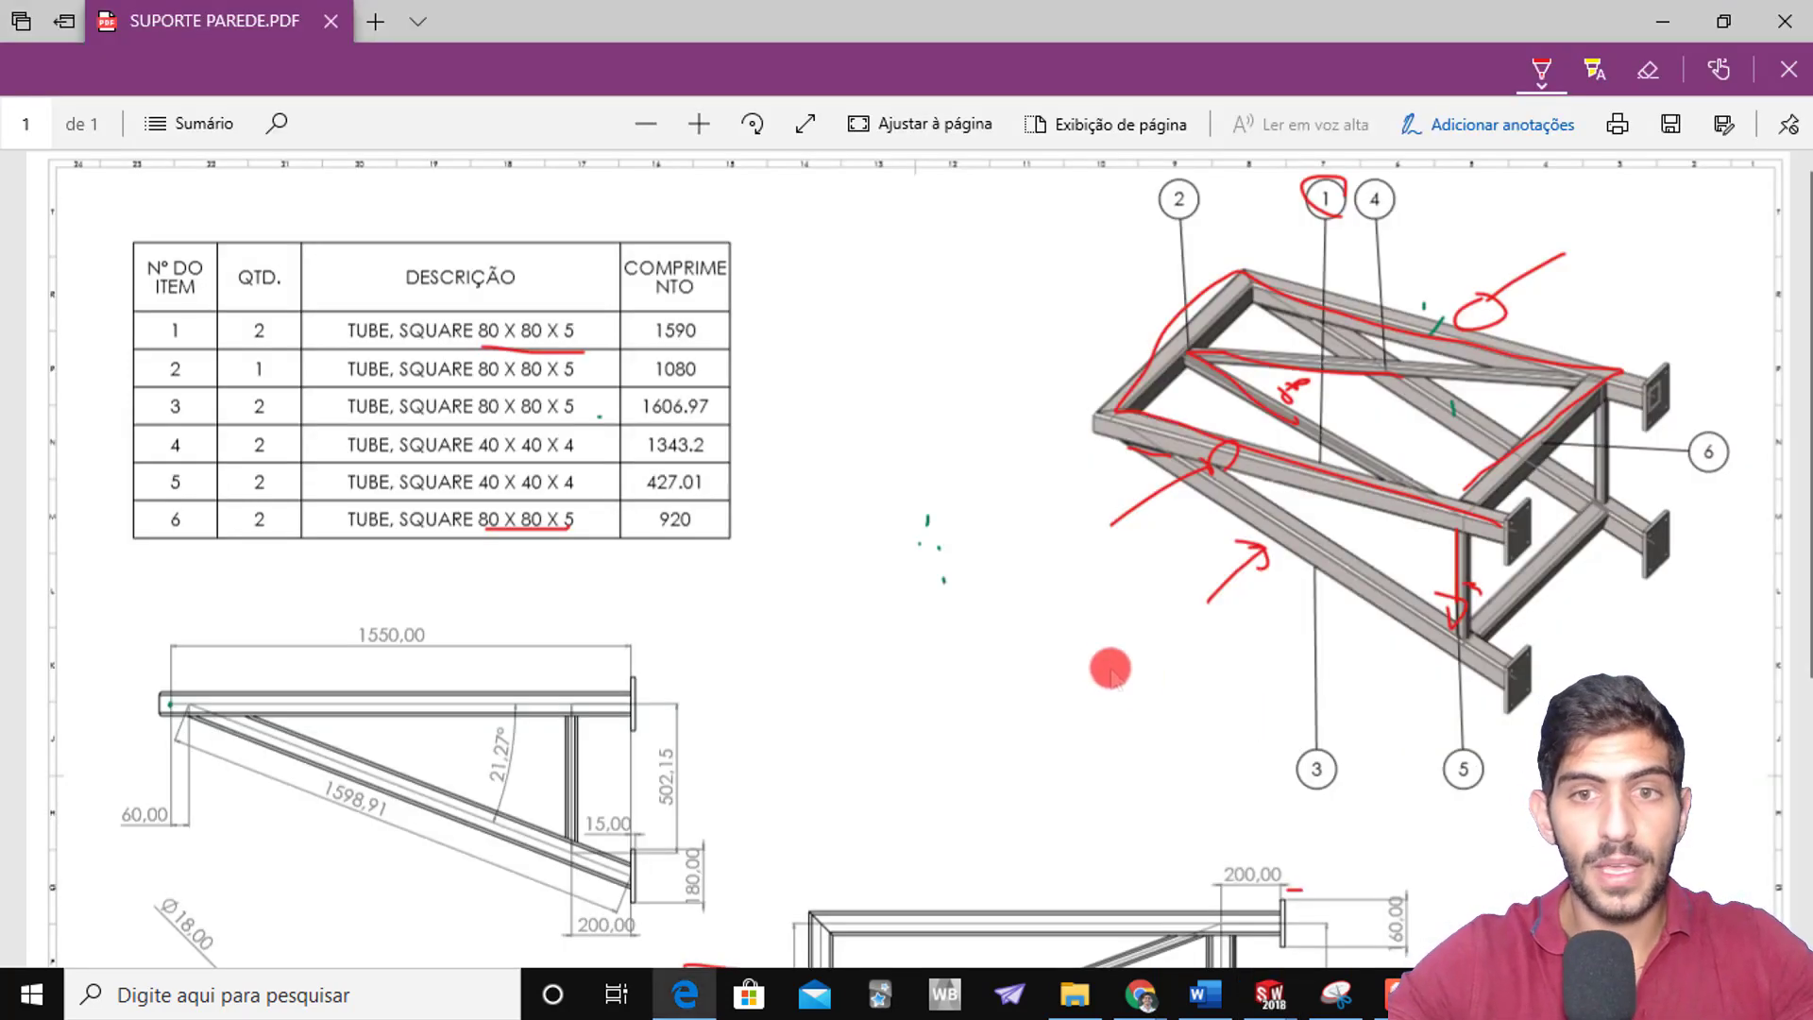
{"action": "mouse_move", "coordinate": [1287, 797]}
{"action": "left_mouse_down"}
{"action": "mouse_move", "coordinate": [1337, 757]}
{"action": "mouse_move", "coordinate": [1265, 802]}
{"action": "left_mouse_up"}
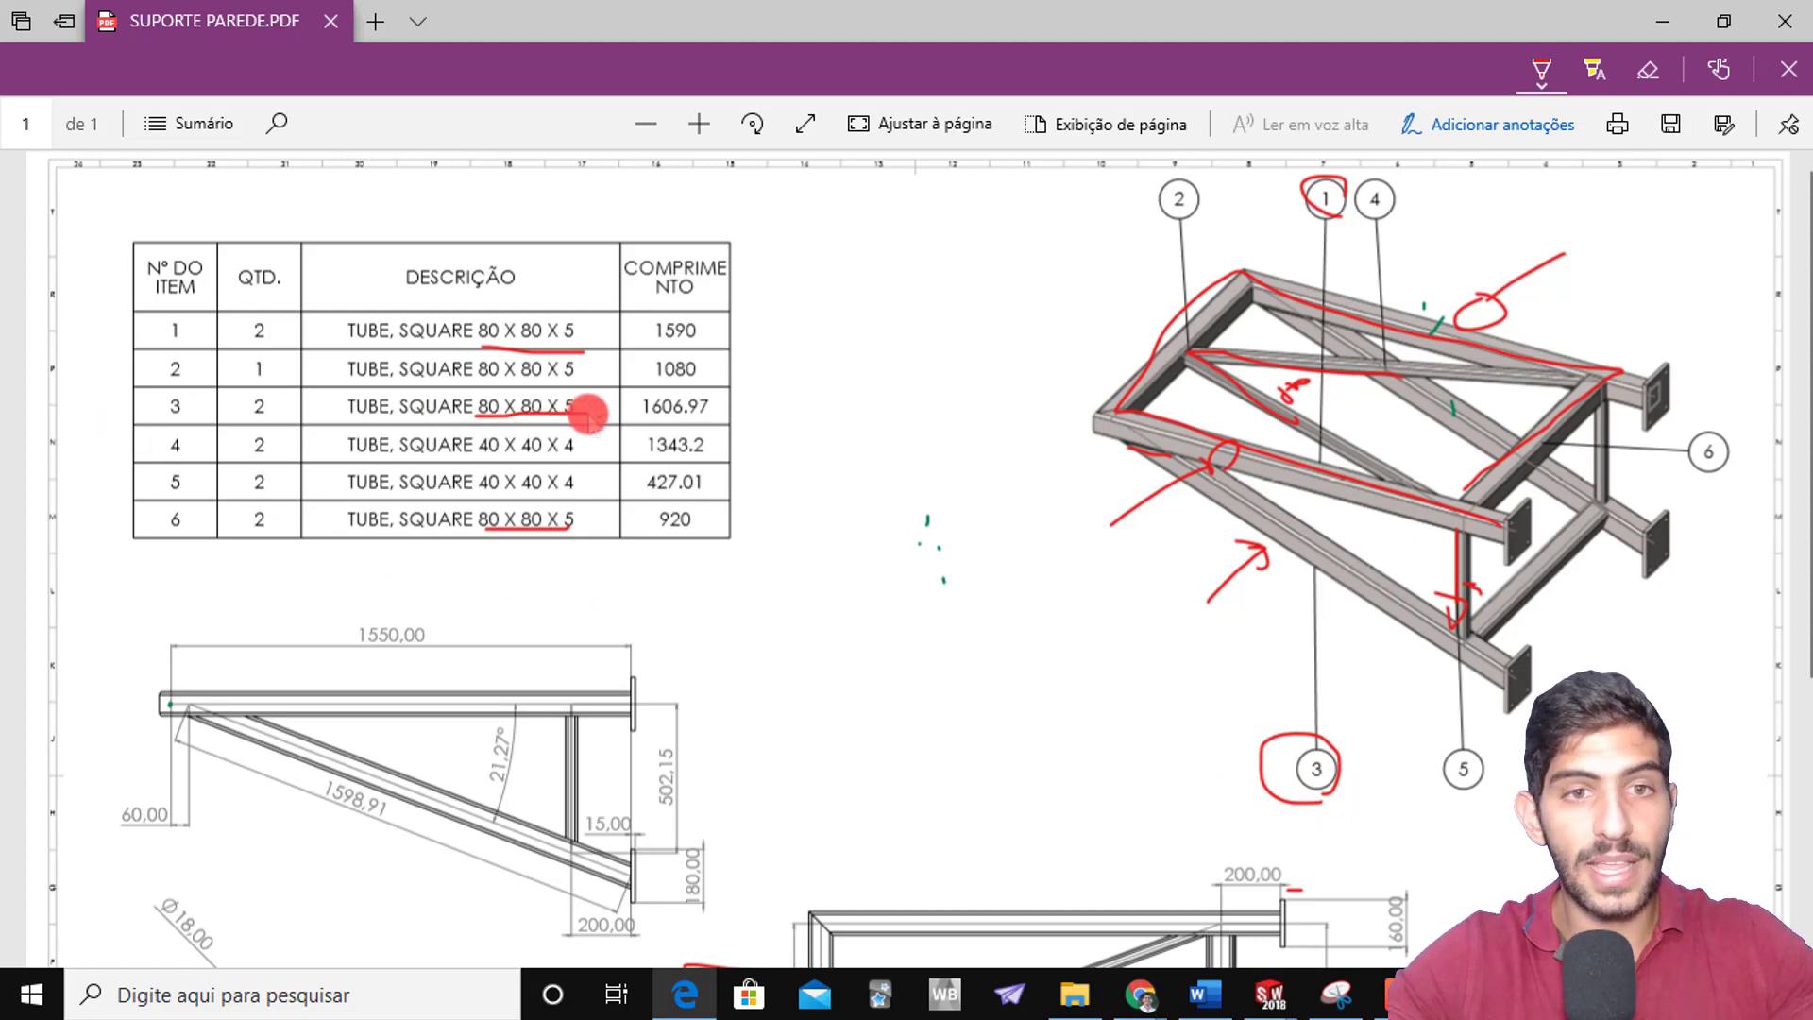
{"action": "key", "text": "alt+Tab"}
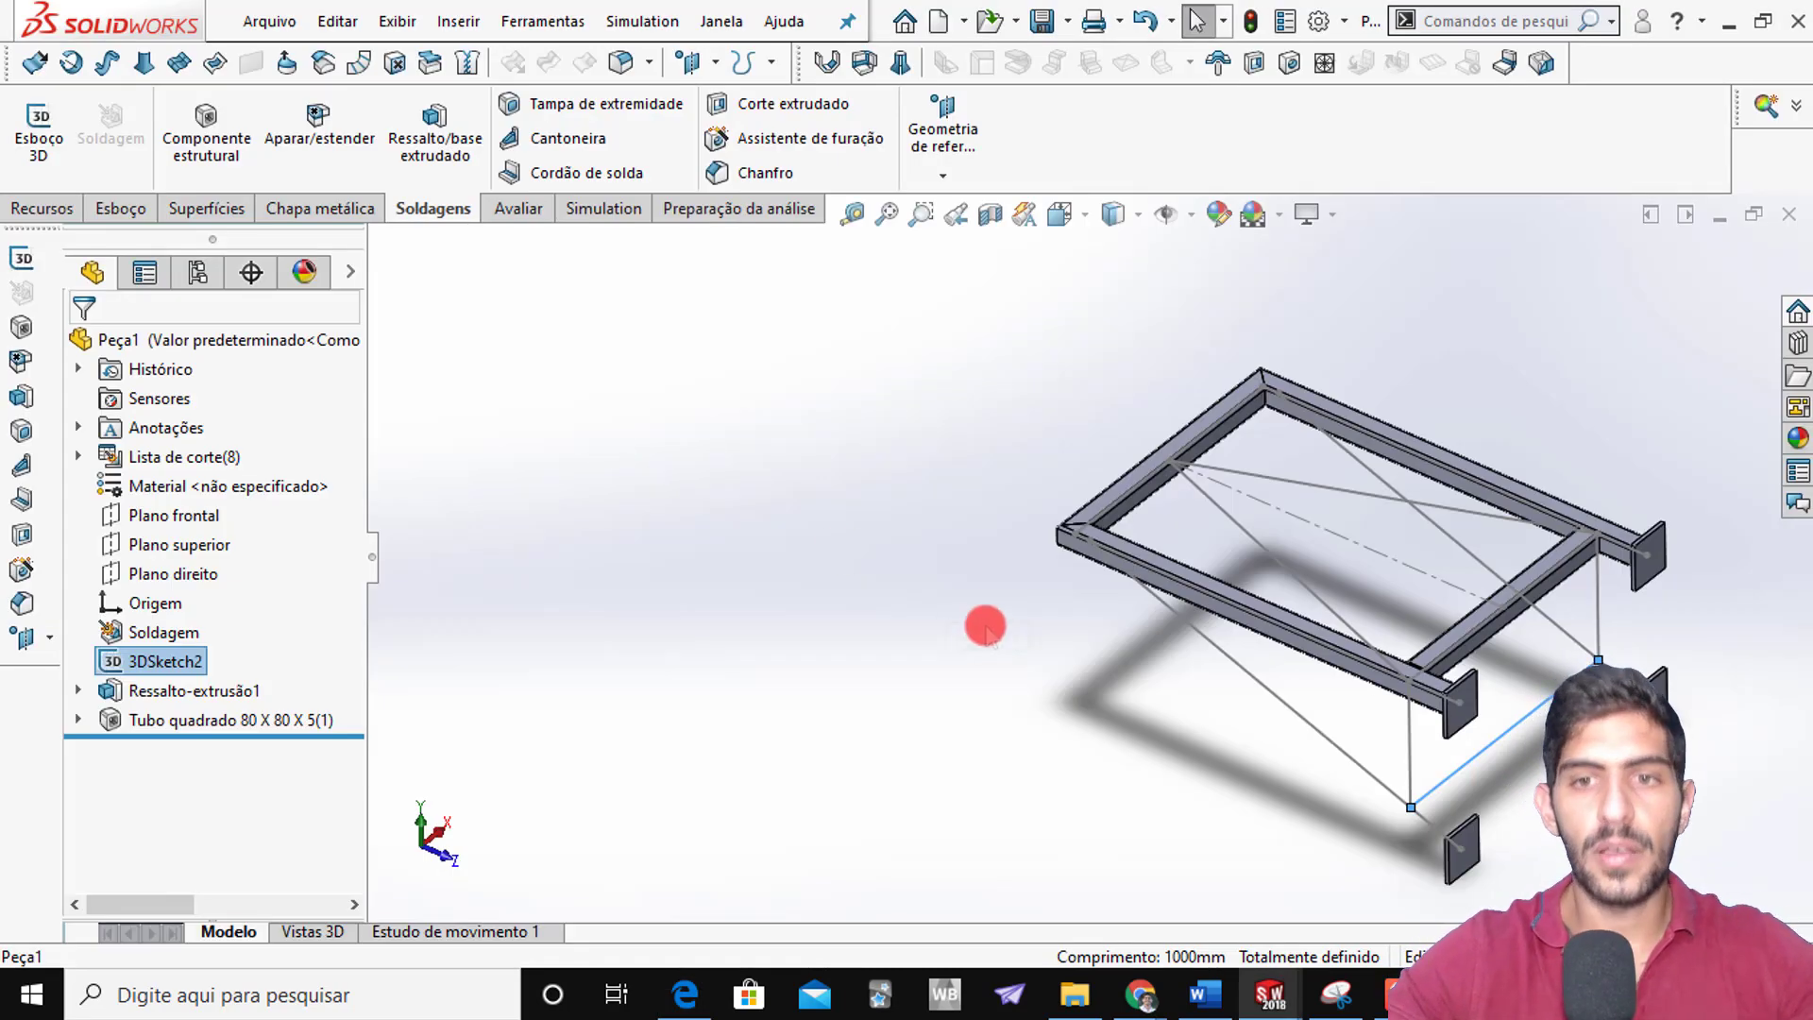
Start another structural member with iso, tubo quadrado and 80 x 80 x 5, and clear the preselected lower cross line from its groups
{"action": "middle_click_drag", "start_coordinate": [1092, 592], "coordinate": [1128, 579]}
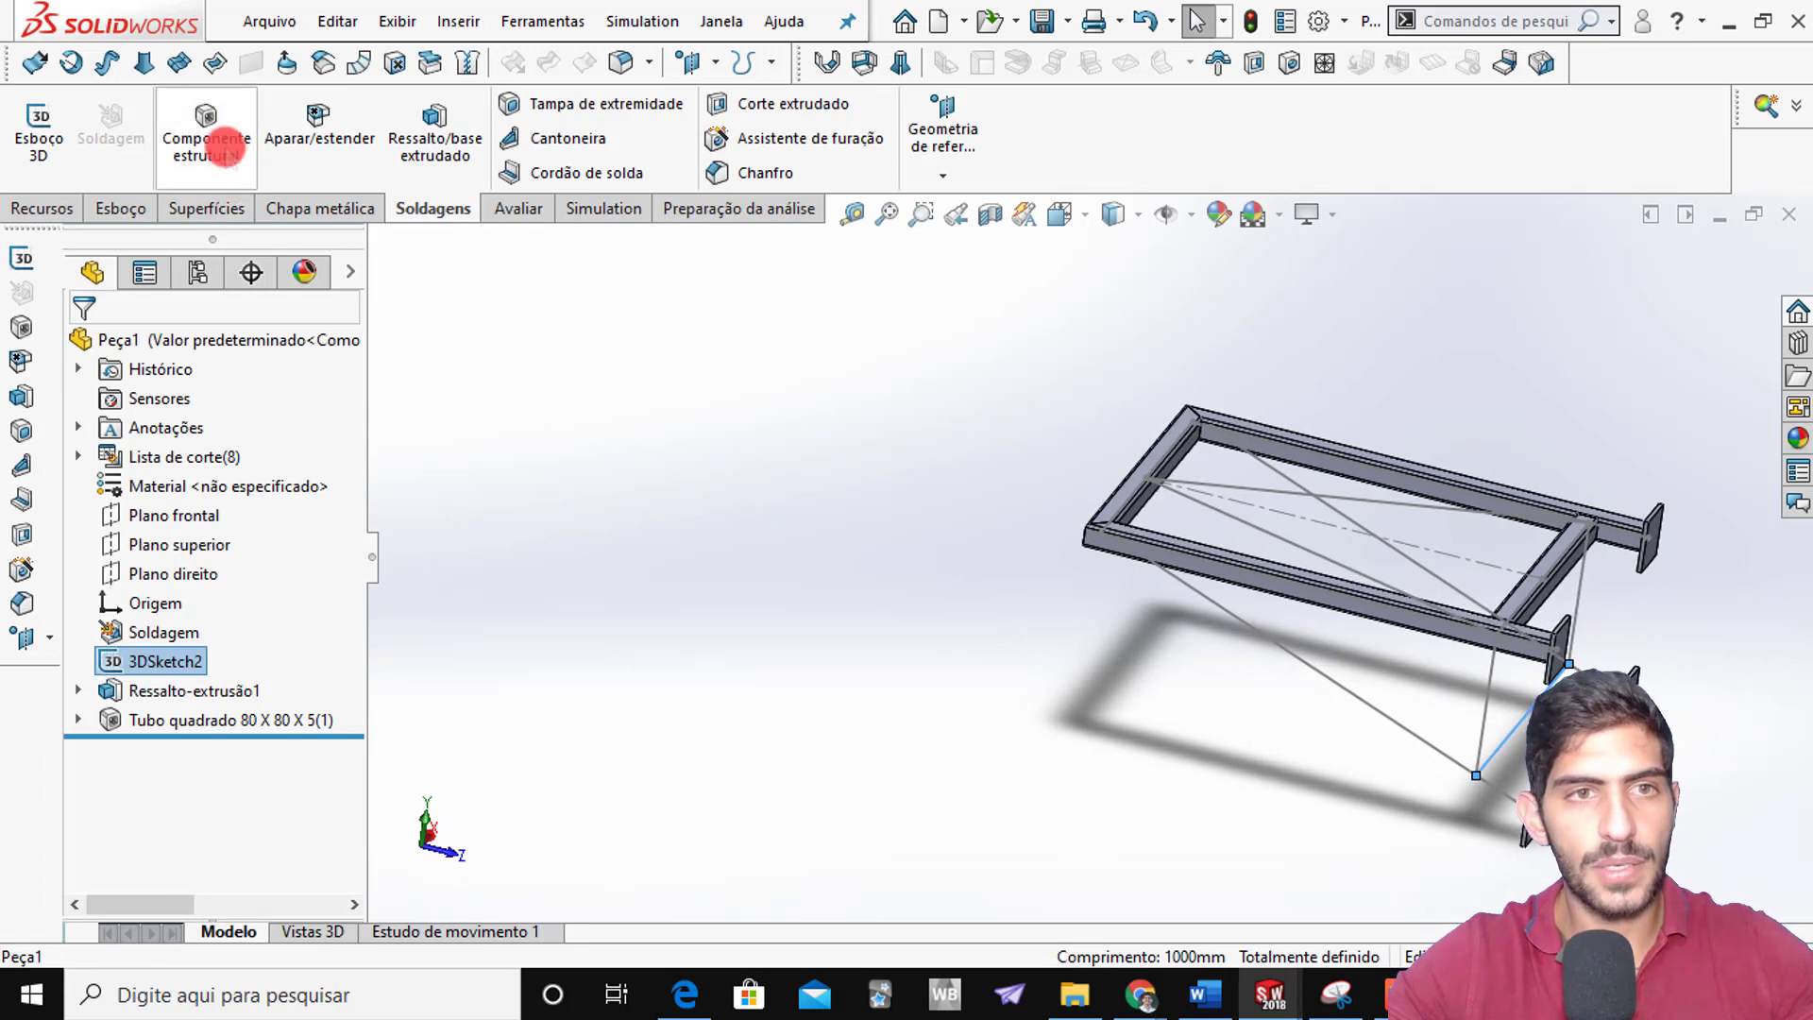
{"action": "left_click", "coordinate": [226, 136]}
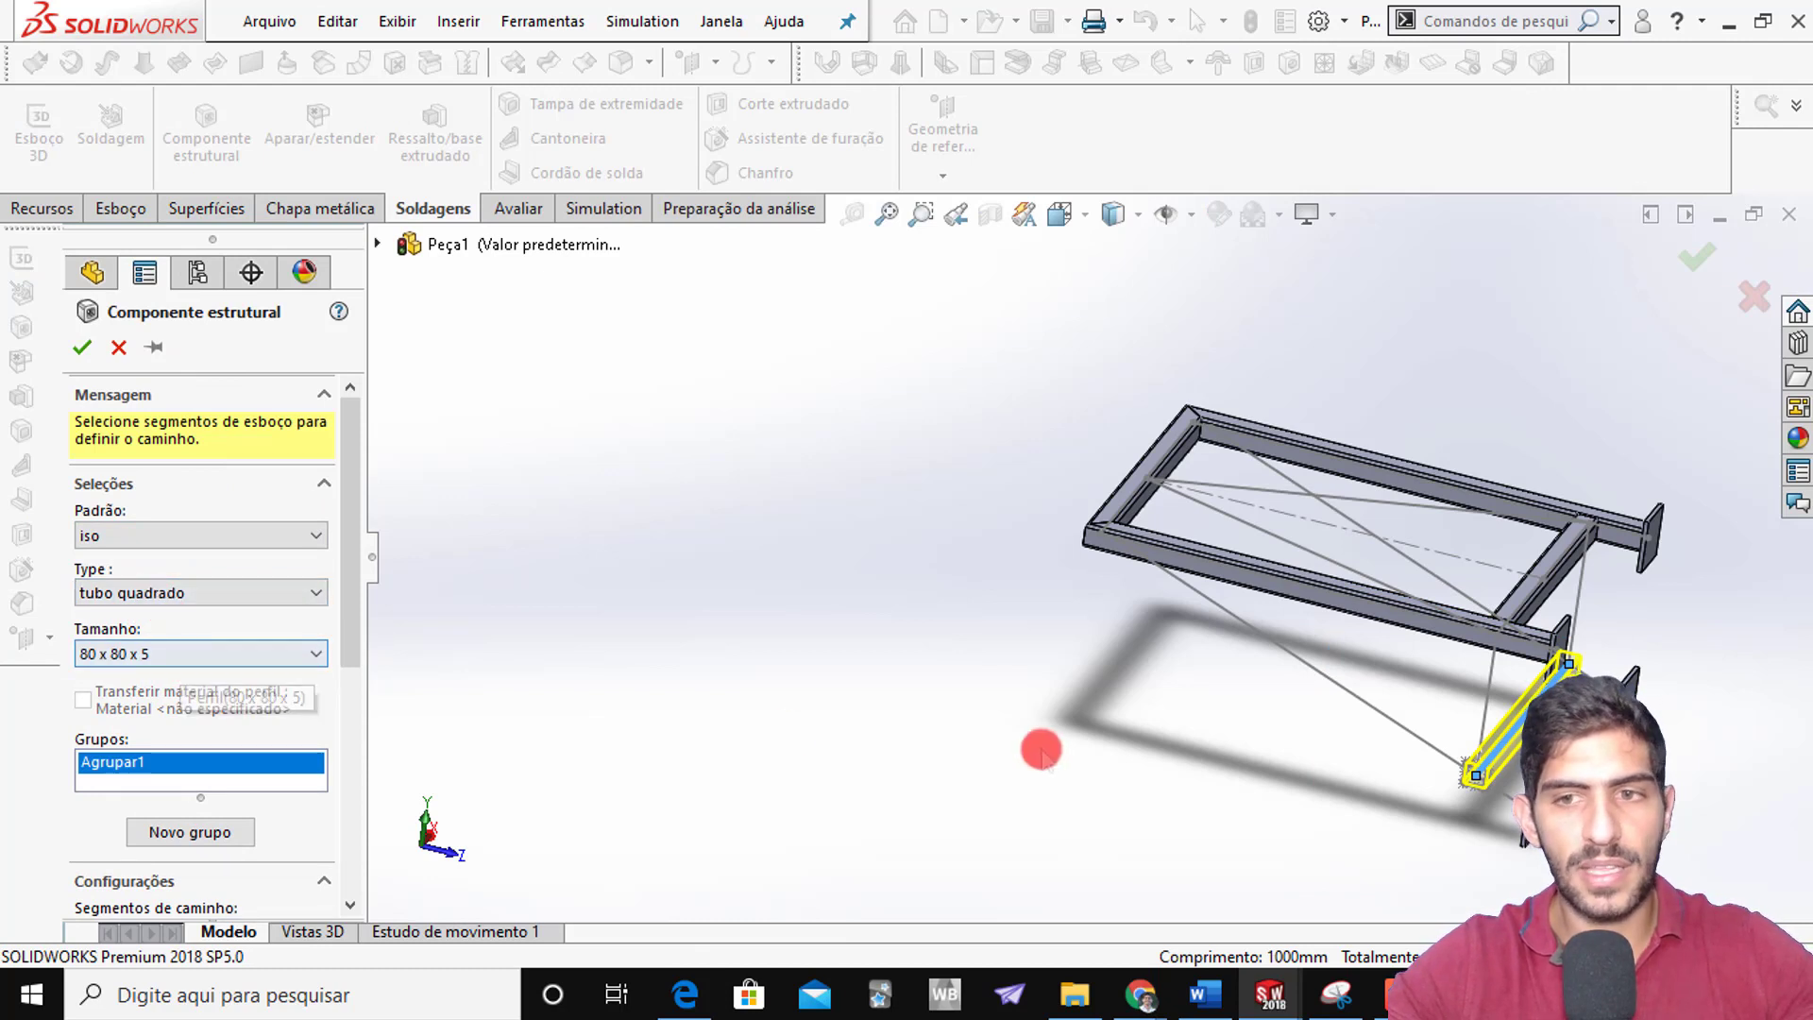
{"action": "right_click", "coordinate": [180, 785]}
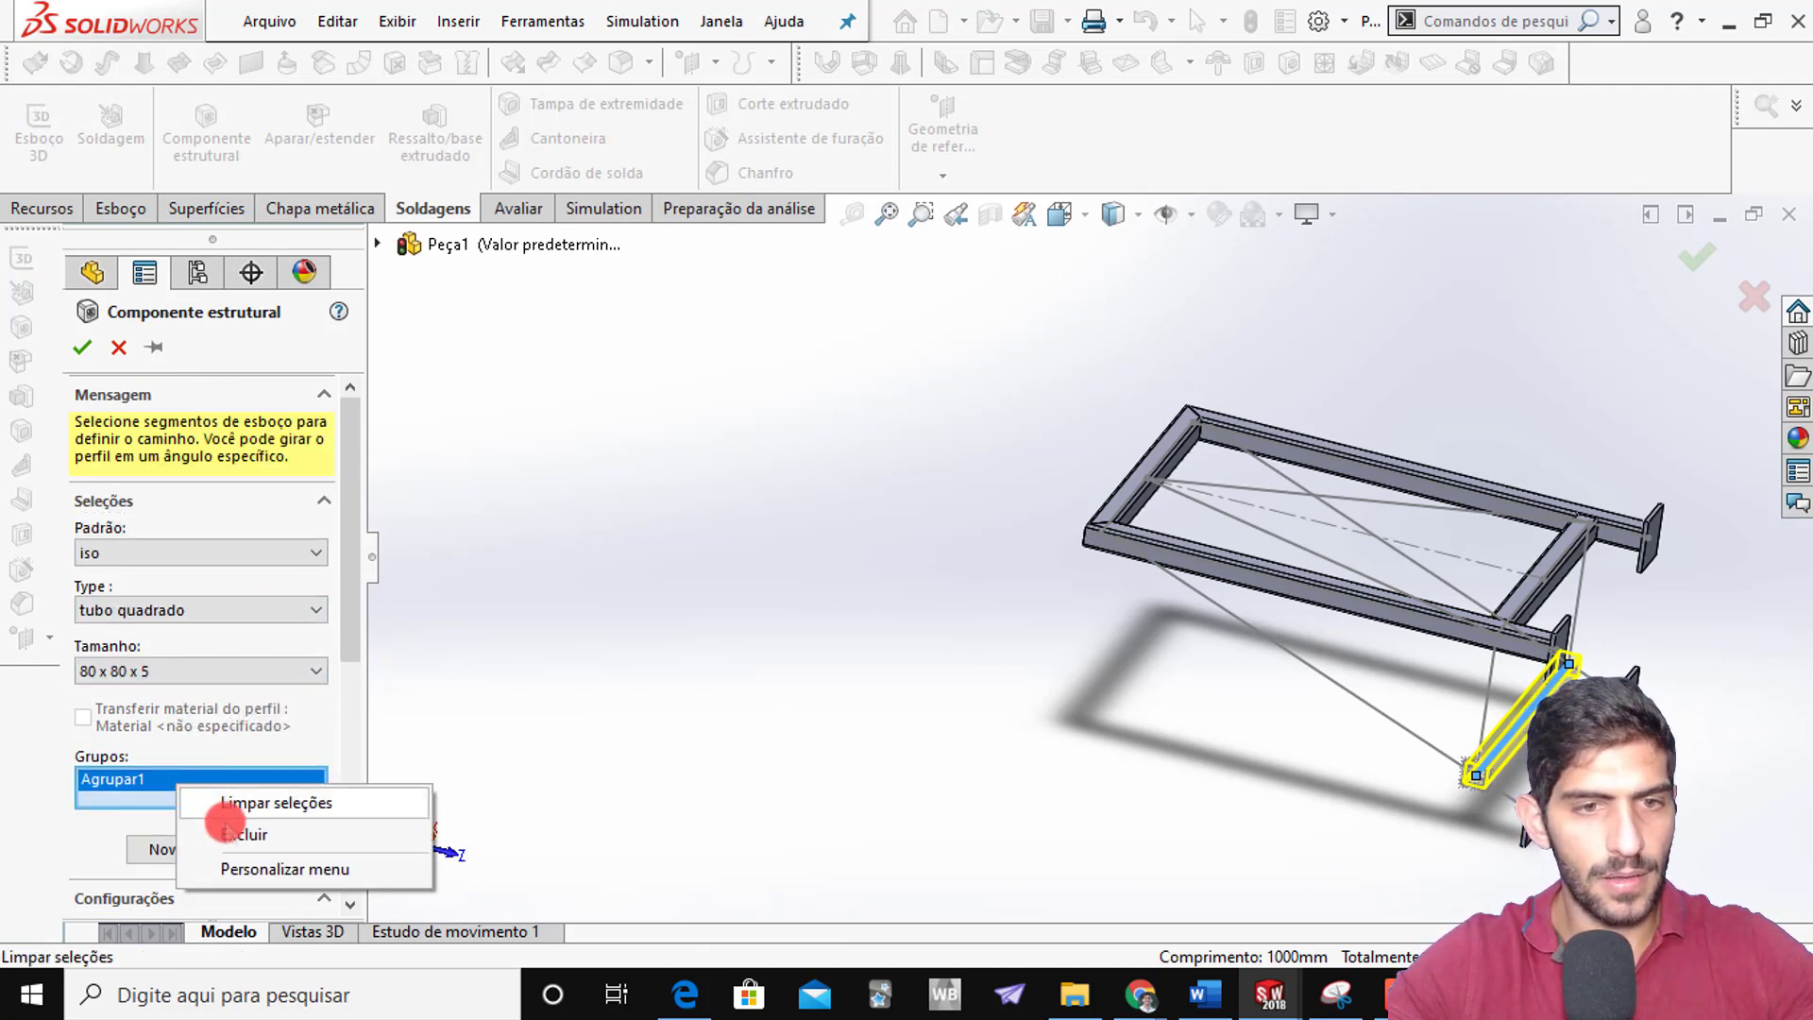
{"action": "left_click", "coordinate": [225, 822]}
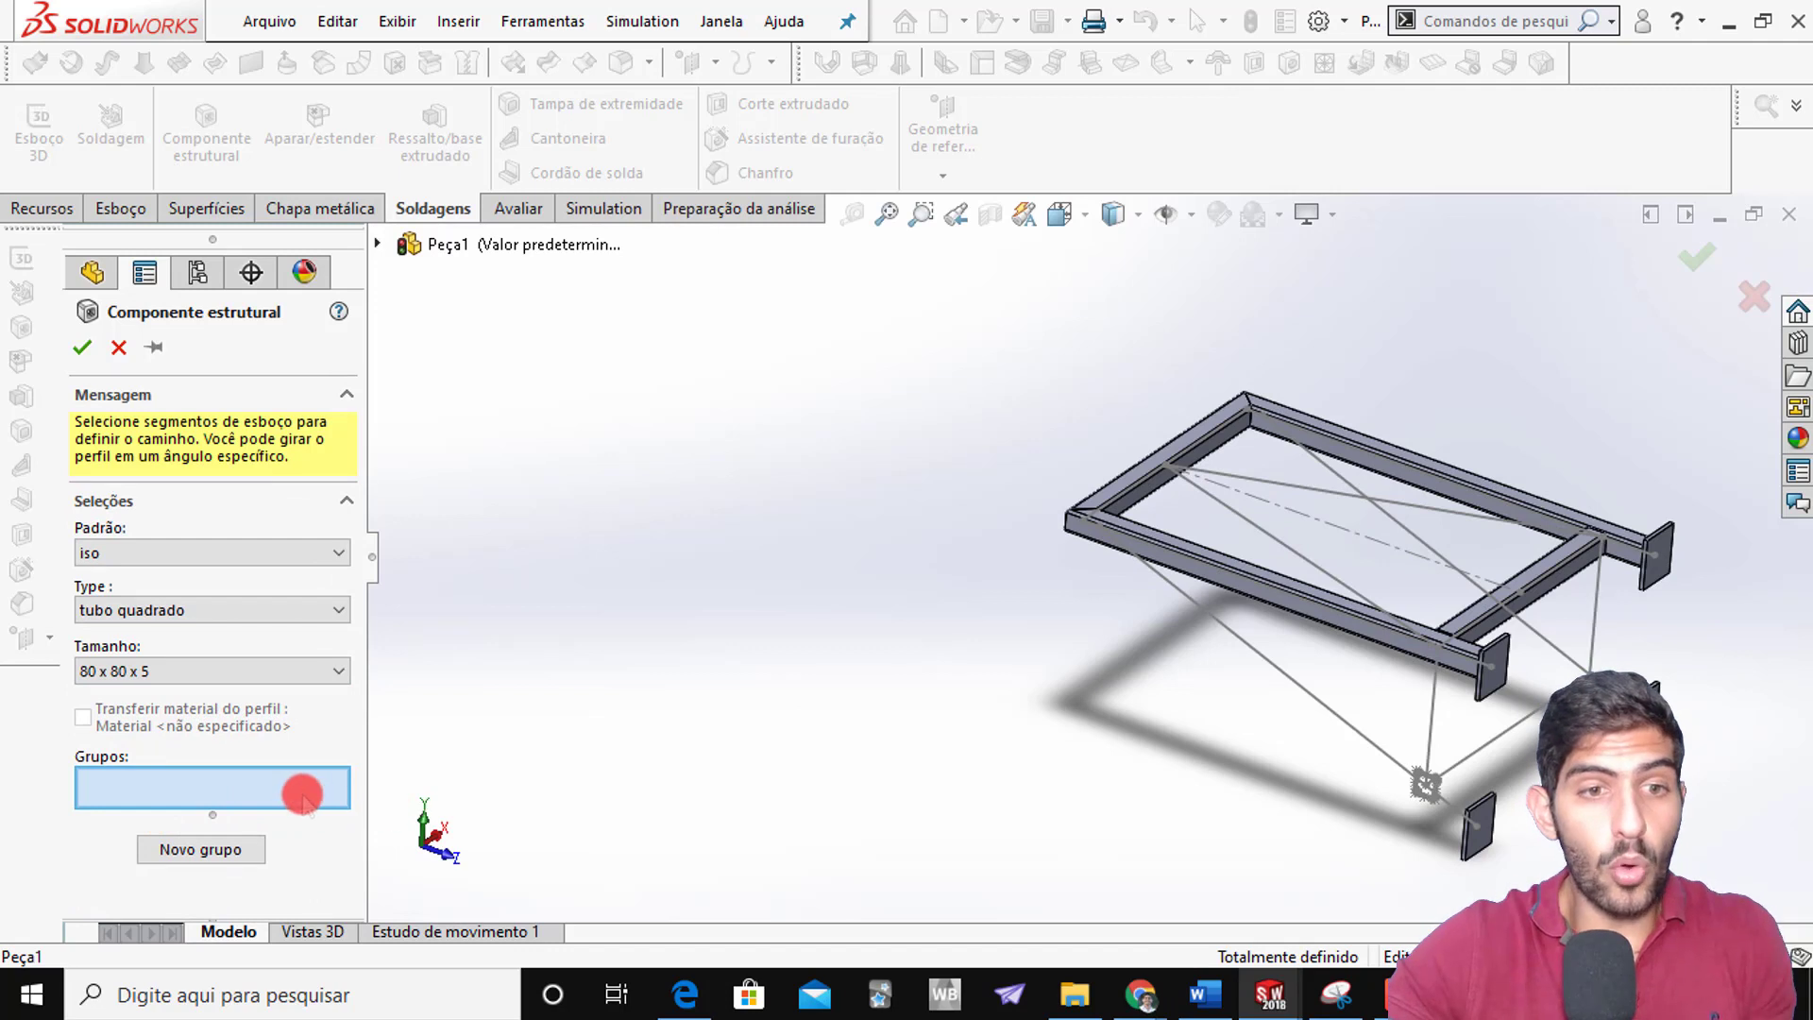
Select the two parallel lower sloping lines as one path group and check the tube preview against the base plates
{"action": "left_click", "coordinate": [1300, 690]}
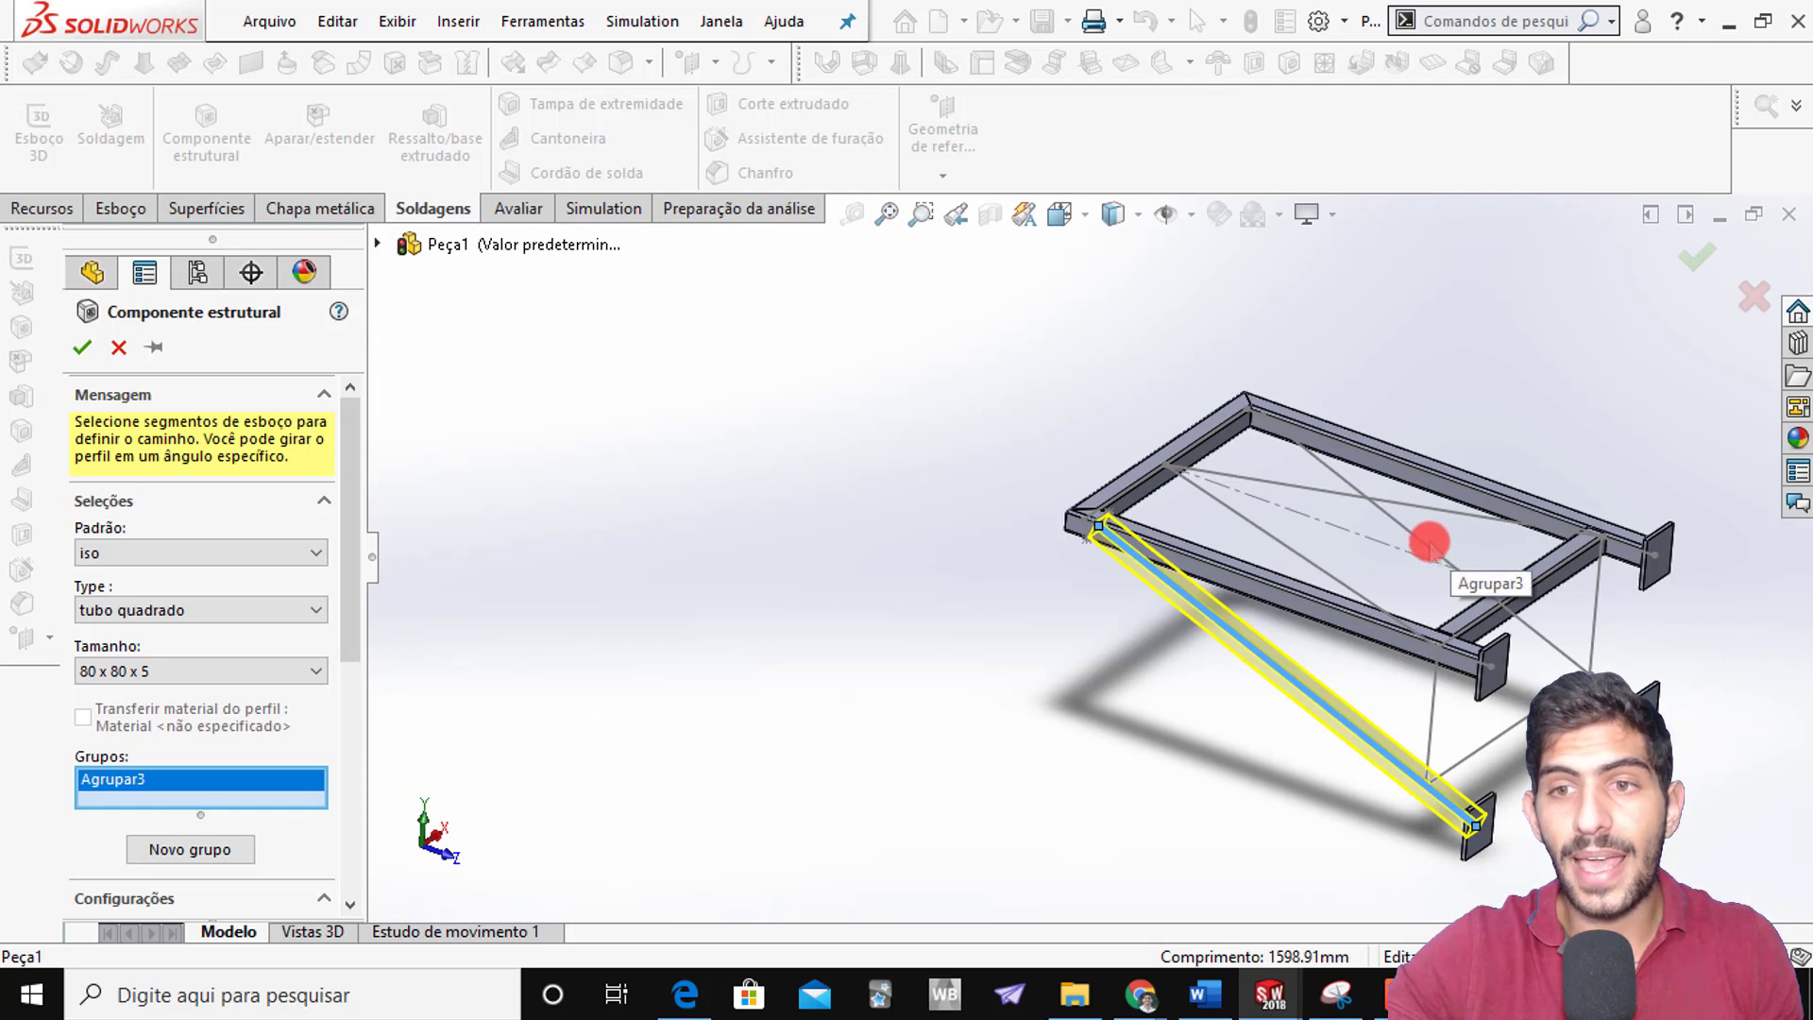
{"action": "left_click", "coordinate": [1430, 545]}
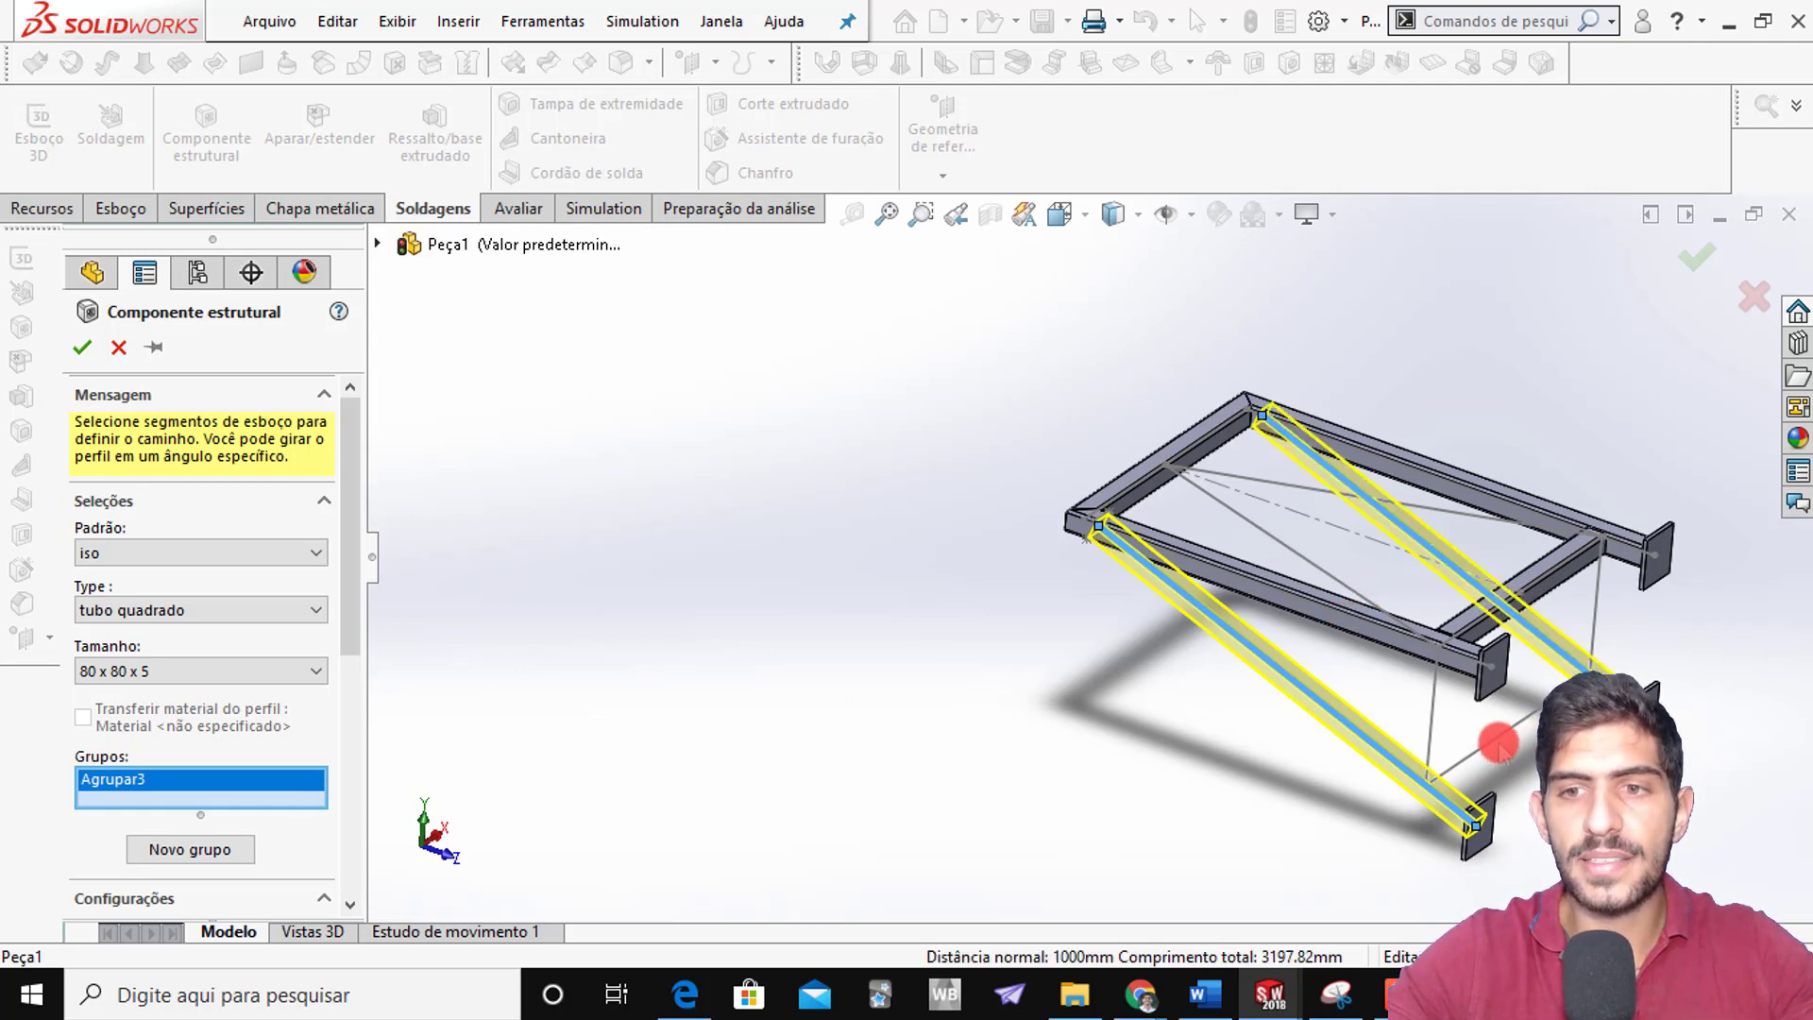
{"action": "middle_click_drag", "start_coordinate": [1446, 765], "coordinate": [1327, 804]}
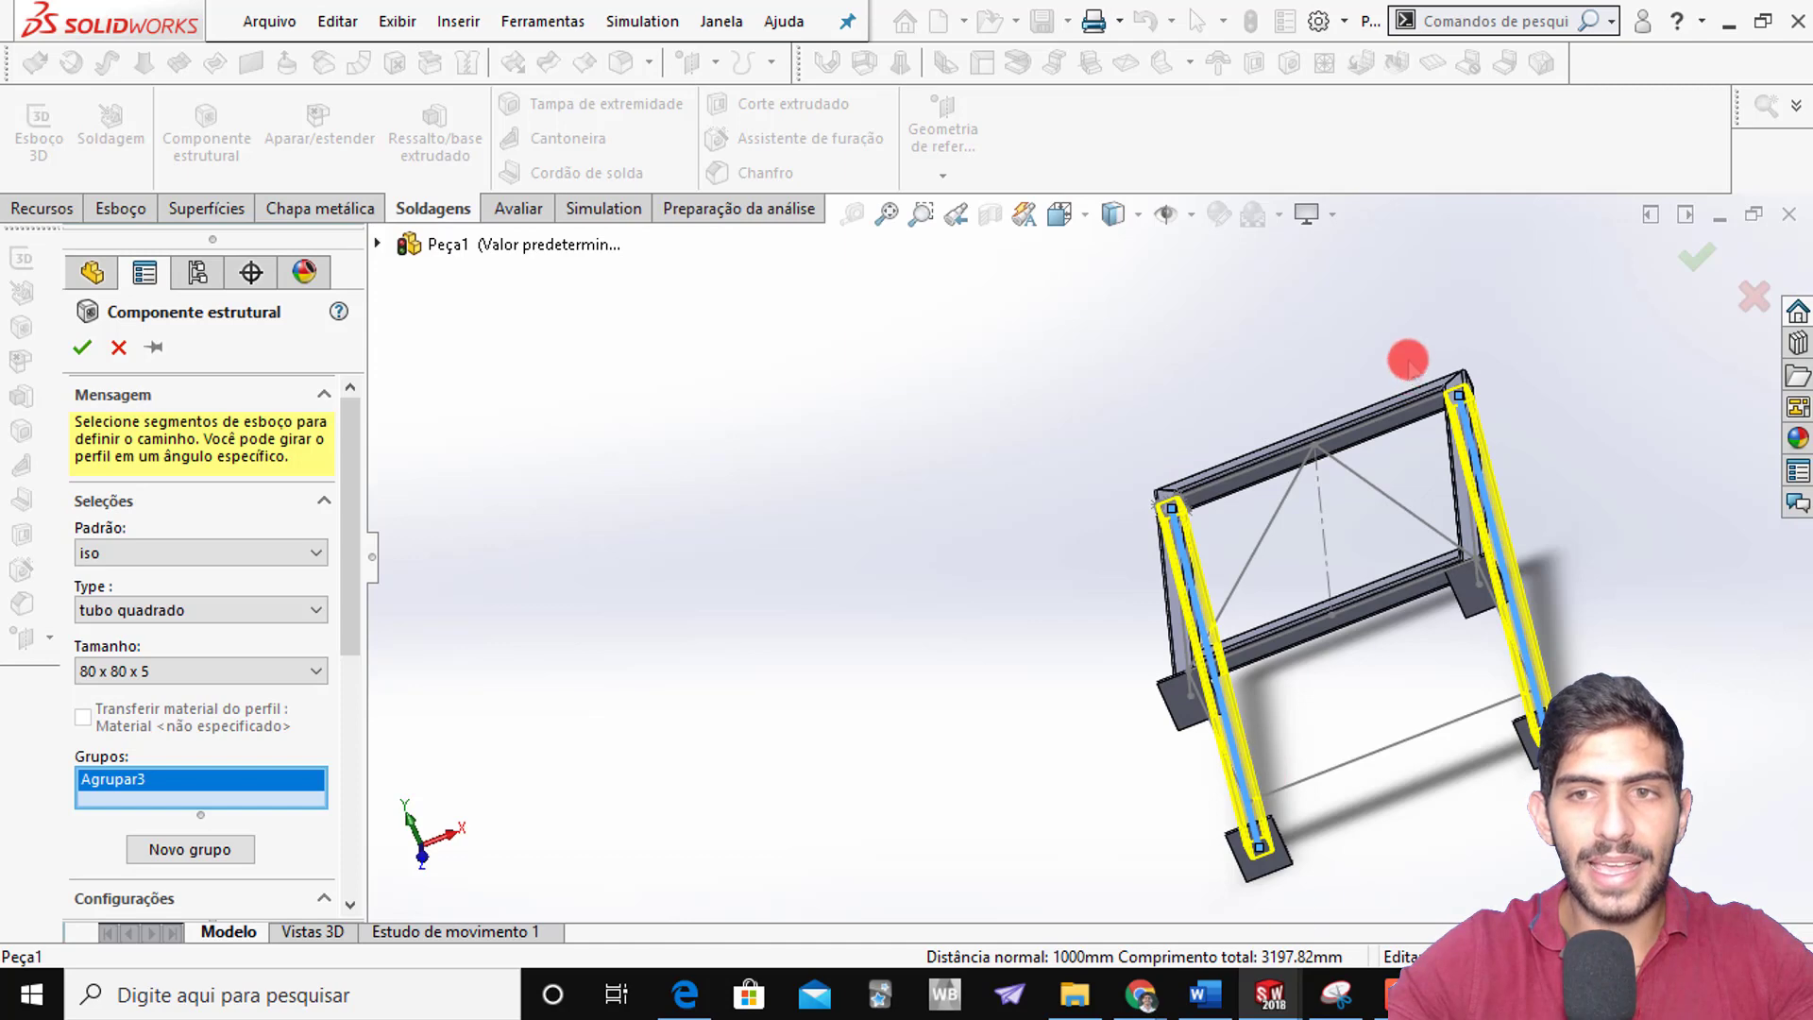
{"action": "middle_click_drag", "start_coordinate": [1408, 360], "coordinate": [1251, 806]}
{"action": "scroll", "coordinate": [1157, 734], "scroll_direction": "down", "scroll_amount": 3}
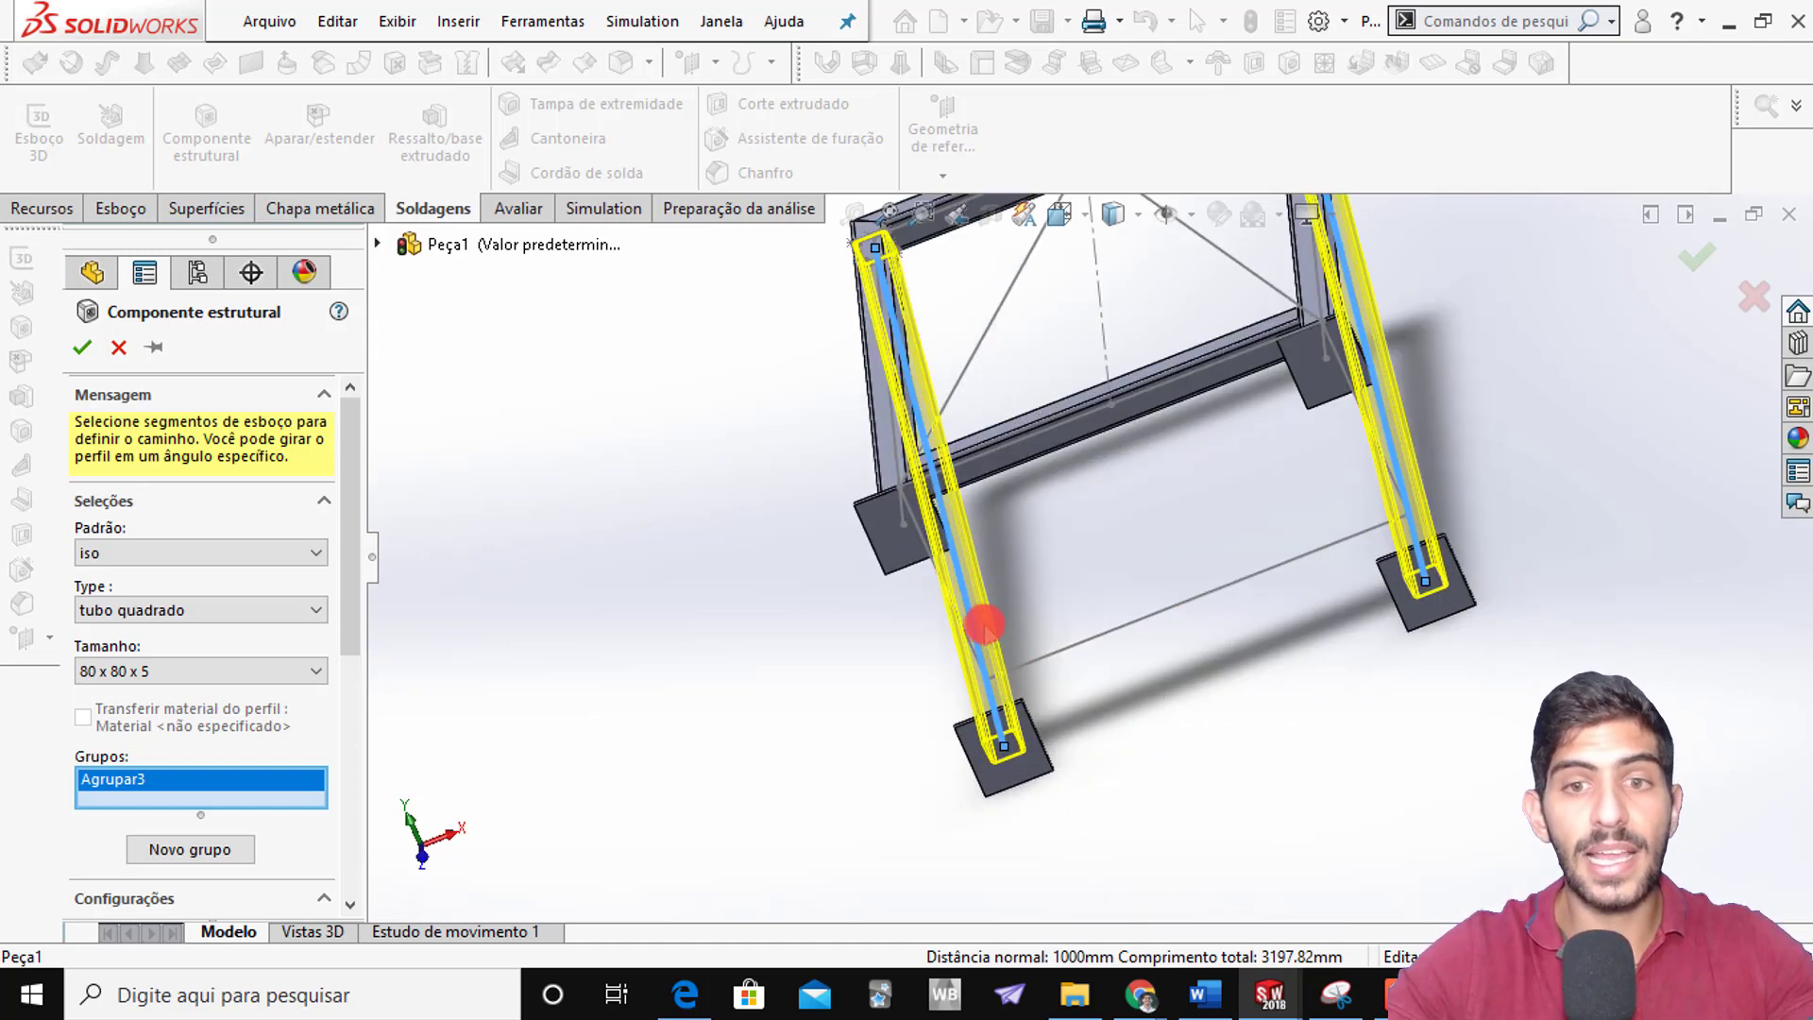
{"action": "middle_click_drag", "start_coordinate": [1392, 636], "coordinate": [1539, 574]}
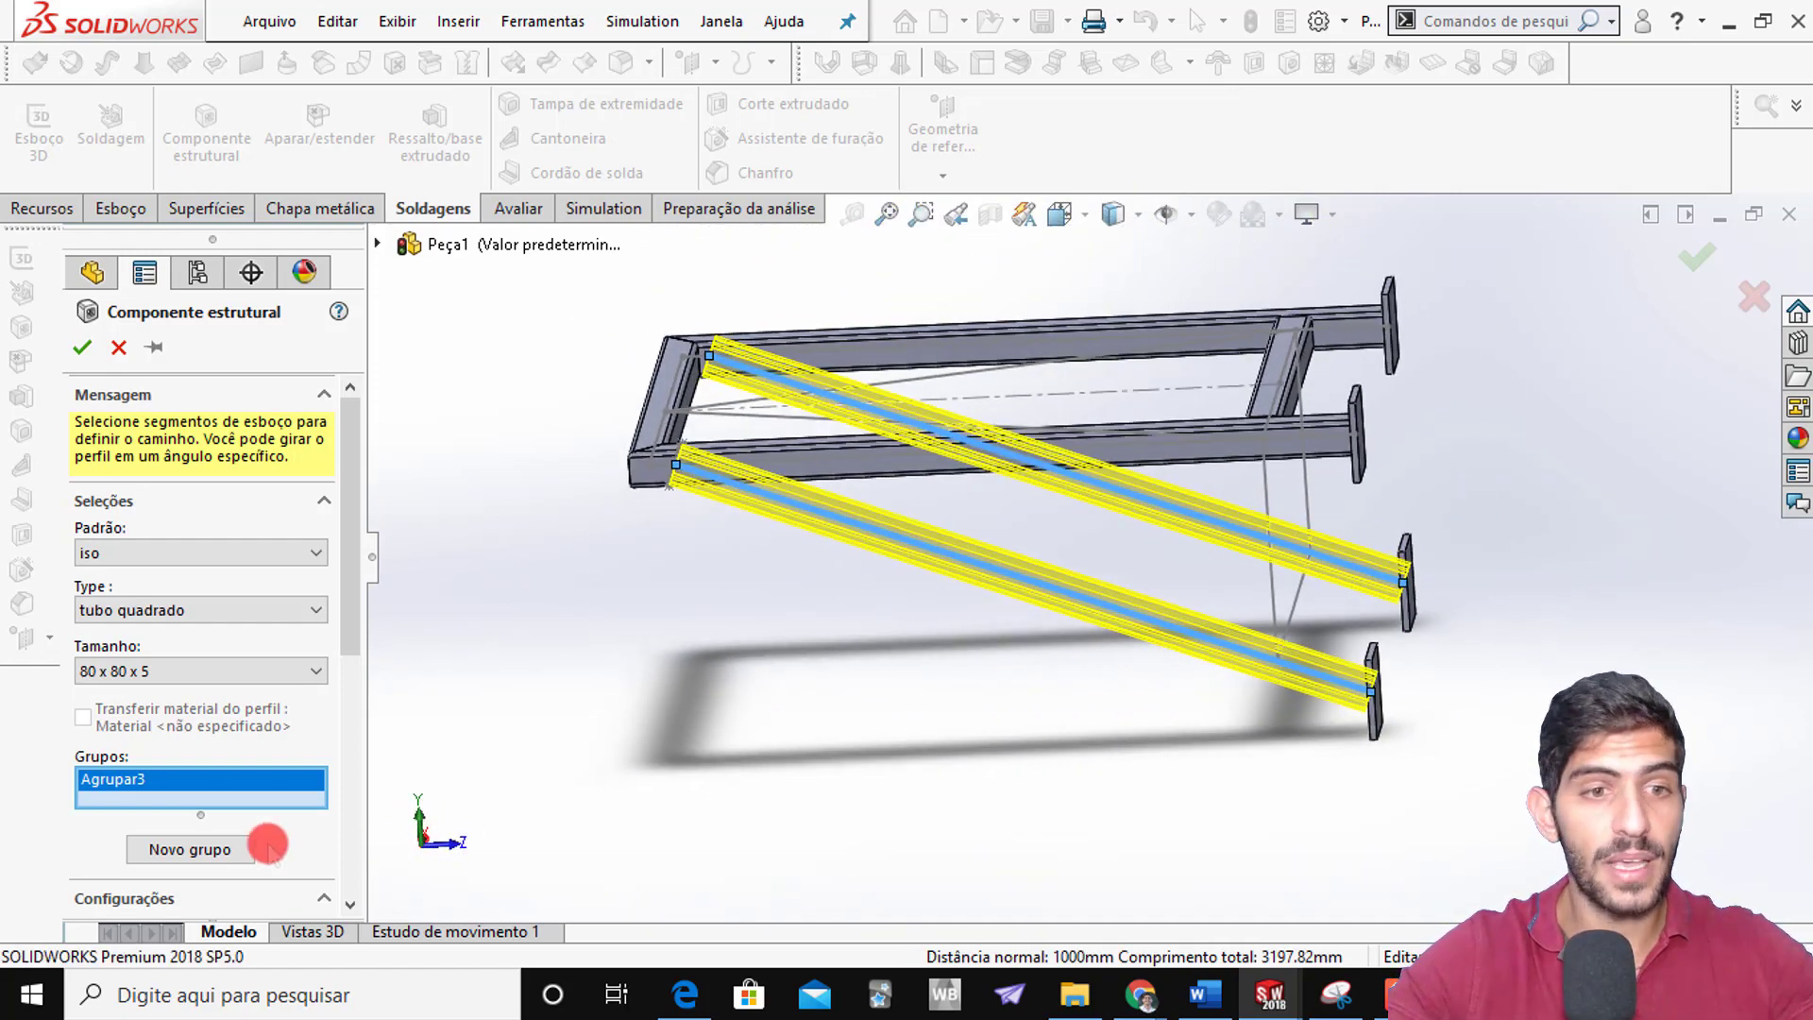
Add the lower cross line between the sloping beams as a second group and create the 80 x 80 x 5 members
{"action": "left_click", "coordinate": [223, 848]}
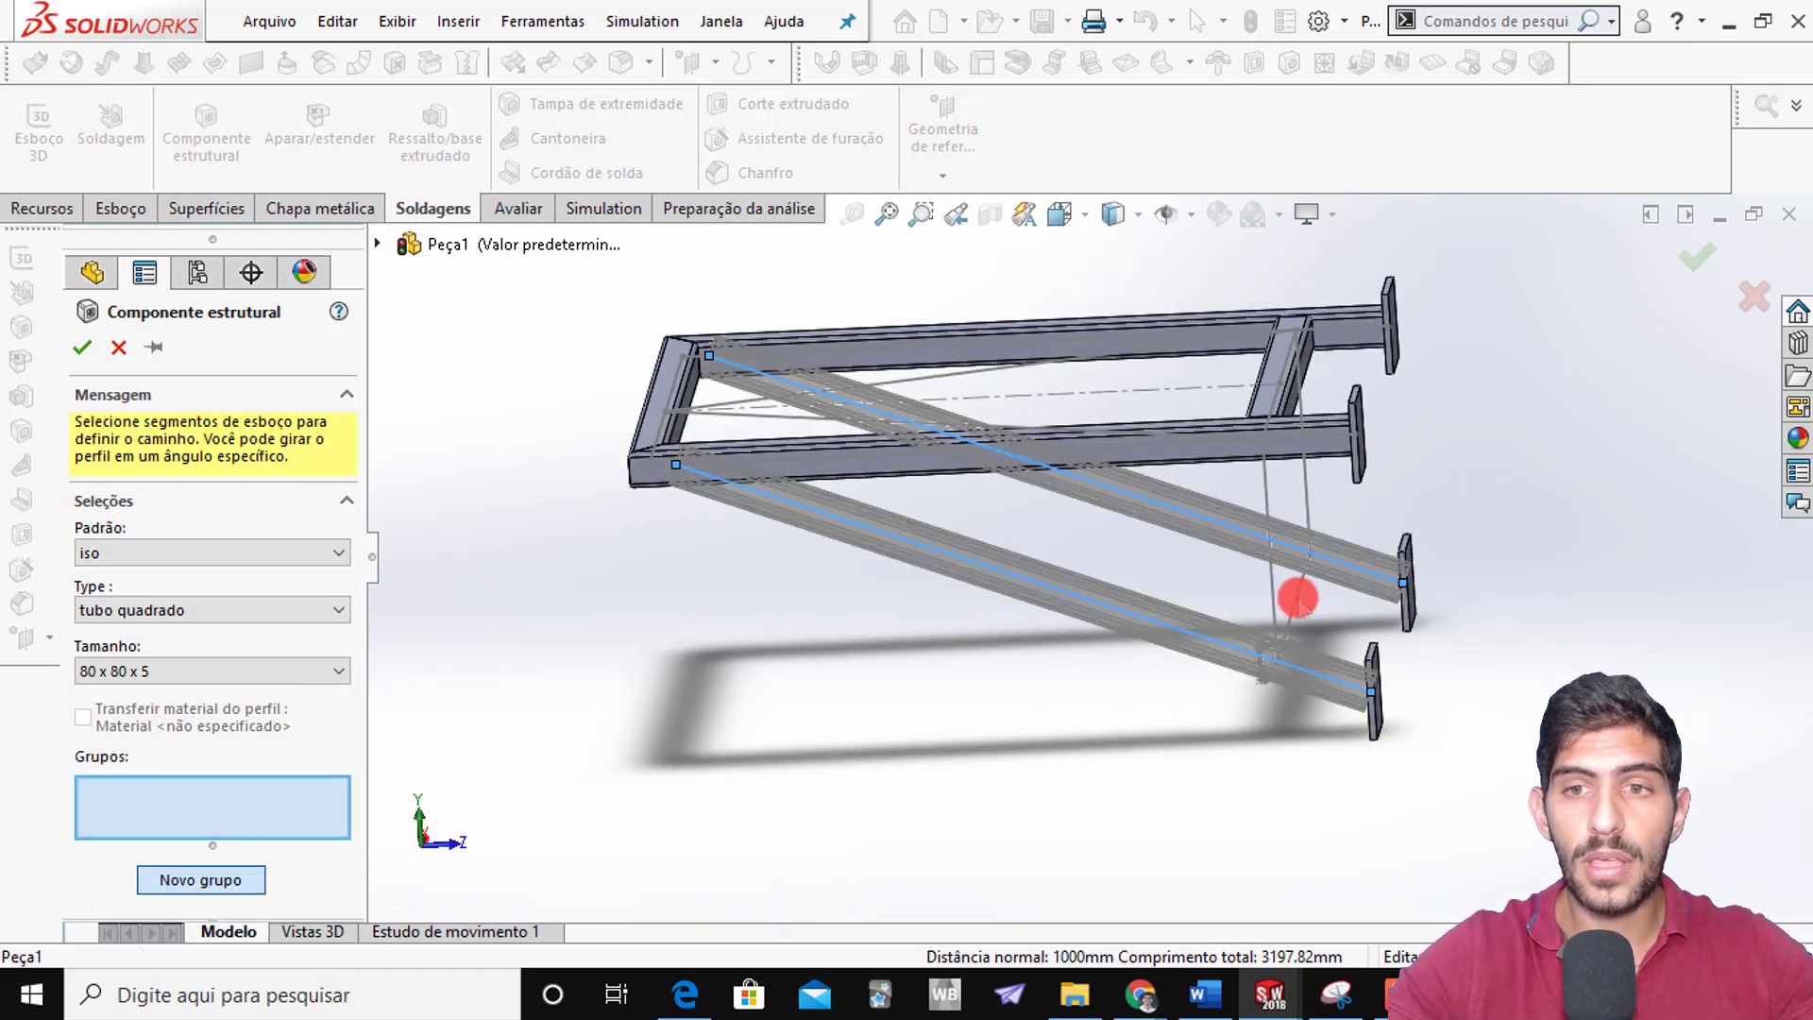
{"action": "left_click", "coordinate": [1297, 597]}
{"action": "middle_click_drag", "start_coordinate": [1314, 660], "coordinate": [939, 733]}
{"action": "scroll", "coordinate": [807, 687], "scroll_direction": "down", "scroll_amount": 5}
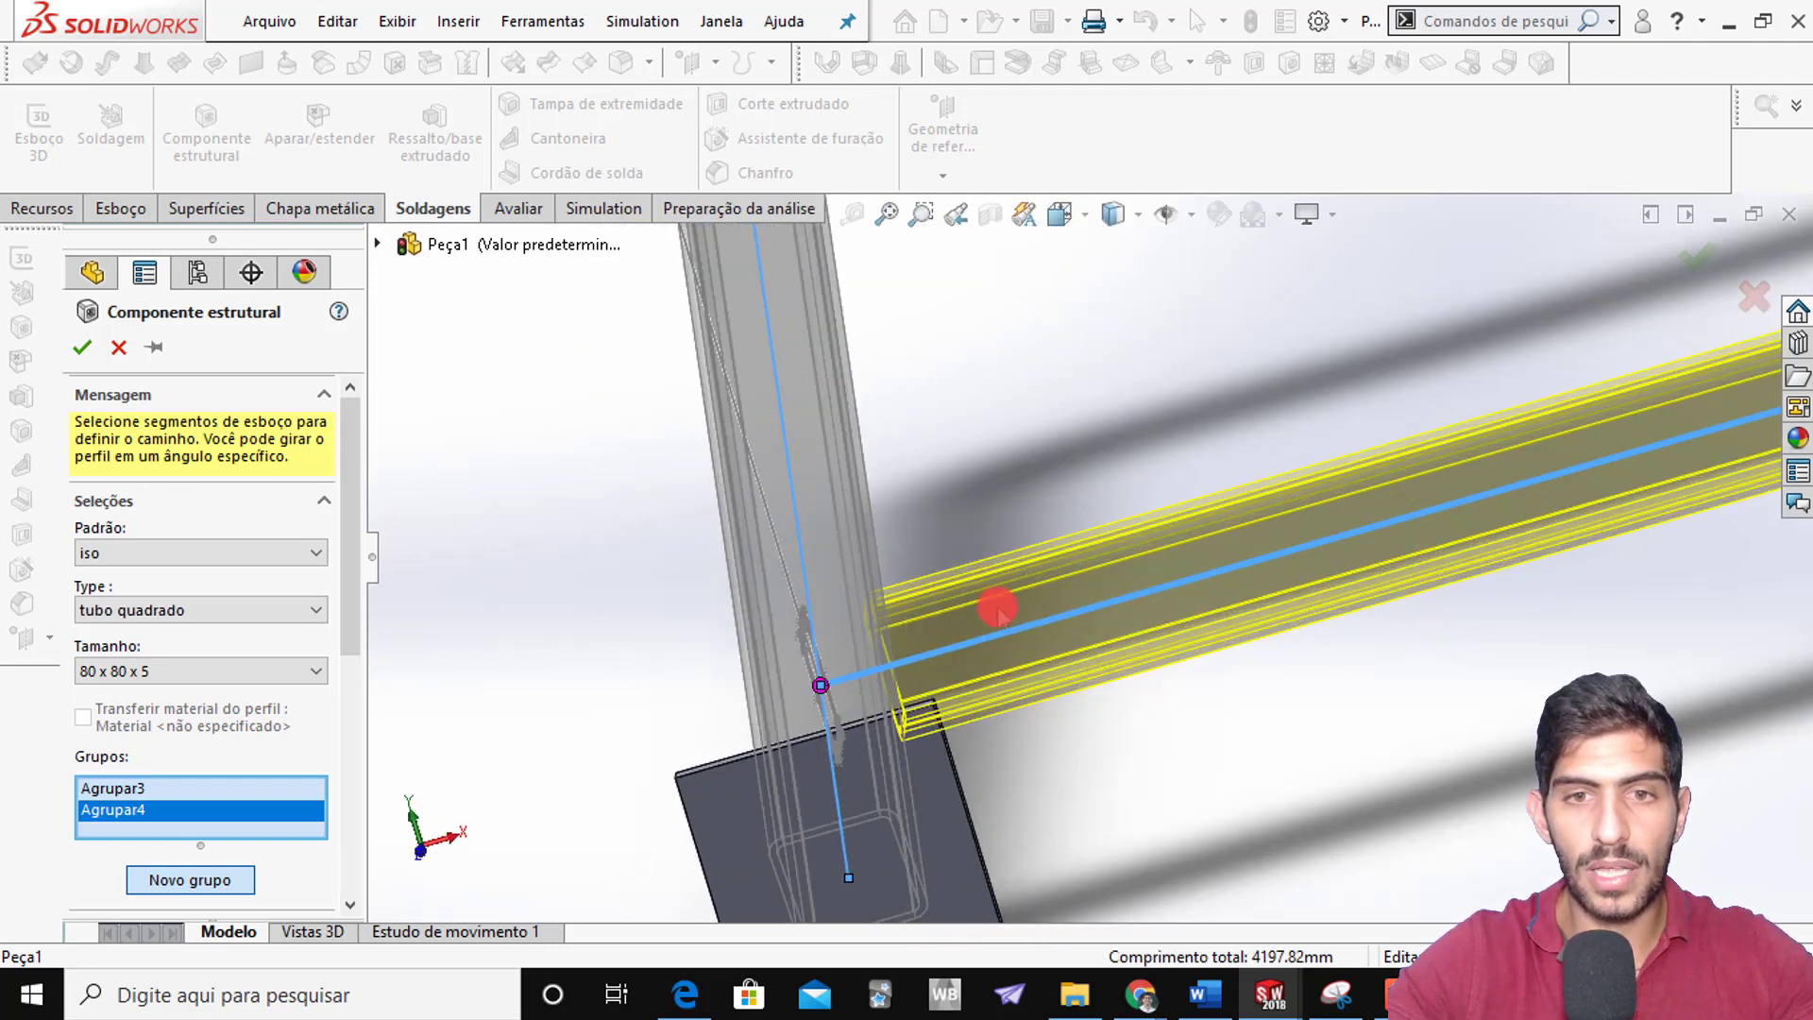
{"action": "scroll", "coordinate": [998, 609], "scroll_direction": "up", "scroll_amount": 5}
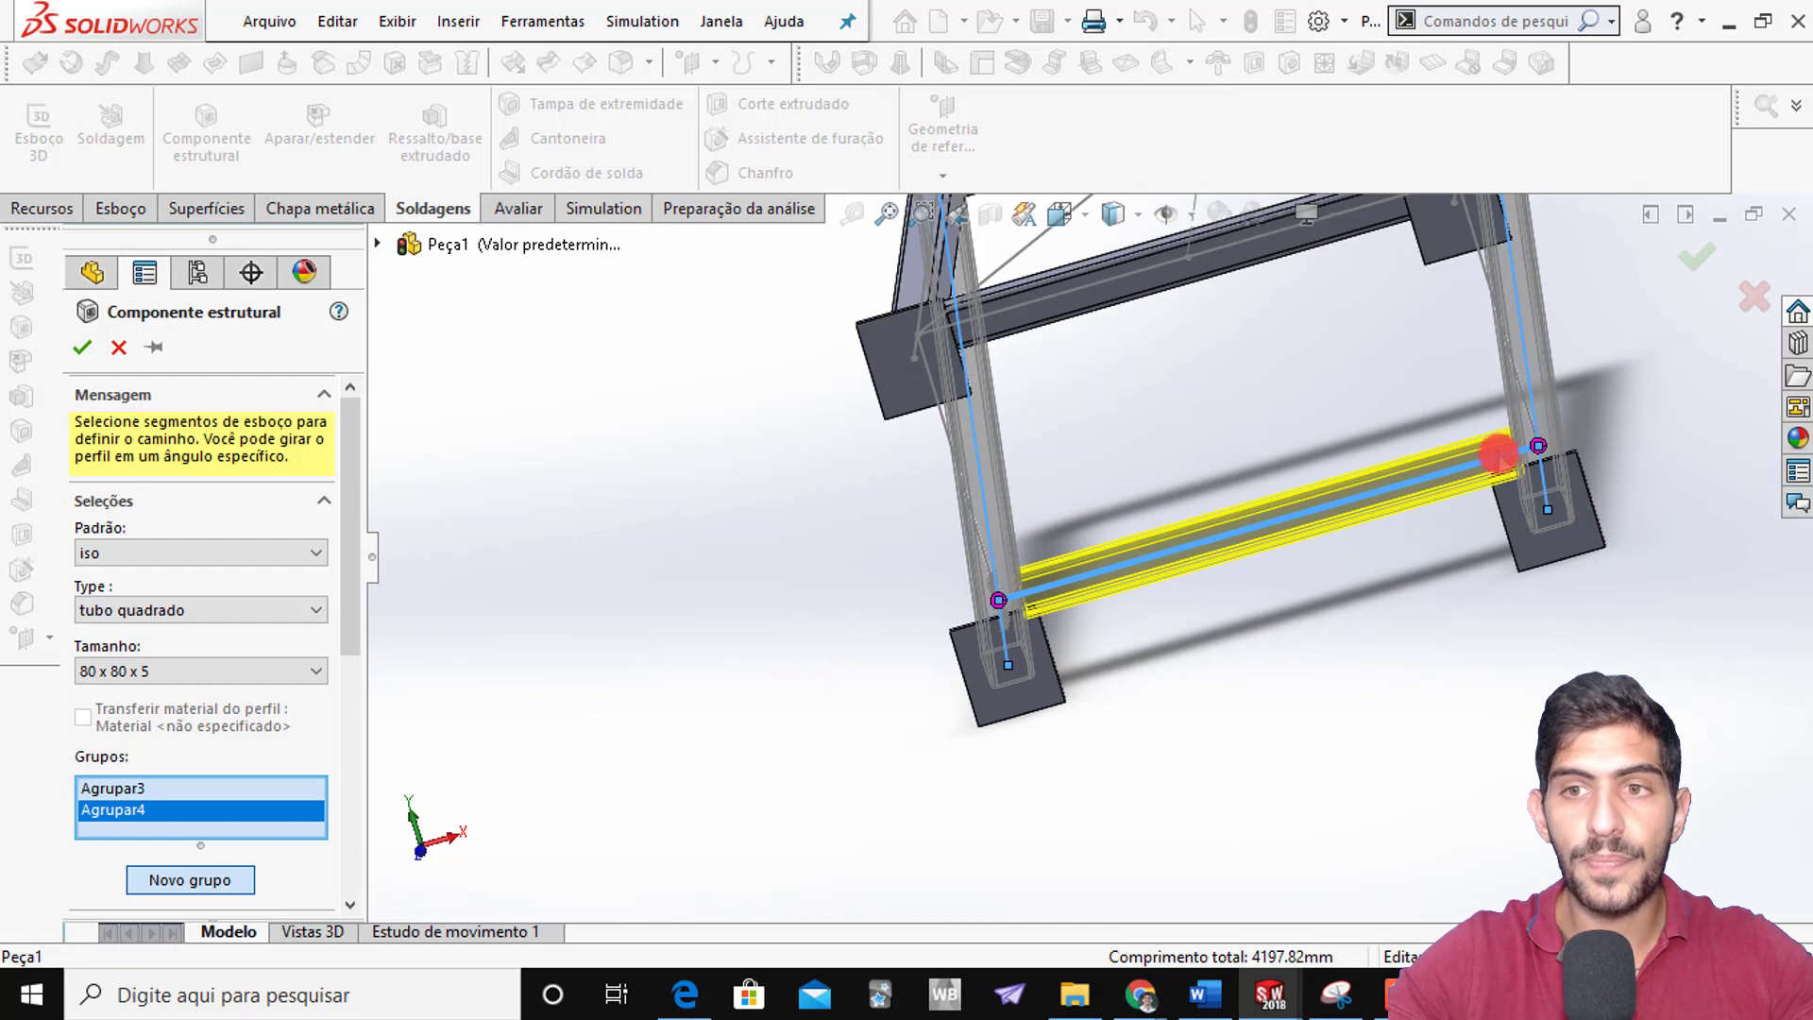
{"action": "middle_click_drag", "start_coordinate": [1498, 455], "coordinate": [1617, 421]}
{"action": "scroll", "coordinate": [906, 447], "scroll_direction": "up", "scroll_amount": 4}
{"action": "scroll", "coordinate": [793, 463], "scroll_direction": "down", "scroll_amount": 5}
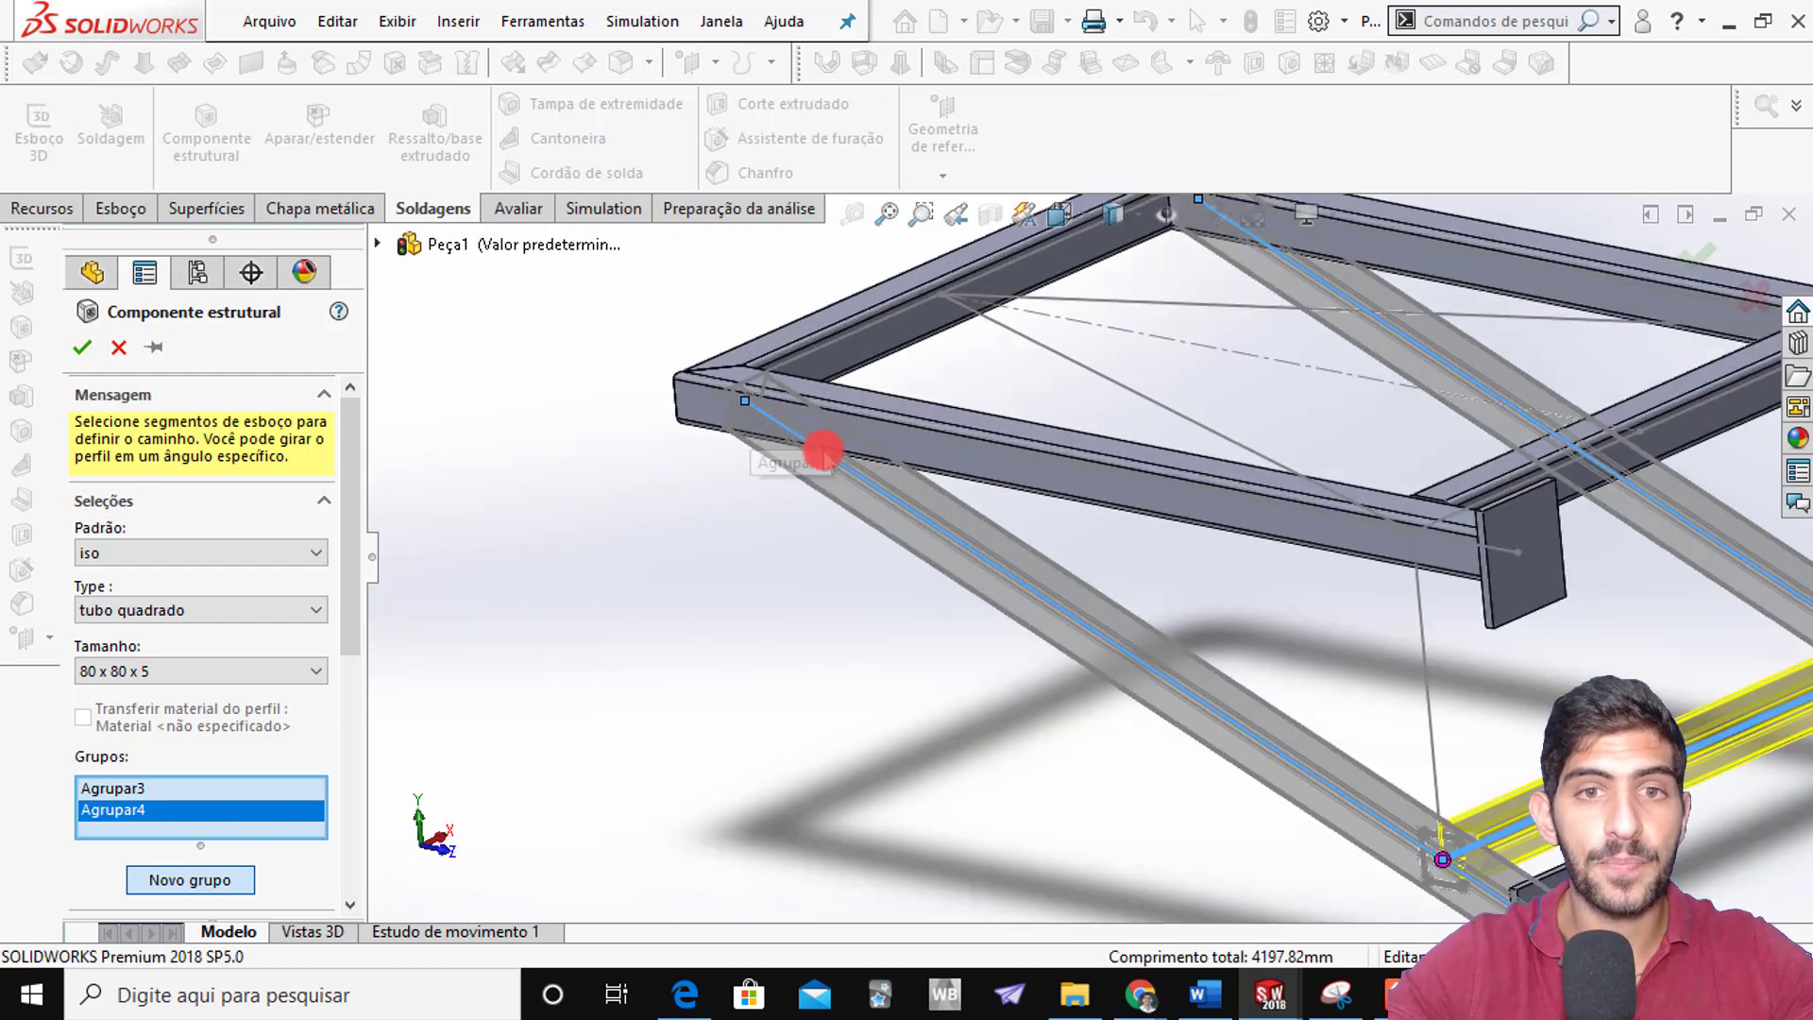
{"action": "middle_click_drag", "start_coordinate": [824, 451], "coordinate": [913, 659]}
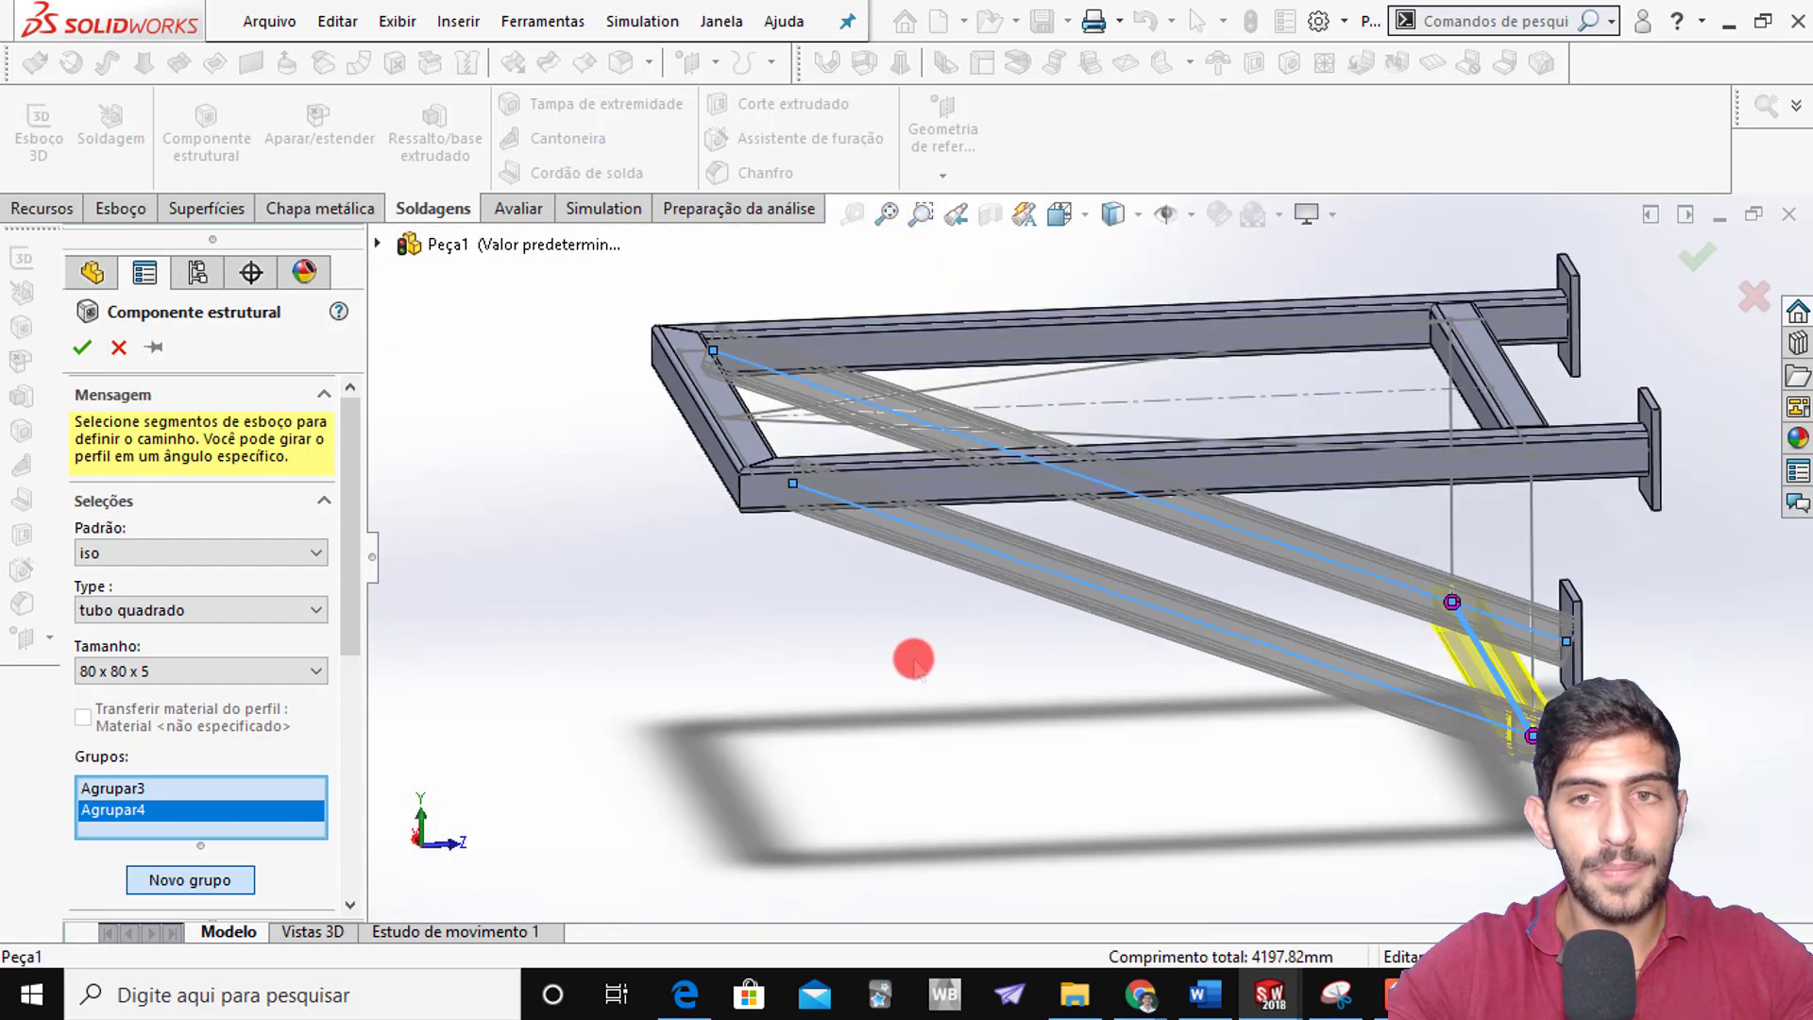
{"action": "scroll", "coordinate": [913, 659], "scroll_direction": "up", "scroll_amount": 3}
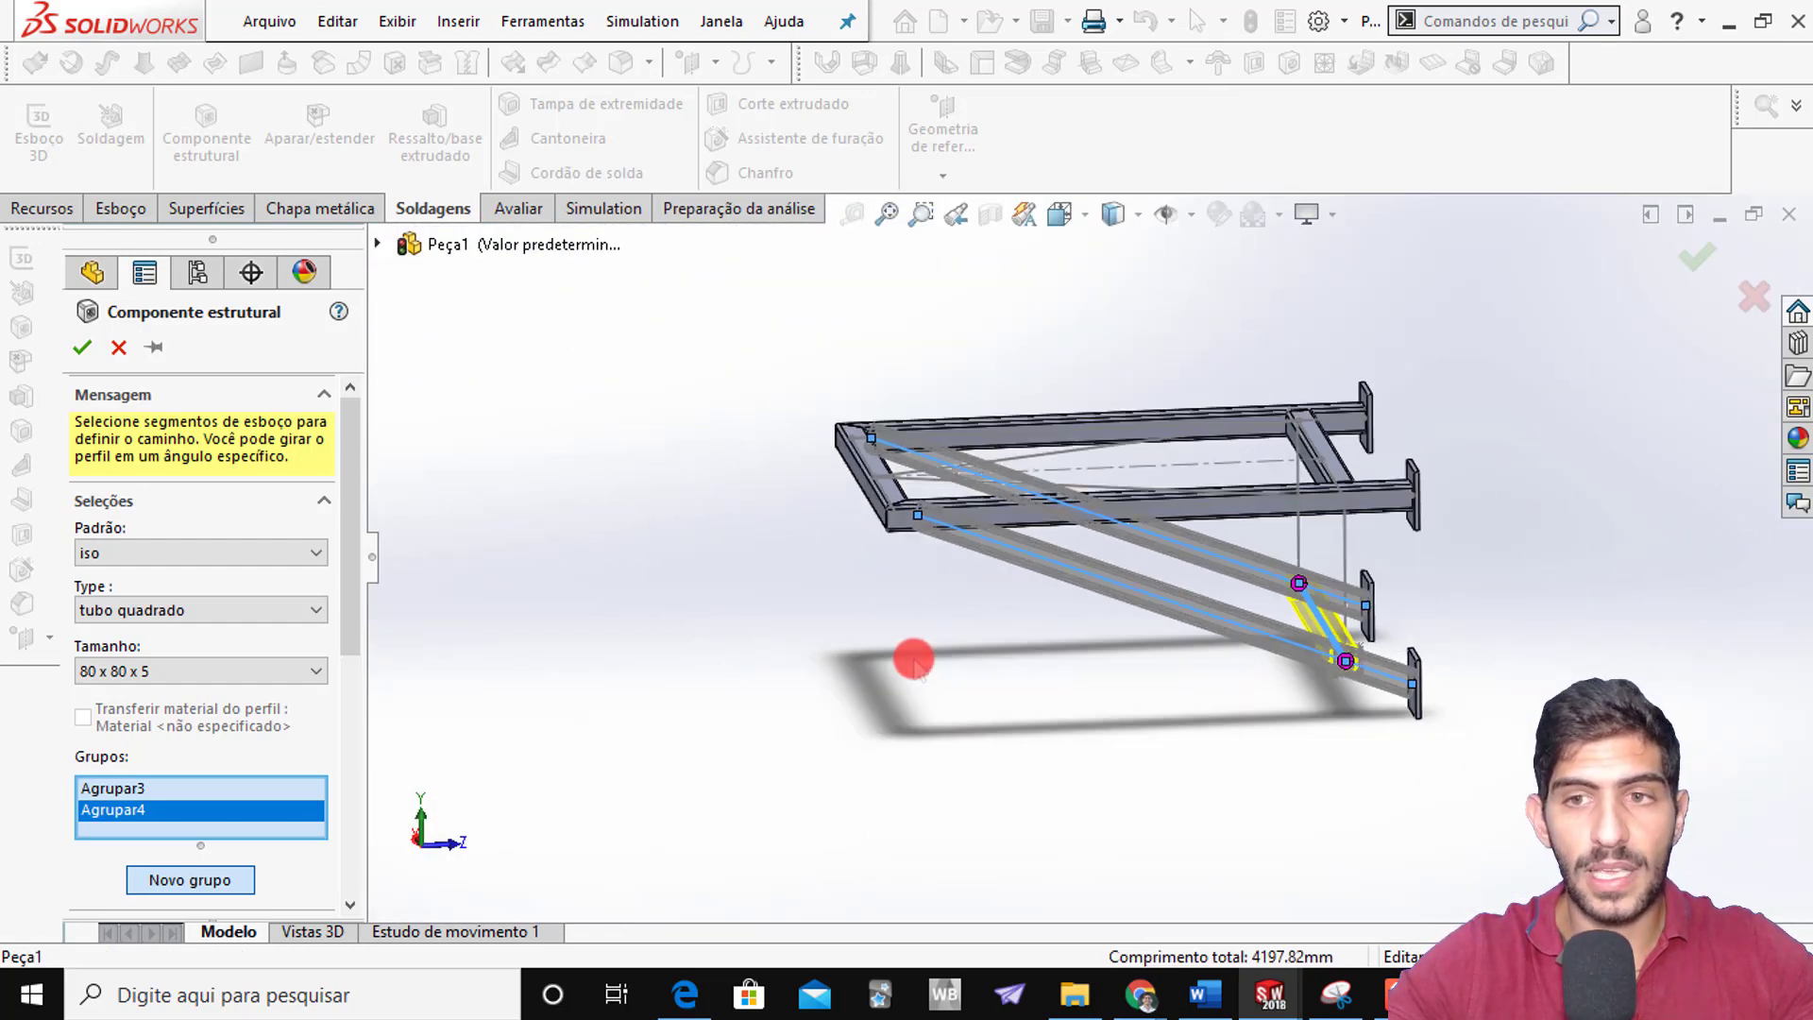
{"action": "left_click", "coordinate": [80, 350]}
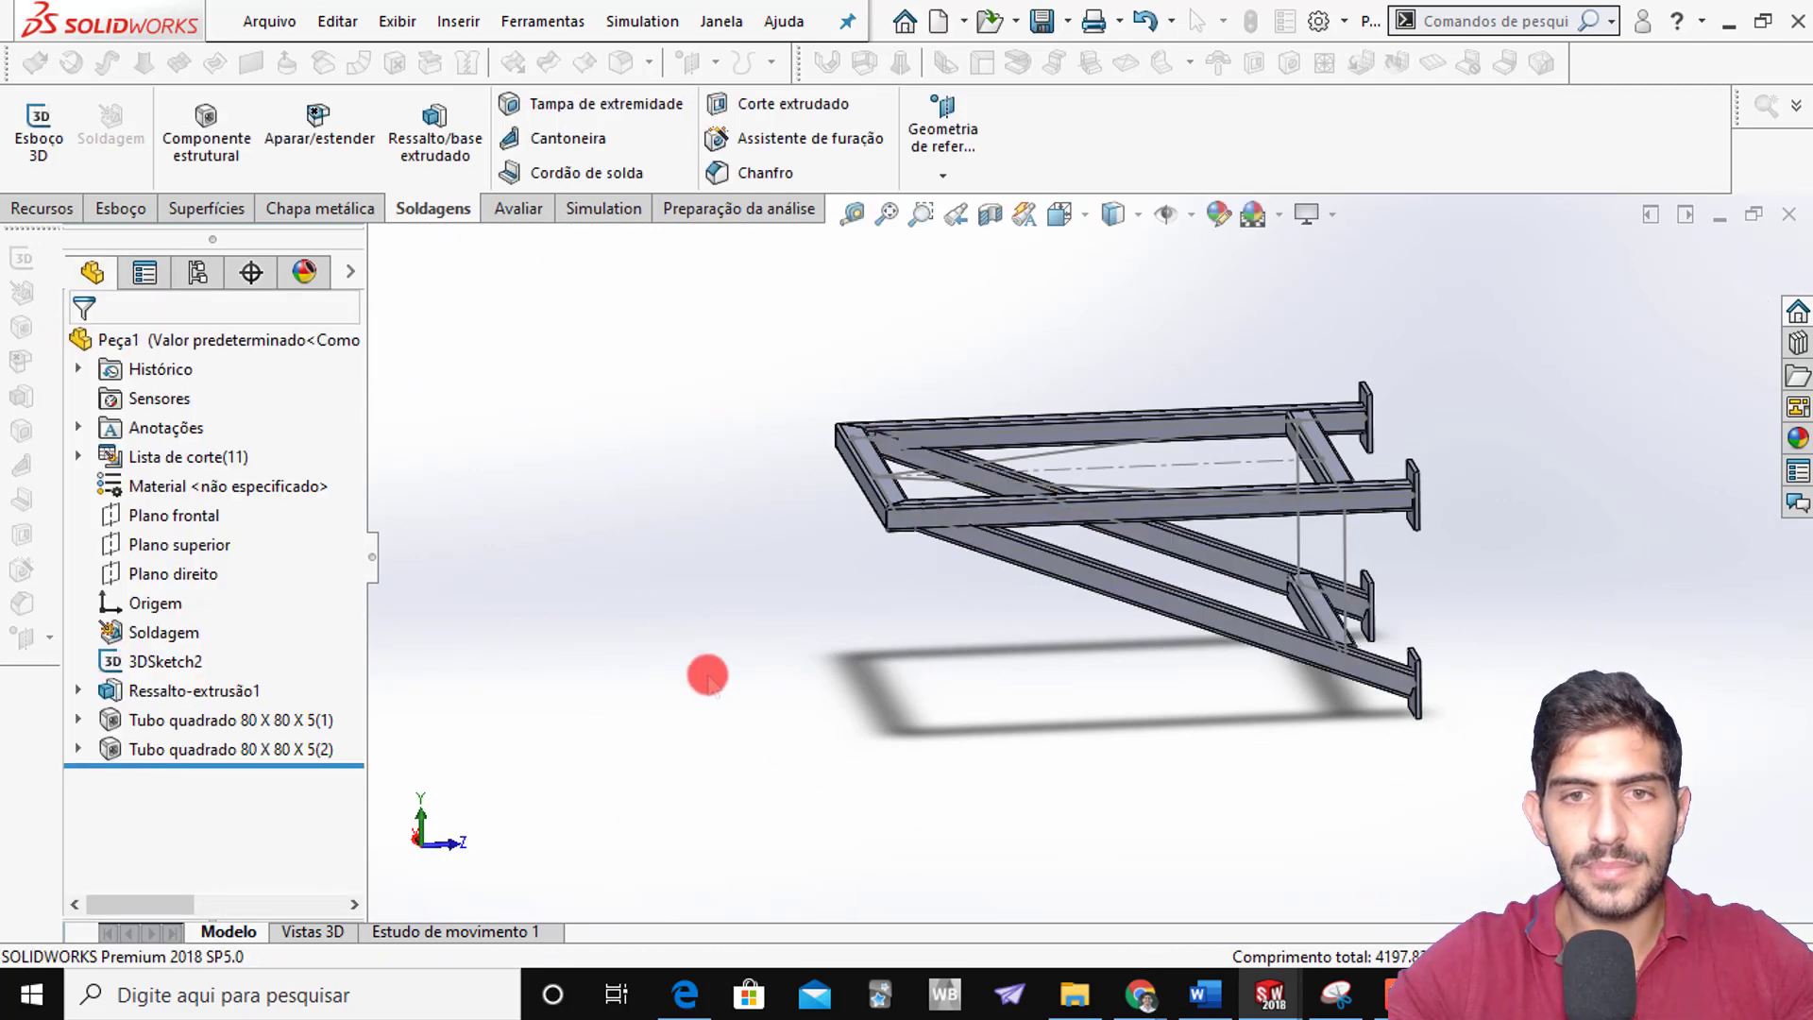
Examine the joint between the lower cross member and the sloping beams, checking how the cross member's profile is oriented
{"action": "middle_click_drag", "start_coordinate": [964, 702], "coordinate": [1255, 627]}
{"action": "scroll", "coordinate": [1425, 615], "scroll_direction": "down", "scroll_amount": 5}
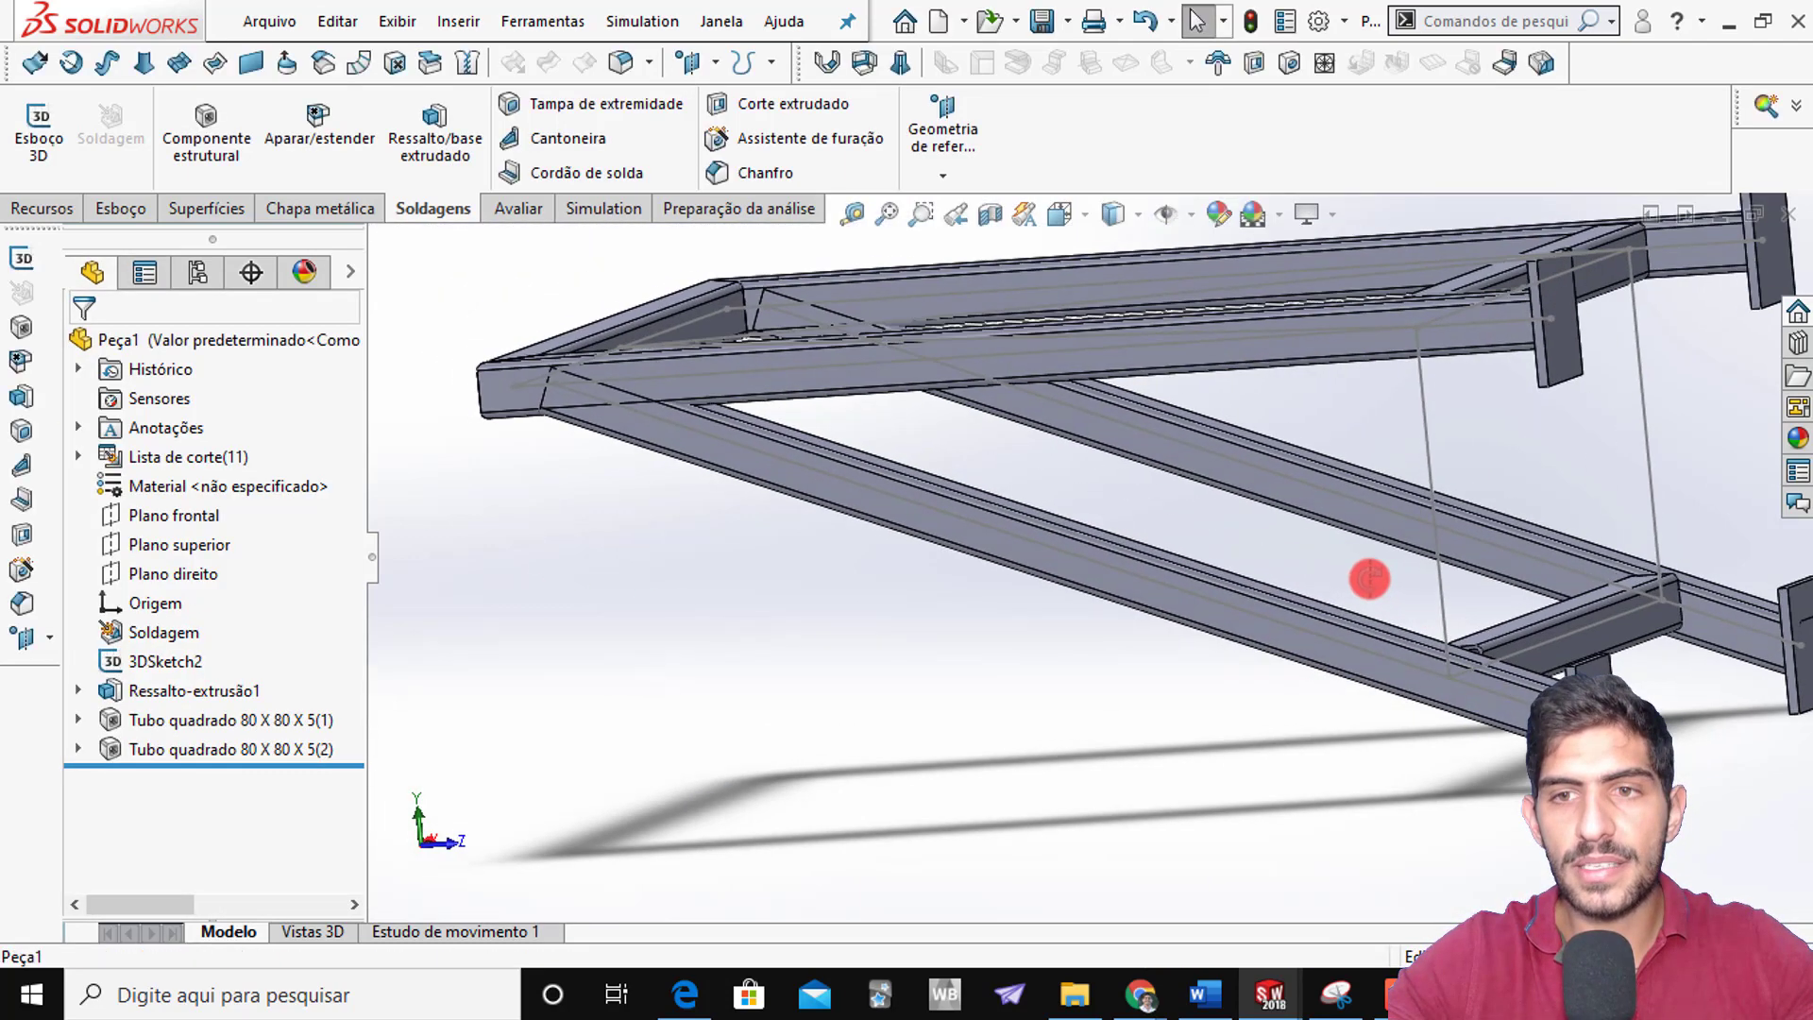
{"action": "scroll", "coordinate": [1297, 615], "scroll_direction": "up", "scroll_amount": 5}
{"action": "middle_click_drag", "start_coordinate": [1137, 671], "coordinate": [1566, 685]}
{"action": "scroll", "coordinate": [1178, 570], "scroll_direction": "down", "scroll_amount": 6}
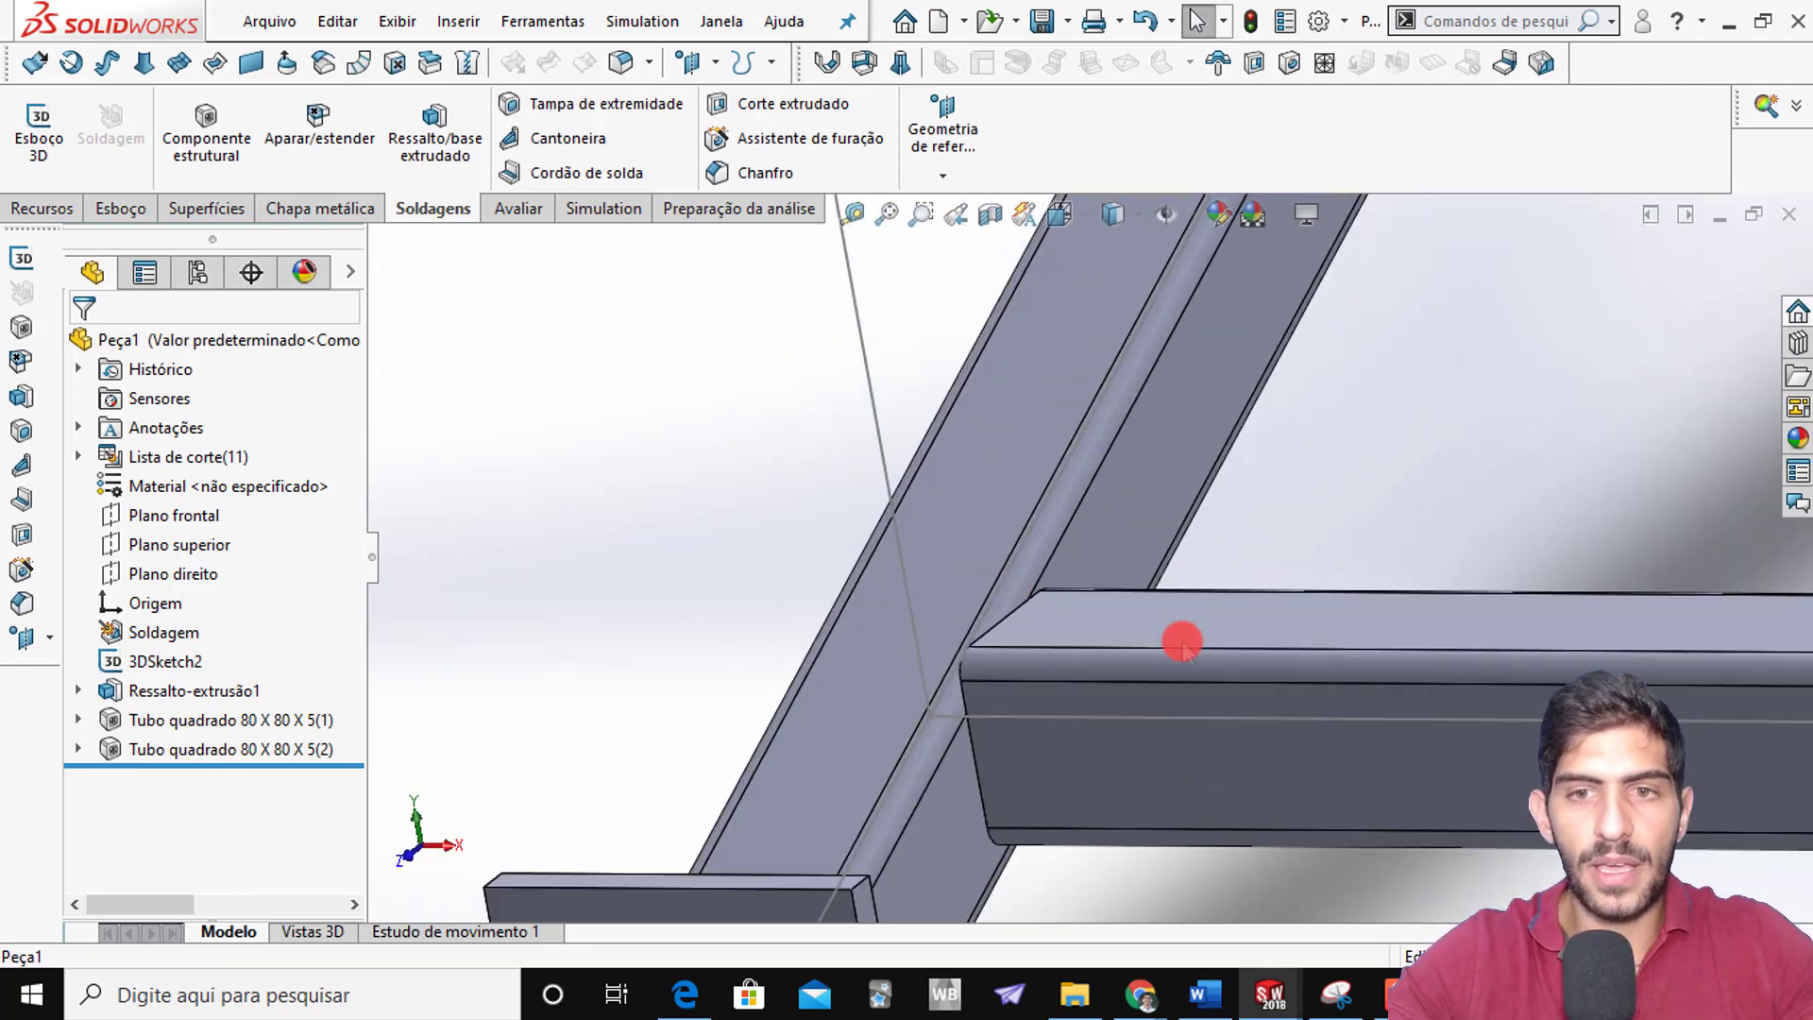
{"action": "left_click", "coordinate": [1176, 632]}
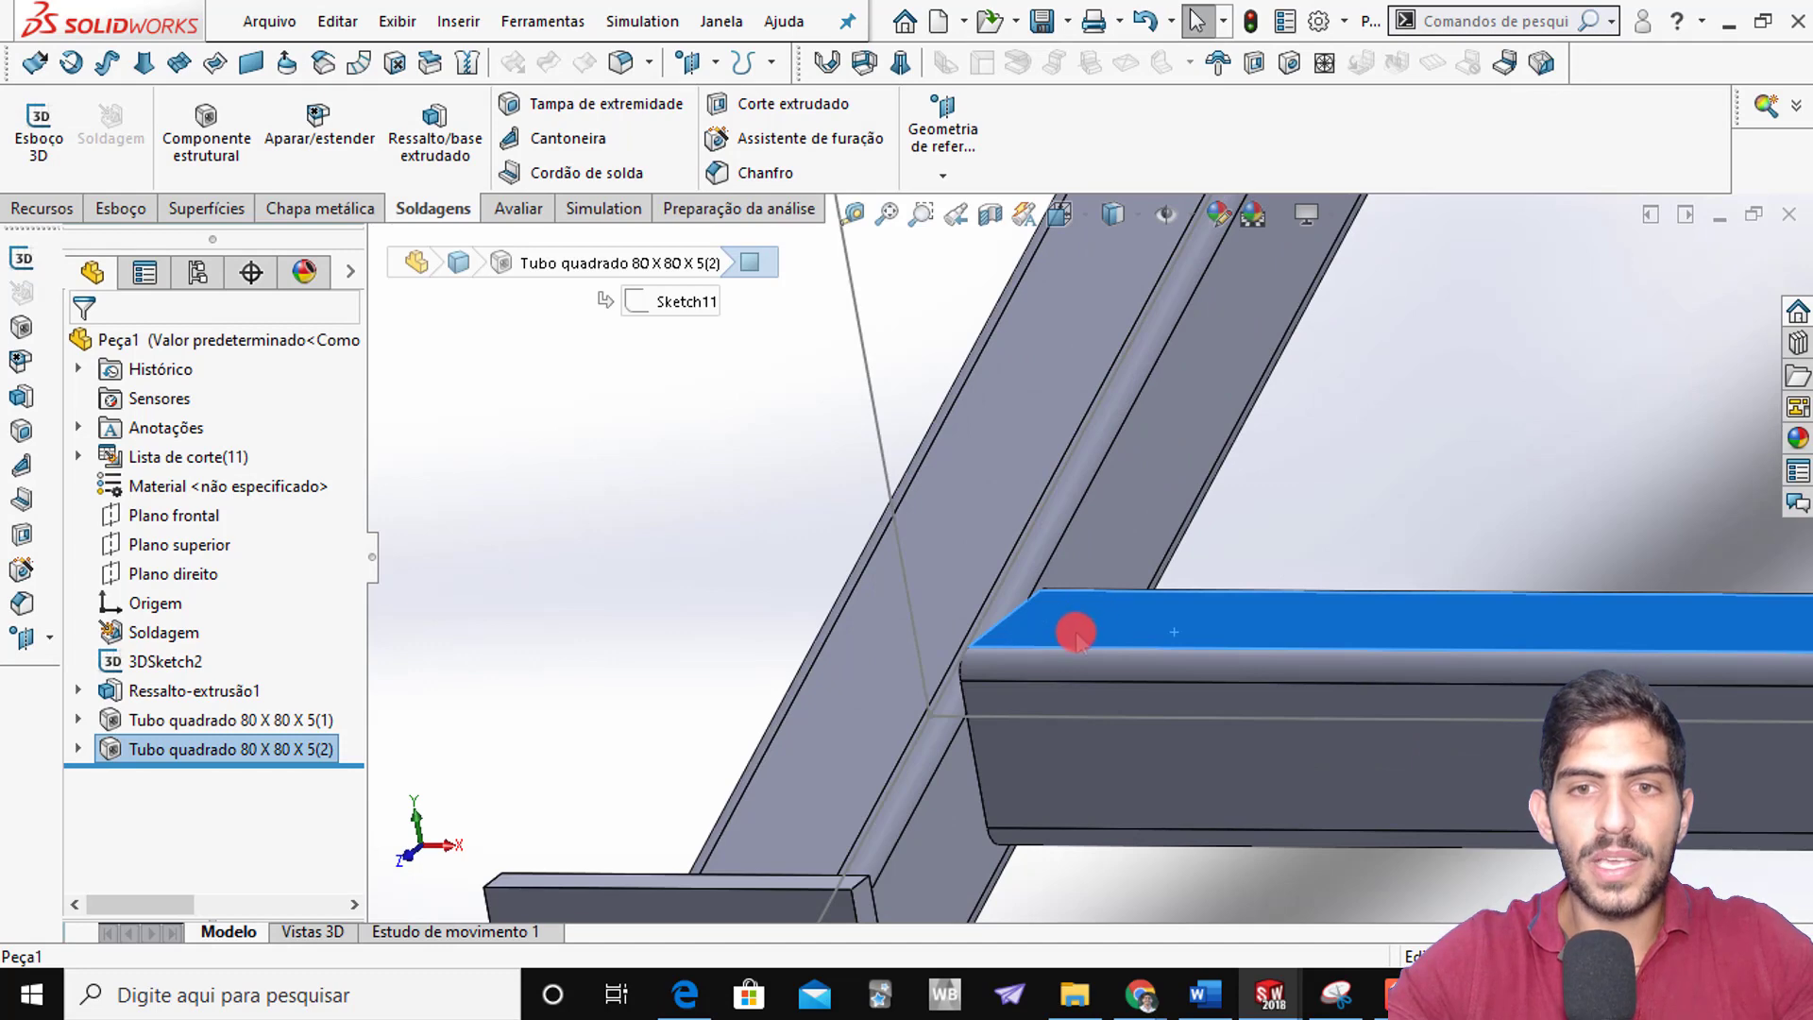
{"action": "scroll", "coordinate": [1003, 723], "scroll_direction": "up", "scroll_amount": 8}
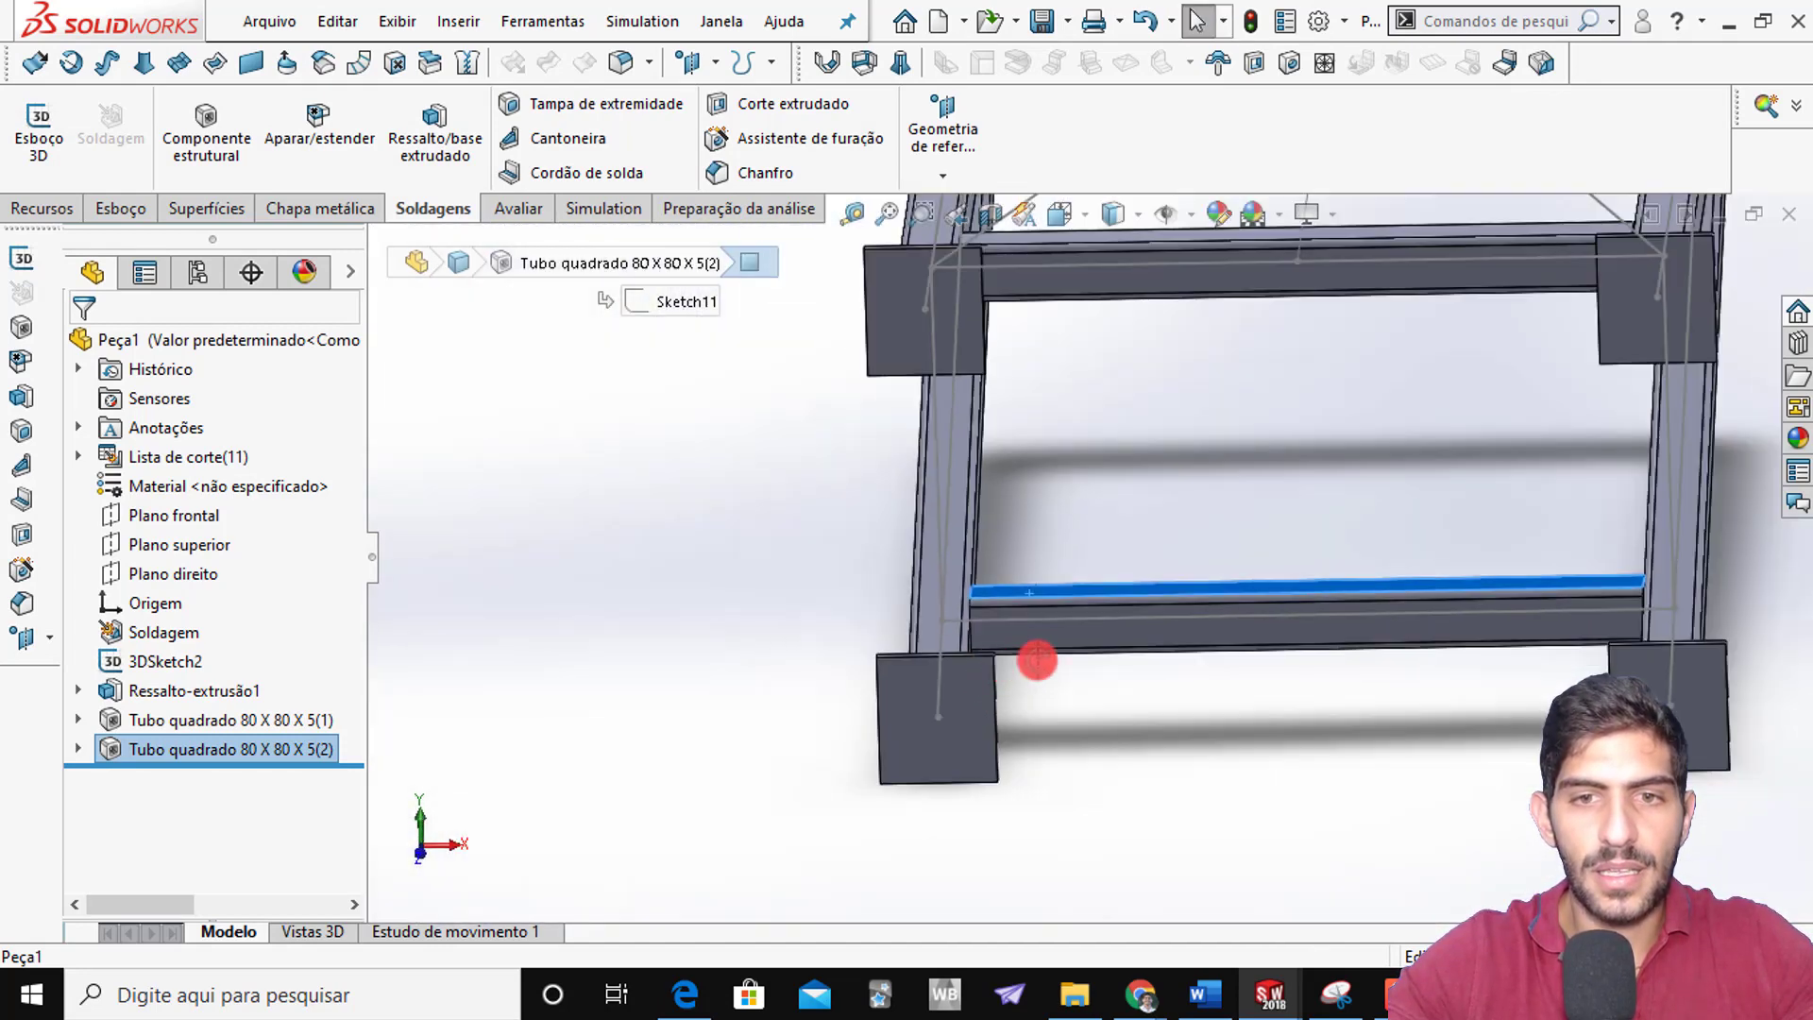
{"action": "middle_click_drag", "start_coordinate": [1037, 661], "coordinate": [1105, 680]}
{"action": "scroll", "coordinate": [878, 627], "scroll_direction": "down", "scroll_amount": 8}
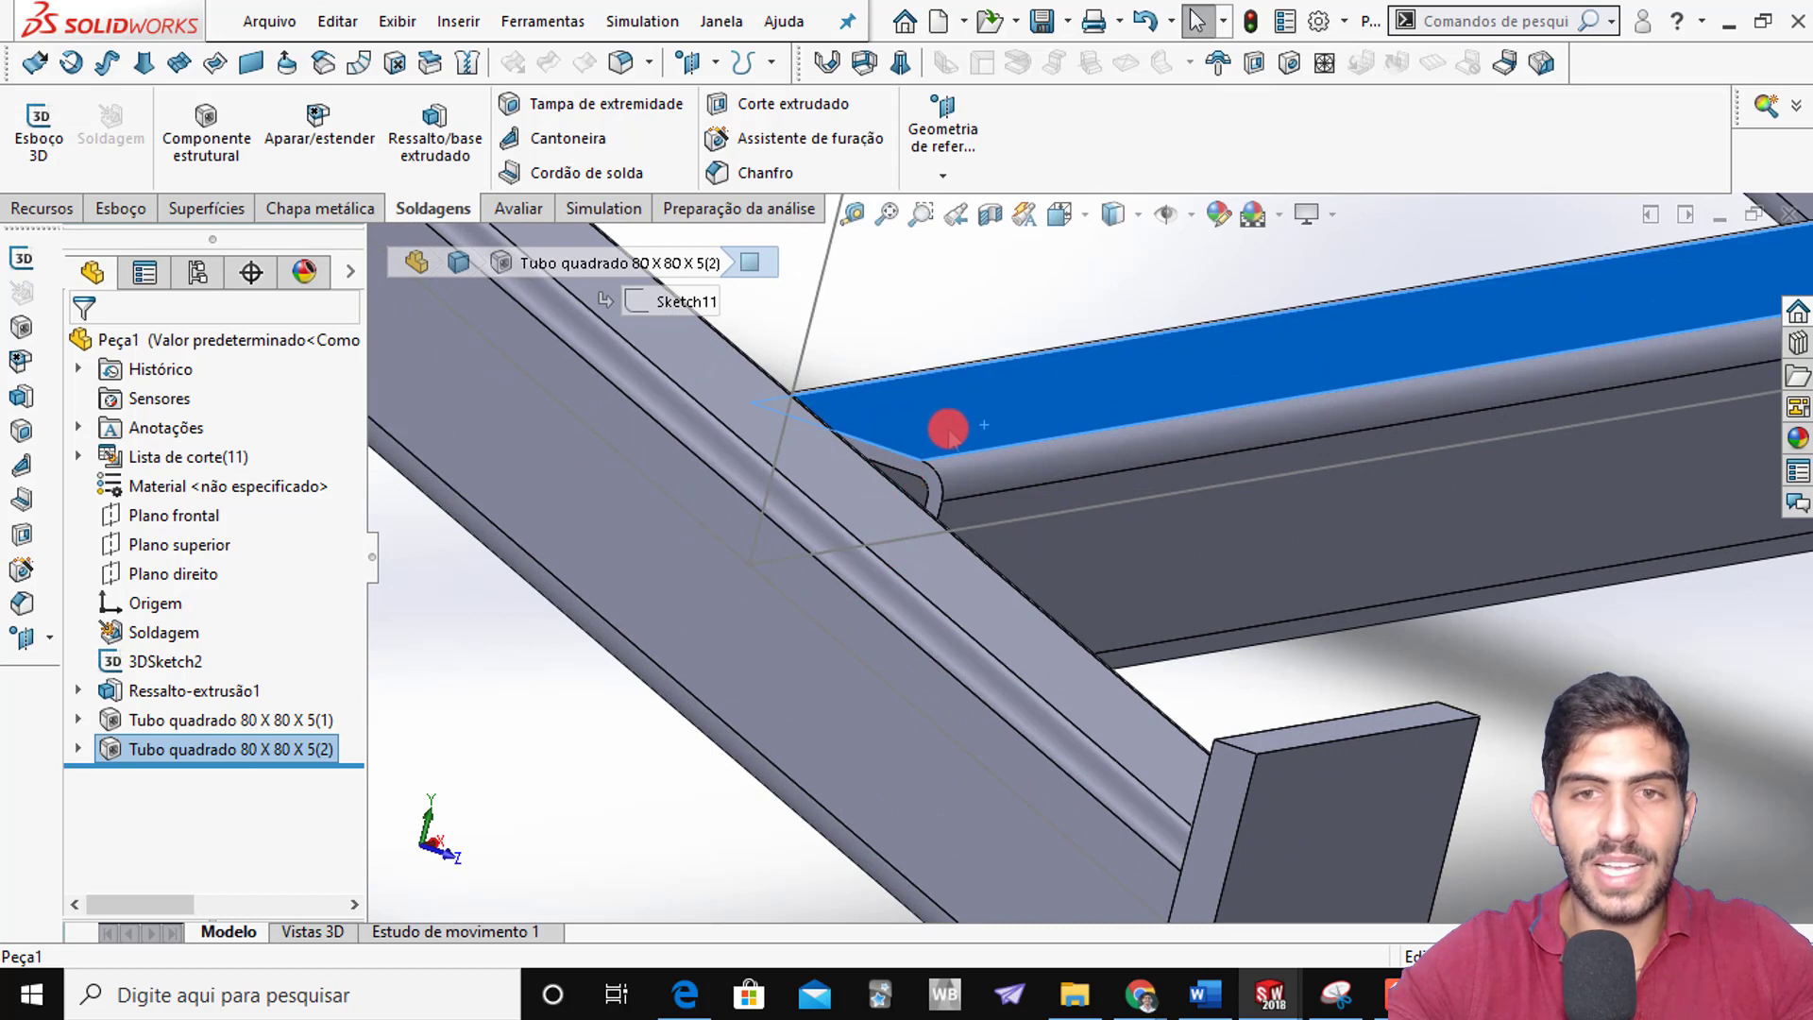
{"action": "left_click", "coordinate": [872, 511]}
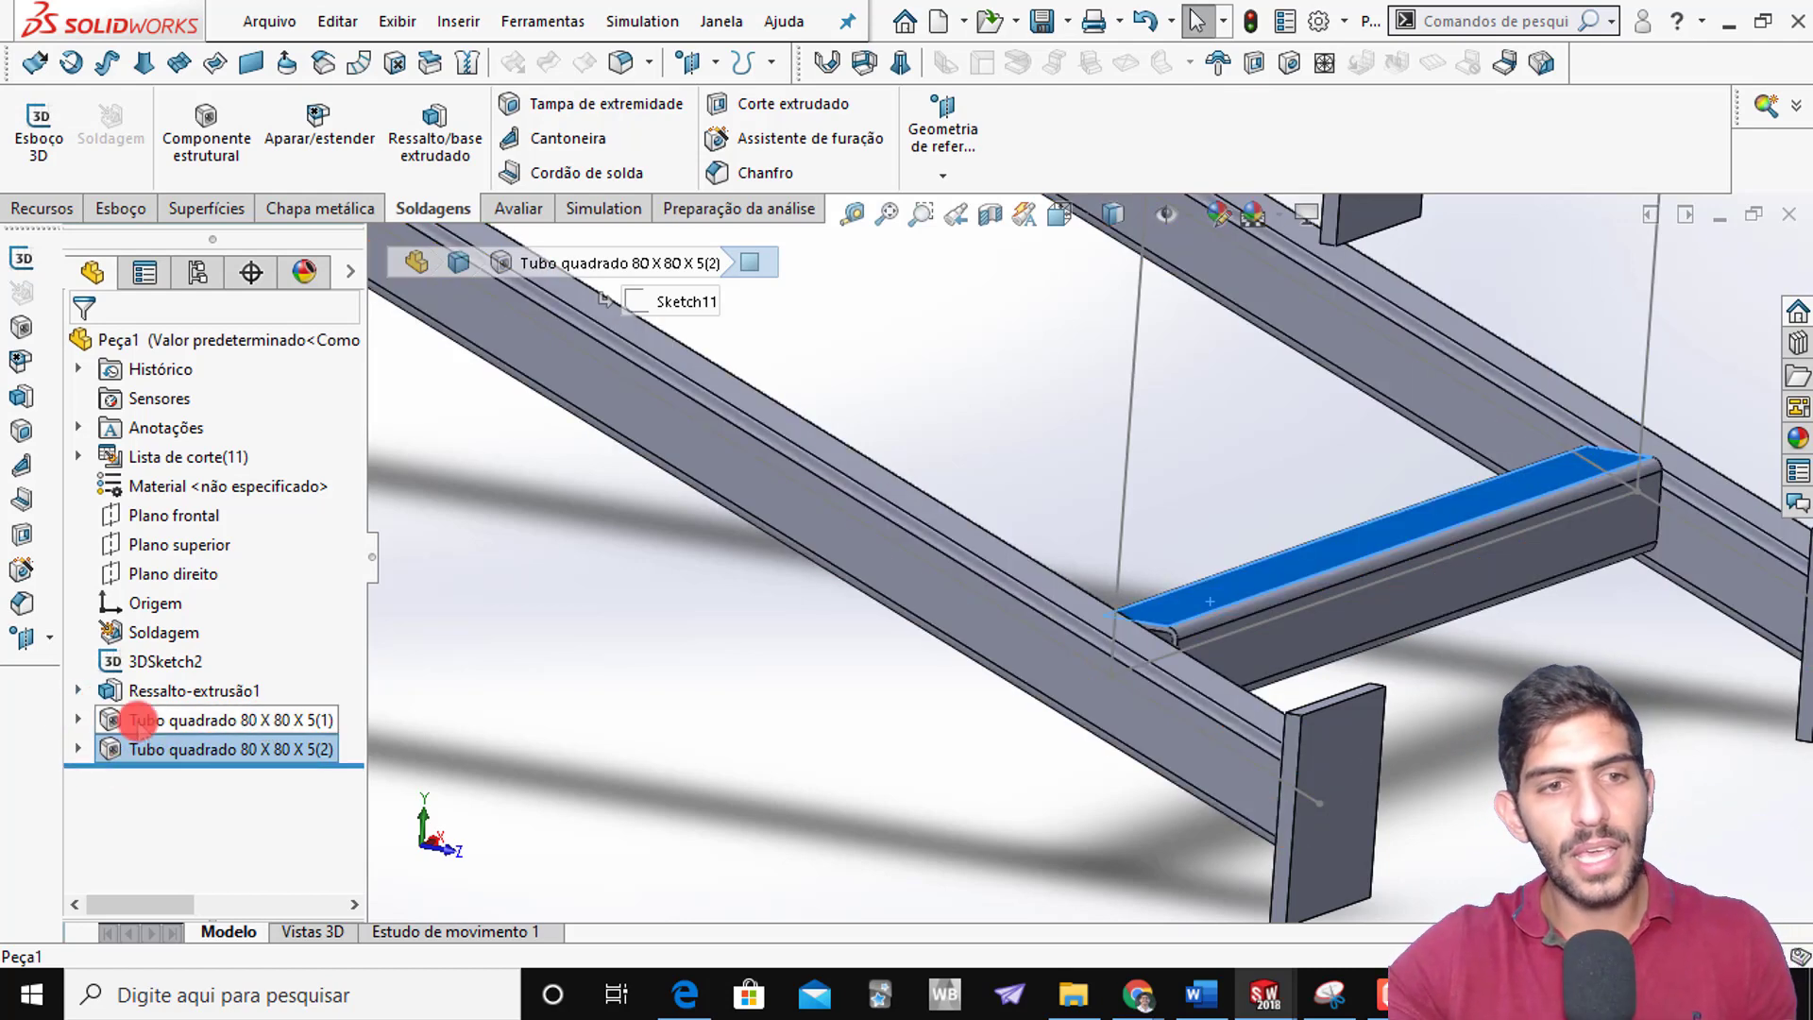
Highlight the members belonging to the first and second square-tube features in the whole model
{"action": "left_click", "coordinate": [138, 720]}
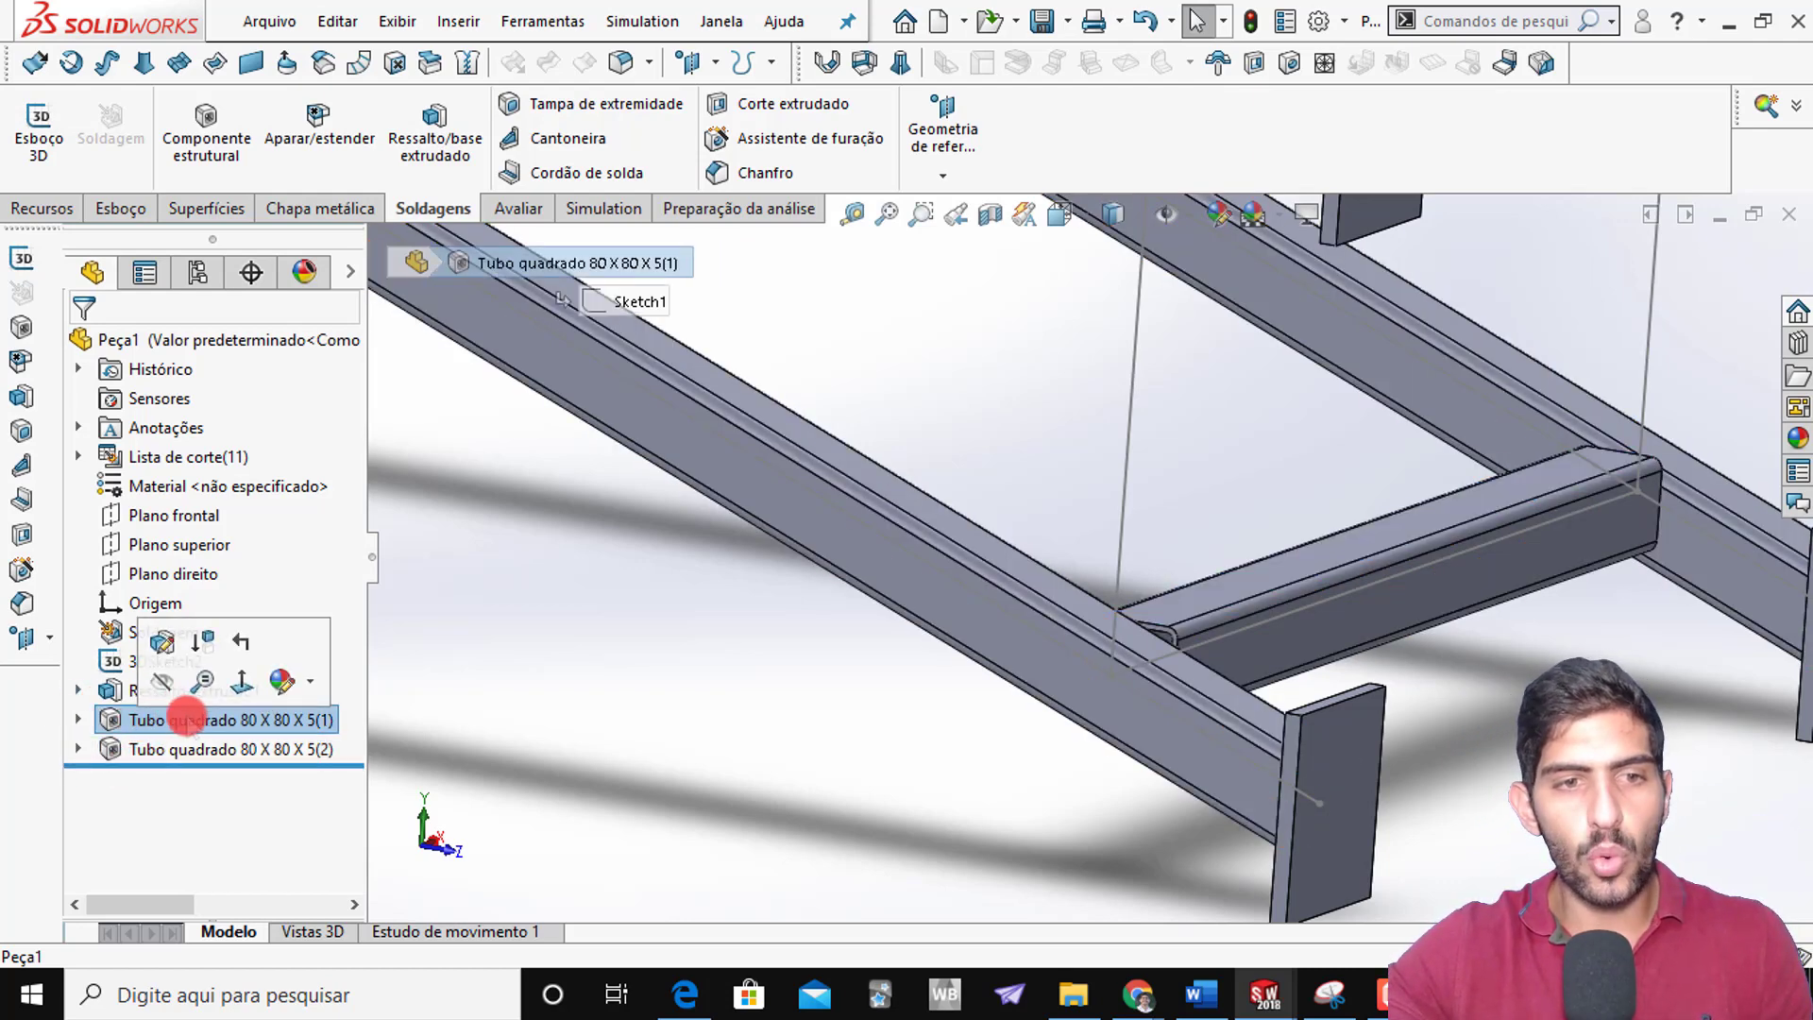
{"action": "key", "text": "f"}
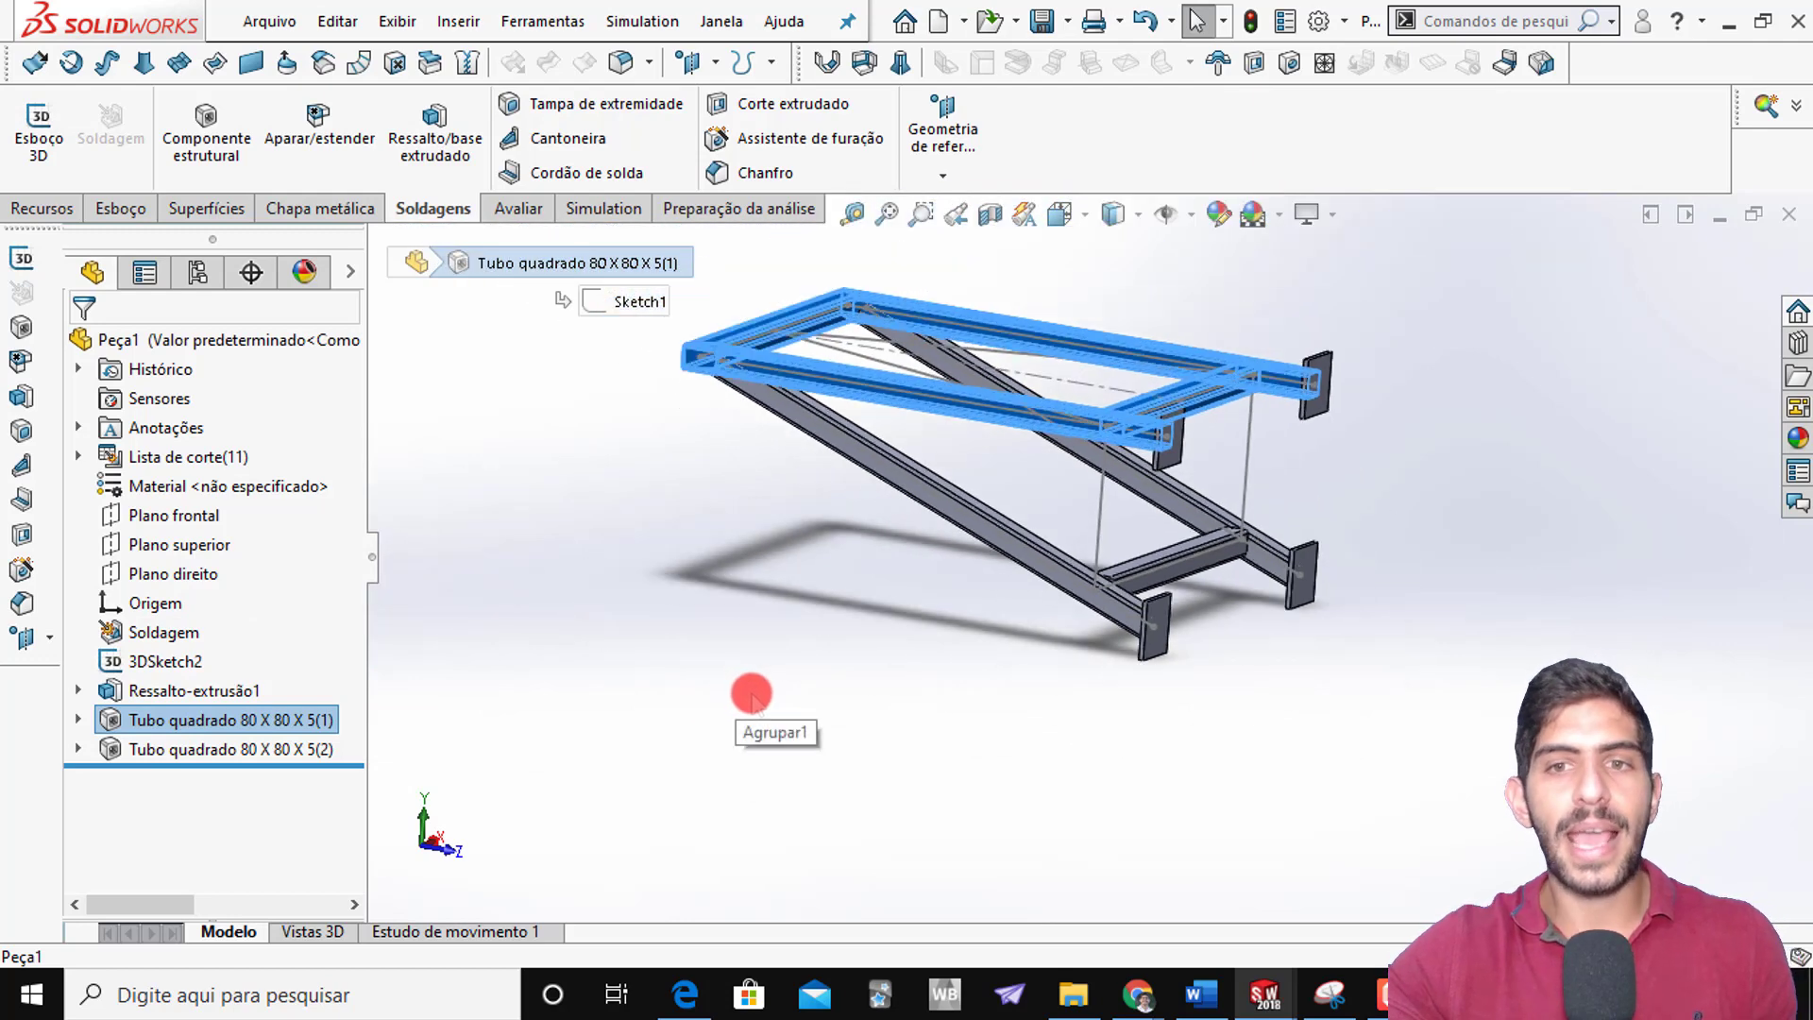
{"action": "left_click", "coordinate": [277, 750]}
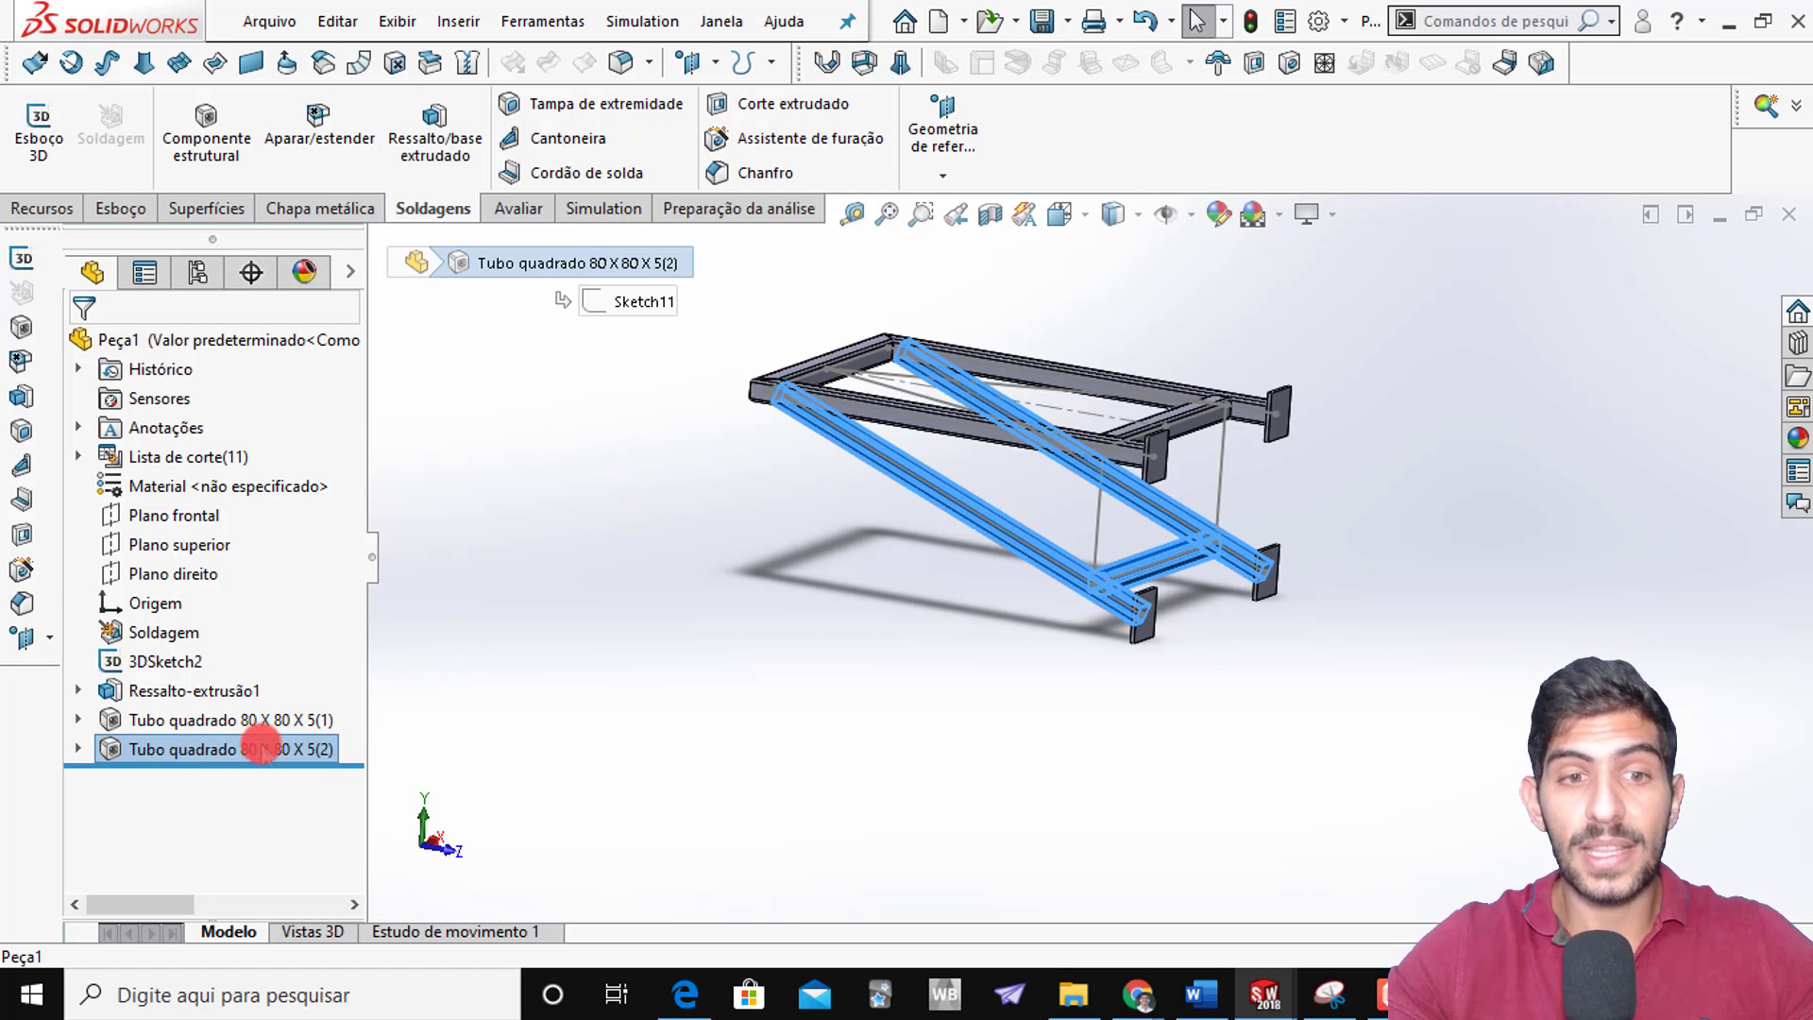
Edit the second square-tube feature and align the horizontal axis of the lower cross member's profile with the adjoining sloping line, Linha2@3DSketch2
{"action": "right_click", "coordinate": [261, 746]}
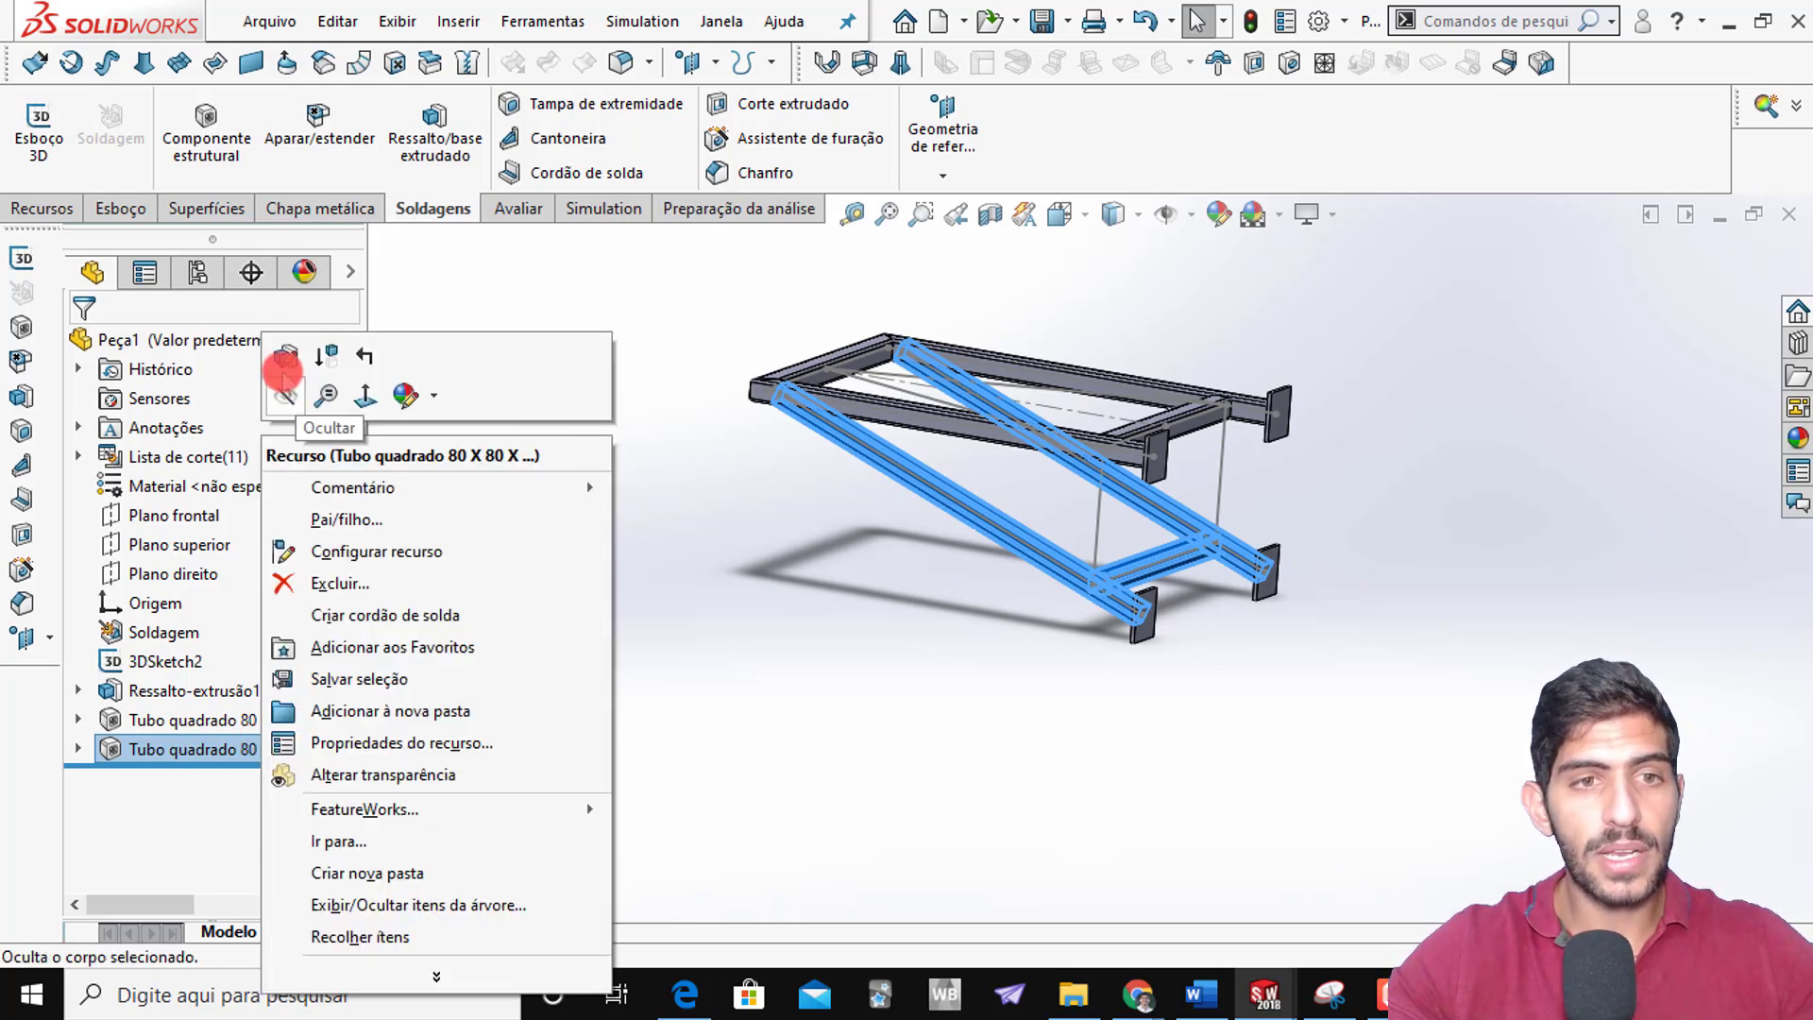
{"action": "left_click", "coordinate": [282, 357]}
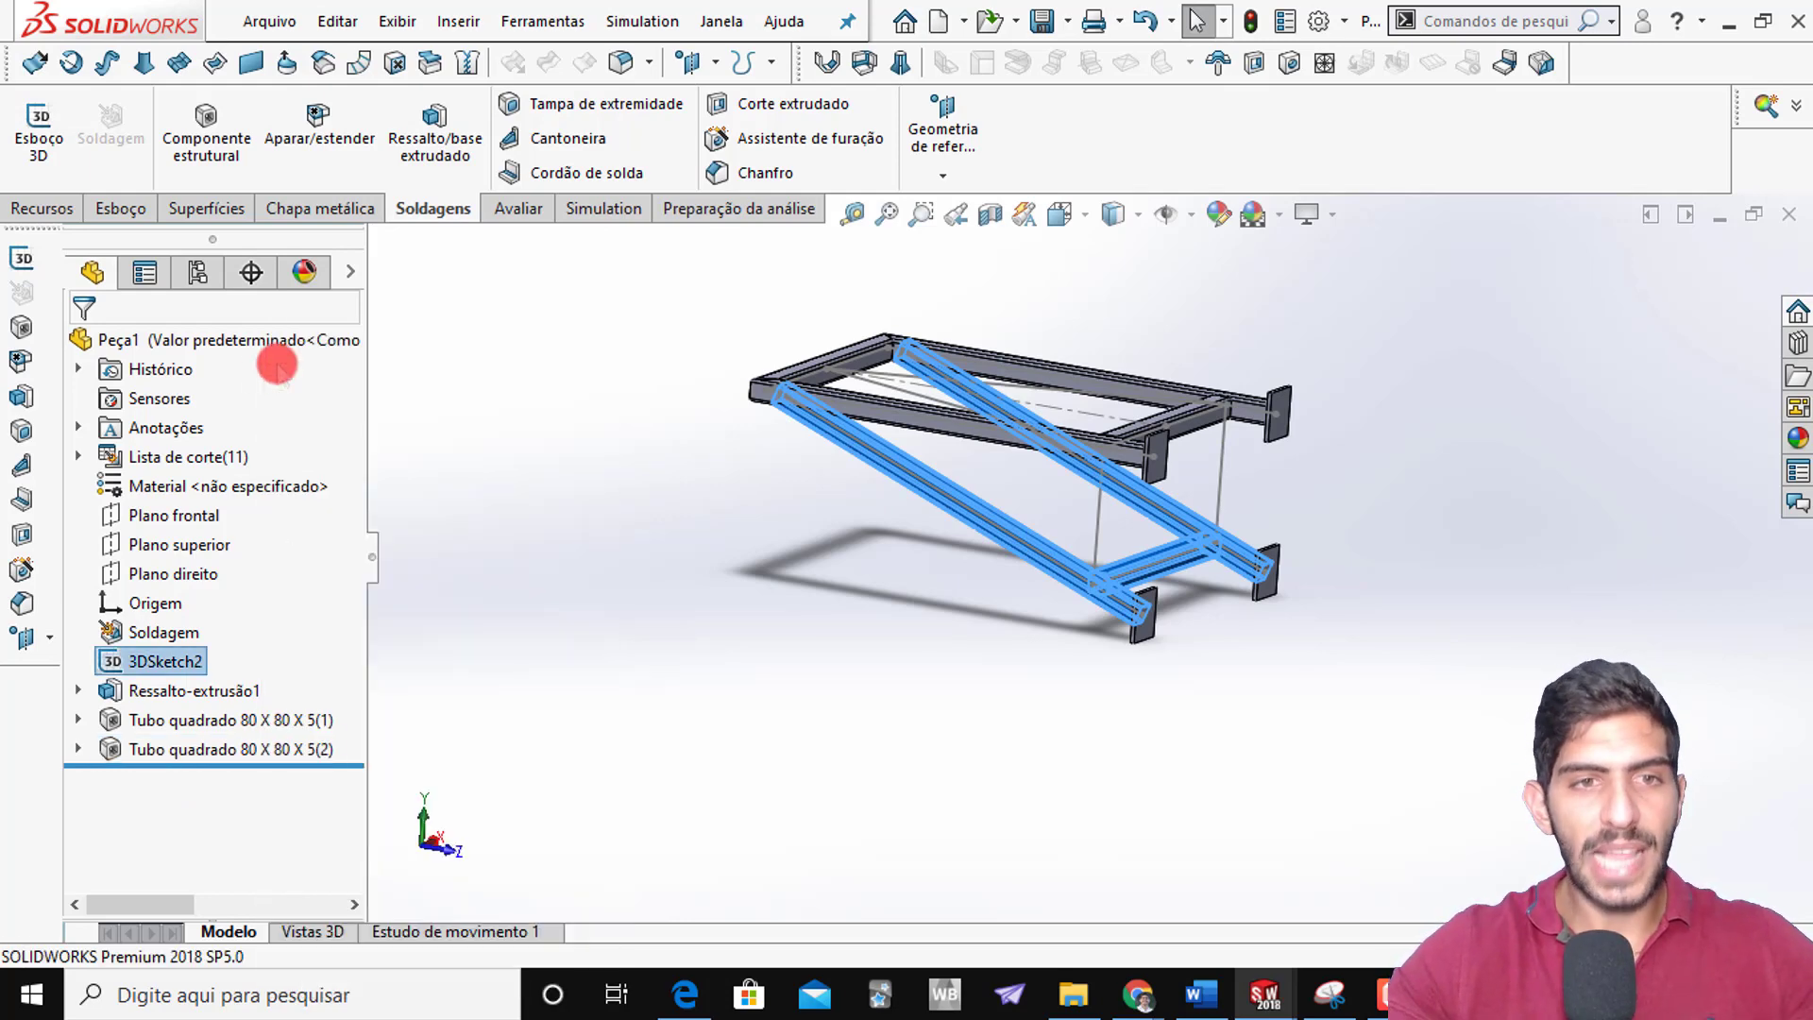
{"action": "scroll", "coordinate": [1153, 539], "scroll_direction": "down", "scroll_amount": 2}
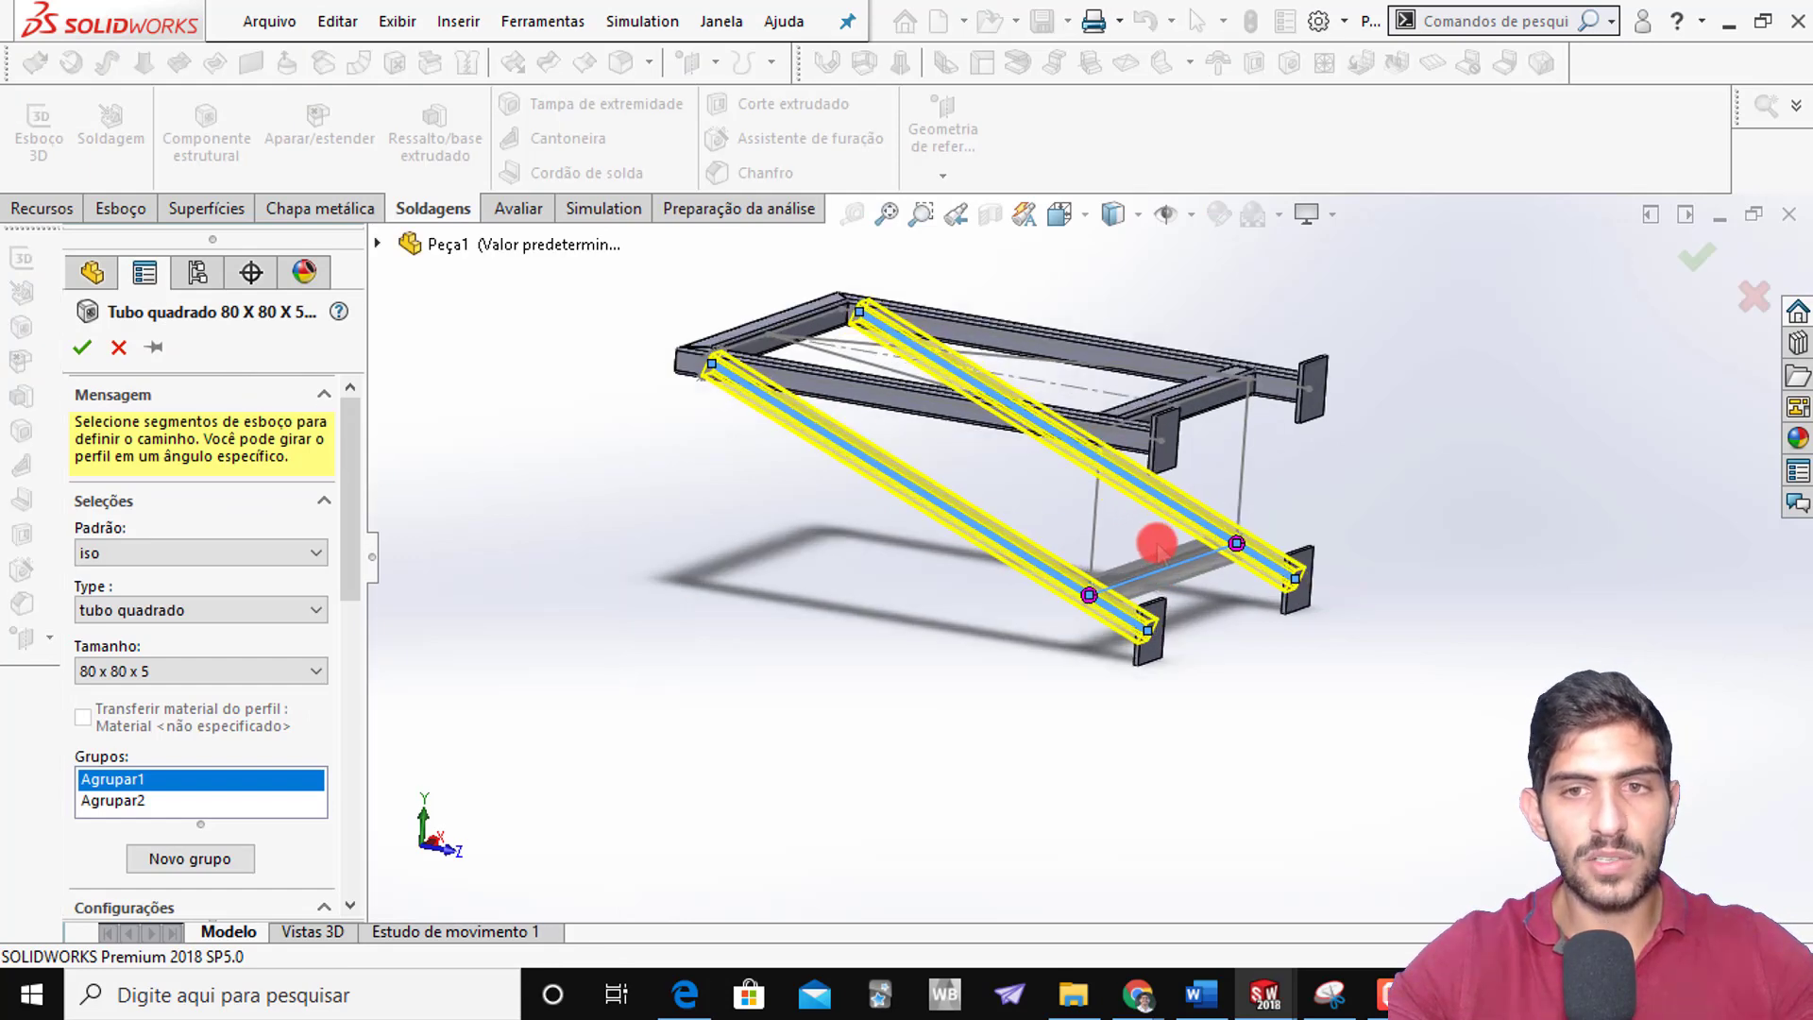
{"action": "scroll", "coordinate": [1145, 639], "scroll_direction": "down", "scroll_amount": 3}
{"action": "scroll", "coordinate": [870, 676], "scroll_direction": "up", "scroll_amount": 3}
{"action": "scroll", "coordinate": [869, 676], "scroll_direction": "down", "scroll_amount": 1}
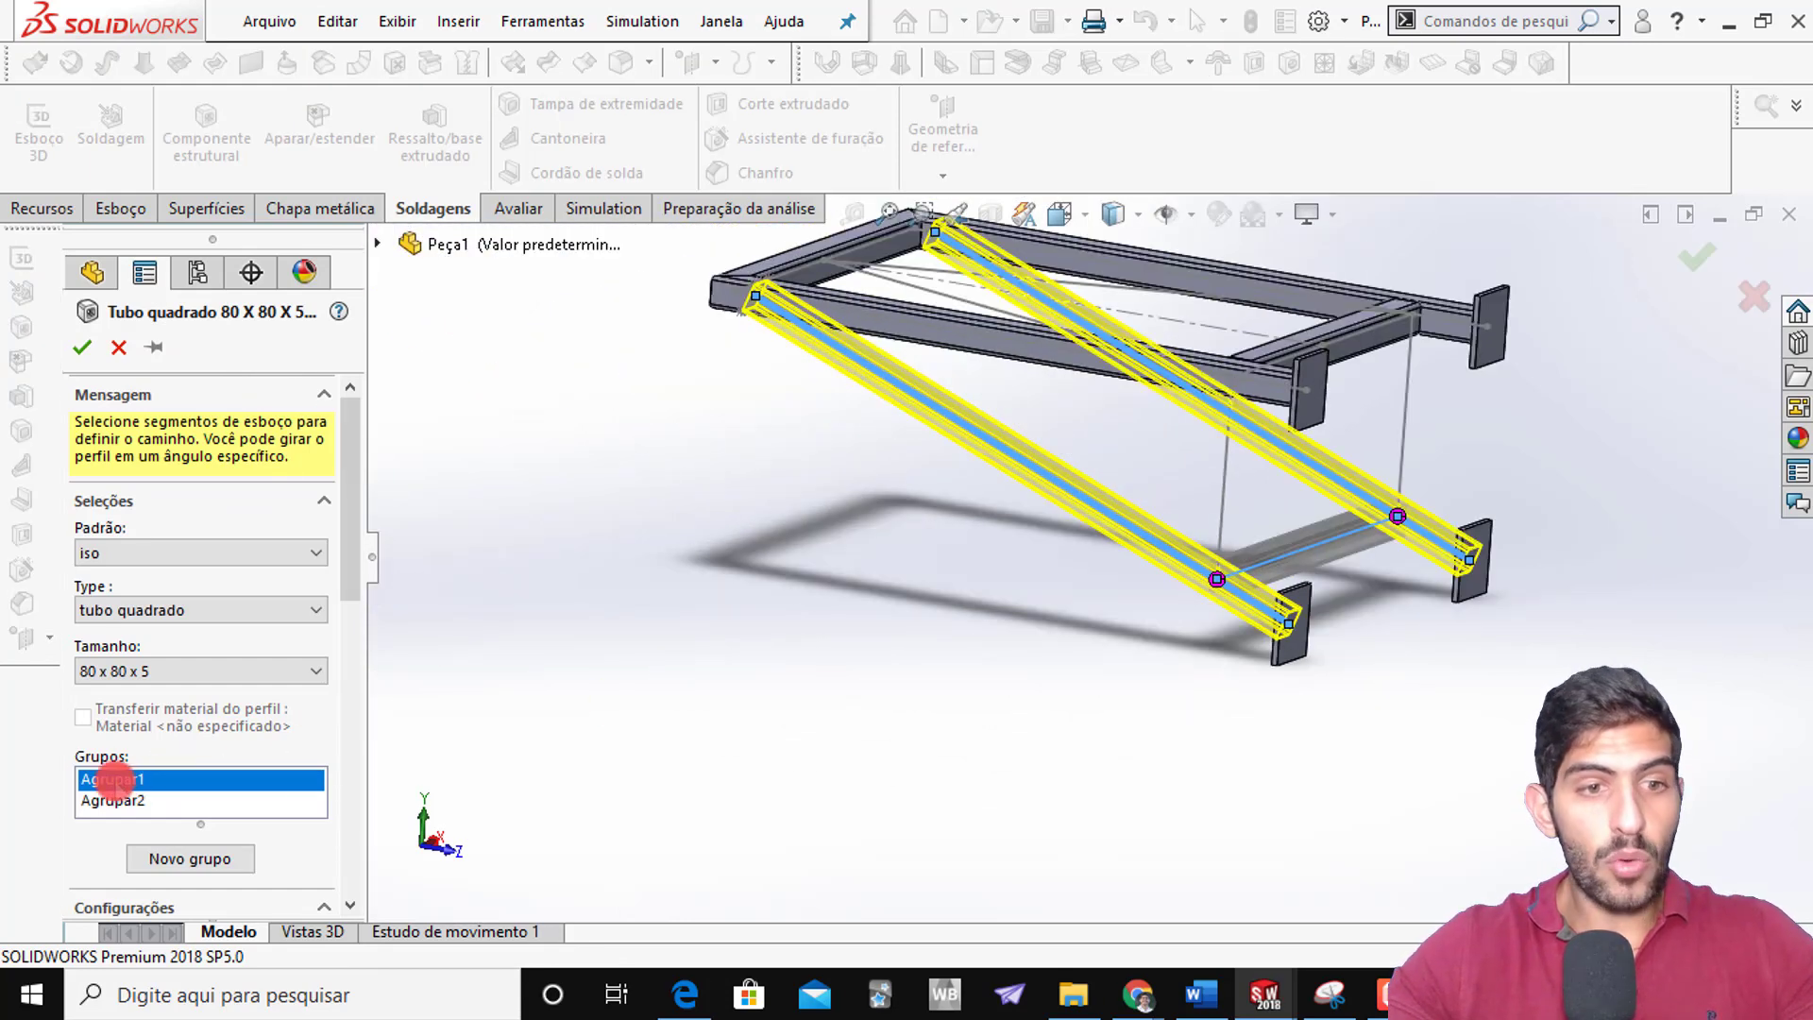
{"action": "left_click", "coordinate": [128, 803]}
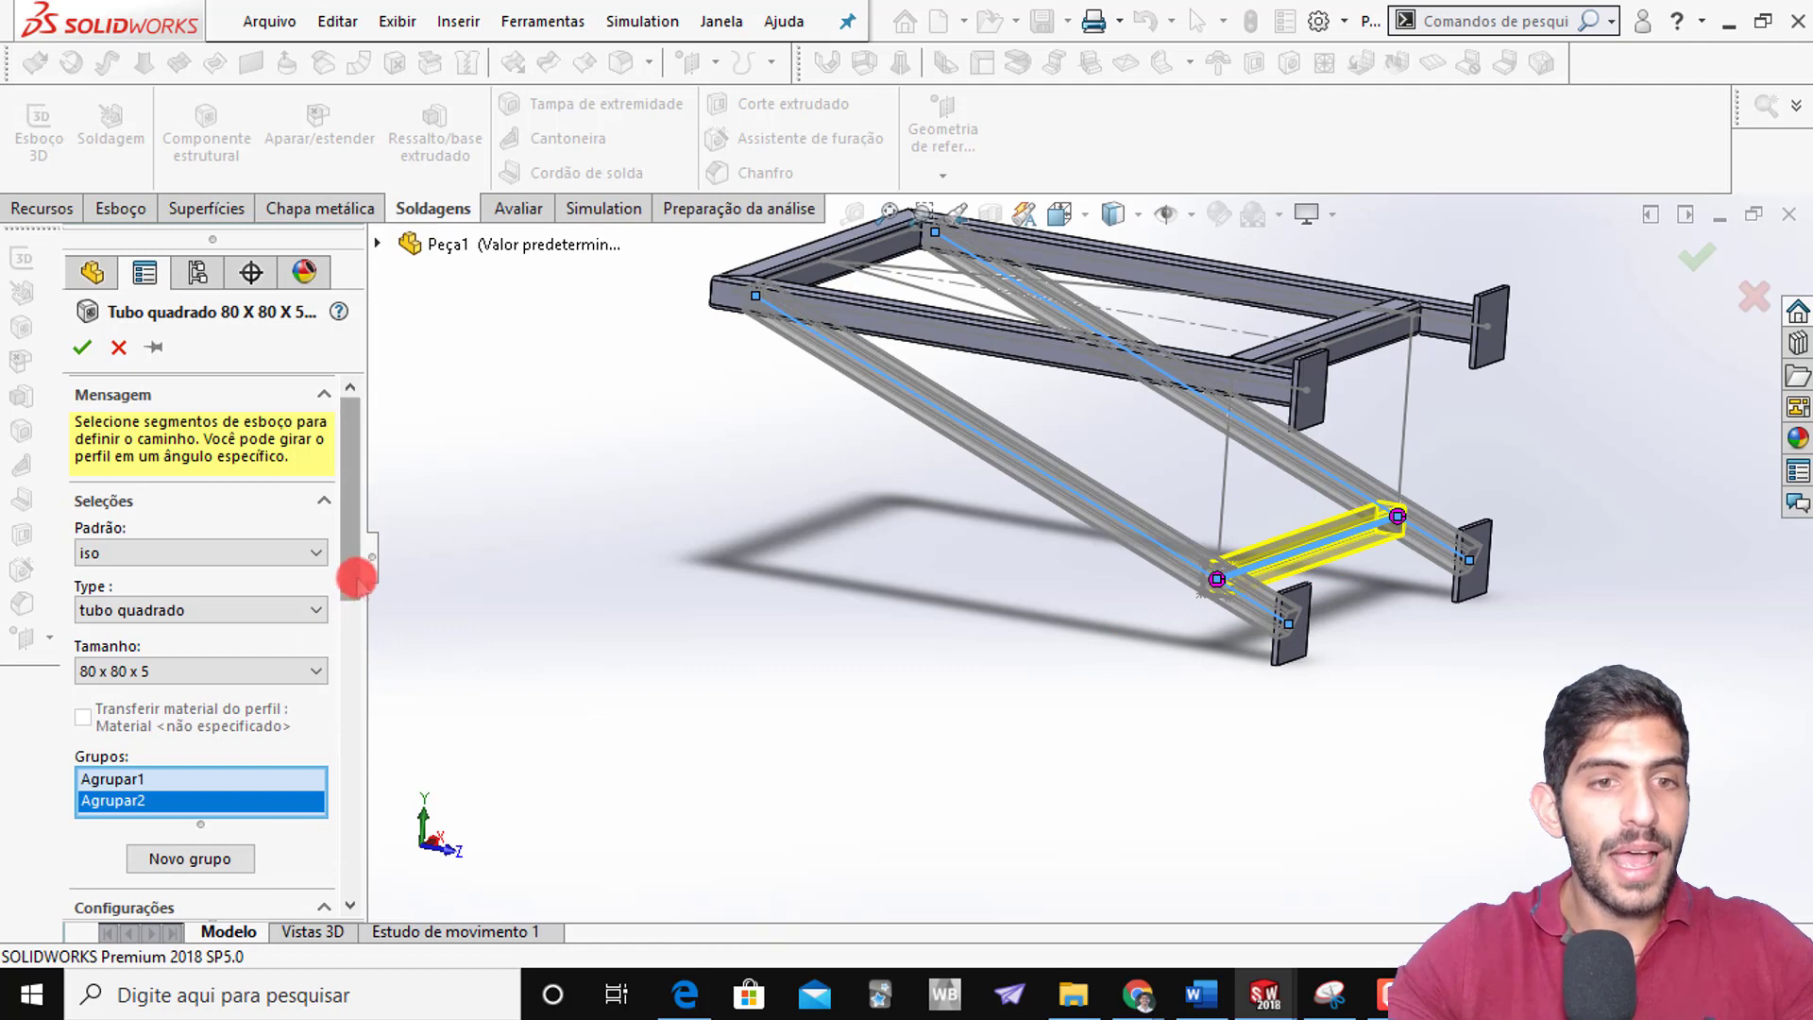
{"action": "left_click_drag", "start_coordinate": [356, 578], "coordinate": [332, 781]}
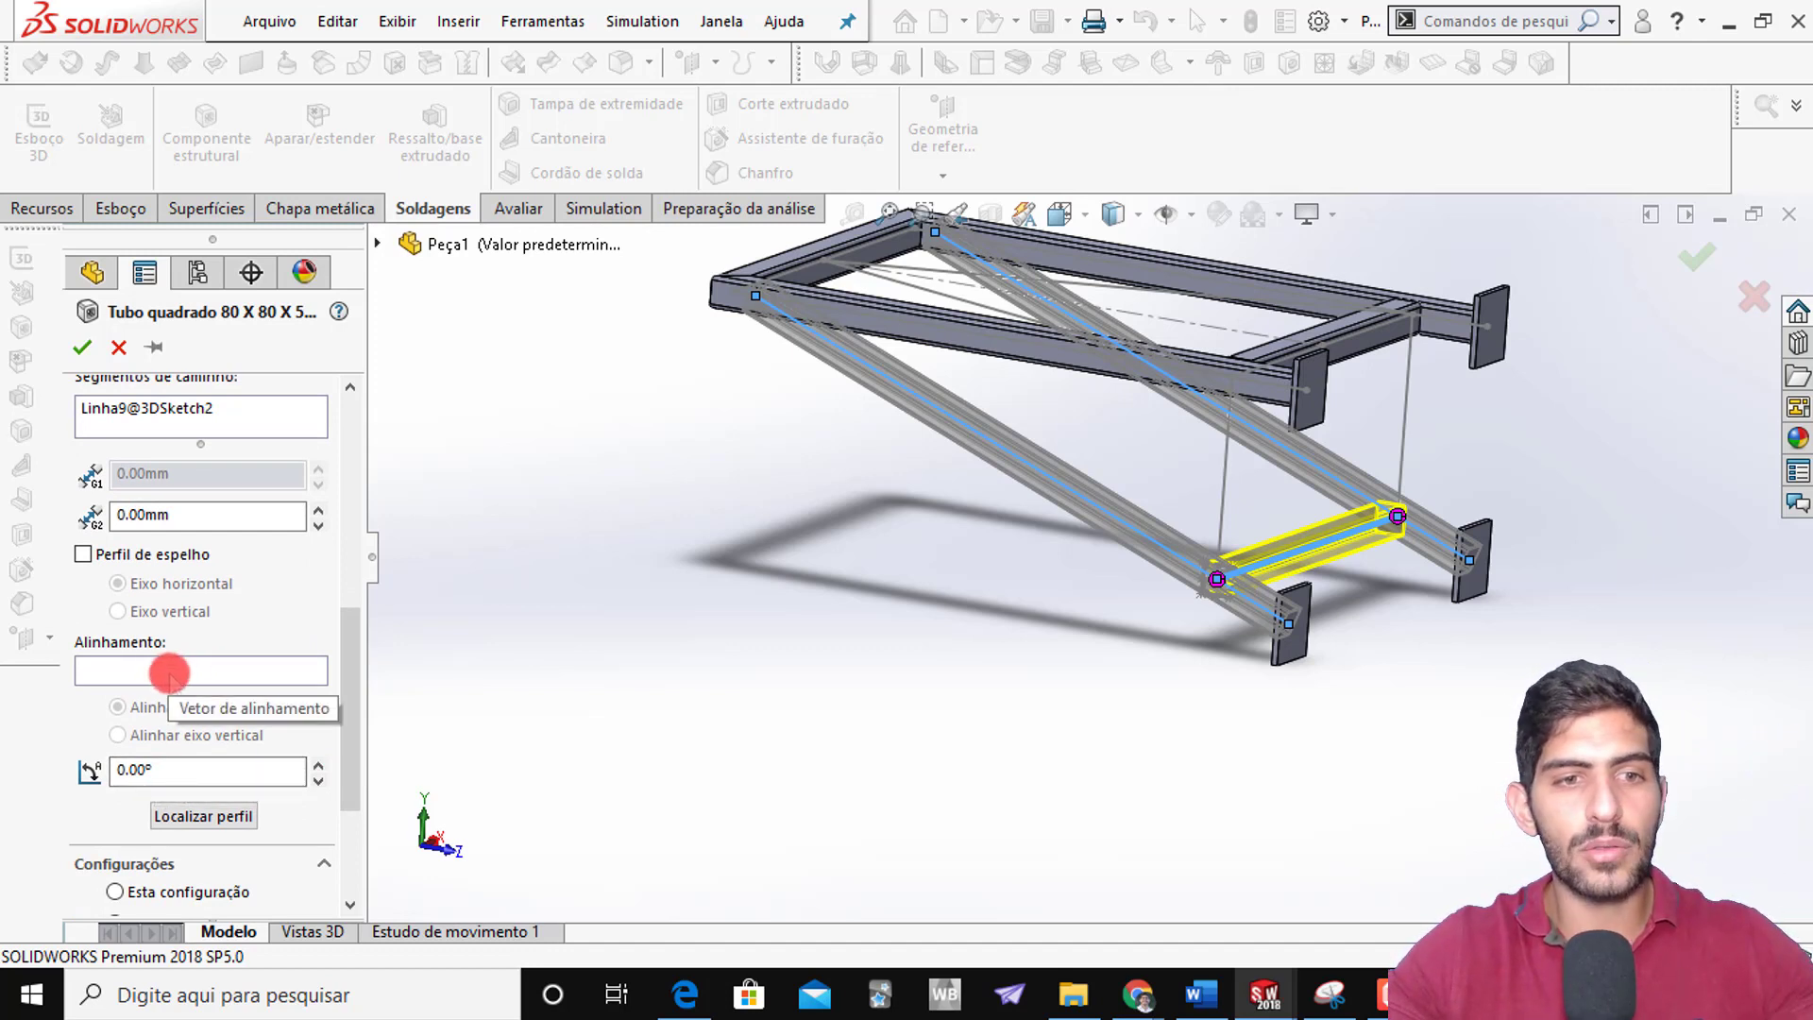
{"action": "left_click", "coordinate": [169, 672]}
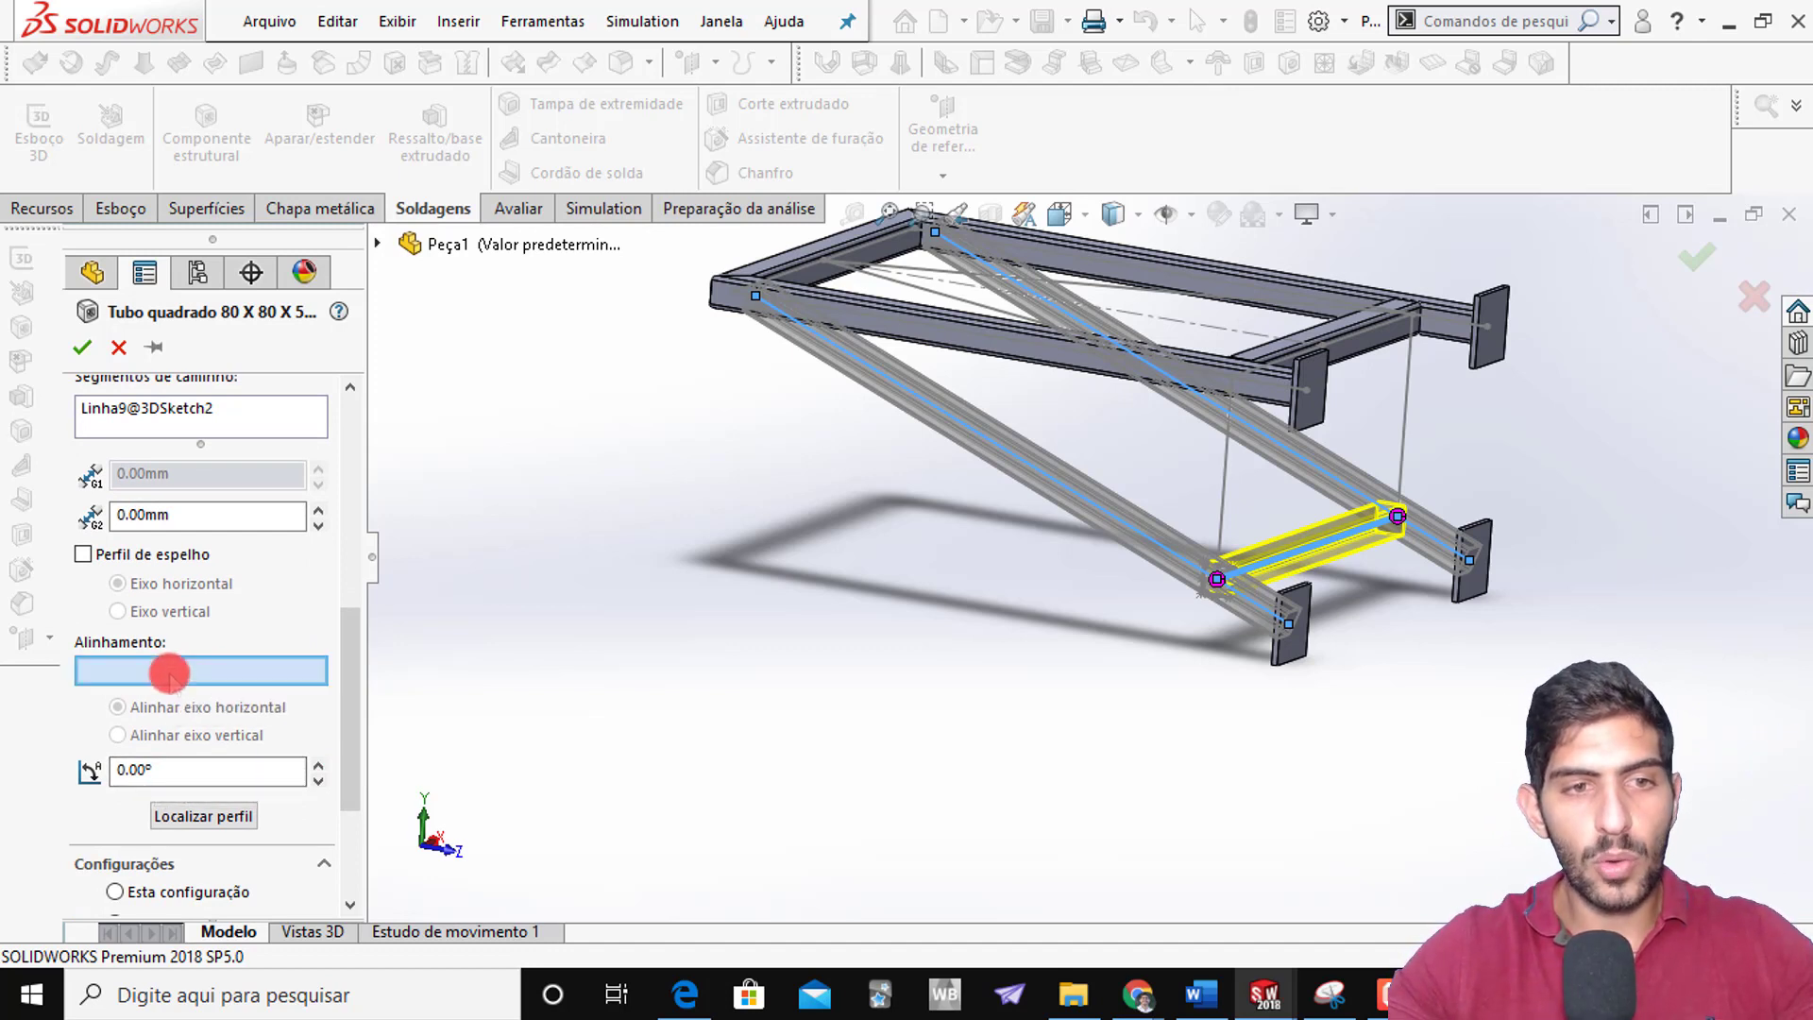
{"action": "scroll", "coordinate": [1256, 574], "scroll_direction": "down", "scroll_amount": 6}
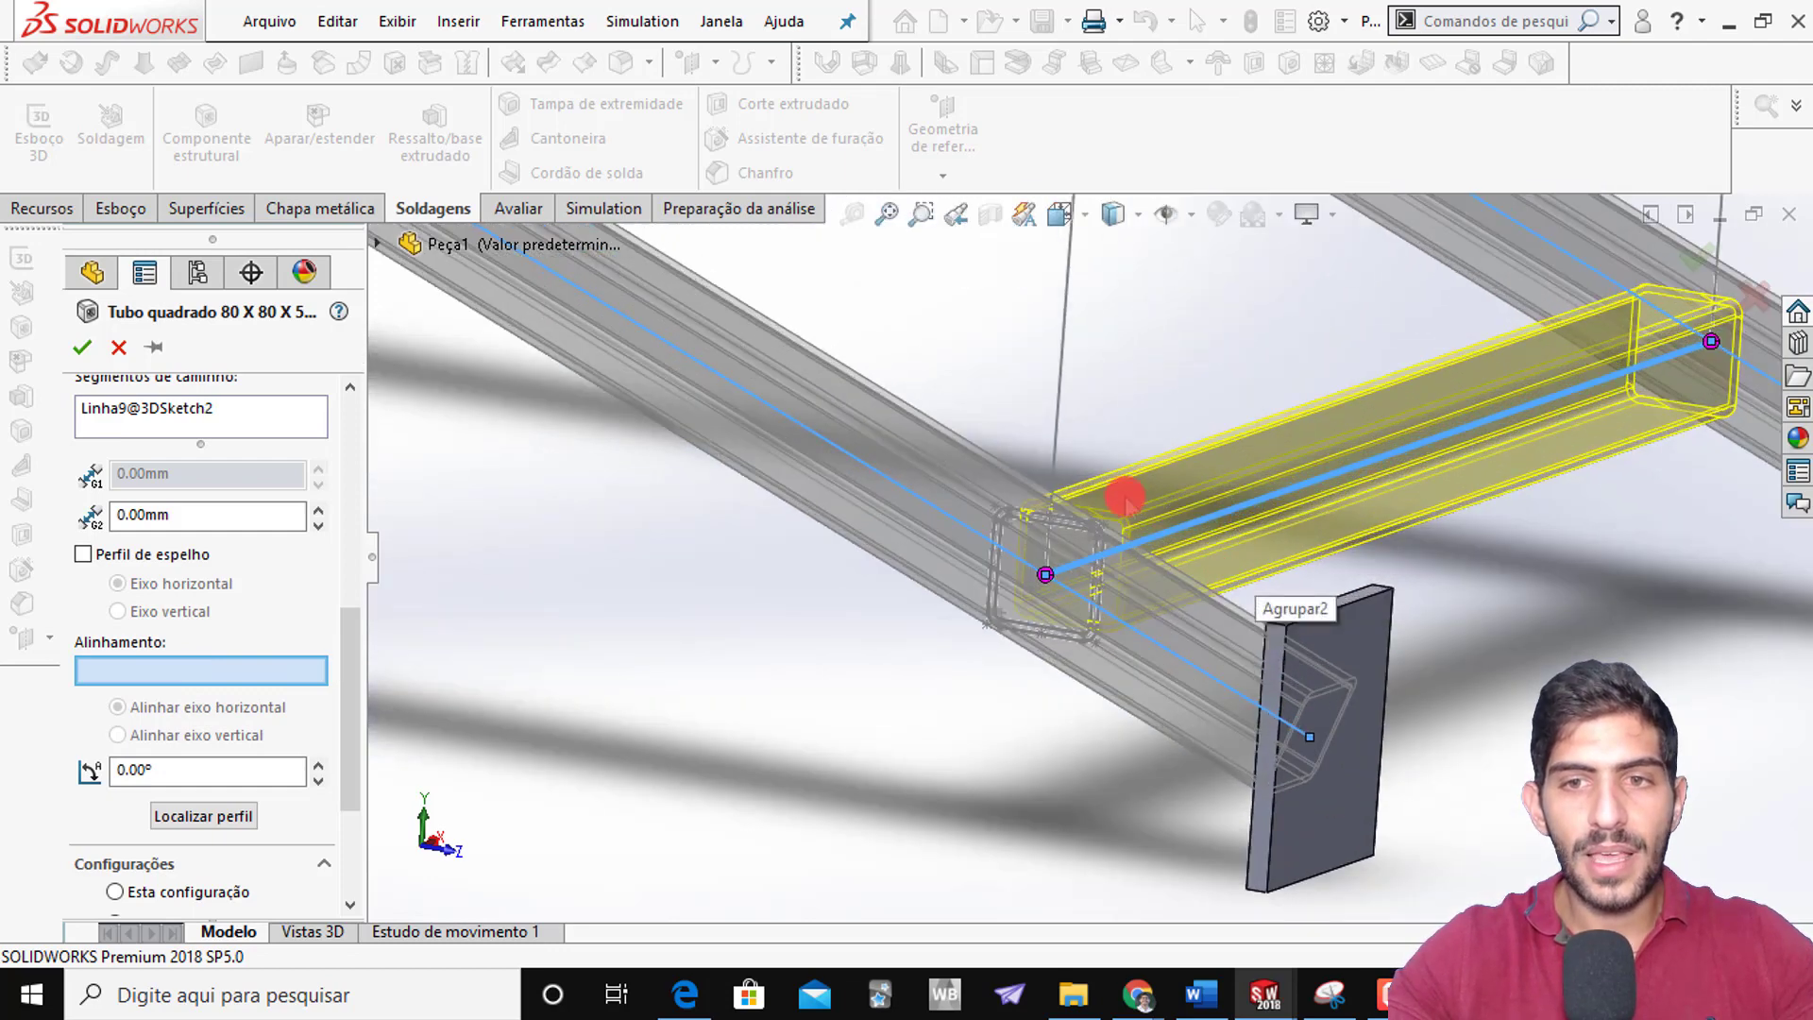
{"action": "left_click", "coordinate": [1143, 630]}
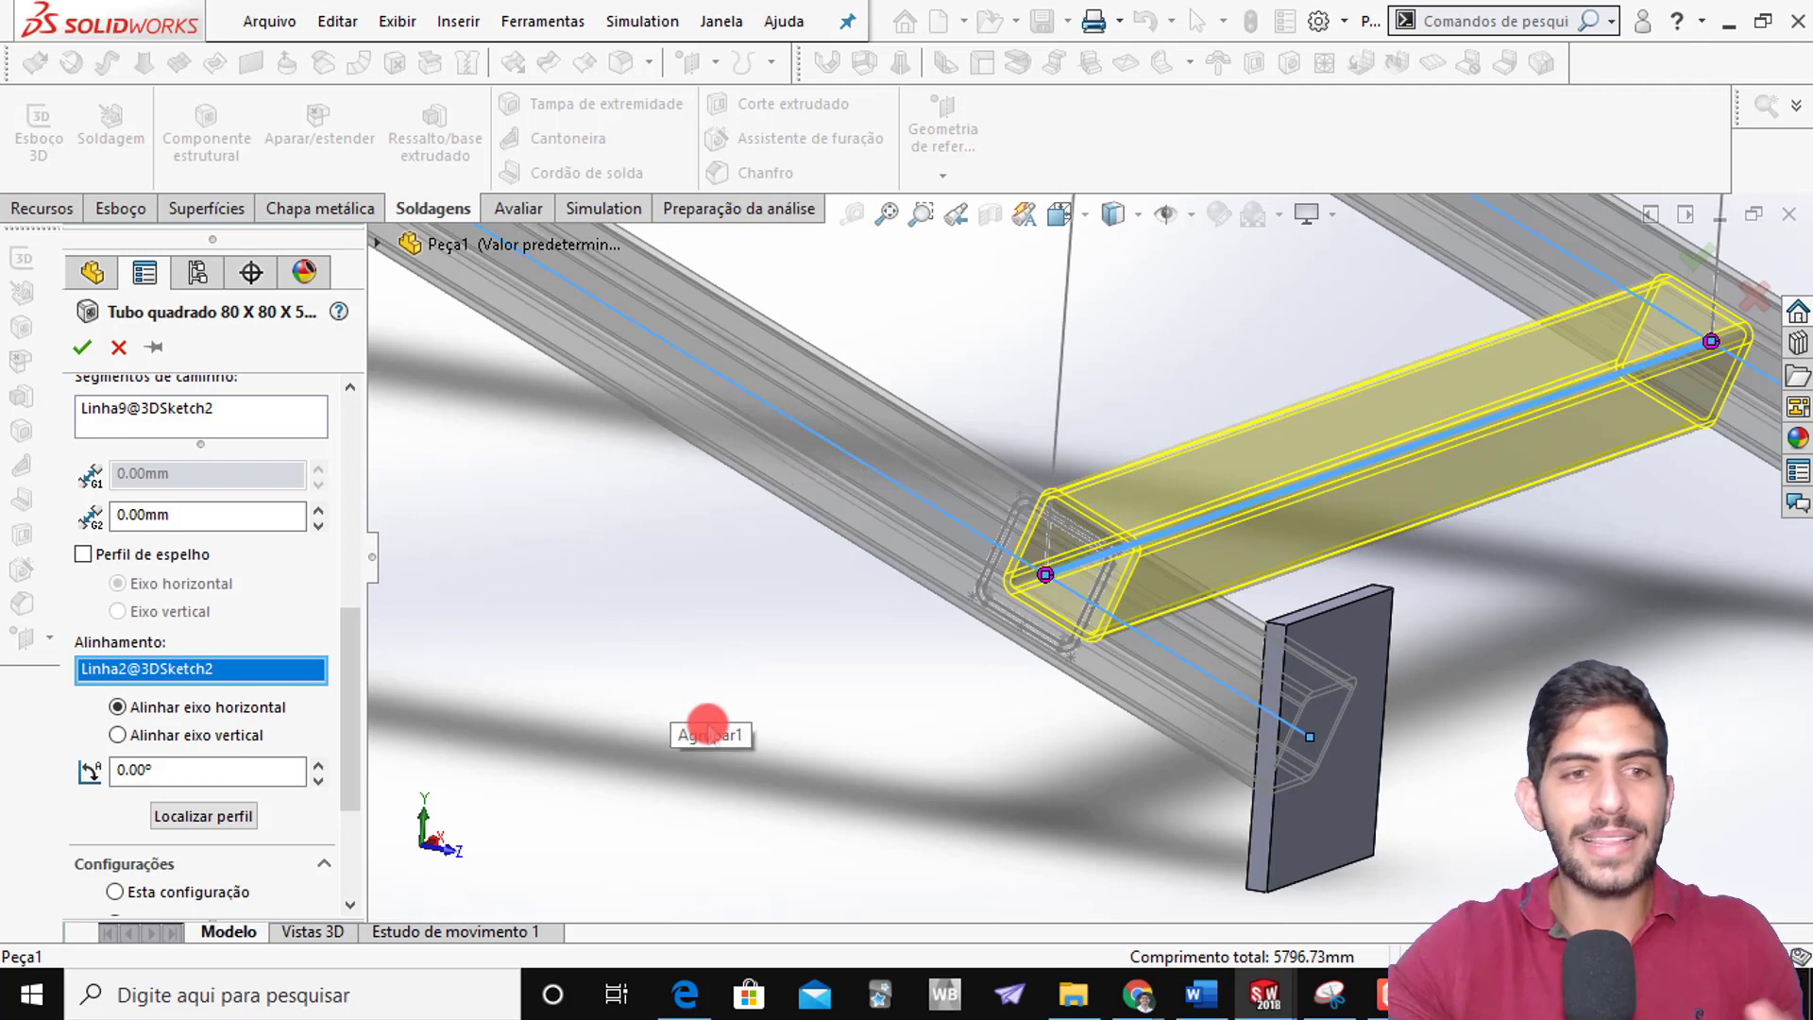
{"action": "left_click", "coordinate": [89, 350]}
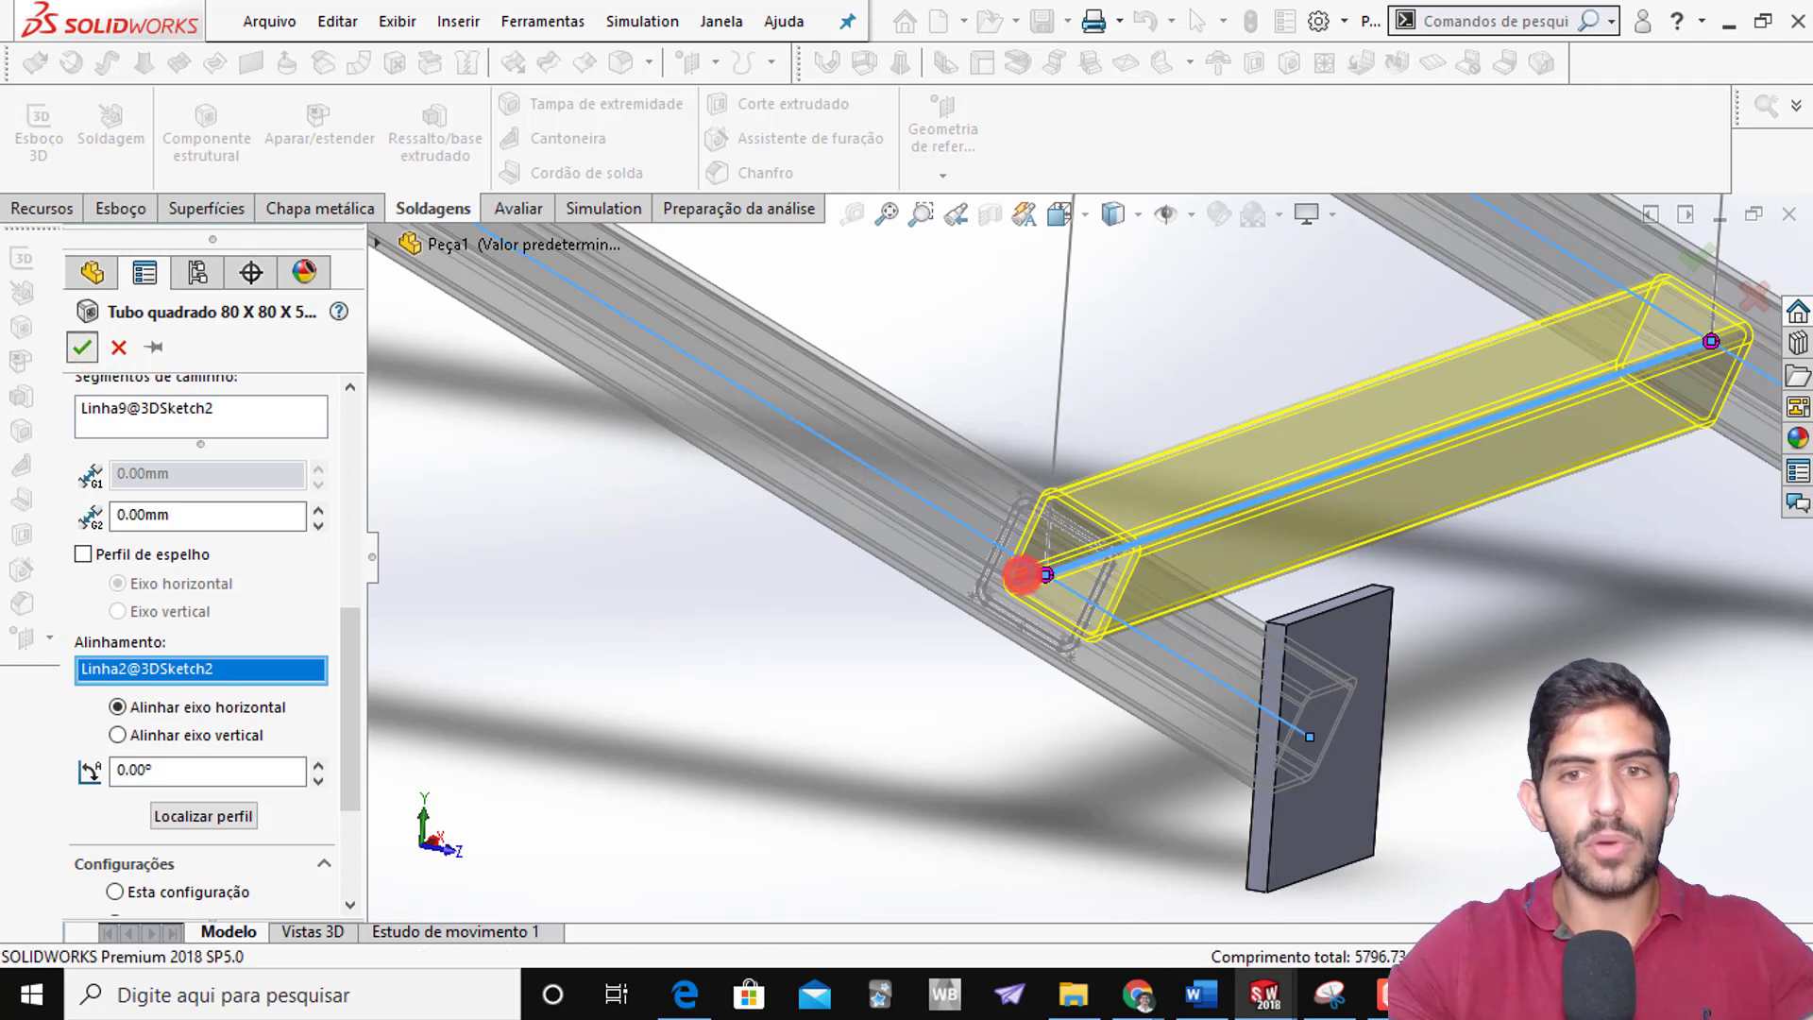
Examine where the sloping beam meets the upper frame's front corner and highlight the beam's side face
{"action": "scroll", "coordinate": [1024, 567], "scroll_direction": "up", "scroll_amount": 3}
{"action": "middle_click_drag", "start_coordinate": [1178, 491], "coordinate": [1311, 416]}
{"action": "middle_click_drag", "start_coordinate": [963, 534], "coordinate": [821, 405]}
{"action": "scroll", "coordinate": [728, 417], "scroll_direction": "down", "scroll_amount": 5}
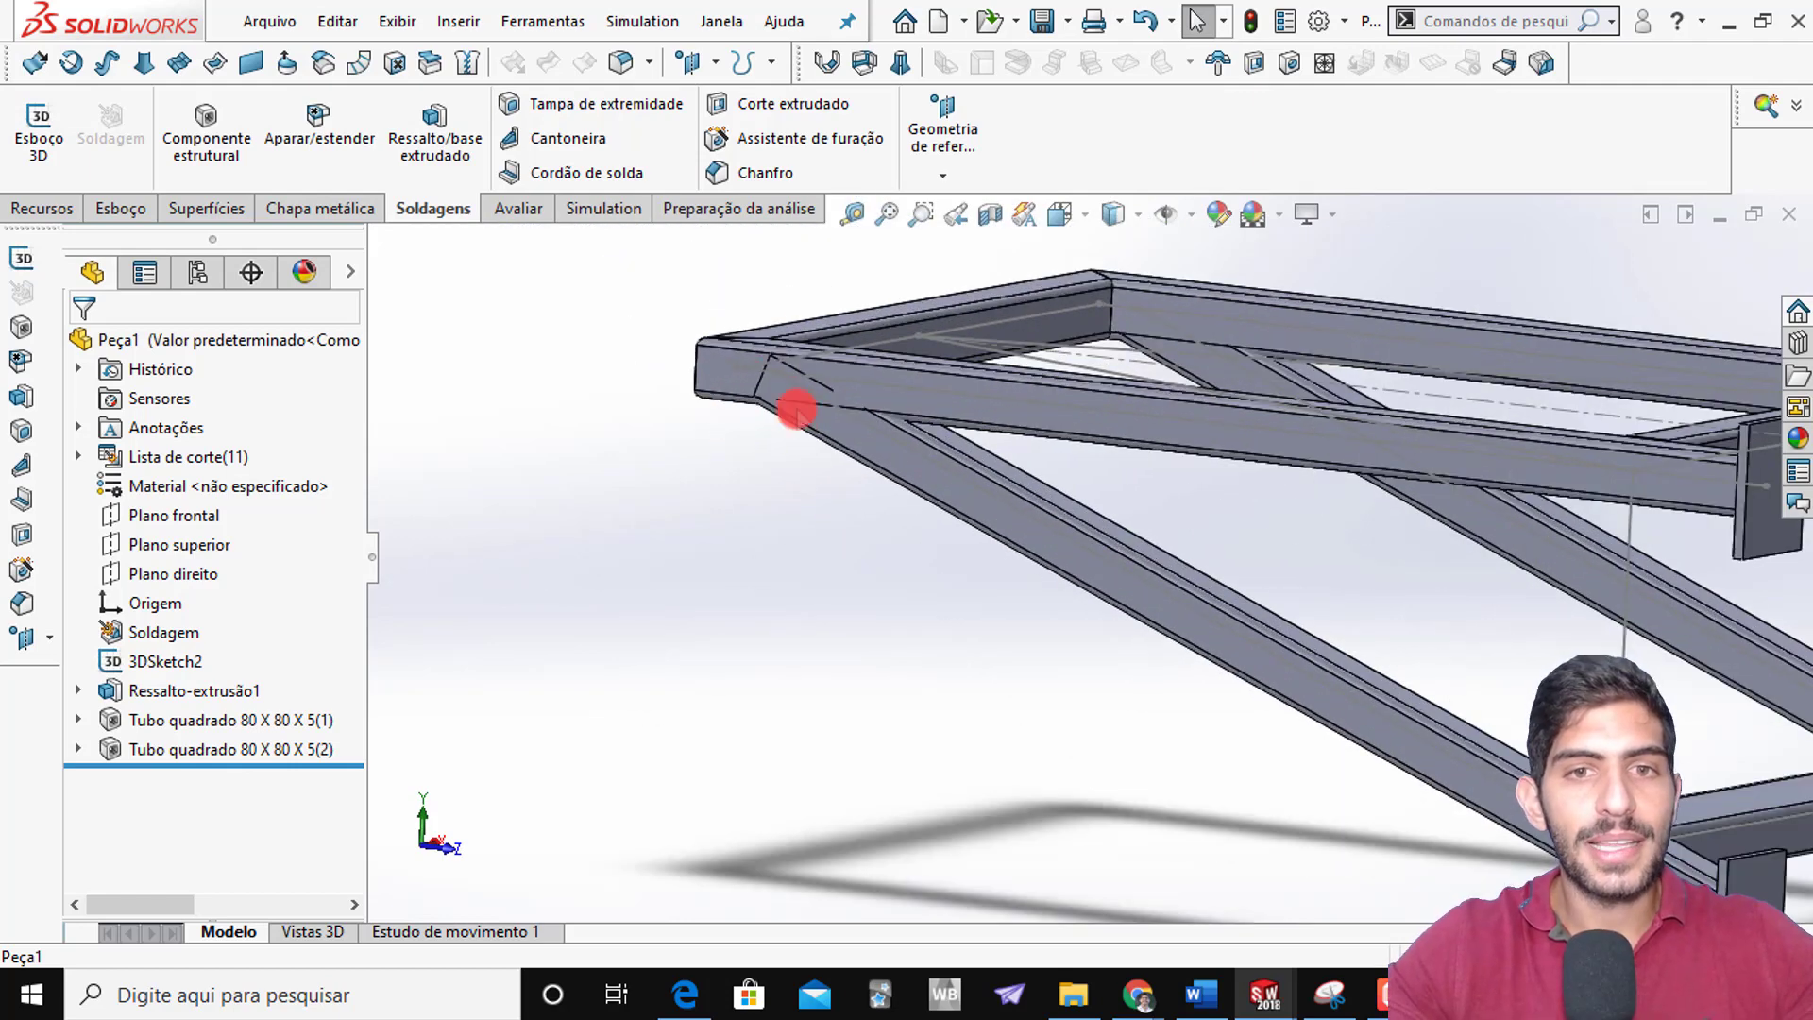
{"action": "left_click", "coordinate": [991, 501]}
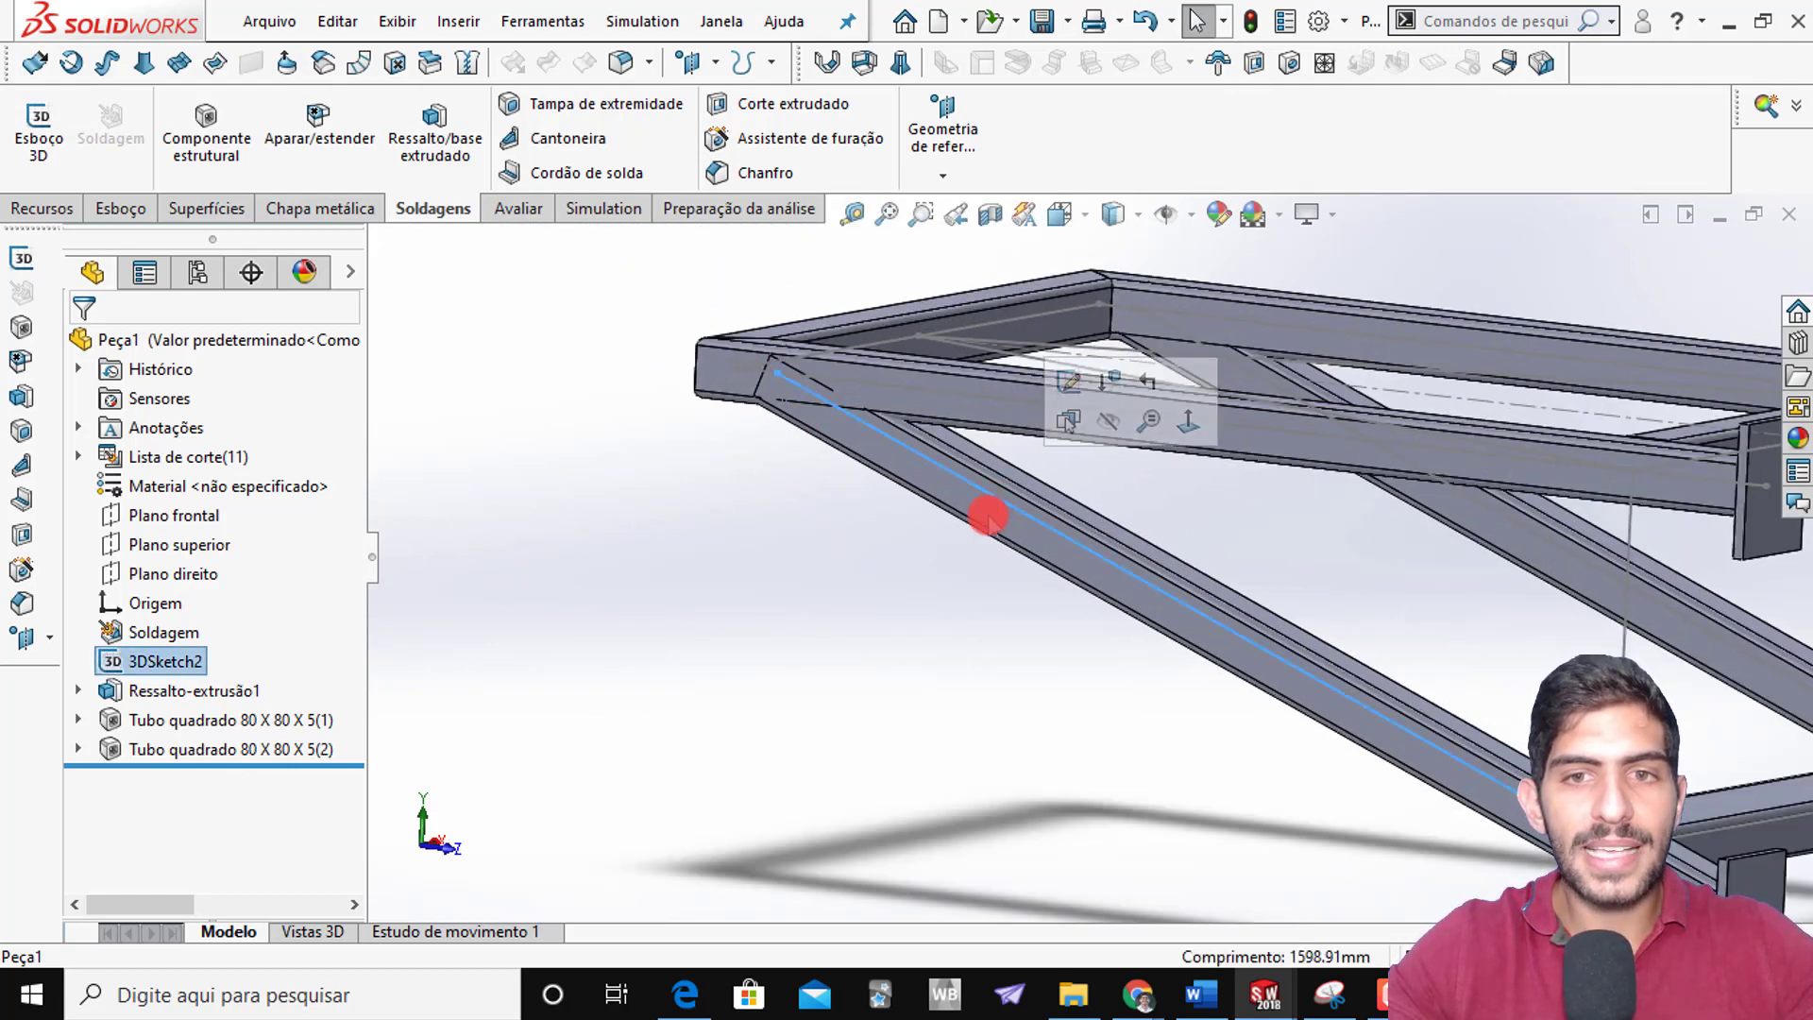
{"action": "left_click", "coordinate": [987, 514]}
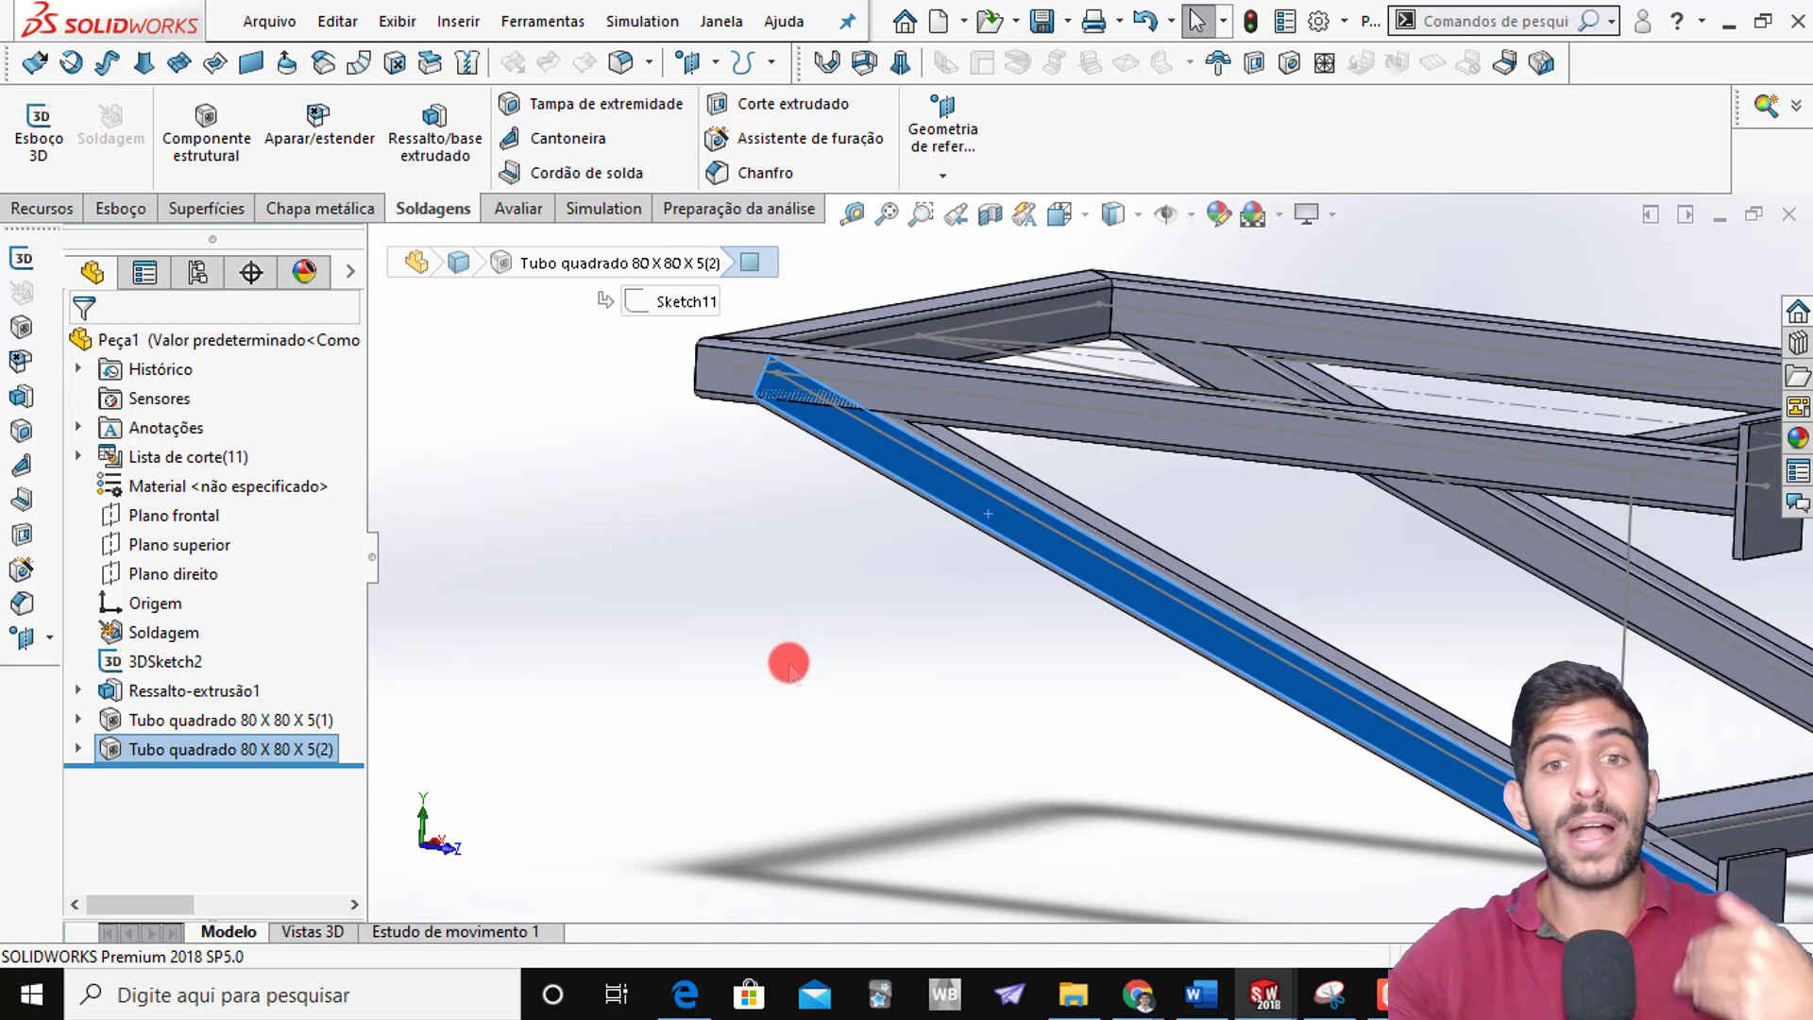
{"action": "left_click", "coordinate": [420, 359]}
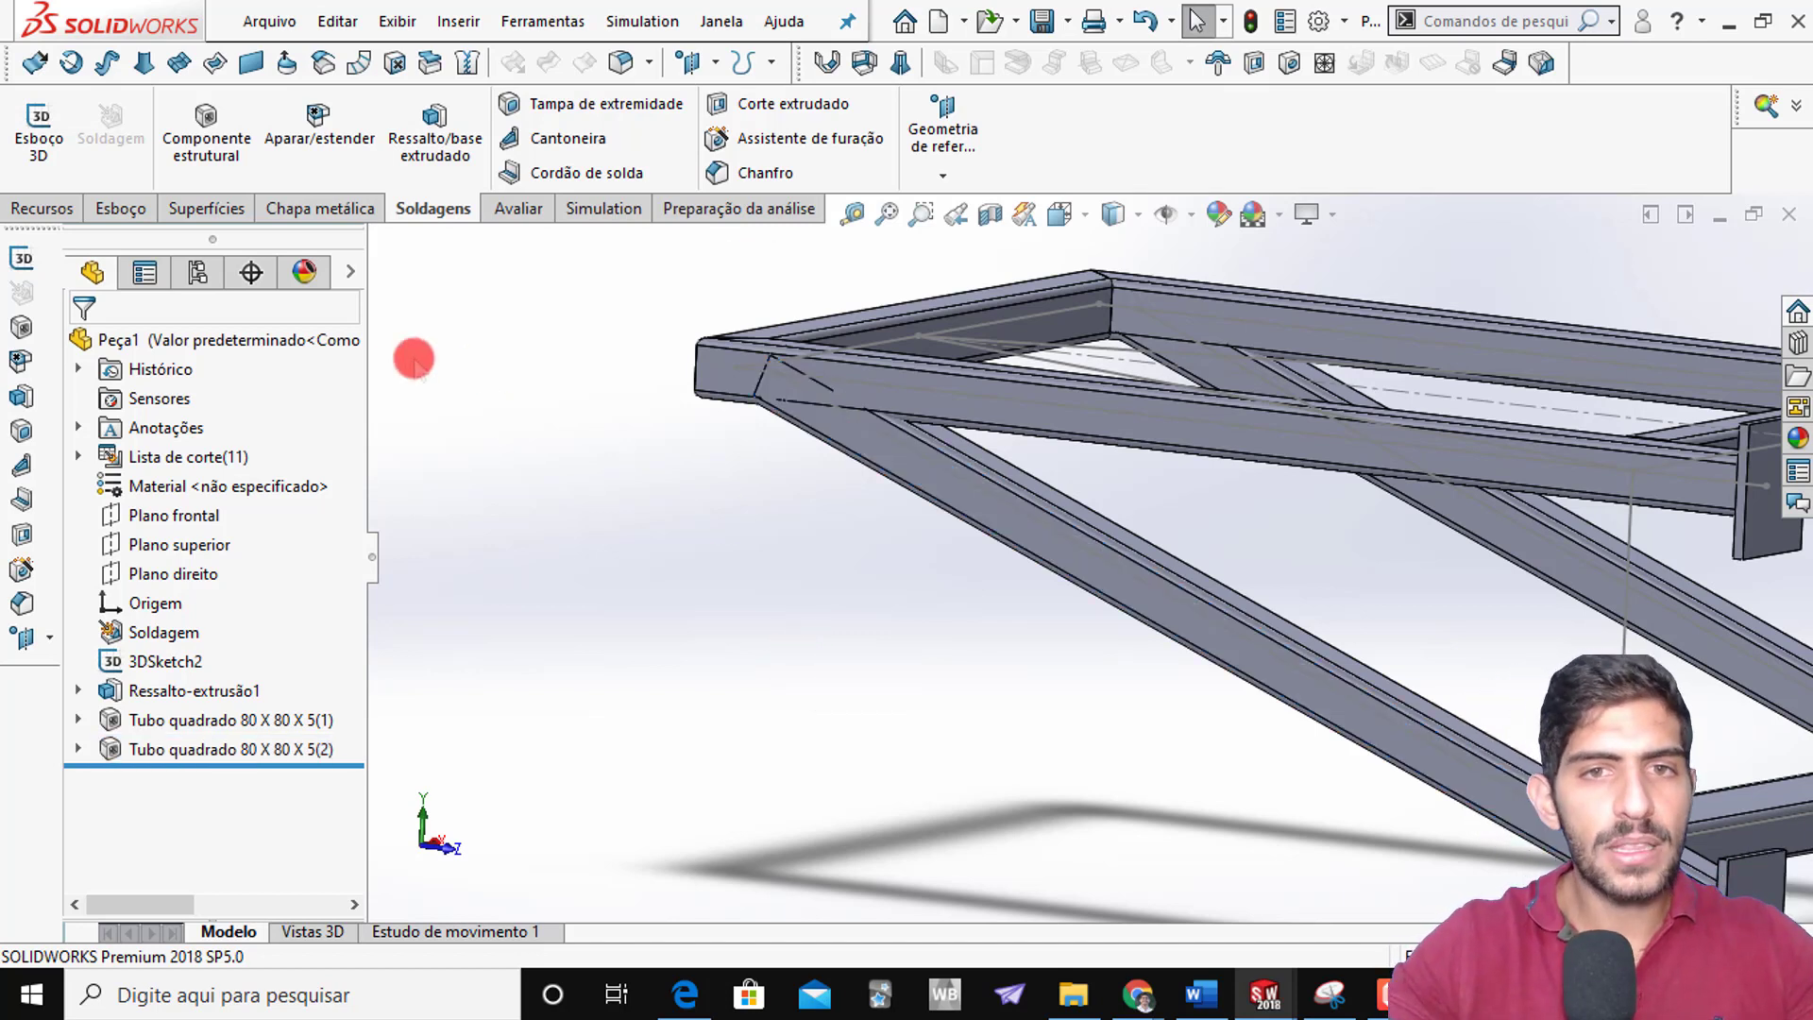
Set up an end trim of the near sloping beam, using the upper frame's near side member as the bounding body
{"action": "left_click", "coordinate": [329, 134]}
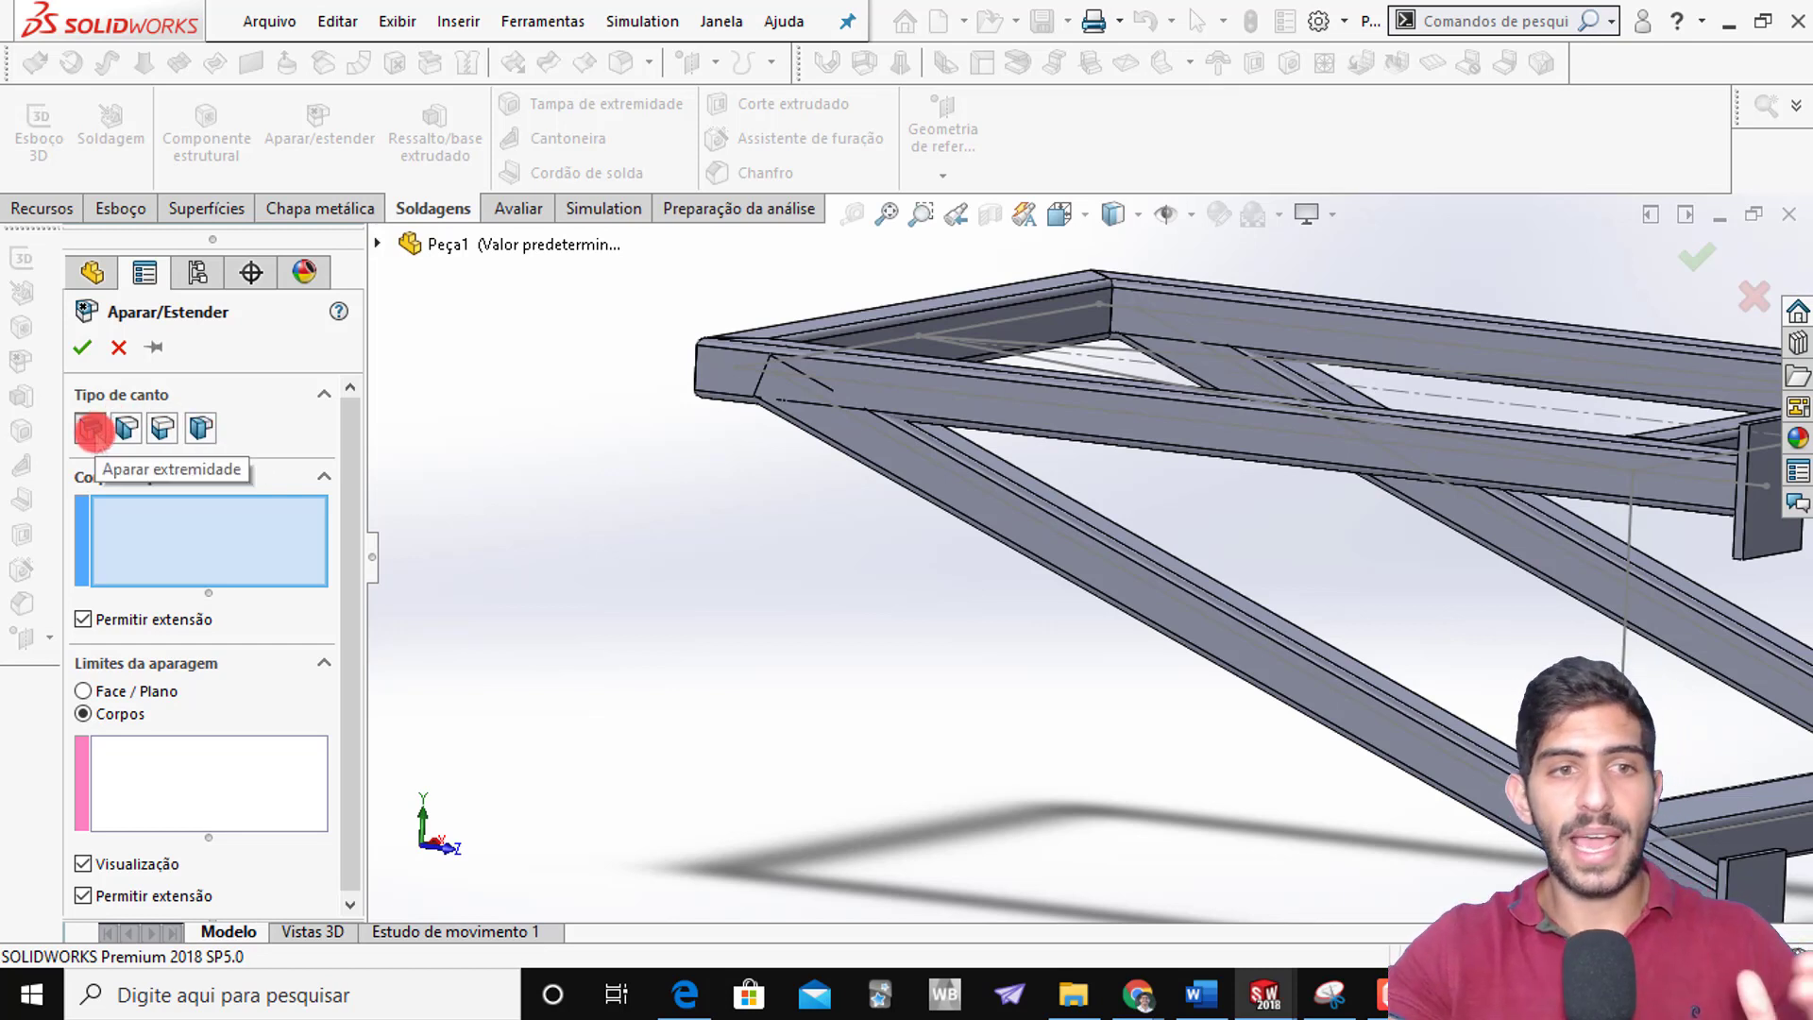
{"action": "left_click", "coordinate": [92, 430]}
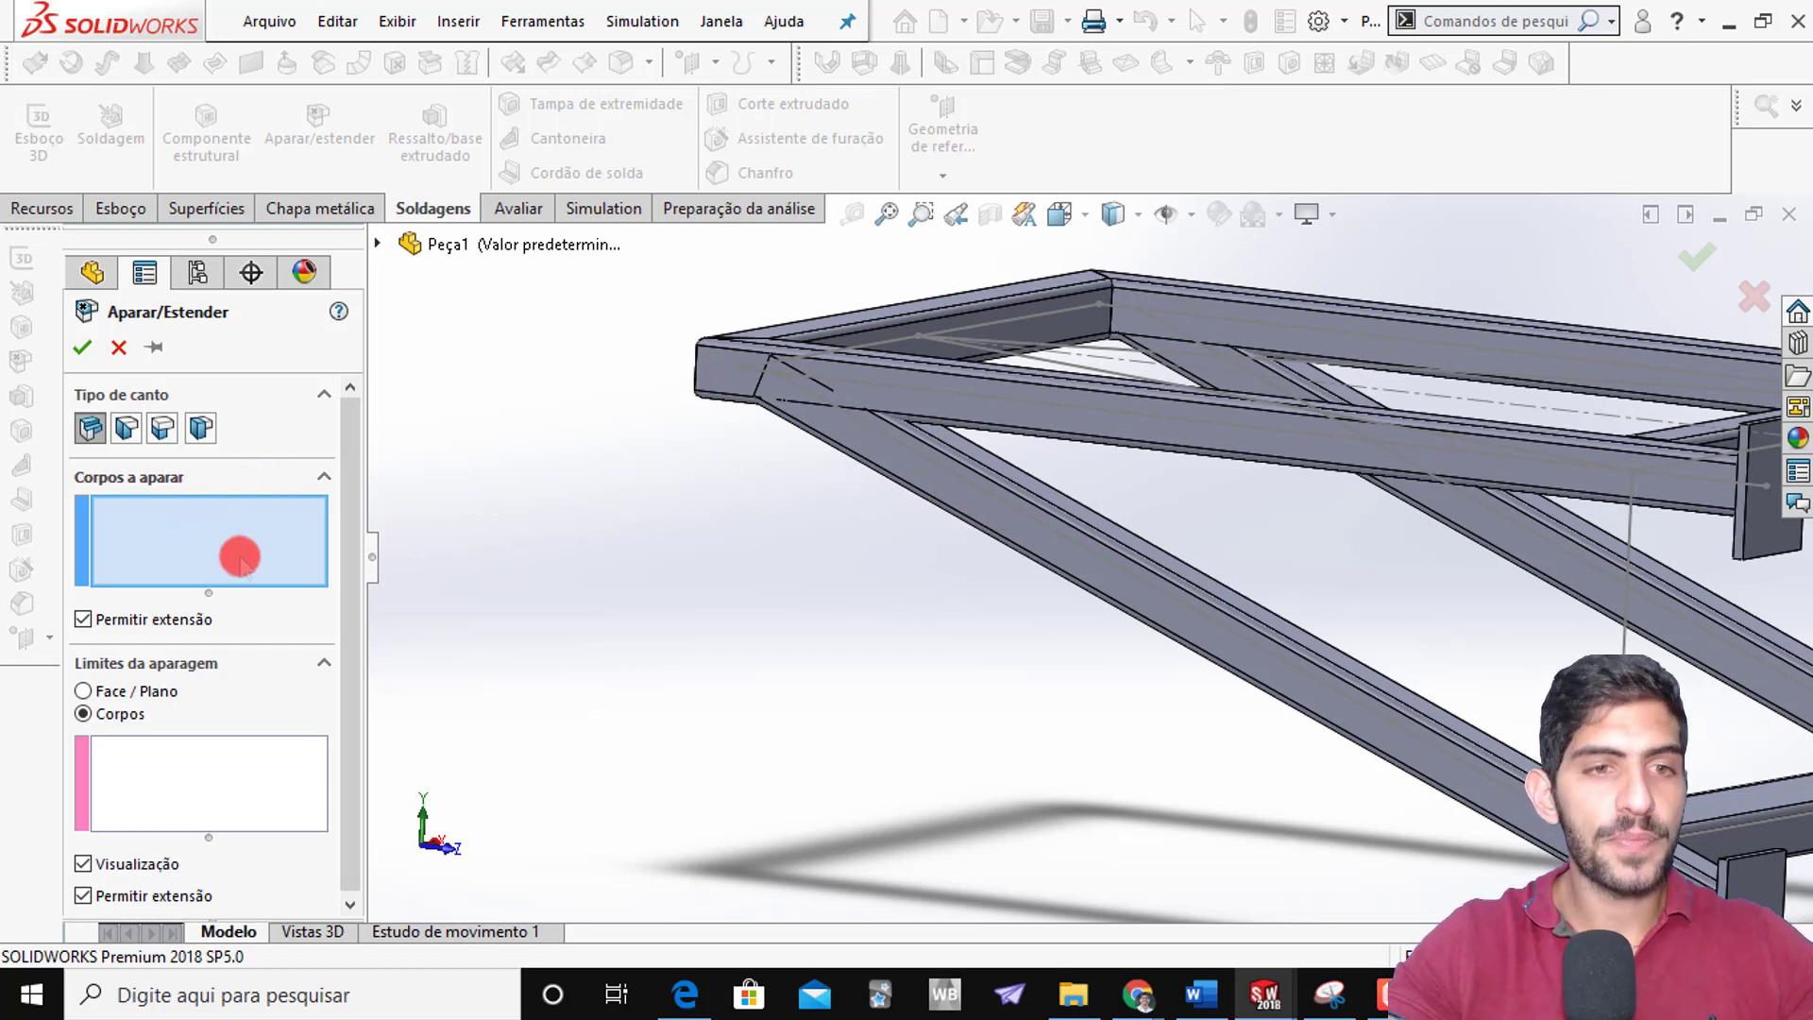
{"action": "left_click", "coordinate": [914, 481]}
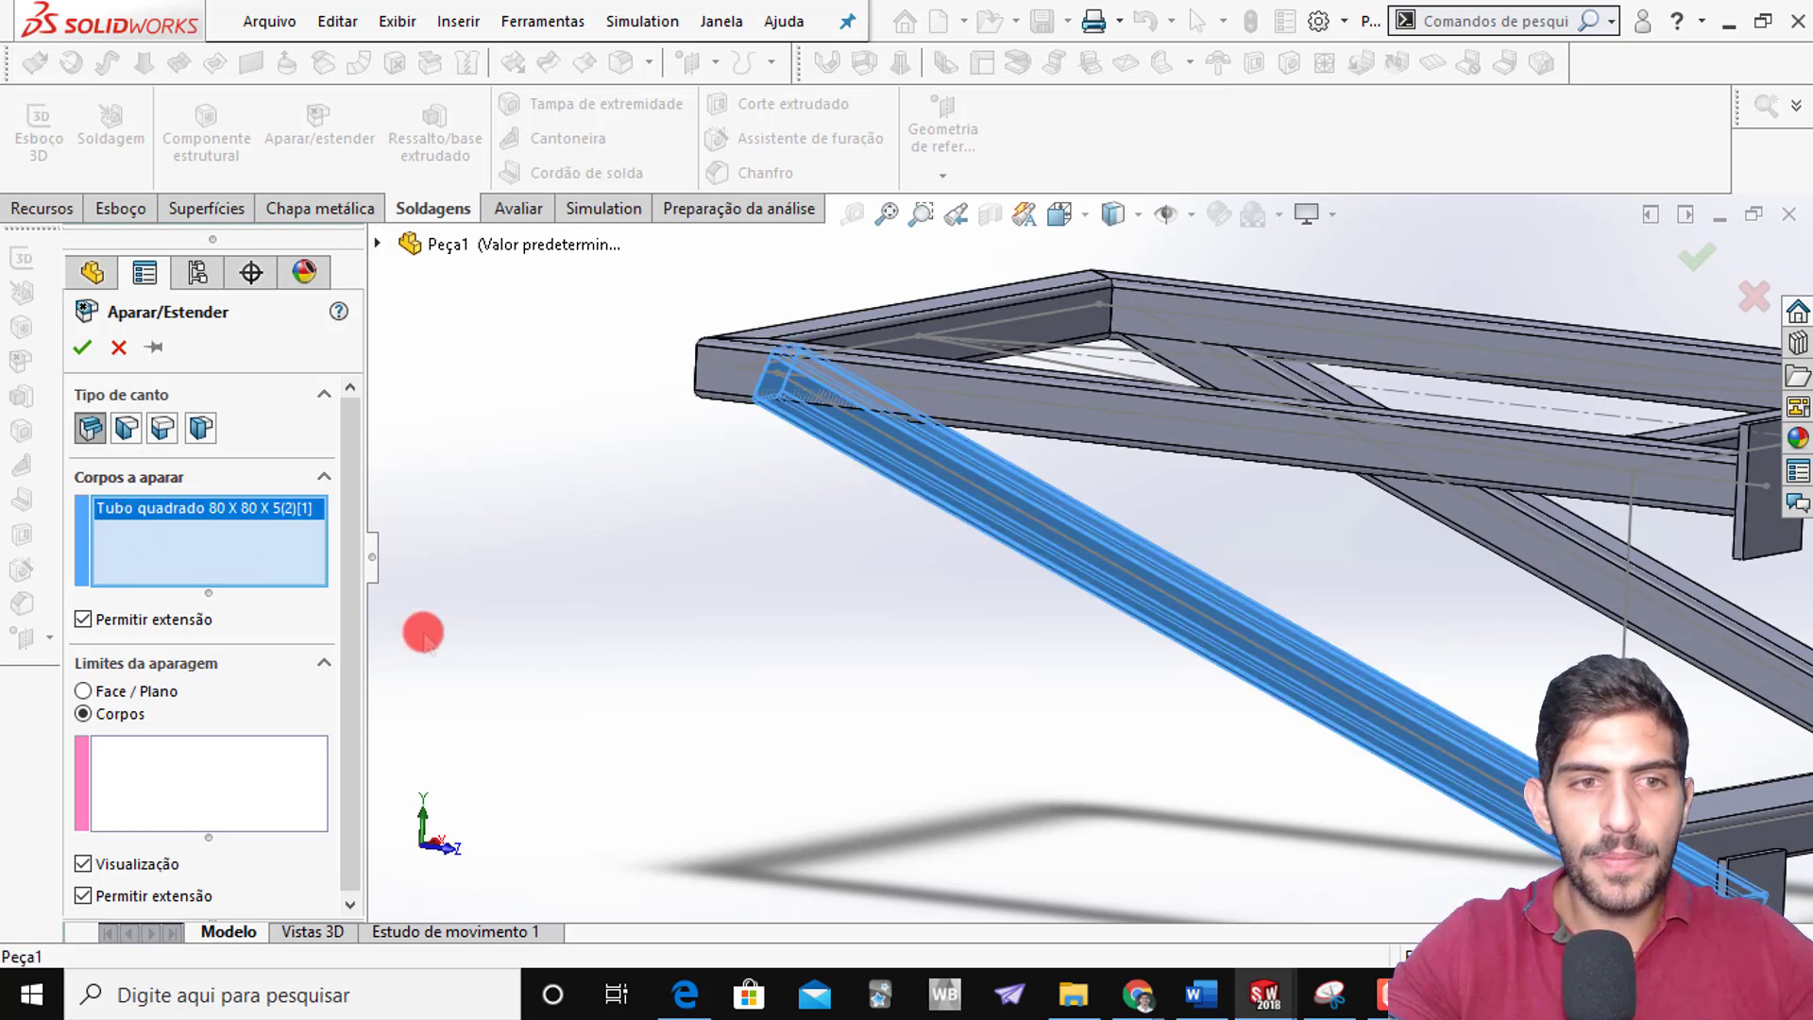
{"action": "left_click", "coordinate": [187, 772]}
{"action": "middle_click_drag", "start_coordinate": [890, 328], "coordinate": [1172, 785]}
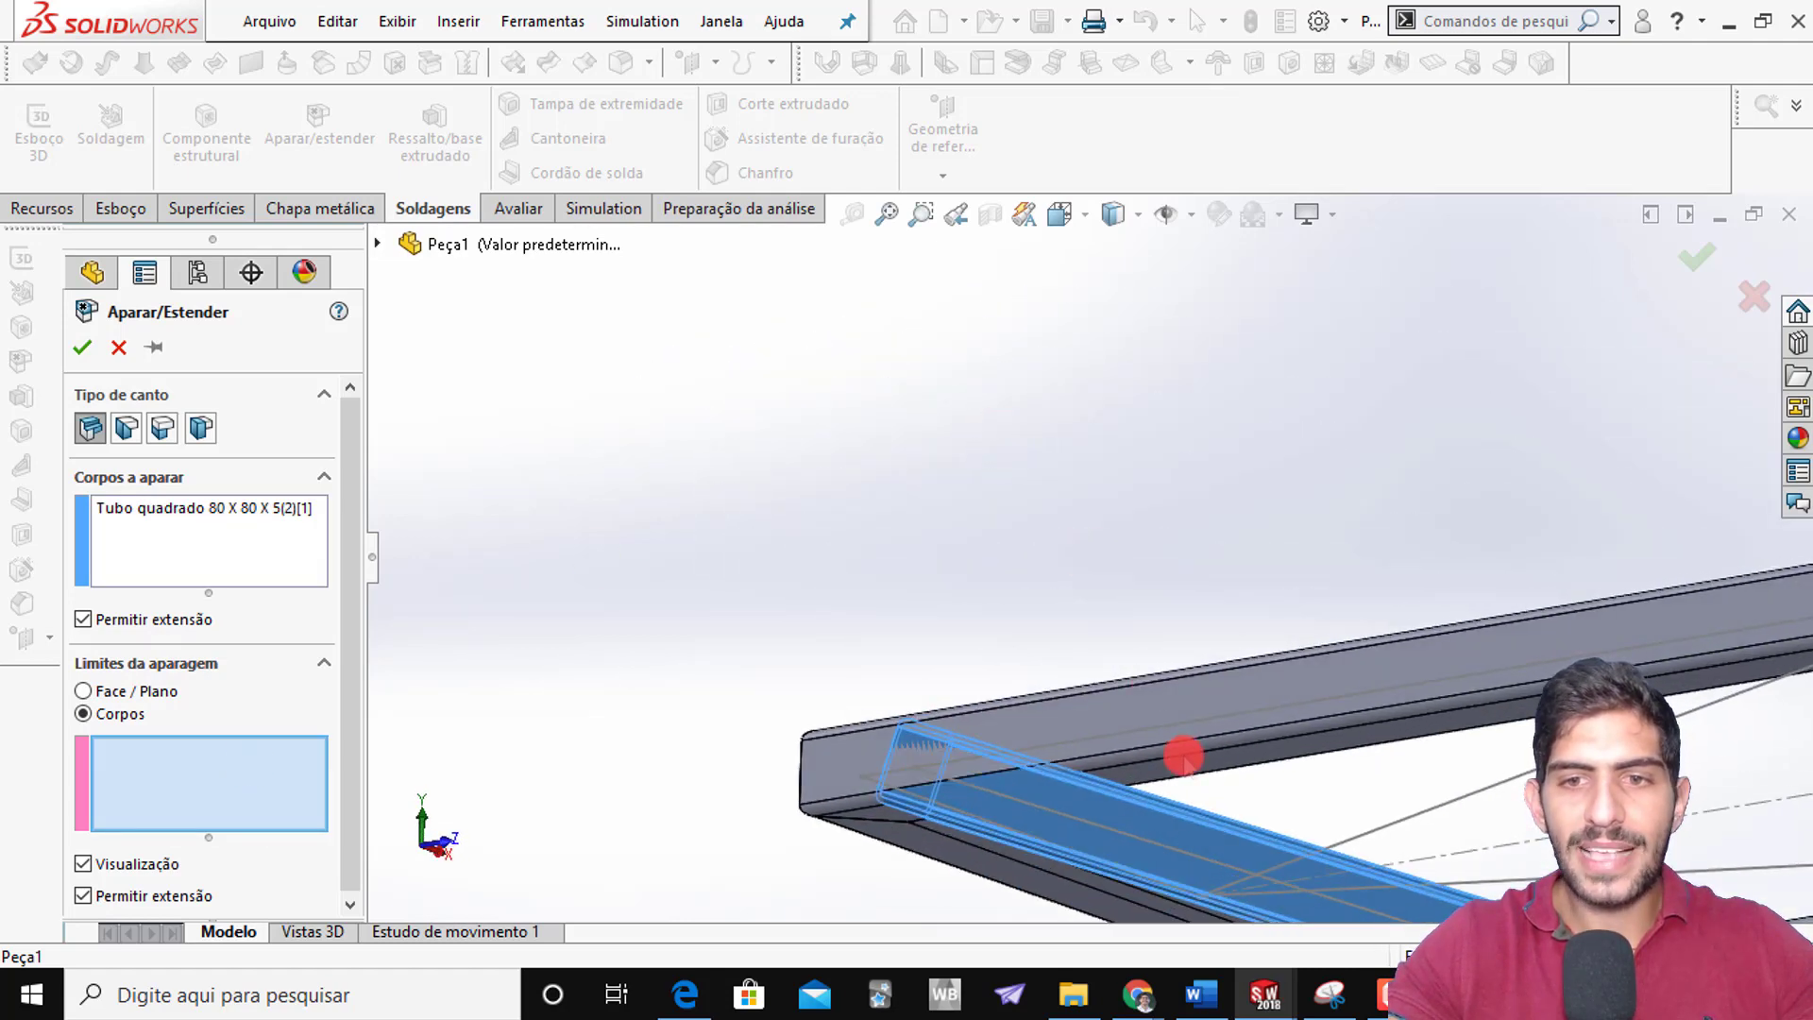
{"action": "left_click", "coordinate": [1161, 708]}
{"action": "scroll", "coordinate": [1153, 802], "scroll_direction": "up", "scroll_amount": 4}
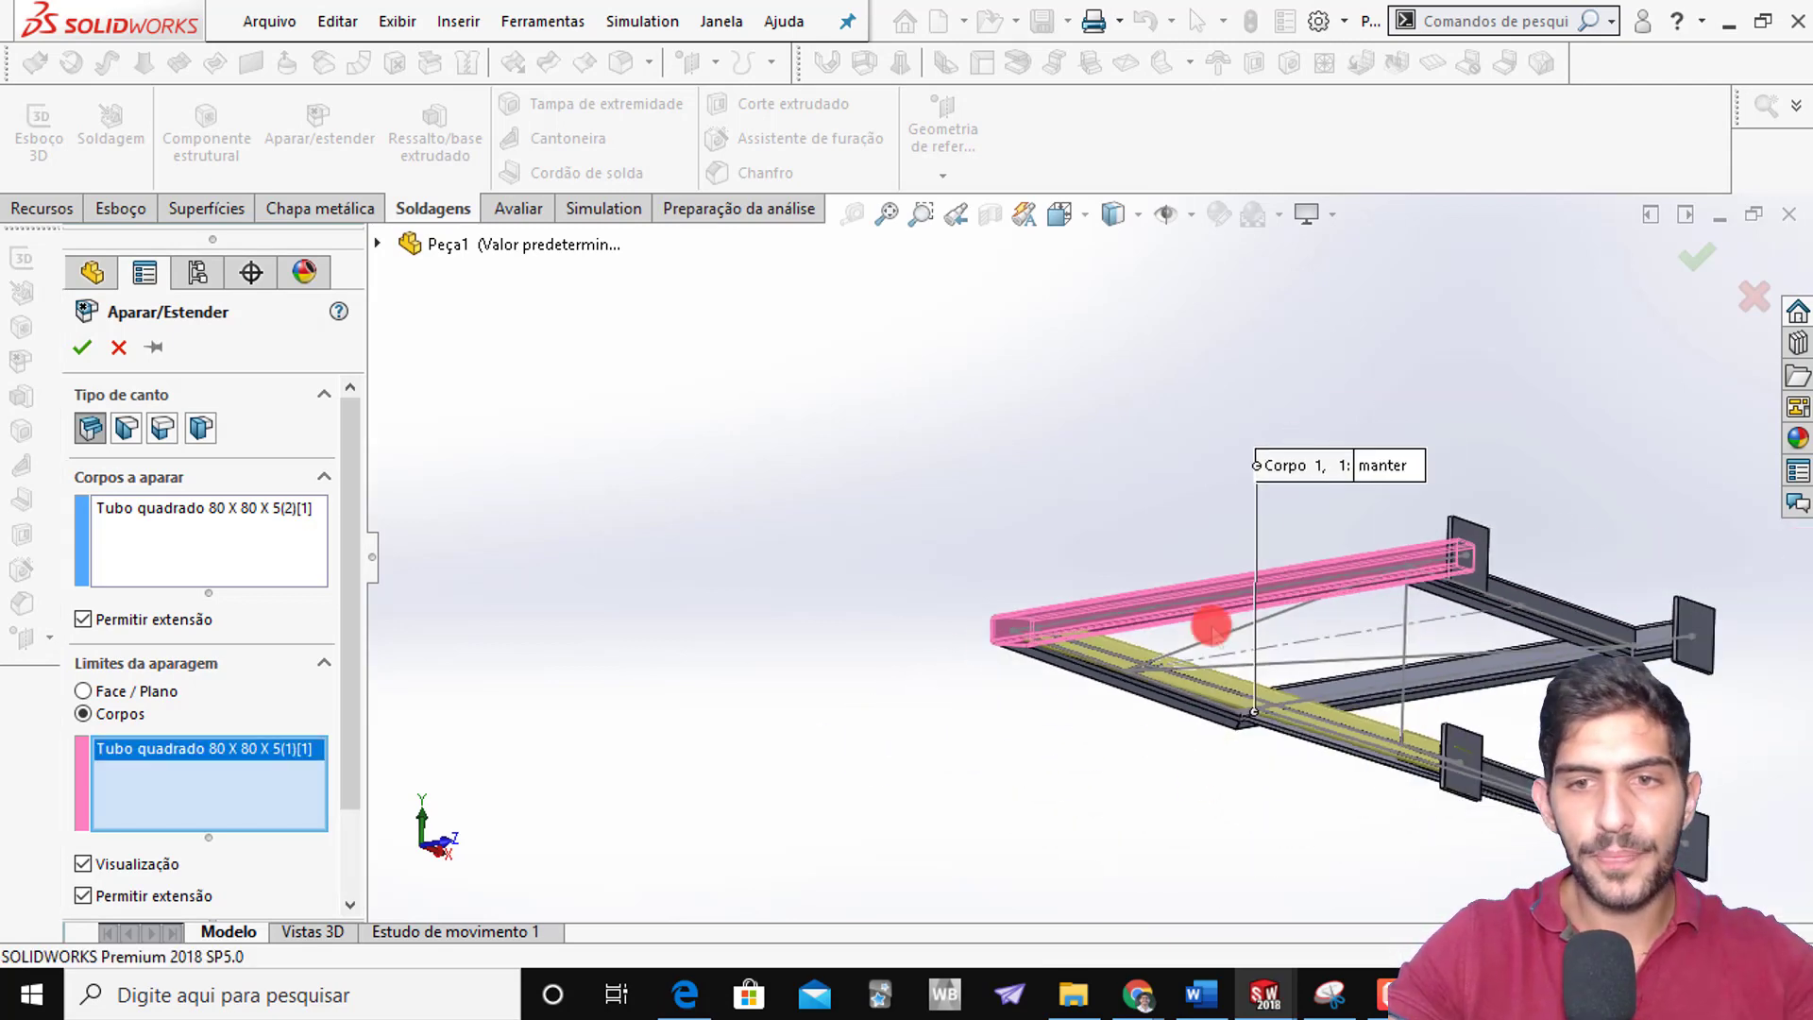
{"action": "middle_click_drag", "start_coordinate": [1212, 626], "coordinate": [1187, 754]}
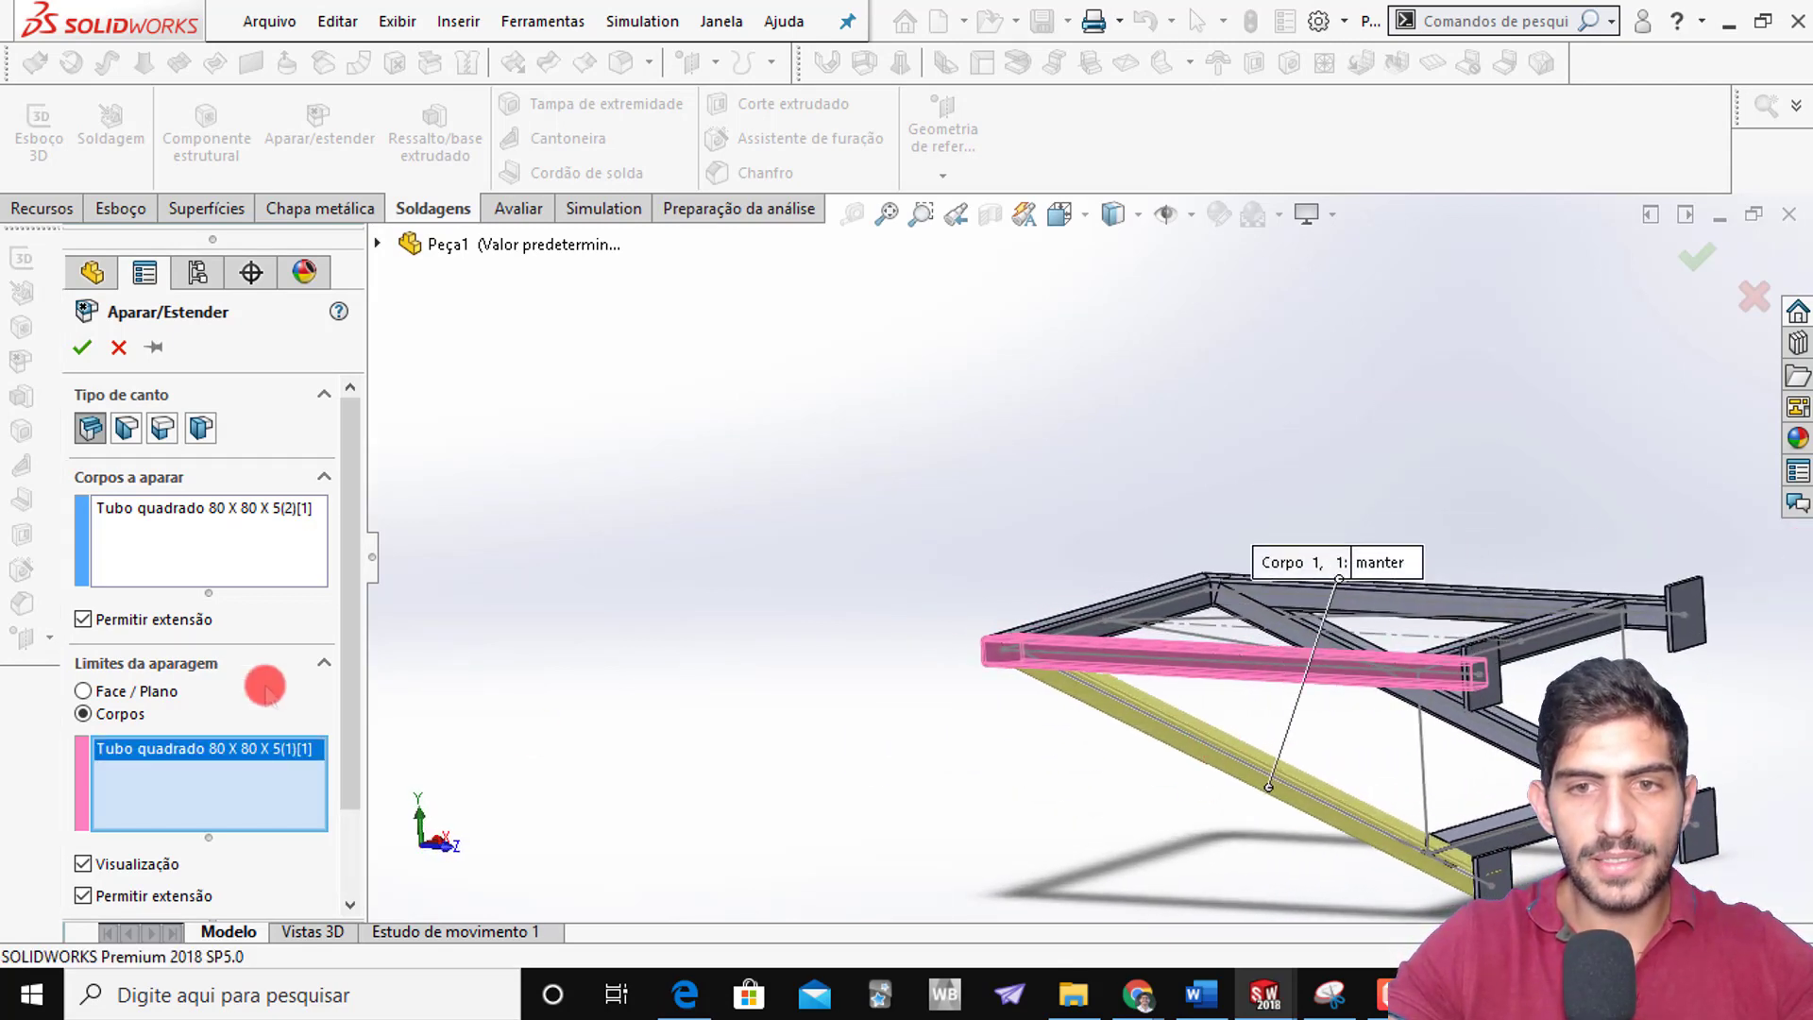
Add the other sloping beam to the bodies to trim and the opposite upper side member to the boundaries, and apply the trim
{"action": "left_click", "coordinate": [180, 562]}
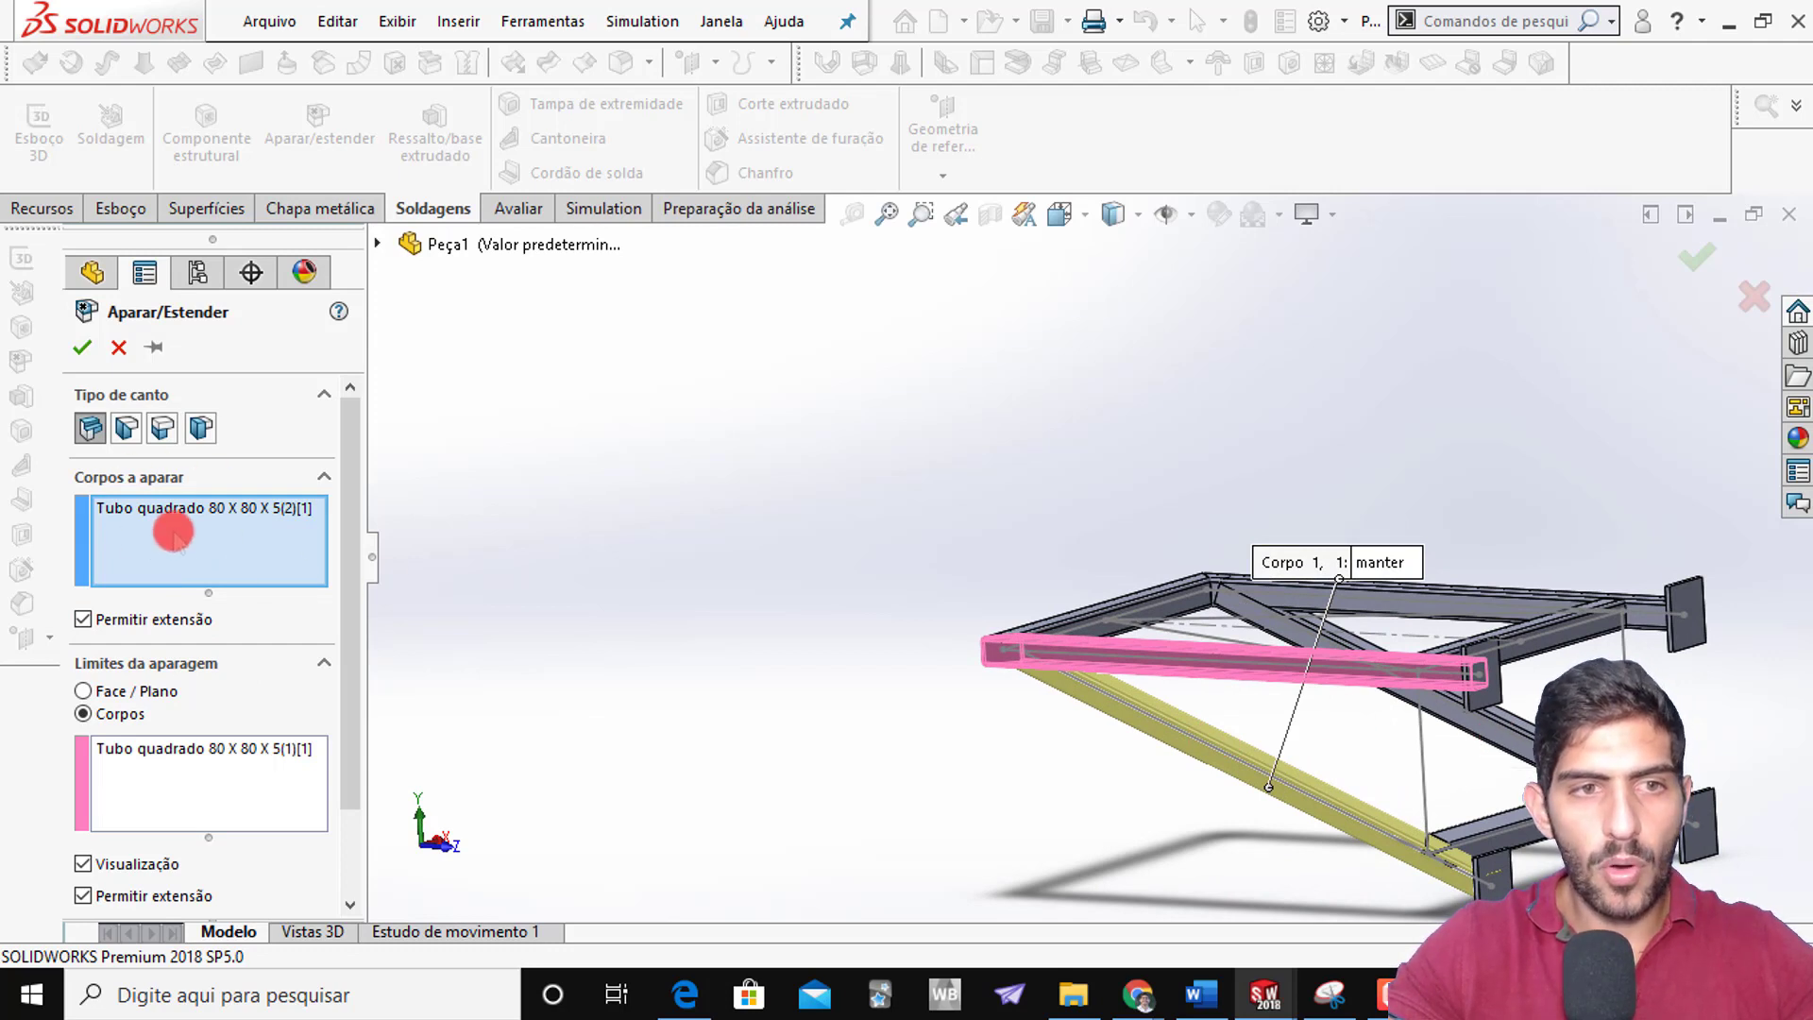
{"action": "left_click", "coordinate": [1480, 728]}
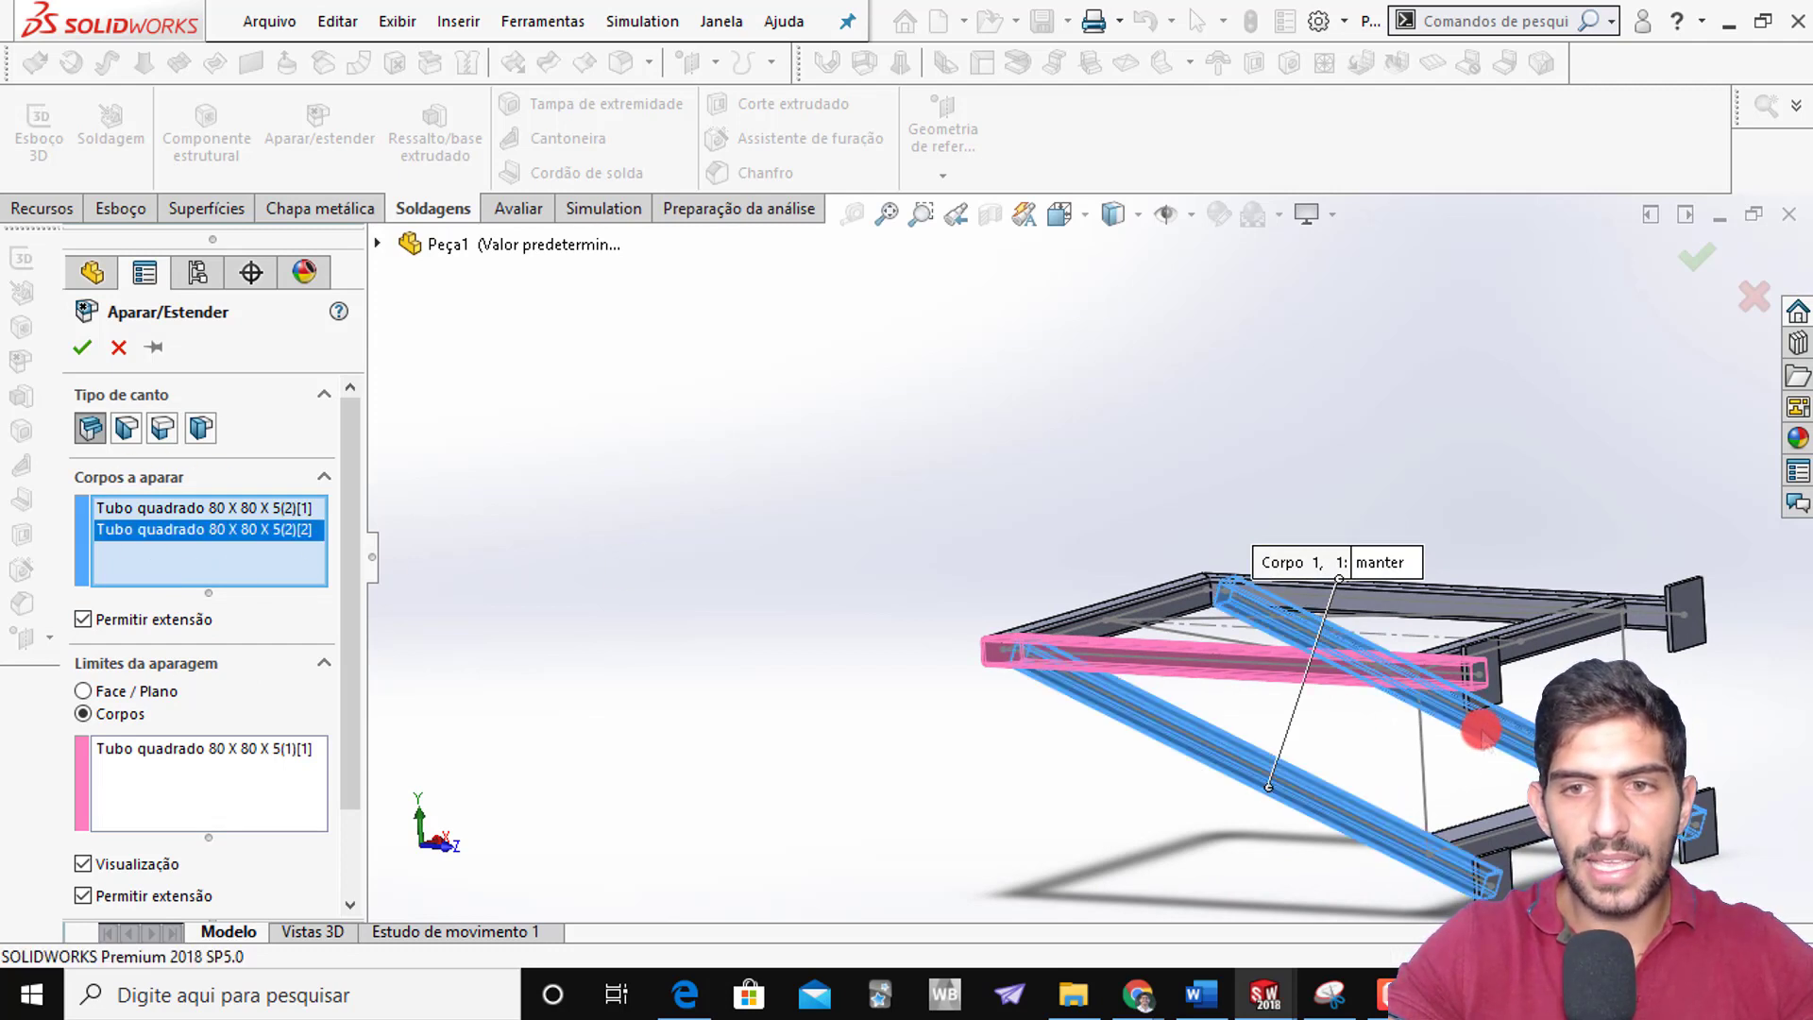
{"action": "left_click", "coordinate": [222, 787]}
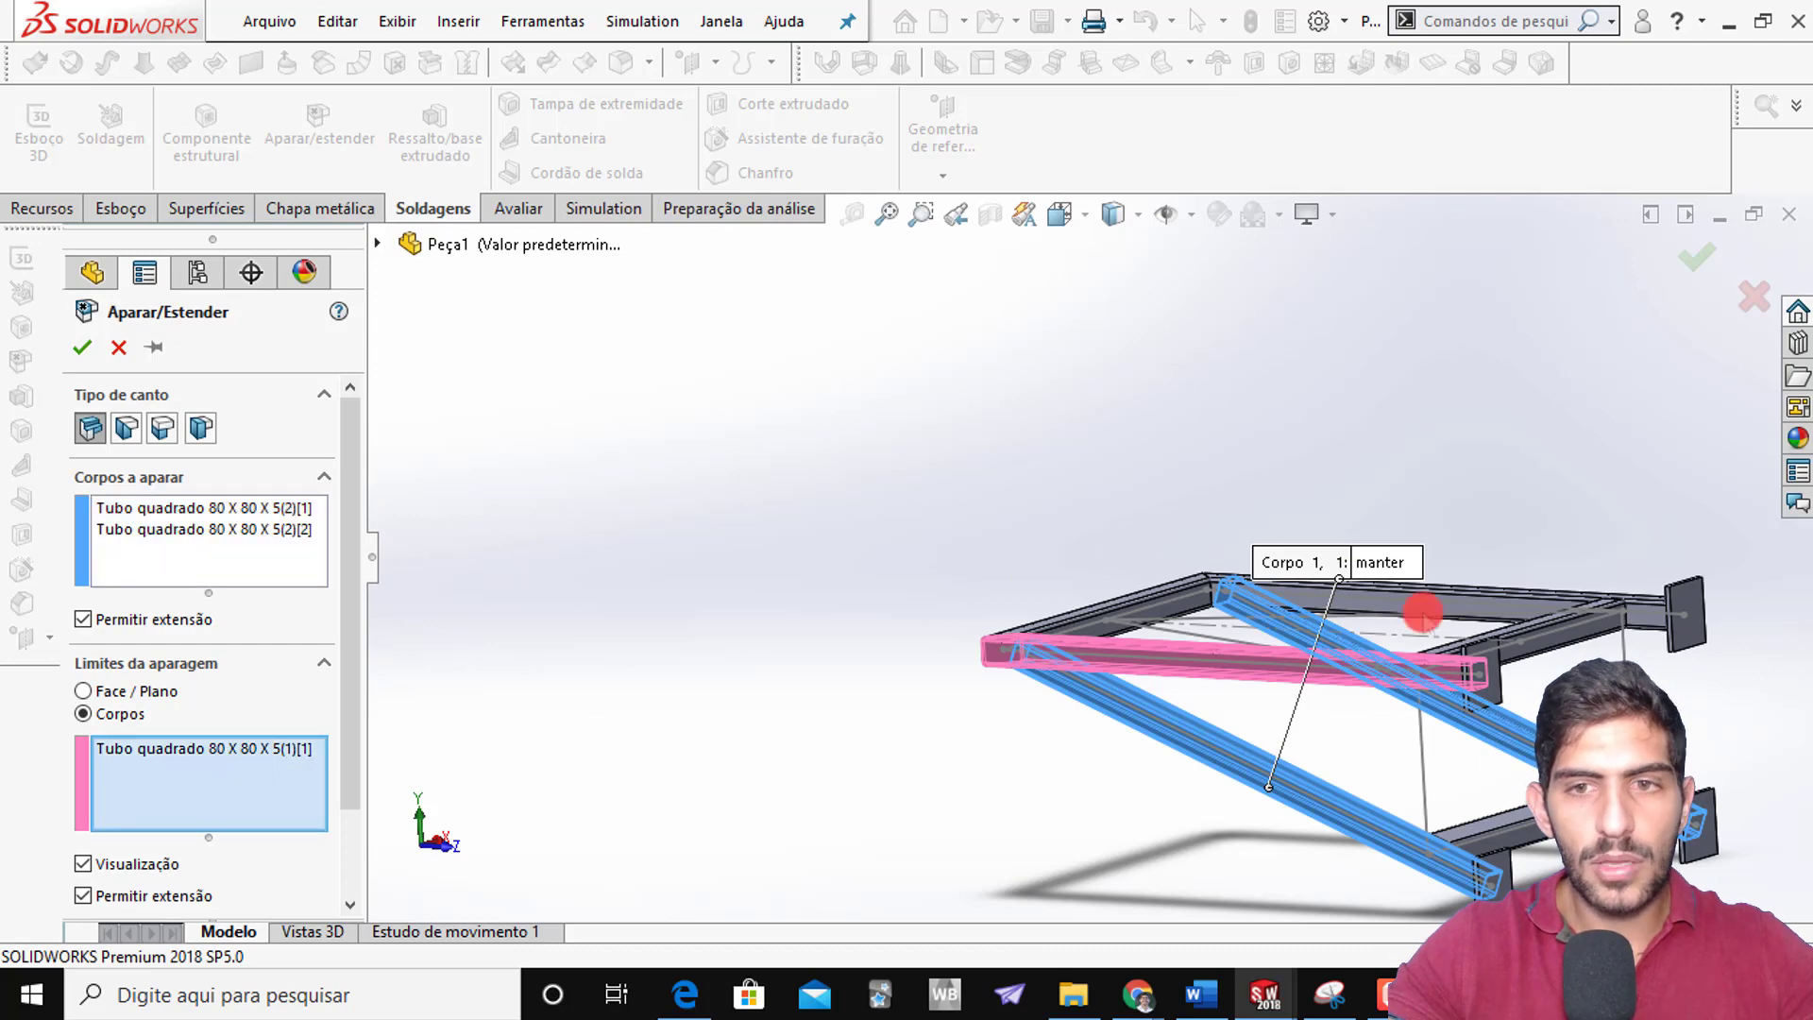
{"action": "left_click", "coordinate": [1420, 608]}
{"action": "middle_click_drag", "start_coordinate": [1202, 700], "coordinate": [834, 680]}
{"action": "scroll", "coordinate": [1299, 647], "scroll_direction": "down", "scroll_amount": 5}
{"action": "scroll", "coordinate": [1251, 660], "scroll_direction": "down", "scroll_amount": 5}
{"action": "scroll", "coordinate": [753, 635], "scroll_direction": "up", "scroll_amount": 5}
{"action": "scroll", "coordinate": [829, 510], "scroll_direction": "down", "scroll_amount": 5}
{"action": "middle_click_drag", "start_coordinate": [829, 509], "coordinate": [1262, 672]}
{"action": "scroll", "coordinate": [1275, 630], "scroll_direction": "up", "scroll_amount": 5}
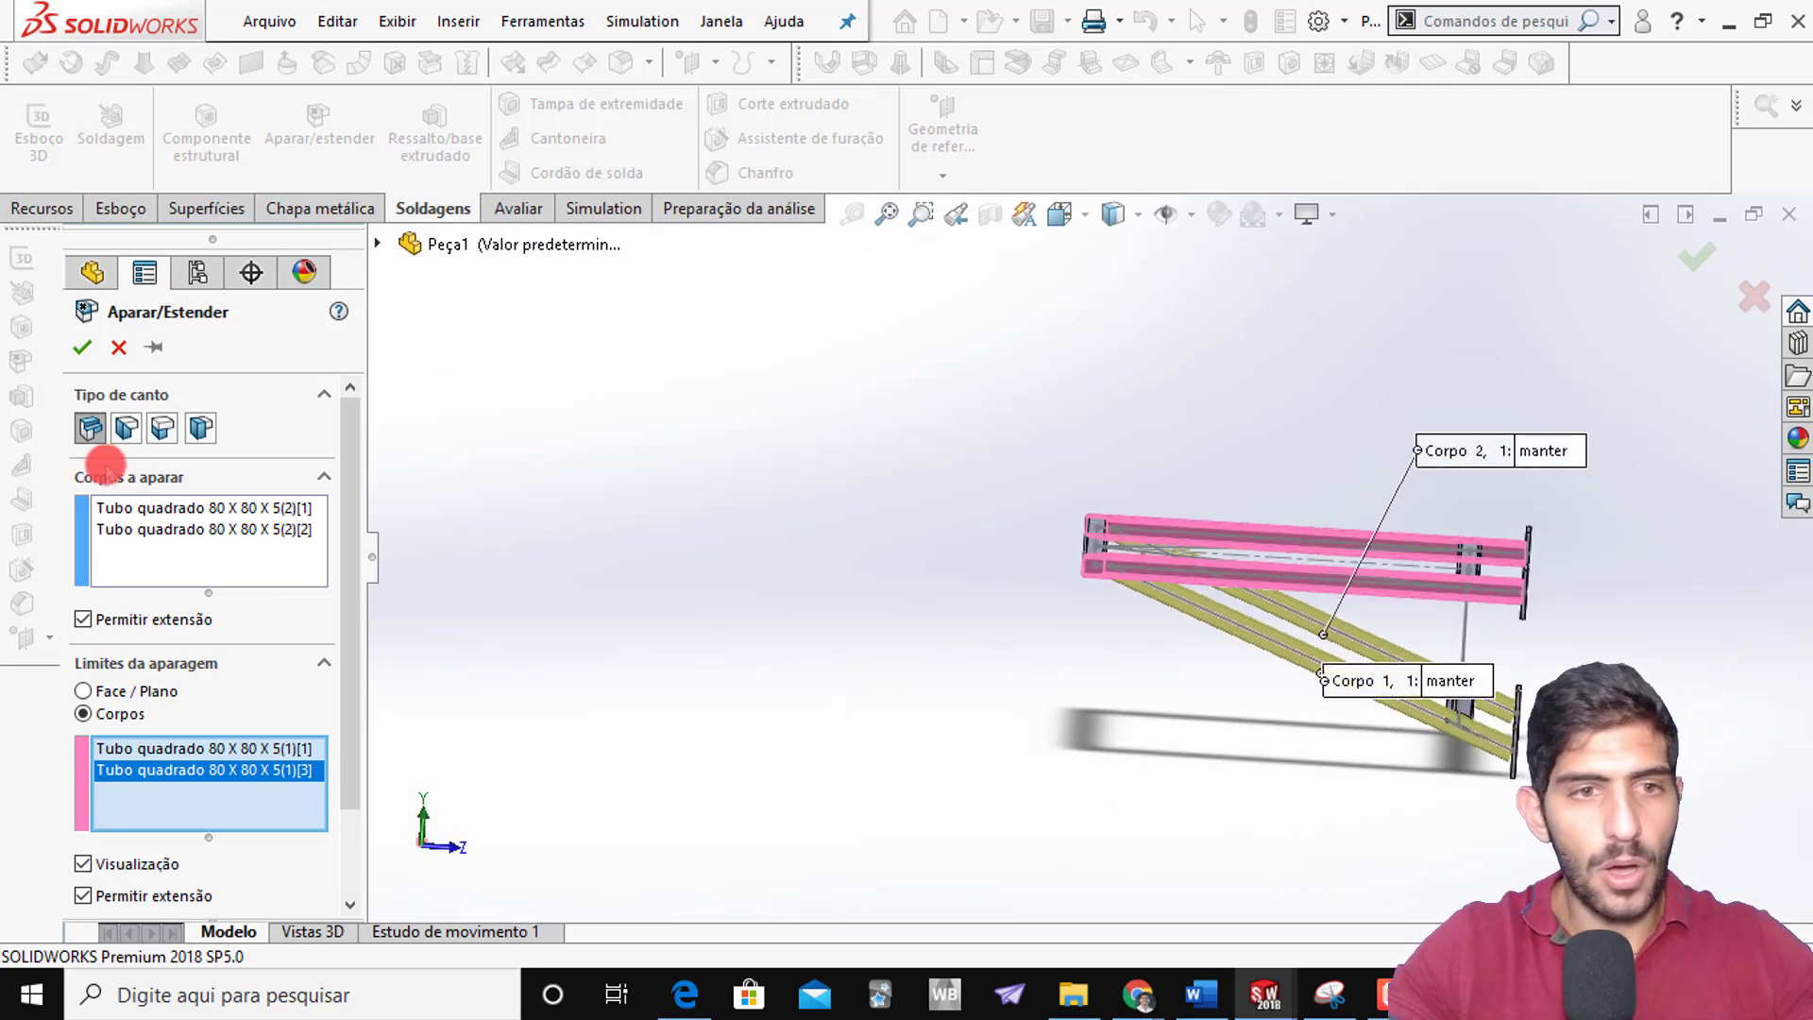
{"action": "left_click", "coordinate": [82, 347]}
Examine the trimmed joints under the upper frame and where the sloping beams' lower ends meet the wall plates
{"action": "scroll", "coordinate": [1120, 728], "scroll_direction": "down", "scroll_amount": 10}
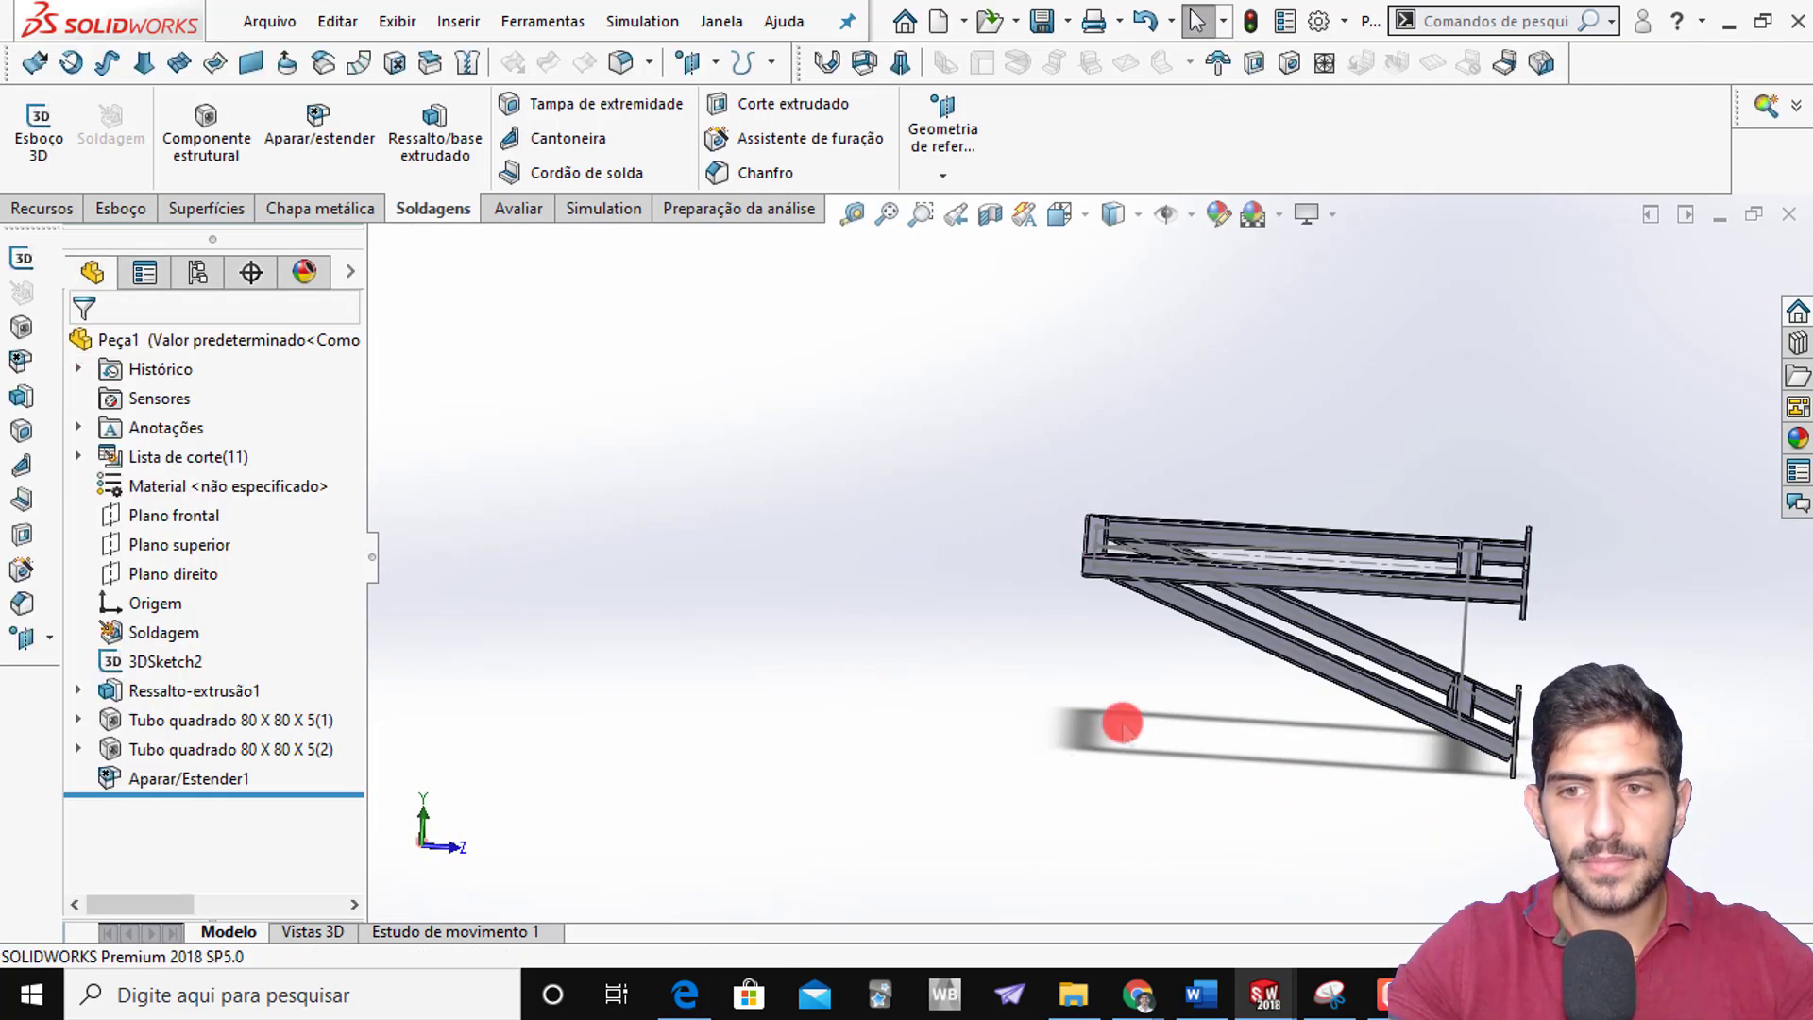
{"action": "middle_click_drag", "start_coordinate": [1396, 557], "coordinate": [1322, 572]}
{"action": "left_click", "coordinate": [1291, 556]}
{"action": "scroll", "coordinate": [1426, 663], "scroll_direction": "up", "scroll_amount": 10}
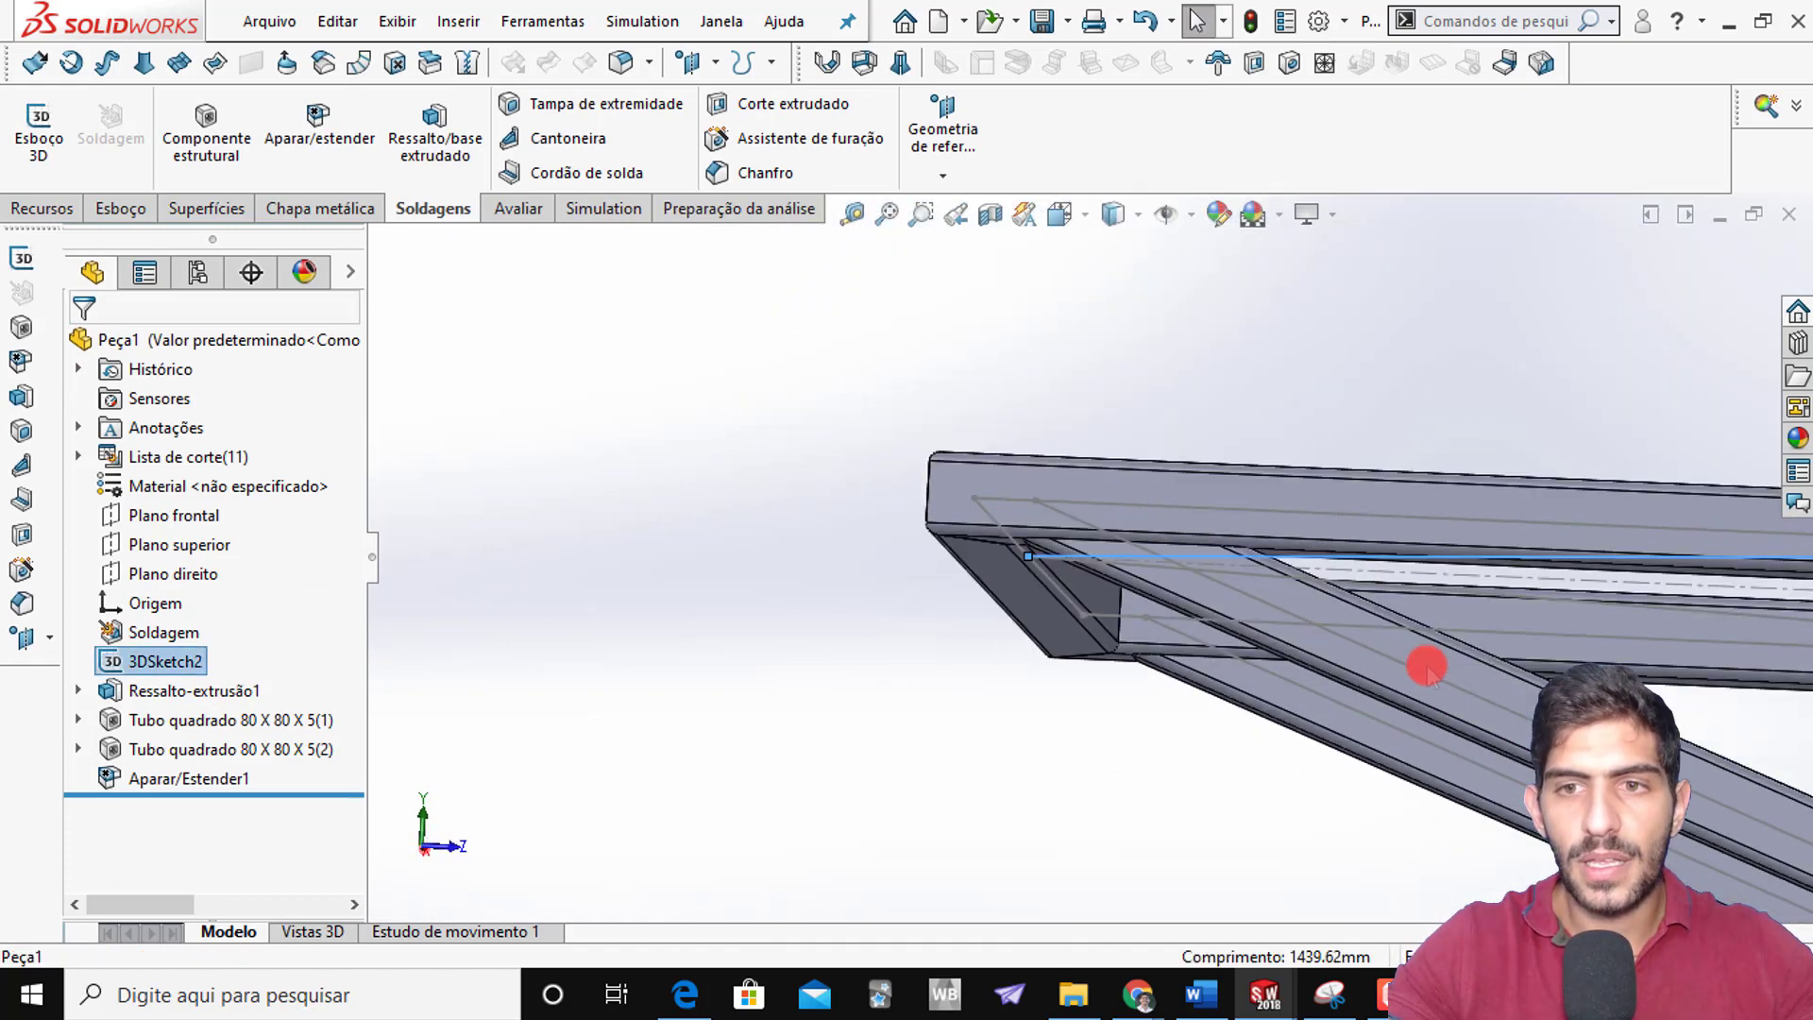
{"action": "scroll", "coordinate": [1426, 663], "scroll_direction": "down", "scroll_amount": 10}
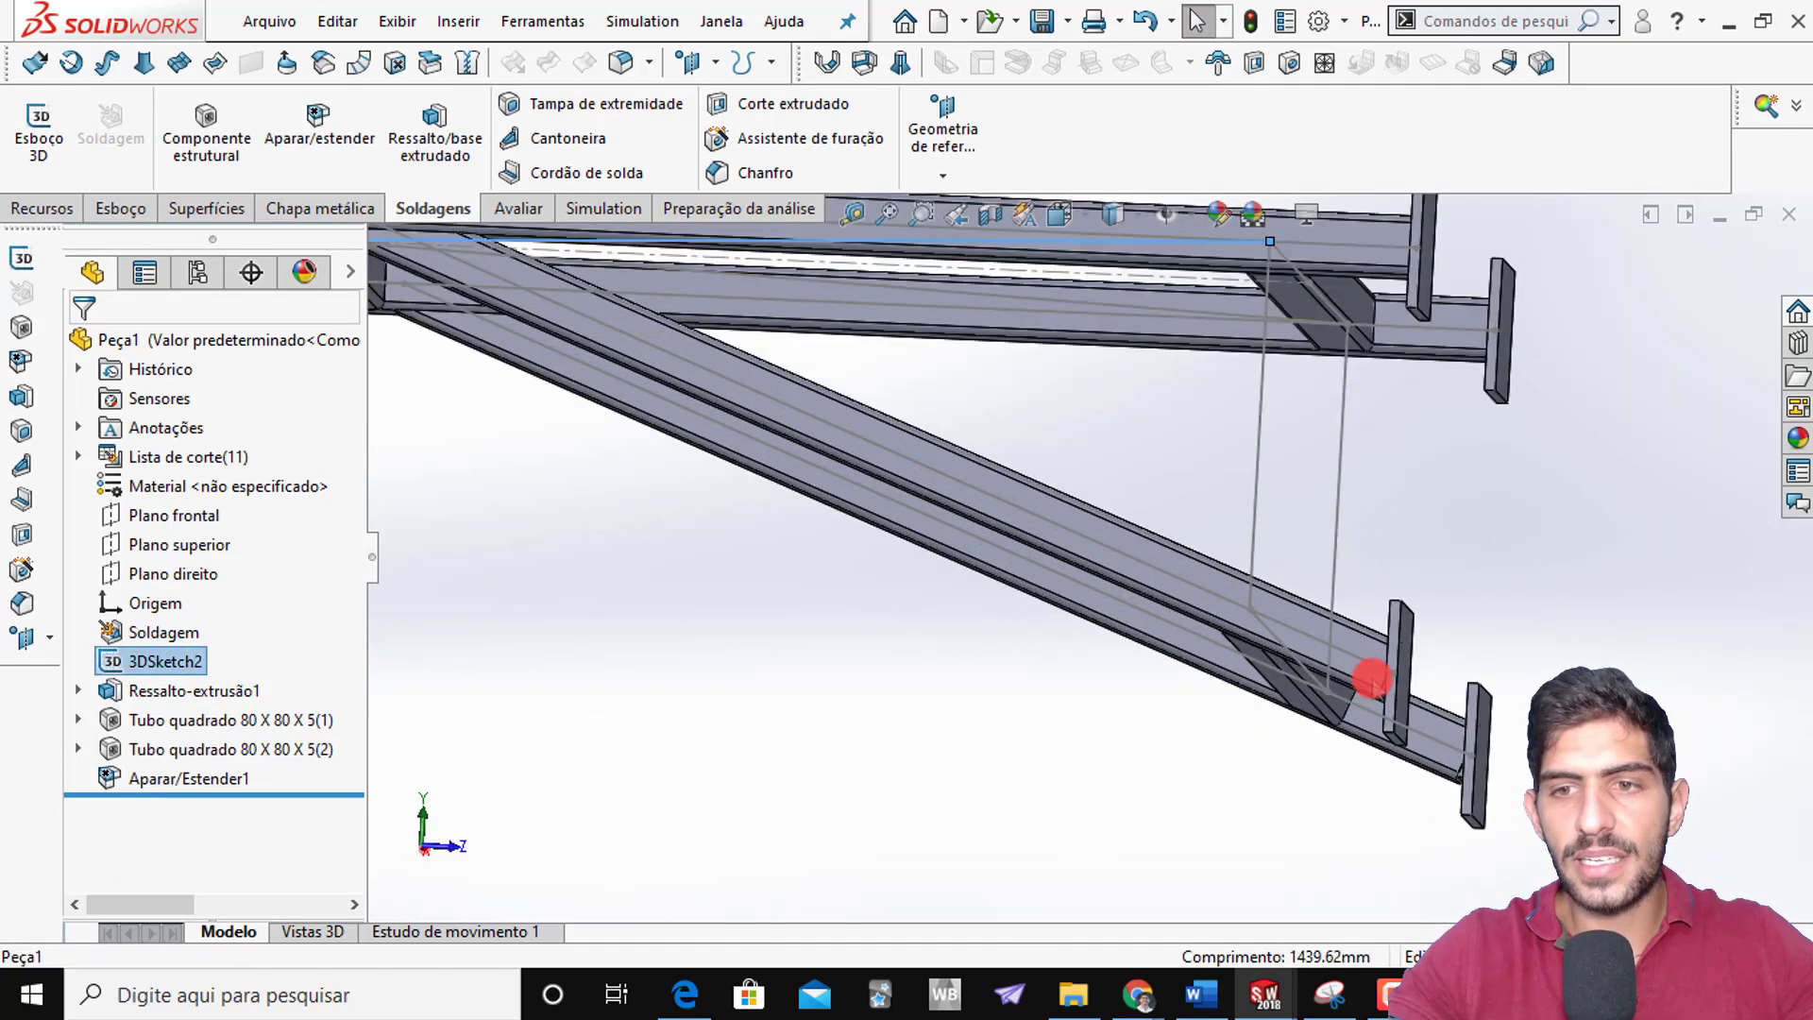
{"action": "mouse_move", "coordinate": [1317, 621]}
{"action": "middle_mouse_down"}
{"action": "mouse_move", "coordinate": [1323, 668]}
{"action": "mouse_move", "coordinate": [1293, 639]}
{"action": "middle_mouse_up"}
{"action": "scroll", "coordinate": [1263, 565], "scroll_direction": "up", "scroll_amount": 8}
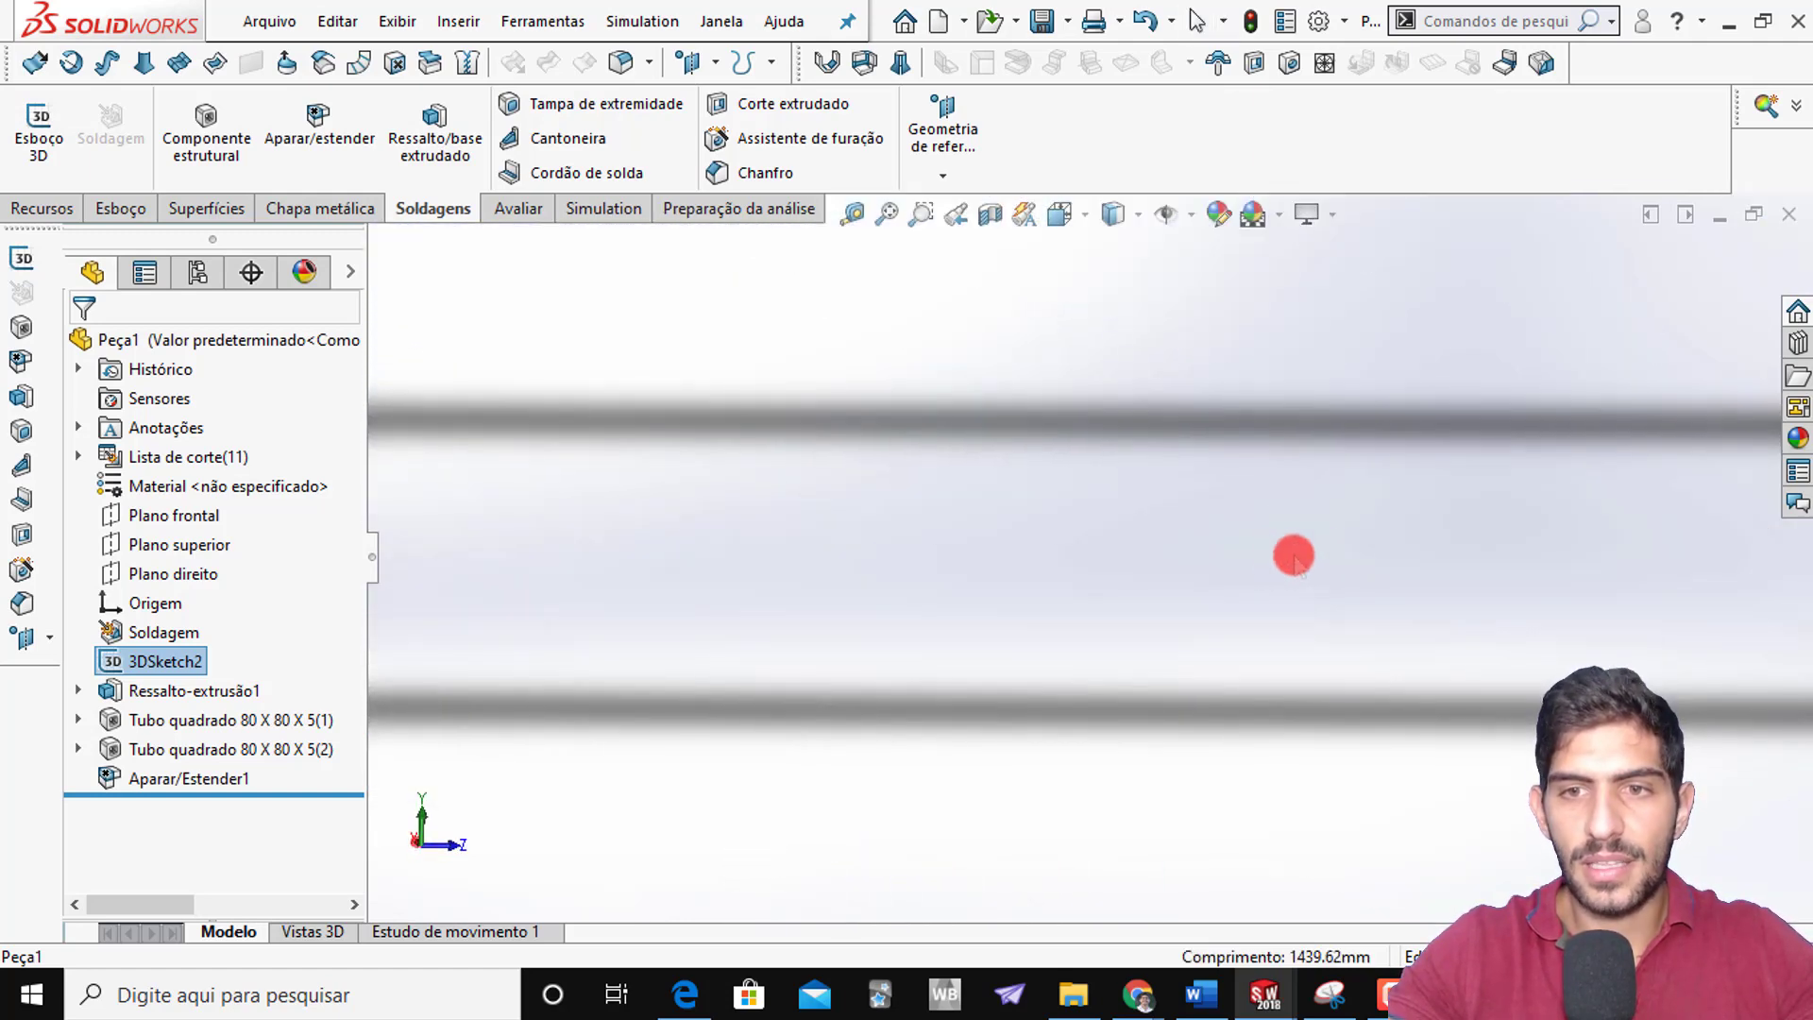
{"action": "scroll", "coordinate": [1396, 356], "scroll_direction": "down", "scroll_amount": 8}
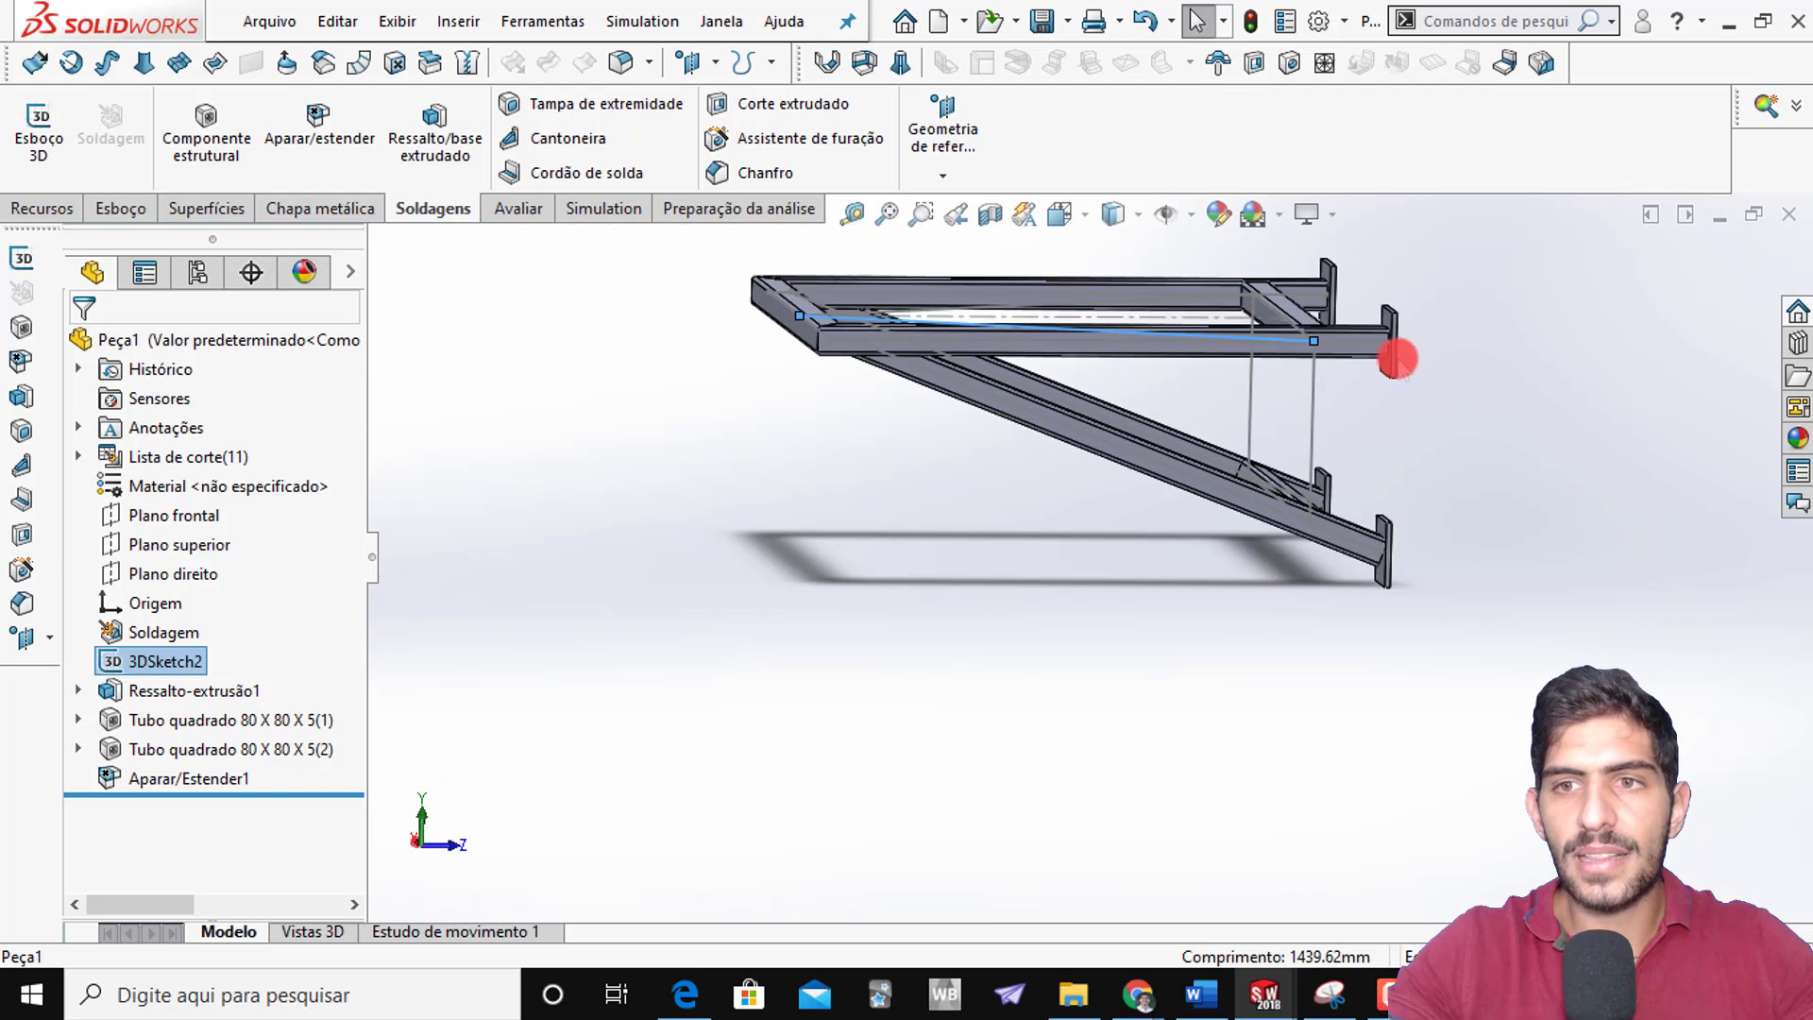
{"action": "middle_click_drag", "start_coordinate": [1277, 403], "coordinate": [1256, 385]}
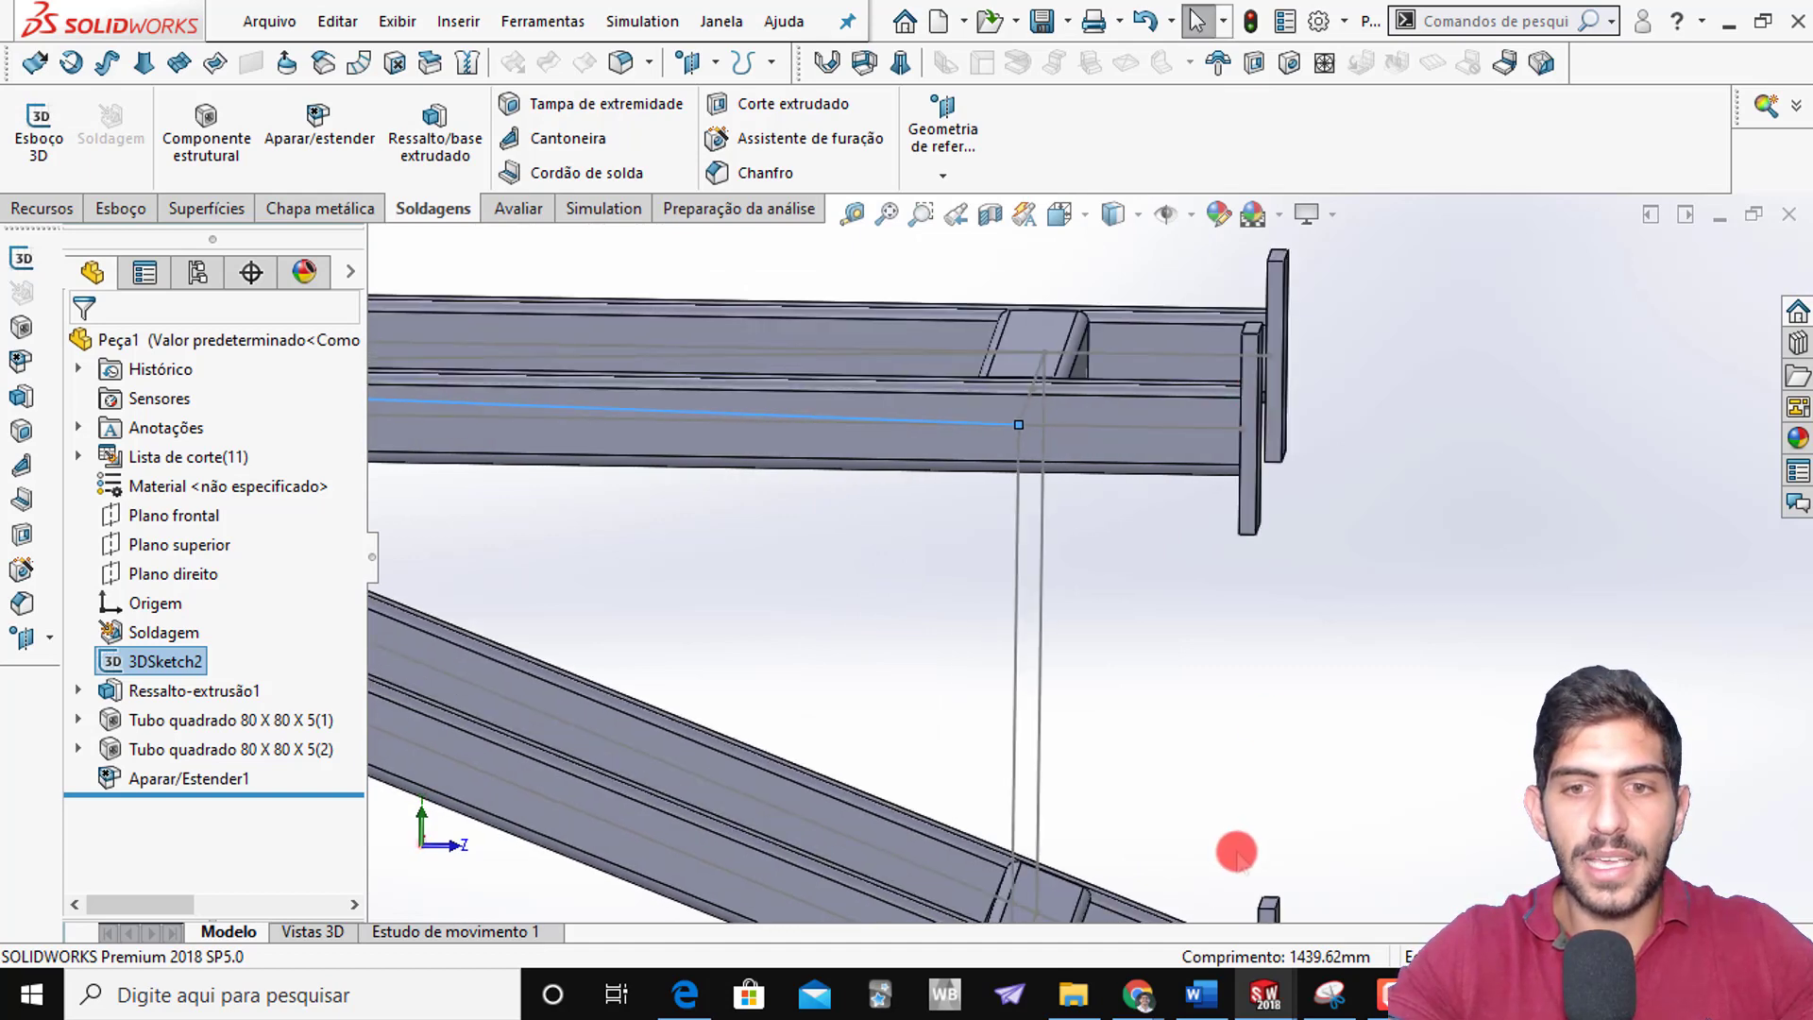
{"action": "scroll", "coordinate": [1232, 855], "scroll_direction": "up", "scroll_amount": 1}
{"action": "scroll", "coordinate": [1177, 884], "scroll_direction": "down", "scroll_amount": 4}
{"action": "middle_click_drag", "start_coordinate": [1165, 756], "coordinate": [1172, 752]}
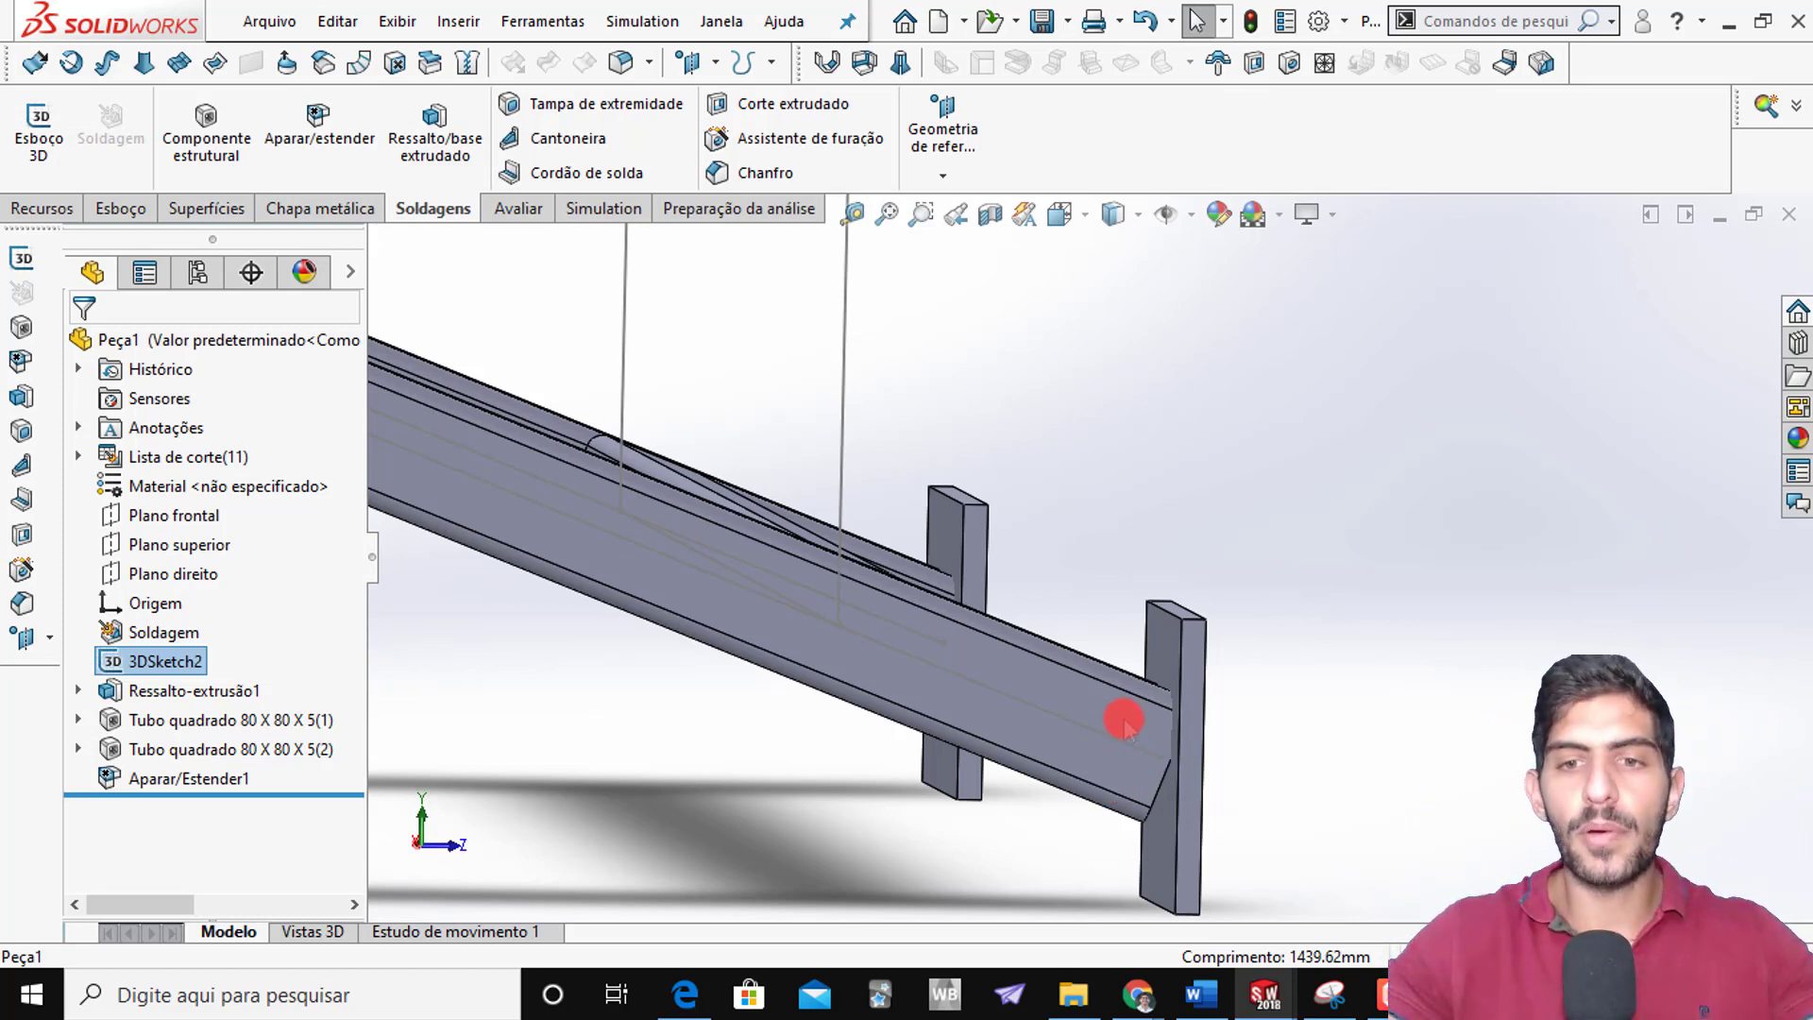
{"action": "scroll", "coordinate": [1128, 751], "scroll_direction": "up", "scroll_amount": 6}
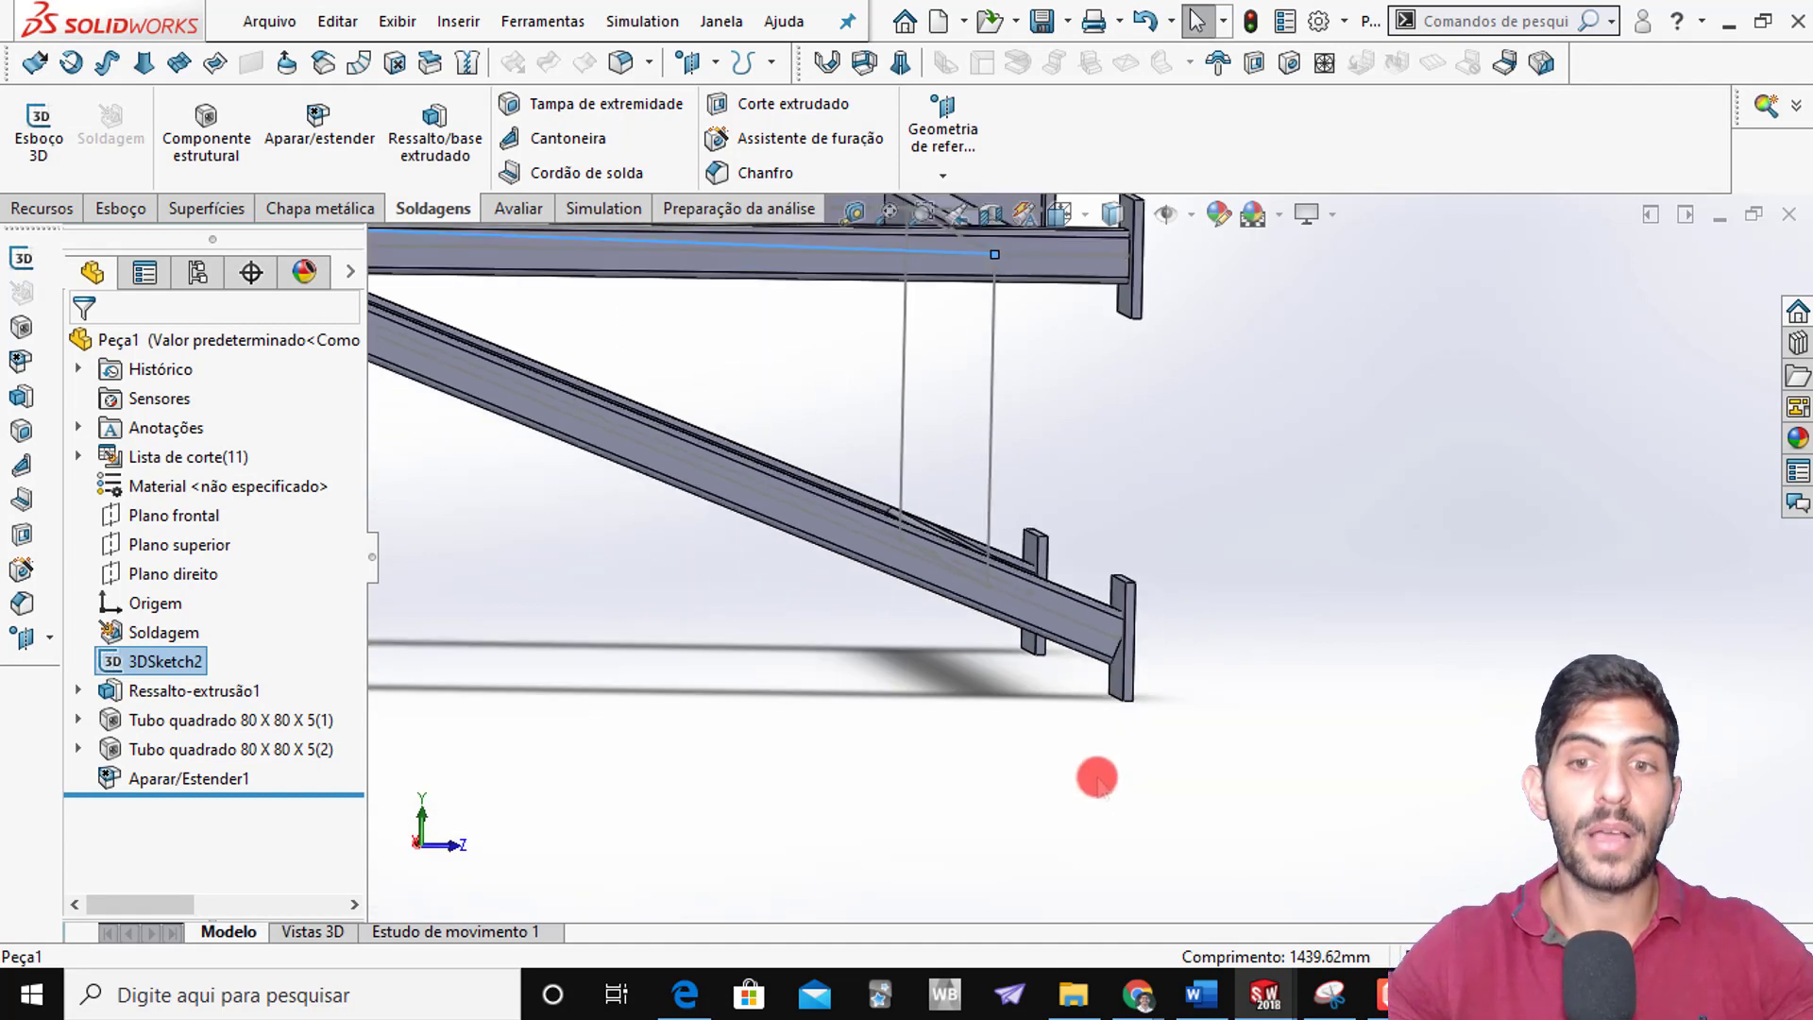
Set up another end trim for both sloping beams, with Face / Plano as the trimming boundary type
{"action": "left_click", "coordinate": [352, 143]}
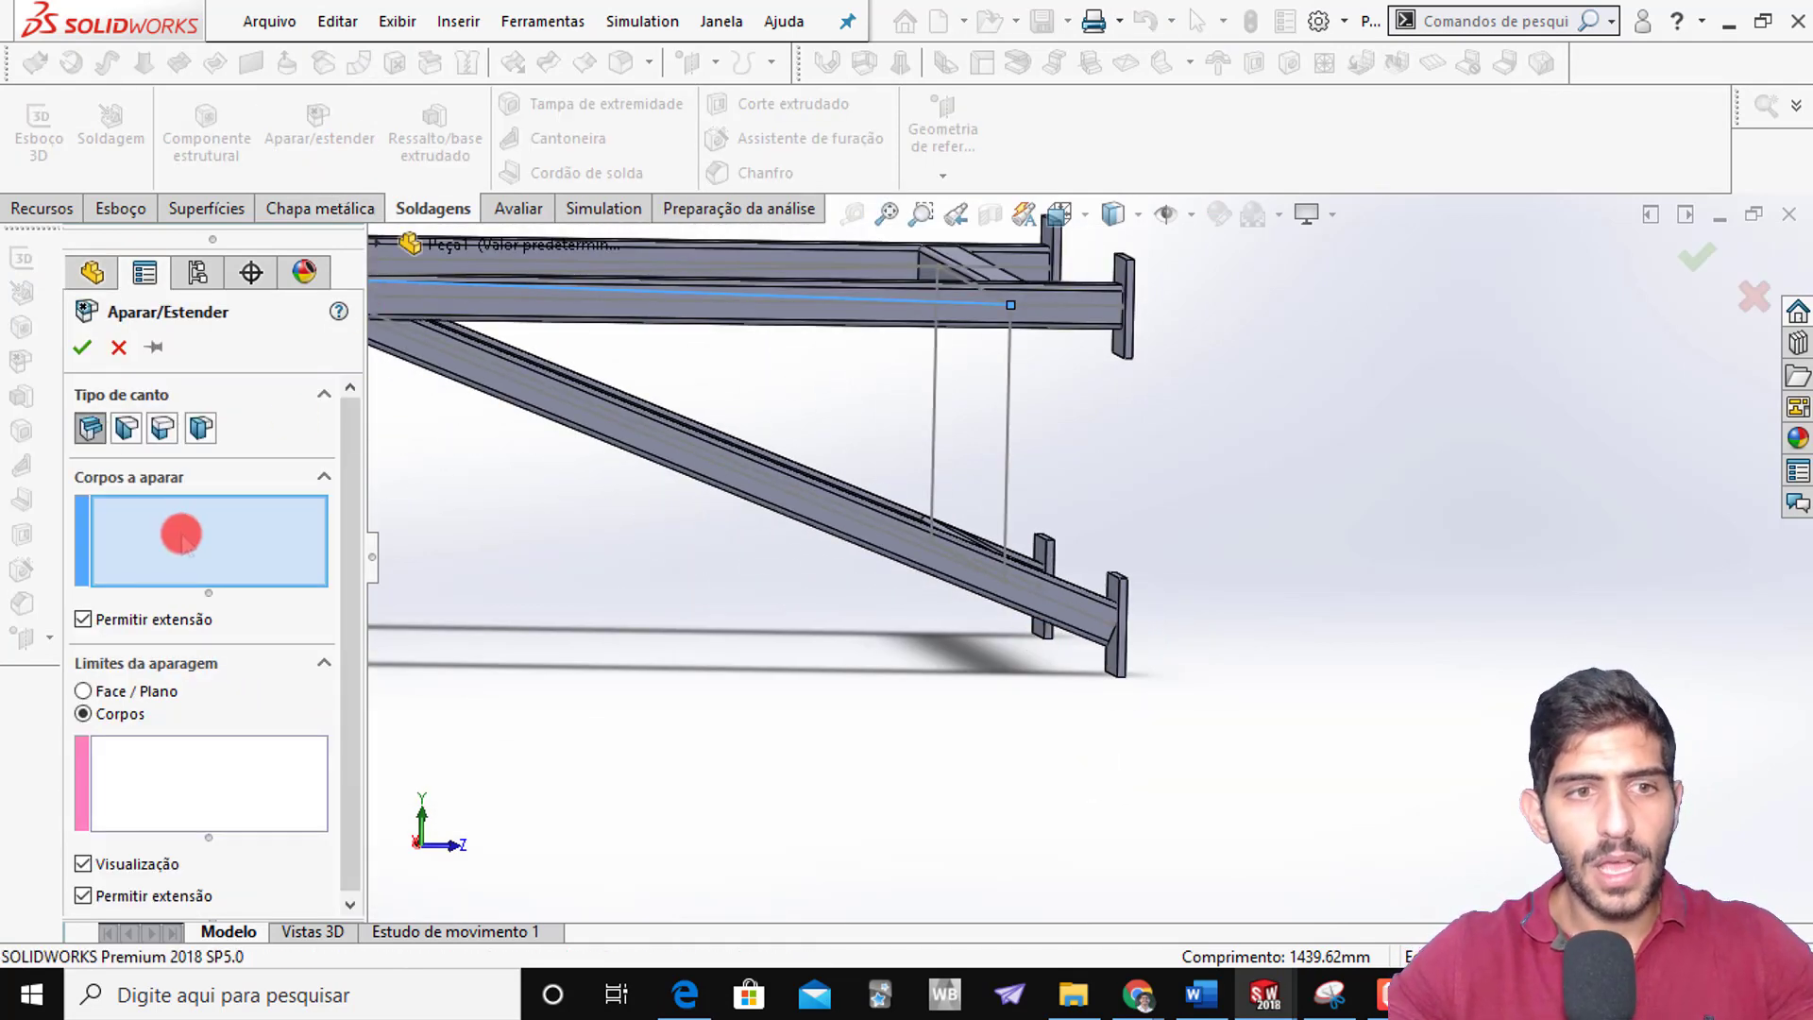
{"action": "left_click", "coordinate": [1039, 580]}
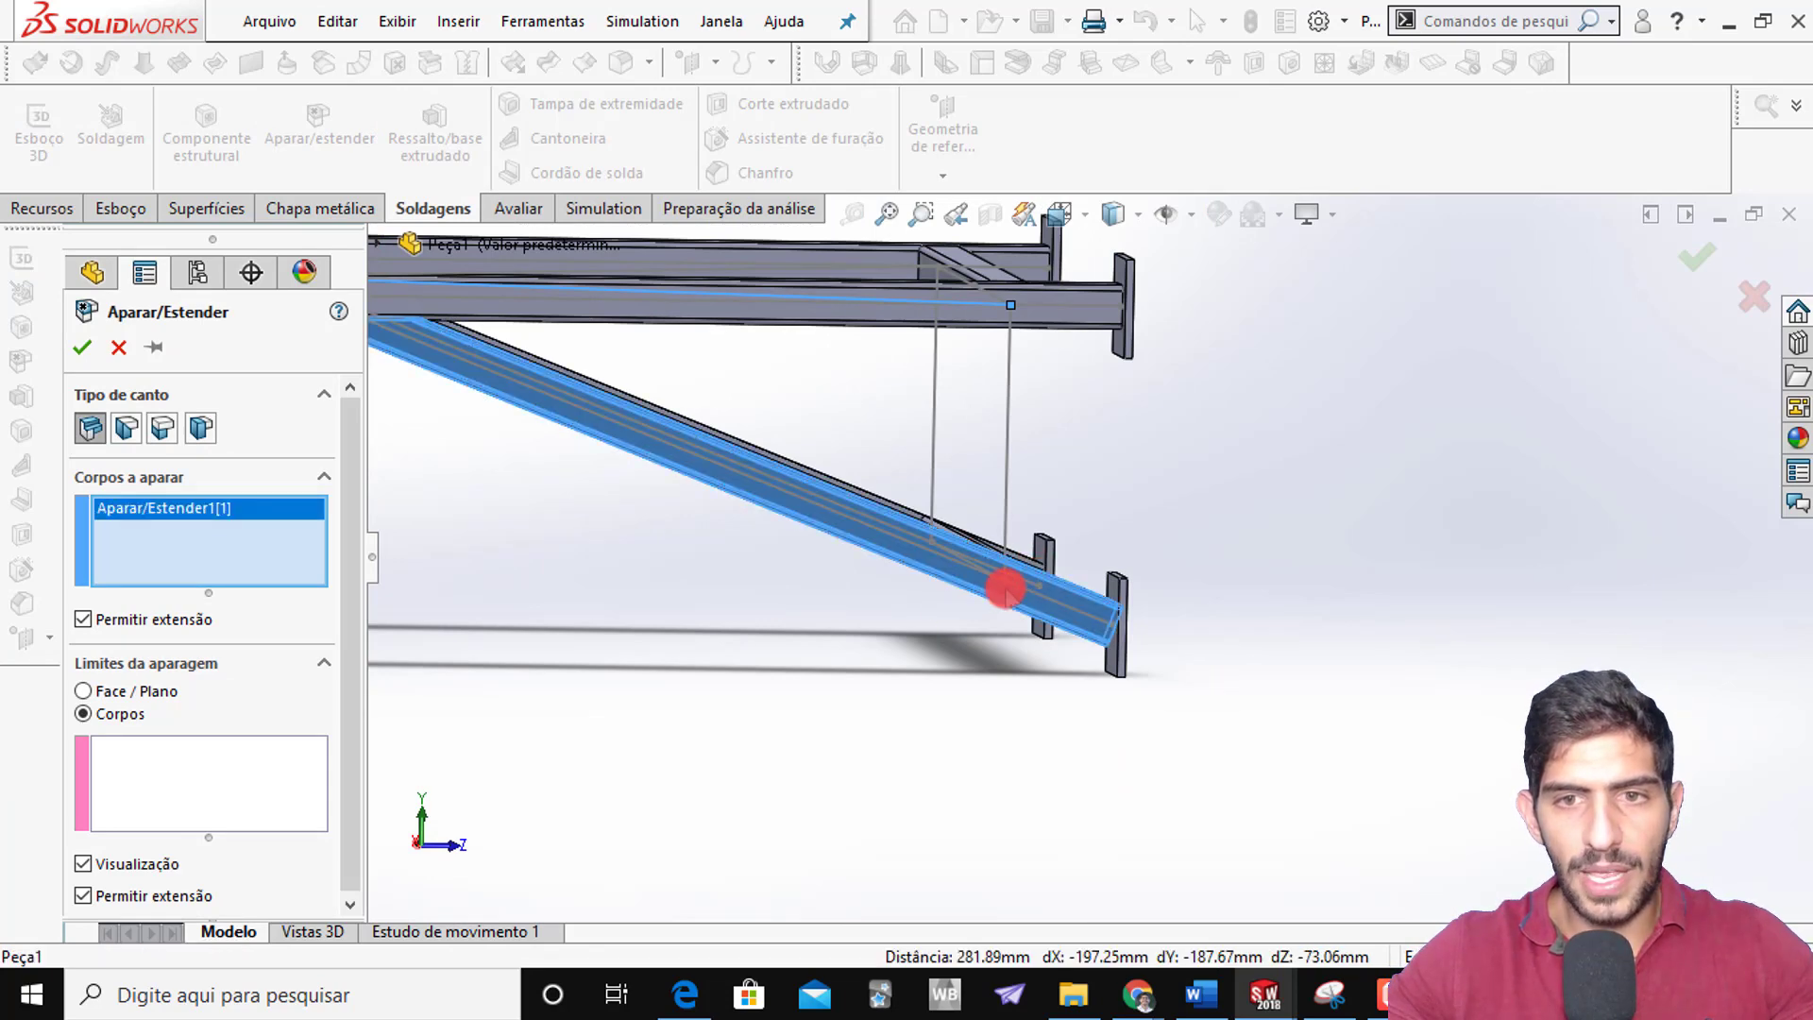
{"action": "middle_click_drag", "start_coordinate": [1000, 586], "coordinate": [992, 591]}
{"action": "left_click", "coordinate": [1040, 539]}
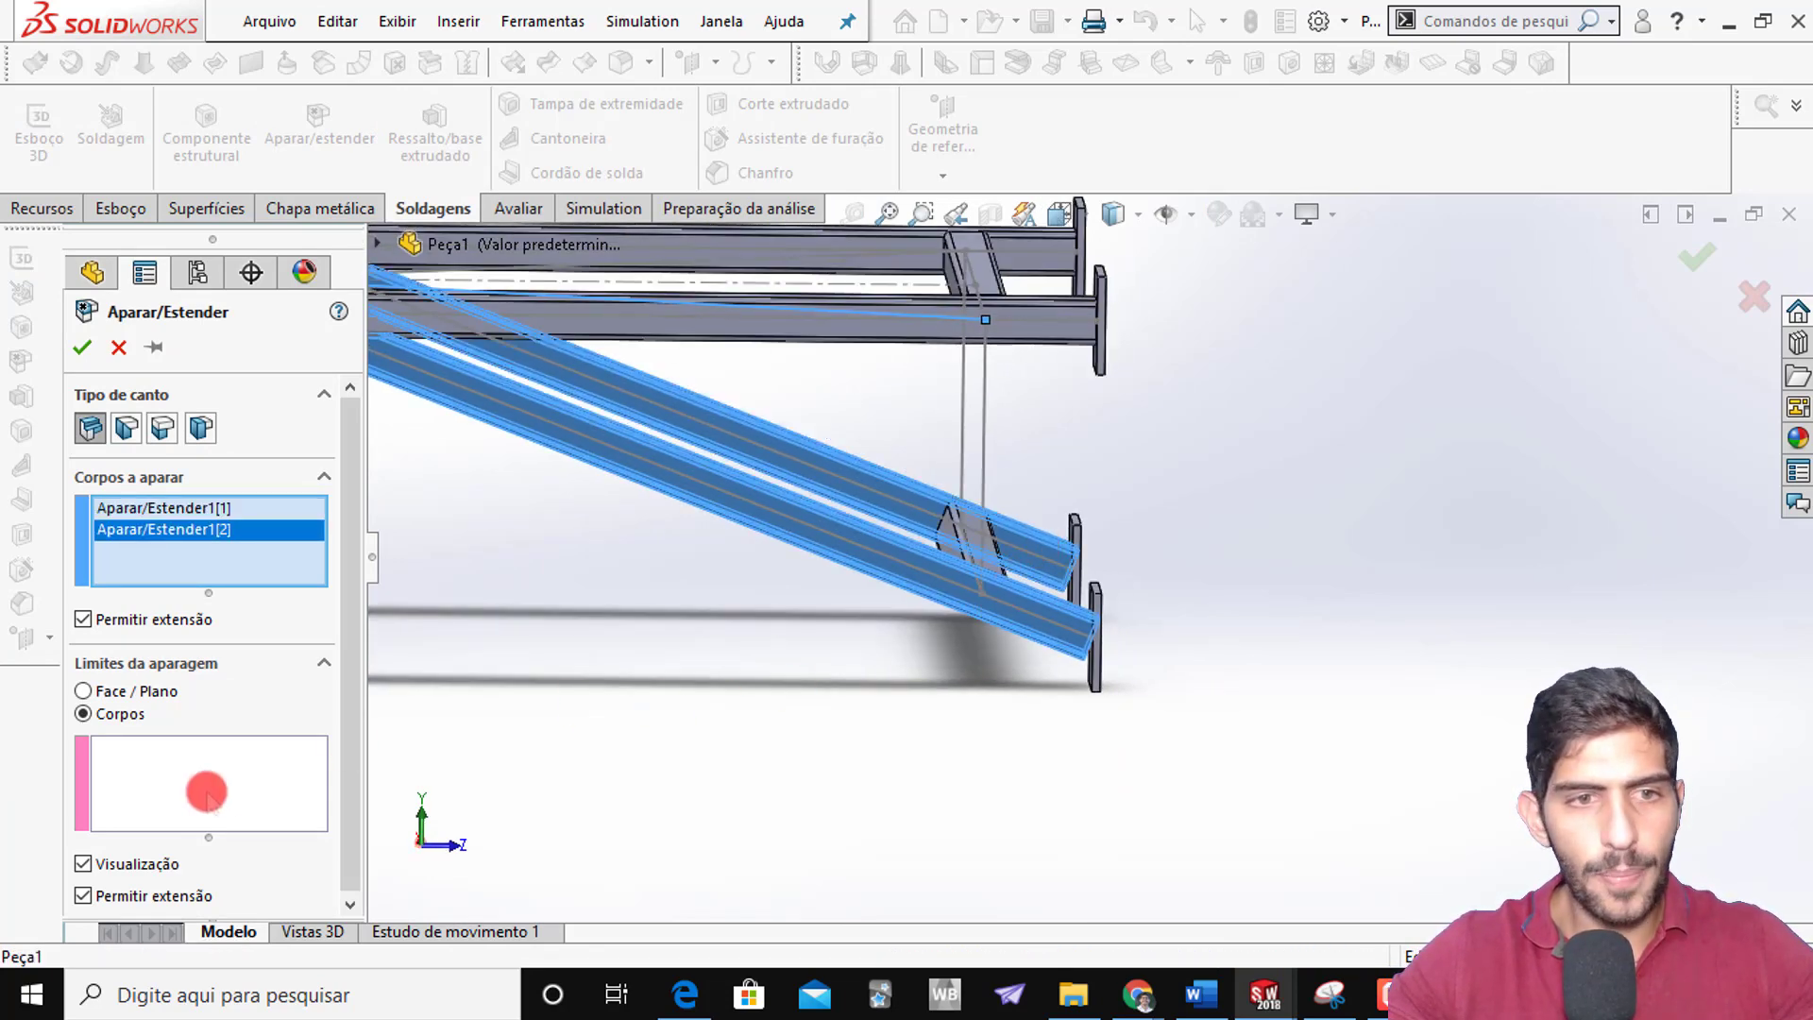
{"action": "left_click", "coordinate": [83, 691]}
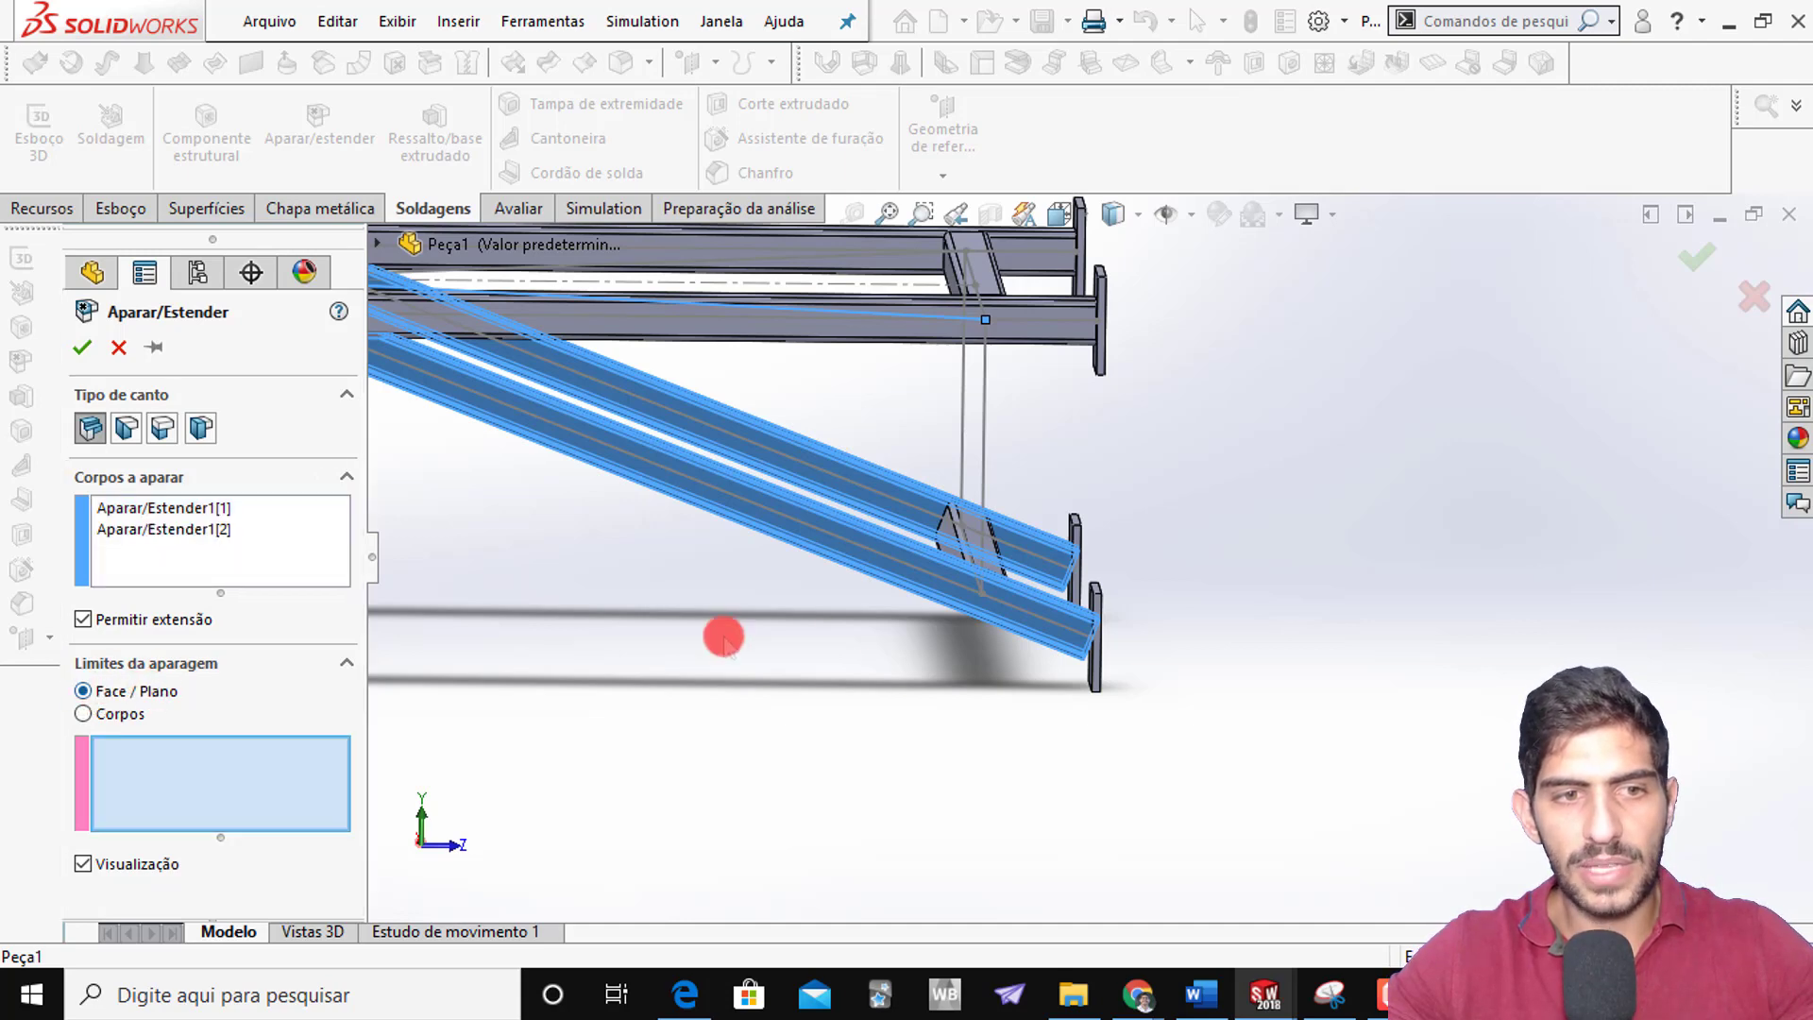
Trim the sloping beams' lower ends against the inner faces of the two lower wall plates
{"action": "scroll", "coordinate": [1075, 587], "scroll_direction": "down", "scroll_amount": 2}
{"action": "scroll", "coordinate": [1075, 588], "scroll_direction": "down", "scroll_amount": 4}
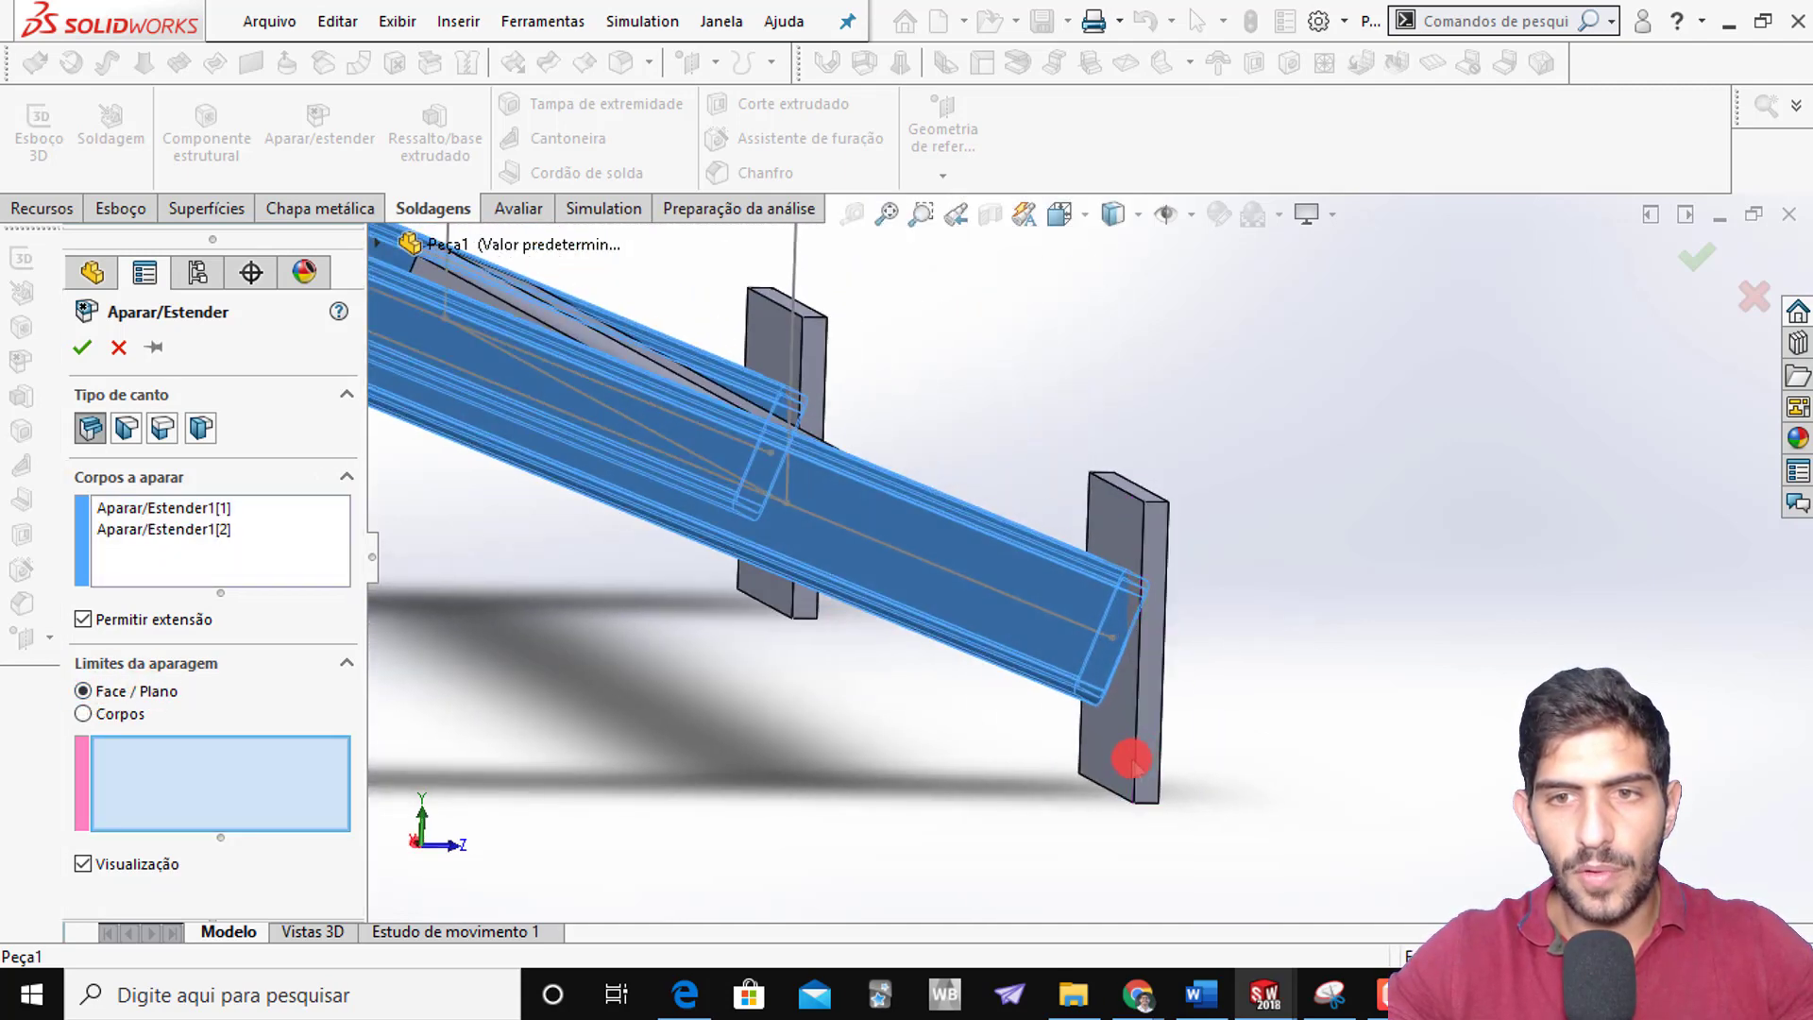
{"action": "left_click", "coordinate": [1127, 761]}
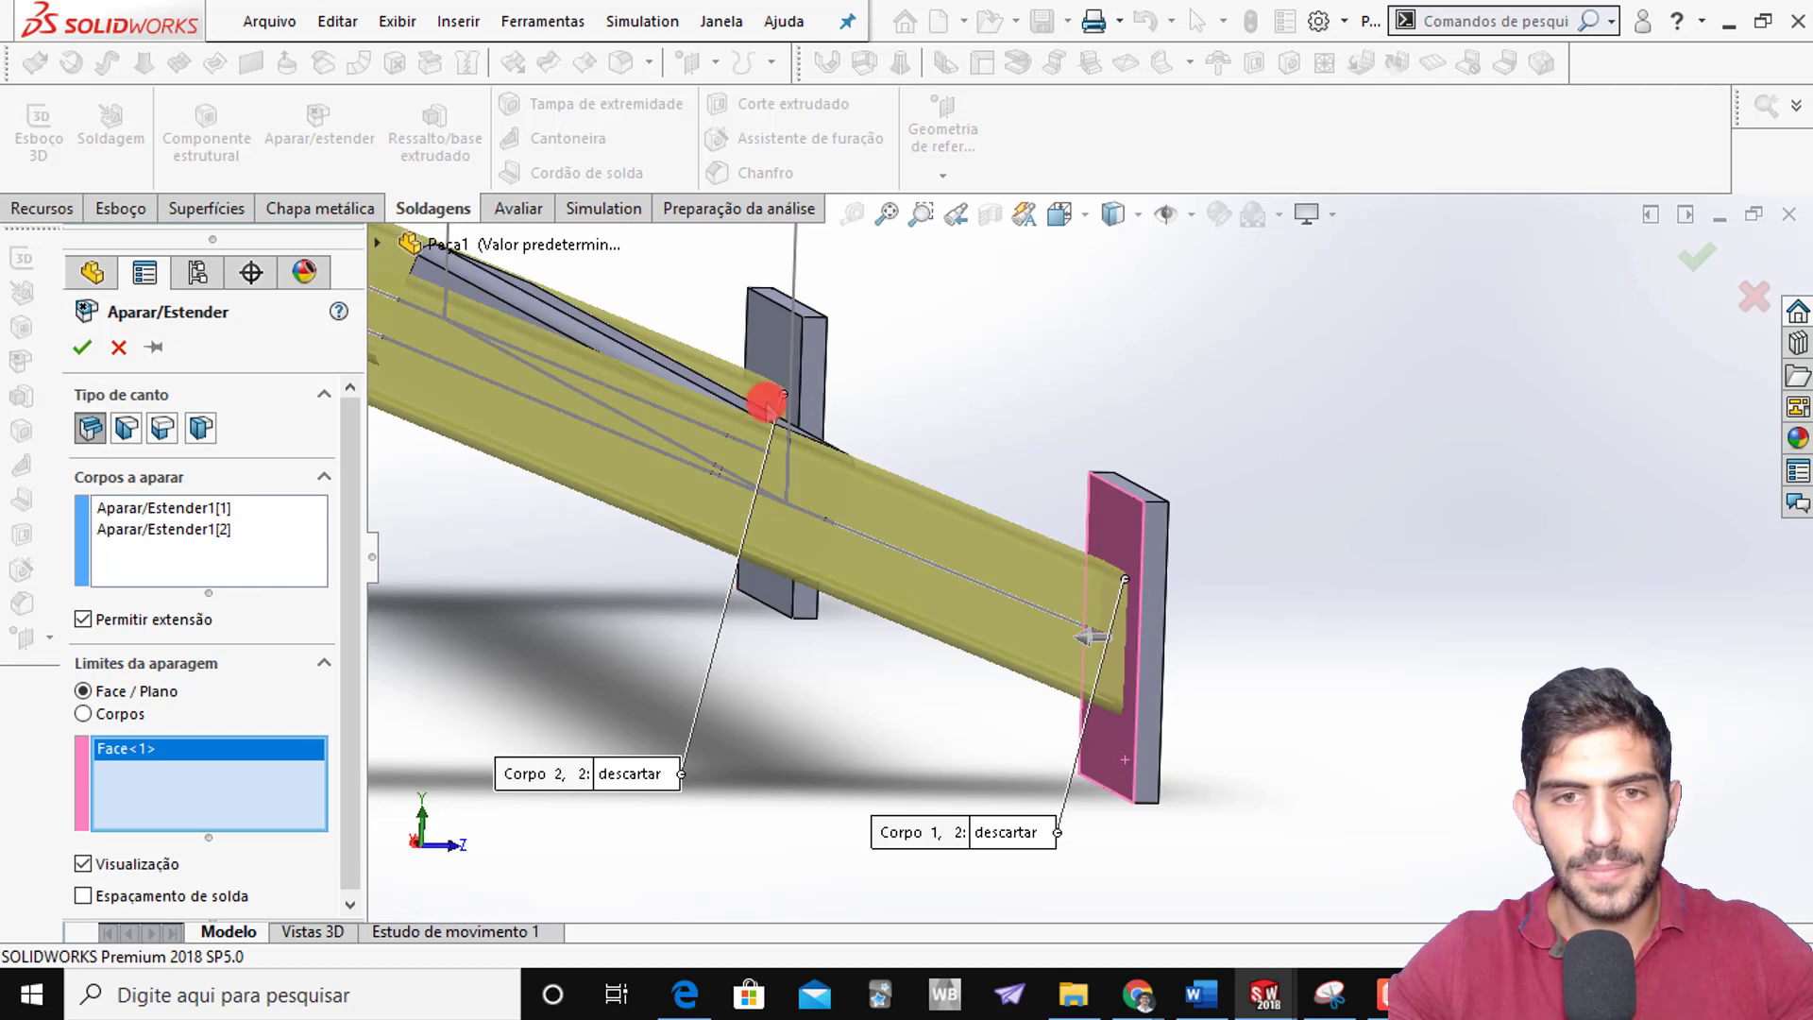
{"action": "left_click", "coordinate": [770, 346]}
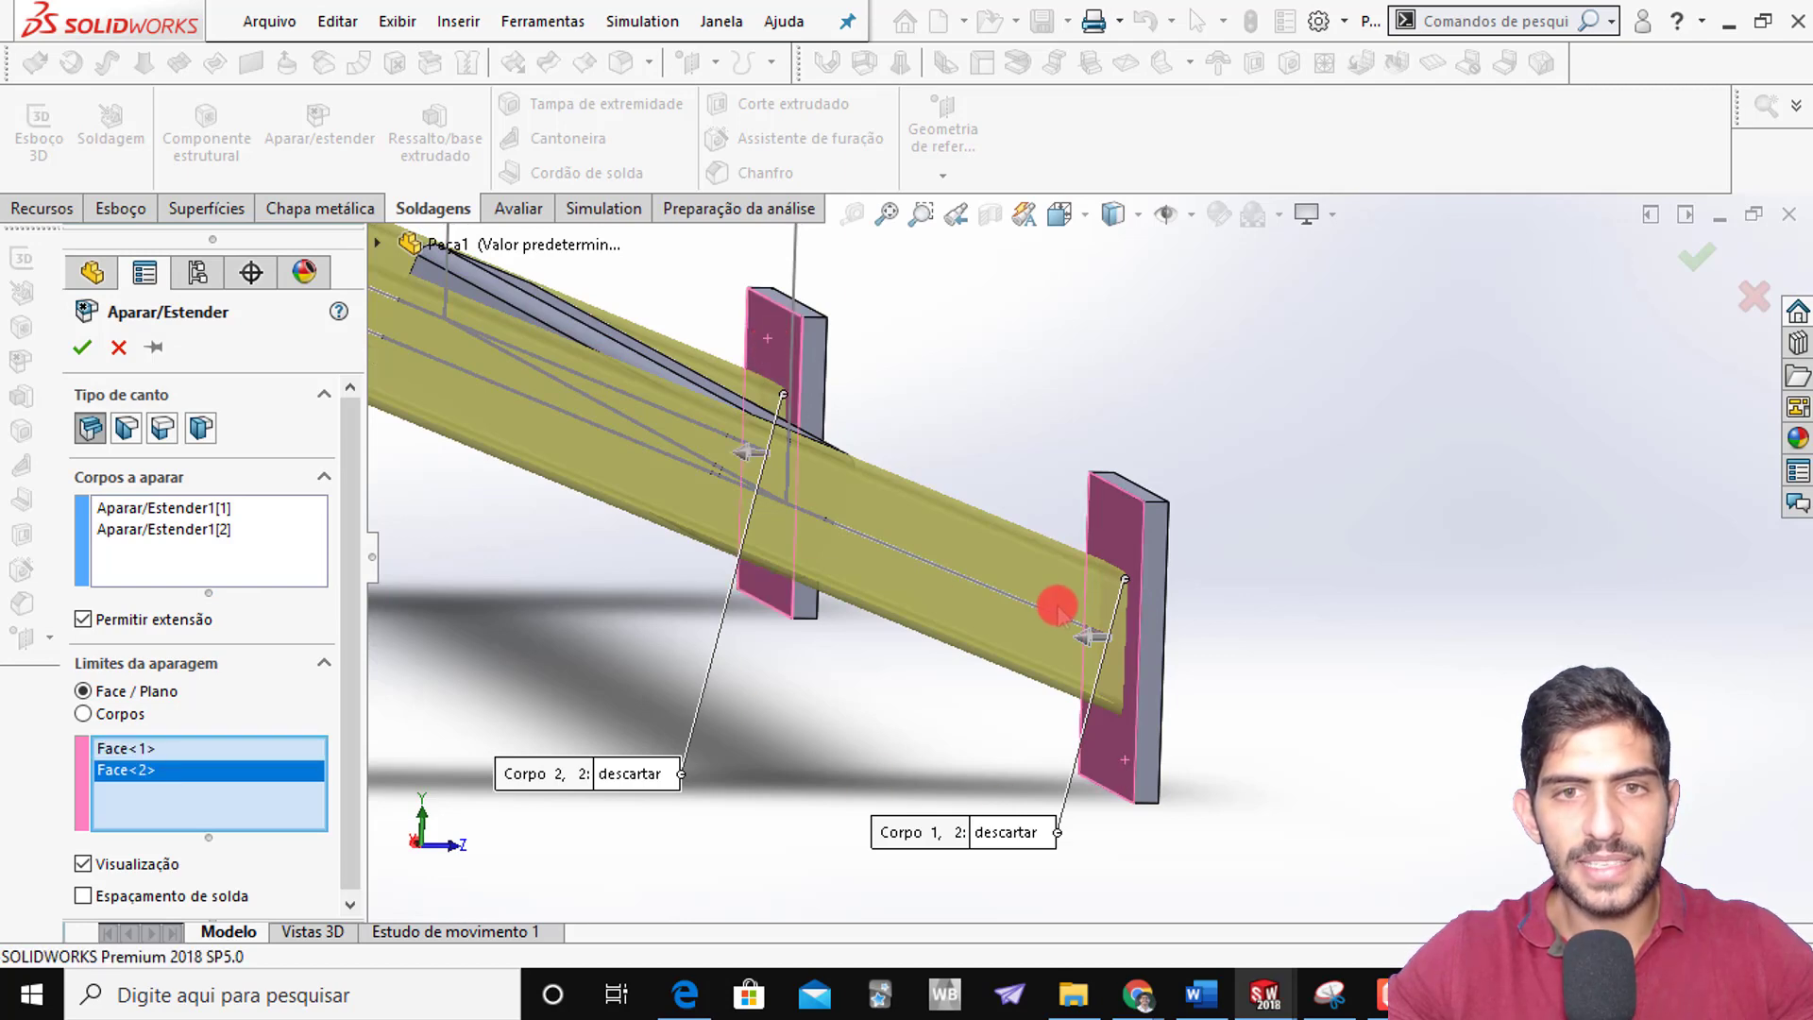
{"action": "scroll", "coordinate": [1058, 604], "scroll_direction": "down", "scroll_amount": 5}
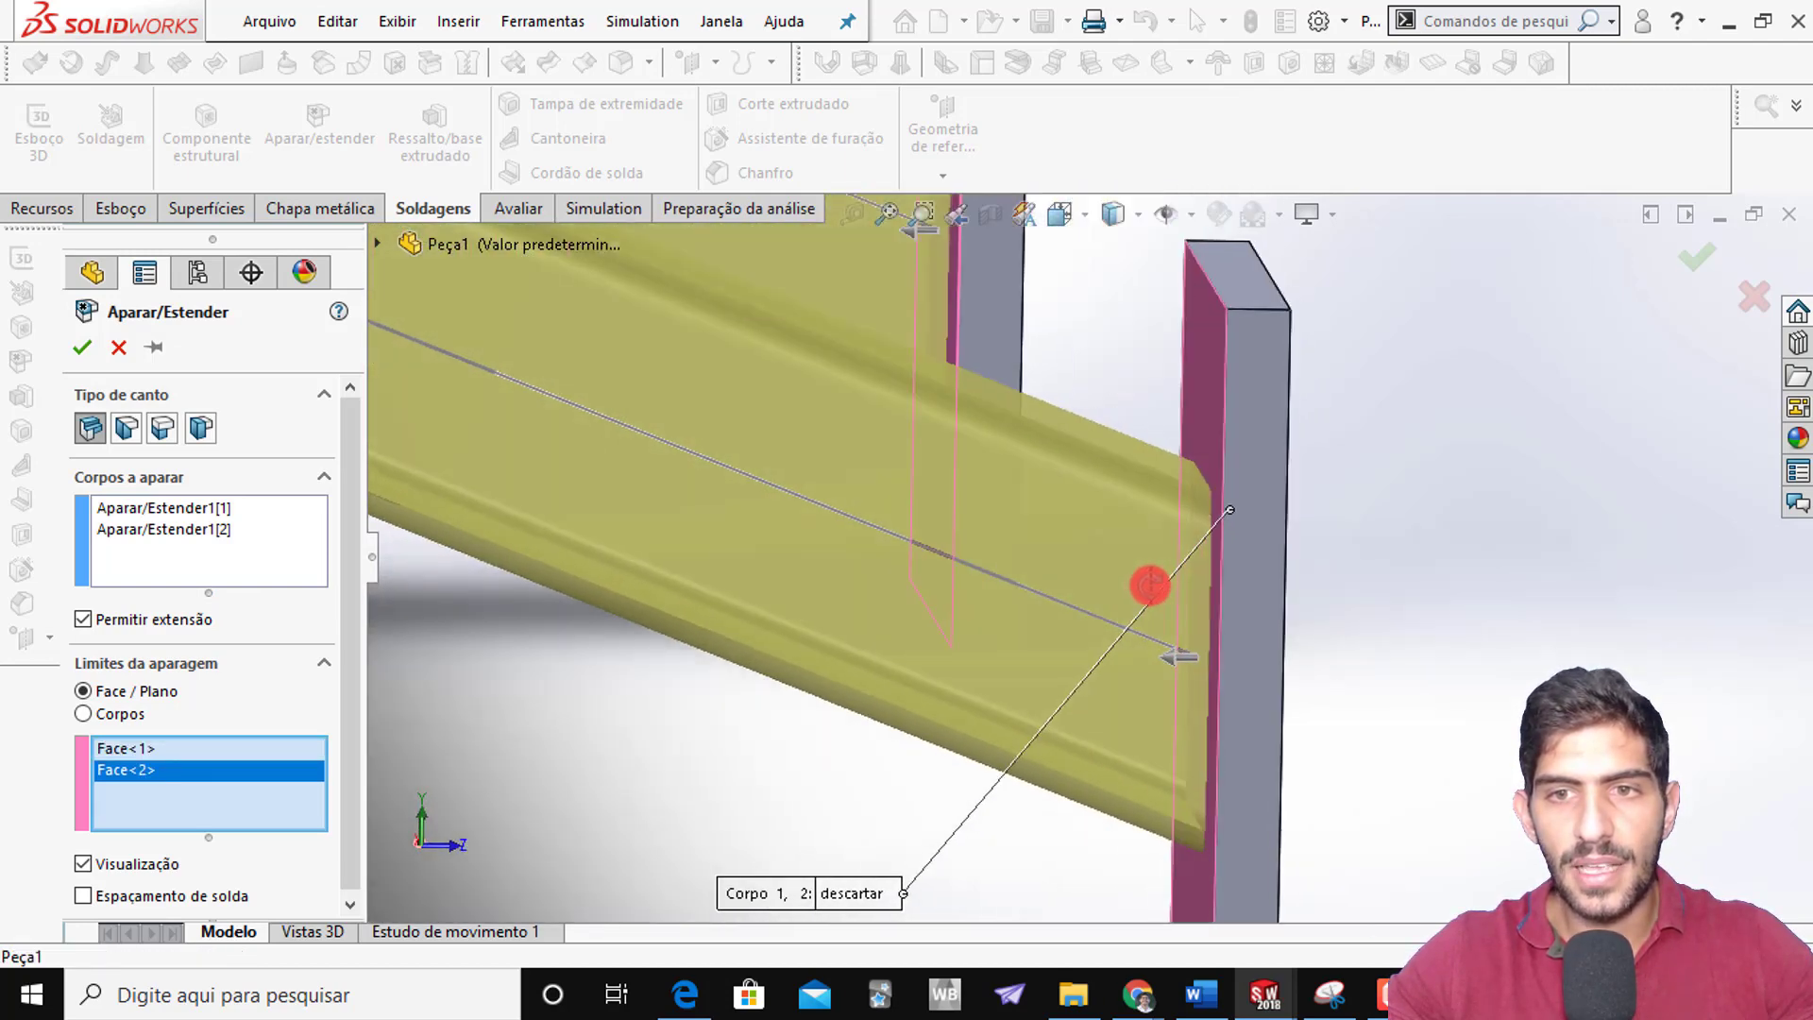
{"action": "middle_click_drag", "start_coordinate": [1150, 586], "coordinate": [1175, 459]}
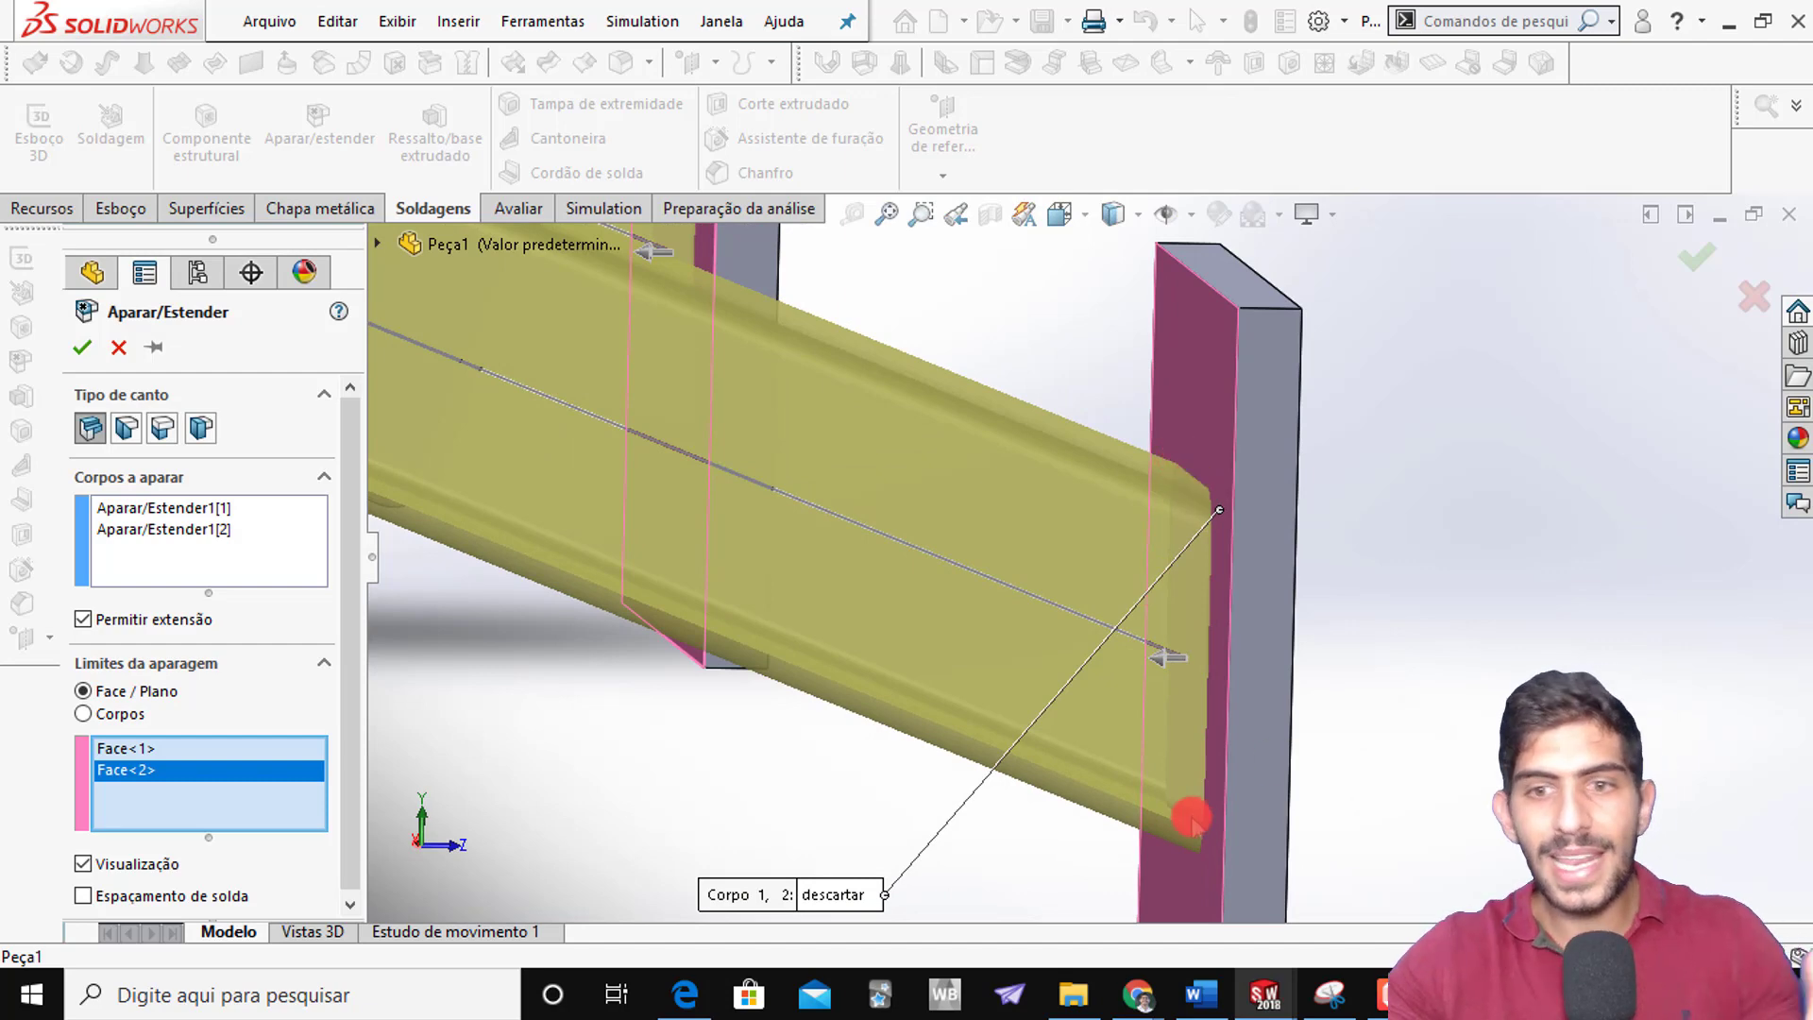
{"action": "middle_click_drag", "start_coordinate": [1192, 818], "coordinate": [1068, 672]}
{"action": "scroll", "coordinate": [1180, 810], "scroll_direction": "up", "scroll_amount": 3}
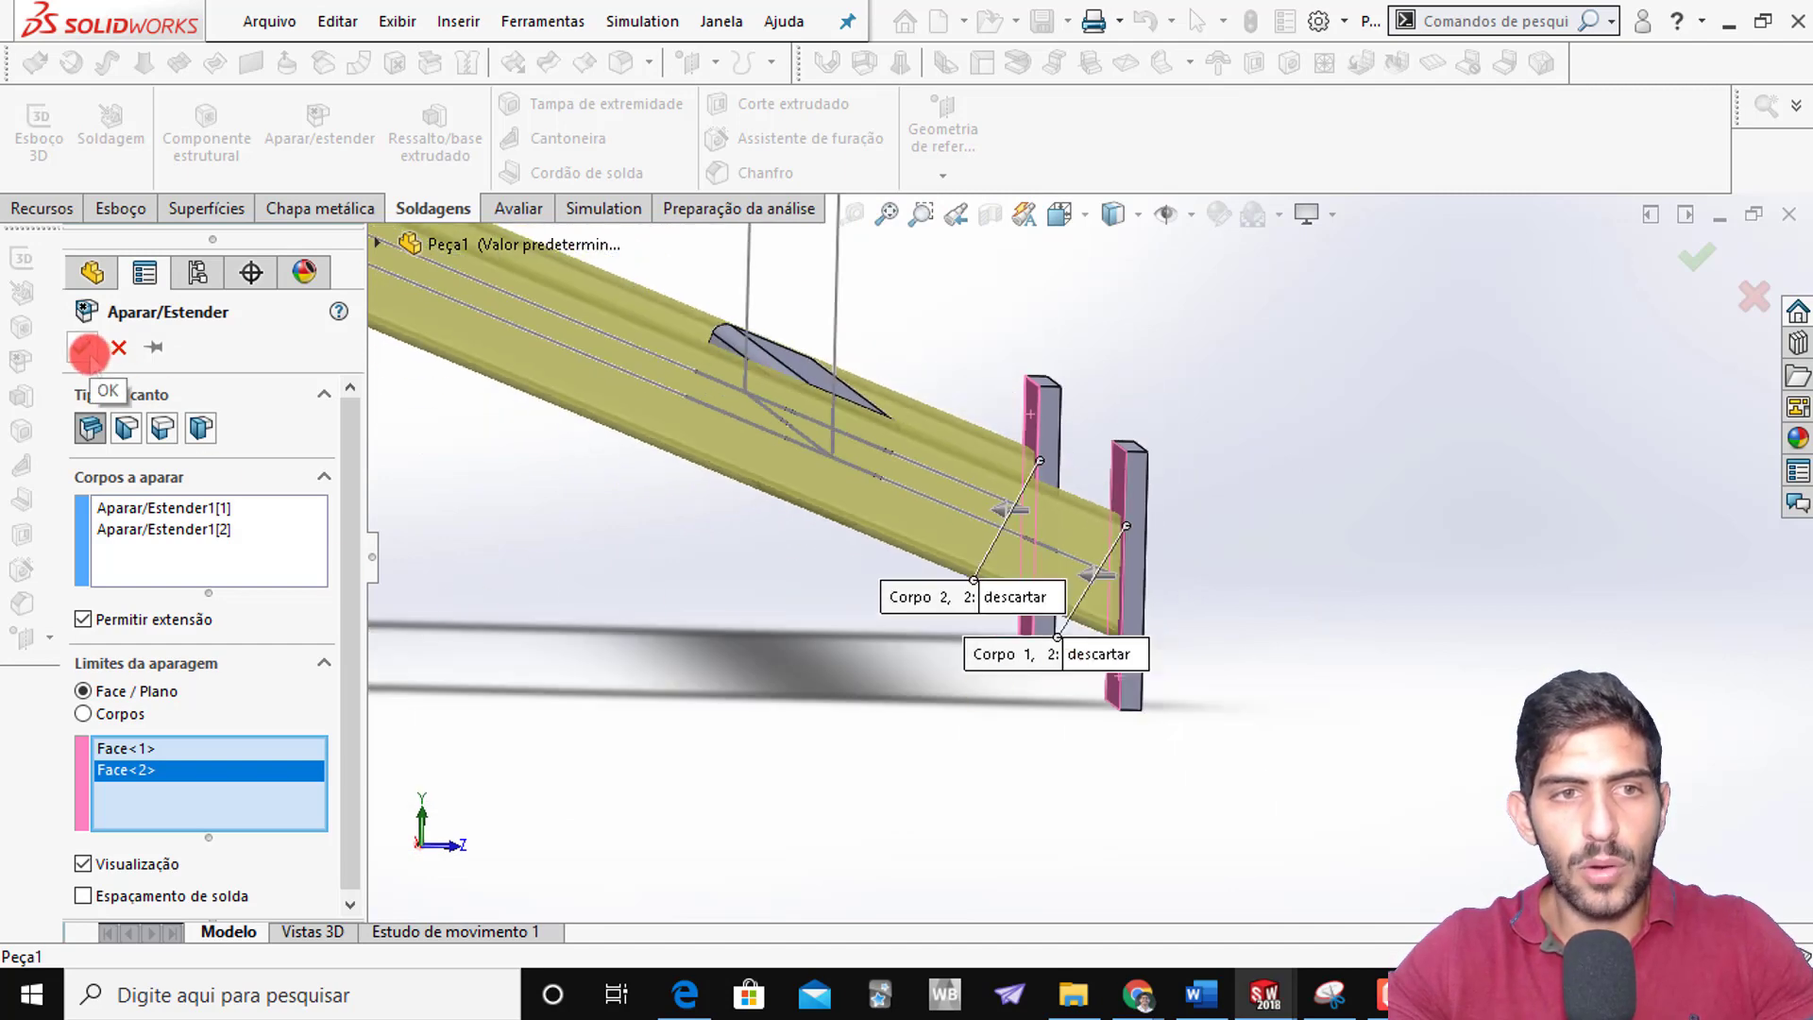
{"action": "left_click", "coordinate": [86, 350]}
Examine the trimmed beam ends at the lower wall plates and inspect the whole frame
{"action": "scroll", "coordinate": [1186, 620], "scroll_direction": "down", "scroll_amount": 5}
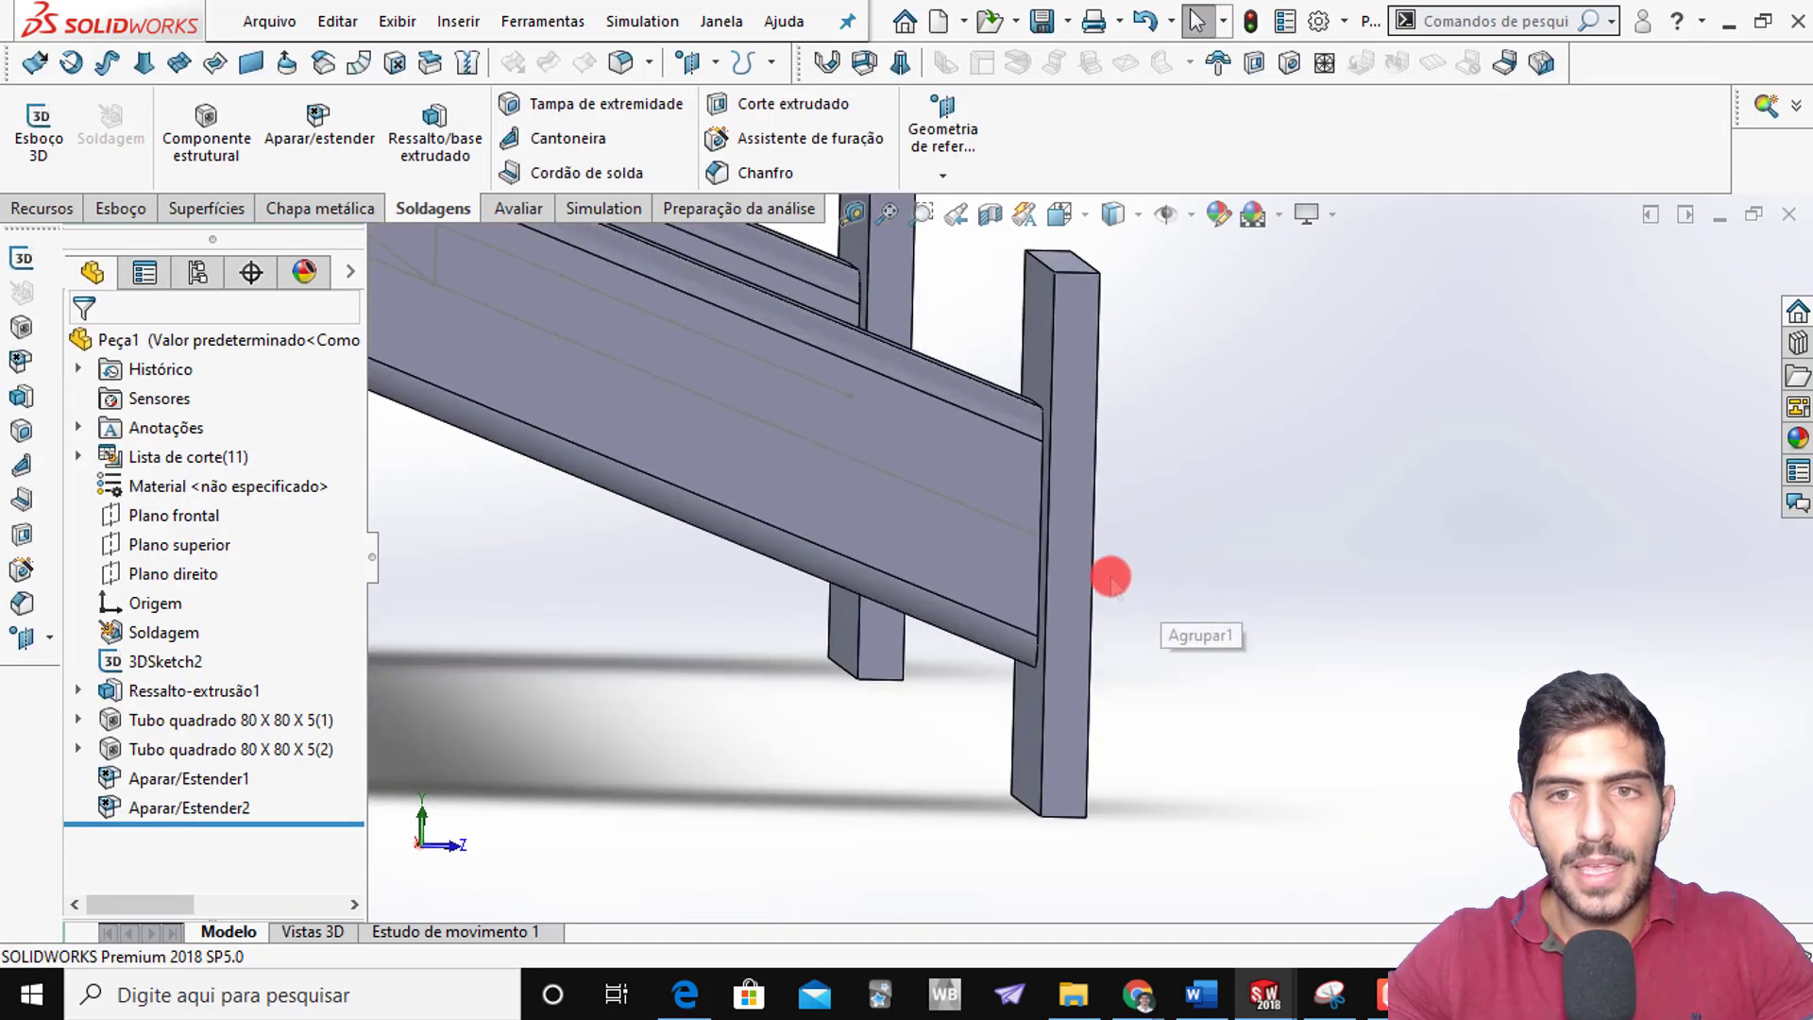
{"action": "middle_click_drag", "start_coordinate": [1121, 544], "coordinate": [1177, 550]}
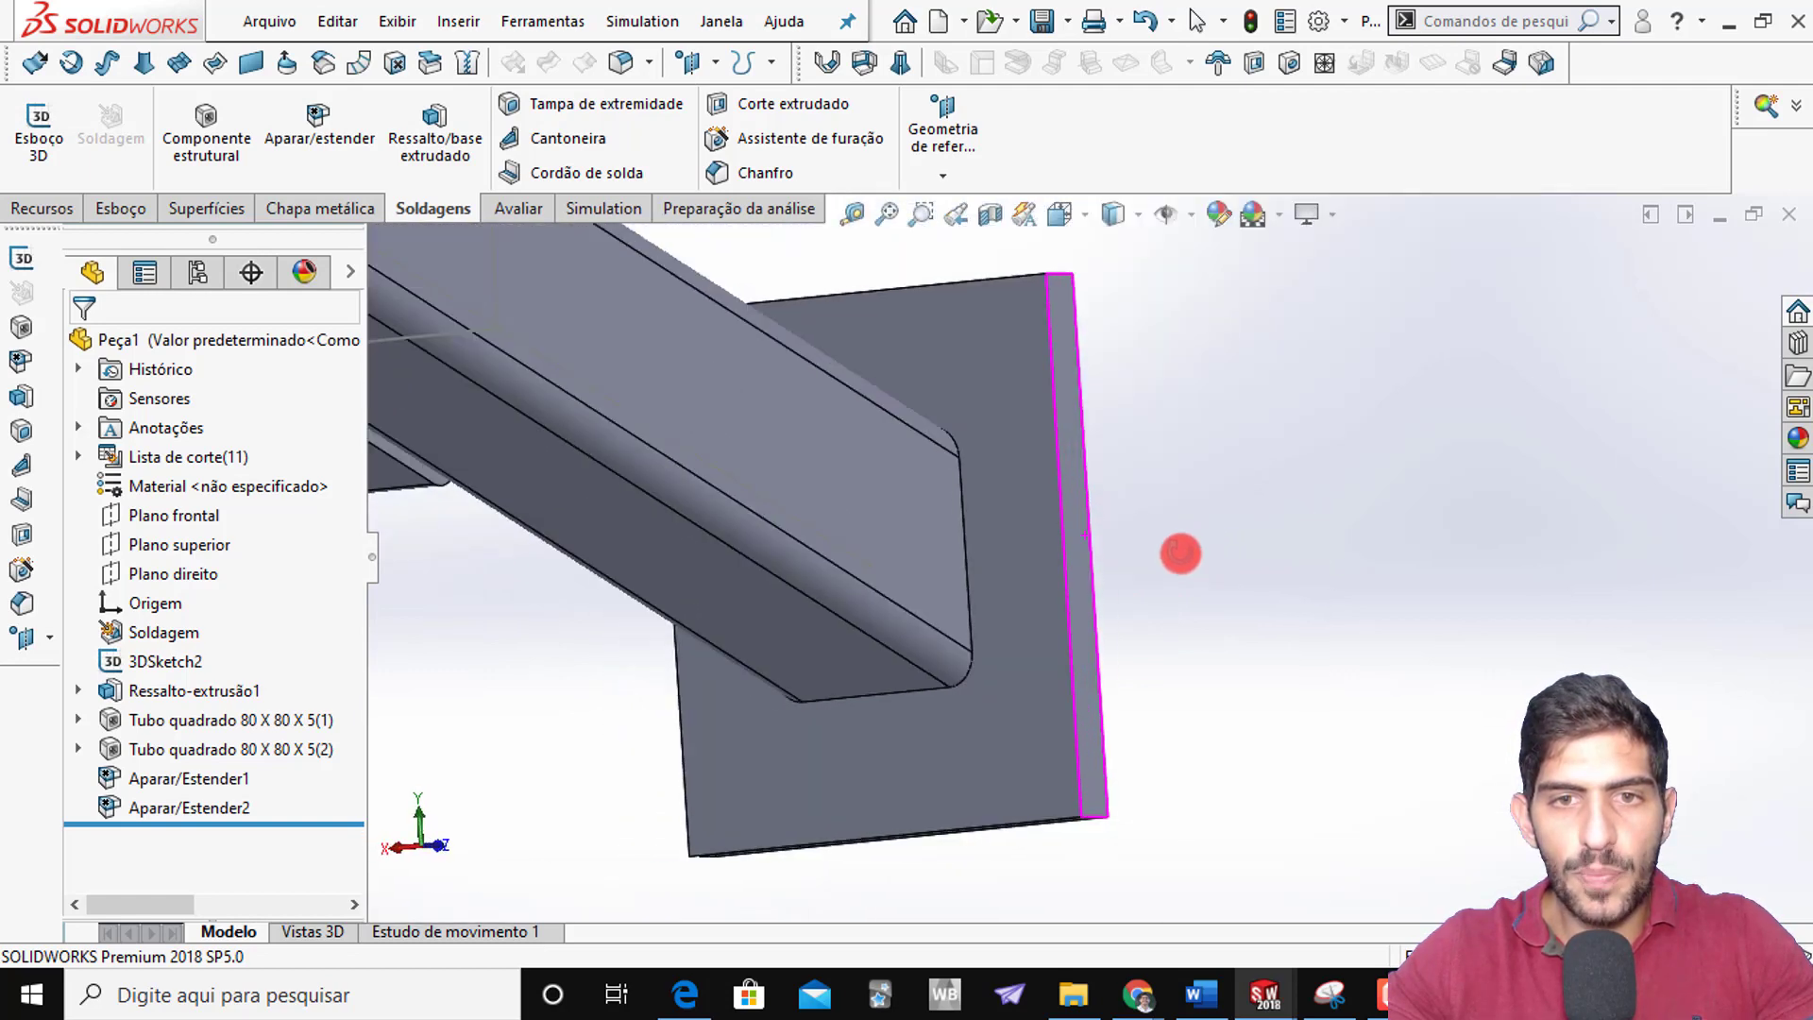
{"action": "scroll", "coordinate": [1008, 650], "scroll_direction": "down", "scroll_amount": 3}
{"action": "middle_click_drag", "start_coordinate": [1008, 650], "coordinate": [1084, 480]}
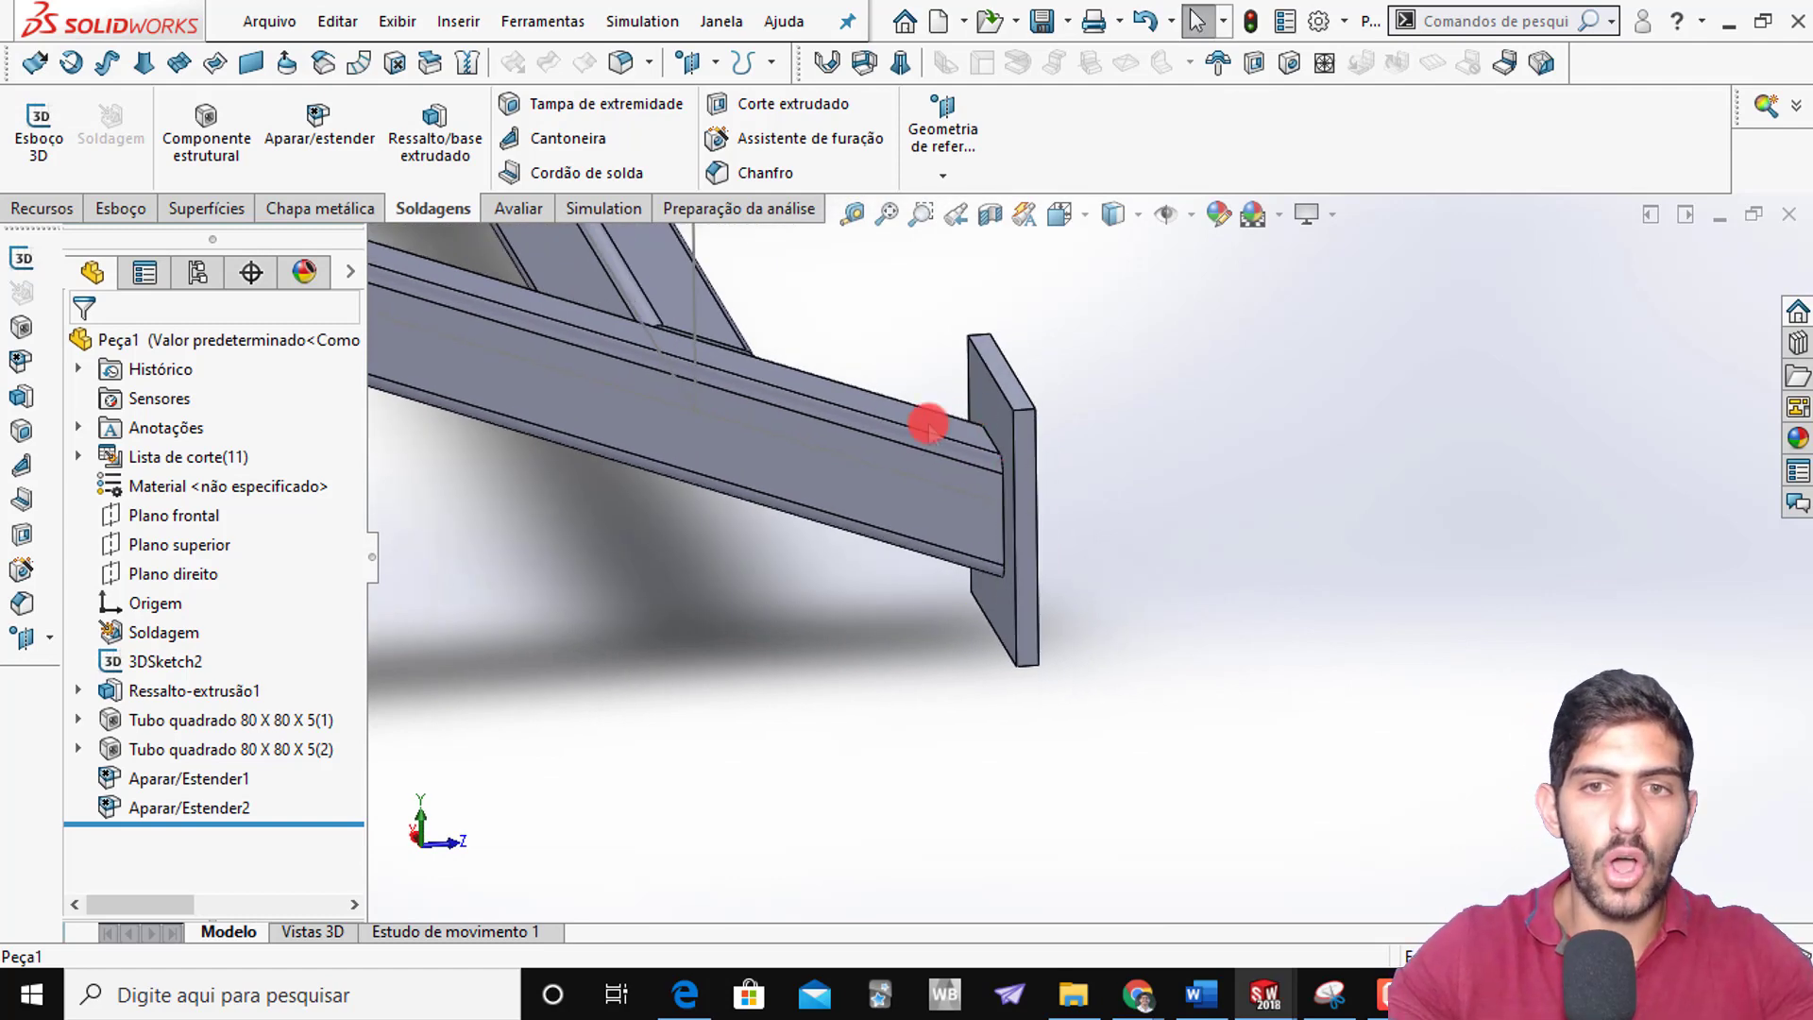
{"action": "scroll", "coordinate": [928, 426], "scroll_direction": "up", "scroll_amount": 5}
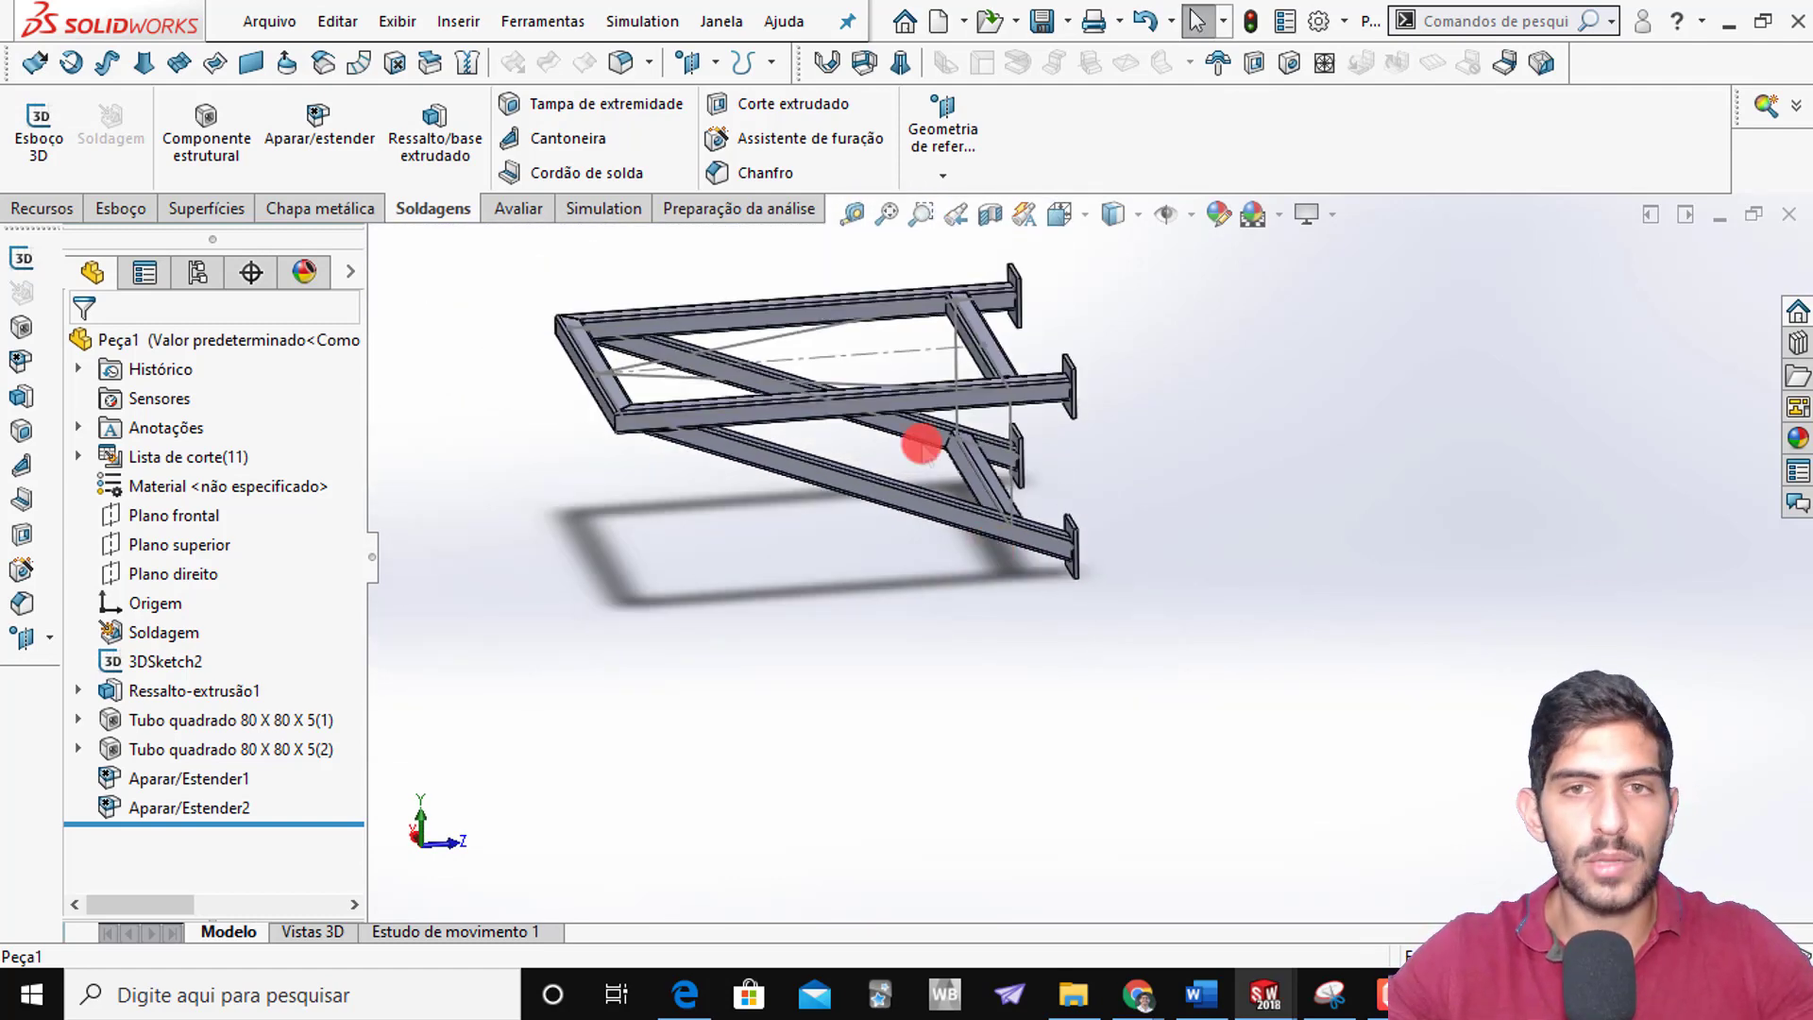
{"action": "middle_click_drag", "start_coordinate": [920, 444], "coordinate": [833, 537]}
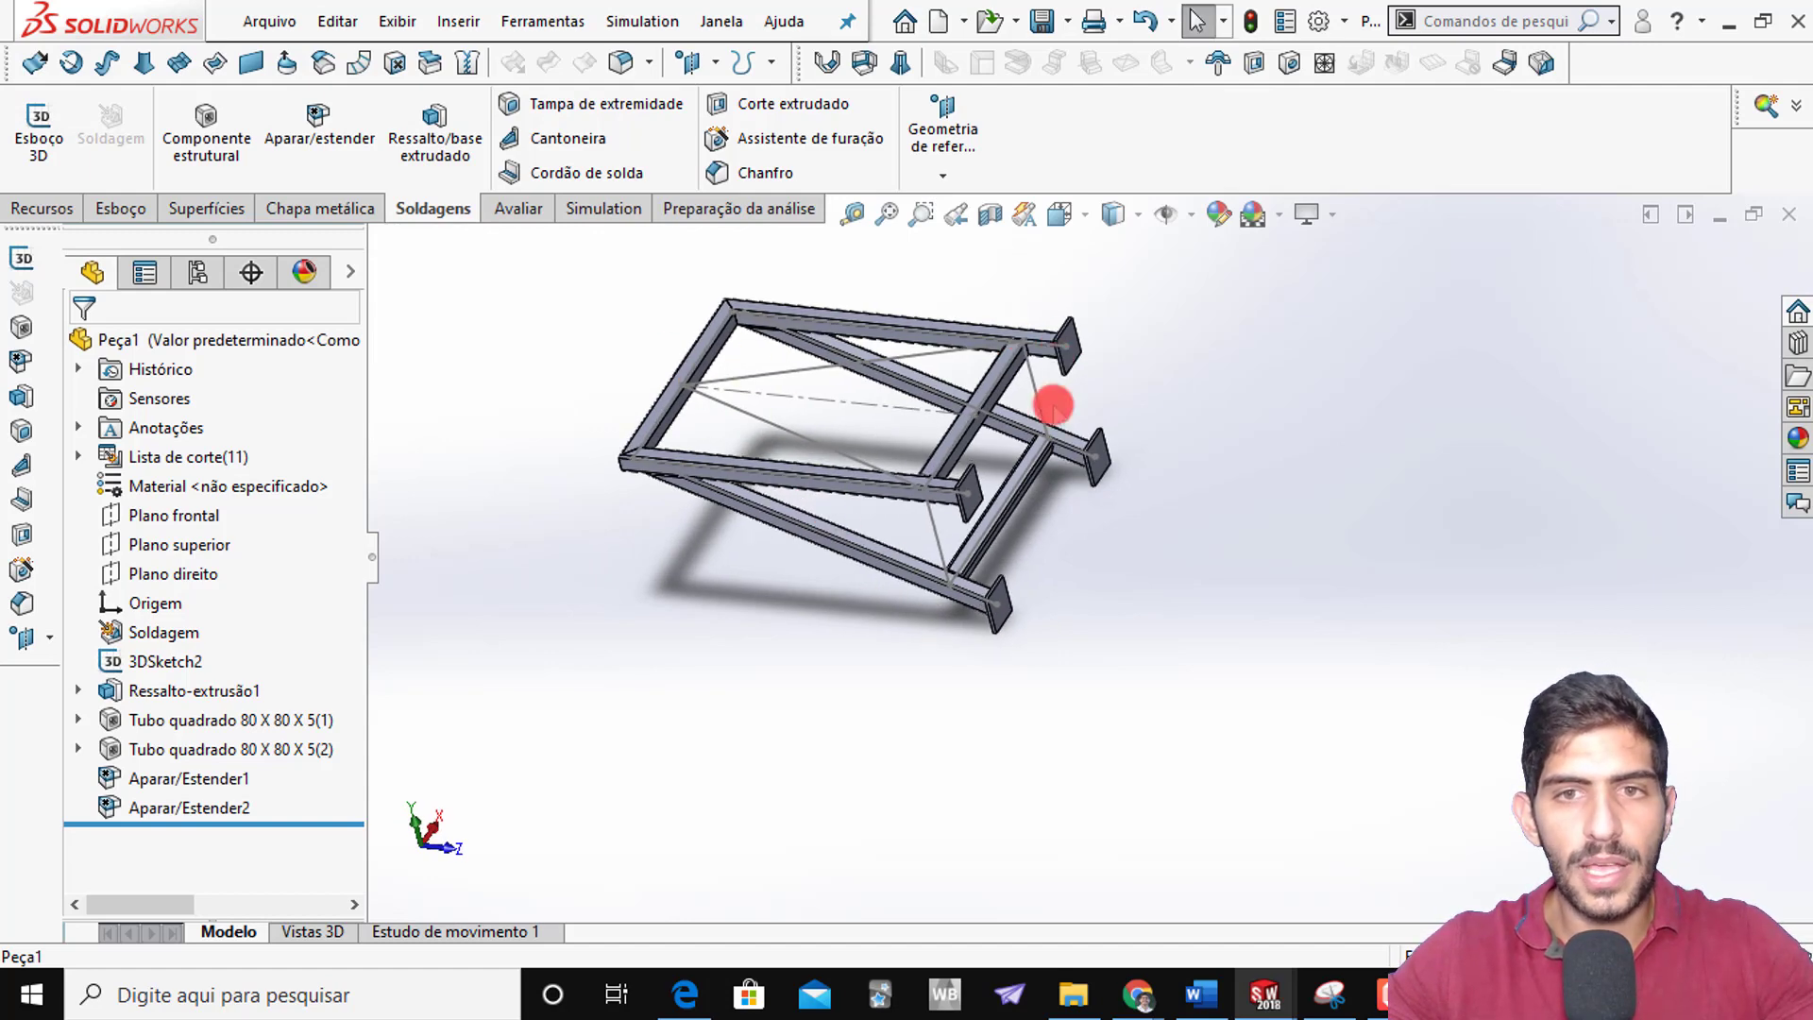
{"action": "key", "text": "alt+Tab"}
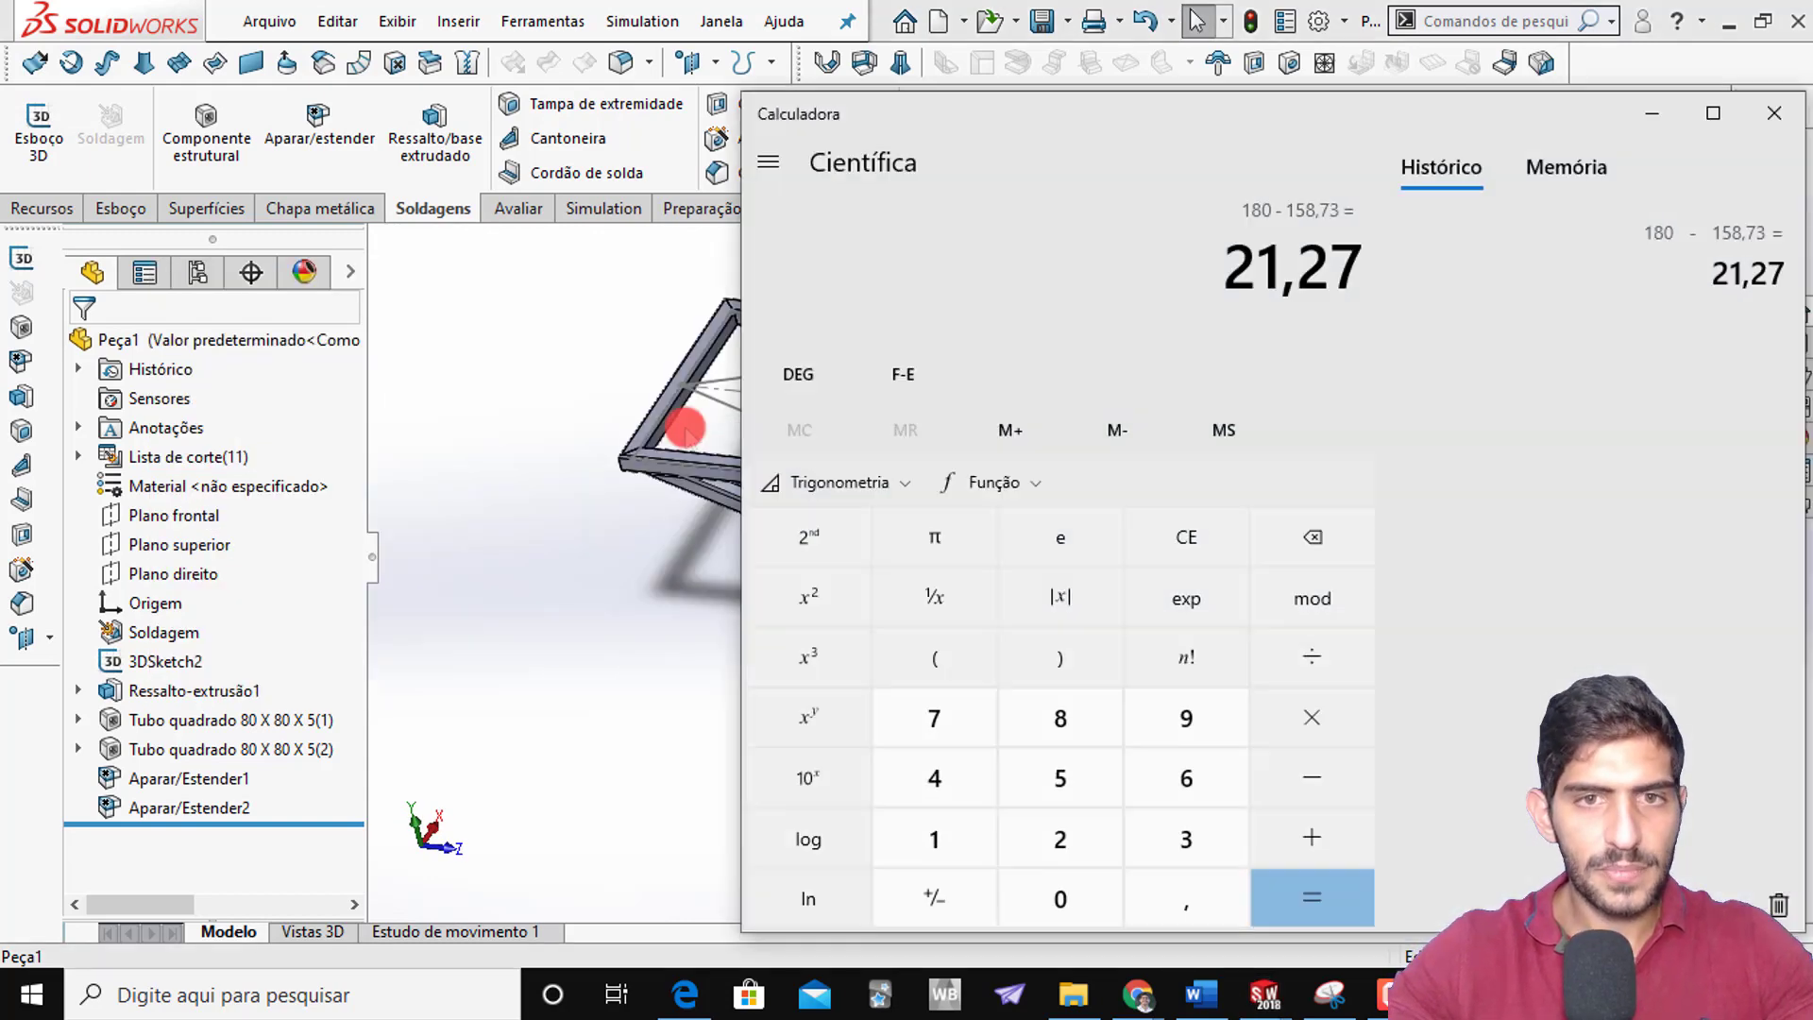
{"action": "key", "text": "alt+Tab"}
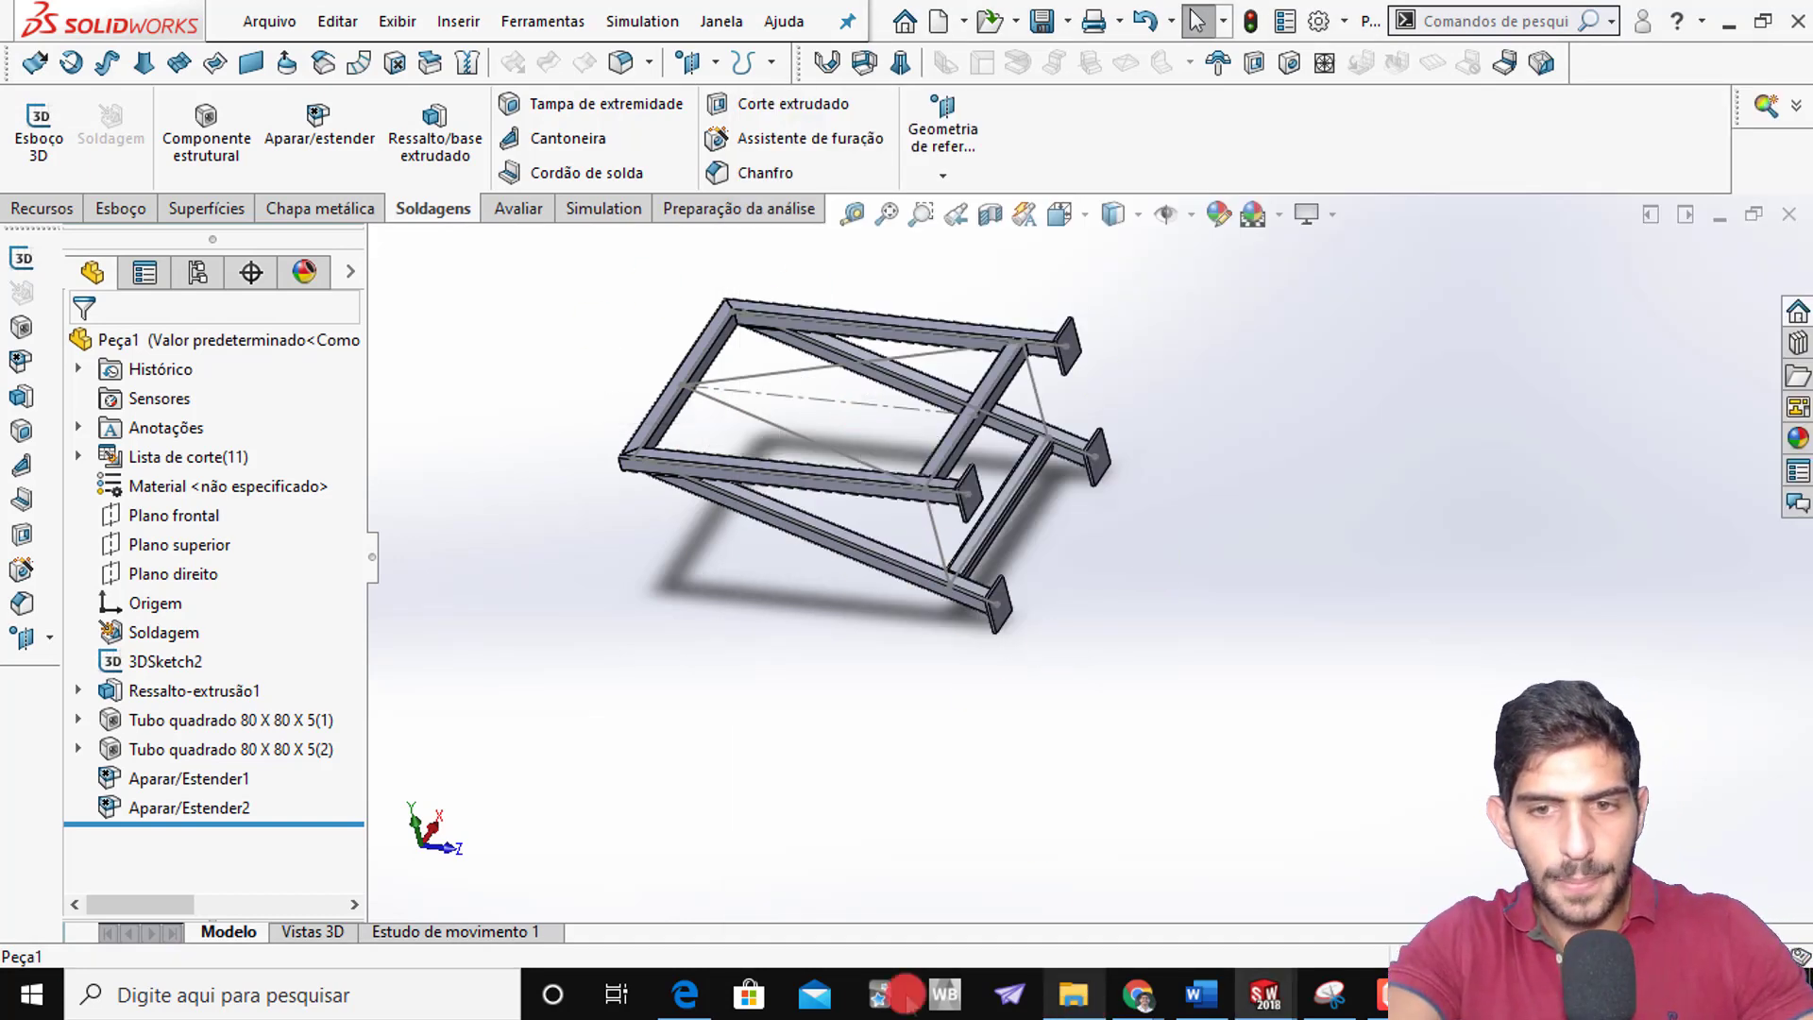
Switch to the SUPORTE PAREDE.PDF drawing and mark items 4 and 5 along with their 40 X 40 X 4 tube size
{"action": "left_click", "coordinate": [685, 994]}
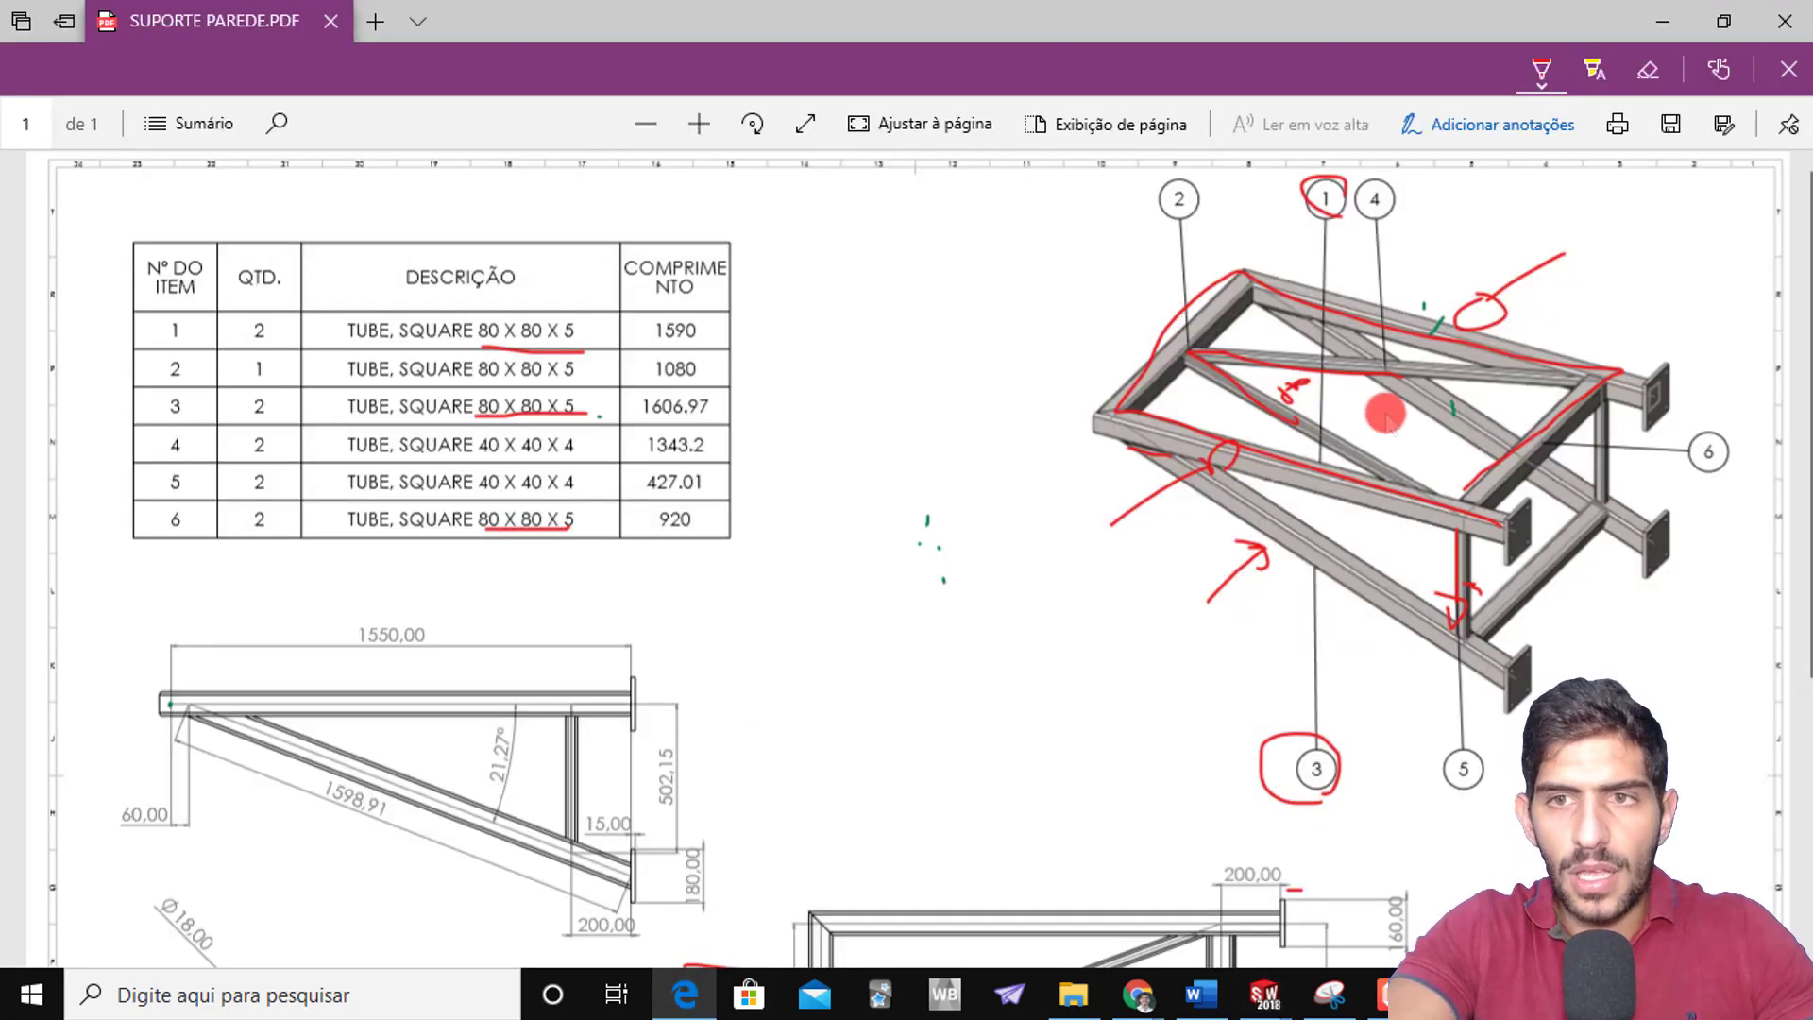
{"action": "left_click_drag", "start_coordinate": [1402, 232], "coordinate": [1416, 210]}
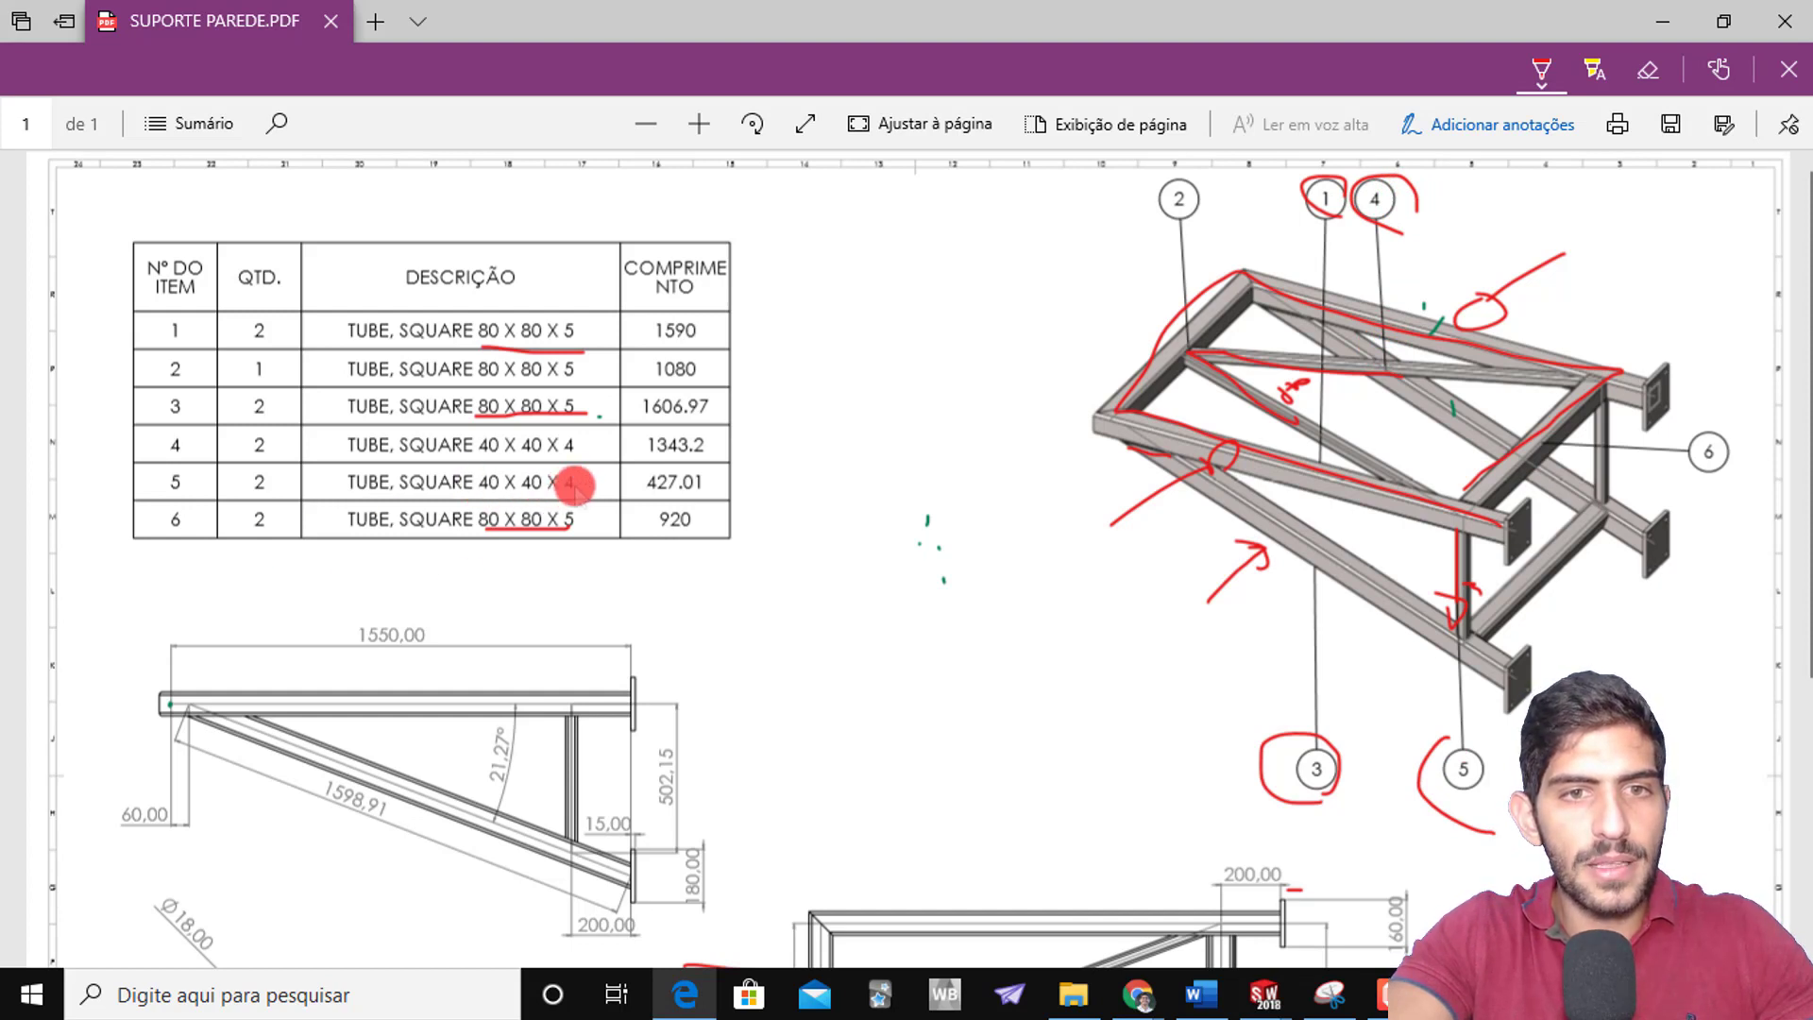
{"action": "left_click_drag", "start_coordinate": [601, 449], "coordinate": [562, 430]}
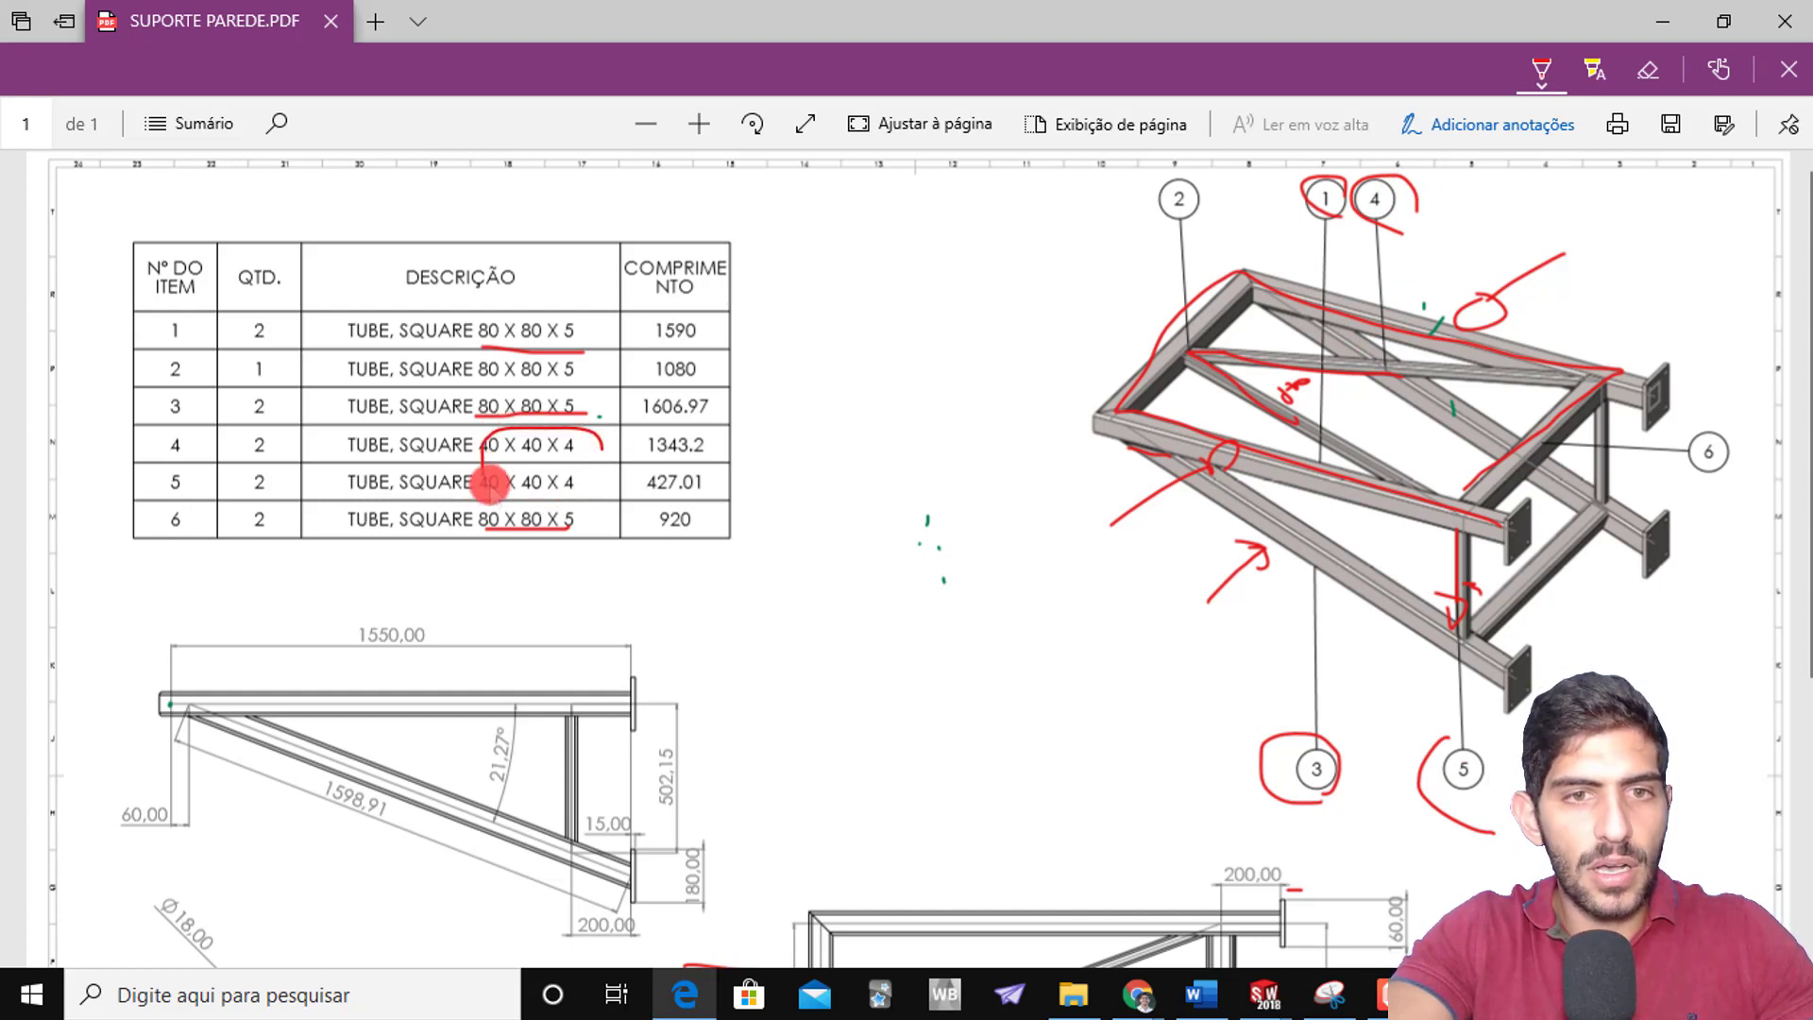
{"action": "left_click_drag", "start_coordinate": [488, 483], "coordinate": [578, 493]}
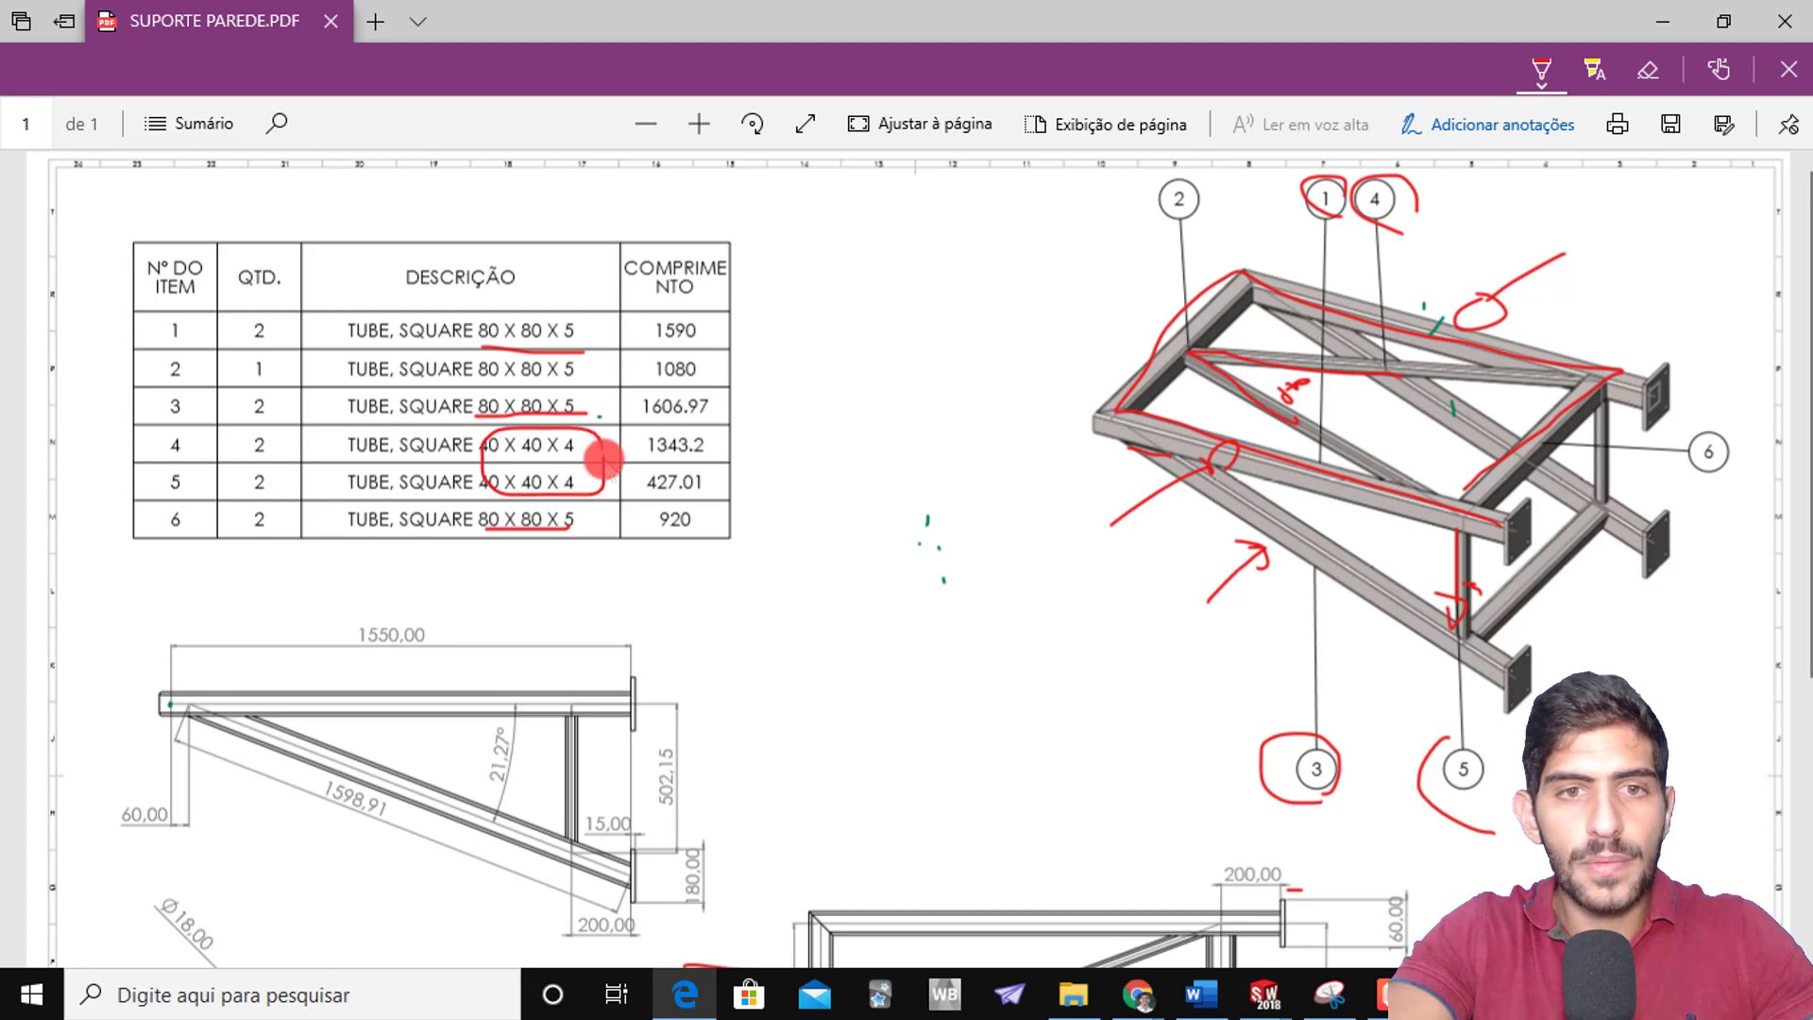
Back in SOLIDWORKS, set up an iso tubo quadrado 40 x 40 x 4 structural member along the upper frame's two diagonal sketch lines
{"action": "key", "text": "alt+Tab"}
{"action": "left_click", "coordinate": [201, 116]}
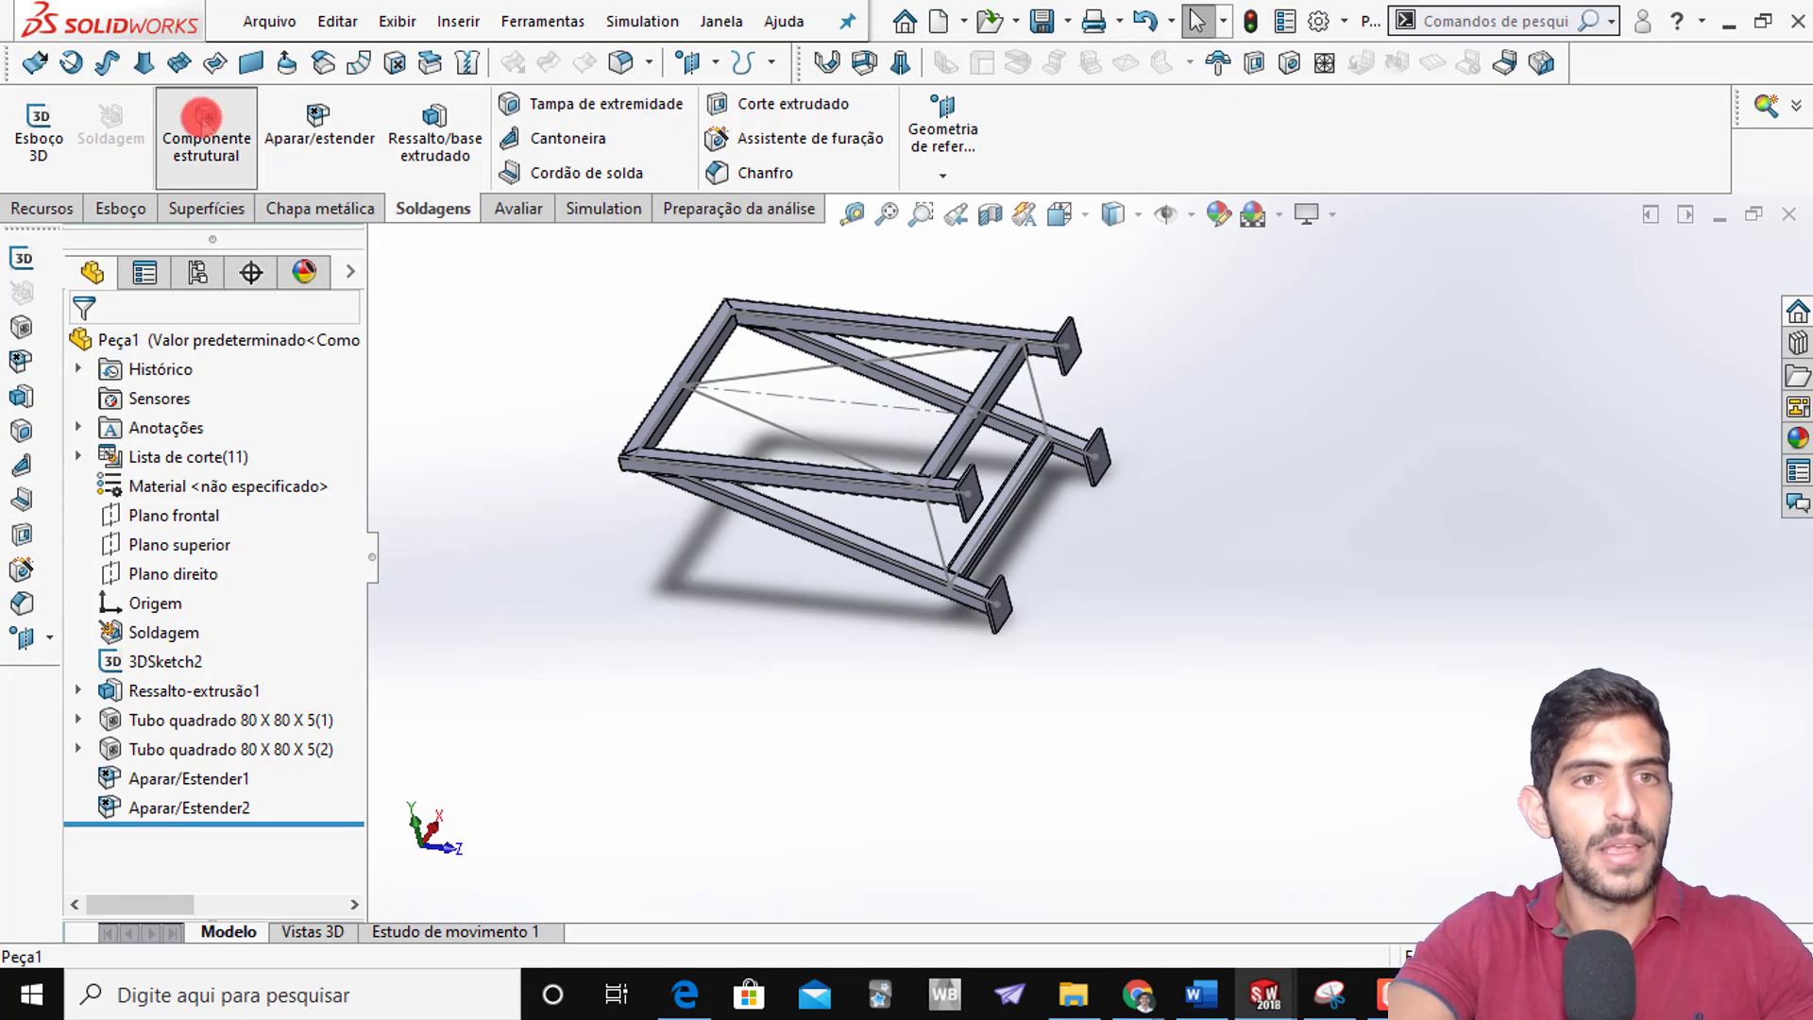
{"action": "left_click", "coordinate": [251, 652]}
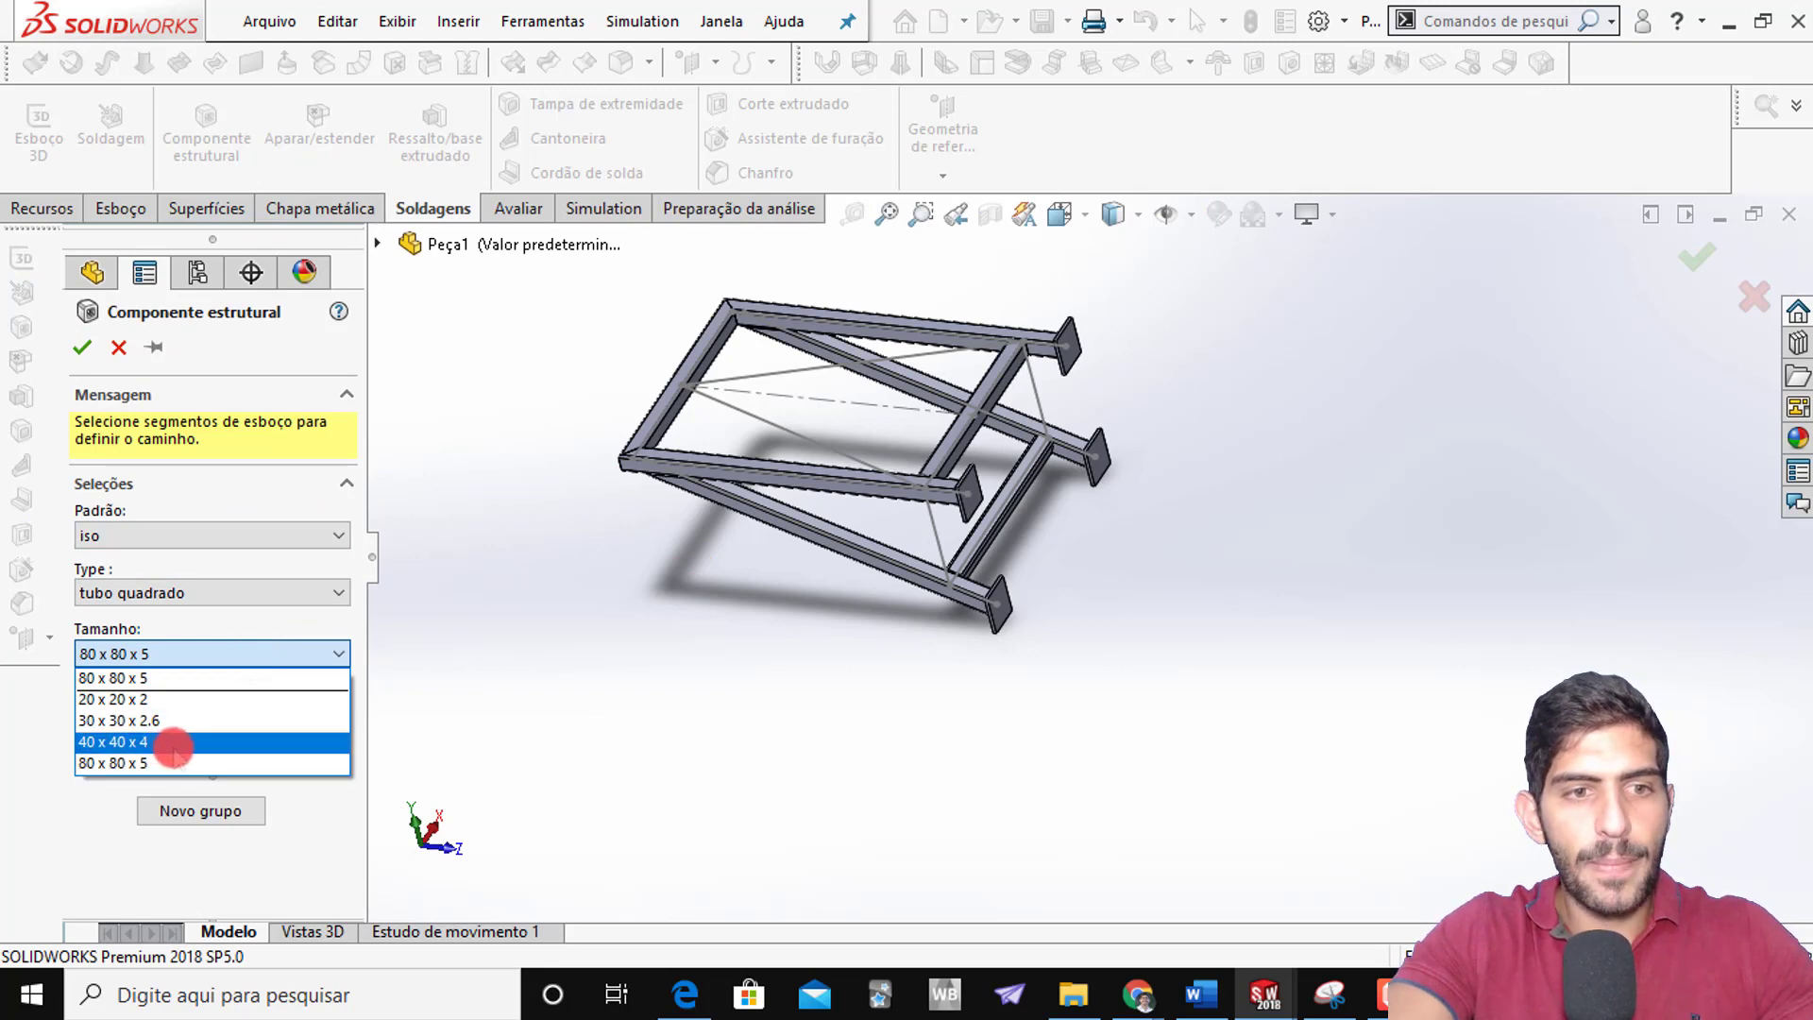
{"action": "left_click", "coordinate": [178, 742]}
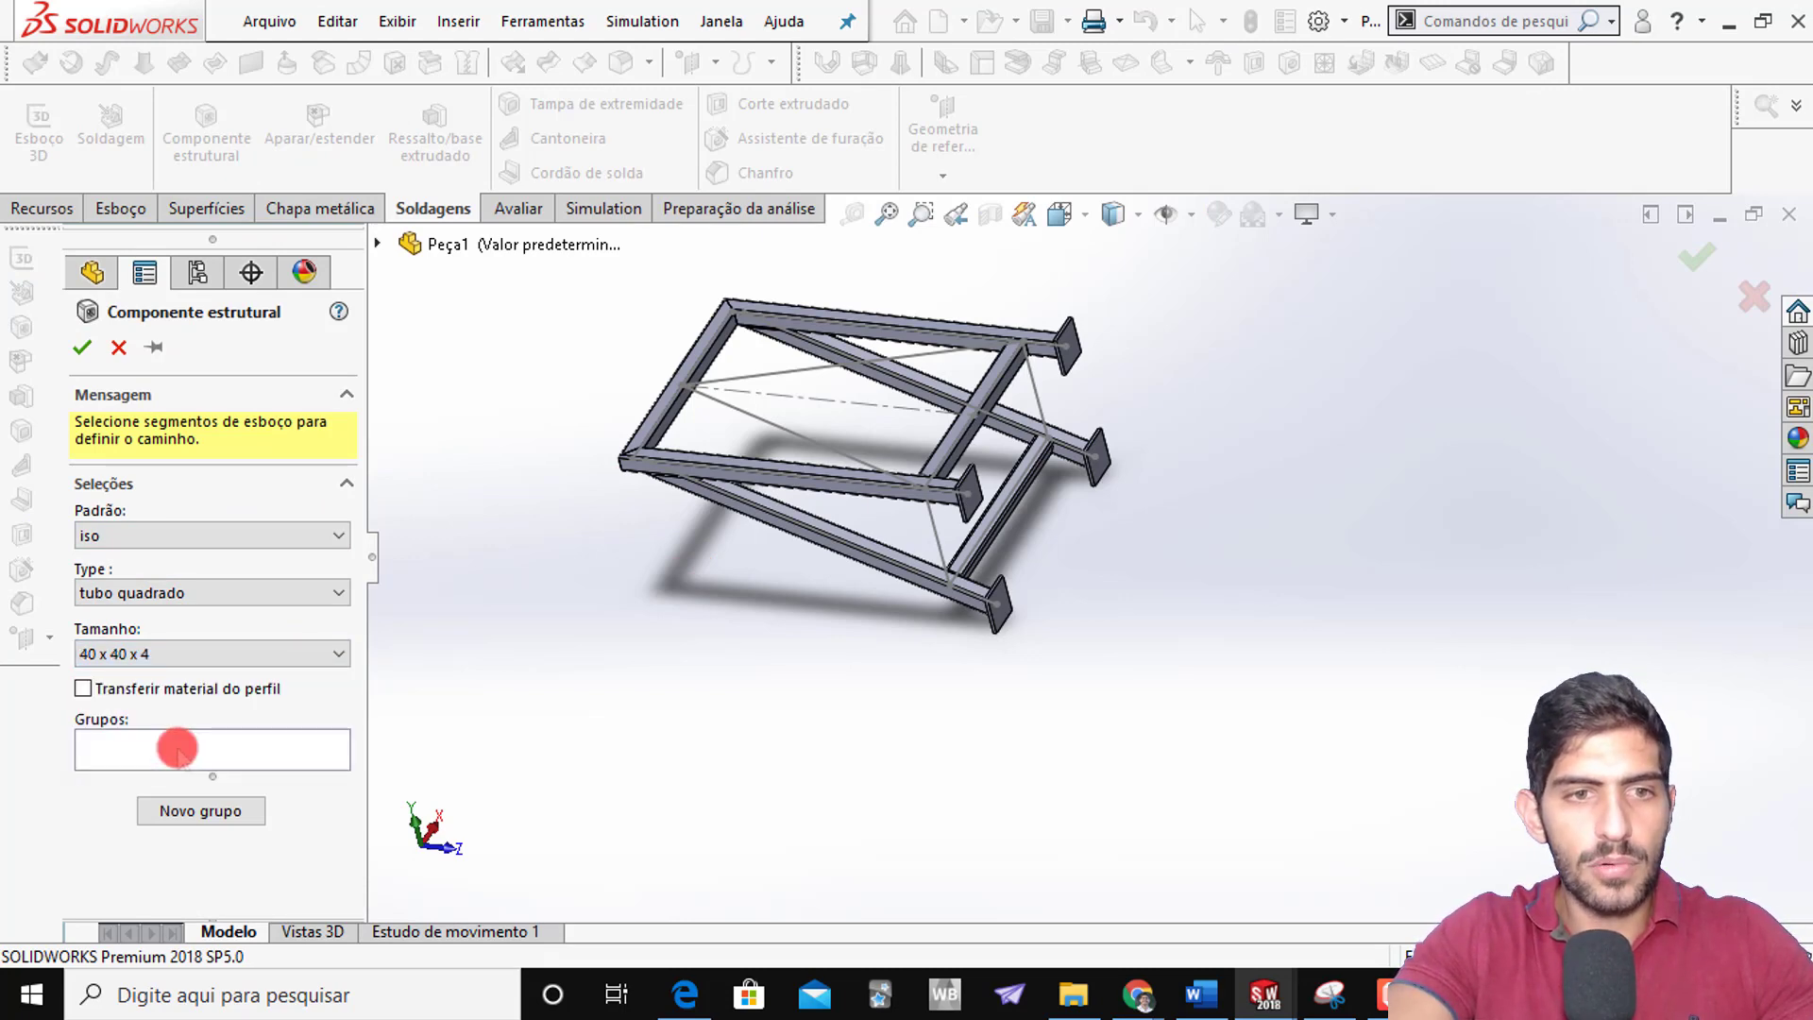
{"action": "left_click", "coordinate": [186, 753]}
{"action": "scroll", "coordinate": [737, 331], "scroll_direction": "down", "scroll_amount": 5}
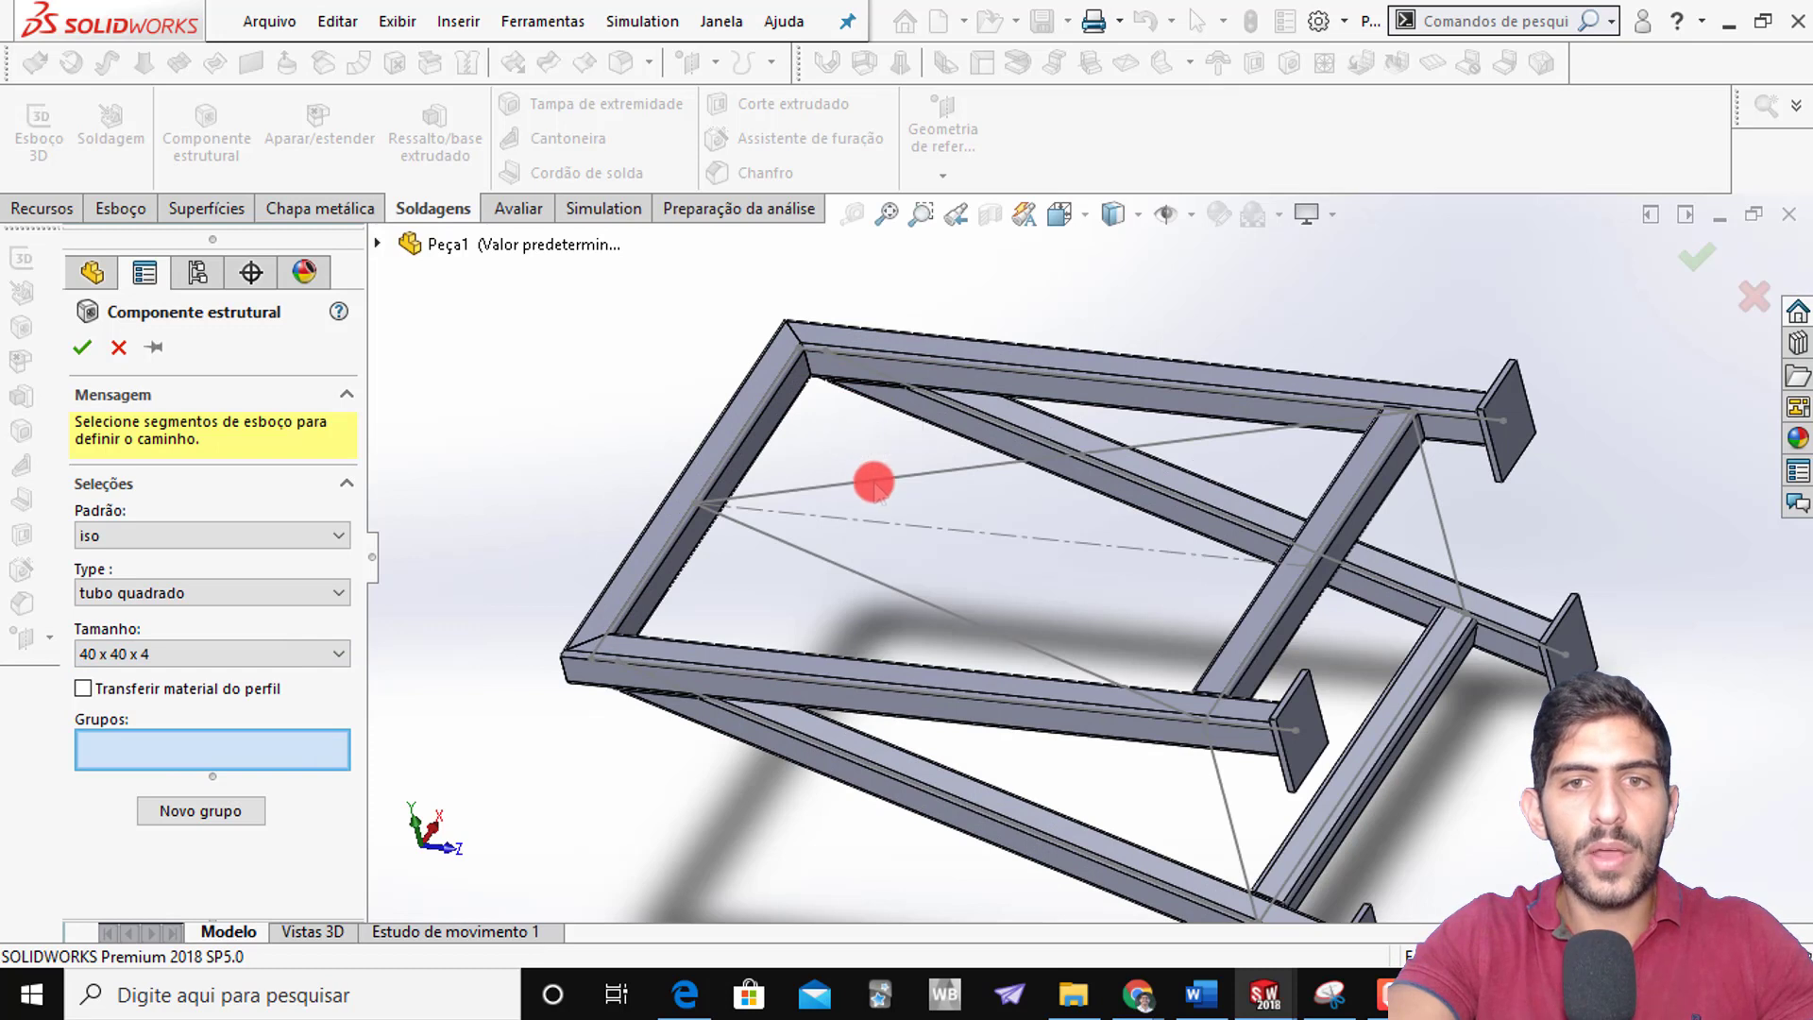
{"action": "left_click", "coordinate": [869, 581]}
{"action": "left_click", "coordinate": [870, 592]}
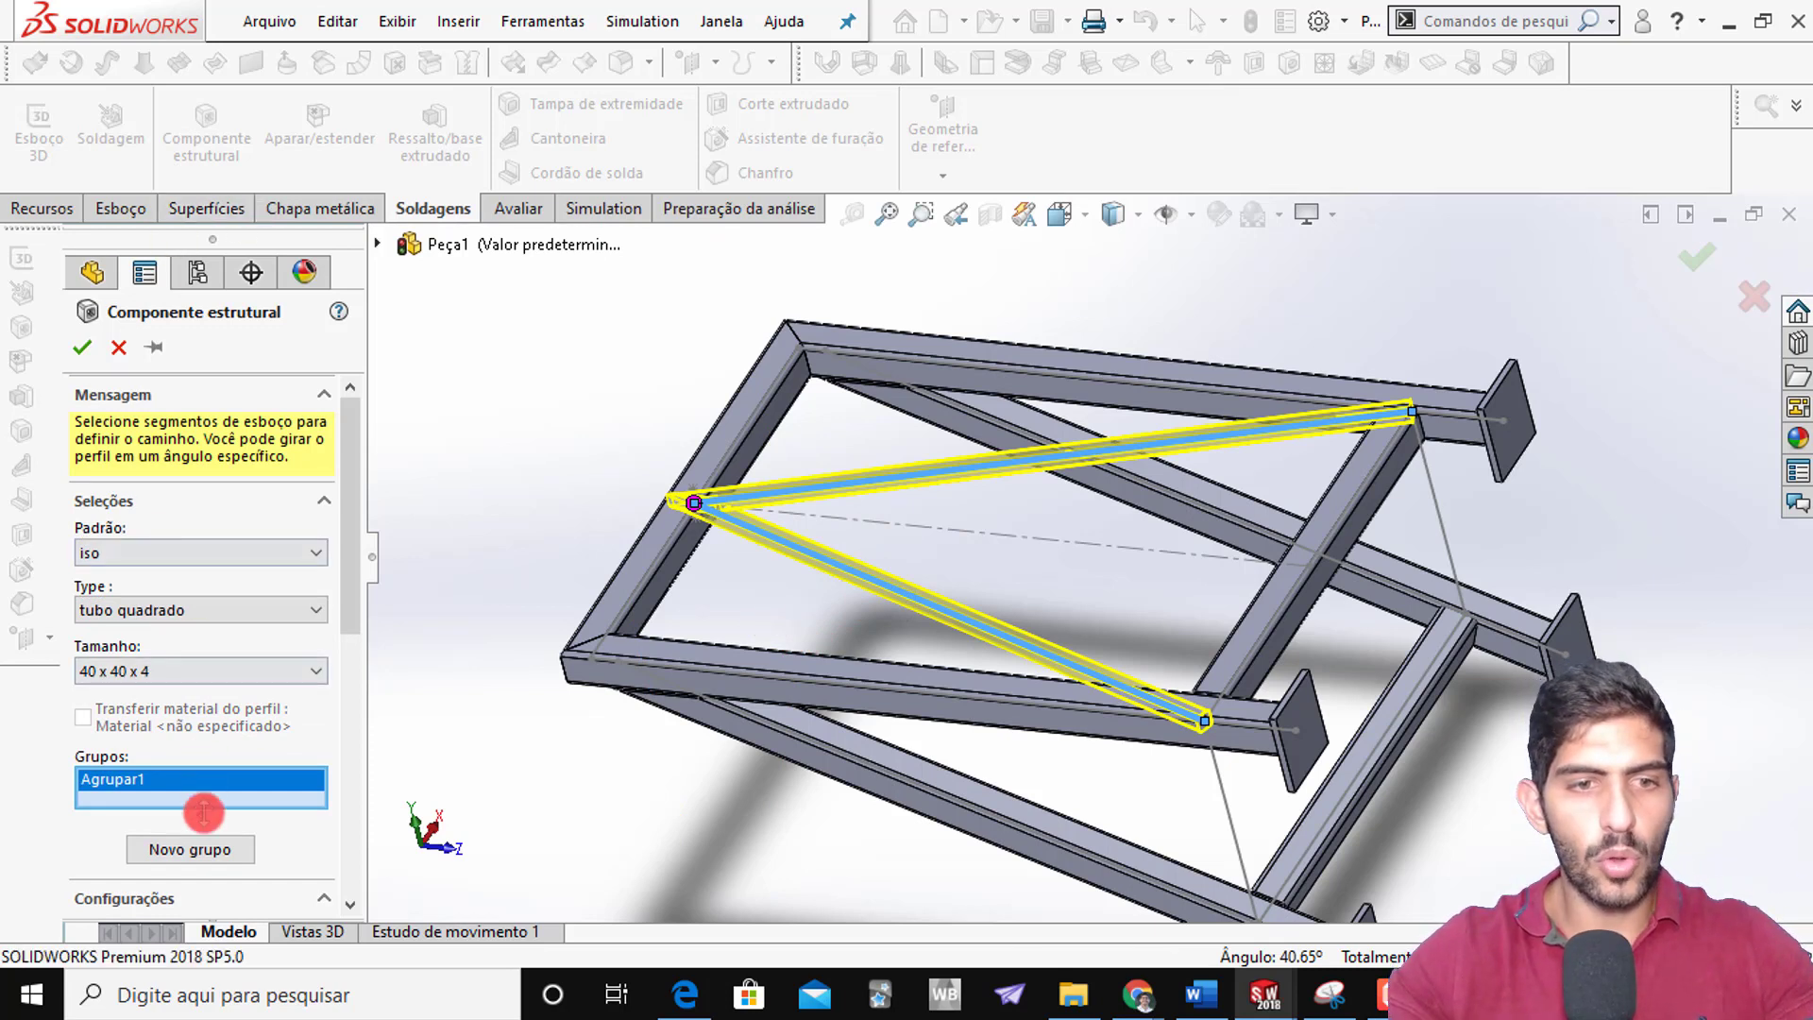
Add a second group on the two vertical lines between the upper frame and sloping beams, and create the 40 x 40 x 4 members
{"action": "left_click", "coordinate": [192, 849]}
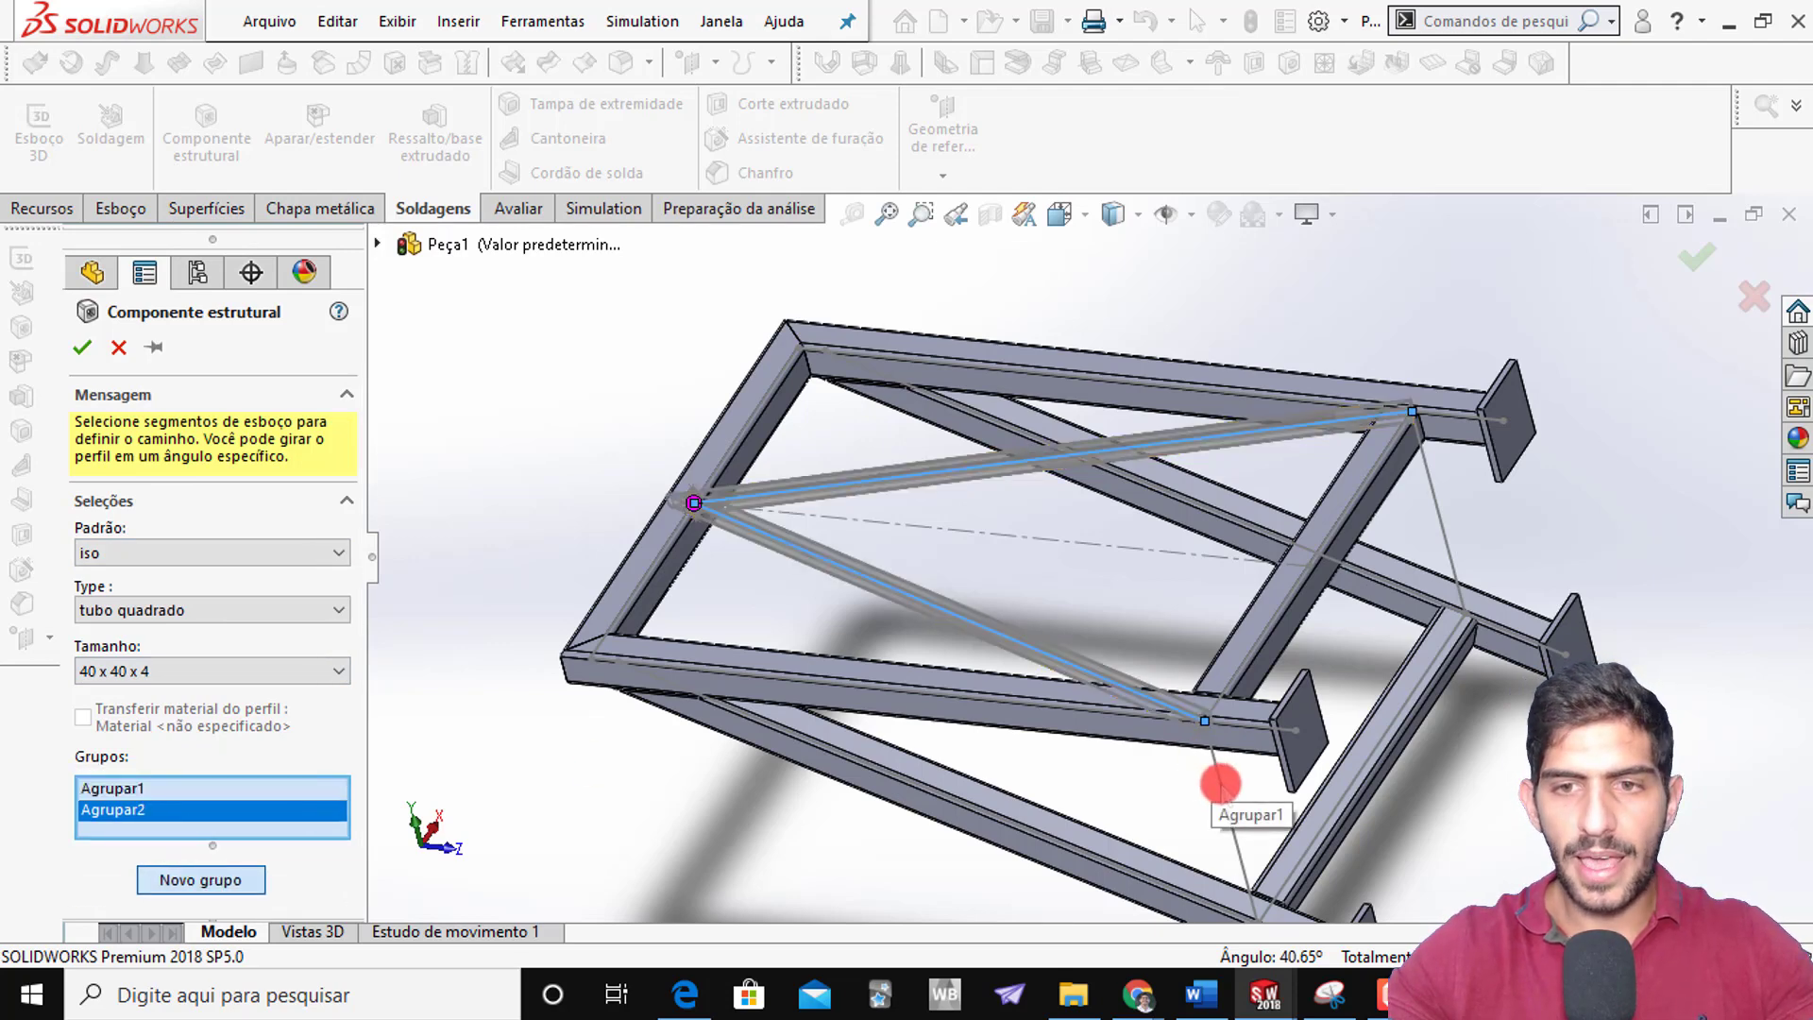
{"action": "left_click", "coordinate": [1221, 783]}
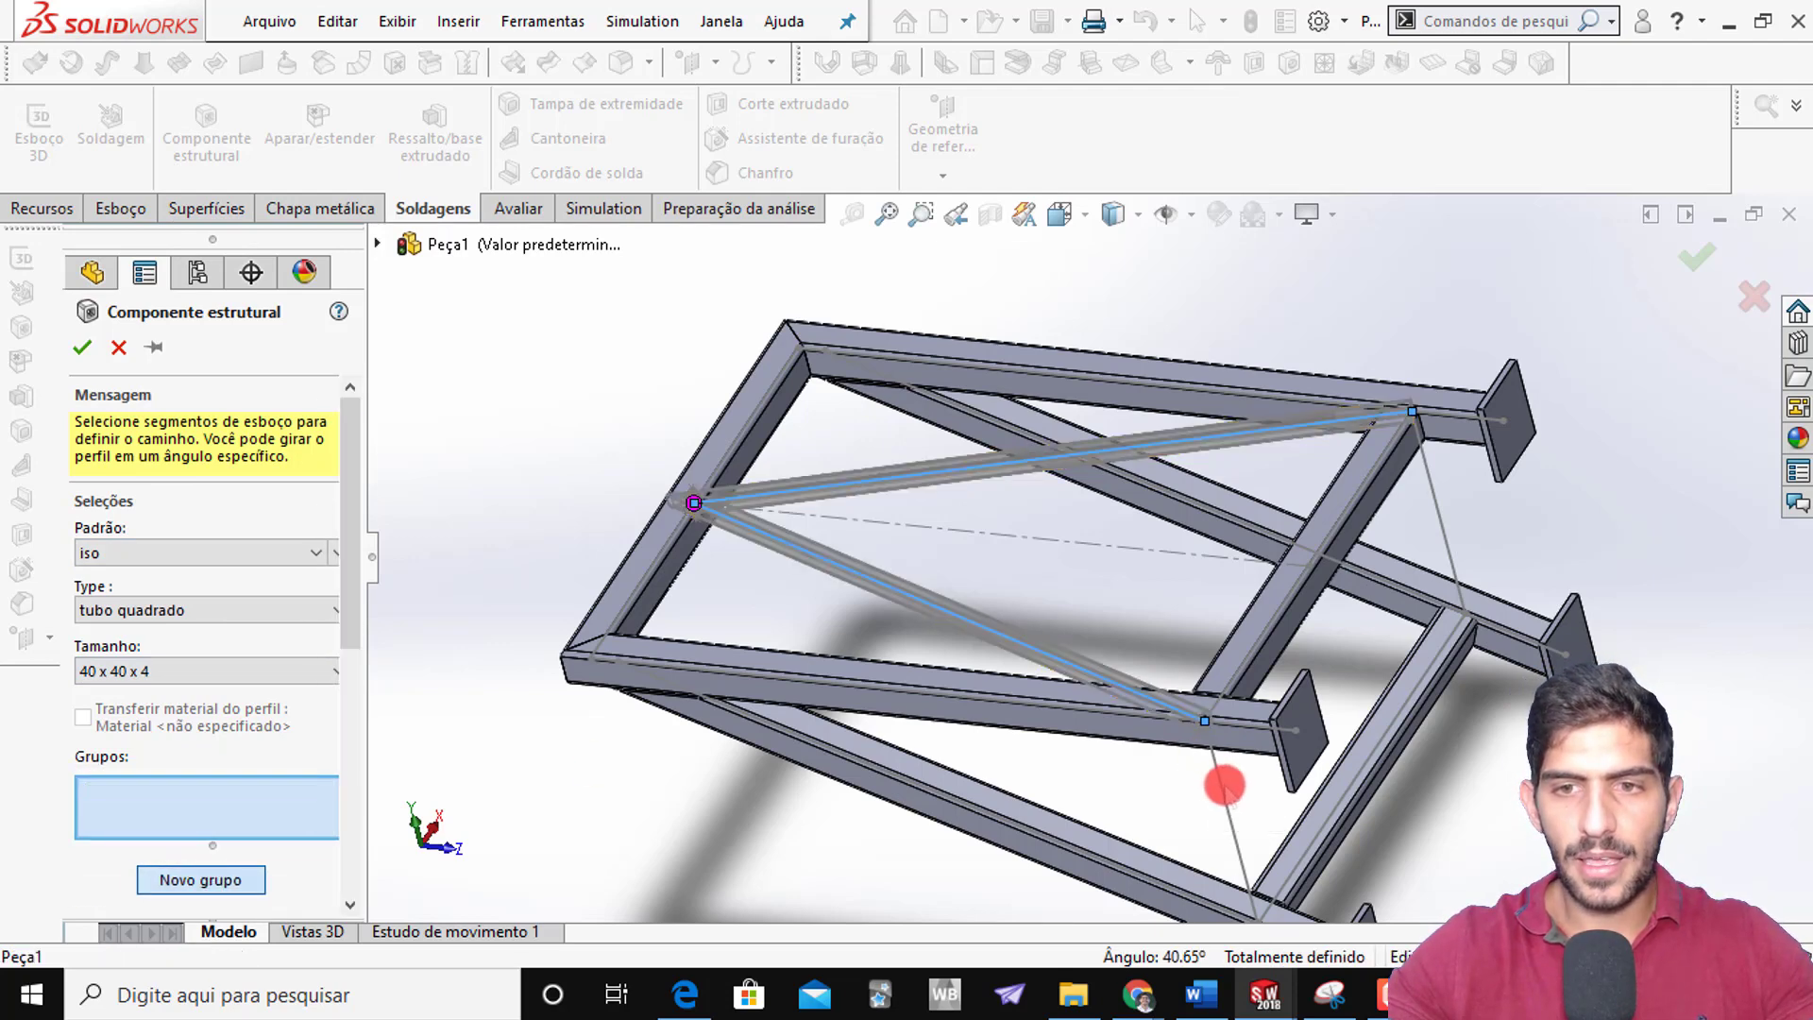
{"action": "left_click", "coordinate": [1464, 566]}
{"action": "key", "text": "ctrl+3"}
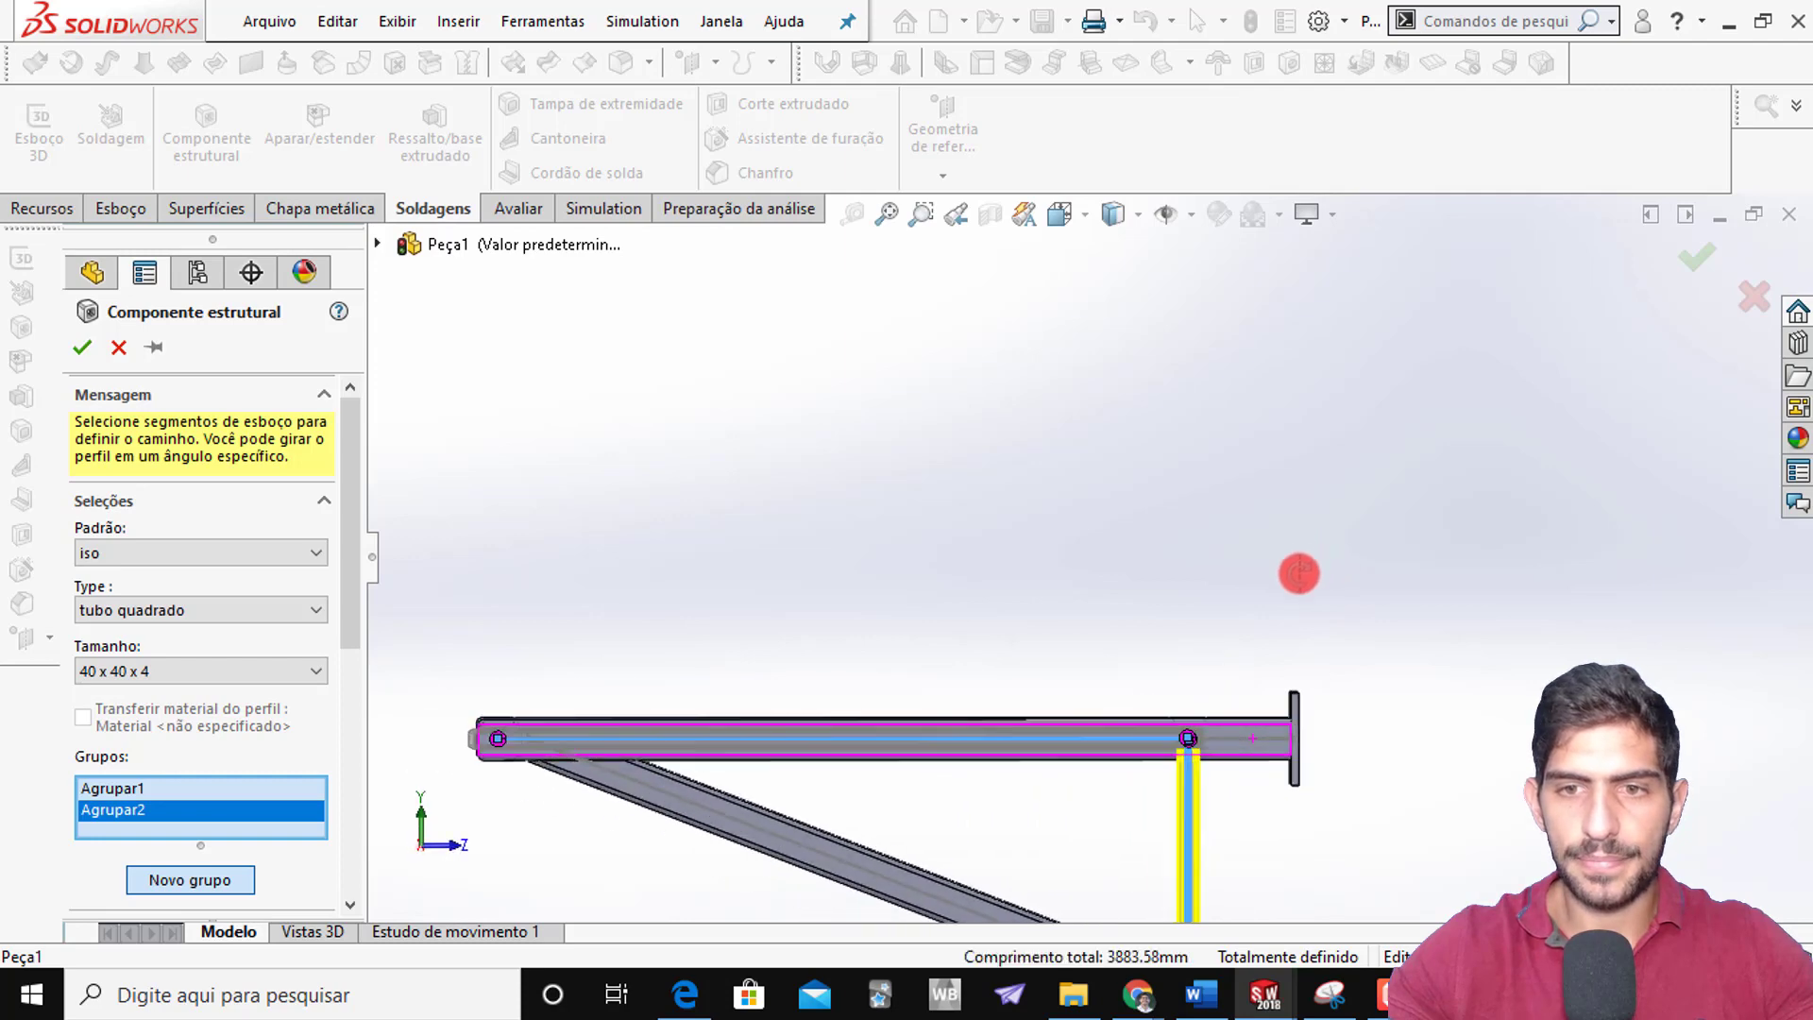
{"action": "middle_click_drag", "start_coordinate": [1299, 573], "coordinate": [1283, 649]}
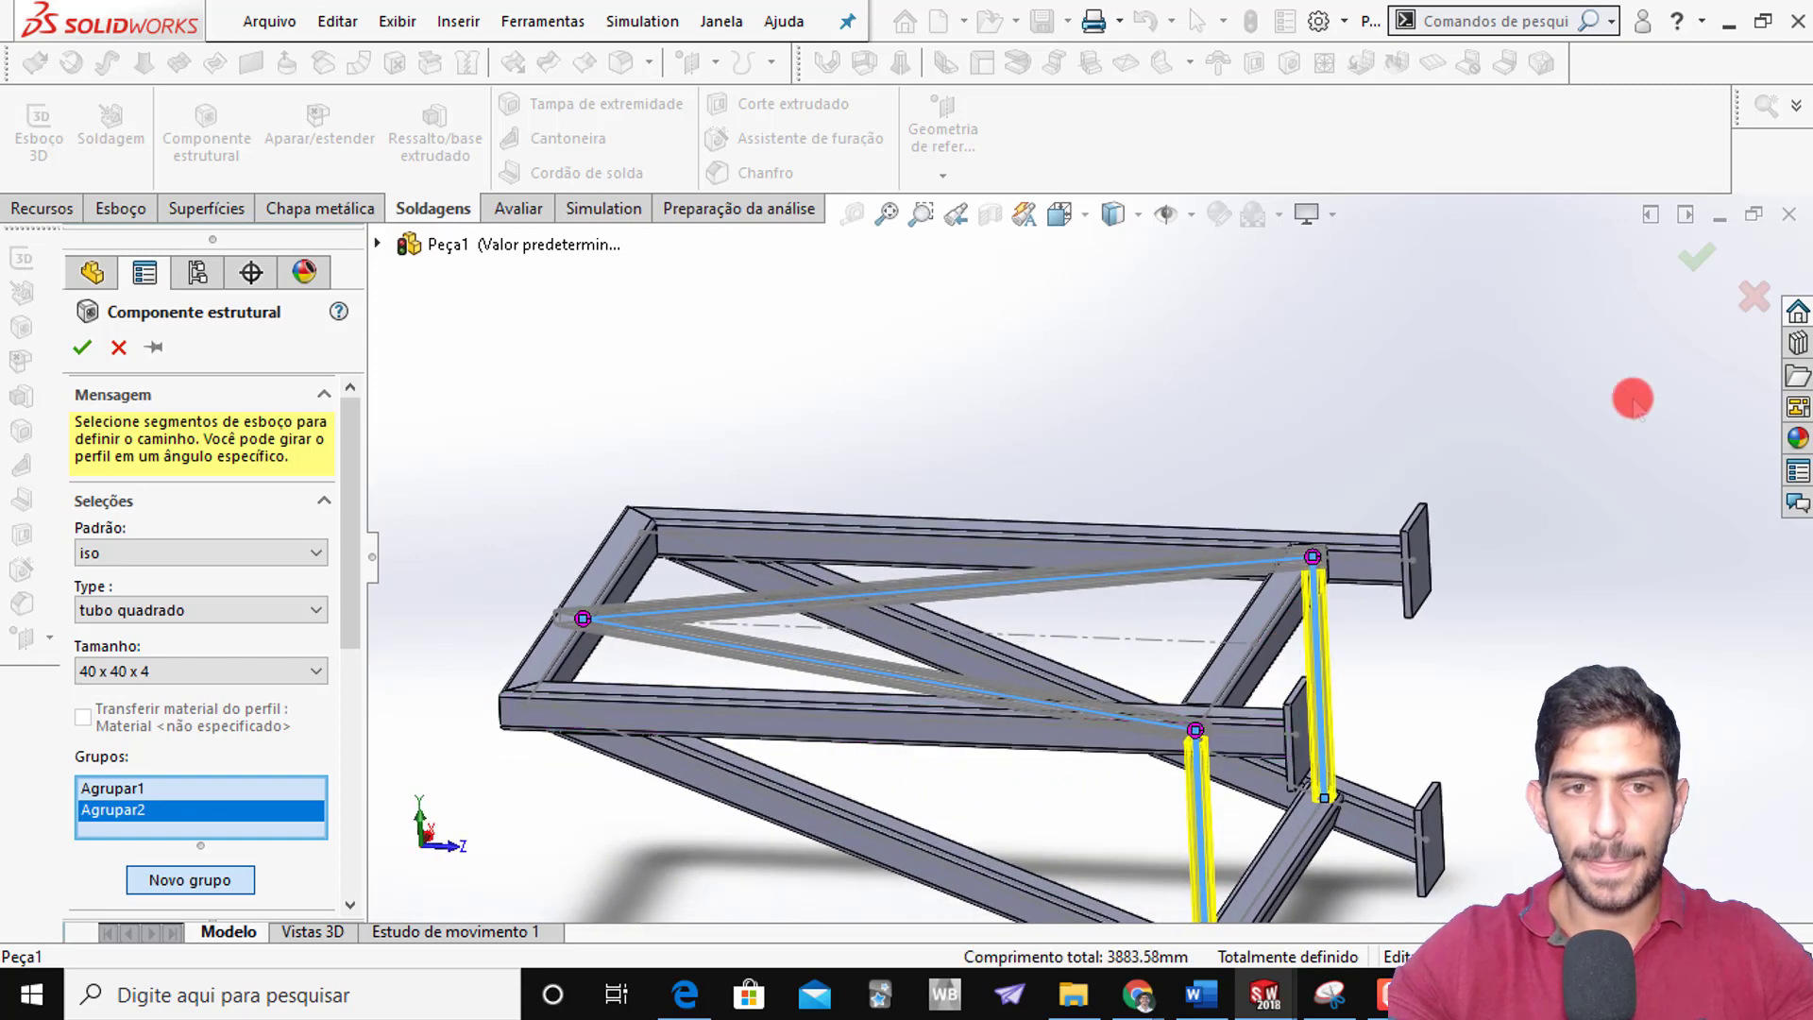
{"action": "left_click", "coordinate": [1700, 259]}
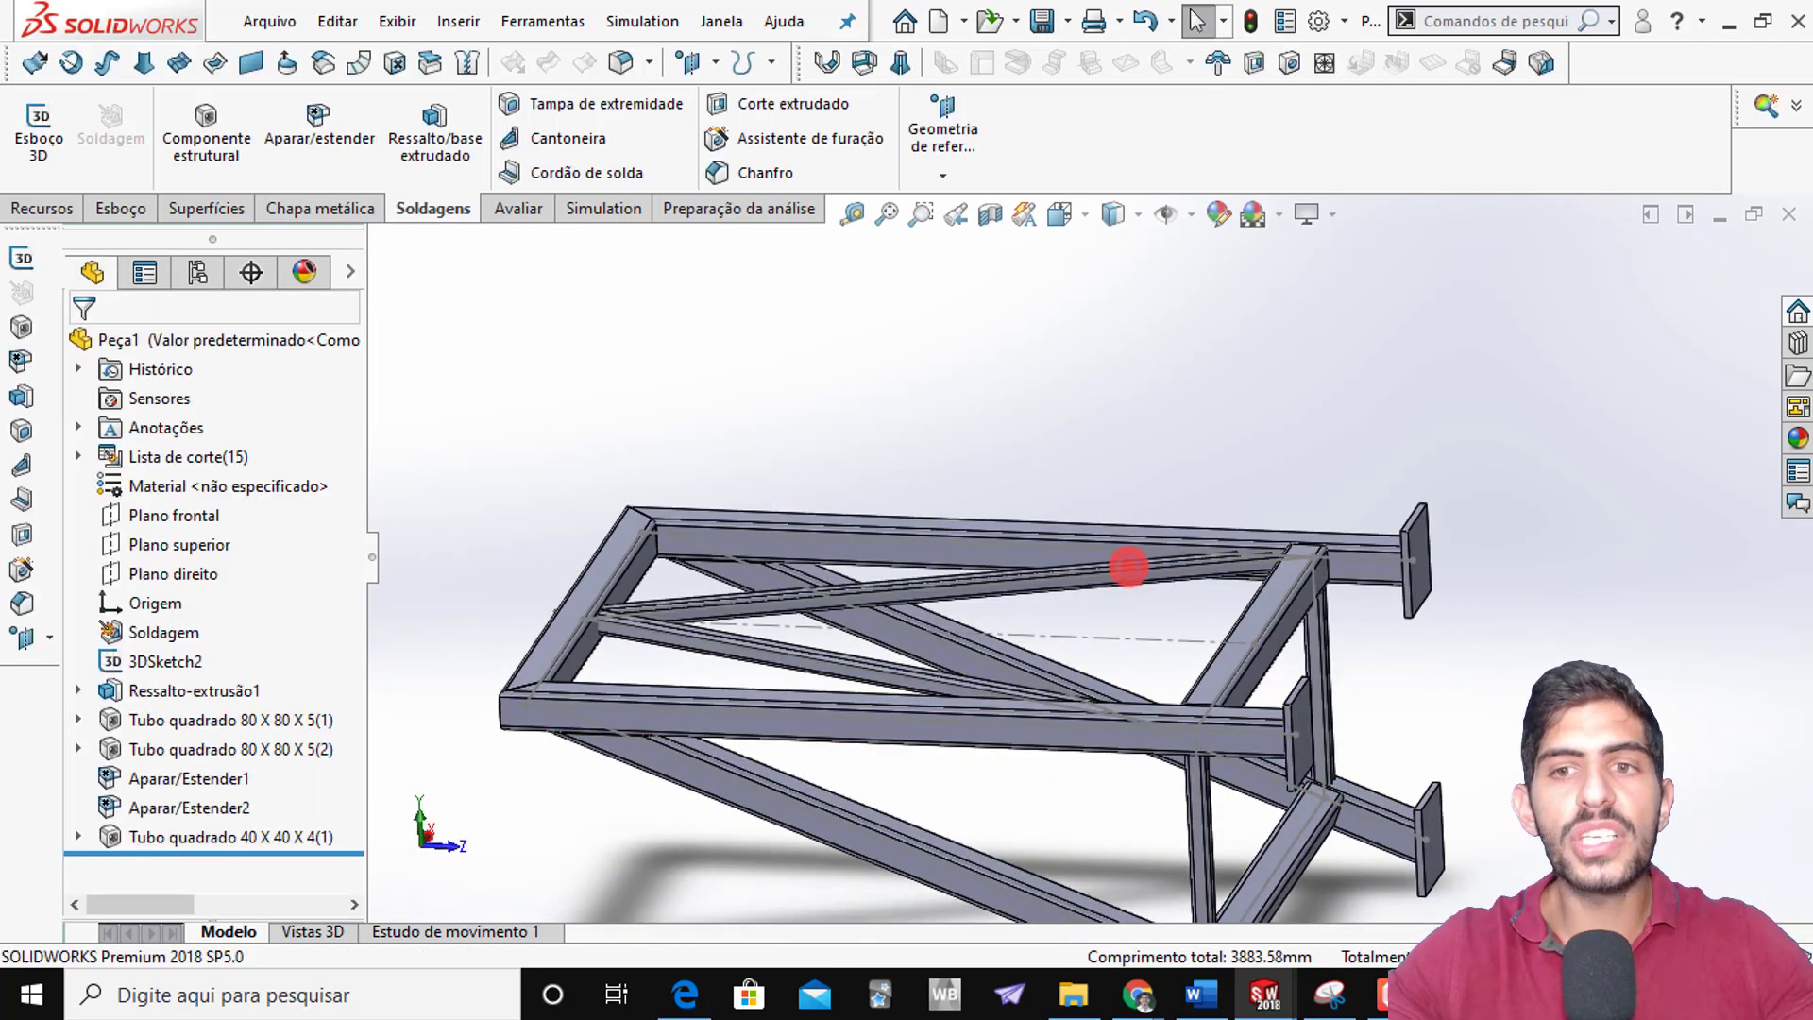
Set up an end trim with both upper-frame 40 x 40 x 4 diagonals as the bodies to trim where they meet the front cross tube
{"action": "scroll", "coordinate": [850, 607], "scroll_direction": "down", "scroll_amount": 5}
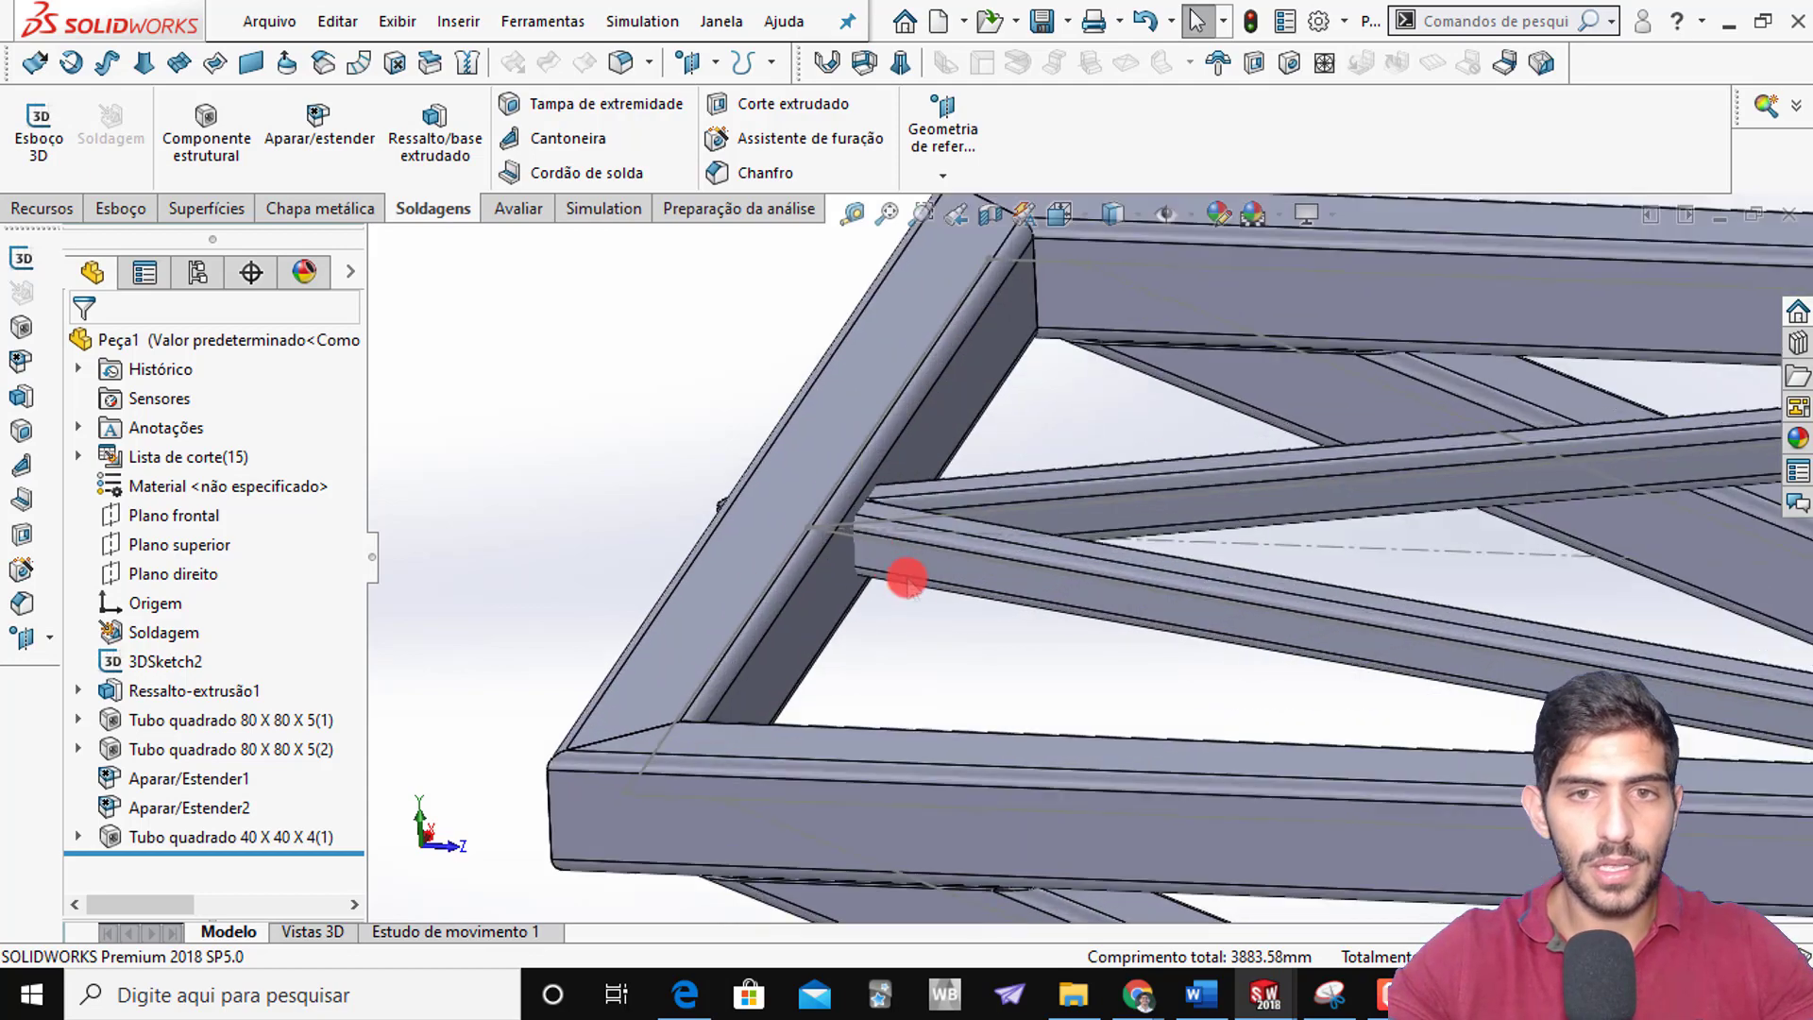
{"action": "left_click", "coordinate": [910, 569]}
{"action": "scroll", "coordinate": [849, 569], "scroll_direction": "down", "scroll_amount": 3}
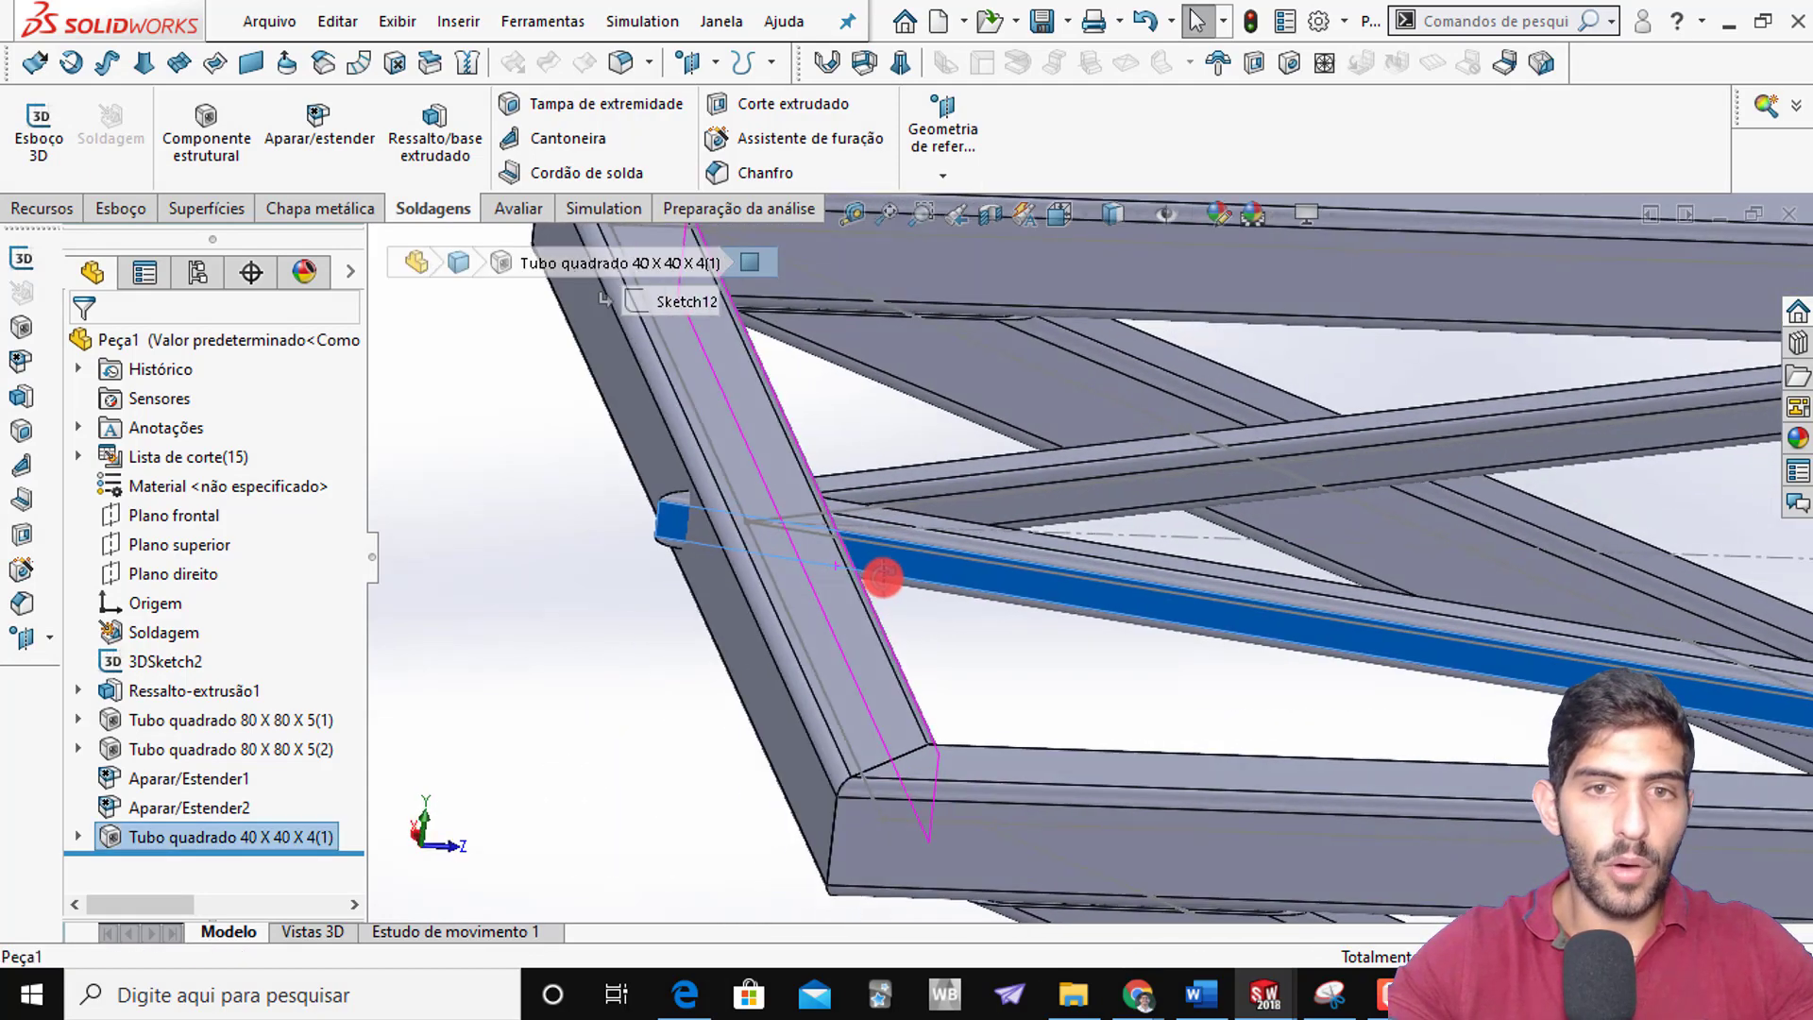
{"action": "scroll", "coordinate": [676, 514], "scroll_direction": "up", "scroll_amount": 4}
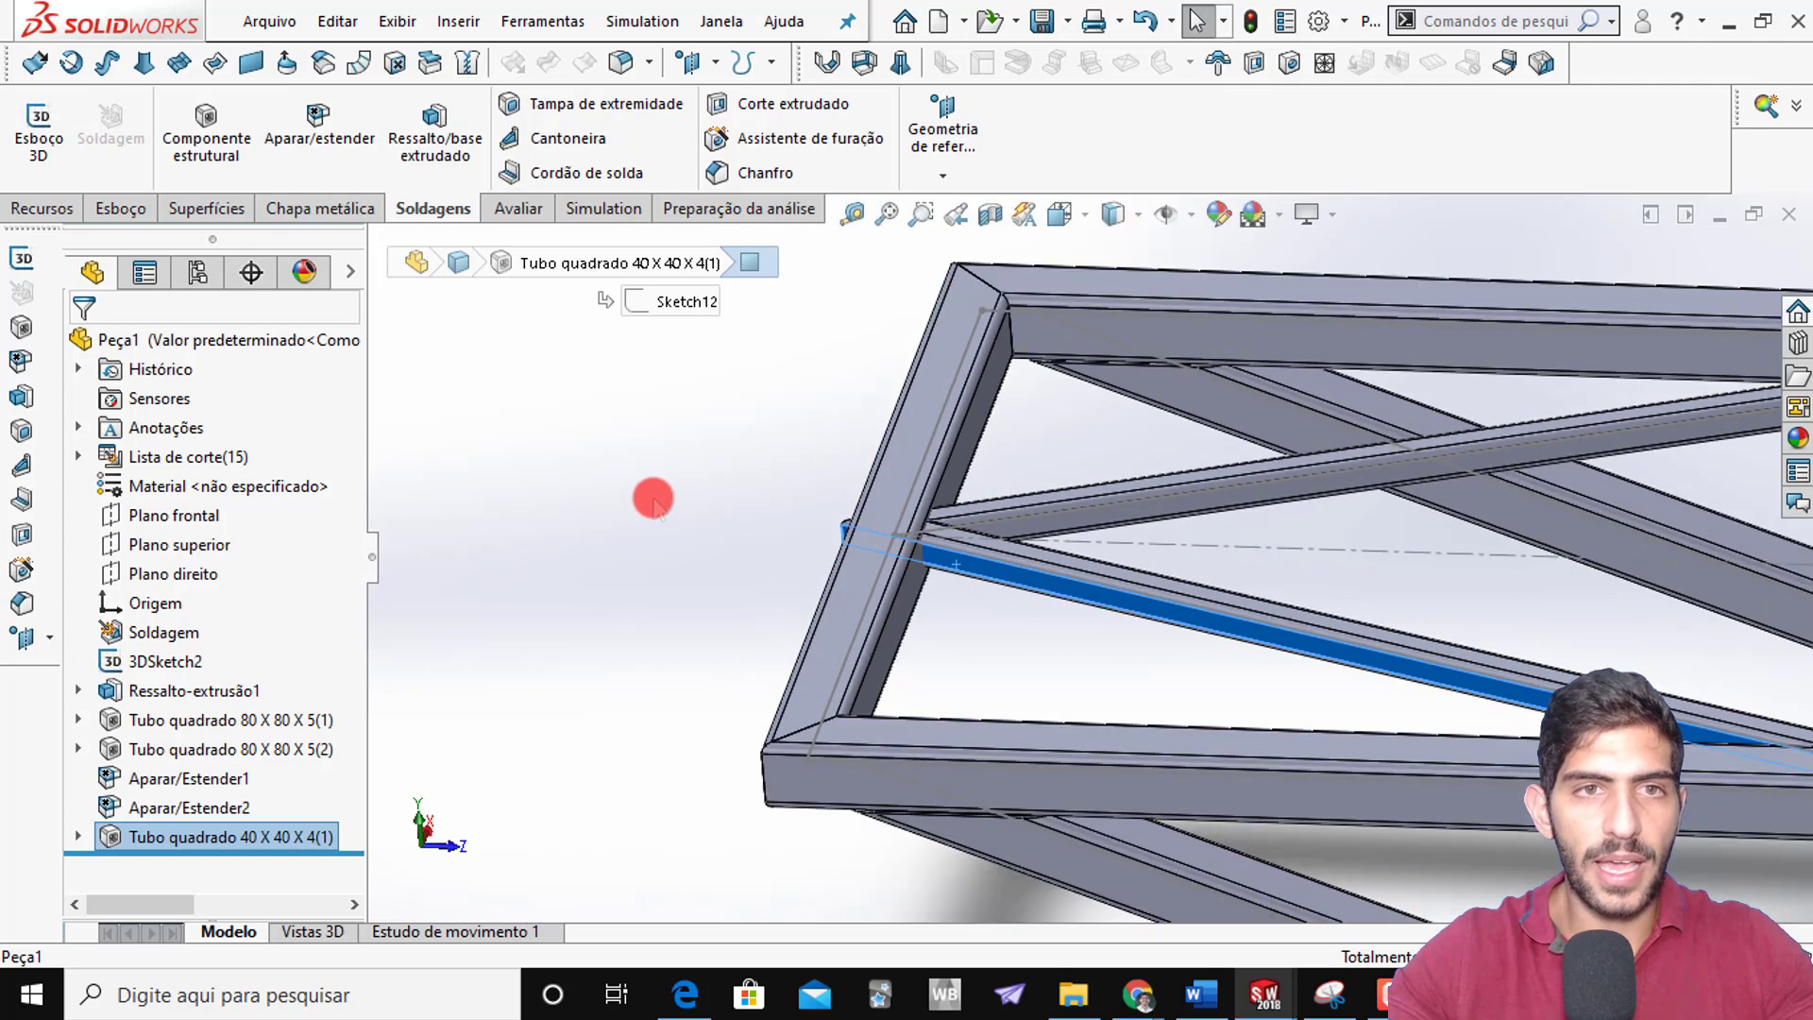
{"action": "left_click", "coordinate": [654, 498]}
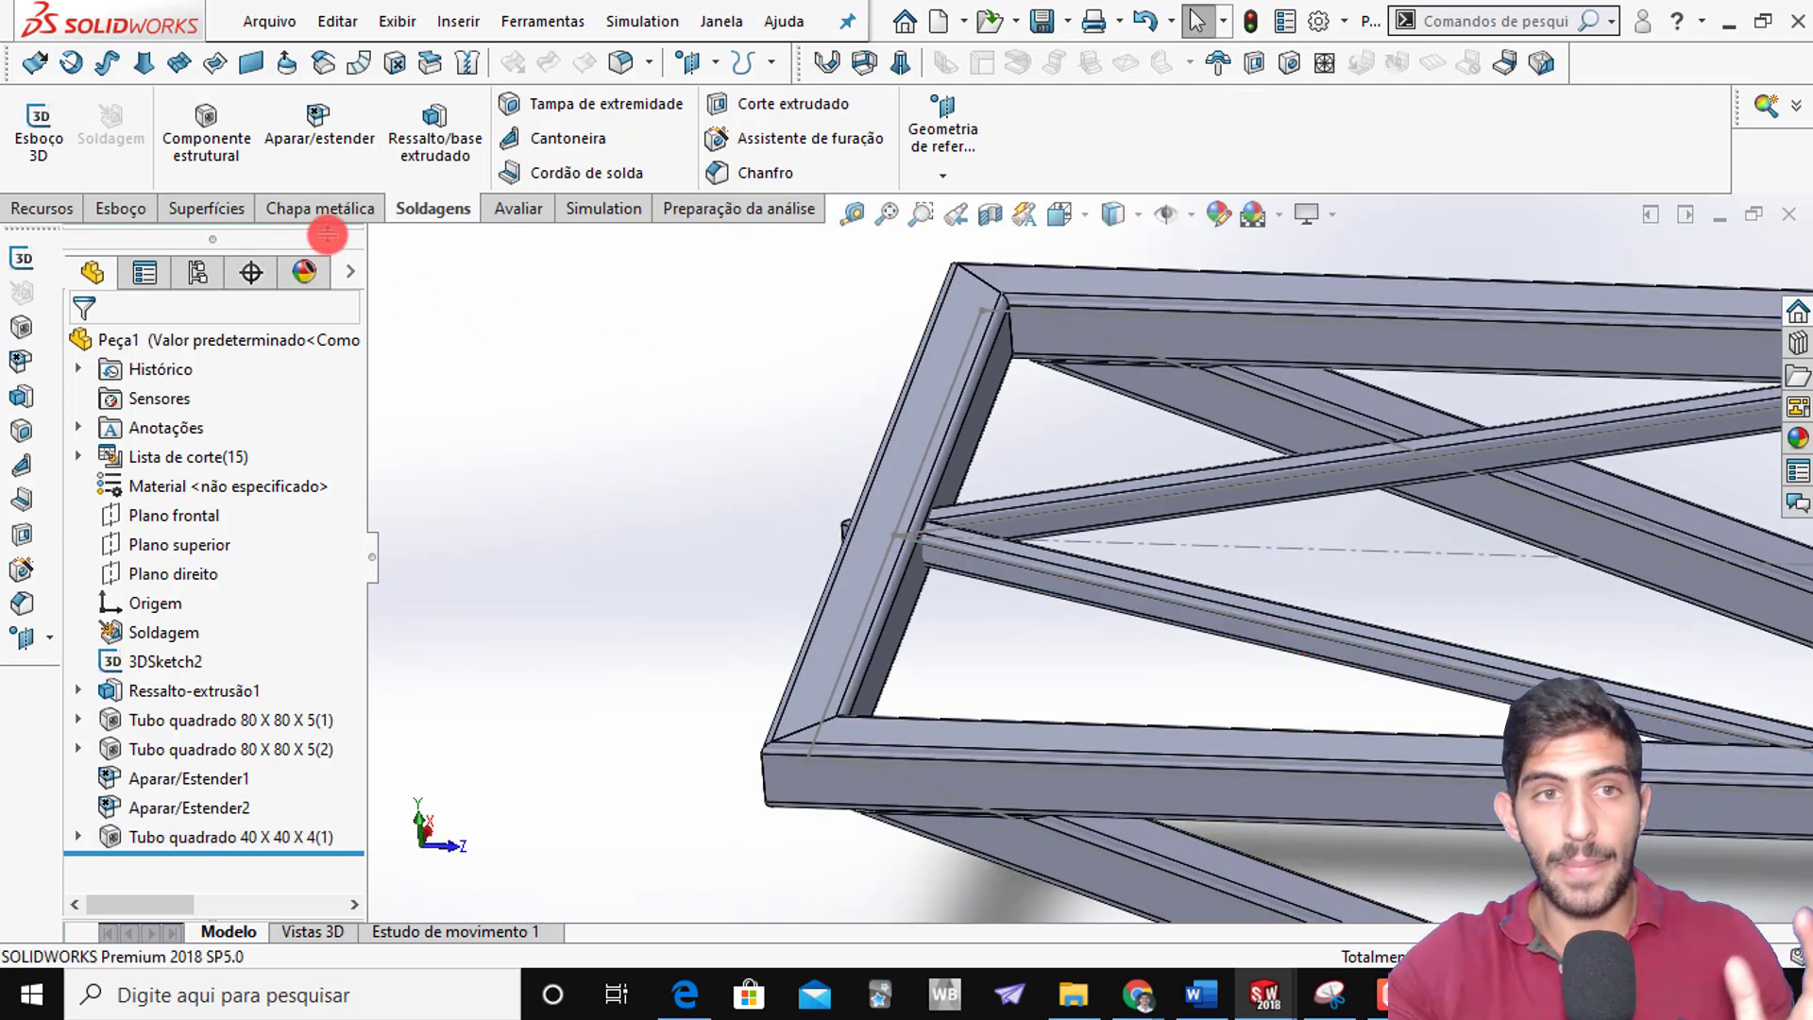
{"action": "left_click", "coordinate": [318, 127]}
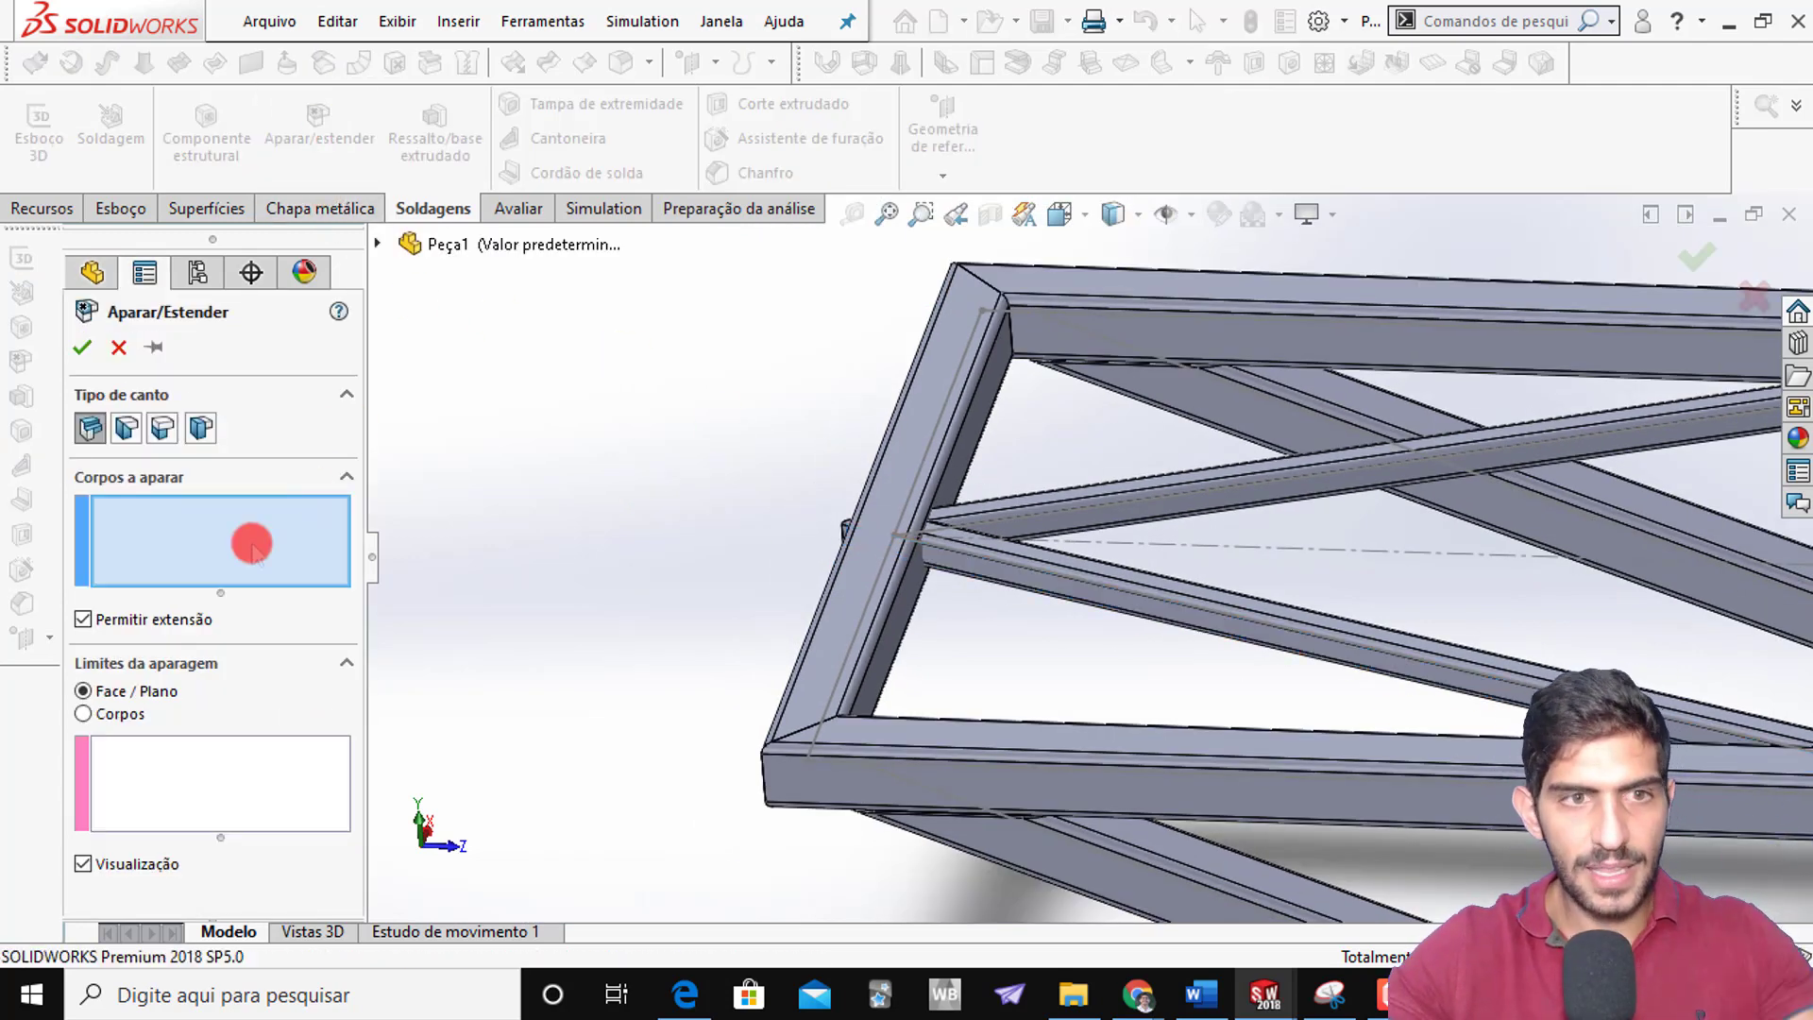
{"action": "left_click", "coordinate": [997, 569]}
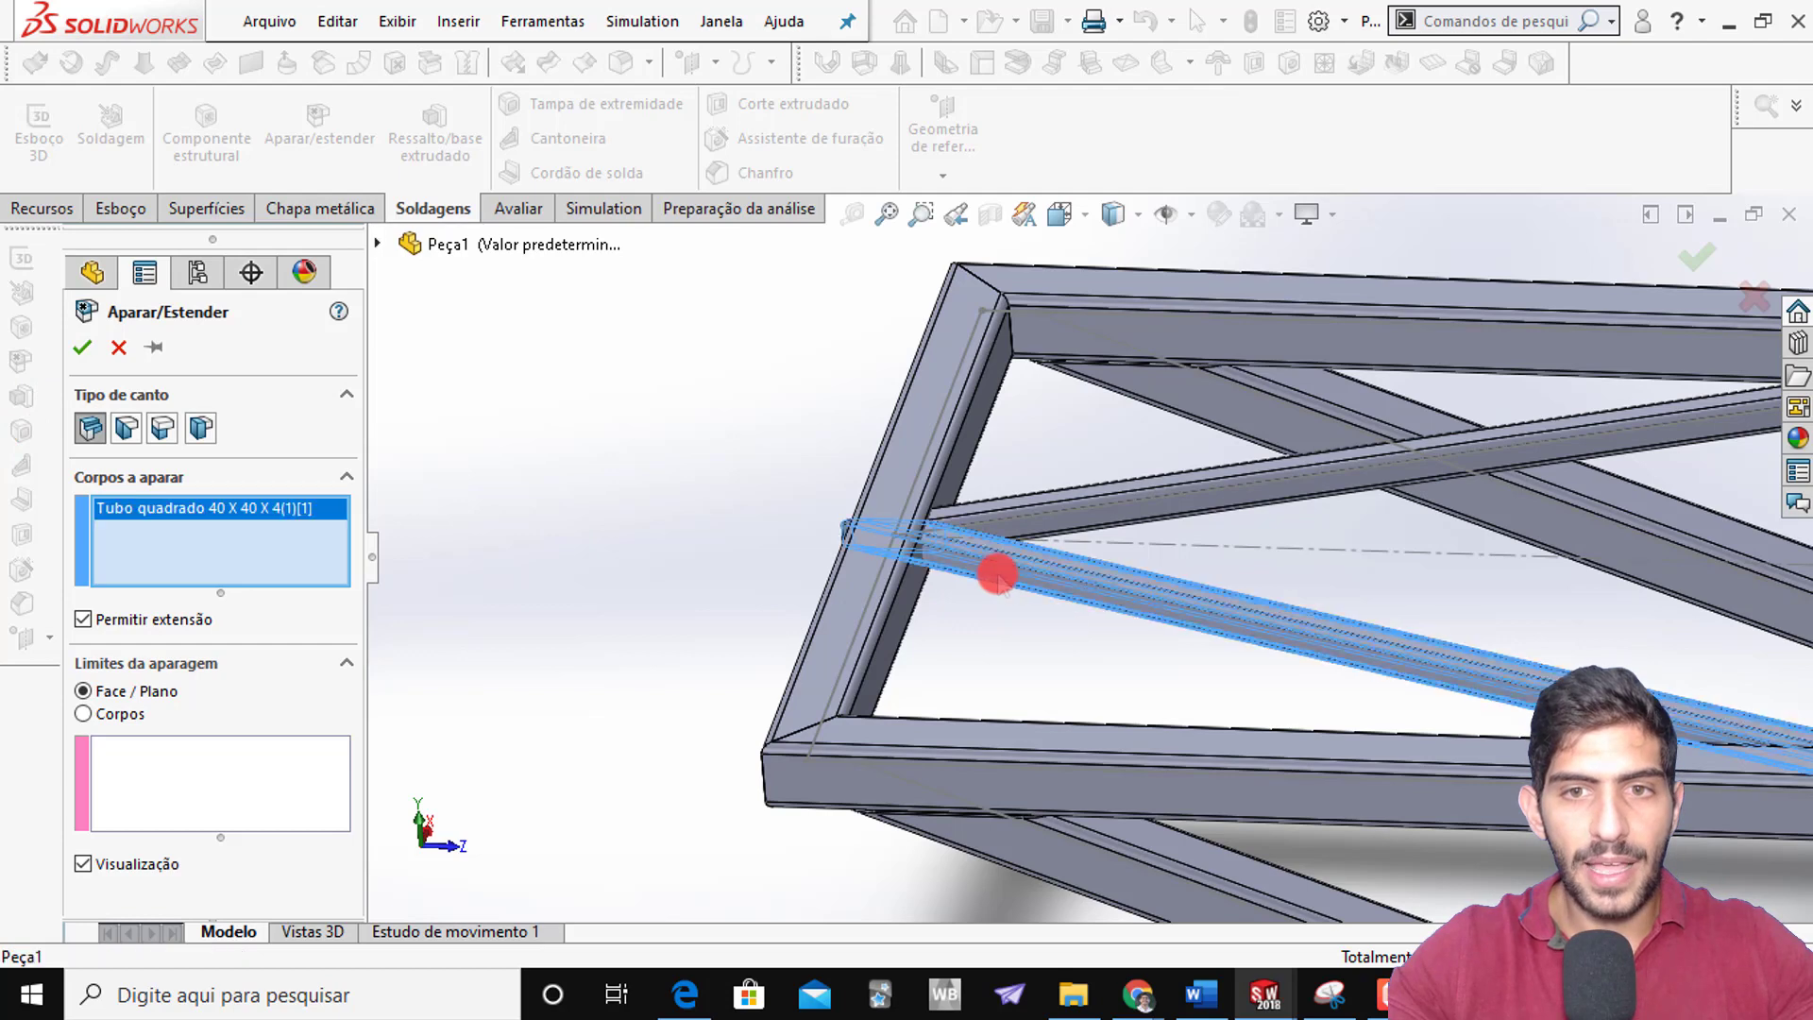
{"action": "left_click", "coordinate": [1045, 523]}
{"action": "left_click", "coordinate": [199, 796]}
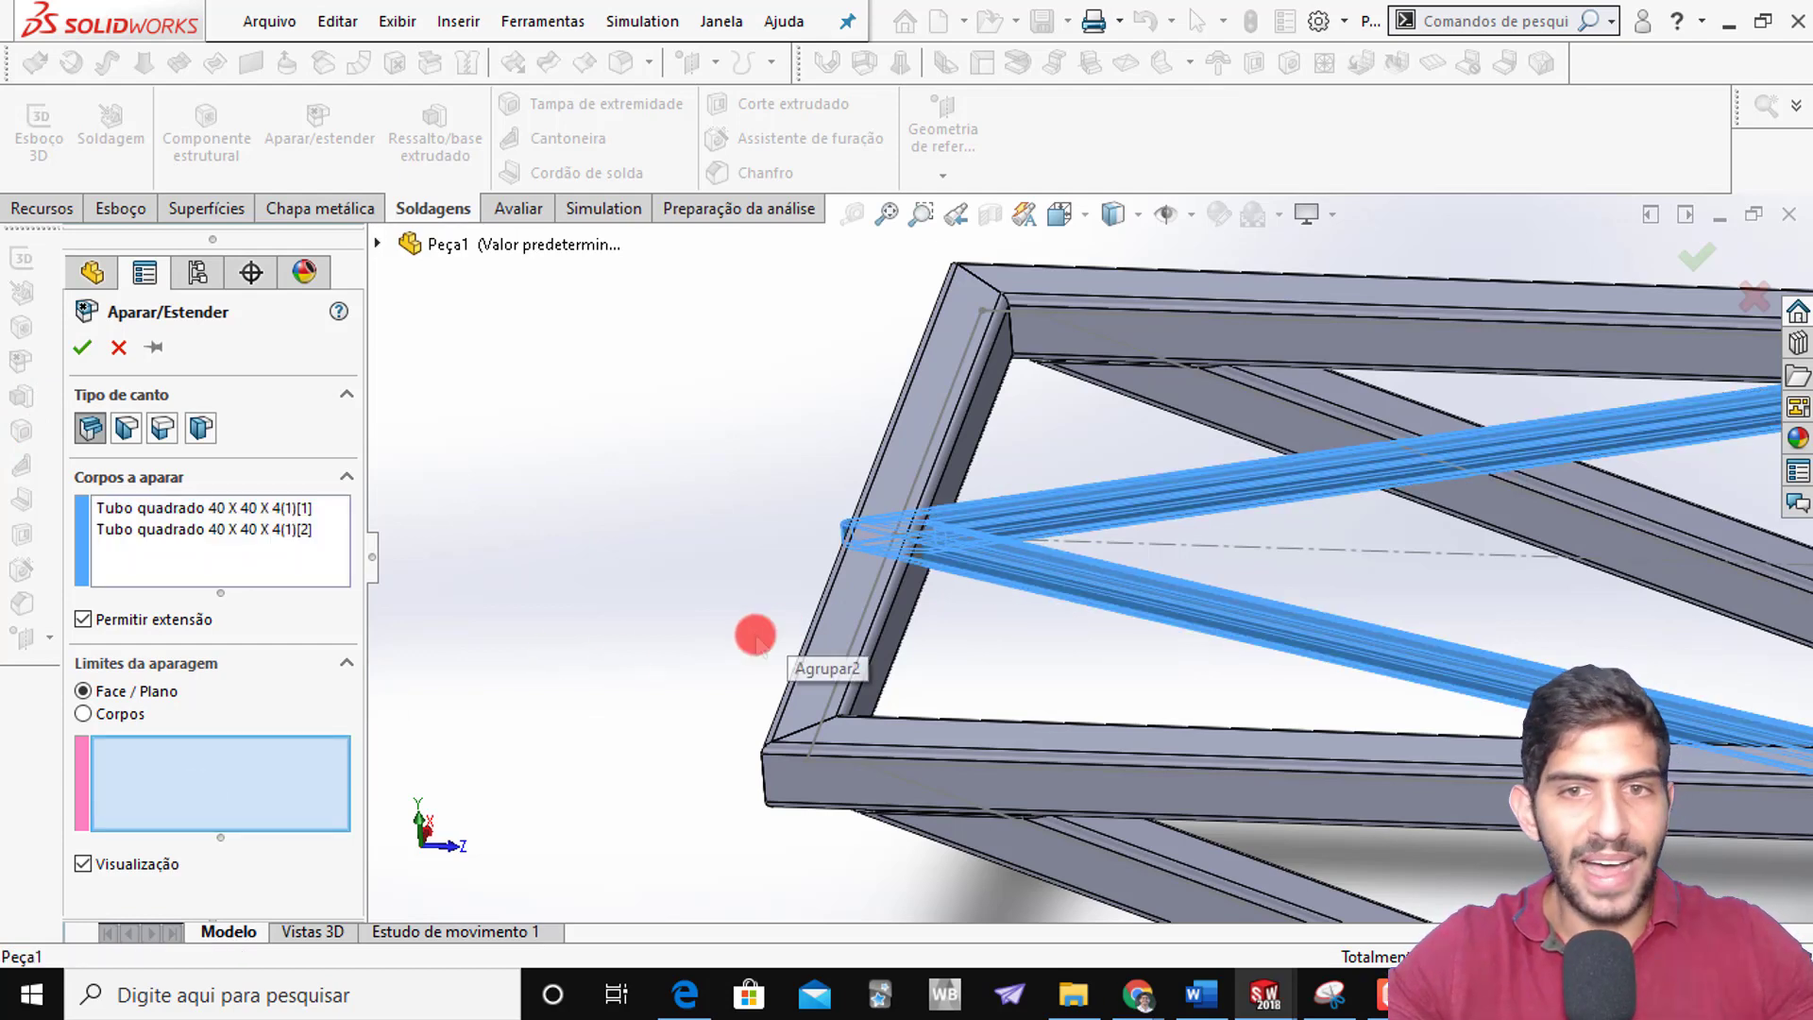
Try the front cross tube's inner face as the trimming boundary for both diagonals
{"action": "scroll", "coordinate": [772, 639], "scroll_direction": "down", "scroll_amount": 5}
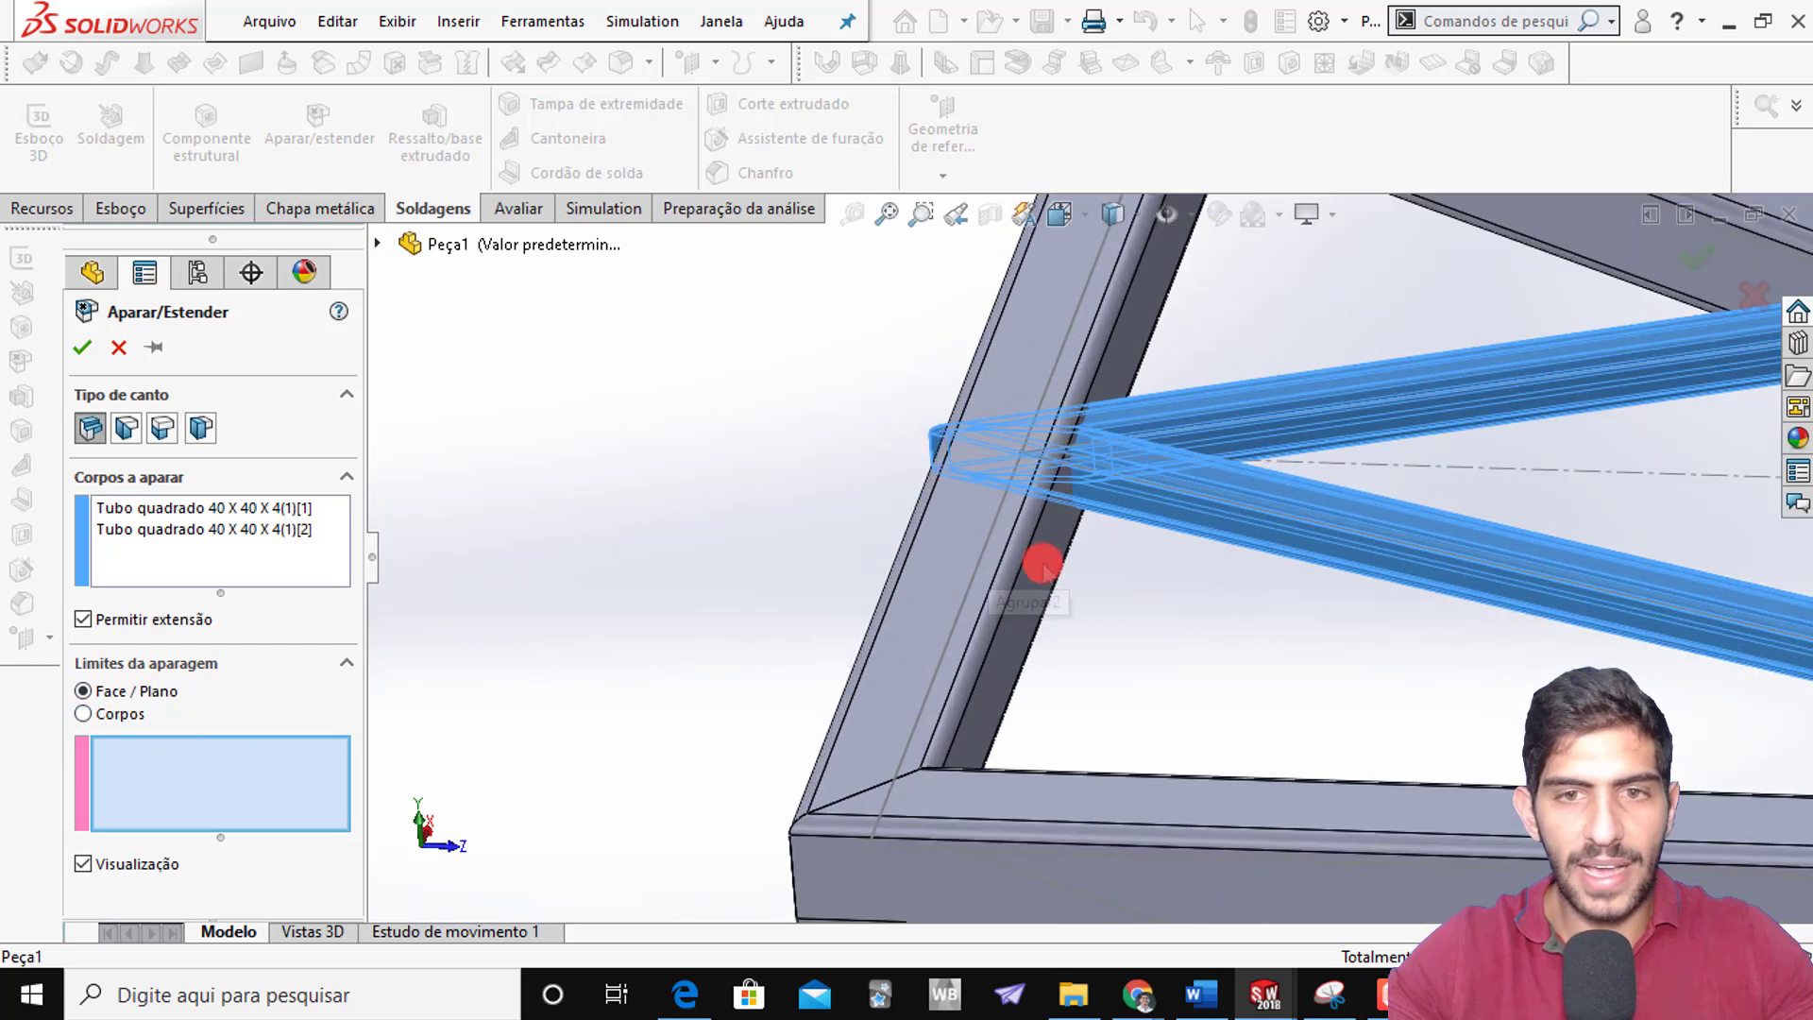
{"action": "left_click", "coordinate": [1043, 563]}
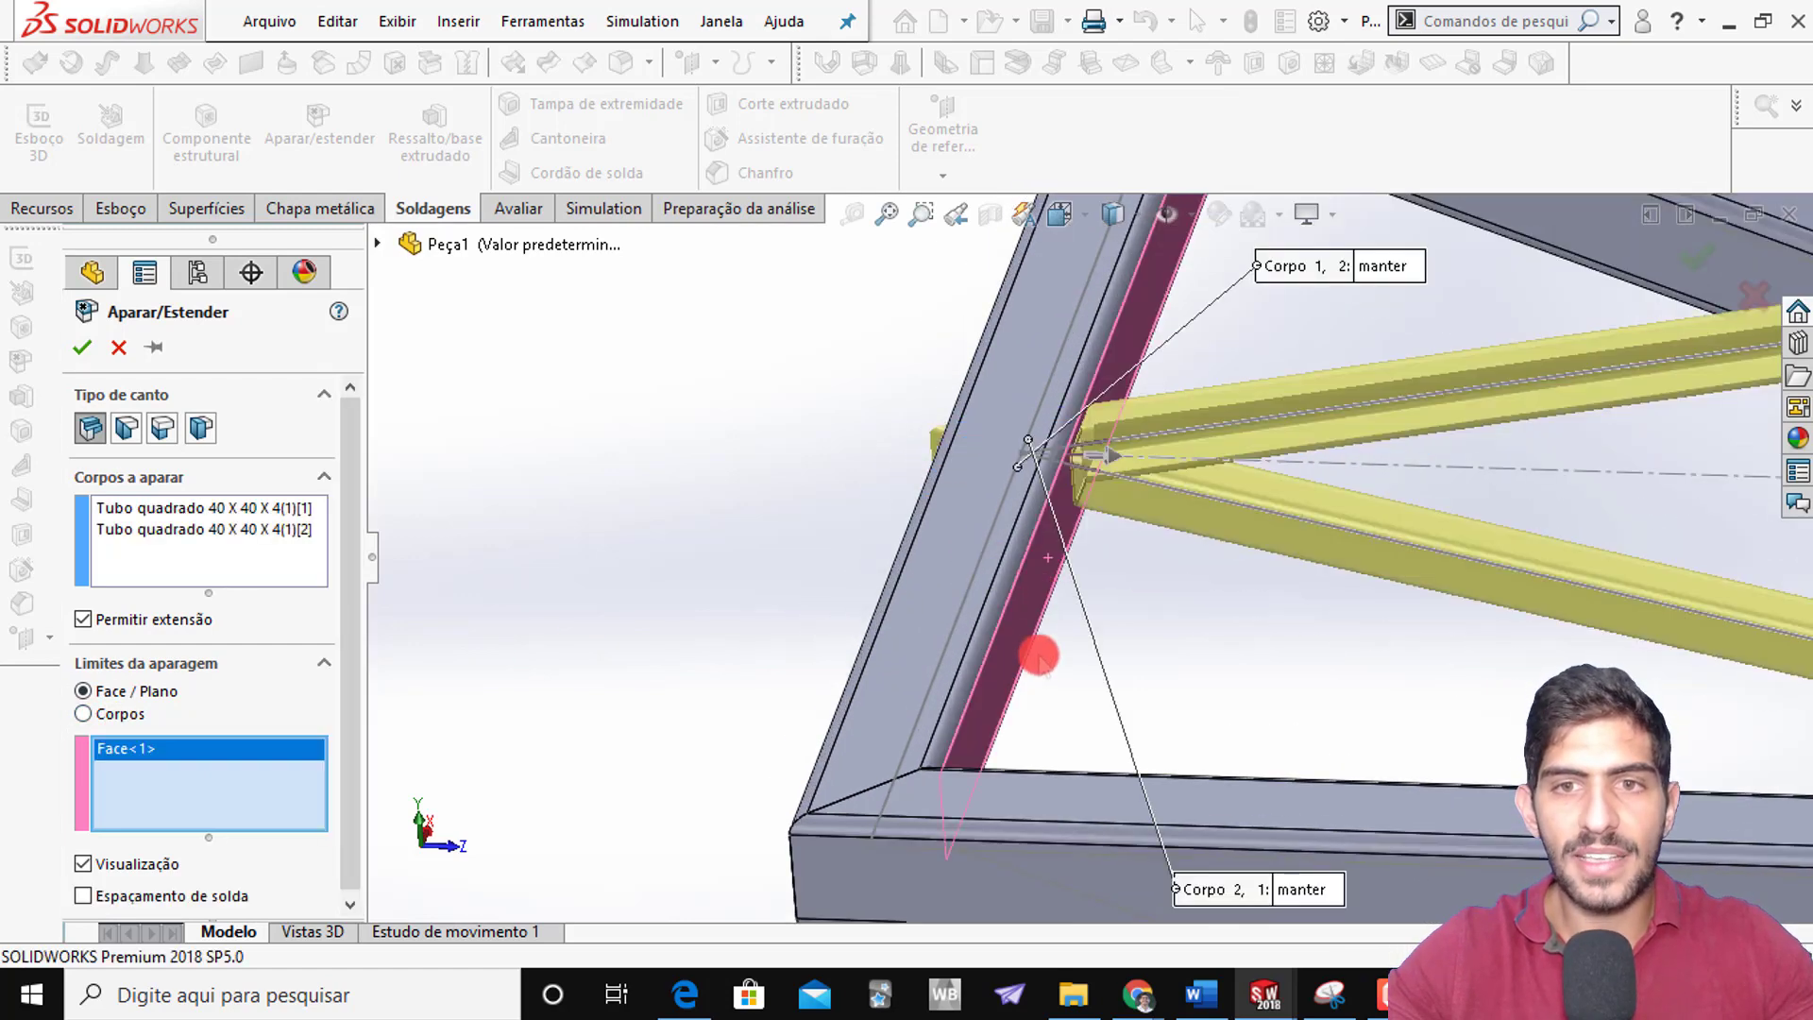
{"action": "middle_click_drag", "start_coordinate": [1027, 600], "coordinate": [853, 412]}
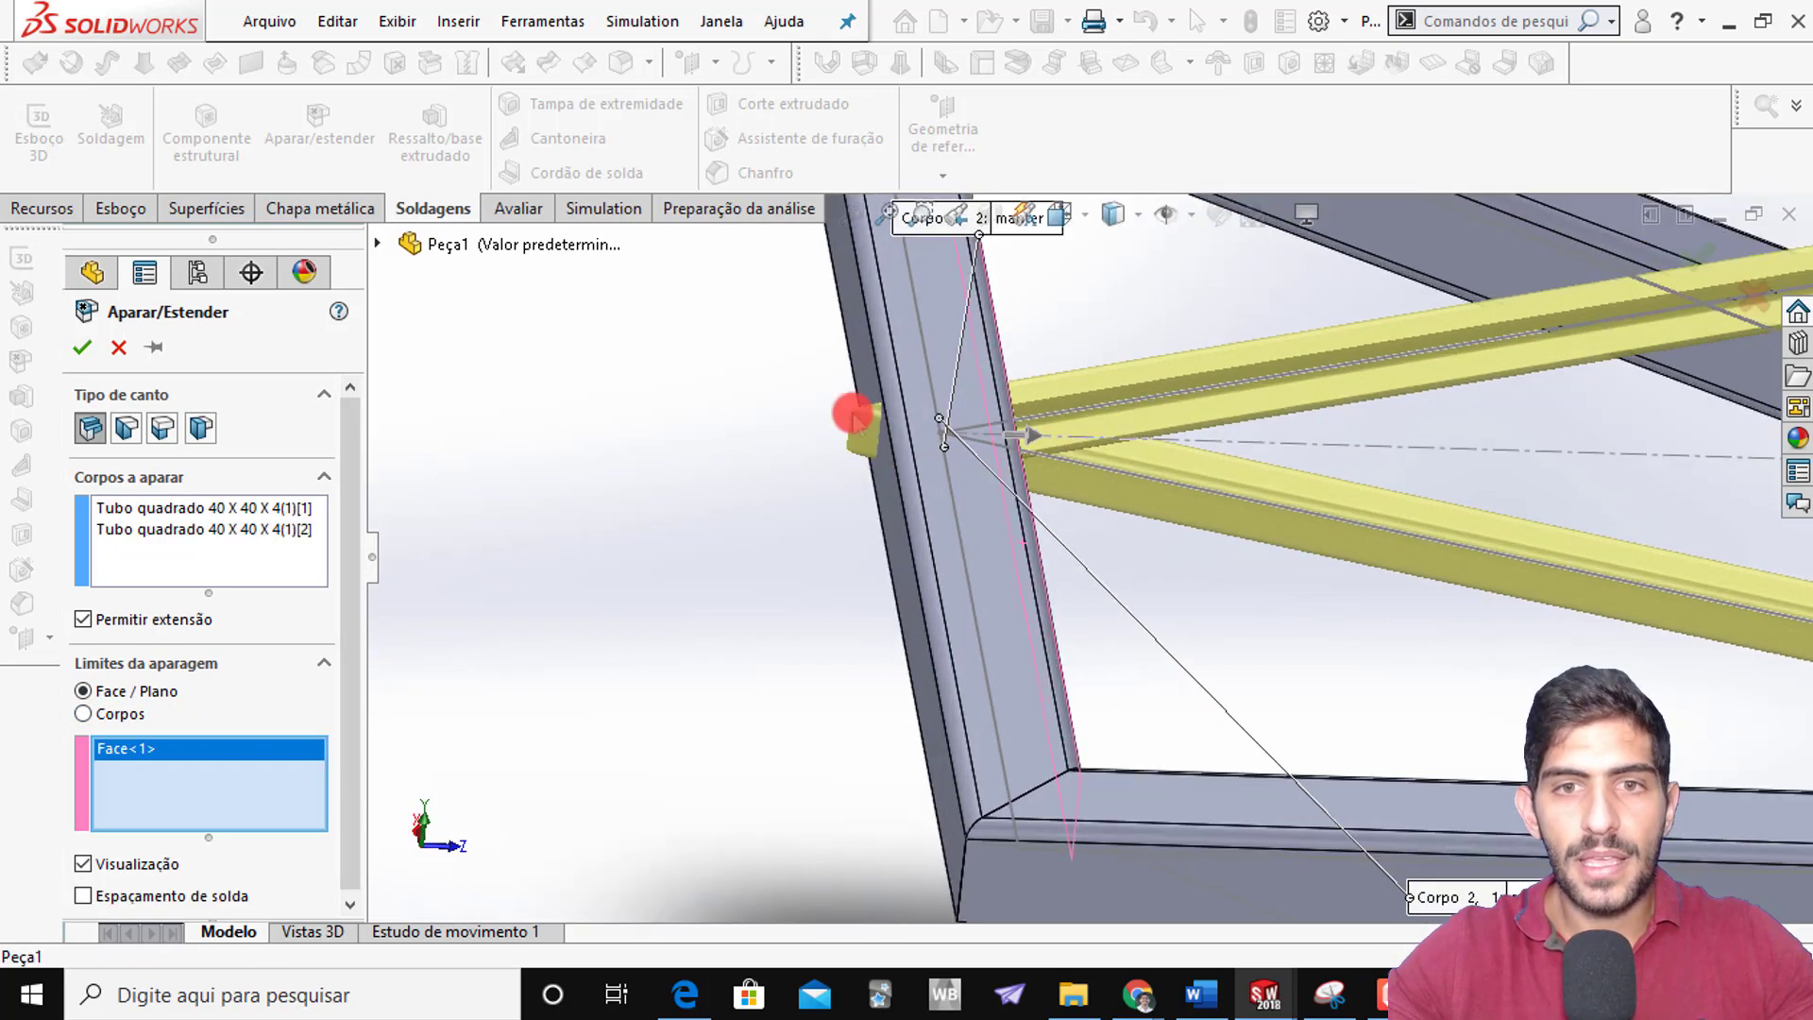
{"action": "mouse_move", "coordinate": [853, 477]}
{"action": "middle_mouse_down"}
{"action": "mouse_move", "coordinate": [963, 485]}
{"action": "mouse_move", "coordinate": [862, 498]}
{"action": "middle_mouse_up"}
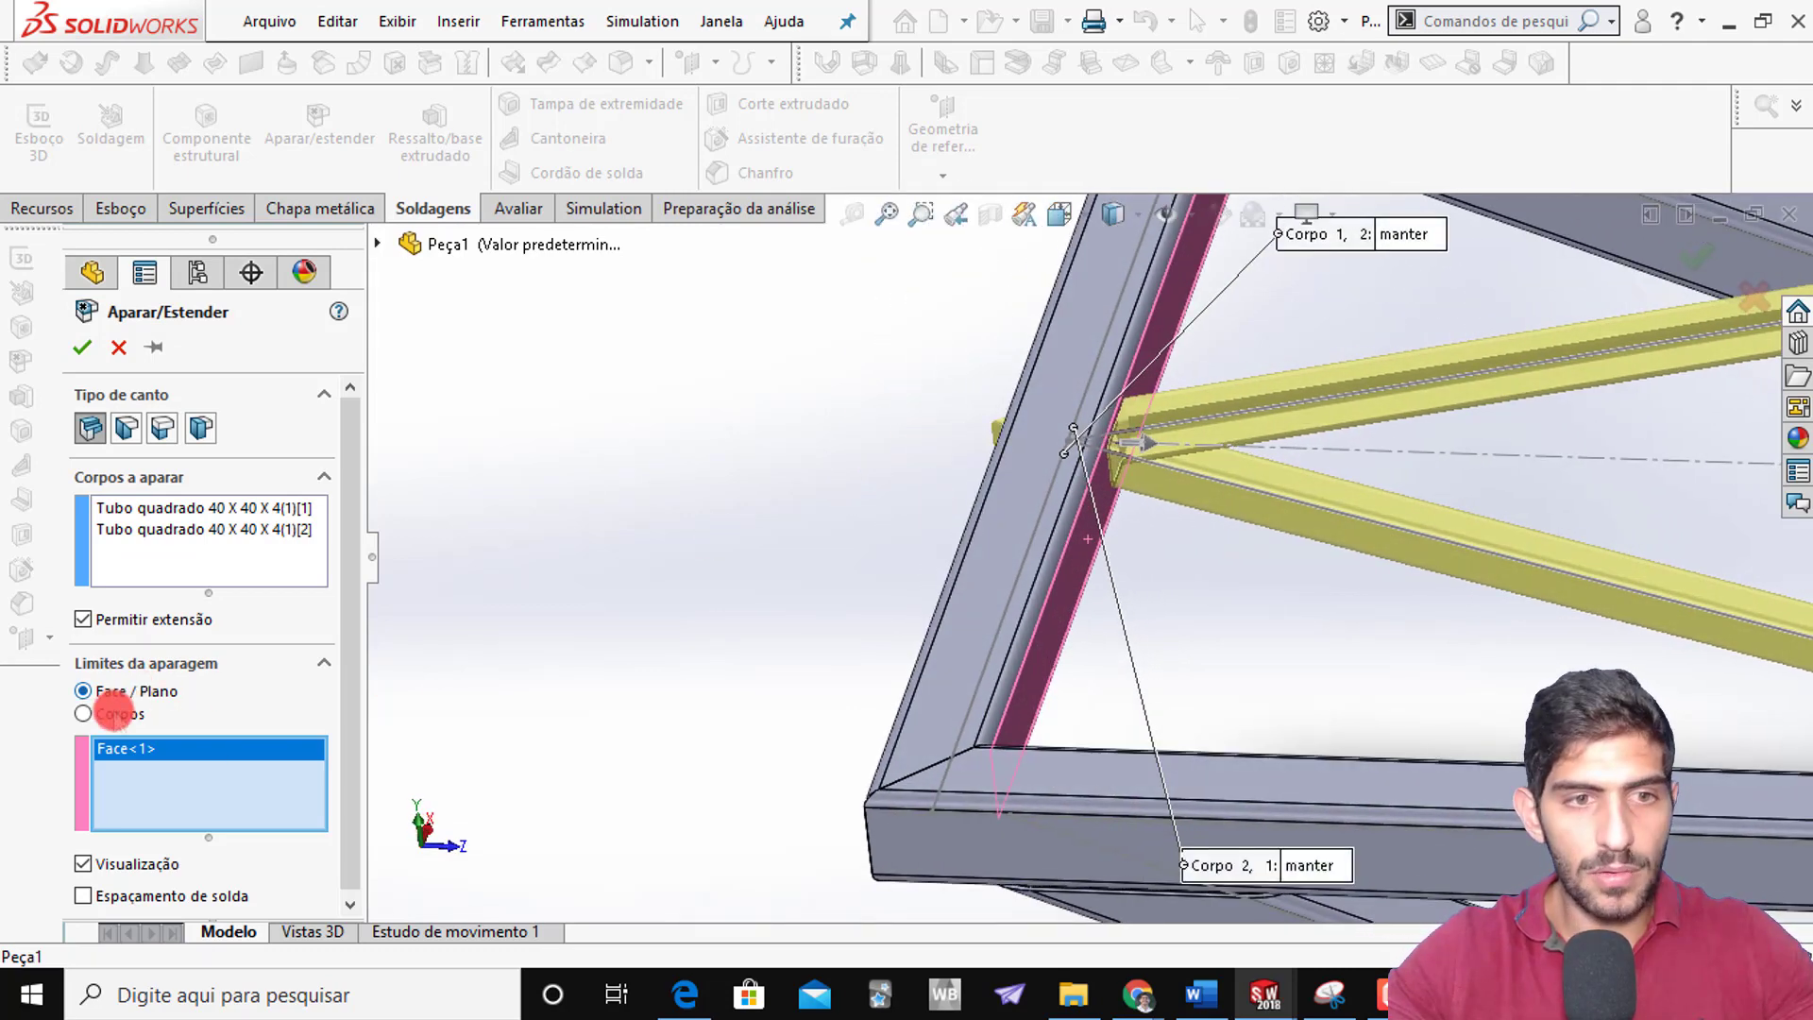
Trim both diagonals using the front 80 x 80 x 5 cross tube as a Corpos boundary, discarding the pieces that protrude through it
{"action": "left_click", "coordinate": [111, 713]}
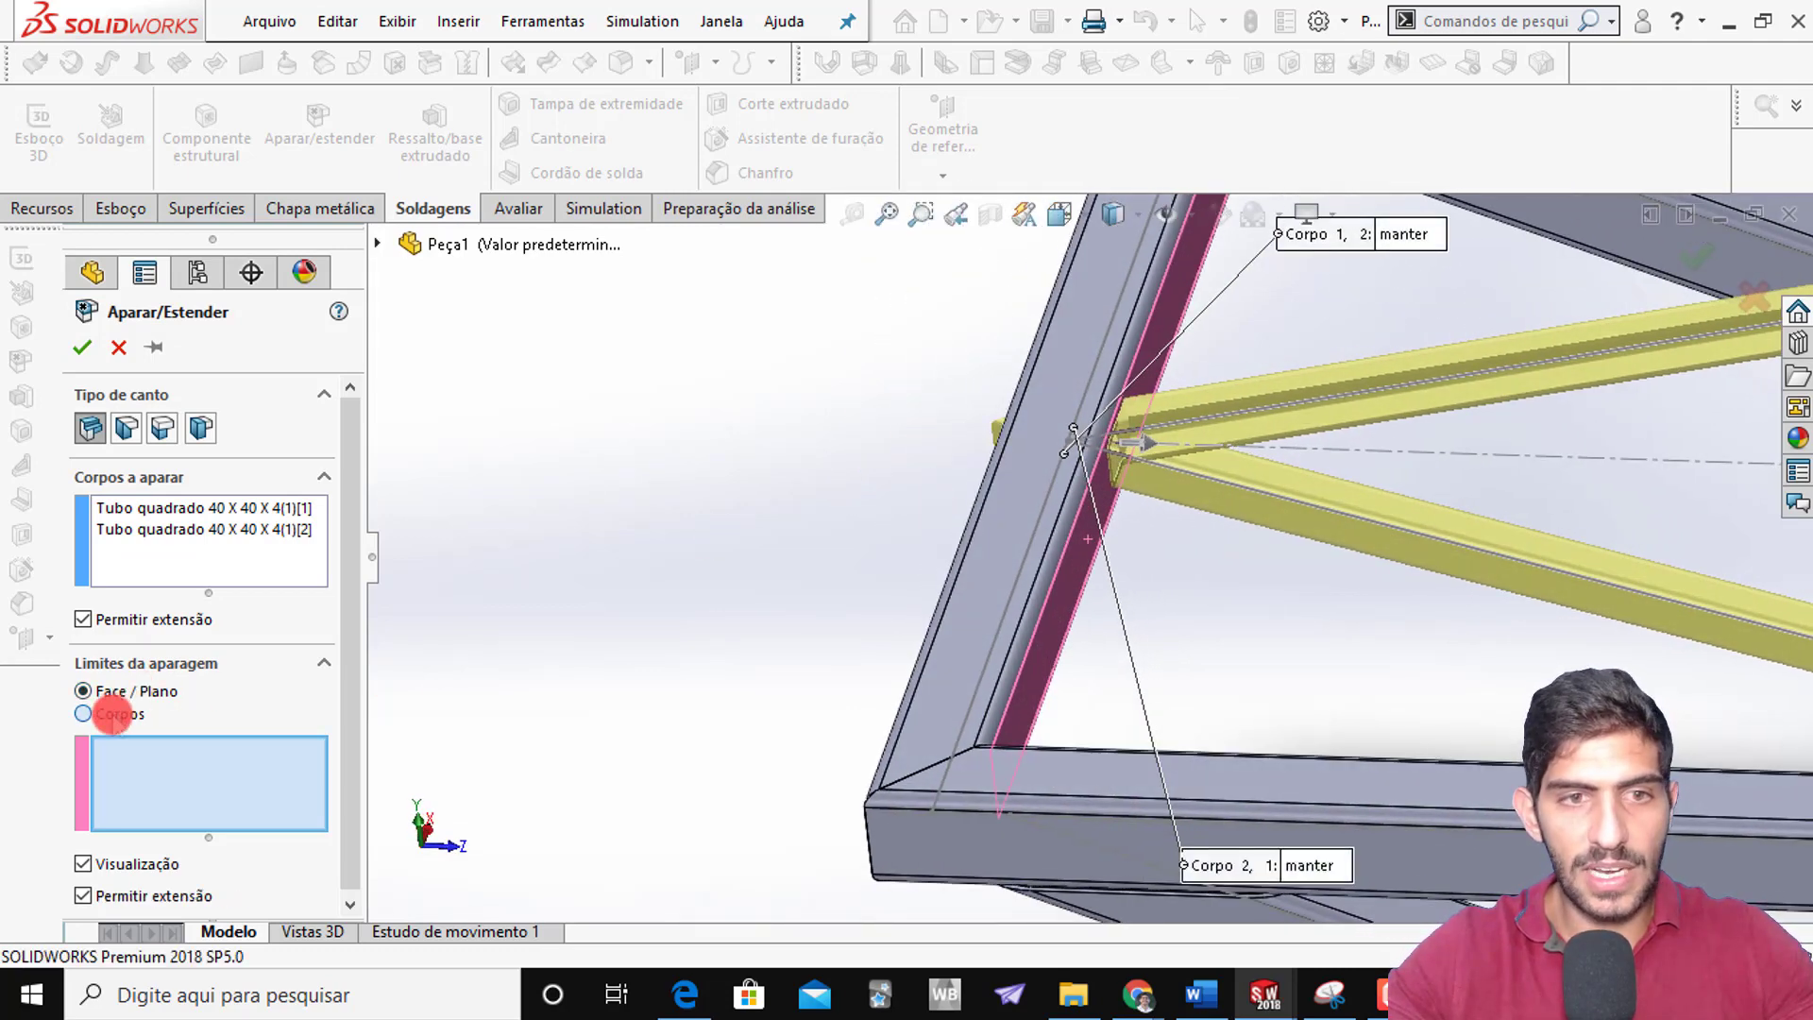
{"action": "left_click", "coordinate": [1028, 580]}
{"action": "scroll", "coordinate": [1048, 597], "scroll_direction": "down", "scroll_amount": 3}
{"action": "scroll", "coordinate": [843, 449], "scroll_direction": "down", "scroll_amount": 2}
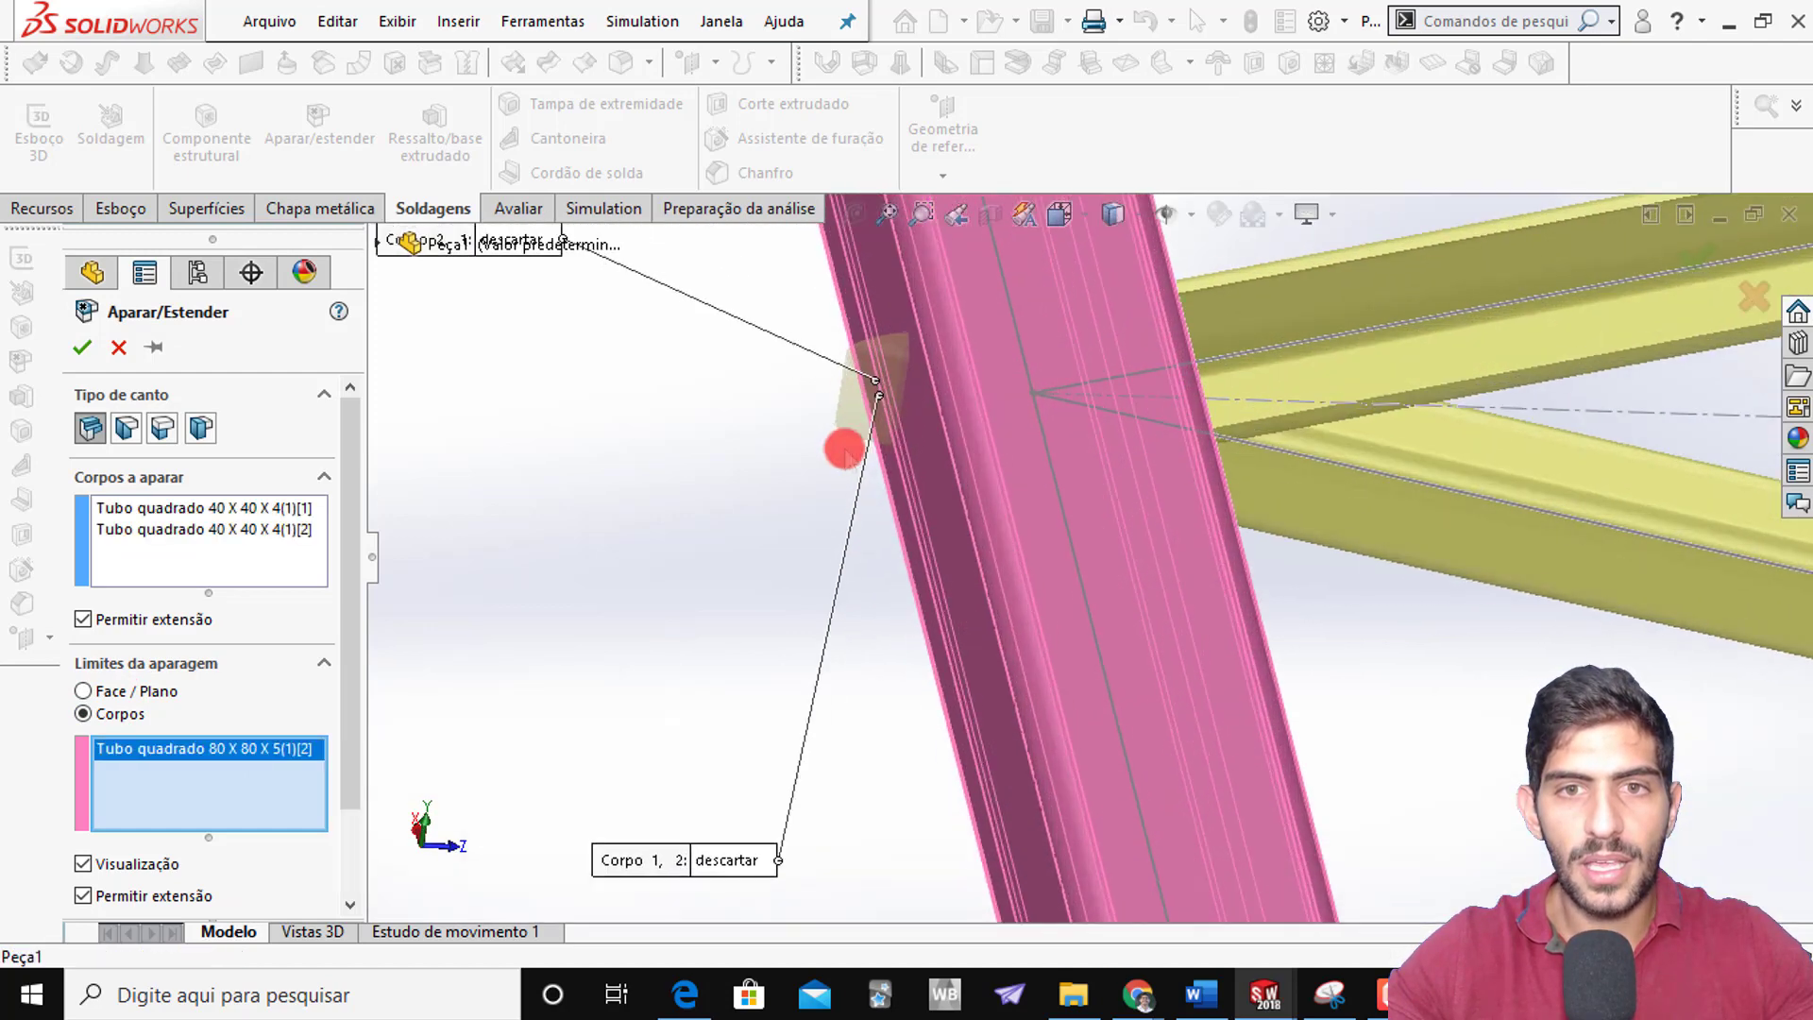
{"action": "scroll", "coordinate": [843, 449], "scroll_direction": "down", "scroll_amount": 1}
{"action": "scroll", "coordinate": [895, 392], "scroll_direction": "up", "scroll_amount": 3}
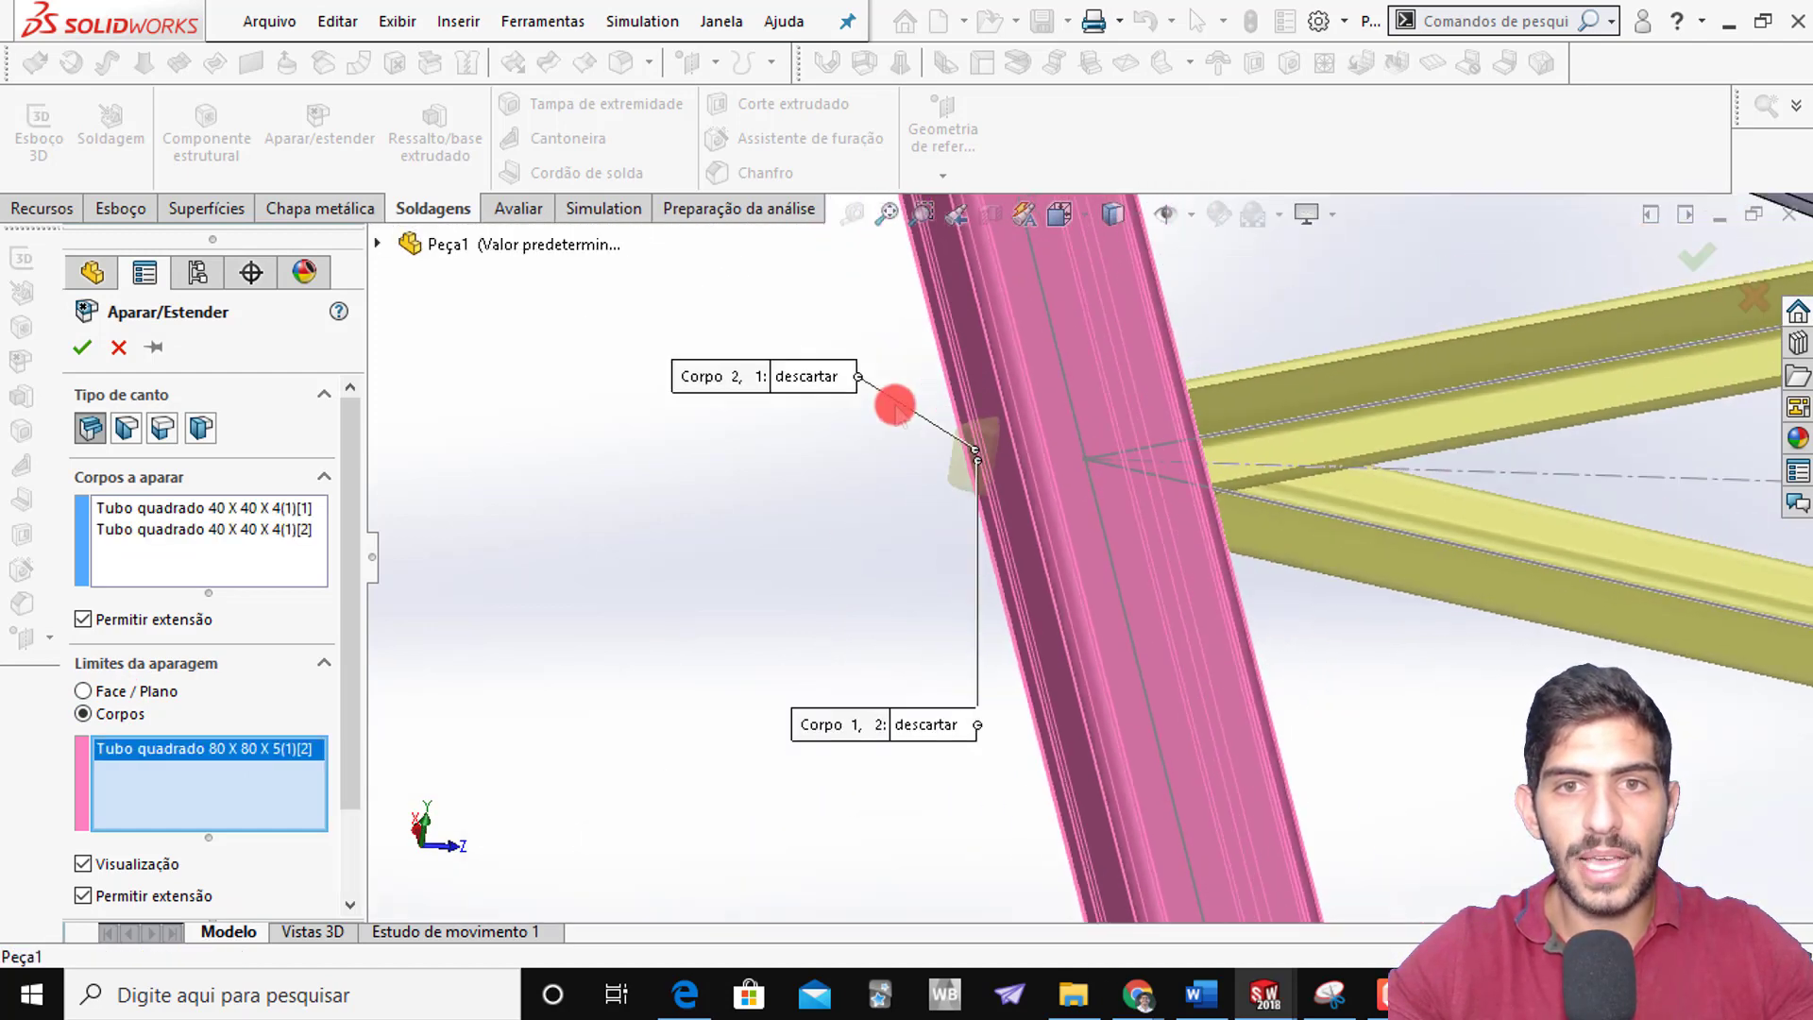
{"action": "middle_click_drag", "start_coordinate": [1076, 534], "coordinate": [1026, 547]}
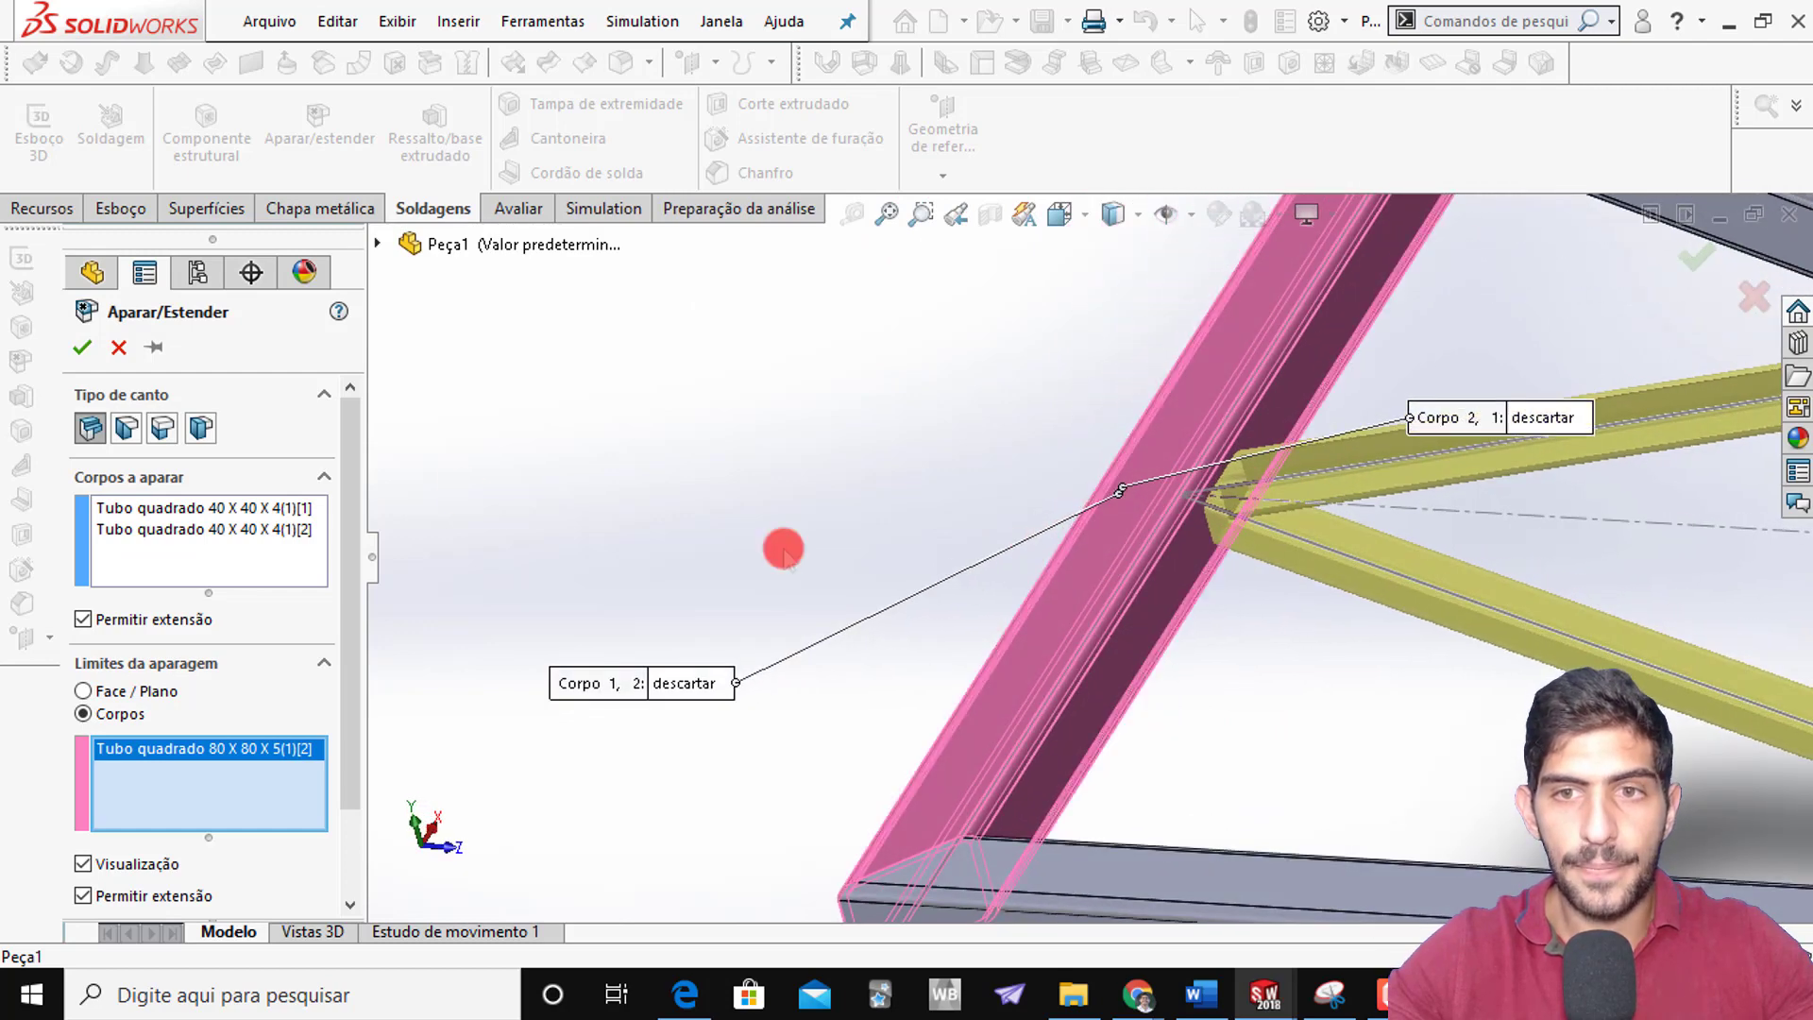
{"action": "left_click", "coordinate": [84, 349]}
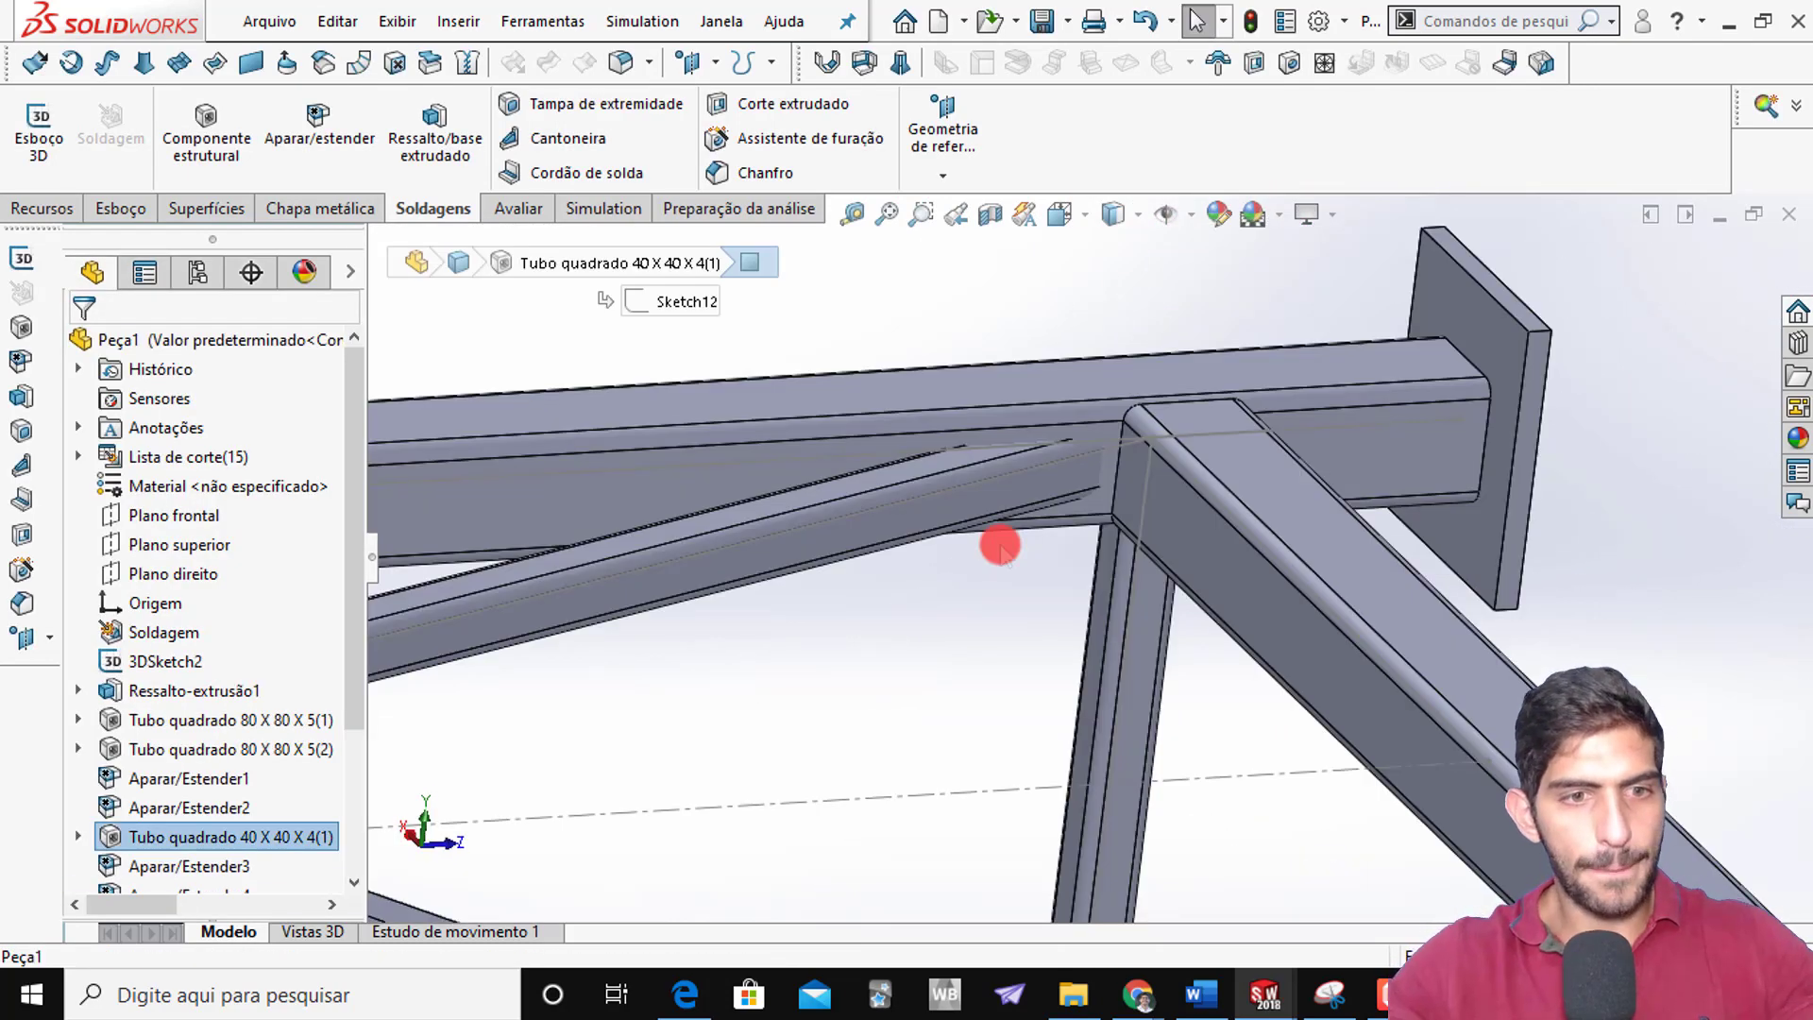
Set up an end trim of one upper-frame 40 x 40 x 4 diagonal, with the adjacent 80 x 80 x 5 side beam as Corpos boundary
{"action": "scroll", "coordinate": [973, 578], "scroll_direction": "up", "scroll_amount": 4}
{"action": "scroll", "coordinate": [1001, 532], "scroll_direction": "down", "scroll_amount": 4}
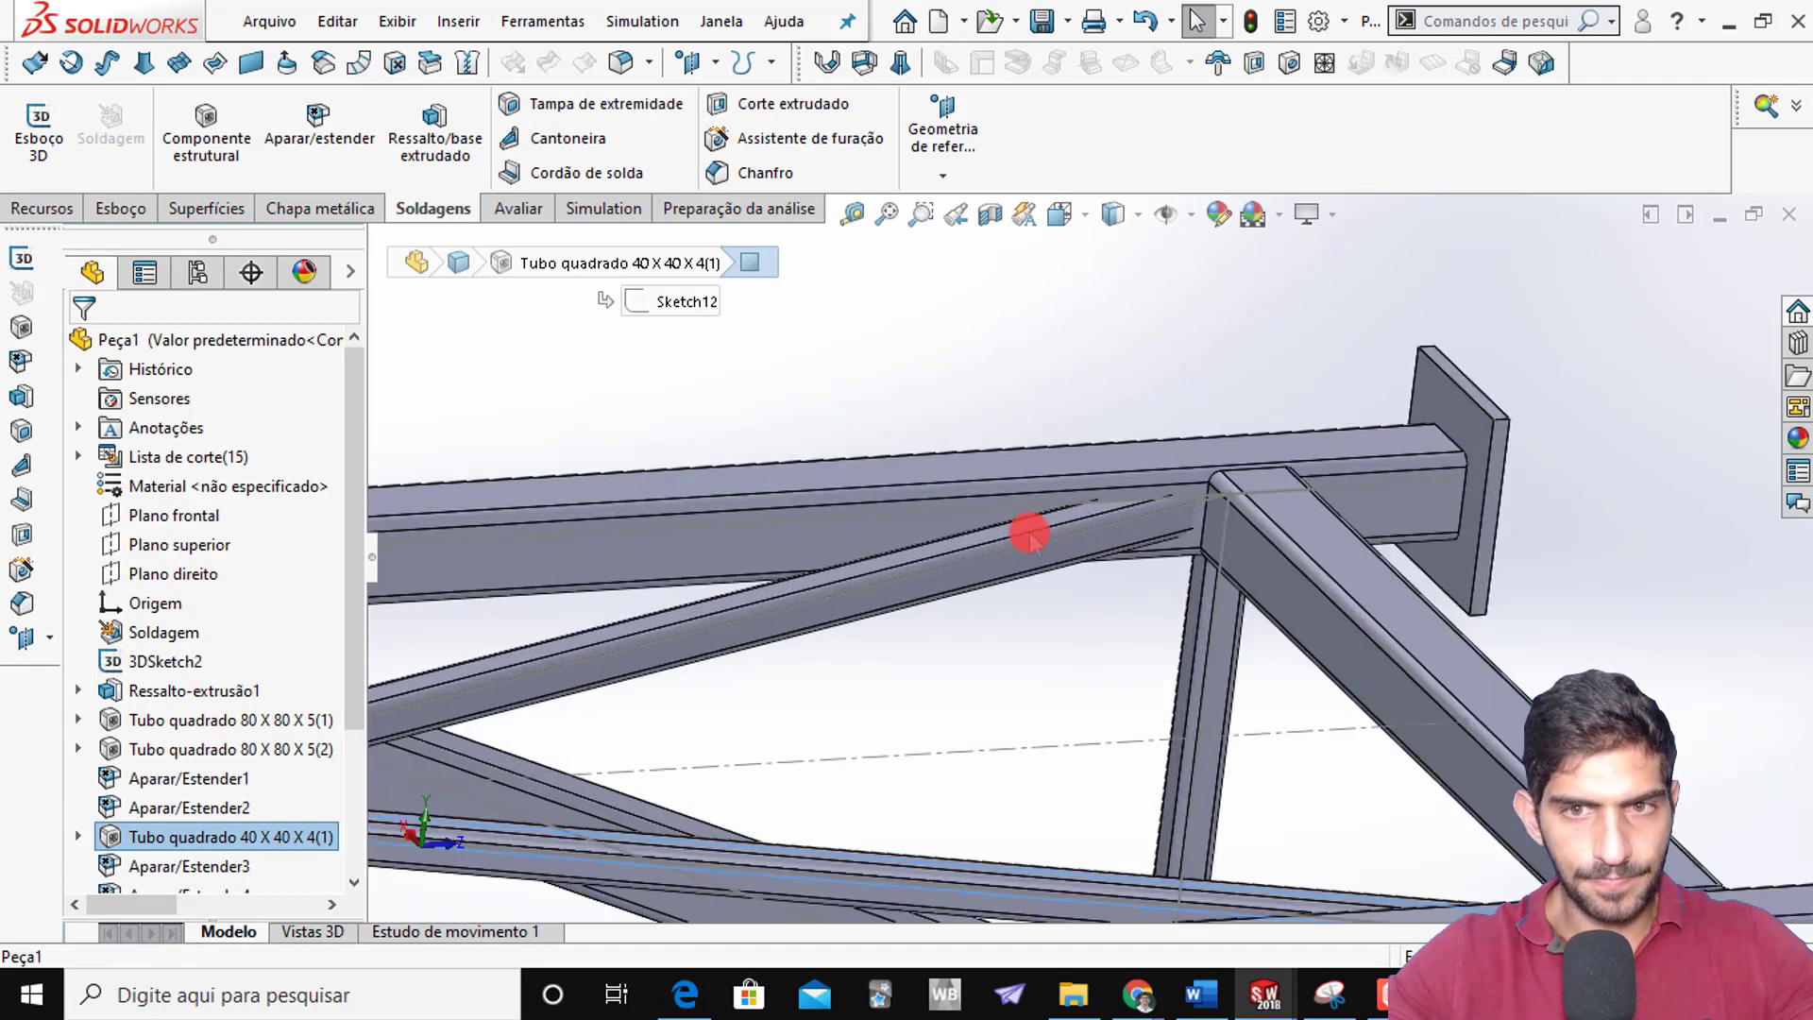
{"action": "scroll", "coordinate": [1251, 554], "scroll_direction": "up", "scroll_amount": 1}
{"action": "left_click", "coordinate": [1139, 547]}
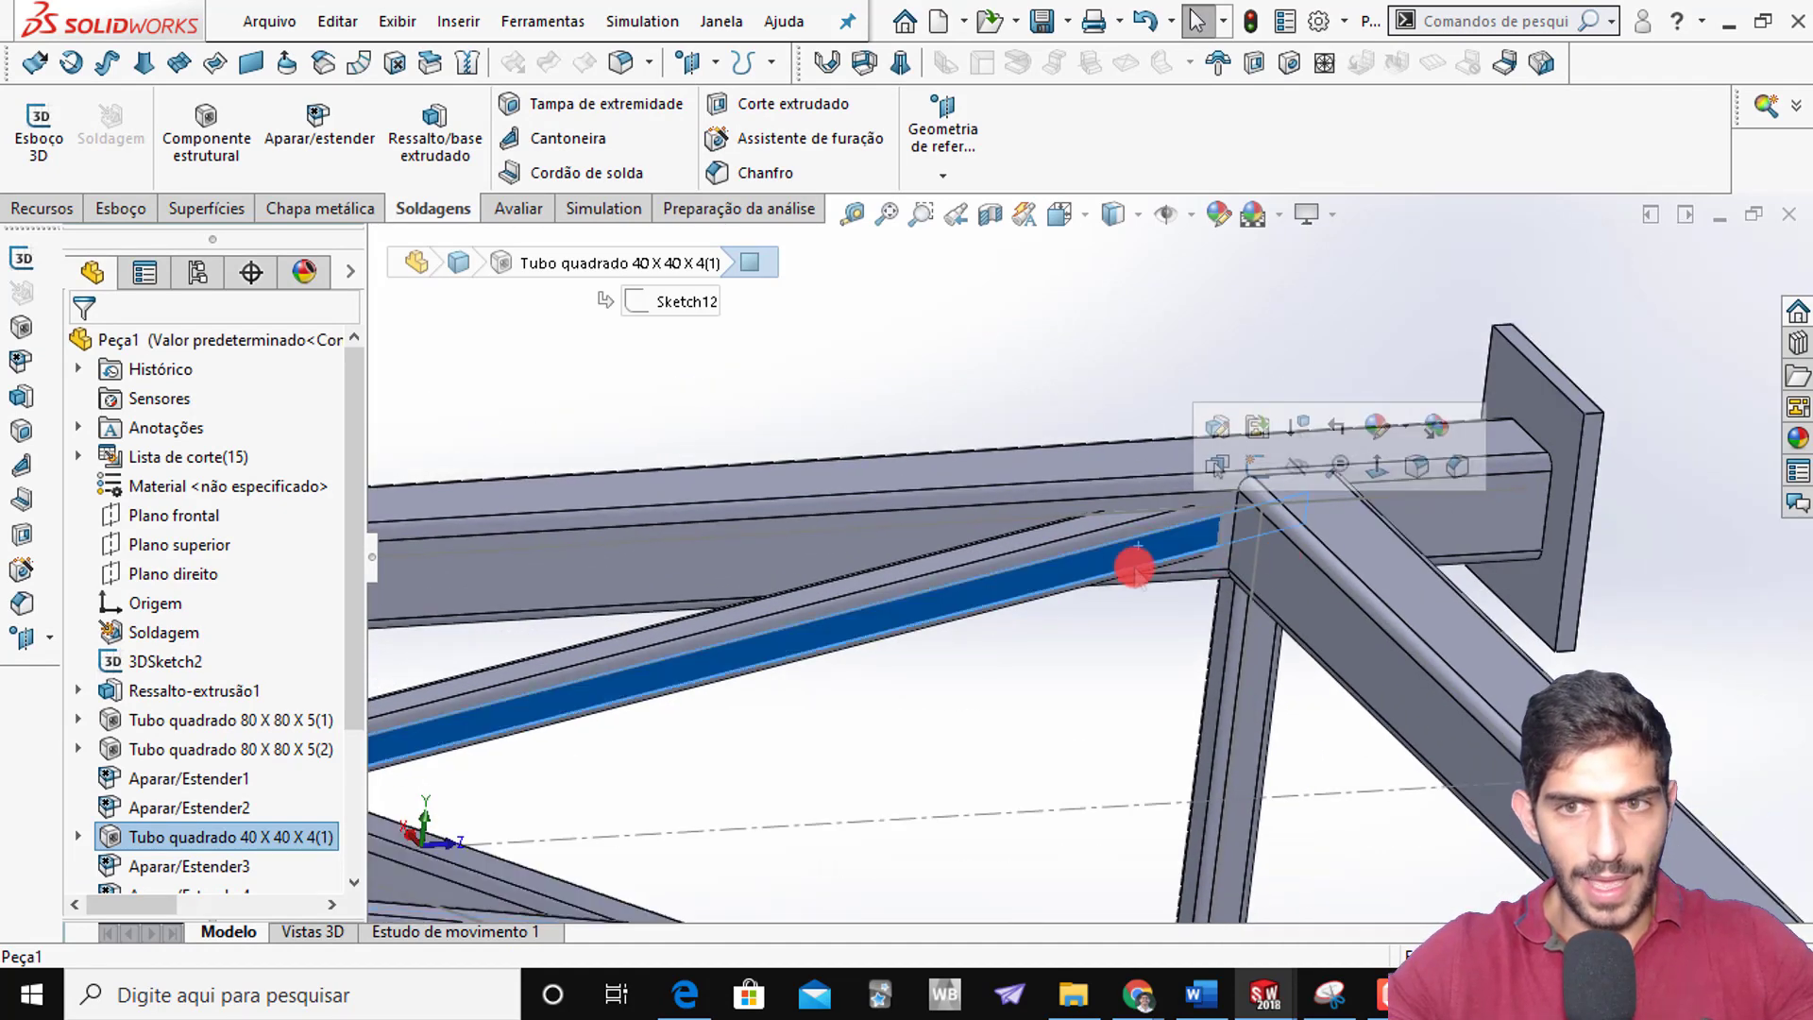
{"action": "left_click", "coordinate": [964, 522]}
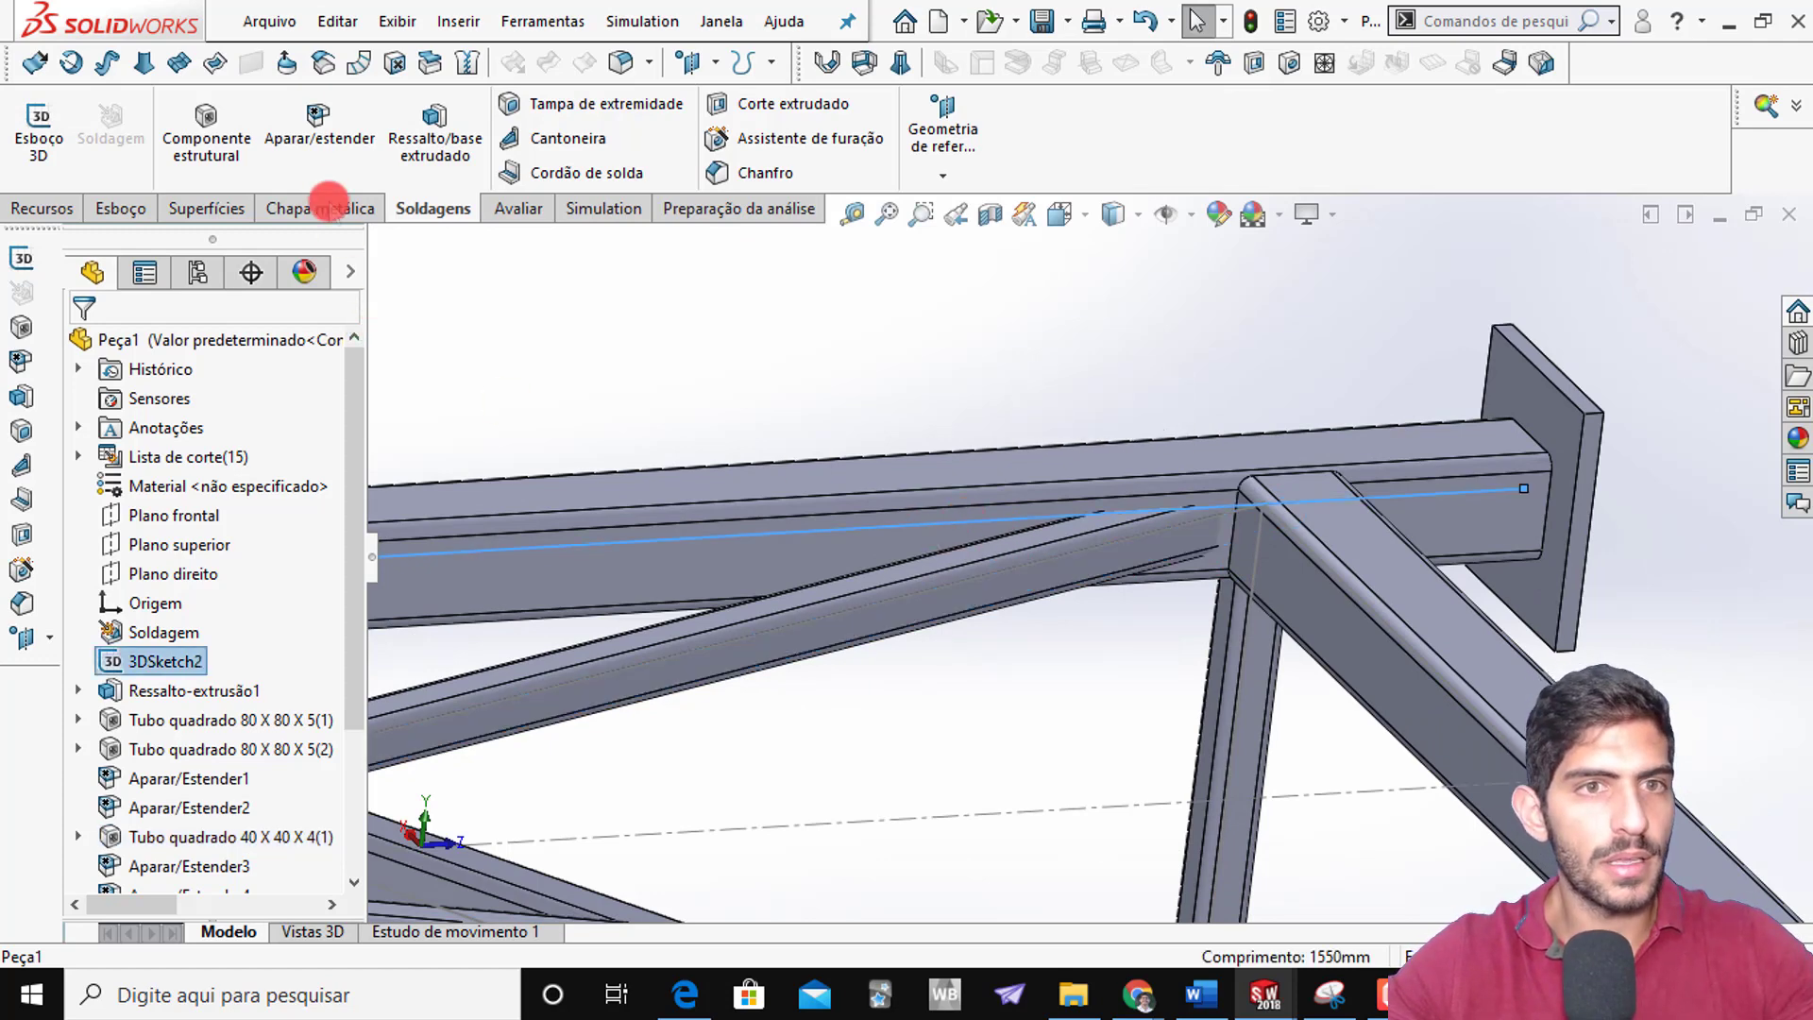
{"action": "left_click", "coordinate": [482, 267]}
{"action": "left_click", "coordinate": [336, 125]}
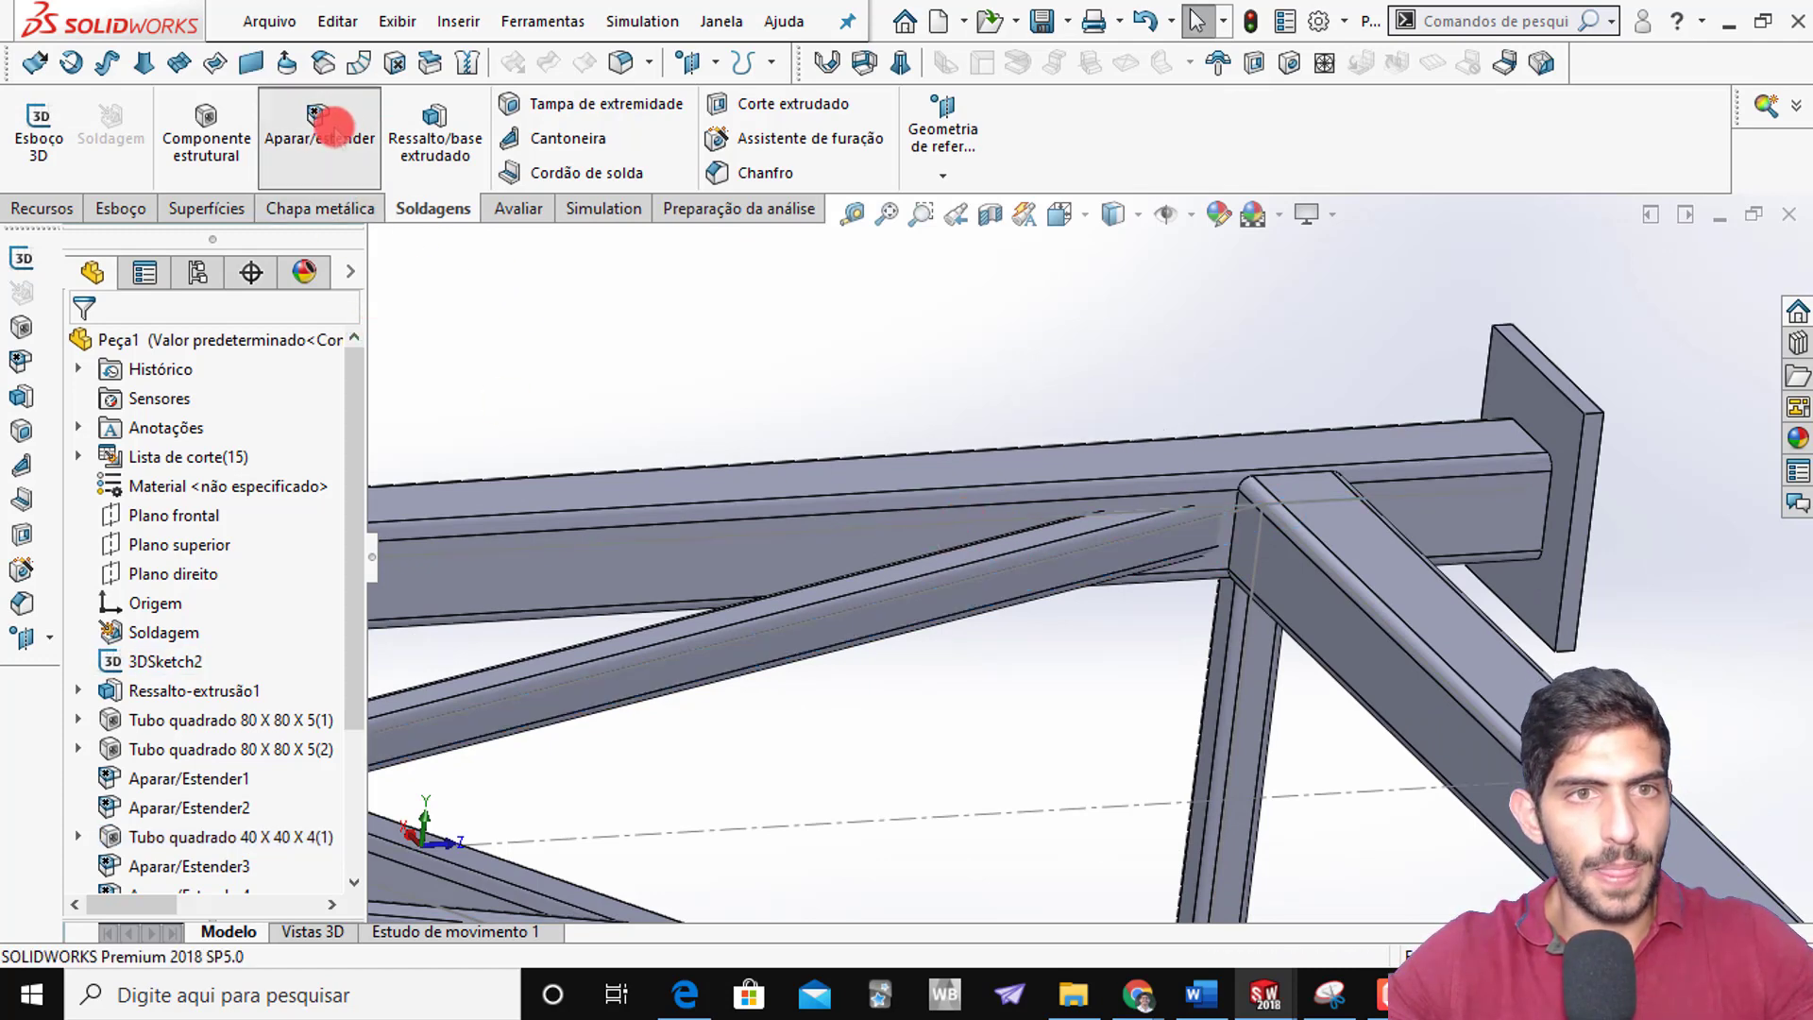
{"action": "left_click", "coordinate": [787, 650]}
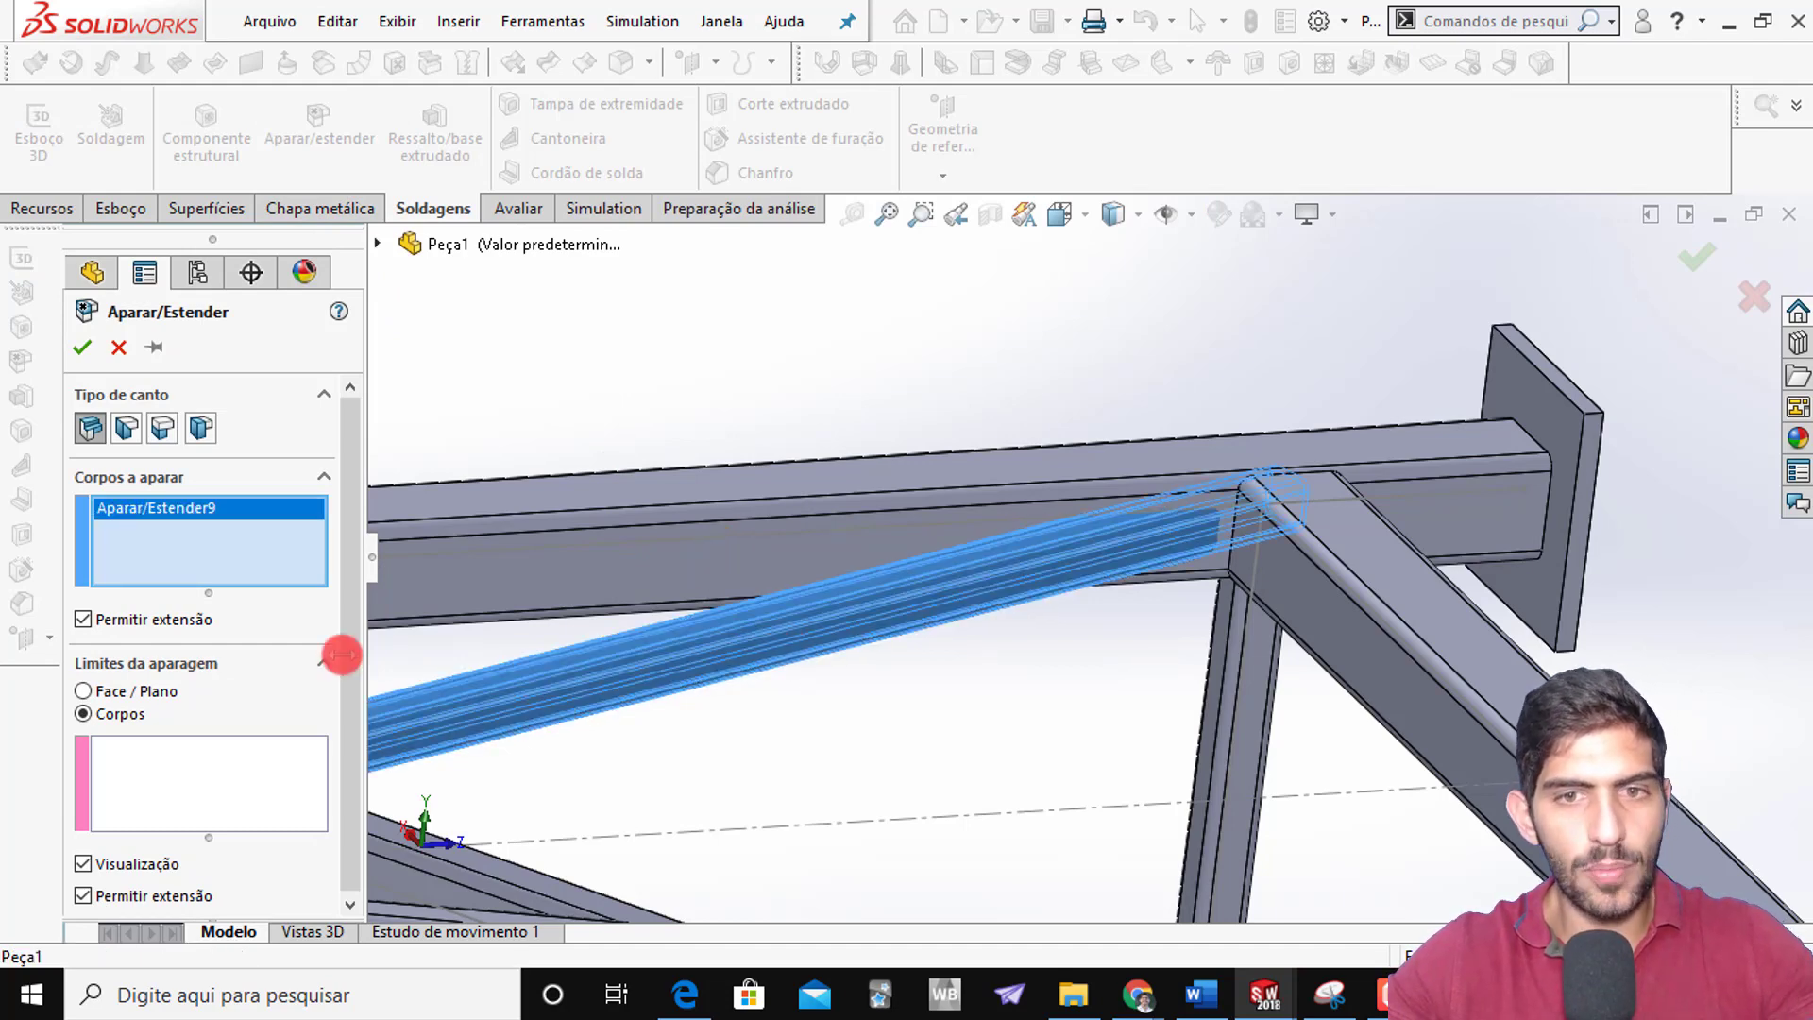
{"action": "left_click", "coordinate": [252, 776]}
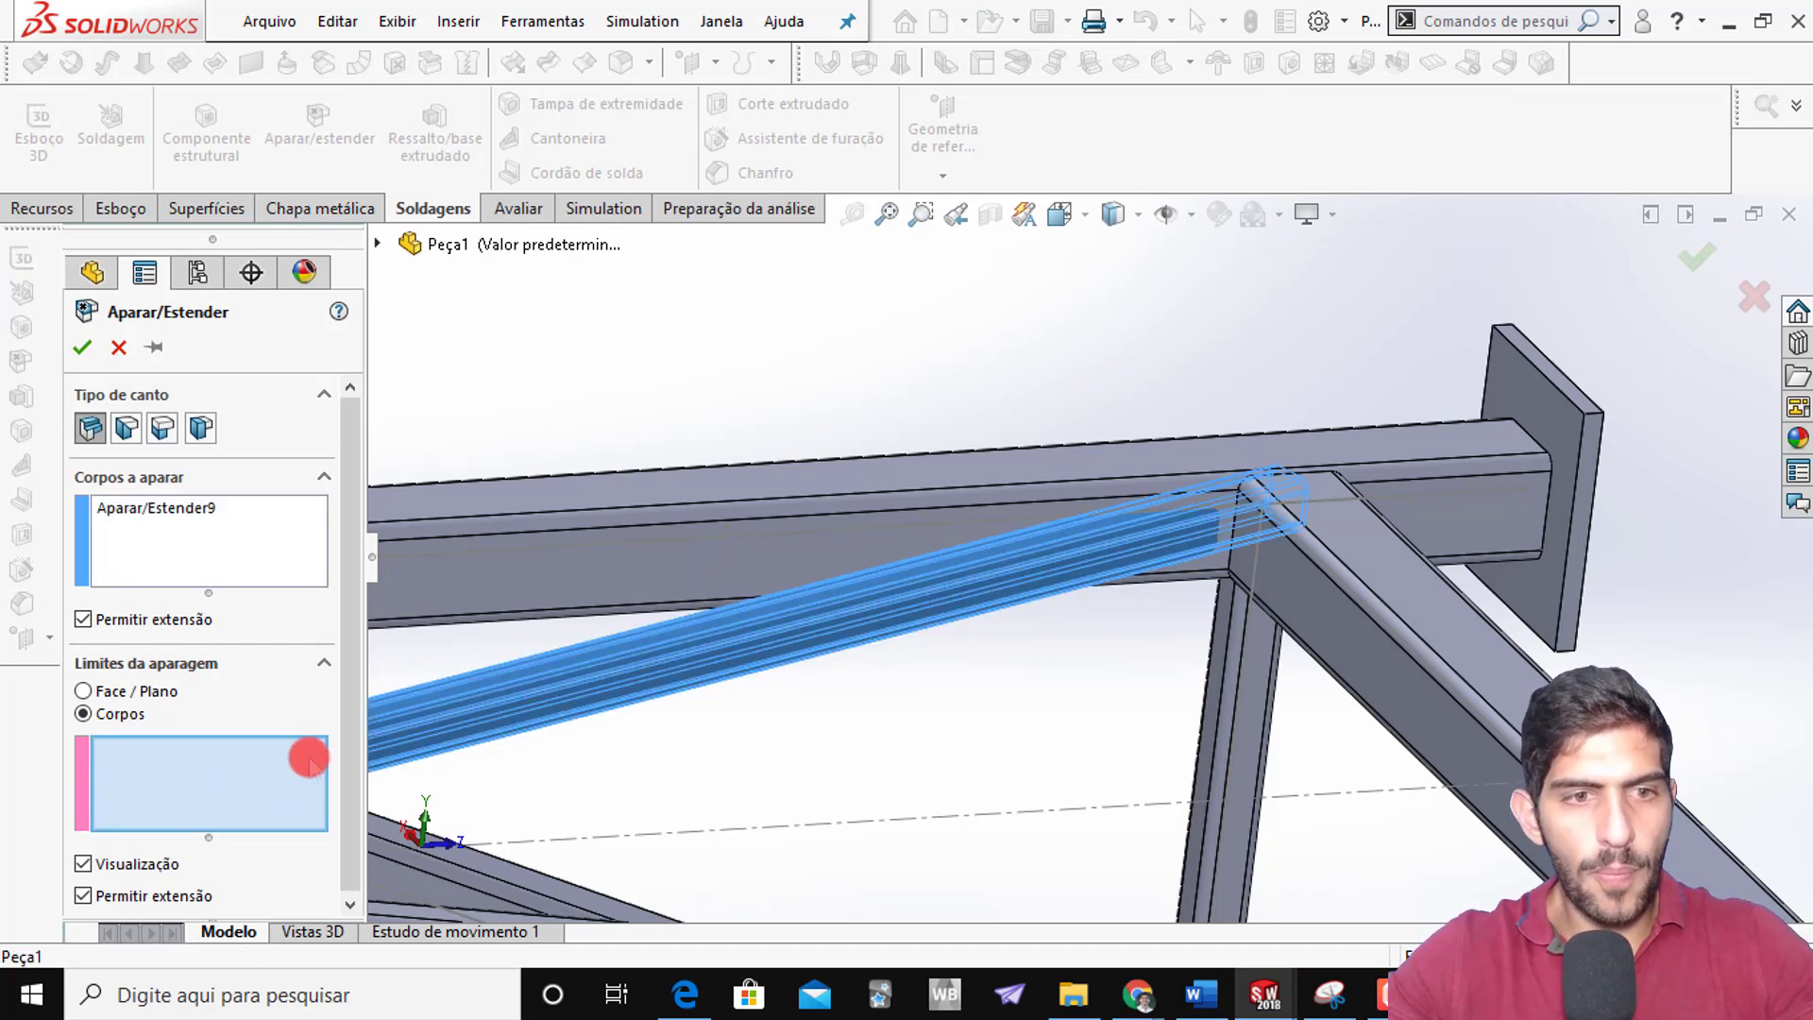
{"action": "left_click", "coordinate": [913, 522]}
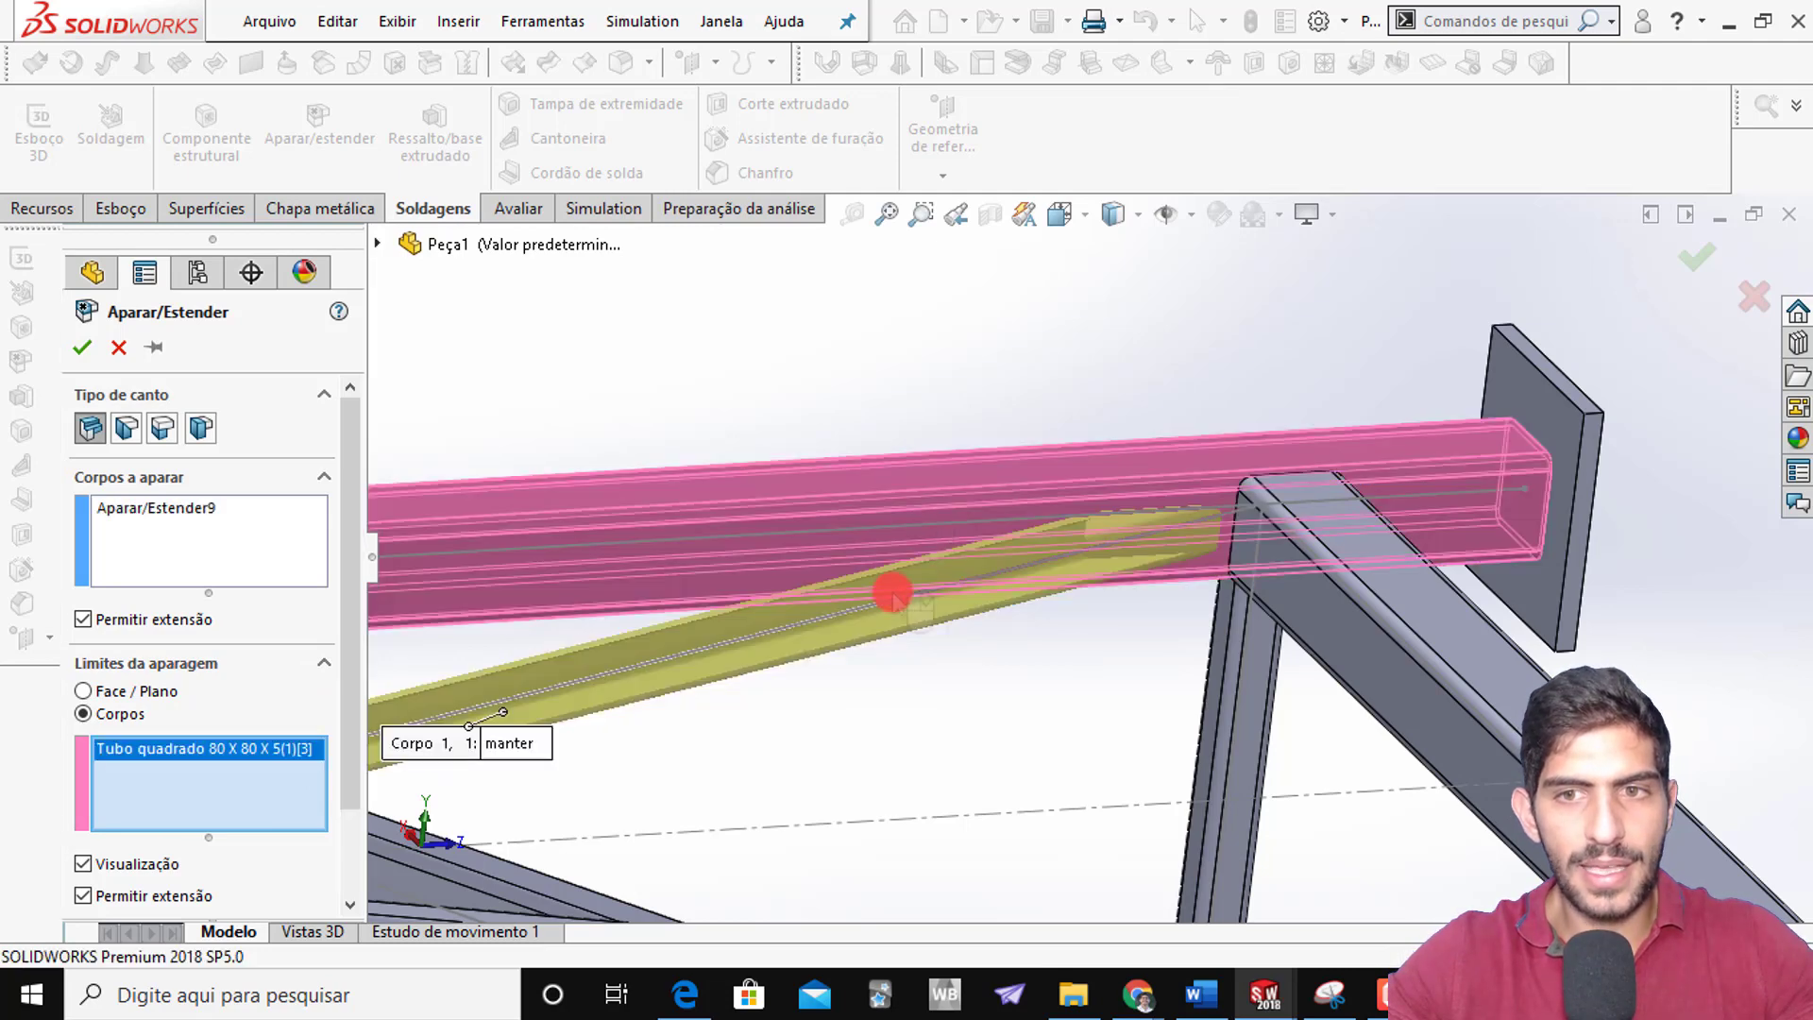
Add the other upper-frame diagonal to the bodies to trim and the opposite 80 x 80 x 5 side beam to the boundaries
{"action": "scroll", "coordinate": [1001, 672], "scroll_direction": "up", "scroll_amount": 4}
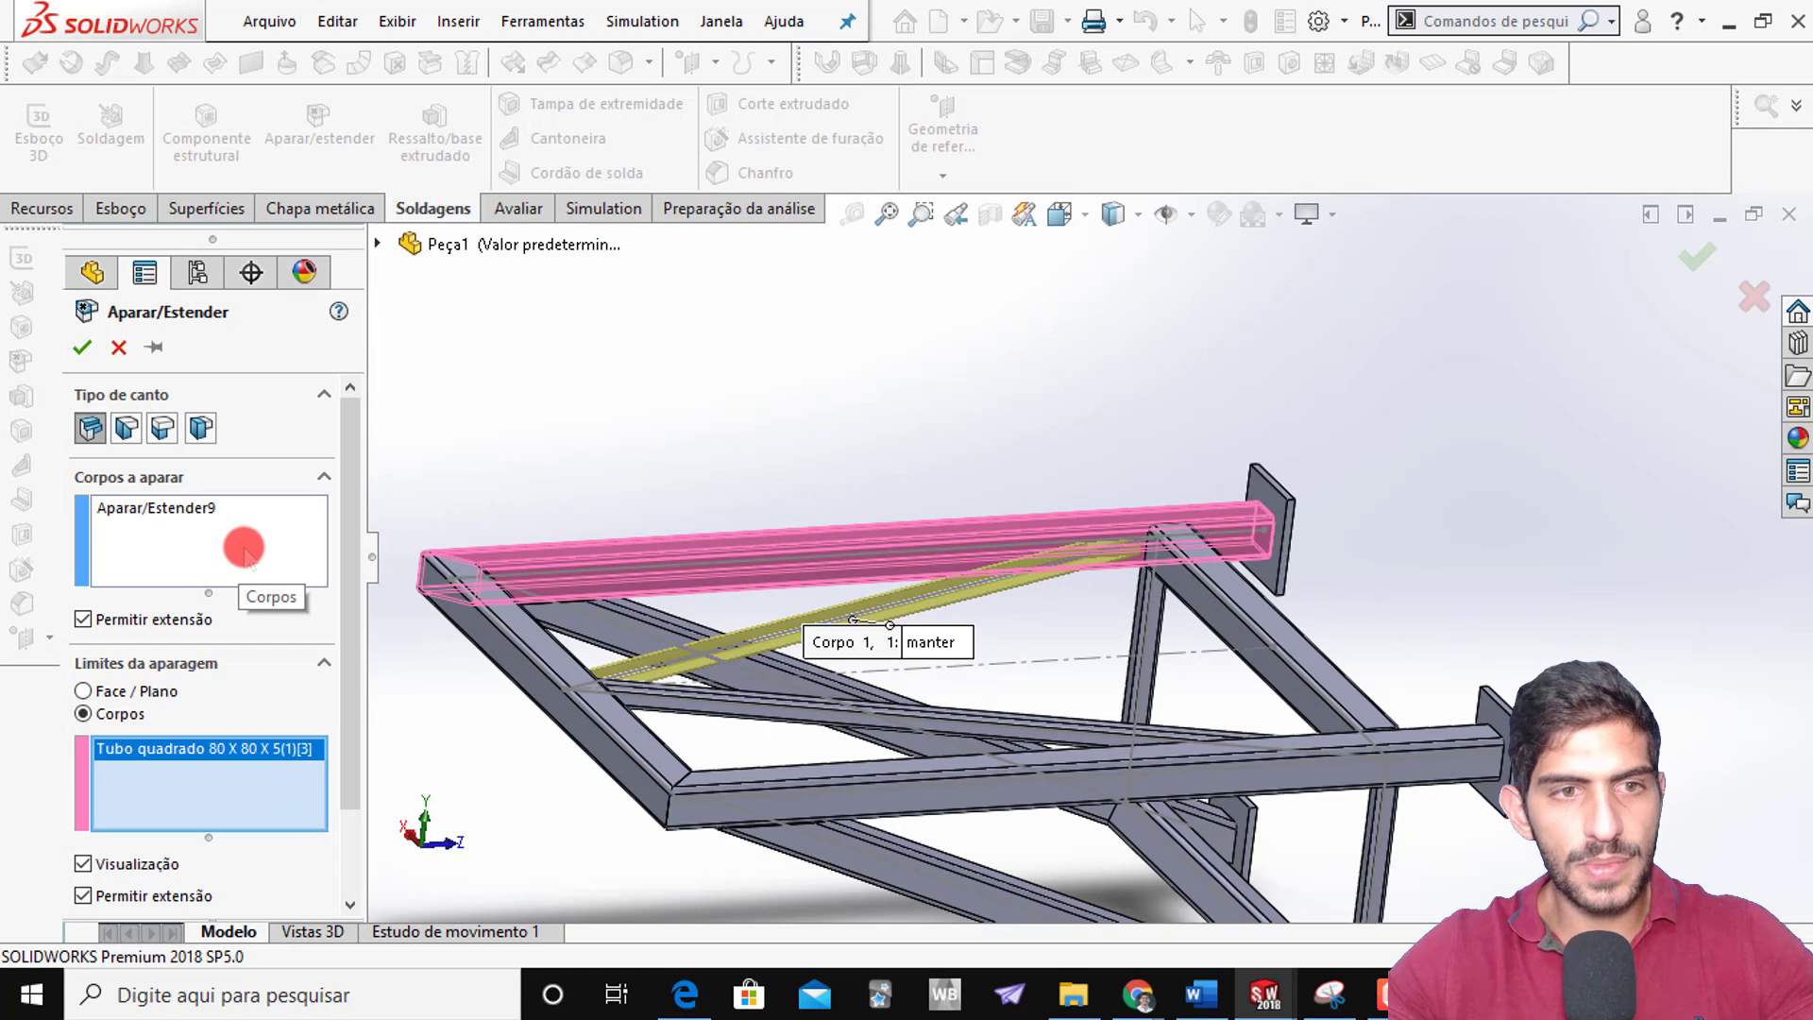
{"action": "left_click", "coordinate": [244, 550]}
{"action": "left_click", "coordinate": [878, 727]}
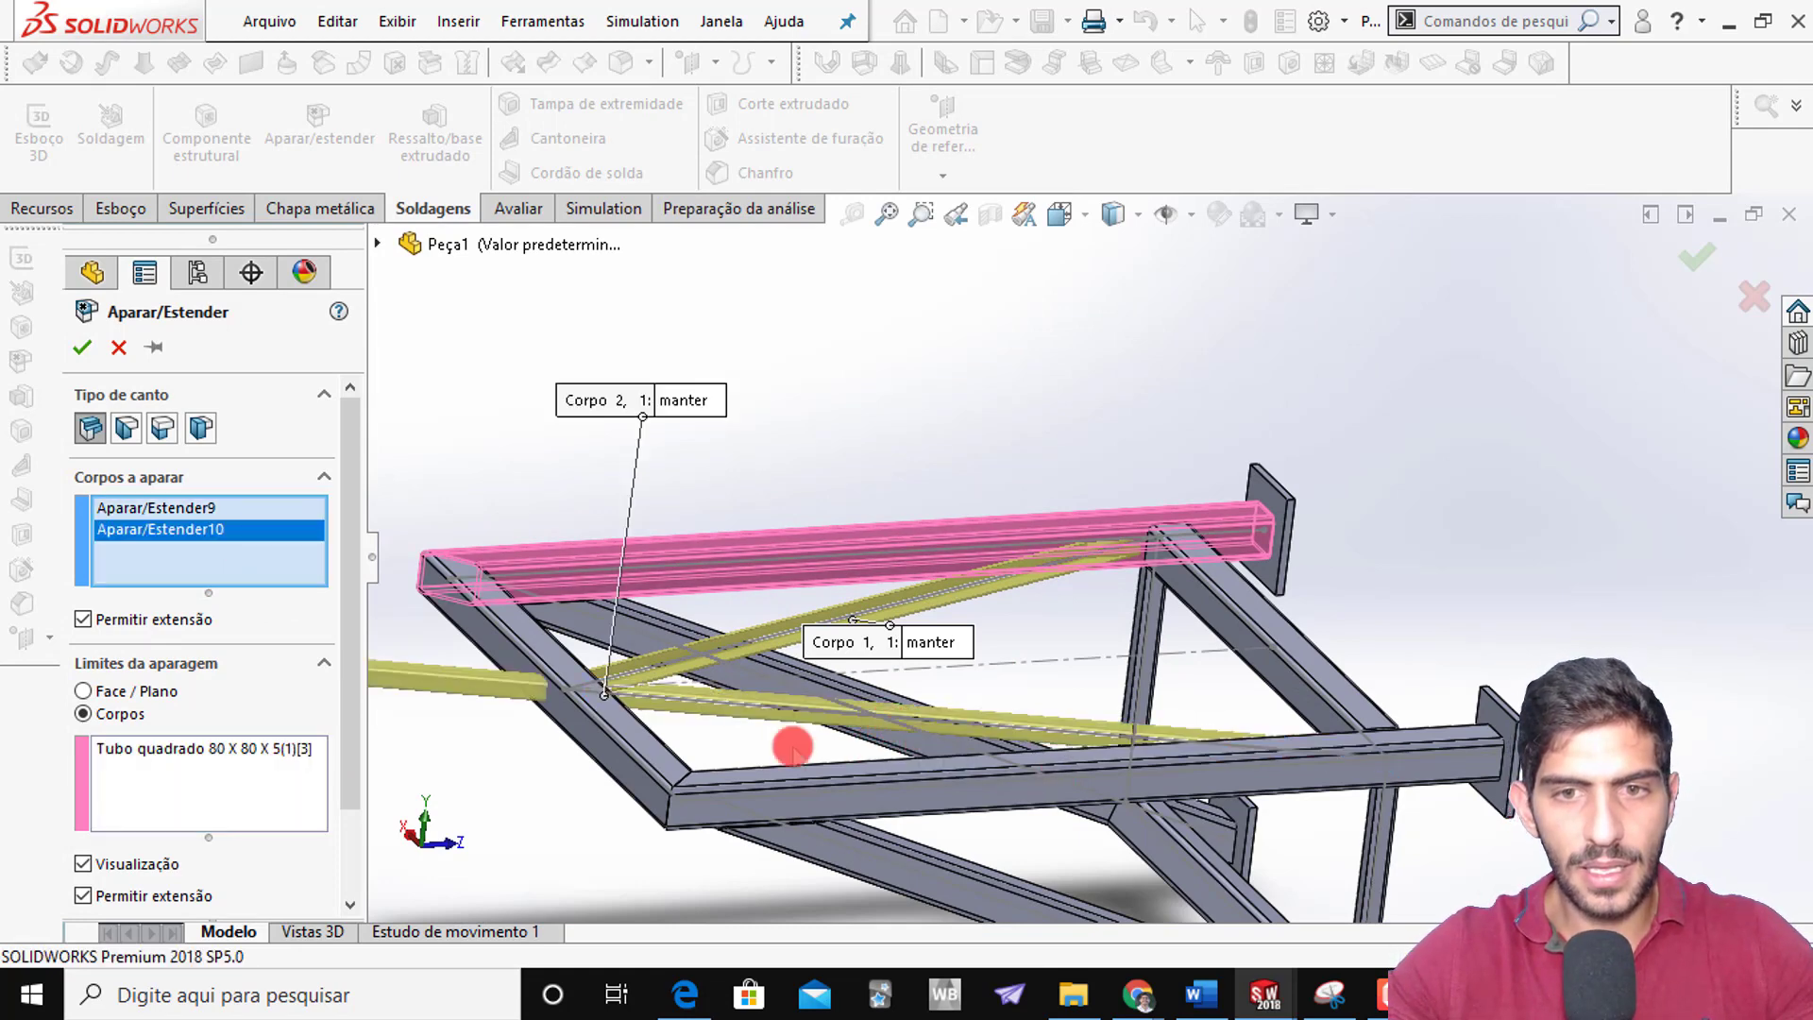
{"action": "left_click", "coordinate": [316, 792]}
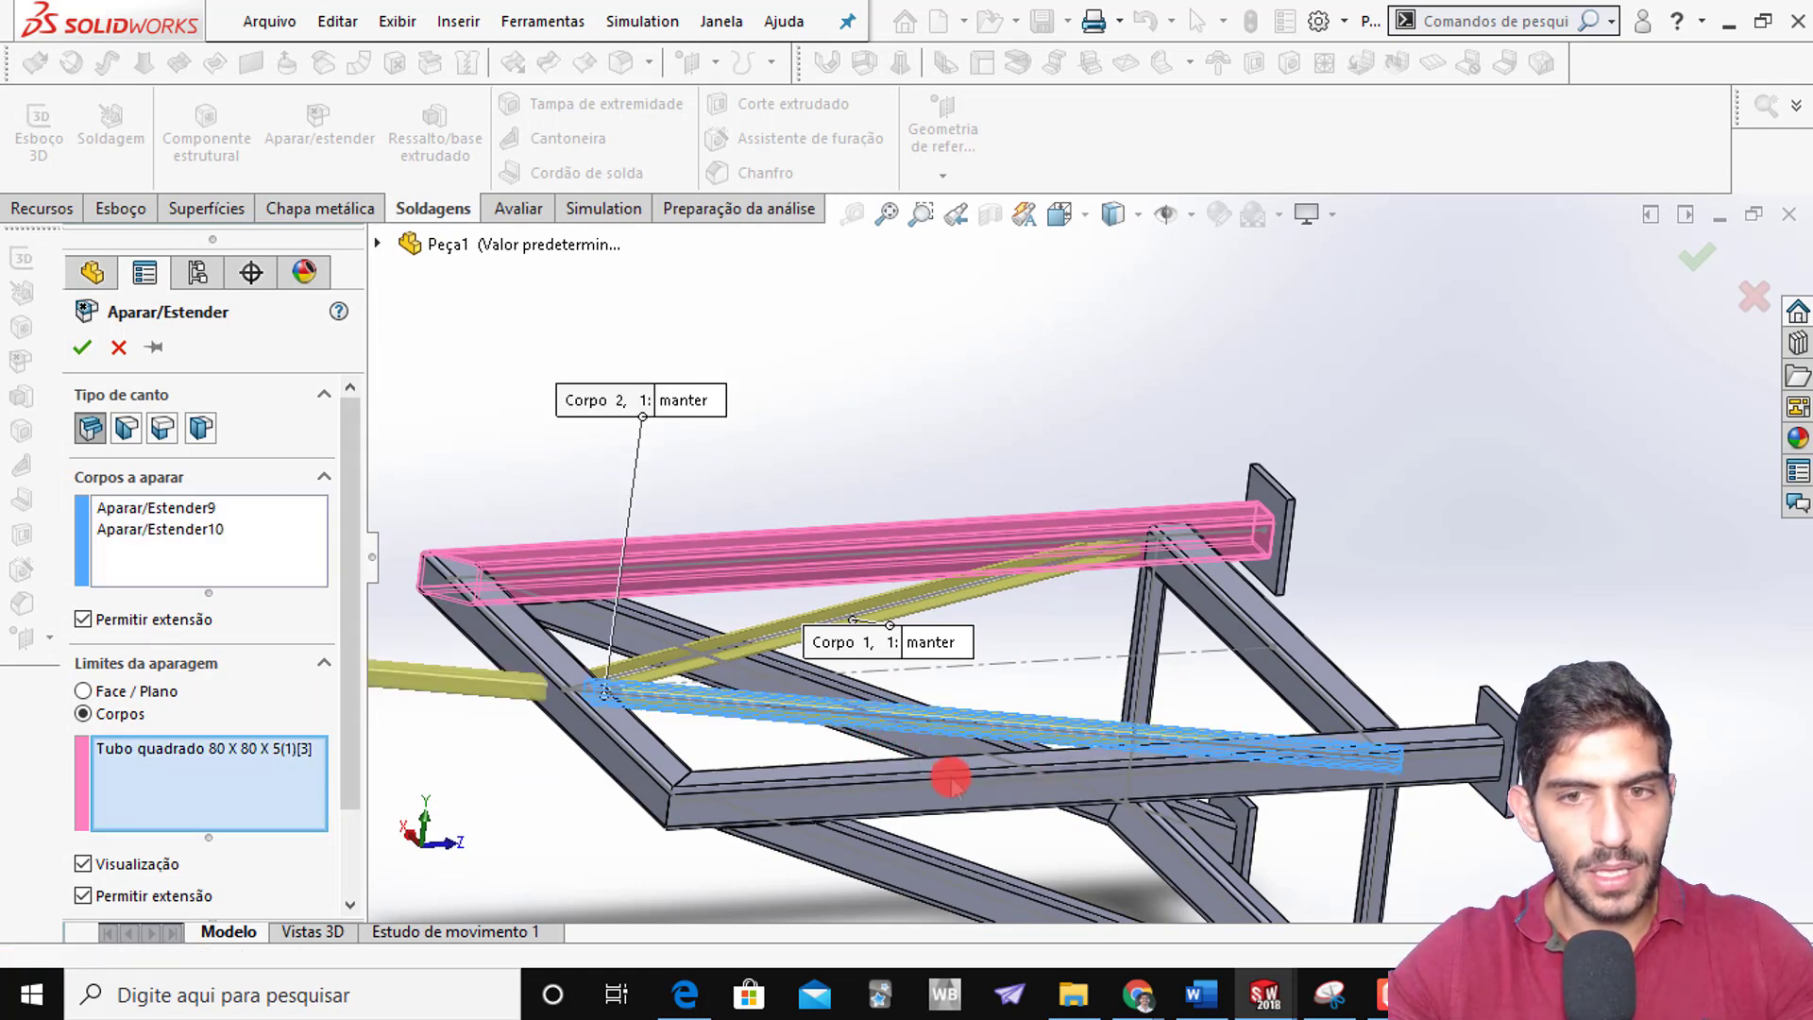
{"action": "middle_click_drag", "start_coordinate": [943, 778], "coordinate": [978, 803]}
{"action": "left_click", "coordinate": [921, 684]}
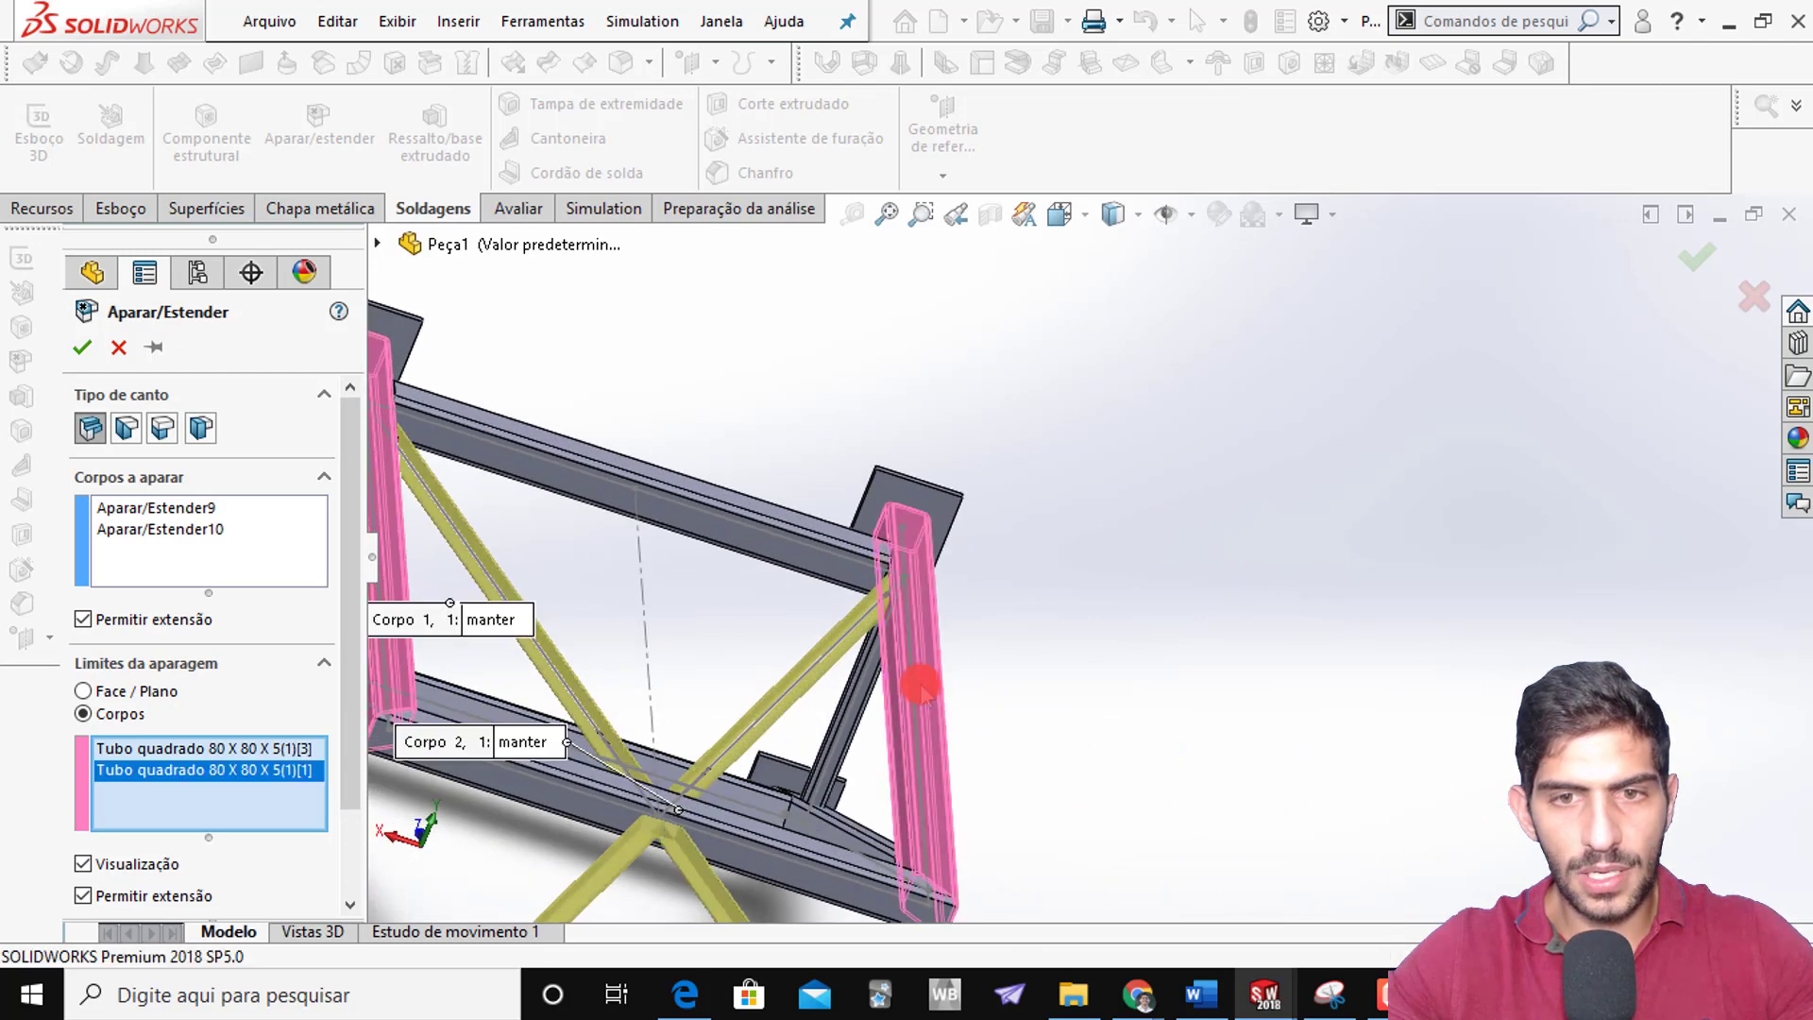
Turn off Permitir extensão for the trimming boundaries and apply the trim of both diagonals against the side beams
{"action": "middle_click_drag", "start_coordinate": [847, 825], "coordinate": [939, 639]}
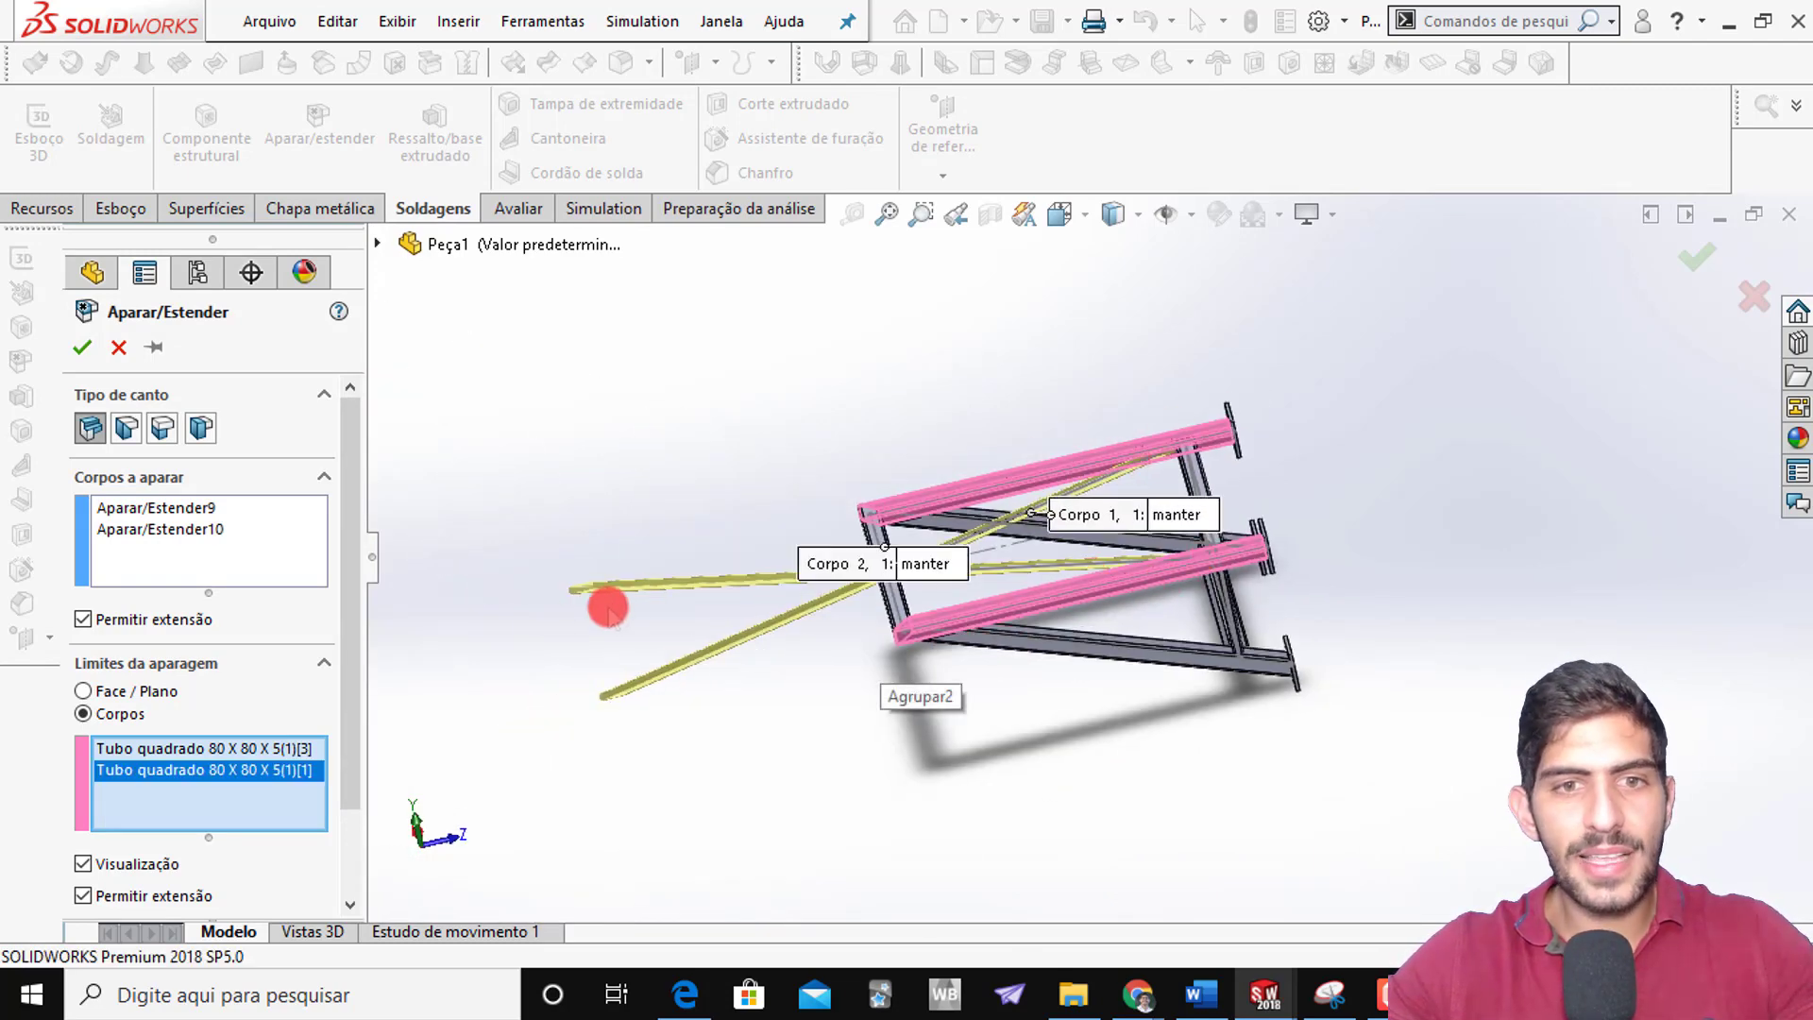
{"action": "left_click_drag", "start_coordinate": [344, 567], "coordinate": [329, 659]}
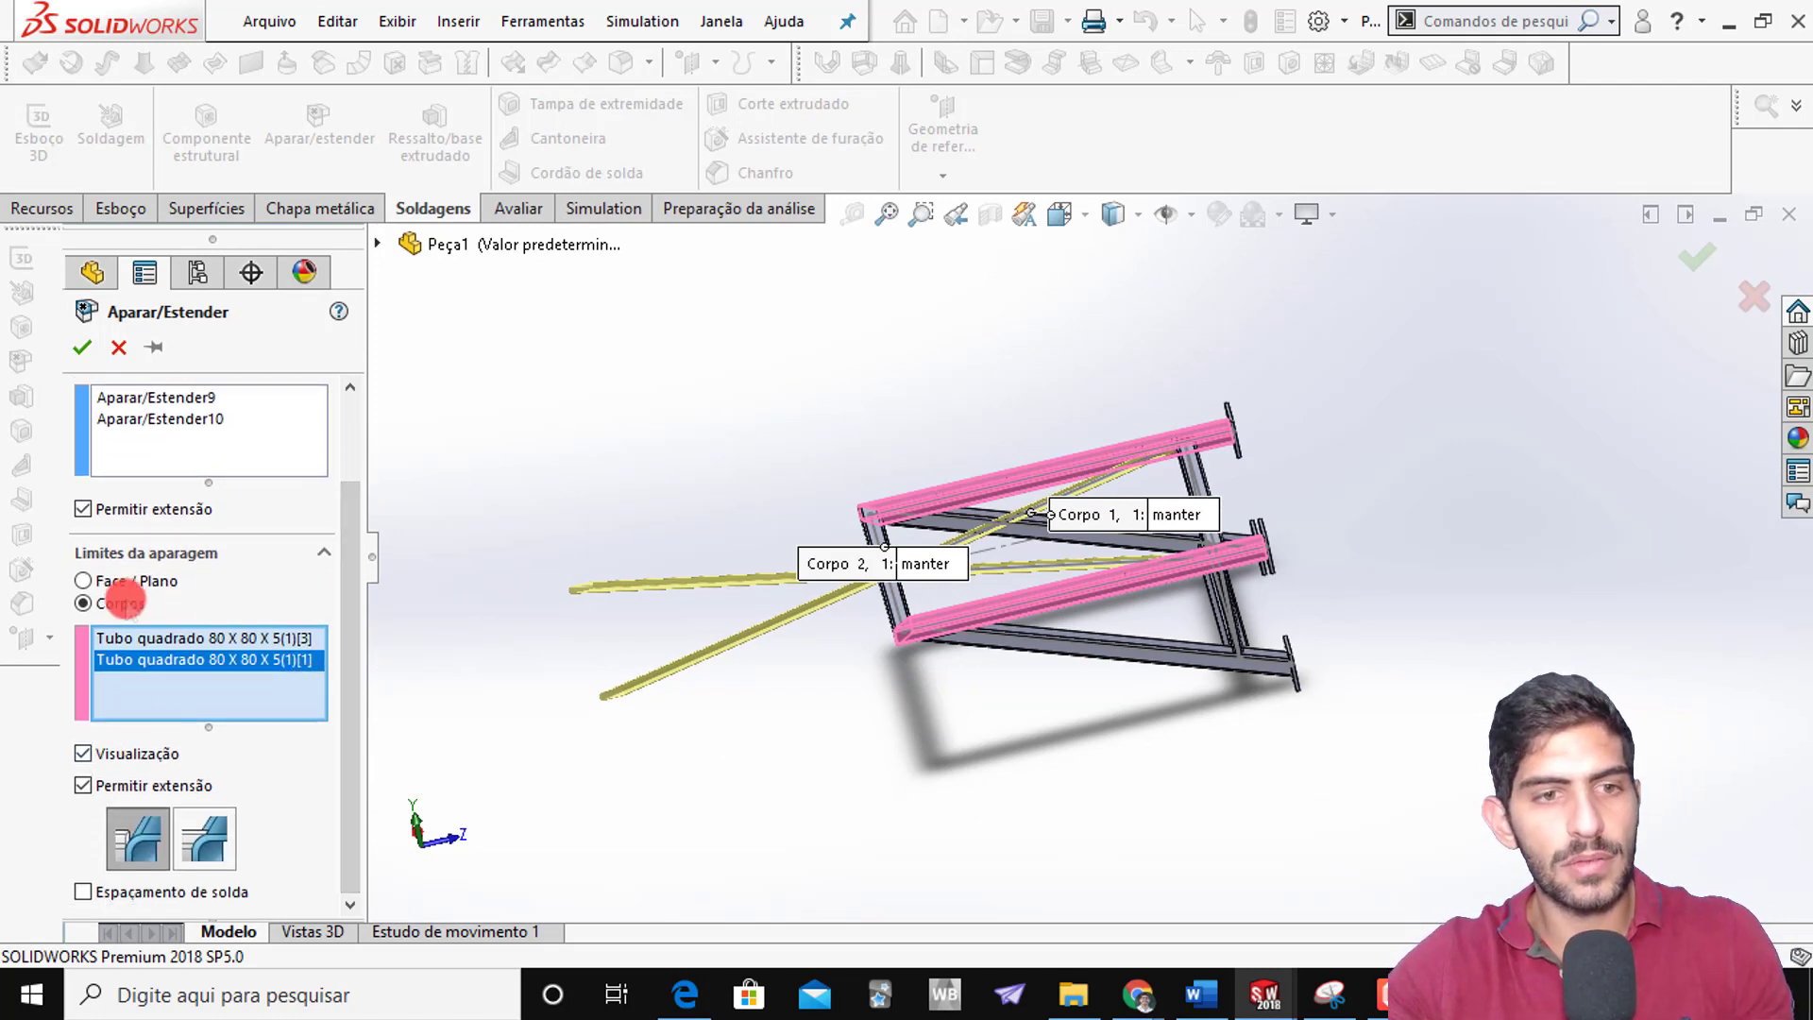
{"action": "left_click", "coordinate": [83, 786]}
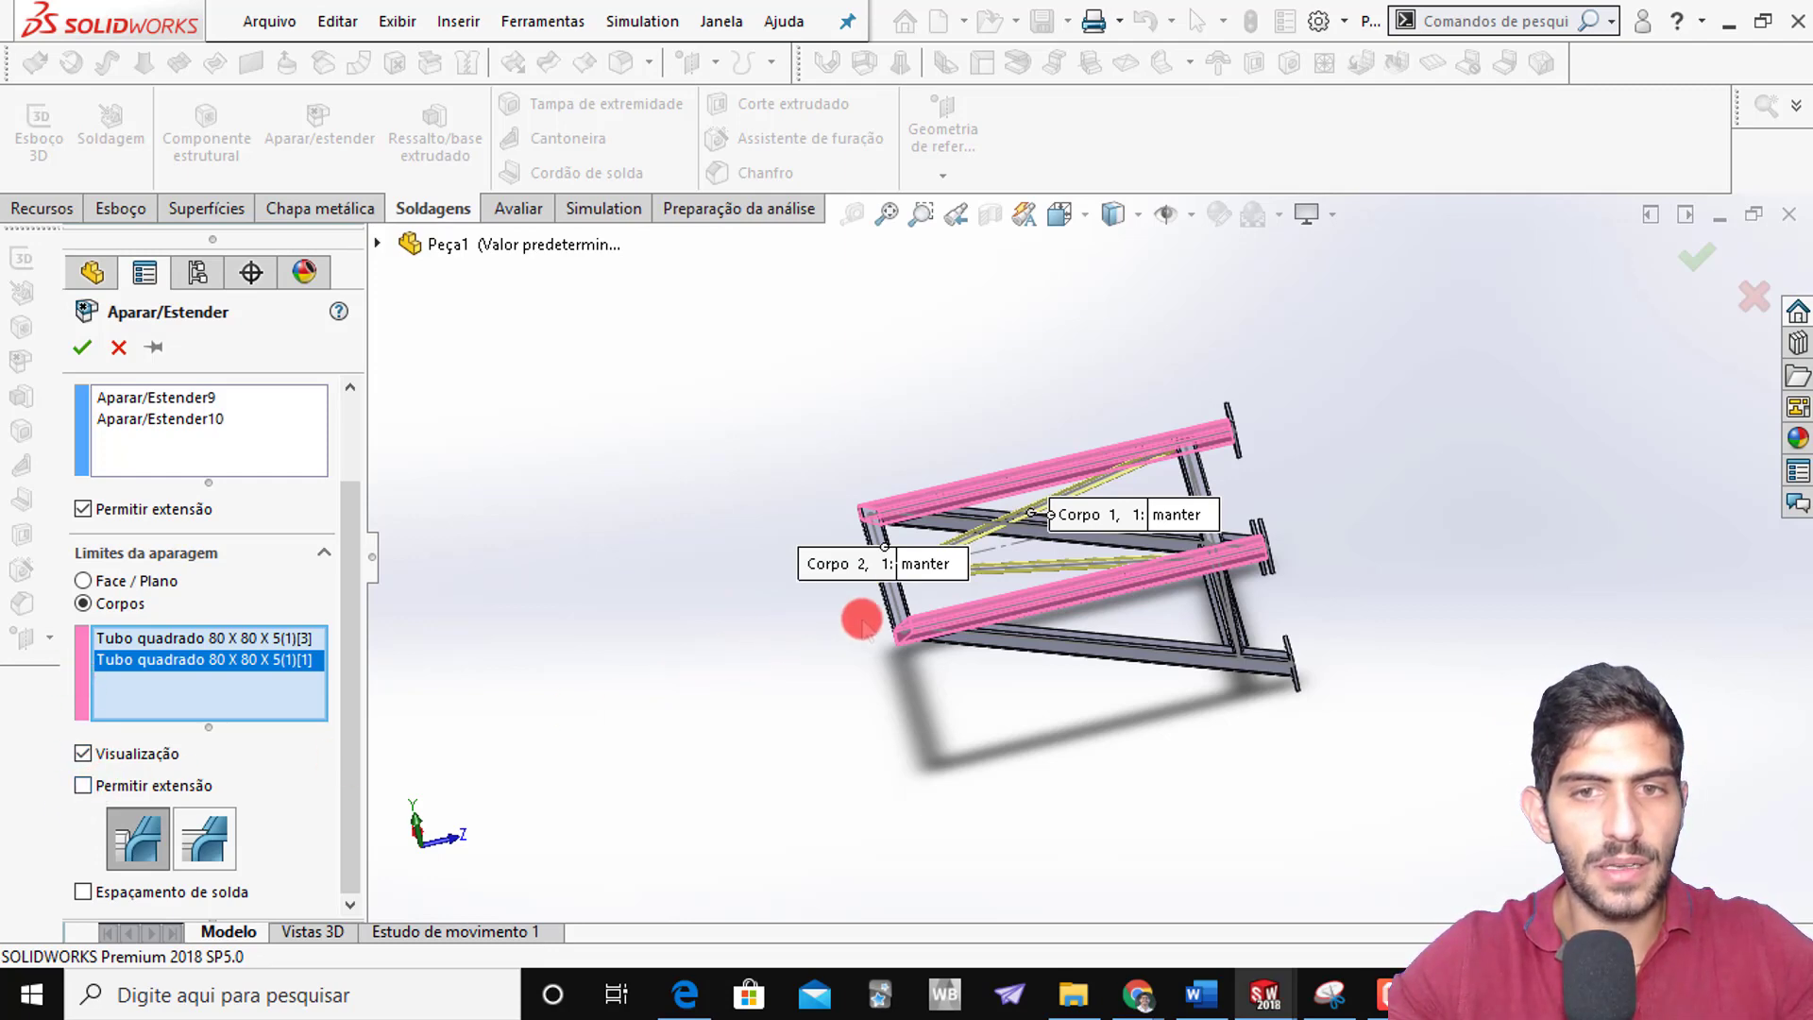
{"action": "scroll", "coordinate": [1083, 516], "scroll_direction": "down", "scroll_amount": 5}
{"action": "scroll", "coordinate": [1083, 517], "scroll_direction": "up", "scroll_amount": 6}
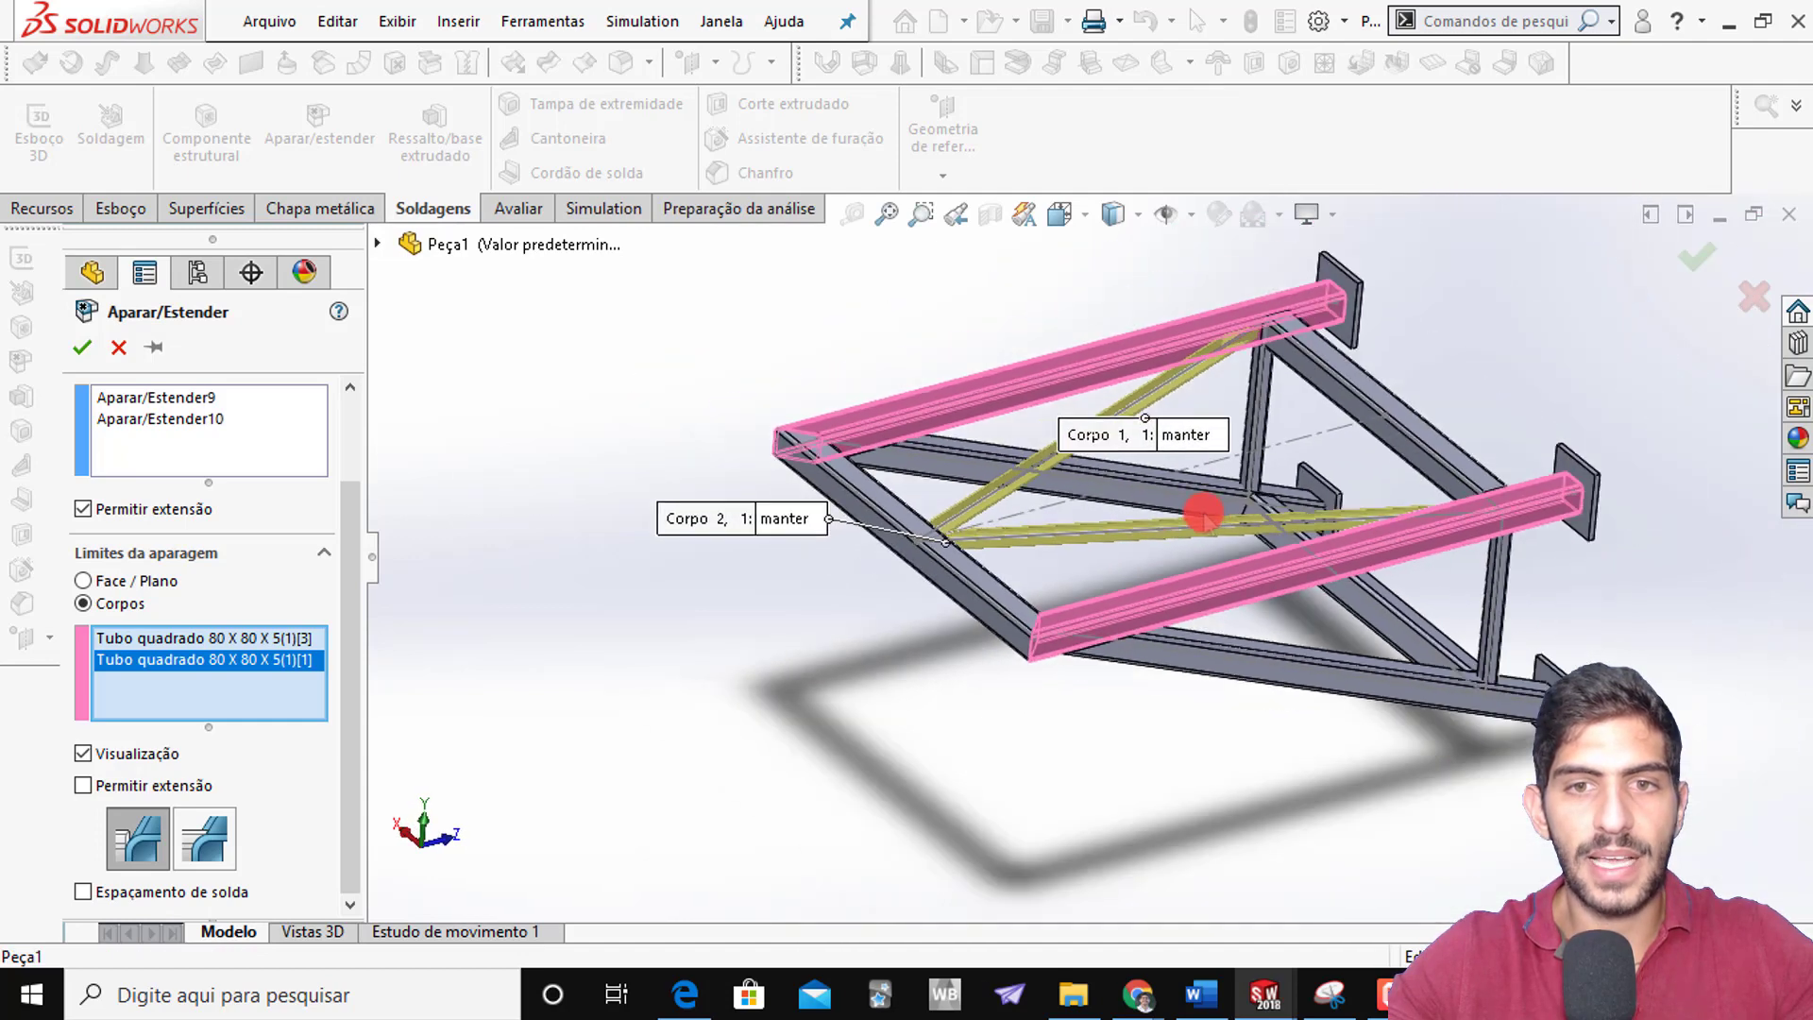
{"action": "left_click", "coordinate": [1702, 264]}
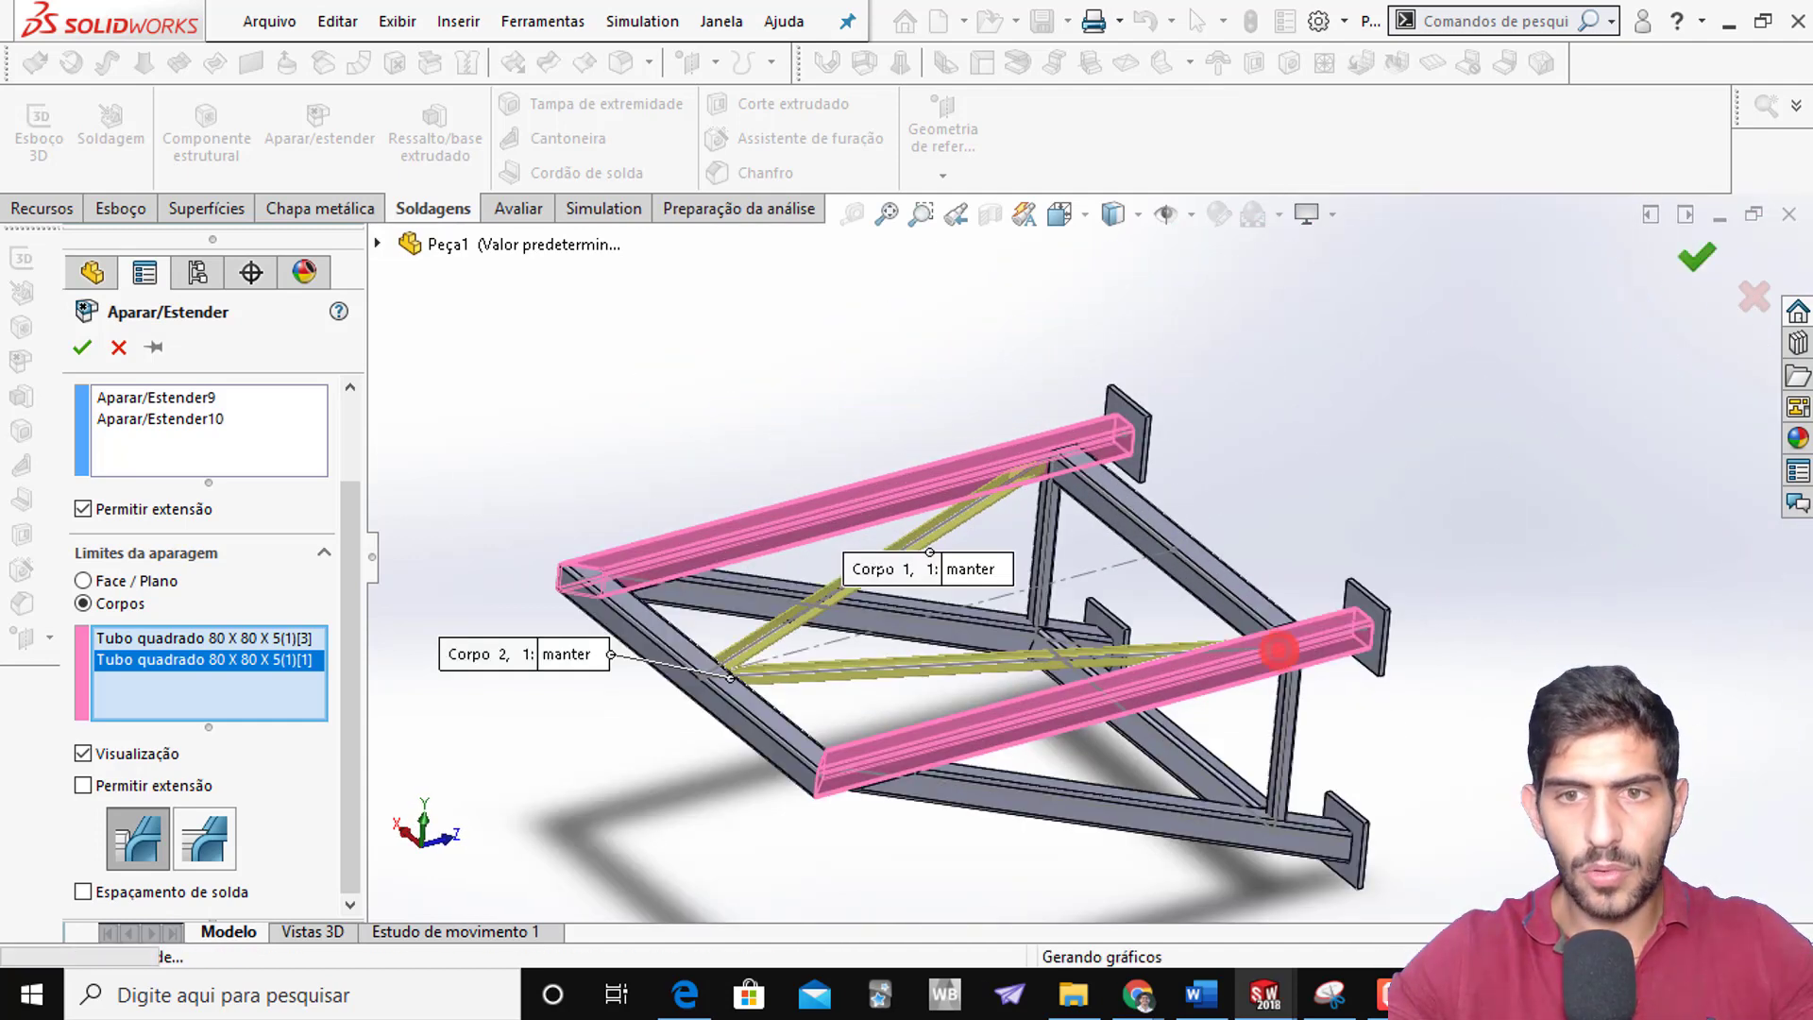
Examine the trimmed diagonal's end at the side beam and both ends of the 40 x 40 x 4 upright between upper and sloping beams
{"action": "scroll", "coordinate": [1058, 509], "scroll_direction": "down", "scroll_amount": 8}
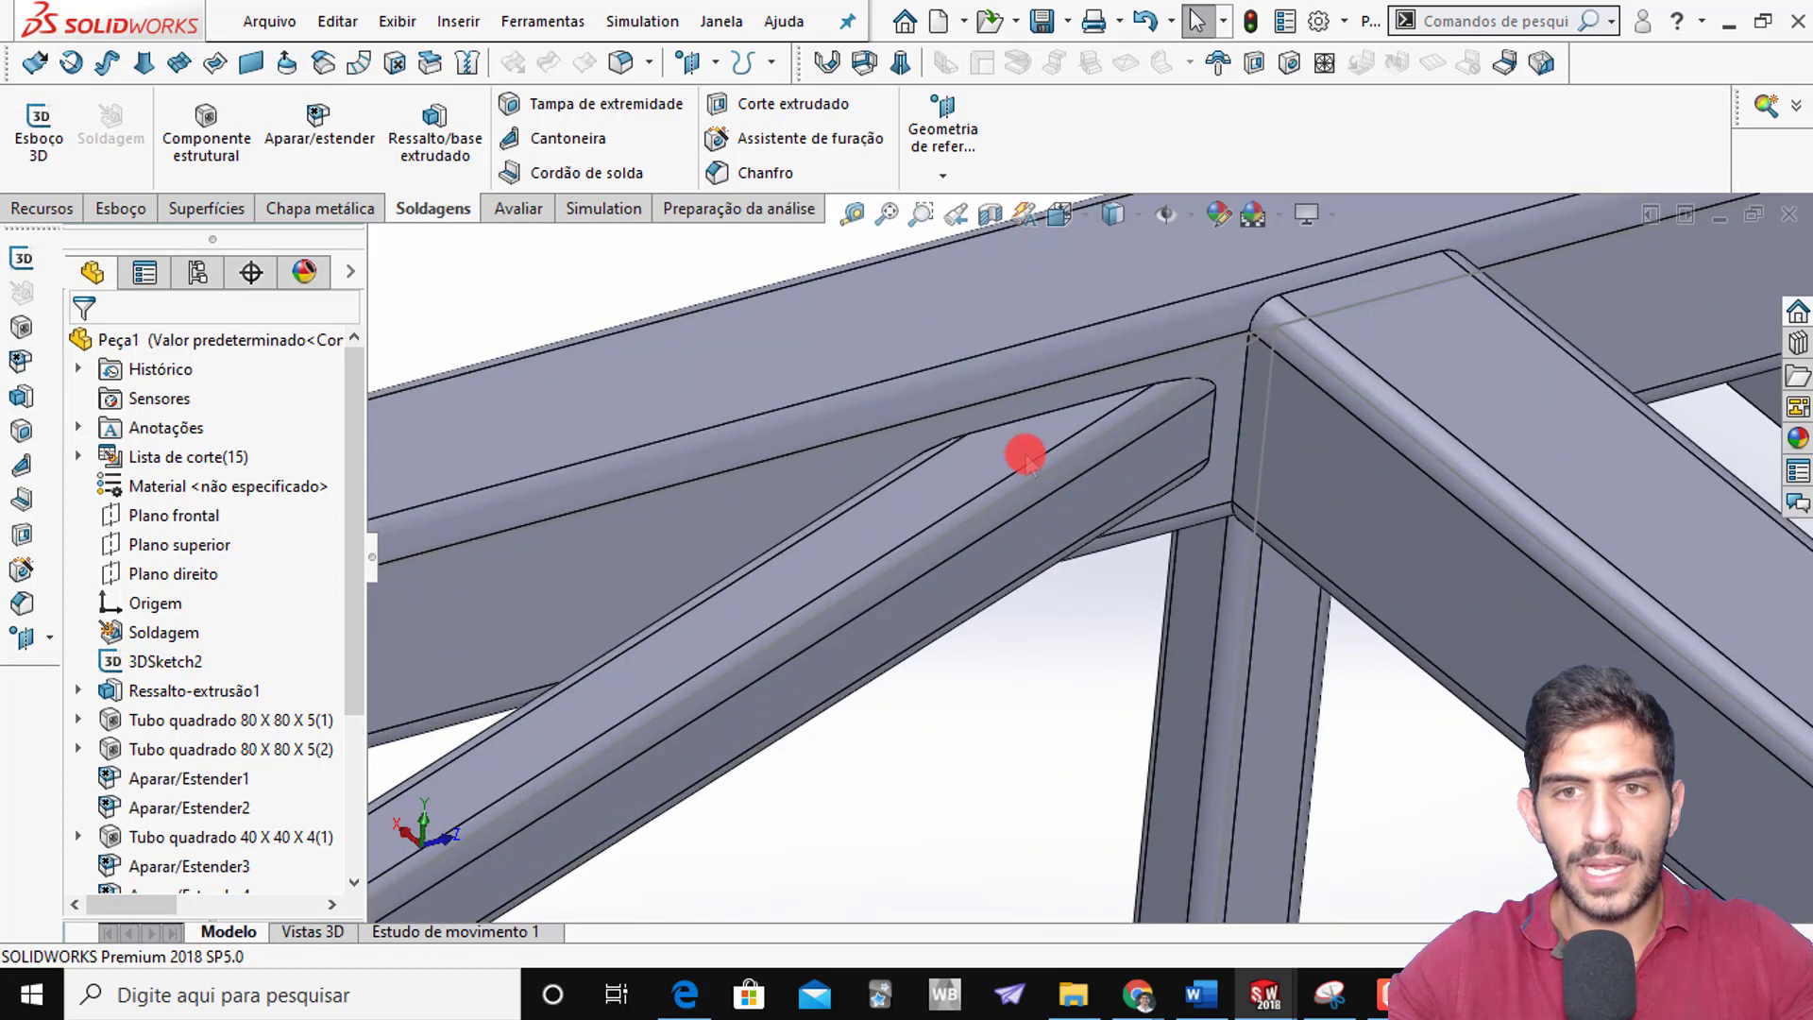
{"action": "left_click", "coordinate": [1000, 469]}
{"action": "middle_click_drag", "start_coordinate": [1001, 472], "coordinate": [1112, 588]}
{"action": "scroll", "coordinate": [1171, 812], "scroll_direction": "up", "scroll_amount": 10}
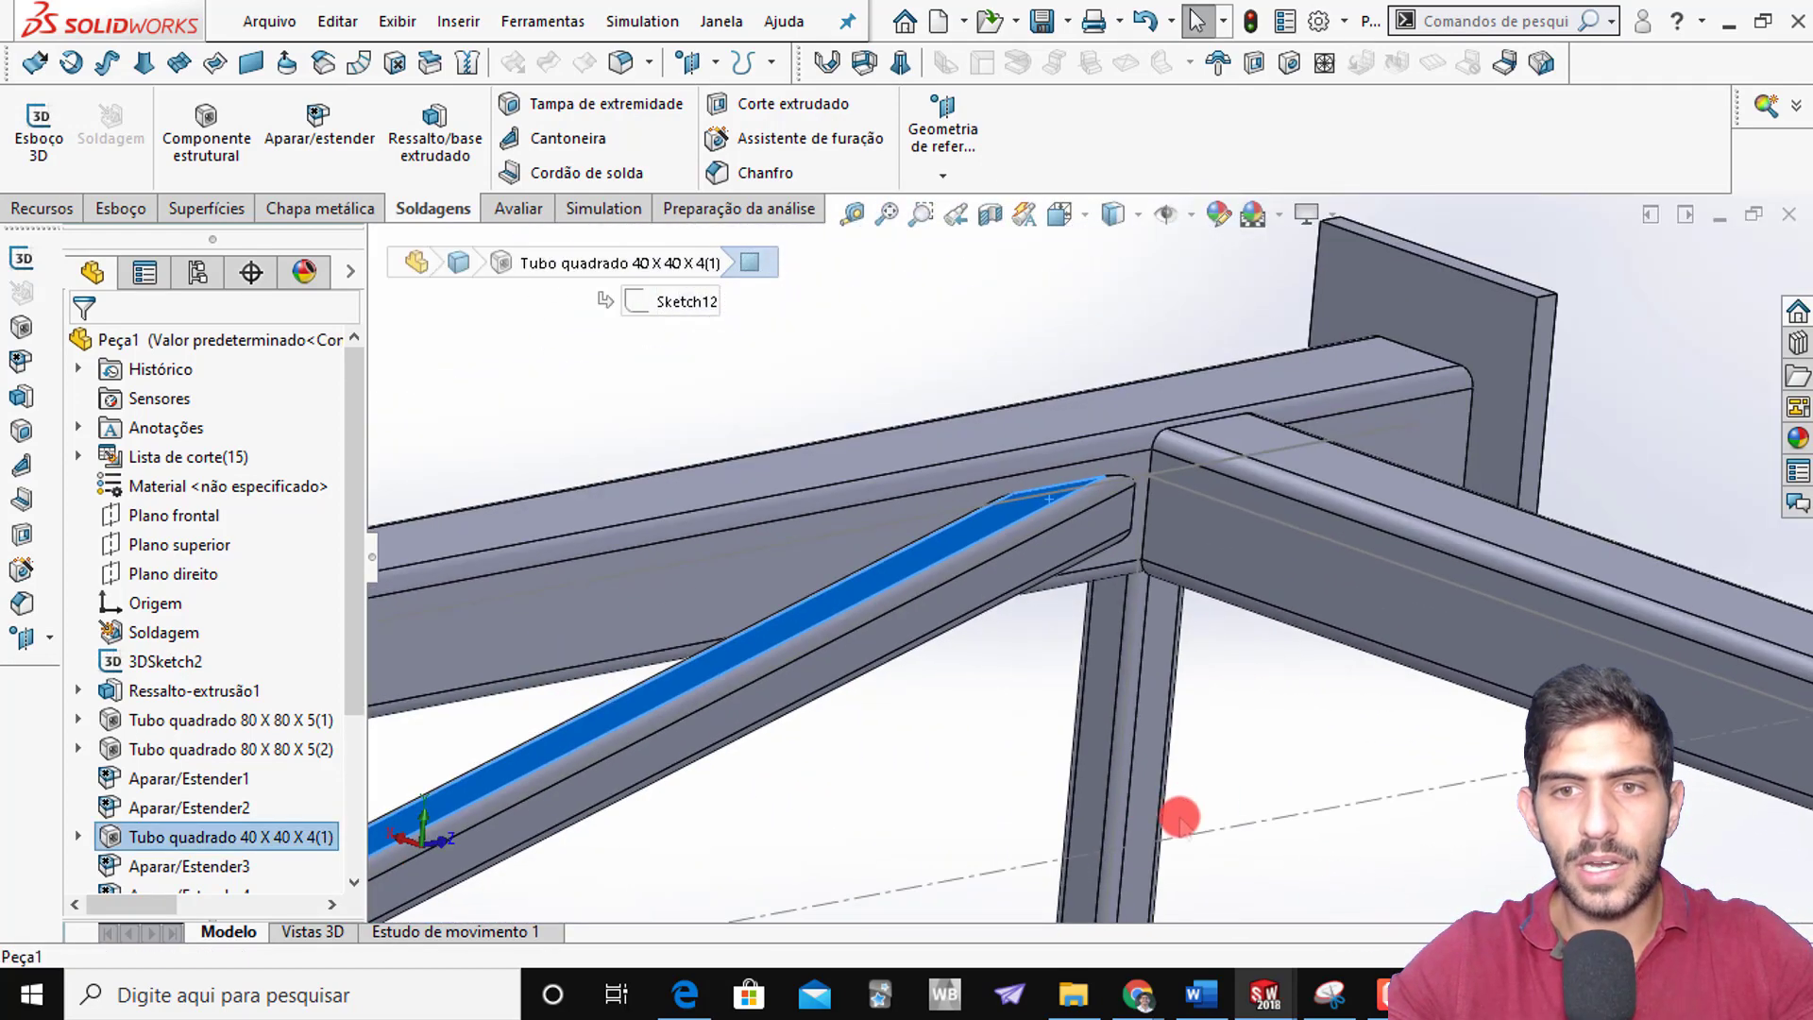
{"action": "middle_click_drag", "start_coordinate": [1145, 808], "coordinate": [1322, 666]}
{"action": "scroll", "coordinate": [1332, 659], "scroll_direction": "down", "scroll_amount": 8}
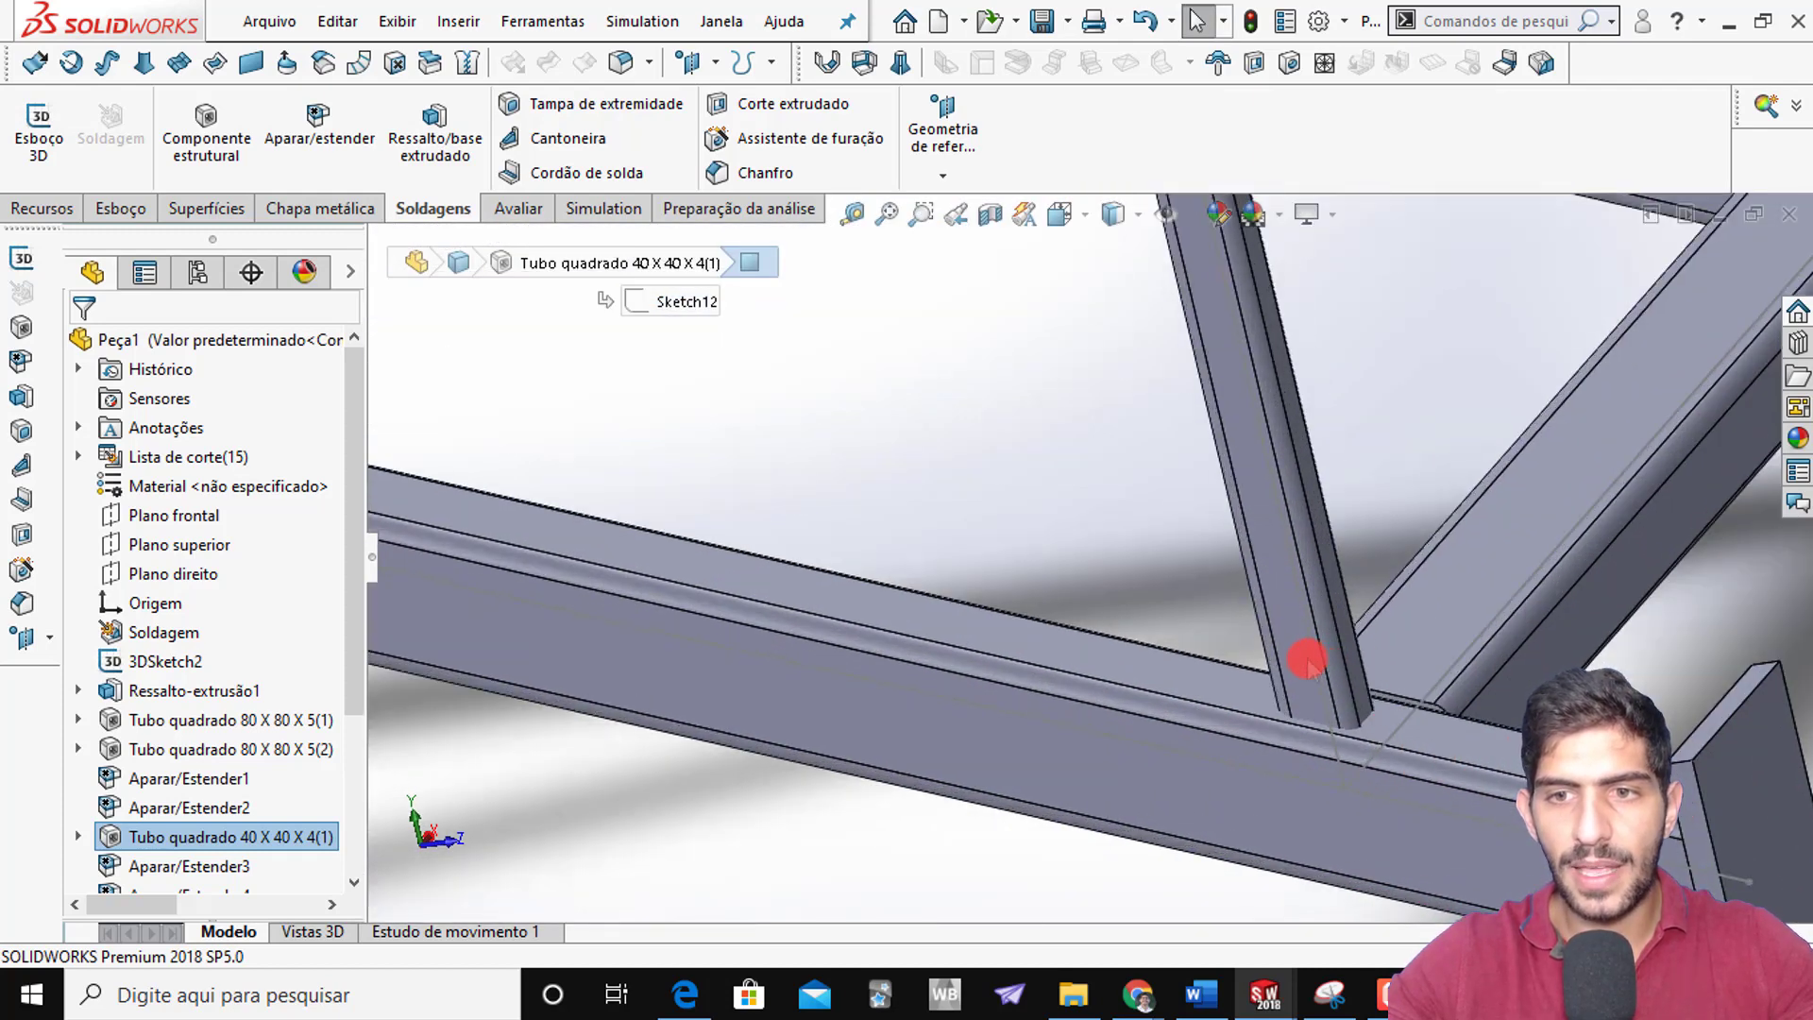
{"action": "left_click", "coordinate": [1308, 661]}
{"action": "left_click", "coordinate": [1346, 670]}
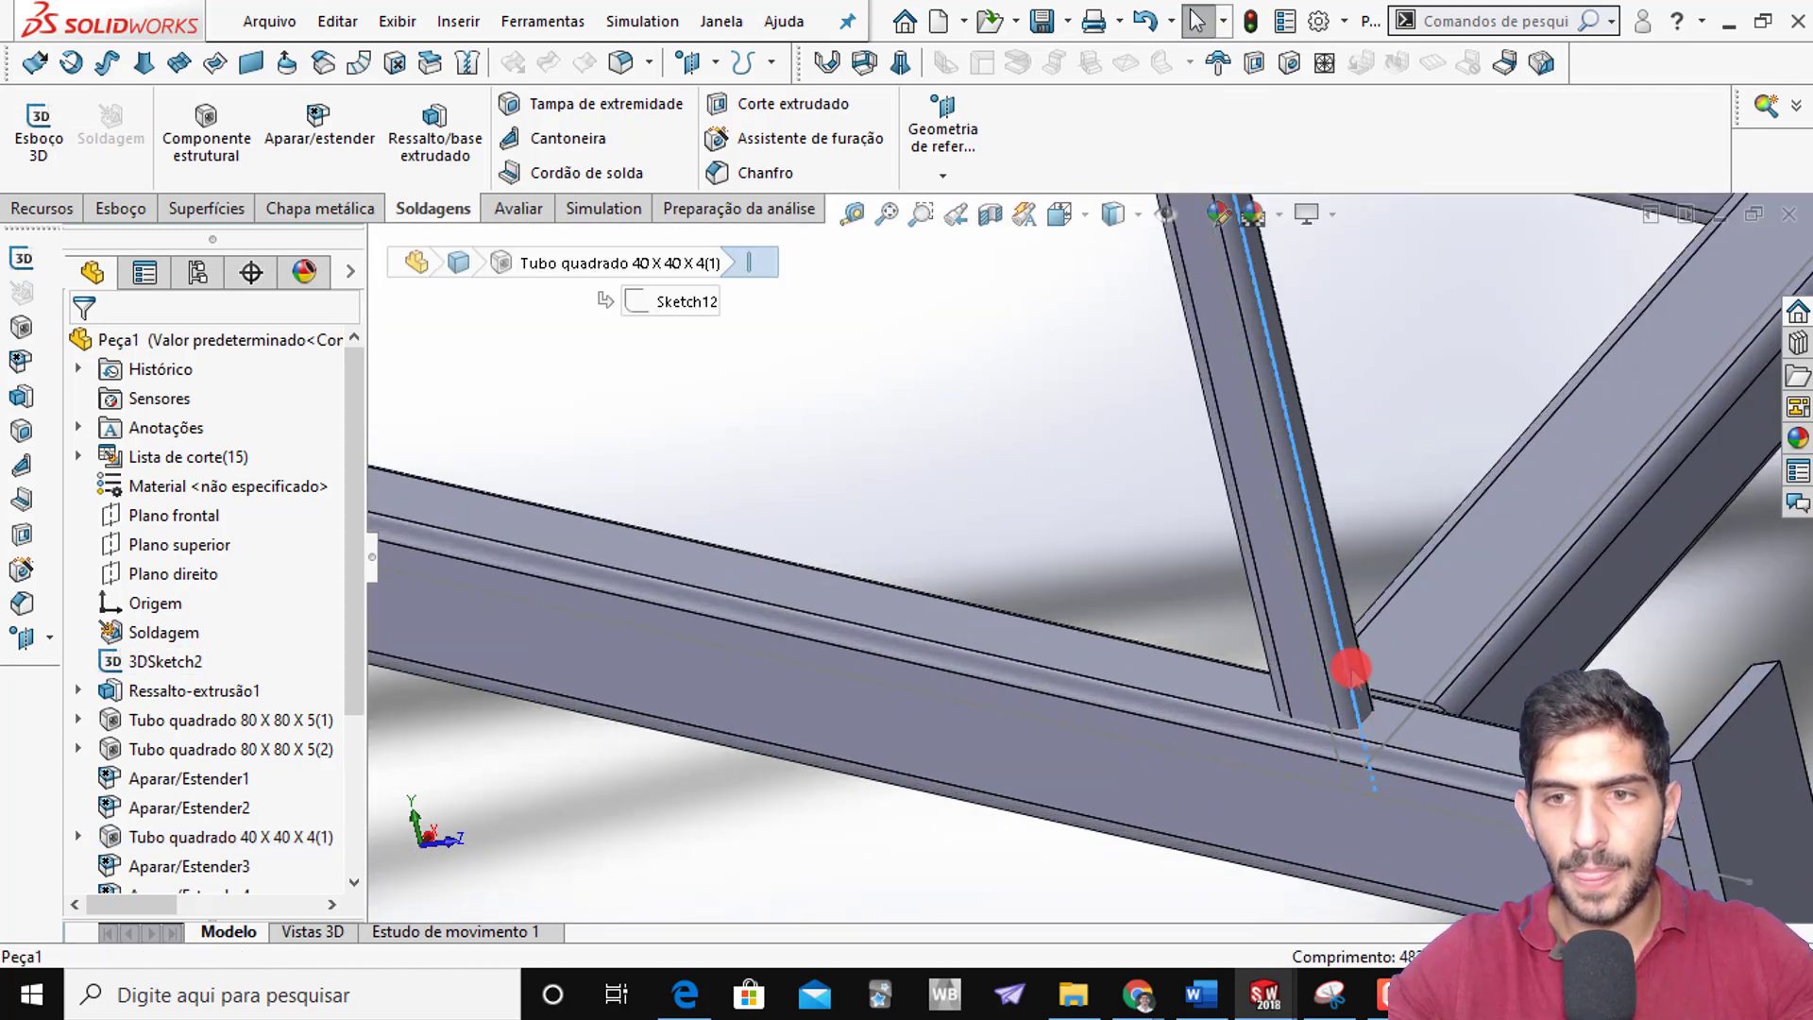
{"action": "left_click", "coordinate": [1350, 669]}
{"action": "middle_click_drag", "start_coordinate": [1350, 669], "coordinate": [1485, 548]}
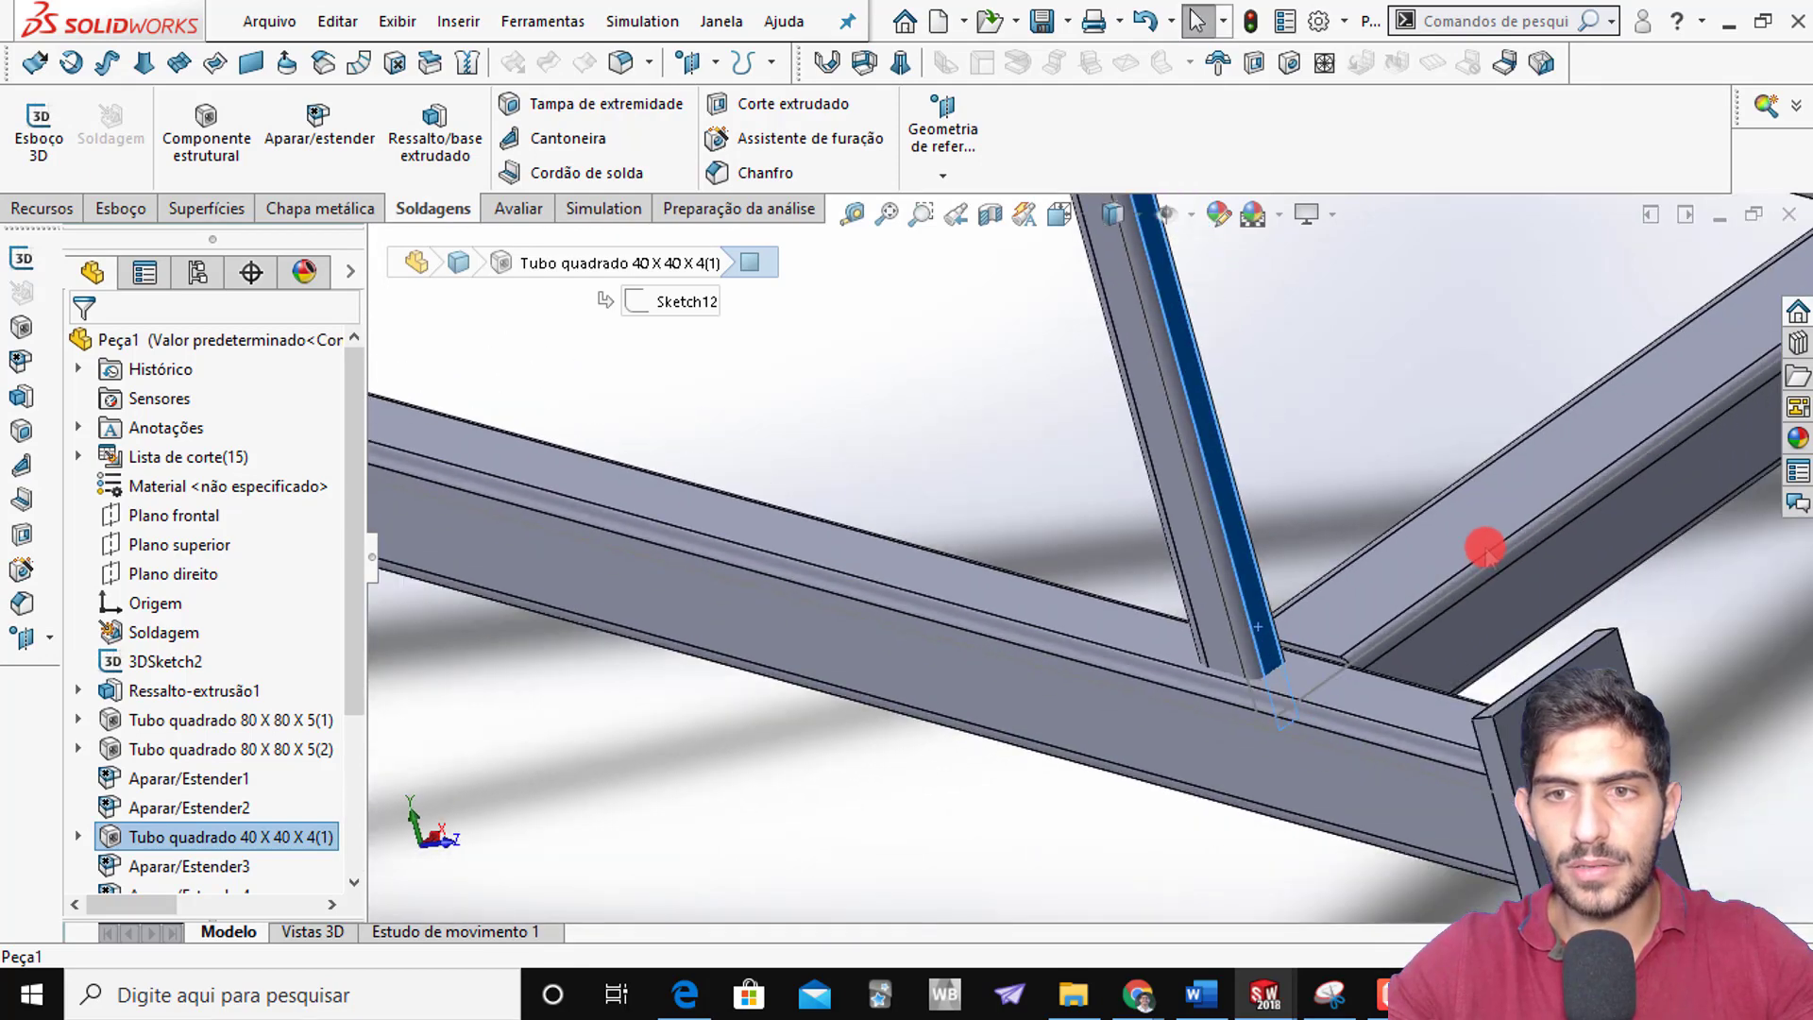
{"action": "scroll", "coordinate": [1546, 405], "scroll_direction": "up", "scroll_amount": 5}
{"action": "middle_click_drag", "start_coordinate": [1546, 405], "coordinate": [1457, 296]}
{"action": "scroll", "coordinate": [1074, 510], "scroll_direction": "down", "scroll_amount": 3}
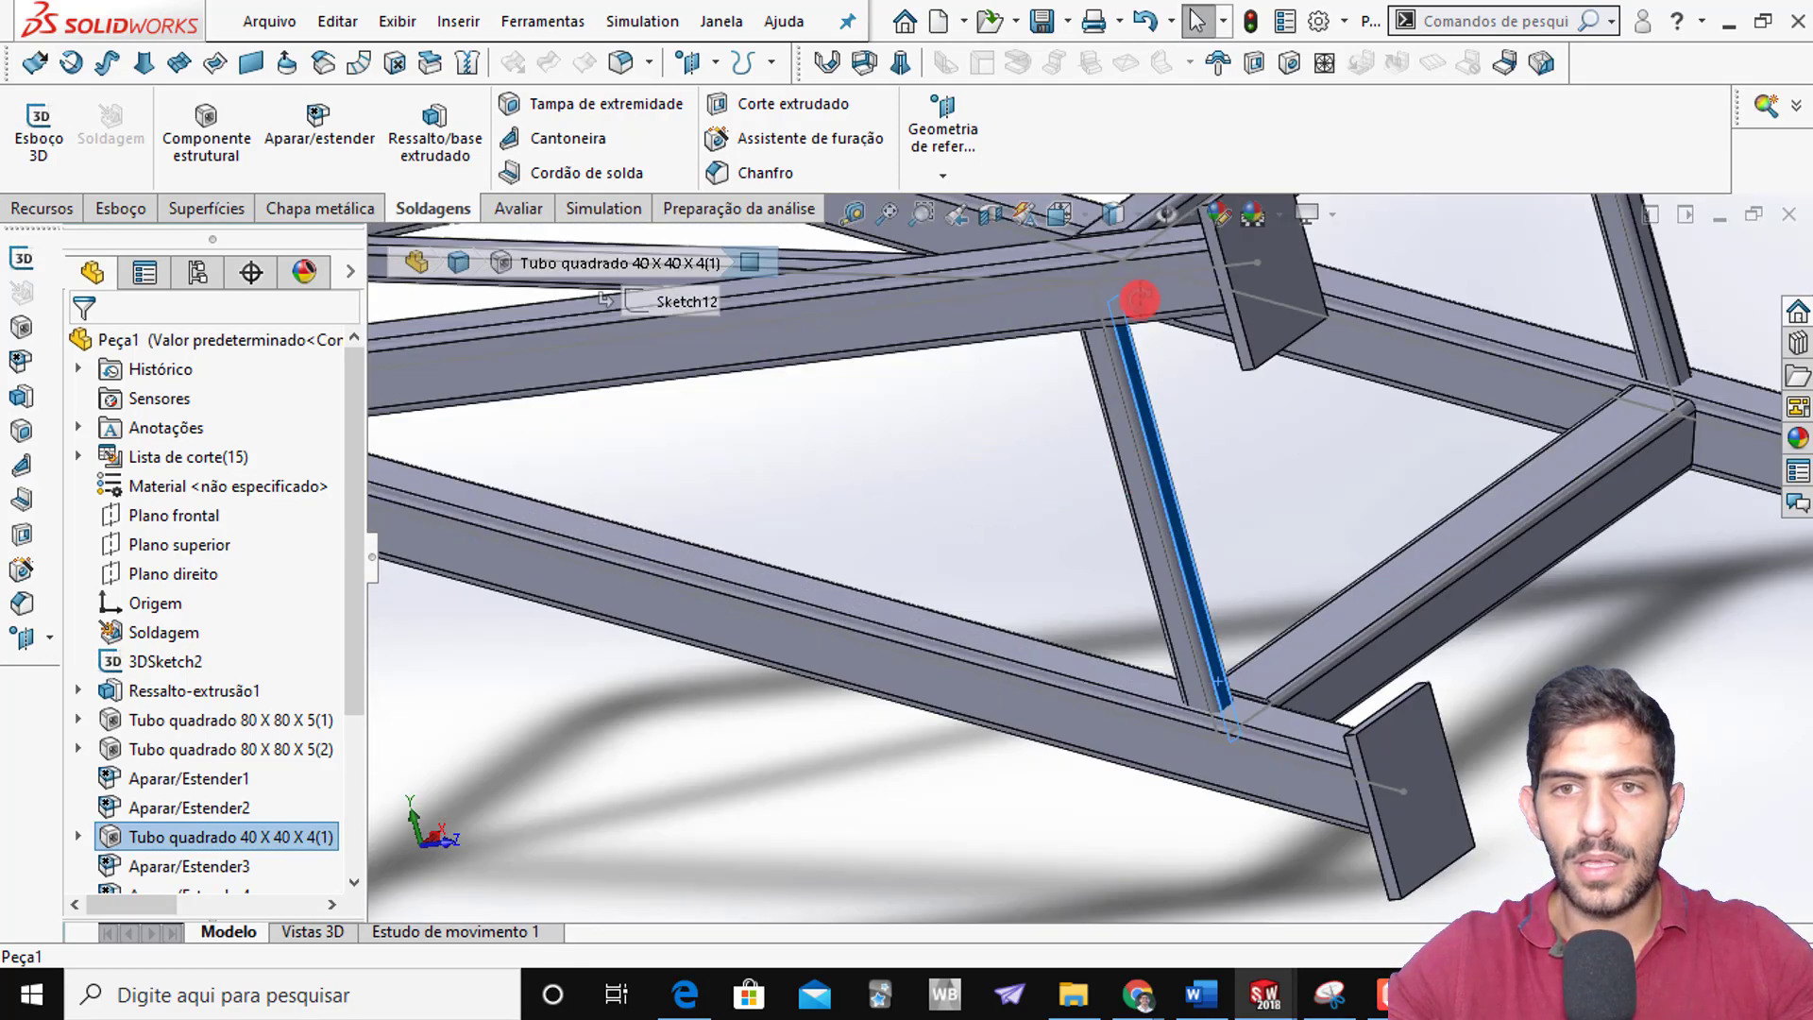
{"action": "middle_click_drag", "start_coordinate": [1140, 301], "coordinate": [1202, 137]}
{"action": "scroll", "coordinate": [1170, 365], "scroll_direction": "down", "scroll_amount": 4}
{"action": "scroll", "coordinate": [1012, 303], "scroll_direction": "down", "scroll_amount": 2}
{"action": "left_click", "coordinate": [1010, 317]}
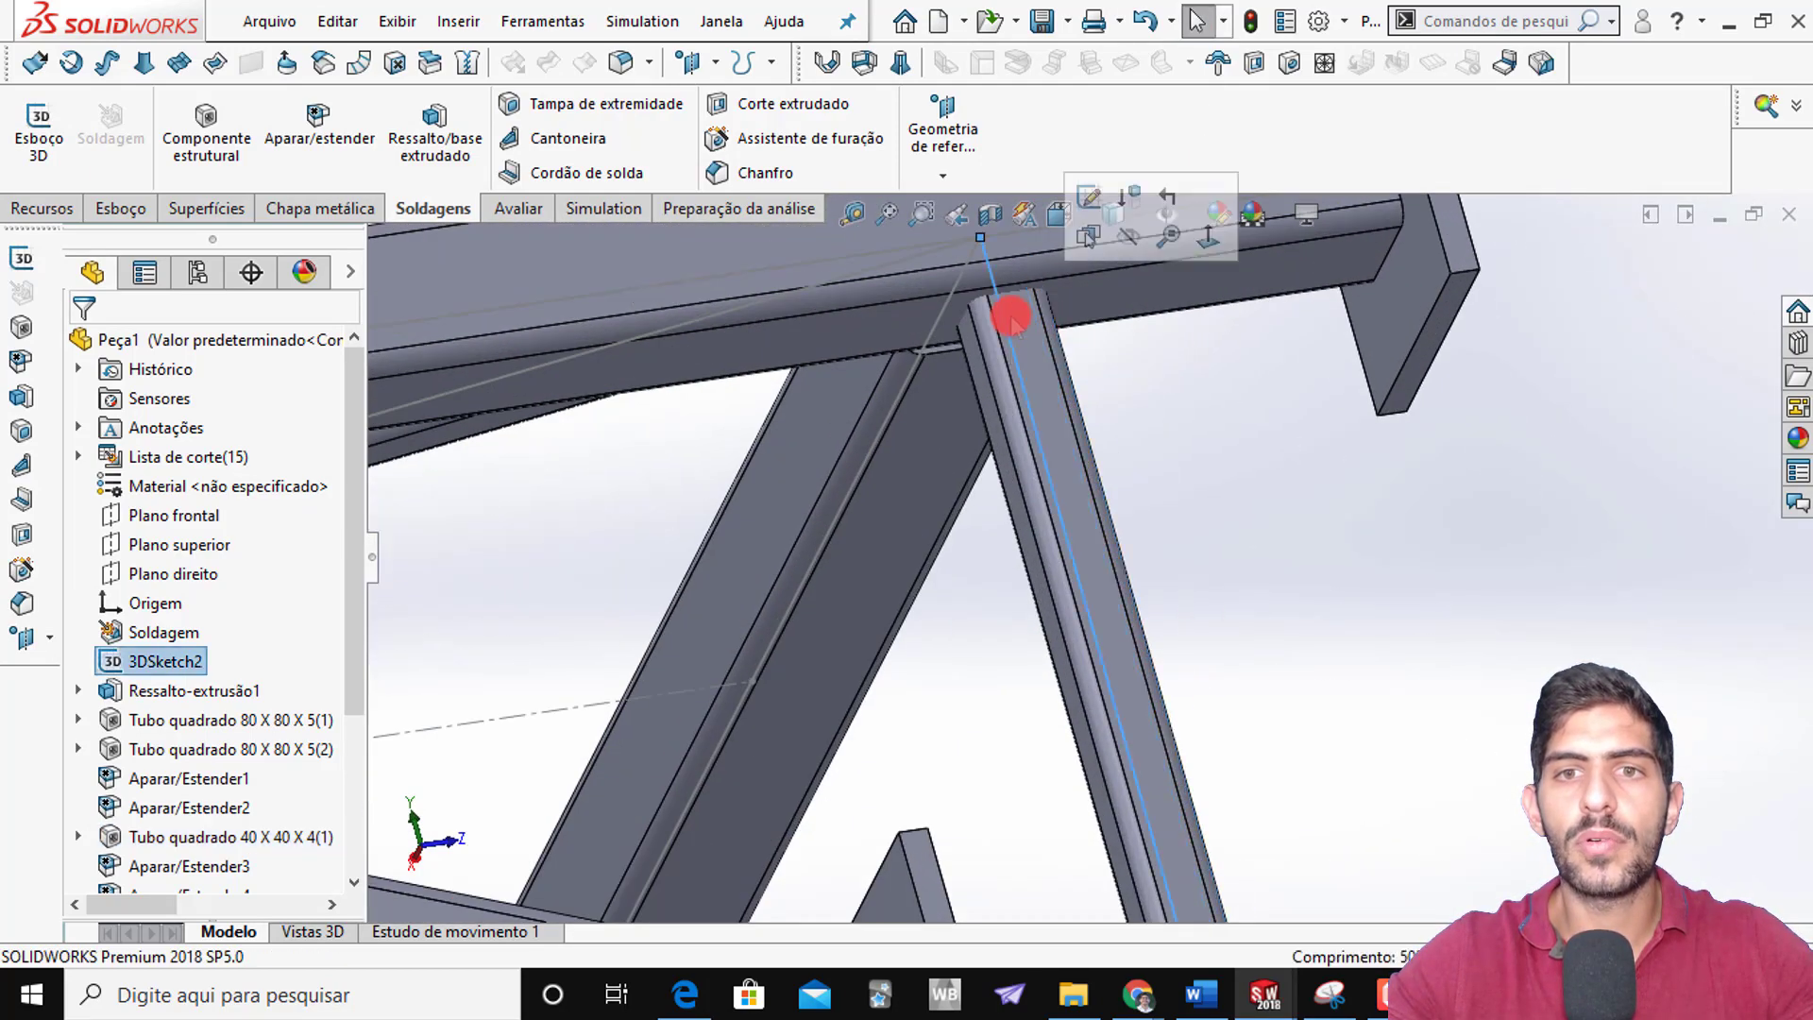
{"action": "left_click", "coordinate": [1032, 433]}
Set up an end trim of one 40 x 40 x 4 upright, bounded by the upper and sloping beams on its own side
{"action": "scroll", "coordinate": [1044, 514], "scroll_direction": "up", "scroll_amount": 5}
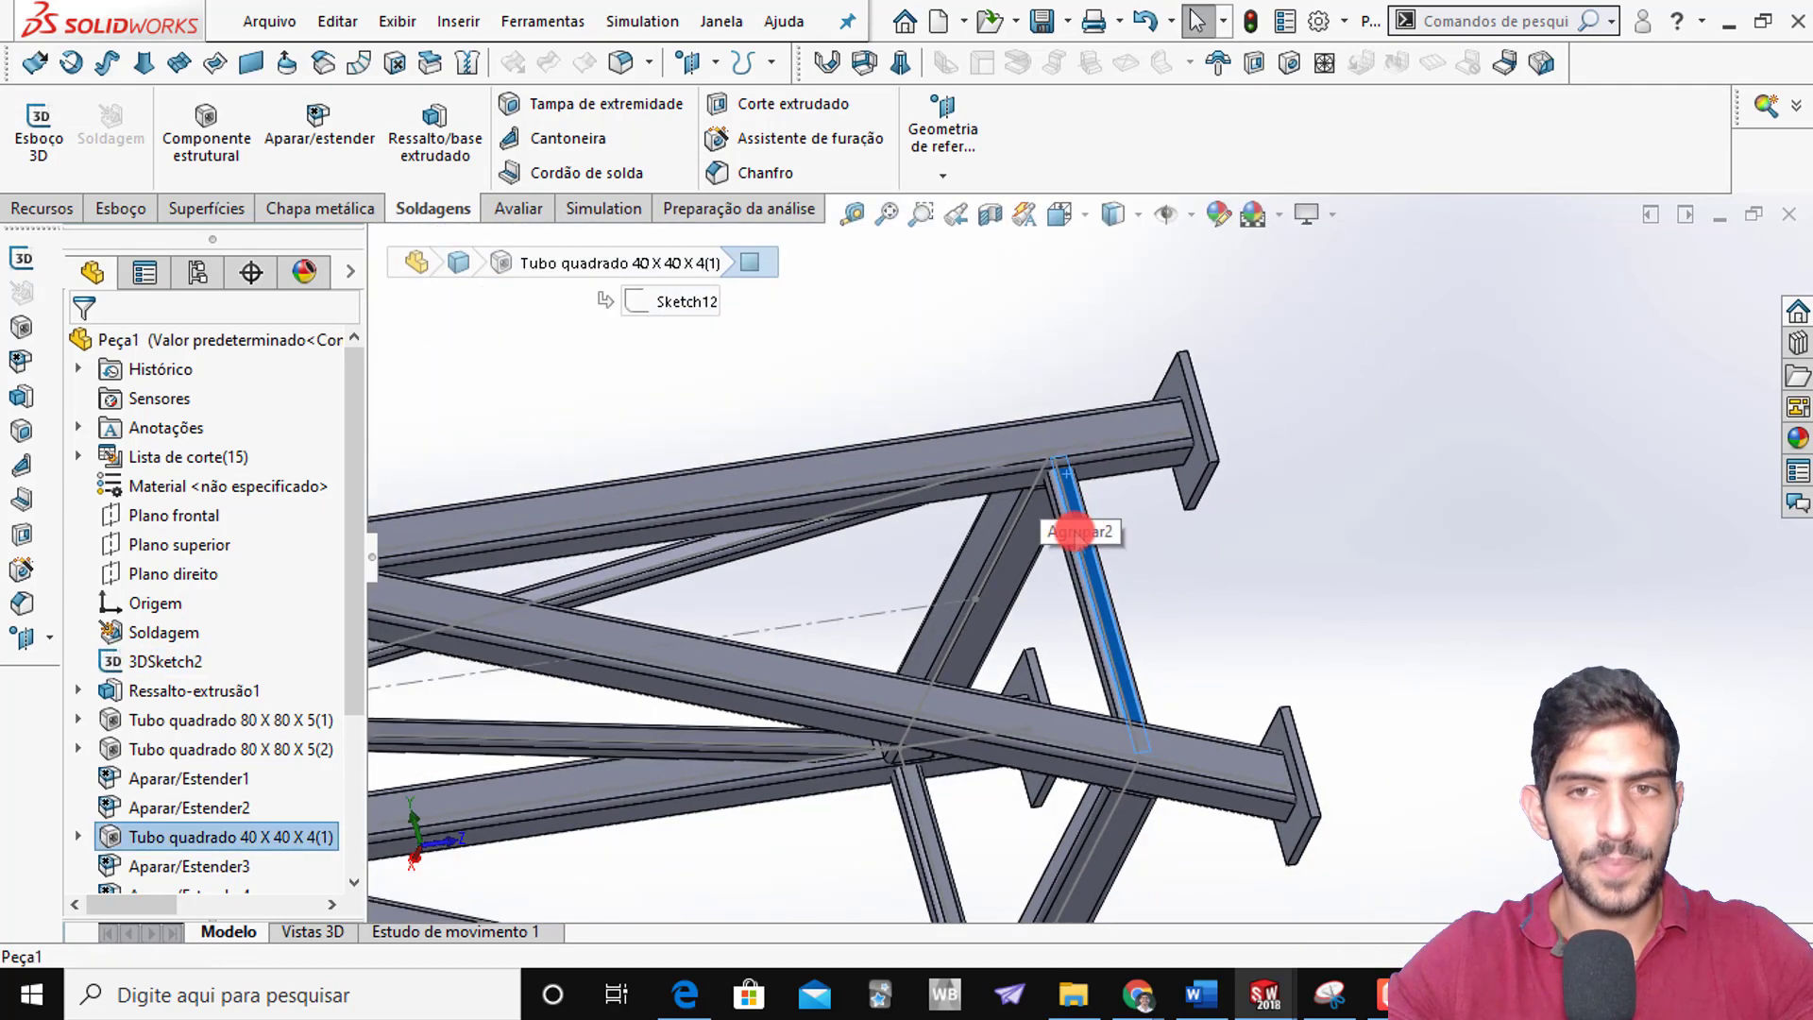
{"action": "middle_click_drag", "start_coordinate": [1073, 531], "coordinate": [1023, 591]}
{"action": "left_click", "coordinate": [321, 127]}
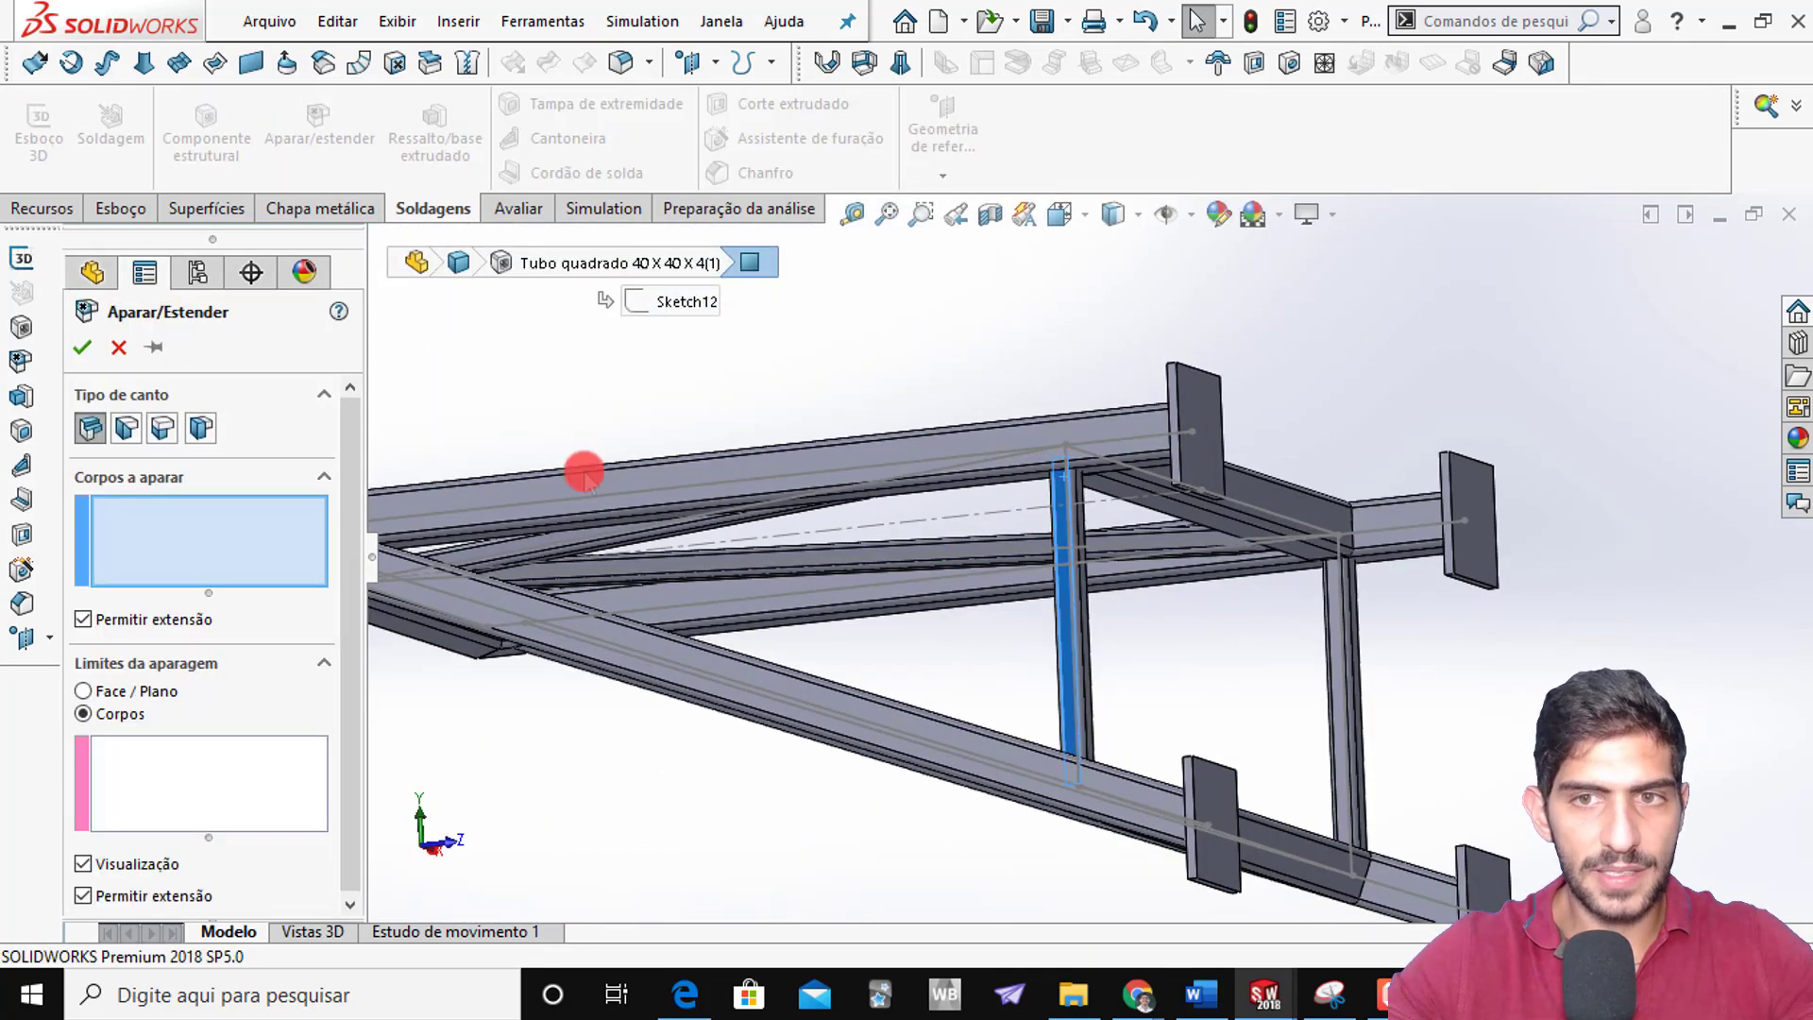
{"action": "left_click", "coordinate": [1064, 634]}
{"action": "left_click", "coordinate": [217, 786]}
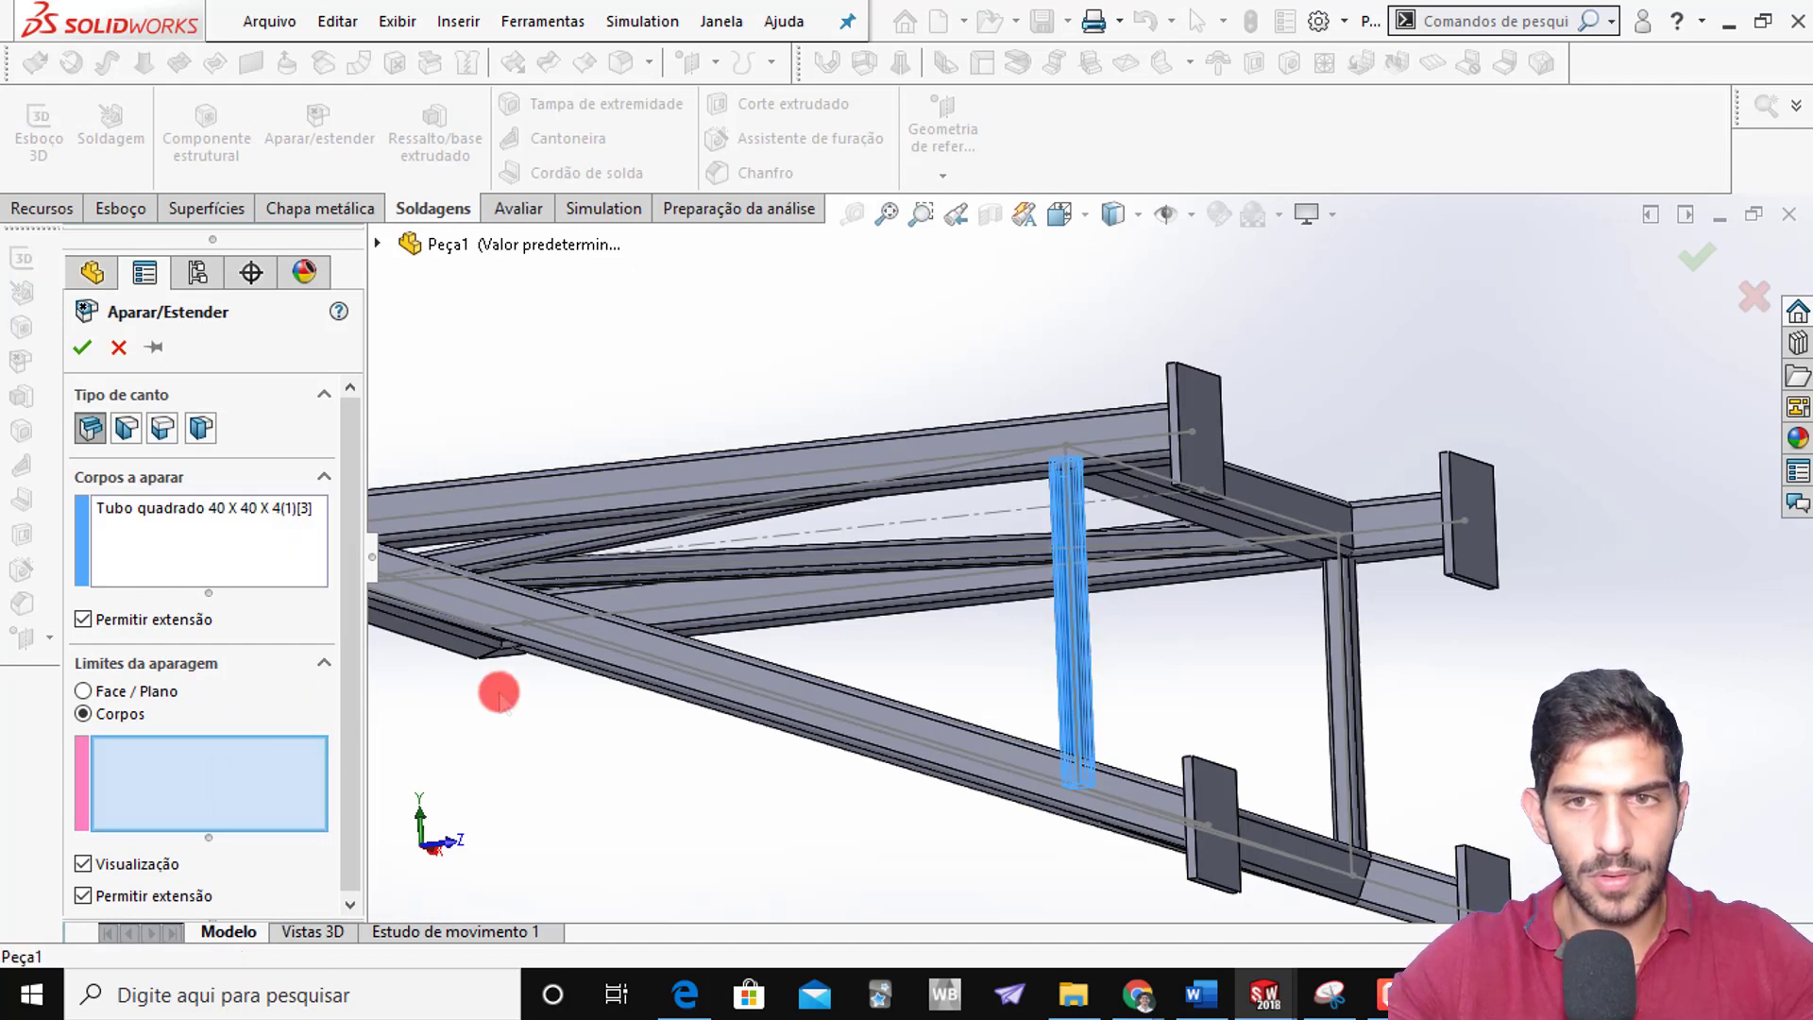
{"action": "left_click", "coordinate": [948, 454]}
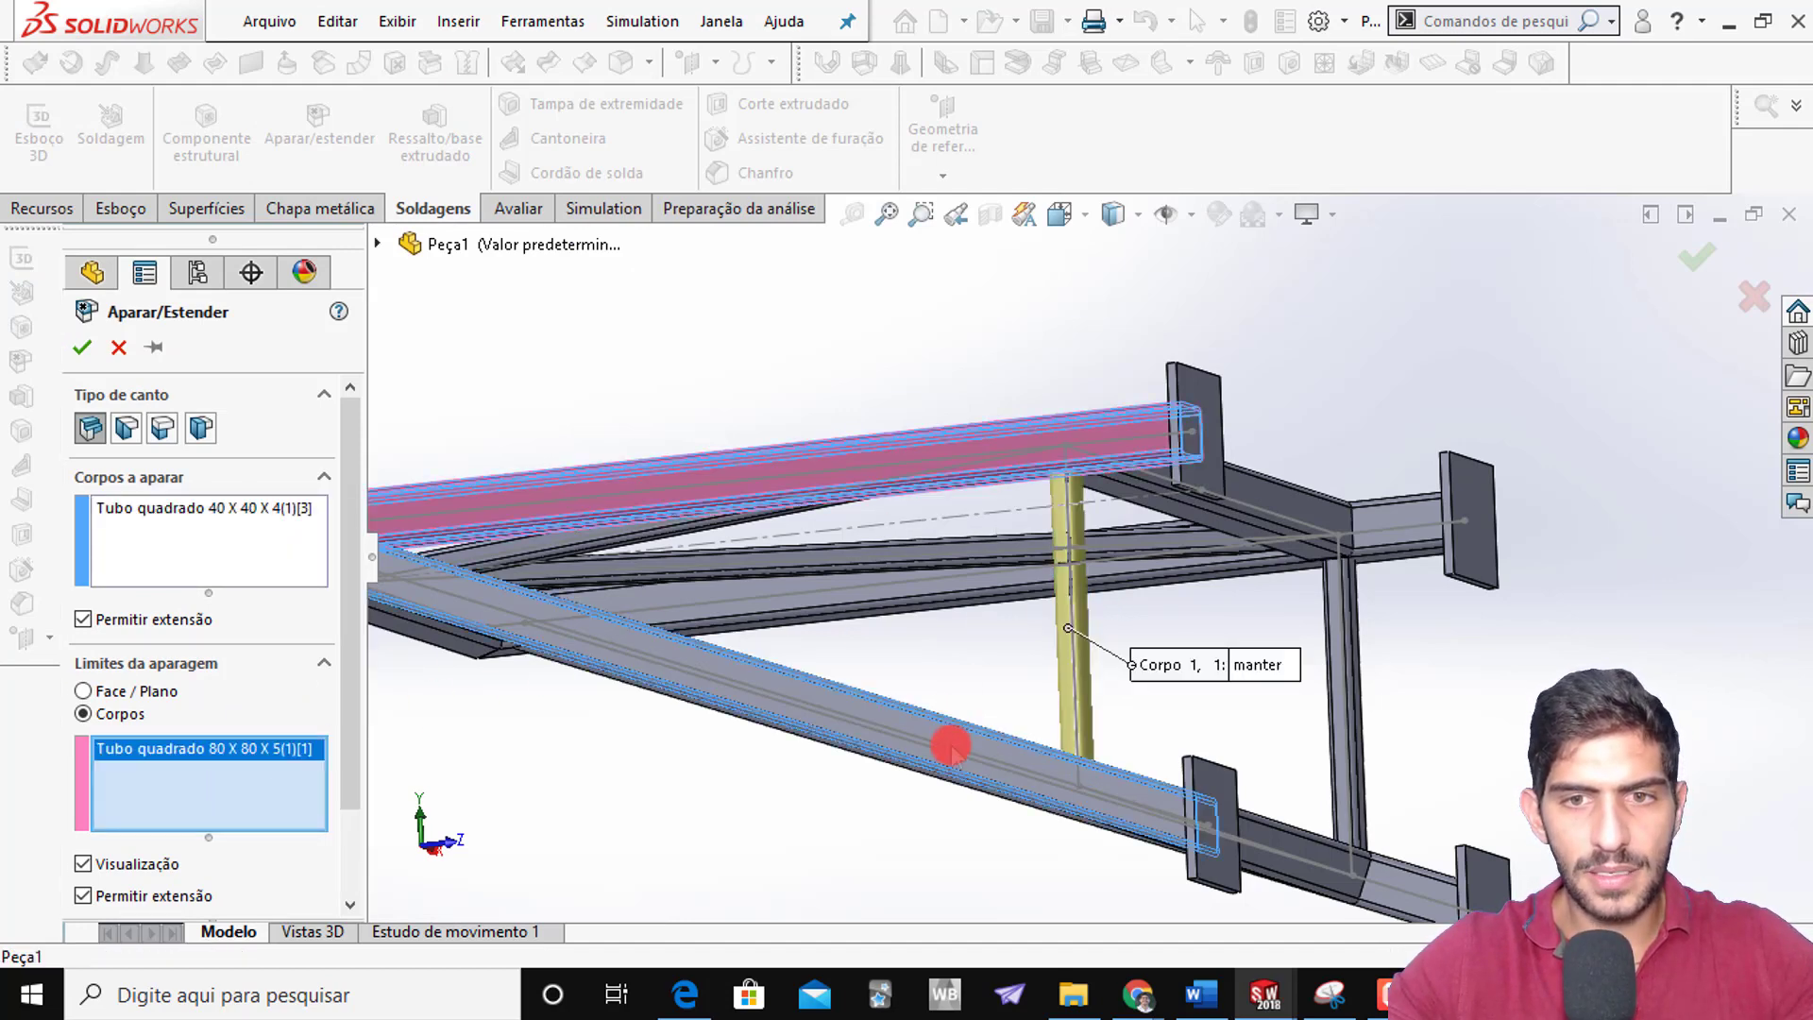
{"action": "left_click", "coordinate": [949, 744]}
{"action": "key", "text": "ctrl+3"}
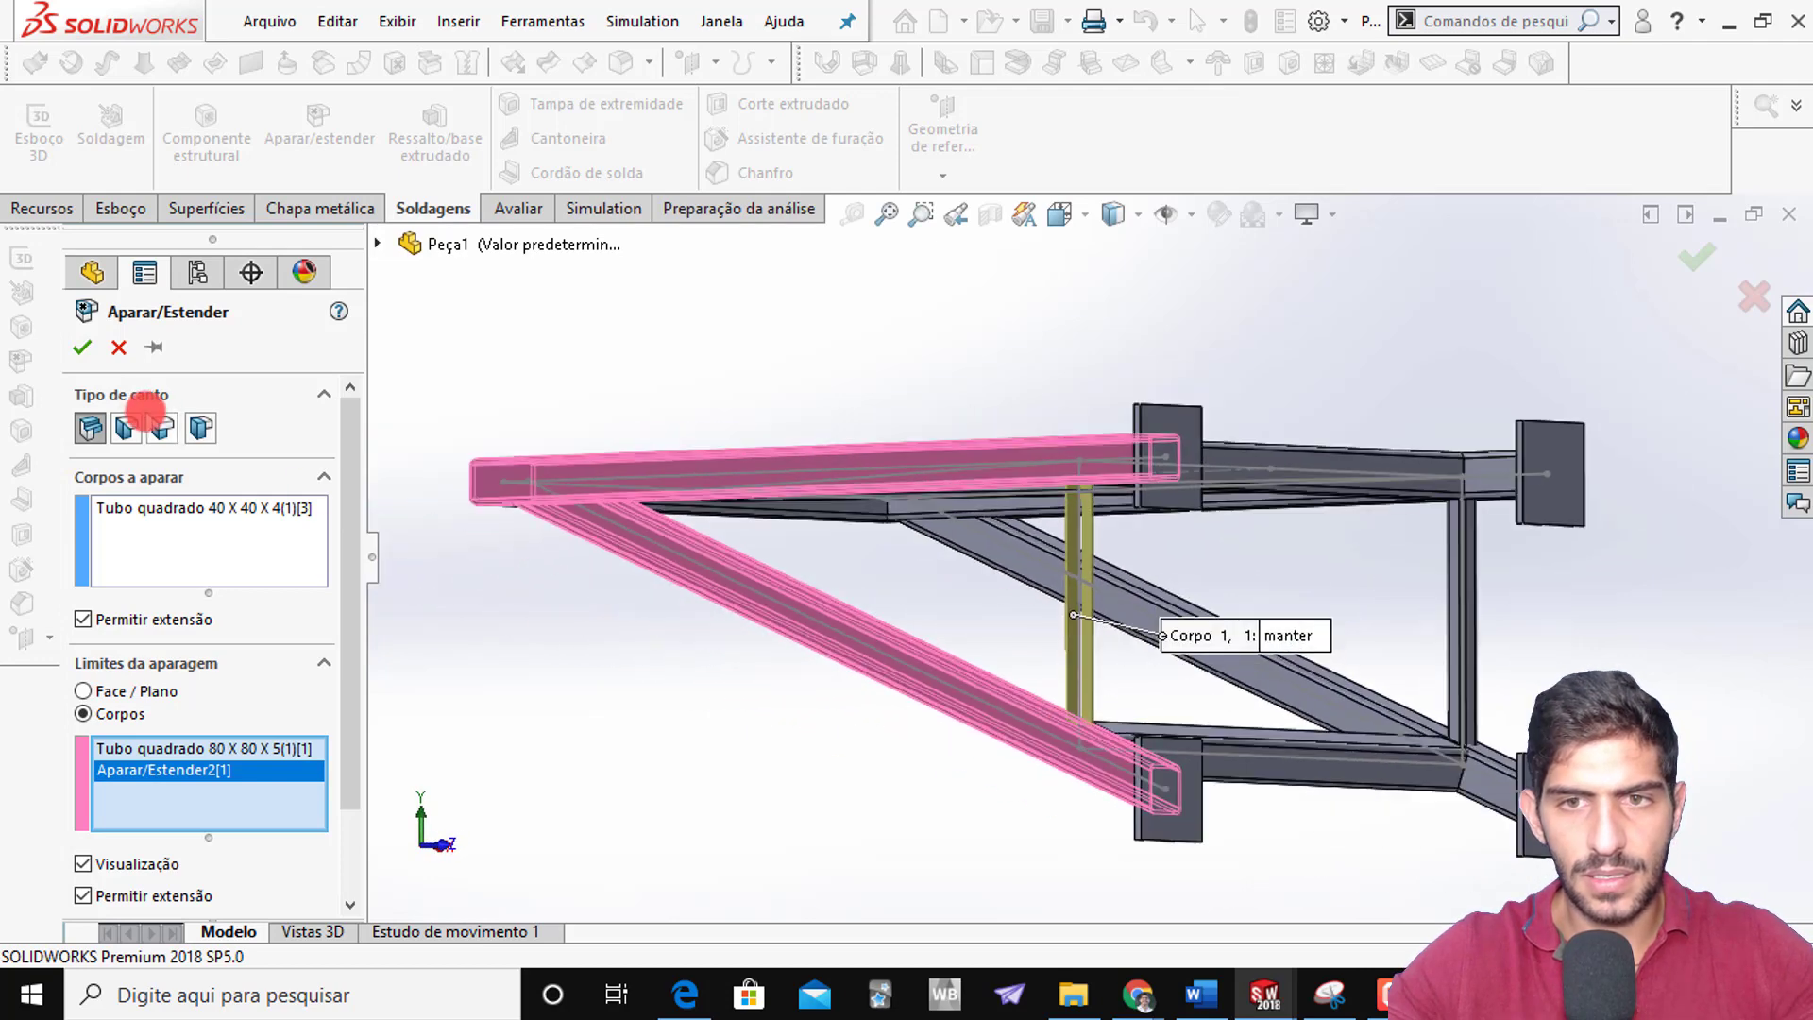
Add the second upright and its side's upper and sloping beams as boundaries, and apply the trim to both uprights
{"action": "left_click", "coordinate": [174, 566]}
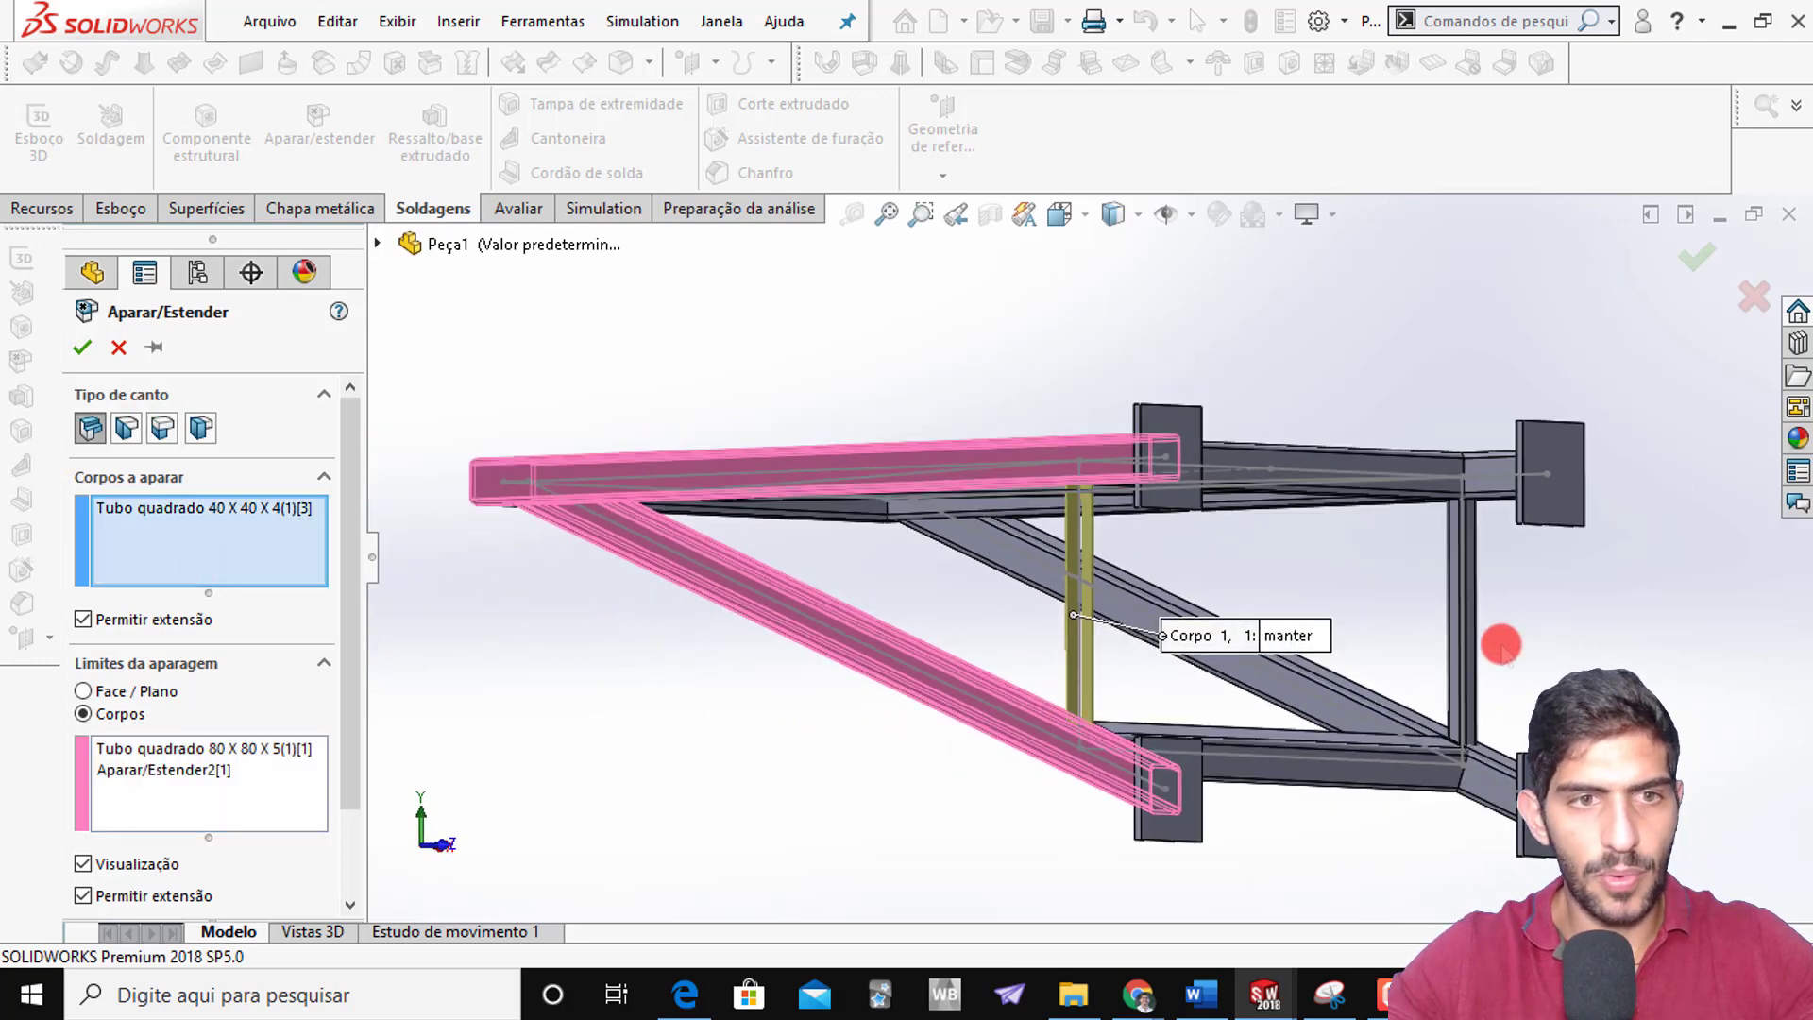
{"action": "left_click", "coordinate": [1470, 583]}
{"action": "left_click", "coordinate": [209, 801]}
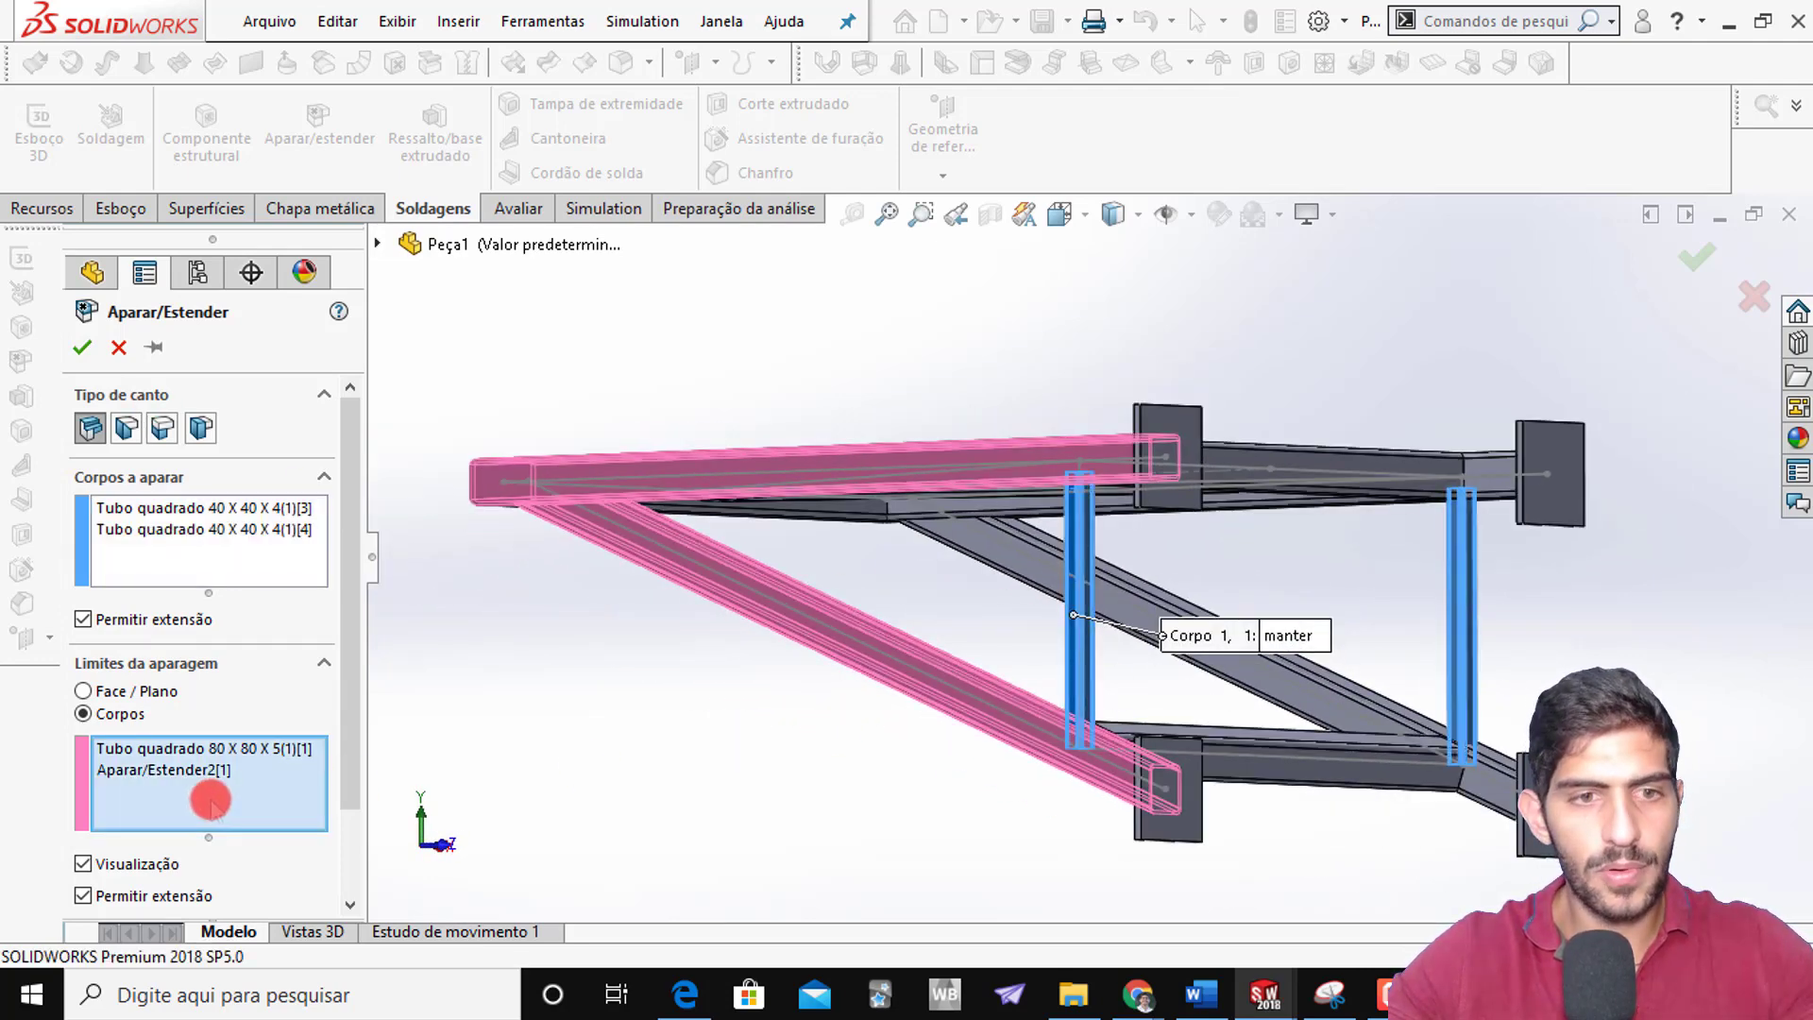
{"action": "key", "text": "ctrl+7"}
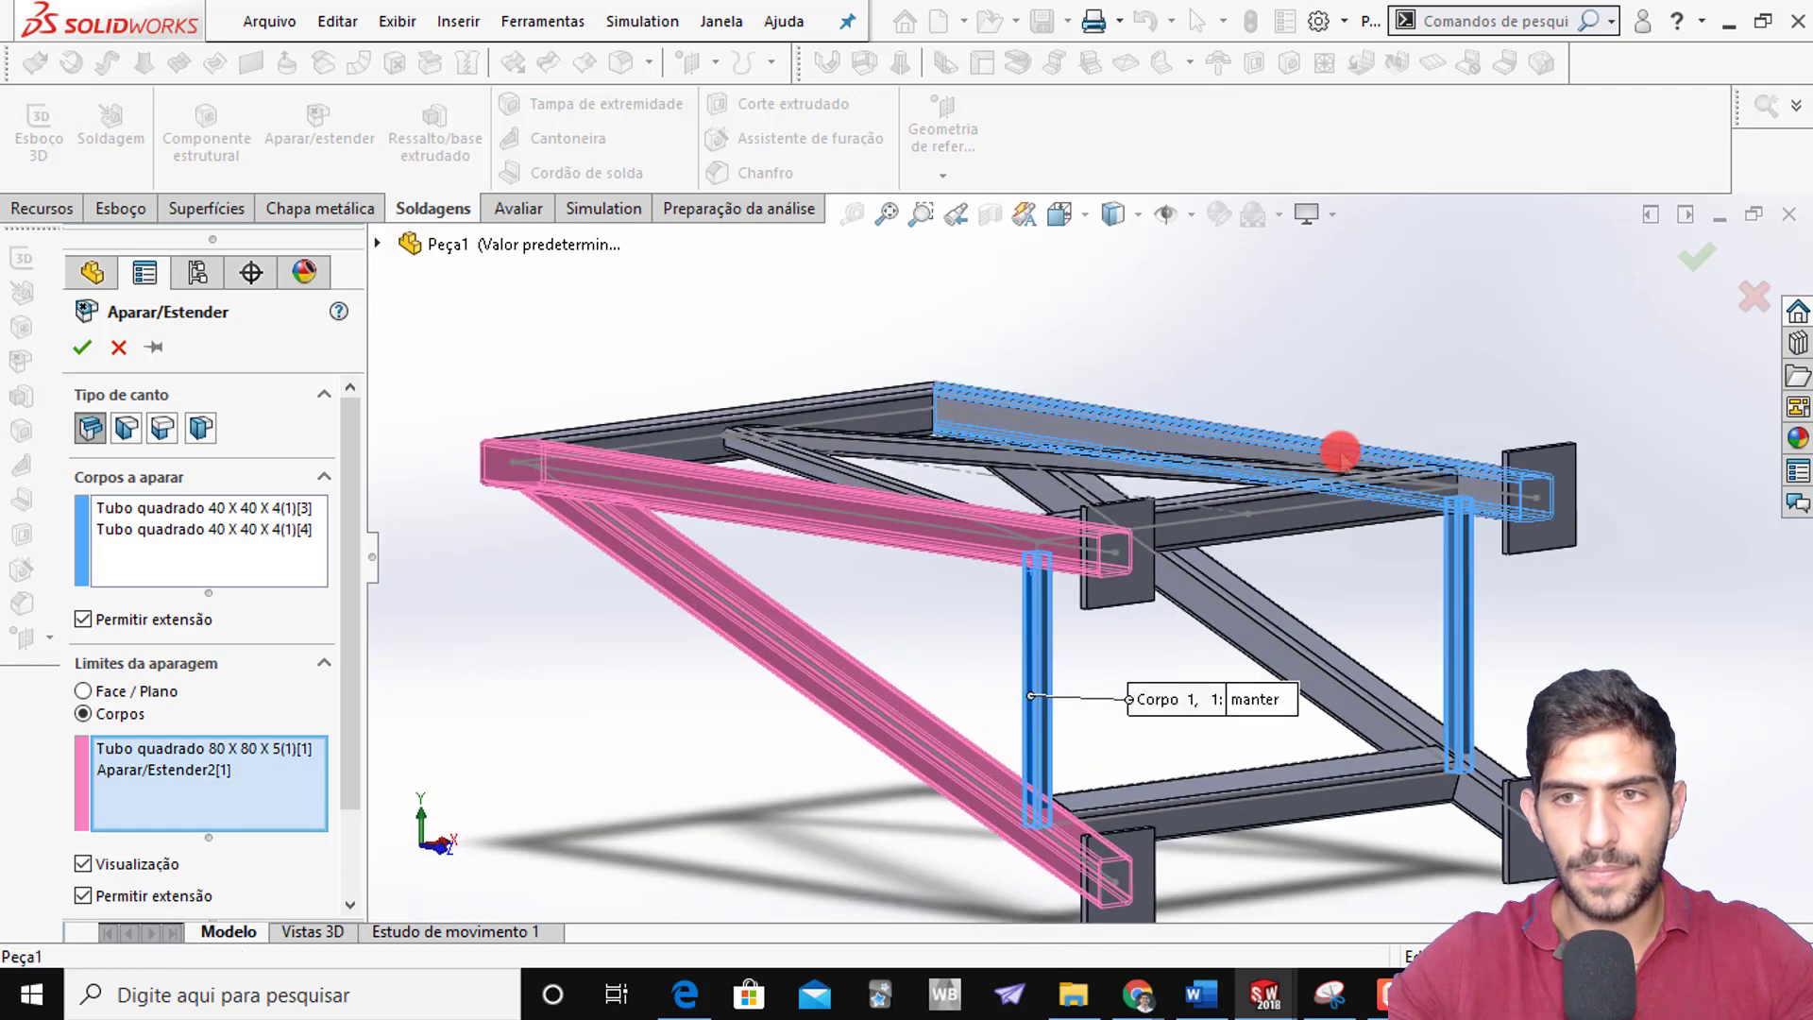
{"action": "left_click", "coordinate": [1343, 452]}
{"action": "left_click", "coordinate": [1375, 706]}
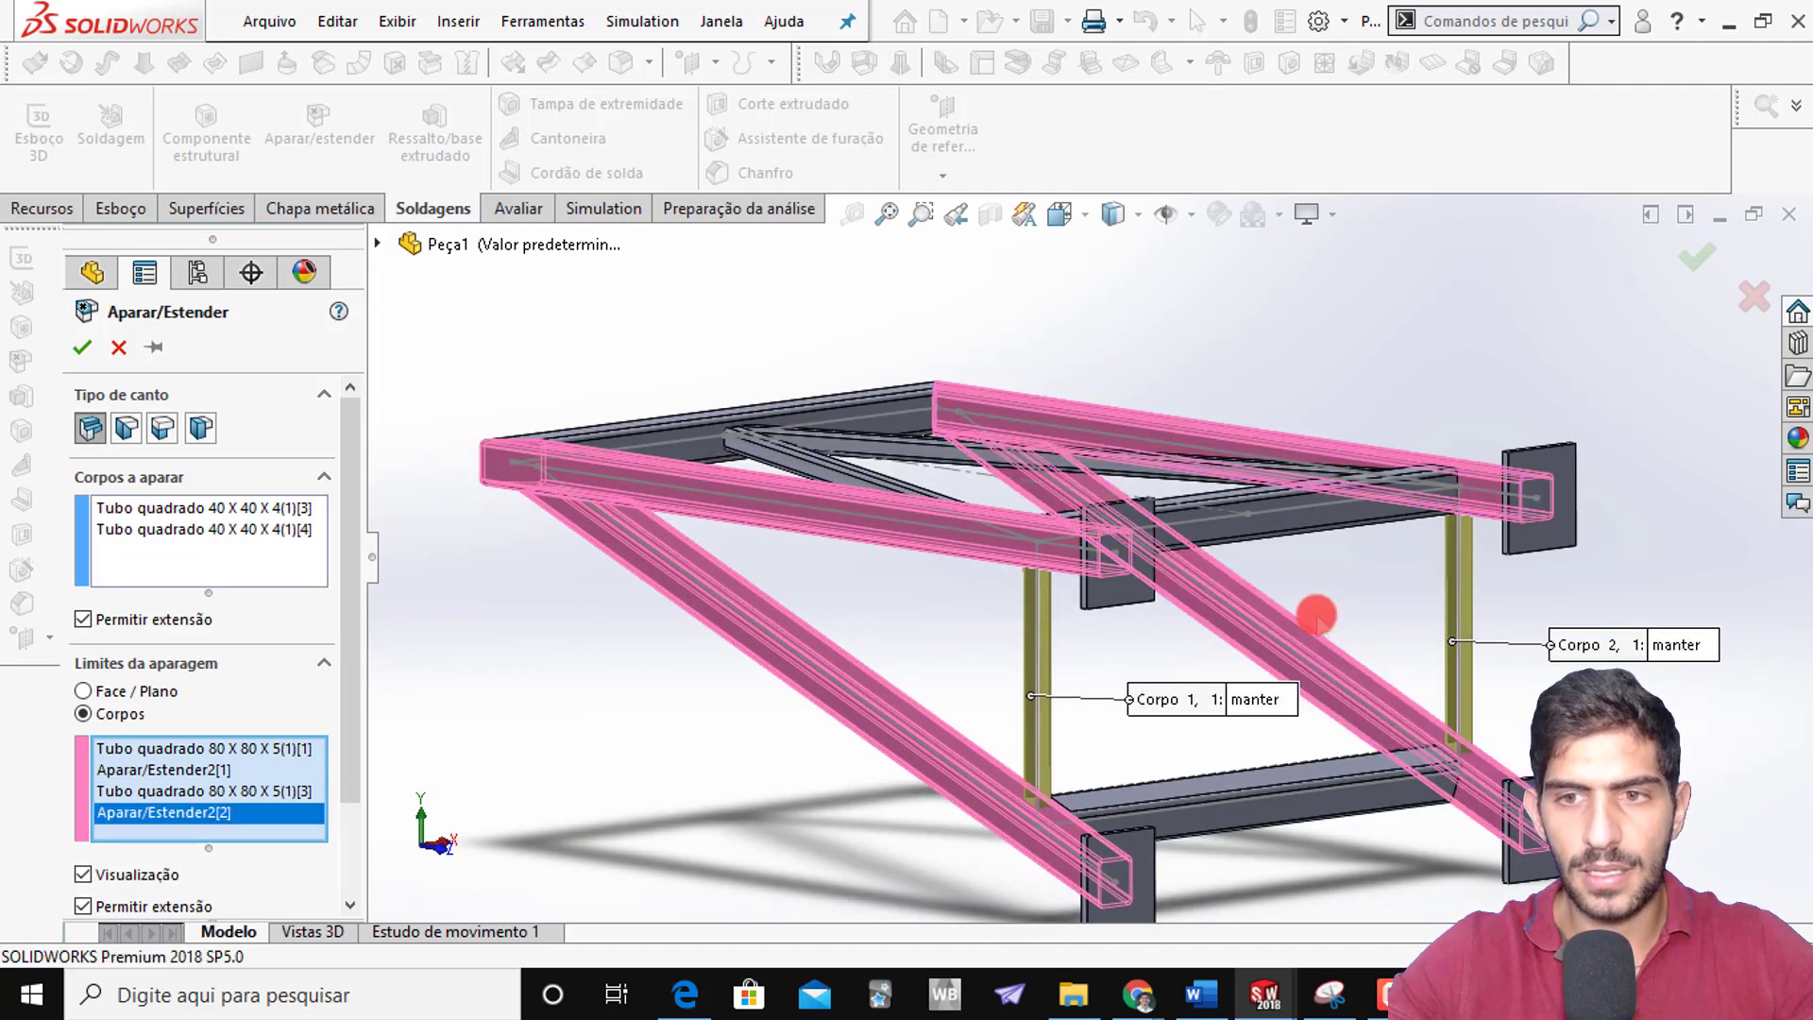
{"action": "key", "text": "ctrl+1"}
{"action": "key", "text": "ctrl+7"}
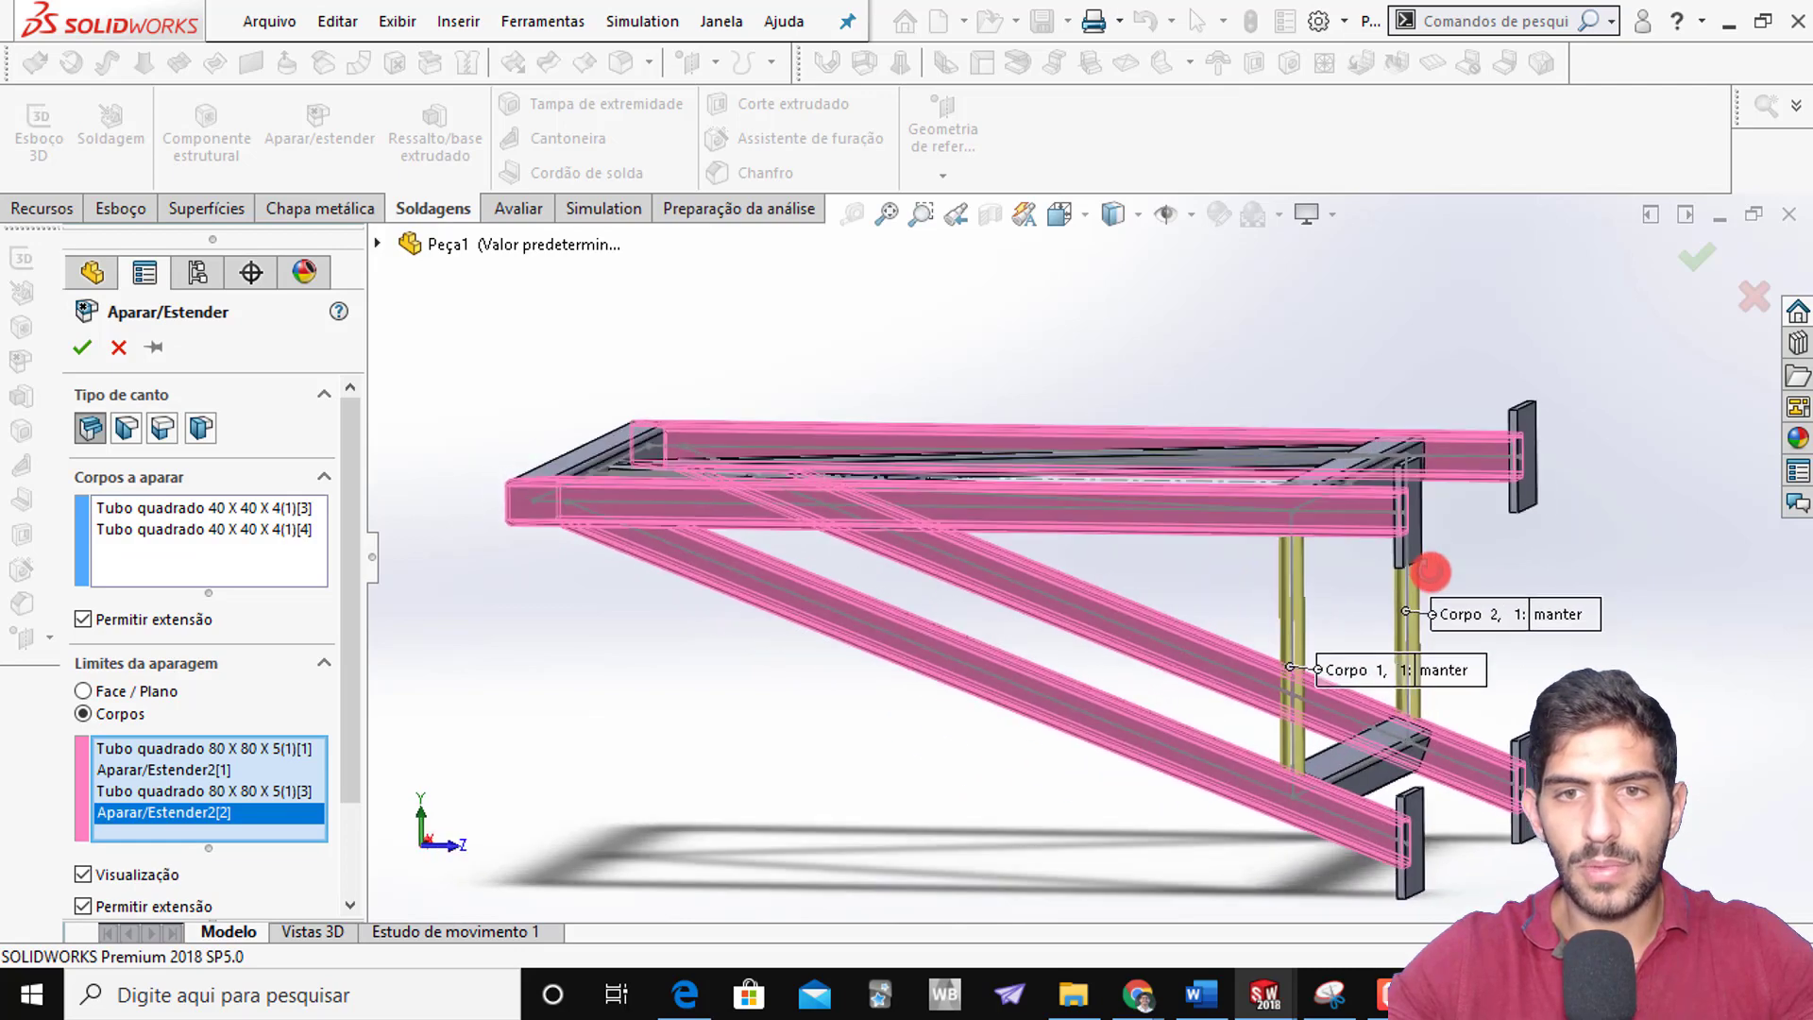
{"action": "left_click", "coordinate": [1695, 258]}
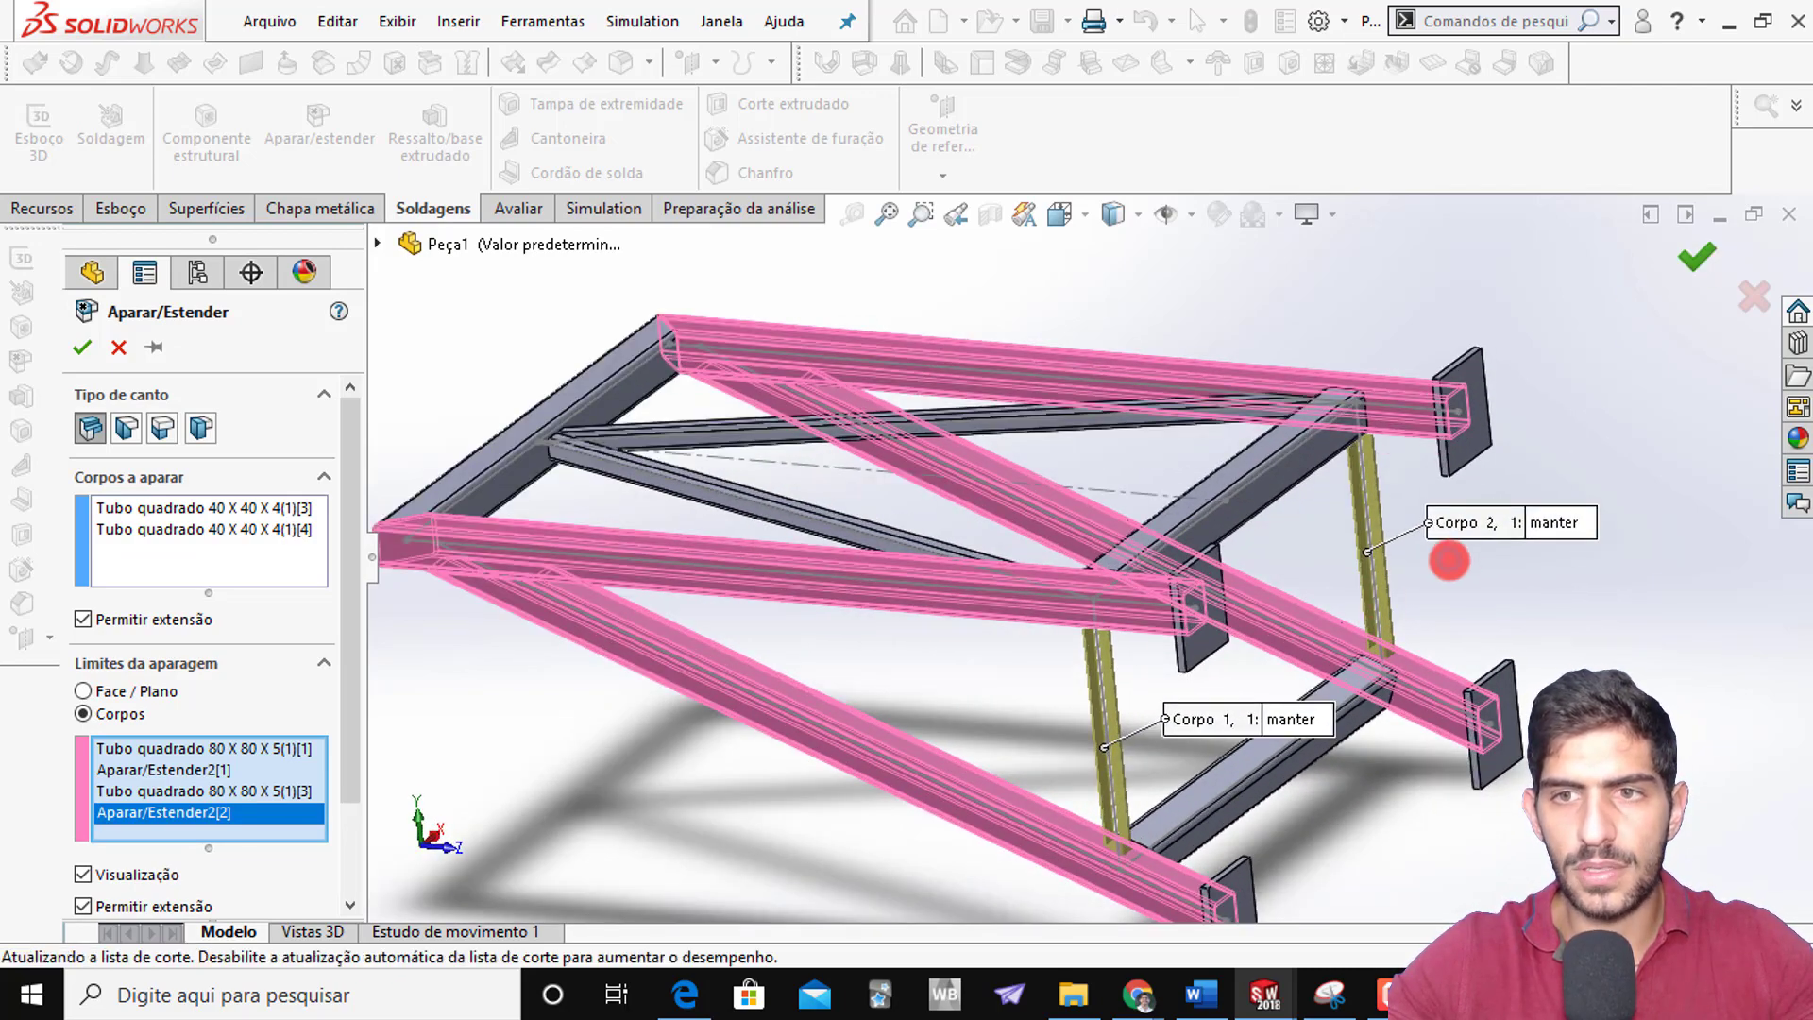
{"action": "scroll", "coordinate": [1112, 628], "scroll_direction": "down", "scroll_amount": 5}
{"action": "key", "text": "ctrl+3"}
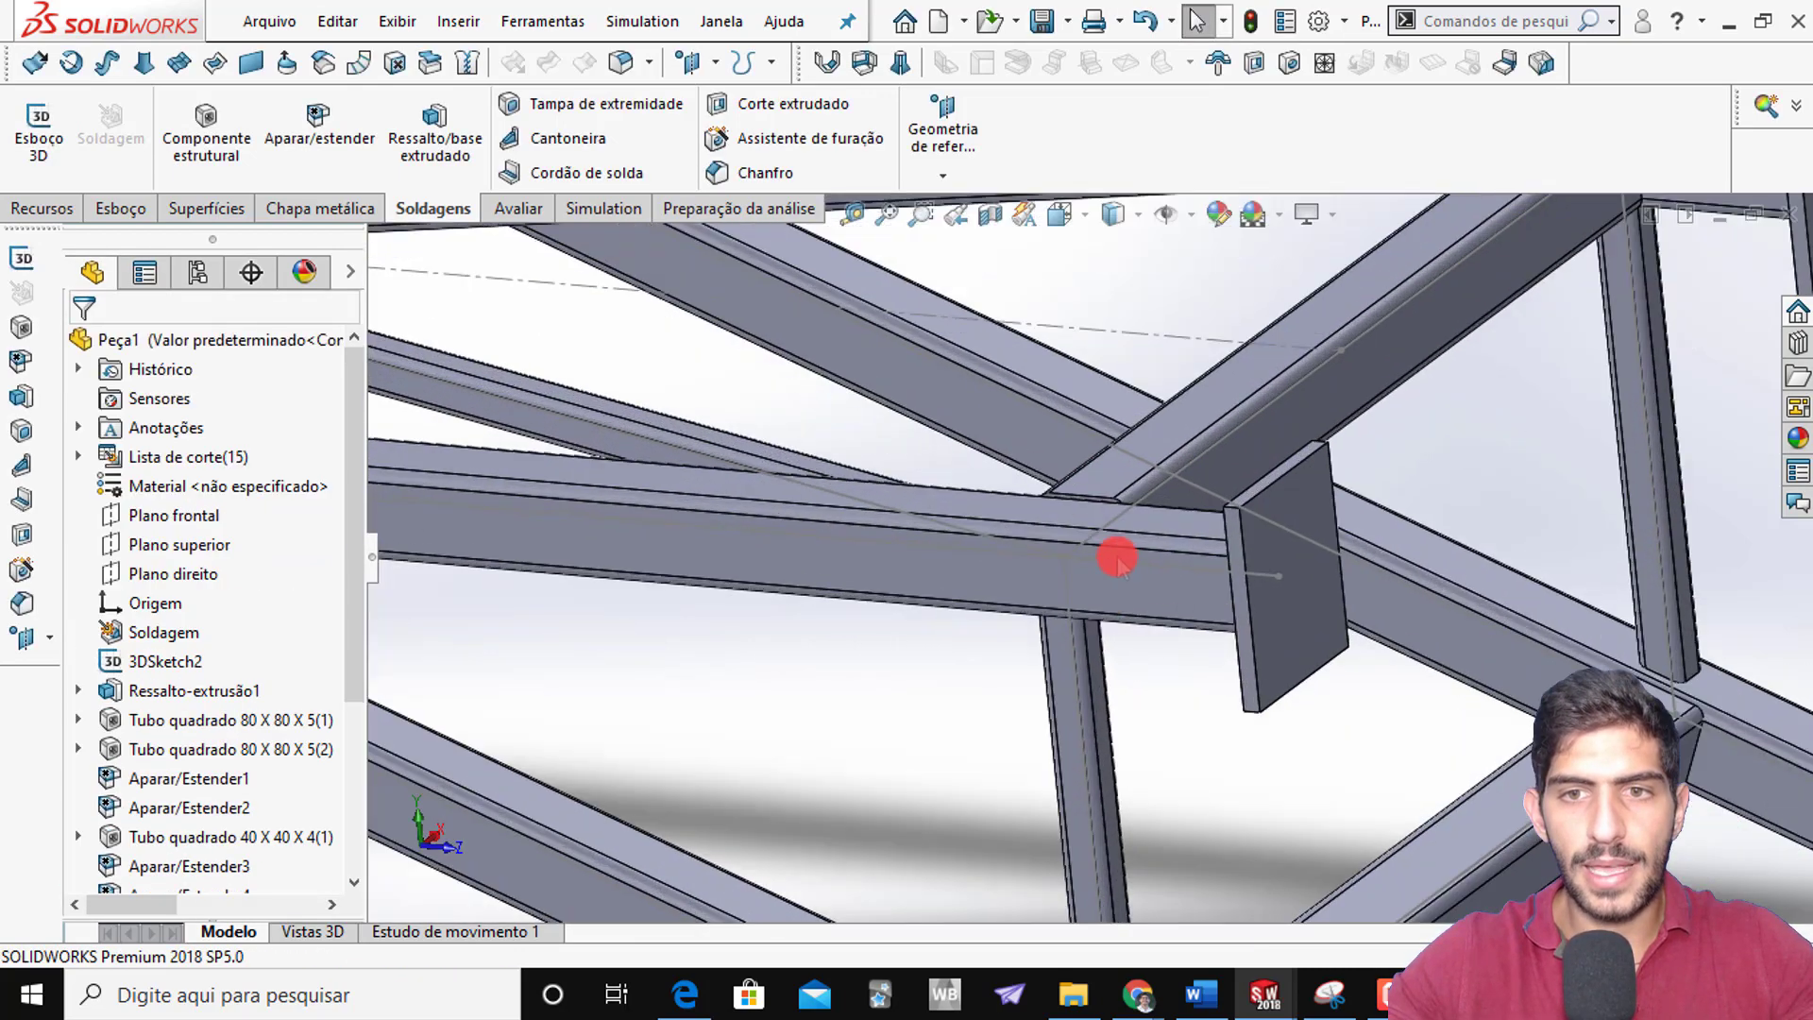
Examine the trimmed 40 x 40 x 4 upright's end beneath the upper beam and check the frame around it
{"action": "scroll", "coordinate": [1019, 680], "scroll_direction": "down", "scroll_amount": 3}
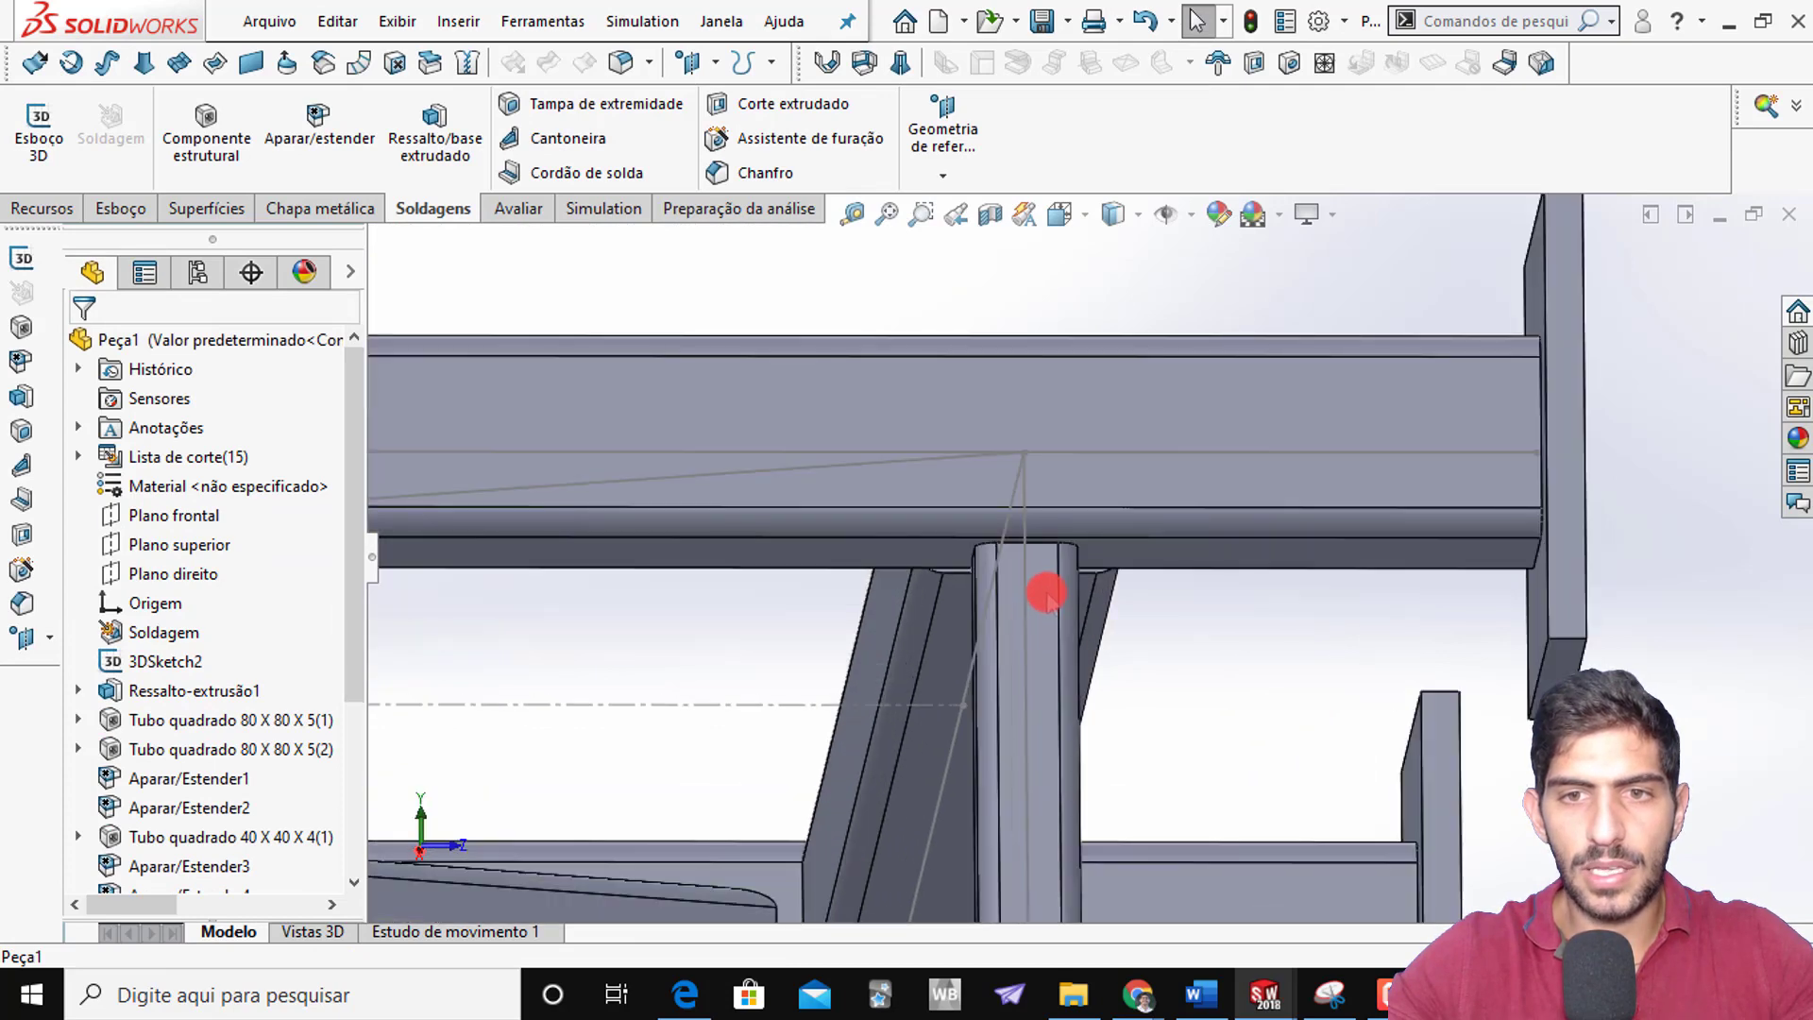
{"action": "left_click", "coordinate": [1047, 593]}
{"action": "mouse_move", "coordinate": [1052, 717]}
{"action": "middle_mouse_down"}
{"action": "mouse_move", "coordinate": [1101, 830]}
{"action": "mouse_move", "coordinate": [1064, 838]}
{"action": "mouse_move", "coordinate": [1108, 768]}
{"action": "mouse_move", "coordinate": [1035, 863]}
{"action": "mouse_move", "coordinate": [1186, 697]}
{"action": "mouse_move", "coordinate": [1161, 688]}
{"action": "mouse_move", "coordinate": [1230, 660]}
{"action": "mouse_move", "coordinate": [1145, 587]}
{"action": "mouse_move", "coordinate": [1098, 470]}
{"action": "mouse_move", "coordinate": [972, 465]}
{"action": "mouse_move", "coordinate": [943, 506]}
{"action": "mouse_move", "coordinate": [959, 522]}
{"action": "mouse_move", "coordinate": [1095, 500]}
{"action": "mouse_move", "coordinate": [1153, 595]}
{"action": "mouse_move", "coordinate": [1145, 514]}
{"action": "middle_mouse_up"}
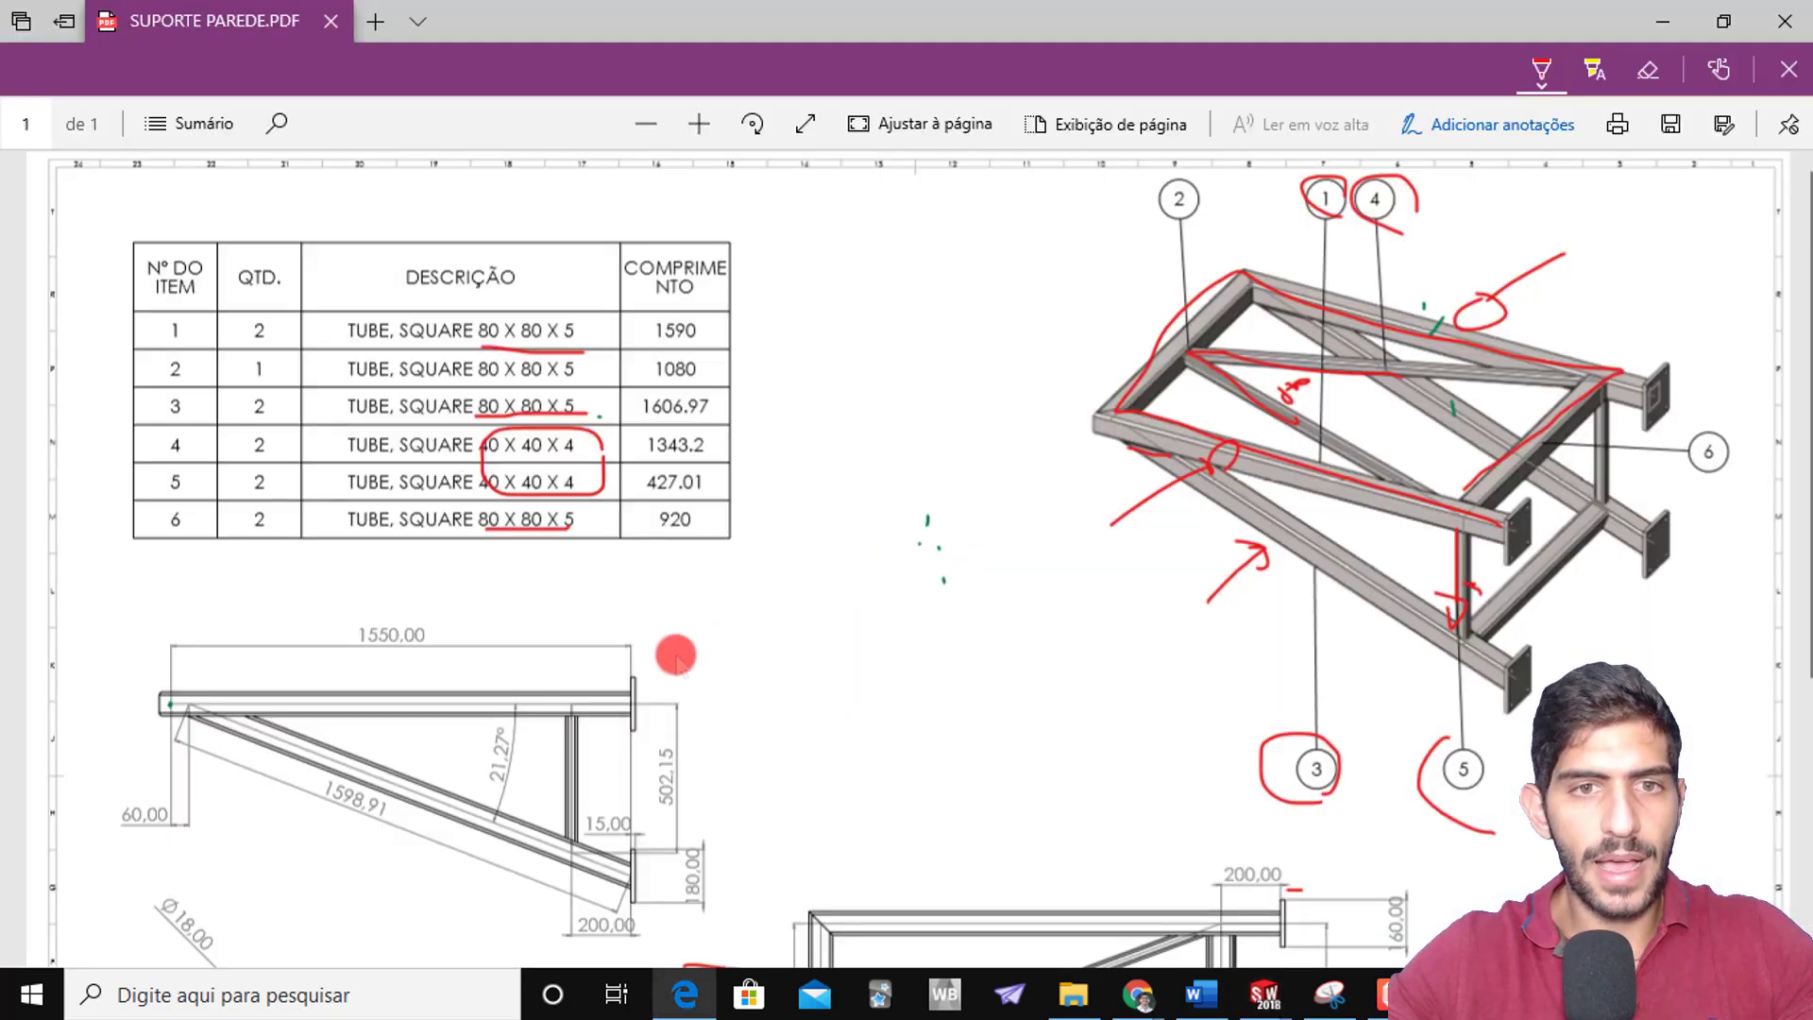
Switch to SUPORTE PAREDE.PDF, mark the plate detail view and circle its four corner holes in red
{"action": "scroll", "coordinate": [676, 658], "scroll_direction": "down", "scroll_amount": 5}
{"action": "mouse_move", "coordinate": [519, 521]}
{"action": "left_mouse_down"}
{"action": "mouse_move", "coordinate": [397, 529]}
{"action": "mouse_move", "coordinate": [387, 562]}
{"action": "left_mouse_up"}
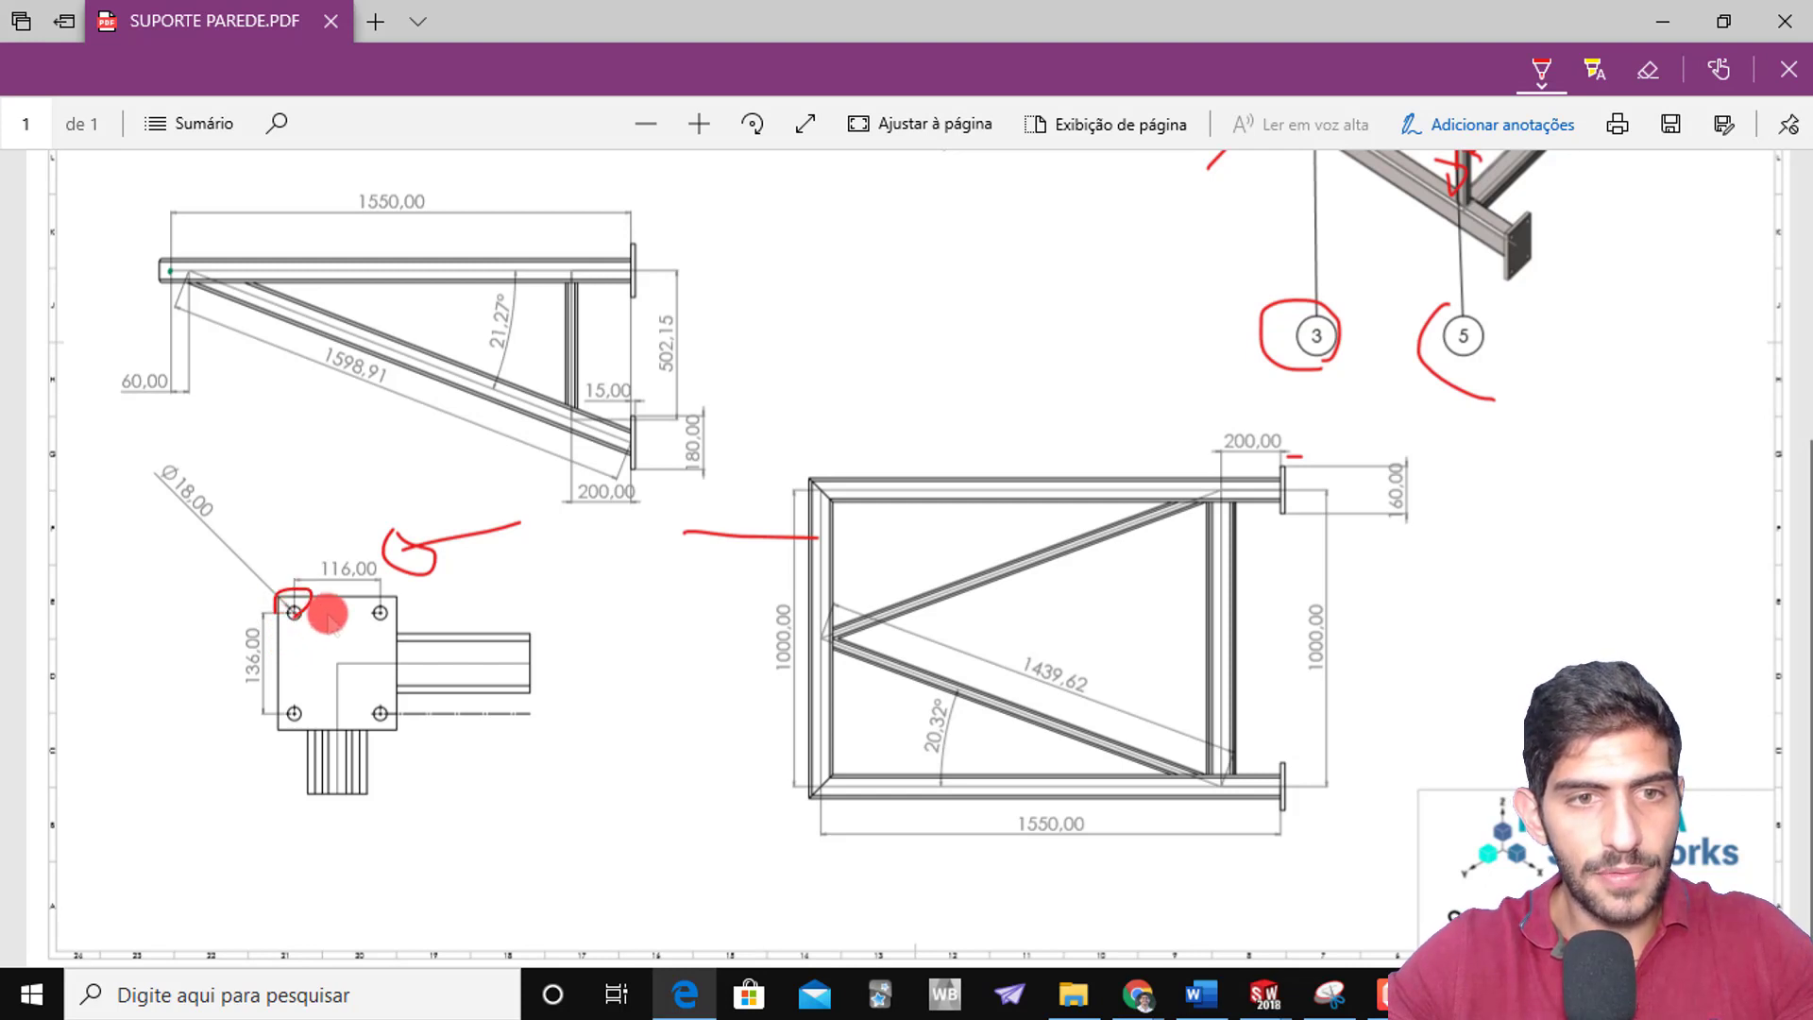
{"action": "left_click_drag", "start_coordinate": [363, 624], "coordinate": [387, 625]}
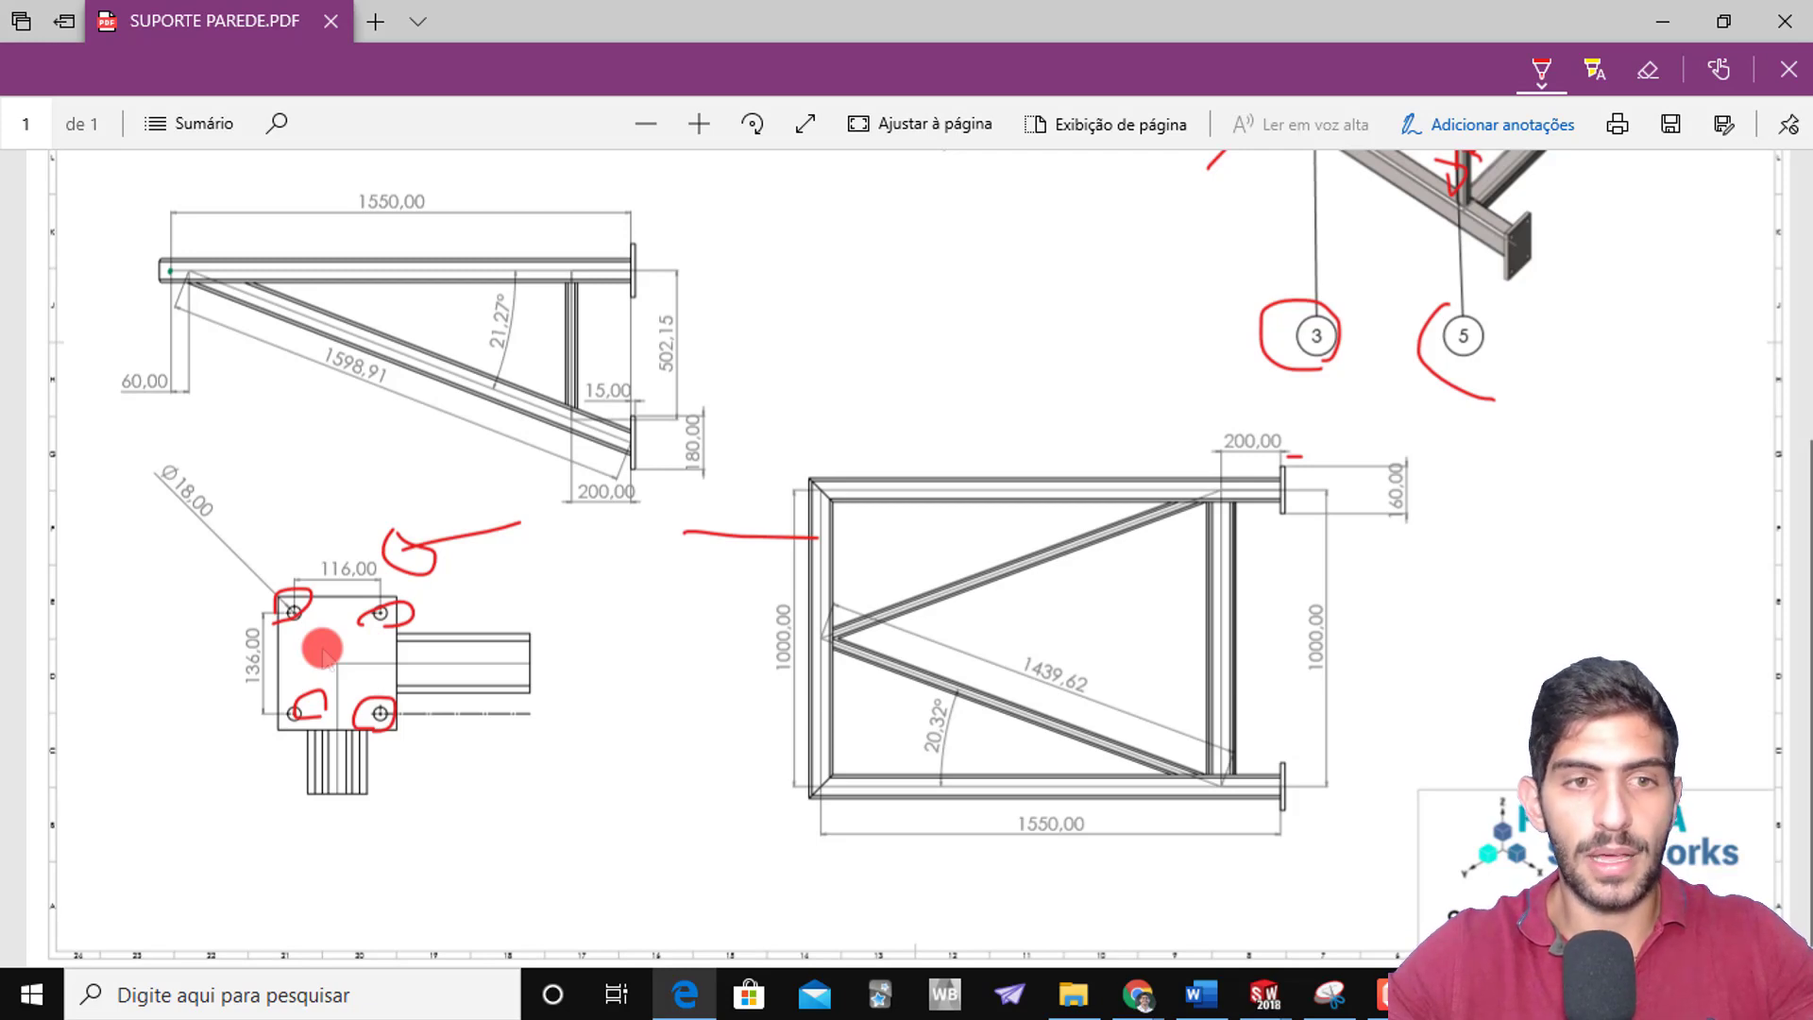
{"action": "key", "text": "alt+Tab"}
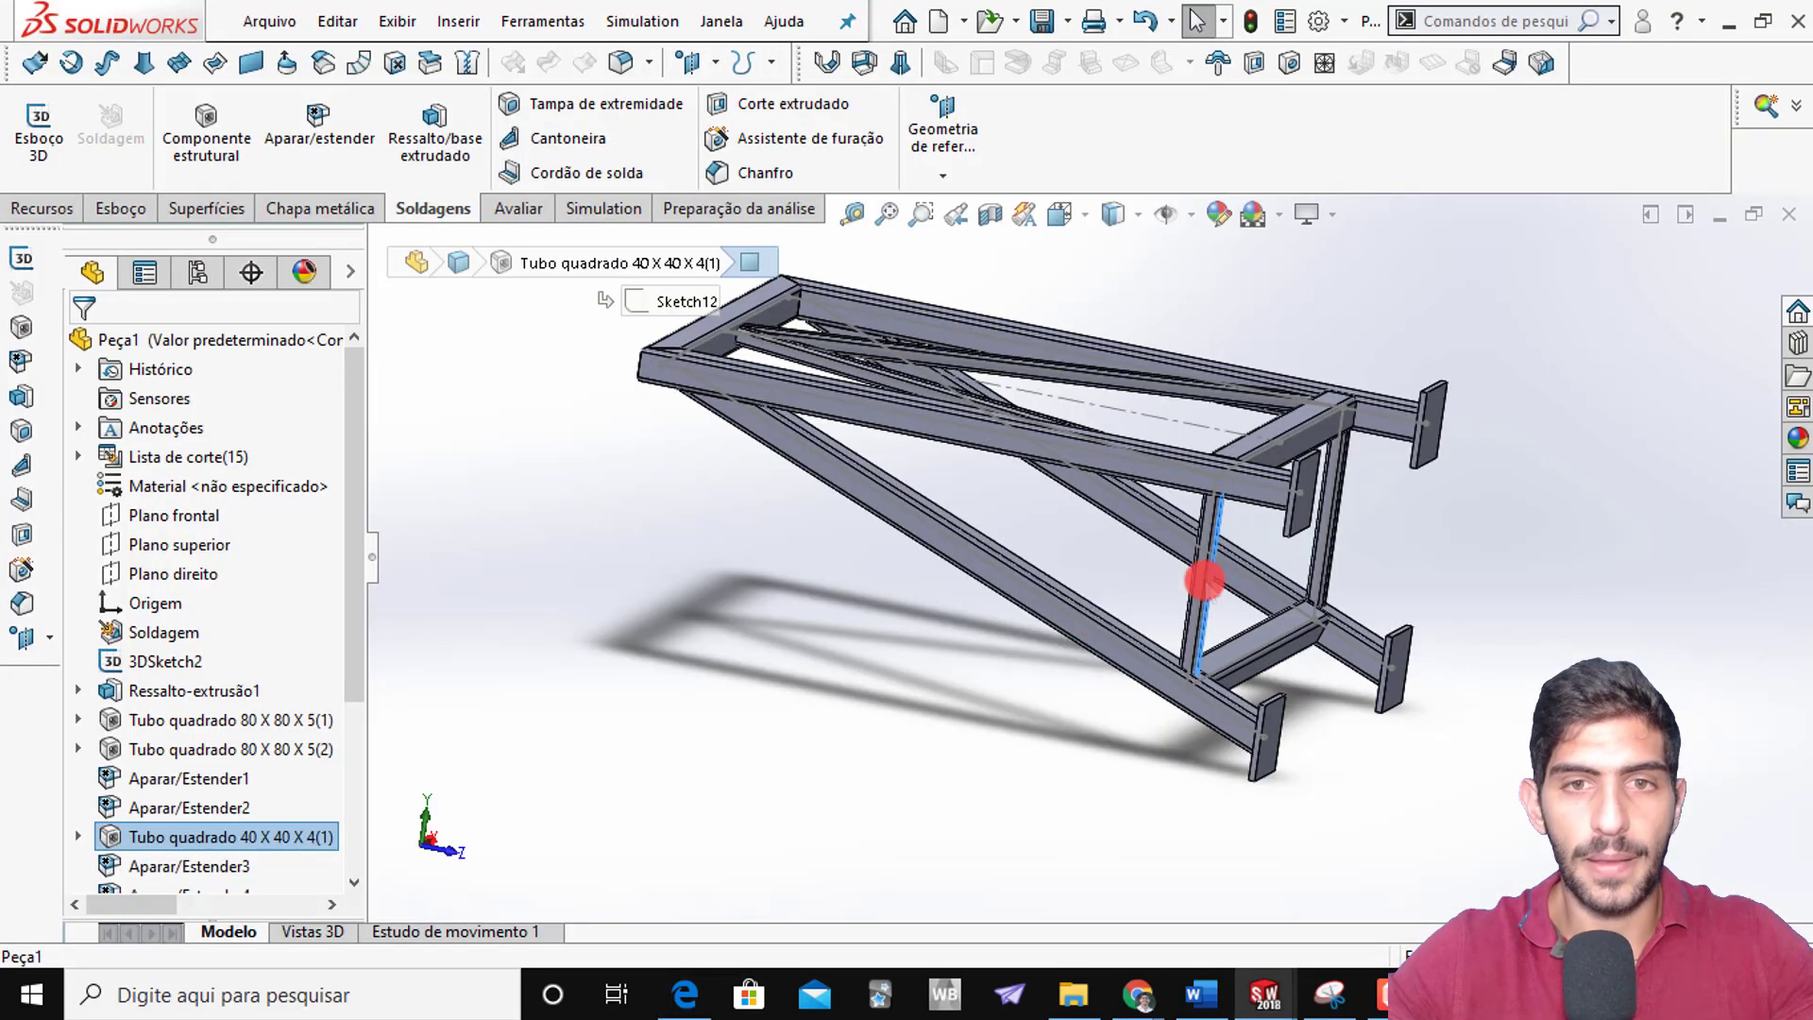
Start a sketch on the outer face of the upper end plate in SOLIDWORKS
{"action": "scroll", "coordinate": [1256, 491], "scroll_direction": "down", "scroll_amount": 6}
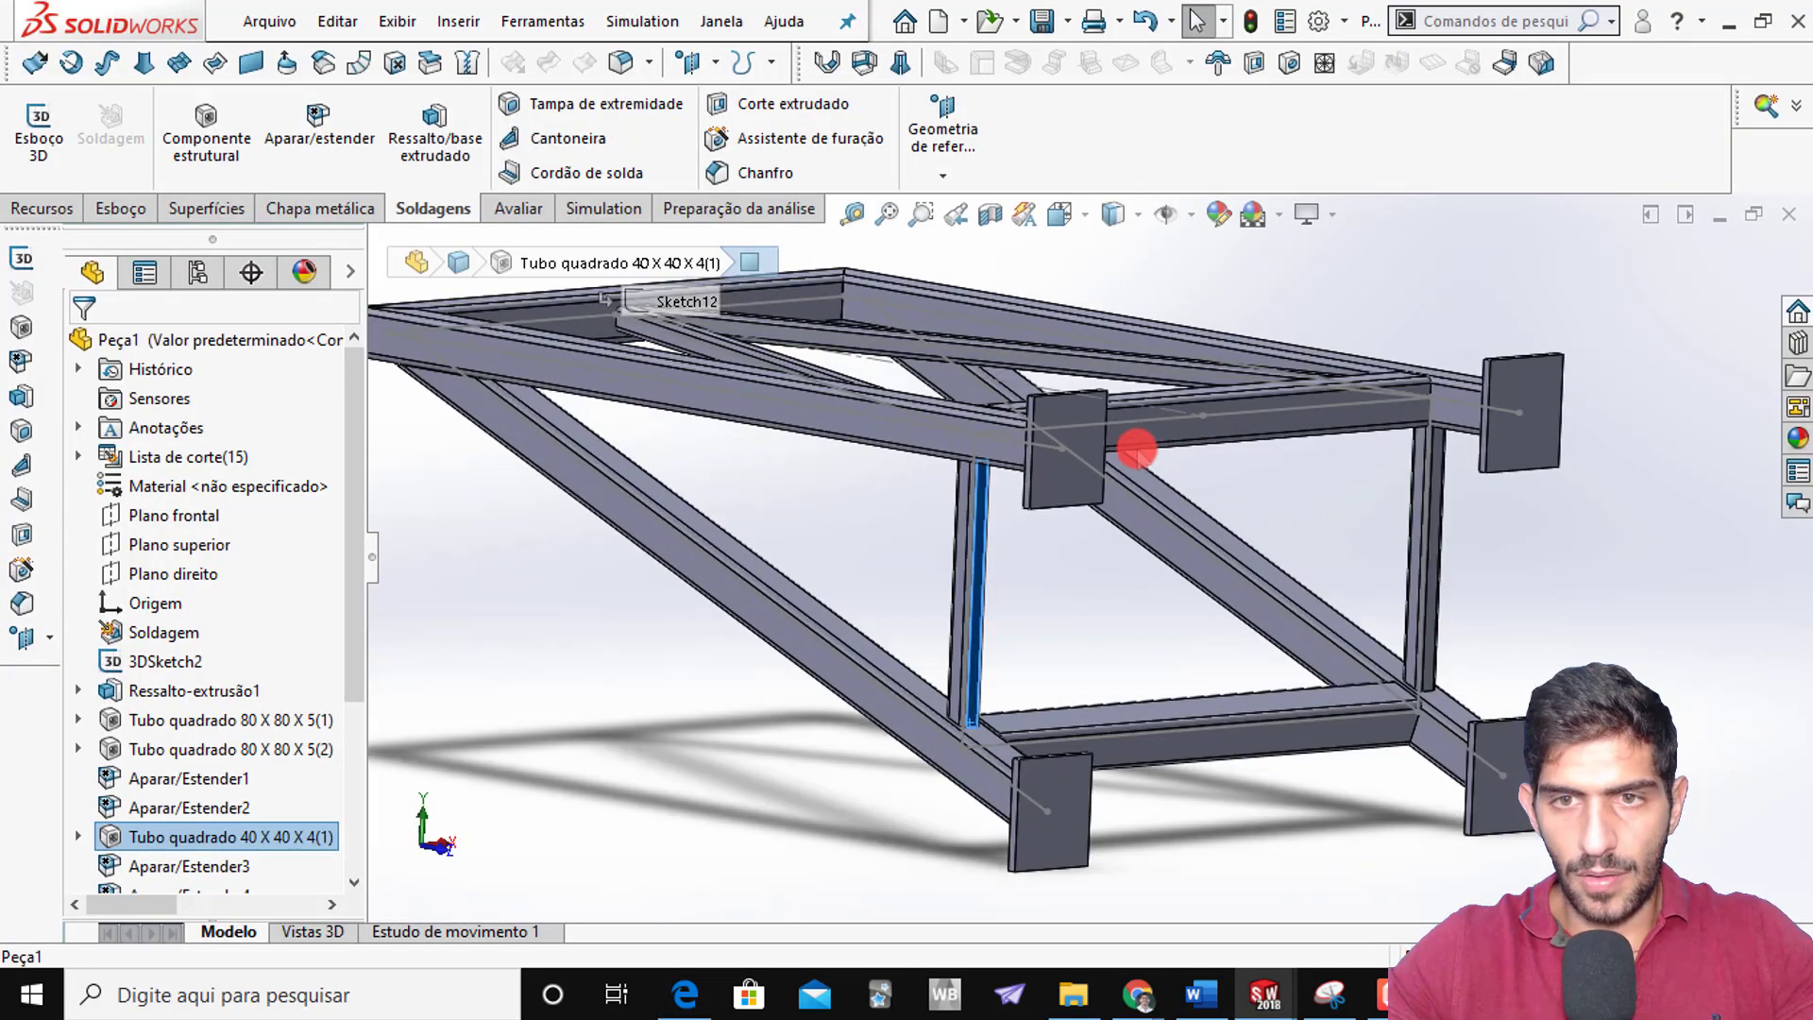
{"action": "right_click", "coordinate": [1068, 412]}
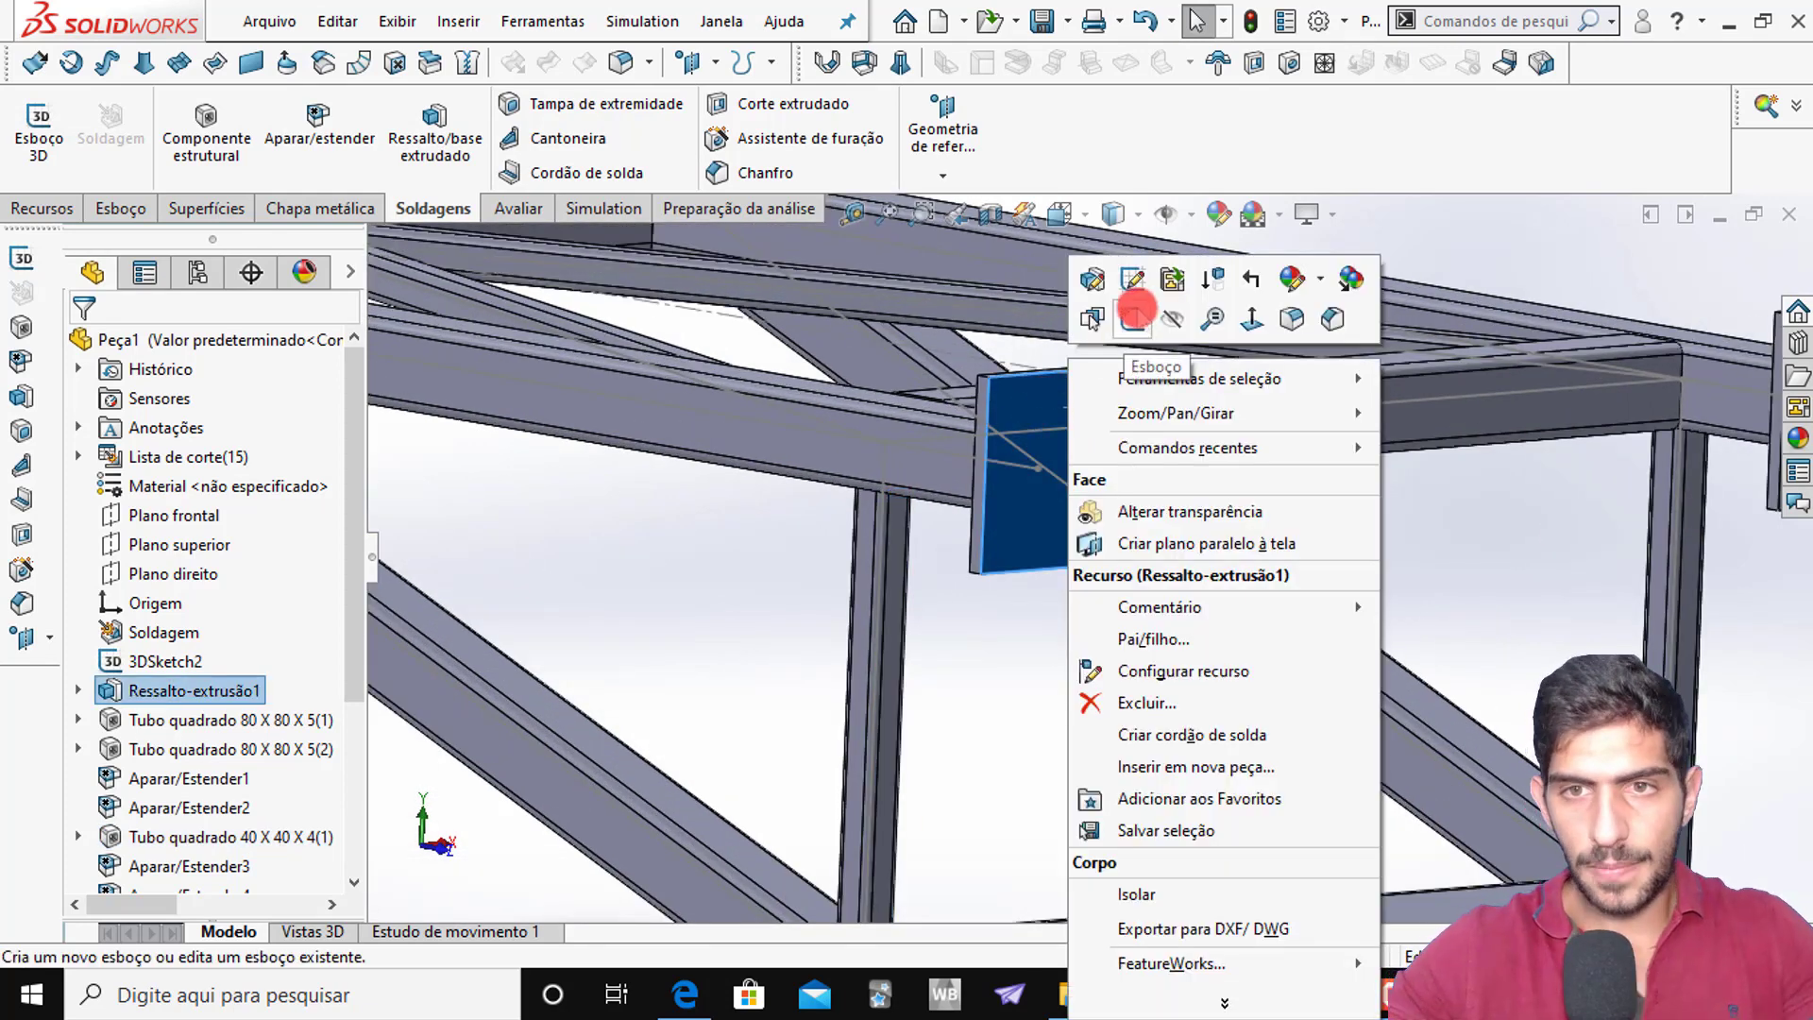
{"action": "left_click", "coordinate": [1134, 312]}
{"action": "scroll", "coordinate": [1169, 576], "scroll_direction": "up", "scroll_amount": 5}
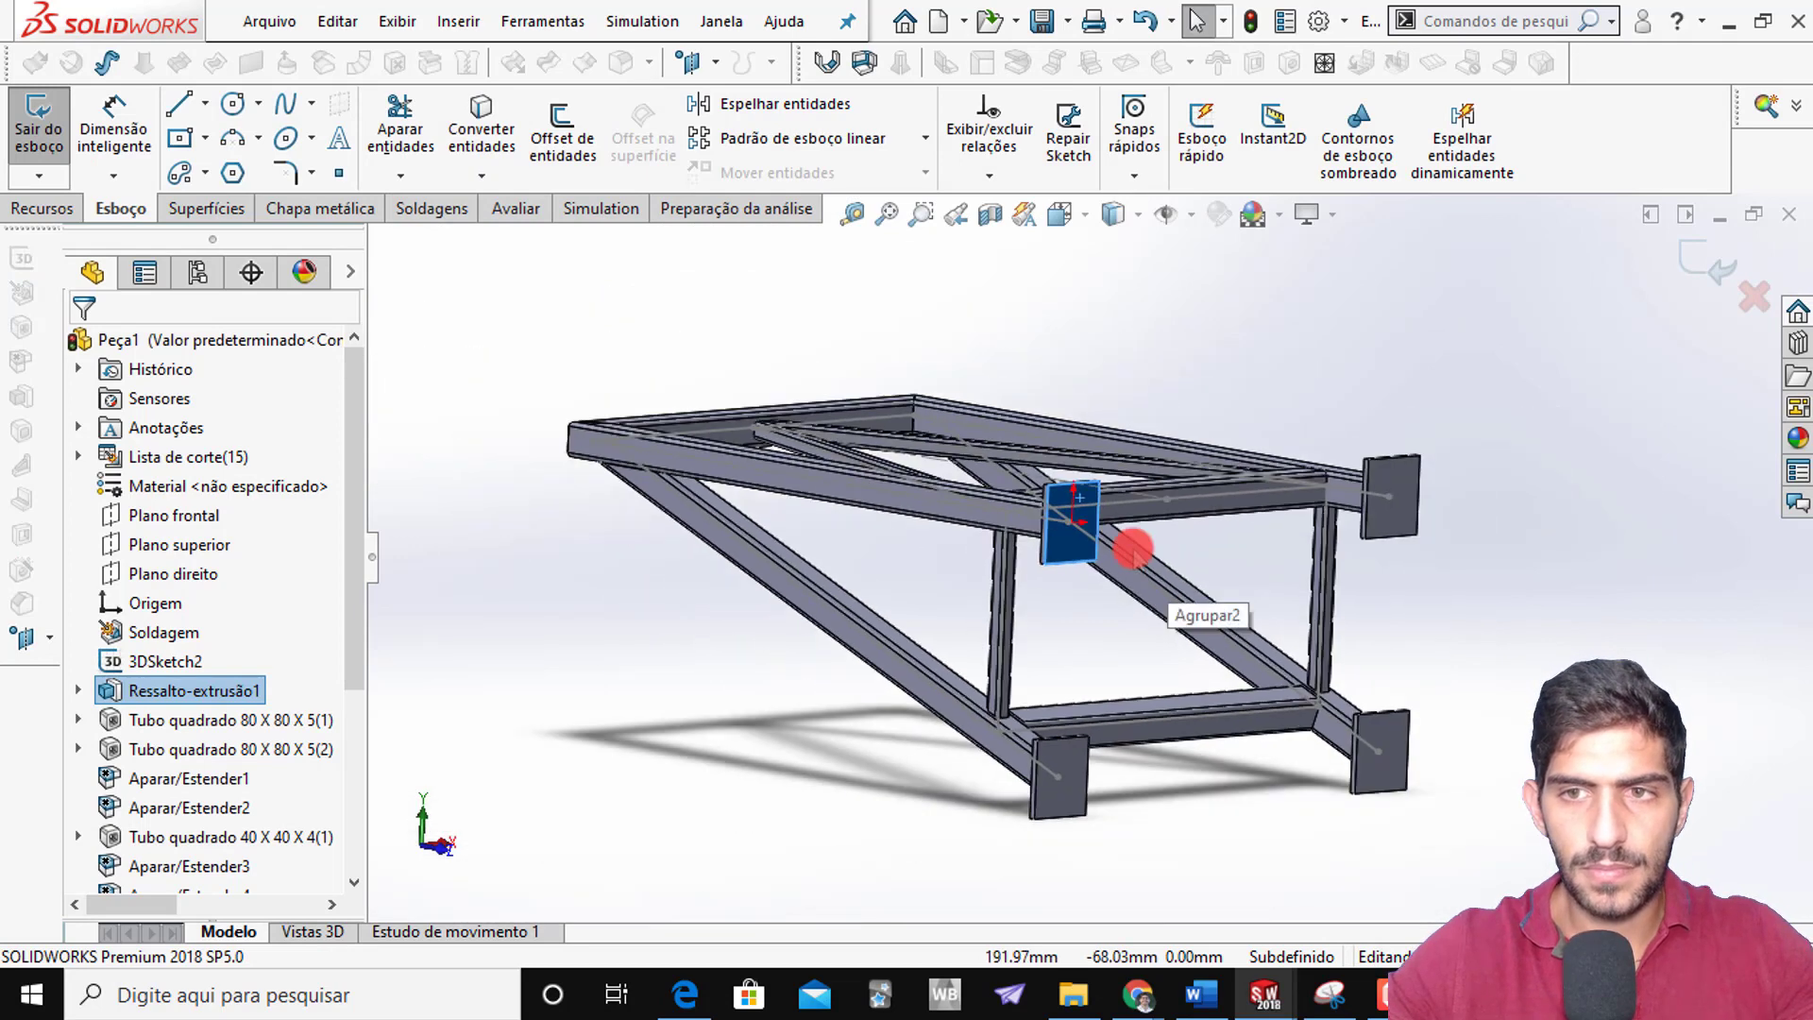
{"action": "scroll", "coordinate": [1133, 551], "scroll_direction": "up", "scroll_amount": 1}
{"action": "middle_click_drag", "start_coordinate": [1167, 544], "coordinate": [1047, 548]}
{"action": "scroll", "coordinate": [1049, 547], "scroll_direction": "down", "scroll_amount": 1}
{"action": "scroll", "coordinate": [907, 551], "scroll_direction": "up", "scroll_amount": 1}
Mark the 116,00 hole spacing of the plate detail in the PDF drawing
{"action": "key", "text": "alt"}
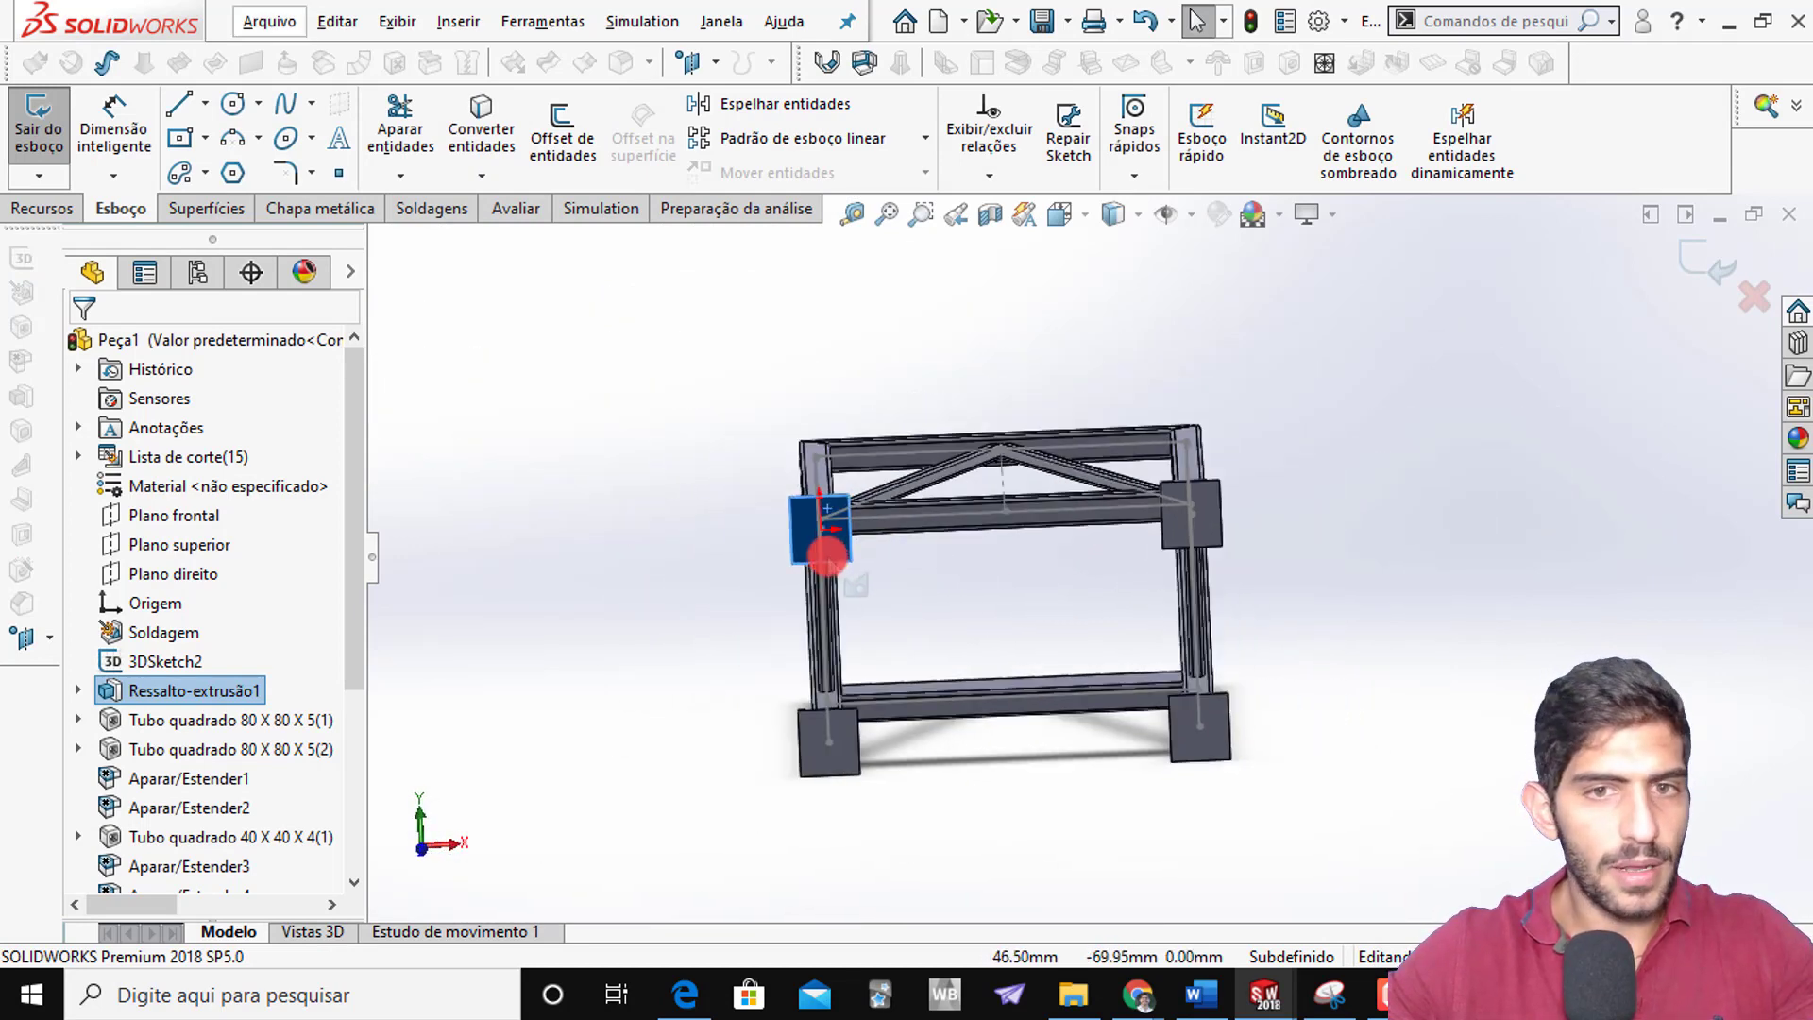
{"action": "key", "text": "alt+Tab"}
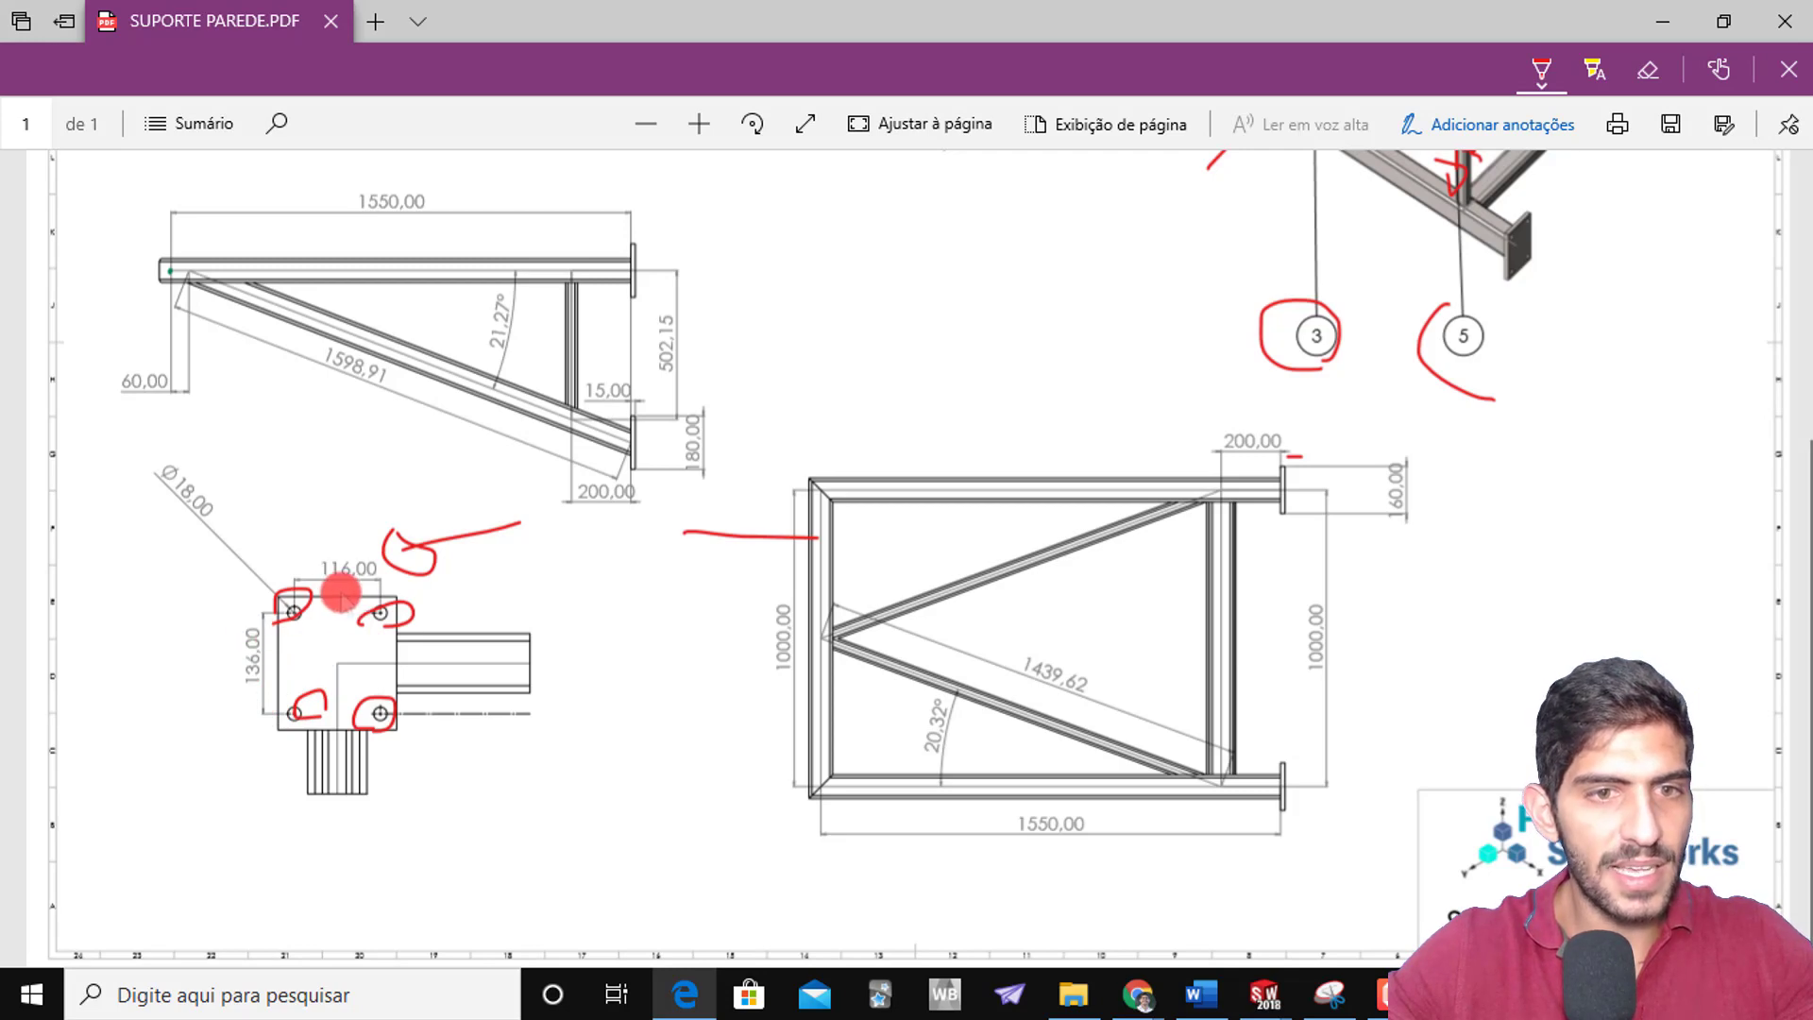
{"action": "left_click_drag", "start_coordinate": [339, 592], "coordinate": [359, 544]}
{"action": "key", "text": "alt+Tab"}
Sketch a center rectangle about 113 x 135 mm on the plate face, centred on the sketch origin
{"action": "scroll", "coordinate": [818, 514], "scroll_direction": "down", "scroll_amount": 3}
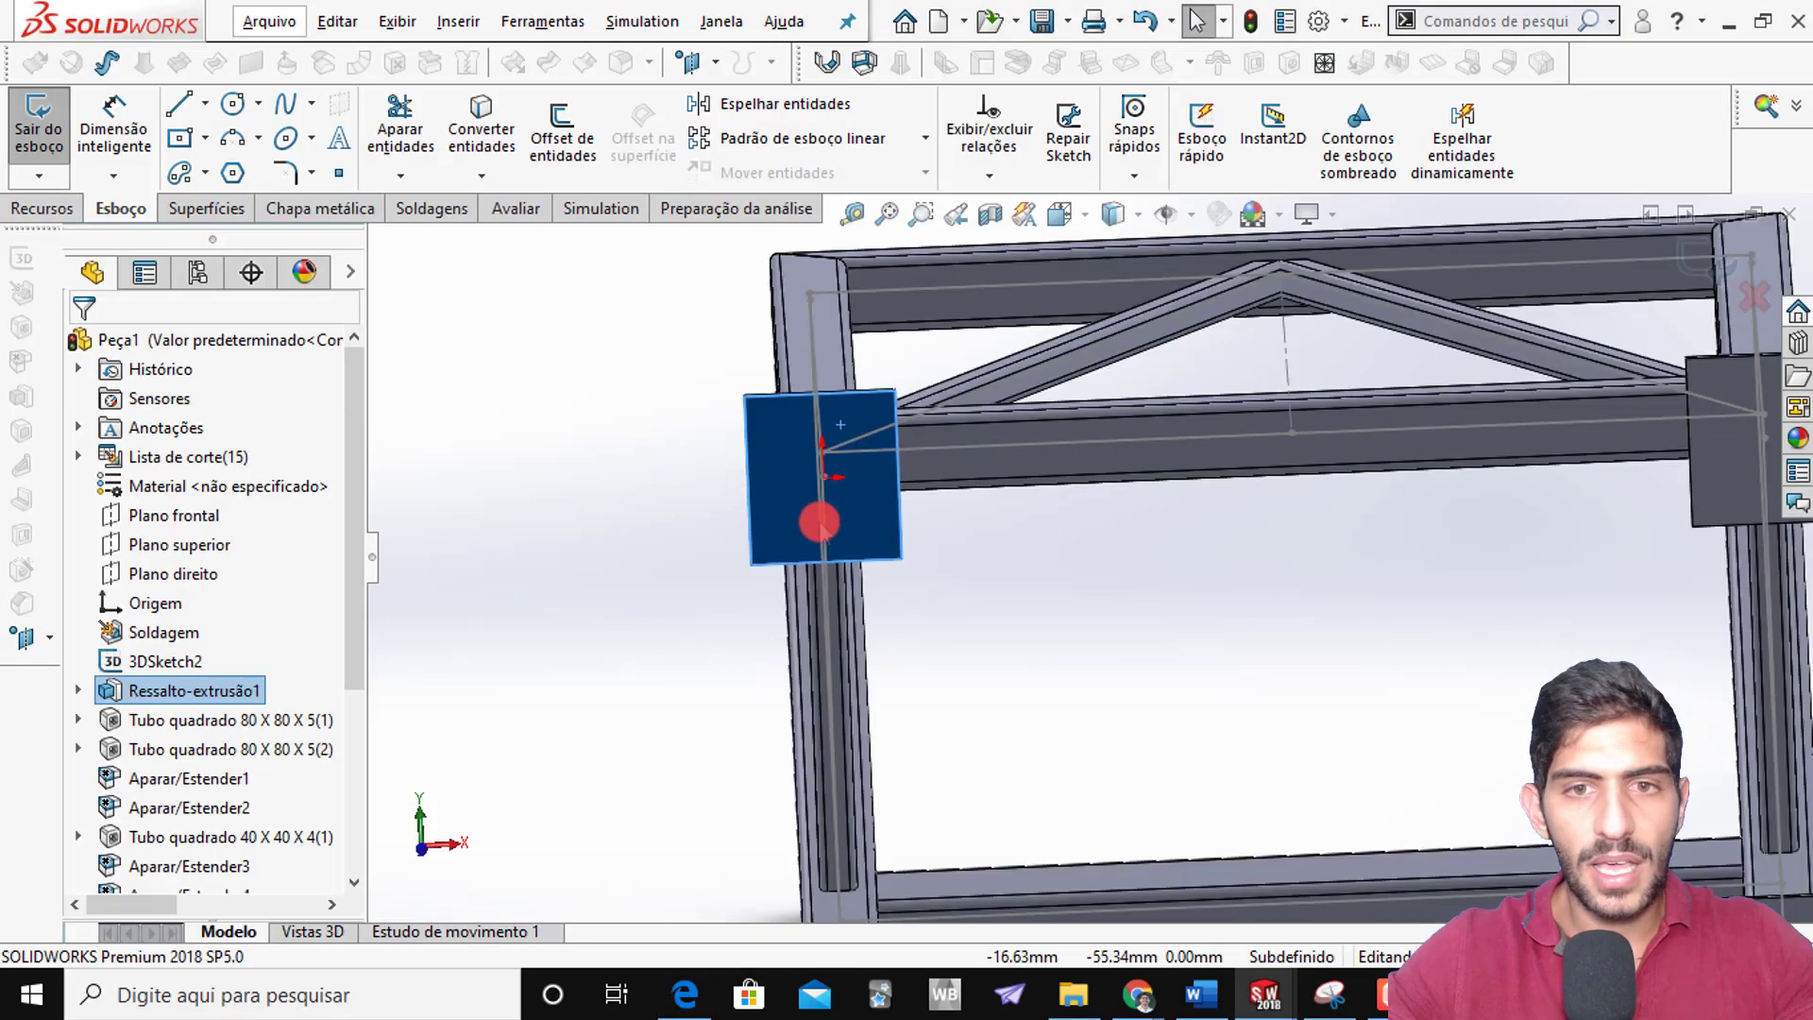
{"action": "scroll", "coordinate": [890, 397], "scroll_direction": "down", "scroll_amount": 2}
{"action": "key", "text": "space"}
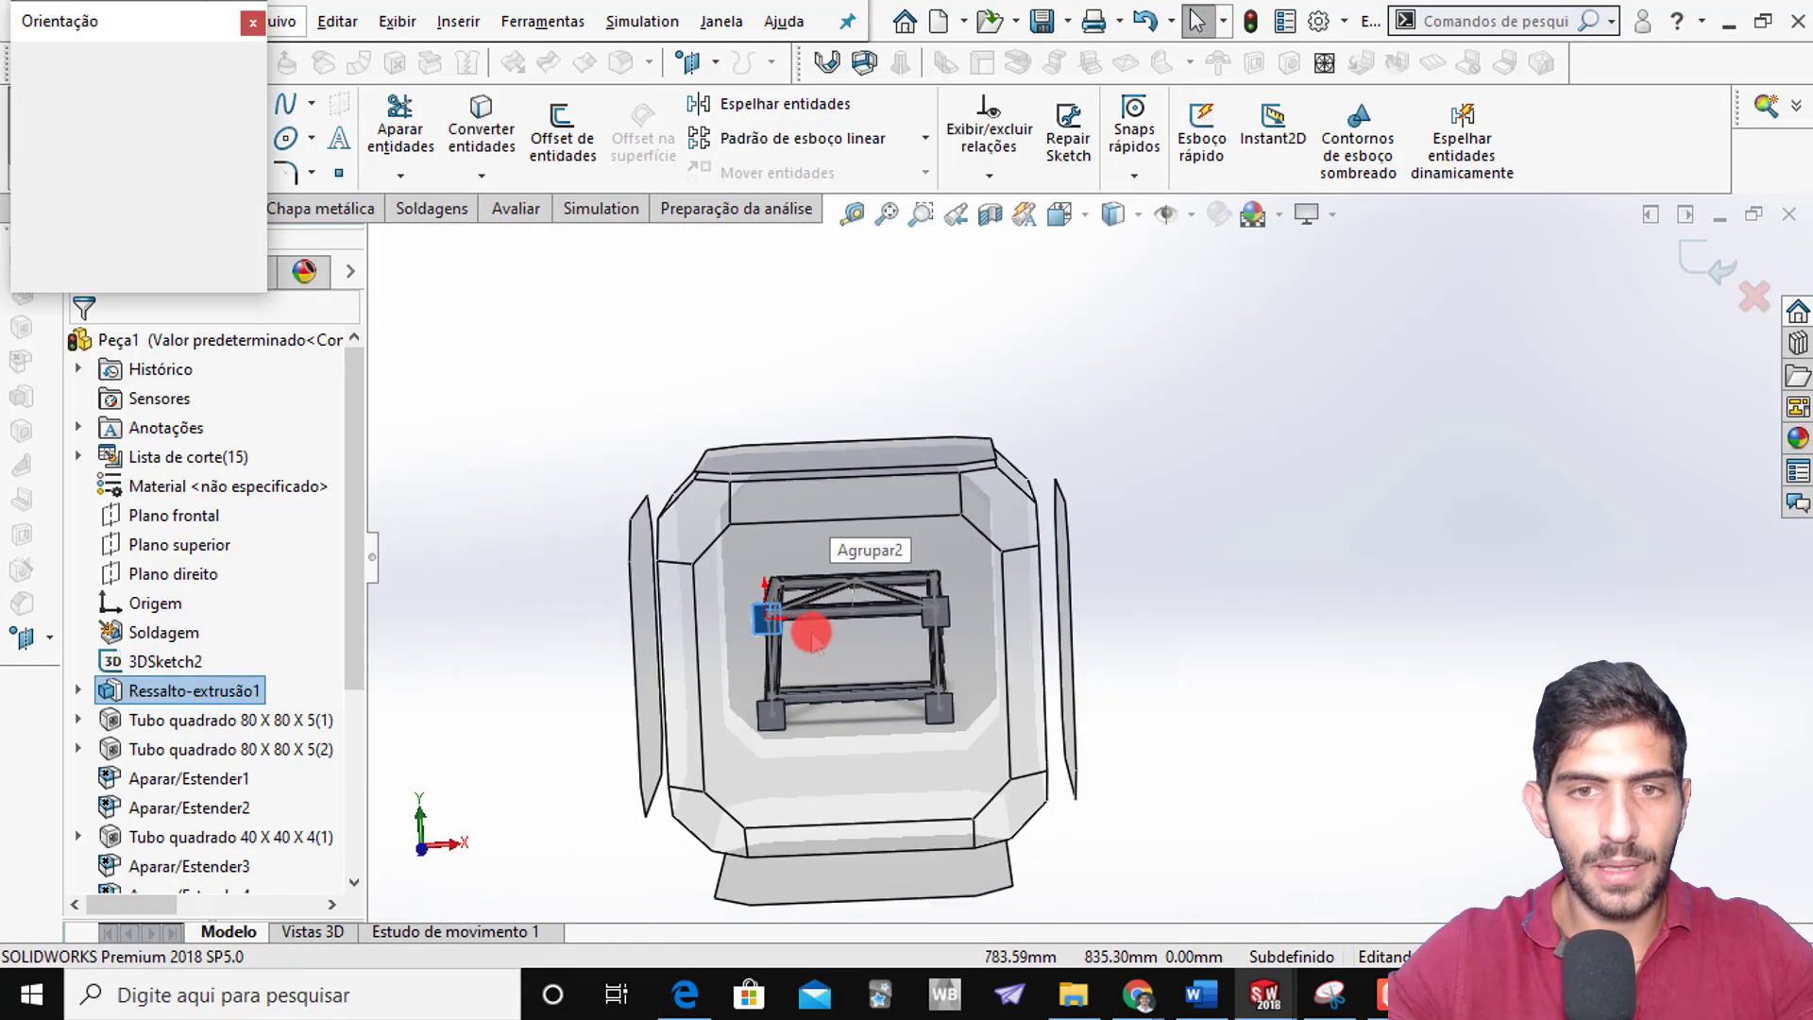
{"action": "left_click", "coordinate": [813, 632]}
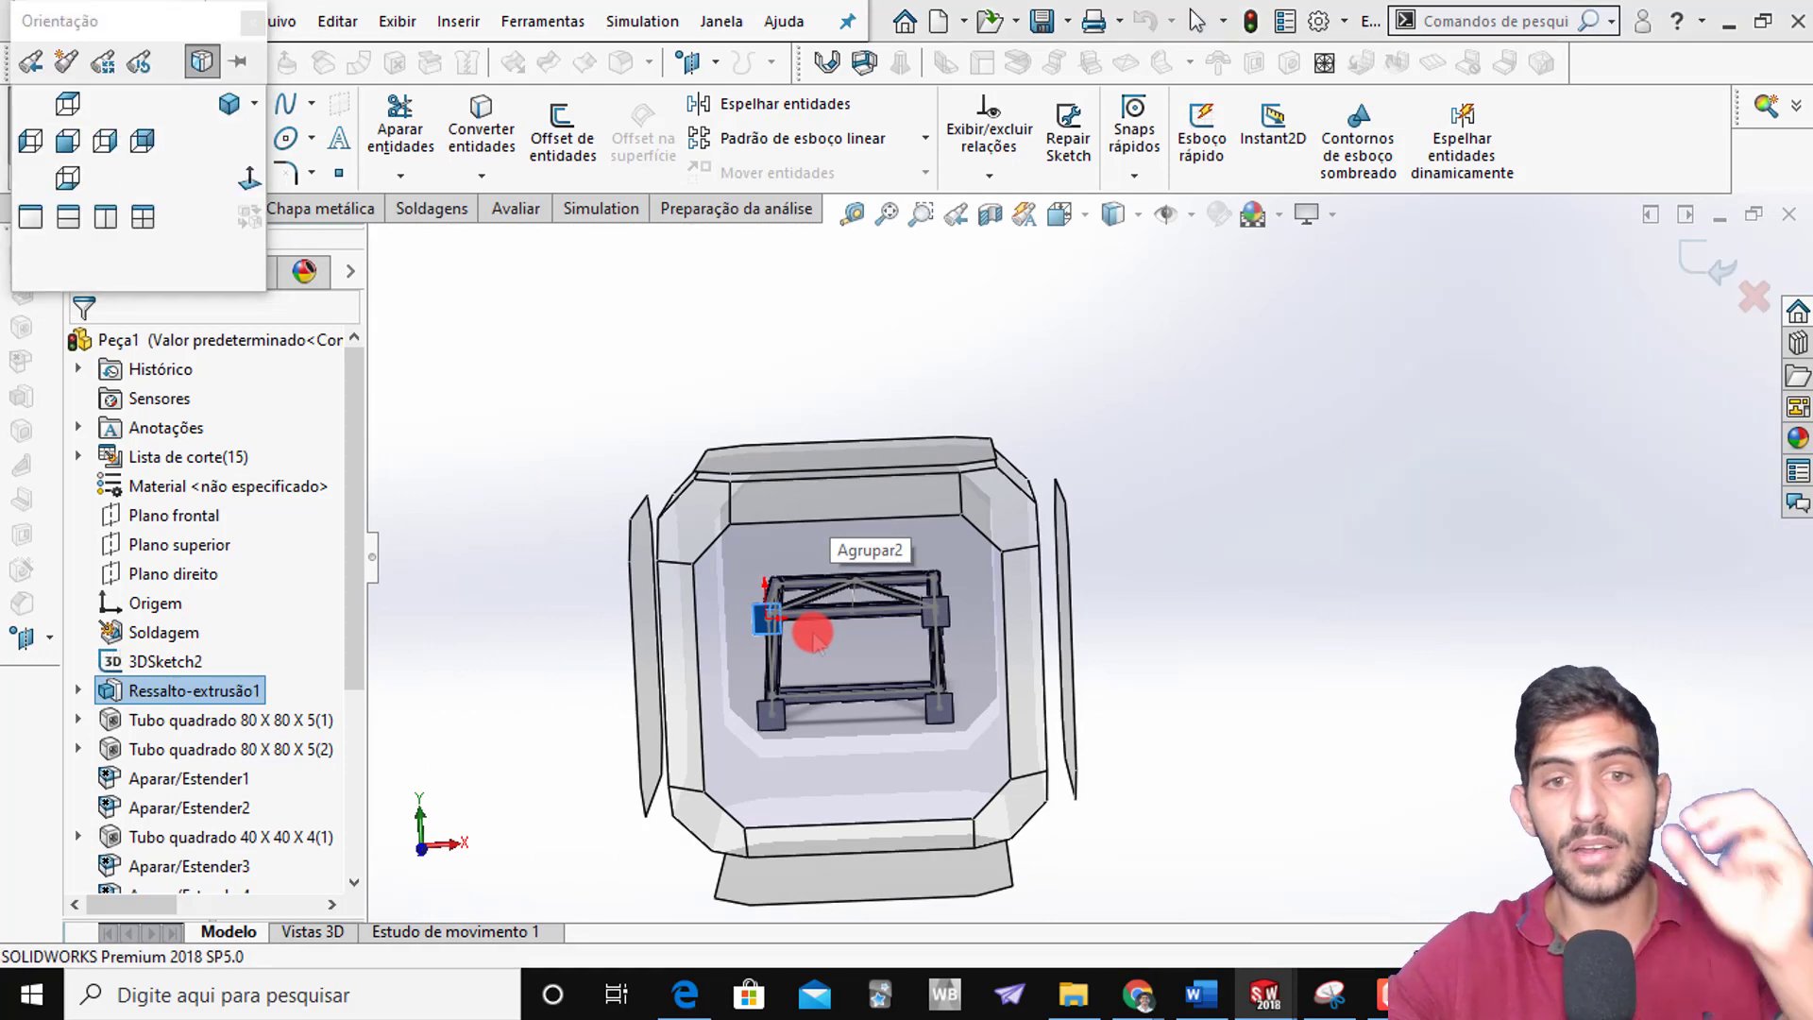
{"action": "scroll", "coordinate": [765, 367], "scroll_direction": "down", "scroll_amount": 4}
{"action": "scroll", "coordinate": [916, 454], "scroll_direction": "down", "scroll_amount": 4}
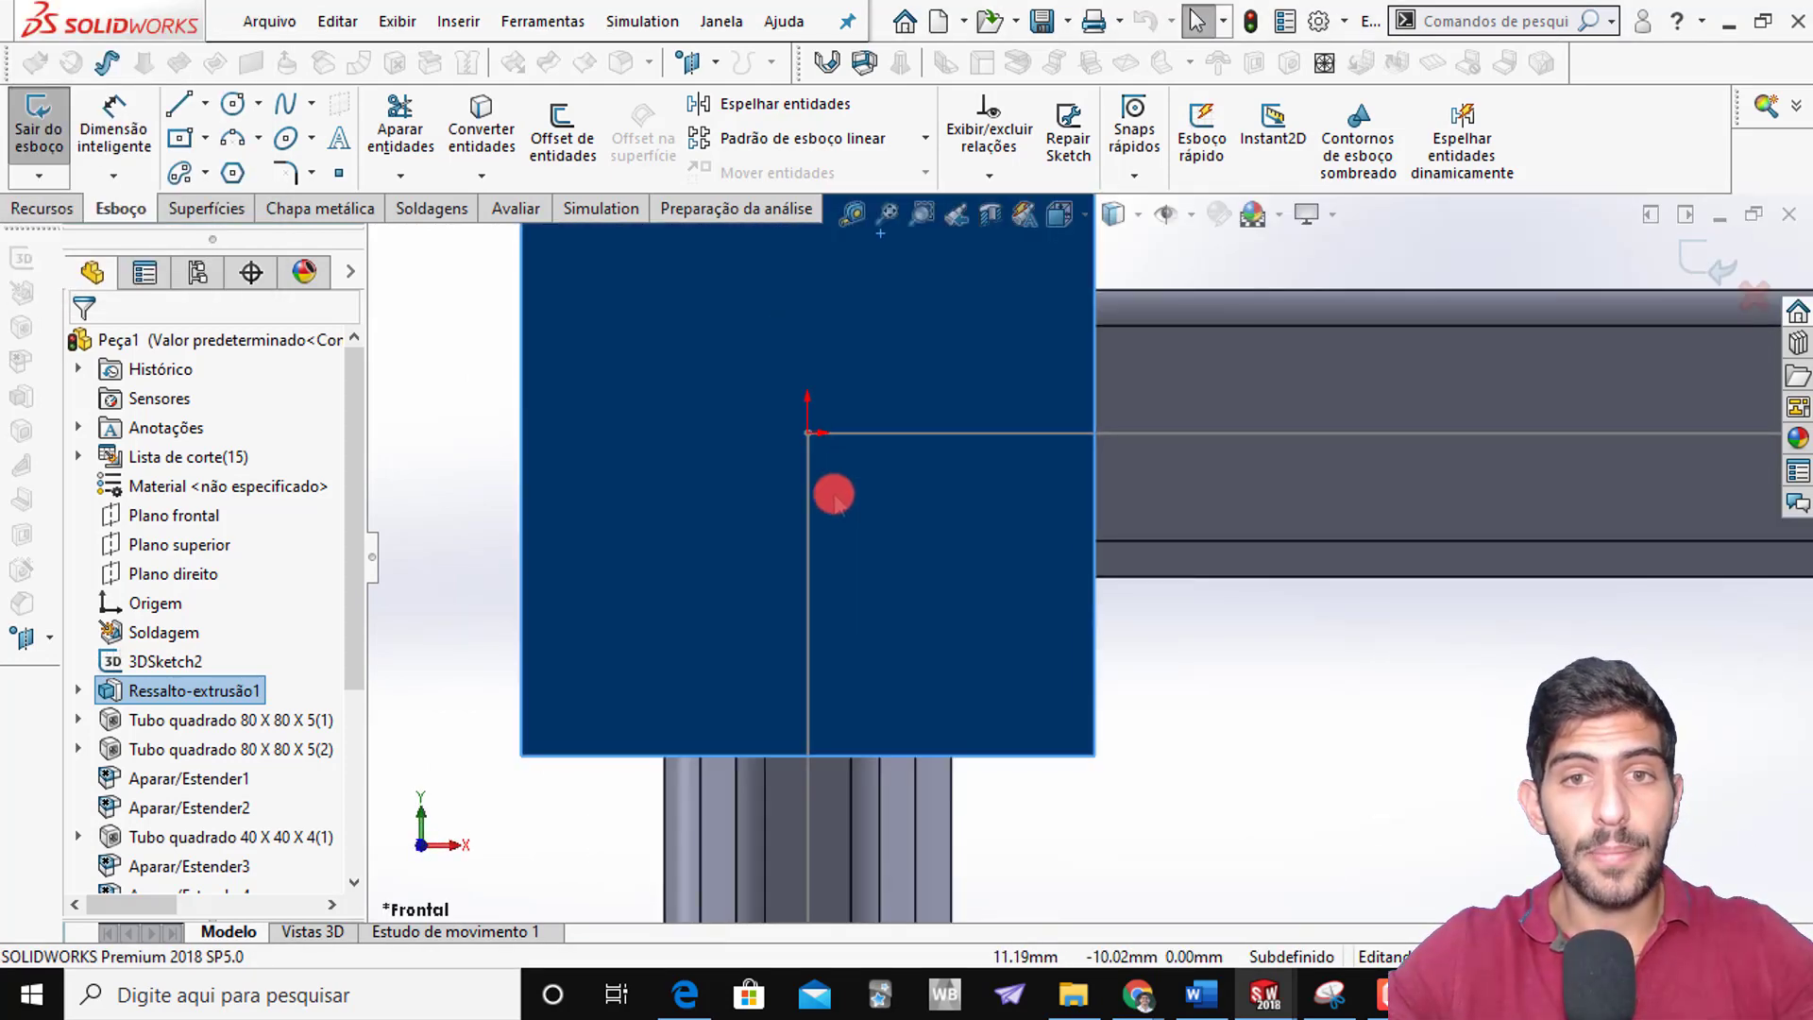
{"action": "scroll", "coordinate": [830, 494], "scroll_direction": "up", "scroll_amount": 2}
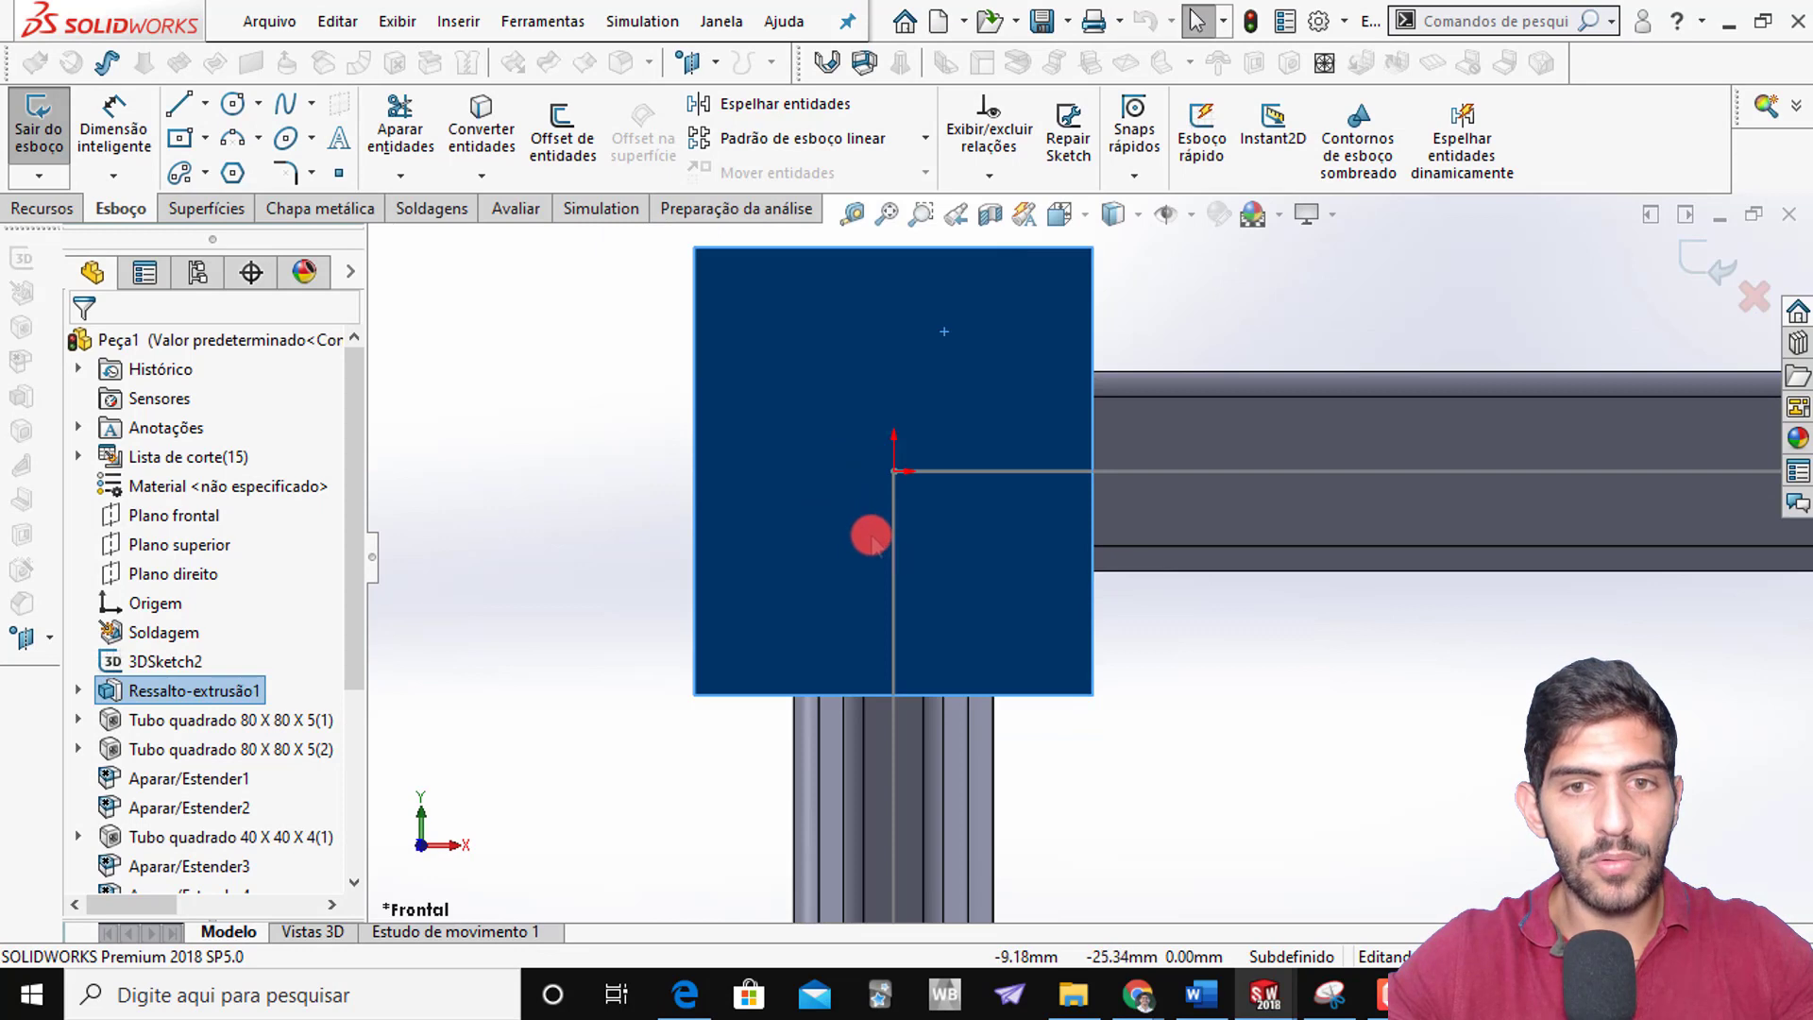
{"action": "key", "text": "s"}
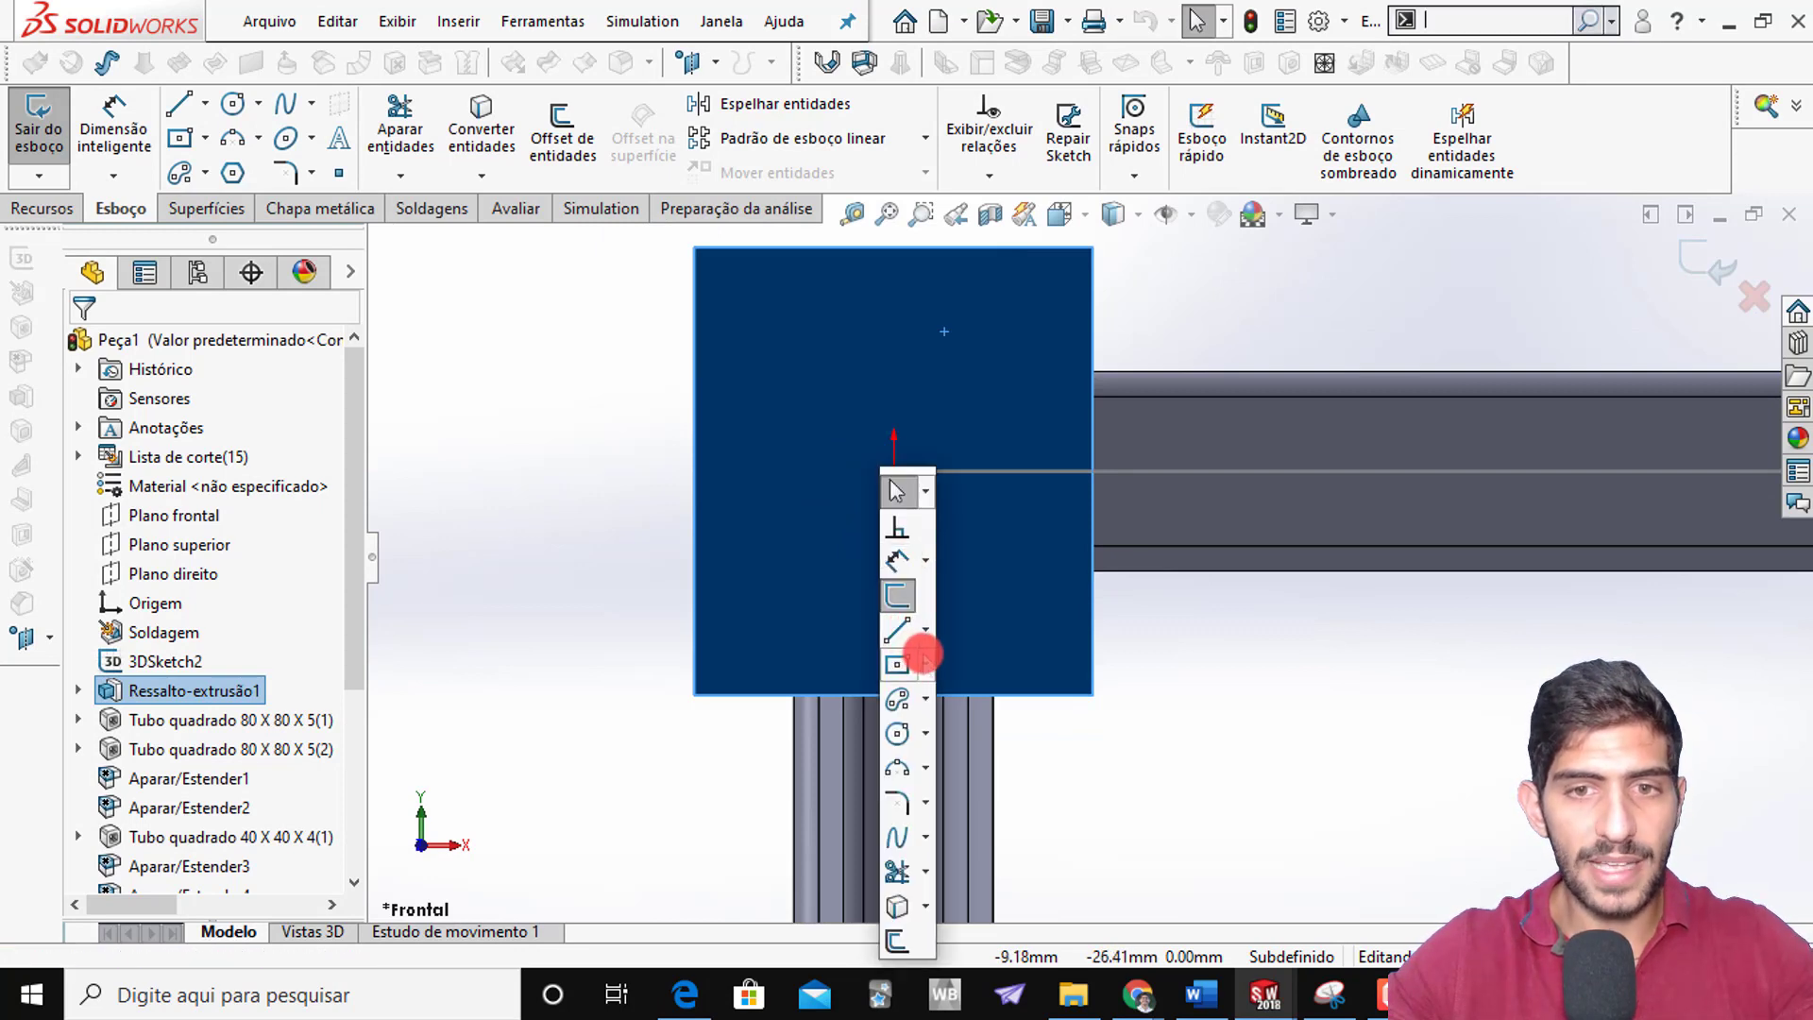
{"action": "left_click", "coordinate": [926, 665]}
{"action": "left_click", "coordinate": [927, 732]}
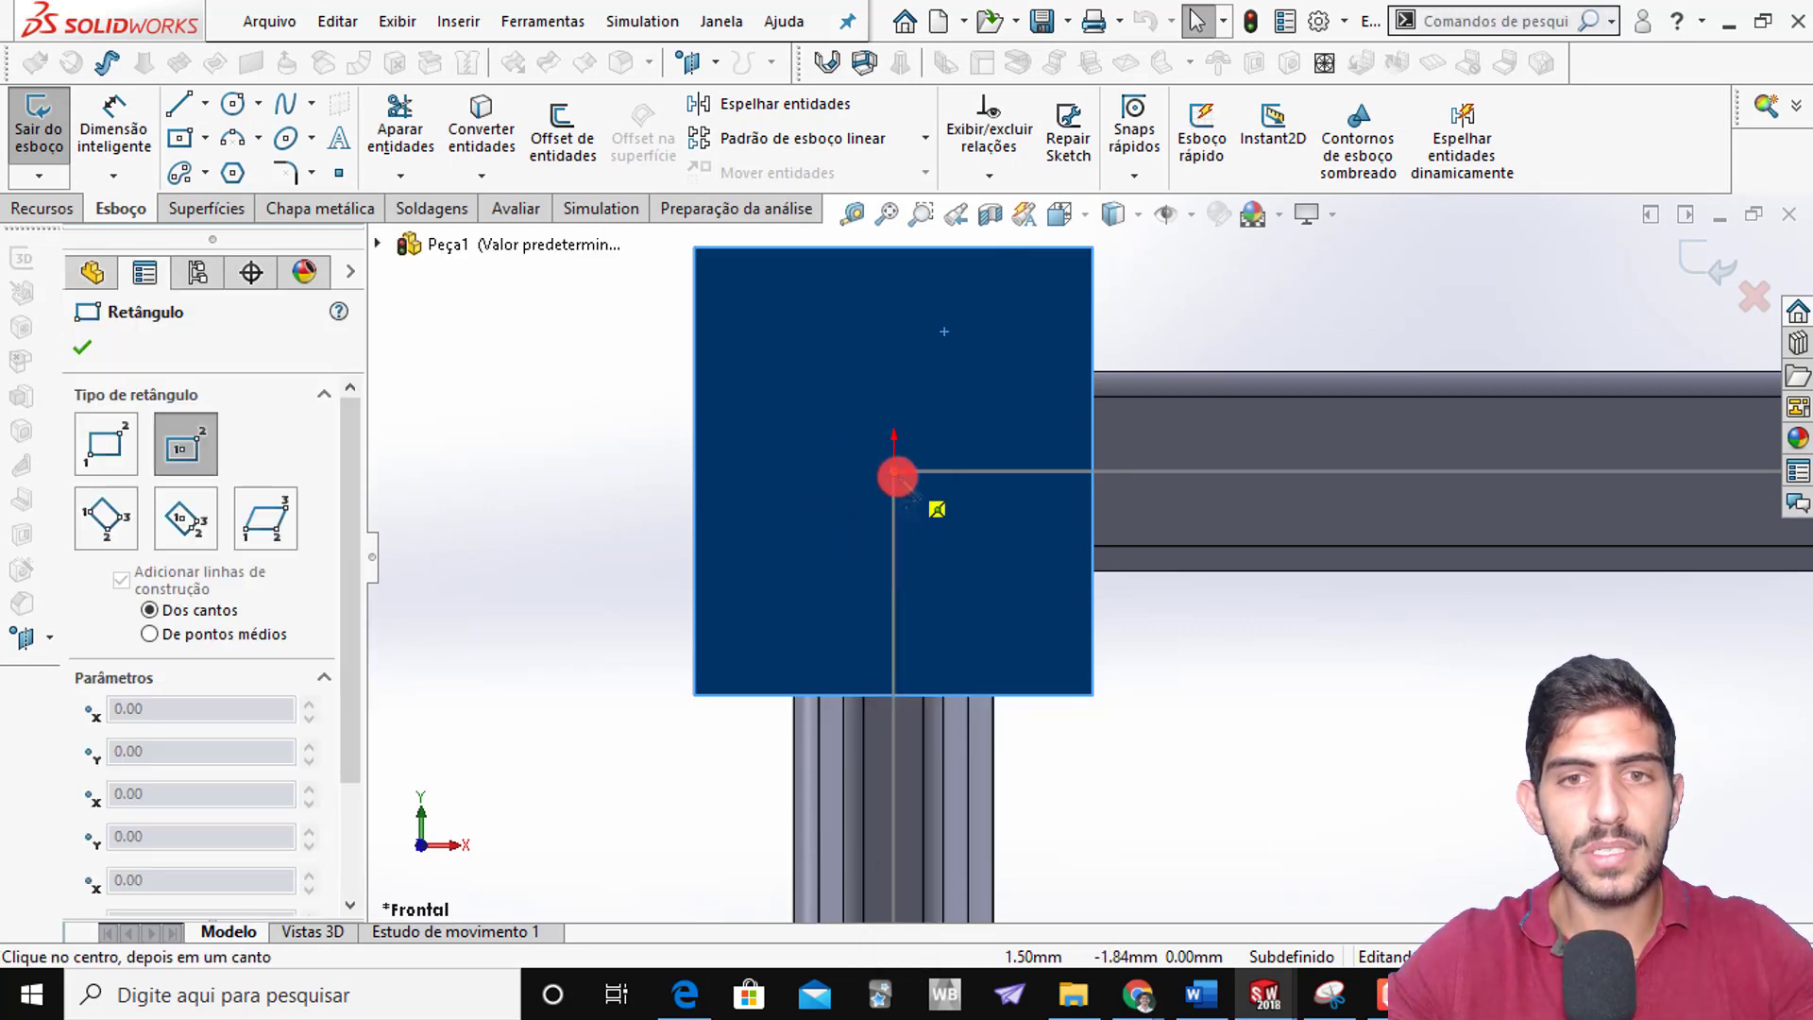
{"action": "left_click", "coordinate": [893, 470]}
{"action": "left_click", "coordinate": [753, 302]}
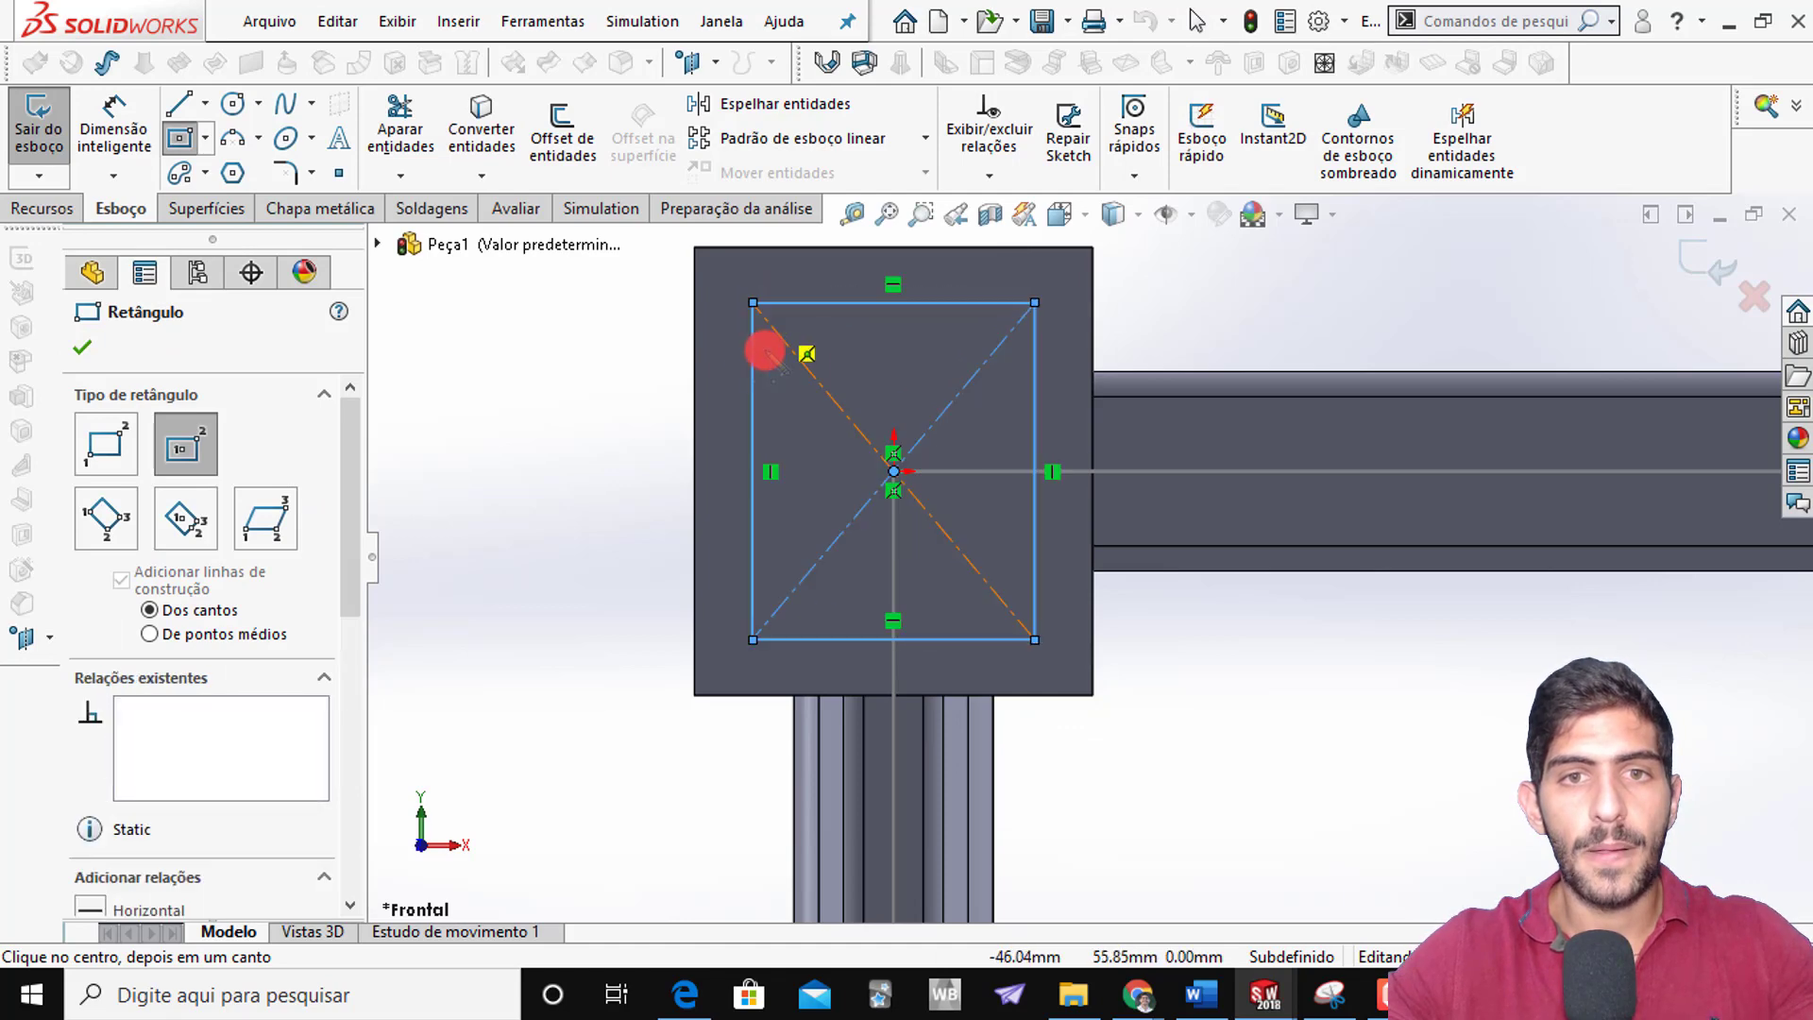
{"action": "key", "text": "Escape"}
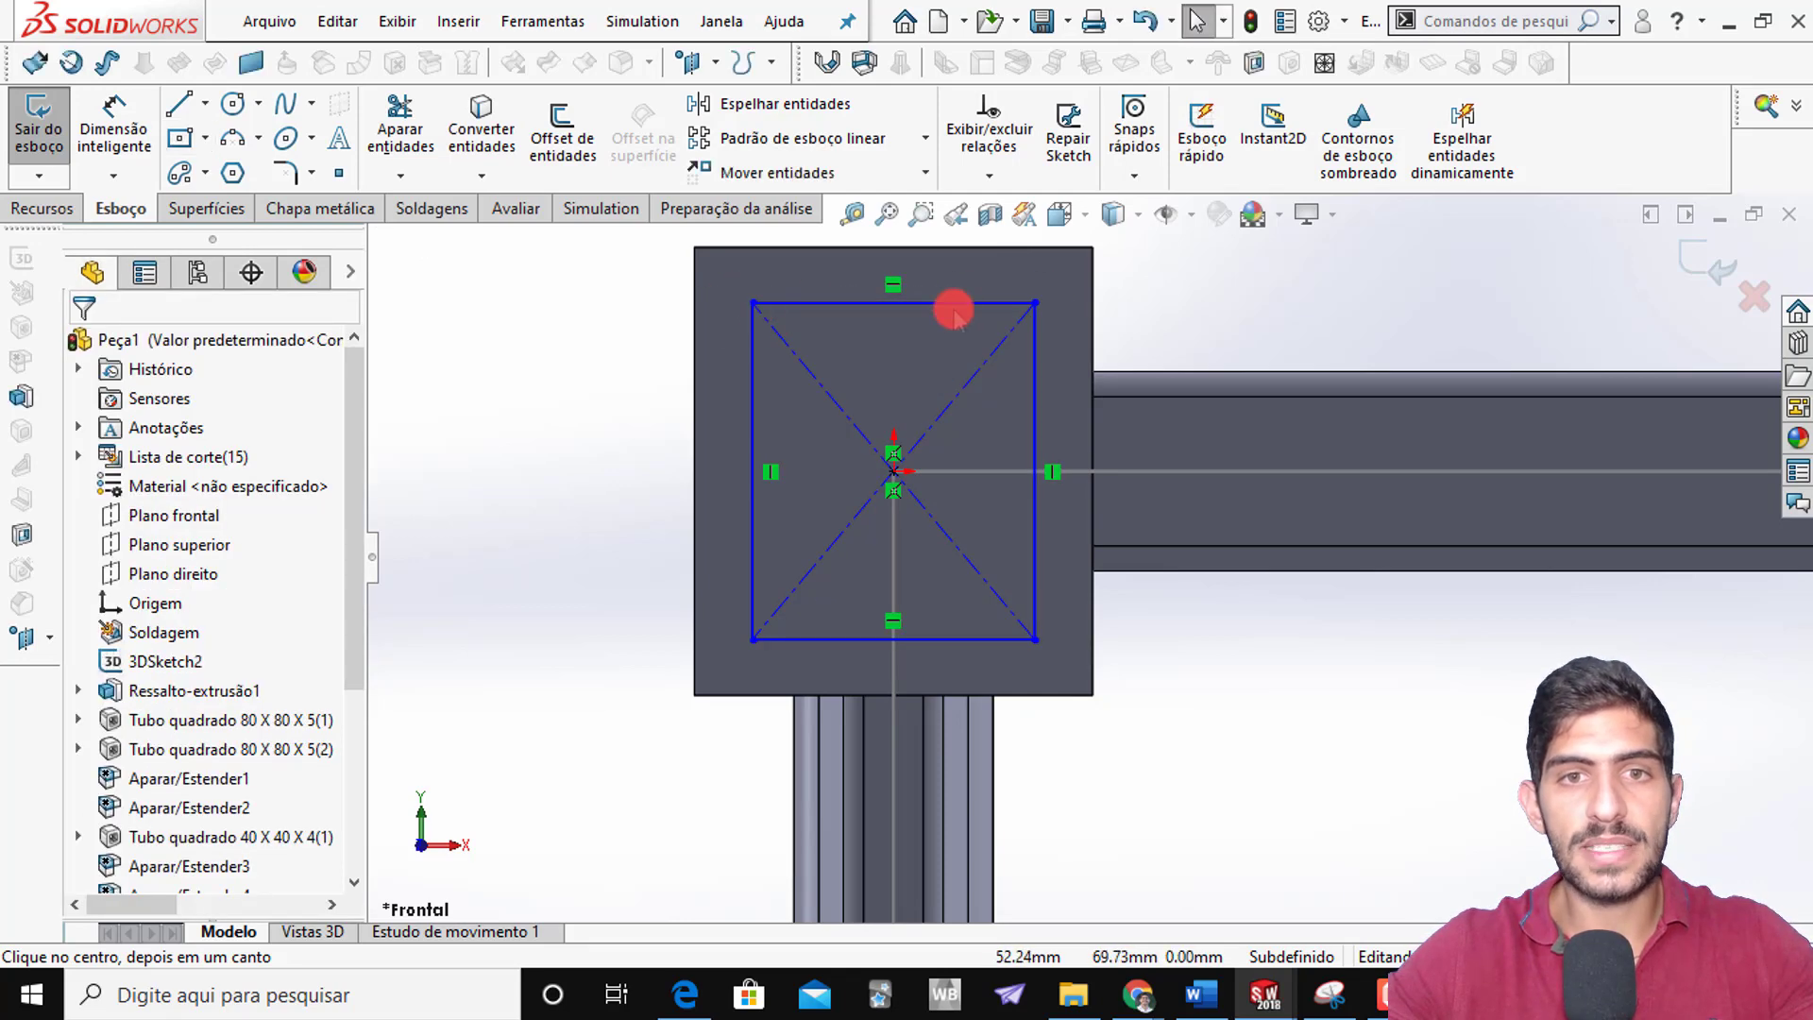
Check the plate detail in the PDF drawing, then dimension the rectangle 116 mm wide and 136 mm high
{"action": "key", "text": "alt+Tab"}
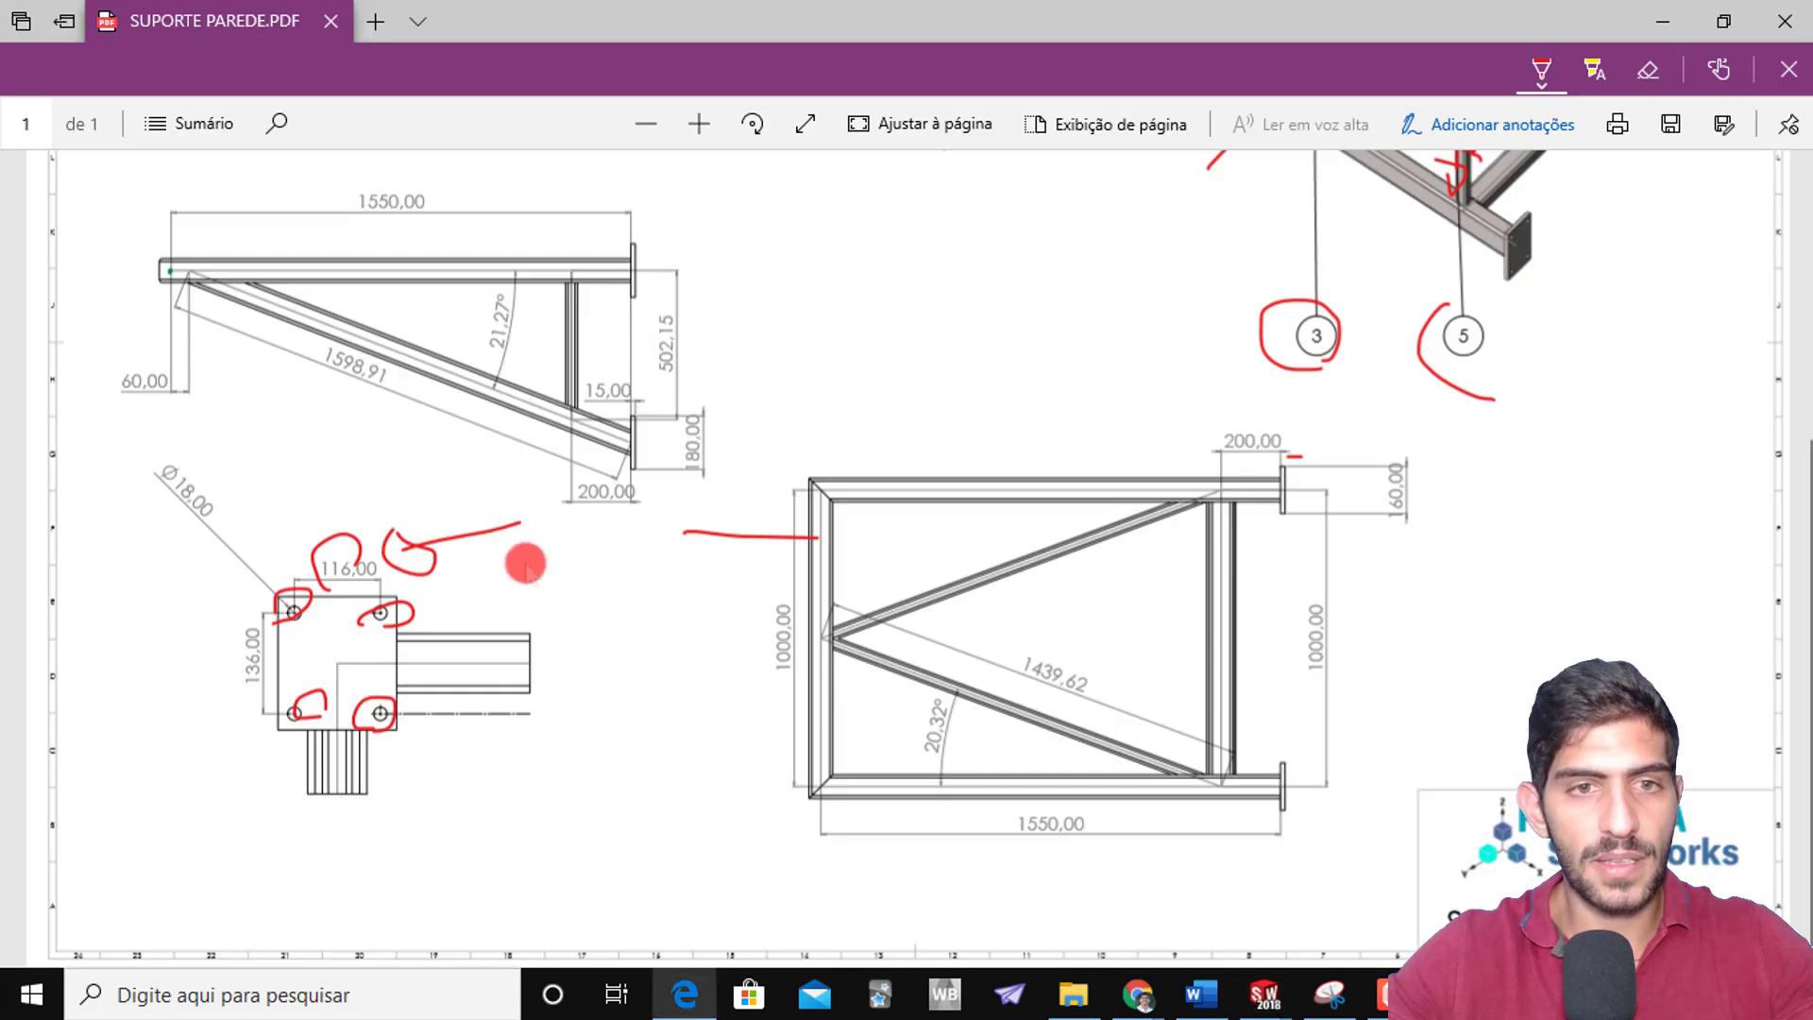
{"action": "key", "text": "alt+Tab"}
{"action": "key", "text": "s"}
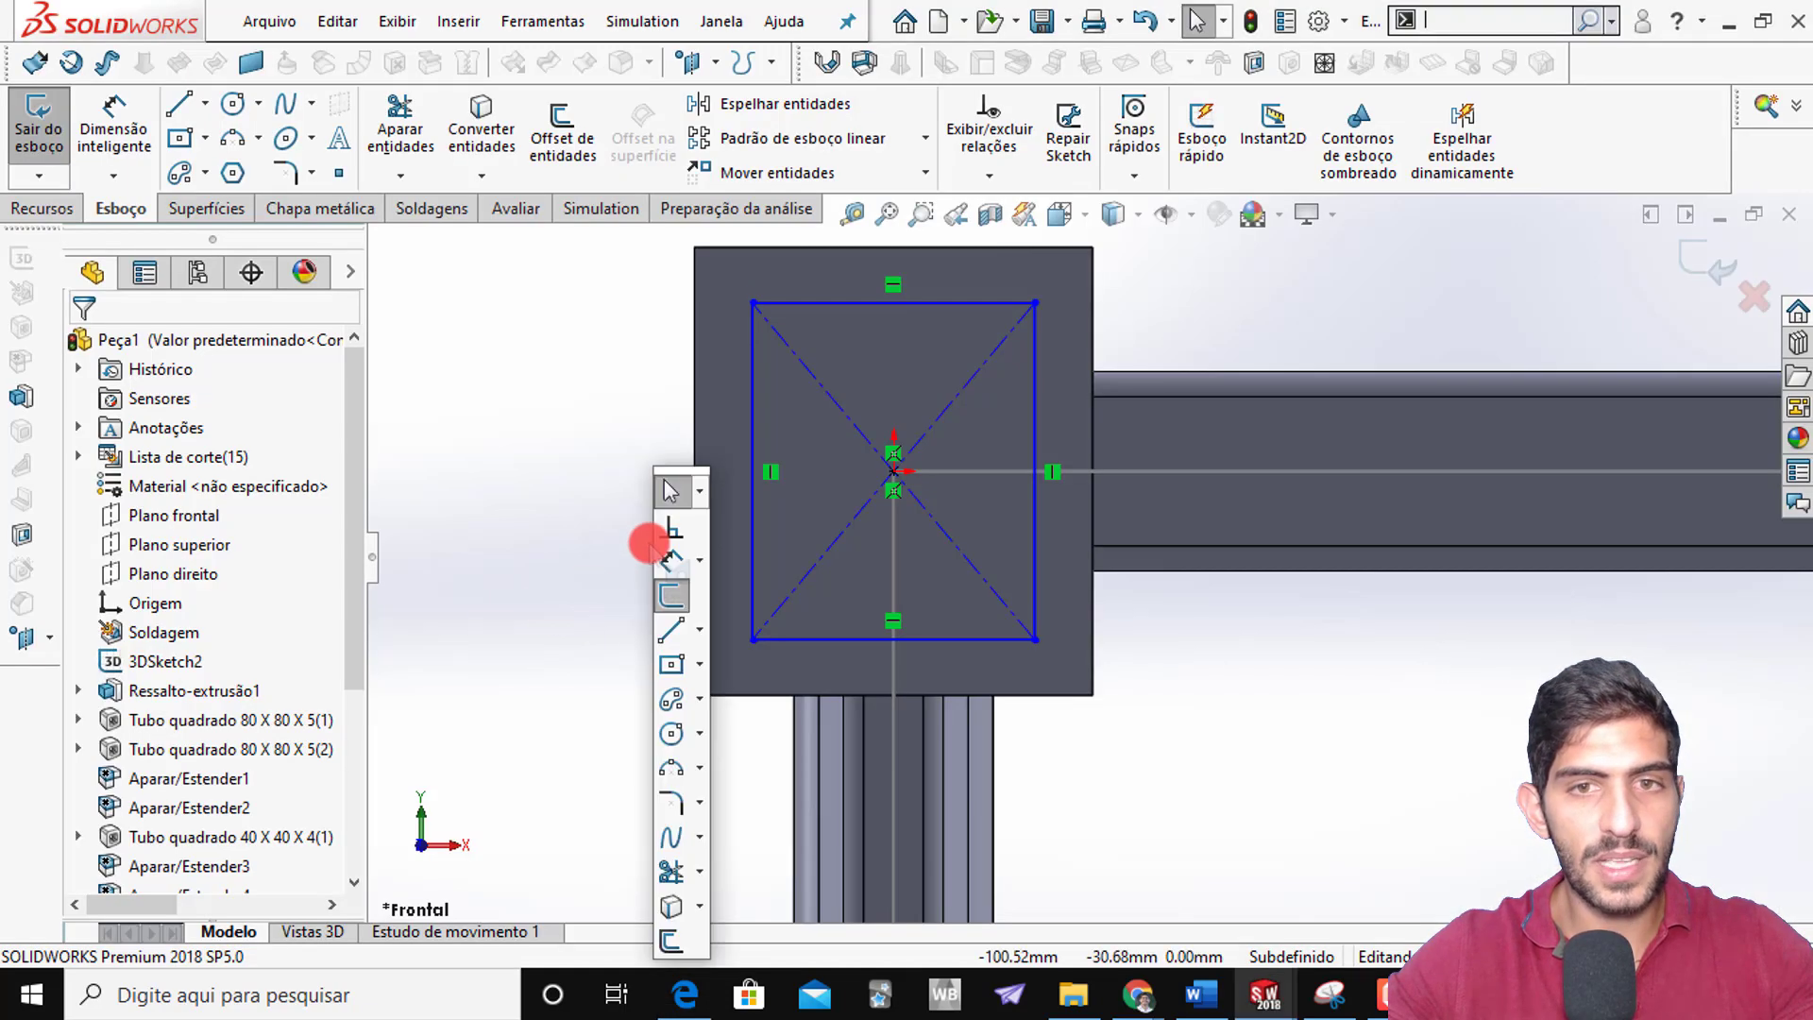
{"action": "left_click", "coordinate": [672, 563]}
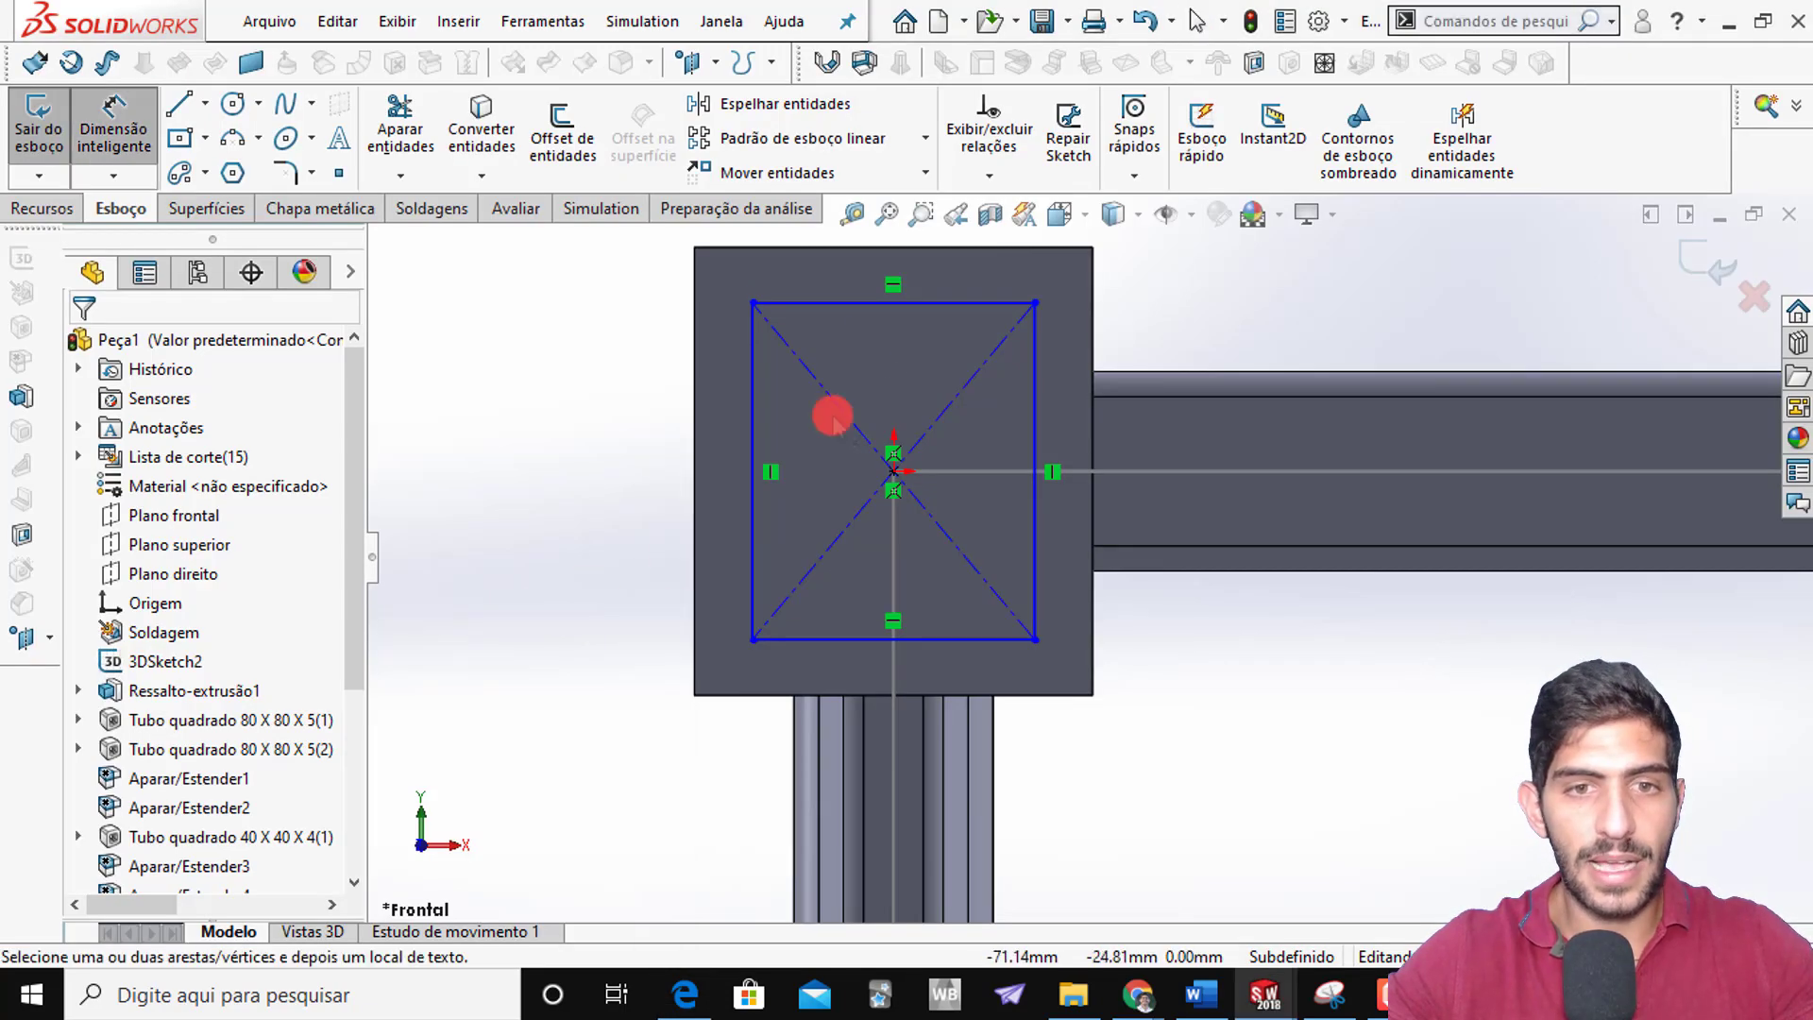
{"action": "left_click", "coordinate": [887, 302]}
{"action": "left_click", "coordinate": [854, 285]}
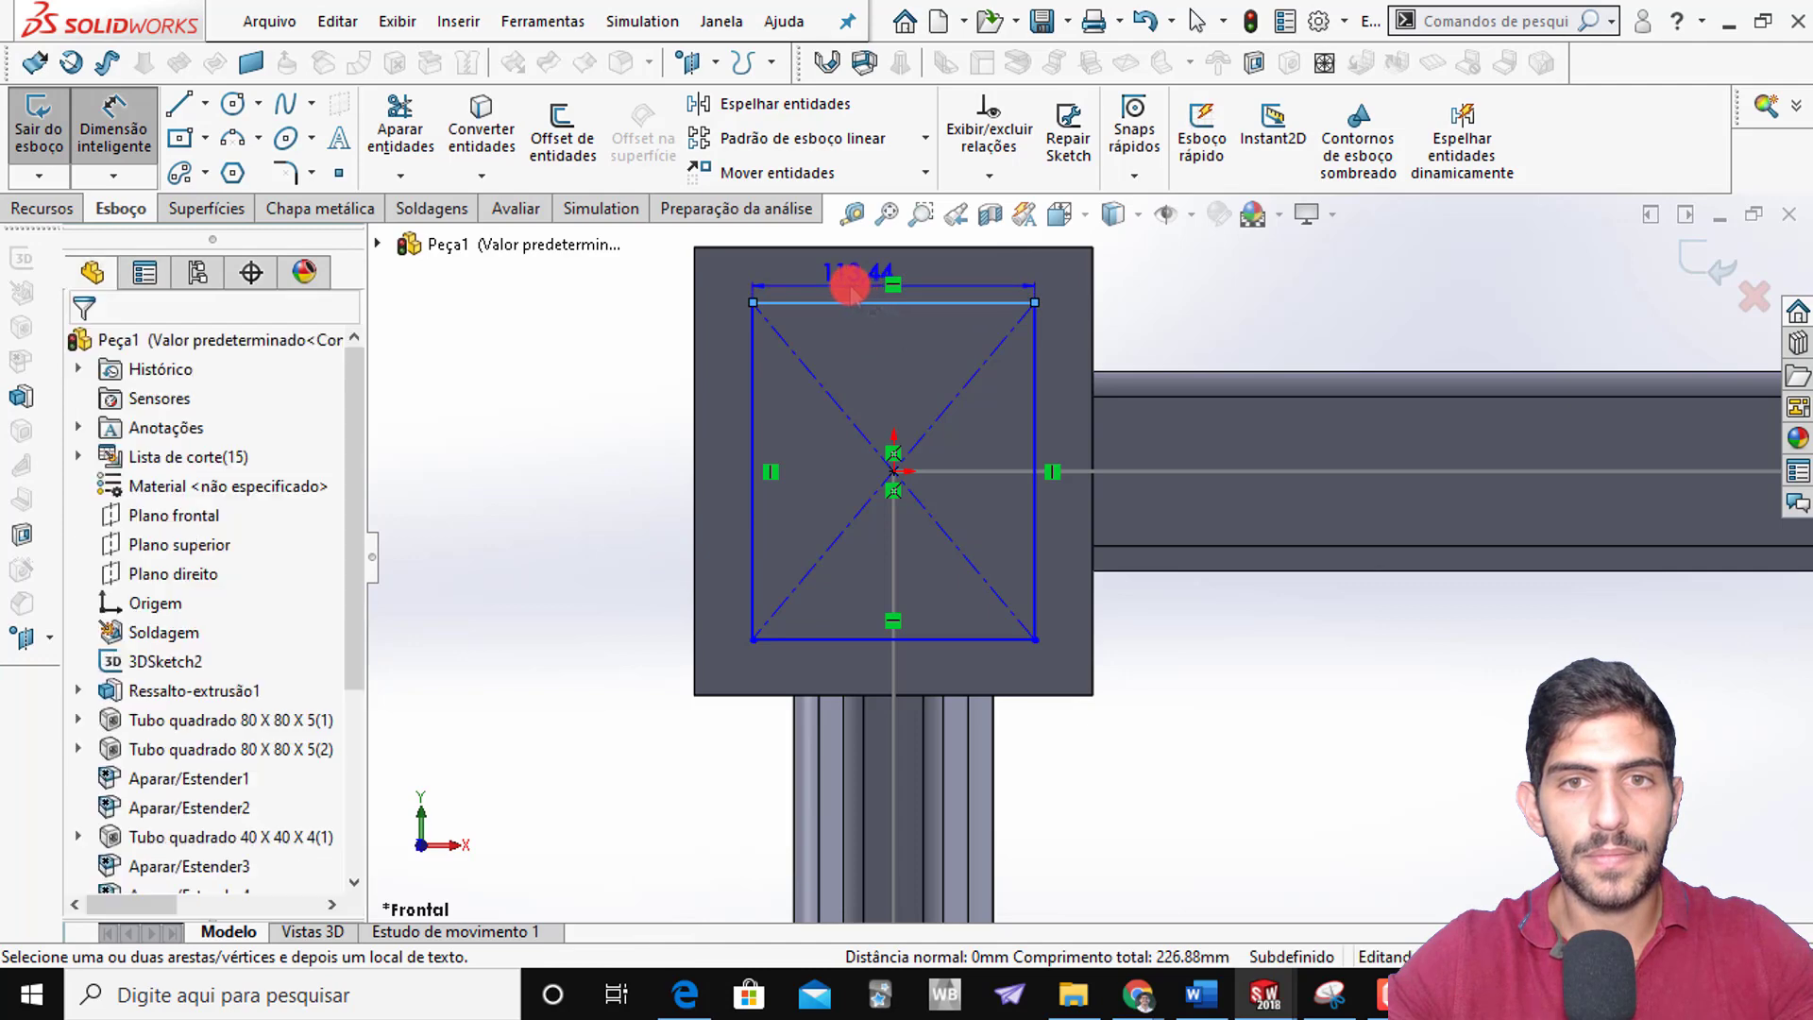
{"action": "type", "text": "116"}
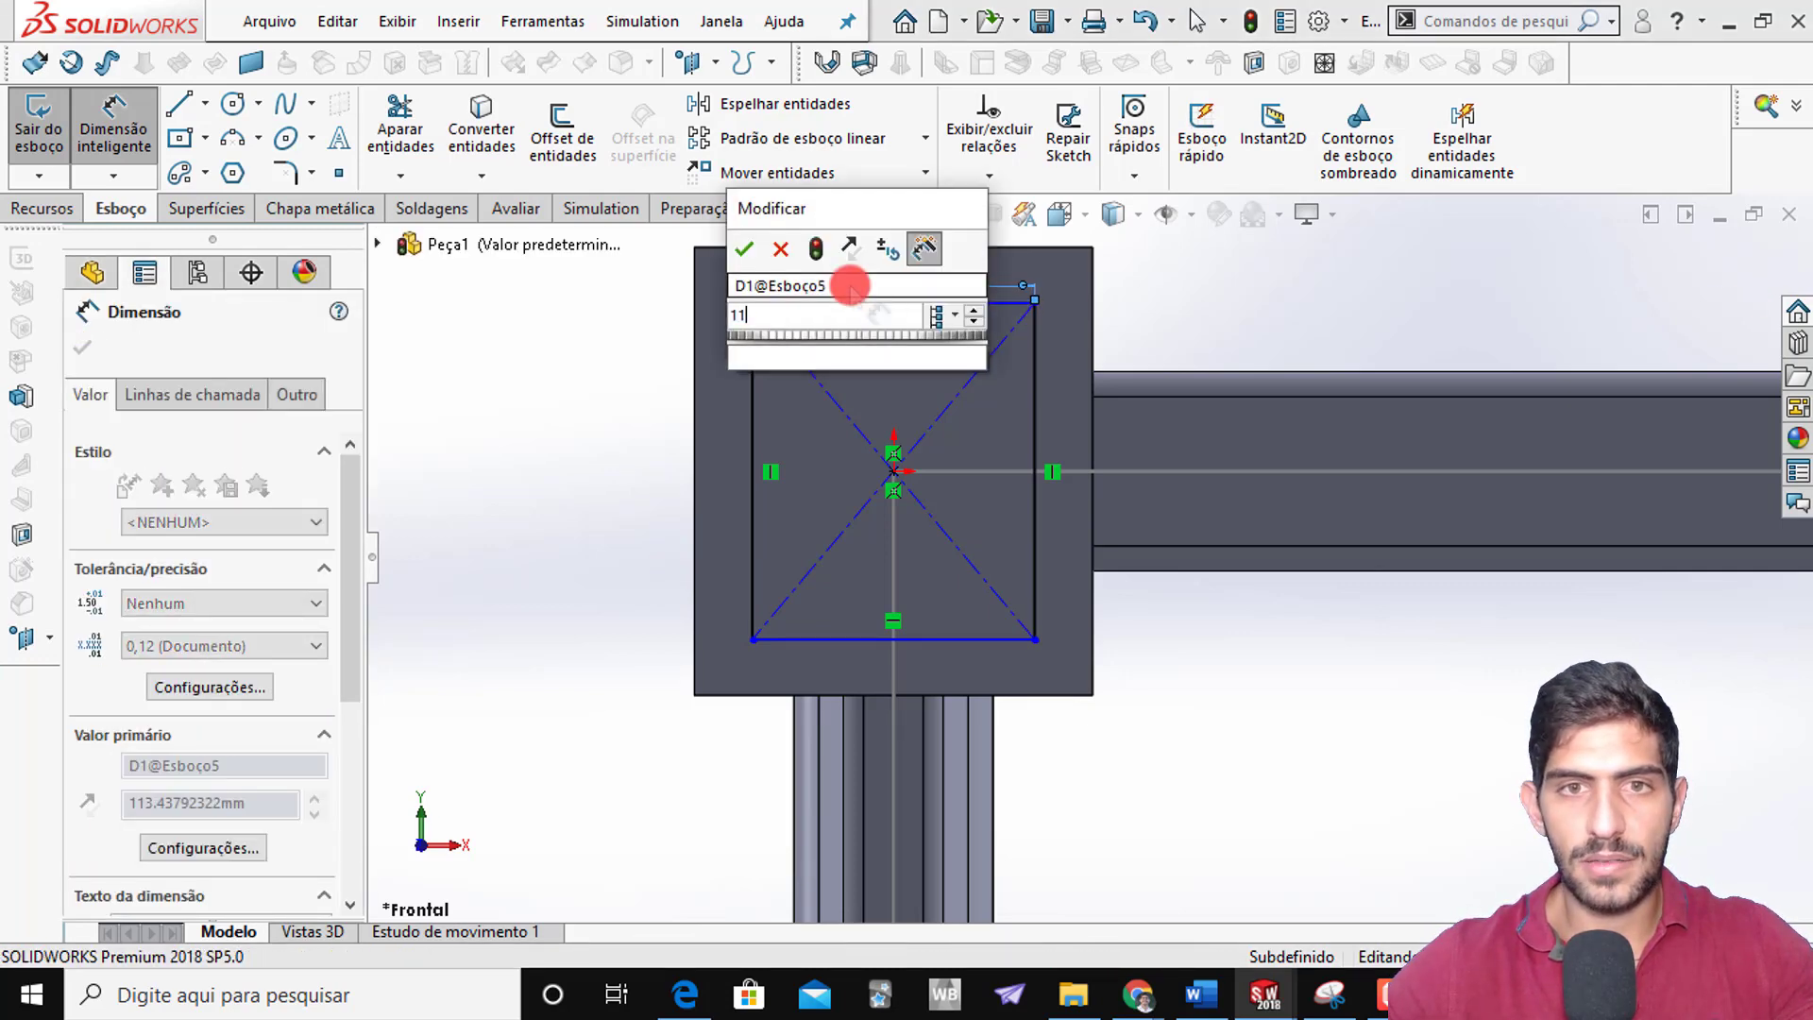
{"action": "key", "text": "Return"}
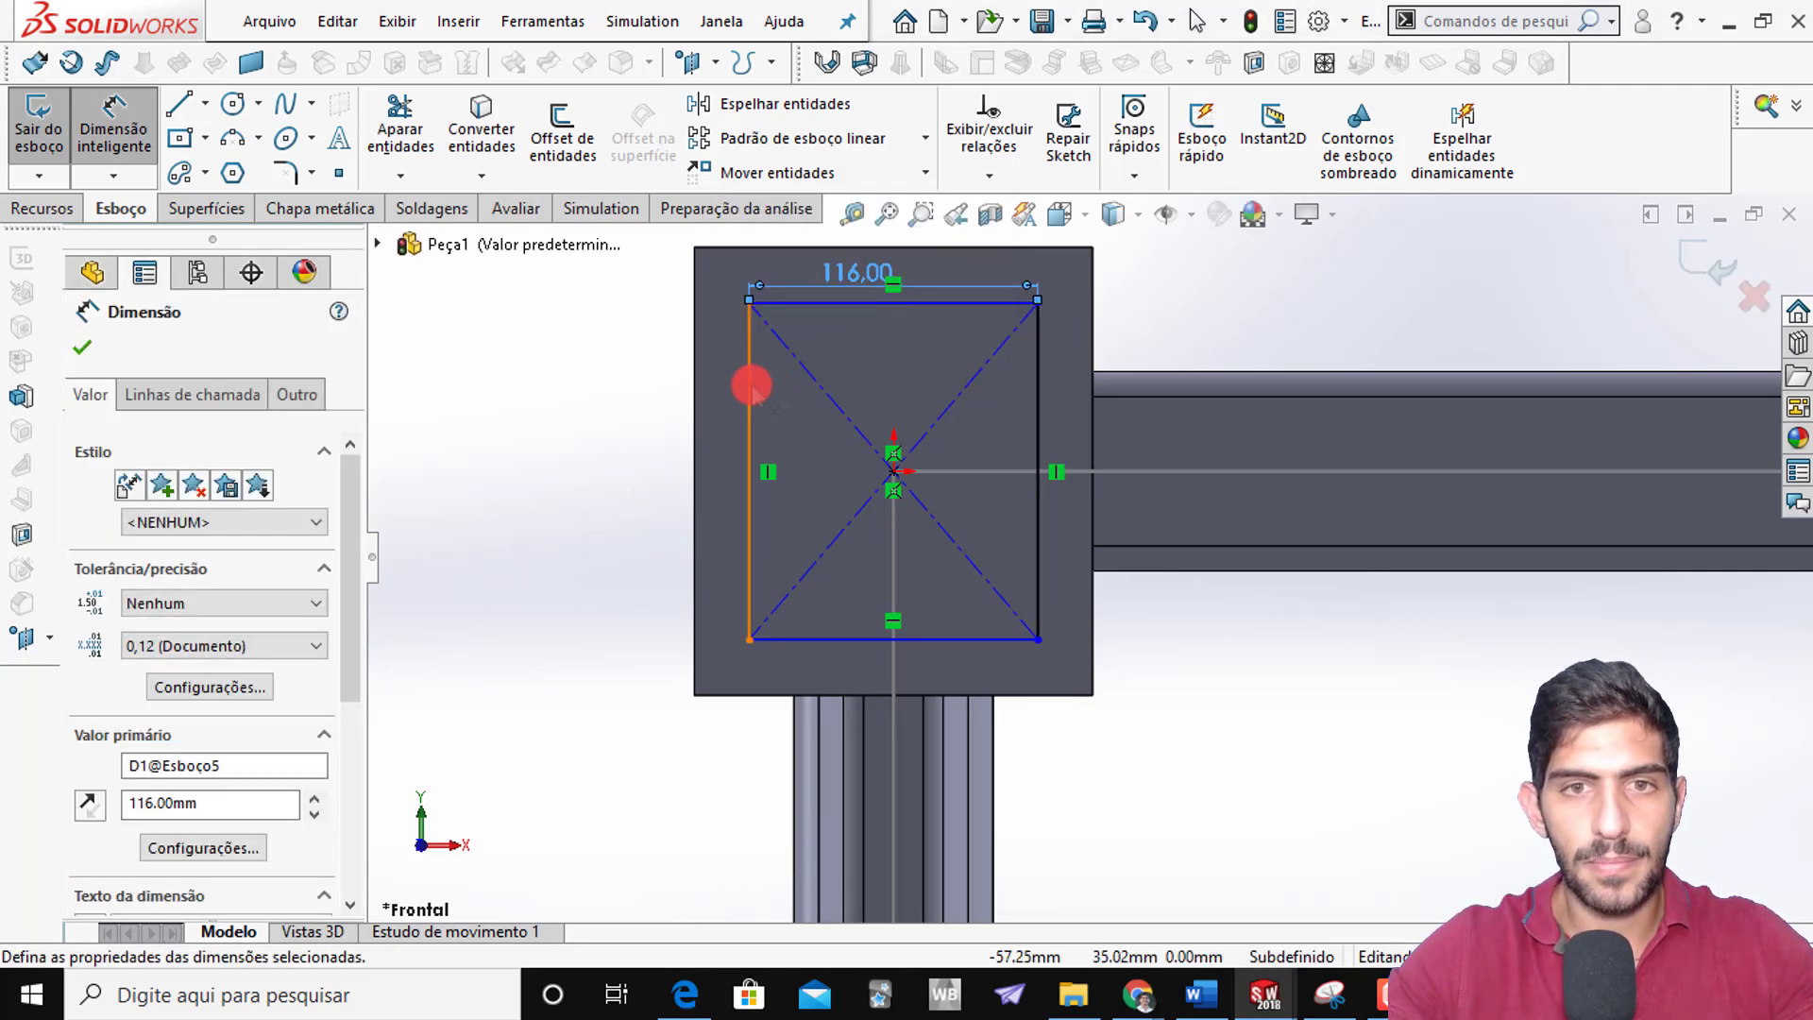
{"action": "left_click", "coordinate": [749, 385]}
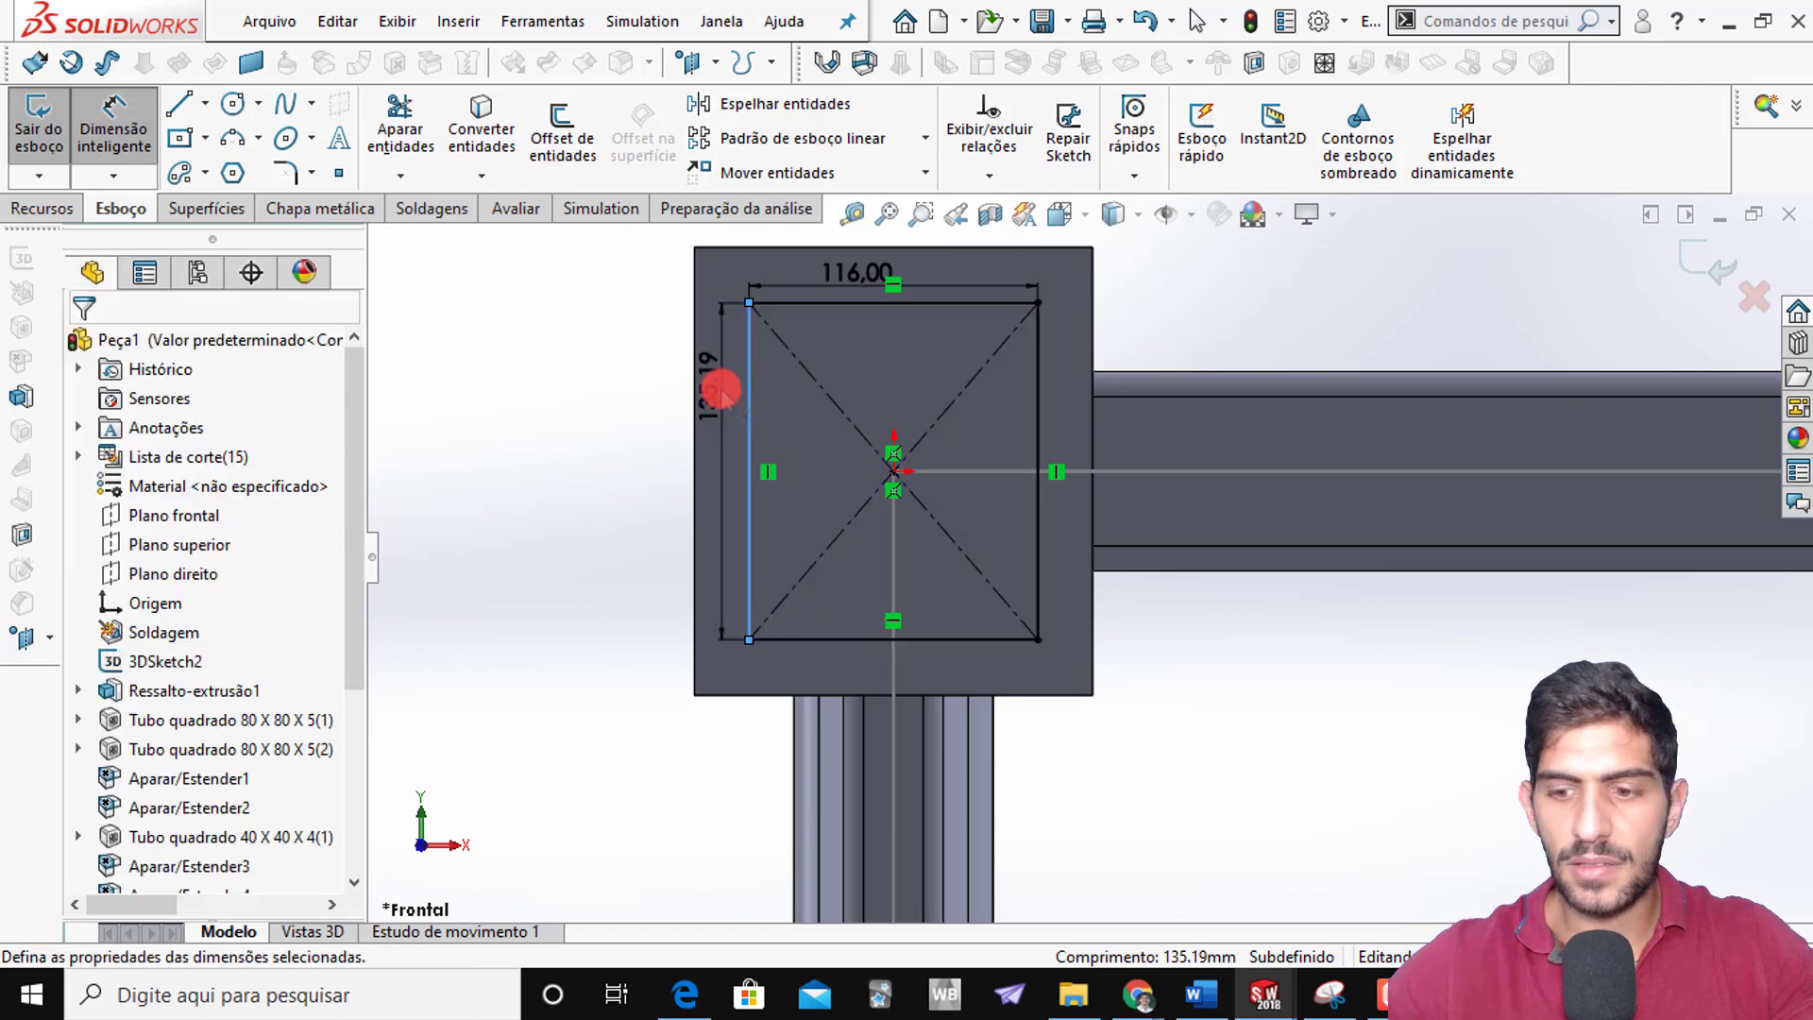
{"action": "left_click", "coordinate": [721, 387]}
{"action": "key", "text": "Return"}
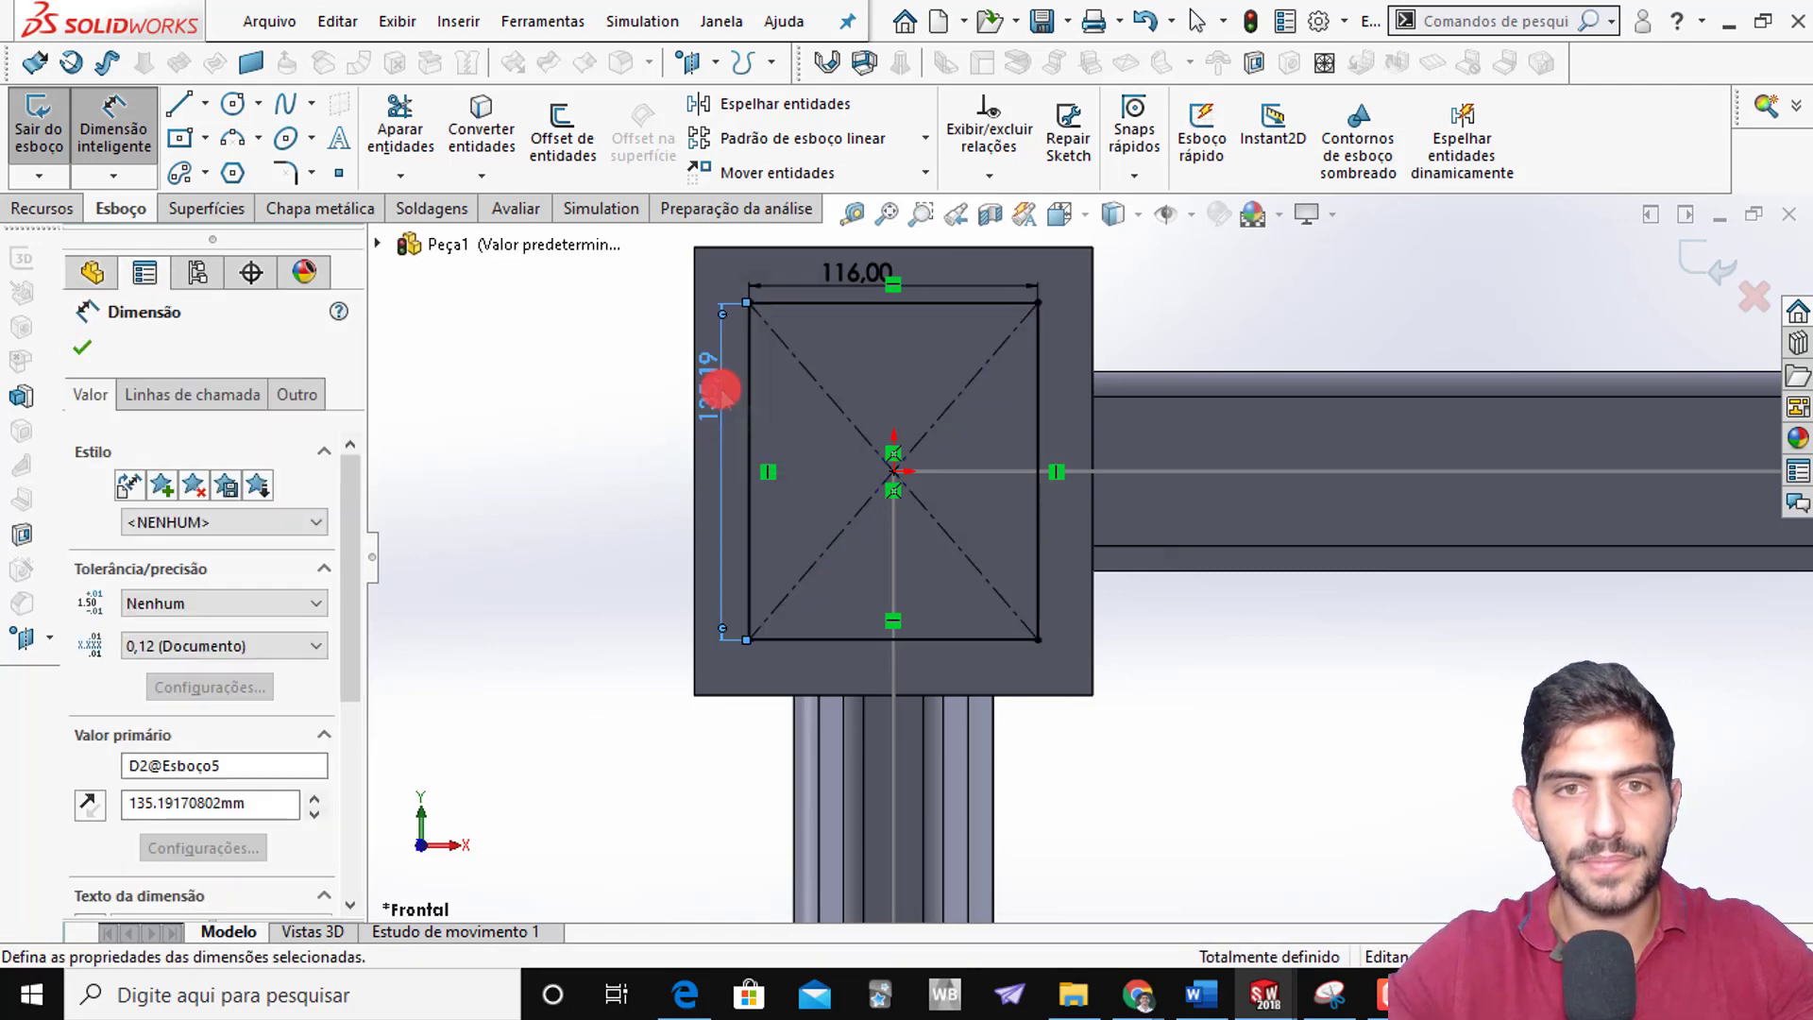
Exit the rectangle sketch on the upper end plate, leaving nothing selected
{"action": "scroll", "coordinate": [947, 552], "scroll_direction": "up", "scroll_amount": 1}
{"action": "scroll", "coordinate": [947, 551], "scroll_direction": "up", "scroll_amount": 2}
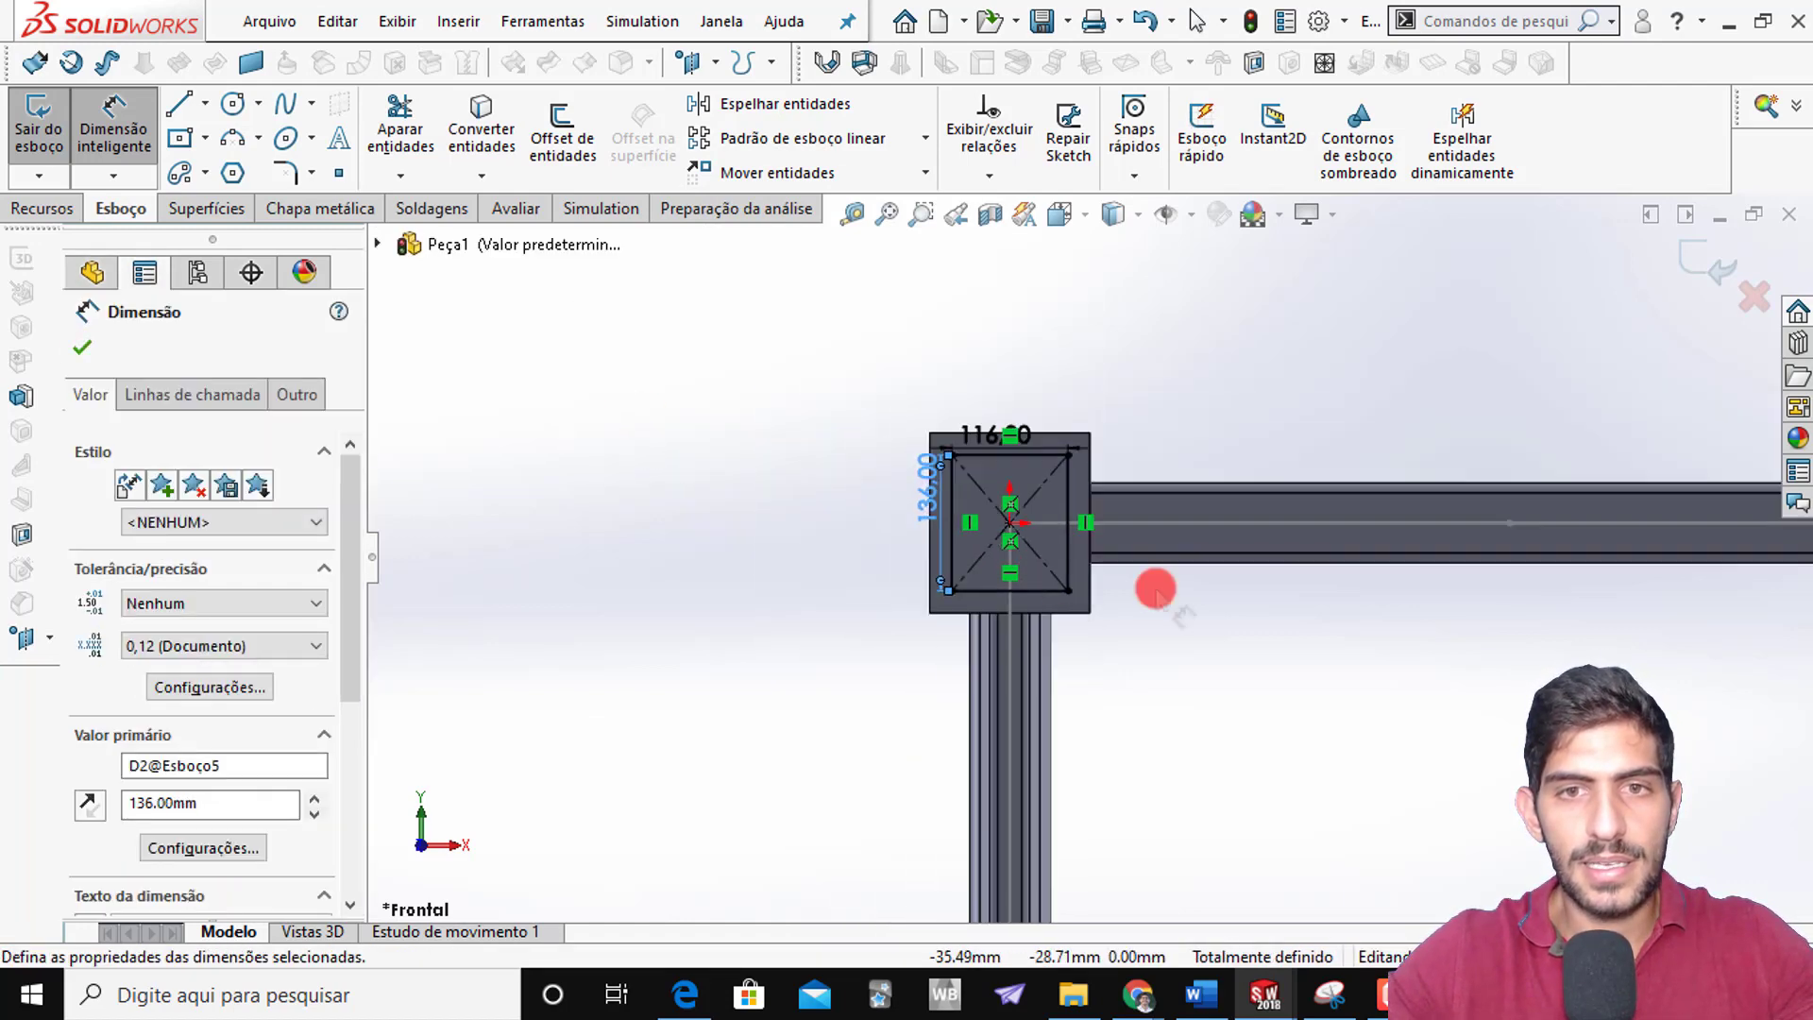
{"action": "scroll", "coordinate": [1158, 591], "scroll_direction": "up", "scroll_amount": 2}
{"action": "scroll", "coordinate": [1107, 491], "scroll_direction": "down", "scroll_amount": 2}
{"action": "scroll", "coordinate": [1106, 490], "scroll_direction": "down", "scroll_amount": 3}
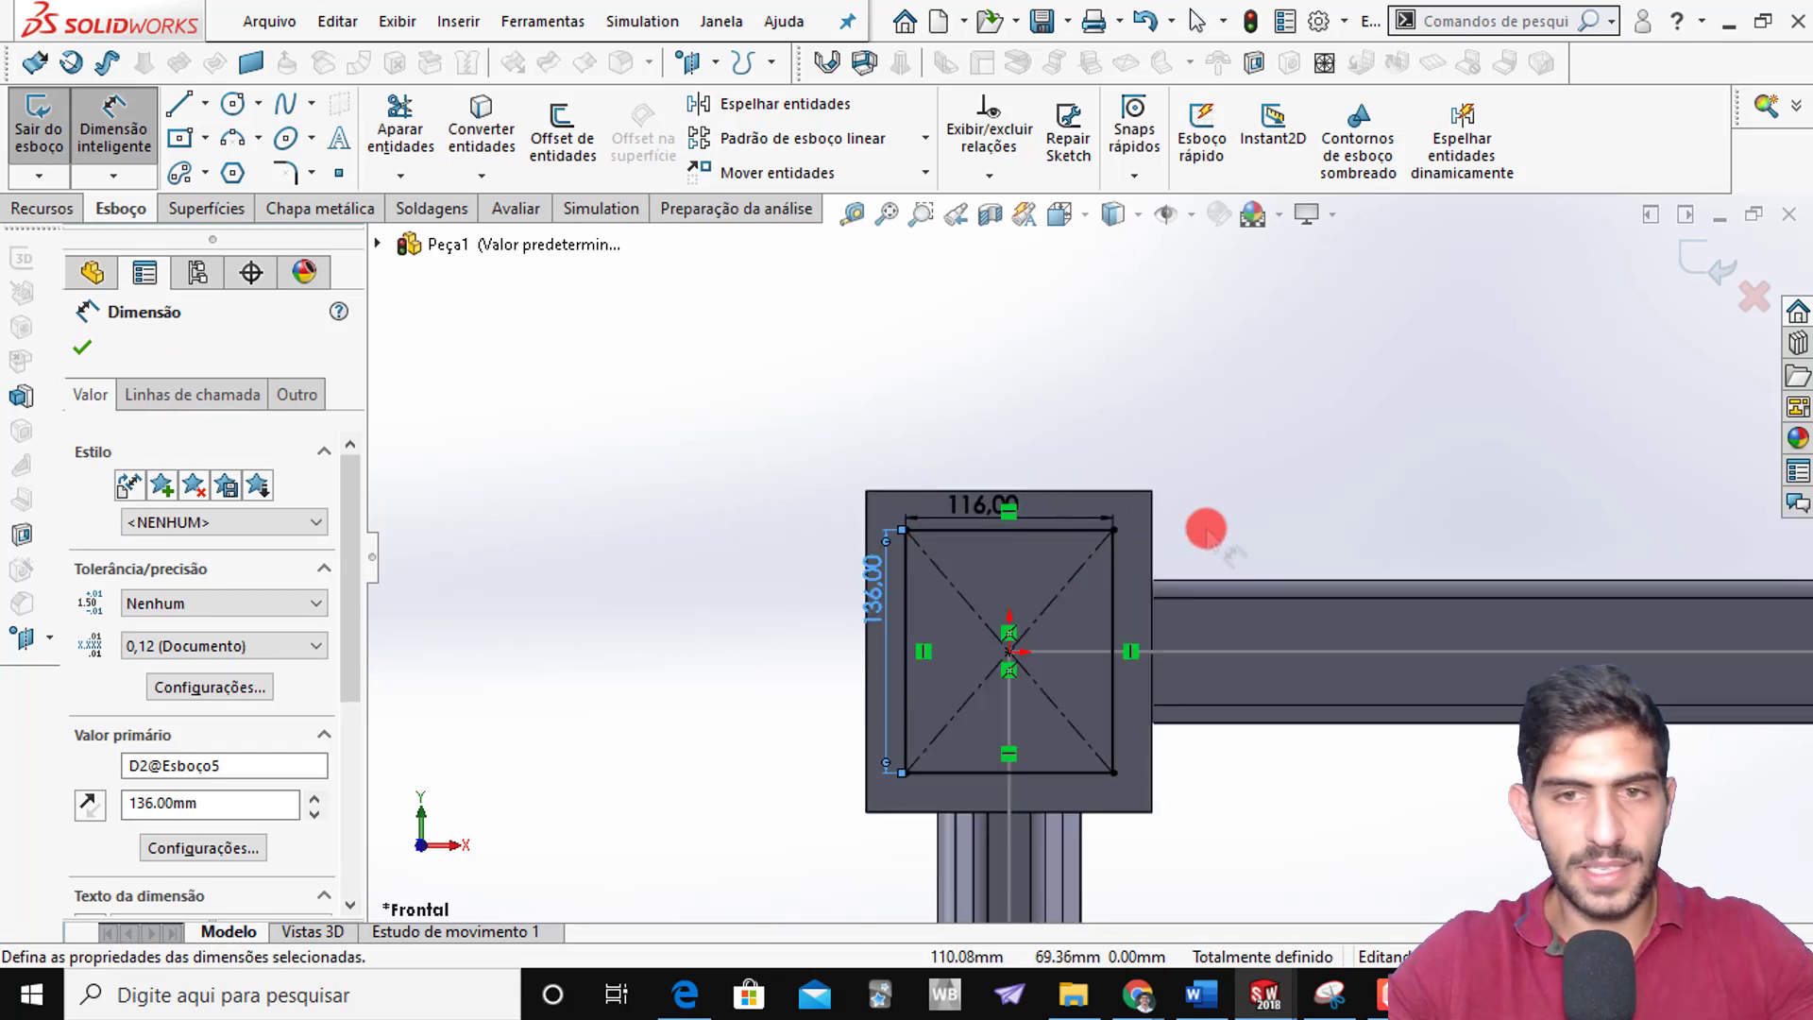
{"action": "scroll", "coordinate": [1207, 533], "scroll_direction": "up", "scroll_amount": 5}
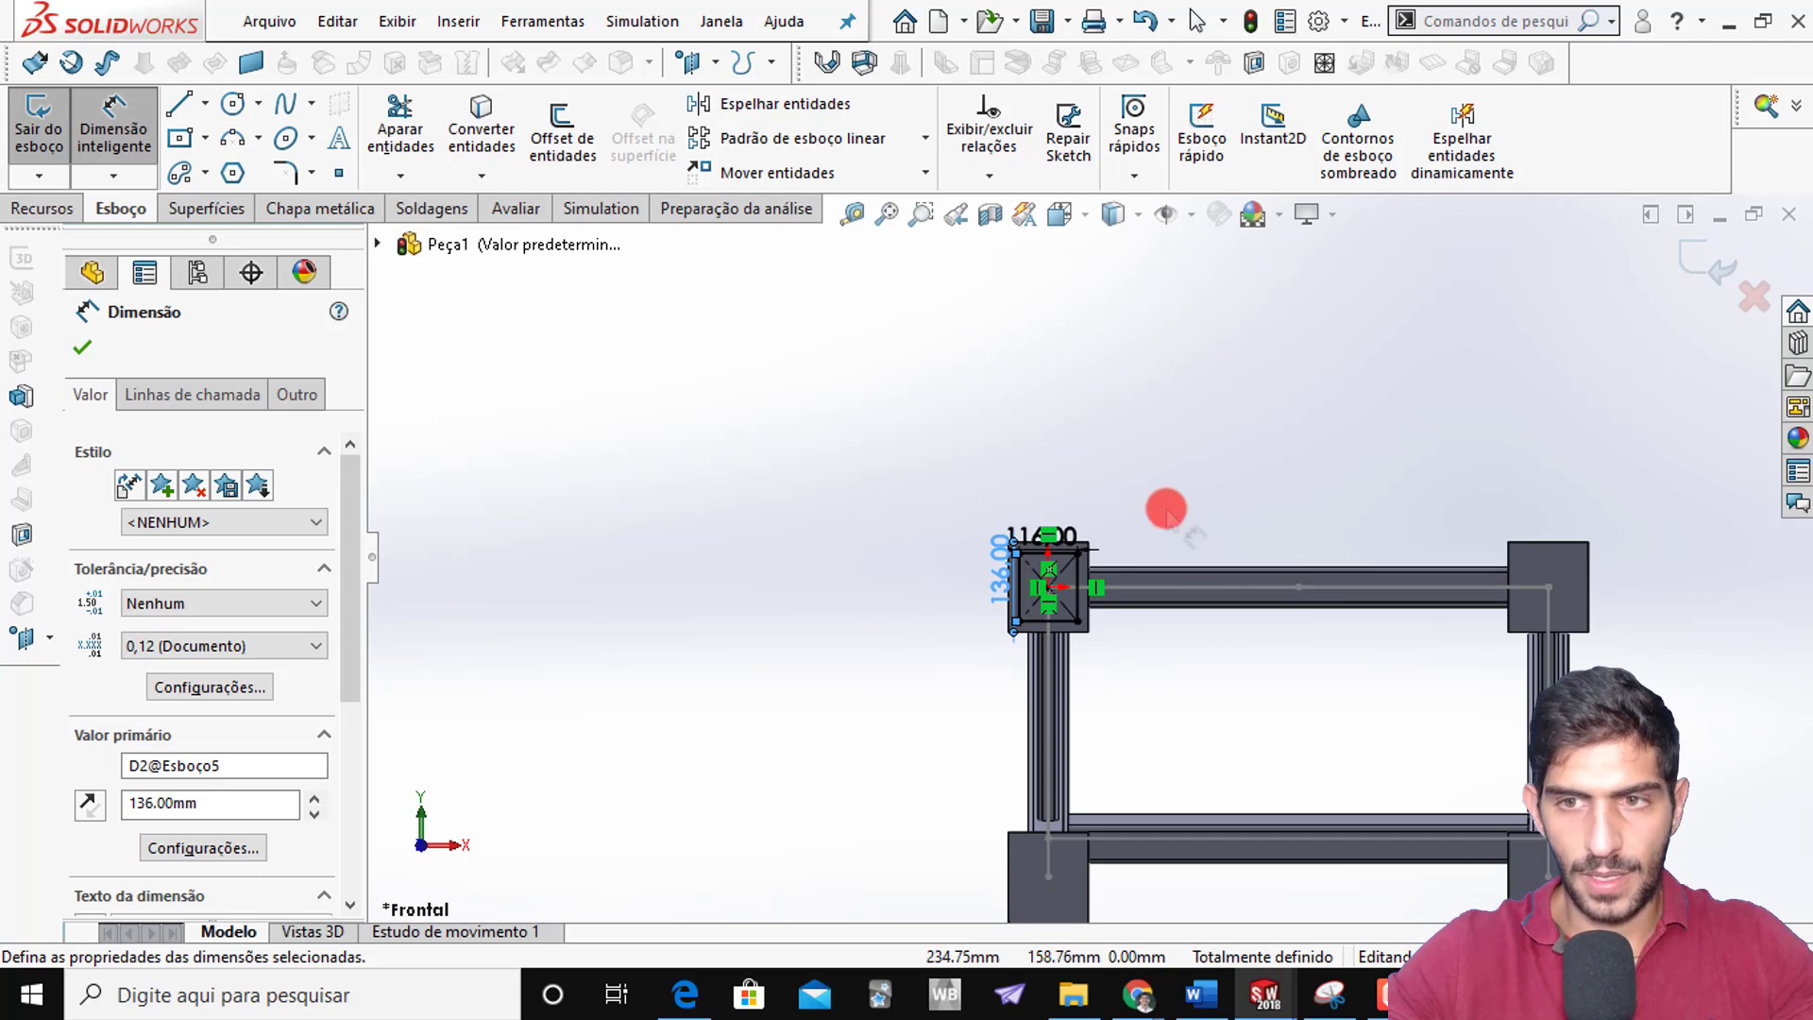
{"action": "middle_click_drag", "start_coordinate": [1165, 510], "coordinate": [1167, 551]}
{"action": "scroll", "coordinate": [1167, 551], "scroll_direction": "down", "scroll_amount": 3}
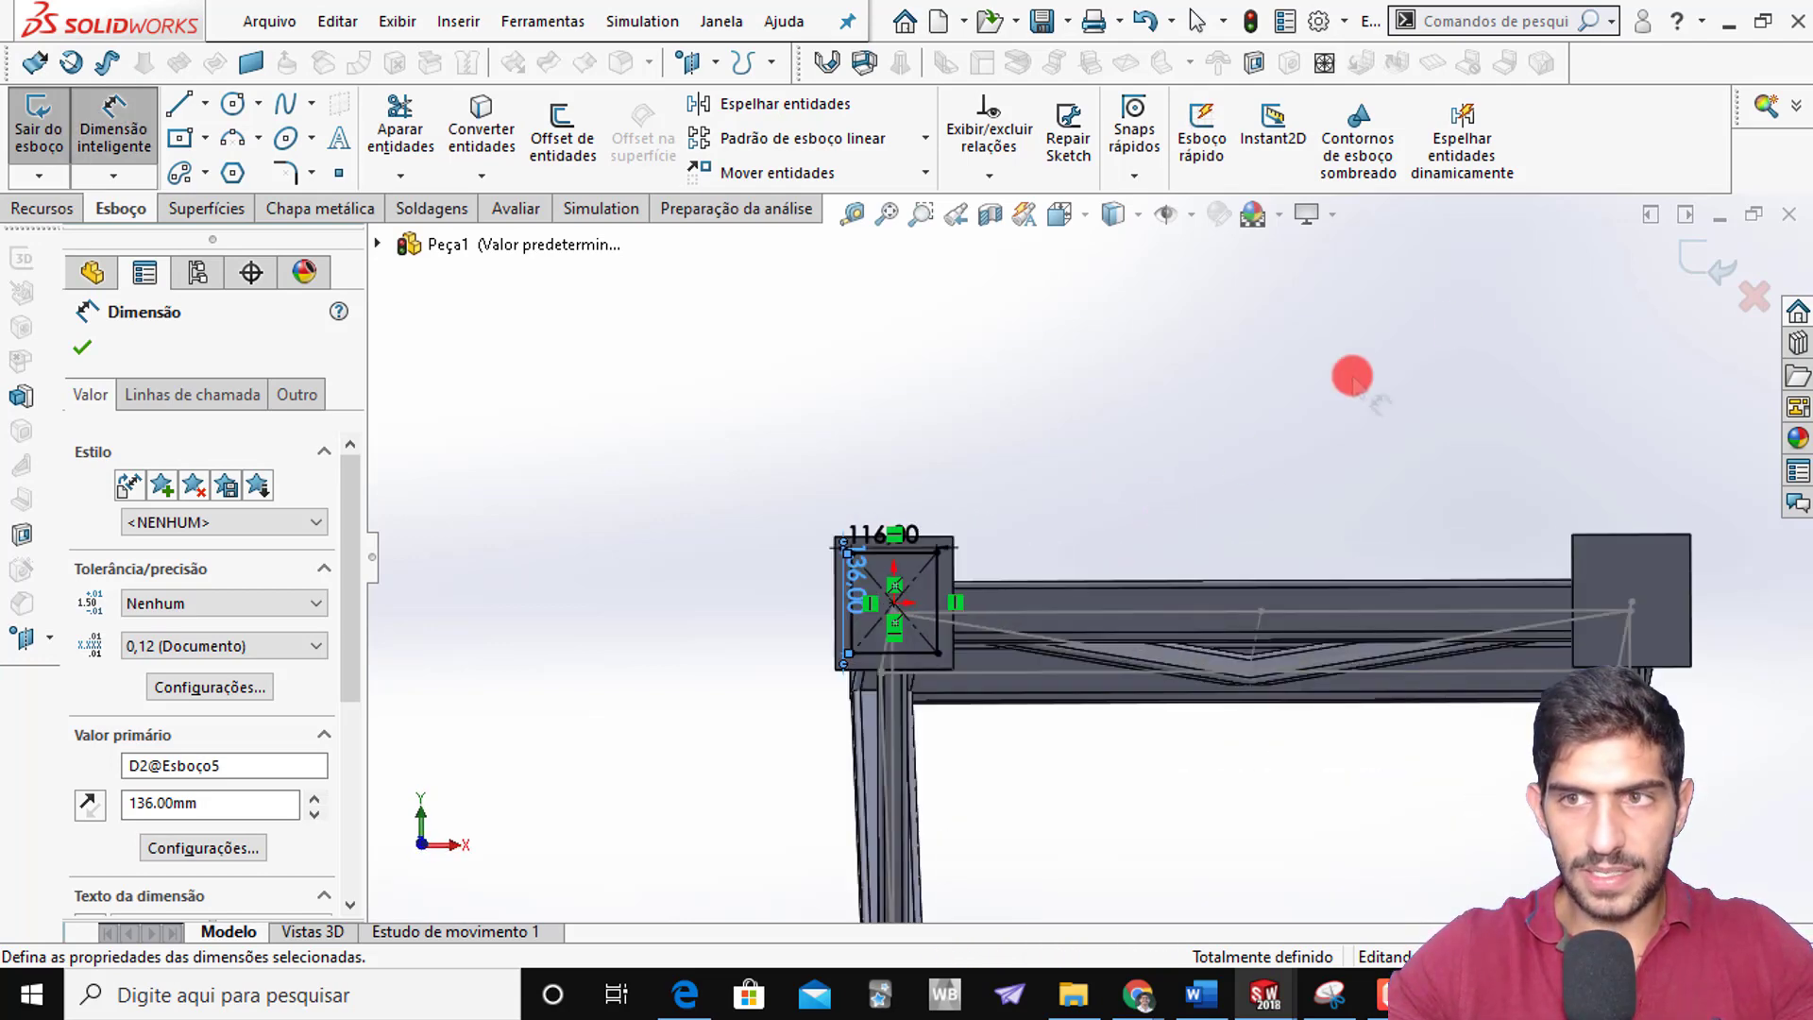
{"action": "left_click", "coordinate": [1356, 432]}
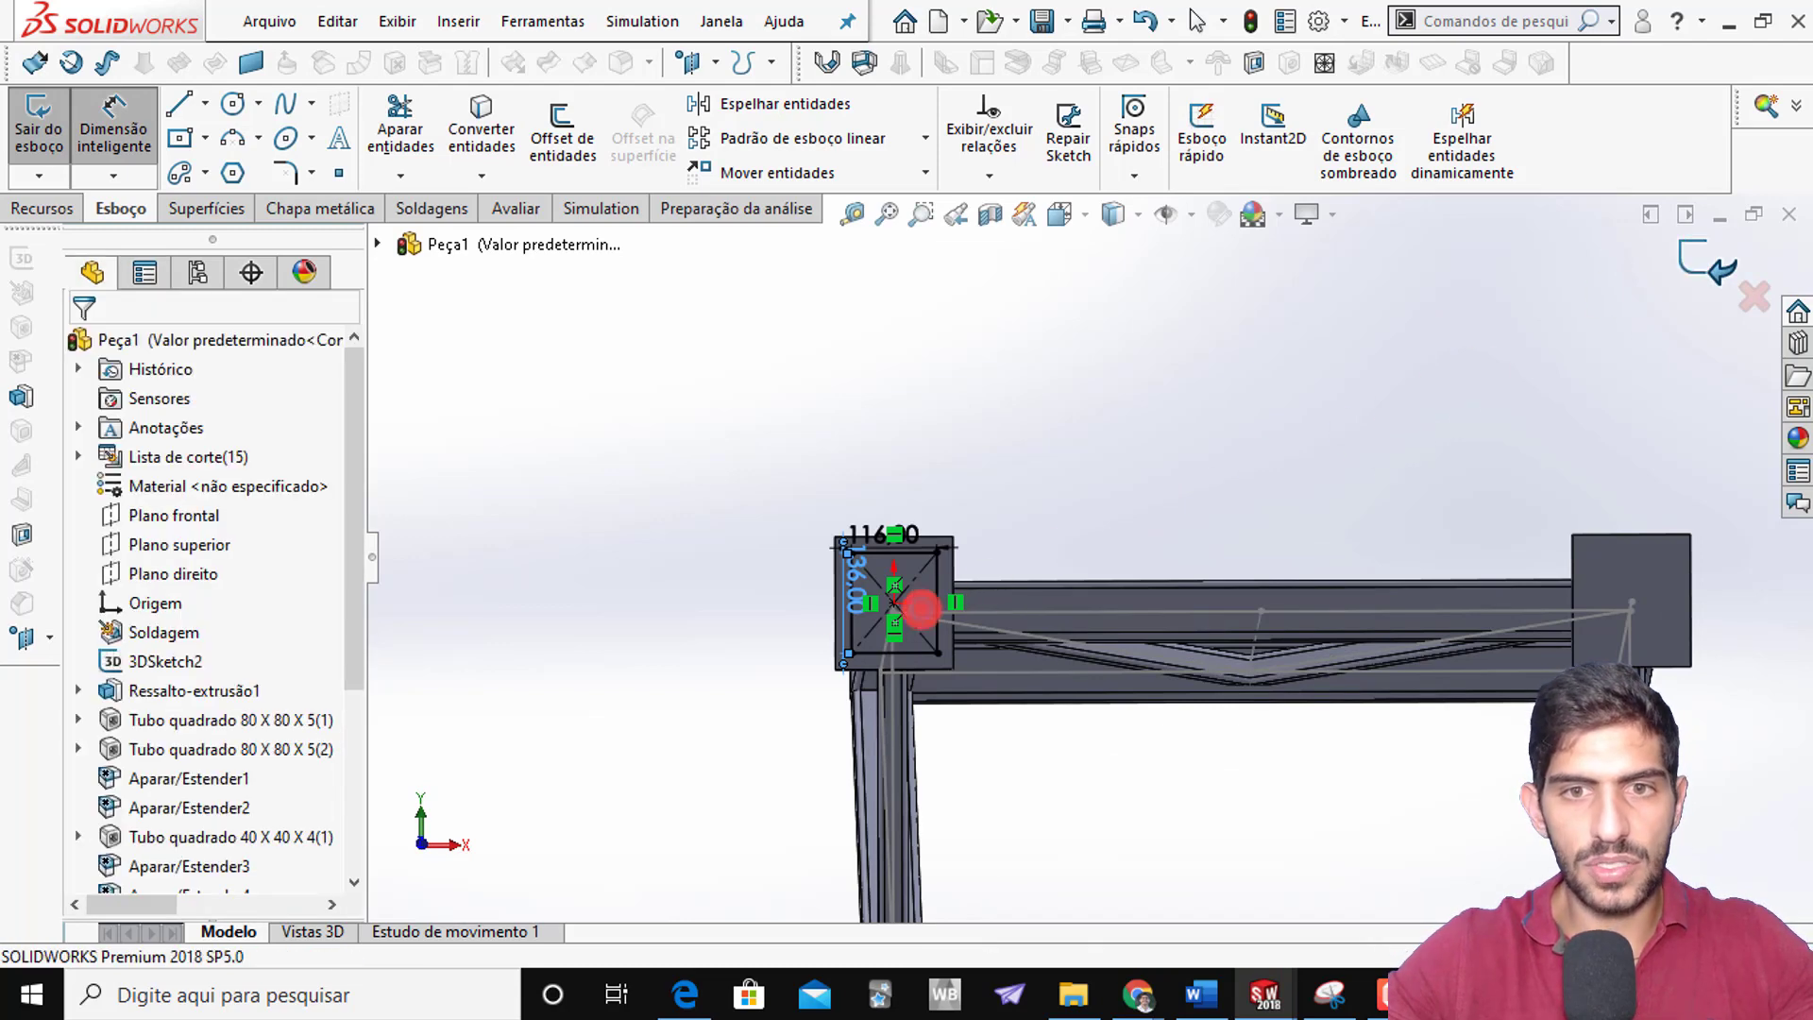
{"action": "double_click", "coordinate": [676, 598]}
{"action": "left_click", "coordinate": [670, 582]}
{"action": "scroll", "coordinate": [337, 373], "scroll_direction": "up", "scroll_amount": 3}
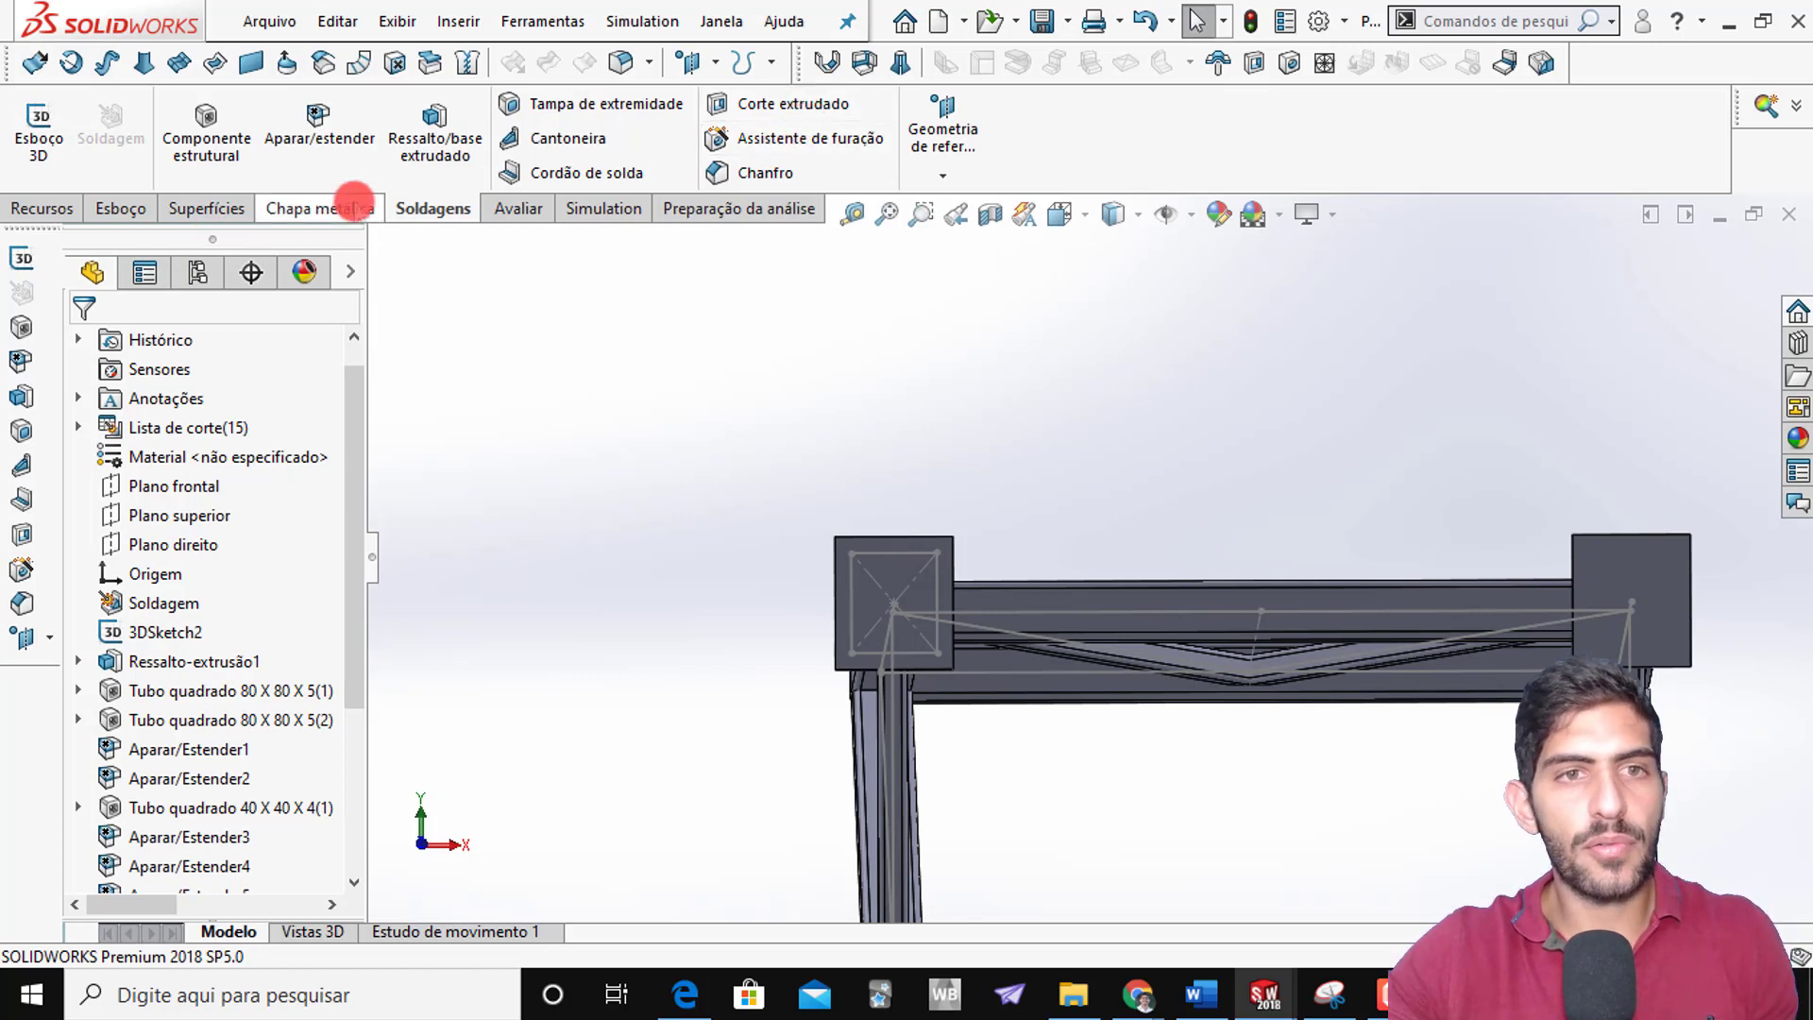
Start a Hole Wizard feature using the plain hole type (Furo)
{"action": "left_click", "coordinate": [58, 209]}
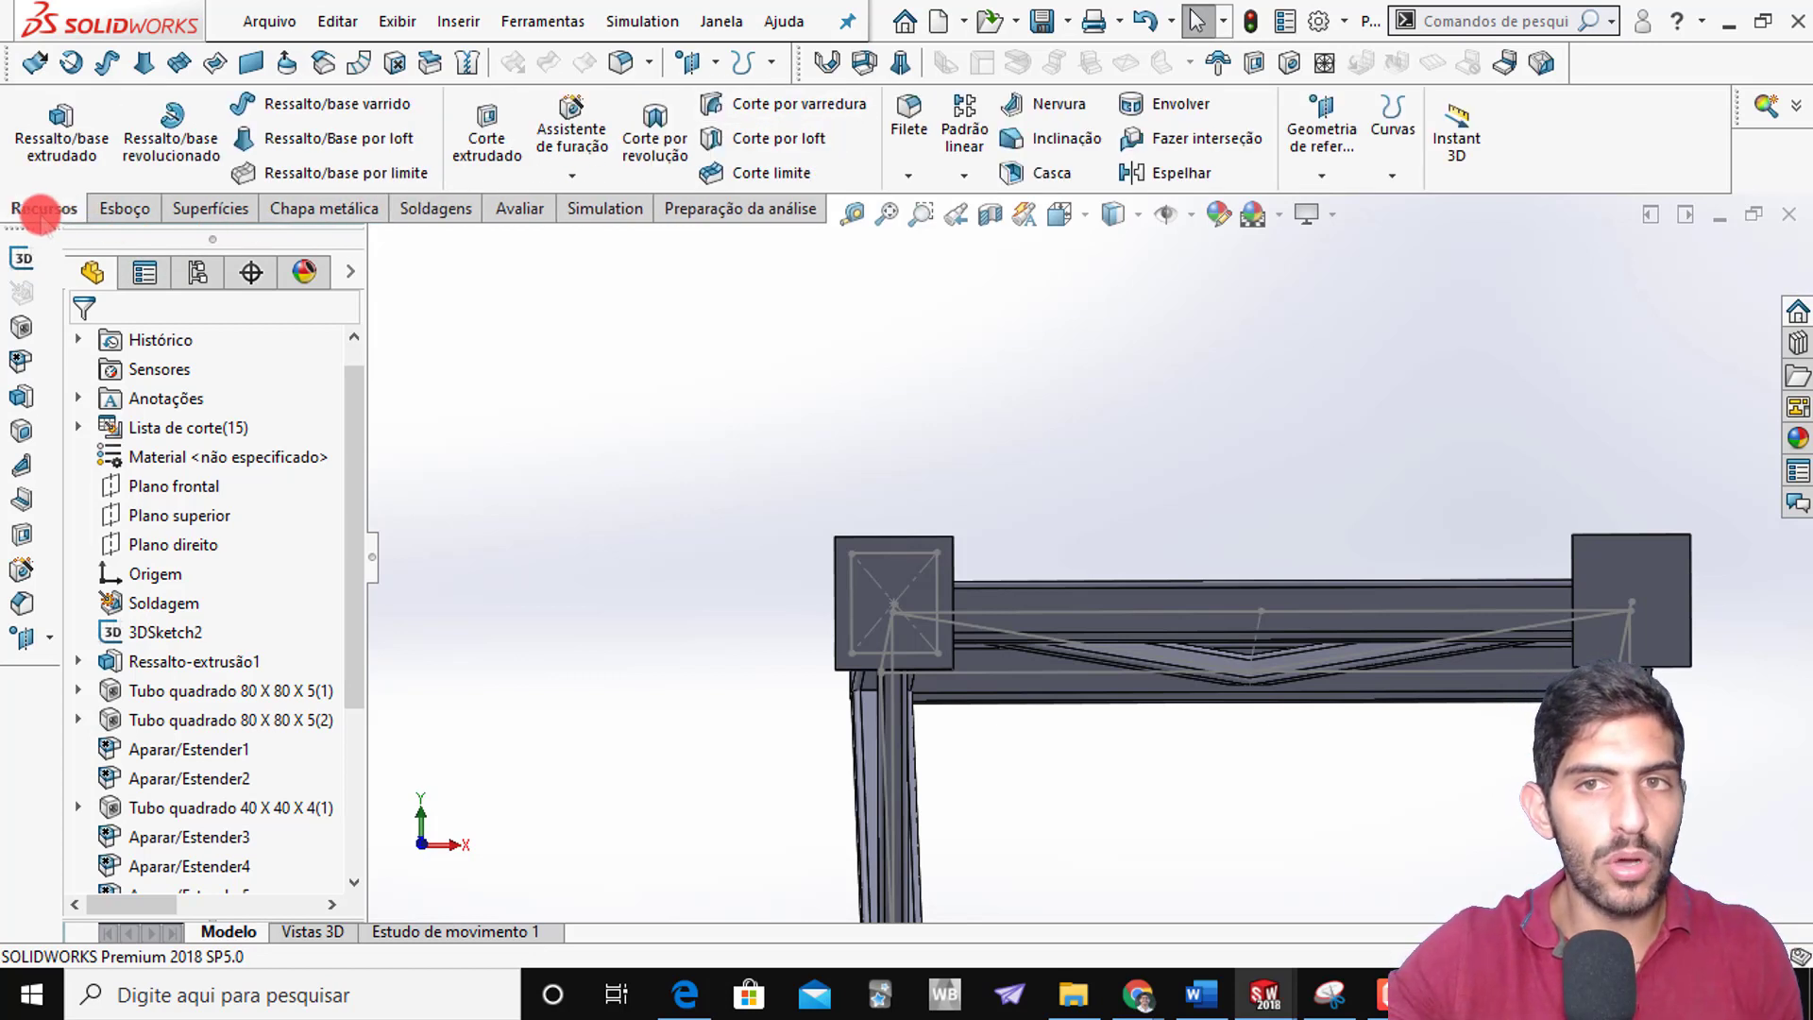
{"action": "left_click", "coordinate": [571, 145]}
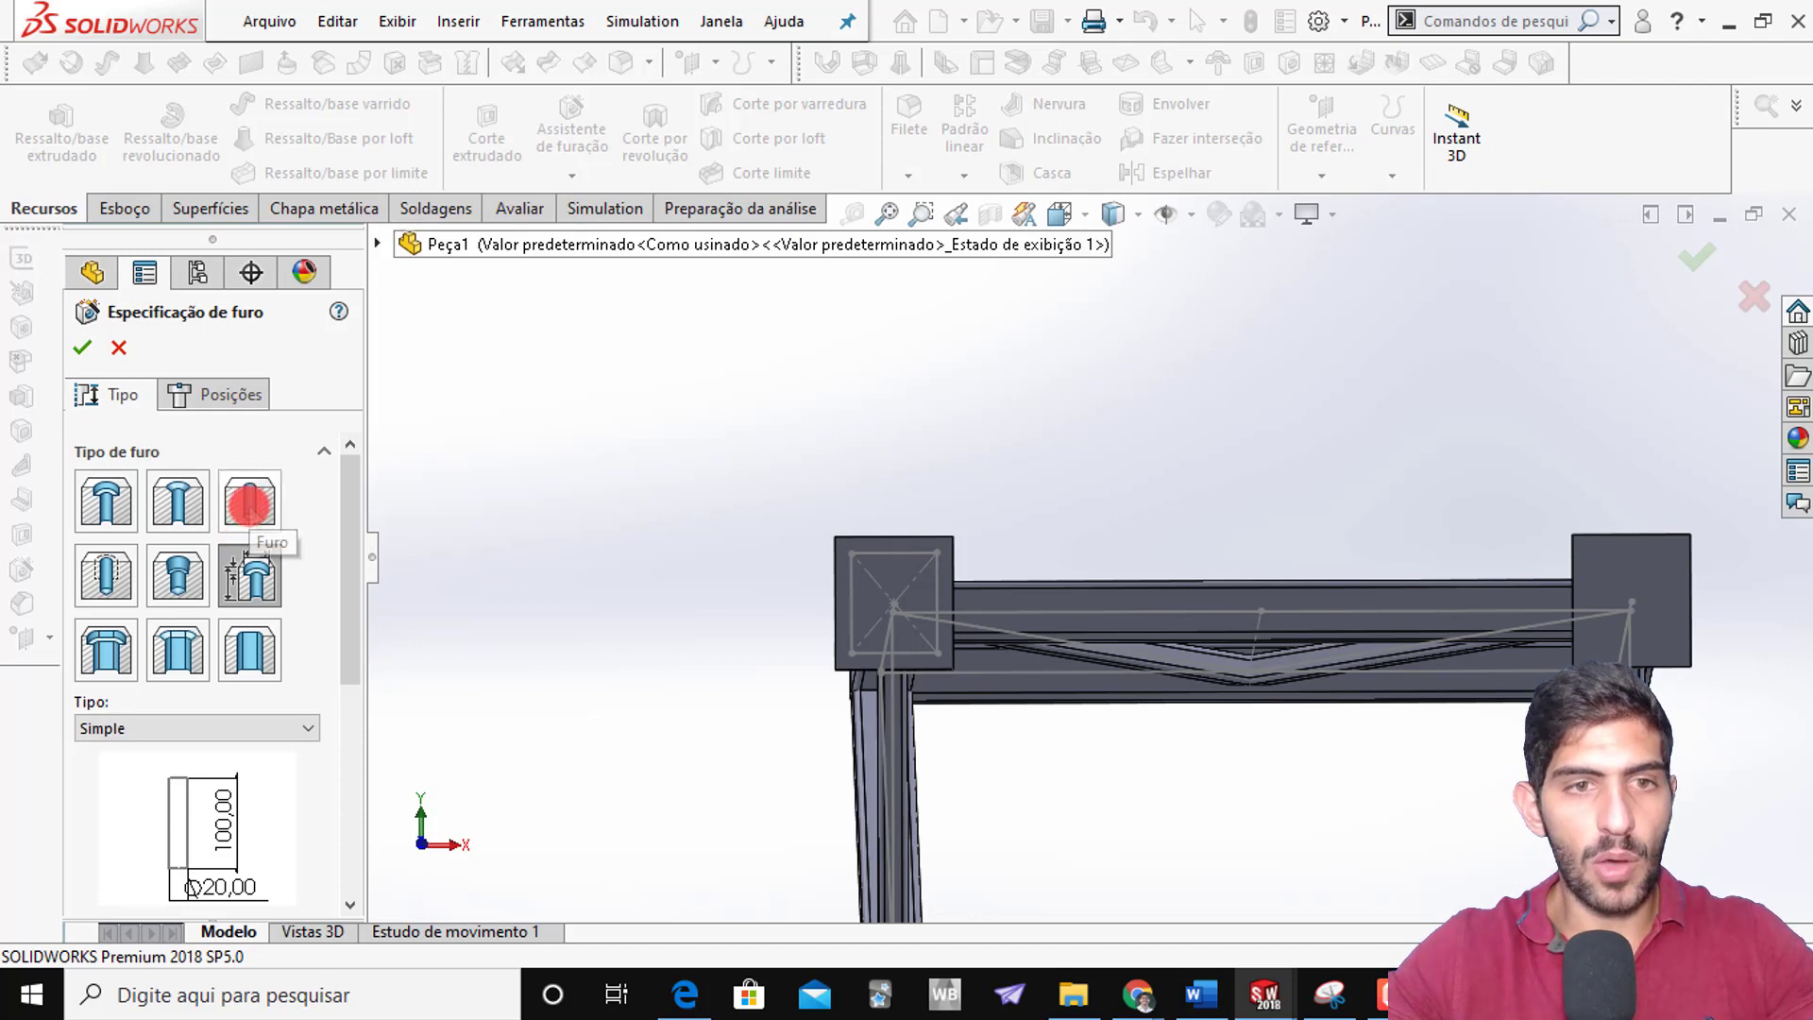
{"action": "left_click", "coordinate": [250, 505]}
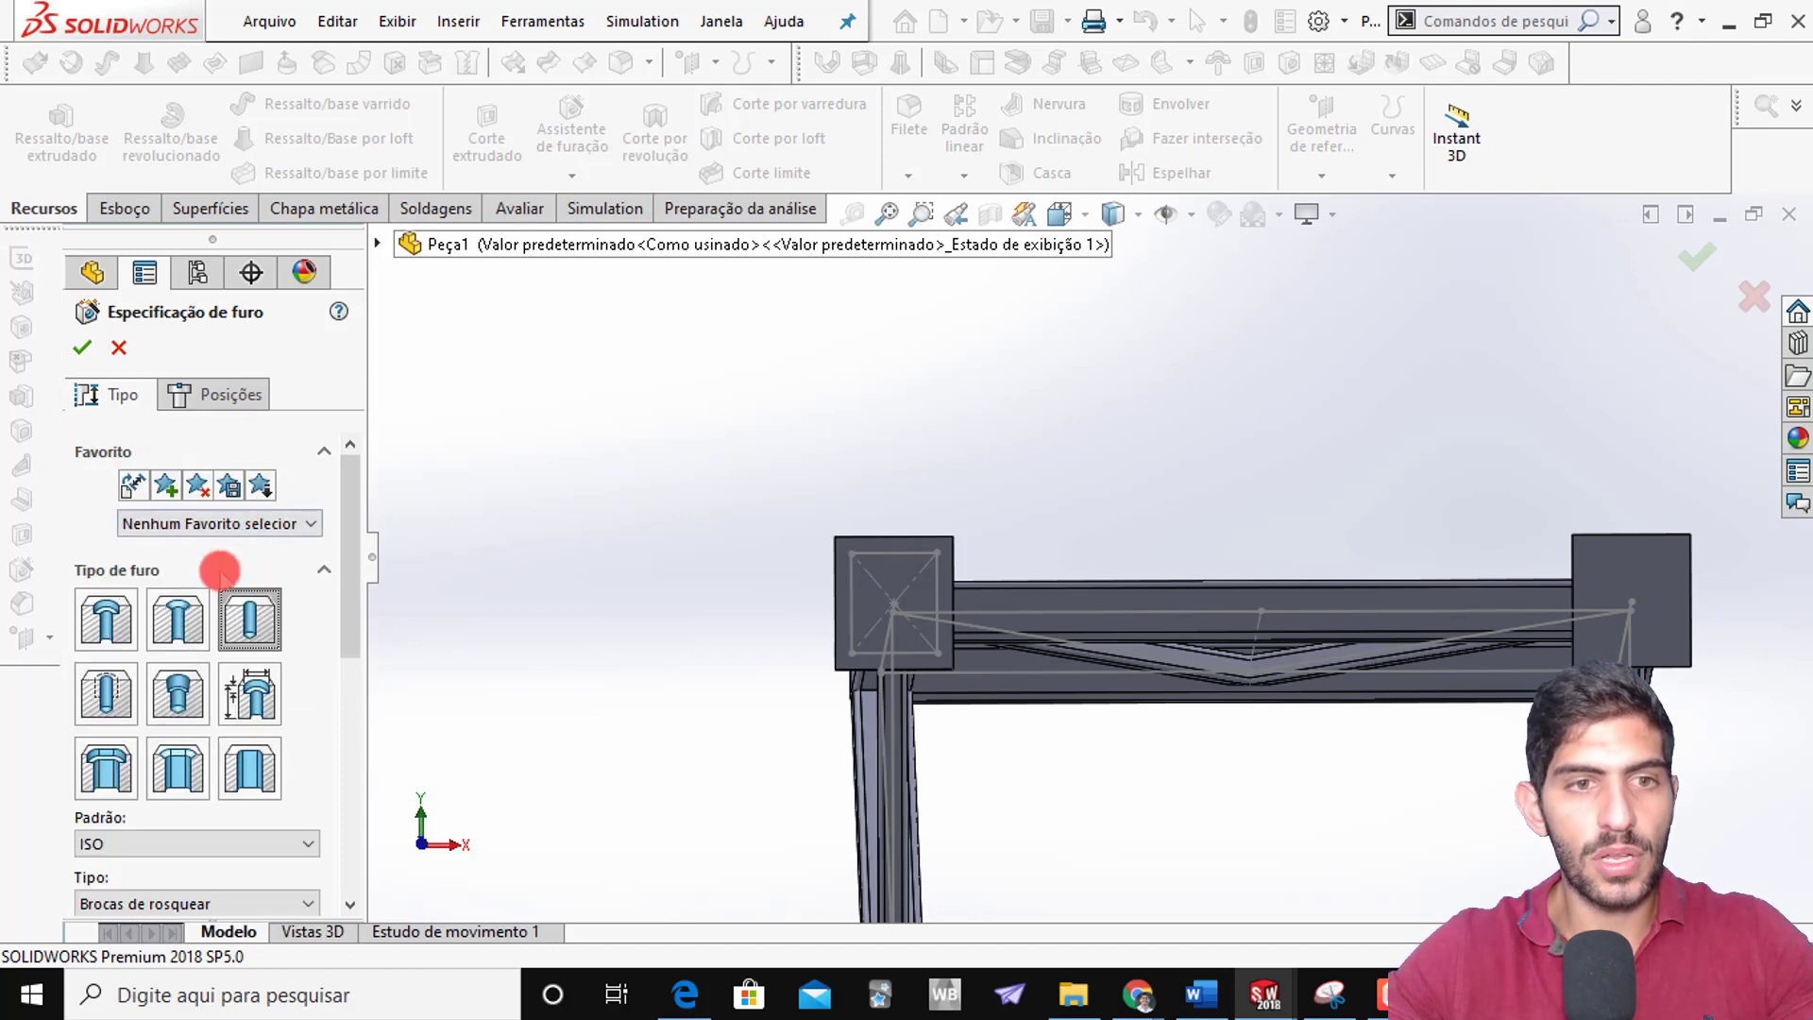
{"action": "scroll", "coordinate": [359, 595], "scroll_direction": "down", "scroll_amount": 2}
{"action": "left_click_drag", "start_coordinate": [359, 595], "coordinate": [350, 676]}
Mark the Ø18,00 hole diameter of the plate detail in the PDF drawing, and return to the SOLIDWORKS hole specification
{"action": "key", "text": "alt+Tab"}
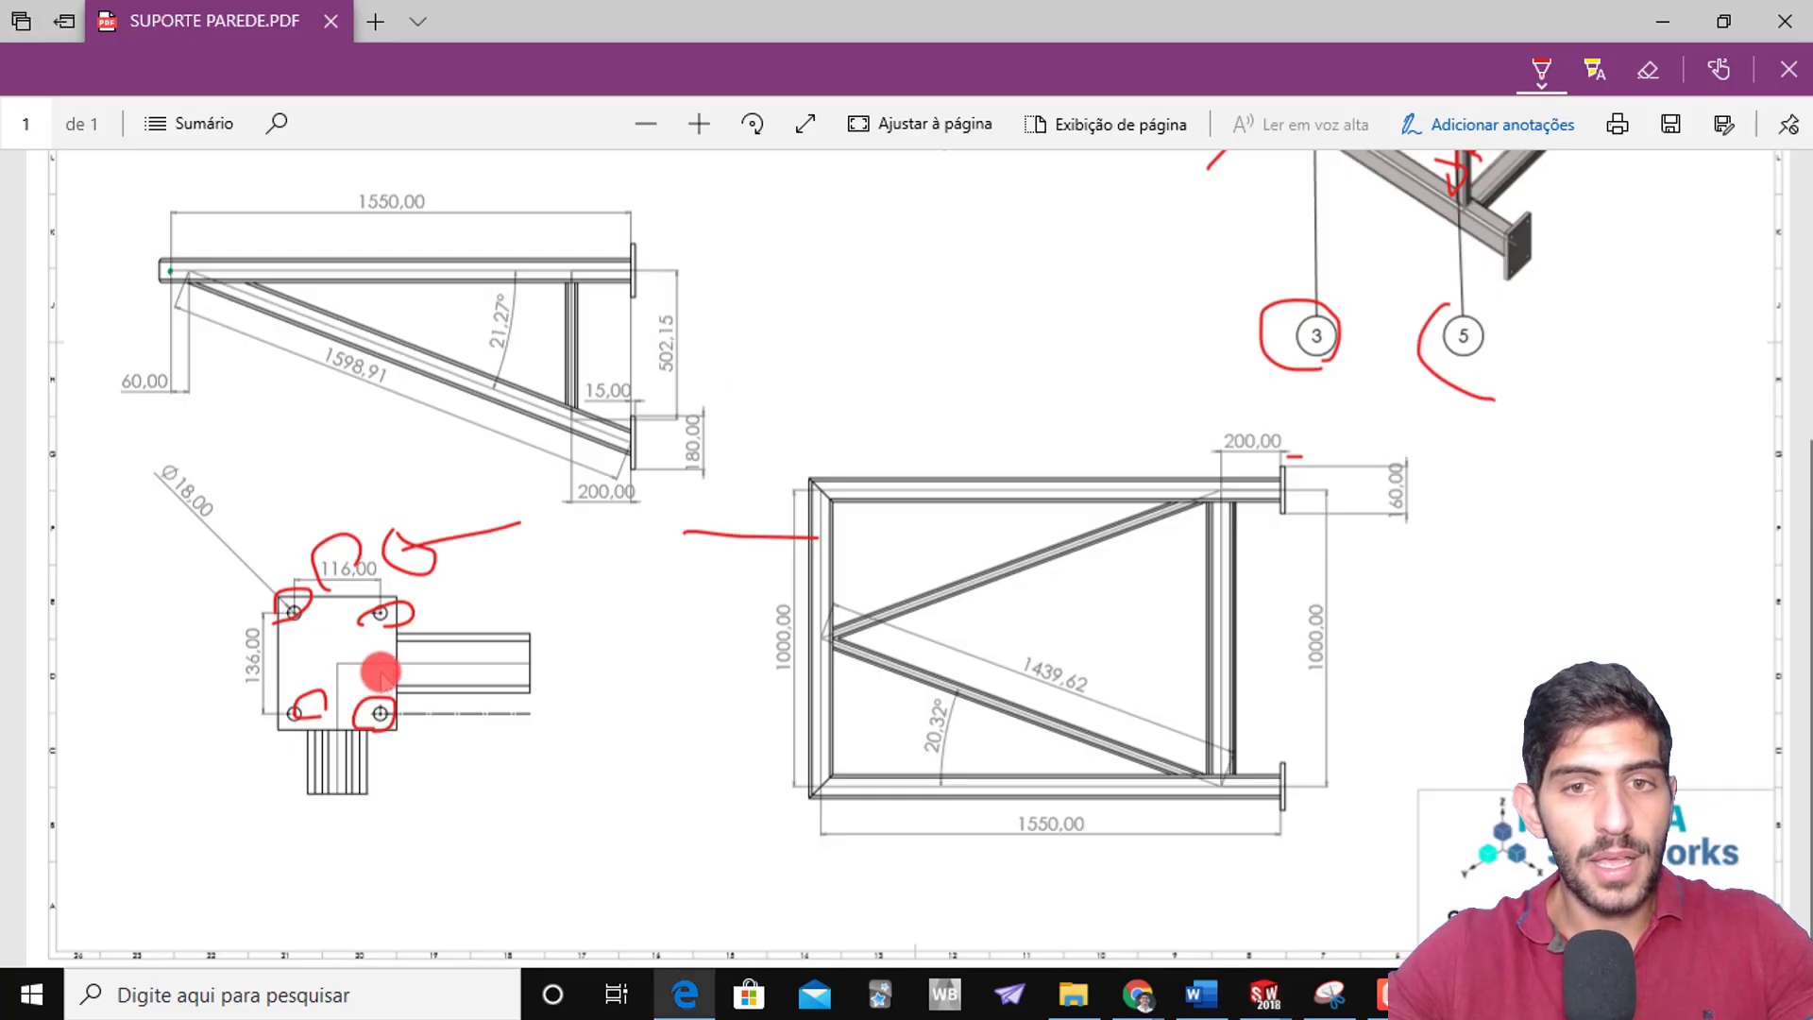
{"action": "mouse_move", "coordinate": [162, 440]}
{"action": "left_mouse_down"}
{"action": "mouse_move", "coordinate": [129, 526]}
{"action": "mouse_move", "coordinate": [144, 438]}
{"action": "left_mouse_up"}
{"action": "key", "text": "alt+Tab"}
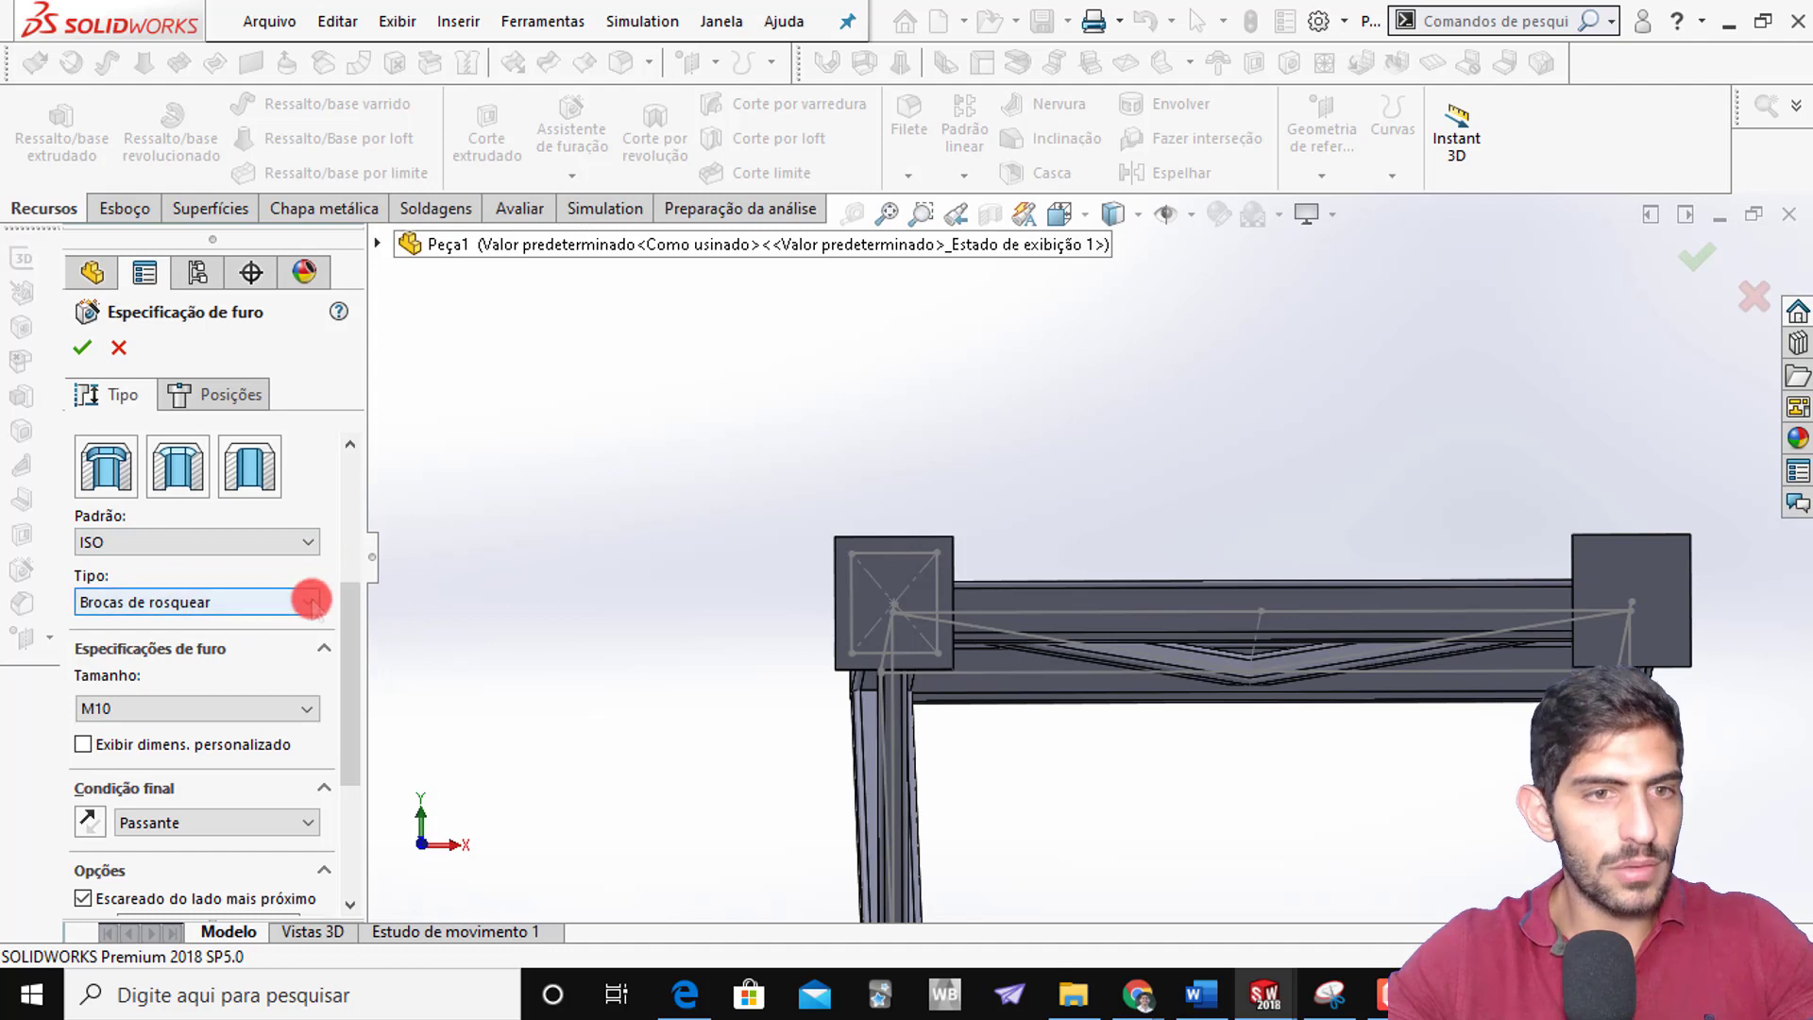
Try the M18 size for the ISO tap drill holes (Brocas de rosquear)
{"action": "left_click_drag", "start_coordinate": [344, 627], "coordinate": [348, 671]}
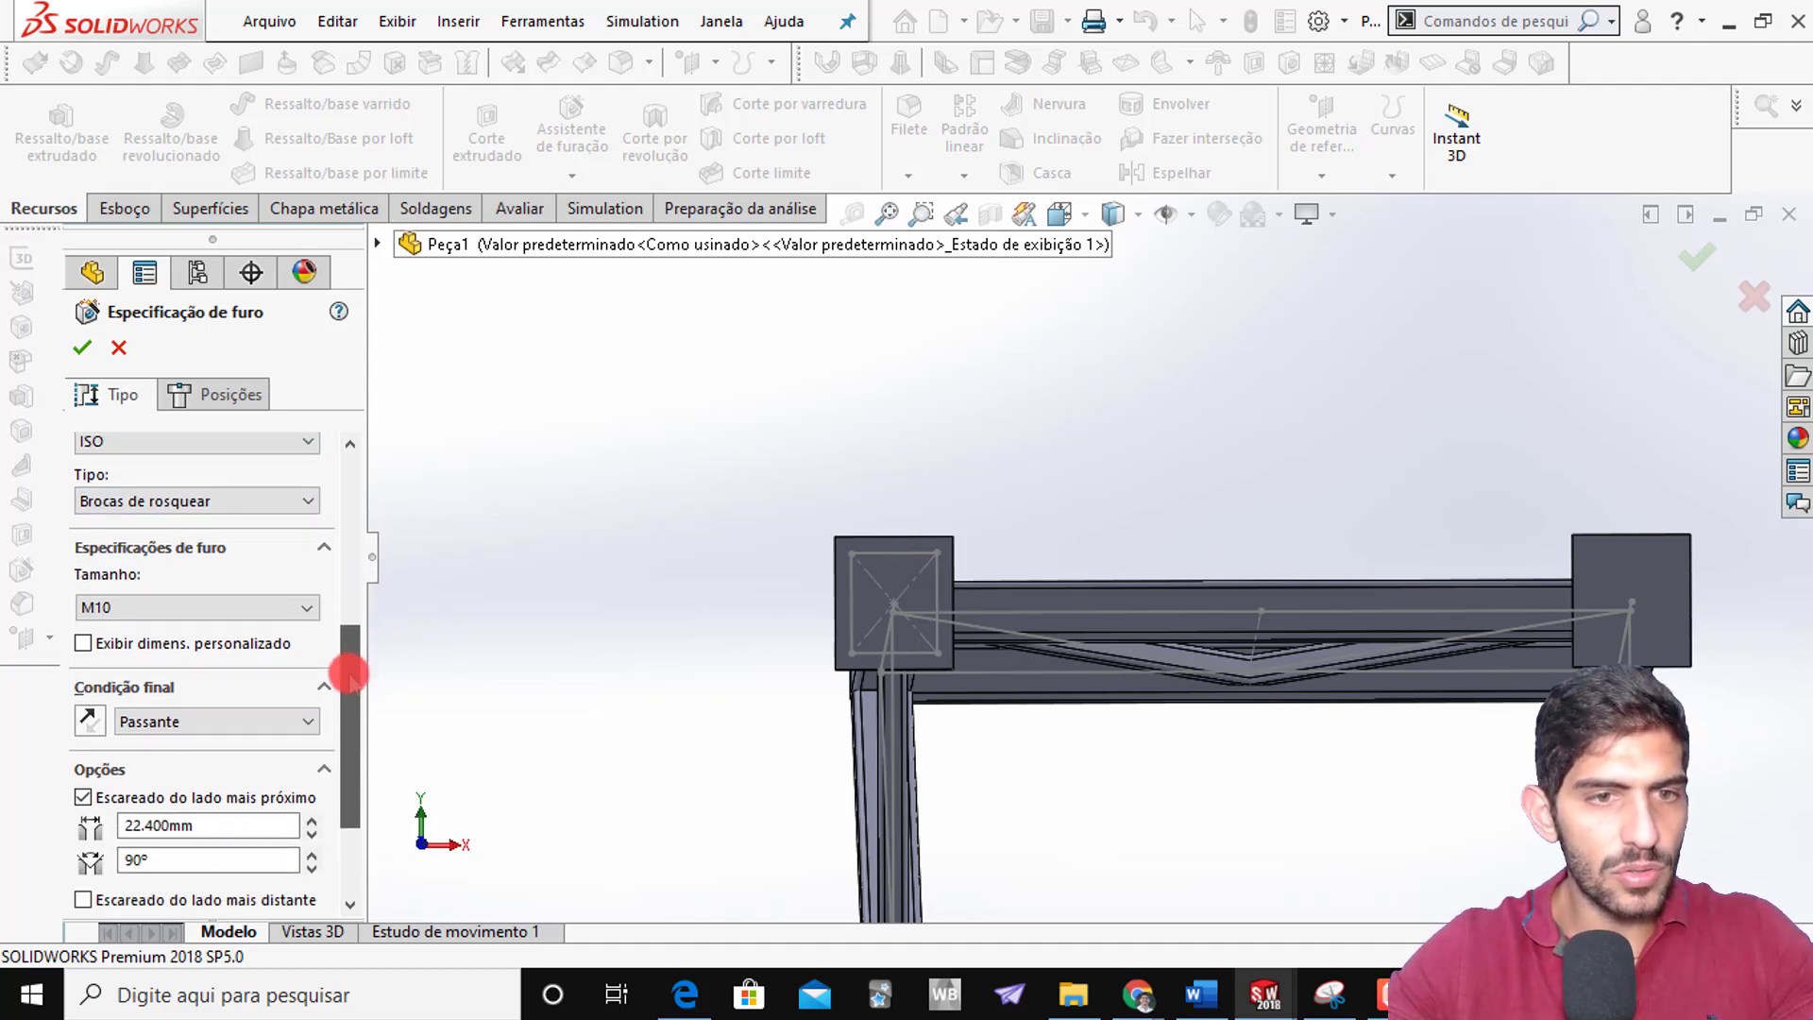
{"action": "left_click", "coordinate": [310, 609]}
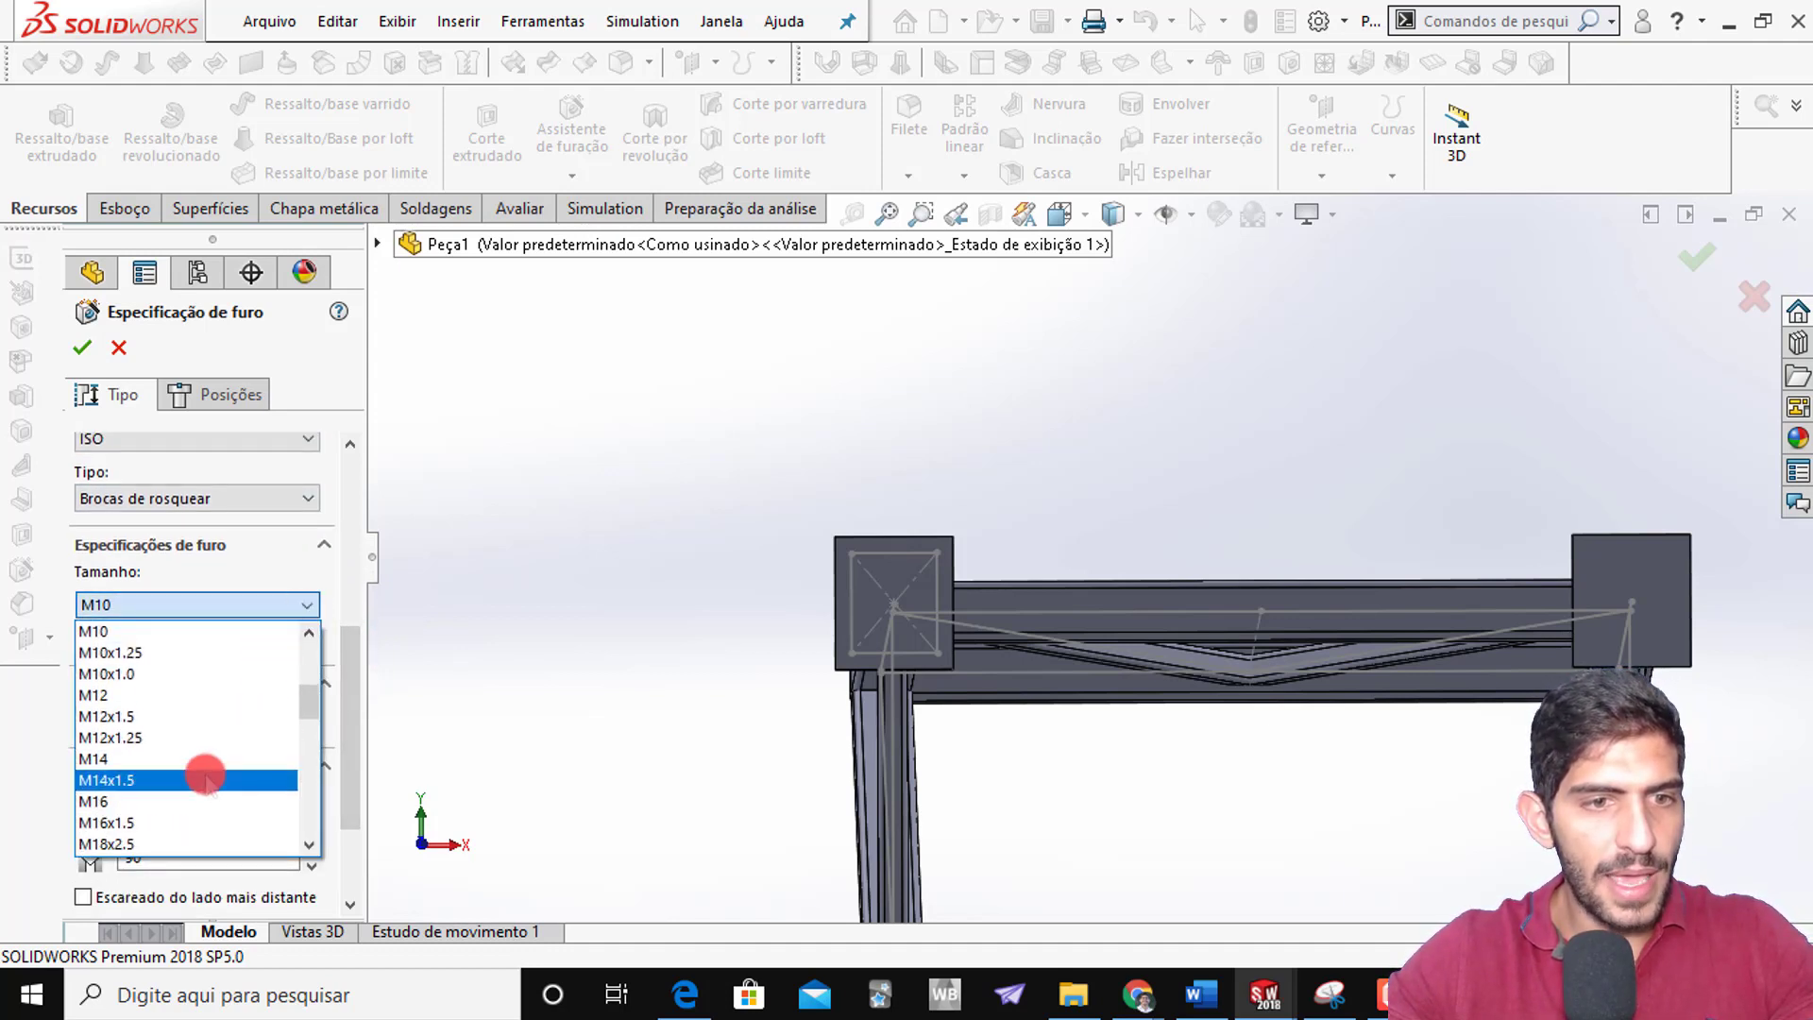
{"action": "scroll", "coordinate": [203, 780], "scroll_direction": "down", "scroll_amount": 1}
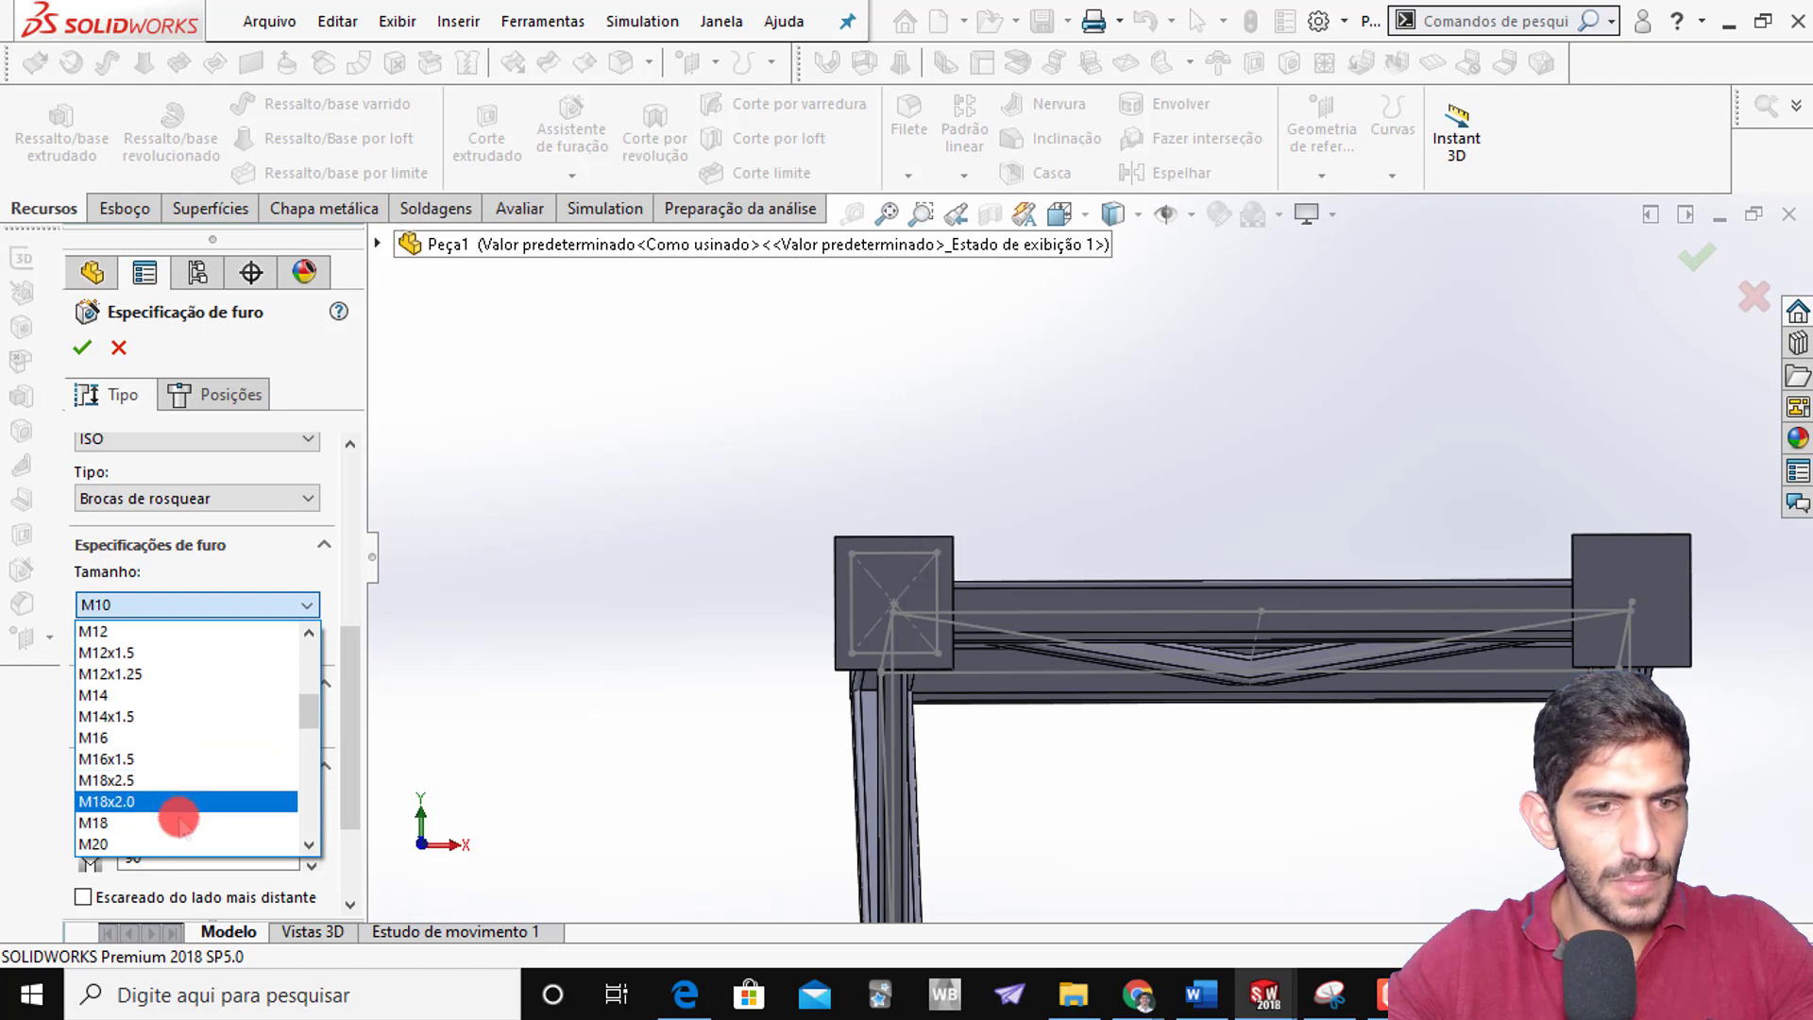
{"action": "left_click", "coordinate": [180, 821]}
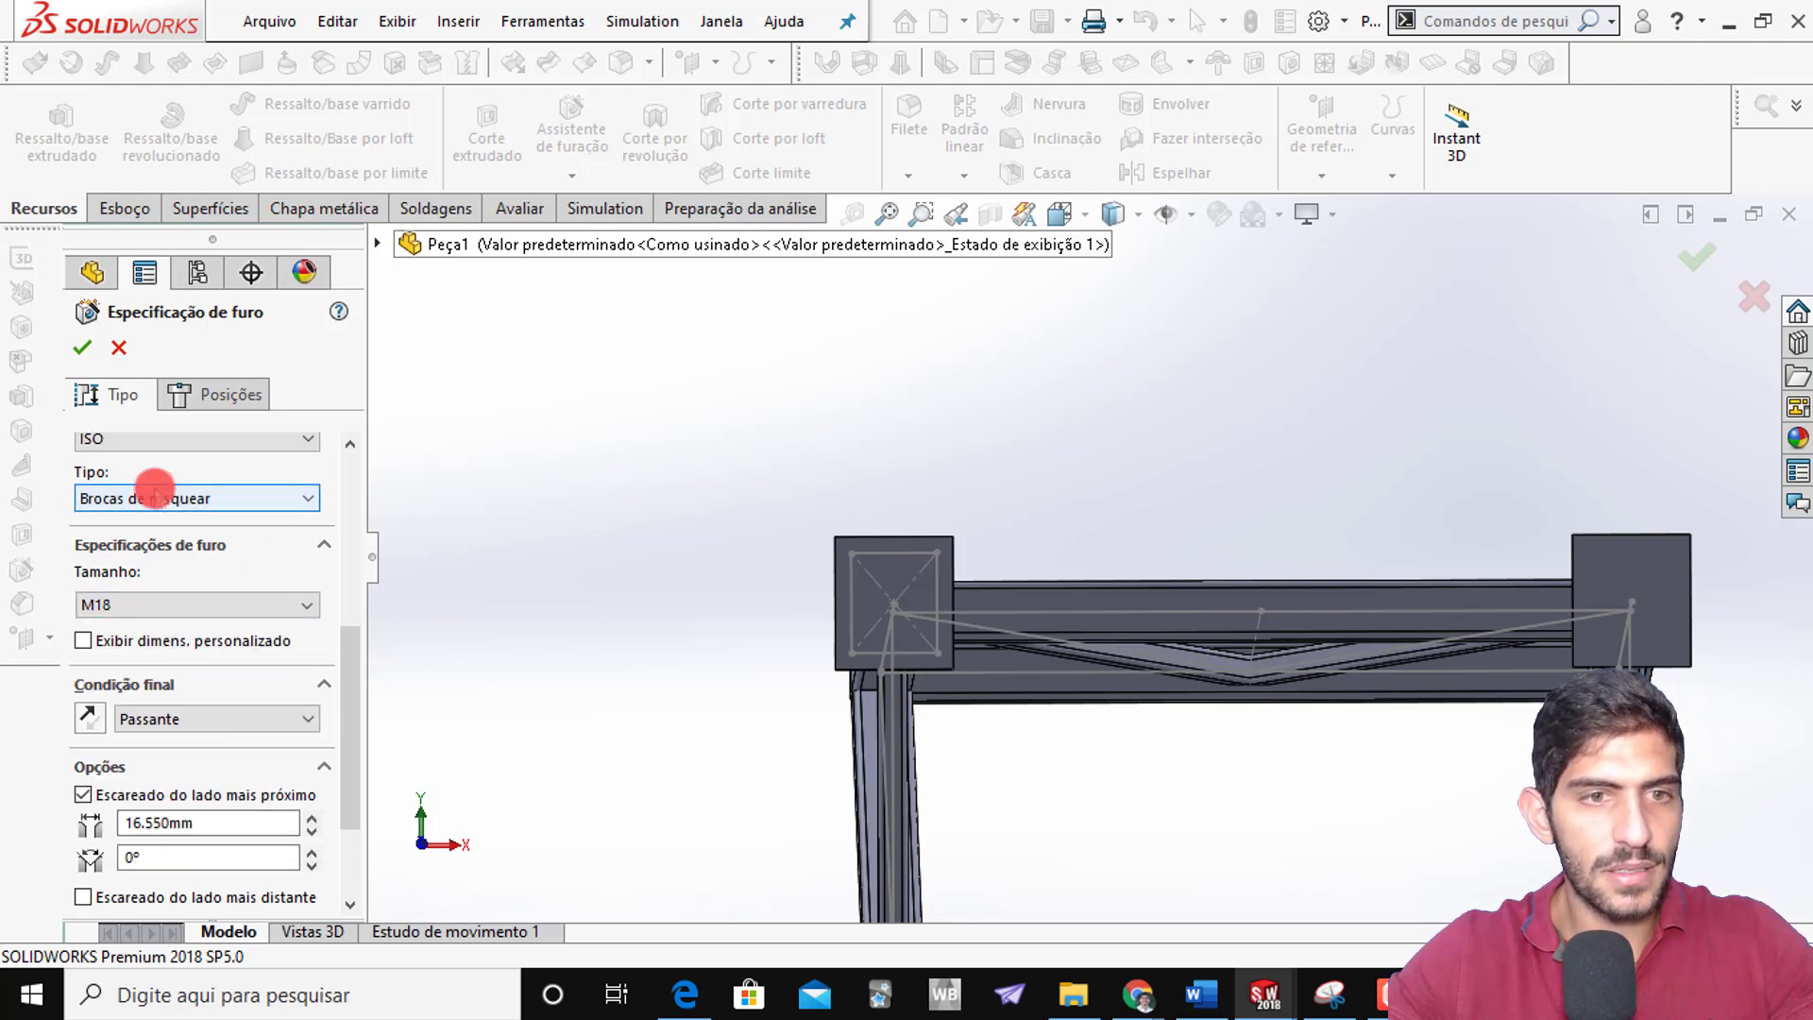
Try the drill sizes type (Tamanhos de broca) for the holes and restore the standard to ISO
{"action": "left_click", "coordinate": [272, 511]}
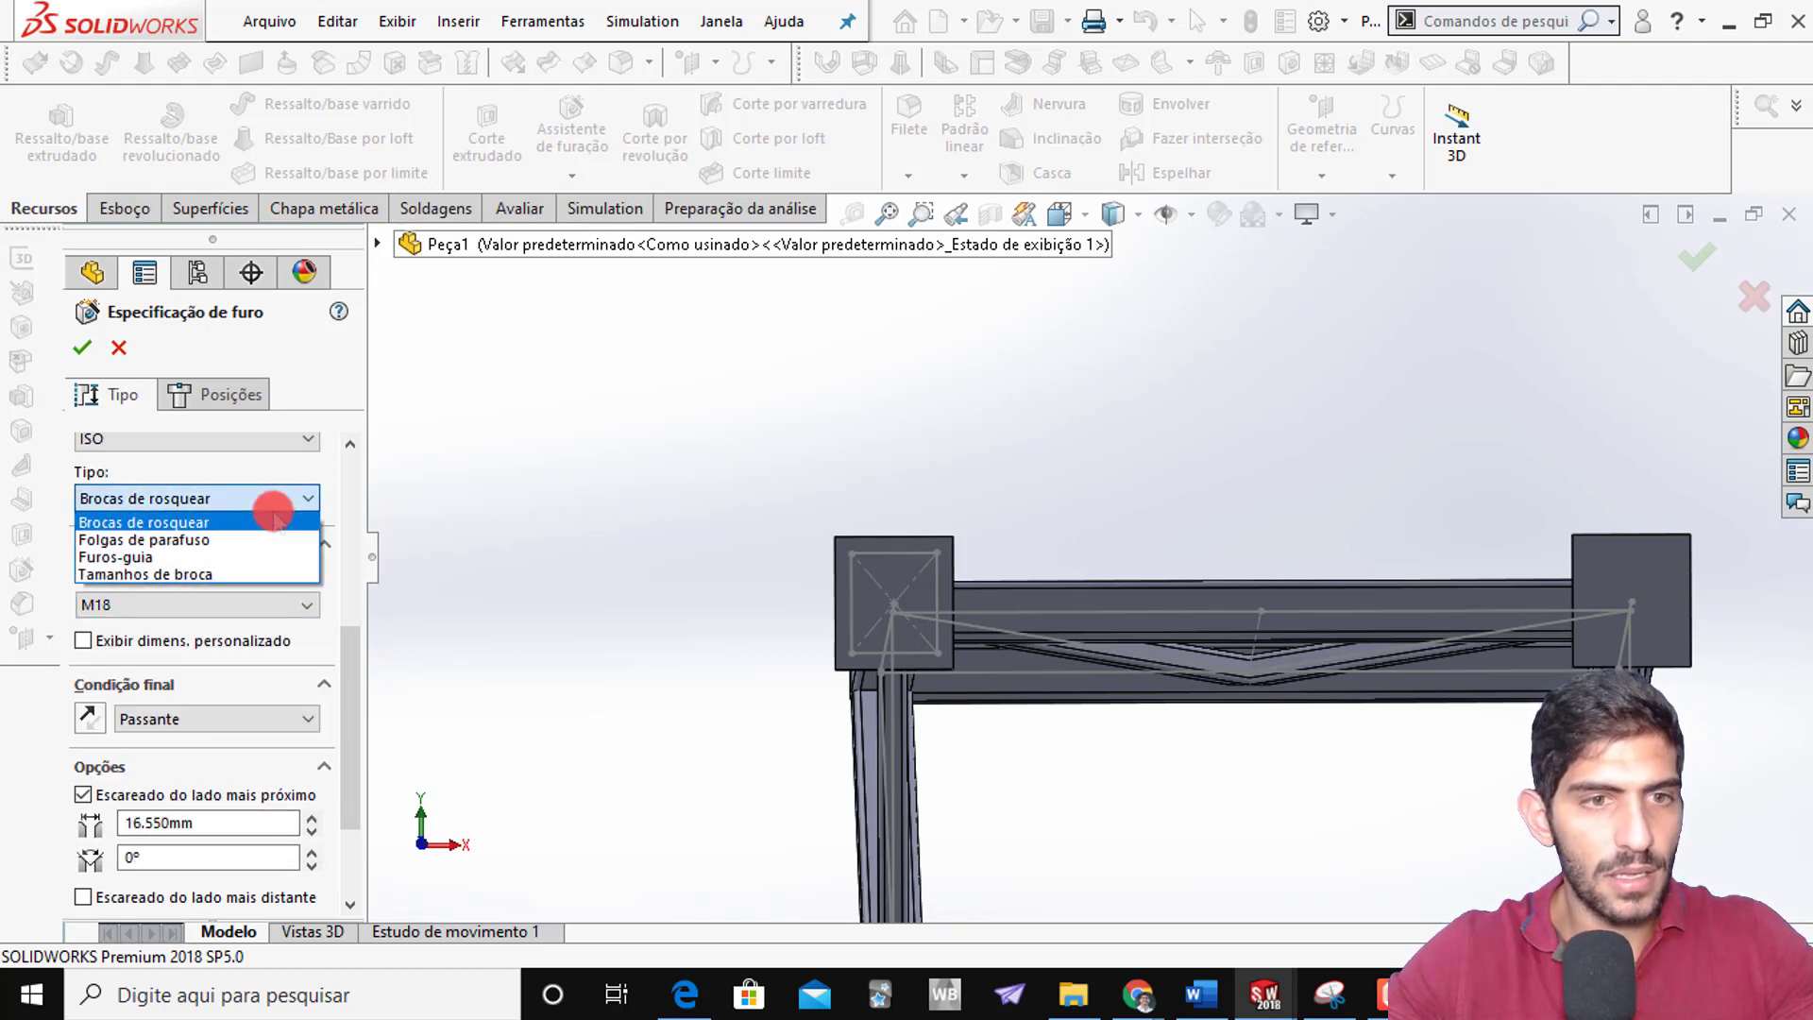
{"action": "left_click", "coordinate": [243, 574]}
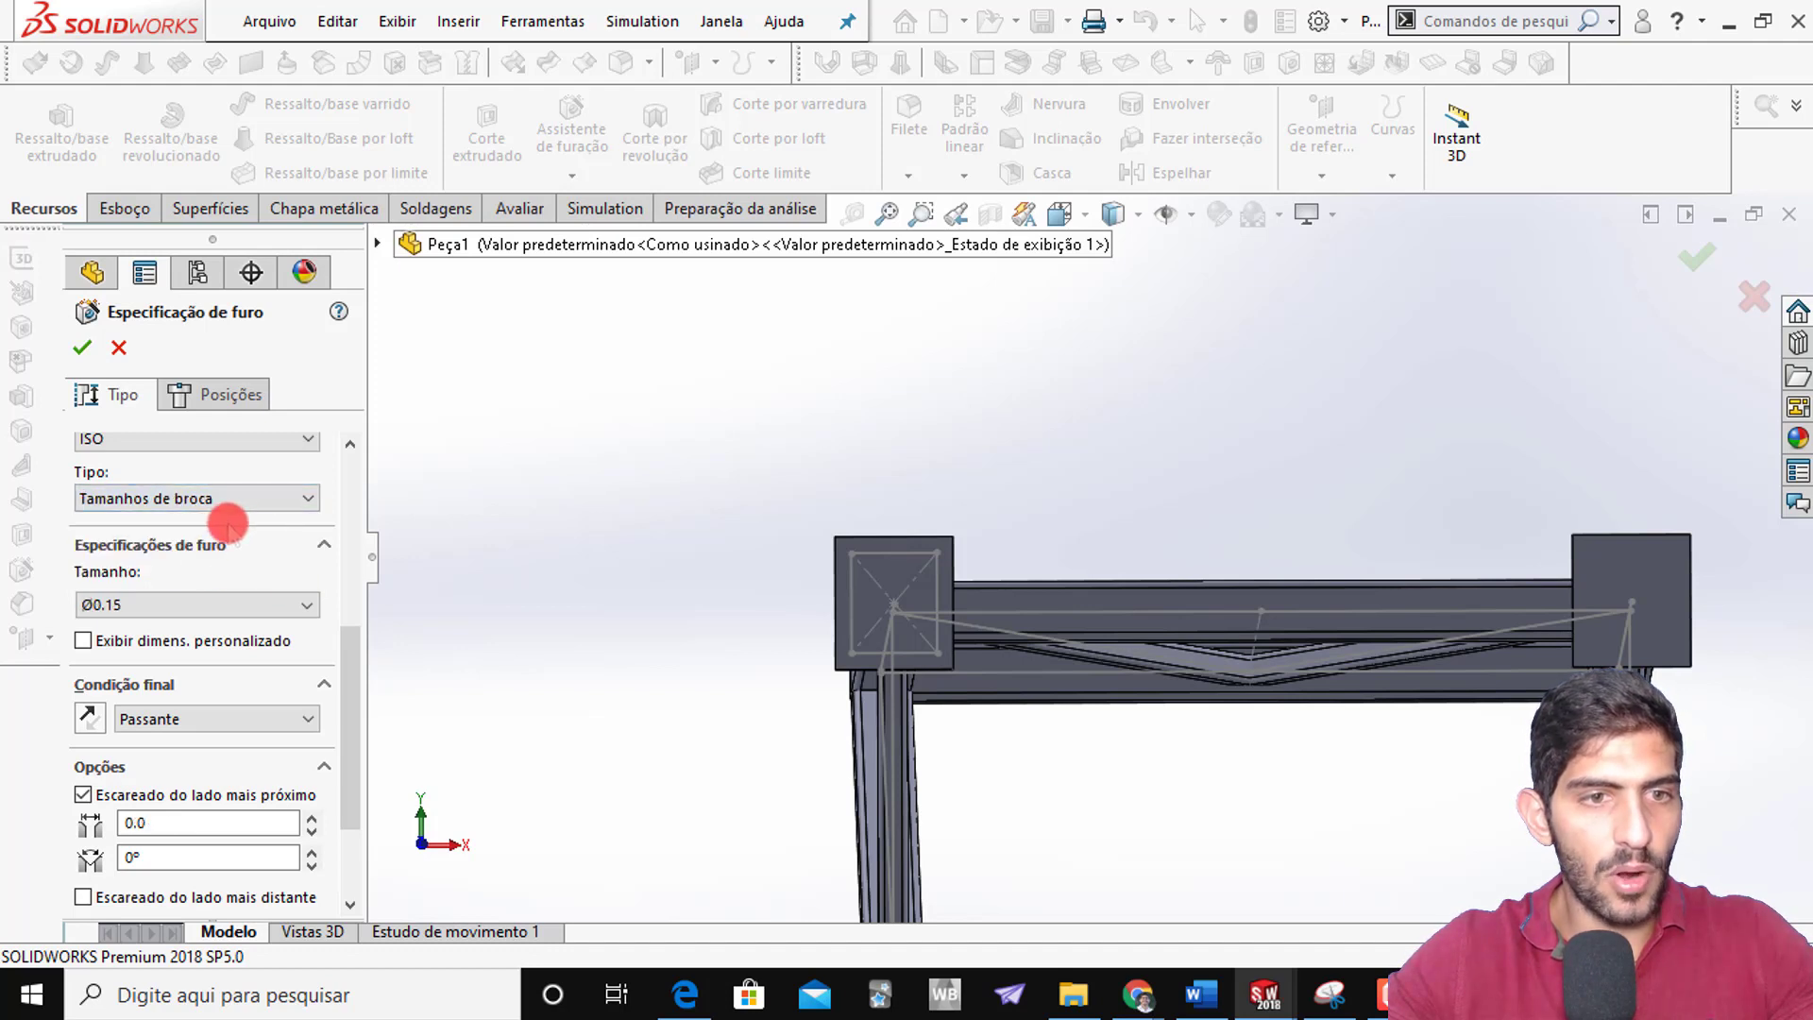
{"action": "scroll", "coordinate": [147, 480], "scroll_direction": "up", "scroll_amount": 3}
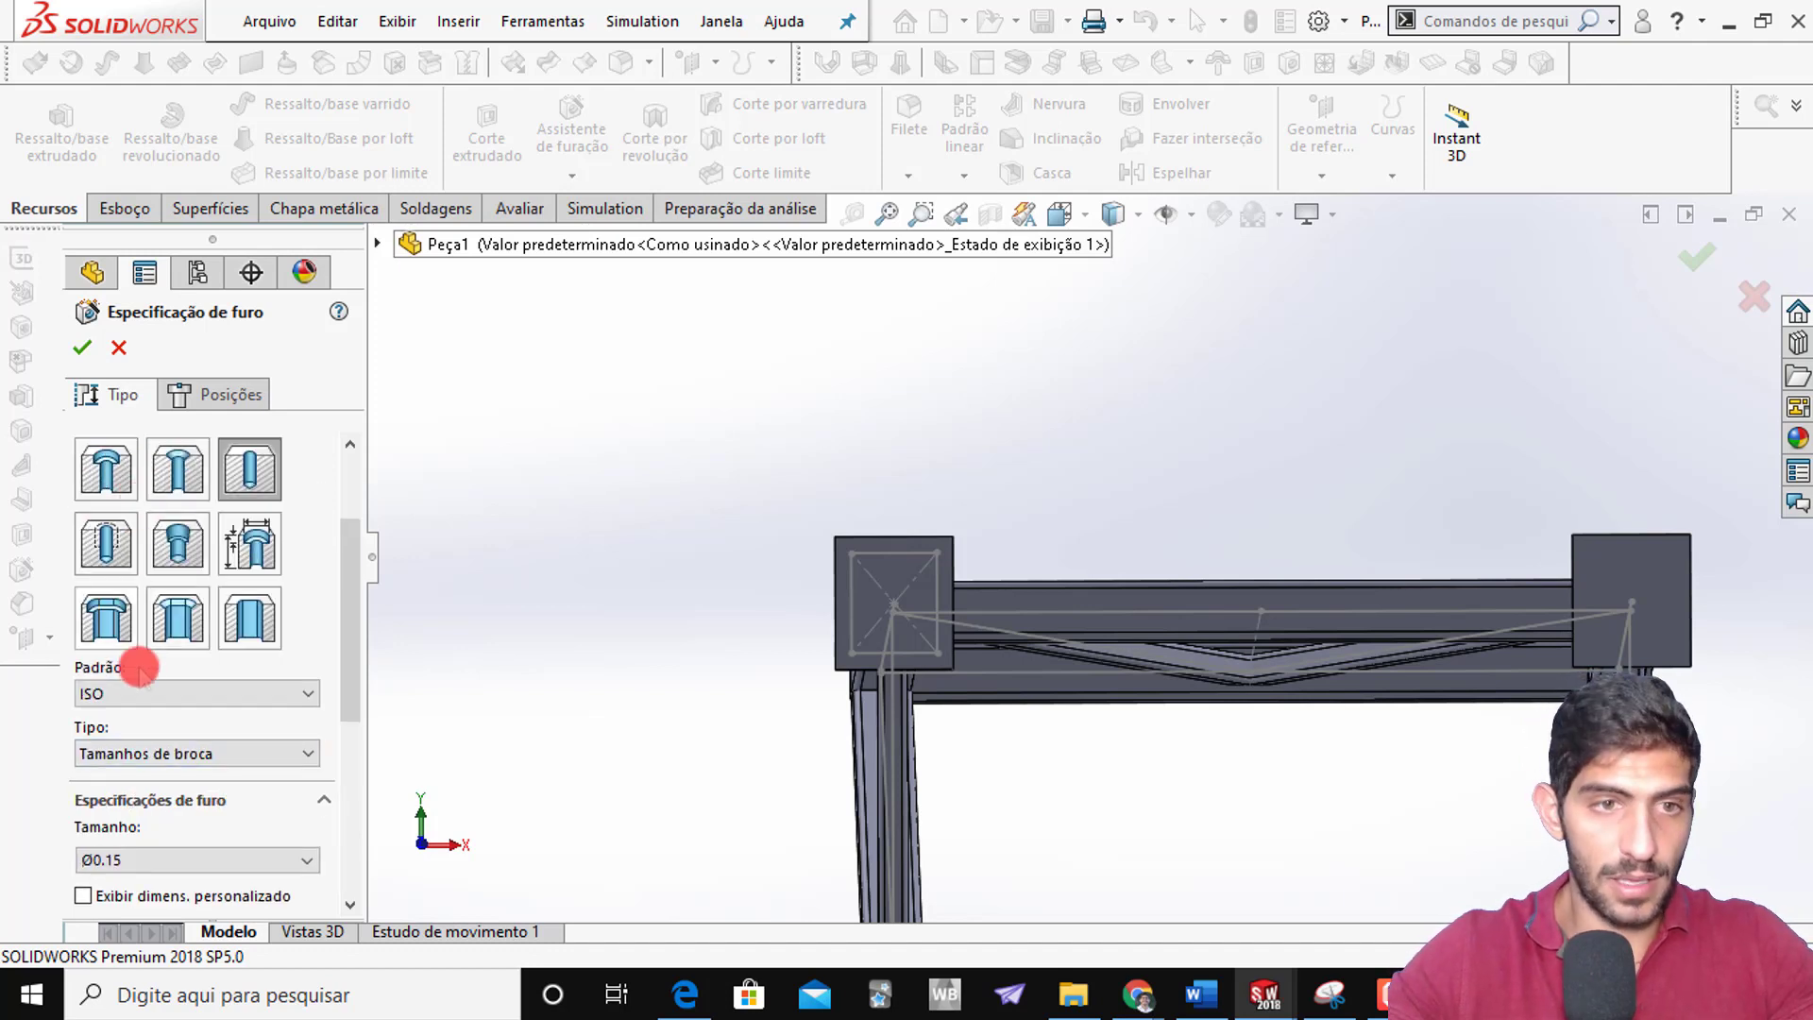
{"action": "scroll", "coordinate": [134, 694], "scroll_direction": "down", "scroll_amount": 1}
{"action": "scroll", "coordinate": [134, 722], "scroll_direction": "up", "scroll_amount": 2}
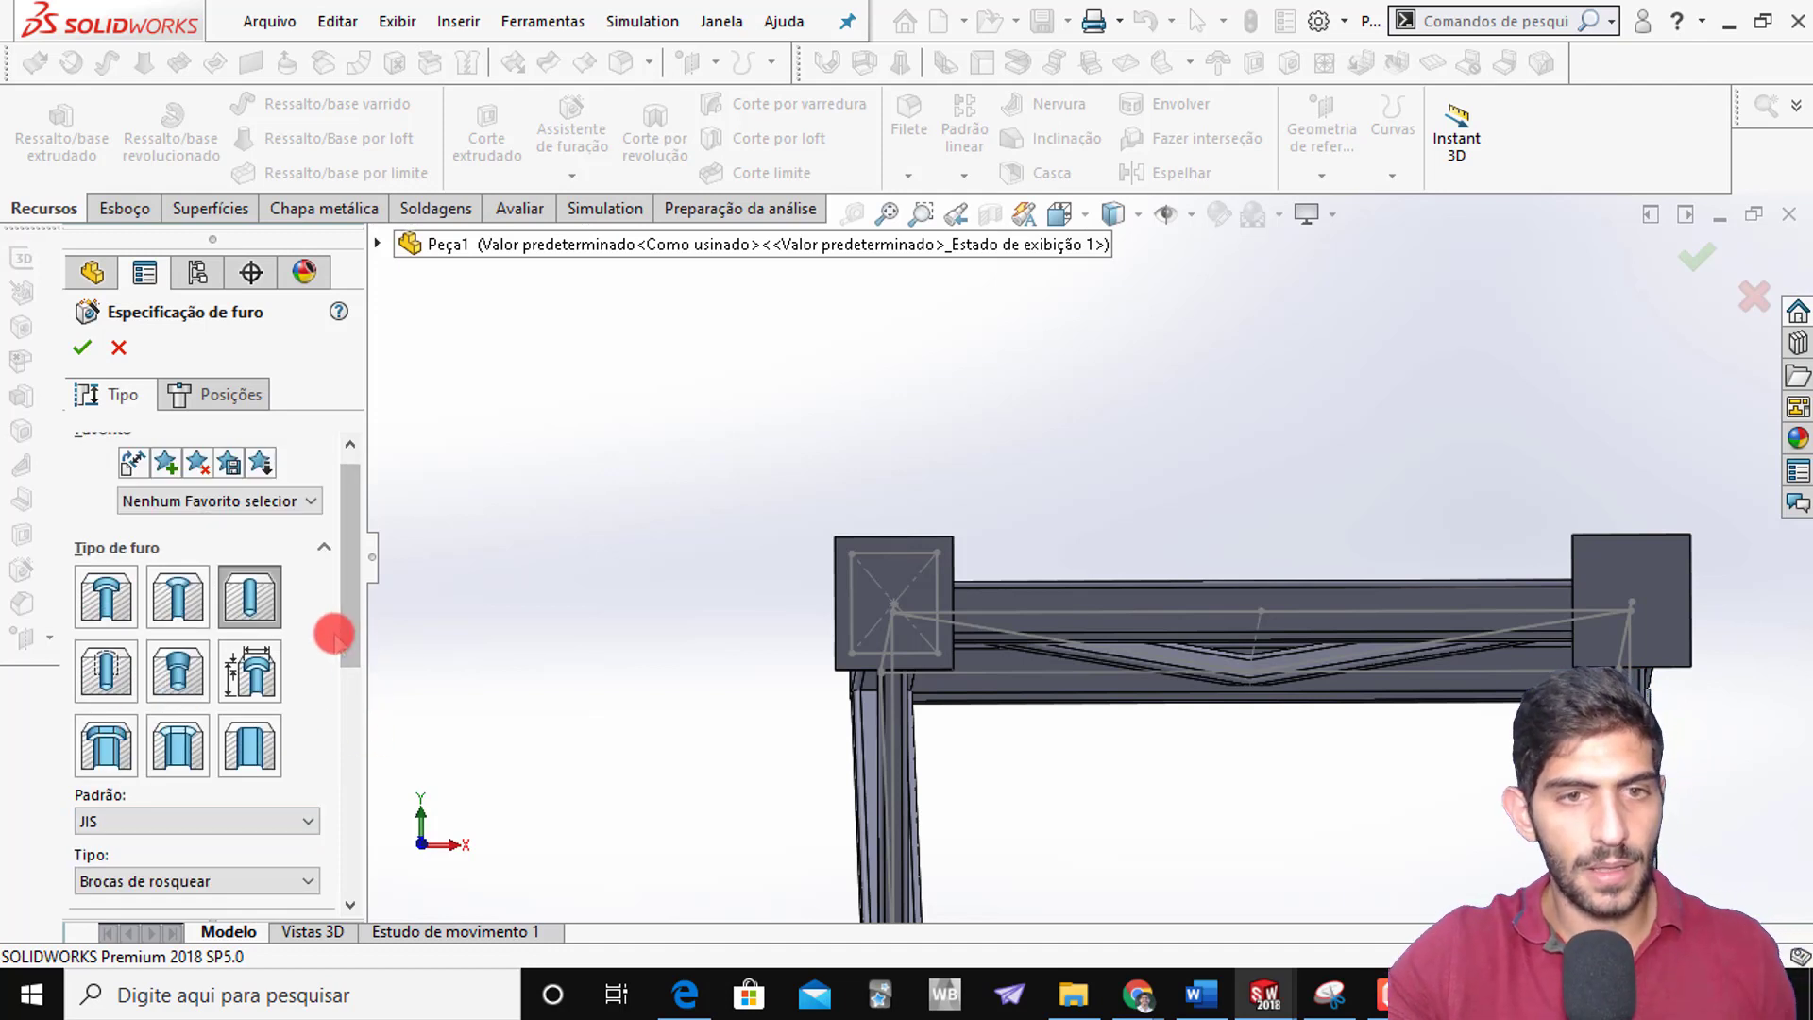
{"action": "left_click_drag", "start_coordinate": [343, 628], "coordinate": [349, 765]}
{"action": "left_click", "coordinate": [307, 688]}
{"action": "left_click", "coordinate": [269, 735]}
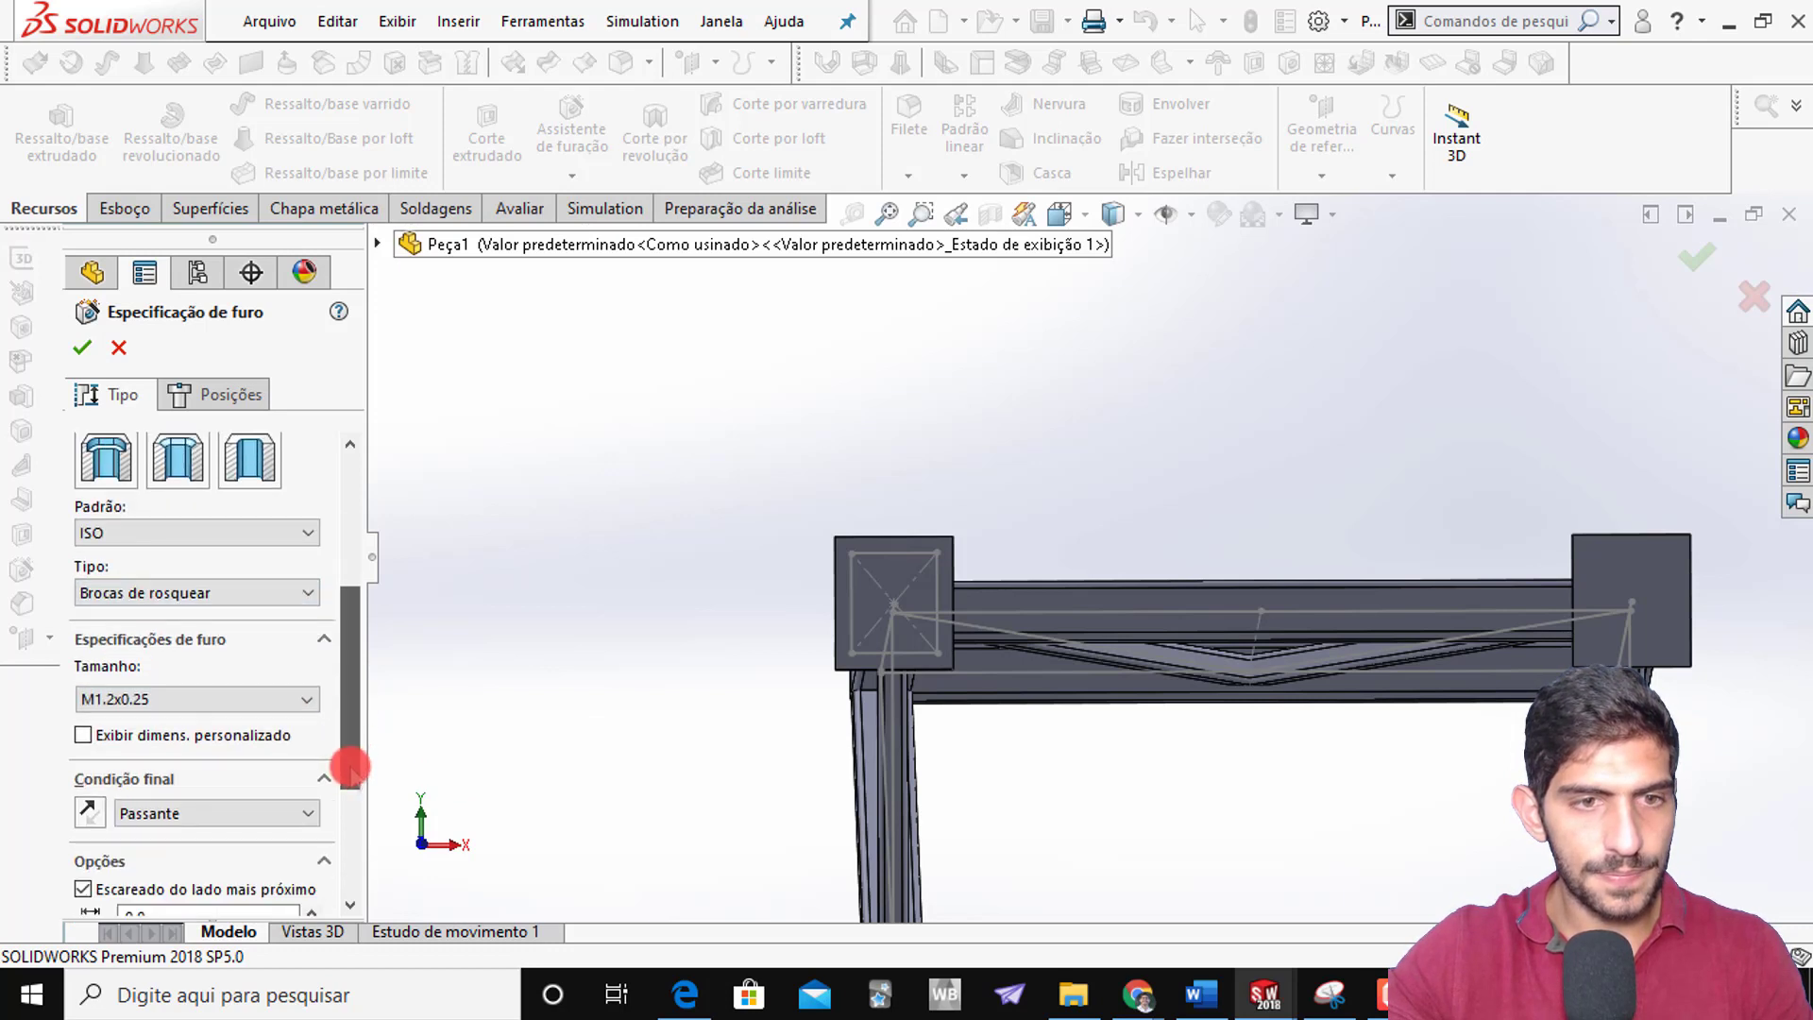
Specify the holes as ISO drill sizes (Tamanhos de broca) with size Ø18.0
{"action": "left_click", "coordinate": [304, 589]}
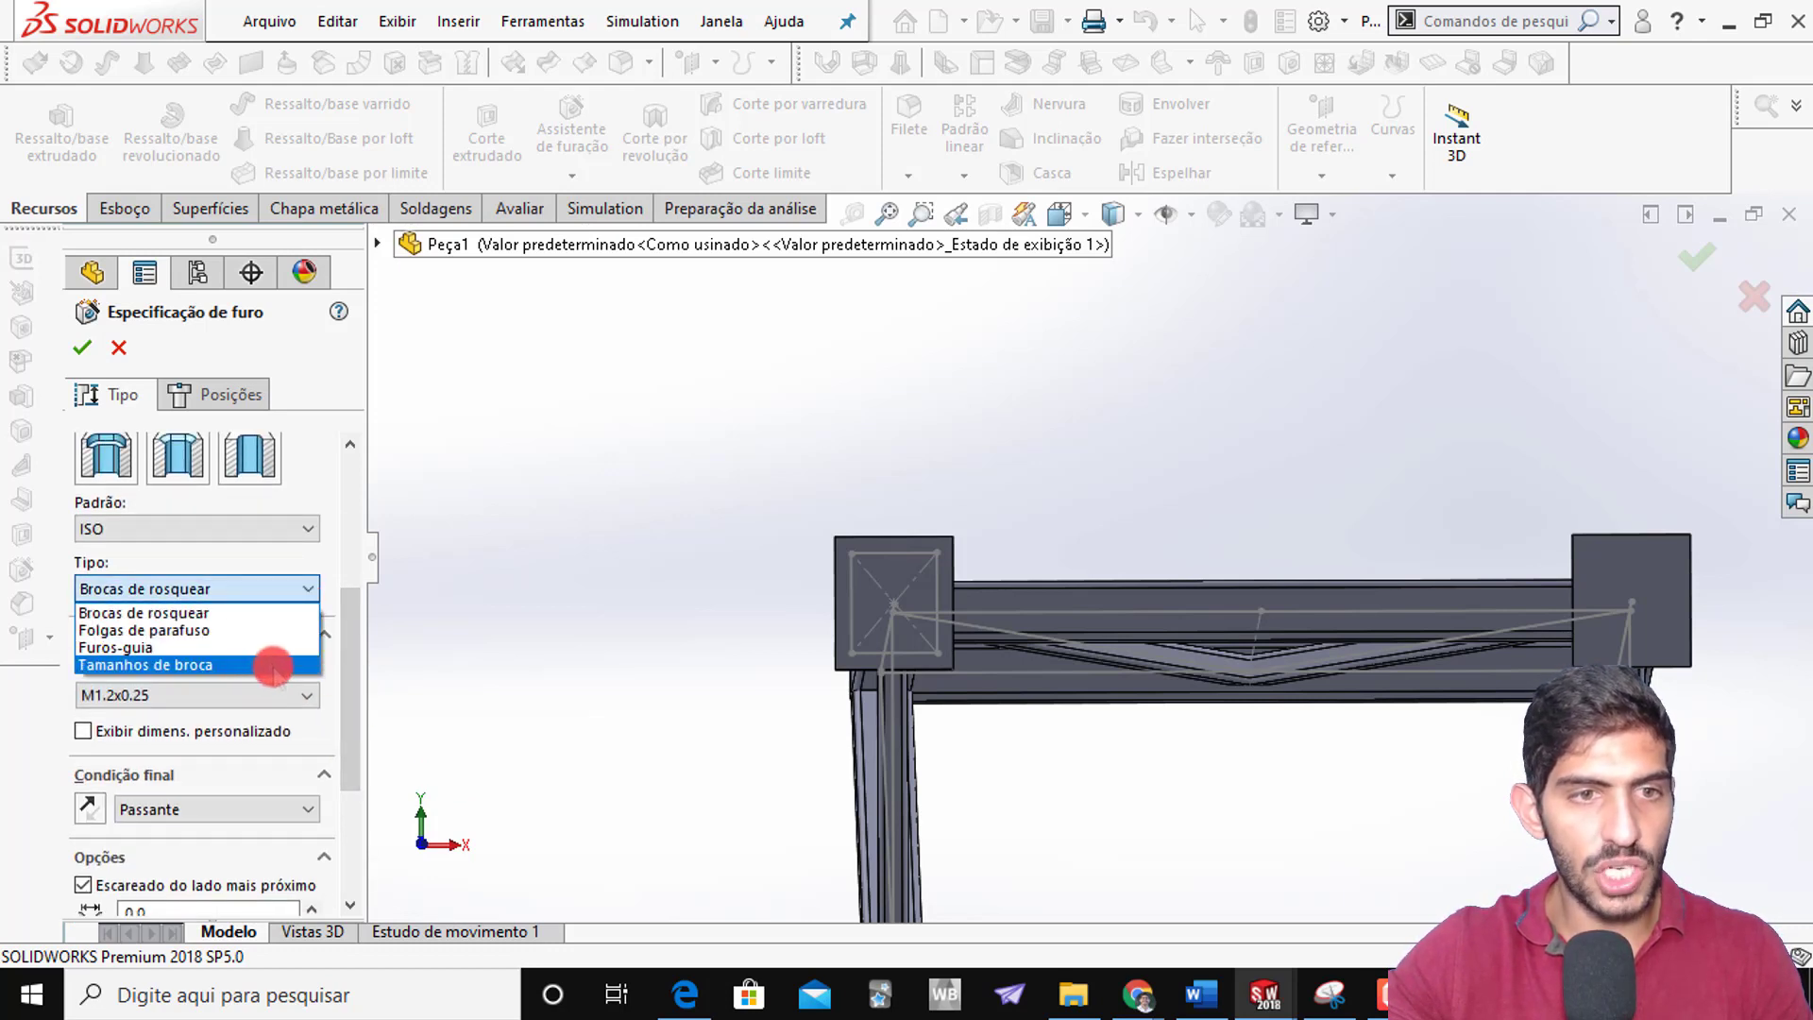
{"action": "left_click", "coordinate": [242, 663]}
{"action": "left_click", "coordinate": [269, 695]}
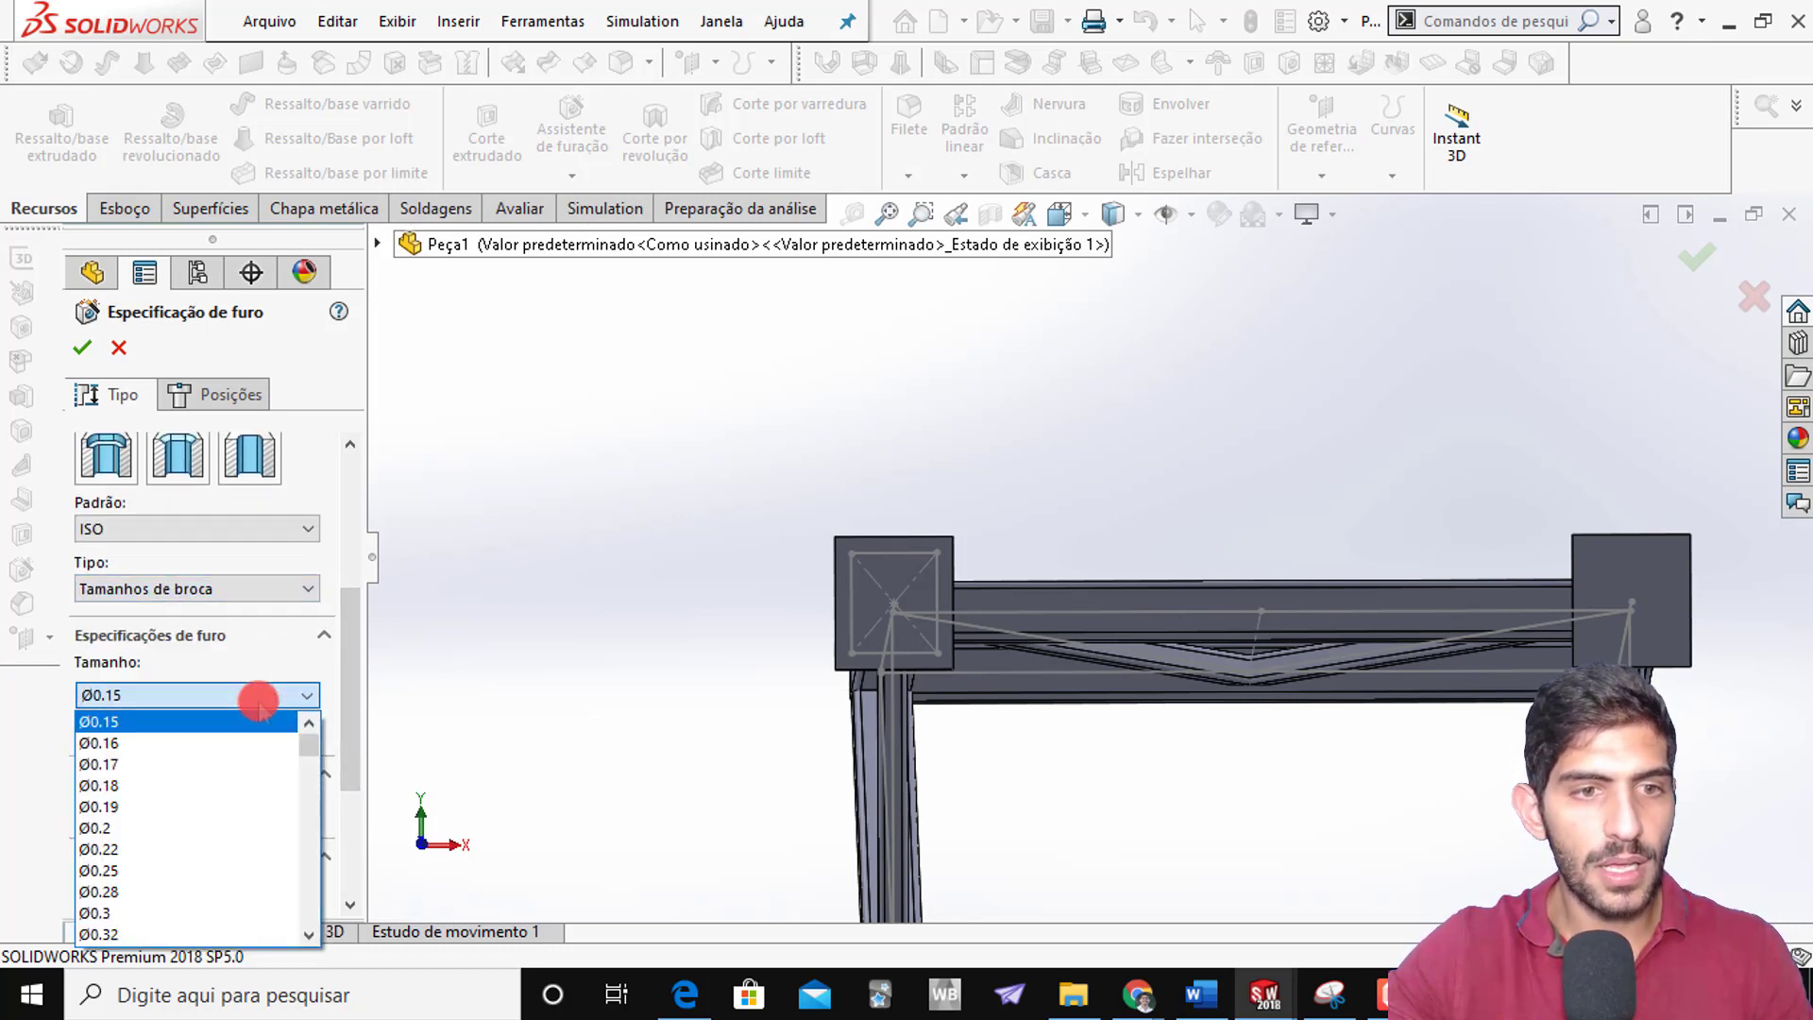
{"action": "scroll", "coordinate": [242, 793], "scroll_direction": "down", "scroll_amount": 20}
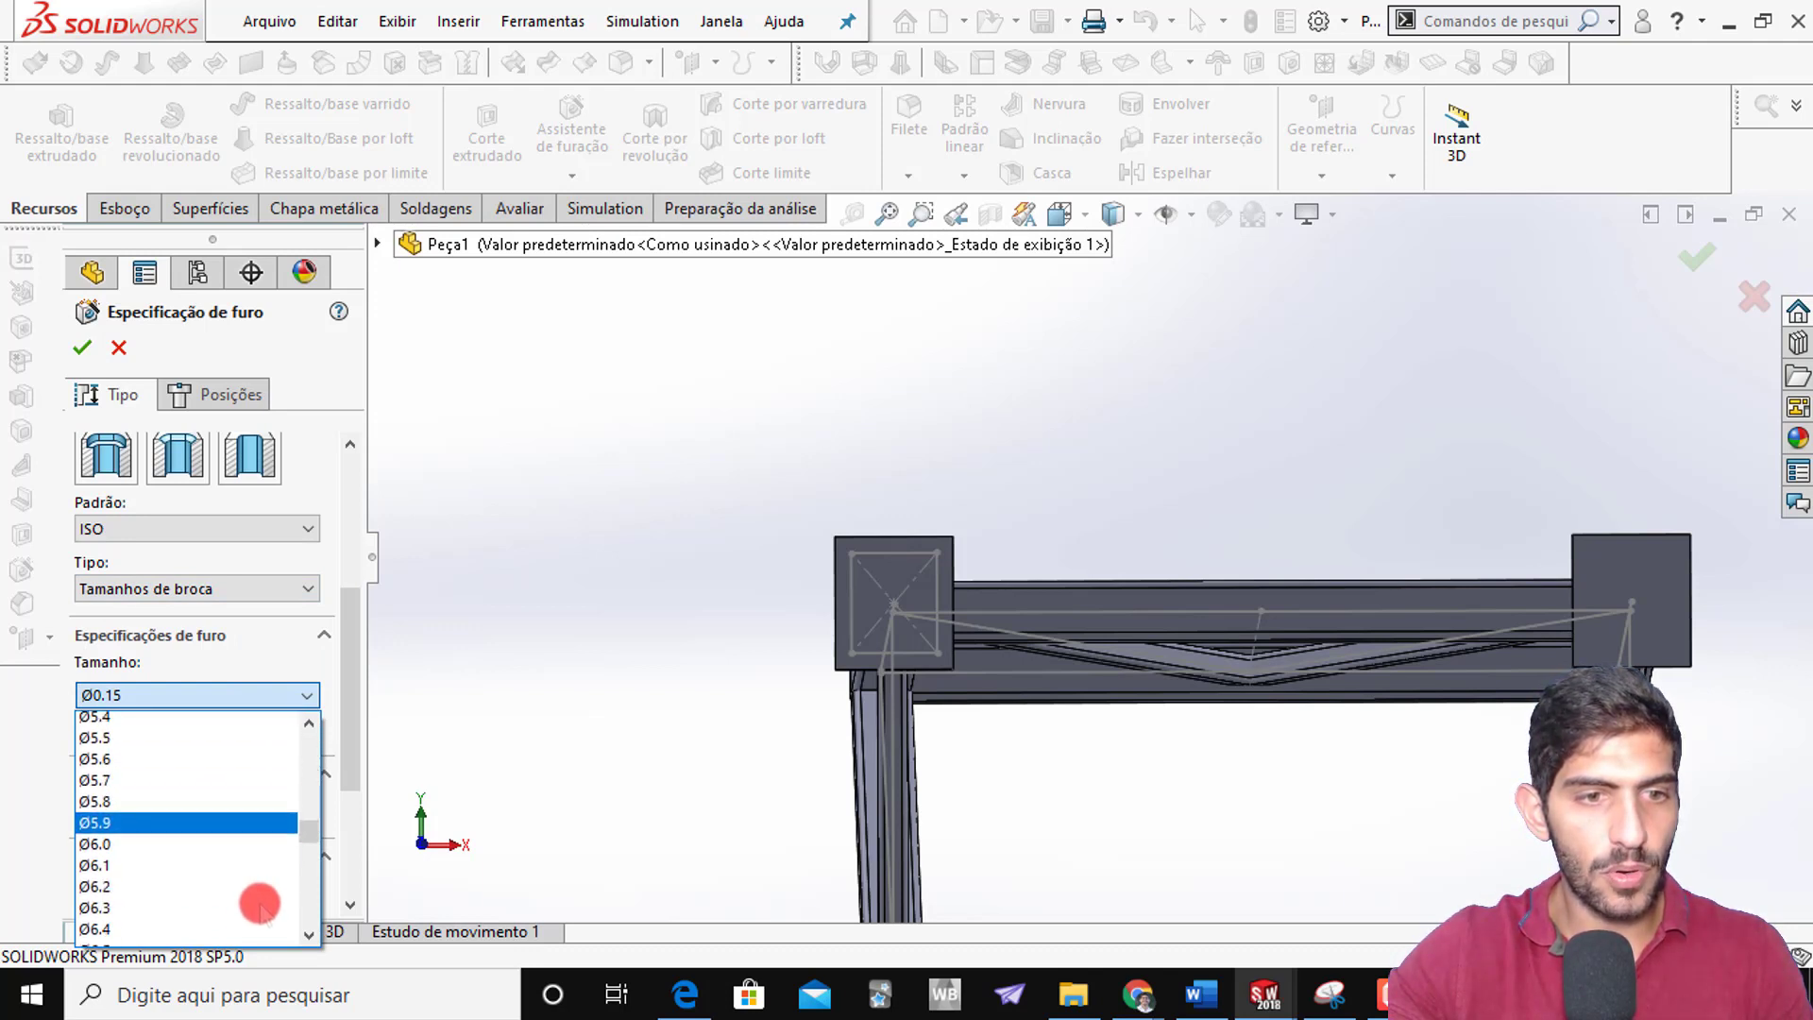
{"action": "scroll", "coordinate": [240, 893], "scroll_direction": "down", "scroll_amount": 15}
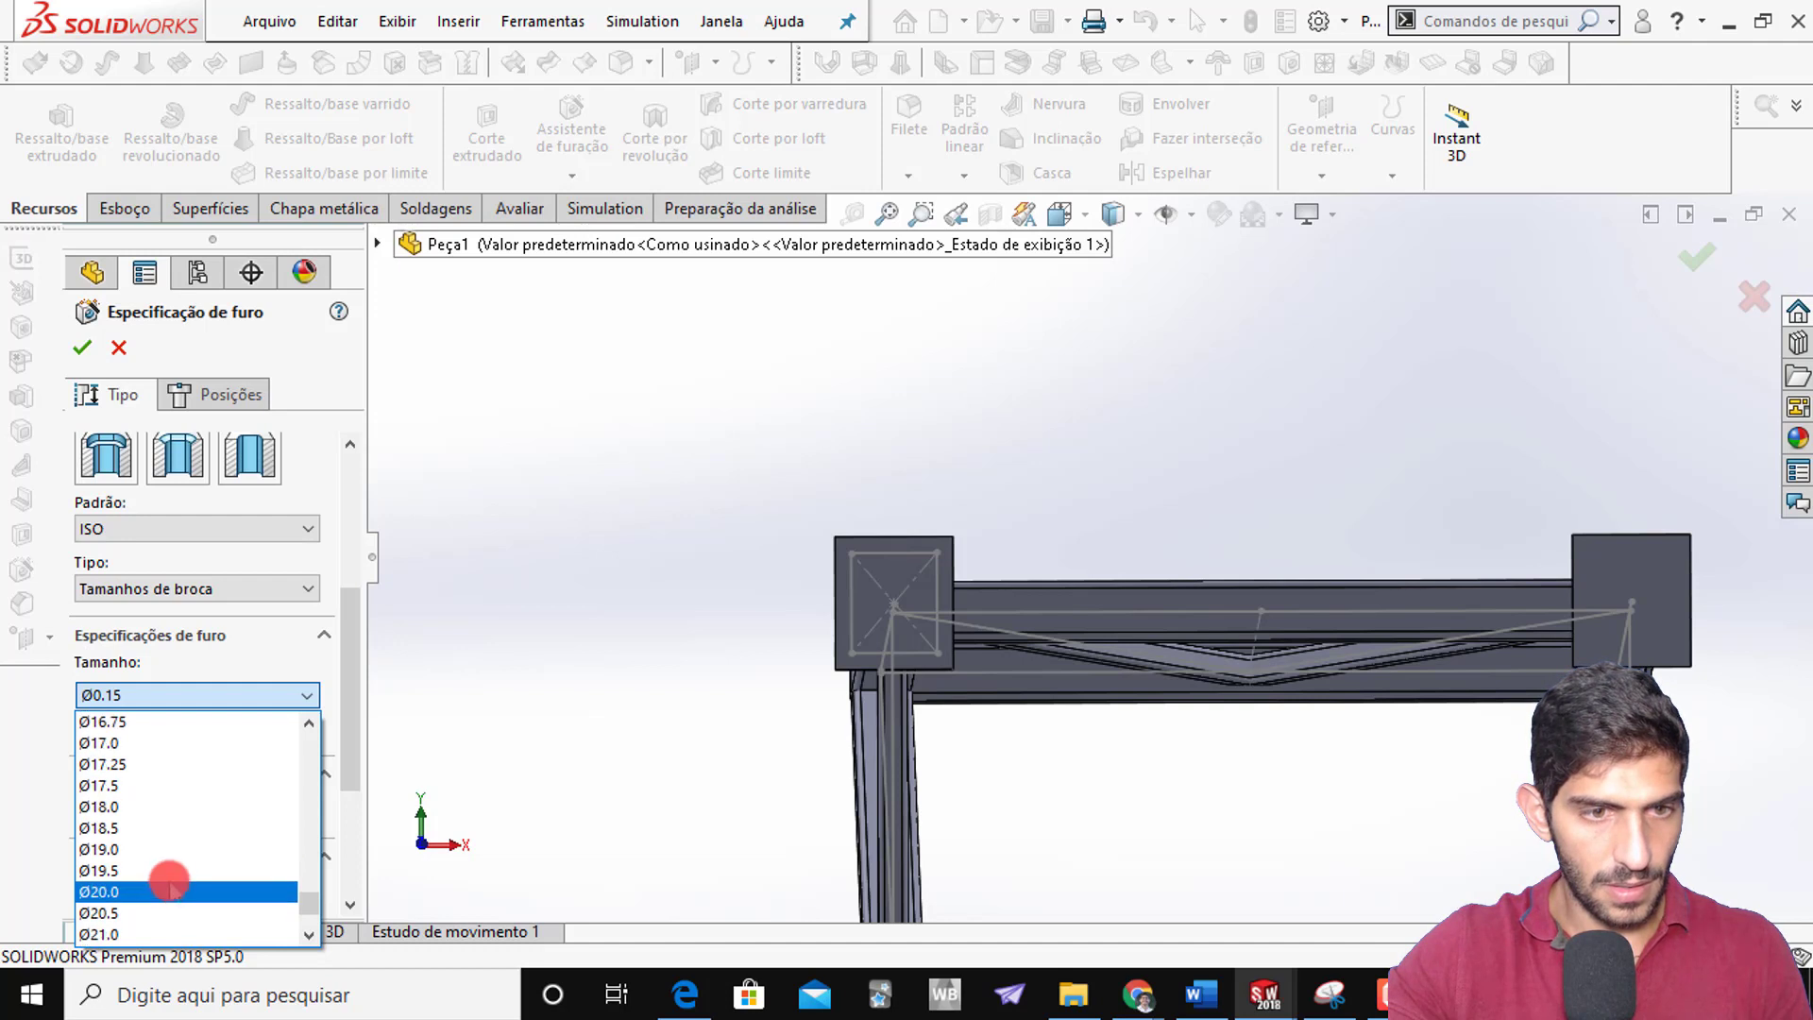
{"action": "left_click", "coordinate": [181, 807]}
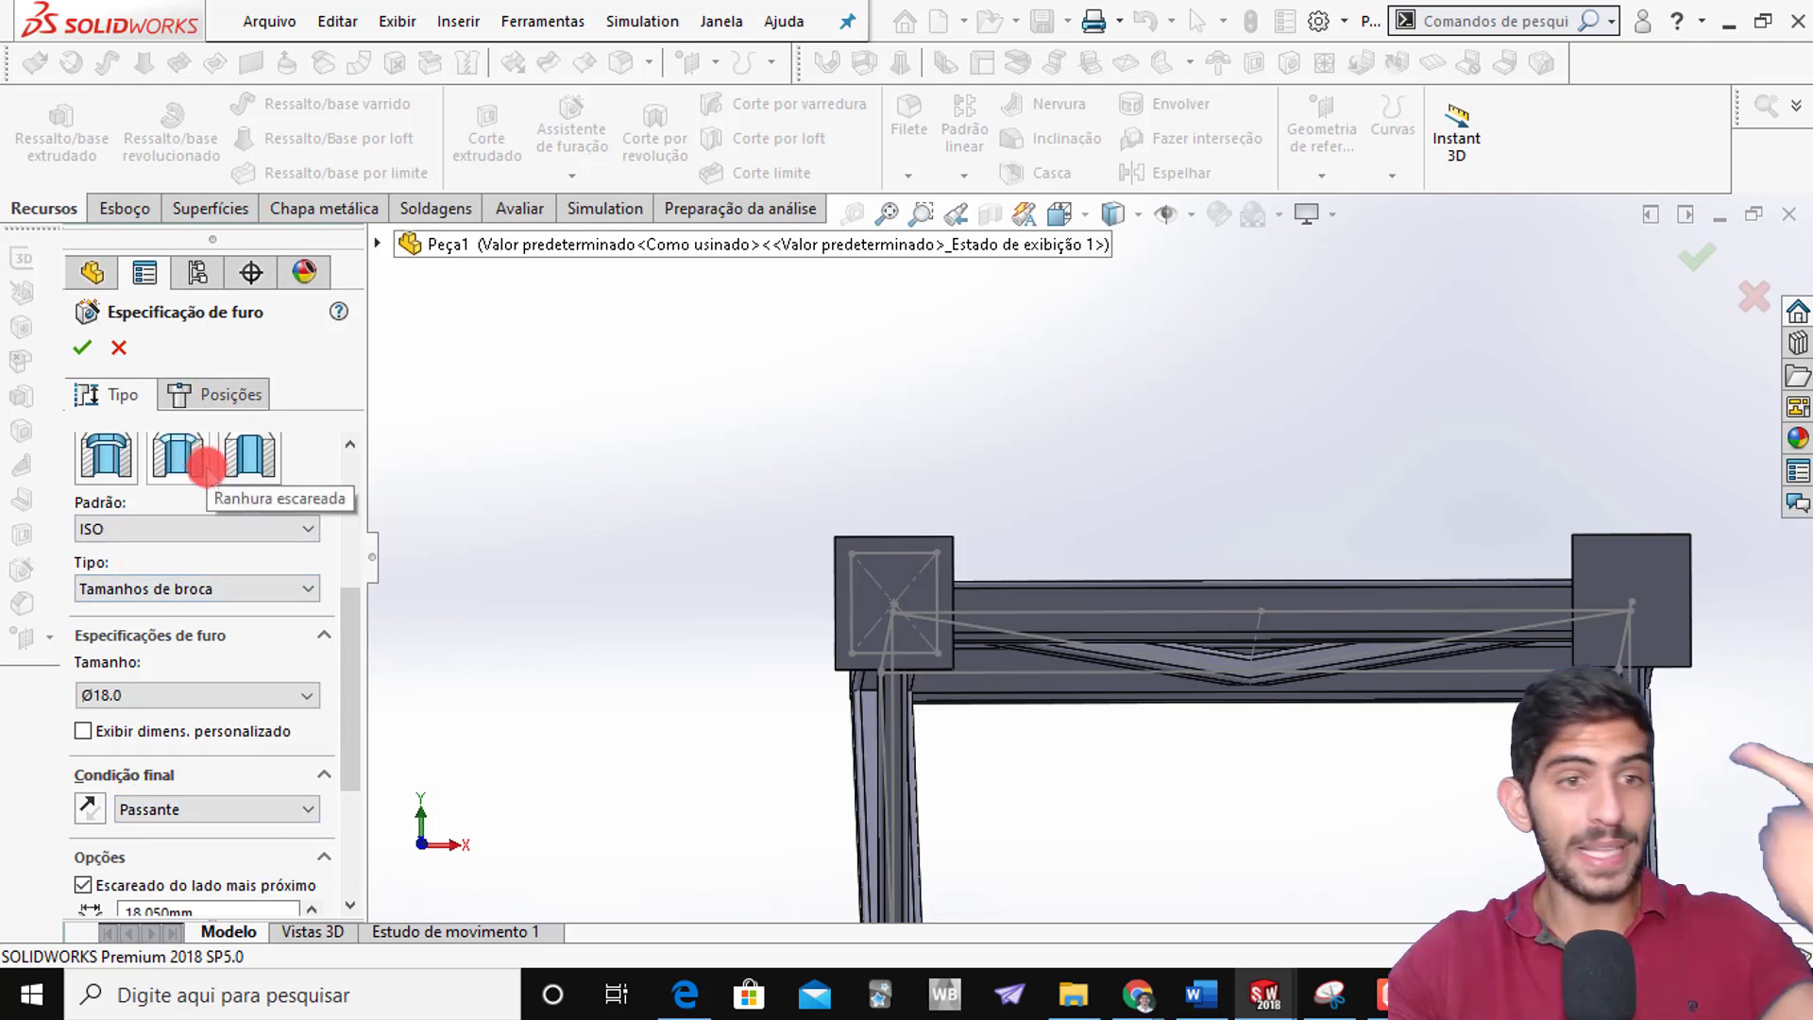
Position a hole on each of the four corners of the sketched rectangle on the upper end plate
{"action": "left_click_drag", "start_coordinate": [356, 615], "coordinate": [380, 499]}
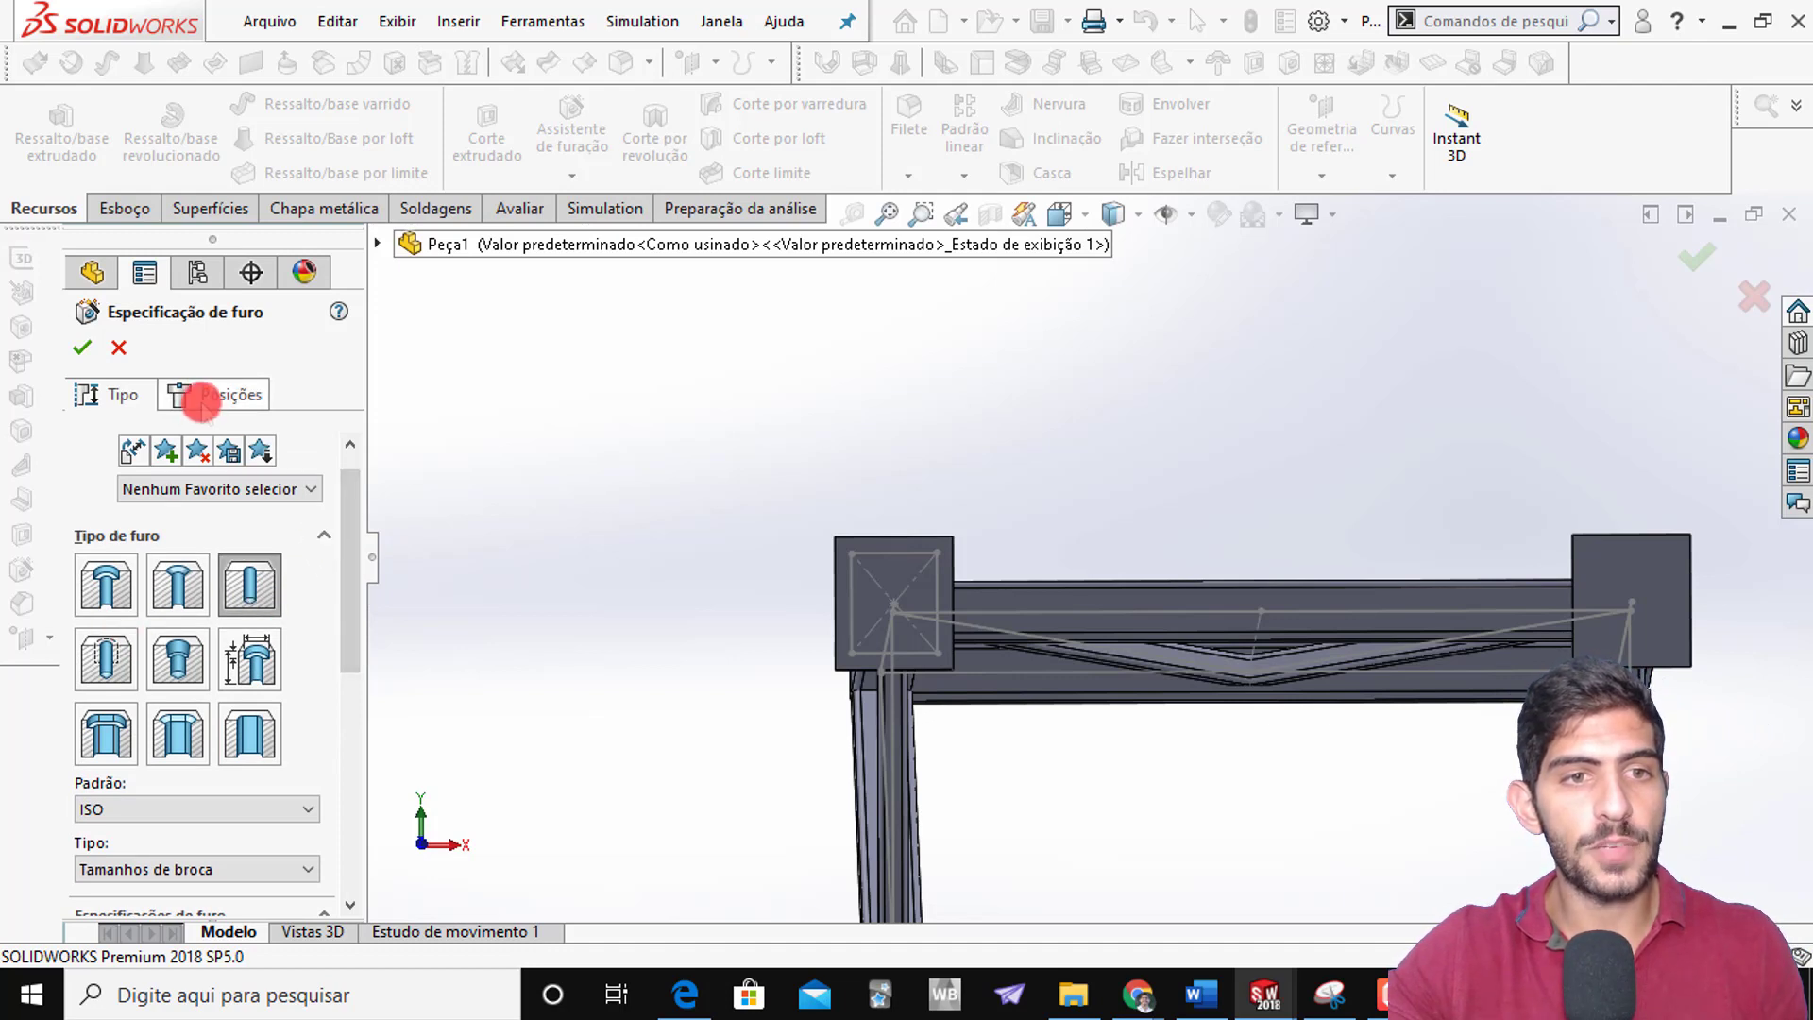
{"action": "left_click", "coordinate": [202, 399]}
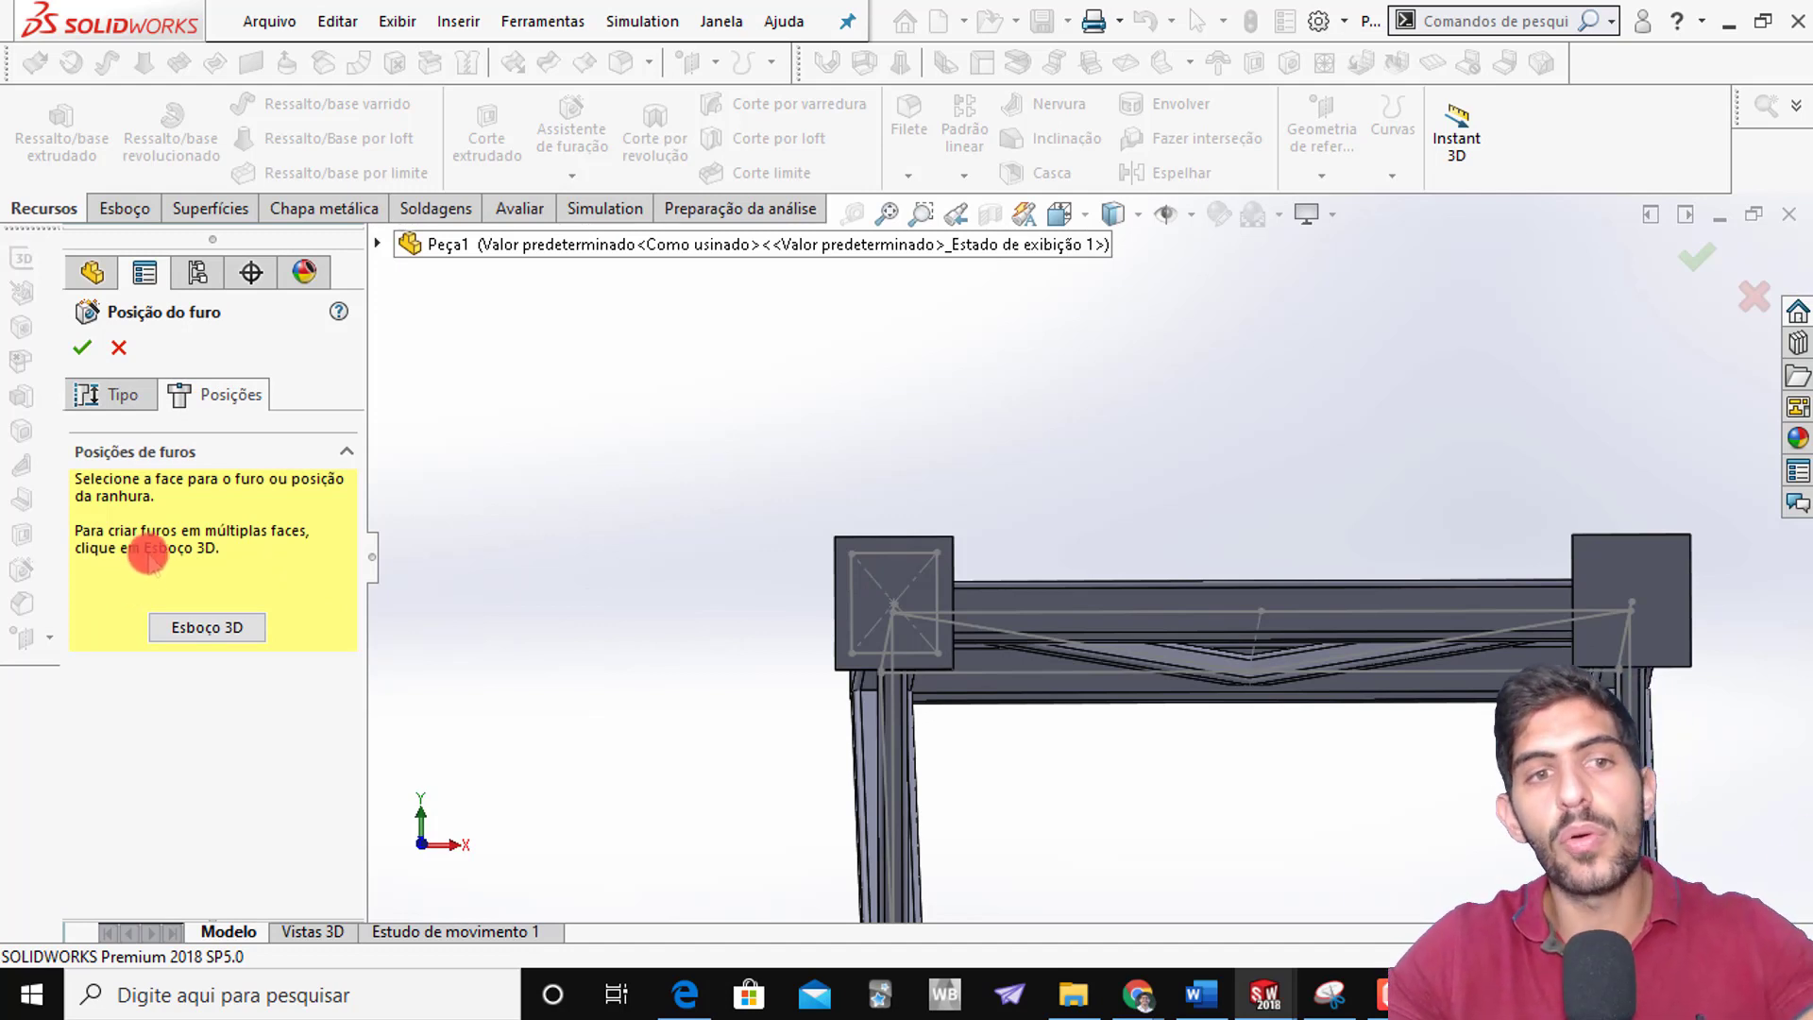
{"action": "scroll", "coordinate": [891, 594], "scroll_direction": "down", "scroll_amount": 2}
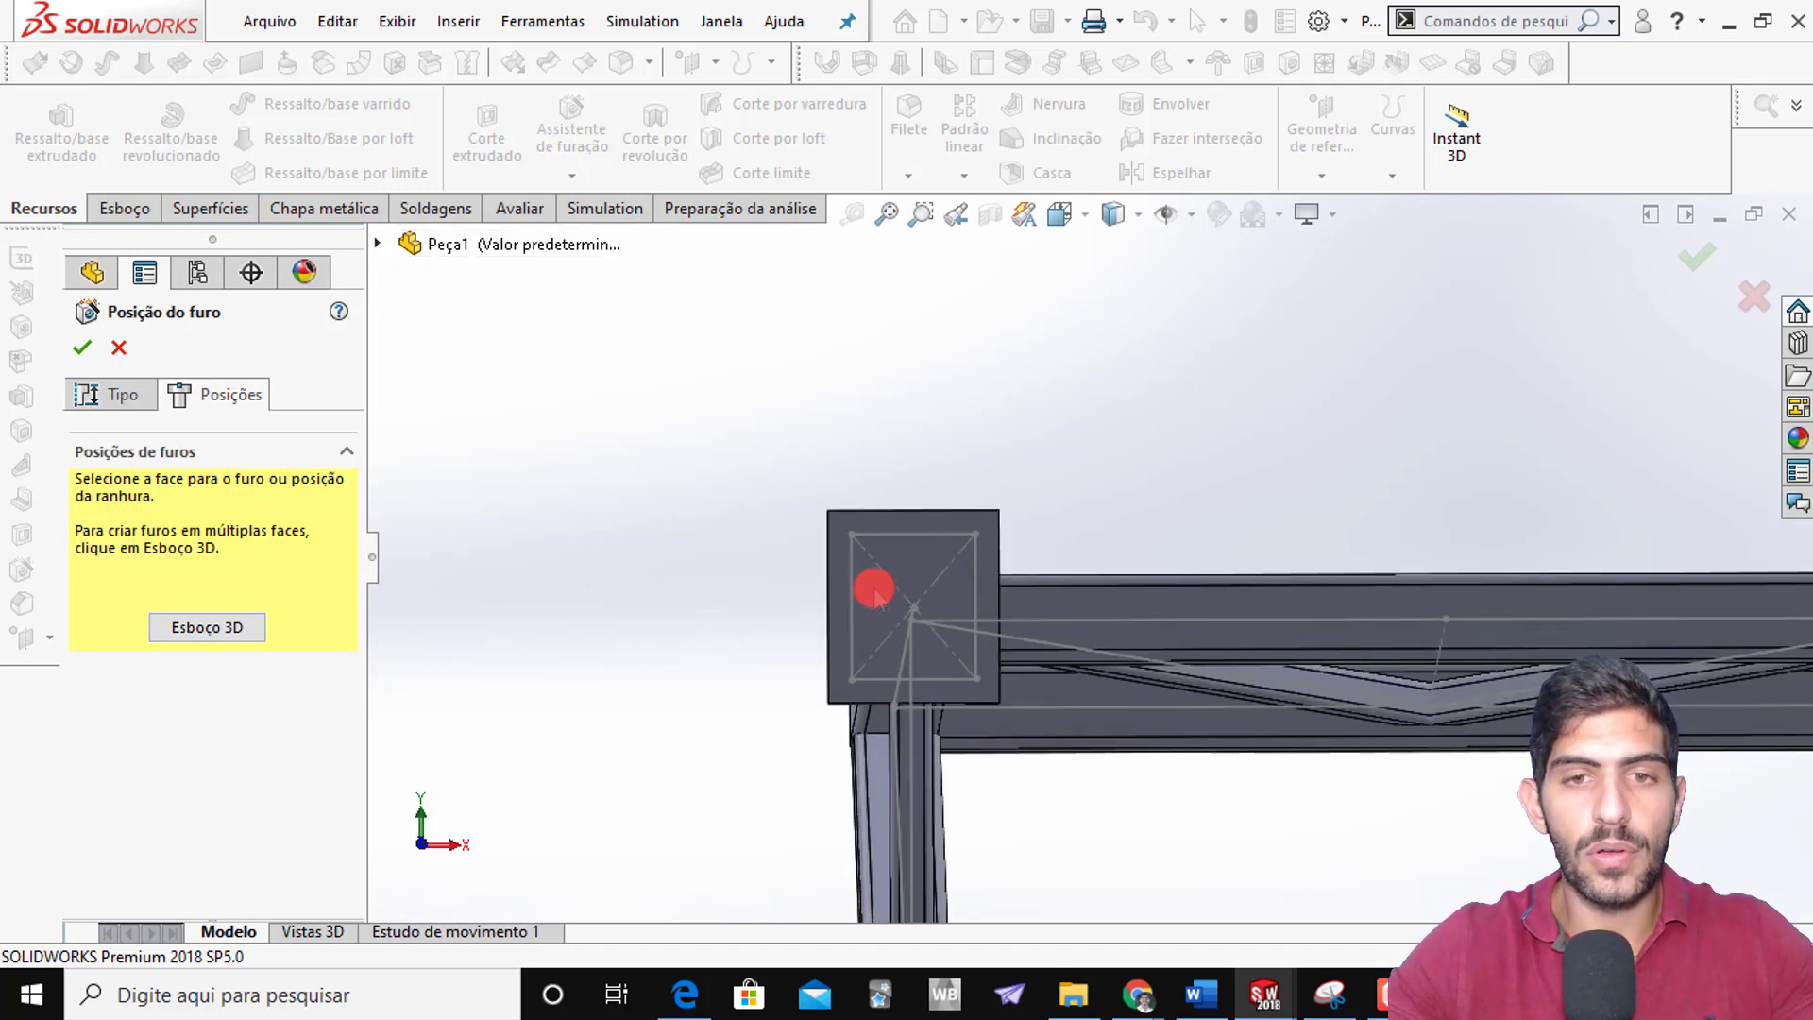
{"action": "scroll", "coordinate": [875, 589], "scroll_direction": "down", "scroll_amount": 2}
{"action": "left_click", "coordinate": [889, 581]}
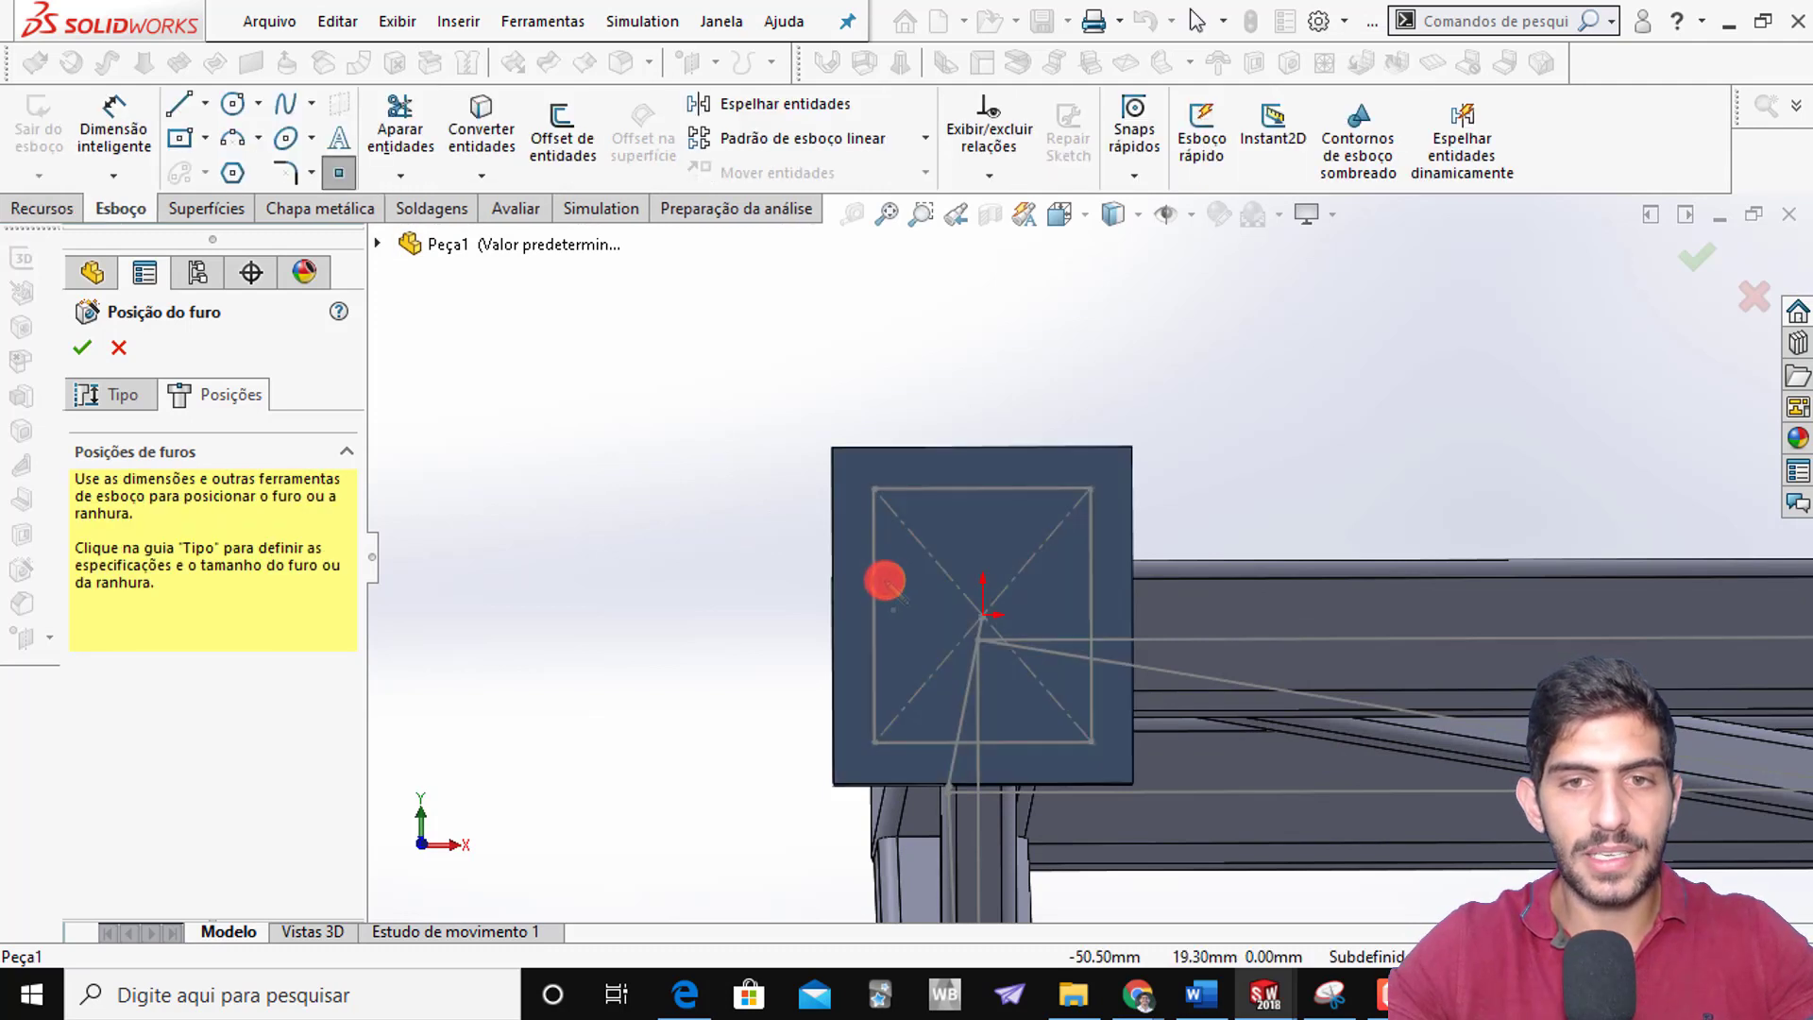
{"action": "left_click", "coordinate": [875, 489]}
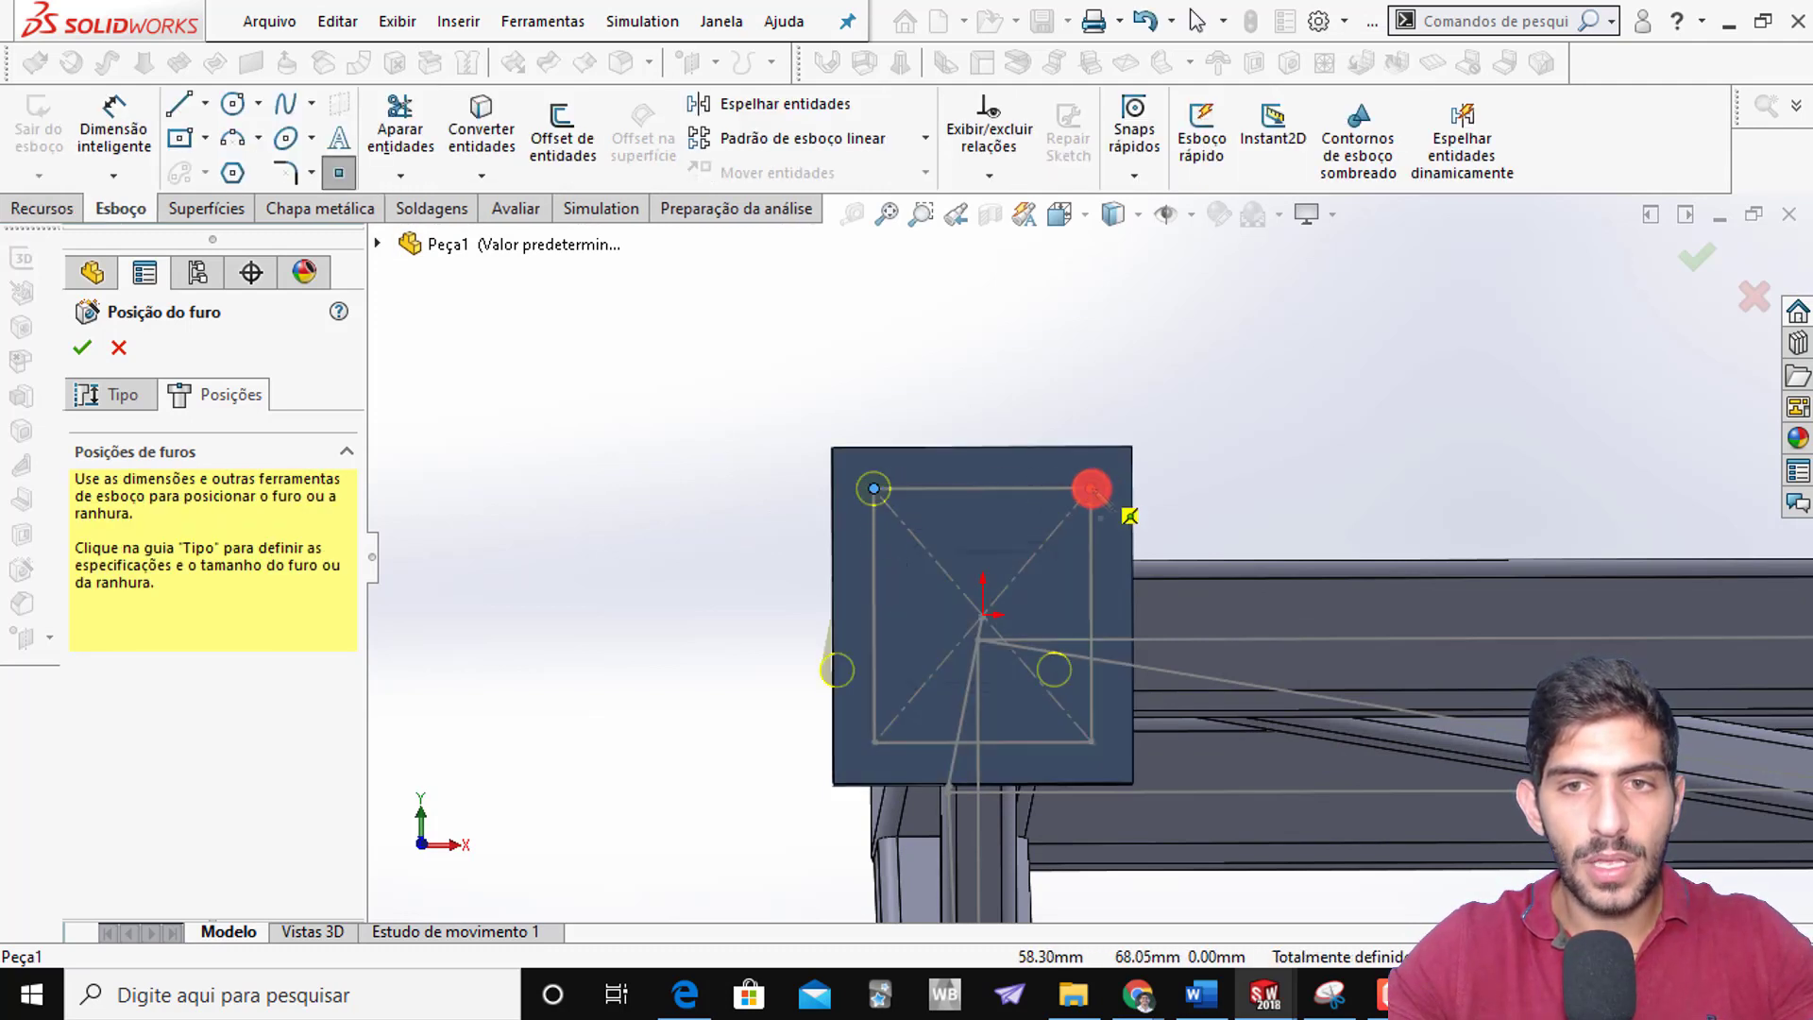
{"action": "left_click", "coordinate": [1093, 489]}
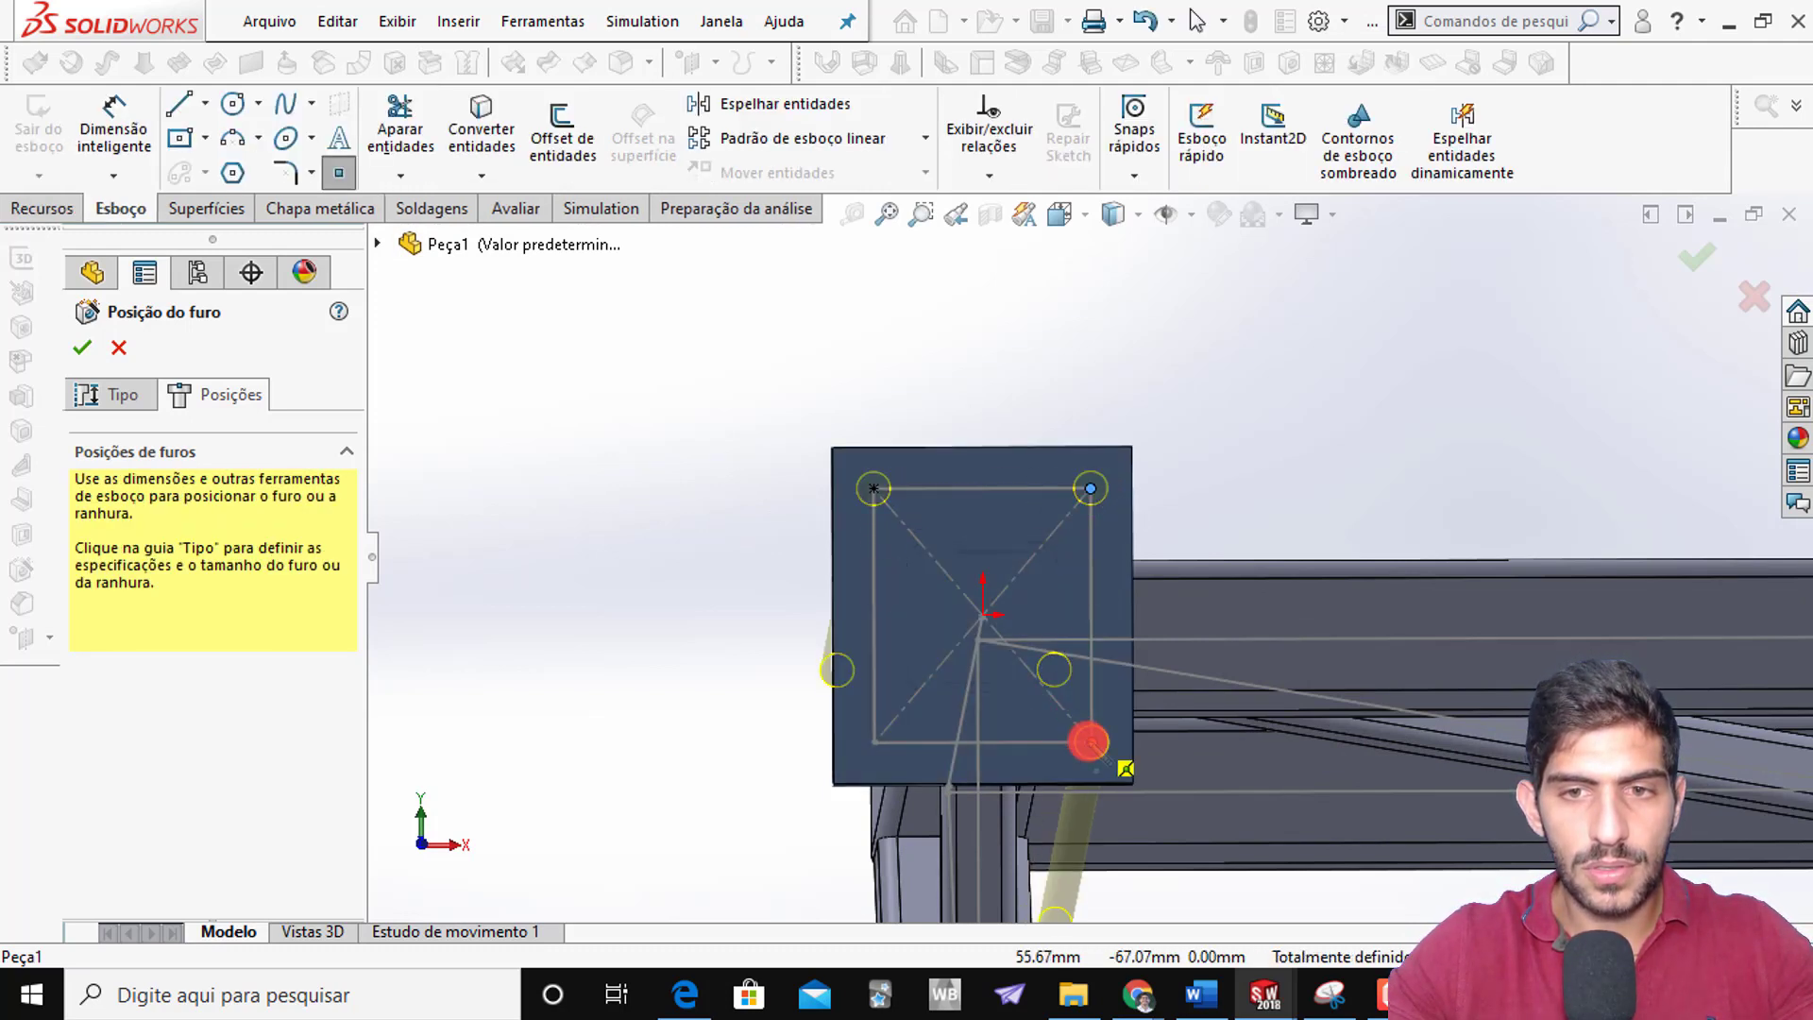
{"action": "left_click", "coordinate": [1090, 742]}
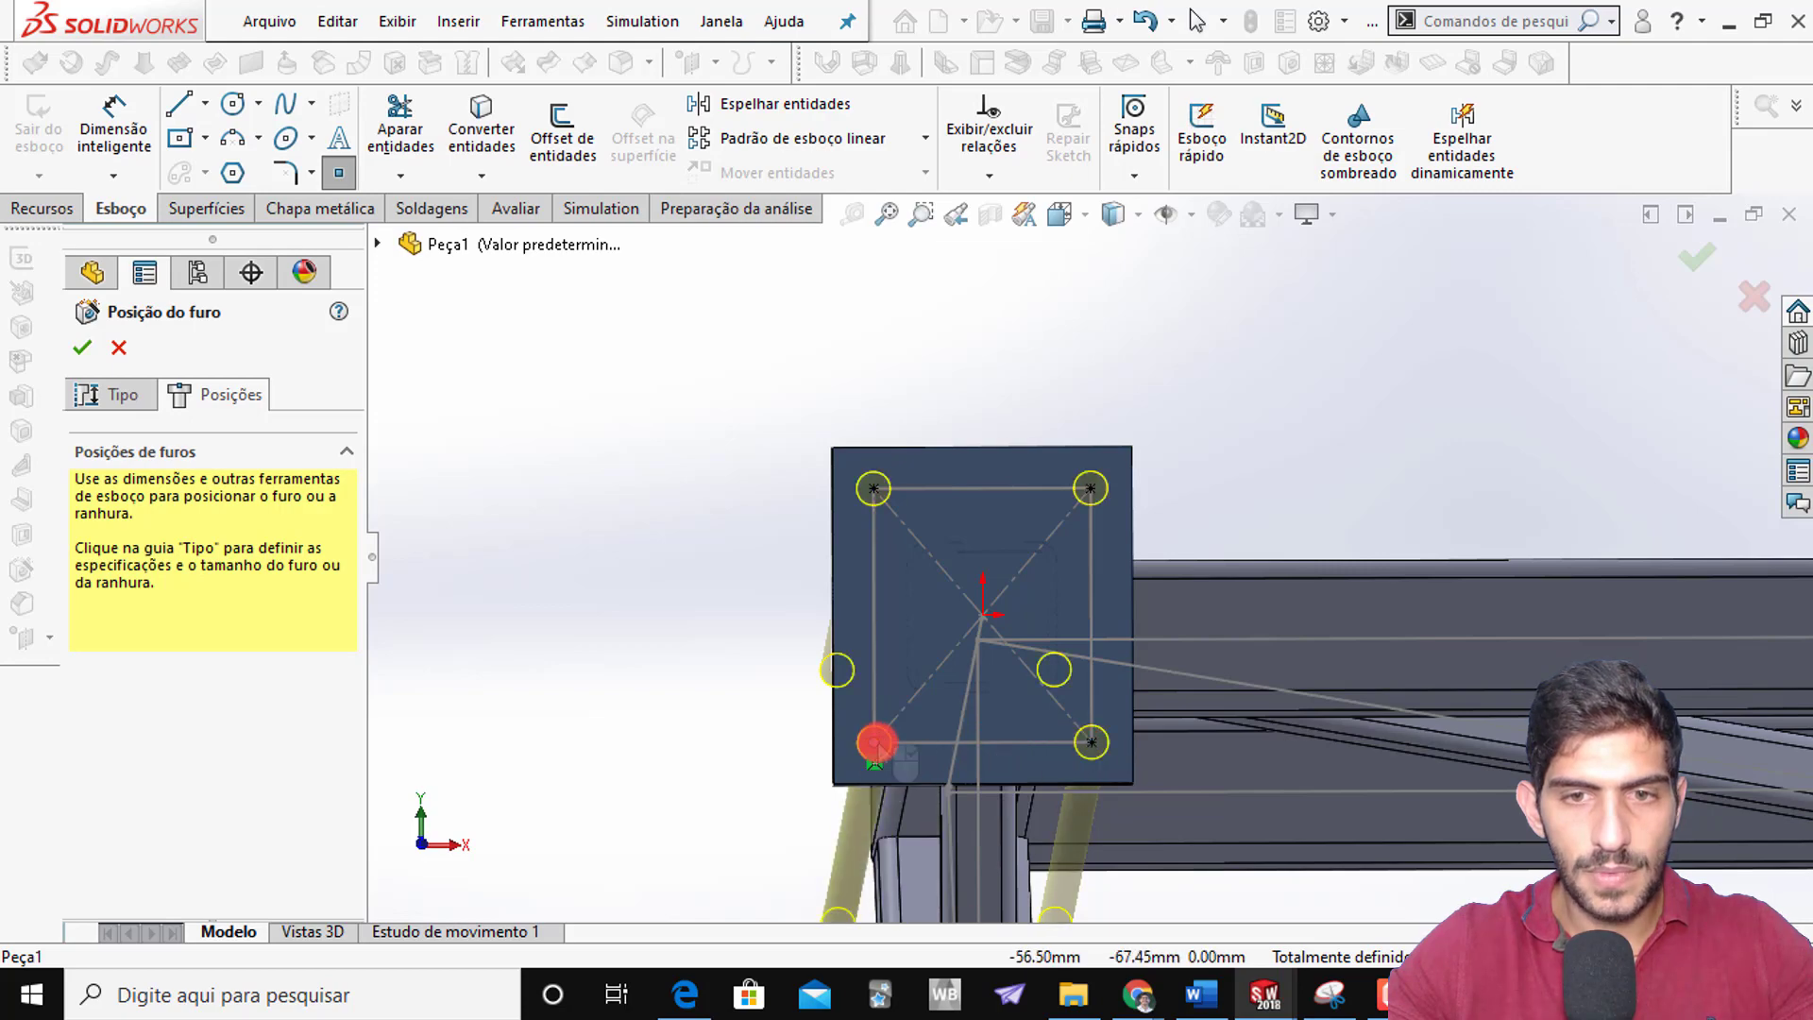
{"action": "left_click", "coordinate": [874, 743]}
Change the holes' end condition to blind (Cego) with a depth of 15 mm
{"action": "mouse_move", "coordinate": [1092, 615]}
{"action": "middle_mouse_down"}
{"action": "mouse_move", "coordinate": [1174, 655]}
{"action": "mouse_move", "coordinate": [1163, 713]}
{"action": "mouse_move", "coordinate": [1096, 696]}
{"action": "mouse_move", "coordinate": [1085, 660]}
{"action": "mouse_move", "coordinate": [1073, 671]}
{"action": "mouse_move", "coordinate": [1189, 640]}
{"action": "mouse_move", "coordinate": [1029, 640]}
{"action": "middle_mouse_up"}
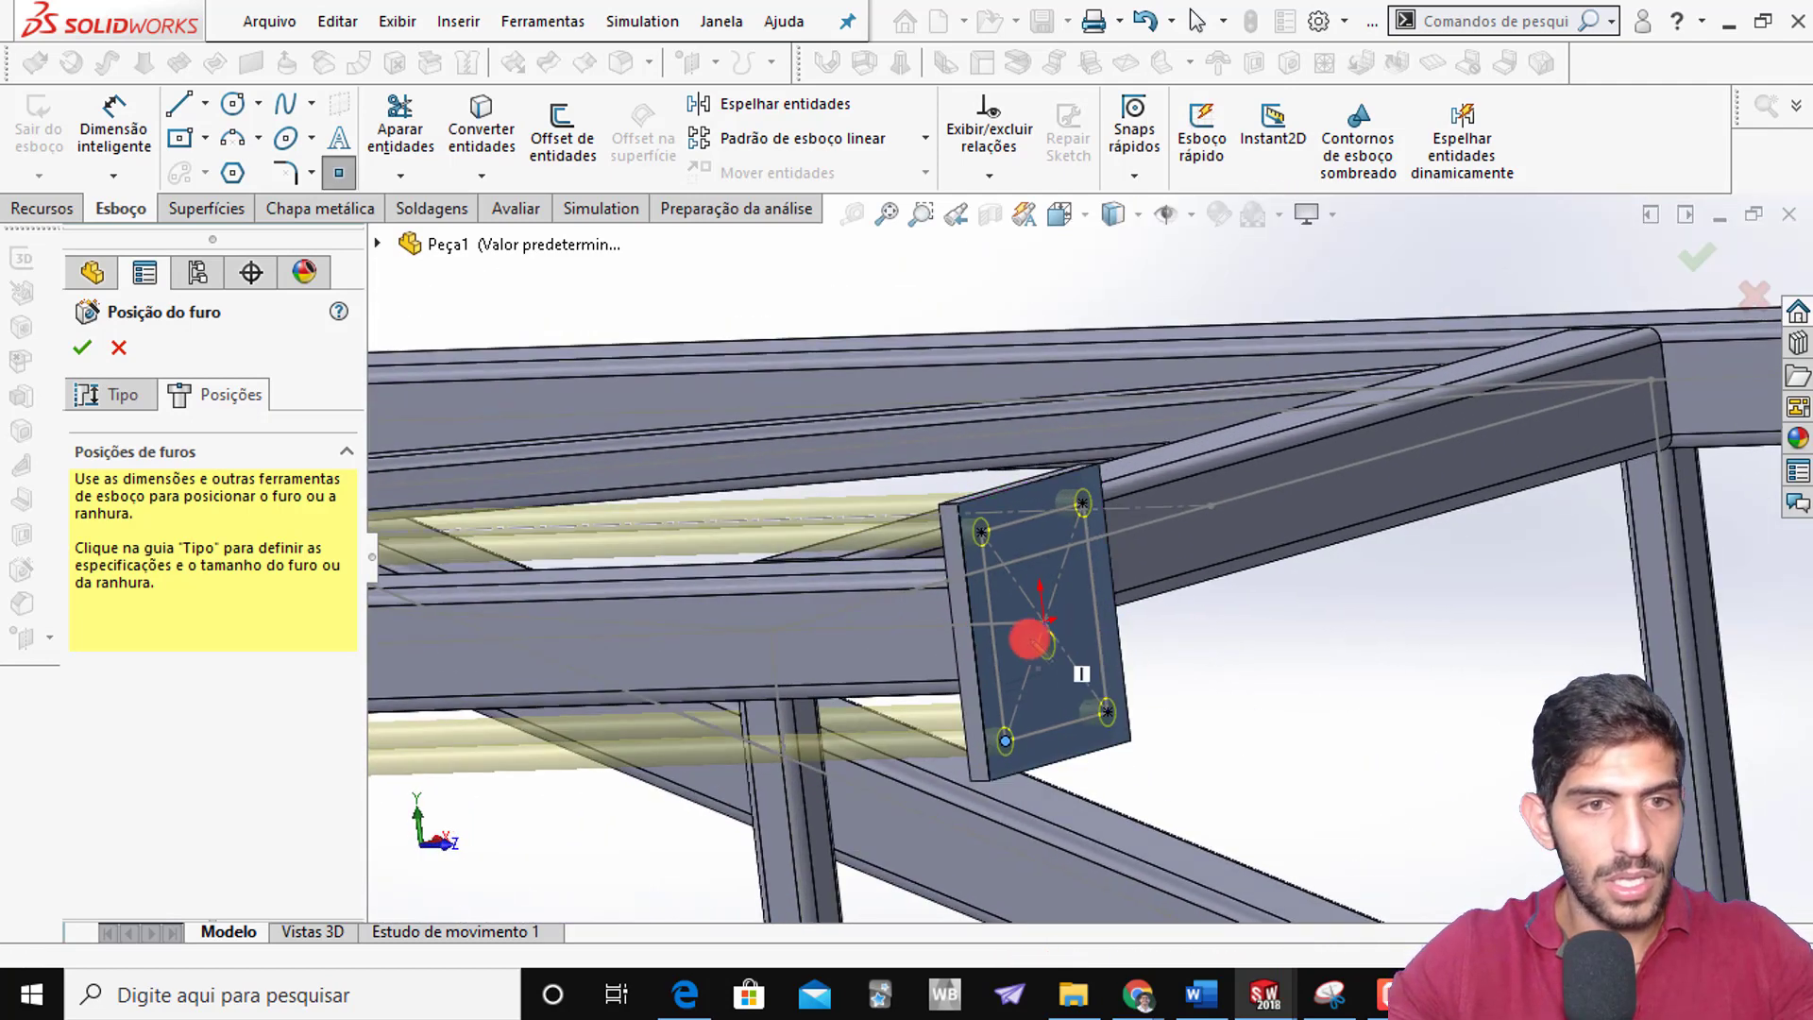
{"action": "scroll", "coordinate": [1030, 640], "scroll_direction": "up", "scroll_amount": 3}
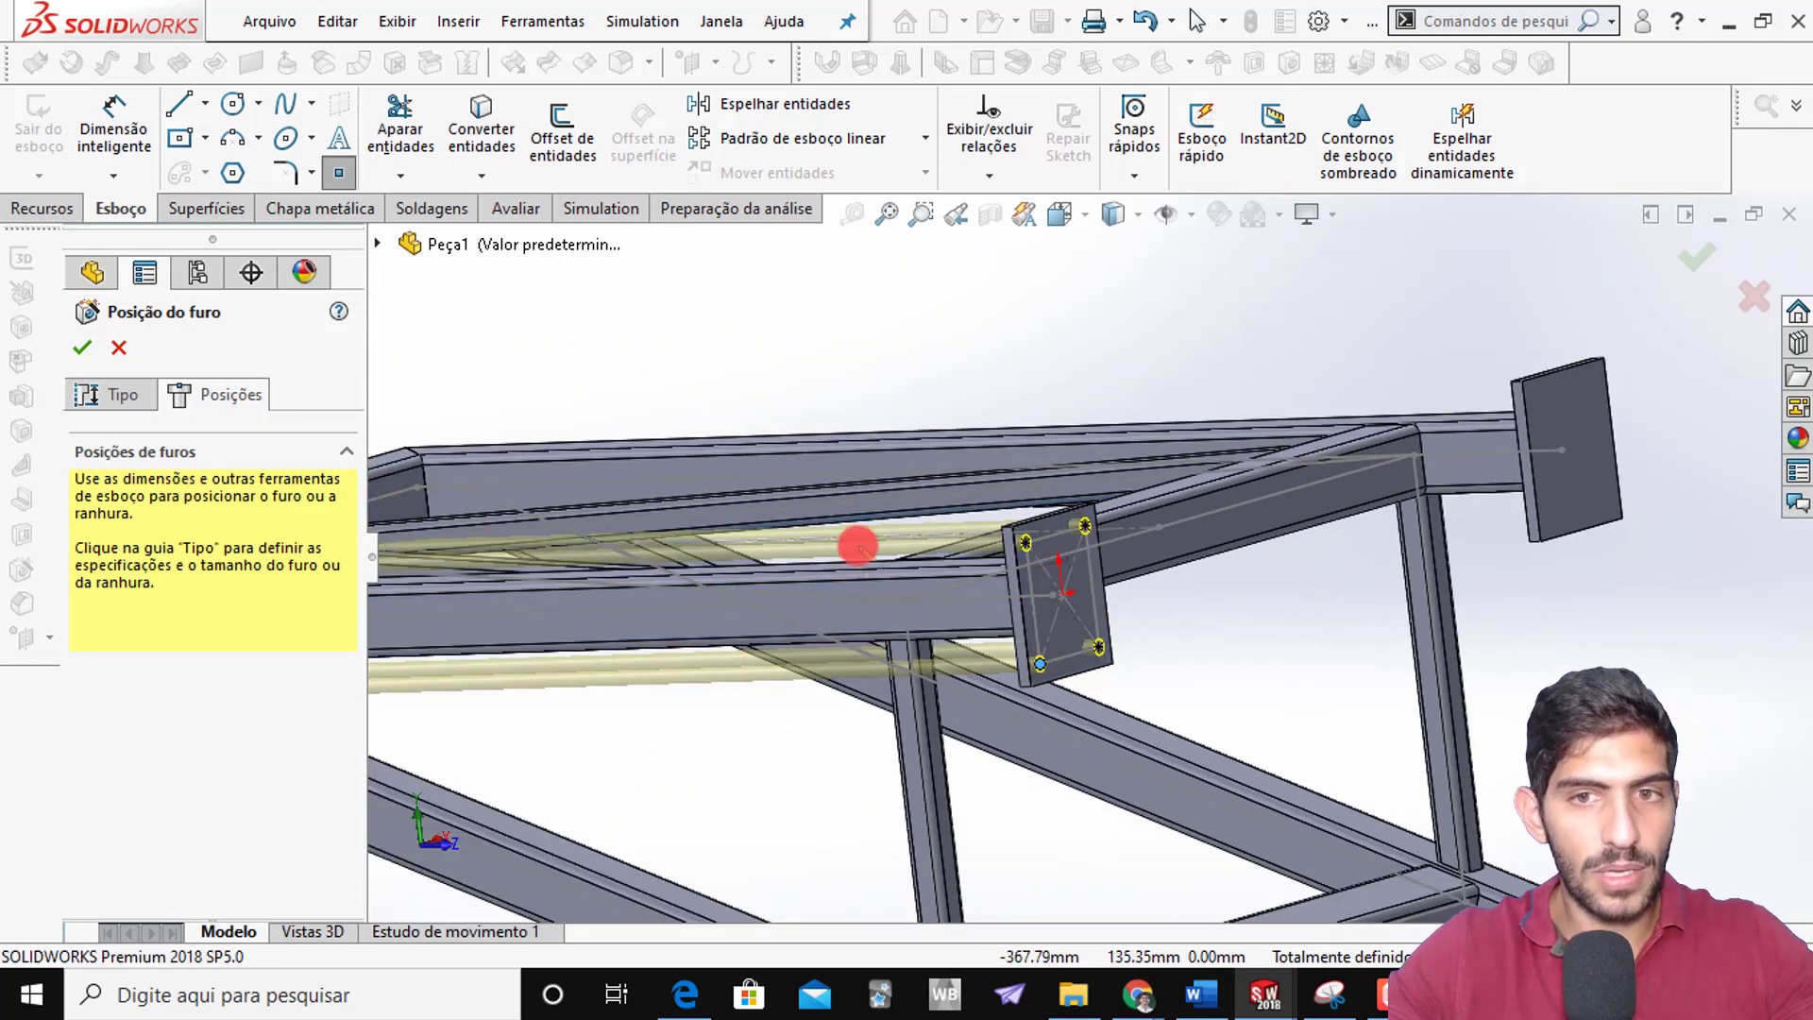
{"action": "scroll", "coordinate": [672, 607], "scroll_direction": "up", "scroll_amount": 3}
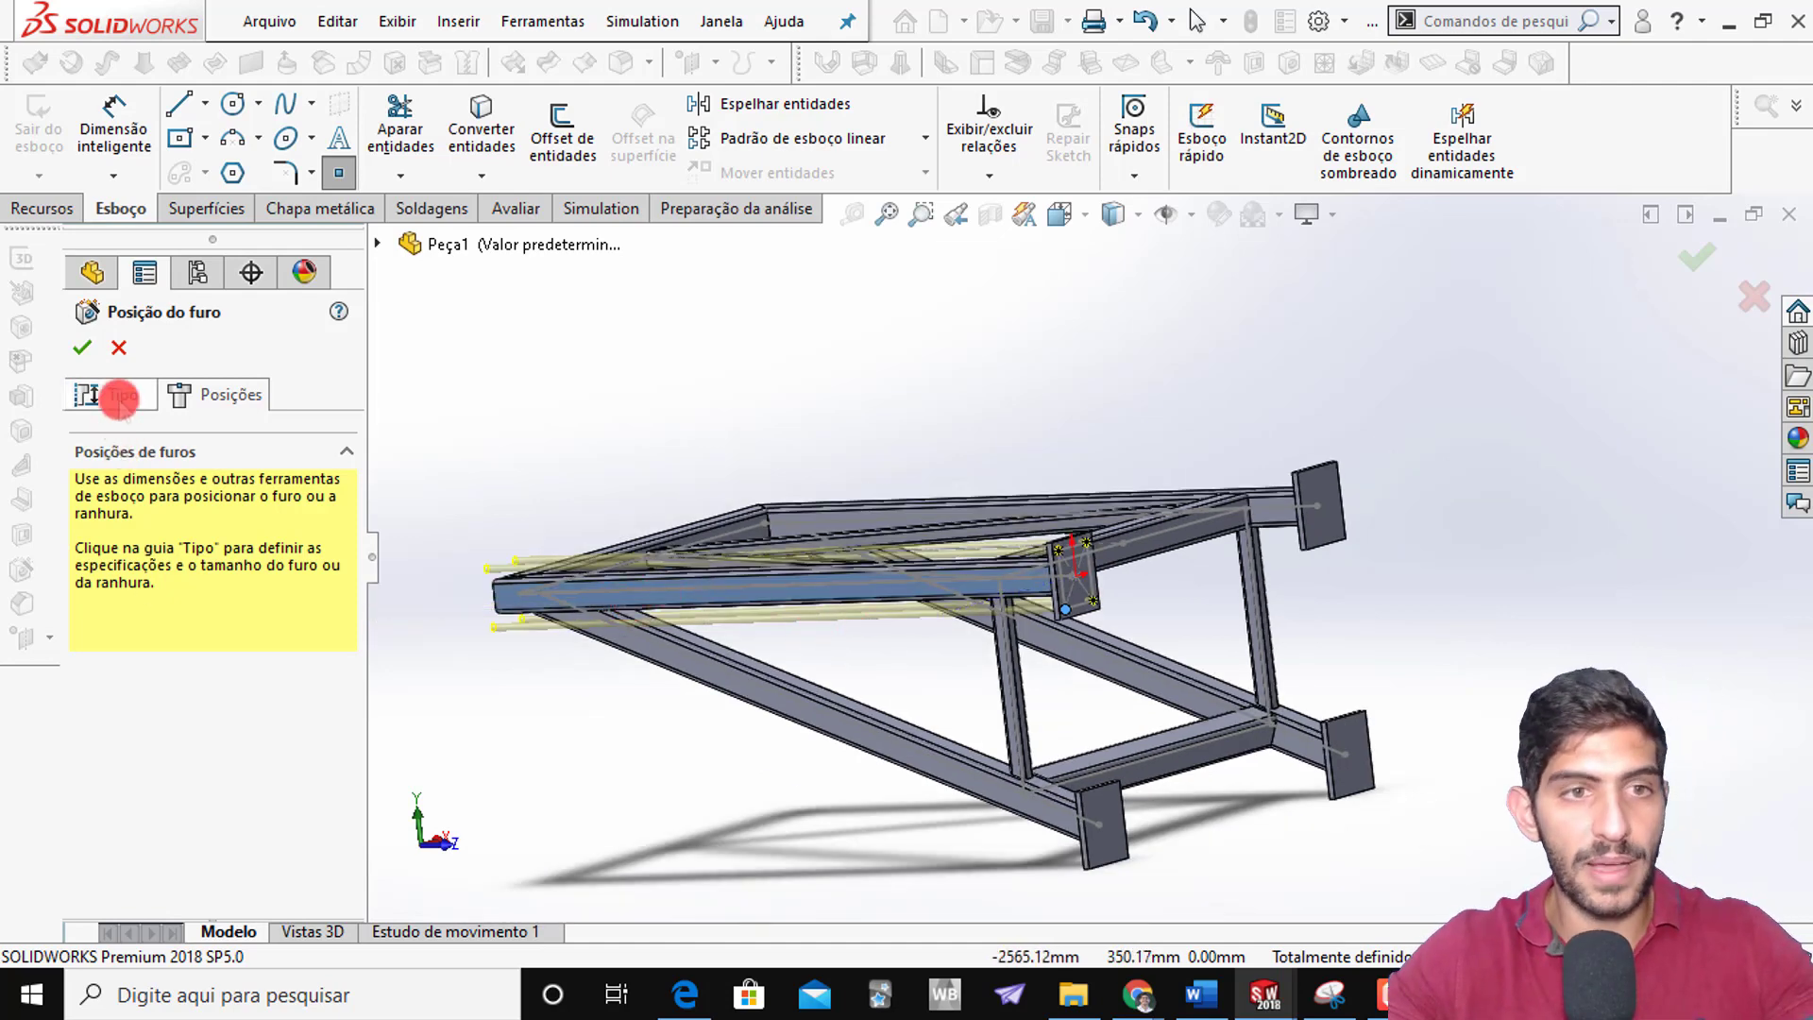
{"action": "left_click", "coordinate": [120, 397]}
{"action": "left_click_drag", "start_coordinate": [352, 510], "coordinate": [356, 703]}
{"action": "left_click", "coordinate": [304, 682]}
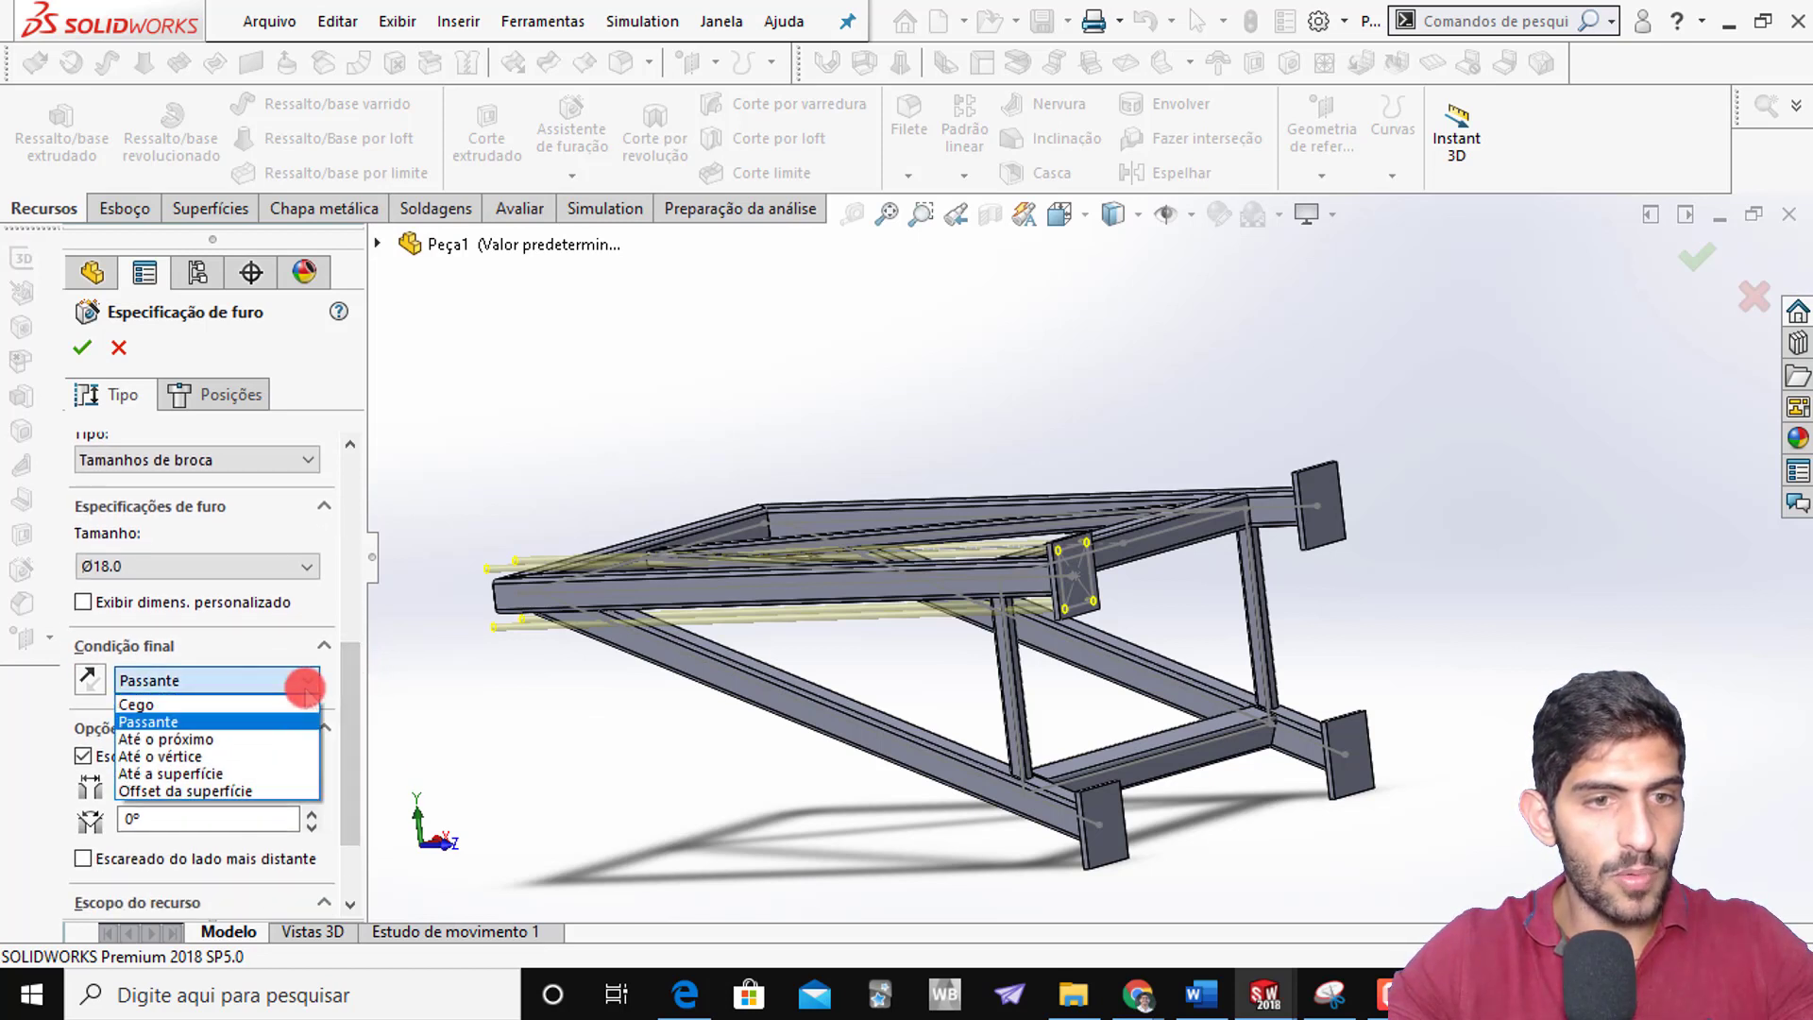
{"action": "left_click", "coordinate": [275, 705]}
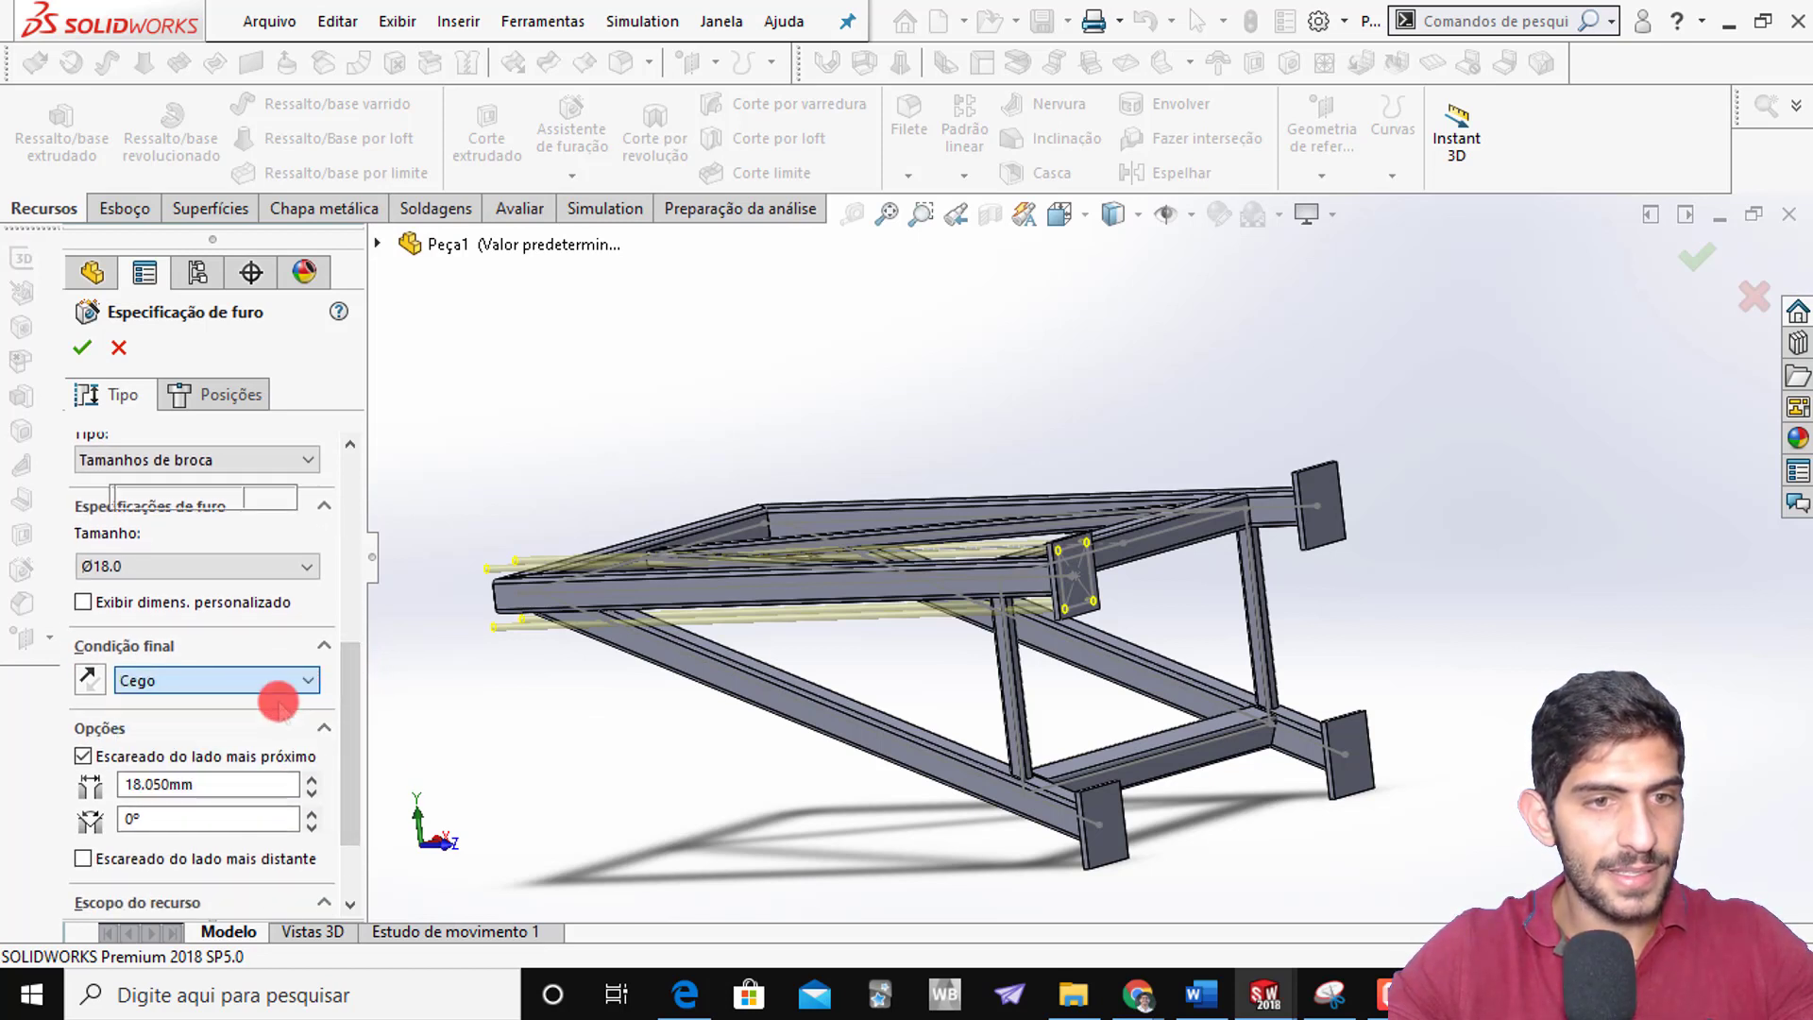
{"action": "left_click_drag", "start_coordinate": [199, 718], "coordinate": [81, 696]}
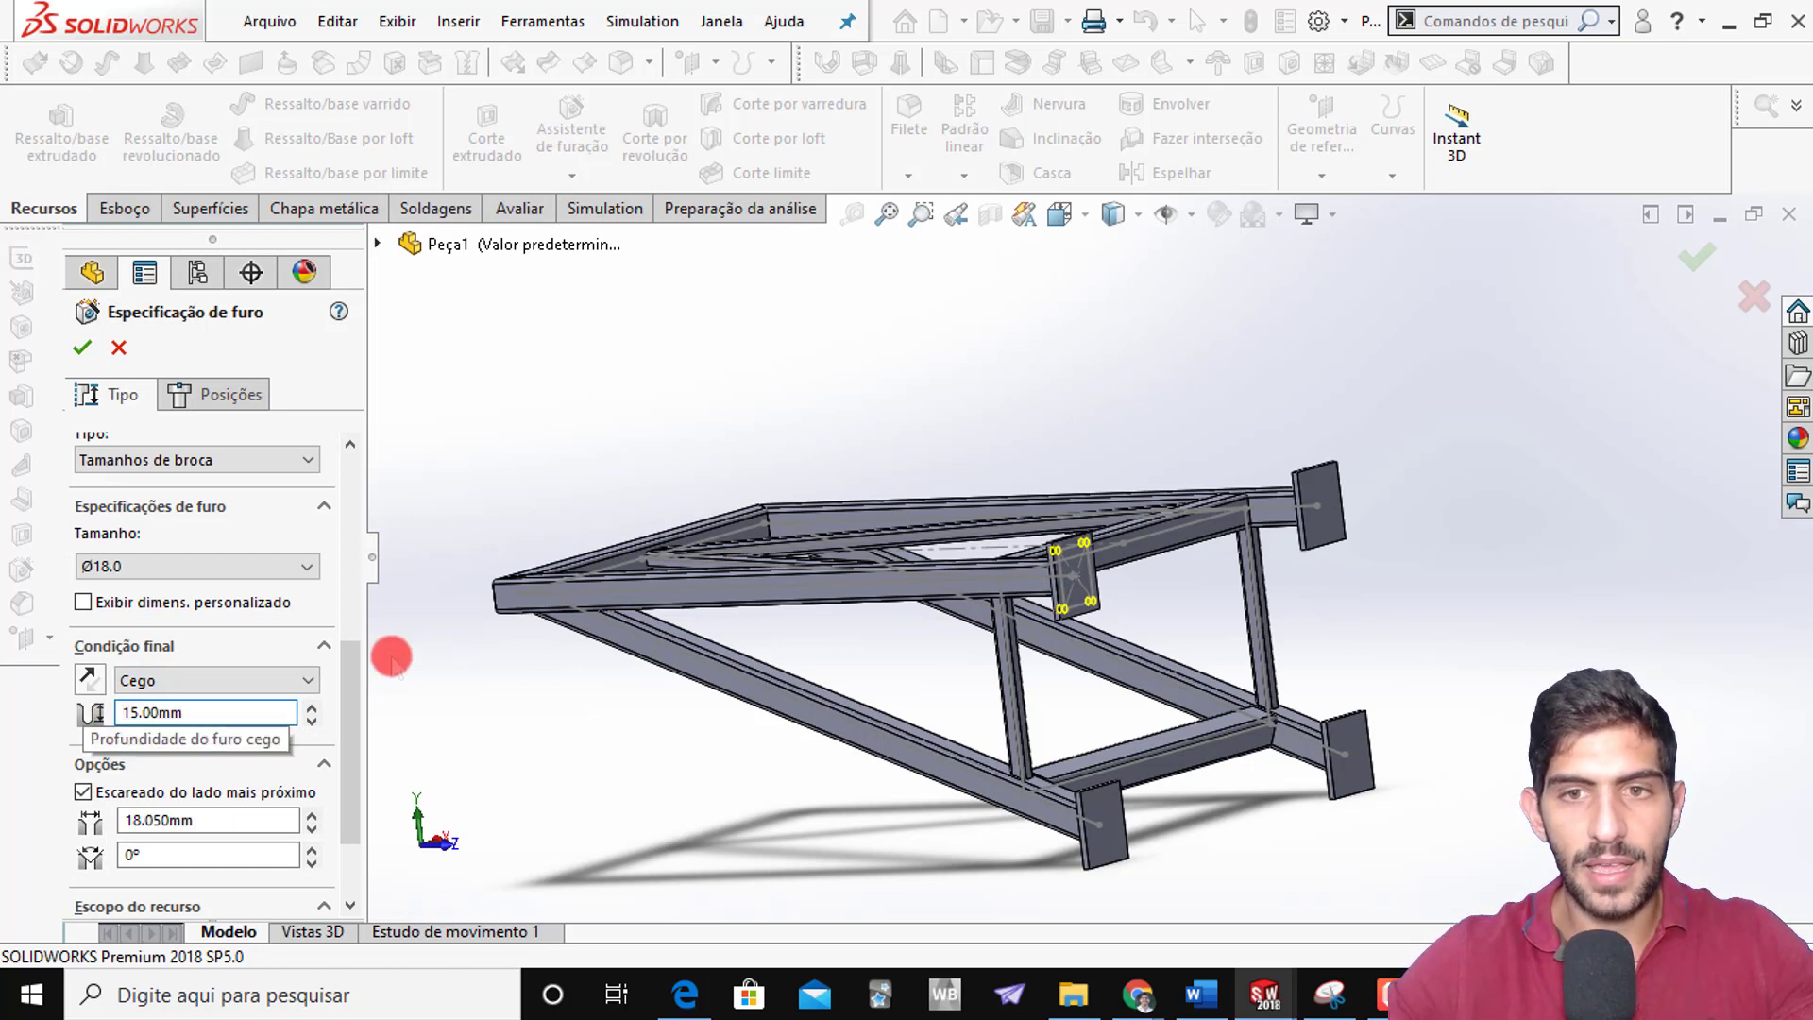
Set the blind hole depth to 16 mm and check the hole preview from the side of the plate
{"action": "left_click_drag", "start_coordinate": [244, 711], "coordinate": [7, 621]}
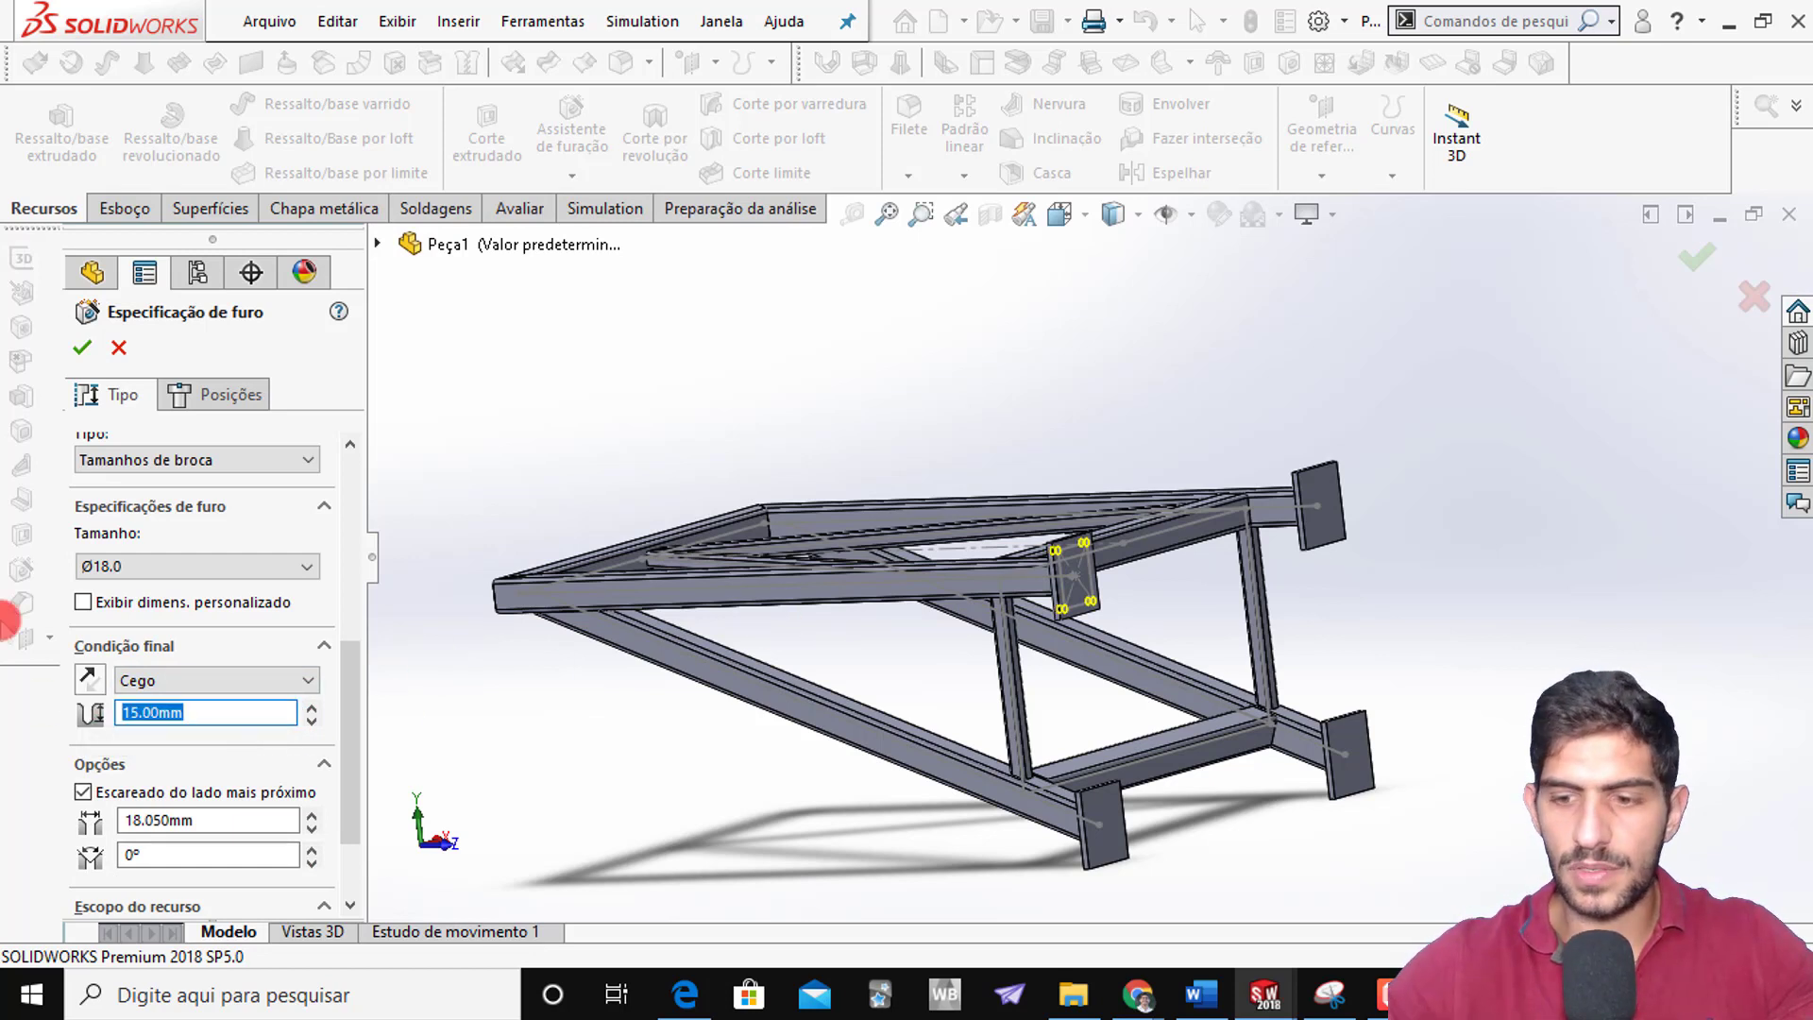
{"action": "scroll", "coordinate": [1105, 574], "scroll_direction": "down", "scroll_amount": 5}
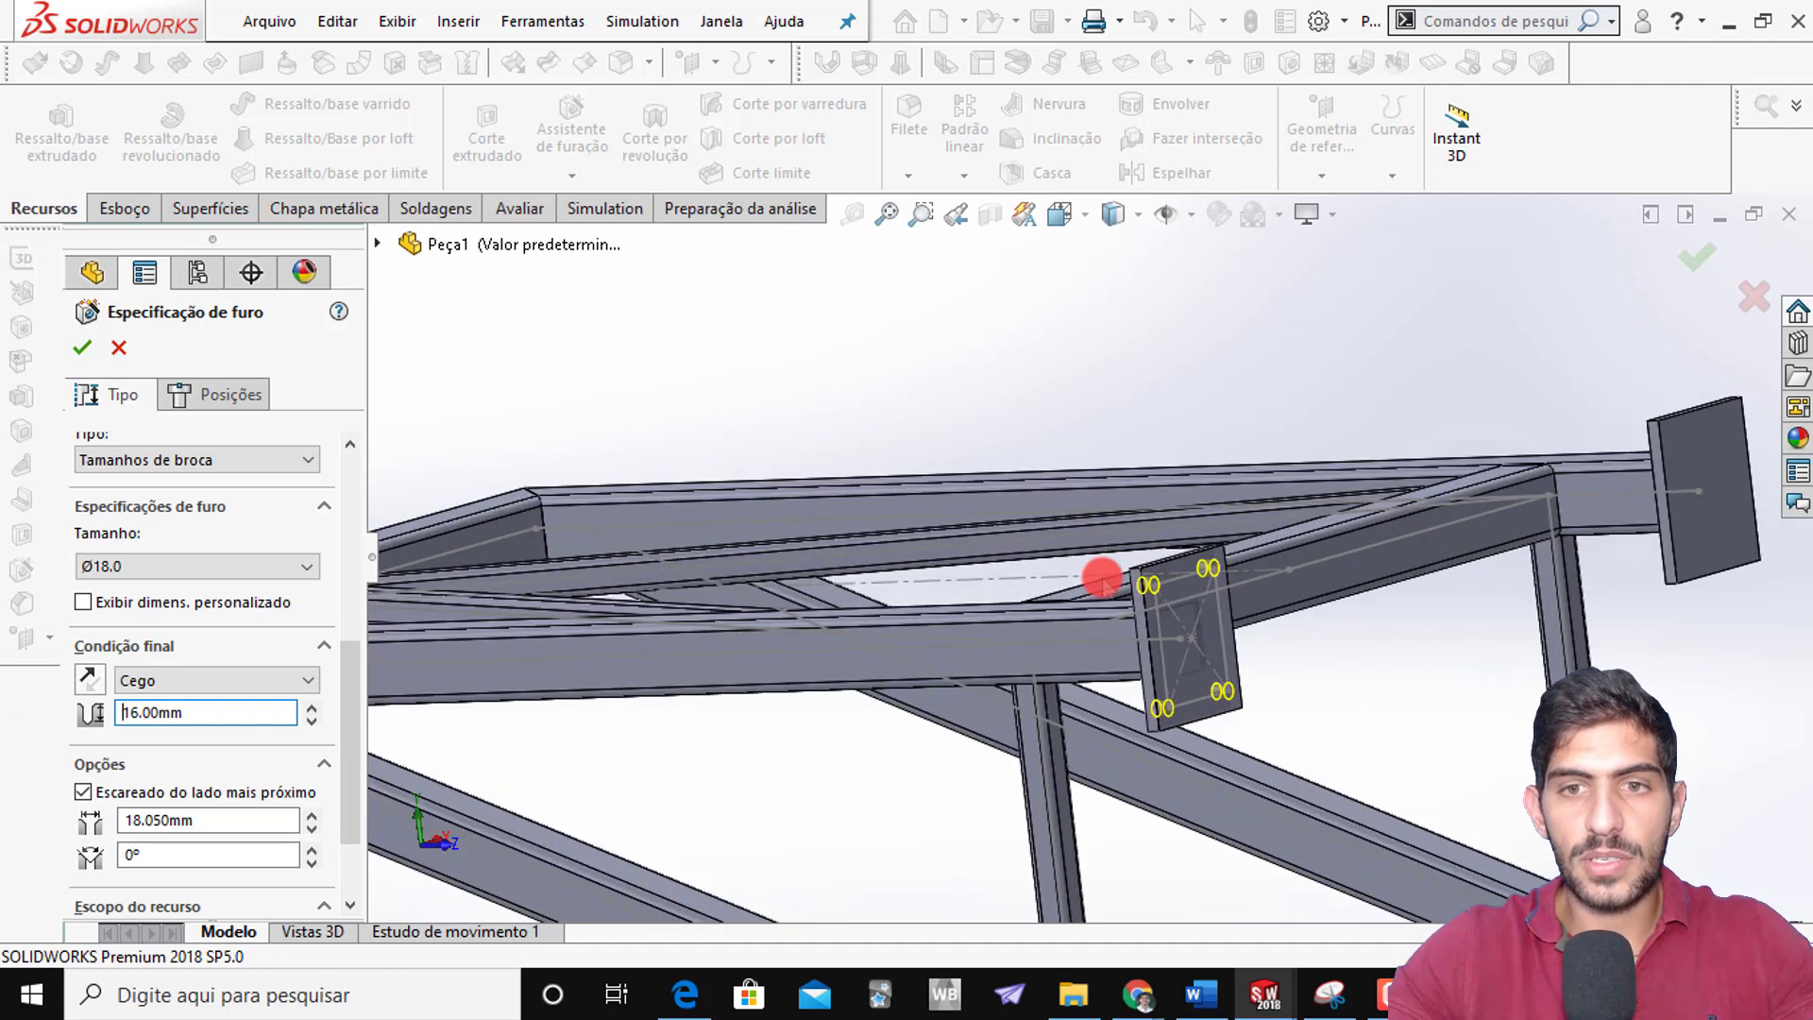
{"action": "middle_click_drag", "start_coordinate": [1259, 636], "coordinate": [1309, 634]}
{"action": "key", "text": "f"}
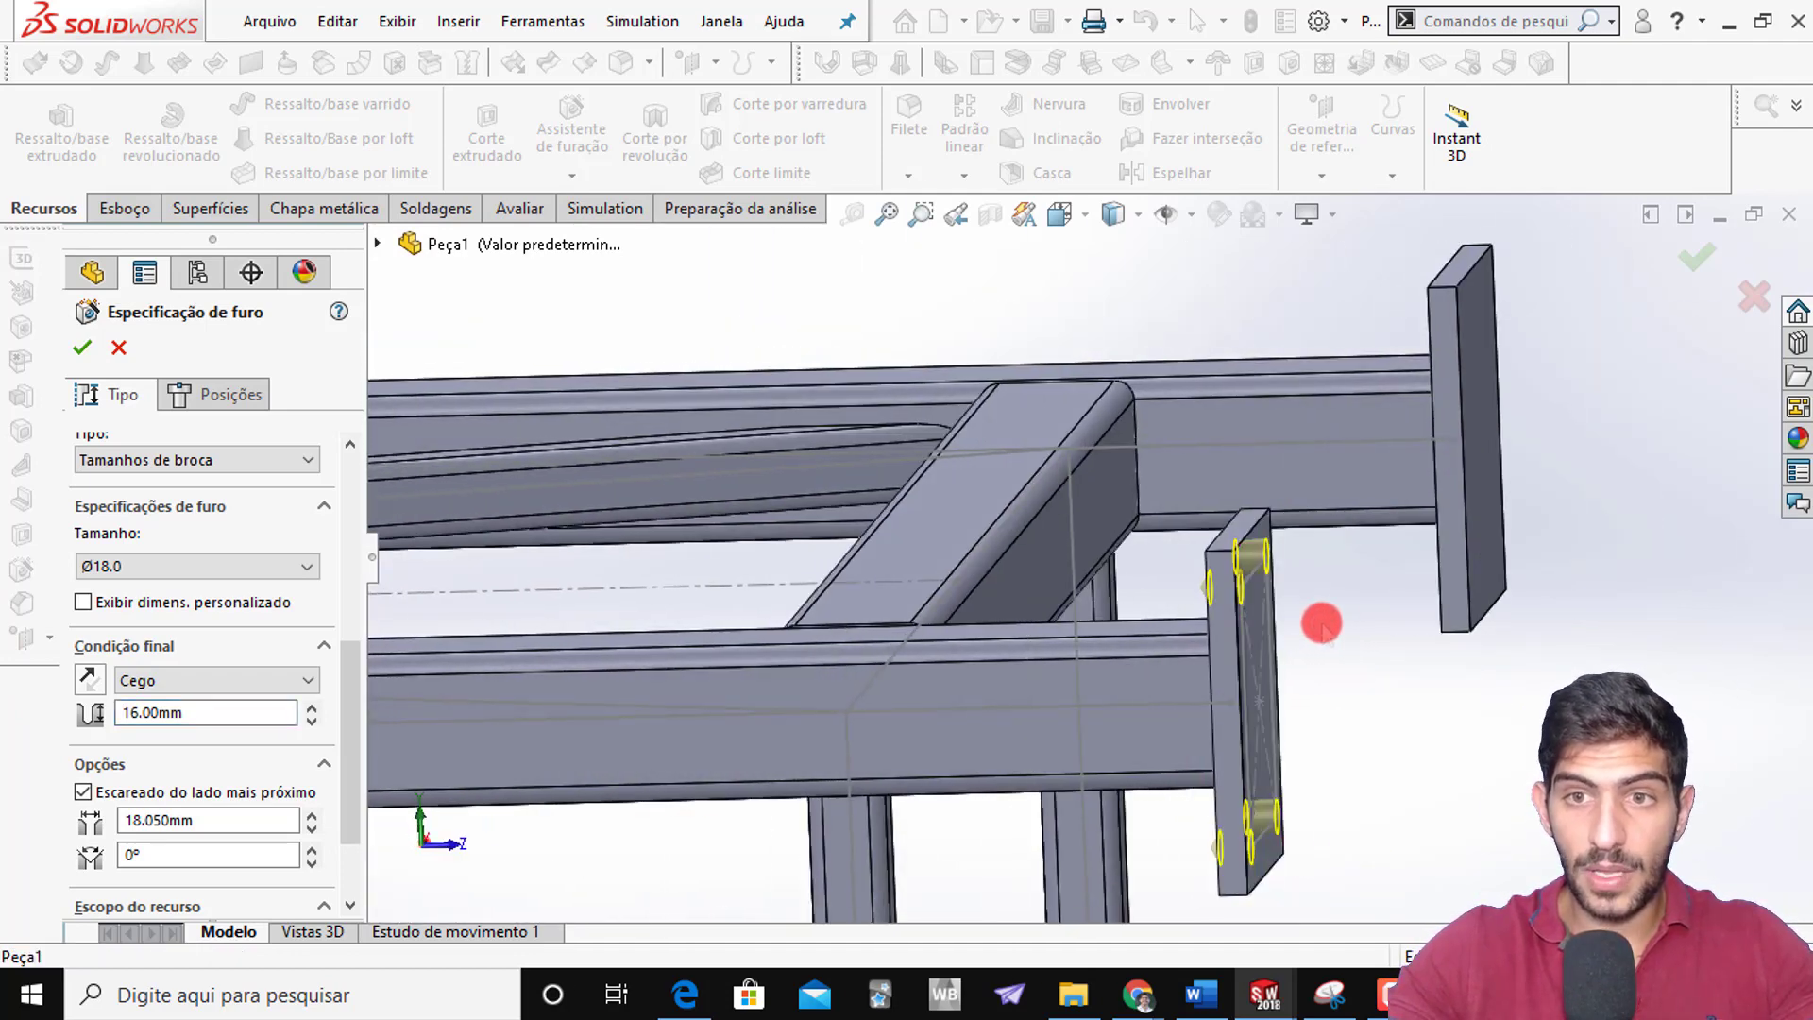
Accept the 16 mm deep Ø18 mm holes and inspect them on the upper end plate
{"action": "left_click", "coordinate": [1700, 267]}
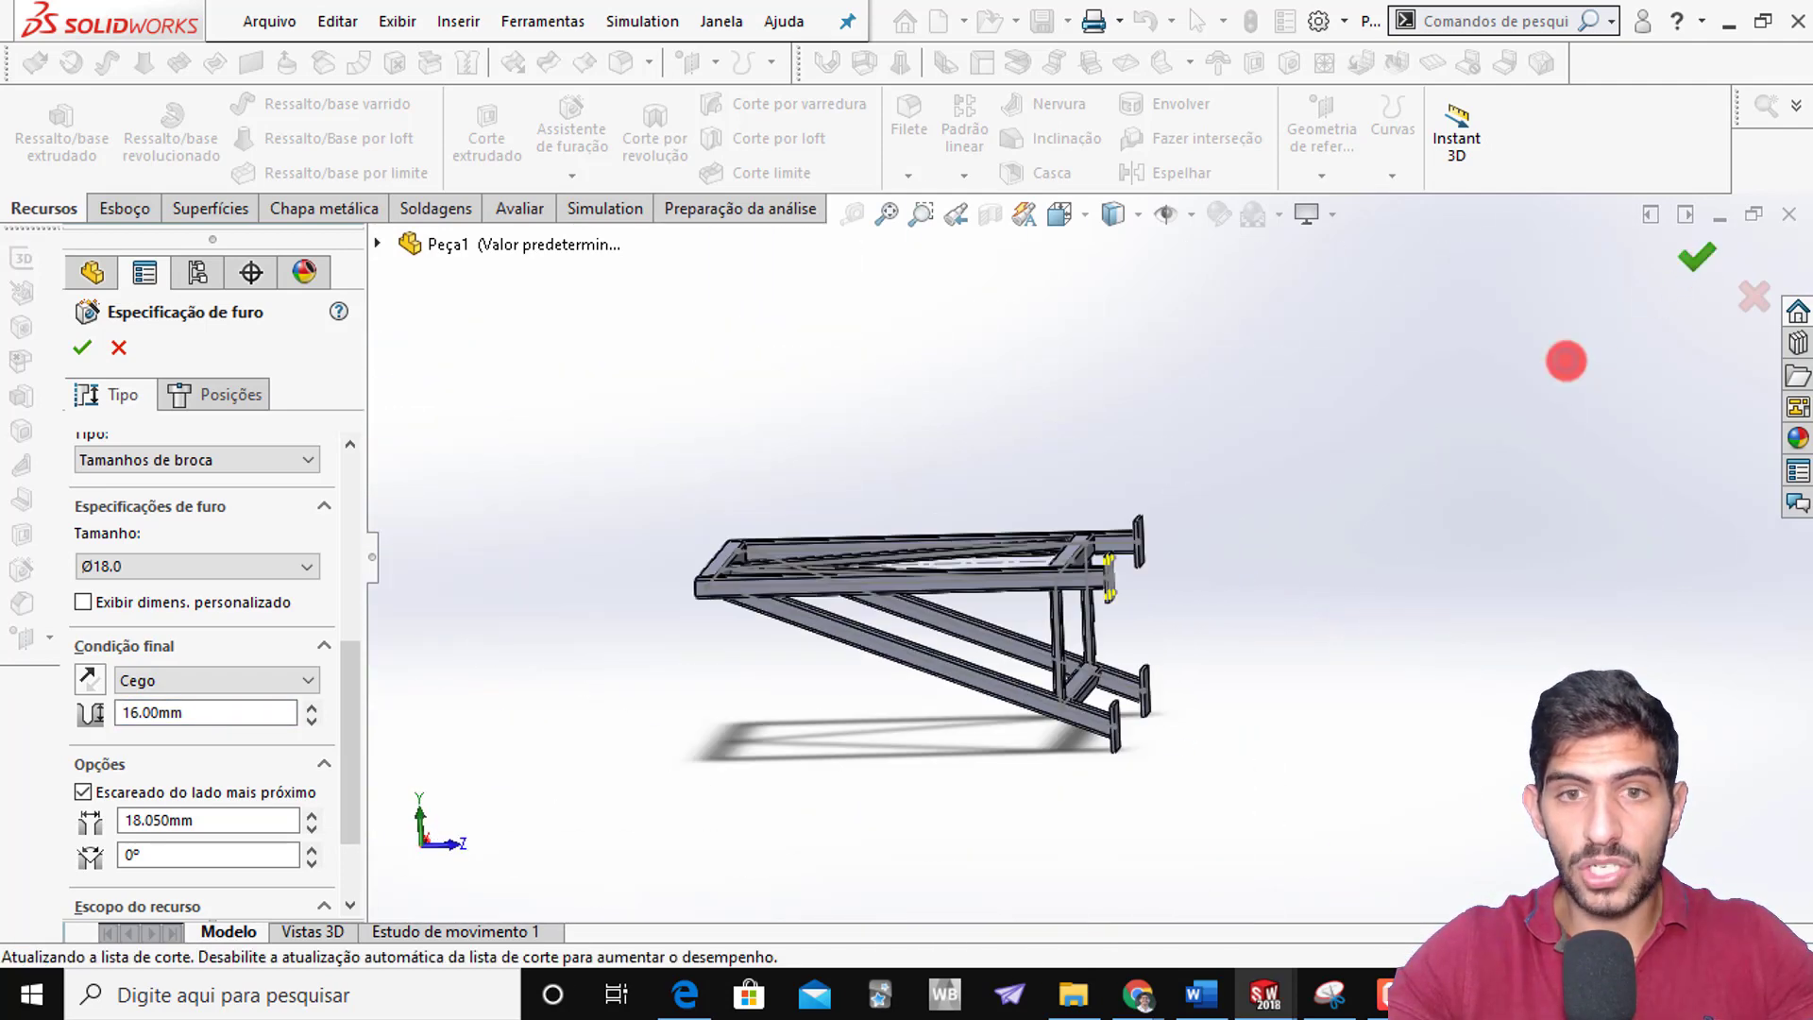
{"action": "scroll", "coordinate": [1076, 604], "scroll_direction": "down", "scroll_amount": 5}
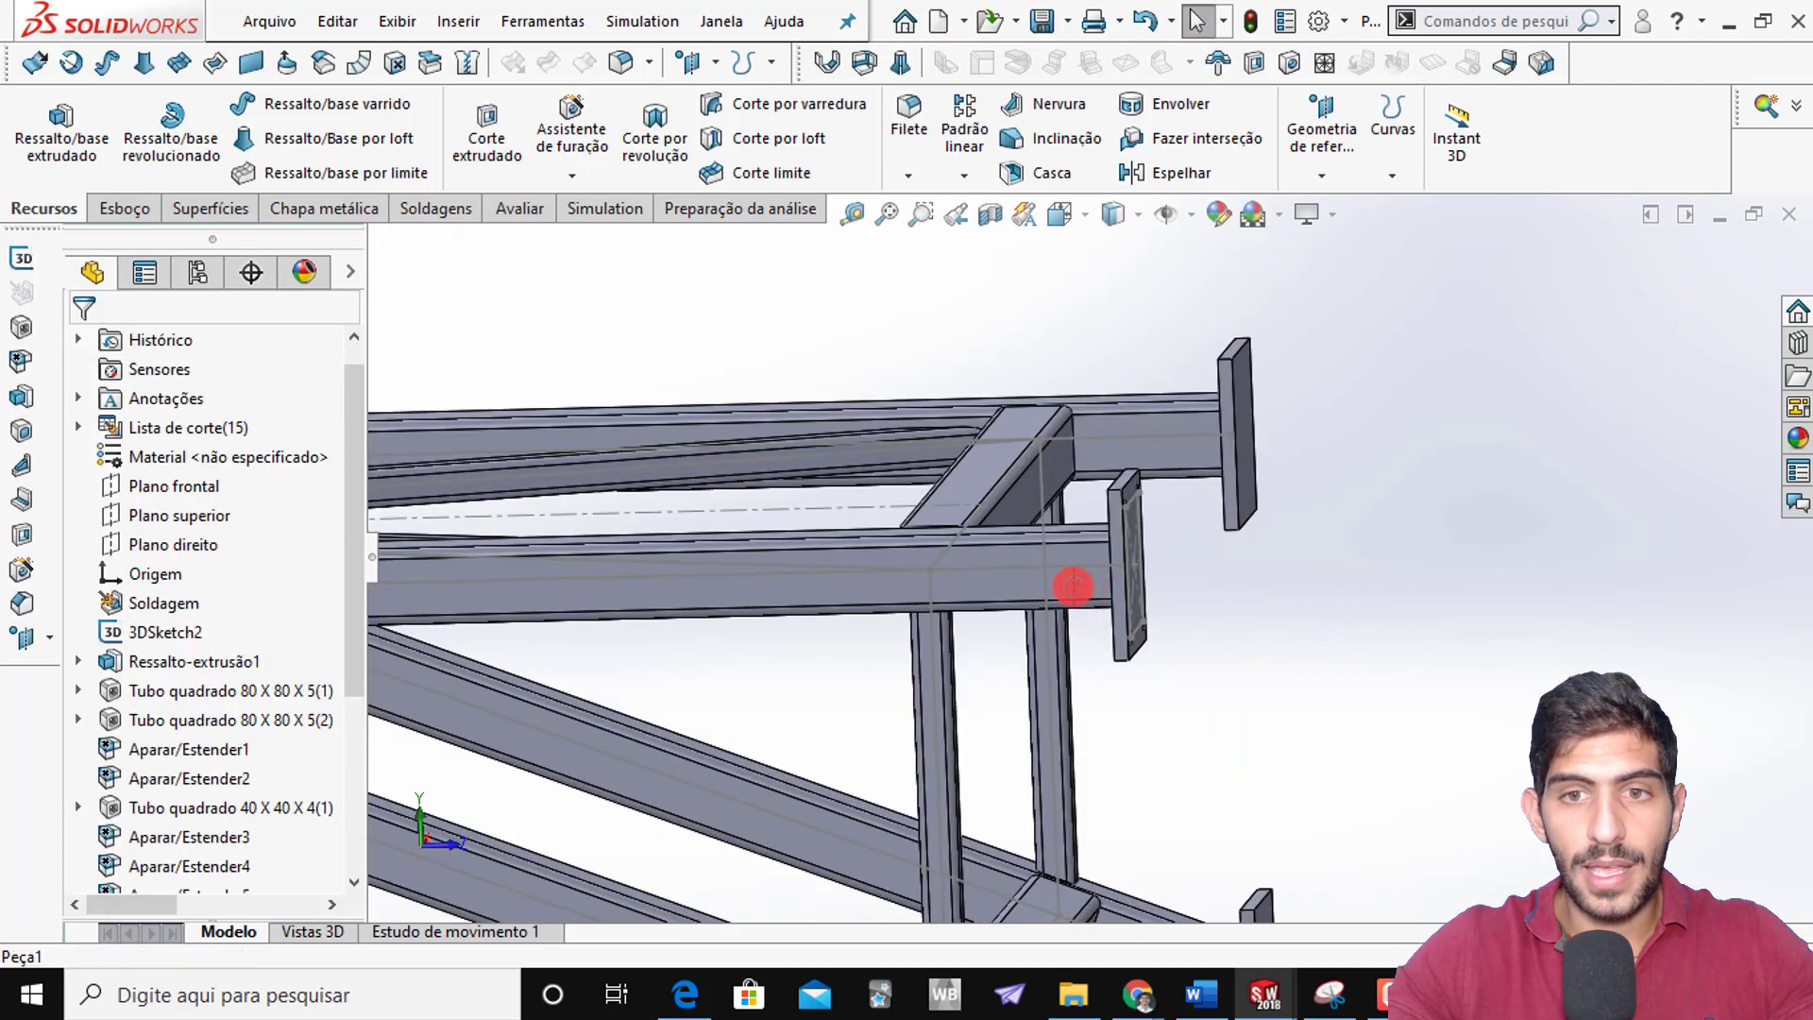
{"action": "scroll", "coordinate": [1068, 586], "scroll_direction": "down", "scroll_amount": 5}
{"action": "middle_click_drag", "start_coordinate": [954, 579], "coordinate": [1095, 592]}
{"action": "scroll", "coordinate": [1095, 592], "scroll_direction": "up", "scroll_amount": 4}
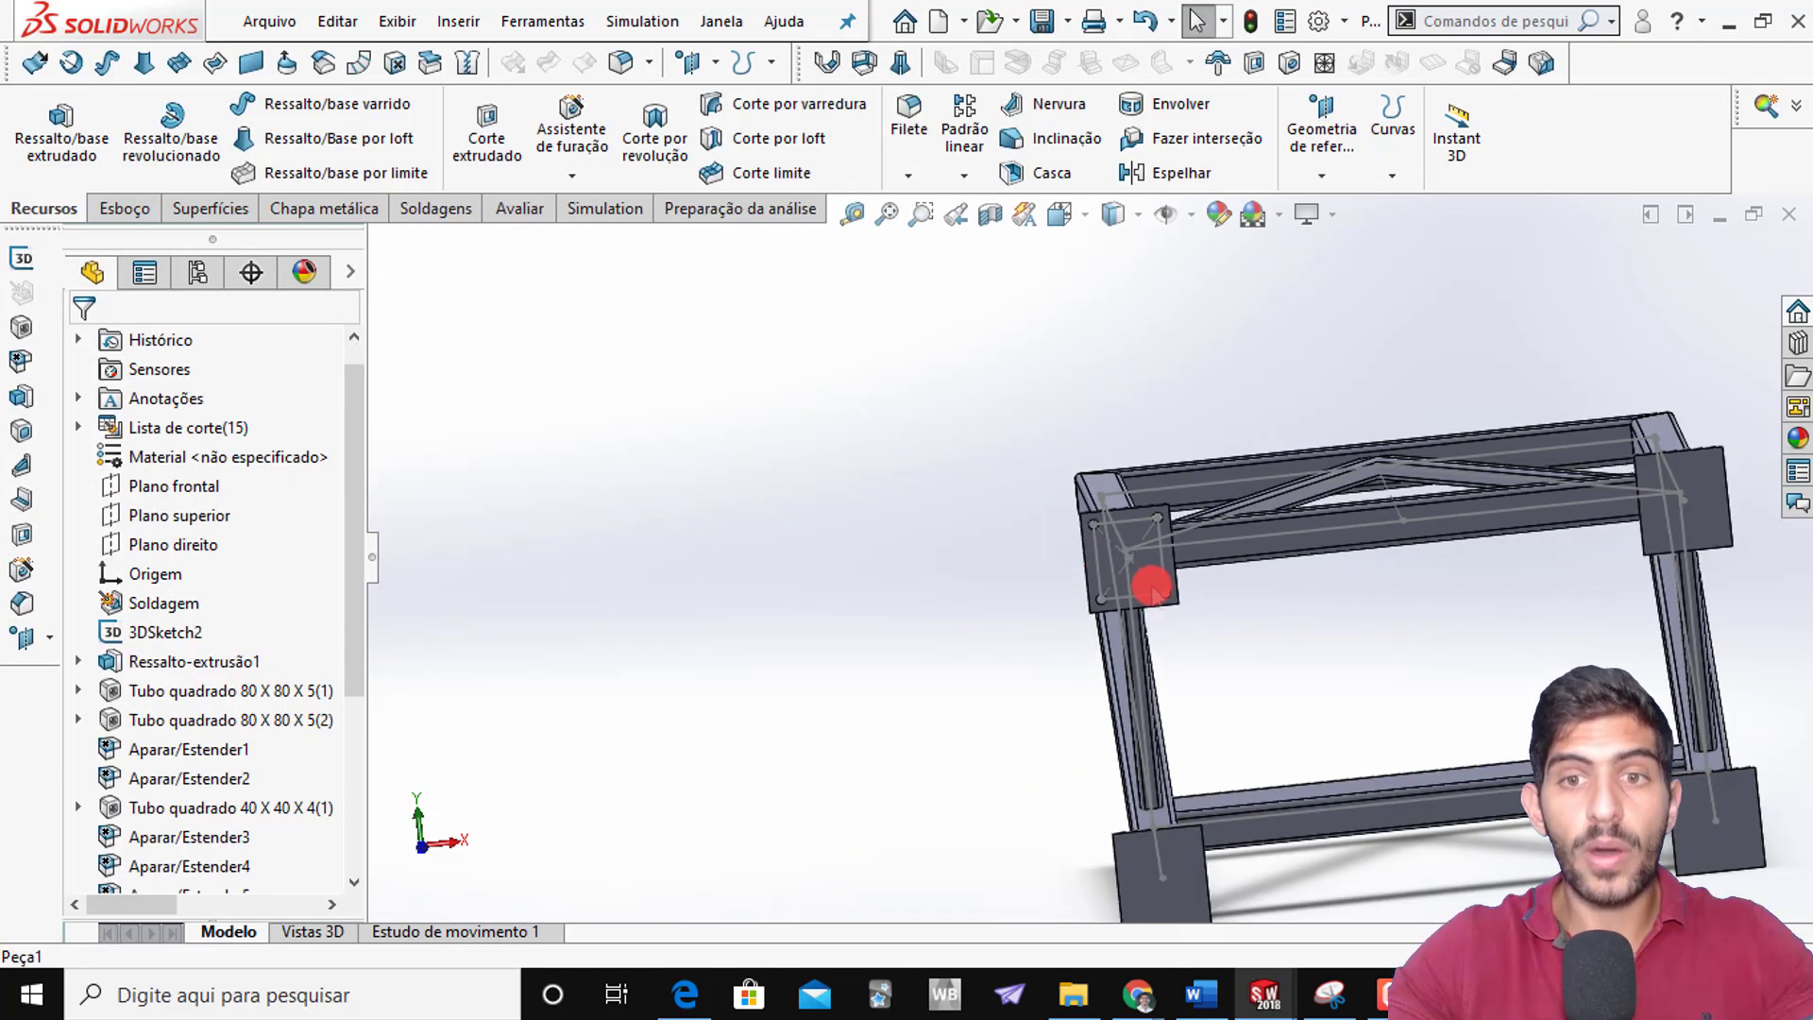
{"action": "scroll", "coordinate": [1086, 564], "scroll_direction": "up", "scroll_amount": 2}
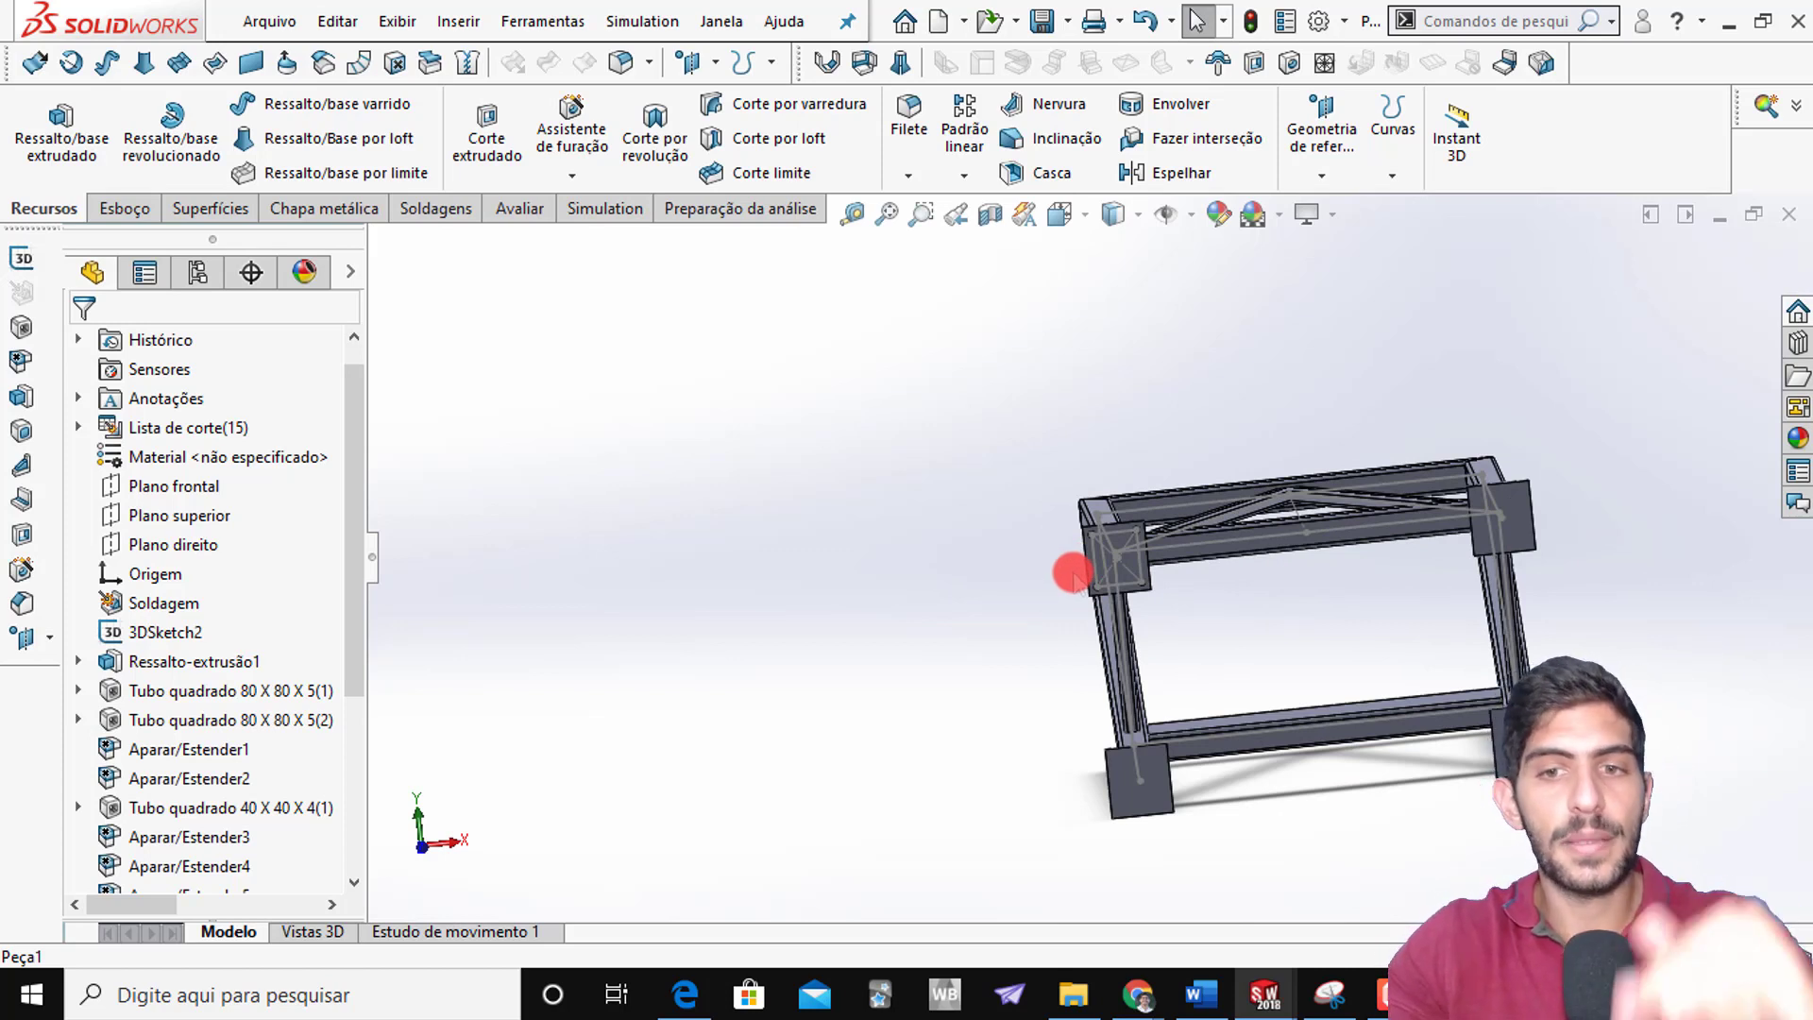
{"action": "scroll", "coordinate": [1073, 574], "scroll_direction": "down", "scroll_amount": 4}
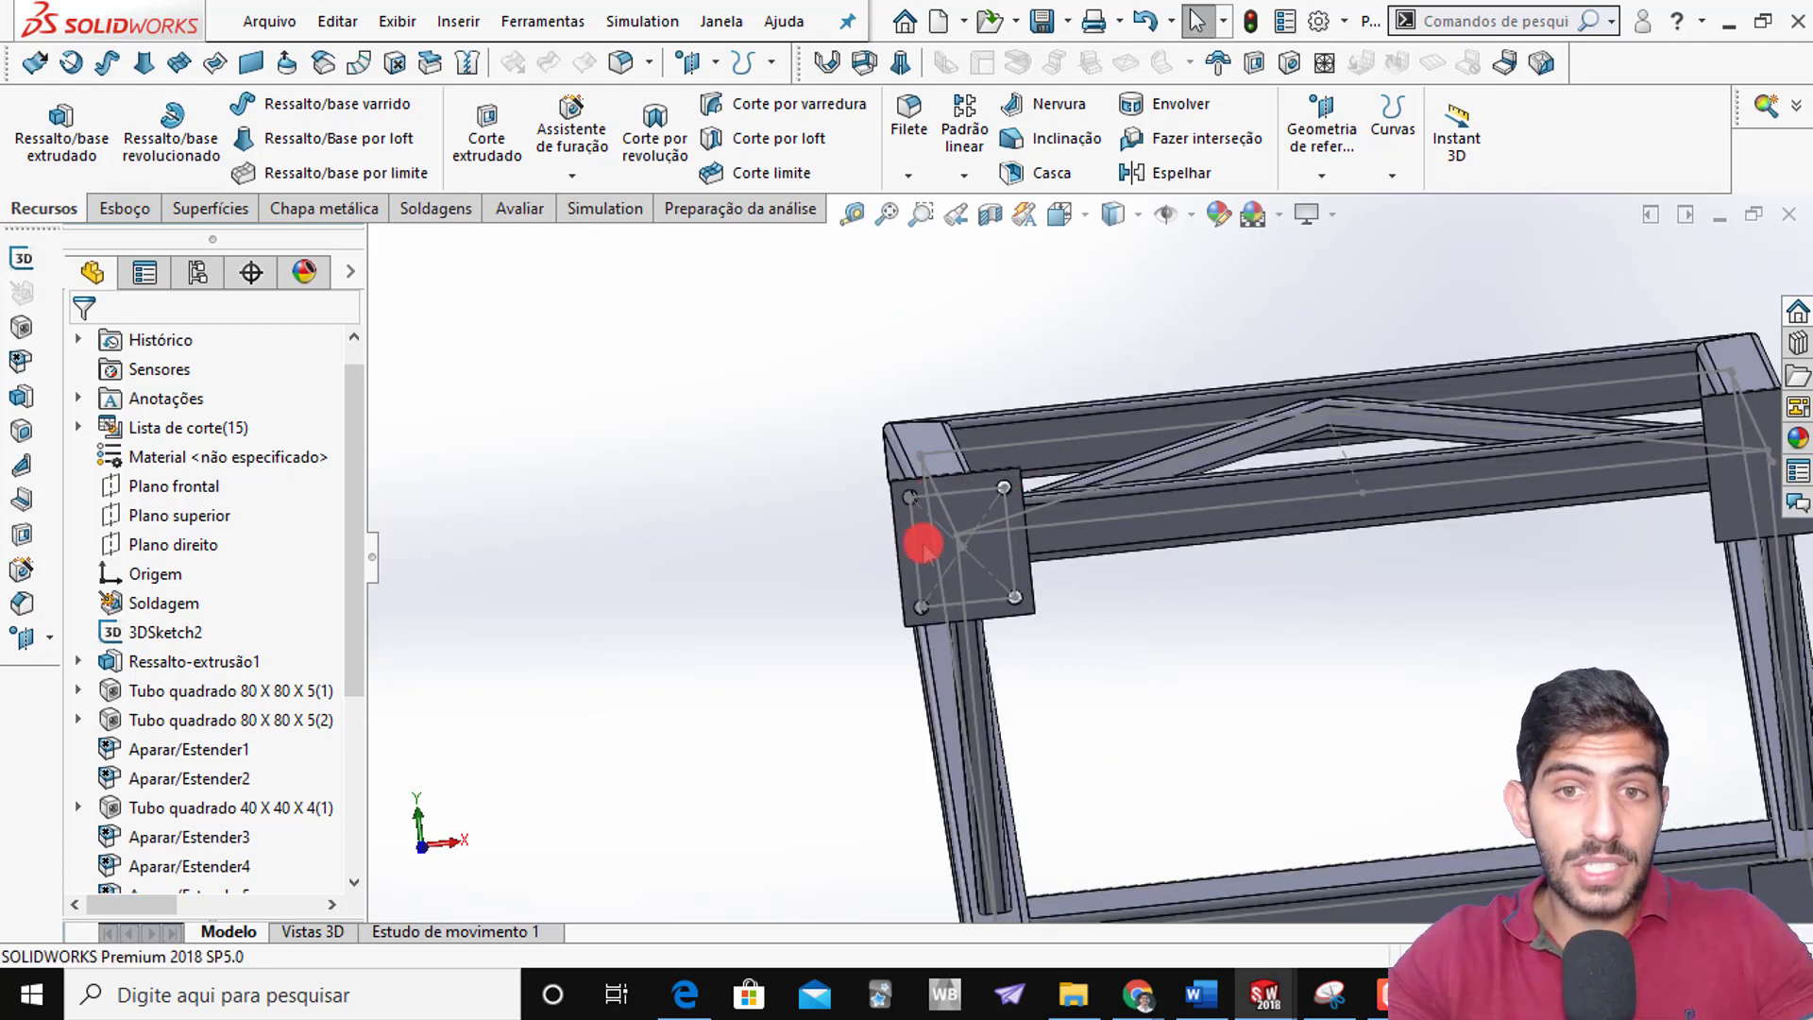
{"action": "scroll", "coordinate": [1307, 522], "scroll_direction": "up", "scroll_amount": 3}
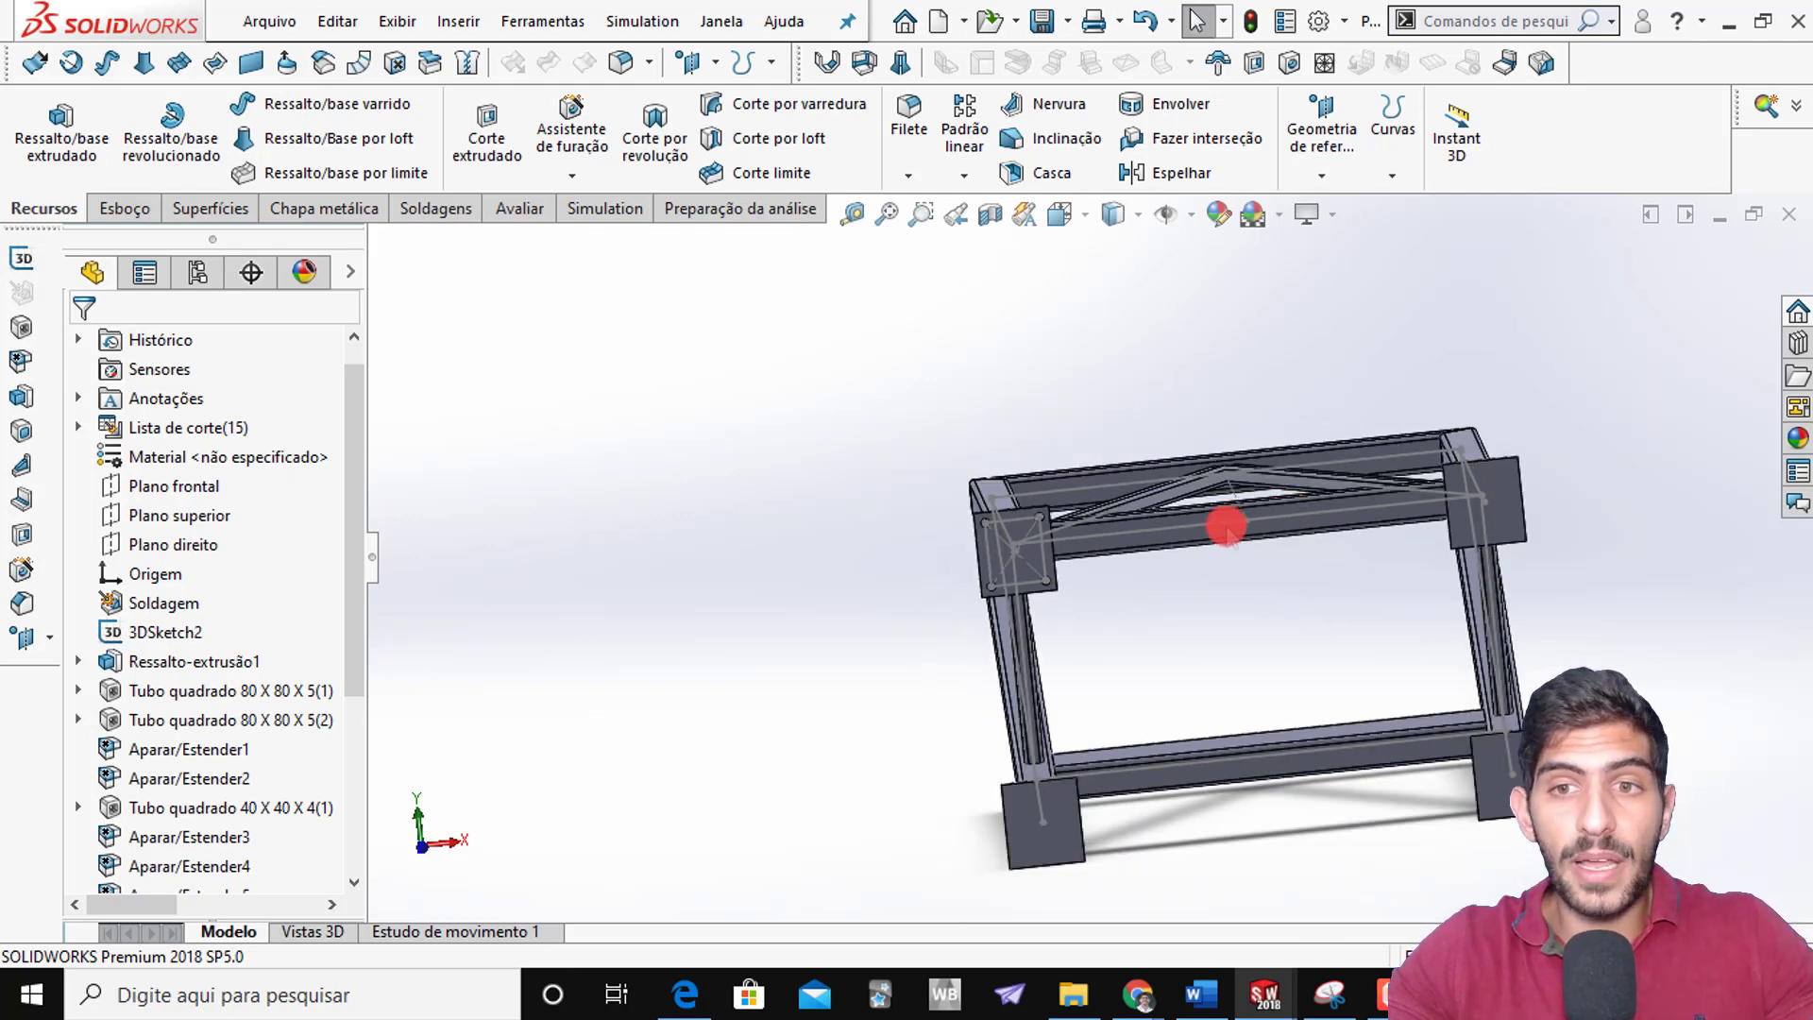
Create a reference plane parallel to the right plane (Plano direito) through the midpoint of the upper front crossbar's sketch line
{"action": "key", "text": "space"}
{"action": "left_click", "coordinate": [939, 620]}
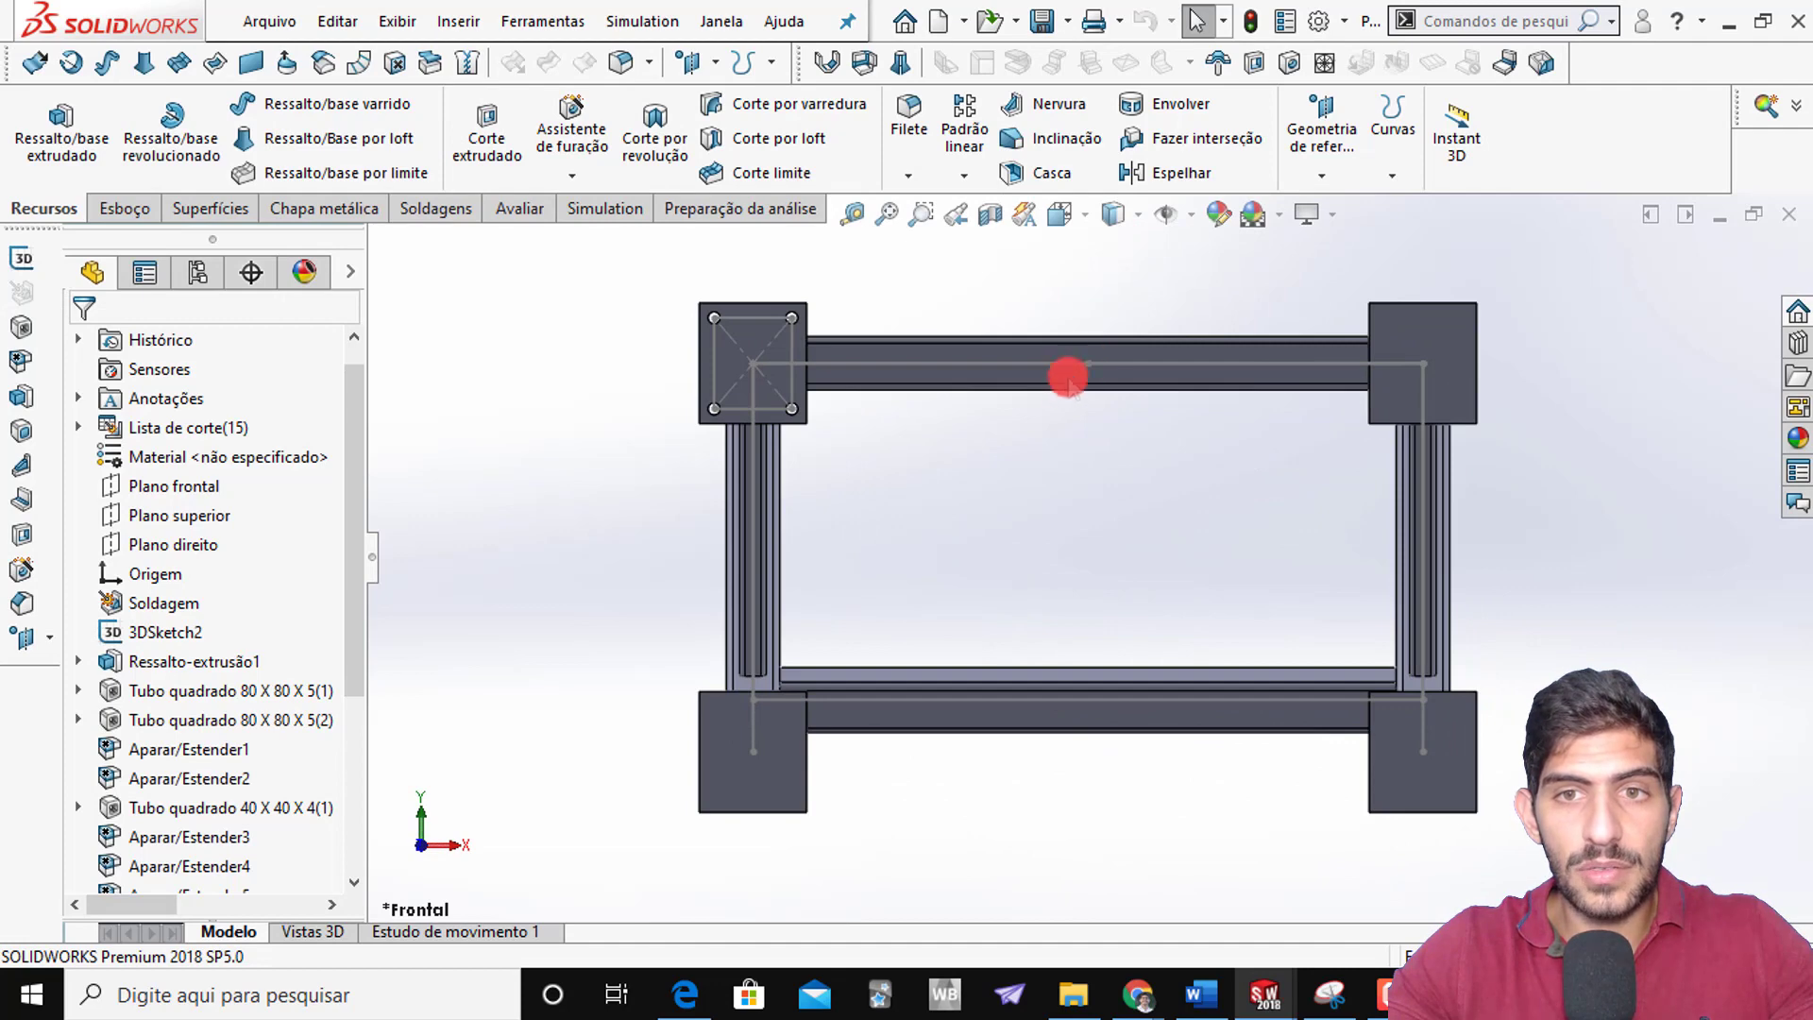
{"action": "middle_click_drag", "start_coordinate": [1069, 377], "coordinate": [1088, 440]}
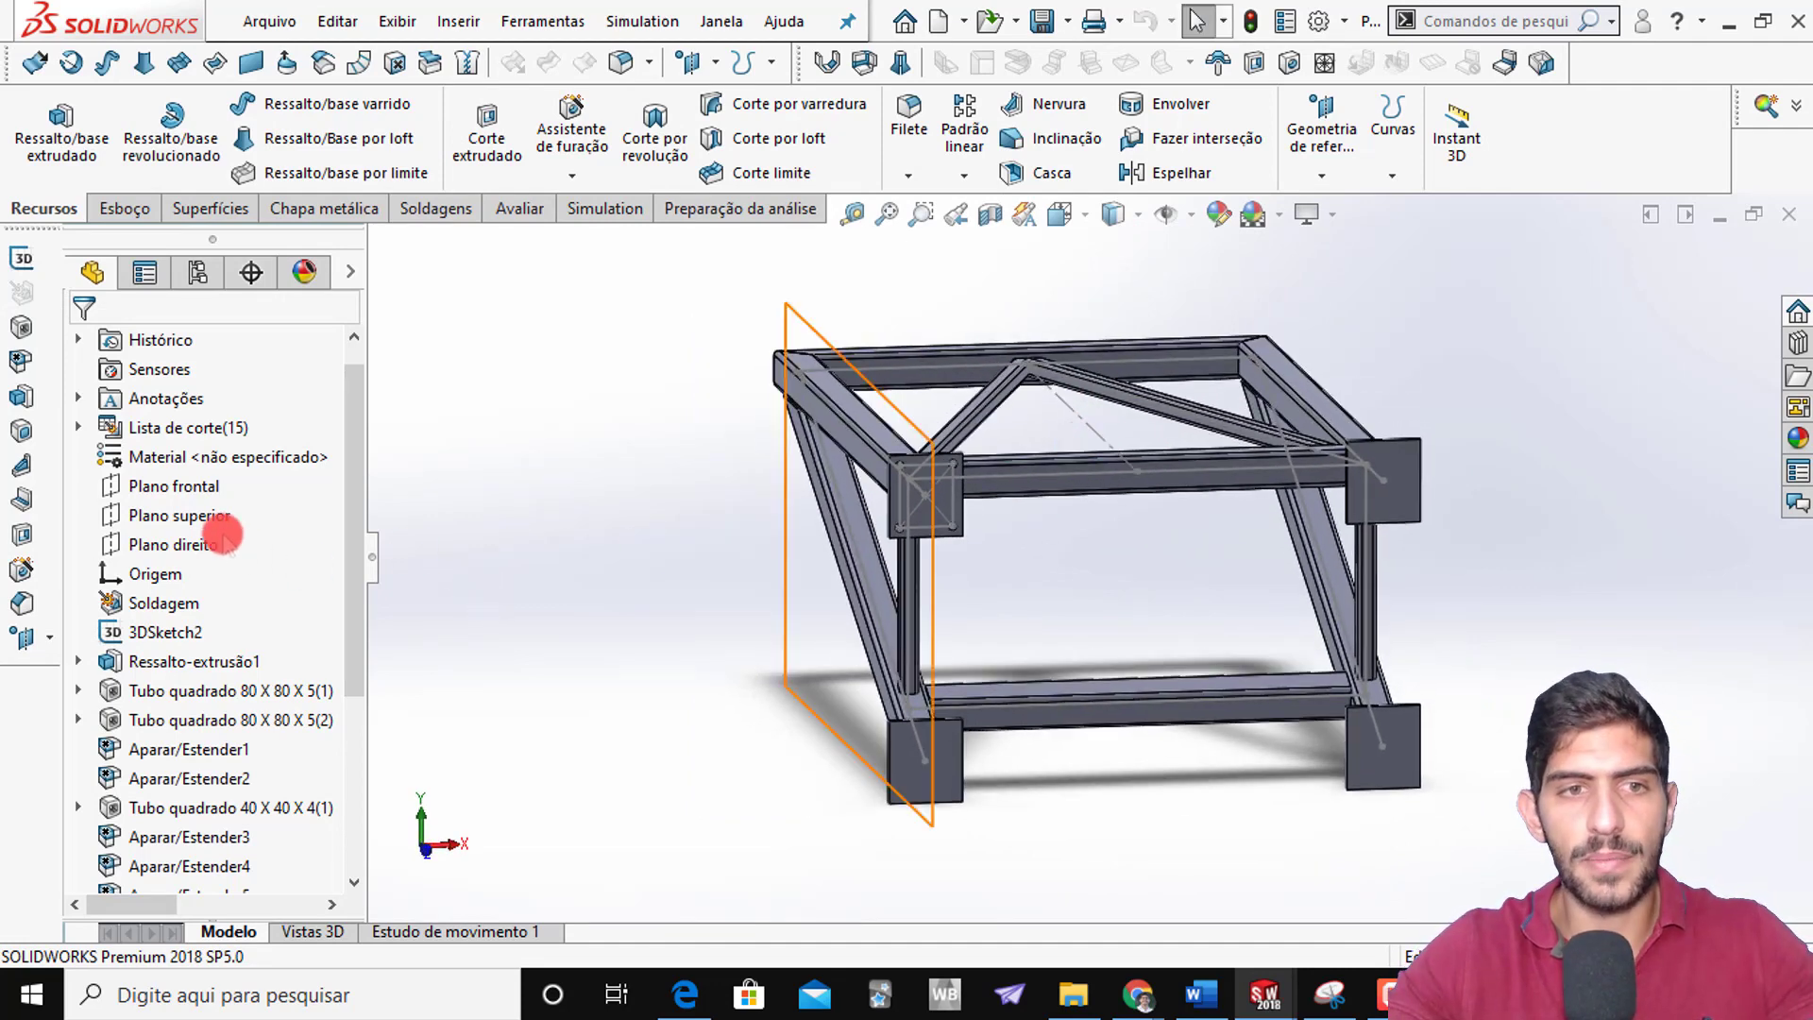
{"action": "left_click", "coordinate": [175, 545]}
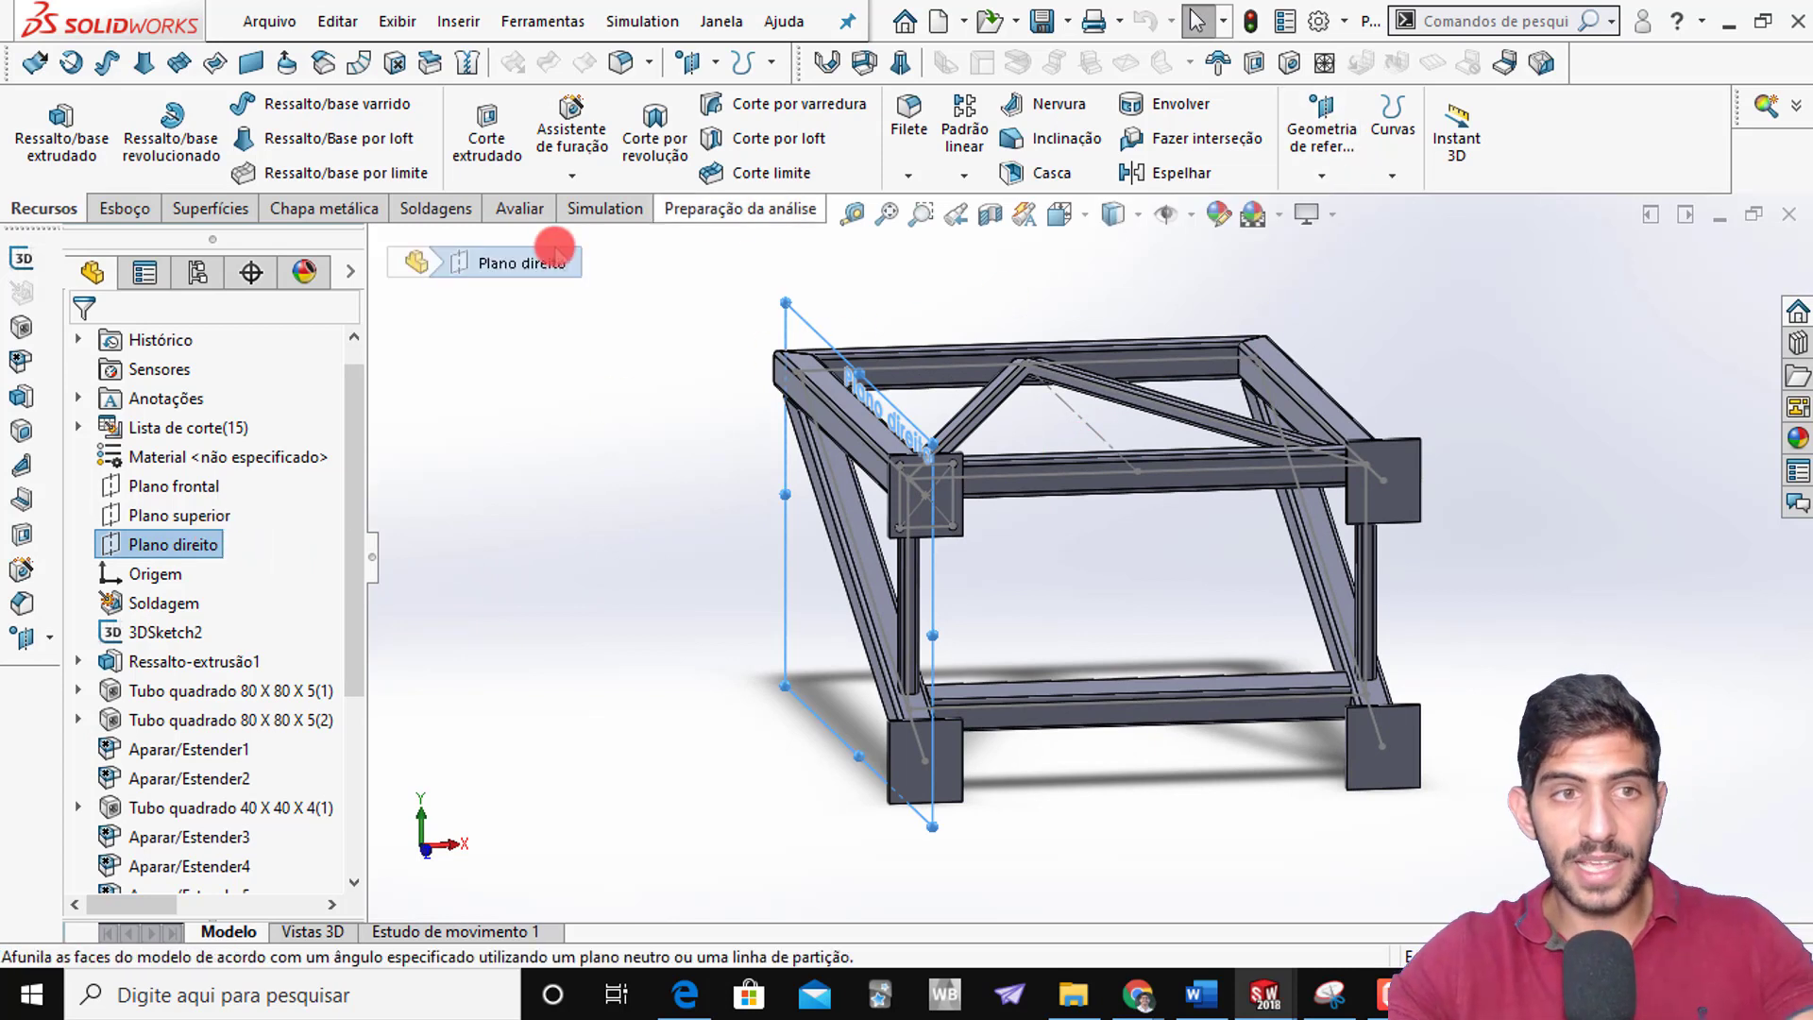
{"action": "left_click", "coordinate": [1327, 108]}
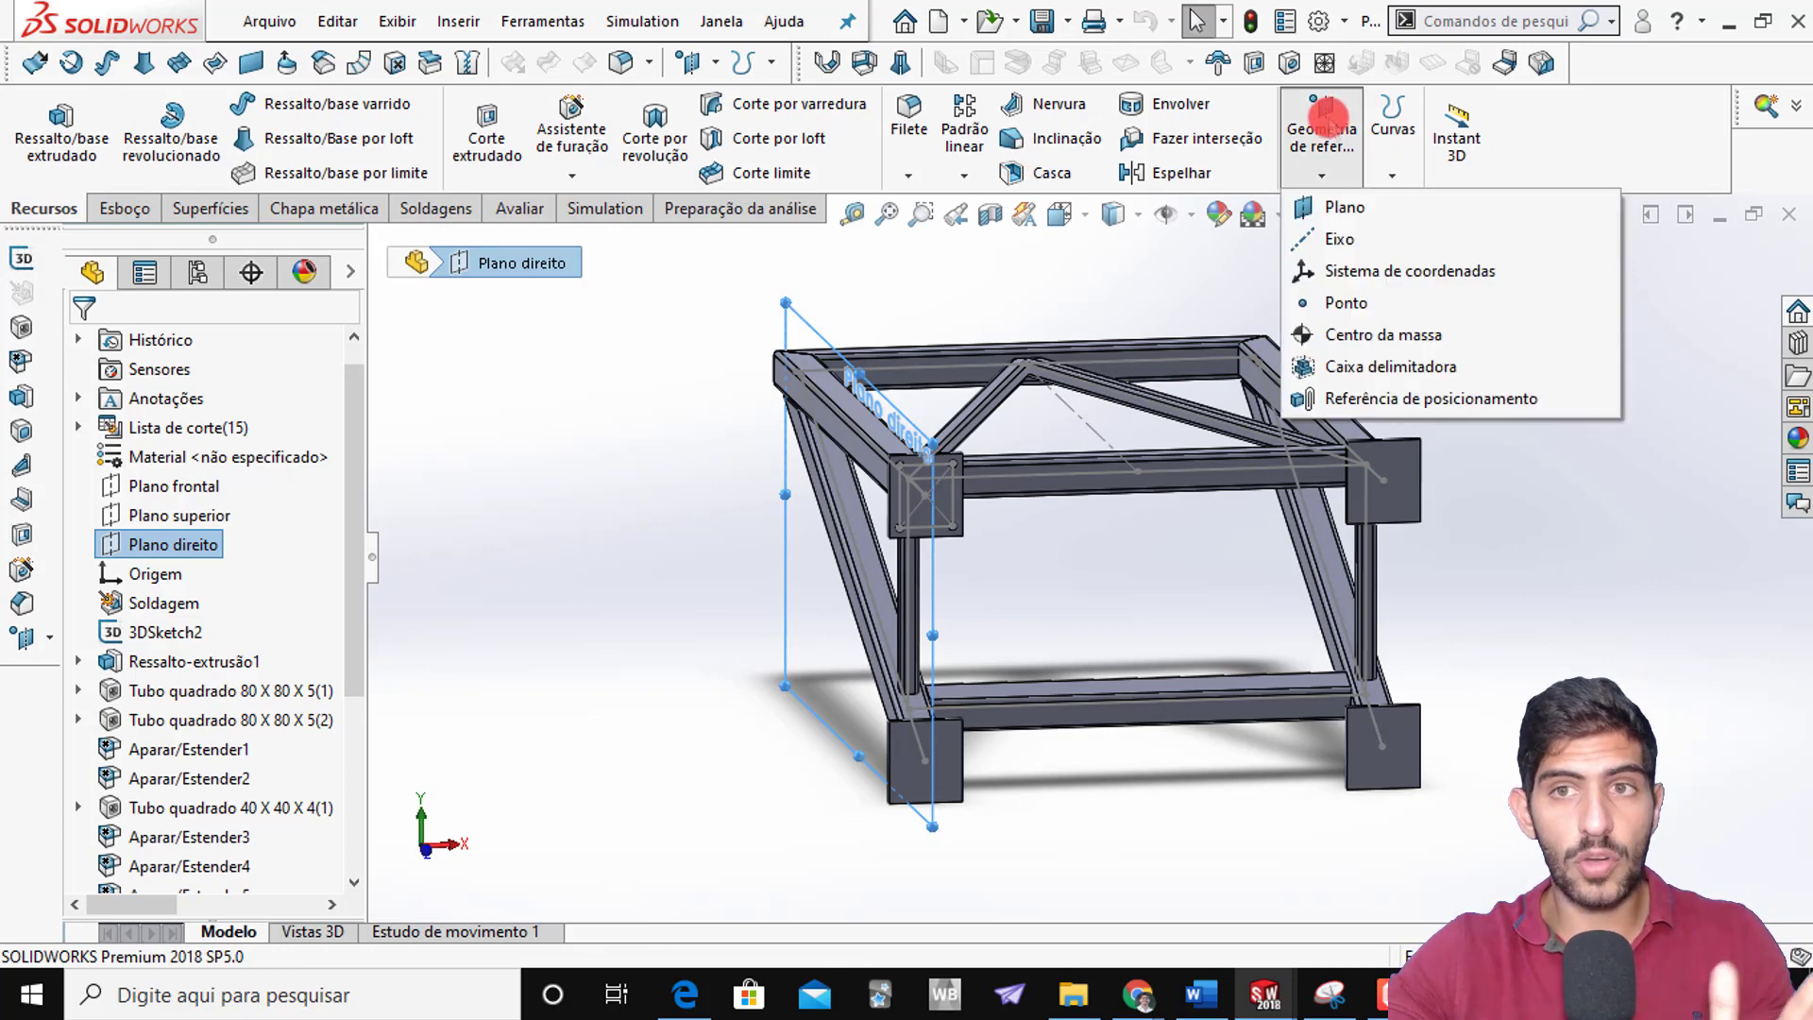
{"action": "left_click", "coordinate": [1344, 205]}
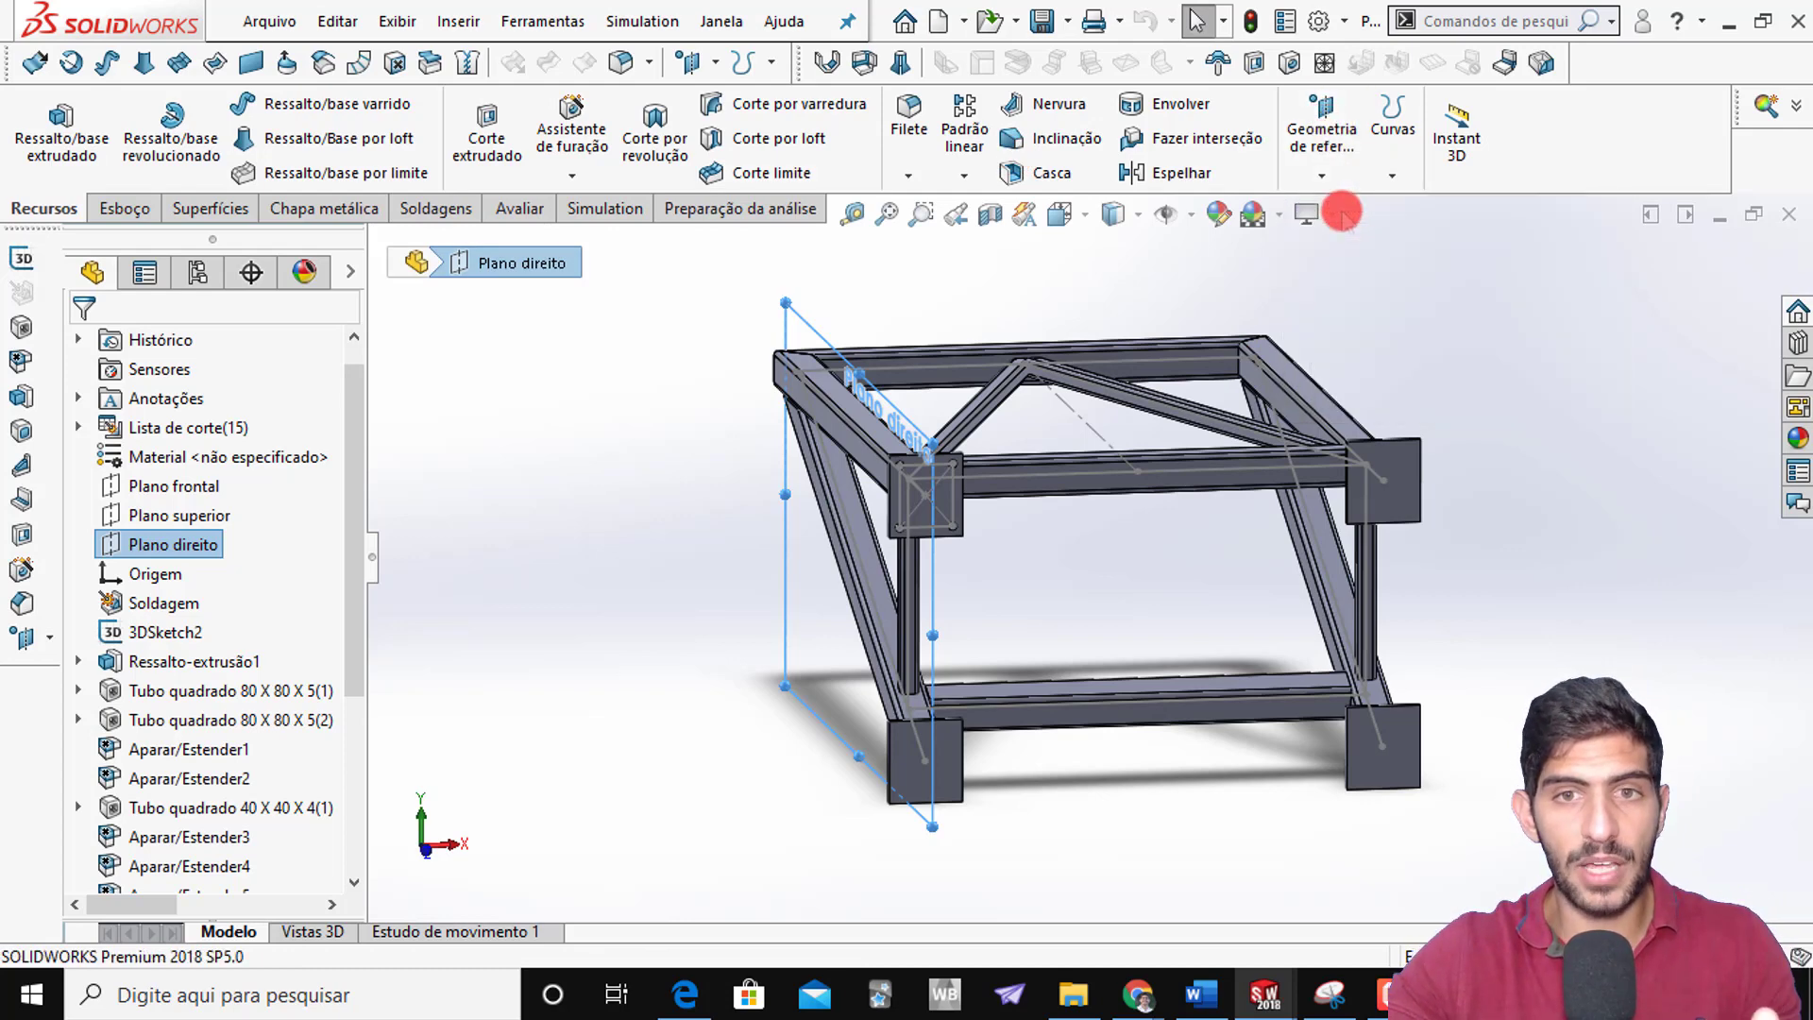
{"action": "left_click", "coordinate": [1136, 472]}
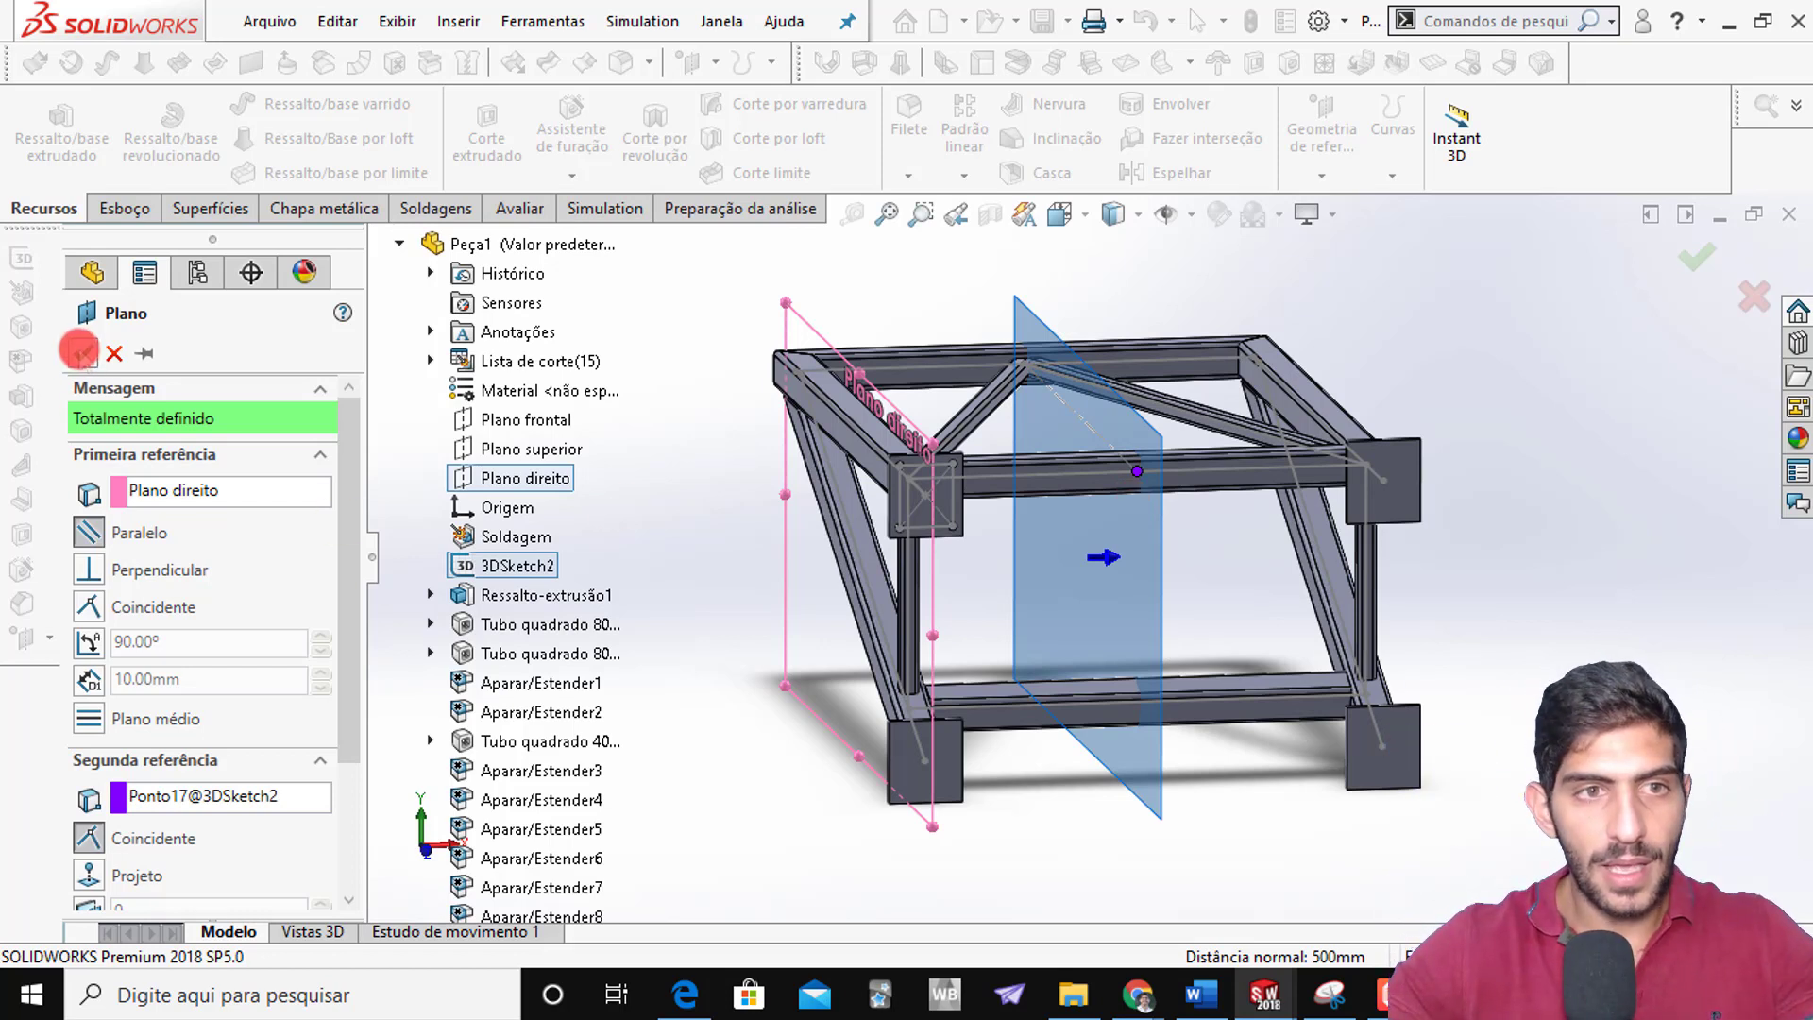
{"action": "left_click", "coordinate": [83, 353]}
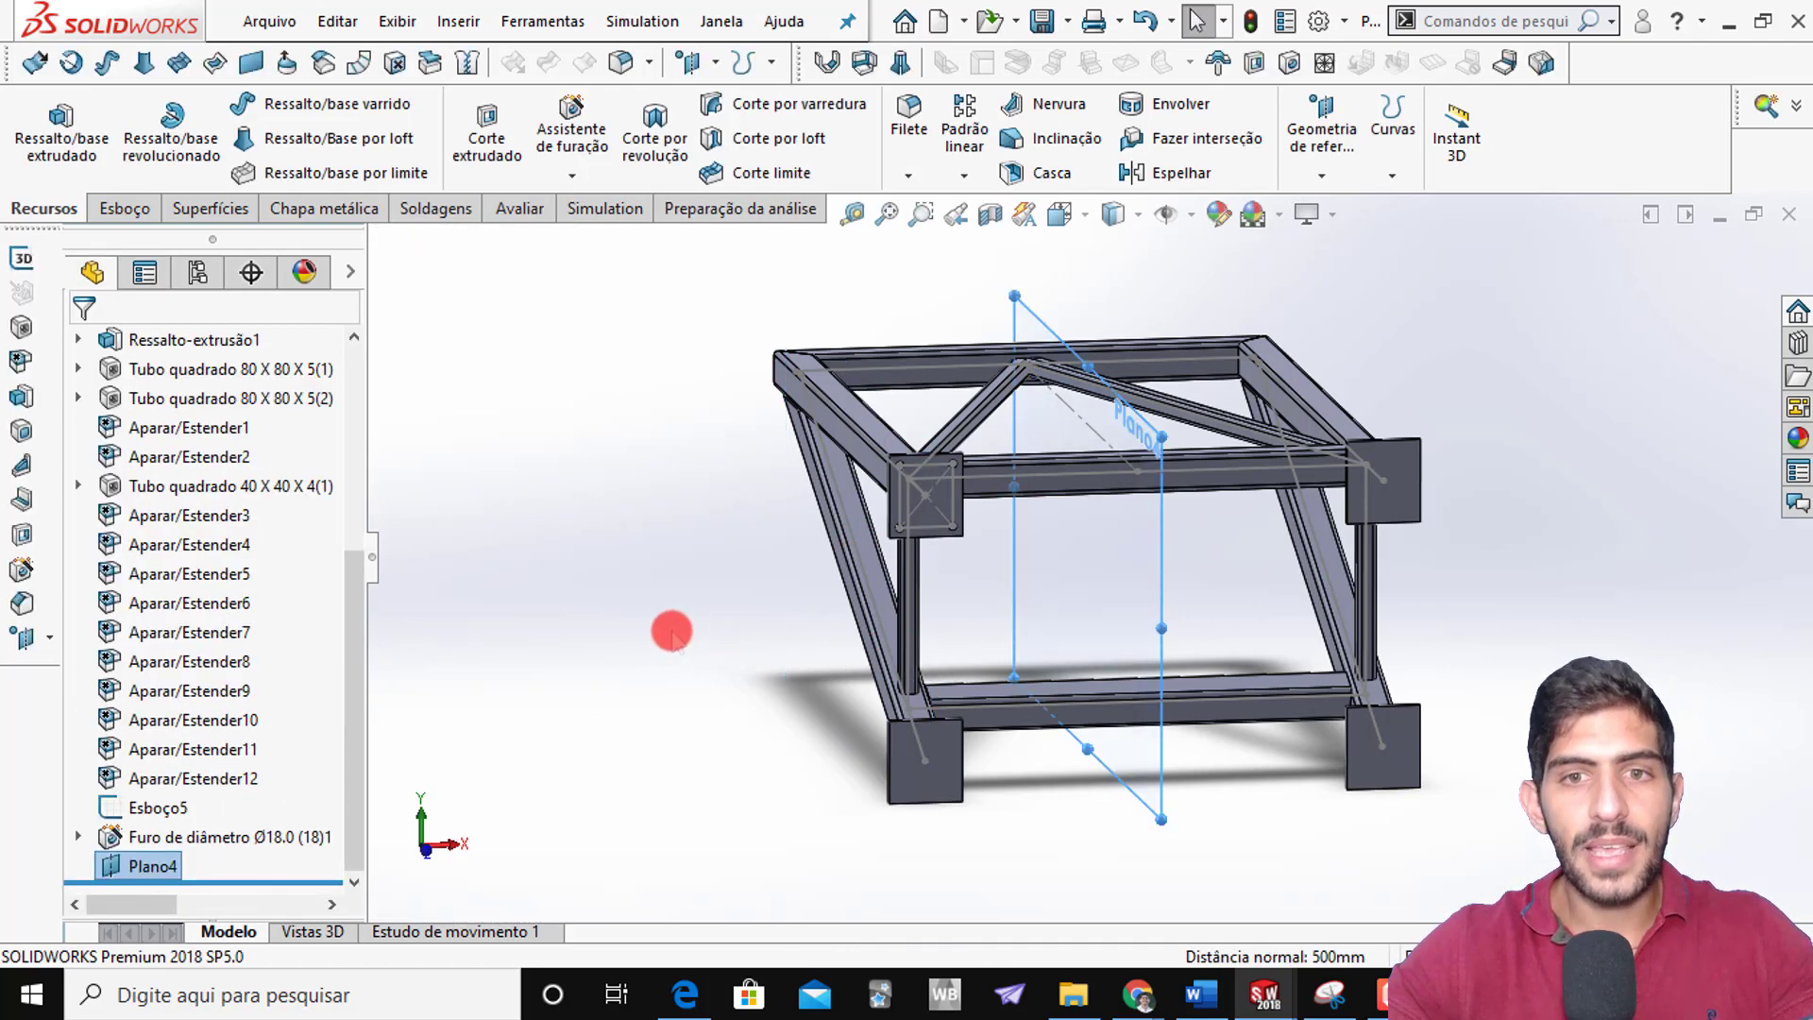
{"action": "left_click", "coordinate": [673, 629]}
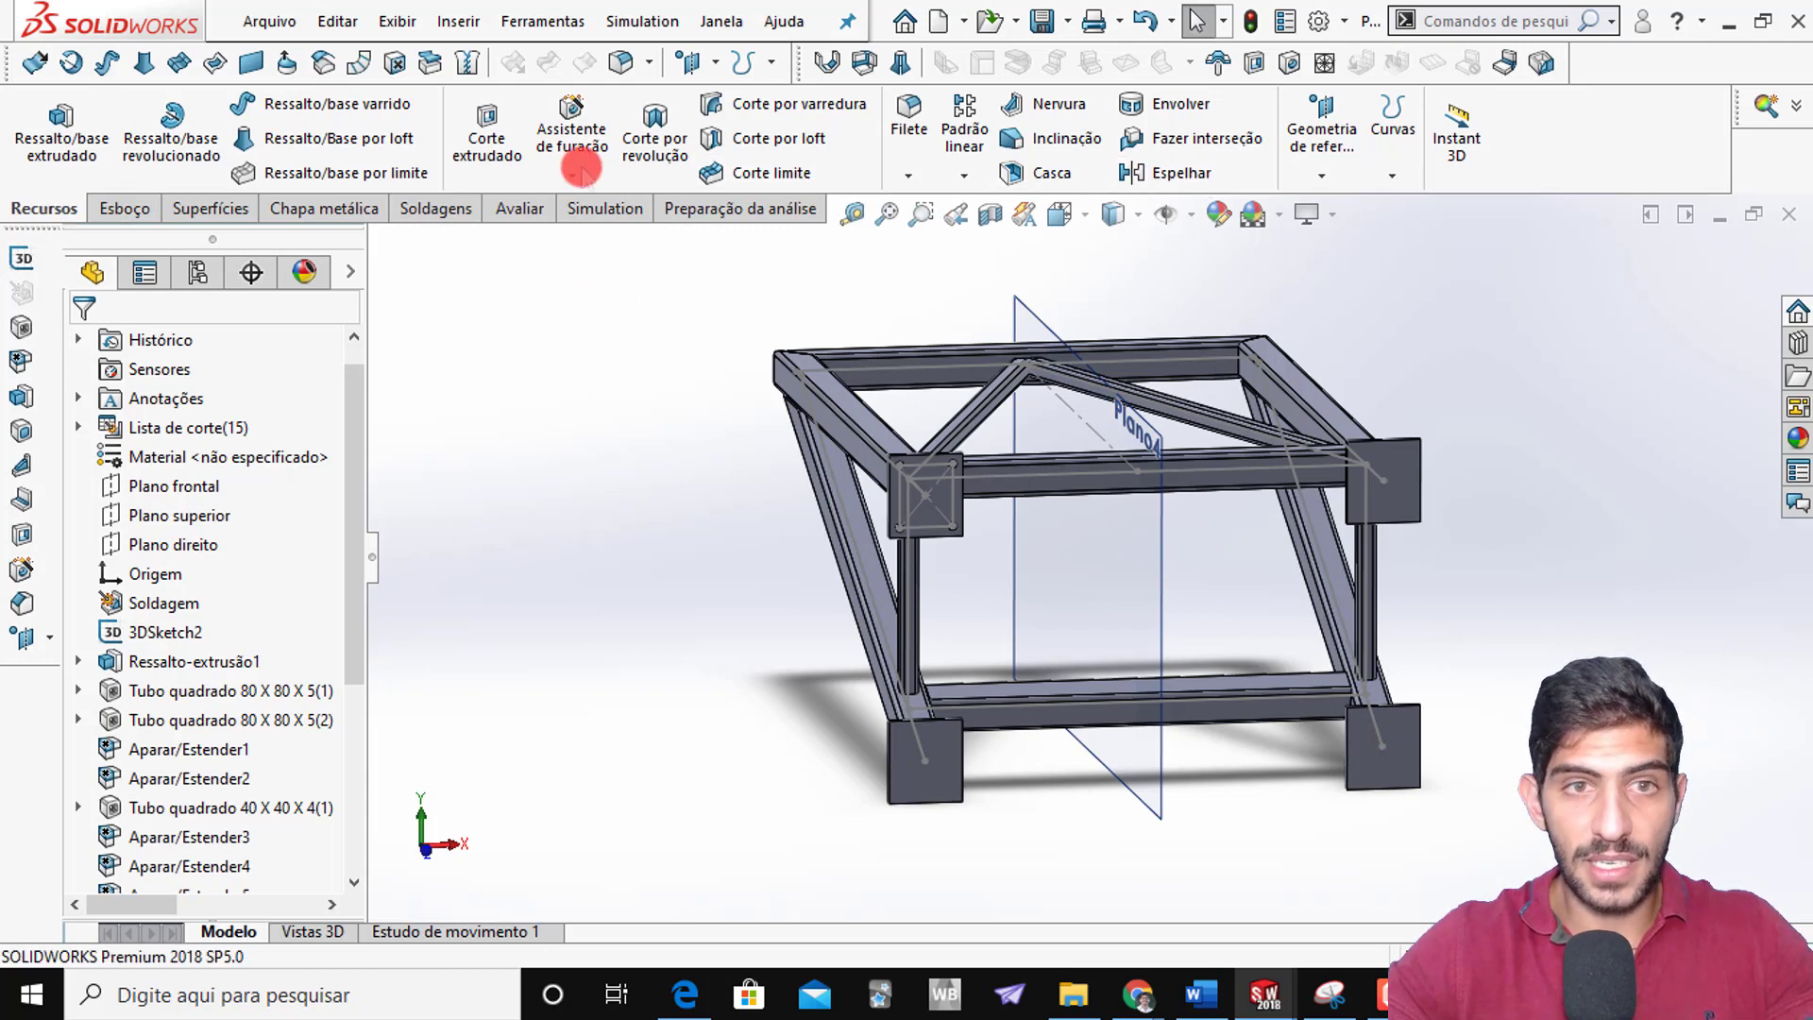
Mirror the Ø18.0 hole feature about the new mid-plane onto the opposite upper end plate
{"action": "left_click", "coordinate": [1148, 176]}
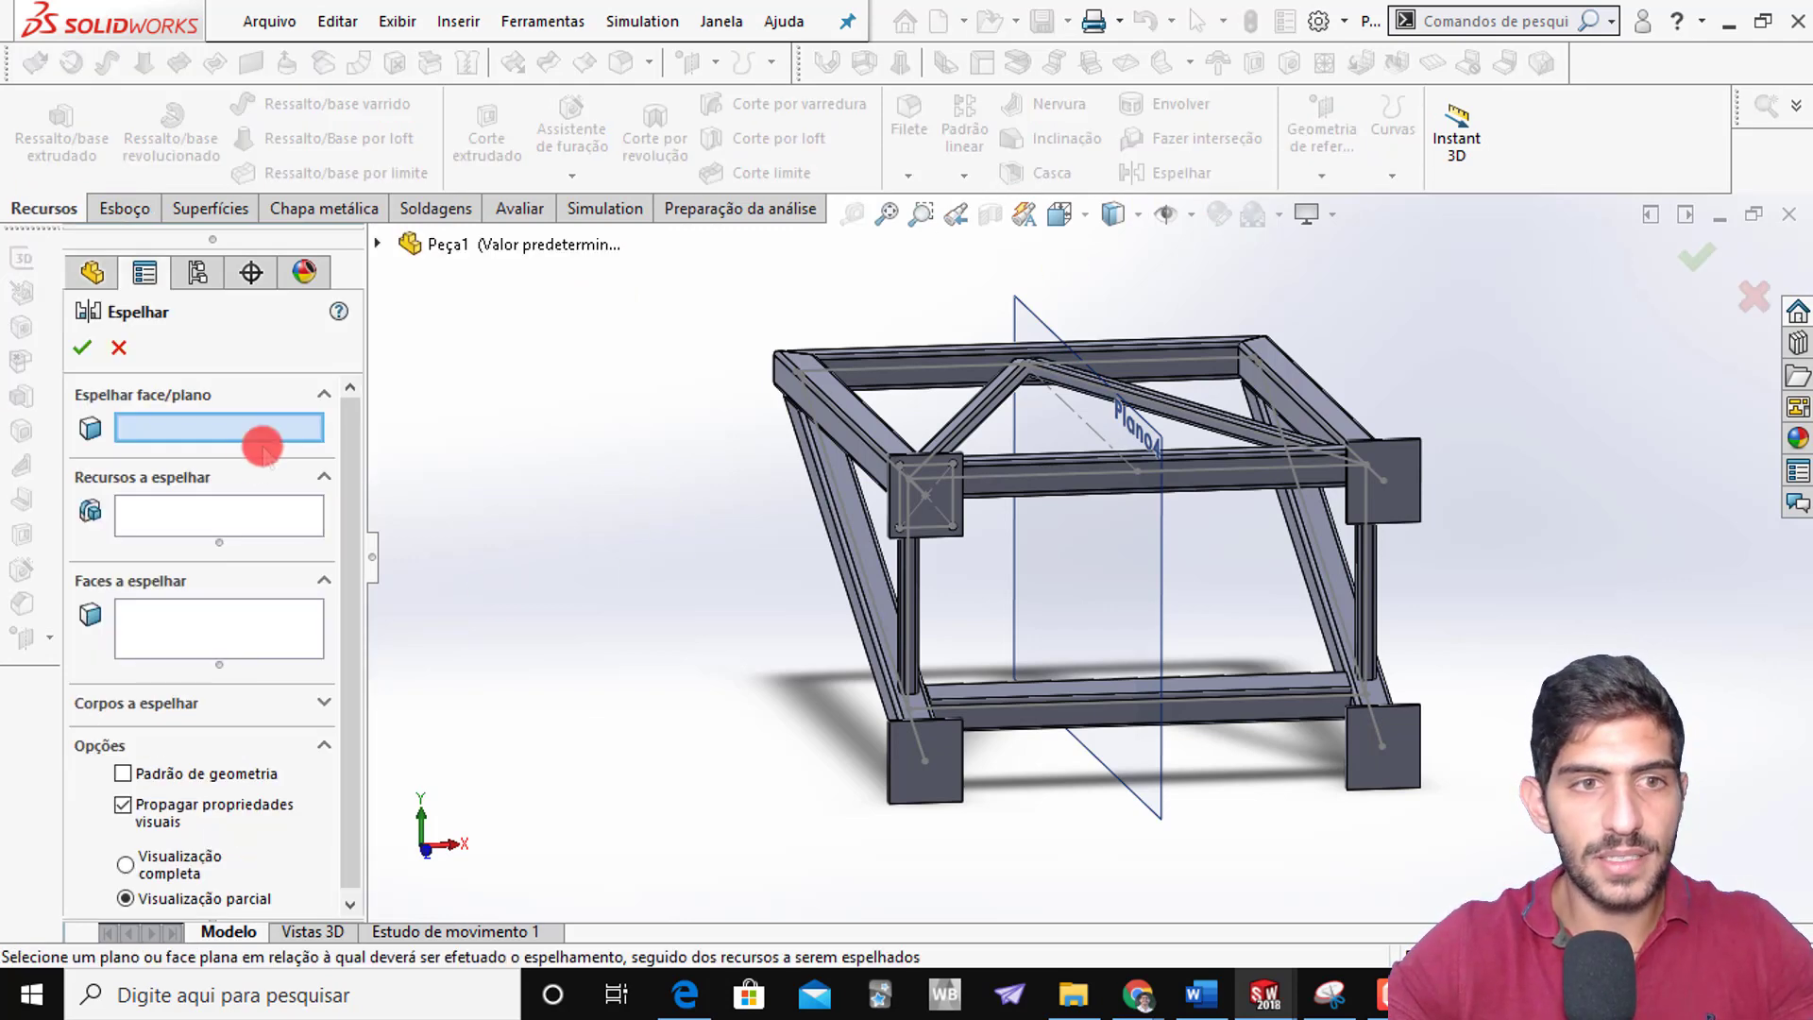
{"action": "left_click", "coordinate": [1145, 576]}
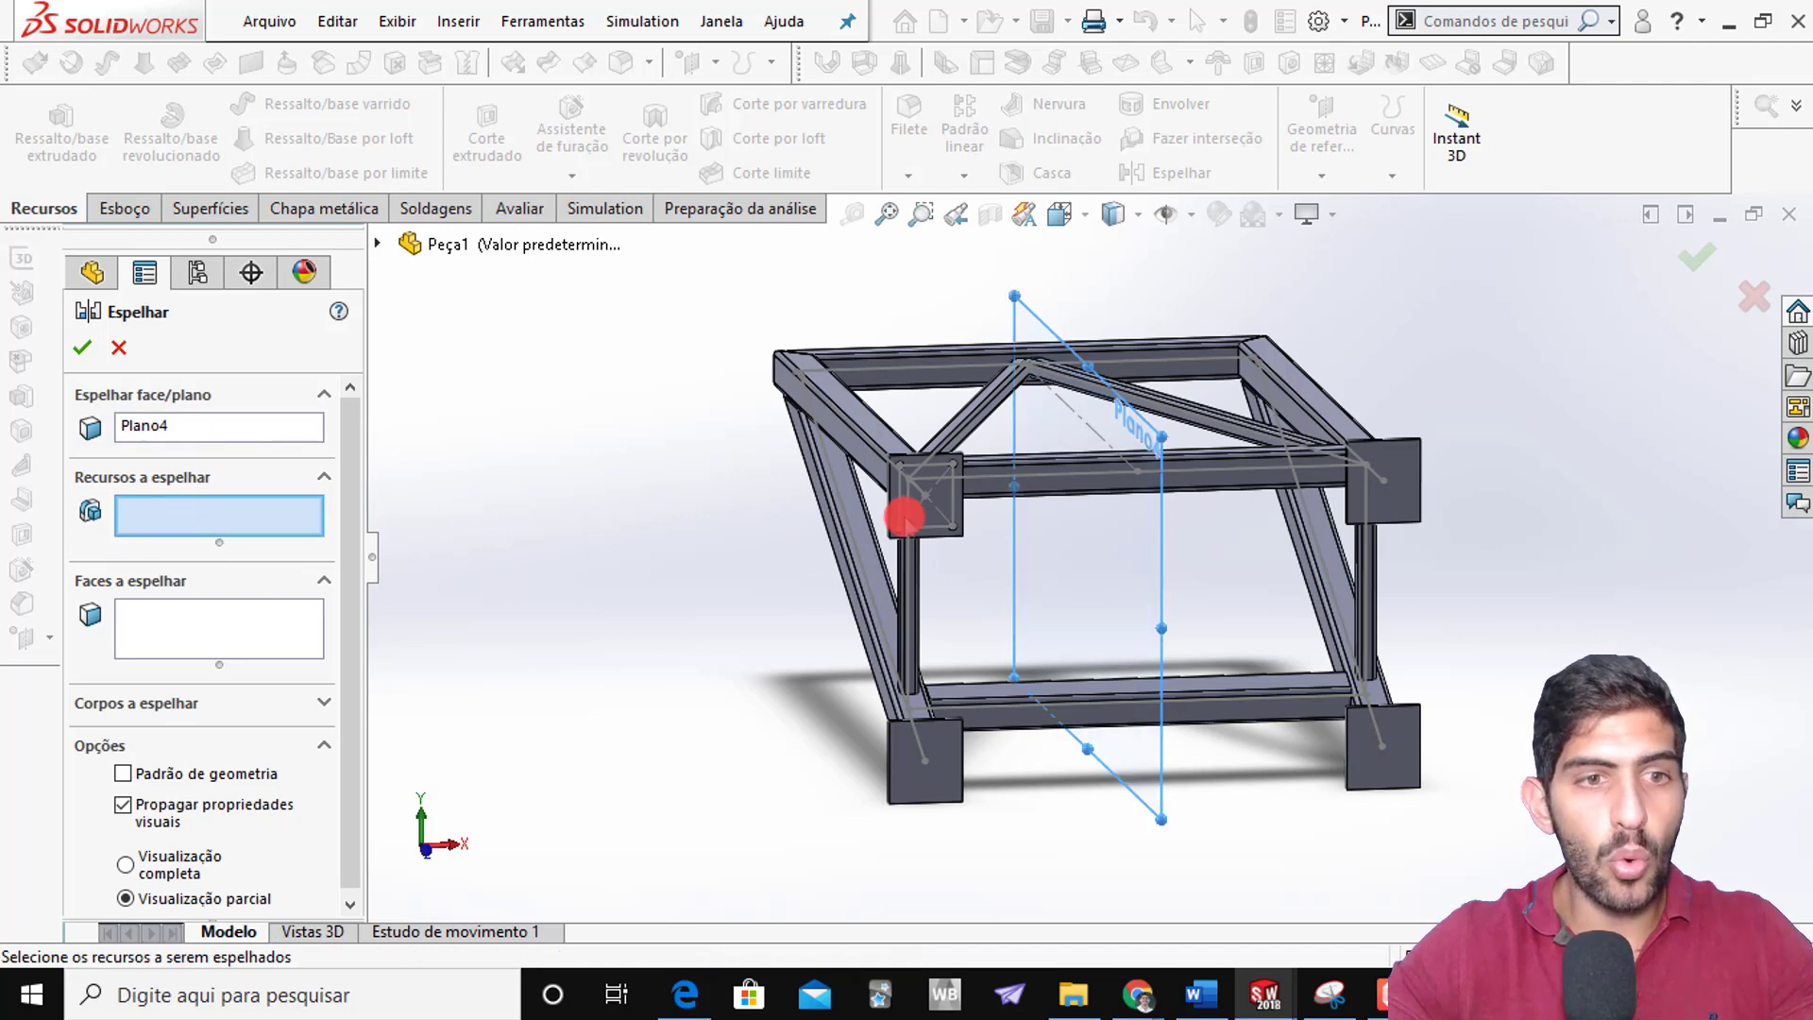
{"action": "scroll", "coordinate": [907, 494], "scroll_direction": "down", "scroll_amount": 10}
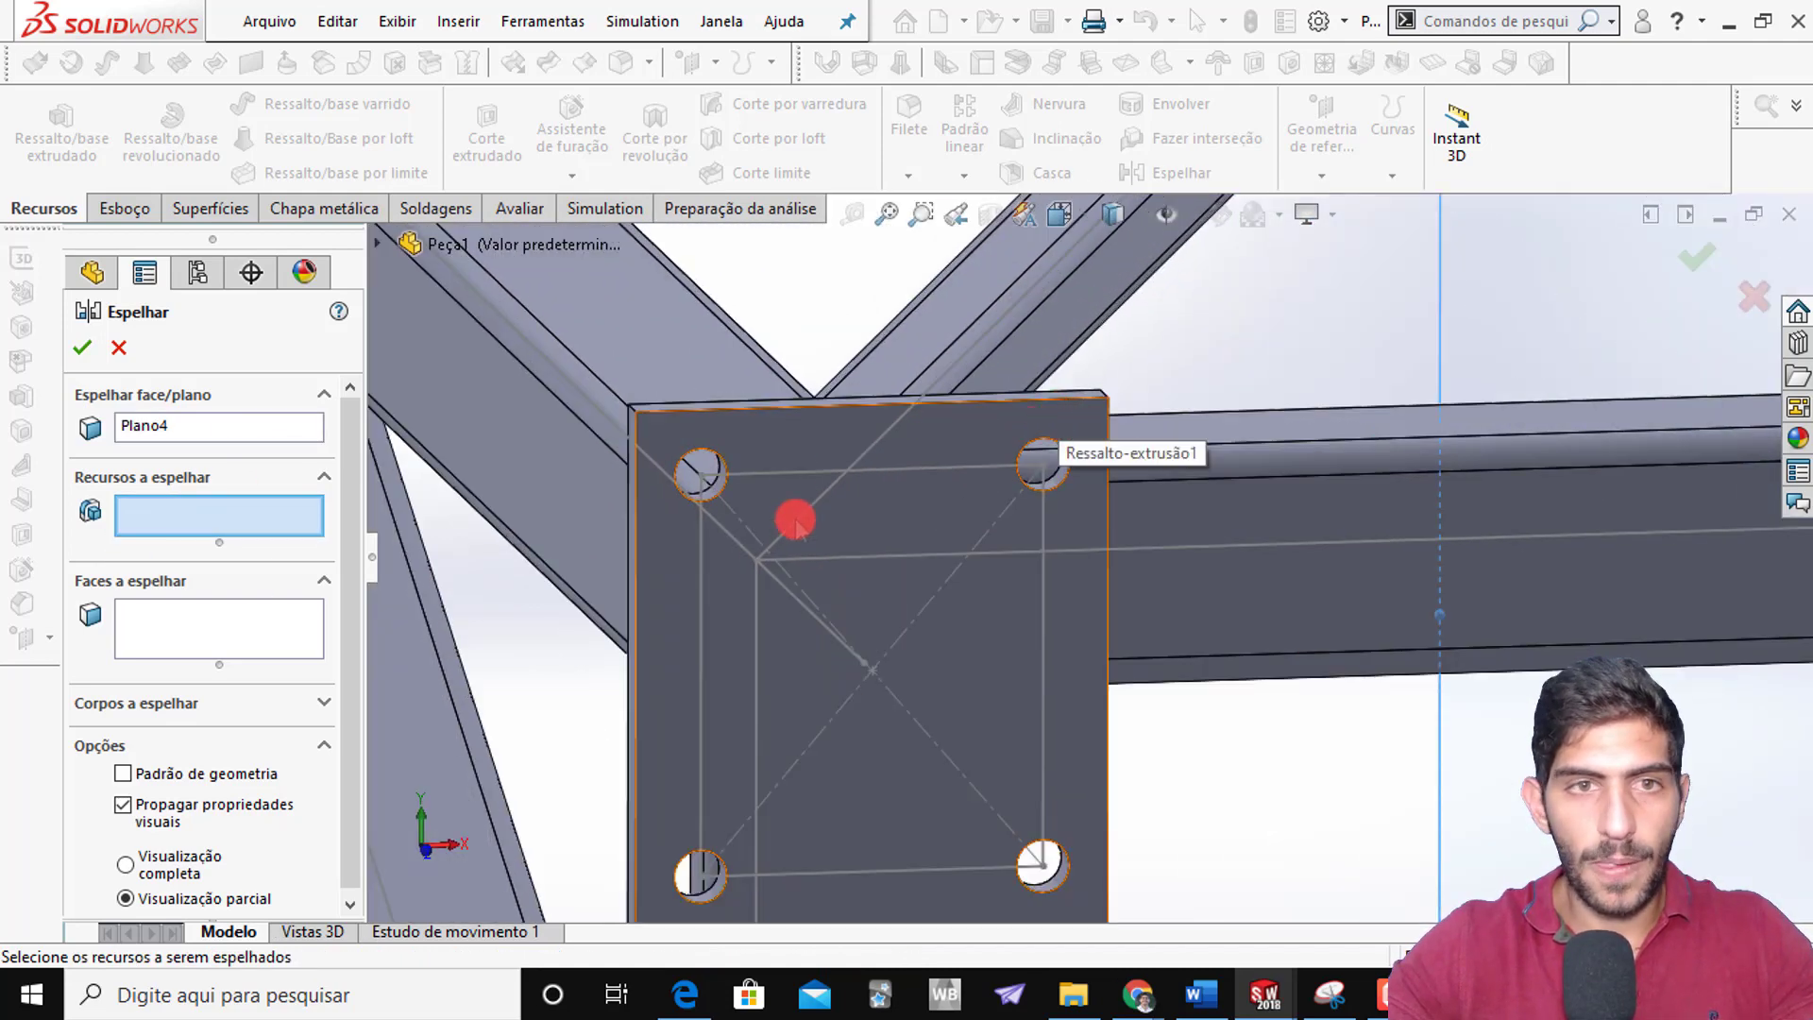
{"action": "scroll", "coordinate": [765, 510], "scroll_direction": "up", "scroll_amount": 10}
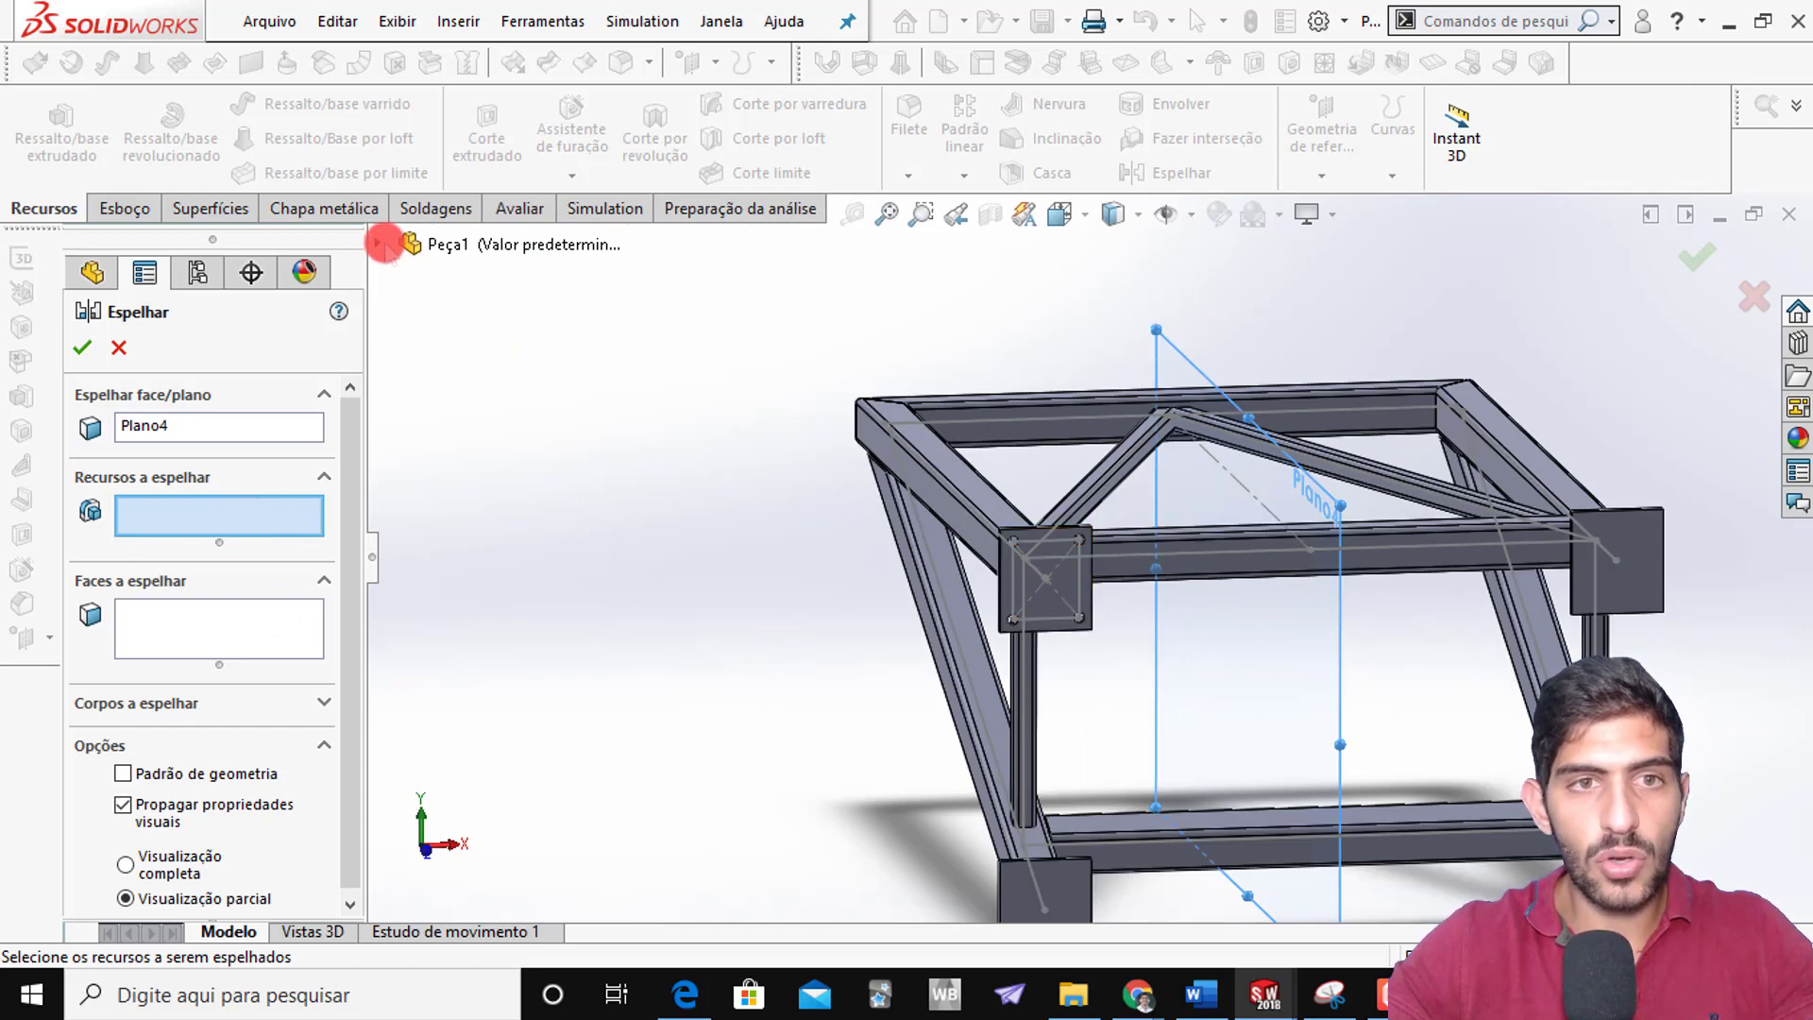
{"action": "left_click", "coordinate": [378, 245]}
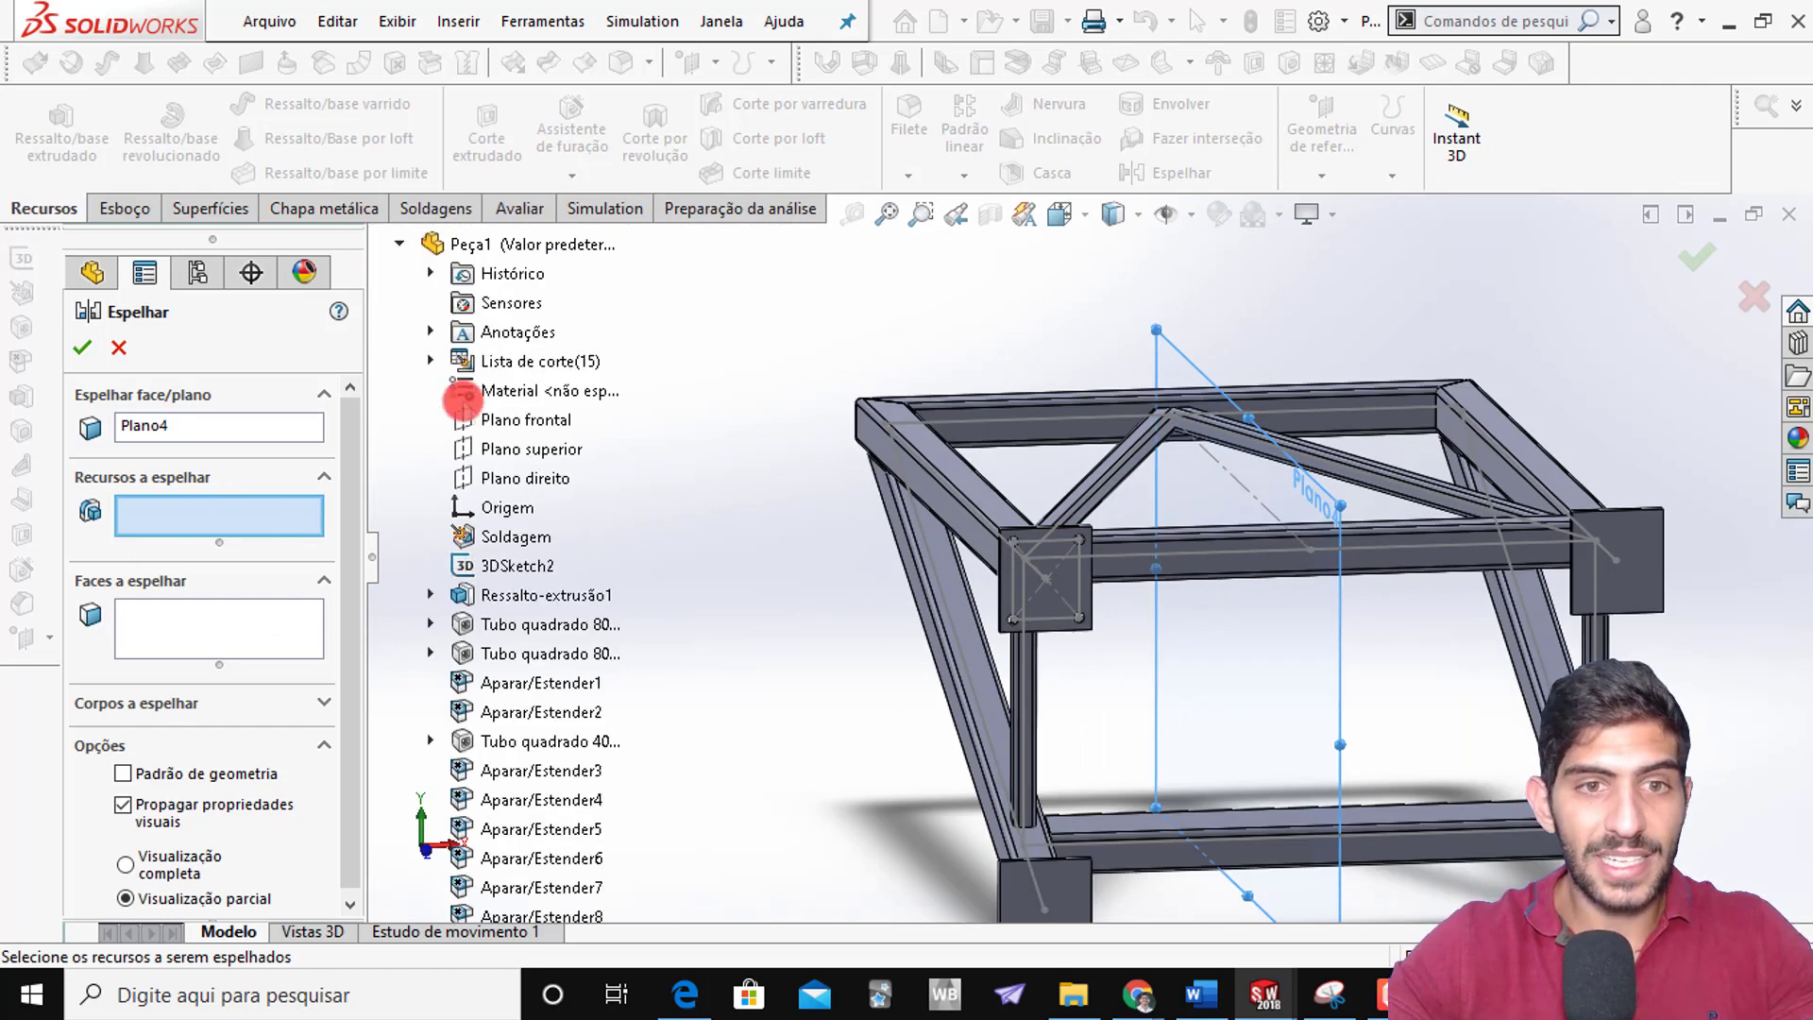
{"action": "scroll", "coordinate": [457, 659], "scroll_direction": "down", "scroll_amount": 4}
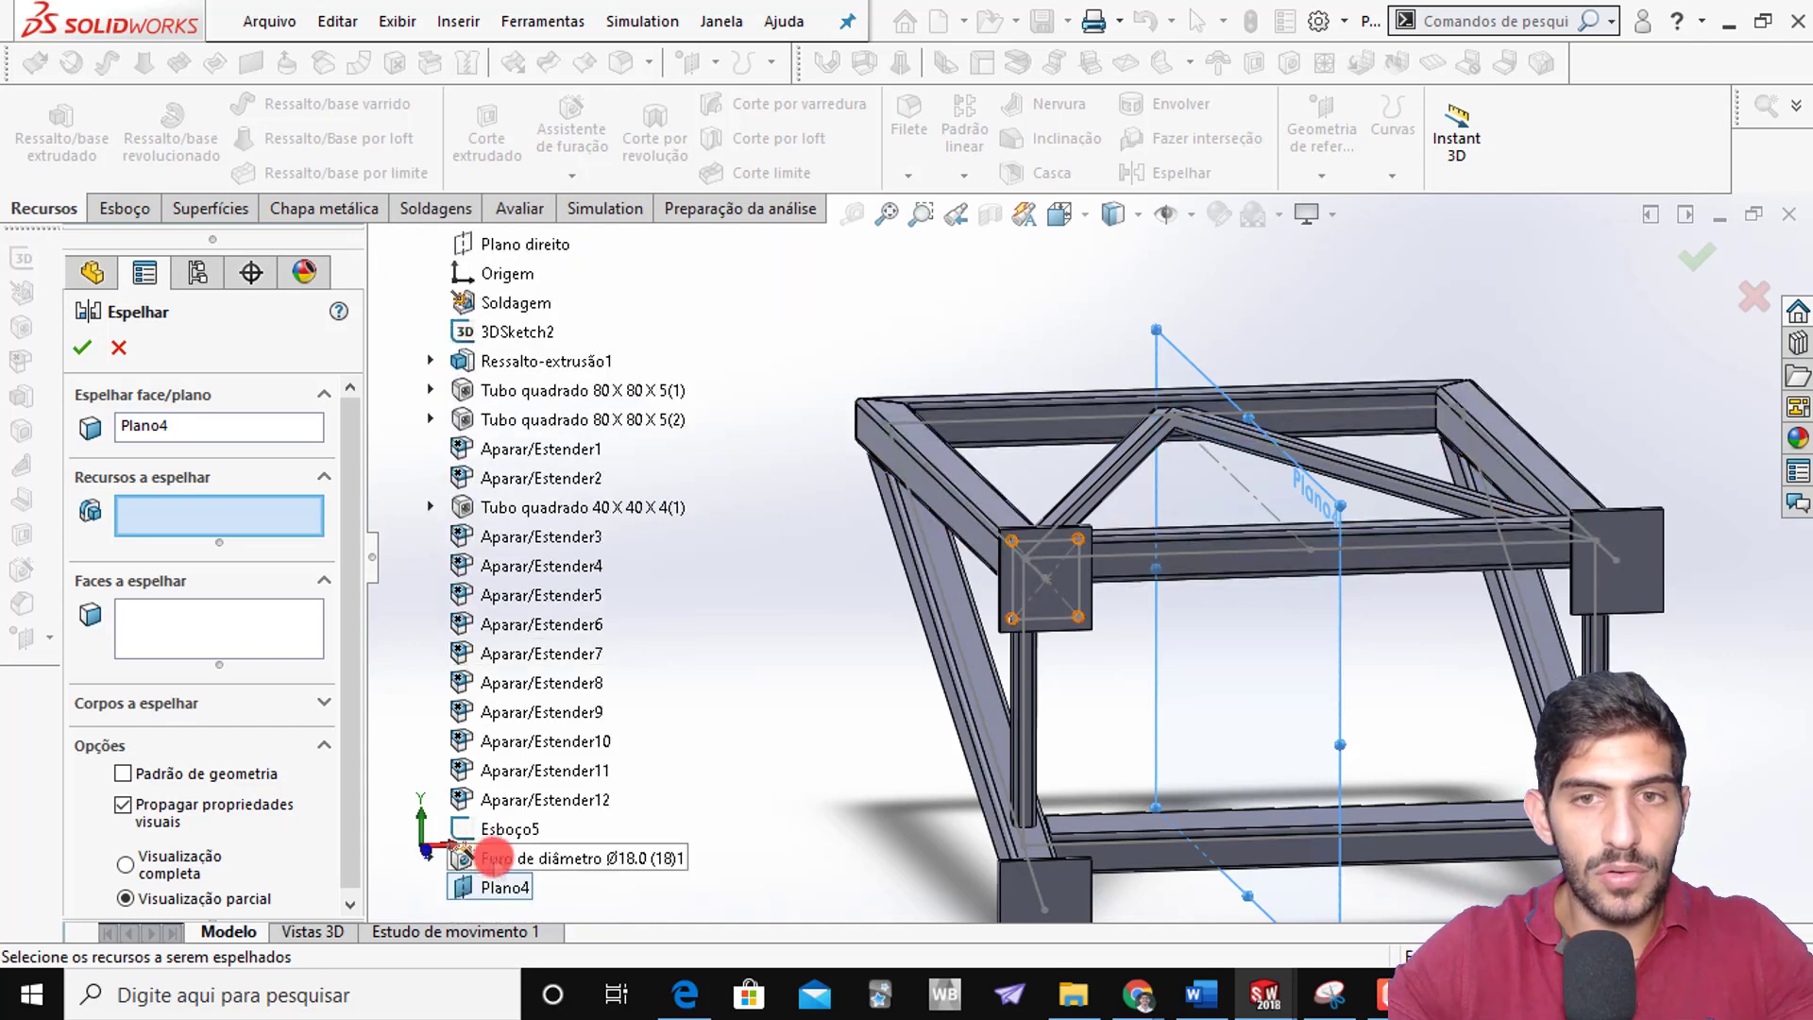
{"action": "left_click", "coordinate": [495, 857]}
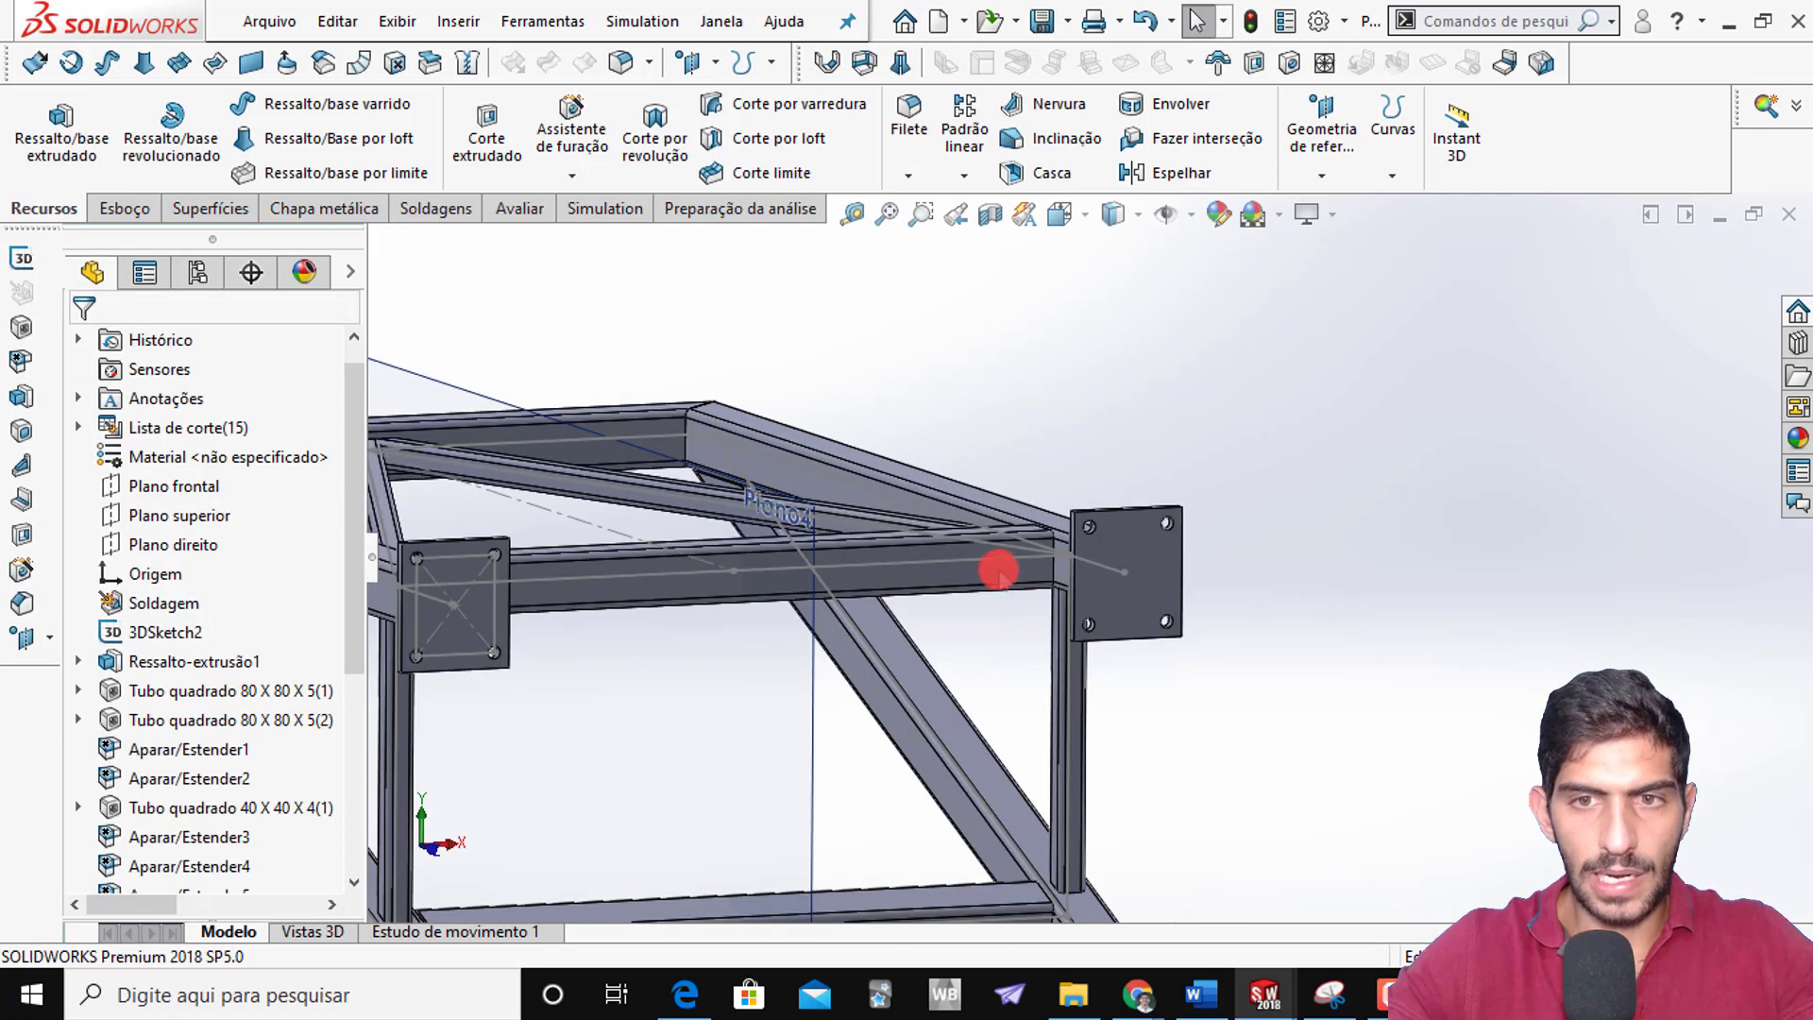
Start a linear pattern along the vertical edge of the 40 x 40 upright tube with 580.03 mm spacing and 2 instances
{"action": "scroll", "coordinate": [999, 571], "scroll_direction": "up", "scroll_amount": 2}
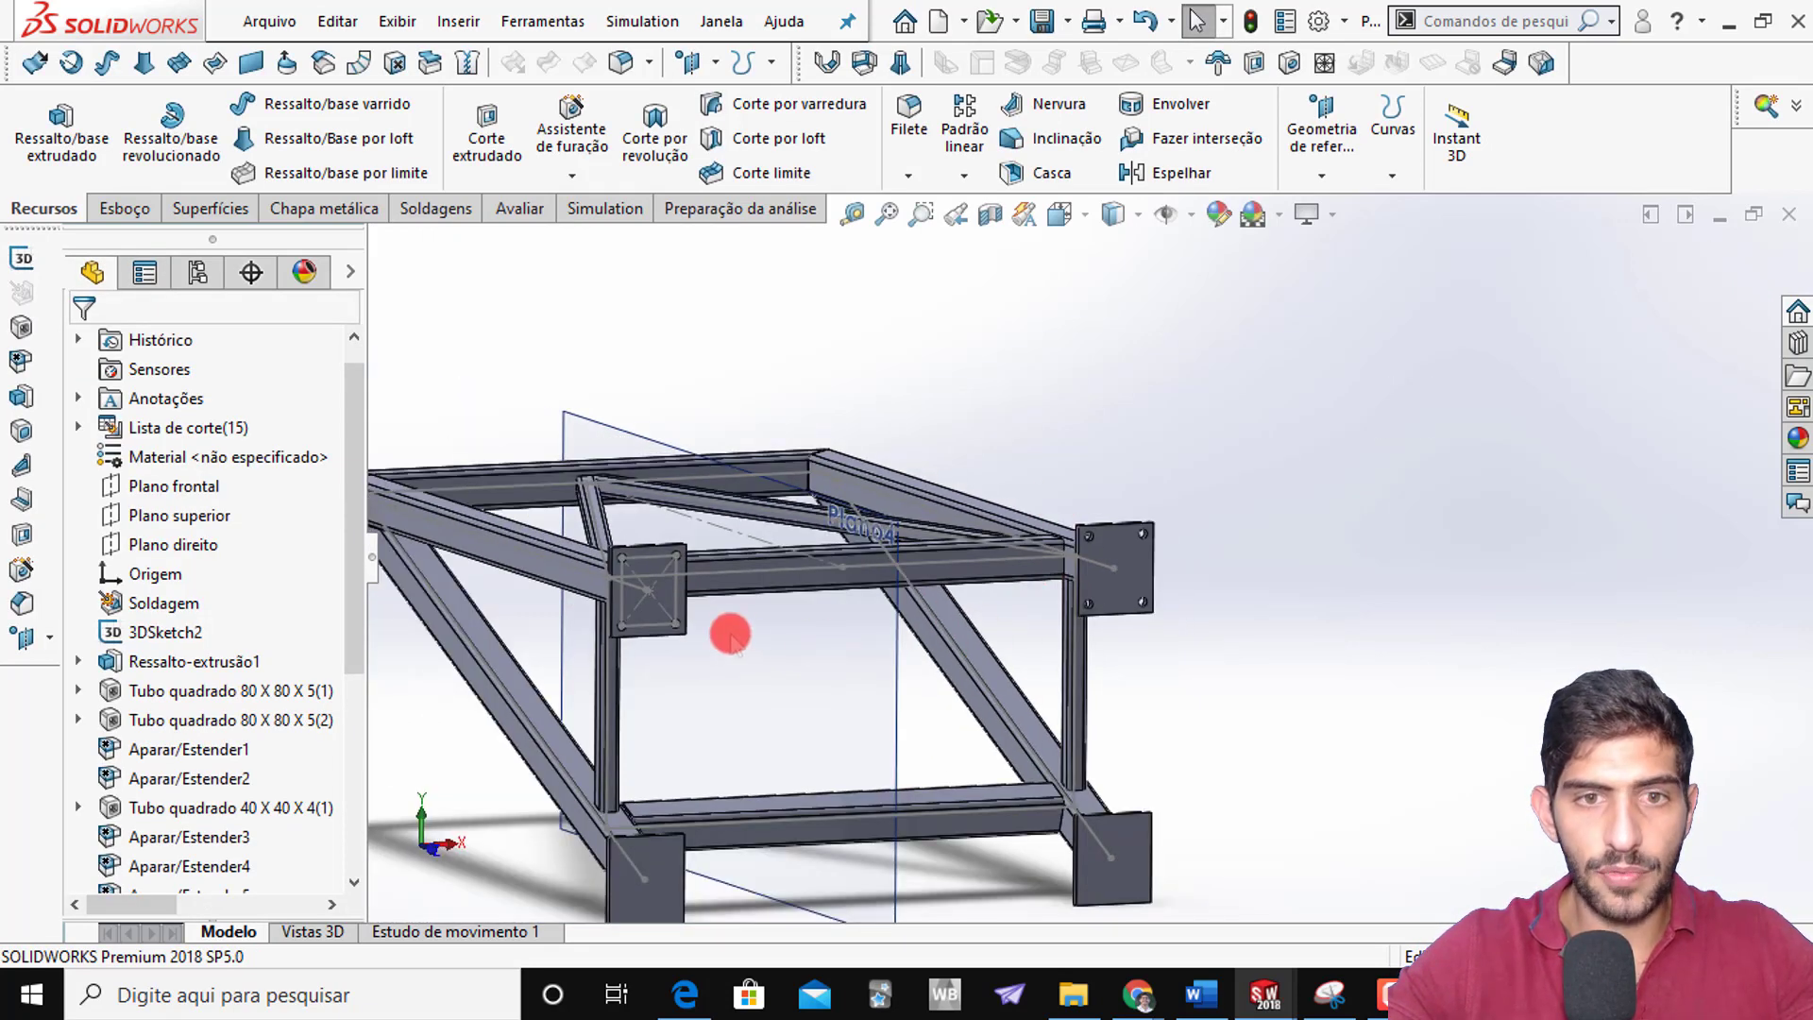
{"action": "scroll", "coordinate": [839, 631], "scroll_direction": "up", "scroll_amount": 2}
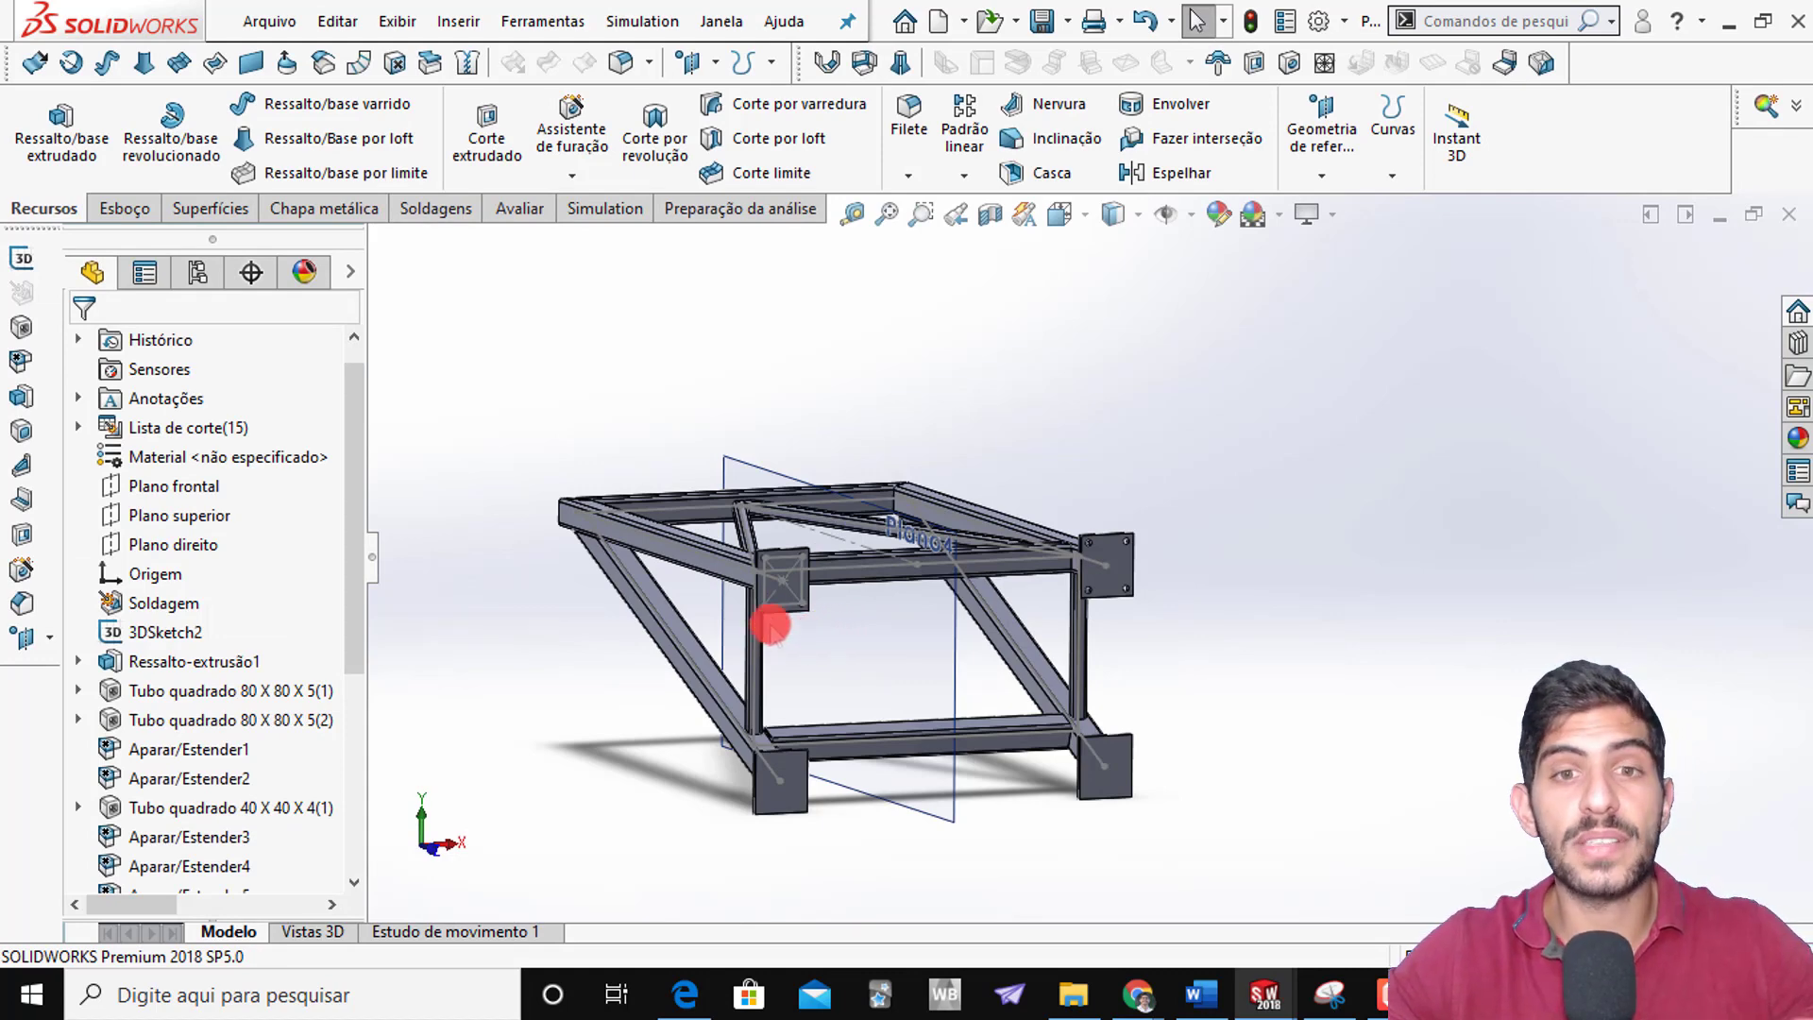
{"action": "scroll", "coordinate": [809, 661], "scroll_direction": "down", "scroll_amount": 4}
{"action": "scroll", "coordinate": [809, 595], "scroll_direction": "up", "scroll_amount": 2}
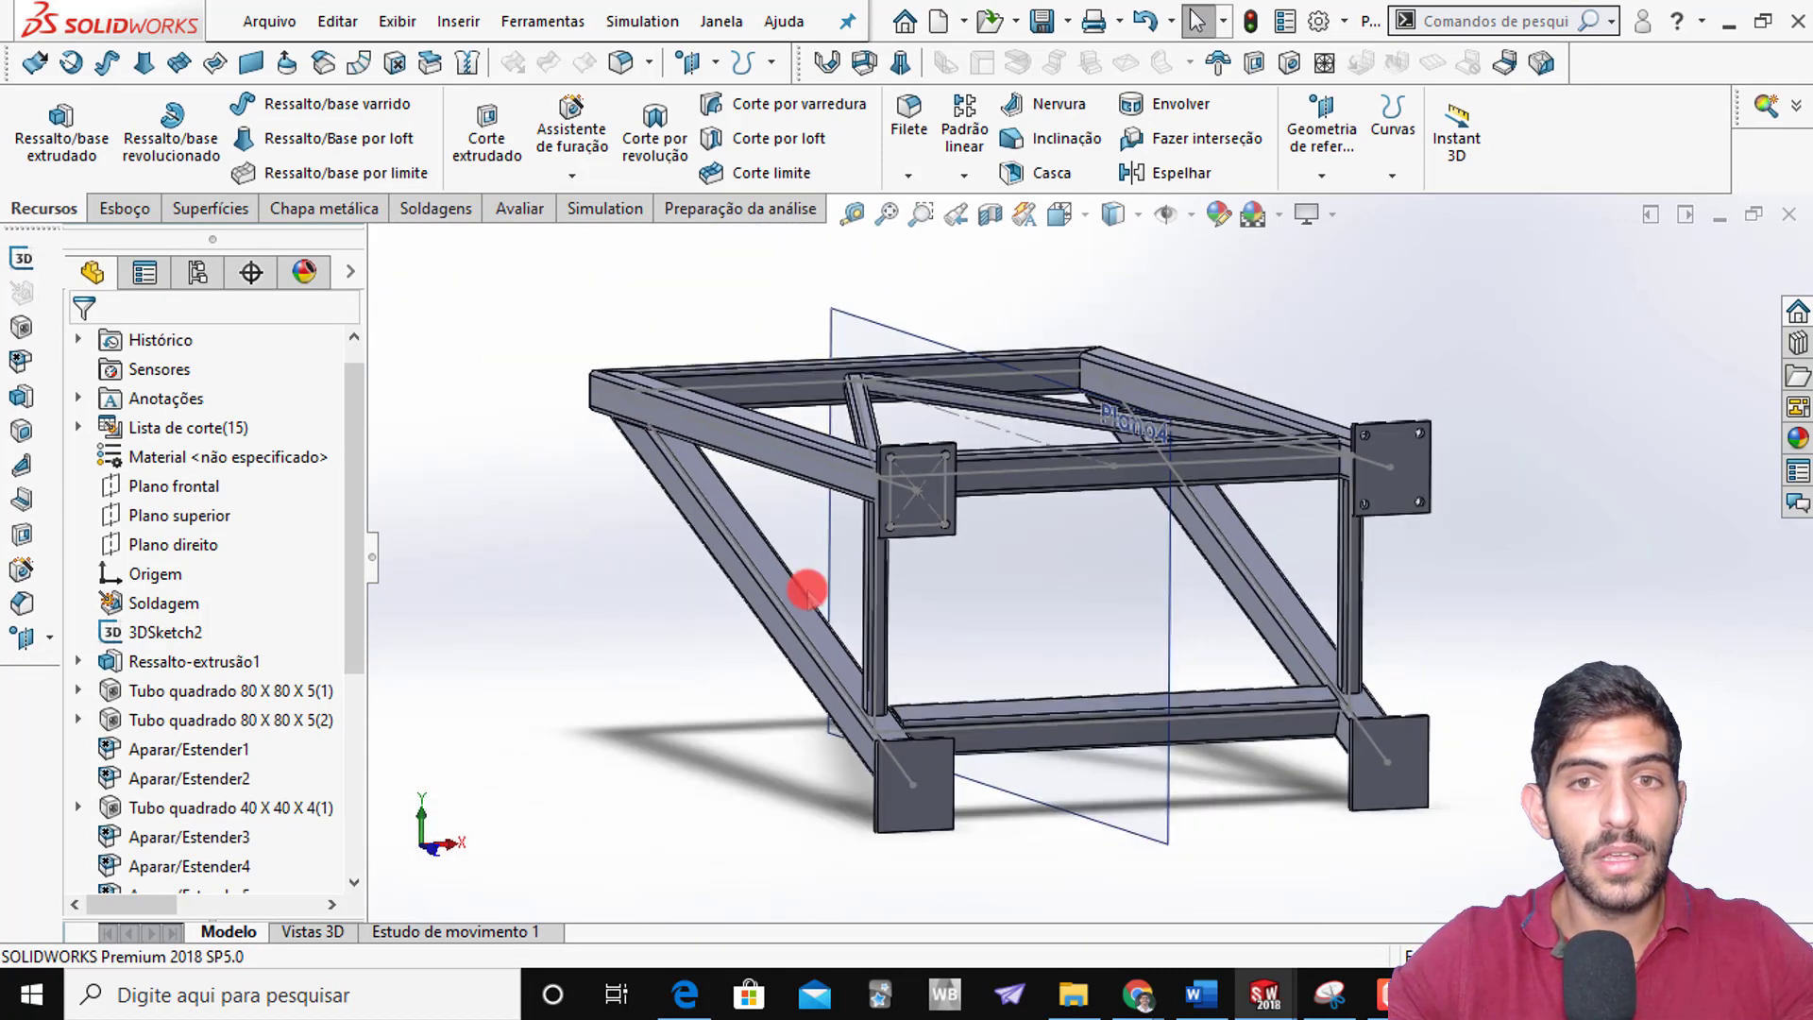
{"action": "left_click", "coordinate": [962, 175]}
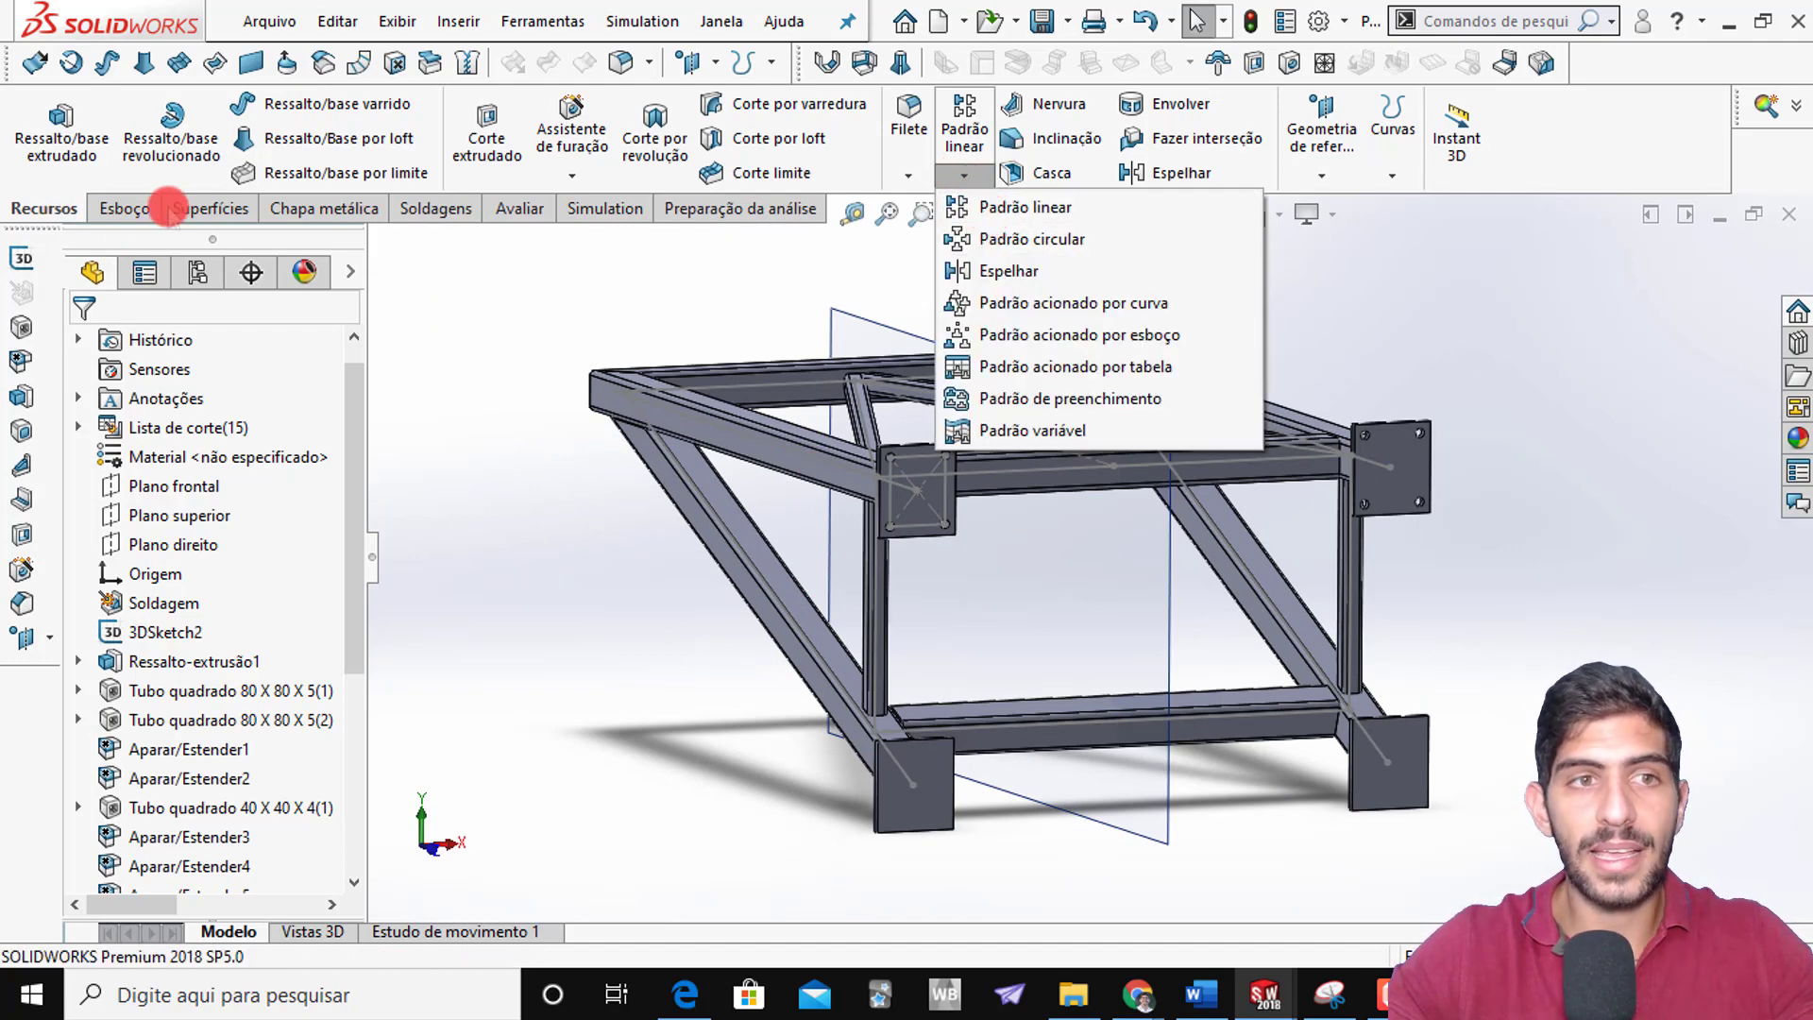
{"action": "left_click", "coordinate": [1004, 206]}
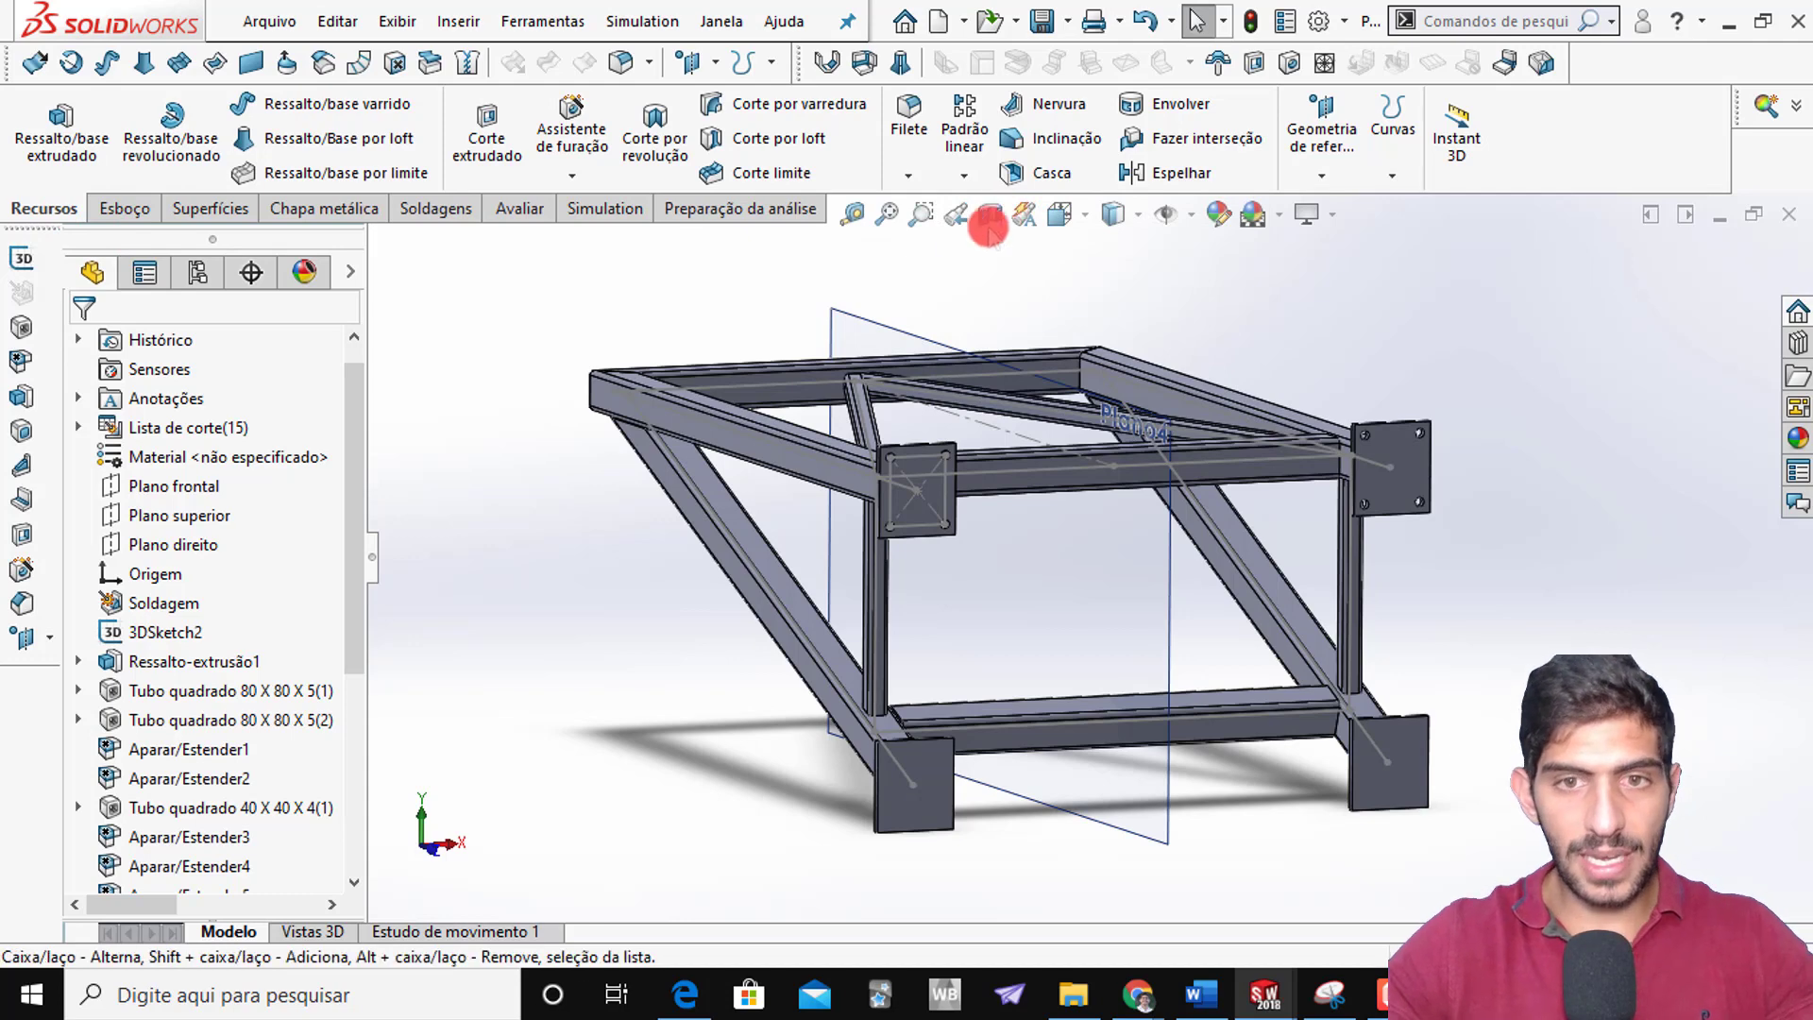
{"action": "scroll", "coordinate": [1222, 510], "scroll_direction": "down", "scroll_amount": 5}
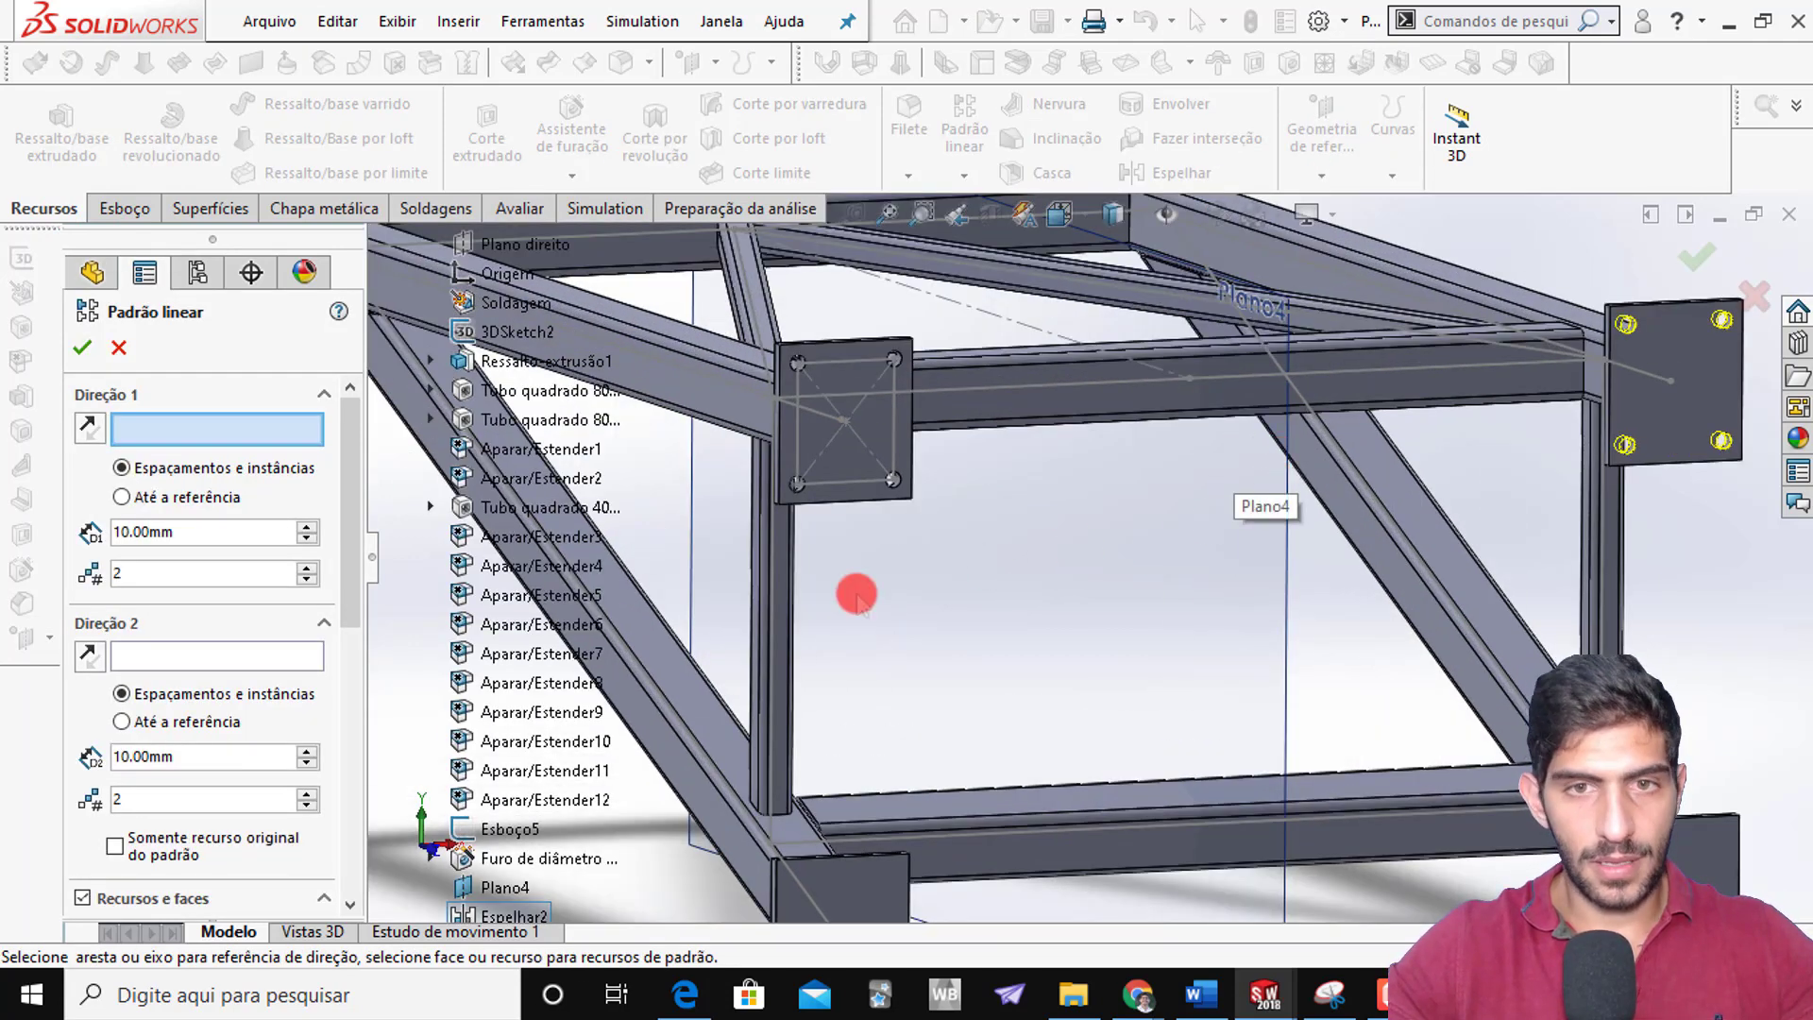
{"action": "scroll", "coordinate": [854, 591], "scroll_direction": "up", "scroll_amount": 4}
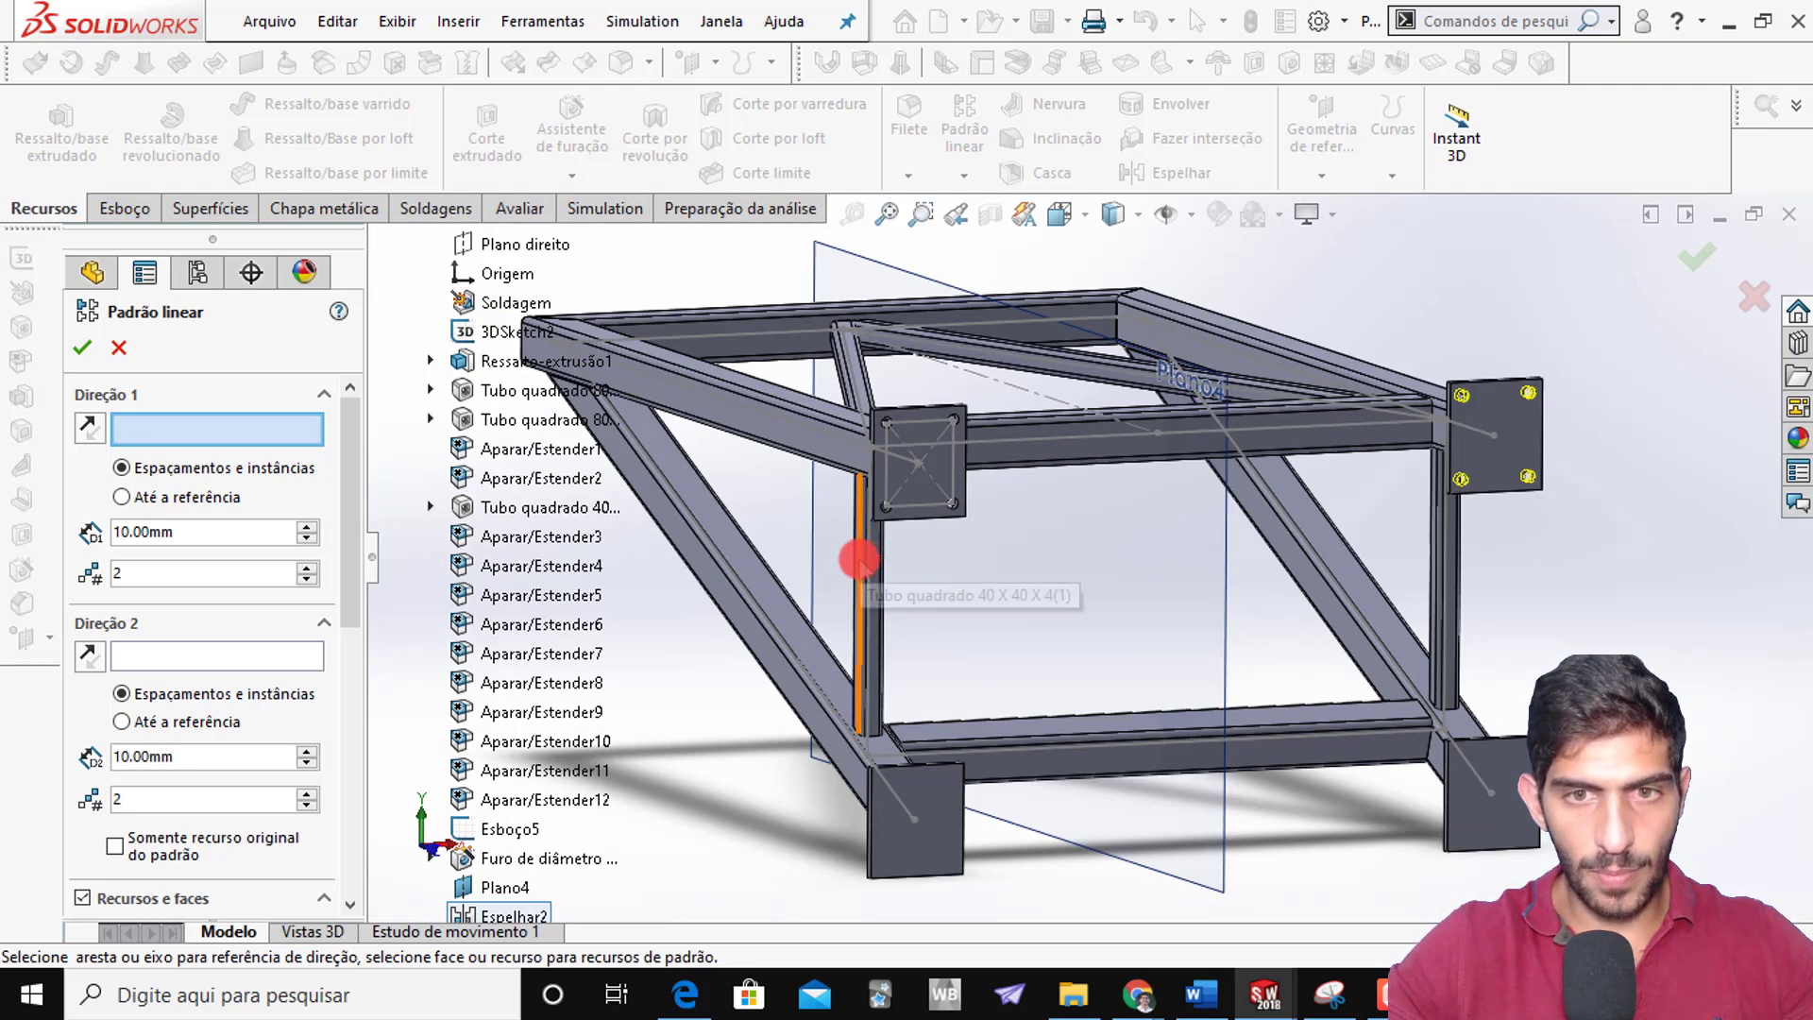
{"action": "left_click", "coordinate": [858, 559]}
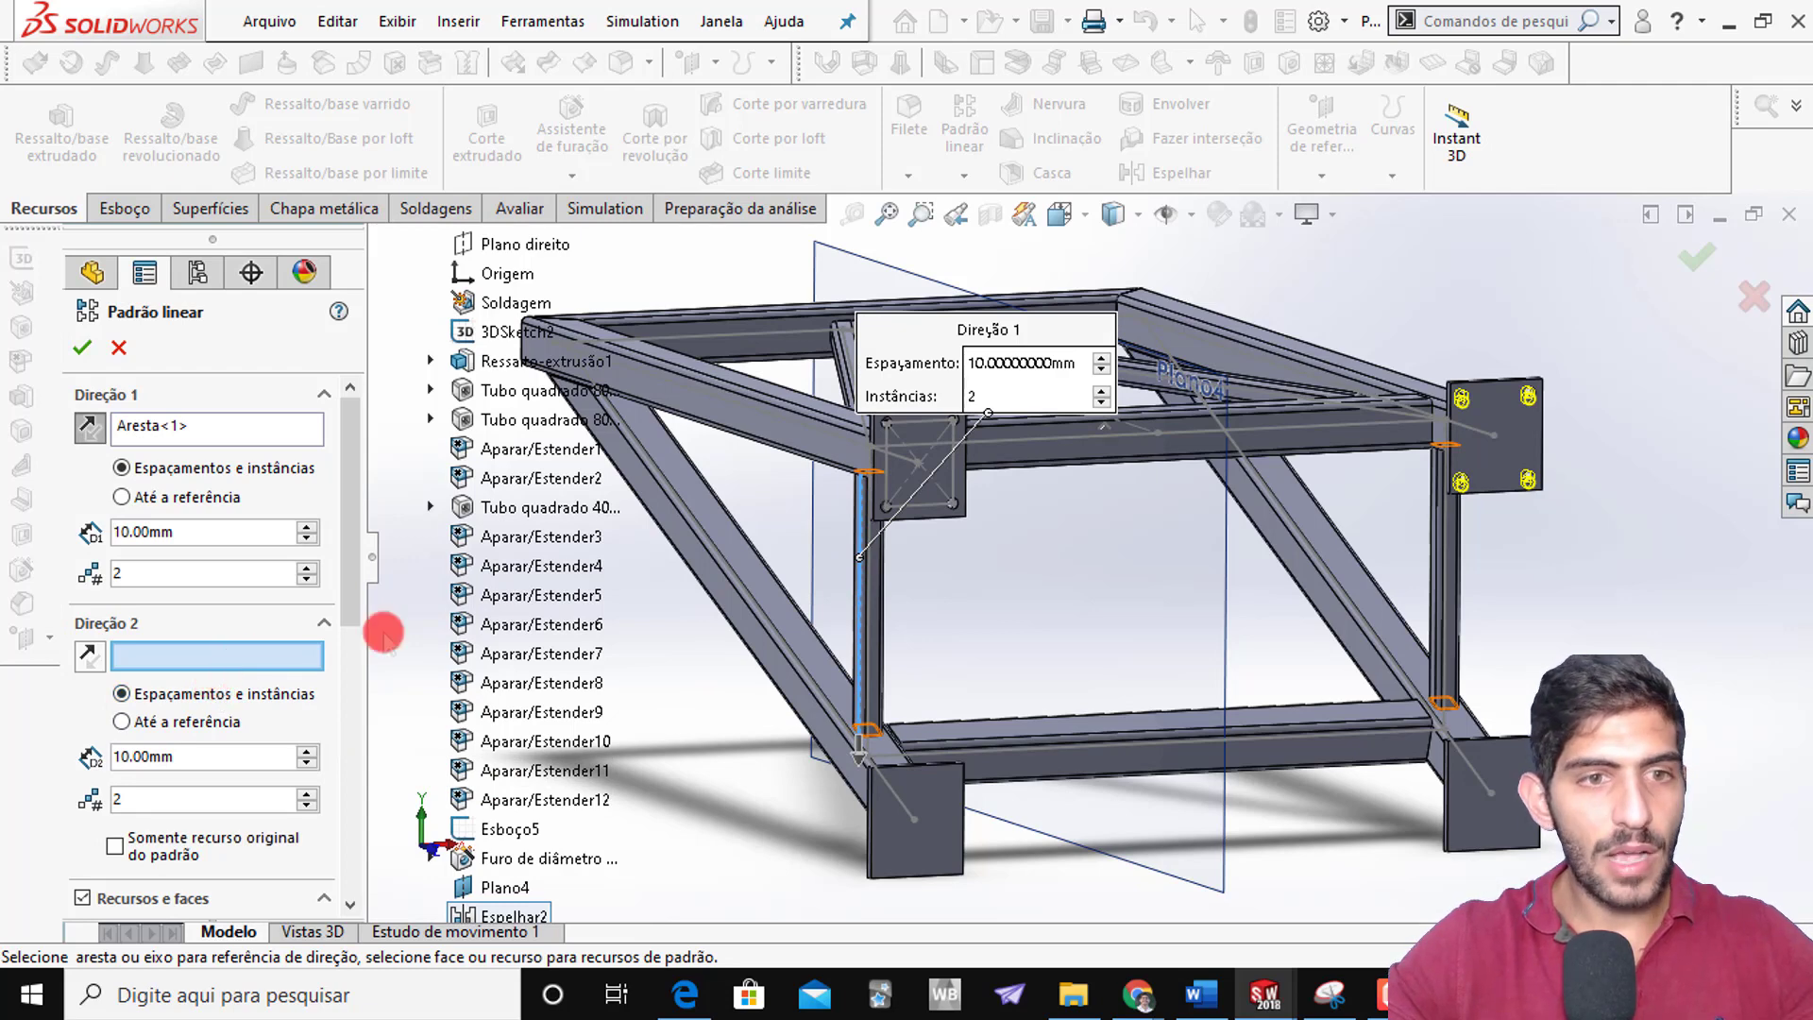
{"action": "double_click", "coordinate": [240, 535]}
{"action": "type", "text": "580,"}
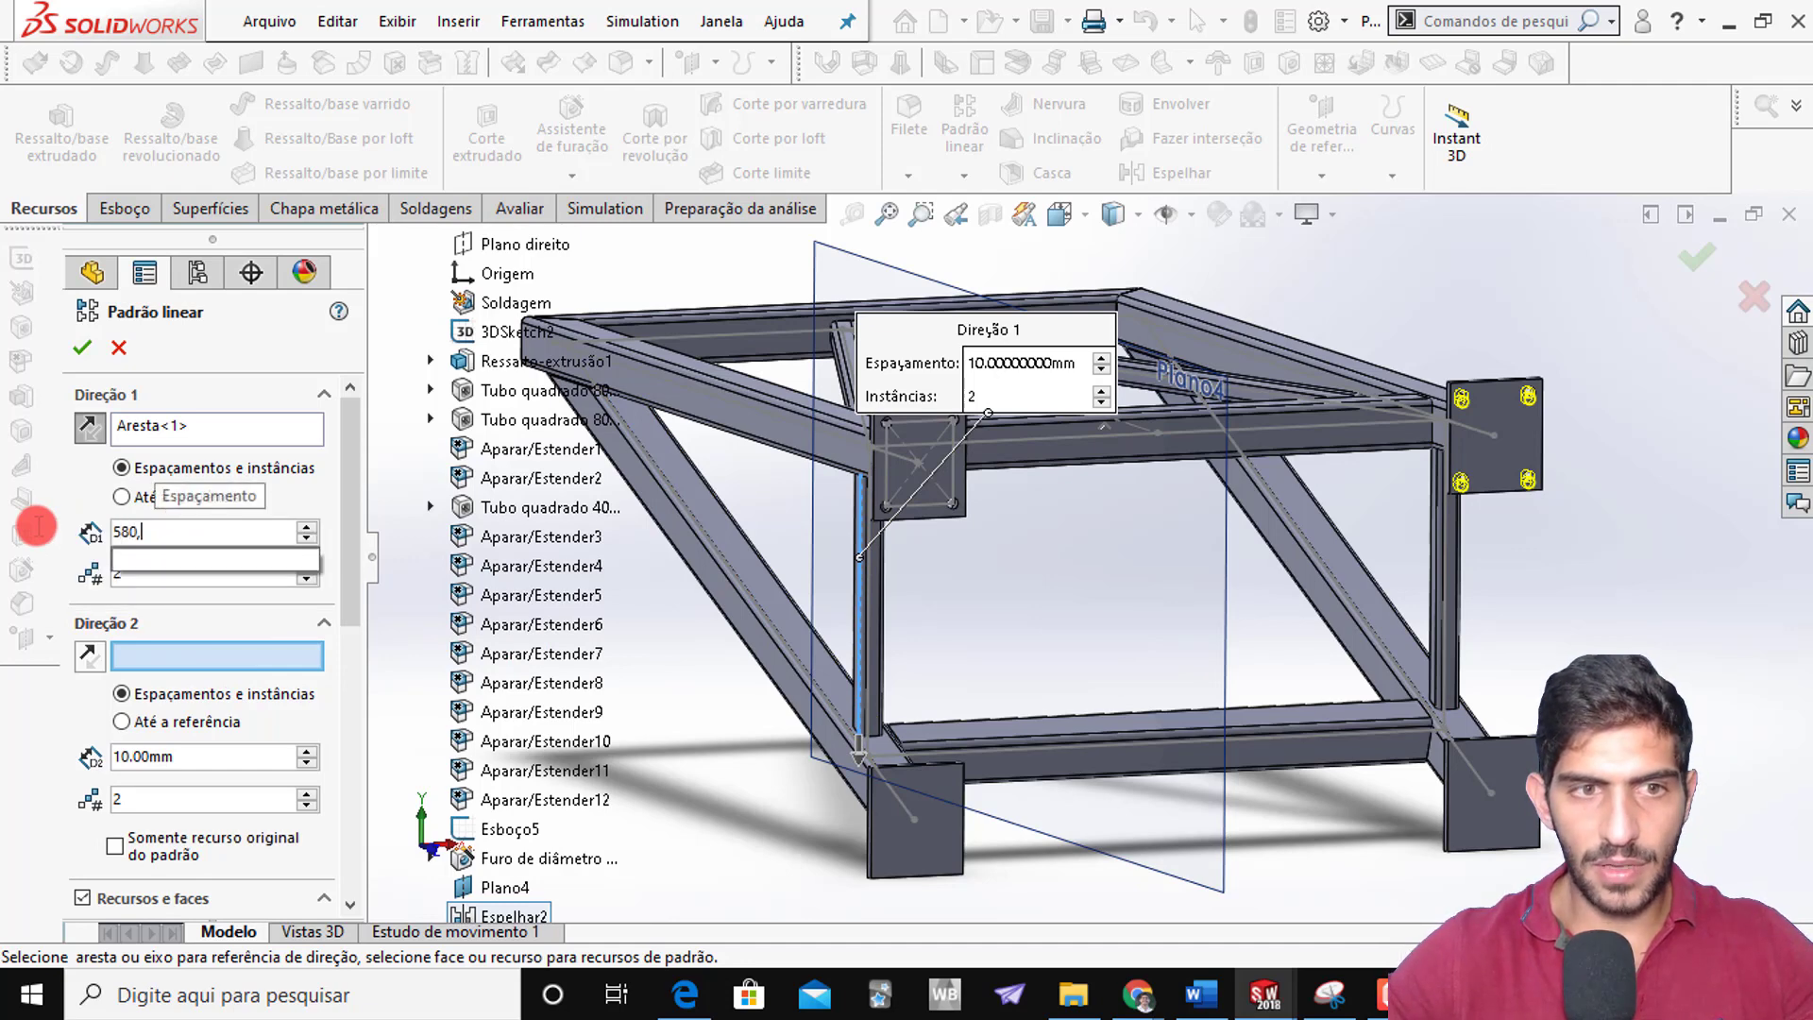
{"action": "key", "text": "Return"}
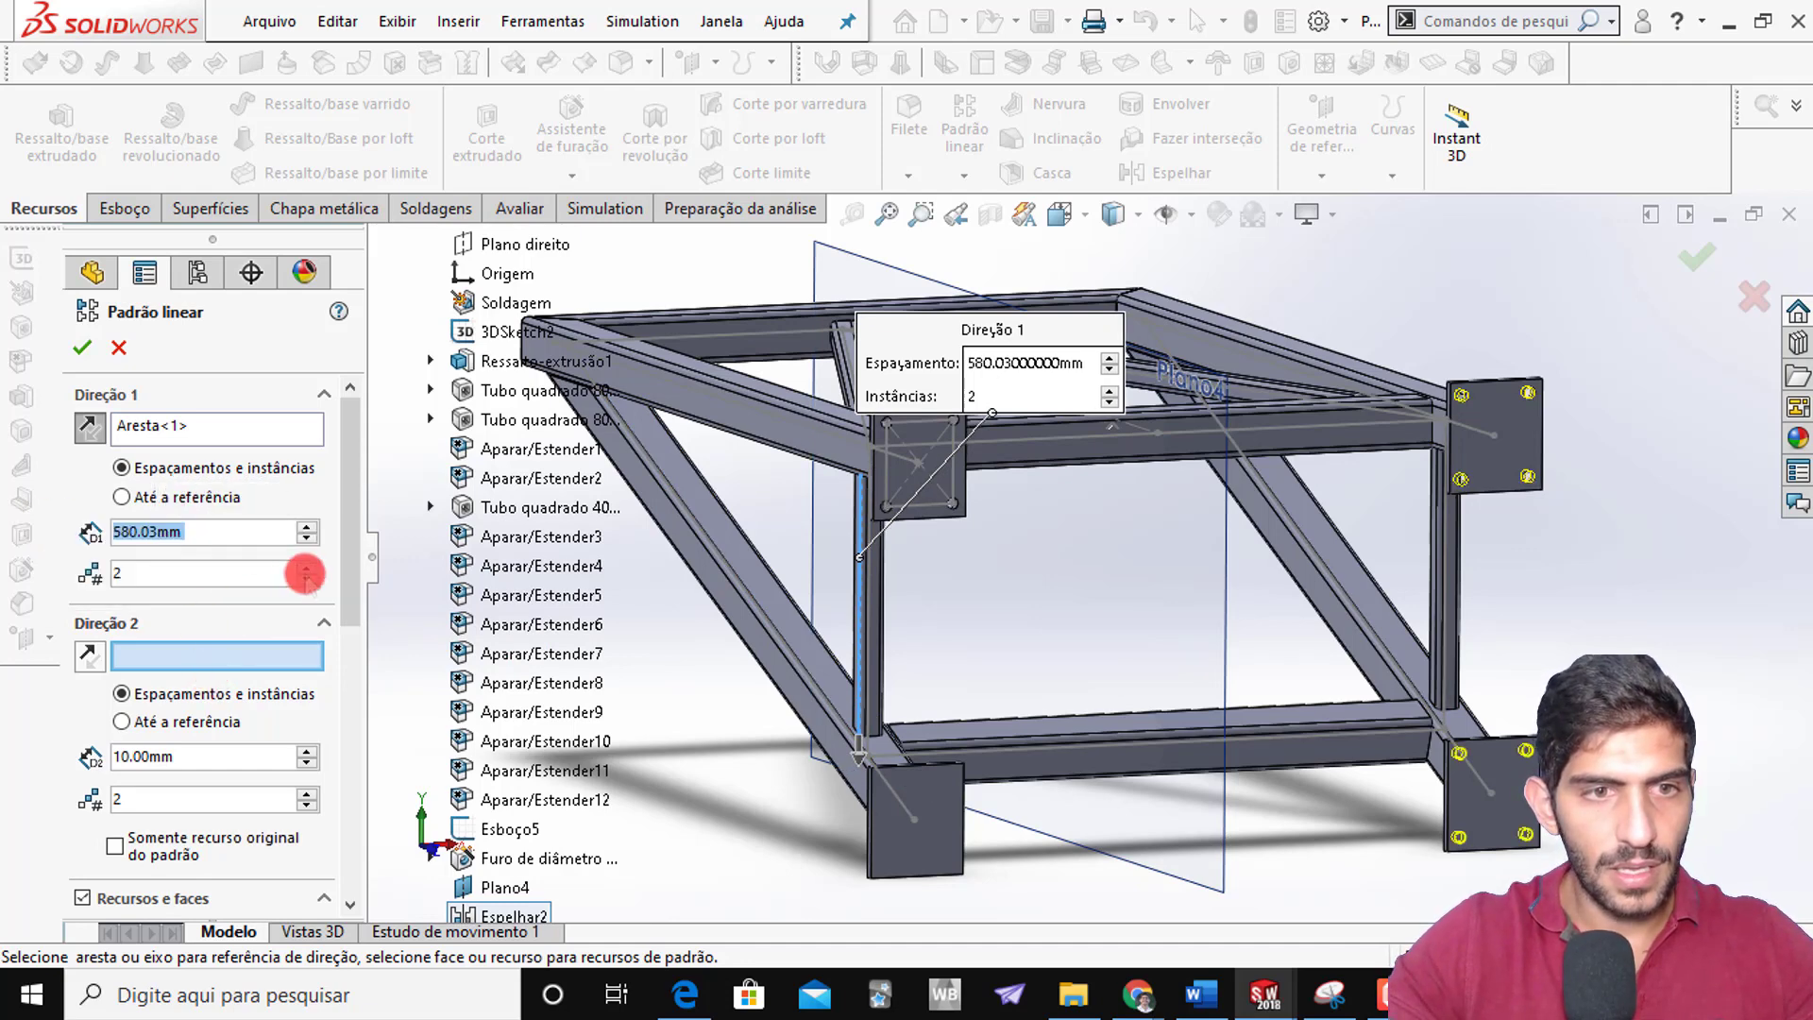
Set the pattern's second direction to 1 instance and replace the mirror feature with the Ø18.0 hole feature as the feature to pattern
{"action": "scroll", "coordinate": [1001, 459], "scroll_direction": "down", "scroll_amount": 3}
{"action": "scroll", "coordinate": [1449, 465], "scroll_direction": "up", "scroll_amount": 3}
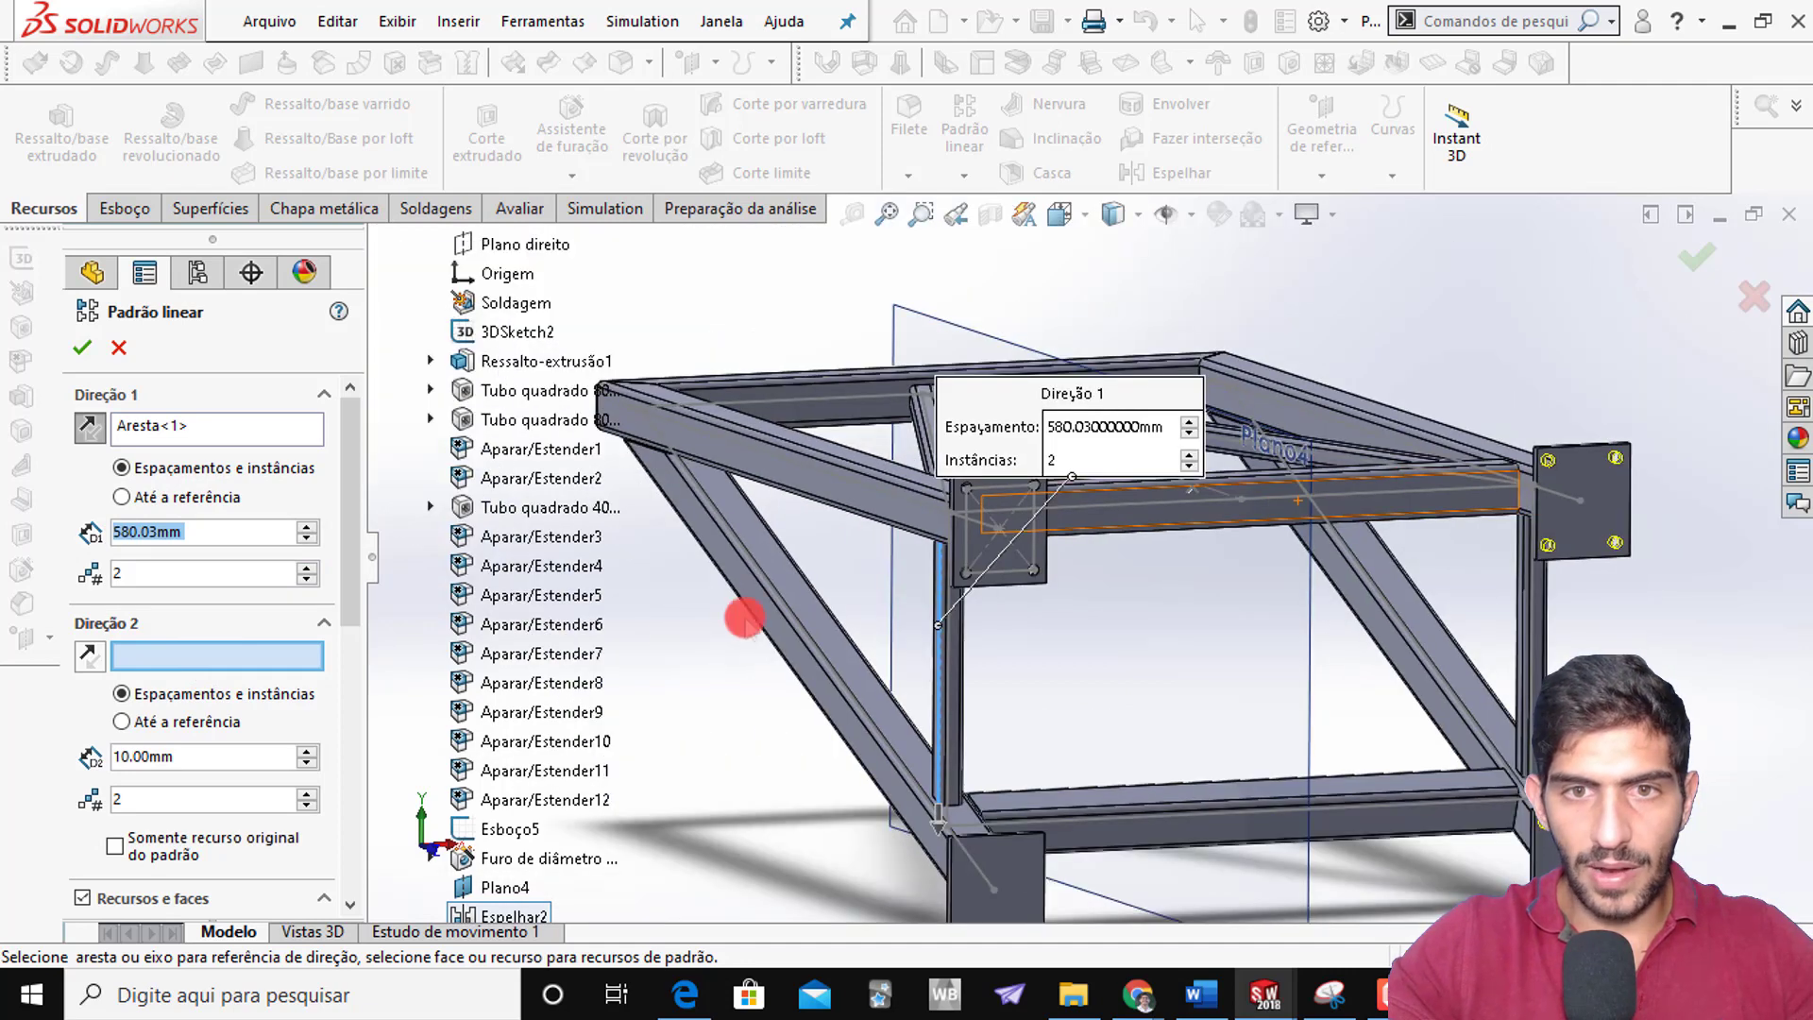
{"action": "left_click_drag", "start_coordinate": [351, 553], "coordinate": [349, 611]}
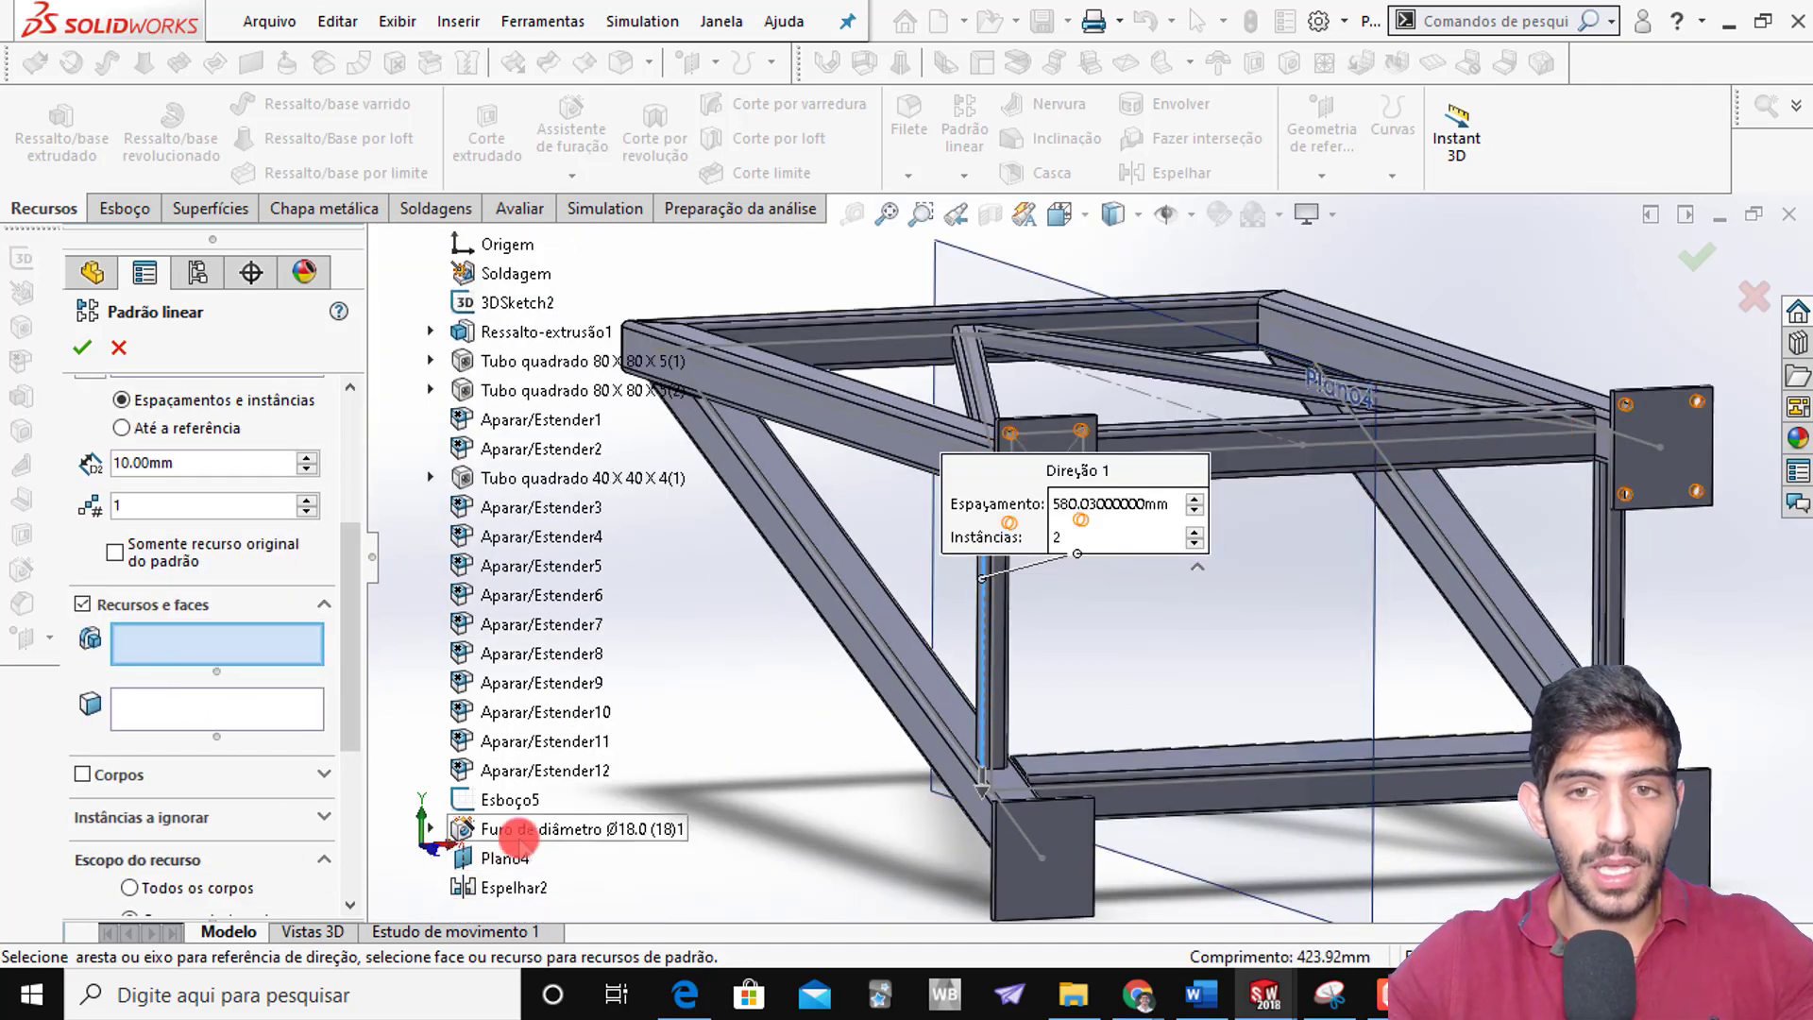
{"action": "left_click", "coordinate": [515, 830]}
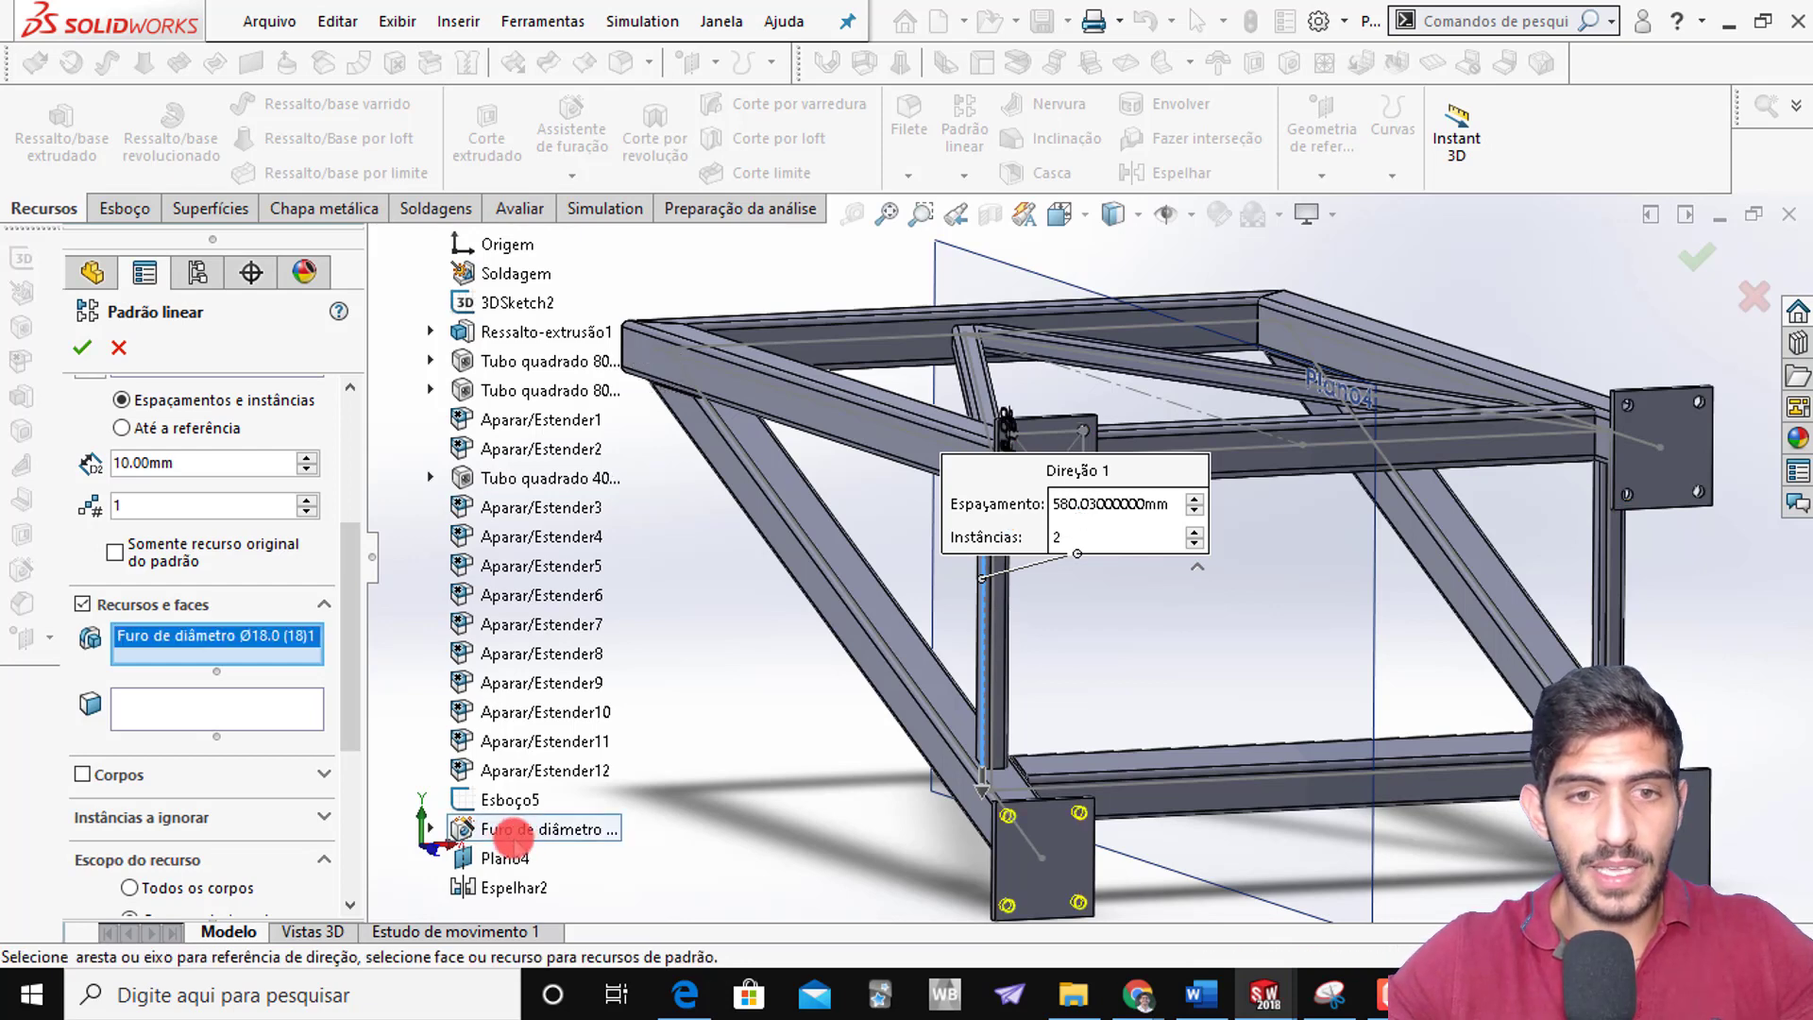
{"action": "left_click_drag", "start_coordinate": [356, 627], "coordinate": [355, 557]}
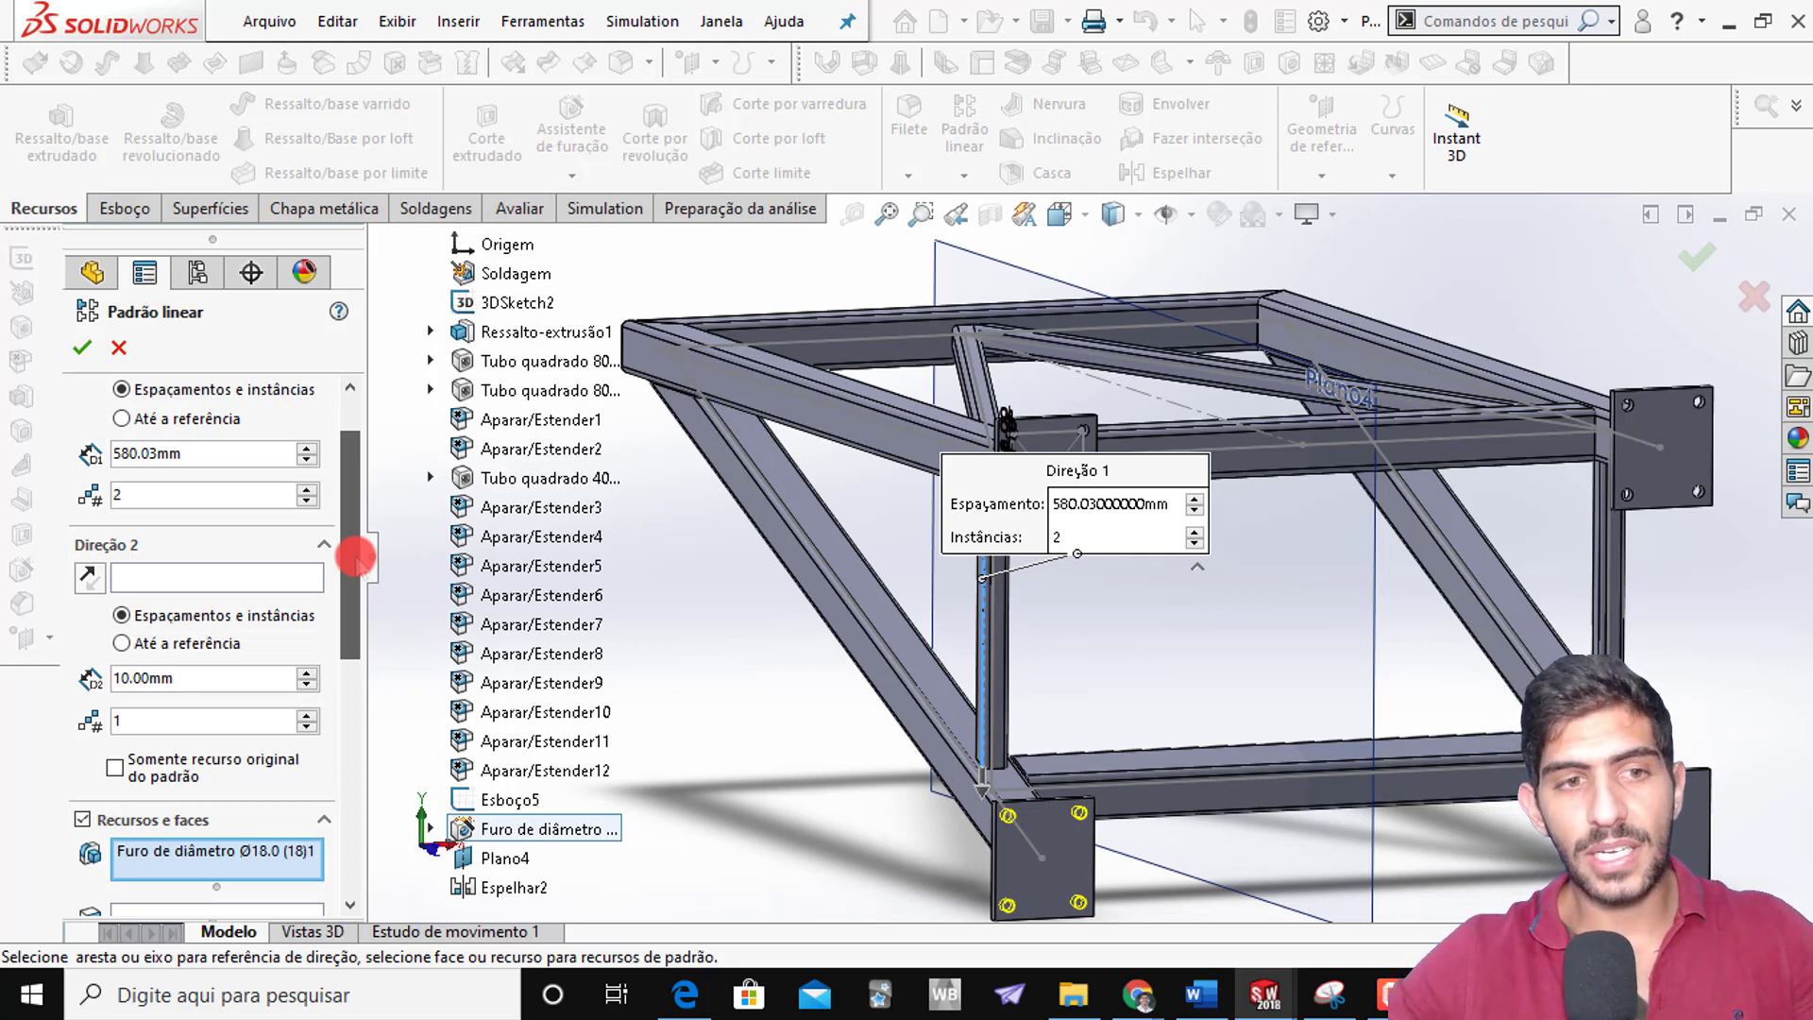
Set the linear pattern's second direction along the lower crossbar's sketch line with 1000 mm spacing
{"action": "left_click_drag", "start_coordinate": [356, 557], "coordinate": [356, 554]}
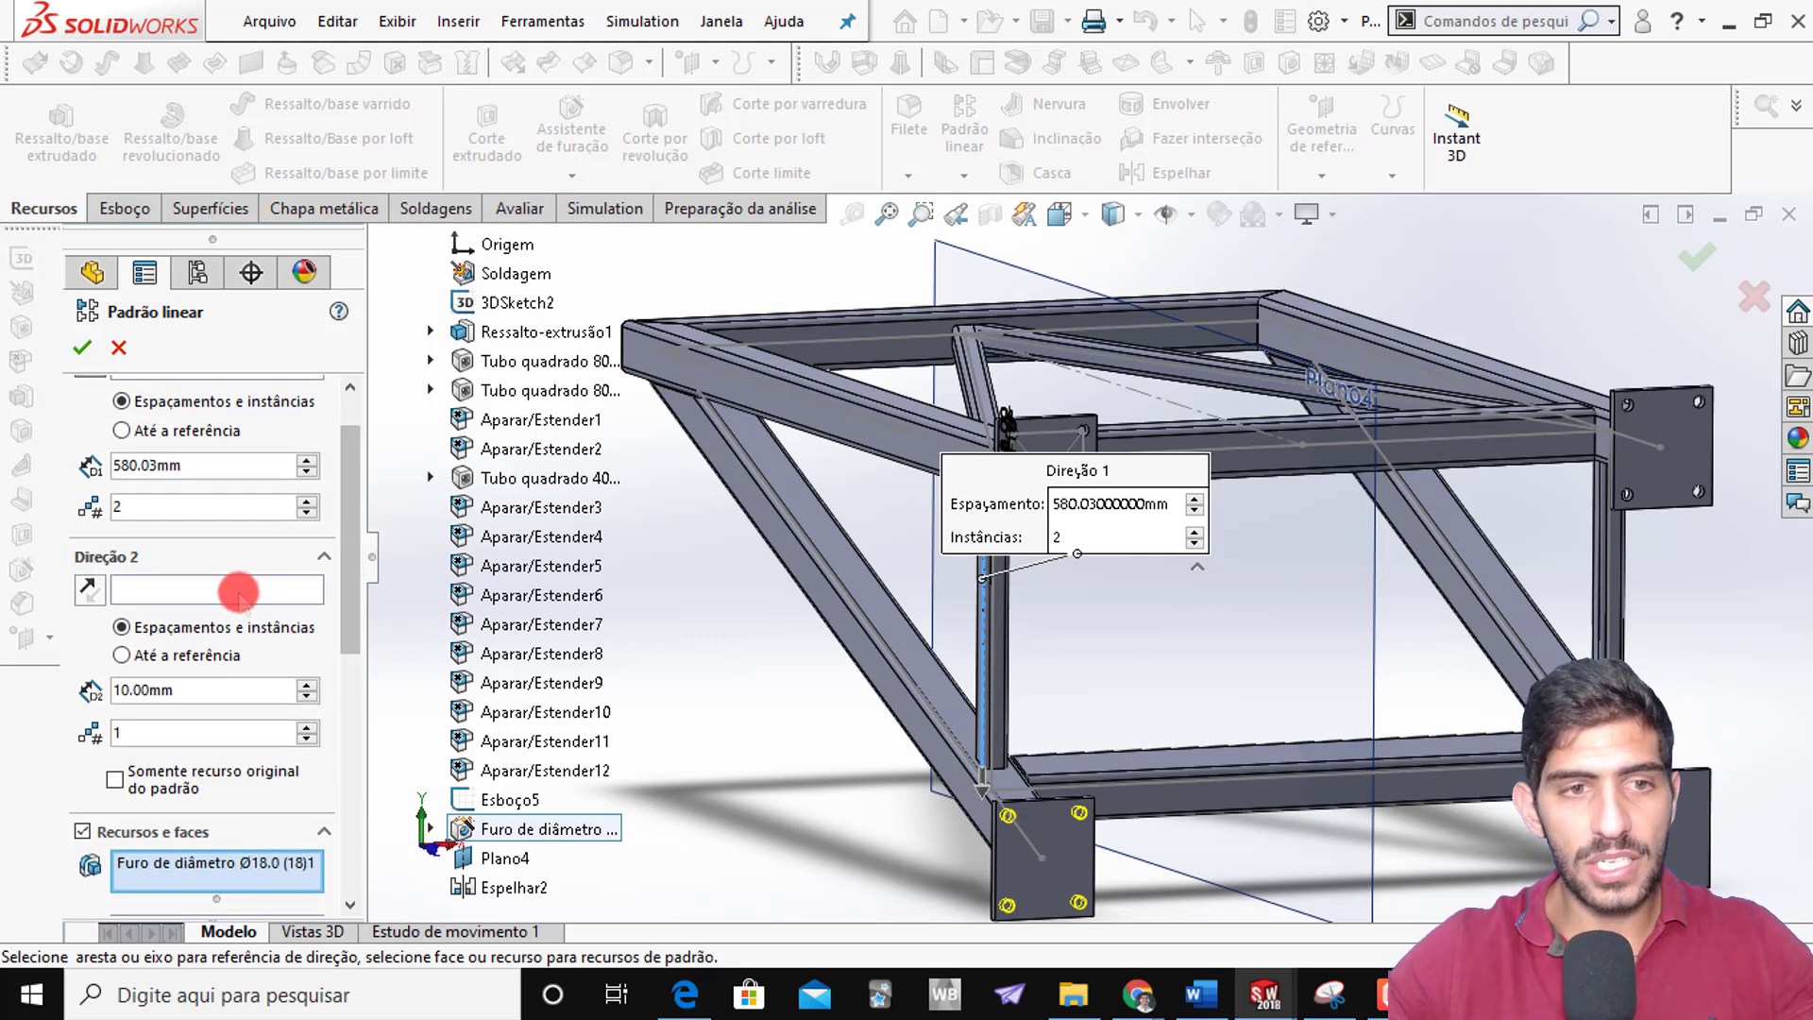
{"action": "left_click", "coordinate": [140, 588]}
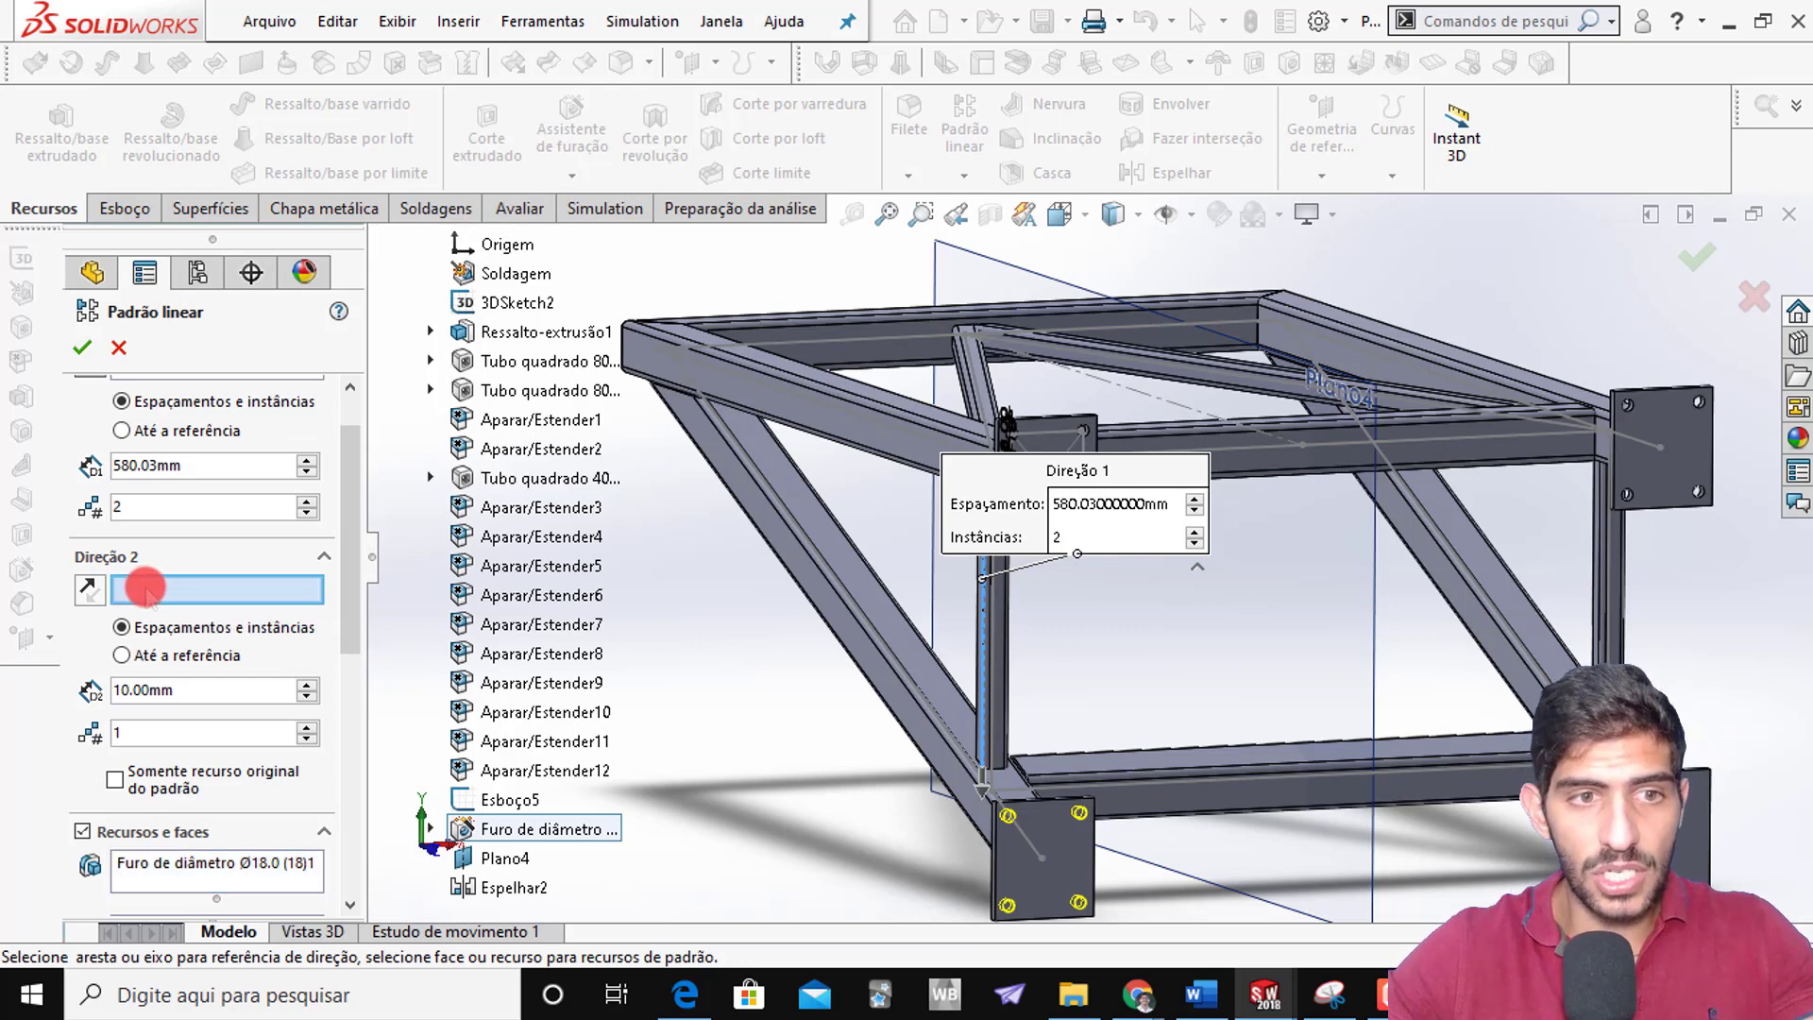
{"action": "left_click", "coordinate": [1215, 784]}
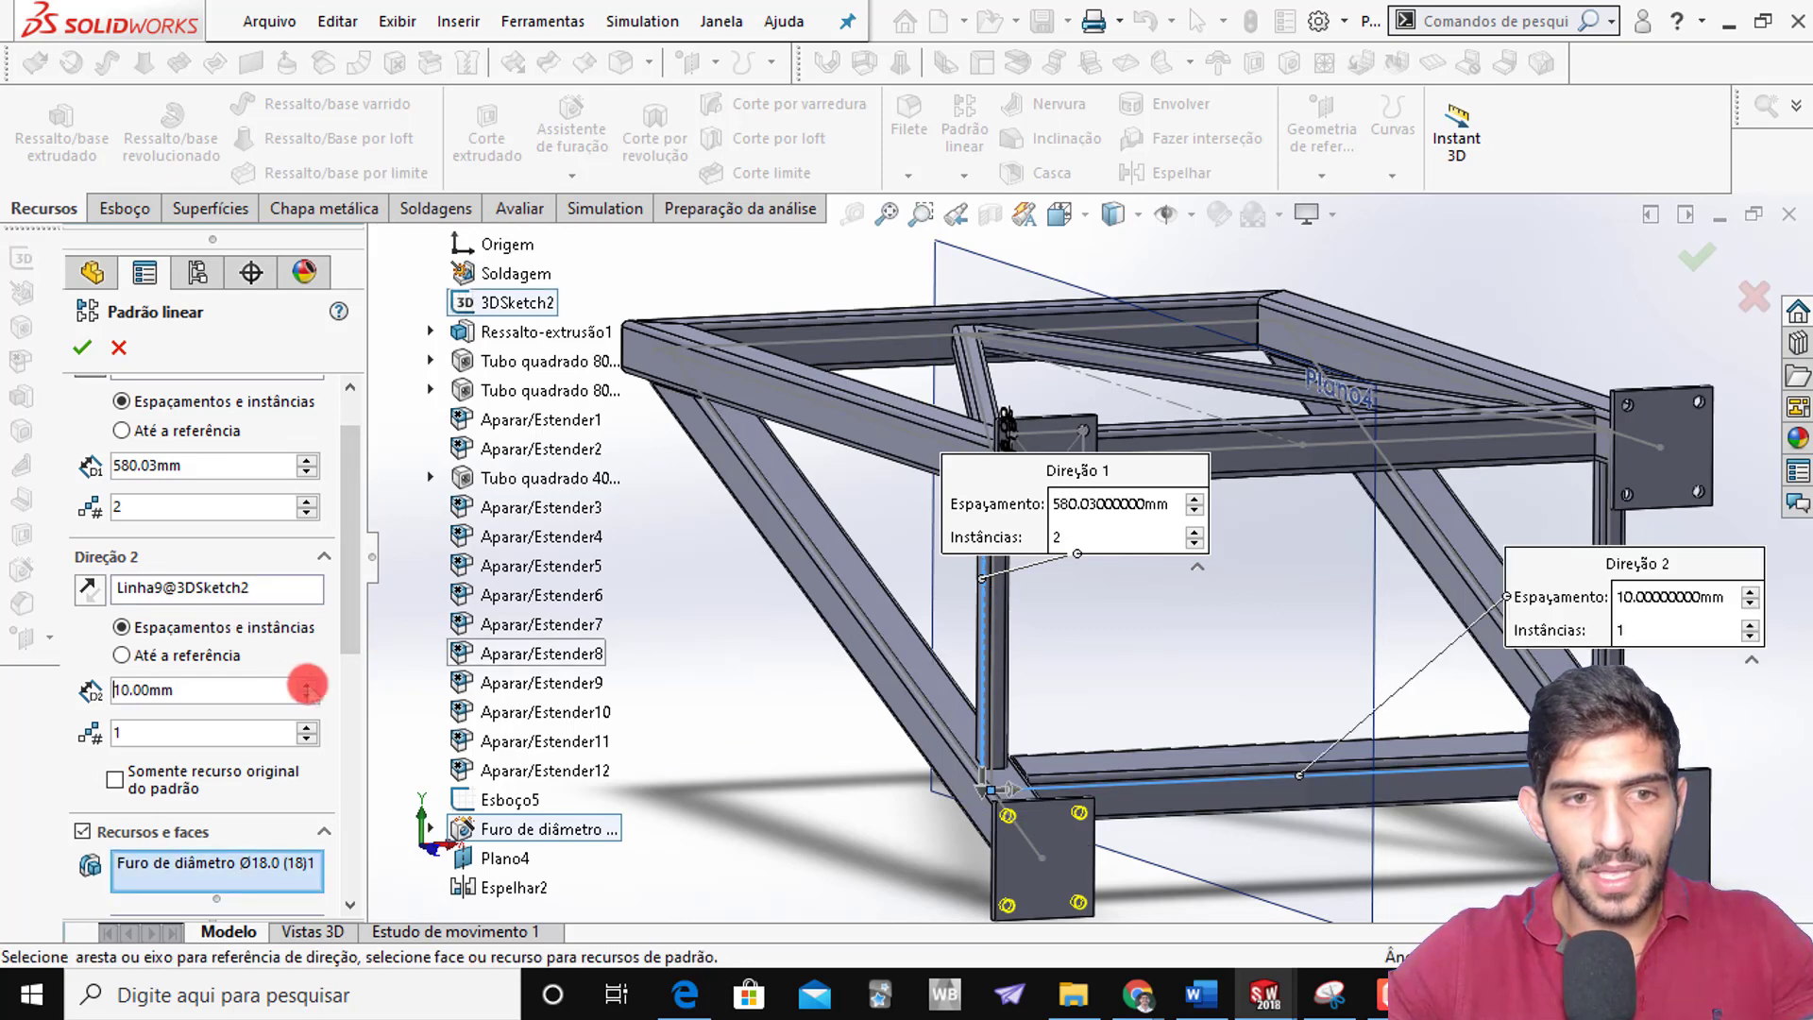
{"action": "left_click_drag", "start_coordinate": [272, 692], "coordinate": [17, 703]}
{"action": "type", "text": "10000"}
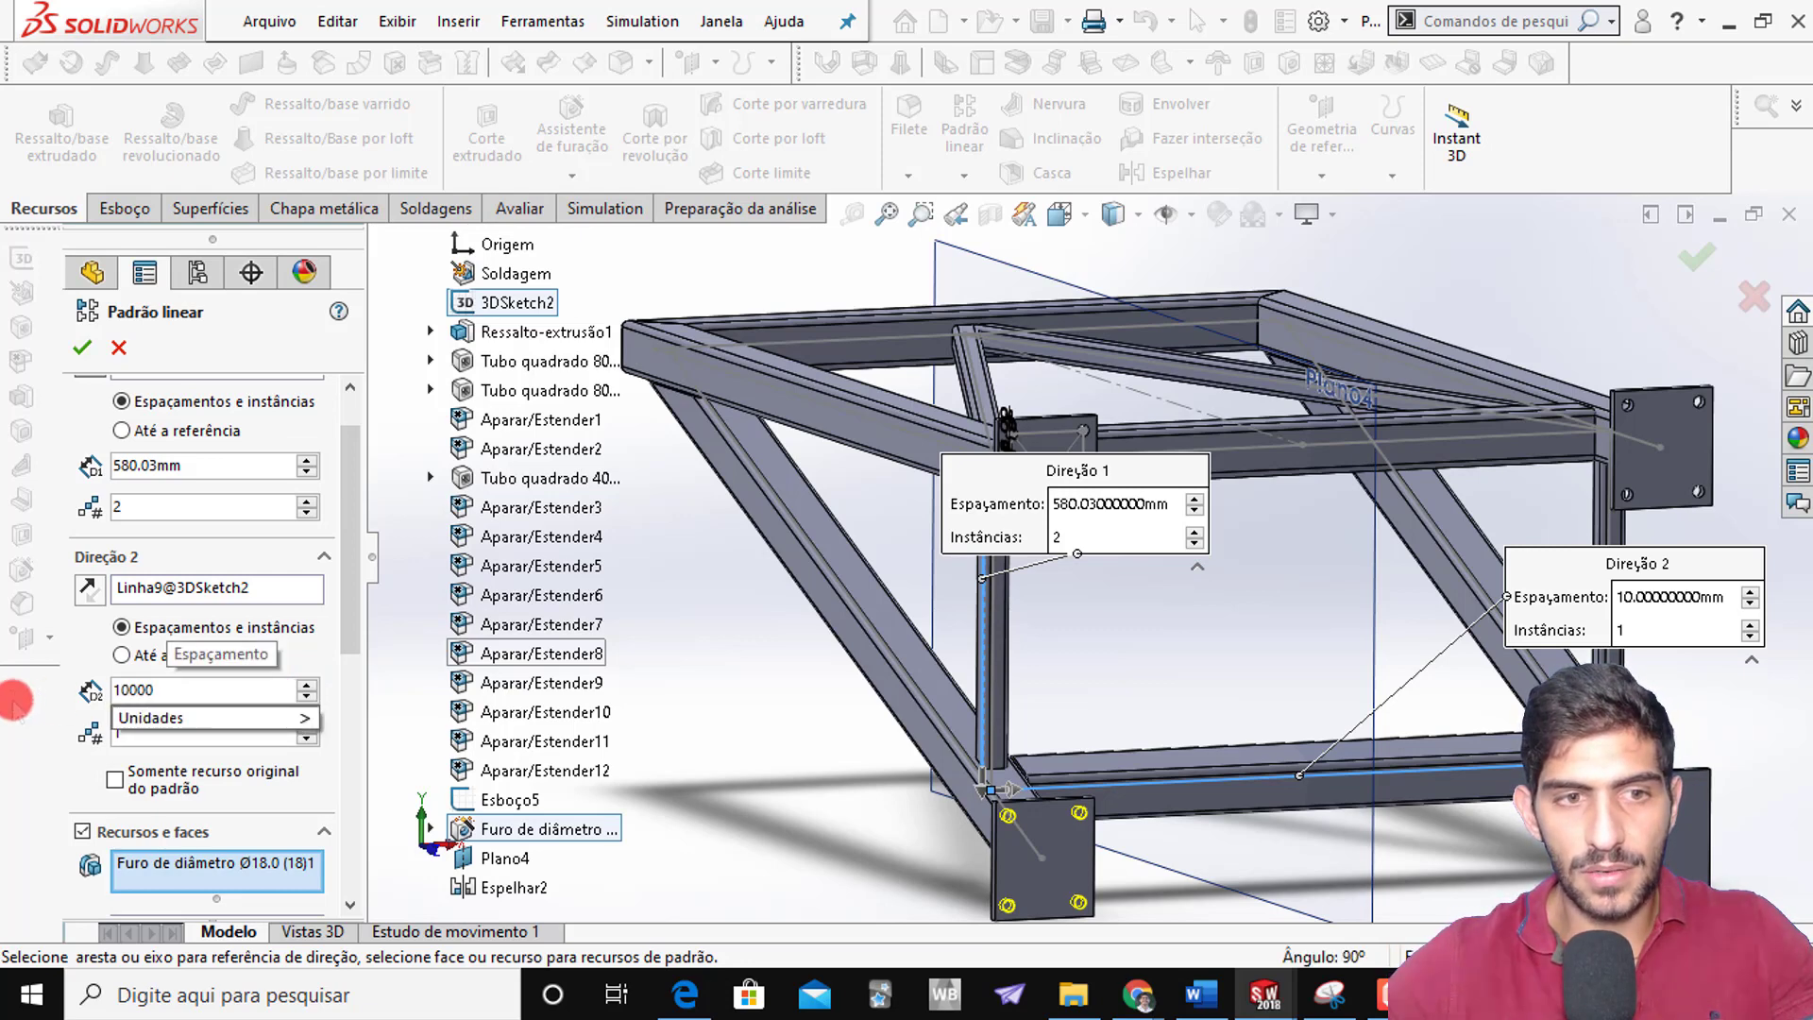
{"action": "key", "text": "BackSpace"}
{"action": "key", "text": "Return"}
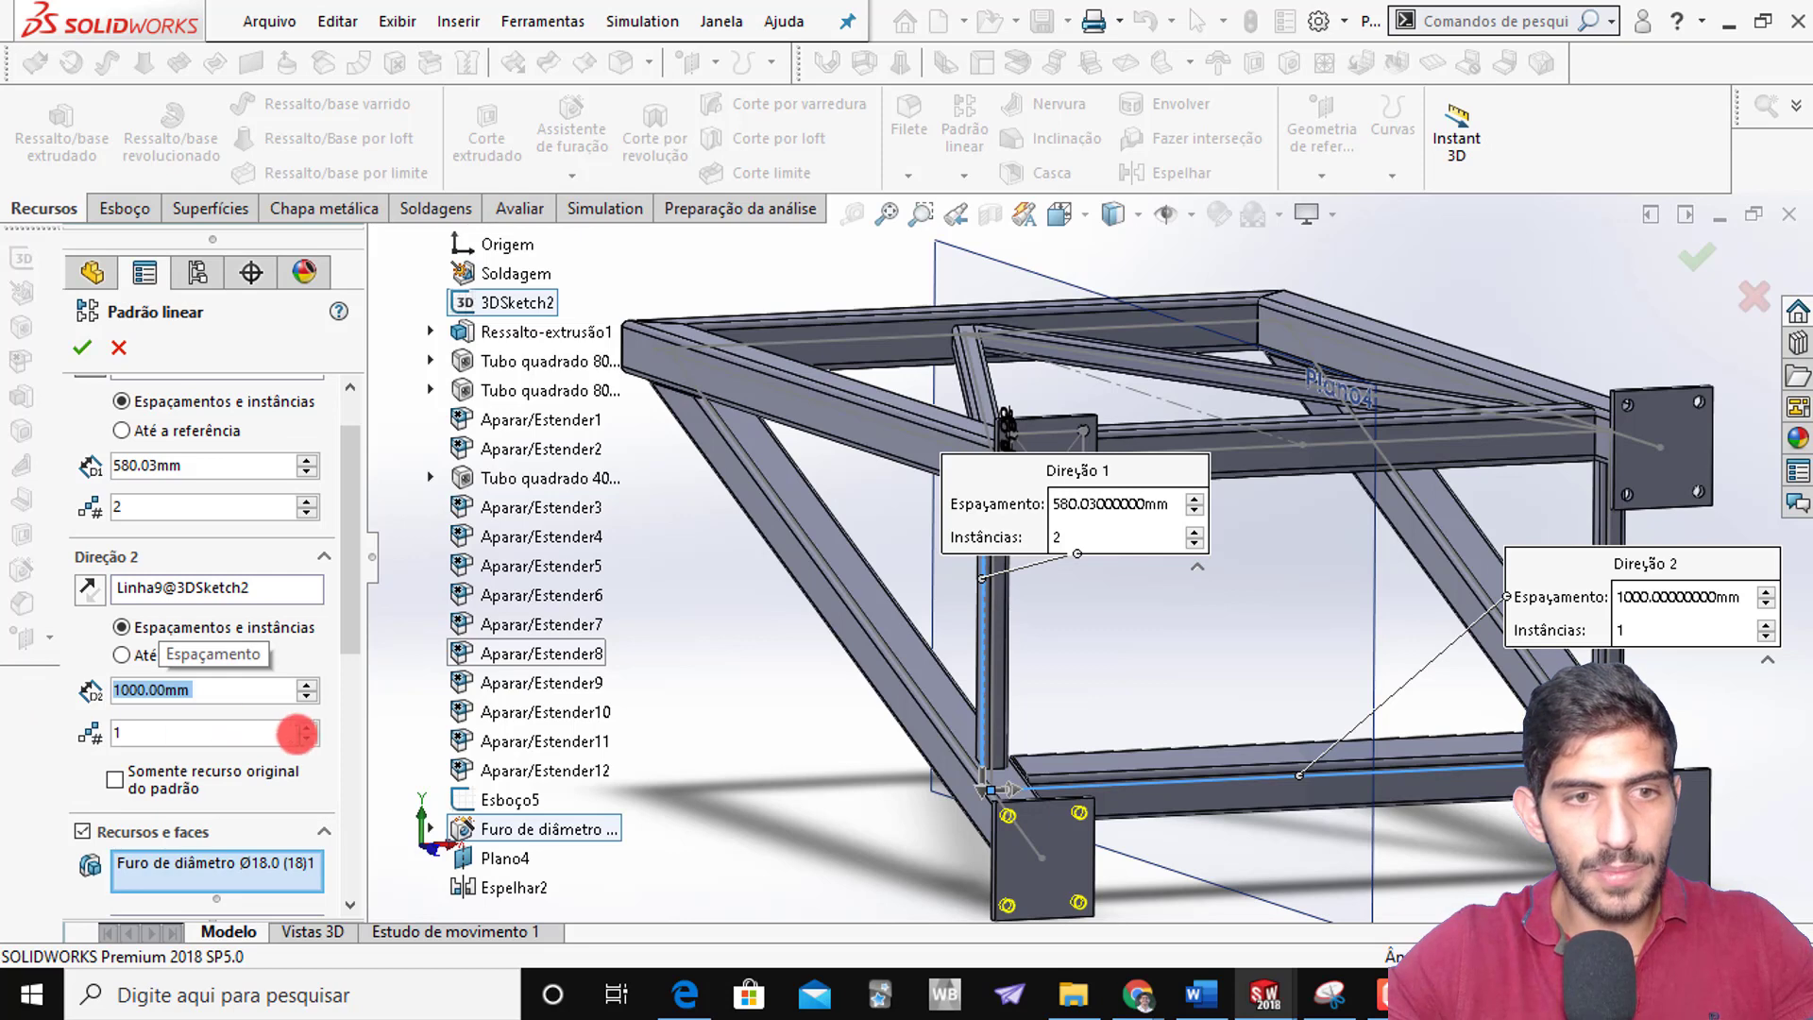
Set the second direction to 2 instances and complete the linear pattern of the mounting holes
{"action": "left_click", "coordinate": [306, 727]}
{"action": "scroll", "coordinate": [1404, 775], "scroll_direction": "up", "scroll_amount": 2}
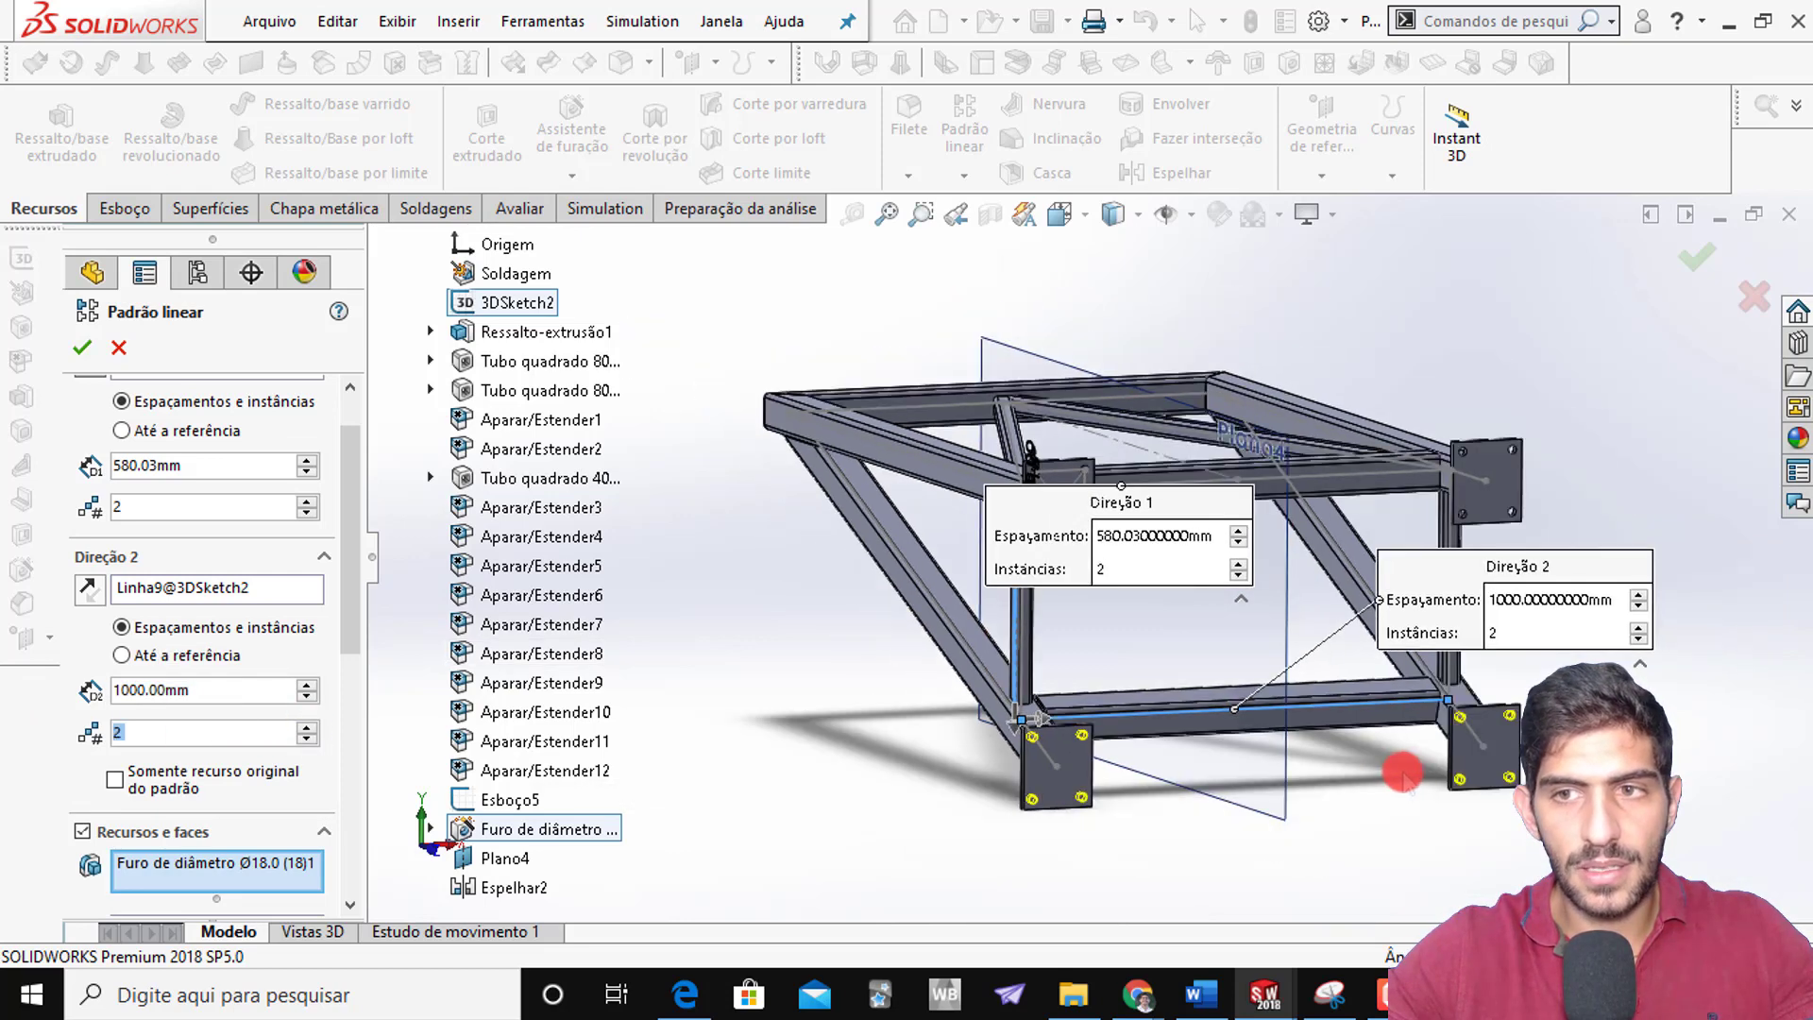
{"action": "key", "text": "Left"}
{"action": "key", "text": "Left"}
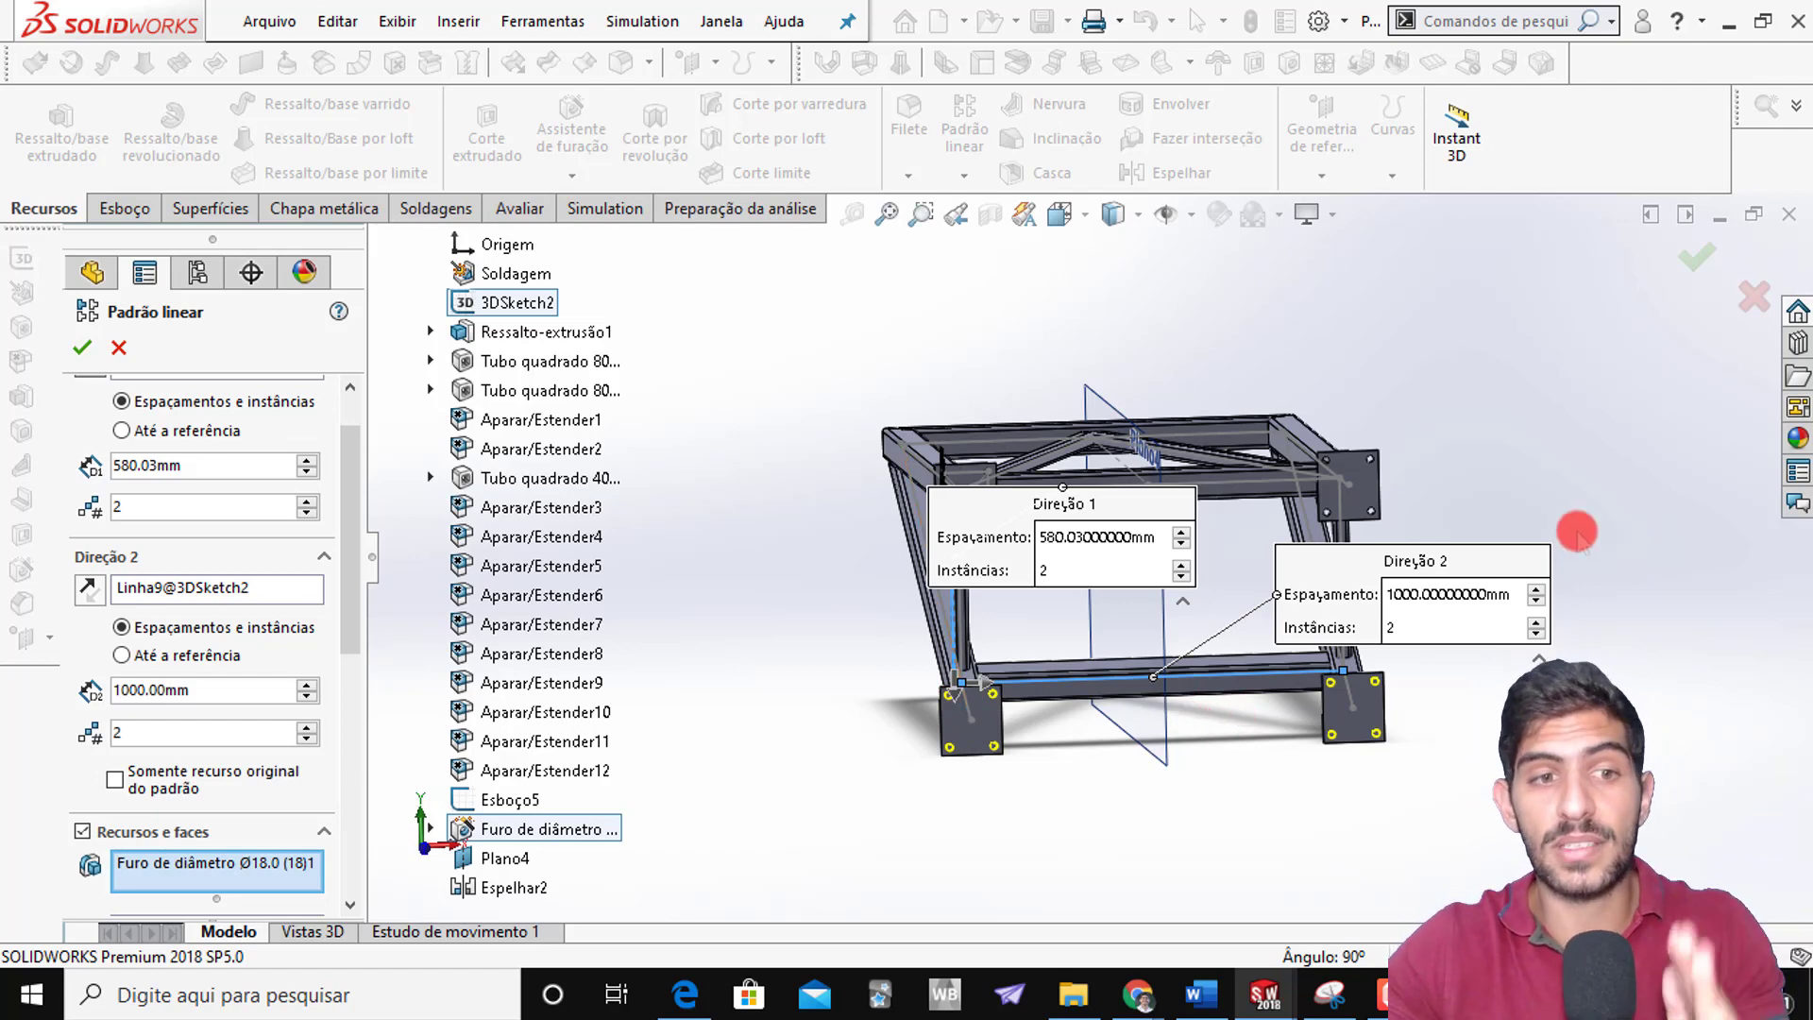
{"action": "left_click", "coordinate": [1695, 255]}
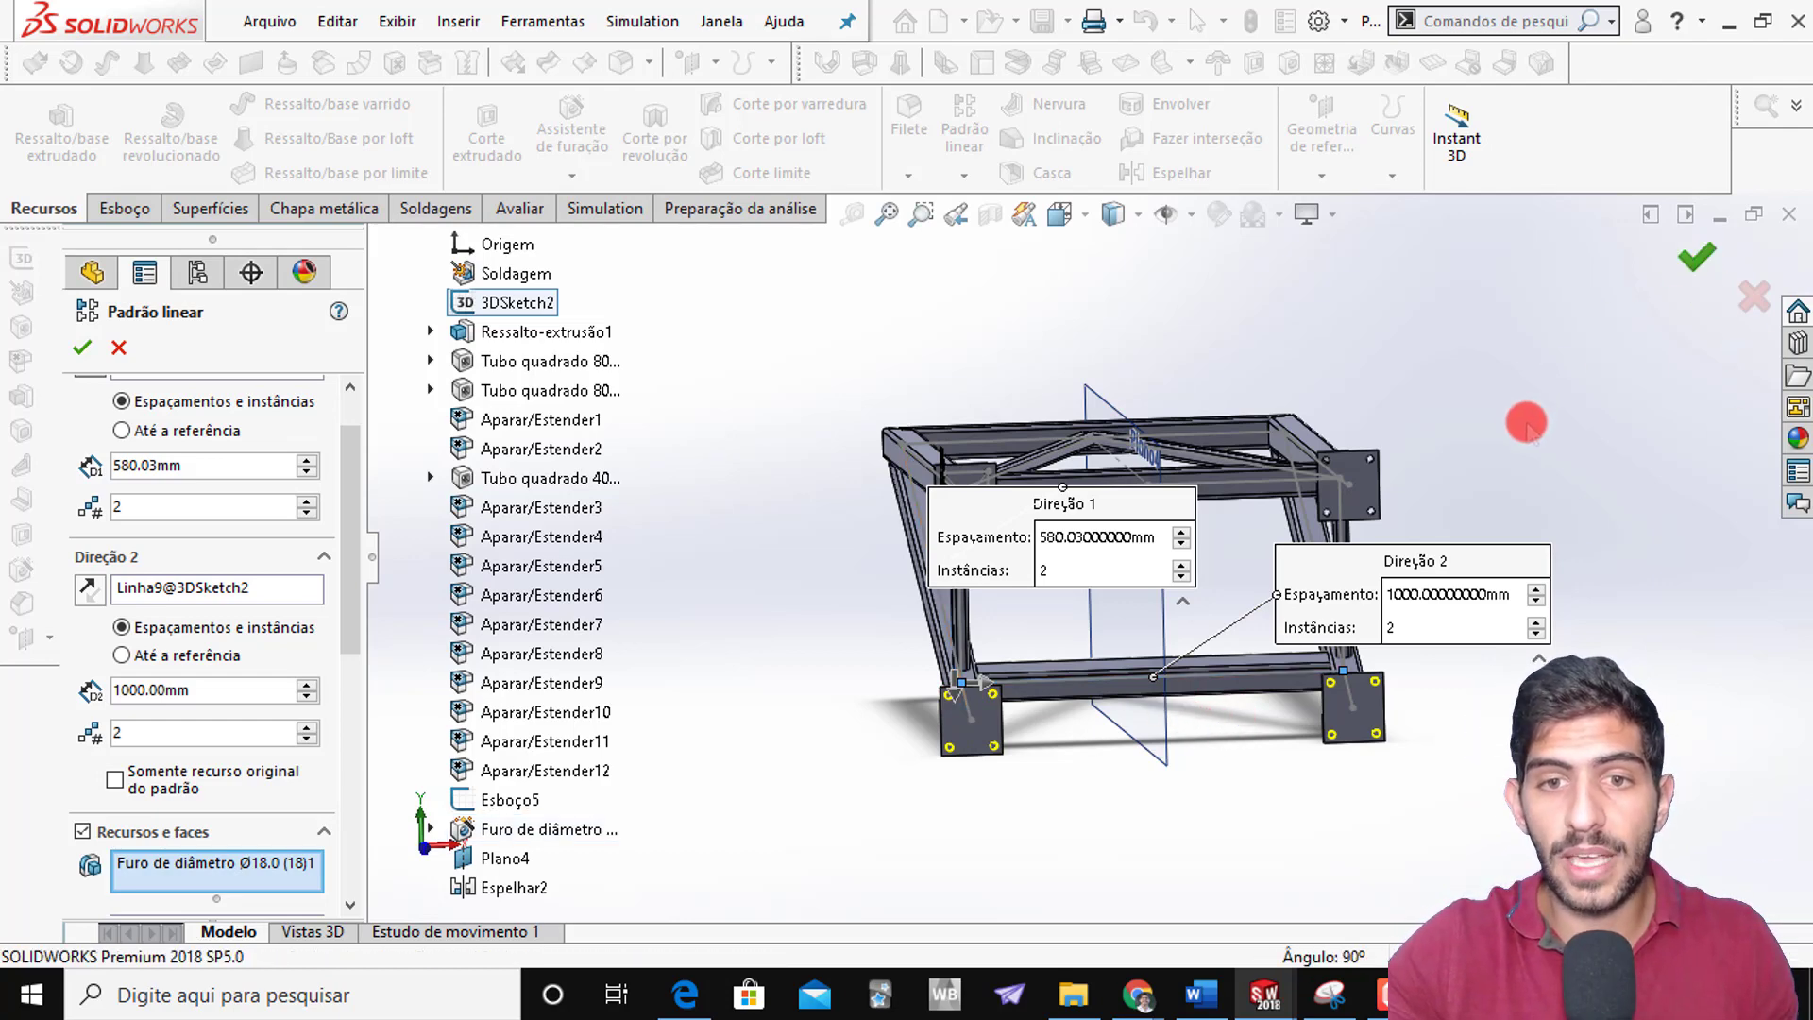
{"action": "scroll", "coordinate": [881, 534], "scroll_direction": "down", "scroll_amount": 5}
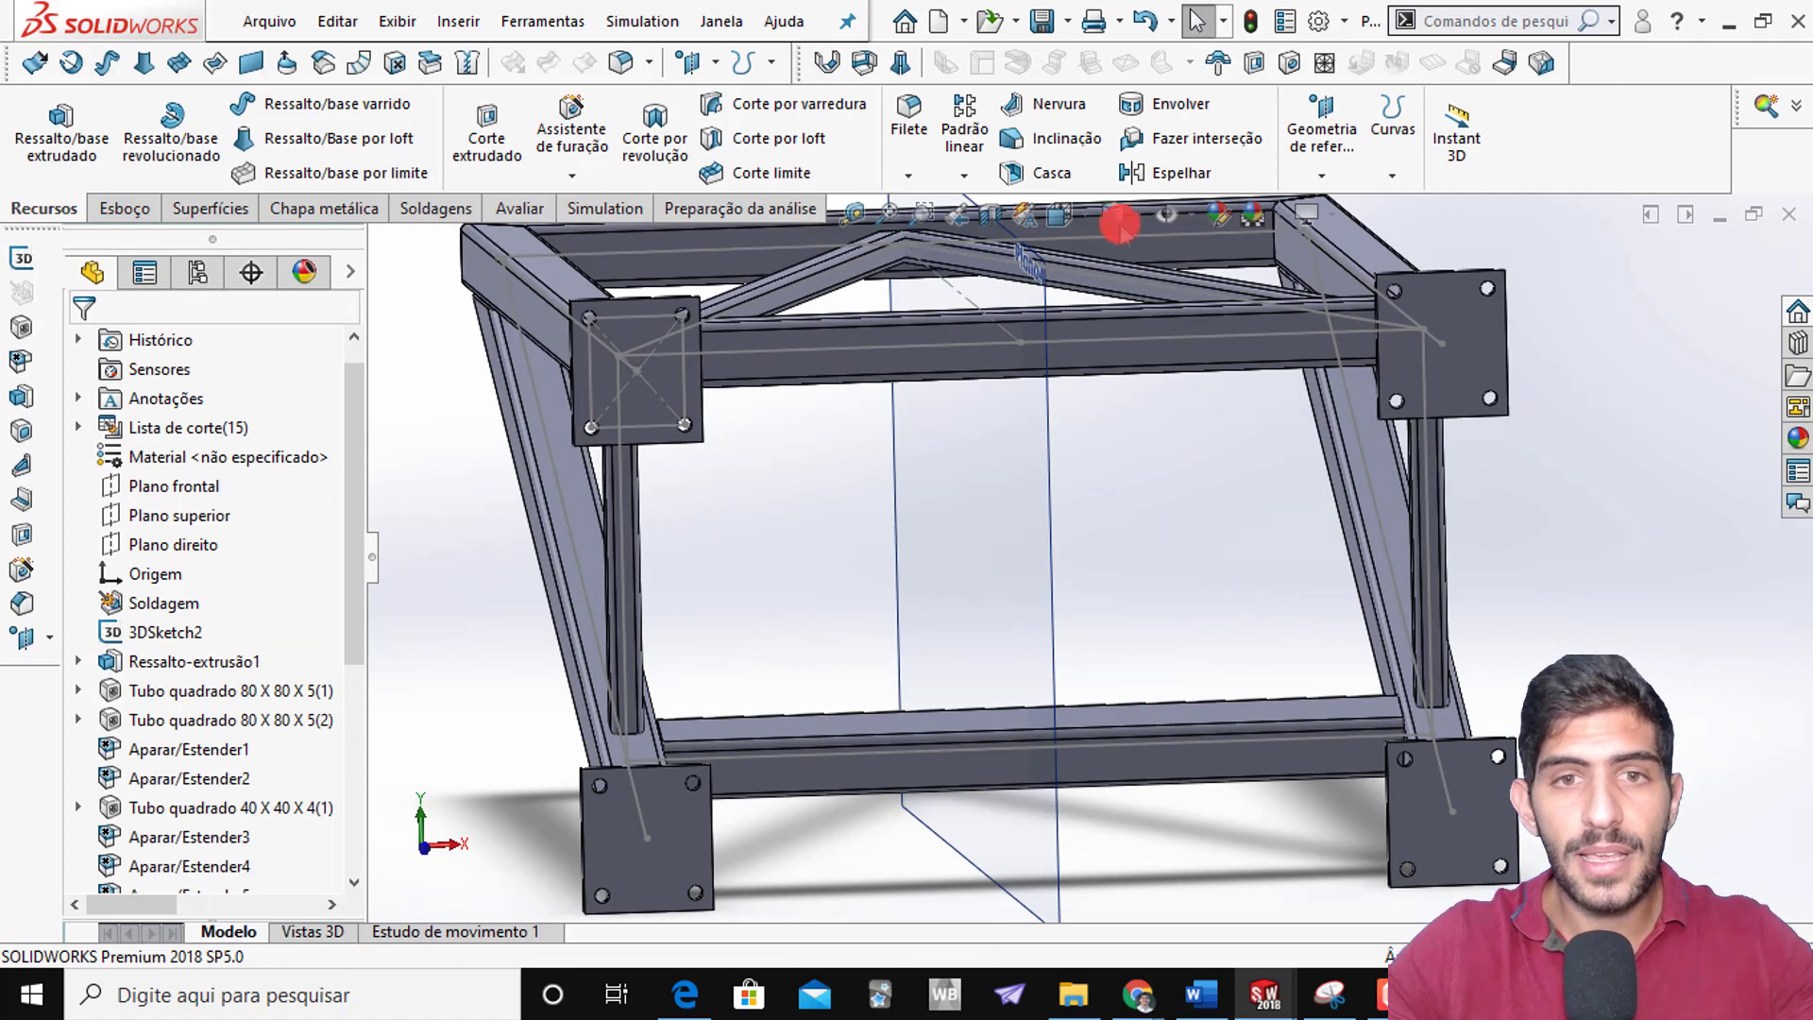
Hide the planes, sketches and other reference items so only the solid frame is displayed
{"action": "left_click", "coordinate": [1164, 213]}
{"action": "scroll", "coordinate": [1095, 770], "scroll_direction": "up", "scroll_amount": 5}
{"action": "middle_click_drag", "start_coordinate": [1118, 760], "coordinate": [699, 673]}
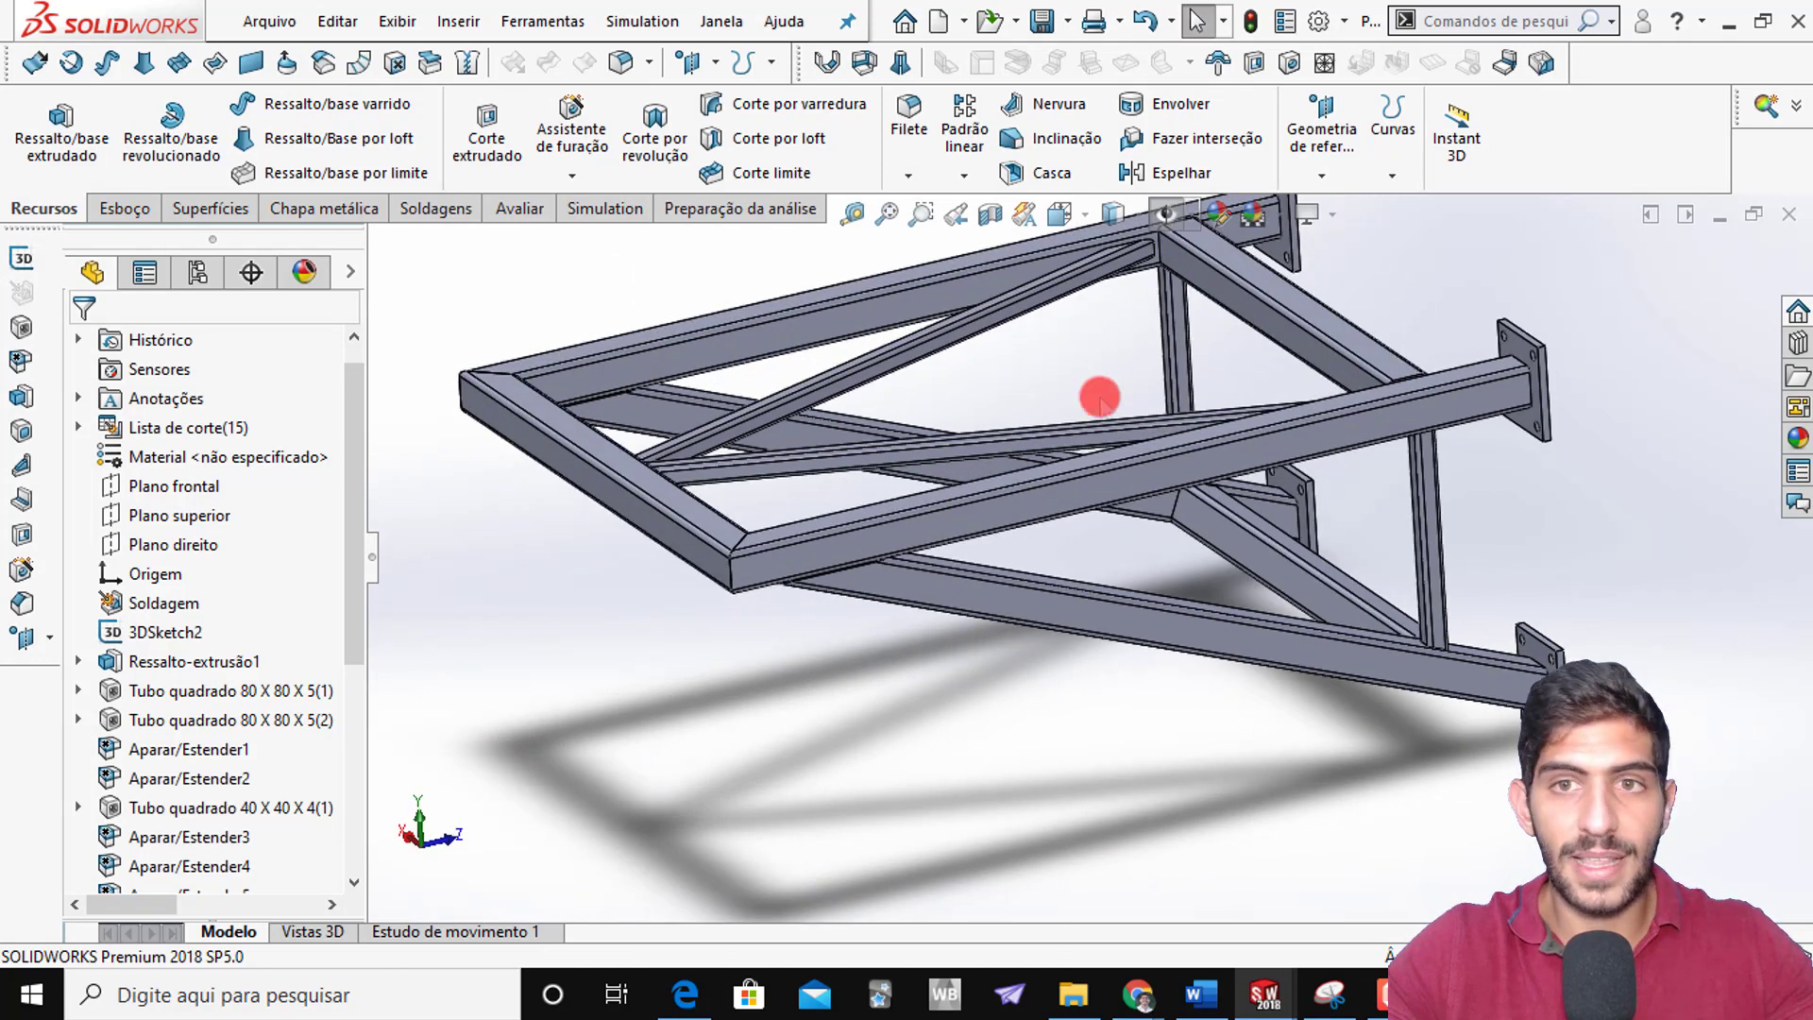
{"action": "key", "text": "f"}
Start editing the appearance and replace the linear pattern with the whole part as the selected geometry
{"action": "left_click", "coordinate": [1226, 213]}
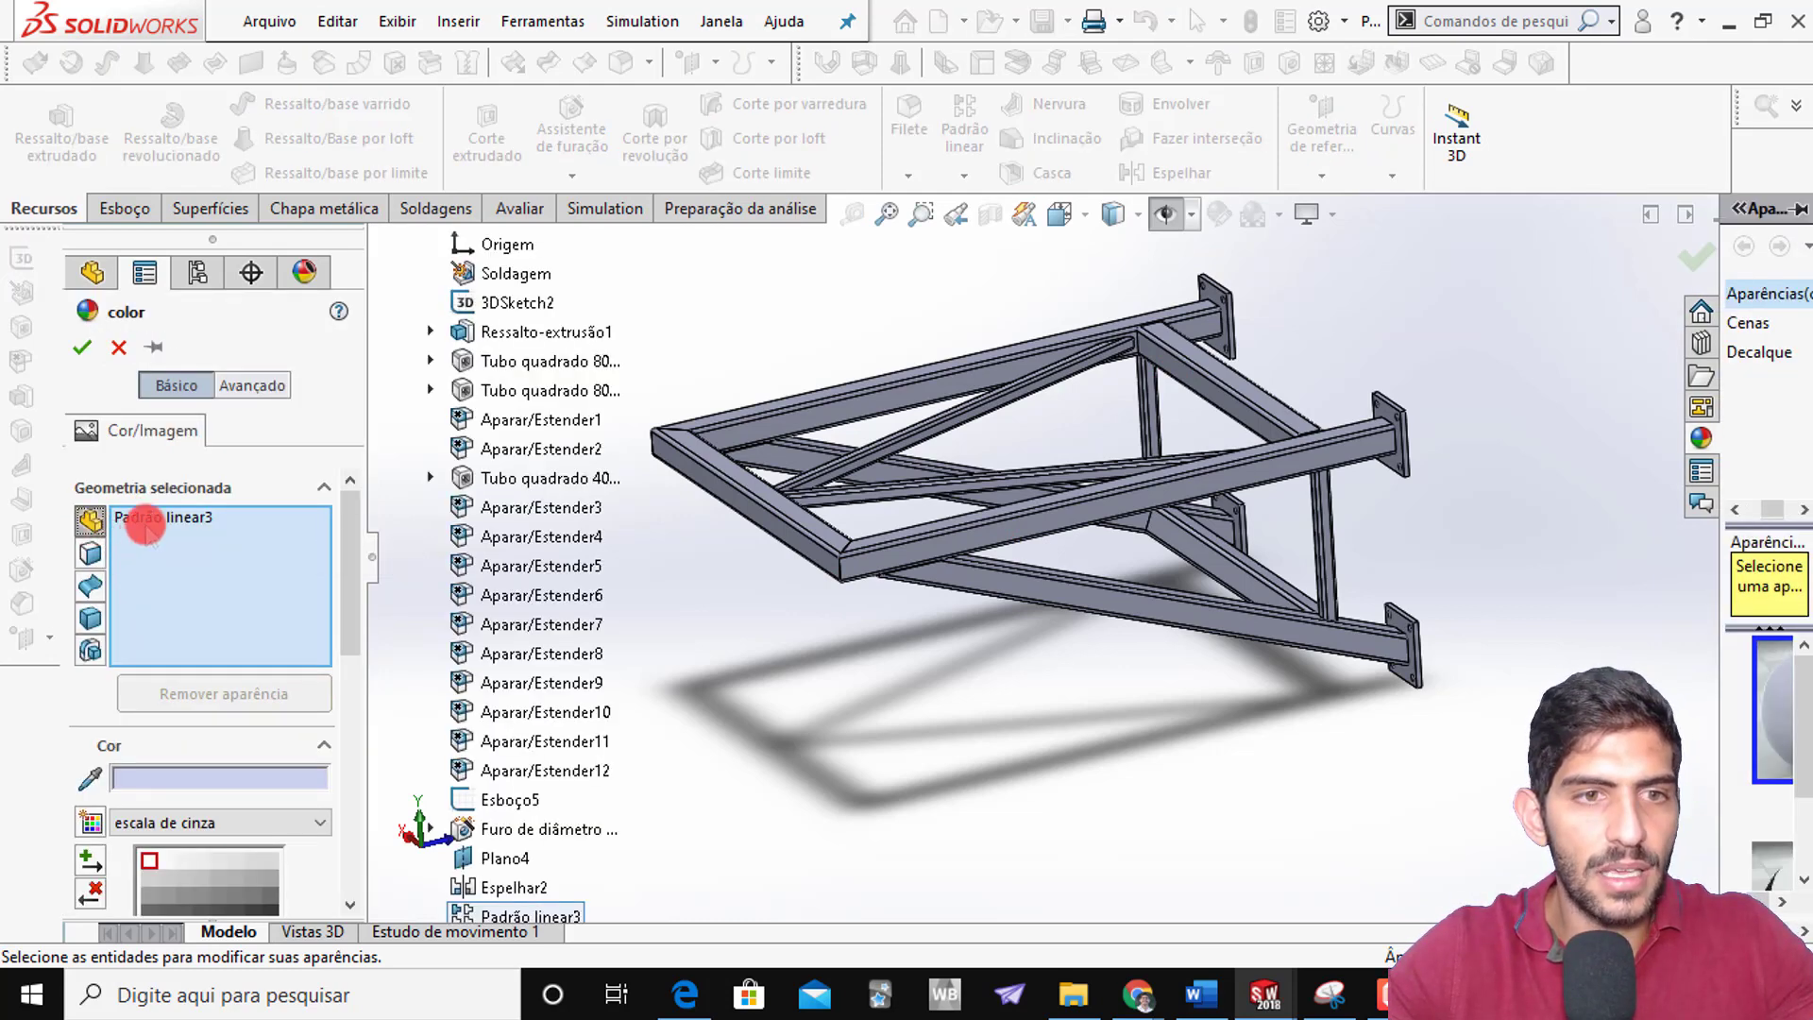
{"action": "right_click", "coordinate": [179, 524]}
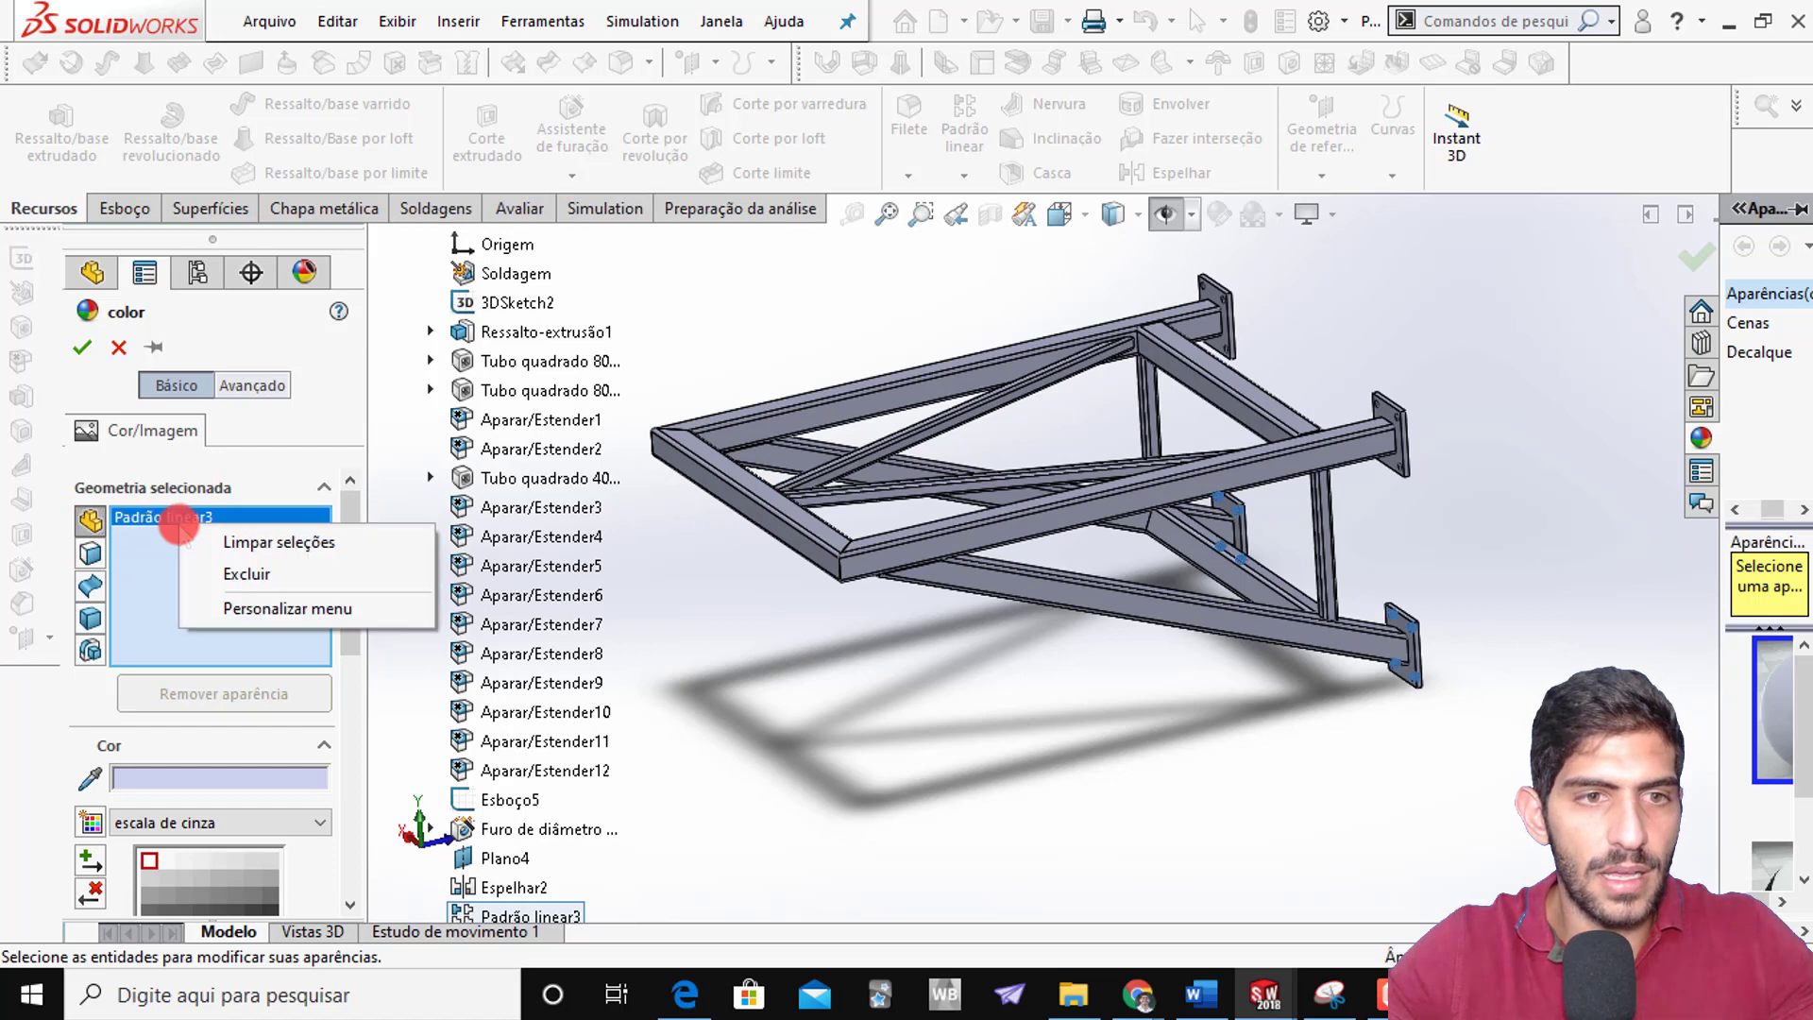
{"action": "left_click", "coordinate": [227, 540]}
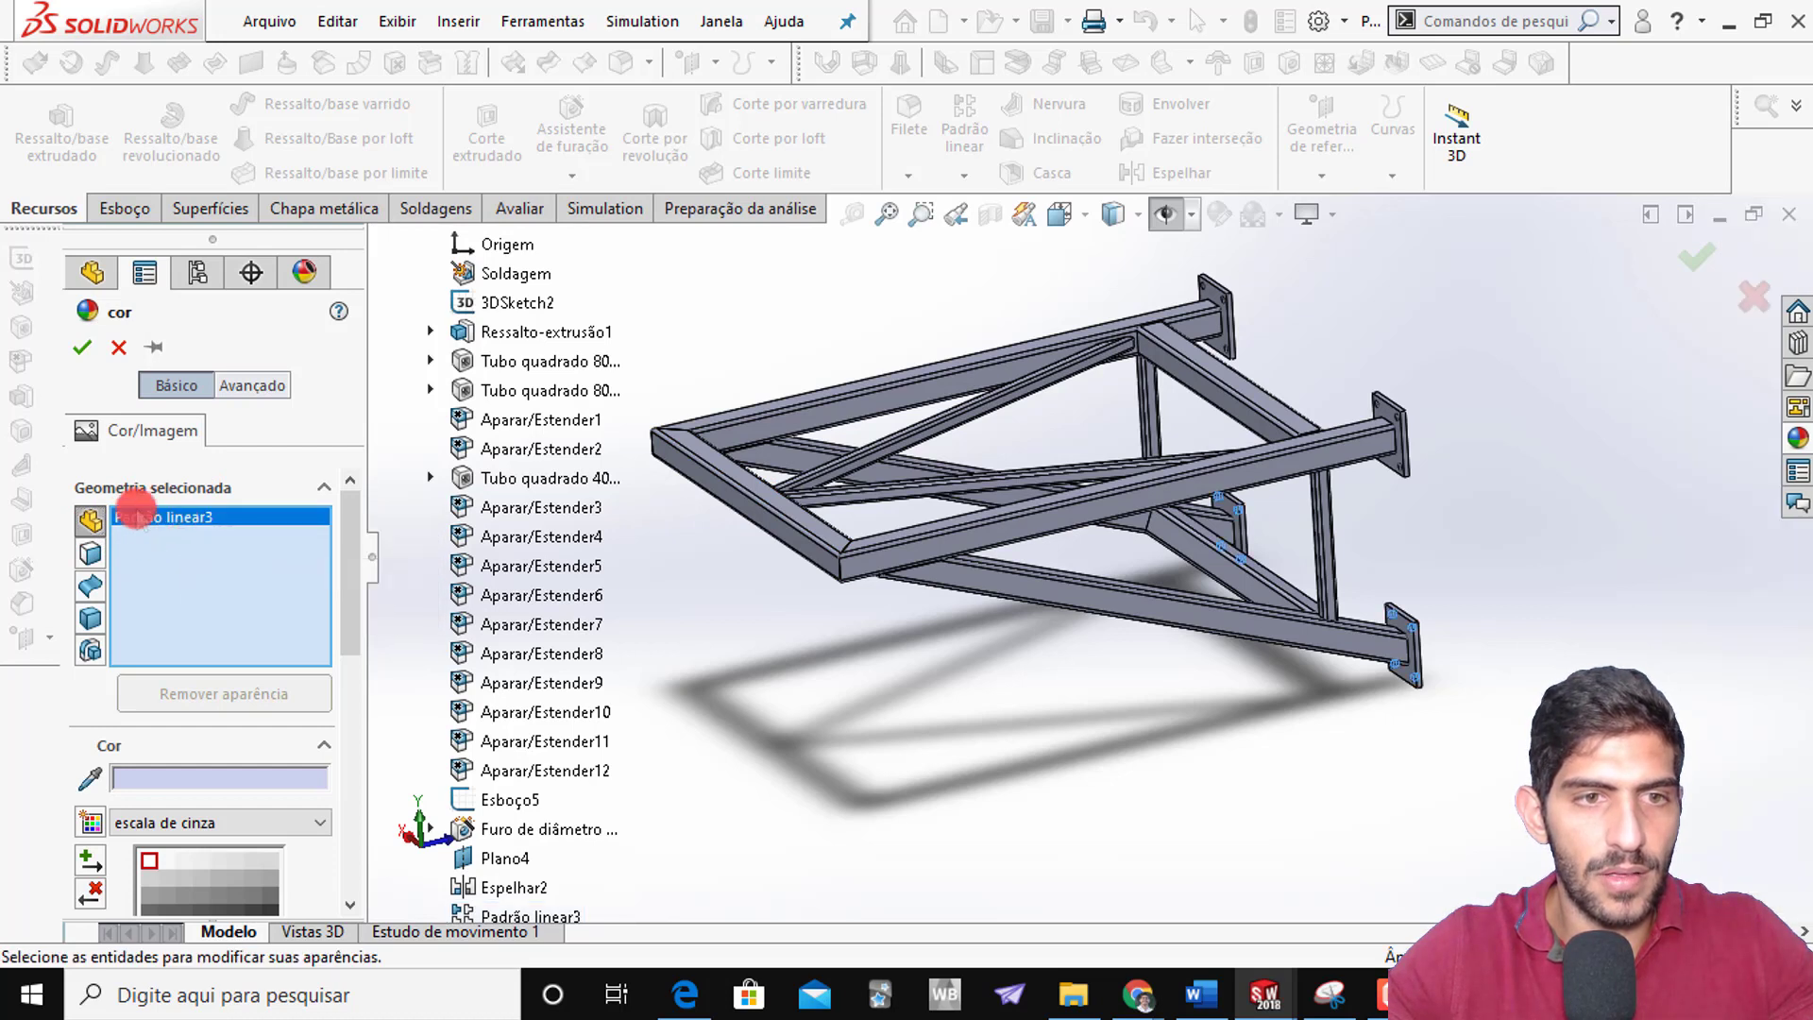
{"action": "left_click", "coordinate": [810, 459]}
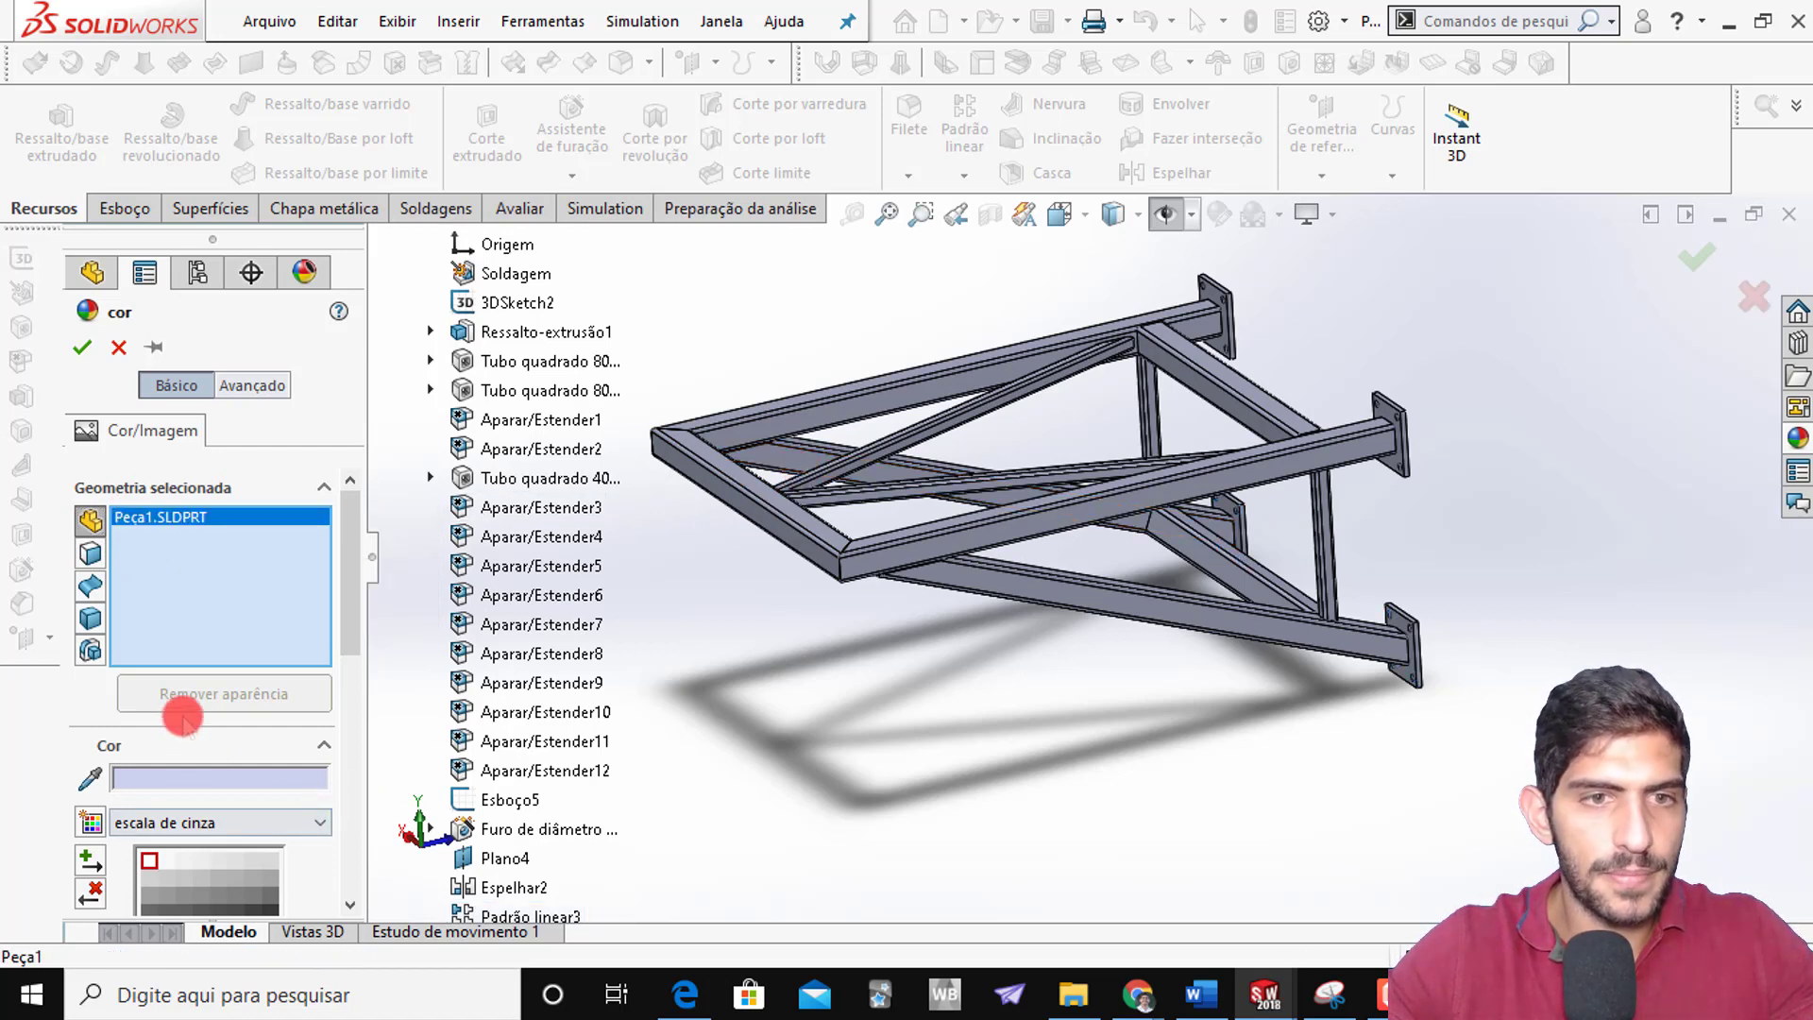
Recolour the whole part with a light blue shade and accept the appearance
{"action": "scroll", "coordinate": [349, 648], "scroll_direction": "down", "scroll_amount": 3}
{"action": "scroll", "coordinate": [352, 733], "scroll_direction": "down", "scroll_amount": 1}
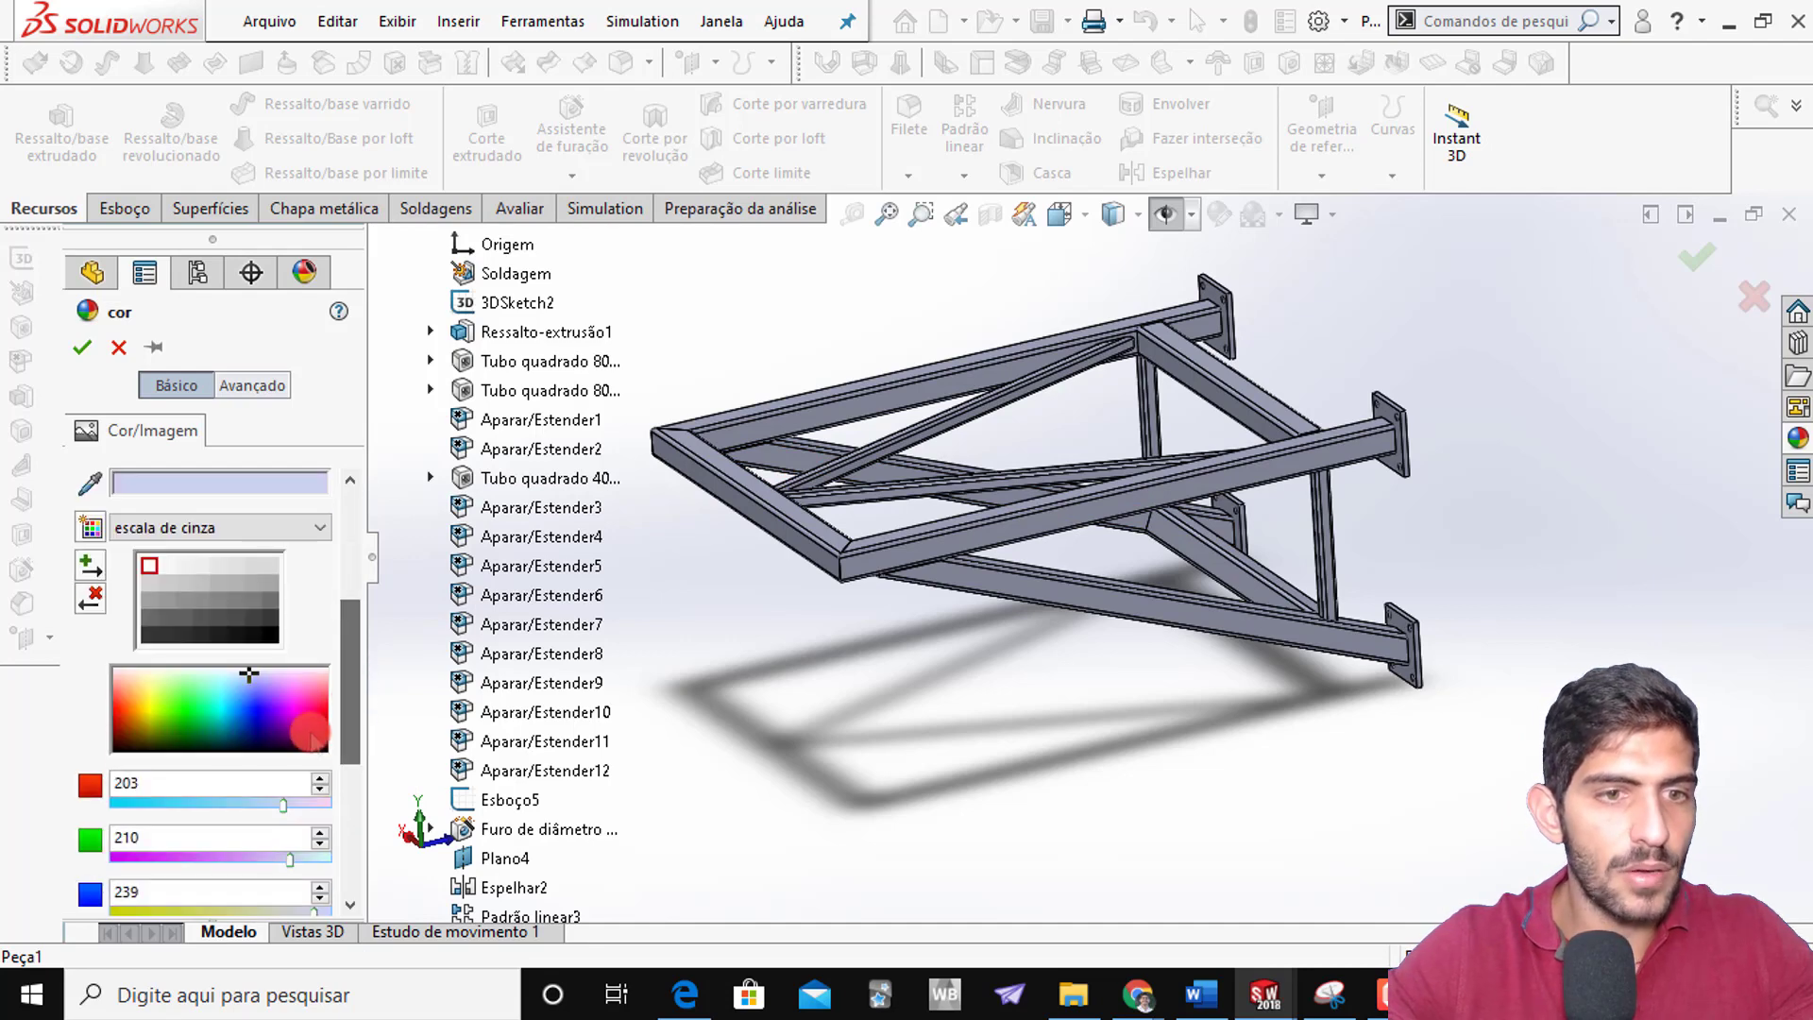
{"action": "left_click", "coordinate": [218, 694]}
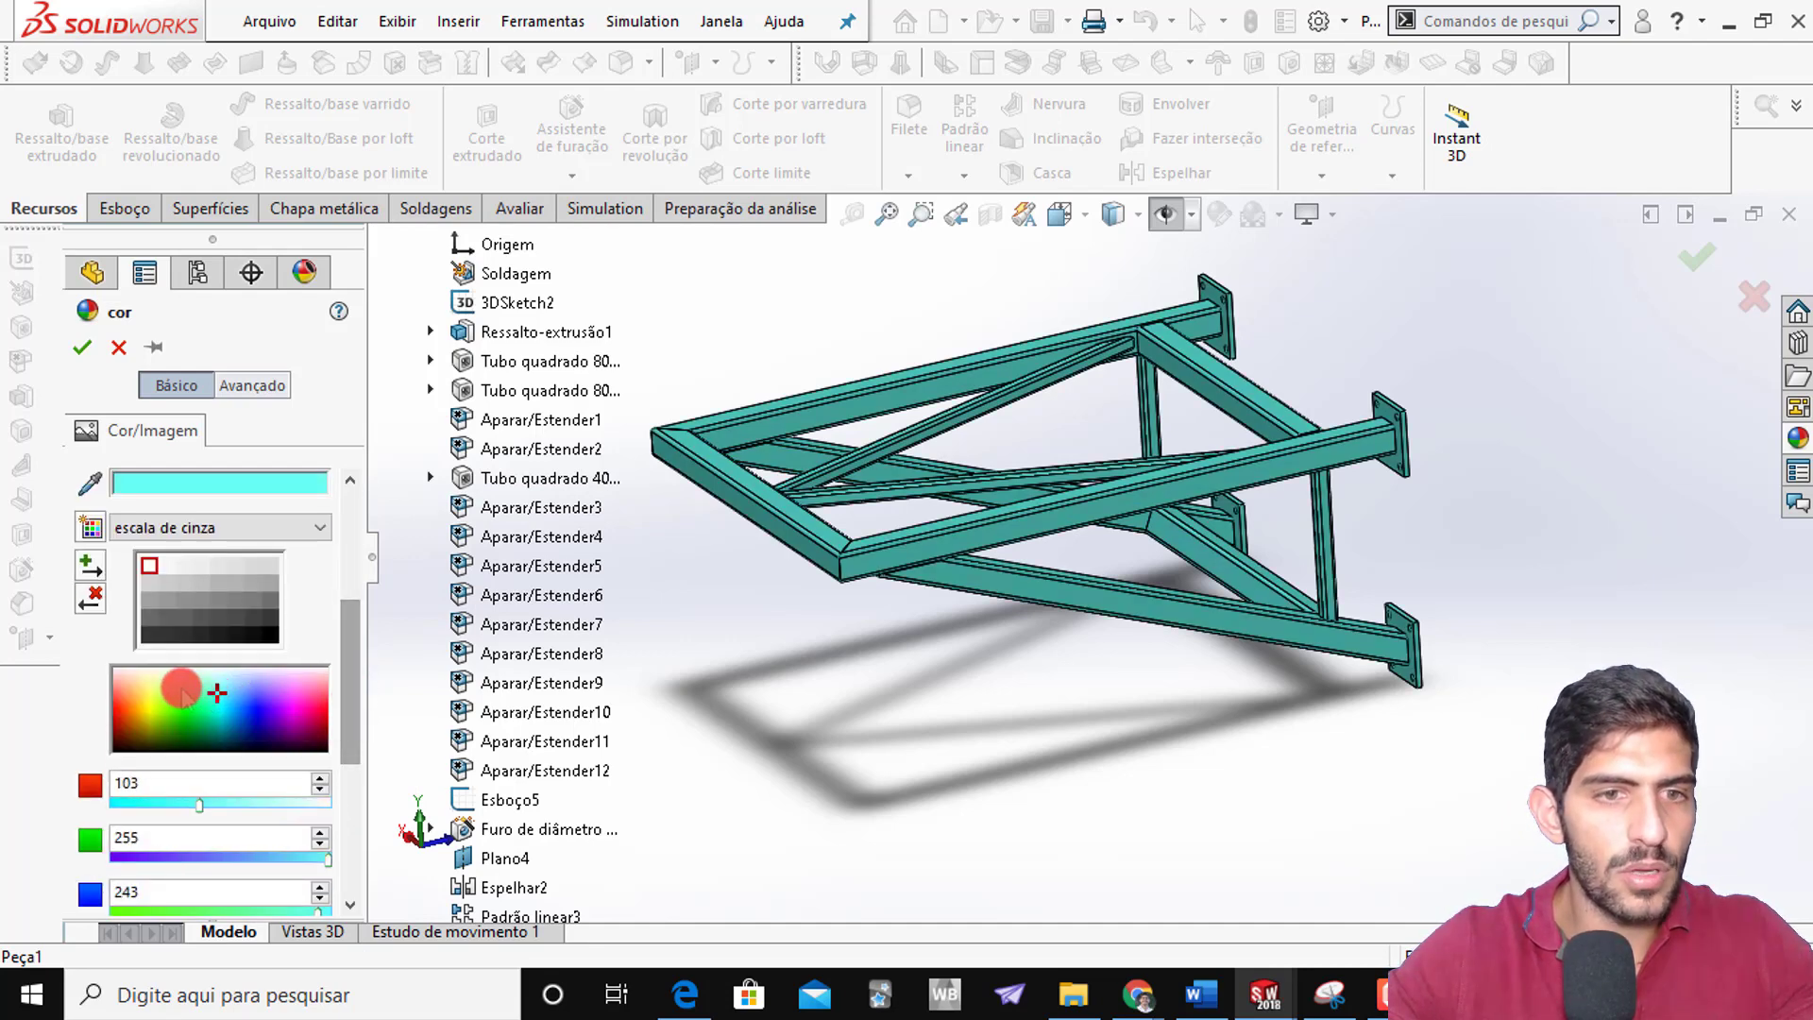
{"action": "left_click", "coordinate": [154, 681]}
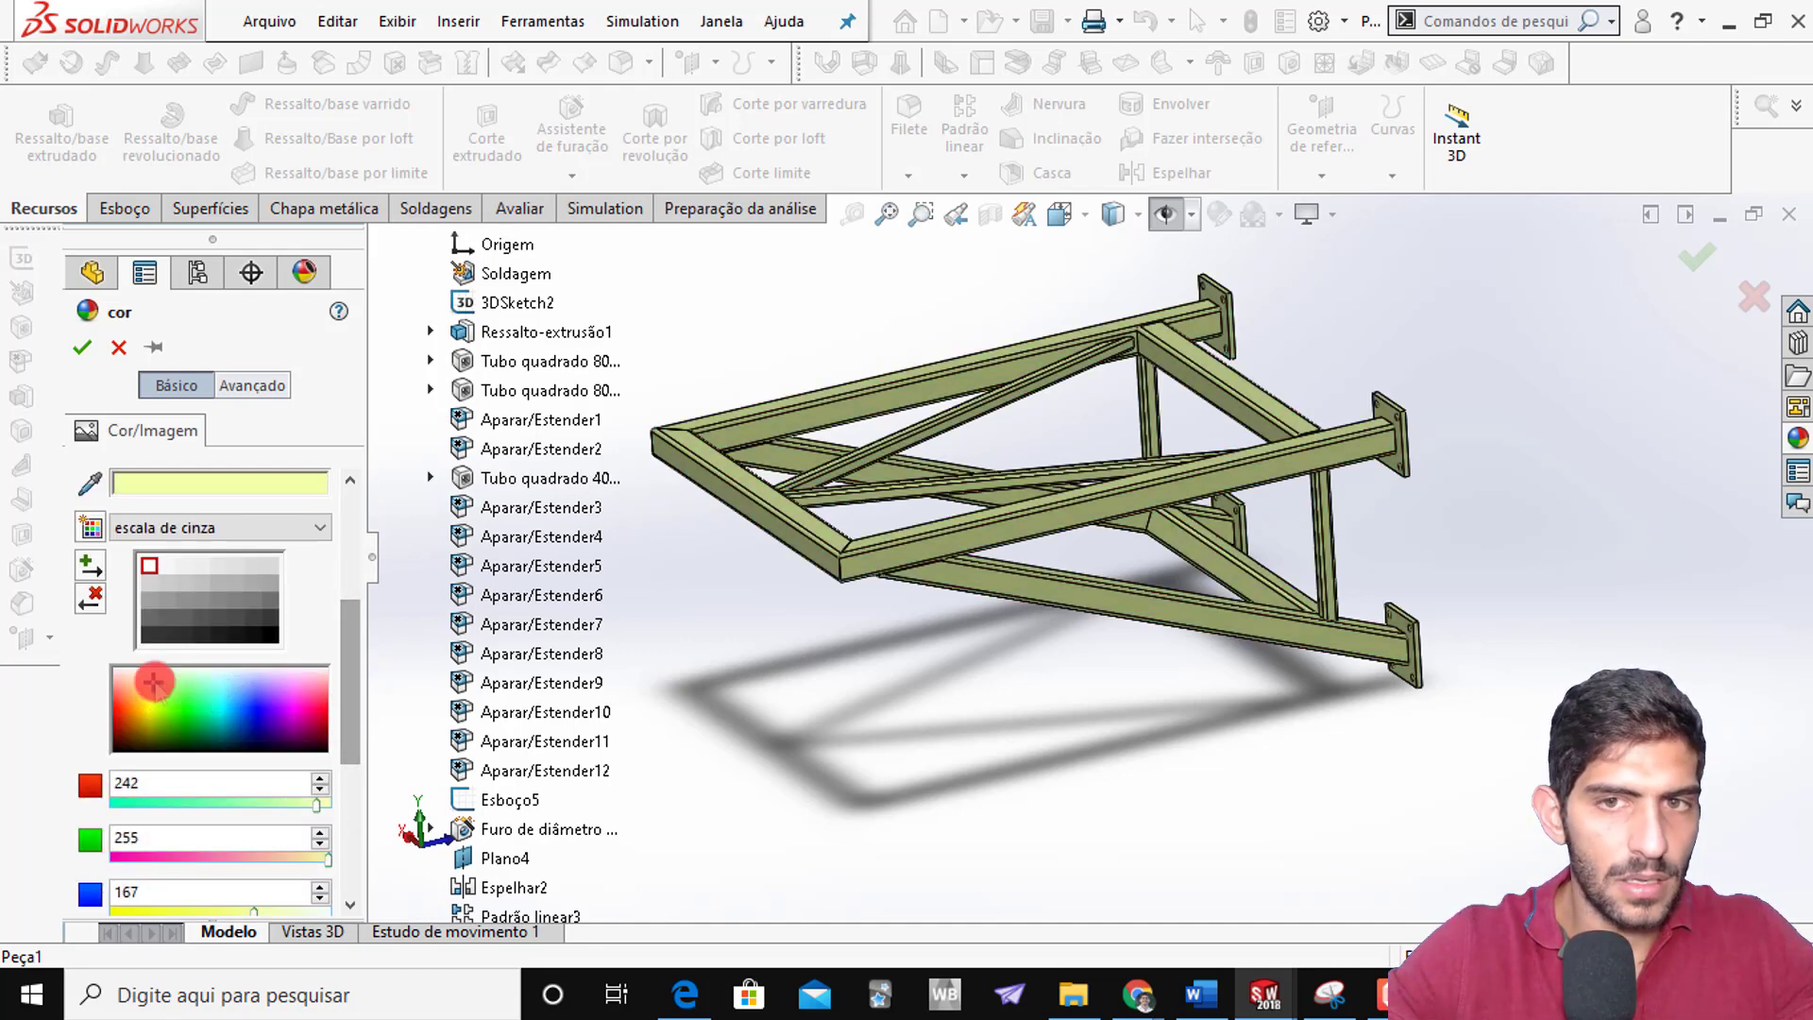
{"action": "left_click", "coordinate": [154, 688]}
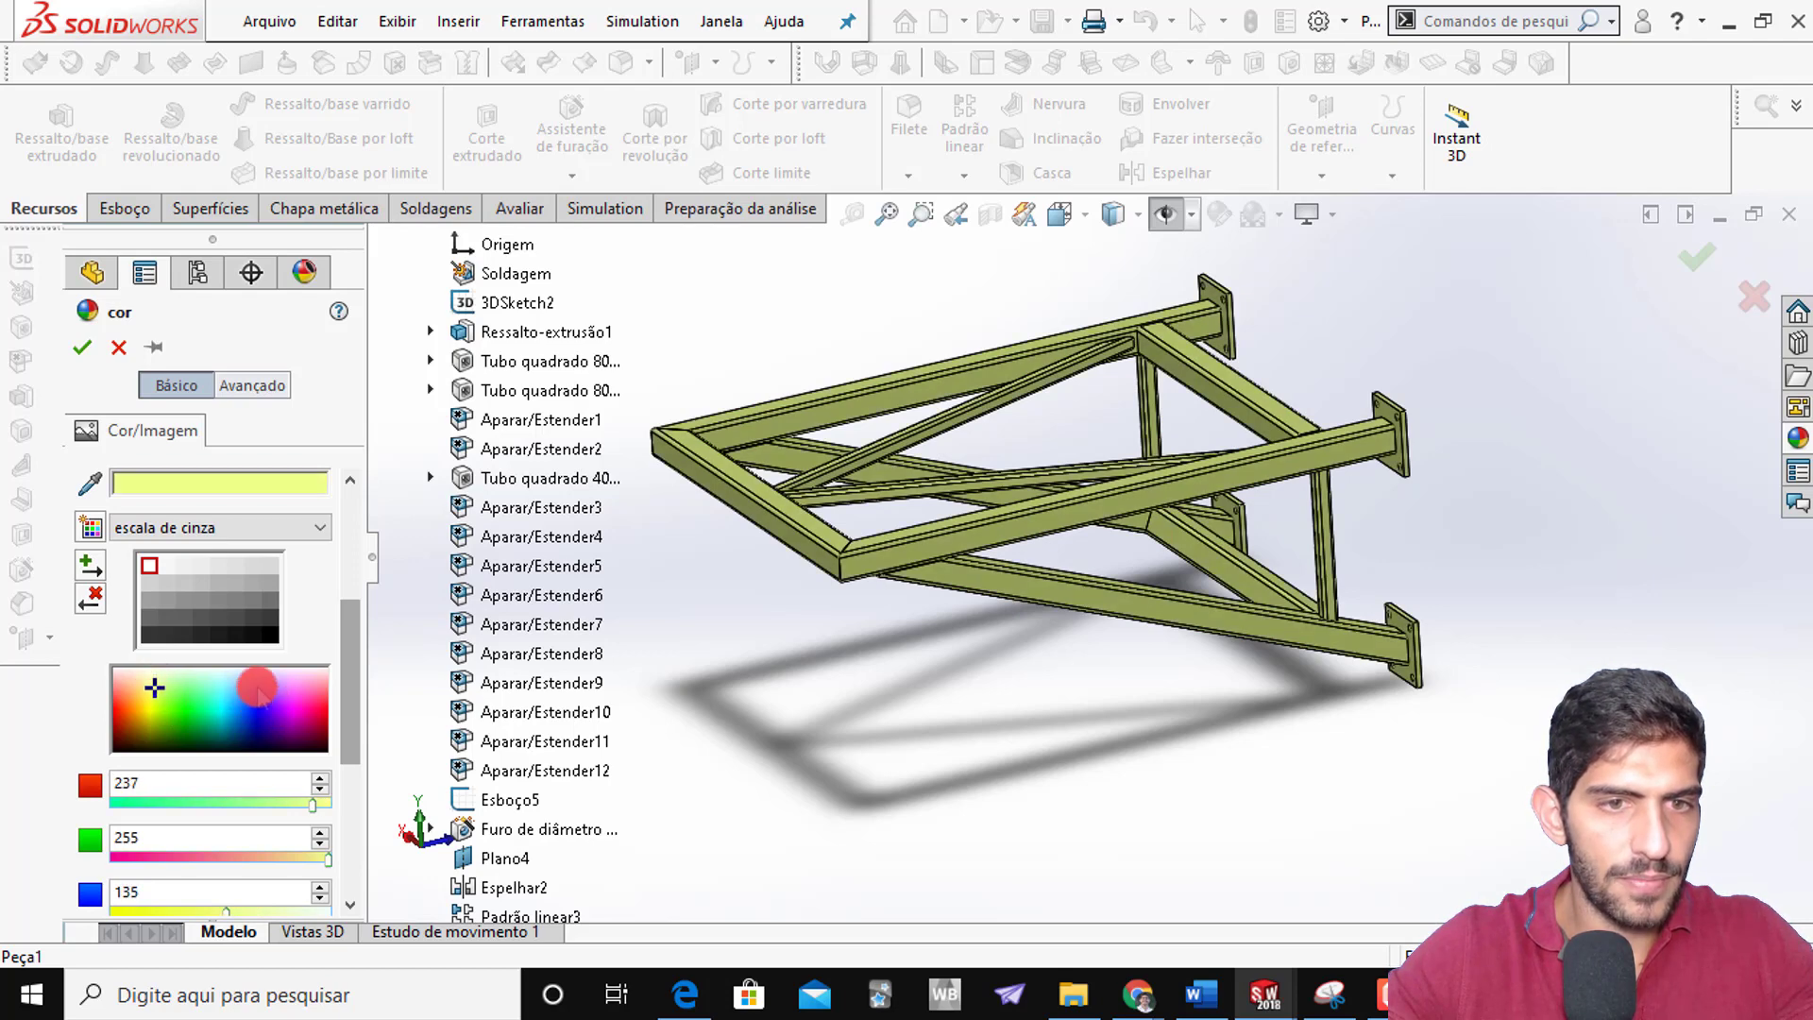
{"action": "left_click_drag", "start_coordinate": [257, 689], "coordinate": [258, 674]}
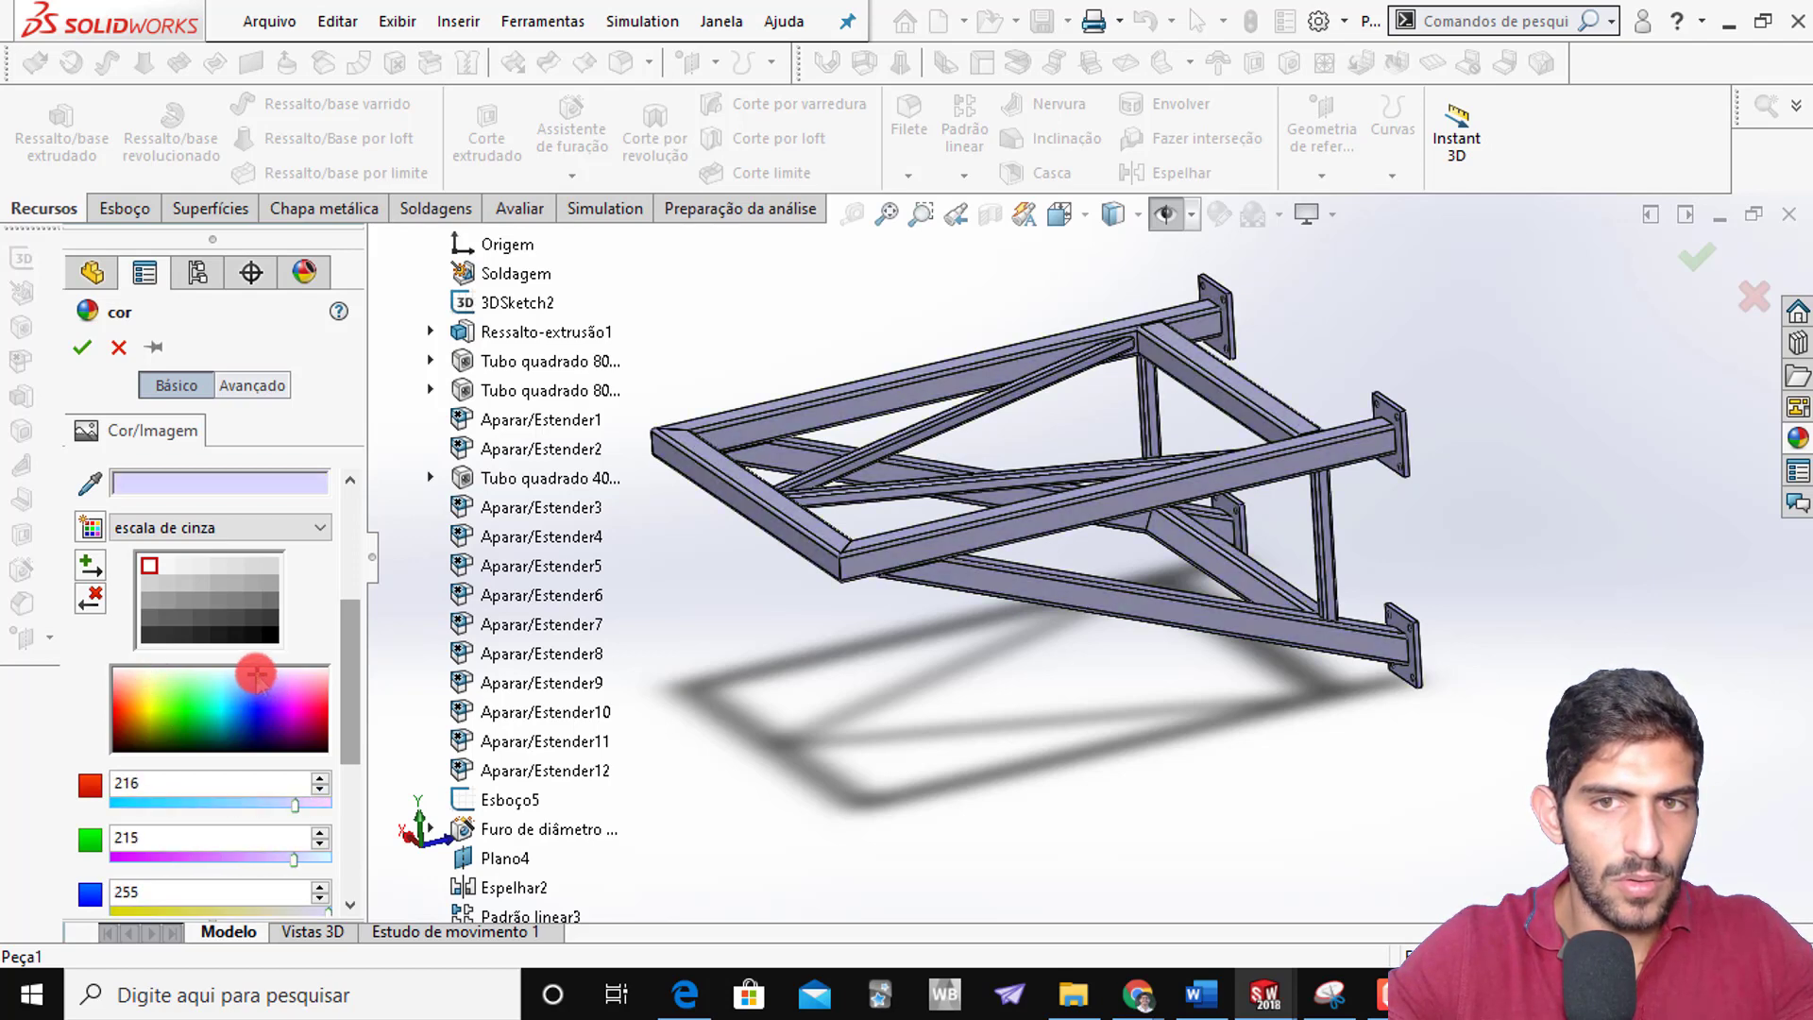
{"action": "left_click", "coordinate": [1465, 465]}
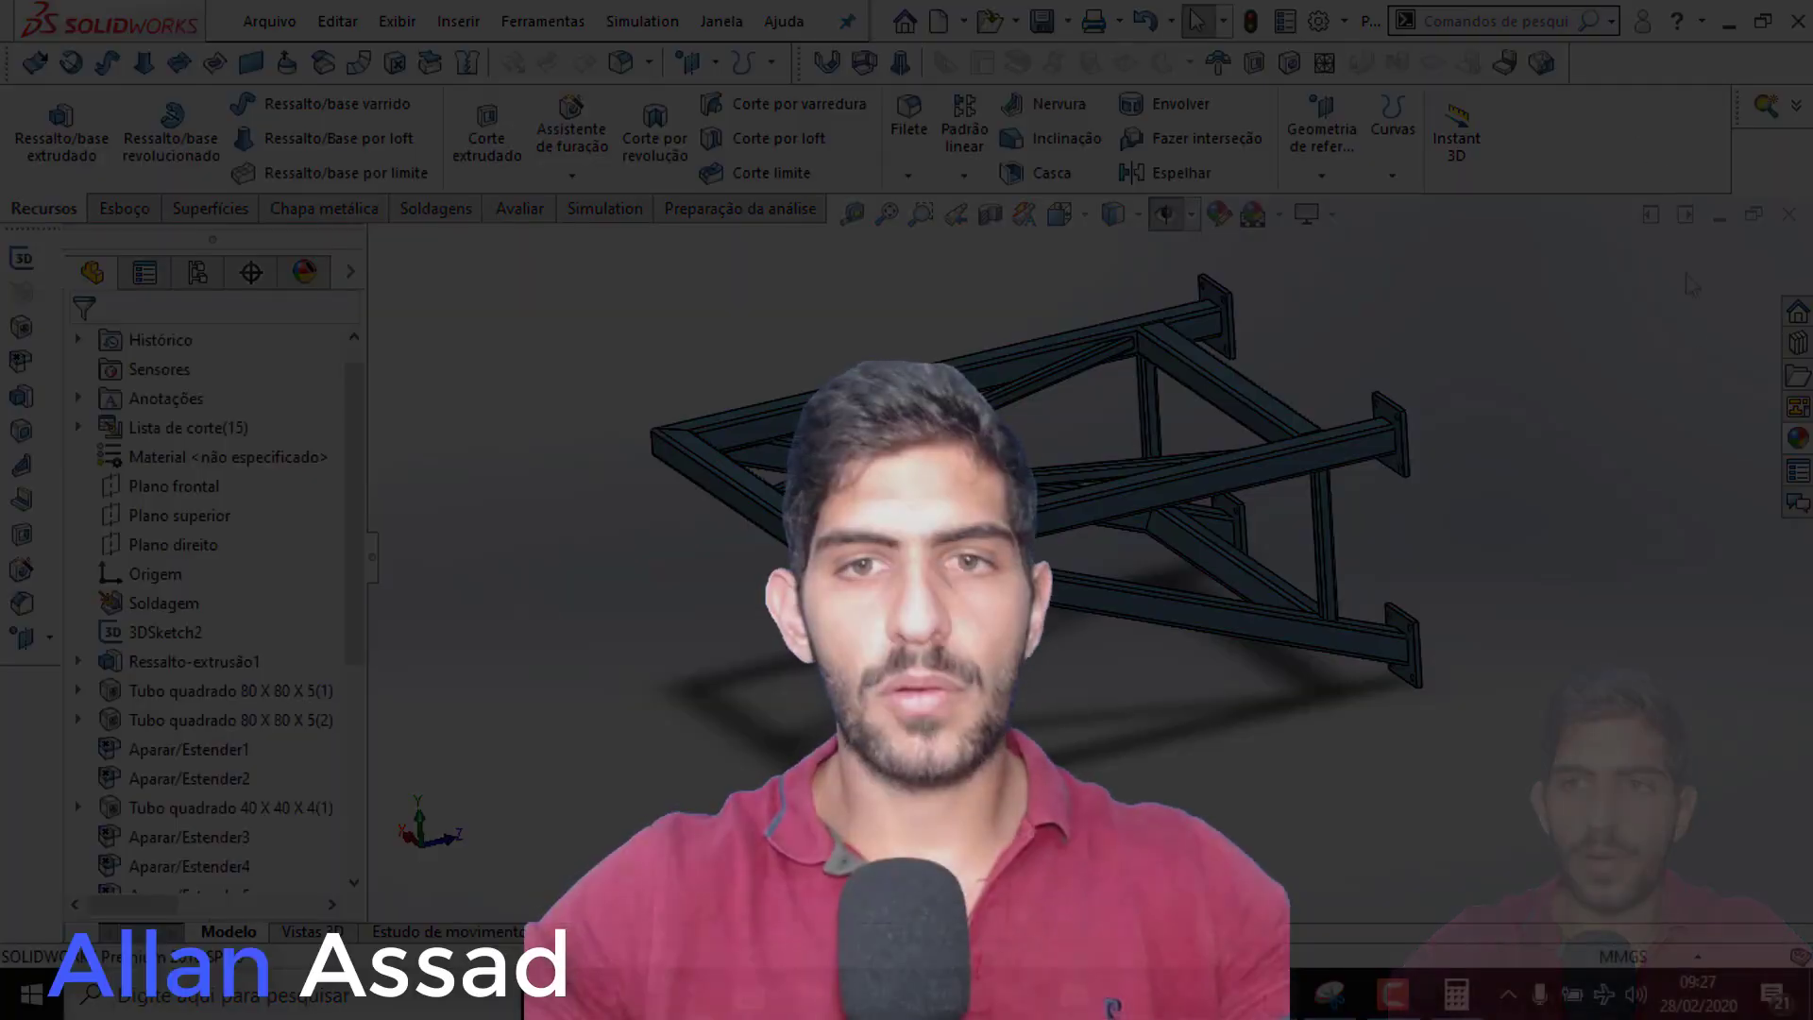
{"action": "middle_click_drag", "start_coordinate": [1690, 284], "coordinate": [1225, 468]}
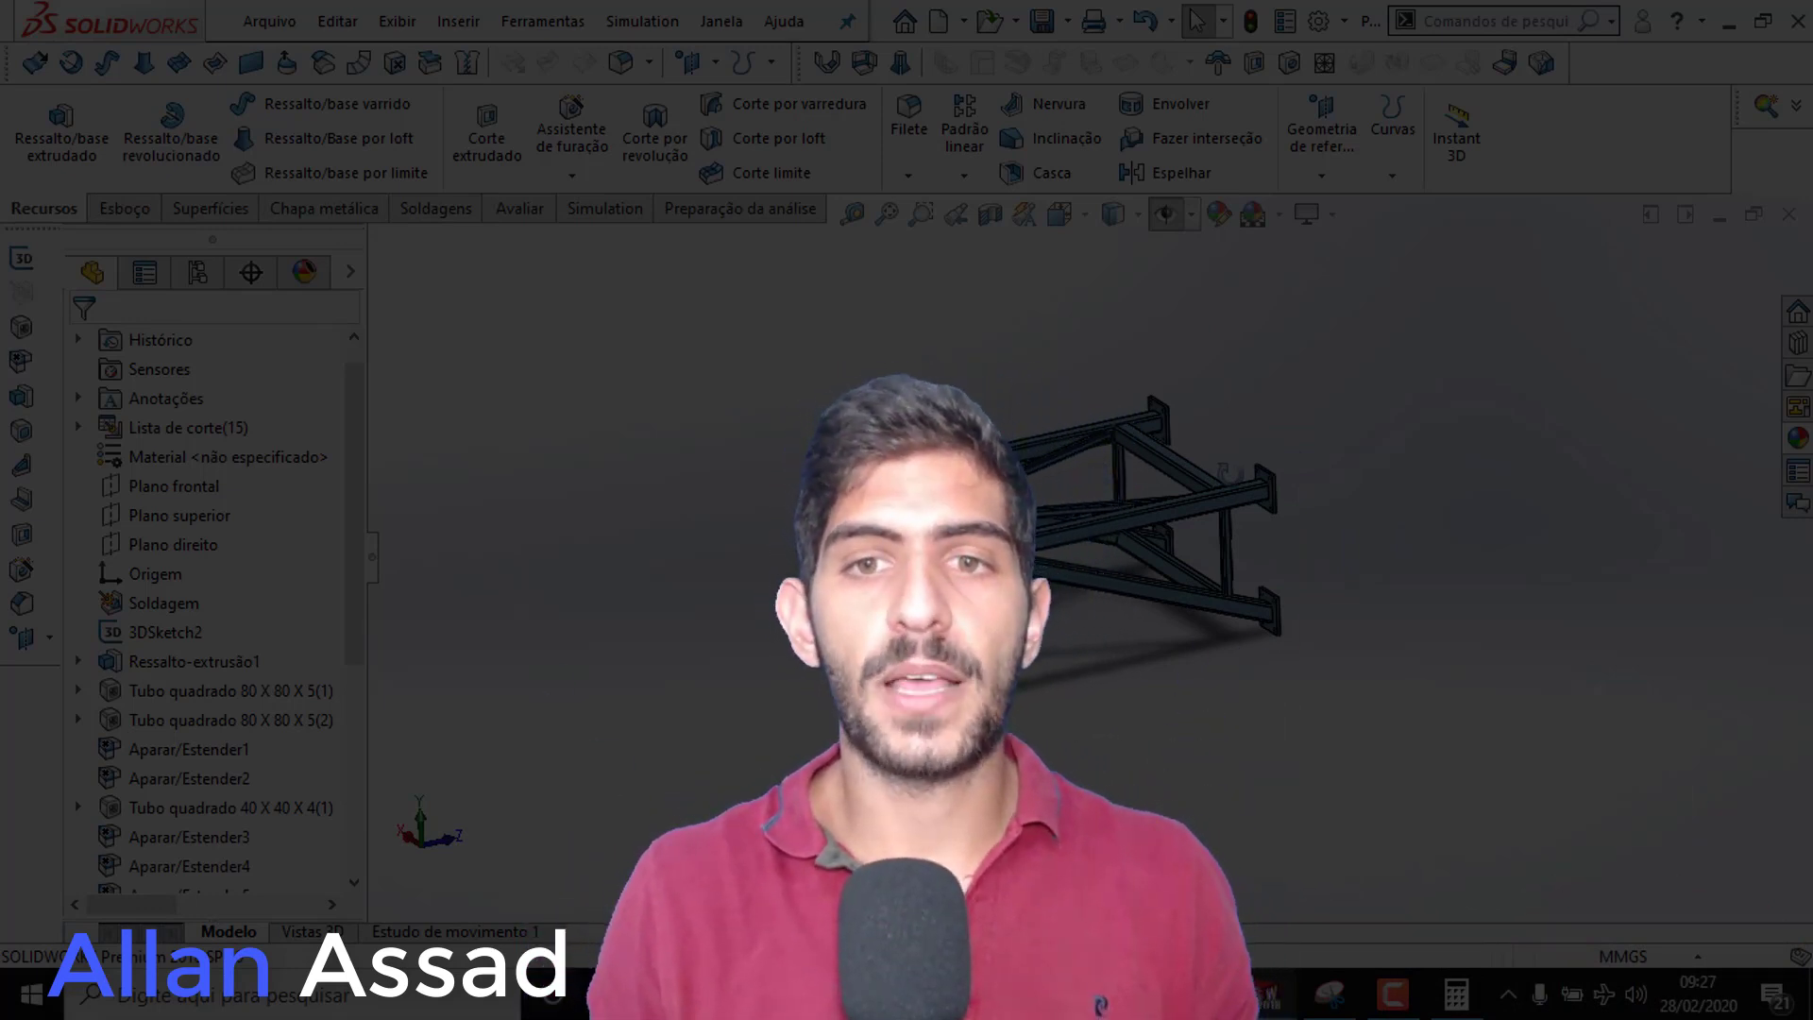
{"action": "scroll", "coordinate": [1227, 472], "scroll_direction": "down", "scroll_amount": 4}
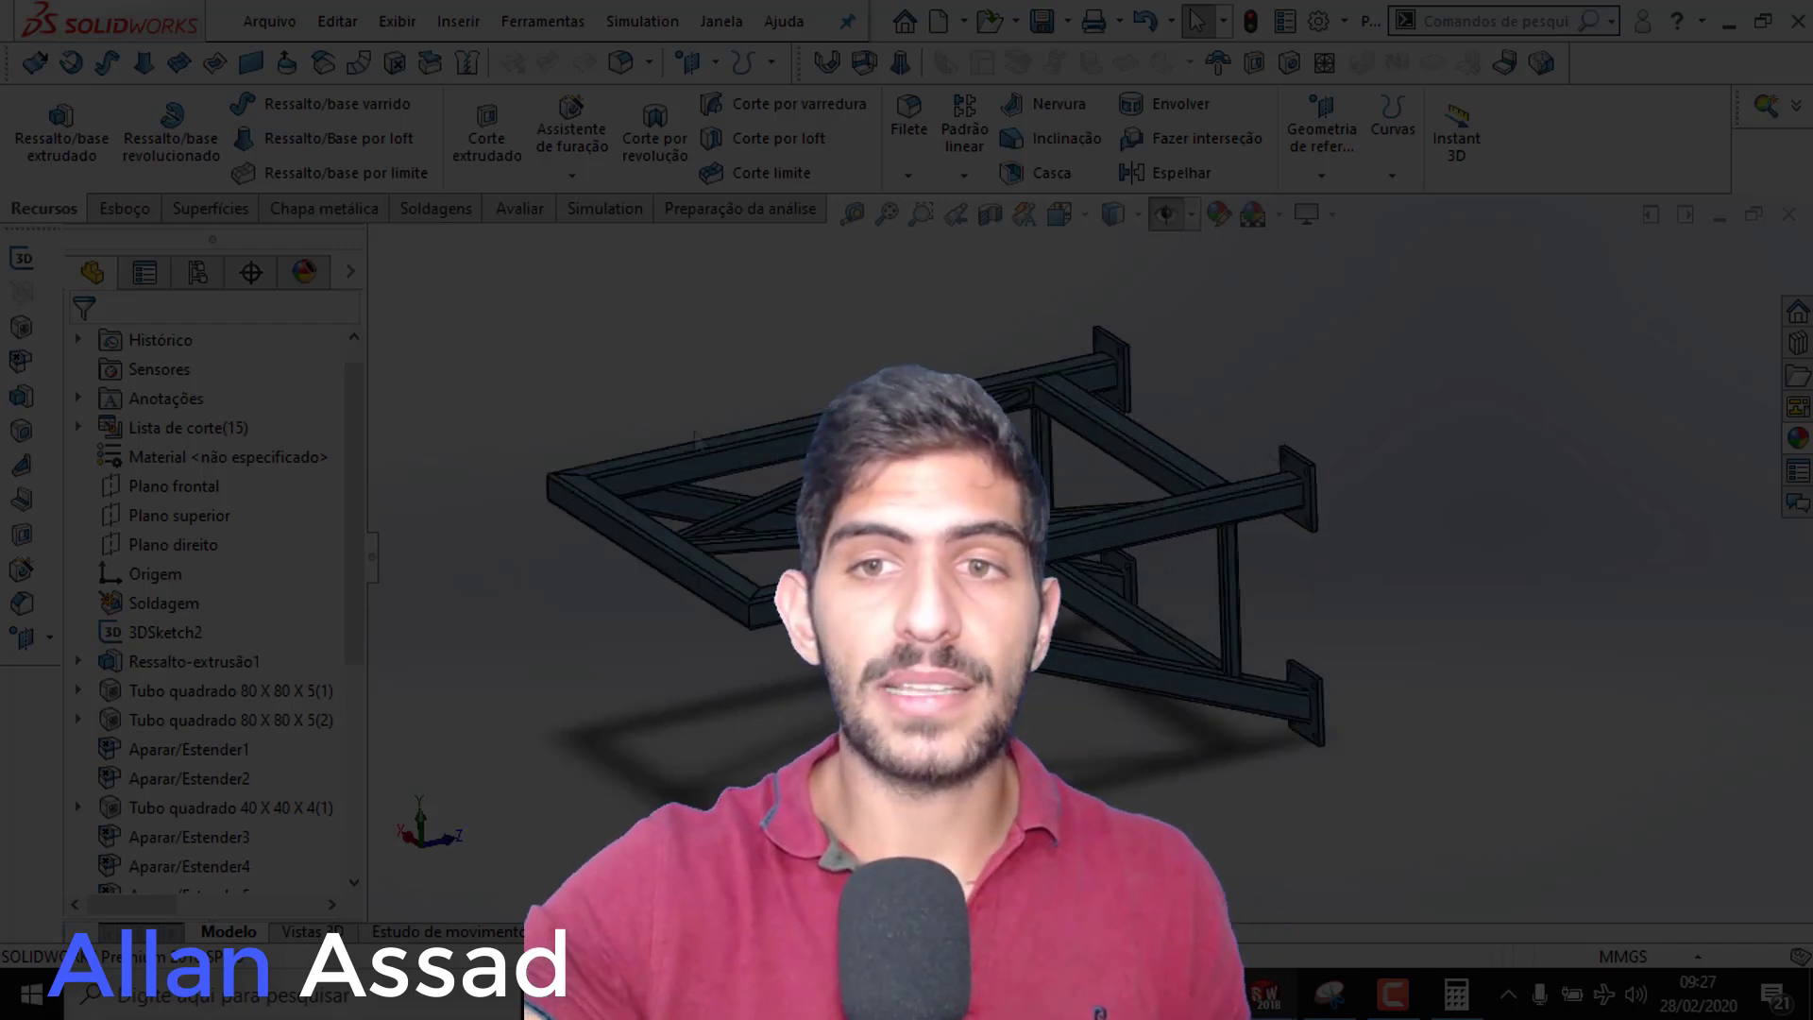
{"action": "scroll", "coordinate": [1110, 766], "scroll_direction": "up", "scroll_amount": 3}
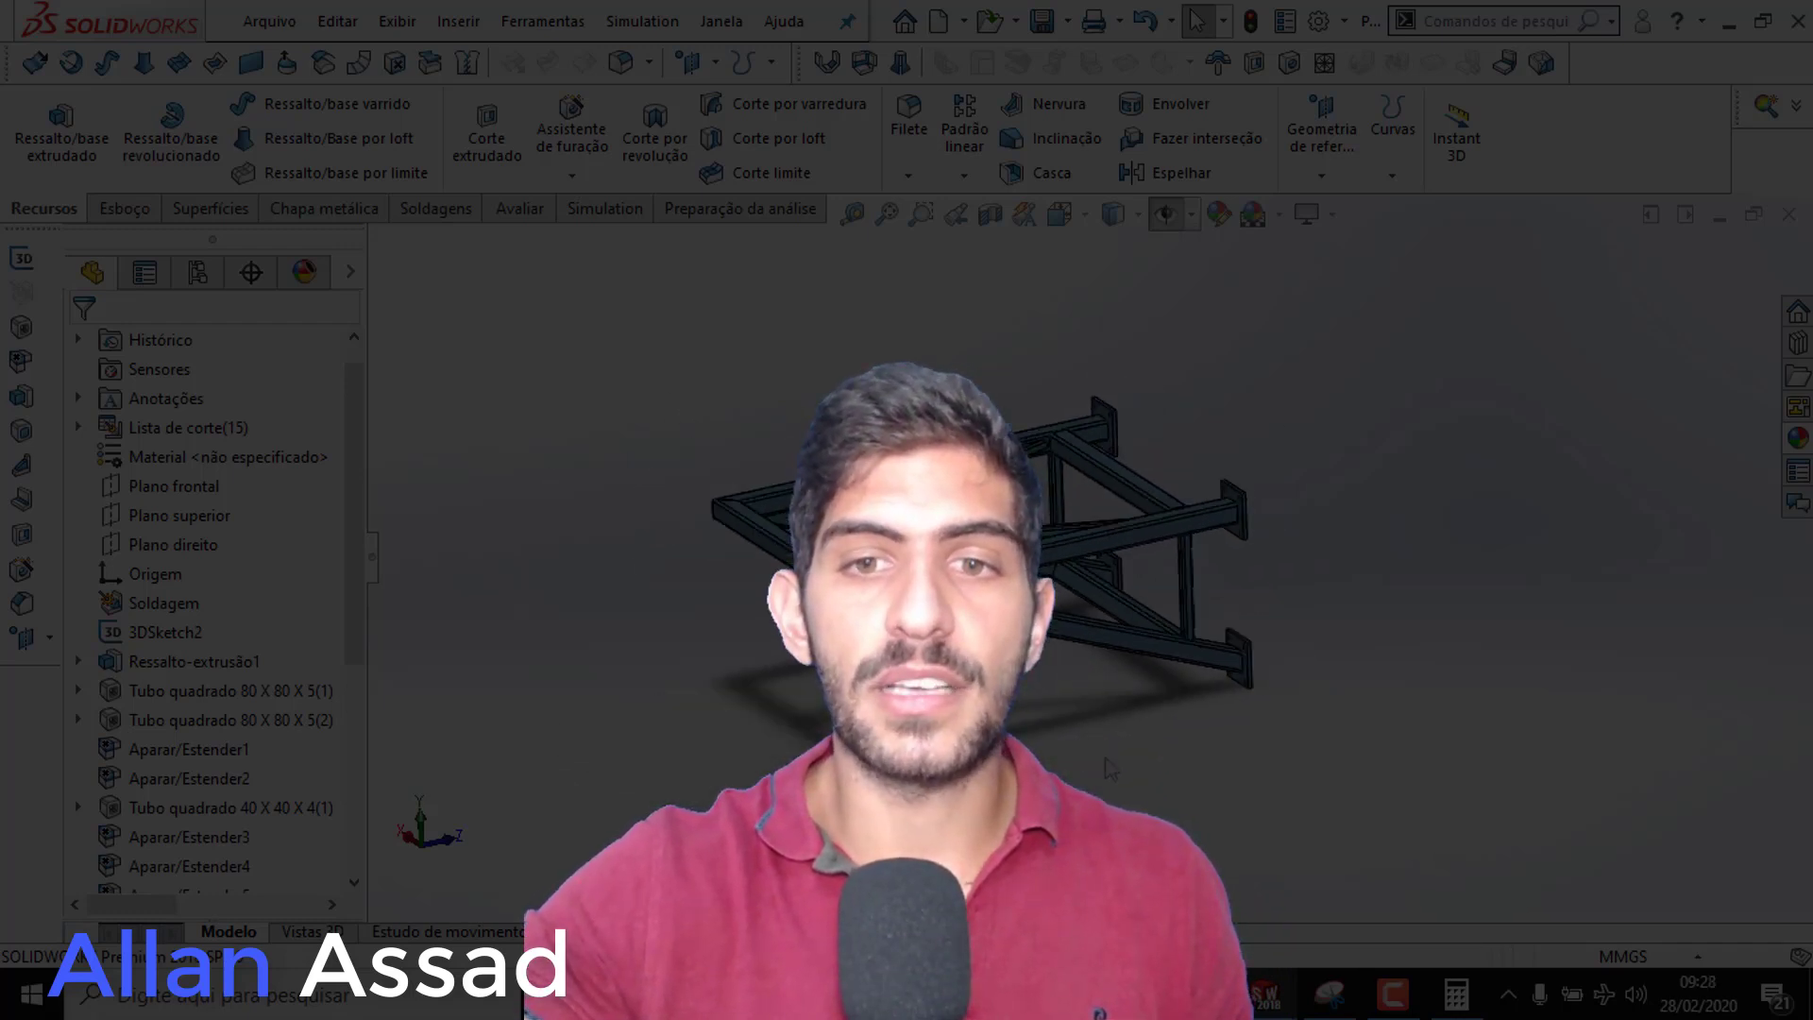
{"action": "middle_click_drag", "start_coordinate": [1091, 689], "coordinate": [1033, 655]}
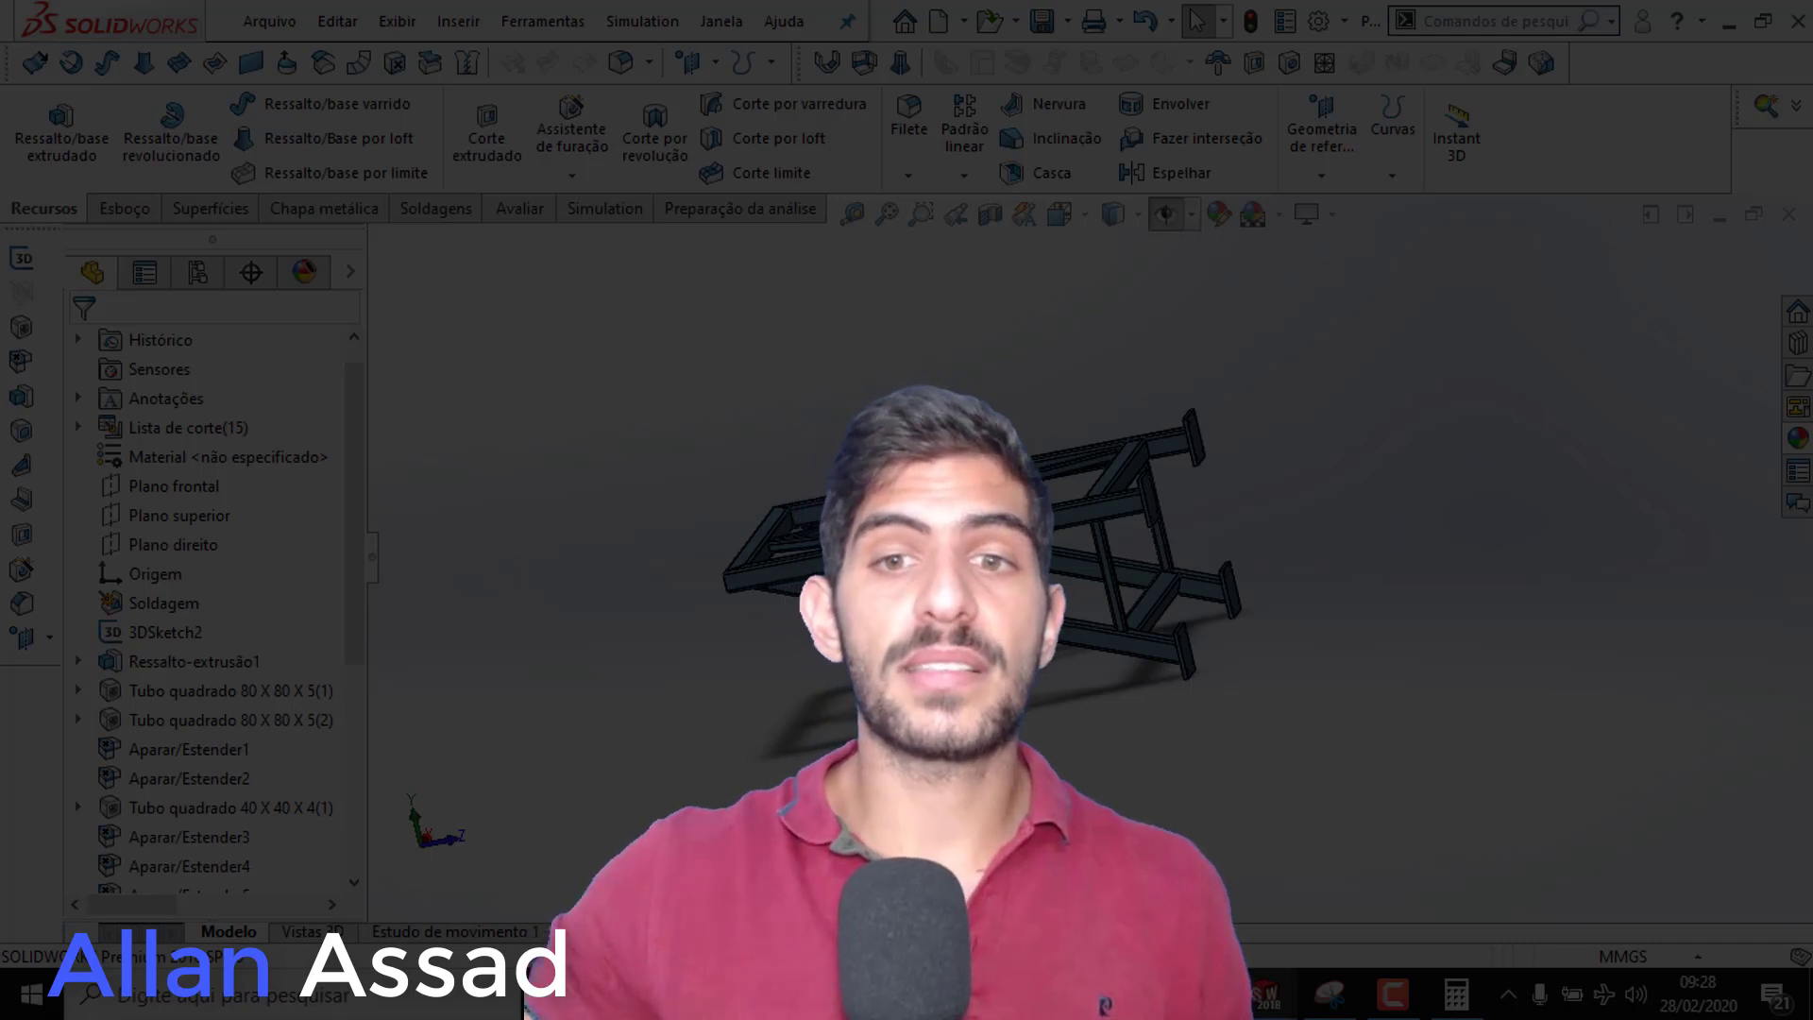